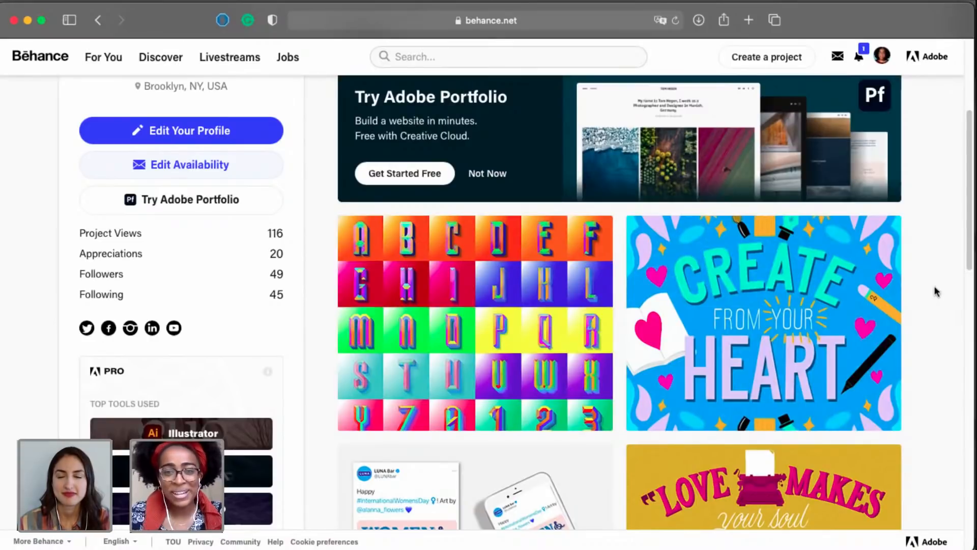
Open the project "Adobe Drawing Theme: Hand Lettering" from the Behance profile's project grid.
scroll(935, 291, down, 5)
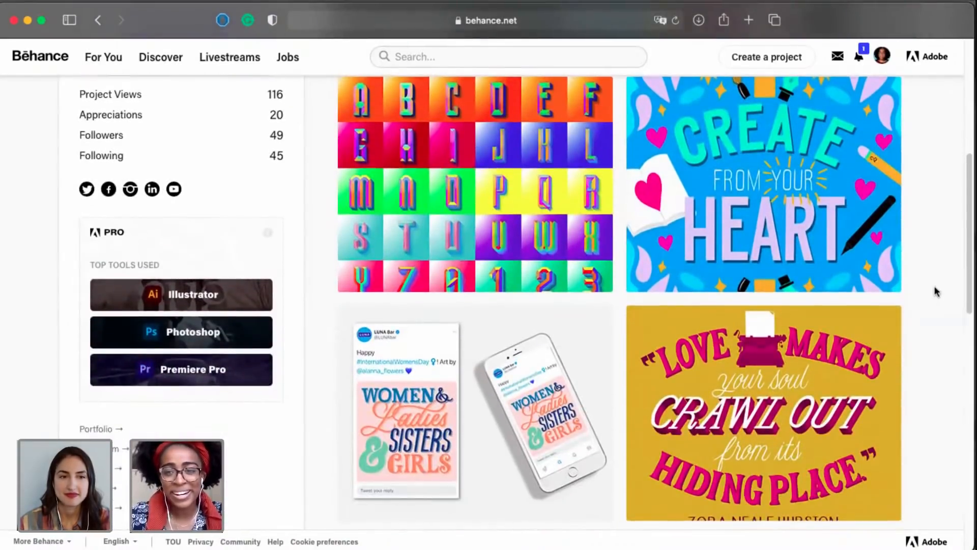
scroll(935, 290, up, 2)
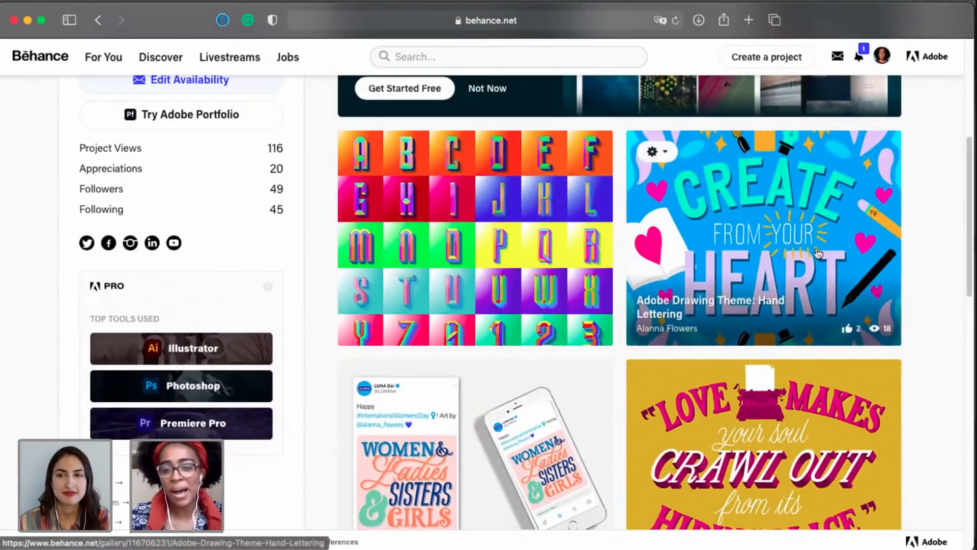
click(734, 237)
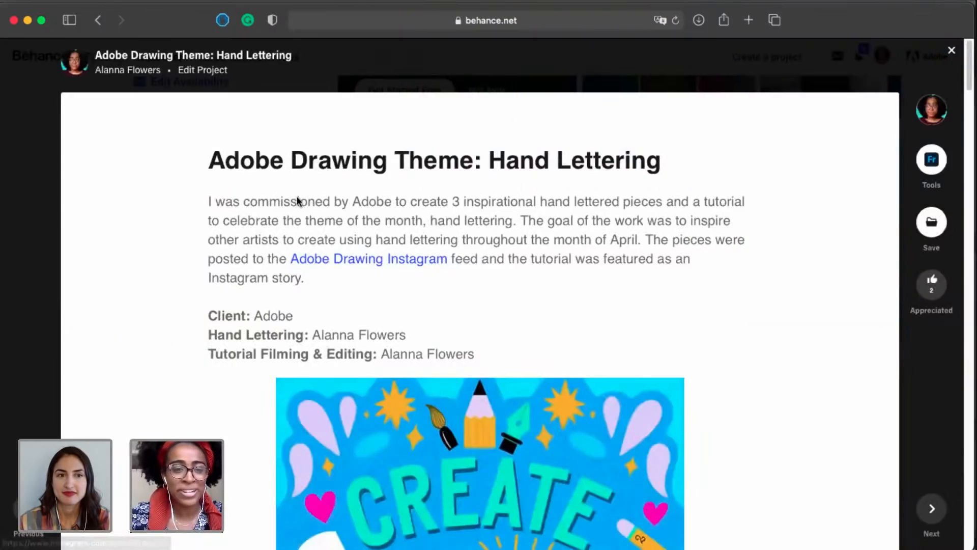
Examine the project's description and its three hand-lettered artworks, and close the project.
mouse_move(298, 402)
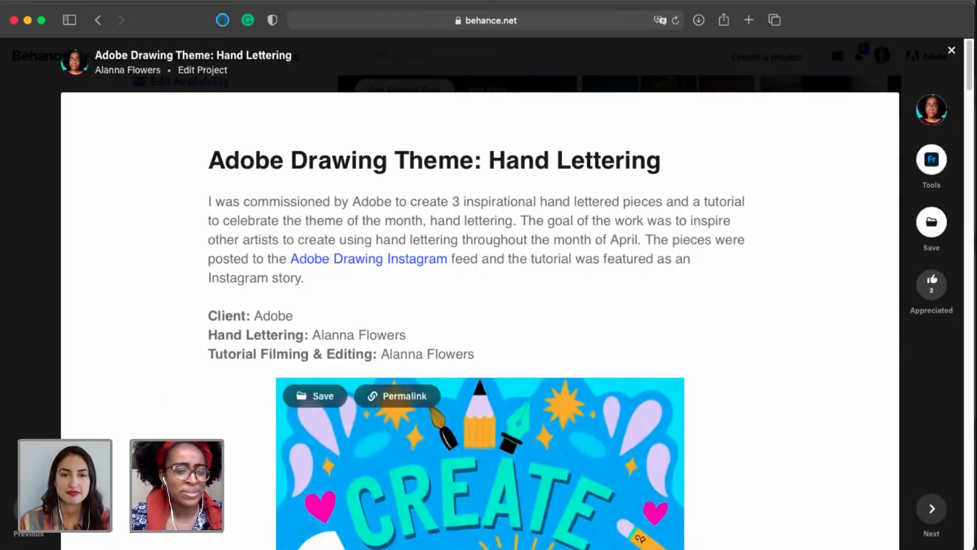
scroll(756, 264, down, 5)
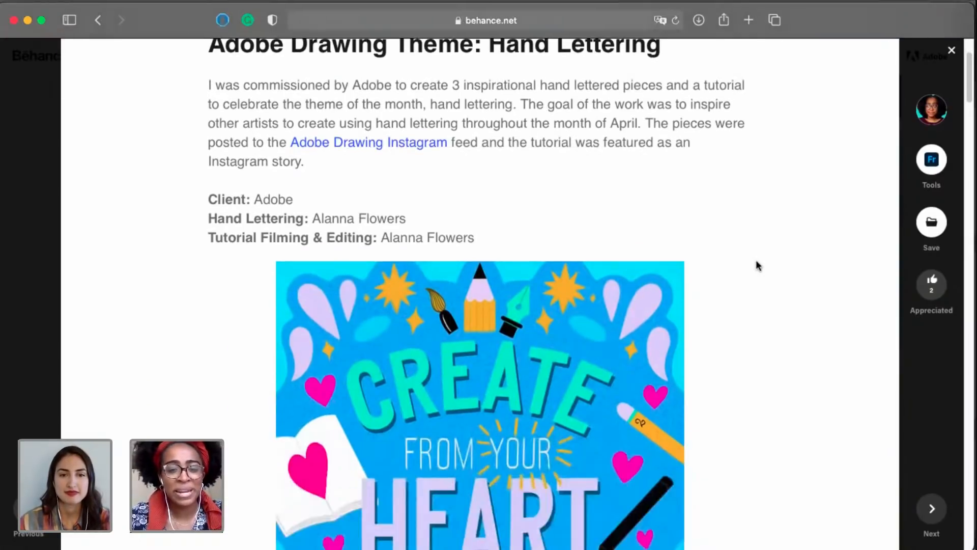
scroll(757, 265, down, 6)
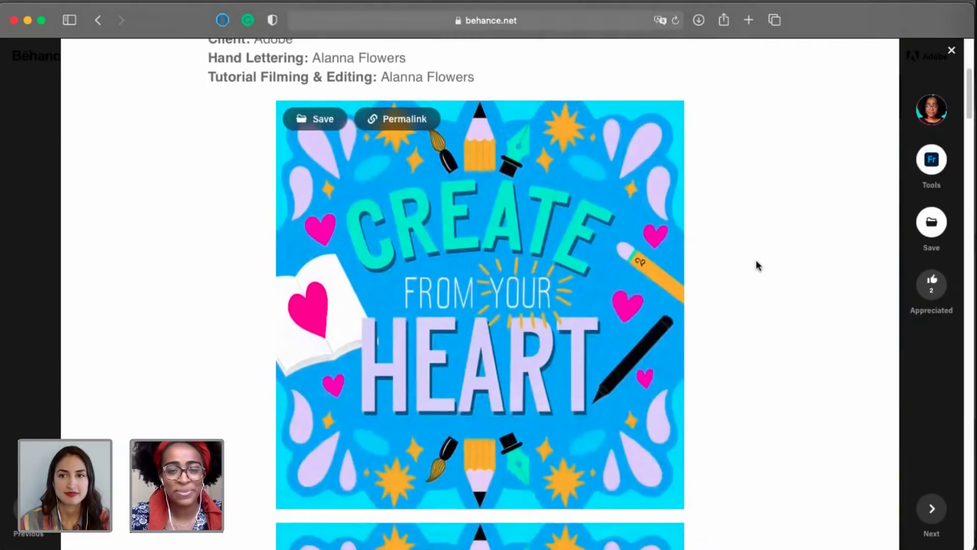
scroll(756, 265, down, 7)
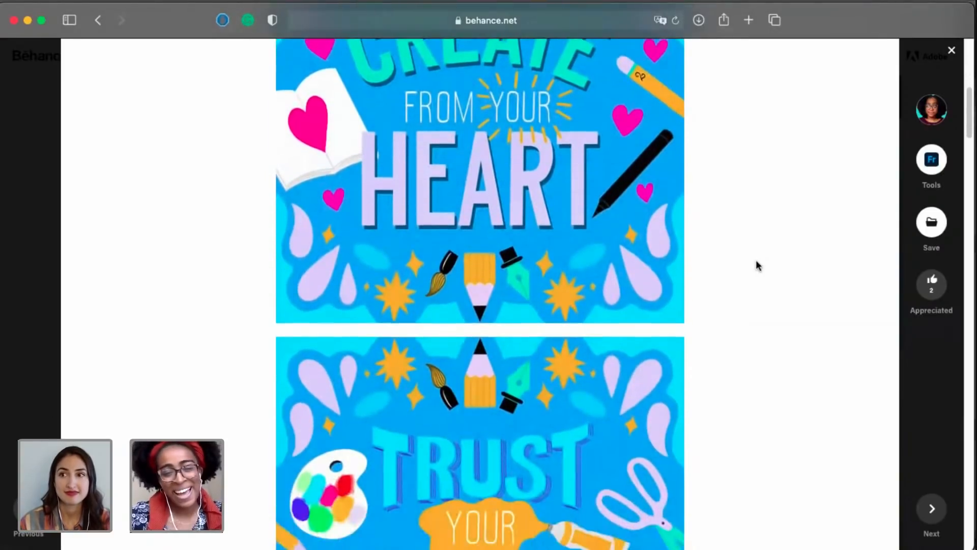
scroll(757, 265, down, 7)
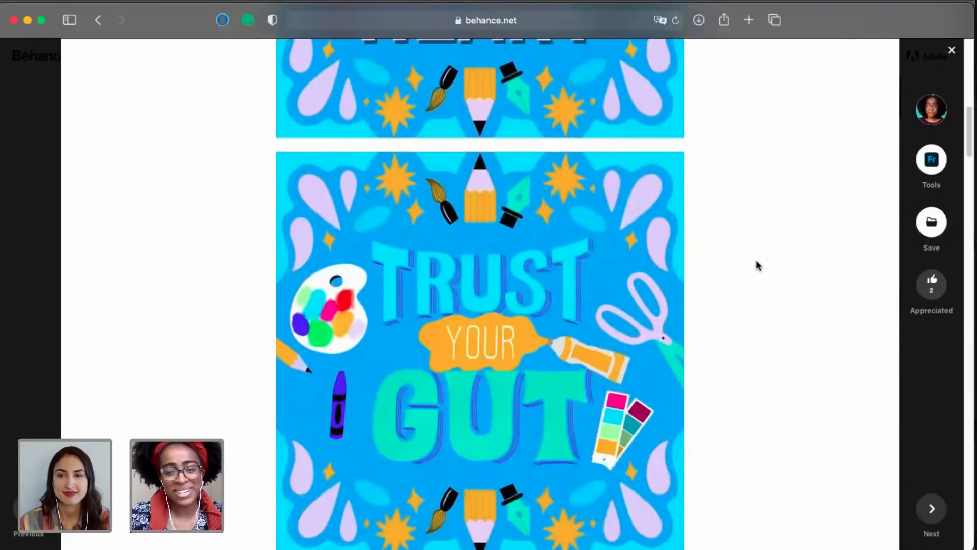
scroll(757, 265, down, 10)
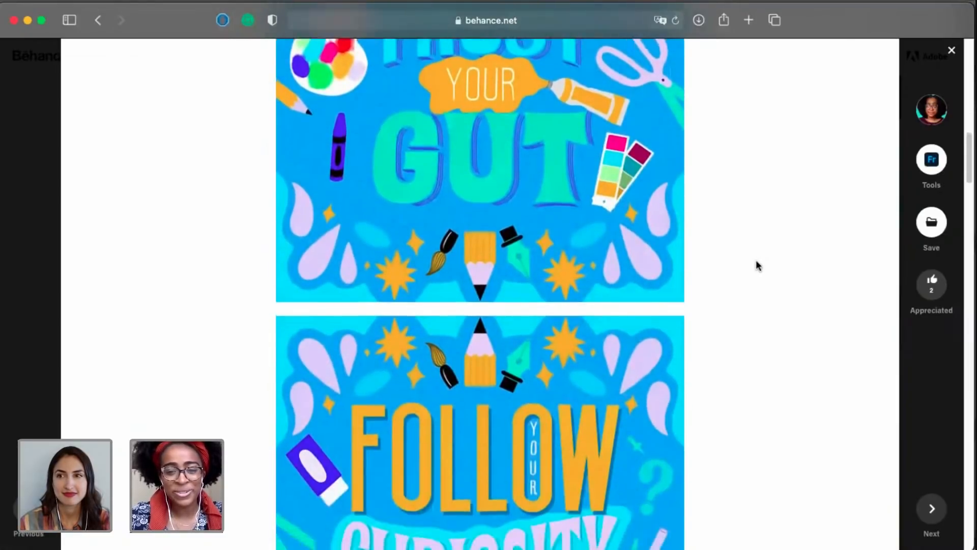
scroll(756, 265, down, 8)
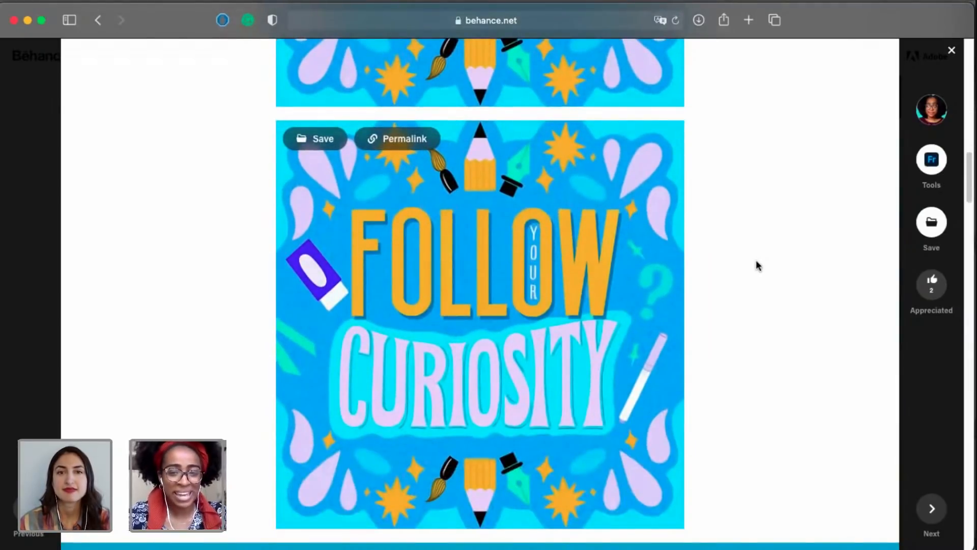
scroll(783, 170, down, 2)
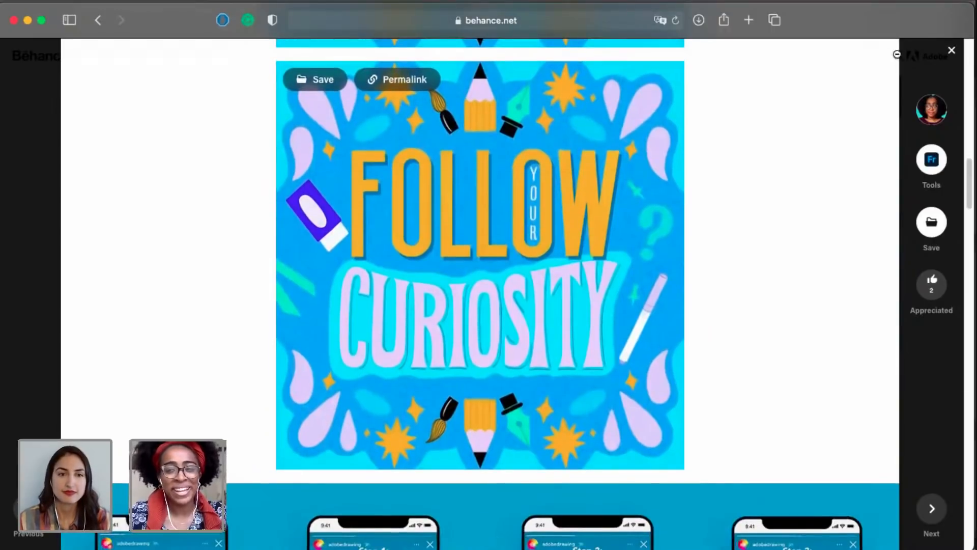
click(952, 51)
Open the project "36 Days of Type 2021" from the profile's project grid.
scroll(840, 229, down, 3)
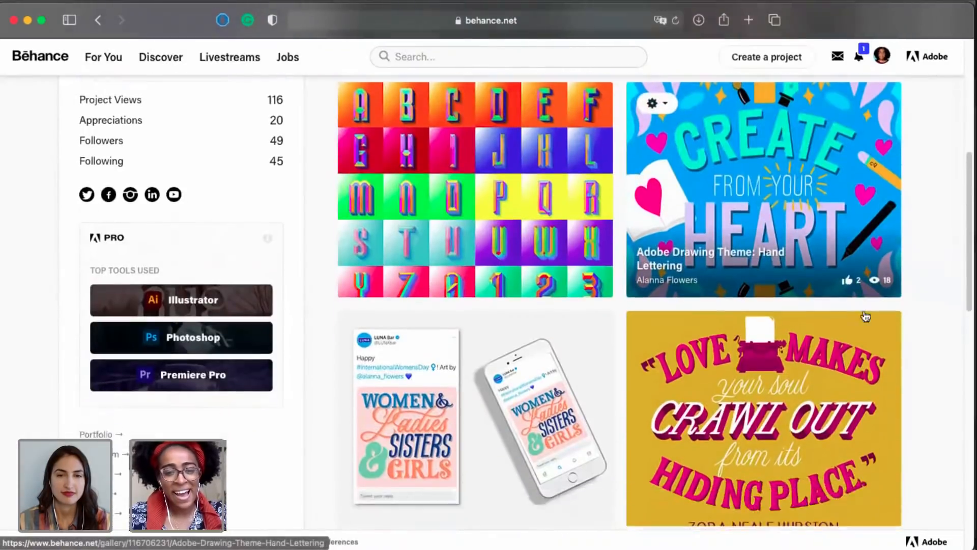
scroll(865, 316, up, 1)
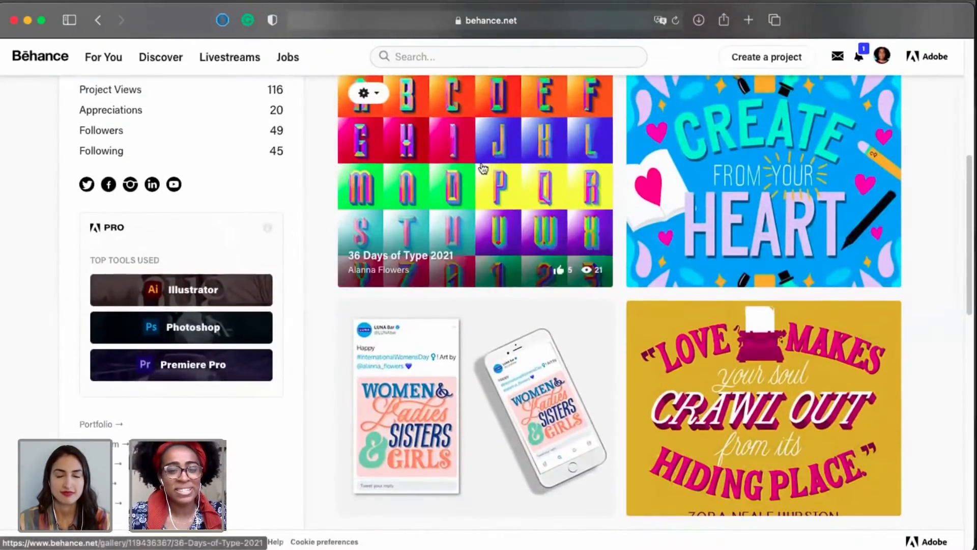
click(469, 186)
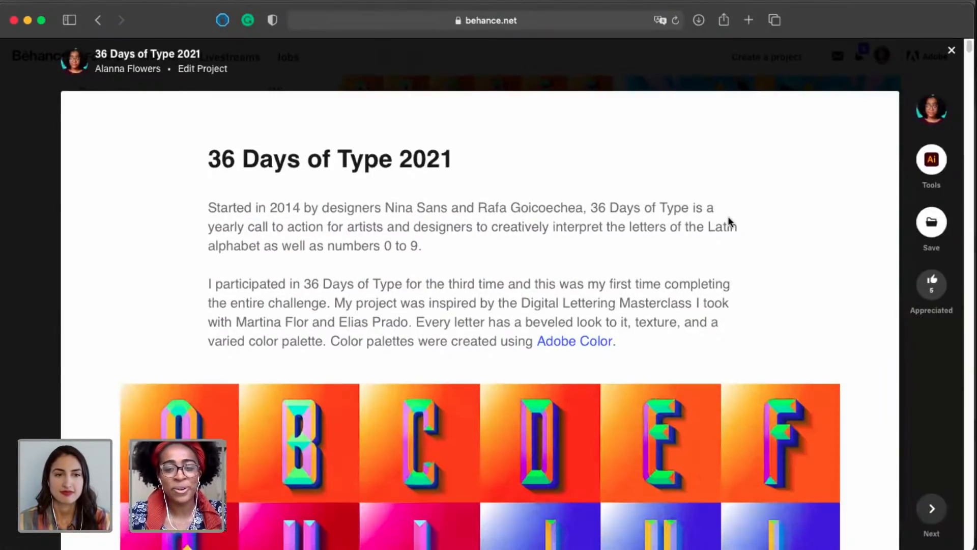
Examine the 36 Days of Type letter grid, the embedded video section and the large letter A artwork, and close the project.
scroll(729, 220, down, 2)
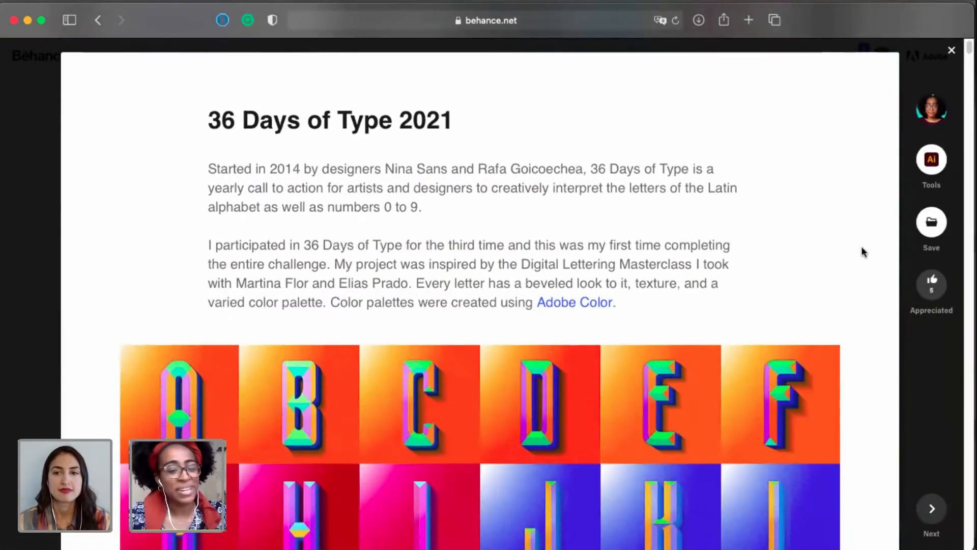
scroll(861, 251, down, 5)
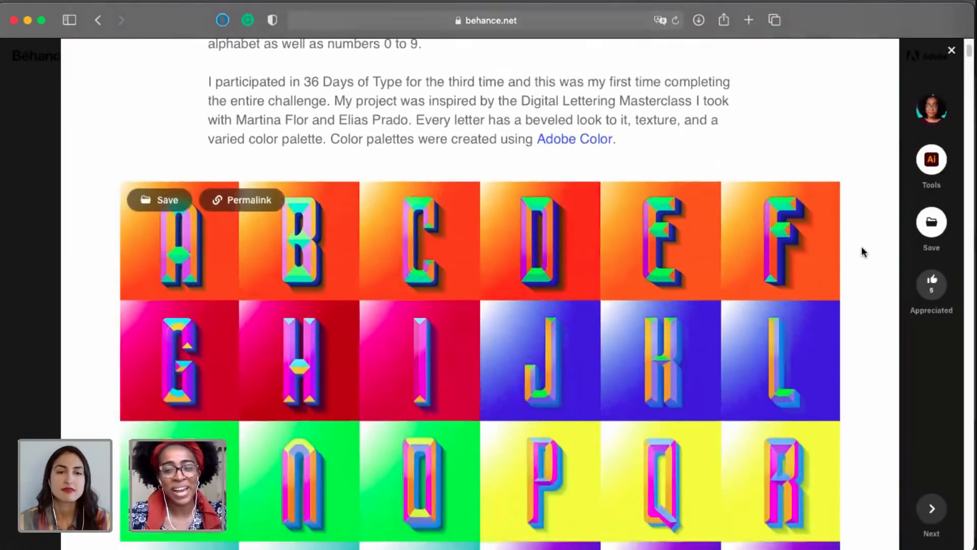
scroll(863, 251, down, 4)
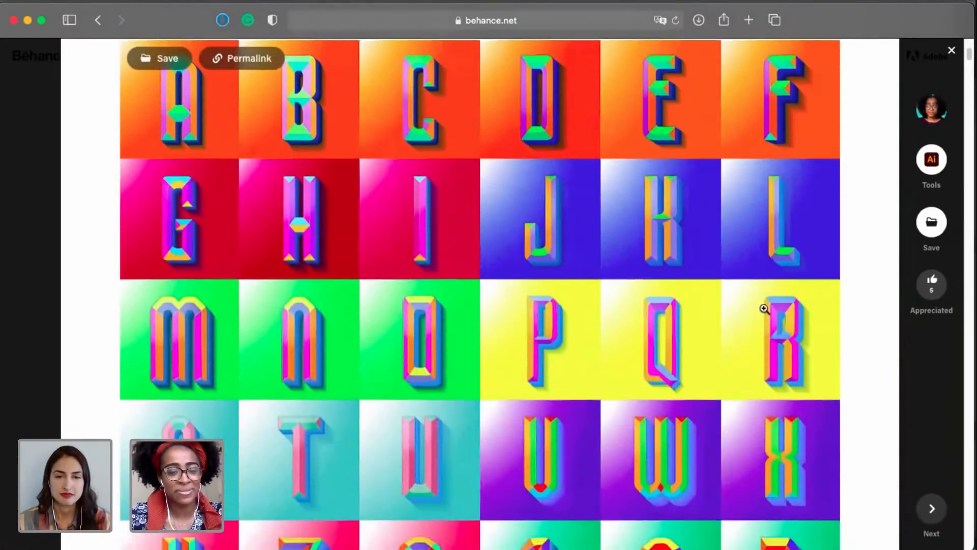
scroll(763, 284, down, 6)
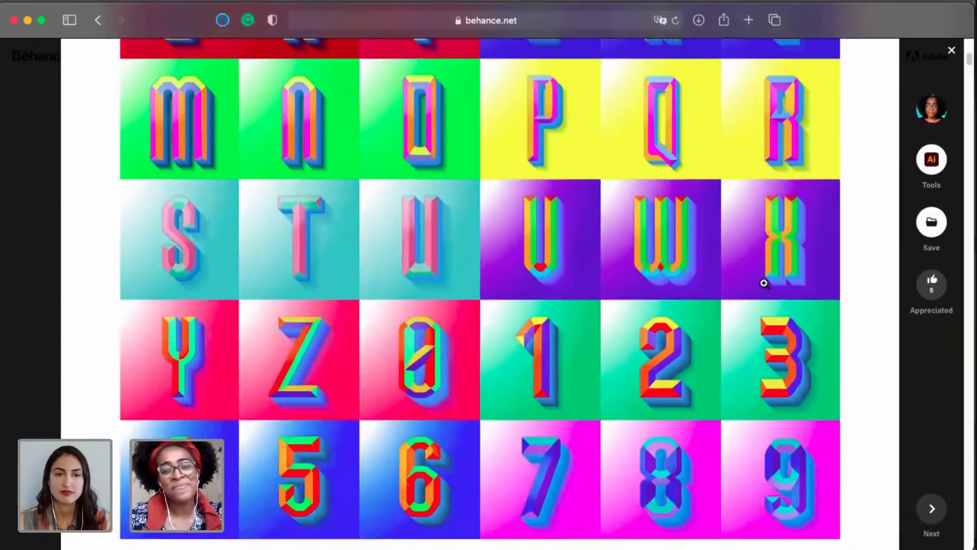
scroll(763, 284, down, 5)
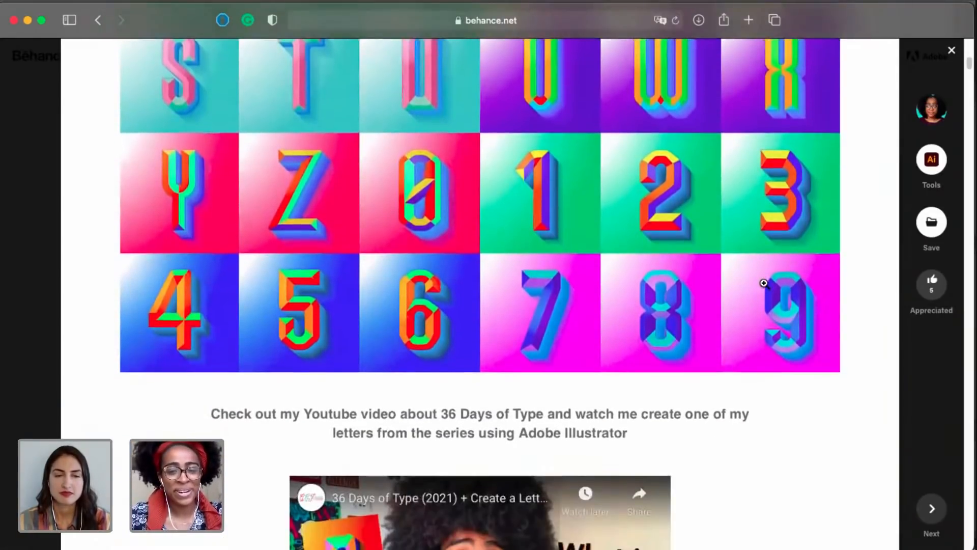
scroll(763, 283, down, 6)
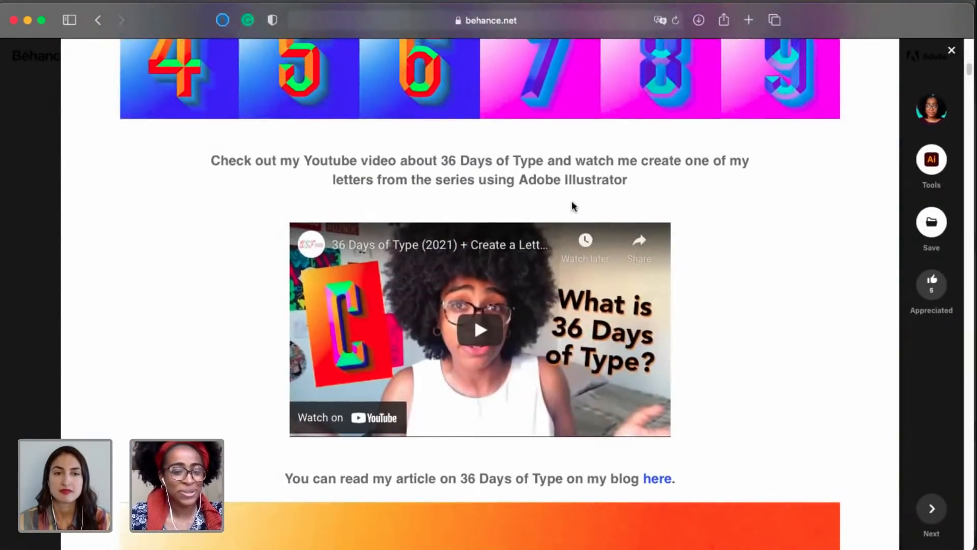
scroll(795, 303, down, 2)
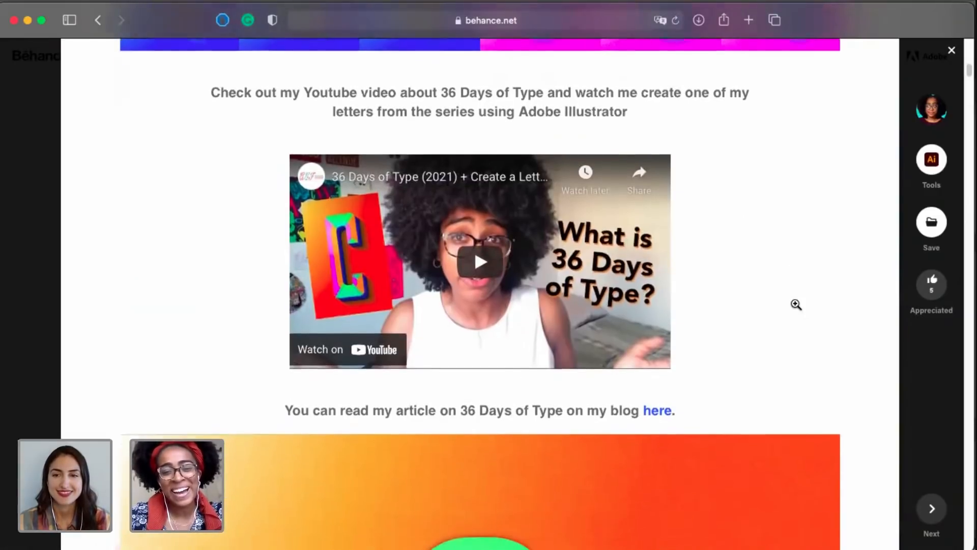
scroll(859, 333, down, 2)
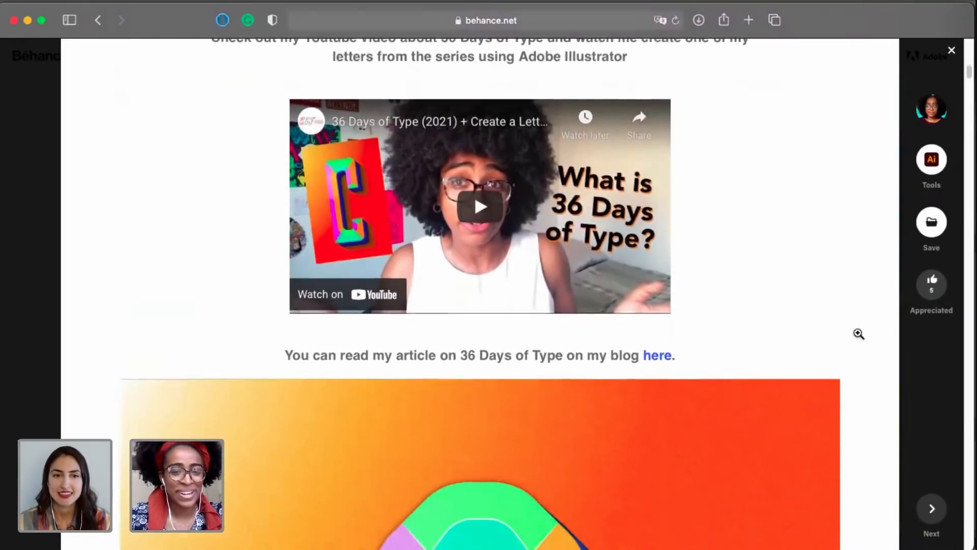
scroll(758, 267, down, 1)
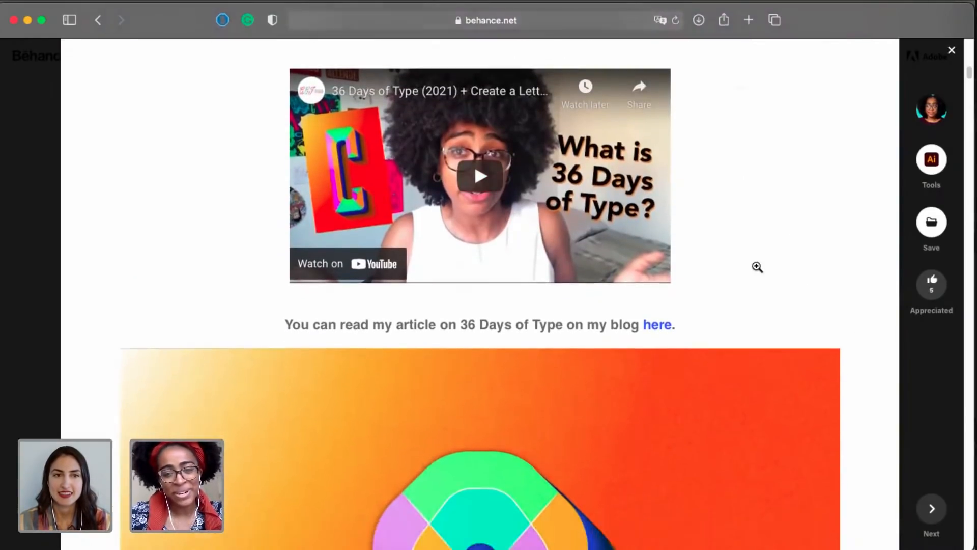
scroll(757, 266, down, 10)
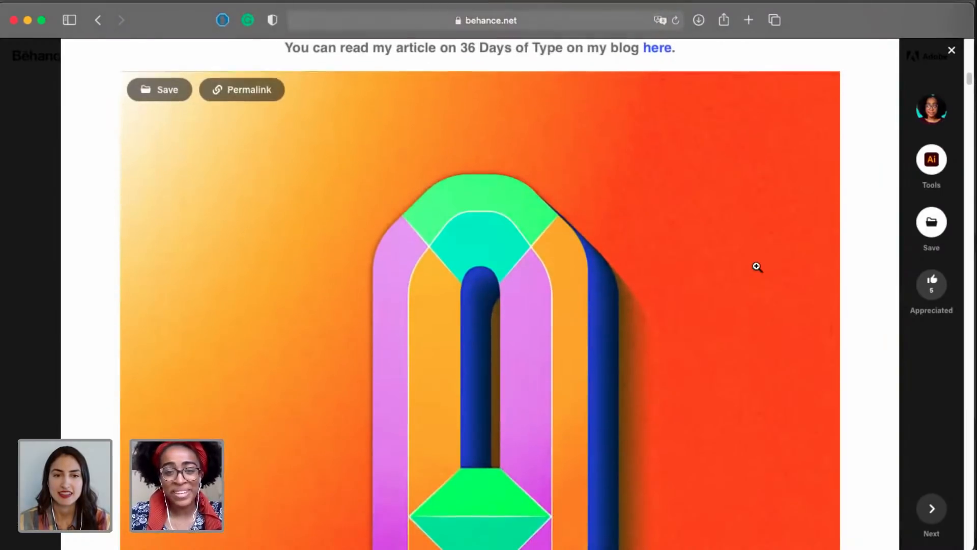
scroll(757, 266, down, 2)
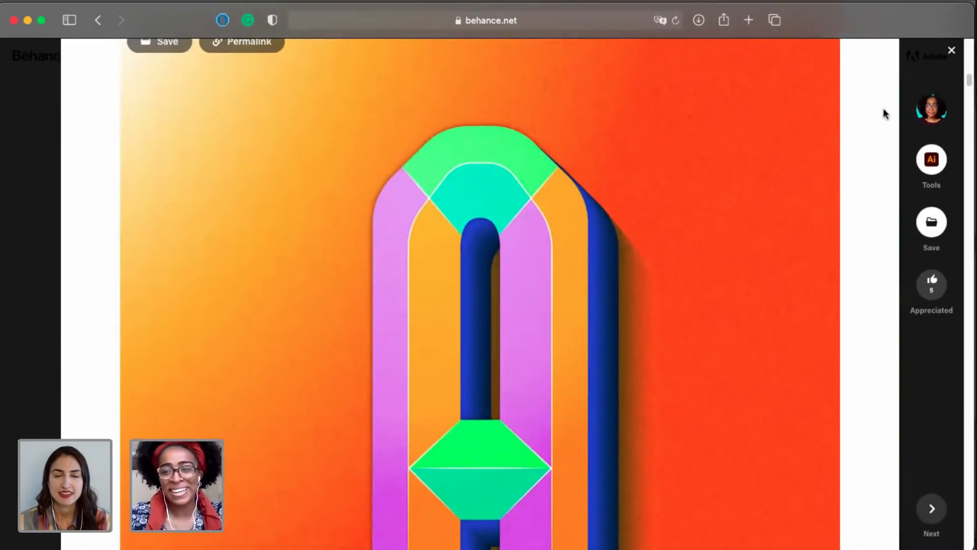
click(951, 51)
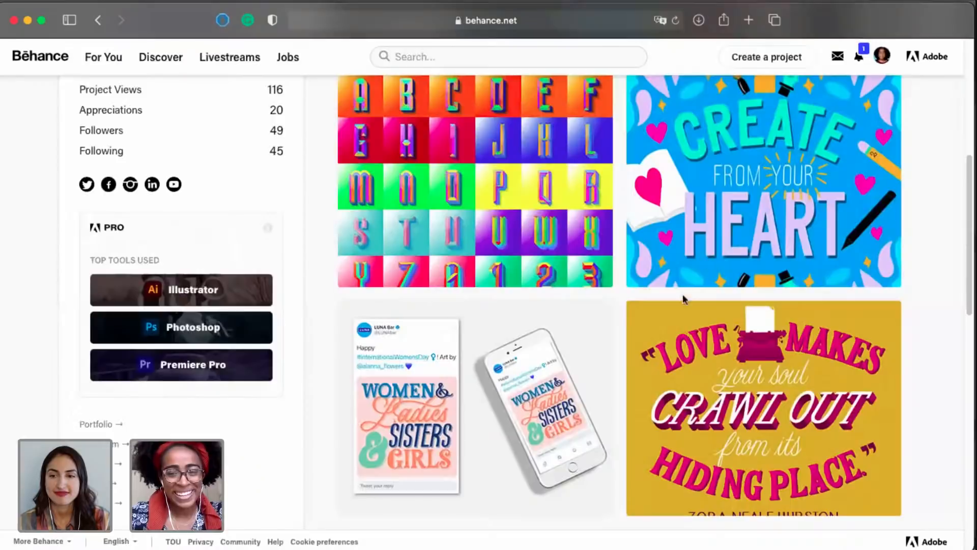
Look over the profile's project grid, close the browser window and switch to the Adobe Live.ai document in Illustrator.
scroll(916, 271, up, 2)
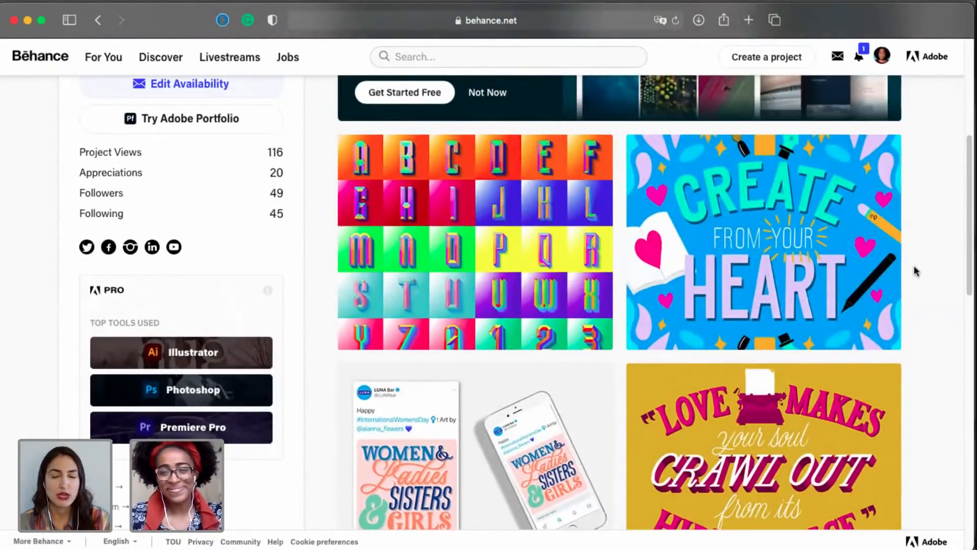
scroll(916, 270, up, 3)
scroll(916, 271, down, 2)
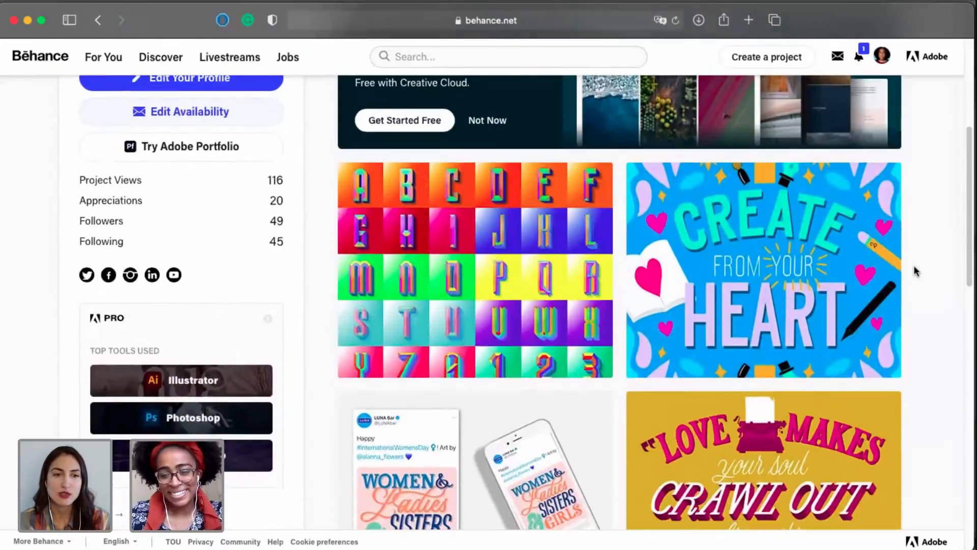
scroll(915, 271, down, 5)
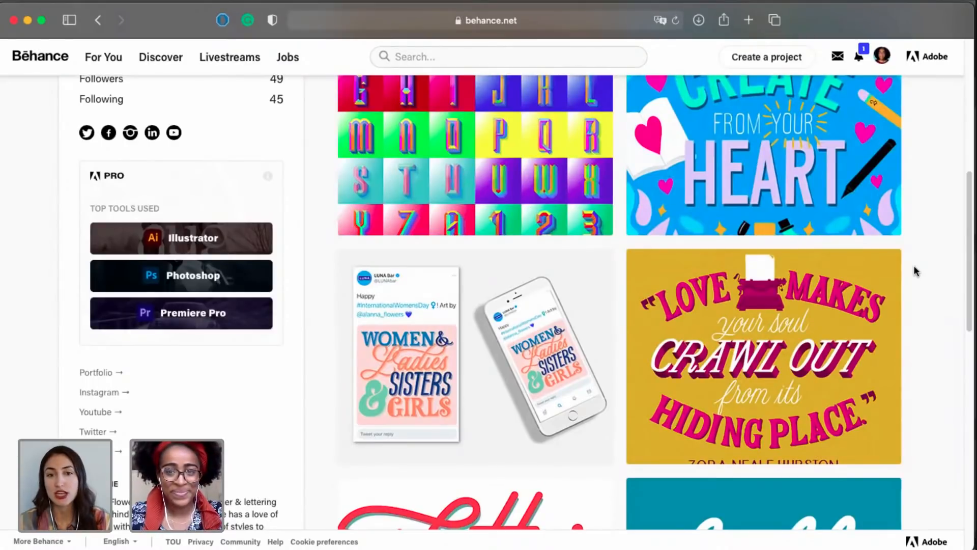
click(14, 20)
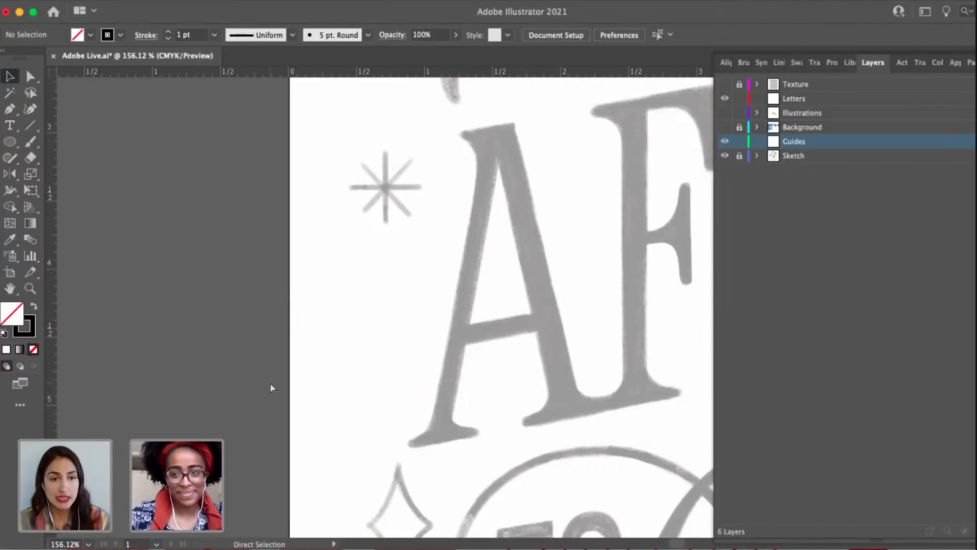
Fit the whole lettering sketch artboard in the window and display the document's layer list beside it.
key(super+0)
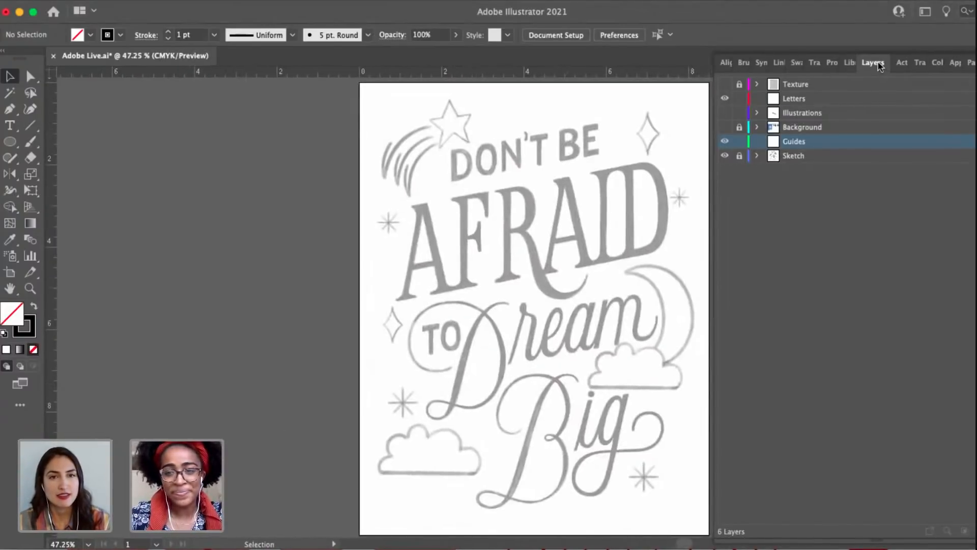
key(shift+Tab)
scroll(733, 335, right, 2)
scroll(733, 335, down, 1)
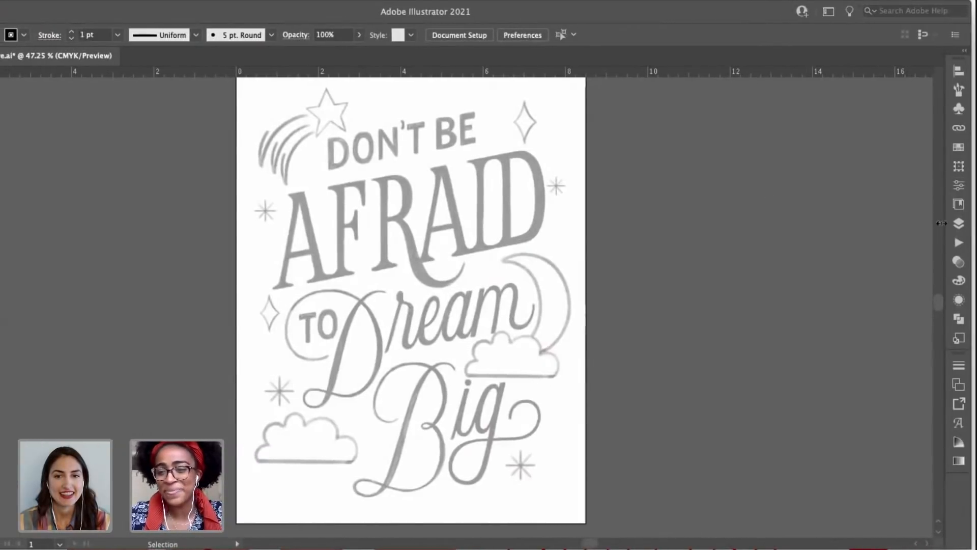
click(958, 223)
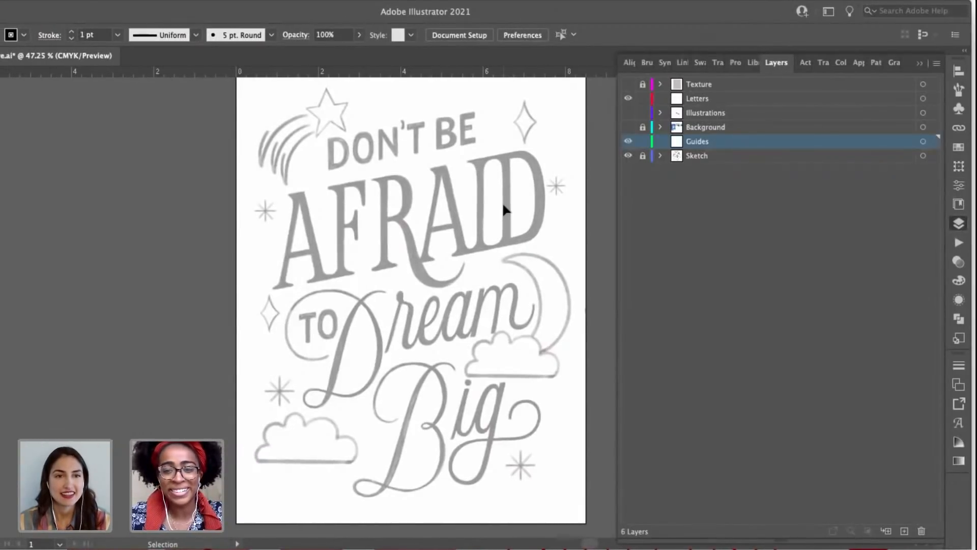
scroll(503, 204, right, 3)
scroll(502, 204, down, 2)
scroll(502, 204, up, 3)
scroll(502, 204, left, 1)
scroll(502, 201, up, 3)
scroll(502, 202, left, 1)
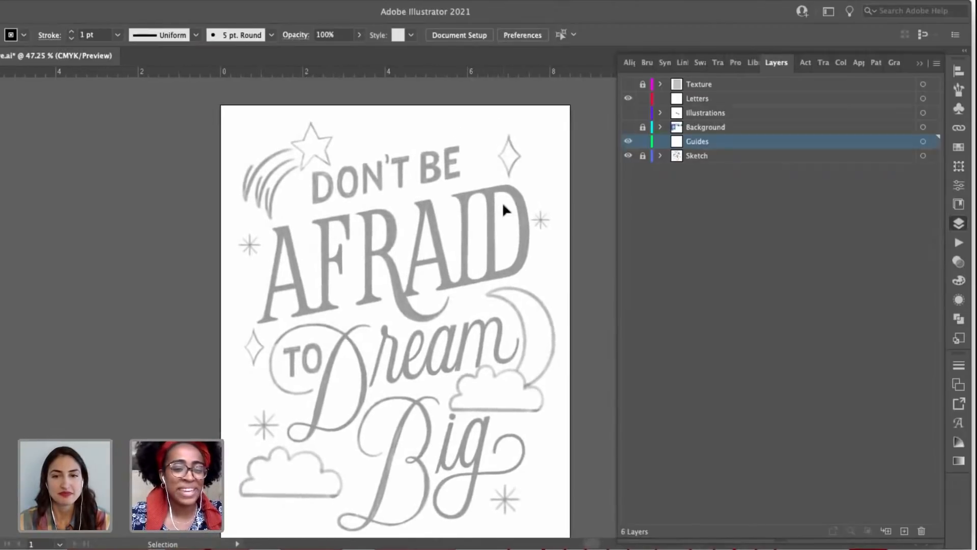
scroll(438, 306, down, 2)
scroll(447, 355, down, 2)
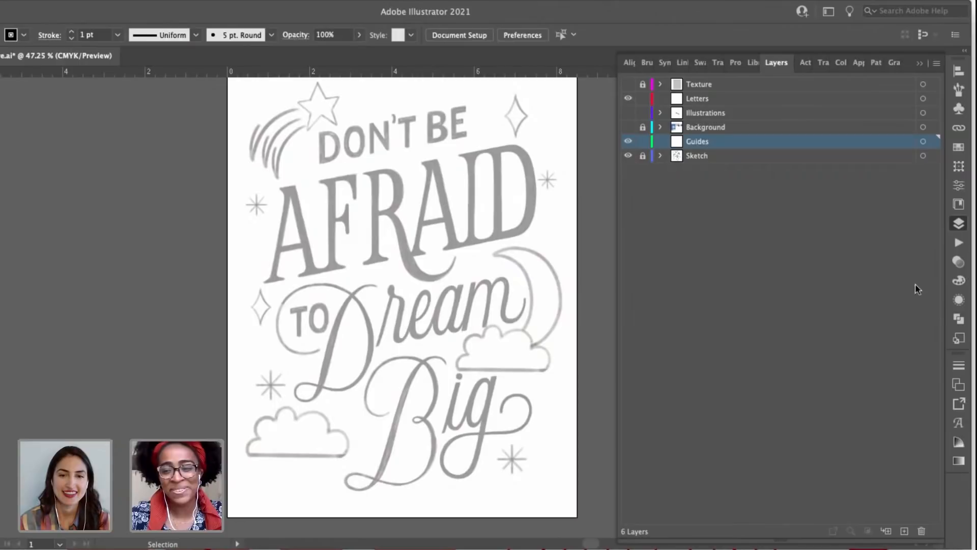
Detach the Layers panel as a floating panel beside the lettering artboard and widen it enough to show its name.
drag(959, 224, 821, 194)
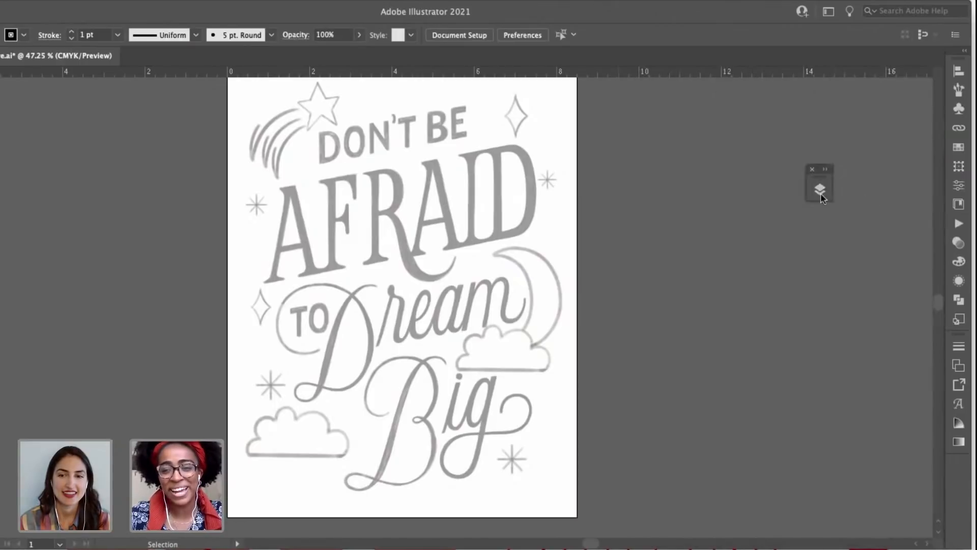
drag(723, 18, 820, 20)
drag(732, 258, 711, 320)
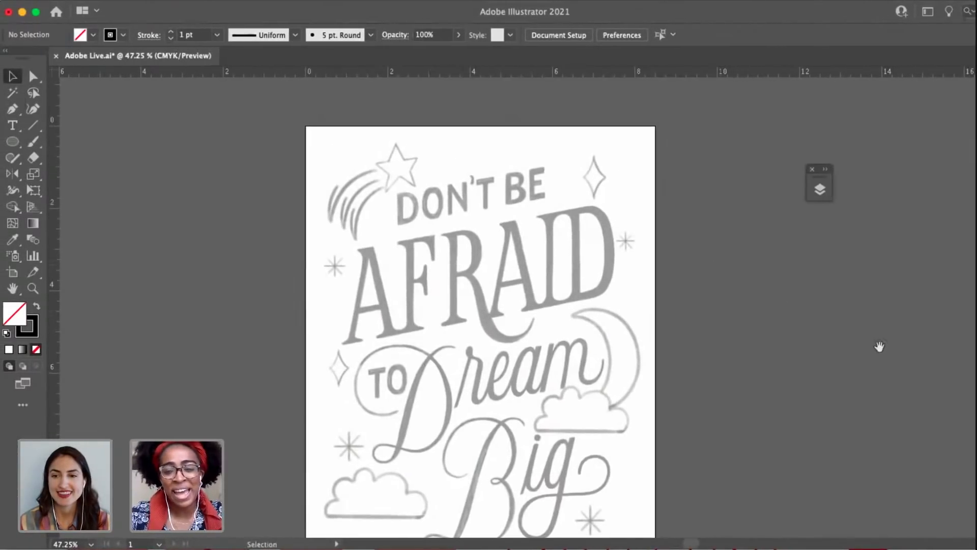
drag(878, 346, 806, 314)
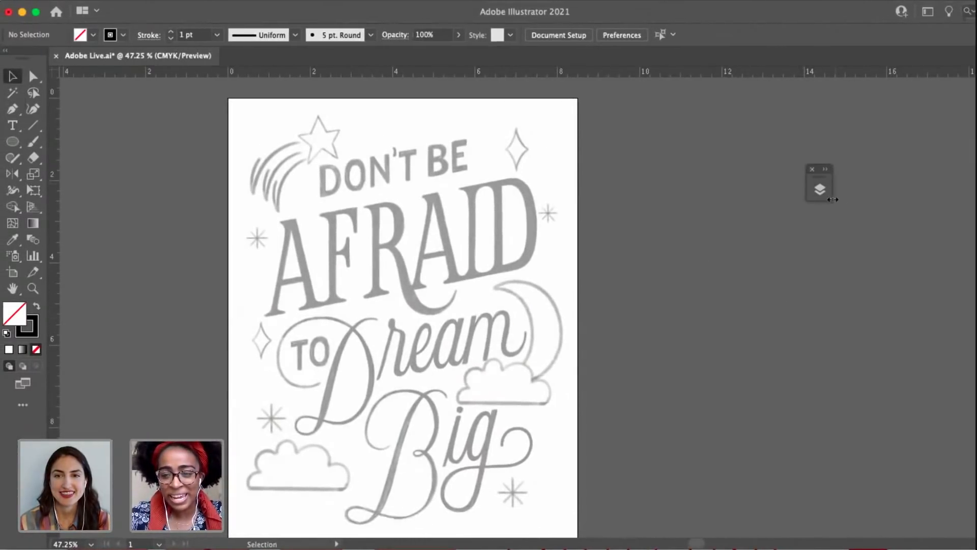
drag(839, 209, 900, 213)
drag(846, 175, 881, 160)
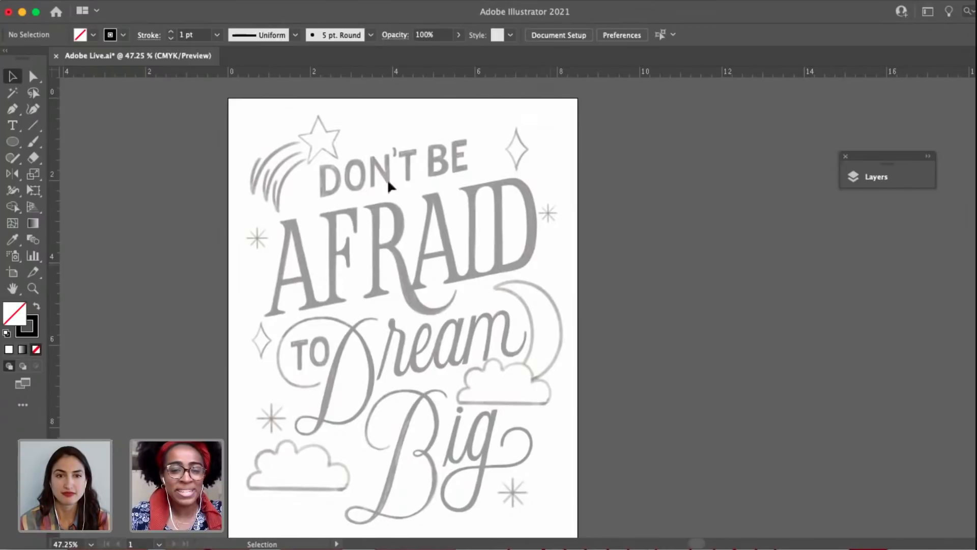
Display the document's layer list, move the floating Layers panel farther away from the artwork and collapse it again.
scroll(309, 184, up, 1)
scroll(309, 183, up, 3)
key(space)
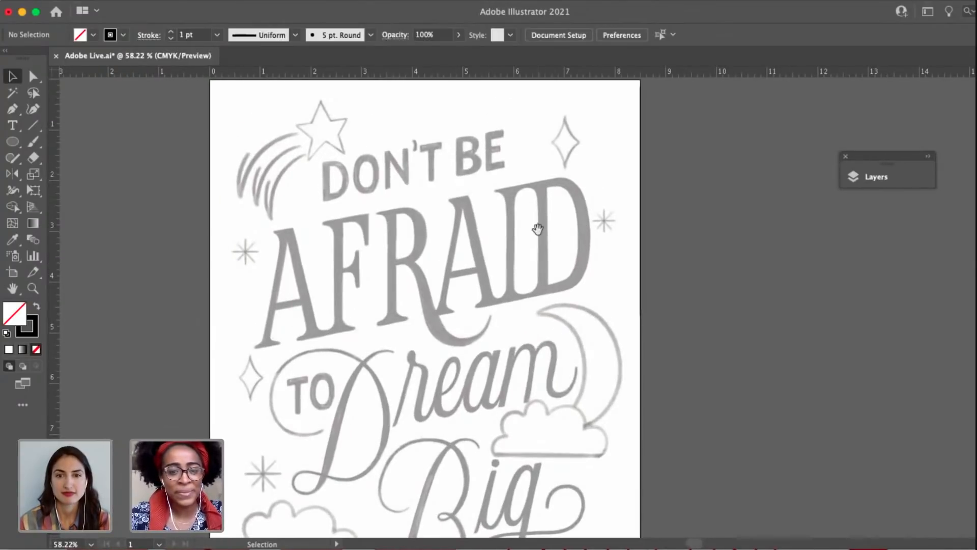
drag(538, 229, 518, 218)
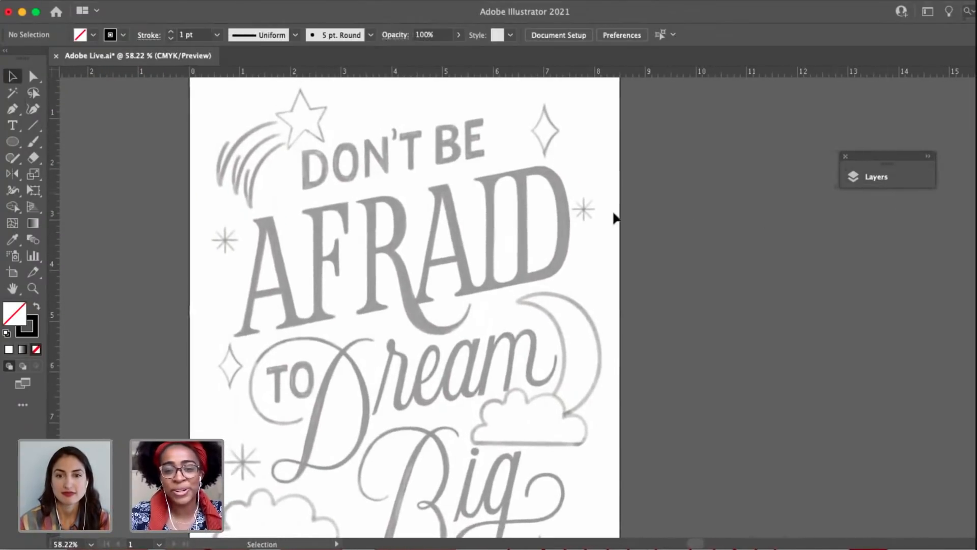
key(space)
drag(603, 219, 578, 235)
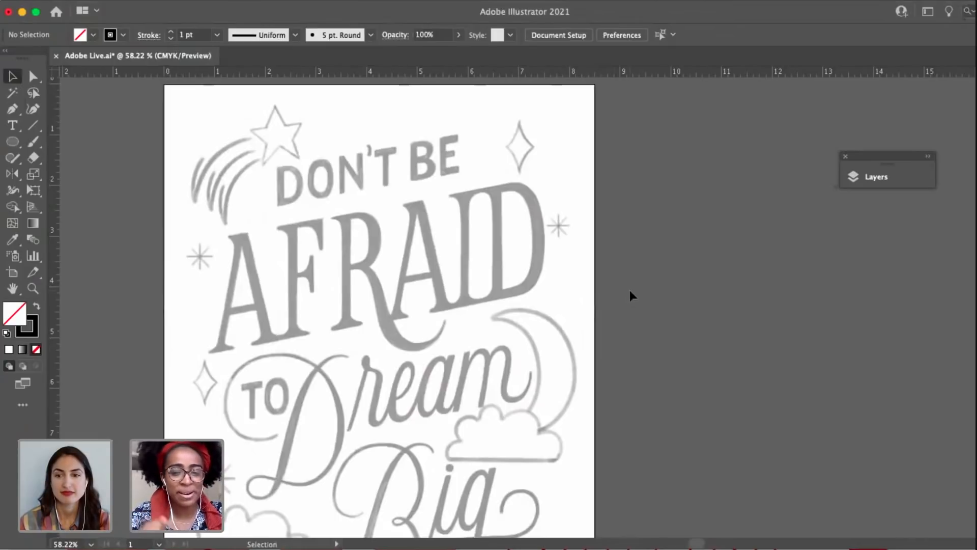
click(889, 177)
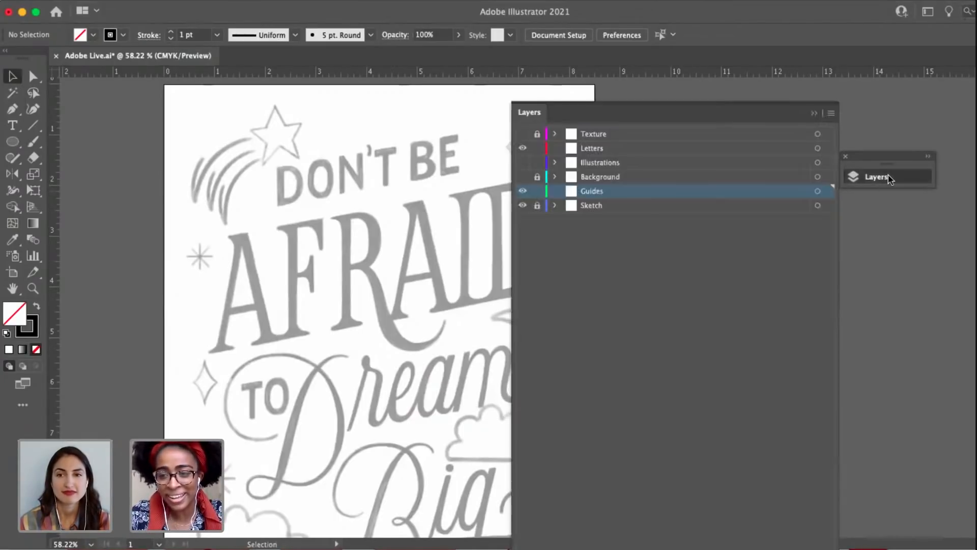
drag(876, 158, 919, 145)
click(924, 167)
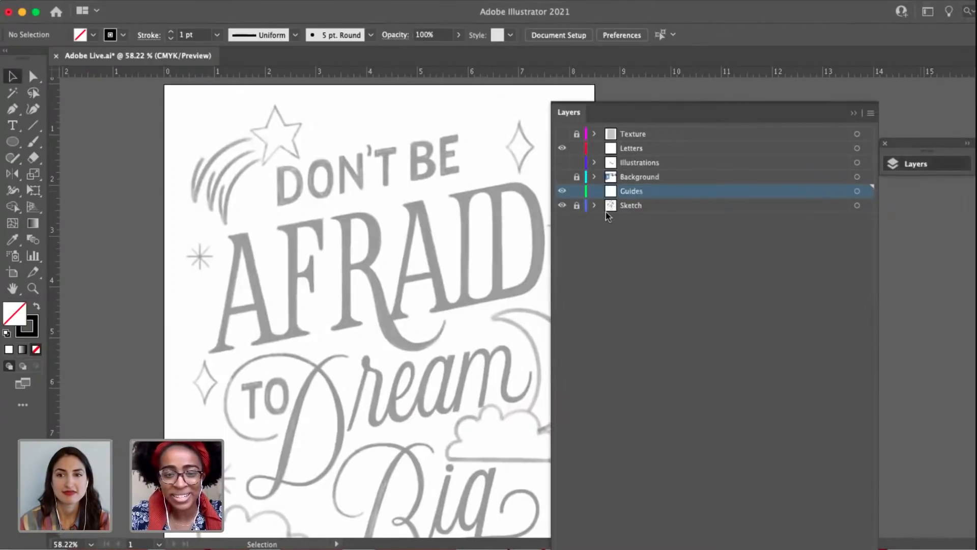
scroll(360, 220, down, 3)
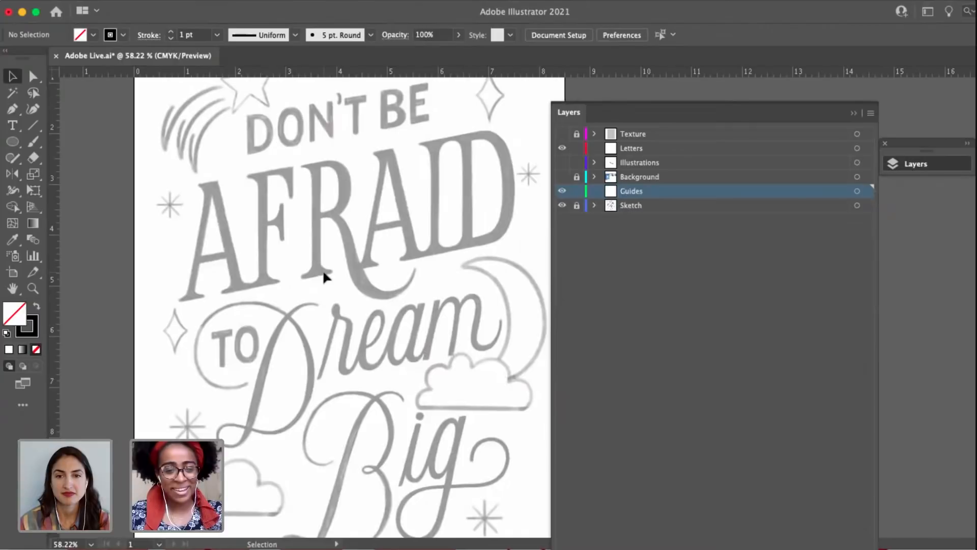
key(space)
drag(296, 209, 311, 238)
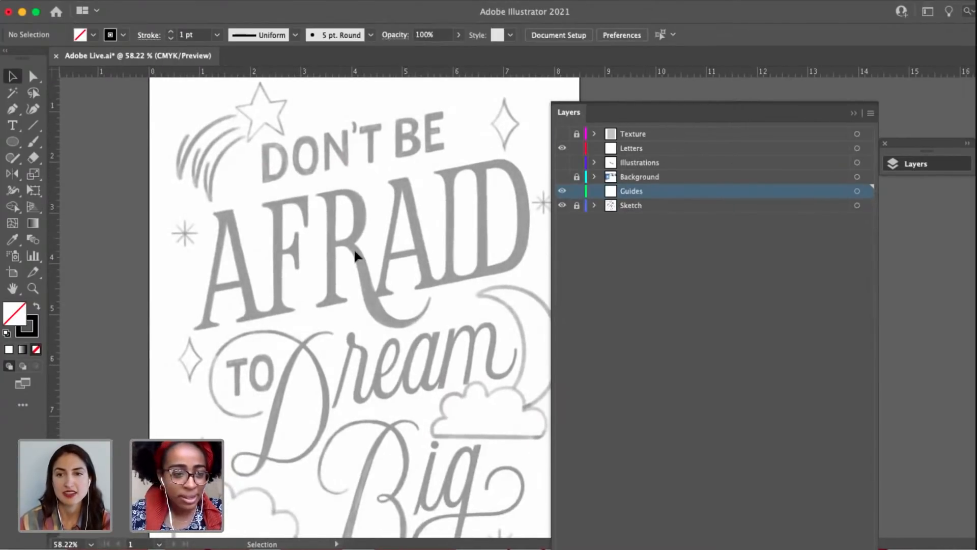
click(924, 165)
Draw a straight slanted guide line about 4 in long along the baseline of "DON'T BE" with the Pen tool.
scroll(323, 253, up, 5)
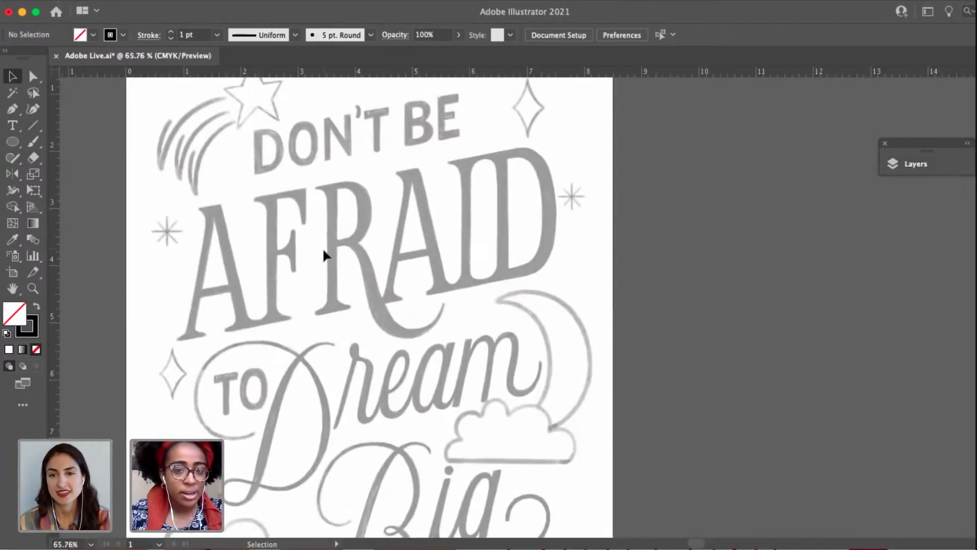
scroll(292, 347, up, 5)
key(p)
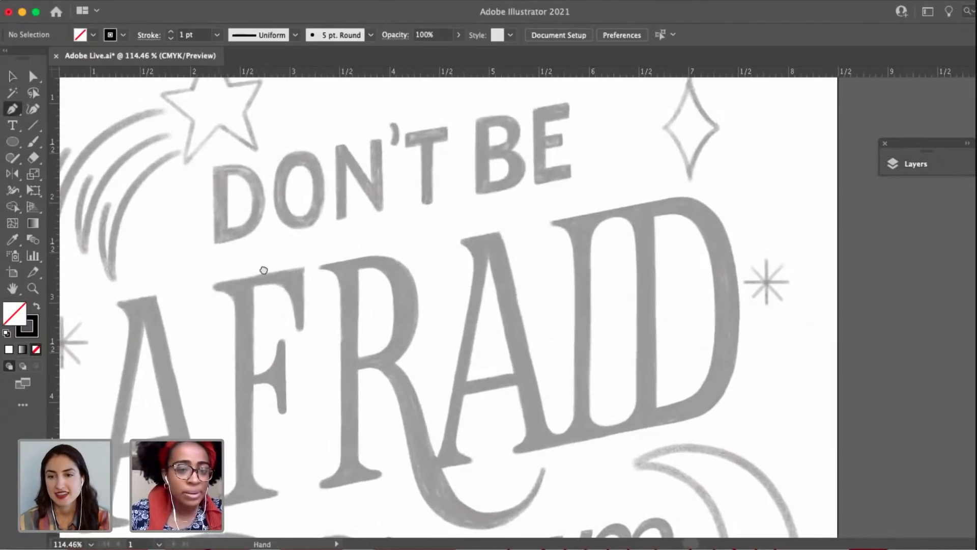
scroll(270, 285, left, 2)
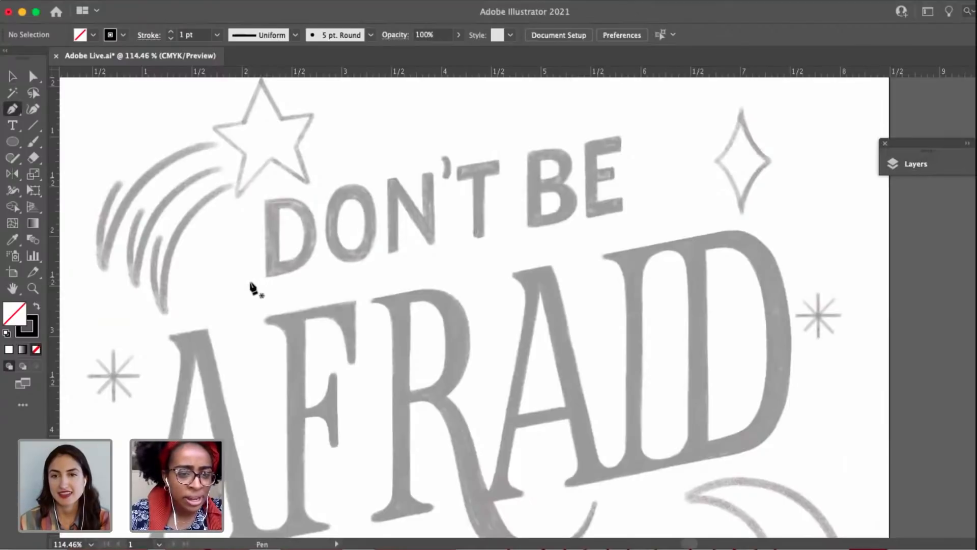
click(250, 282)
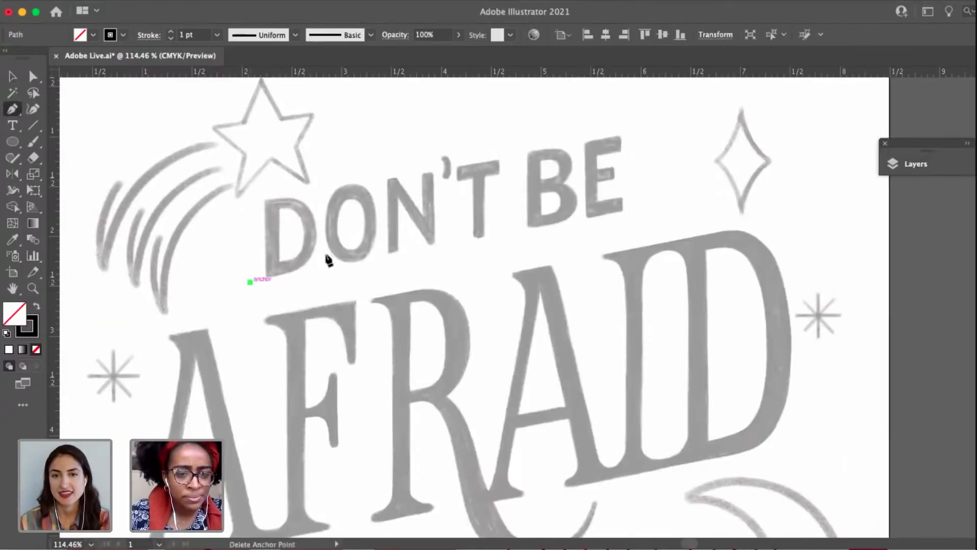
click(642, 212)
scroll(499, 356, up, 3)
click(490, 357)
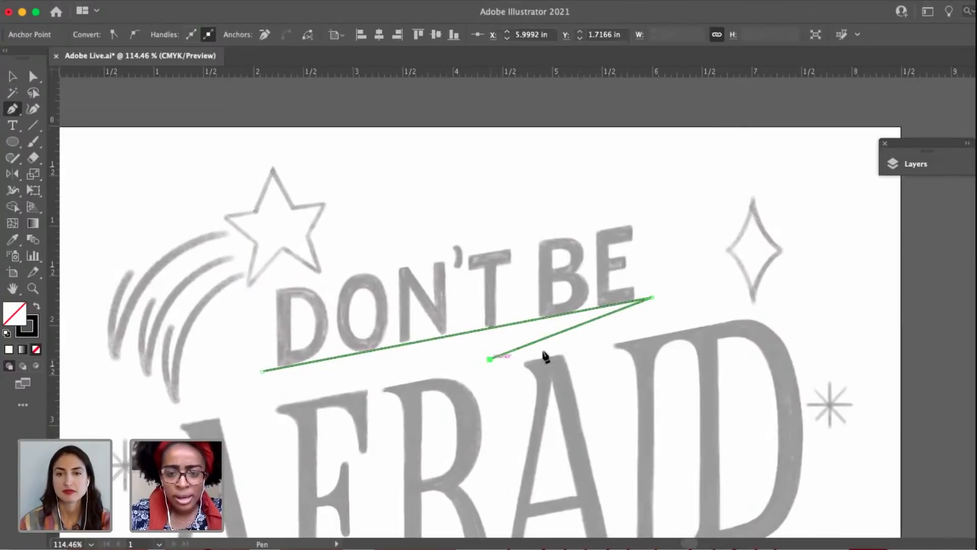
key(v)
key(super+z)
key(a)
click(529, 347)
Duplicate the baseline guide onto the tops of the "DON'T BE" letters and nudge both lines slightly upward.
drag(520, 322, 513, 249)
drag(531, 423, 537, 304)
click(546, 415)
drag(542, 445, 514, 460)
key(v)
drag(441, 282, 362, 145)
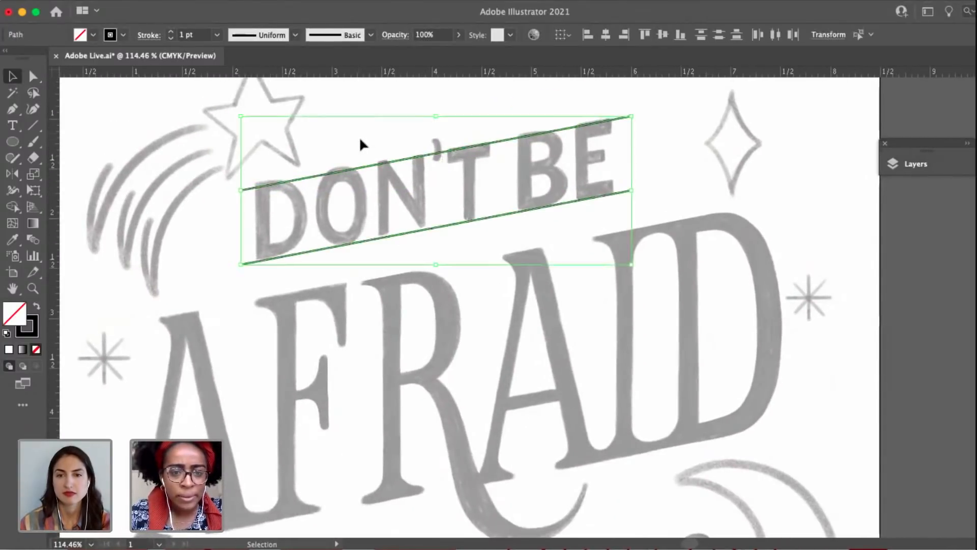
key(Up)
key(Up)
click(429, 301)
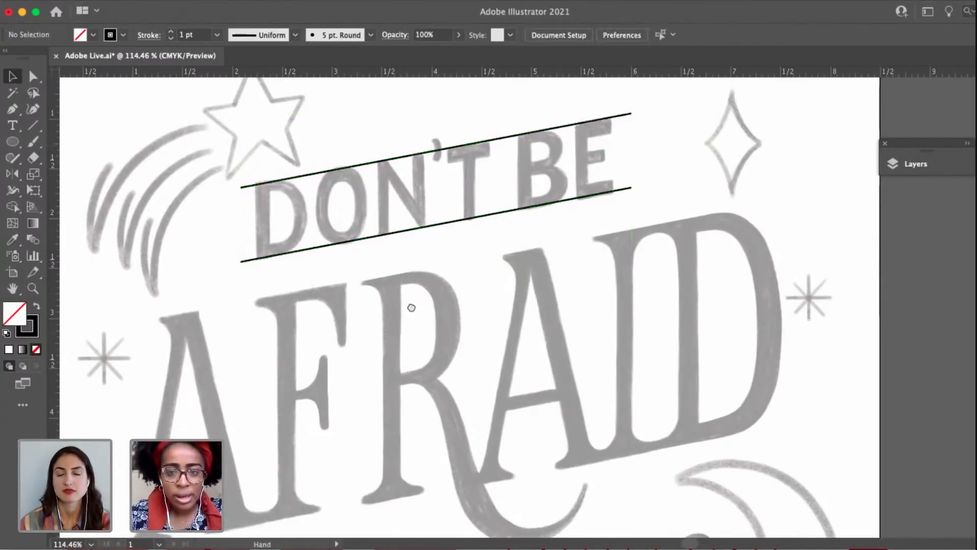
Duplicate a guide line onto the top edge of "AFRAID" and extend its right end across the letter D.
scroll(417, 244, down, 2)
drag(408, 178, 300, 239)
scroll(534, 267, right, 2)
scroll(534, 267, up, 1)
click(546, 258)
key(a)
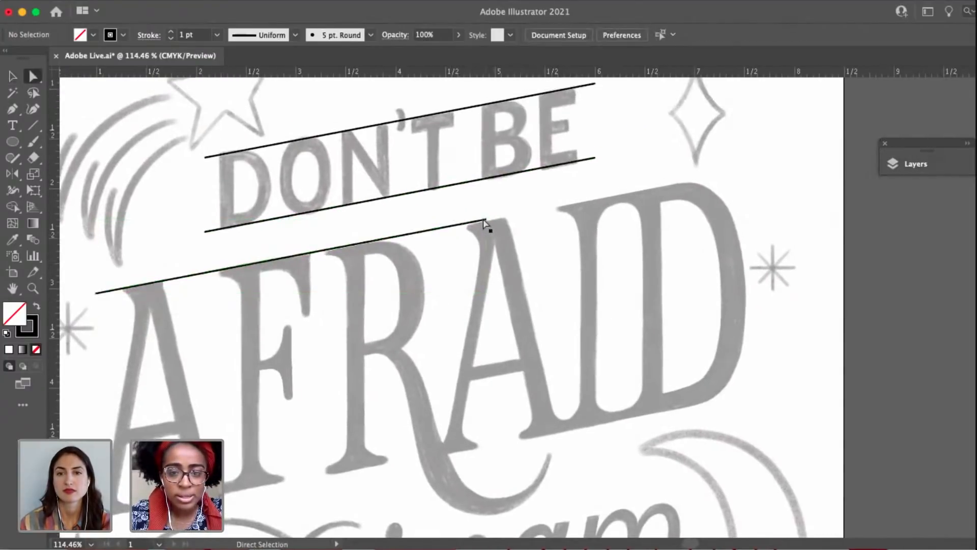
drag(485, 219, 703, 174)
drag(524, 280, 565, 232)
key(v)
click(482, 206)
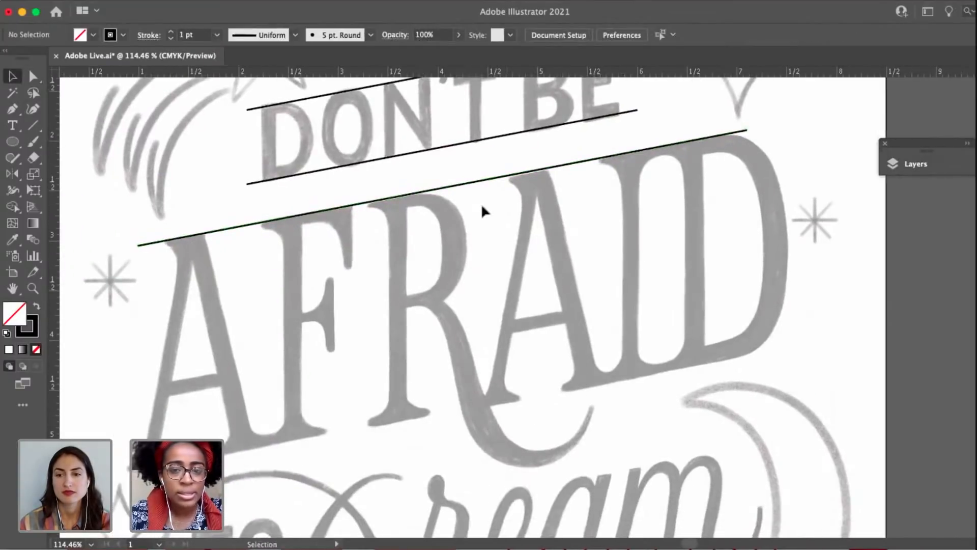
Duplicate the top guide down to the baseline of "AFRAID" and extend both ends to span the whole word.
drag(487, 183, 494, 406)
drag(633, 259, 789, 104)
click(386, 378)
key(a)
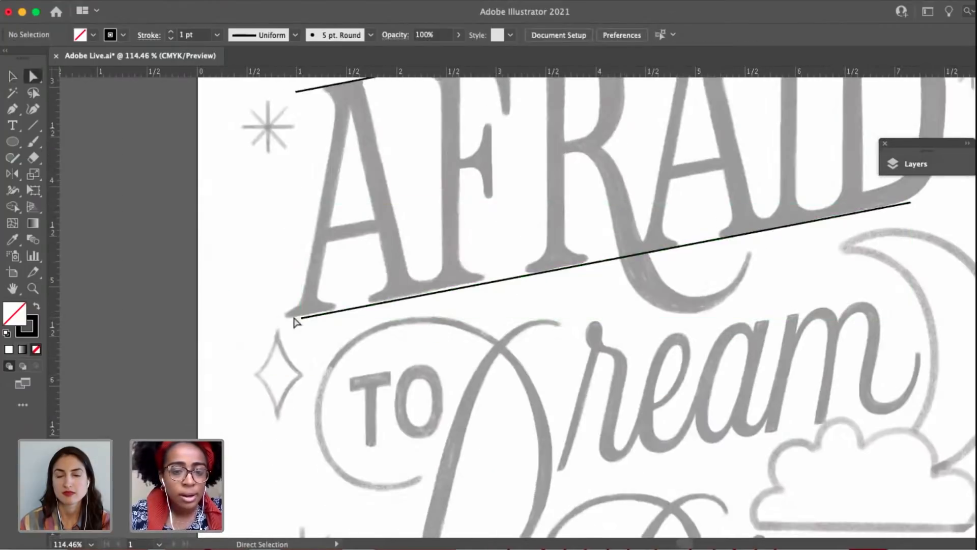
mouse_move(294, 316)
mouse_down()
mouse_move(331, 334)
mouse_move(281, 321)
mouse_up()
drag(817, 277, 491, 374)
click(611, 301)
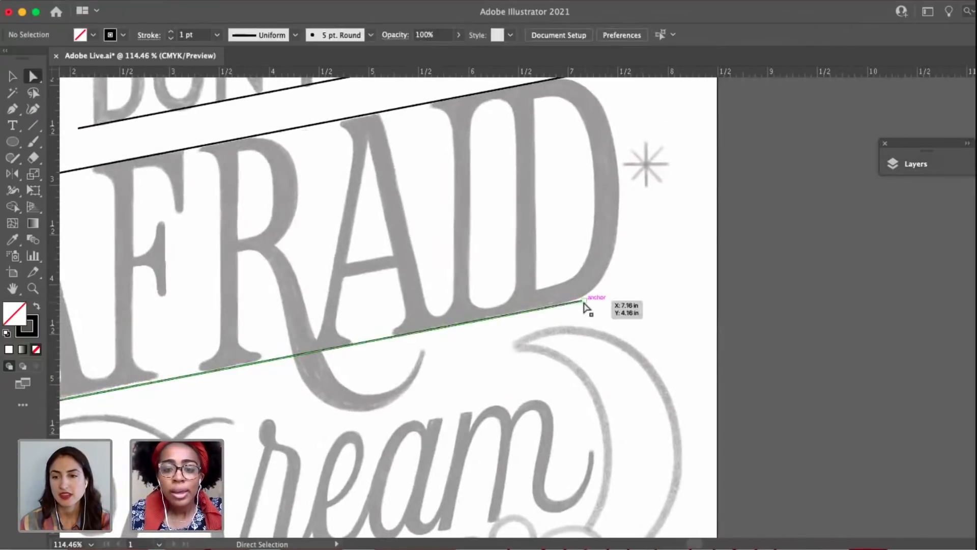
drag(585, 300, 627, 290)
click(602, 321)
Draw a slanted guide line along the tops of the lowercase letters "ream" in "Dream" with the Pen tool.
drag(306, 436, 438, 427)
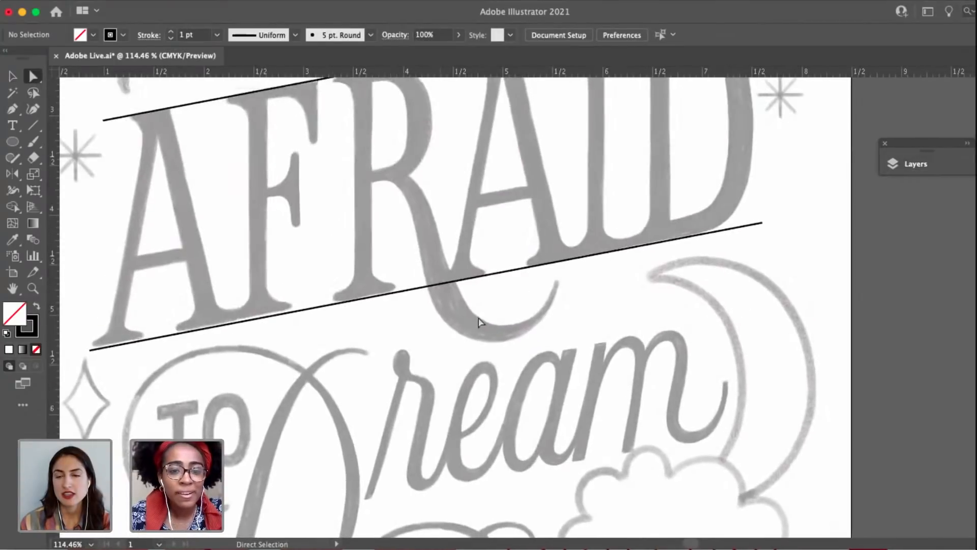
scroll(478, 351, down, 2)
drag(478, 351, 441, 298)
key(p)
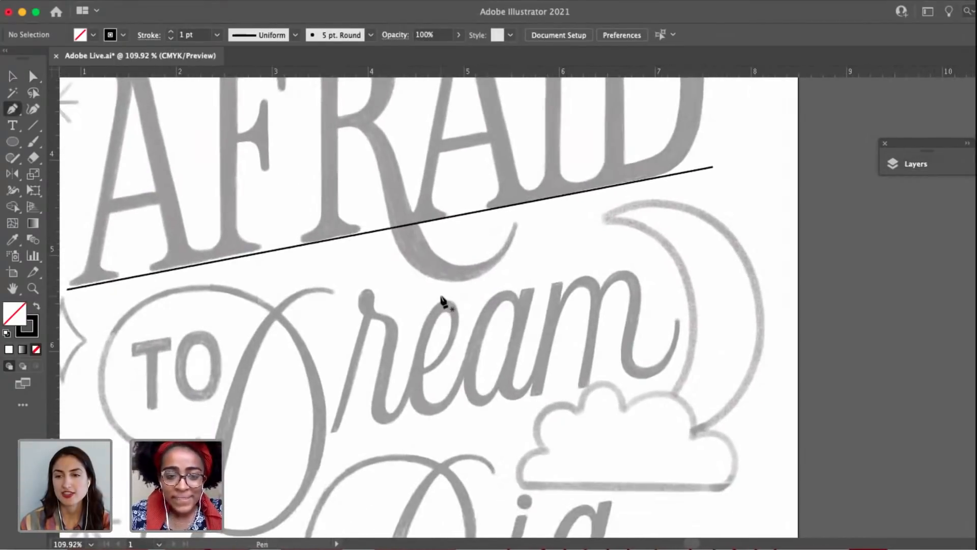
click(340, 320)
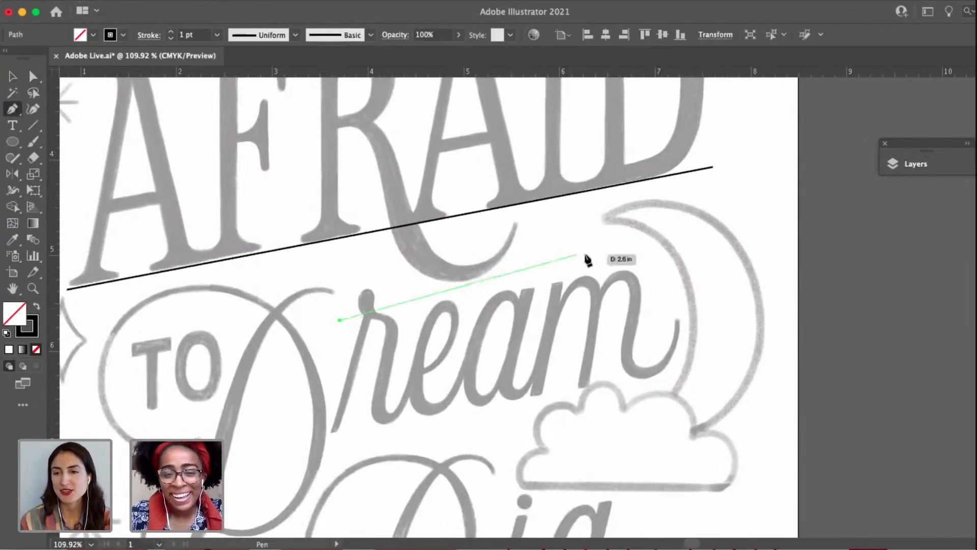
click(643, 264)
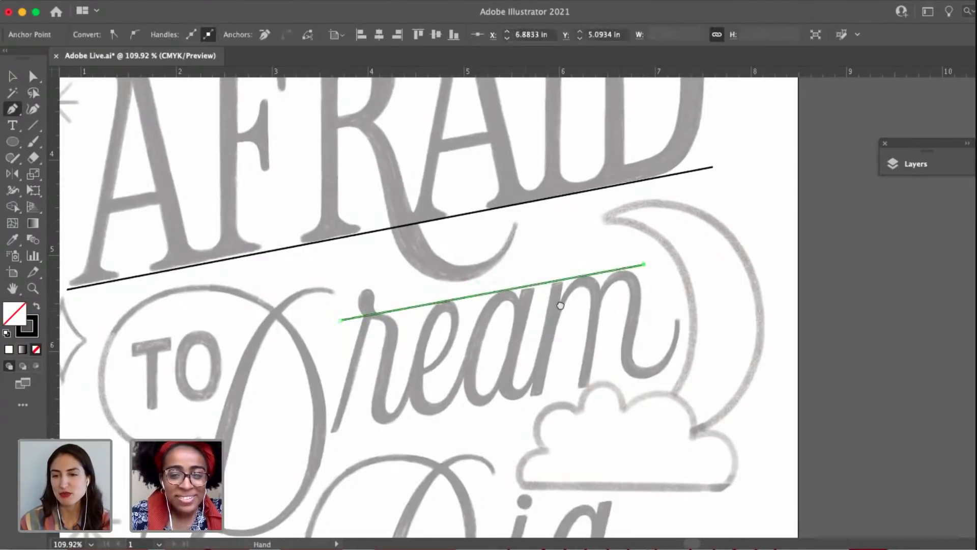
drag(560, 305, 629, 286)
key(v)
click(586, 328)
drag(571, 373, 503, 320)
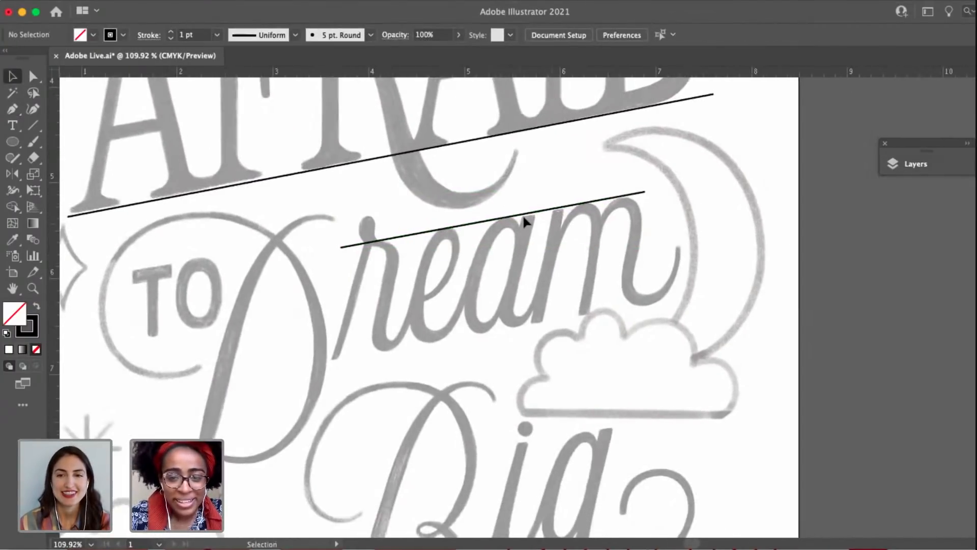
Duplicate the "ream" top guide down to the letters' baseline and extend its right end past the m.
drag(524, 221, 514, 332)
key(a)
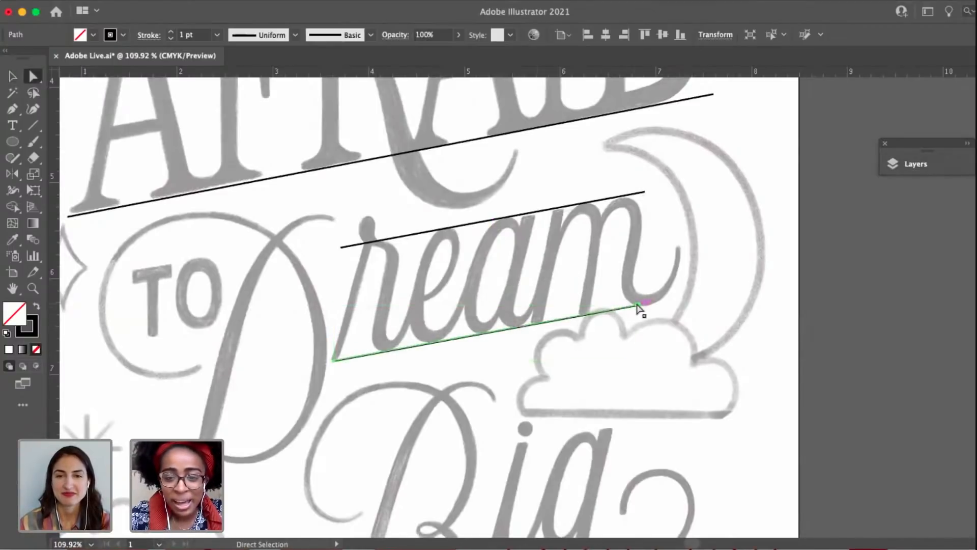
drag(639, 308, 672, 300)
click(569, 377)
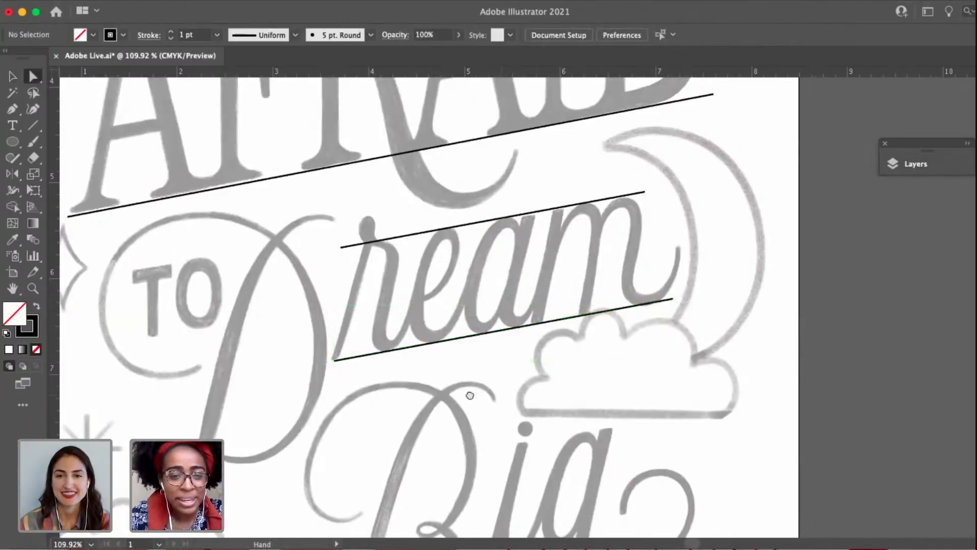
Duplicate both "ream" guides onto the lowercase letters "ig" of "Big" and nudge the copies upward to fit.
drag(469, 396, 506, 365)
key(v)
drag(616, 336, 422, 76)
drag(480, 202, 536, 420)
key(Up)
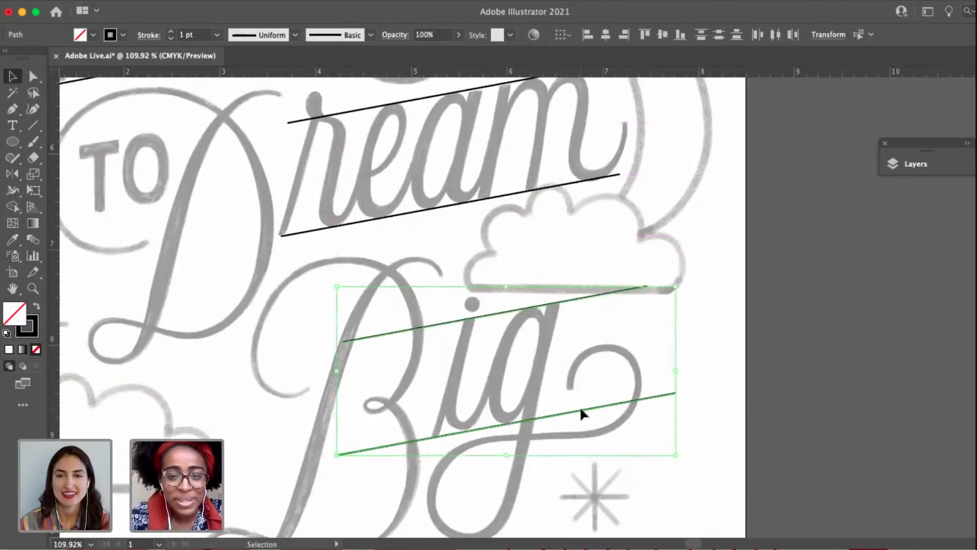
drag(563, 459, 587, 534)
click(557, 413)
Draw a short slanted guide along the top of "TO" and duplicate it down to the word's baseline.
scroll(557, 413, down, 5)
drag(468, 325, 421, 285)
drag(325, 329, 395, 352)
scroll(414, 299, up, 5)
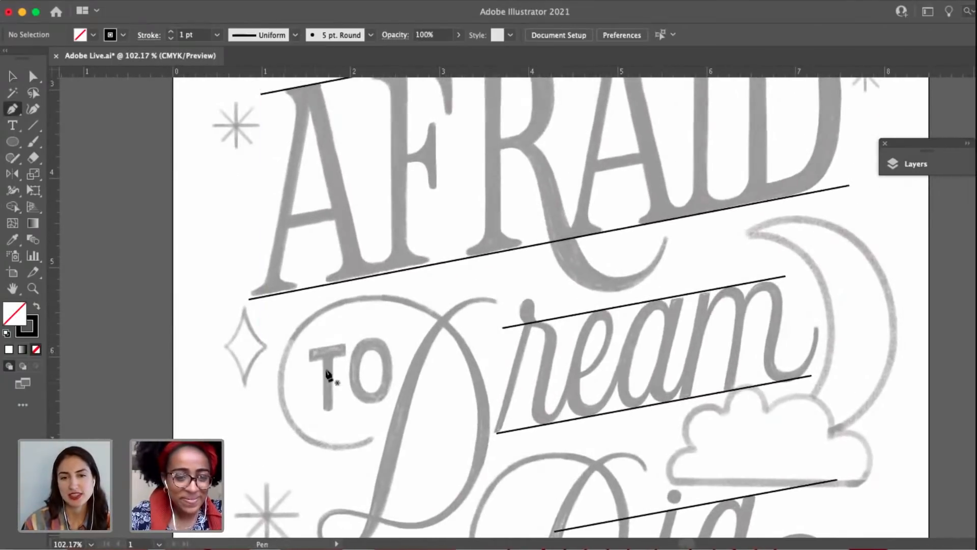
click(306, 349)
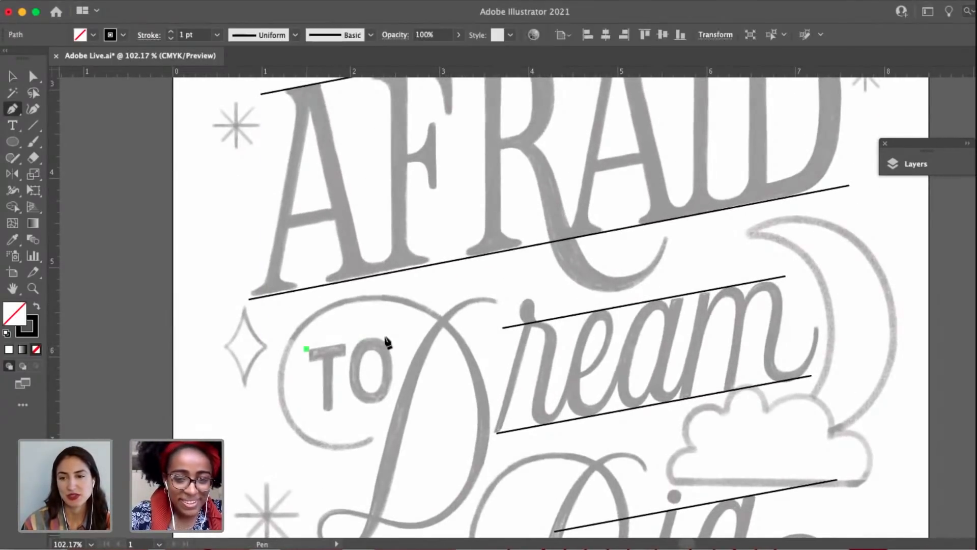
click(392, 334)
key(v)
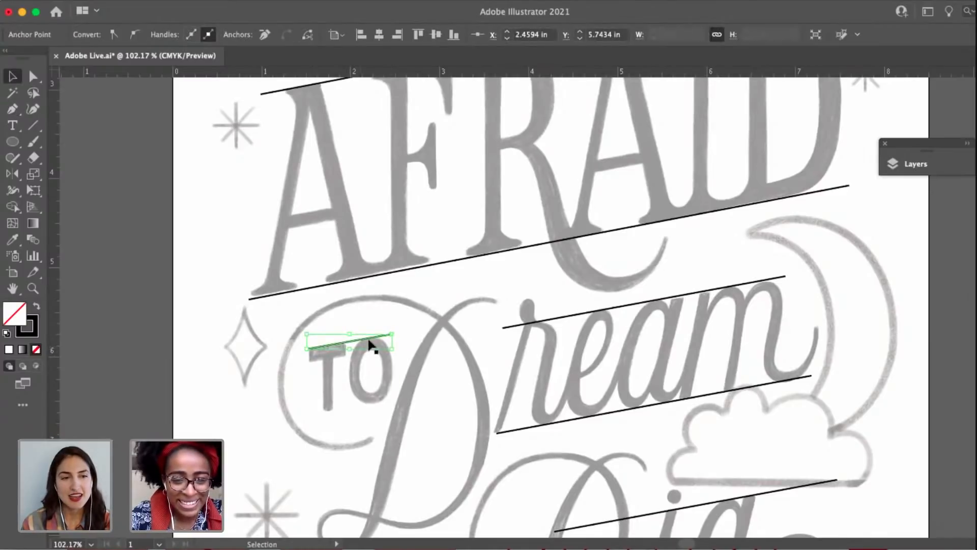
alt+drag(370, 346, 375, 408)
drag(593, 360, 438, 302)
click(486, 314)
Draw a slant guide line with the Pen tool along the stem angle of the "r" in "Dream".
scroll(454, 341, down, 1)
key(p)
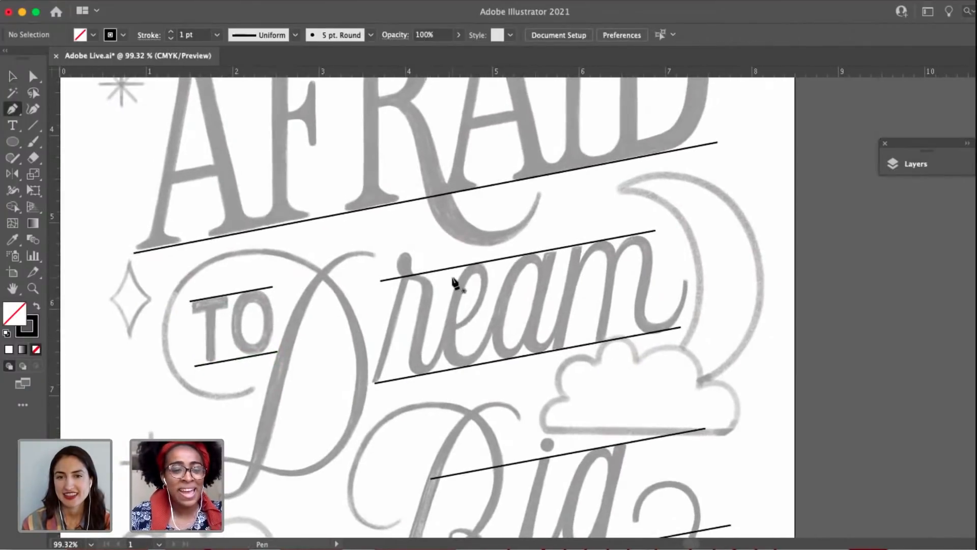
scroll(454, 283, up, 3)
click(433, 238)
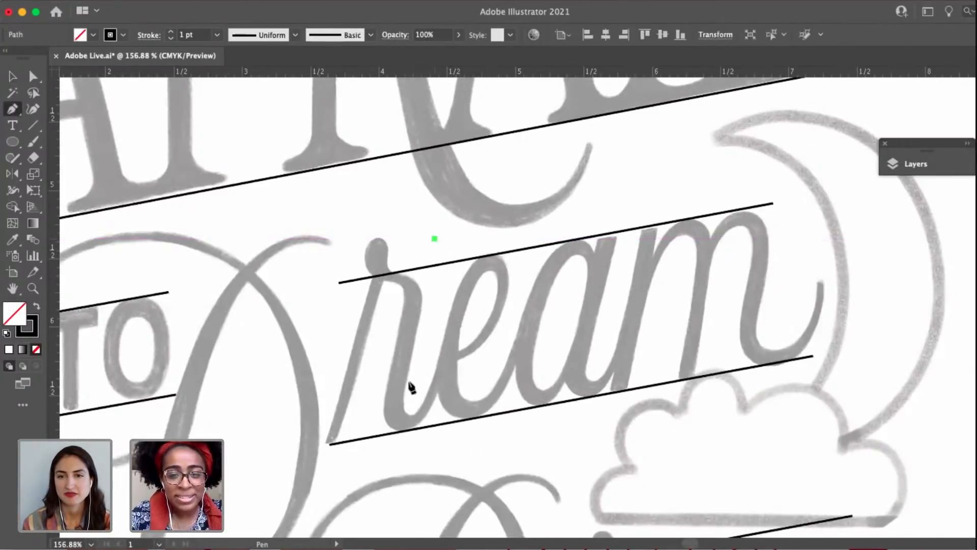
click(384, 503)
drag(383, 498, 345, 484)
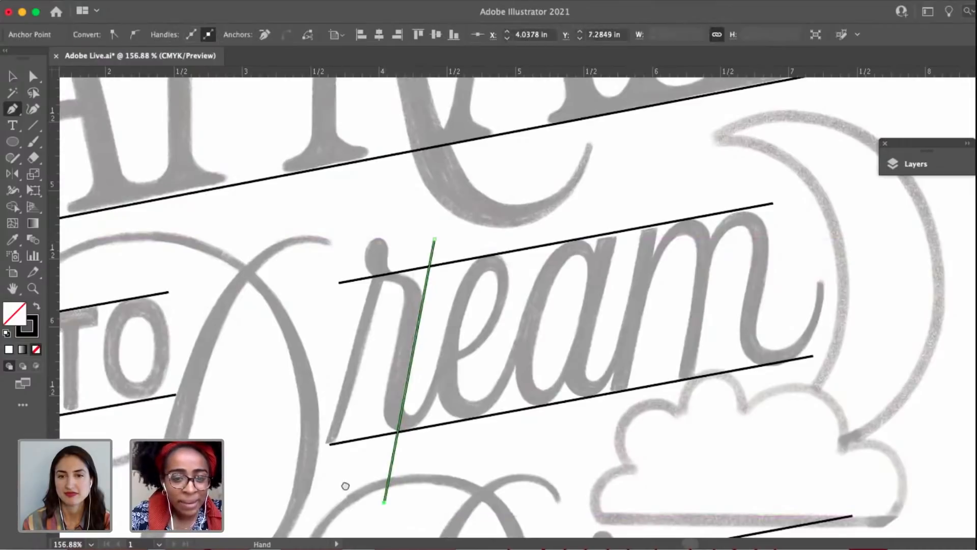
Duplicate the slant guide four times across the letters "eam" of "Dream", matching each letter's main stroke.
key(v)
click(398, 416)
alt+drag(359, 429, 337, 490)
click(413, 351)
drag(414, 351, 431, 260)
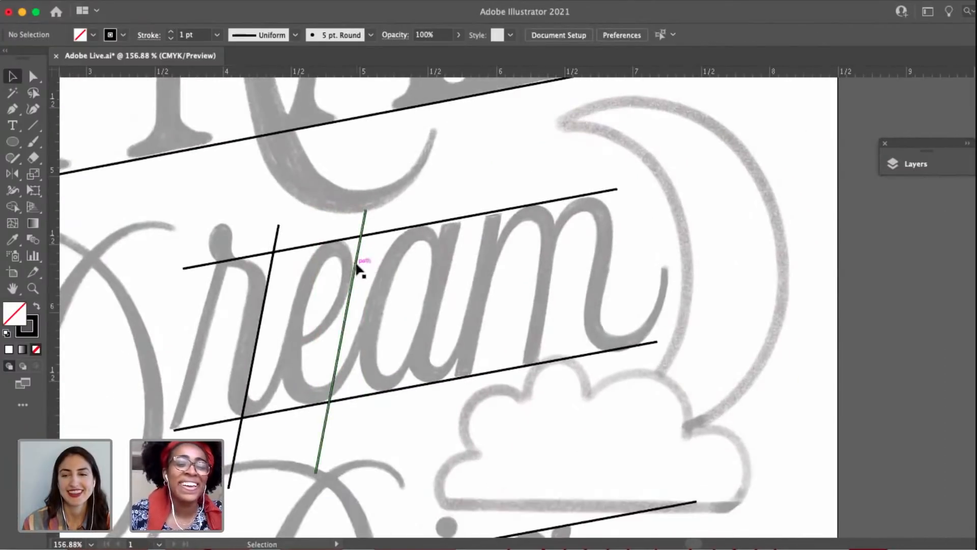
alt+drag(360, 266, 614, 253)
click(515, 294)
click(552, 265)
click(675, 229)
super+drag(673, 231, 543, 330)
drag(544, 329, 652, 293)
Duplicate the "r" slant guide onto the capital D of "Dream" and extend its lower end past the base of the letter.
key(a)
alt+drag(549, 254, 441, 259)
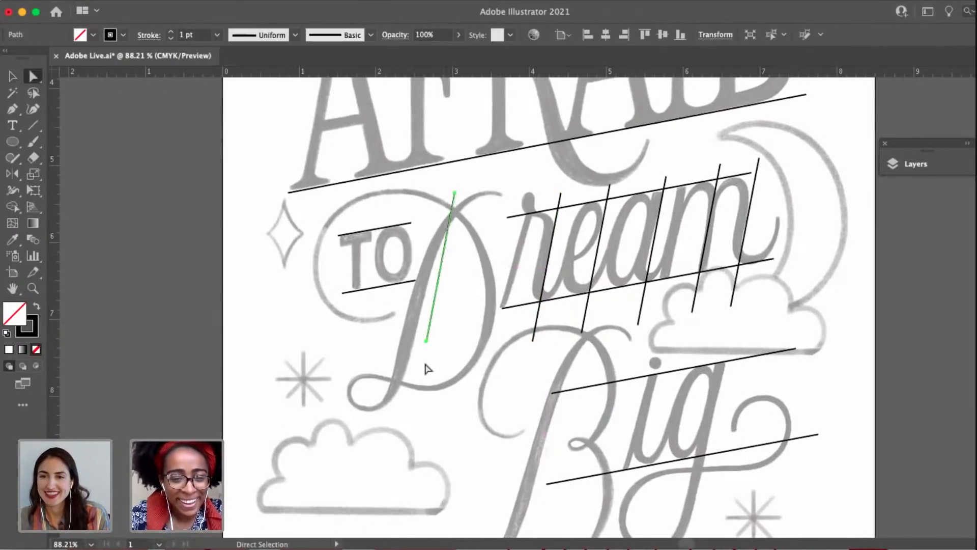
click(427, 342)
drag(426, 342, 411, 419)
drag(439, 411, 358, 440)
key(v)
click(435, 364)
key(a)
click(422, 337)
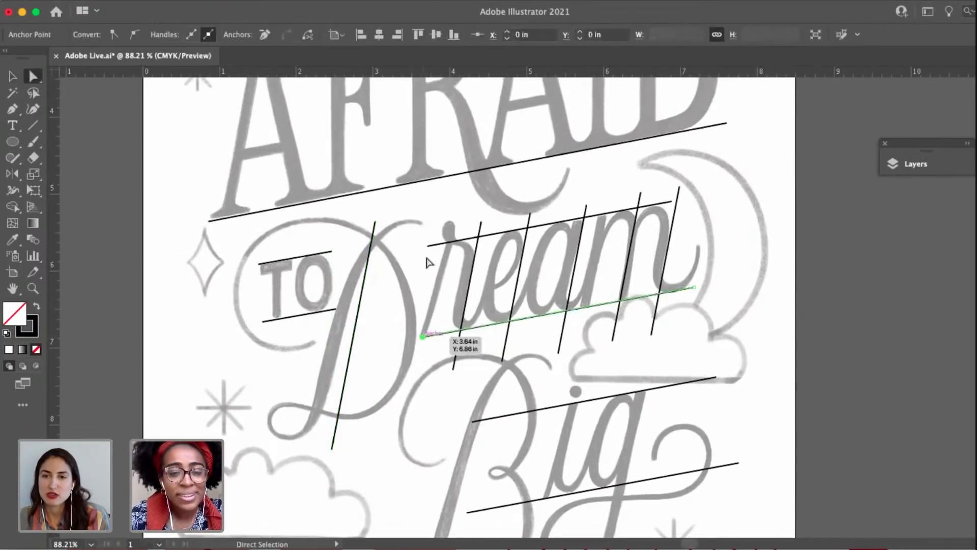
click(389, 269)
drag(428, 344, 348, 316)
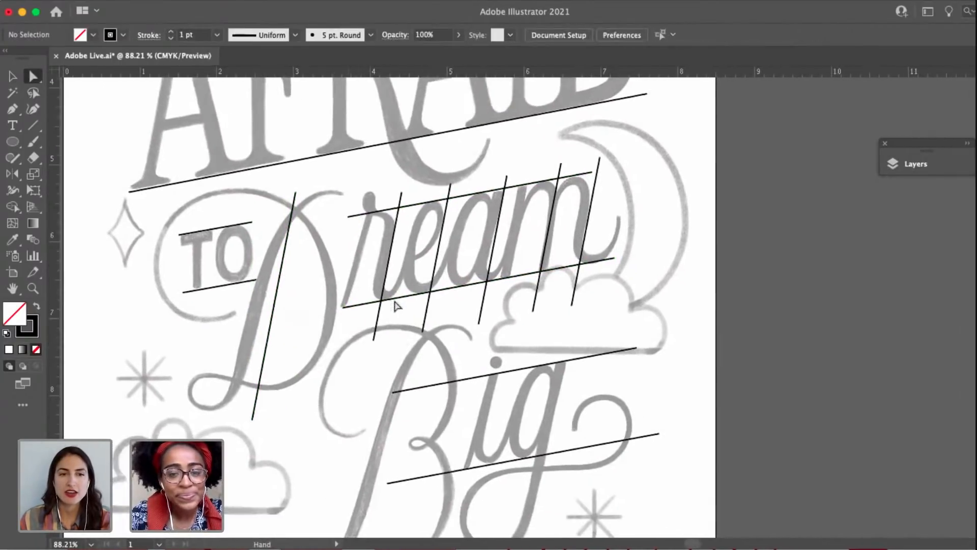
Select the five slant guides over "ream" without the horizontal one and duplicate them as a set onto "Big".
key(v)
drag(373, 257, 427, 206)
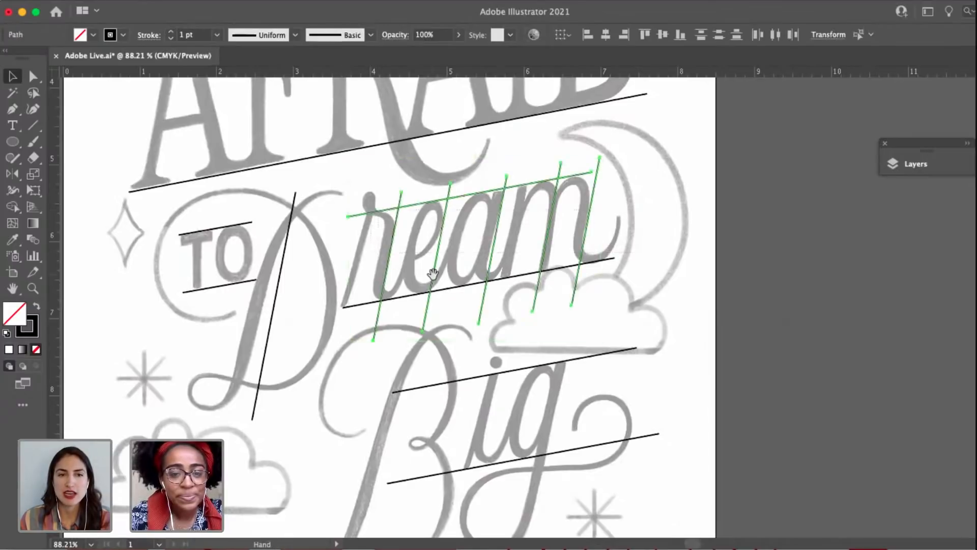
shift+click(426, 203)
drag(408, 242, 397, 130)
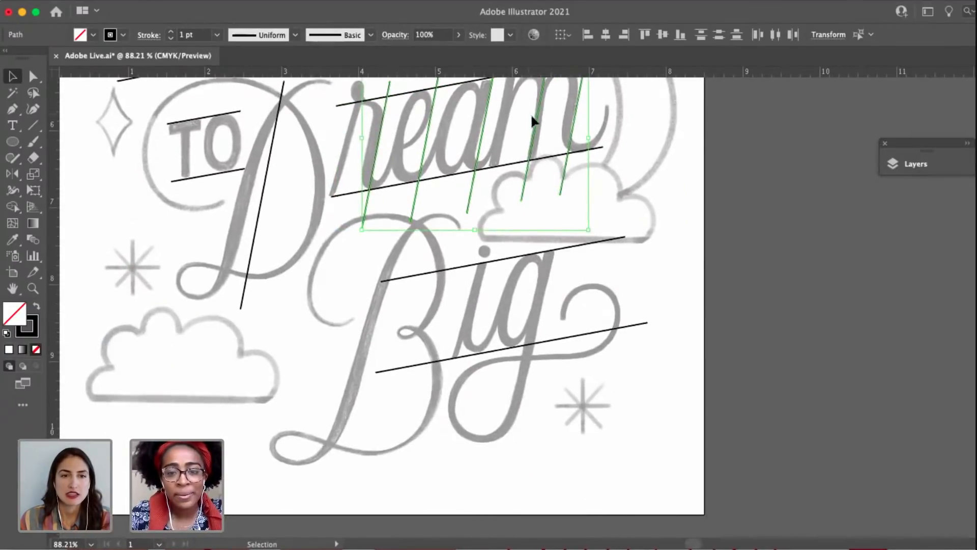
drag(536, 123, 549, 295)
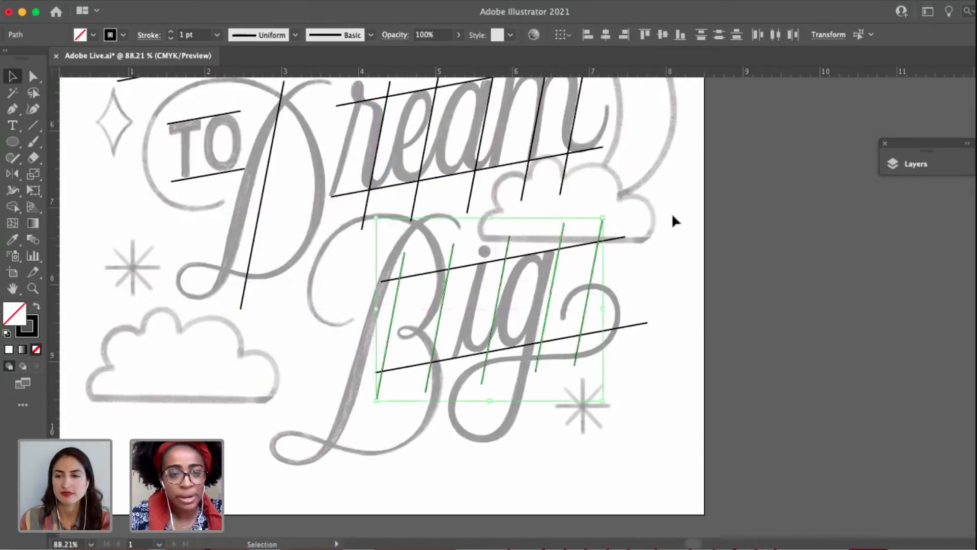
click(668, 492)
Select all the drawn guide lines across the lettering and convert them into guides.
scroll(668, 492, down, 6)
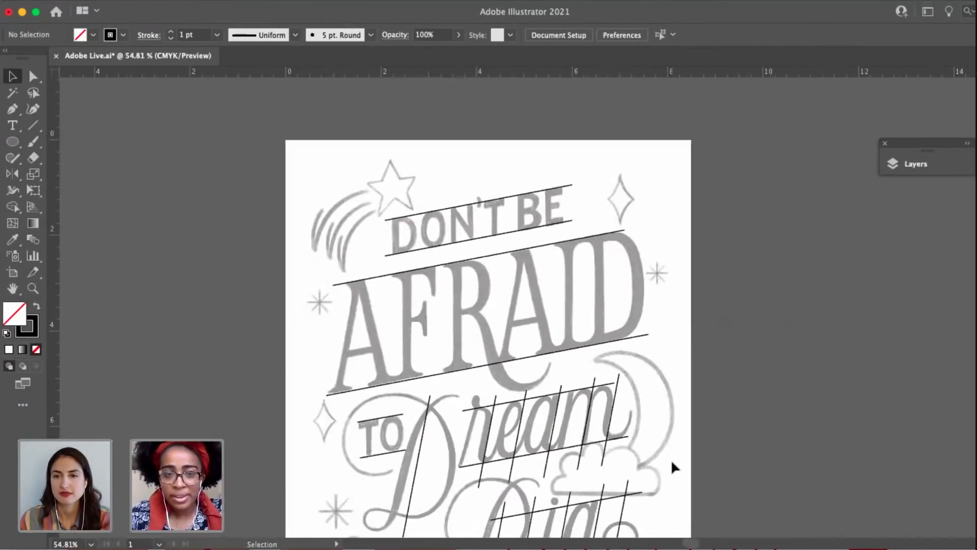
click(914, 166)
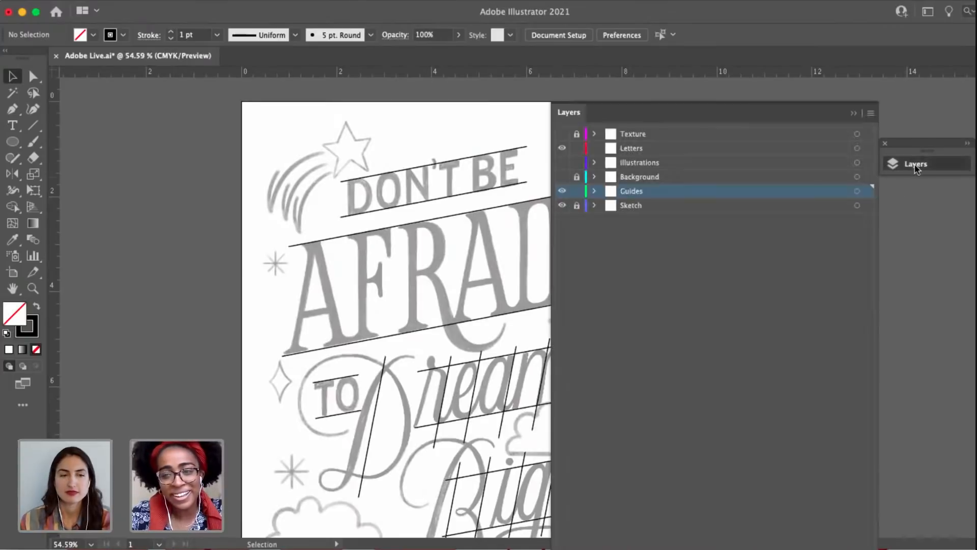
click(942, 167)
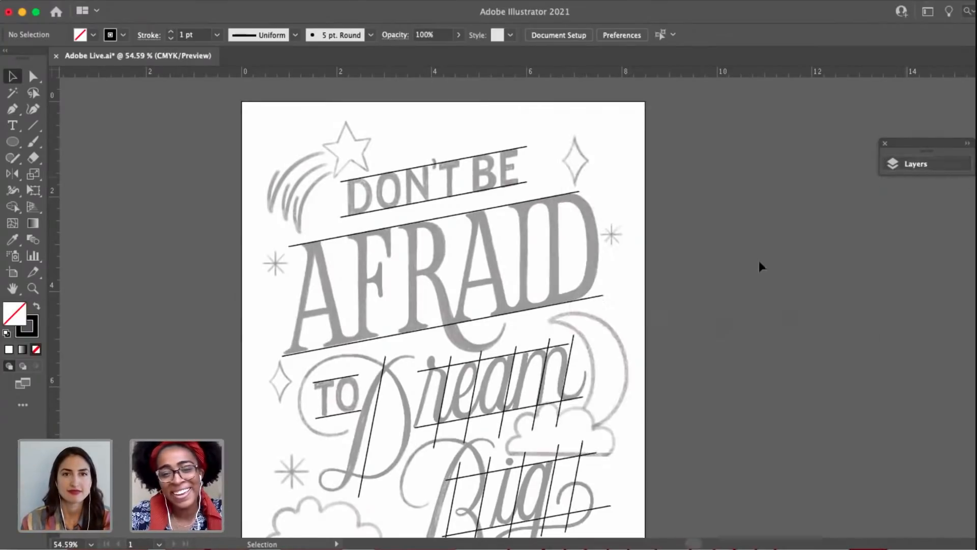
scroll(644, 366, down, 4)
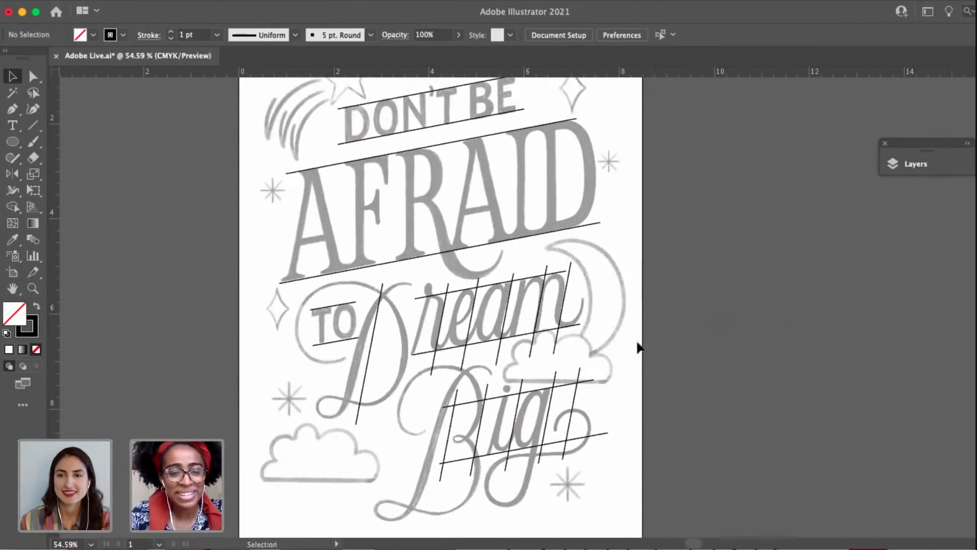
drag(641, 376, 645, 399)
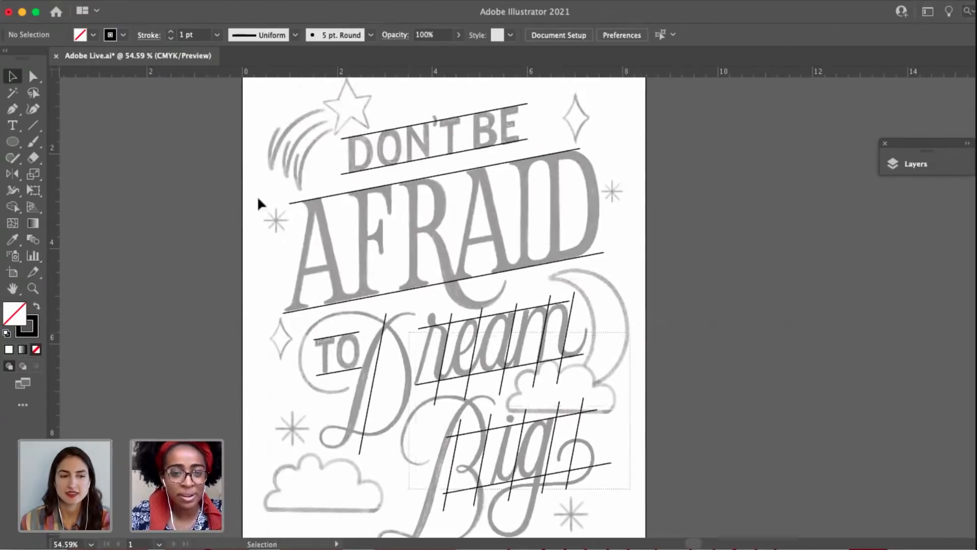
drag(258, 198, 238, 104)
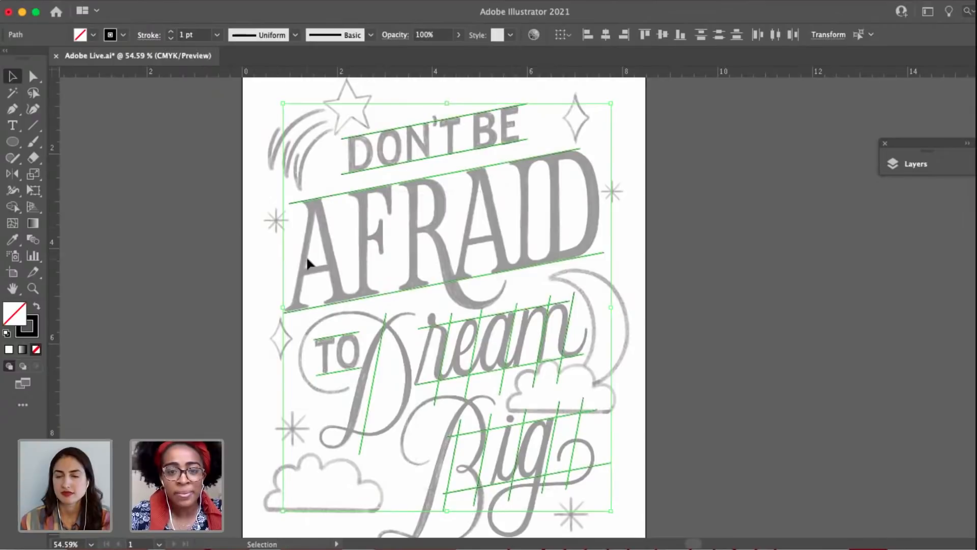
key(a)
key(Delete)
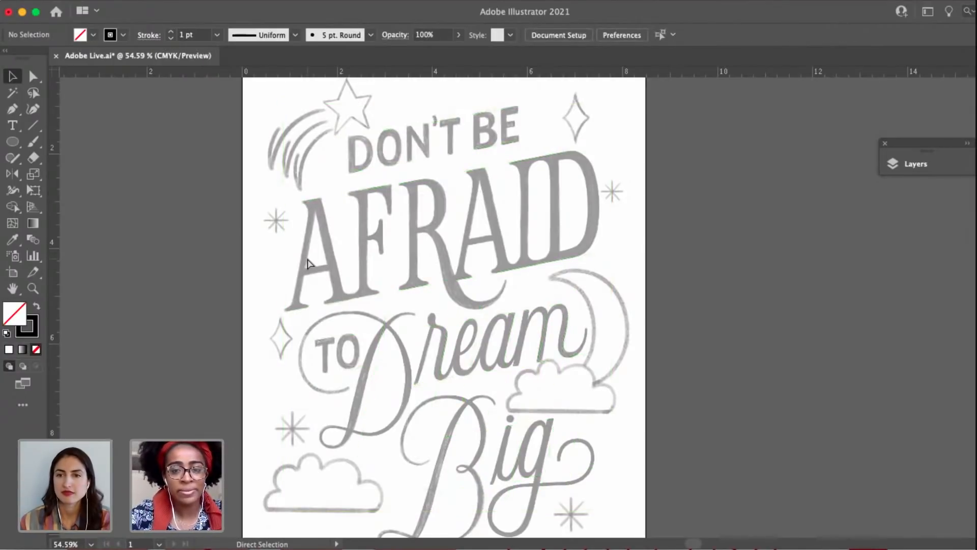
key(super+semicolon)
drag(557, 182, 527, 181)
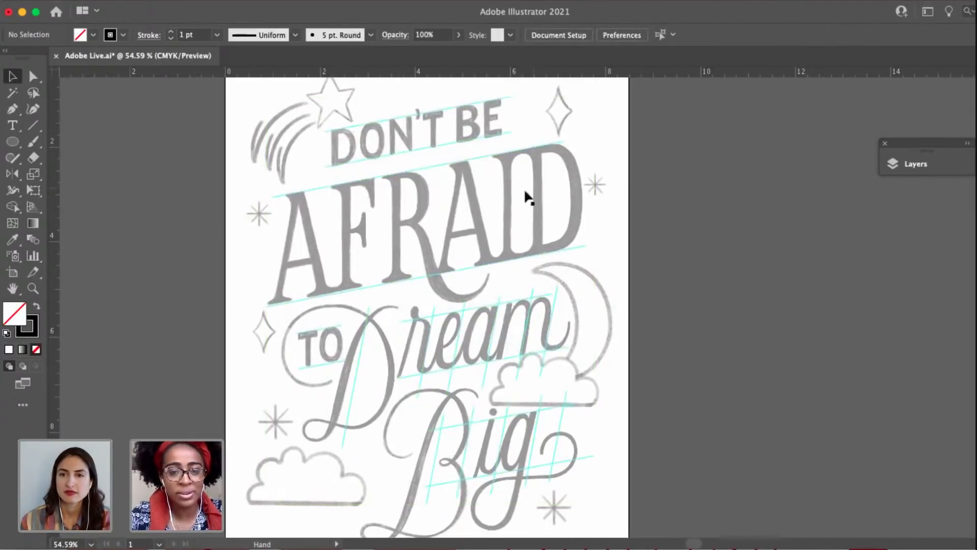
Inspect the converted guides over "Dream", "AFRAID" and "DON'T BE", comparing the sketch with guides hidden and shown.
scroll(452, 294, up, 6)
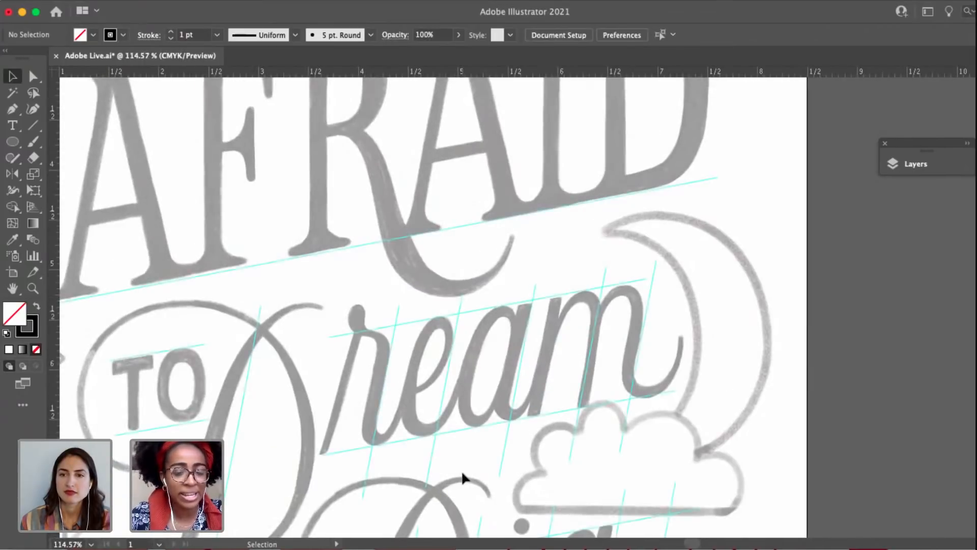
drag(416, 388, 491, 510)
drag(446, 173, 448, 320)
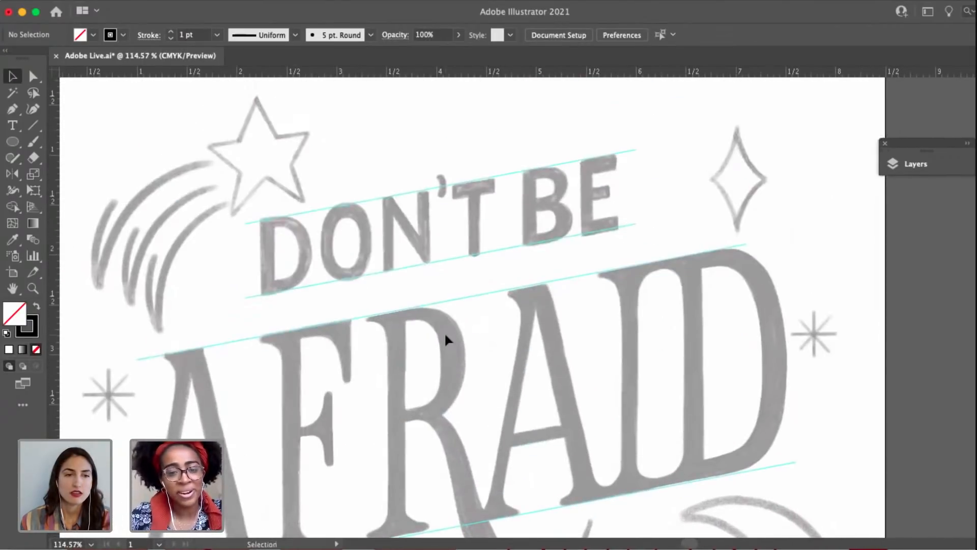
drag(372, 234, 411, 233)
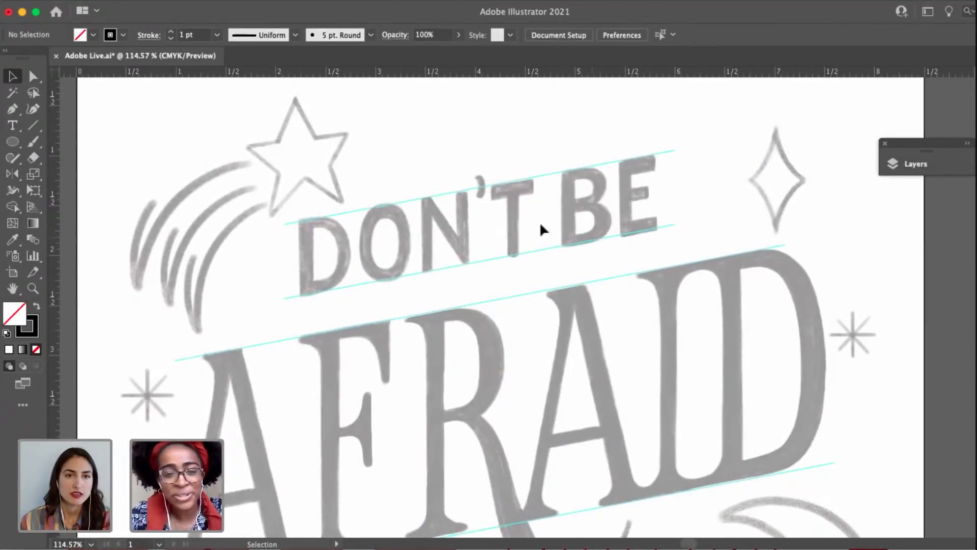
drag(423, 216, 449, 234)
scroll(451, 240, up, 5)
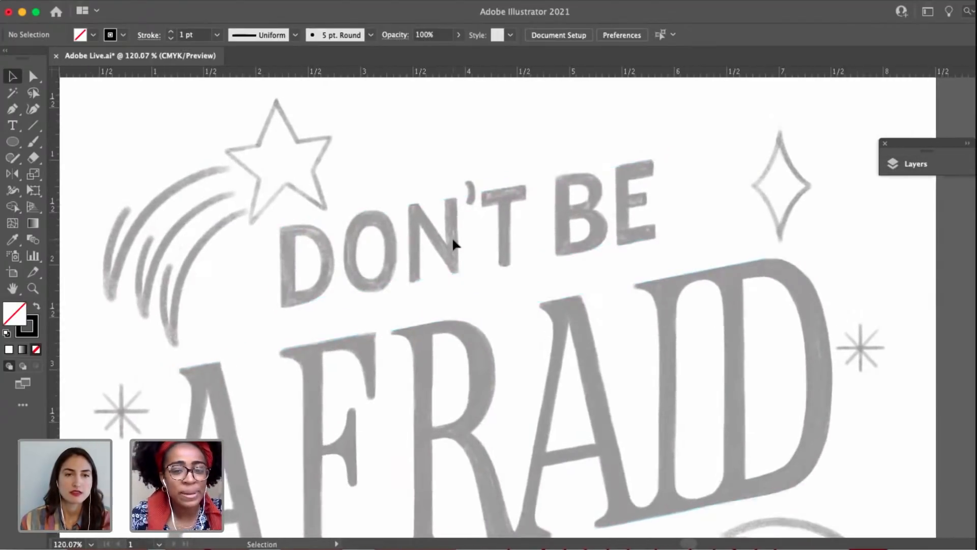
drag(336, 165, 454, 150)
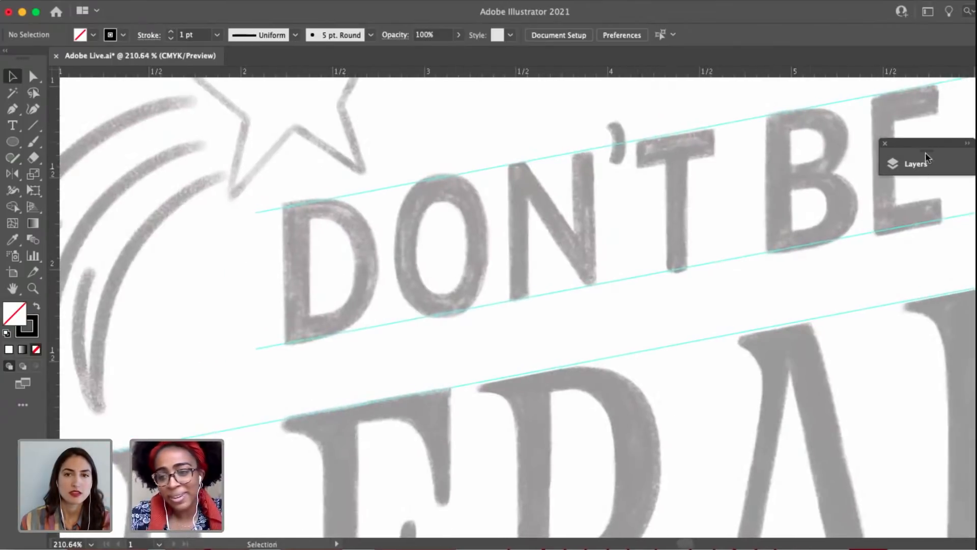
drag(538, 231, 480, 288)
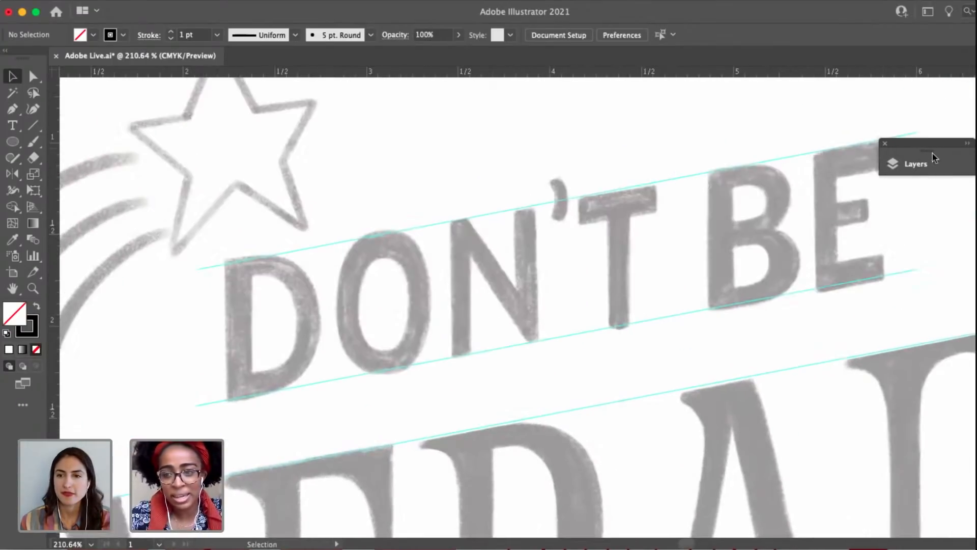
Lock the Guides layer and make the Letters layer active.
click(916, 164)
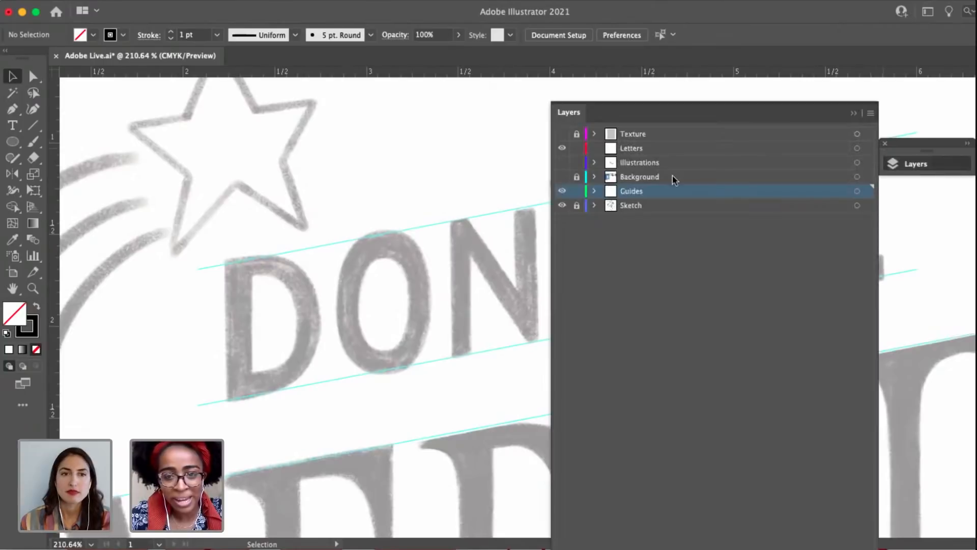
click(577, 192)
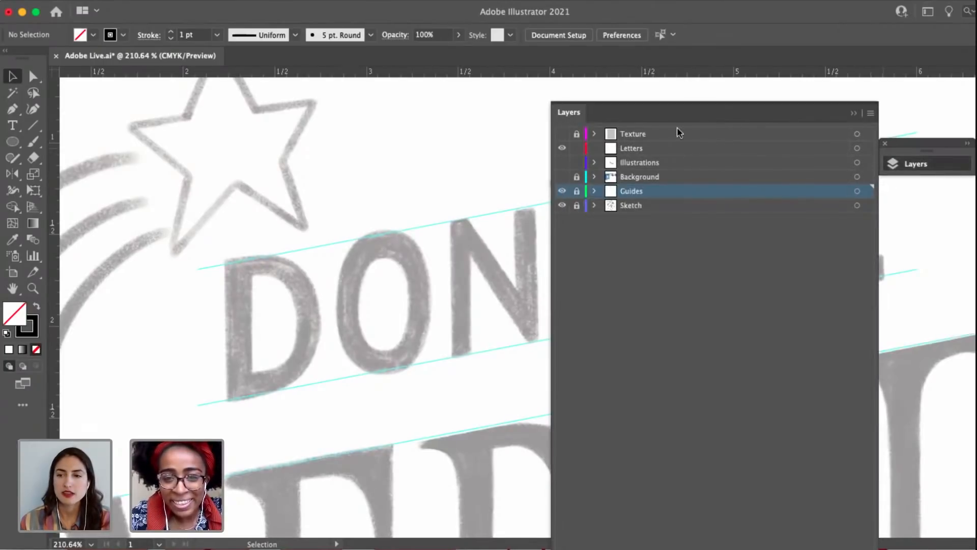
click(669, 151)
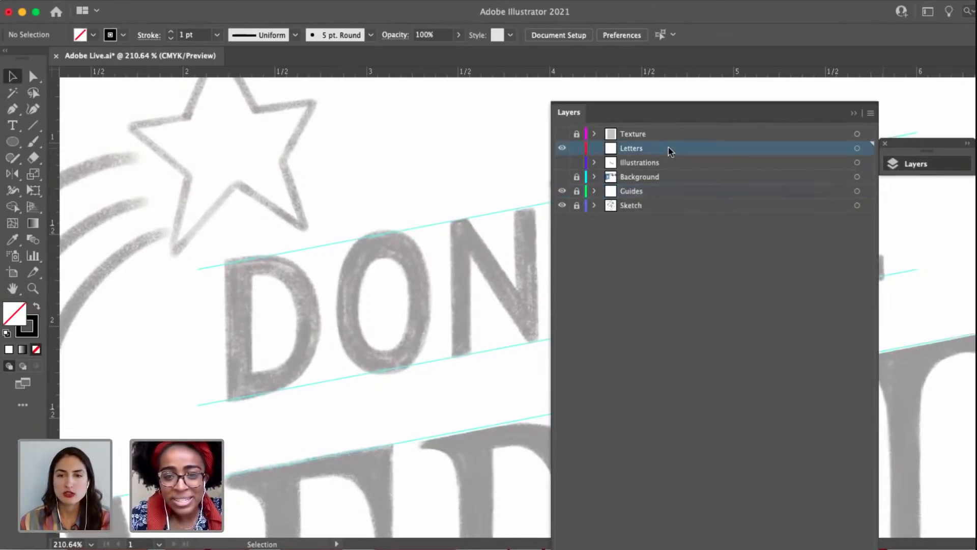
click(914, 164)
Examine the "DON'T BE" letter shapes against their guides and check which layer is active.
scroll(388, 251, down, 5)
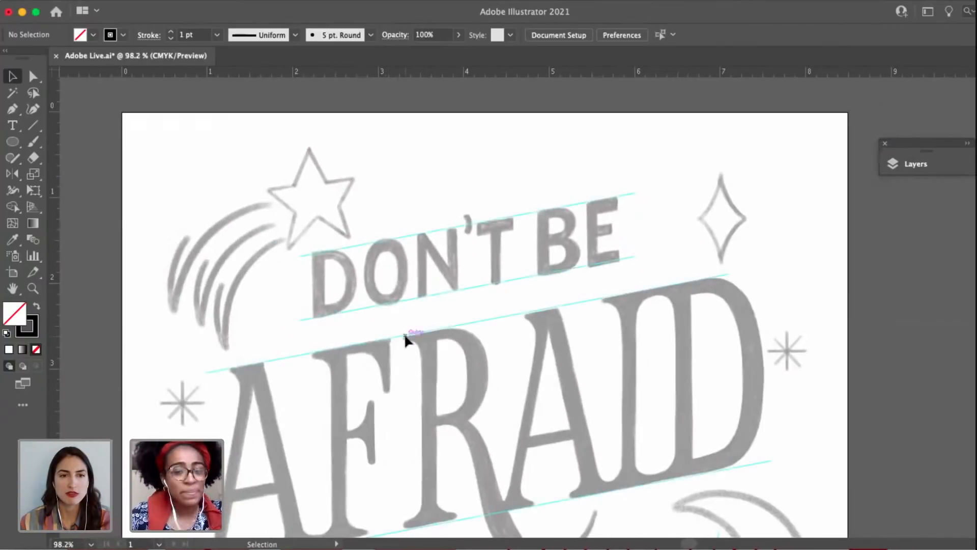
scroll(404, 337, down, 2)
drag(404, 338, 406, 212)
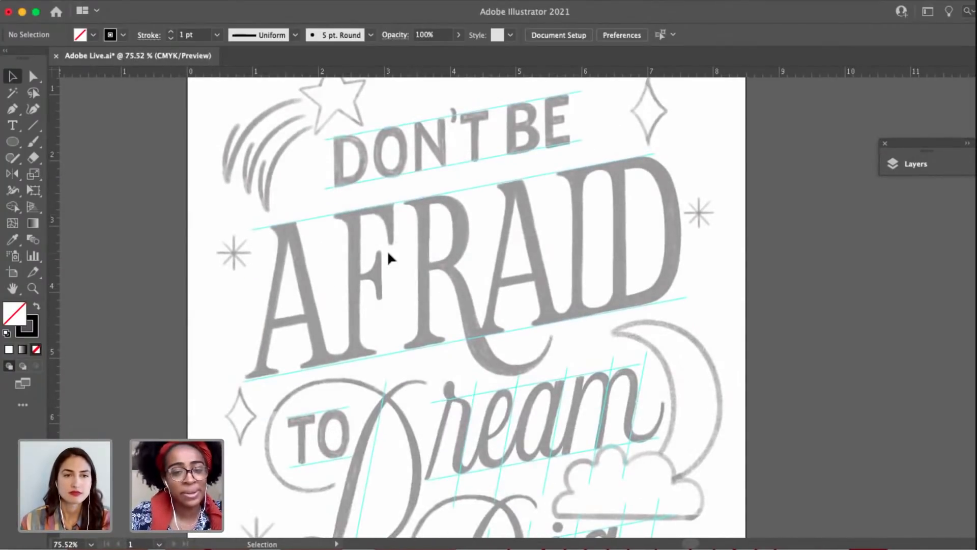
scroll(419, 123, up, 3)
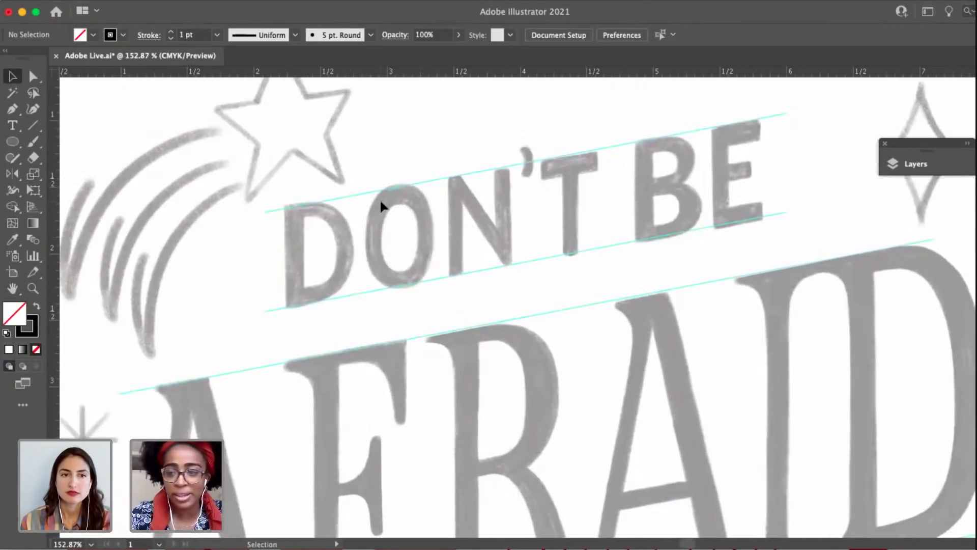
scroll(373, 287, up, 1)
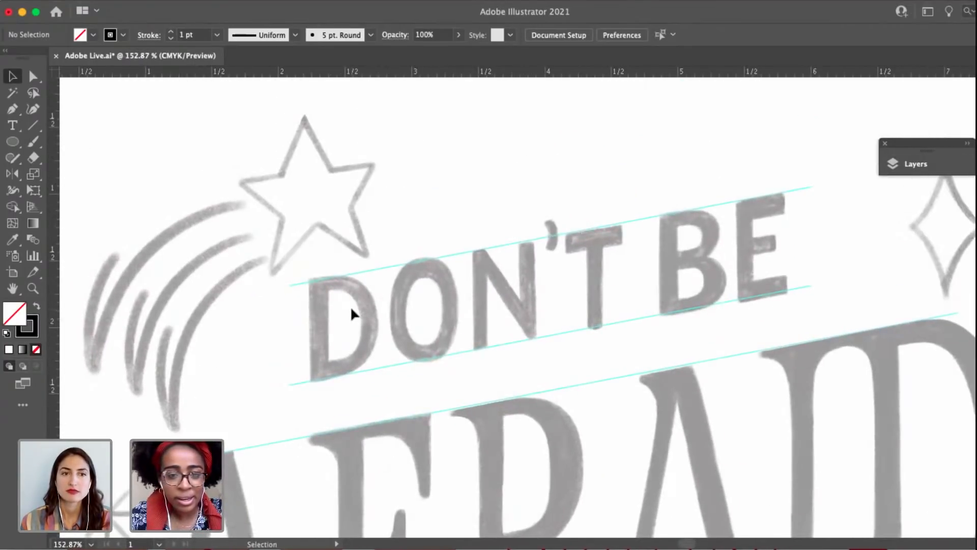
scroll(350, 307, up, 2)
scroll(449, 332, right, 3)
scroll(448, 332, down, 1)
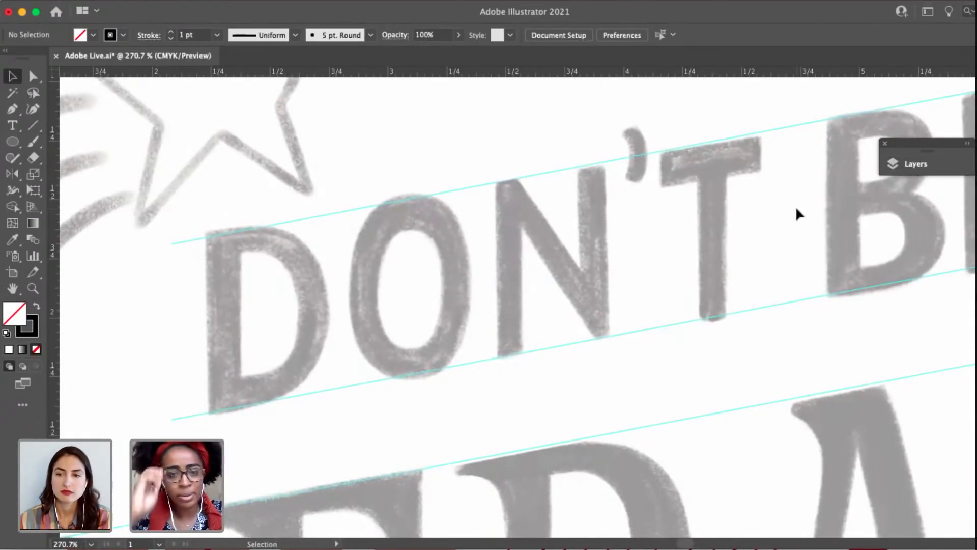
click(936, 170)
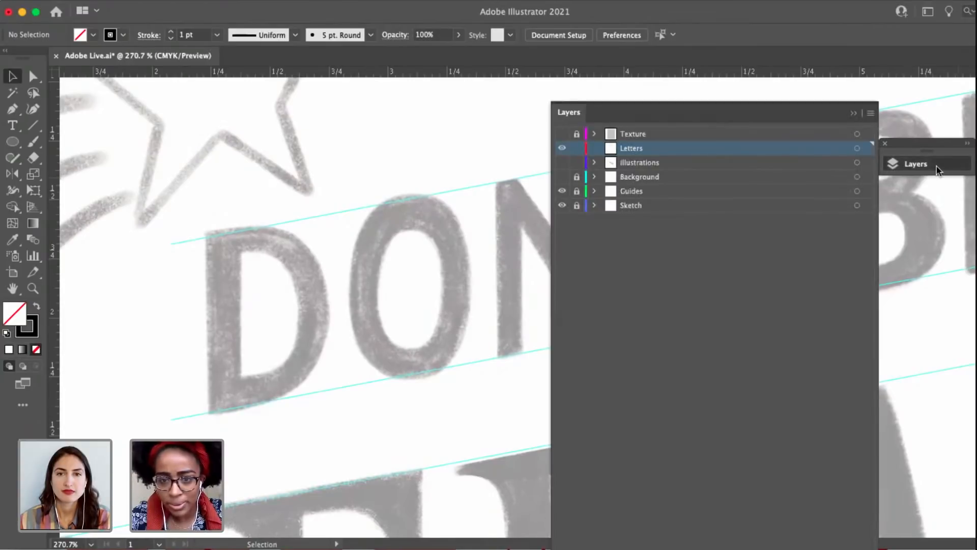
click(937, 169)
drag(528, 294, 708, 285)
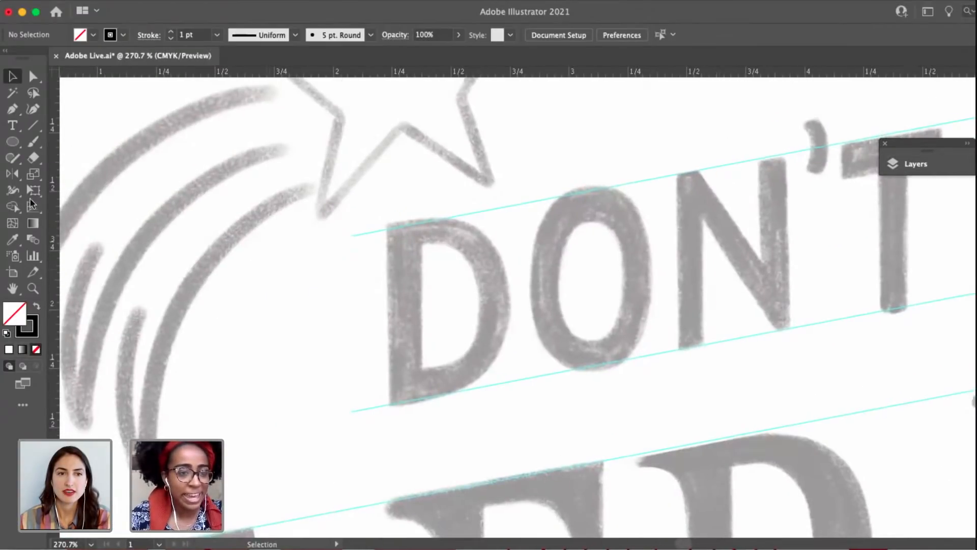
Trace the outer outline of the D in "DON'T" with the Pen tool between the guides, its straight stem edge about 0.74 in tall.
key(p)
drag(549, 246, 499, 227)
scroll(337, 229, down, 8)
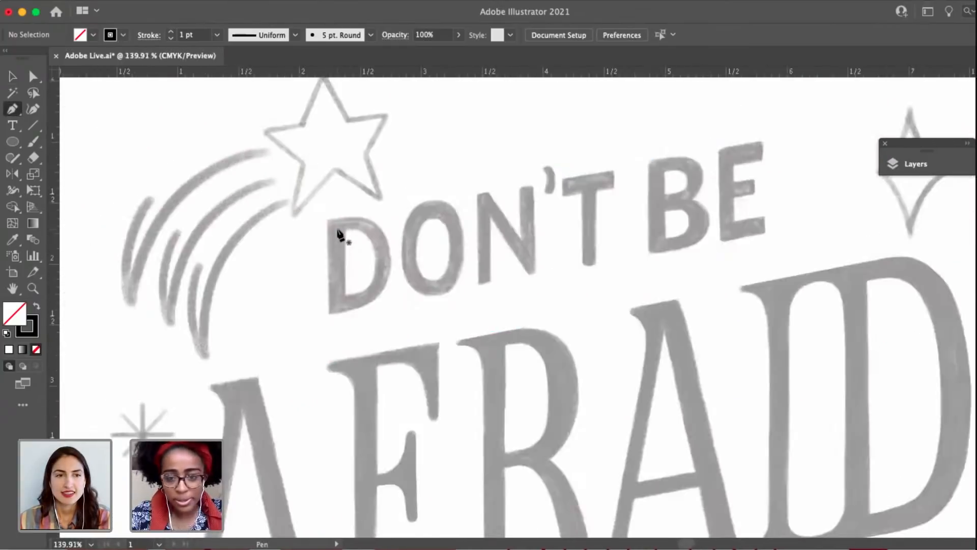
scroll(338, 234, up, 10)
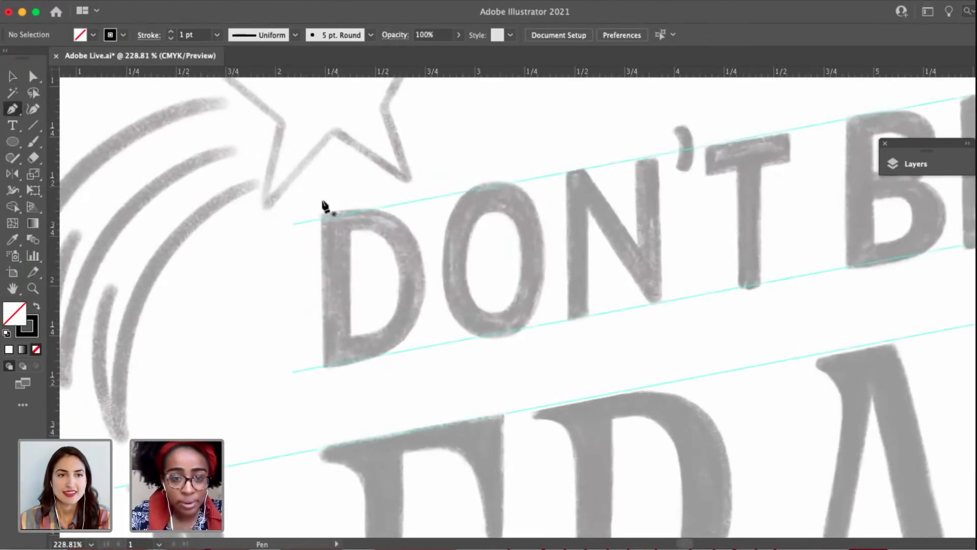
scroll(321, 233, up, 1)
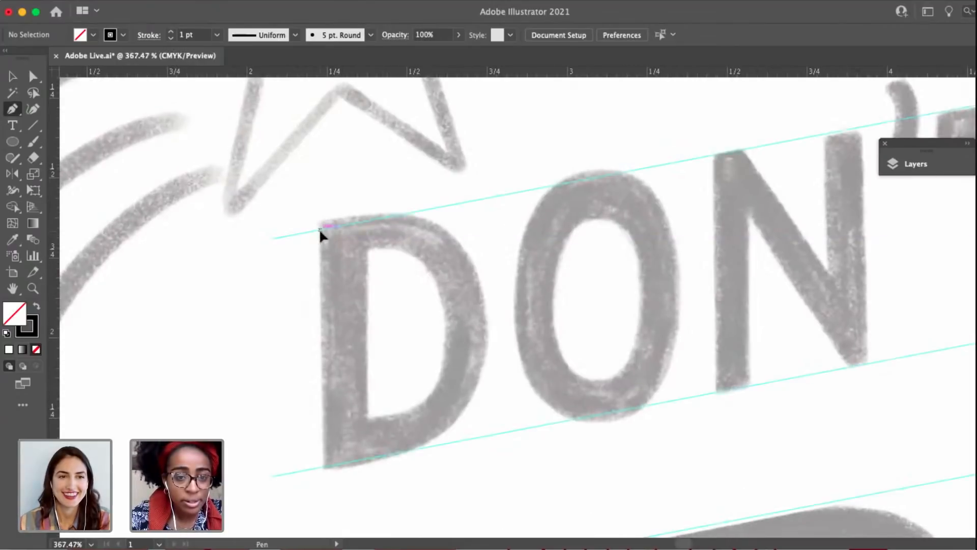
click(320, 229)
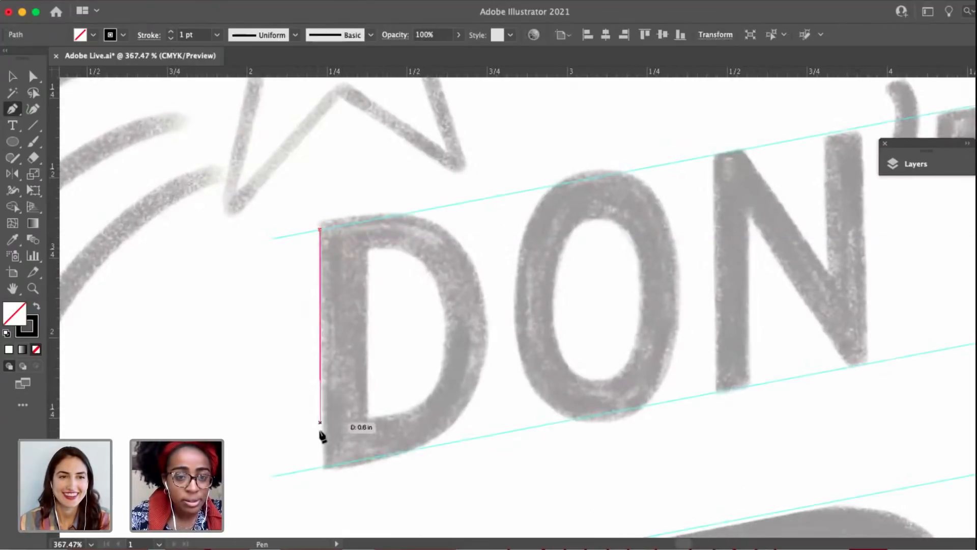
click(320, 466)
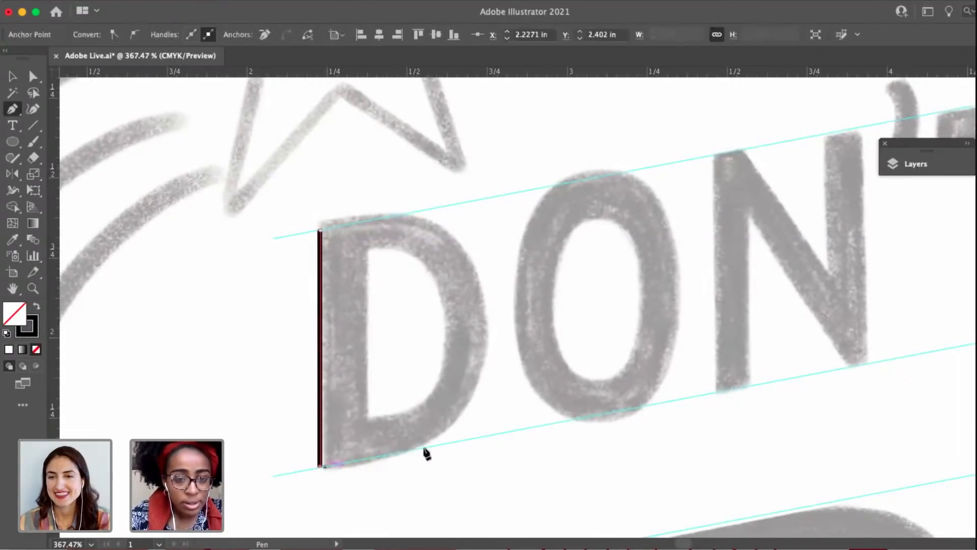
click(381, 456)
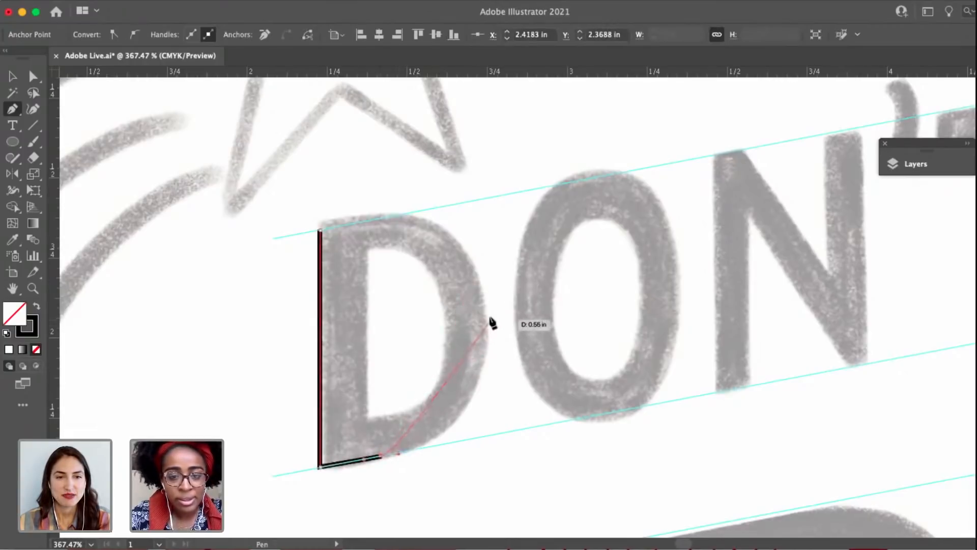
drag(487, 319, 471, 236)
drag(394, 217, 373, 224)
click(320, 231)
Adjust the direction handles on the D's outer bowl so the curve follows the sketch between both guides.
key(a)
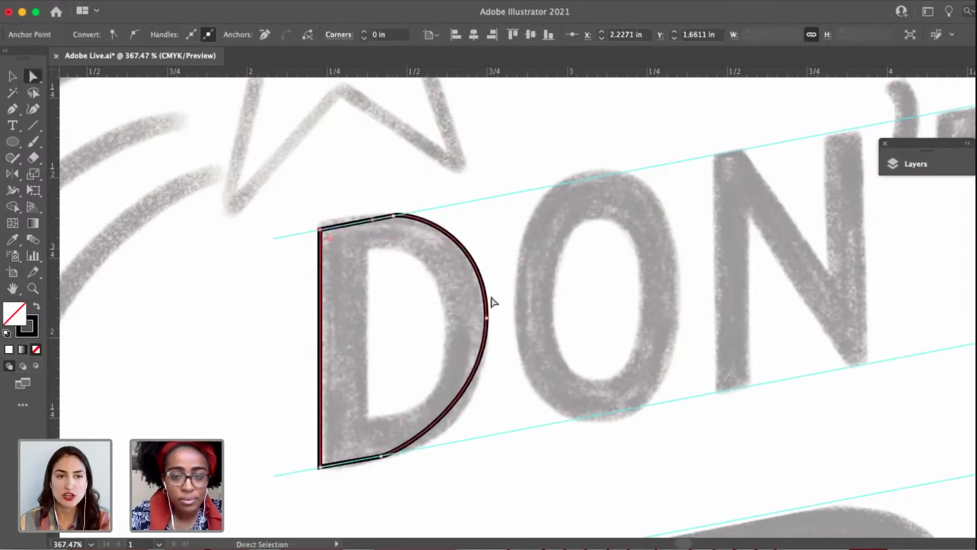
click(486, 318)
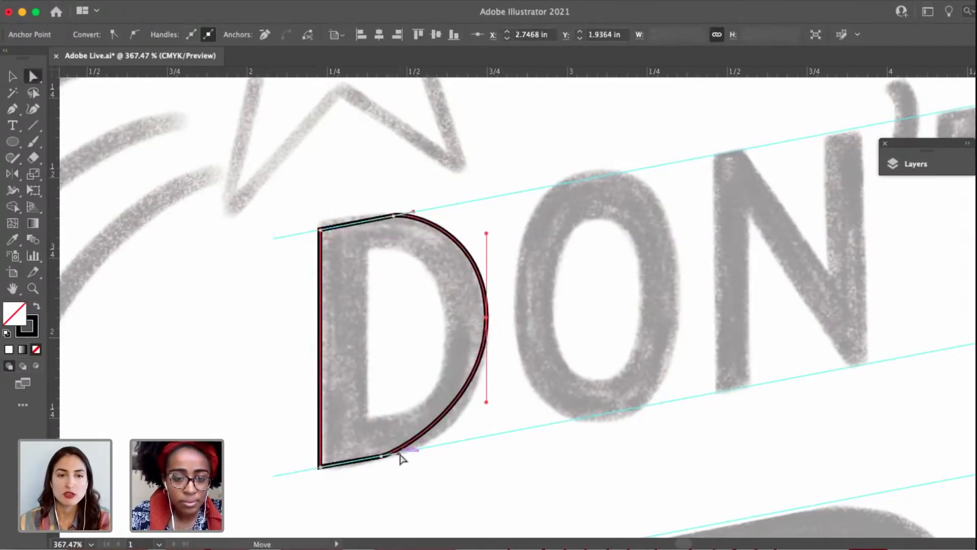
drag(401, 458, 436, 446)
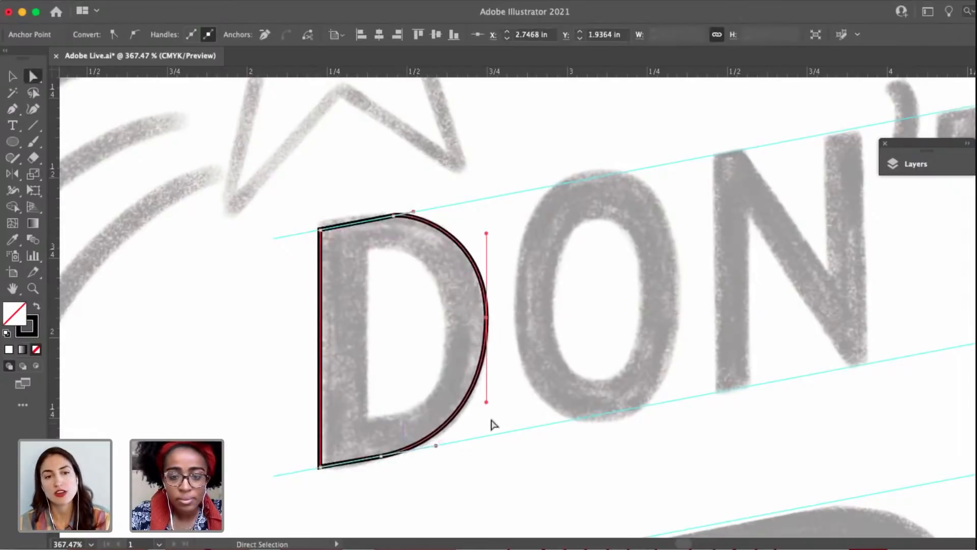
drag(487, 403, 486, 408)
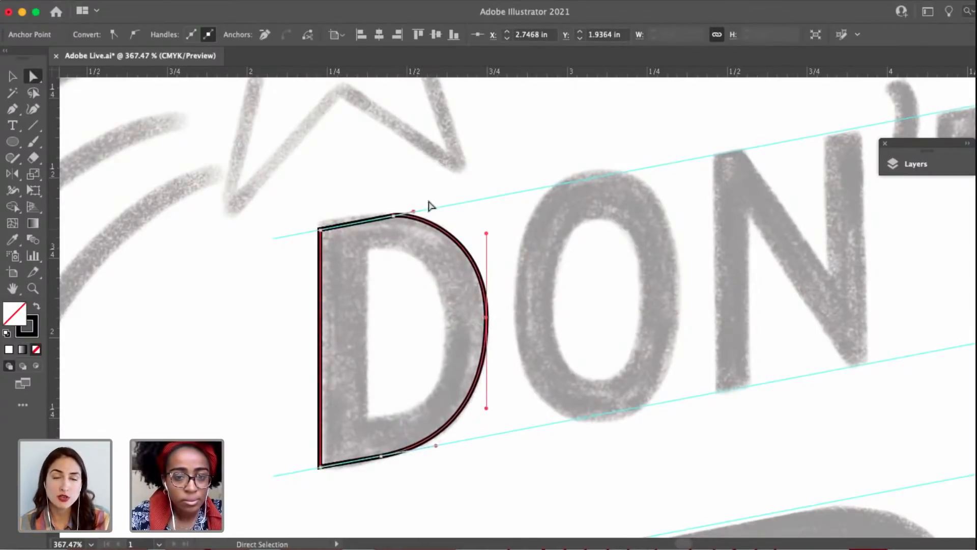
drag(414, 210, 432, 213)
drag(486, 234, 487, 239)
Trace the D's inner counter as a closed Pen path with a straight stem side and a curved bowl.
drag(619, 294, 493, 299)
drag(293, 318, 436, 284)
key(p)
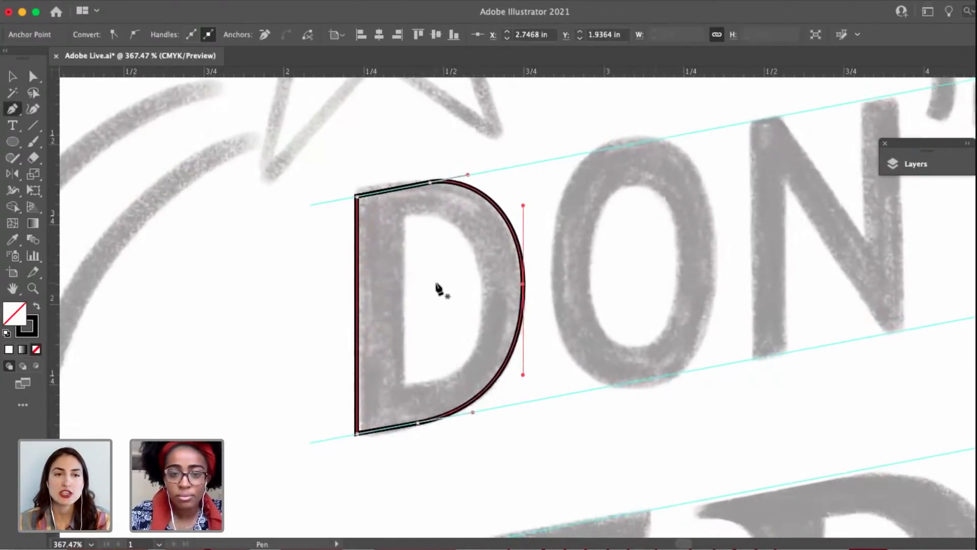
click(403, 214)
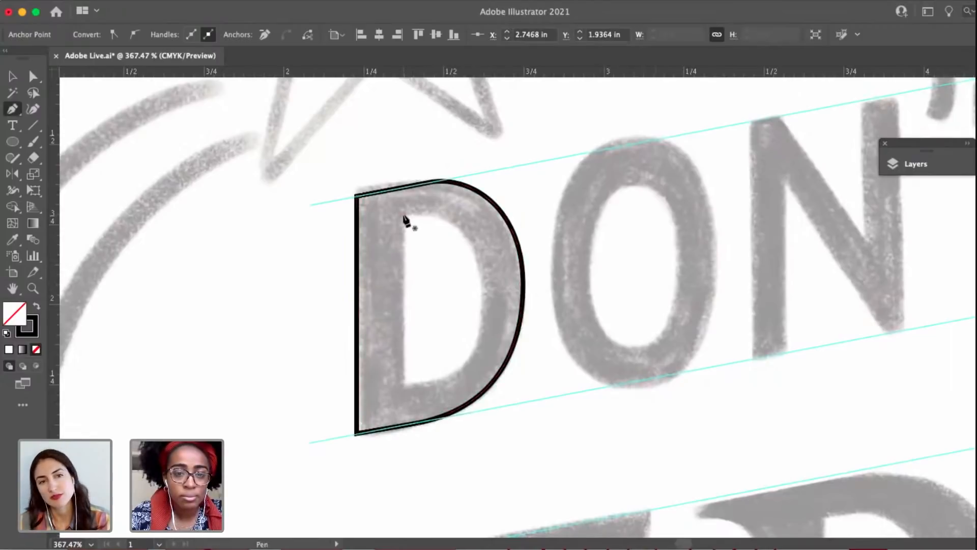
click(403, 383)
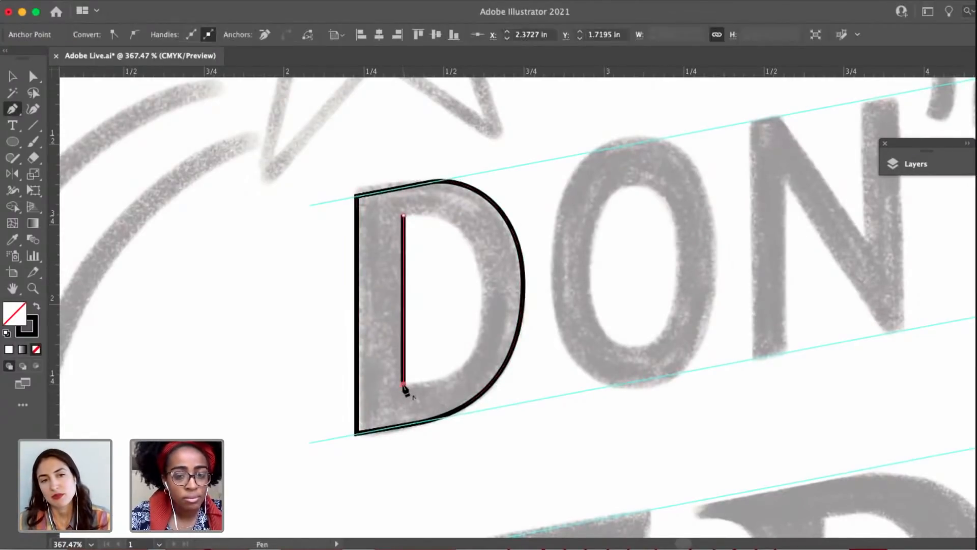
drag(448, 376, 463, 370)
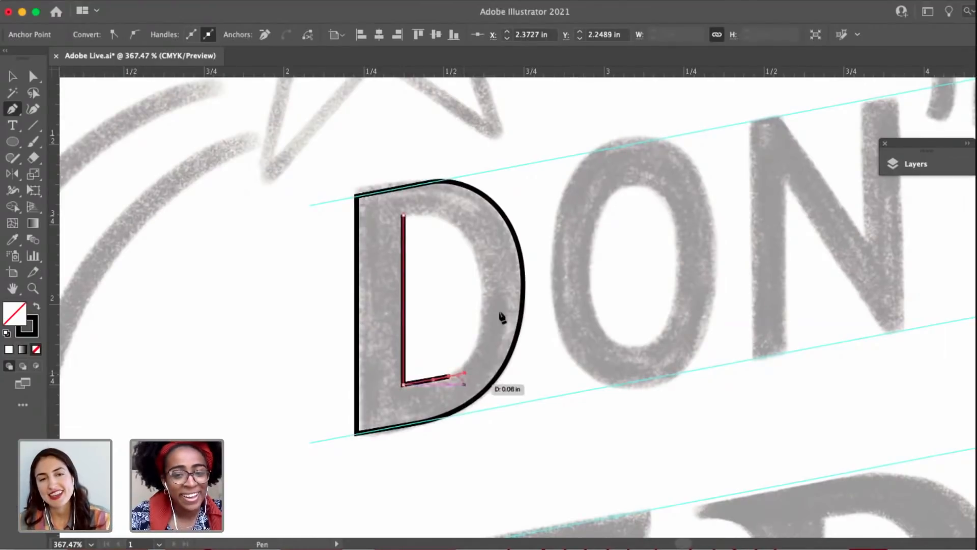
drag(482, 286, 477, 242)
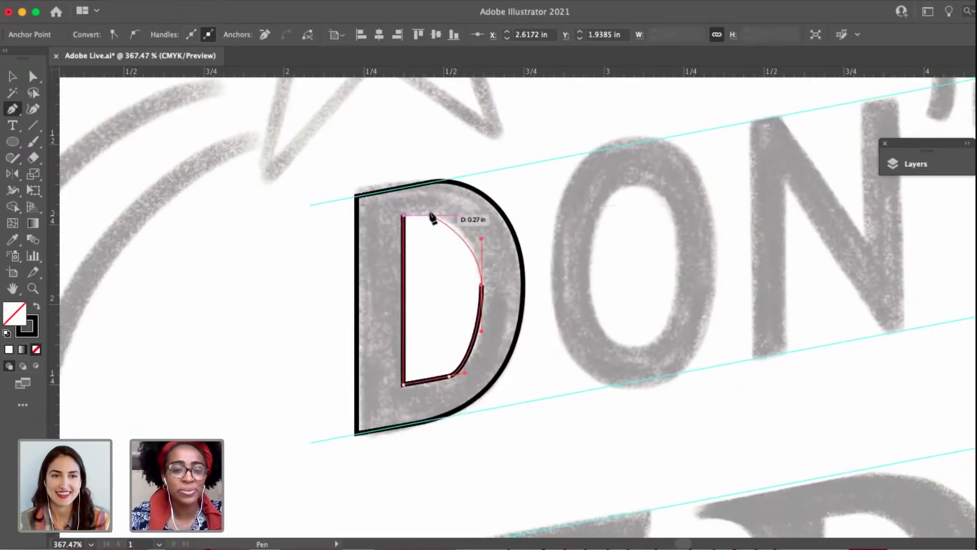
mouse_move(429, 211)
mouse_down()
mouse_move(416, 213)
mouse_move(444, 212)
mouse_up()
click(404, 214)
Refine the upper edge of the D's counter by lowering its corner and top curve anchor and adjusting that anchor's handles.
key(a)
click(429, 210)
drag(452, 206, 453, 205)
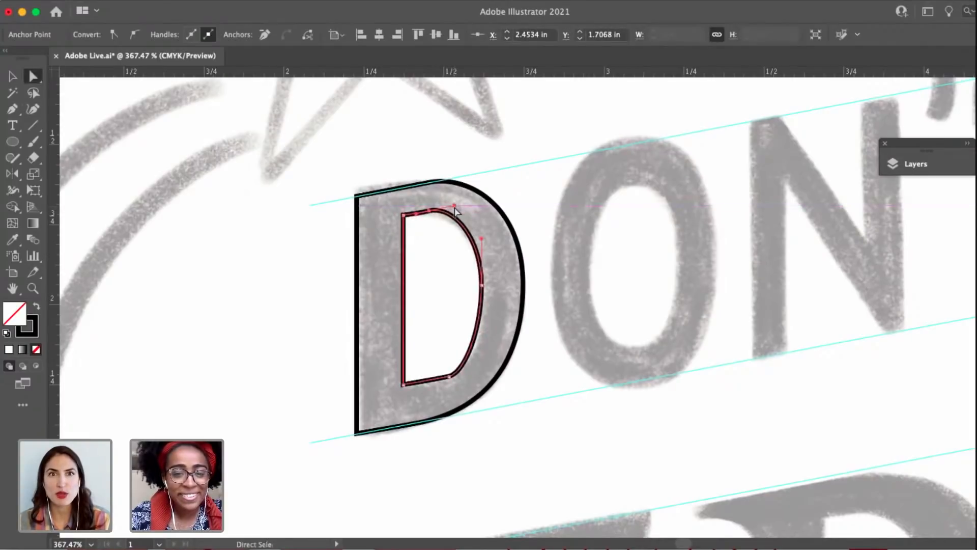
scroll(416, 210, up, 5)
click(389, 221)
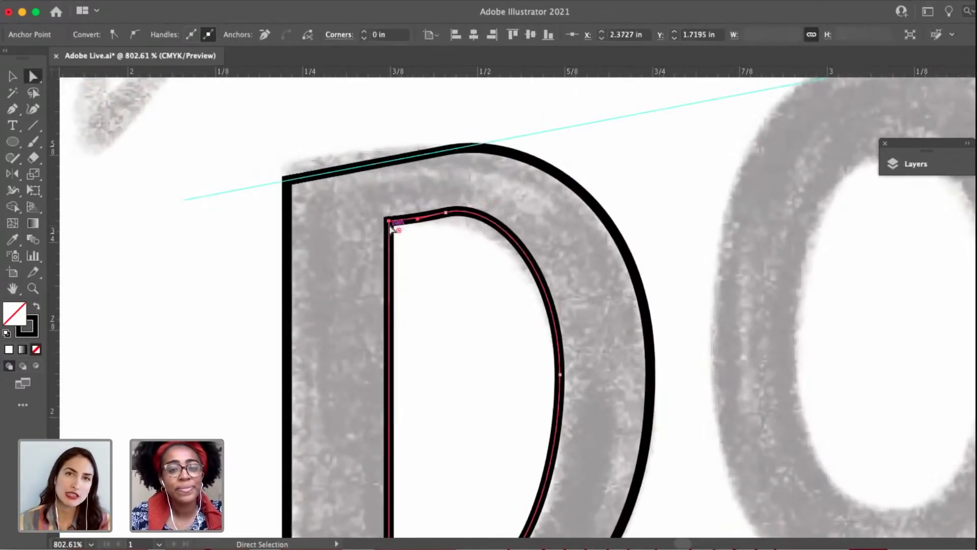
drag(389, 221, 389, 226)
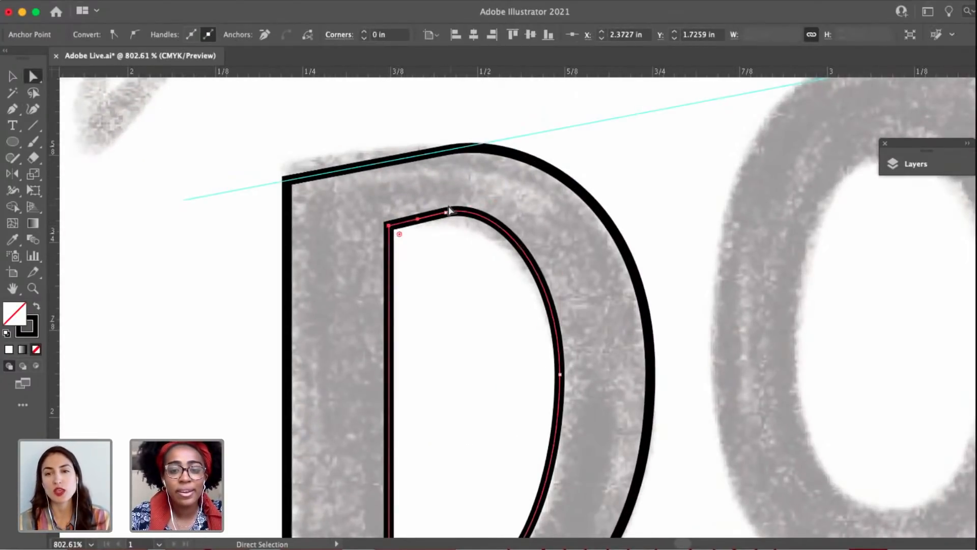
drag(447, 213, 447, 215)
key(super+z)
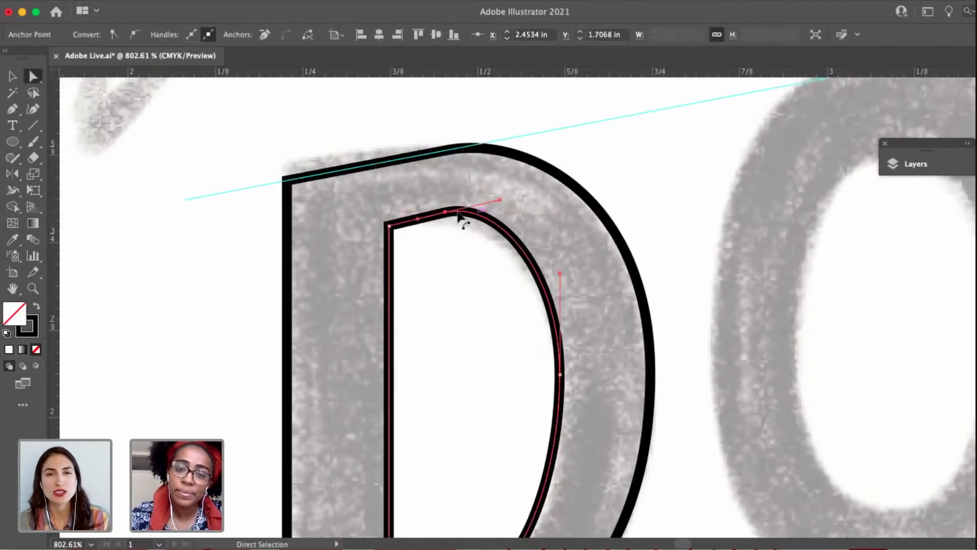
drag(499, 197, 502, 205)
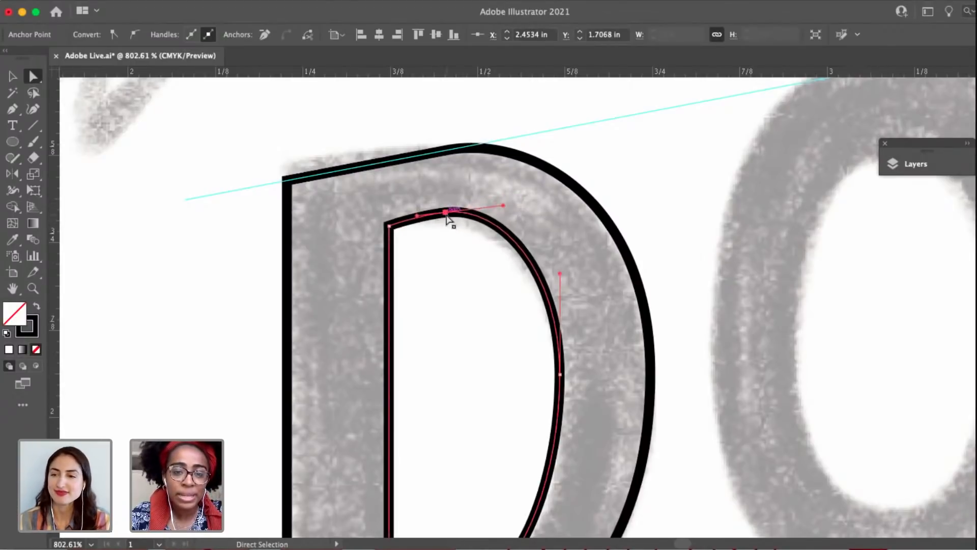
drag(446, 216, 448, 219)
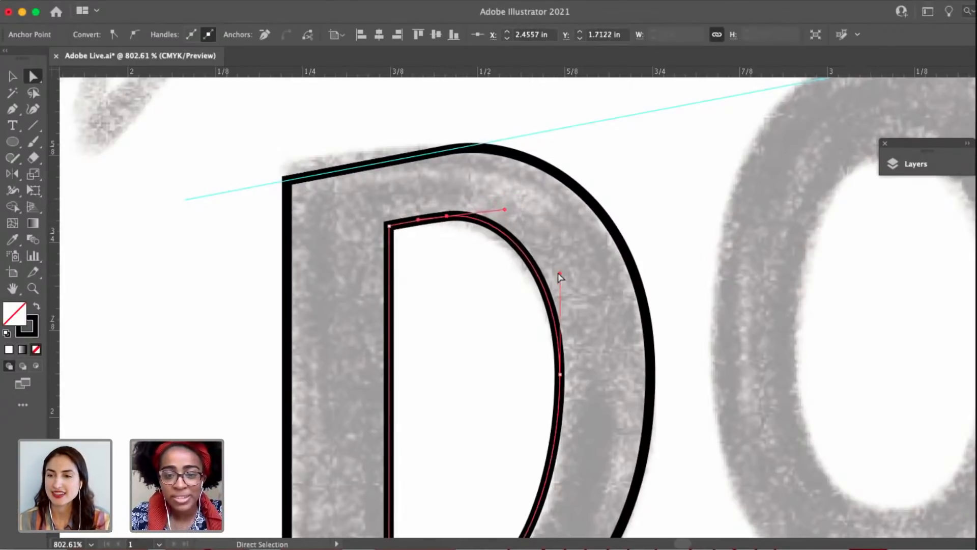
drag(506, 210, 512, 206)
Refine the lower curve of the D's counter at its bottom anchor to match the sketch, and deselect the path.
scroll(513, 306, down, 3)
scroll(512, 370, down, 3)
scroll(513, 370, right, 2)
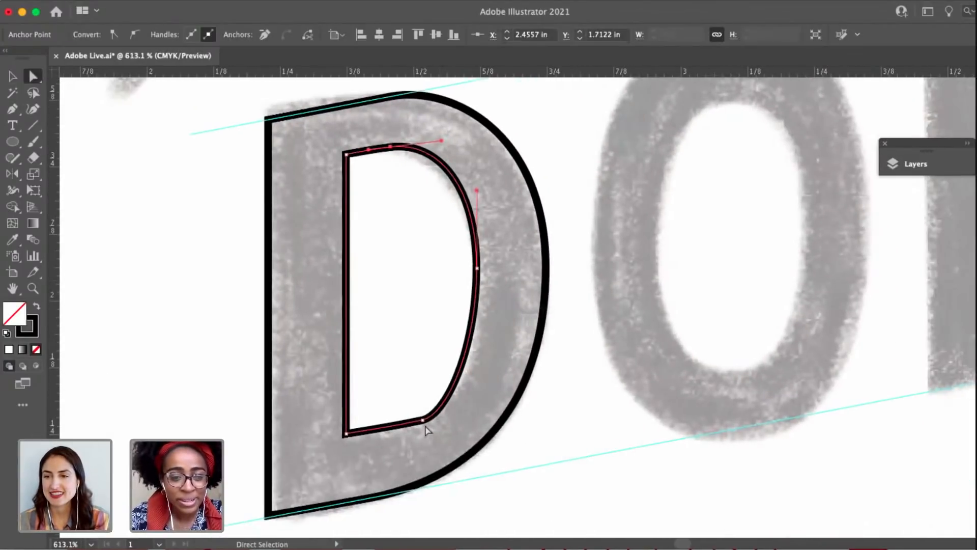
scroll(437, 432, down, 4)
click(568, 434)
scroll(568, 434, down, 4)
drag(534, 418, 464, 386)
scroll(461, 398, up, 2)
scroll(447, 399, left, 2)
click(446, 394)
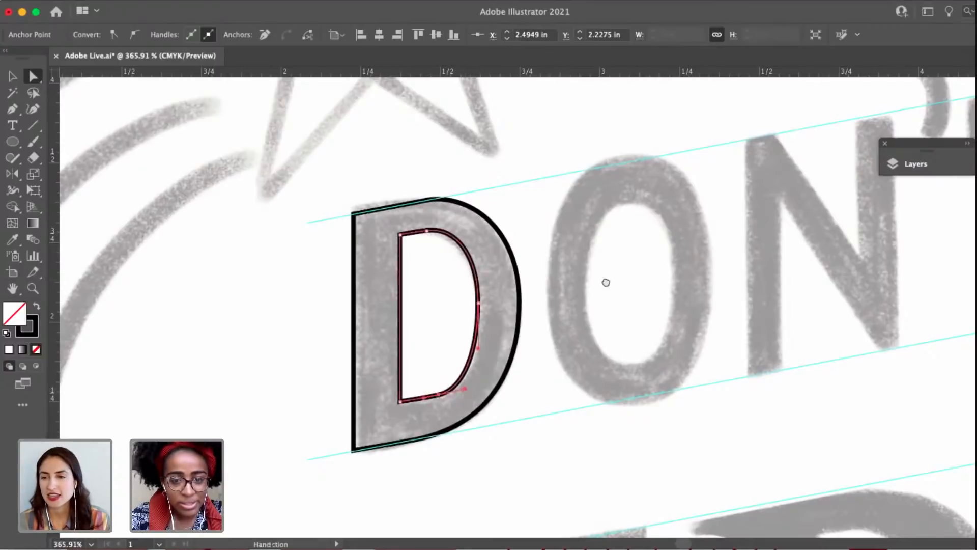
drag(606, 282, 541, 303)
click(547, 293)
key(v)
Trace the outer outline of the O as a closed Pen path with four smooth anchors at its extremes.
drag(626, 337, 471, 355)
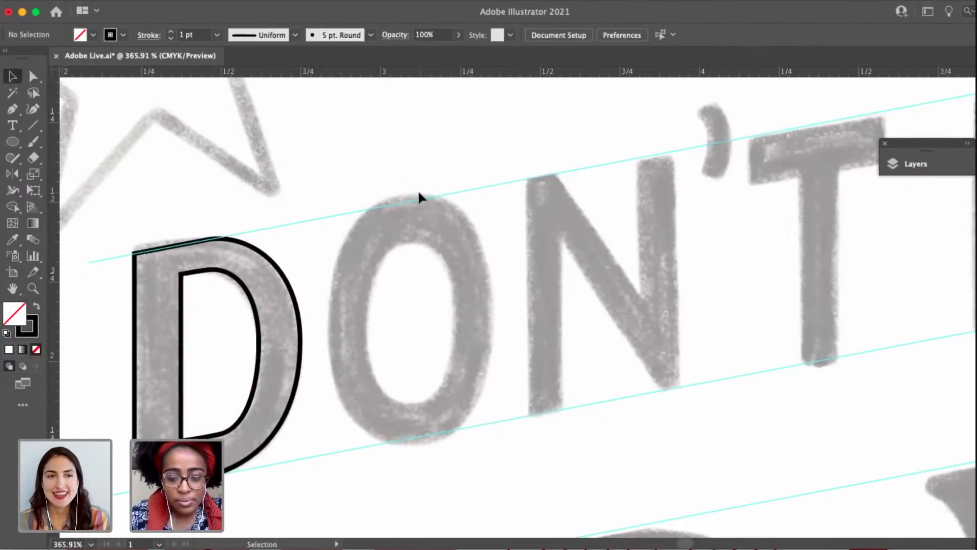
key(p)
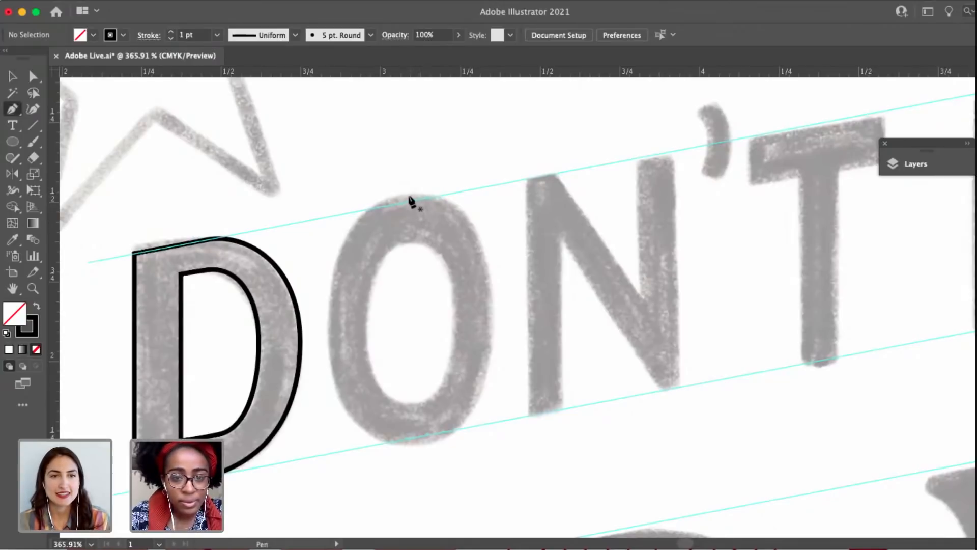
drag(399, 197, 445, 196)
drag(490, 308, 492, 371)
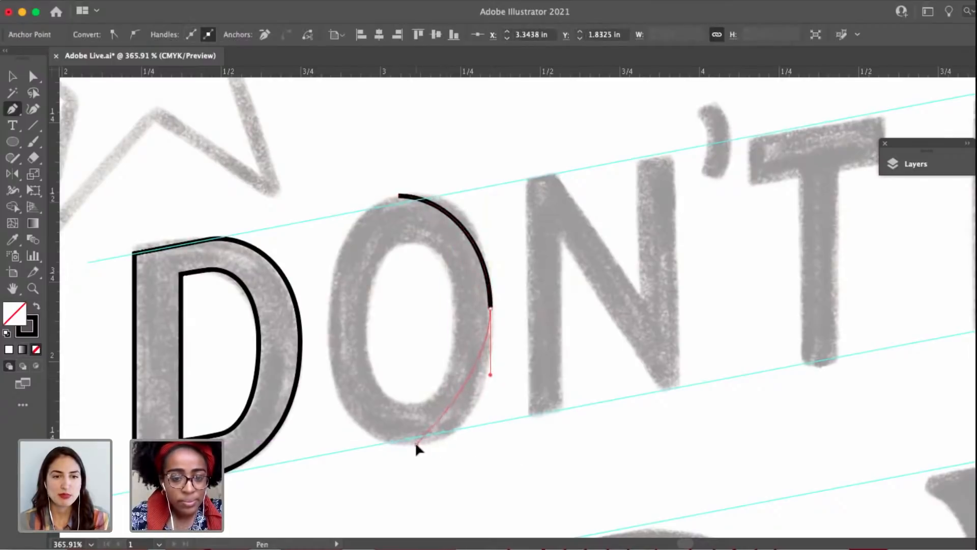
drag(397, 444, 361, 443)
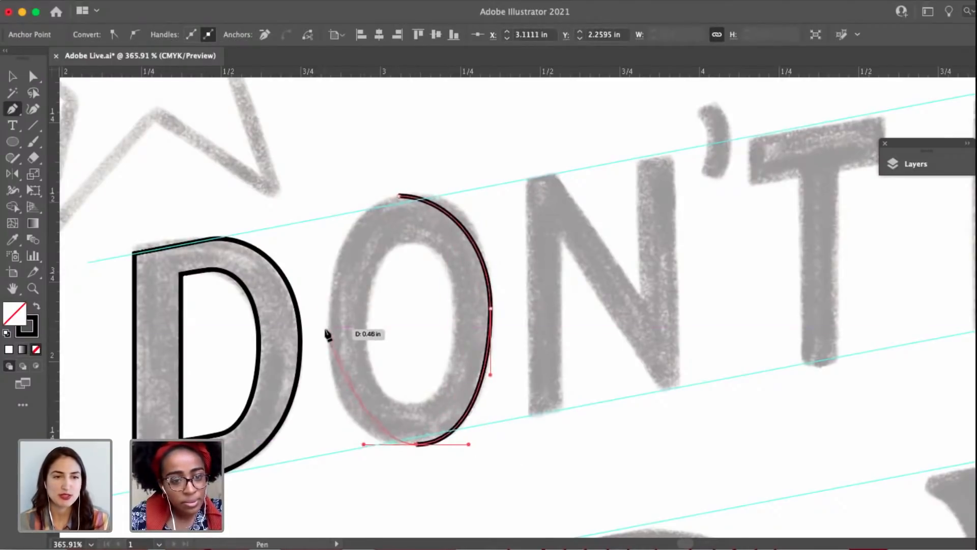
drag(326, 326, 328, 250)
mouse_move(398, 195)
mouse_down()
mouse_move(390, 200)
mouse_move(435, 194)
mouse_move(410, 200)
mouse_up()
Fine-tune the O's outline by lengthening the top anchor's handles and nudging the bottom anchor to fit the sketch.
key(a)
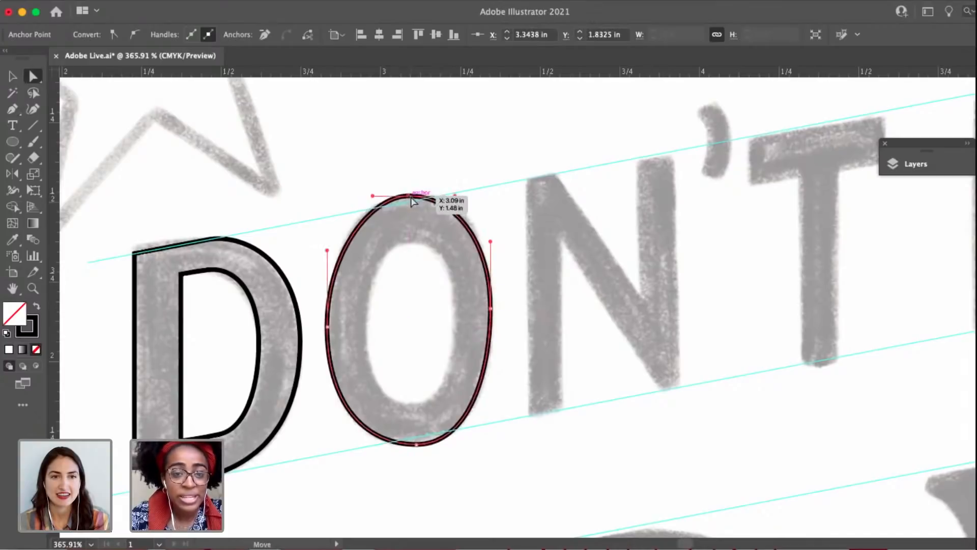
click(410, 196)
mouse_move(372, 196)
mouse_down()
mouse_move(326, 197)
mouse_move(359, 196)
mouse_up()
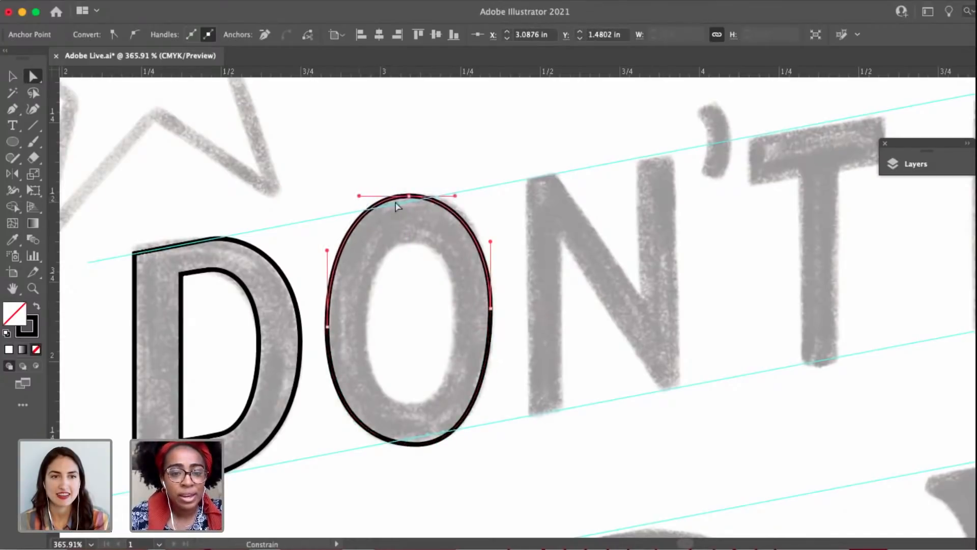
drag(456, 197, 411, 198)
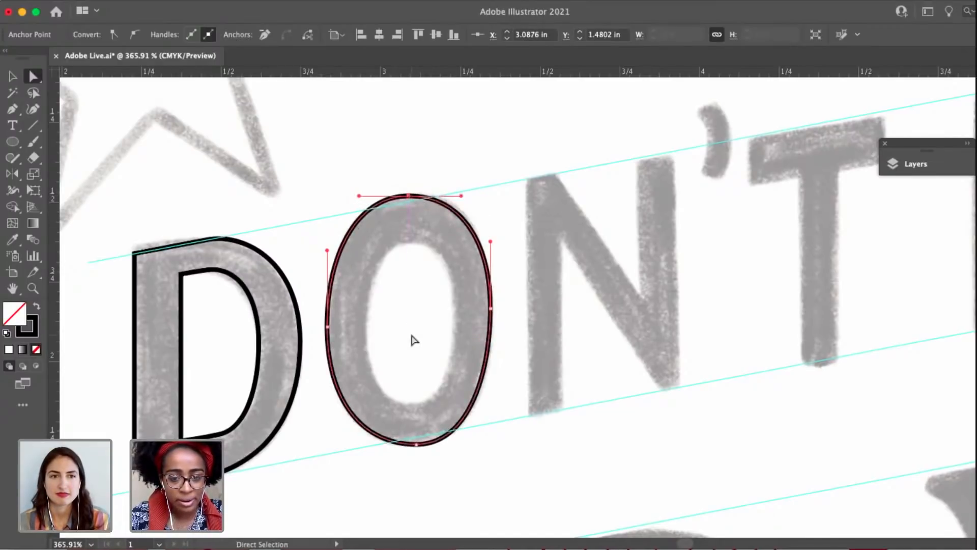
click(419, 460)
click(415, 444)
drag(484, 353, 557, 260)
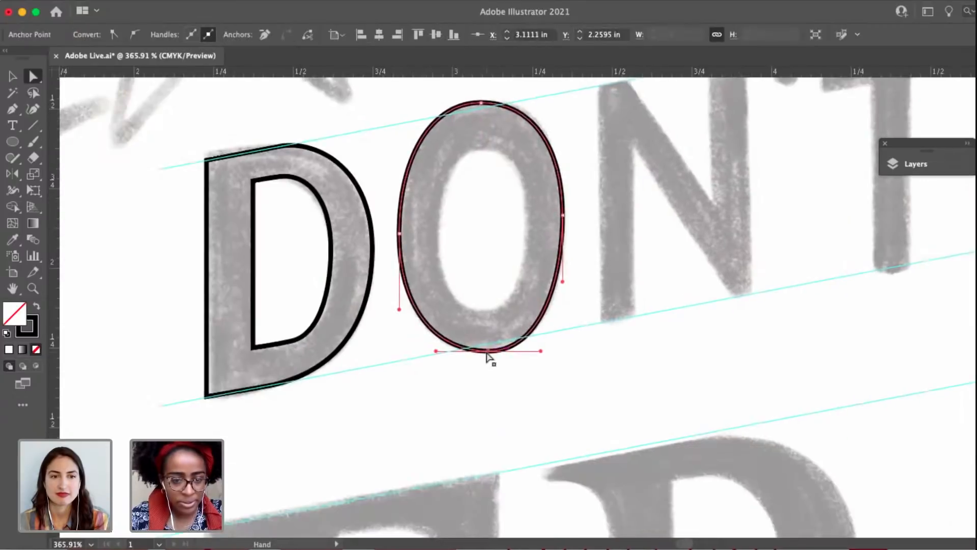
drag(486, 353, 484, 350)
drag(631, 258, 546, 299)
click(622, 312)
Make a copy of the O's outer outline scaled uniformly to 25% about the letter's centre.
key(v)
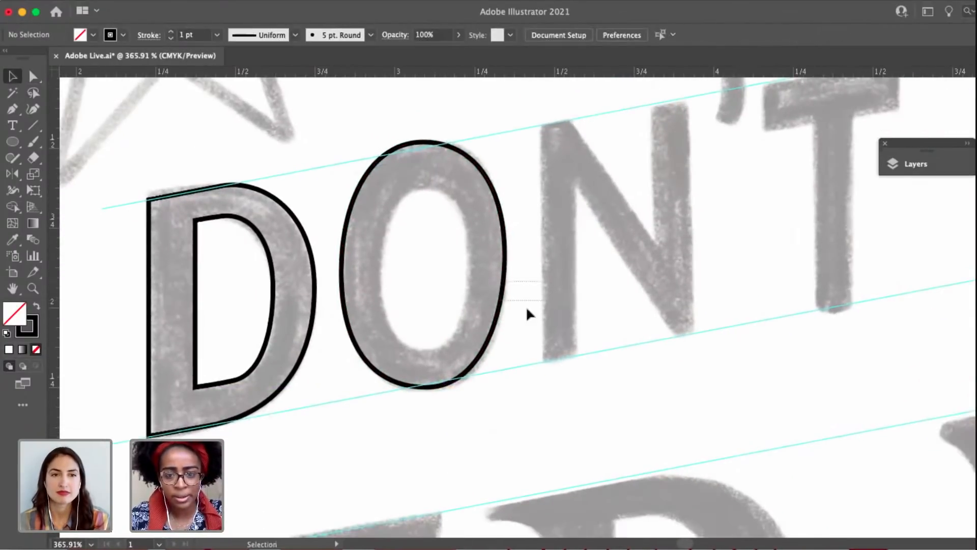
click(503, 301)
key(s)
alt+click(423, 267)
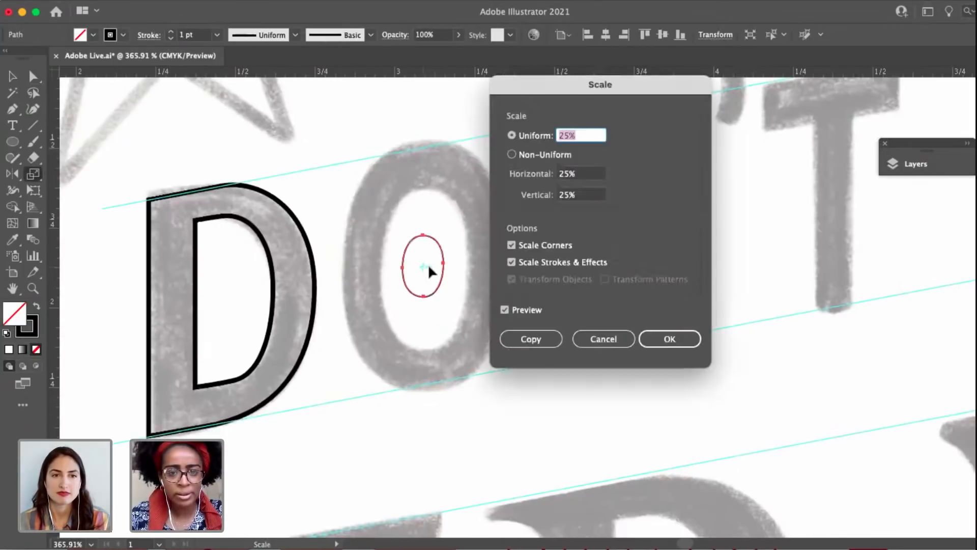
click(549, 334)
Enlarge the small O copy from its centre, narrow it slightly to fit the O's inner counter, and deselect it.
key(v)
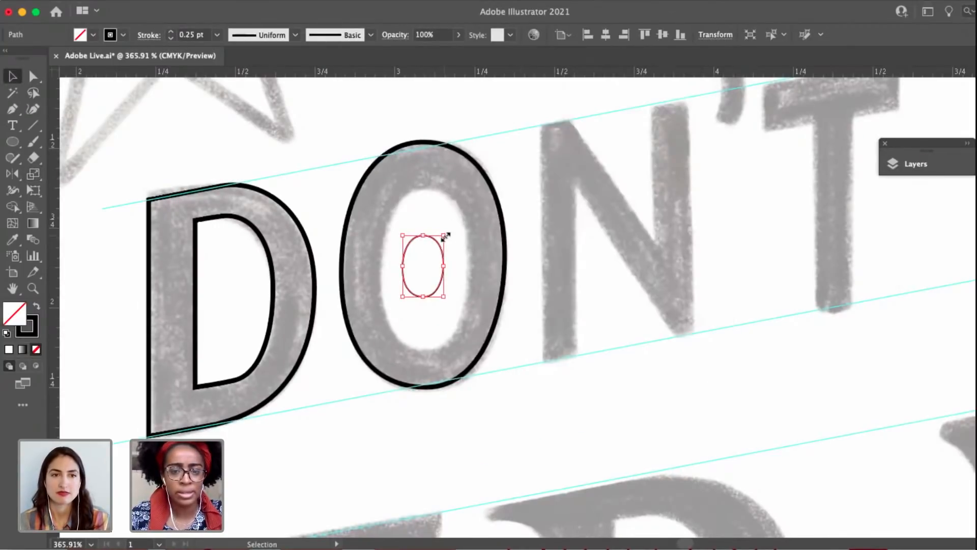
drag(446, 236, 474, 168)
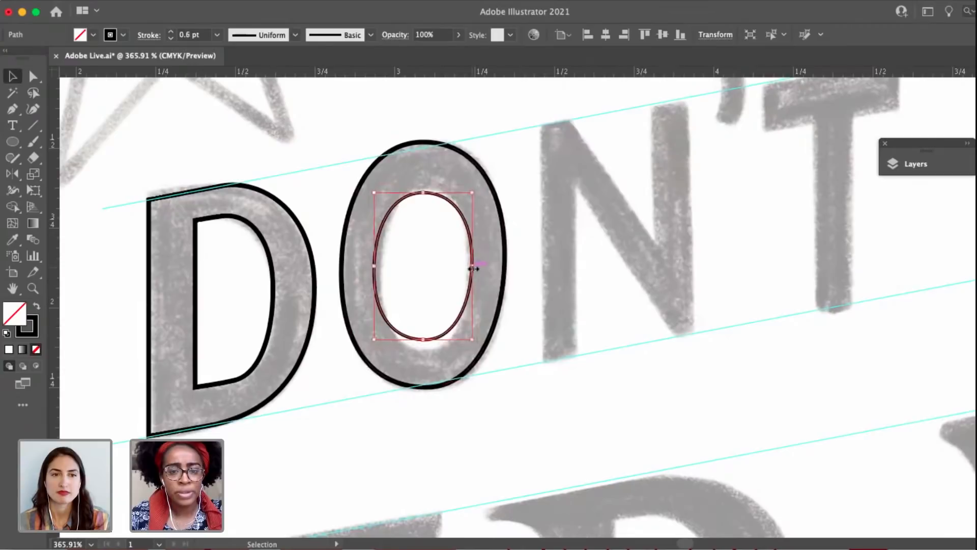
drag(473, 267, 502, 269)
click(580, 285)
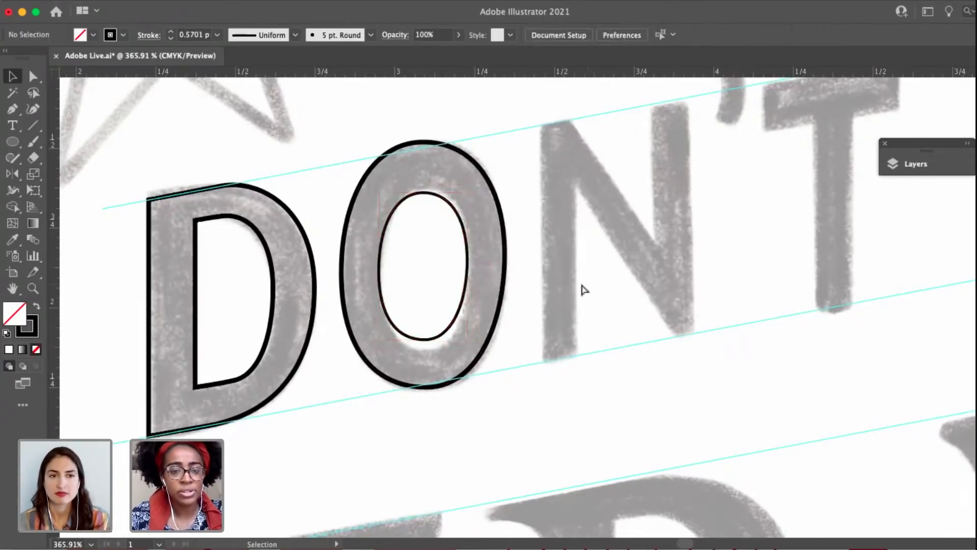
key(a)
click(424, 193)
key(space)
drag(444, 260, 504, 261)
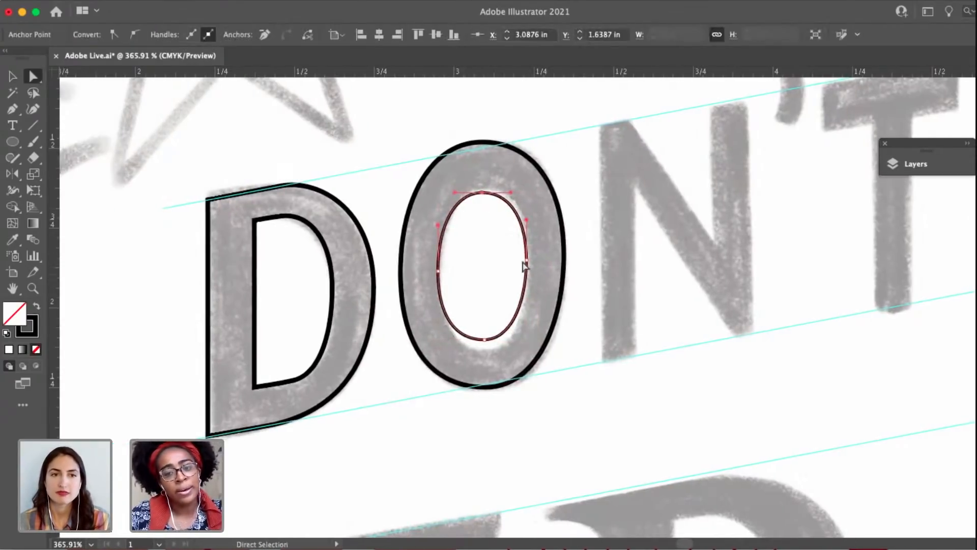
key(super+shift+a)
scroll(528, 266, down, 5)
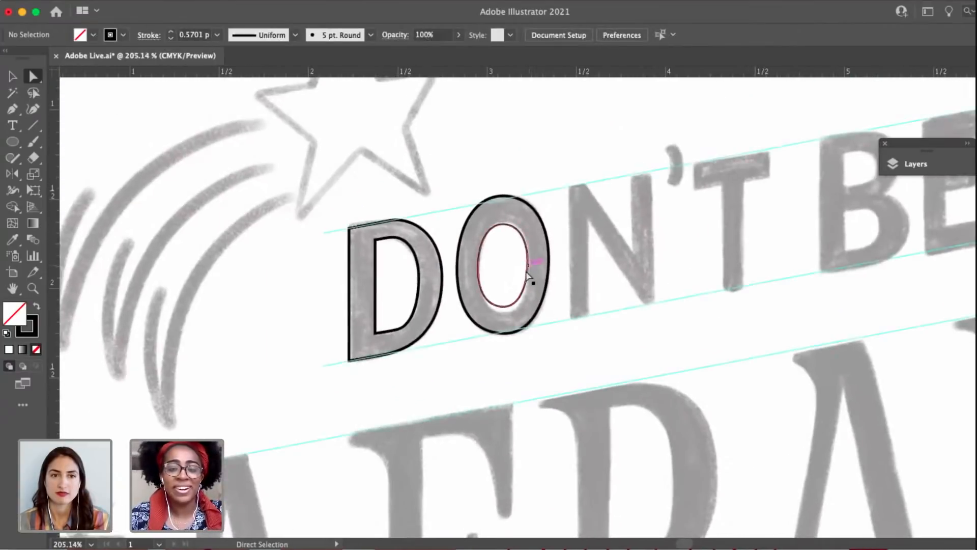
Match the O counter's stroke to the outer outline by sampling it with the Eyedropper, and deselect.
key(v)
click(526, 270)
key(o)
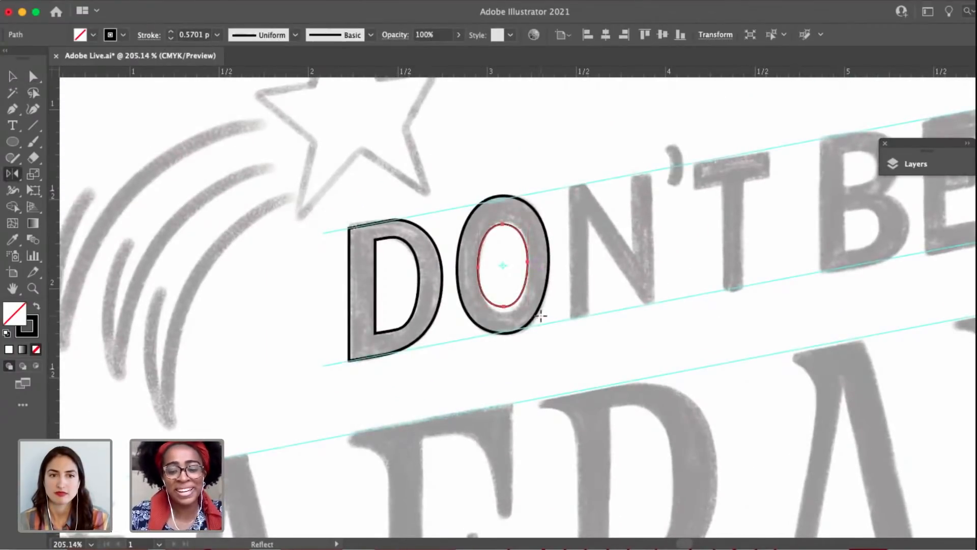
key(i)
click(541, 315)
key(v)
click(621, 221)
Narrow the O's counter slightly to follow the inner edge of the sketch.
key(space)
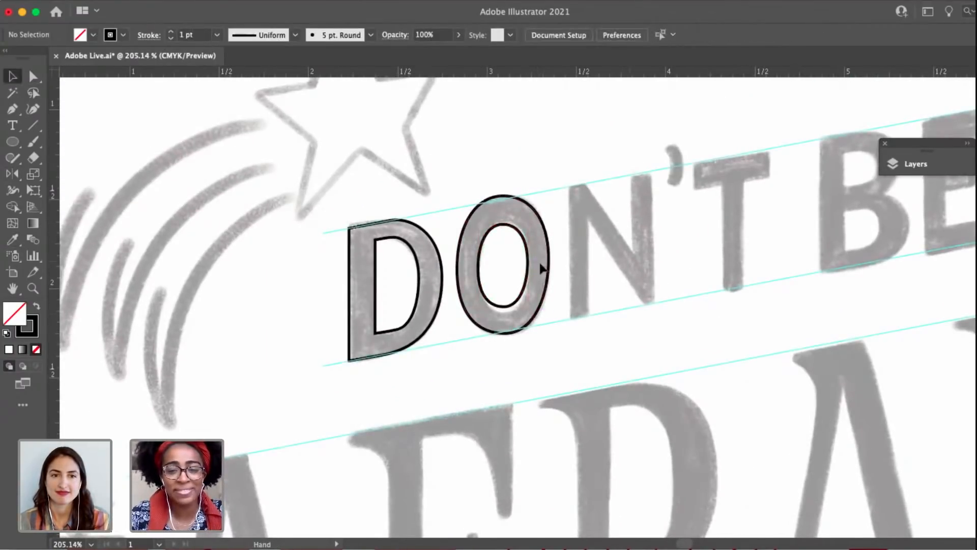
drag(610, 263, 542, 252)
key(space)
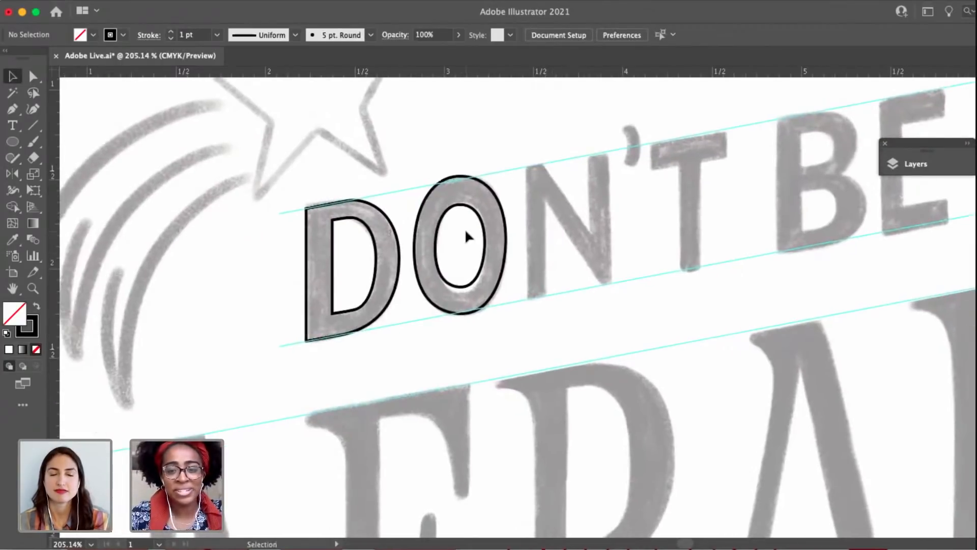
scroll(469, 237, up, 4)
drag(420, 310, 401, 293)
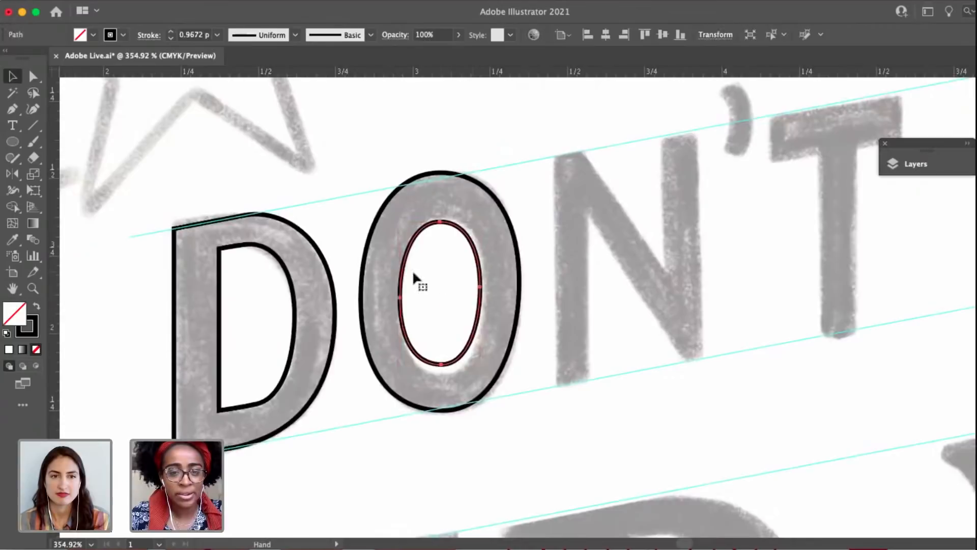
Try reshaping the upper curve of the O's counter with its top anchor's handle, and deselect.
scroll(397, 264, right, 3)
scroll(397, 265, up, 2)
key(a)
scroll(410, 246, up, 3)
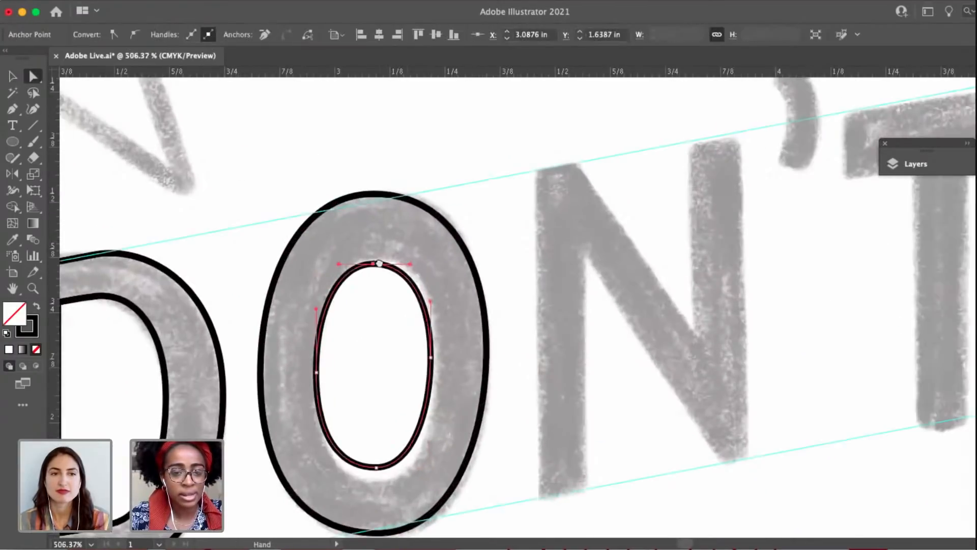
key(v)
key(a)
click(406, 260)
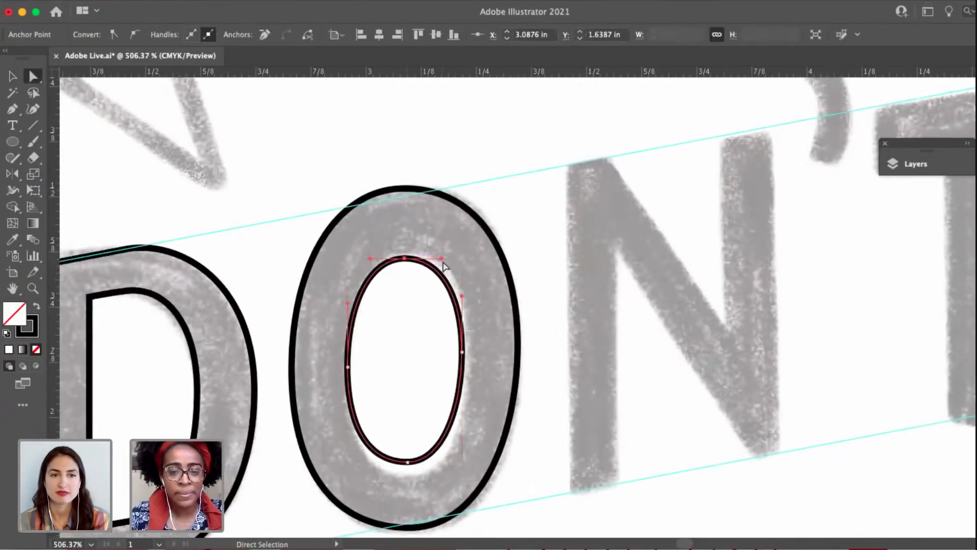
drag(444, 263, 410, 259)
drag(468, 235, 411, 272)
key(v)
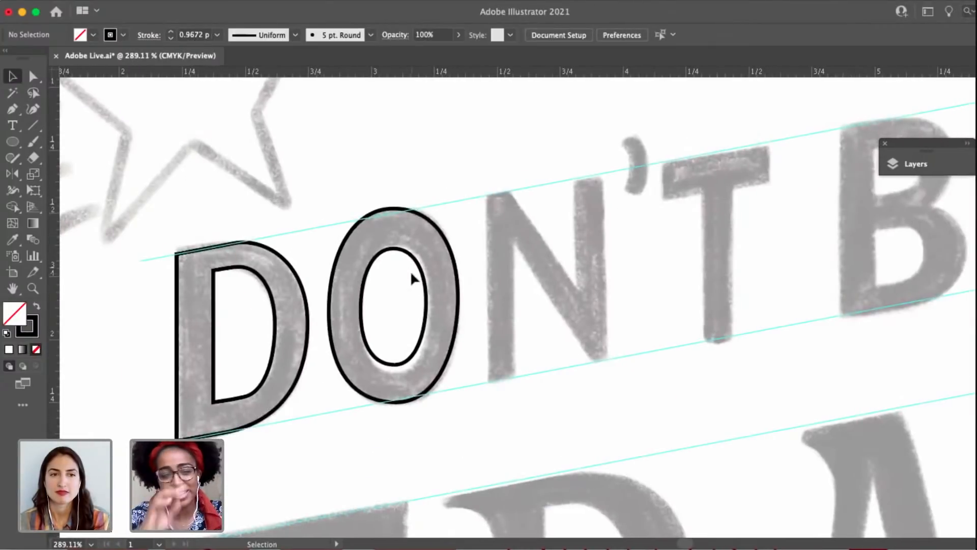
Nudge the O's counter up and fine-tune its horizontal position inside the outer outline, and deselect it.
click(420, 267)
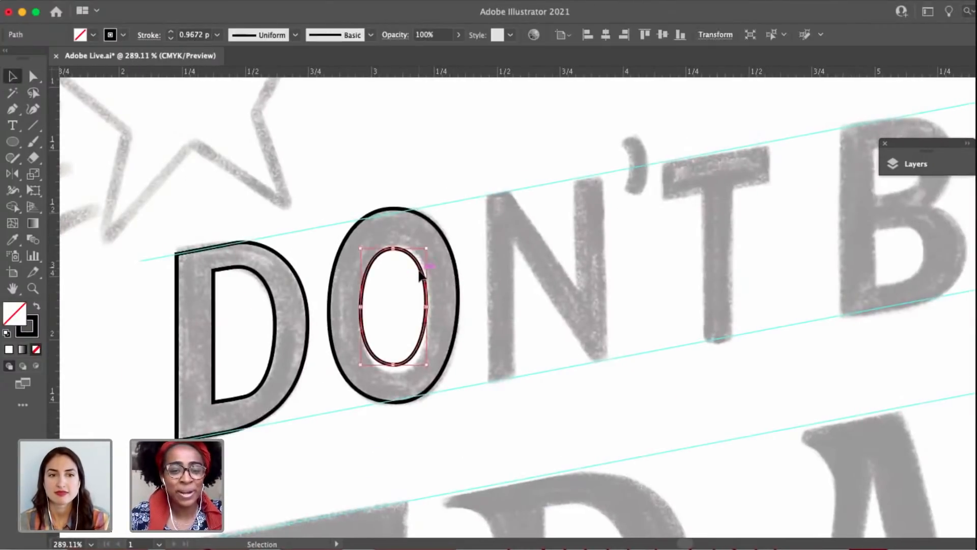
key(Up)
key(Up)
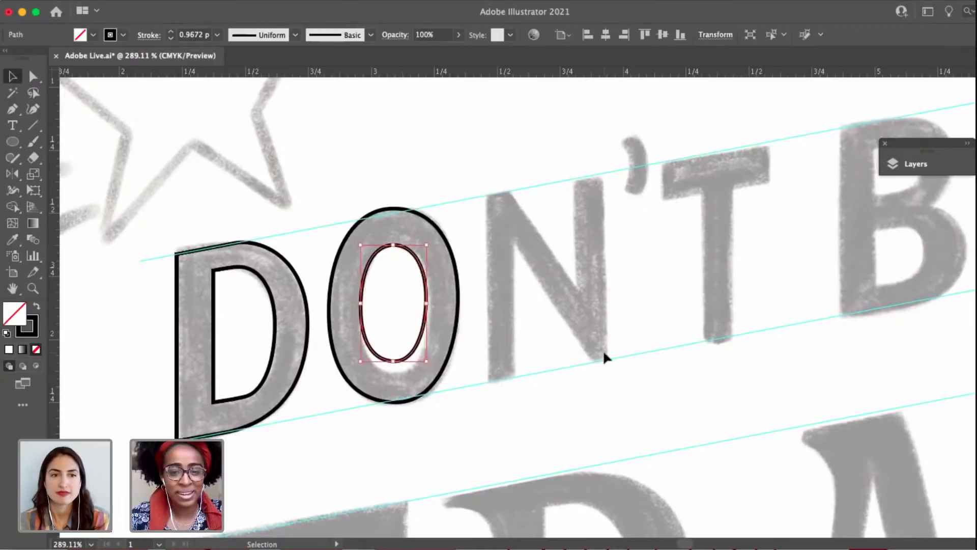
key(Right)
click(501, 390)
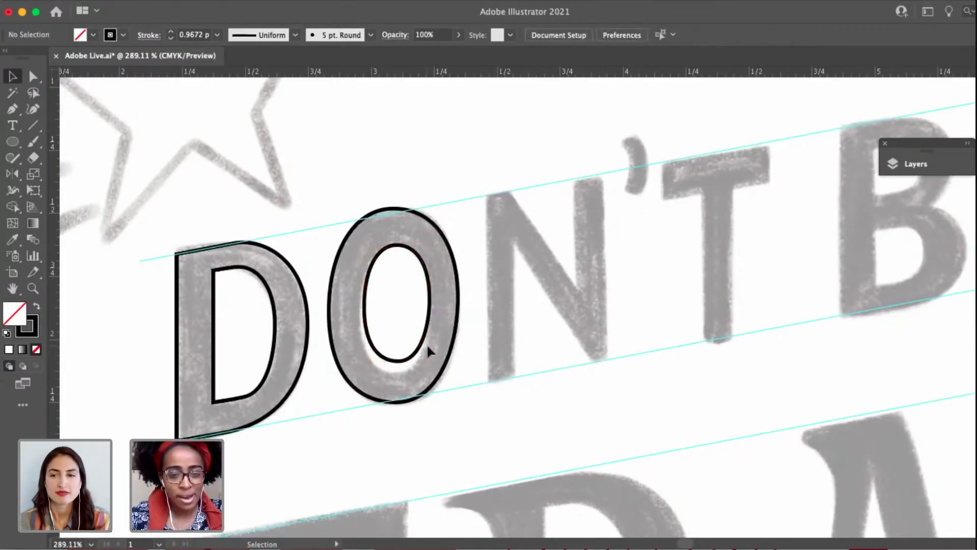
drag(427, 347, 419, 351)
click(489, 295)
Trace the N's left stem as a closed four-corner Pen path between the upper and lower guides.
drag(497, 223, 393, 326)
key(p)
scroll(399, 285, up, 3)
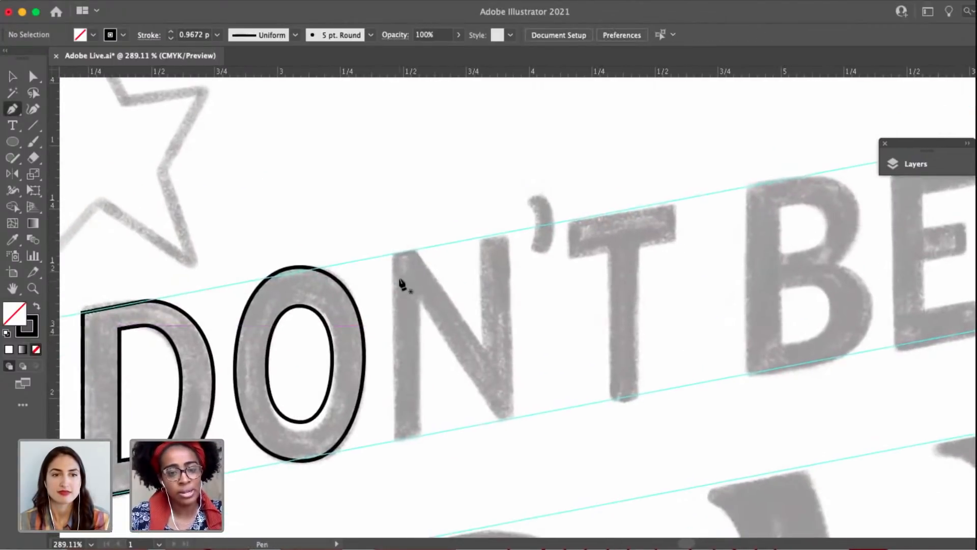
click(391, 250)
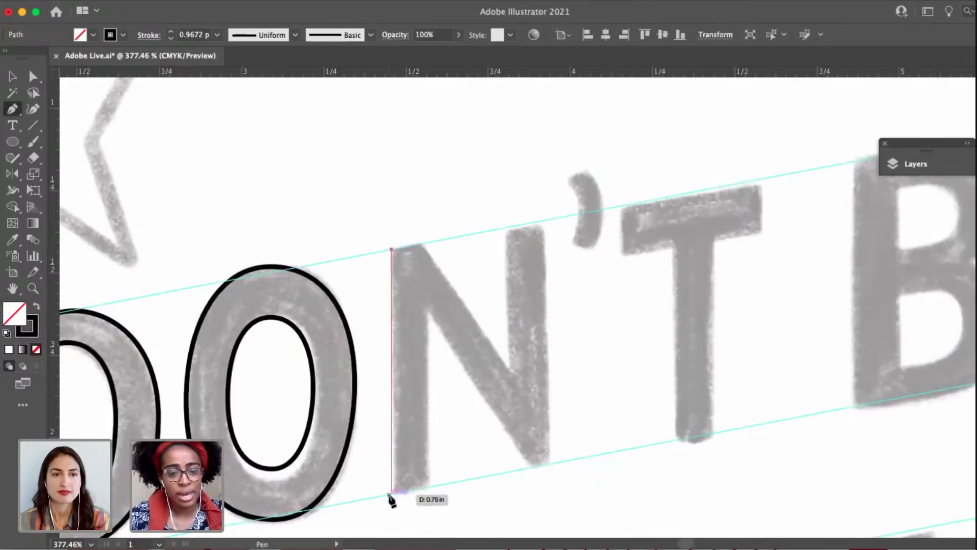
click(391, 493)
click(430, 487)
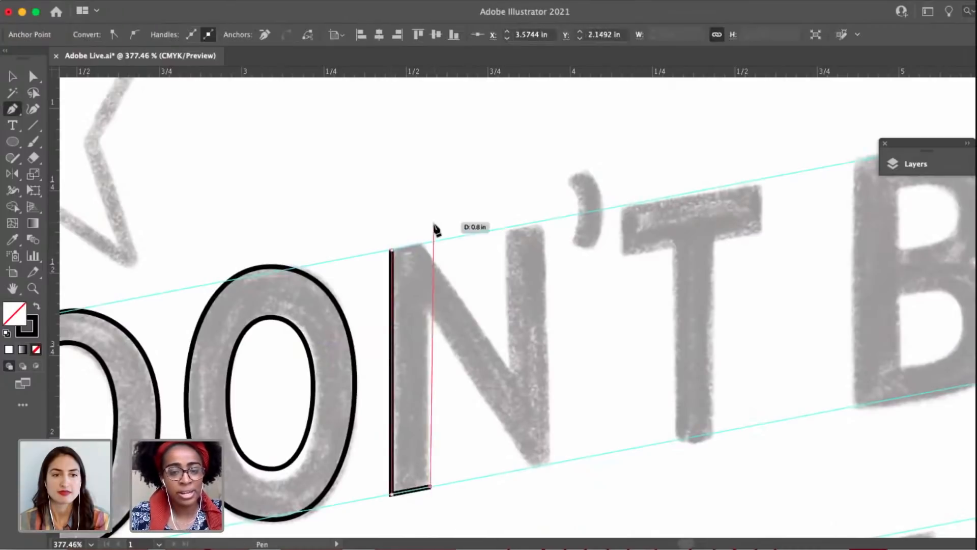
click(430, 244)
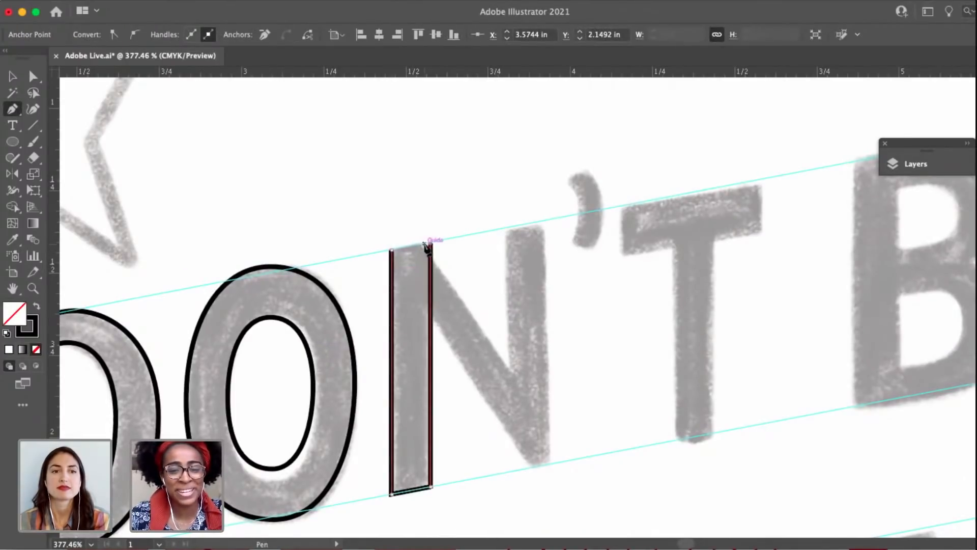
drag(431, 219, 502, 170)
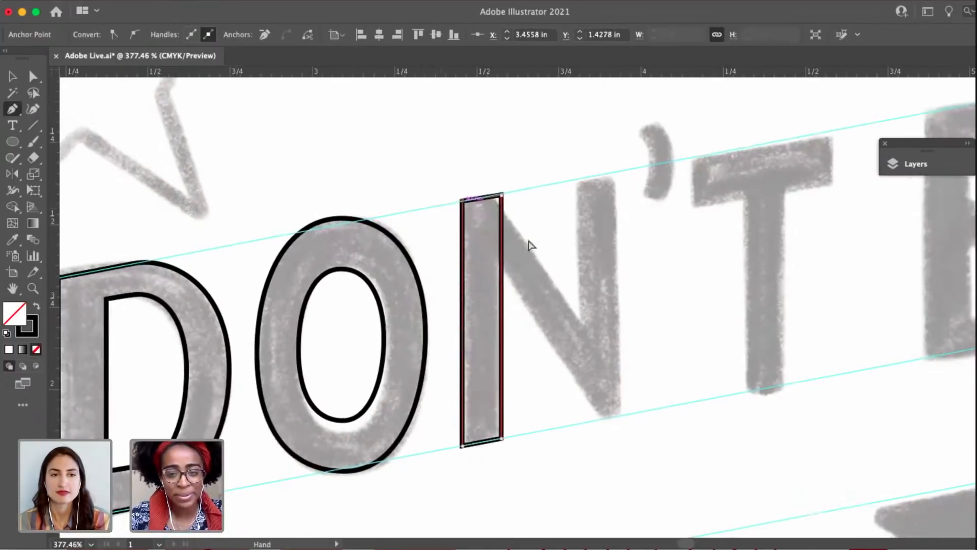
key(a)
drag(510, 229, 458, 211)
key(v)
drag(426, 278, 394, 280)
key(p)
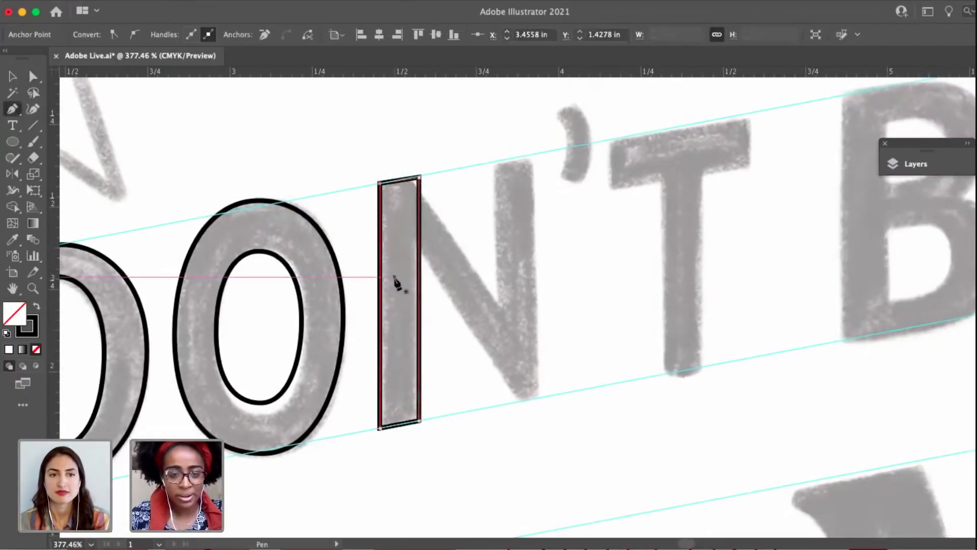
click(414, 274)
key(super+z)
drag(460, 289, 544, 296)
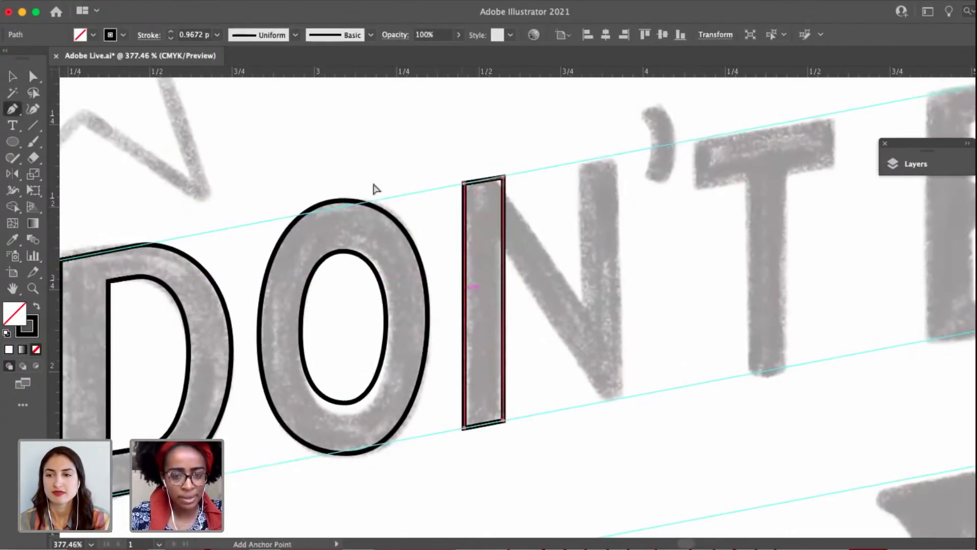
Shift the O outline's top anchor slightly right, stretch its left handle far out, and undo the stretch.
key(a)
click(349, 192)
drag(328, 174, 351, 180)
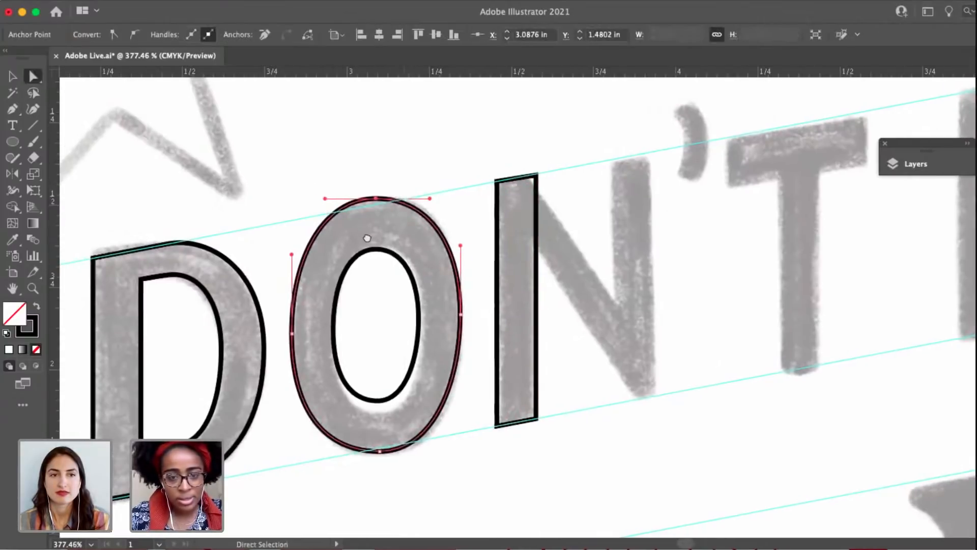
drag(359, 242, 415, 239)
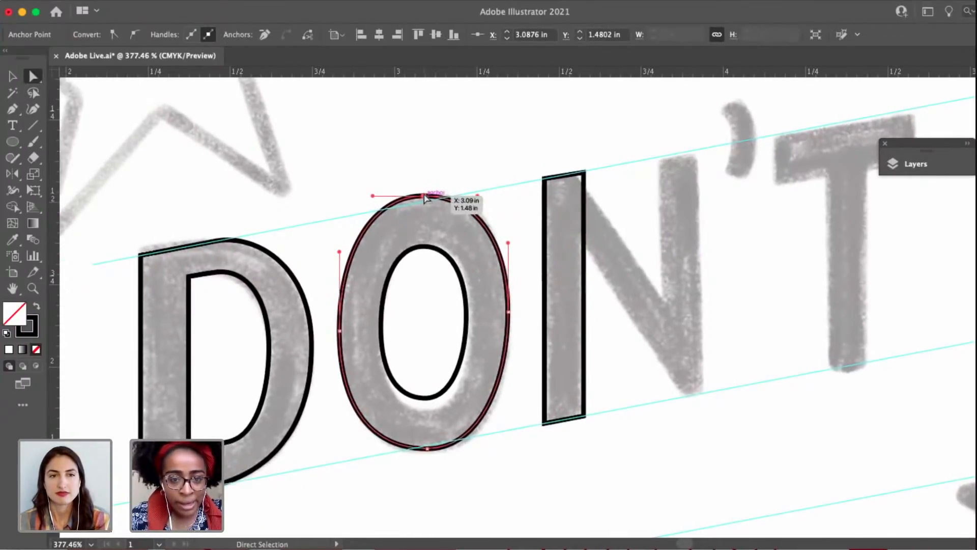
drag(426, 199, 216, 195)
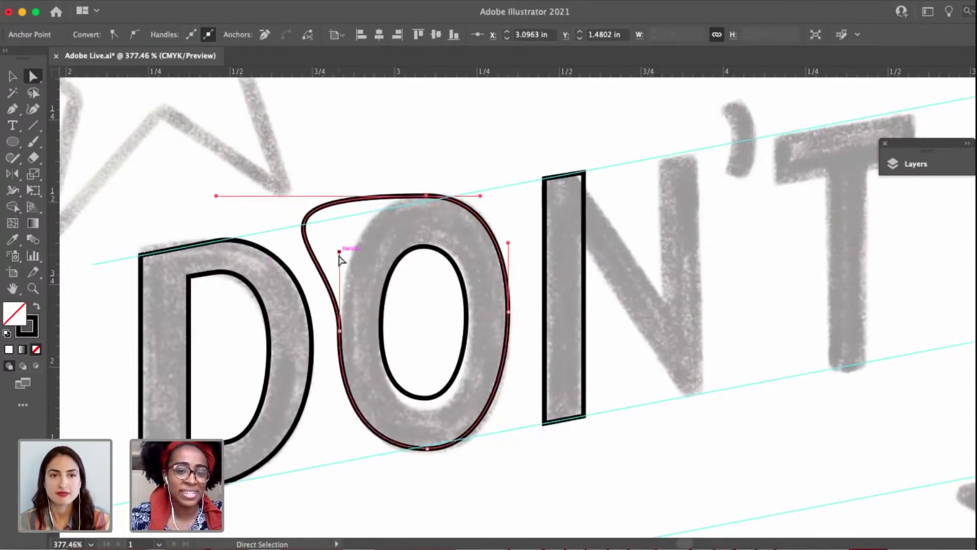
key(super+z)
Adjust the handles of the O outline's top, left and right anchors to smooth the upper curve, and deselect the path.
drag(340, 252, 339, 304)
mouse_move(377, 199)
mouse_down()
mouse_move(412, 194)
mouse_move(370, 195)
mouse_up()
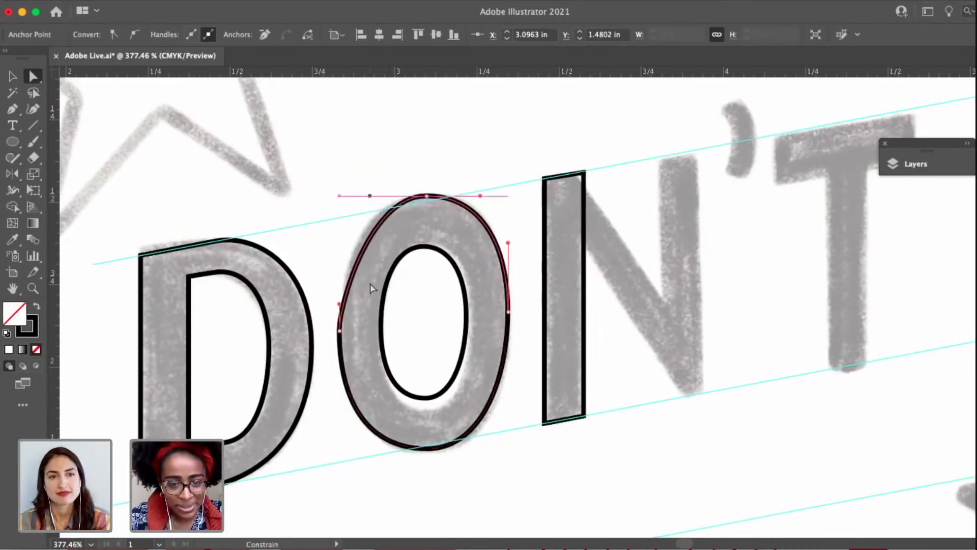
drag(340, 304, 340, 265)
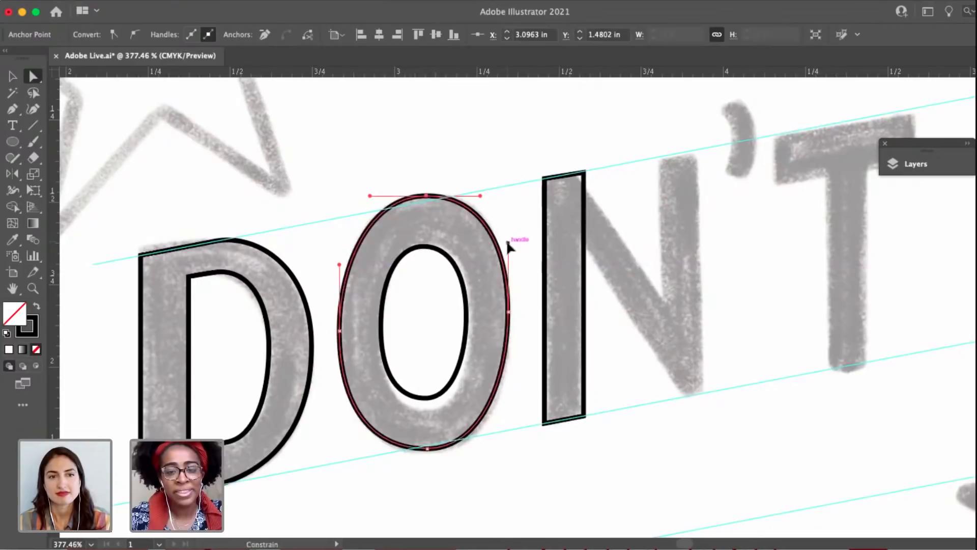
drag(509, 246, 508, 256)
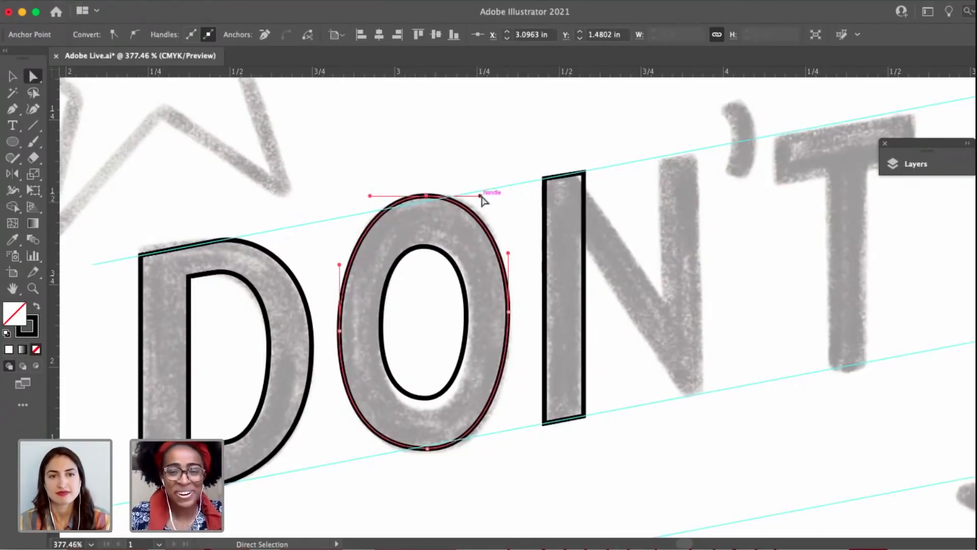
drag(480, 196, 485, 196)
drag(572, 312, 506, 312)
key(v)
click(504, 344)
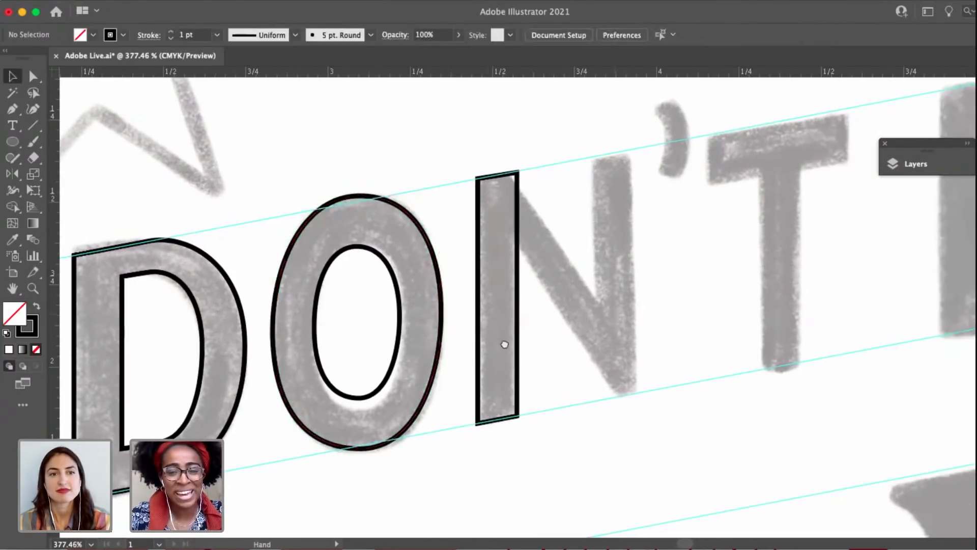
scroll(505, 344, right, 6)
key(p)
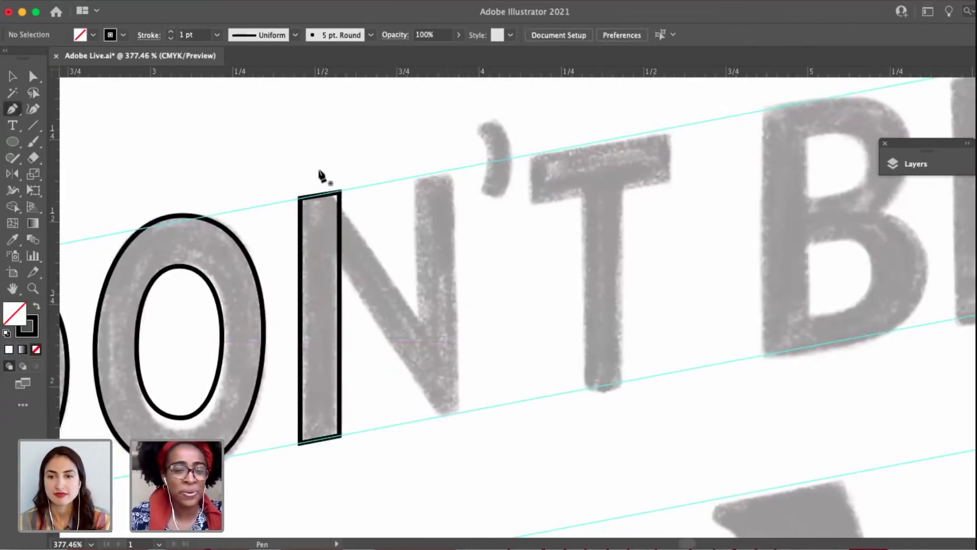
key(v)
click(341, 216)
key(super+shift+a)
key(p)
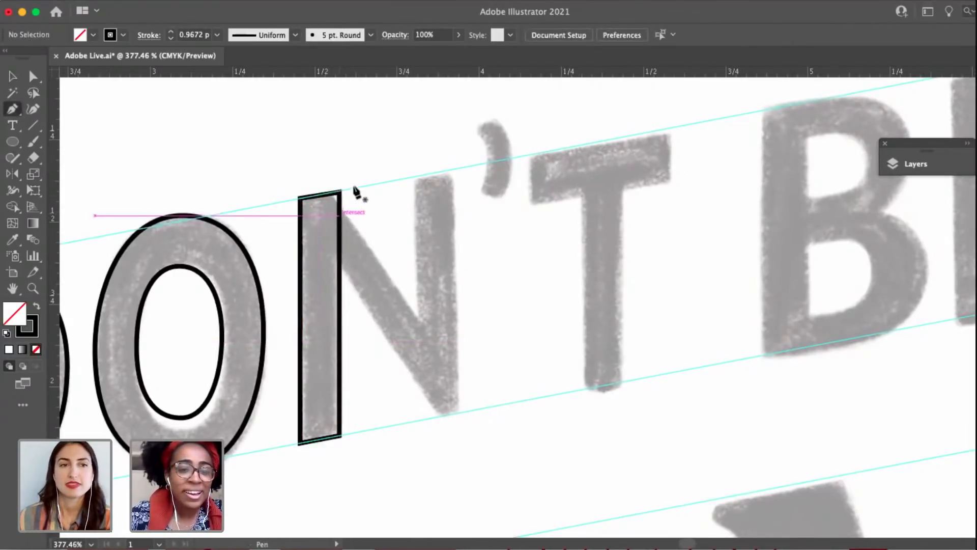
click(340, 192)
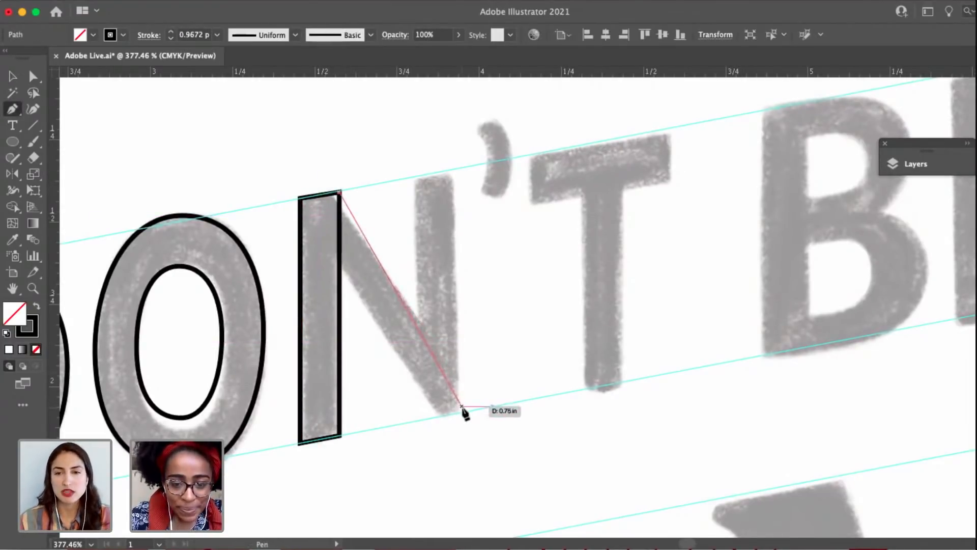
key(super+shift+a)
key(v)
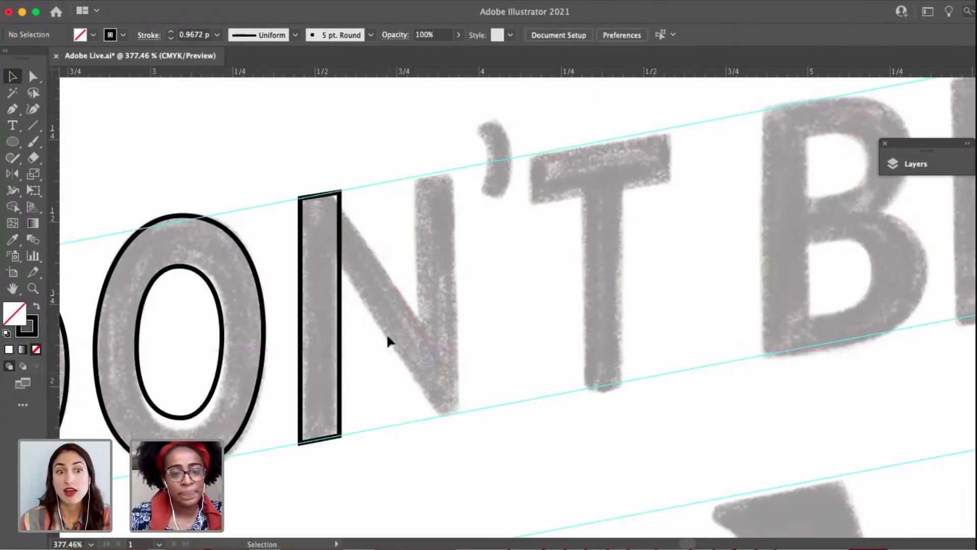
Duplicate the N's left stem, place the copy over the sketched right stem between the guides, and deselect it.
drag(342, 297, 457, 277)
key(a)
click(392, 213)
scroll(402, 211, left, 3)
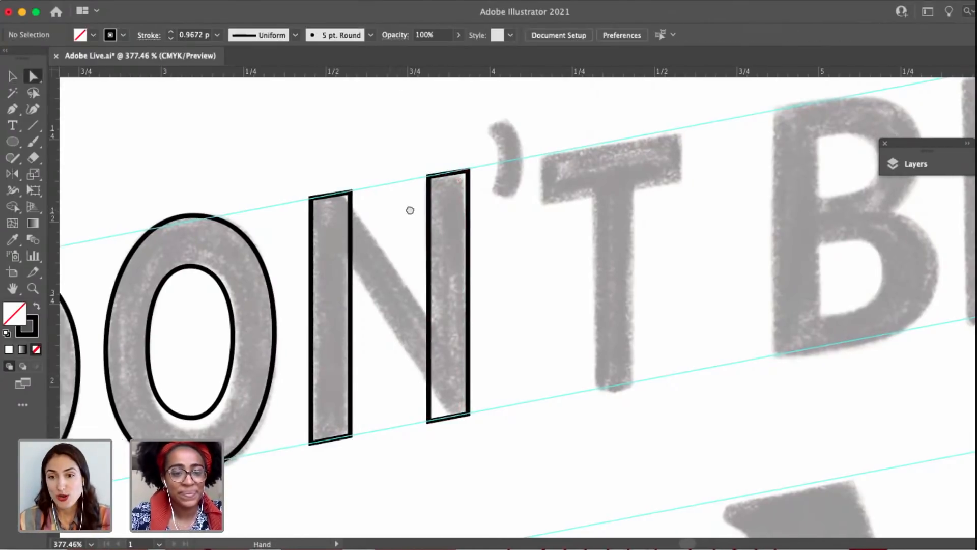
Trace the N's diagonal as a closed four-corner Pen path joining the left stem's top corners to the right stem's bottom corners.
scroll(410, 210, up, 4)
click(357, 216)
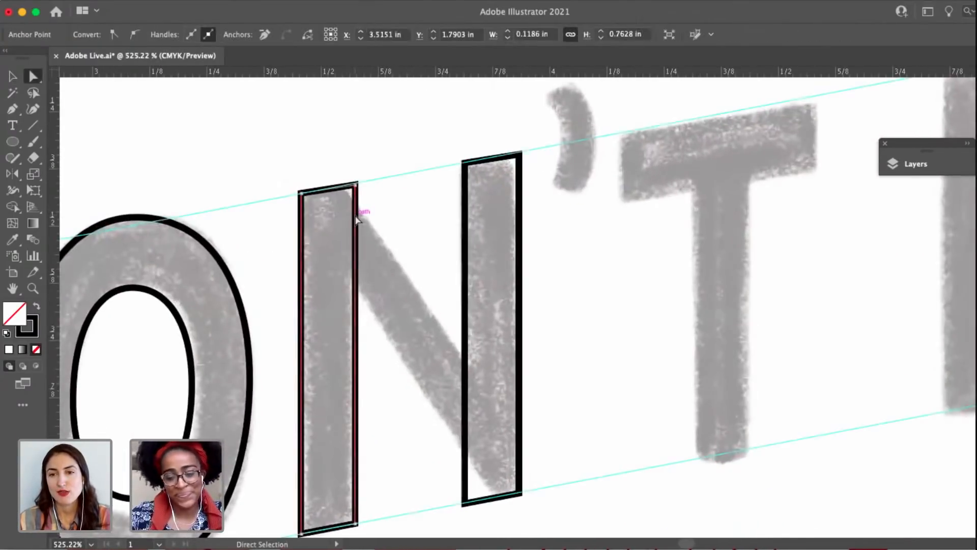
key(p)
key(super+shift+a)
click(356, 186)
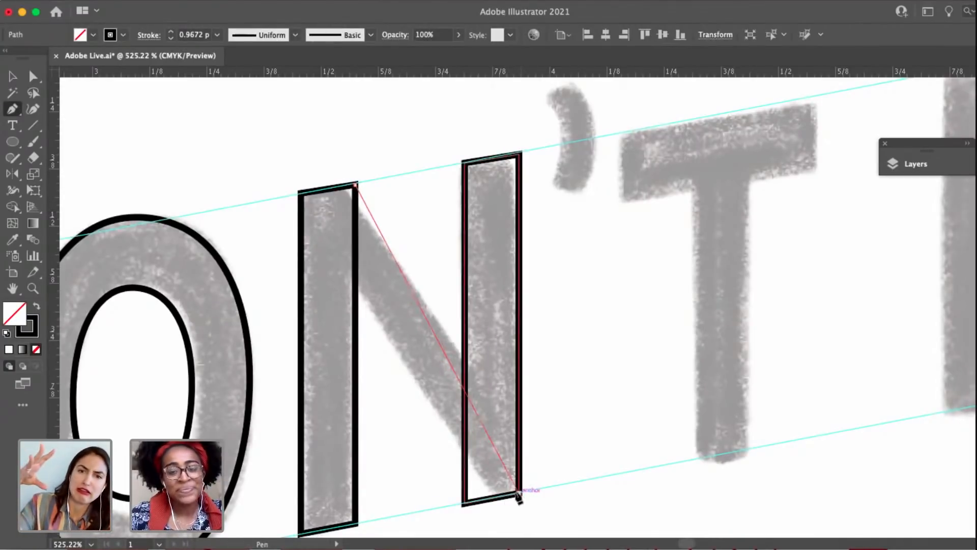
click(518, 492)
click(463, 502)
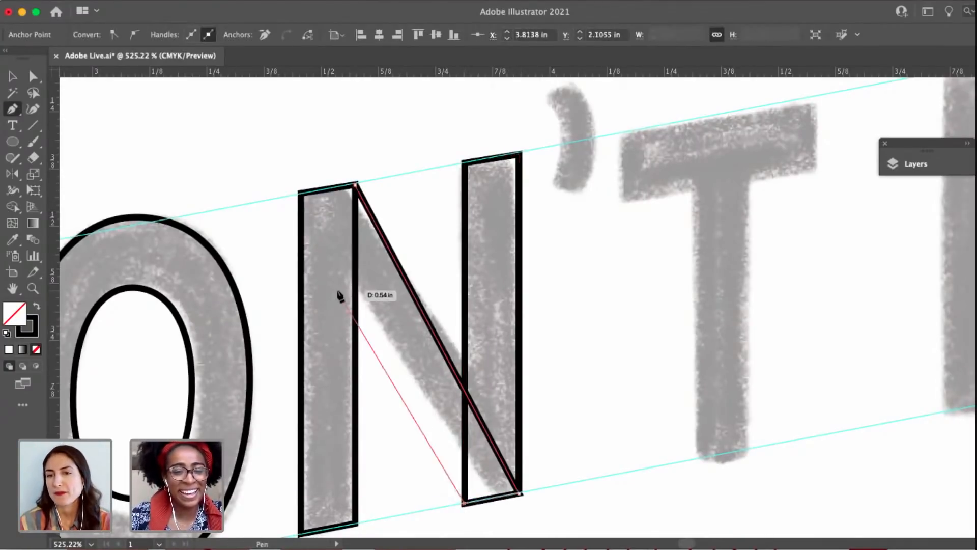
click(302, 193)
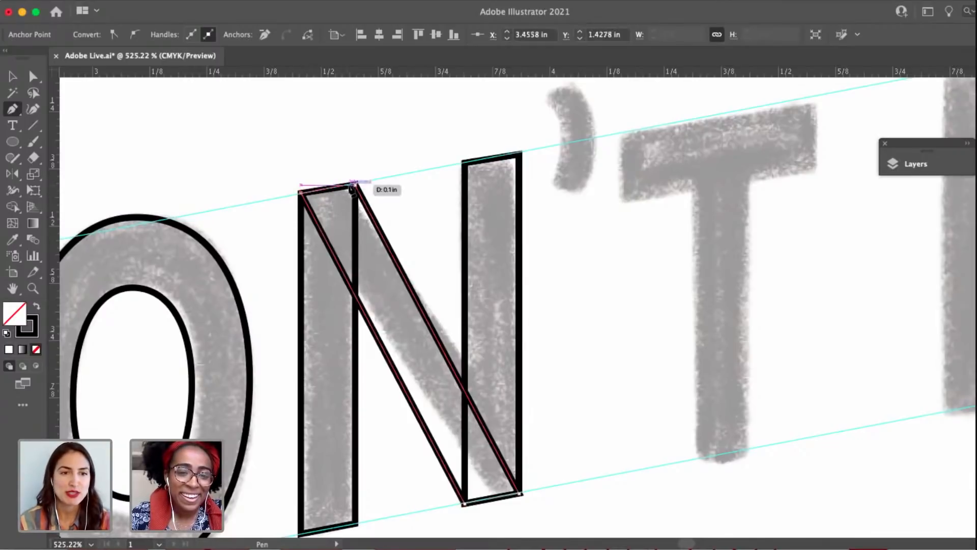
click(356, 186)
Nudge the top-left anchor of the N's diagonal slightly down and right inside the left stem's corner, and deselect the path.
key(a)
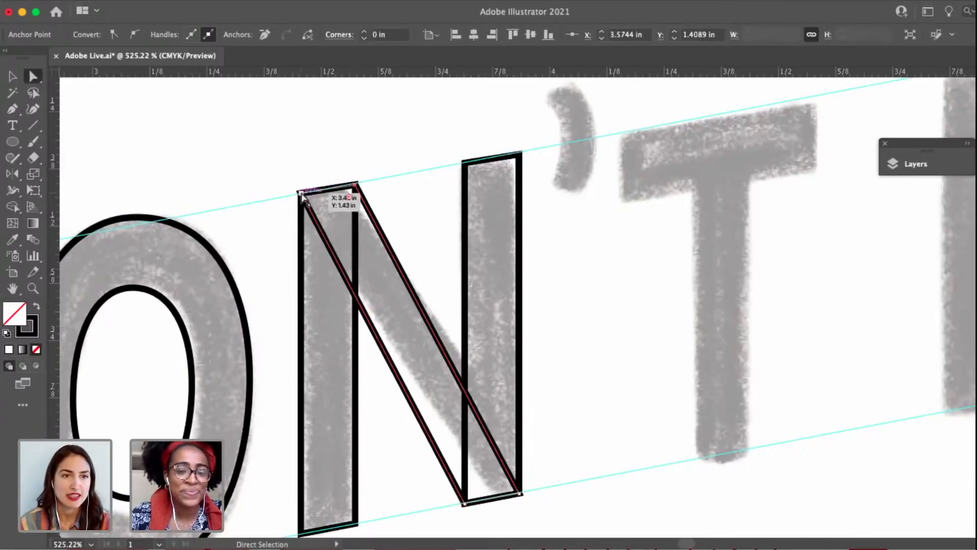
drag(302, 195, 304, 197)
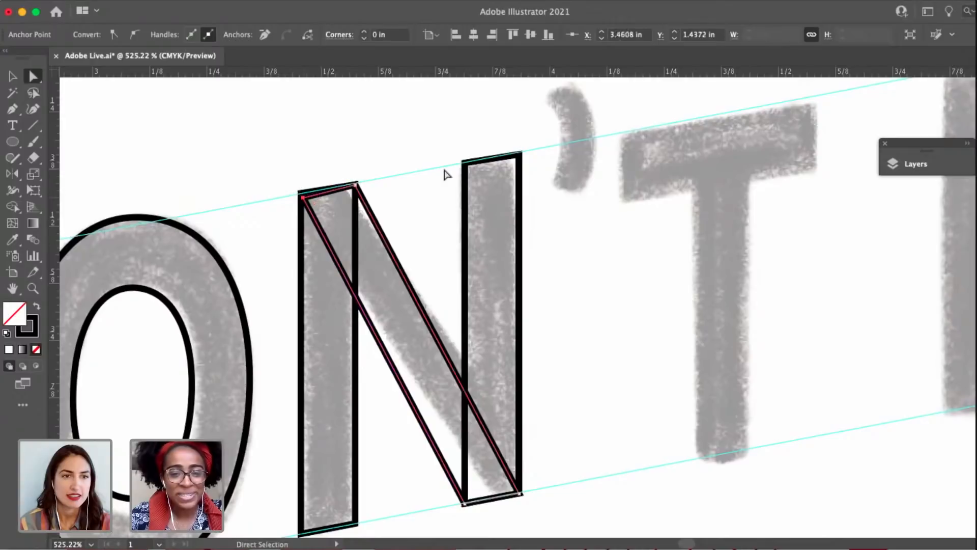
click(445, 173)
key(space)
drag(434, 170, 422, 170)
key(v)
drag(578, 435, 312, 280)
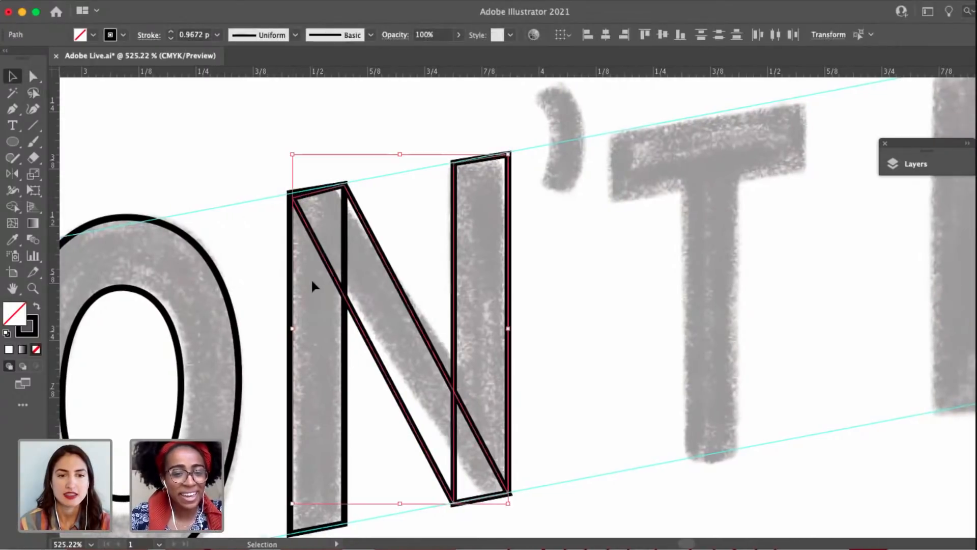
key(a)
click(377, 218)
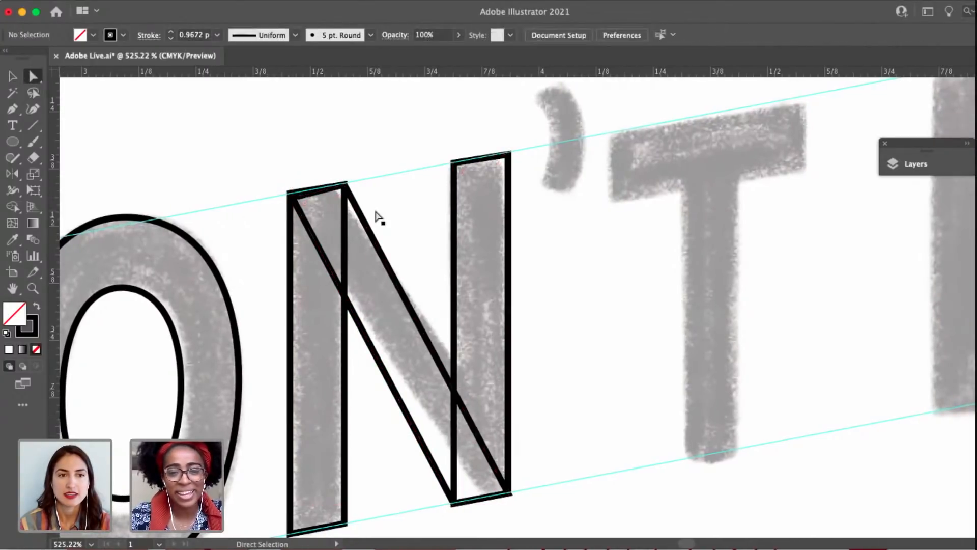
Fine-tune the top anchors of the N's diagonal against the left stem's top edge and deselect the path.
click(344, 185)
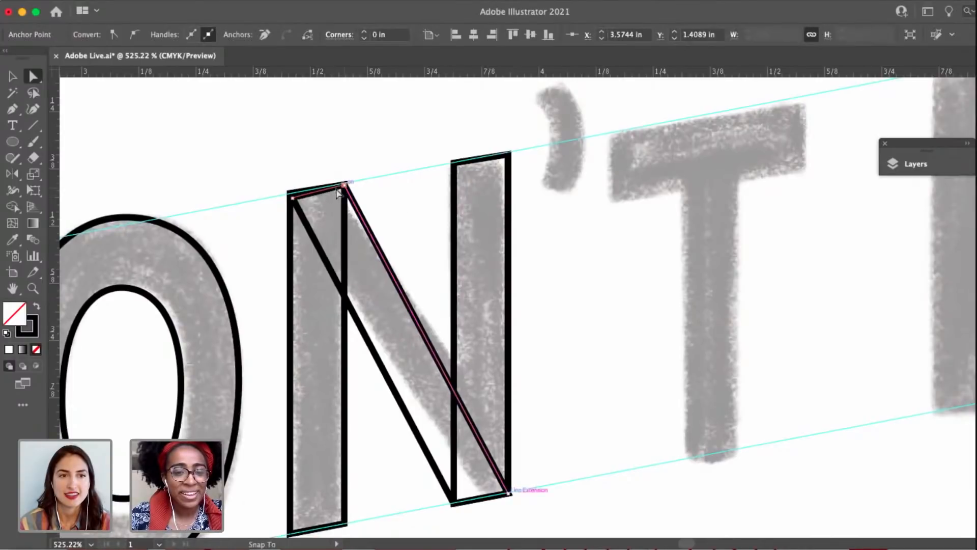
drag(336, 189, 297, 198)
click(279, 196)
click(292, 197)
click(289, 194)
click(421, 159)
Examine the anchors and handles of the O's counter and outer outline against the sketch.
scroll(422, 160, down, 5)
drag(417, 227, 370, 233)
key(v)
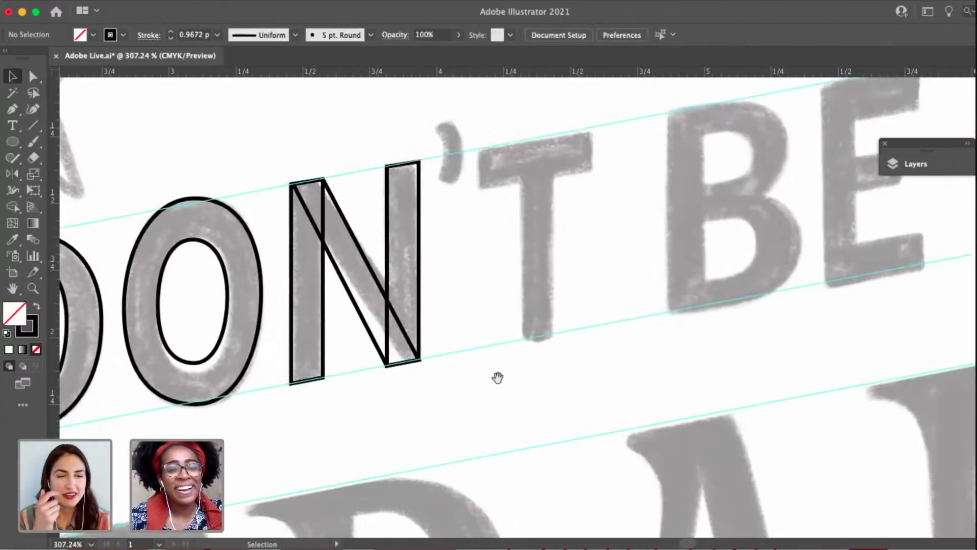
drag(497, 378, 358, 375)
drag(442, 285, 662, 240)
key(a)
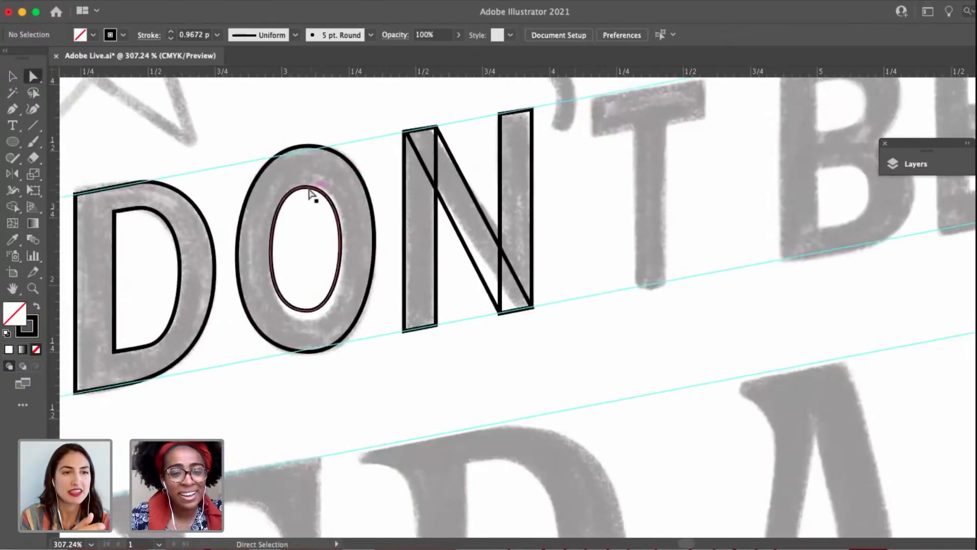
click(314, 193)
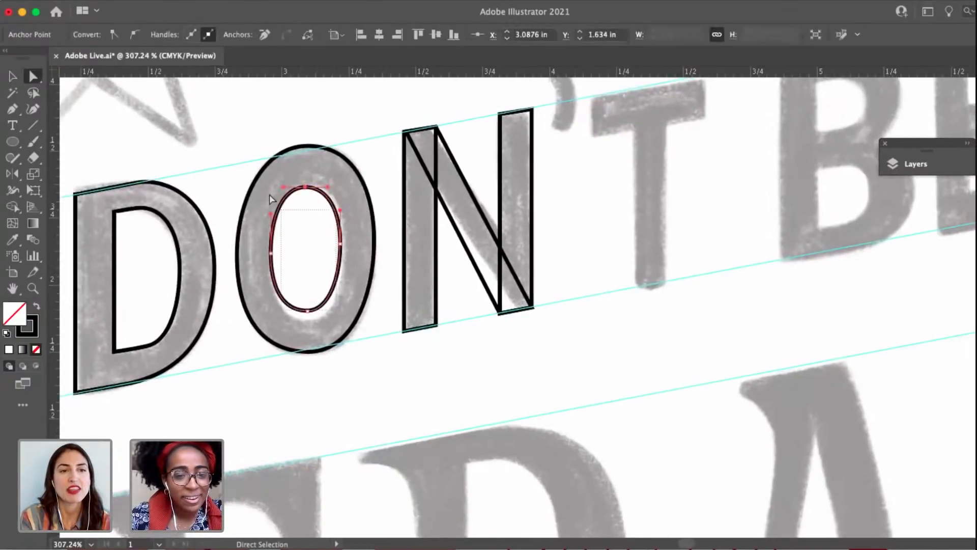
drag(260, 184, 347, 255)
shift+click(340, 244)
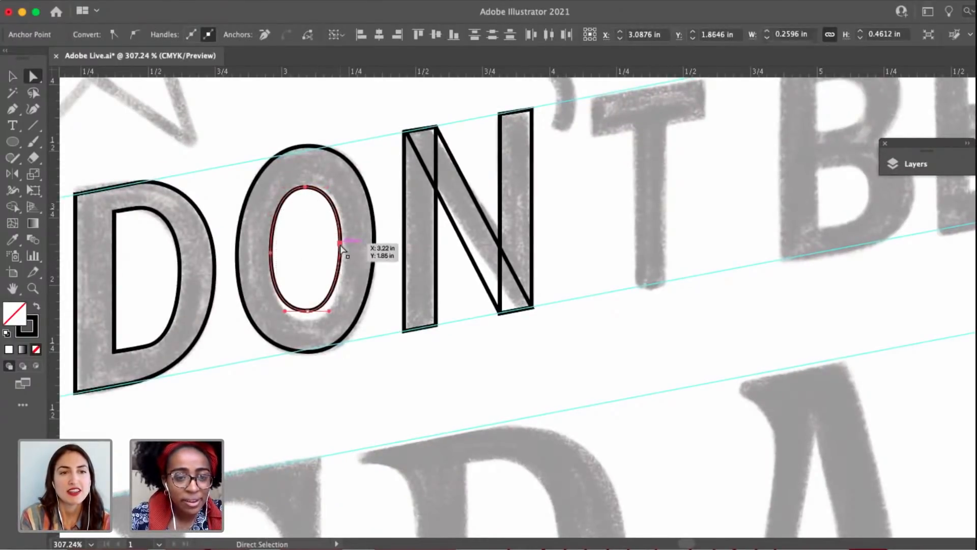
scroll(341, 249, up, 3)
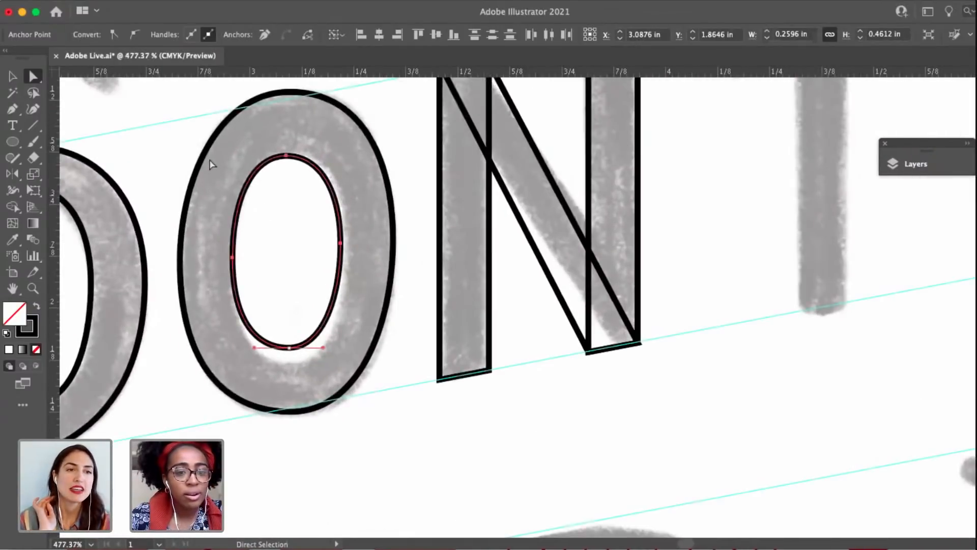
click(184, 236)
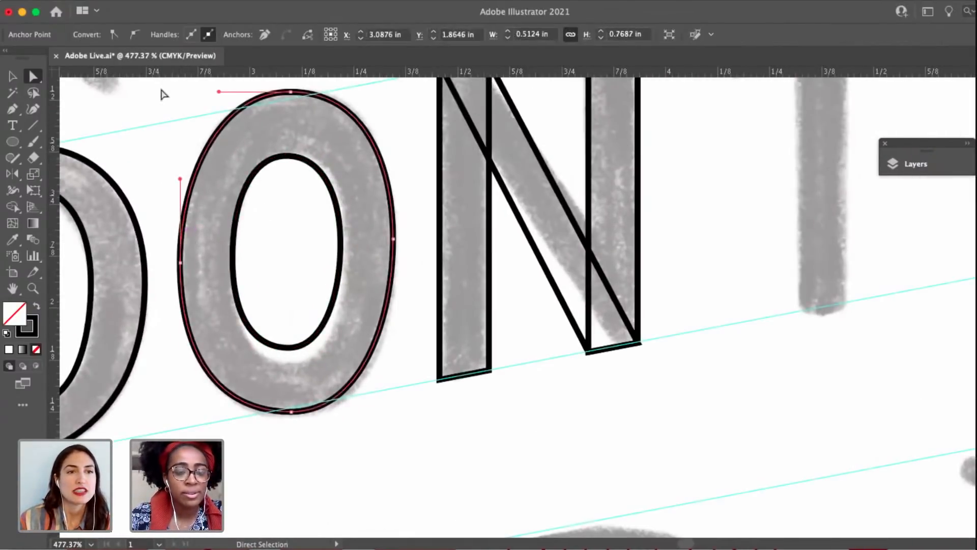
drag(156, 86, 403, 433)
click(405, 261)
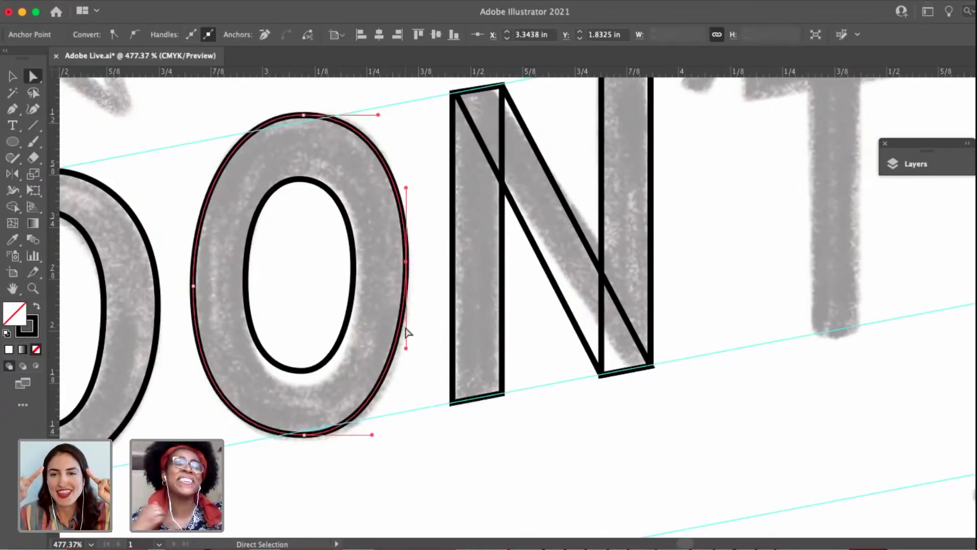
Adjust the lower handles of the O outline's side anchors and both bottom-anchor handles to smooth the lower curve, and deselect the path.
click(305, 436)
click(305, 435)
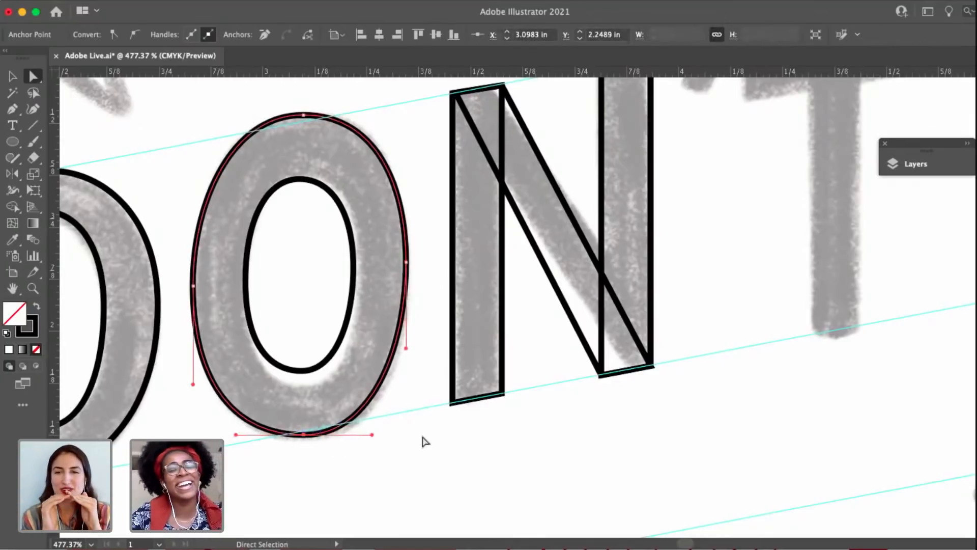
scroll(510, 450, left, 3)
scroll(511, 449, down, 1)
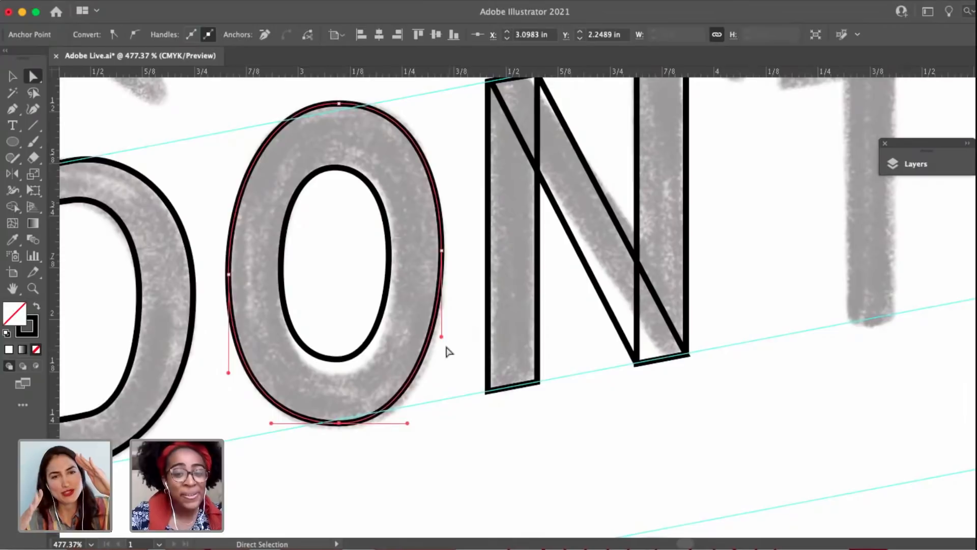
drag(442, 337, 443, 362)
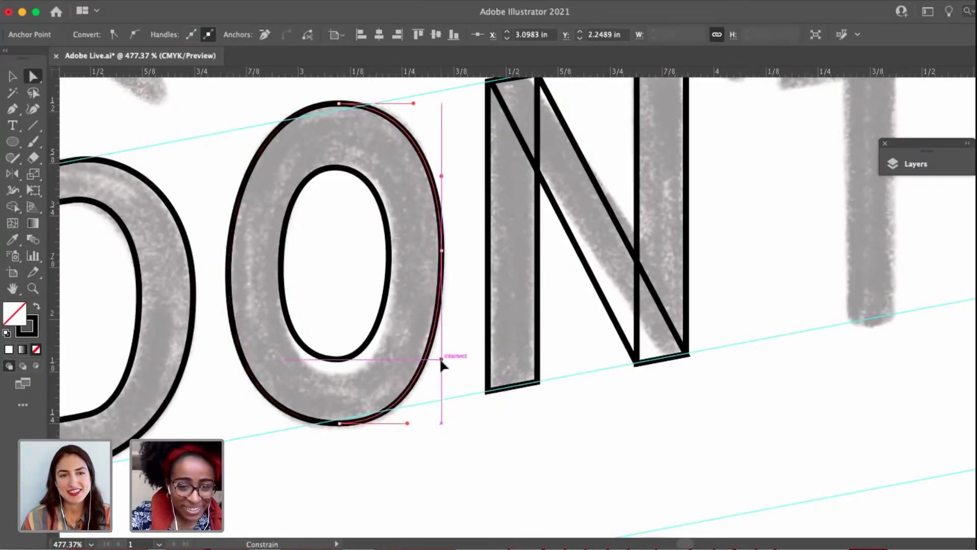
click(261, 372)
drag(228, 377, 228, 366)
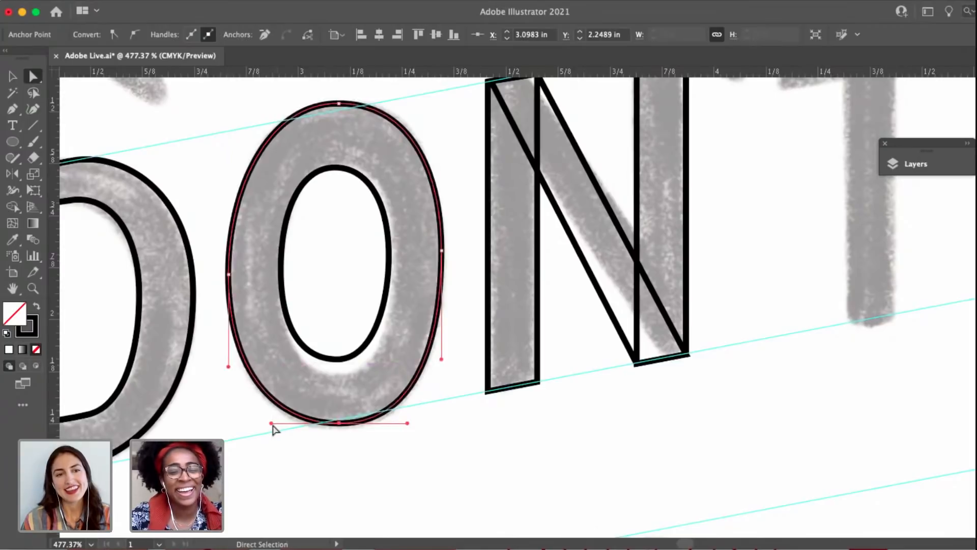
drag(271, 423, 262, 423)
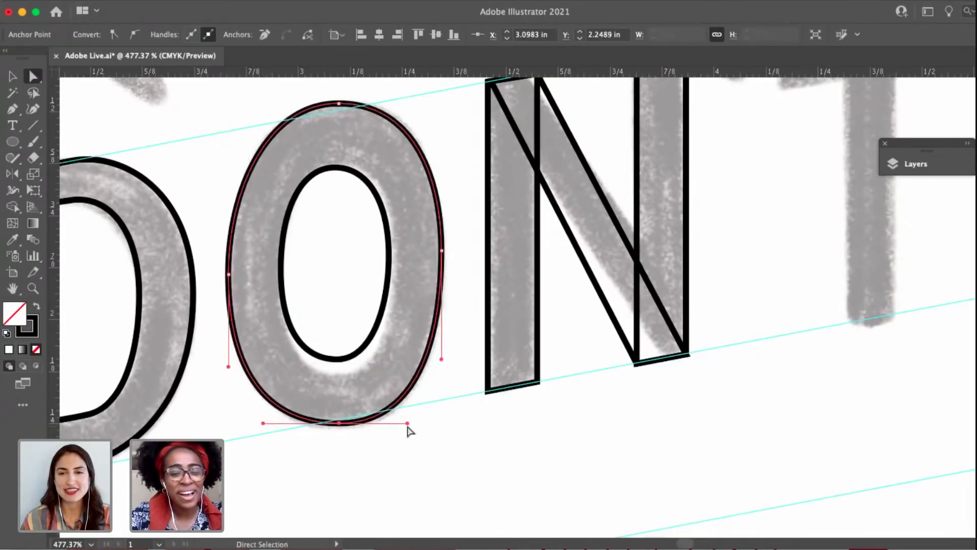
drag(407, 423, 405, 392)
click(435, 424)
Select the two top anchors of the N's diagonal and save the document.
scroll(436, 424, down, 5)
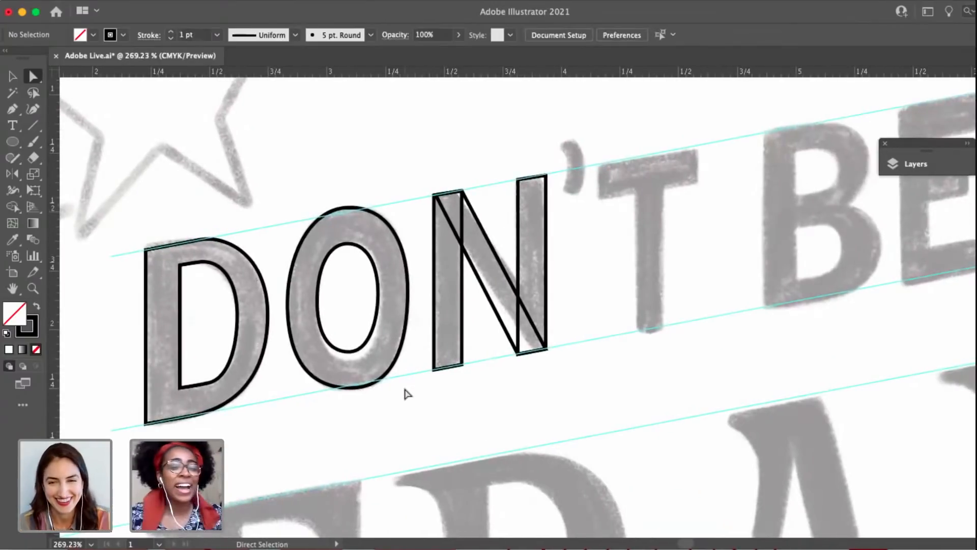
scroll(533, 168, right, 3)
scroll(371, 182, up, 2)
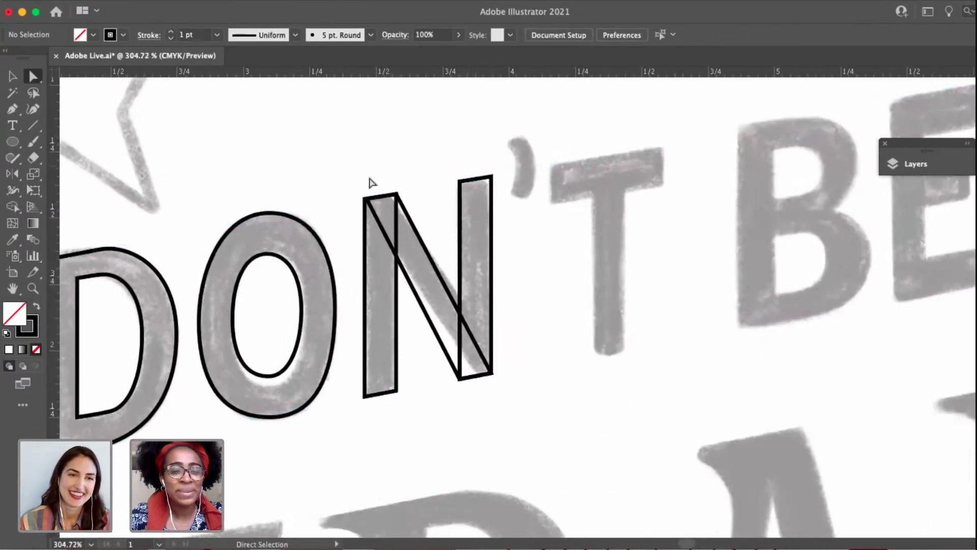
scroll(359, 193, up, 1)
drag(356, 191, 420, 207)
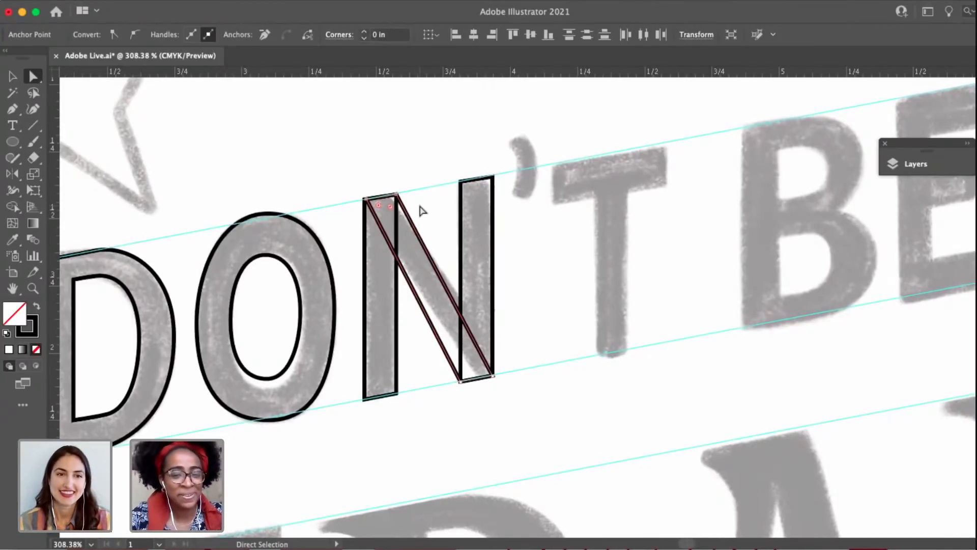
key(super)
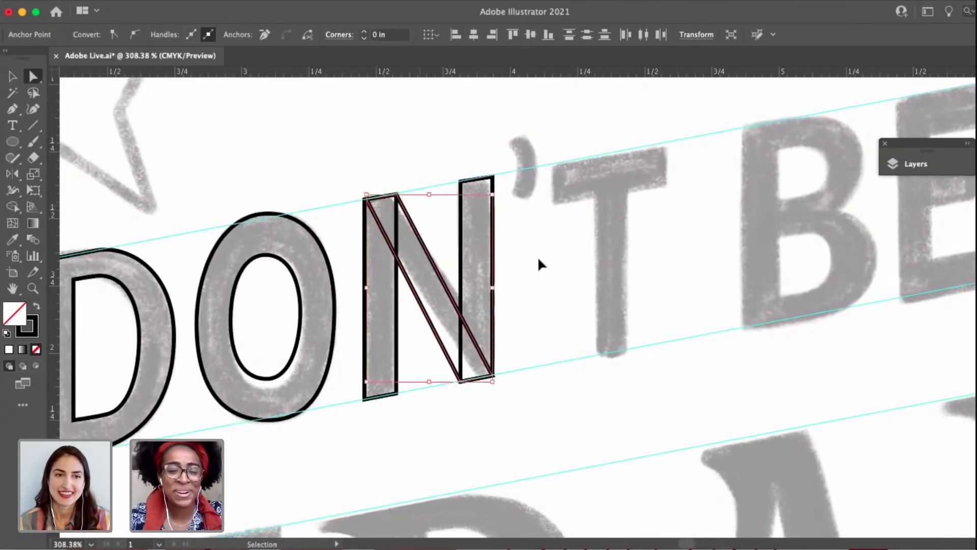
key(super+s)
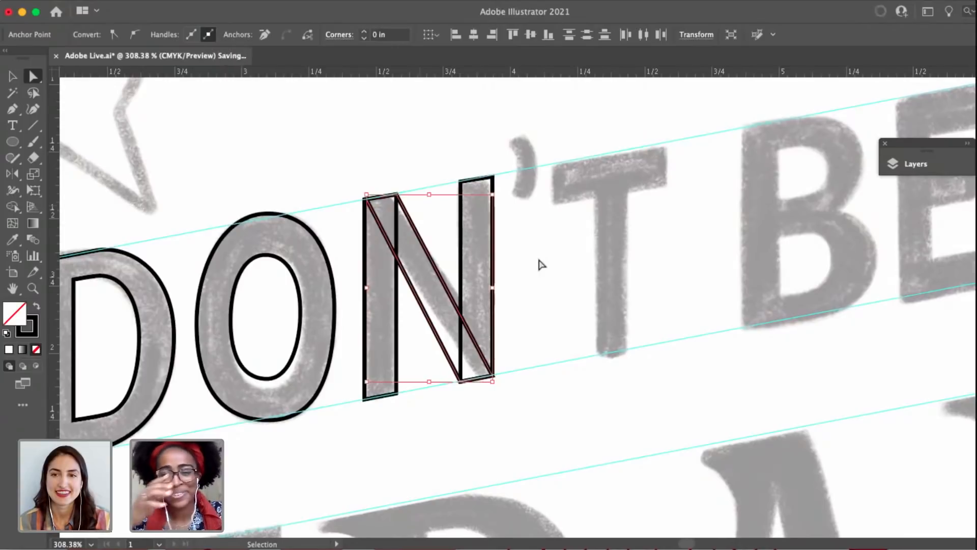
Duplicate a stem of the N onto the sketched vertical stroke of the T between the guides, and deselect it.
click(539, 263)
key(space)
drag(539, 262, 414, 298)
key(super+z)
click(440, 277)
key(space)
drag(222, 339, 454, 302)
click(502, 201)
key(space)
drag(275, 309, 229, 326)
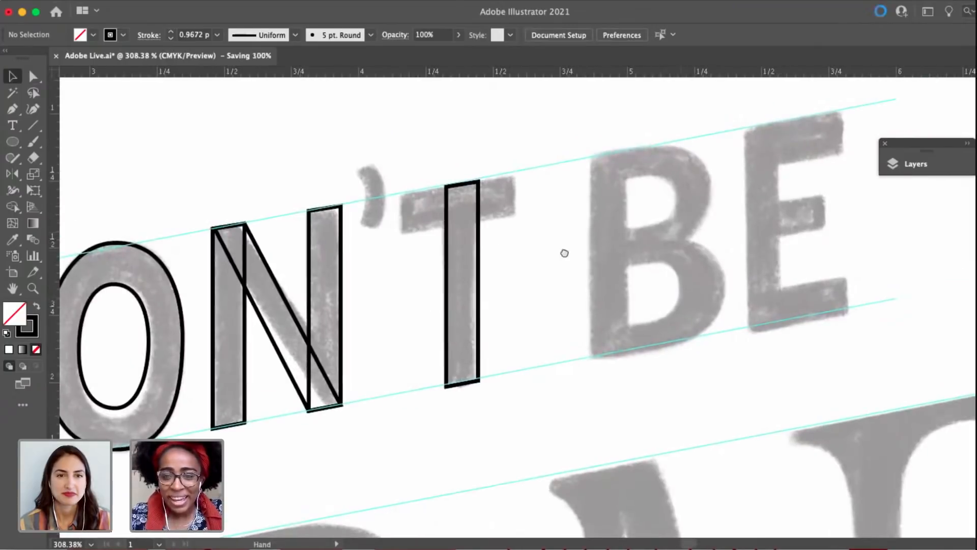
drag(564, 252, 682, 218)
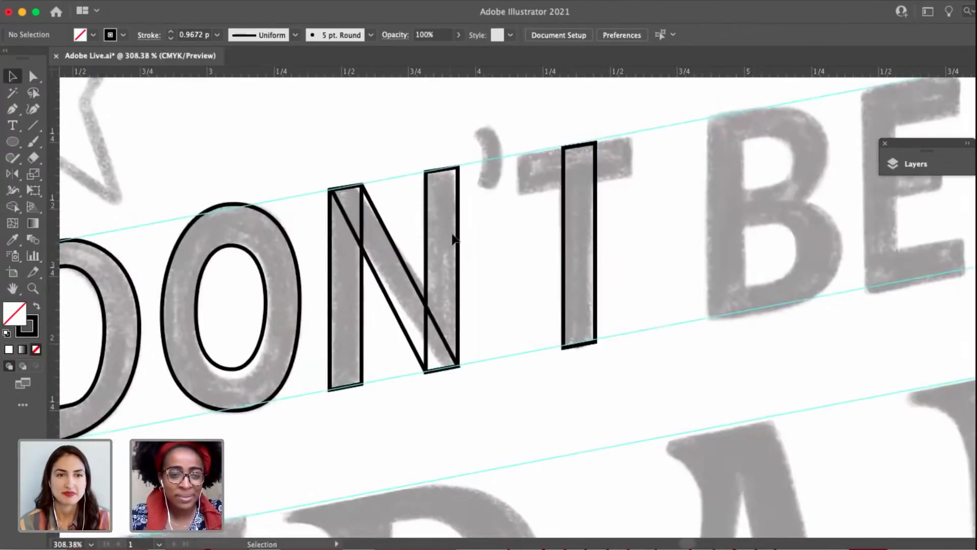
Trace the apostrophe as a closed Pen path with curved sides, a straight bottom edge and an angled top edge.
key(p)
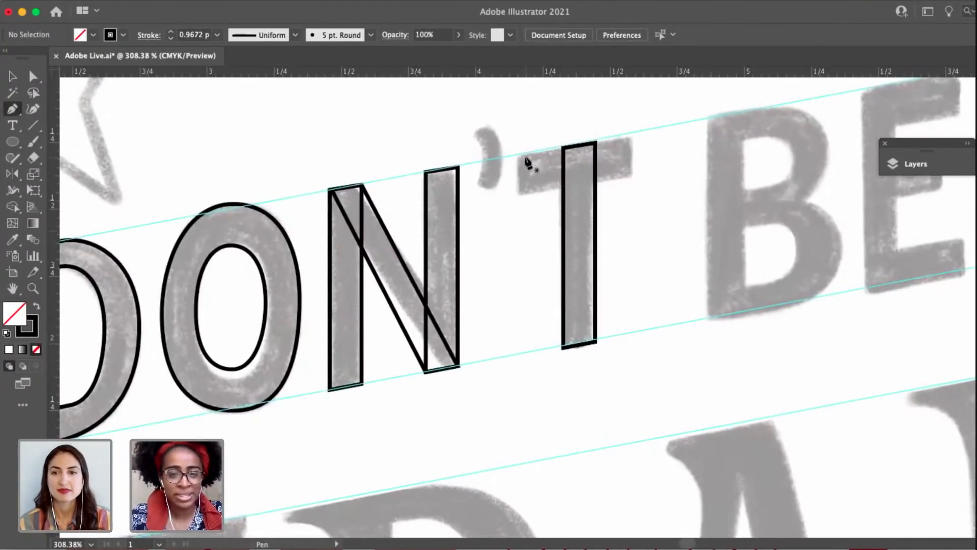
scroll(528, 162, up, 5)
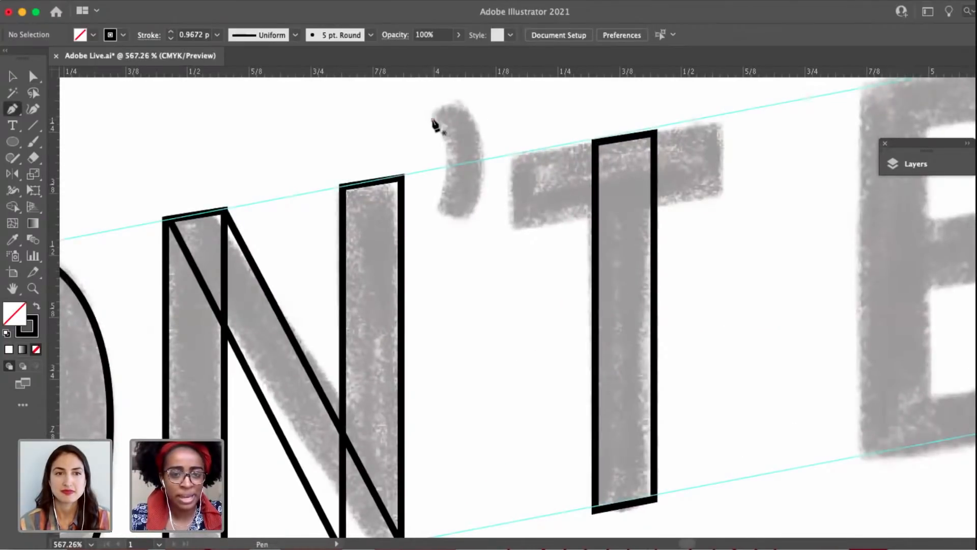
click(432, 120)
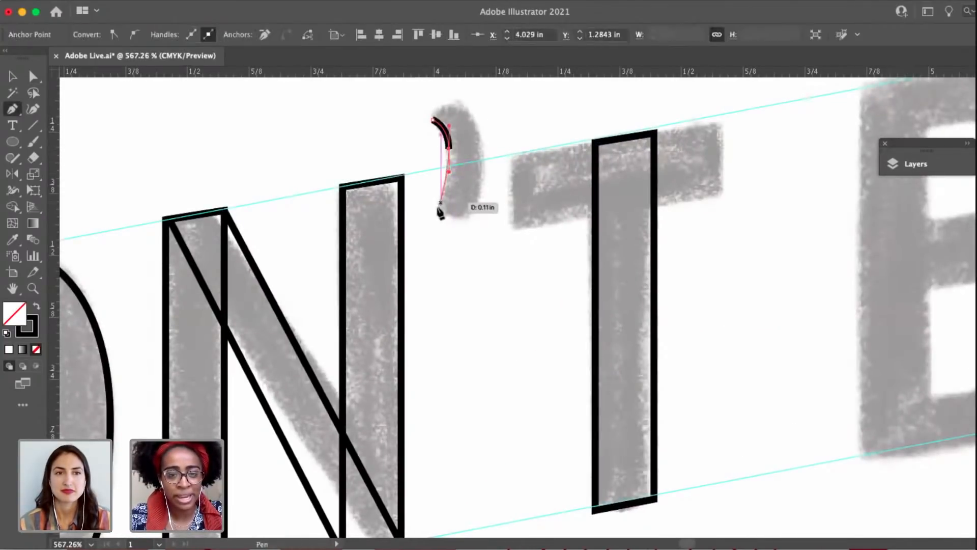
click(435, 208)
click(471, 220)
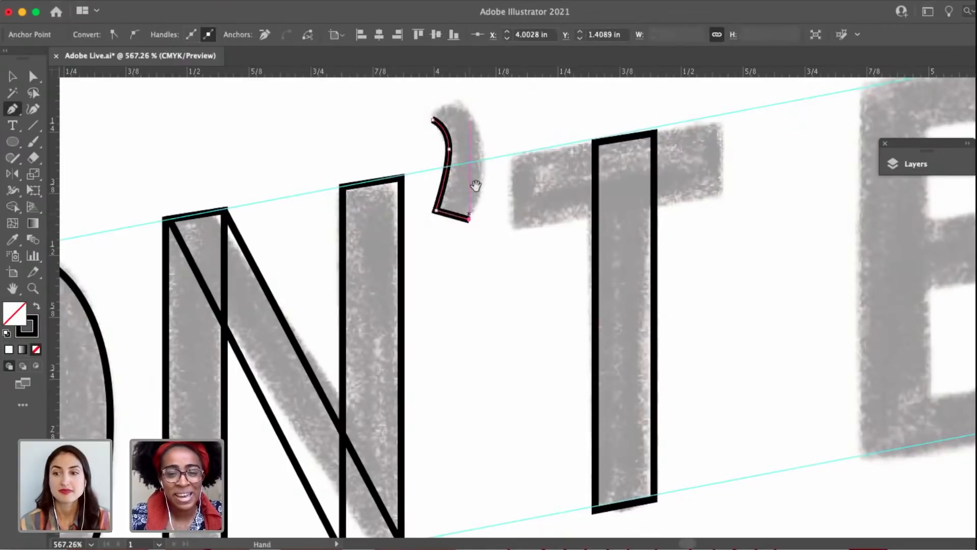
scroll(473, 219, up, 3)
drag(479, 200, 479, 169)
click(457, 175)
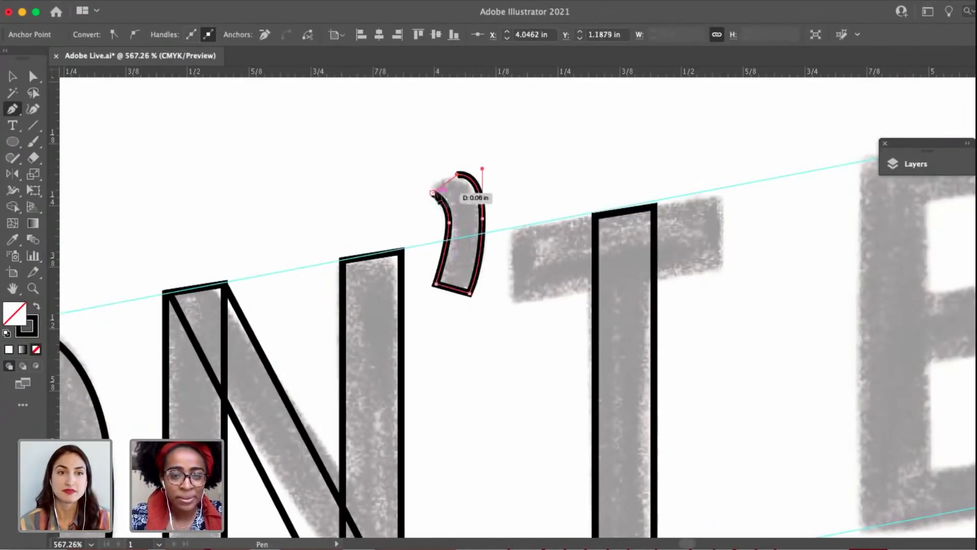
click(432, 193)
Shorten the upper handle of the apostrophe's right side anchor to refine the curve, and deselect the shape.
key(a)
click(484, 220)
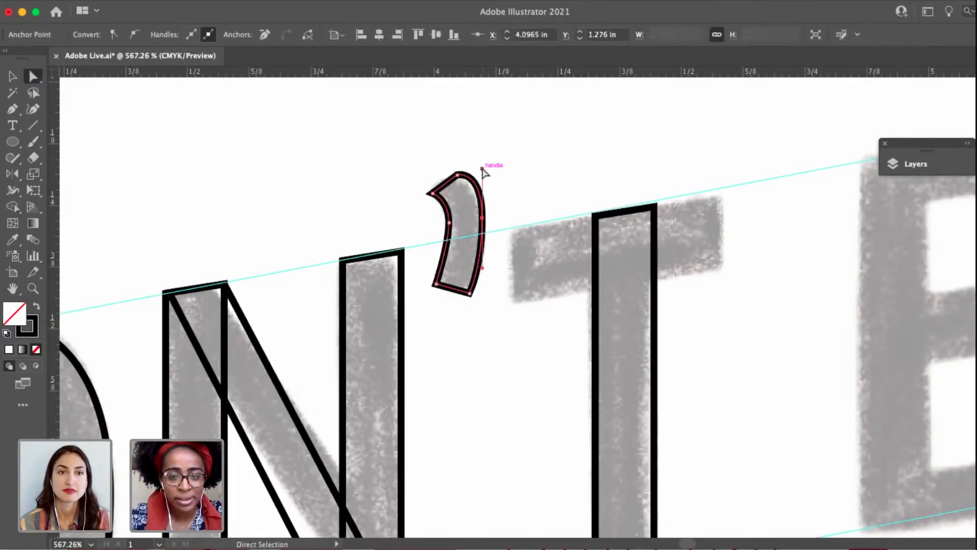
drag(483, 168, 482, 184)
drag(458, 207, 368, 205)
click(560, 187)
drag(562, 189, 490, 179)
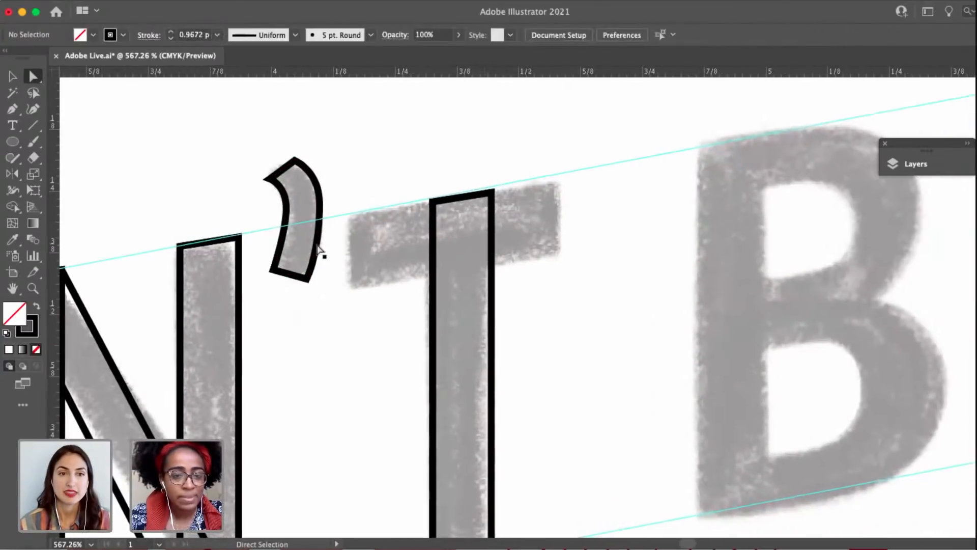
click(318, 248)
key(v)
key(space)
drag(256, 327, 154, 294)
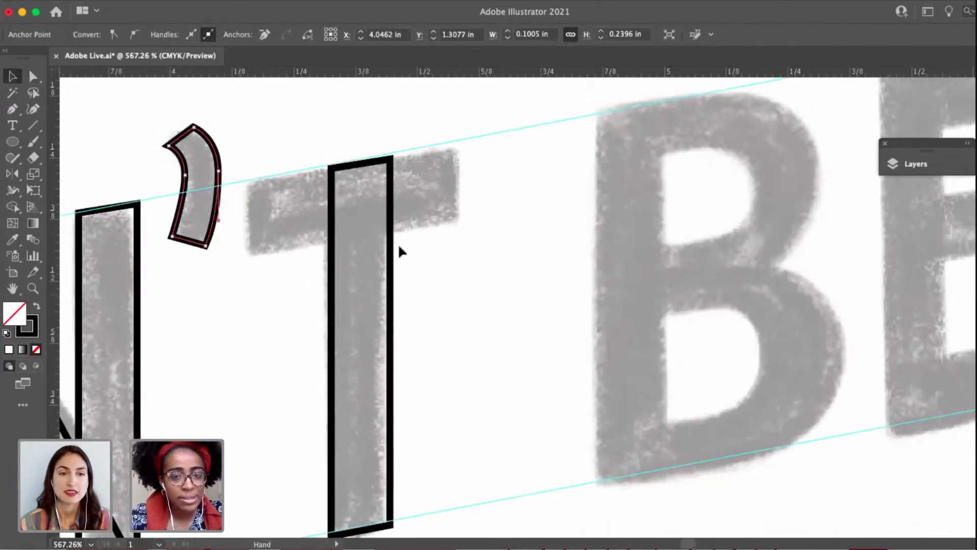
click(399, 241)
Trace the crossbar of the T as a closed four-sided Pen path with its top edge along the upper guide.
key(p)
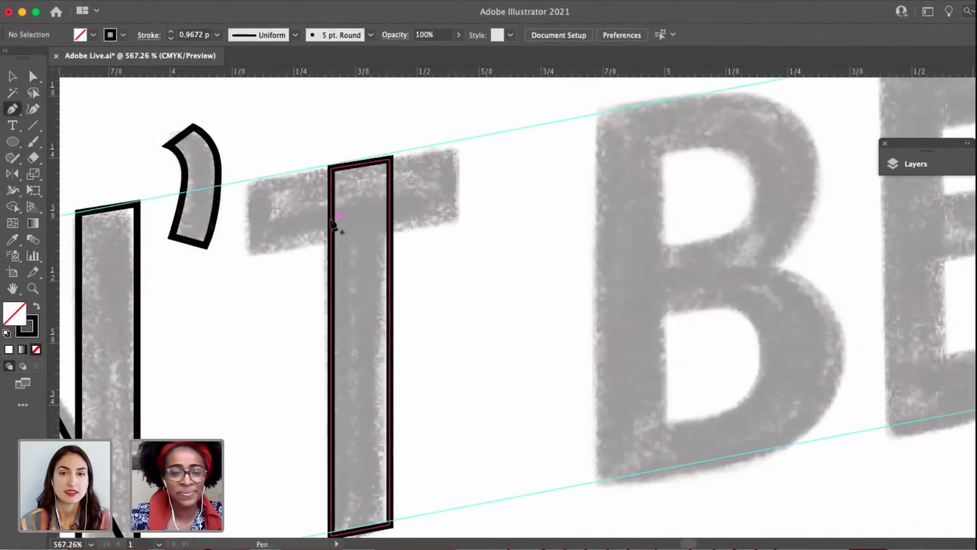
click(251, 179)
click(250, 250)
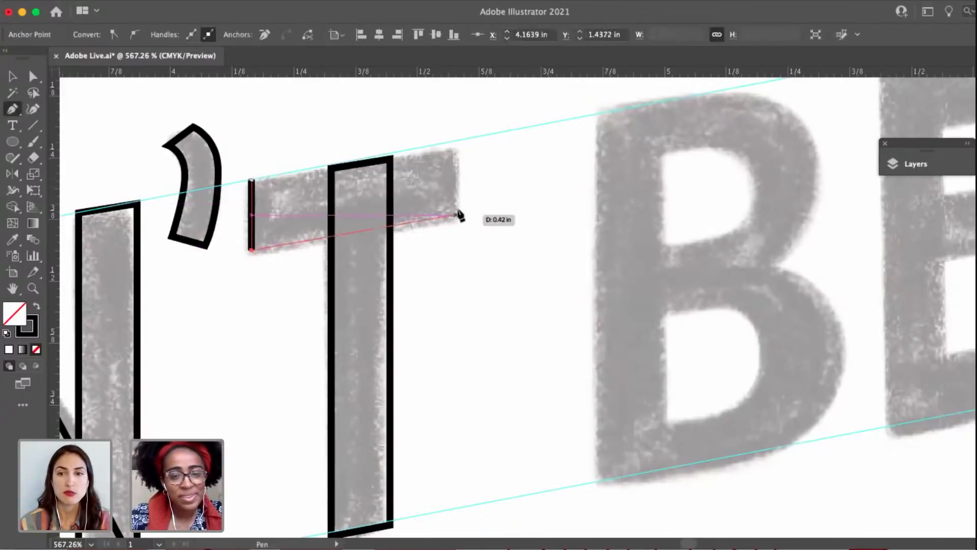
click(460, 219)
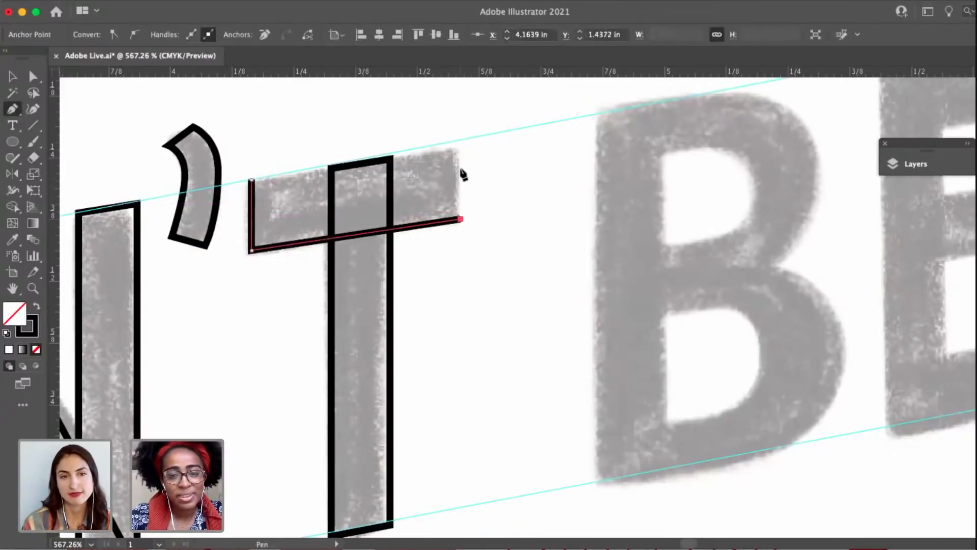
click(460, 141)
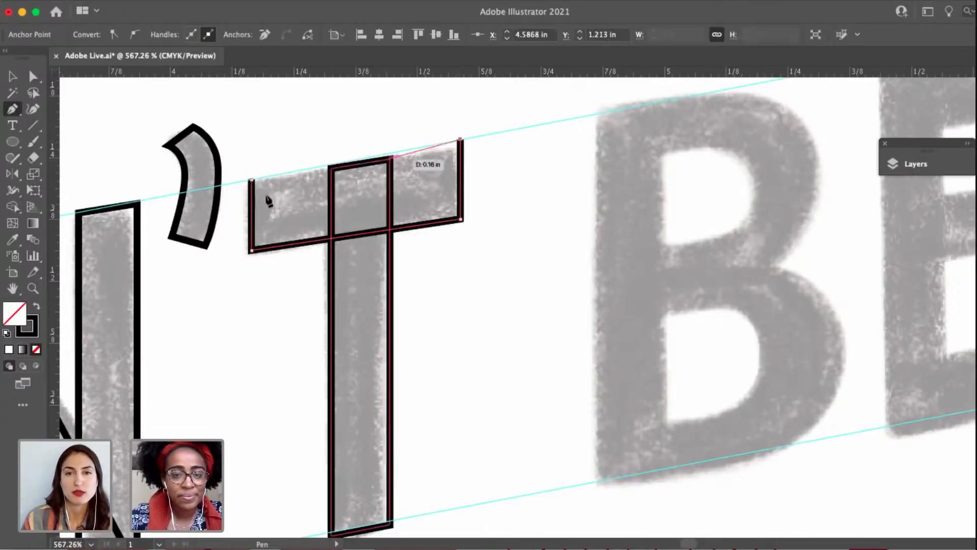
click(251, 180)
Raise the lower-right corner anchor of the T's crossbar by about 0.01 in and deselect the path.
key(a)
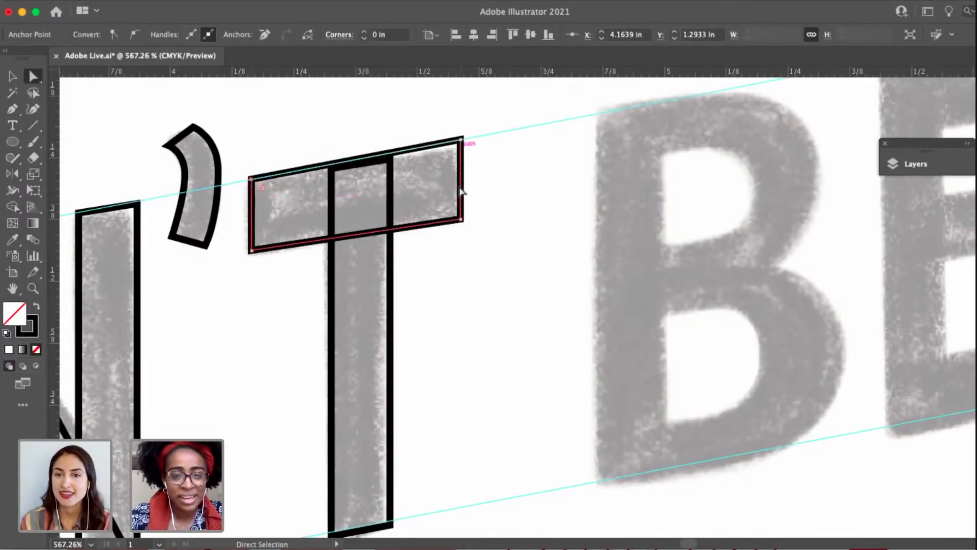
drag(462, 219, 462, 213)
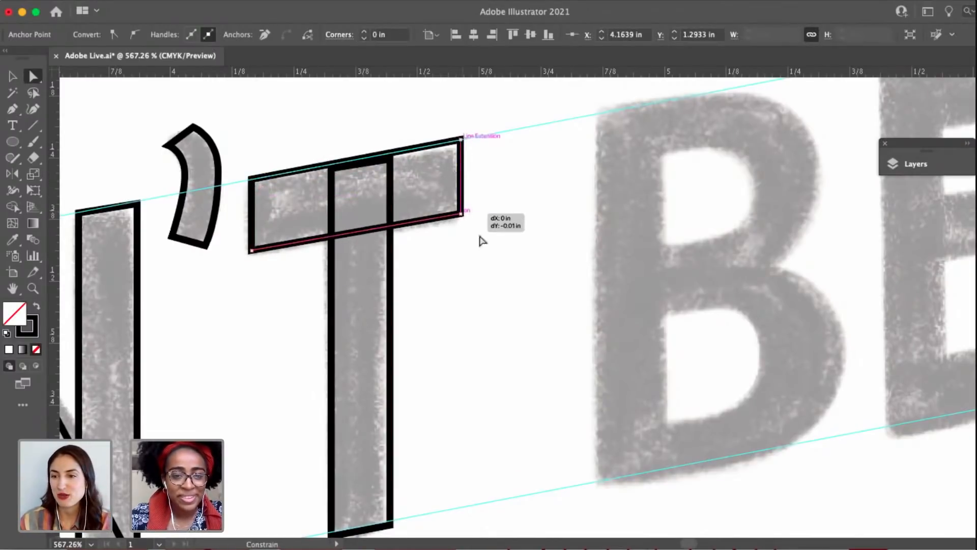
click(496, 262)
Duplicate the T's stem onto the sketched vertical stroke of the B between the guides.
scroll(499, 267, down, 5)
drag(530, 277, 392, 283)
key(v)
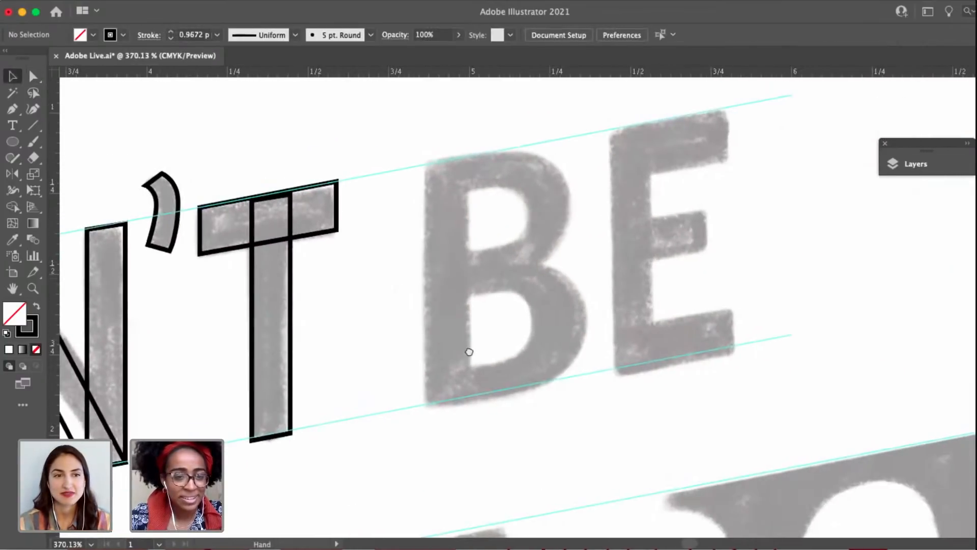
drag(466, 351, 643, 278)
drag(382, 317, 242, 403)
click(330, 323)
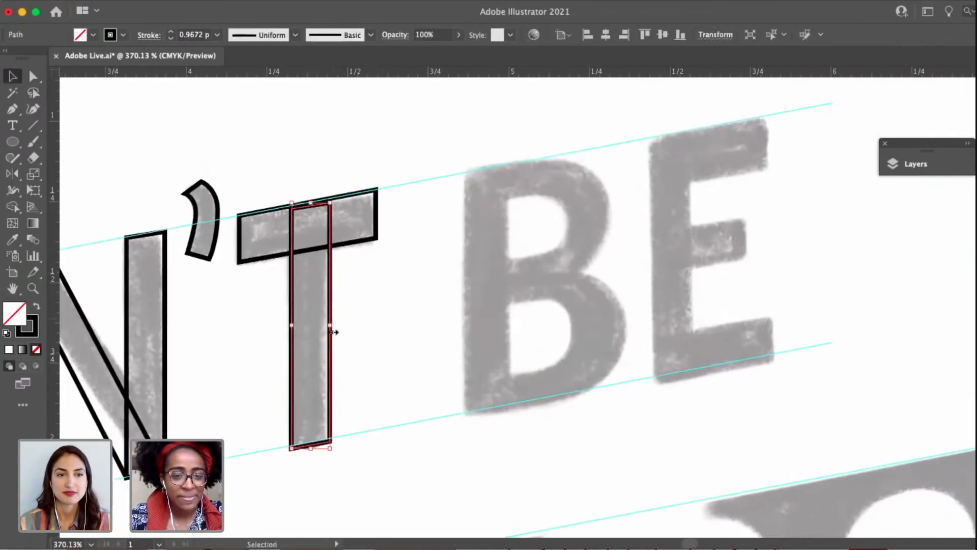
drag(332, 346, 523, 308)
drag(545, 297, 465, 299)
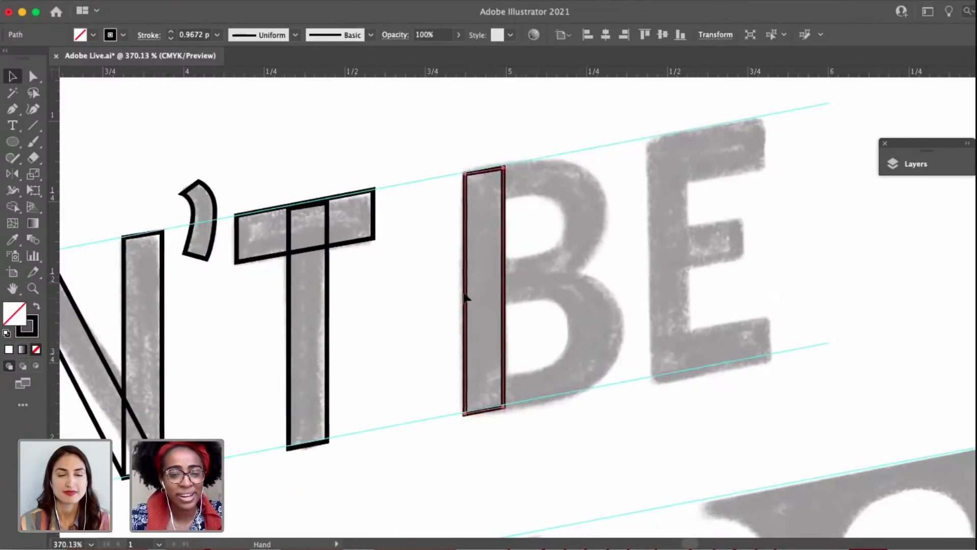
Nudge the copied stem into line with the B's sketched vertical stroke and upper guide, and deselect it.
click(516, 270)
drag(517, 269, 465, 273)
click(373, 314)
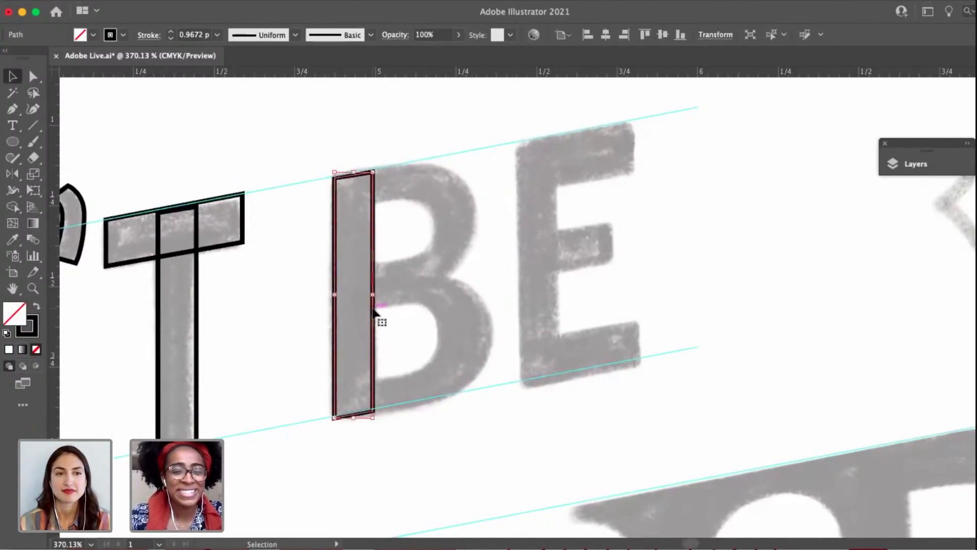
scroll(385, 259, up, 3)
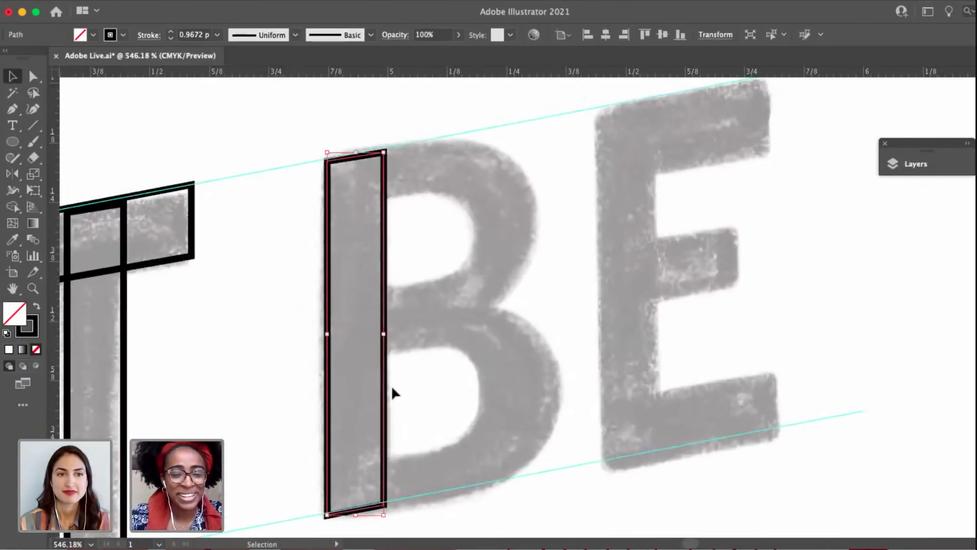
drag(385, 399, 386, 400)
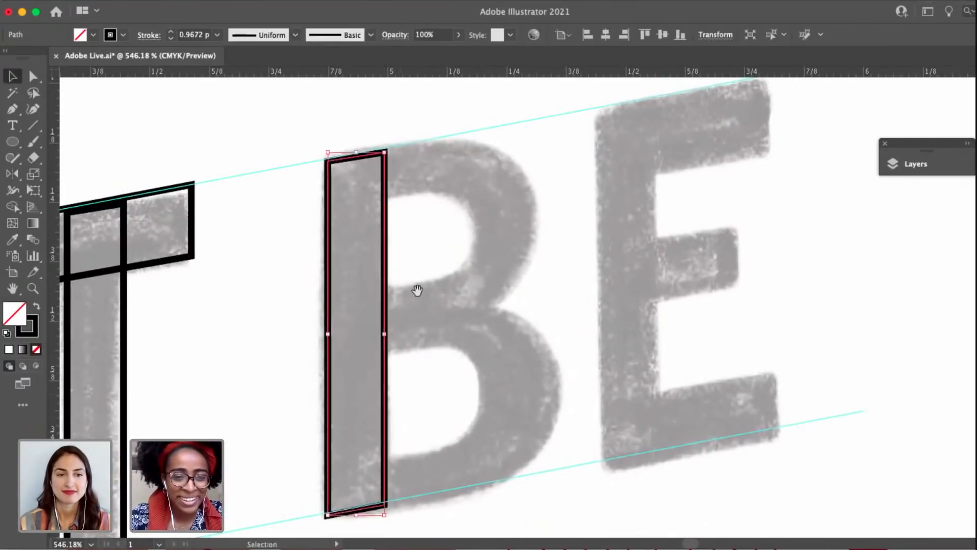
scroll(373, 107, up, 2)
scroll(397, 234, up, 3)
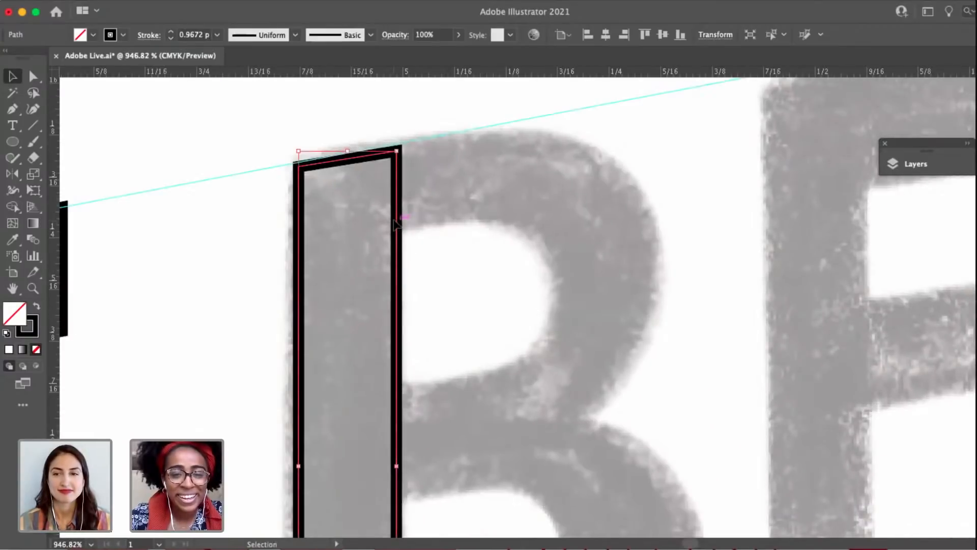
drag(393, 219, 394, 220)
scroll(415, 220, down, 1)
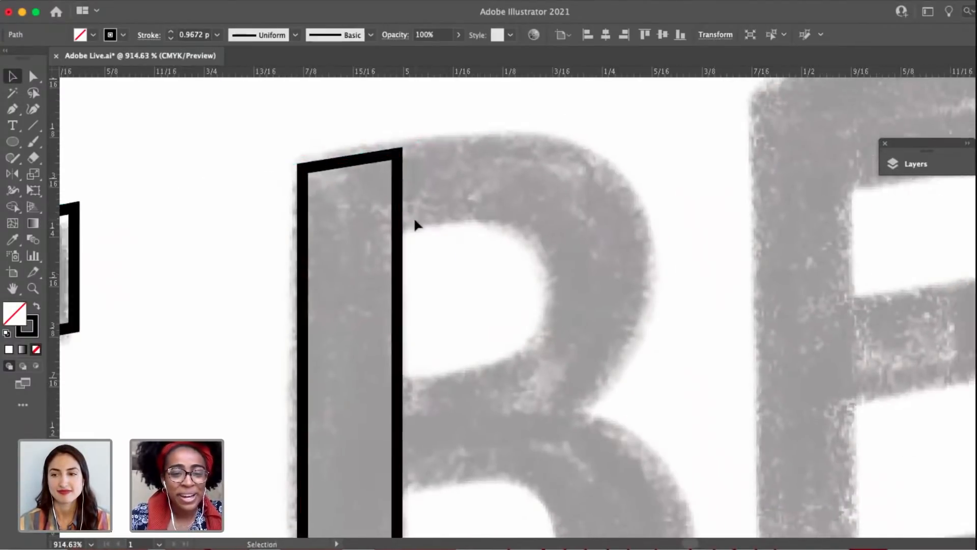
scroll(427, 254, down, 2)
click(441, 281)
Trace the B's outer outline with the Pen from the stem's top-left corner around the upper bowl, ending in a corner at the waist.
key(p)
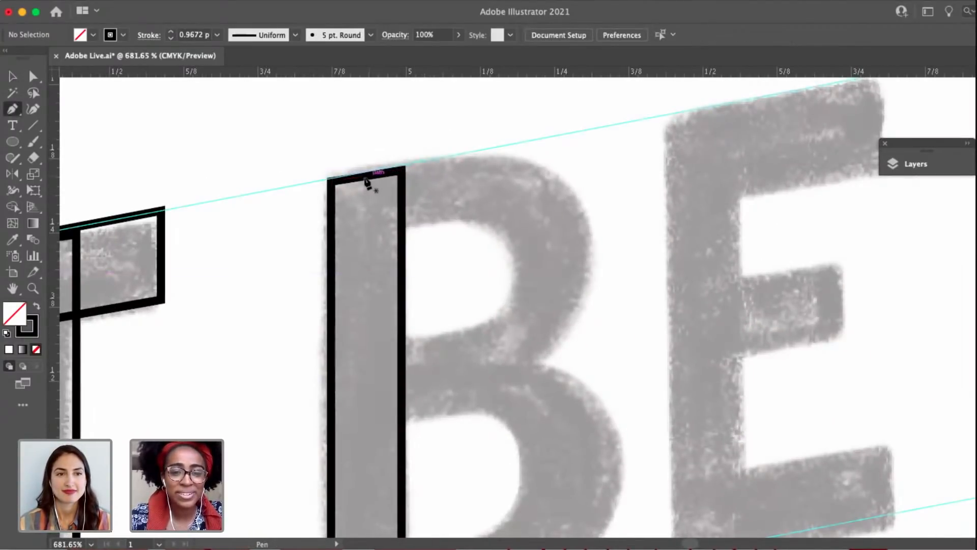
click(333, 180)
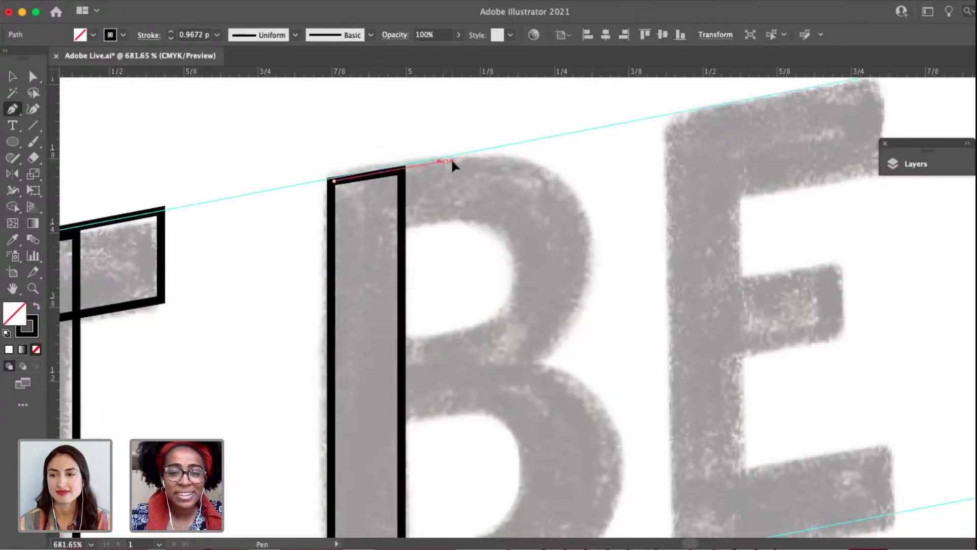
drag(446, 160, 470, 157)
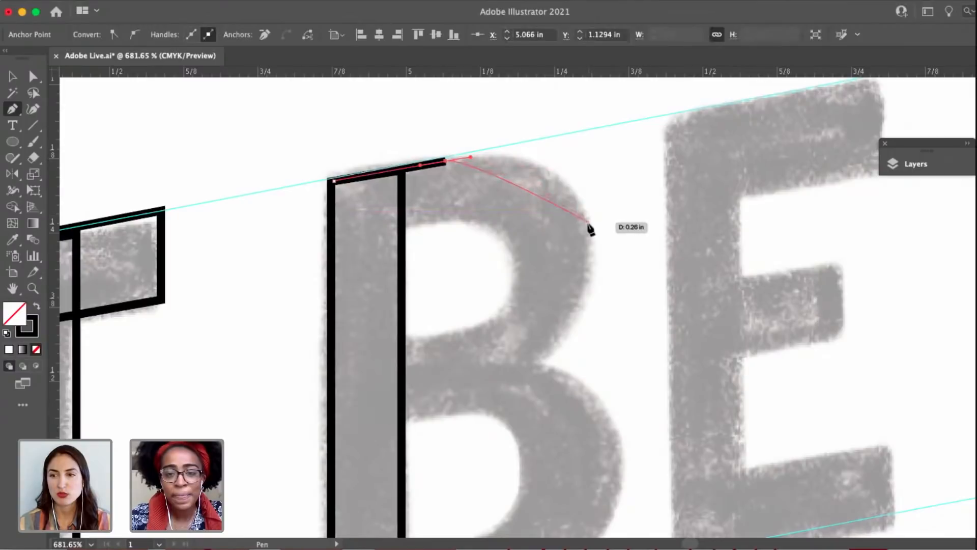
drag(588, 224, 600, 294)
key(super+z)
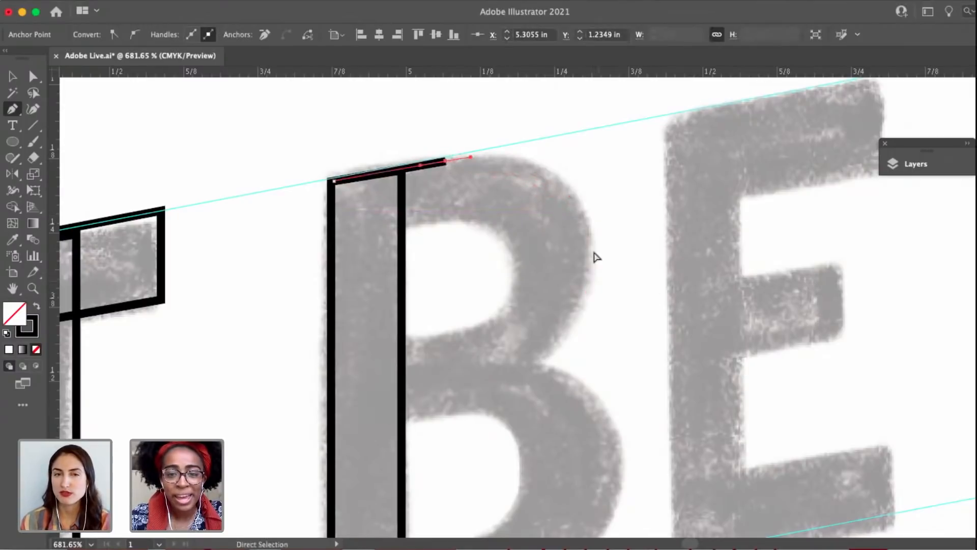
drag(588, 240, 588, 326)
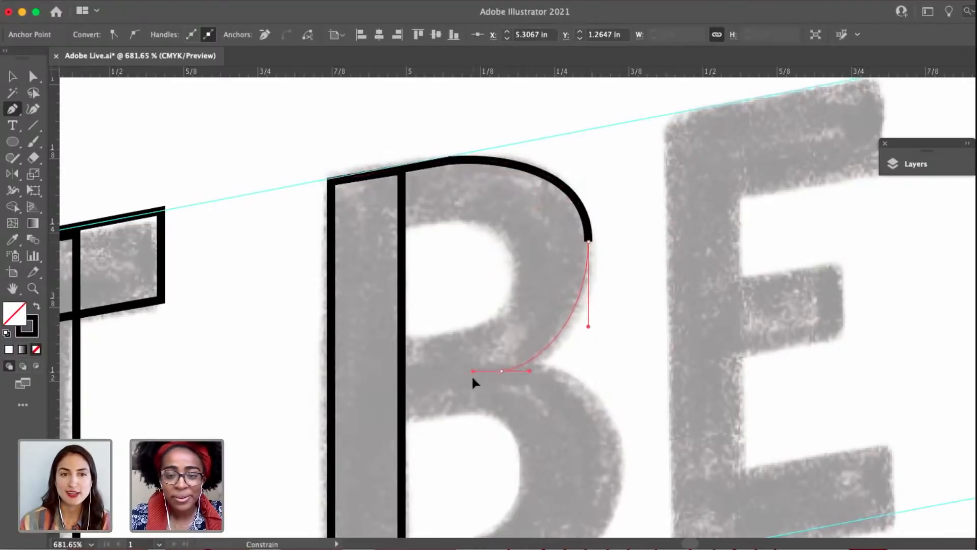
drag(472, 376, 472, 376)
click(501, 371)
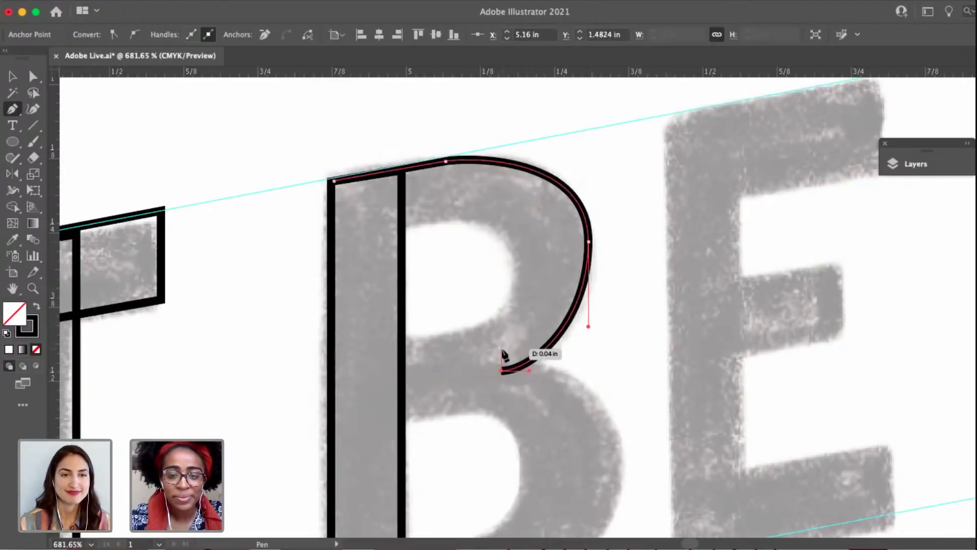
Continue the B's outline around the lower bowl to the stem's base and close the path at the top-left starting anchor.
drag(620, 435, 620, 476)
scroll(619, 475, down, 5)
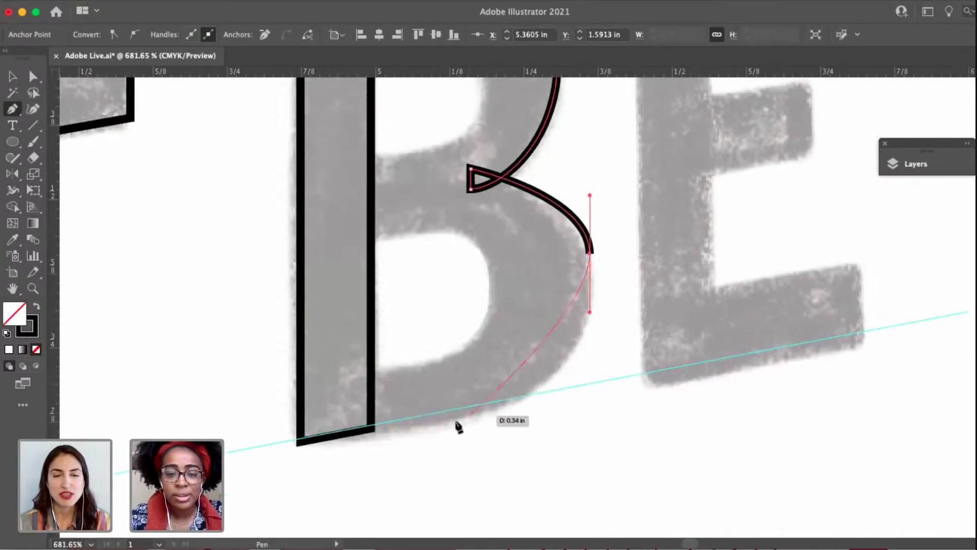
drag(477, 405, 415, 419)
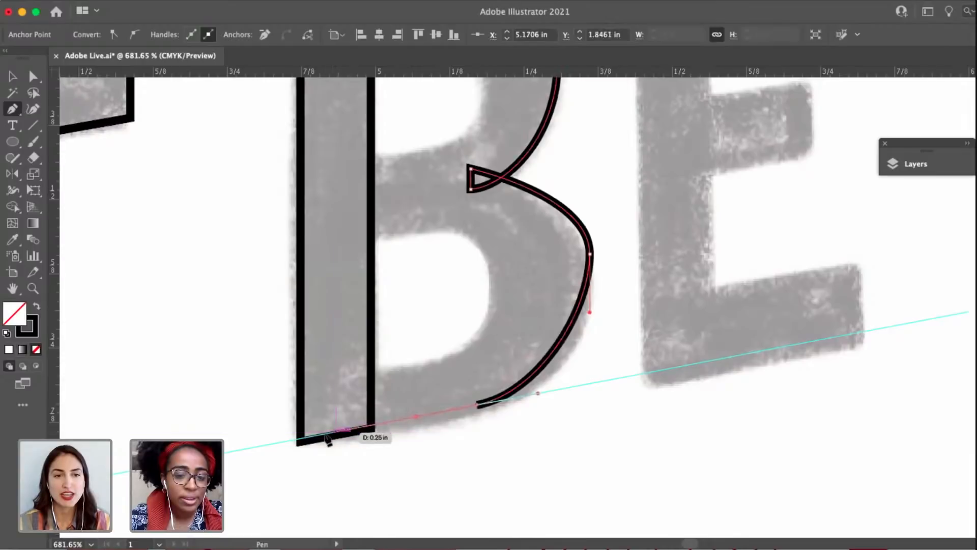
click(311, 437)
scroll(310, 353, up, 4)
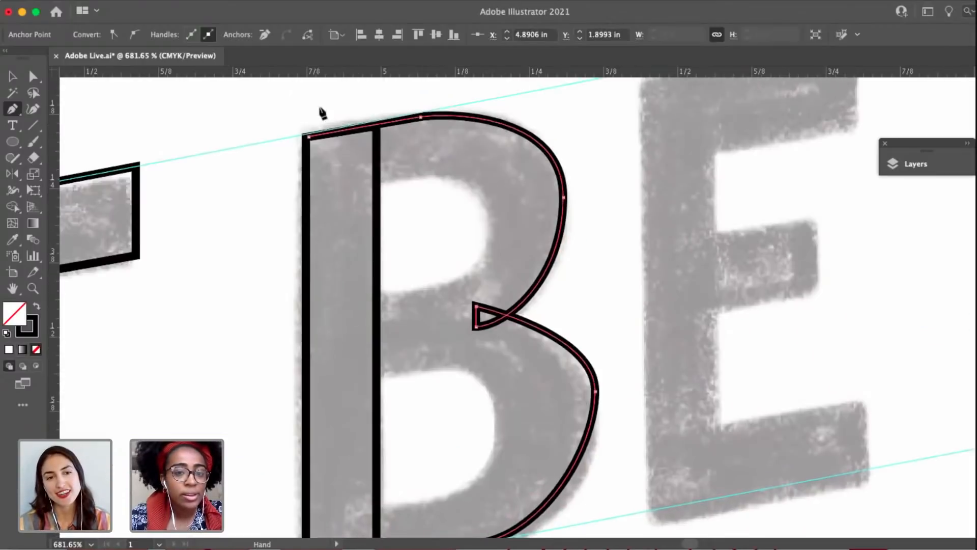
click(309, 137)
Move the top-left anchor of the B's outline slightly right so it sits inside the stem.
key(a)
drag(309, 137, 319, 136)
drag(425, 154, 382, 162)
Lengthen the top anchor's right handle and shorten the right anchor's upper handle to reshape the B's upper bowl.
click(378, 125)
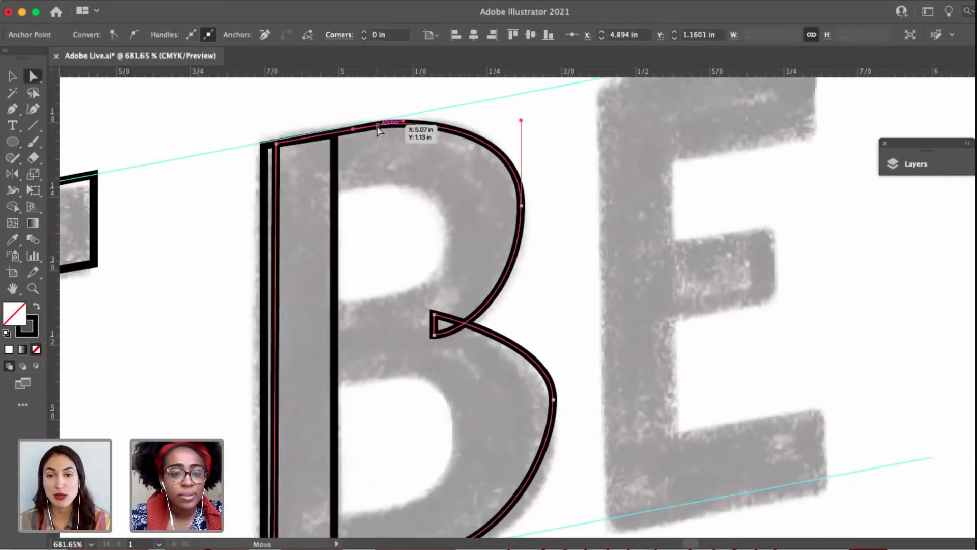
drag(405, 121, 426, 117)
drag(522, 122, 521, 142)
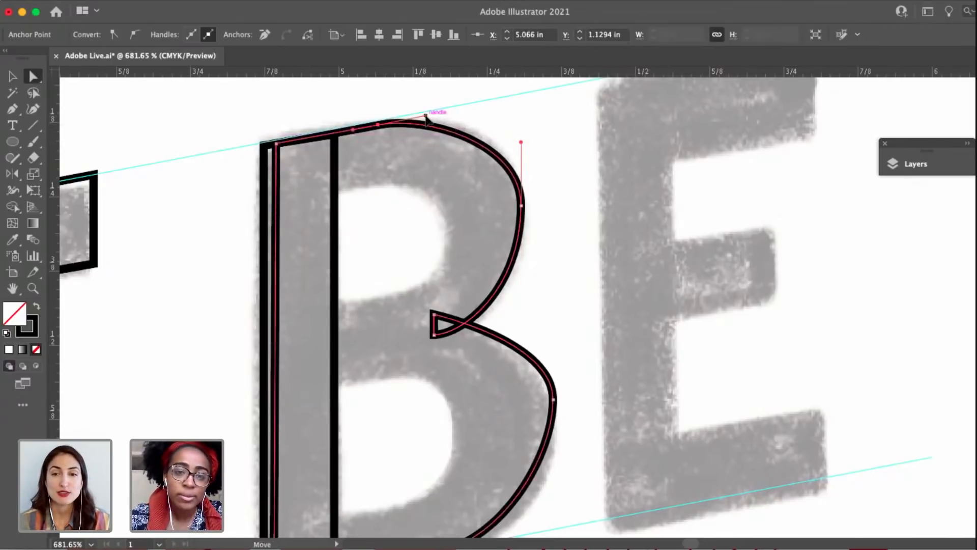
drag(426, 117, 454, 111)
click(521, 205)
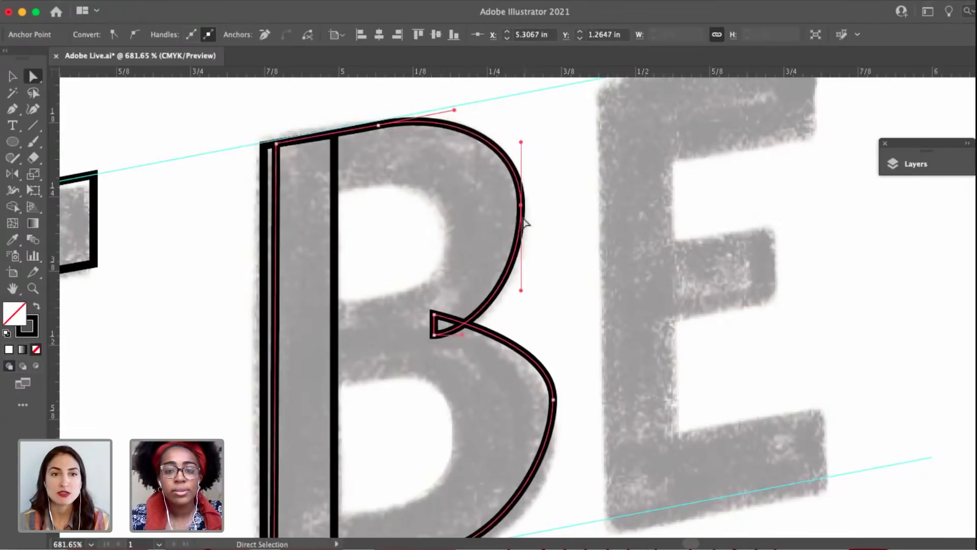
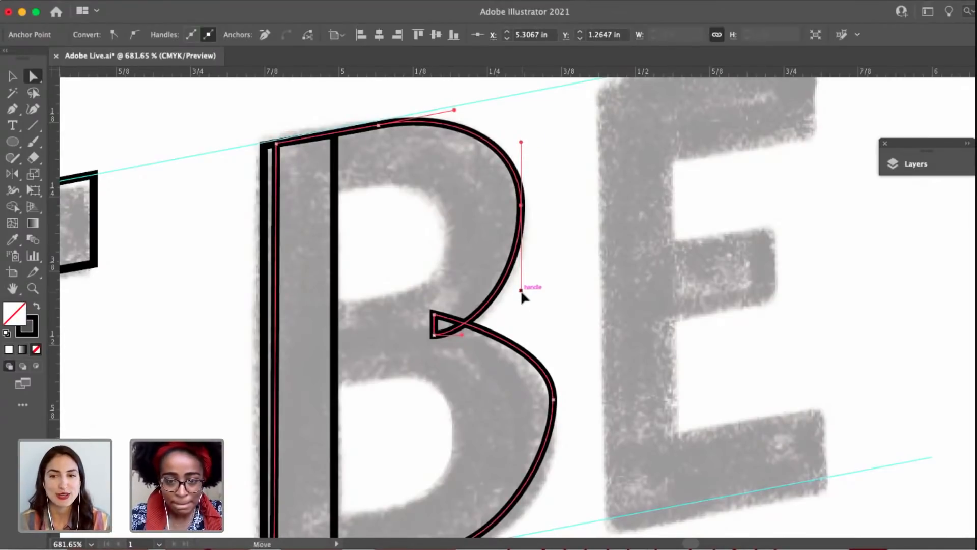
Lengthen the lower handle of the upper bowl's right anchor and both vertical handles of the lower bowl's right anchor to match the sketch.
drag(522, 294, 521, 302)
scroll(534, 329, down, 5)
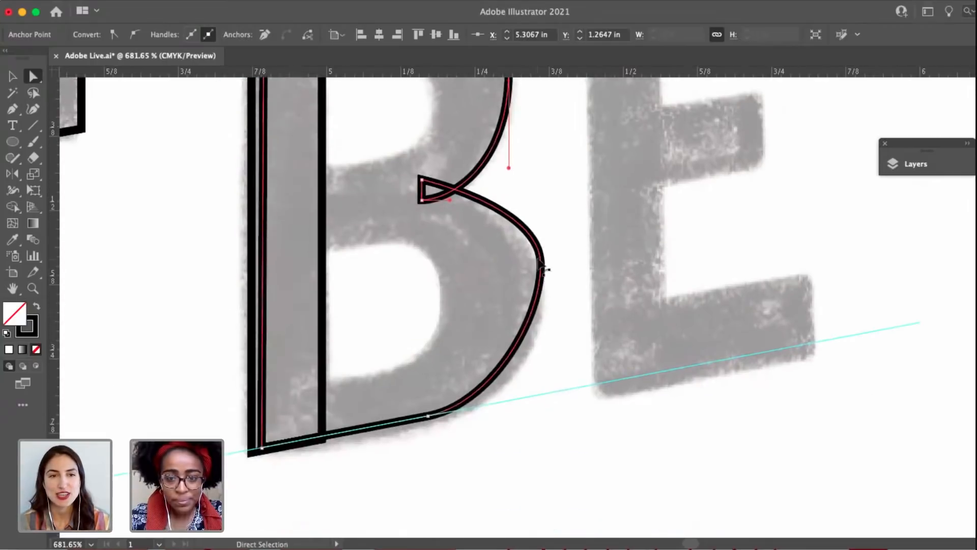
click(542, 270)
click(541, 265)
scroll(544, 275, up, 3)
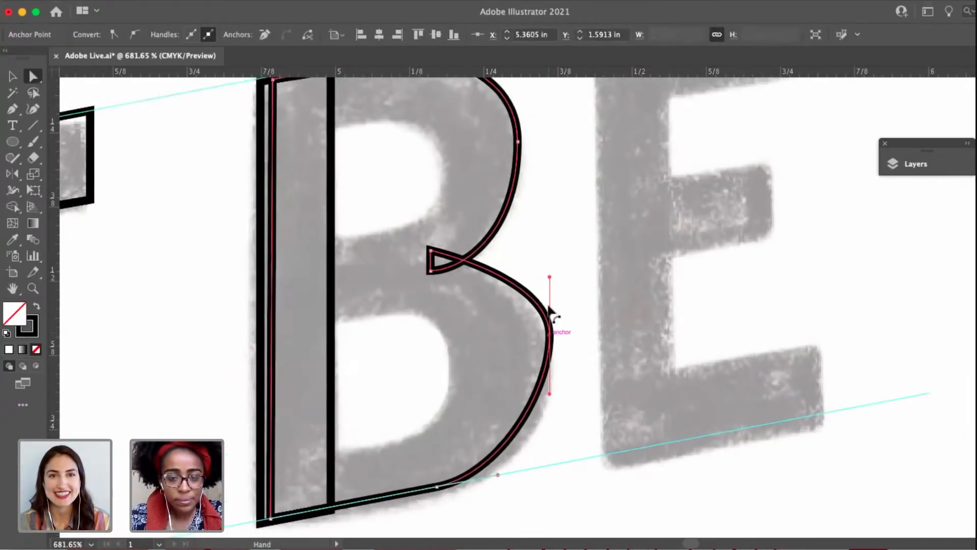
drag(550, 279, 549, 266)
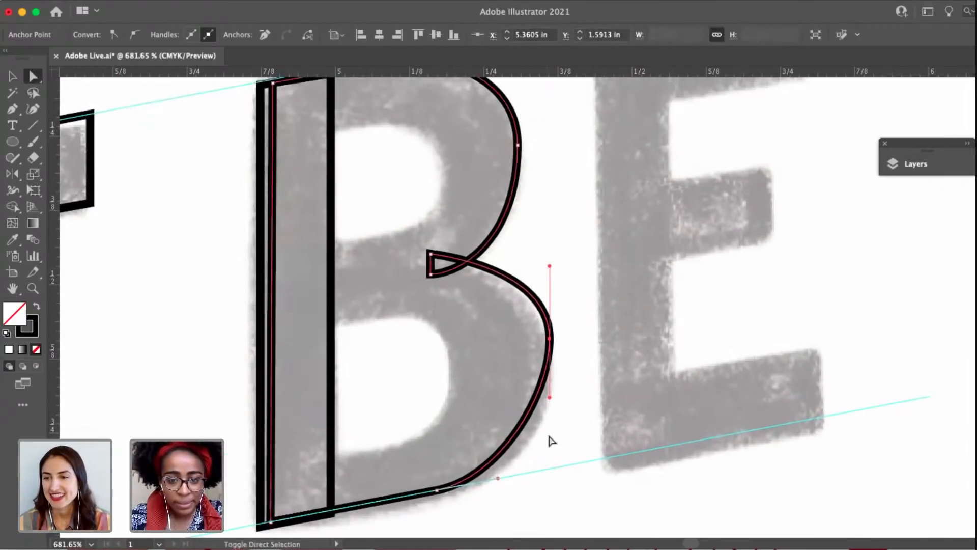
drag(551, 402, 551, 441)
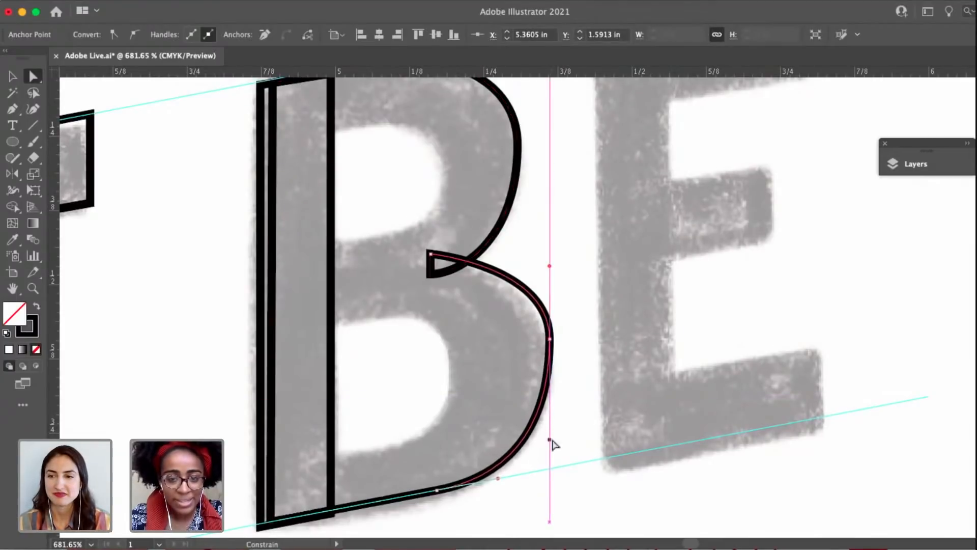
Shift the B's lower-bowl right anchor slightly left and down, and lengthen its upper handle a little.
scroll(568, 367, up, 3)
scroll(568, 367, right, 3)
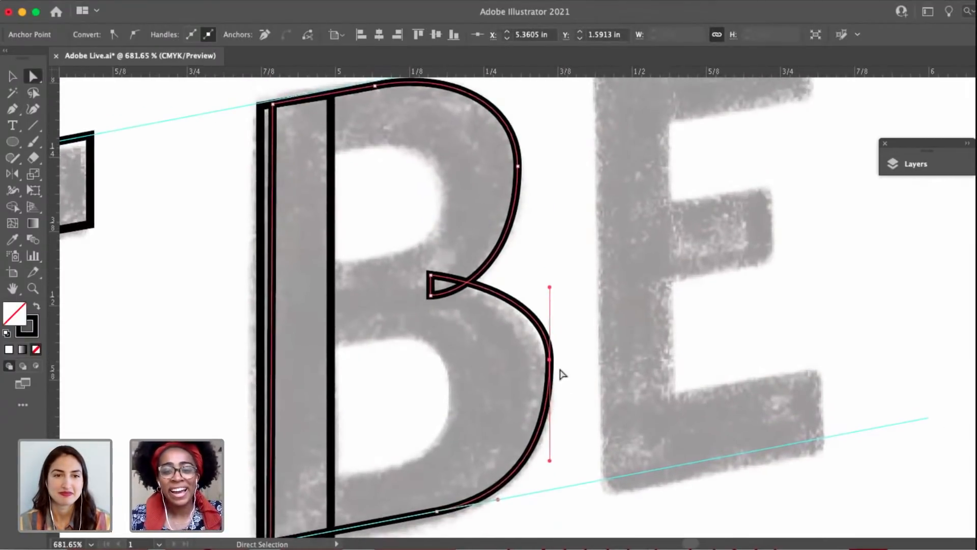
drag(552, 361, 547, 372)
scroll(585, 407, left, 3)
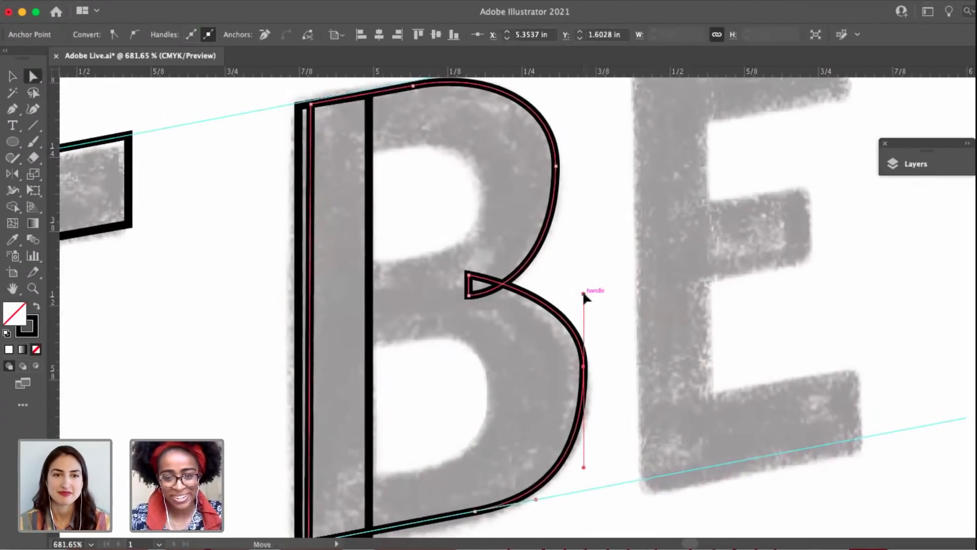
drag(584, 294, 584, 287)
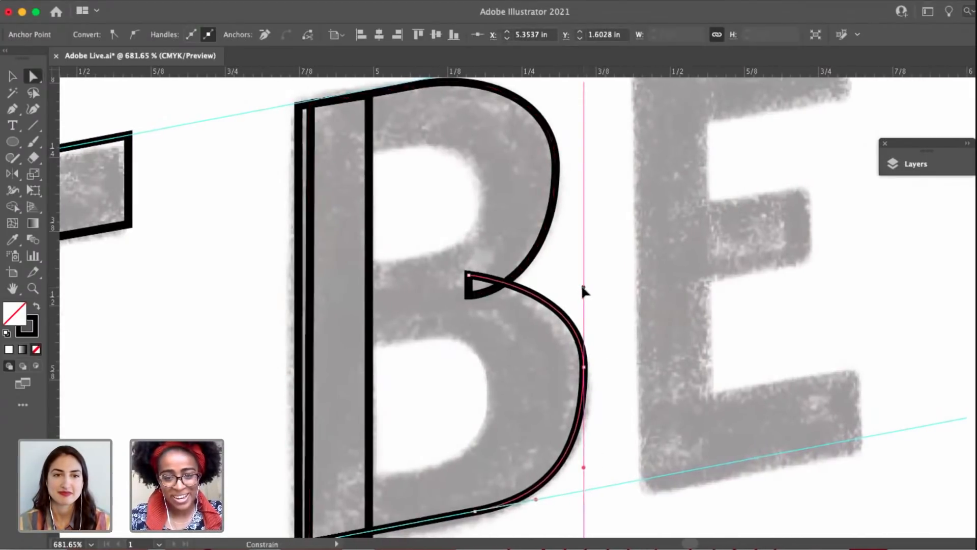
click(594, 479)
scroll(592, 474, down, 5)
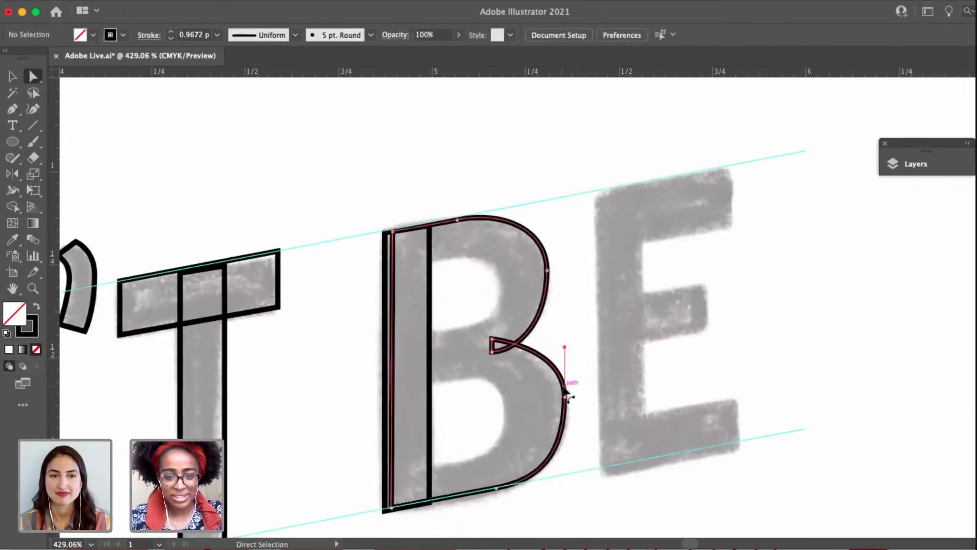
Extend the upper handle of the lower bowl's right anchor a bit more to round the curve leaving the B's waist corner.
click(565, 397)
scroll(565, 396, up, 4)
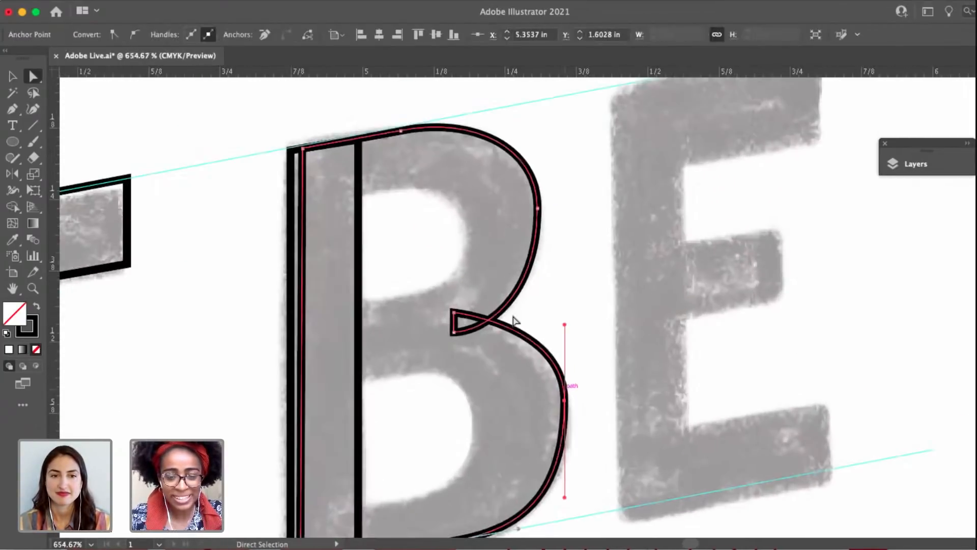
click(459, 320)
key(shift+c)
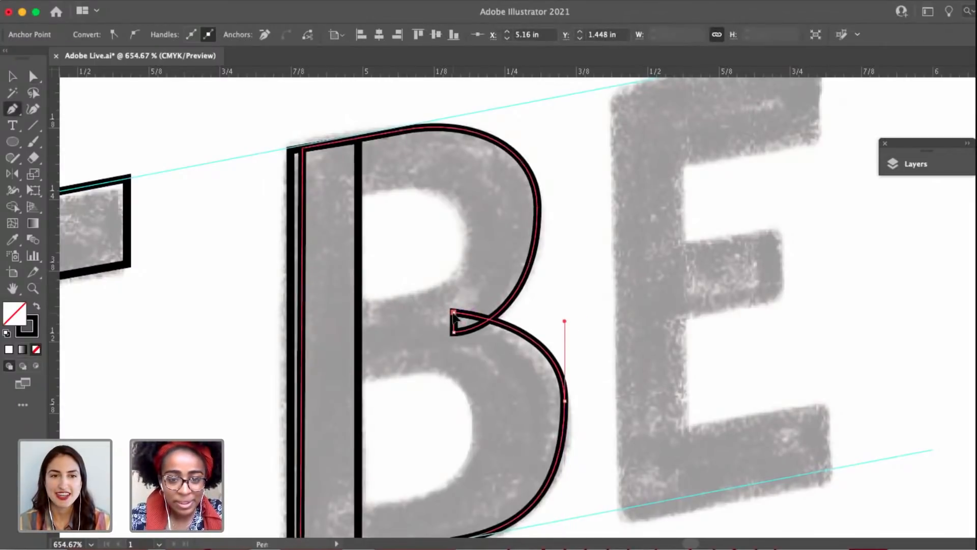
key(a)
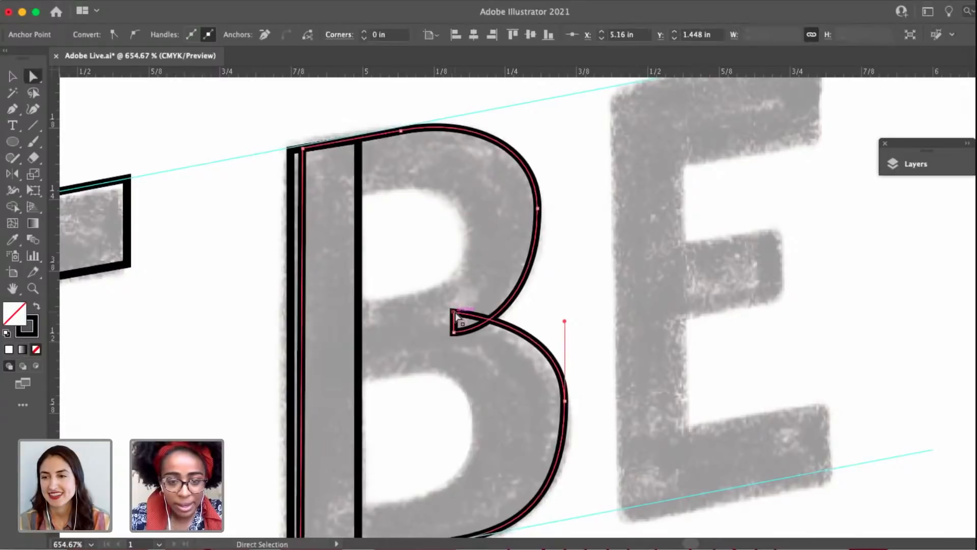
drag(565, 321, 564, 315)
drag(554, 264, 516, 128)
key(v)
click(593, 268)
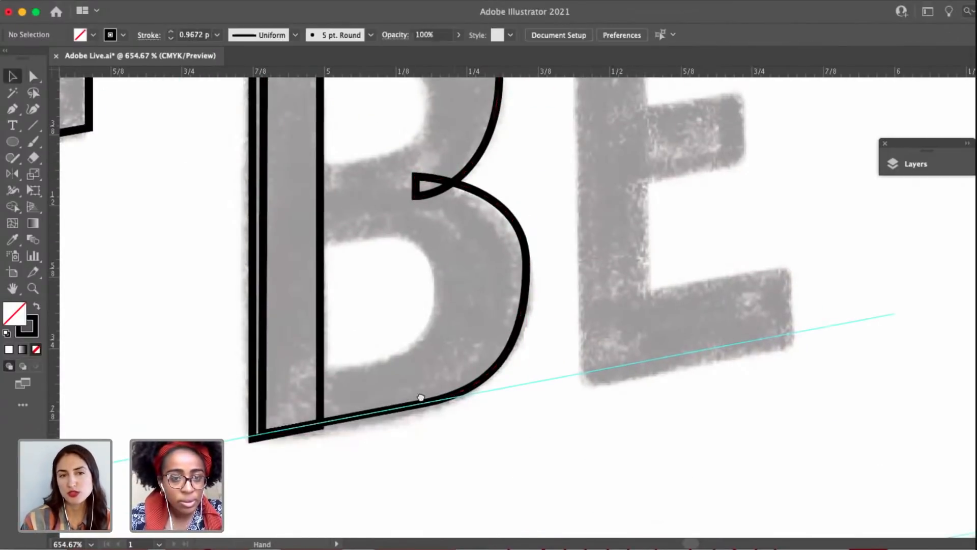
Lengthen the right handle of the B's top anchor, lower the upper bowl's right anchor slightly and extend its upper handle.
drag(418, 395, 418, 432)
scroll(432, 285, up, 2)
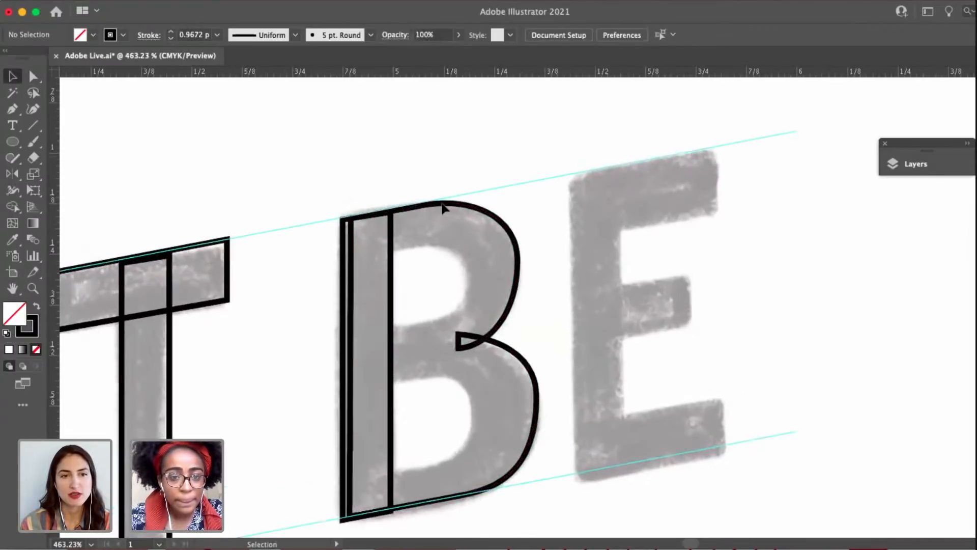
key(a)
click(437, 205)
scroll(436, 206, up, 5)
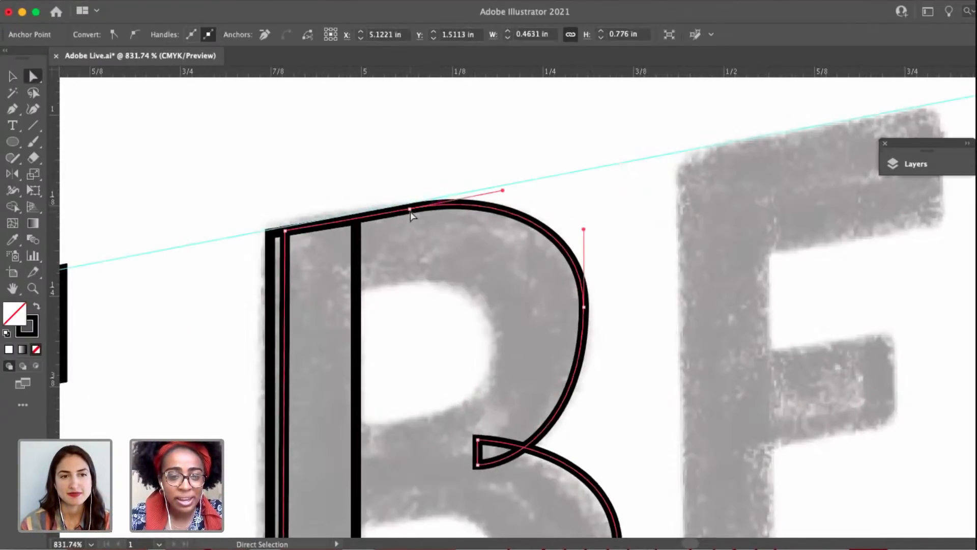
click(410, 210)
drag(502, 191, 512, 188)
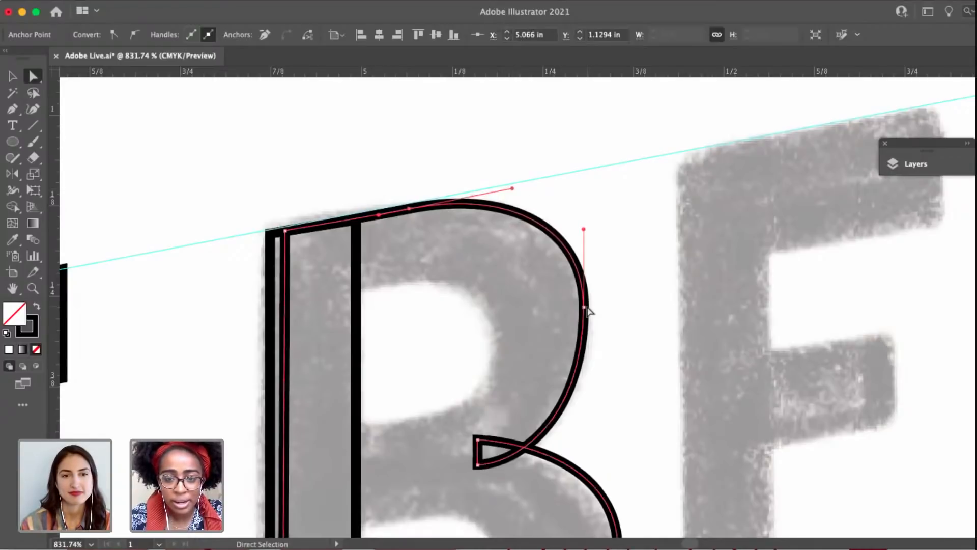
click(587, 307)
click(584, 308)
drag(585, 308, 585, 314)
drag(584, 235, 584, 232)
click(453, 265)
scroll(425, 273, down, 6)
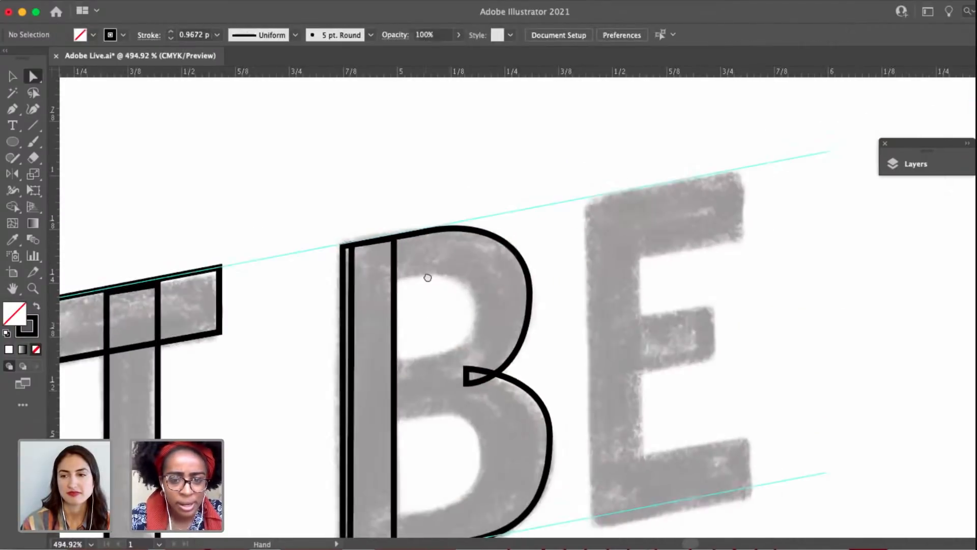
Swap fill and stroke on the B's shapes to preview the letter in solid black, and swap them back to outlines.
click(527, 327)
scroll(527, 327, down, 3)
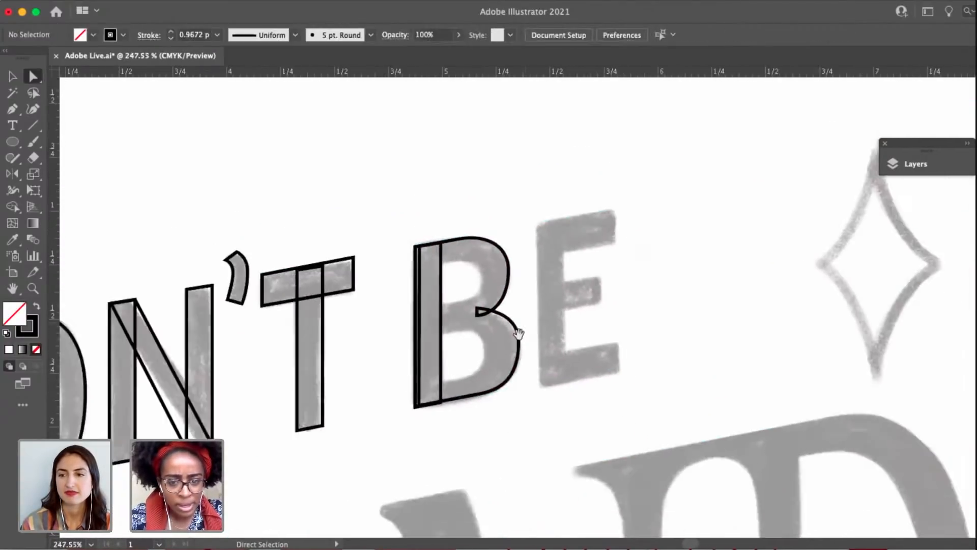
key(v)
click(482, 312)
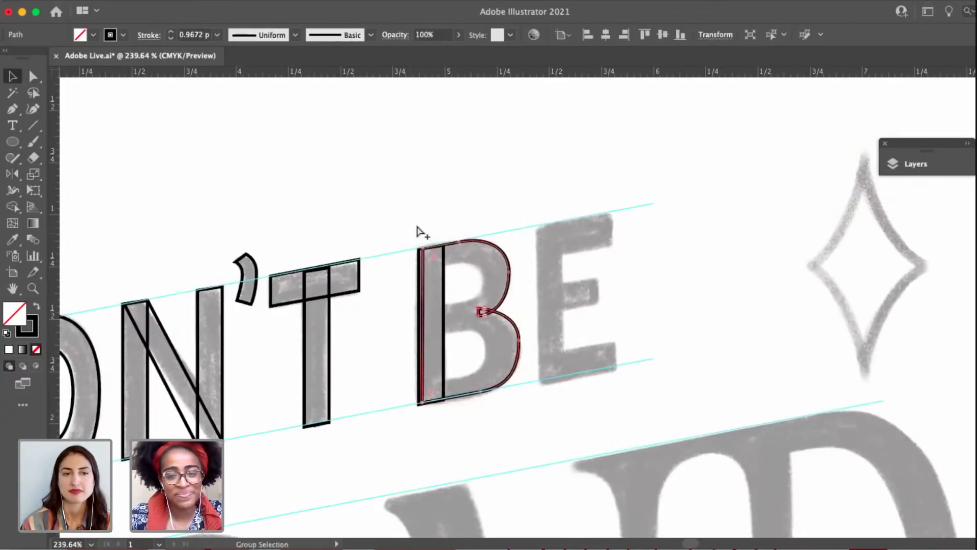
drag(397, 218, 560, 389)
click(37, 307)
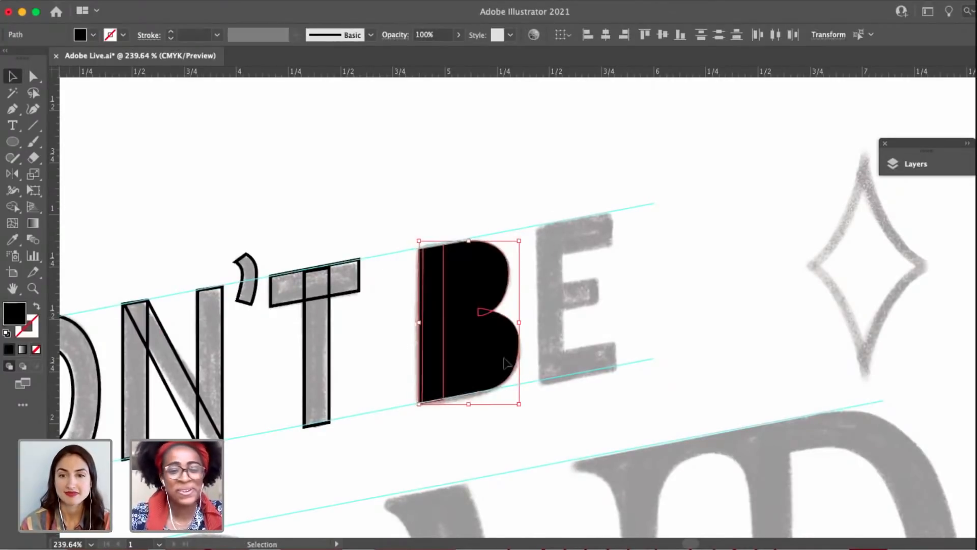
click(607, 423)
click(491, 360)
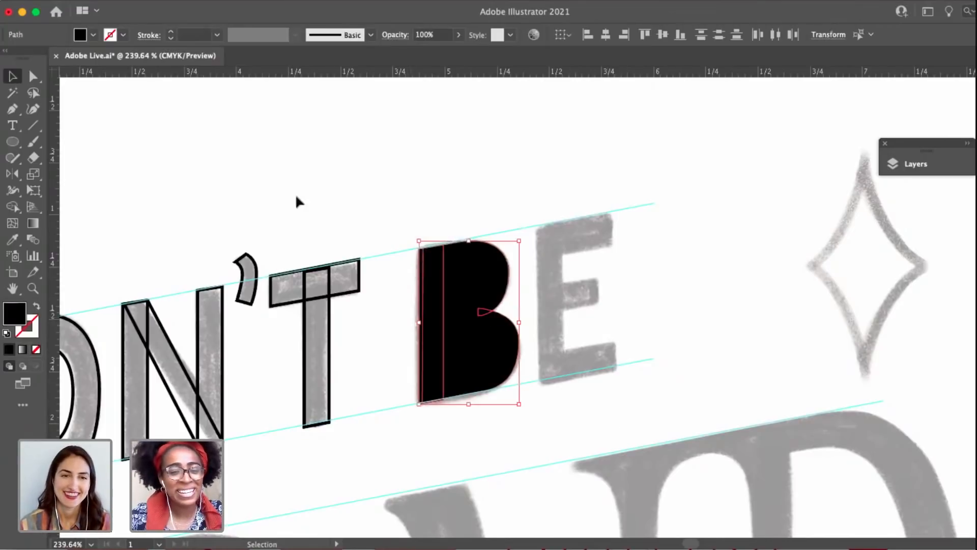
click(36, 306)
click(242, 209)
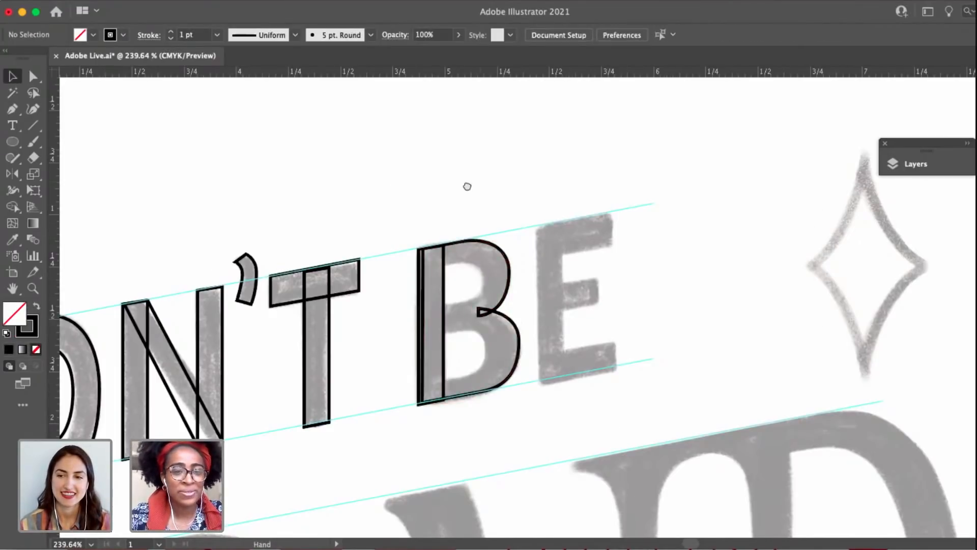
Duplicate the B's stem onto the E's stem in the sketch, fitting it between the two slanted guides.
drag(467, 186, 375, 190)
scroll(467, 273, up, 4)
key(p)
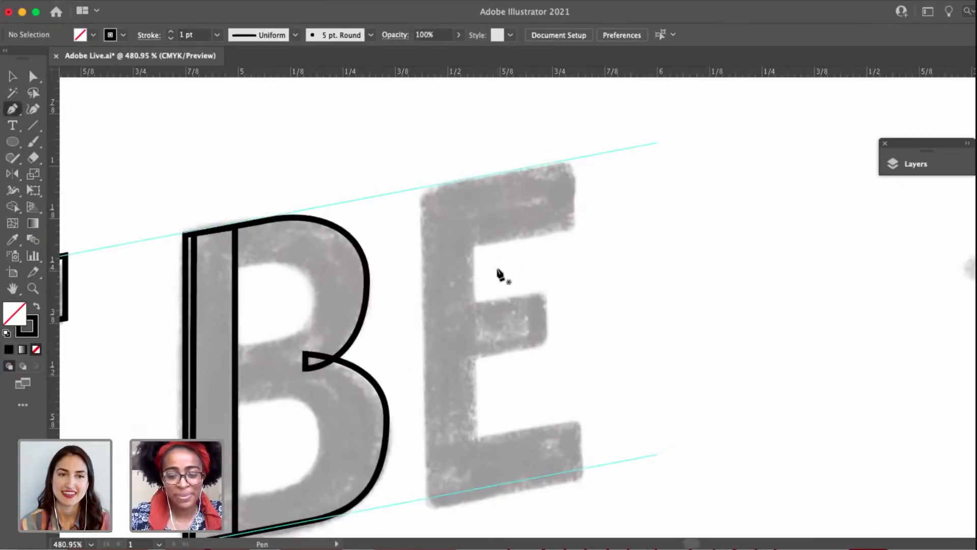
key(v)
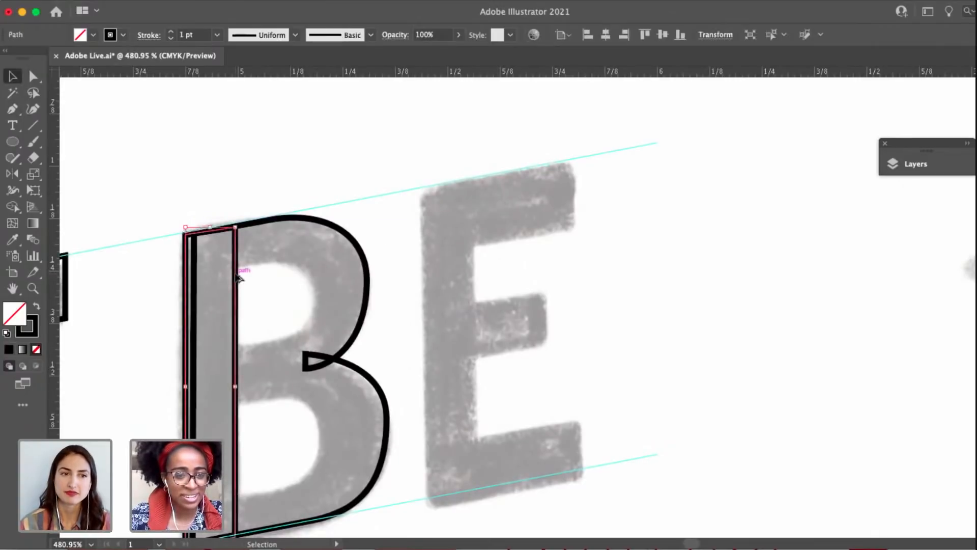
drag(236, 277, 478, 233)
click(557, 292)
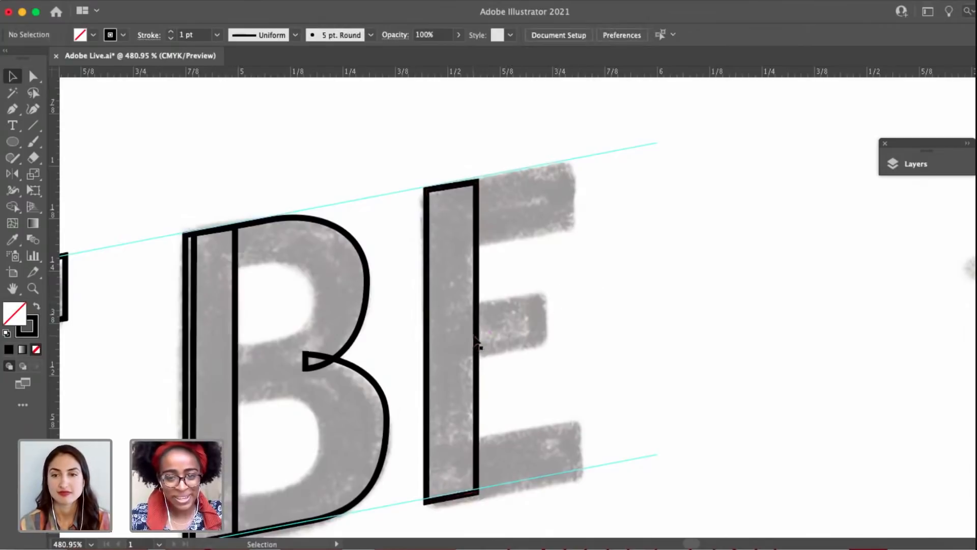
drag(475, 336, 478, 336)
scroll(528, 333, down, 1)
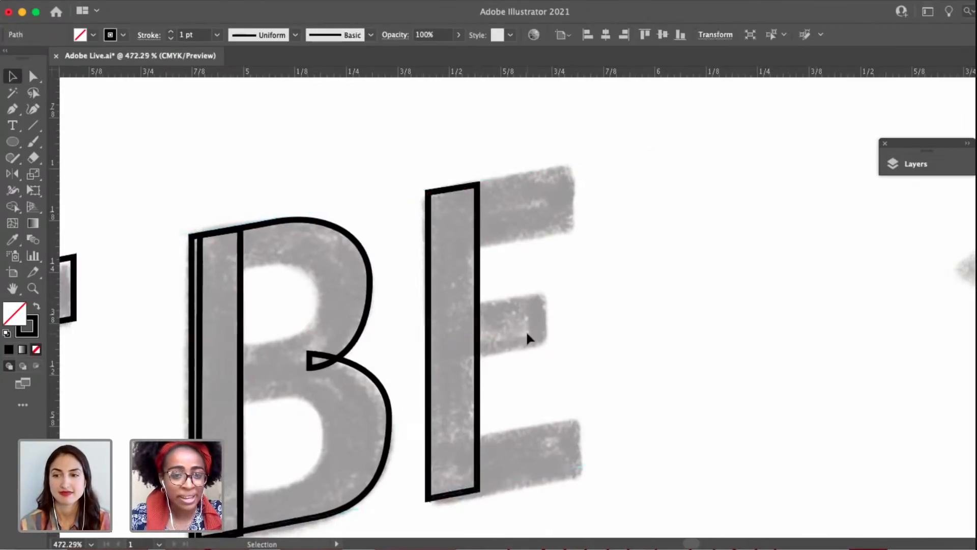
Duplicate the T's crossbar onto the E's top arm and shorten it to the arm's length in the sketch.
scroll(527, 332, down, 5)
click(237, 367)
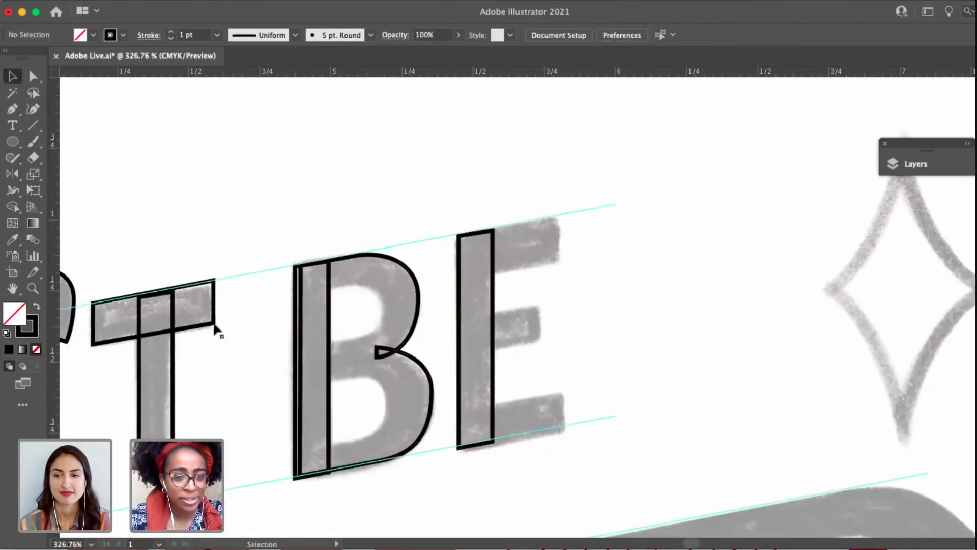
drag(197, 330, 605, 243)
scroll(559, 262, up, 5)
key(a)
click(600, 253)
click(548, 307)
key(space)
Duplicate the E's top arm onto its middle arm and pull the copy's left edge in so it ends inside the stem.
key(v)
drag(548, 235, 513, 404)
scroll(506, 355, down, 2)
key(a)
click(547, 264)
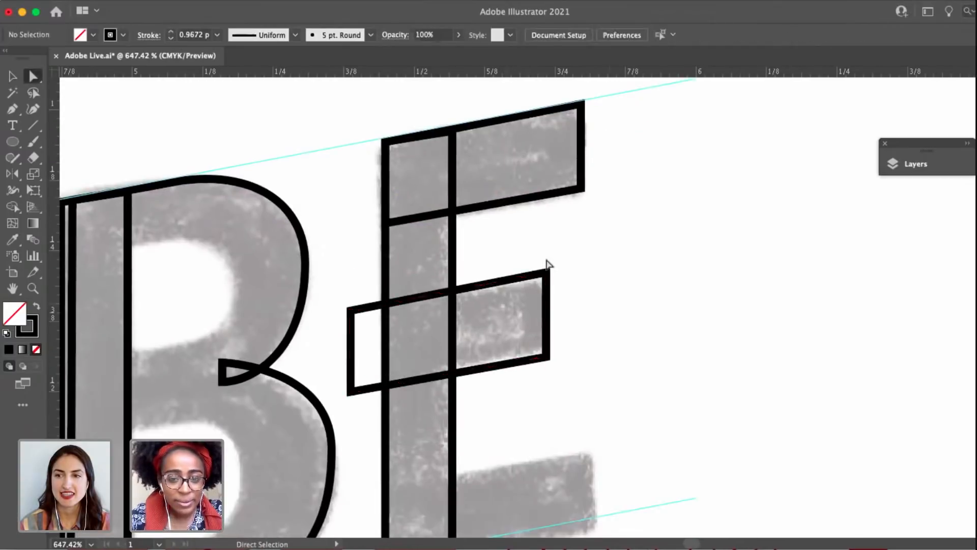
drag(561, 299, 547, 276)
scroll(346, 295, left, 2)
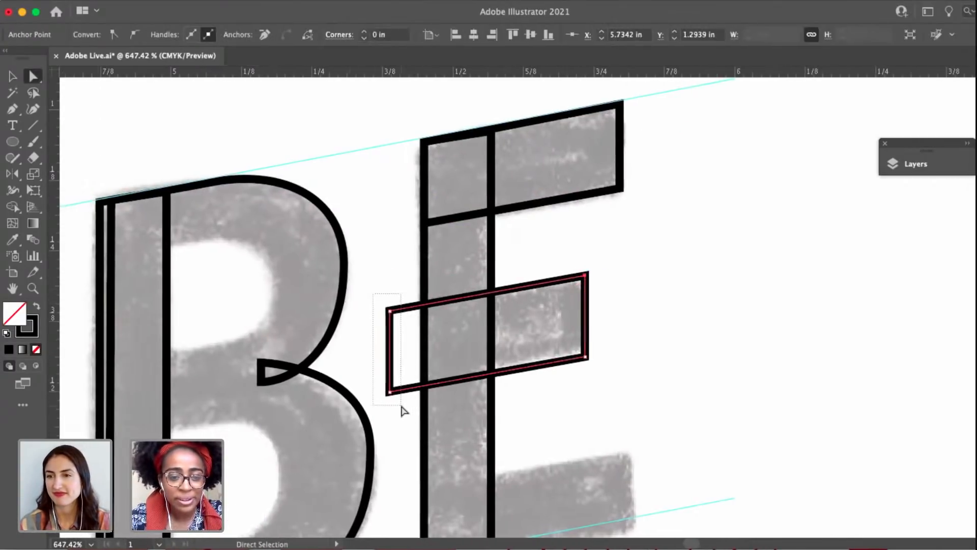
drag(404, 410, 431, 388)
click(632, 364)
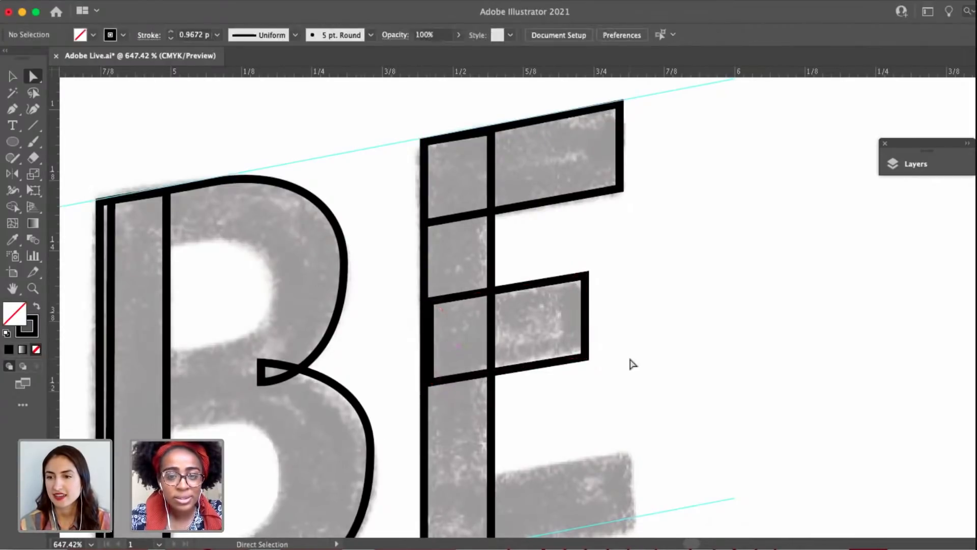
Duplicate the E's top arm down onto its bottom arm, placing its lower edge along the baseline guide.
scroll(632, 365, down, 2)
drag(562, 362, 498, 326)
key(v)
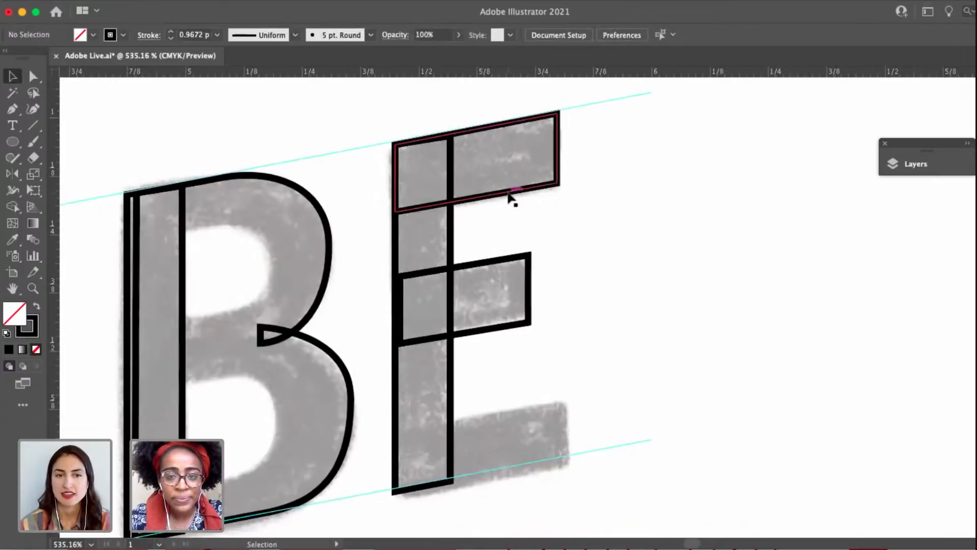
drag(511, 195, 516, 464)
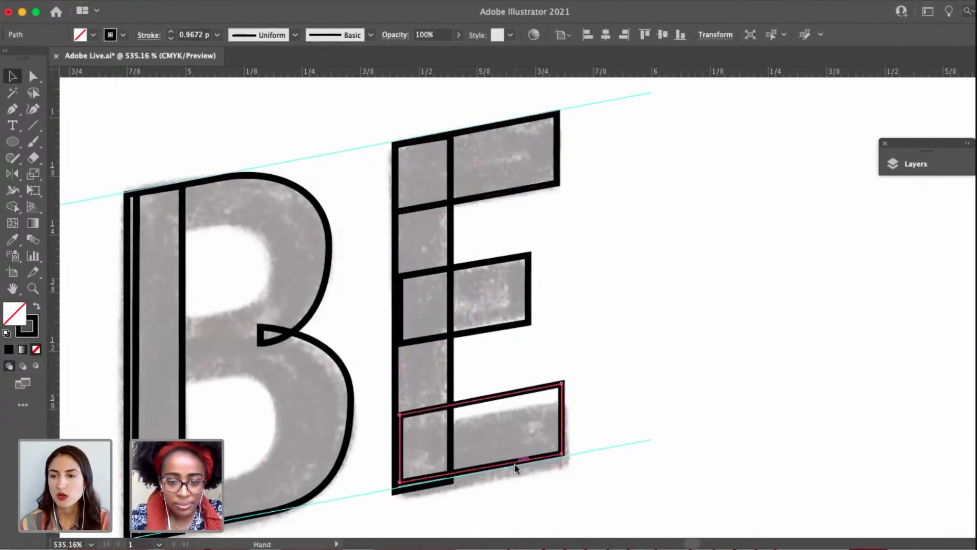
key(a)
click(640, 388)
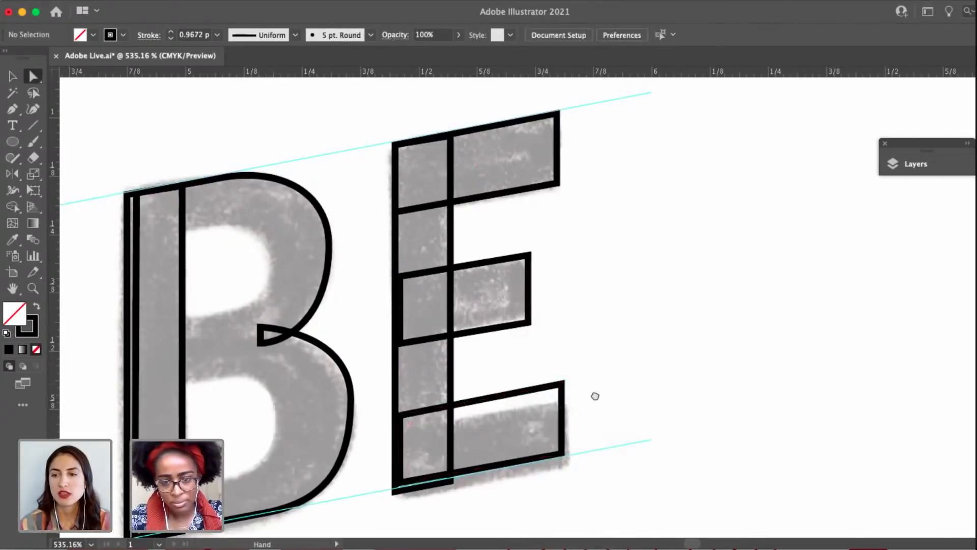
Move the bottom corners of the E's stem up so its lower edge lines up with the slanted baseline guide.
scroll(560, 438, left, 3)
click(473, 476)
drag(472, 477, 477, 474)
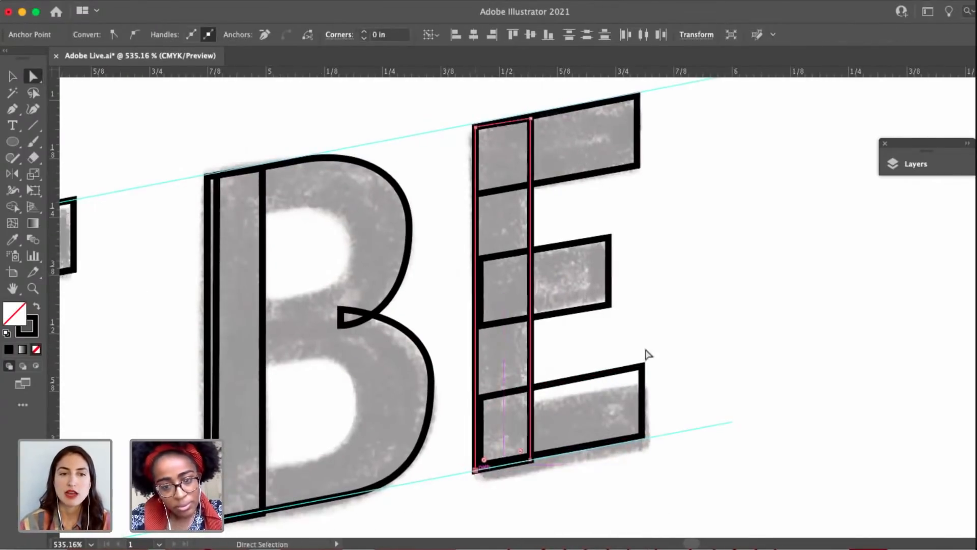
click(646, 353)
scroll(499, 477, up, 4)
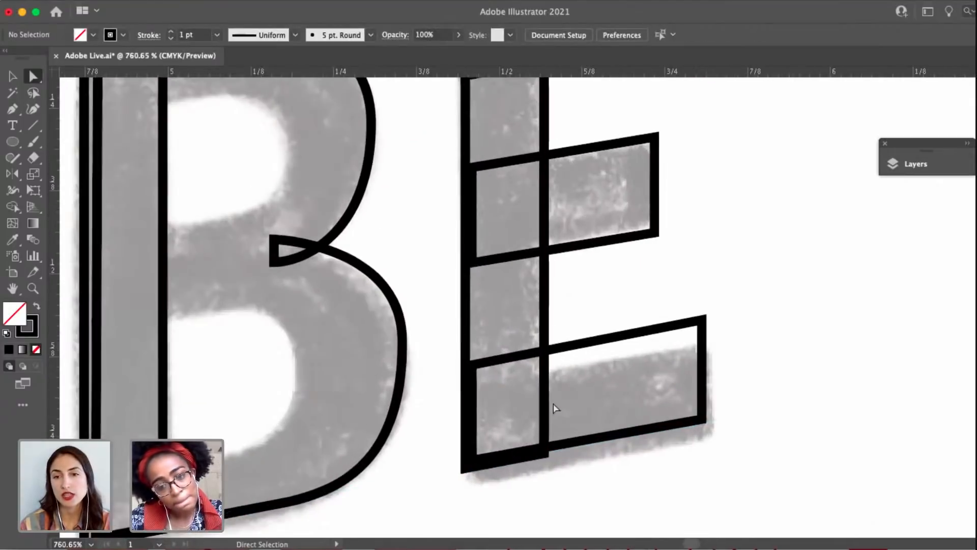
click(544, 453)
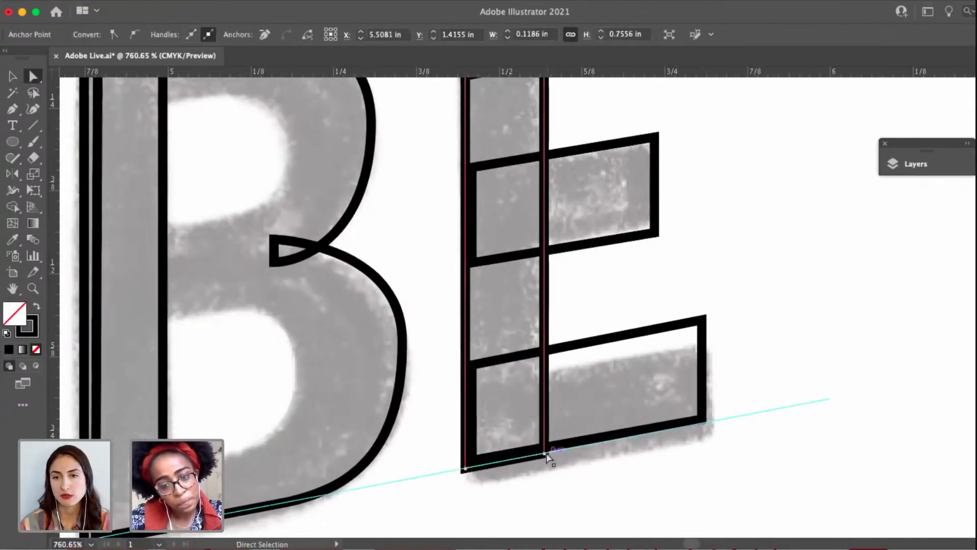
shift+click(465, 468)
drag(465, 468, 467, 460)
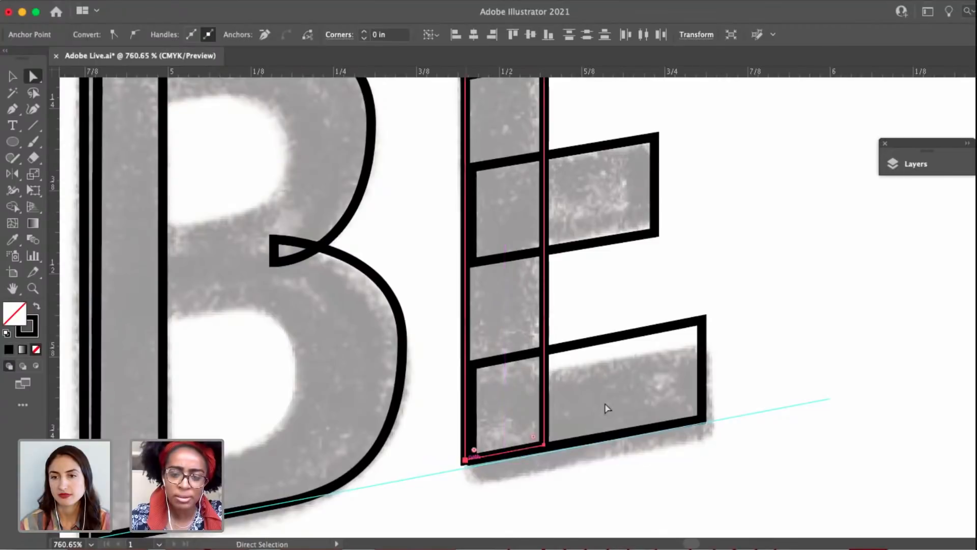
click(759, 351)
Trace the B's upper counter with the Pen tool as a closed D-shaped path, its straight side along the stem's inner edge.
scroll(758, 351, down, 5)
drag(571, 362, 615, 344)
key(v)
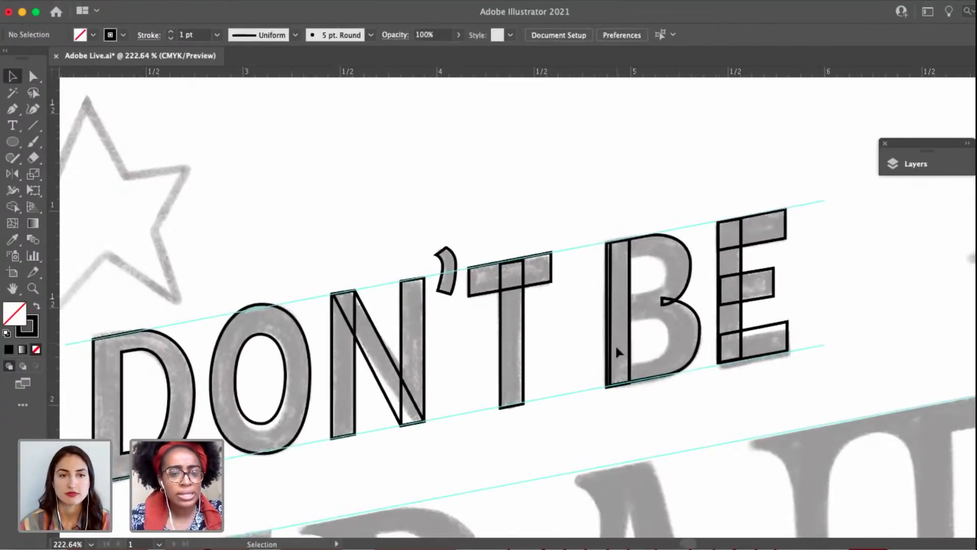
scroll(615, 344, down, 1)
drag(600, 381, 526, 364)
scroll(550, 330, up, 3)
scroll(551, 330, up, 2)
key(p)
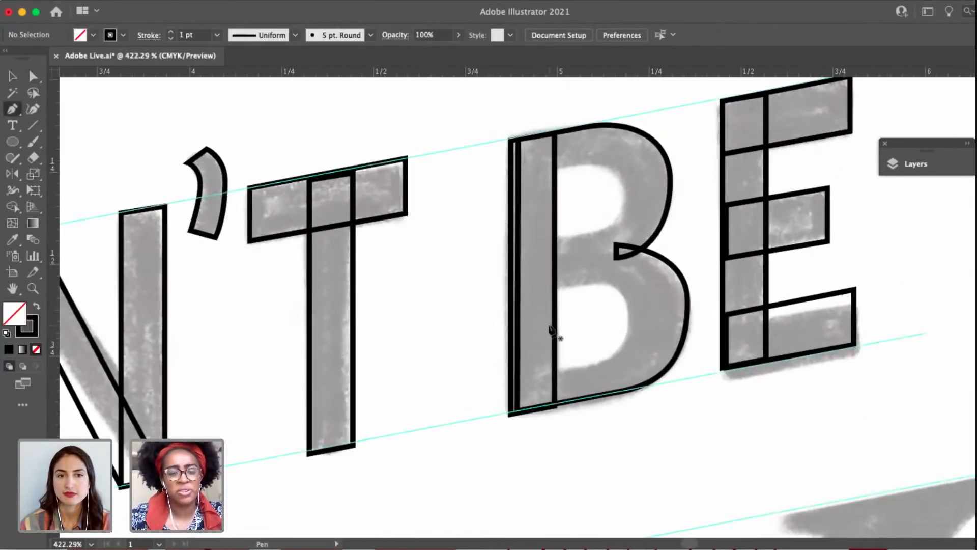
scroll(469, 190, up, 2)
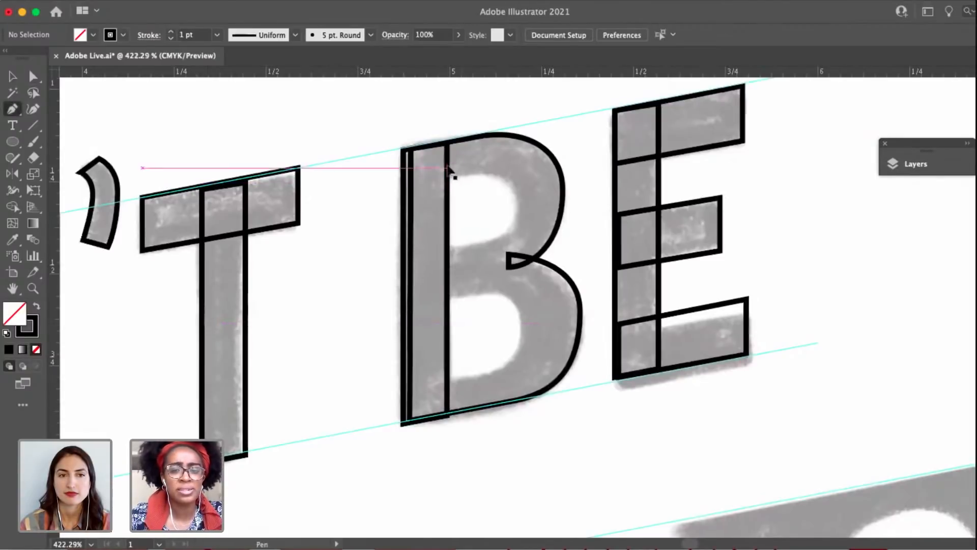
key(v)
click(496, 197)
click(451, 198)
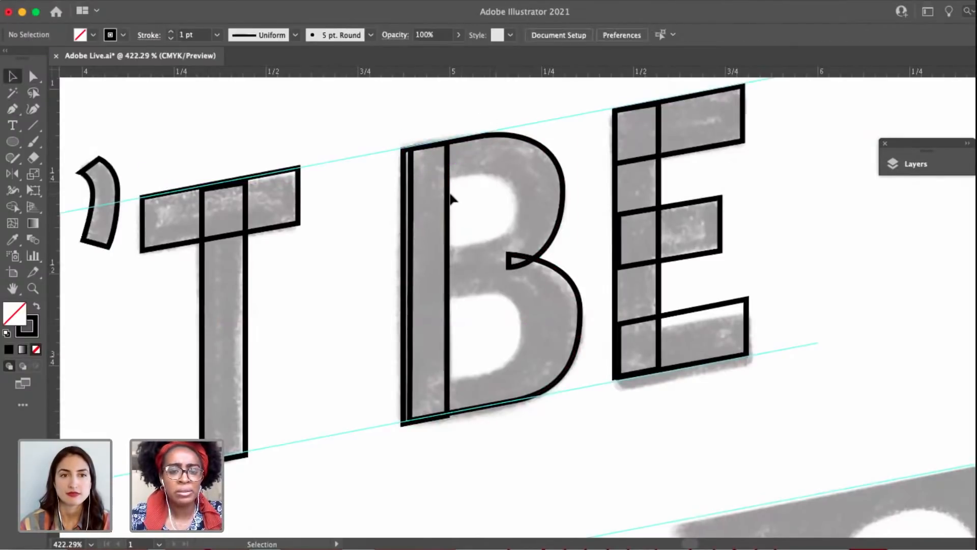
key(p)
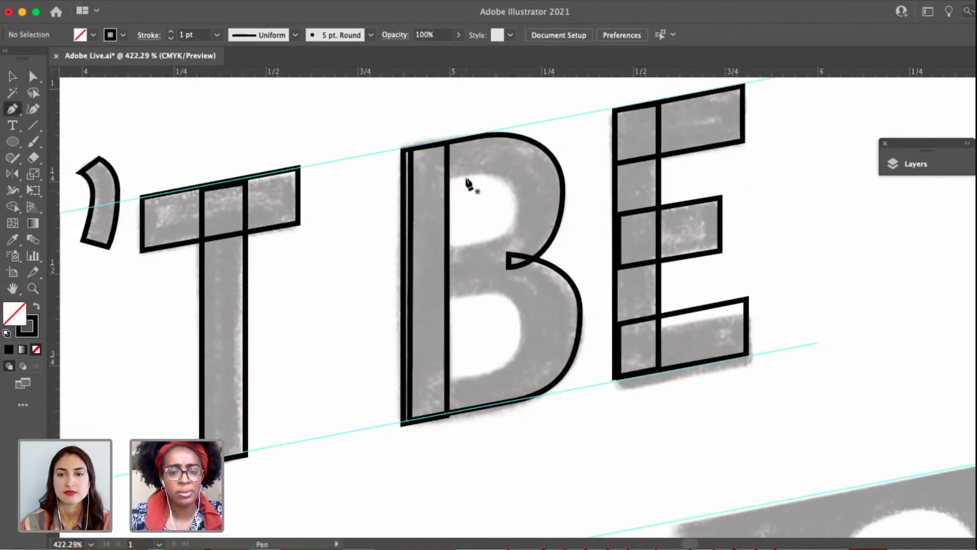
click(447, 178)
scroll(452, 185, up, 3)
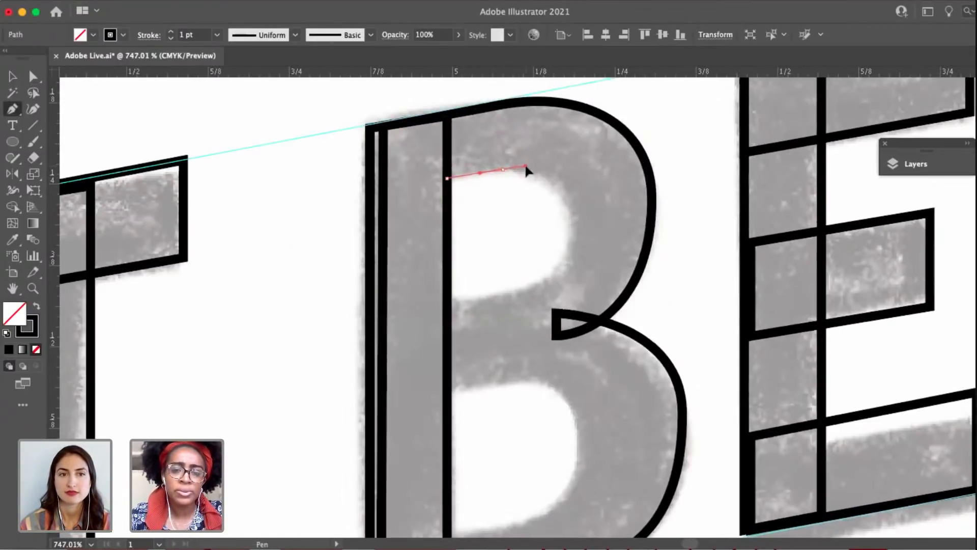
drag(526, 171, 525, 167)
drag(569, 213, 572, 242)
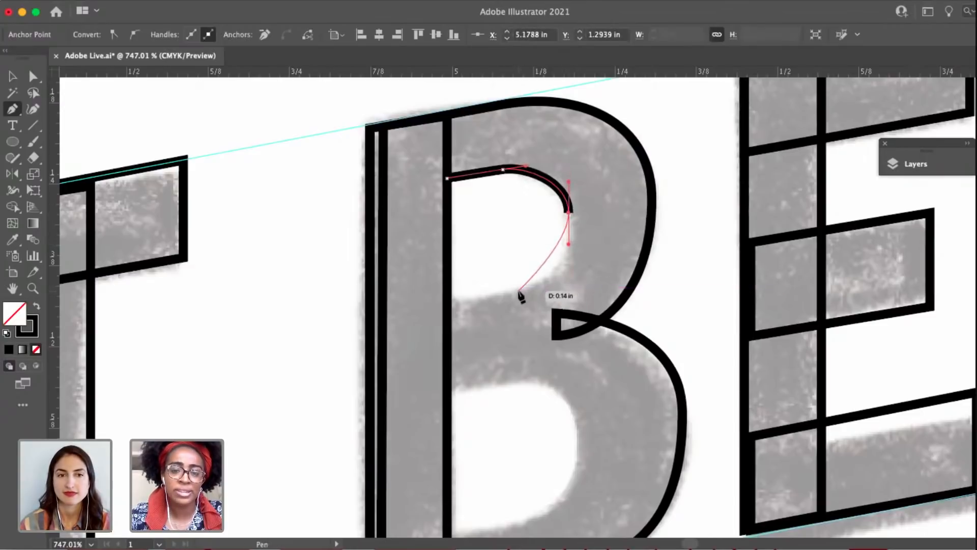
drag(483, 293, 484, 293)
click(446, 298)
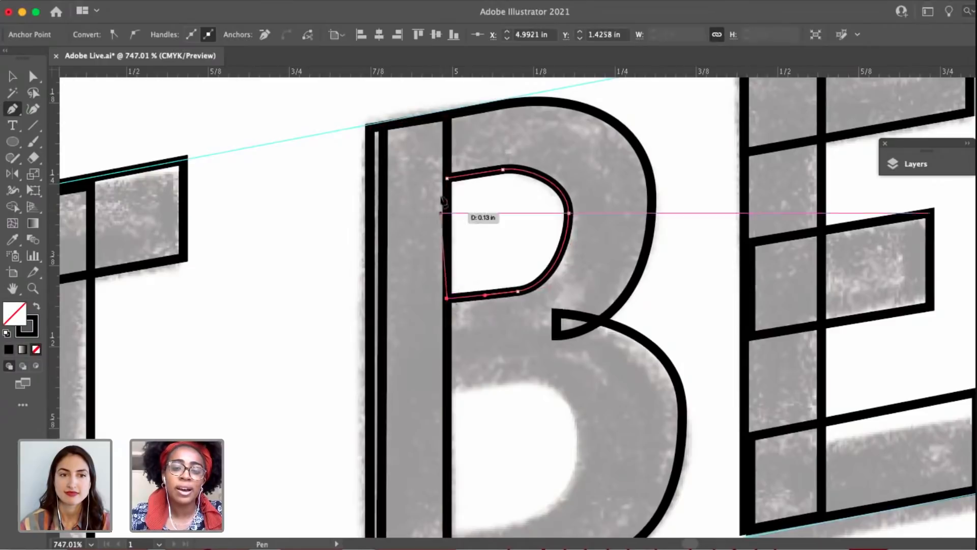
click(447, 179)
Adjust the direction handles of the upper counter's top curve so it follows the sketch's rounded shoulder.
key(a)
click(568, 212)
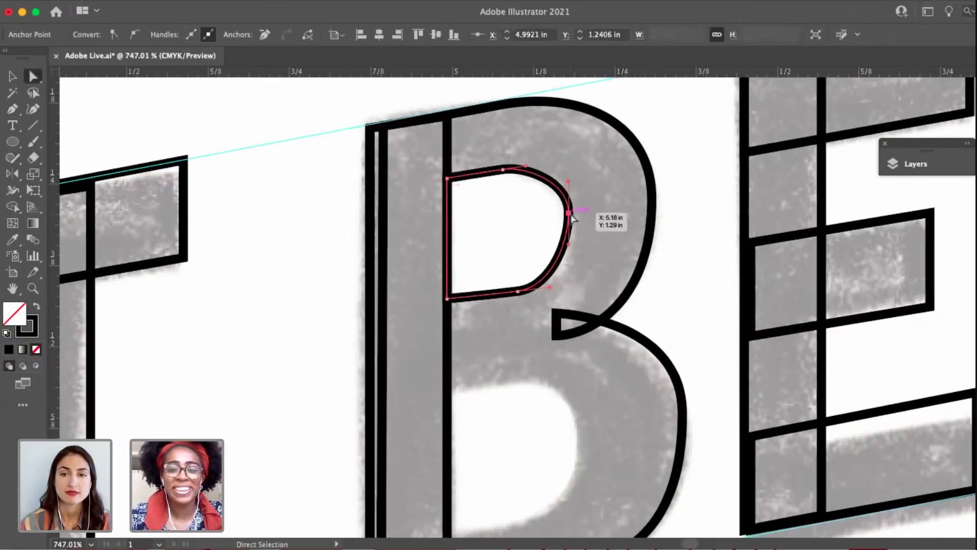
drag(568, 182, 568, 190)
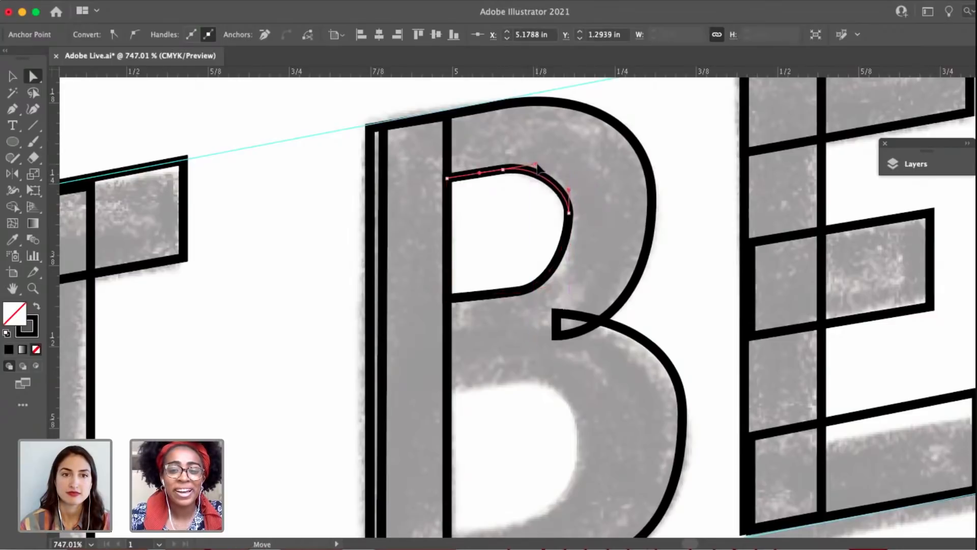
scroll(536, 164, up, 3)
drag(472, 180, 492, 180)
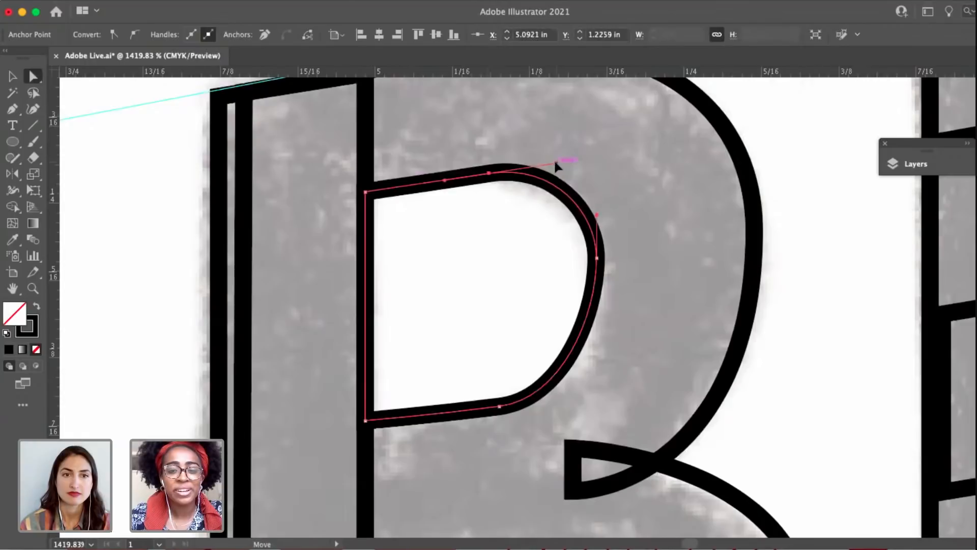
drag(556, 163, 548, 166)
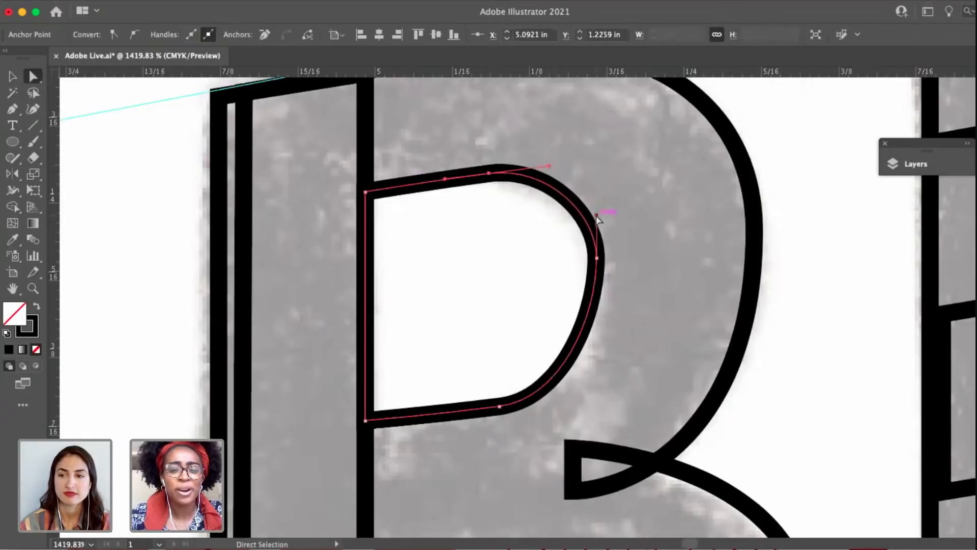
drag(597, 216, 596, 208)
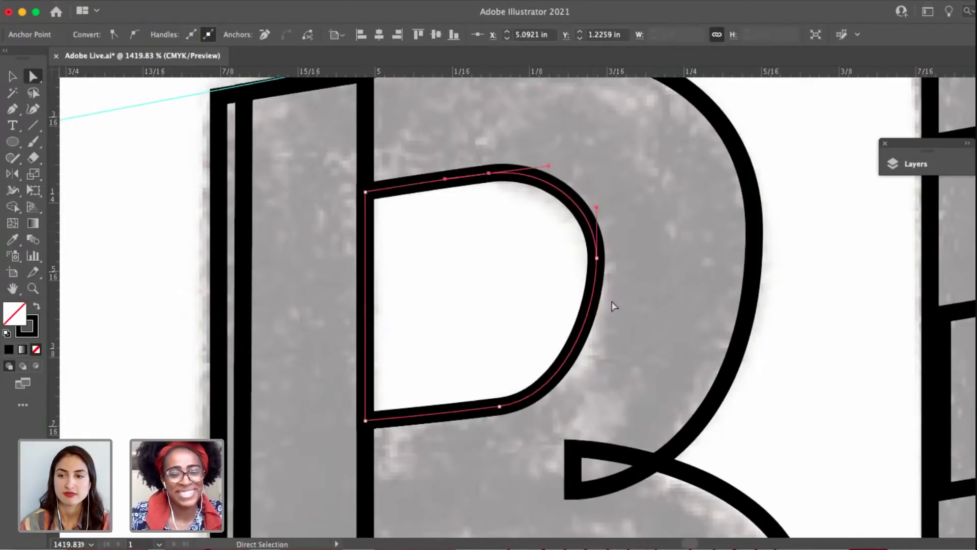
Shift the upper counter's rightmost anchor slightly down and extend its vertical handles to fill out the curve.
click(596, 258)
drag(597, 317, 596, 352)
drag(599, 260, 598, 271)
drag(598, 221, 597, 208)
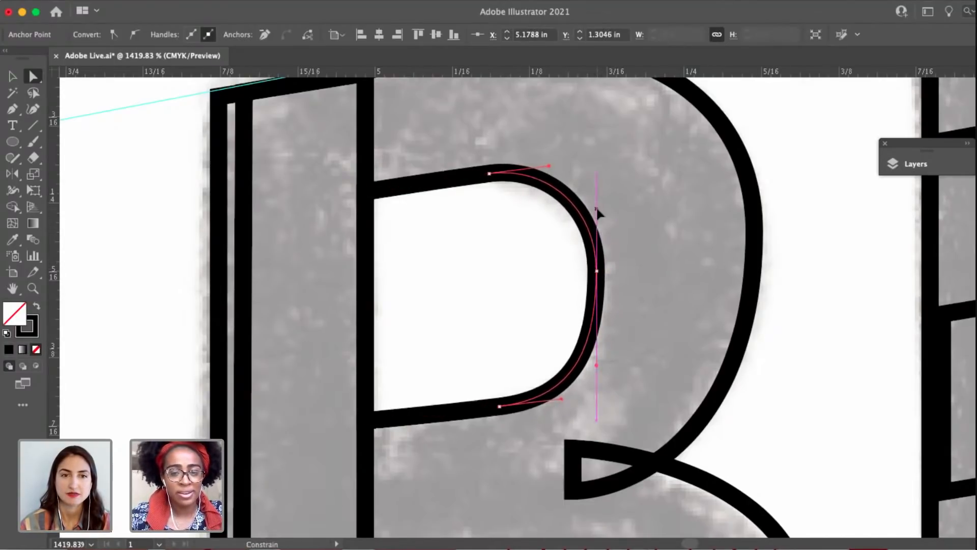
Refine the upper counter's bottom curve handle and lower its bottom corner at the stem to steepen the bottom edge.
scroll(583, 399, down, 4)
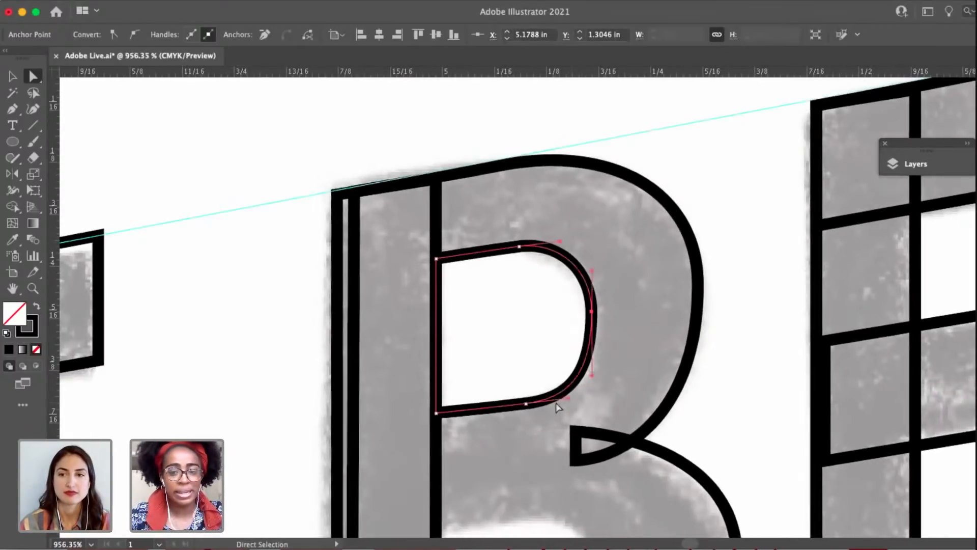
scroll(557, 407, up, 3)
click(517, 405)
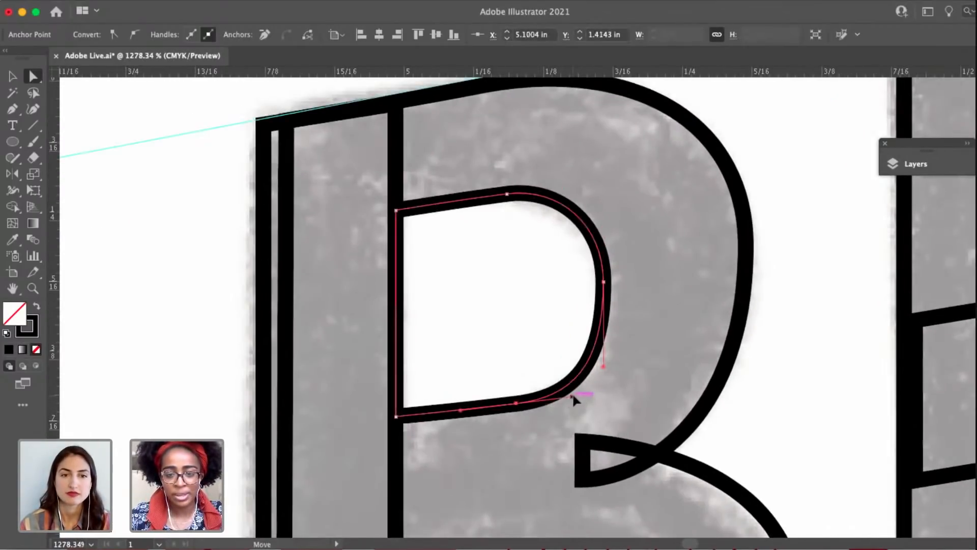
drag(573, 396, 576, 393)
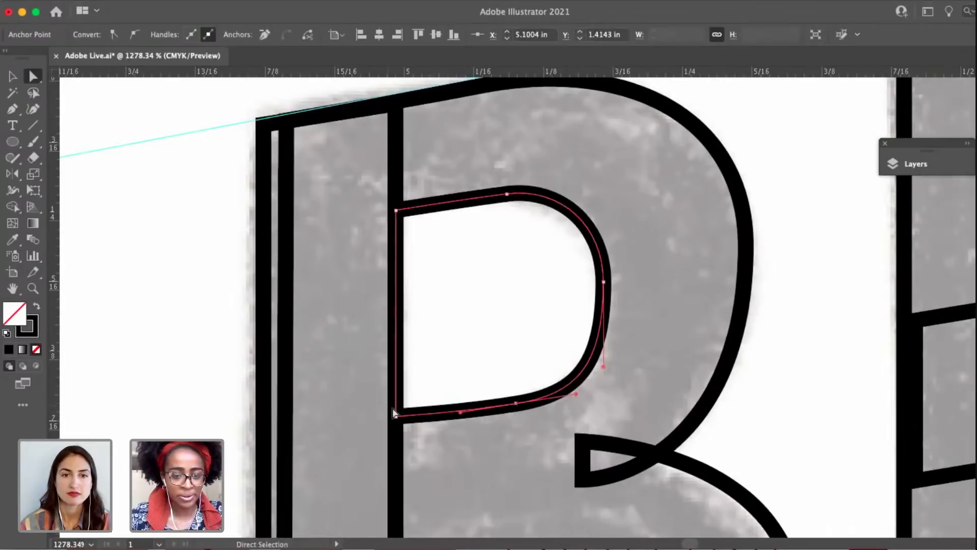
drag(396, 418, 396, 420)
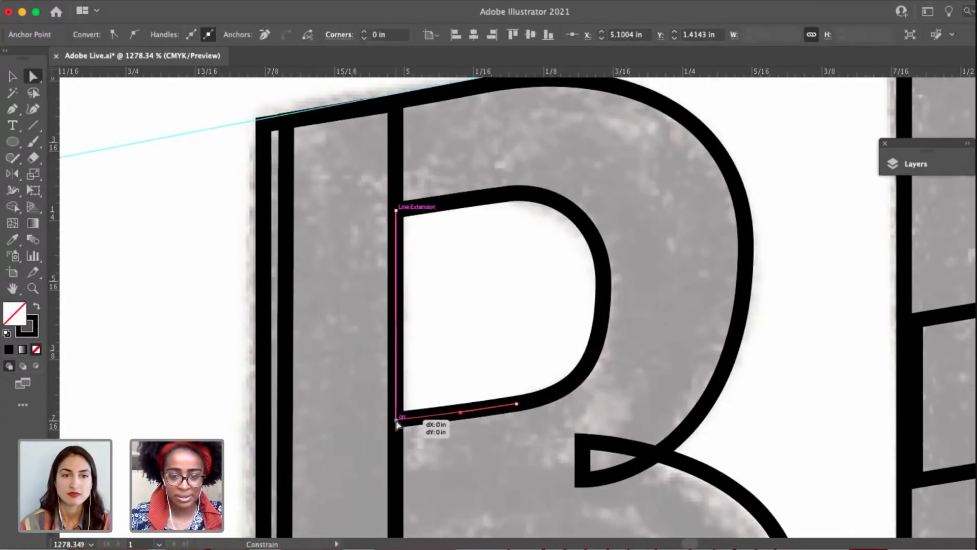
click(458, 363)
Add an anchor point just below the upper counter's rightmost anchor and delete the original one.
scroll(457, 366, down, 10)
drag(464, 402, 385, 50)
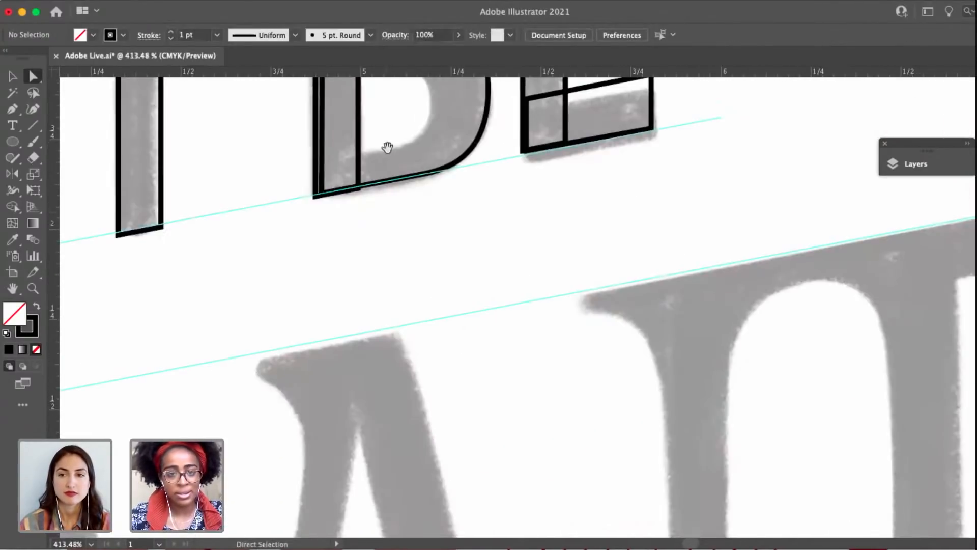
drag(388, 147, 415, 308)
key(v)
click(436, 169)
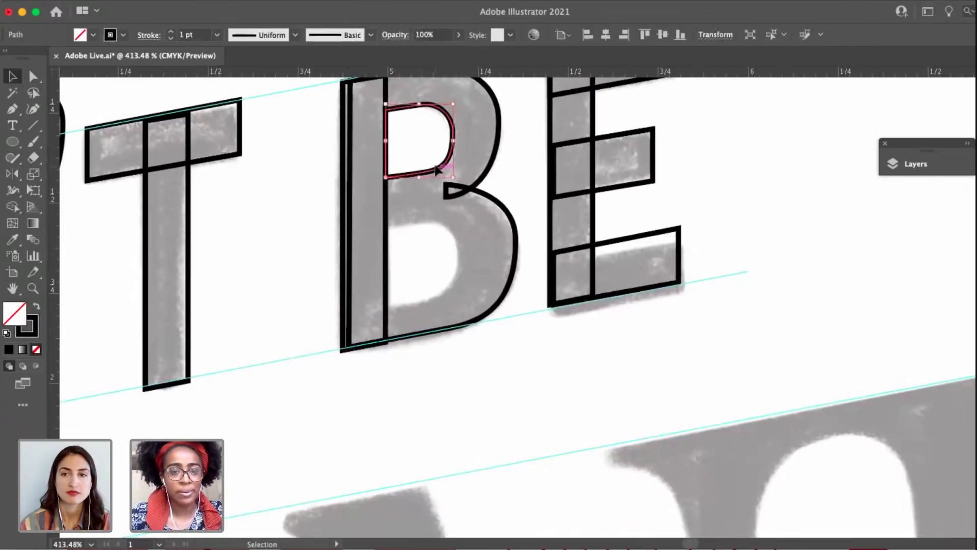
scroll(436, 170, up, 5)
key(a)
click(447, 142)
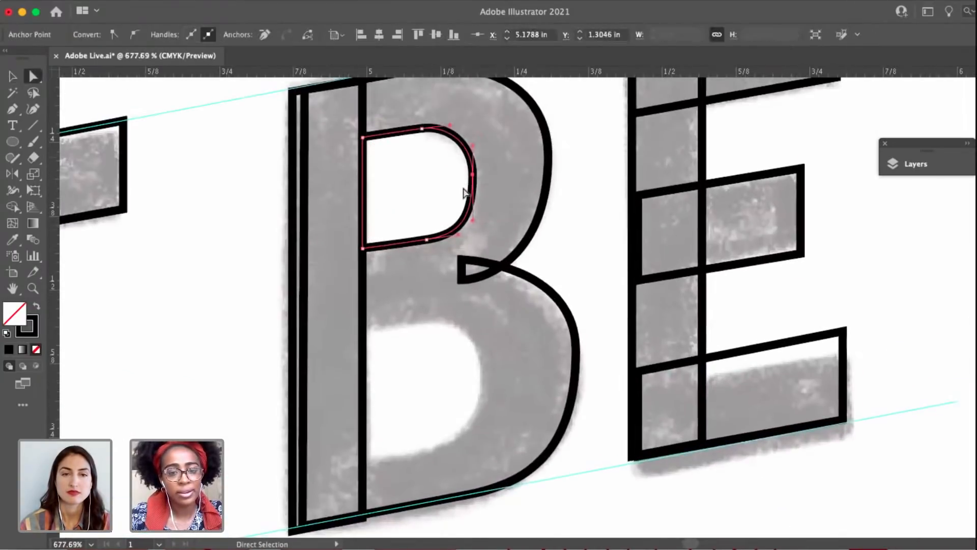
scroll(464, 193, up, 5)
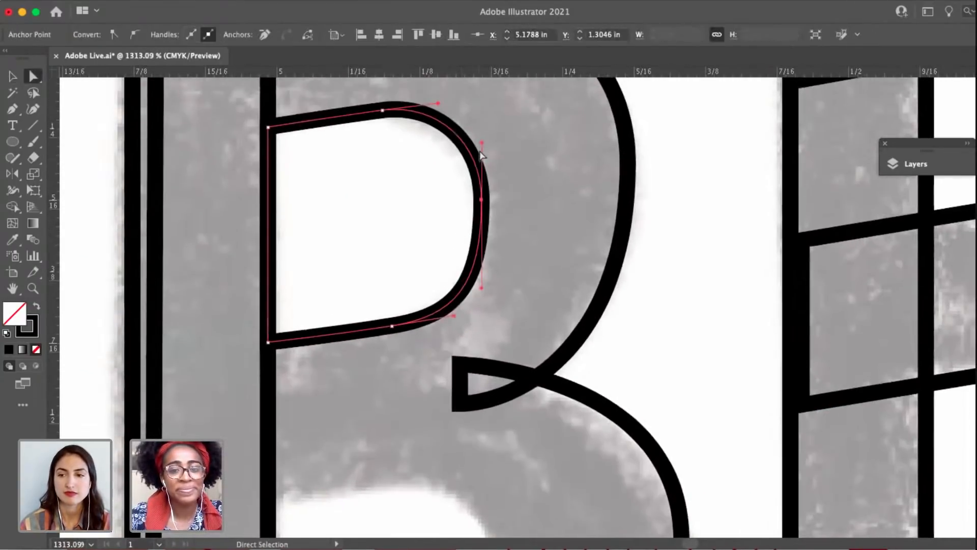
key(p)
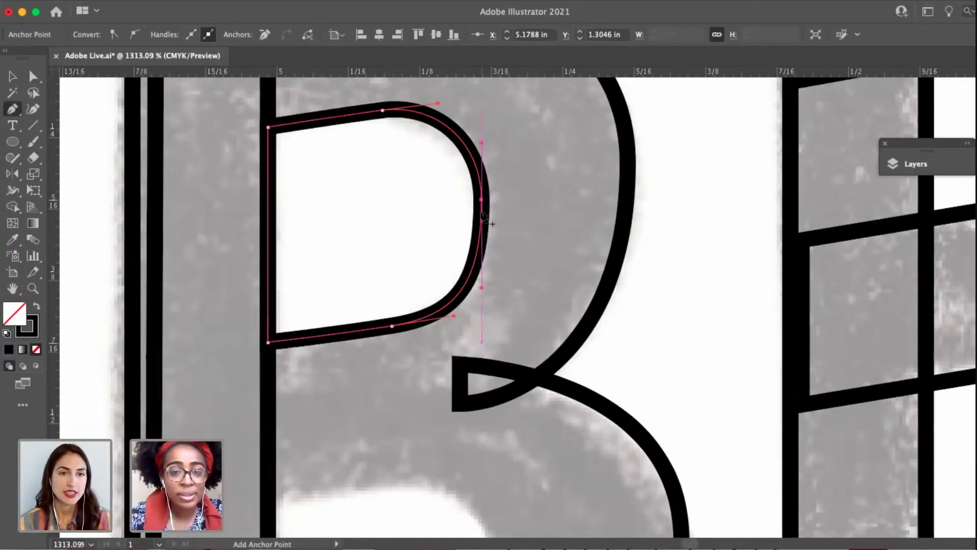
click(481, 216)
click(481, 199)
key(a)
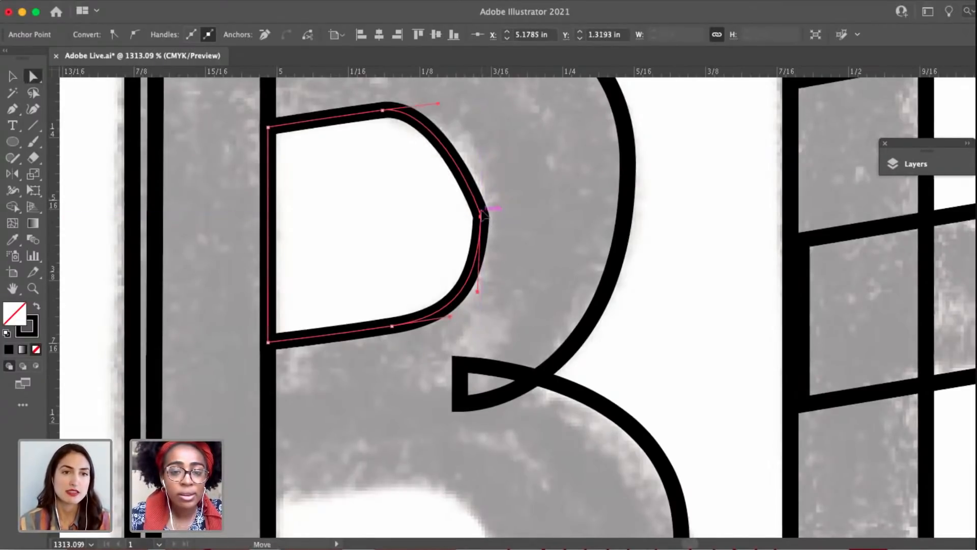
Pull the new anchor's handle up vertically, nudge the anchor up, and lengthen the top curve's handle to round the counter.
drag(482, 216, 477, 140)
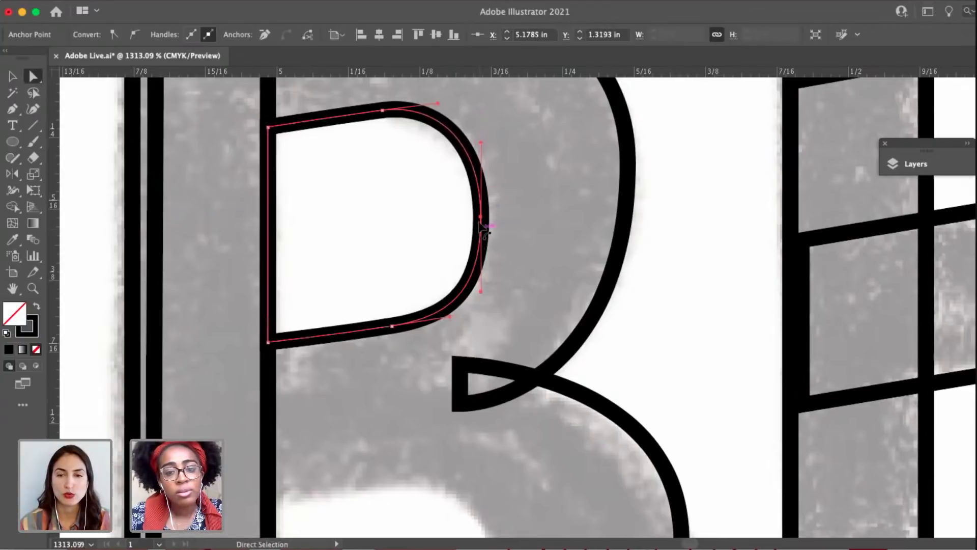
drag(482, 217, 481, 210)
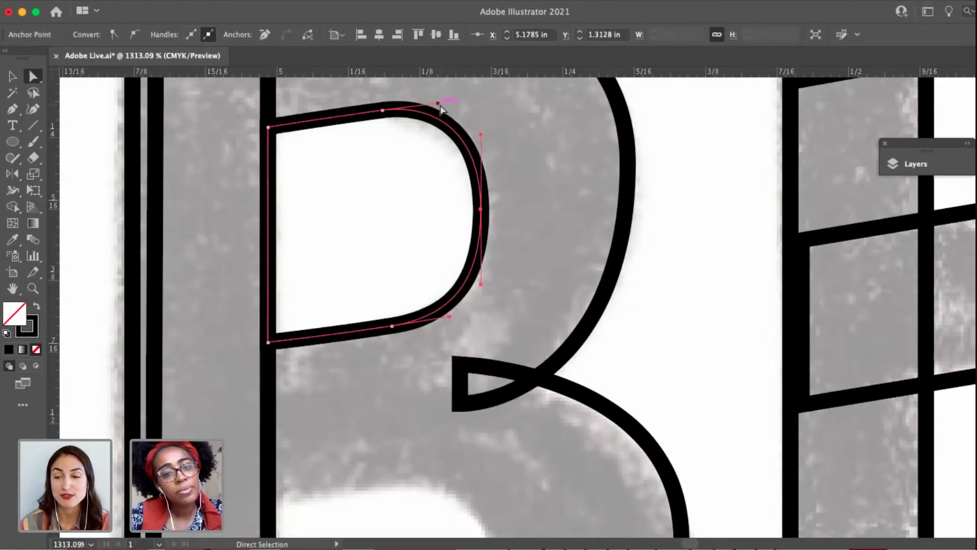
drag(440, 107, 446, 106)
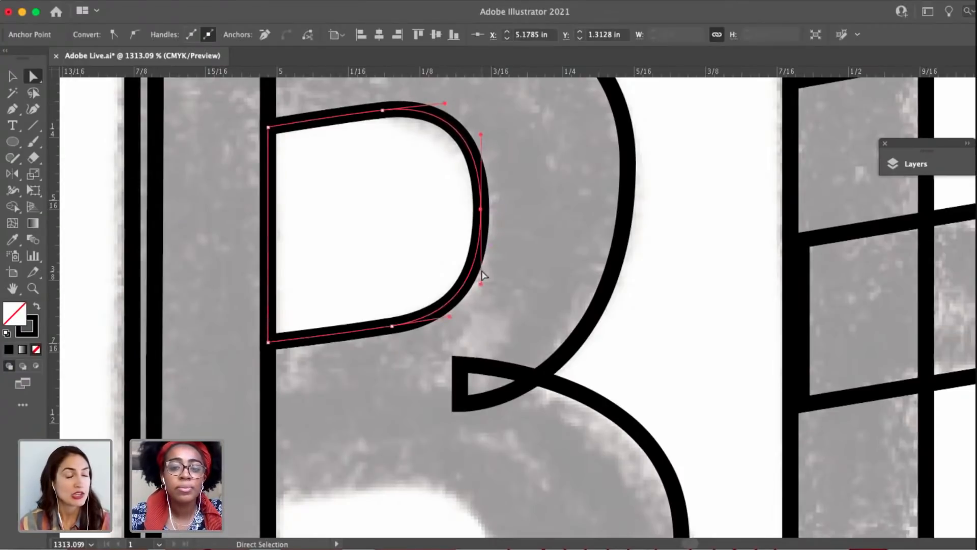
Duplicate the B's upper counter into its lower bowl and enlarge the copy to match the sketched opening.
click(518, 290)
scroll(518, 292, down, 4)
drag(518, 292, 486, 410)
scroll(482, 263, down, 5)
scroll(443, 396, up, 2)
click(451, 434)
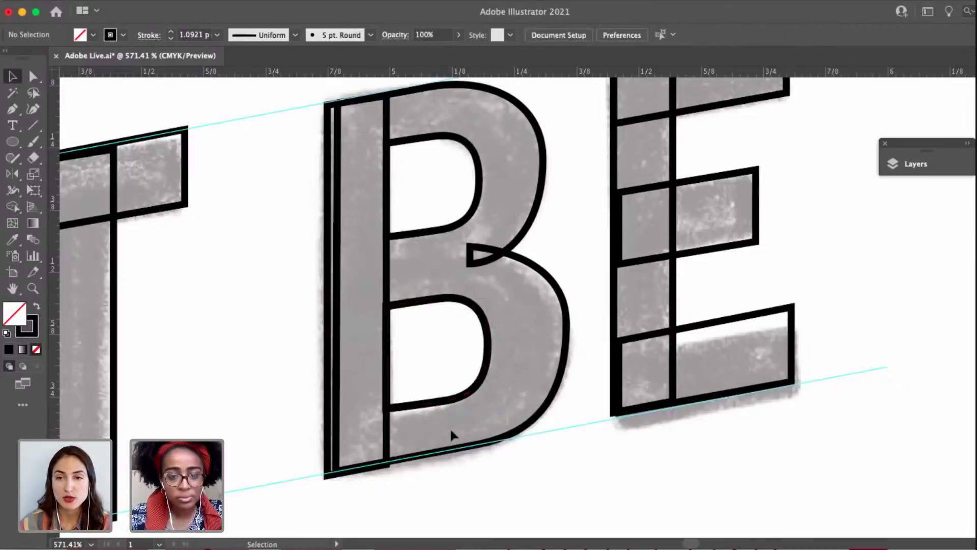
scroll(451, 434, down, 2)
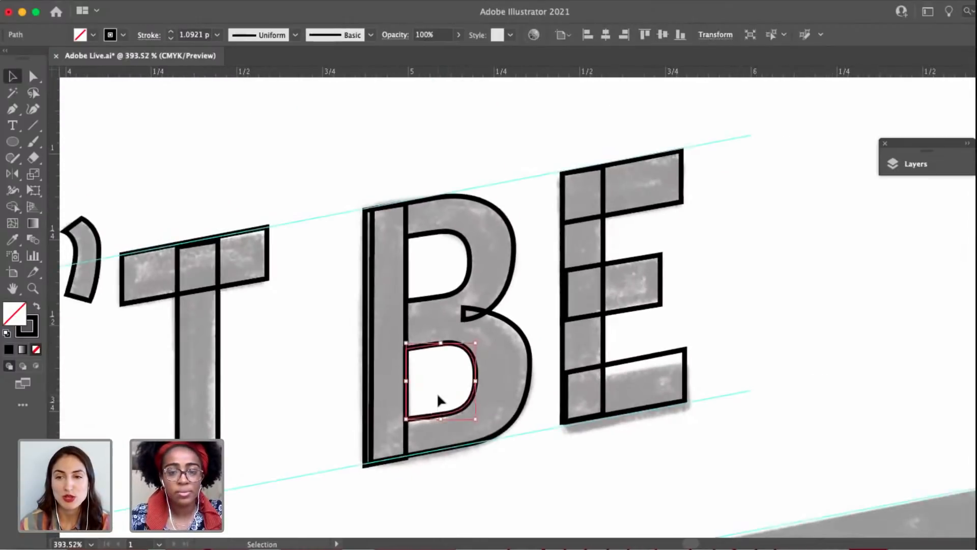
scroll(476, 298, down, 2)
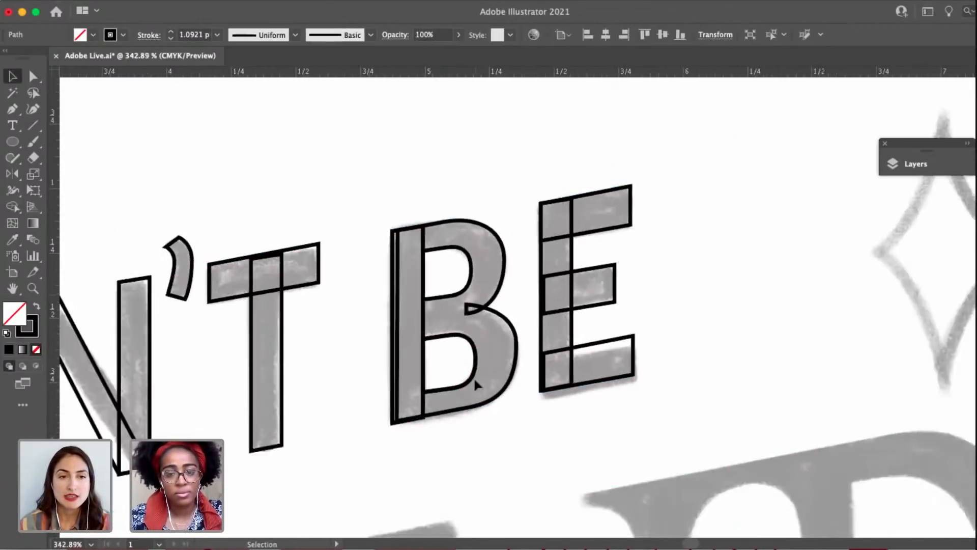
click(479, 452)
scroll(526, 409, down, 3)
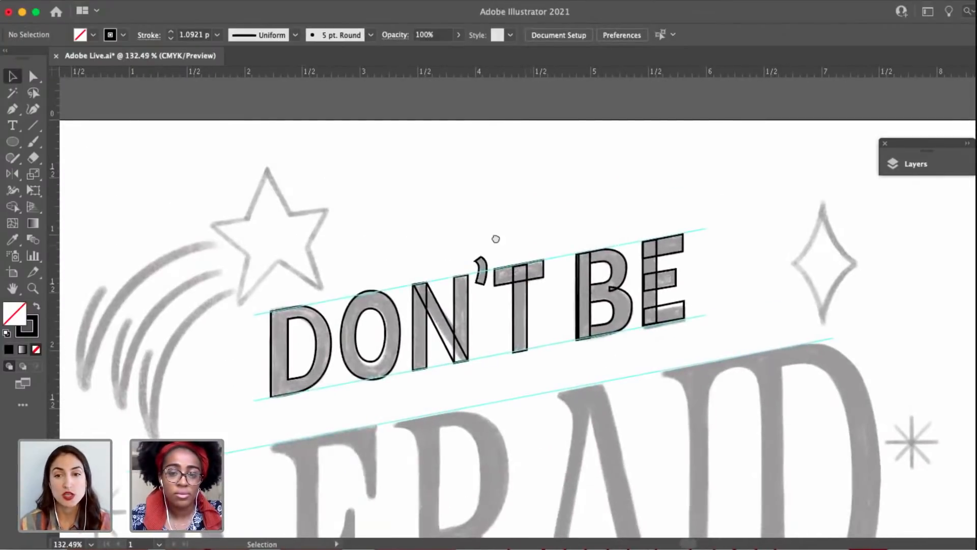
Select all the DON'T BE letter shapes and swap their fill and stroke, giving them a solid black fill with no outline.
drag(495, 239, 467, 233)
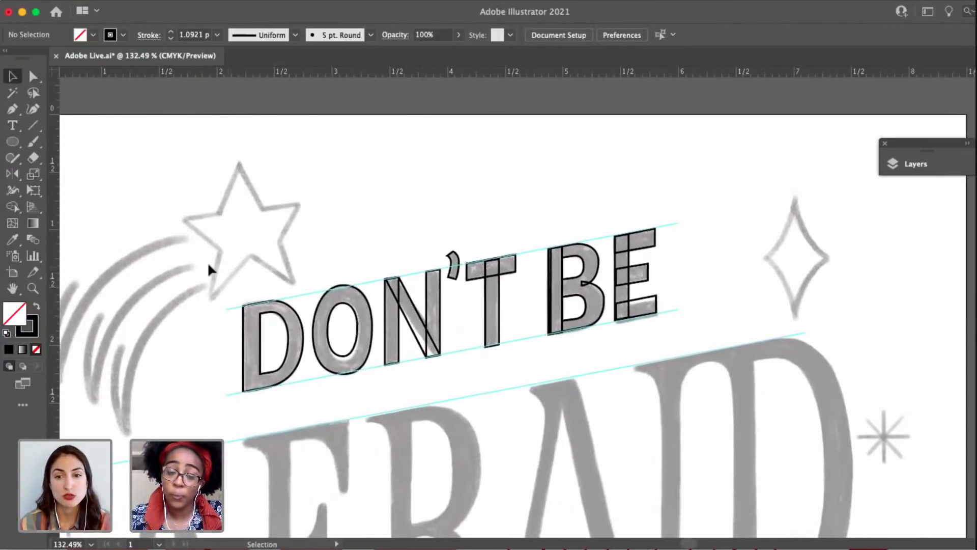
drag(210, 266, 759, 379)
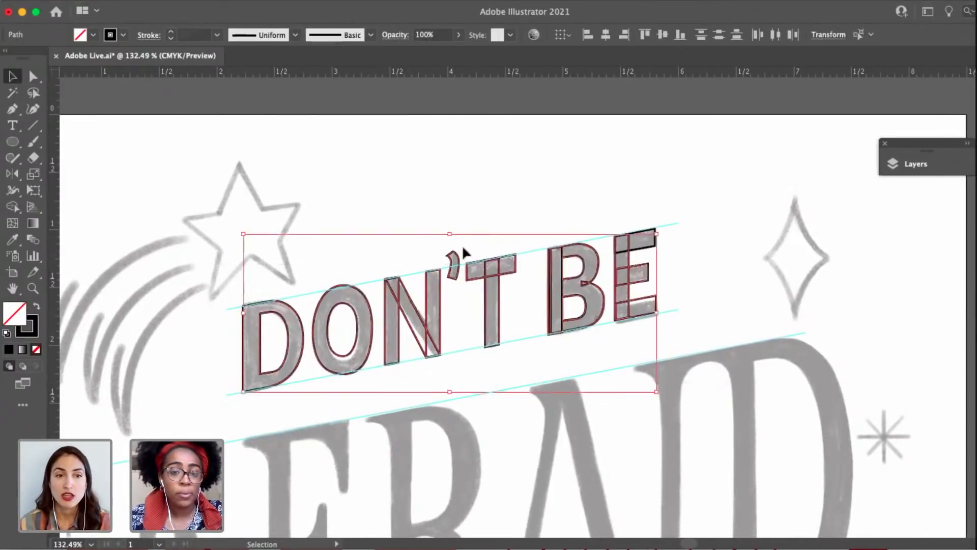
click(674, 268)
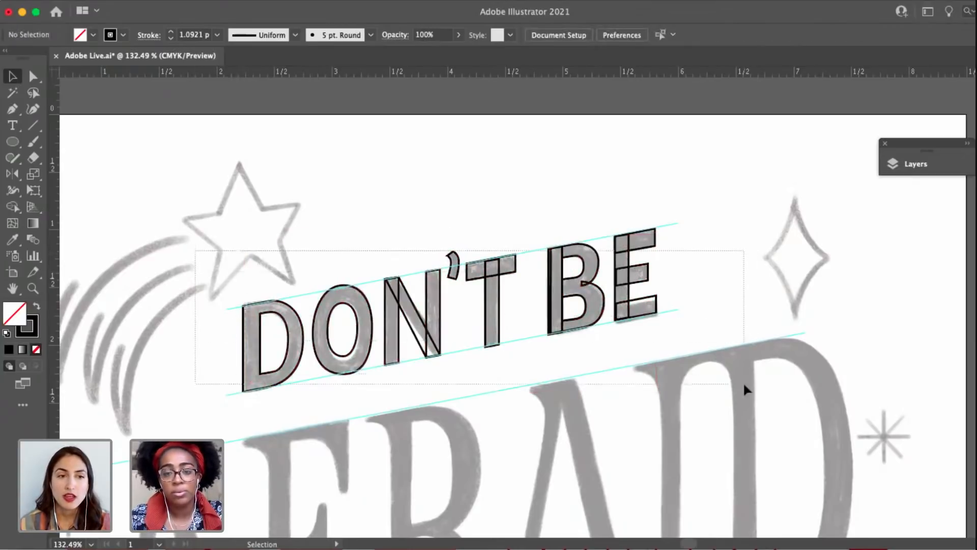
drag(744, 384, 744, 385)
drag(724, 380, 147, 152)
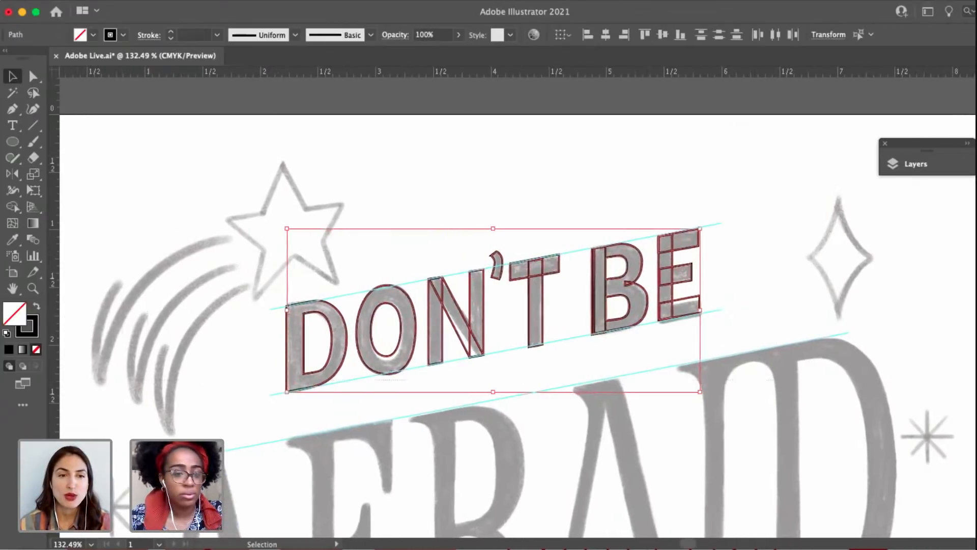
click(36, 307)
scroll(295, 179, right, 4)
click(612, 264)
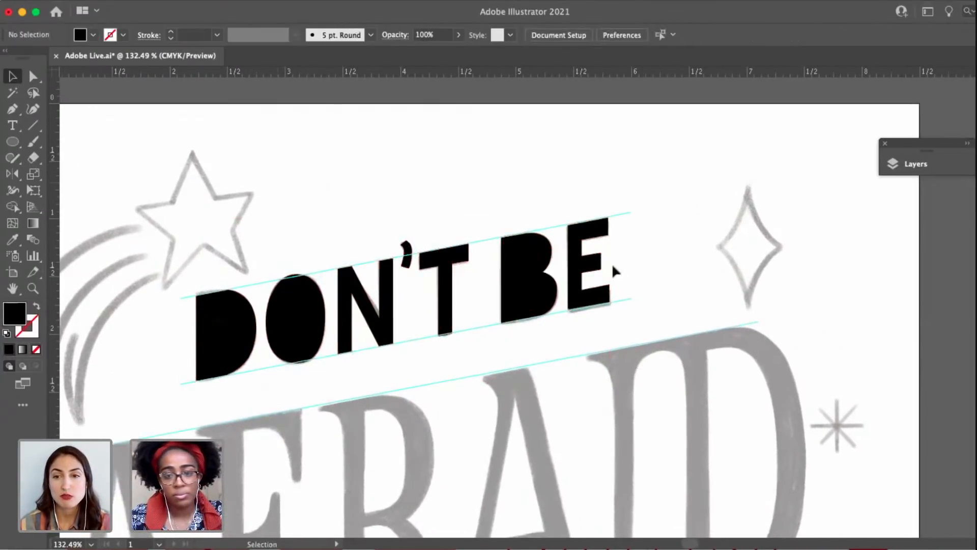
Fill the B's two counters with white sampled from the blank artboard background.
click(536, 264)
shift+click(531, 291)
key(i)
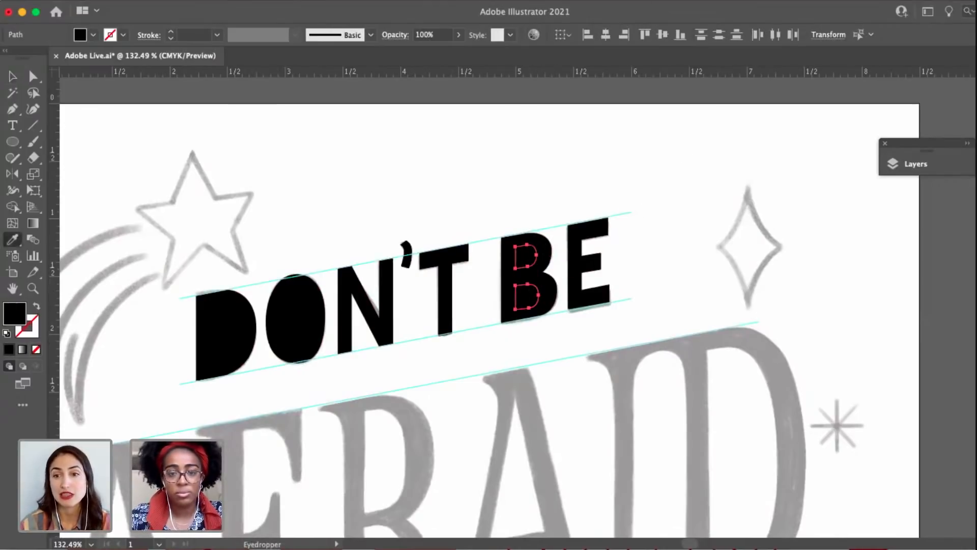
click(680, 157)
key(v)
click(355, 386)
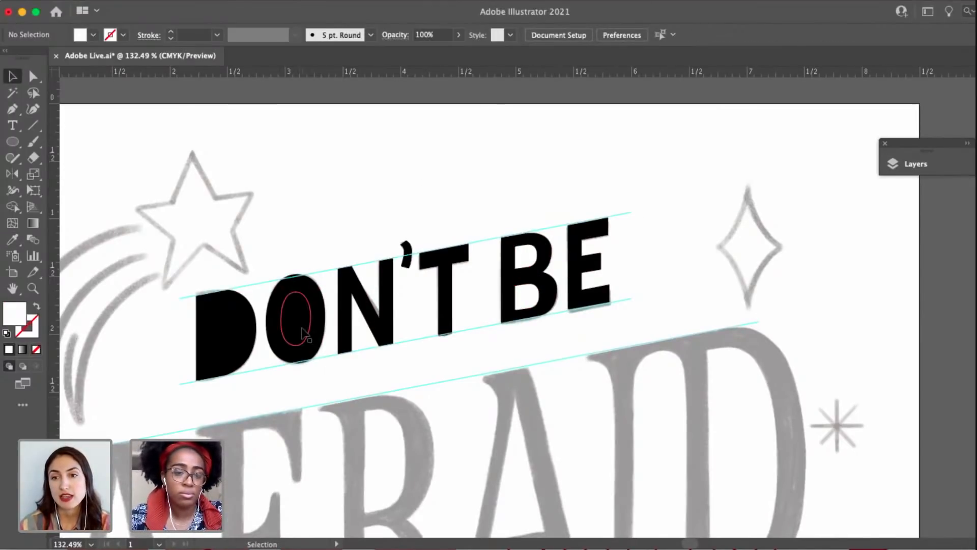
Fill the counters of the O and the D with the same white sampled from the artboard.
click(304, 333)
shift+click(239, 333)
key(i)
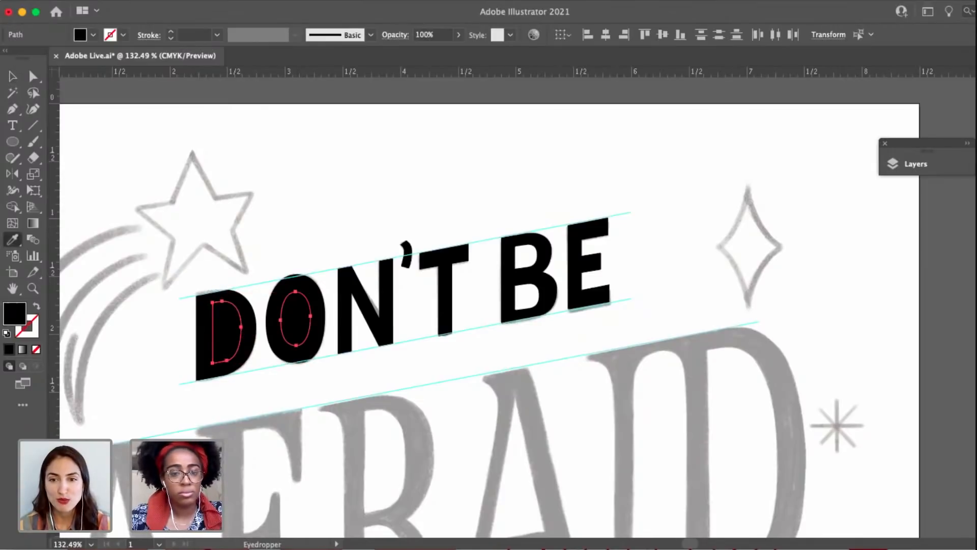
click(394, 195)
key(v)
click(426, 373)
Select the B's lower counter and nudge it up slightly within the bowl.
scroll(534, 291, up, 5)
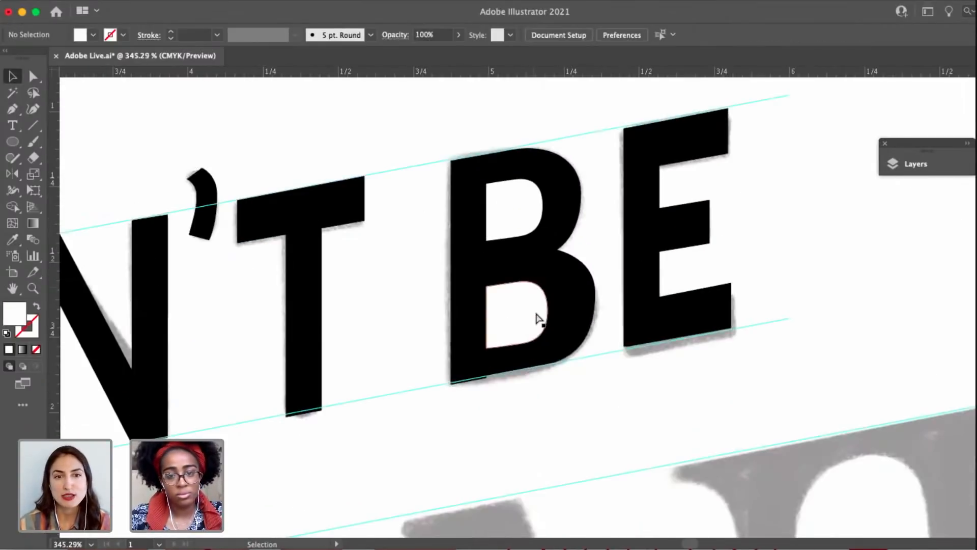
key(a)
click(534, 304)
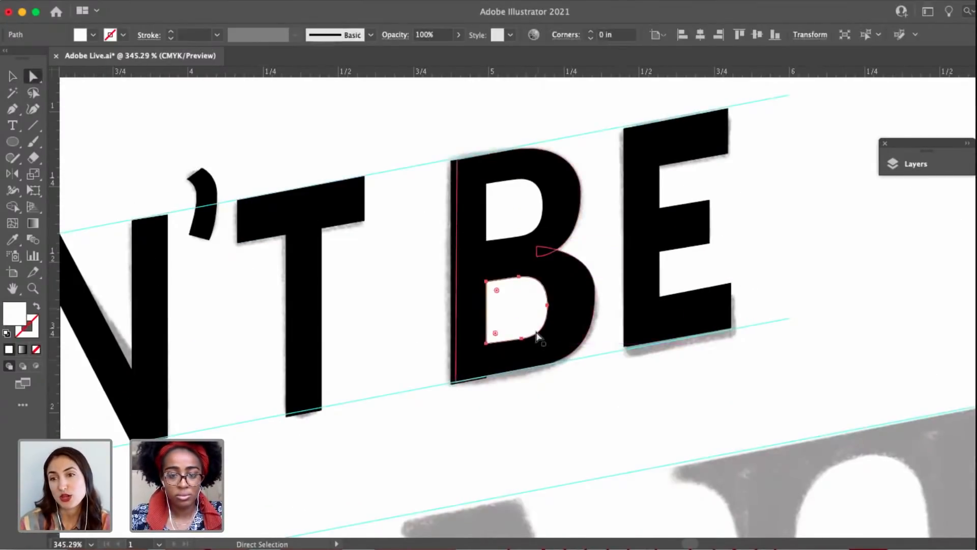
Shorten the B's stem slightly and adjust its bottom corners to follow the slanted baseline guide.
scroll(534, 357, up, 3)
click(387, 401)
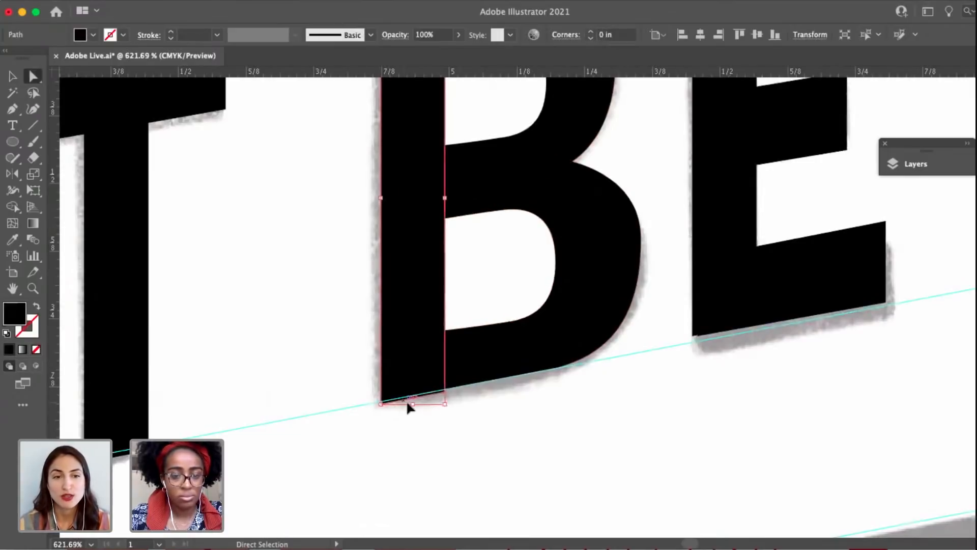
key(v)
drag(414, 403, 414, 399)
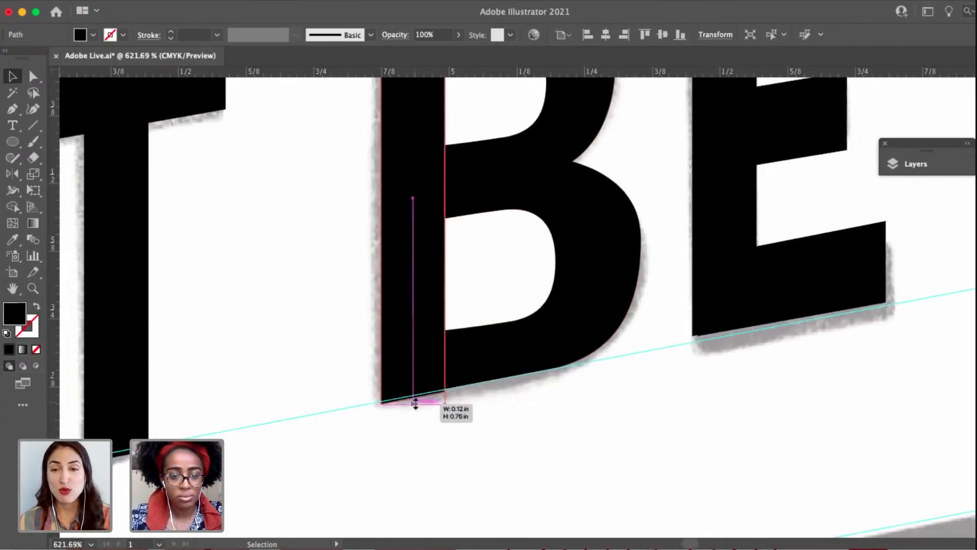
scroll(414, 398, up, 4)
key(a)
click(344, 401)
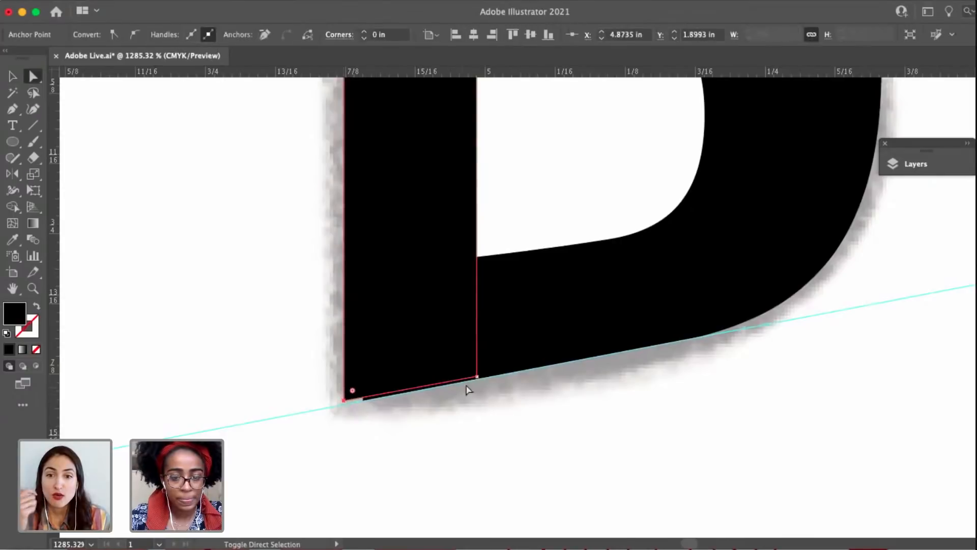
drag(477, 377, 487, 410)
click(486, 410)
scroll(486, 410, down, 4)
Examine the B's outer lower bowl, its rightmost anchor and handles, and compare the finished letters with the sketch.
click(545, 309)
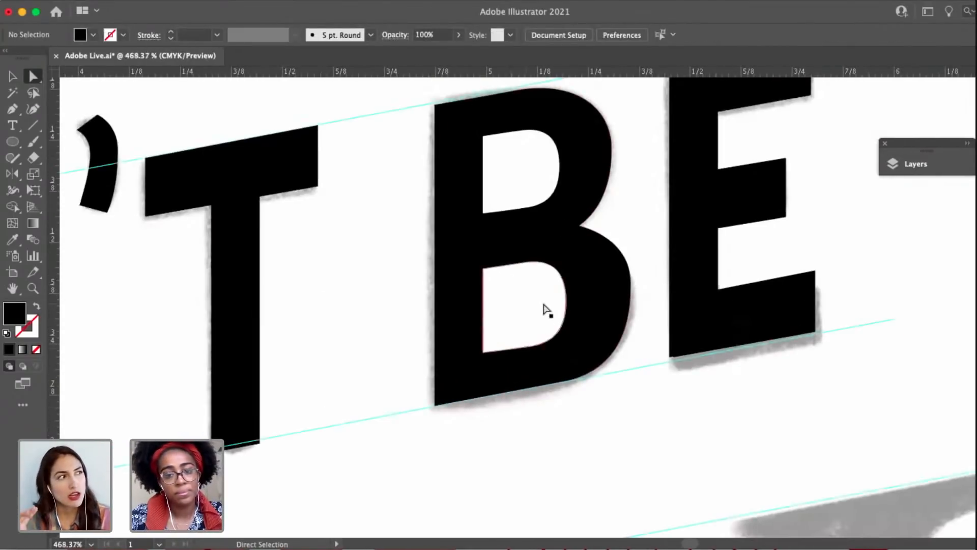
click(602, 414)
scroll(613, 351, down, 1)
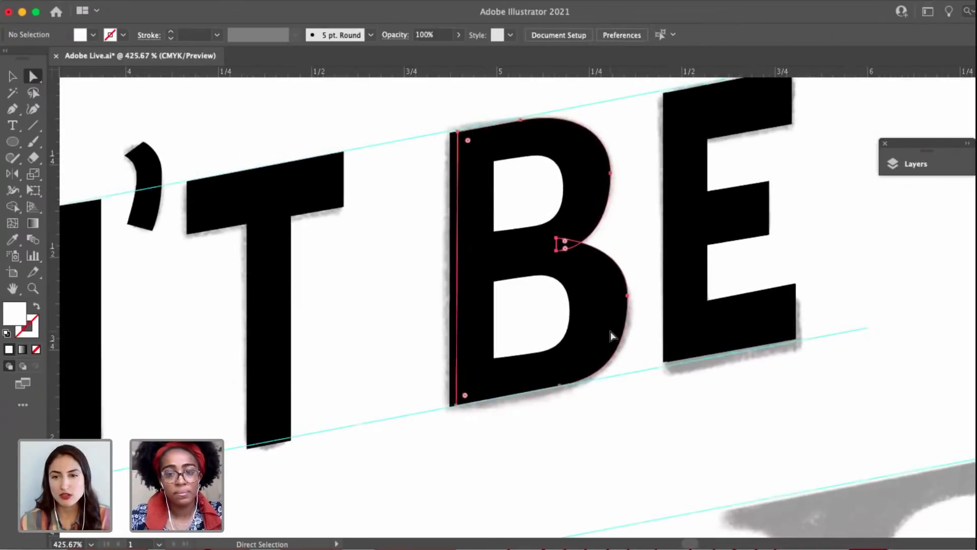
click(610, 330)
scroll(631, 307, up, 5)
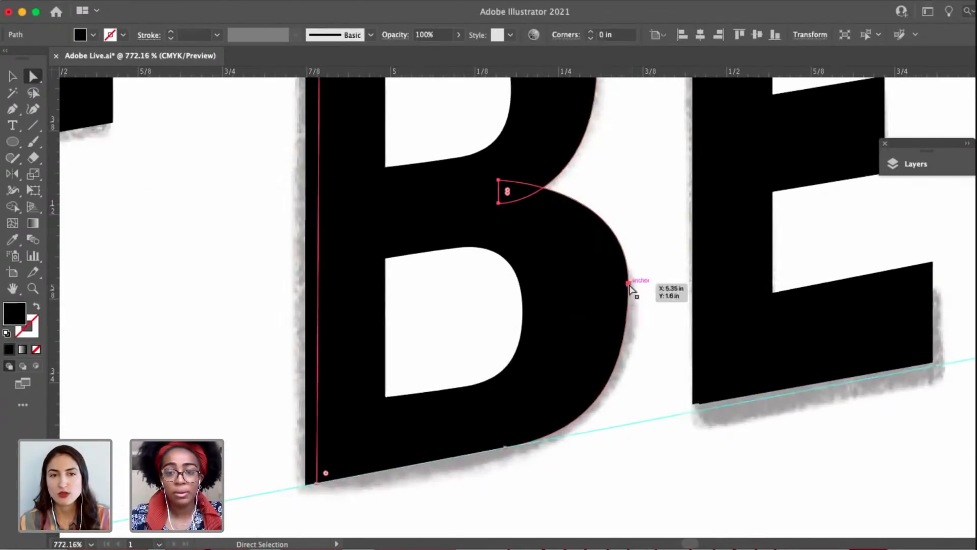
click(629, 282)
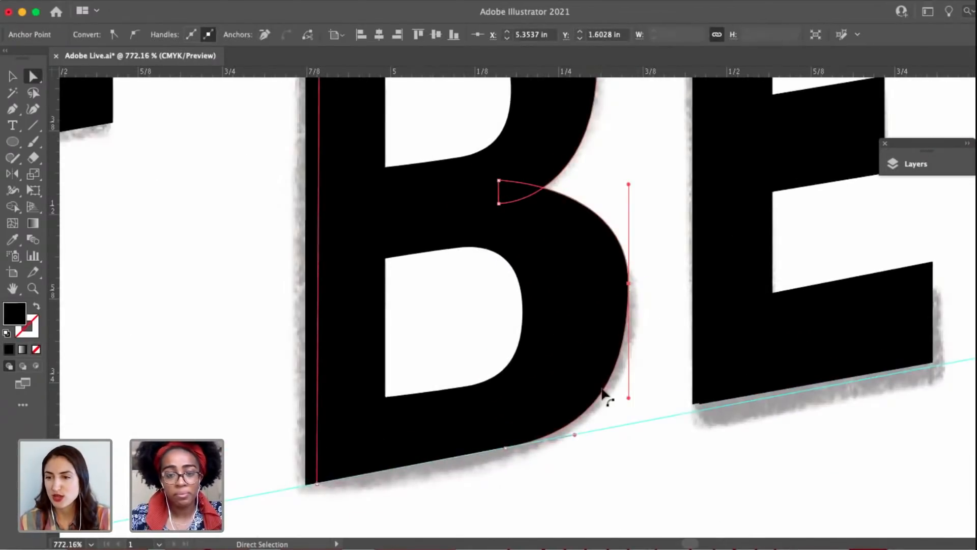
scroll(603, 399, down, 8)
click(640, 403)
drag(640, 403, 651, 401)
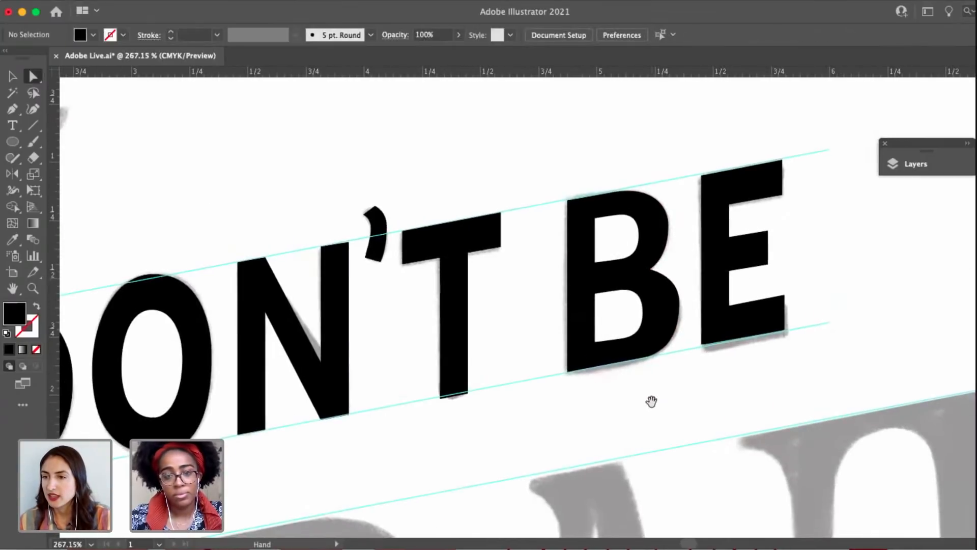
scroll(634, 362, down, 3)
drag(588, 382, 517, 379)
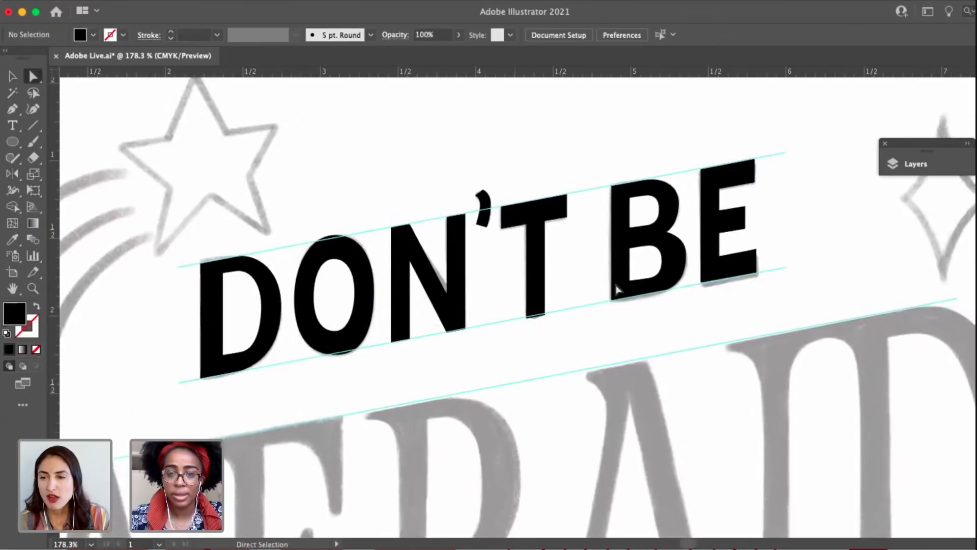
Move the rightmost anchor of the B's lower counter slightly outward and up to widen the opening.
scroll(654, 241, up, 1)
scroll(654, 250, up, 1)
click(650, 266)
scroll(662, 269, up, 4)
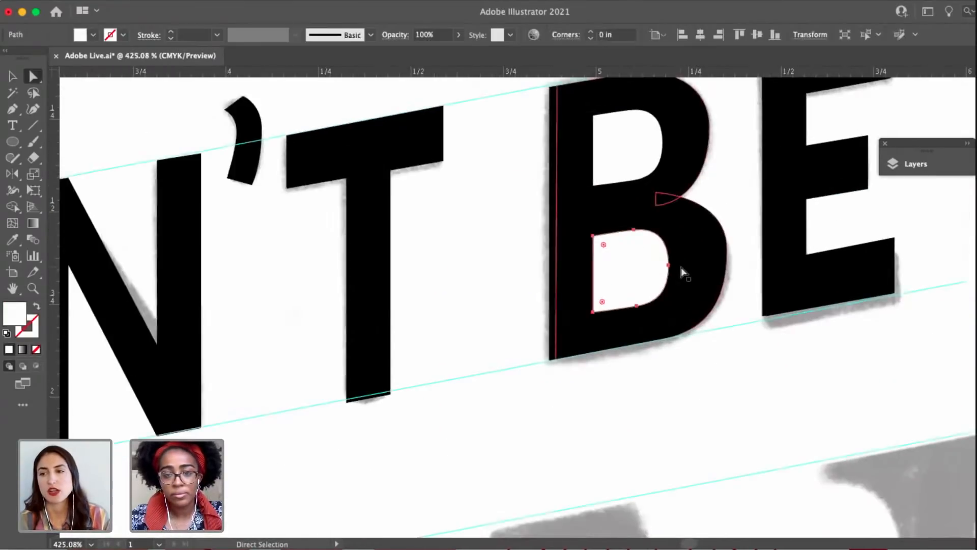
drag(668, 264, 671, 261)
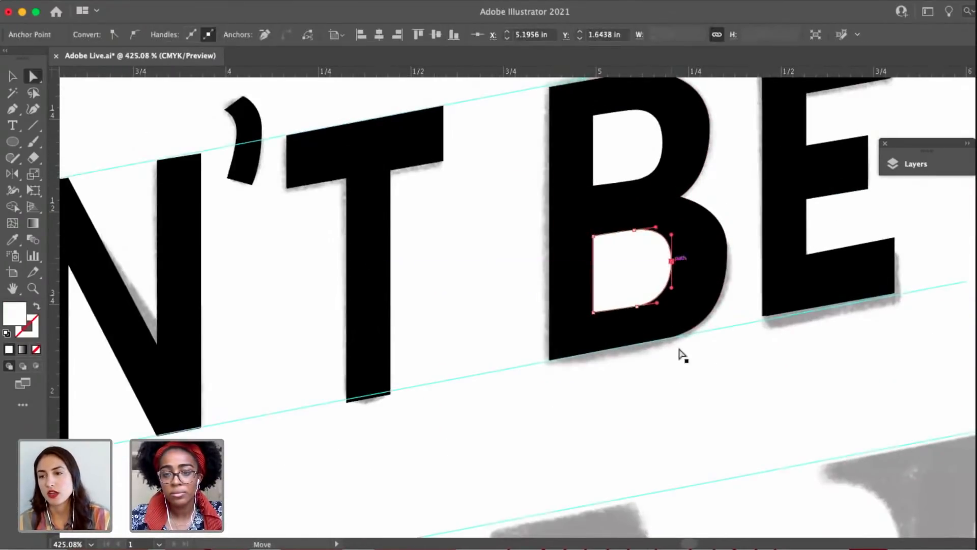
click(680, 372)
Set up the Pen tool with no fill and a 1 pt black stroke for tracing the first A of AFRAID.
scroll(681, 373, down, 1)
scroll(682, 378, down, 5)
drag(572, 484, 632, 318)
drag(668, 252, 708, 147)
key(v)
drag(529, 289, 543, 315)
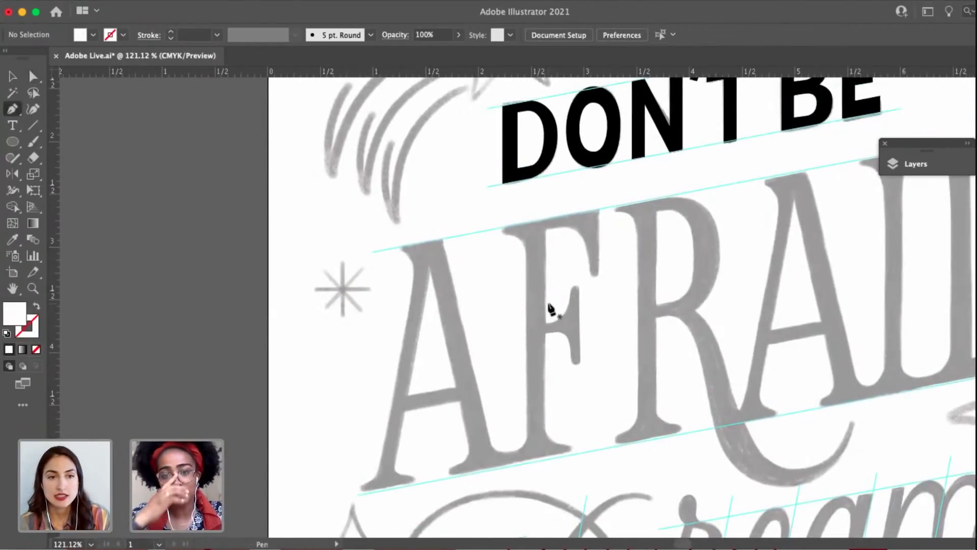
scroll(487, 262, down, 2)
scroll(488, 262, up, 1)
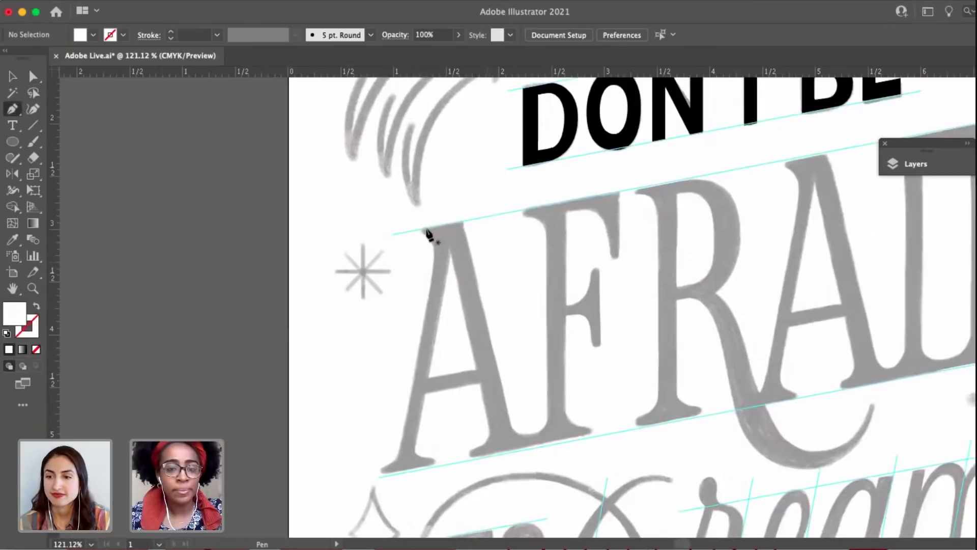
scroll(424, 225, up, 4)
click(6, 334)
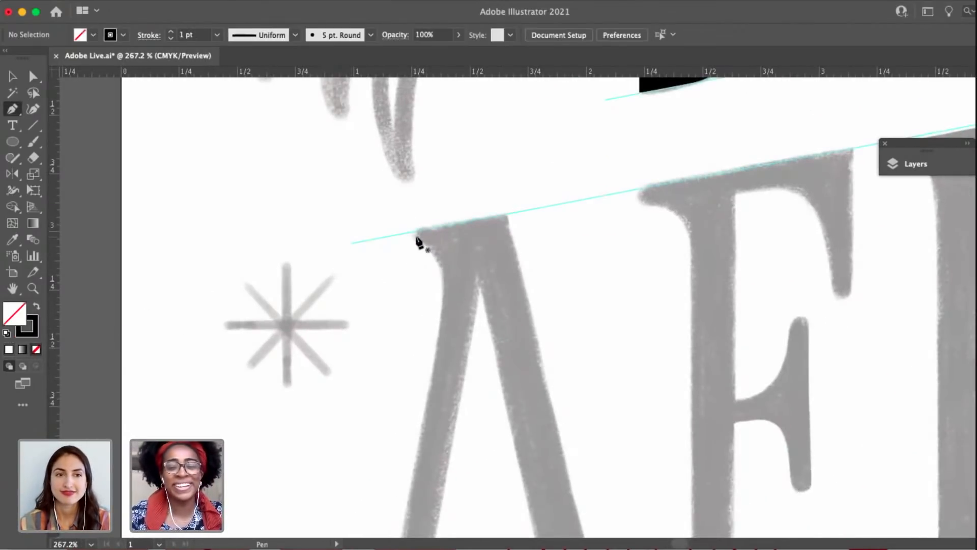
Start the A's outline at the upper guide with the top serif's short vertical end, and curve it into the left leg.
drag(412, 233, 413, 258)
scroll(411, 256, up, 3)
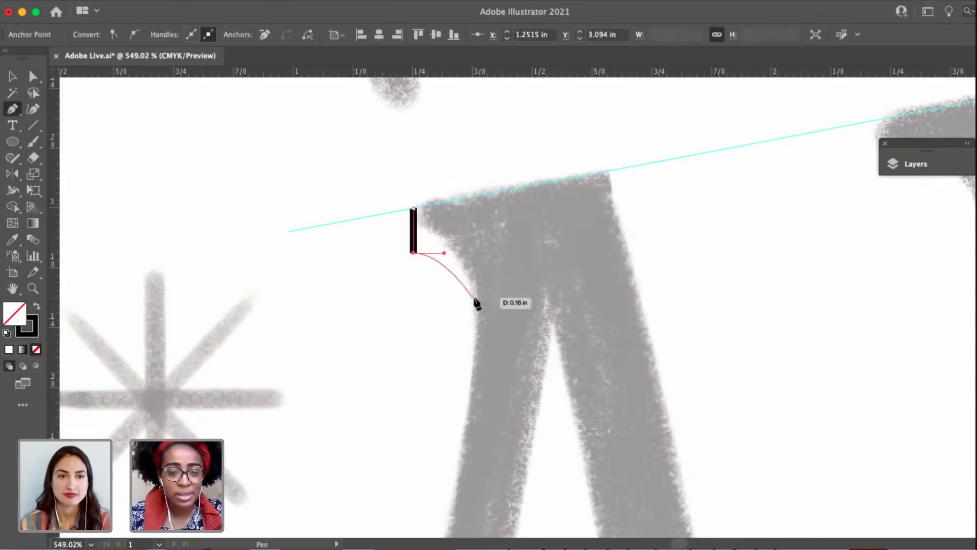
drag(477, 304, 472, 342)
scroll(473, 344, down, 3)
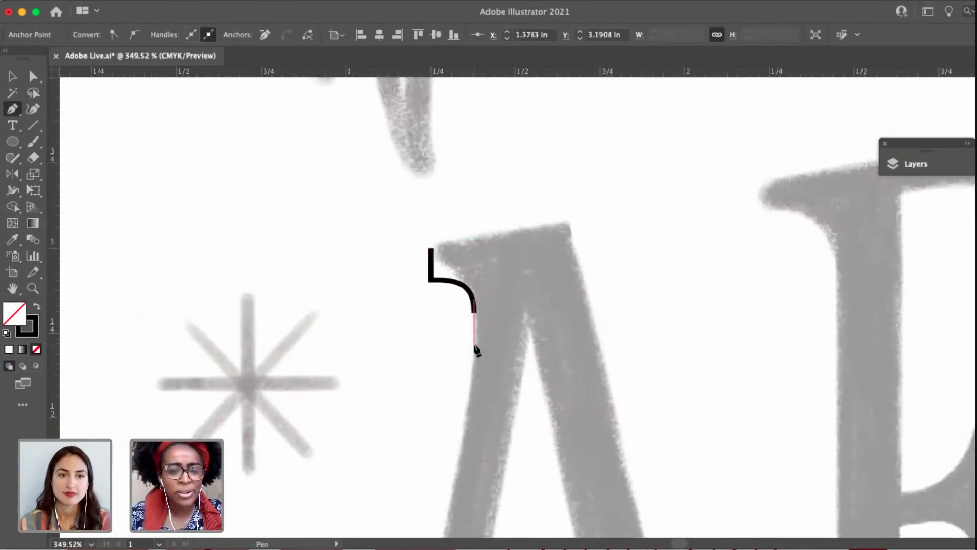
Continue the outline straight down the outer edge of the A's left leg and curve it out to the foot serif's left tip.
drag(453, 429, 461, 240)
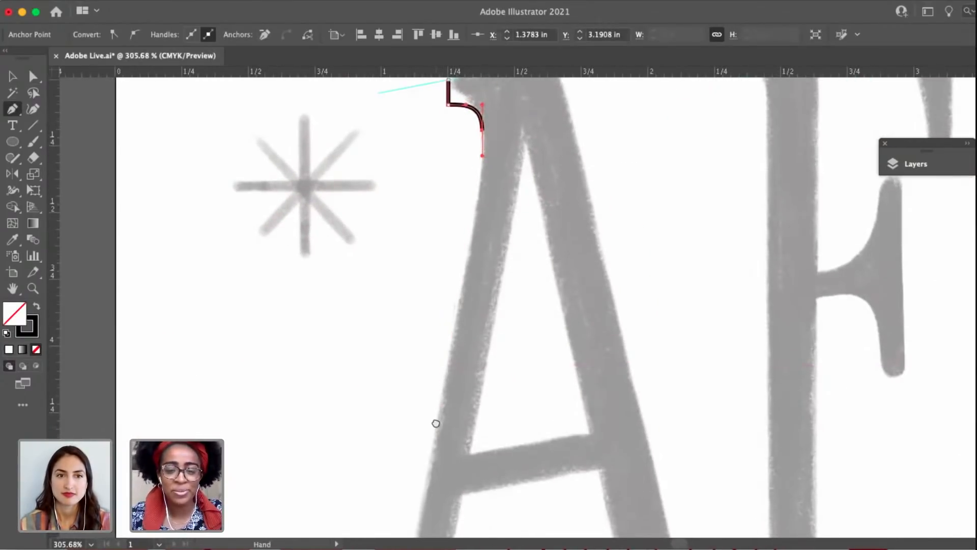
drag(436, 424, 452, 276)
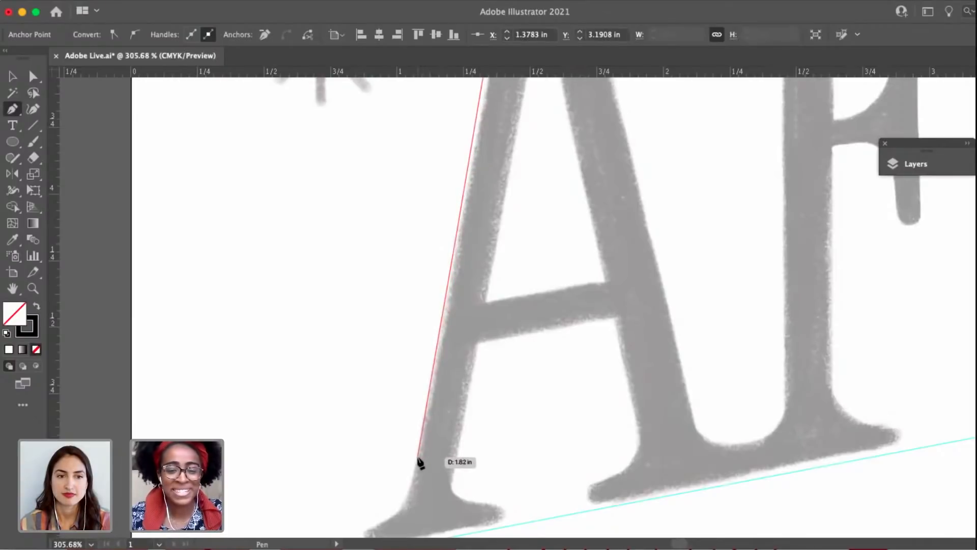
drag(416, 457, 462, 368)
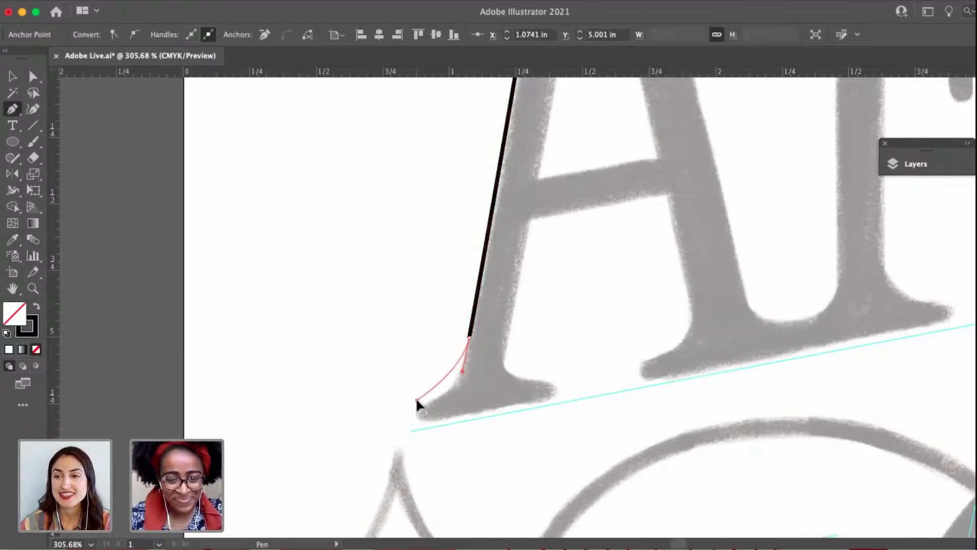
drag(416, 402, 436, 437)
scroll(407, 405, up, 3)
key(a)
key(p)
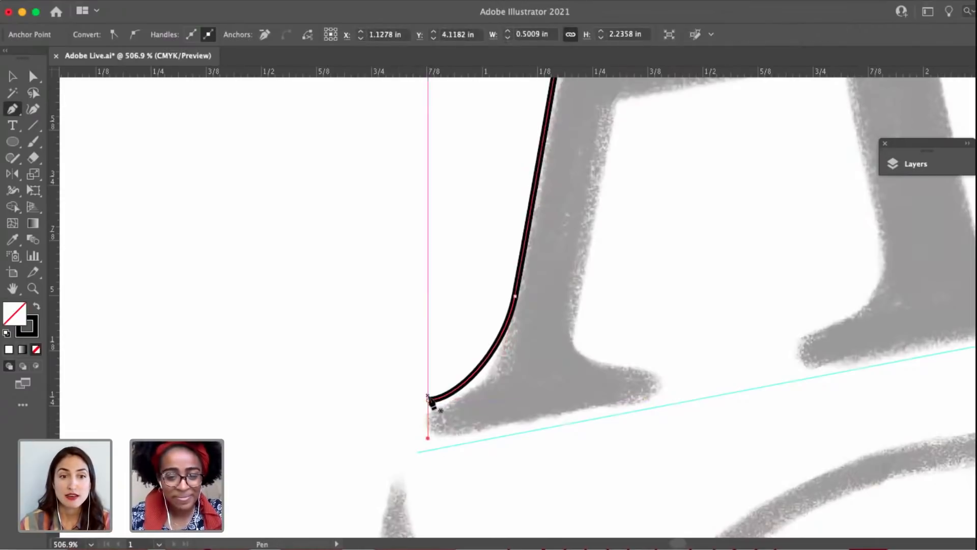
Draw the foot serif's vertical left end, its bottom edge along the baseline guide, and its short vertical right end.
click(429, 401)
click(428, 452)
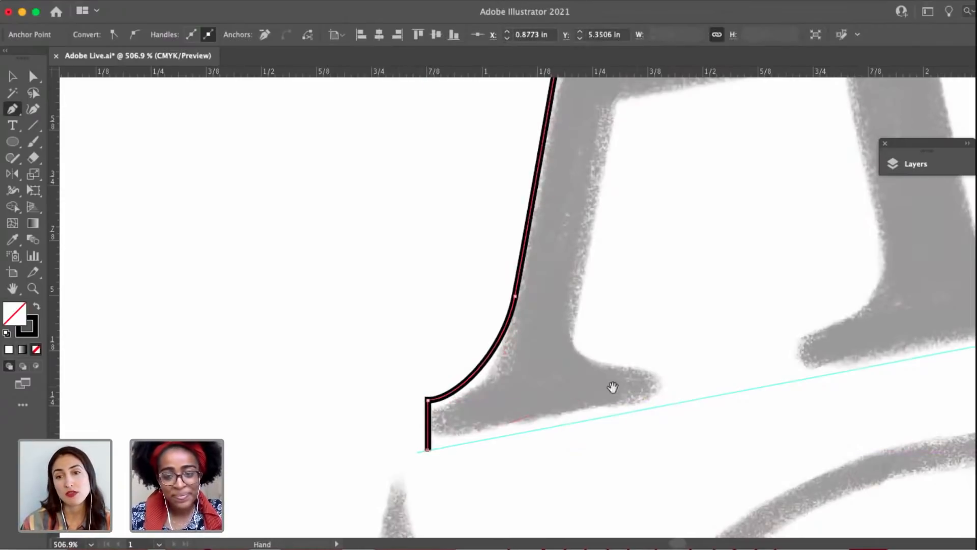
scroll(610, 388, right, 4)
click(564, 418)
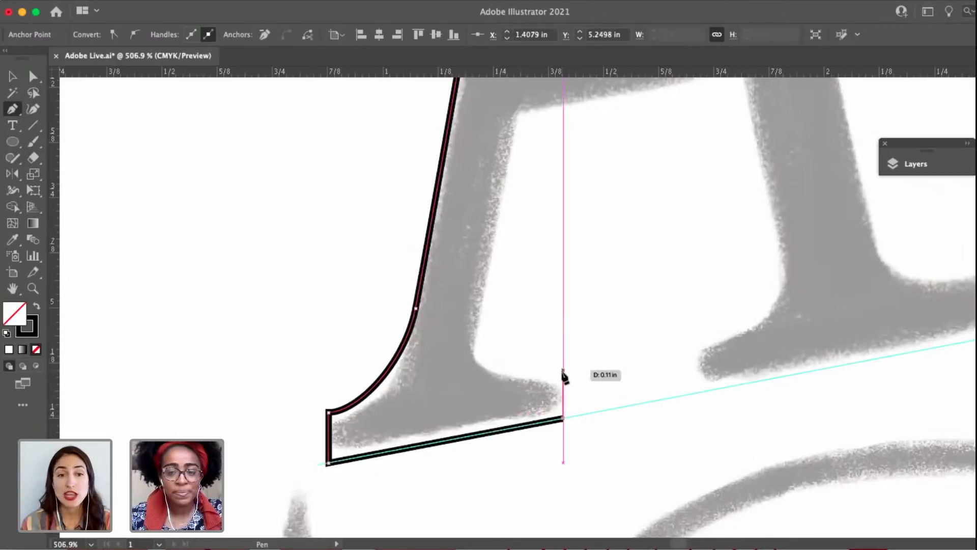
click(562, 377)
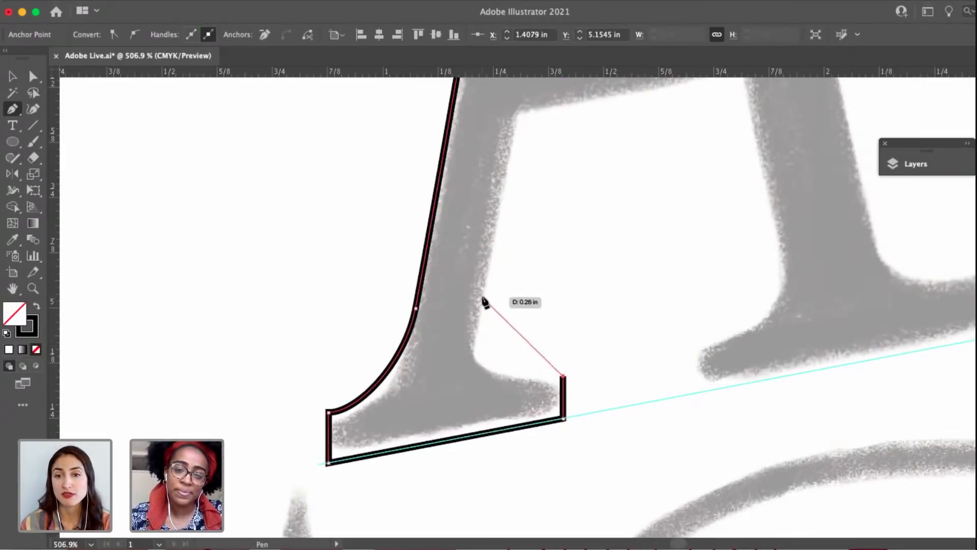
Curve the A's outline from the left foot serif's right end up onto the inner edge of the left leg.
drag(482, 299, 498, 227)
key(a)
click(563, 376)
key(shift+c)
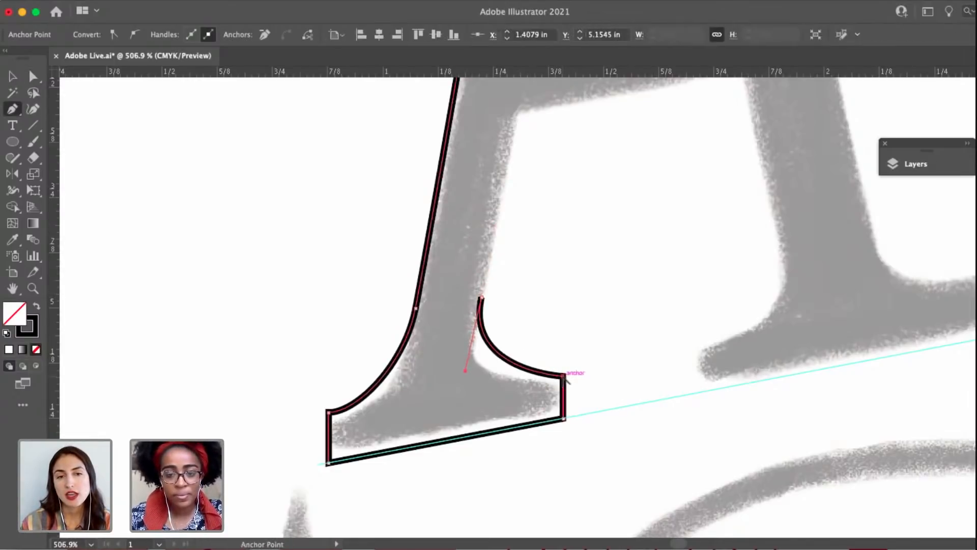
key(p)
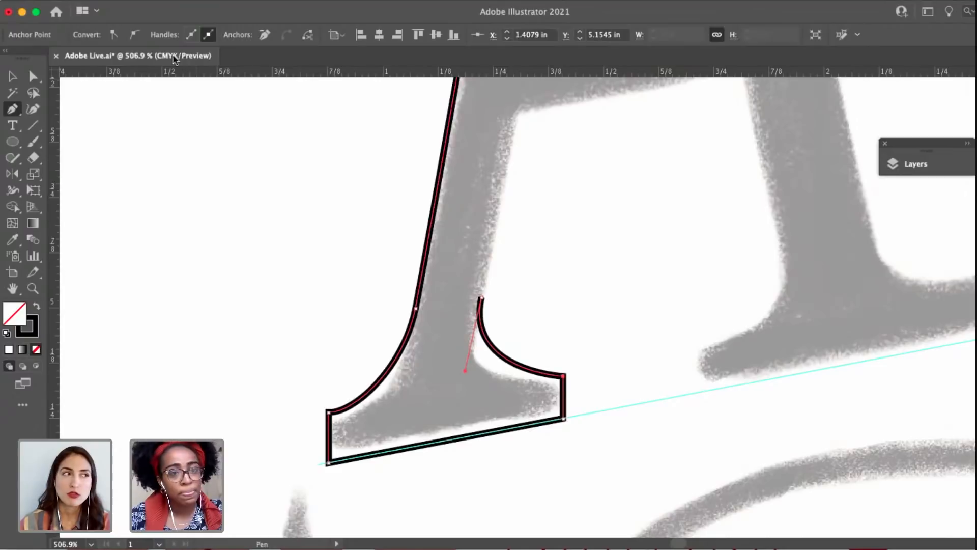
Convert the left foot serif's upper right corner to a smooth point and adjust its handles for a concave top and vertical end.
click(134, 34)
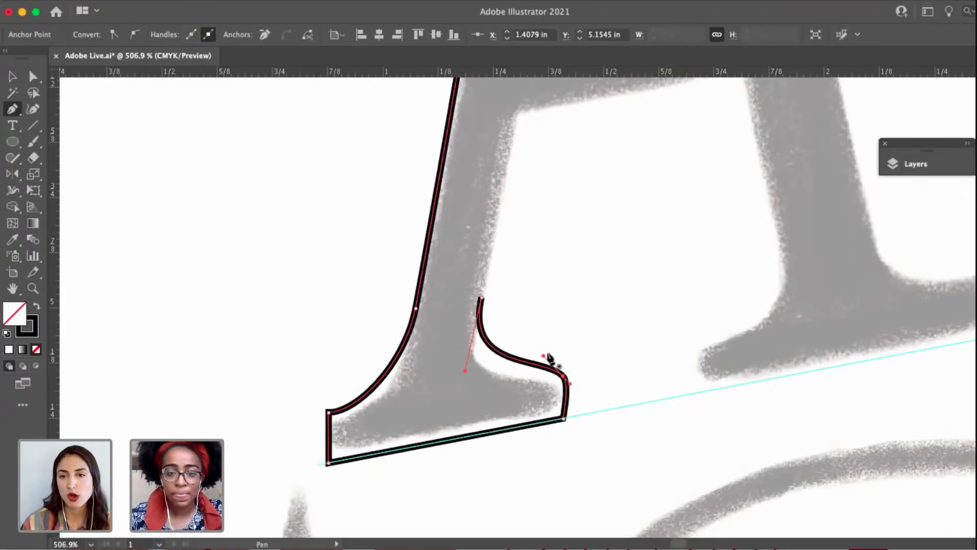
drag(538, 364, 520, 376)
key(a)
click(564, 377)
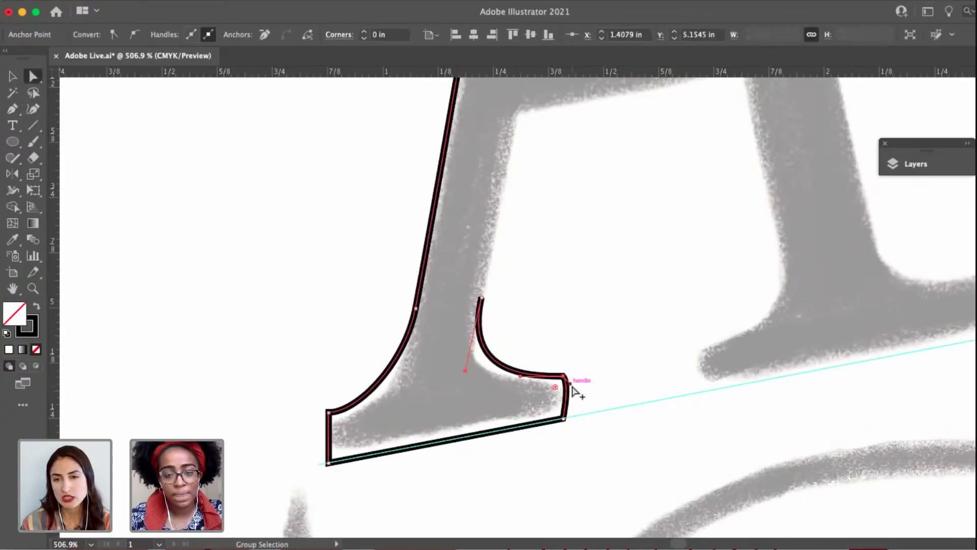
drag(571, 385, 558, 401)
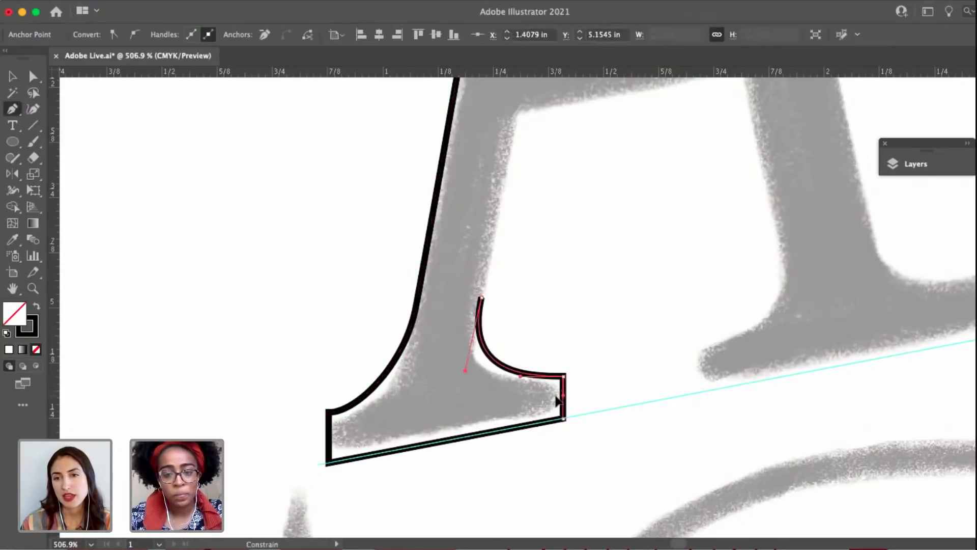
Continue the outline straight up the left leg's inner edge into the A's apex and add a short segment back to the left.
scroll(597, 332, up, 2)
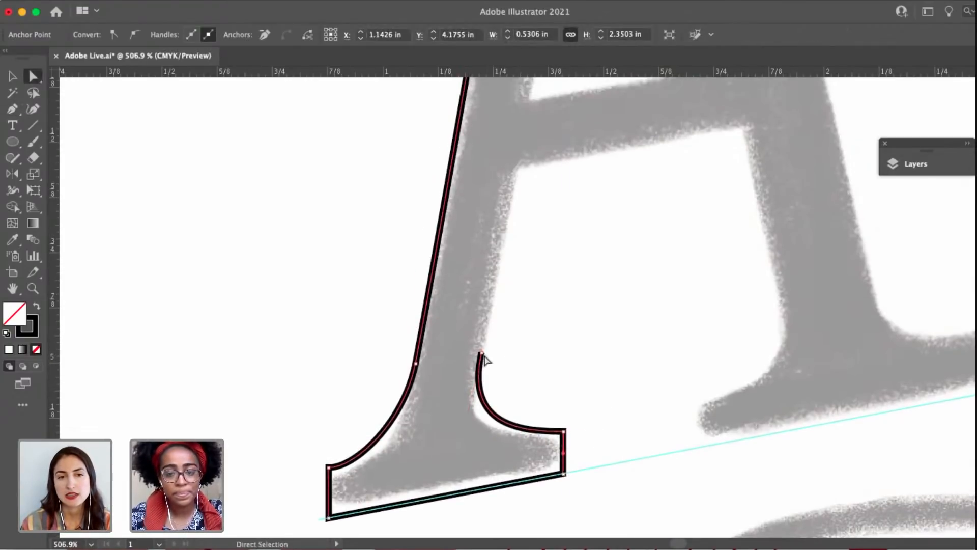
drag(484, 359, 454, 436)
key(p)
scroll(497, 277, down, 5)
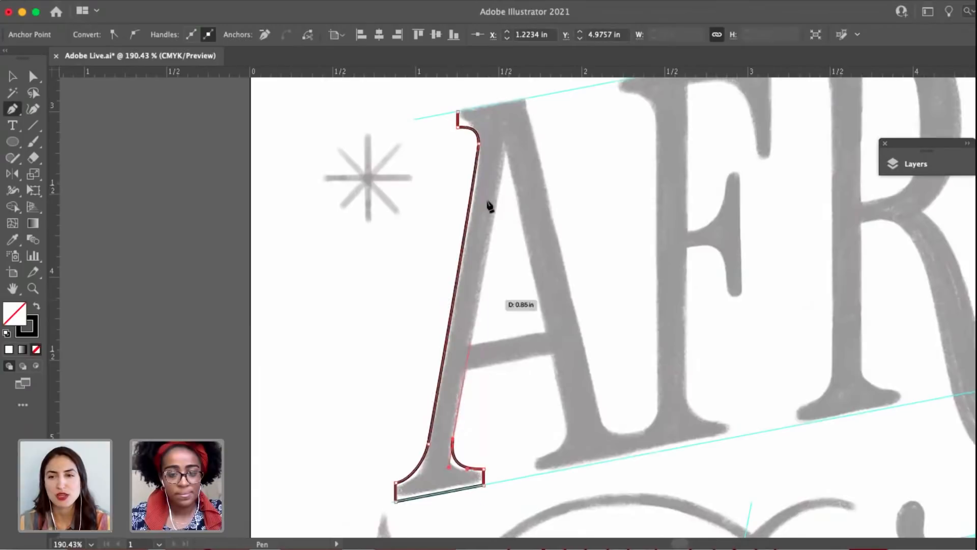
click(453, 439)
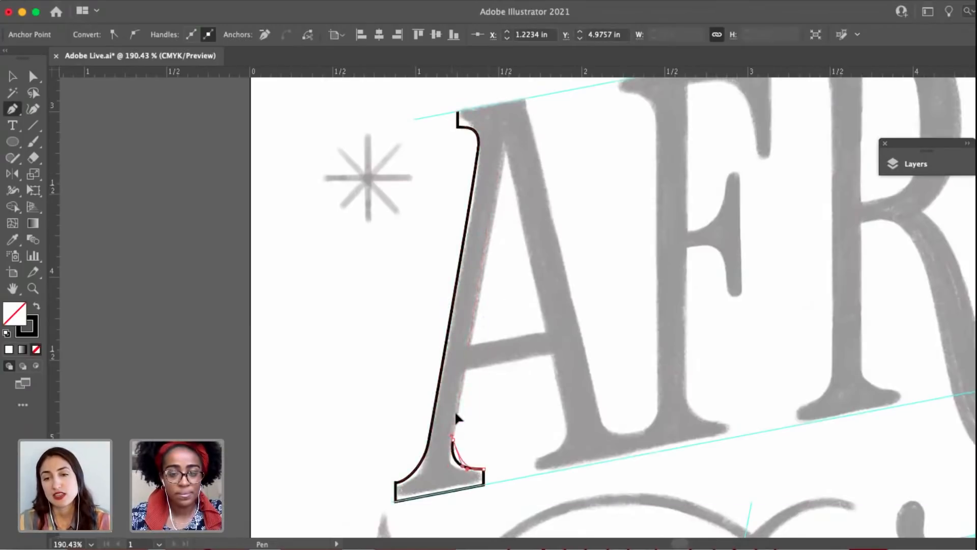
click(462, 386)
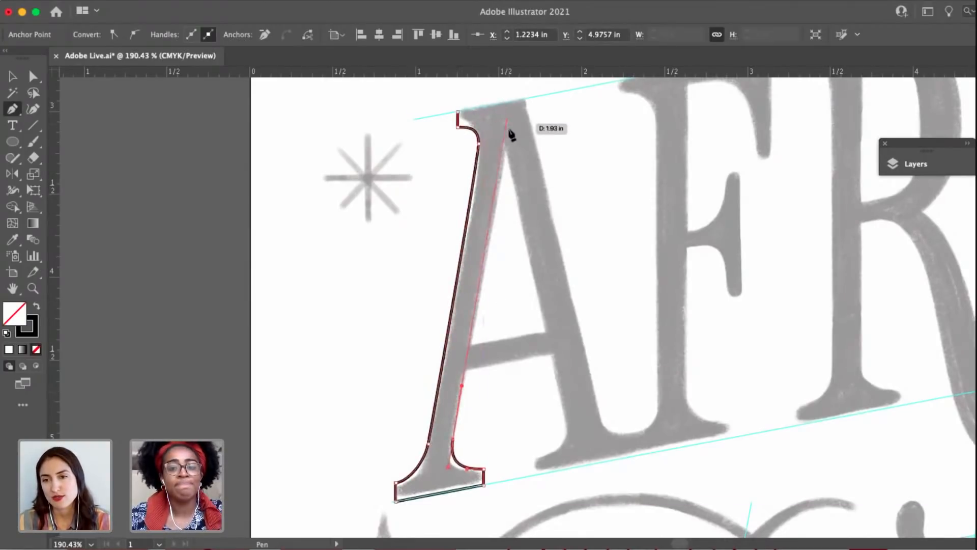
drag(510, 128, 495, 136)
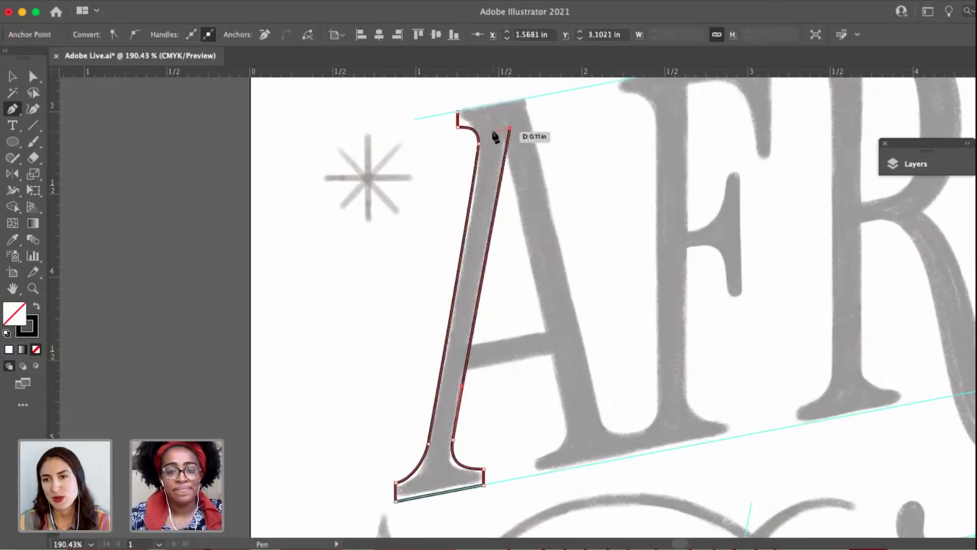
click(495, 131)
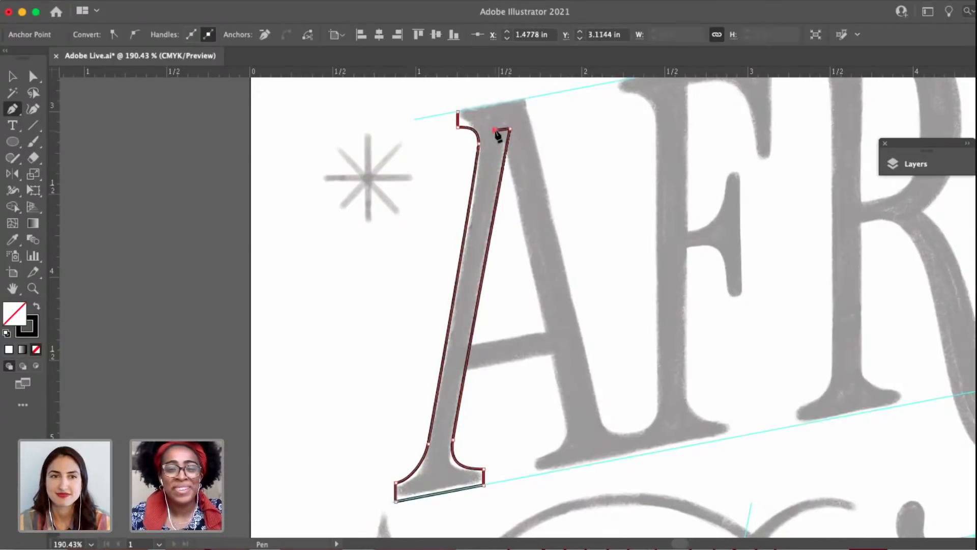
Extend the outline from the apex down the inner edge of the A's right leg, ending with a smooth point above the foot serif.
scroll(496, 134, up, 5)
scroll(533, 278, down, 5)
drag(542, 318, 515, 230)
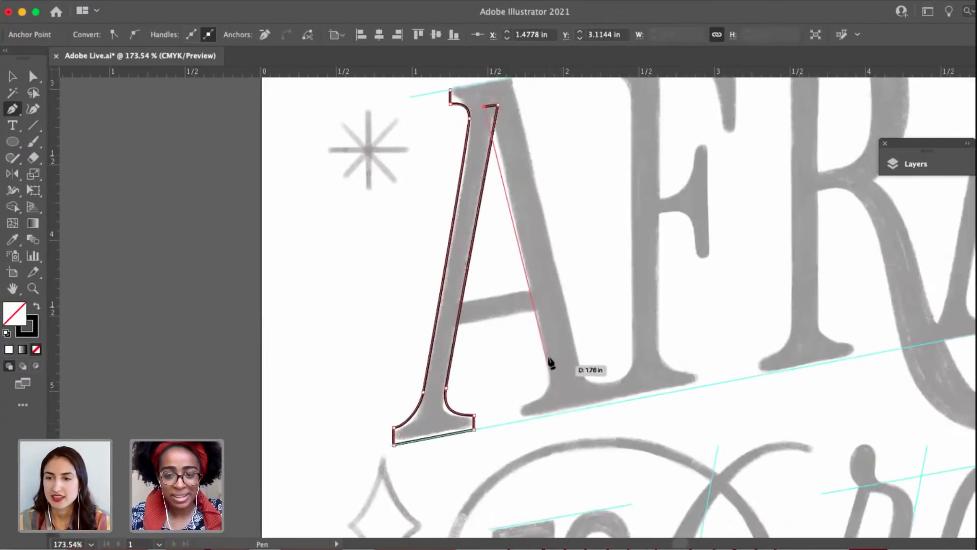
drag(549, 375, 550, 407)
key(super+z)
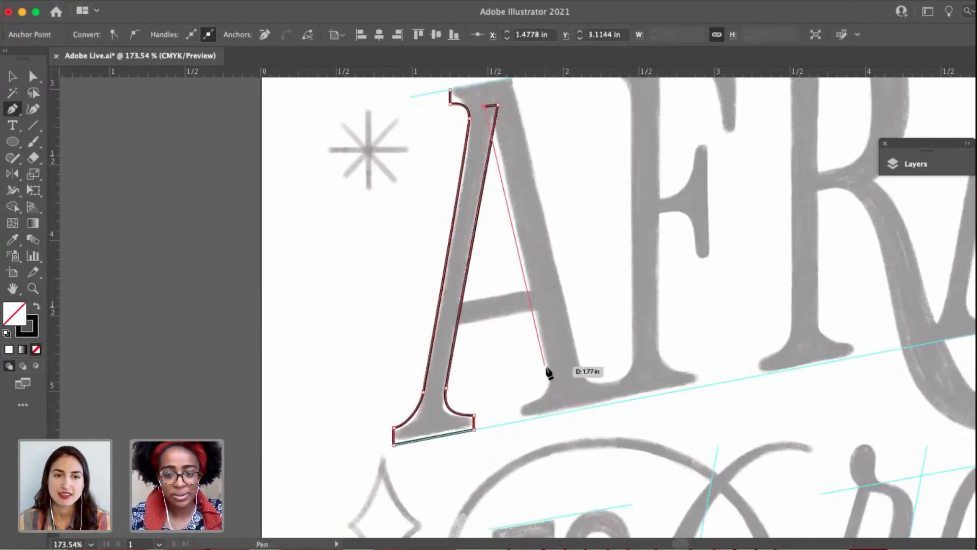
drag(548, 368, 550, 374)
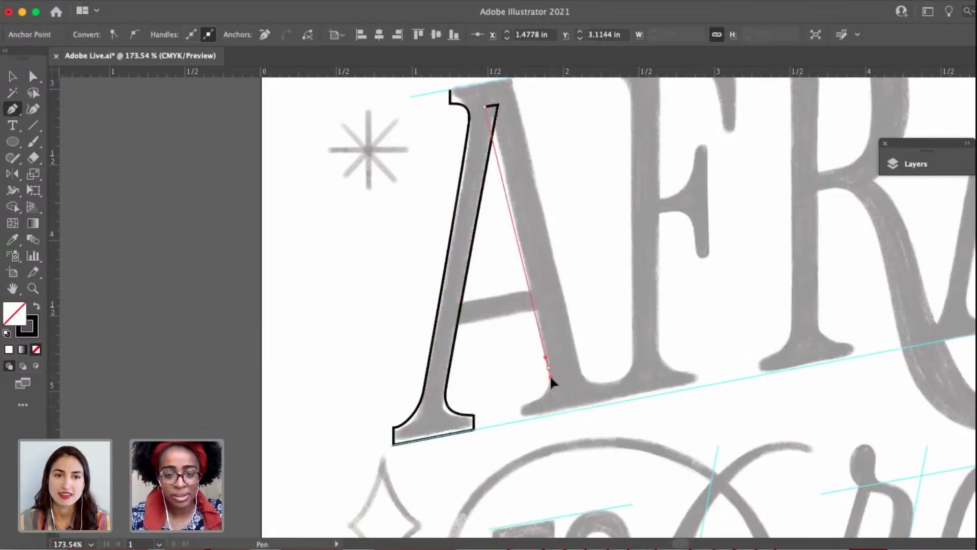
scroll(550, 375, up, 5)
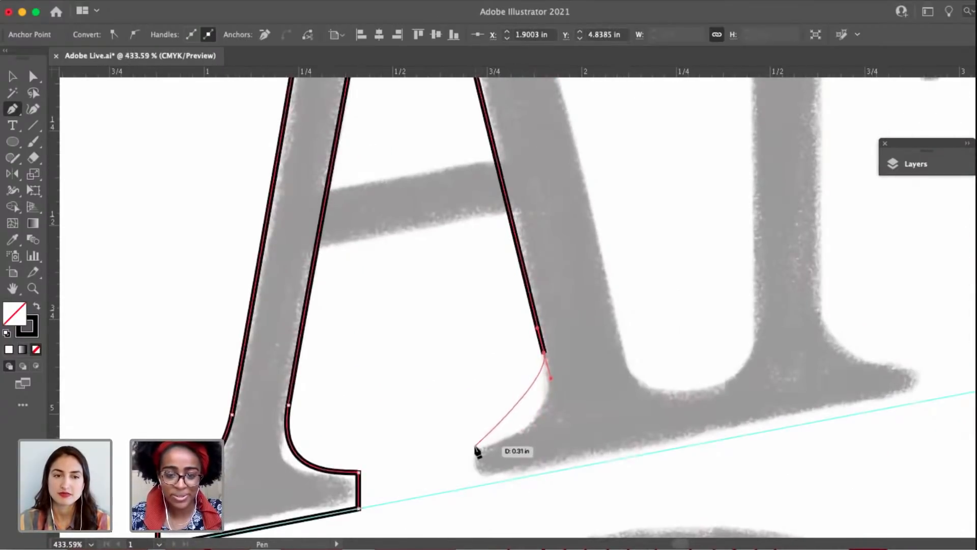
Draw the right foot serif with its left tip, vertical left end, bottom edge along the baseline guide, and short vertical right end.
click(474, 447)
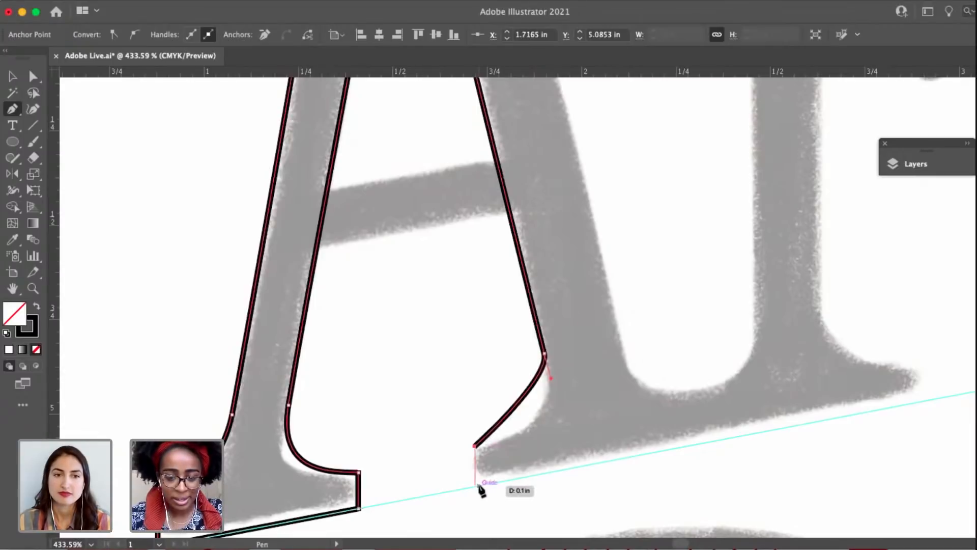
click(477, 486)
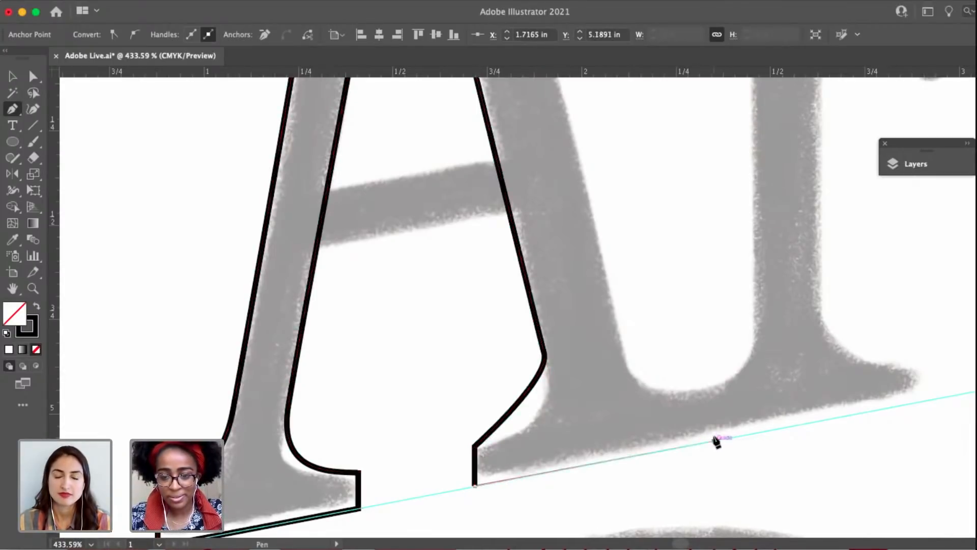
click(714, 441)
click(714, 388)
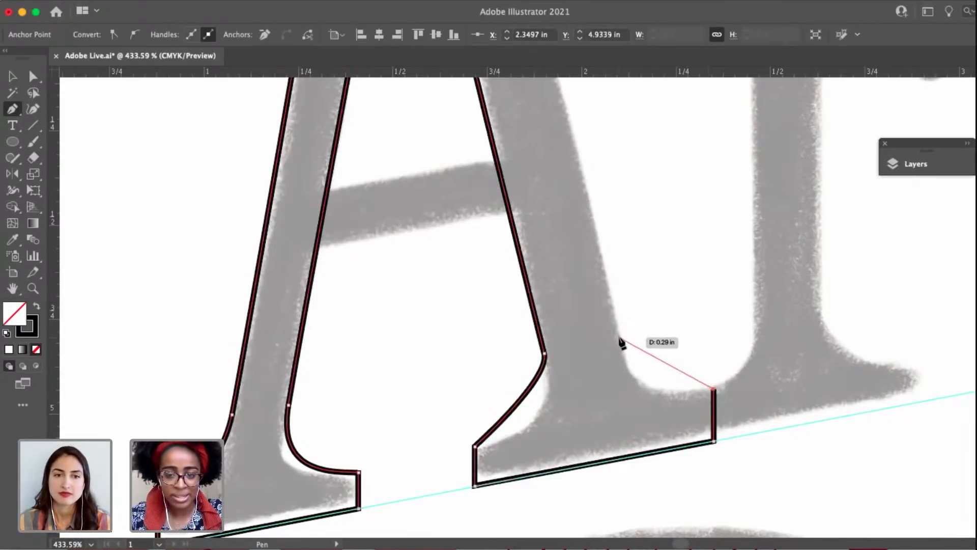
Curve the outline into the right leg's outer edge, take it straight up to the upper guide, and close it at the top serif.
drag(620, 342, 604, 275)
scroll(598, 252, down, 3)
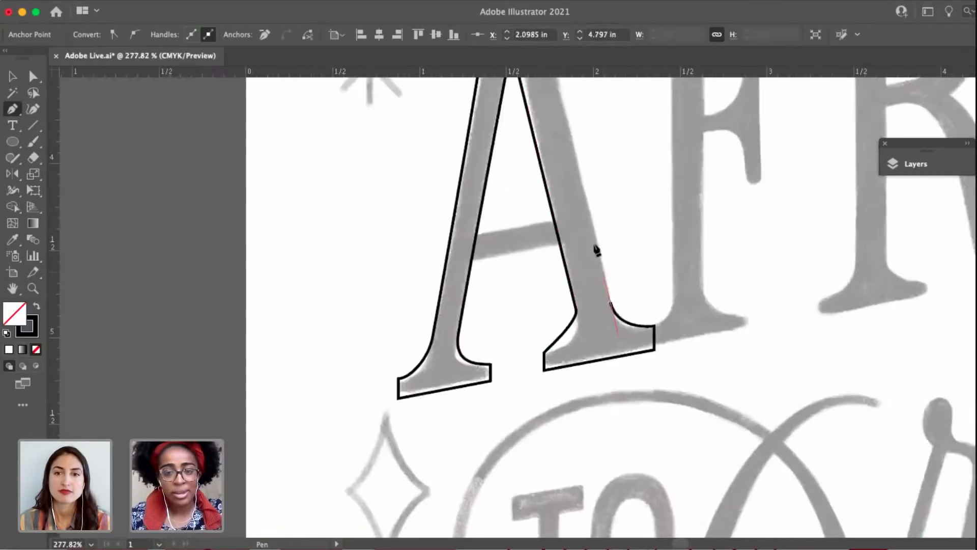
scroll(598, 252, down, 3)
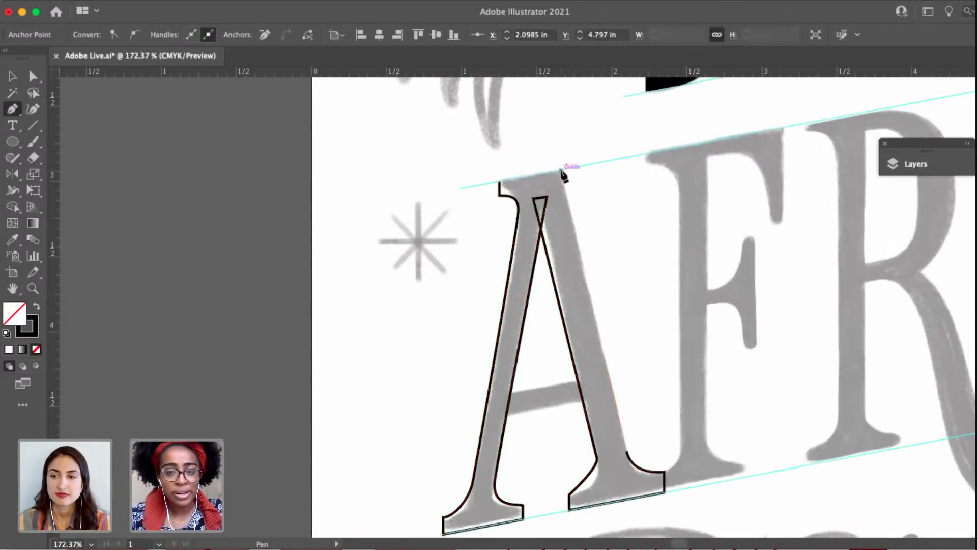
click(562, 170)
click(499, 182)
key(a)
click(633, 327)
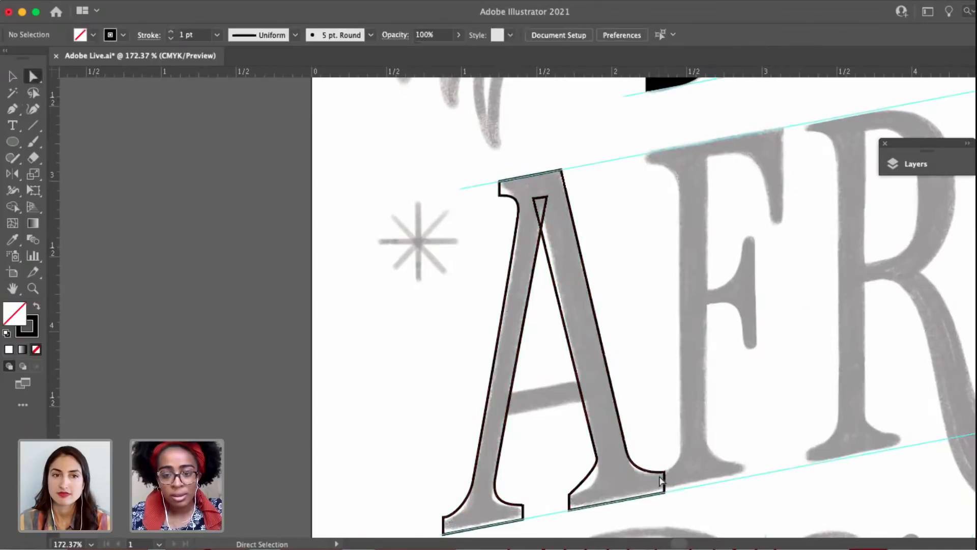
Lengthen the curve handle at the right leg's inner edge and convert the foot serif's upper left corner to a smooth point.
scroll(601, 444, up, 3)
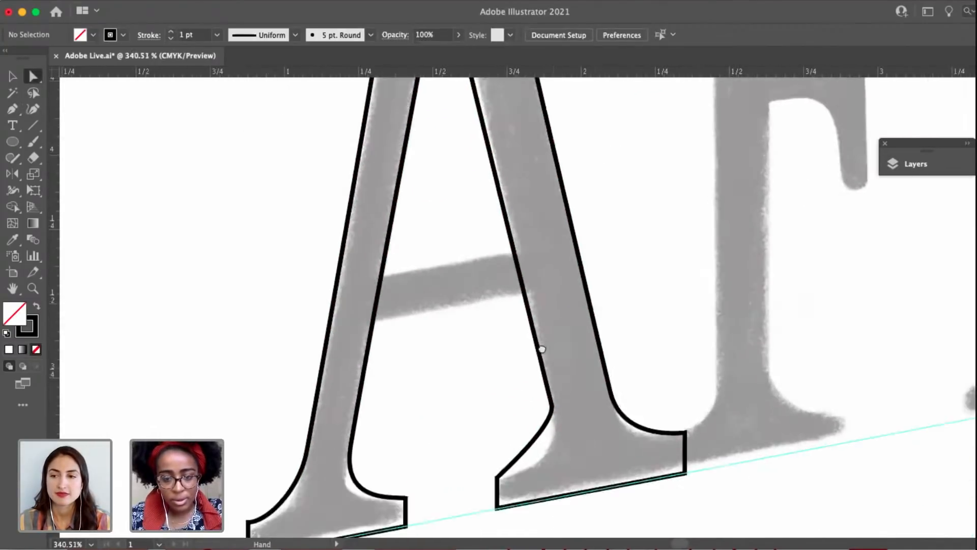
mouse_move(556, 425)
mouse_down()
mouse_move(546, 414)
mouse_move(550, 441)
mouse_up()
click(486, 458)
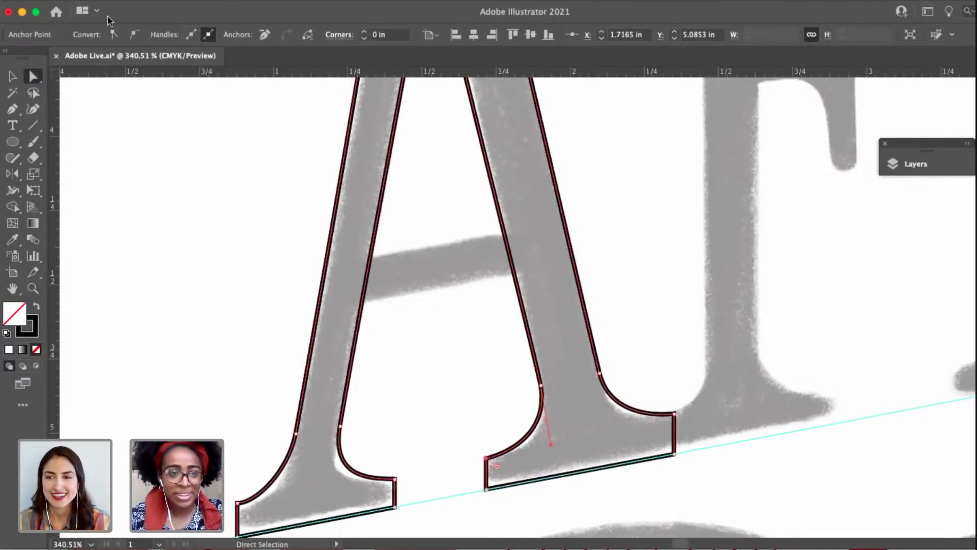
click(134, 34)
Adjust that corner's handles so the serif's left end is vertical and its top curves smoothly into the leg, and save the file.
scroll(462, 403, up, 5)
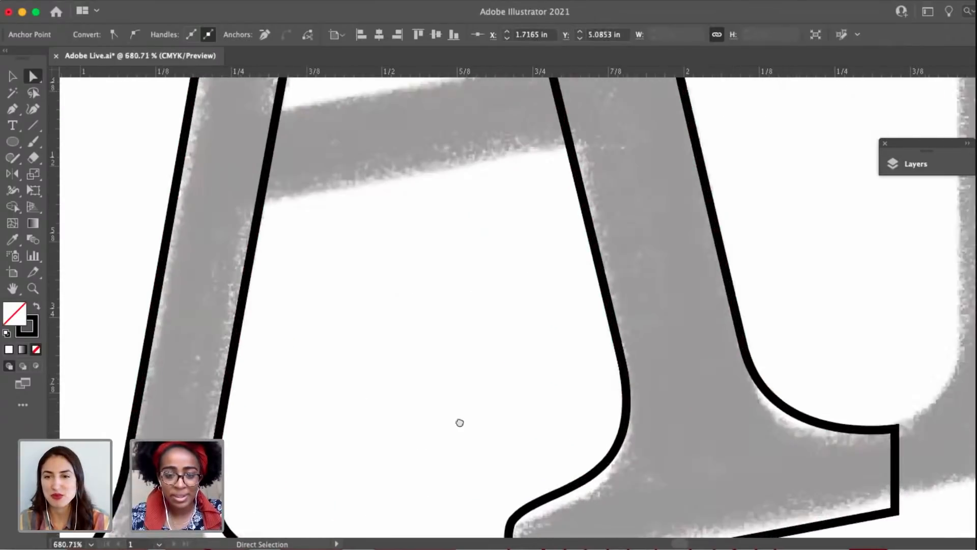
key(p)
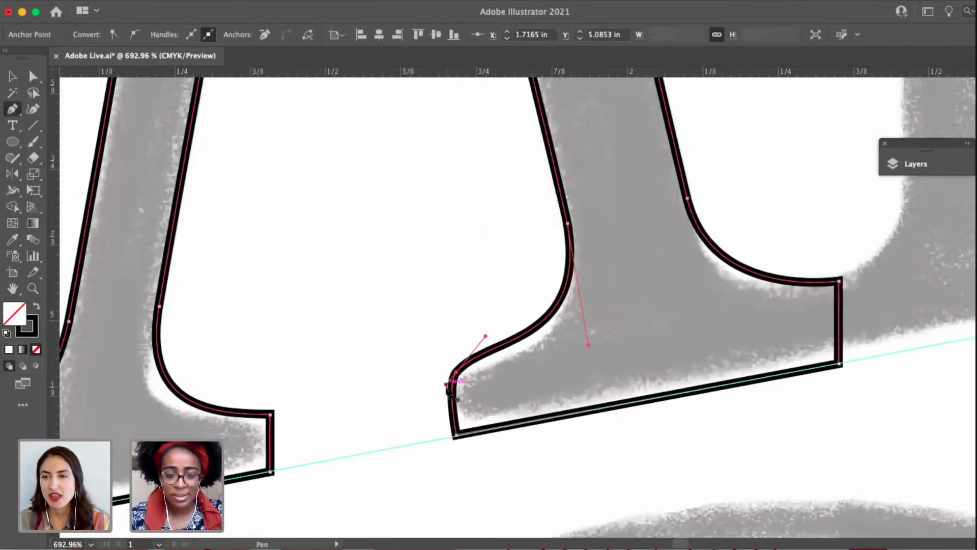
drag(447, 385, 456, 402)
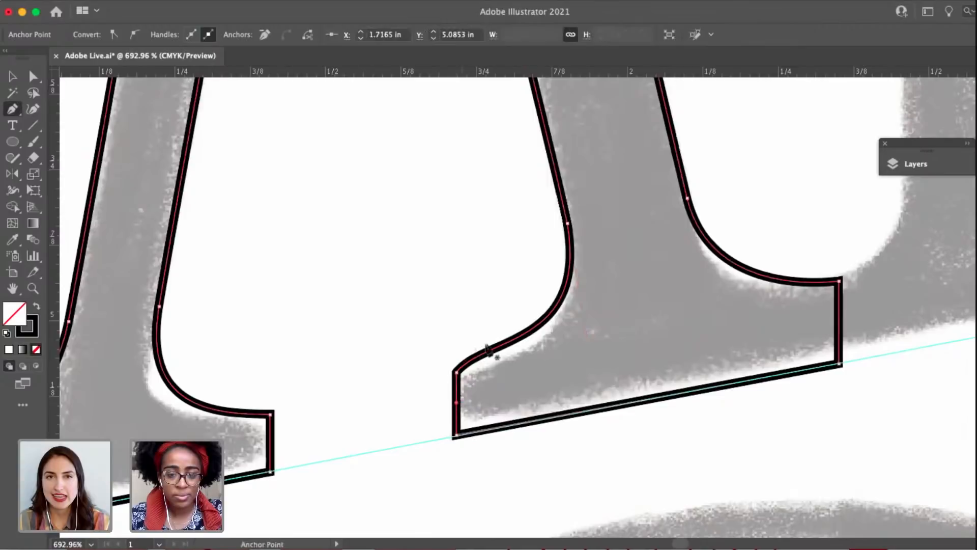
alt+click(486, 339)
key(a)
click(457, 374)
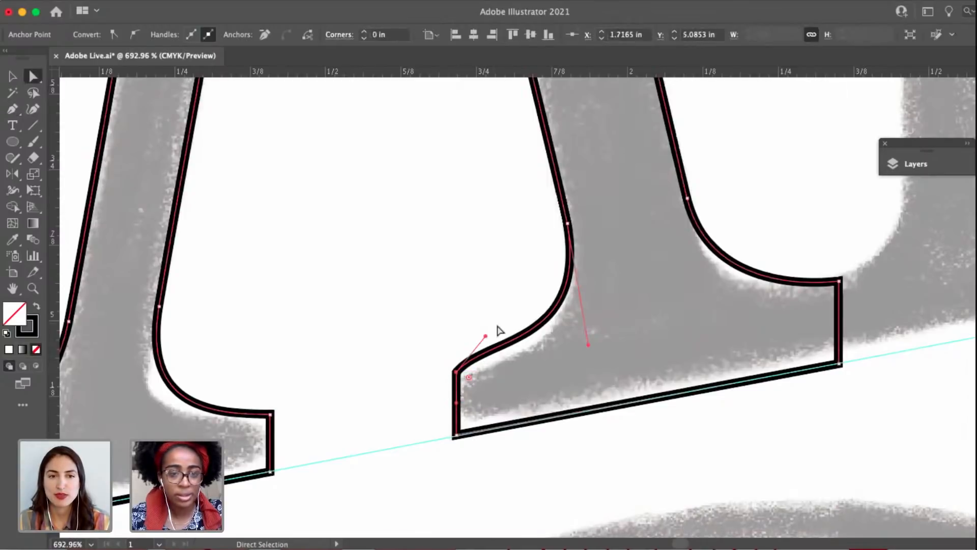
drag(485, 340, 505, 368)
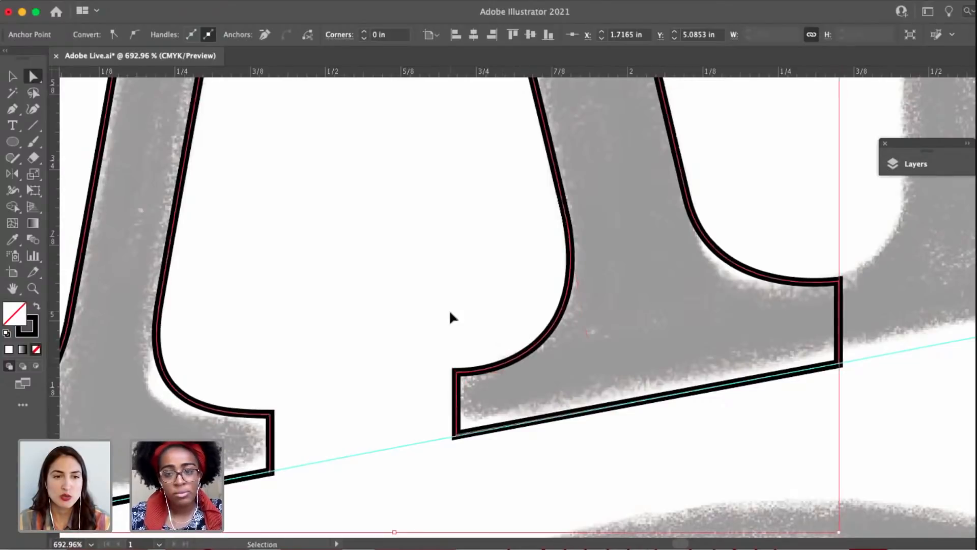
key(super+s)
Examine the traced A's foot serifs up close and compare the outline with the rest of the lettering on the artboard.
scroll(448, 263, down, 2)
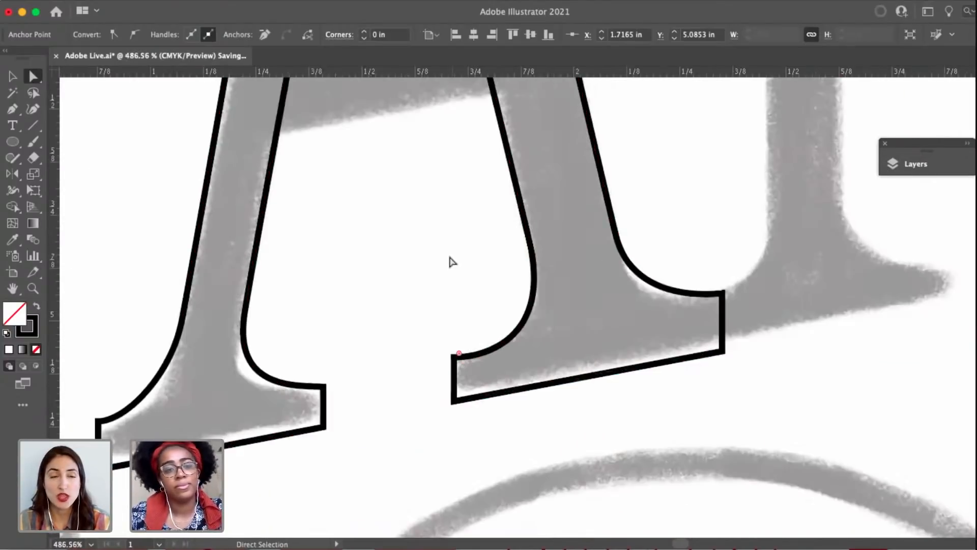
scroll(430, 262, down, 2)
drag(414, 240, 412, 330)
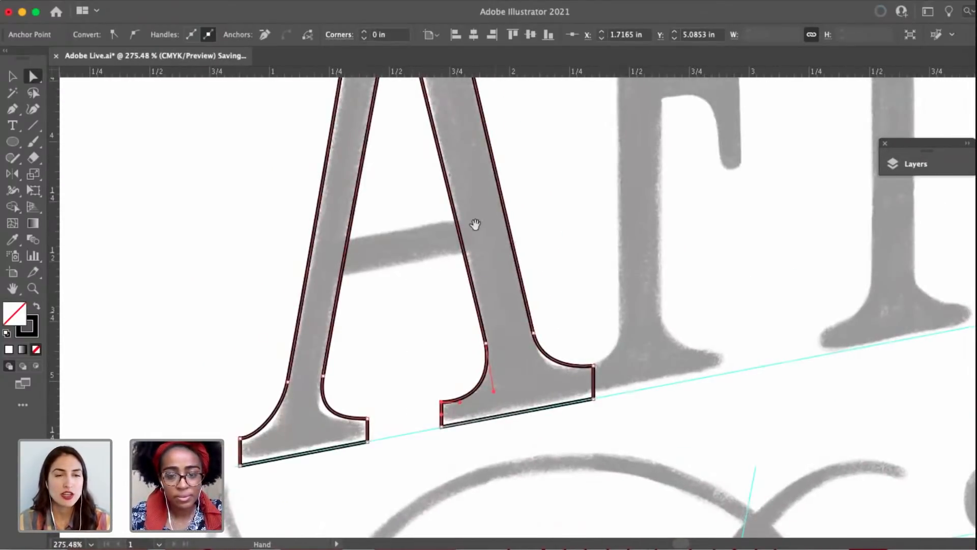
drag(475, 224, 563, 149)
click(326, 344)
click(335, 362)
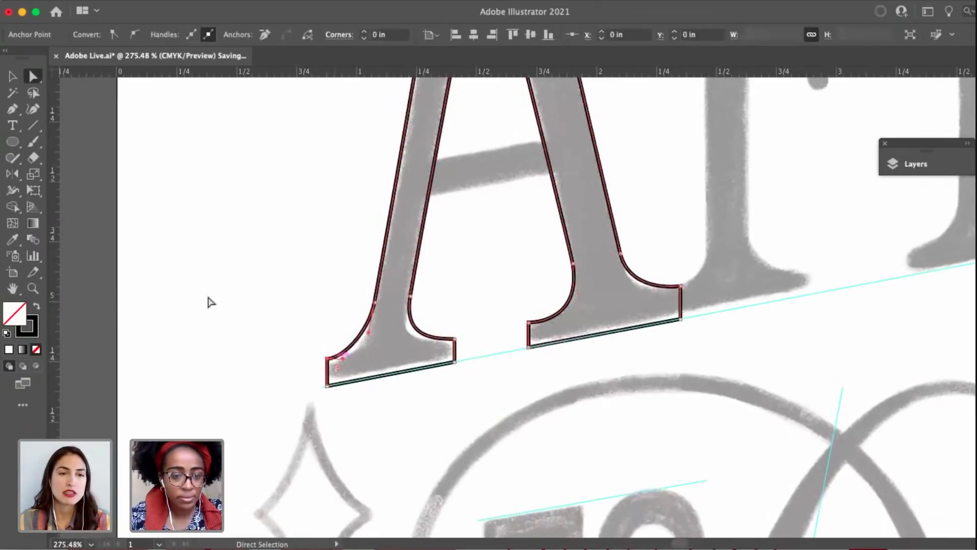
click(203, 285)
scroll(308, 250, down, 1)
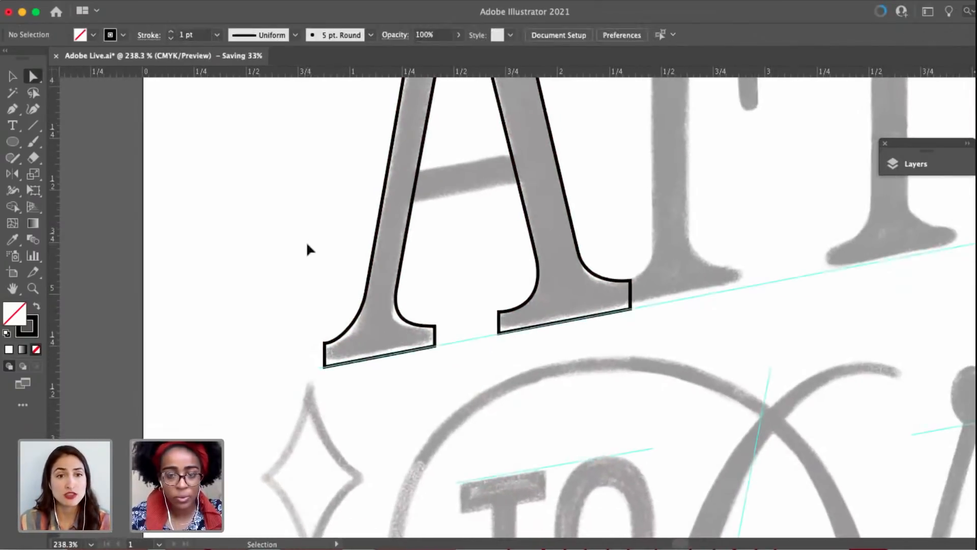
key(super+0)
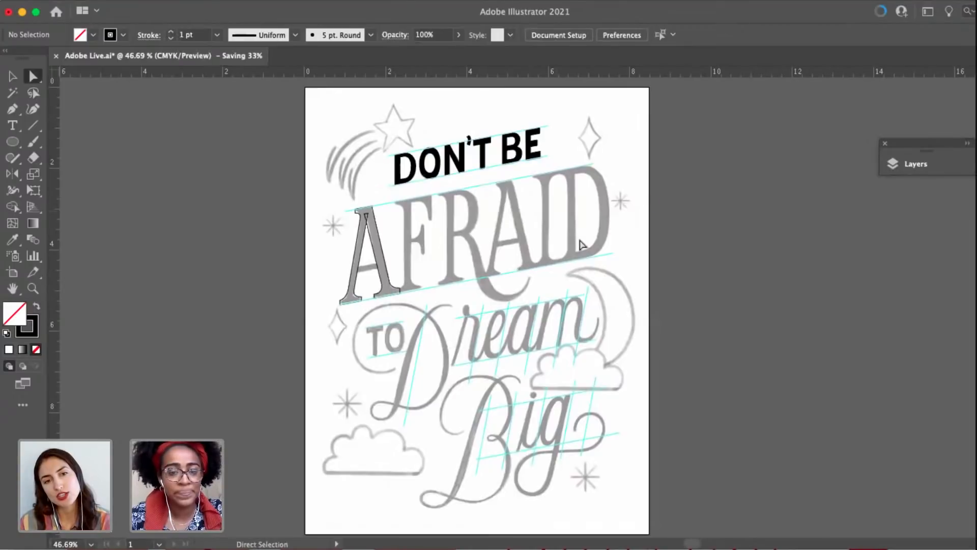
scroll(584, 243, up, 1)
drag(542, 242, 570, 204)
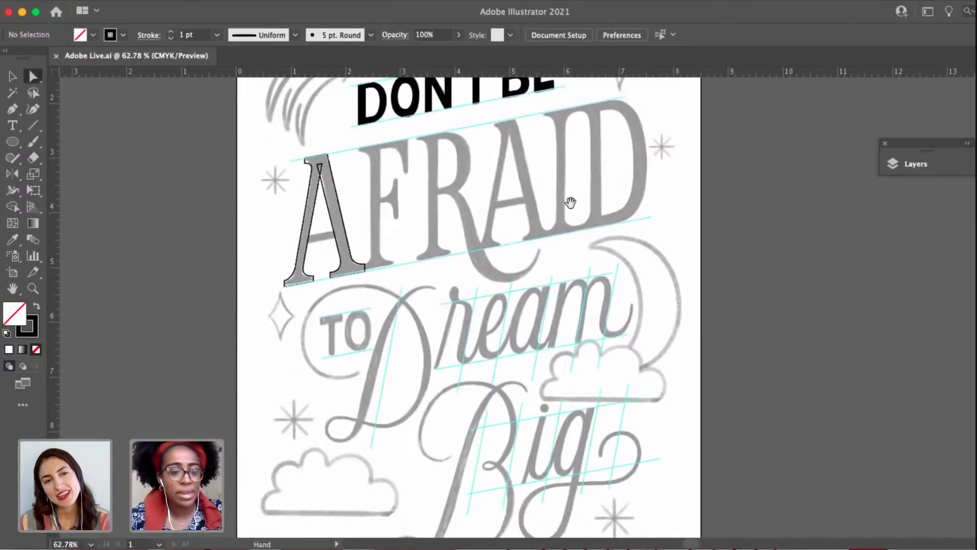
drag(431, 252, 461, 312)
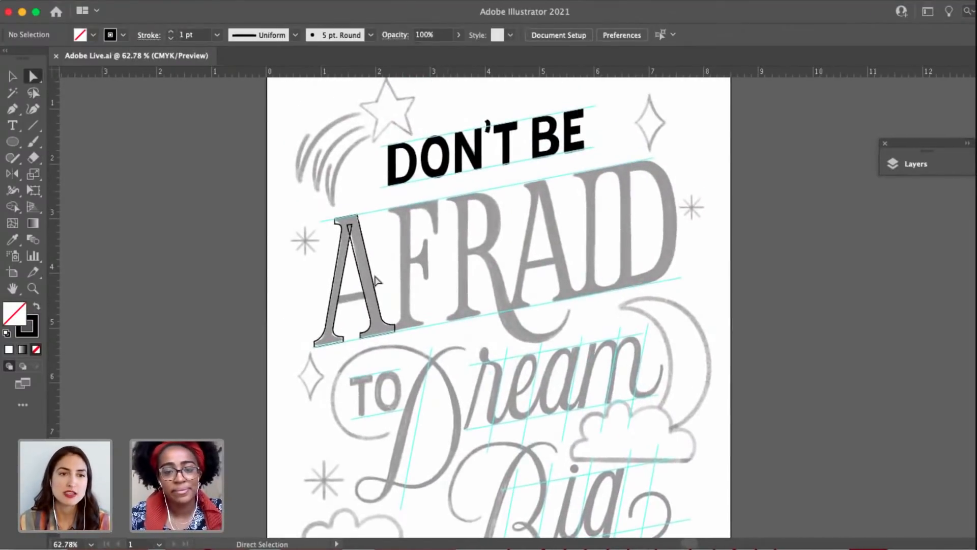
Move the anchor point where the left leg's outer edge meets its foot serif slightly up along the leg.
scroll(349, 283, up, 3)
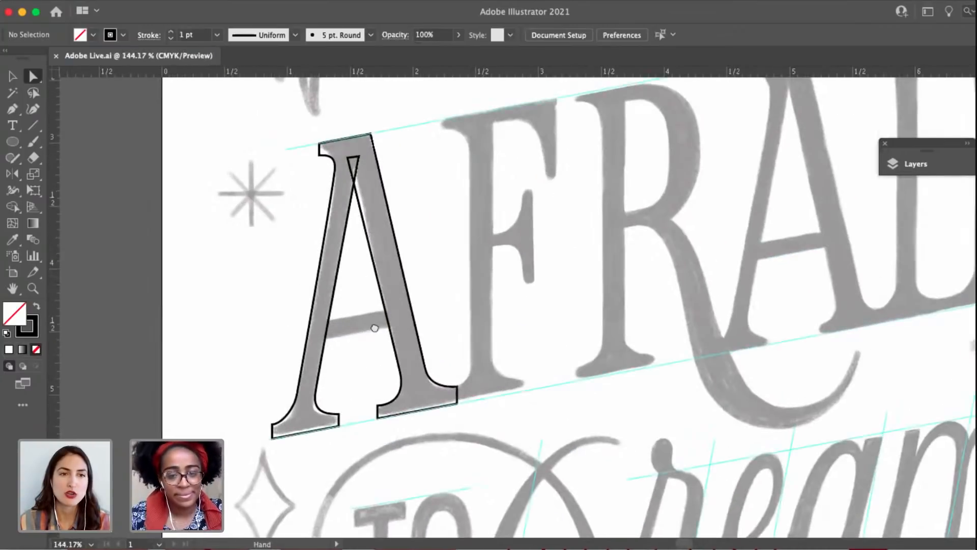
drag(374, 327, 402, 285)
scroll(389, 283, up, 2)
drag(492, 352, 496, 360)
scroll(532, 312, left, 5)
scroll(532, 312, down, 3)
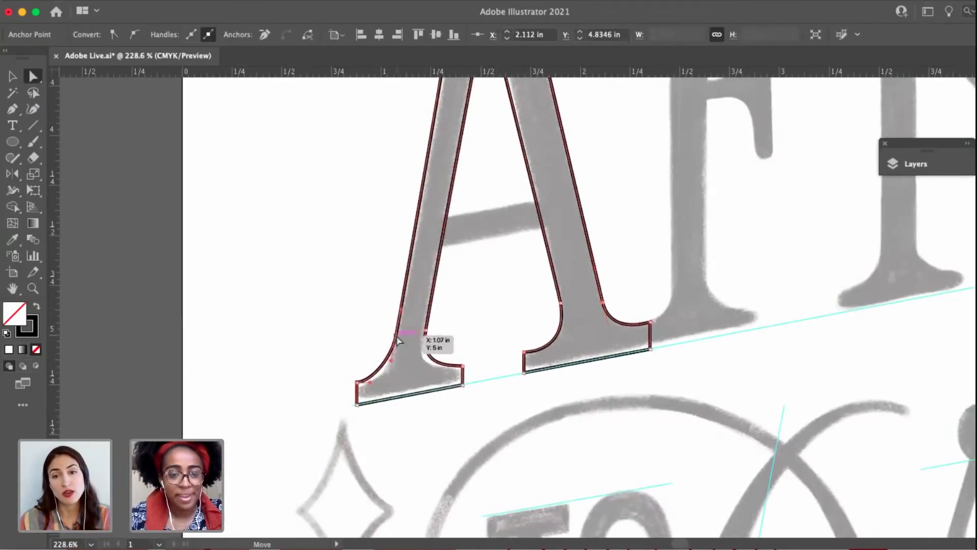
drag(397, 335, 400, 321)
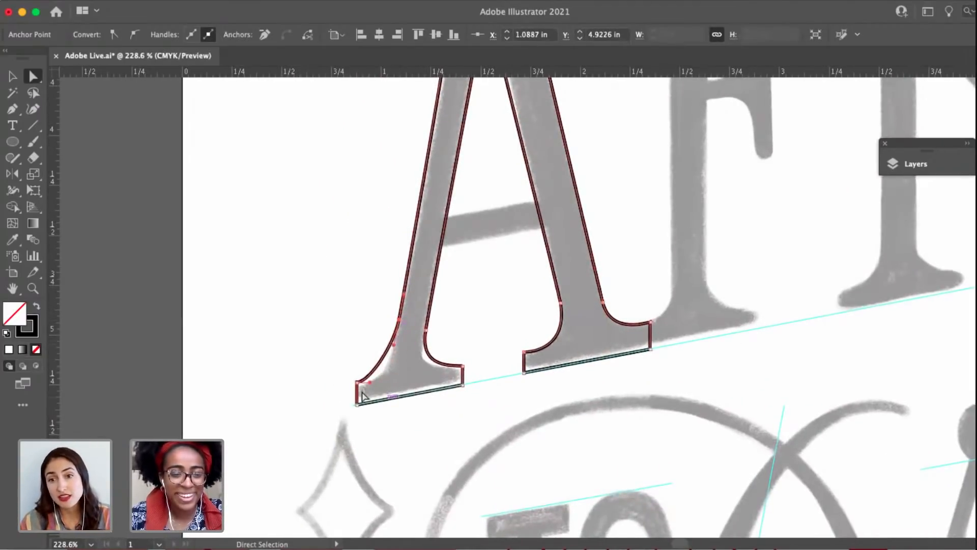
Adjust the curve handles on the left foot serif's outer side so it flows smoothly into the leg, and check its inner corner.
scroll(361, 396, up, 3)
drag(385, 392, 394, 391)
drag(422, 313, 417, 336)
drag(397, 386, 403, 375)
click(554, 356)
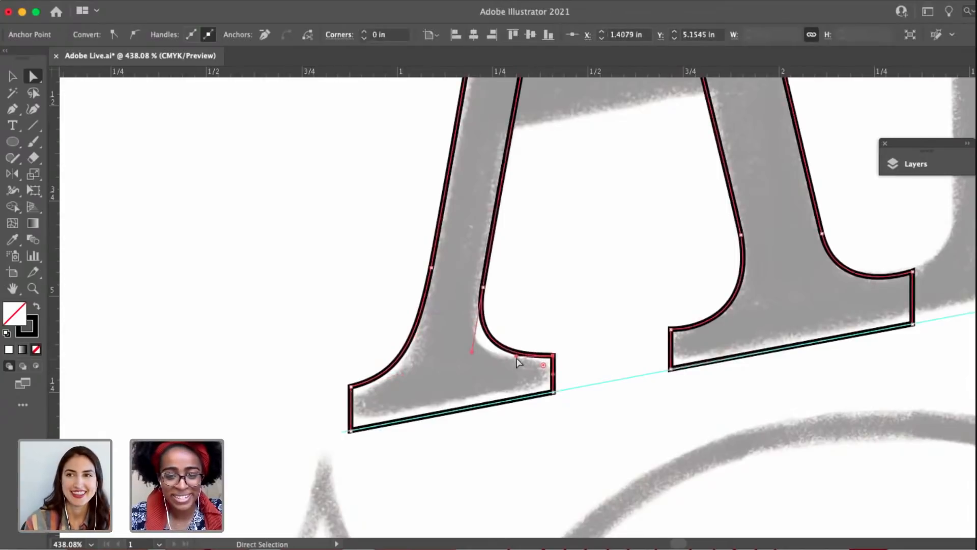
click(556, 264)
Draw the A's crossbar as a closed four-point Pen tool shape that follows the sketch and overlaps both legs.
scroll(556, 263, down, 5)
drag(498, 353, 450, 498)
key(v)
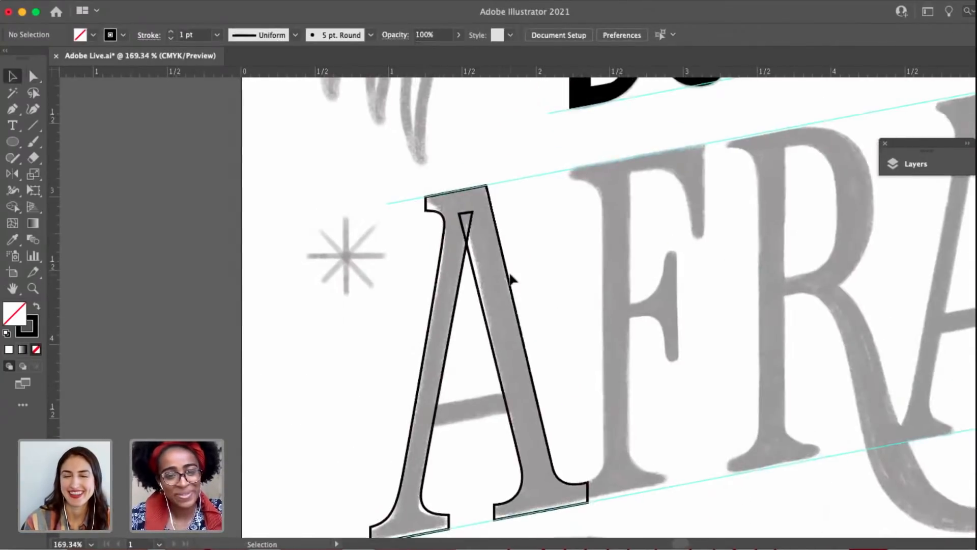
scroll(513, 279, up, 4)
drag(433, 381, 468, 342)
key(p)
drag(399, 447, 447, 361)
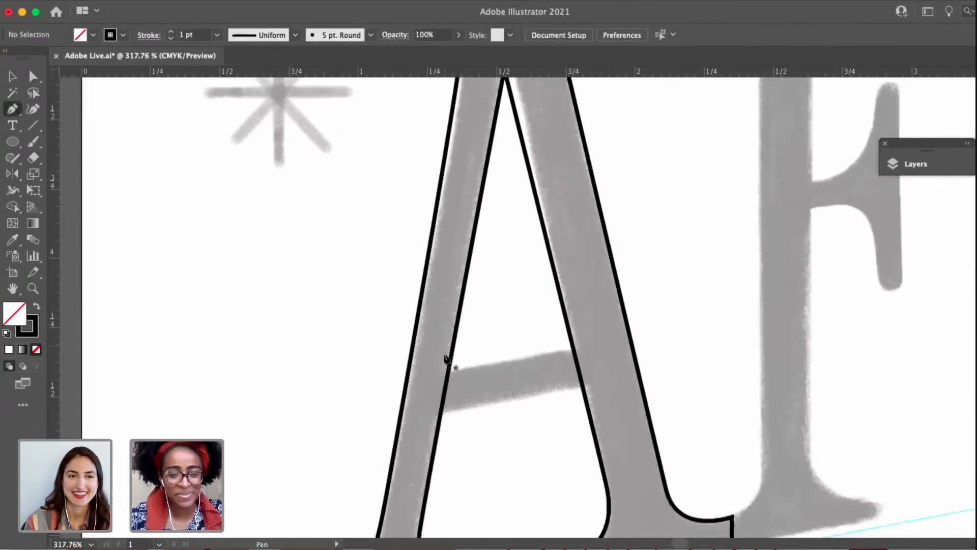
click(435, 367)
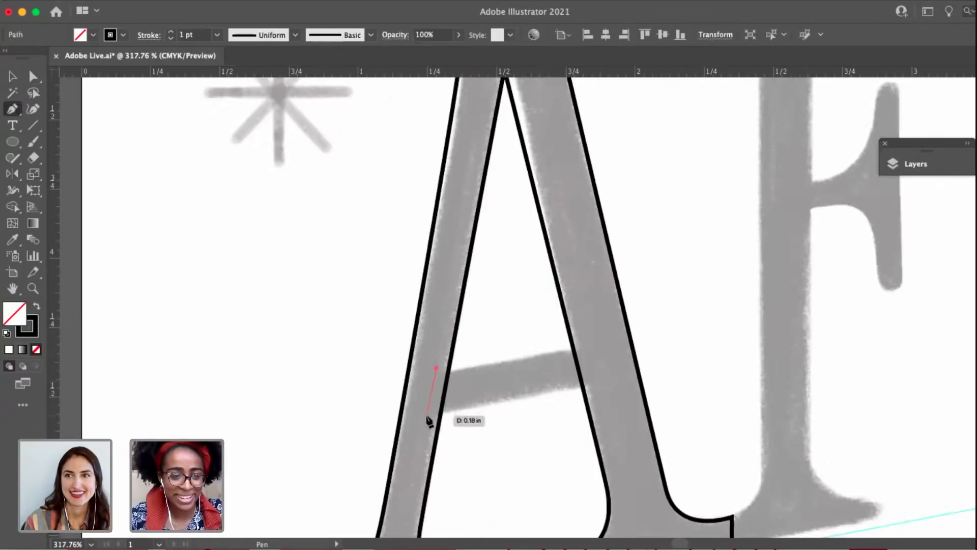
click(426, 415)
click(604, 385)
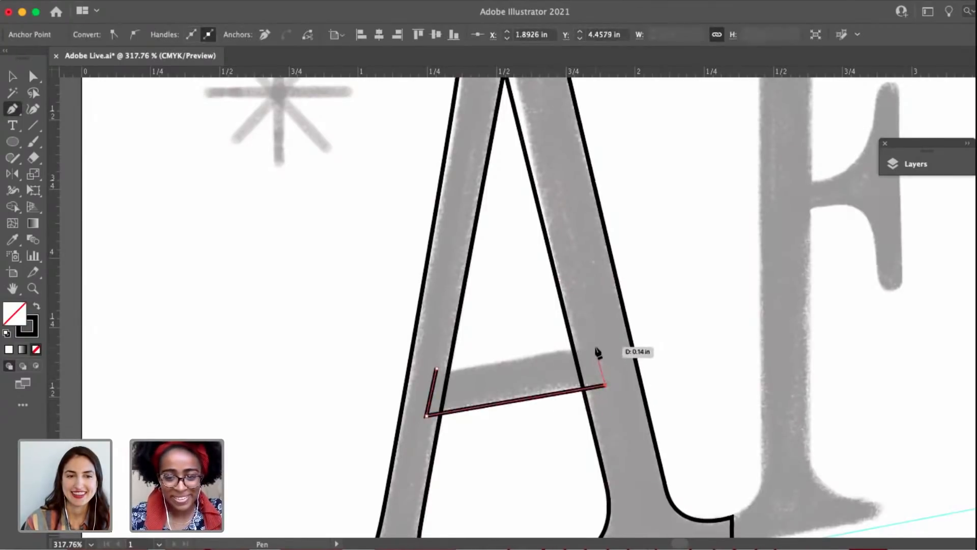
click(596, 345)
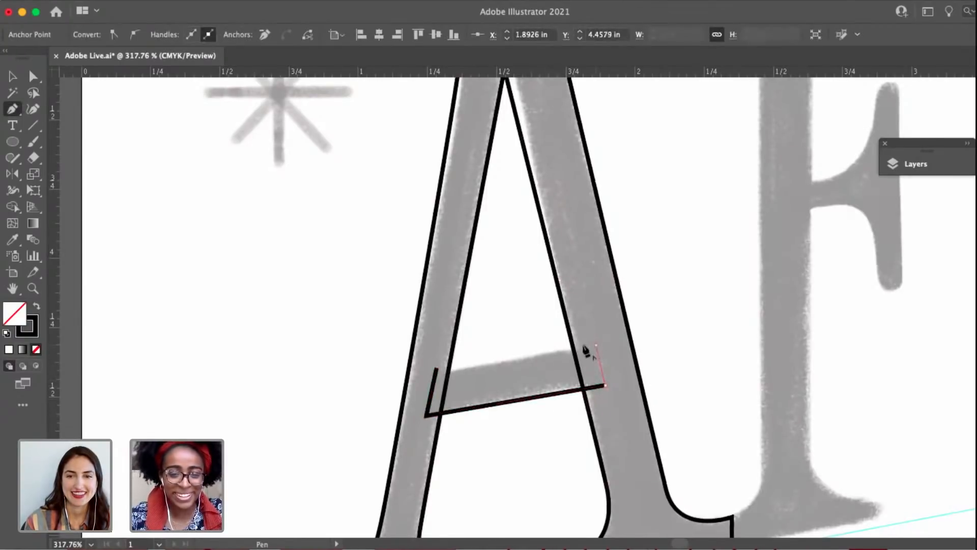
click(435, 368)
Lower the crossbar's two upper corners slightly so its top edge follows the sketch.
key(a)
click(514, 313)
drag(436, 371, 438, 375)
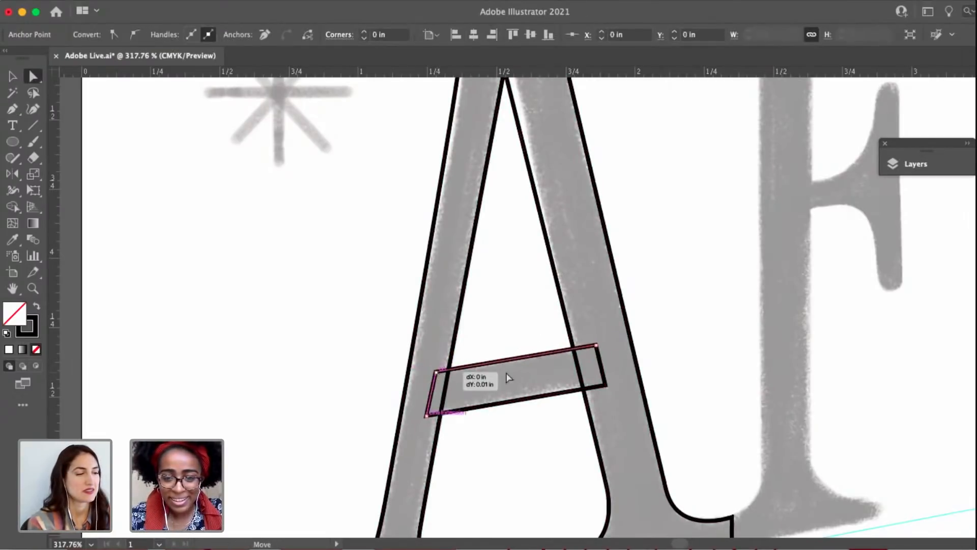
drag(509, 377, 508, 377)
scroll(598, 351, up, 3)
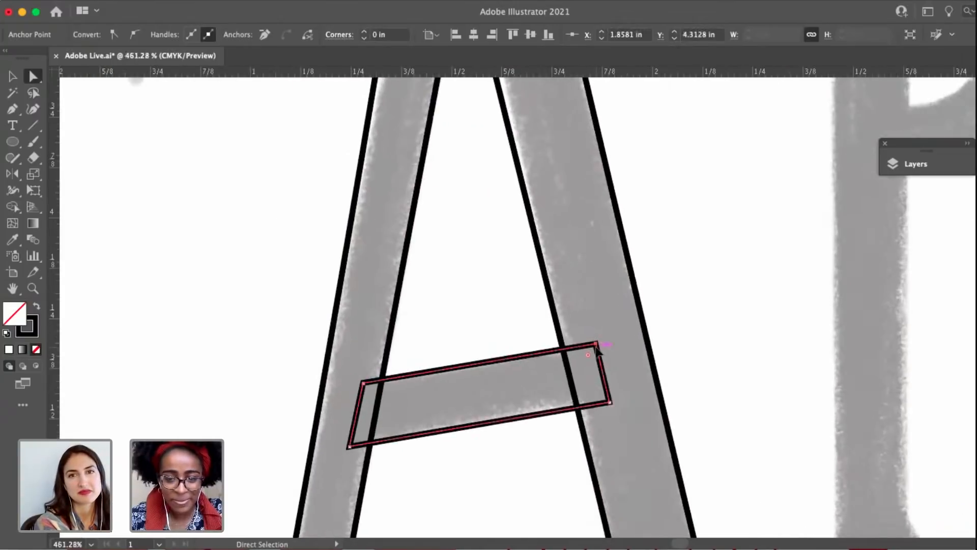
drag(598, 350, 597, 350)
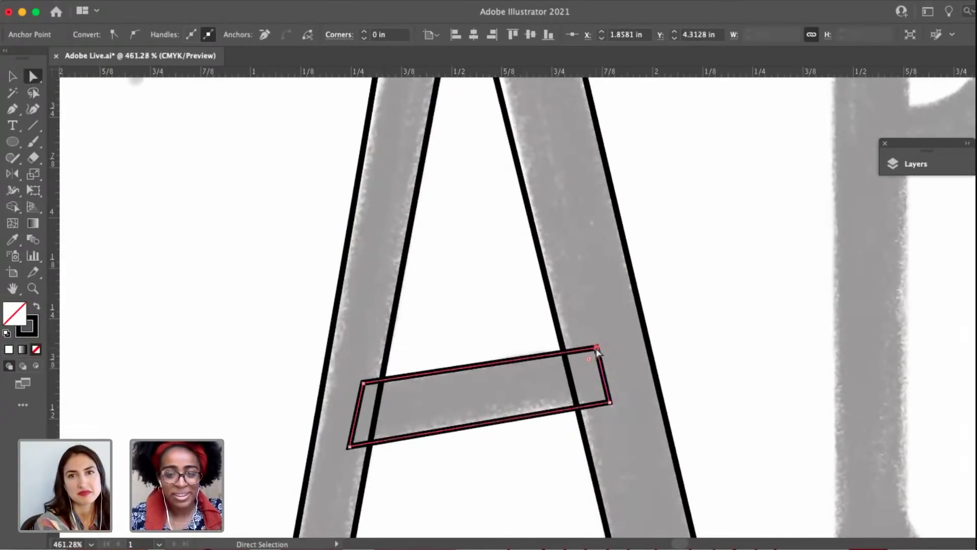
click(718, 314)
Start the F's outline with a vertical serif edge about 0.1 in long from the upper guide, and pull a horizontal curve handle from its lower end.
scroll(718, 313, down, 8)
drag(770, 264, 682, 264)
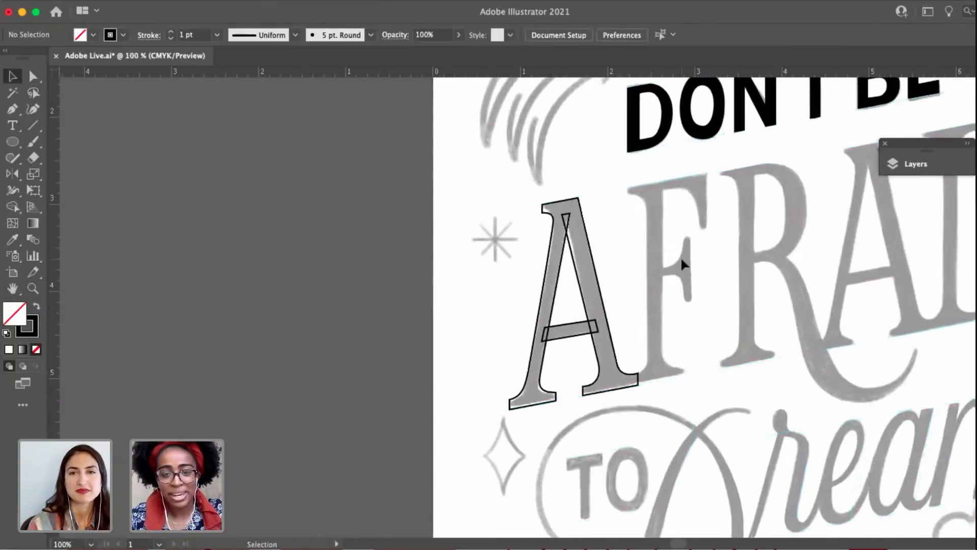
scroll(679, 255, up, 3)
scroll(613, 264, right, 2)
key(p)
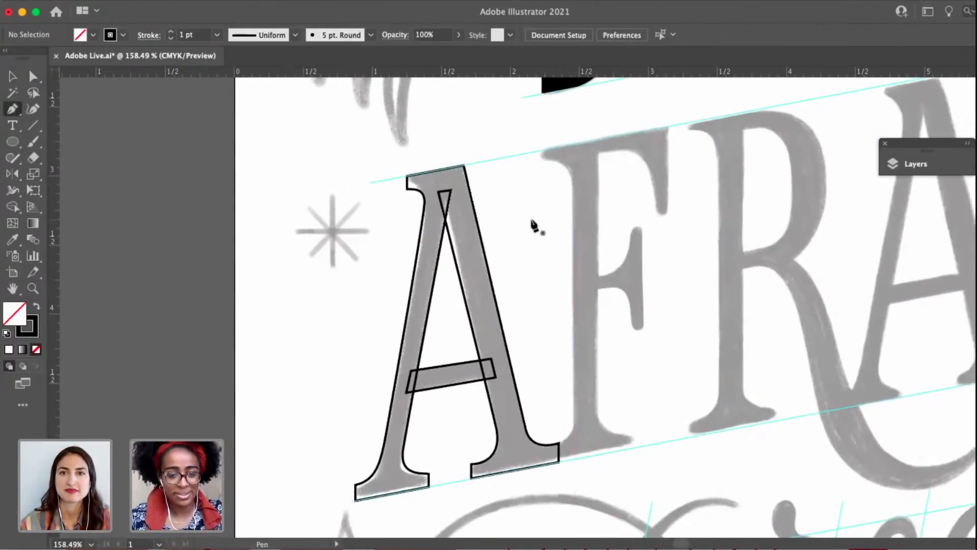
scroll(550, 151, up, 2)
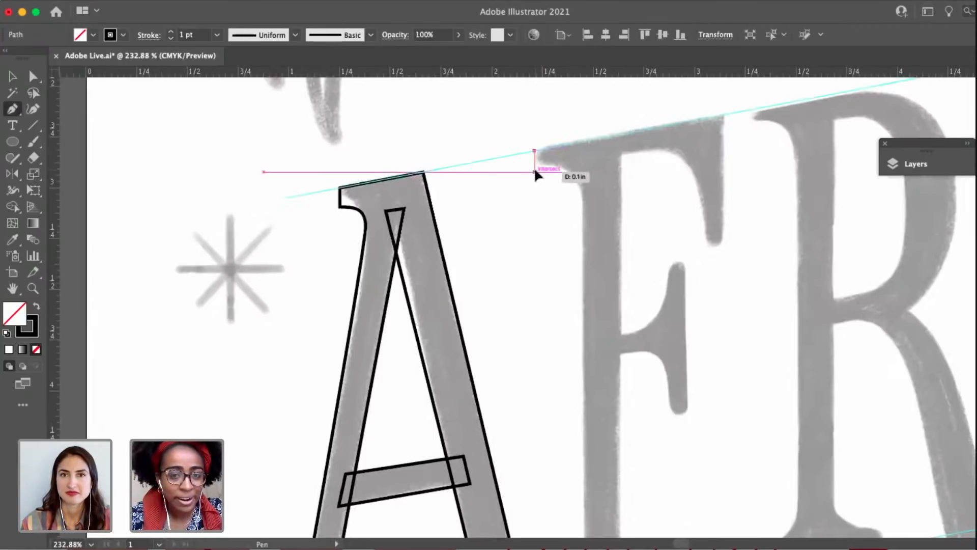
click(534, 152)
click(534, 171)
scroll(562, 176, up, 3)
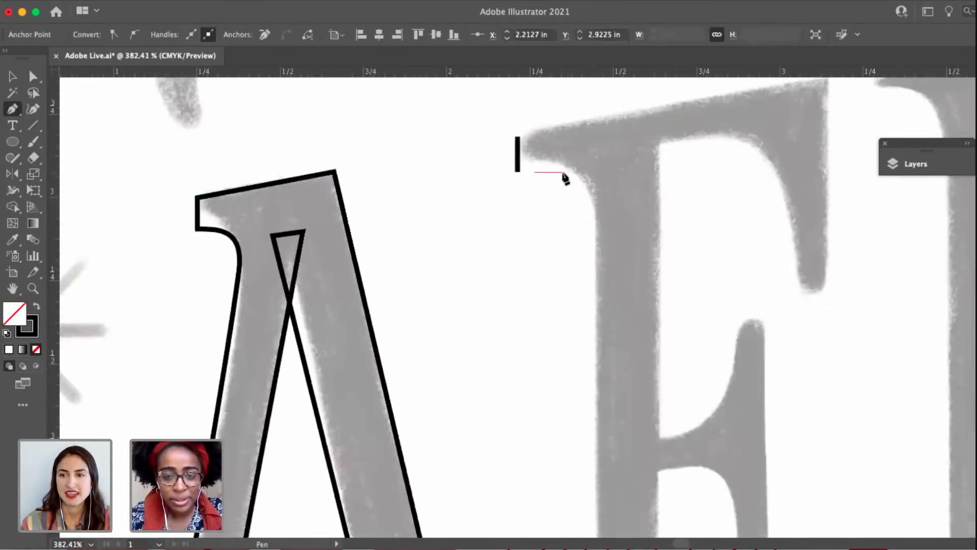
key(super+z)
click(516, 172)
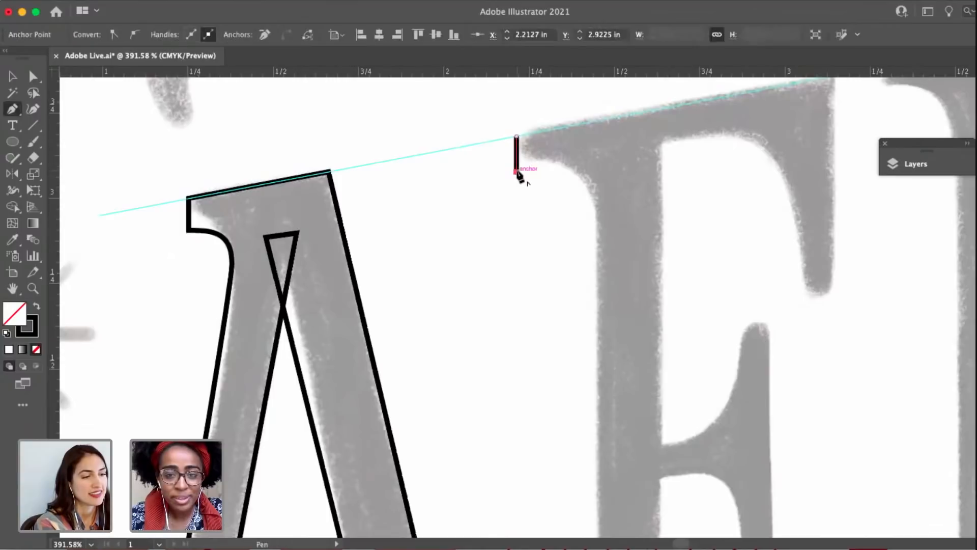
Curve the outline from the F's top serif into the stem's left edge with a vertical-handled anchor point, redoing the first placement lower.
drag(593, 206, 593, 214)
key(super+z)
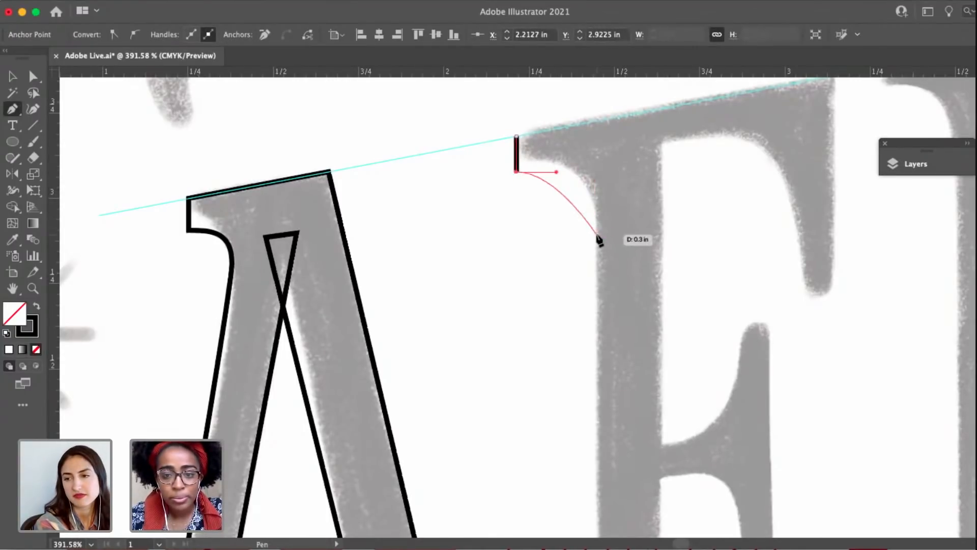
click(596, 235)
drag(597, 308, 596, 299)
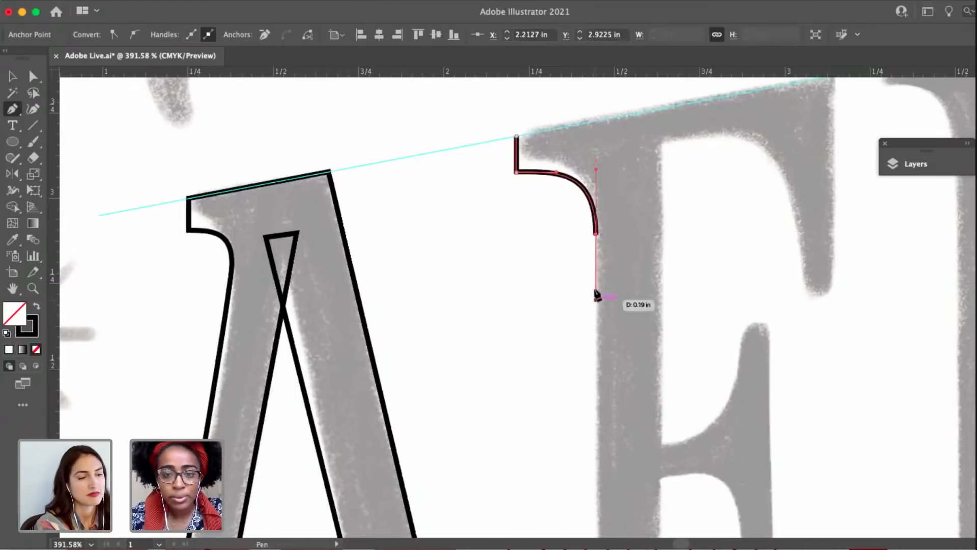
Refine the curve under the F's top serif by adjusting its handles and moving the stem anchor point further down.
key(a)
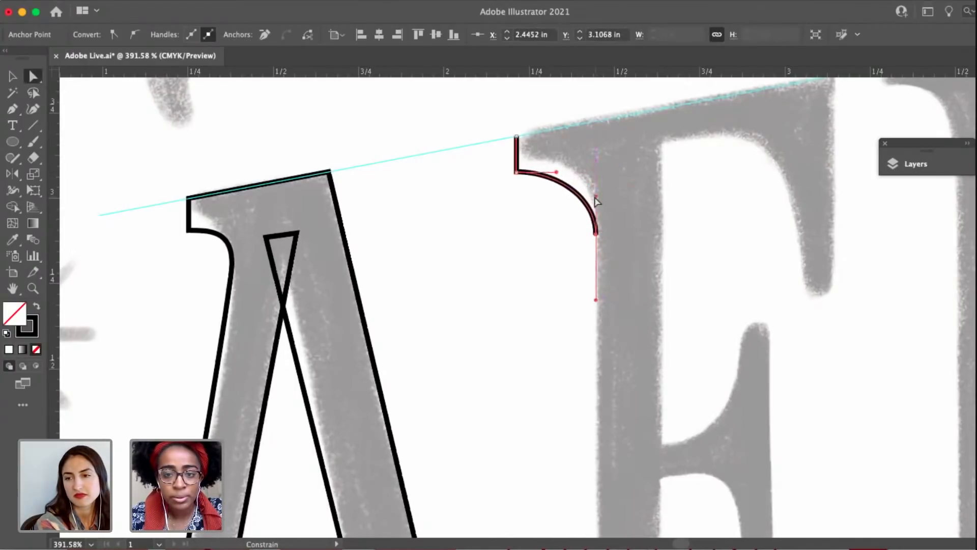
drag(557, 173, 577, 172)
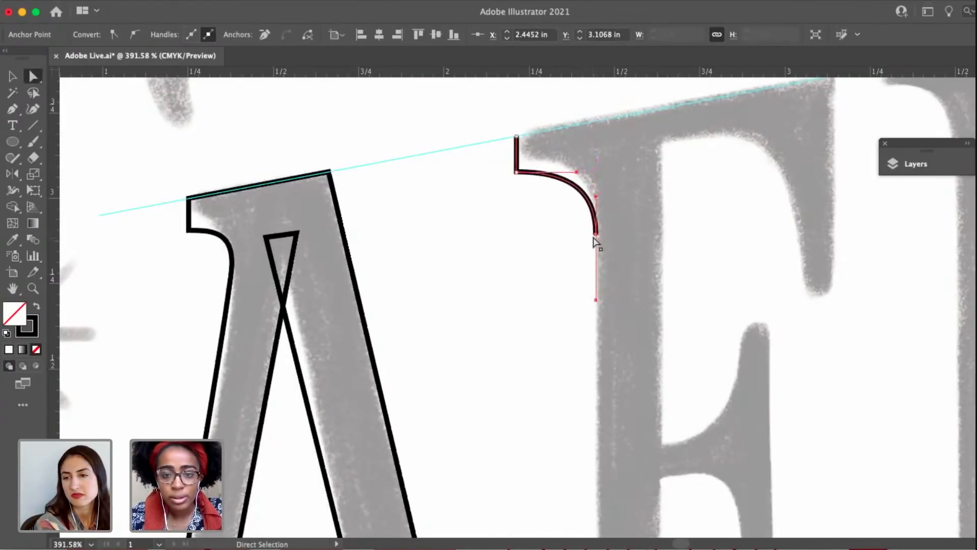
drag(595, 236, 596, 259)
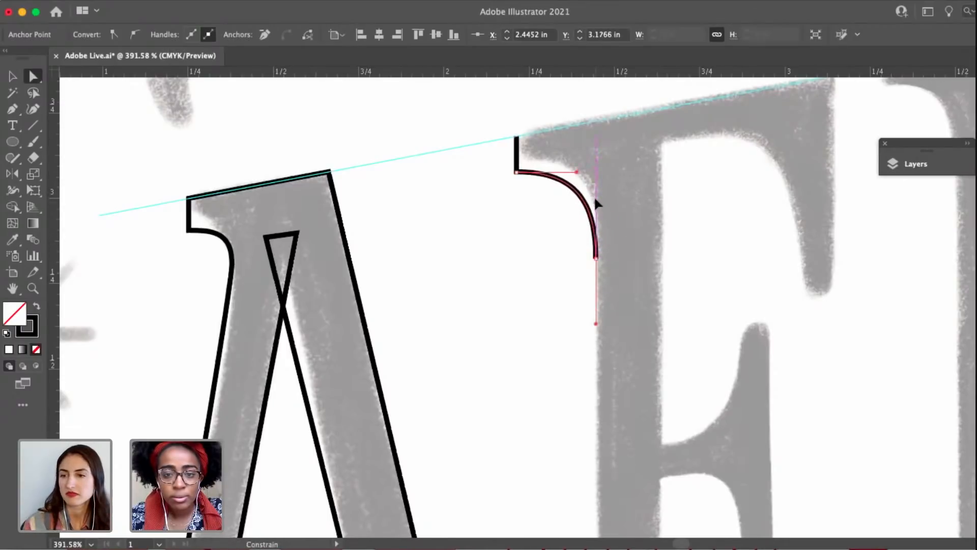
click(596, 203)
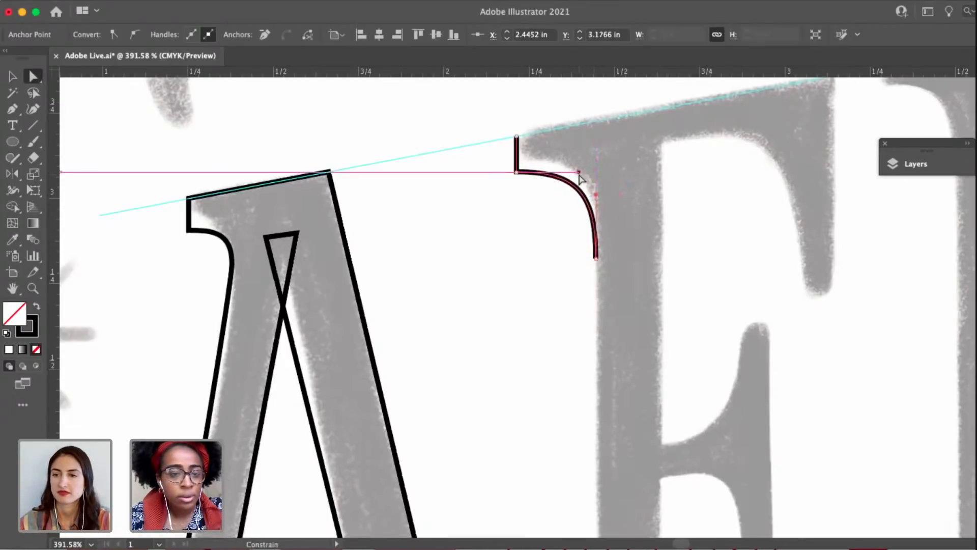
click(596, 258)
Continue the F's outline from the stem anchor straight down the left edge to just above the foot serif.
drag(597, 290, 598, 230)
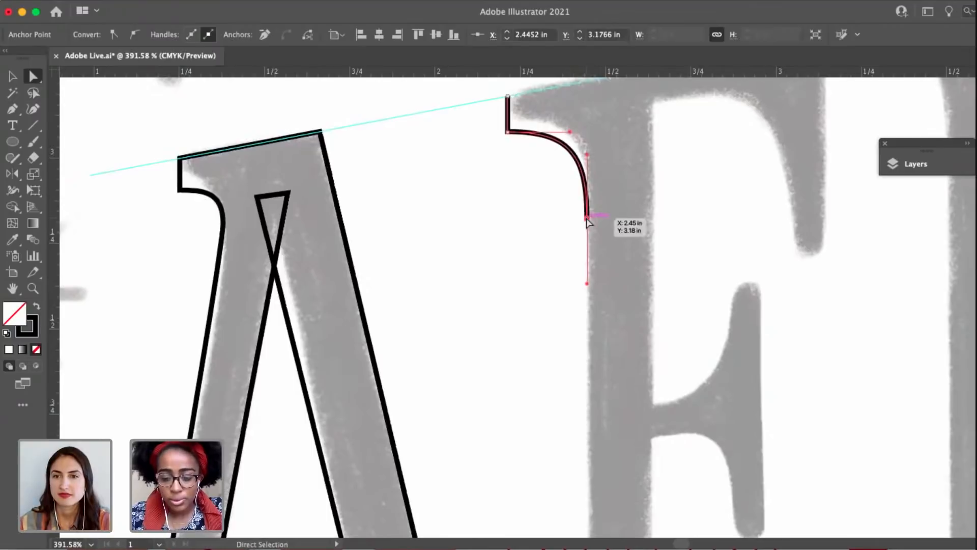
key(p)
click(587, 219)
scroll(581, 401, down, 4)
scroll(575, 391, down, 5)
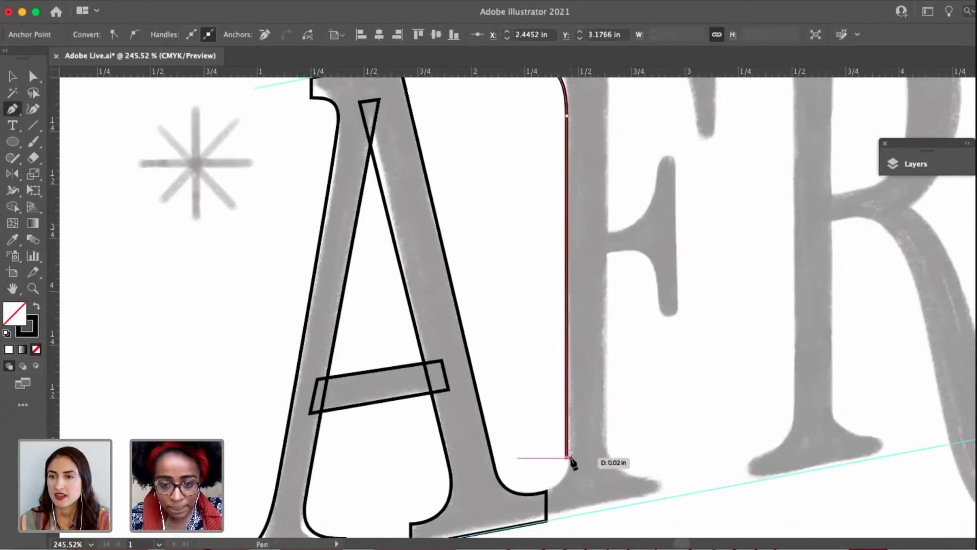
scroll(571, 462, up, 5)
scroll(526, 382, down, 1)
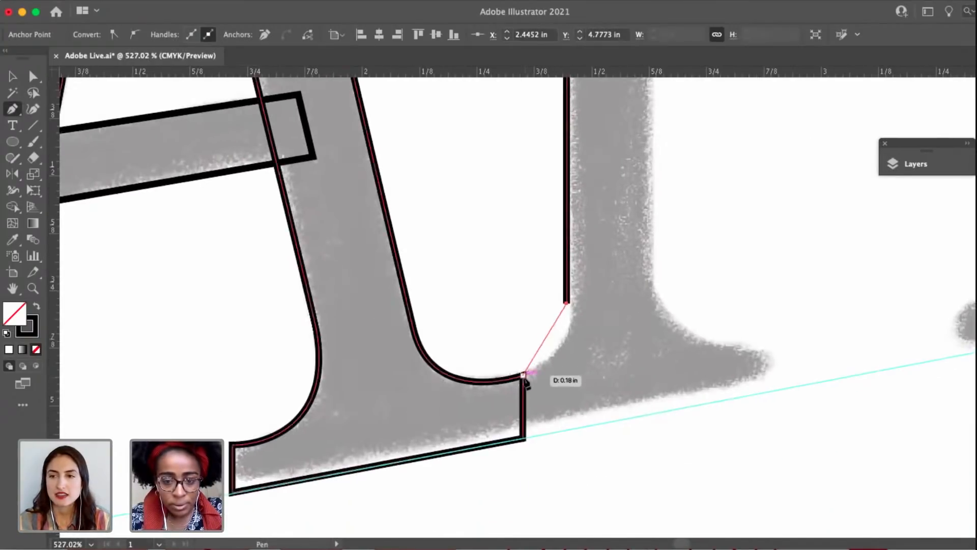
Trace the F's foot serif from the A's serif corner along the lower guide and curve it up into the stem's right edge.
drag(523, 375, 548, 376)
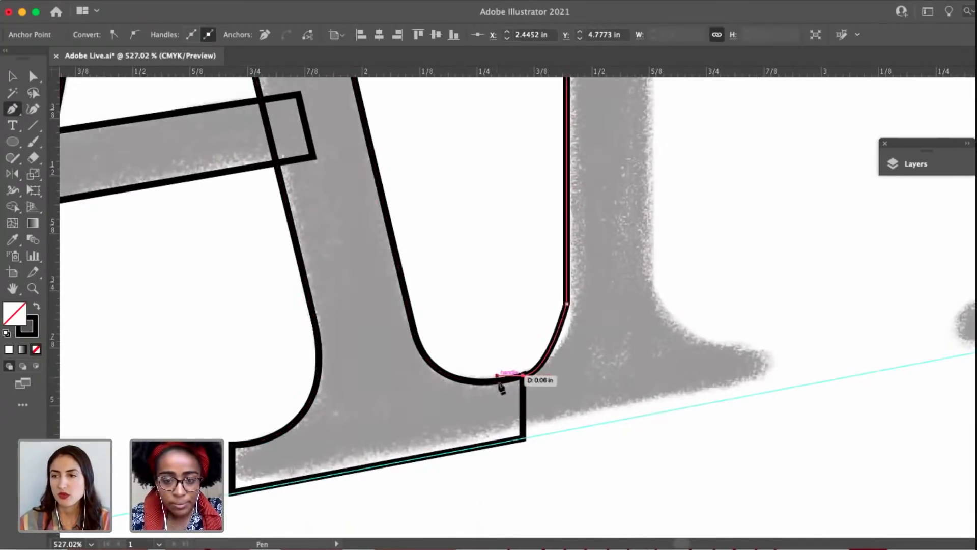
click(523, 439)
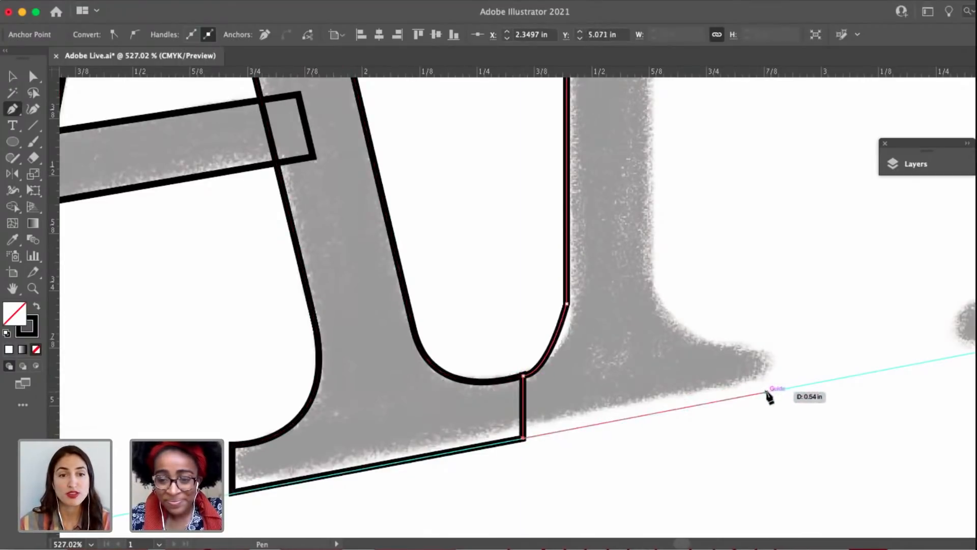
click(767, 392)
click(767, 351)
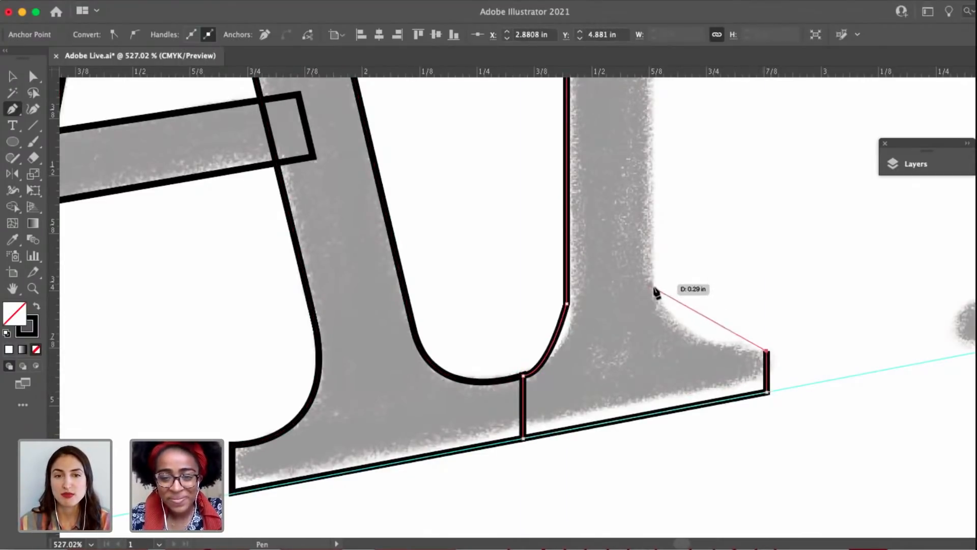
drag(653, 291, 647, 223)
Take the stem's right edge straight up to the upper guide and close the outline at the top serif's starting point.
scroll(646, 221, down, 5)
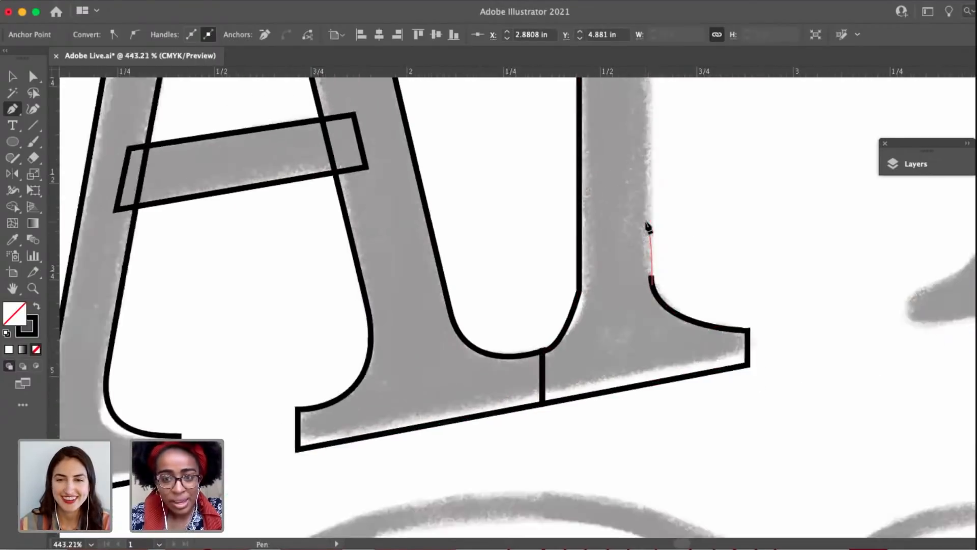
scroll(636, 306, up, 6)
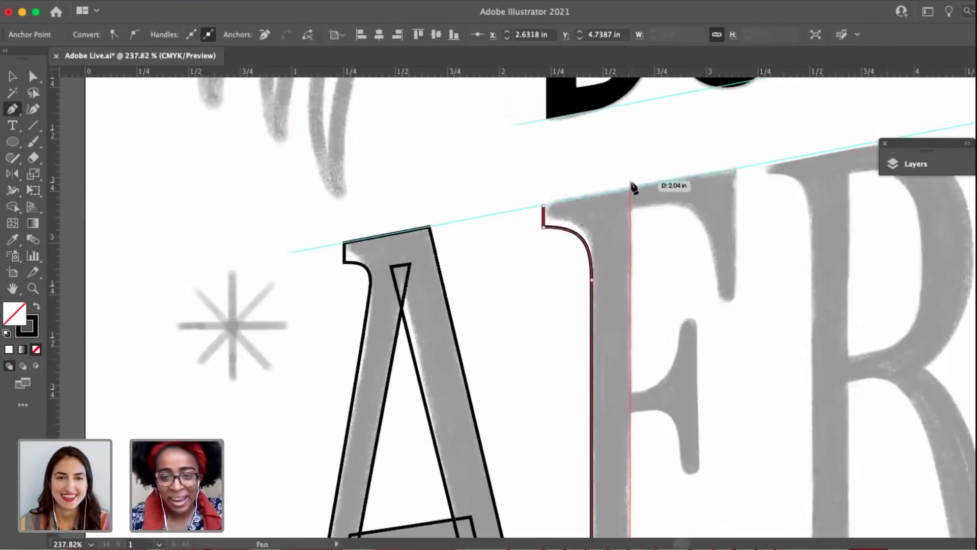
click(631, 188)
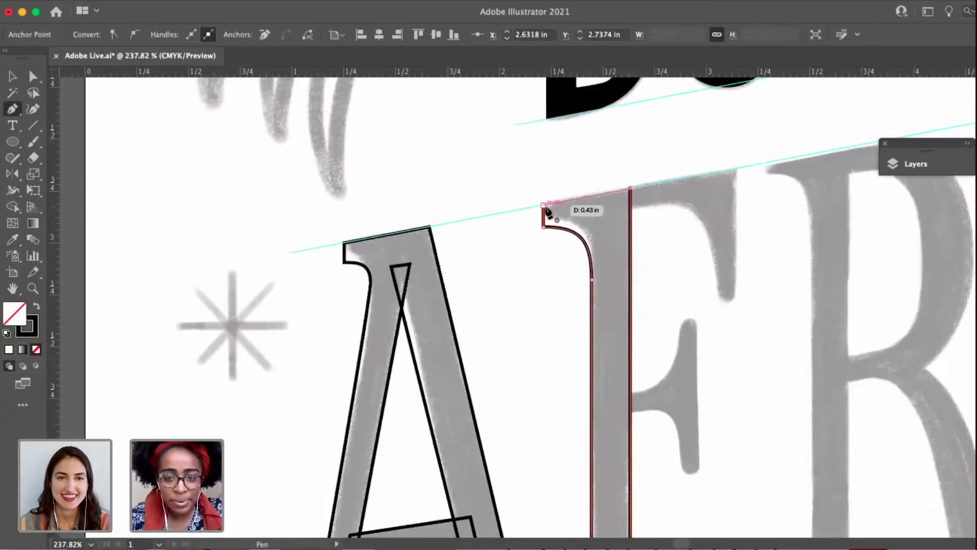
click(543, 205)
Convert the anchor point where the F stem's left edge meets the foot serif to a smooth point.
key(a)
drag(620, 239, 558, 115)
scroll(550, 377, up, 5)
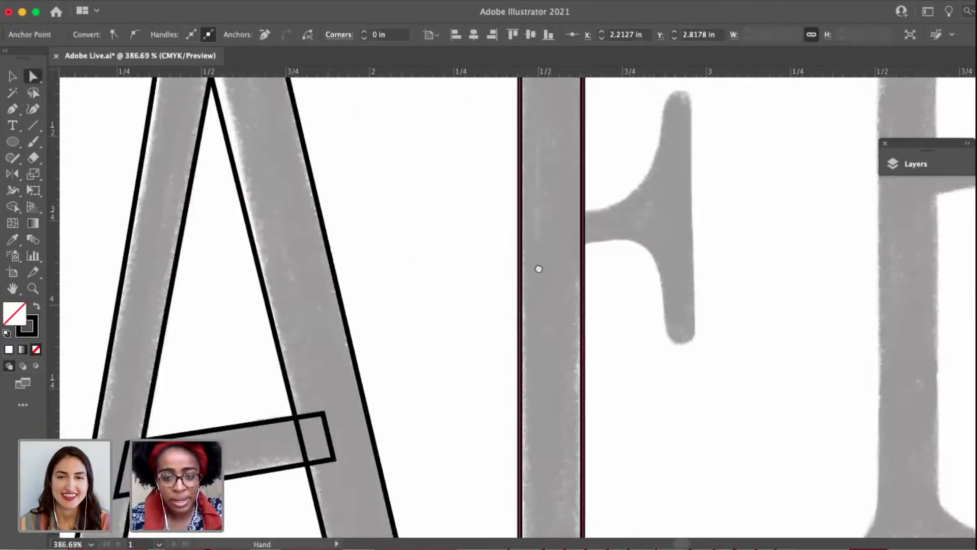
drag(538, 268, 538, 83)
click(515, 397)
scroll(518, 397, up, 4)
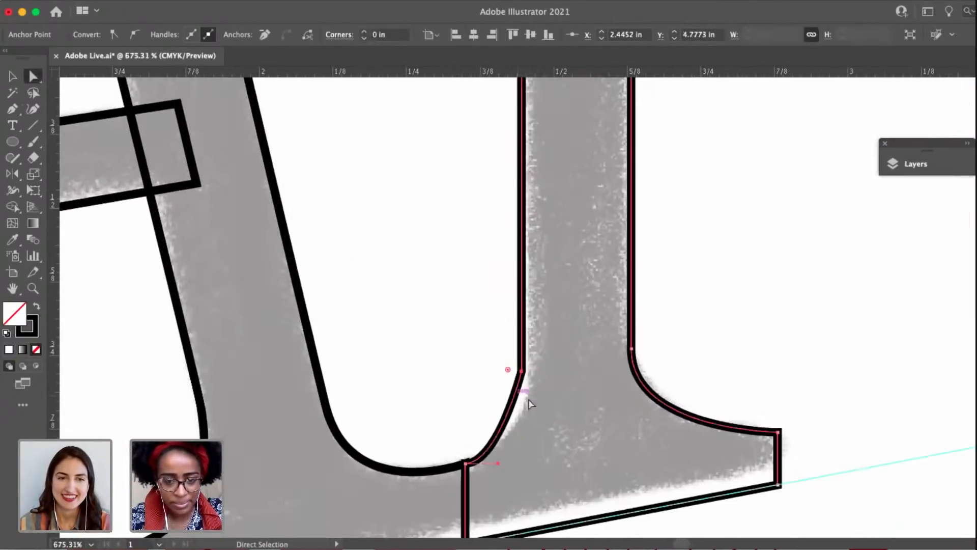
click(135, 36)
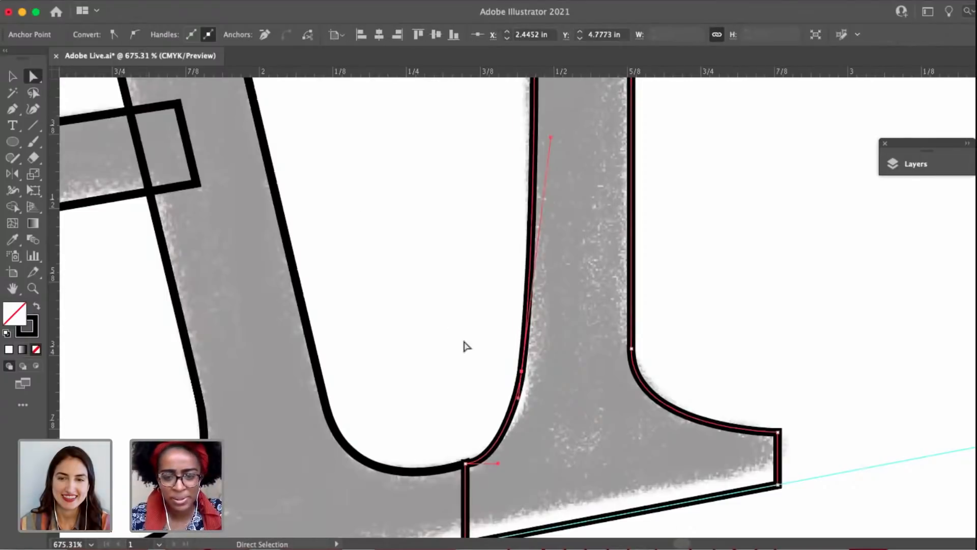
Undo the last handle change on the F and angle the foot serif corner's handle upward to smooth the curve into the stem.
key(ctrl+z)
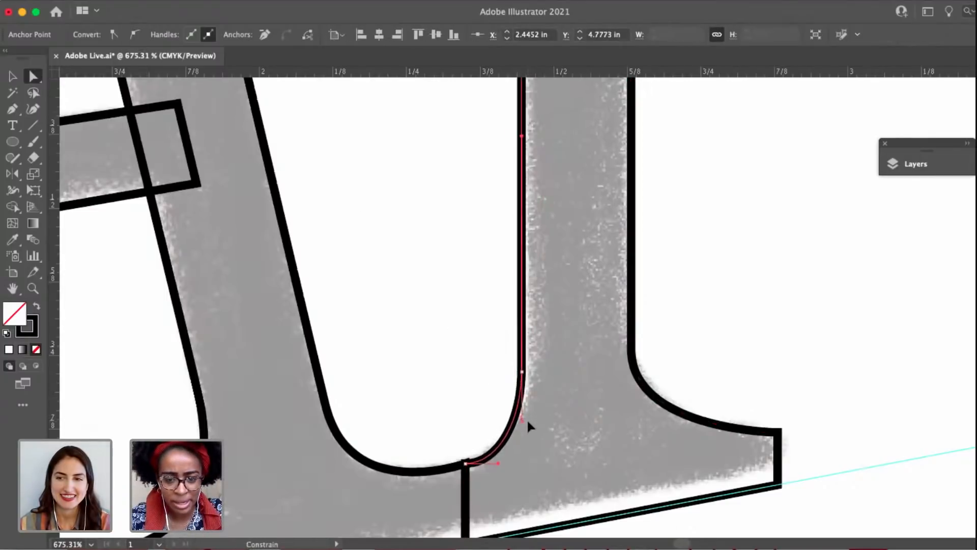
drag(494, 468, 499, 451)
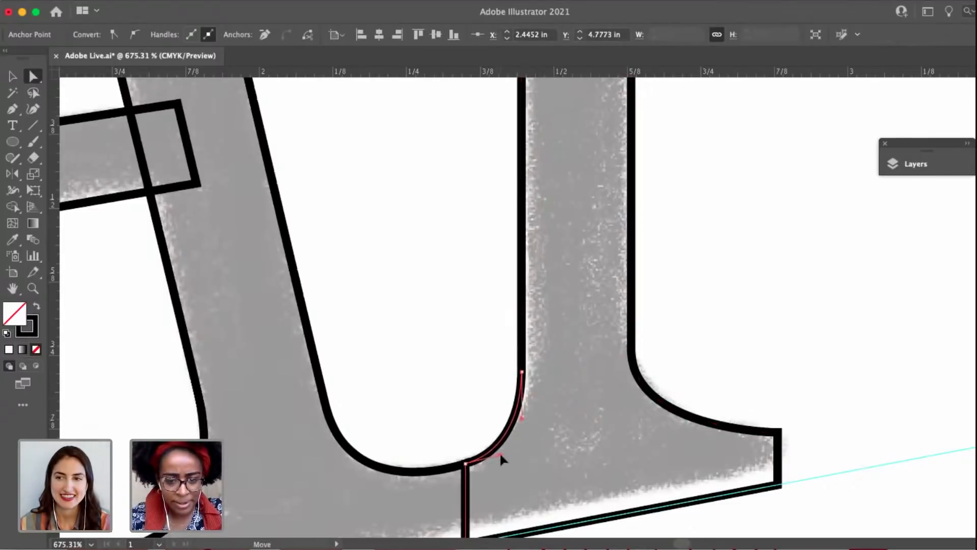
scroll(548, 237, down, 4)
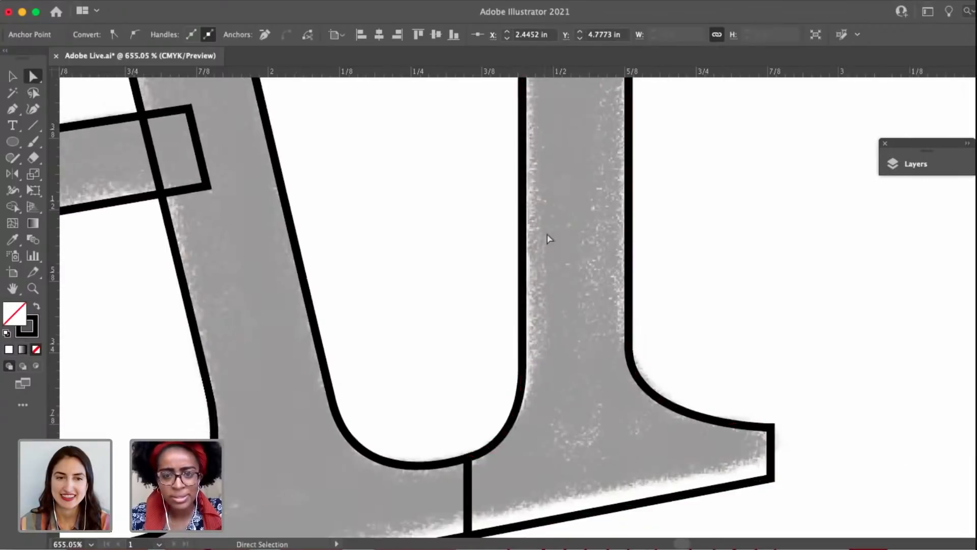
Select the two outer corner points of the F's foot serif and move them slightly inward to shorten the serif.
drag(548, 238, 531, 501)
drag(527, 199, 528, 433)
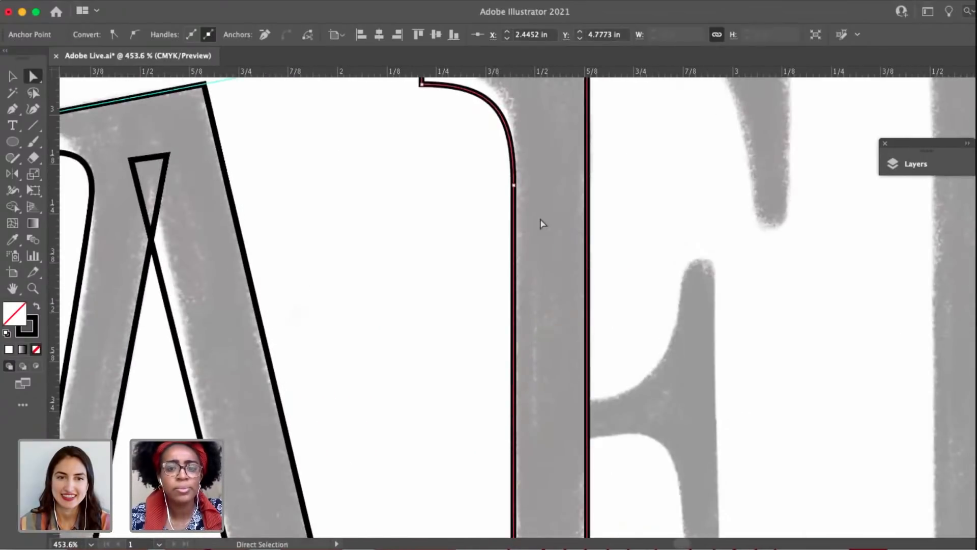
scroll(540, 216, down, 5)
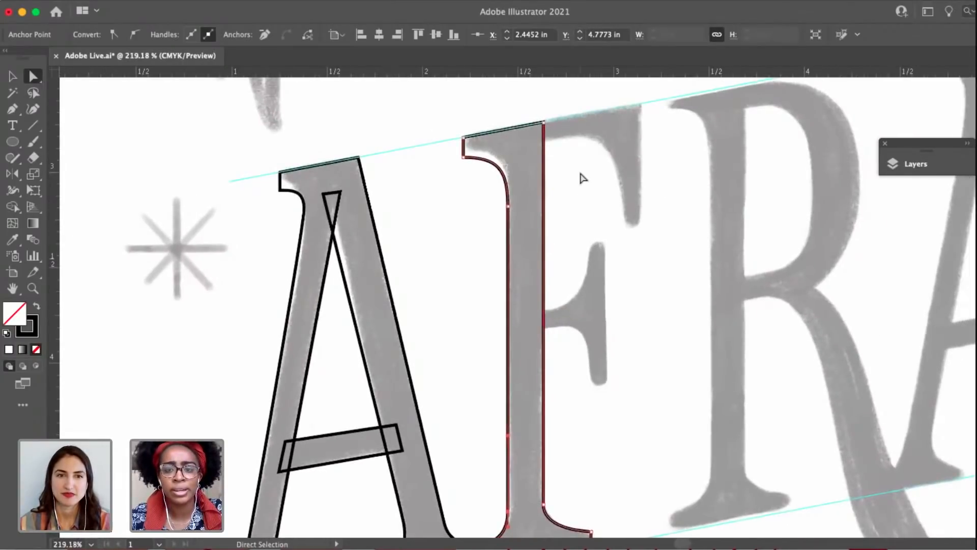
scroll(583, 178, up, 2)
scroll(582, 393, down, 6)
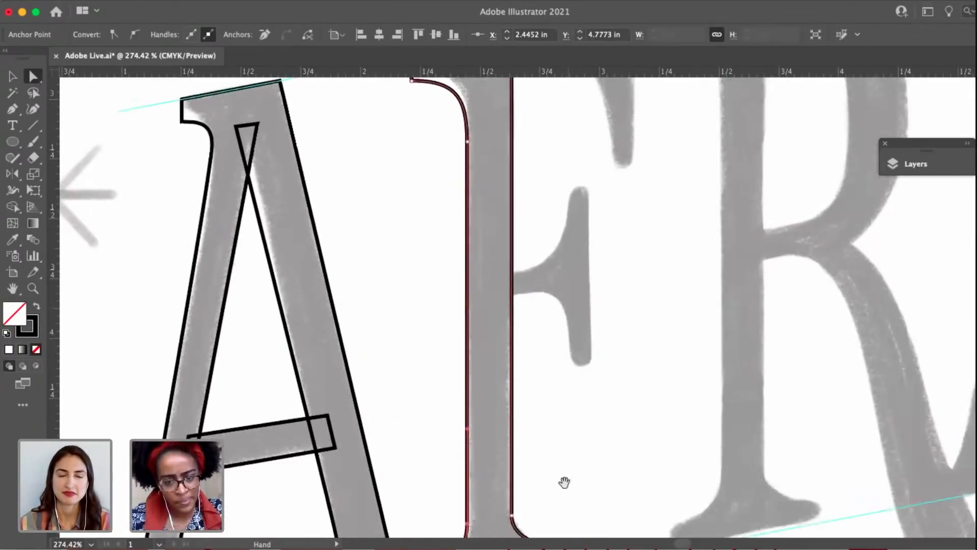
scroll(533, 419, up, 2)
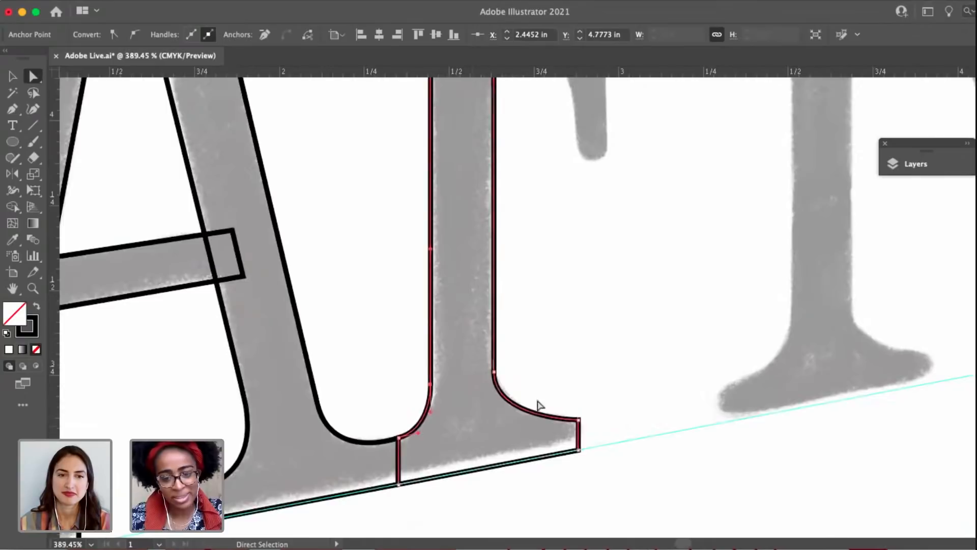
click(578, 420)
shift+click(579, 451)
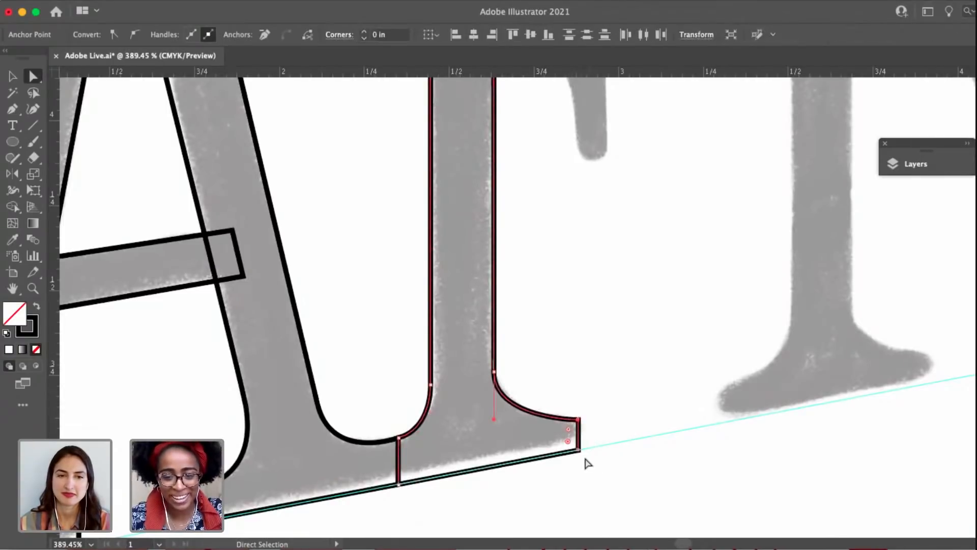
drag(572, 456, 560, 458)
click(538, 399)
scroll(550, 395, down, 3)
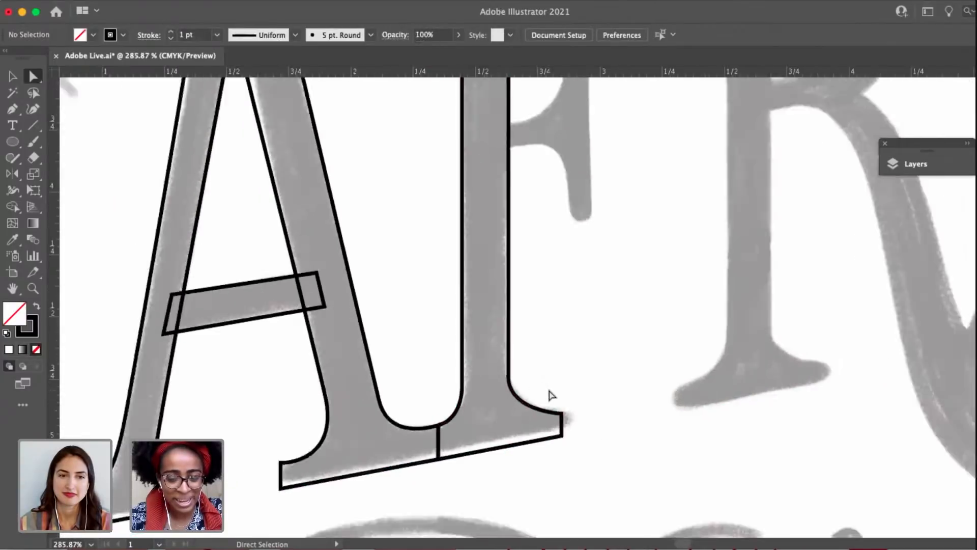
Trace the F's top arm from inside the stem along the upper guide, straight down its outer edge, and across its slanted tip.
scroll(464, 506, up, 2)
key(v)
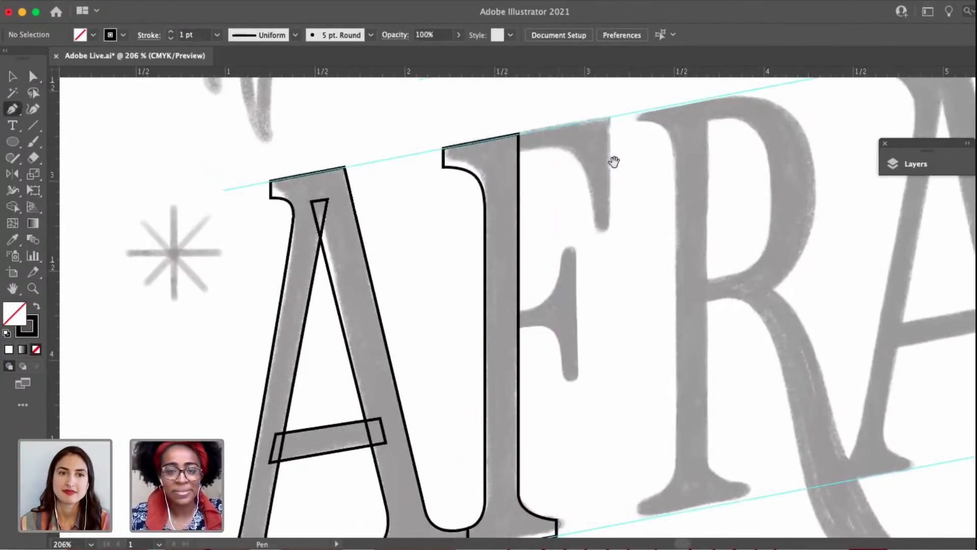
key(p)
scroll(612, 159, up, 3)
scroll(613, 159, right, 4)
scroll(412, 213, up, 3)
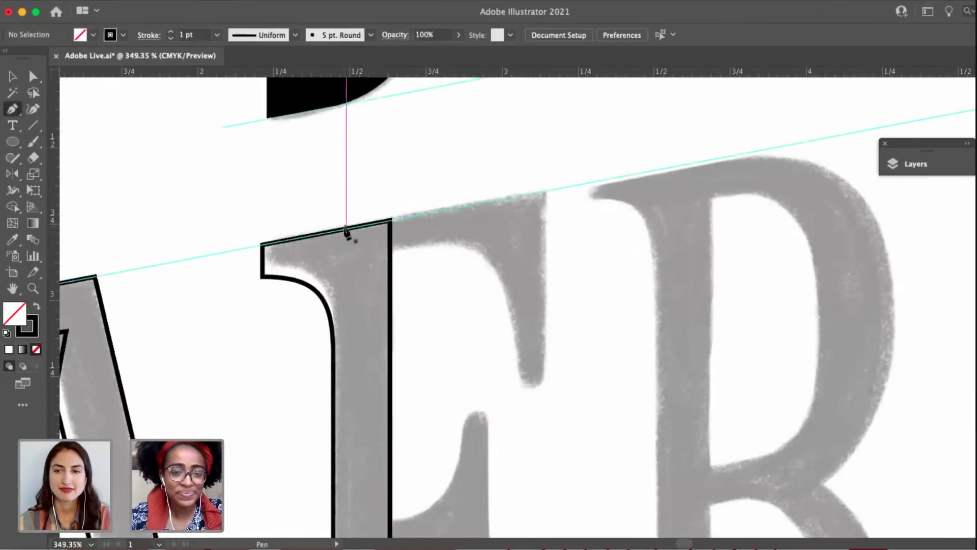
click(345, 229)
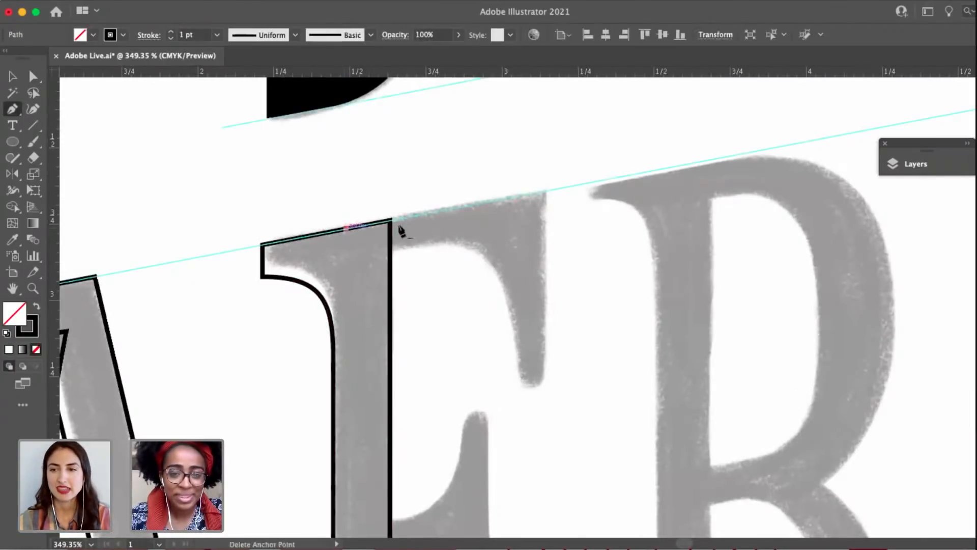
click(544, 192)
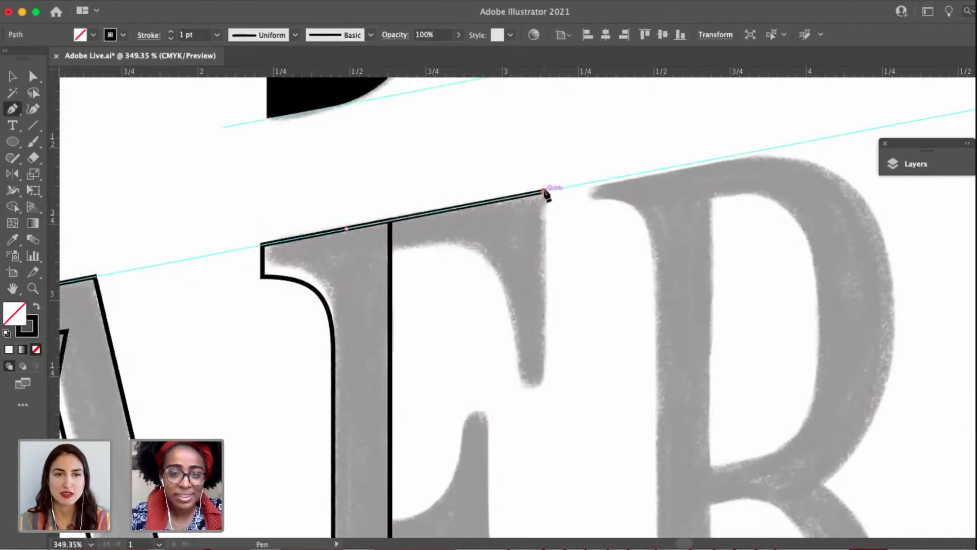
click(544, 379)
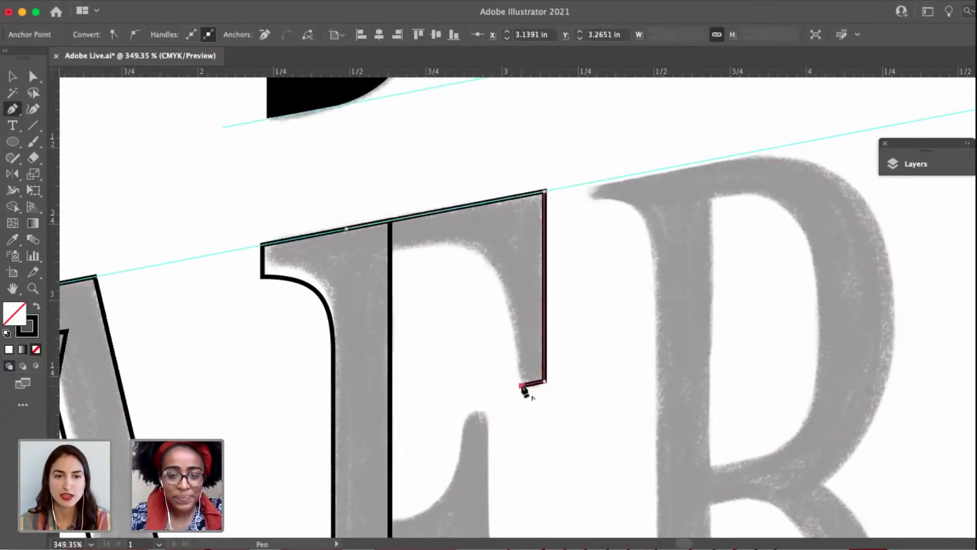
click(521, 386)
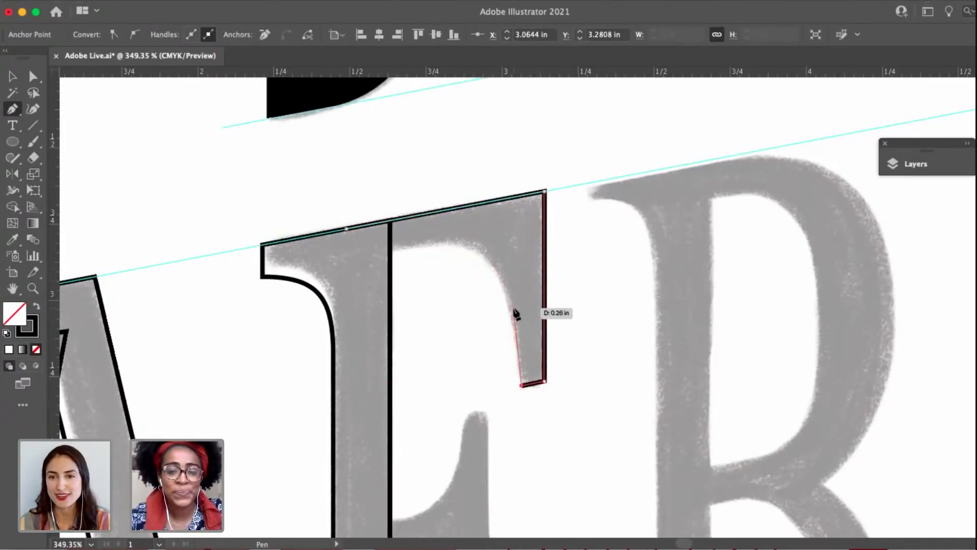
Add a smooth point up the top arm's inner edge, widen the tip by moving its inner corner outward, and resume the path there.
drag(513, 307, 512, 280)
key(a)
drag(521, 386, 514, 390)
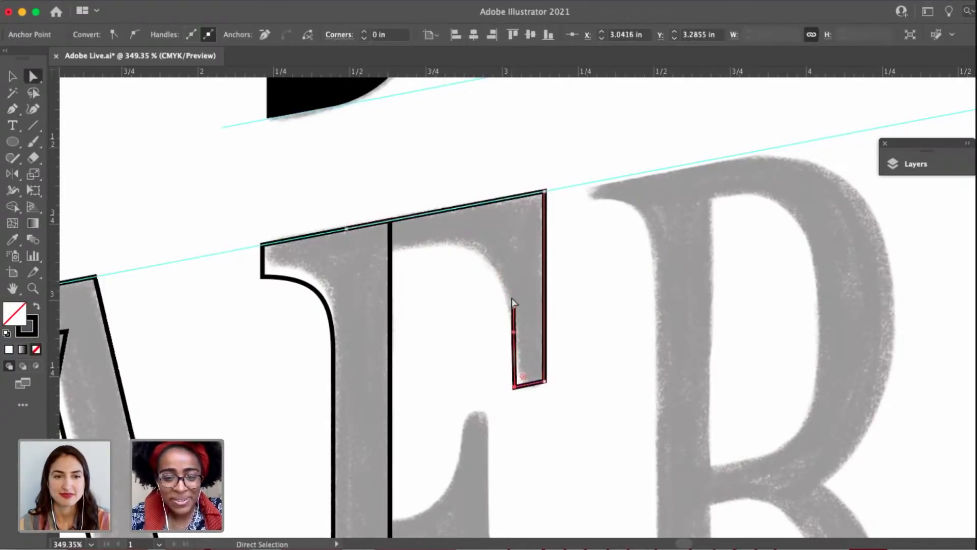
click(513, 306)
key(p)
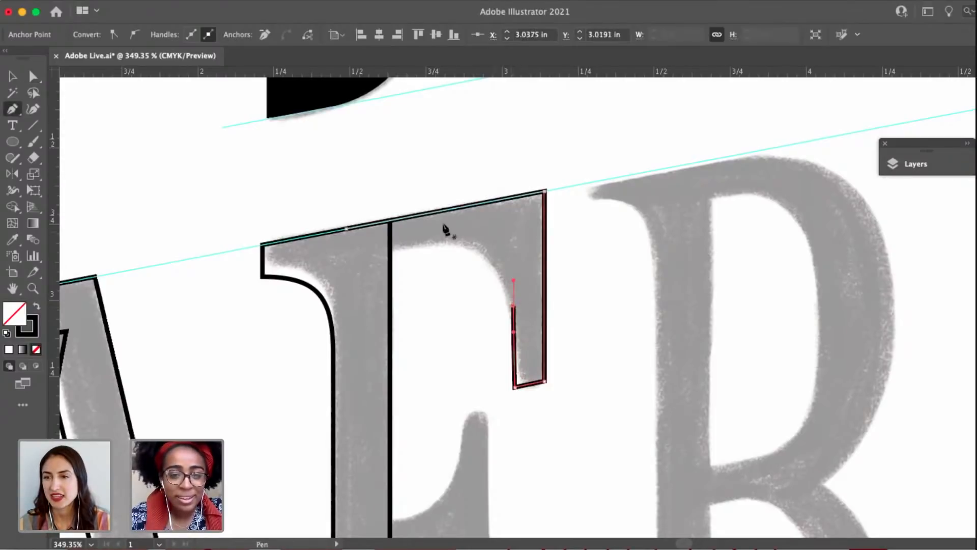
click(513, 307)
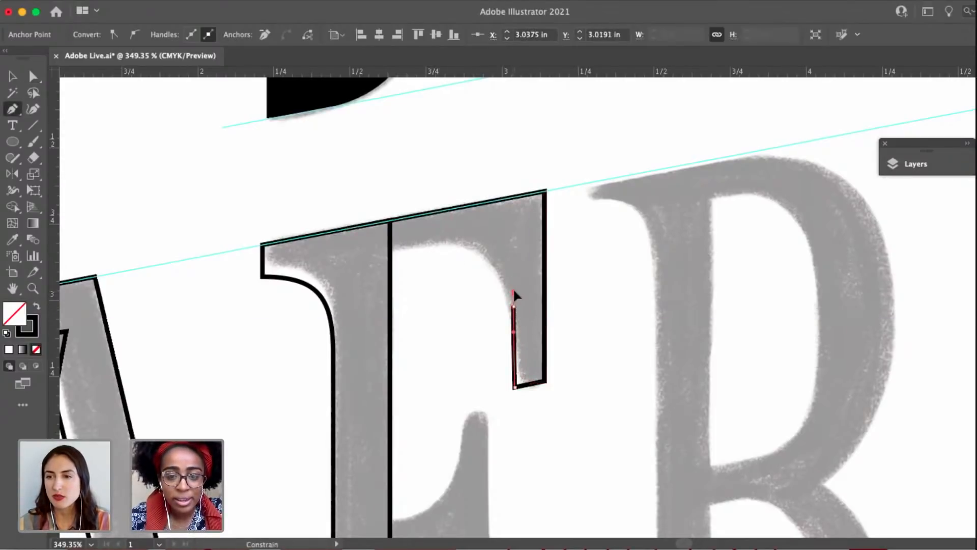
drag(515, 288, 513, 280)
Curve the top arm's inner edge onto its underside, extend it into the F's stem, and close the shape on the upper guide.
drag(452, 243, 419, 251)
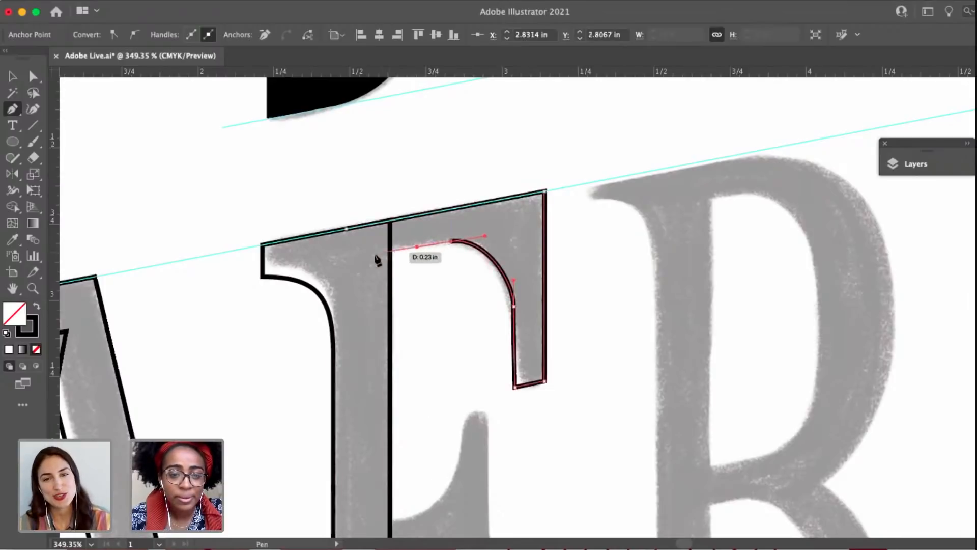
click(359, 259)
click(347, 230)
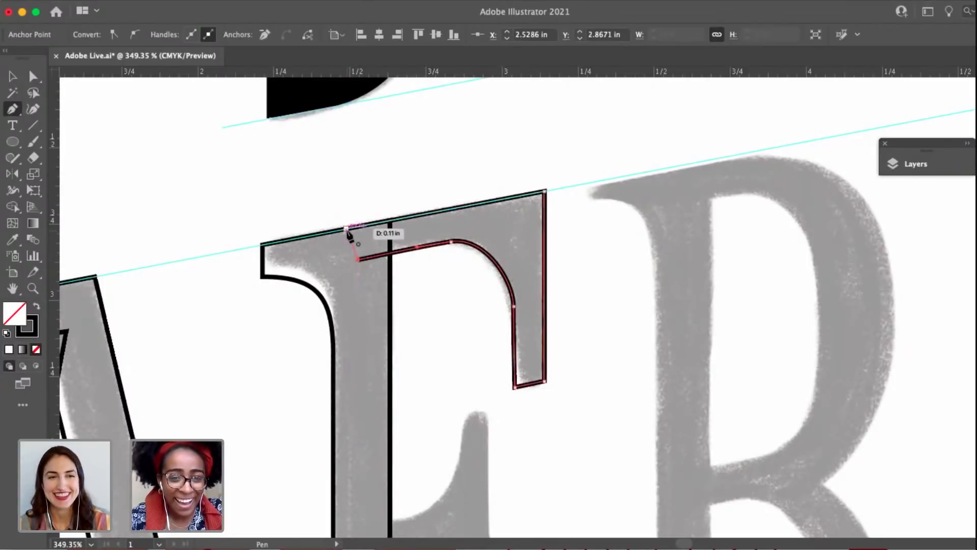
key(a)
click(364, 198)
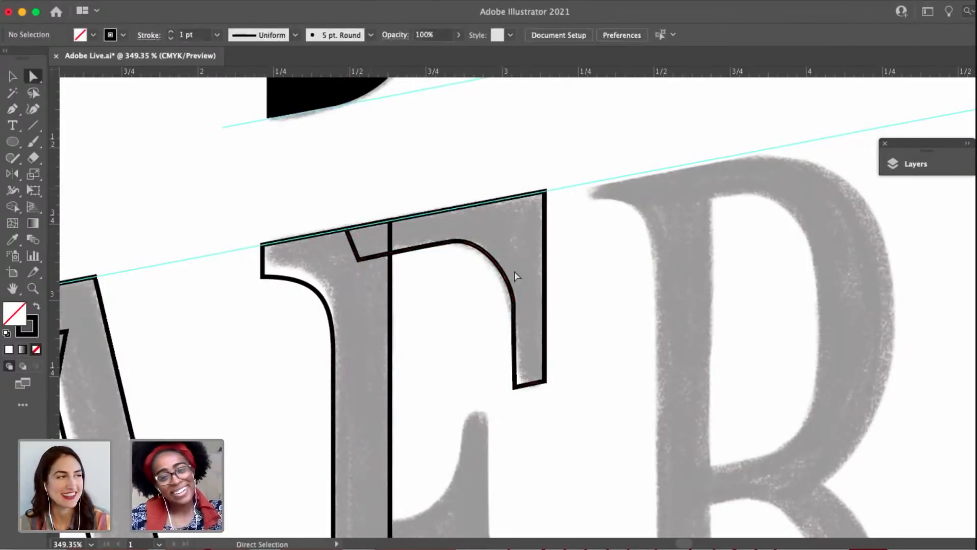
Lower the inner-edge point of the F's top arm slightly and lengthen its vertical handle to refine the curve.
click(452, 244)
drag(514, 305, 514, 263)
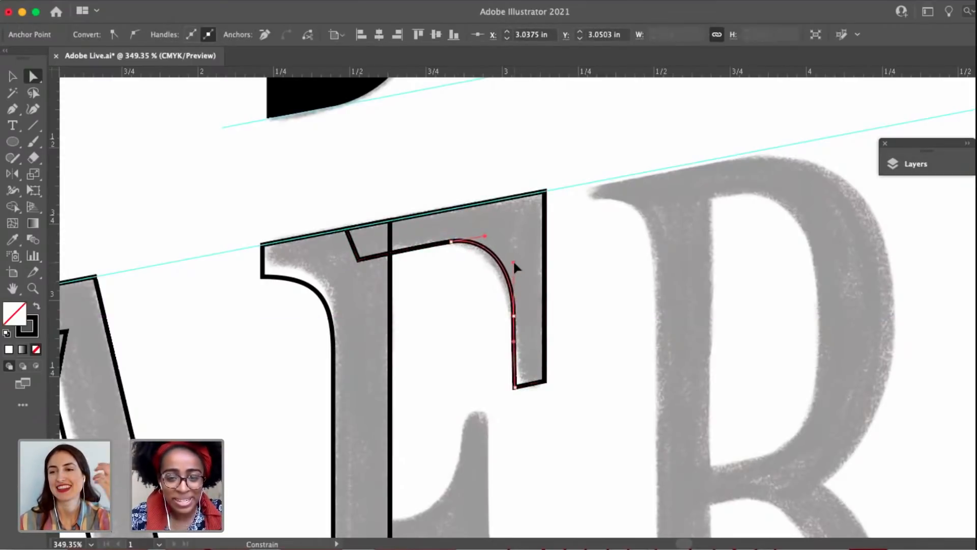
click(490, 298)
Swap fill and stroke on the F's stem and top arm to preview them as solid black.
scroll(490, 299, down, 3)
drag(512, 364, 475, 328)
drag(523, 418, 469, 352)
key(v)
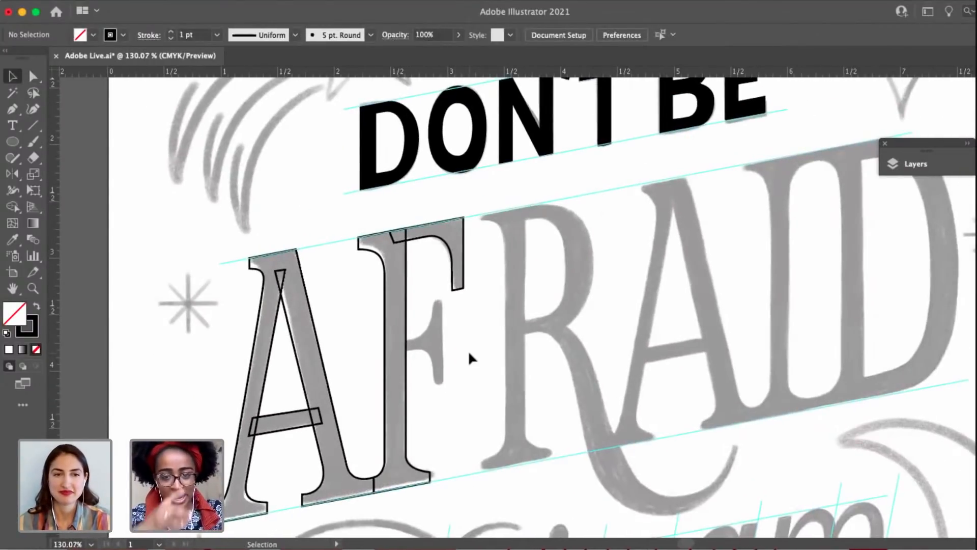
drag(436, 401, 435, 366)
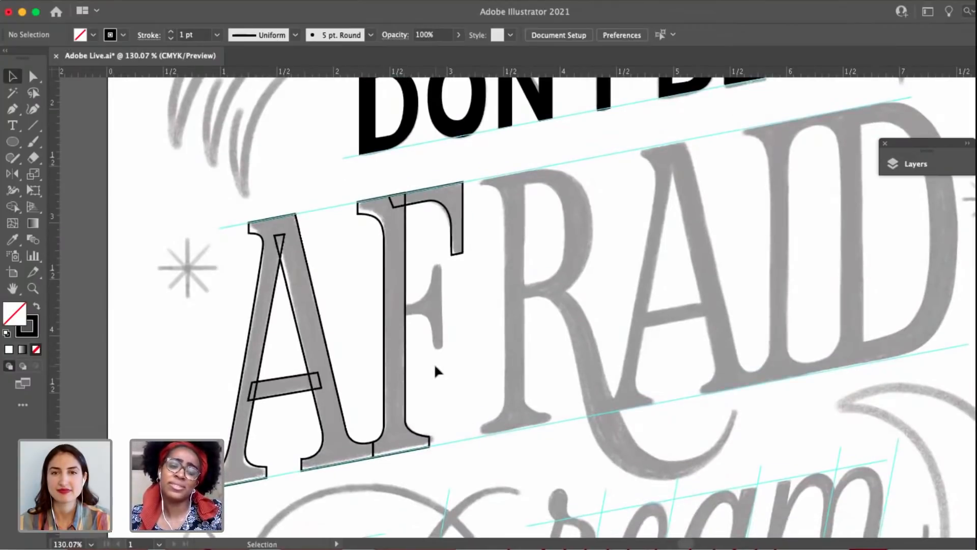
click(392, 203)
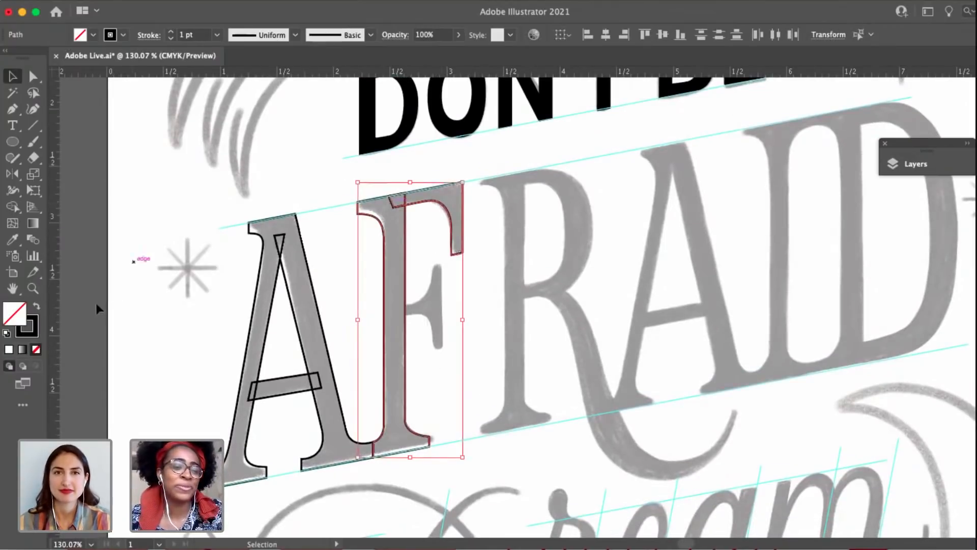
click(35, 310)
click(585, 297)
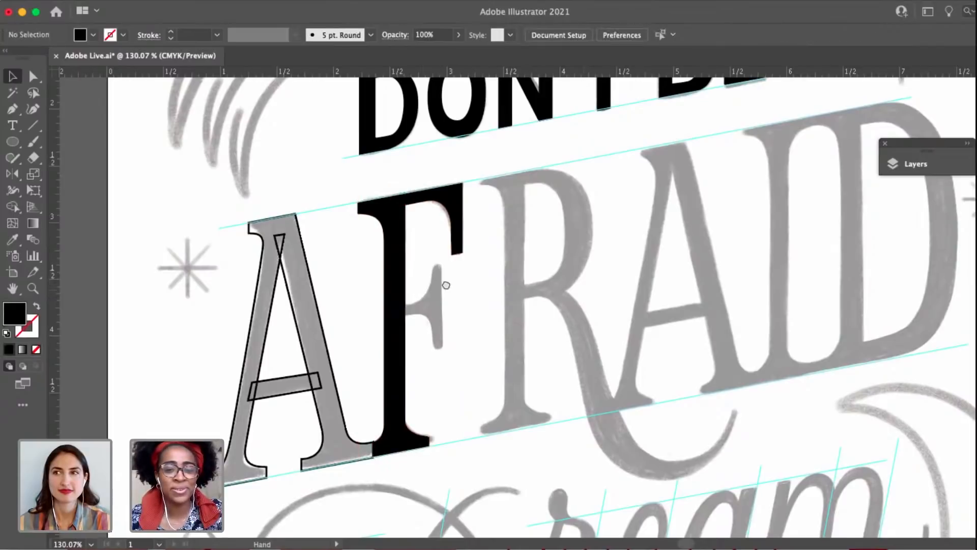
Swap fill and stroke on the first A's shapes to preview the letter as solid black.
drag(447, 284, 490, 273)
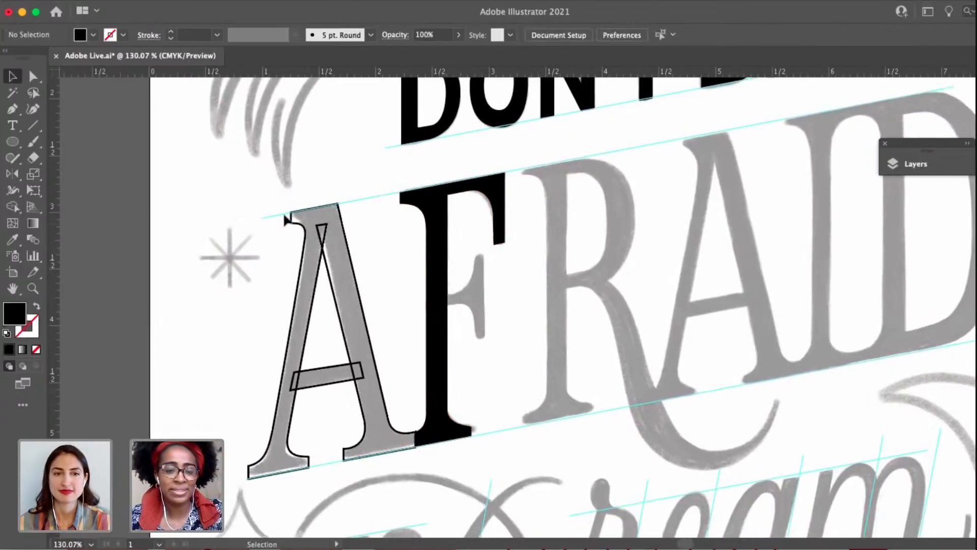
scroll(288, 220, left, 5)
scroll(288, 220, down, 2)
click(419, 393)
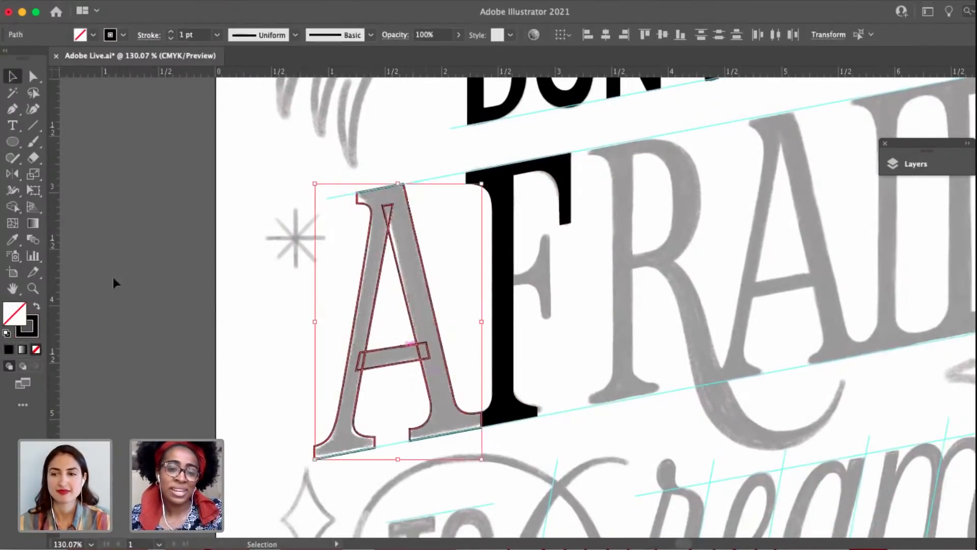
click(35, 307)
click(278, 279)
mouse_move(283, 291)
mouse_down()
mouse_move(229, 287)
mouse_move(199, 173)
mouse_up()
Select all the A and F shapes and swap their fill and stroke back to unfilled black outlines.
scroll(349, 212, up, 5)
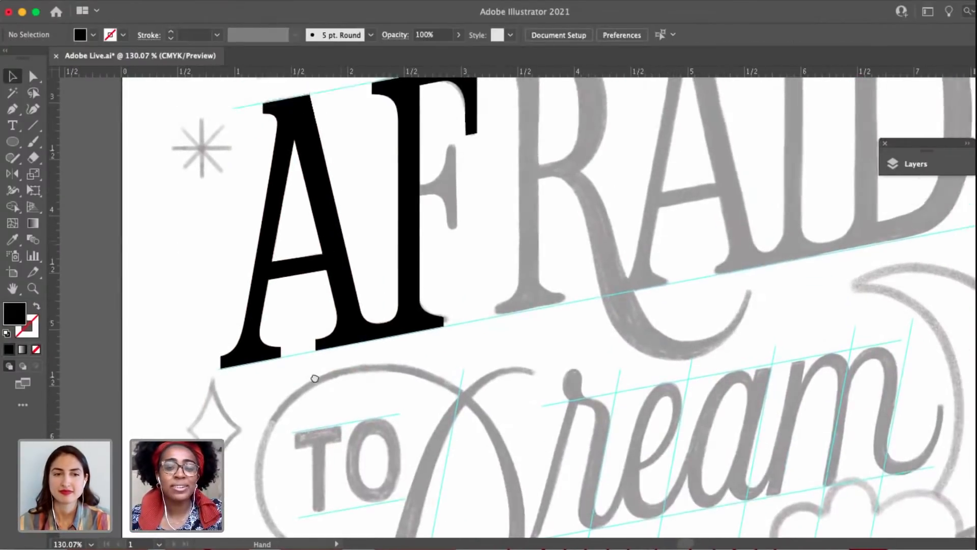
scroll(429, 242, right, 1)
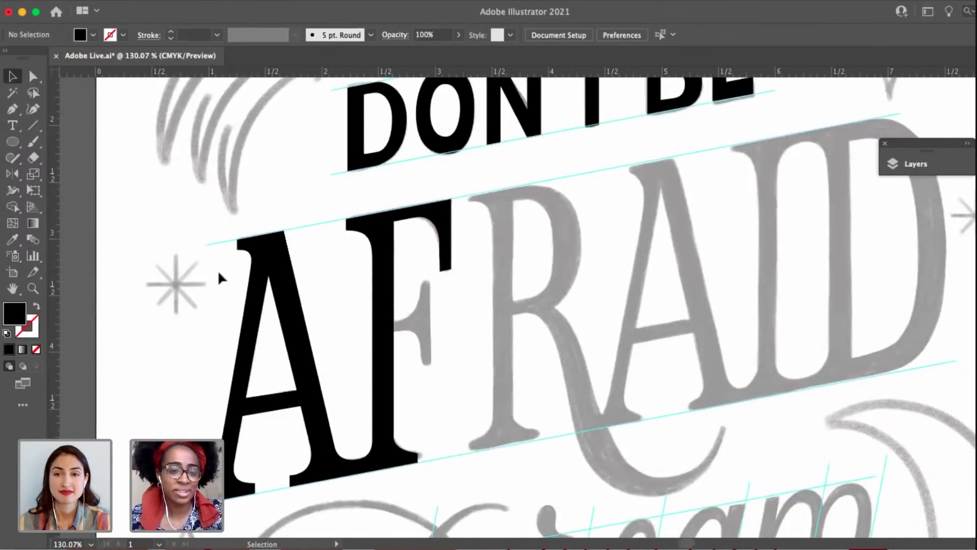
drag(451, 409, 452, 411)
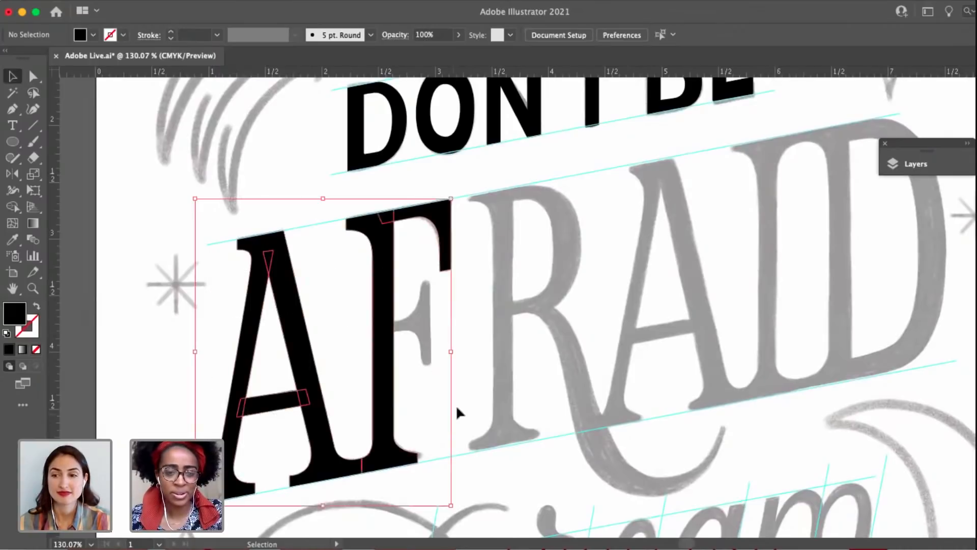
click(37, 308)
click(417, 305)
Duplicate the F's top arm, scale the copy down, and fit it over the lower half of the sketched middle arm.
scroll(416, 305, up, 2)
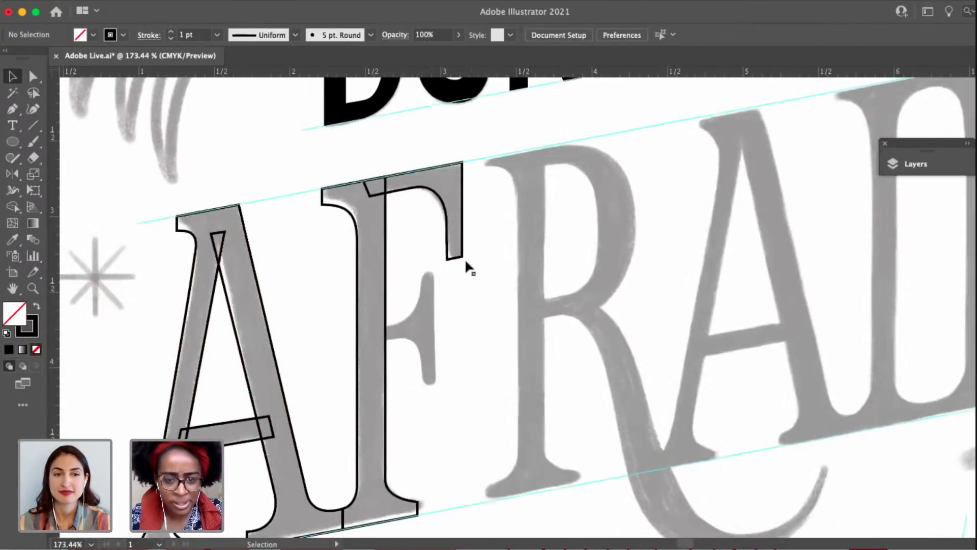
drag(458, 262, 431, 368)
click(447, 405)
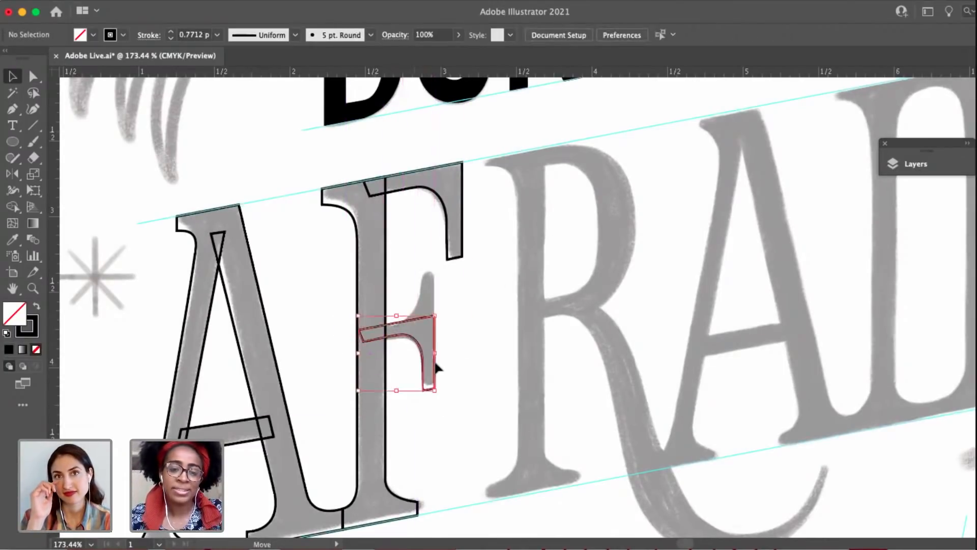
Move the two inner-end corner points of the F's middle arm to square off its end vertically inside the stem.
key(a)
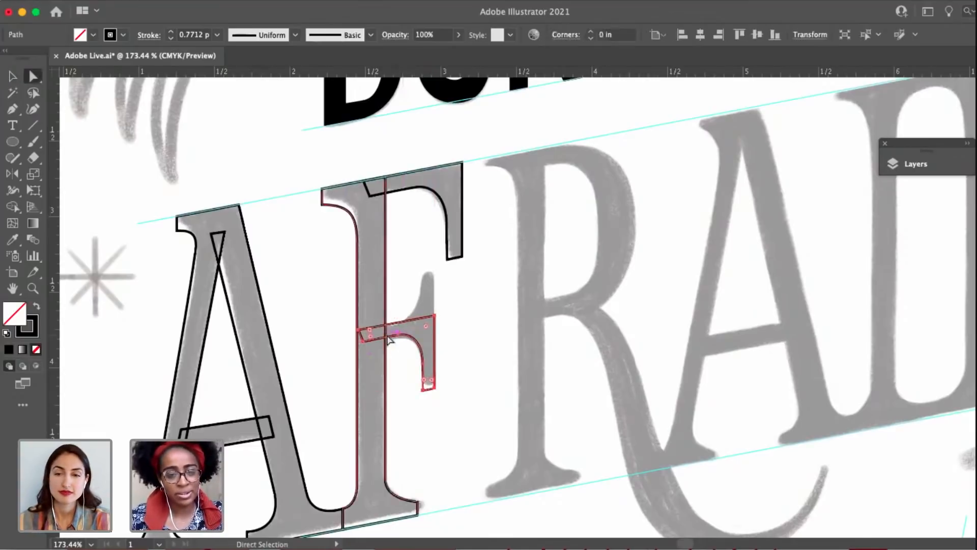
click(359, 330)
scroll(358, 331, up, 10)
drag(360, 332, 381, 324)
shift+click(374, 367)
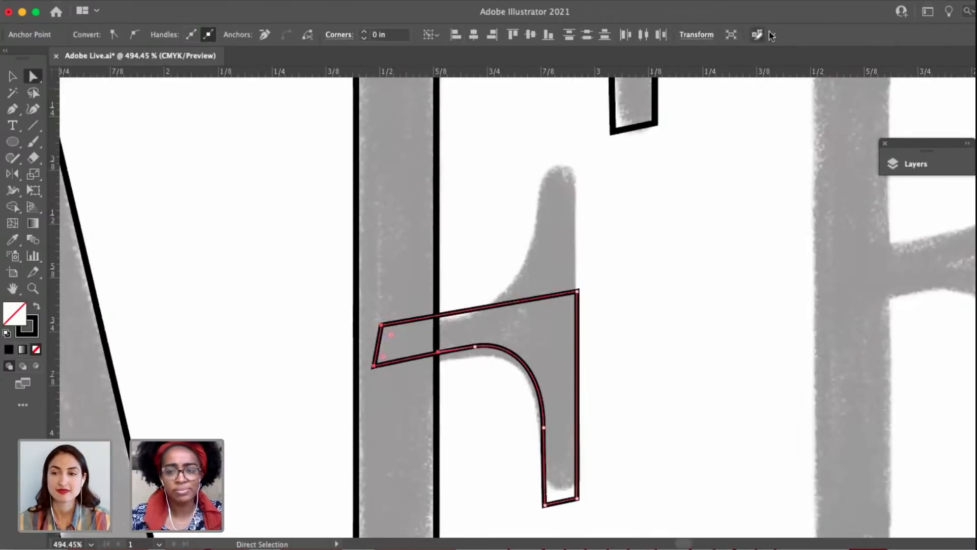
click(411, 413)
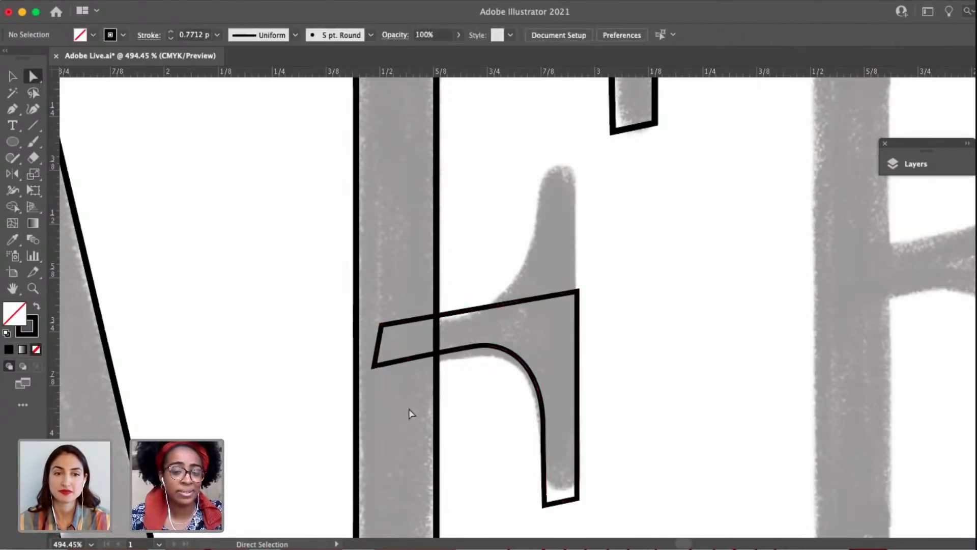
click(373, 367)
drag(372, 368, 380, 364)
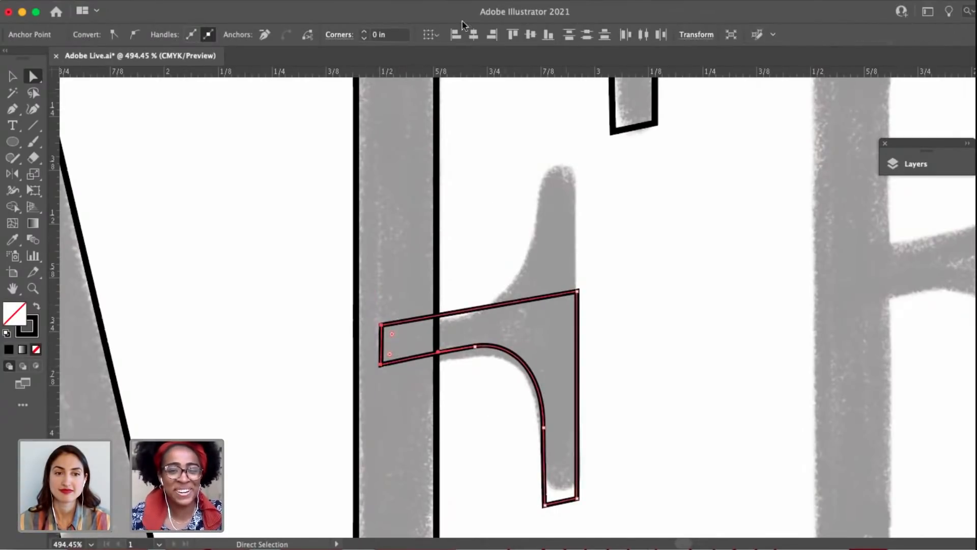
click(533, 293)
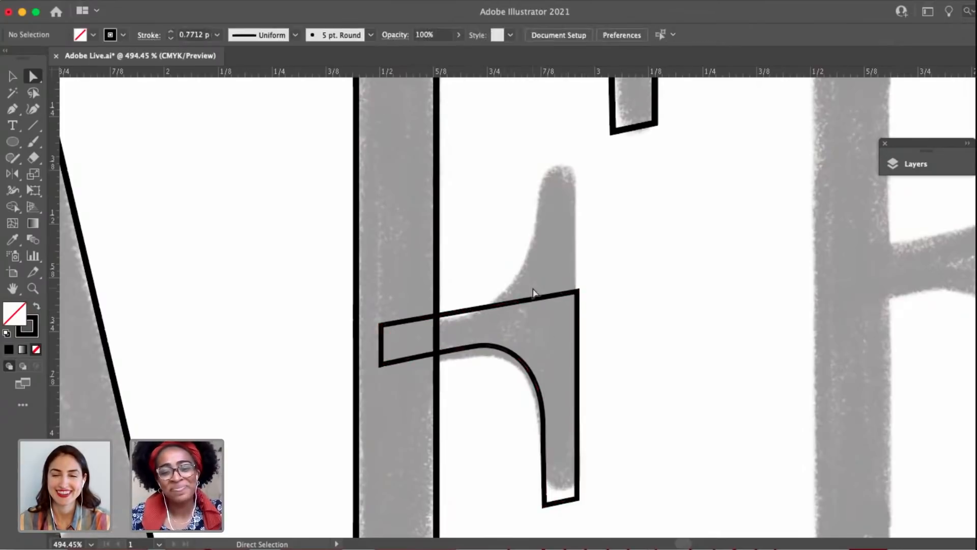
Add an anchor point on the middle arm's top edge and delete it to open the path along that edge.
click(541, 300)
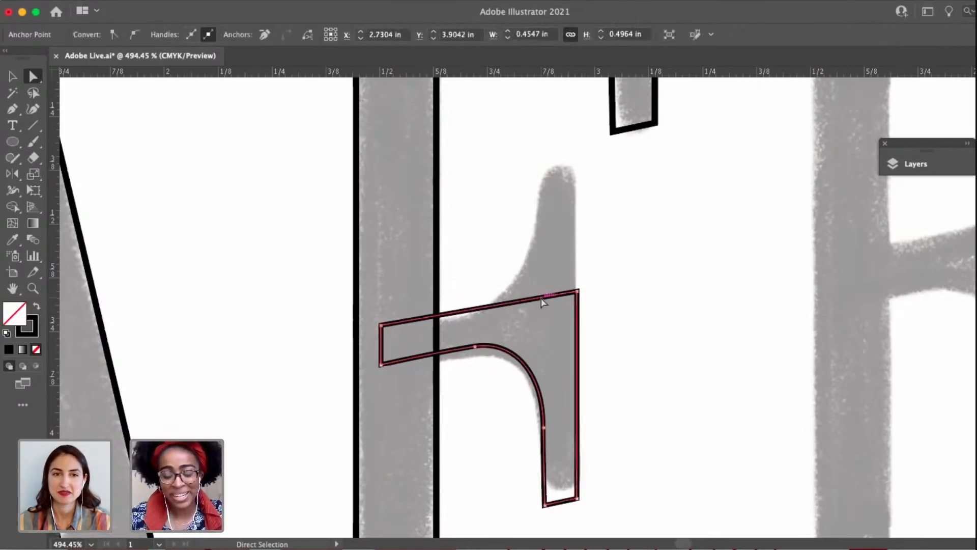
key(plus)
click(491, 305)
key(a)
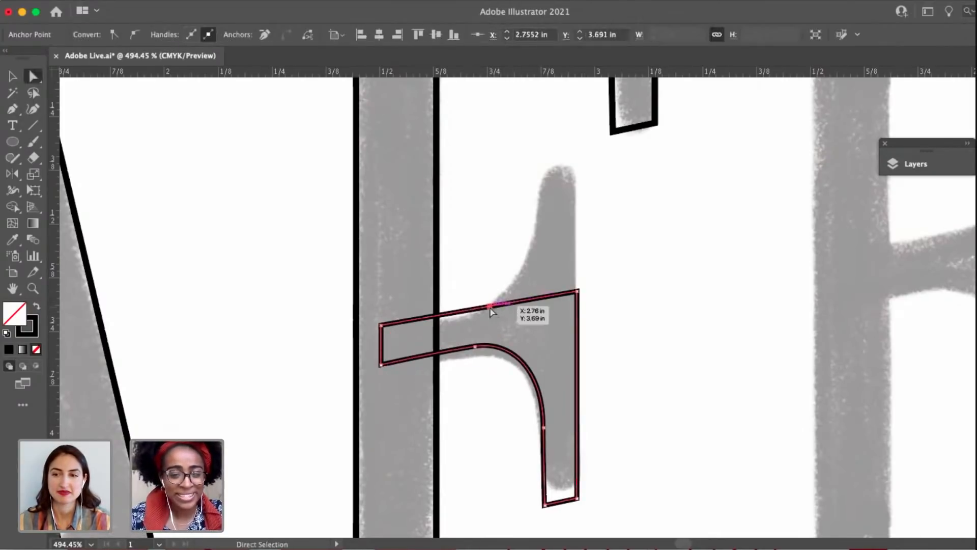
key(Delete)
Draw the middle arm's upper serif and curve with the Pen tool from the open right-hand end, closing the path at the inner end.
click(577, 293)
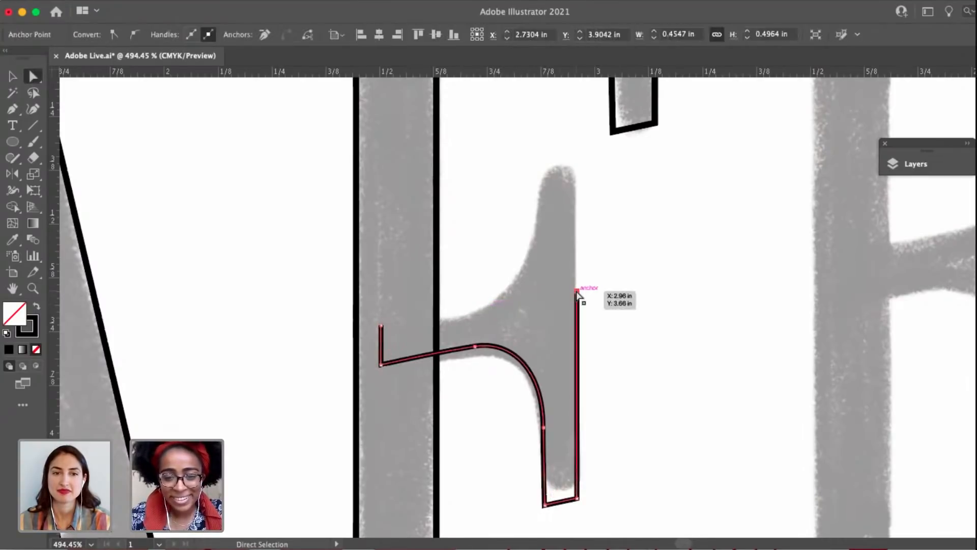
key(p)
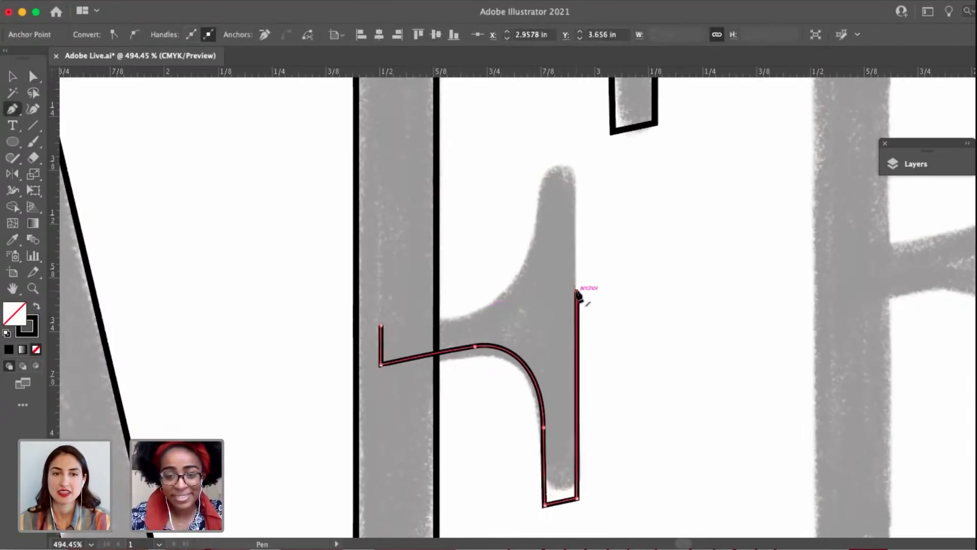
click(576, 158)
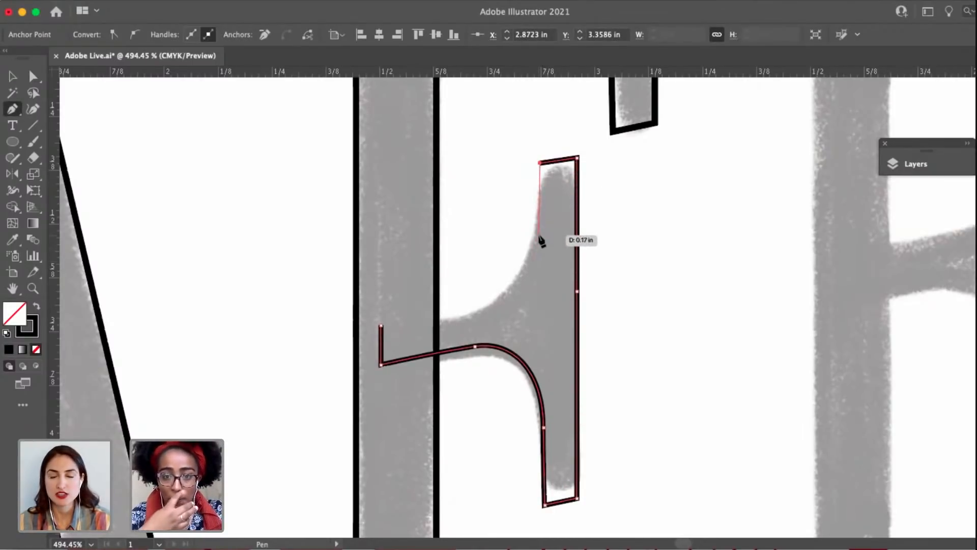
shift+click(539, 243)
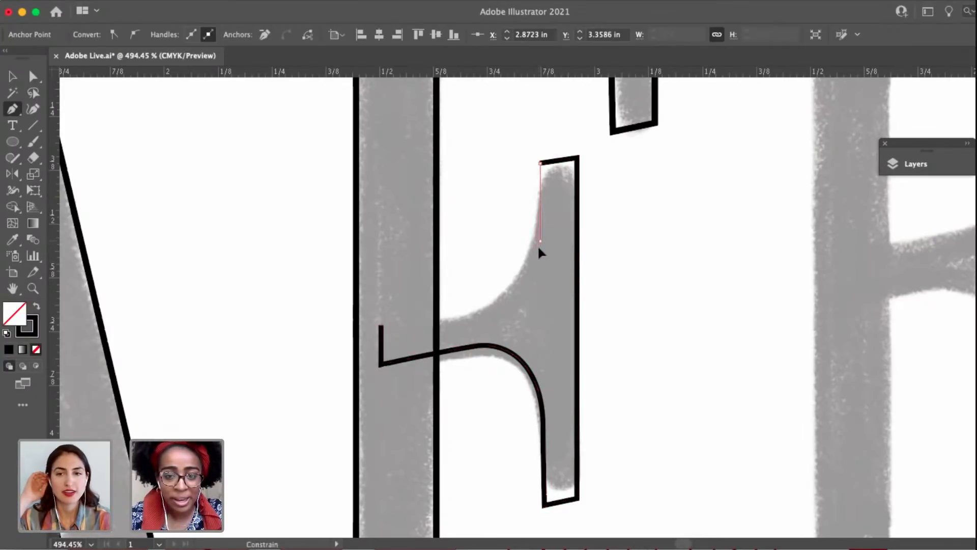
drag(471, 313, 436, 320)
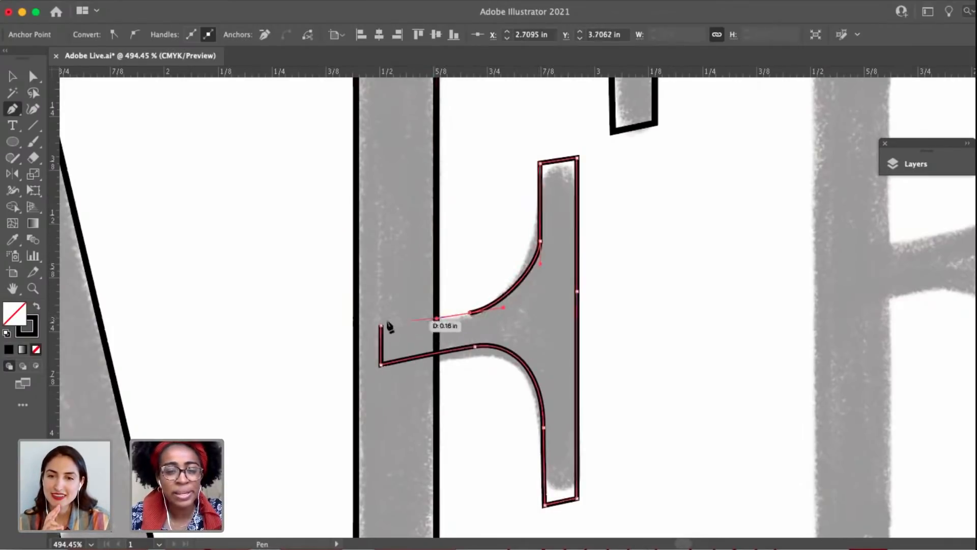
click(381, 324)
key(a)
Lower the arm's upper inner-end corner slightly and lengthen the handles of its upper curve to round it more.
click(541, 242)
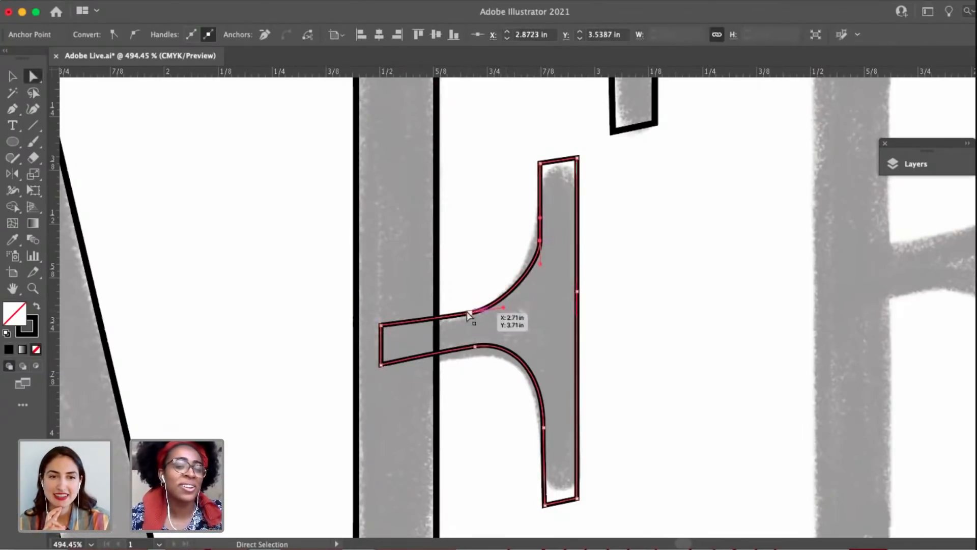
click(382, 327)
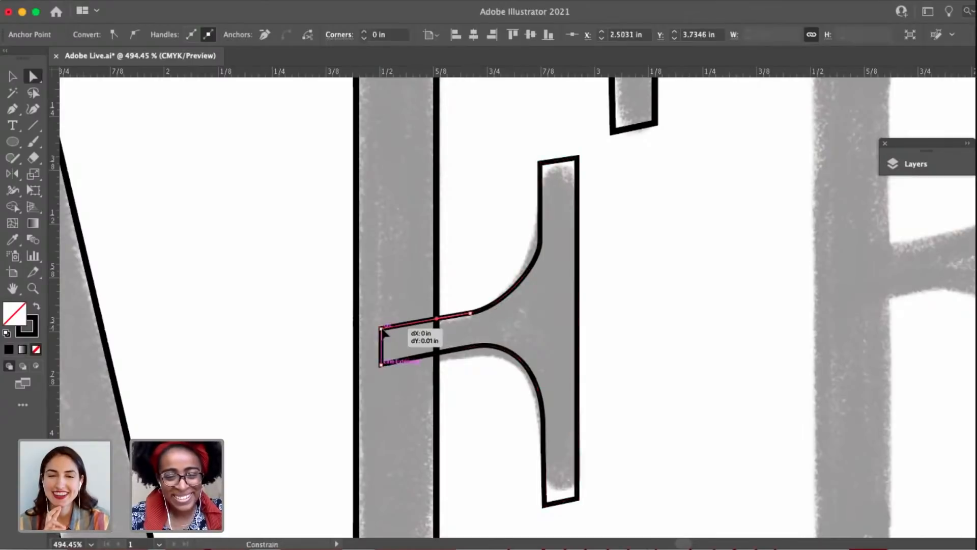
click(476, 346)
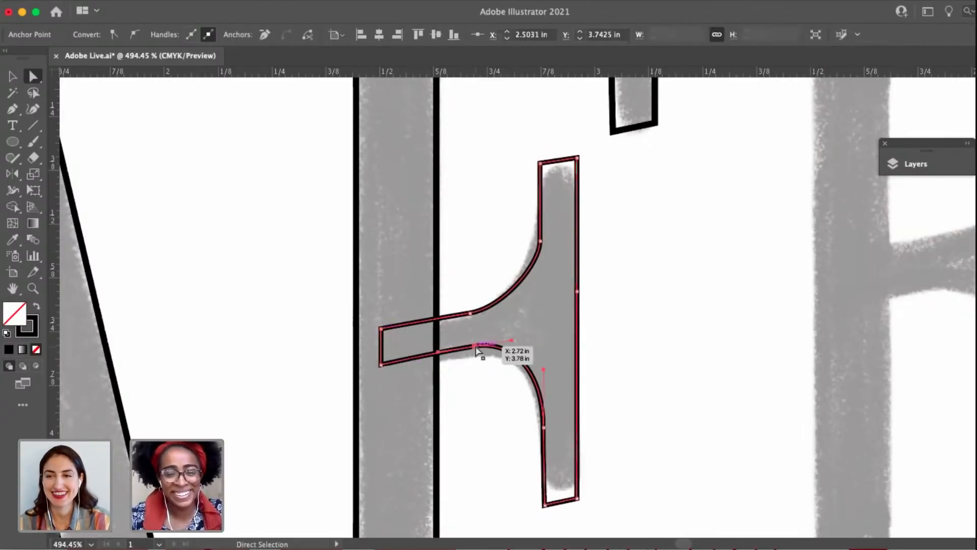
click(540, 240)
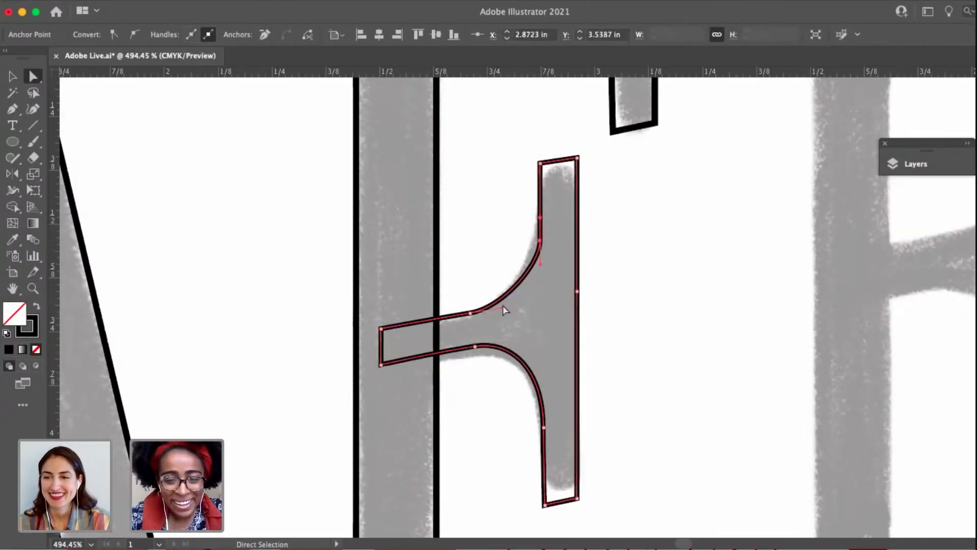
drag(504, 309, 521, 303)
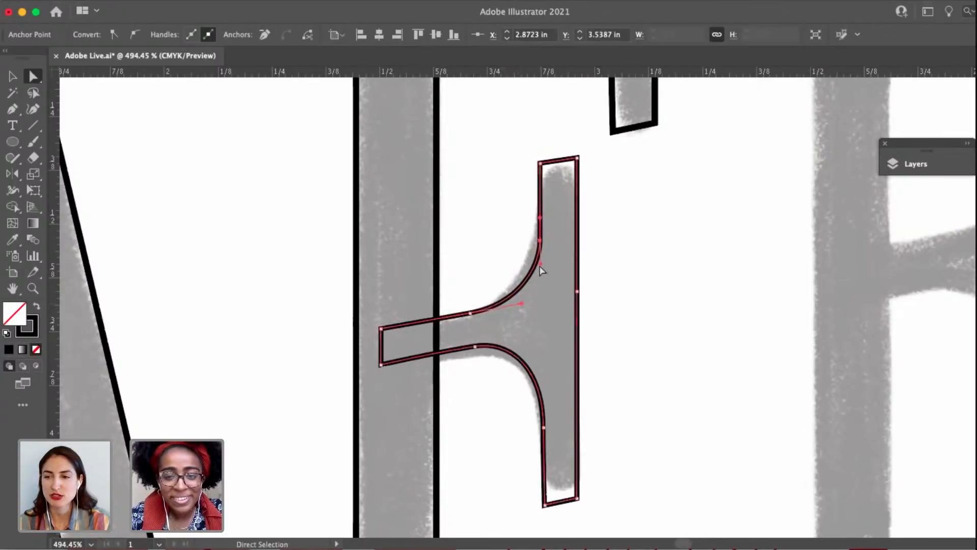
drag(539, 264, 539, 269)
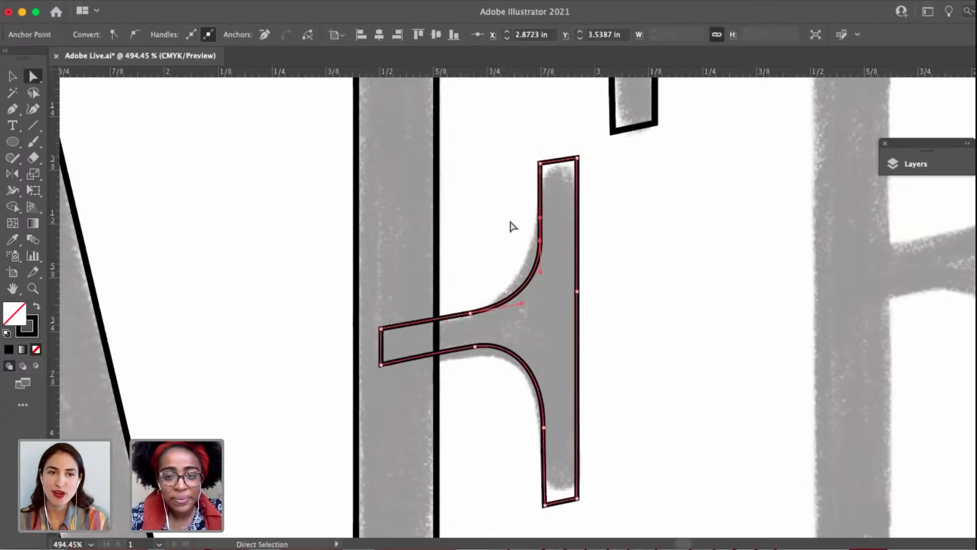
click(509, 222)
drag(474, 222, 421, 223)
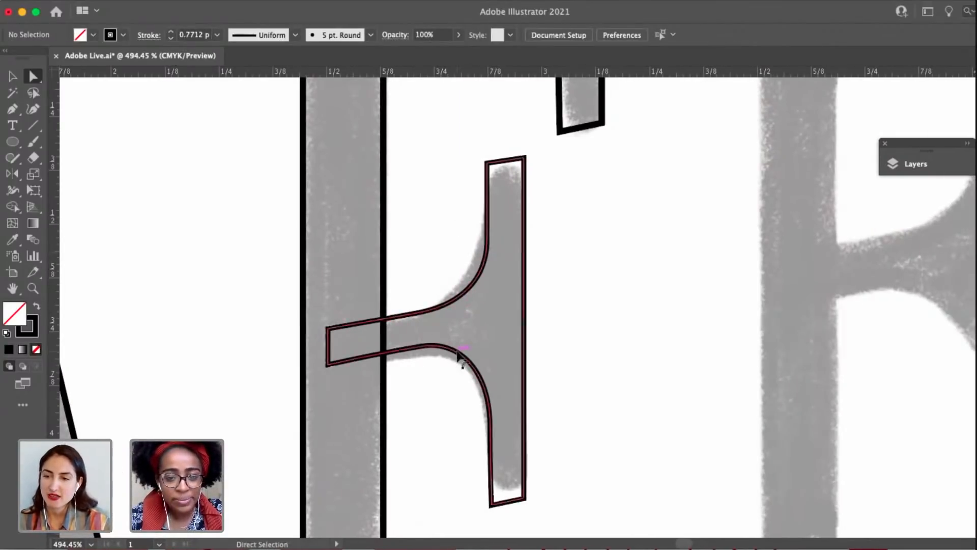
click(461, 354)
drag(464, 388, 499, 371)
click(530, 392)
click(466, 270)
click(517, 329)
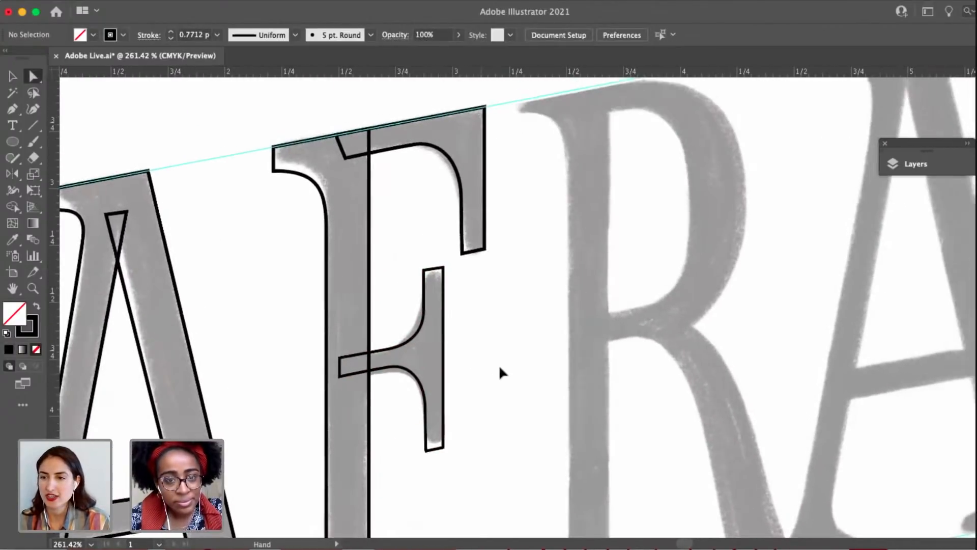
Select all the F's shapes and swap their fill and stroke to preview the letter in solid black.
key(v)
click(293, 155)
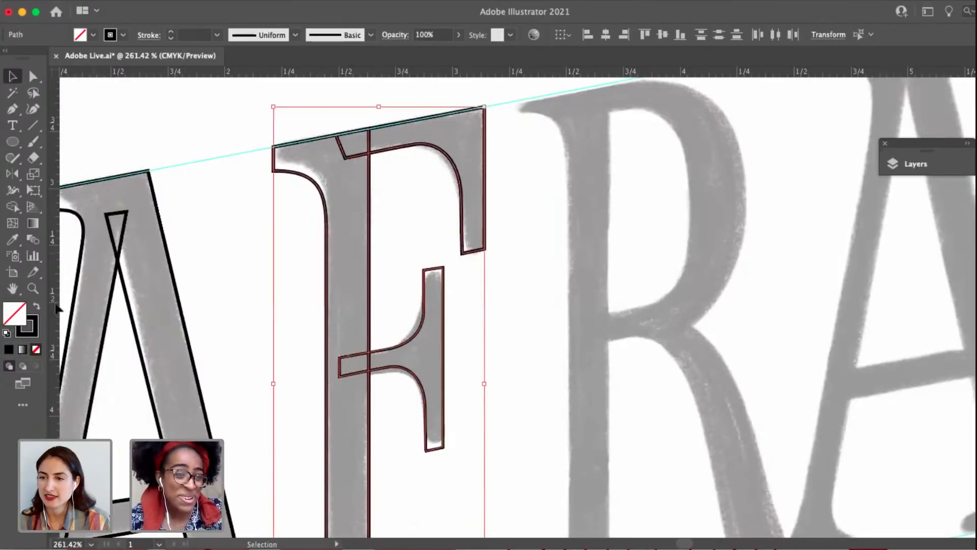
click(37, 306)
click(186, 265)
scroll(186, 265, down, 5)
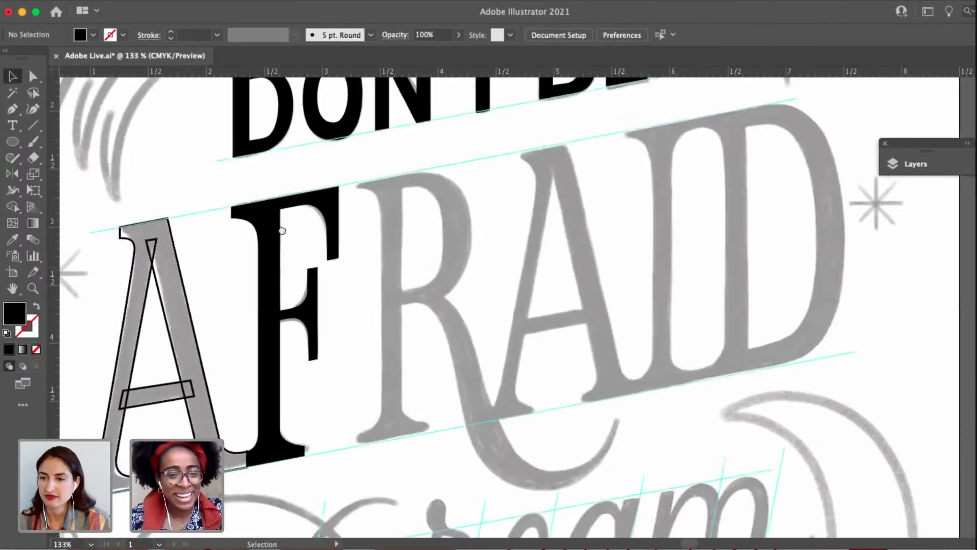
Select the first A's shapes and swap their fill and stroke to preview it in solid black beside the F.
drag(281, 229, 403, 181)
drag(309, 466, 117, 241)
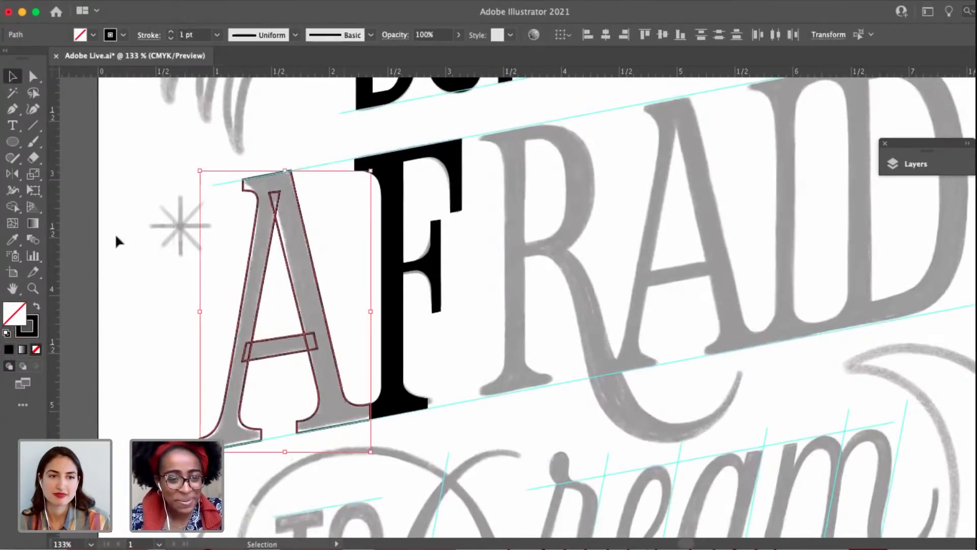
click(38, 306)
click(151, 271)
drag(151, 272, 164, 280)
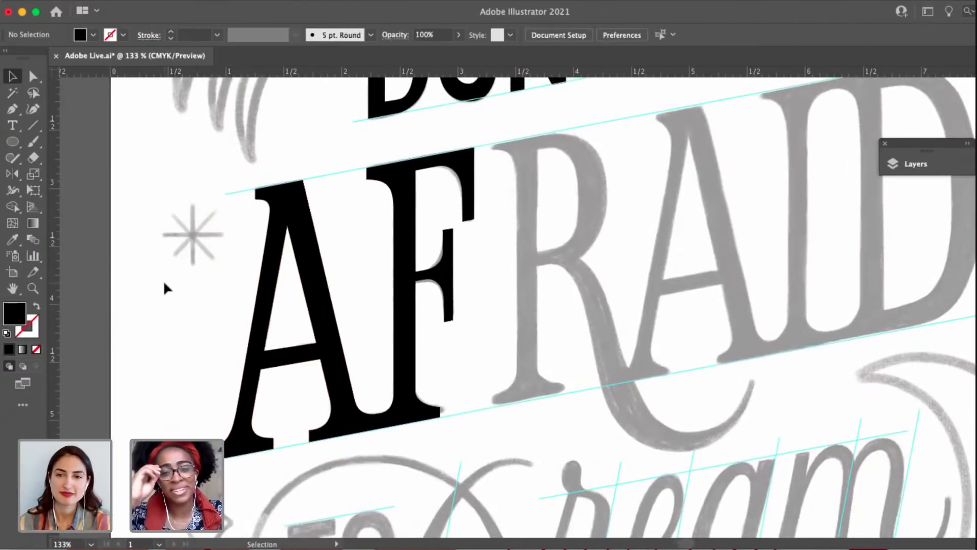
Examine how closely the F's middle arm and its curve points follow the sketch.
scroll(407, 285, up, 5)
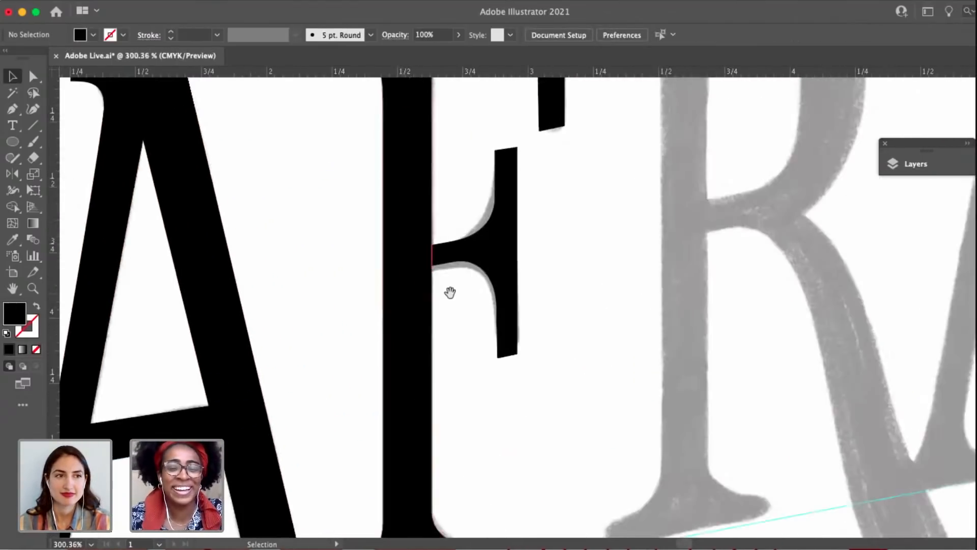
drag(450, 292, 402, 301)
key(a)
click(449, 218)
scroll(449, 217, up, 3)
click(447, 203)
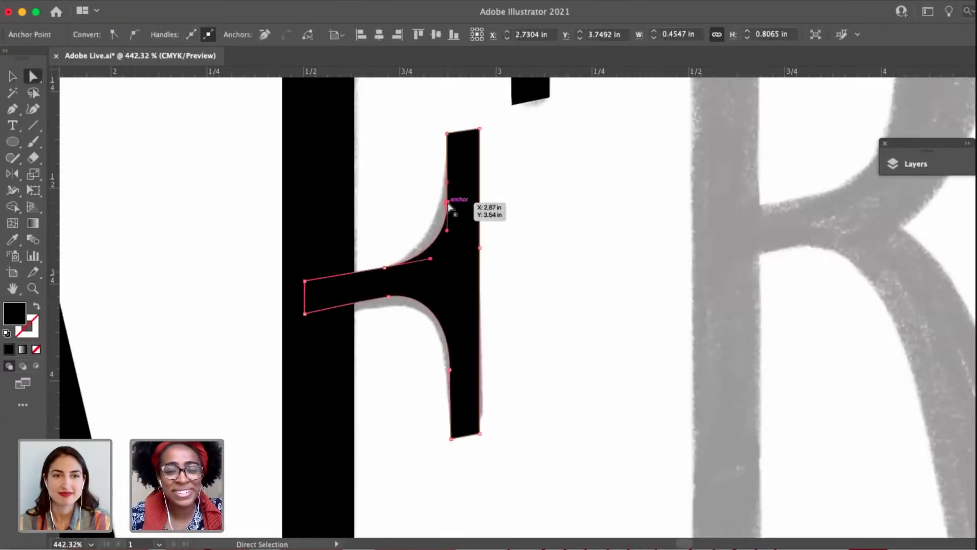
click(541, 280)
Select the A and F shapes together and swap their fill and stroke back to unfilled black outlines.
key(v)
scroll(541, 280, down, 9)
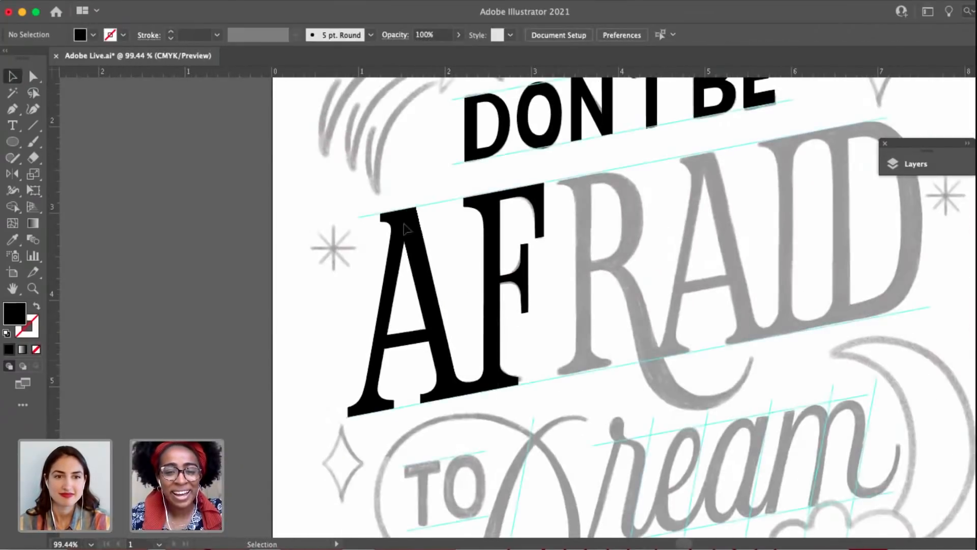
click(355, 203)
click(37, 307)
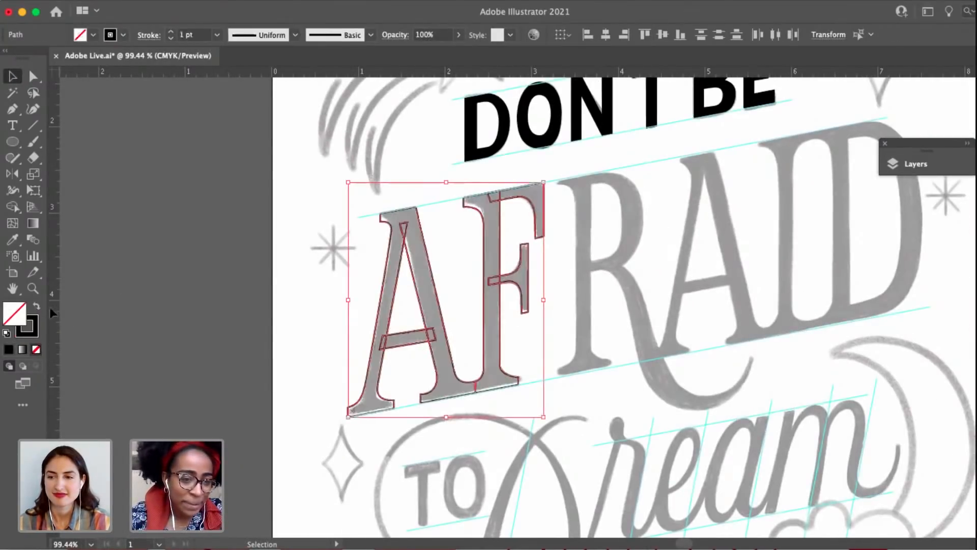
scroll(499, 237, right, 3)
click(499, 238)
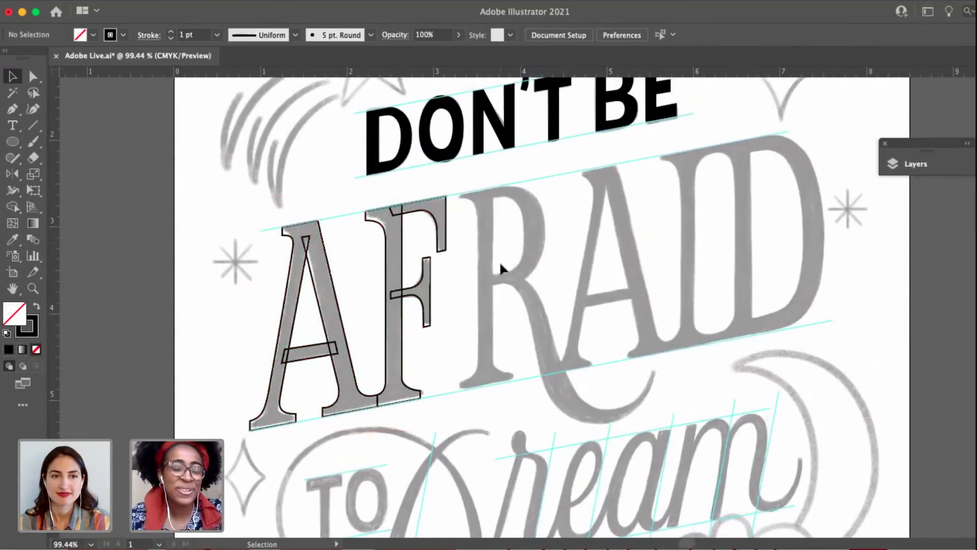
Duplicate the F's stem and place the copy over the sketched stem of the R.
scroll(493, 212, up, 4)
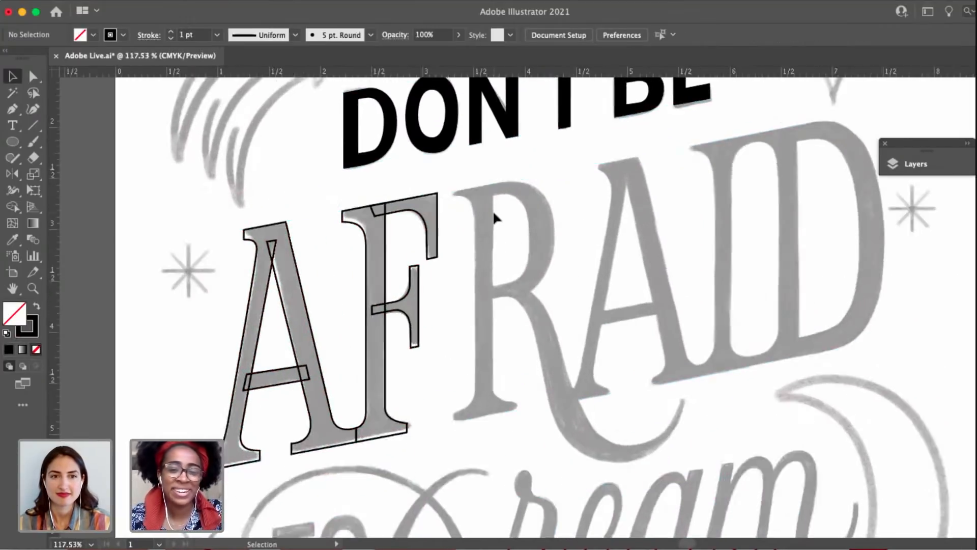
click(358, 254)
drag(358, 254, 496, 229)
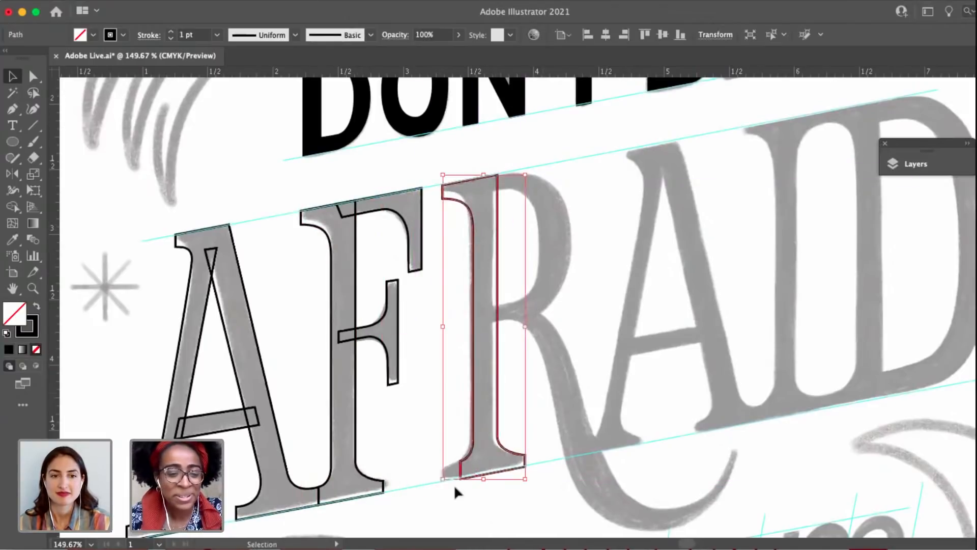
scroll(440, 462, up, 4)
click(448, 426)
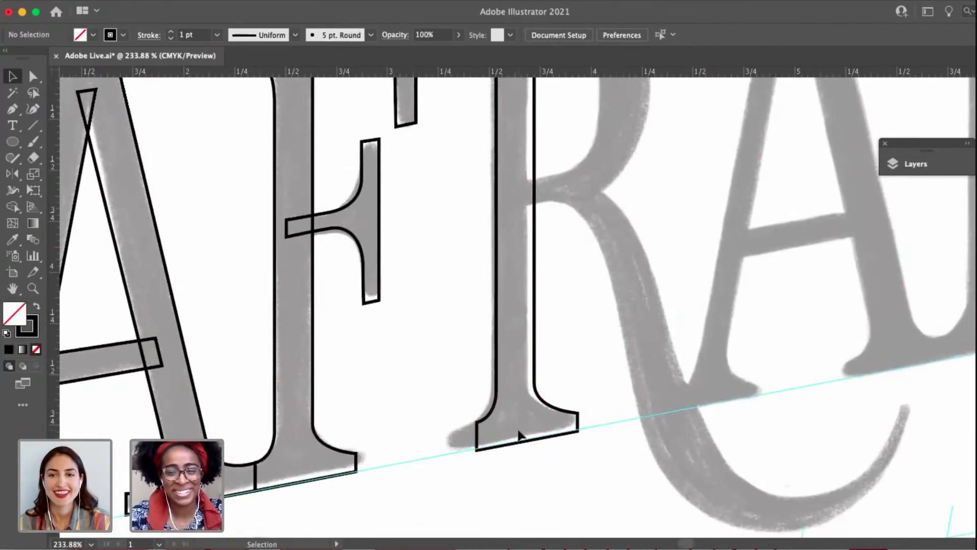
Extend the left side of the foot serif on the R's stem outward to fit the sketch.
key(a)
drag(461, 406, 454, 459)
scroll(468, 430, up, 2)
click(582, 371)
scroll(583, 397, up, 2)
scroll(583, 420, down, 3)
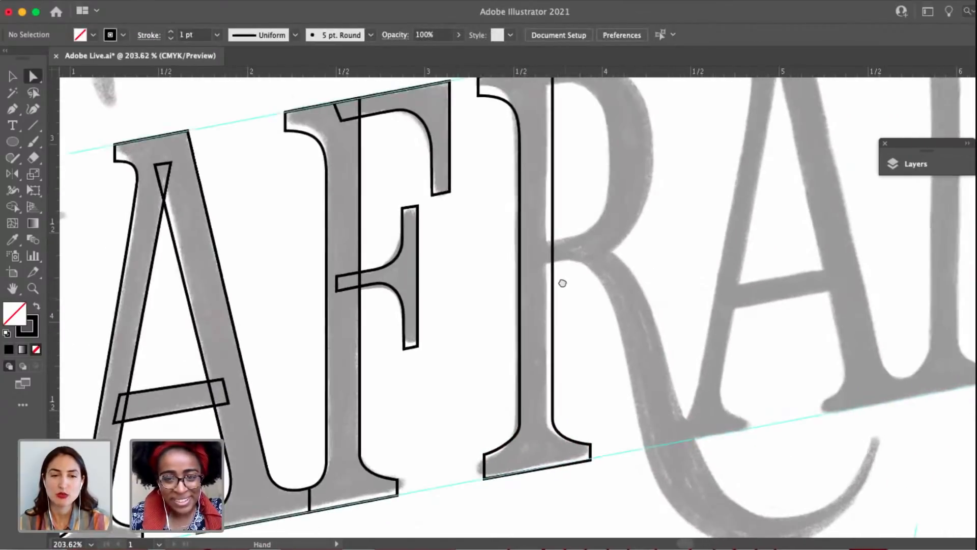
drag(563, 284, 589, 339)
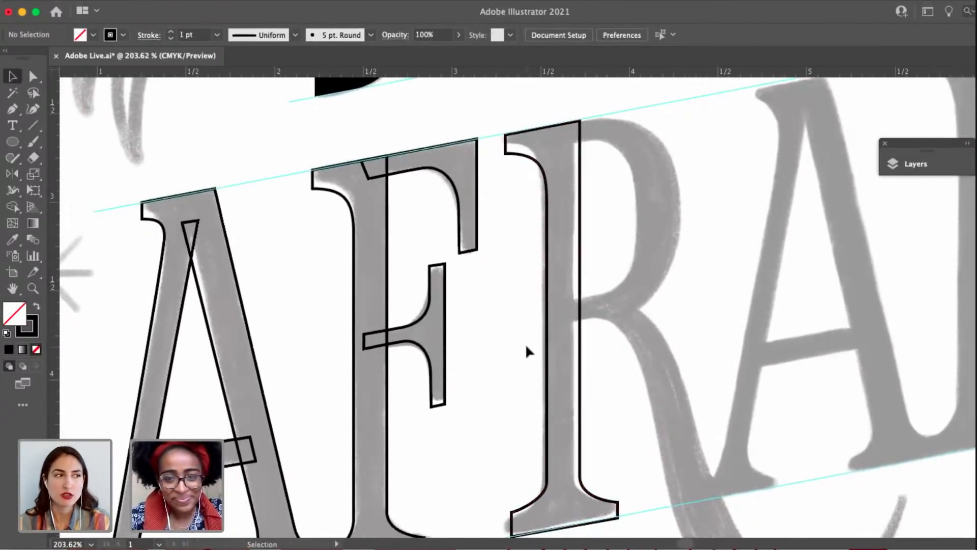
scroll(525, 343, up, 1)
drag(550, 324, 524, 196)
click(625, 333)
key(a)
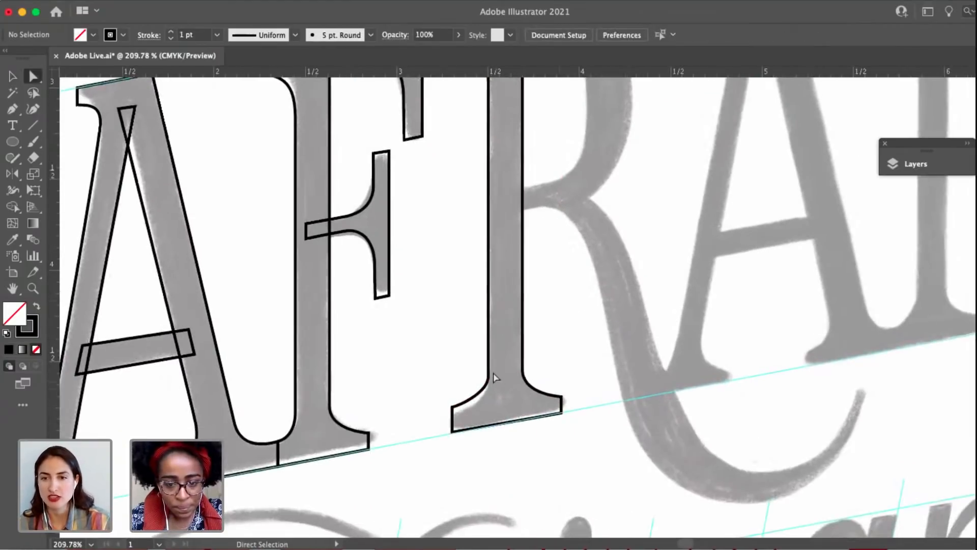
Raise the points where both sides of the R's stem start curving into the foot serif, and shape the left curve to the sketch.
click(523, 368)
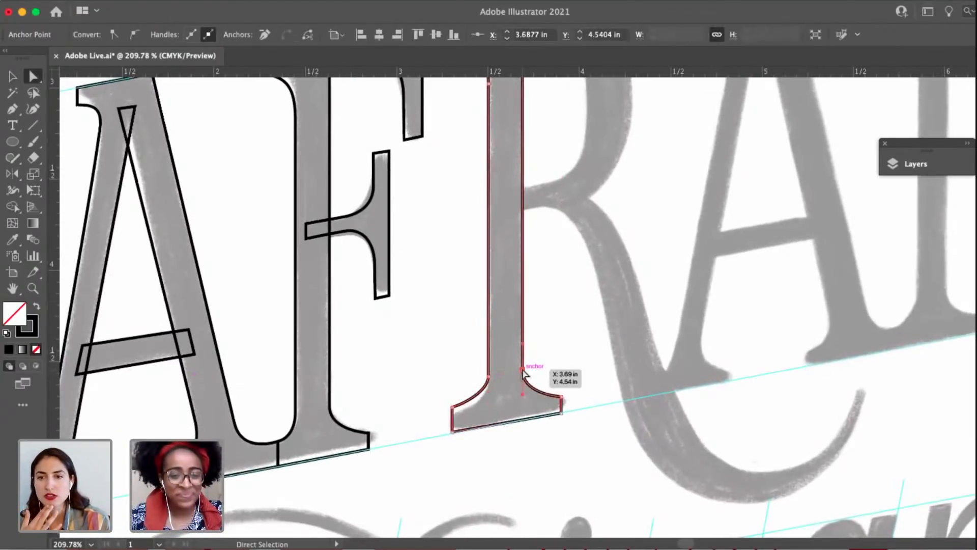
drag(523, 369, 523, 352)
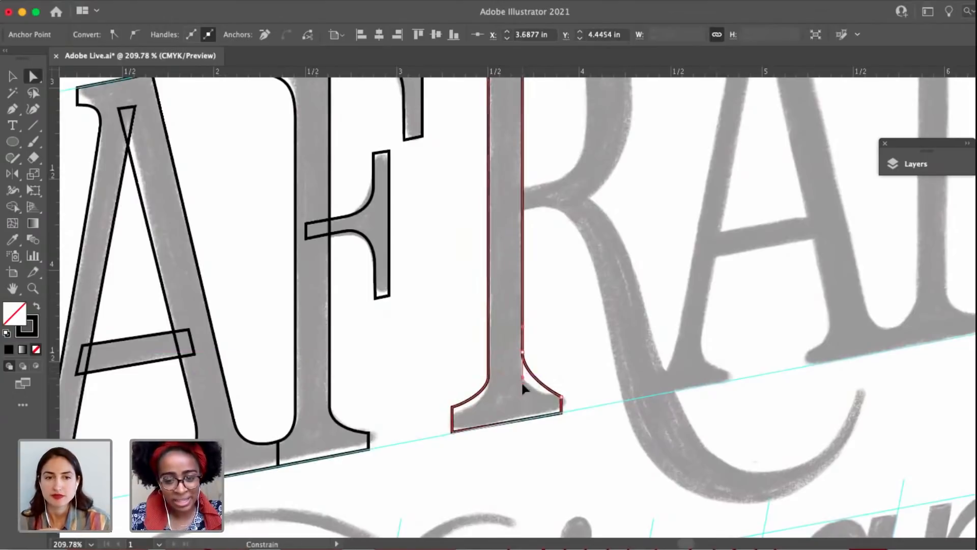
scroll(522, 385, up, 3)
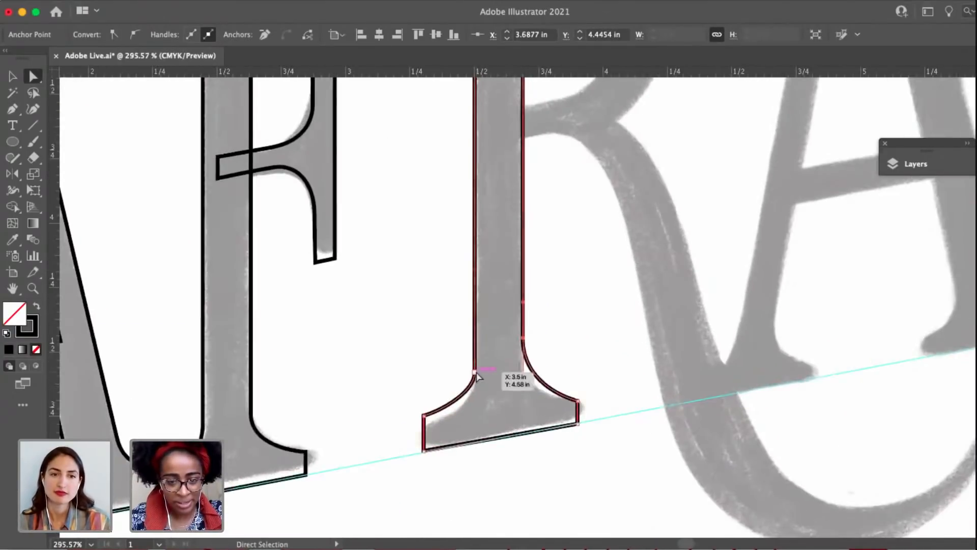
drag(475, 372, 474, 351)
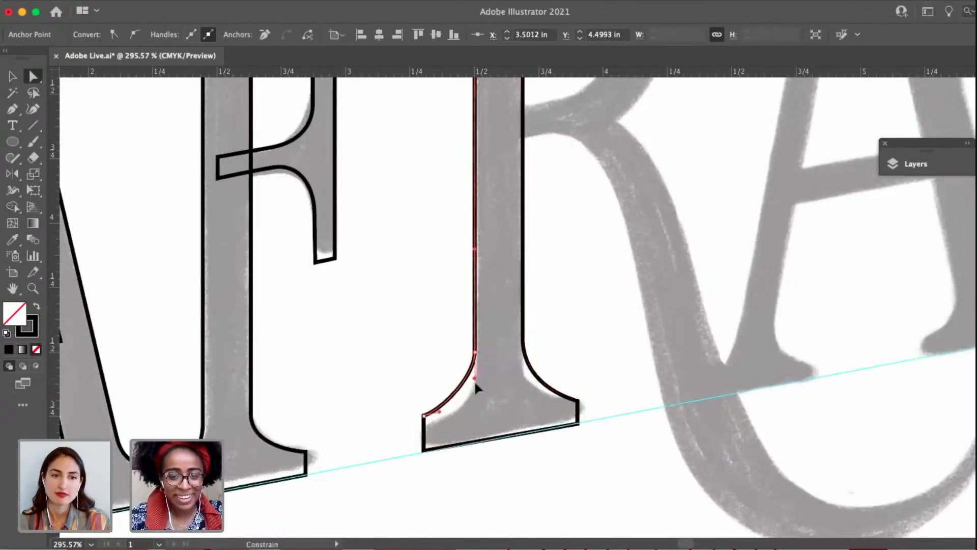
drag(476, 386, 460, 411)
Convert the upper-right corner of the R's foot serif to a smooth point and shape the right-hand curve to follow the sketch.
click(576, 401)
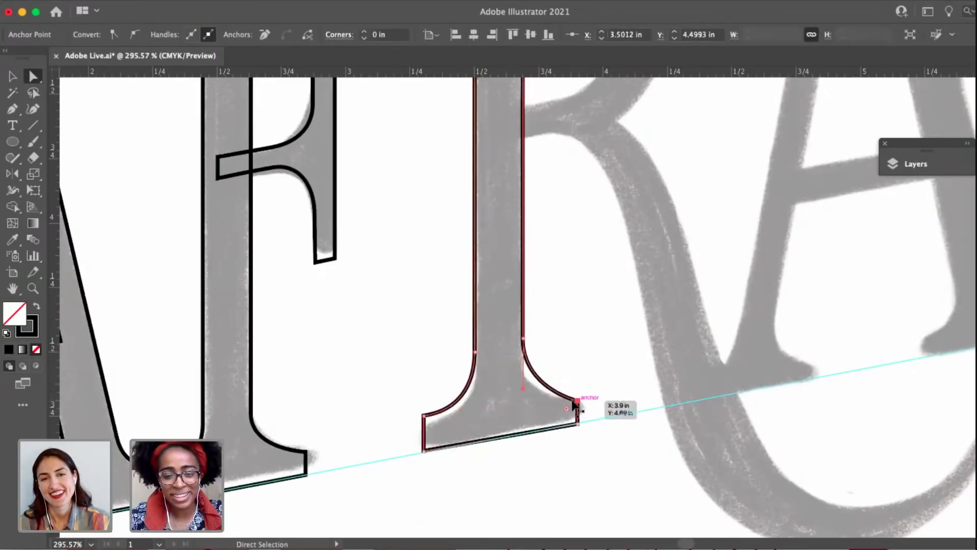
drag(523, 388, 525, 377)
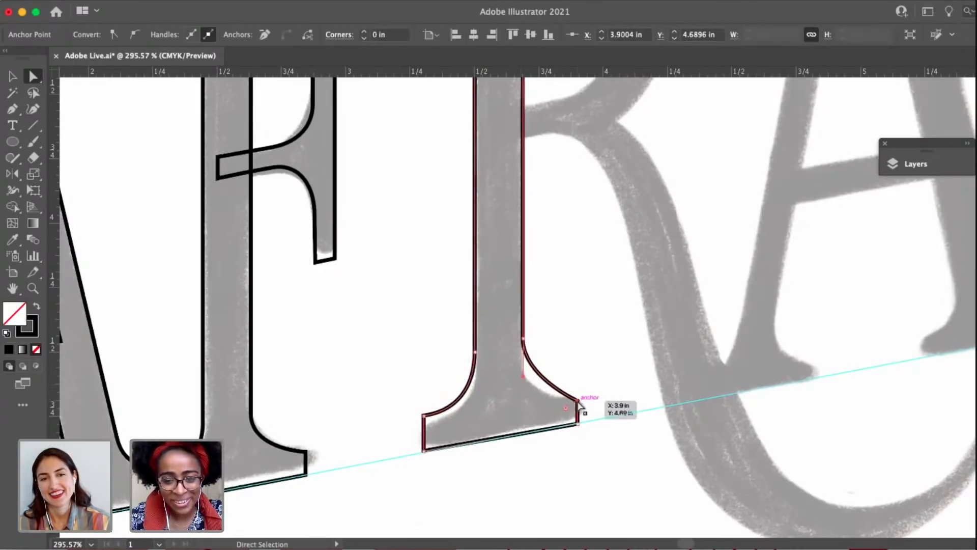
key(p)
scroll(580, 405, up, 3)
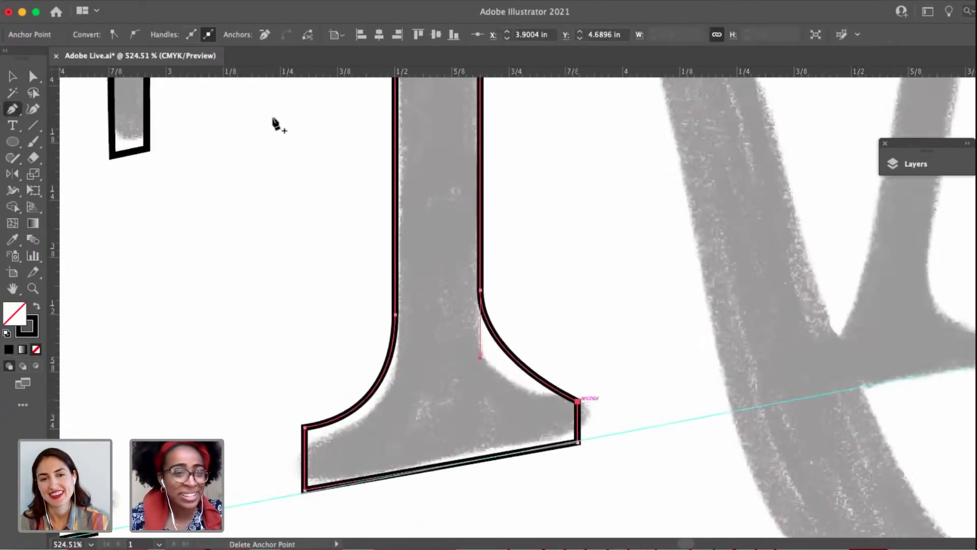
click(132, 34)
key(a)
key(p)
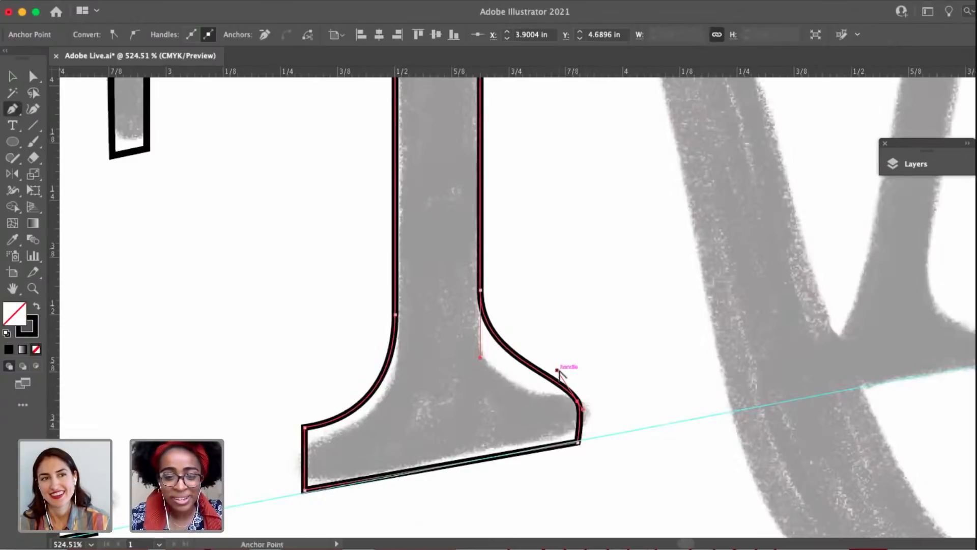
drag(557, 372, 525, 401)
alt+click(583, 409)
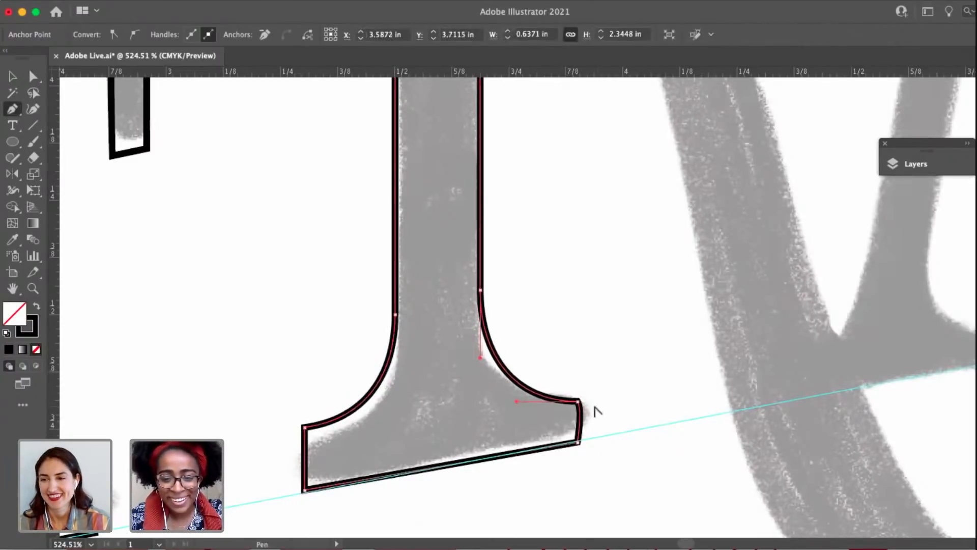
Straighten the short right end of the R's foot serif into a vertical edge by realigning the corner's lower handle.
scroll(583, 409, up, 5)
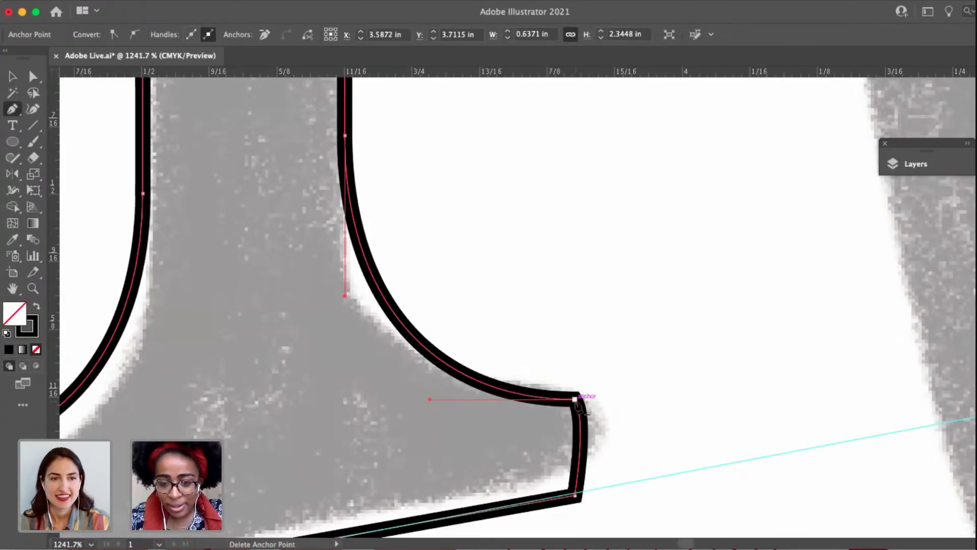
key(a)
click(582, 415)
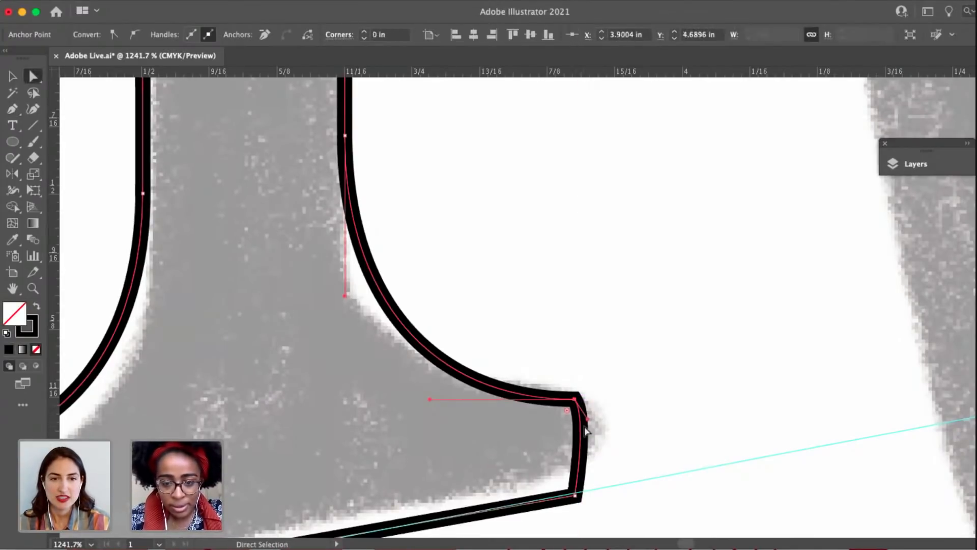
drag(588, 418, 576, 452)
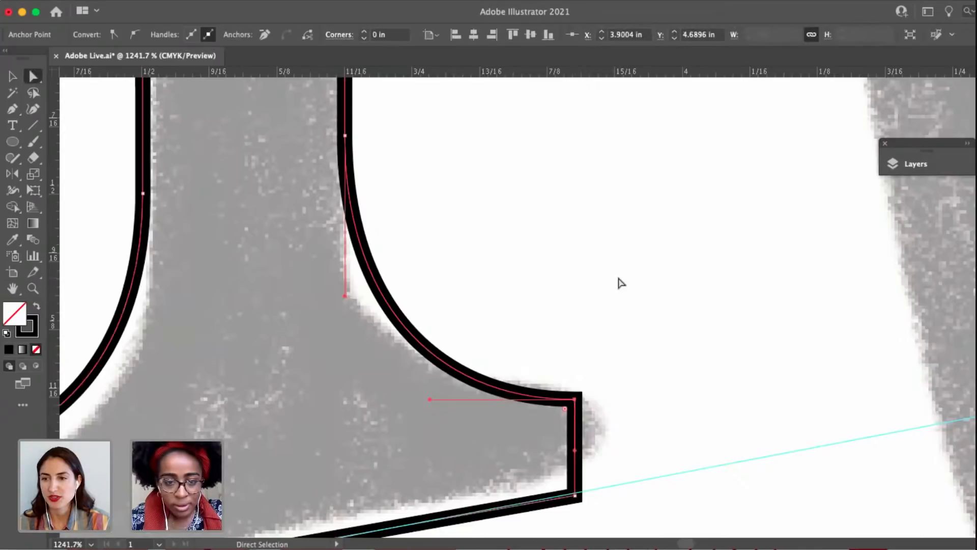
Lower the upper-left corner of the R's foot serif slightly toward the sketched edge.
click(618, 281)
scroll(618, 281, down, 2)
scroll(586, 341, down, 2)
click(595, 355)
drag(545, 366, 633, 345)
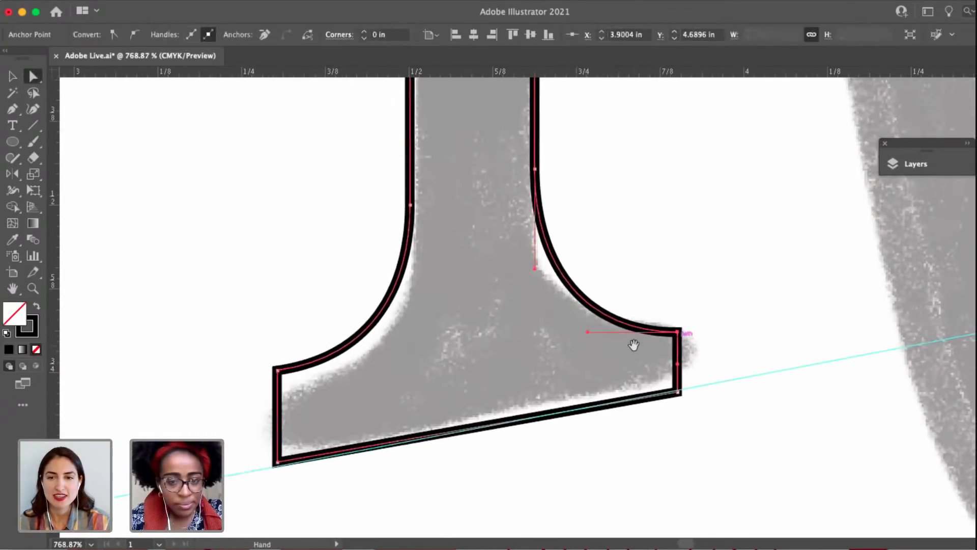
drag(281, 371, 278, 384)
scroll(321, 343, down, 1)
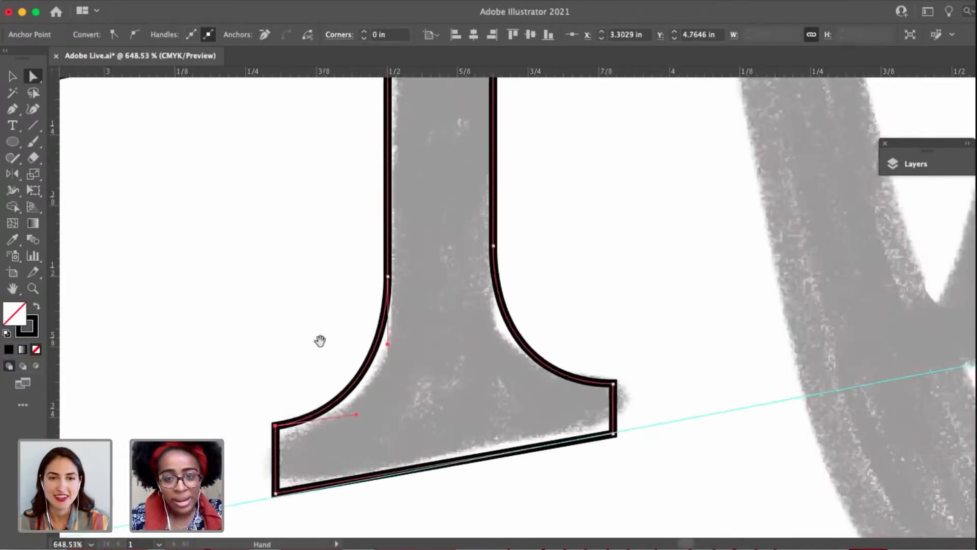
Raise the start of the right foot curve on the R's stem further and lengthen its lower handle to hug the sketch.
scroll(509, 336, up, 2)
scroll(515, 338, down, 2)
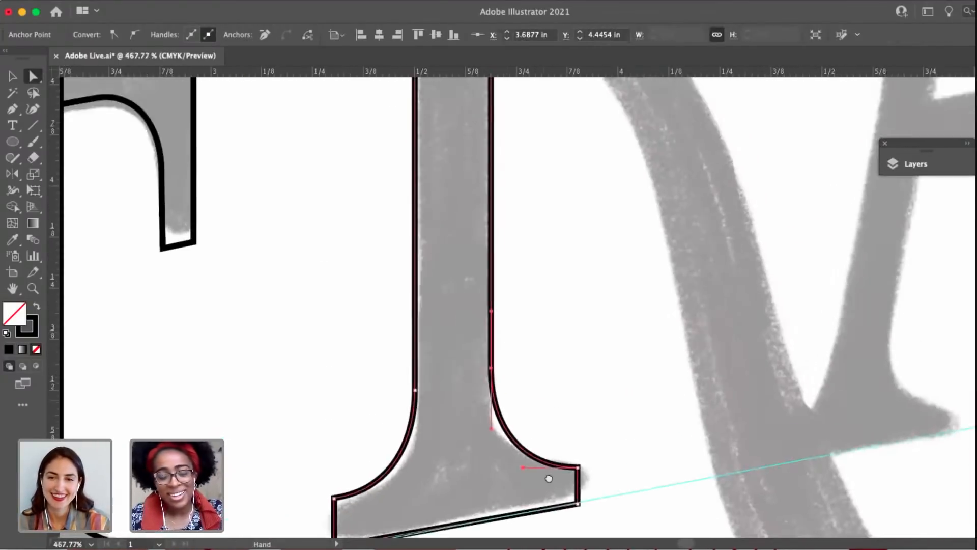
scroll(529, 458, up, 2)
drag(497, 445, 497, 425)
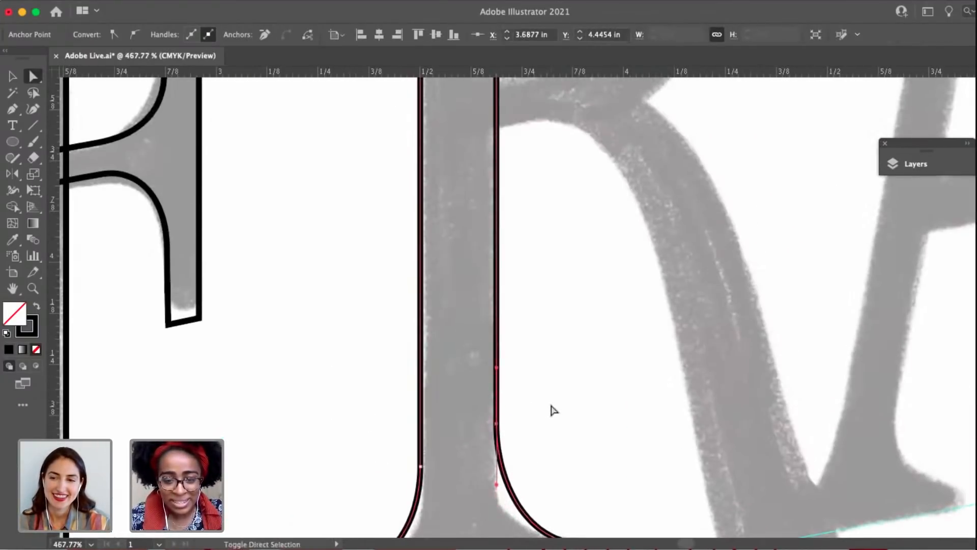
click(551, 407)
drag(564, 477, 527, 377)
drag(477, 344, 477, 346)
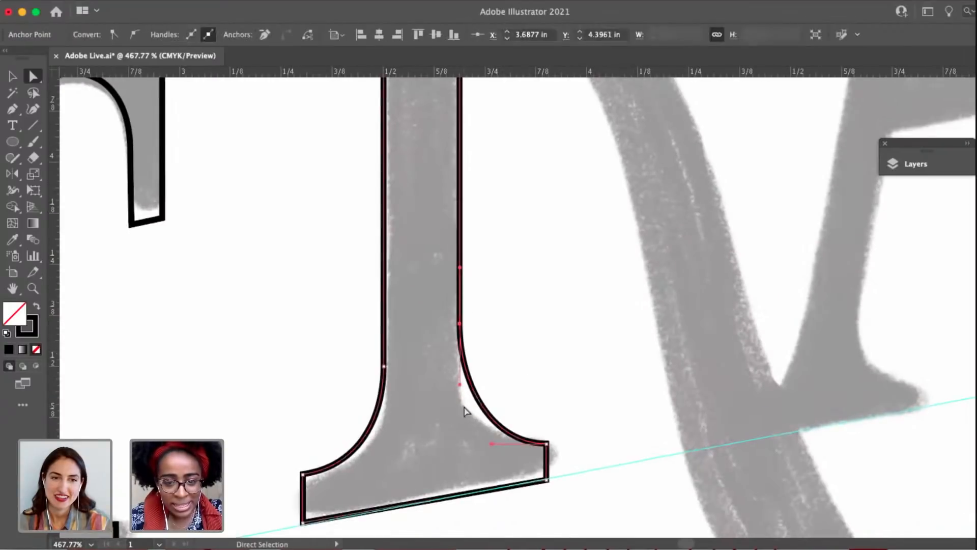
drag(460, 383, 563, 352)
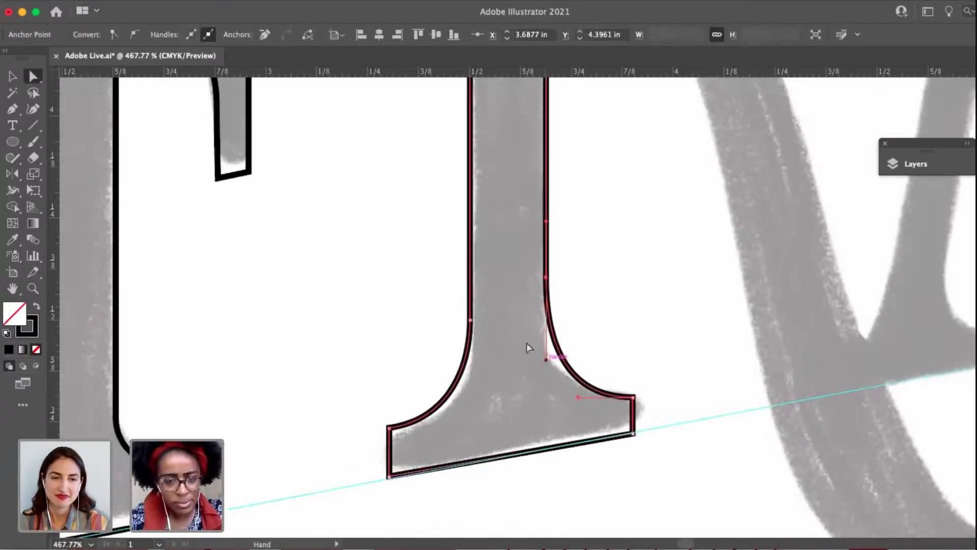
drag(474, 305, 517, 354)
drag(490, 312, 490, 361)
click(453, 337)
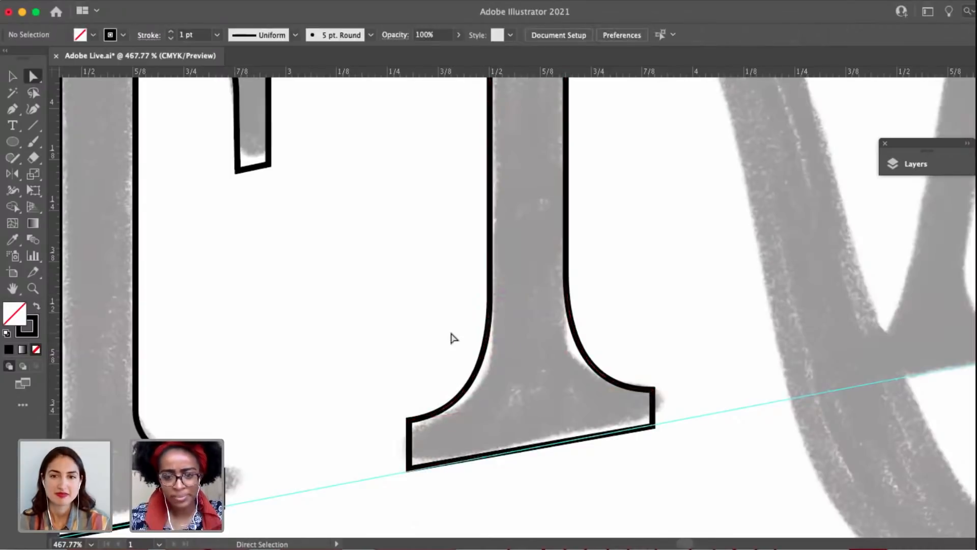
Review the R's stem from foot to top serif against the sketch, and save the document.
scroll(451, 352, down, 1)
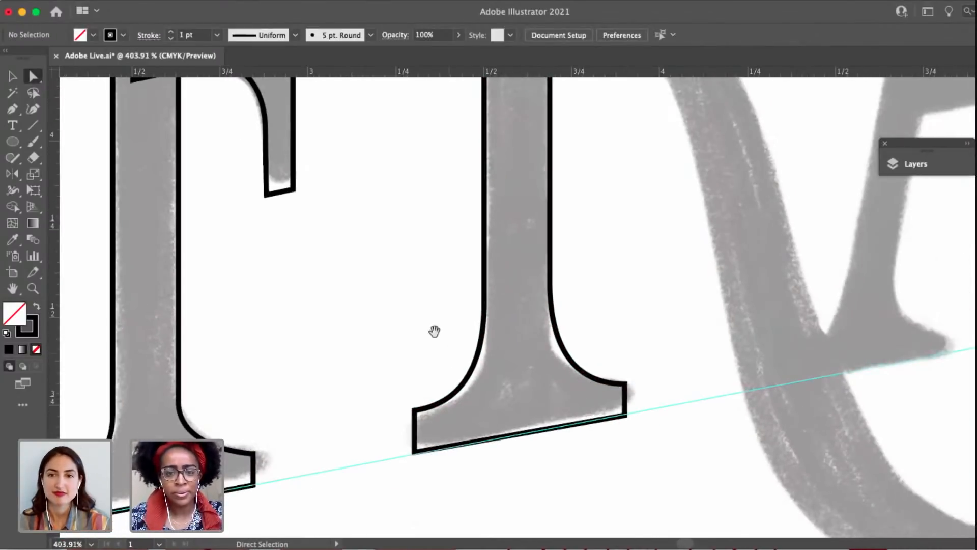
scroll(434, 332, down, 2)
drag(434, 332, 447, 413)
key(v)
drag(527, 251, 472, 348)
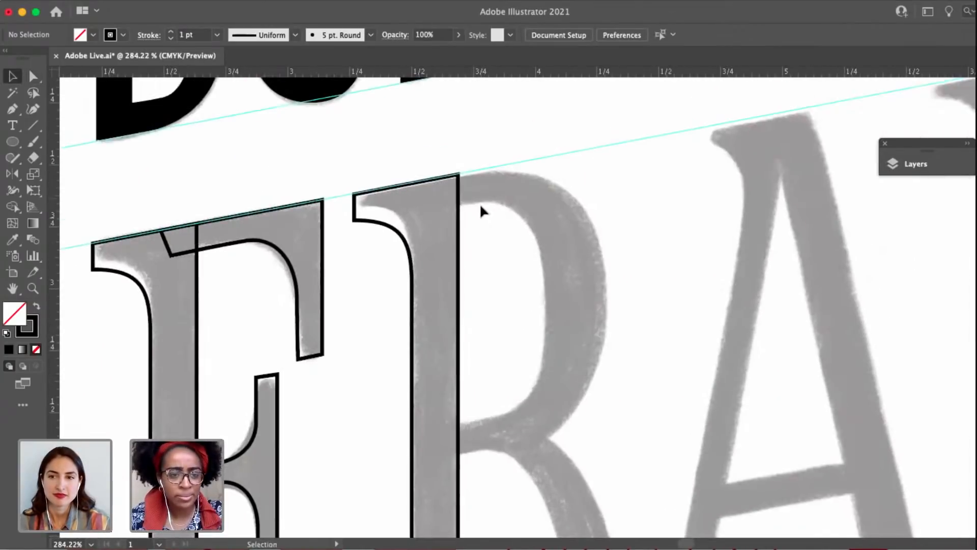
scroll(480, 203, down, 1)
drag(490, 302, 458, 268)
scroll(461, 270, down, 3)
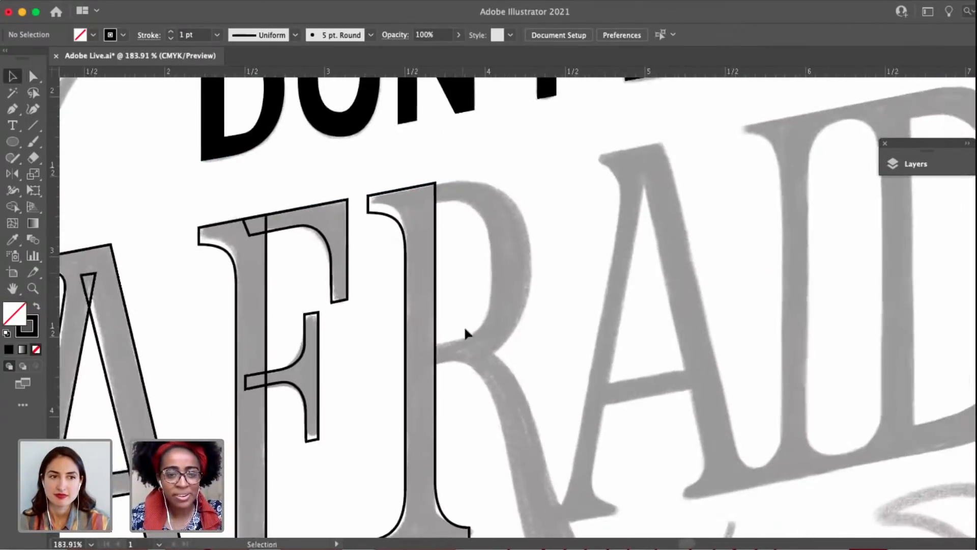
drag(467, 346, 485, 284)
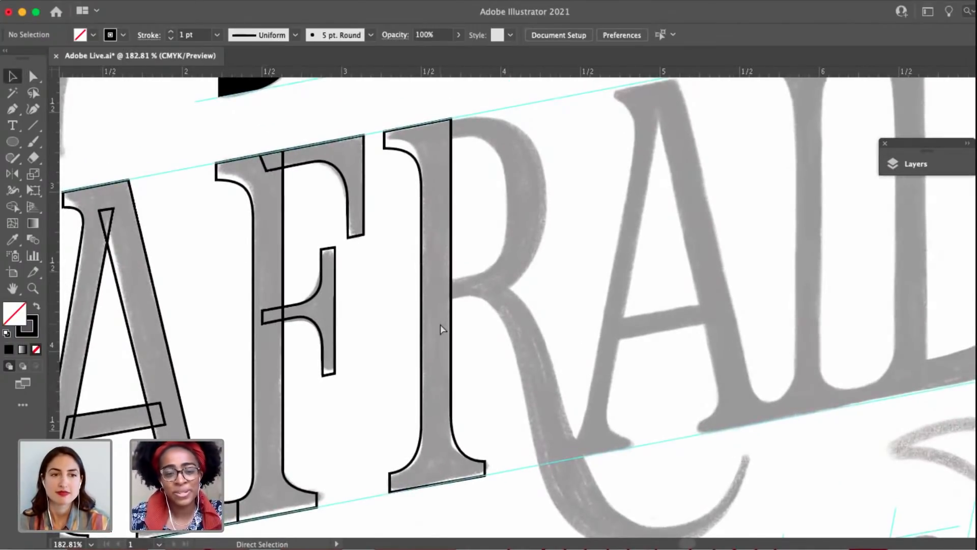
key(super+s)
Start the R's bowl with the Pen tool: a segment about 0.34 in along the upper guide, curving to the bowl's outermost edge.
drag(509, 262, 466, 342)
drag(477, 290, 507, 261)
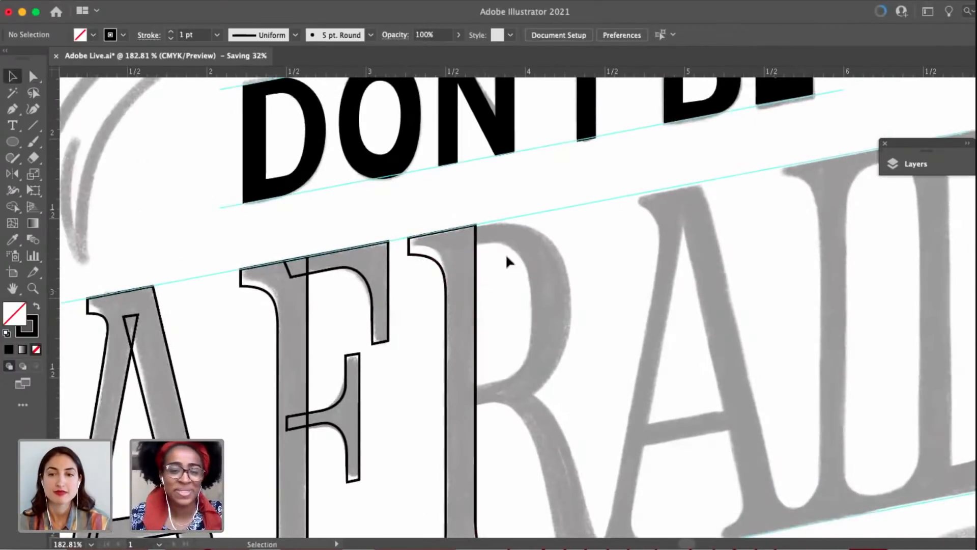
key(p)
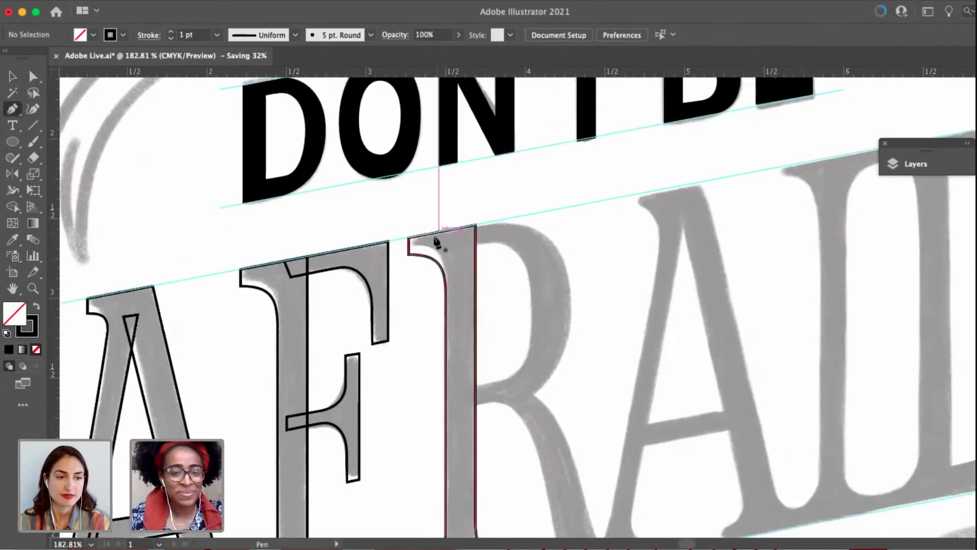
scroll(470, 239, up, 3)
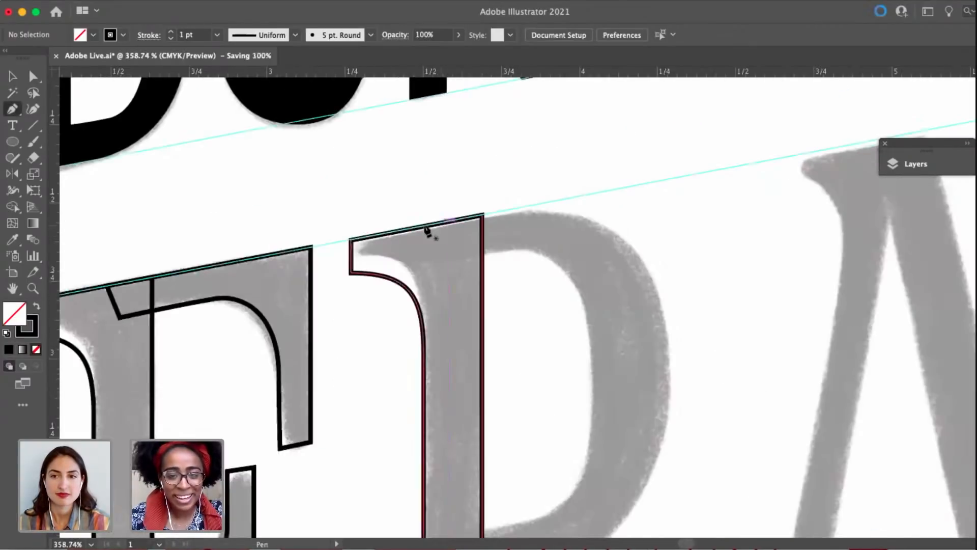
click(418, 226)
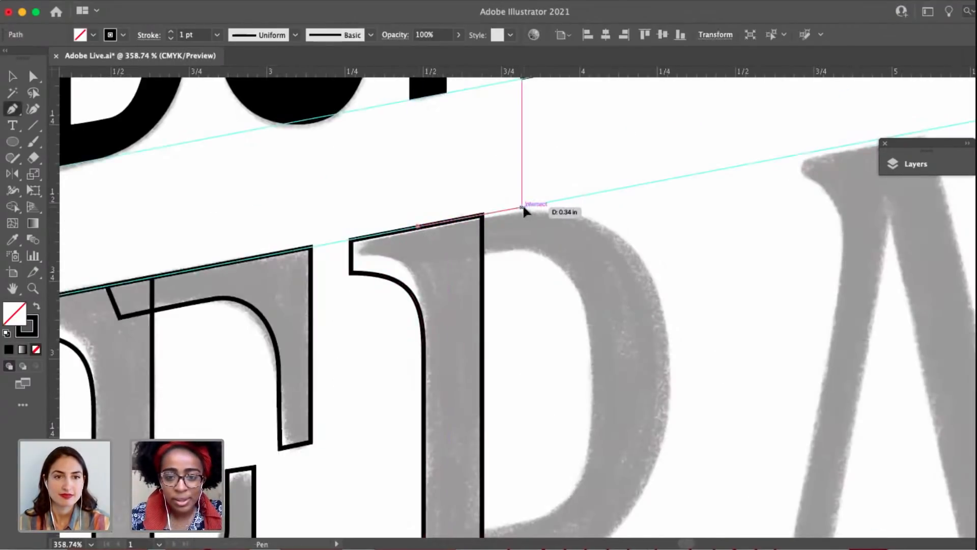
drag(522, 208, 546, 203)
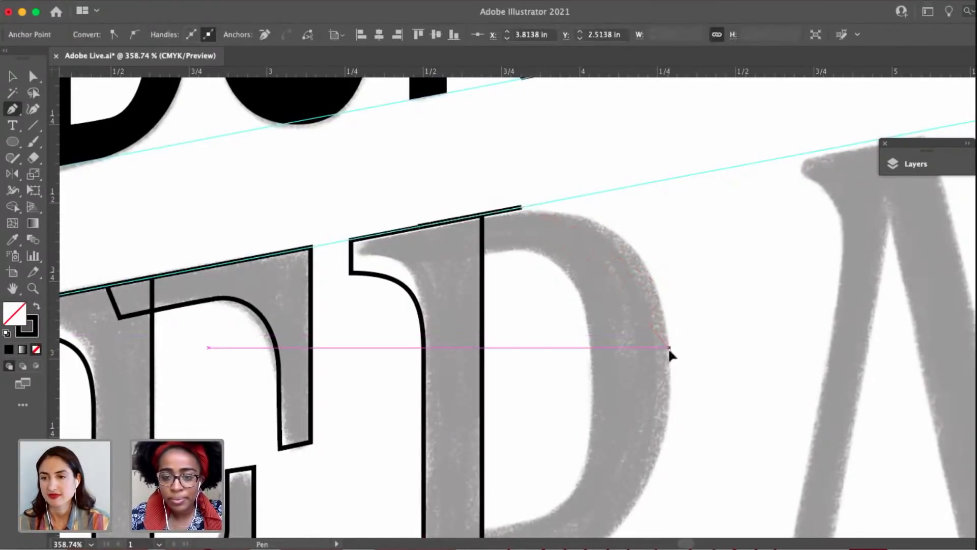
drag(670, 348, 617, 353)
scroll(572, 231, down, 1)
drag(596, 307, 514, 247)
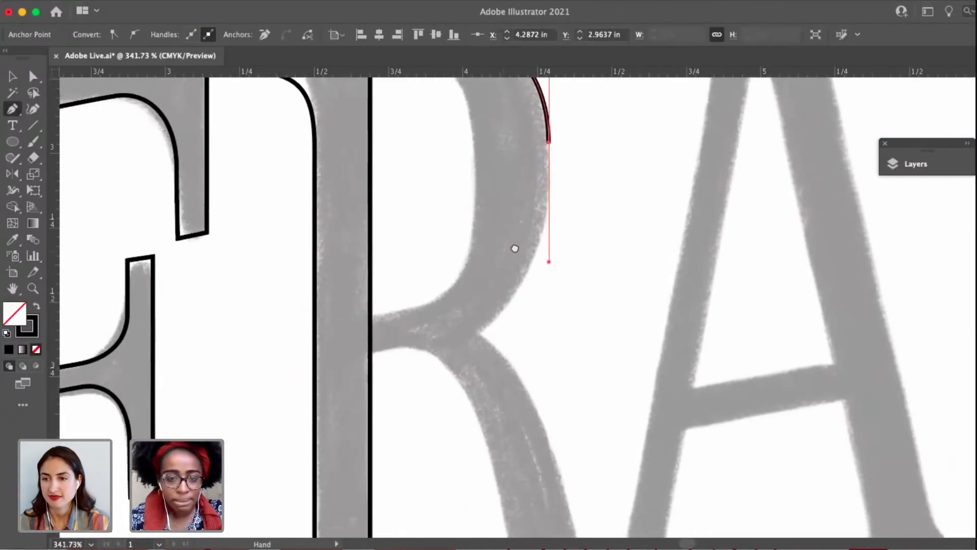
Curve the R's outline down the bowl's outer edge into the leg junction, then add a vertical segment about 0.11 in up inside it.
scroll(514, 253, down, 4)
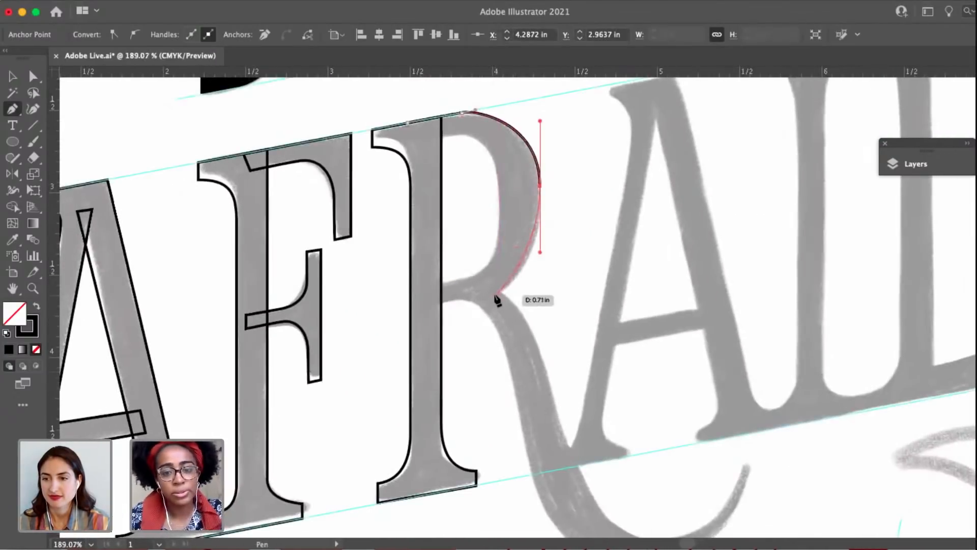
click(492, 297)
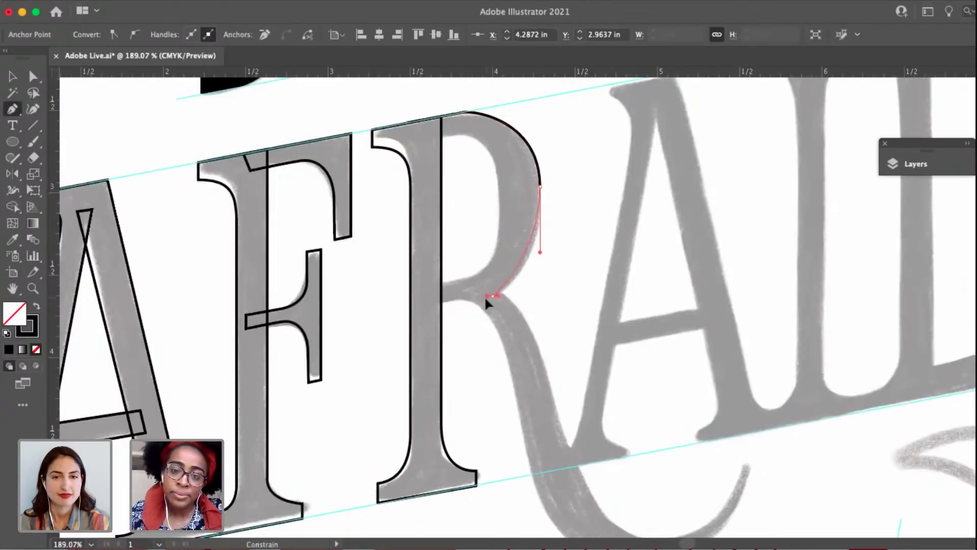
scroll(482, 298, up, 3)
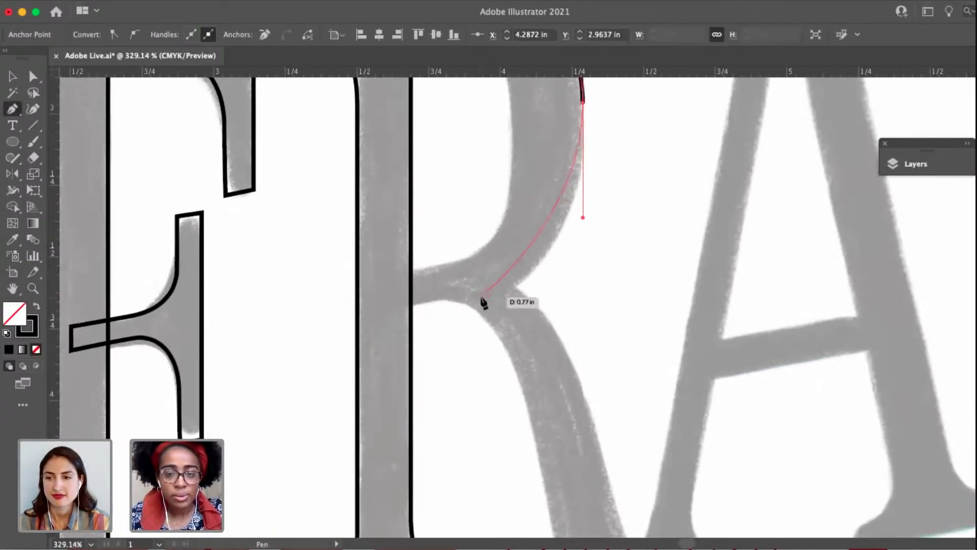
drag(459, 300, 457, 300)
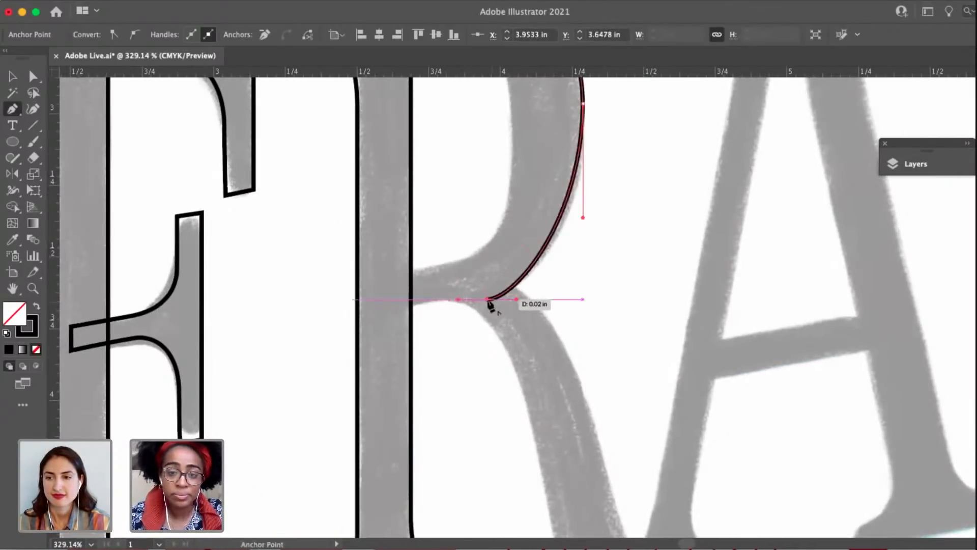
click(487, 299)
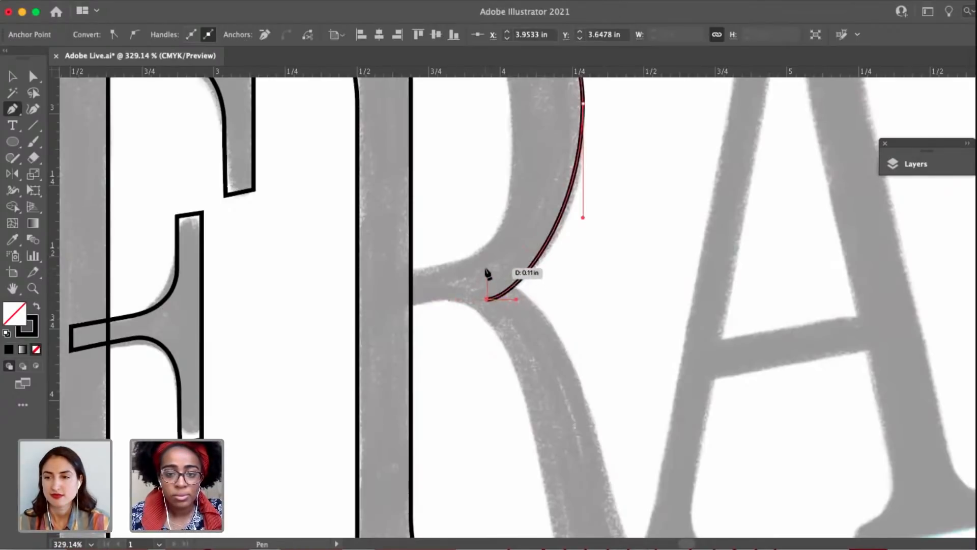
click(487, 268)
Trace the R's leg along its right edge, through the bottom of the tail and up to the tip, ending with a short cap.
drag(589, 407, 614, 420)
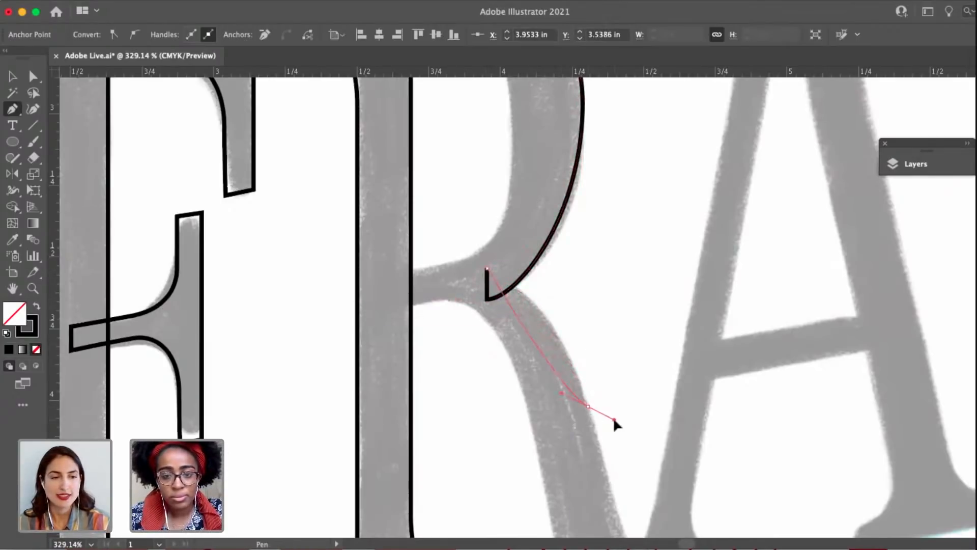
drag(633, 488, 632, 534)
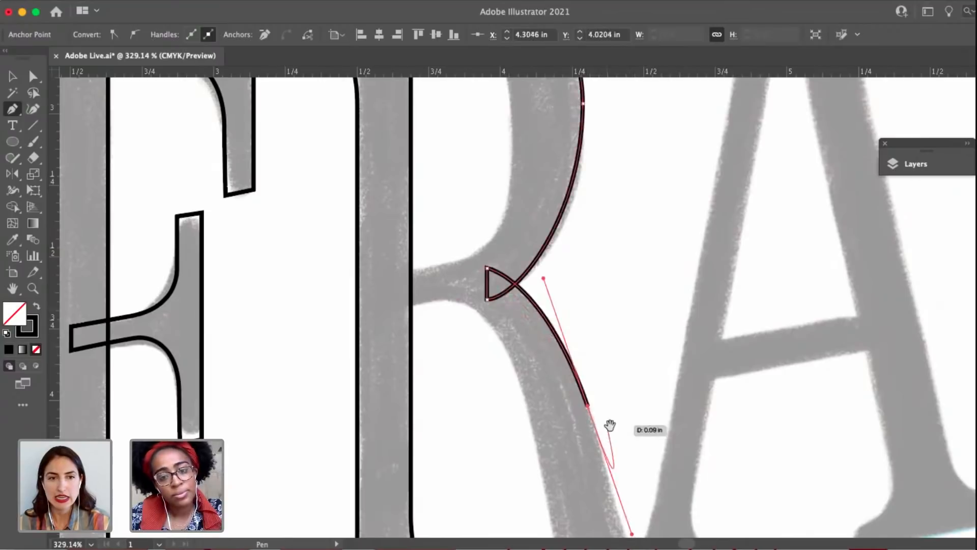
drag(588, 389, 491, 233)
scroll(544, 401, down, 2)
drag(540, 396, 435, 283)
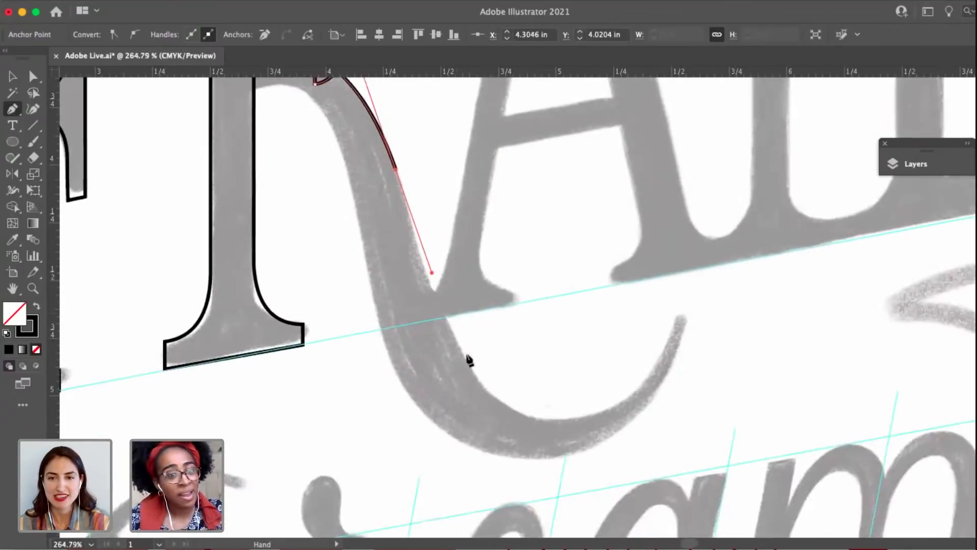
drag(544, 421, 640, 420)
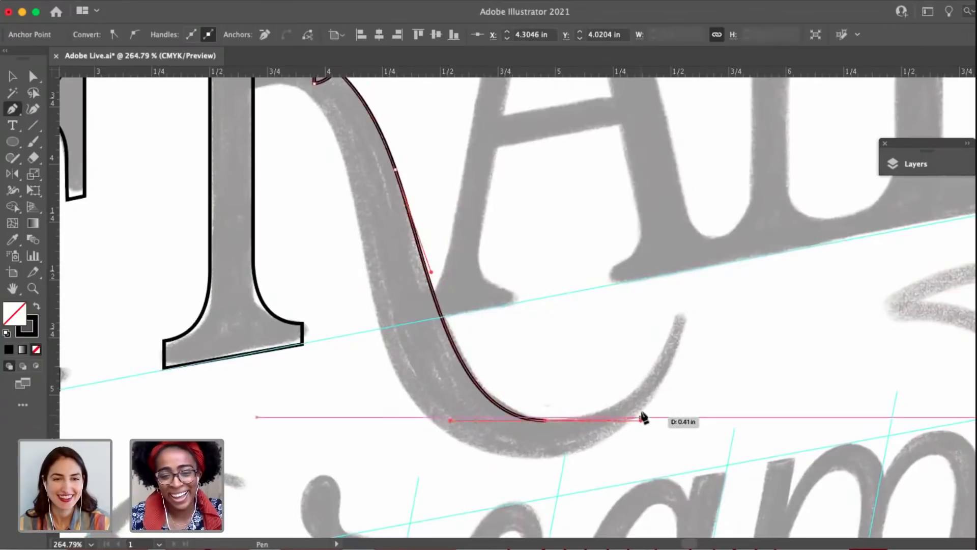
click(677, 313)
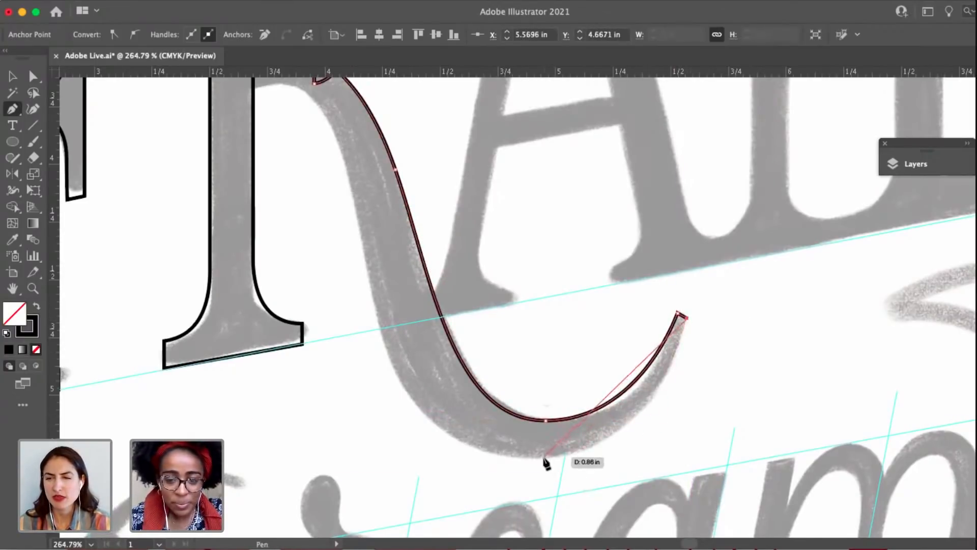
Trace the underside of the R's tail and the leg's left edge with smooth curves up to the connecting bar below the bowl.
drag(543, 458, 430, 457)
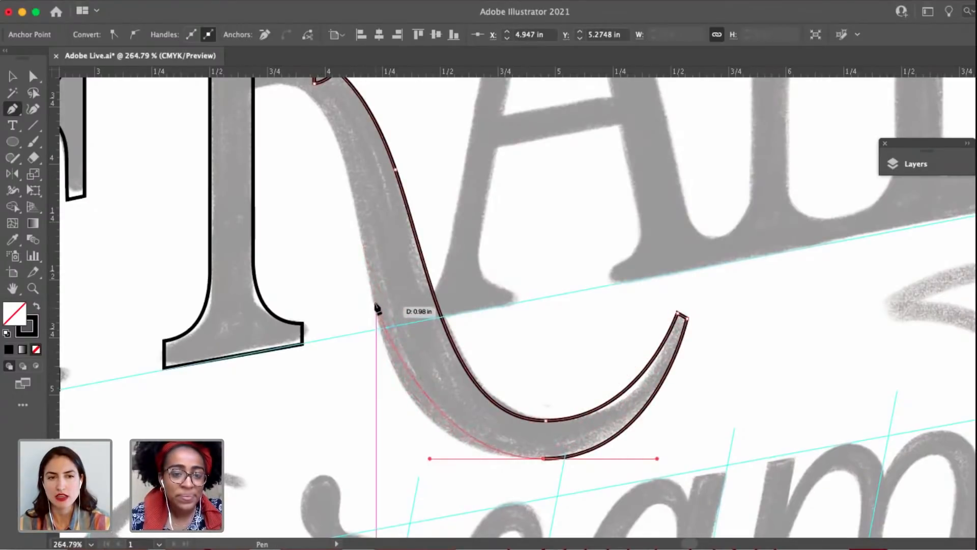
drag(372, 294, 400, 301)
key(space)
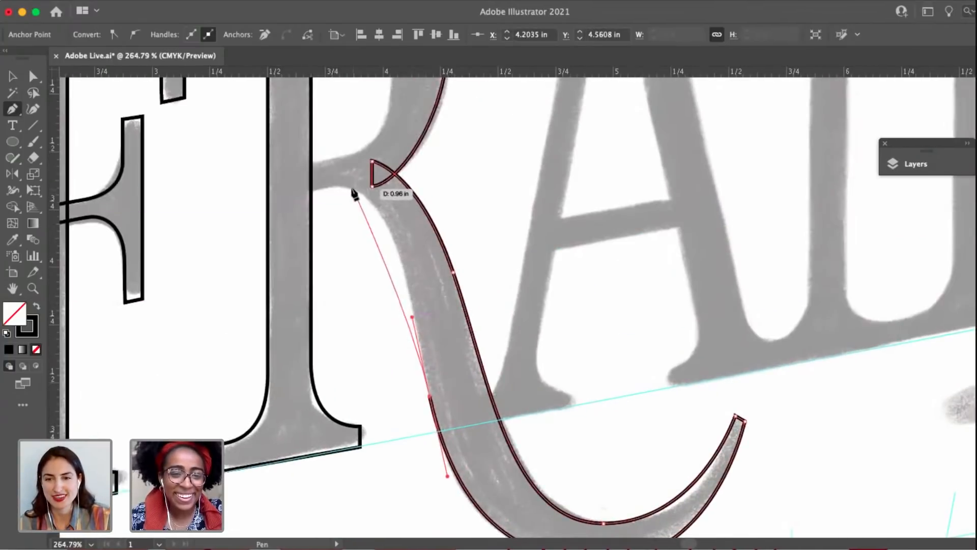
drag(340, 187, 285, 189)
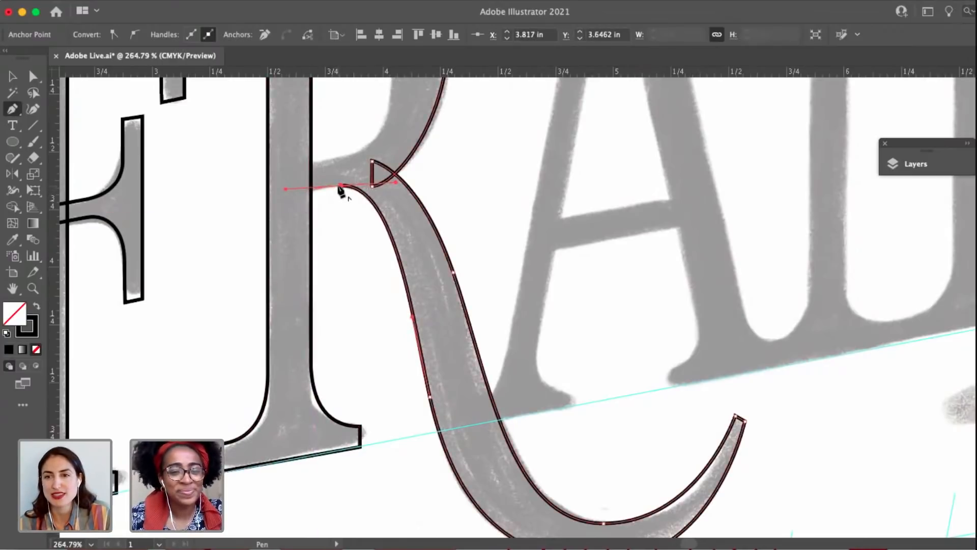
Outline the R's connecting bar: extend it into the stem, add an end about 0.12 in high, and draw its upper edge to the bowl.
click(303, 190)
drag(309, 200, 308, 330)
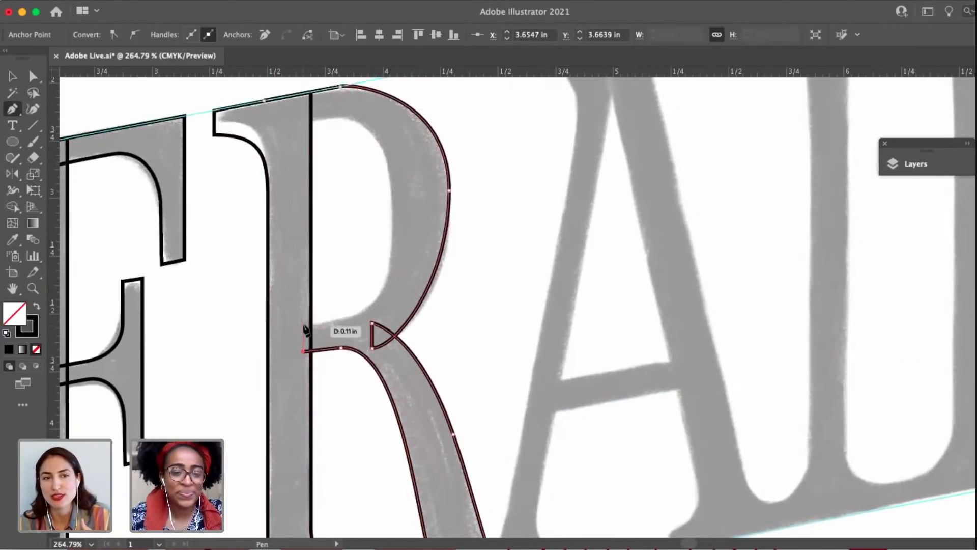
click(302, 323)
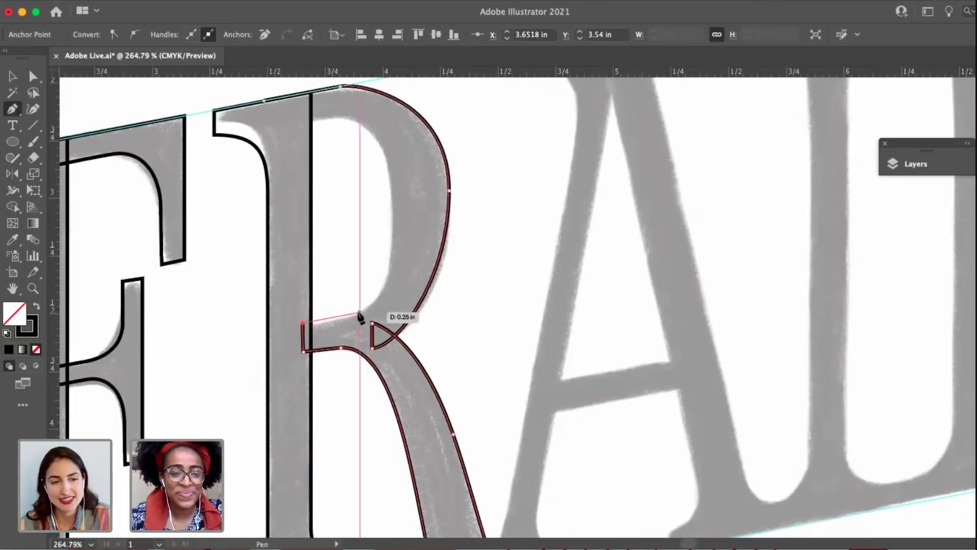
click(356, 314)
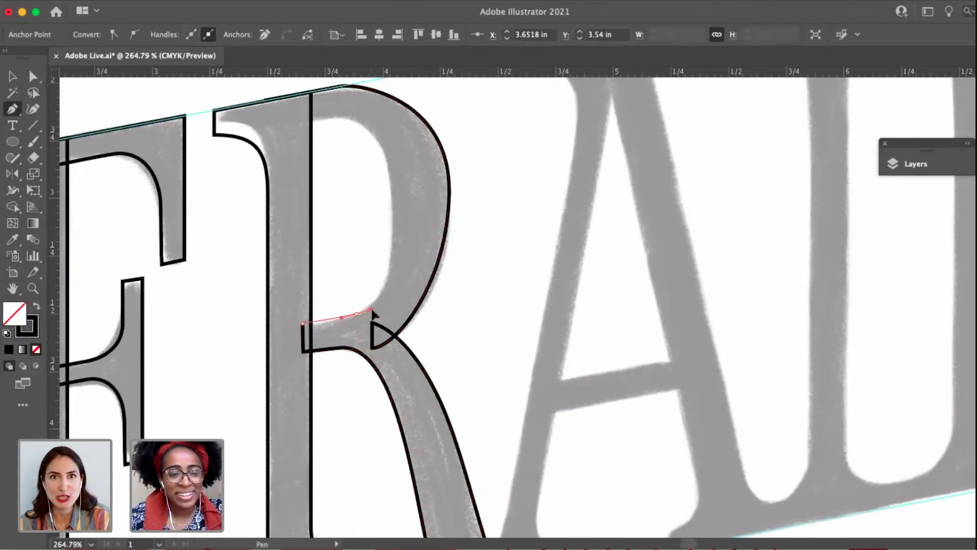
Trace the inner edge of the R's bowl up and back into the stem, and close the path at its starting anchor.
drag(392, 205, 392, 133)
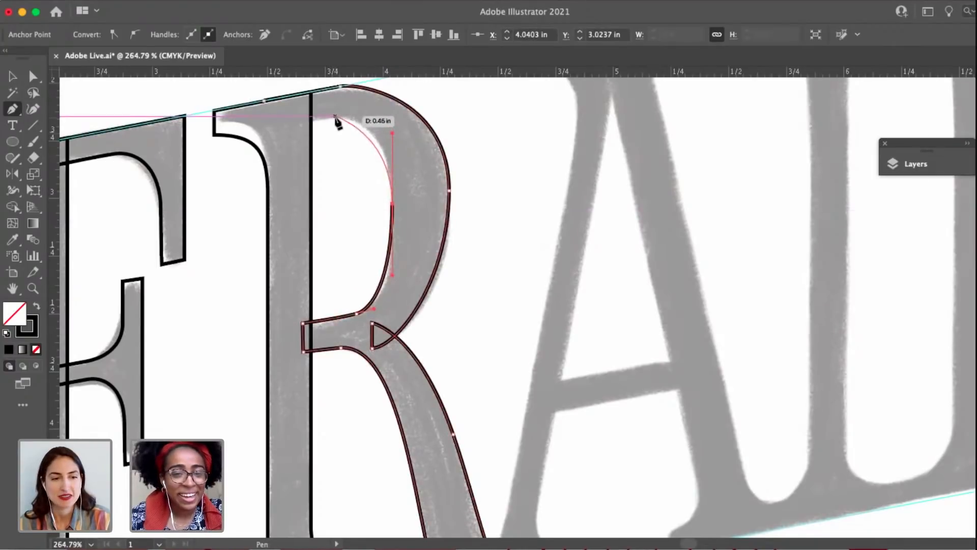
drag(336, 117, 301, 124)
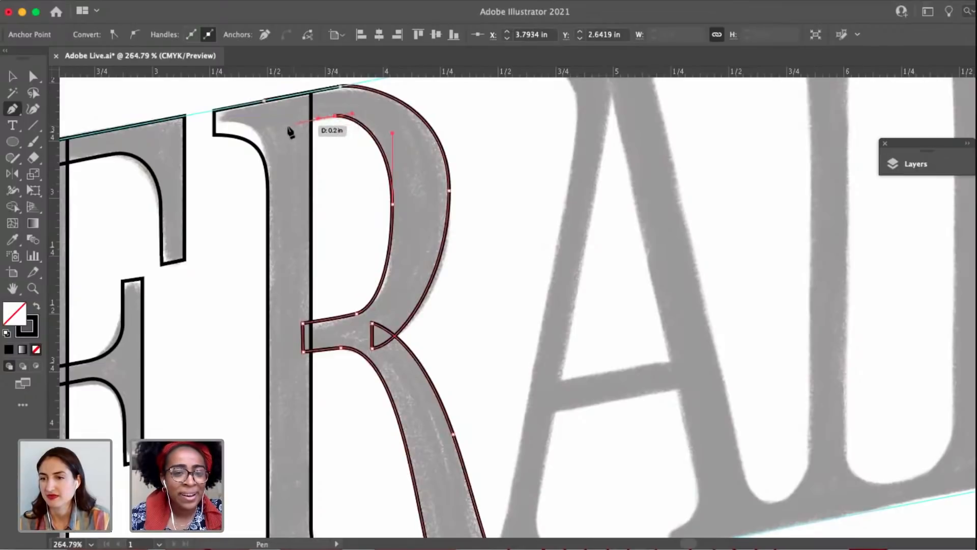
click(268, 125)
click(264, 101)
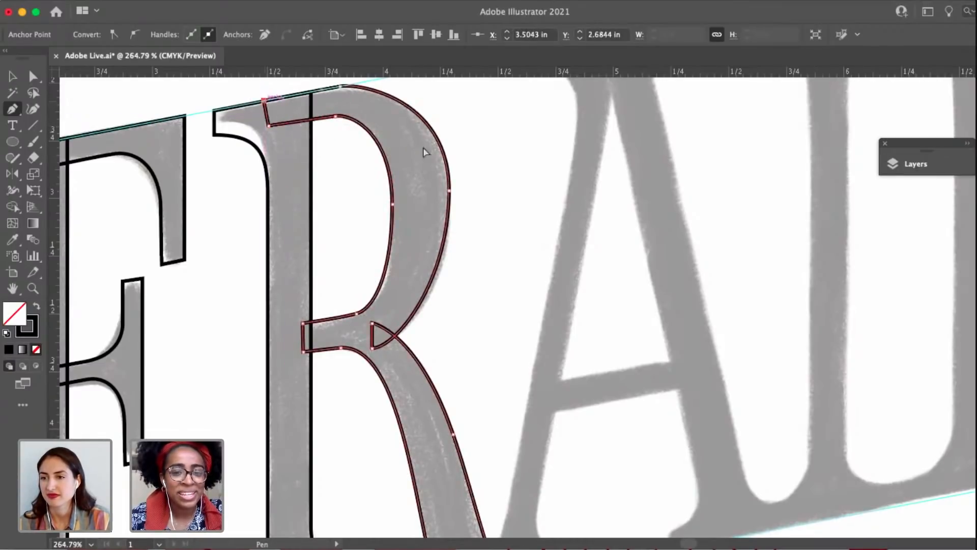
key(a)
scroll(460, 219, down, 3)
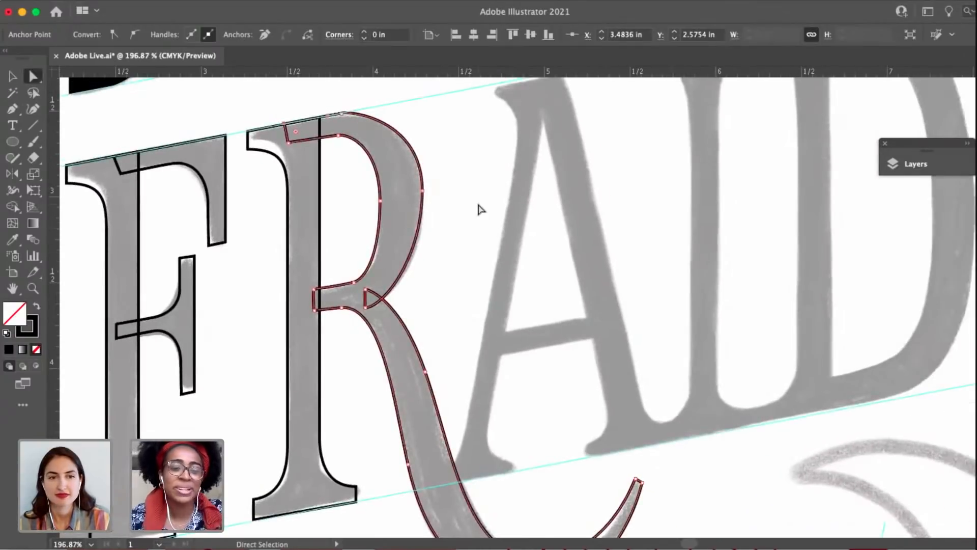
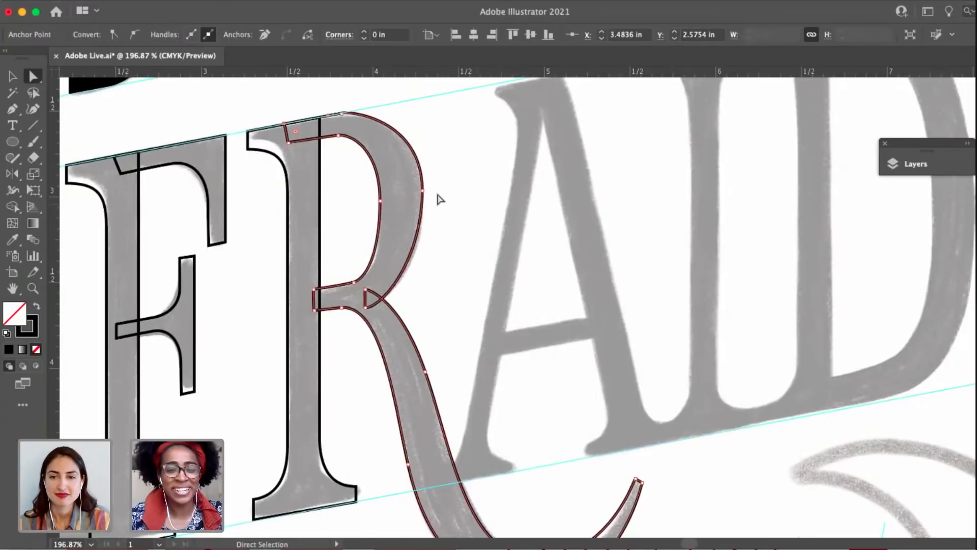
Lengthen the lower handle of the outermost anchor on the R's bowl to reshape the lower right curve.
click(422, 190)
drag(422, 258, 422, 272)
key(space)
drag(445, 309, 478, 309)
key(v)
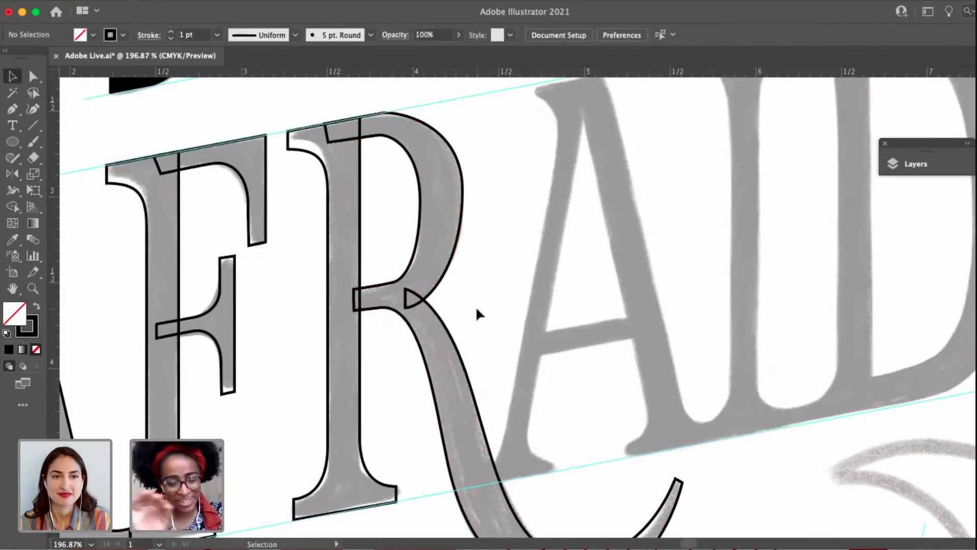
scroll(471, 253, up, 2)
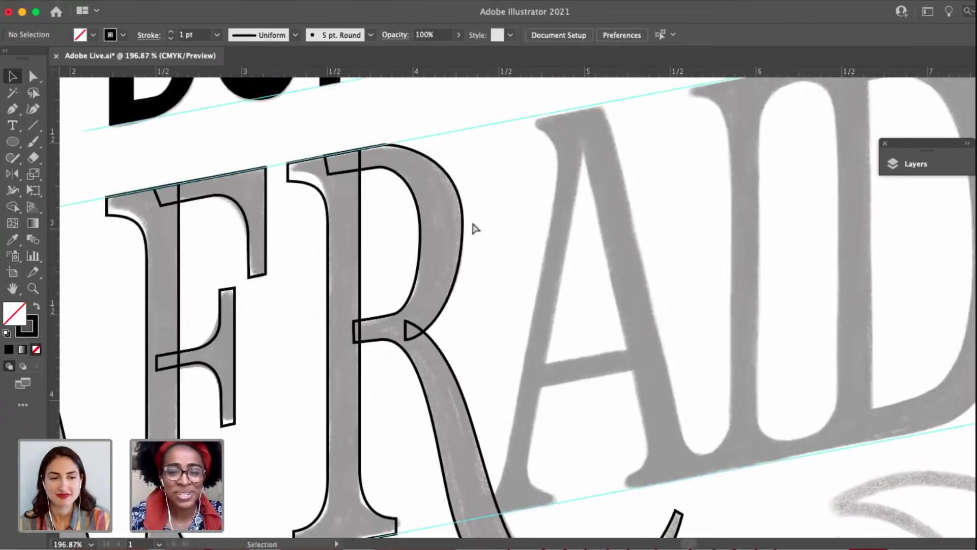
Adjust the handles at the R bowl's outer side and upper edge so the upper right curve follows the sketch.
key(a)
click(455, 204)
drag(462, 153, 462, 175)
drag(398, 146, 429, 138)
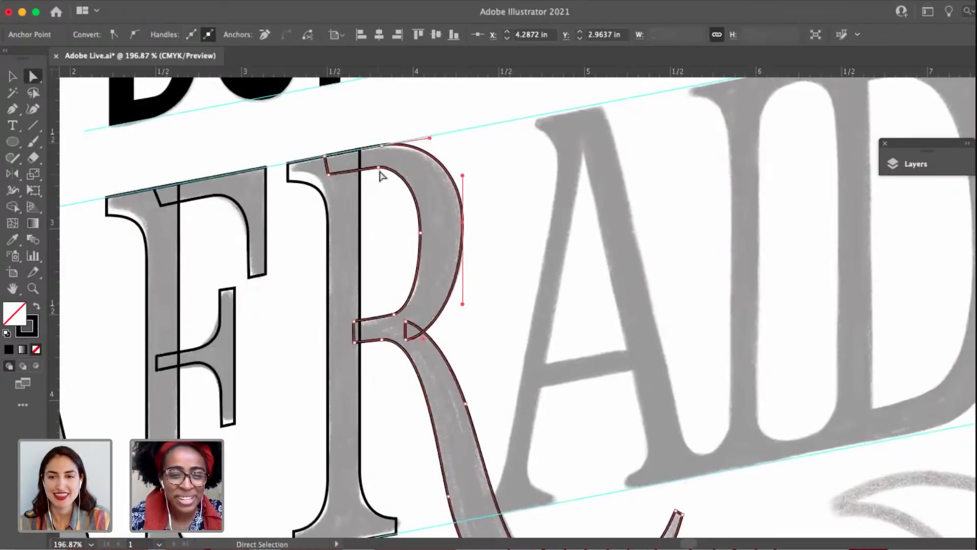
Shift the inner edge of the R's bowl slightly outward and adjust the handle of its upper inner curve.
drag(421, 233, 427, 238)
mouse_move(392, 171)
mouse_down()
mouse_move(406, 164)
mouse_move(400, 170)
mouse_up()
scroll(402, 254, up, 3)
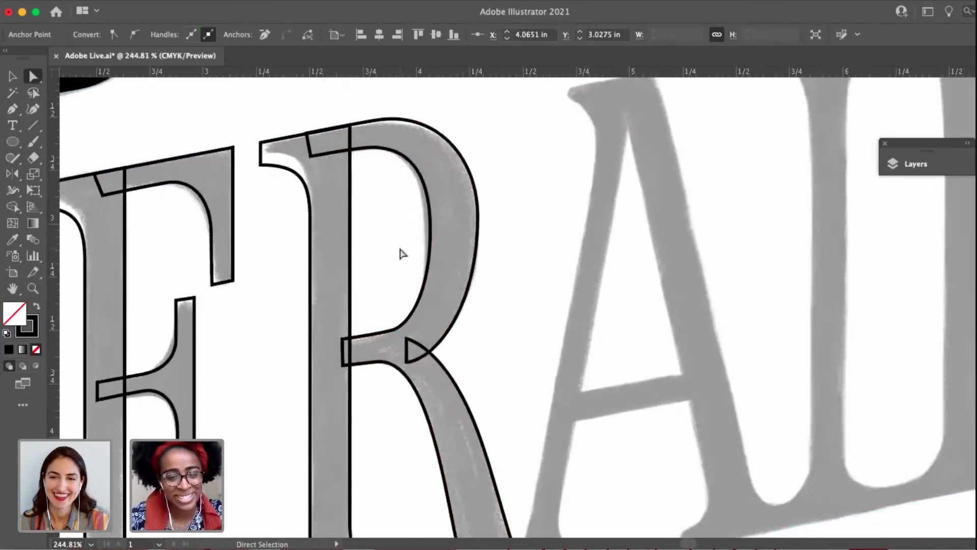
drag(395, 336, 347, 316)
click(497, 305)
Nudge the midpoint of the R bowl's inner edge slightly outward and down.
scroll(496, 300, down, 2)
scroll(527, 395, down, 3)
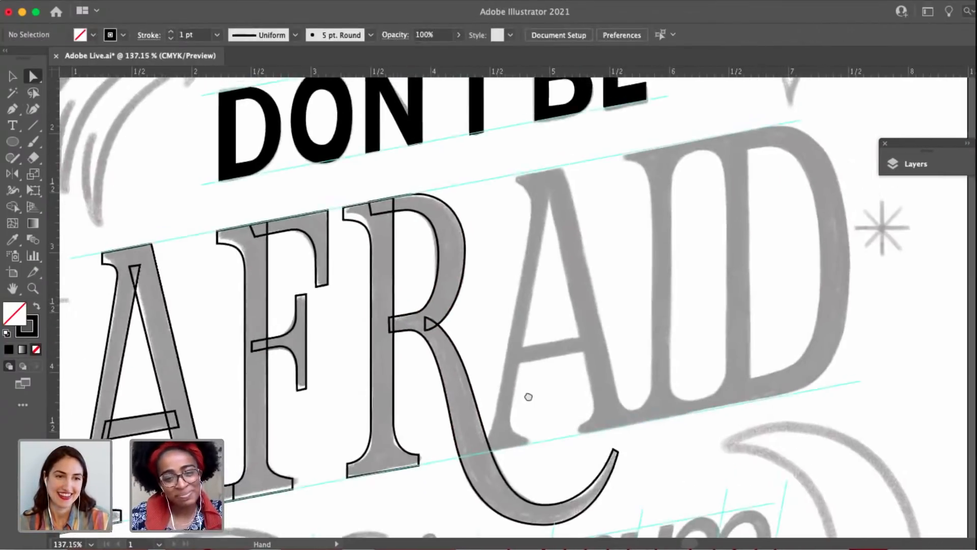
scroll(510, 235, up, 3)
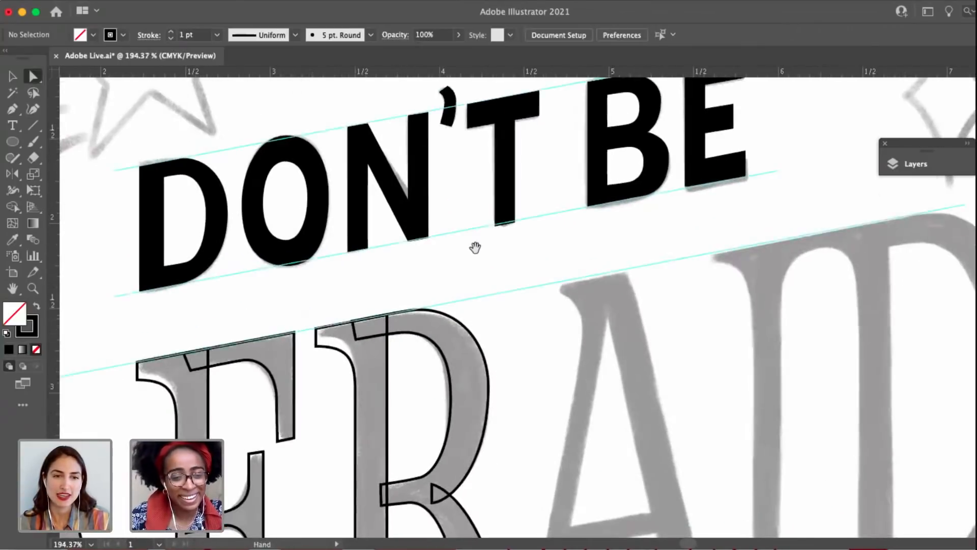
scroll(516, 364, down, 2)
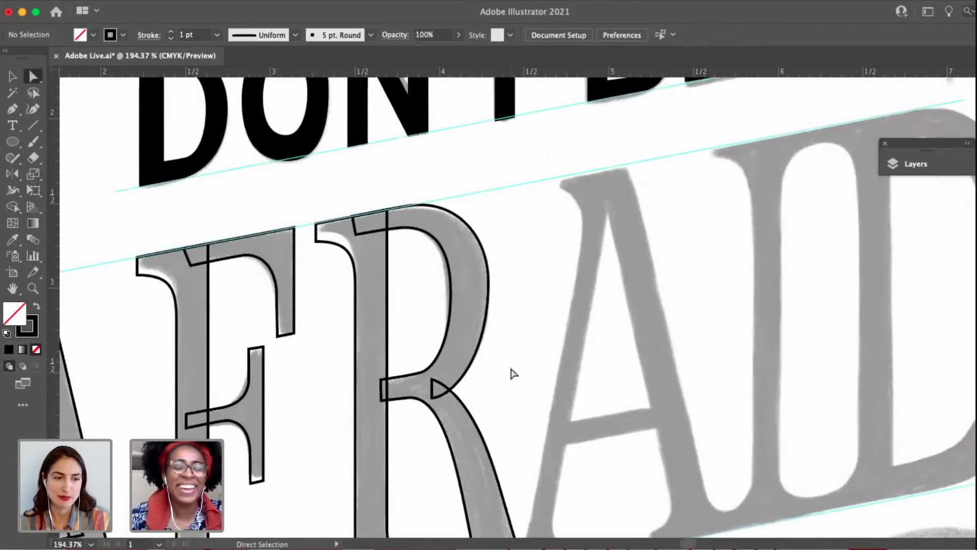
drag(448, 294, 451, 299)
click(544, 303)
drag(528, 275, 541, 206)
drag(504, 331, 468, 321)
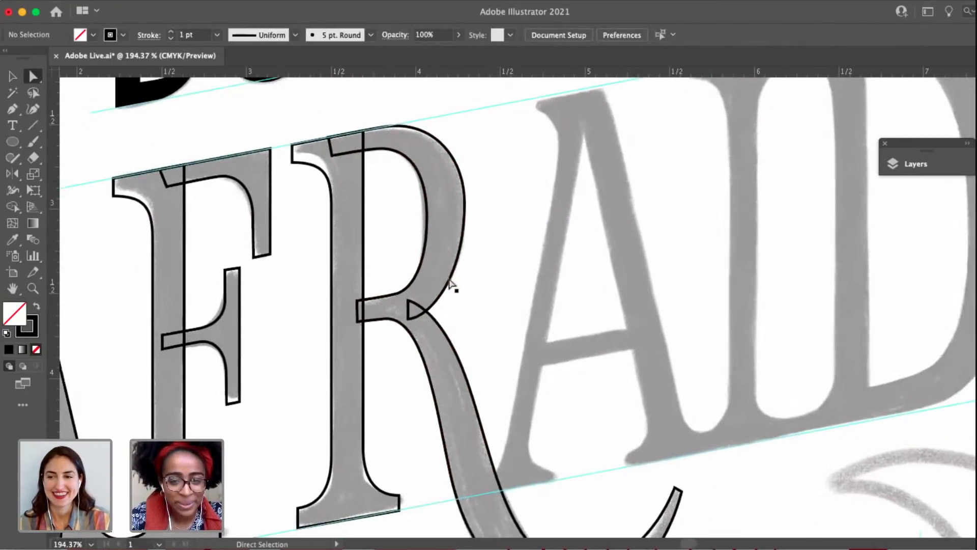
Shorten the outer anchor's lower handle and extend the handle at the bowl's lower end to smooth the curve toward the leg.
click(451, 294)
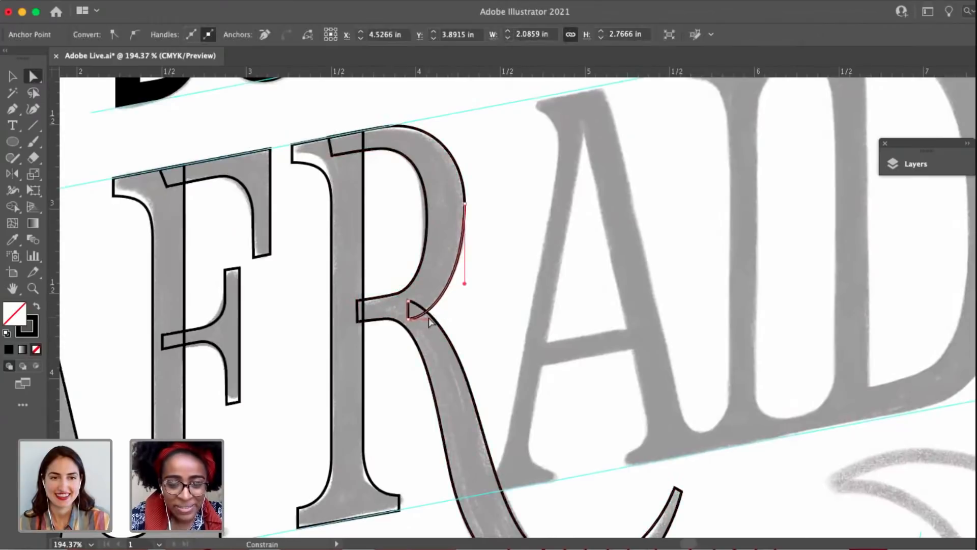
drag(465, 275, 465, 270)
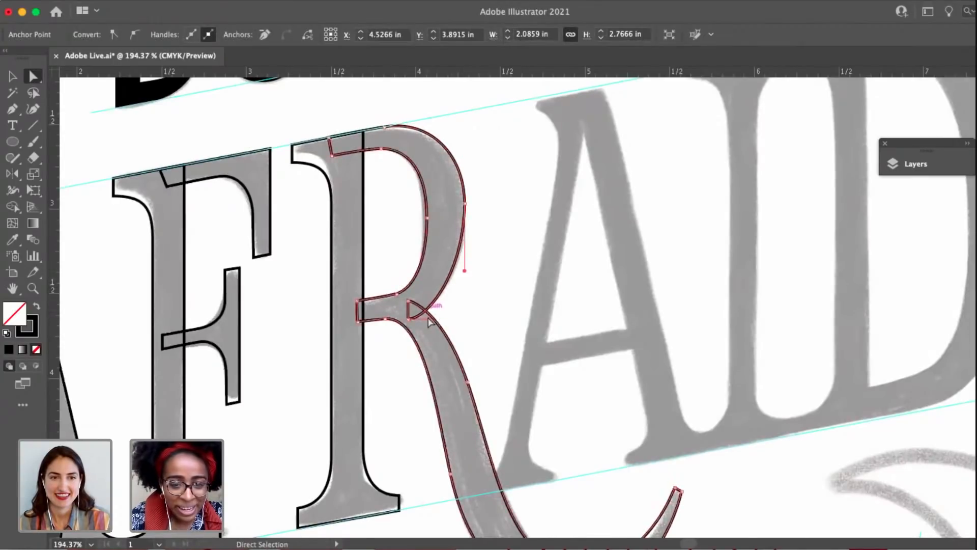
drag(428, 319, 438, 320)
click(502, 319)
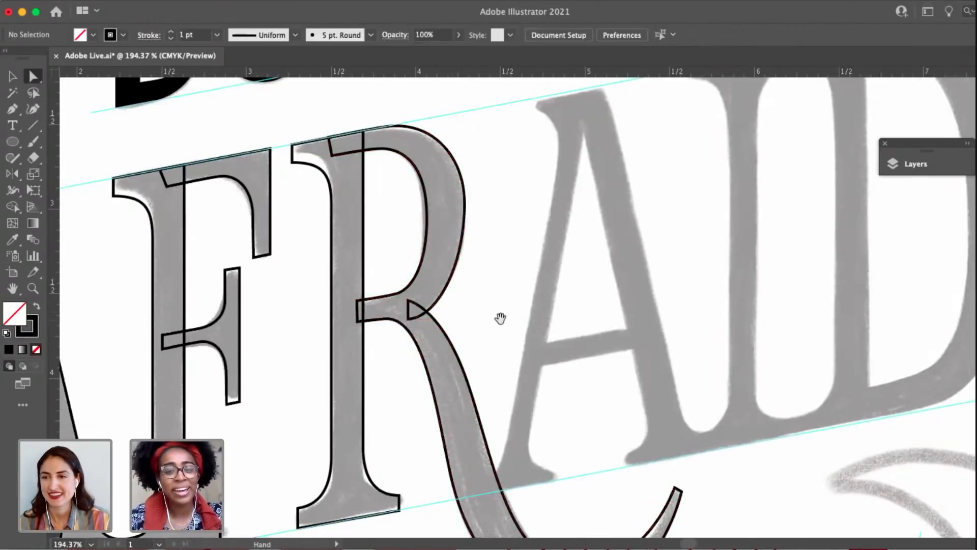
drag(507, 334, 478, 311)
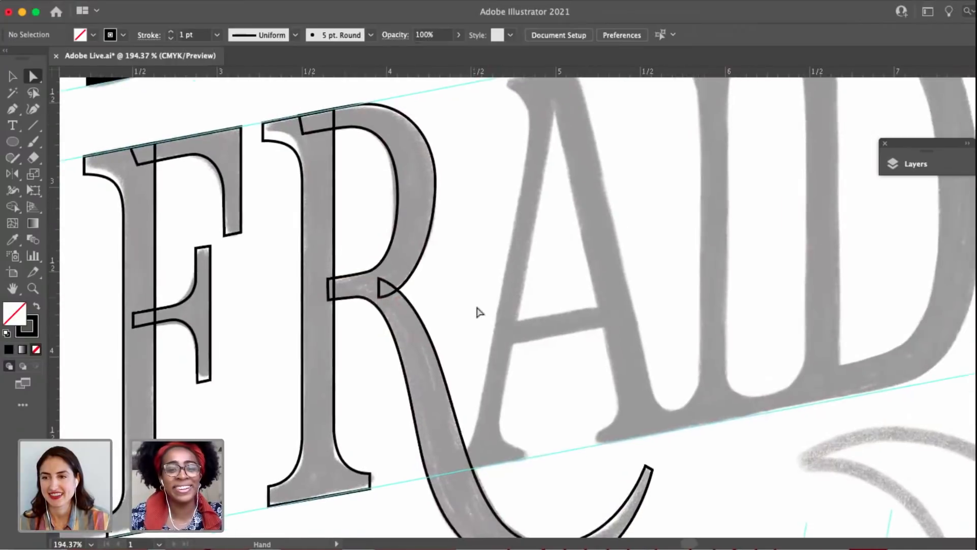
Fine-tune both handles of the bowl's lower outer curve and raise its end anchor slightly where it meets the leg.
click(436, 181)
drag(447, 204, 477, 206)
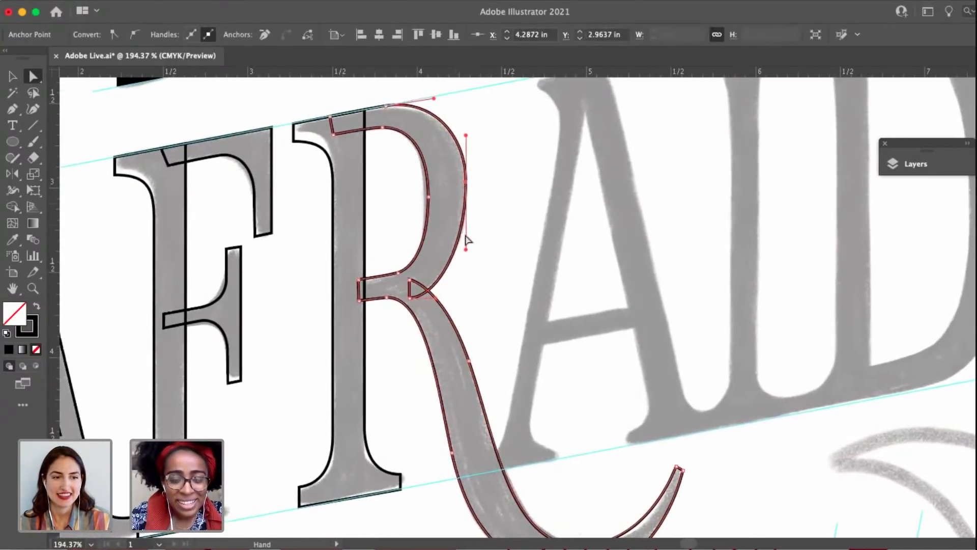
drag(466, 249, 466, 236)
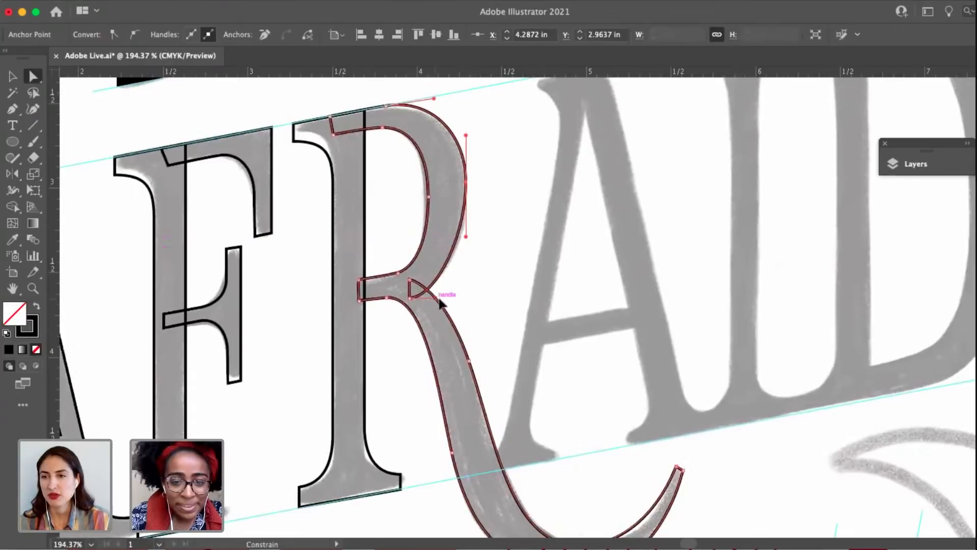
drag(440, 300, 446, 301)
drag(466, 236, 465, 240)
drag(410, 298, 409, 294)
click(498, 286)
Move the outermost anchor of the R's bowl slightly down to Y 2.9896 in and refine its lower curve.
scroll(458, 246, down, 3)
scroll(458, 246, right, 2)
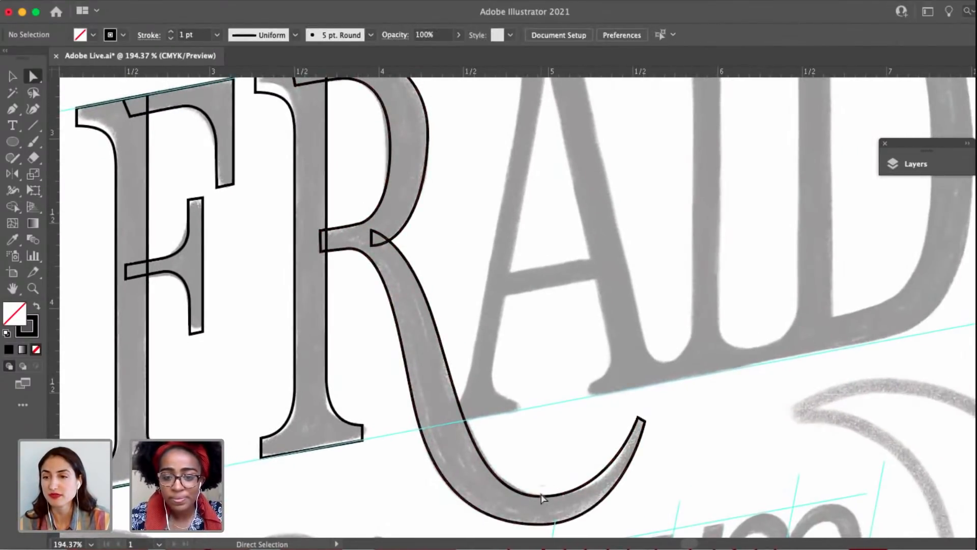
scroll(528, 479, up, 5)
scroll(529, 479, left, 2)
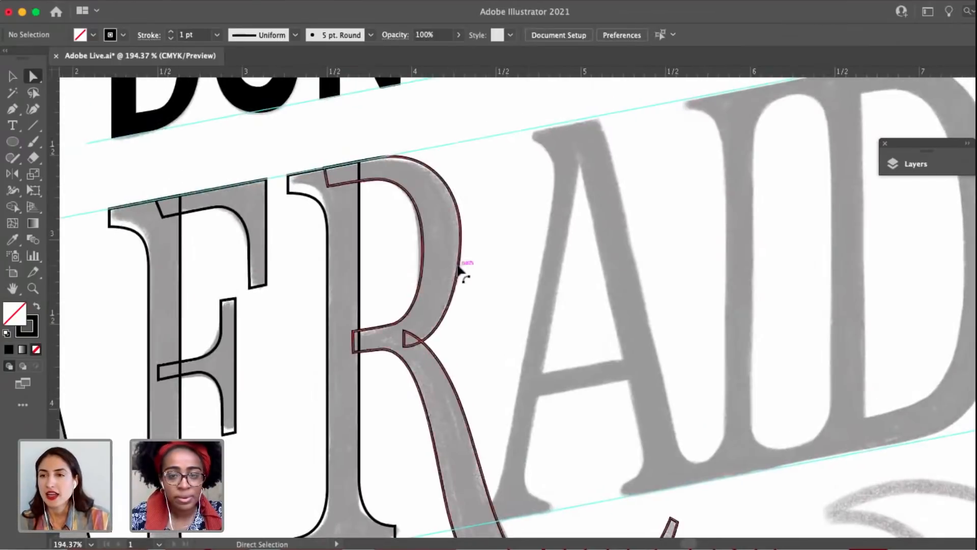
click(461, 235)
drag(462, 235, 464, 242)
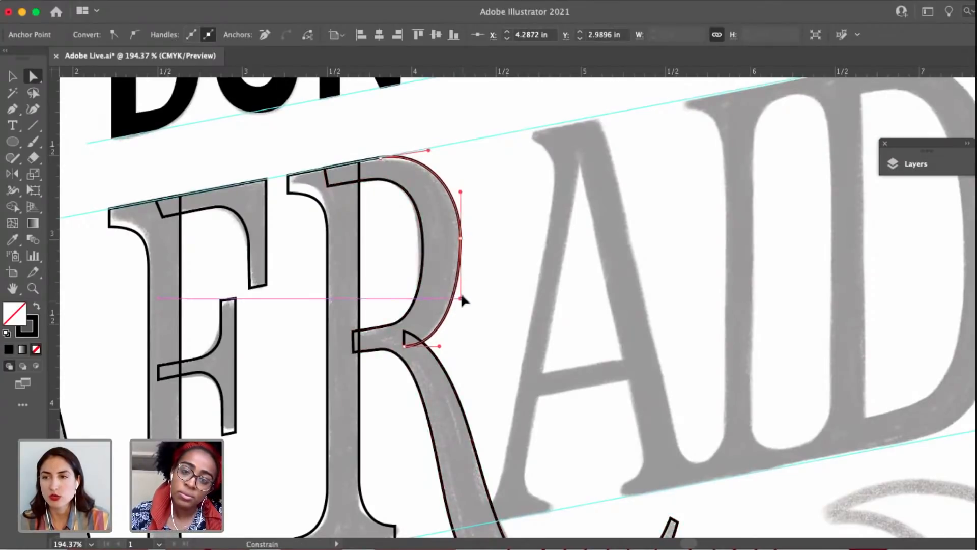
click(481, 330)
Align the two end anchors of the R's bowl inside the stem to the left so the end is vertical.
scroll(474, 329, right, 2)
scroll(473, 330, down, 1)
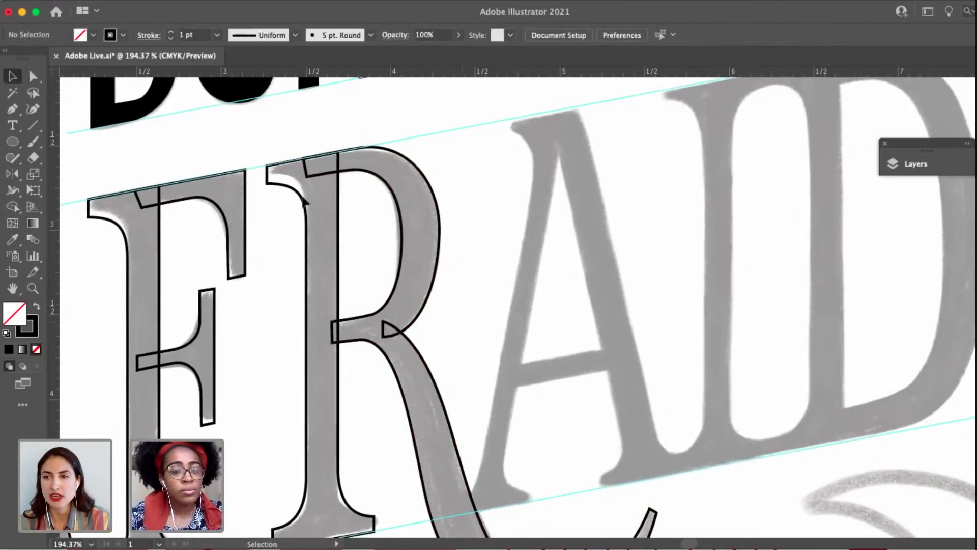
key(a)
click(355, 172)
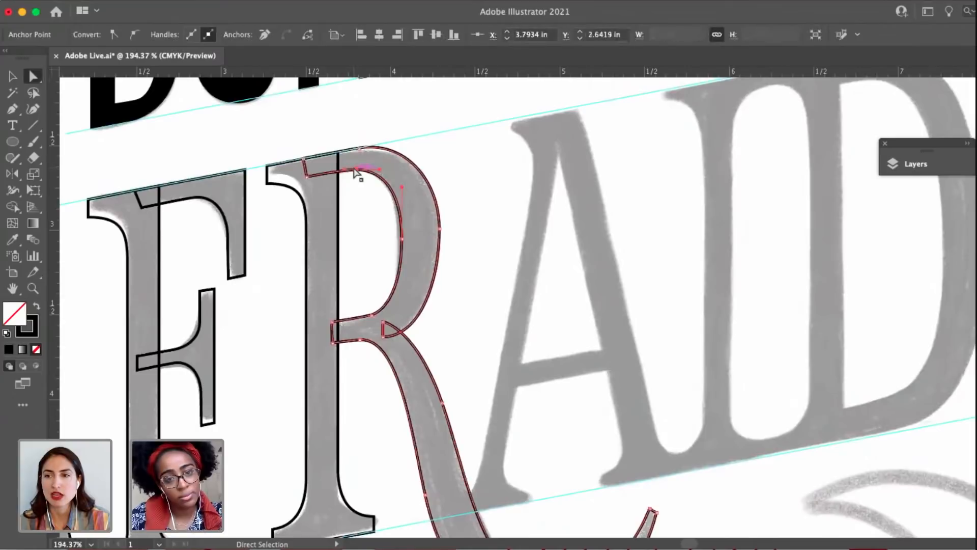
scroll(349, 175, up, 3)
drag(335, 176, 330, 178)
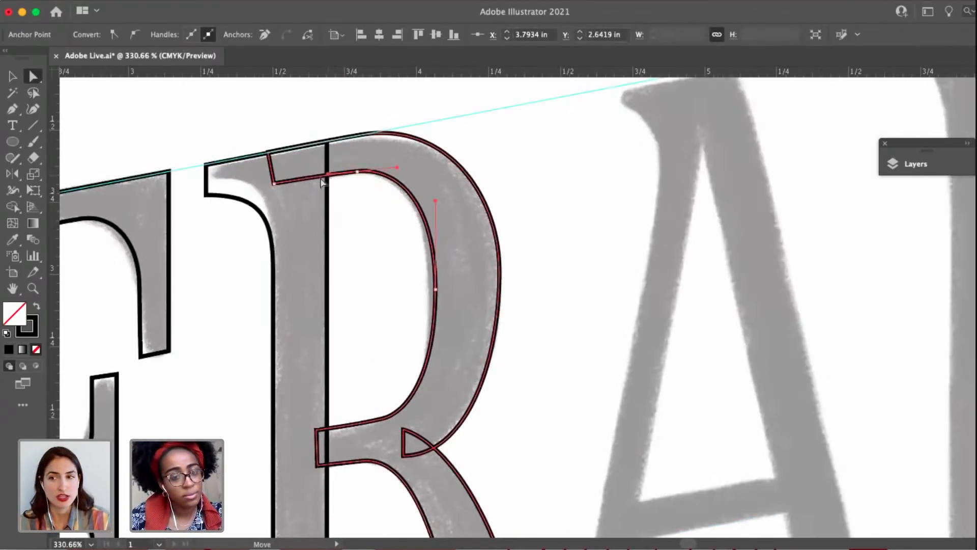
click(275, 183)
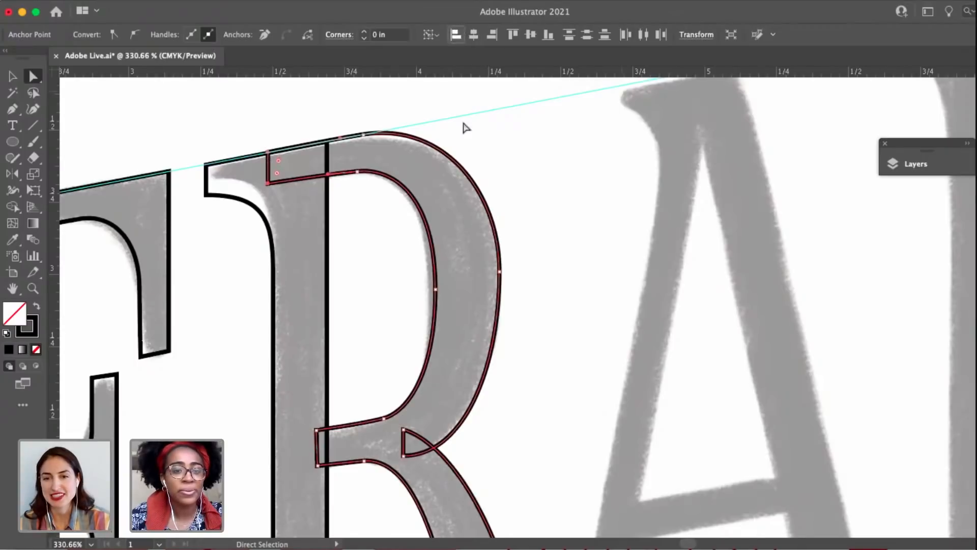
click(564, 204)
Examine the R's refined outline against the sketch, close up and next to the A and F.
scroll(563, 206, down, 3)
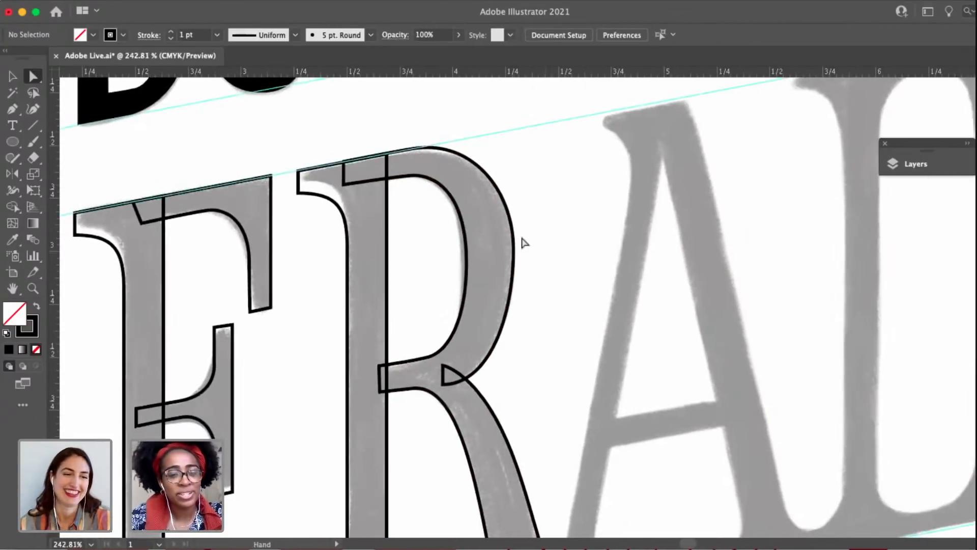
scroll(509, 254, down, 1)
key(v)
click(472, 275)
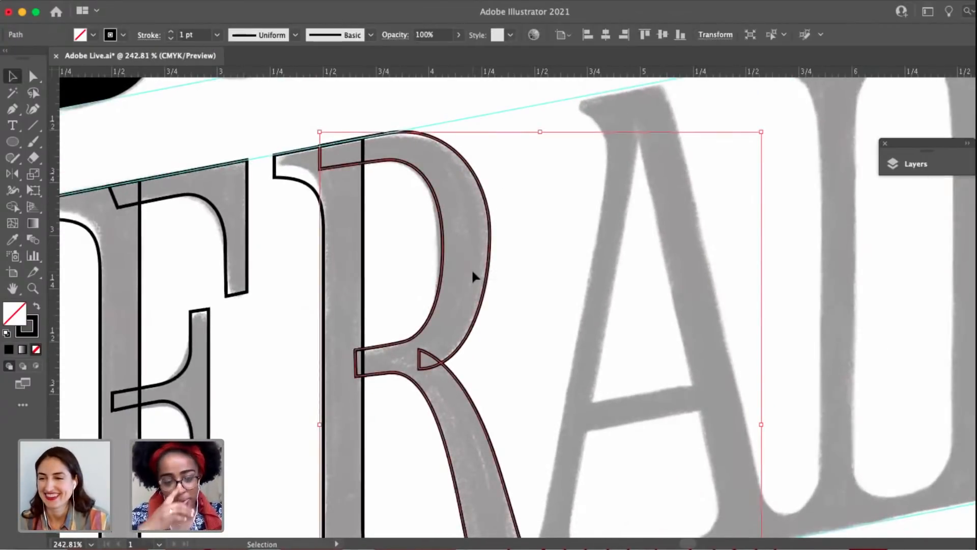
click(523, 350)
drag(515, 349, 480, 273)
scroll(478, 275, down, 1)
scroll(476, 305, down, 3)
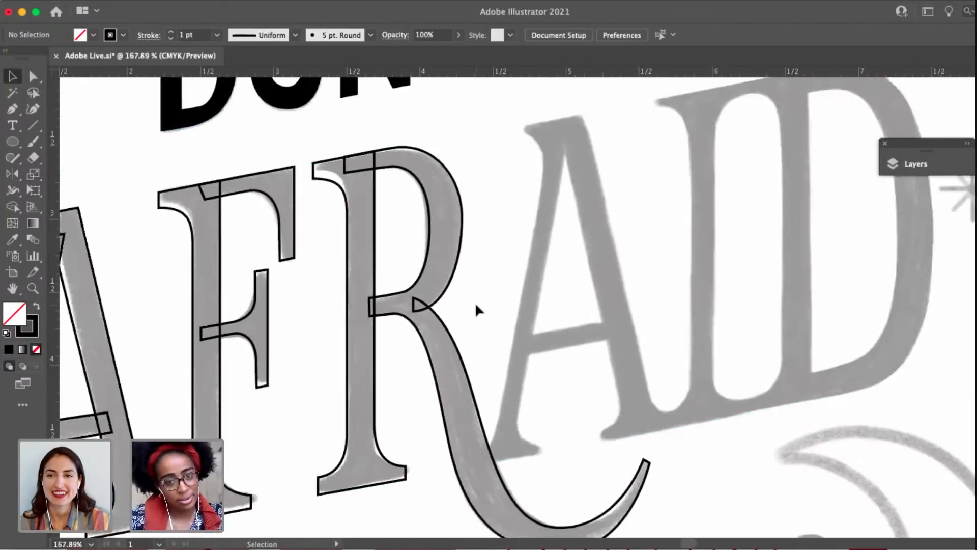
scroll(465, 275, up, 3)
drag(488, 298, 439, 263)
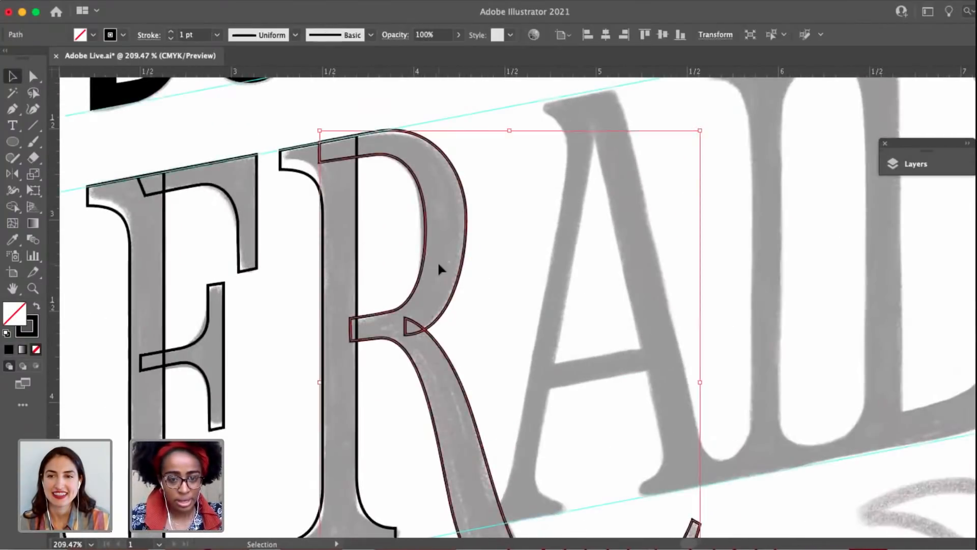
scroll(438, 263, down, 2)
drag(493, 316, 629, 208)
scroll(454, 277, down, 1)
scroll(453, 277, down, 2)
Copy the first A's outline with its crossbar onto the sketched second A in AFRAID.
click(477, 246)
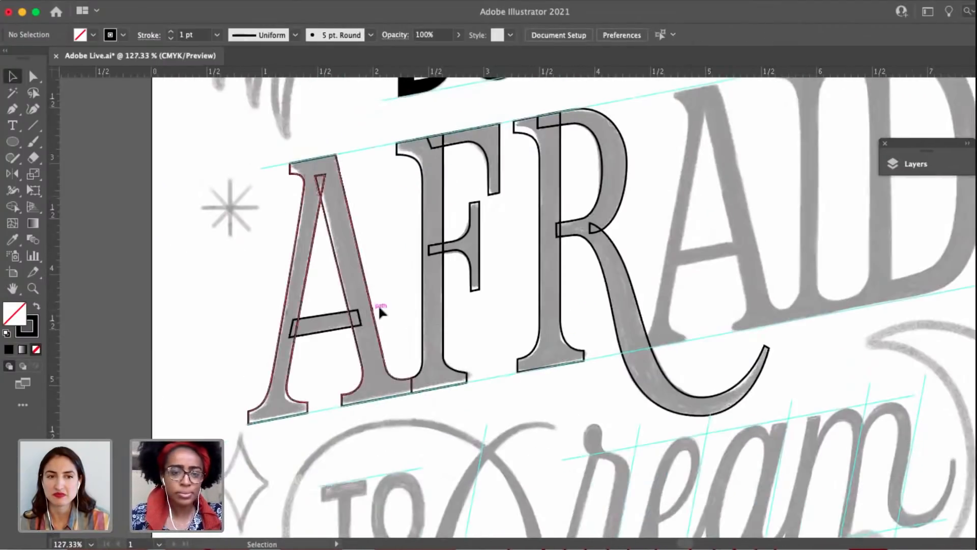
click(376, 305)
mouse_move(377, 305)
mouse_down()
mouse_move(338, 332)
mouse_move(216, 344)
mouse_move(427, 273)
mouse_move(574, 280)
mouse_up()
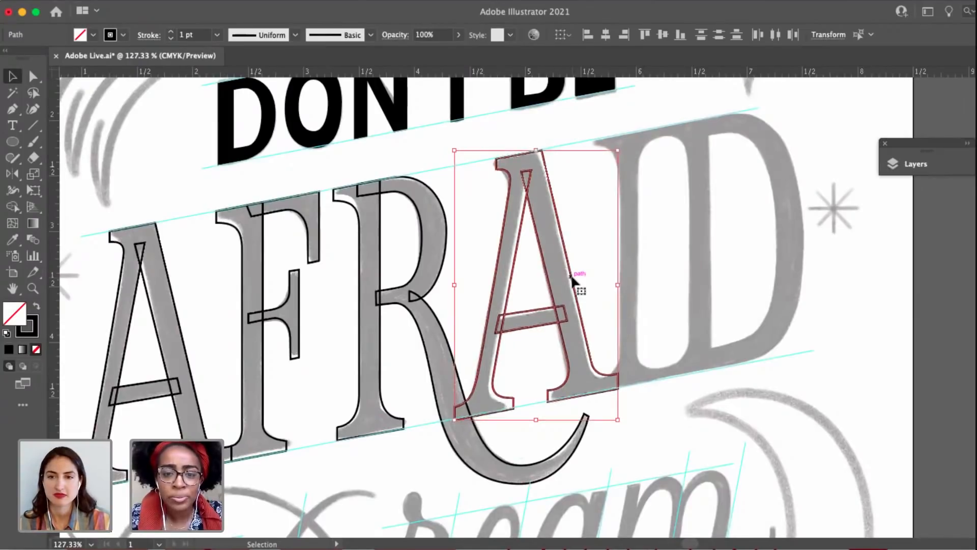
drag(626, 282, 727, 254)
click(640, 289)
Copy the R's serifed stem onto the sketched I, between the second A and the D.
drag(419, 233, 609, 180)
click(390, 232)
click(551, 385)
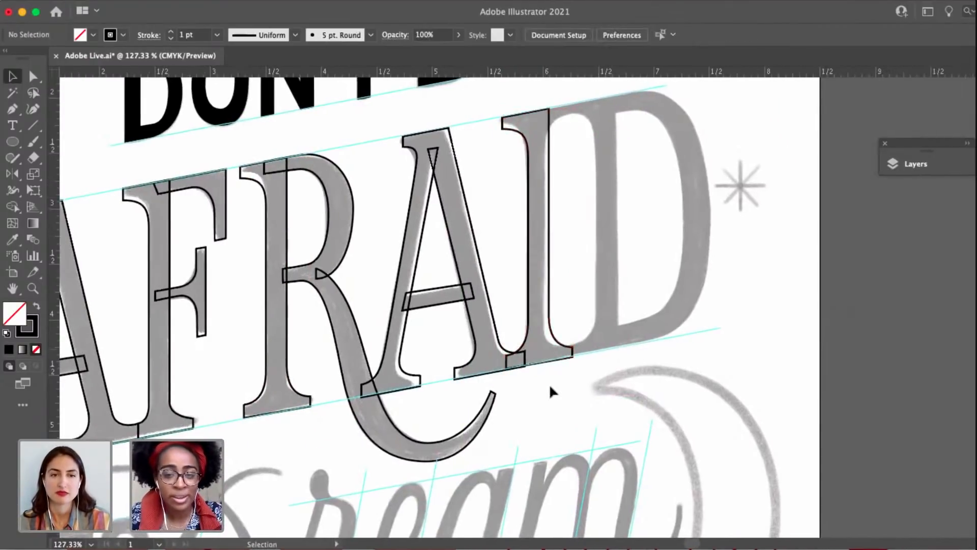
Shift the I's stem slightly to the right so its foot overlaps the second A's foot less.
scroll(550, 386, up, 5)
drag(529, 313, 555, 318)
drag(558, 270, 567, 366)
click(702, 323)
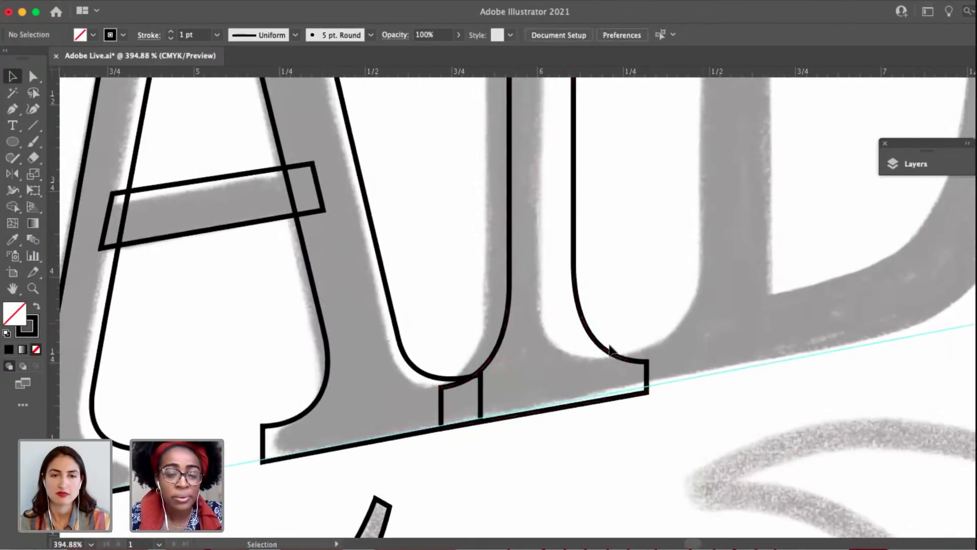
scroll(702, 323, down, 4)
drag(590, 285, 501, 477)
Add an anchor near the top of the I's right edge, pull it toward the D, and lower the anchor below to Y 2.4907 in.
key(a)
click(560, 208)
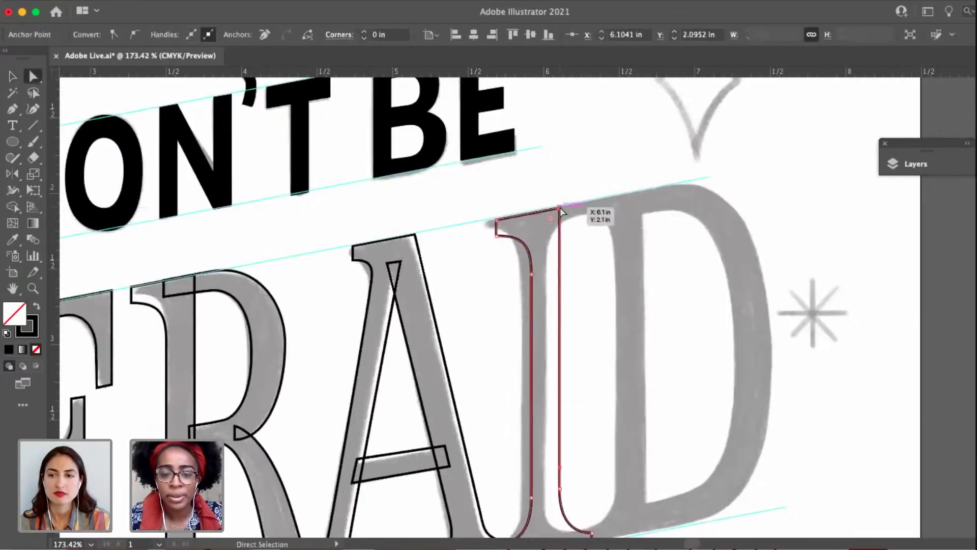
scroll(560, 208, up, 5)
key(p)
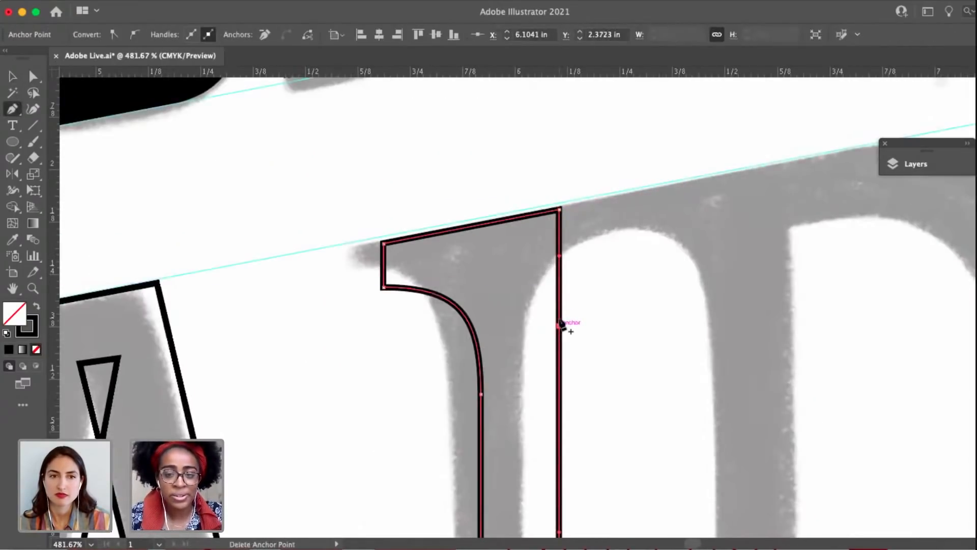
click(560, 275)
key(a)
drag(560, 274, 620, 246)
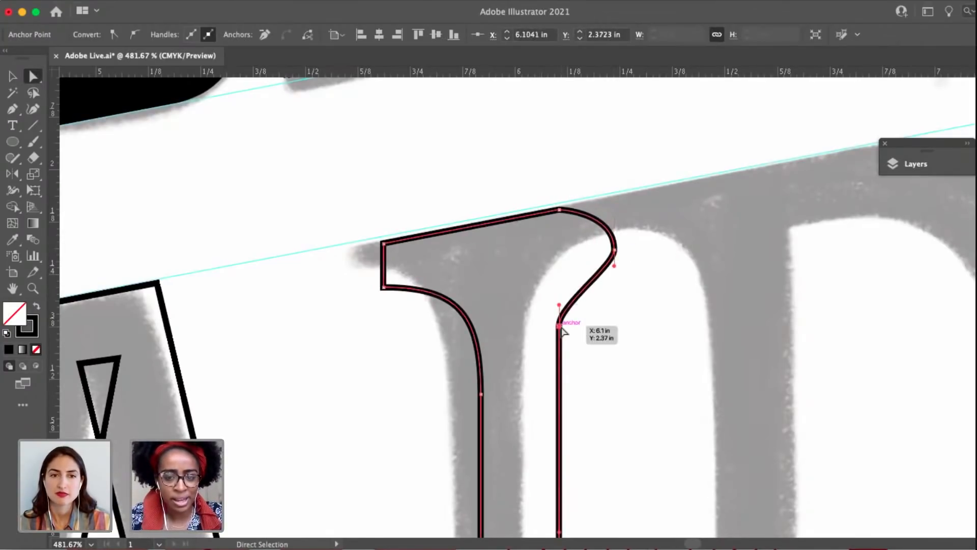
drag(563, 331, 563, 375)
Delete the anchor pulled out toward the D, opening the I's path between its upper right corner and the right edge.
key(p)
key(a)
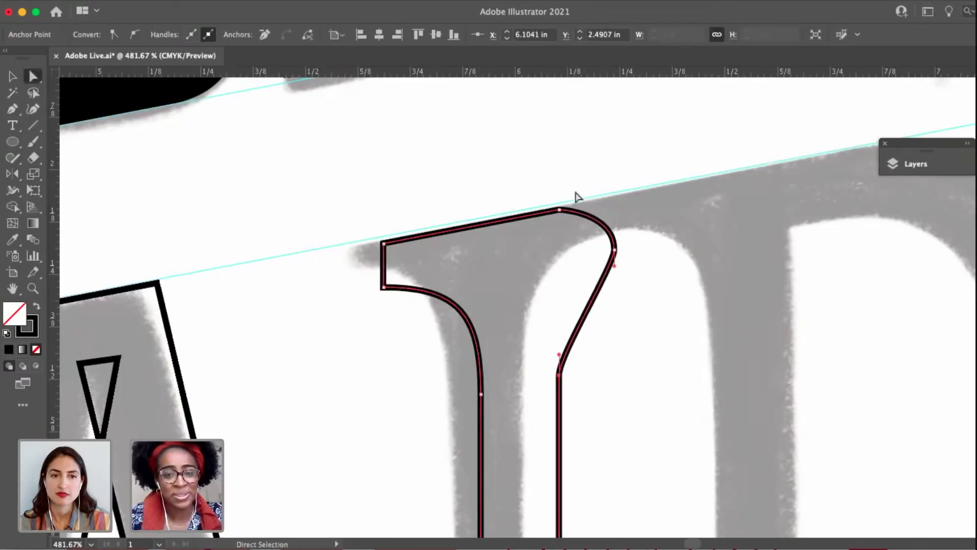
click(561, 209)
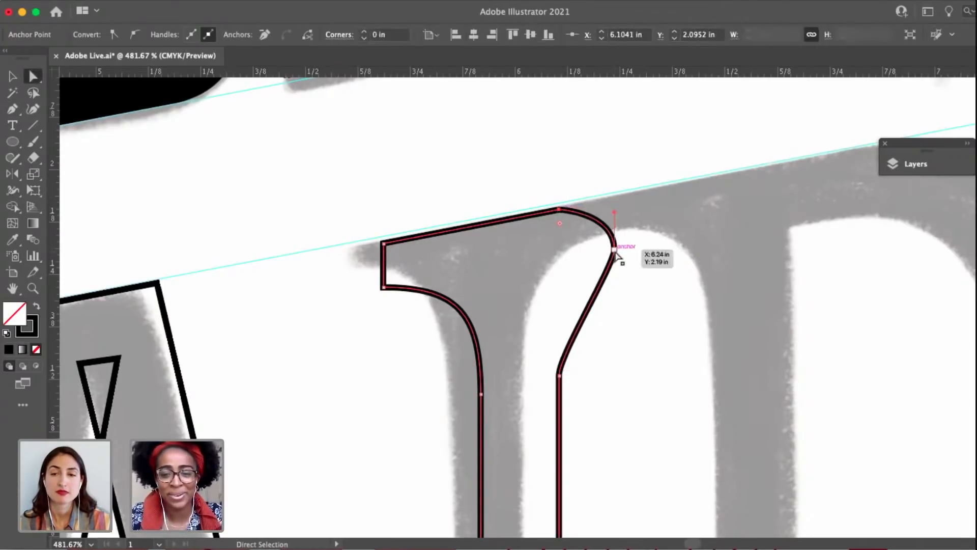
click(614, 250)
key(Delete)
click(614, 250)
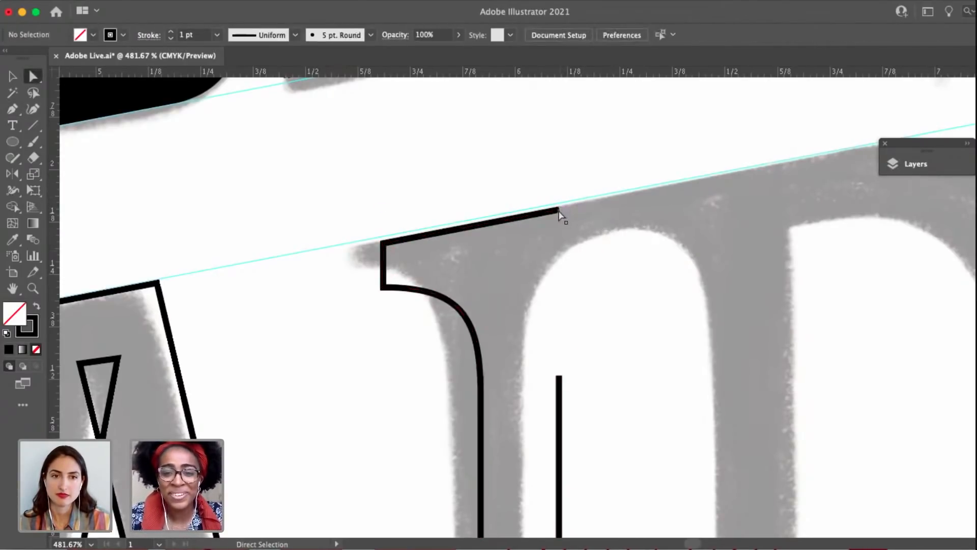
Extend the I's top edge to X 6.1624 in, Y 2.084 in, and draw the right serif and inner curve, joining them to the right edge.
click(562, 209)
drag(563, 210, 584, 204)
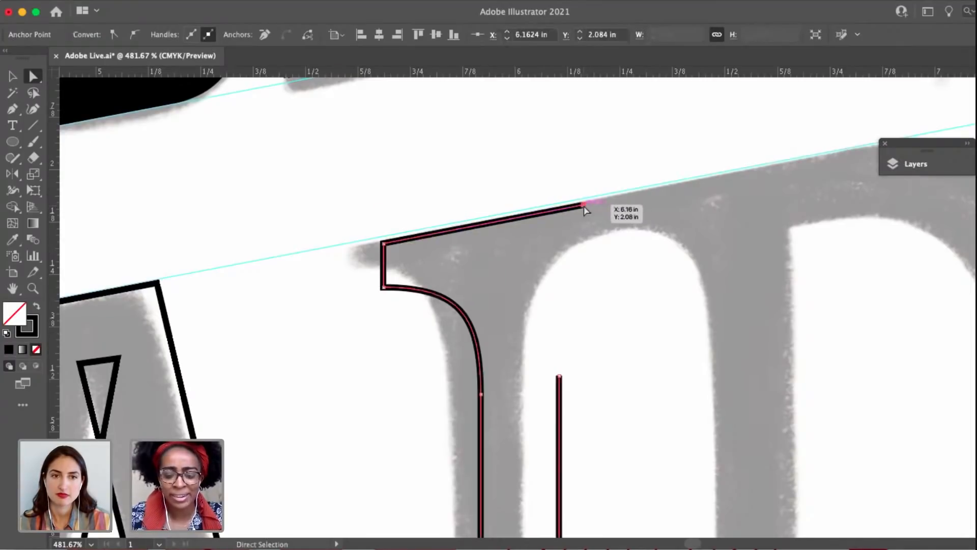
key(p)
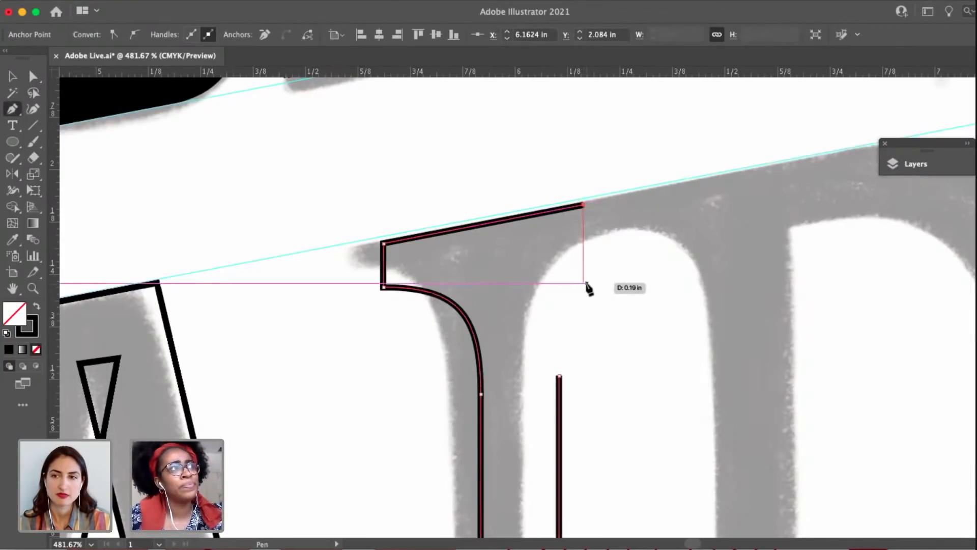
key(super+z)
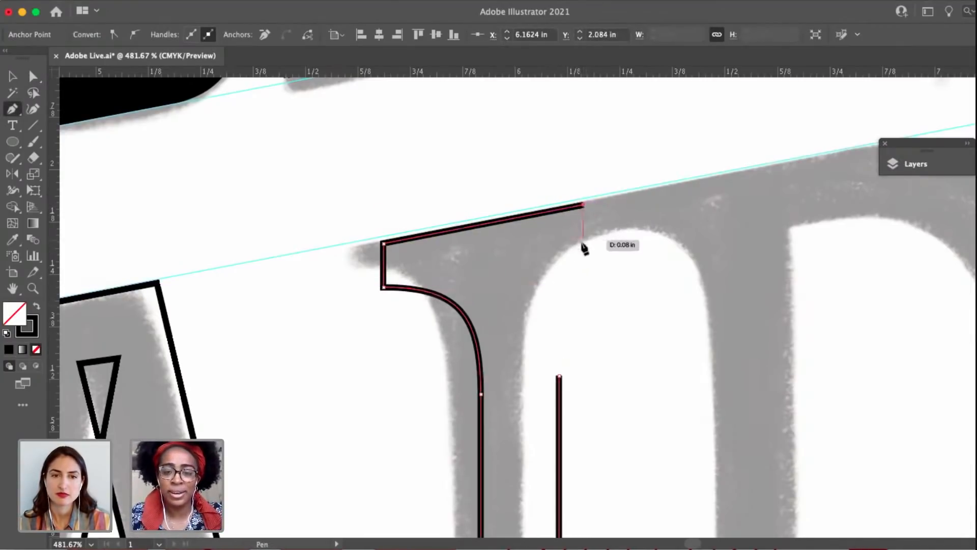
click(584, 260)
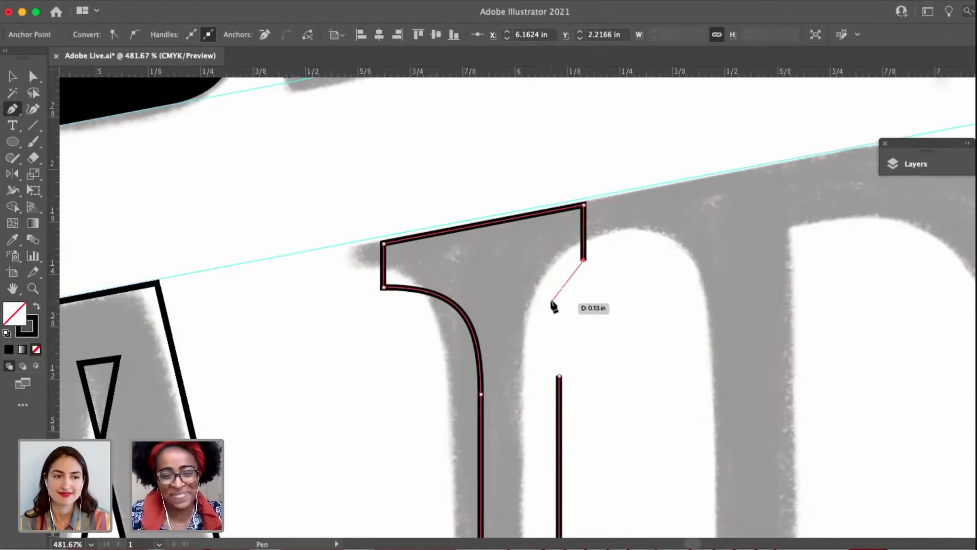
drag(552, 296, 552, 328)
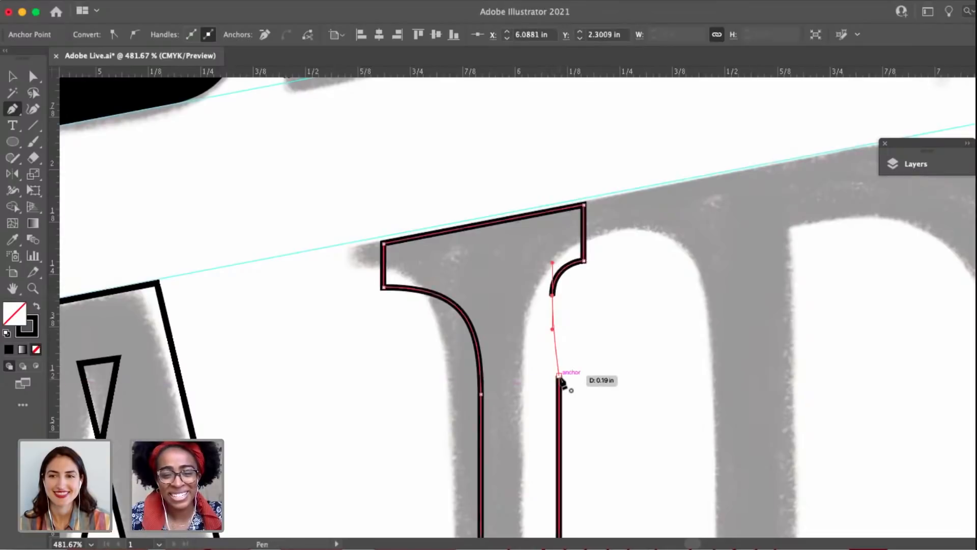
click(558, 375)
Remove the extra join anchor on the I's right edge and move the serif curve's end anchor to X 6.0637 in, Y 2.3317 in.
key(a)
drag(558, 376, 549, 377)
key(p)
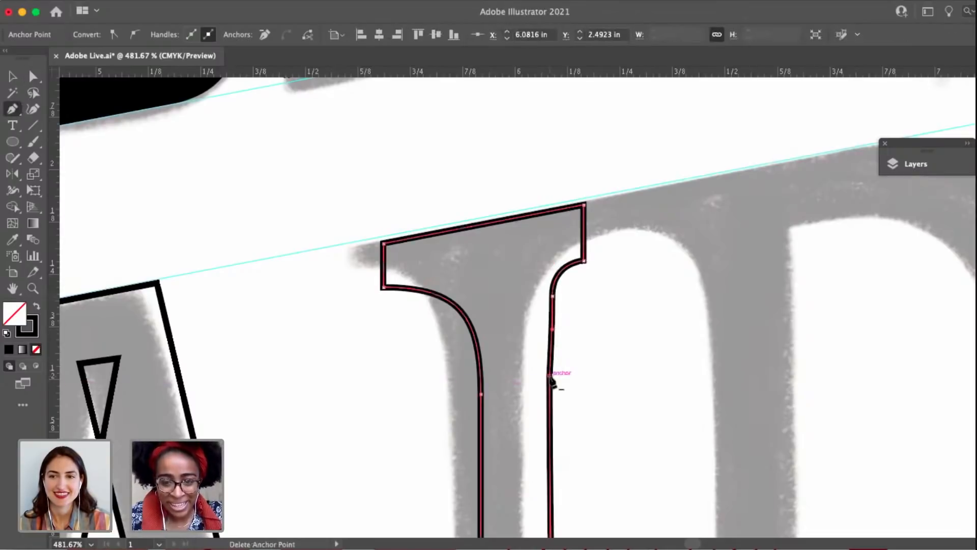
click(550, 377)
key(a)
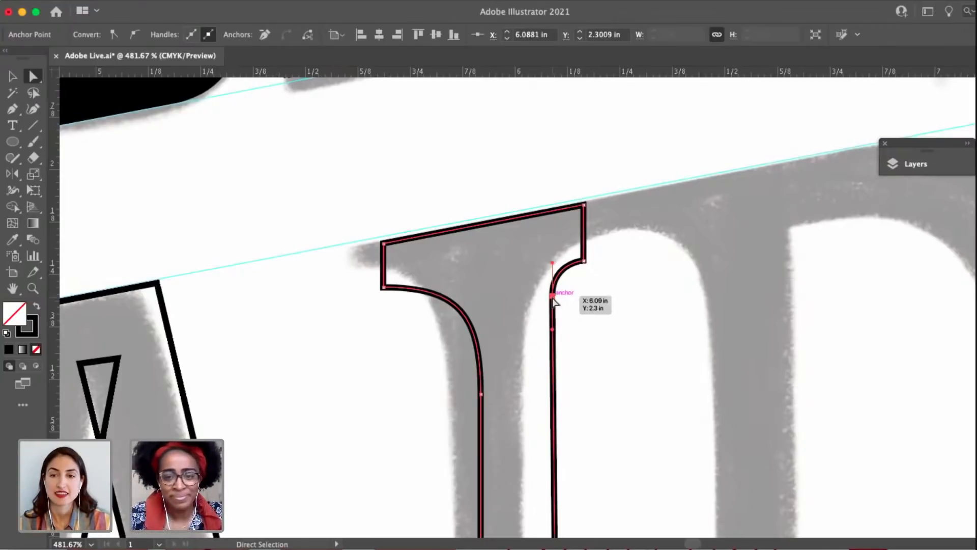
drag(553, 296, 542, 308)
Move the anchor above the I's lower-right foot to X 6.0747 in, Y 3.9523 in.
scroll(571, 362, down, 4)
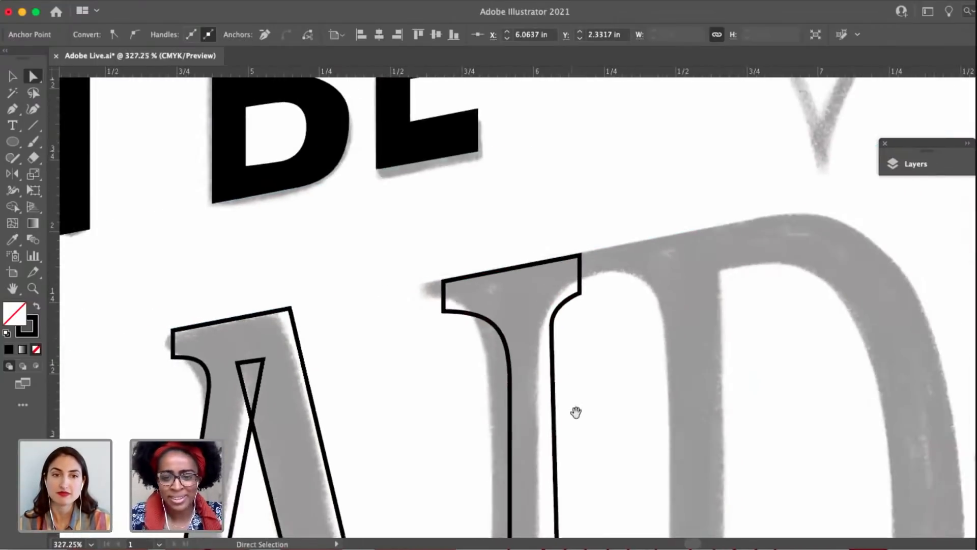
drag(576, 412, 460, 95)
scroll(510, 305, down, 3)
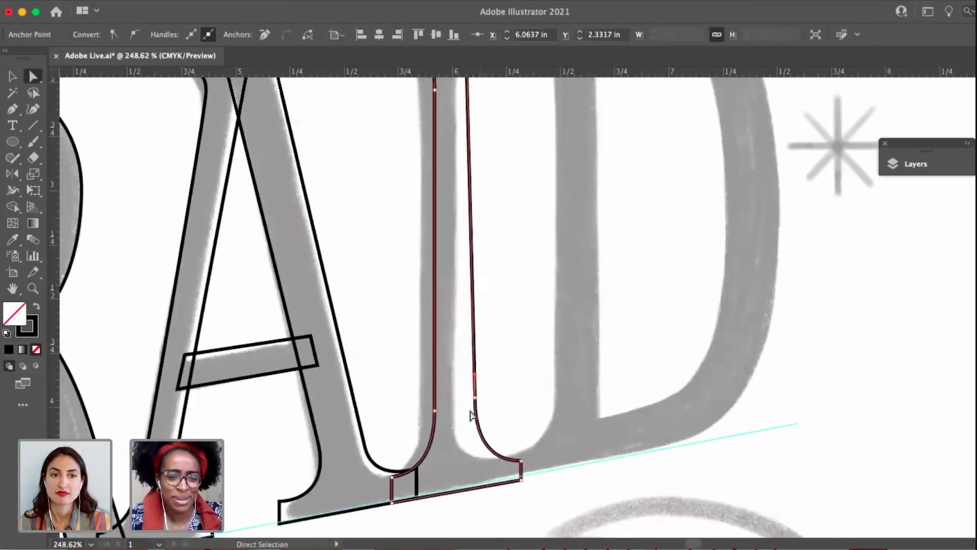
drag(475, 397, 469, 397)
Widen the I's upper-right serif toward the D, placing its lower corner at X 6.2032 in, Y 2.2068 in, and round its inner curve.
drag(493, 343, 489, 506)
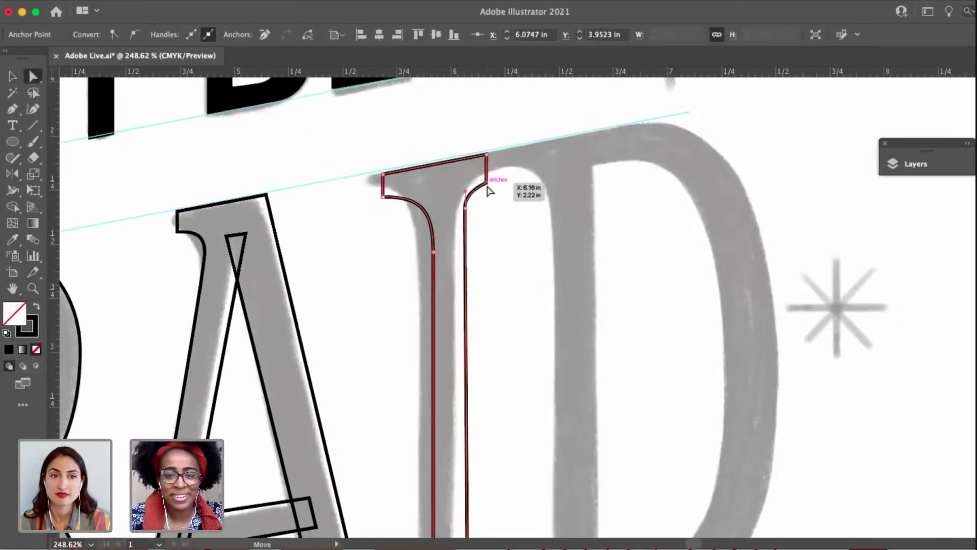
click(487, 154)
drag(488, 155, 497, 156)
scroll(497, 156, up, 2)
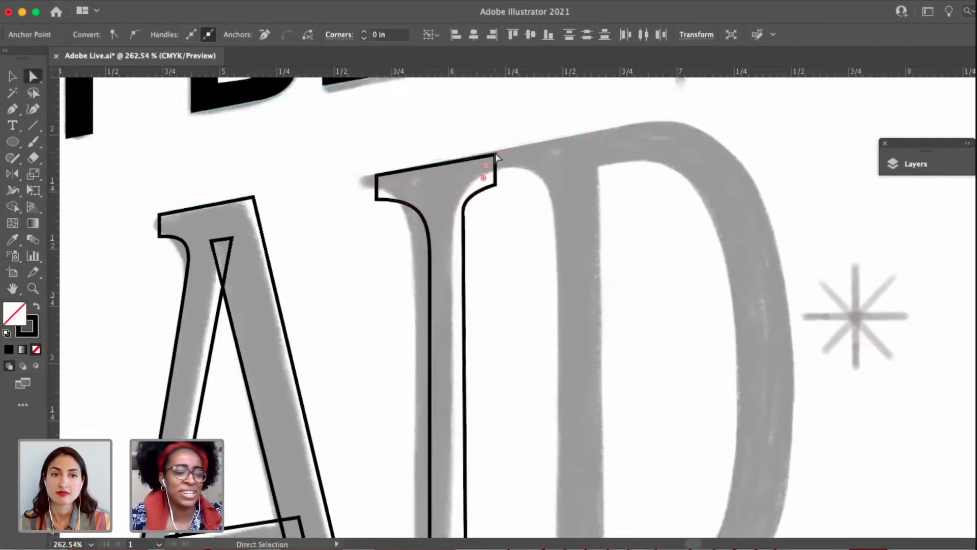
scroll(512, 211, up, 3)
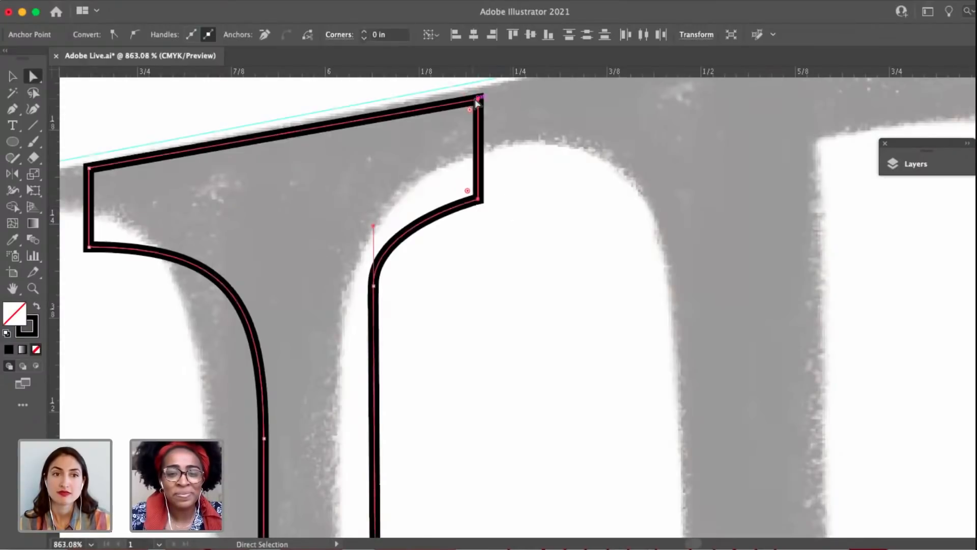
drag(477, 104, 478, 94)
click(529, 239)
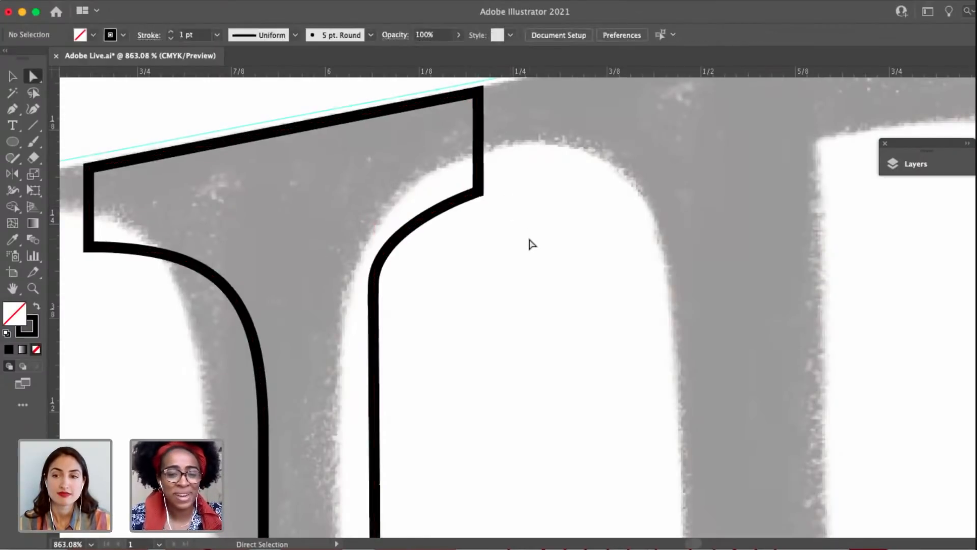
scroll(529, 244, down, 2)
click(502, 214)
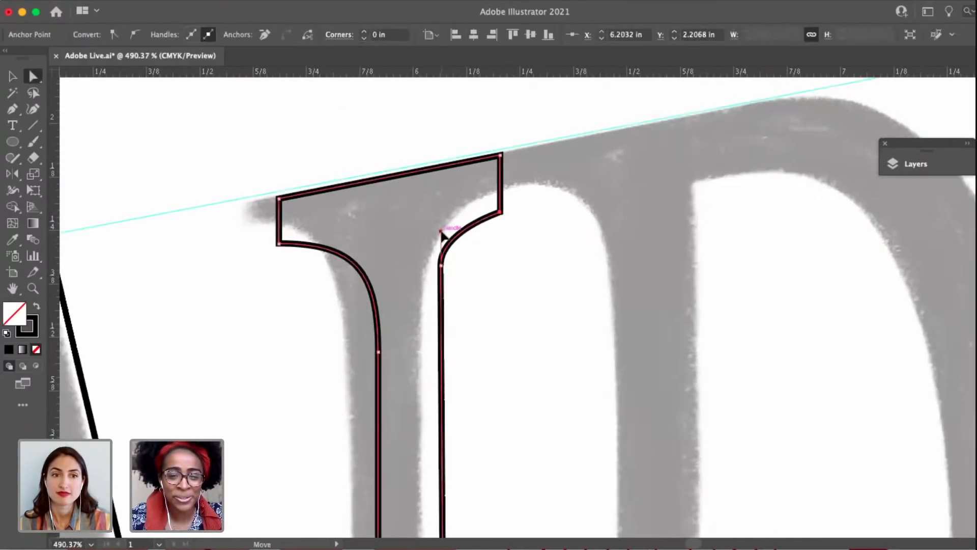
click(468, 318)
Examine the full AFRAID lettering against the sketch, from the first A through the I.
scroll(465, 327, down, 2)
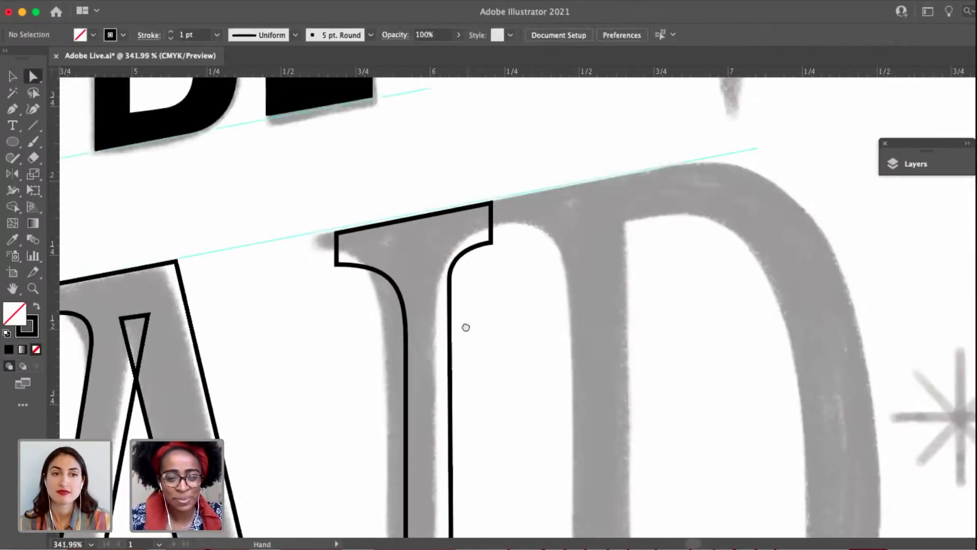
drag(466, 327, 471, 228)
scroll(472, 300, down, 3)
drag(446, 386, 581, 249)
scroll(469, 285, down, 3)
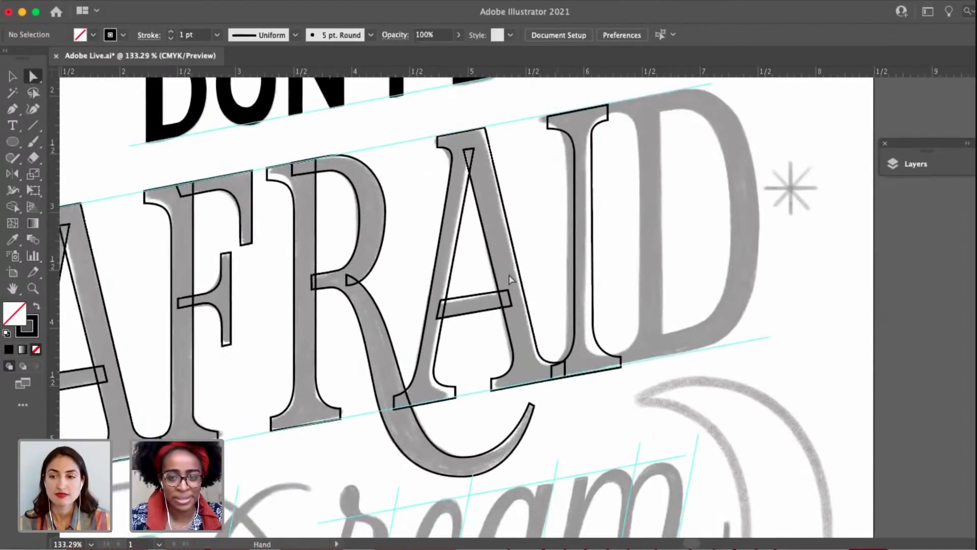
scroll(495, 279, down, 2)
drag(545, 280, 583, 273)
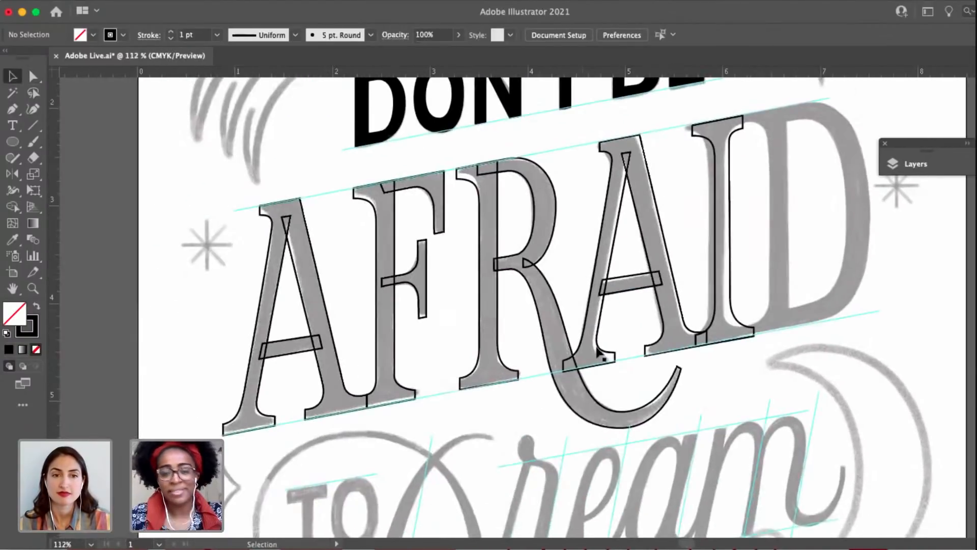
drag(669, 351, 626, 347)
Refine the lower outer curve of the R's bowl by slightly lengthening the curve handles at its right side and leg junction.
key(a)
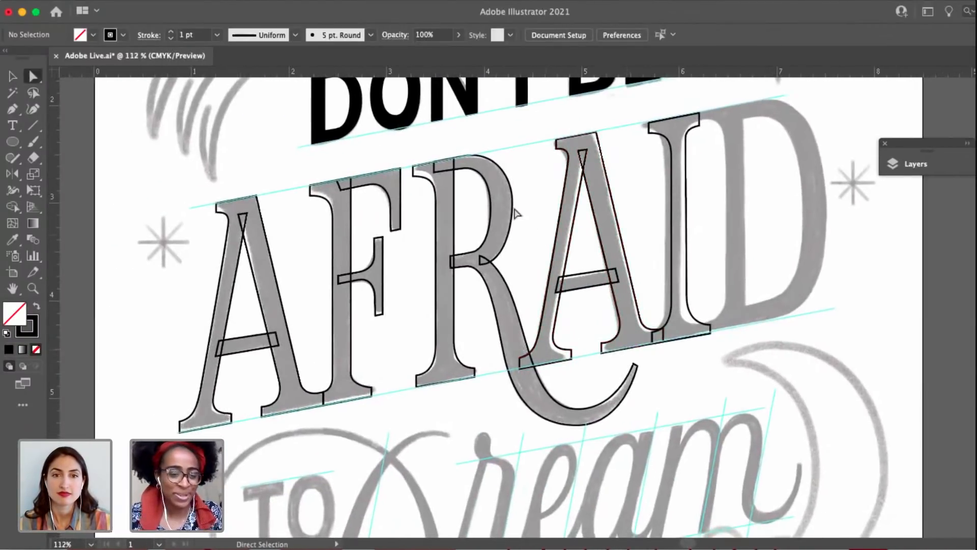
click(517, 204)
scroll(517, 204, up, 3)
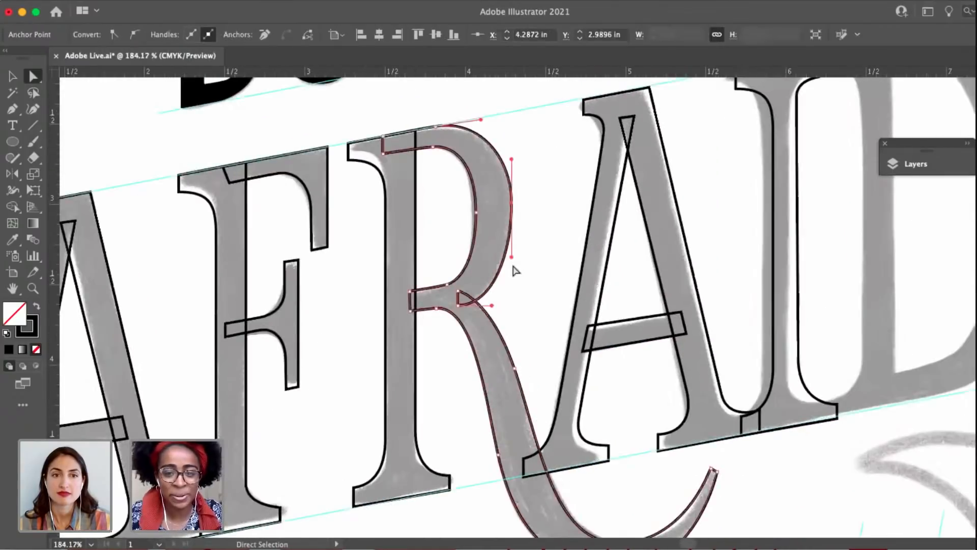
drag(511, 255, 511, 260)
drag(491, 306, 496, 305)
click(541, 269)
Lower the I's upper stem anchors to Y 2.6237 in on the left edge and Y 2.3804 in on the right, and extend the right curve's handle.
scroll(517, 277, down, 4)
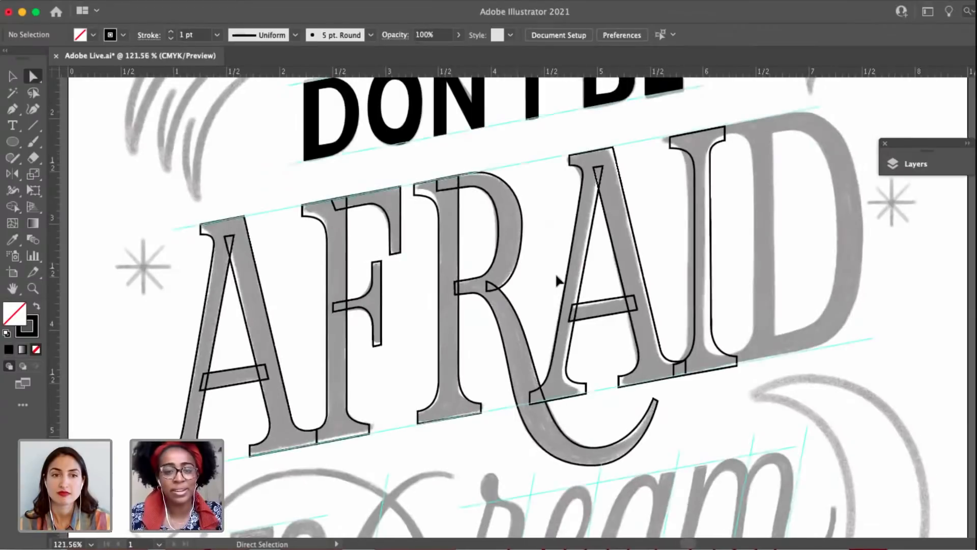
drag(552, 277, 484, 279)
drag(742, 299, 728, 339)
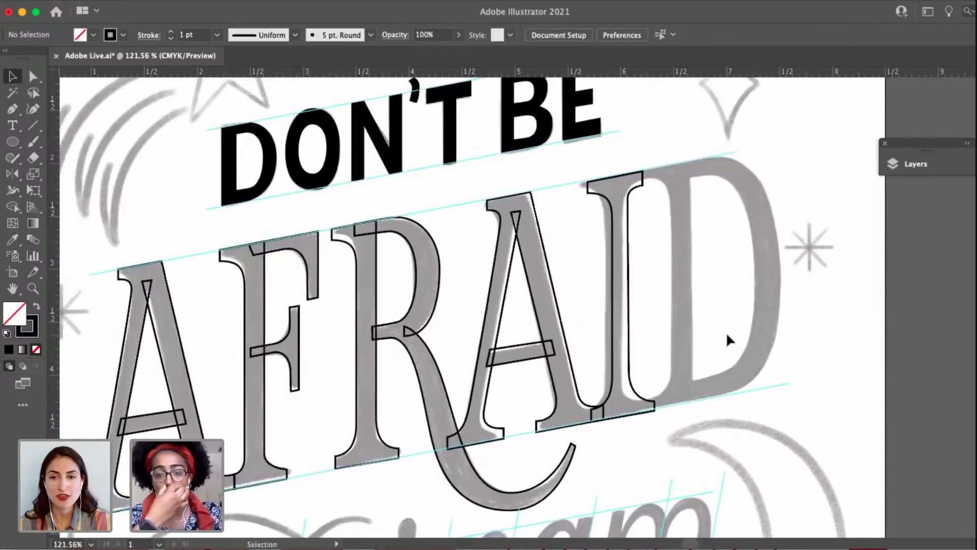
key(a)
click(618, 217)
scroll(618, 216, up, 3)
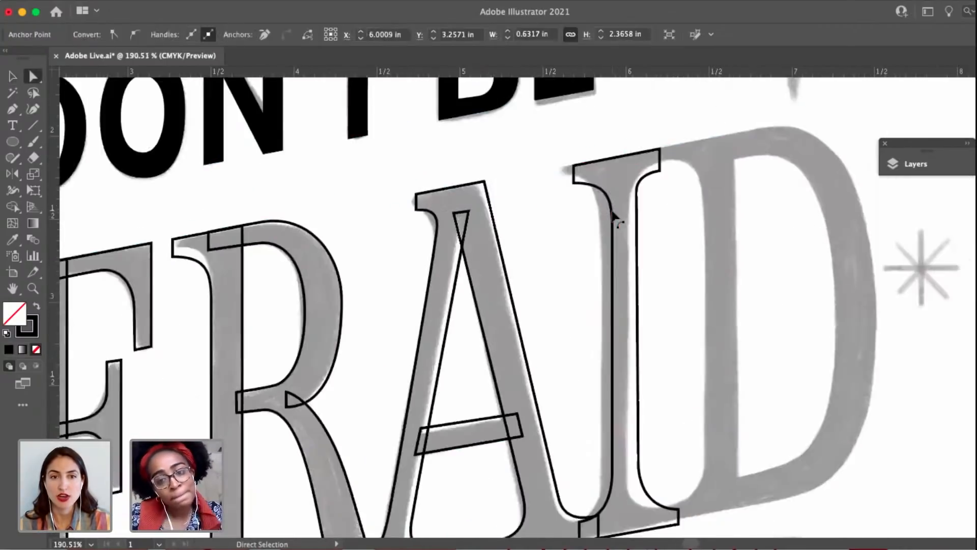
scroll(614, 216, up, 1)
drag(613, 233, 614, 250)
mouse_move(642, 185)
mouse_down()
mouse_move(642, 205)
mouse_move(642, 195)
mouse_up()
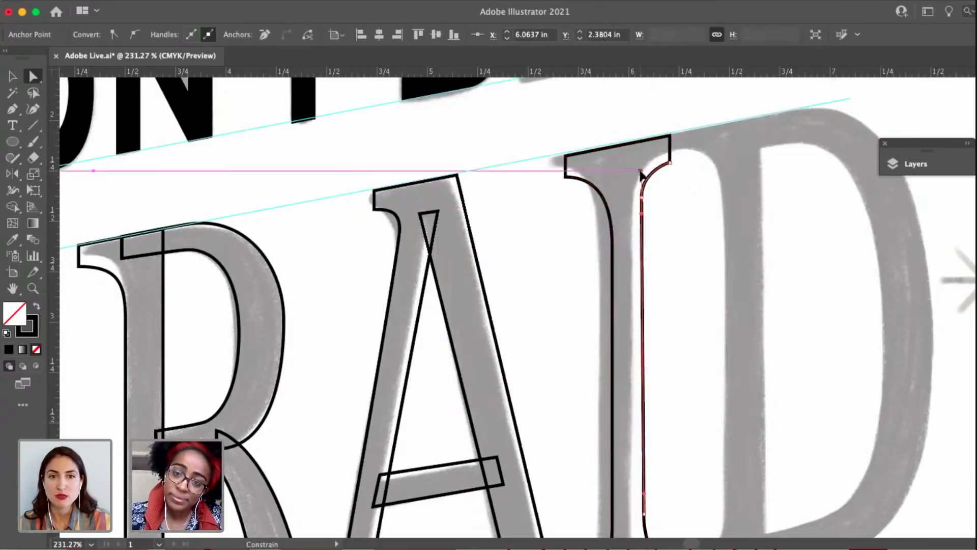
click(689, 192)
Give the lower corner of the I's upper-right serif a curve handle toward the stem, keeping the serif's outer edge straight.
scroll(689, 192, down, 2)
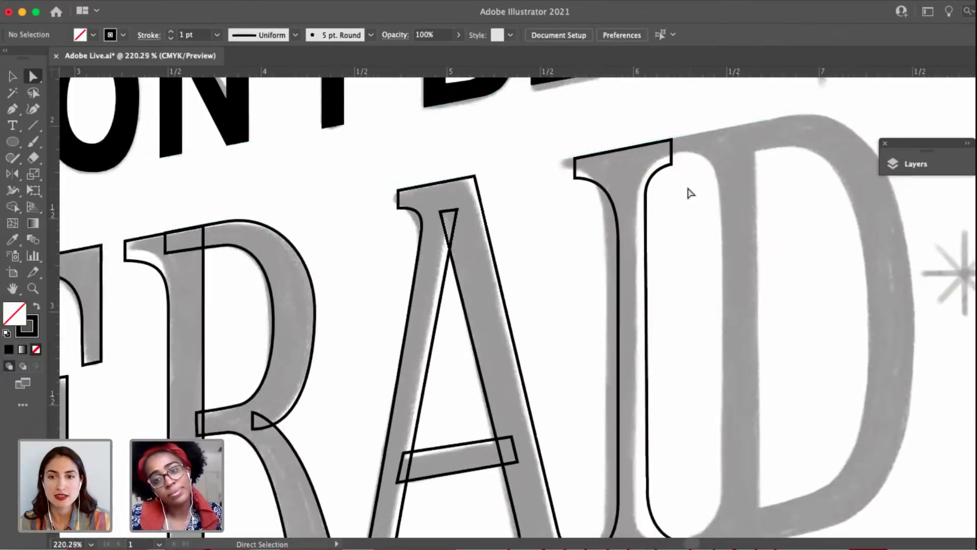
click(671, 170)
click(691, 250)
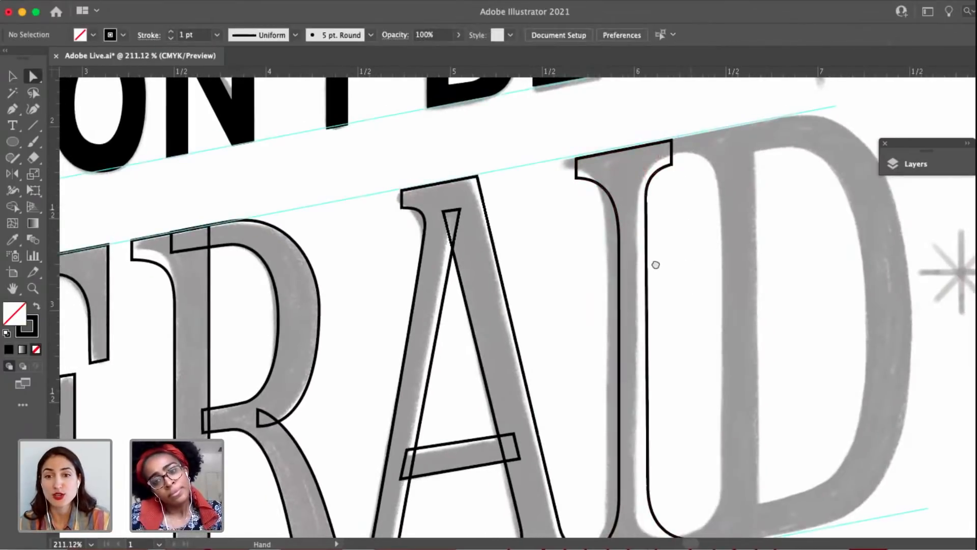
drag(656, 264, 639, 253)
click(642, 518)
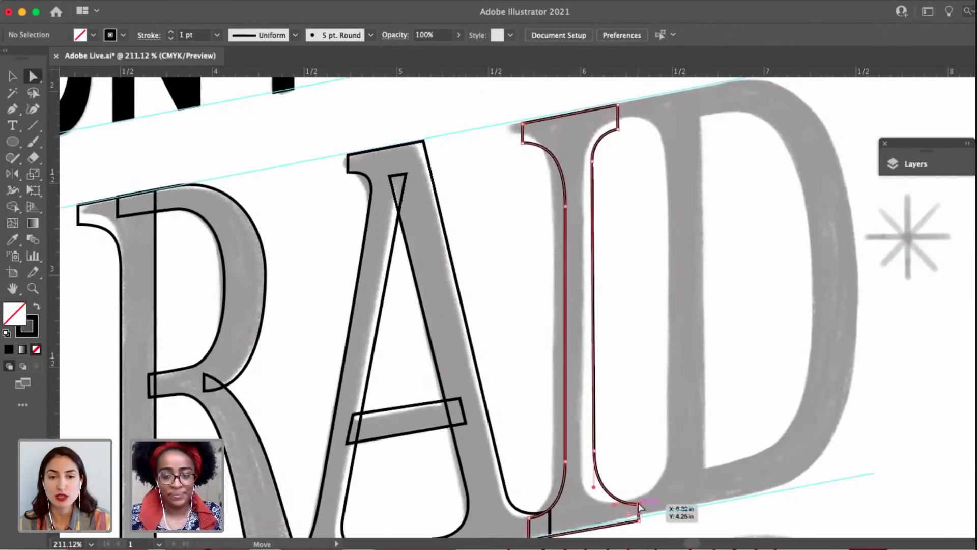
click(566, 216)
click(615, 129)
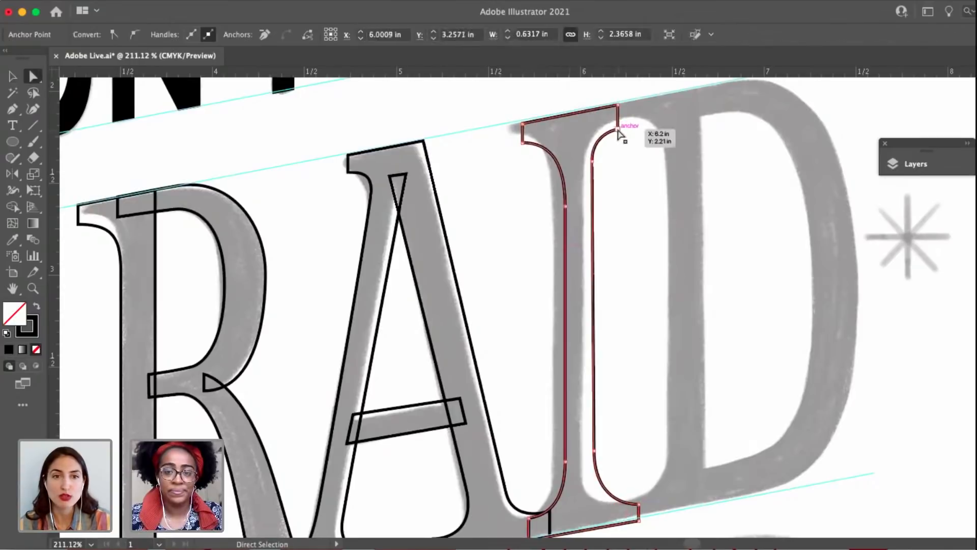
scroll(617, 129, up, 5)
key(p)
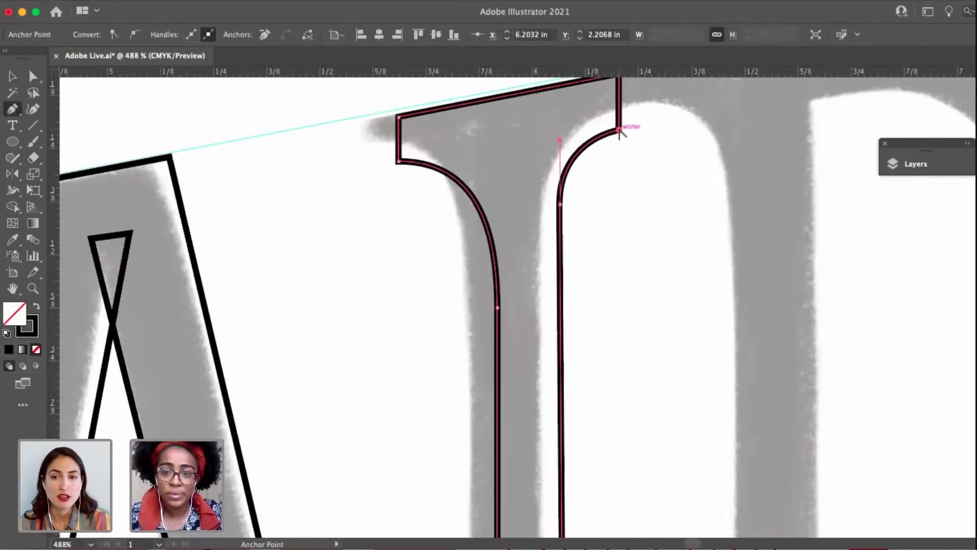
alt+drag(619, 130, 614, 176)
key(a)
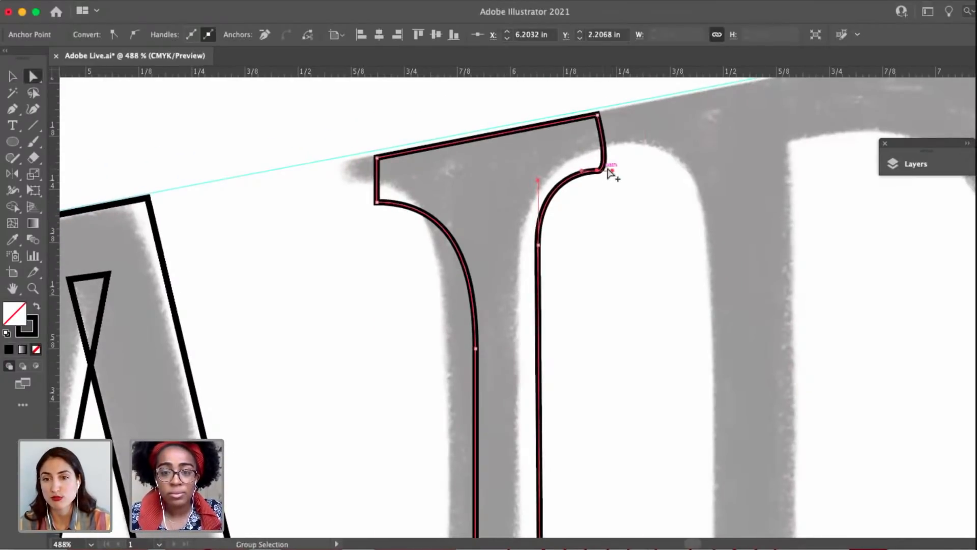
drag(614, 176, 599, 170)
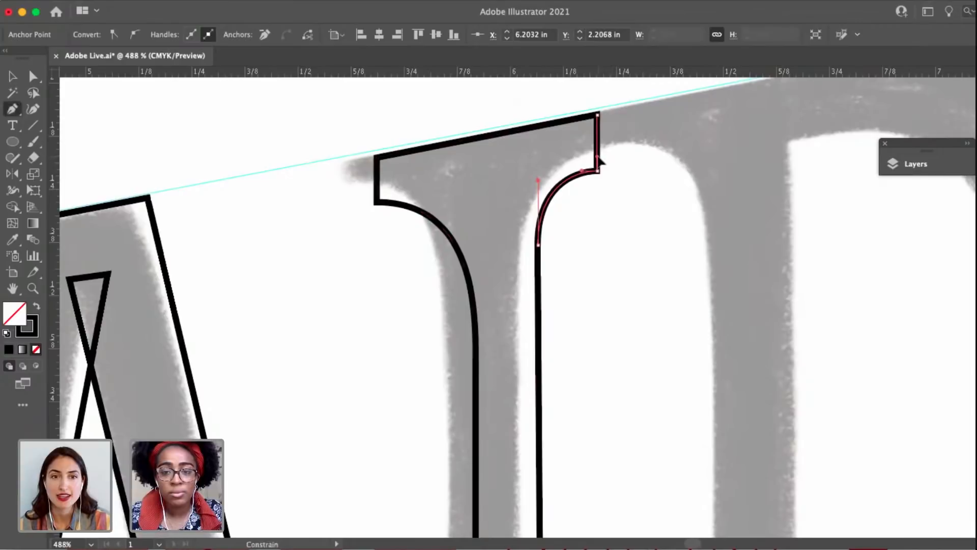
key(a)
Smooth the I's upper-right serif curve by shortening the stem anchor's handle and lengthening the corner's handle toward the stem.
click(598, 171)
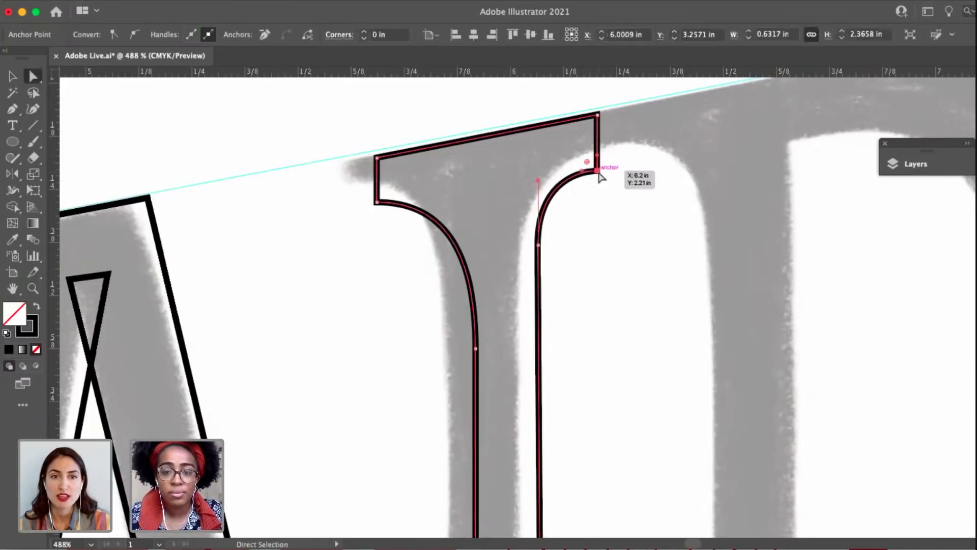
drag(582, 172, 539, 207)
drag(574, 173, 557, 174)
Raise the I's upper-left stem anchor to Y 2.5392 in and shorten the left serif's horizontal curve handle.
drag(473, 219, 458, 188)
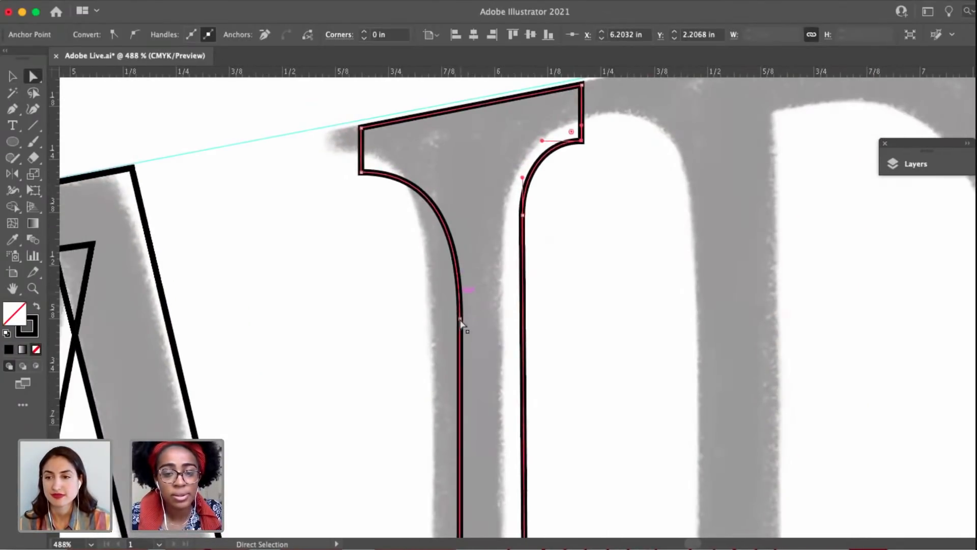
click(460, 319)
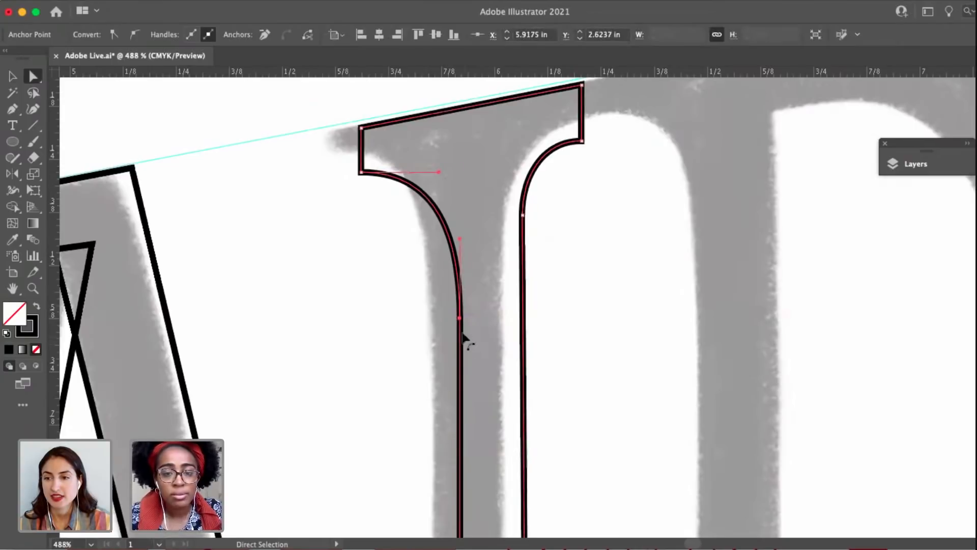
drag(460, 320, 456, 287)
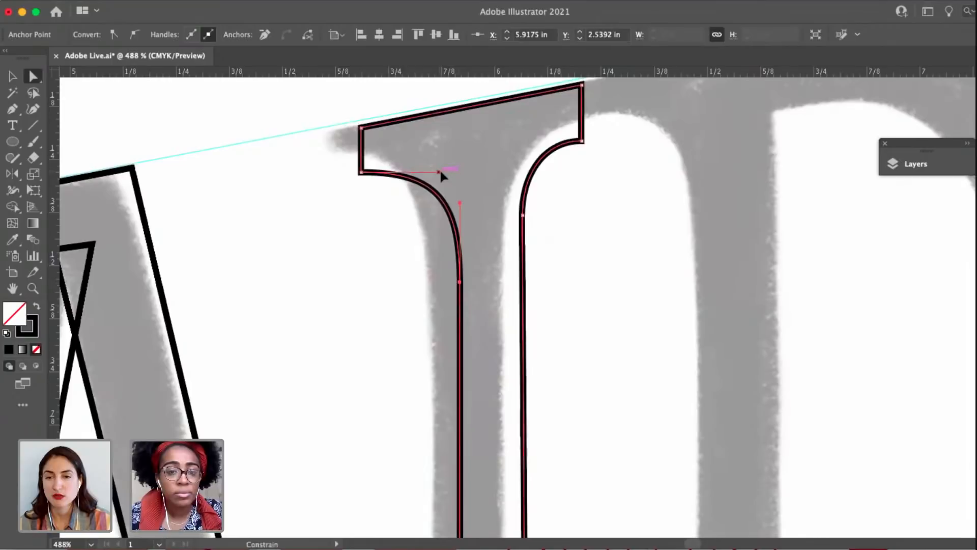
mouse_move(439, 172)
mouse_down()
mouse_move(423, 173)
mouse_move(433, 172)
mouse_up()
scroll(461, 288, down, 5)
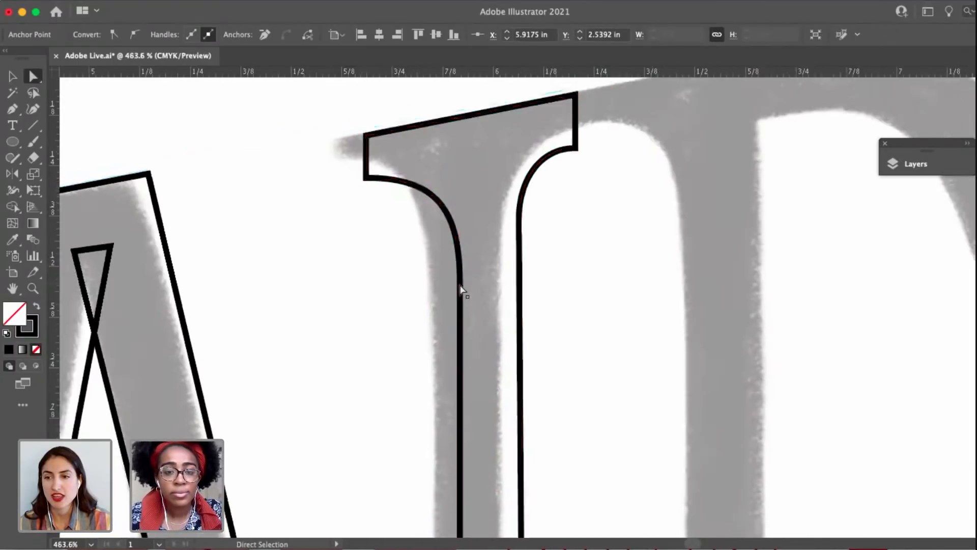
Widen the I's upper-right serif by moving its two outer corners right to X about 6.25 in.
drag(432, 268, 436, 159)
drag(525, 315, 523, 295)
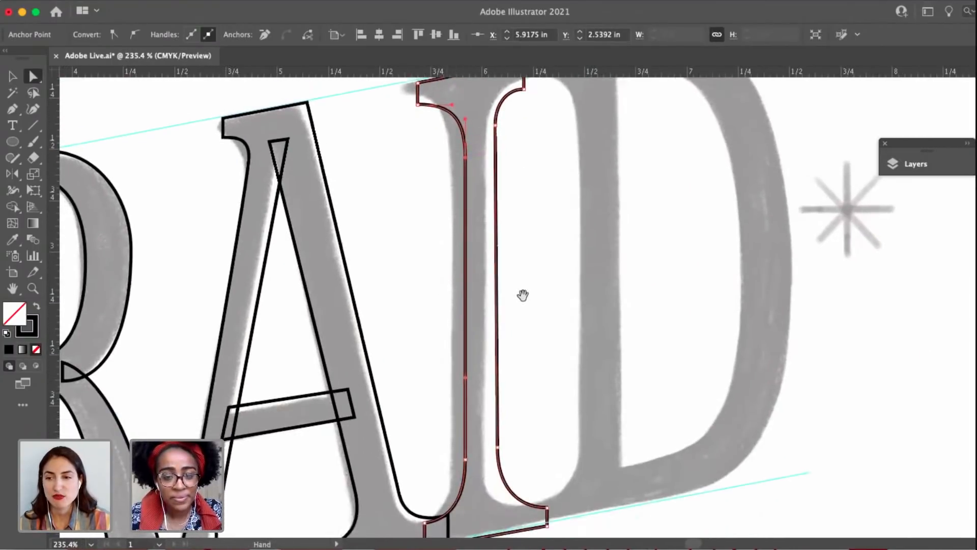
click(577, 313)
scroll(574, 313, down, 1)
drag(573, 314, 530, 358)
scroll(532, 368, down, 2)
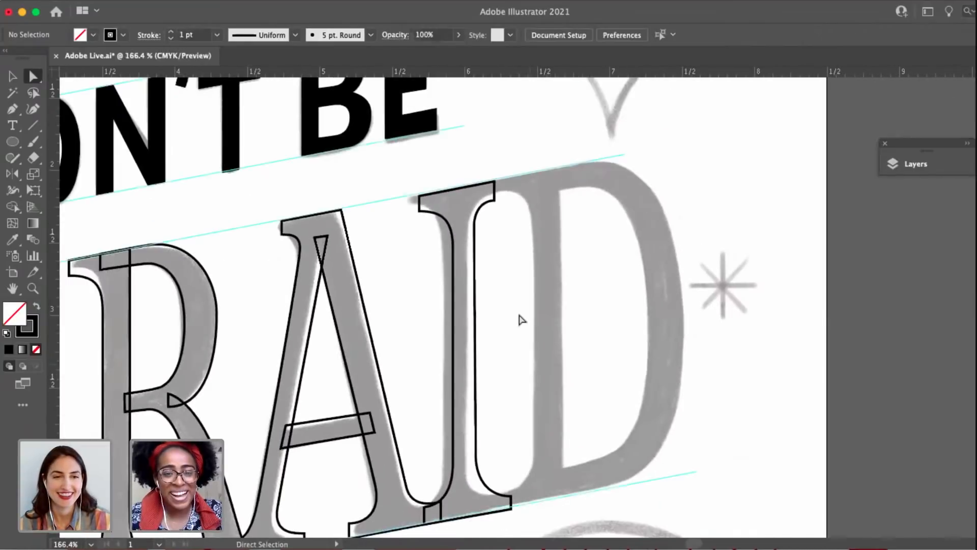
click(494, 201)
scroll(493, 200, up, 1)
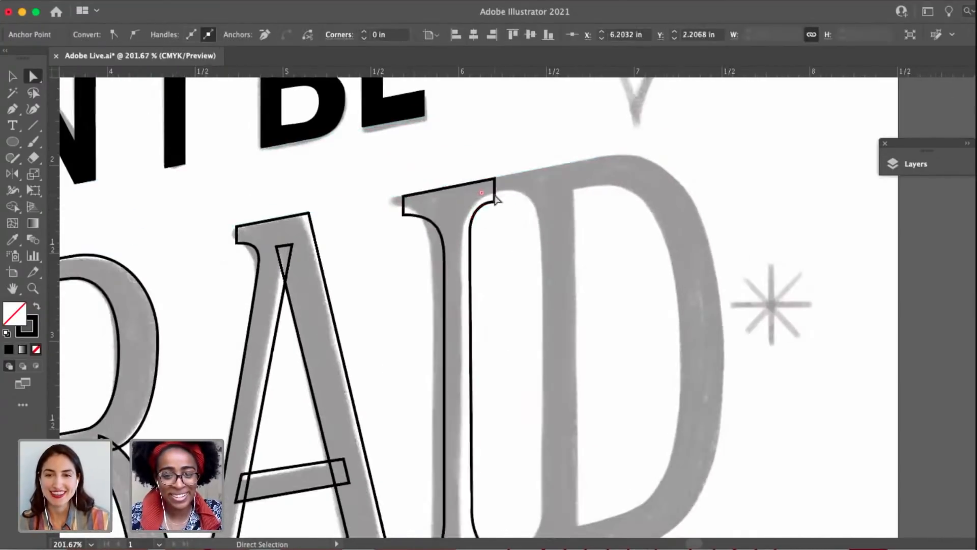
shift+click(495, 179)
drag(494, 178, 503, 180)
scroll(515, 177, down, 3)
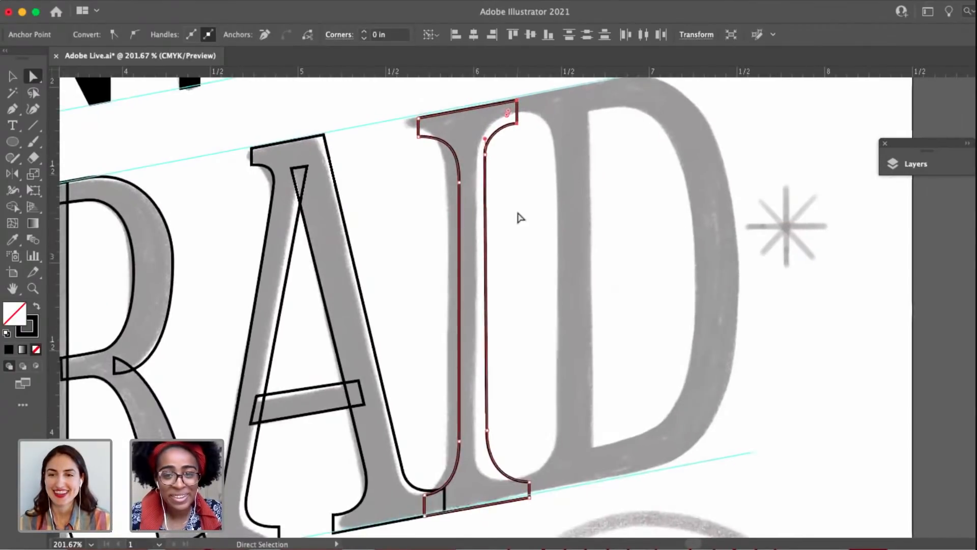
click(519, 217)
Examine the AFRAID outlines against the sketch, checking the outer curve of the R's bowl.
scroll(518, 217, down, 2)
scroll(518, 217, down, 2)
scroll(513, 220, up, 1)
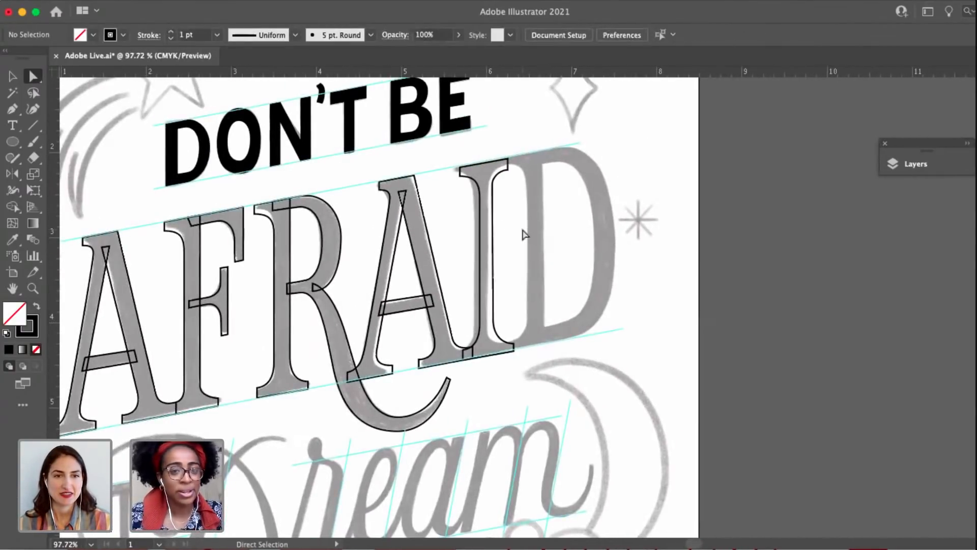
drag(522, 229, 626, 246)
click(419, 278)
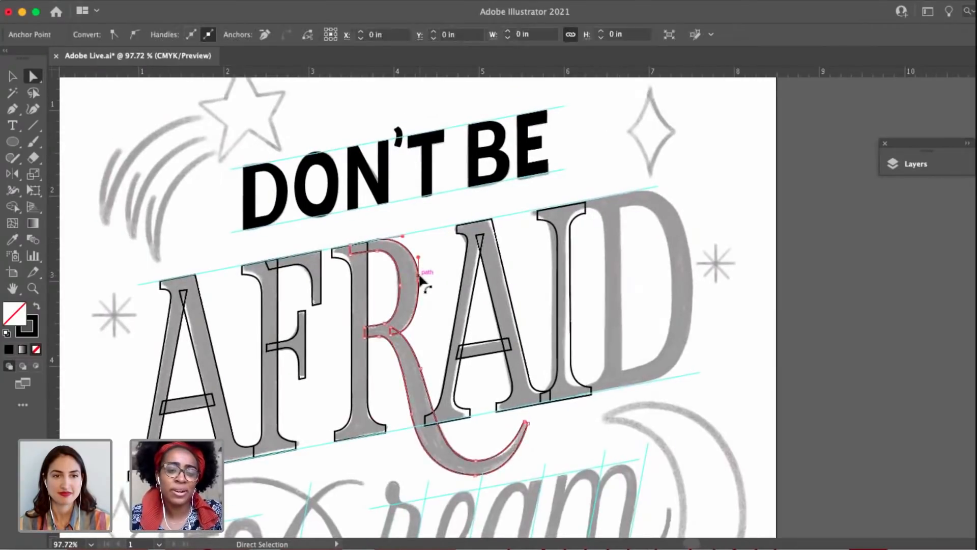
click(419, 281)
scroll(419, 288, down, 1)
scroll(421, 292, up, 1)
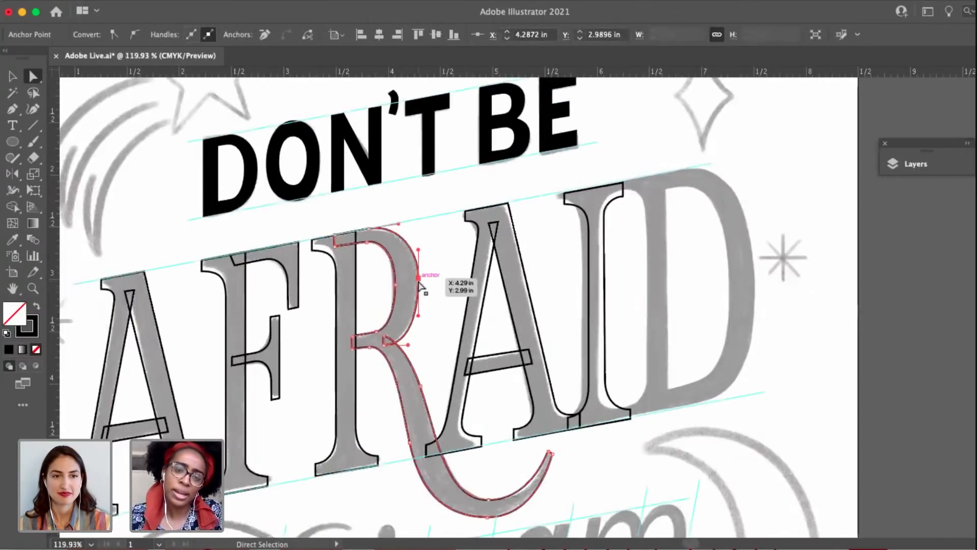
click(427, 350)
drag(426, 351, 496, 324)
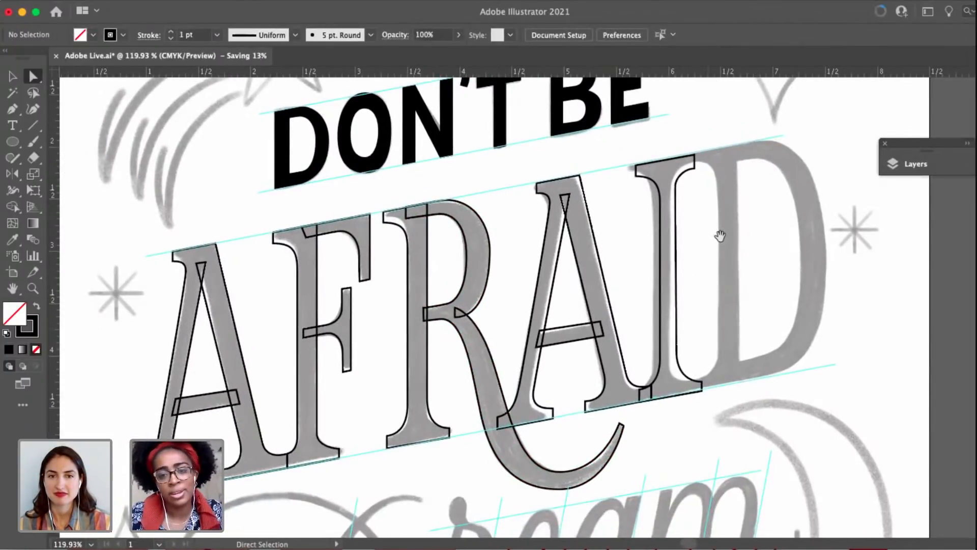
Draw a circle about 0.9 in wide over the upper part of the sketched diamond, filled black without a stroke.
drag(720, 236, 603, 318)
scroll(643, 296, up, 3)
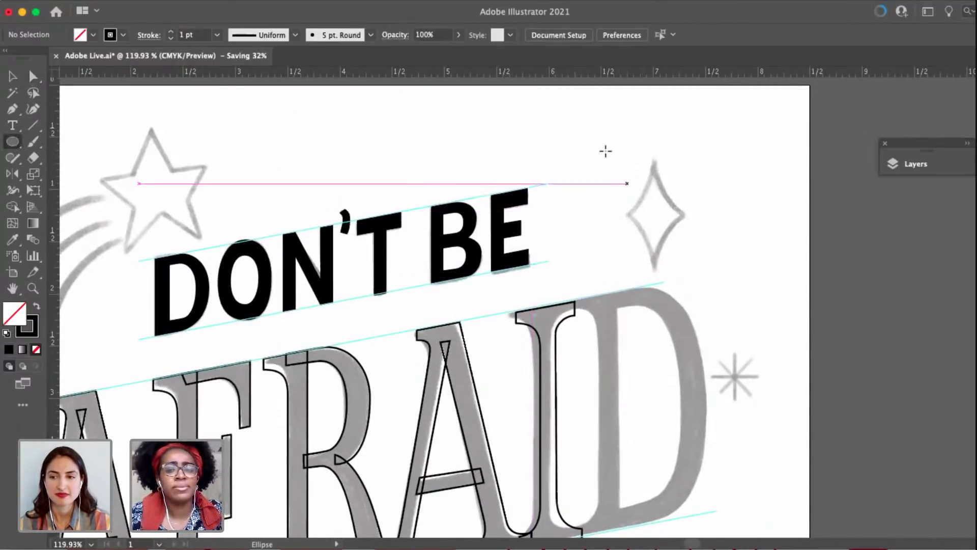
mouse_move(588, 140)
mouse_down()
mouse_move(643, 199)
mouse_move(622, 188)
mouse_move(585, 227)
mouse_move(656, 180)
mouse_up()
scroll(229, 137, up, 2)
scroll(229, 137, right, 1)
key(v)
key(shift+x)
scroll(618, 228, up, 2)
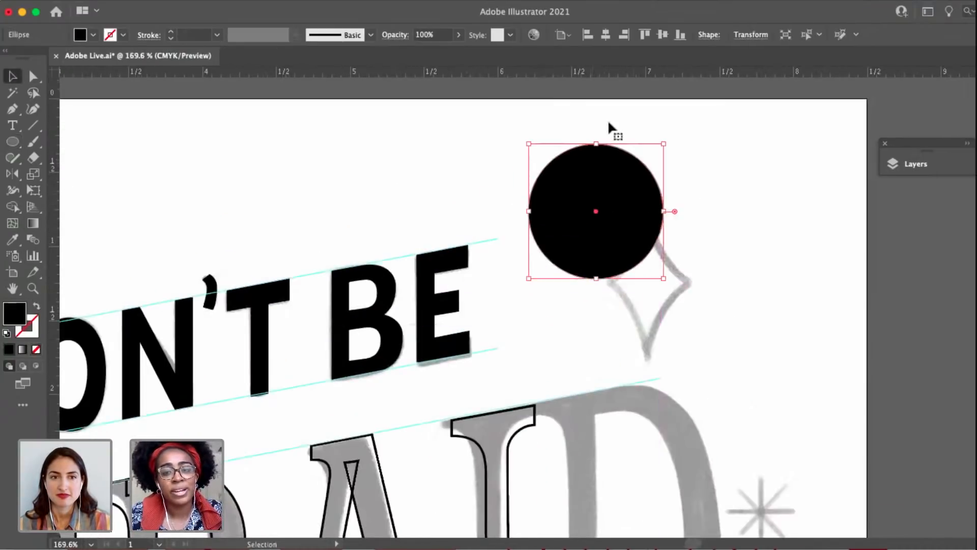
Place ruler guides along the circle's upper, left, lower and right edges.
drag(607, 71, 598, 144)
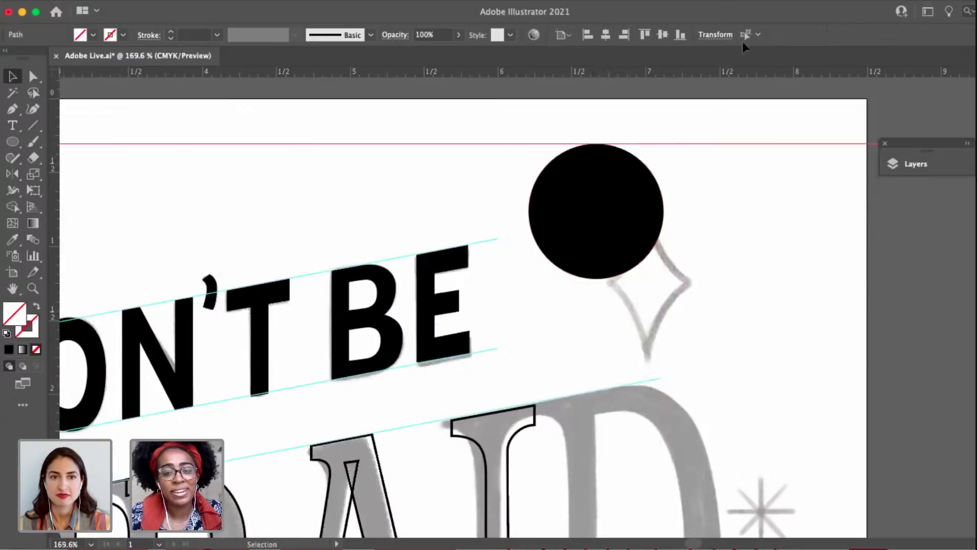
drag(511, 200, 530, 202)
drag(466, 74, 595, 278)
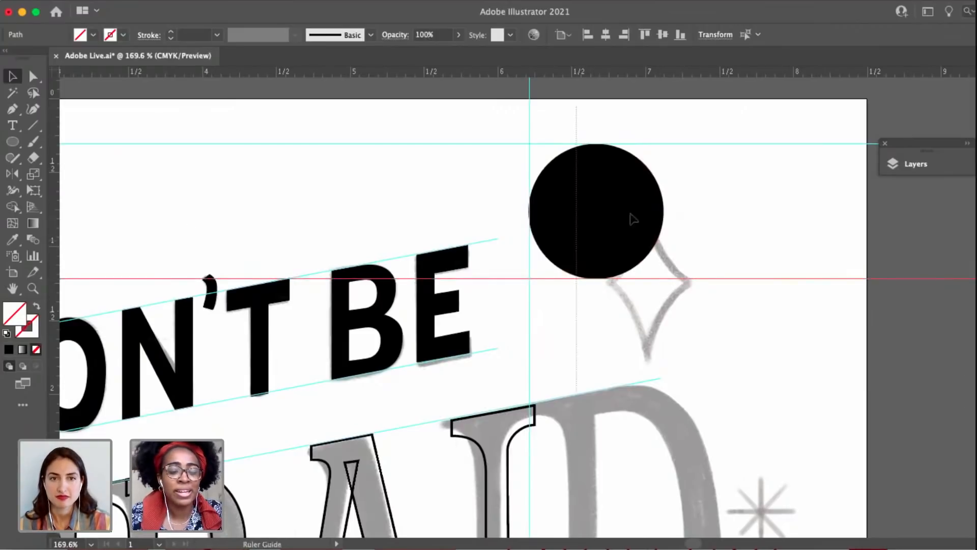
drag(673, 215, 664, 213)
key(super+shift+a)
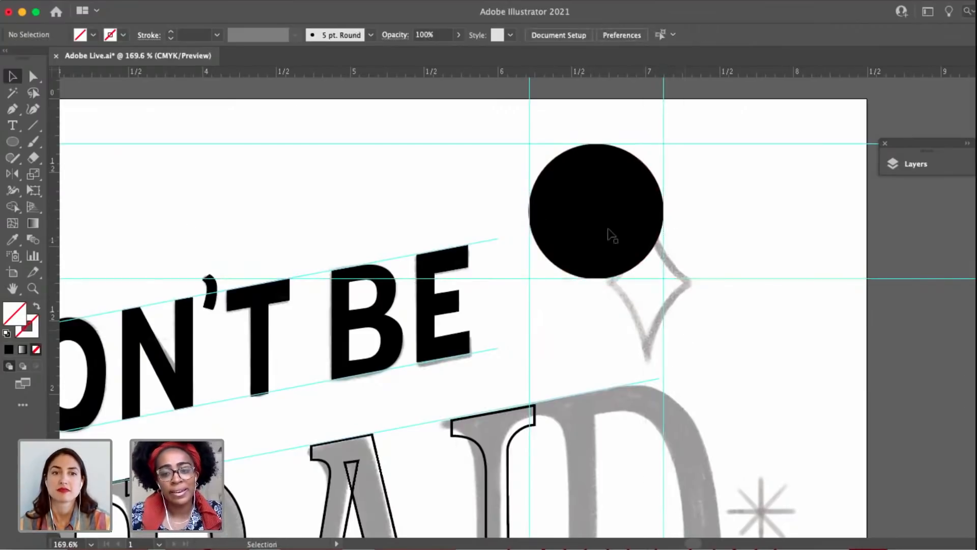
Delete the black circle, then undo back to before the circle and its four guides were made.
click(607, 228)
key(Delete)
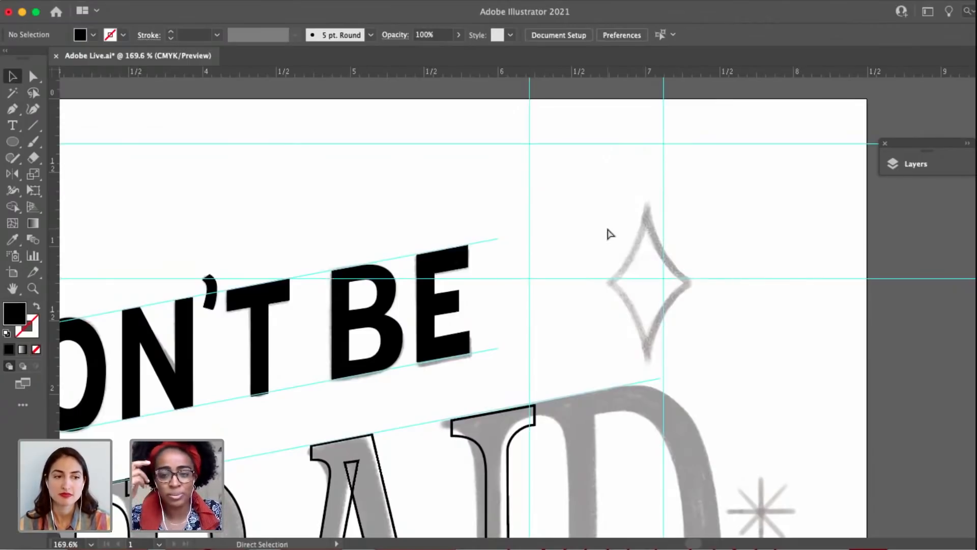
key(super+z)
key(super+z)
key(super+z)
key(super+z)
key(super+z)
key(super+z)
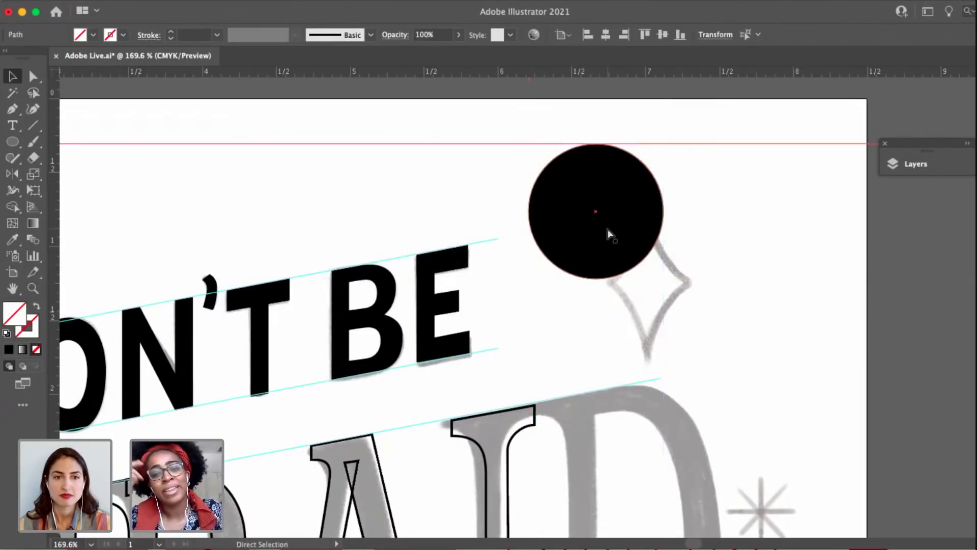
scroll(603, 246, down, 3)
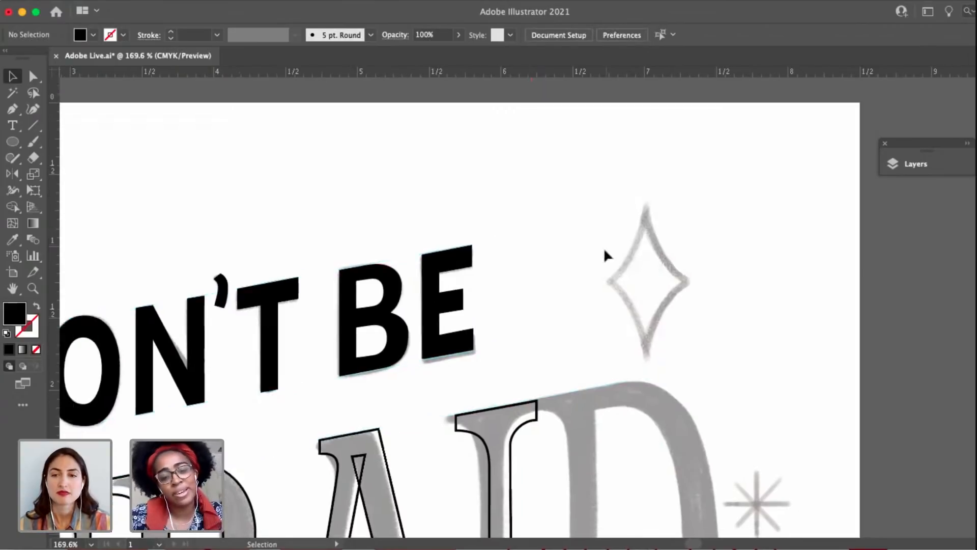
Lower the I's upper-left stem anchor straight down by about 0.04 in.
drag(555, 532, 708, 283)
key(a)
click(670, 147)
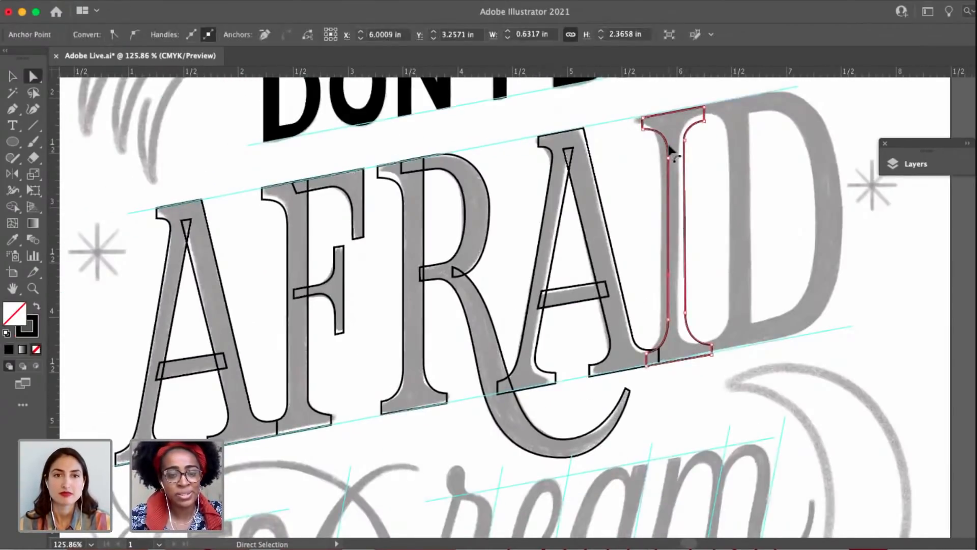
scroll(671, 147, up, 4)
drag(668, 179, 669, 187)
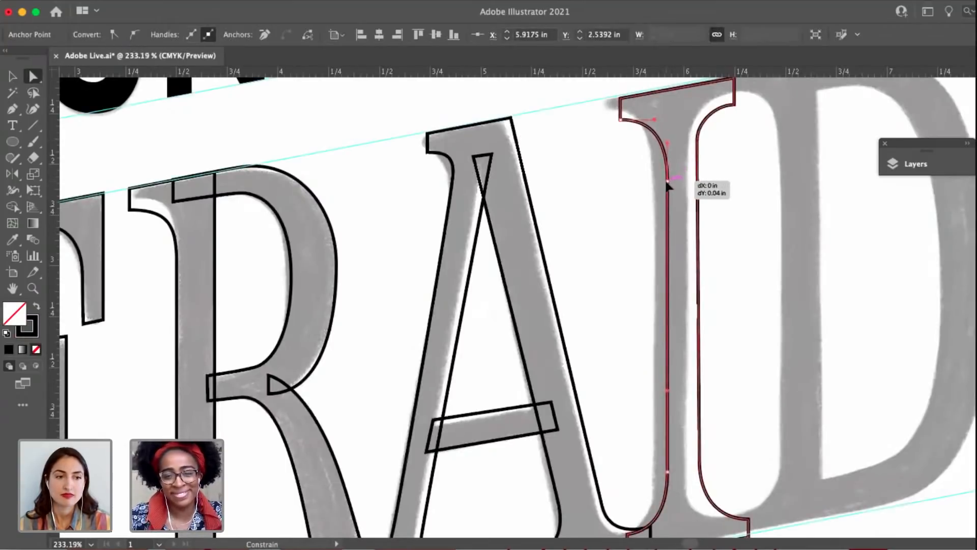
Duplicate the I onto the D's sketched stem and shift the copy right until its serifs clear the original I.
key(v)
drag(617, 240, 325, 312)
click(642, 221)
scroll(493, 264, down, 4)
drag(466, 367, 565, 283)
drag(452, 312, 366, 345)
drag(764, 184, 604, 266)
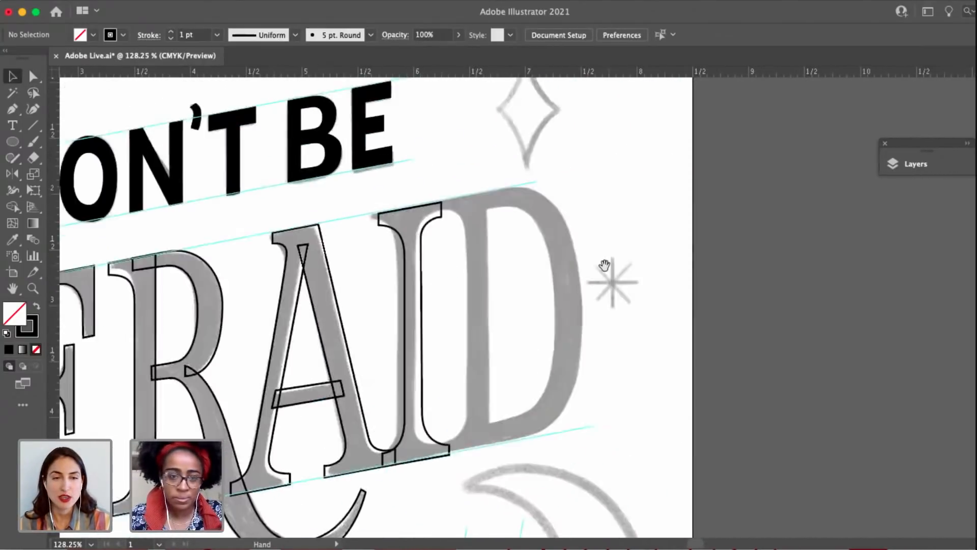
drag(413, 287, 478, 270)
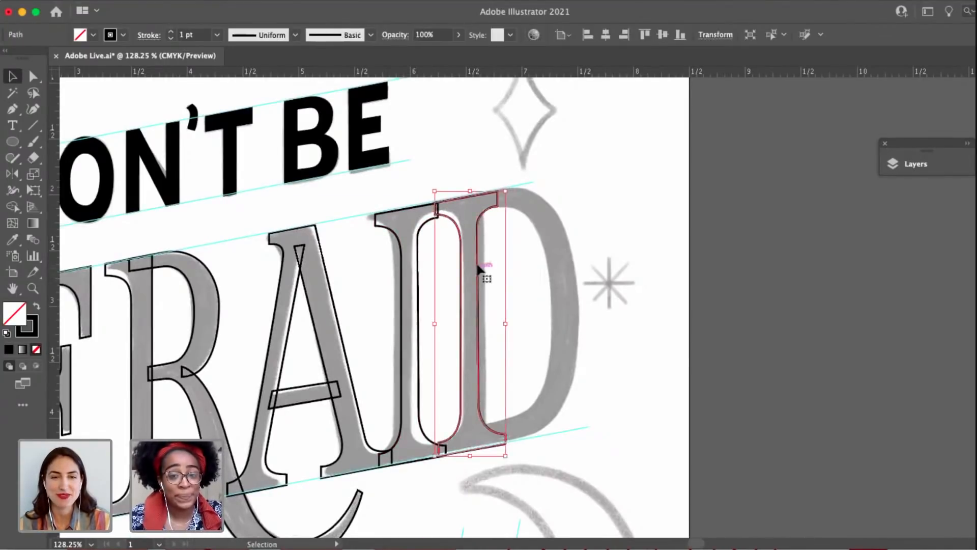
scroll(477, 270, up, 3)
scroll(483, 316, down, 1)
click(555, 458)
drag(521, 447, 548, 433)
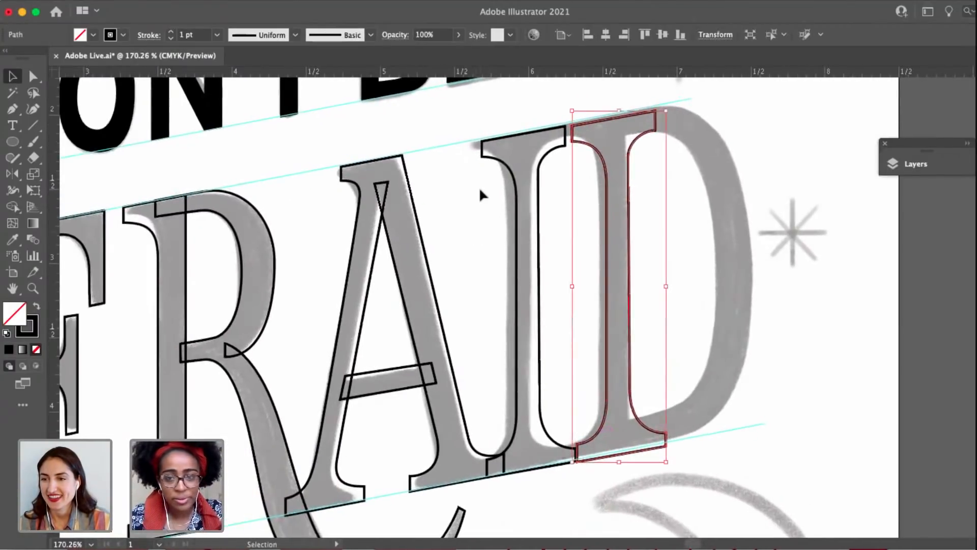
Raise the original I's two top corners so its upper edge lies on AFRAID's slanted top guideline.
scroll(482, 191, up, 5)
drag(389, 307, 297, 433)
scroll(431, 228, up, 10)
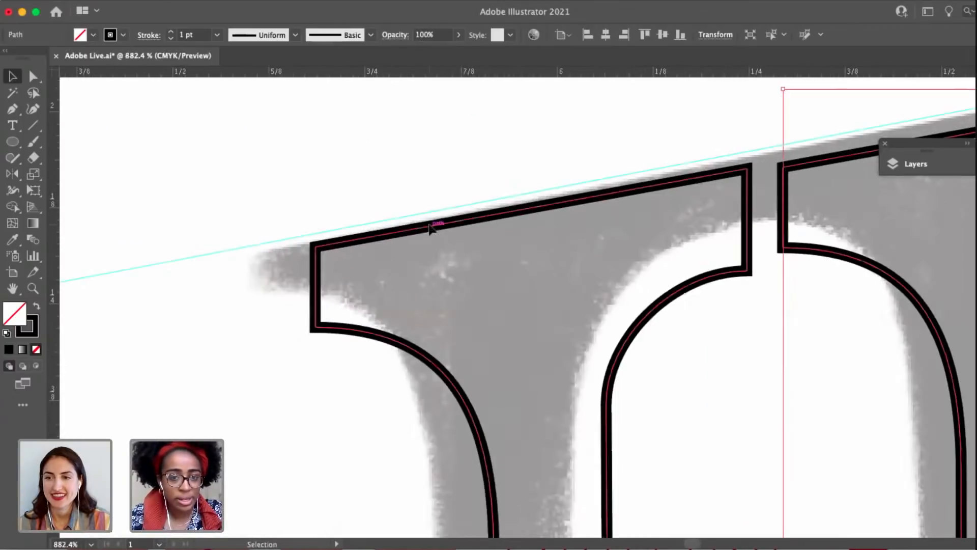
key(a)
click(326, 244)
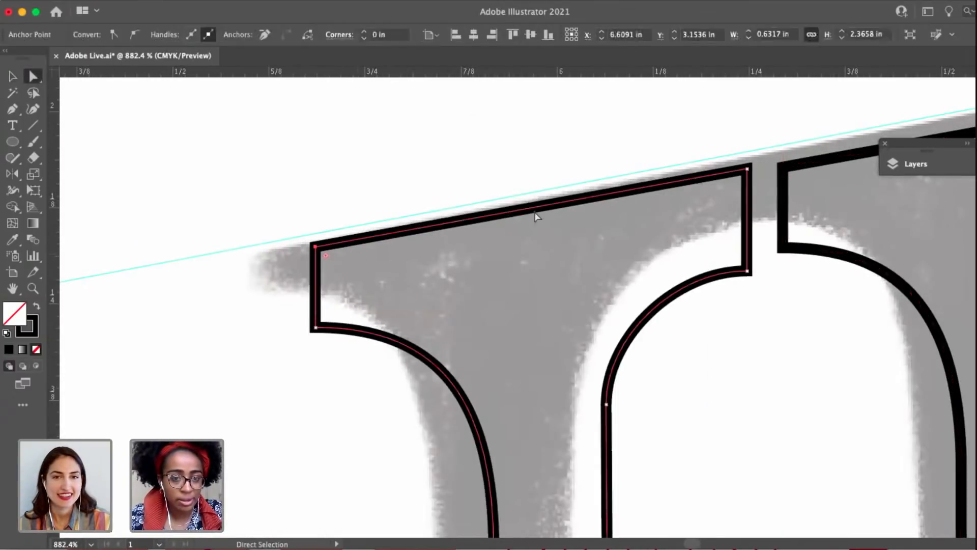
shift+click(748, 168)
drag(748, 168, 748, 161)
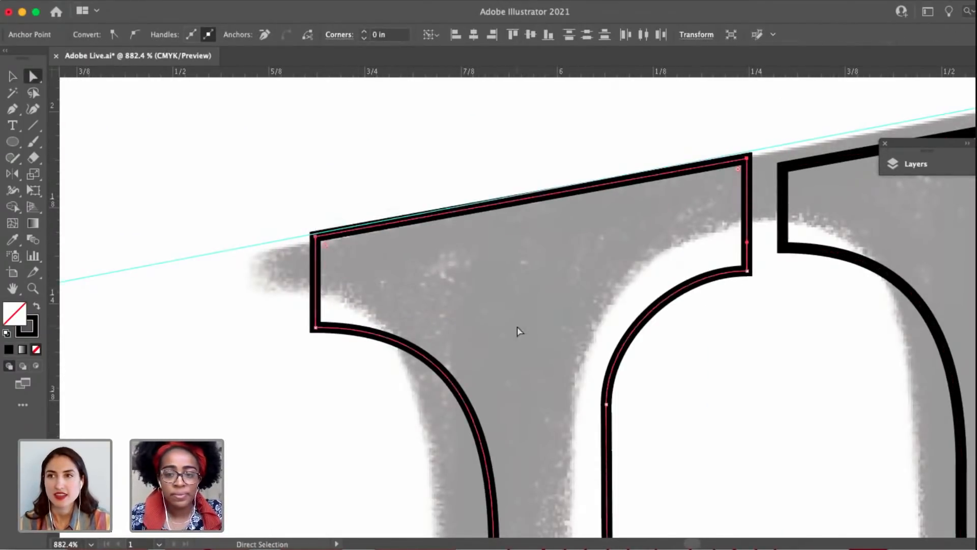
scroll(509, 328, down, 15)
scroll(602, 357, down, 5)
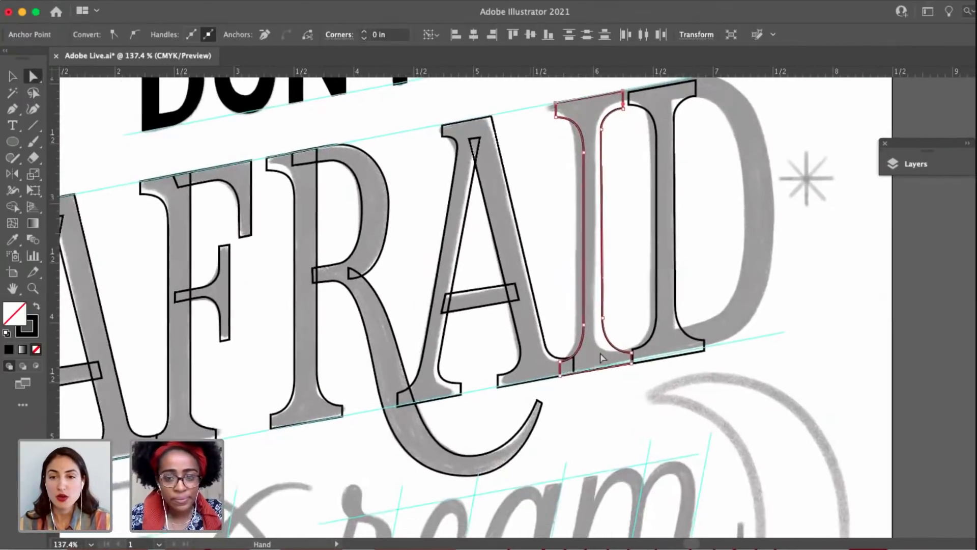
Raise the upper corners of the I's lower serifs to meet the neighbouring serifs, placing the left corner at Y 4.294 in.
scroll(602, 360, up, 5)
click(499, 391)
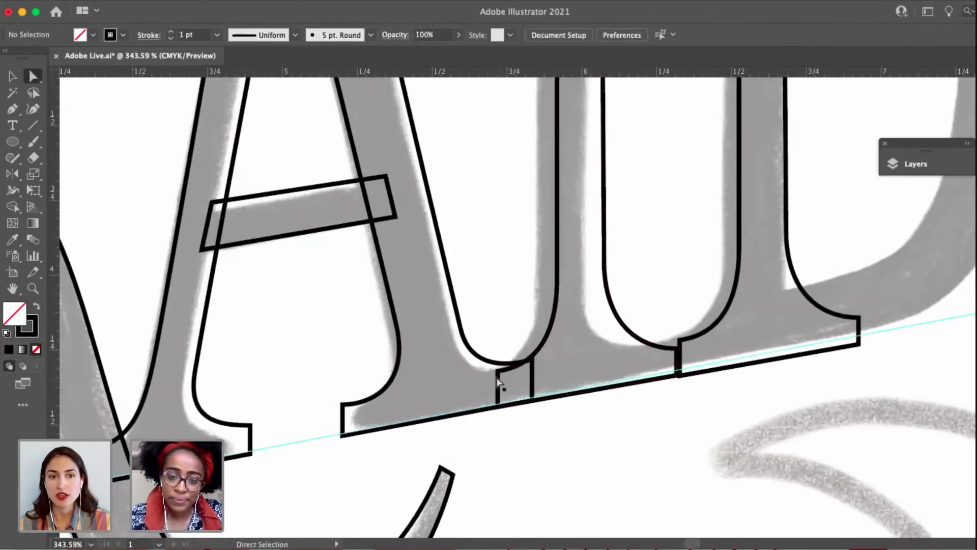
click(497, 371)
drag(498, 372, 498, 368)
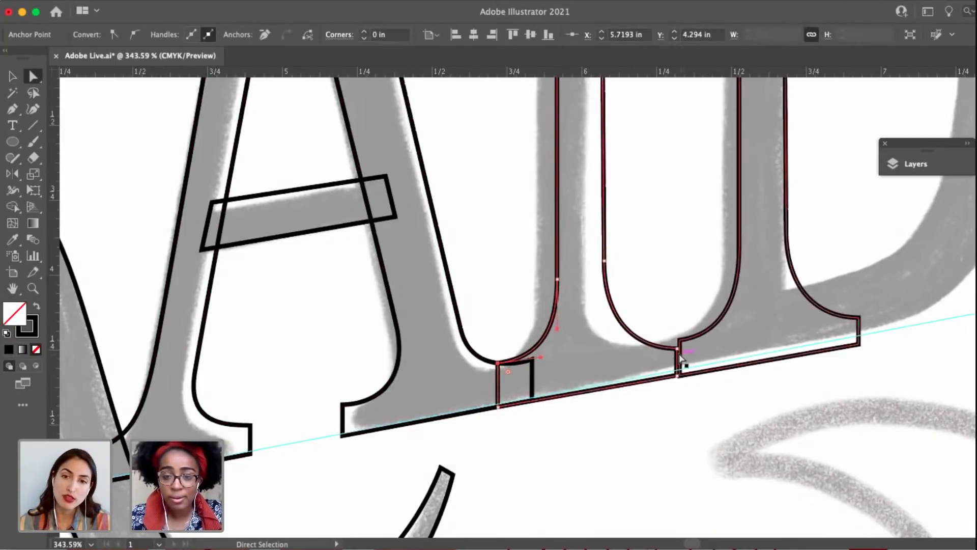
drag(677, 349, 677, 344)
click(672, 321)
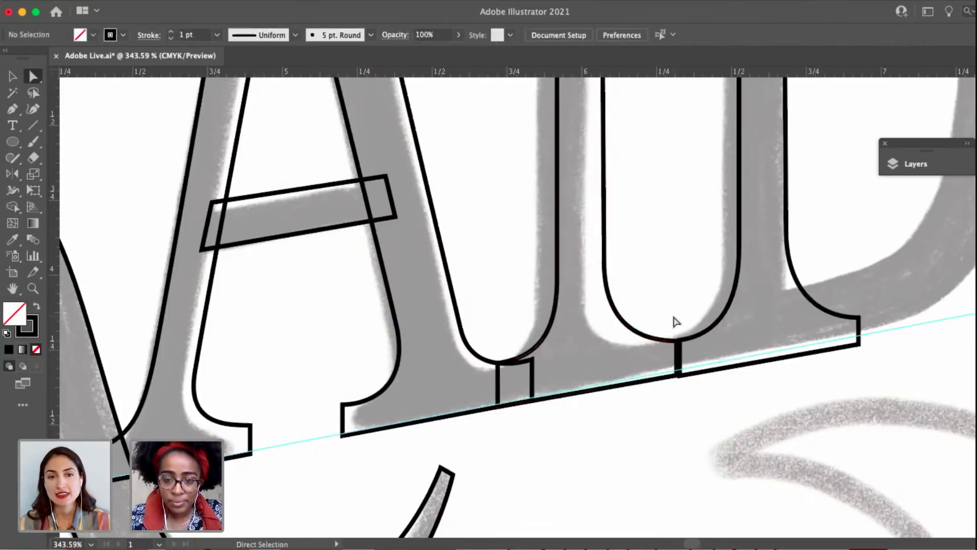
Move the D's stem copy about 0.05 in right and 0.03 in up so its base sits on the lower guideline.
scroll(689, 395, down, 1)
click(670, 371)
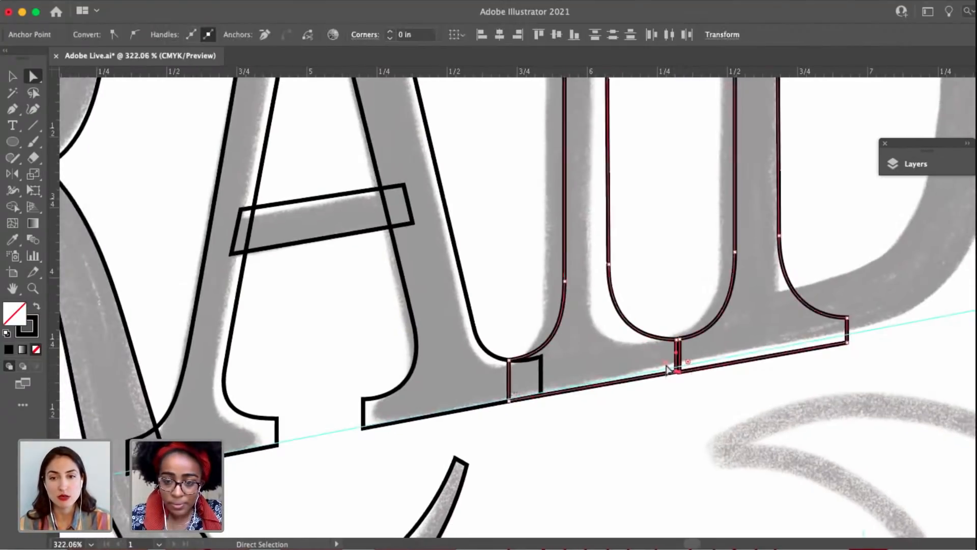
scroll(670, 370, up, 3)
drag(693, 380, 751, 358)
key(super+z)
click(699, 403)
key(v)
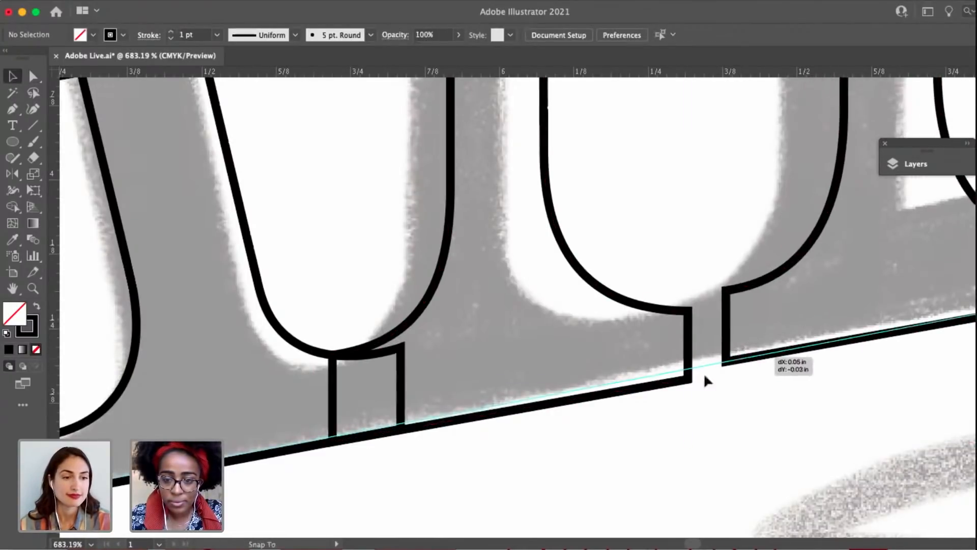
Raise the I's base corners to the lower guideline, with the right one at Y 4.3177 in and the left at Y 4.4311 in.
key(a)
click(688, 380)
drag(687, 380, 688, 372)
scroll(552, 421, down, 3)
drag(613, 402, 736, 362)
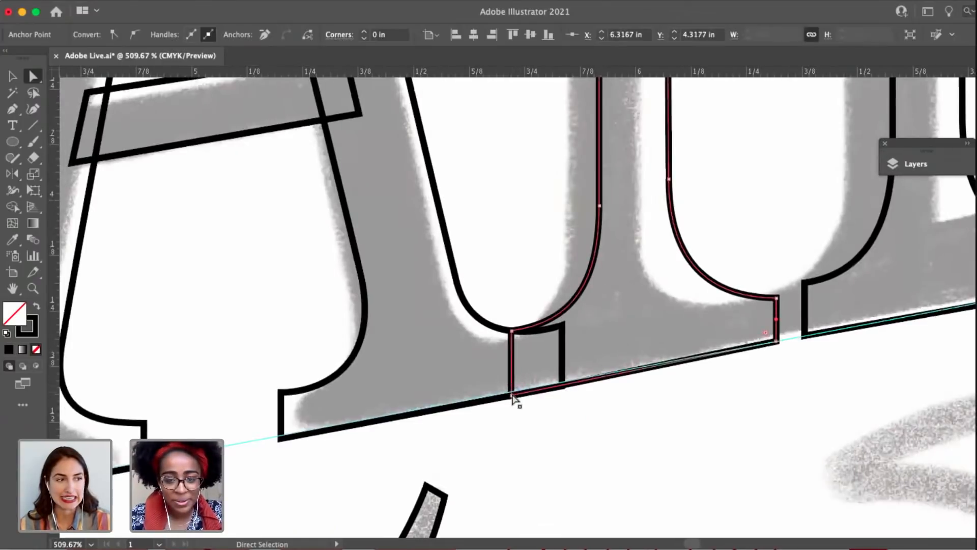
drag(512, 396, 512, 392)
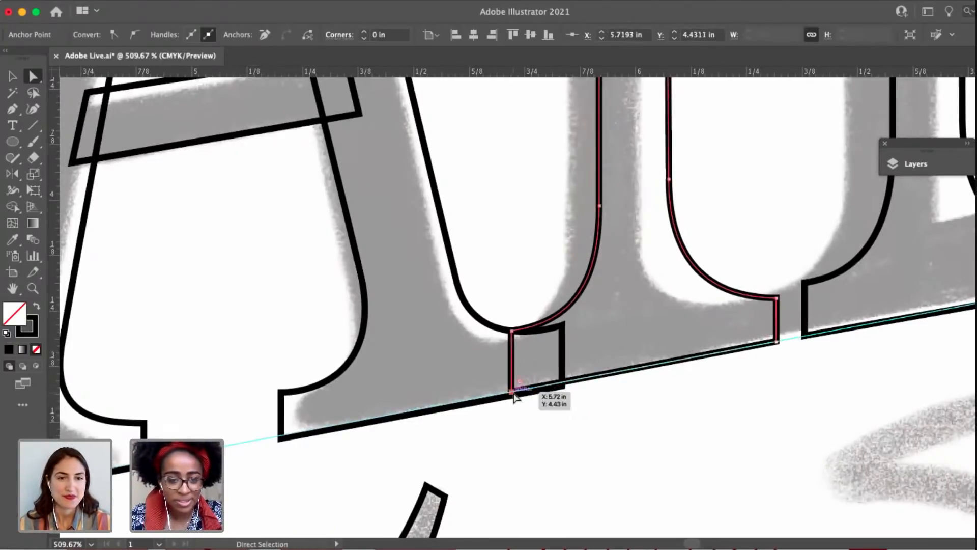
Raise the base corners of the second A's right foot to the guideline, at Y 4.5296 in left and Y 4.4094 in right.
scroll(458, 372, left, 5)
scroll(458, 371, down, 2)
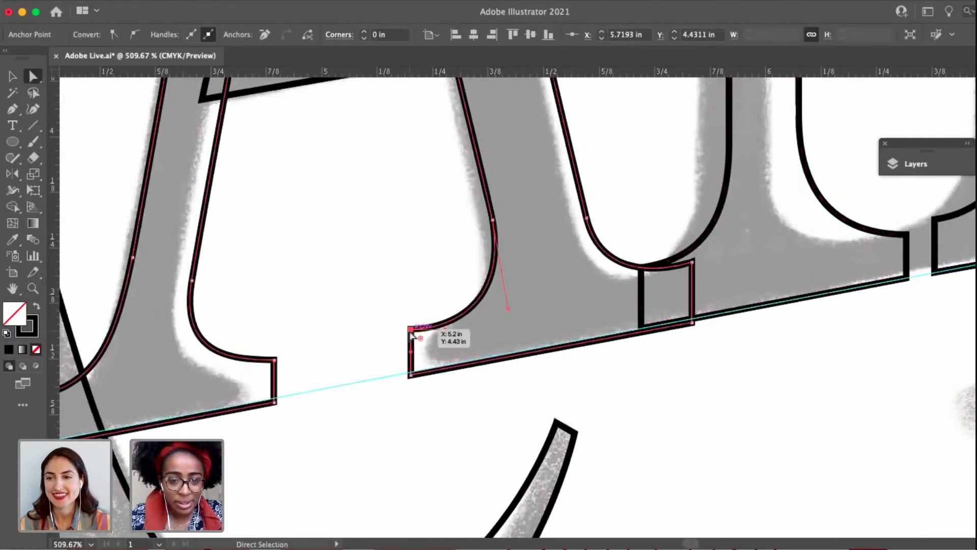
drag(447, 333, 457, 325)
drag(411, 377, 411, 373)
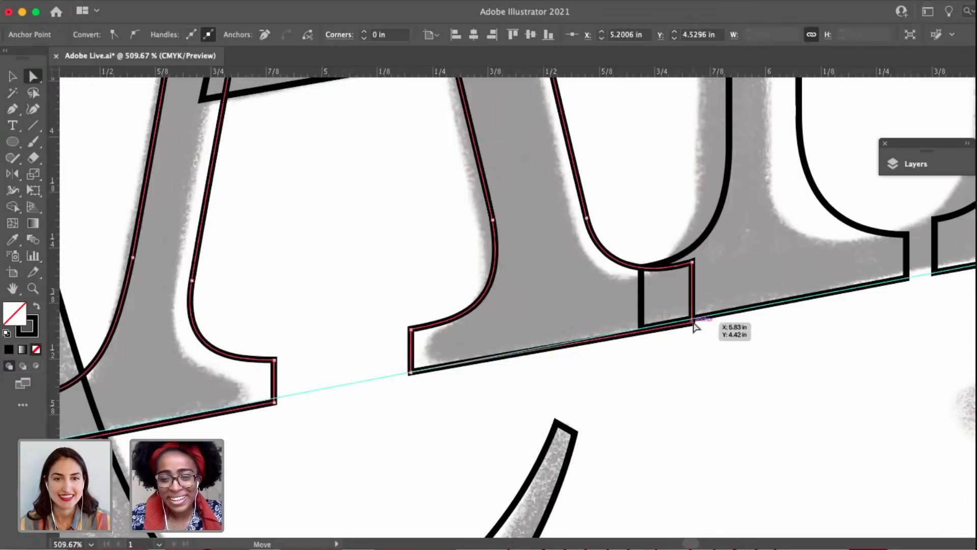
drag(692, 322, 693, 318)
drag(460, 379, 710, 329)
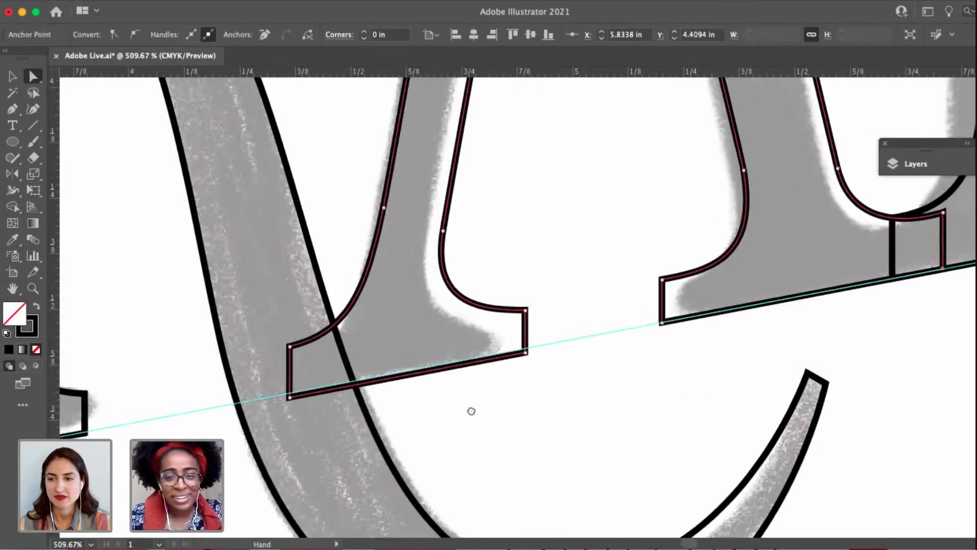
Swap fill and stroke on the letters A, F, R and the second A, making them solid black without a stroke.
drag(471, 411, 798, 327)
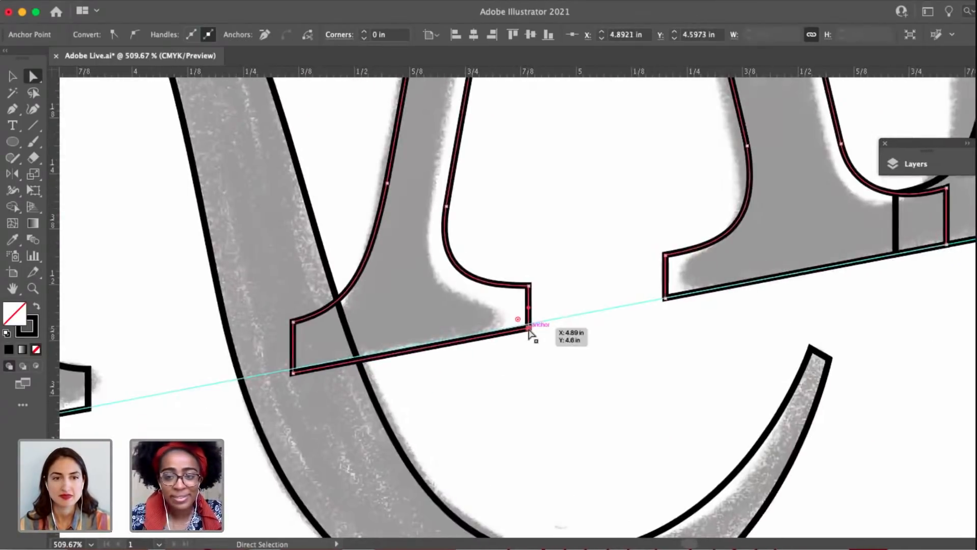
scroll(529, 329, down, 5)
drag(622, 335, 753, 209)
scroll(492, 460, down, 3)
key(v)
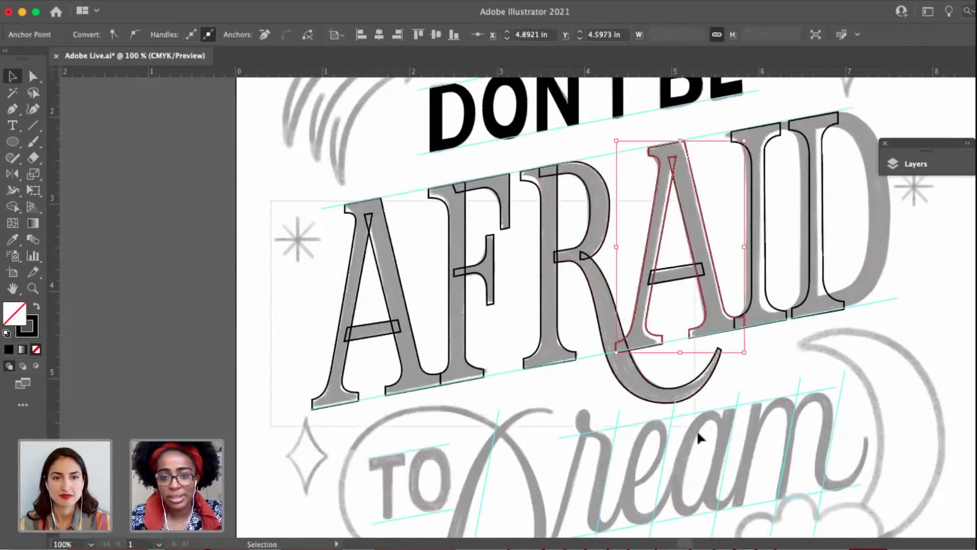
drag(697, 429, 170, 344)
click(37, 308)
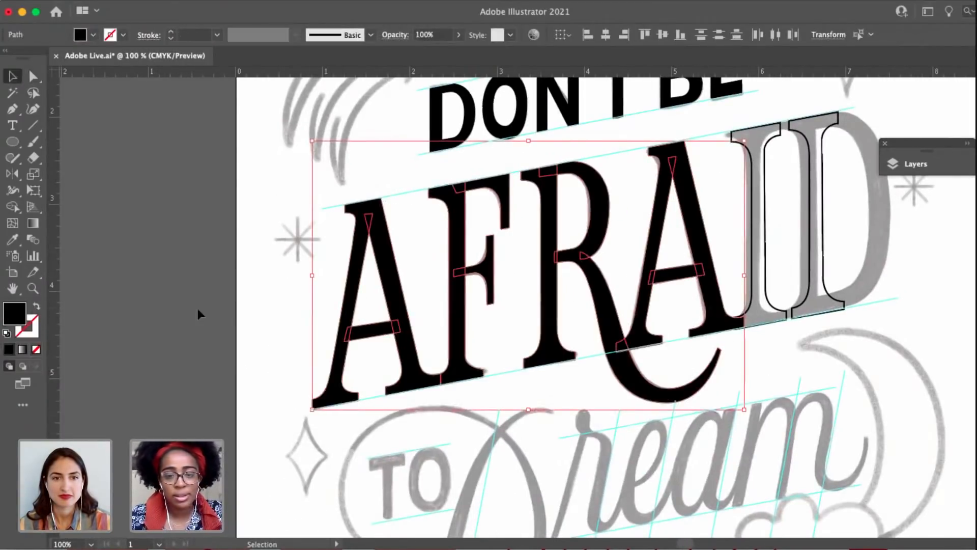
click(197, 310)
Examine the filled AFRA letters against the sketch and guidelines, including the outline of the R's bowl and leg.
drag(641, 407, 475, 410)
key(a)
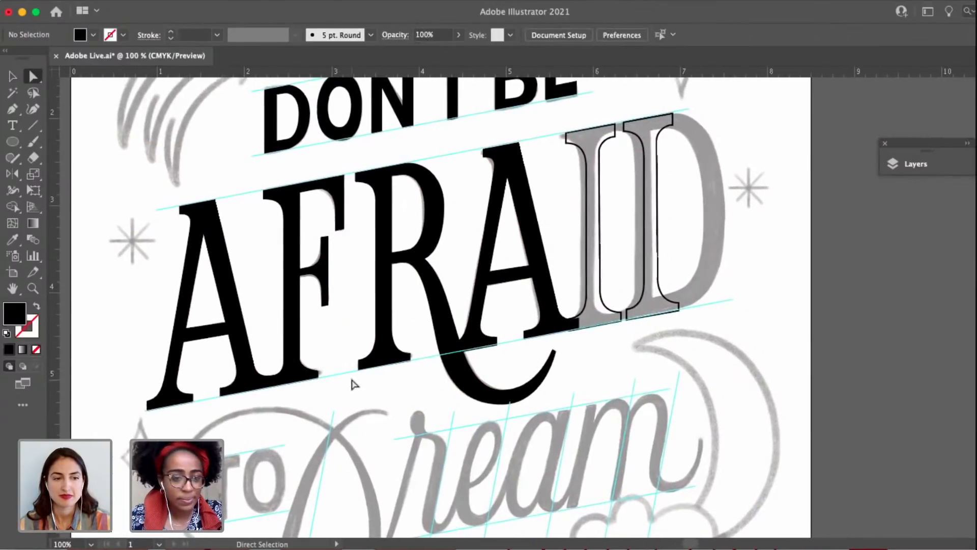
scroll(350, 378, up, 5)
scroll(507, 312, up, 5)
scroll(646, 279, down, 15)
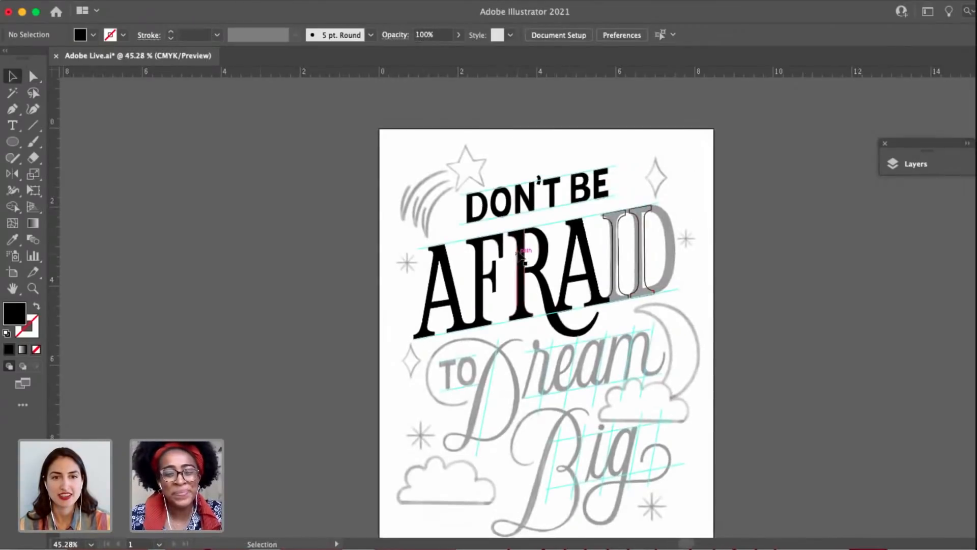
scroll(522, 259, up, 4)
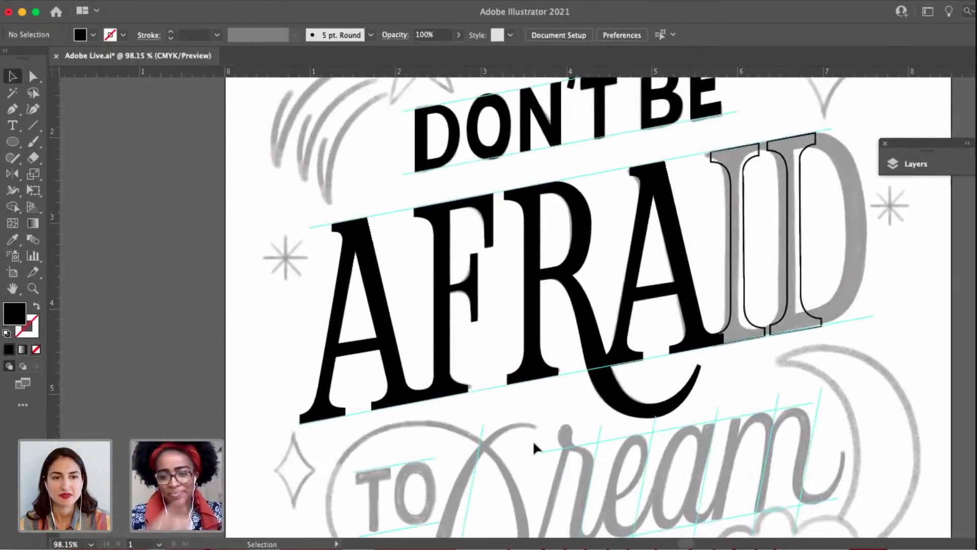
drag(533, 442, 508, 442)
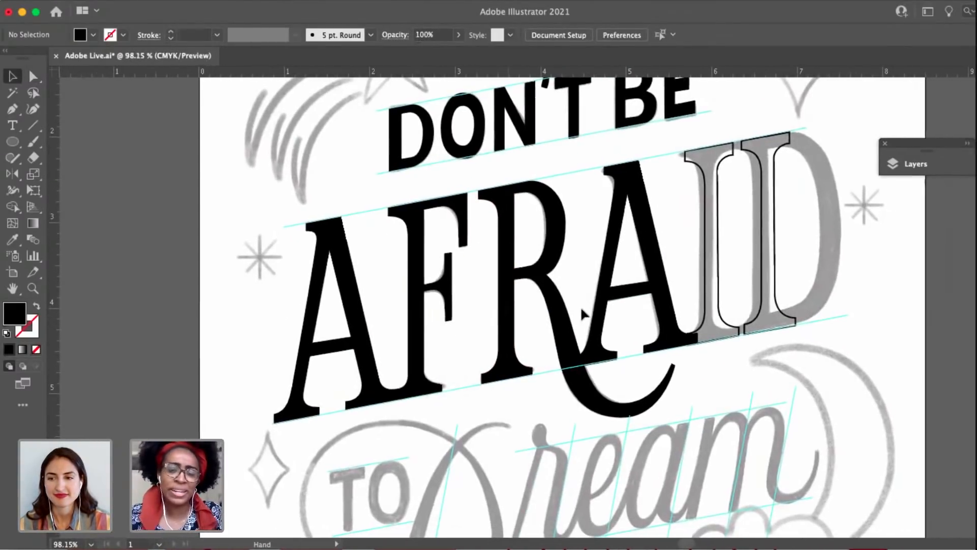
click(560, 256)
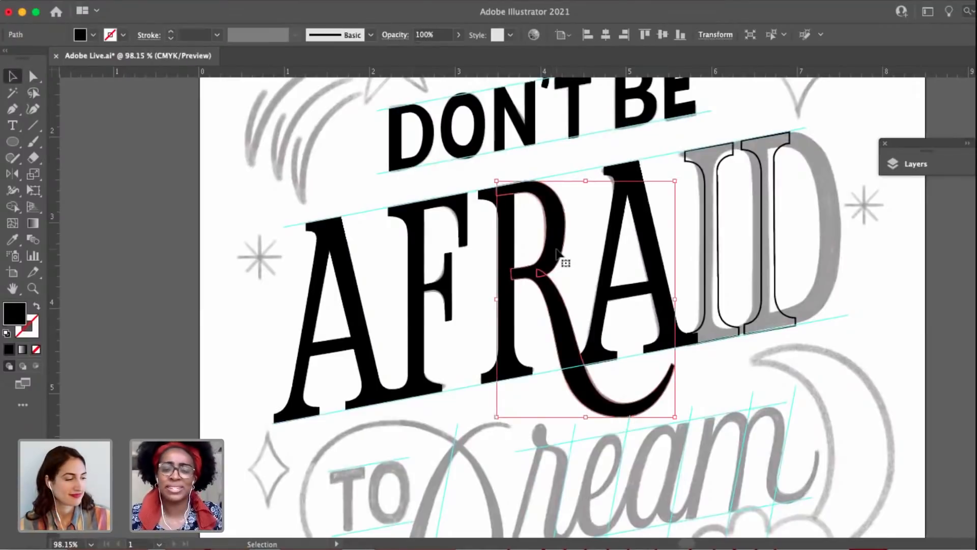
click(546, 436)
scroll(463, 387, up, 6)
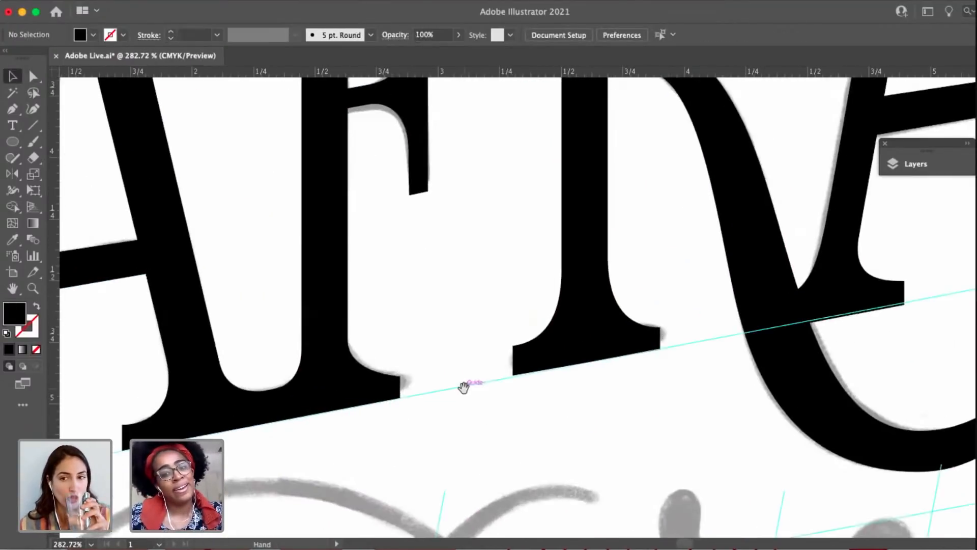
Move the base corners of the R's stem onto the lower guideline, with the left corner at Y 4.89 in.
click(427, 356)
click(504, 343)
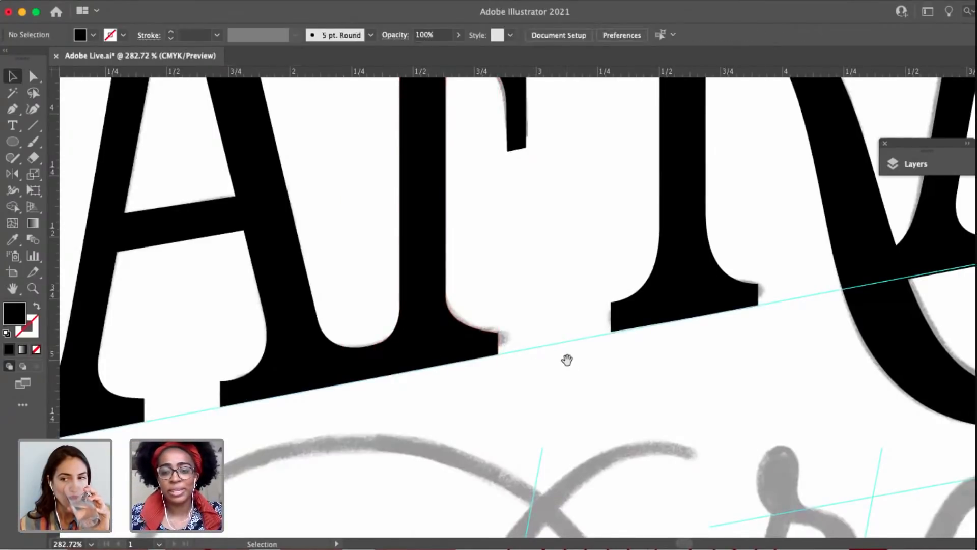
scroll(490, 323, up, 6)
key(a)
click(506, 348)
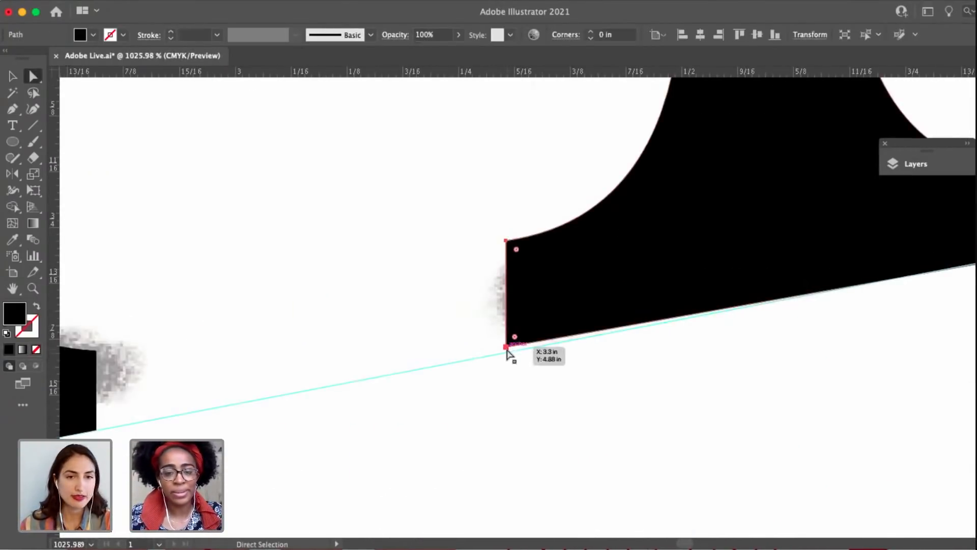
scroll(702, 289, right, 10)
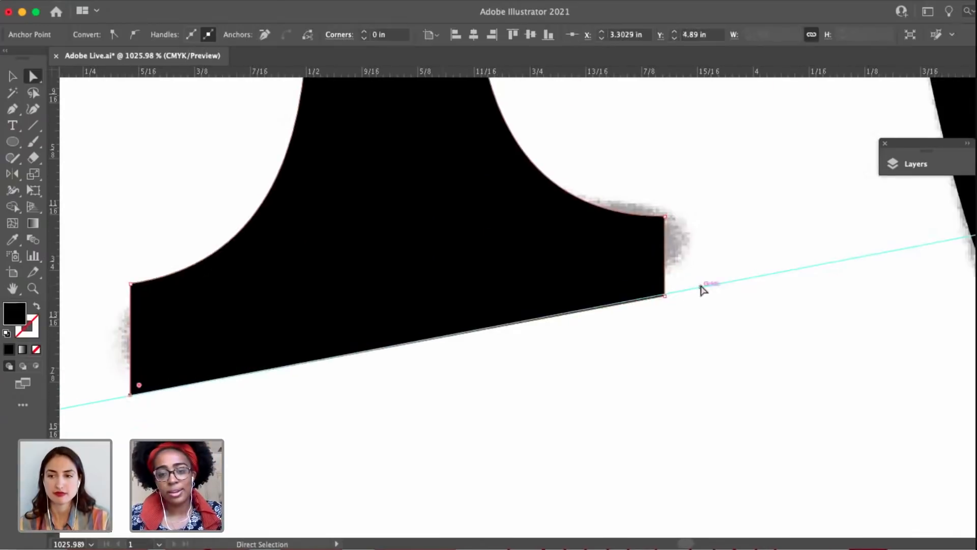
click(663, 295)
scroll(663, 298, up, 5)
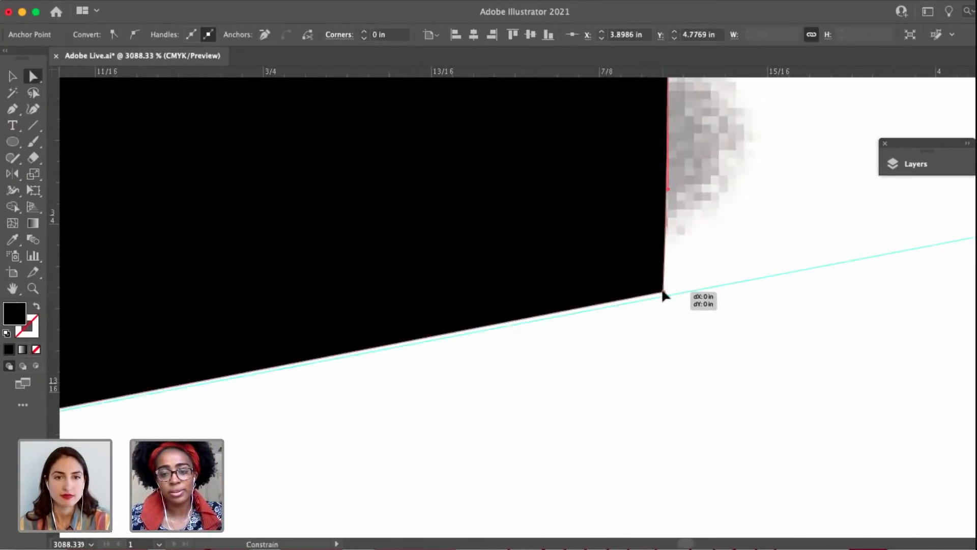
scroll(663, 297, down, 15)
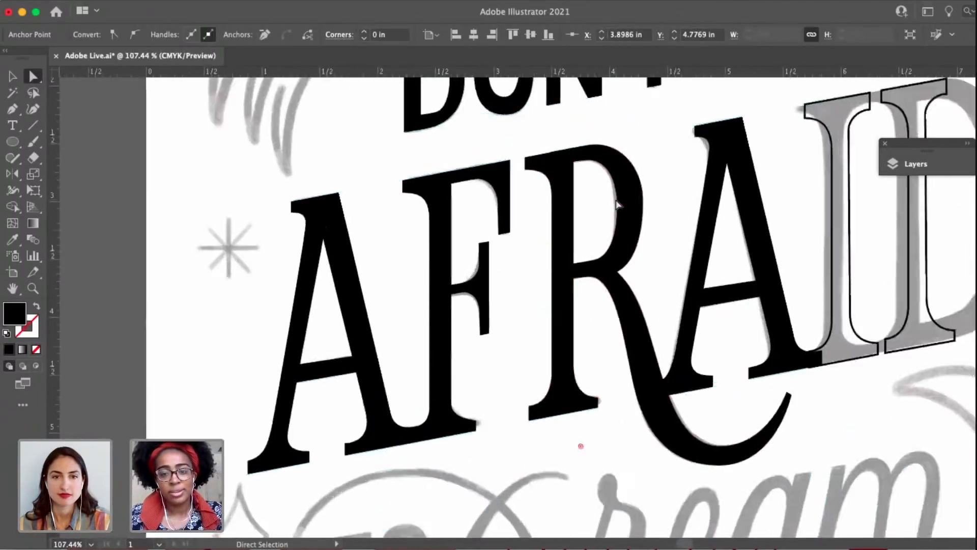
Move the side anchor of the R's inner bowl curve about 0.02 in left and down, to X 4.0496 in, Y 3.0655 in.
scroll(616, 202, up, 3)
click(590, 197)
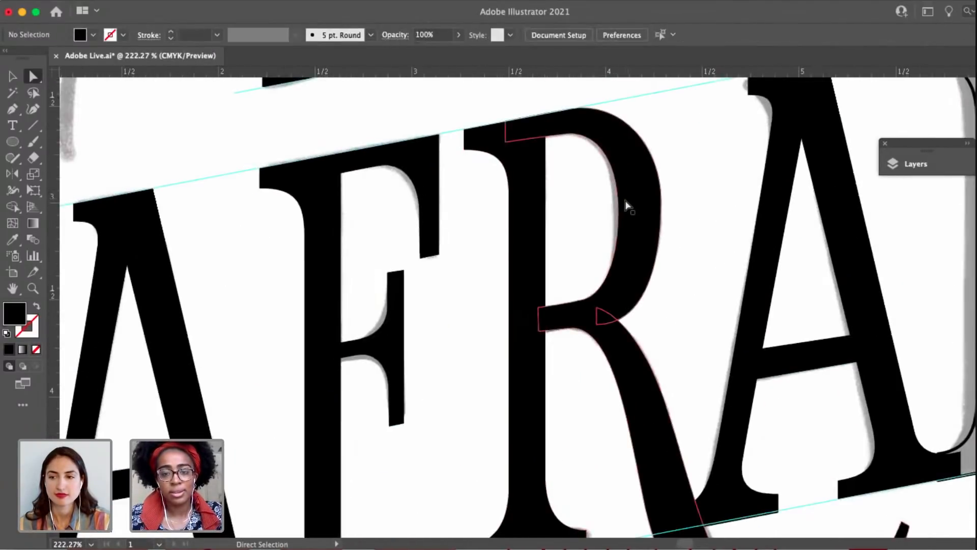
click(626, 202)
scroll(626, 202, up, 4)
click(611, 225)
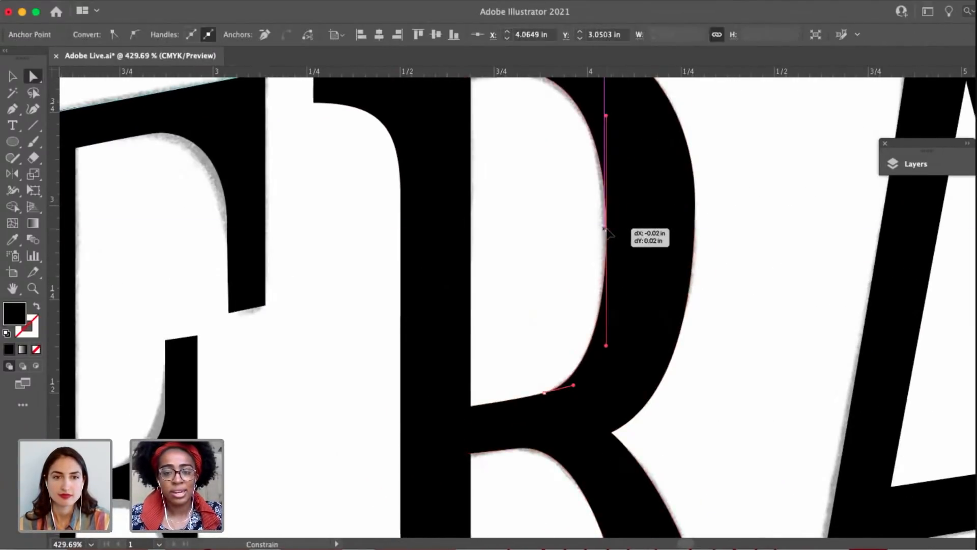
scroll(610, 254, up, 3)
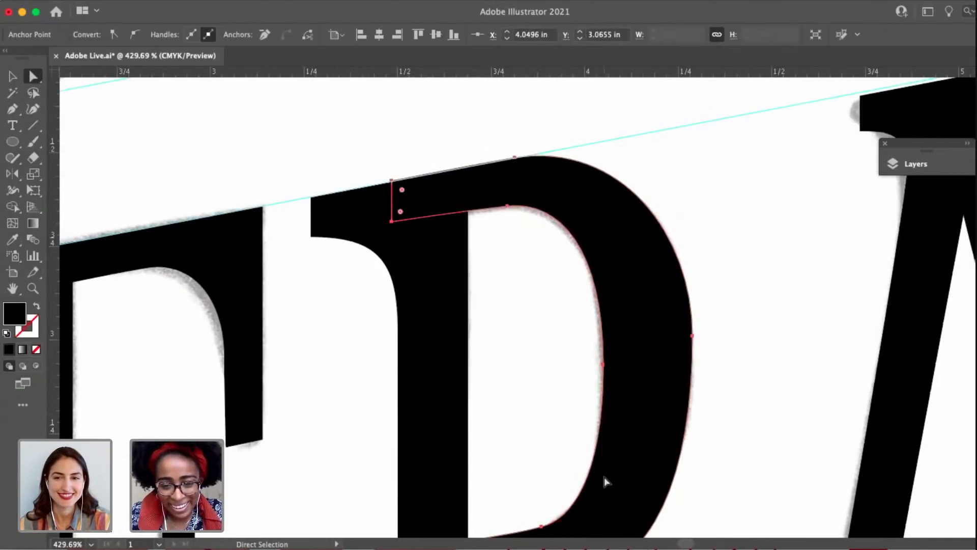
Reshape the lower inner curve of the R's bowl by shortening the side anchor's lower handle and lengthening the bottom anchor's handle.
click(603, 364)
scroll(575, 365, down, 3)
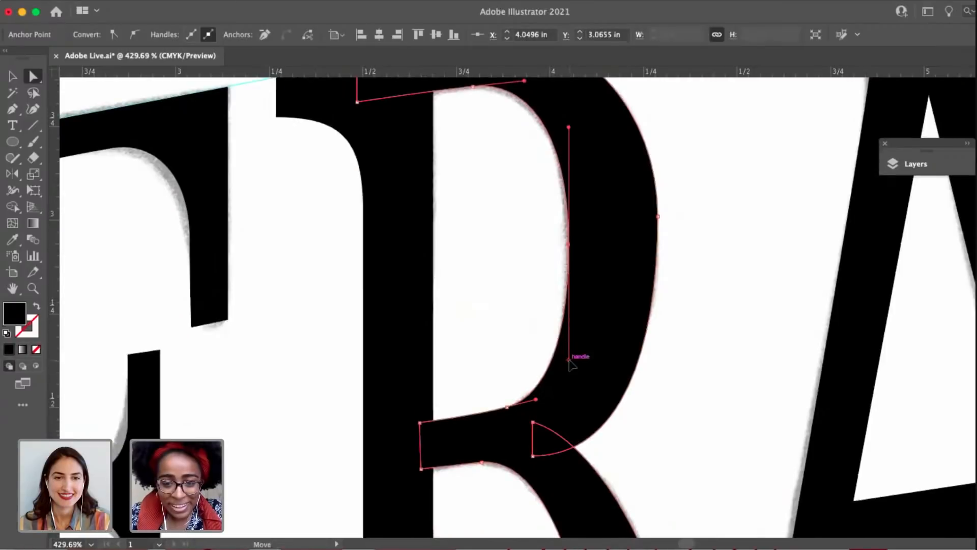
drag(569, 360, 574, 334)
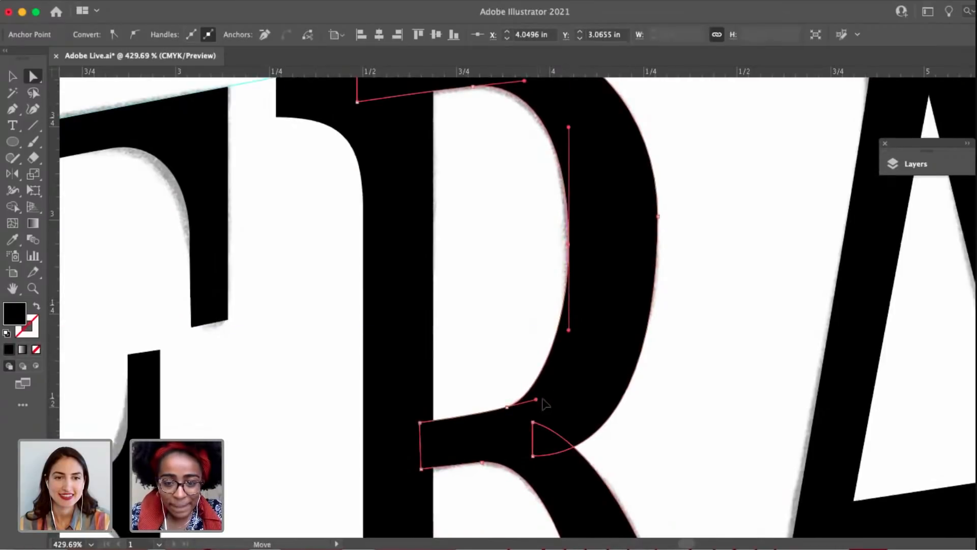
drag(541, 400, 554, 397)
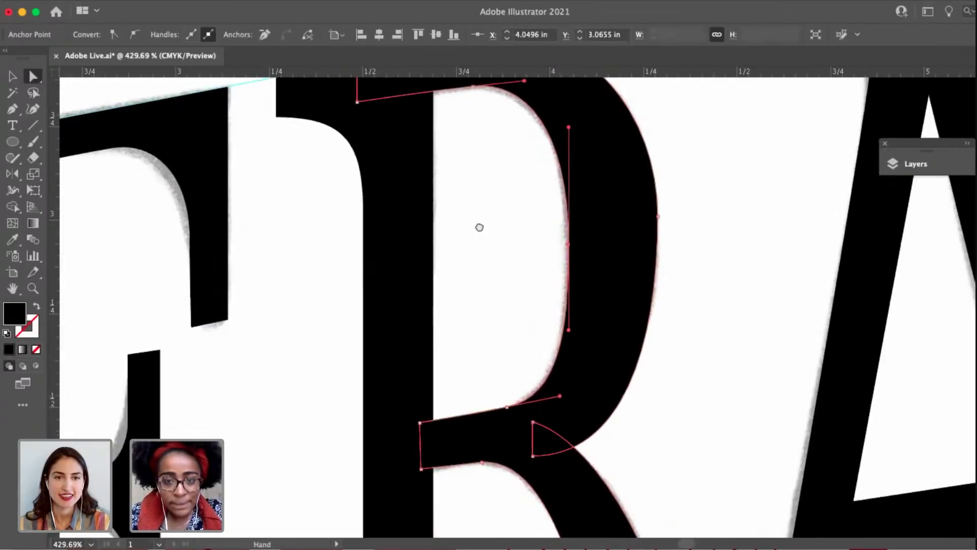
Reshape the upper inner curve of the R's bowl by shortening the side anchor's upper handle and lengthening the top anchor's handle.
drag(480, 228, 495, 286)
drag(586, 188, 585, 210)
drag(542, 144, 557, 144)
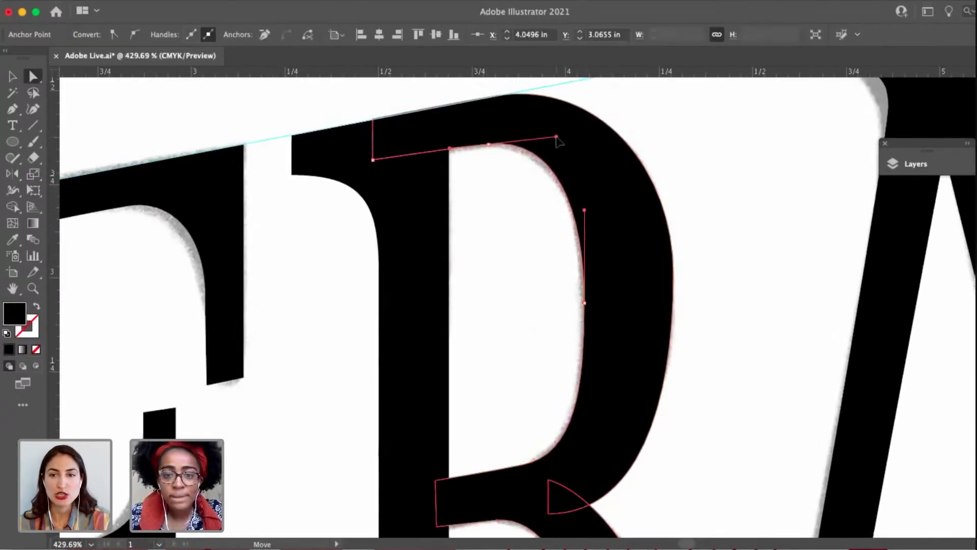
drag(584, 211, 584, 198)
click(517, 239)
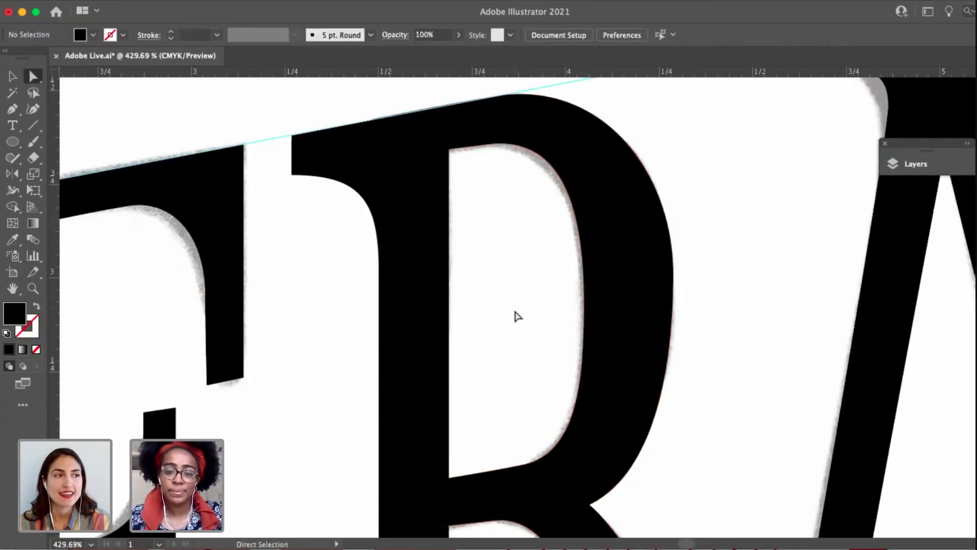
Refine the lower outer curve of the R's bowl by lengthening the side anchor's lower handle and pulling in the junction's handle.
scroll(516, 313, down, 6)
drag(606, 342, 547, 326)
click(517, 284)
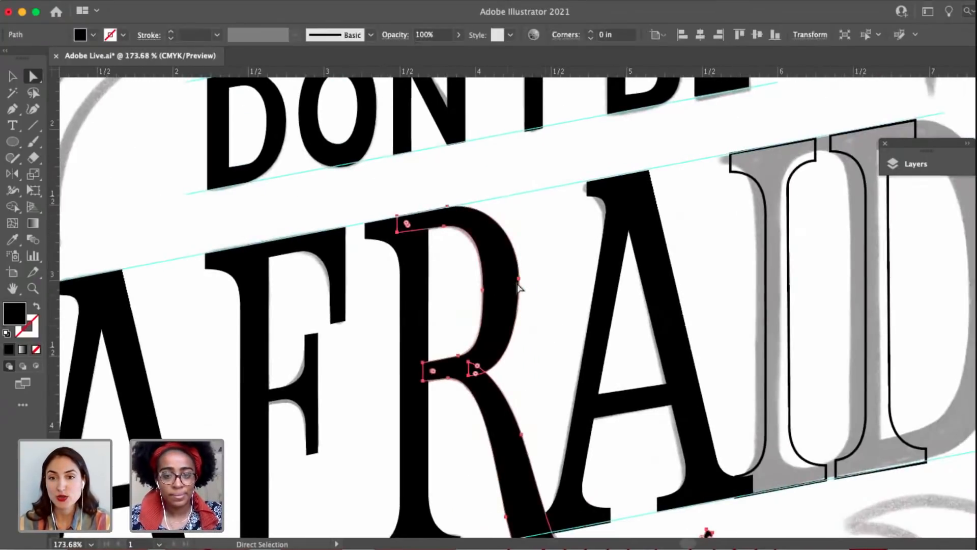
click(520, 280)
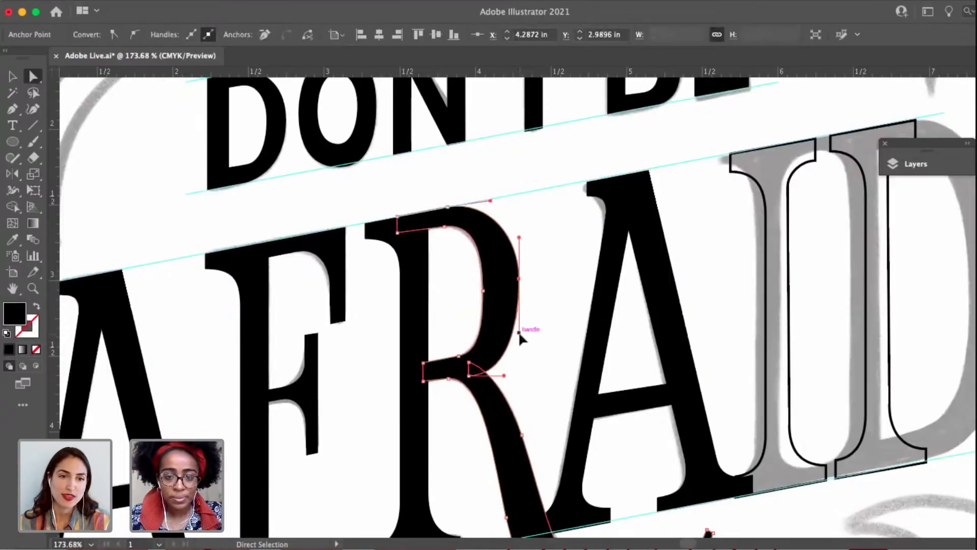
drag(520, 333, 519, 337)
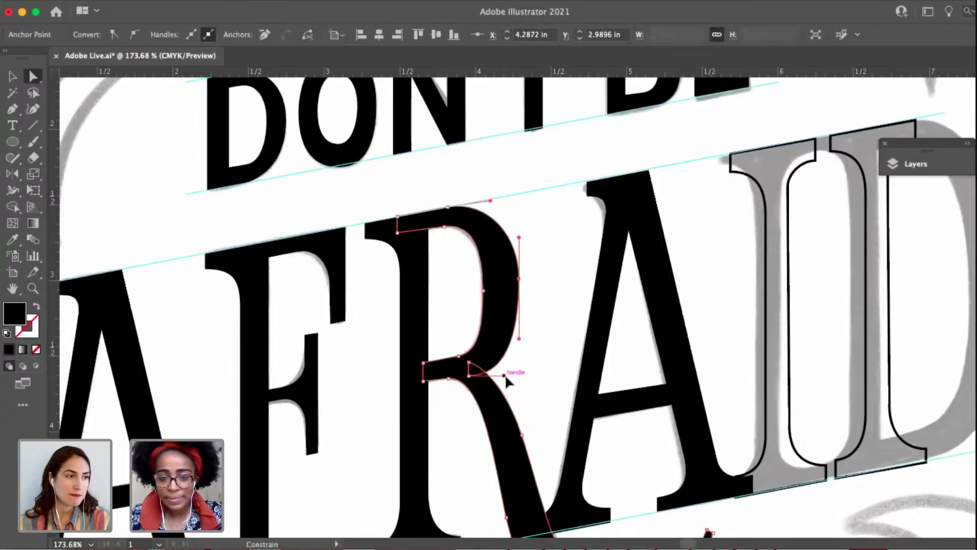
drag(504, 376, 486, 352)
click(528, 373)
Raise the base corners of the second A's left foot to the guideline, at Y 4.5882 in right and Y 4.698 in left.
drag(680, 471, 622, 441)
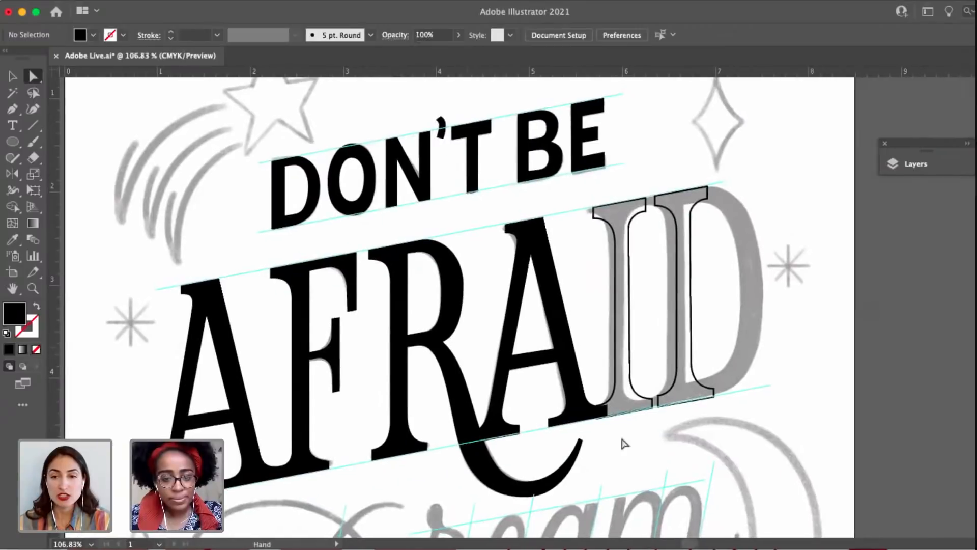
drag(596, 472, 636, 441)
scroll(615, 437, up, 8)
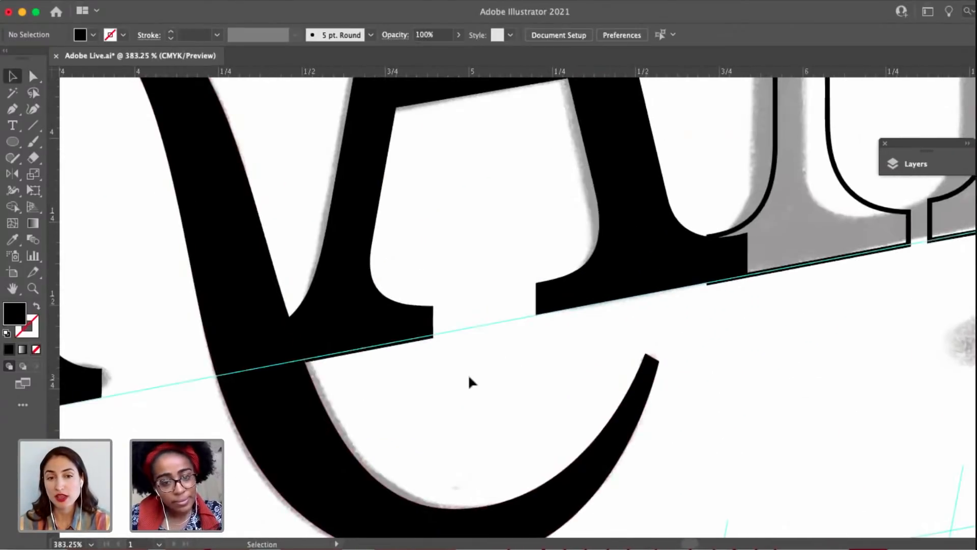
scroll(468, 375, up, 5)
drag(375, 392, 677, 373)
drag(690, 277, 694, 271)
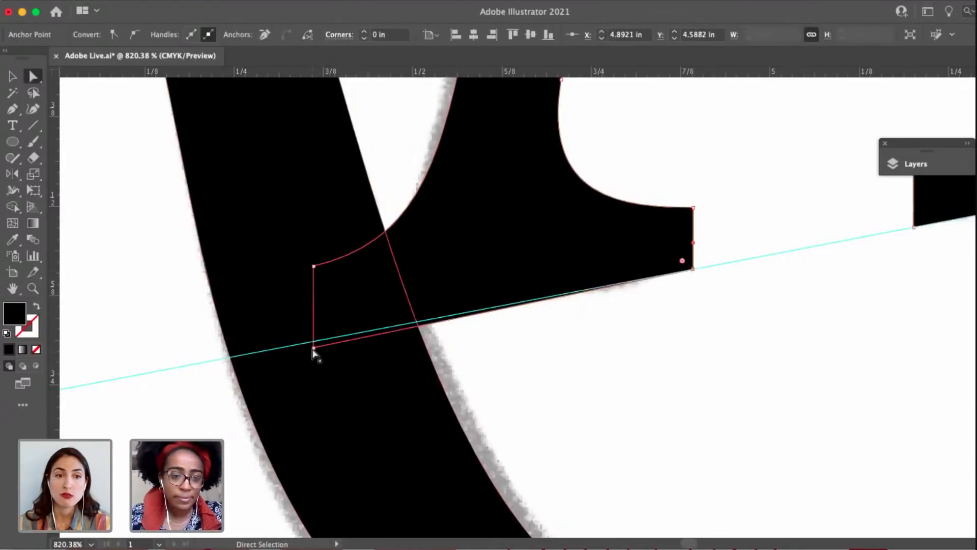
drag(313, 349, 313, 343)
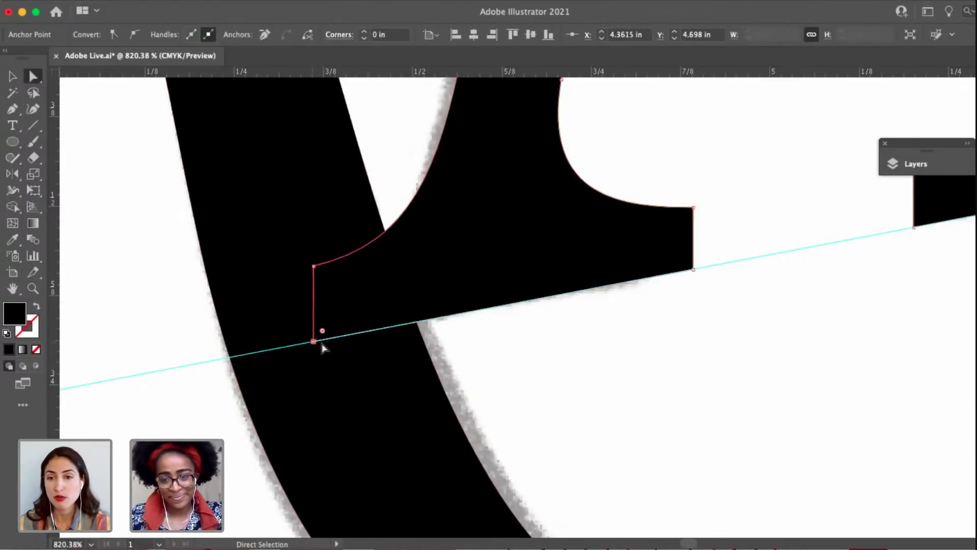
click(567, 352)
drag(563, 353, 709, 283)
scroll(459, 347, down, 1)
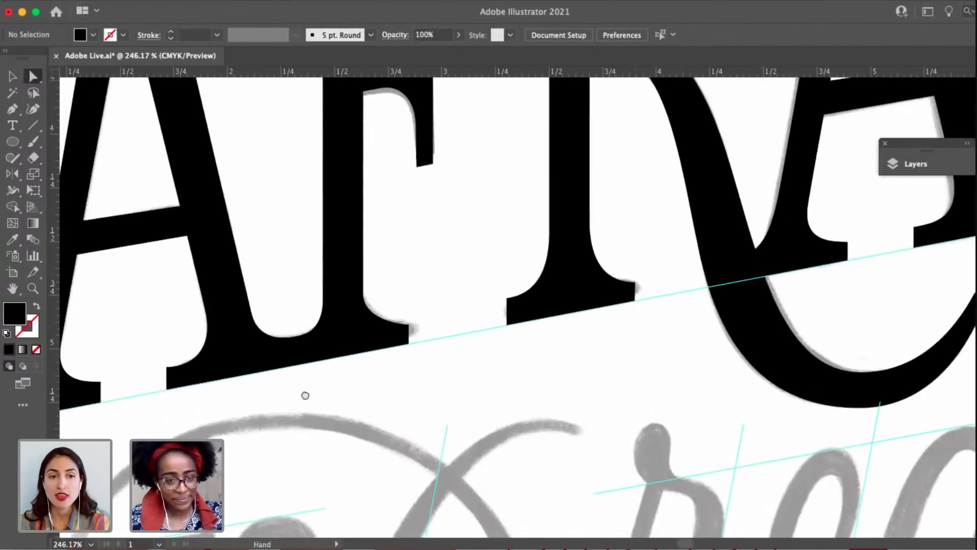
Adjust the serif curve at the upper corner of the first A's right foot to follow the sketch.
drag(189, 395, 425, 364)
scroll(428, 363, up, 2)
scroll(428, 363, up, 3)
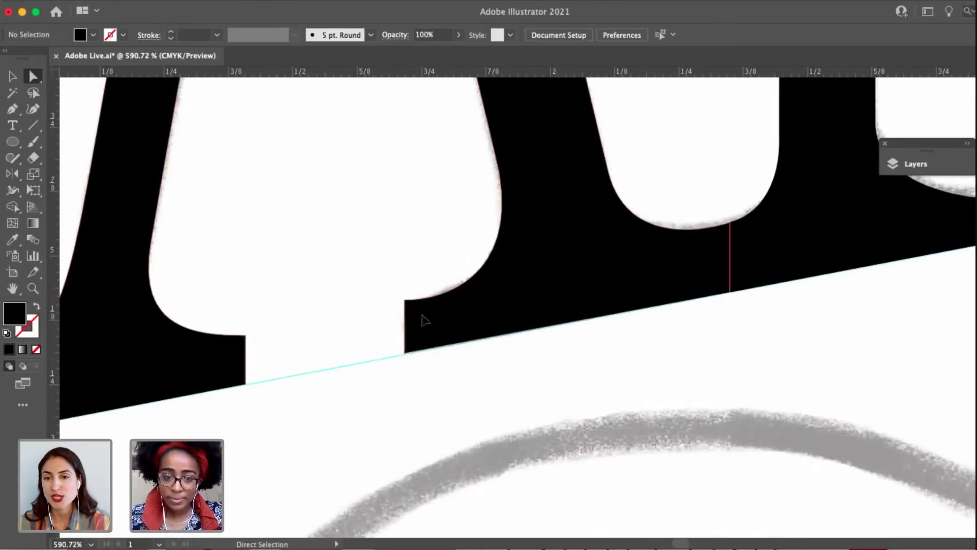
drag(406, 301, 448, 292)
drag(257, 340, 521, 277)
scroll(521, 276, down, 3)
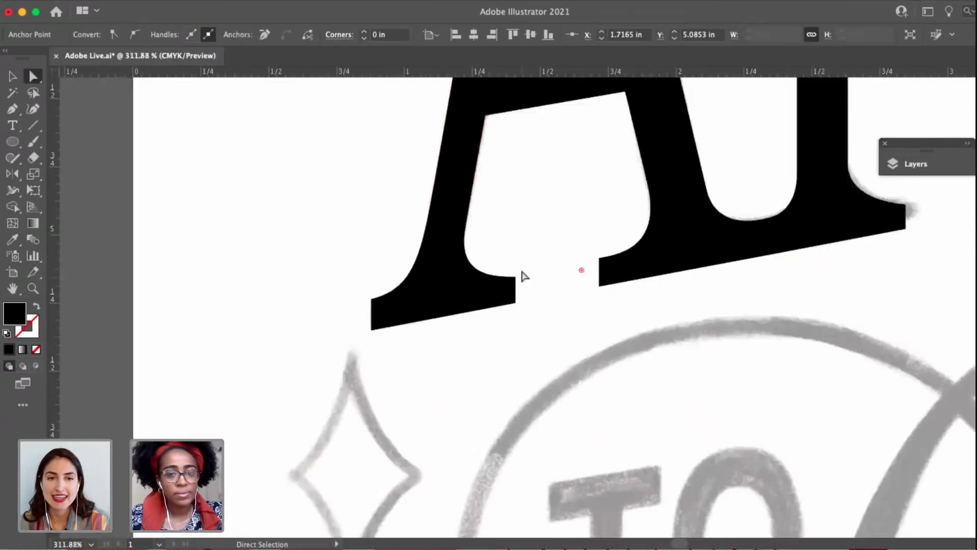
scroll(524, 277, down, 3)
scroll(529, 220, up, 2)
click(466, 215)
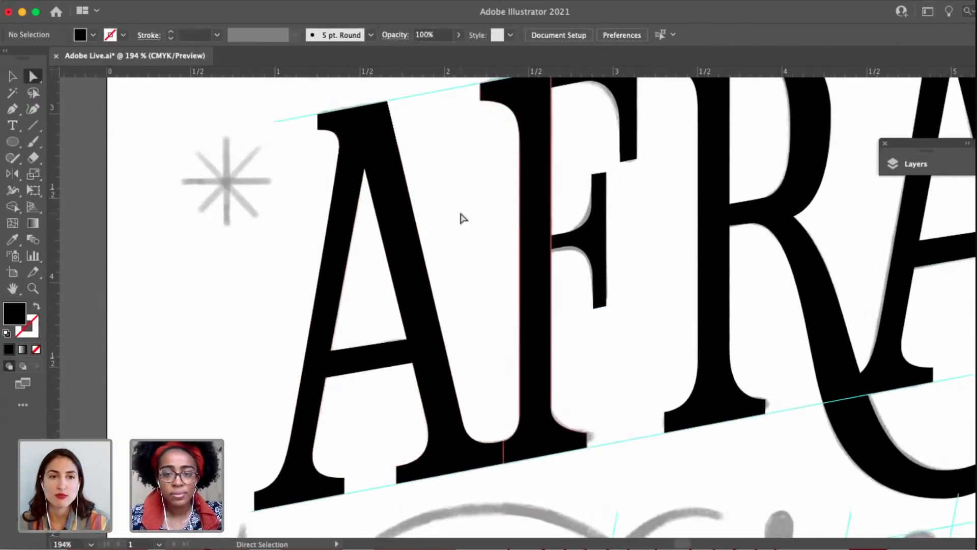
Examine the AFRA letters against the sketch, including the junction of the R's bowl and leg, and save the document.
scroll(462, 218, down, 5)
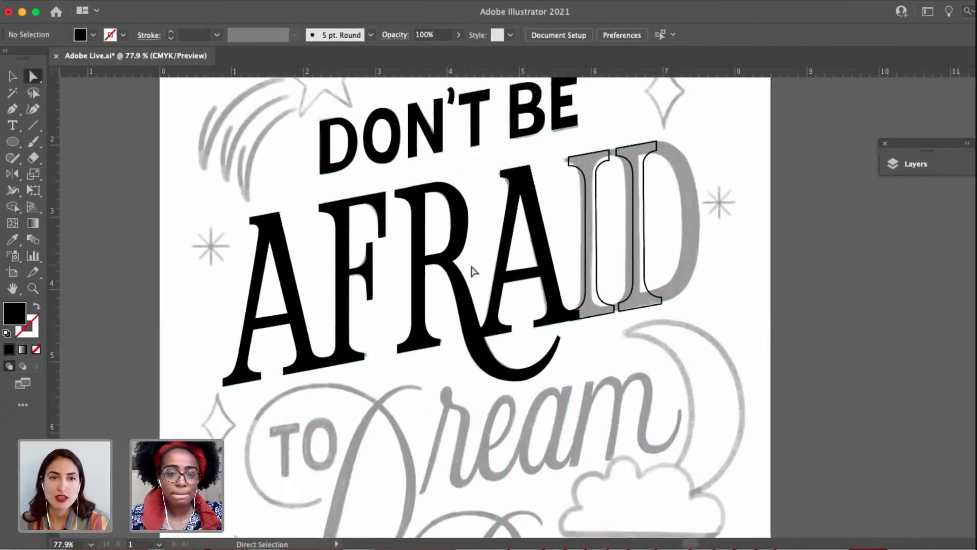
scroll(458, 254, up, 4)
click(439, 257)
scroll(429, 260, up, 2)
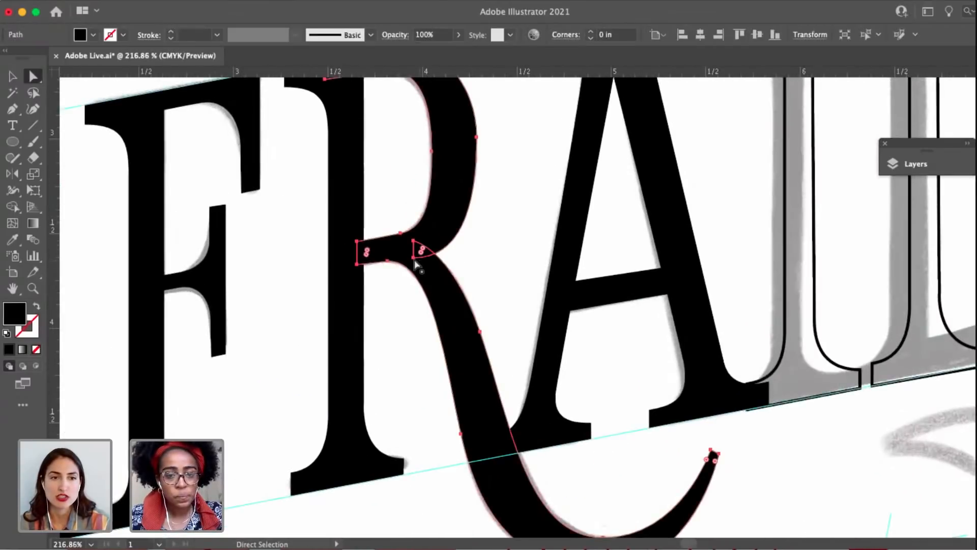
click(414, 257)
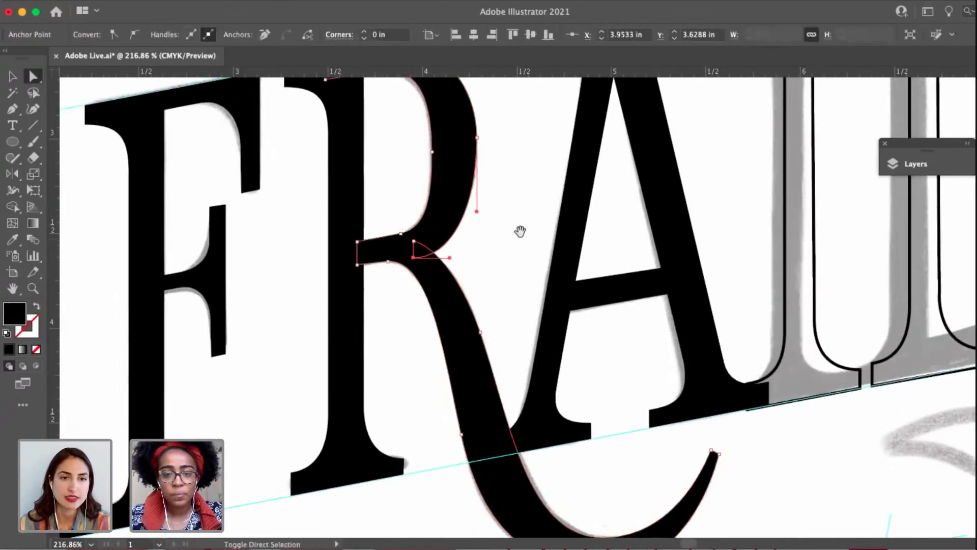
drag(516, 172, 515, 246)
click(514, 245)
scroll(577, 181, down, 2)
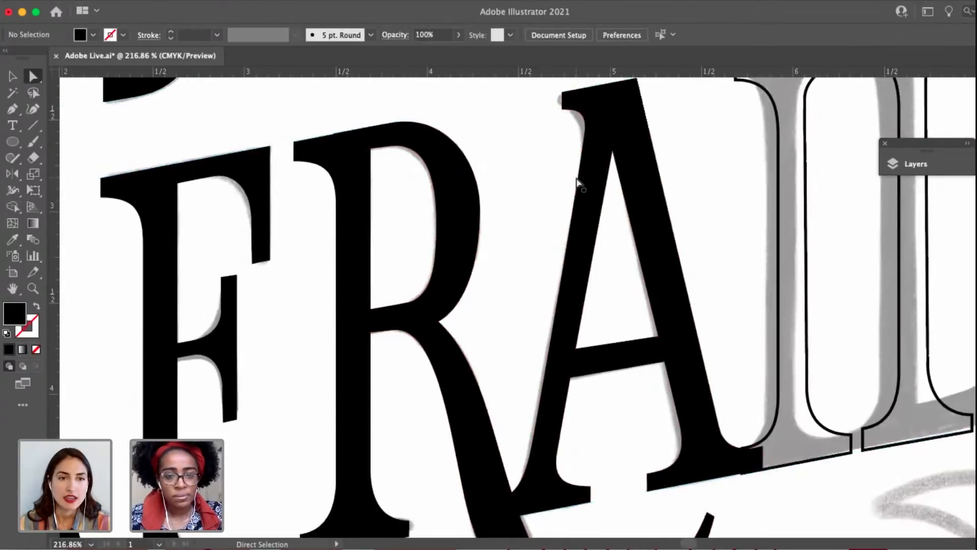
scroll(577, 181, down, 4)
drag(505, 395, 444, 380)
drag(774, 235, 755, 355)
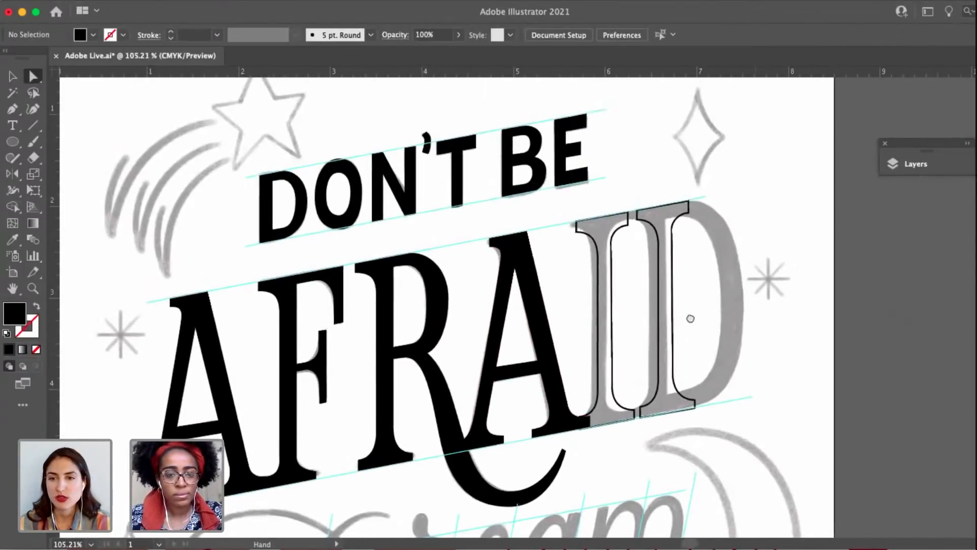
drag(691, 319, 739, 309)
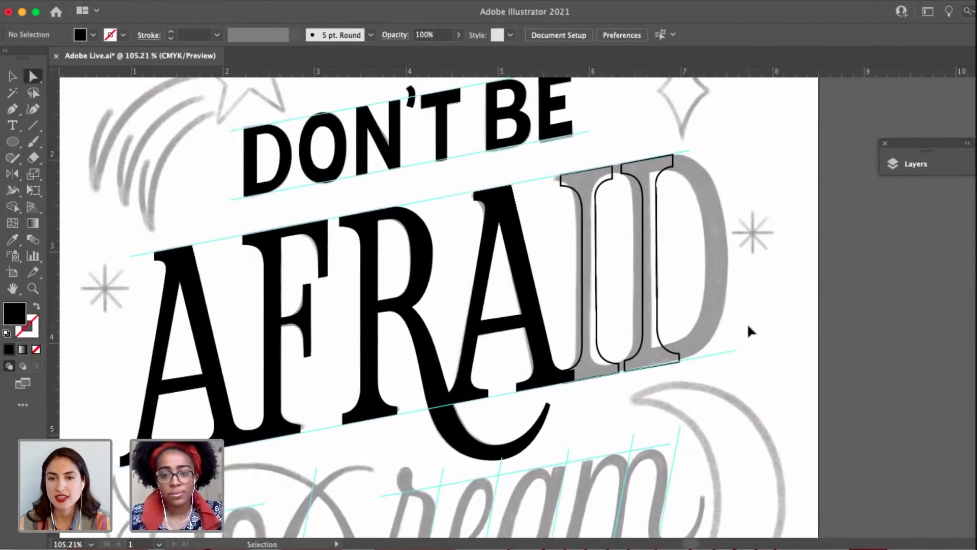
key(super+s)
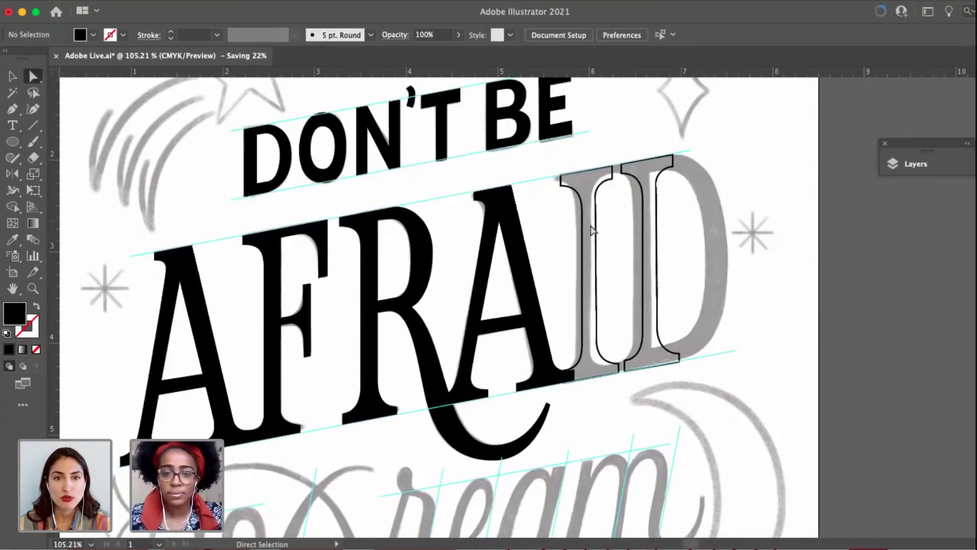
Shift the outlined I slightly left so it sits closer to the sketched stem.
key(v)
click(593, 230)
scroll(590, 231, up, 2)
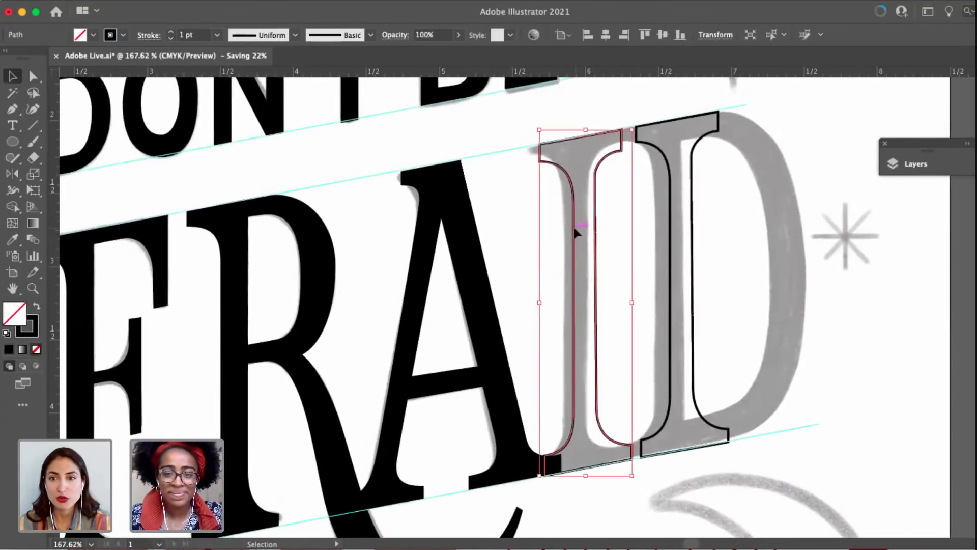
drag(576, 232, 570, 236)
Align the I outline's two base corners with the baseline guide, placing the right one at X 6.2738 in, Y 4.3259 in.
scroll(588, 475, up, 3)
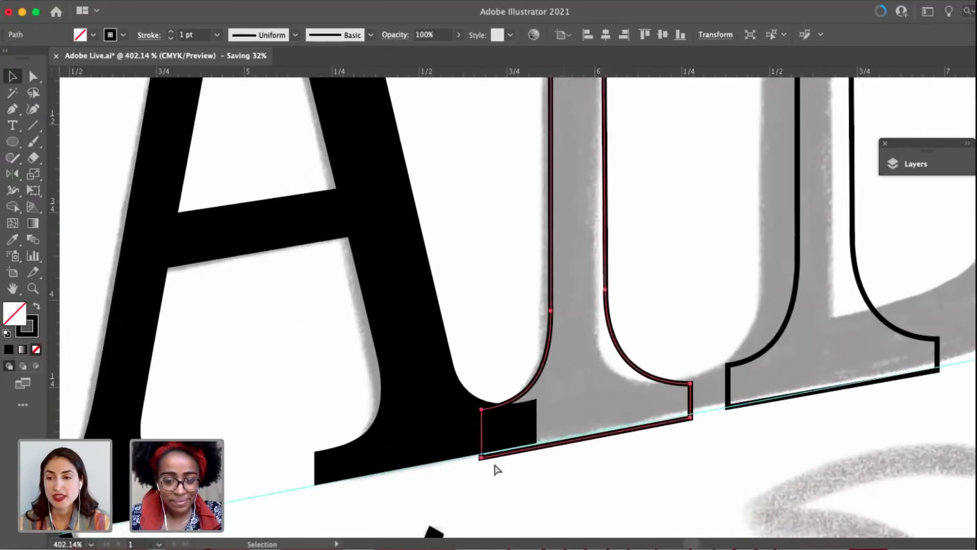
key(a)
drag(481, 457, 483, 456)
scroll(651, 438, up, 3)
drag(724, 400, 727, 403)
scroll(662, 457, down, 3)
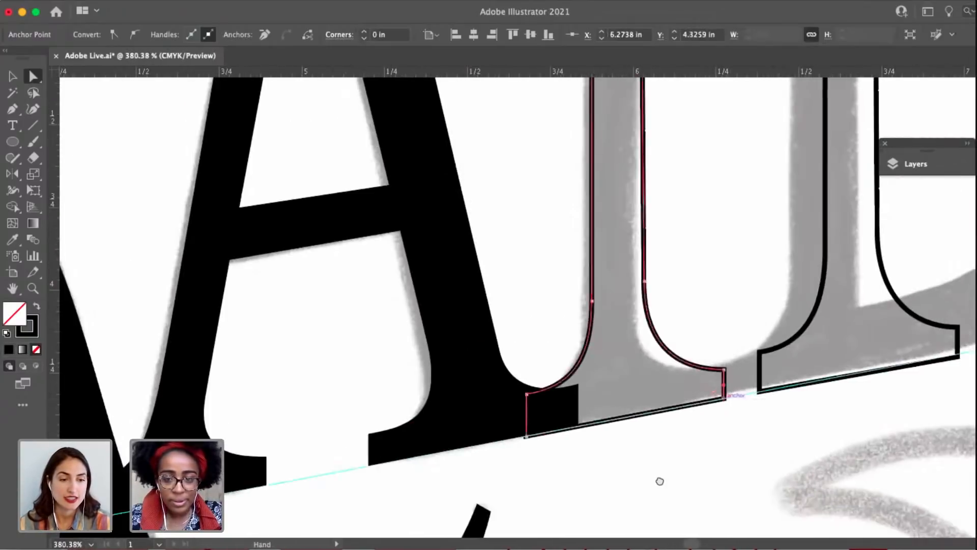
Raise the second A's top corners to the guideline, at Y 2.3386 in left and Y 2.2617 in right.
scroll(649, 285, up, 5)
scroll(496, 173, up, 3)
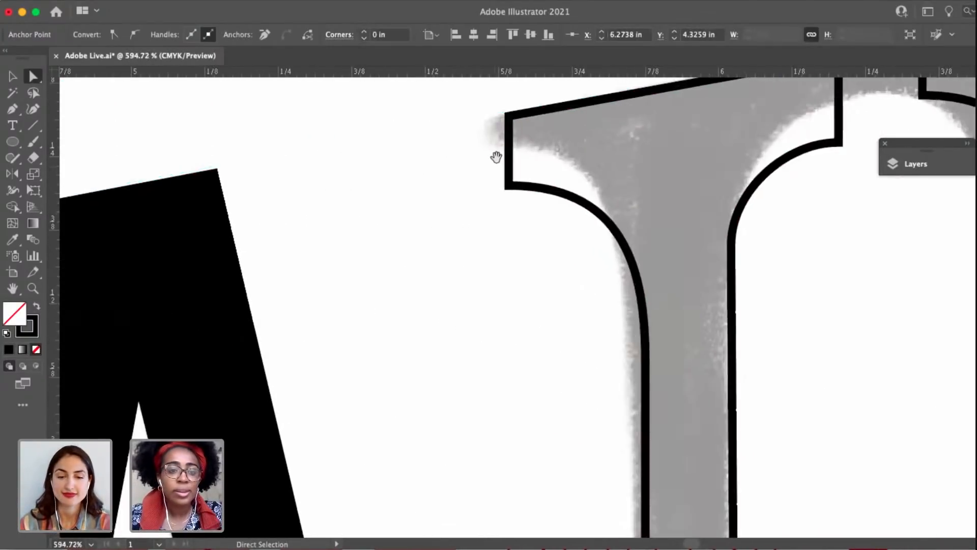
drag(525, 159, 752, 181)
drag(181, 388, 550, 309)
scroll(546, 295, up, 3)
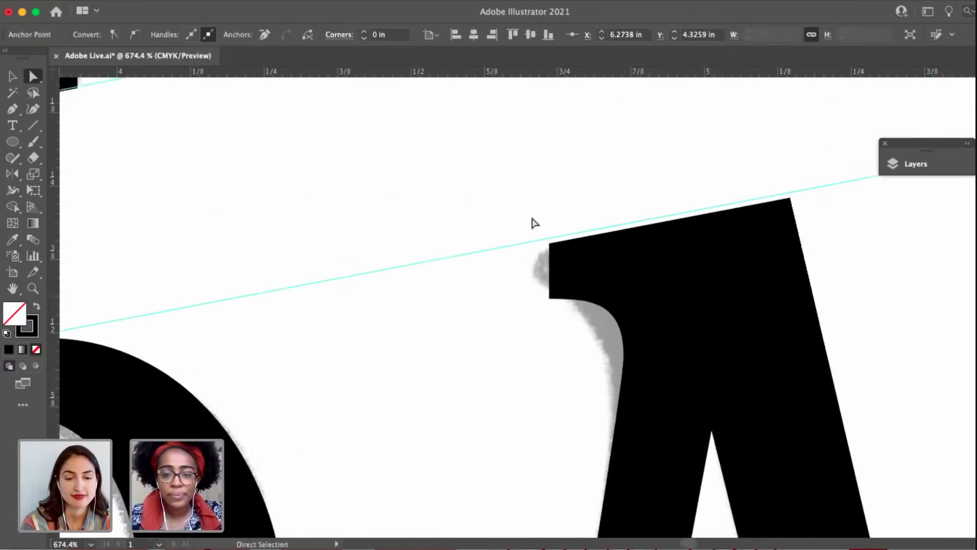
click(563, 255)
scroll(550, 254, up, 2)
drag(546, 244, 546, 236)
scroll(588, 217, right, 5)
scroll(587, 216, up, 1)
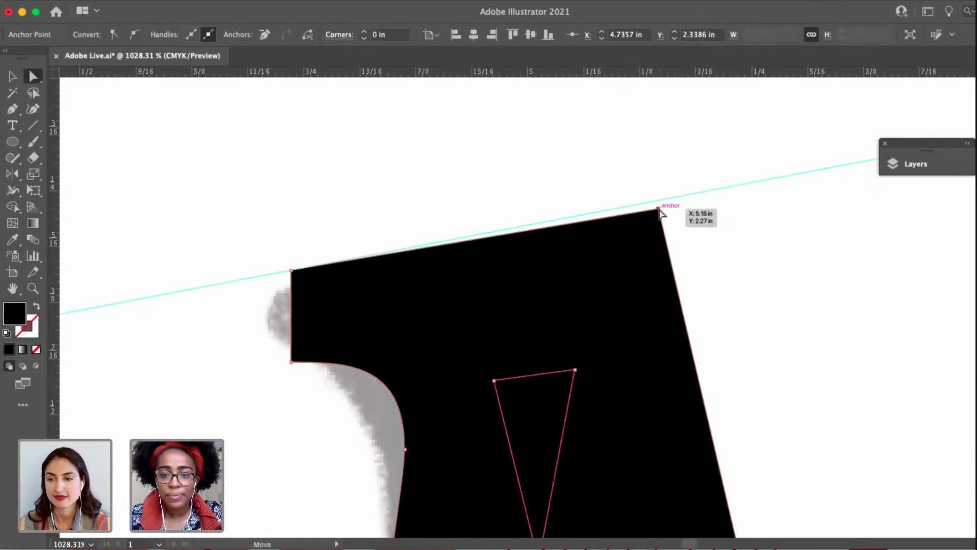
drag(660, 212, 656, 208)
scroll(712, 220, down, 5)
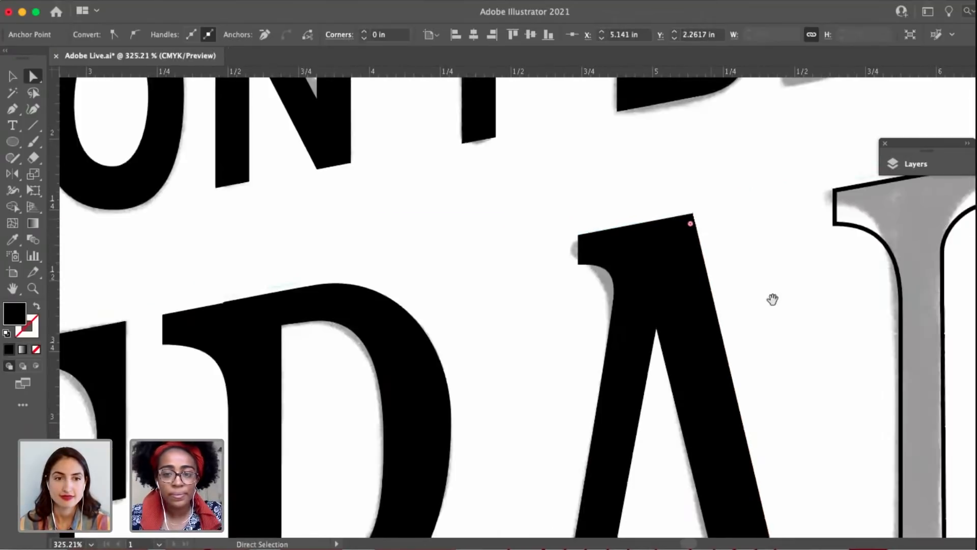
Raise the two top corners of the I outline toward the upper guideline.
scroll(773, 299, down, 1)
drag(773, 299, 642, 275)
click(643, 275)
scroll(841, 188, up, 5)
drag(811, 197, 822, 318)
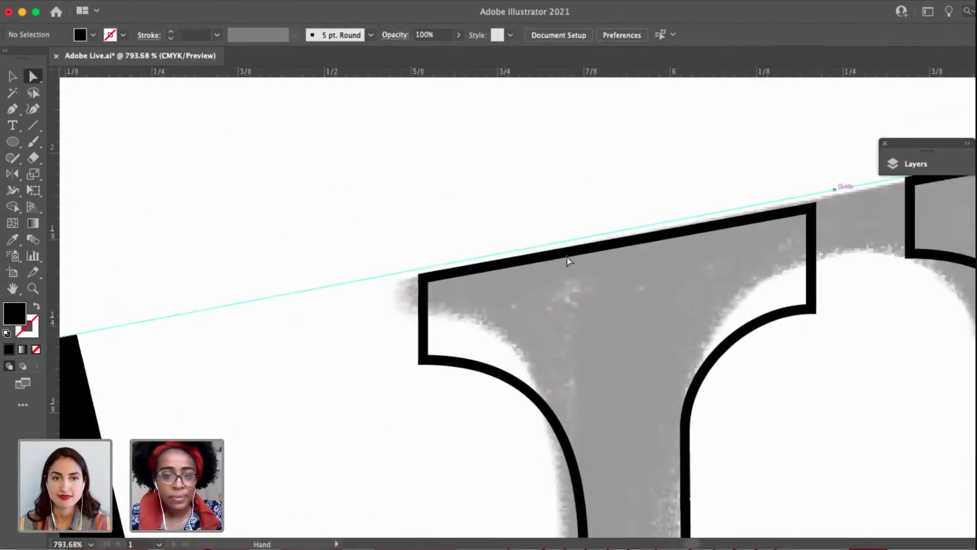
drag(453, 288, 453, 287)
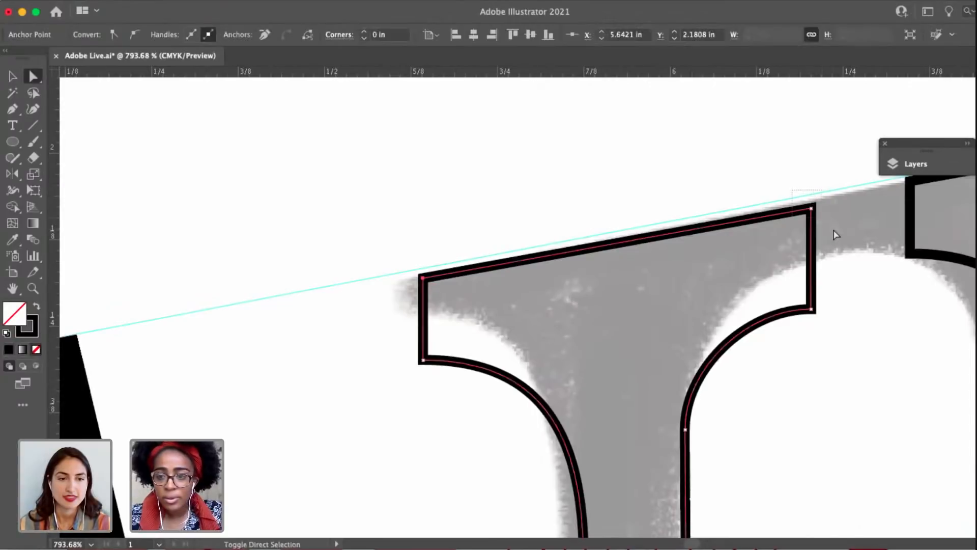
drag(834, 230, 833, 232)
drag(810, 202, 811, 201)
Swap the I's fill and stroke so the letter is solid black without an outline.
key(v)
key(shift+x)
click(258, 257)
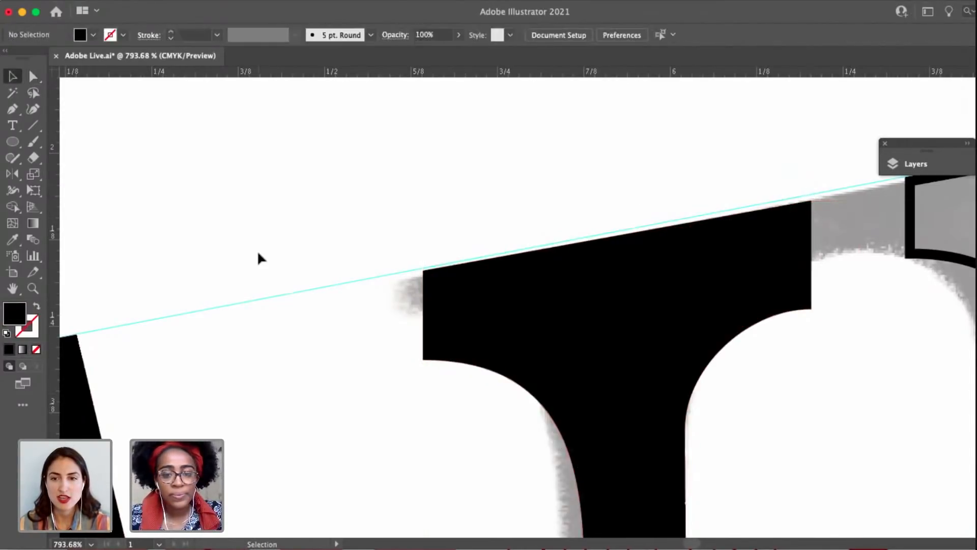
Fine-tune the filled I's top corners exactly onto the guideline, placing the right one at X 6.2035 in, Y 2.0687 in.
scroll(259, 257, down, 5)
scroll(361, 243, up, 5)
key(a)
click(363, 311)
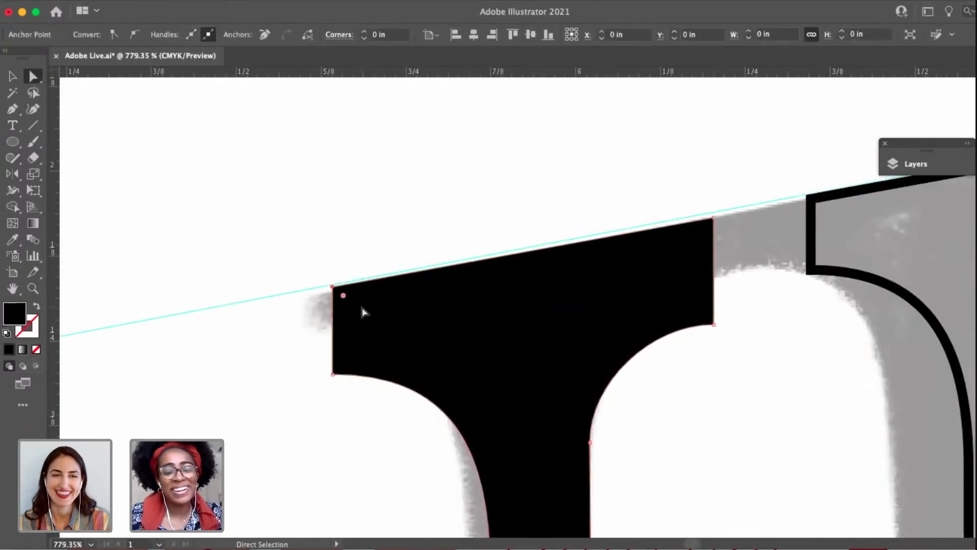
scroll(309, 300, up, 3)
drag(306, 268, 306, 265)
scroll(307, 266, down, 5)
drag(541, 225, 476, 223)
scroll(470, 225, up, 4)
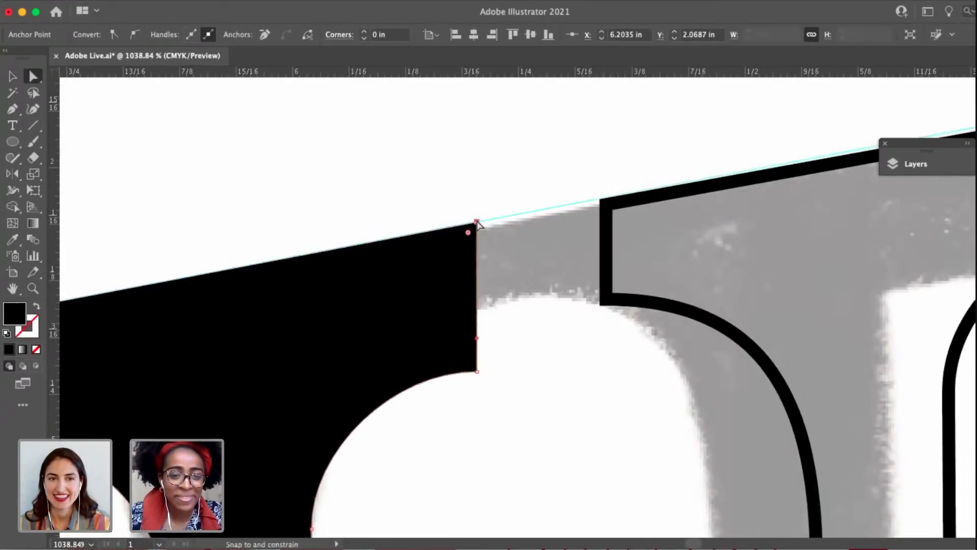
click(493, 273)
Reshape the I's upper right serif curve by lowering the stem anchor to Y 2.4468 in and adjusting its upper handle.
scroll(492, 272, down, 5)
scroll(499, 278, down, 3)
click(448, 261)
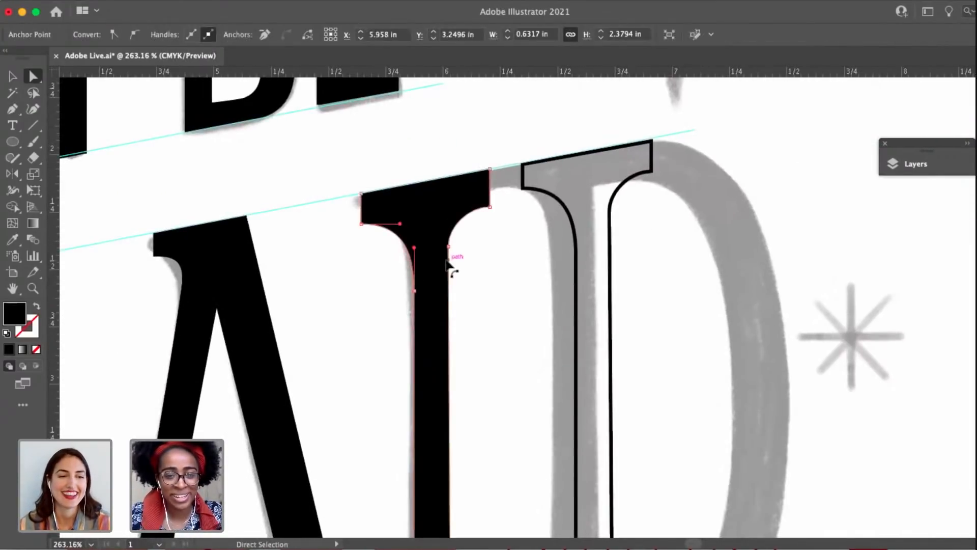
scroll(446, 305, up, 3)
drag(450, 219, 451, 235)
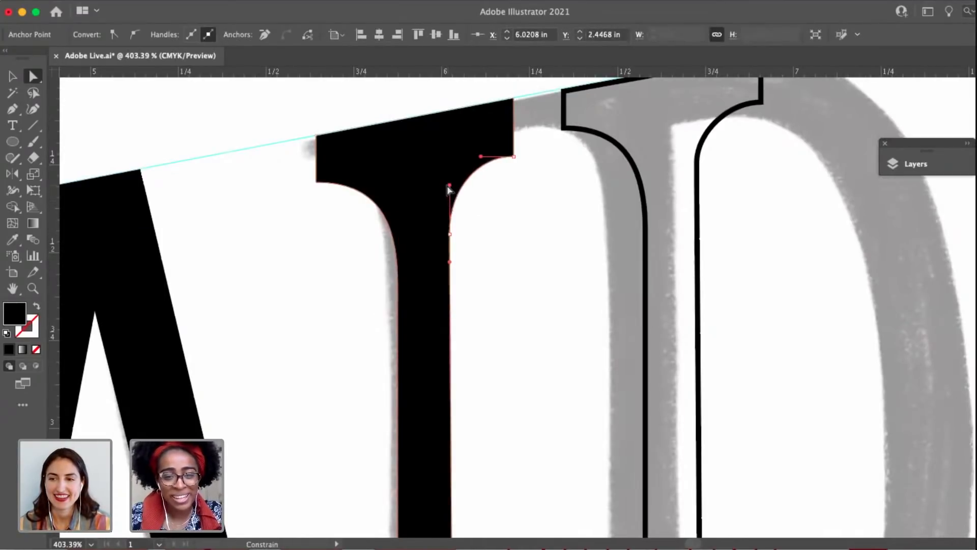
click(487, 281)
Move the base corners of the I's lower left serif to the right where it overlaps the A's foot.
scroll(491, 349, down, 5)
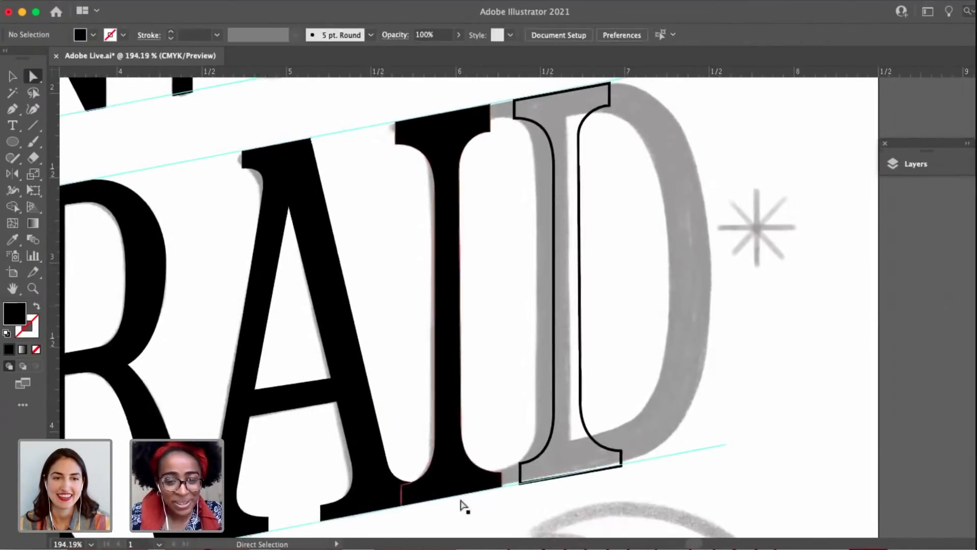
click(410, 501)
scroll(414, 499, up, 6)
drag(439, 484, 460, 484)
click(401, 429)
scroll(401, 429, up, 5)
scroll(401, 430, down, 4)
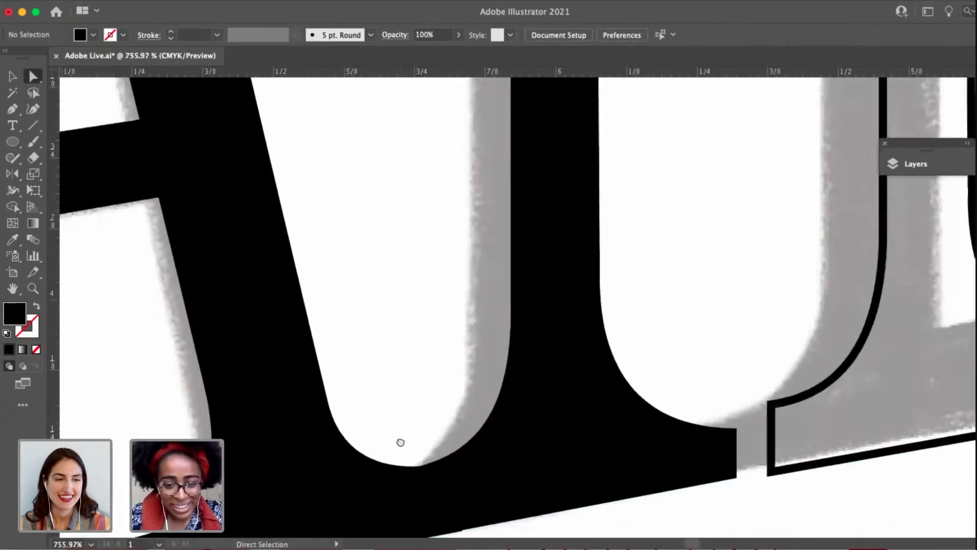
Check the I's lower left corner against the baseline guide and save the document.
drag(398, 443, 489, 336)
scroll(497, 354, up, 3)
click(420, 404)
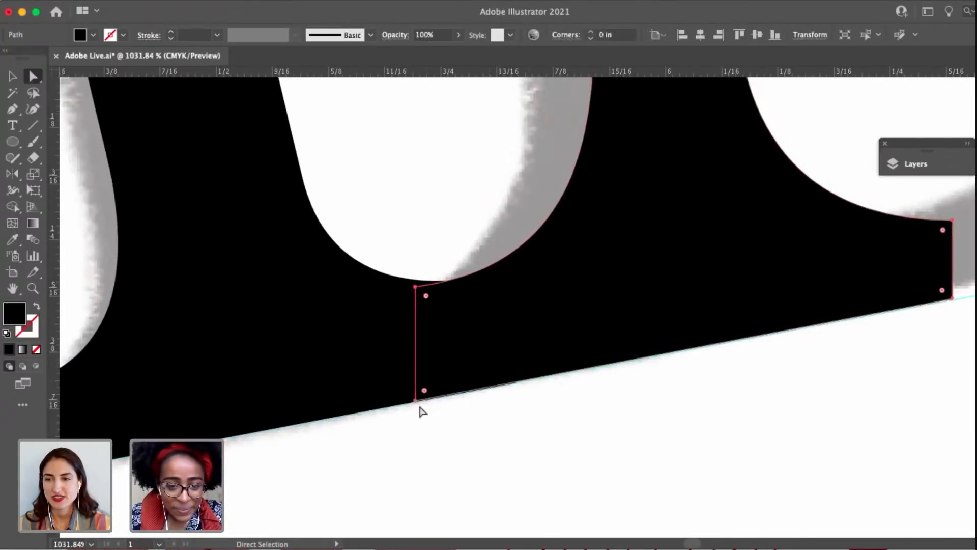
click(489, 430)
scroll(488, 430, down, 15)
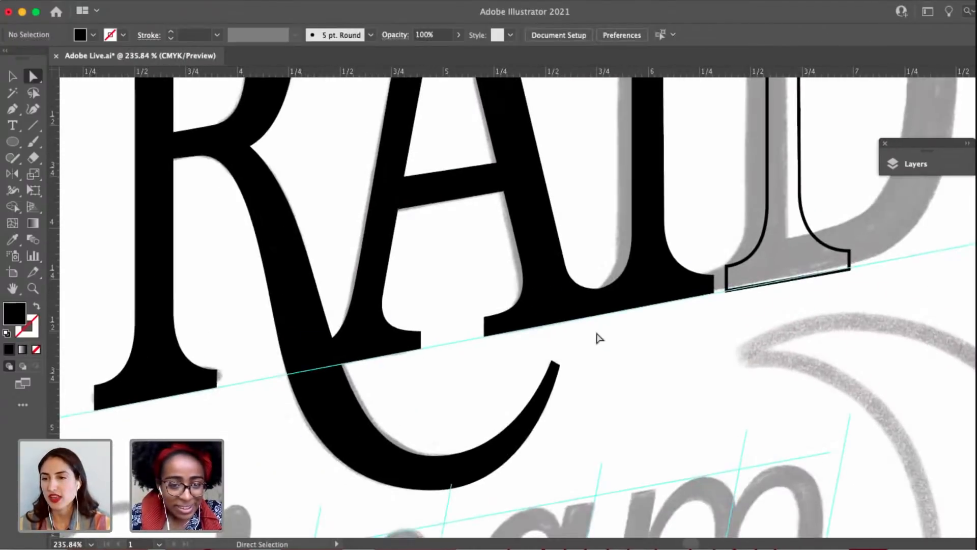
scroll(602, 280, down, 2)
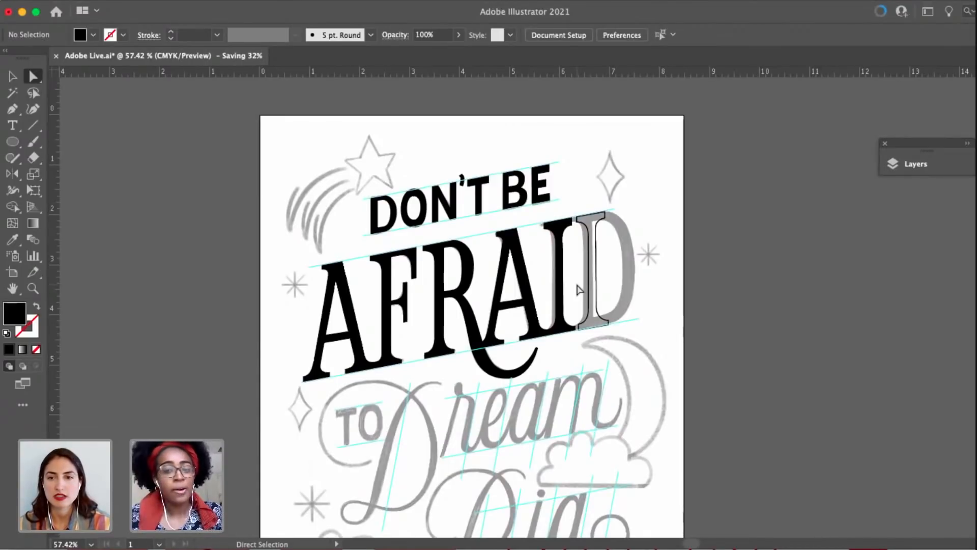
scroll(601, 236, up, 1)
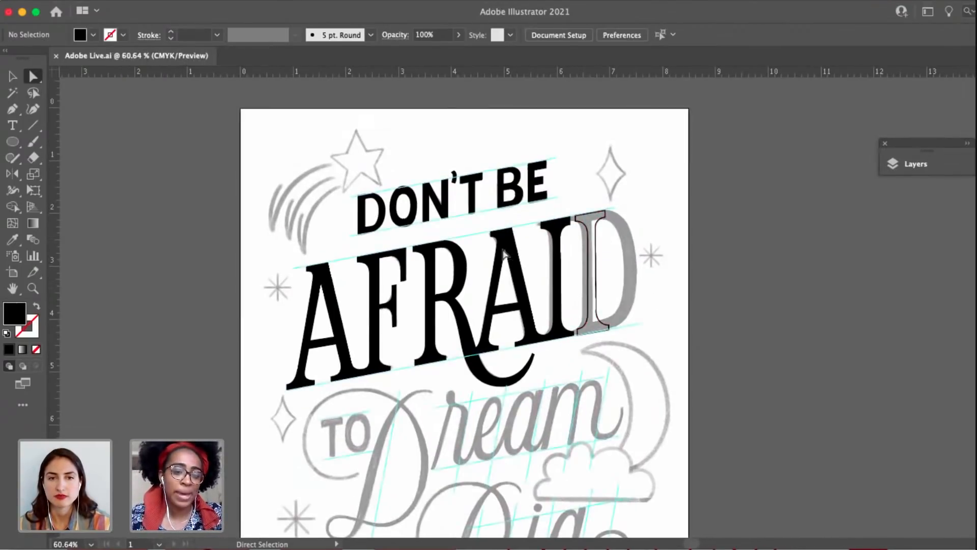
Delete the two end anchors of the upper right serif on the D's stem outline.
scroll(611, 218, up, 10)
mouse_move(568, 169)
mouse_down()
mouse_move(613, 258)
mouse_move(582, 165)
mouse_up()
scroll(606, 232, up, 8)
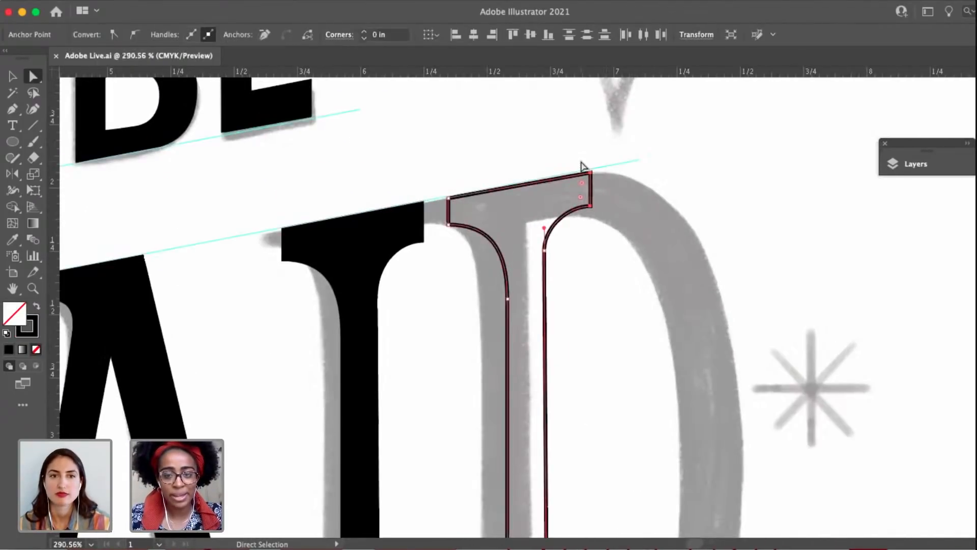
key(Delete)
Close the D's stem outline with a straight top edge along the guideline and a square right corner, removing the leftover anchor below it.
key(p)
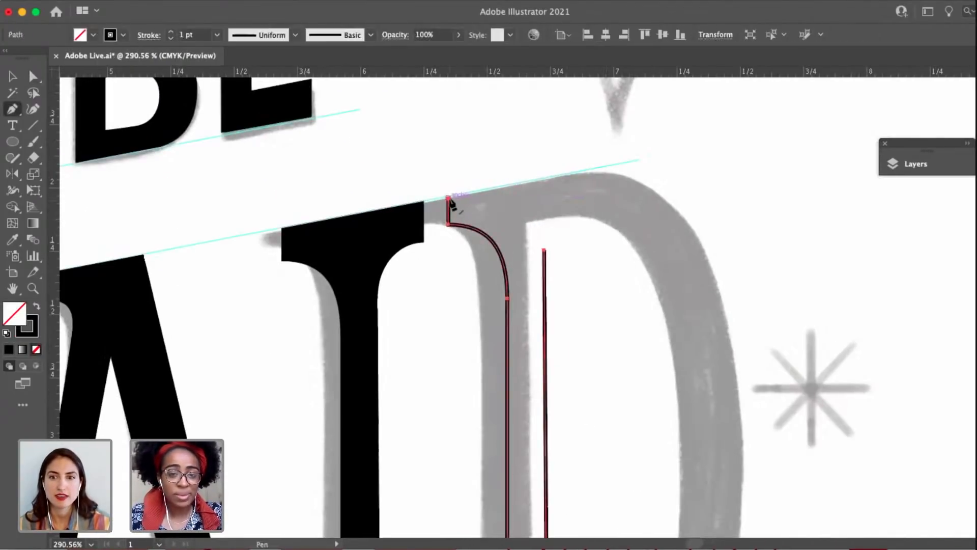
click(448, 198)
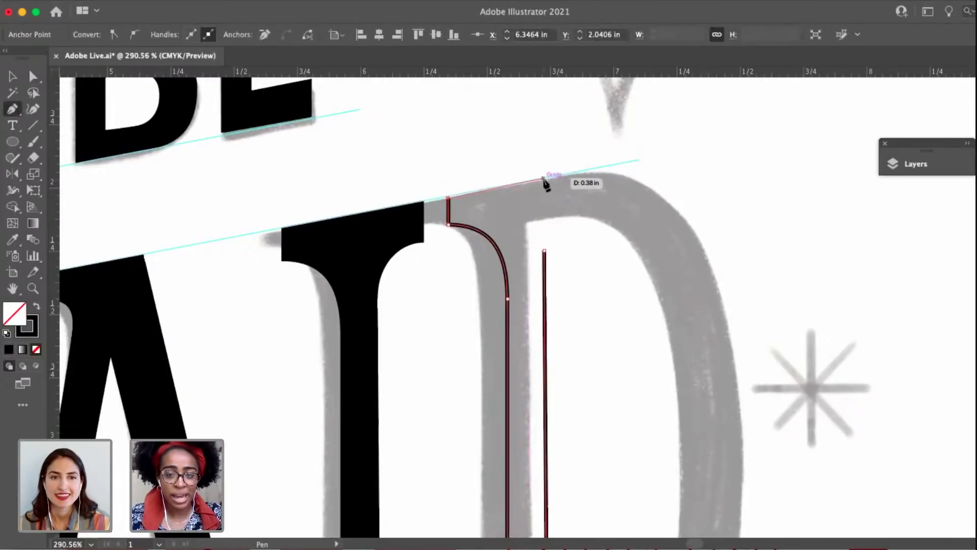
click(544, 178)
click(544, 249)
key(a)
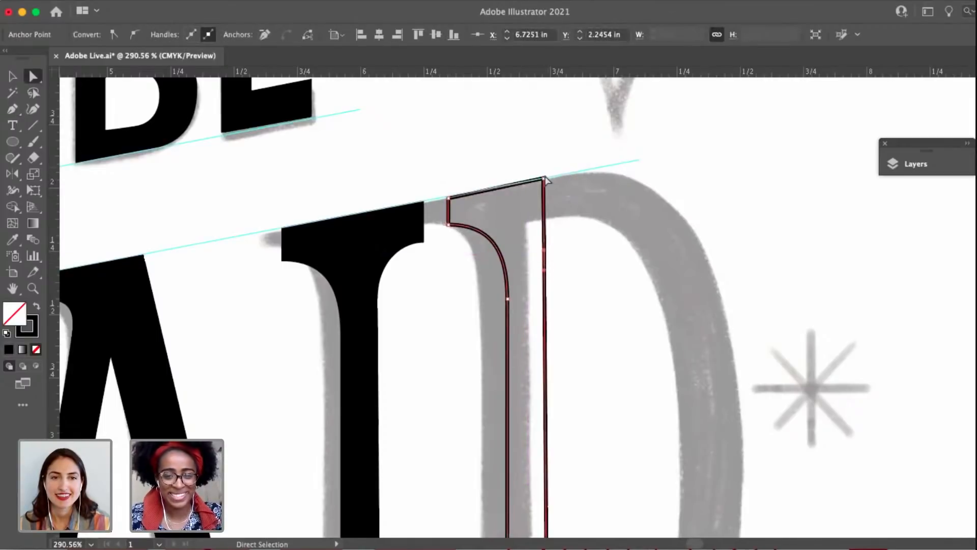
key(p)
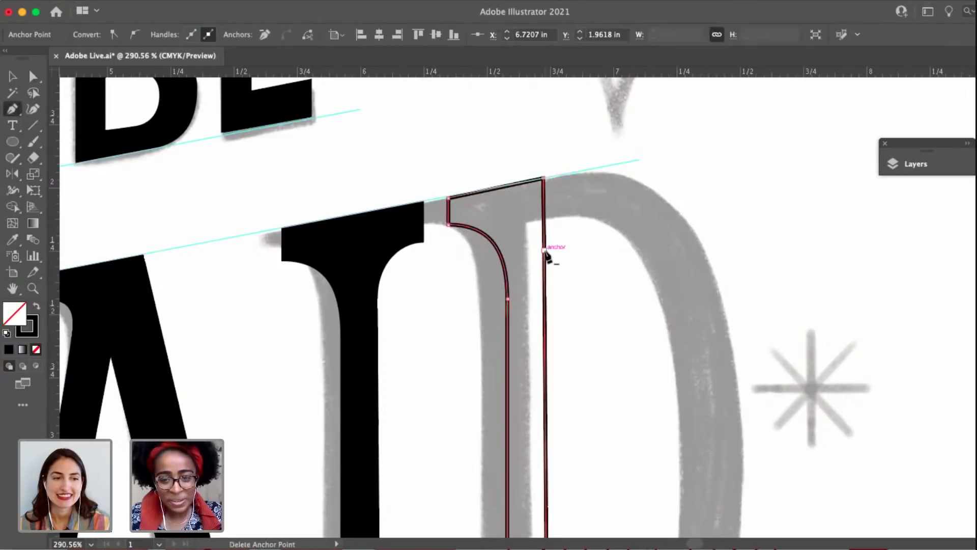
click(544, 250)
key(a)
click(566, 294)
Add an anchor on the base edge of the D's stem outline and delete the lower right serif's end anchors.
drag(563, 289, 535, 124)
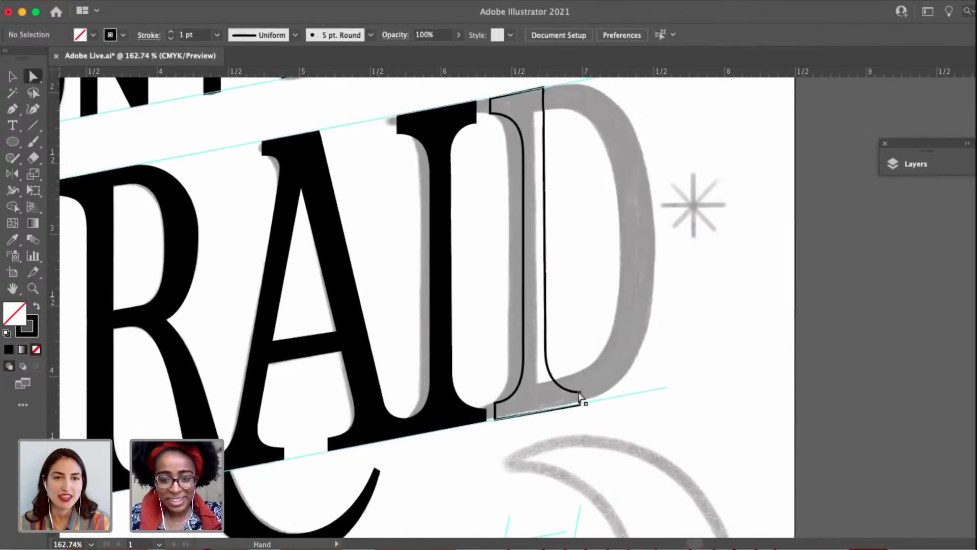
click(582, 406)
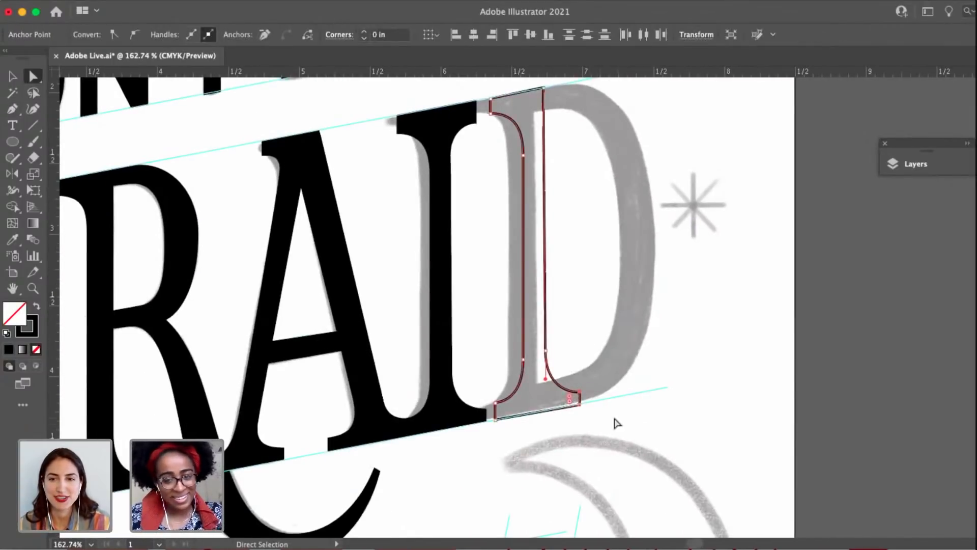
key(p)
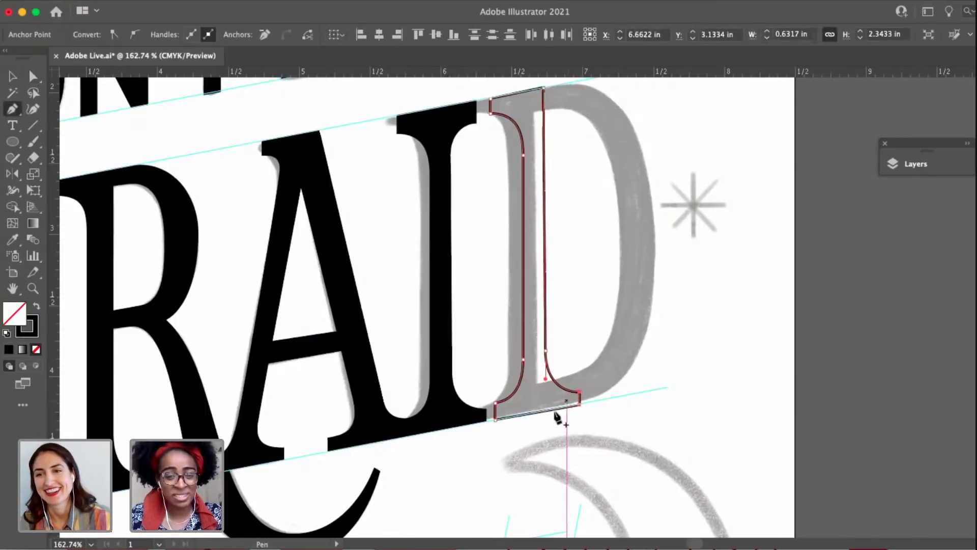
click(551, 412)
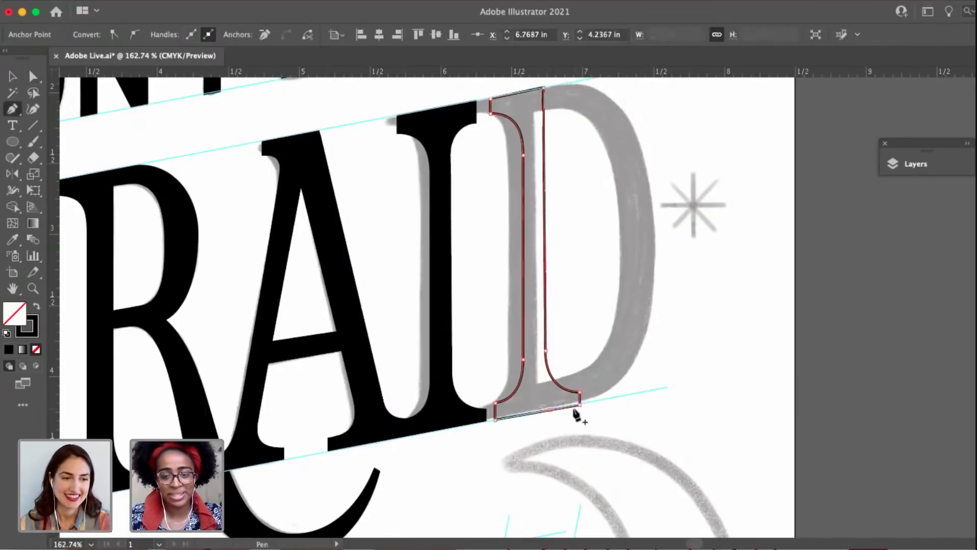
scroll(554, 419, up, 3)
key(a)
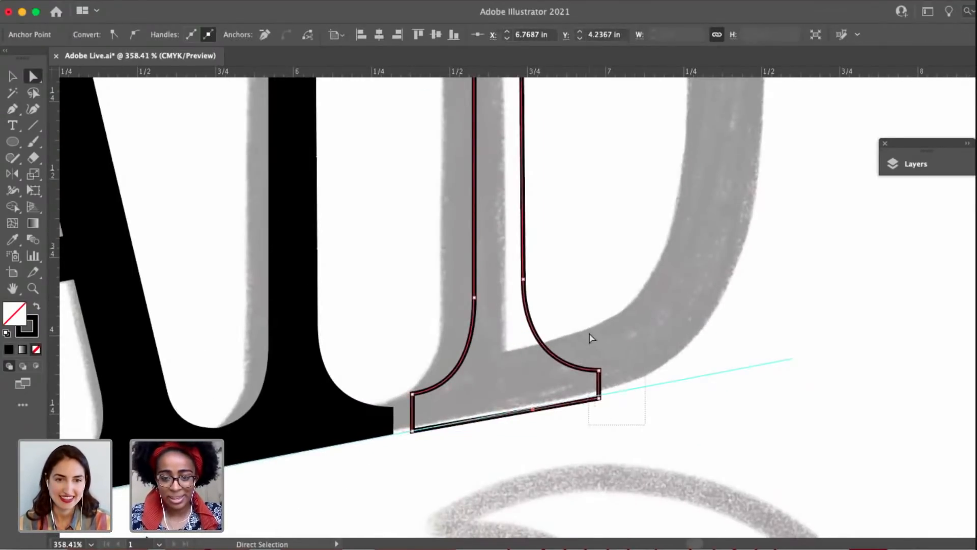
key(Delete)
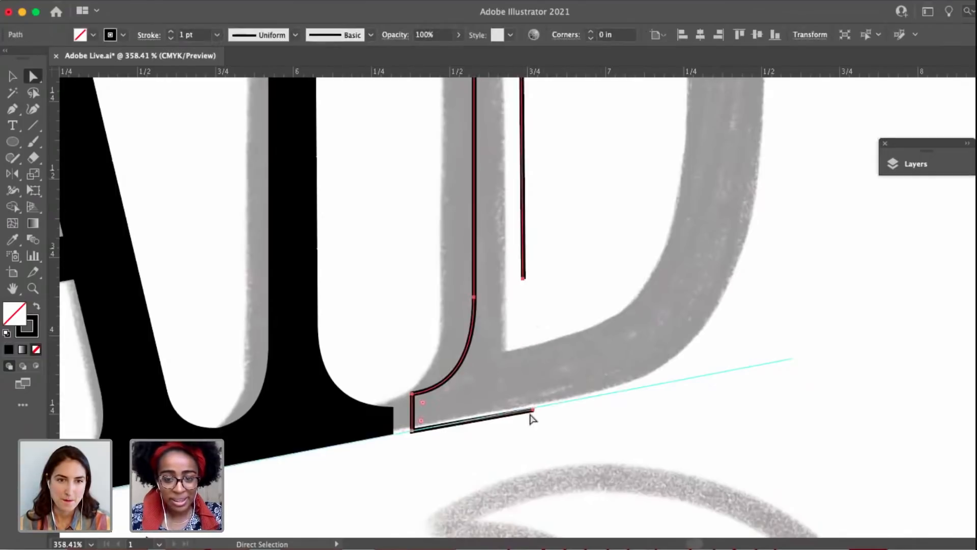
Switch the D's stem to a black fill without stroke and move its base end anchor directly under the right edge.
key(v)
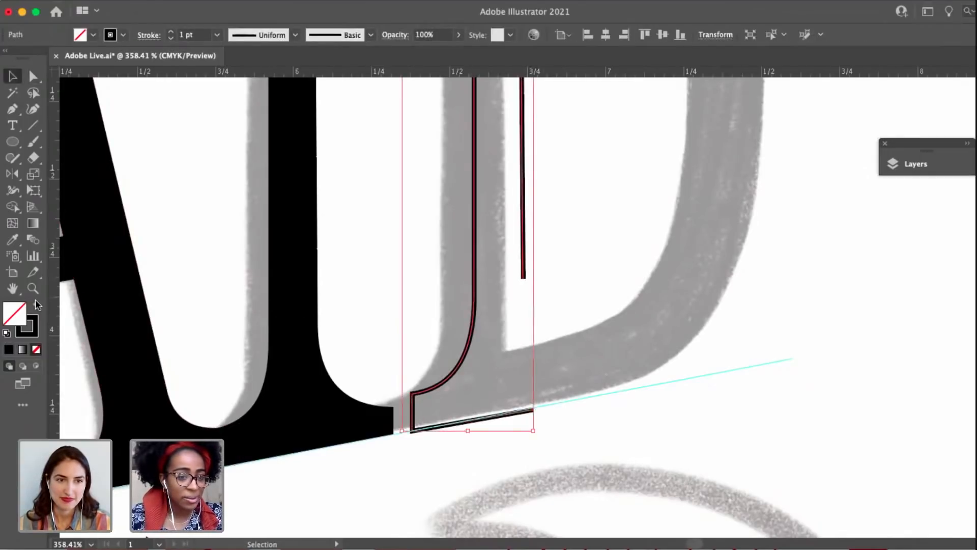
click(36, 306)
key(a)
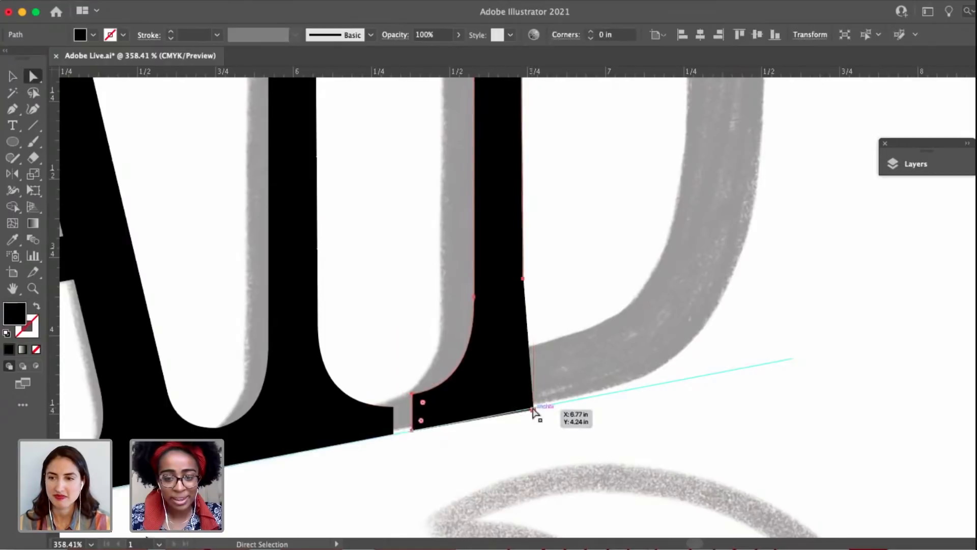
drag(533, 409, 522, 409)
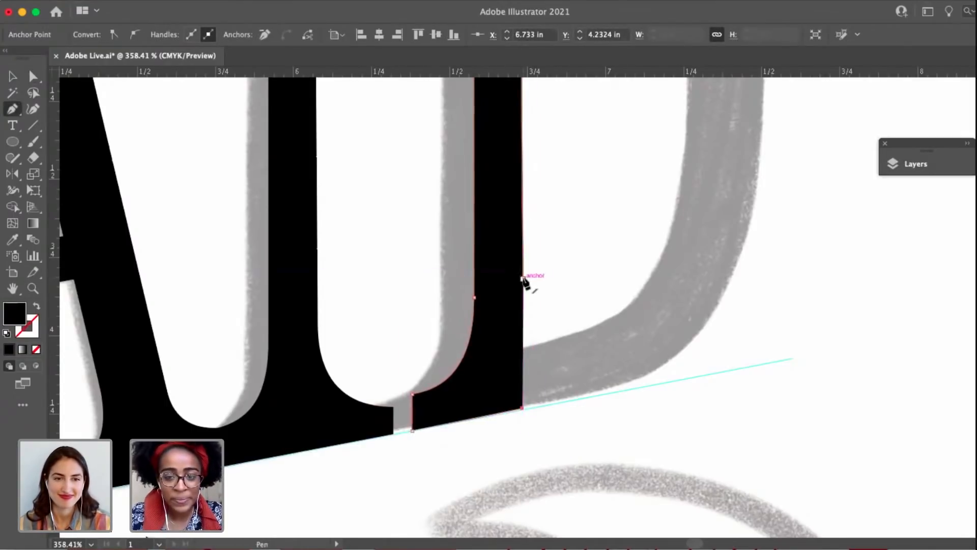
Close the D's stem path with a straight right edge down to the baseline corner.
drag(522, 279, 523, 408)
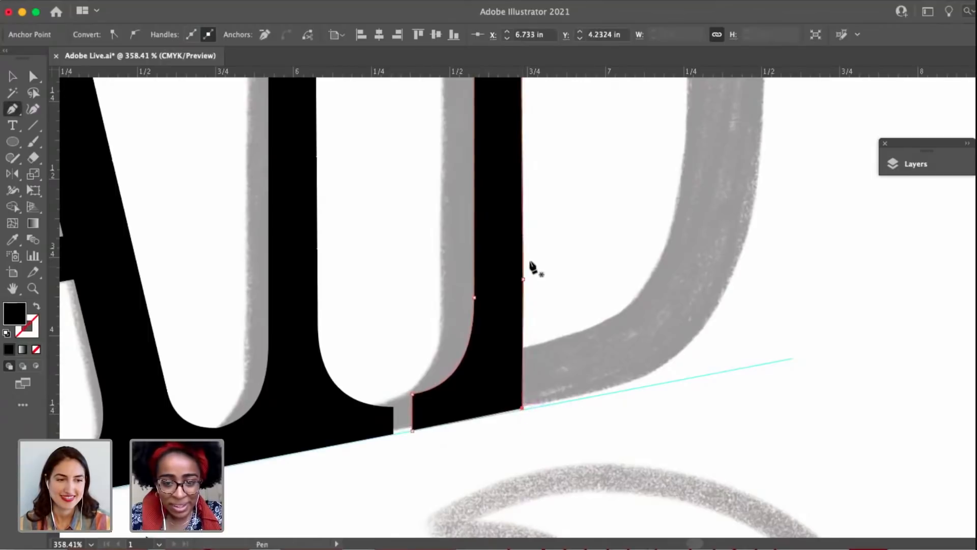
click(523, 278)
key(a)
click(572, 349)
scroll(573, 350, down, 5)
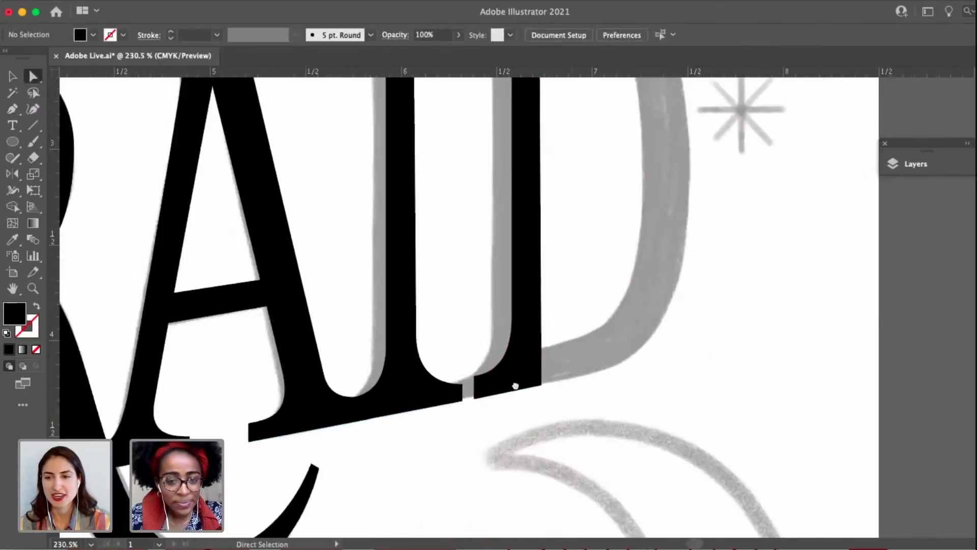
Raise the upper corner of the I's lower right serif toward the height of the D's serif.
scroll(514, 385, left, 2)
click(463, 389)
scroll(510, 374, up, 8)
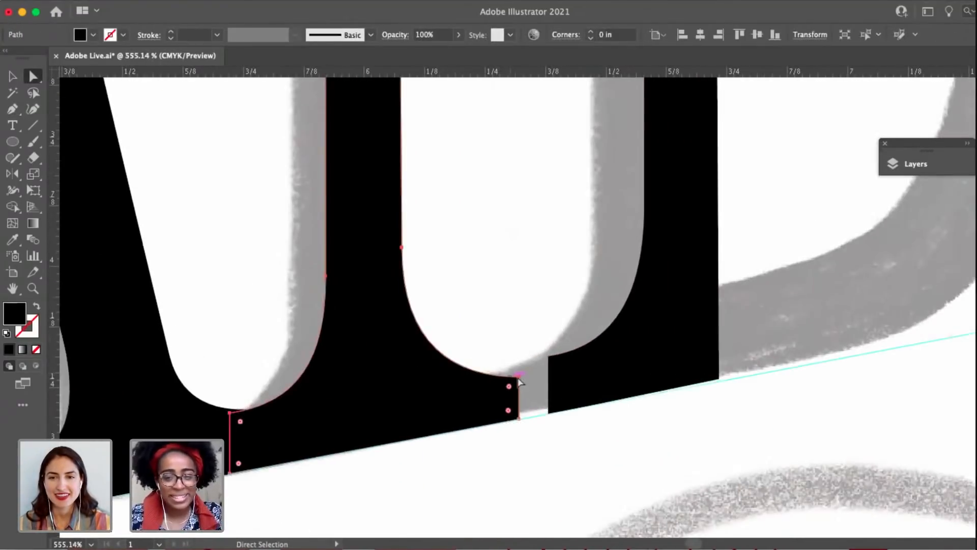
drag(520, 378, 519, 364)
Move the D's stem left along the baseline until its lower serif joins the I's lower right serif.
click(548, 356)
key(v)
click(605, 429)
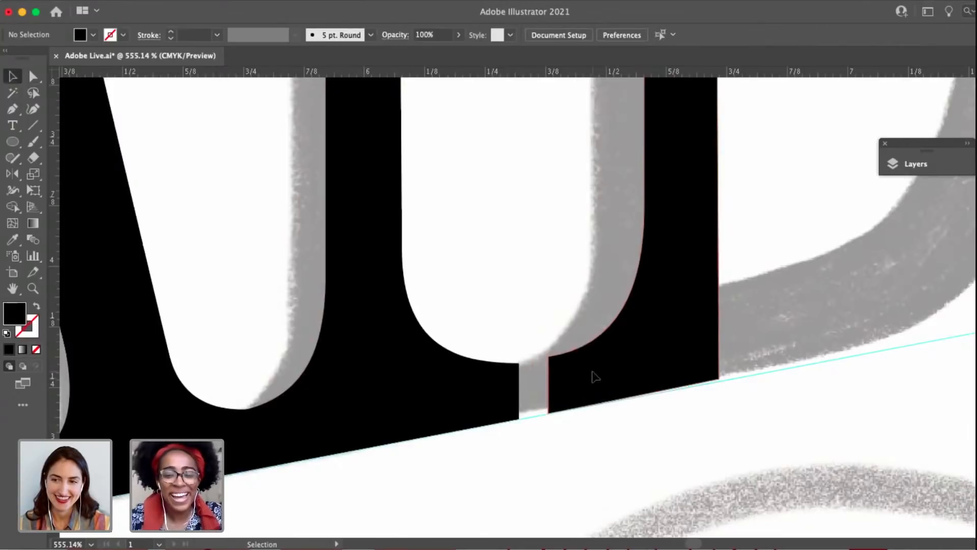
drag(595, 376, 564, 384)
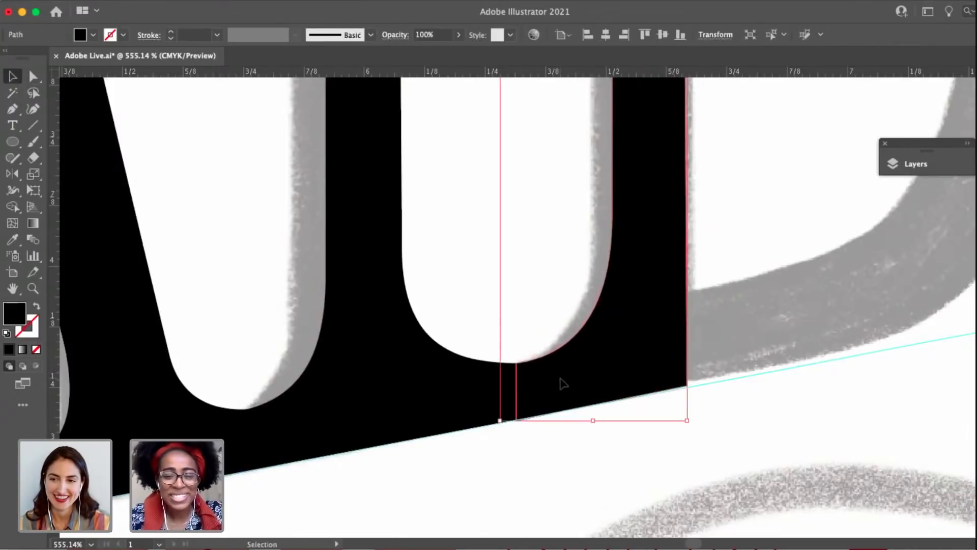
scroll(560, 379, up, 5)
drag(537, 424, 540, 418)
Adjust the end anchors of the I's lower right serif to sit on the baseline guide and meet the D's serif.
key(a)
click(469, 477)
drag(468, 474, 460, 461)
scroll(468, 473, up, 4)
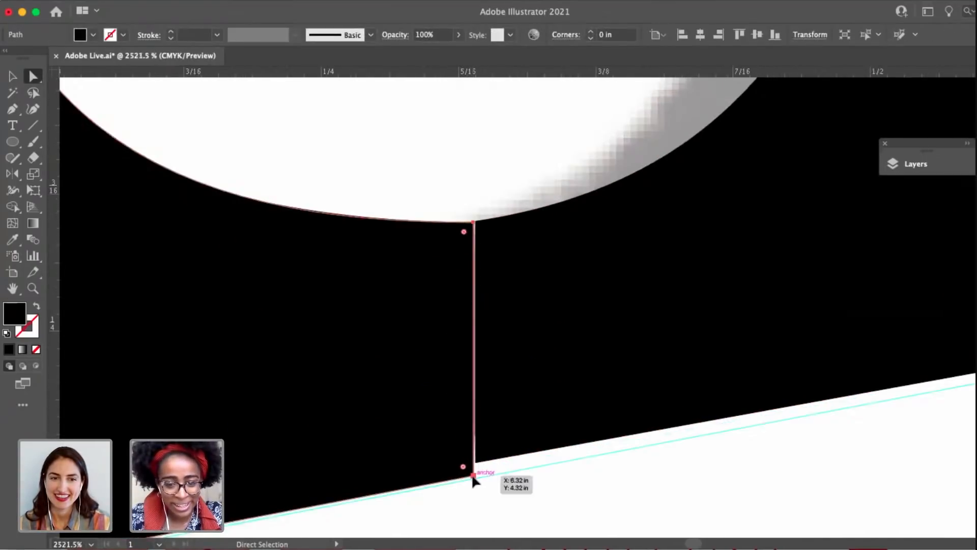
click(473, 483)
drag(484, 469, 478, 377)
click(510, 414)
scroll(509, 414, down, 4)
drag(531, 297, 533, 318)
click(574, 467)
scroll(532, 365, up, 4)
drag(458, 322, 450, 457)
Nudge the whole D stem so its lower left serif lines up with the end of the I's serif.
key(v)
click(462, 234)
drag(482, 303, 469, 244)
scroll(484, 328, down, 3)
Lower the bottom left corner of the D's stem onto the baseline guide where it meets the I.
key(a)
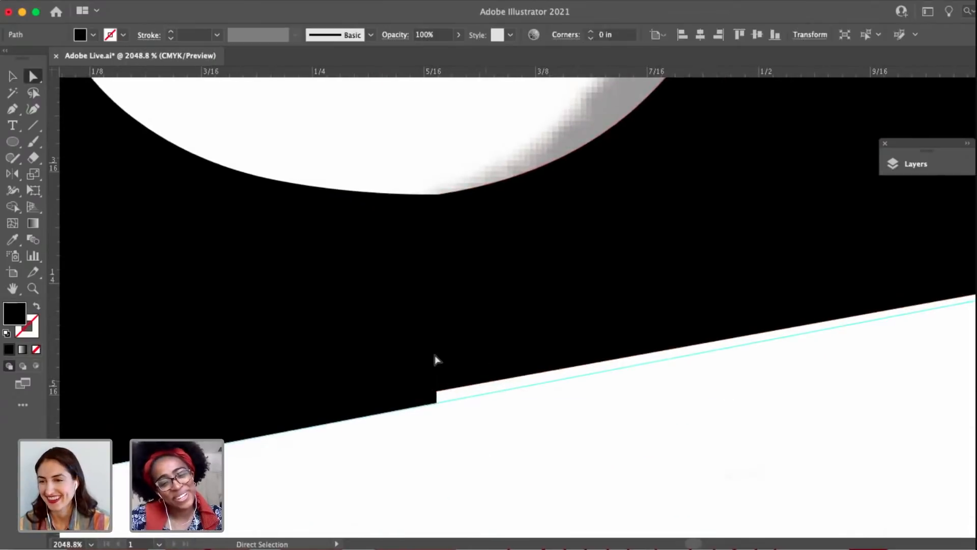
click(435, 354)
scroll(448, 354, up, 4)
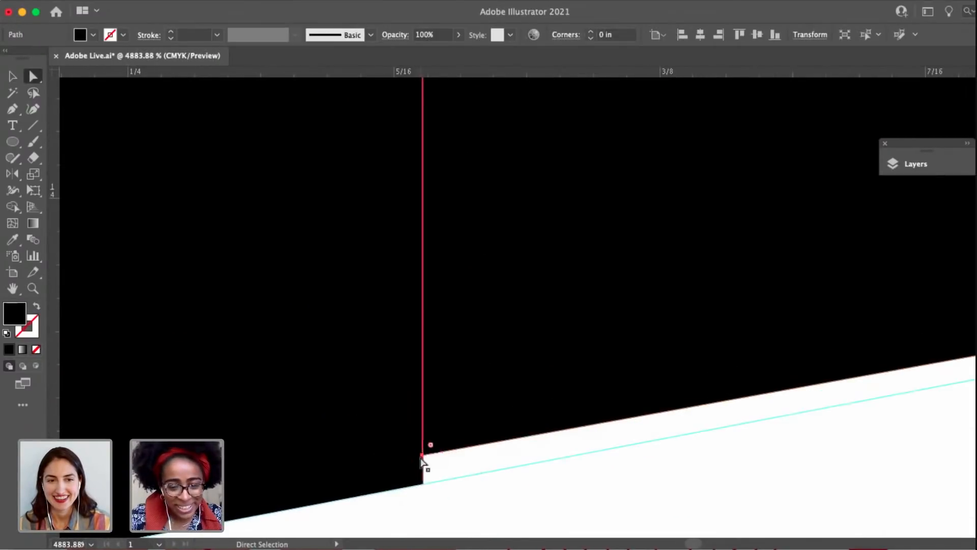
drag(421, 456, 422, 483)
key(super+z)
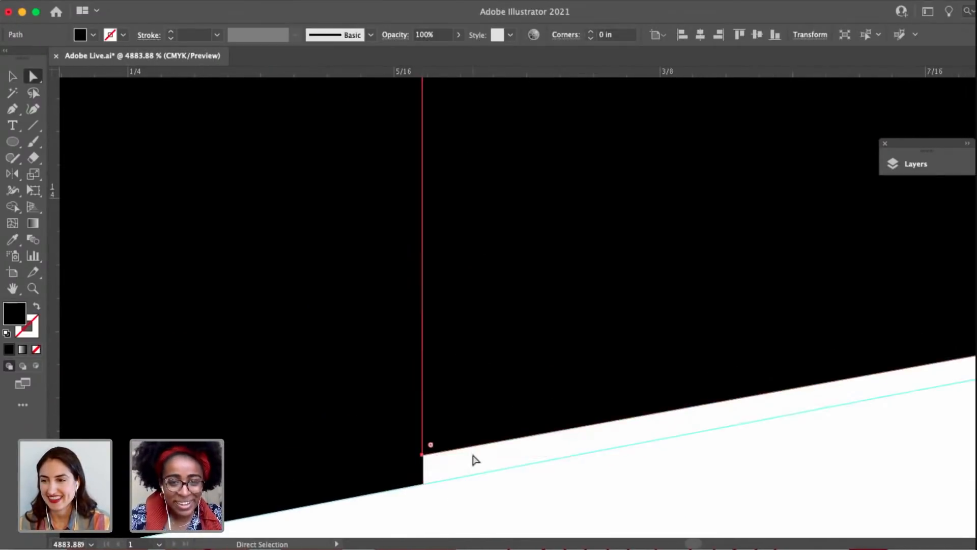
scroll(476, 459, down, 3)
drag(441, 402, 443, 419)
Lower the bottom right corner of the D's stem onto the baseline guide.
scroll(442, 419, down, 3)
drag(650, 344, 593, 336)
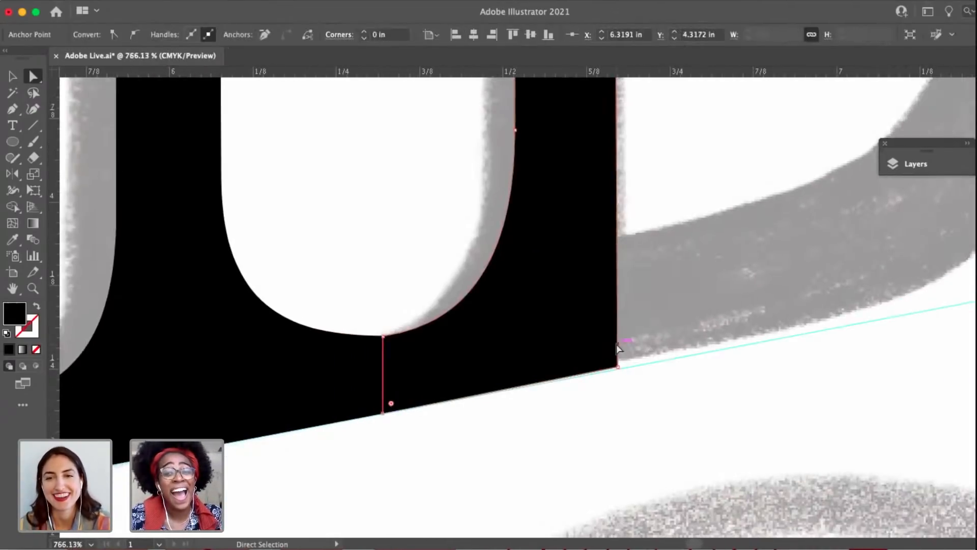
scroll(617, 351, up, 3)
drag(620, 388, 626, 405)
click(665, 442)
scroll(665, 441, down, 5)
Lower both top corners of the I onto the upper guideline.
drag(716, 211, 633, 368)
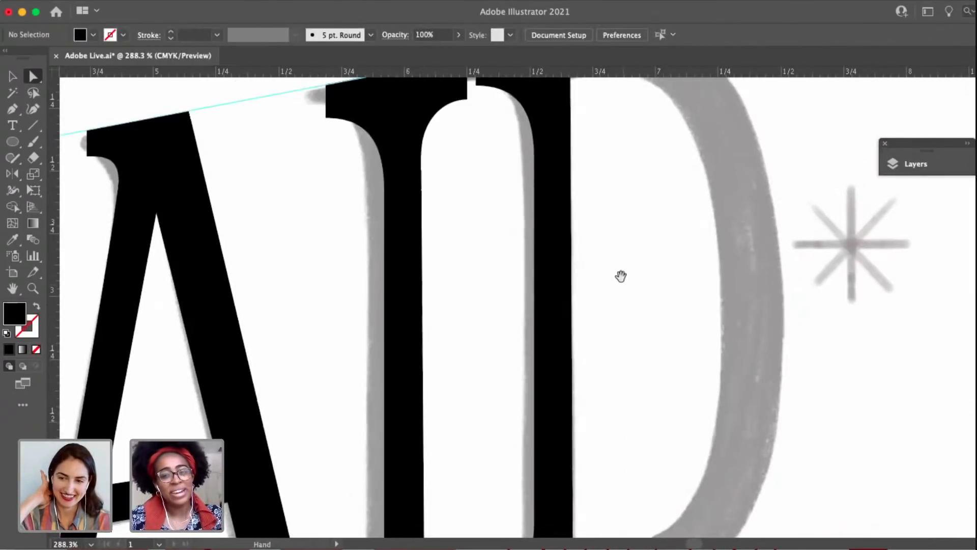
drag(620, 276, 615, 349)
scroll(500, 203, up, 5)
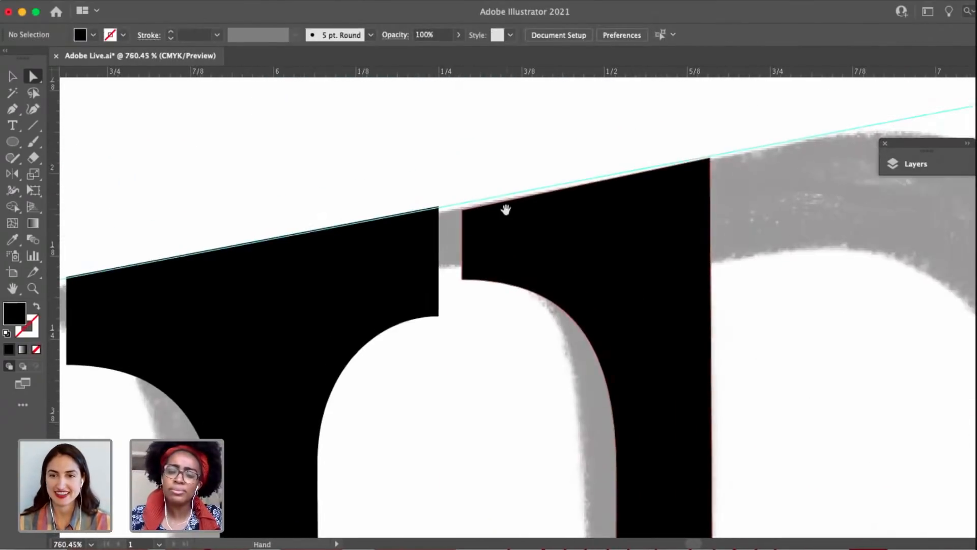
click(464, 210)
scroll(484, 223, up, 5)
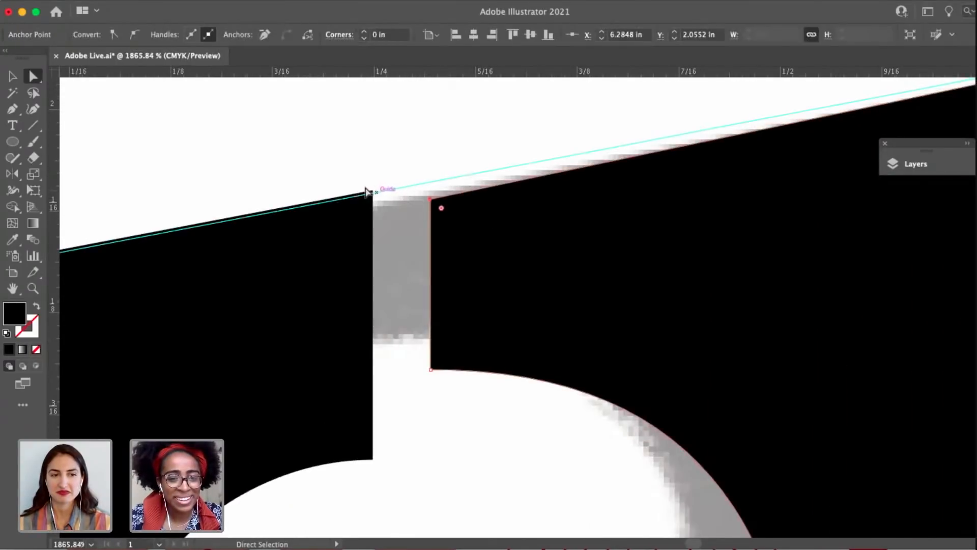
click(368, 194)
drag(368, 193, 625, 177)
scroll(625, 176, down, 3)
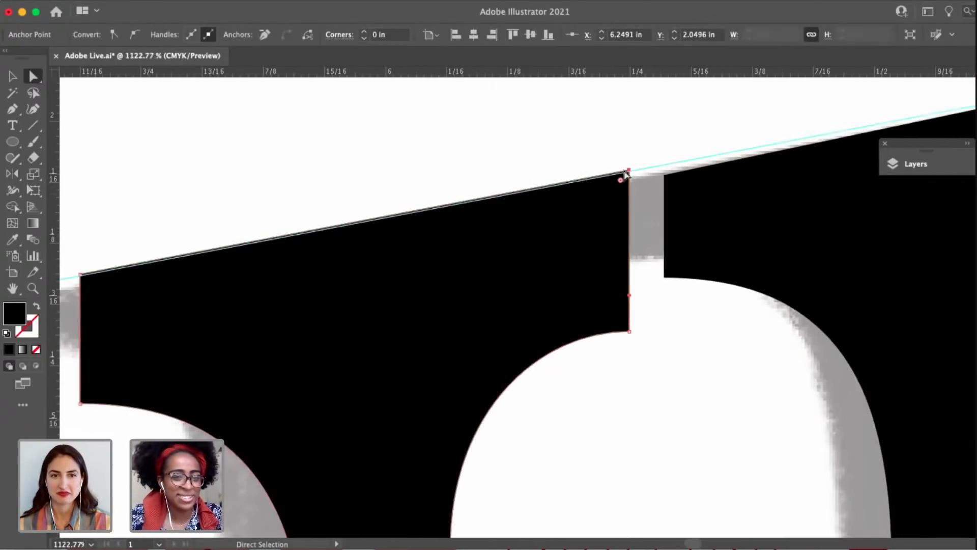
drag(112, 242, 235, 304)
scroll(236, 305, up, 4)
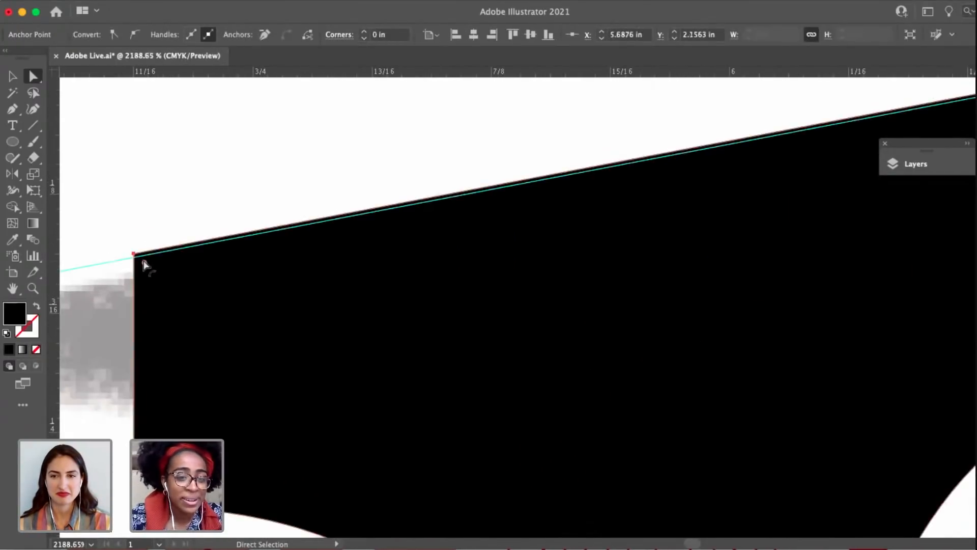
drag(135, 255, 135, 258)
drag(645, 170, 213, 245)
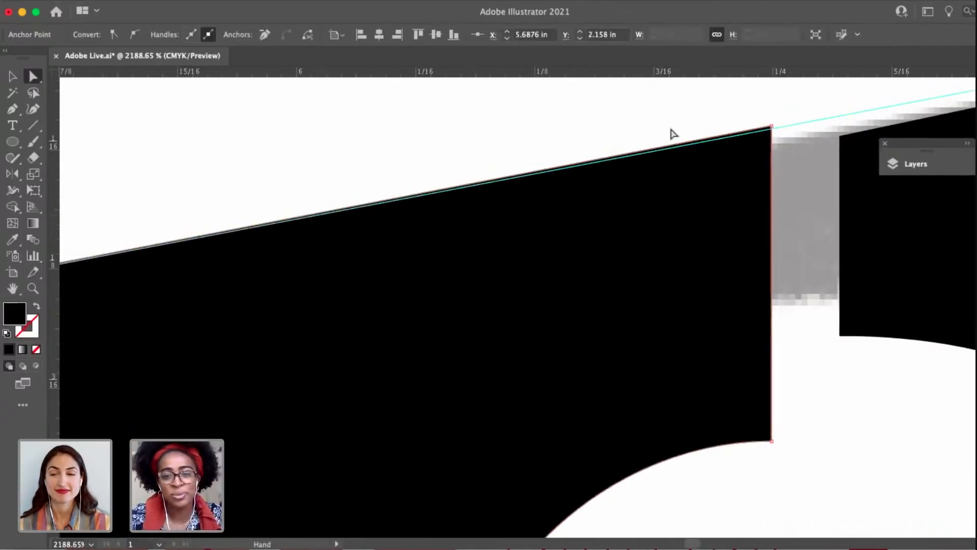
drag(772, 128, 771, 130)
drag(760, 267, 614, 273)
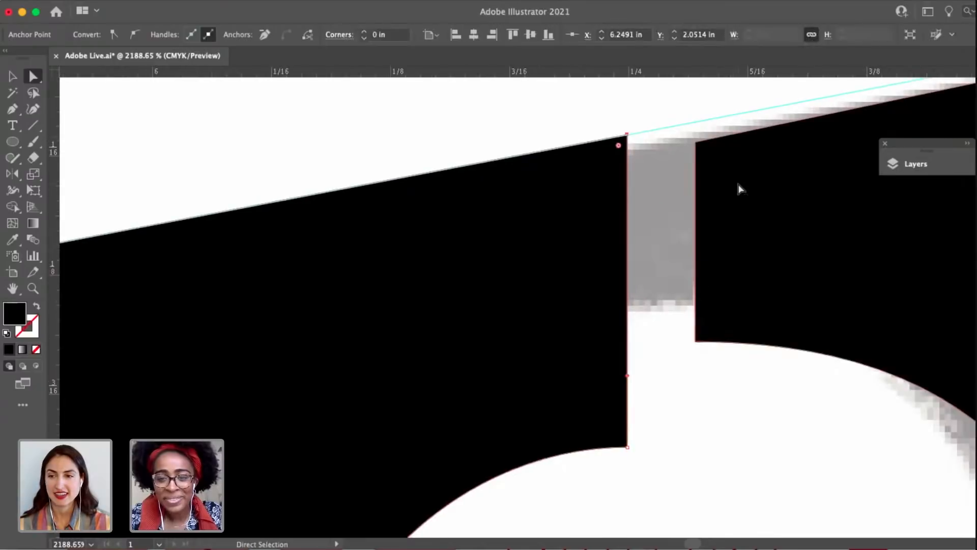
Extend the D's upper left serif to the I's upper right serif and place its top corner on the guideline.
click(737, 188)
scroll(697, 149, down, 8)
drag(736, 243, 672, 248)
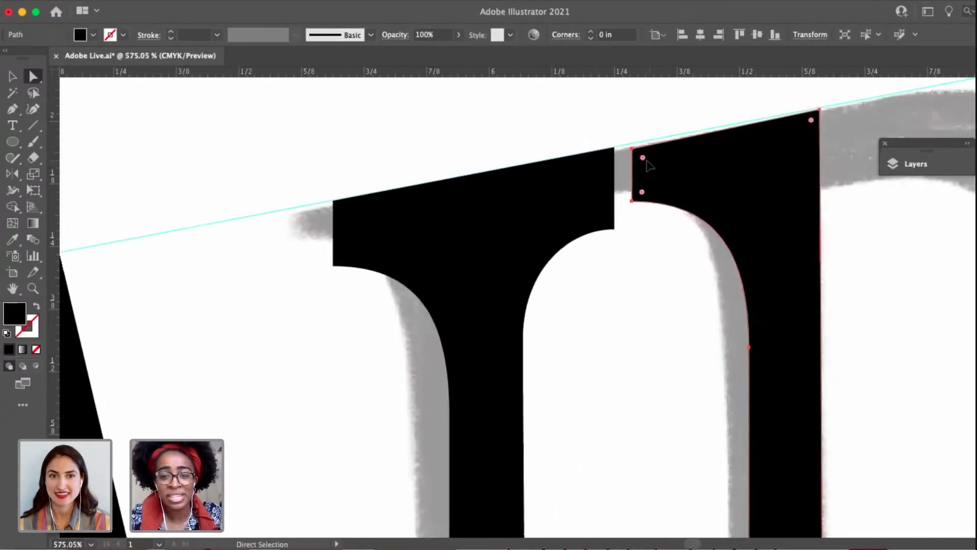
drag(649, 165, 540, 153)
scroll(613, 149, up, 4)
scroll(565, 169, up, 5)
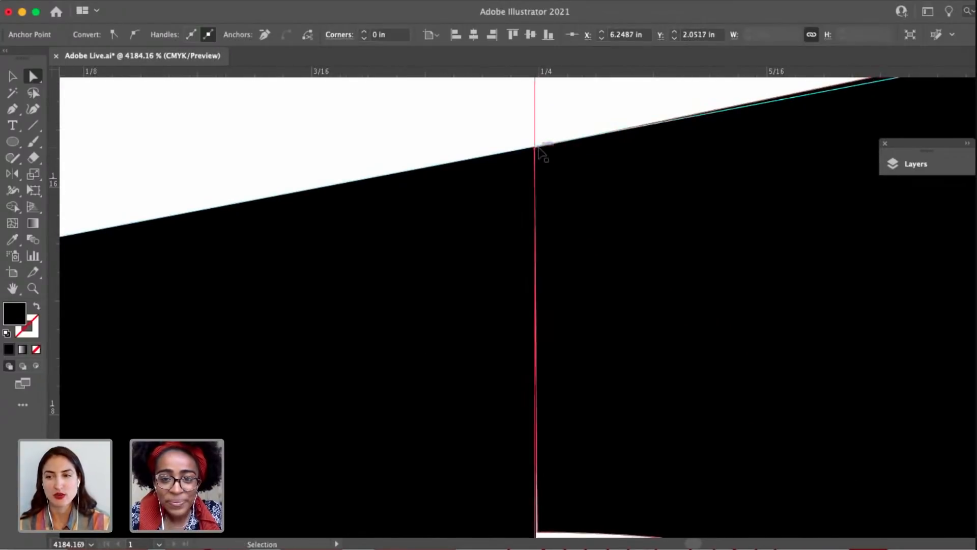
scroll(484, 271, up, 6)
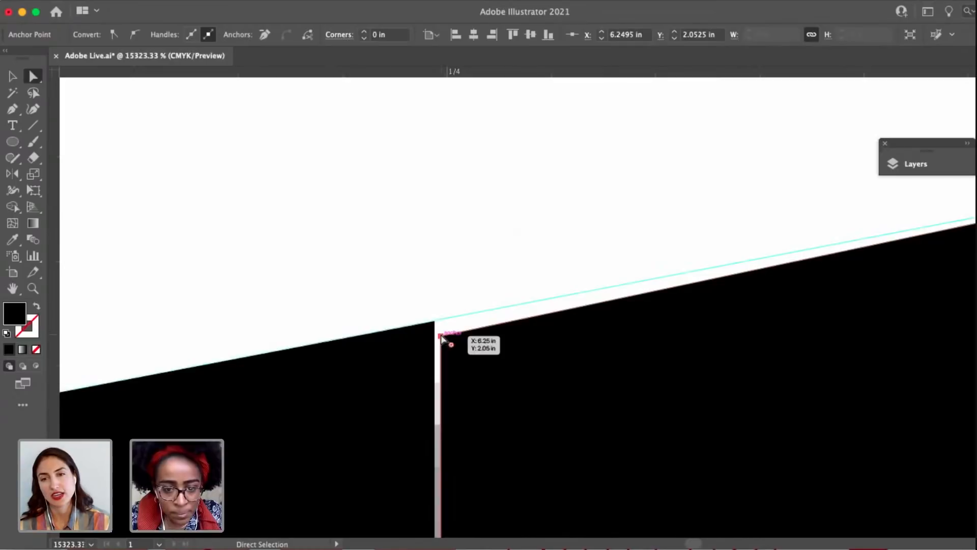
drag(441, 336, 441, 319)
scroll(441, 320, down, 10)
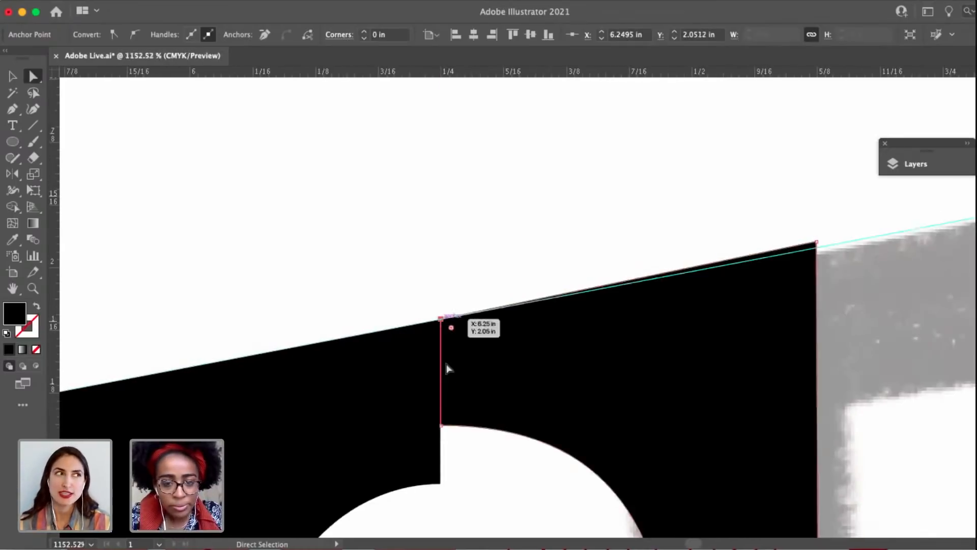
Lower the bottom corner of the D's upper left serif to match the underside of the I's serif.
scroll(422, 291, up, 4)
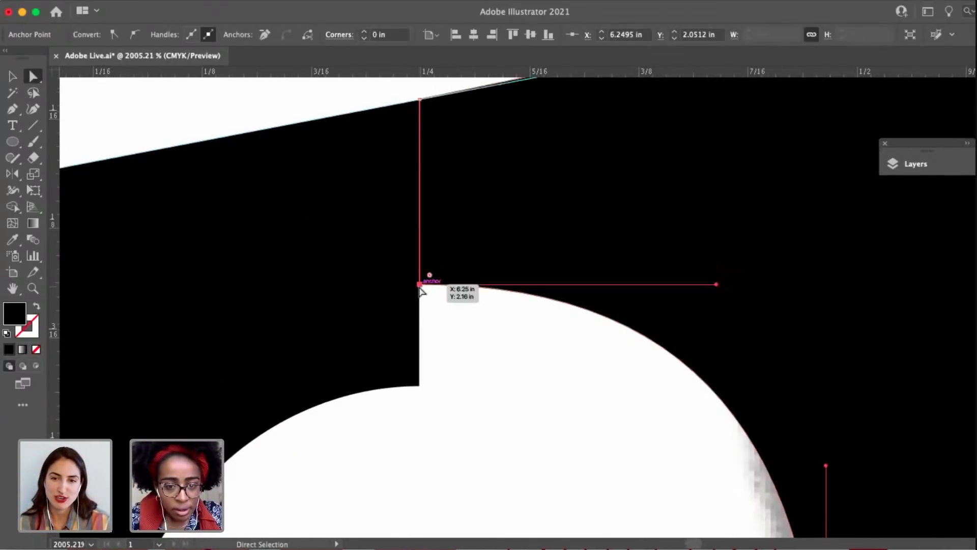
drag(420, 291, 423, 393)
click(434, 417)
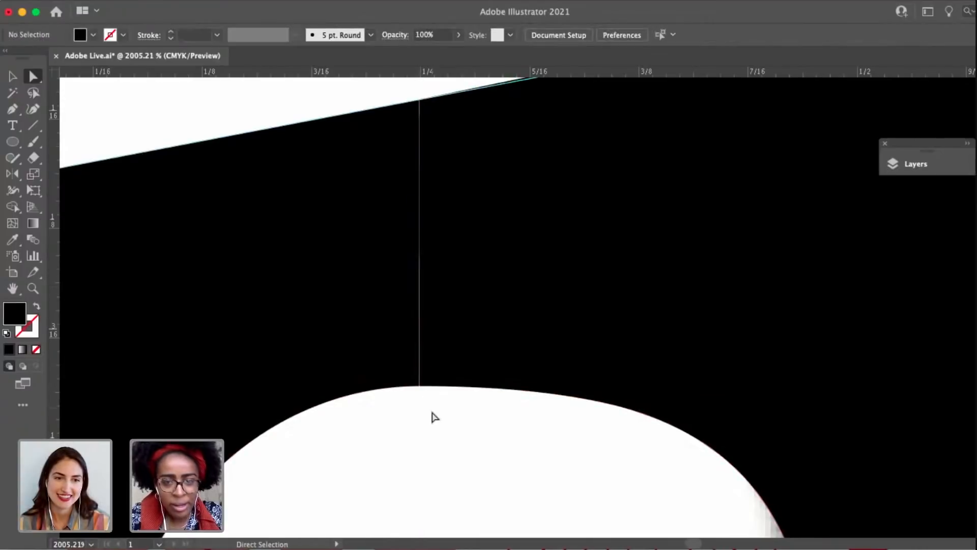
scroll(663, 253, down, 3)
Lower the top right corner of the D's stem onto the upper guideline and deselect the shape.
click(654, 284)
scroll(655, 283, up, 3)
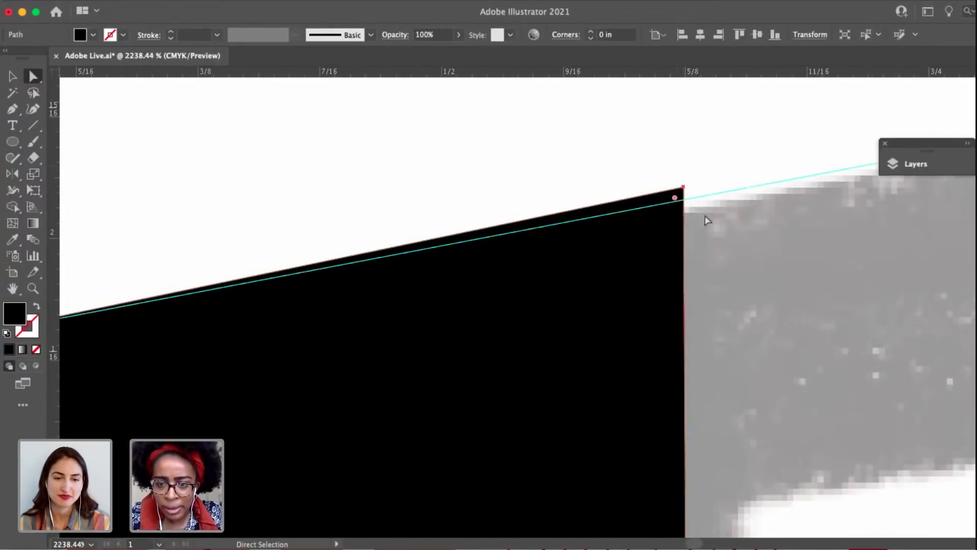
drag(683, 187, 632, 35)
click(713, 274)
scroll(710, 275, down, 3)
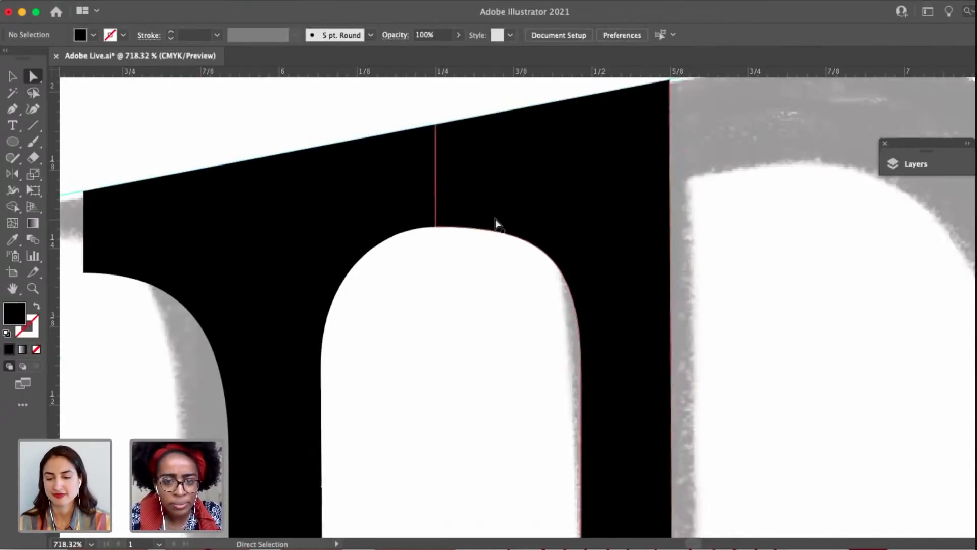
click(496, 224)
scroll(650, 320, down, 3)
click(652, 322)
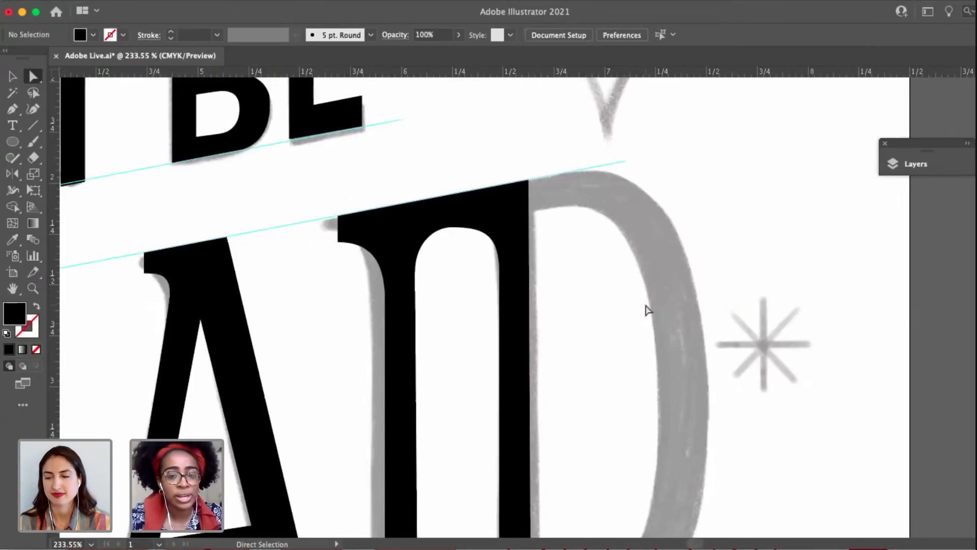
Move the bottom corners of the D's stem onto the lower guideline so its base lines up with the I.
scroll(648, 309, down, 3)
scroll(620, 373, up, 2)
scroll(598, 235, down, 3)
scroll(555, 425, up, 3)
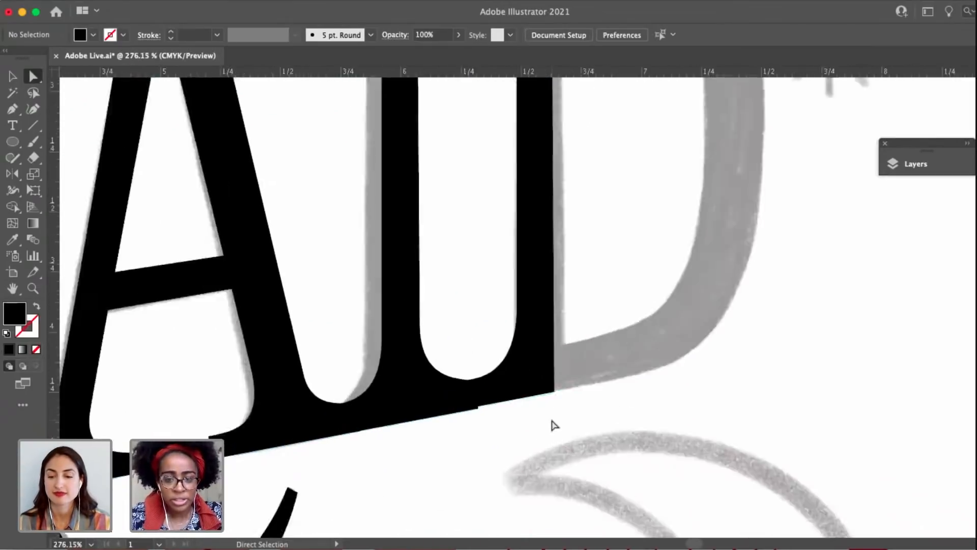
scroll(554, 425, up, 2)
click(509, 394)
scroll(508, 395, up, 3)
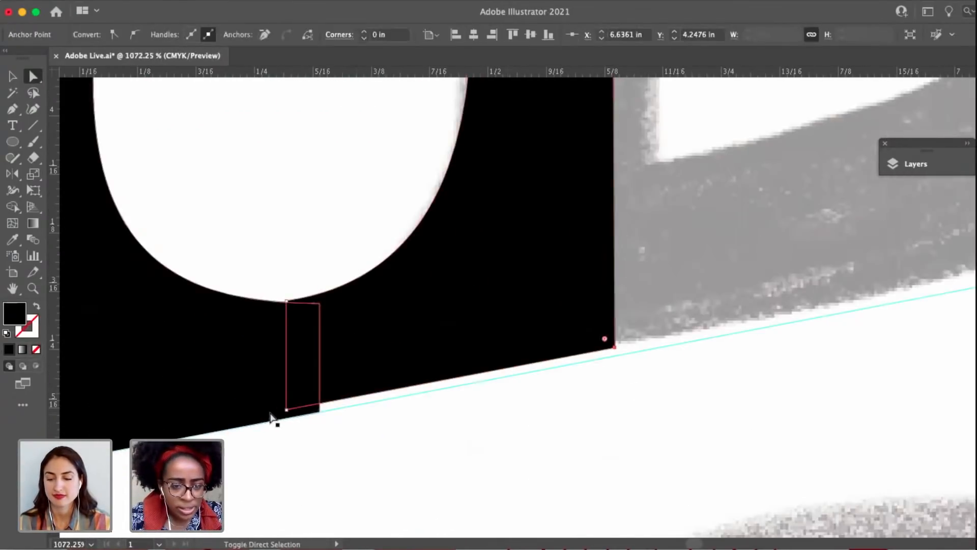
drag(286, 409, 285, 419)
click(538, 403)
Nudge the stem's inner bottom anchor to meet the I's curve, deselect the shape and save the document.
click(295, 321)
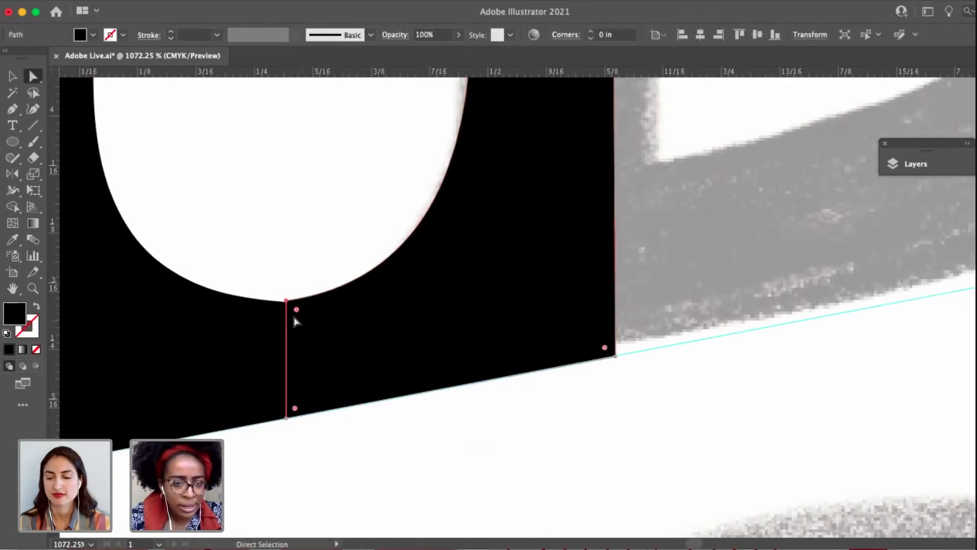
drag(289, 305, 288, 302)
scroll(288, 304, up, 5)
click(286, 246)
scroll(289, 252, down, 15)
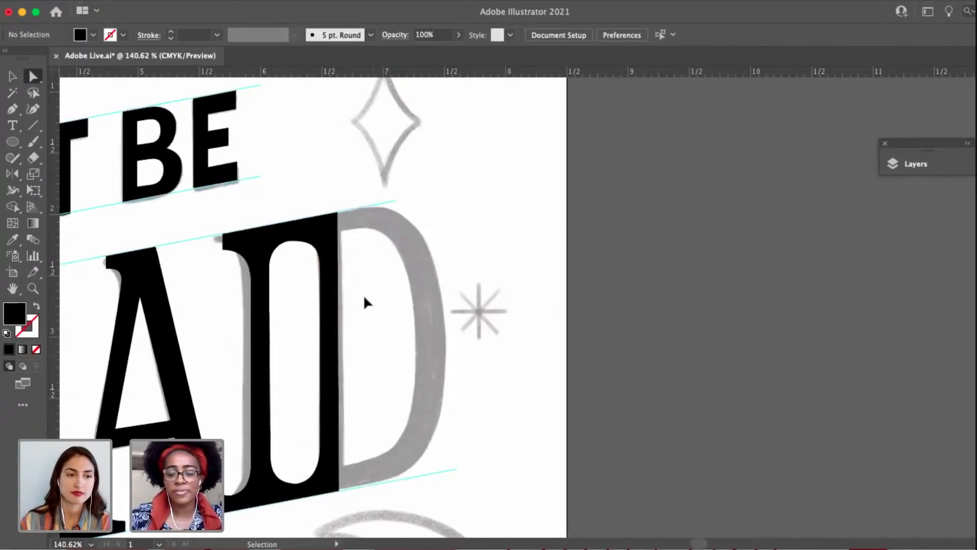
key(ctrl+s)
Angle the curve handle at the top of the D's stem shape upward so the inner arch flows smoothly from the I.
scroll(364, 294, up, 3)
click(312, 182)
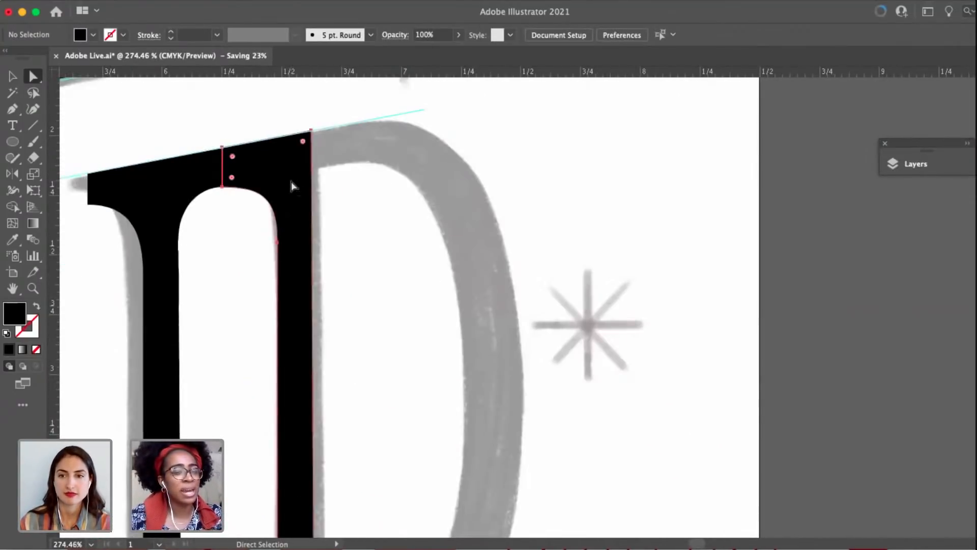
click(223, 188)
scroll(222, 190, up, 3)
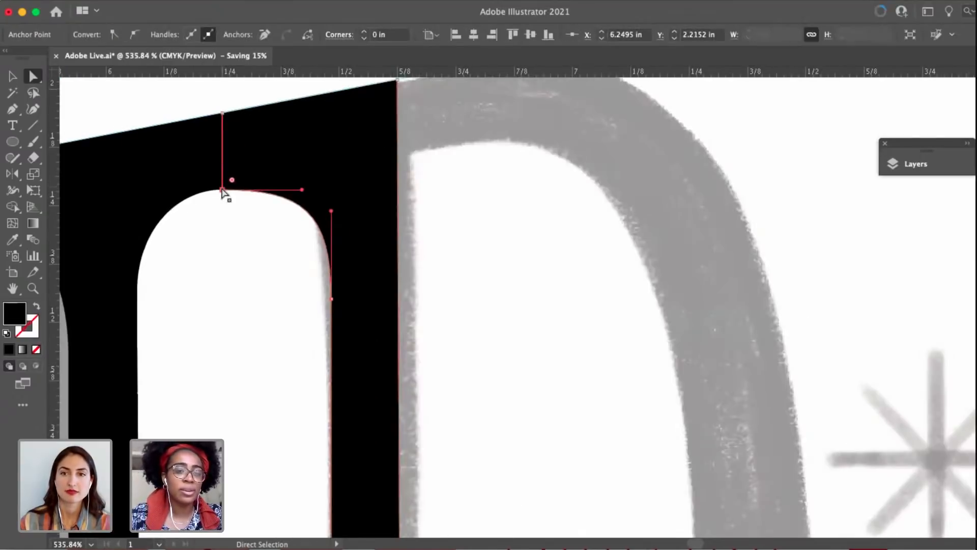
scroll(224, 189, up, 2)
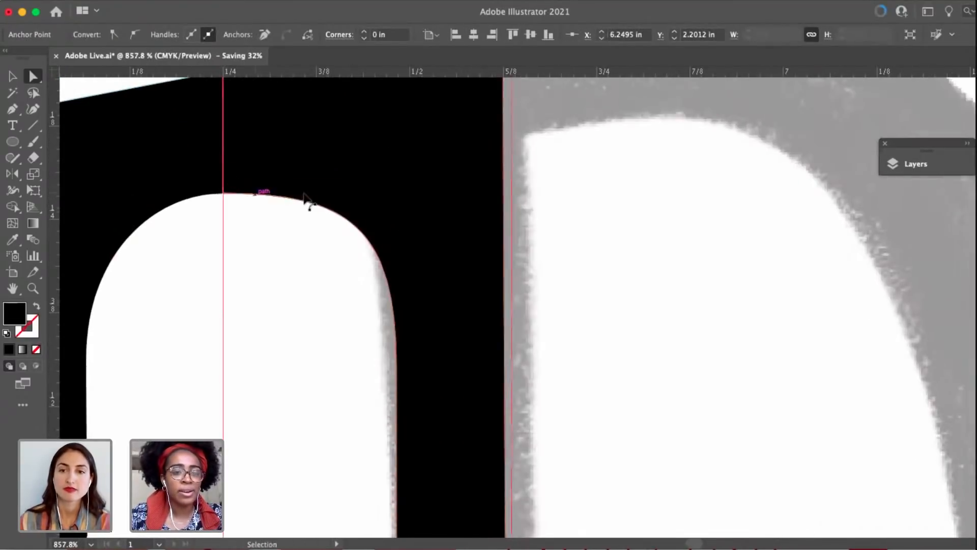
drag(350, 193, 339, 190)
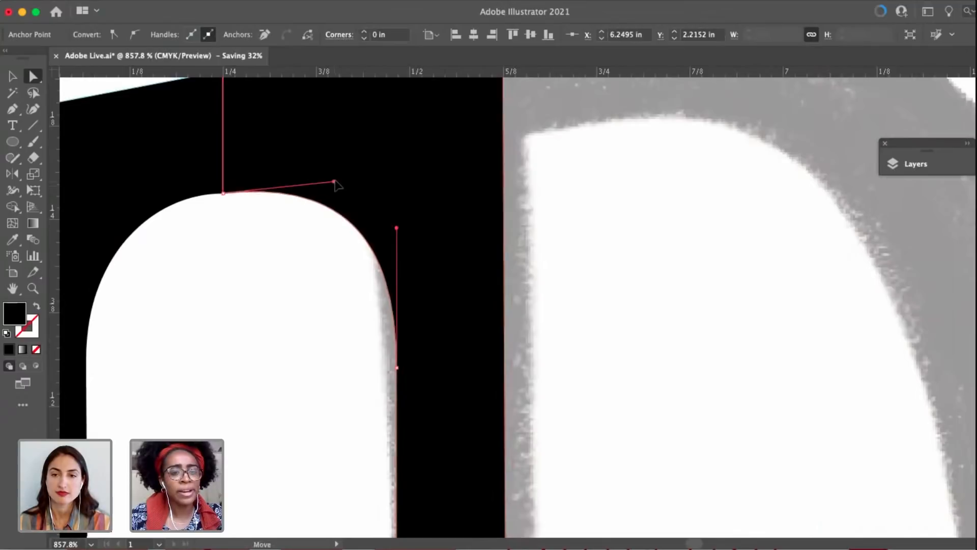
scroll(340, 189, down, 5)
click(474, 201)
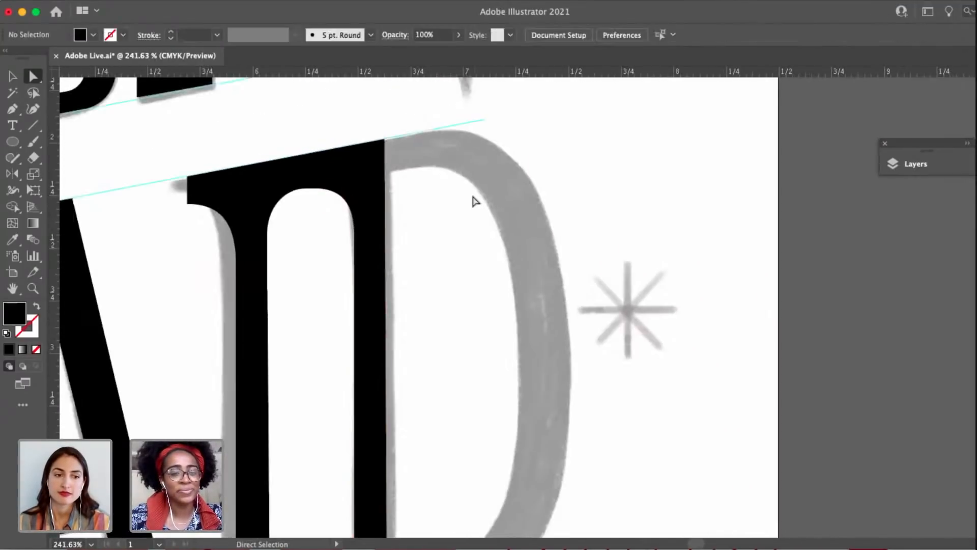
Start the D's outer outline with the Pen tool, from the stem along the upper guideline and around to the bowl's right side.
scroll(473, 209, down, 3)
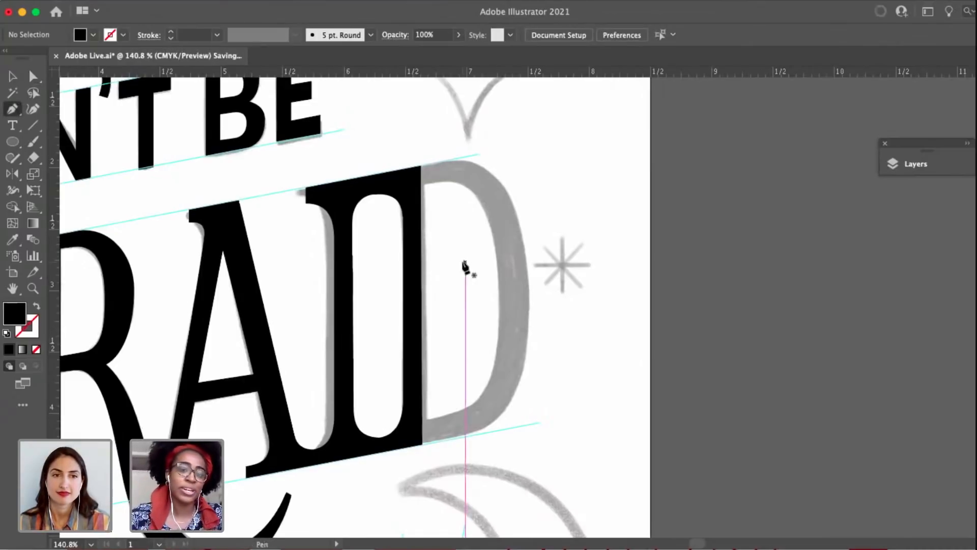
scroll(445, 199, up, 4)
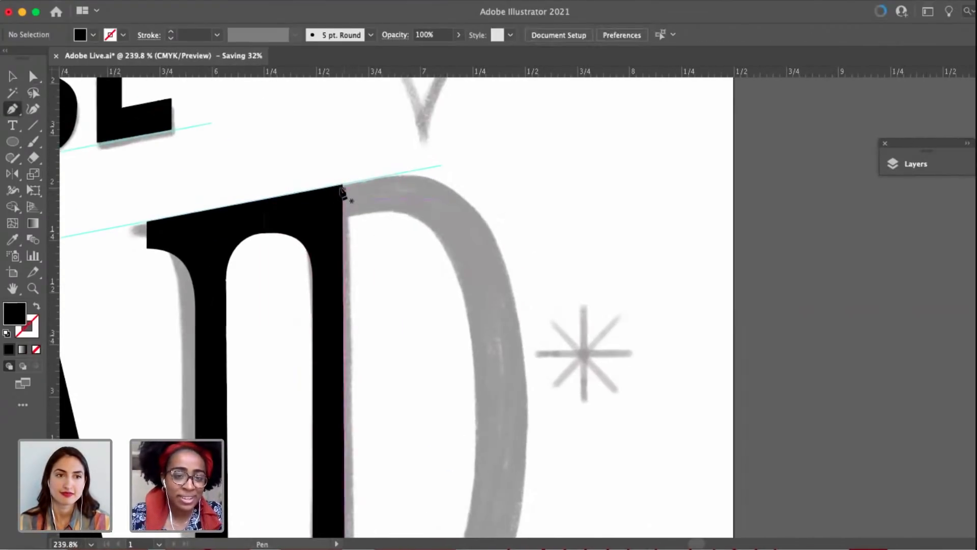
click(316, 189)
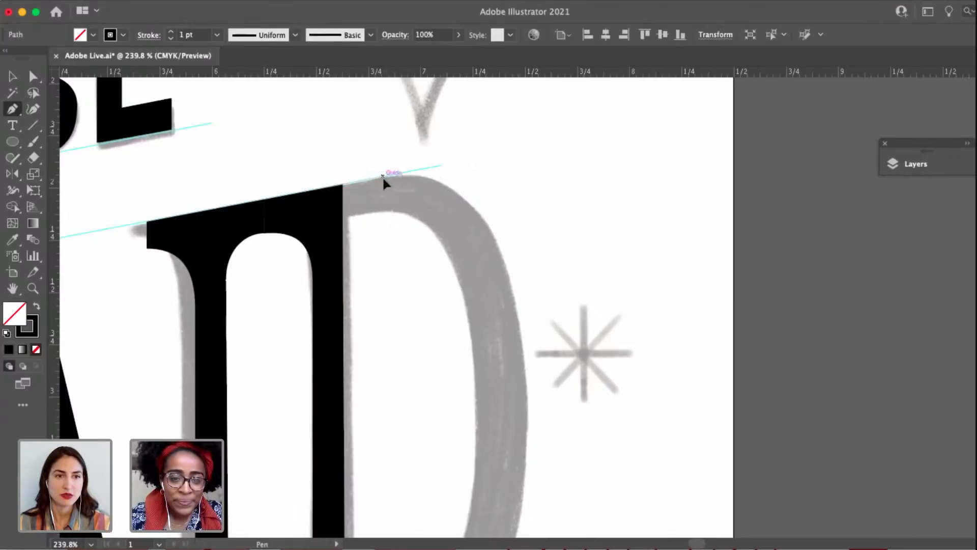
drag(384, 176, 408, 171)
scroll(529, 344, down, 1)
drag(524, 394, 484, 172)
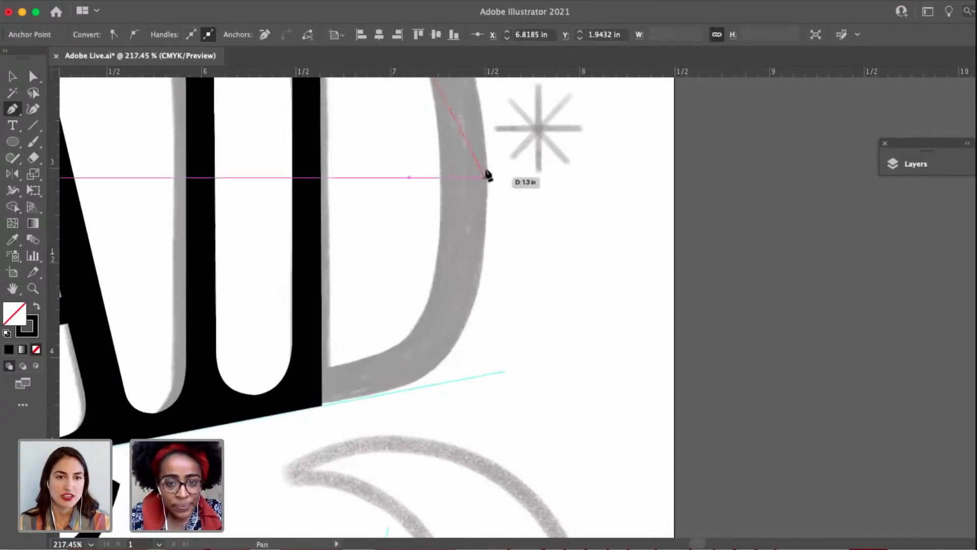
scroll(487, 175, up, 3)
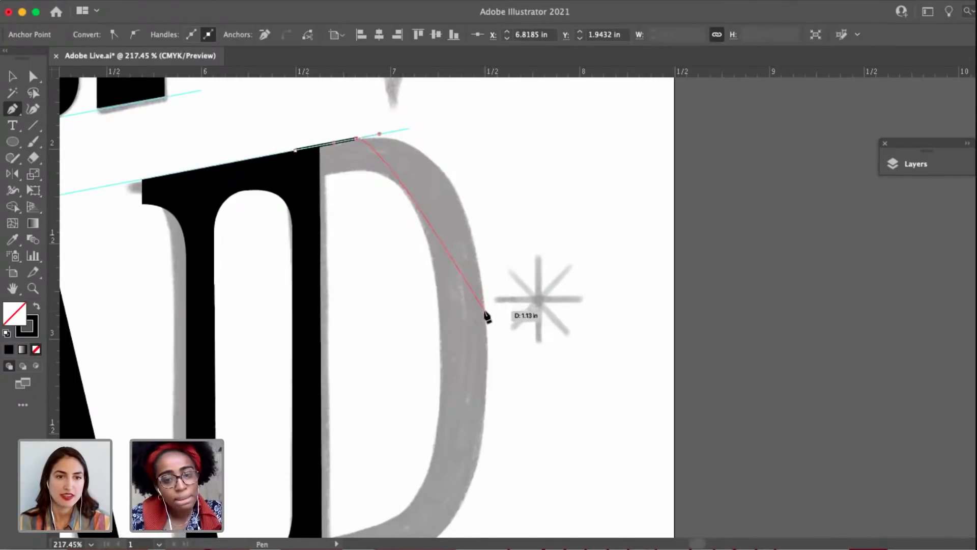
drag(484, 312, 492, 445)
Adjust the handles of the bowl's upper curve so the outline follows the sketch.
key(a)
drag(379, 134, 411, 130)
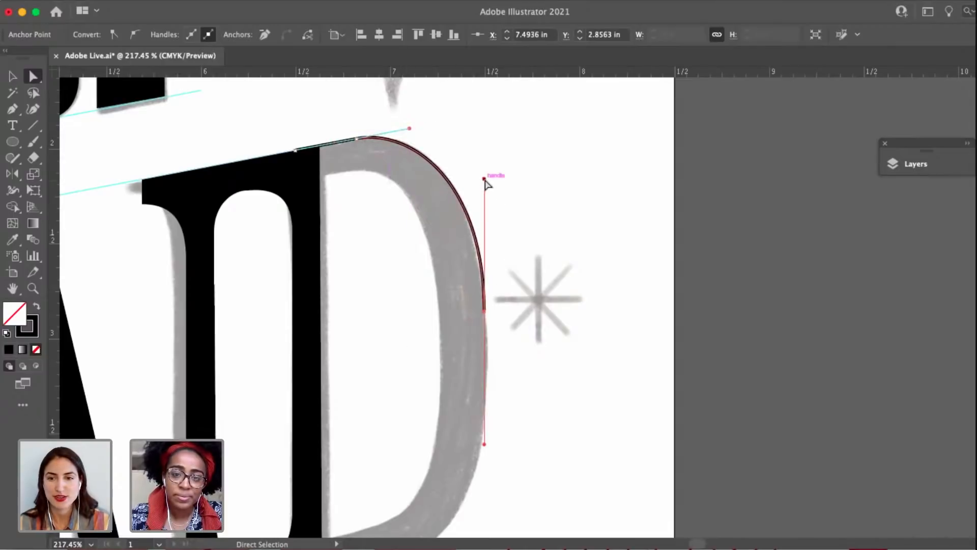
drag(484, 179, 482, 216)
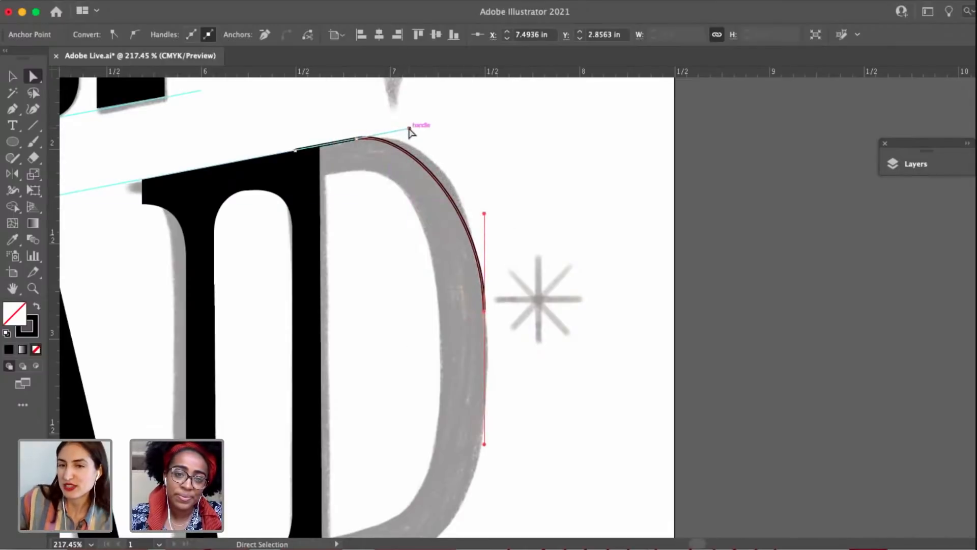
drag(409, 129, 429, 125)
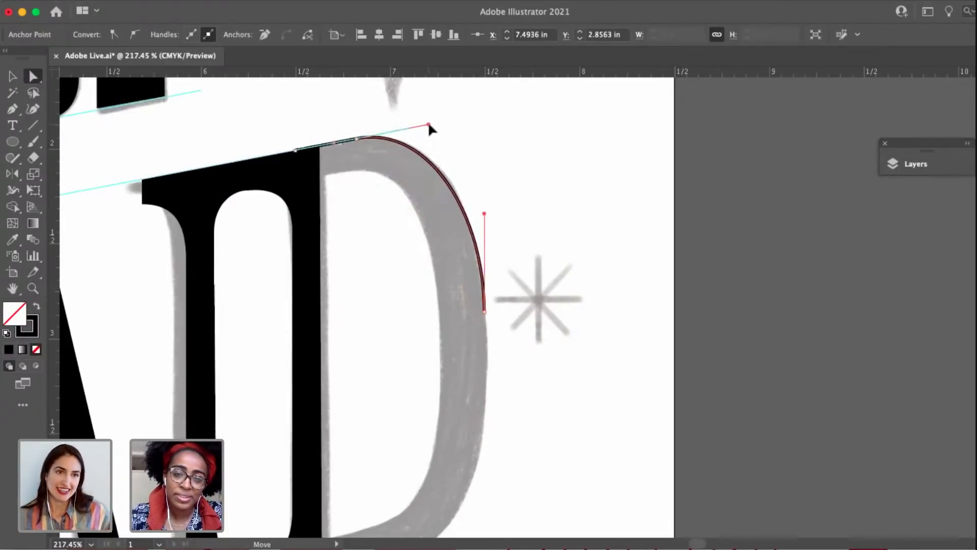
Nudge the two anchors of the outline's top edge slightly down to line up with the upper guideline.
click(295, 150)
scroll(295, 150, up, 4)
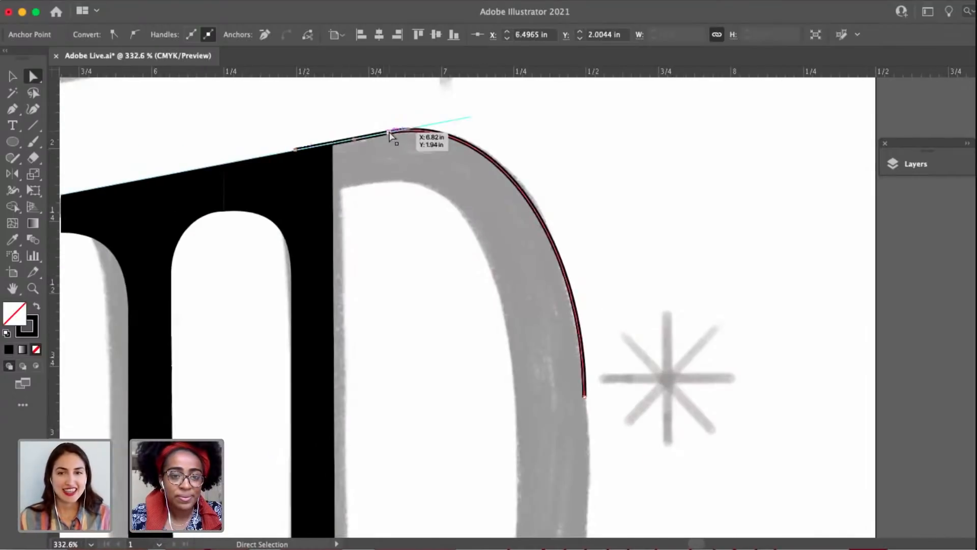
shift+click(391, 134)
drag(390, 134, 393, 135)
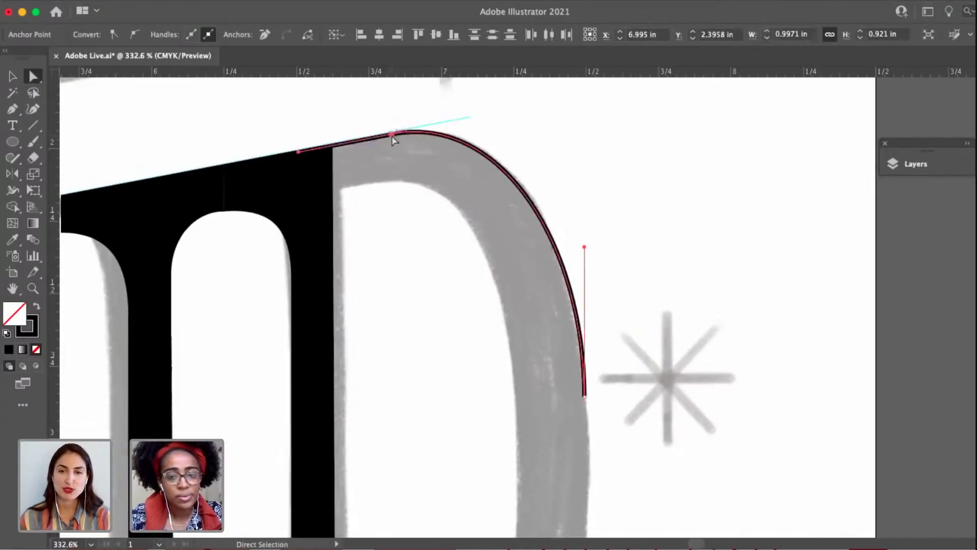
Resume the outline from the bowl's right side anchor and draw the lower curve down to the lower guideline.
scroll(392, 136, down, 7)
drag(560, 313, 590, 284)
scroll(509, 229, up, 4)
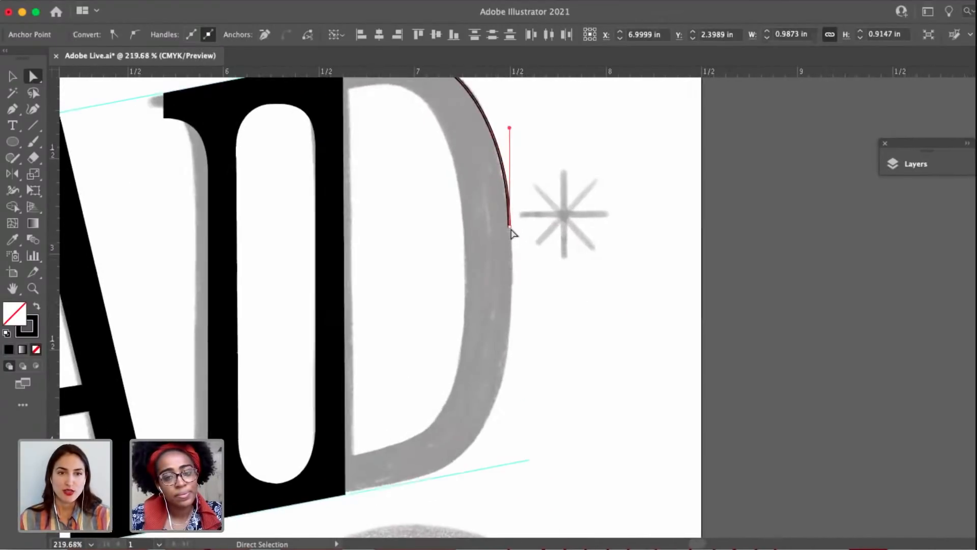
click(509, 225)
key(p)
drag(509, 225, 570, 211)
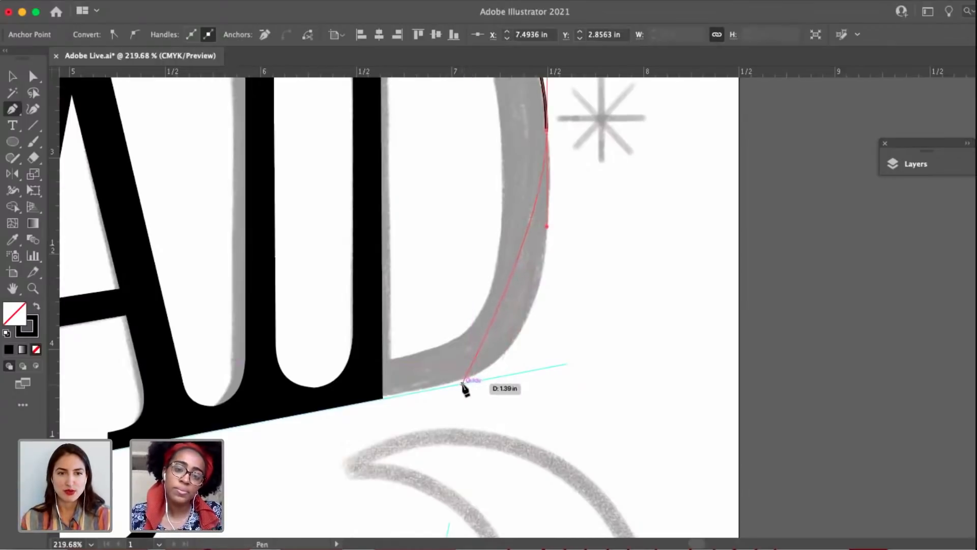
drag(460, 382, 391, 400)
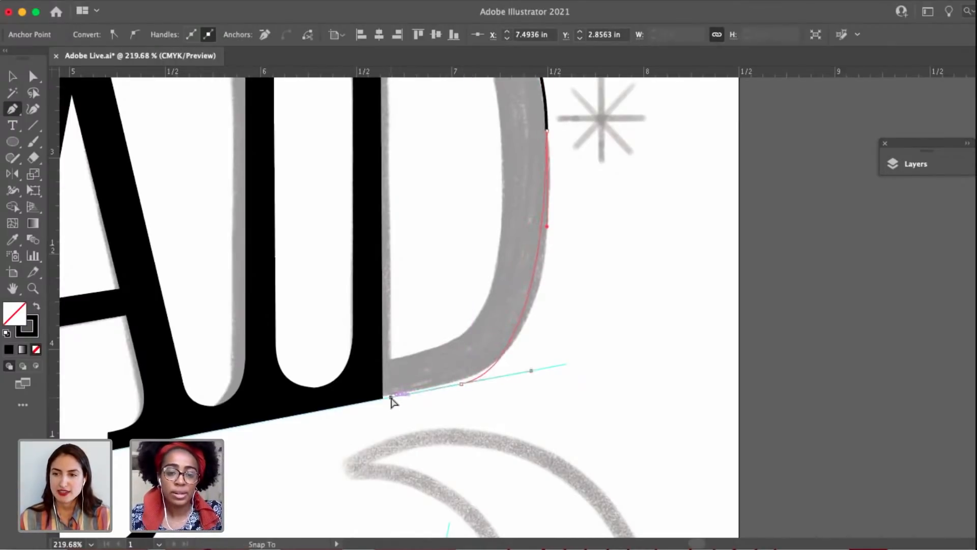
Extend the outline along the lower guideline into the D's stem and close the path at its starting corner.
click(461, 384)
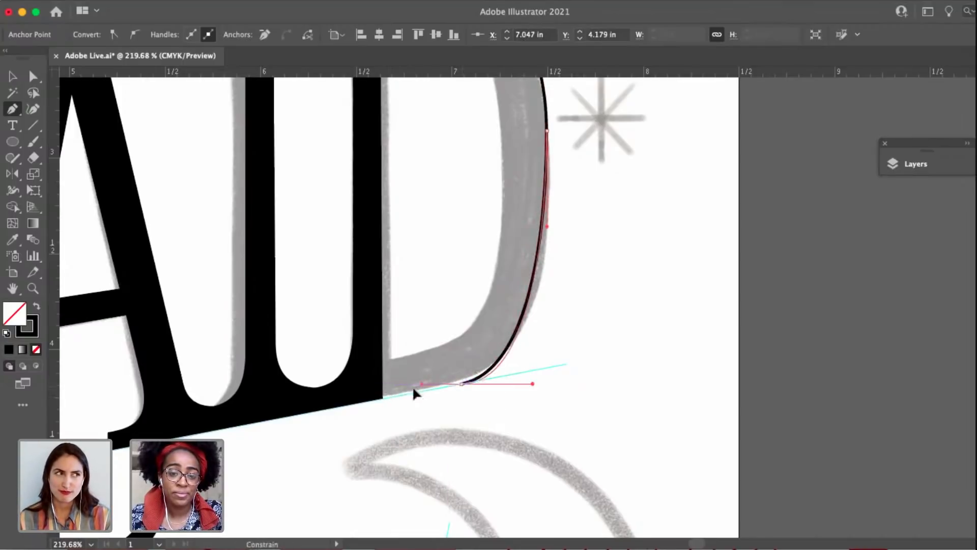
click(366, 402)
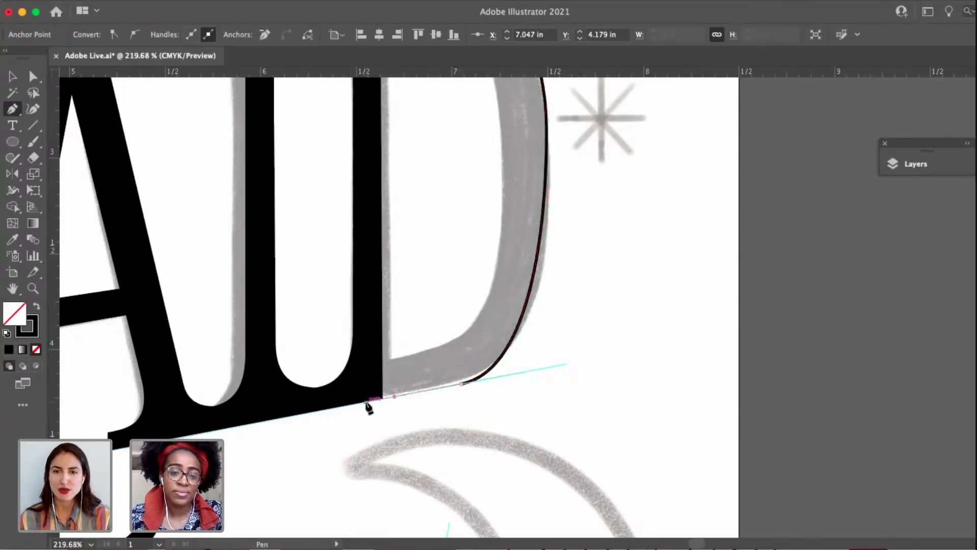
scroll(366, 402, down, 3)
drag(378, 276, 379, 303)
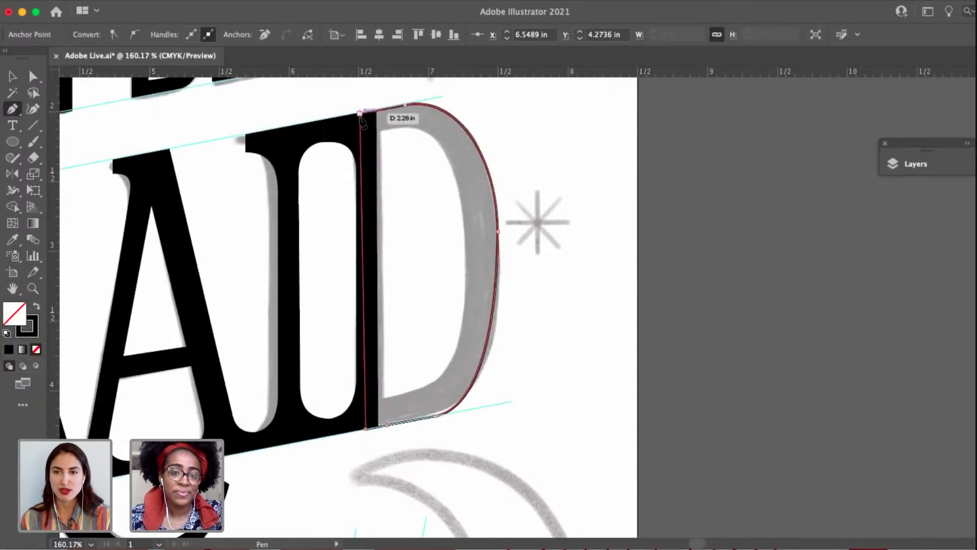
click(360, 113)
Shift the outline's top left corner right along the upper guideline so the left edge runs nearly vertical above the bottom corner.
key(a)
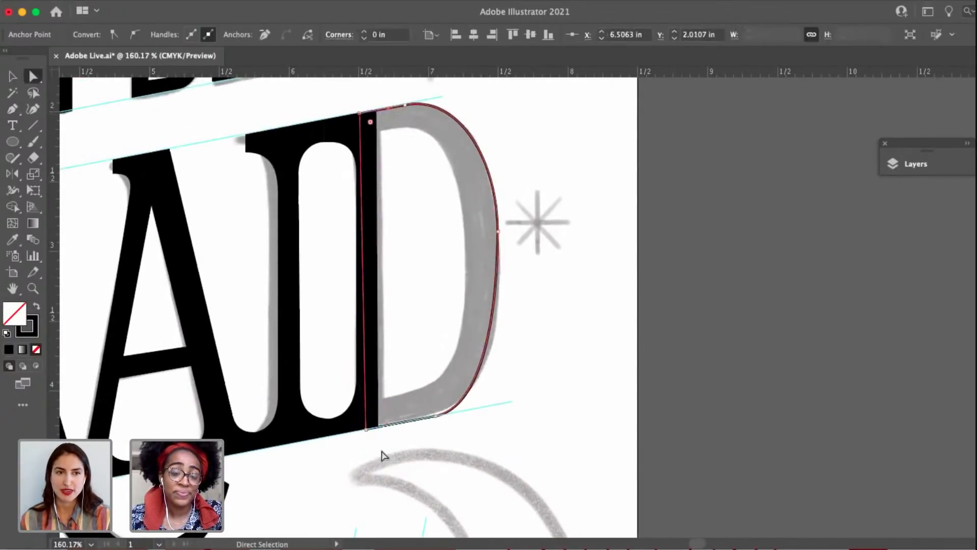
click(366, 430)
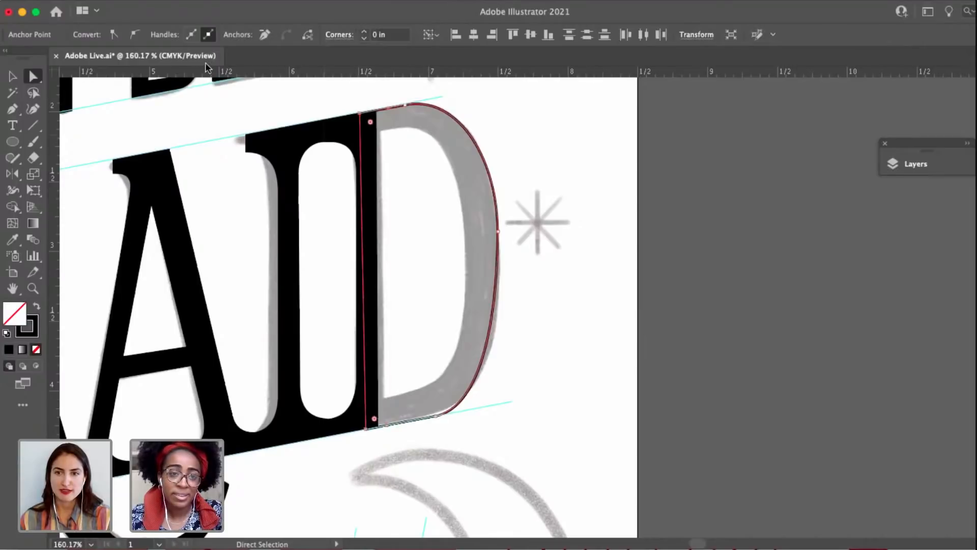
click(429, 184)
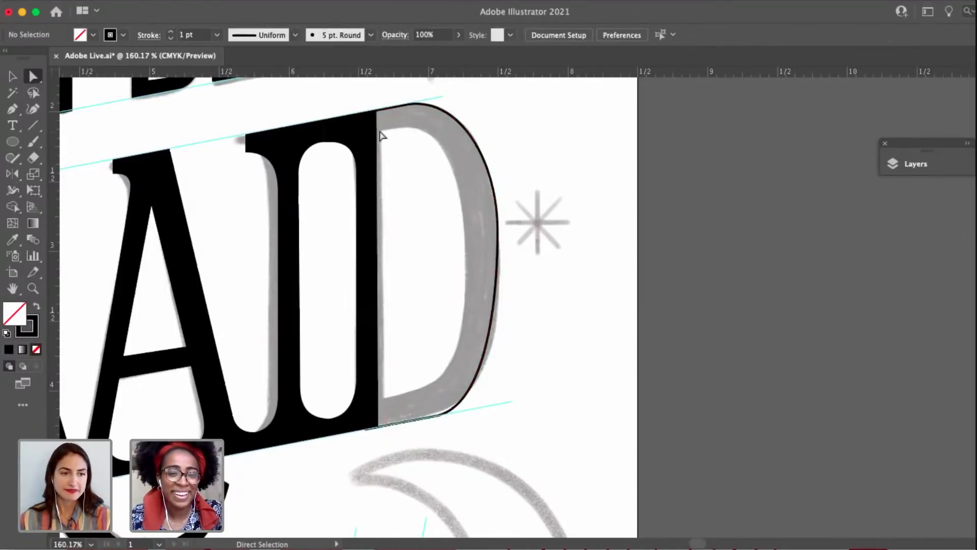
click(360, 114)
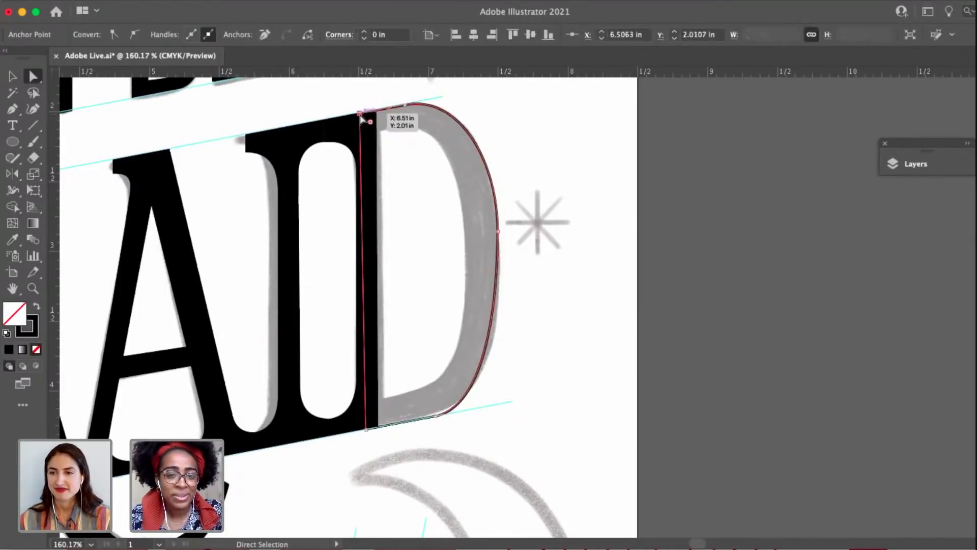
drag(361, 116, 367, 117)
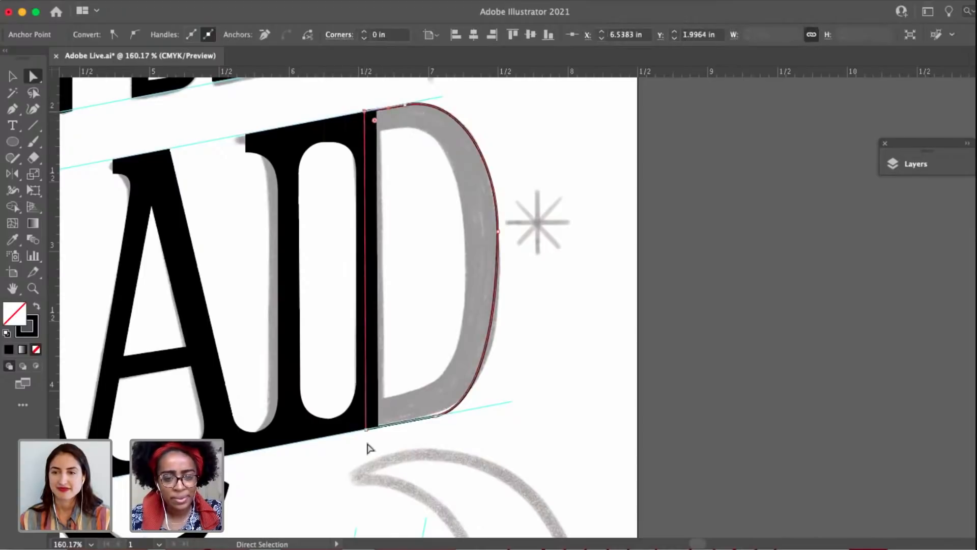
click(366, 432)
Lower the anchor on the bowl's outer right side slightly and adjust the lower curve's handles to follow the sketch.
scroll(498, 326, up, 3)
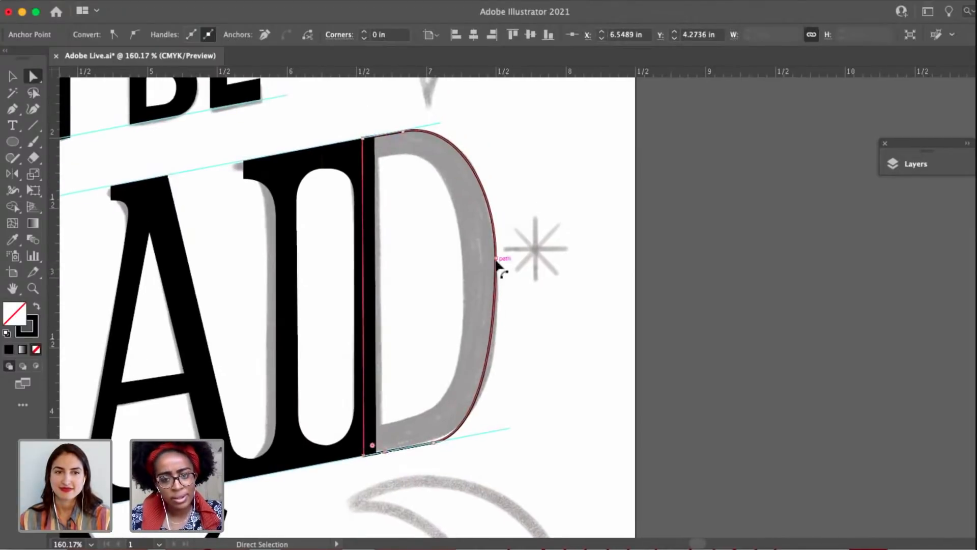
drag(496, 261, 498, 270)
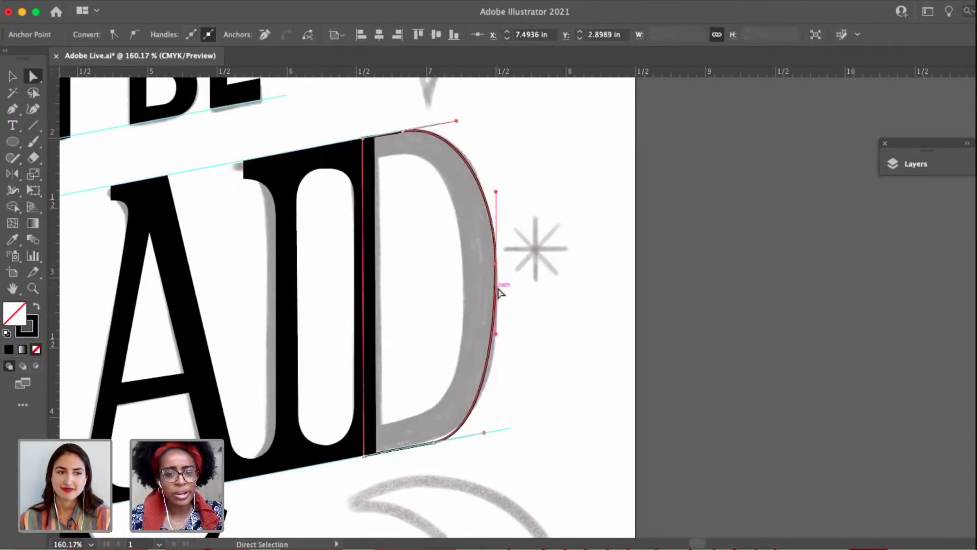
drag(497, 336, 497, 359)
scroll(478, 415, up, 5)
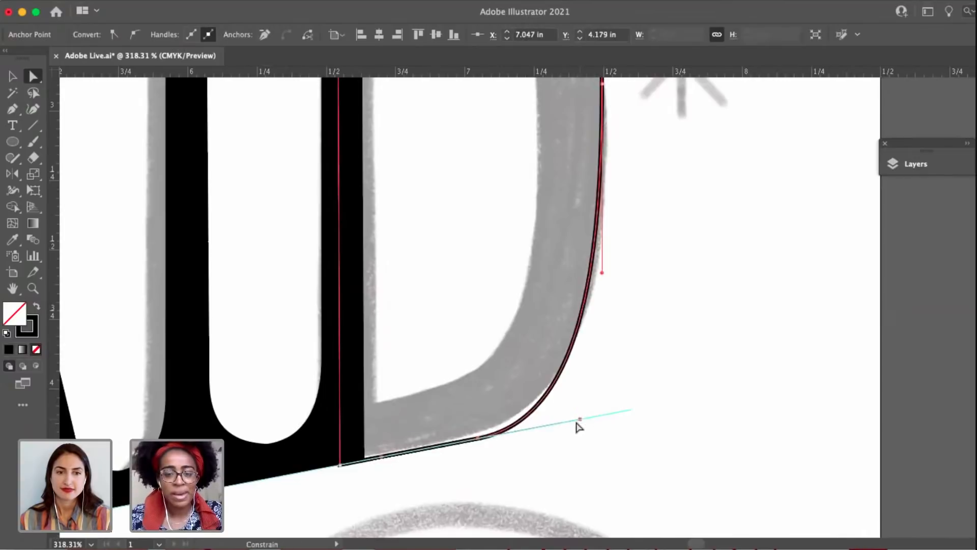
drag(577, 423, 563, 422)
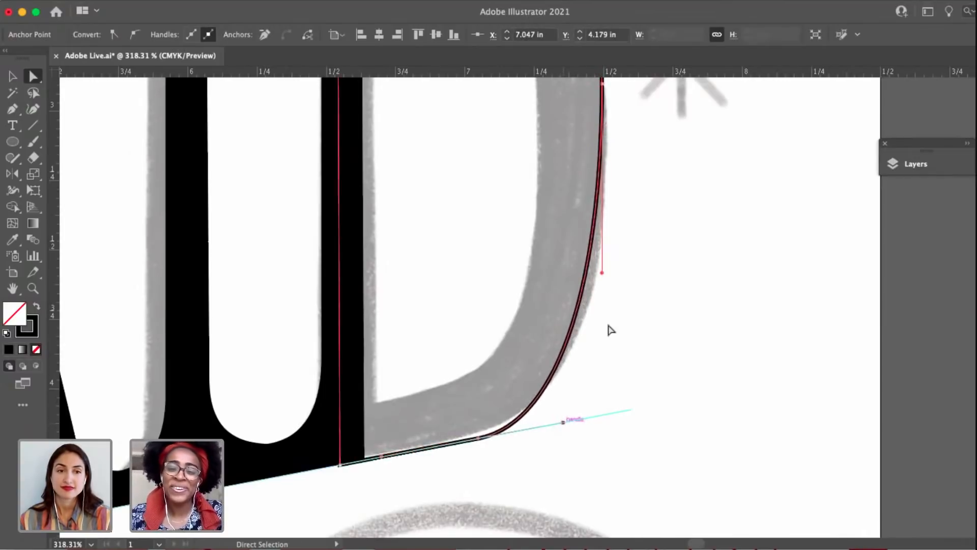
drag(601, 273, 606, 295)
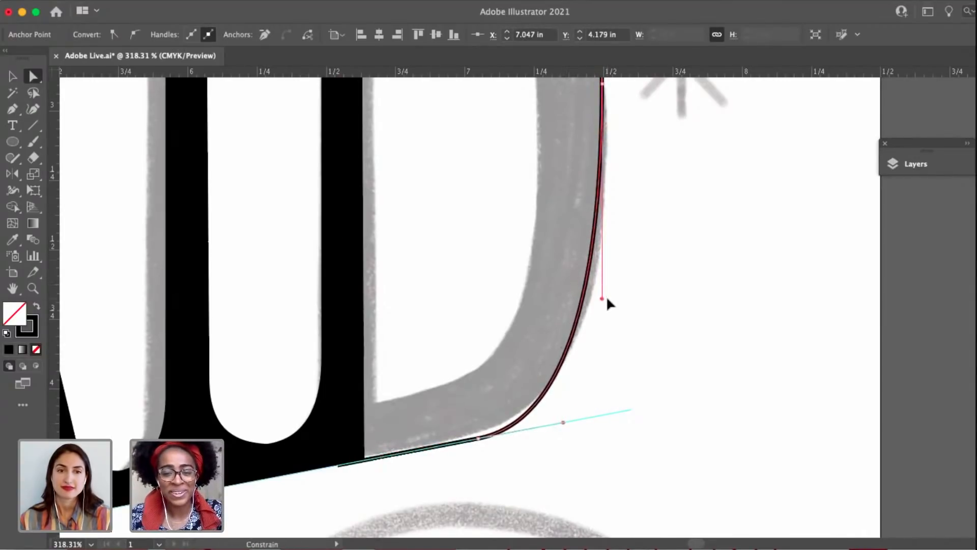
scroll(606, 295, down, 5)
drag(584, 355, 578, 434)
key(v)
click(532, 286)
Nudge the outer outline's top left corner slightly down so it lies on the upper guideline.
scroll(532, 286, up, 4)
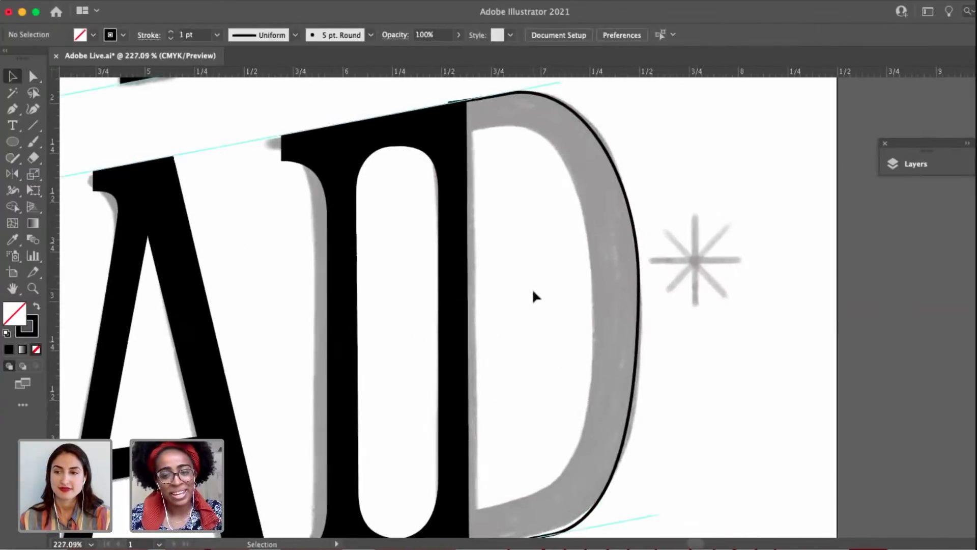
key(p)
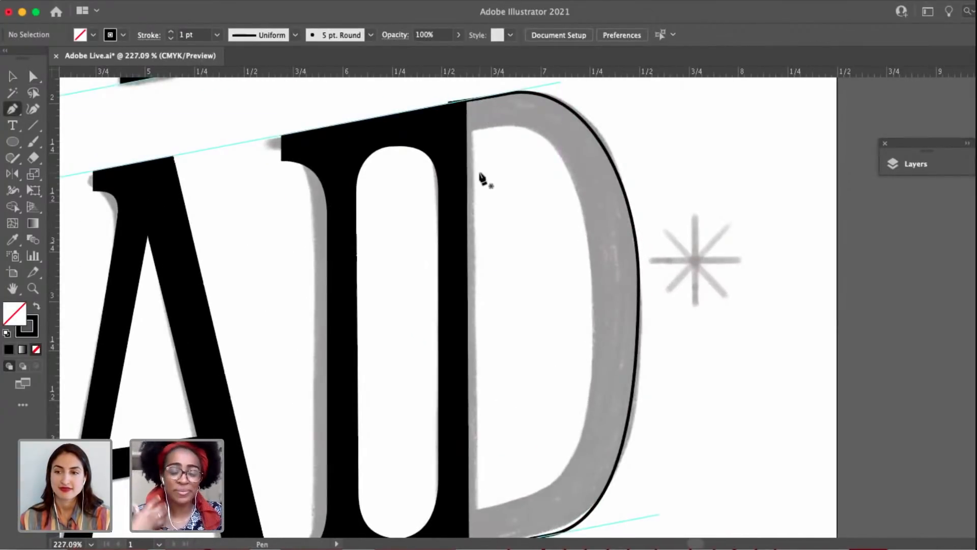
key(a)
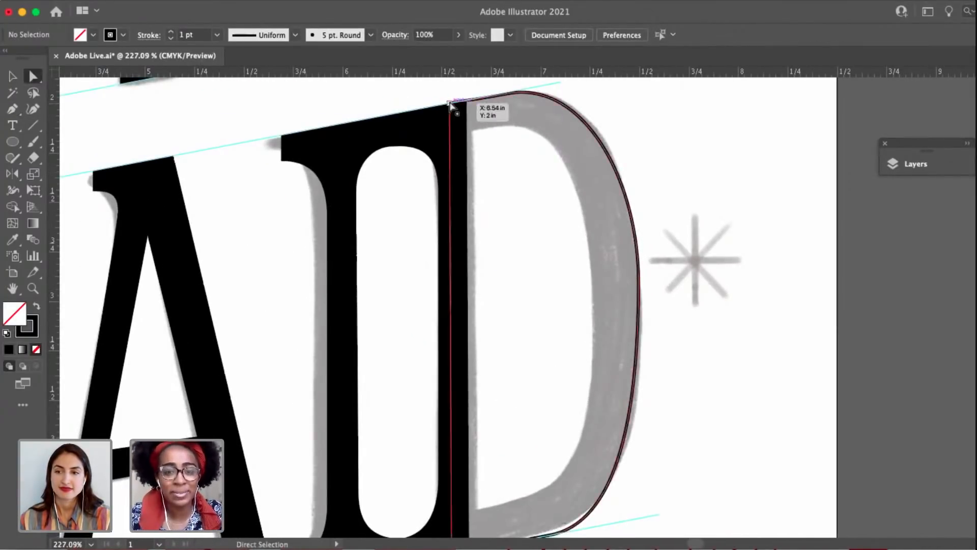
click(467, 101)
scroll(466, 102, up, 5)
drag(451, 105, 451, 110)
click(589, 170)
scroll(590, 178, down, 5)
drag(571, 274, 513, 266)
Draw the upper half of the D's counter with the Pen tool, from inside the stem to the bowl's inner right side.
key(p)
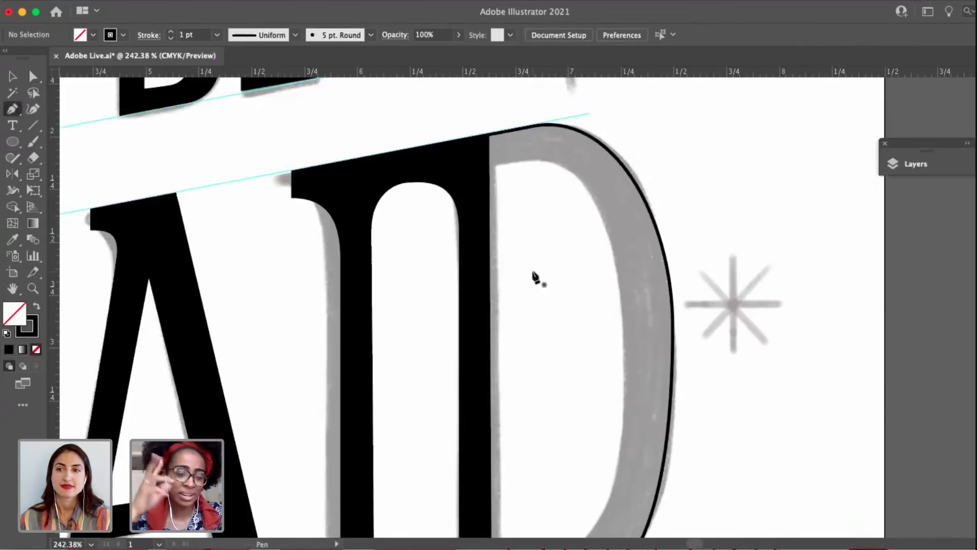
click(480, 168)
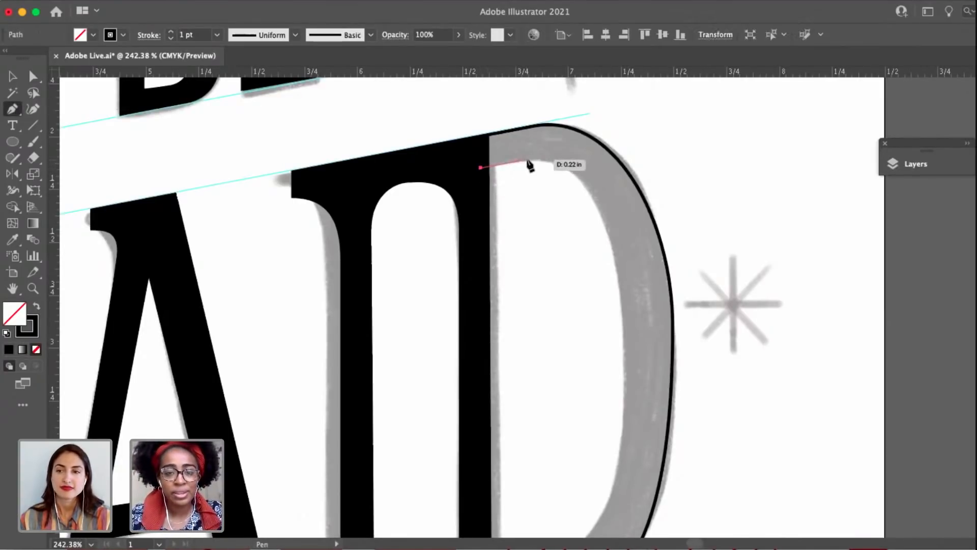
drag(545, 159, 545, 158)
drag(626, 231, 582, 193)
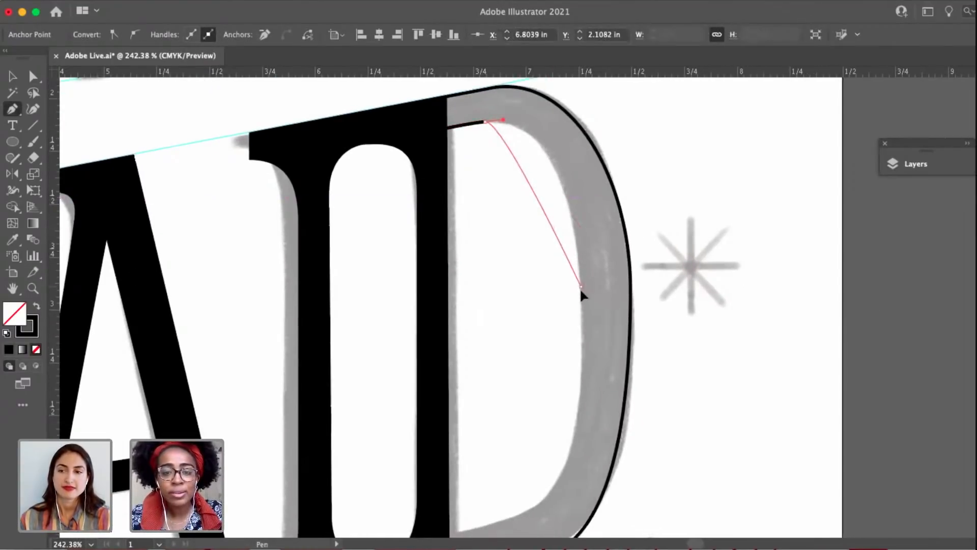
drag(581, 287, 586, 411)
Lengthen the handle on the counter's top curve and shorten the right anchor's upper handle to match the sketched bowl.
key(a)
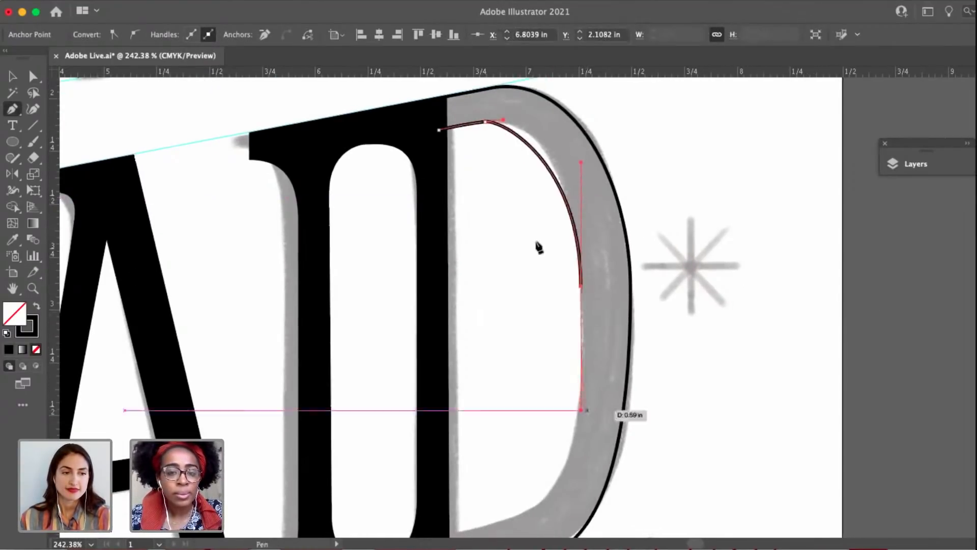
drag(504, 124, 524, 119)
drag(581, 164, 581, 190)
drag(523, 120, 540, 118)
drag(581, 287, 581, 289)
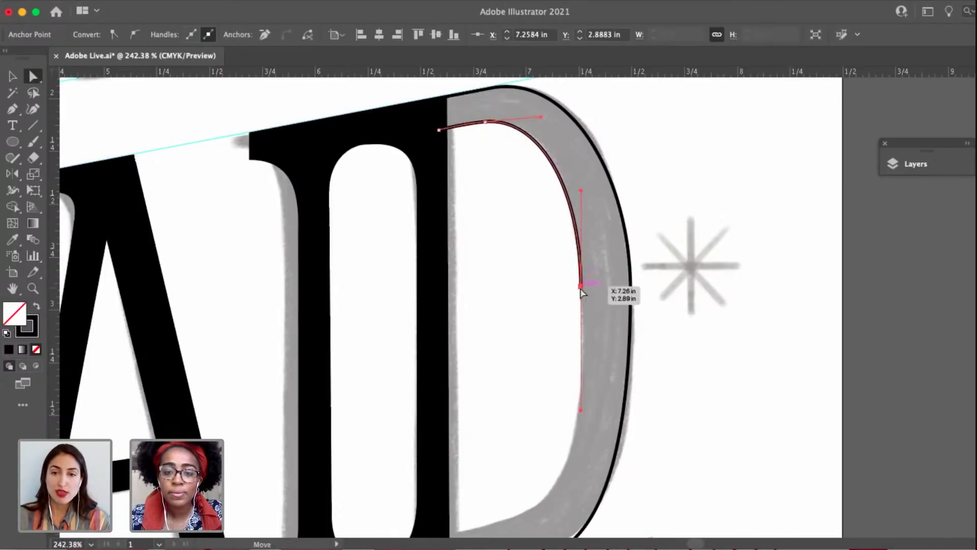
Shorten the right anchor's lower handle and continue the counter around the lower curve to the stem and up its edge.
key(p)
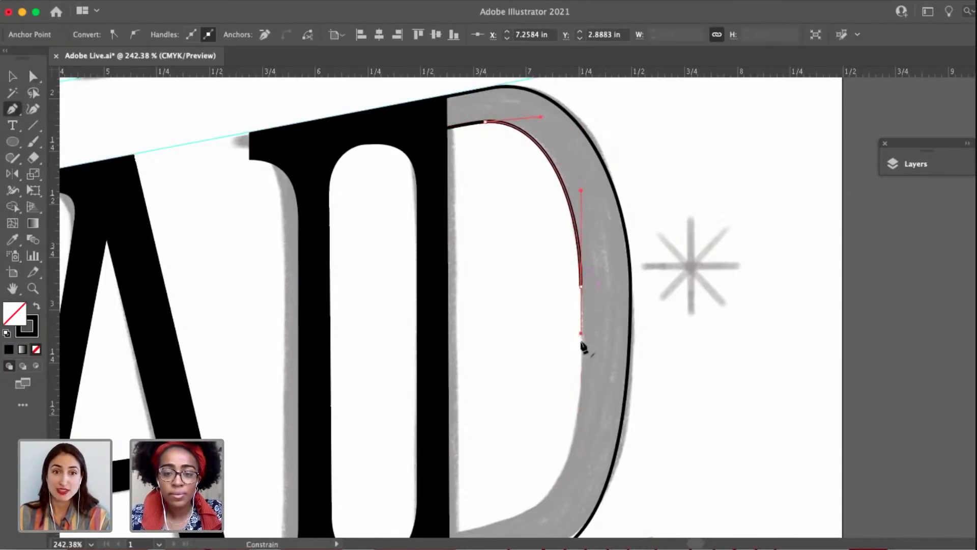
drag(581, 342, 581, 341)
key(space)
drag(585, 392, 638, 310)
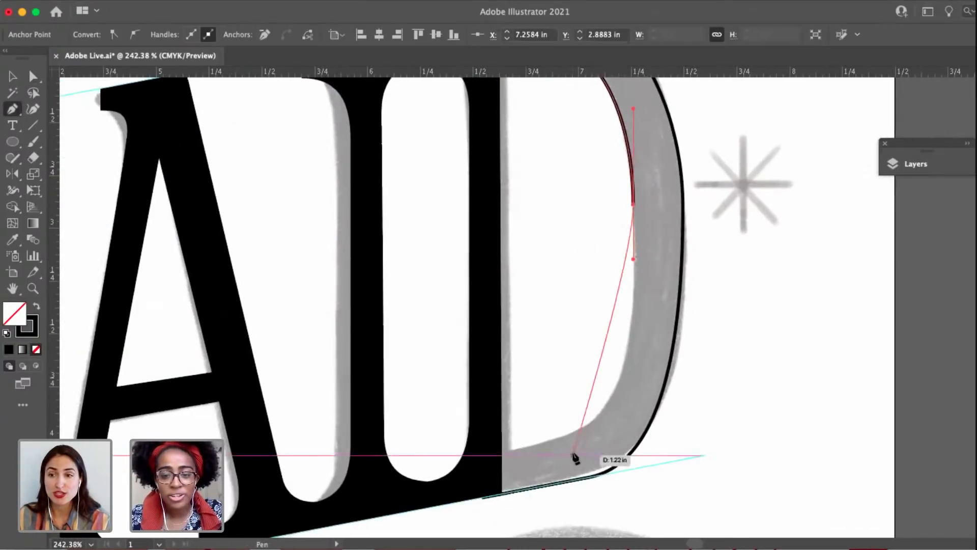
drag(572, 433, 505, 455)
scroll(505, 448, up, 5)
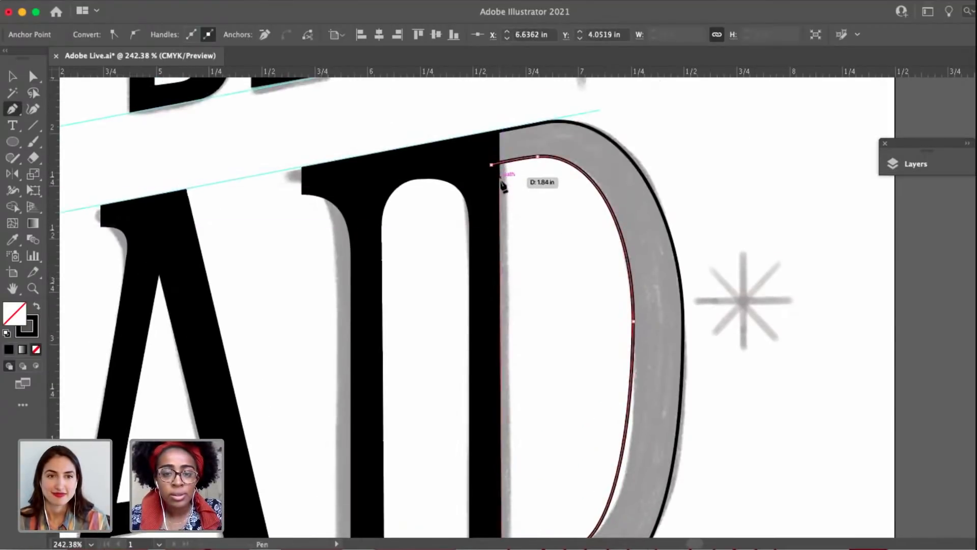
click(502, 184)
Shift the counter's starting corner onto the stem's edge and undo the anchor placed just below it.
key(a)
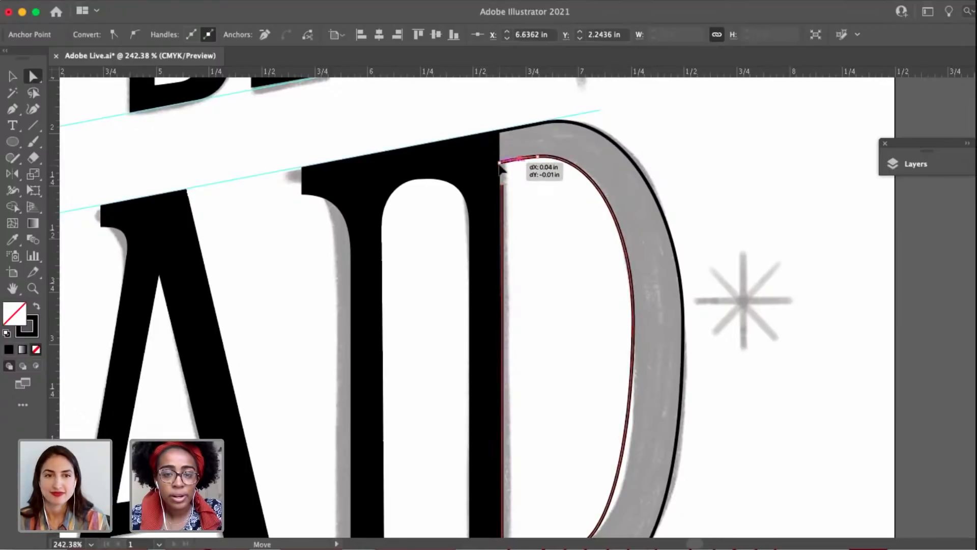
scroll(499, 170, up, 4)
key(p)
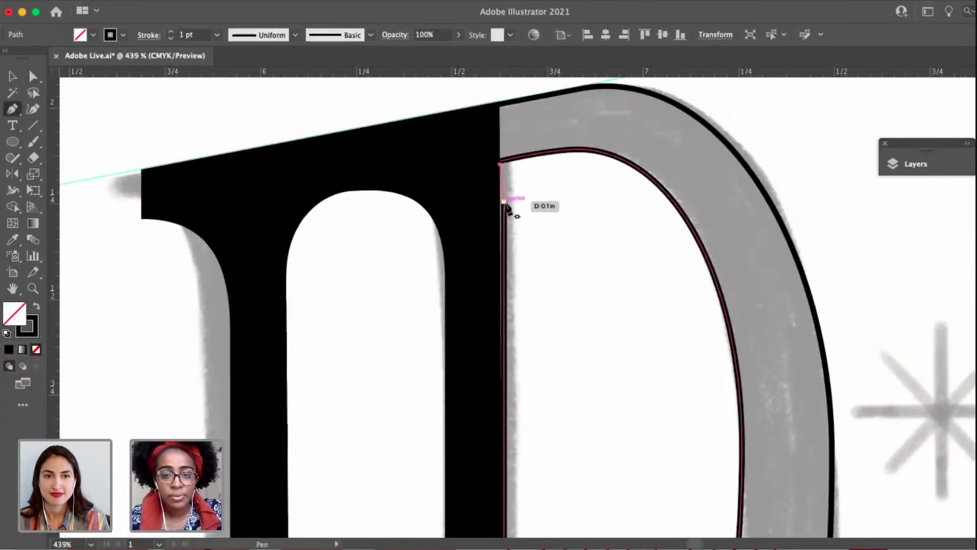
click(504, 201)
key(super+z)
Draw the counter's left side straight up along the stem's edge and close the path at its starting corner.
scroll(508, 224, down, 4)
scroll(507, 228, down, 3)
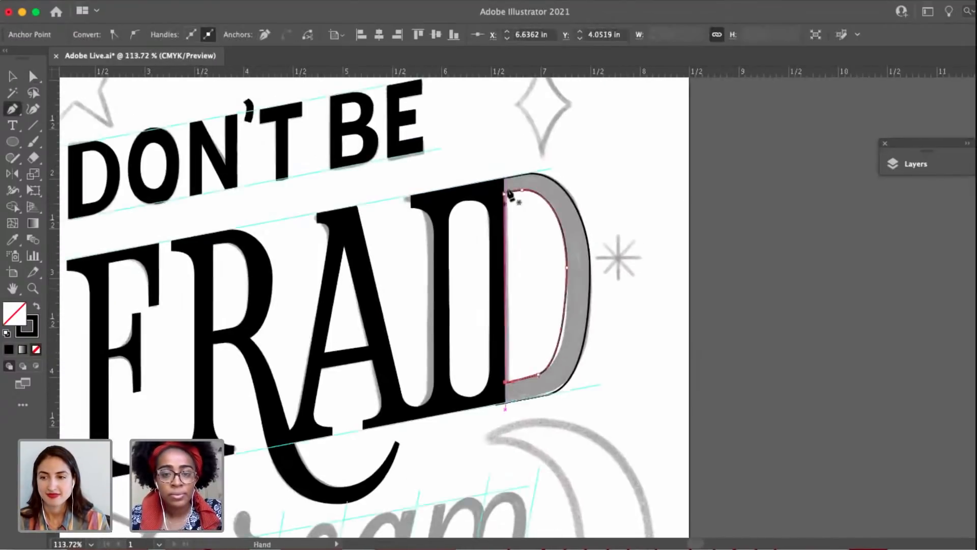
scroll(510, 192, up, 10)
scroll(498, 206, up, 1)
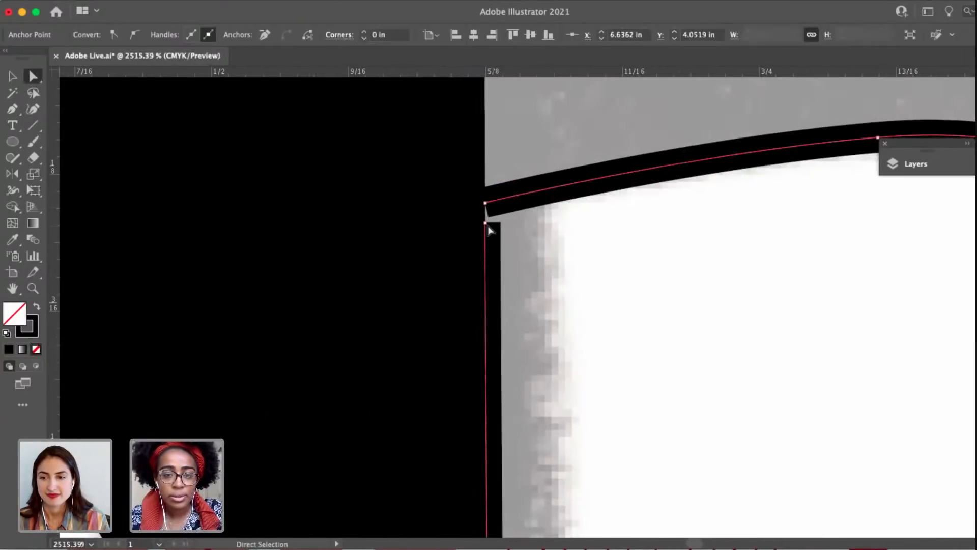
super+click(487, 222)
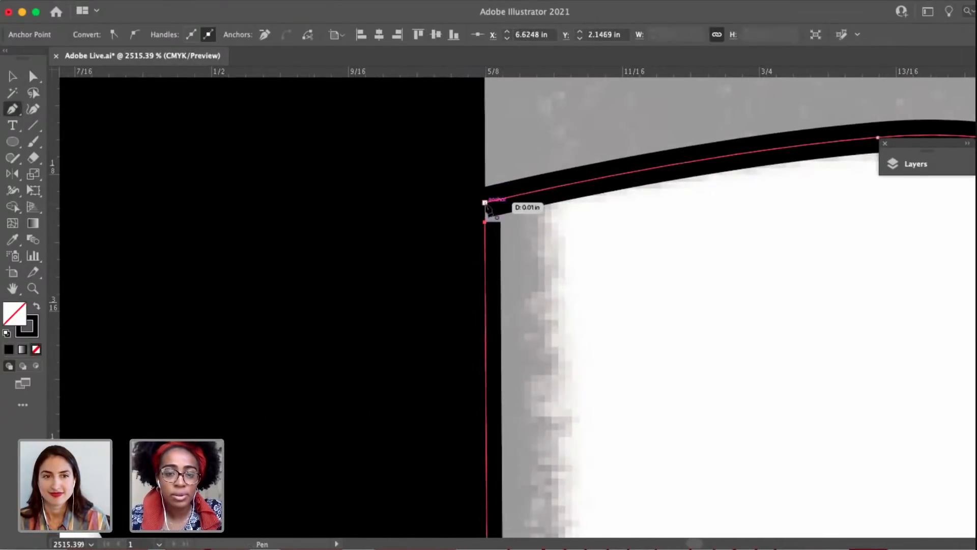
click(485, 203)
click(486, 223)
key(a)
scroll(486, 223, down, 8)
click(486, 232)
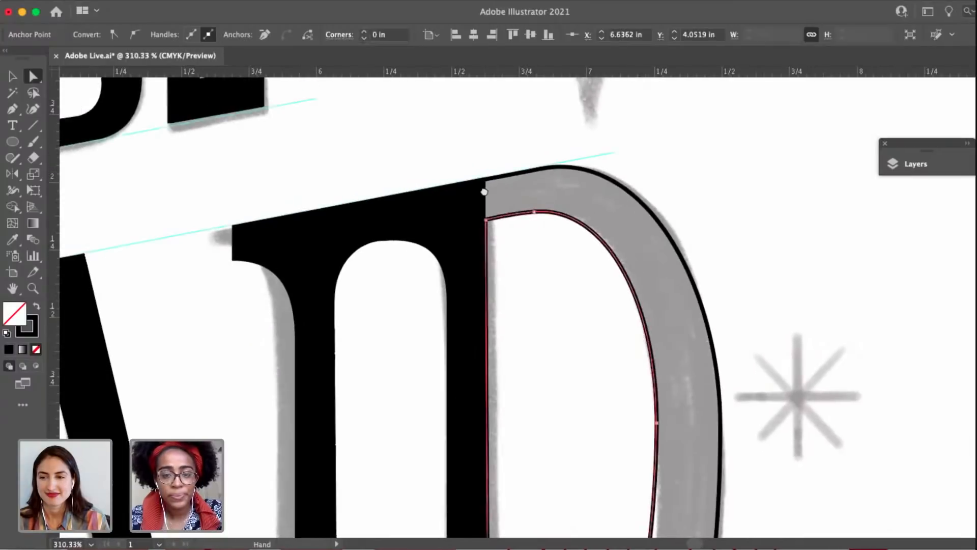
Move the counter's lower left corner onto the stem's right edge.
scroll(464, 420, down, 5)
scroll(467, 444, up, 4)
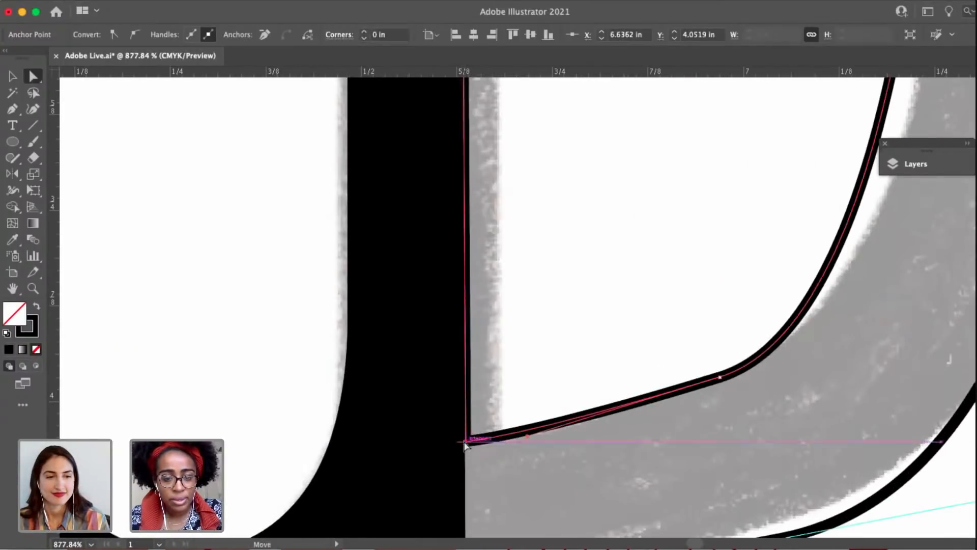
scroll(572, 263, down, 4)
scroll(571, 263, up, 3)
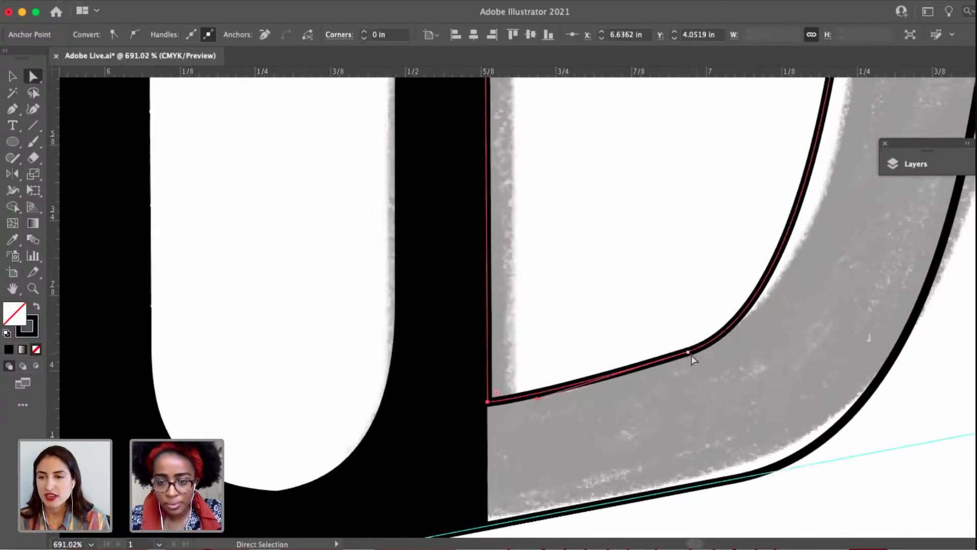
Lower the anchor where the counter's bottom edge meets the curve so the corner follows the sketch.
click(688, 354)
drag(688, 354, 688, 360)
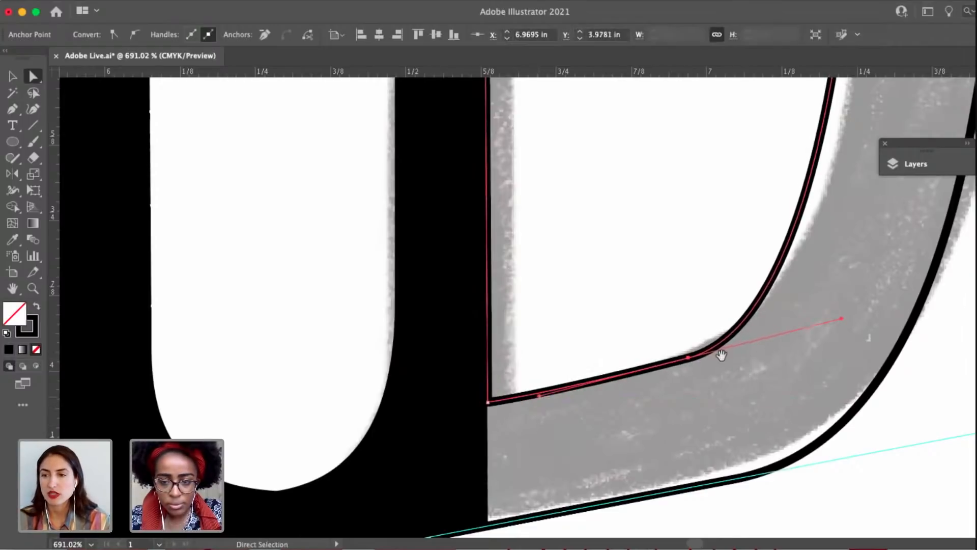
scroll(720, 355, right, 5)
scroll(720, 355, up, 1)
mouse_move(710, 346)
mouse_down()
mouse_move(694, 353)
mouse_move(705, 353)
mouse_up()
Shift the counter's right side anchor slightly outward and raise the top curve's handle to smooth the upper bend.
scroll(705, 352, down, 6)
drag(715, 146, 679, 260)
click(674, 248)
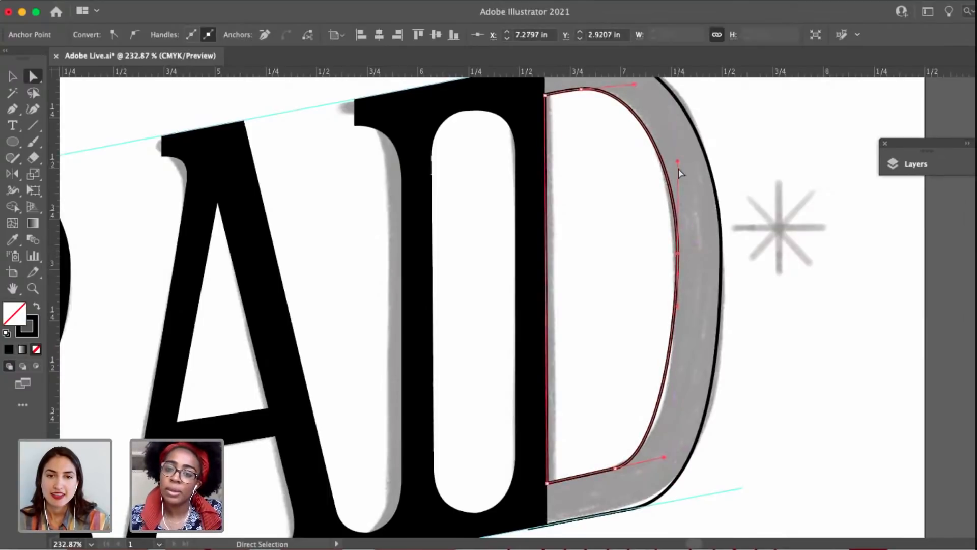
scroll(571, 162, up, 3)
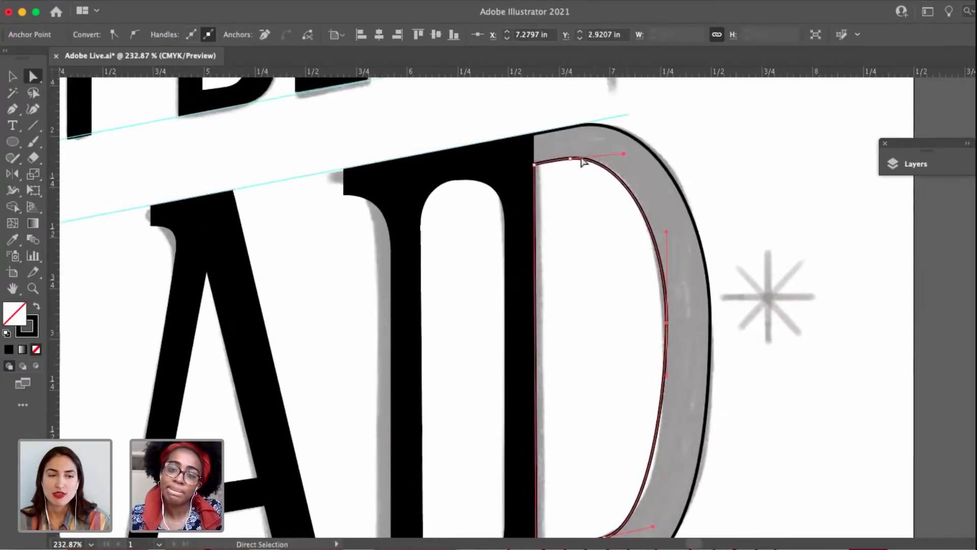
scroll(570, 162, up, 4)
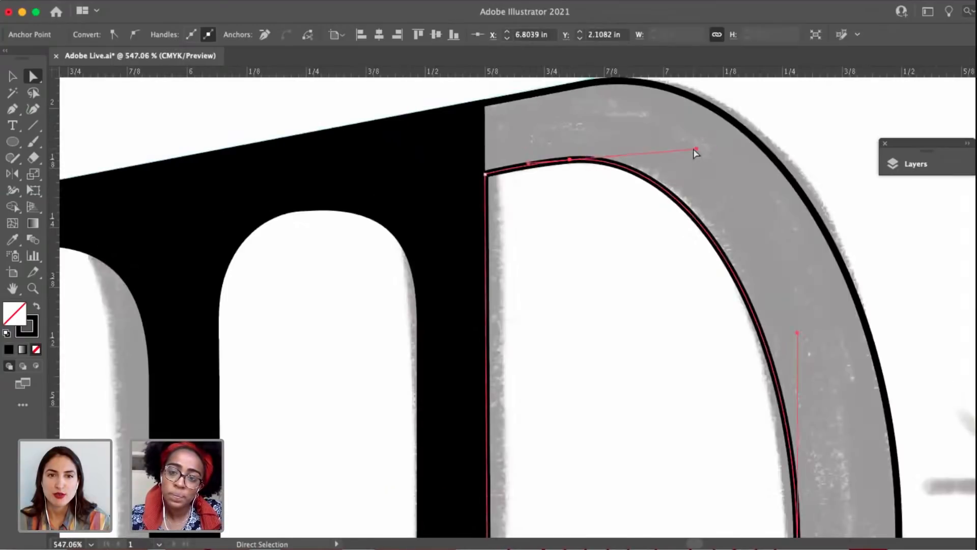
drag(695, 148, 688, 145)
click(614, 223)
Move the counter's right side anchor further down and lengthen its lower handle to even out the bowl's thickness.
scroll(634, 312, down, 4)
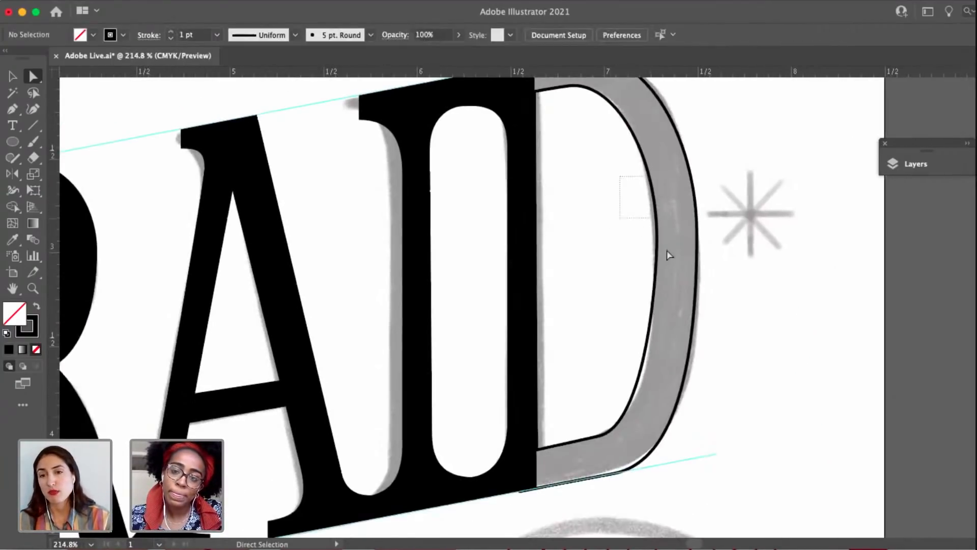
mouse_move(669, 255)
mouse_down()
mouse_move(666, 246)
mouse_move(656, 253)
mouse_move(656, 268)
mouse_up()
drag(658, 313, 655, 327)
scroll(626, 138, up, 2)
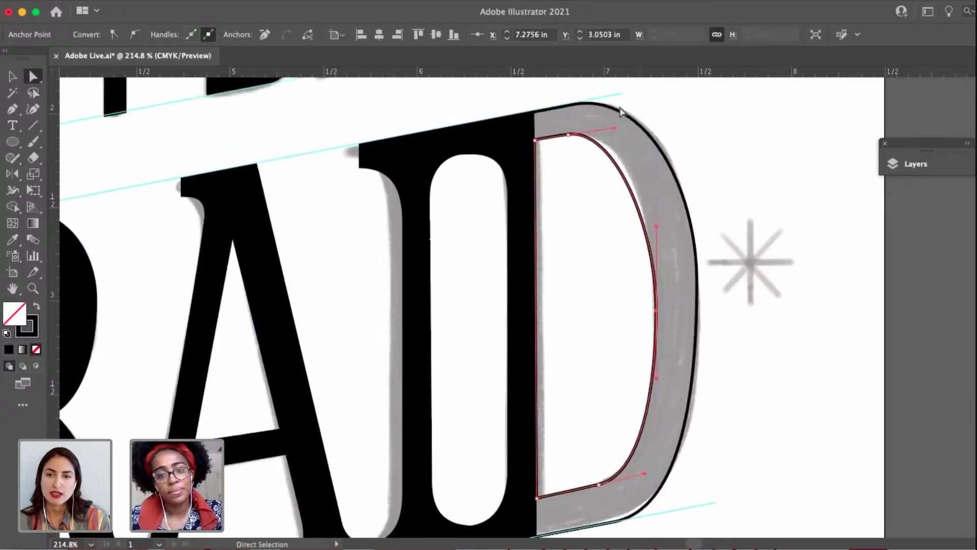
click(613, 225)
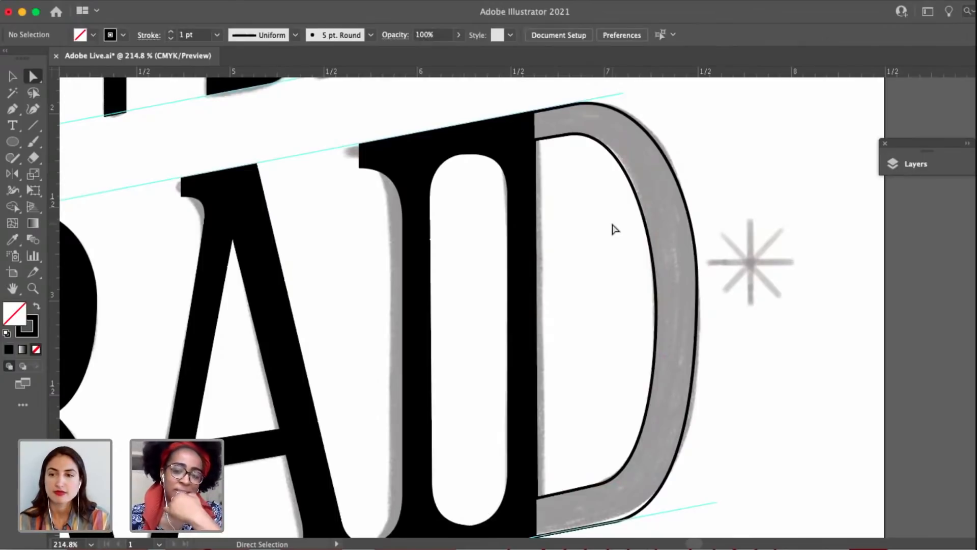
Select the D's outer outline and swap its fill and stroke to make it solid black.
drag(594, 230, 687, 265)
scroll(739, 235, down, 3)
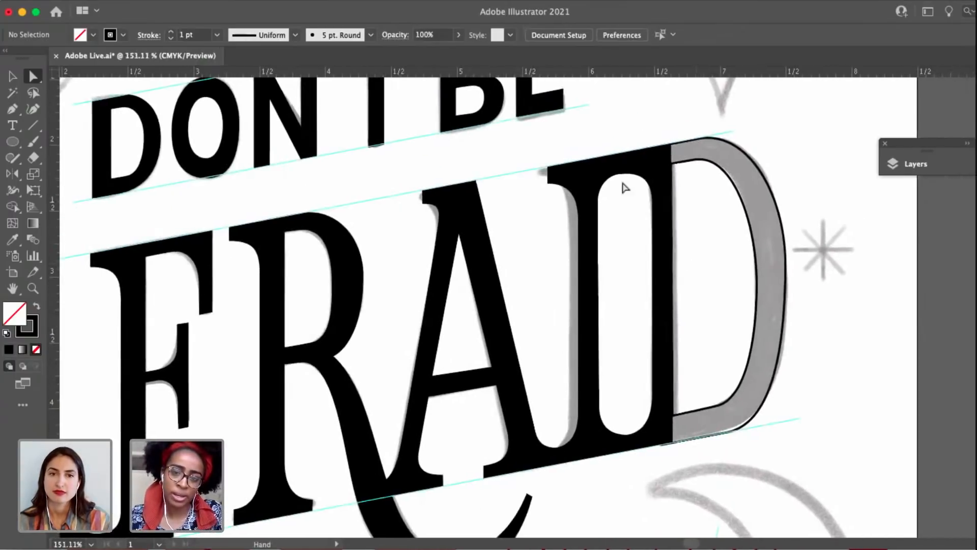
scroll(626, 175, up, 4)
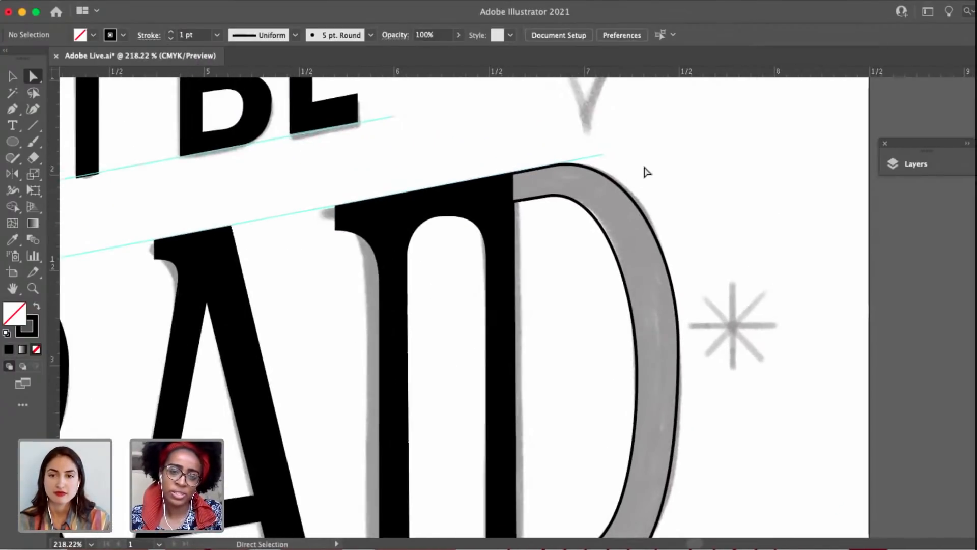
key(v)
click(589, 212)
scroll(589, 214, down, 2)
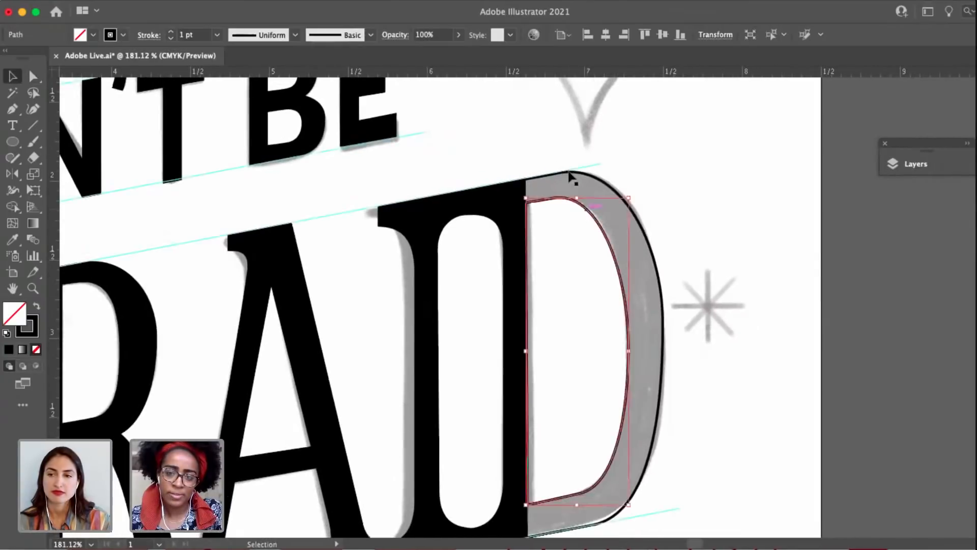
click(36, 305)
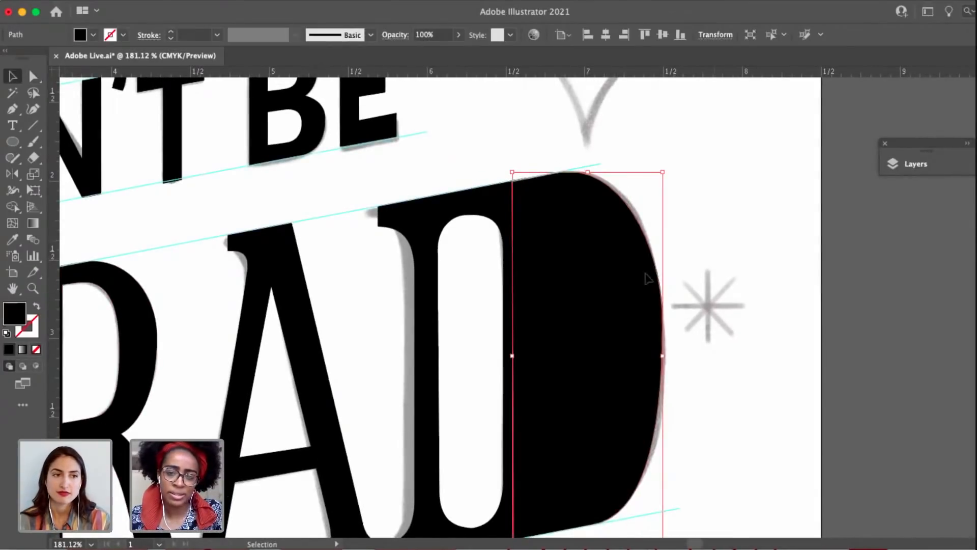
Select the D's counter path and give it a white fill with no stroke.
key(super+shift+a)
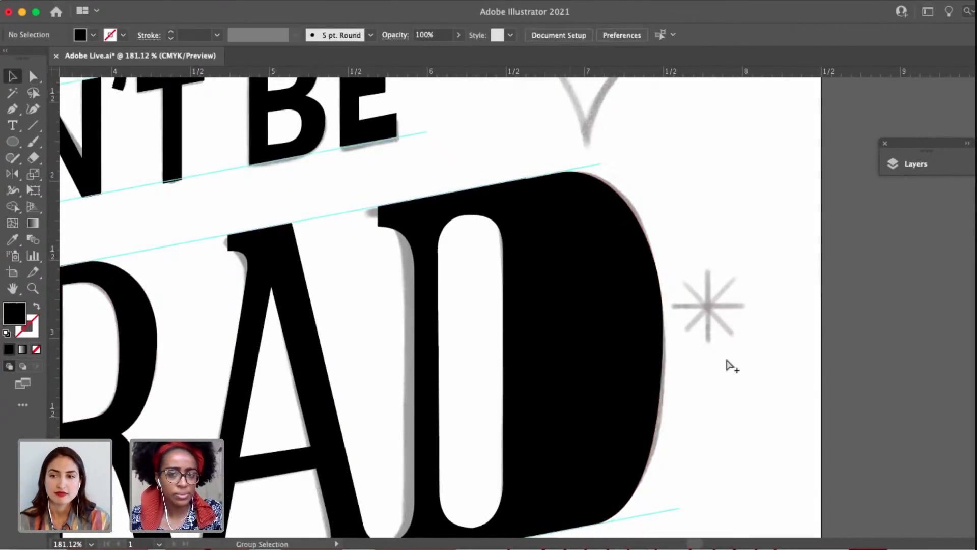
key(super+alt+2)
click(726, 360)
click(662, 323)
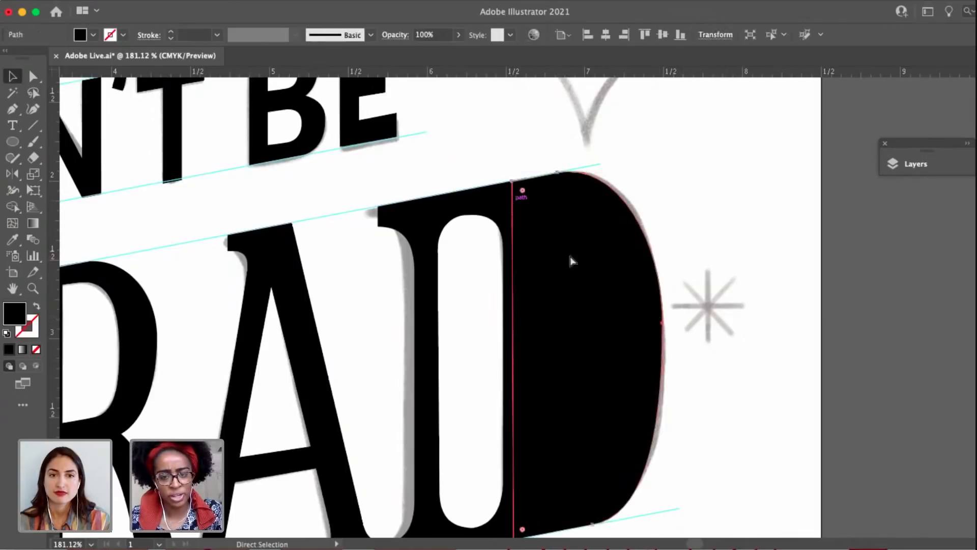
key(super+shift+a)
click(555, 338)
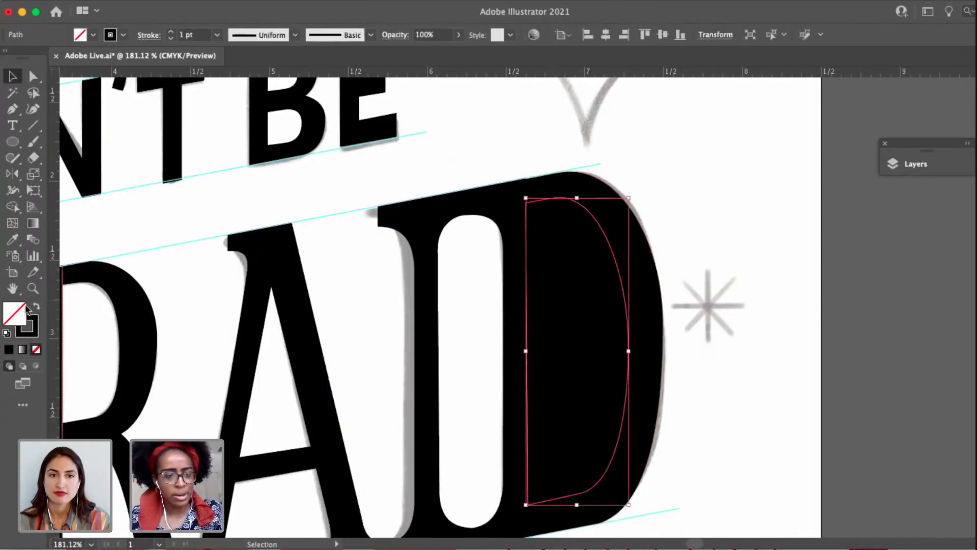
click(6, 334)
click(30, 333)
click(36, 349)
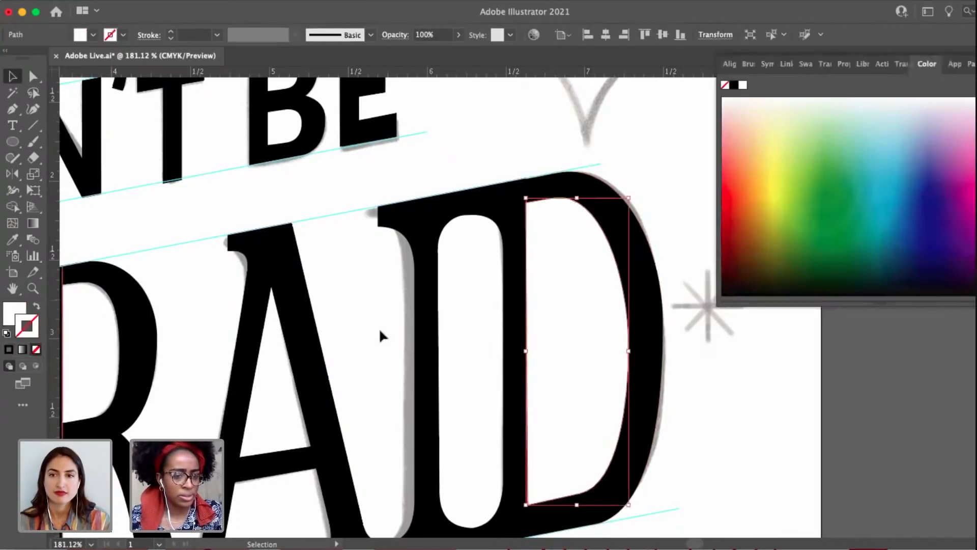
Collapse the expanded Color panel and move the floating Layers panel closer to the artboard.
click(705, 397)
key(space)
drag(701, 400, 668, 380)
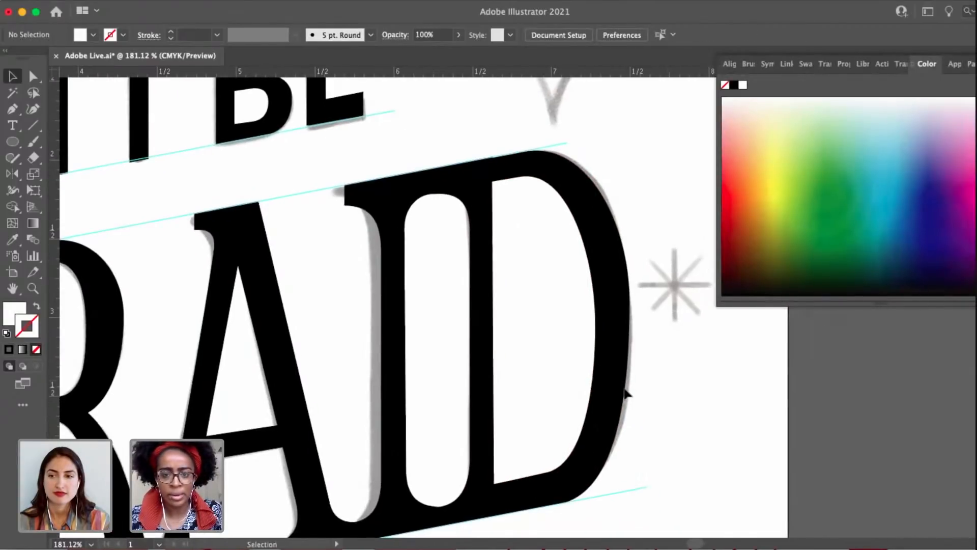
scroll(627, 395, down, 2)
click(927, 66)
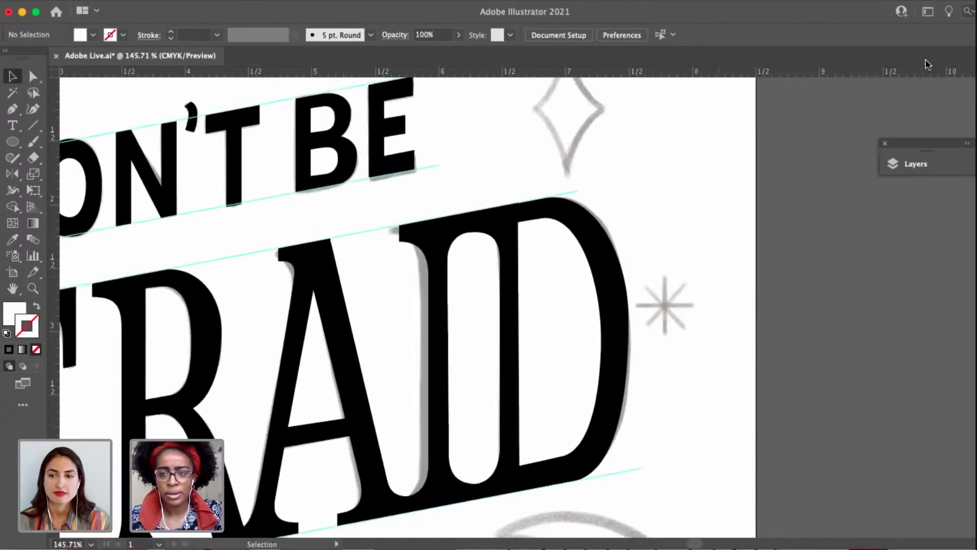
drag(923, 145, 831, 142)
key(space)
drag(707, 263, 771, 248)
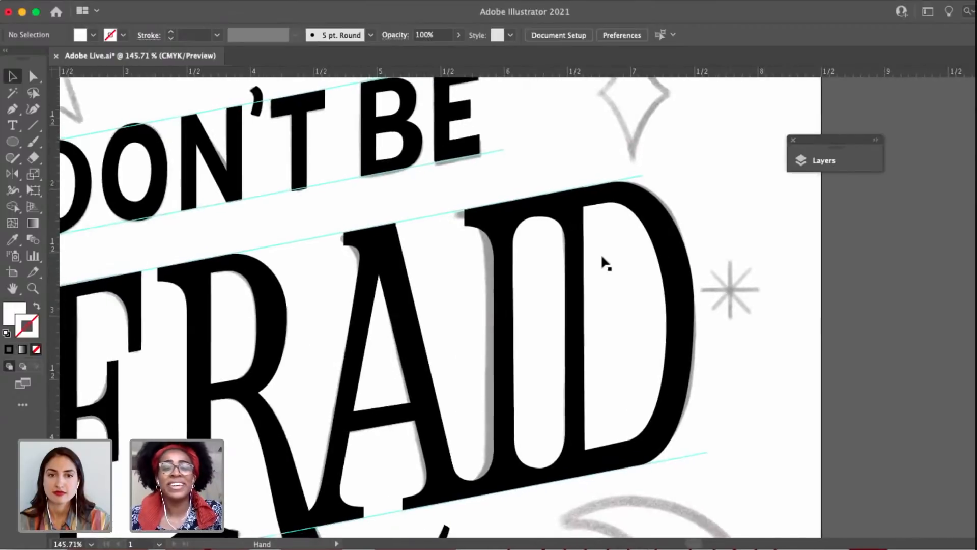
Raise the point on the top edge of the D's outer outline slightly so the edge lines up with the slanted guide.
key(a)
scroll(623, 248, up, 3)
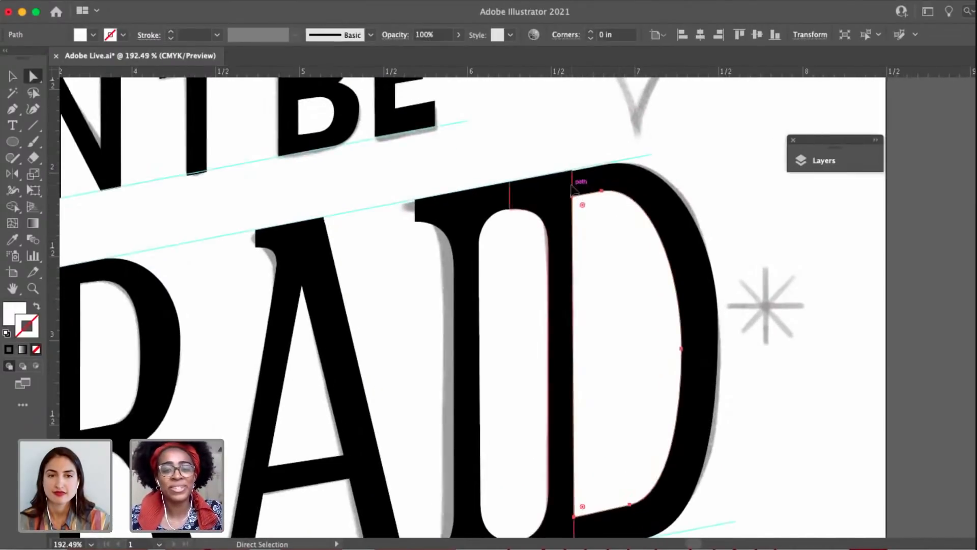
click(583, 209)
scroll(572, 189, up, 2)
scroll(572, 186, up, 1)
key(super+shift+a)
click(610, 147)
key(space)
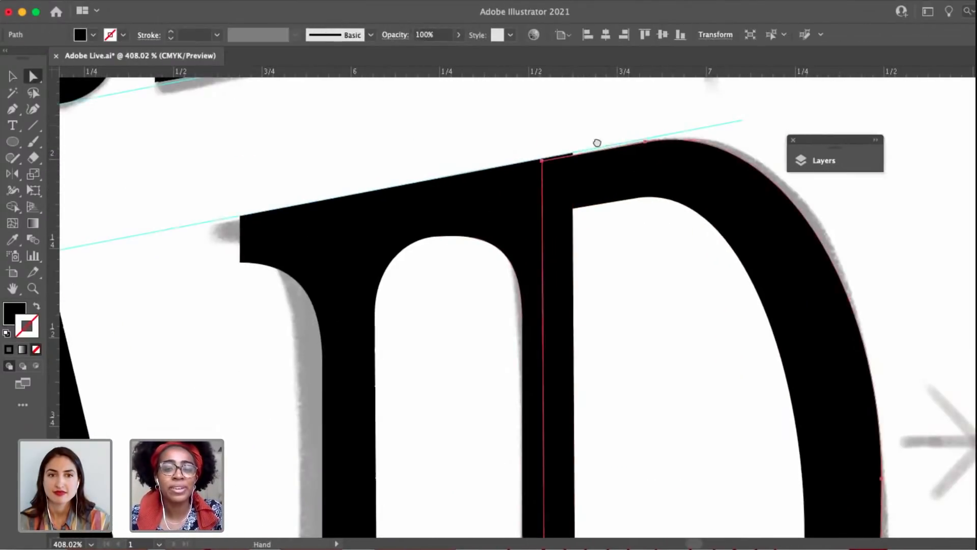
drag(598, 144, 537, 173)
key(super+shift+a)
click(484, 190)
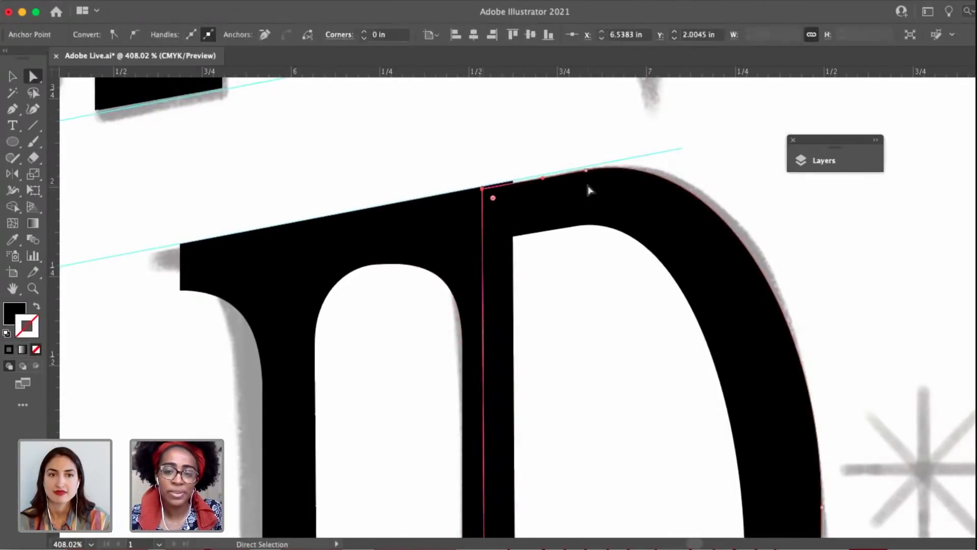
scroll(587, 168, up, 2)
shift+click(583, 158)
drag(583, 158, 583, 152)
key(super+shift+a)
scroll(542, 149, down, 5)
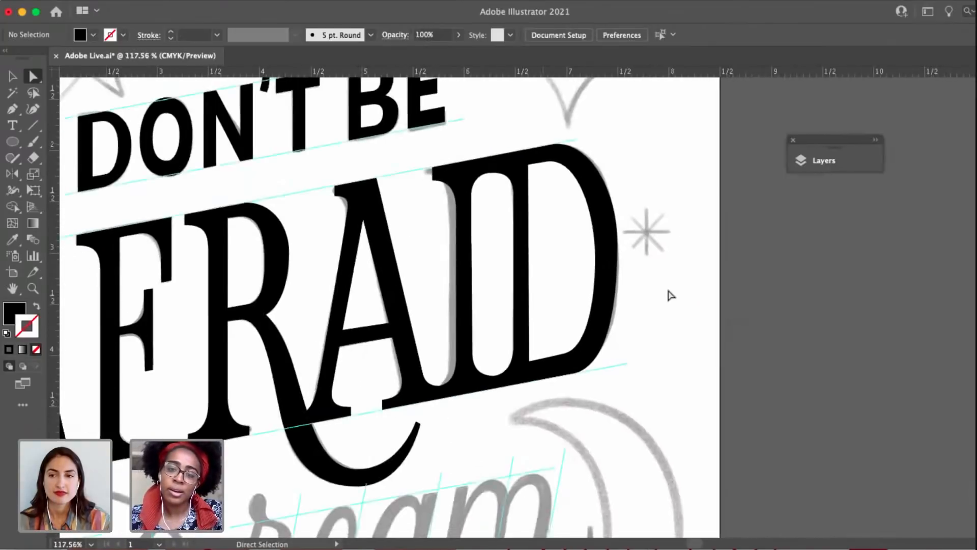
Examine the D's counter and outer curve up close and against the rest of AFRAID.
click(572, 267)
key(v)
scroll(524, 173, up, 3)
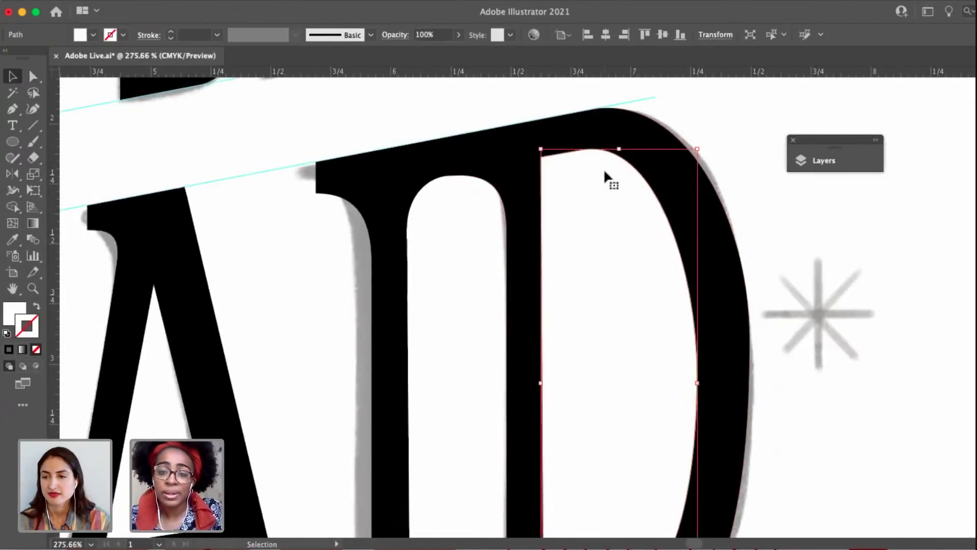
click(489, 129)
click(627, 218)
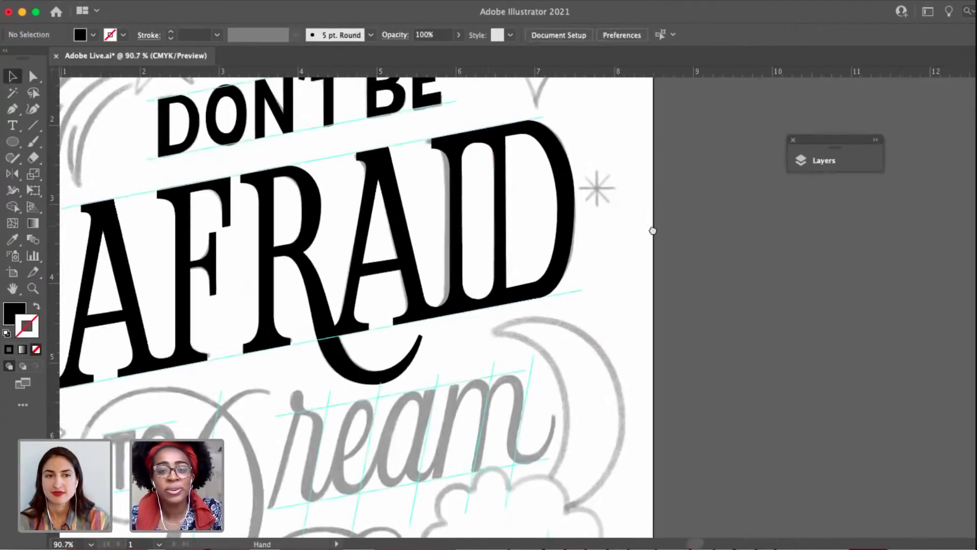
scroll(651, 226, left, 2)
click(613, 208)
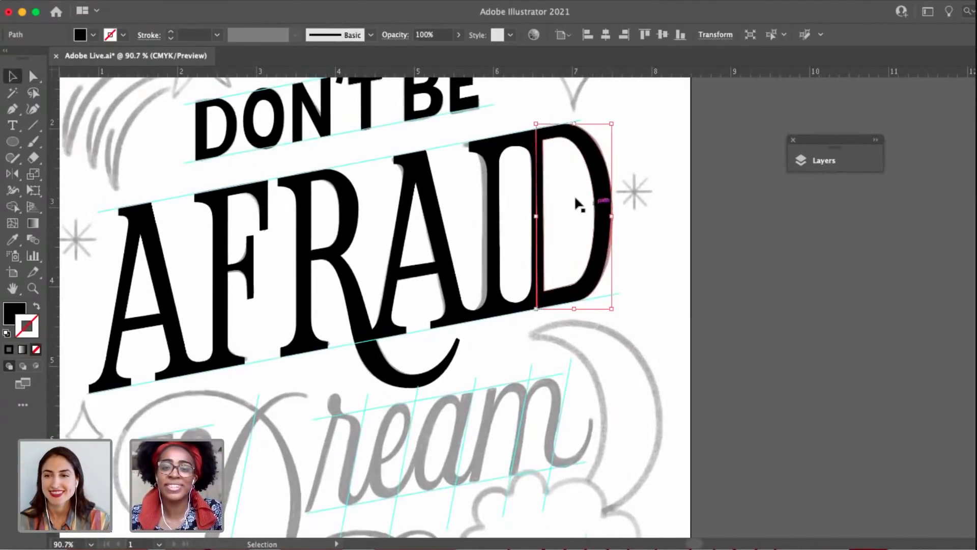
click(650, 241)
Move the right side anchor of the D's counter slightly upward to adjust the bowl's inner curve.
scroll(648, 242, up, 3)
key(a)
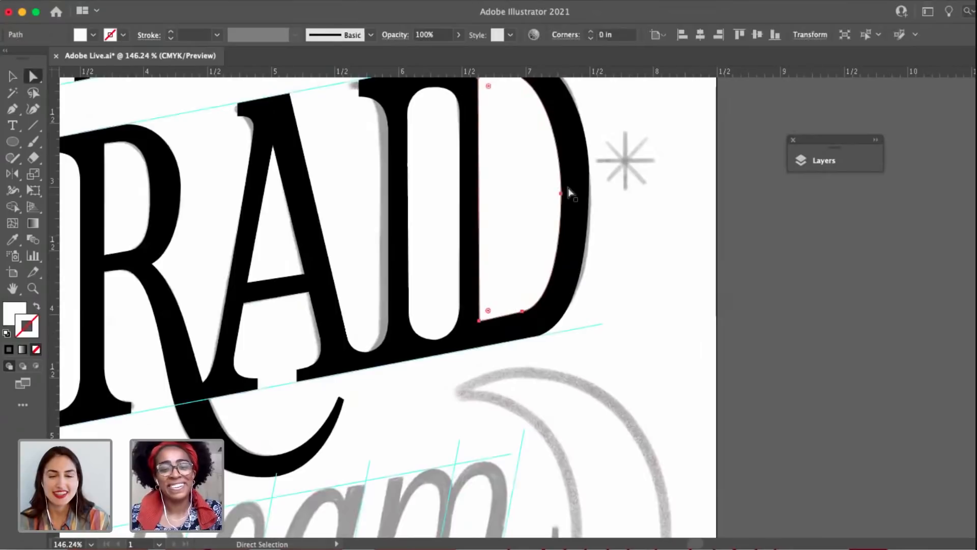
drag(562, 195, 563, 188)
drag(620, 253, 634, 332)
click(635, 332)
Cut the D's counter and swap the outer outline's fill and stroke to reveal the sketch beneath.
key(v)
click(538, 294)
key(super+x)
click(586, 300)
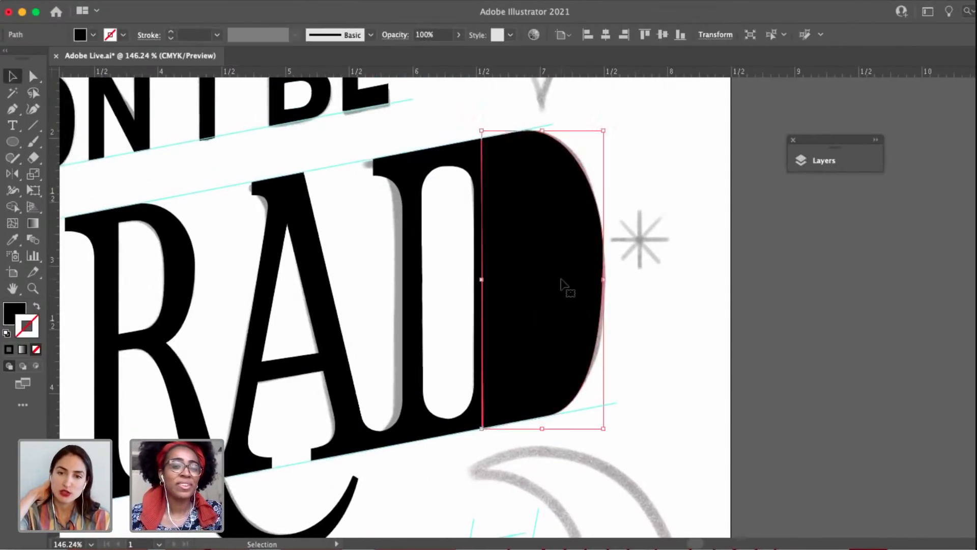
click(36, 307)
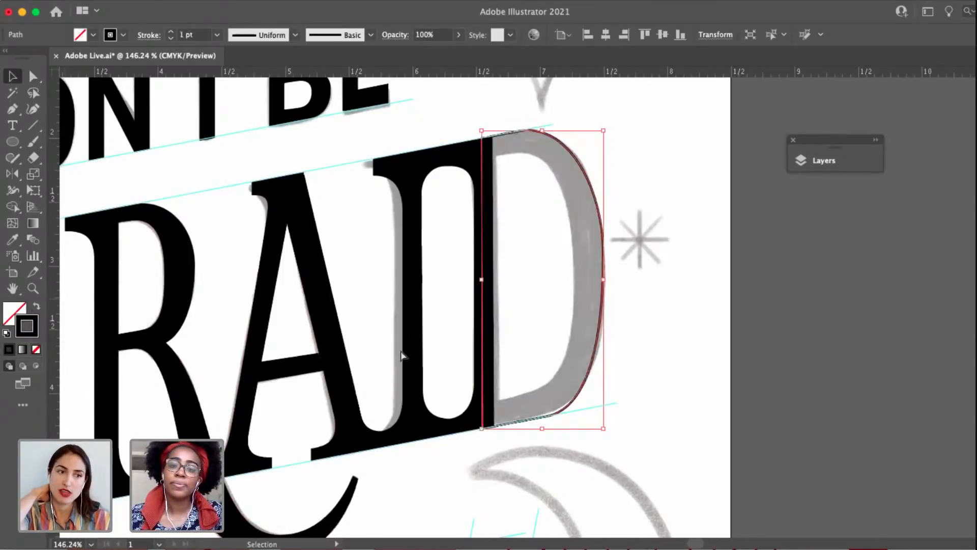
key(a)
Paste the cut counter back in place inside the D's outline.
click(129, 8)
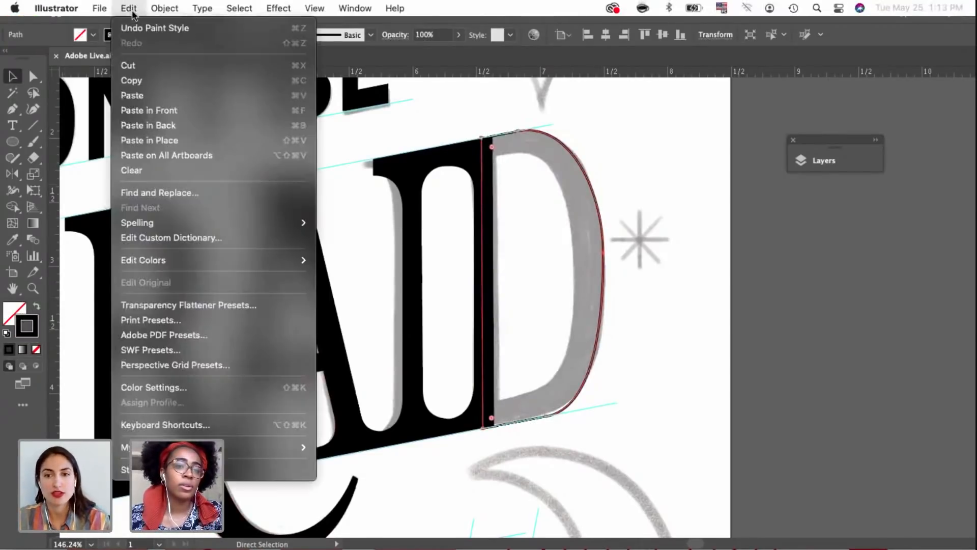
click(158, 125)
click(168, 141)
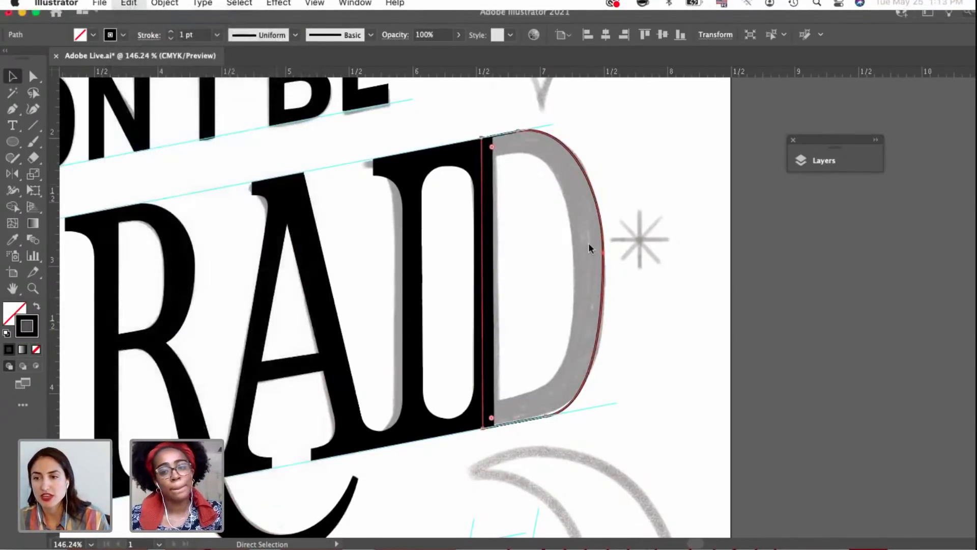
click(648, 272)
click(518, 261)
key(super+z)
key(super+shift+z)
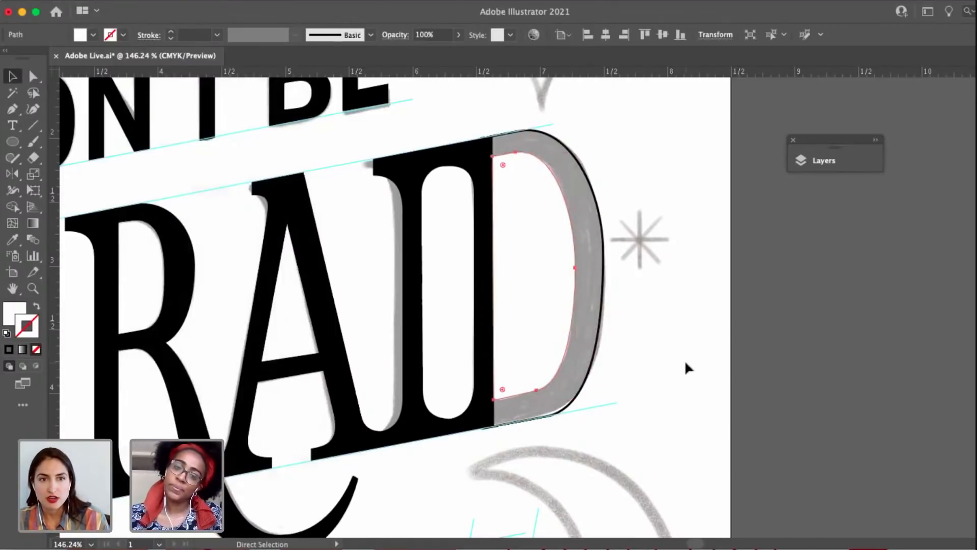
Select the D's outer outline, swap its stroke and fill to make it solid black, and deselect it.
click(594, 273)
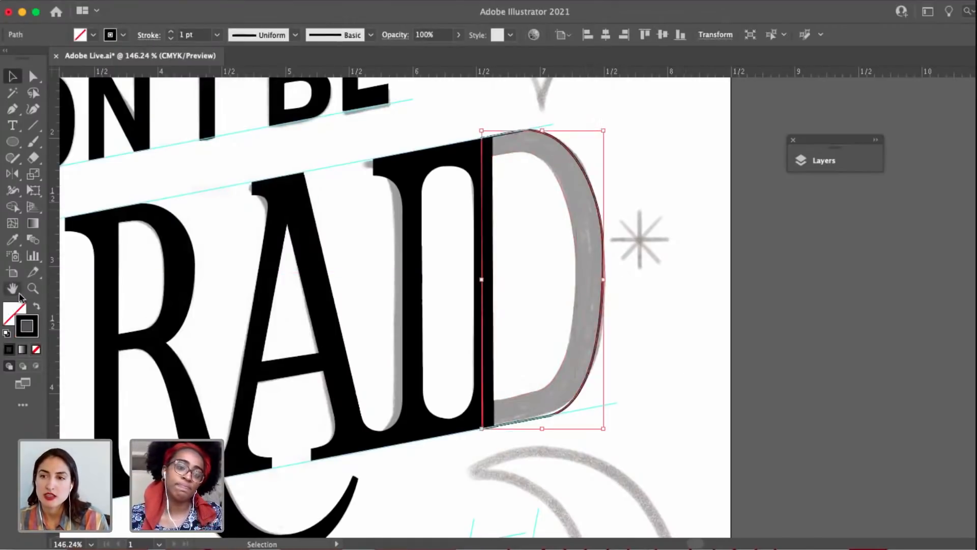
click(37, 306)
click(665, 377)
mouse_move(665, 377)
mouse_down()
mouse_move(602, 423)
mouse_move(730, 332)
mouse_move(690, 328)
mouse_up()
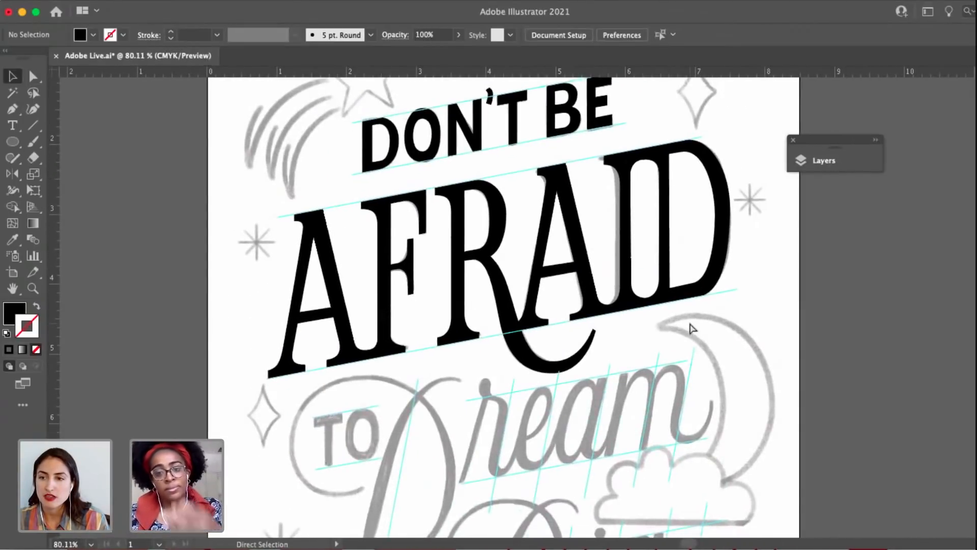
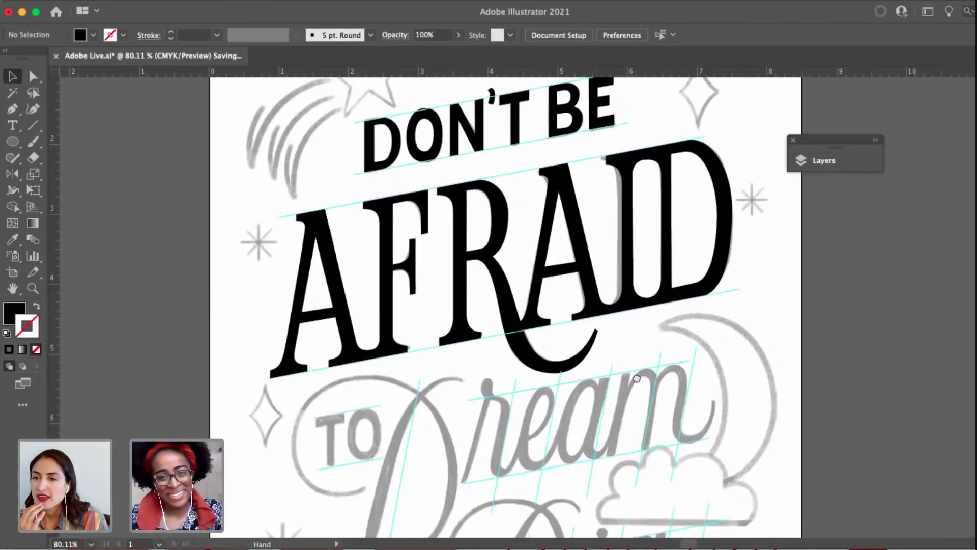
Shift the outermost anchor point of the R's bowl in AFRAID down by about 0.03 in.
drag(595, 354, 636, 375)
scroll(572, 255, down, 5)
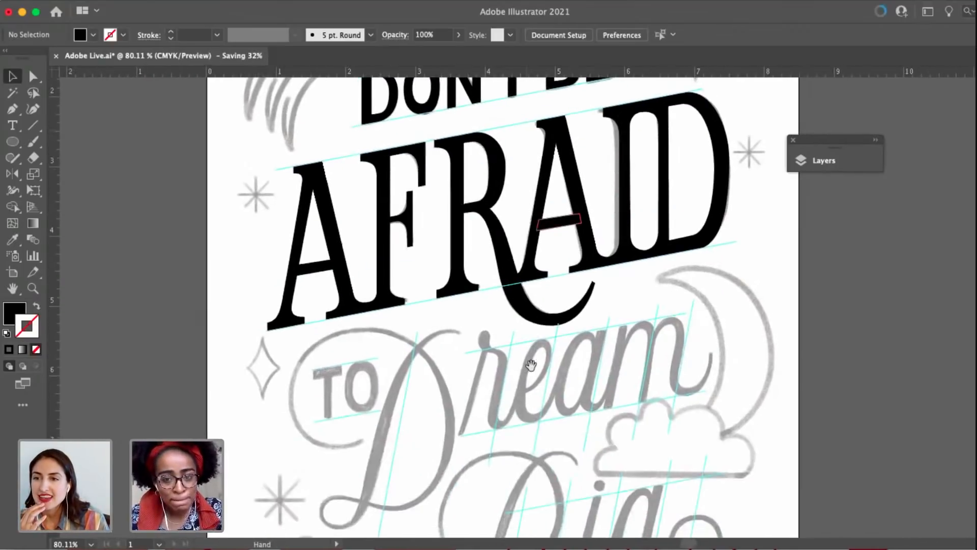
scroll(542, 313, down, 4)
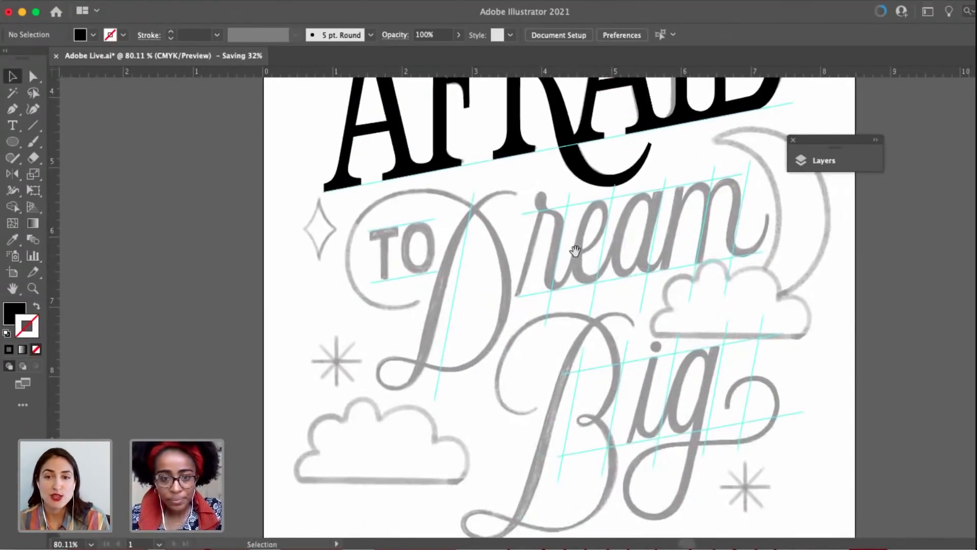
scroll(575, 251, up, 8)
key(a)
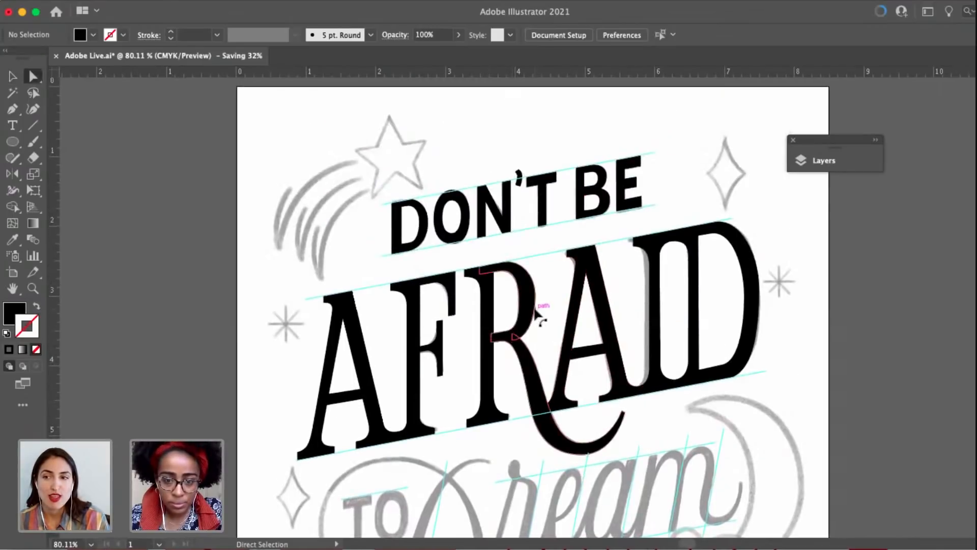
click(535, 311)
scroll(536, 300, up, 4)
drag(537, 283, 538, 290)
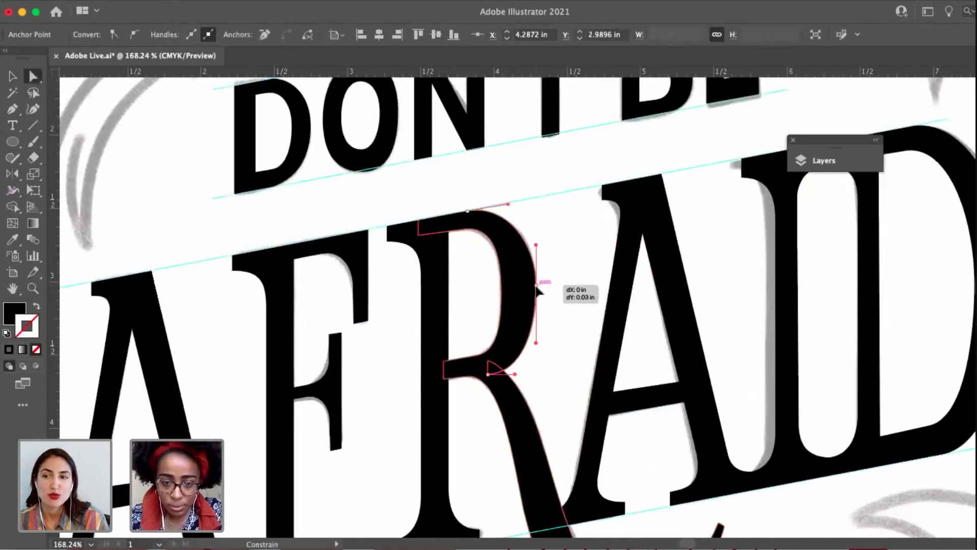
Refine the inner curve of the R's bowl by adjusting its side anchor point and lower handle to follow the sketch.
scroll(532, 295, up, 3)
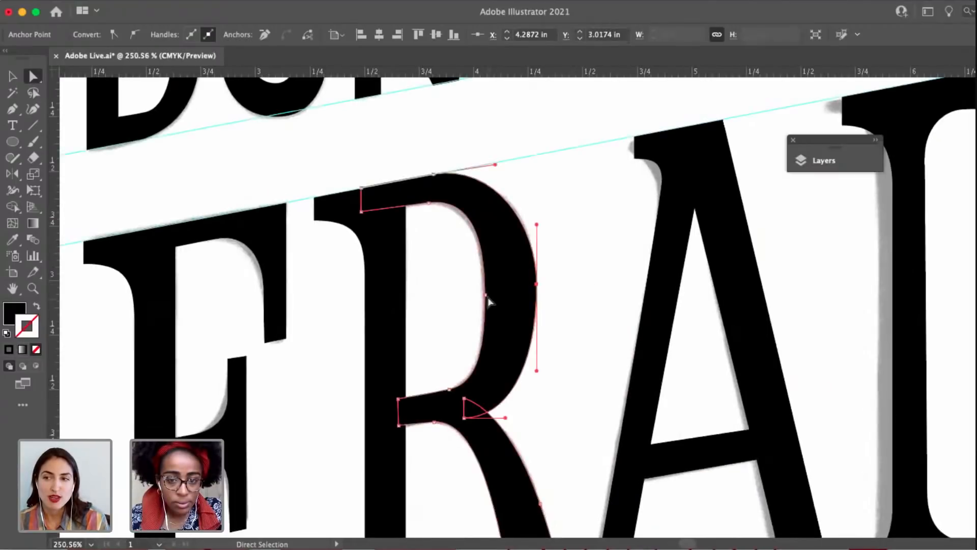
drag(485, 298, 487, 302)
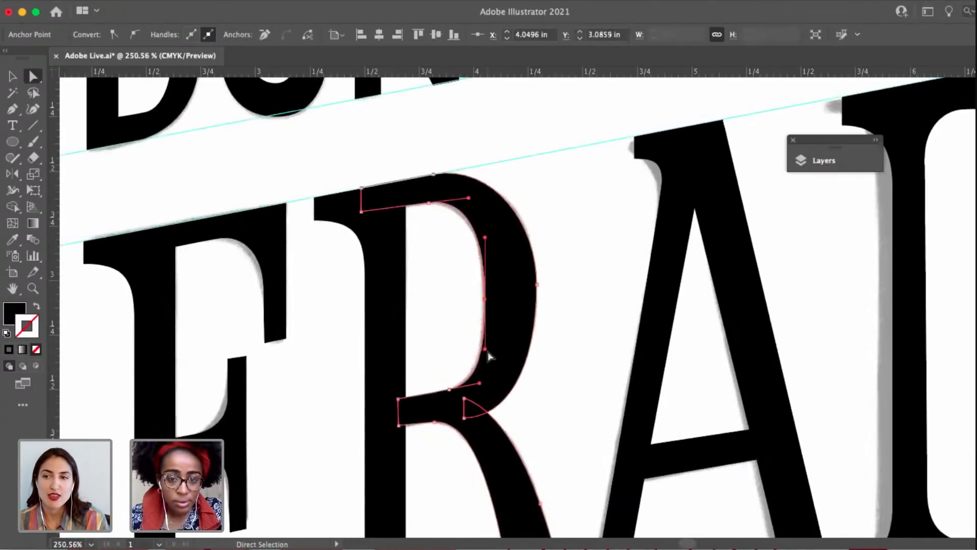
drag(478, 384, 474, 385)
click(452, 322)
Duplicate the T from DON'T and place the copy over the sketched word TO.
scroll(452, 321, down, 4)
scroll(451, 322, down, 2)
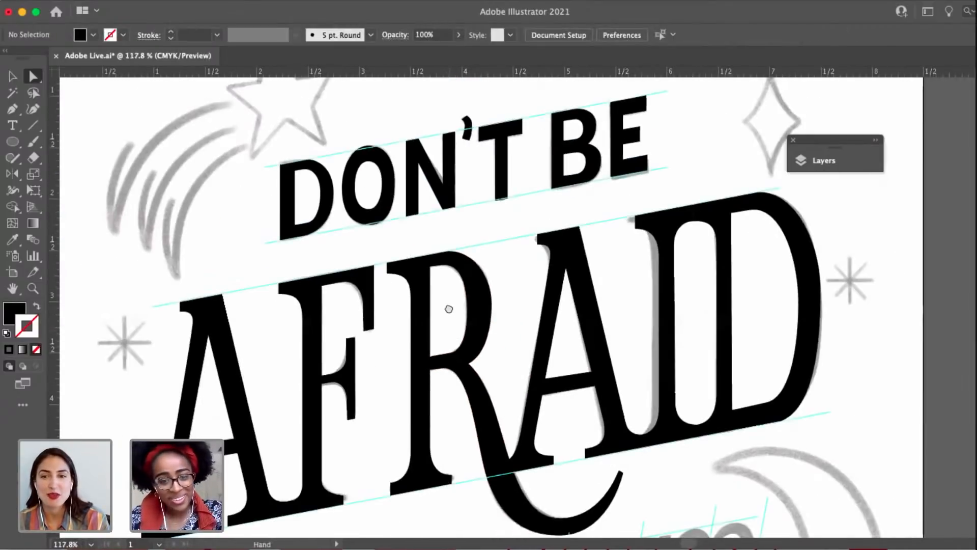
scroll(446, 305, down, 1)
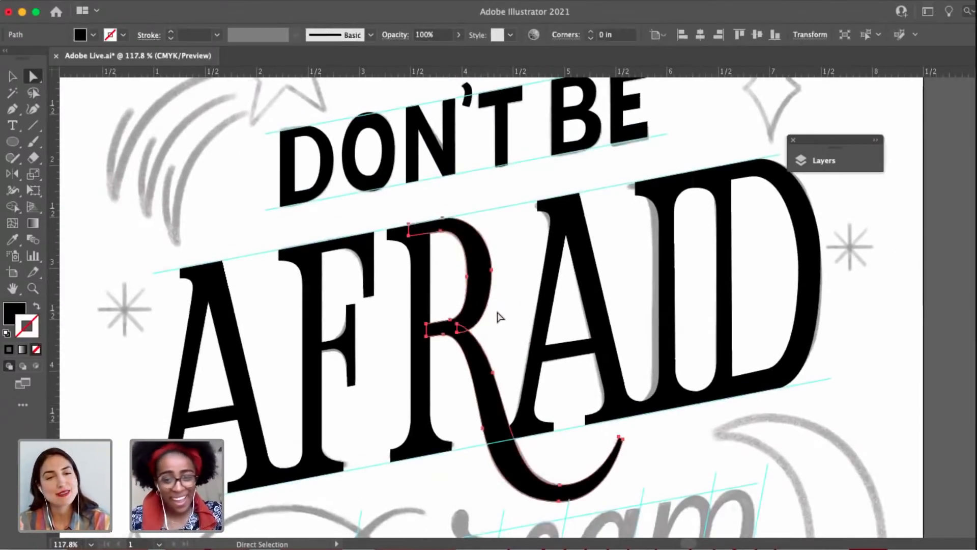
scroll(497, 318, down, 2)
scroll(468, 415, down, 6)
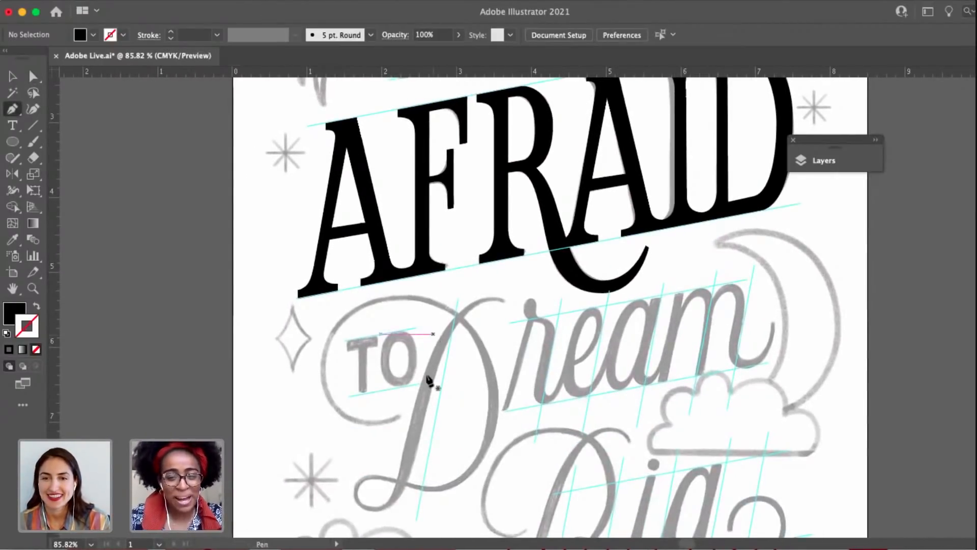
scroll(368, 352, down, 3)
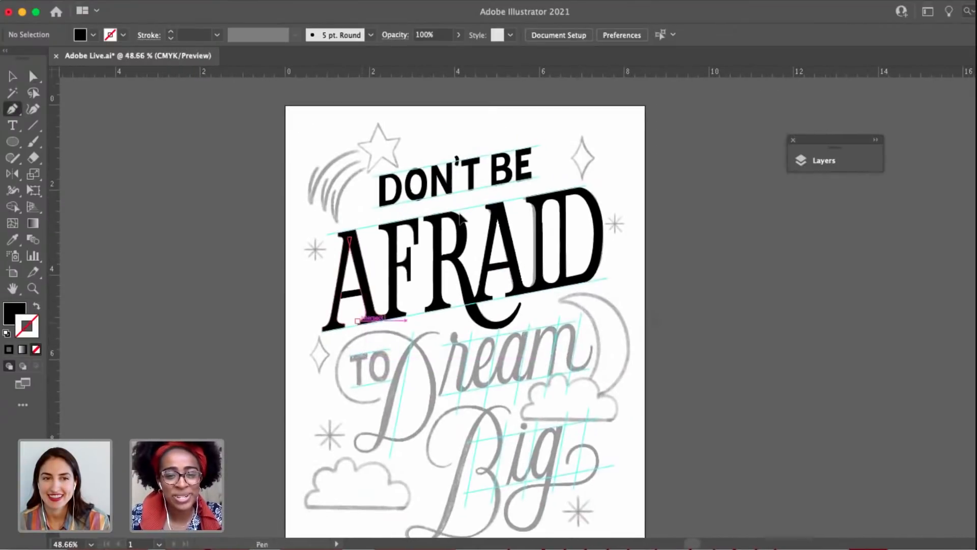
key(v)
click(480, 191)
scroll(480, 192, up, 3)
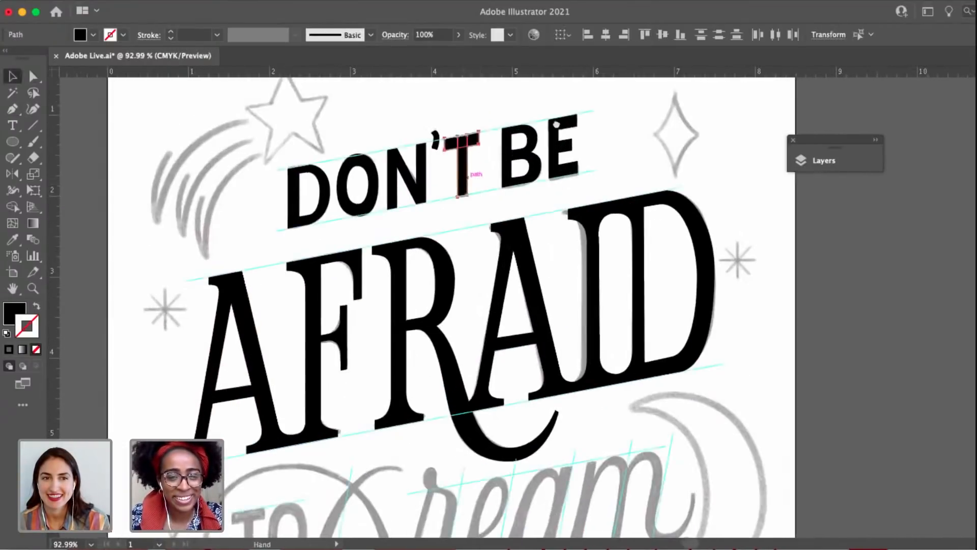
drag(481, 192, 399, 466)
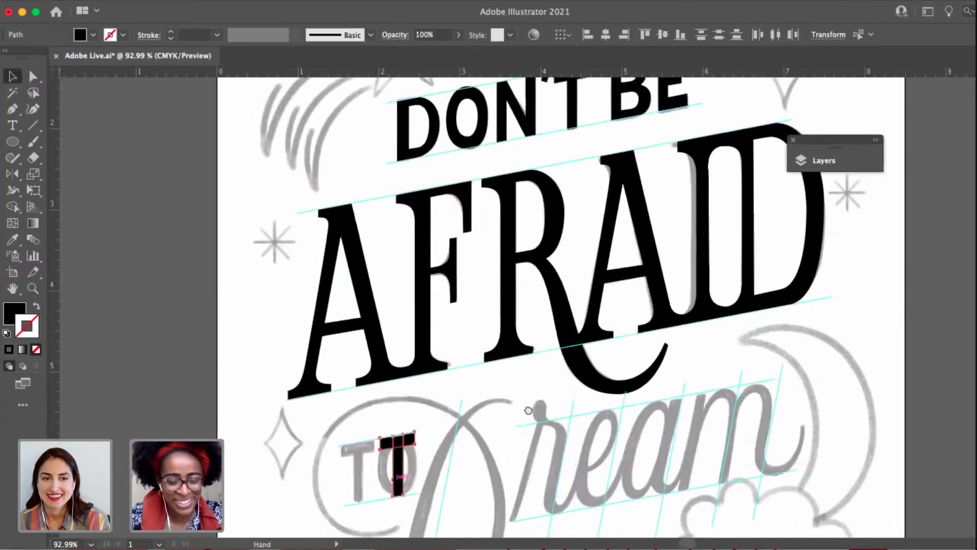
Position the copied T over the sketched T of TO, with its crossbar against the upper guide line.
scroll(399, 466, up, 5)
mouse_move(535, 393)
mouse_down()
mouse_move(410, 407)
mouse_move(419, 421)
mouse_up()
scroll(395, 478, up, 3)
drag(395, 478, 429, 395)
Adjust the two bottom corner points of the T's stem so they meet the slanted baseline guide of TO.
key(a)
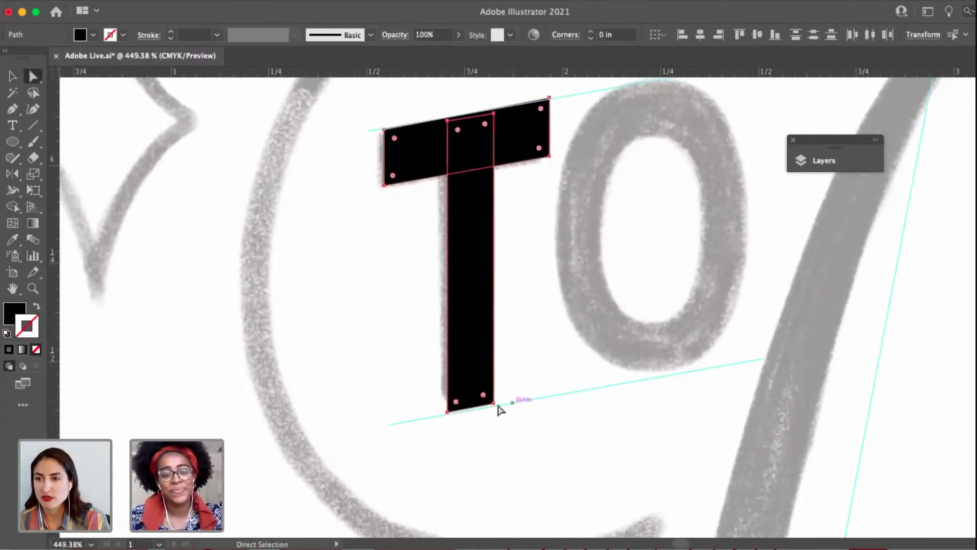
click(493, 403)
scroll(493, 407, up, 4)
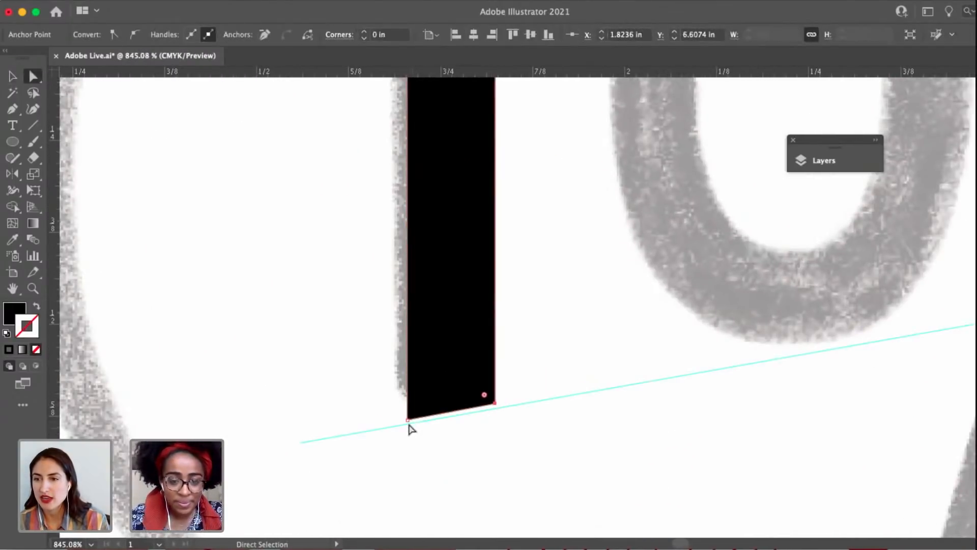
drag(409, 422, 408, 424)
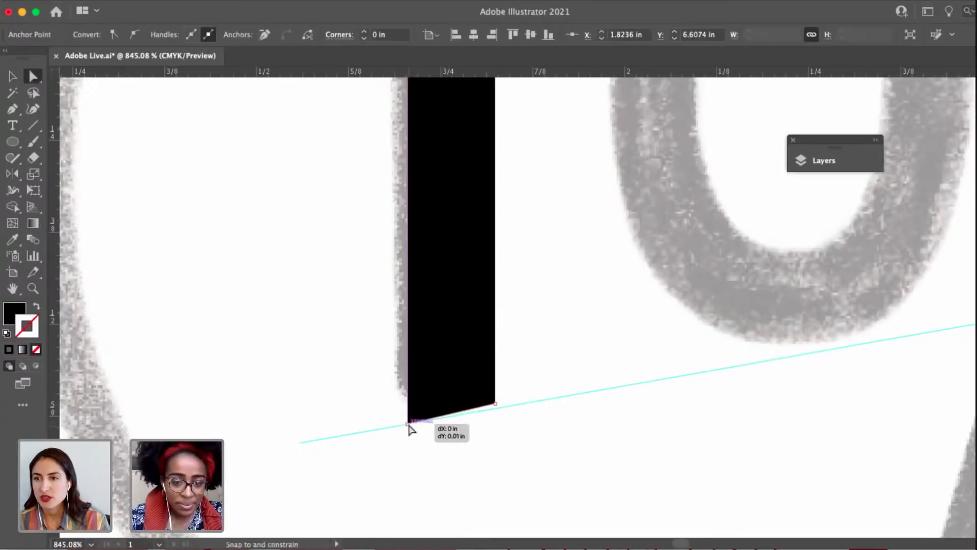
click(494, 404)
Duplicate the O from DON'T and fit the copy over the sketched O of TO between the slanted guides.
scroll(496, 409, down, 10)
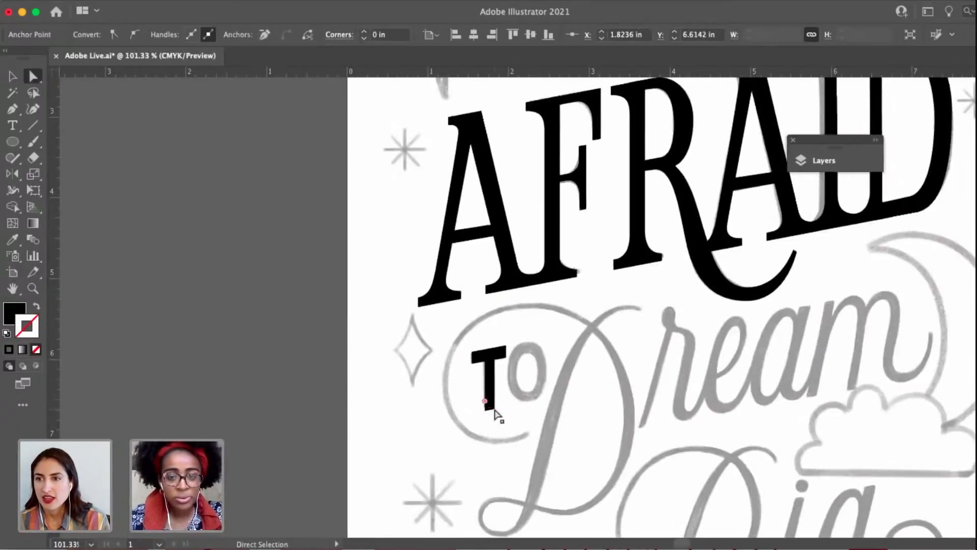
drag(491, 404, 468, 457)
key(v)
click(517, 380)
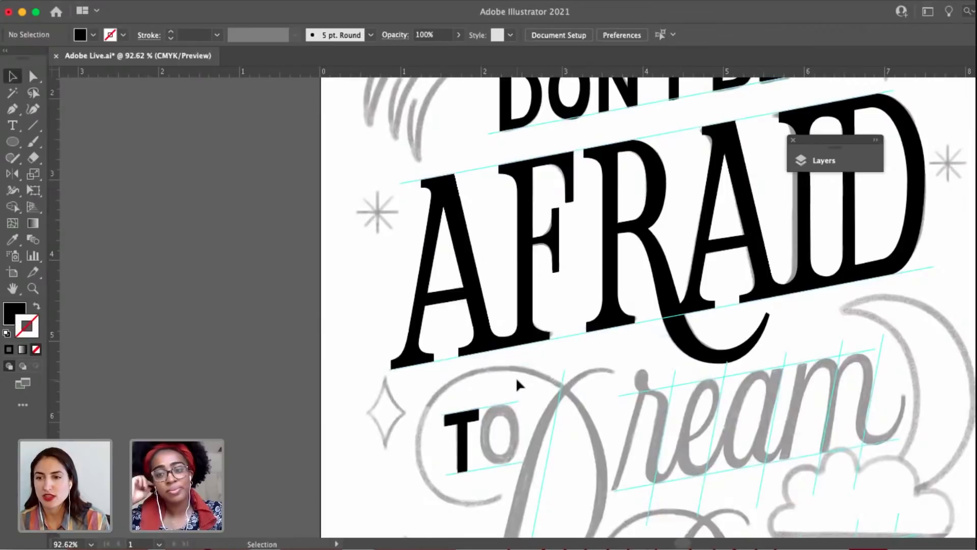
drag(580, 259, 498, 375)
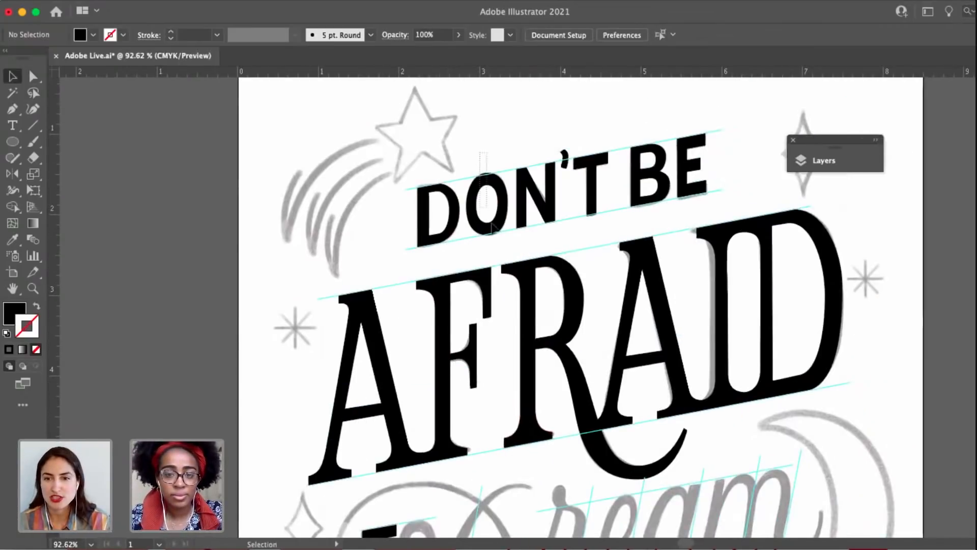
drag(492, 227, 439, 477)
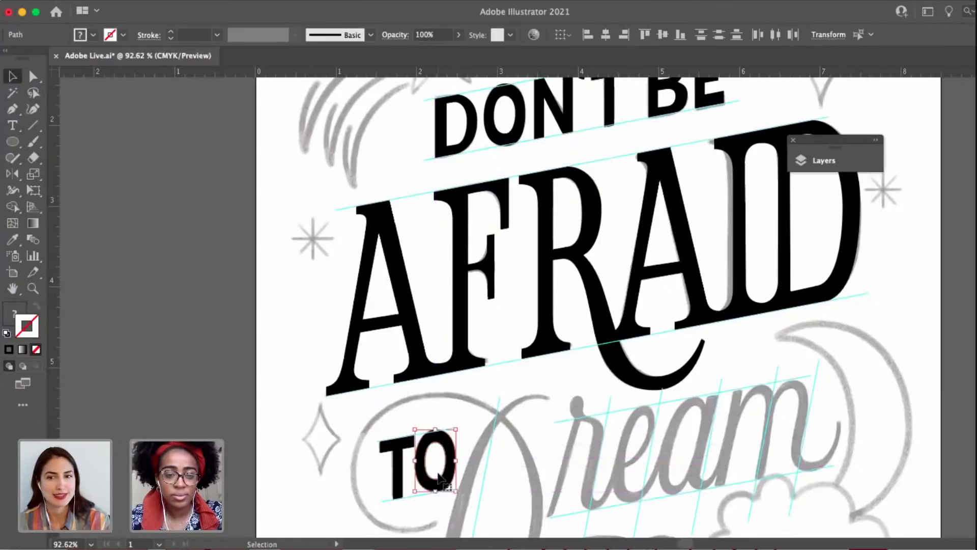
scroll(439, 477, up, 10)
drag(521, 353, 540, 309)
scroll(540, 310, down, 3)
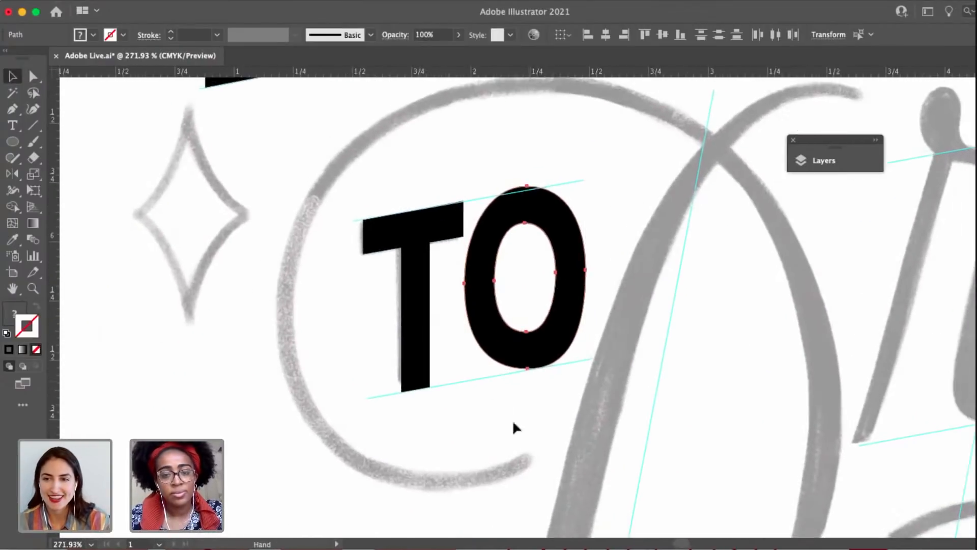
click(525, 425)
Move the T of TO slightly away from the O to widen the letter spacing.
scroll(526, 425, down, 5)
click(458, 407)
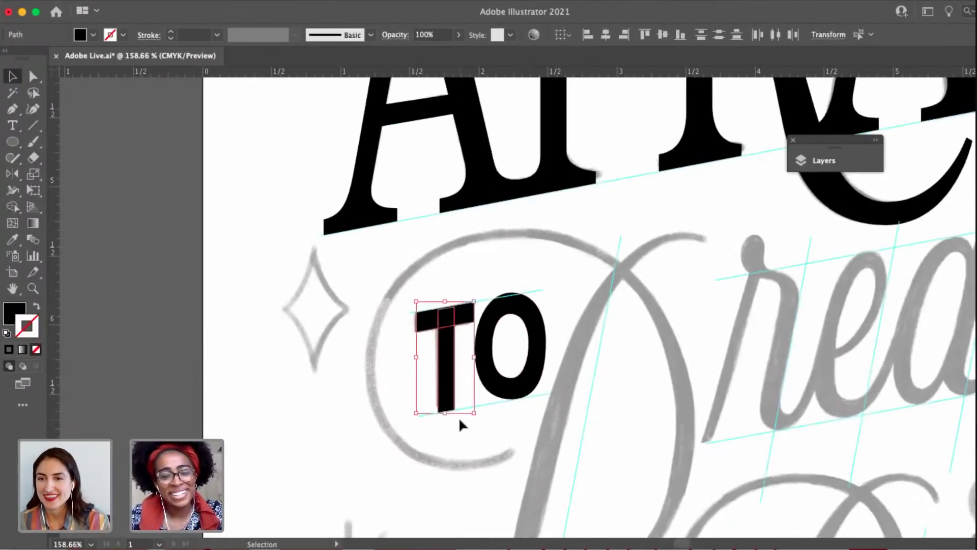
scroll(452, 399, up, 5)
drag(440, 373, 453, 374)
Align the two upper corner points of the T's crossbar in TO with the slanted upper guide.
scroll(437, 375, up, 3)
scroll(447, 381, up, 3)
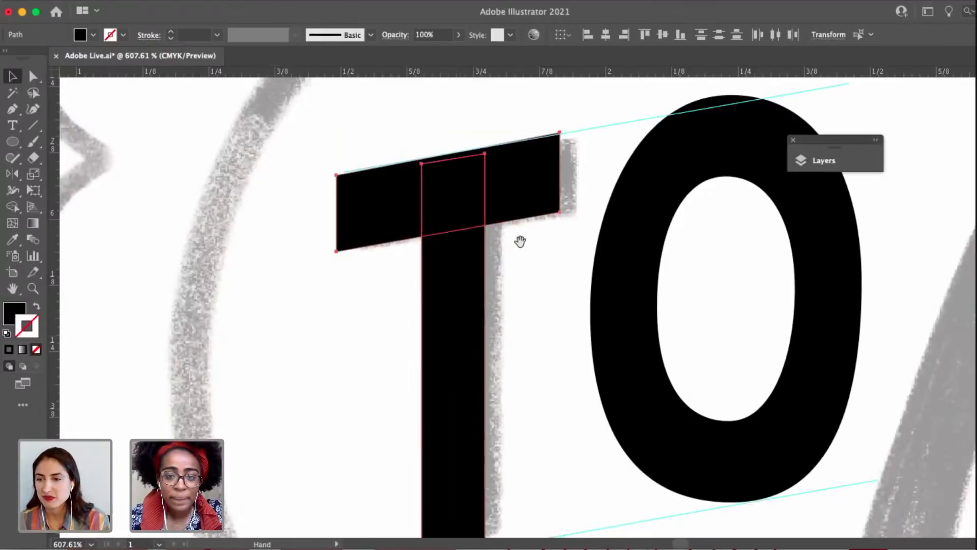
drag(520, 242, 520, 287)
key(a)
click(526, 304)
mouse_move(560, 179)
mouse_down()
mouse_move(570, 188)
mouse_move(560, 183)
mouse_up()
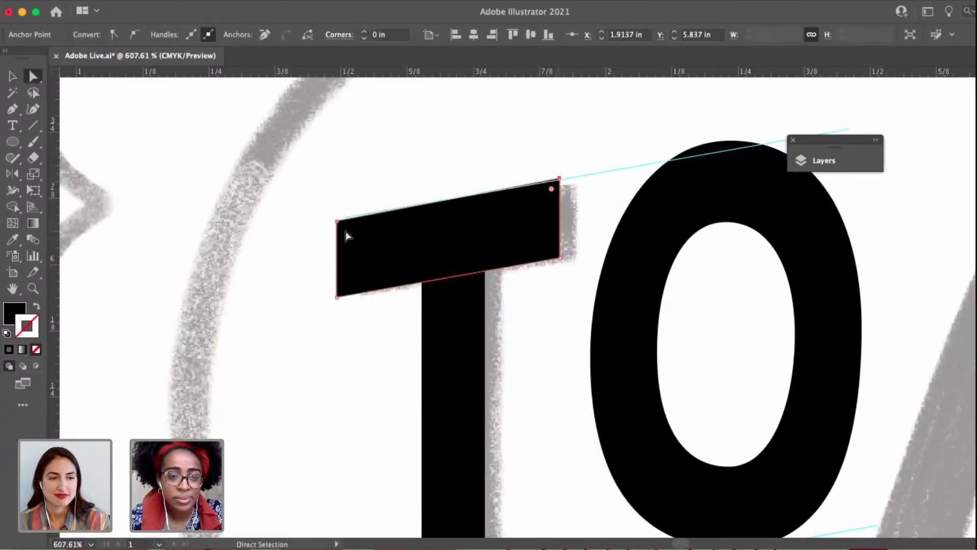
scroll(346, 236, up, 5)
click(327, 210)
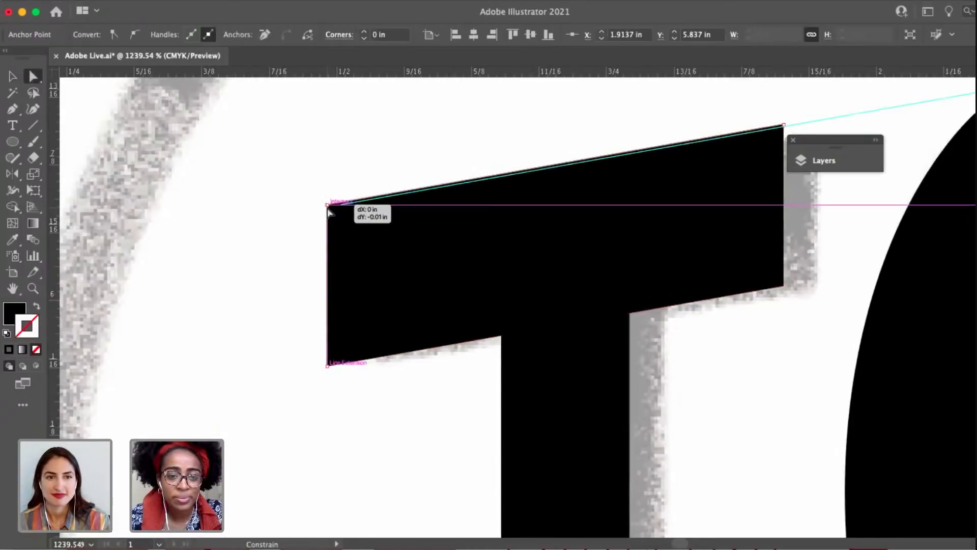
key(space)
mouse_move(661, 158)
mouse_down()
mouse_move(523, 200)
mouse_move(647, 169)
mouse_up()
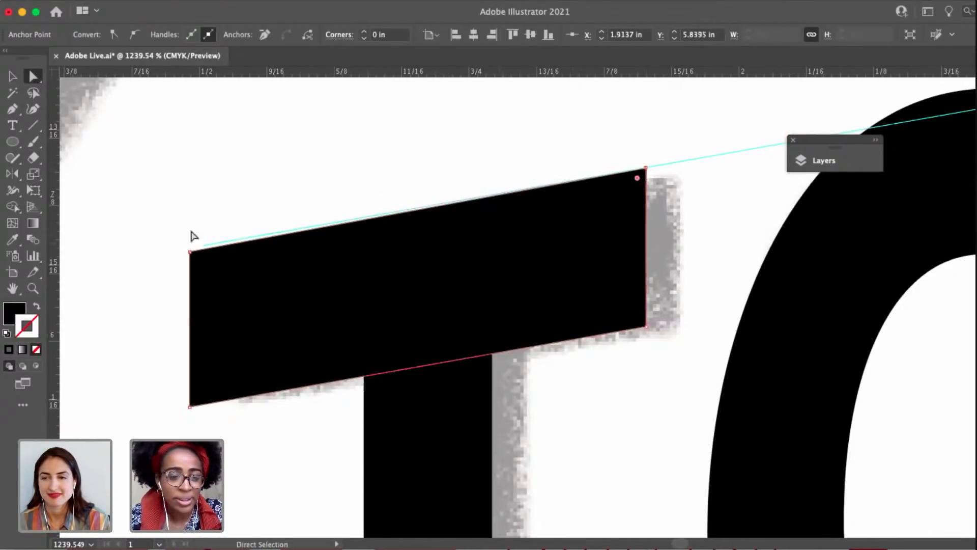
drag(190, 252, 190, 249)
click(163, 220)
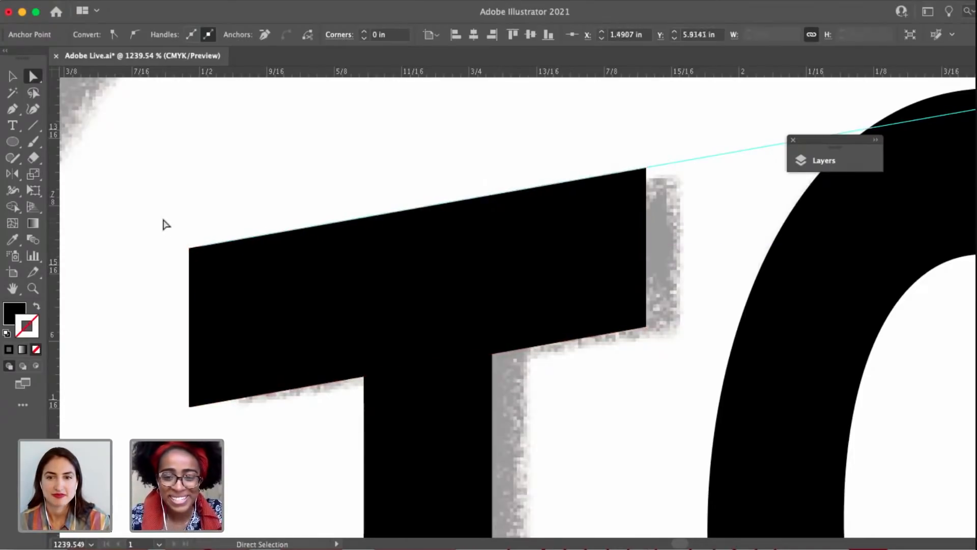
Set up the Pen tool with no fill and a 1 pt black stroke for tracing the sketched D of Dream.
scroll(163, 219, down, 6)
scroll(152, 237, down, 2)
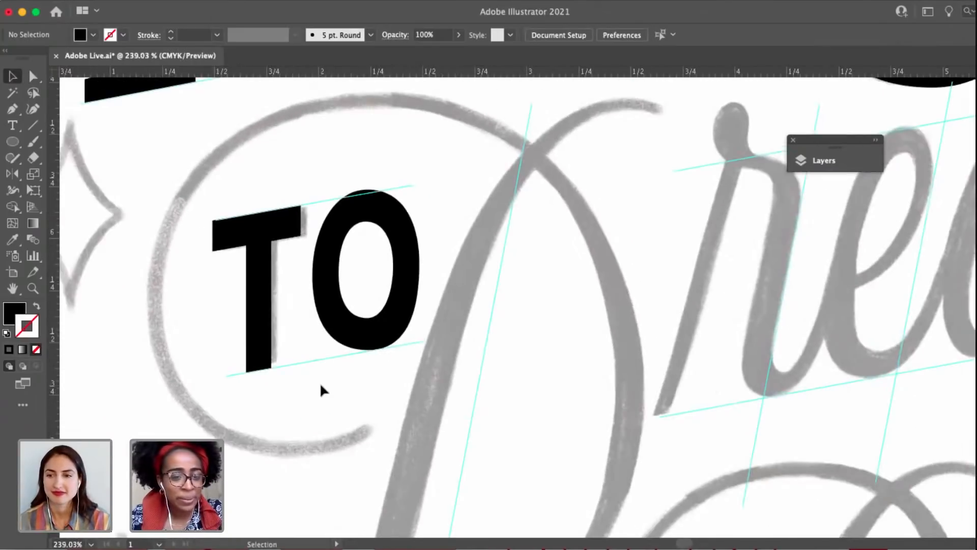
scroll(320, 387, down, 3)
scroll(361, 356, right, 2)
scroll(617, 305, down, 4)
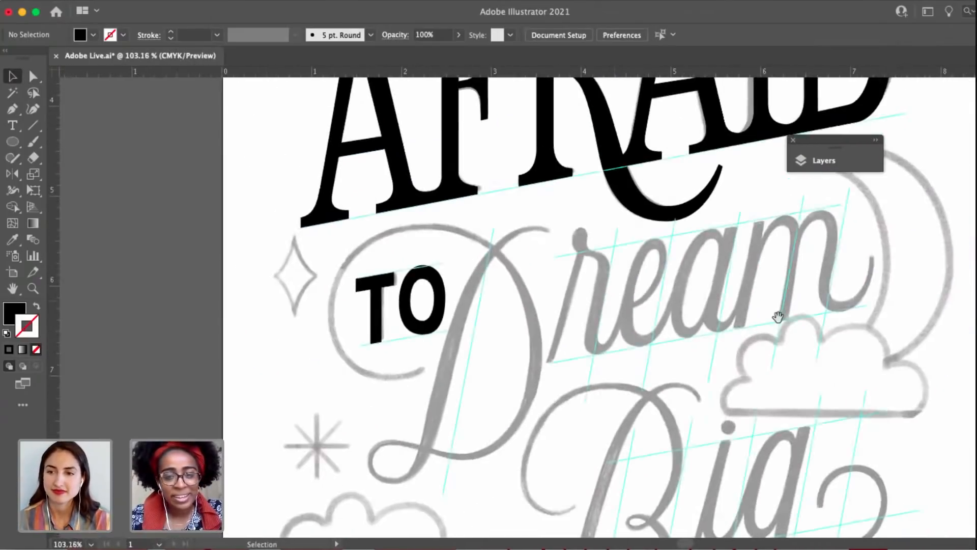
drag(777, 317, 677, 257)
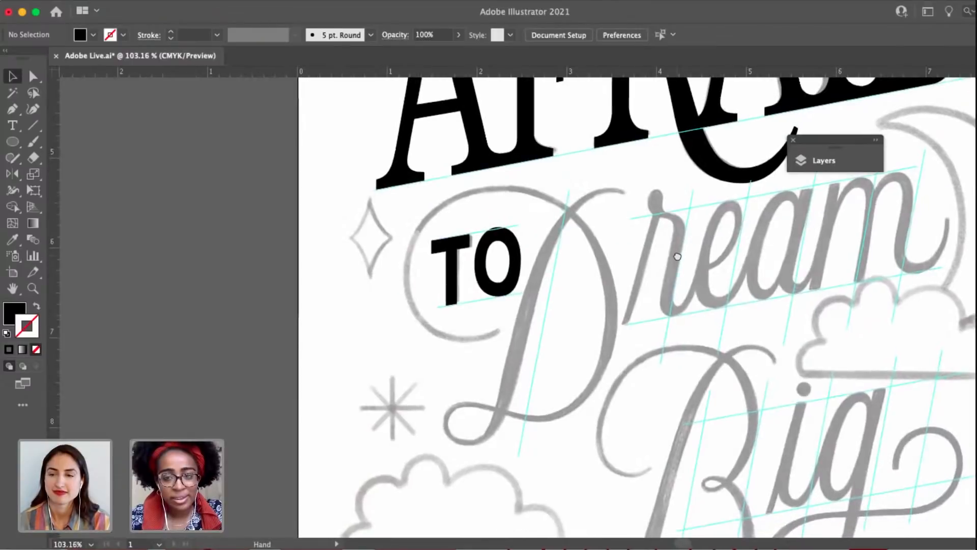
drag(580, 263, 558, 331)
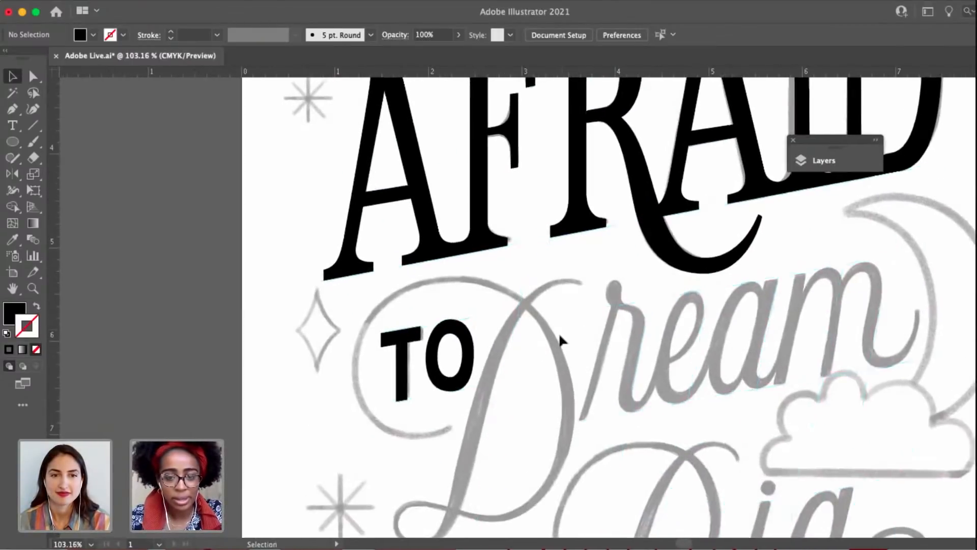
scroll(559, 332, up, 3)
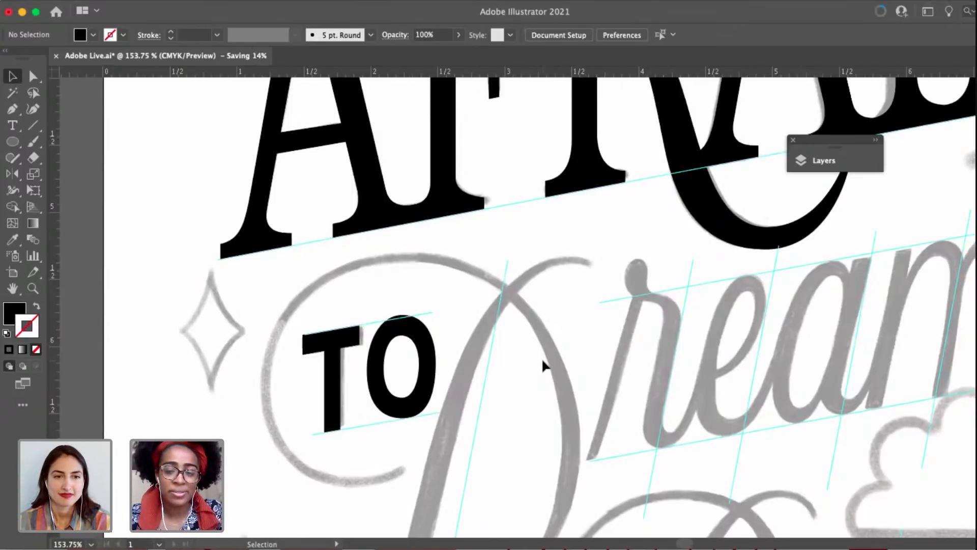
key(p)
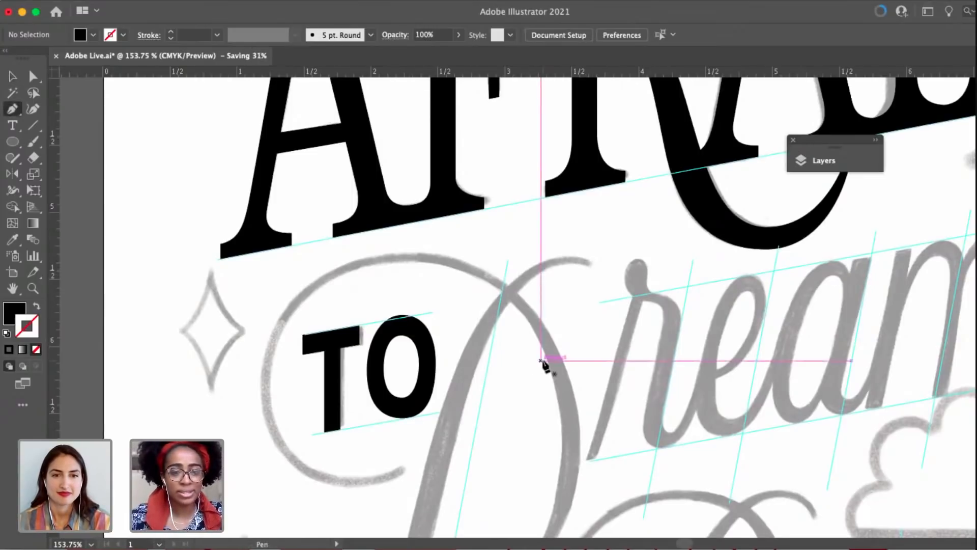
drag(593, 262, 606, 207)
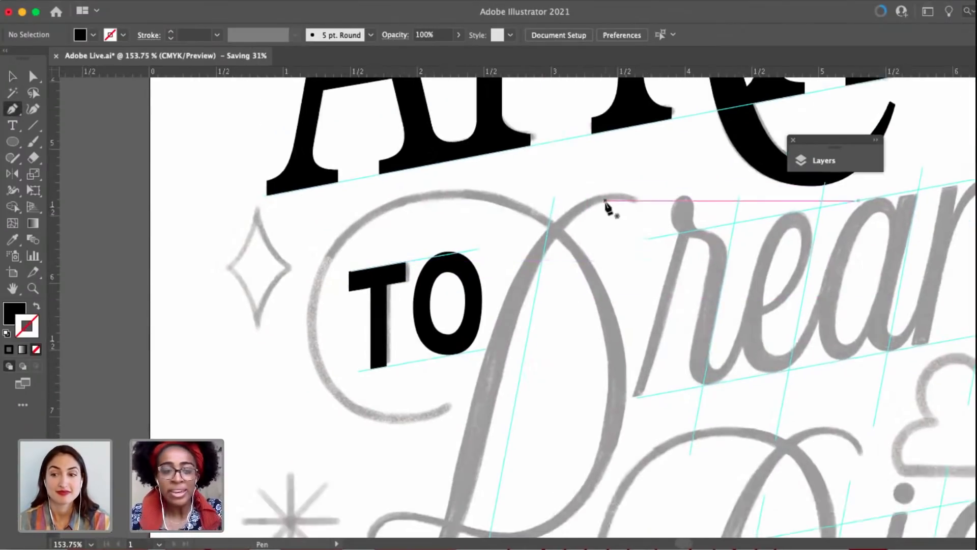
scroll(607, 199, up, 3)
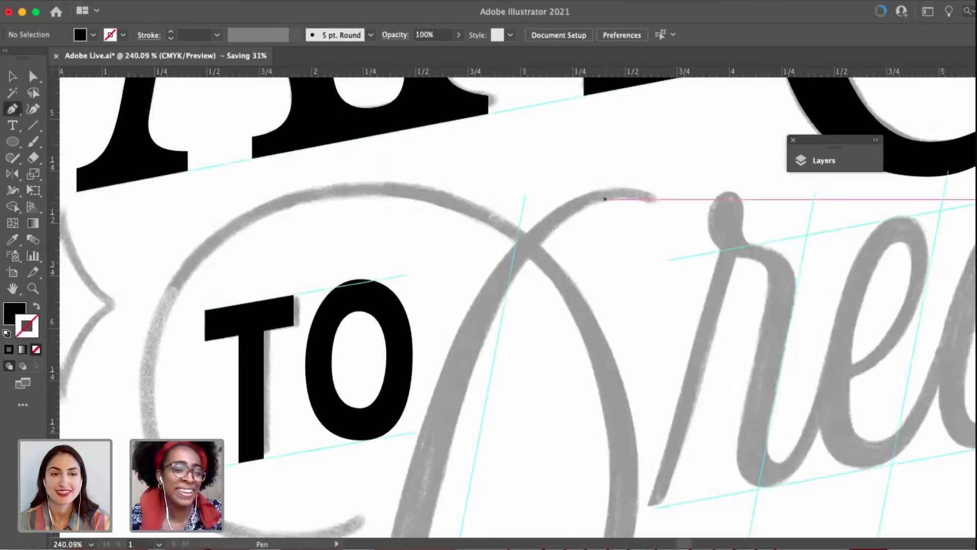
click(36, 306)
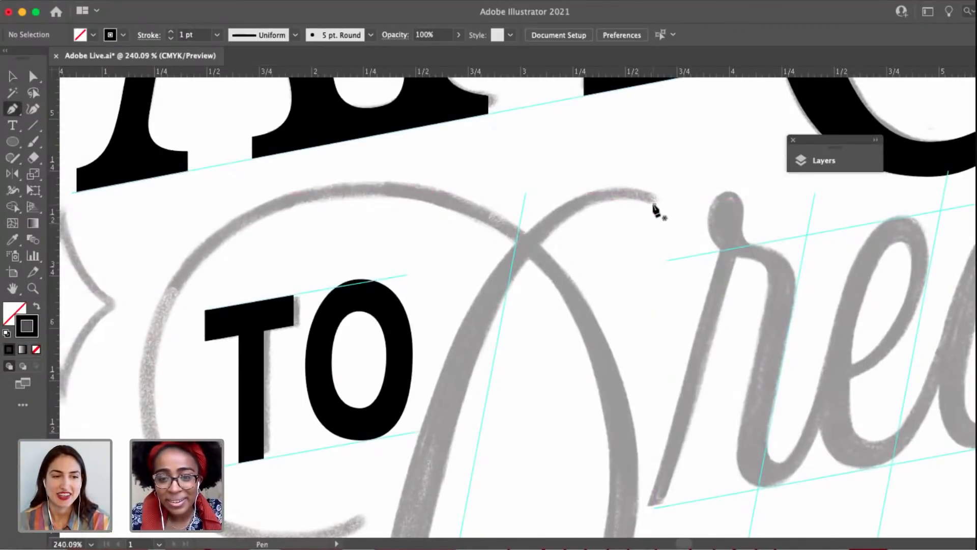
Trace the inner edge of the sketched D of Dream from its upper terminal down the stem and around the lower loop to the bowl's base.
drag(642, 202, 598, 206)
scroll(551, 214, down, 4)
scroll(531, 307, down, 1)
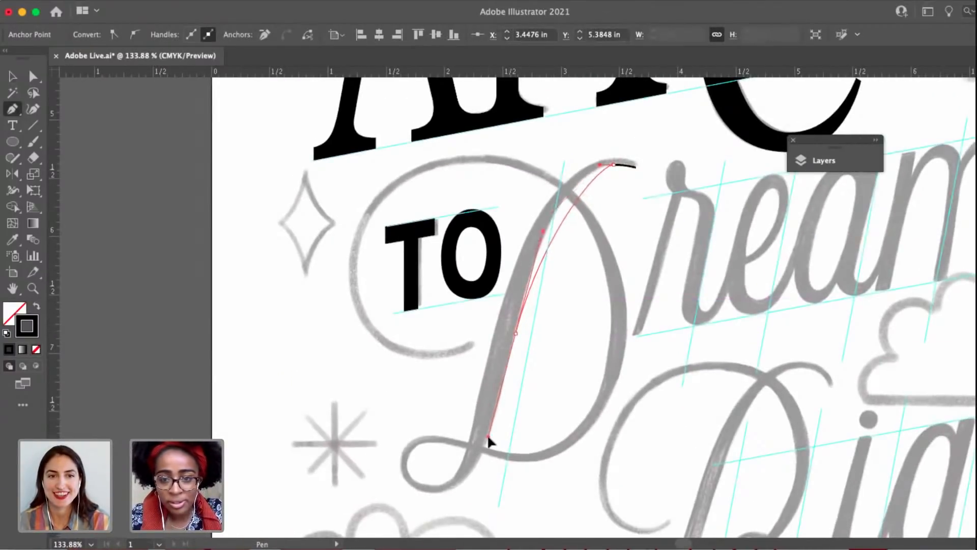
drag(488, 437, 469, 501)
drag(468, 498, 456, 418)
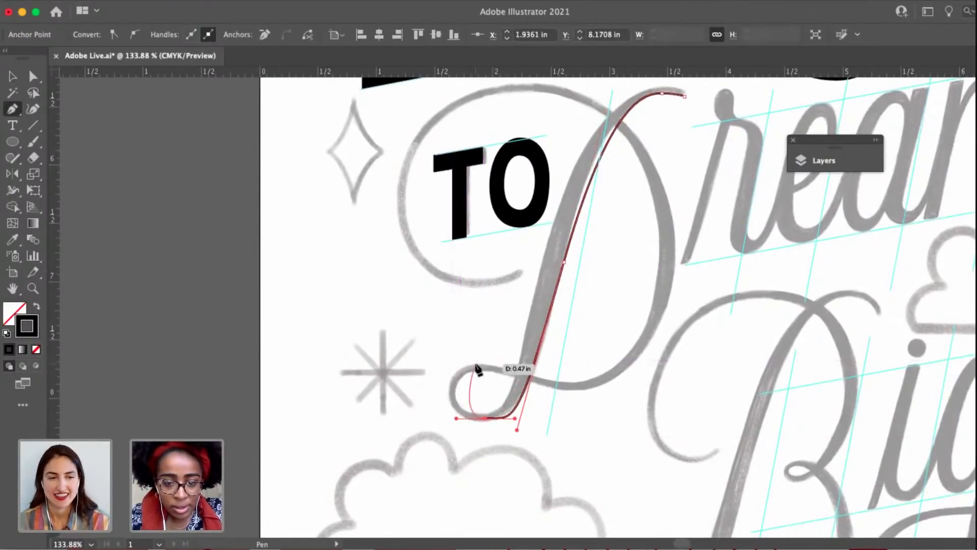
drag(474, 364, 504, 364)
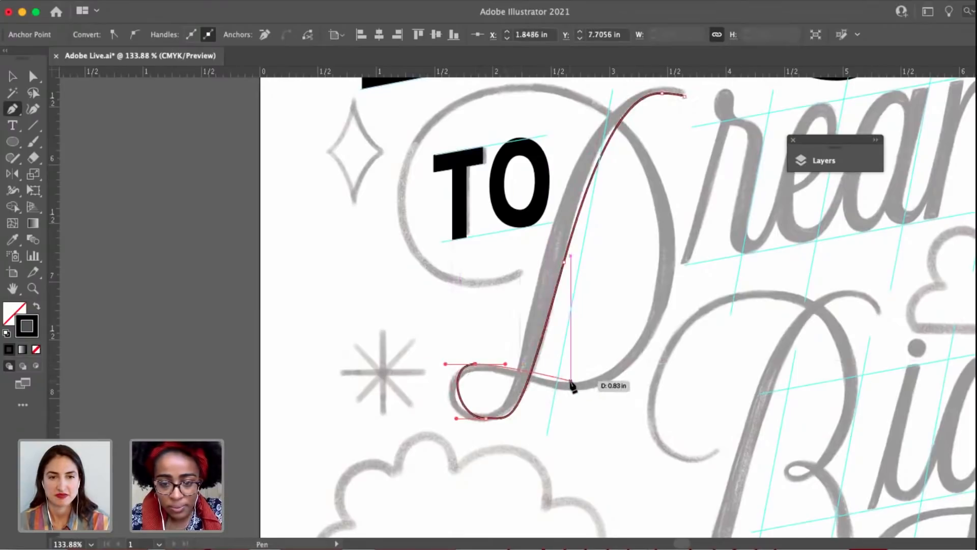
drag(569, 381, 594, 382)
Continue the D's path up the bowl's inner edge and around the large flourish encircling TO to its end tip.
drag(620, 338, 477, 419)
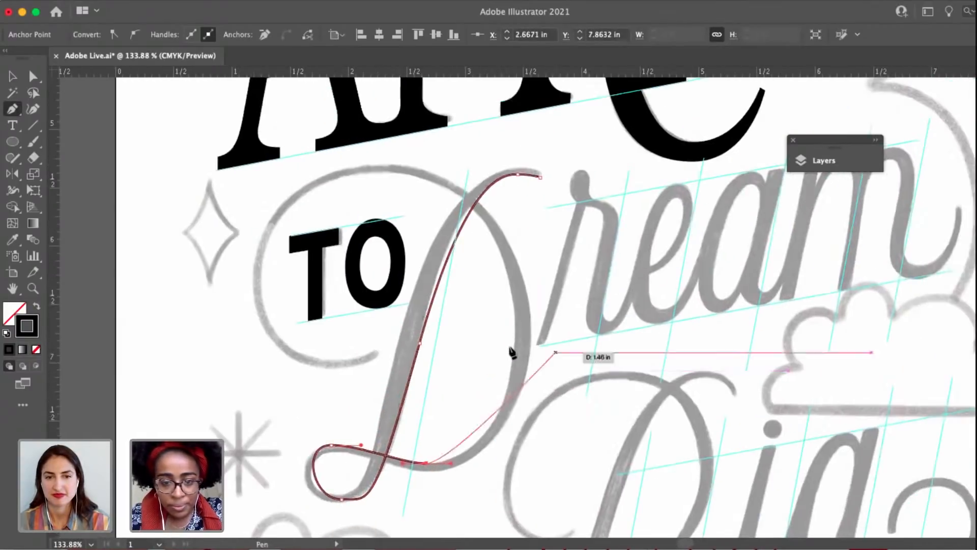
drag(515, 343, 514, 340)
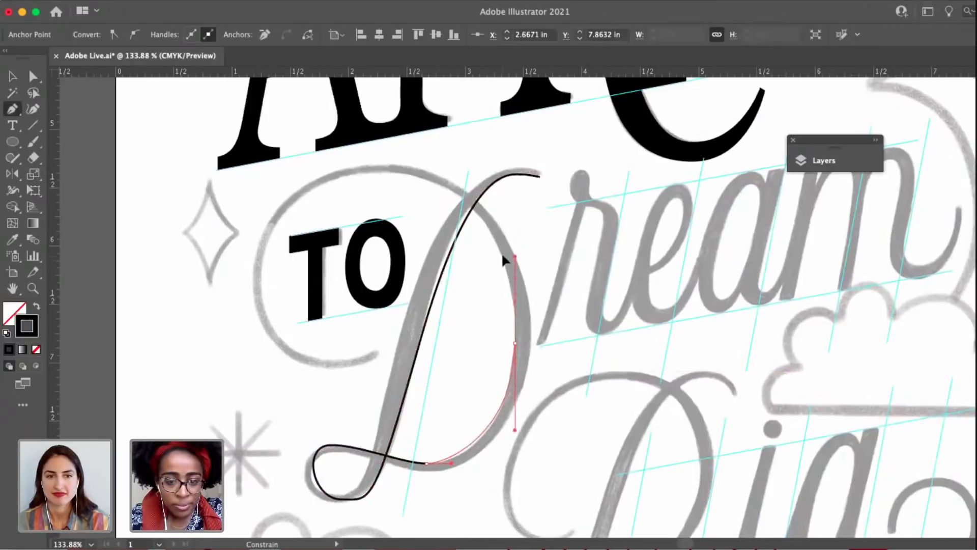
drag(502, 255, 584, 263)
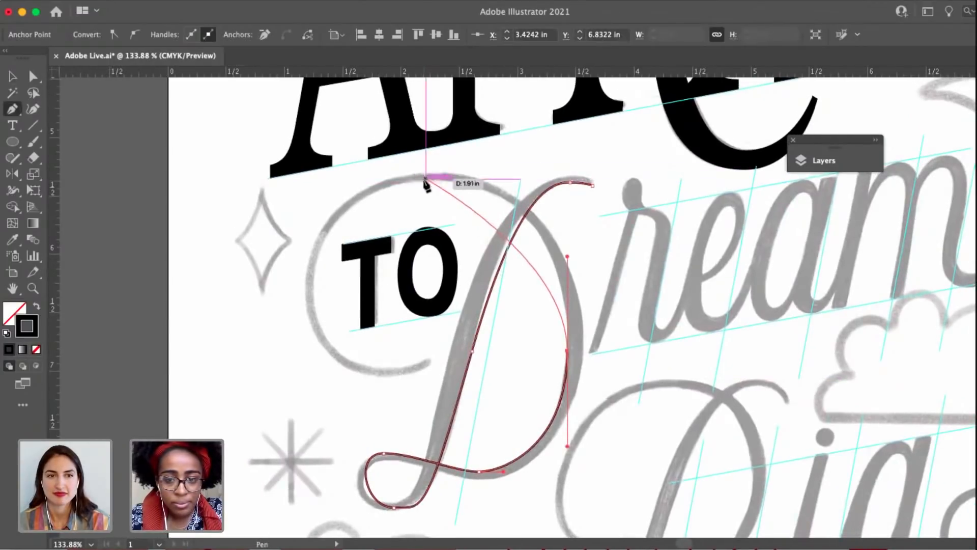
drag(425, 179, 319, 194)
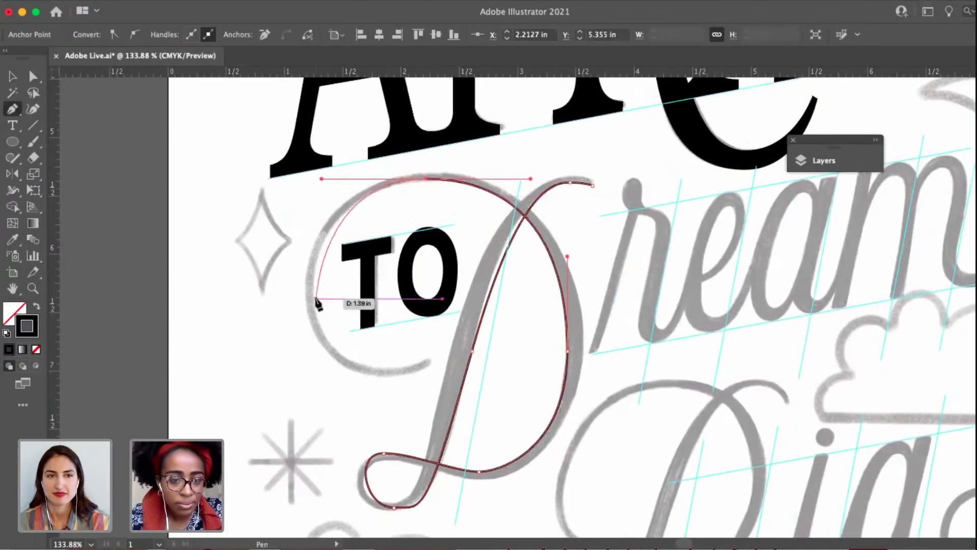
drag(315, 299, 313, 319)
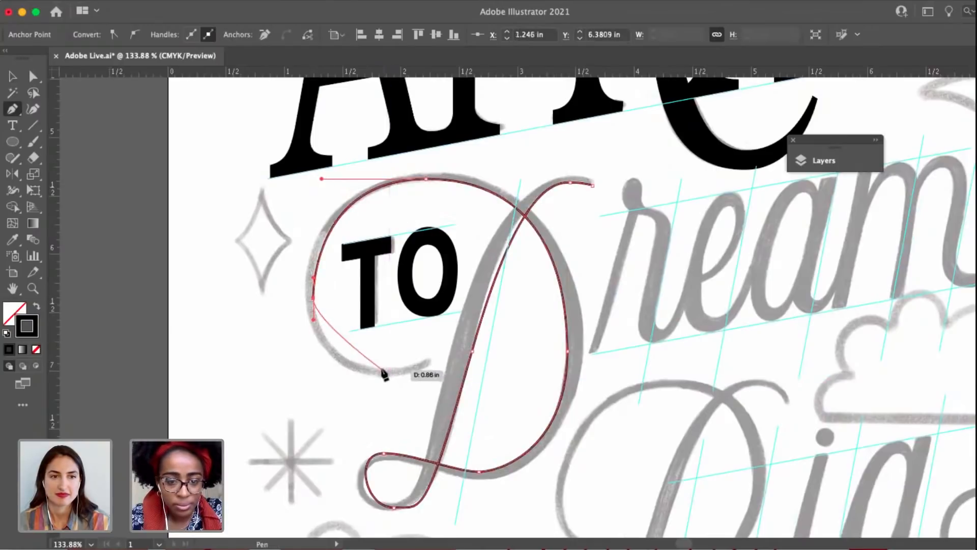
drag(381, 368, 436, 370)
scroll(425, 359, up, 3)
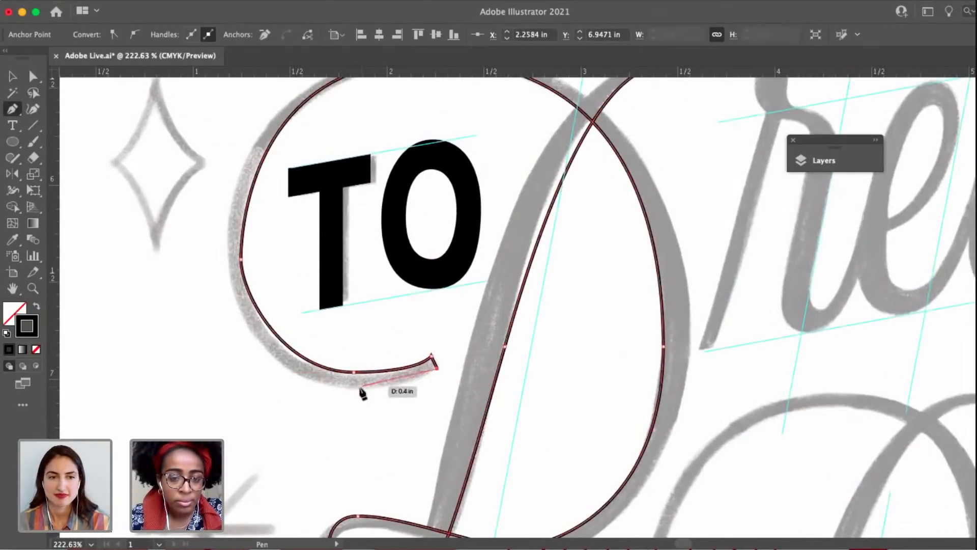
Trace the outer edge of the D's flourish back from its tip, up around TO and over the top.
drag(354, 388, 316, 385)
scroll(301, 279, up, 3)
scroll(300, 280, left, 4)
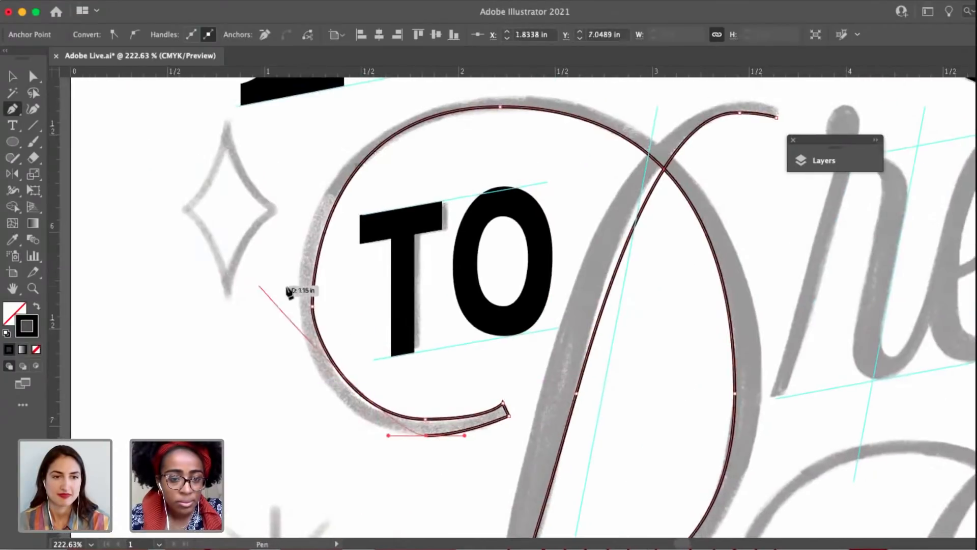
drag(299, 306, 298, 289)
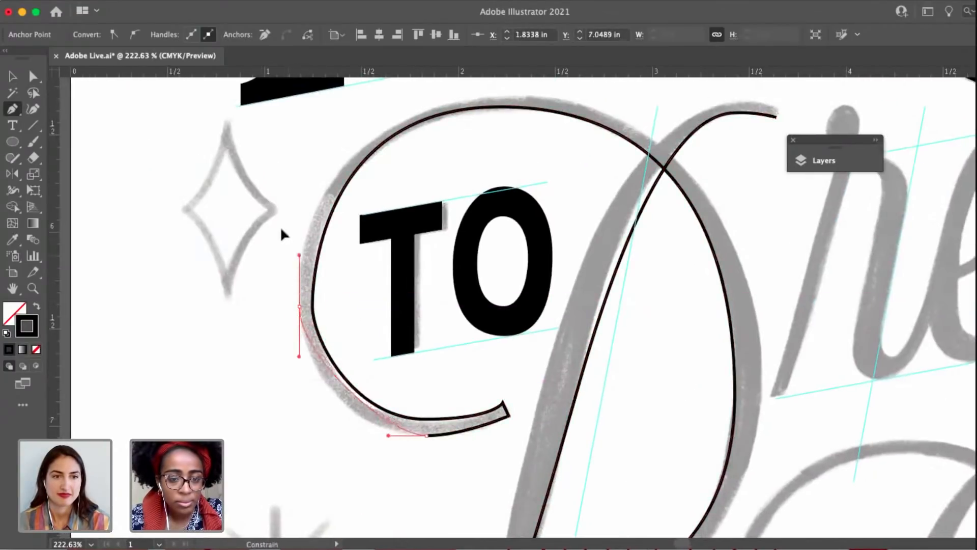
drag(281, 229, 278, 201)
drag(310, 167, 228, 299)
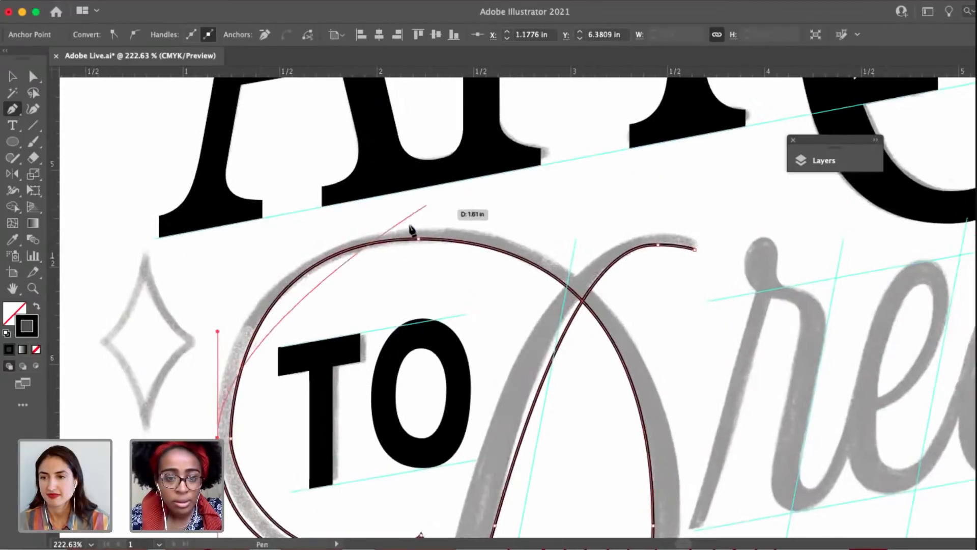
drag(416, 227, 560, 213)
Continue the path along the outer edge of the D's bowl down to its base.
drag(662, 457, 533, 366)
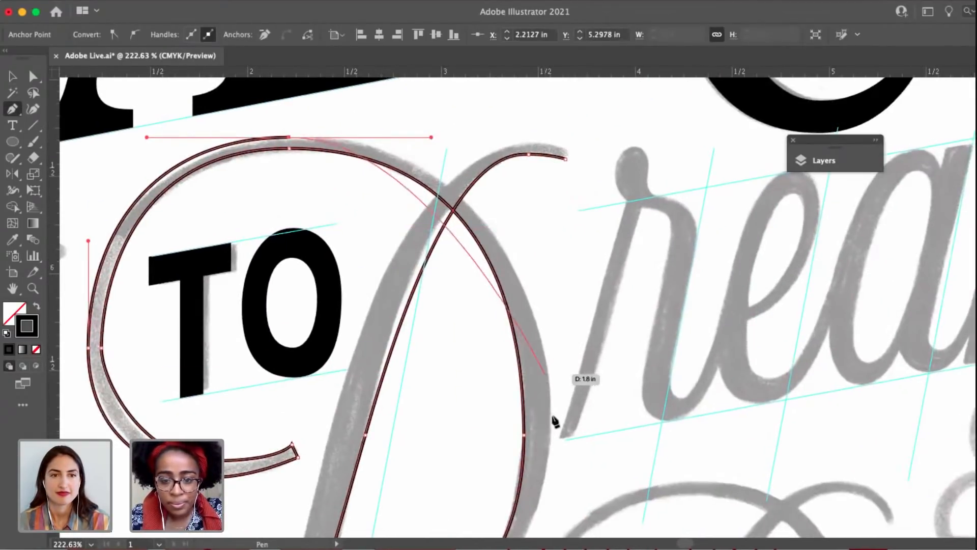
drag(551, 431, 579, 507)
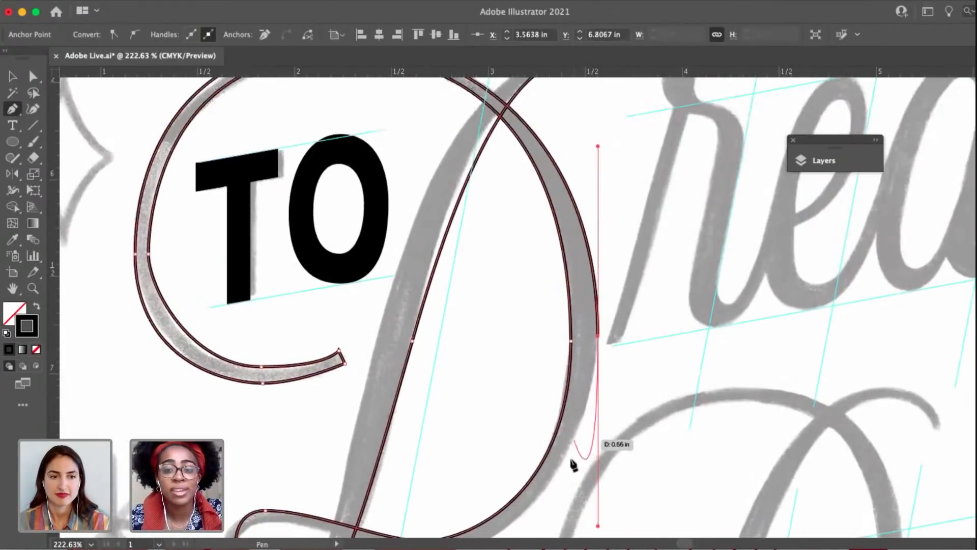
drag(645, 323, 774, 149)
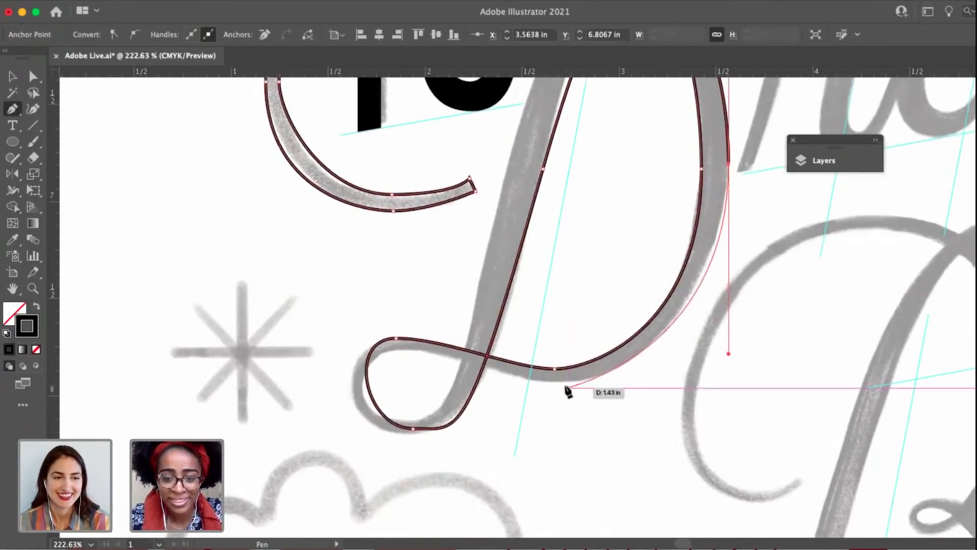
drag(565, 381, 536, 386)
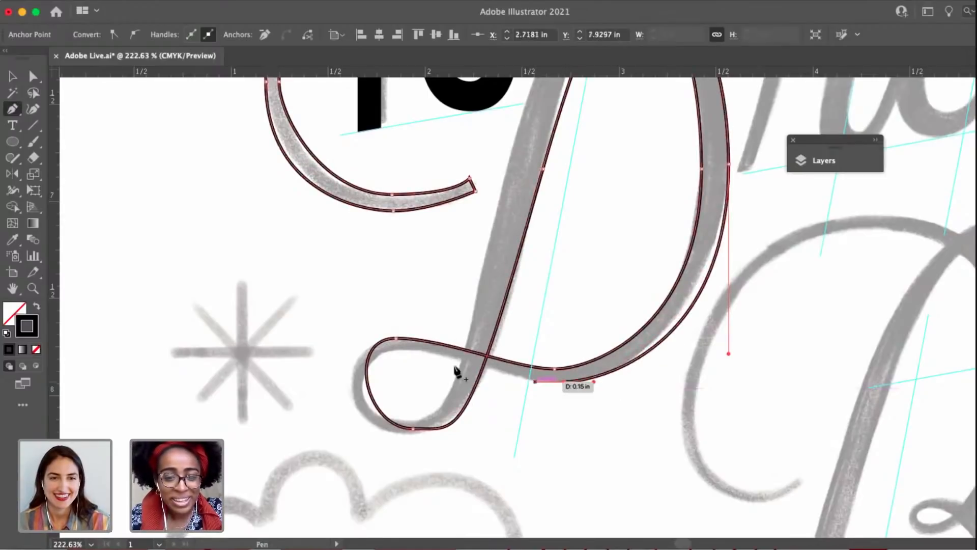
Trace the inside of the D's lower loop and the left edge of its stem.
drag(404, 350, 387, 359)
drag(413, 422, 420, 421)
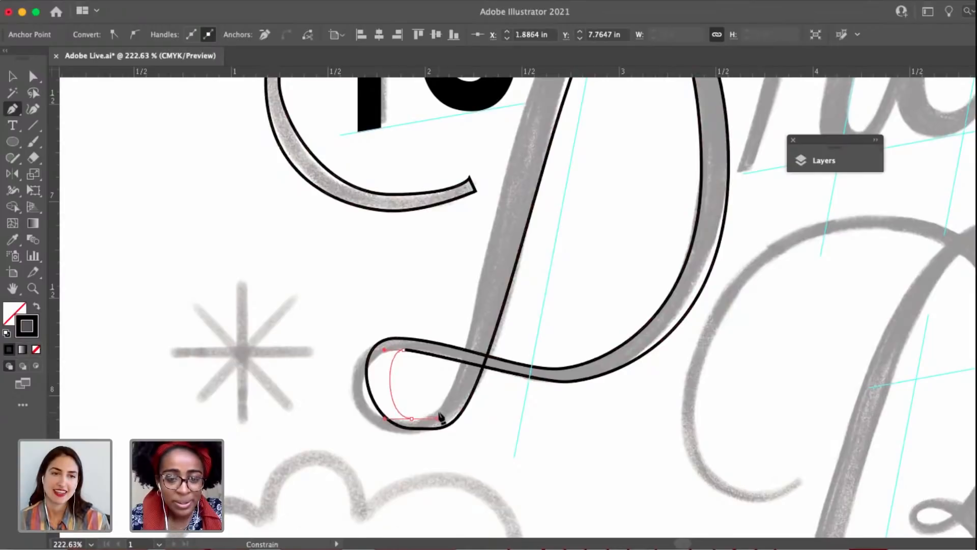
scroll(517, 167, up, 5)
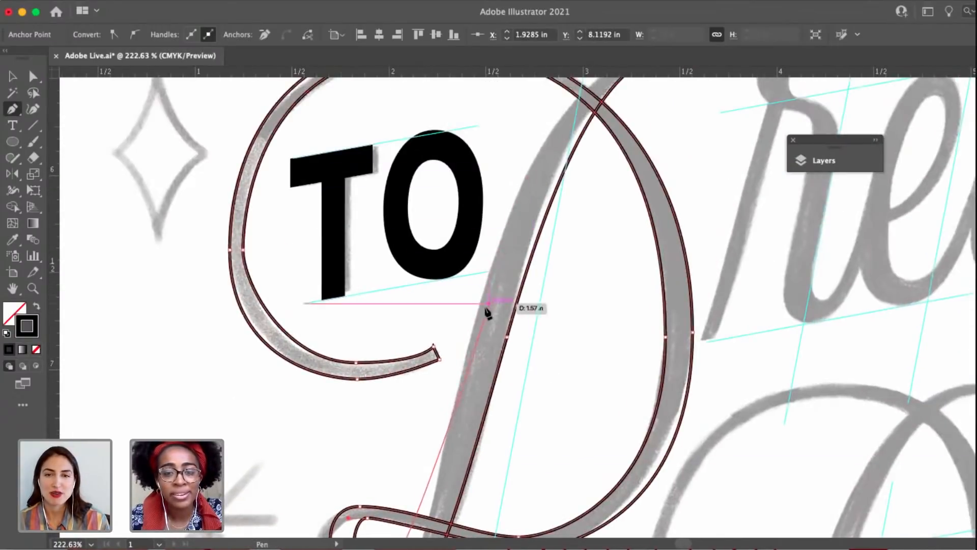
drag(478, 308, 495, 257)
key(space)
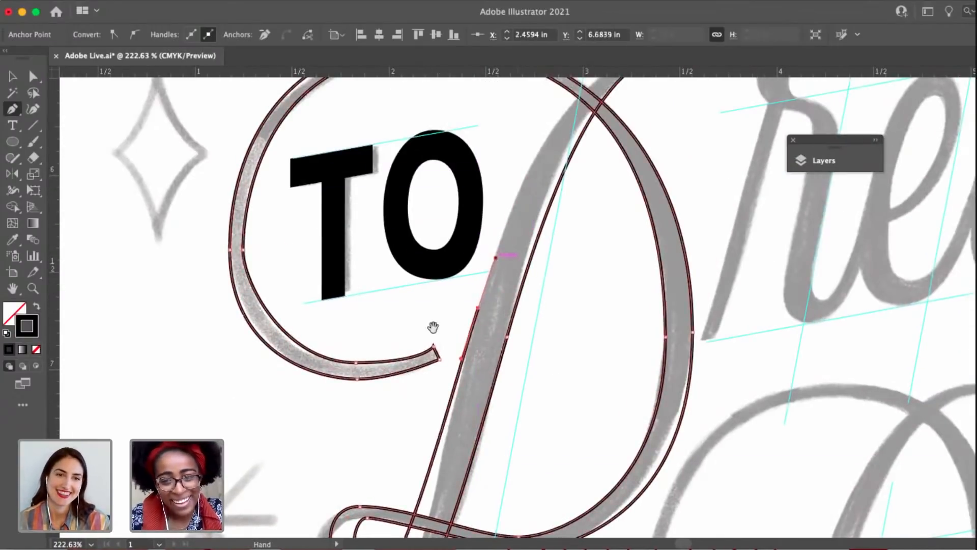
drag(432, 328, 349, 479)
Trace the top of the D's upper terminal and close the path at its starting point.
drag(582, 196, 689, 196)
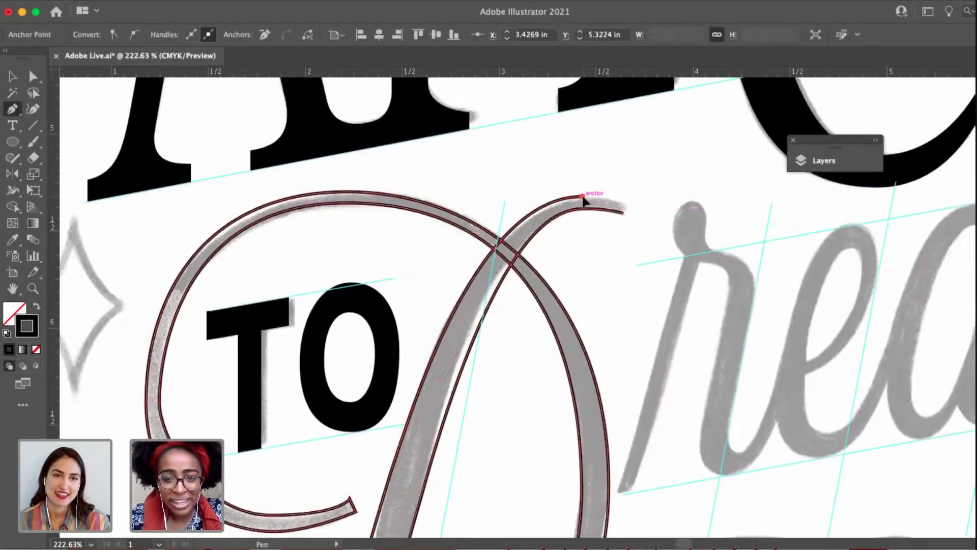
click(582, 197)
drag(611, 197, 610, 197)
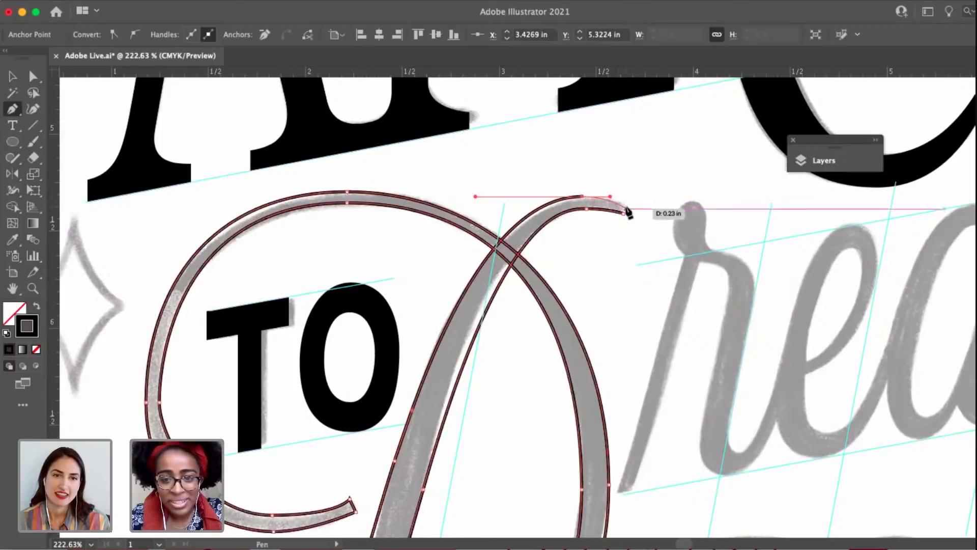
click(623, 206)
click(623, 213)
Widen the outer curve of the D's lower loop to fit the sketch by shifting its bottom anchor and lengthening the top handle.
key(a)
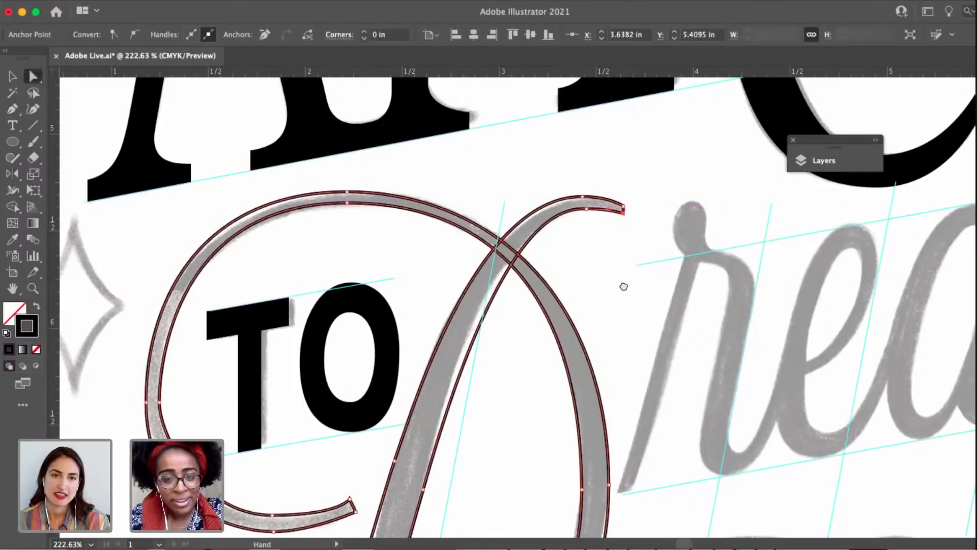
space+drag(623, 286, 753, 71)
scroll(540, 383, down, 3)
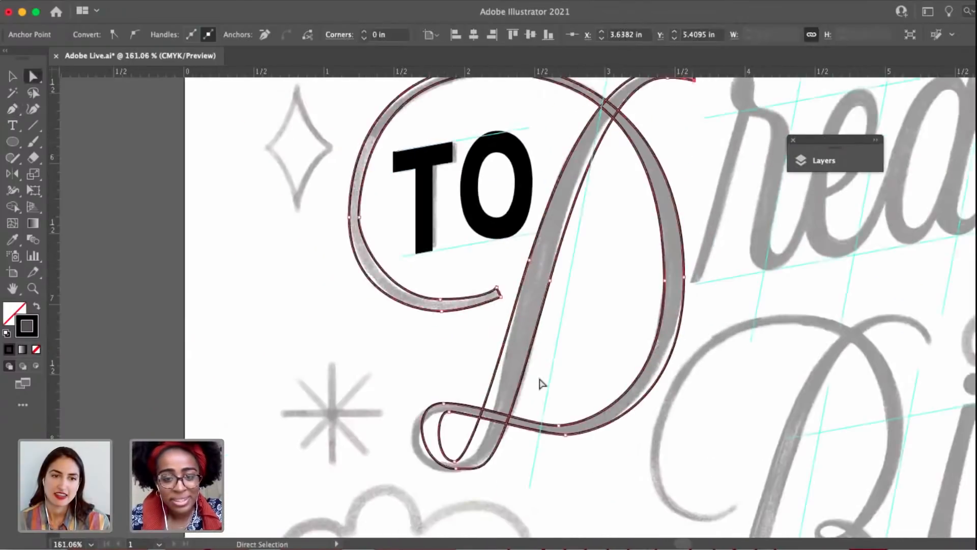
click(447, 416)
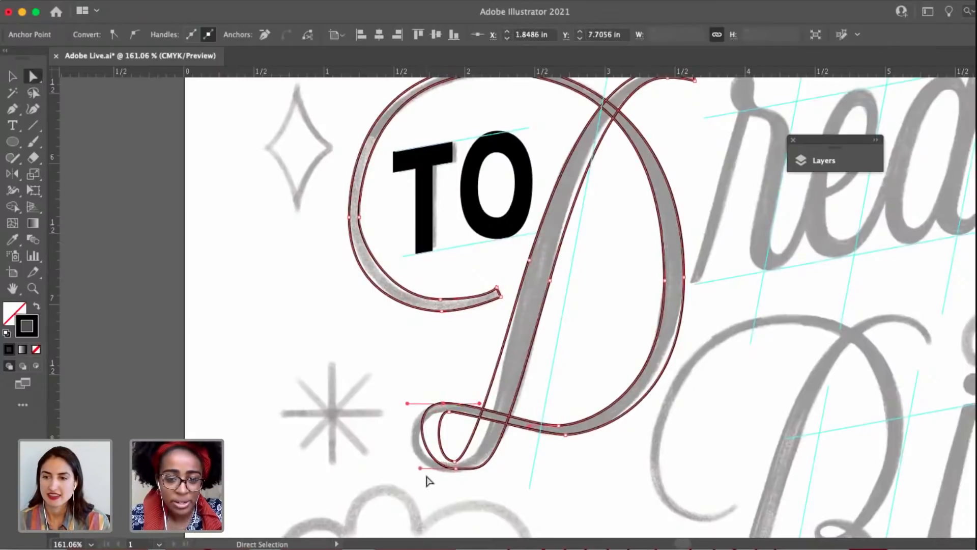
drag(455, 470, 400, 467)
scroll(440, 415, up, 5)
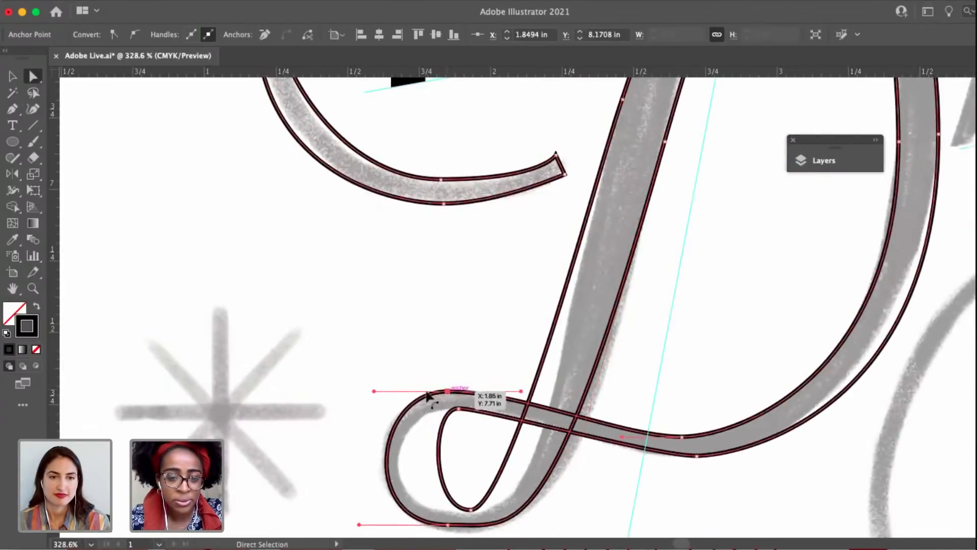
drag(374, 392, 364, 392)
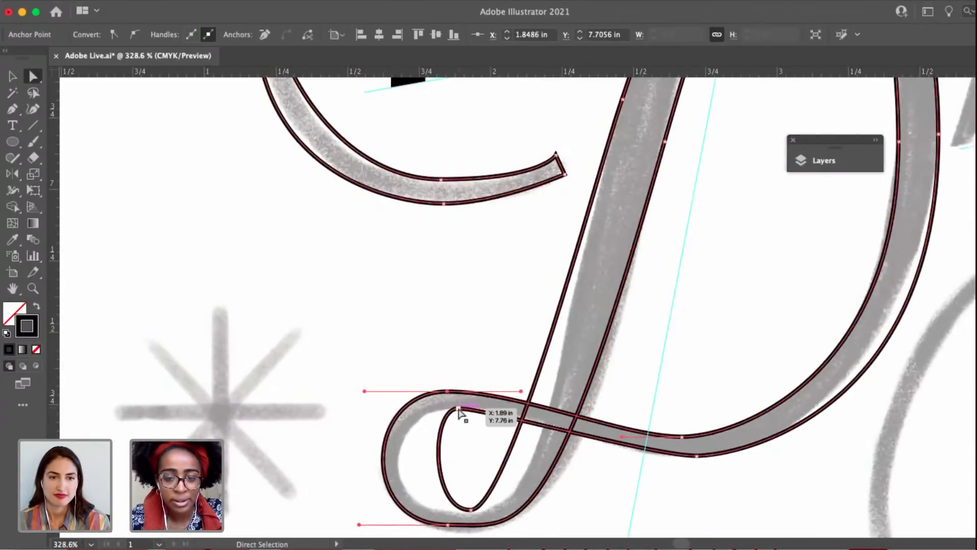
Reshape the inner curve of the D's lower loop and round its bend into the stem by adjusting the anchors and handles.
drag(457, 408, 381, 408)
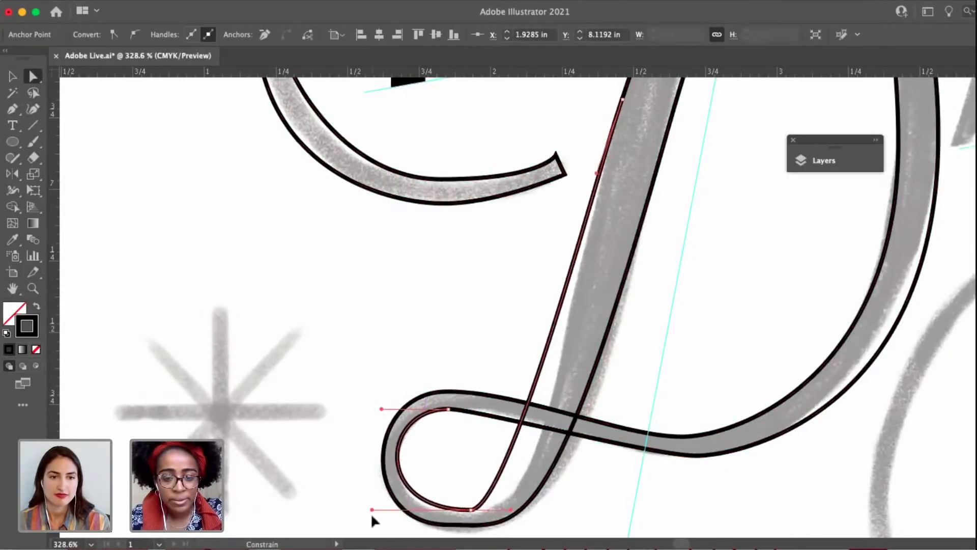
scroll(524, 469, down, 3)
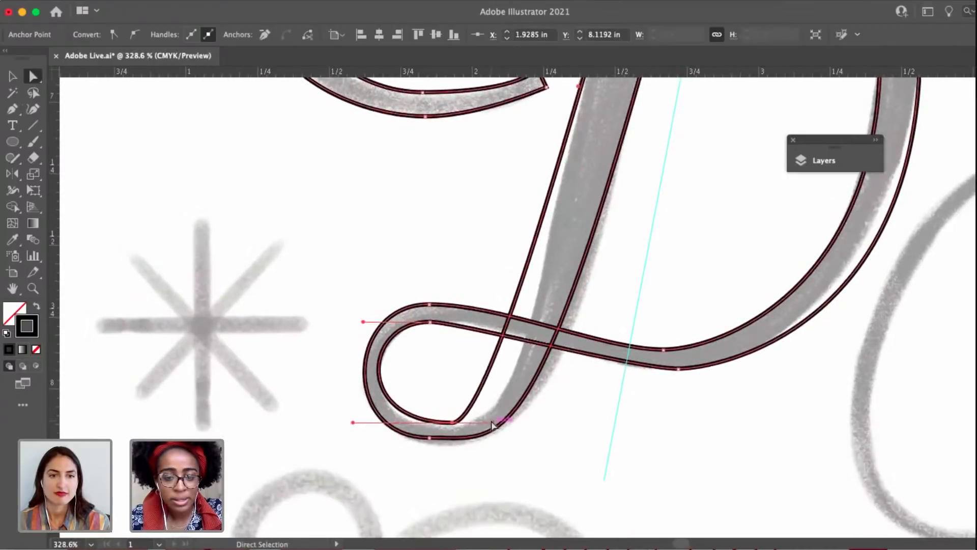
drag(492, 421, 522, 421)
Replace the outer loop's bottom anchor with one nearer the stem, extend its left handle and lower the point onto the sketch.
click(430, 438)
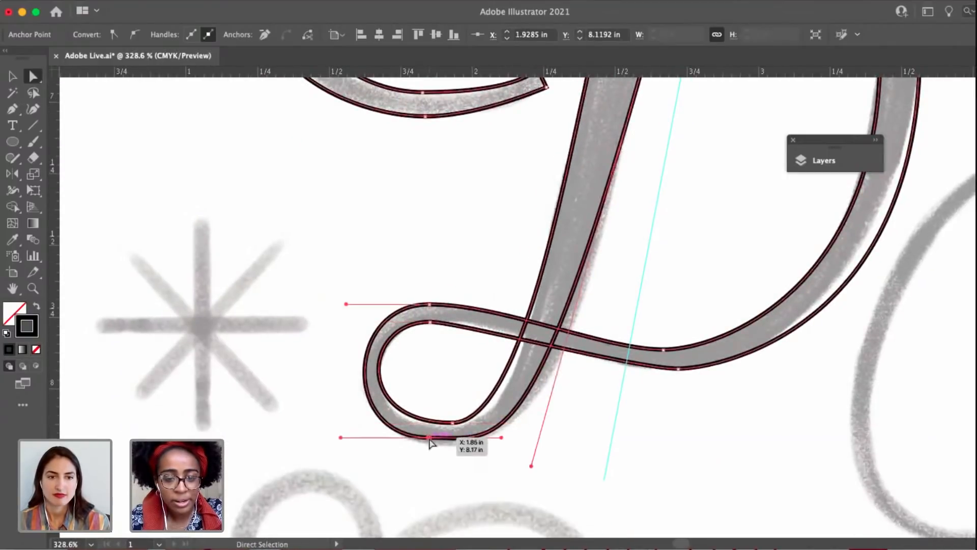
key(p)
click(454, 438)
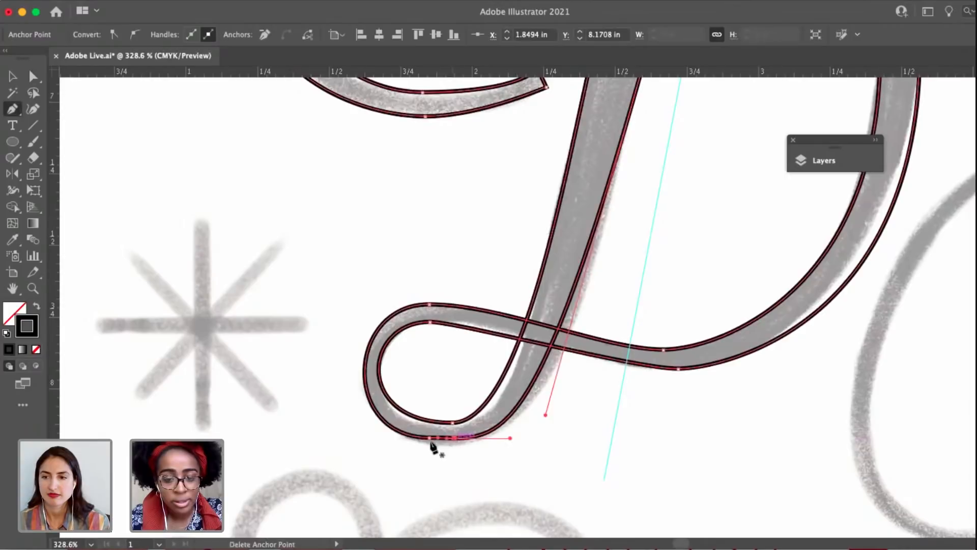
click(430, 438)
key(a)
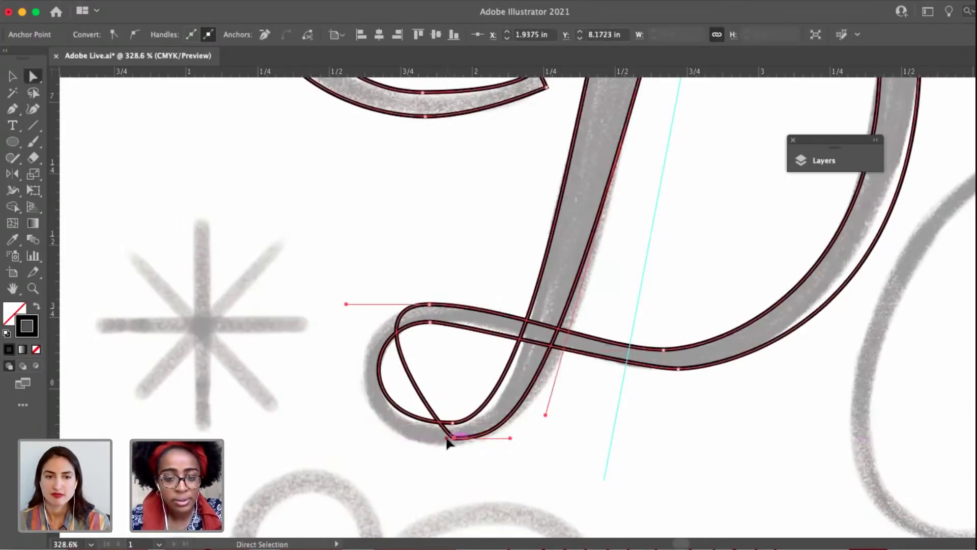
drag(371, 447, 328, 447)
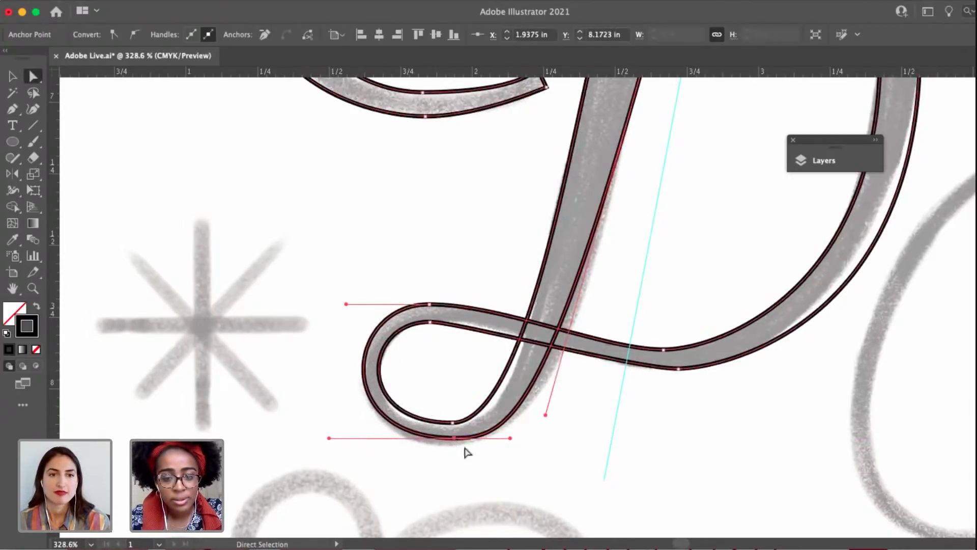
drag(451, 442, 454, 444)
key(super+z)
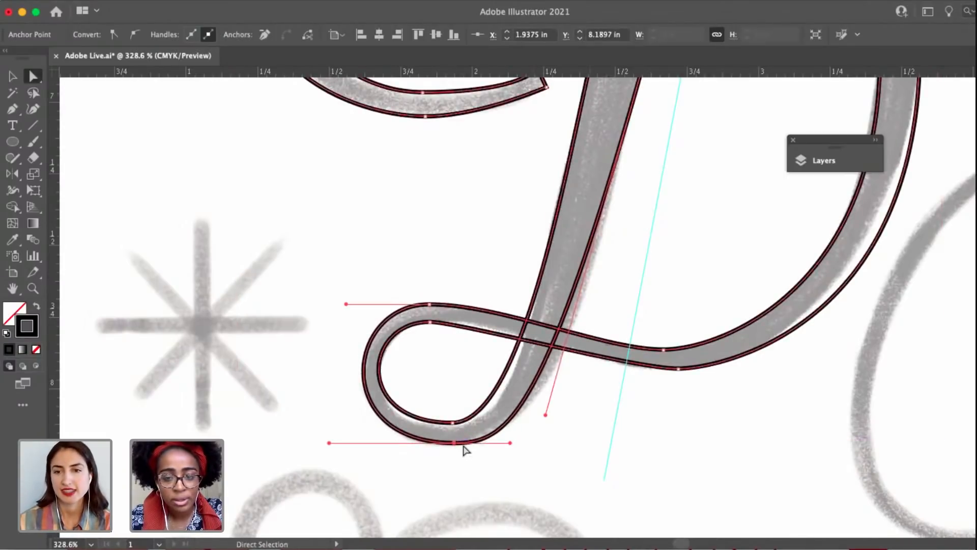
Smooth the lower edge of the stroke joining the D's loop and bowl by lengthening the facing handles of its two anchors.
click(585, 454)
key(space)
drag(580, 472, 572, 513)
click(423, 364)
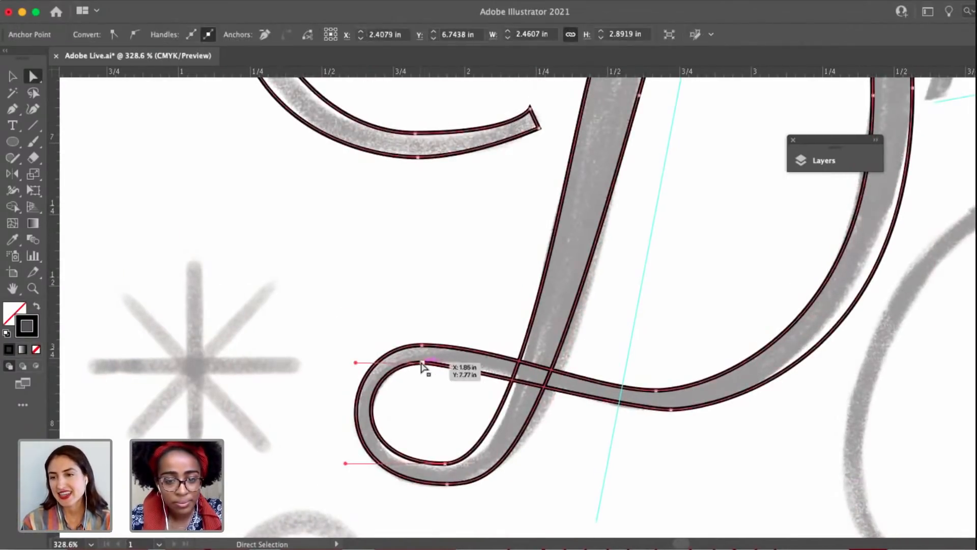
shift+click(641, 413)
drag(630, 411, 609, 409)
drag(451, 366, 479, 366)
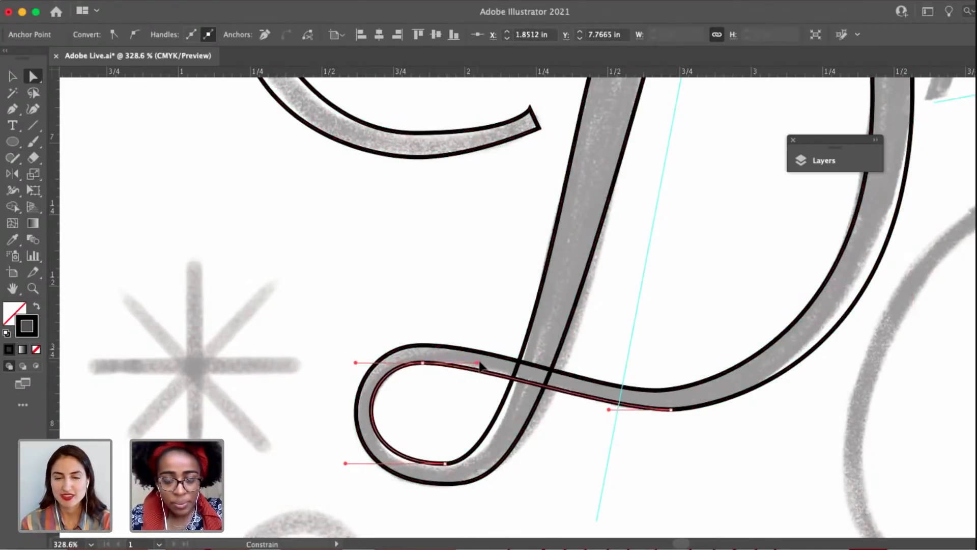
Reshape the right edge of the D's upper stem by shortening the stem anchor's top handle and lengthening the top stroke's left handle.
click(630, 311)
scroll(630, 312, down, 5)
drag(654, 290, 562, 476)
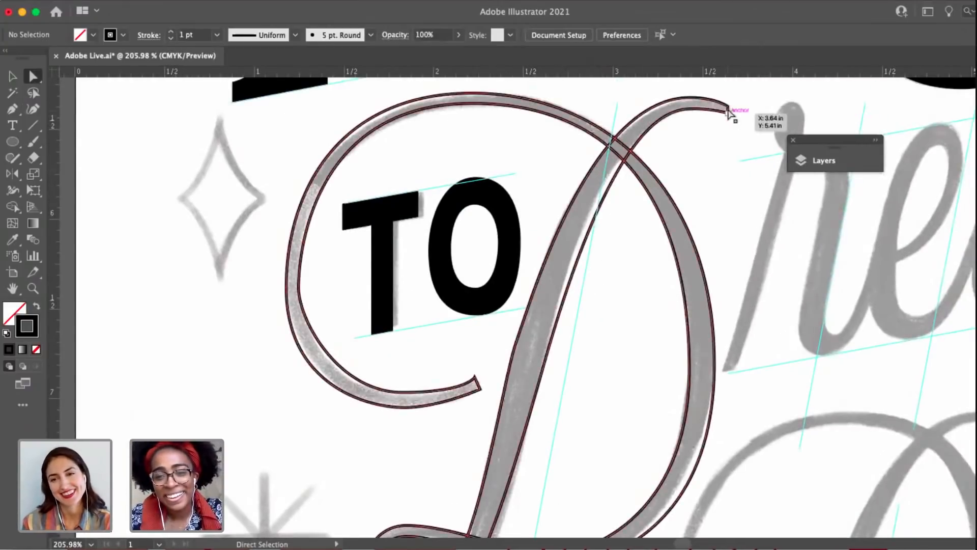
click(728, 113)
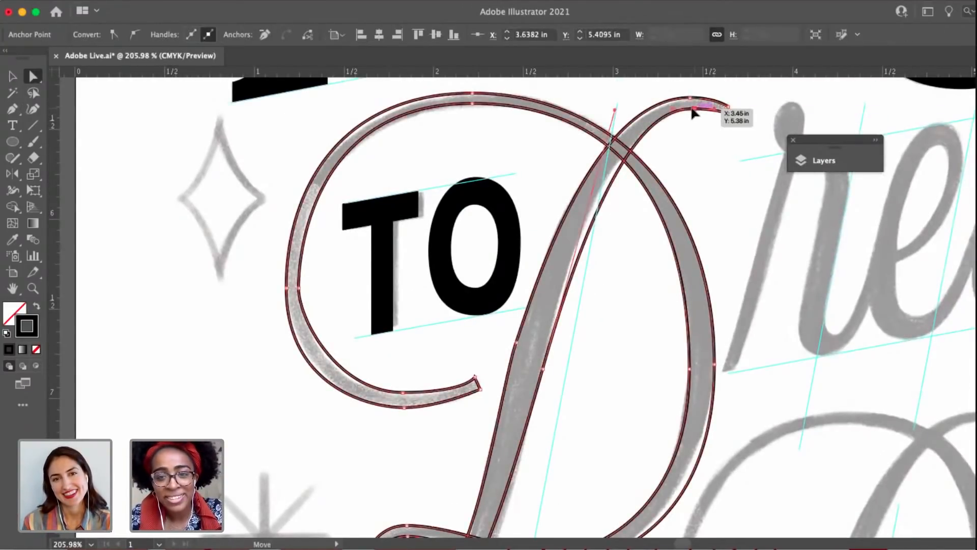
click(693, 108)
mouse_move(615, 110)
mouse_down()
mouse_move(600, 188)
mouse_move(574, 237)
mouse_up()
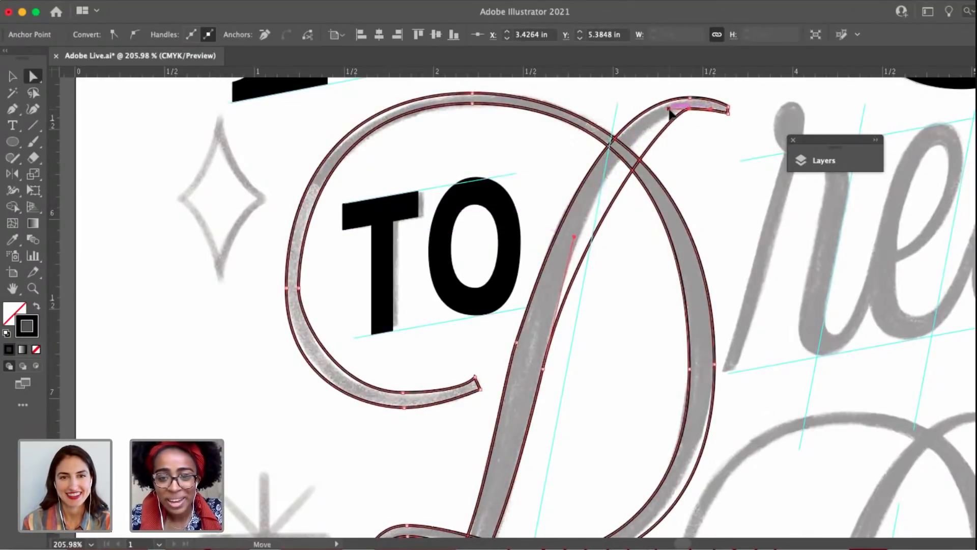
drag(670, 111, 614, 130)
drag(621, 297, 625, 188)
Adjust the lower handle of the stem's left-edge anchor and nudge the anchors at the bottom of the D's bowl onto the sketch.
click(522, 235)
scroll(575, 212, up, 4)
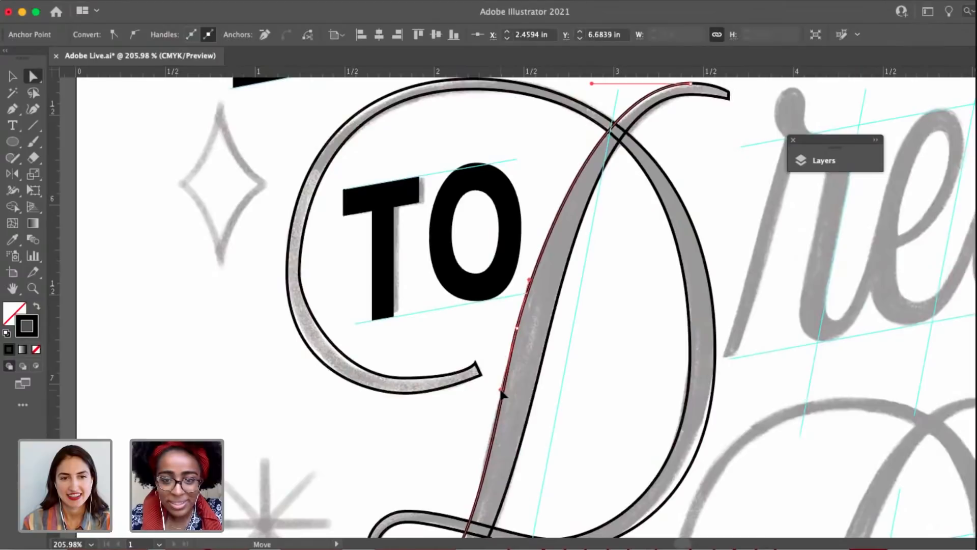
drag(597, 252, 624, 118)
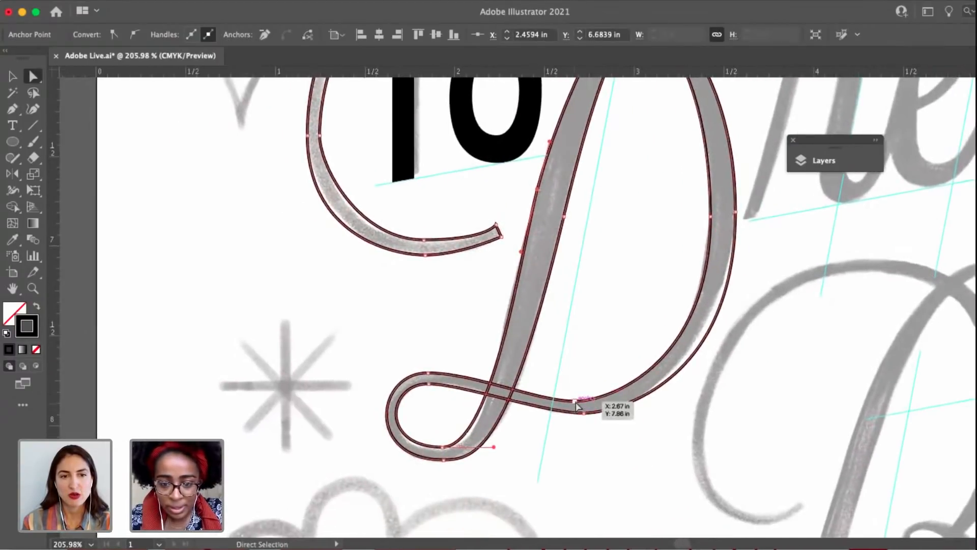
click(577, 402)
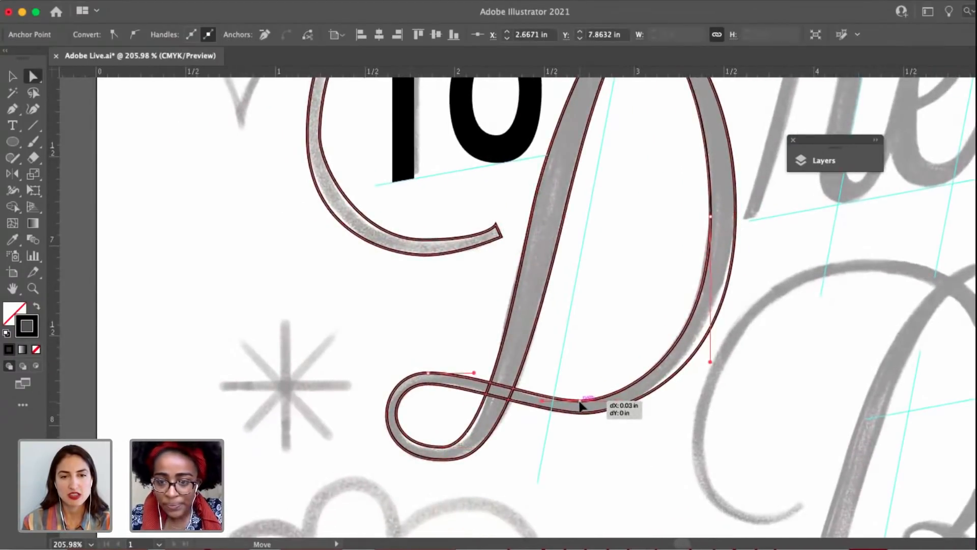
drag(585, 417, 587, 418)
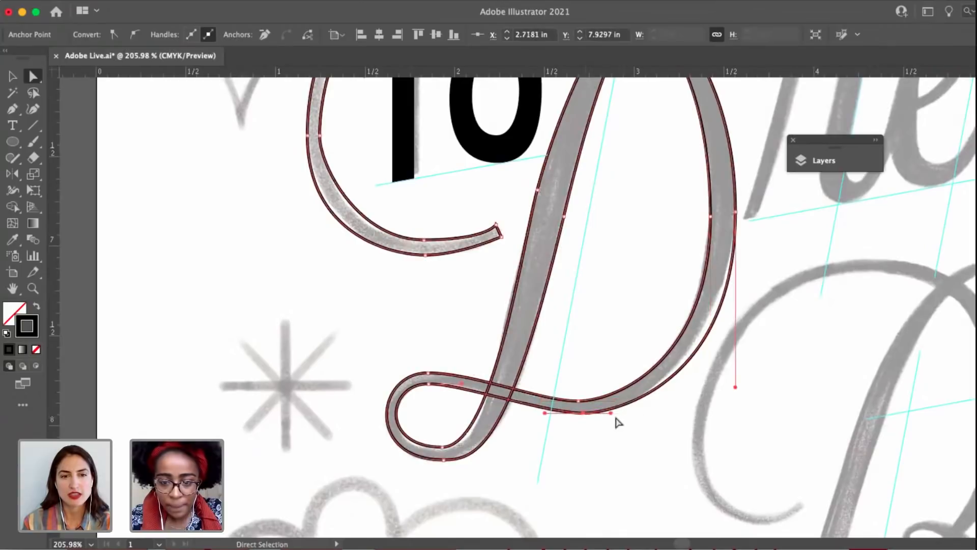
scroll(617, 414, up, 5)
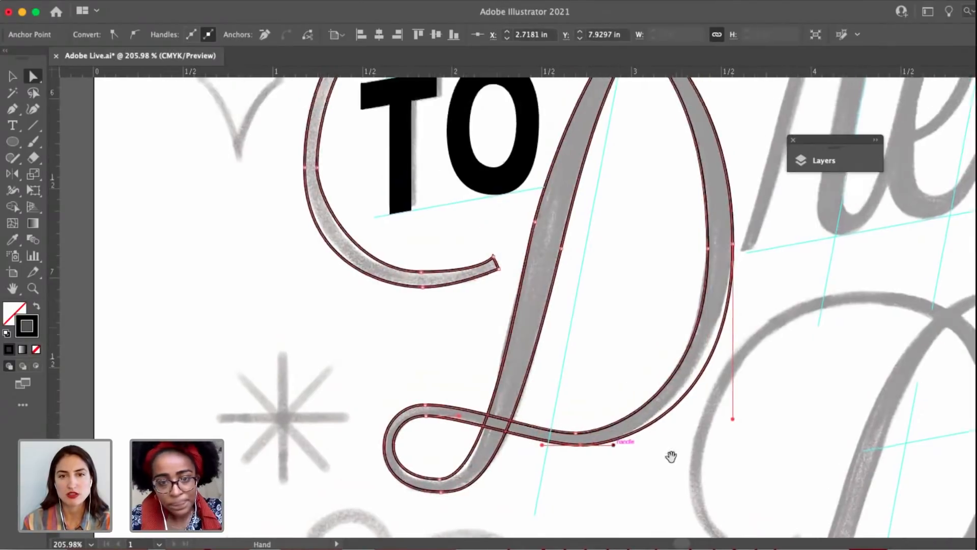
Refine the inner edge of the D's left swash, adjusting the lower handle of its leftmost inner anchor.
click(609, 376)
scroll(533, 390, left, 1)
click(515, 387)
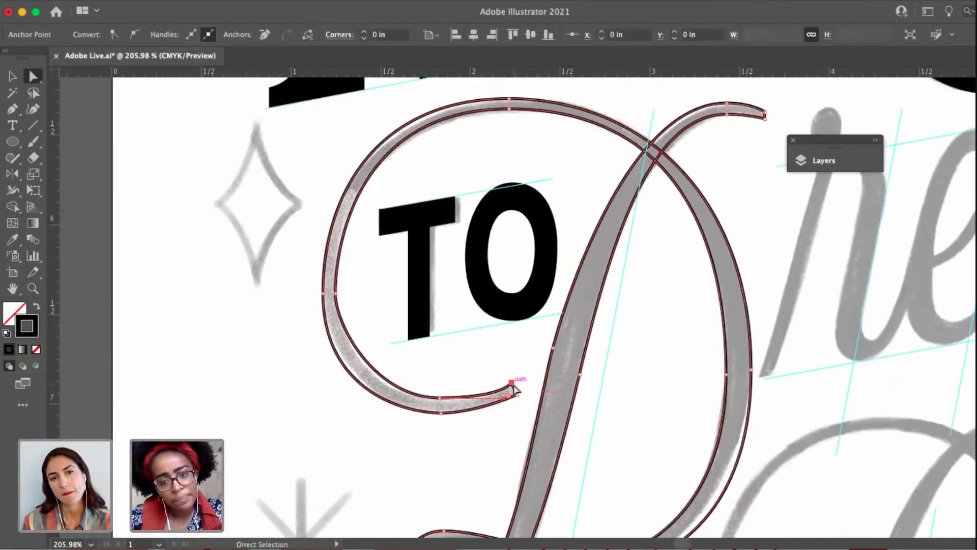
scroll(517, 390, up, 3)
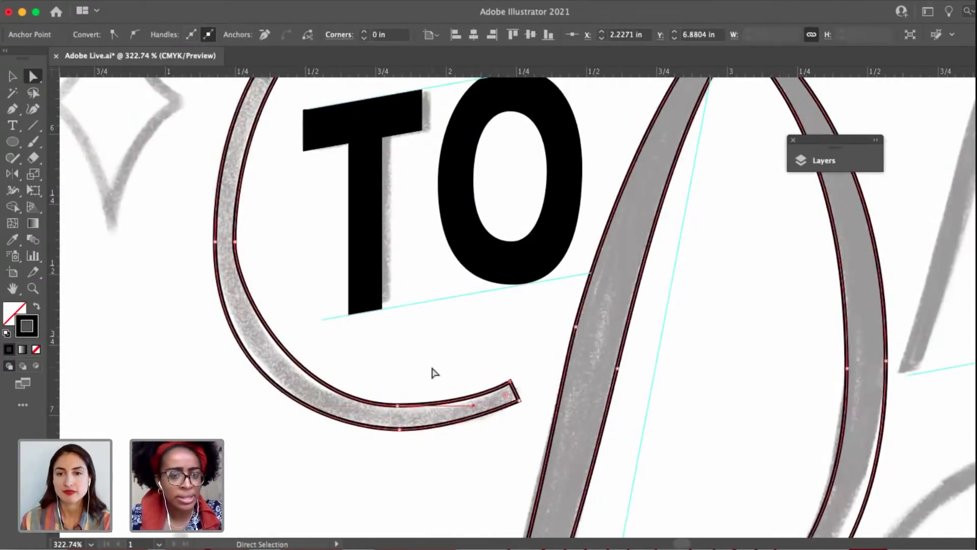
drag(441, 375, 508, 385)
drag(302, 167, 307, 250)
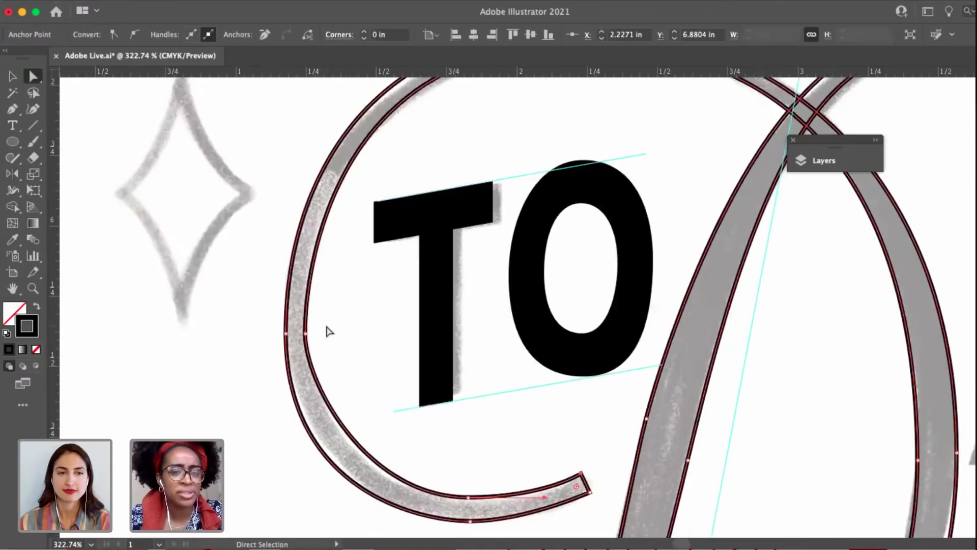
click(305, 333)
drag(306, 395, 333, 381)
click(348, 340)
Lower the upper edge of the D's top stroke slightly near its tip to fit the sketch.
drag(351, 420, 313, 549)
drag(518, 216, 382, 195)
drag(816, 219, 728, 244)
click(746, 212)
scroll(746, 212, up, 3)
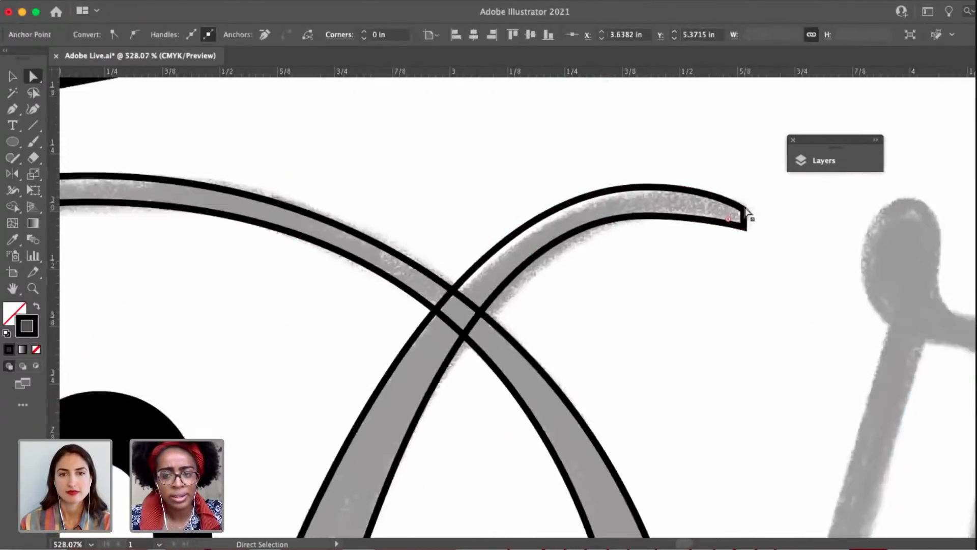
drag(634, 186, 634, 191)
click(630, 177)
scroll(631, 177, down, 5)
scroll(644, 243, down, 4)
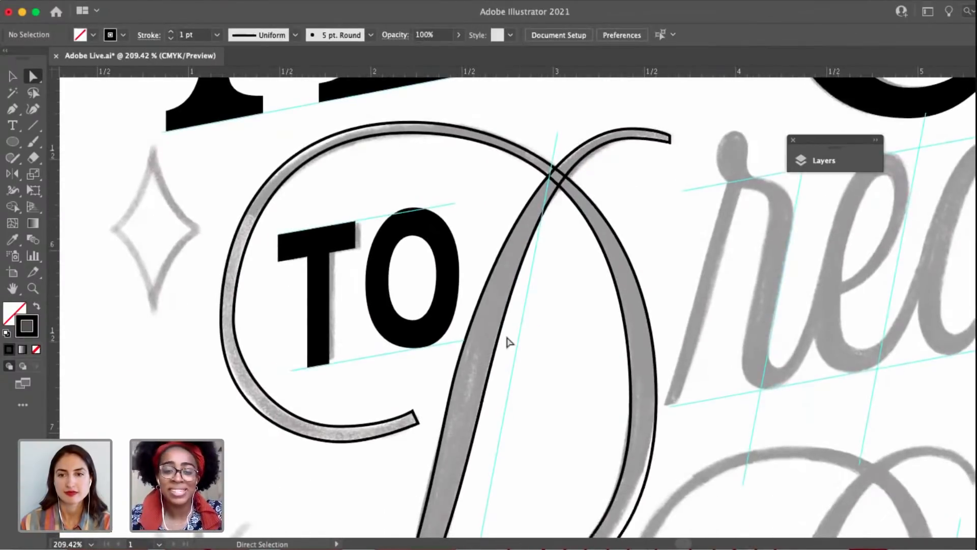
scroll(525, 393, down, 1)
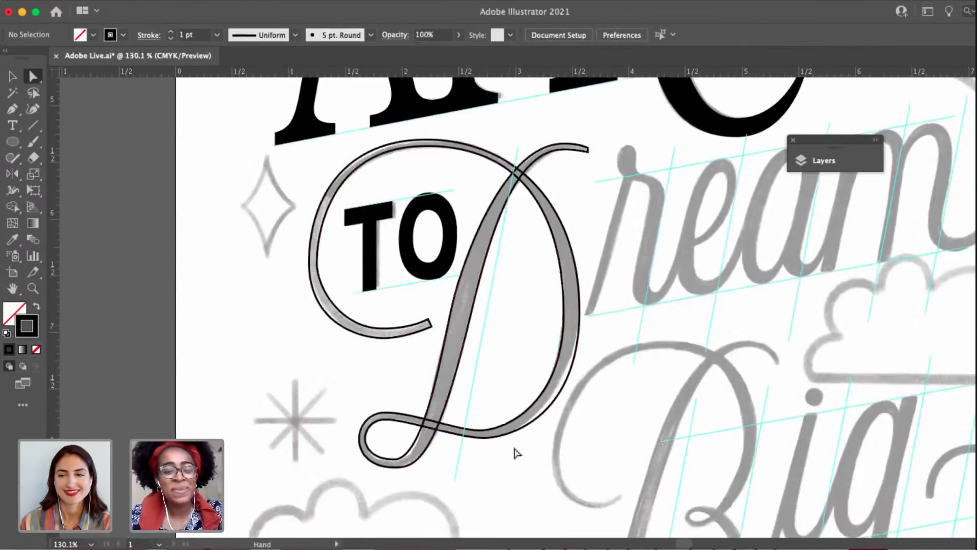
Fine-tune the inner bottom anchor of the D's bowl and its right handle to smooth the curve.
click(483, 431)
scroll(484, 434, up, 4)
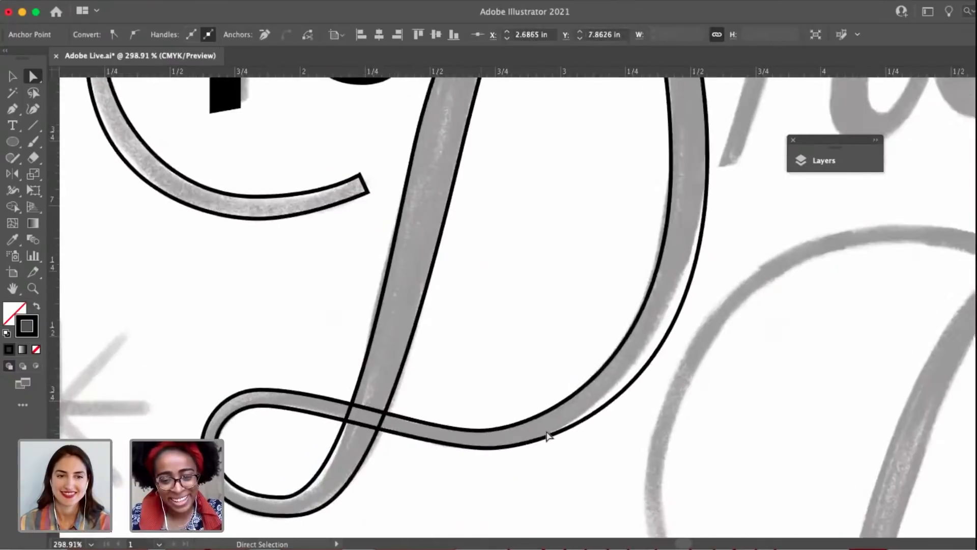
drag(535, 432, 542, 430)
drag(477, 426, 477, 430)
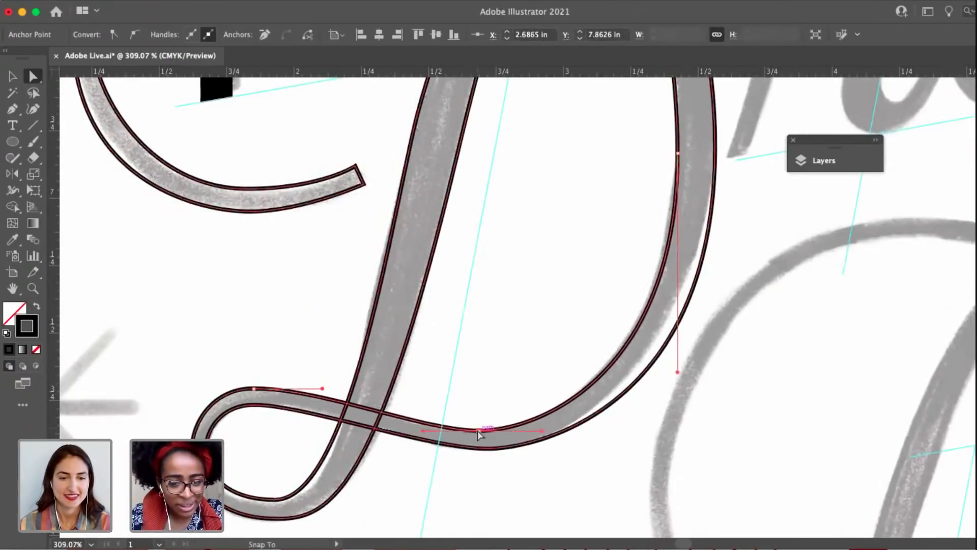
drag(558, 427, 572, 428)
Select the whole D path, save the document, and swap fill and stroke to make the letter solid black.
key(v)
scroll(572, 429, down, 5)
drag(667, 473, 626, 473)
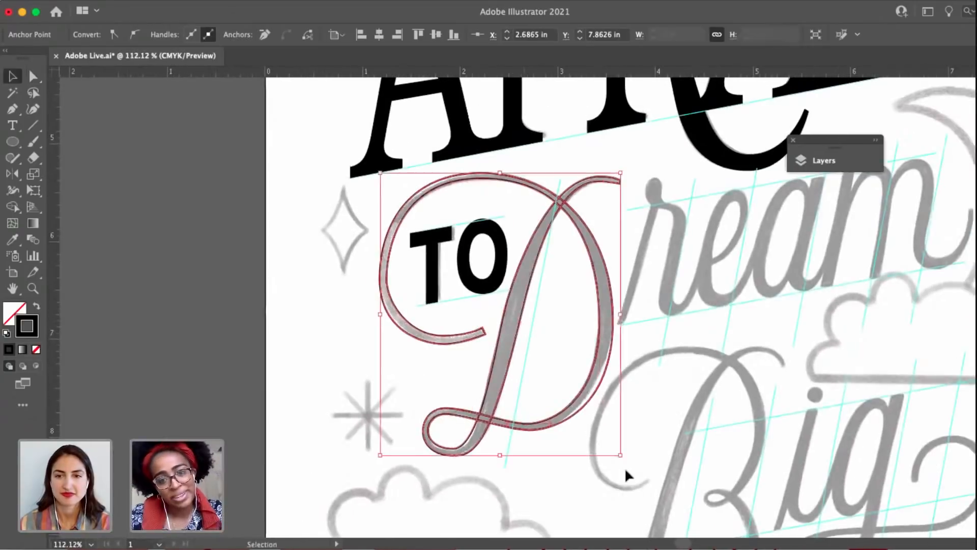
click(625, 473)
drag(559, 391, 608, 450)
key(a)
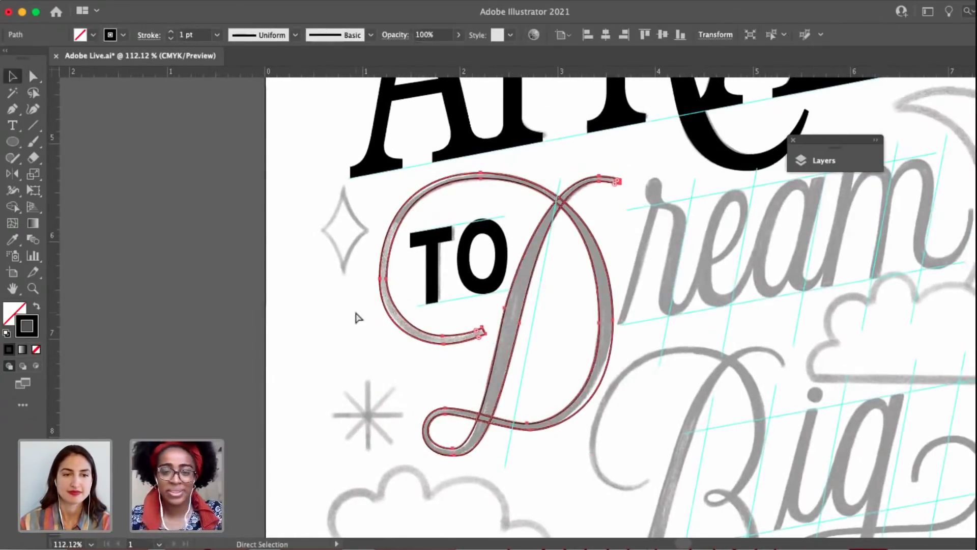
key(v)
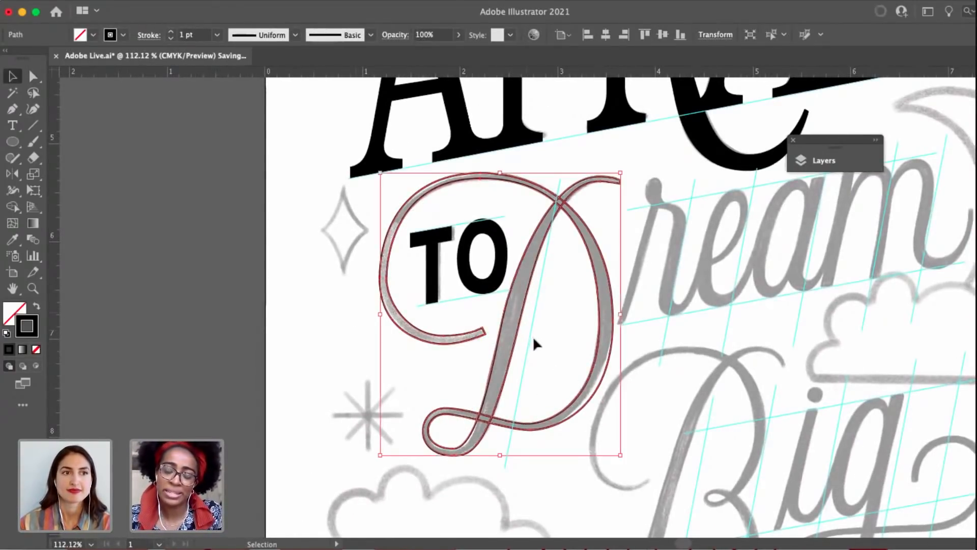
click(36, 306)
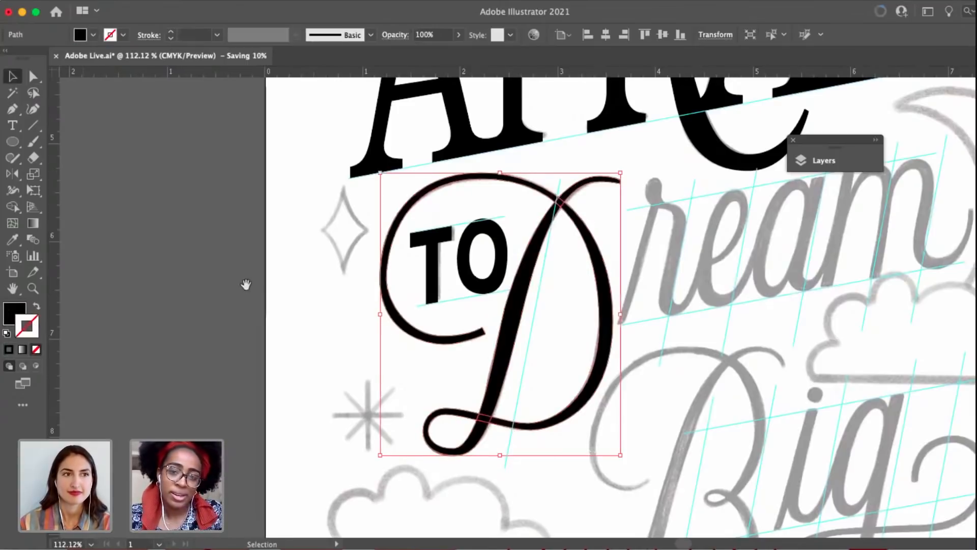
Lower the inner anchor at the top of the D's swash to thicken the stroke there.
key(a)
drag(645, 252, 582, 255)
click(581, 255)
drag(447, 199, 501, 199)
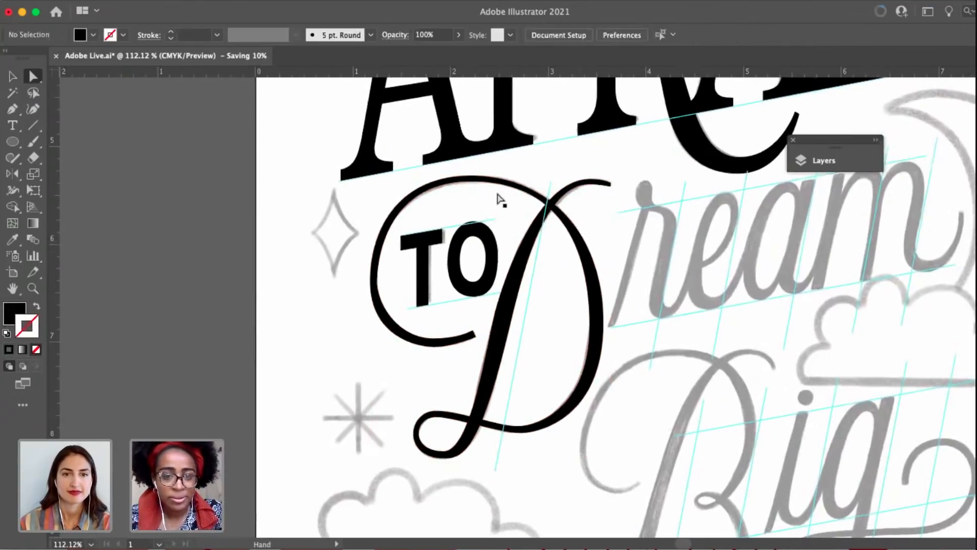
click(464, 188)
click(471, 179)
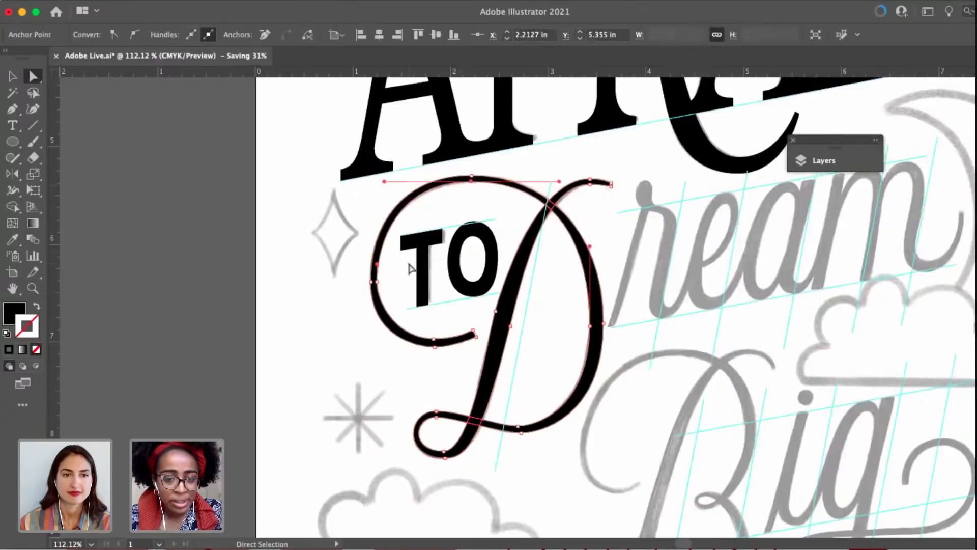
scroll(399, 265, up, 5)
drag(357, 313, 362, 312)
key(space)
drag(679, 93, 514, 227)
drag(439, 184, 438, 192)
Smooth the swash's upper inner curve by lengthening the left anchor's upper handle and shortening the top anchor's left handle.
key(space)
drag(266, 273, 326, 270)
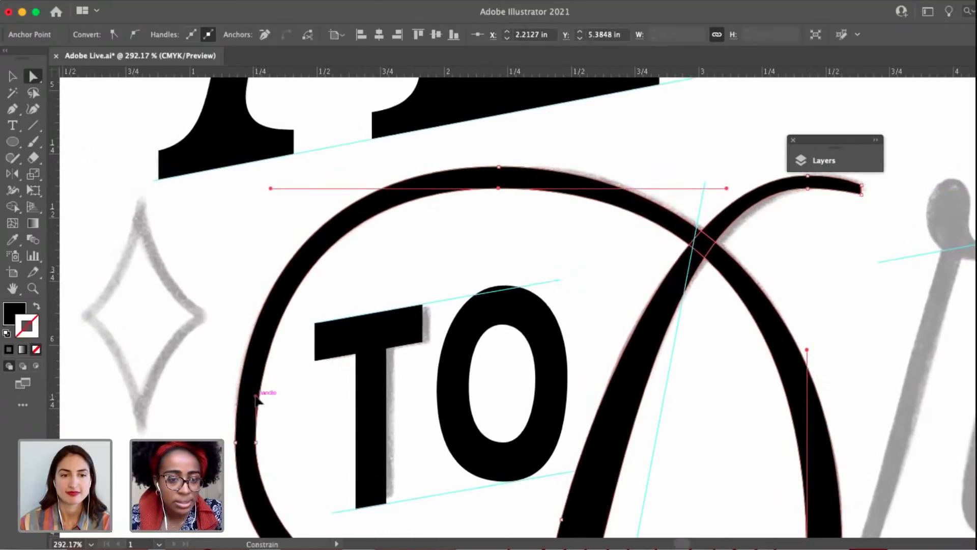
drag(256, 396, 255, 392)
drag(300, 188, 346, 184)
key(space)
drag(380, 286, 420, 123)
drag(295, 231, 223, 278)
key(space)
scroll(244, 281, down, 4)
key(space)
drag(315, 254, 325, 223)
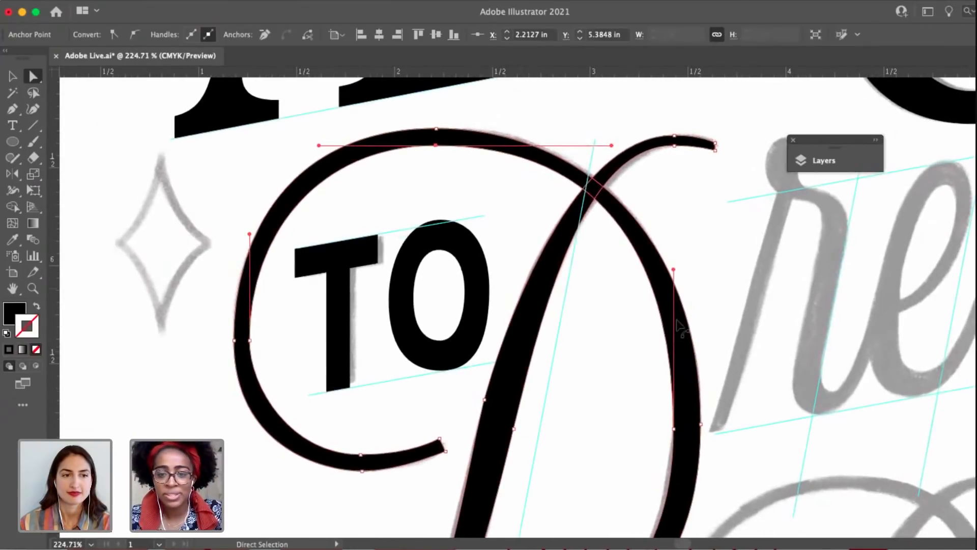
drag(578, 327, 541, 263)
scroll(578, 329, down, 3)
key(space)
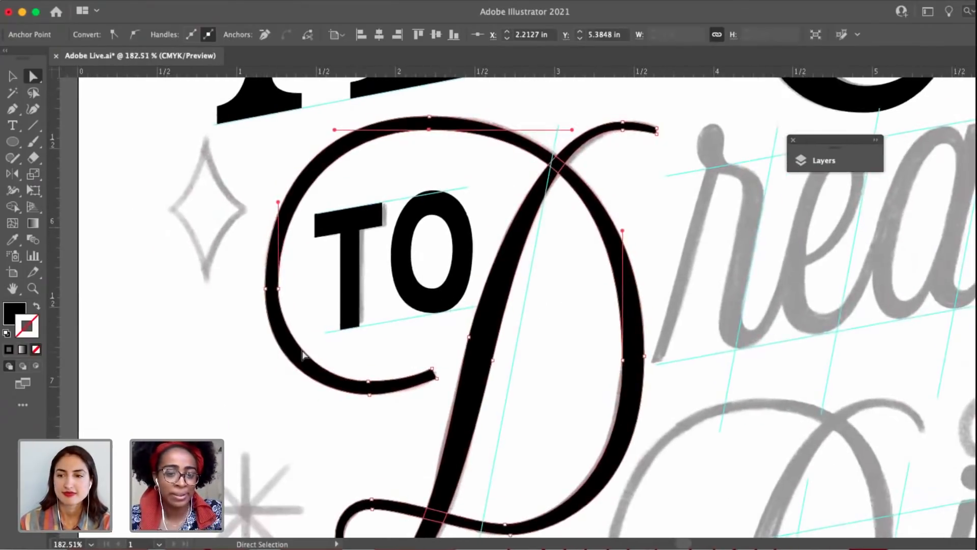
Round the swash's lower inner curve by lengthening the left anchor's lower handle and shortening the bottom anchor's left handle.
click(278, 289)
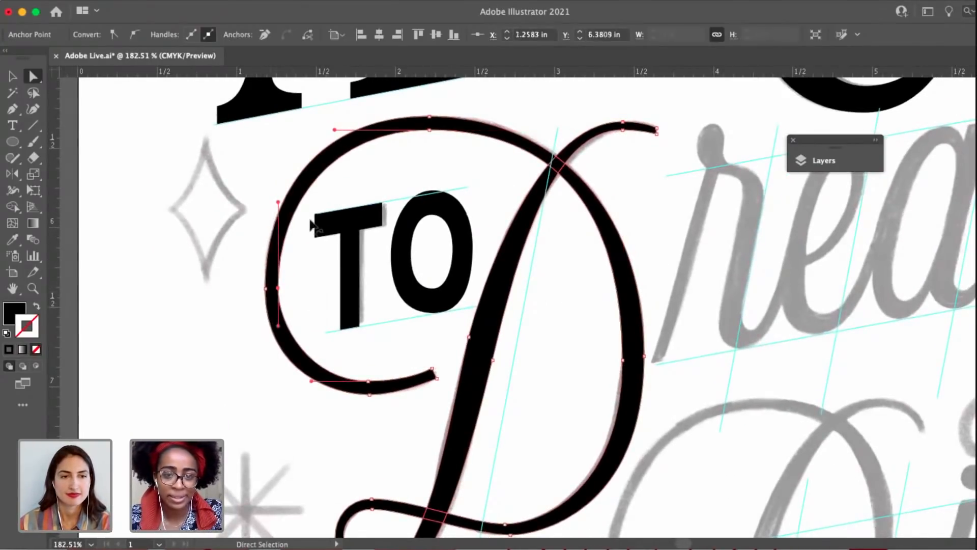
scroll(316, 313, up, 2)
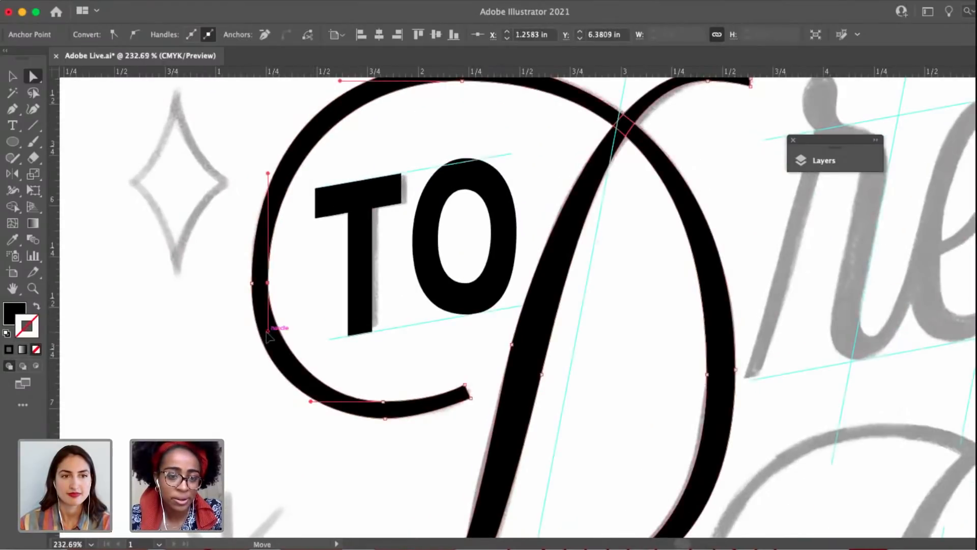
drag(268, 330, 267, 343)
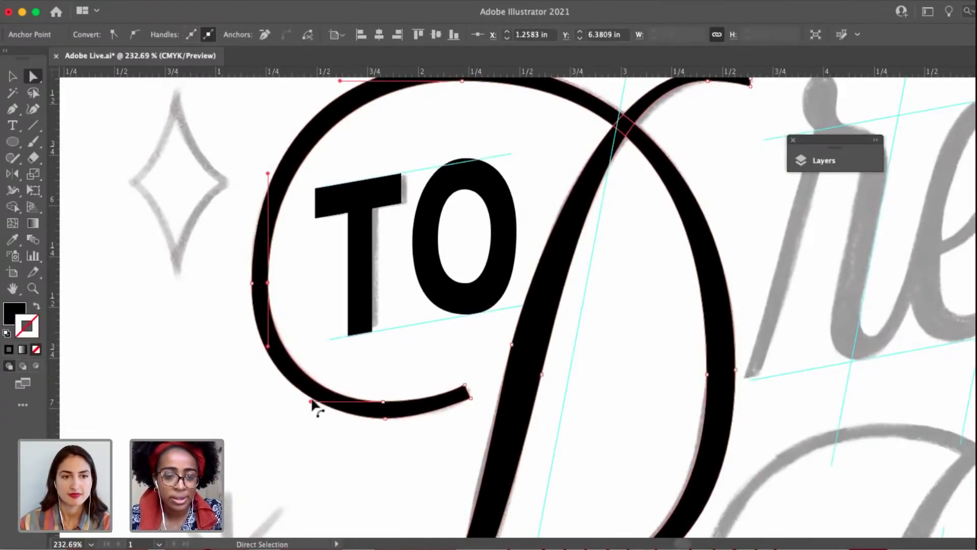
drag(311, 401, 318, 402)
drag(449, 325, 361, 324)
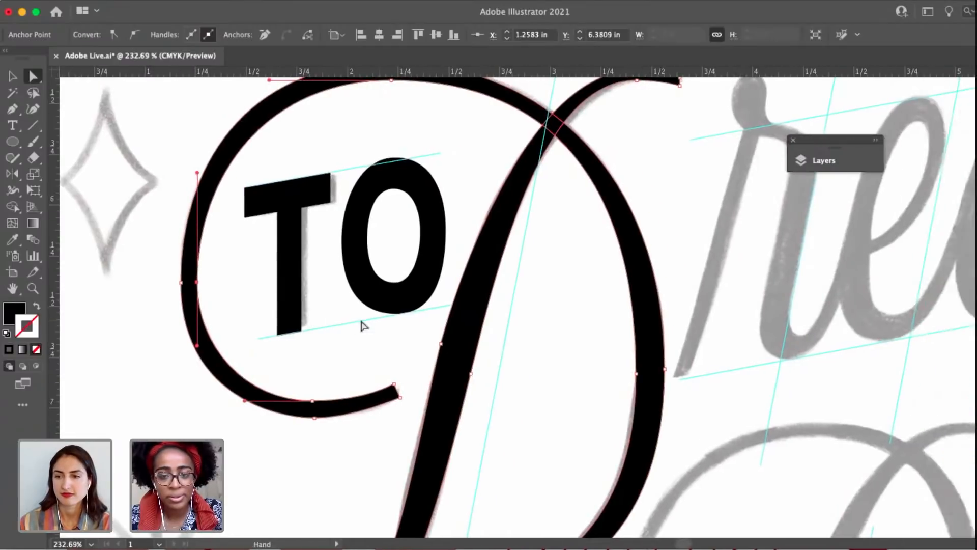
Reshape the bowl's lower inner curve by shortening the right anchor's lower handle and lengthening the bottom anchor's right handle.
click(524, 356)
drag(523, 356, 414, 381)
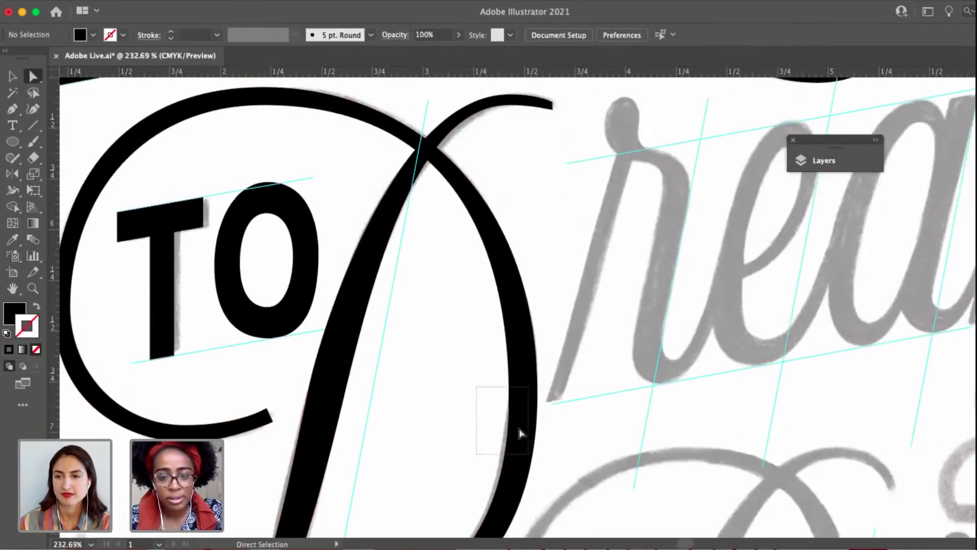
drag(520, 432, 521, 434)
scroll(505, 321, left, 3)
scroll(514, 244, down, 3)
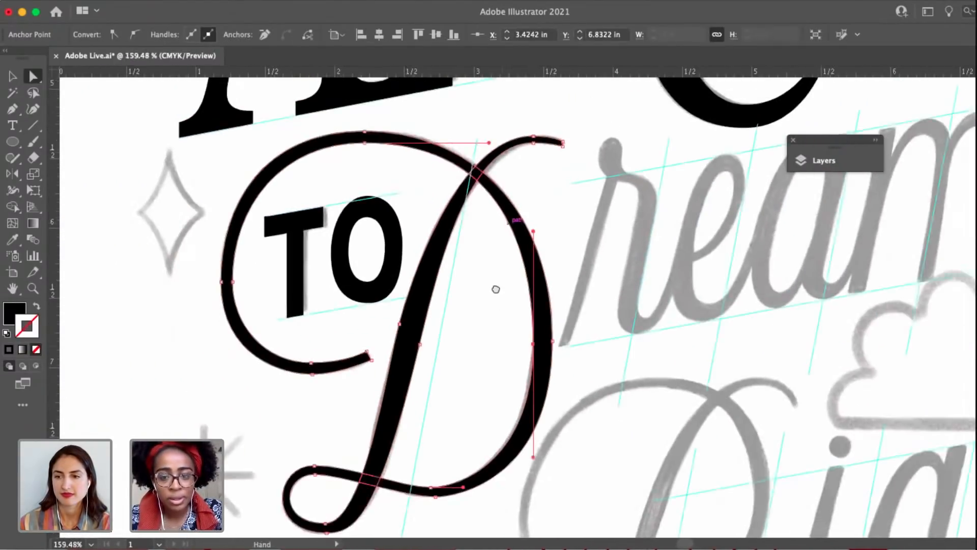
scroll(497, 288, down, 3)
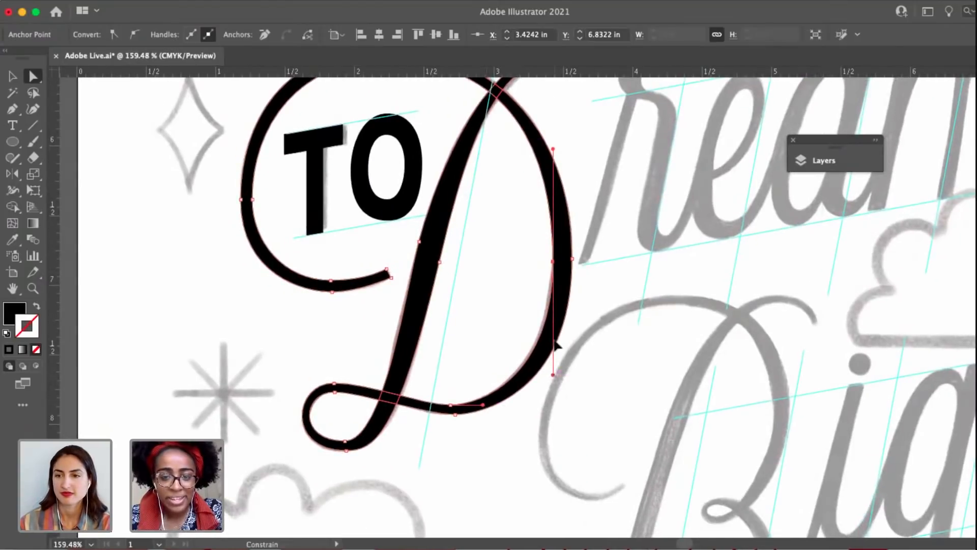
drag(556, 346, 537, 351)
drag(483, 405, 519, 403)
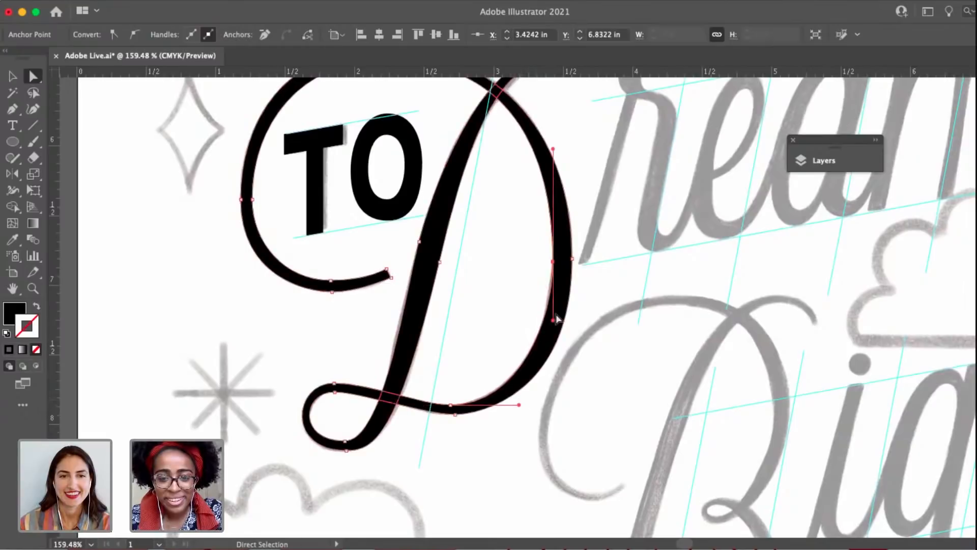
drag(553, 320, 554, 336)
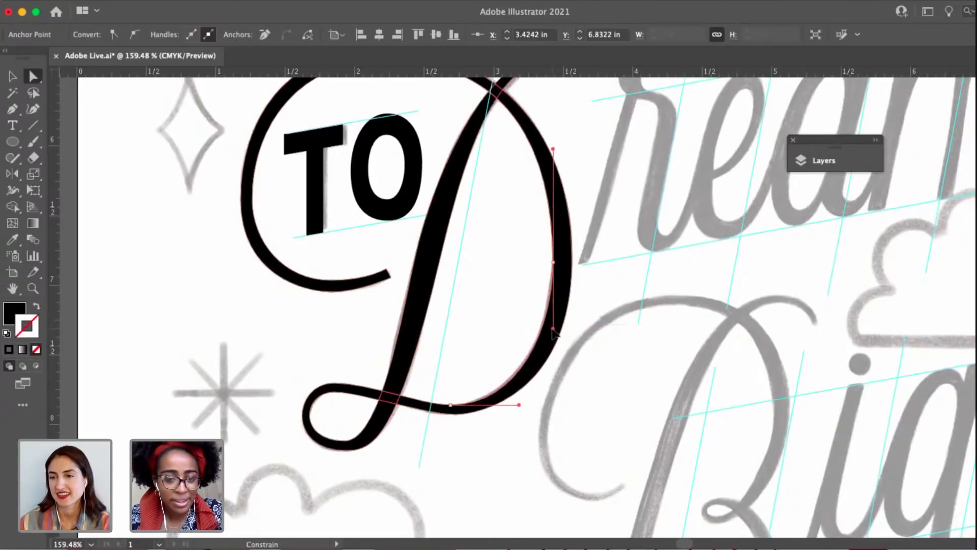
drag(450, 417, 497, 414)
drag(572, 395, 571, 380)
drag(513, 305, 554, 366)
click(546, 294)
drag(545, 294, 525, 307)
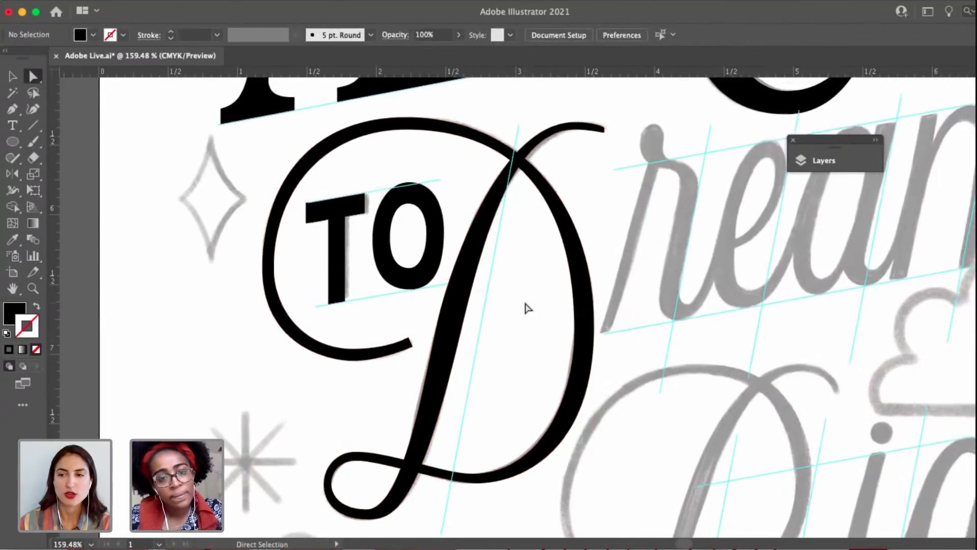
scroll(522, 339, down, 3)
drag(628, 380, 603, 374)
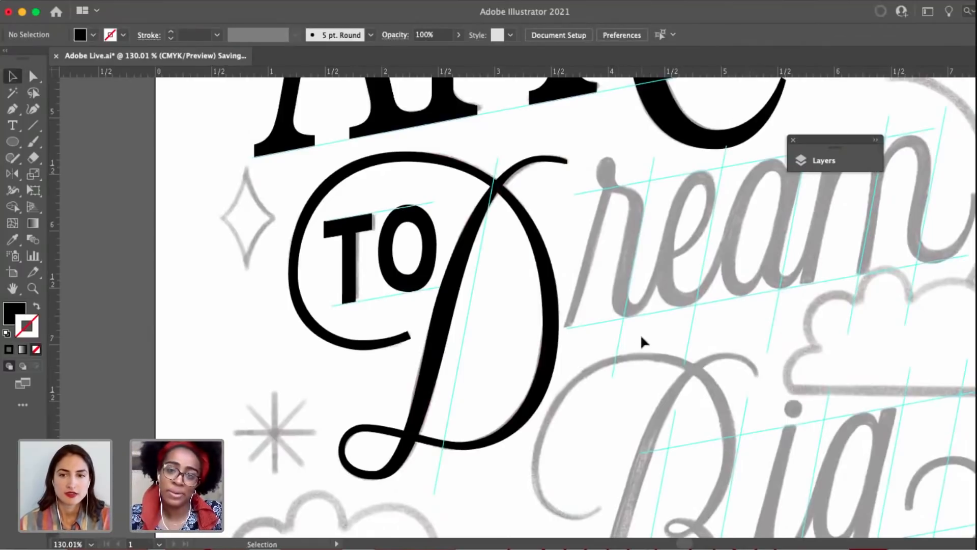
click(536, 245)
click(592, 292)
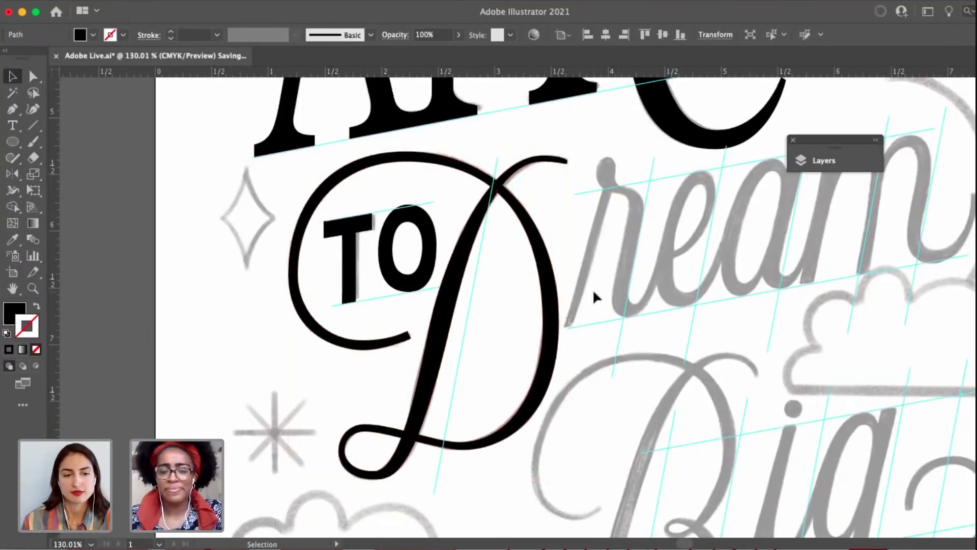
key(space)
scroll(514, 367, down, 5)
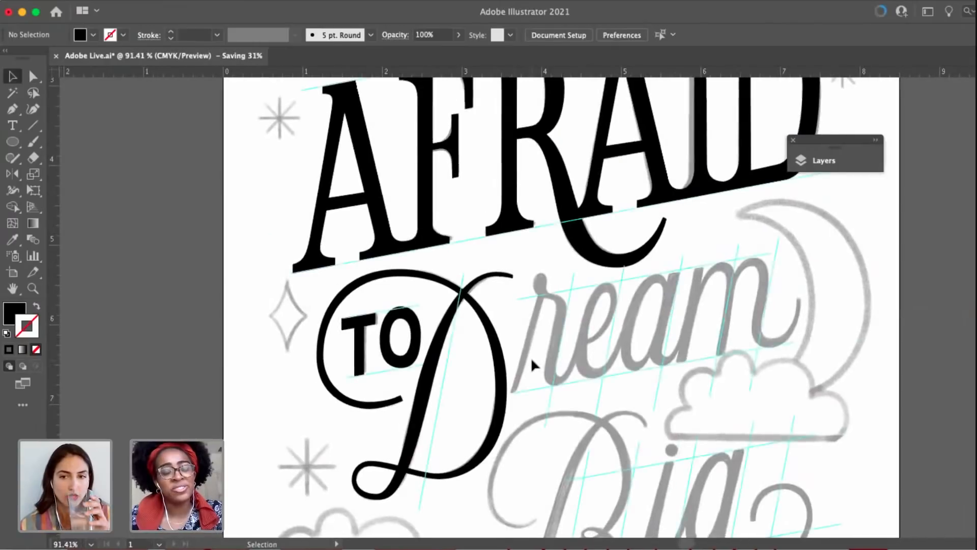
Tighten the underside of the D's upper-right flourish by shortening the left handle of its lower anchor.
scroll(531, 361, up, 5)
scroll(501, 234, up, 8)
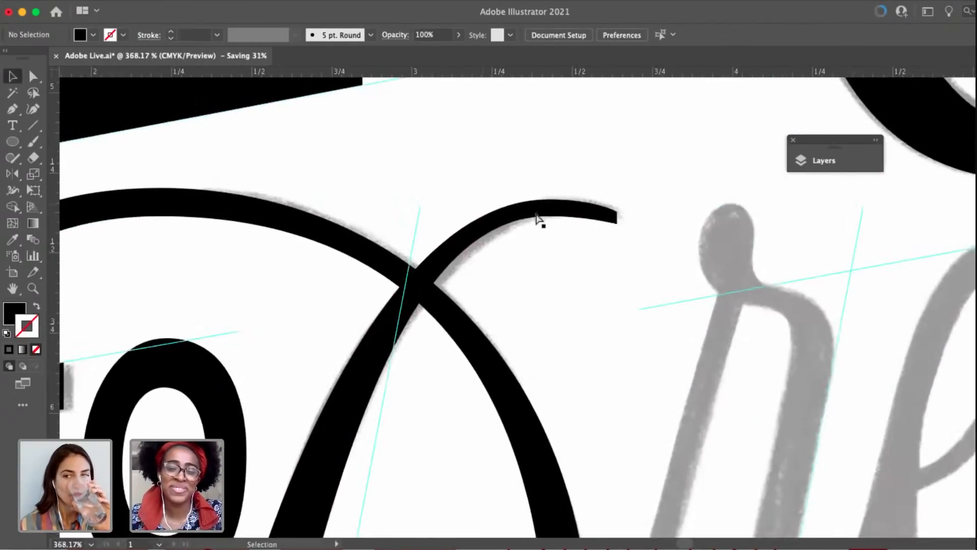
key(a)
click(527, 216)
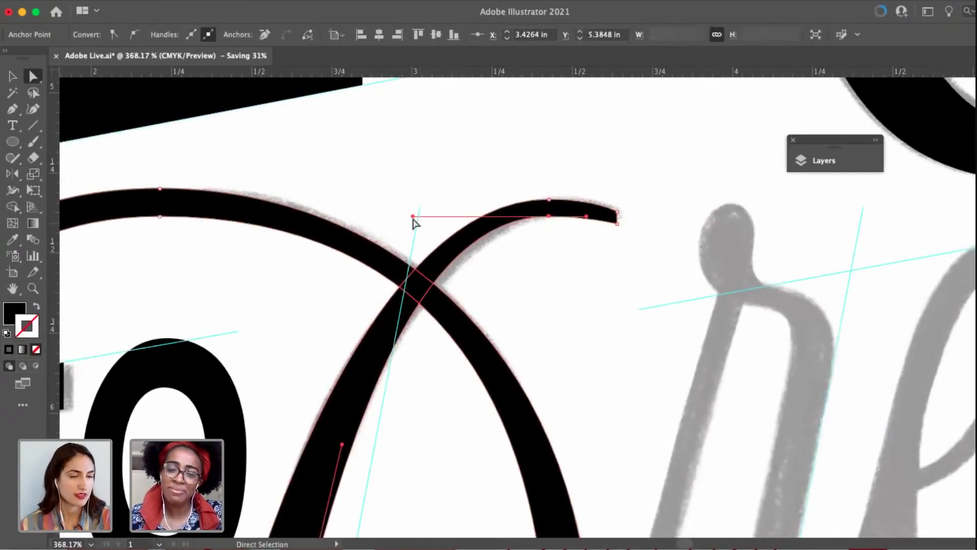
mouse_move(413, 217)
mouse_down()
mouse_move(446, 222)
mouse_move(433, 217)
mouse_up()
click(589, 258)
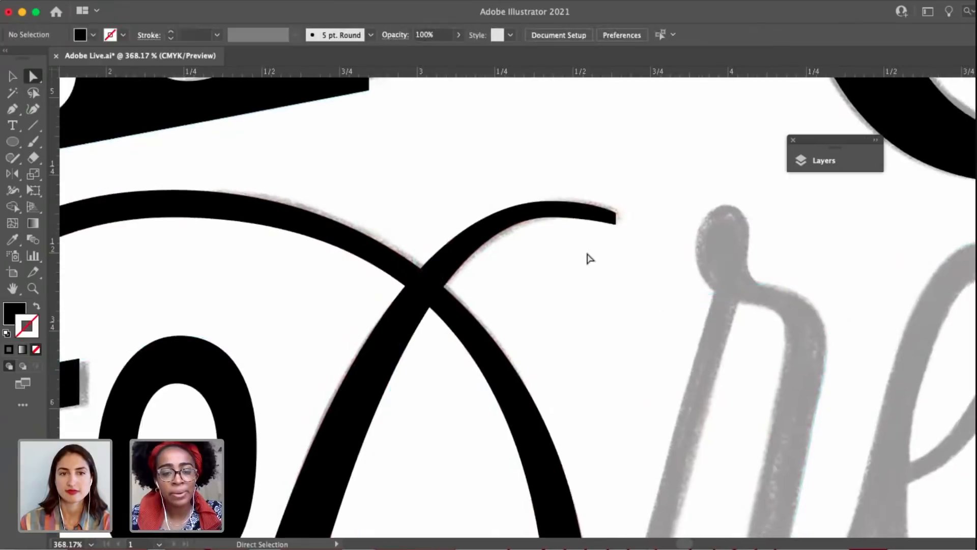
Adjust the position of the left-edge anchor midway down the D's main stem.
scroll(582, 297, down, 6)
scroll(536, 363, down, 1)
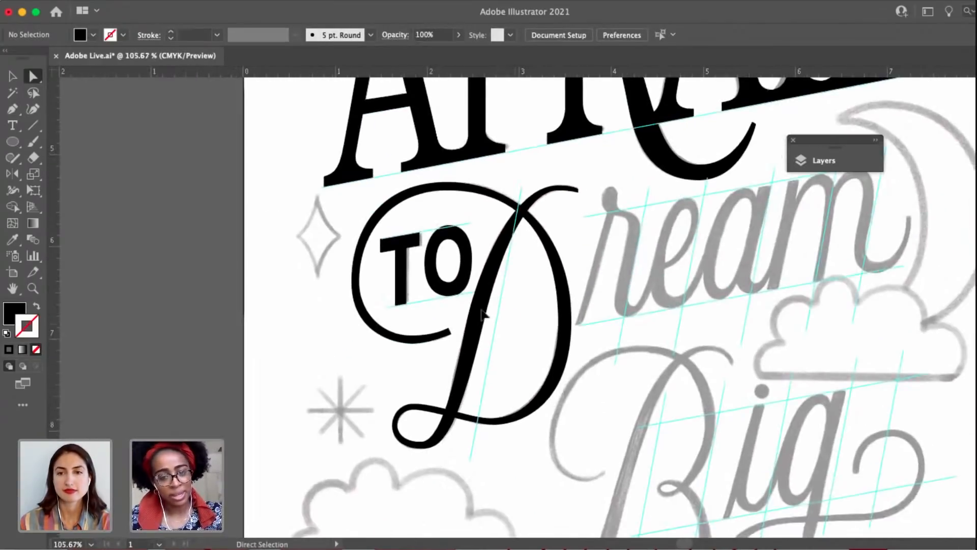
click(475, 312)
scroll(475, 312, up, 3)
click(464, 316)
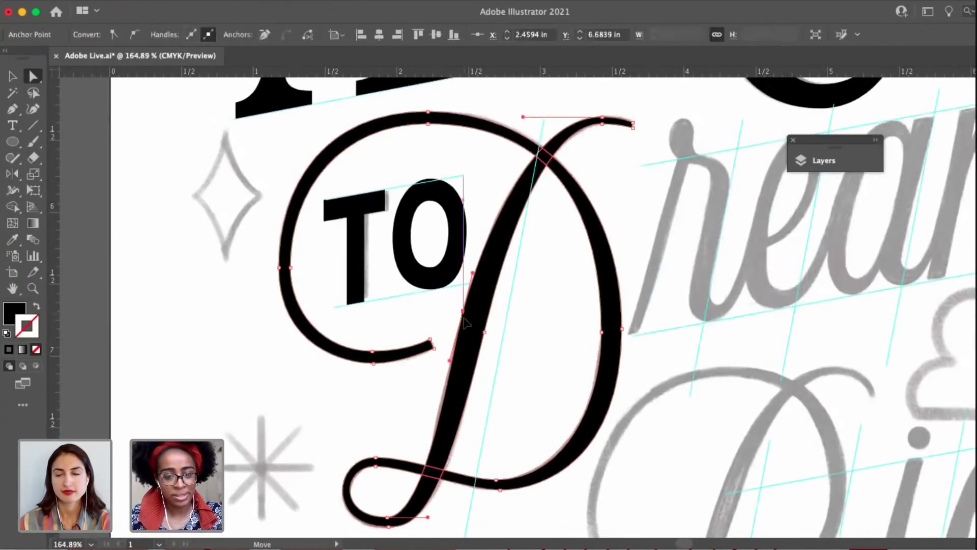
click(532, 340)
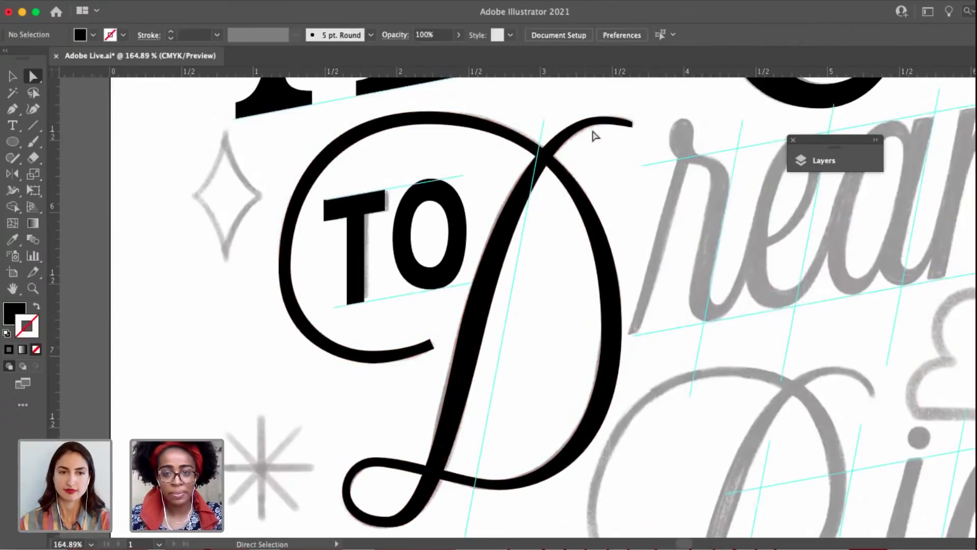
Thicken the end of the D's upper-right flourish by lowering its lower anchor and the tip's bottom corner.
click(602, 124)
scroll(604, 127, up, 3)
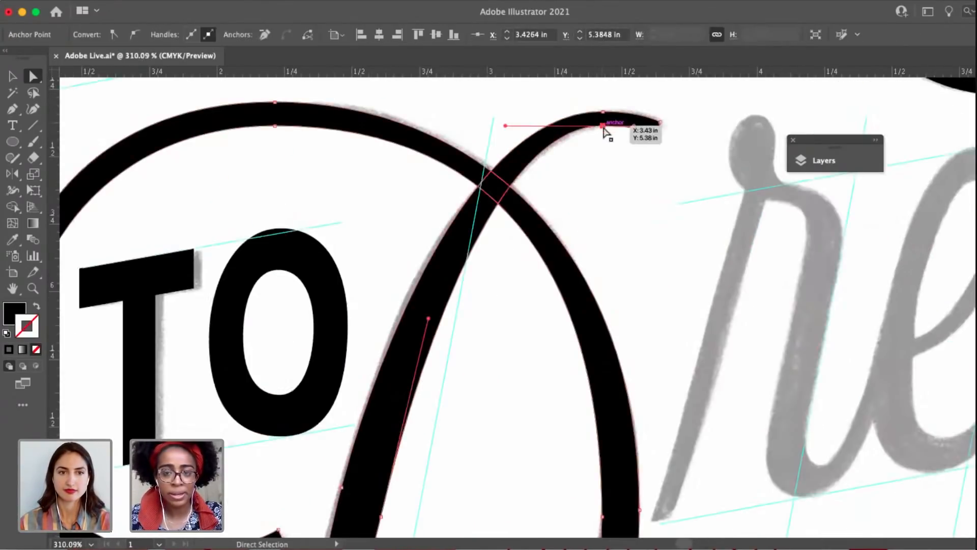
click(660, 122)
drag(661, 124, 658, 155)
scroll(663, 127, up, 3)
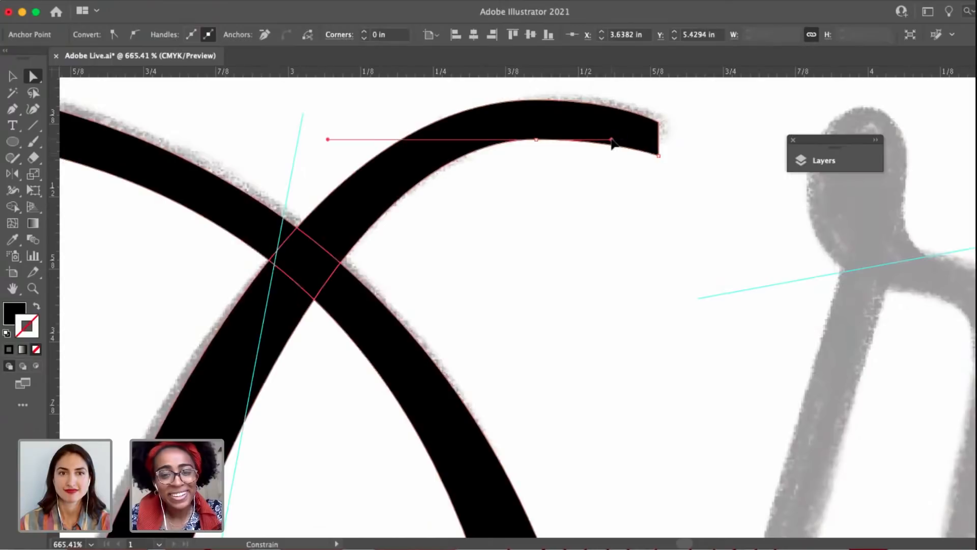
click(604, 212)
Swap the fill and stroke of the D so it shows as a black outline over the sketch.
scroll(610, 214, down, 5)
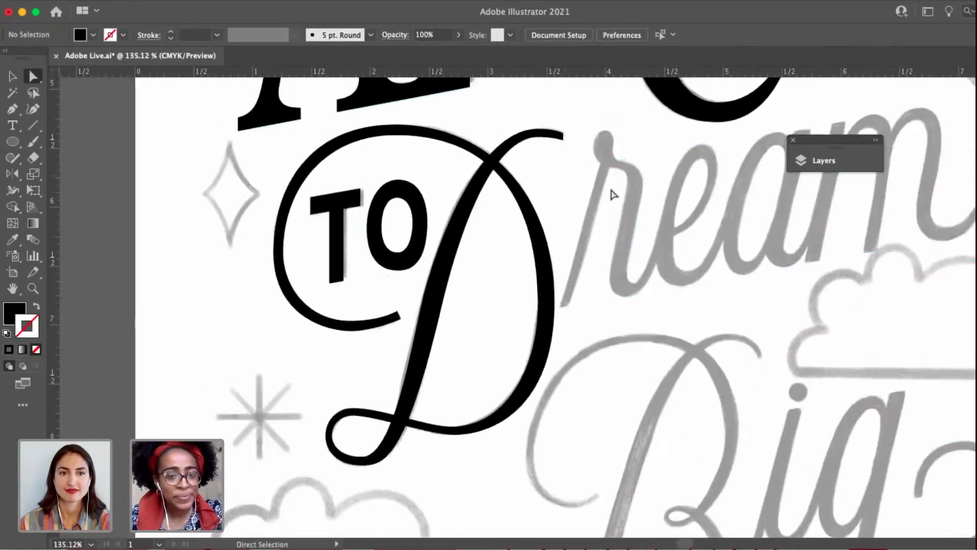
scroll(613, 195, down, 1)
drag(613, 194, 584, 256)
key(v)
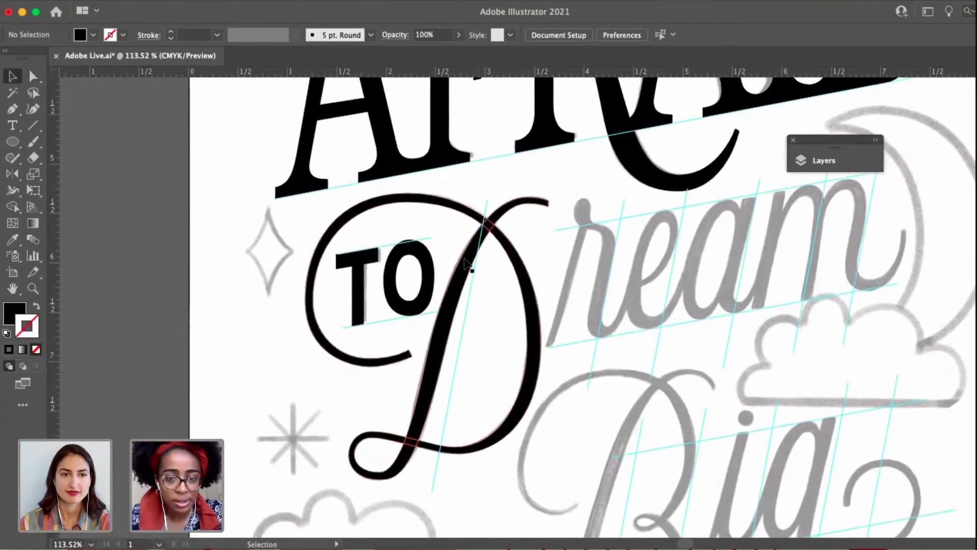
click(466, 262)
click(38, 307)
click(563, 224)
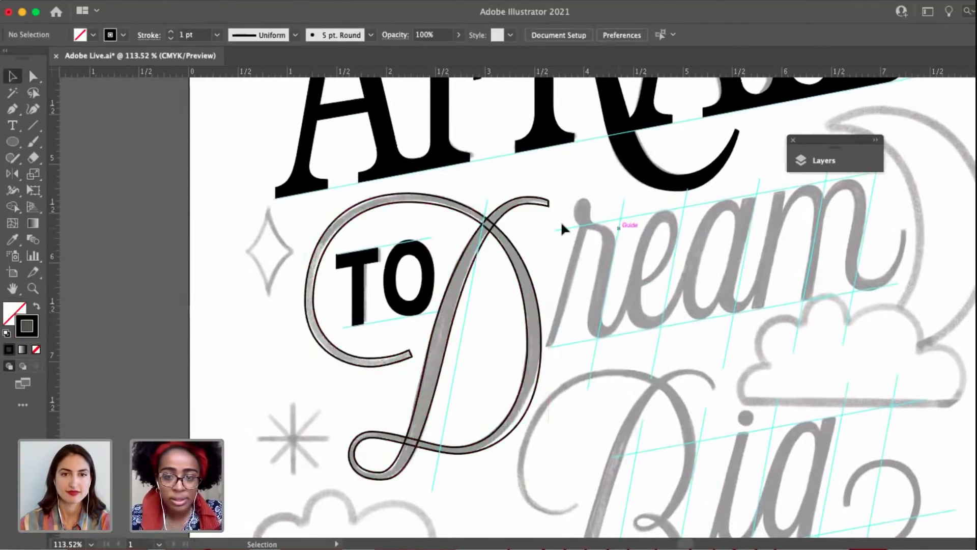
Slim the D's upper-right flourish by raising its lower anchor, and adjust the tip's bottom corner to suit.
scroll(562, 224, up, 5)
key(a)
drag(520, 170, 522, 159)
scroll(522, 176, up, 3)
scroll(529, 188, up, 1)
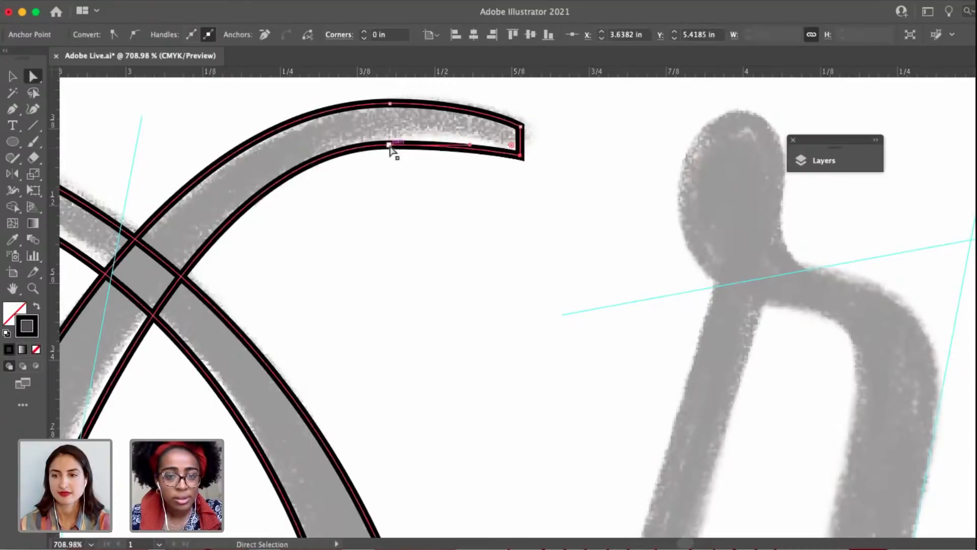
click(390, 146)
drag(389, 146, 390, 134)
drag(520, 157, 521, 164)
click(499, 213)
Compare the D's outline with the sketch from the upper flourish and crossing down to the bottom loop.
drag(519, 207, 611, 189)
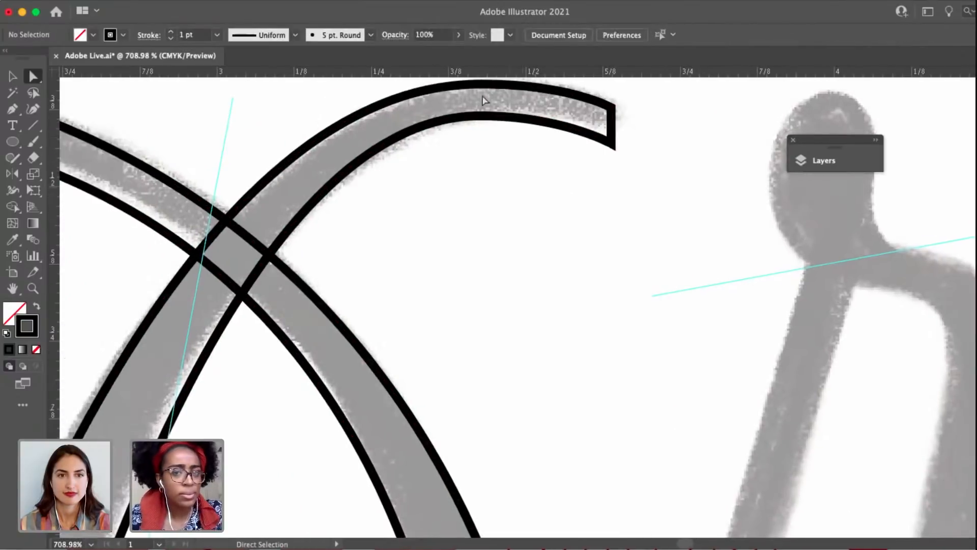
drag(459, 106, 458, 105)
scroll(449, 155, down, 2)
drag(506, 168, 576, 130)
click(505, 175)
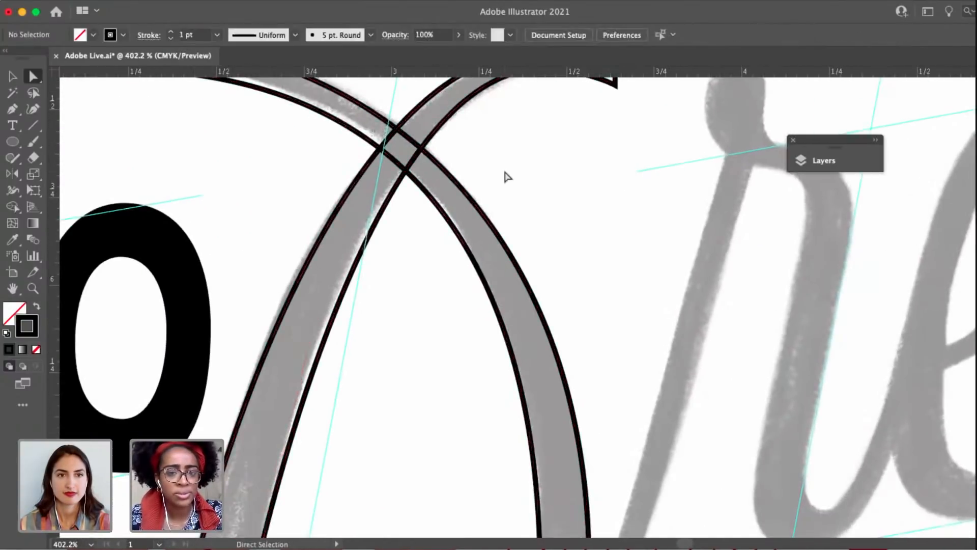
scroll(506, 175, down, 3)
right_click(473, 287)
click(466, 250)
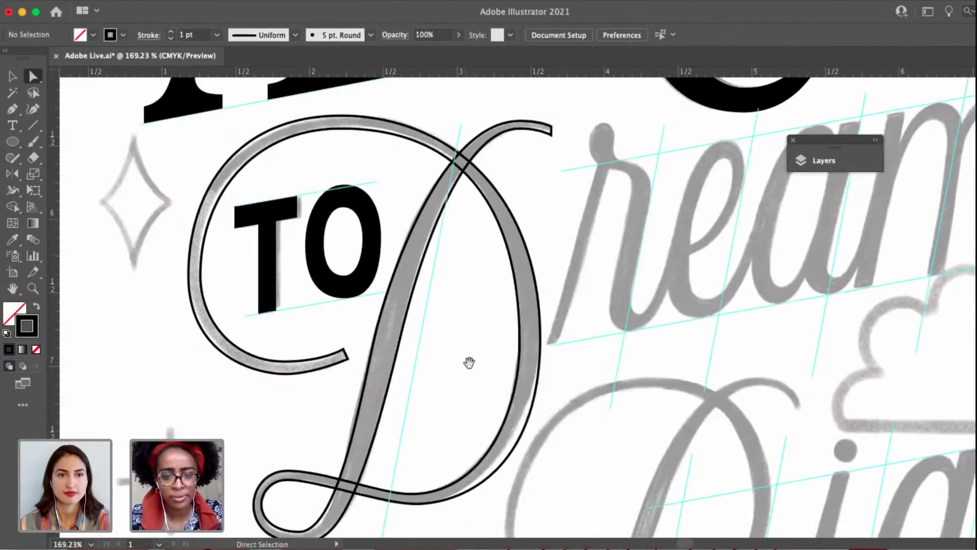
scroll(468, 362, down, 5)
scroll(468, 362, left, 3)
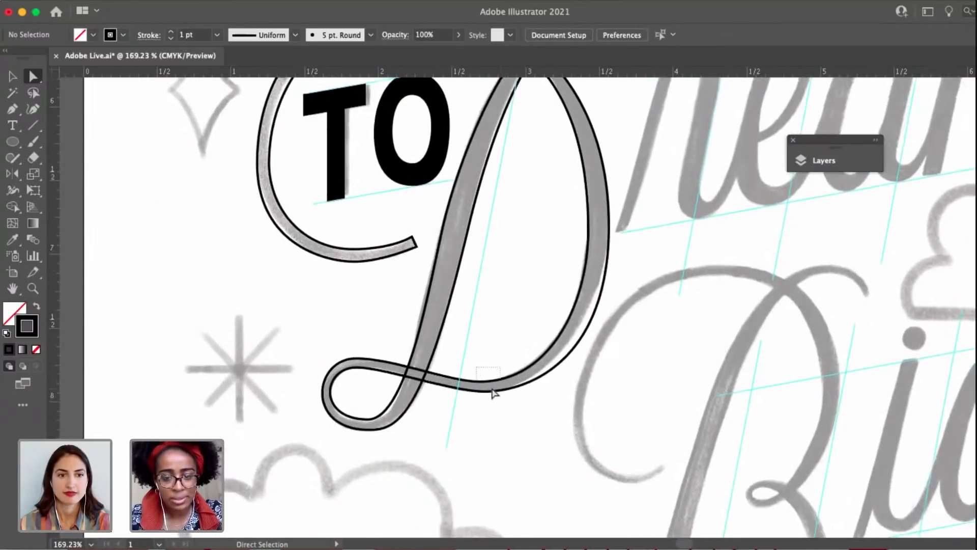
Pull in the bowl's lower outer curve by shortening the bottom anchor's right handle and the right anchor's lower handle.
drag(492, 392, 469, 371)
scroll(492, 389, up, 5)
scroll(483, 372, down, 3)
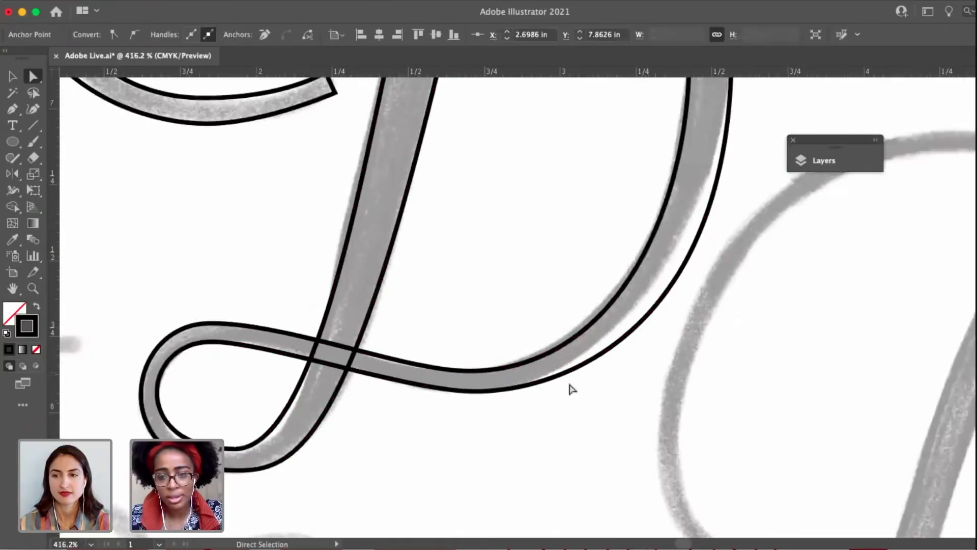
click(475, 390)
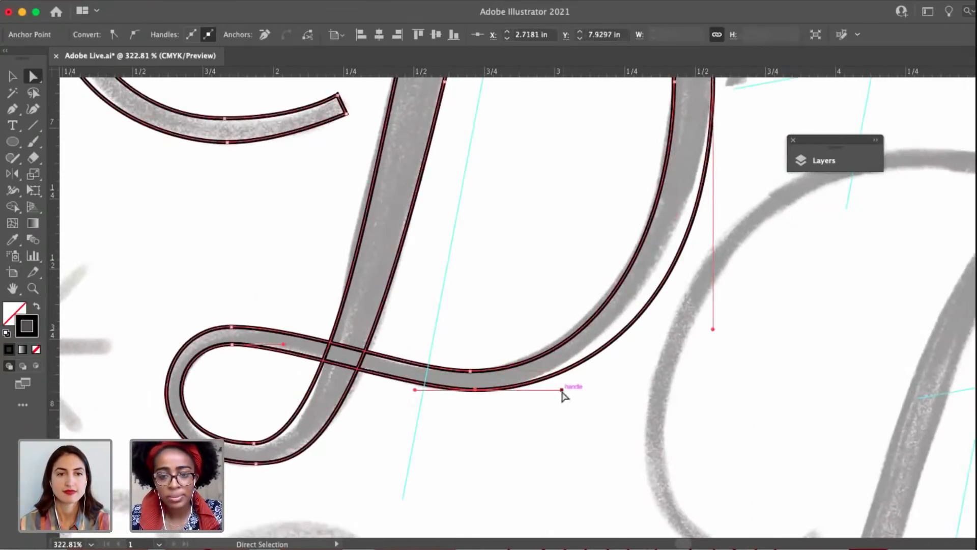
mouse_move(562, 389)
mouse_down()
mouse_move(542, 389)
mouse_move(554, 389)
mouse_up()
drag(553, 439, 463, 543)
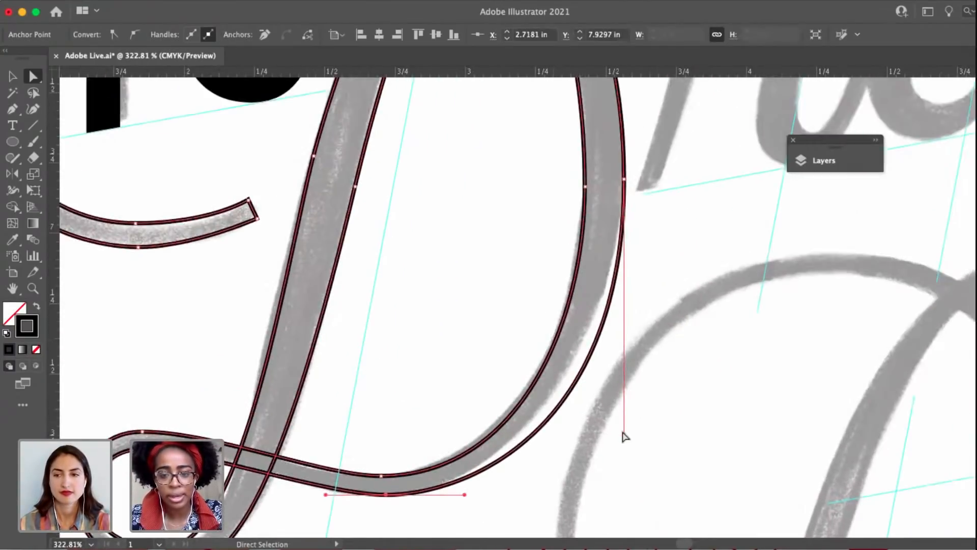
drag(623, 434, 621, 375)
scroll(604, 390, down, 3)
scroll(604, 390, left, 3)
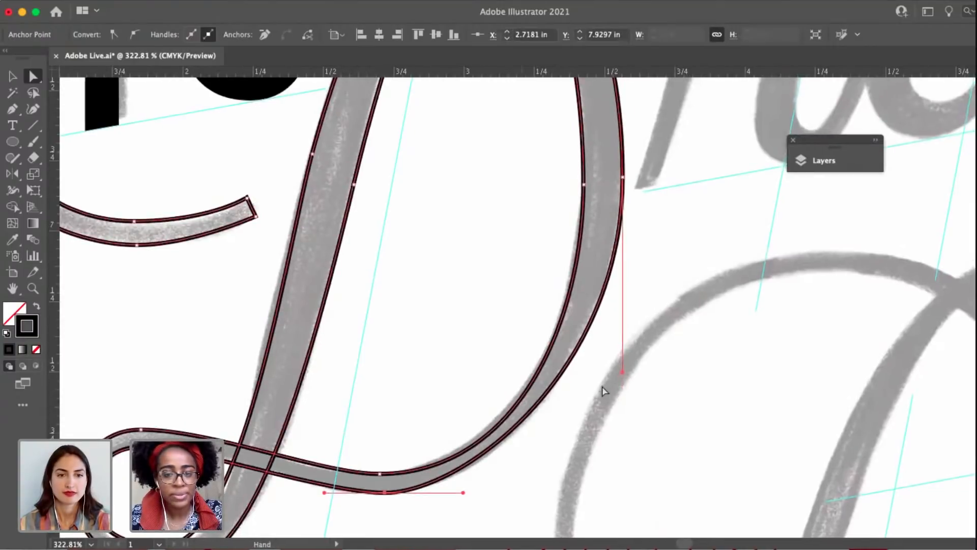
Round the bowl's lower outer curve by lengthening the bottom anchor's right handle and further shortening the right anchor's lower handle.
drag(541, 410, 582, 410)
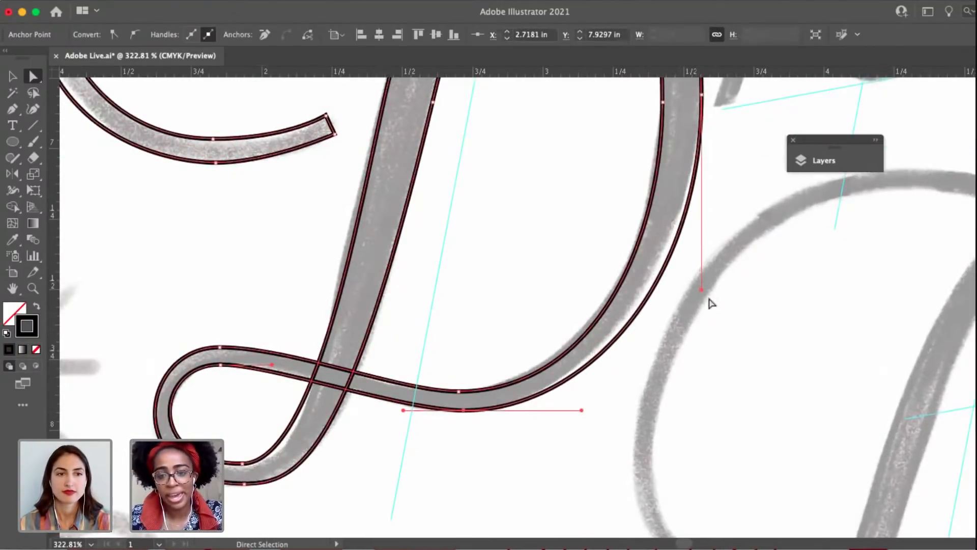
drag(701, 289, 701, 267)
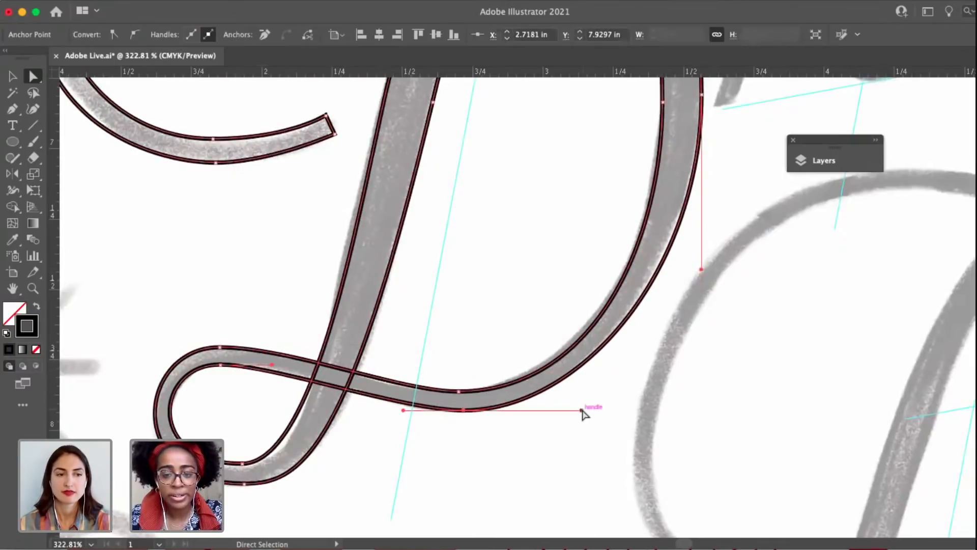
scroll(632, 396, up, 2)
scroll(632, 396, right, 2)
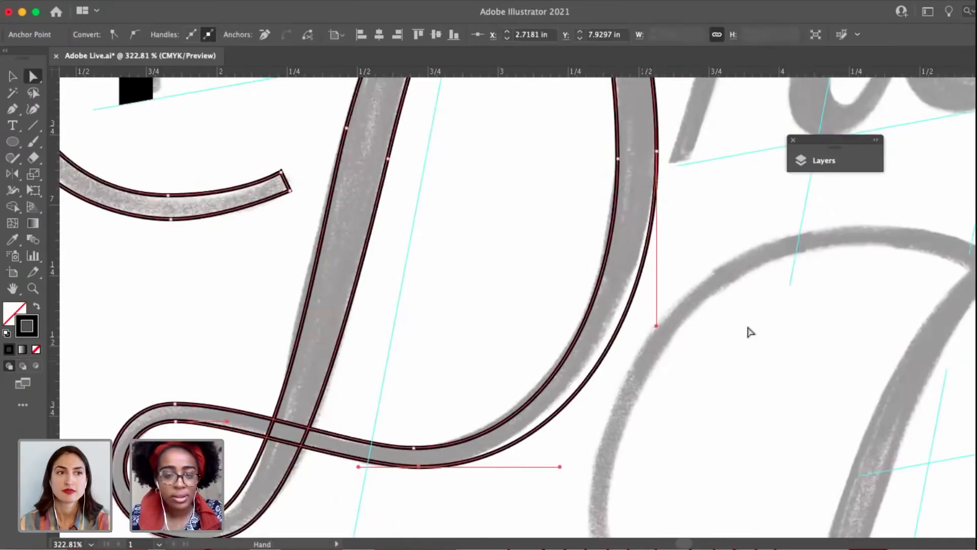
click(565, 327)
Review the proportions of the whole D outline, then the fit of its lower half to the sketch.
drag(461, 362, 485, 462)
scroll(564, 327, down, 5)
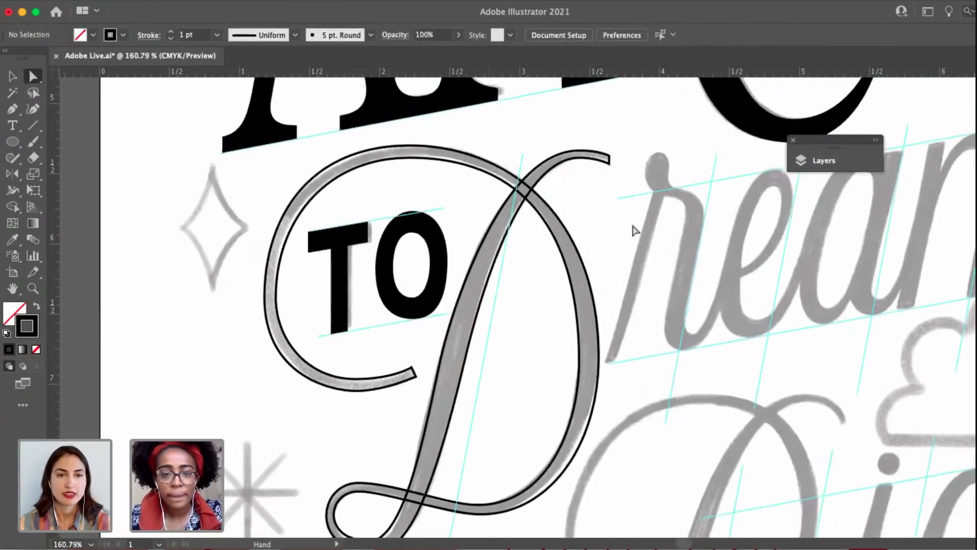
drag(611, 177, 534, 163)
scroll(586, 176, down, 3)
drag(560, 230, 582, 246)
scroll(477, 343, up, 2)
scroll(469, 355, up, 3)
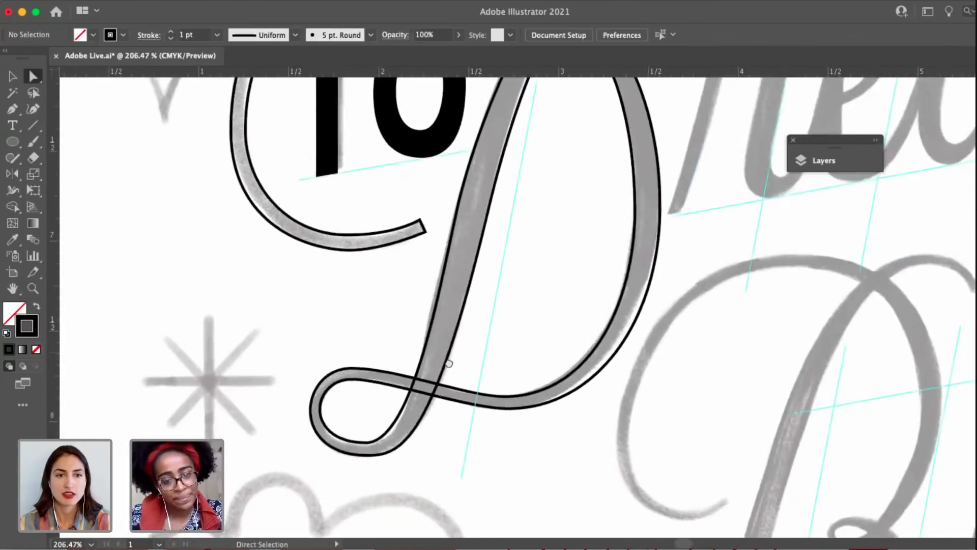
drag(449, 364, 520, 338)
Reshape the inside of the D's bottom loop by lengthening the right handle of its bottom inner anchor.
click(424, 353)
scroll(424, 353, up, 5)
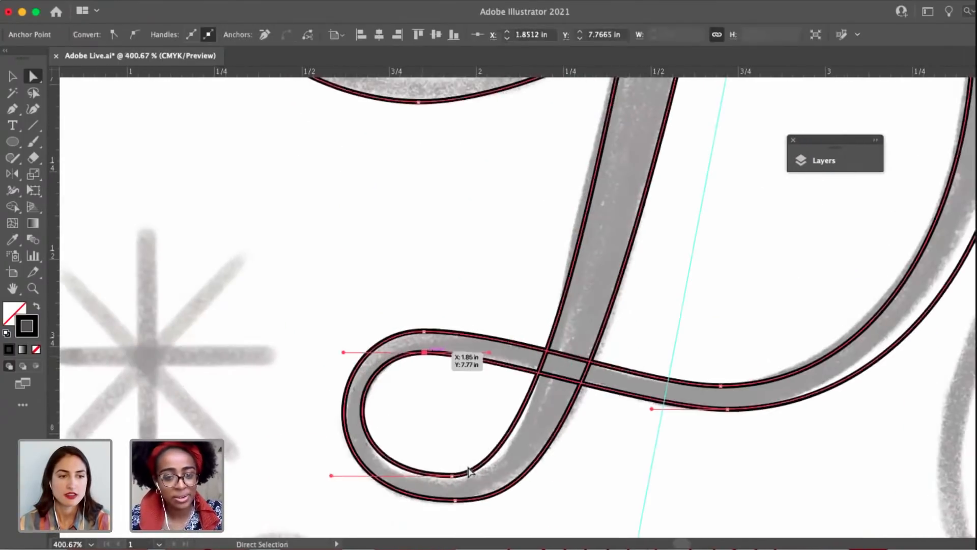
click(451, 475)
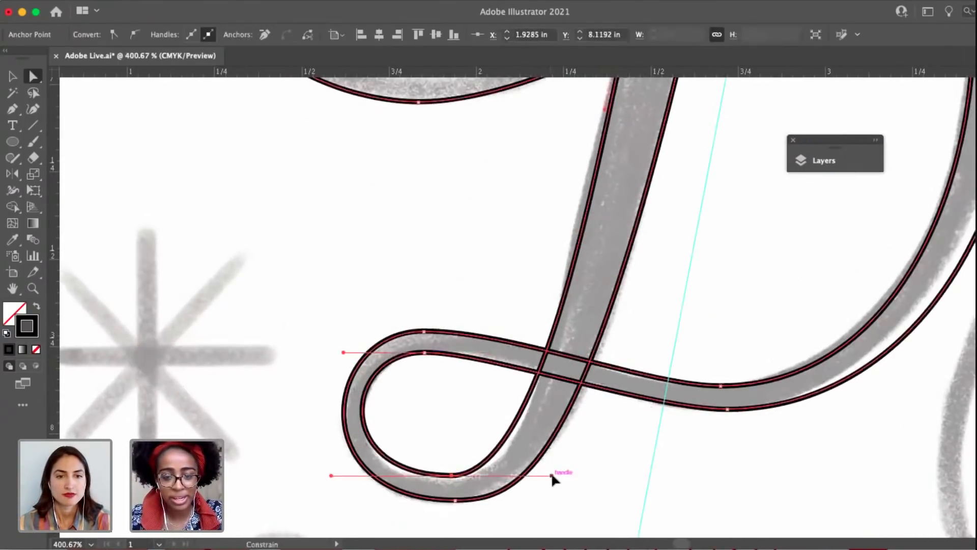
drag(551, 475, 562, 475)
scroll(562, 475, down, 3)
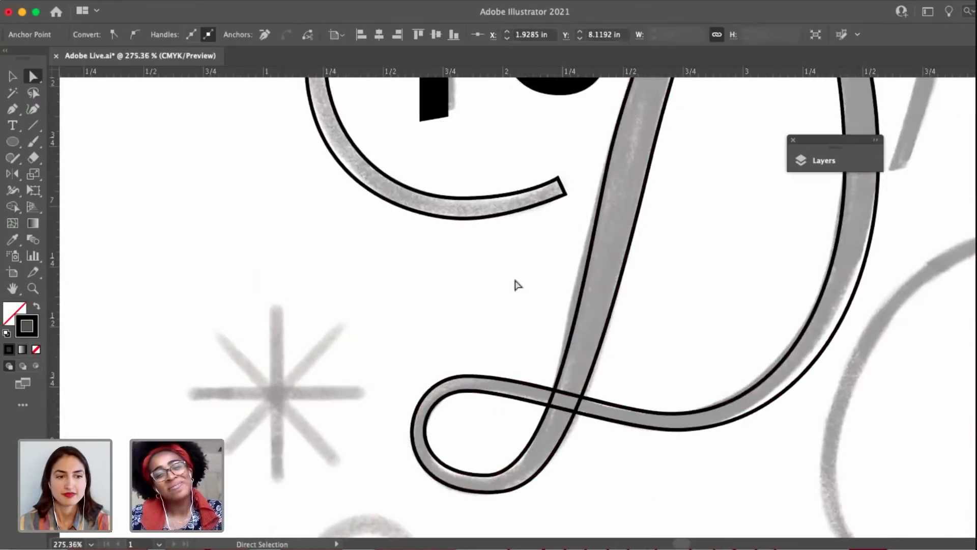
Move the left-edge anchor of the D's stem down and slightly left to follow the sketched stroke.
scroll(507, 318, down, 2)
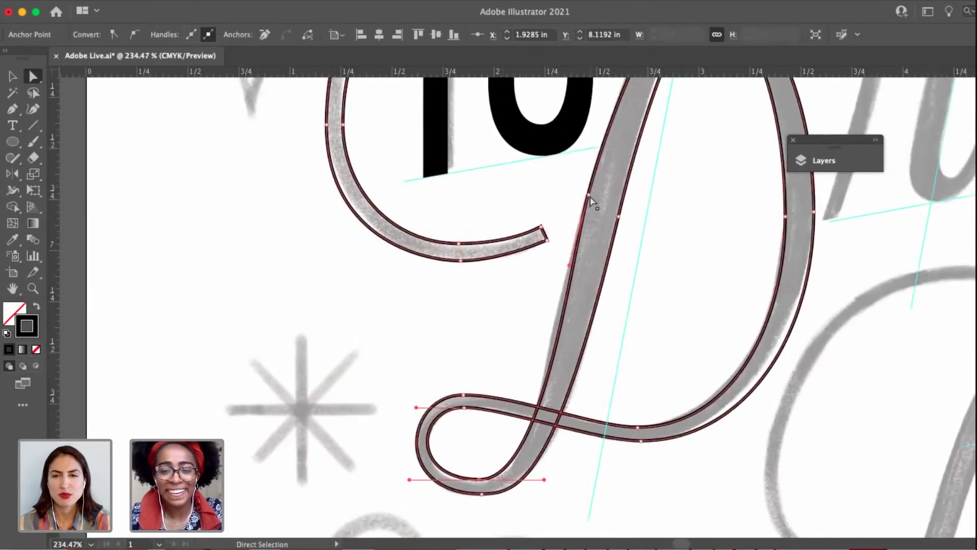
drag(589, 196, 579, 213)
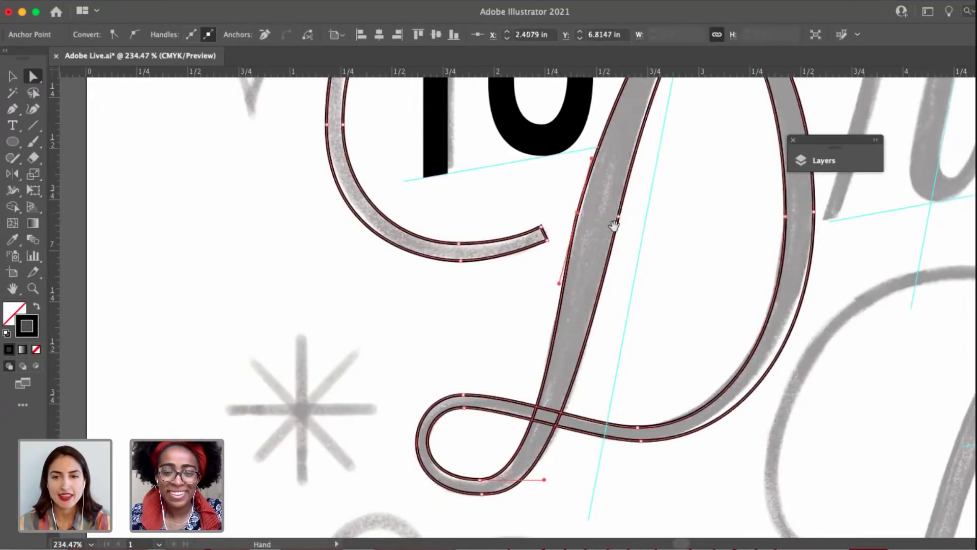
scroll(534, 306, up, 4)
scroll(535, 305, right, 4)
drag(456, 317, 460, 315)
Check the outer curve of the D's bottom loop at its top and bottom anchors against the sketch.
drag(453, 373, 482, 340)
drag(415, 403, 498, 345)
click(472, 376)
scroll(483, 376, down, 2)
scroll(483, 376, down, 1)
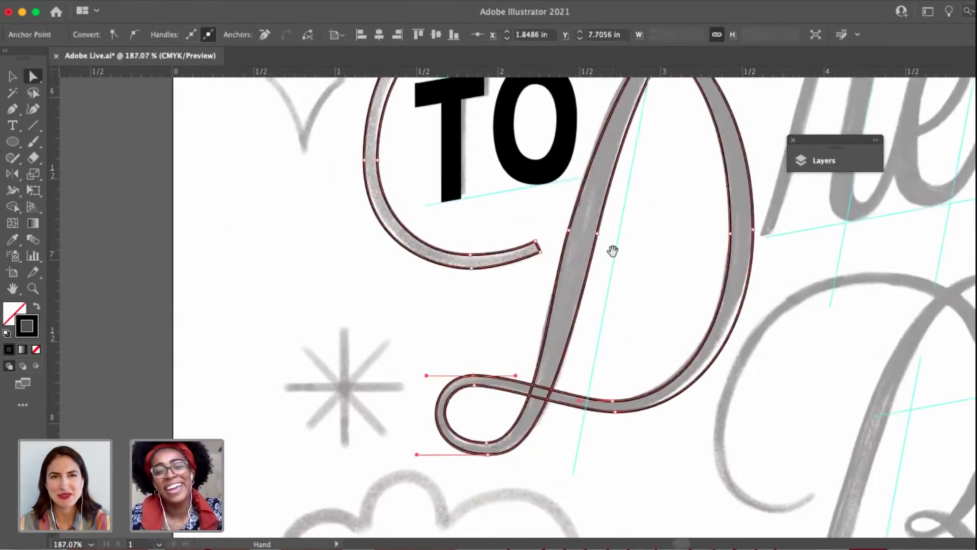
Reshape the curve of the D's upper flag by extending the left handle of its outer top anchor.
drag(662, 102, 548, 264)
click(618, 160)
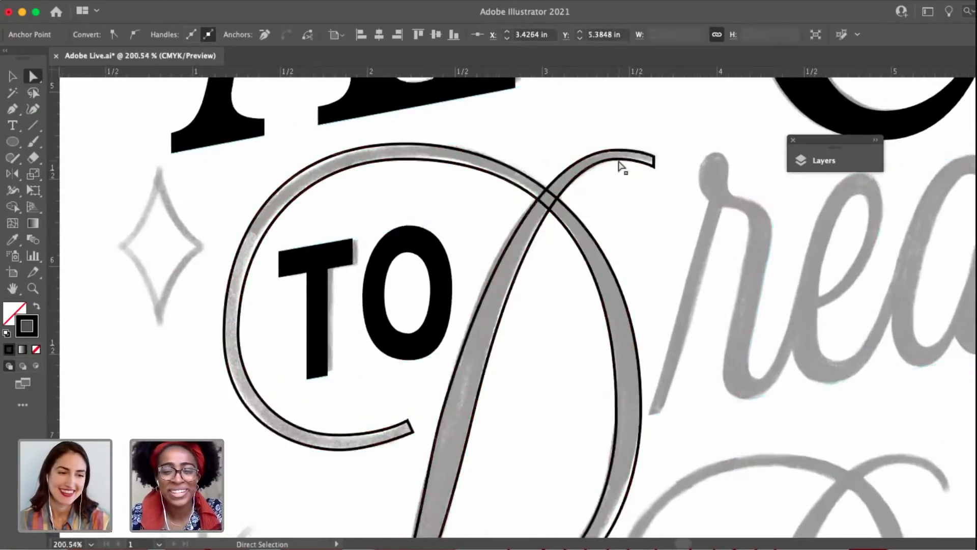
scroll(619, 162, up, 6)
drag(529, 146, 479, 145)
scroll(545, 262, down, 5)
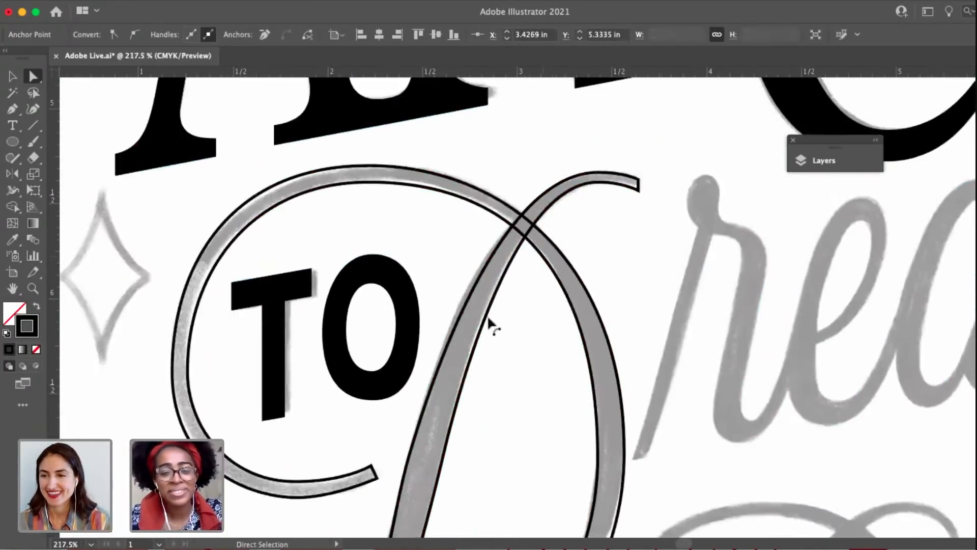
drag(489, 322, 504, 289)
drag(513, 149, 507, 149)
Smooth the inner edge from the D's flag into the stem by shortening the upper handle of the stem's right-edge anchor and lengthening the flag's inner handle.
click(609, 159)
drag(627, 269, 587, 251)
click(424, 387)
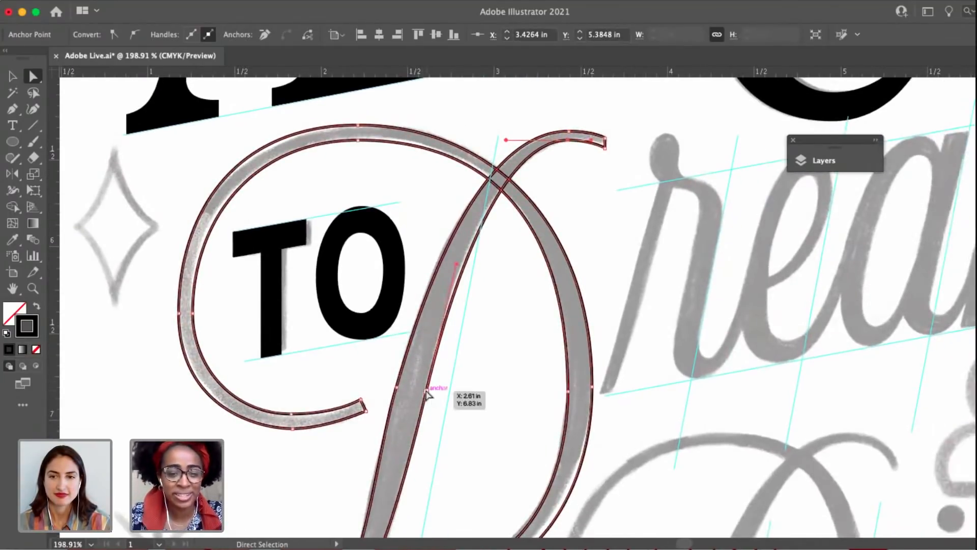
mouse_move(428, 424)
mouse_down()
mouse_move(441, 290)
mouse_move(464, 426)
mouse_up()
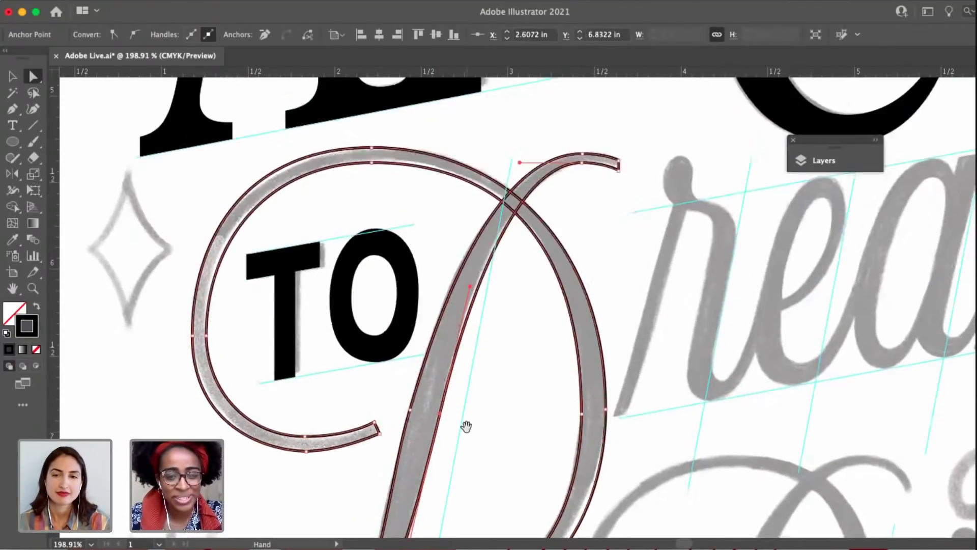
scroll(488, 310, down, 1)
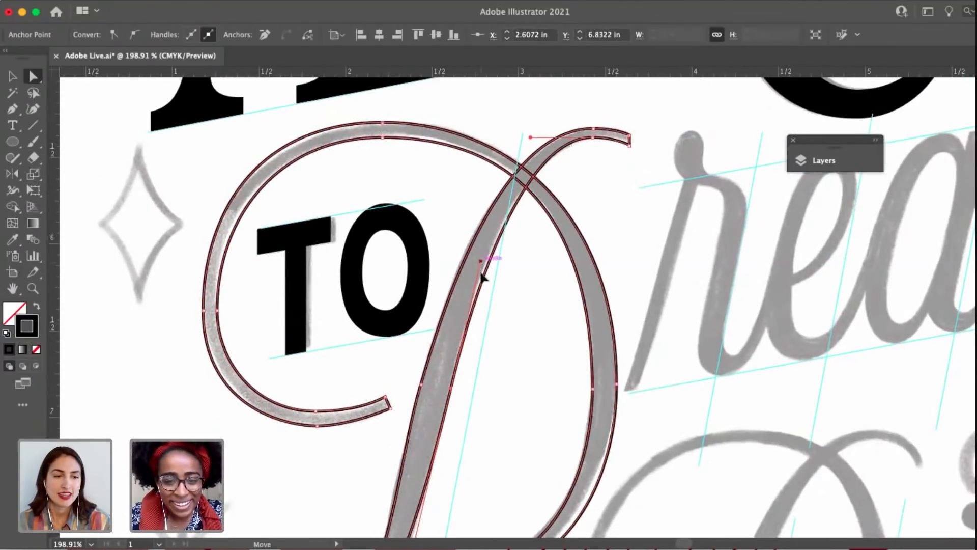
drag(482, 275, 469, 289)
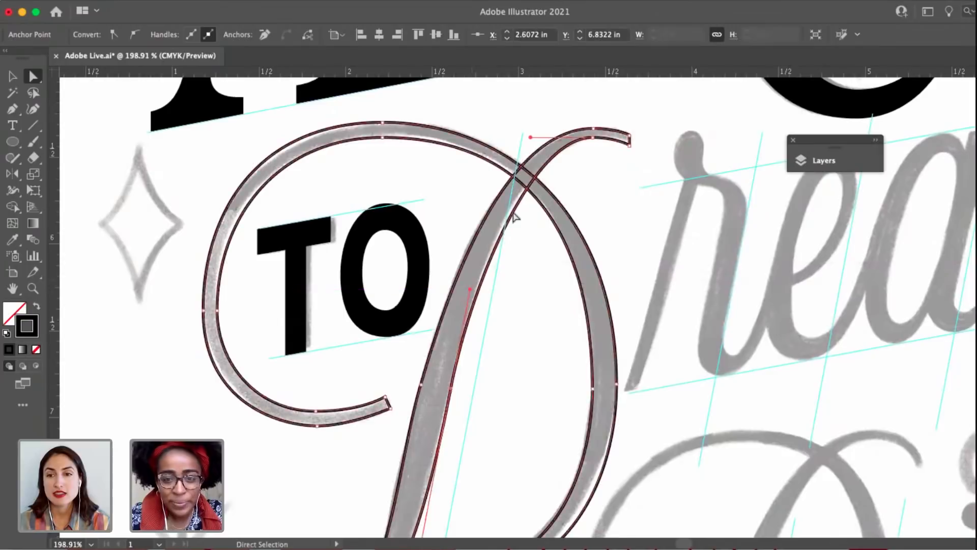
click(526, 338)
Swap the finished D outline's black stroke for a solid black fill with no stroke.
drag(526, 338, 531, 166)
right_click(461, 376)
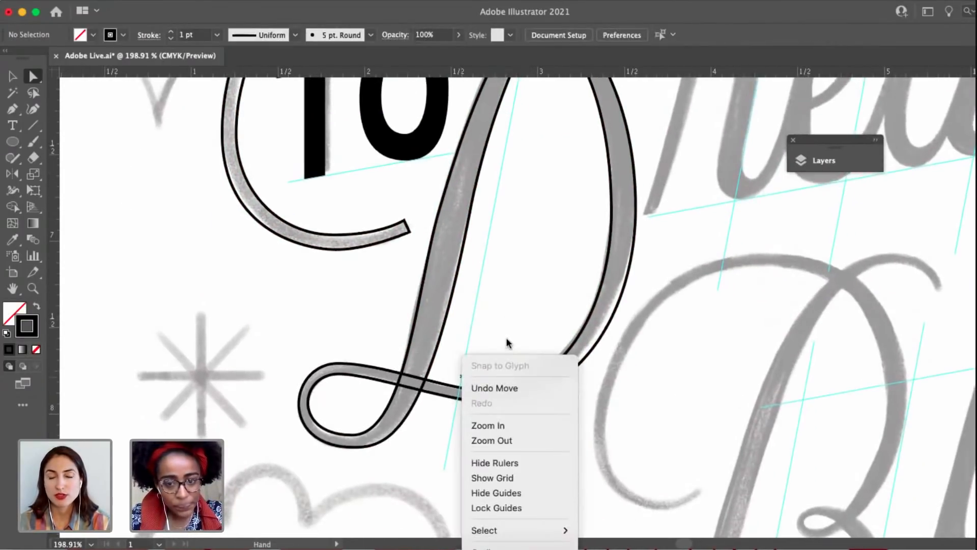
click(553, 242)
scroll(502, 312, down, 4)
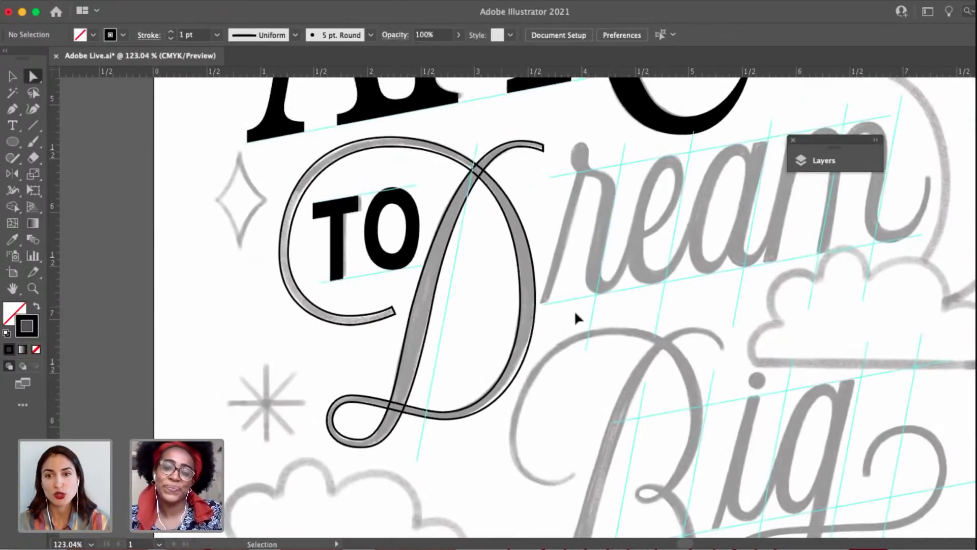
key(v)
drag(563, 257, 546, 257)
drag(572, 360, 472, 298)
drag(356, 340, 248, 379)
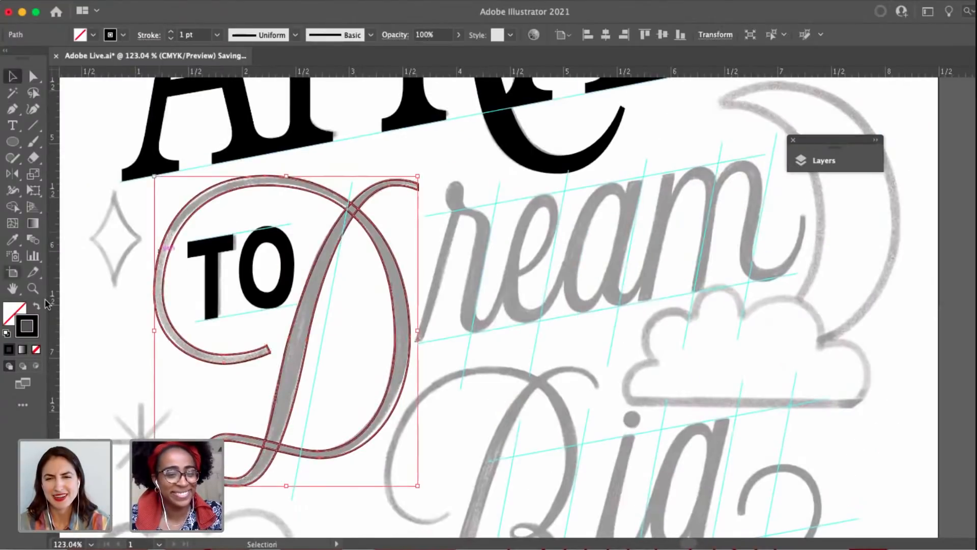
key(shift+x)
click(481, 216)
Set the Pen tool to no fill and a black stroke, and start the r's stem outline at its lower-left tip.
drag(485, 236, 541, 177)
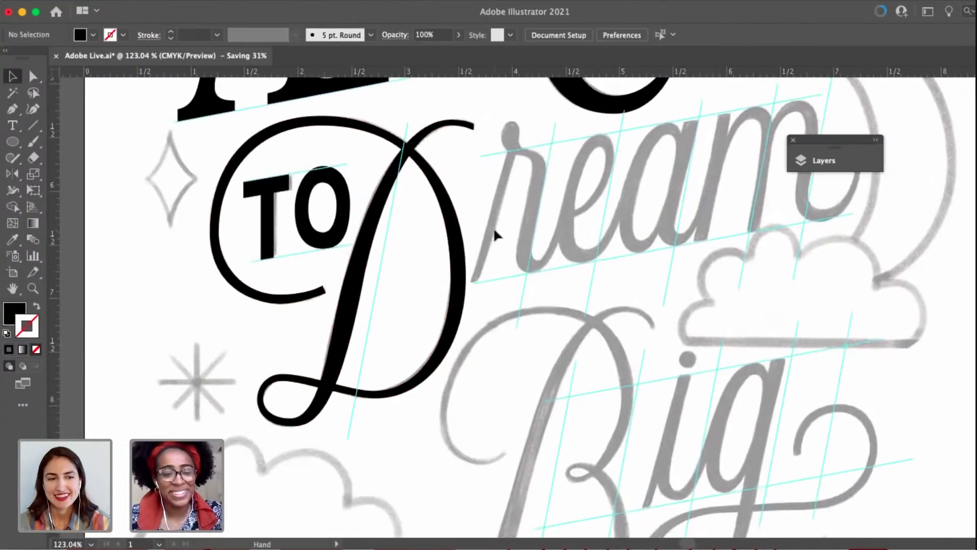
drag(503, 209, 465, 278)
key(p)
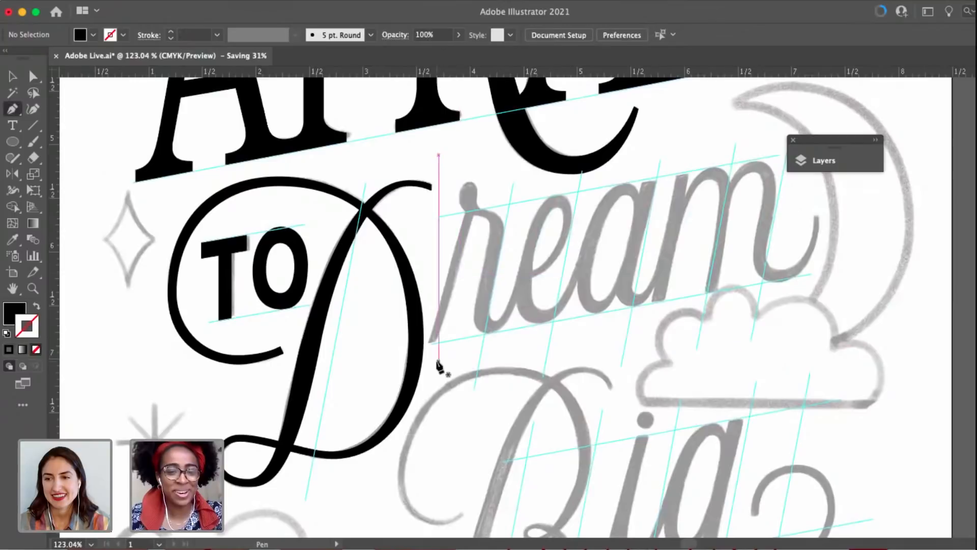
scroll(439, 366, up, 5)
drag(437, 385, 424, 483)
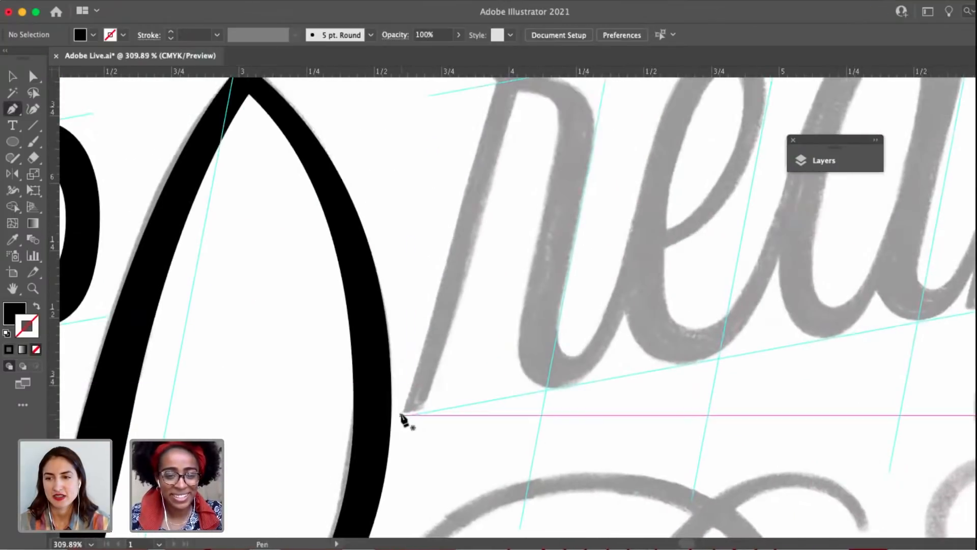
click(35, 307)
click(402, 415)
scroll(477, 340, up, 2)
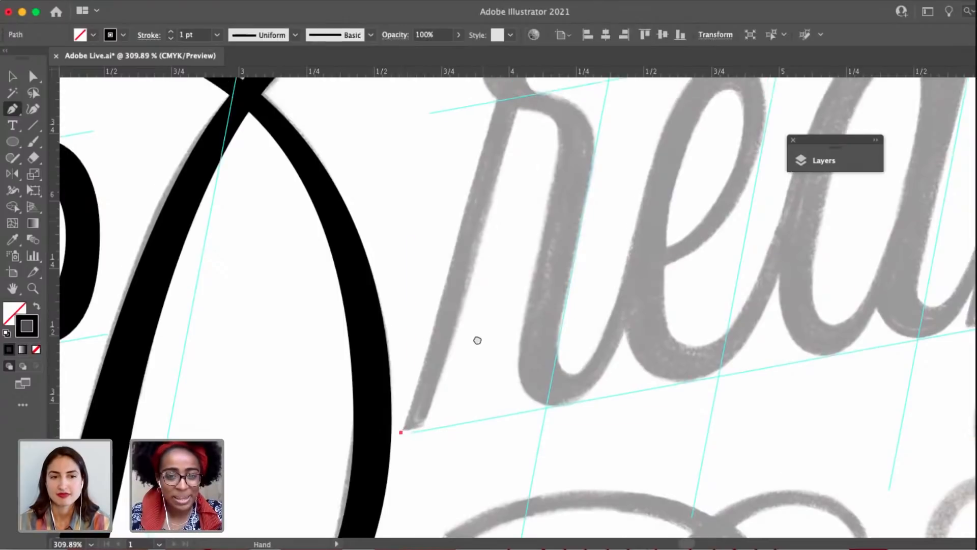
Trace the left edge of the r's stem up to the base of the ball terminal and across its top end.
scroll(477, 340, up, 5)
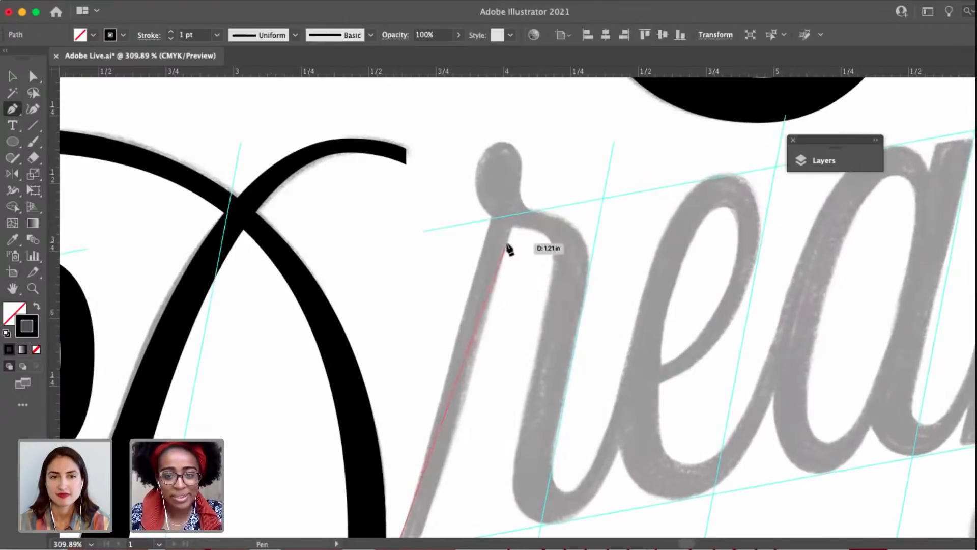
click(500, 189)
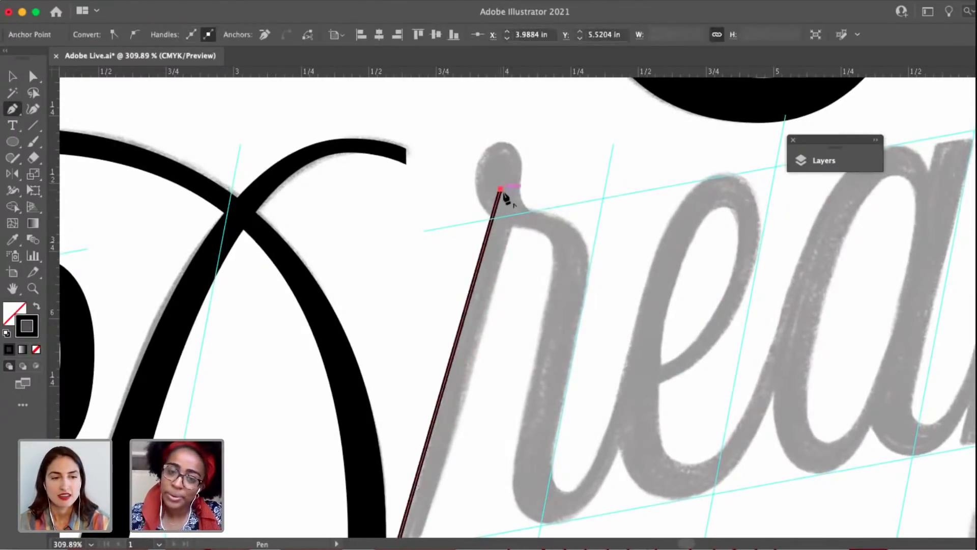
key(super+z)
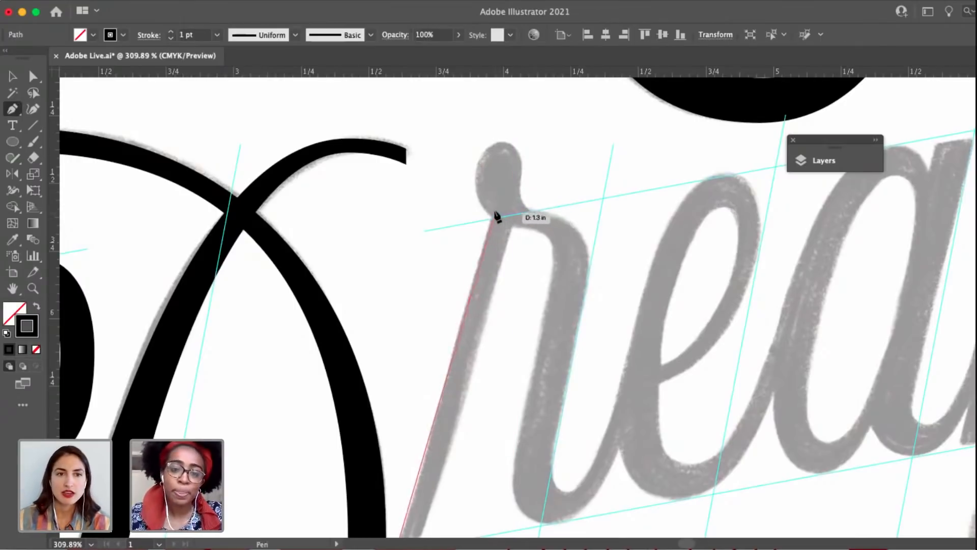
click(495, 206)
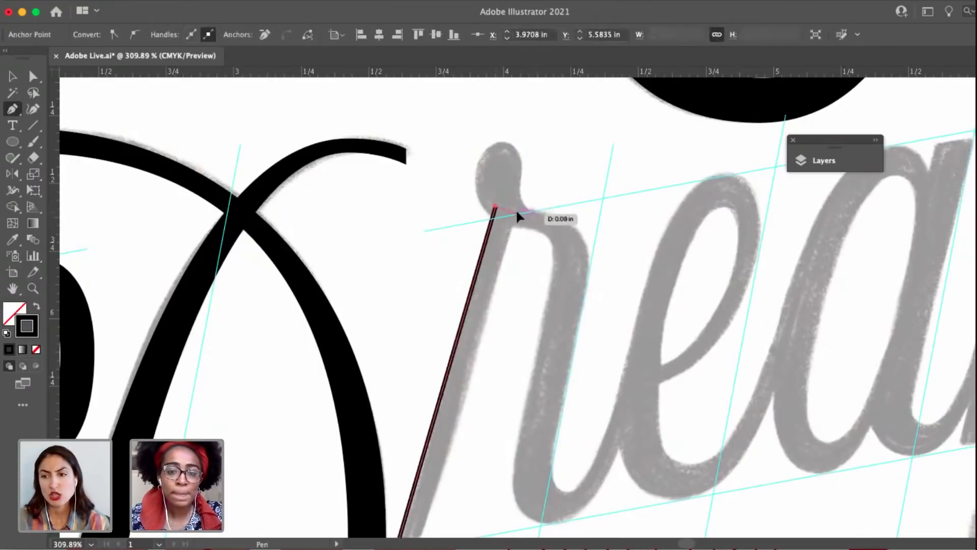
click(515, 212)
Trace the right edge of the r's stem down to the baseline guide and close the outline at its starting corner.
scroll(514, 275, down, 5)
scroll(514, 275, left, 3)
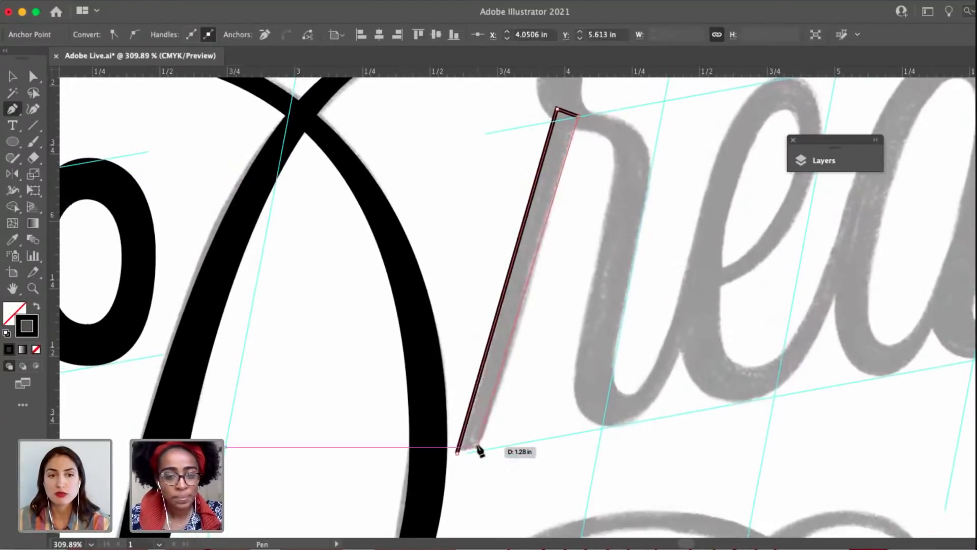
mouse_move(477, 447)
mouse_down()
mouse_move(469, 464)
mouse_move(467, 450)
mouse_move(487, 450)
mouse_up()
scroll(469, 450, up, 5)
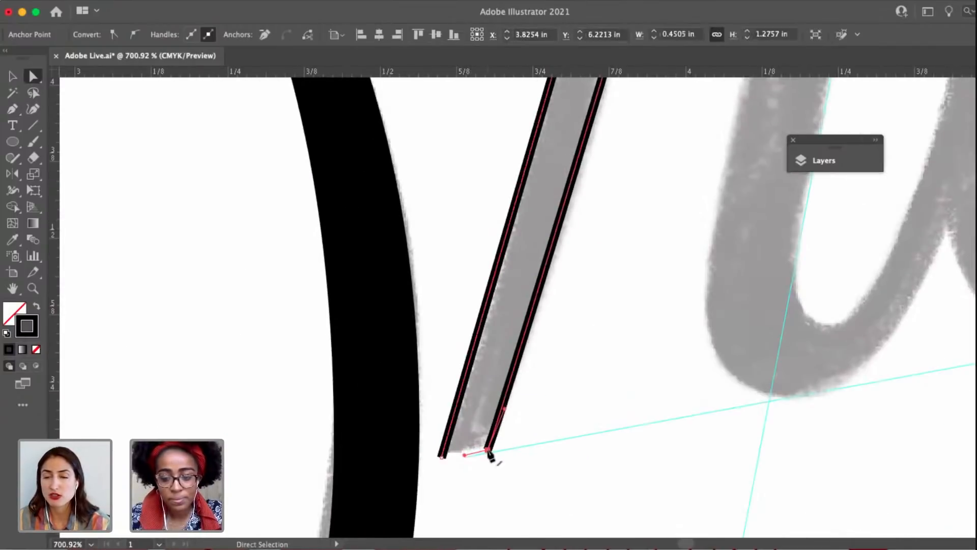
click(442, 457)
key(a)
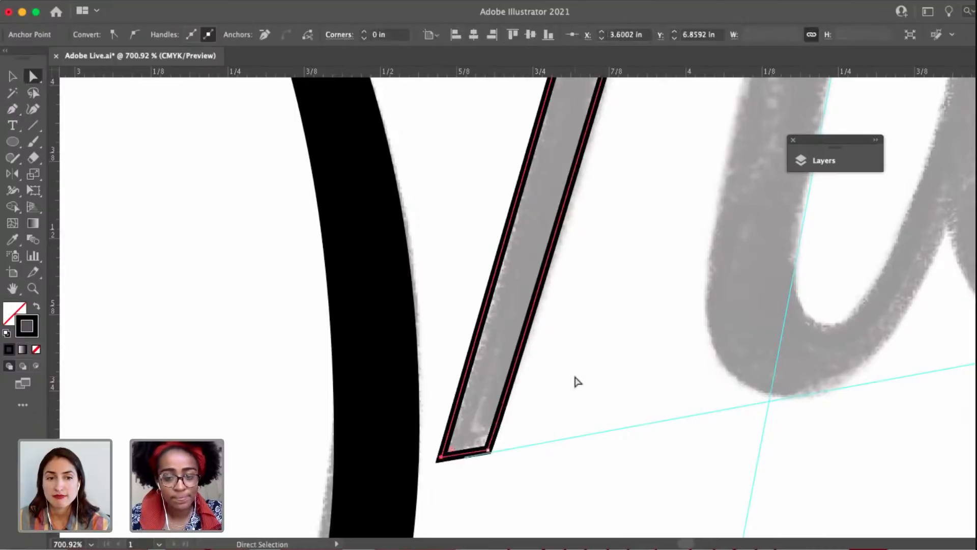
click(576, 381)
Begin a second outline for the r, curving from the top of the ball terminal down its right side.
scroll(575, 382, down, 4)
drag(626, 267, 563, 453)
drag(495, 206, 421, 165)
key(p)
drag(529, 243, 490, 184)
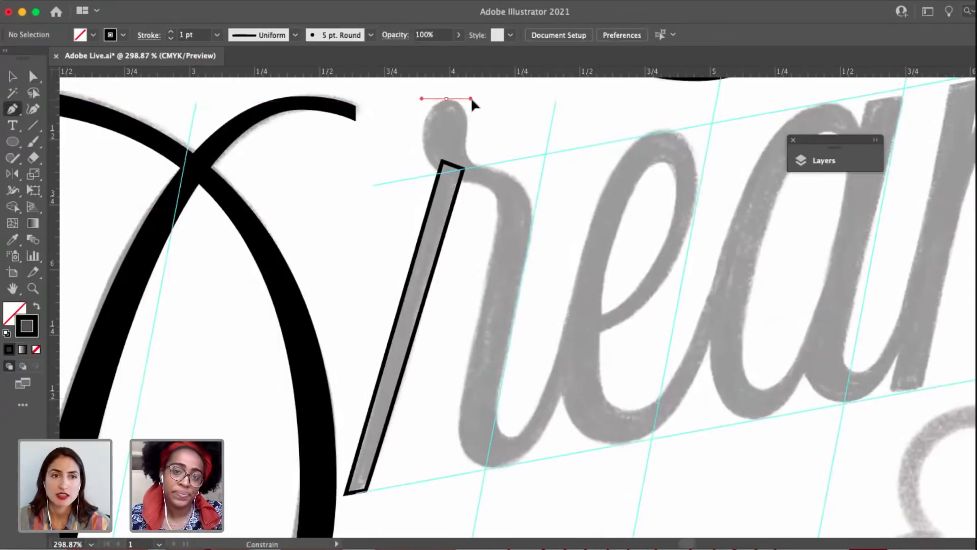
drag(446, 99, 473, 99)
scroll(468, 131, up, 4)
drag(467, 132, 460, 208)
key(a)
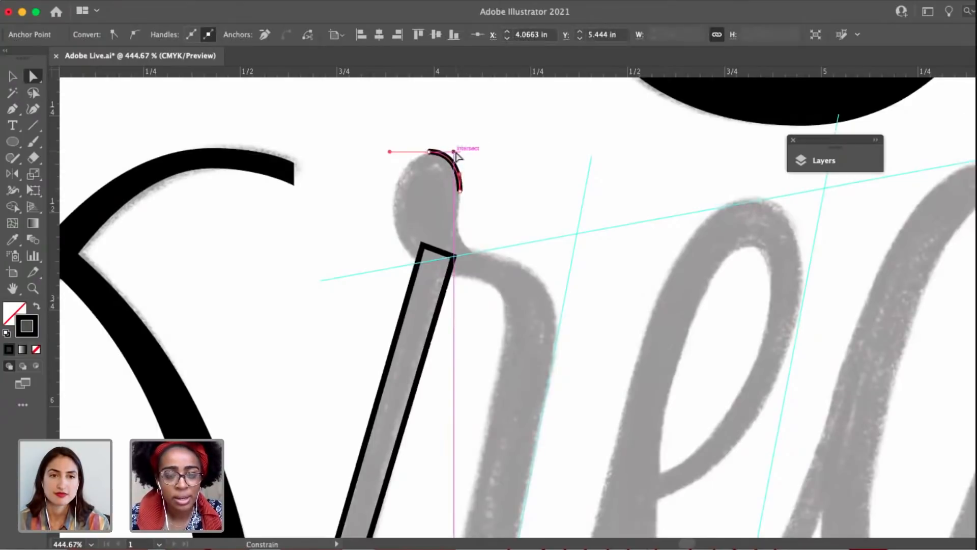
Extend the r's outline through the neck below the ball and over the outer curve of the shoulder.
key(p)
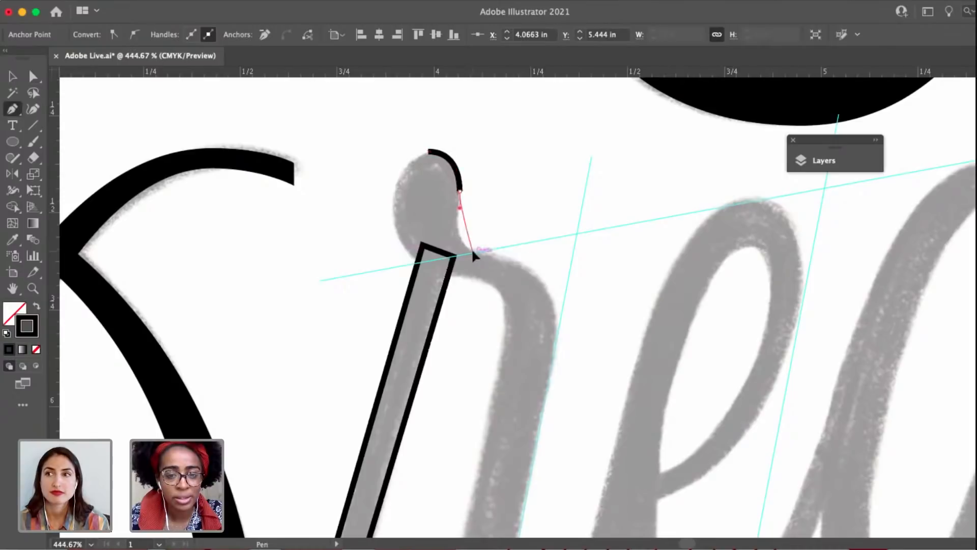
drag(489, 253, 481, 202)
drag(518, 264, 514, 300)
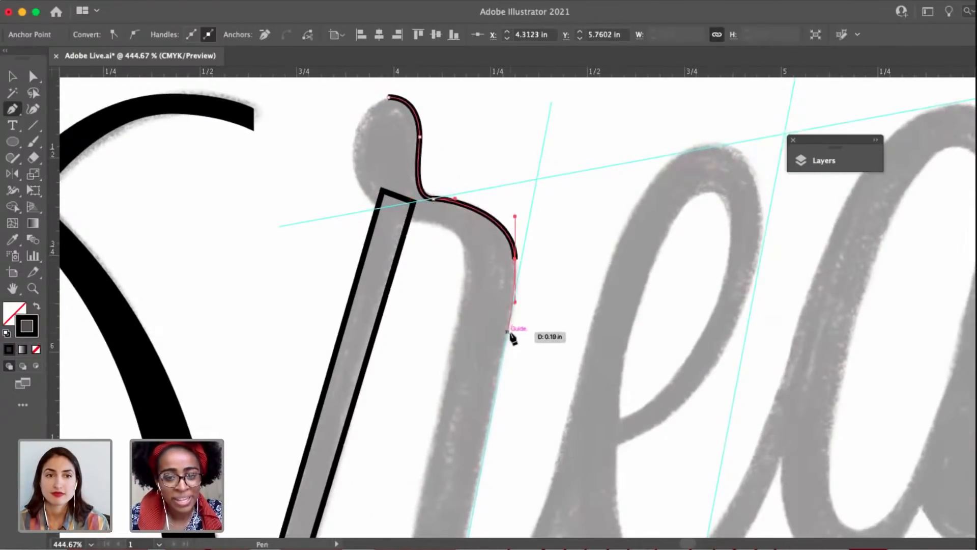
Trace the downstroke's right edge and the inside of the bottom curve, ending with two corner anchors where the r meets the e.
scroll(514, 337, down, 3)
drag(495, 349, 464, 220)
scroll(440, 366, up, 3)
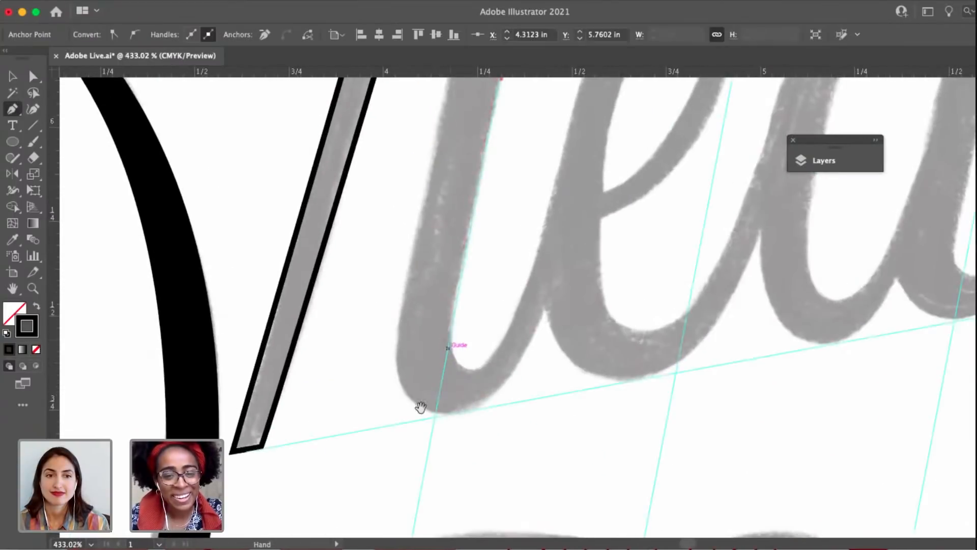
drag(421, 407, 397, 476)
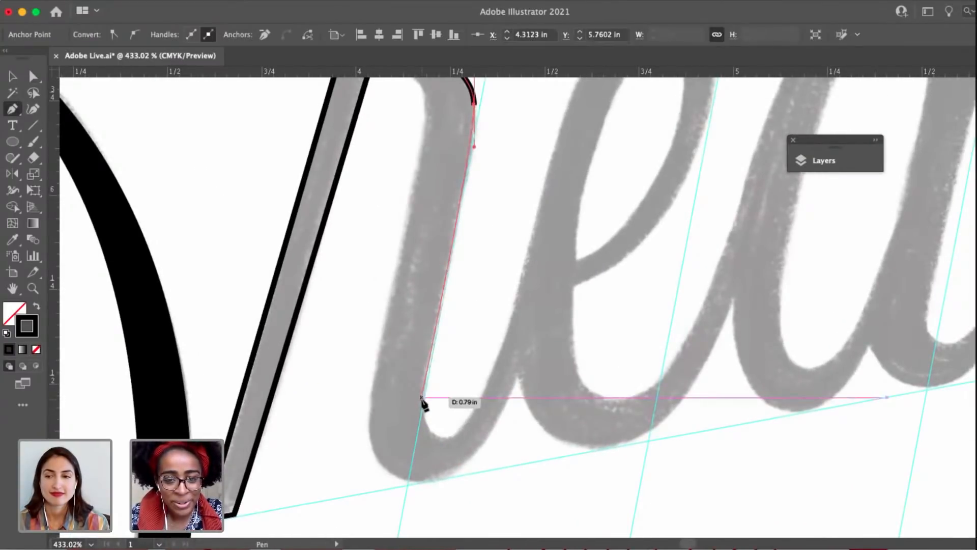
drag(422, 397, 464, 443)
key(super+z)
drag(531, 243, 578, 317)
click(531, 342)
key(space)
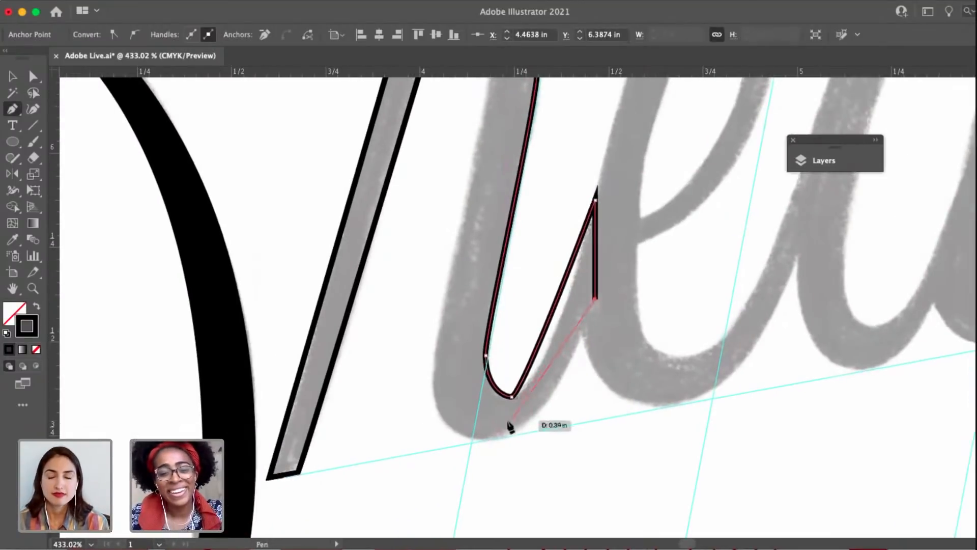
Trace the outer bottom curve of the r to the downstroke's left edge and shorten the bottom anchor's left handle.
drag(489, 437, 417, 438)
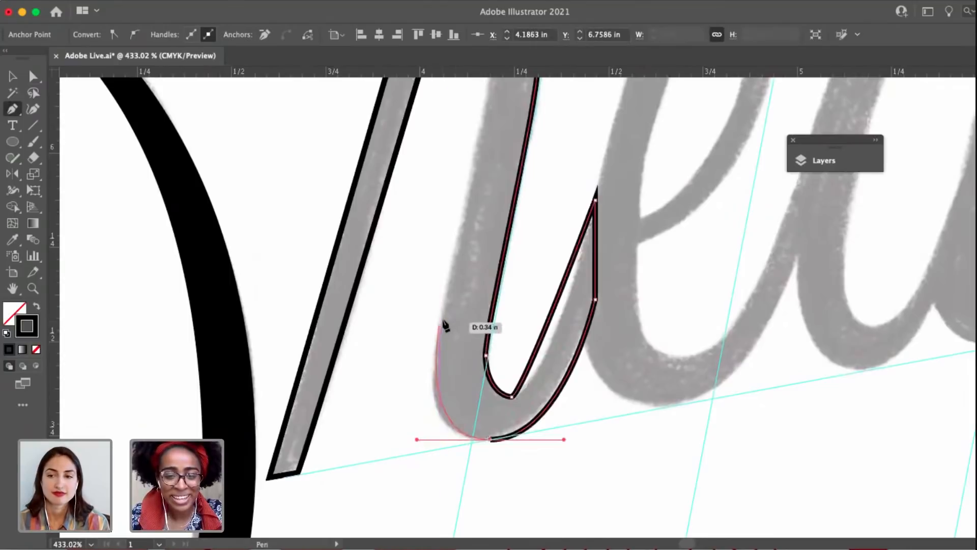
drag(434, 381, 433, 350)
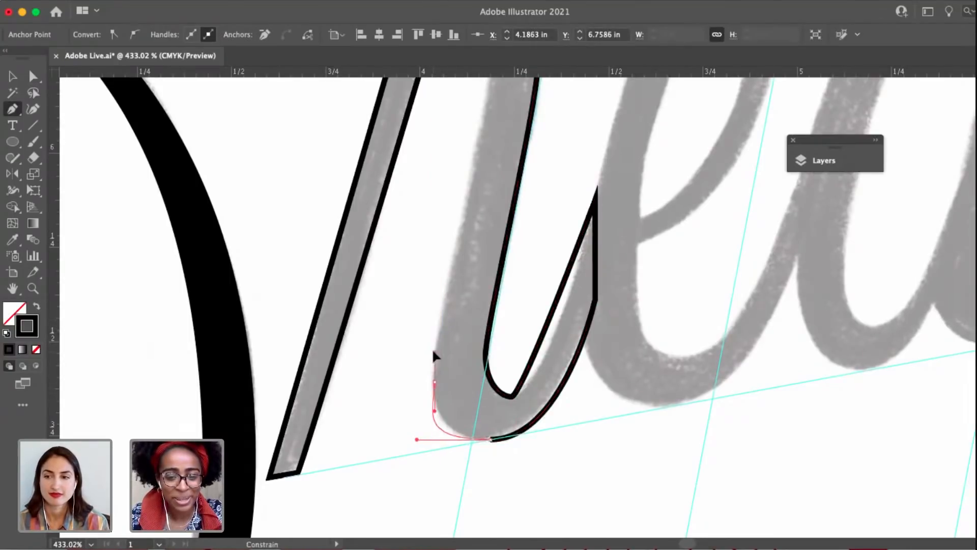
key(a)
drag(417, 439, 439, 438)
key(p)
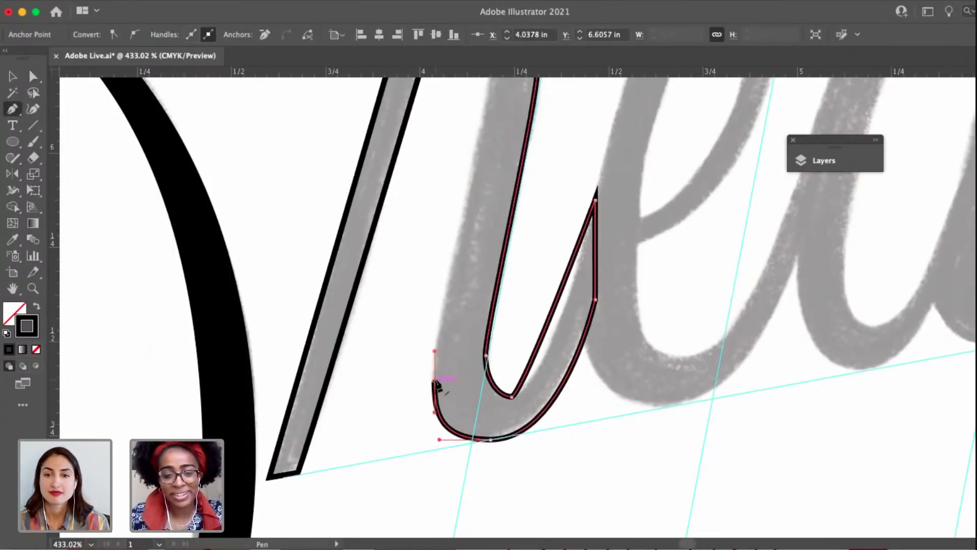
Trace the downstroke's left edge upward and curve it under the r's shoulder into the stem.
drag(435, 351, 439, 525)
key(space)
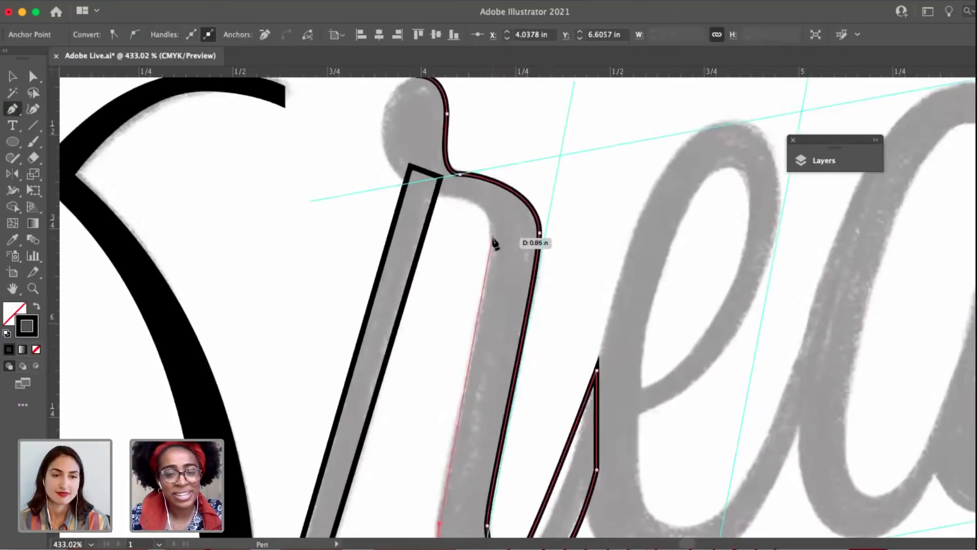
drag(491, 238, 492, 212)
super+click(452, 201)
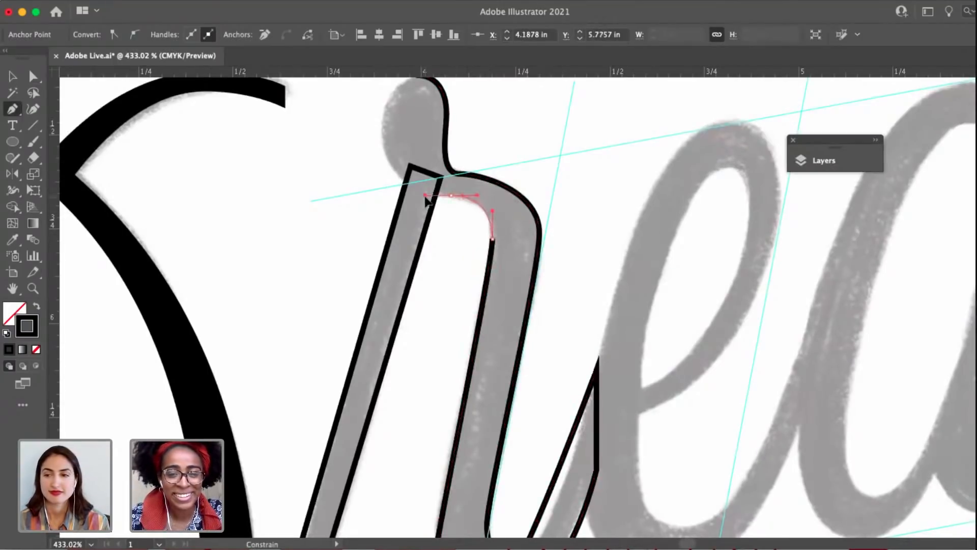
drag(425, 196, 424, 196)
Curve the outline around the left side of the r's ball terminal and close it at the top anchor.
drag(382, 135, 383, 106)
scroll(382, 109, up, 5)
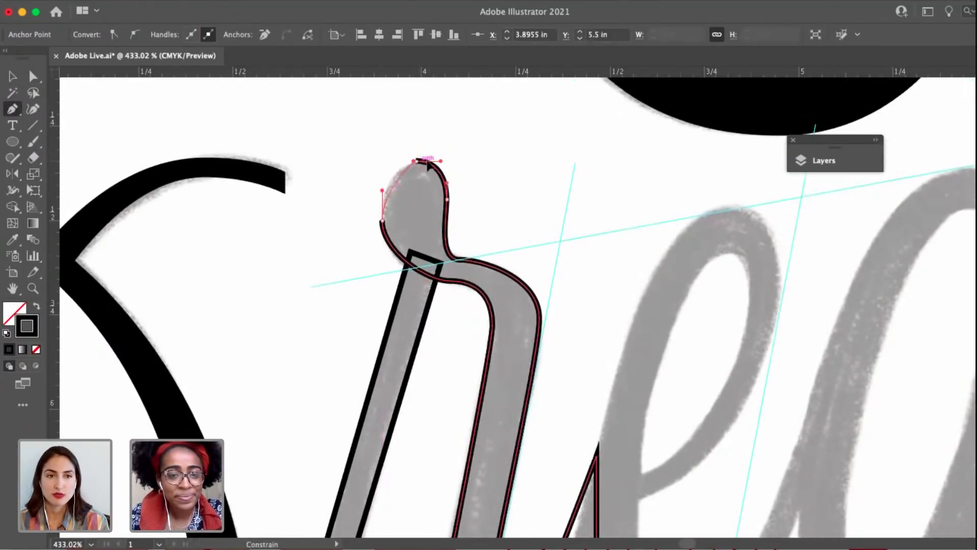
drag(427, 160, 466, 164)
super+click(481, 207)
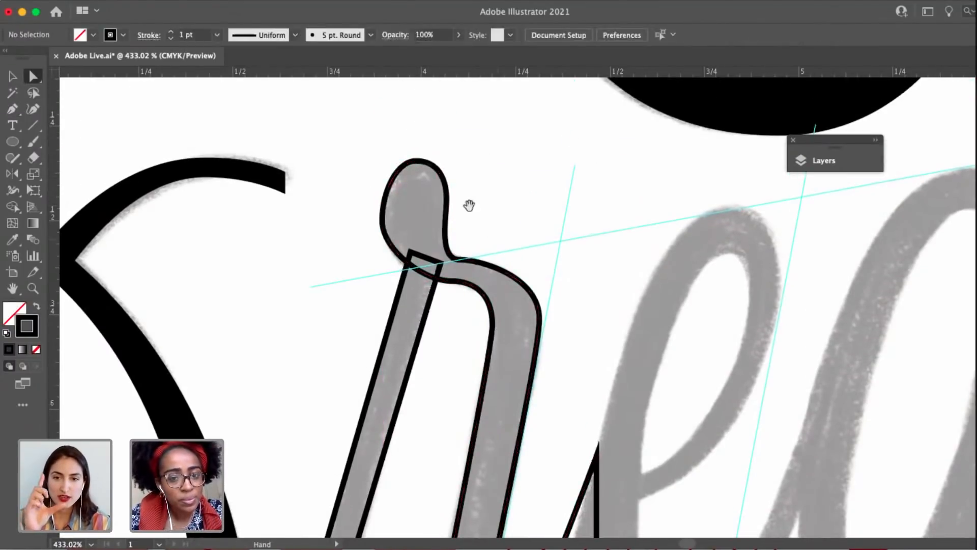
Lengthen the left handles of the r's top anchor and under-shoulder anchor, and lower the ball terminal's right-side anchor slightly.
drag(469, 205, 442, 174)
click(423, 251)
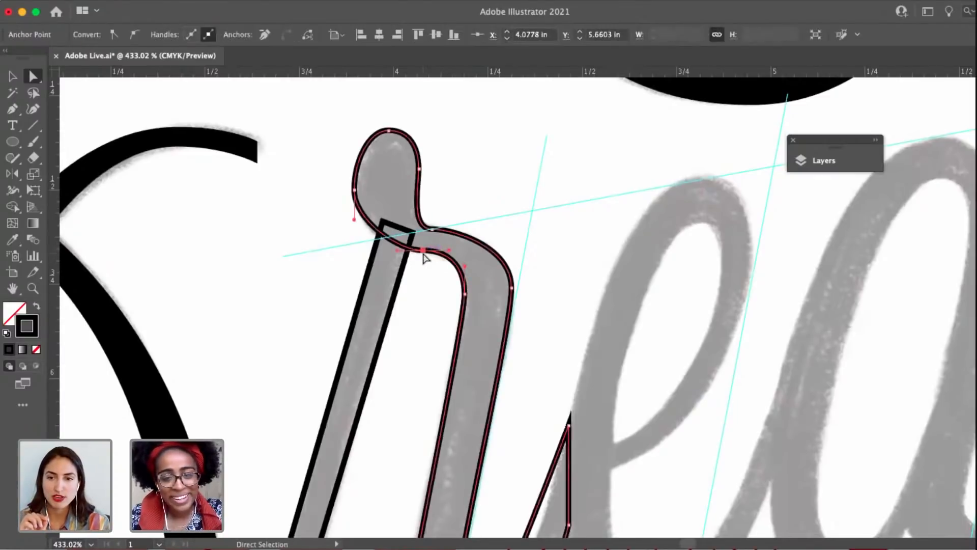
drag(398, 252, 387, 251)
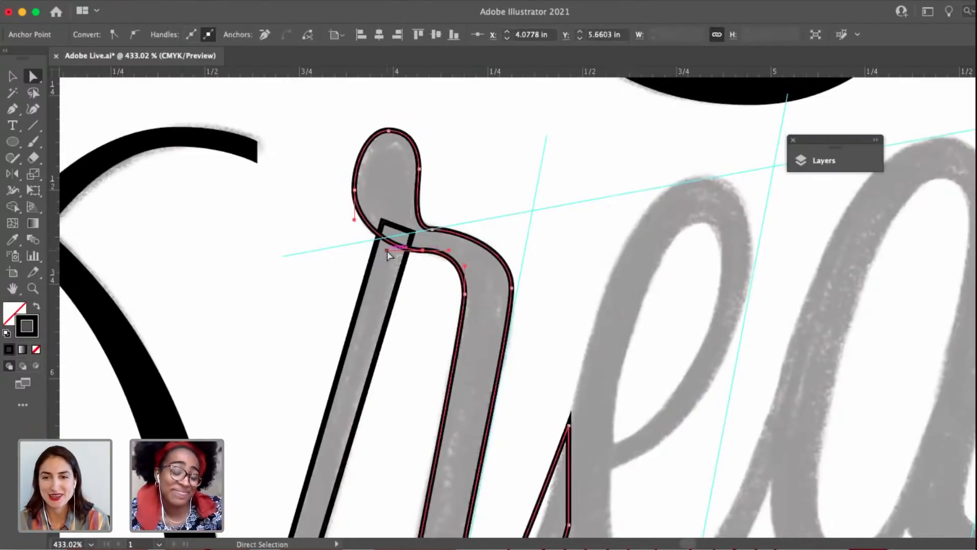
click(388, 131)
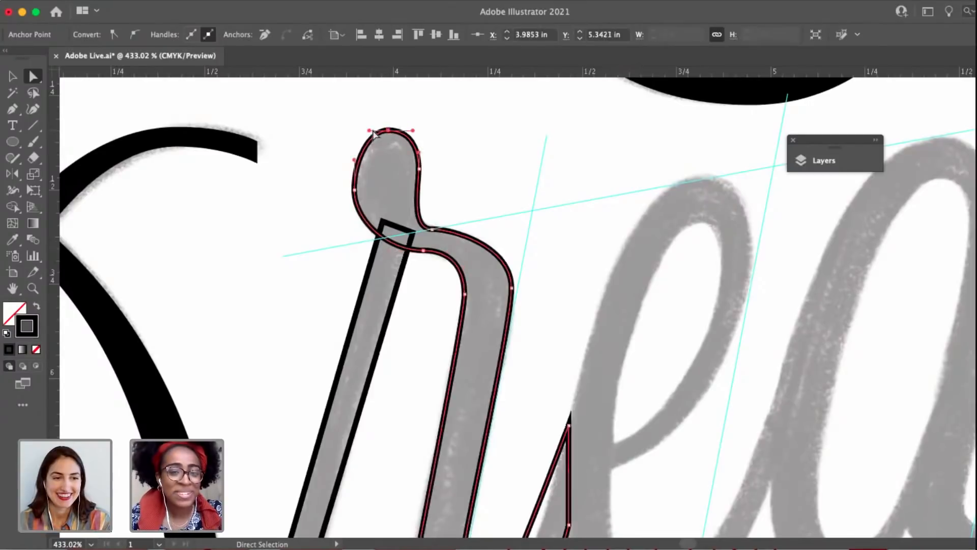
drag(368, 131, 363, 131)
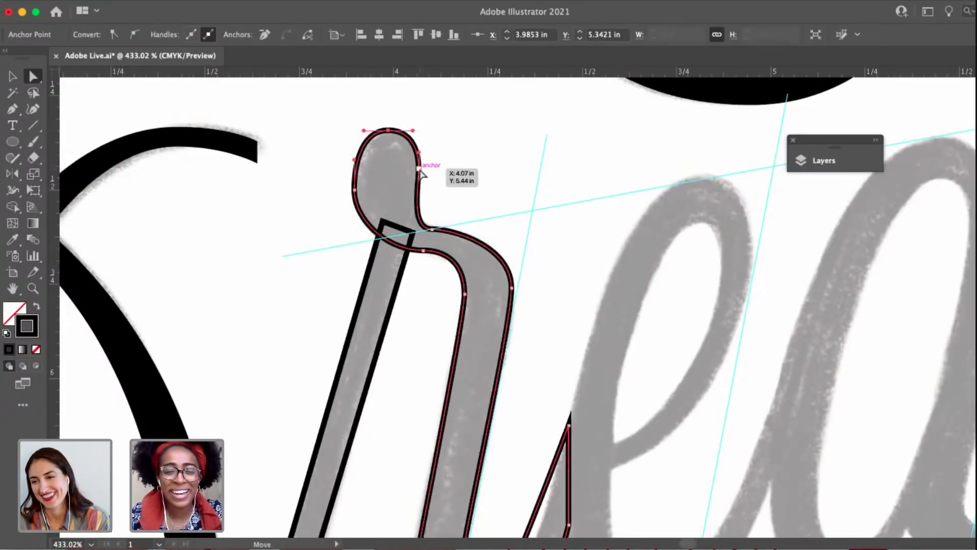
drag(420, 172, 421, 181)
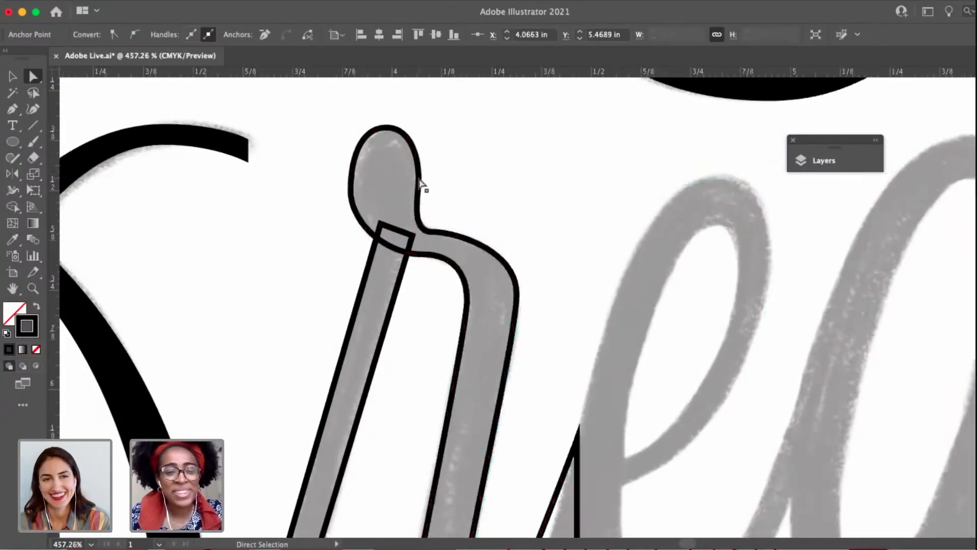
Smooth the outer curve of the r's shoulder by adjusting its handles and moving the outermost right anchor down slightly.
scroll(420, 181, up, 3)
drag(419, 139, 418, 134)
drag(439, 253, 476, 216)
click(419, 245)
drag(531, 246, 530, 260)
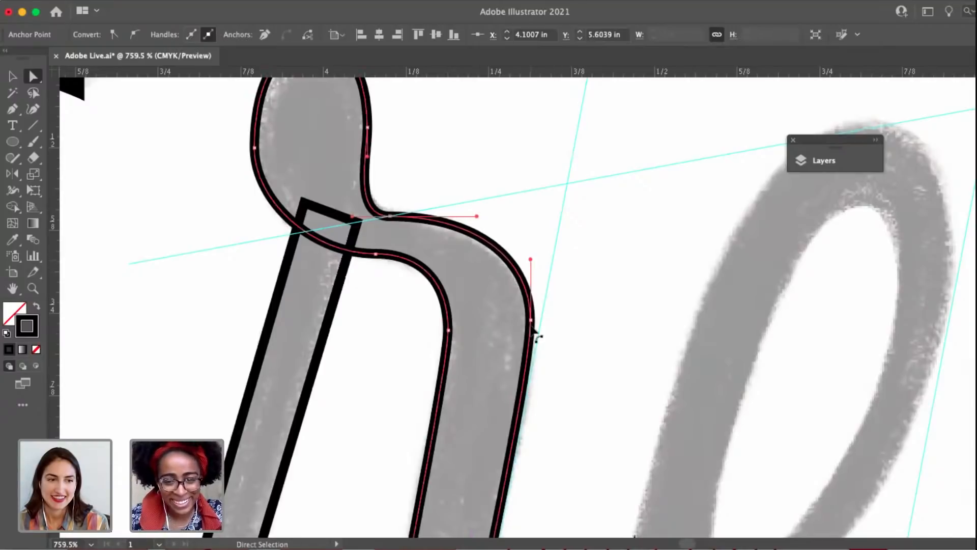
click(531, 320)
drag(532, 324, 534, 333)
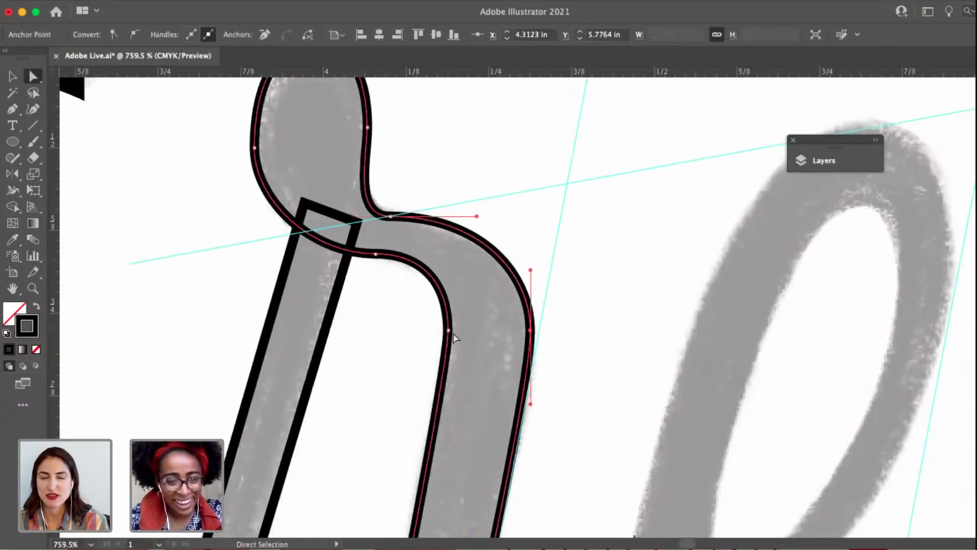
Shorten the upper handle of the shoulder's inner anchor, shift the under-shoulder anchor left along the curve, and deselect the outline.
click(449, 330)
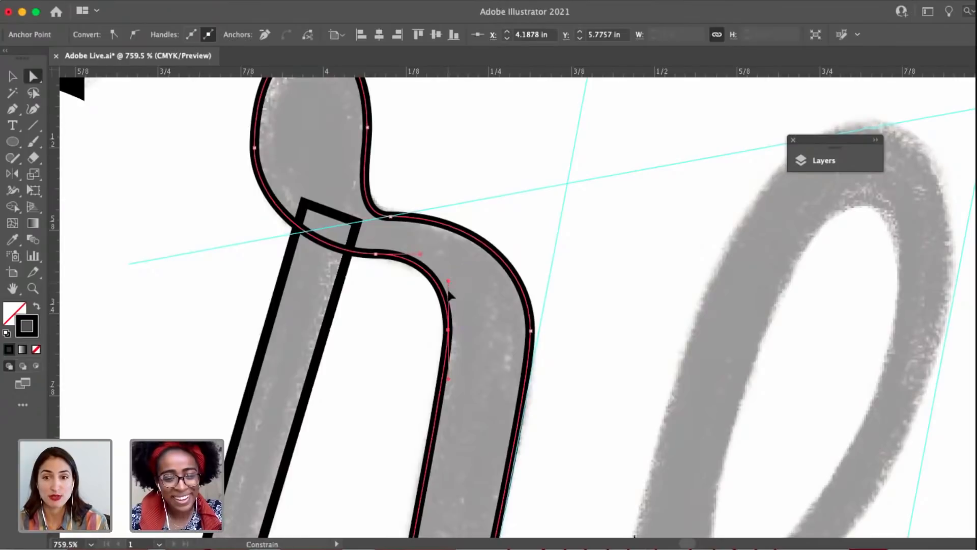
drag(448, 294, 447, 291)
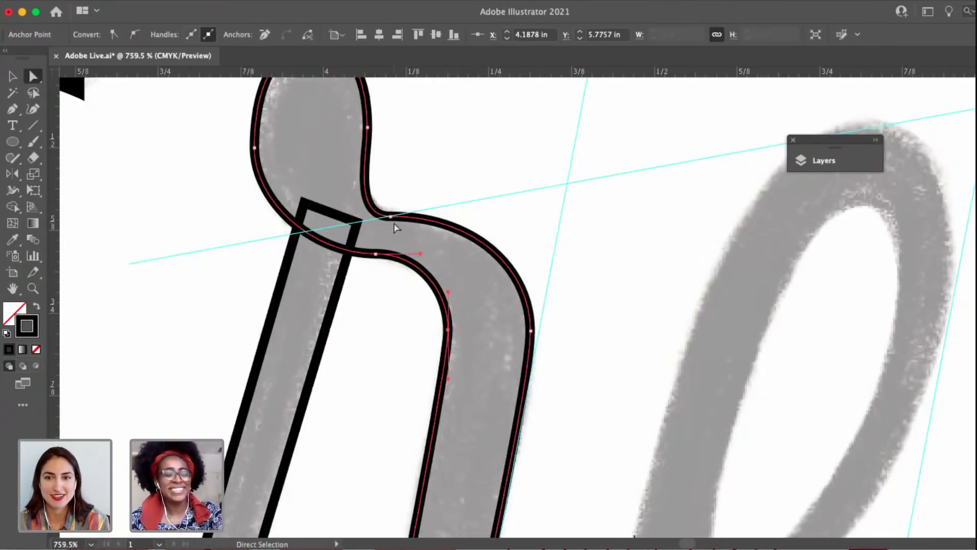
click(376, 254)
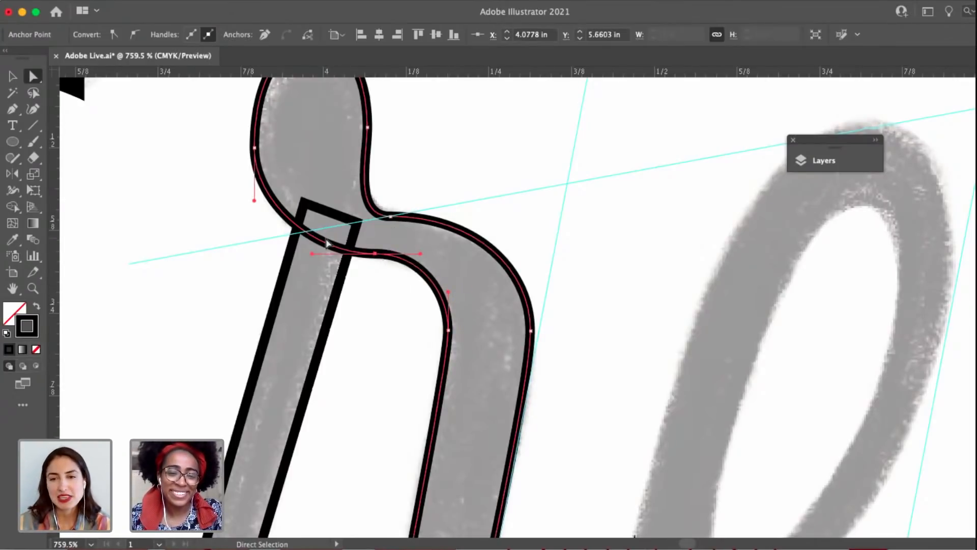
drag(375, 253, 447, 280)
scroll(445, 262, down, 3)
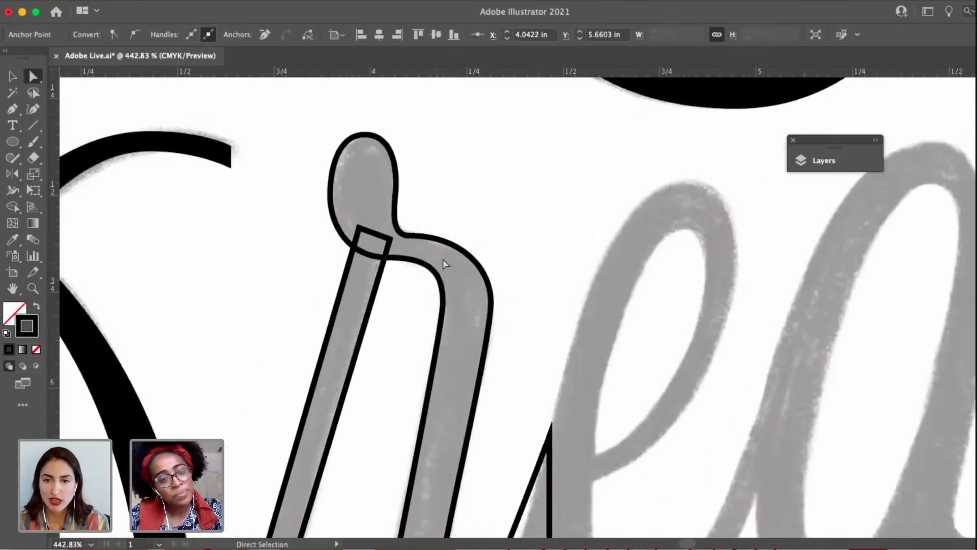
click(482, 229)
Curve the r's exit stroke by extending the inner bottom anchor's right handle, and raise the anchor at the downstroke's inner edge.
scroll(480, 279, down, 3)
scroll(480, 320, down, 2)
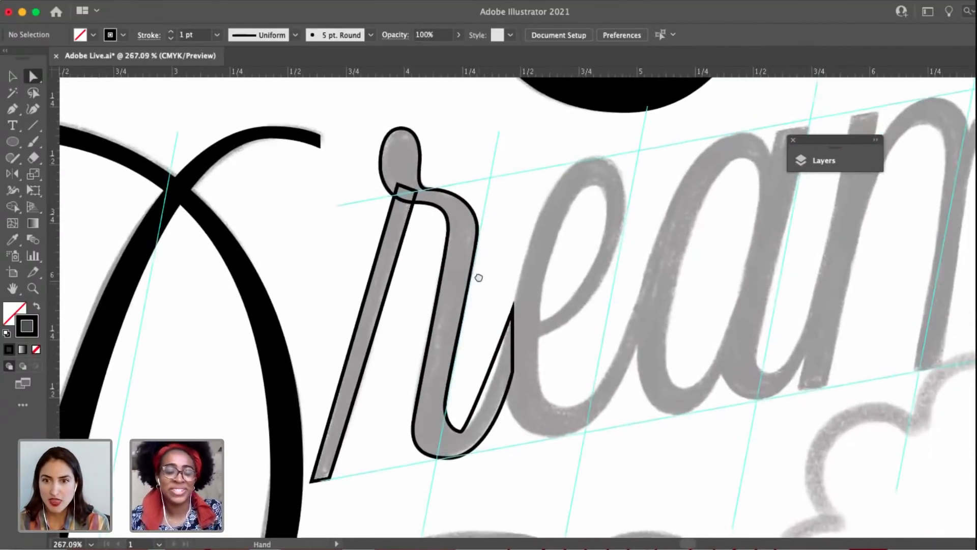
scroll(477, 392, up, 3)
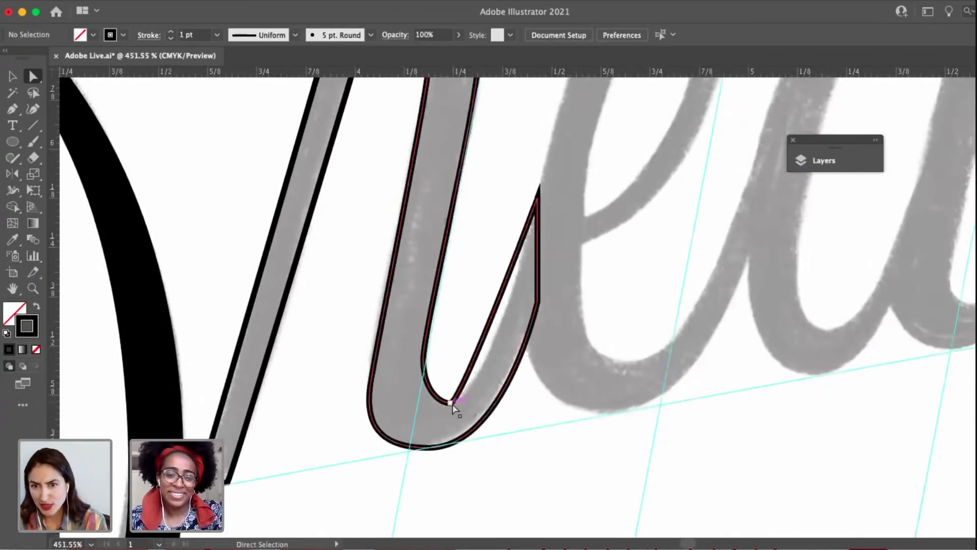
click(455, 405)
drag(462, 404, 498, 404)
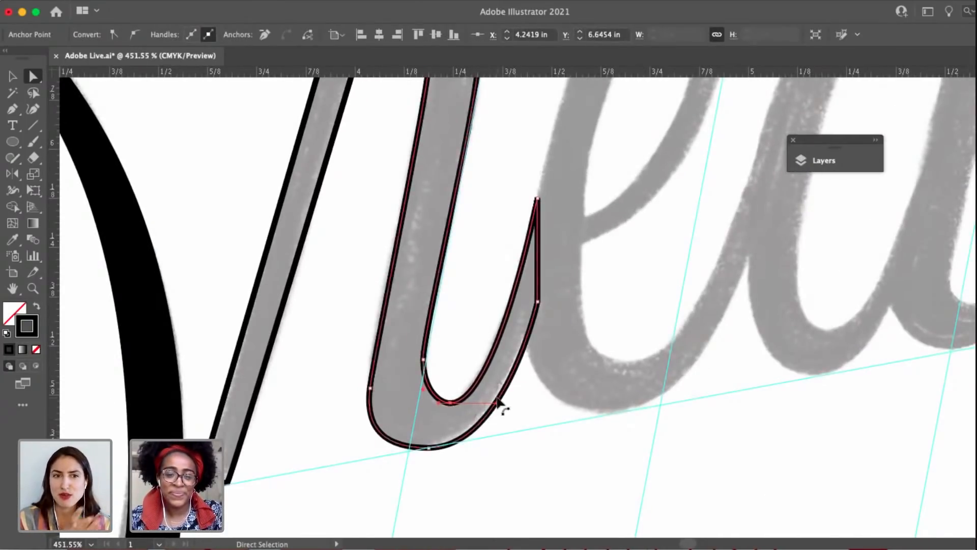
click(423, 360)
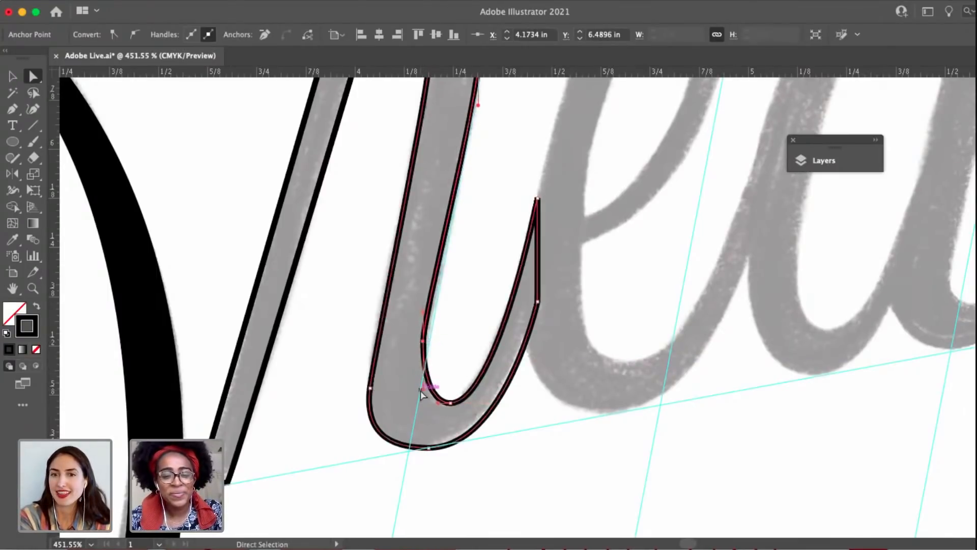
scroll(422, 356, up, 3)
drag(427, 323, 427, 338)
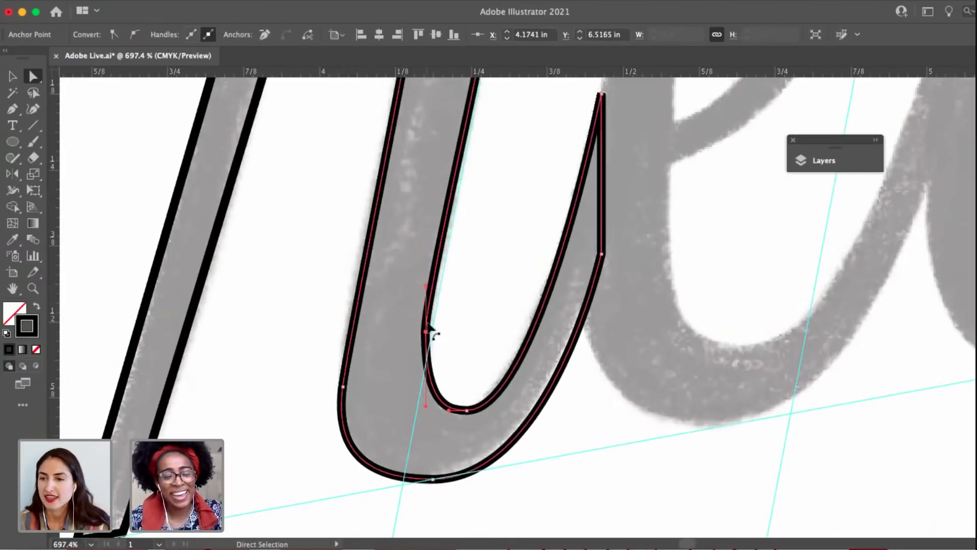
Replace the downstroke's inner-edge anchor with a new one lower on the bottom curve, and fit its position to the sketch.
key(p)
click(432, 385)
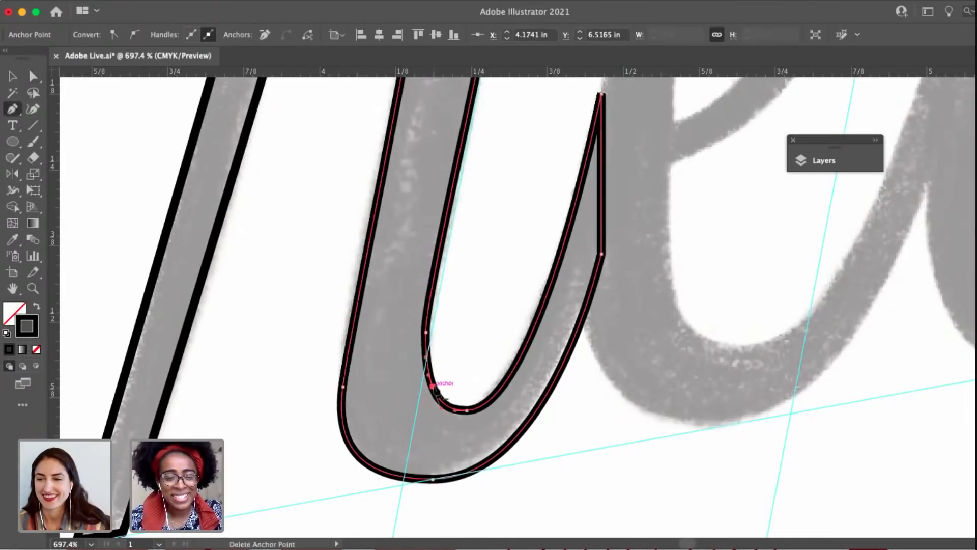
key(a)
click(427, 332)
key(p)
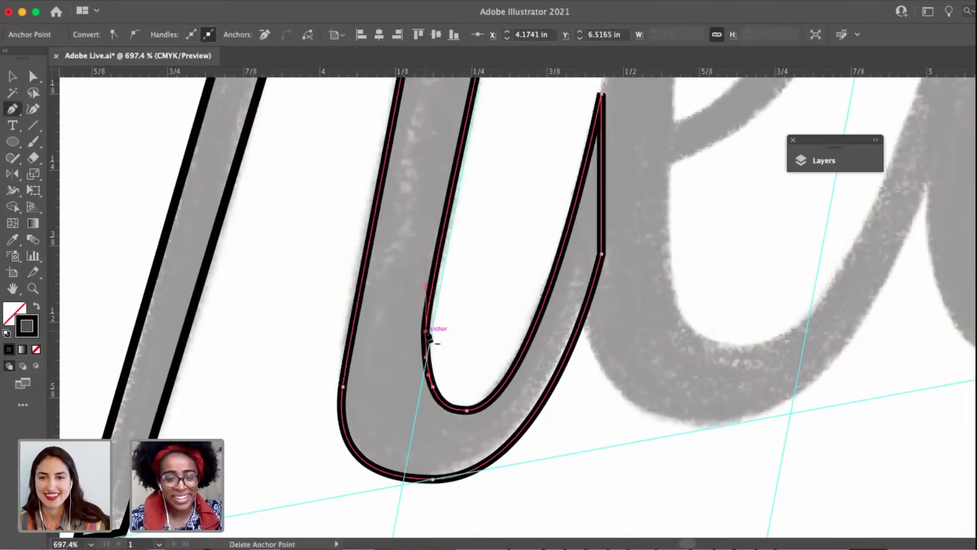
click(427, 332)
key(a)
mouse_move(428, 375)
mouse_down()
mouse_move(432, 344)
mouse_move(432, 387)
mouse_move(429, 364)
mouse_up()
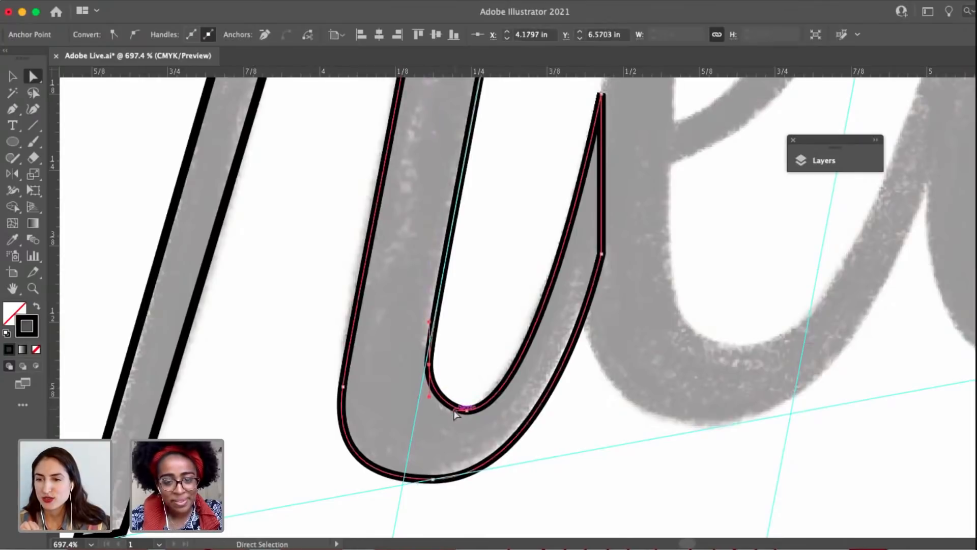
click(474, 356)
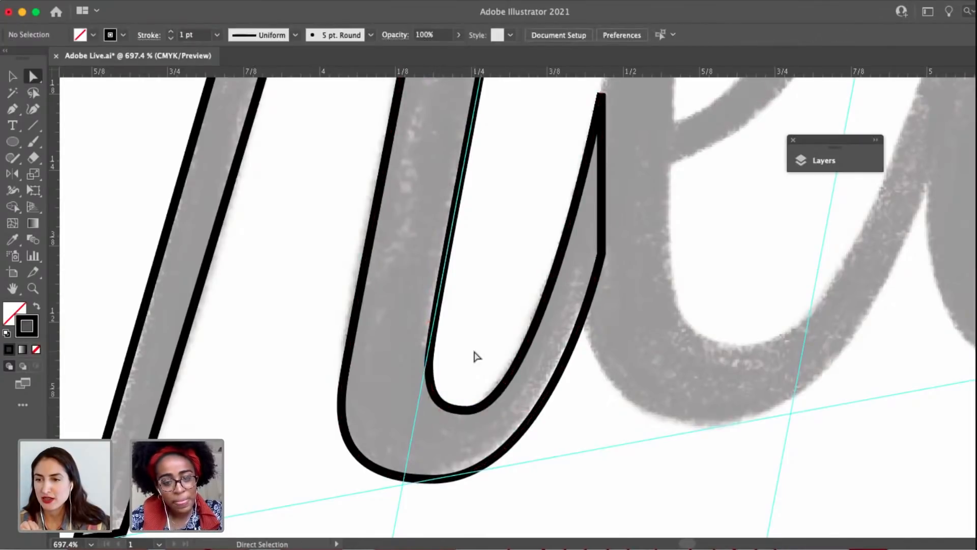
Shorten the right handle of the inner bottom anchor to refine the exit stroke's curve.
scroll(474, 356, down, 3)
click(468, 394)
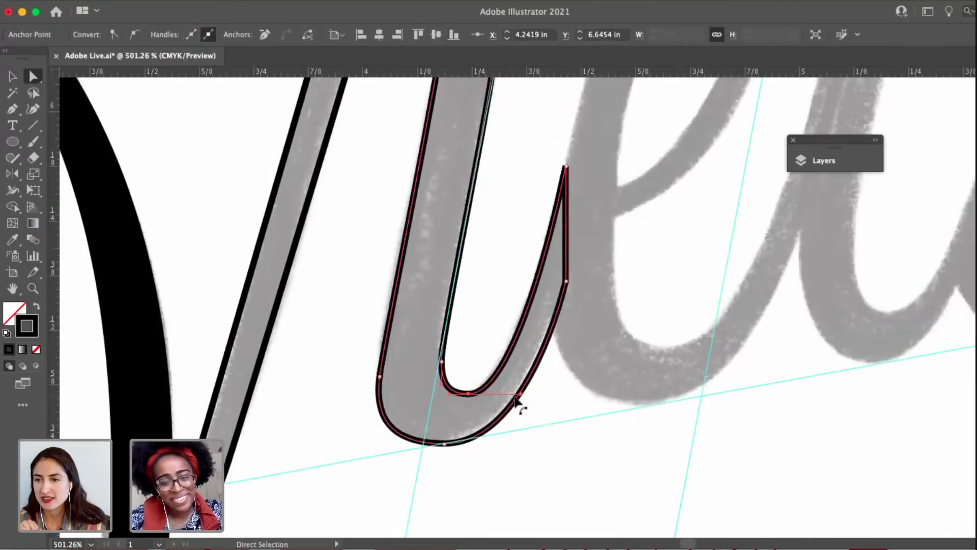
drag(521, 398, 511, 396)
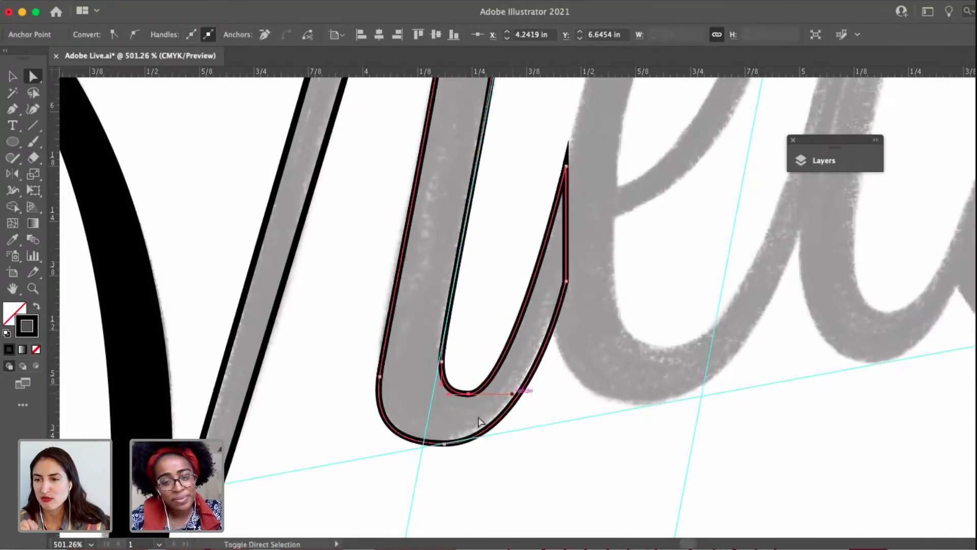
Replace the anchor at the downstroke's lower outer edge with a new extremum anchor, and adjust its height and vertical handles.
click(444, 445)
scroll(443, 444, up, 4)
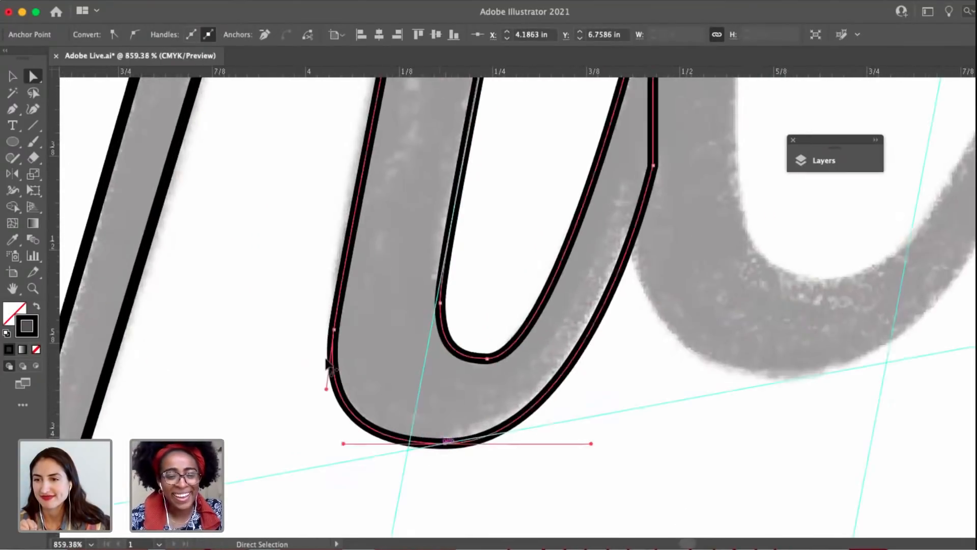
key(p)
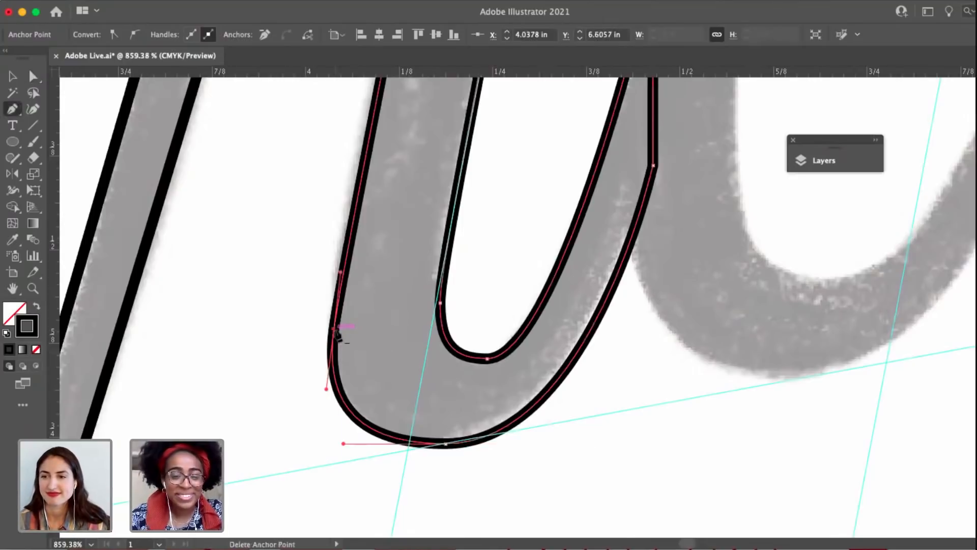
click(336, 360)
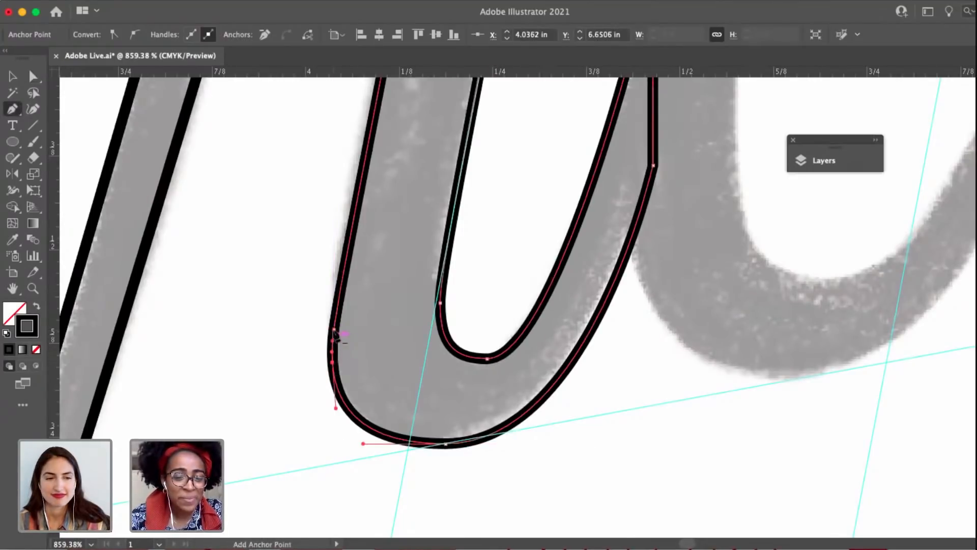
key(a)
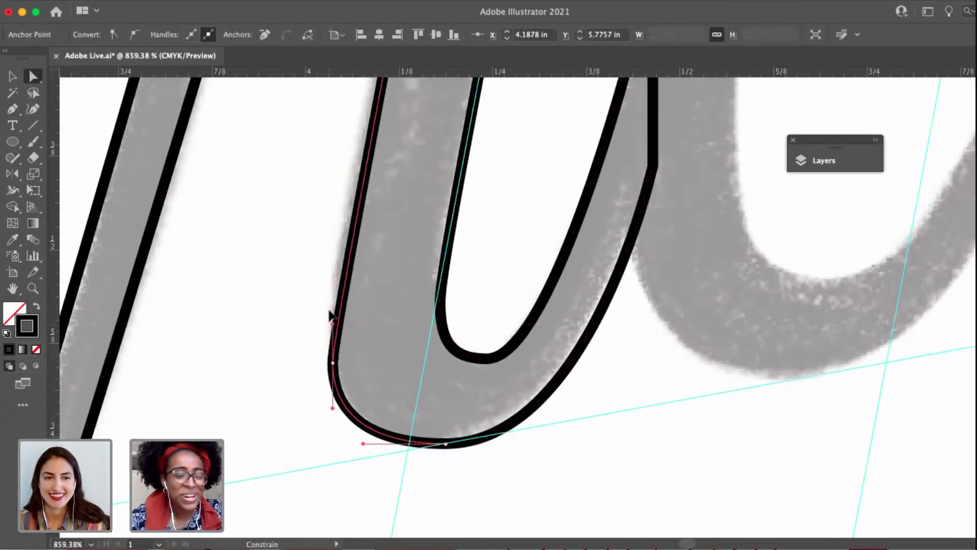
click(333, 362)
drag(333, 361, 333, 344)
drag(333, 281, 331, 267)
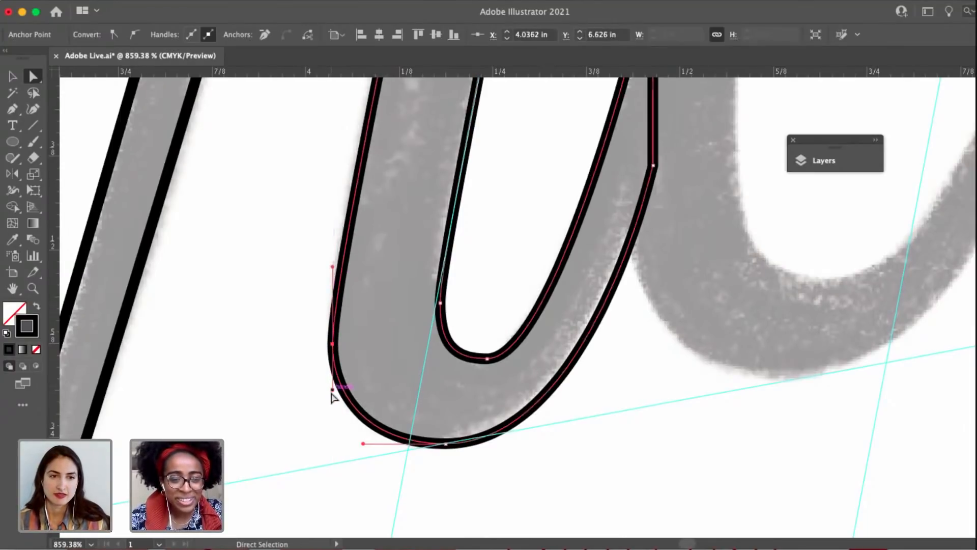
drag(331, 392, 332, 406)
Even out the r's bottom curve by shortening the outer bottom anchor's left handle and nudging the inner bottom anchor left.
scroll(458, 351, down, 2)
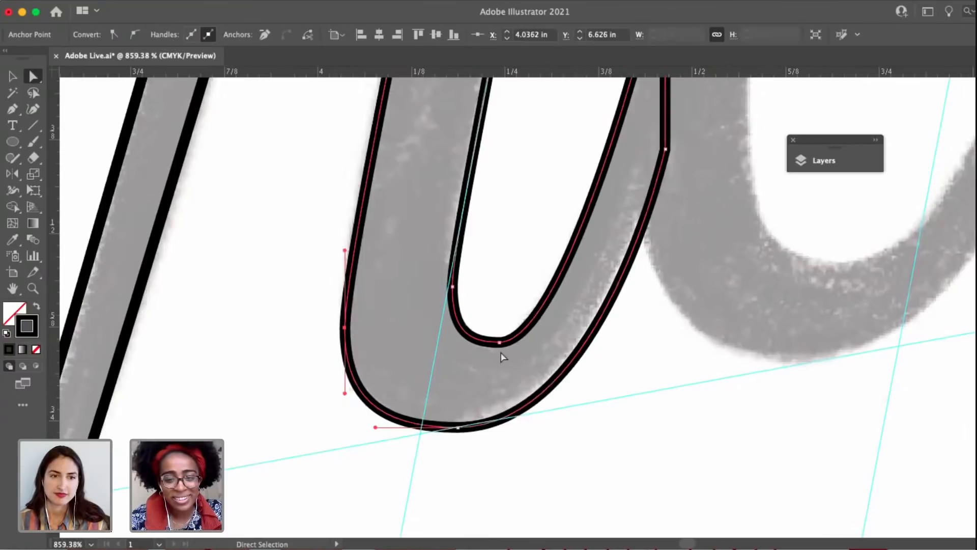
click(499, 341)
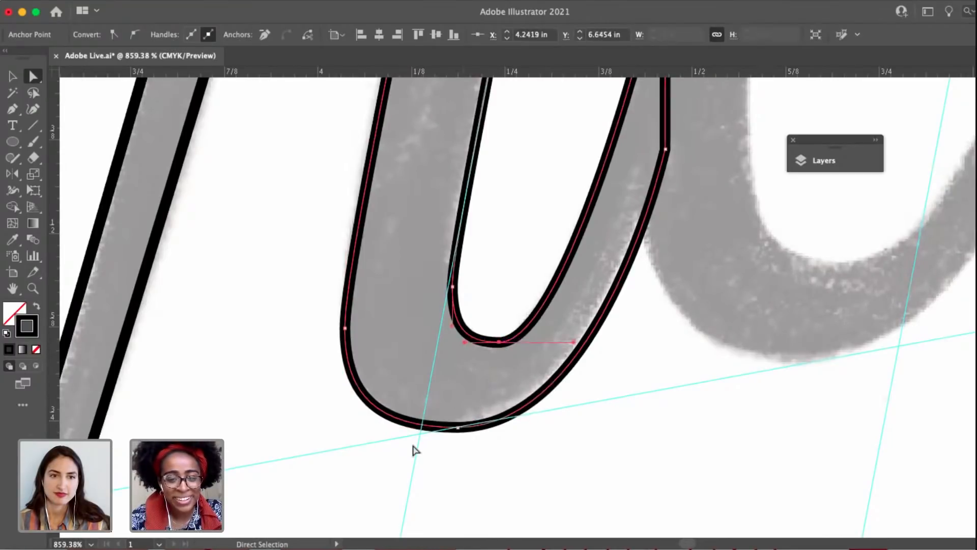
click(457, 427)
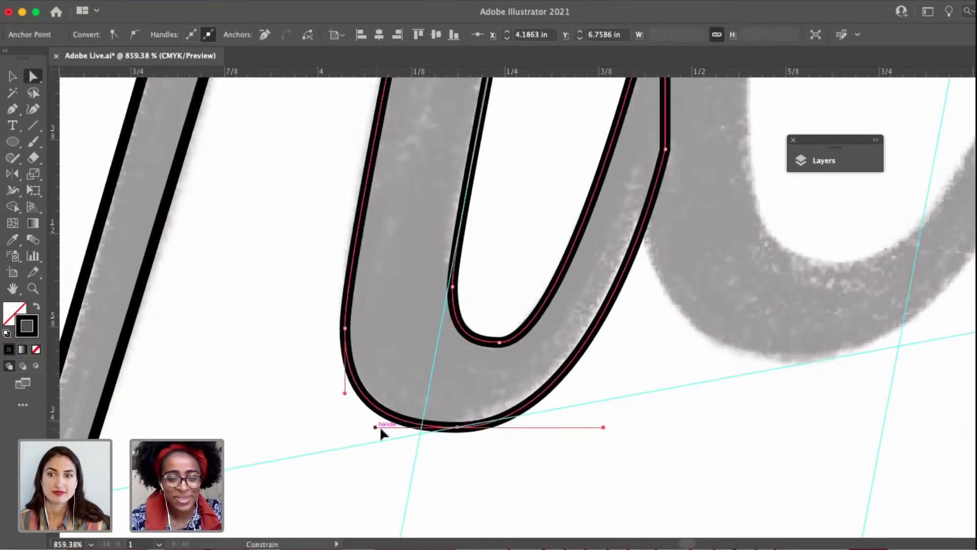
drag(381, 430, 389, 431)
drag(499, 343, 495, 343)
drag(668, 222, 548, 351)
scroll(543, 360, down, 5)
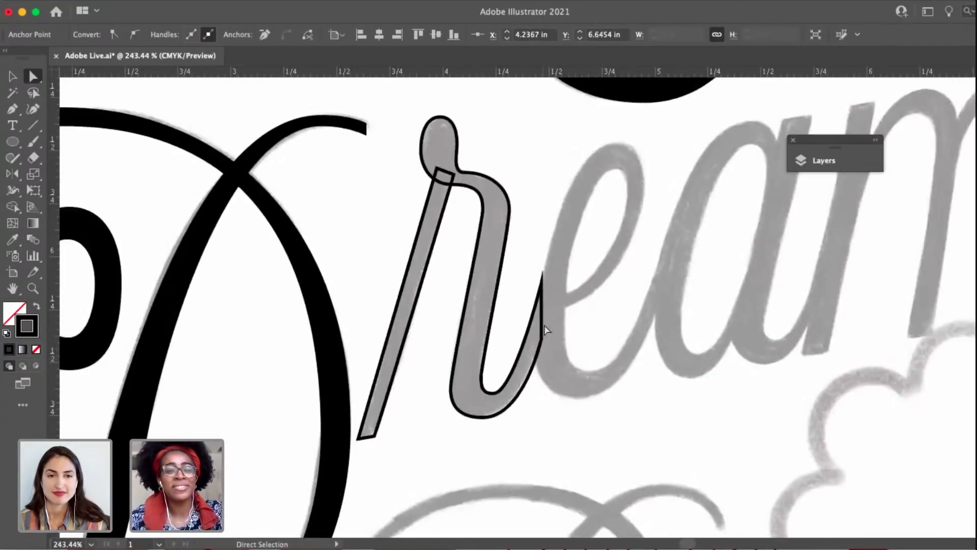
Start the e's path at the crossbar's inner end and trace the counter's right side up to its top with curve anchors.
drag(563, 266, 521, 268)
key(v)
click(569, 234)
drag(571, 234, 492, 274)
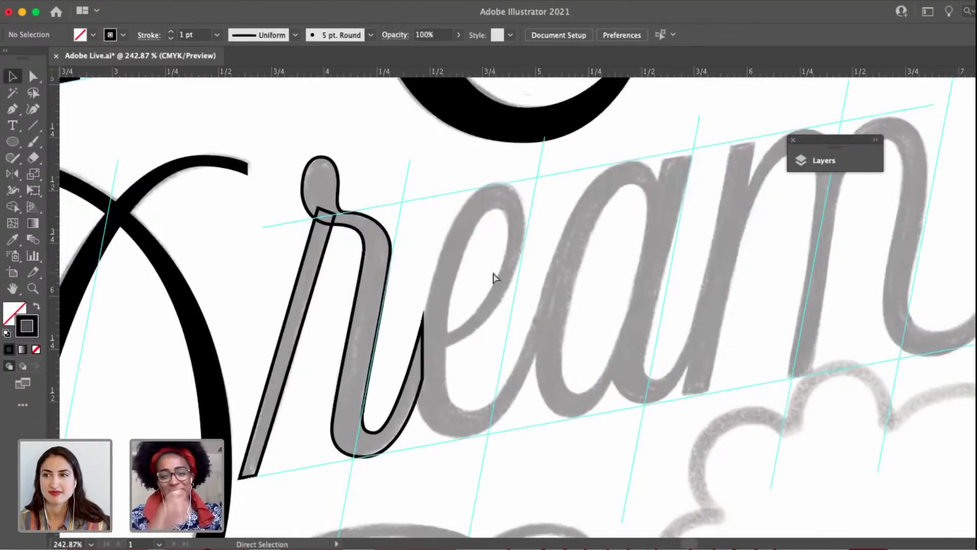
key(p)
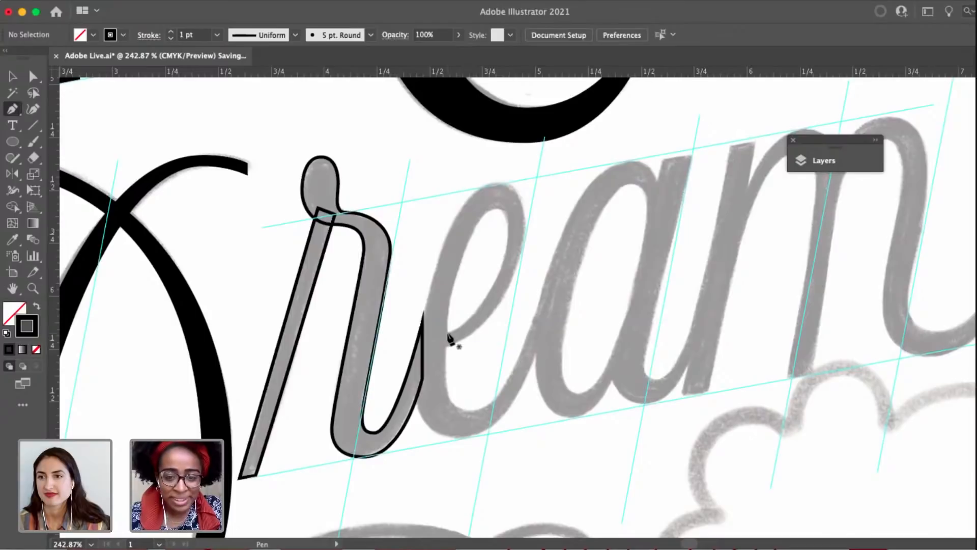
drag(463, 336, 461, 333)
scroll(465, 334, up, 5)
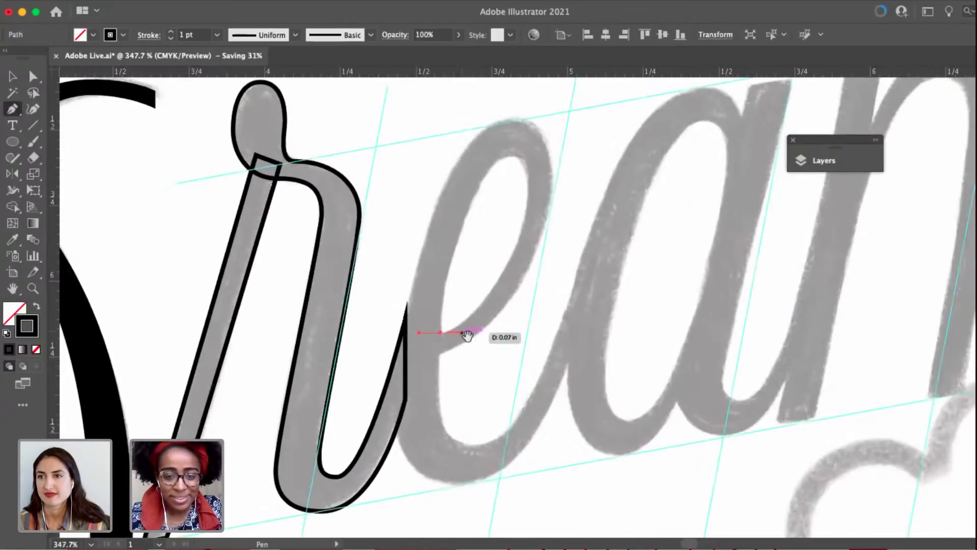
drag(478, 267, 476, 238)
key(super+z)
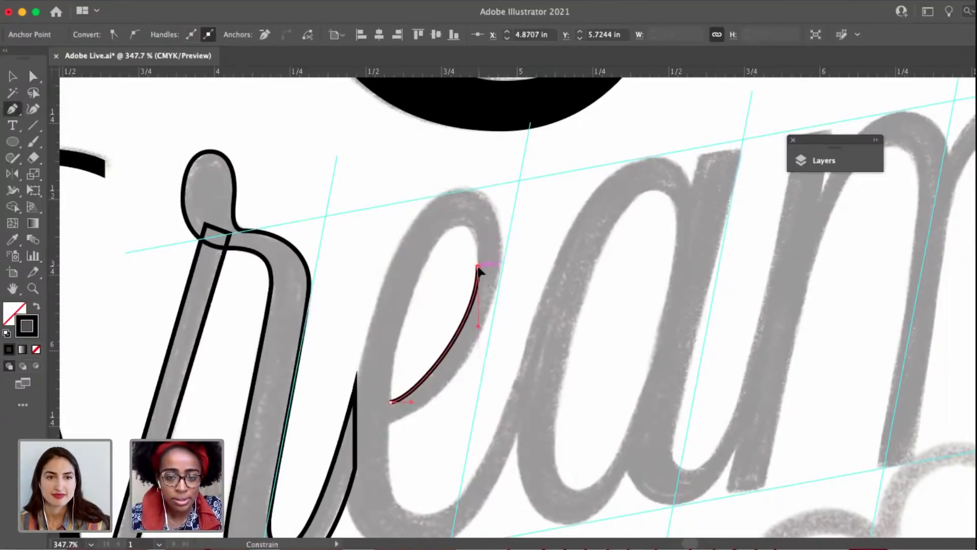
drag(463, 225, 449, 225)
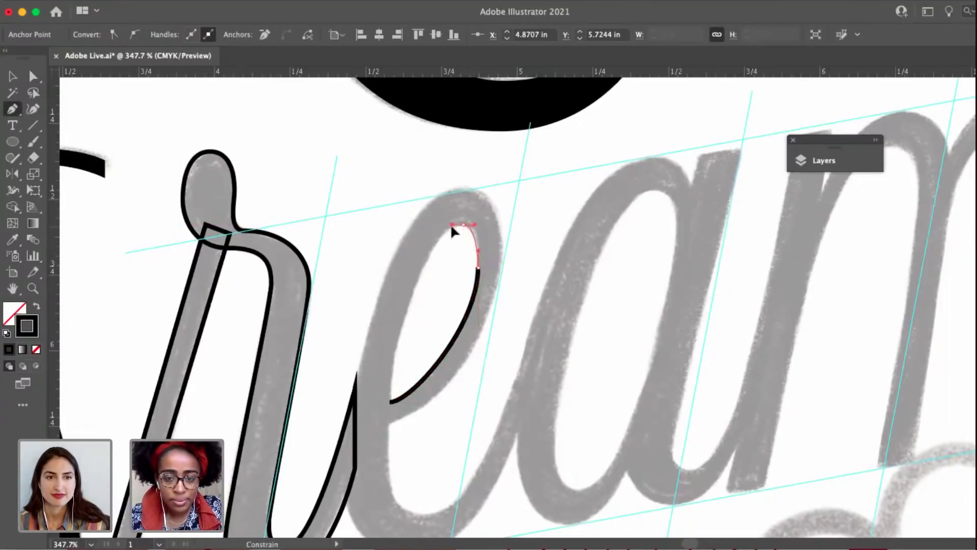
Add an anchor with vertical handles low on the e downstroke's inner edge and shorten its lower handle.
scroll(458, 203, down, 5)
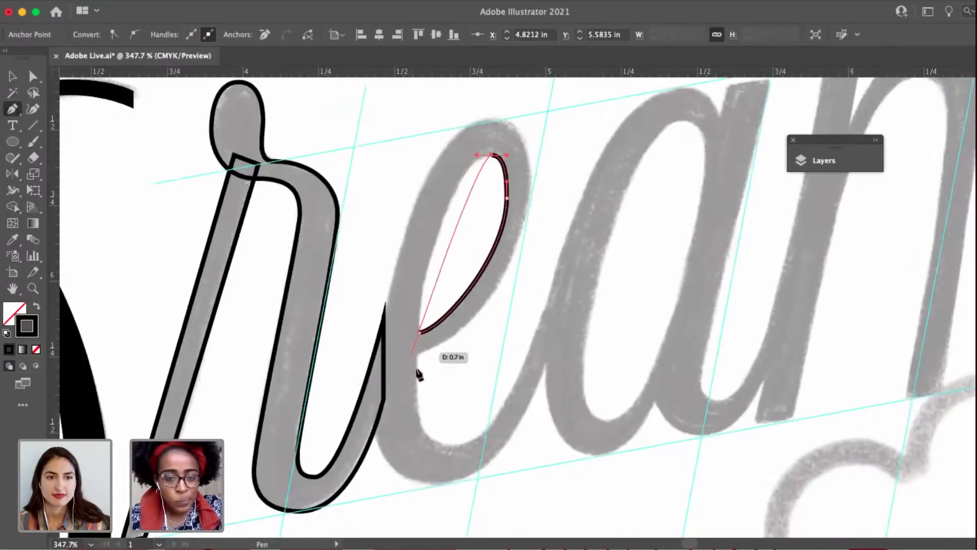
drag(419, 408, 428, 467)
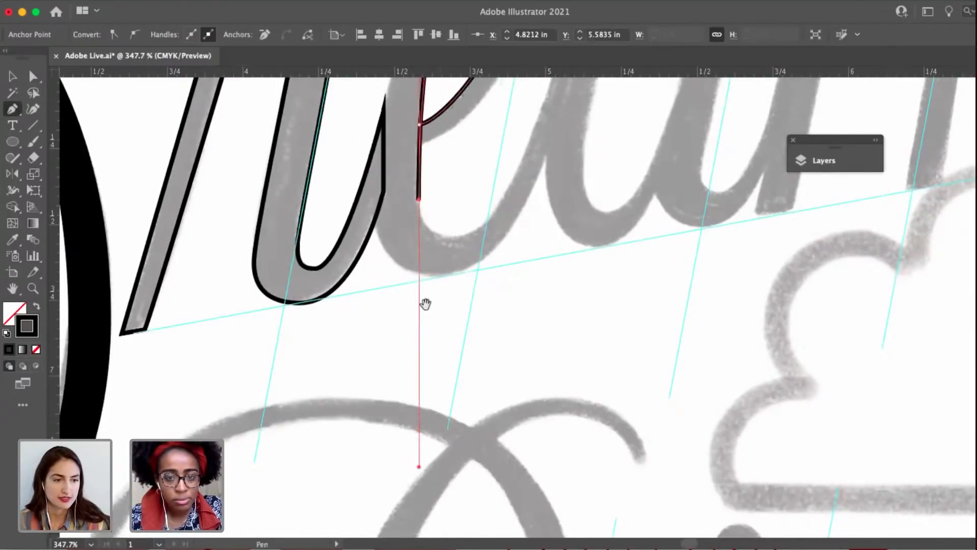
drag(425, 260, 419, 305)
key(a)
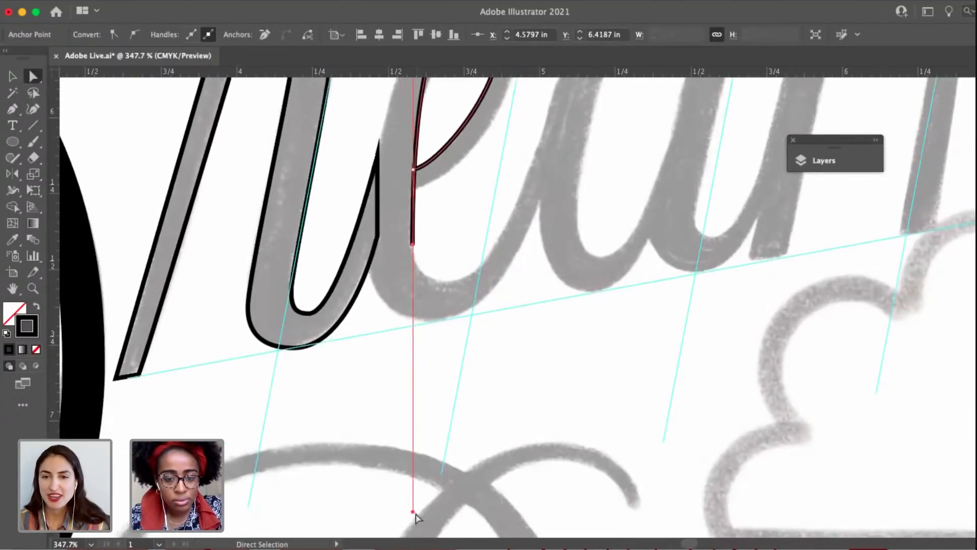
drag(414, 463, 417, 249)
drag(416, 250, 422, 360)
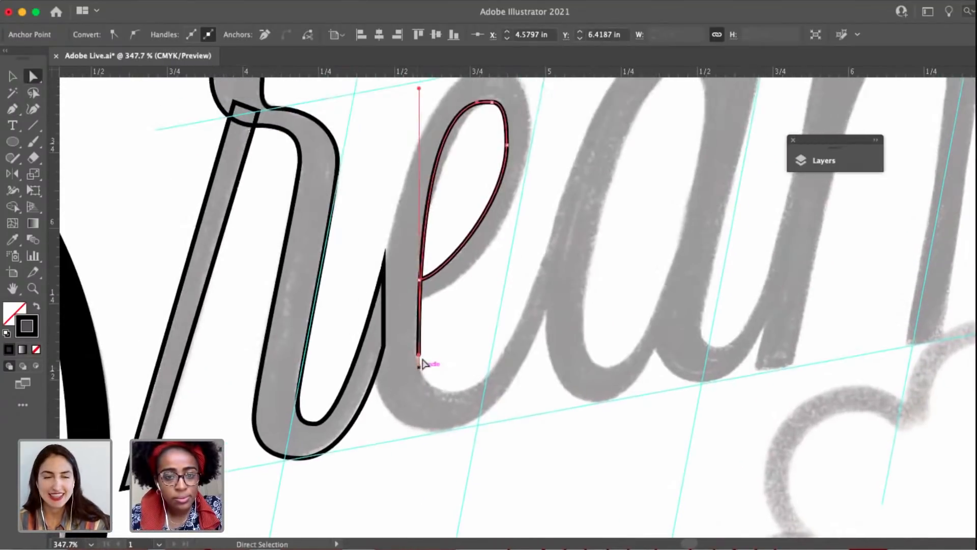
Fit the counter's left edge by shortening the downstroke anchor's upper handle and lengthening the counter top anchor's left handle.
click(492, 103)
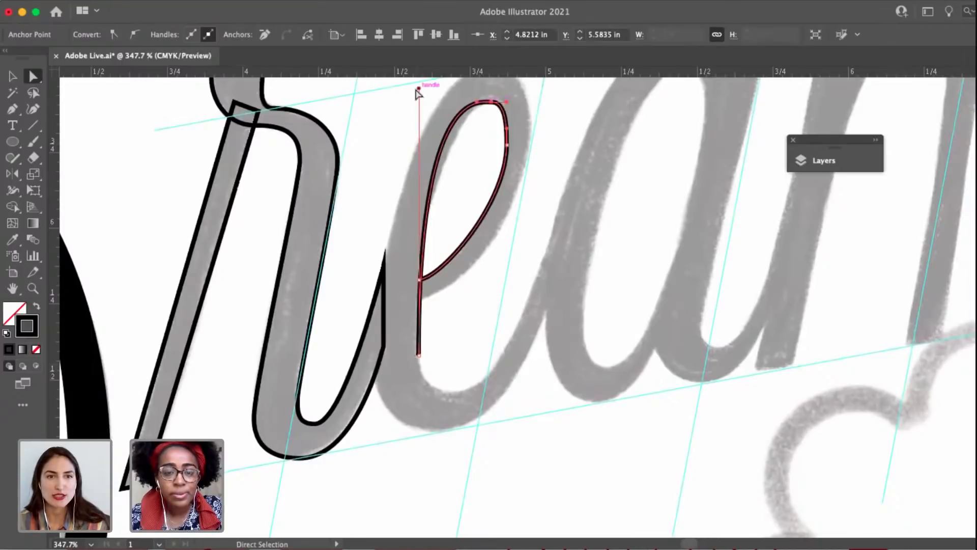
drag(419, 90, 419, 207)
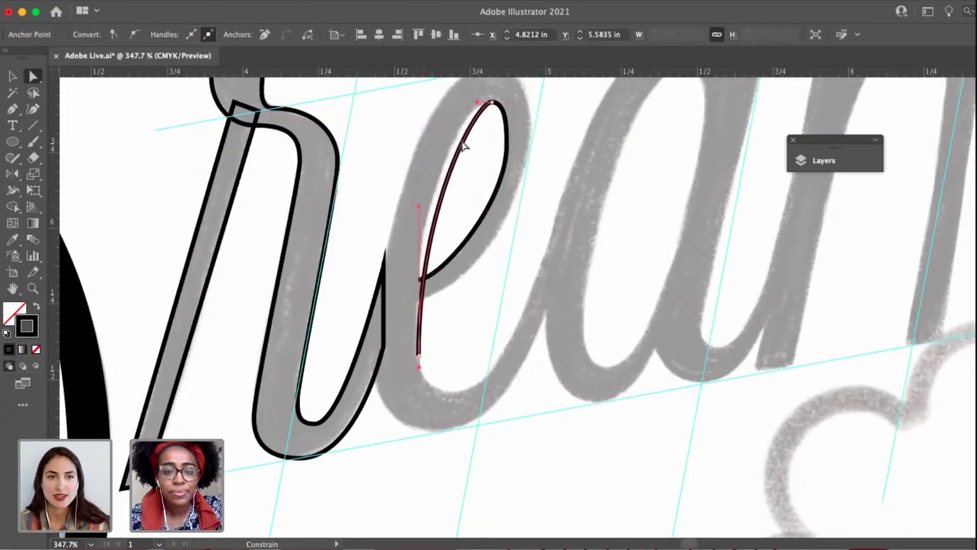
drag(477, 103, 452, 103)
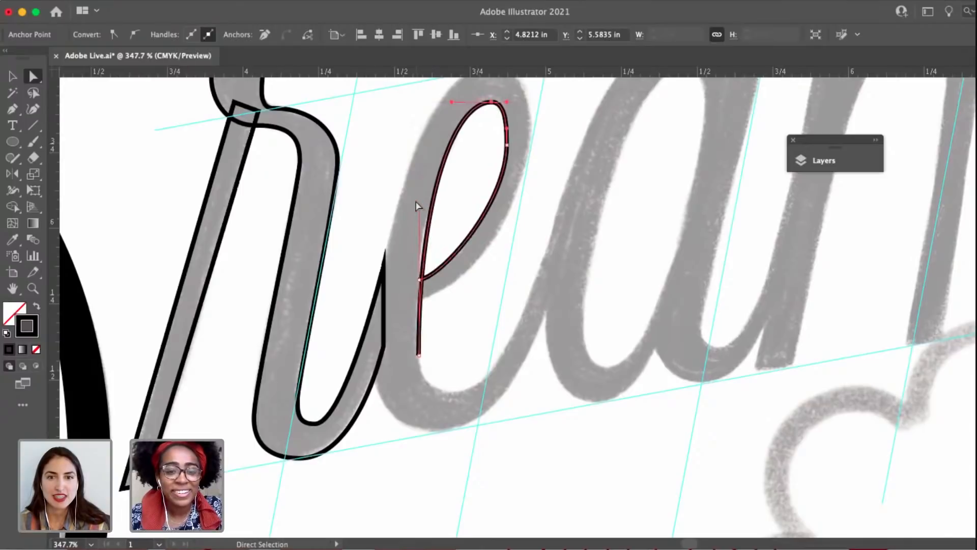
drag(418, 208, 419, 194)
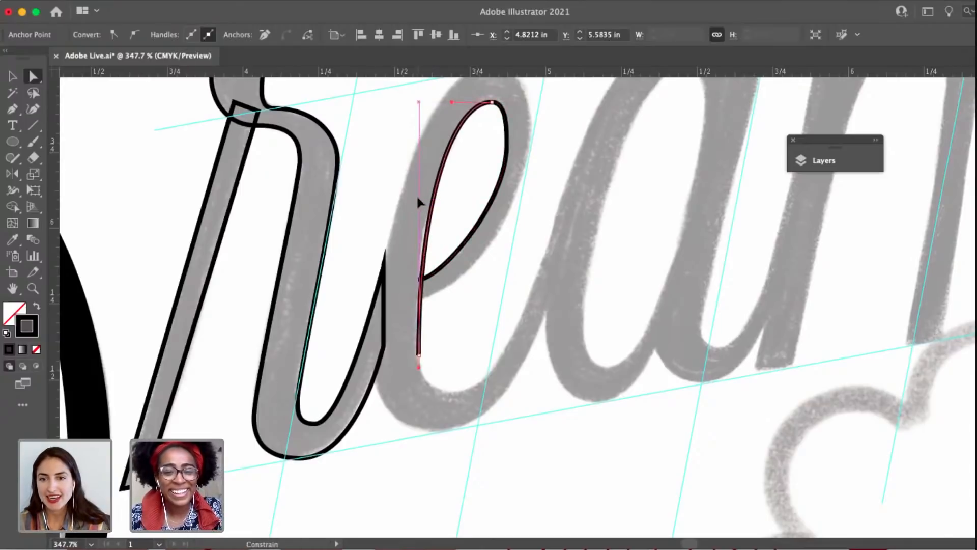
Continue the e's inner edge around the bottom curve and outline the exit stroke's end along the a with corner anchors.
click(419, 355)
drag(420, 359, 468, 389)
key(p)
click(454, 391)
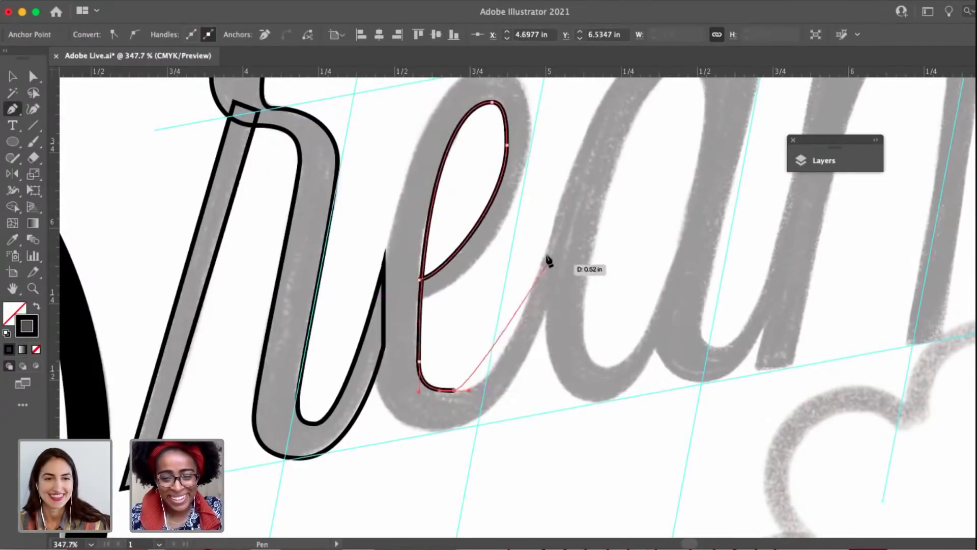
click(554, 229)
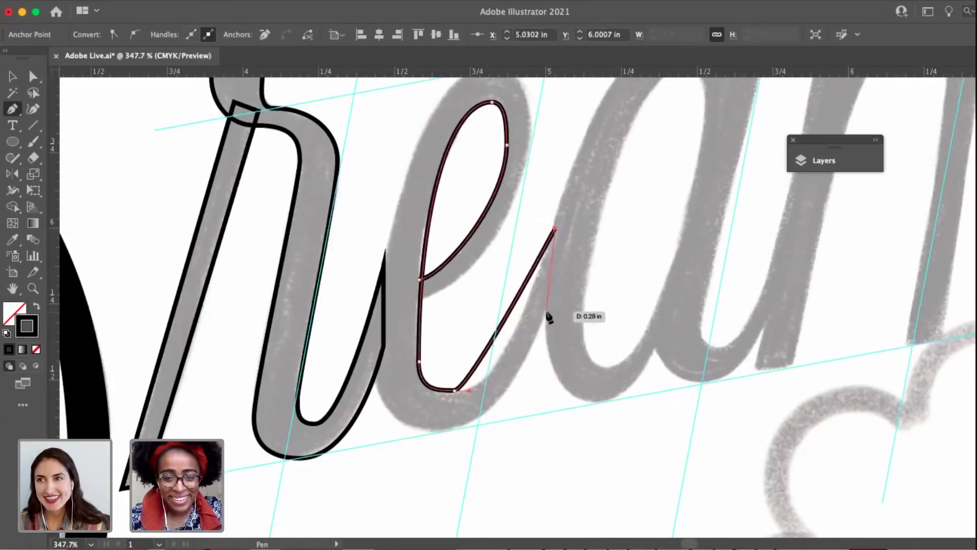
click(545, 311)
Trace the e's outer contour around the bottom, up the left side and over the top to the loop's right side.
click(448, 430)
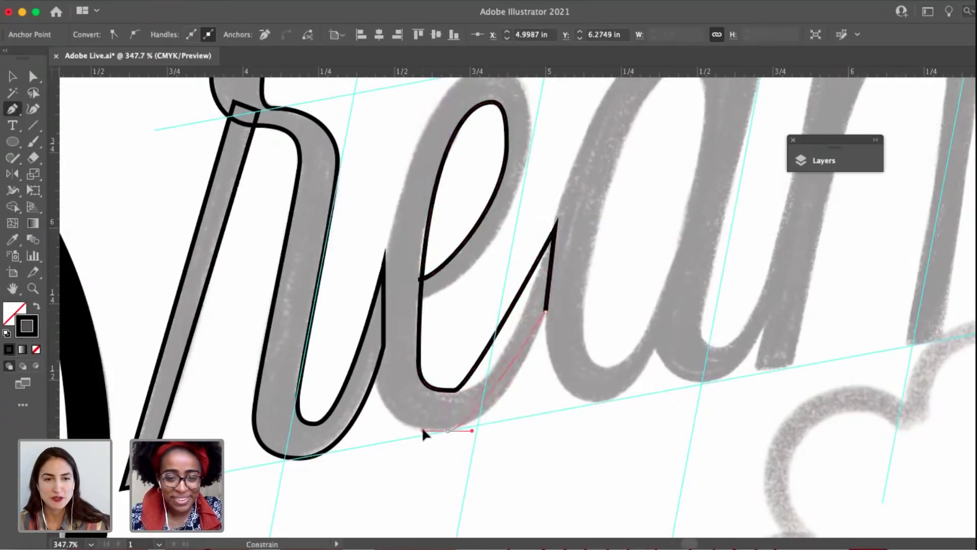
drag(423, 431, 391, 431)
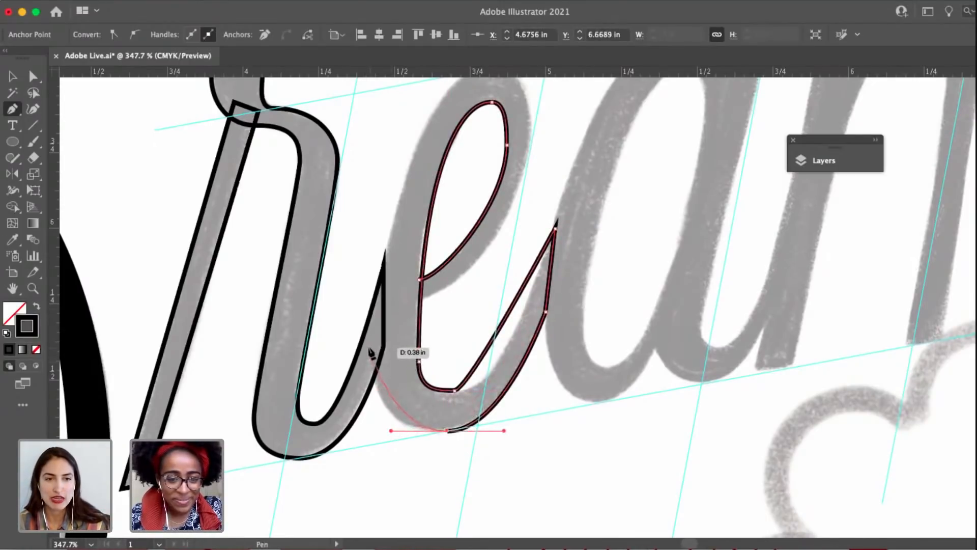
drag(366, 348, 367, 301)
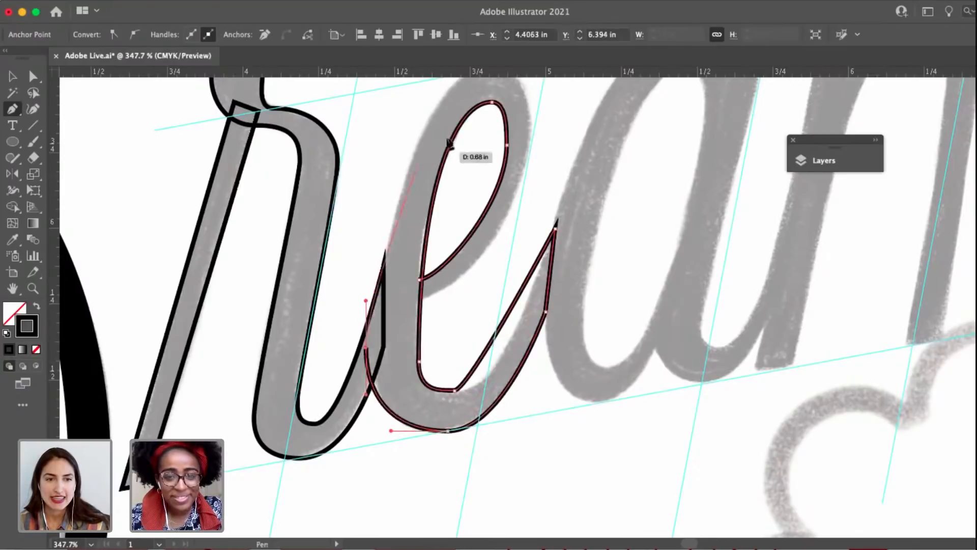
drag(448, 139, 436, 211)
mouse_move(472, 137)
mouse_down()
mouse_move(547, 123)
mouse_move(538, 127)
mouse_move(544, 135)
mouse_up()
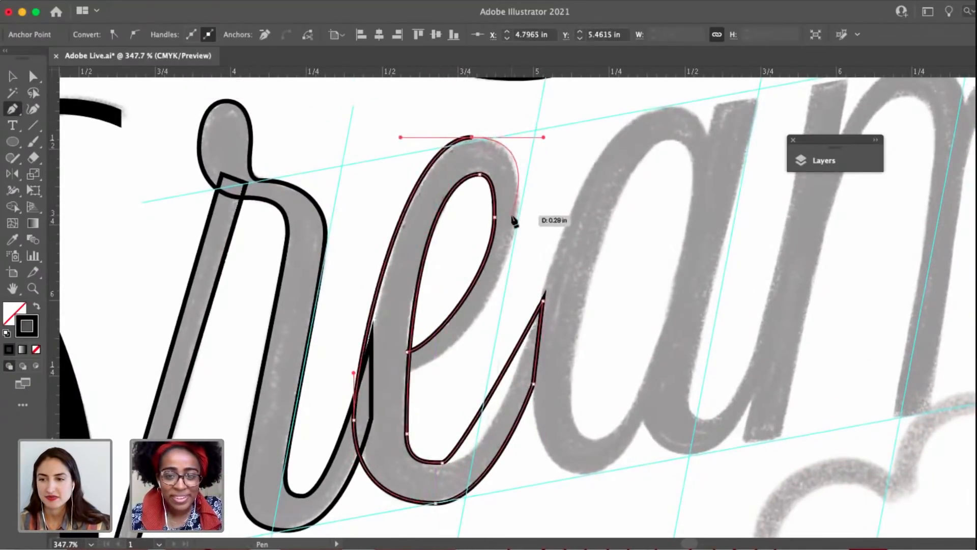
drag(518, 207, 517, 234)
Shorten the top outer anchor's right handle, trace the crossbar's lower edge and close the e's path at its starting anchor.
key(a)
drag(543, 138, 515, 142)
key(p)
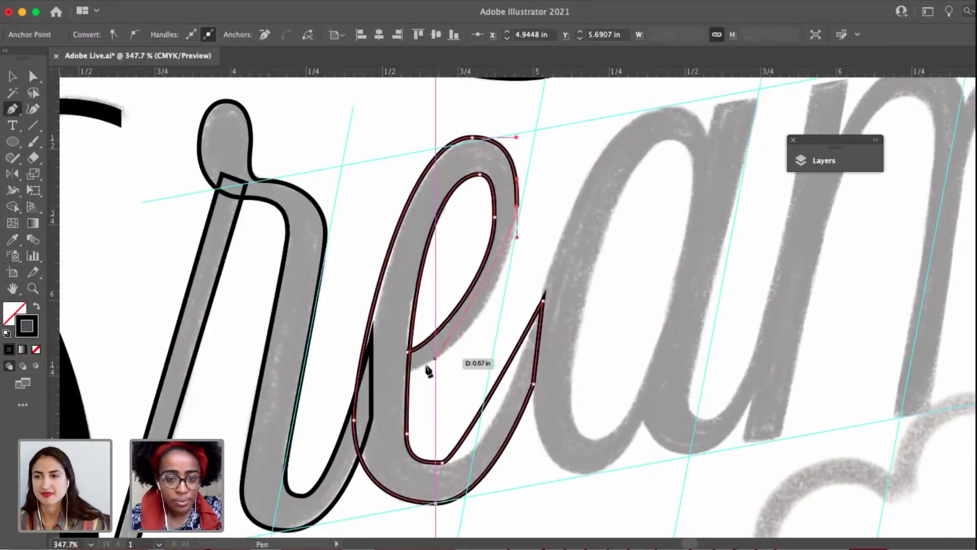
drag(413, 371, 361, 384)
scroll(407, 382, up, 5)
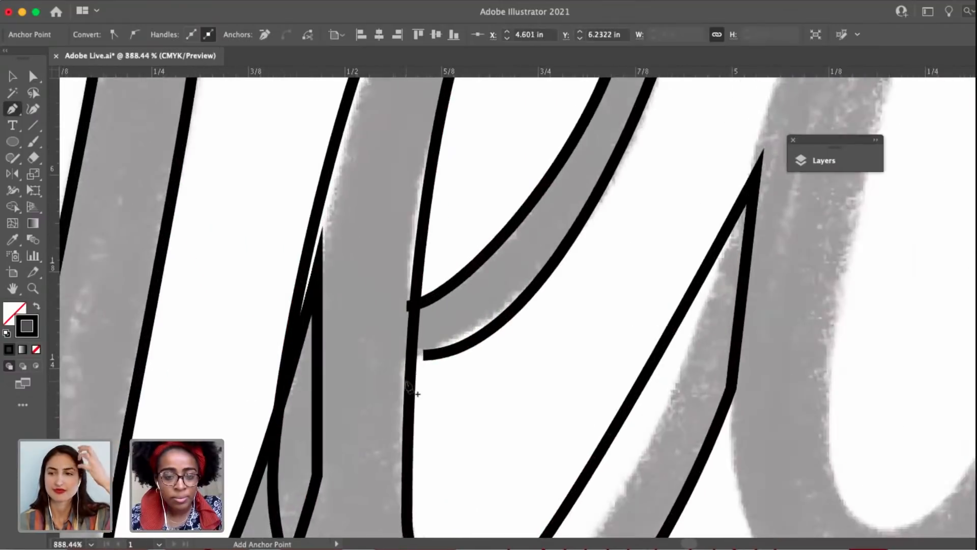
click(424, 355)
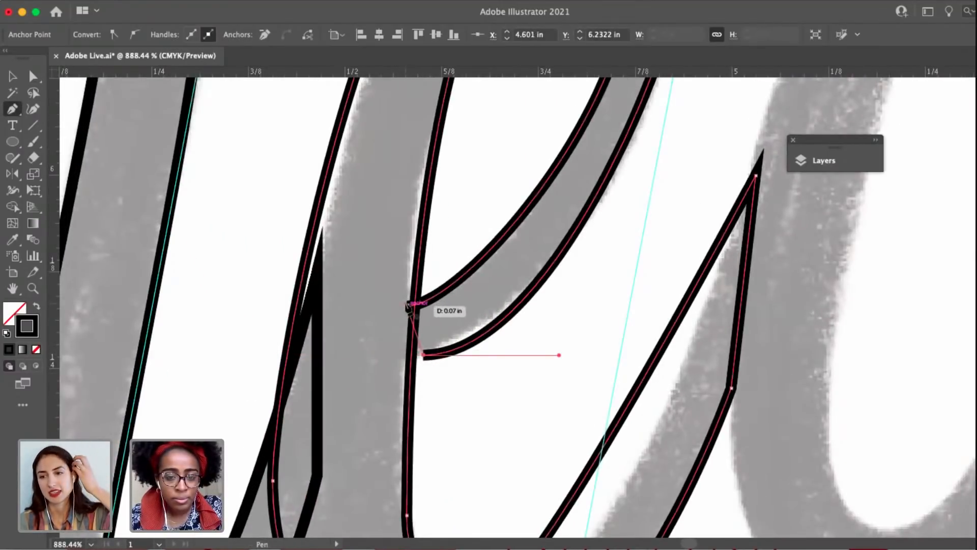
click(407, 306)
Move the crossbar's lower end anchor left into the downstroke beneath the path's start, and lengthen its right handle.
key(a)
mouse_move(426, 358)
mouse_down()
mouse_move(430, 351)
mouse_move(407, 365)
mouse_up()
scroll(407, 365, down, 4)
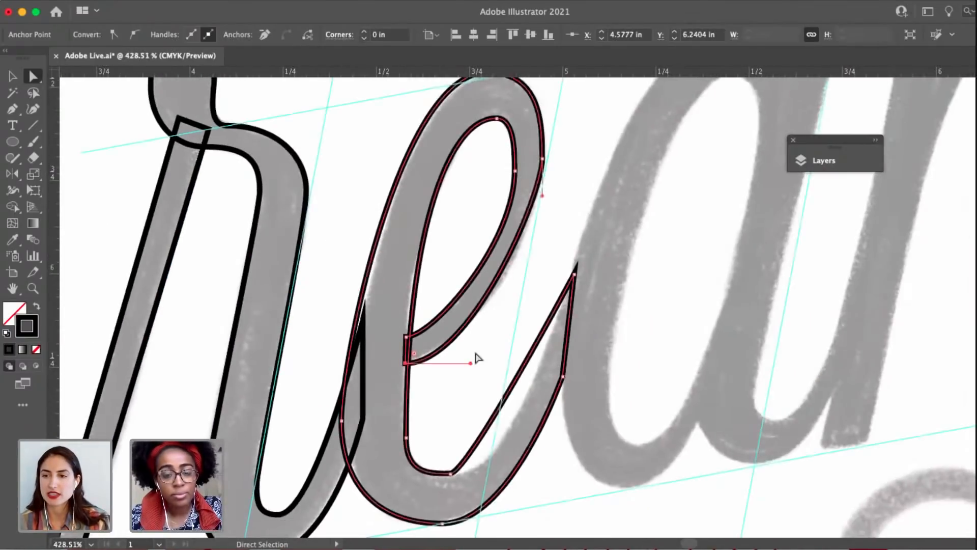
drag(470, 363, 495, 363)
Refine the loop's lower right curve by lengthening the right outer anchor's lower handle and shortening the crossbar end anchor's handle.
scroll(570, 210, up, 2)
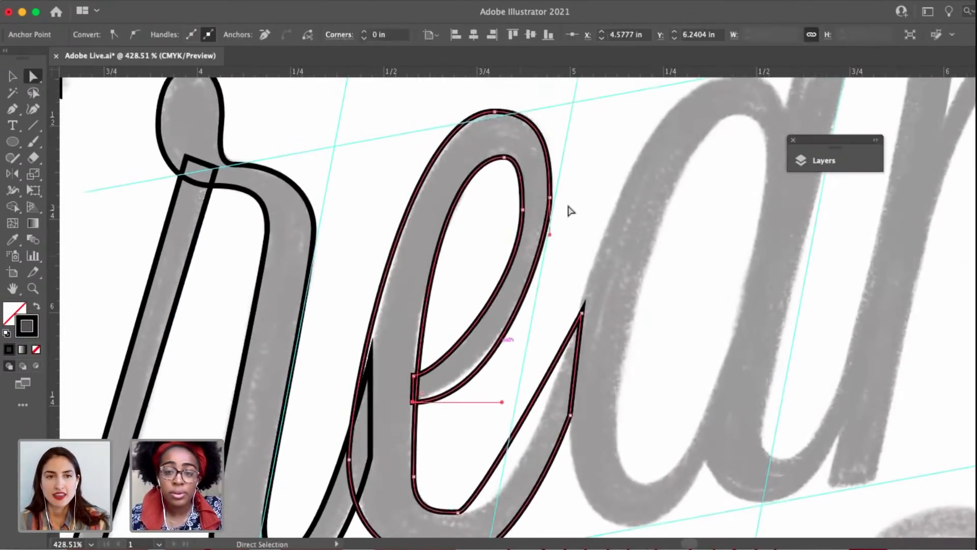
drag(550, 198, 552, 198)
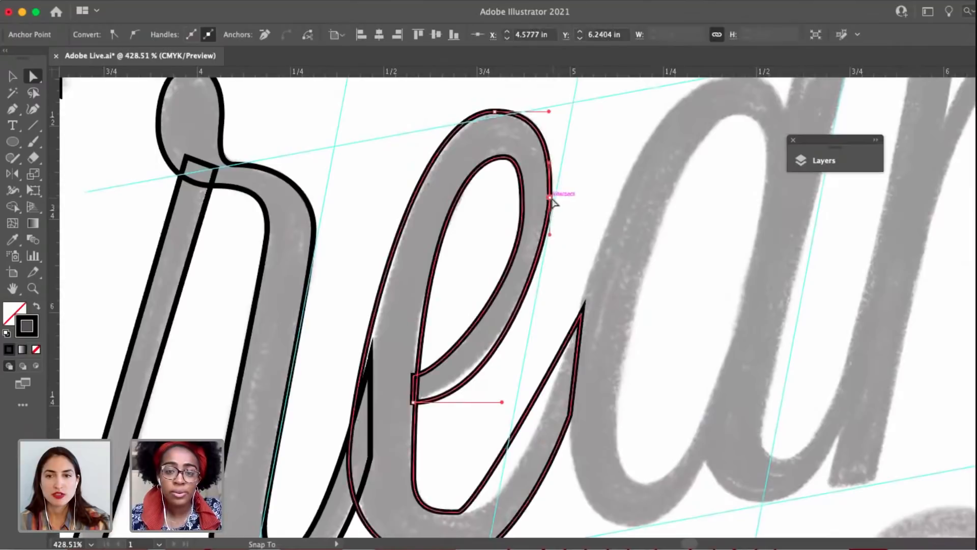
drag(551, 237, 549, 259)
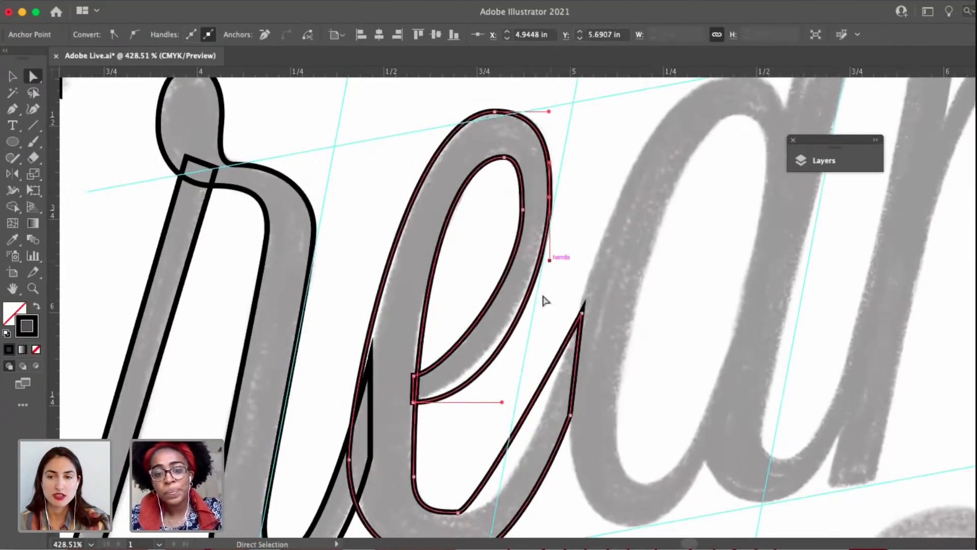
drag(502, 405, 488, 402)
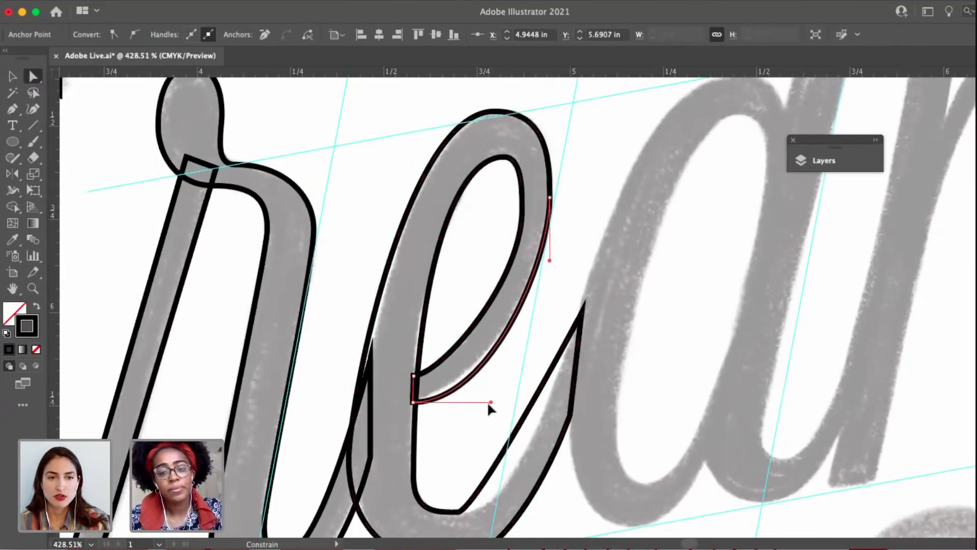
Move the e's top outer anchor slightly right and down to fit the sketch, and shorten its right handle.
scroll(514, 76, up, 1)
drag(500, 116, 545, 119)
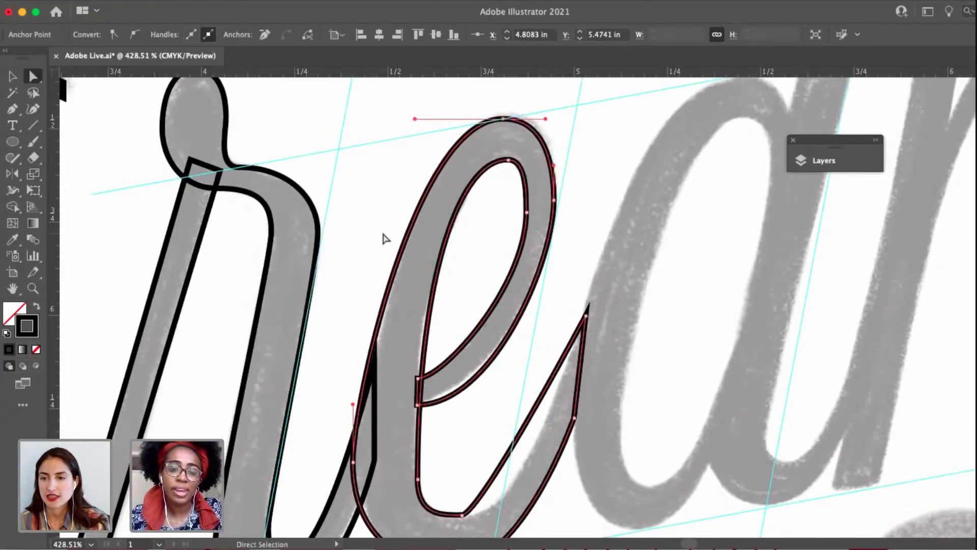
drag(402, 192, 426, 139)
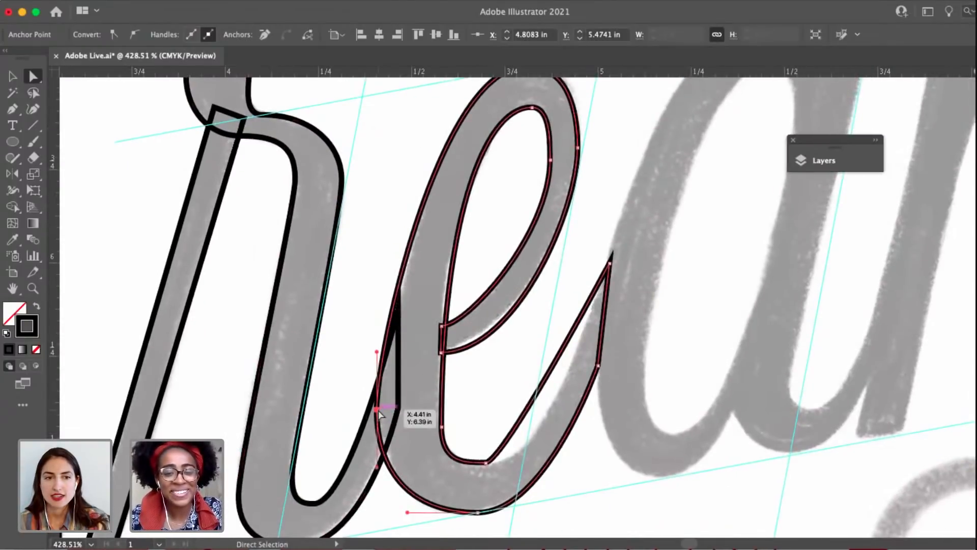
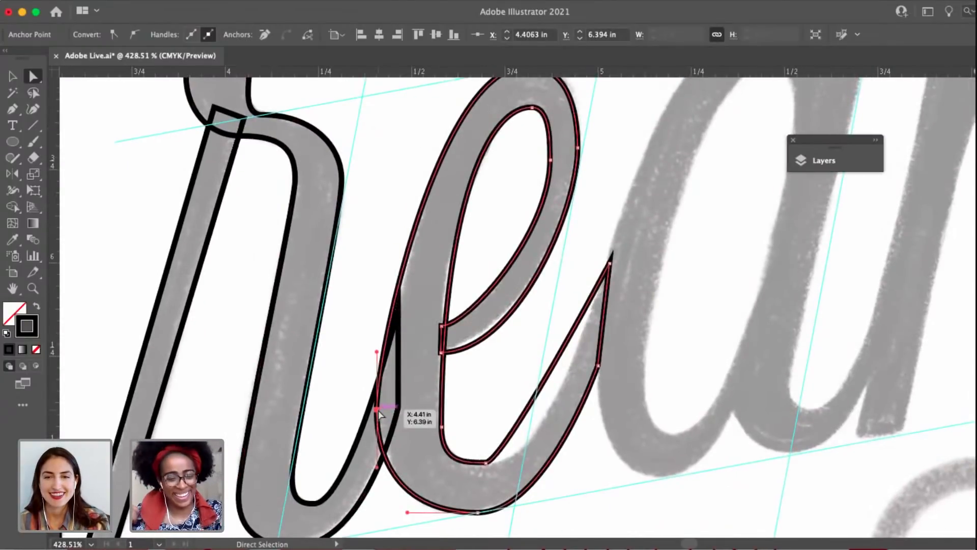
Nudge the e's lower inner downstroke anchor up, shift the loop's inner top anchor slightly left, and lengthen its right handle.
click(487, 463)
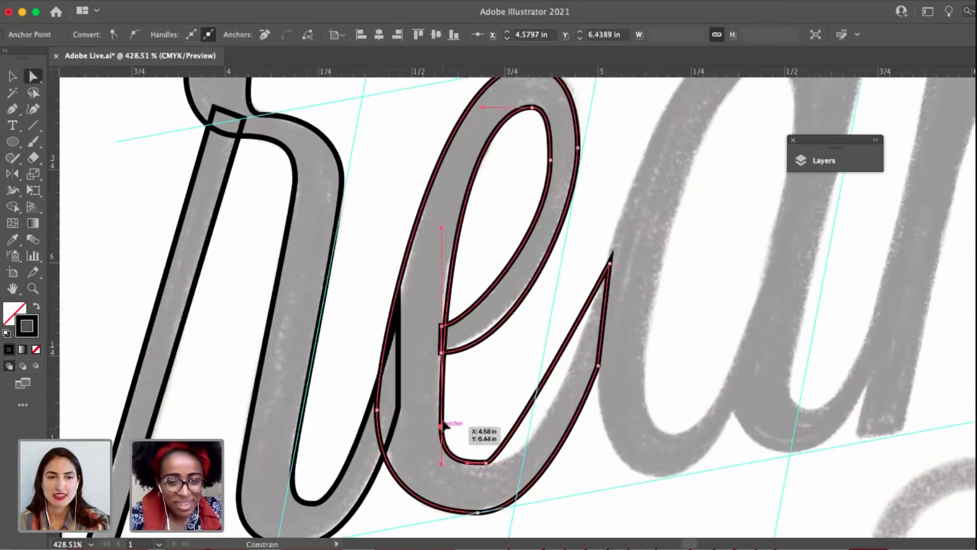
drag(442, 427, 442, 419)
click(553, 161)
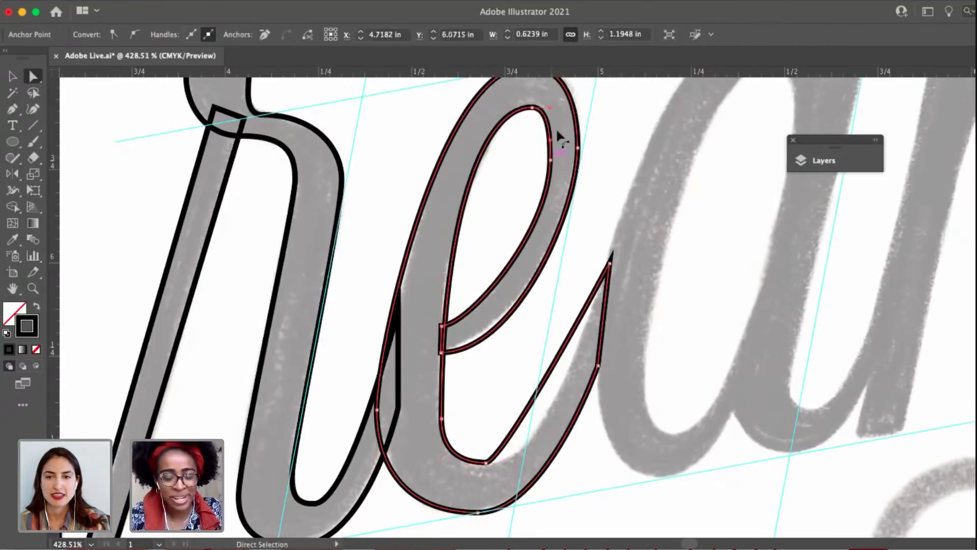
scroll(558, 136, up, 3)
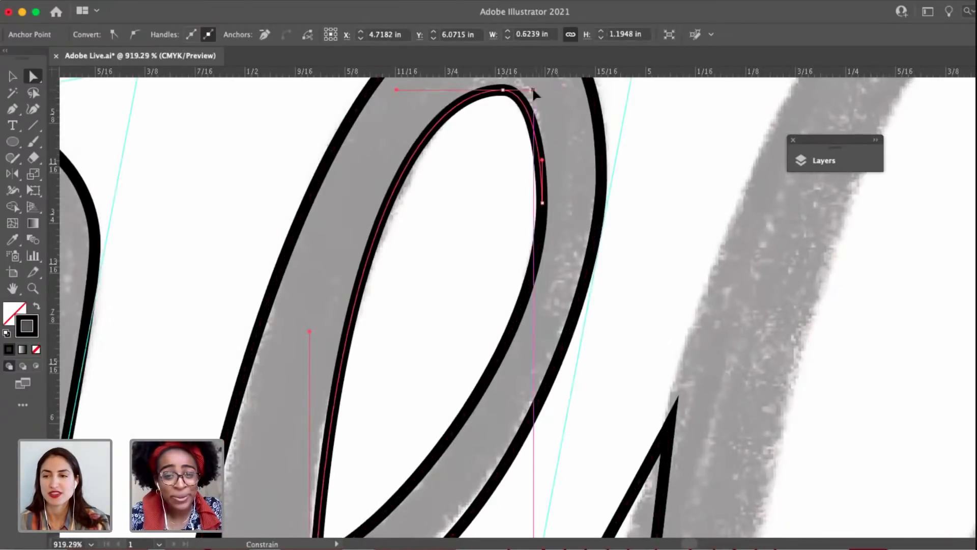
drag(503, 91, 498, 94)
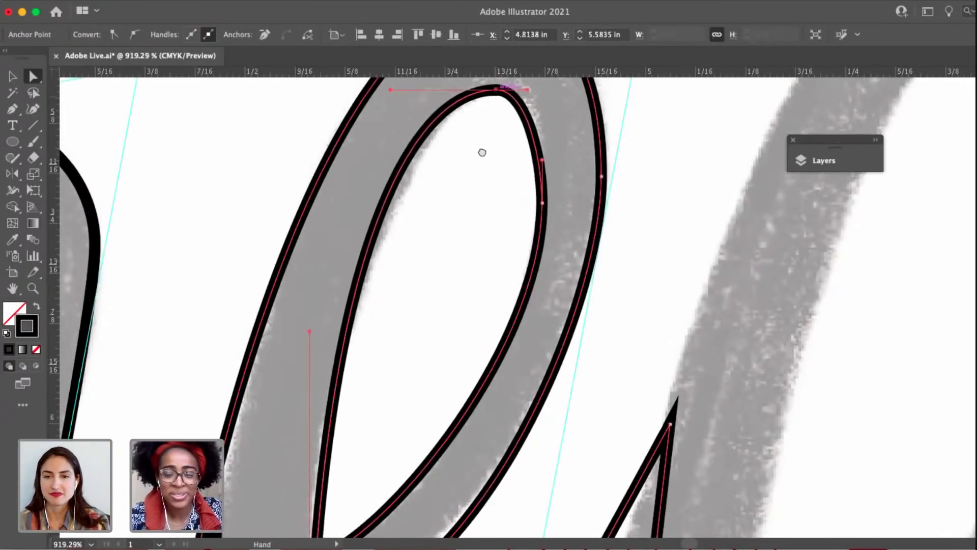
scroll(482, 151, up, 2)
drag(518, 142, 527, 142)
drag(533, 212, 540, 202)
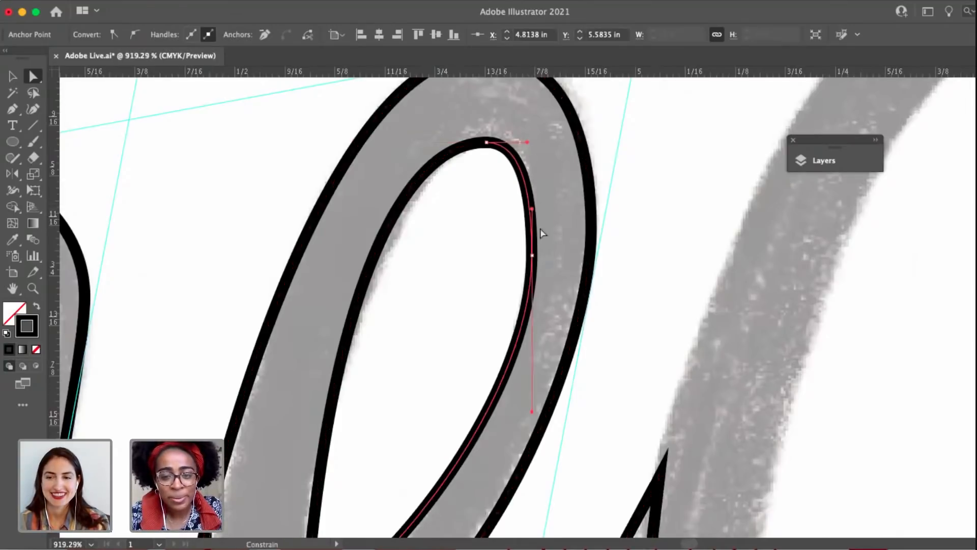
Replace the anchor on the loop's inner right edge with a higher one, and extend its lower handle to follow the sketch.
key(p)
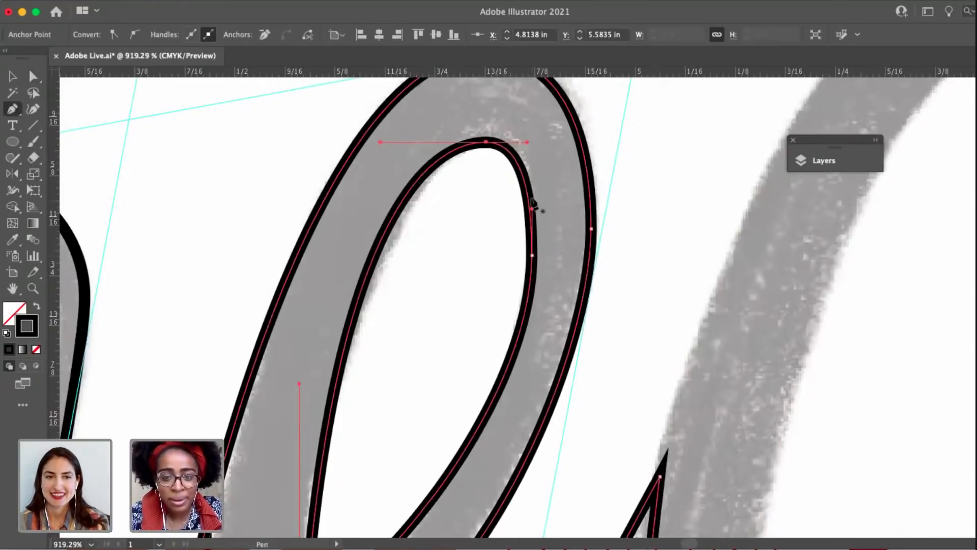
click(528, 199)
click(532, 254)
key(a)
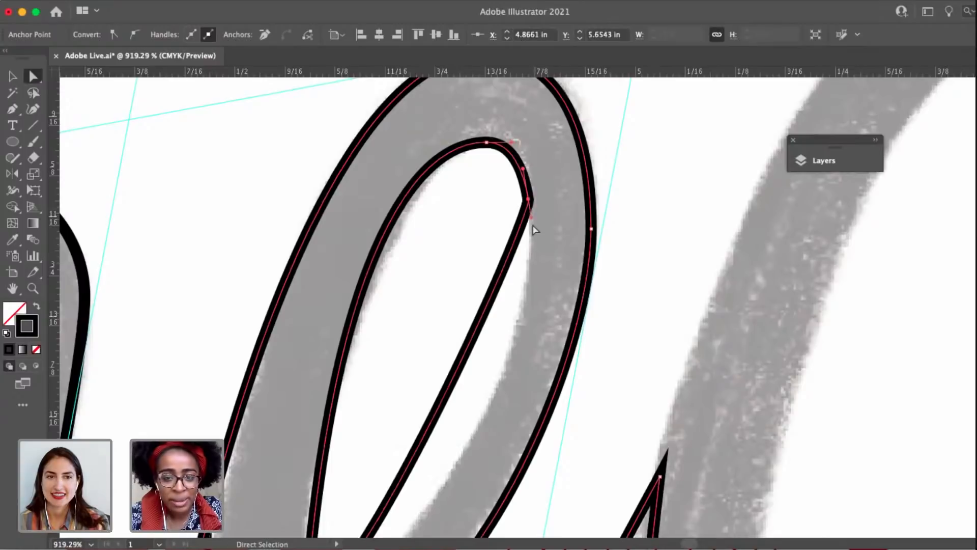
drag(530, 215, 520, 441)
click(486, 143)
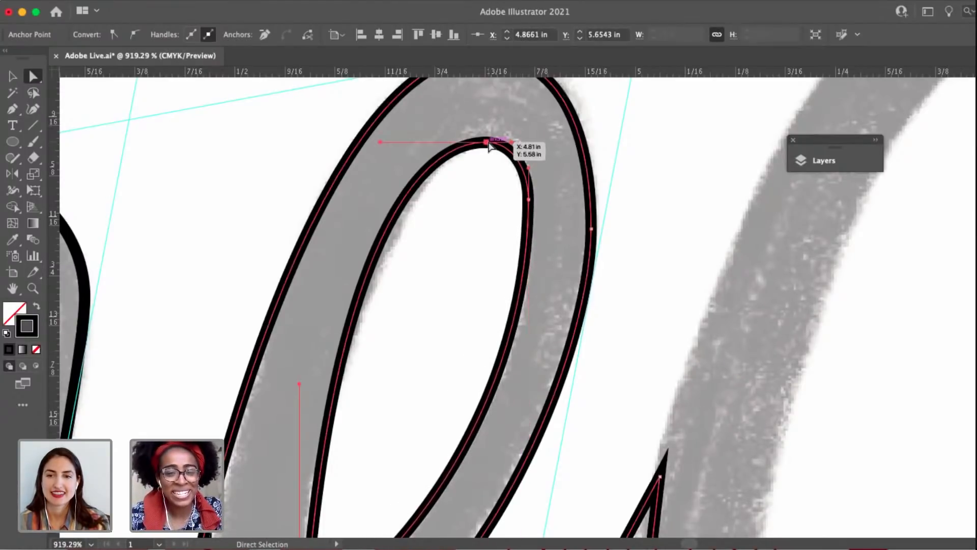
Extend the right handle of the e's bottom inner anchor to curve the exit stroke's inner edge along the sketch.
scroll(487, 143, down, 5)
scroll(441, 274, down, 1)
drag(440, 274, 451, 170)
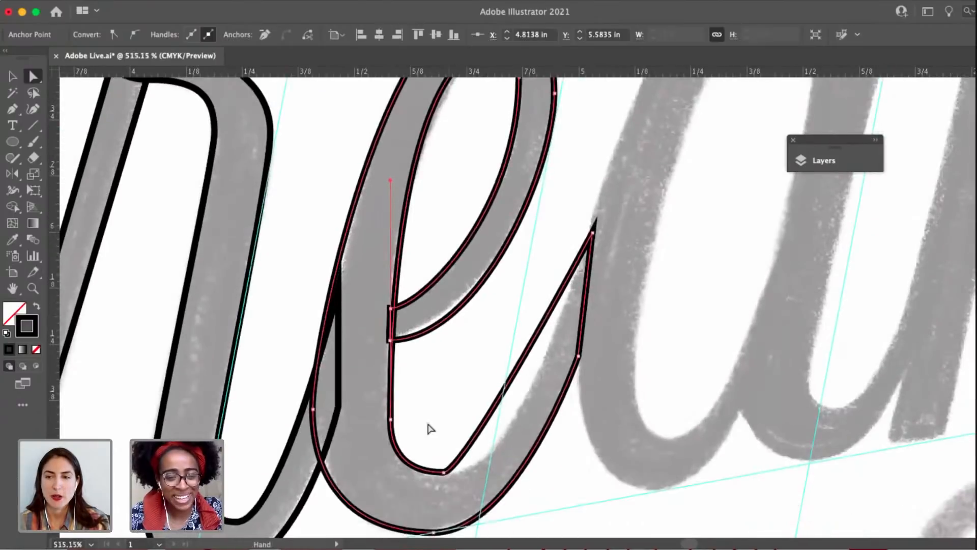
click(445, 473)
drag(509, 473, 525, 472)
drag(436, 437, 539, 432)
scroll(540, 436, down, 3)
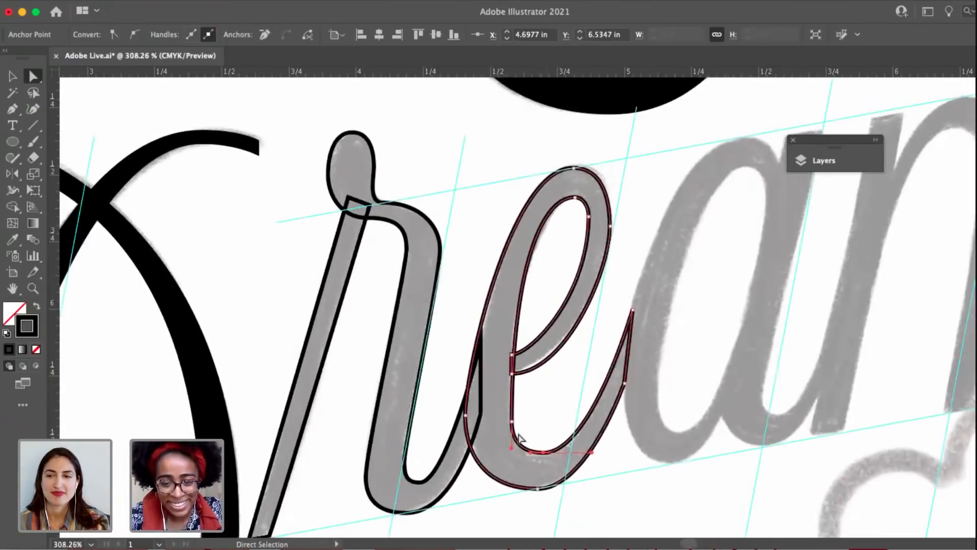
Move the anchor at the foot of the e's inner downstroke straight up to Y 6.3642 in.
scroll(506, 412, up, 2)
click(513, 425)
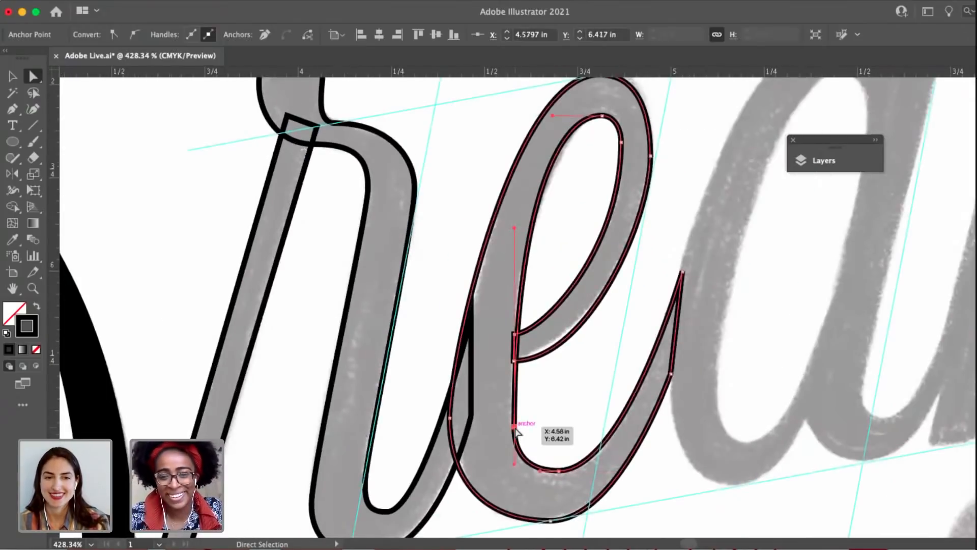
drag(515, 428, 515, 407)
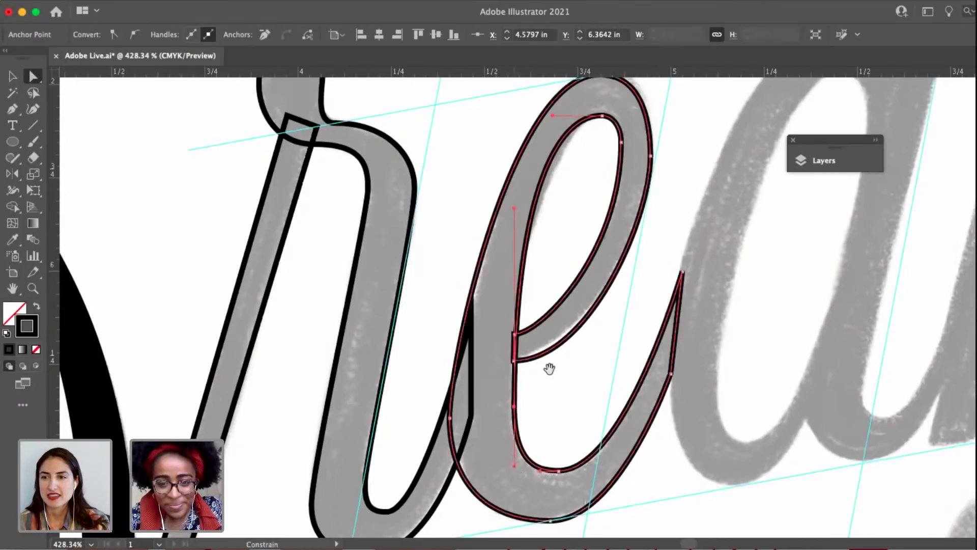
drag(552, 366, 507, 387)
click(624, 198)
scroll(623, 198, down, 2)
drag(601, 229, 600, 202)
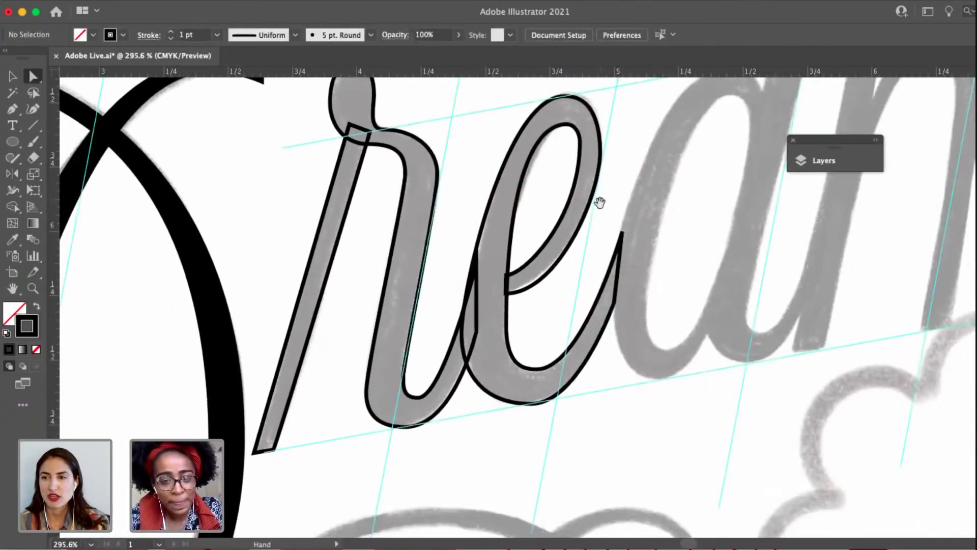
Move the e's bottom outer anchor slightly up and left onto the slanted baseline guide.
click(532, 406)
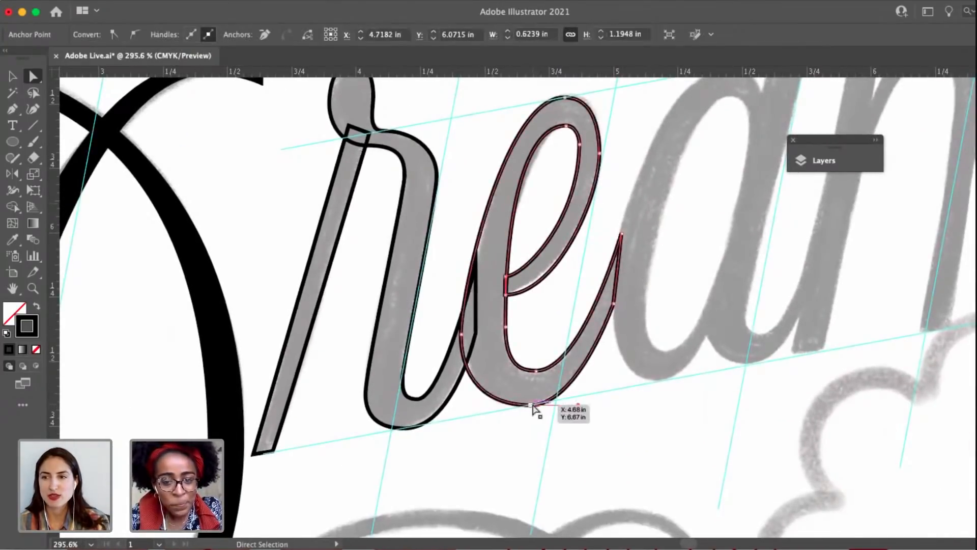
scroll(531, 406, up, 4)
drag(529, 407, 527, 405)
scroll(527, 405, down, 4)
click(652, 338)
drag(626, 340, 580, 350)
Adjust the lower handle of the right outer anchor on the e's loop to refine its outer curve.
key(v)
key(a)
click(535, 231)
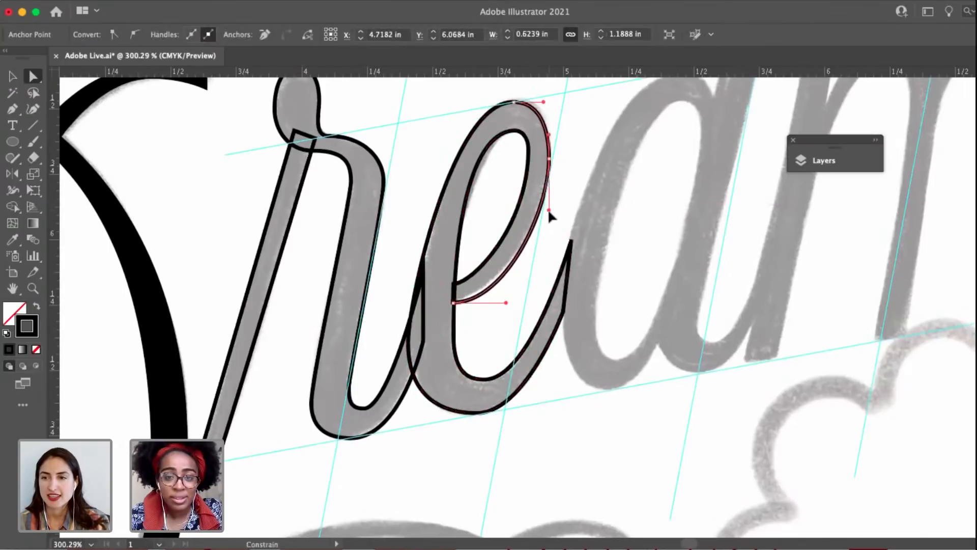
click(564, 216)
scroll(564, 216, down, 2)
drag(529, 245, 494, 279)
key(v)
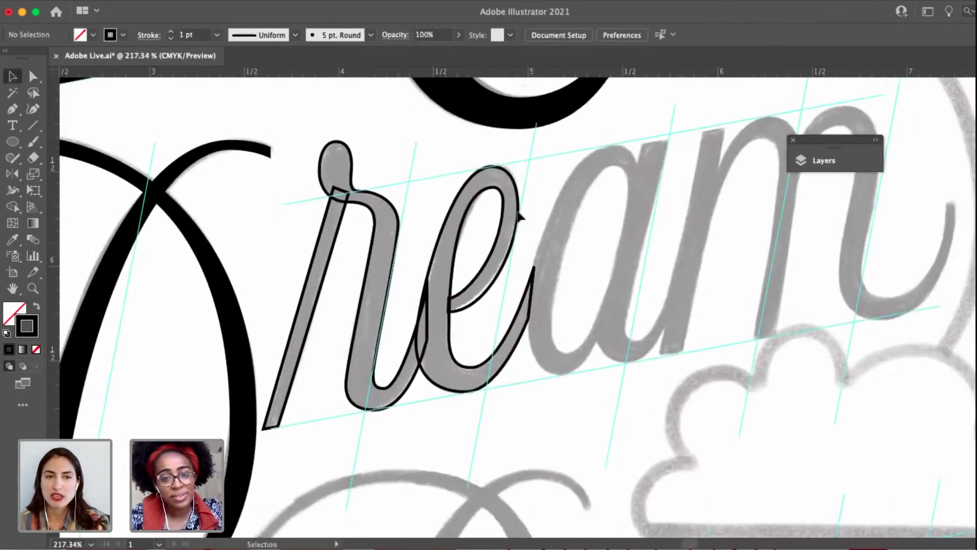
Shorten the left handle of the inner top anchor in the e's loop.
key(a)
click(494, 187)
scroll(494, 187, up, 5)
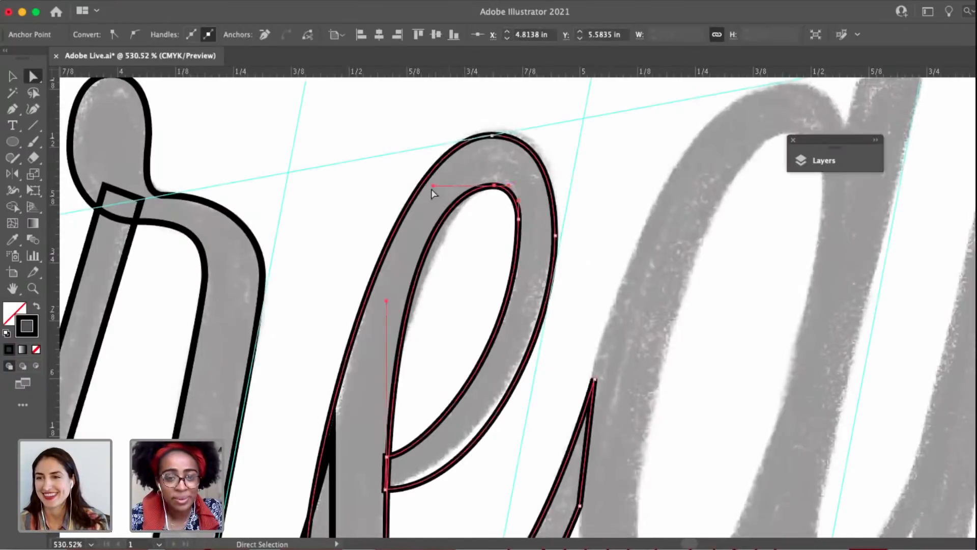
drag(434, 186, 450, 186)
scroll(451, 187, down, 6)
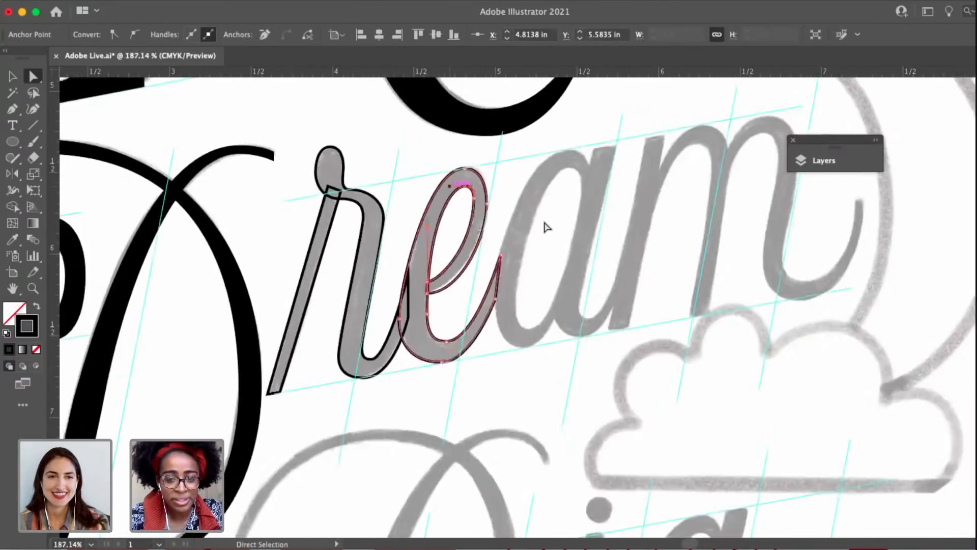
click(545, 224)
drag(543, 256, 561, 288)
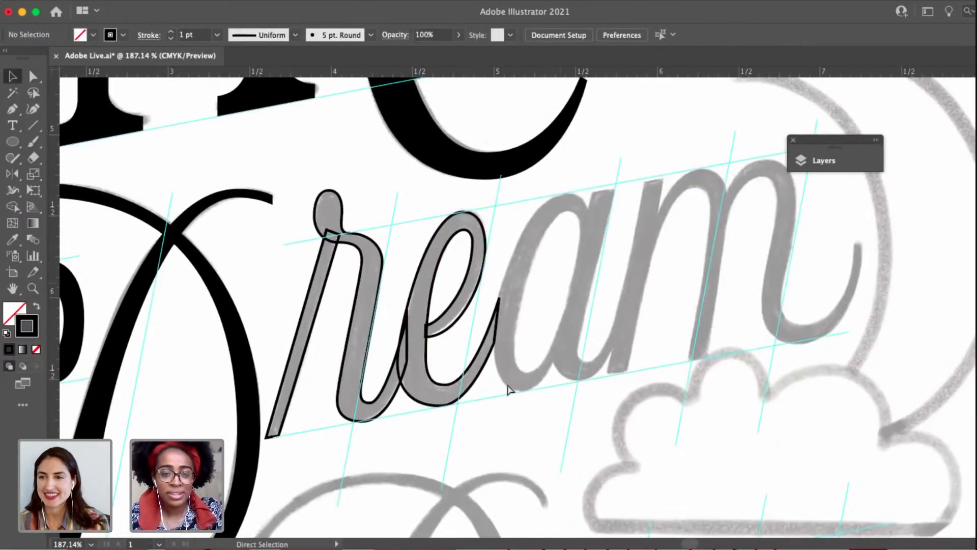
Save the document, and swap fill and stroke on the r and e outlines for a solid black fill without stroke.
key(ctrl+s)
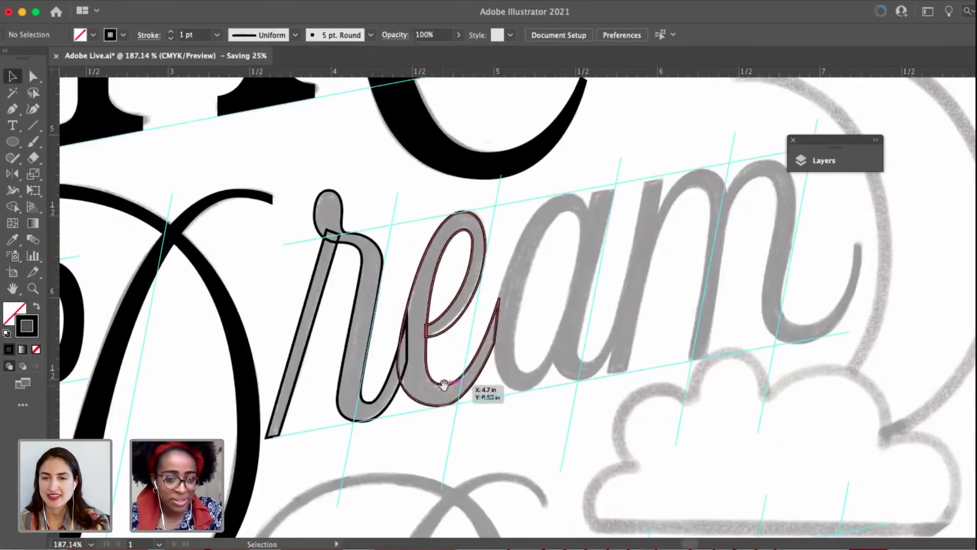
drag(511, 398, 573, 388)
click(374, 260)
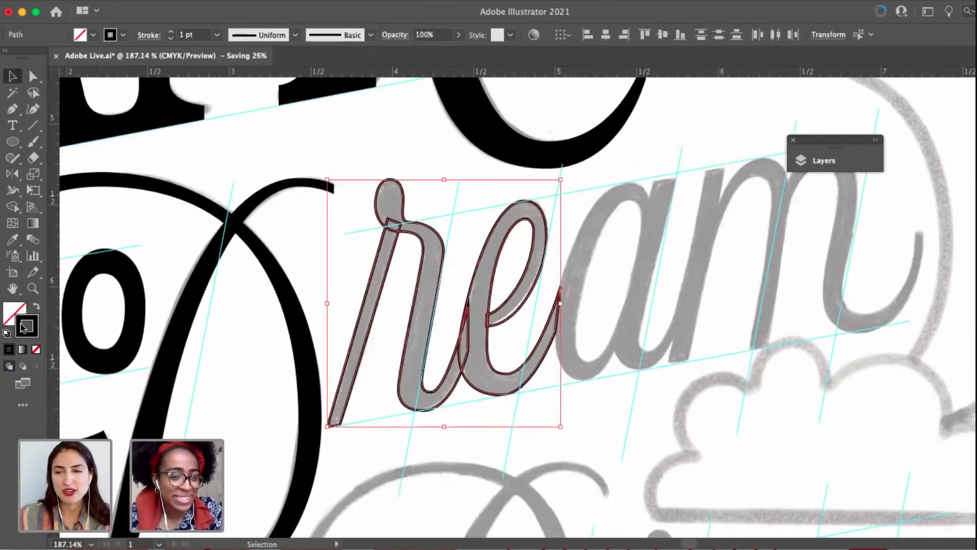
click(36, 306)
click(380, 159)
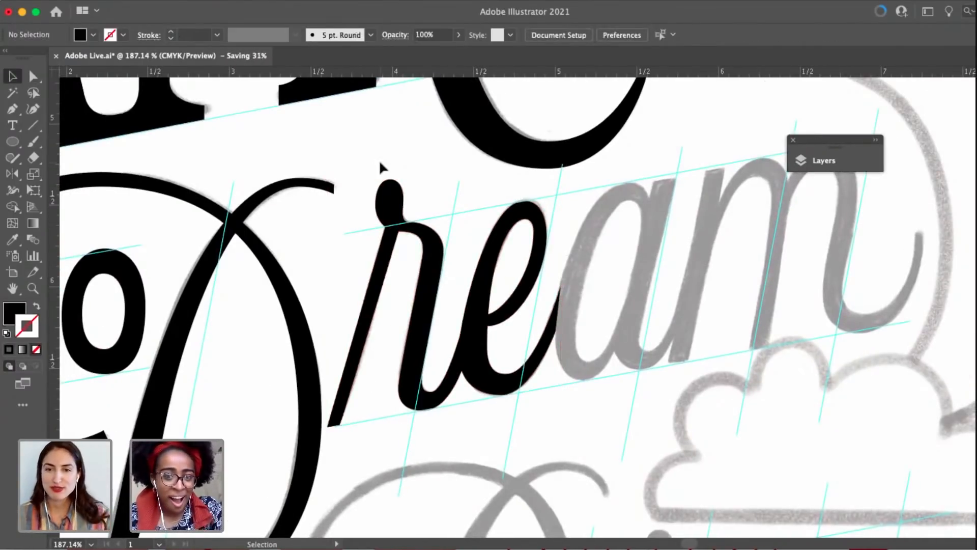
Examine the filled r and e up close and alongside the rest of the poster lettering.
drag(541, 316, 503, 311)
scroll(502, 309, up, 3)
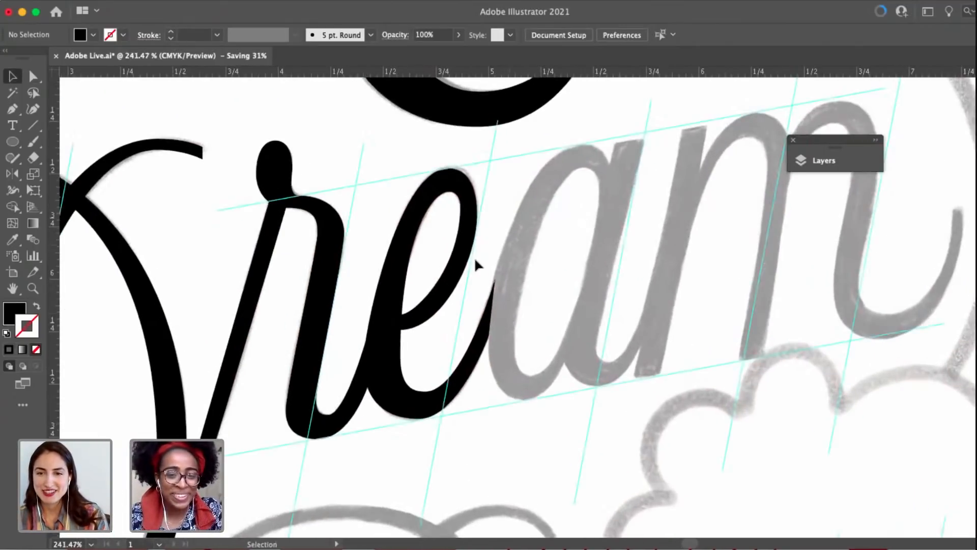
click(402, 292)
click(505, 311)
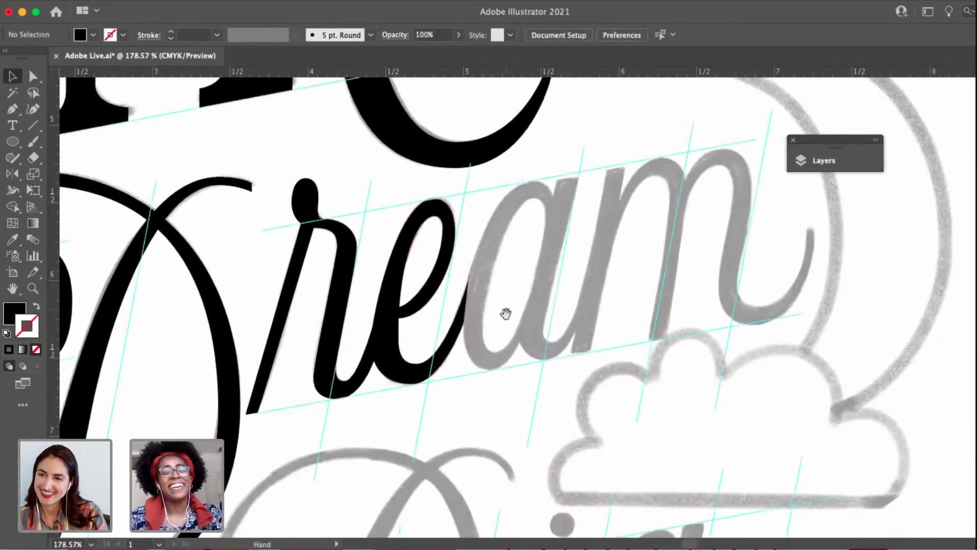
scroll(505, 313, down, 5)
scroll(505, 312, down, 4)
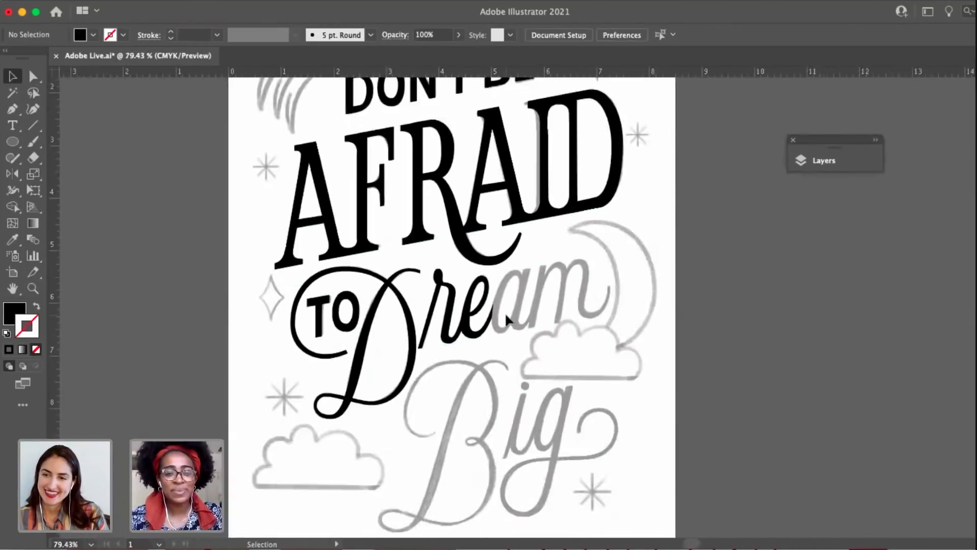
scroll(505, 312, up, 6)
scroll(505, 312, up, 5)
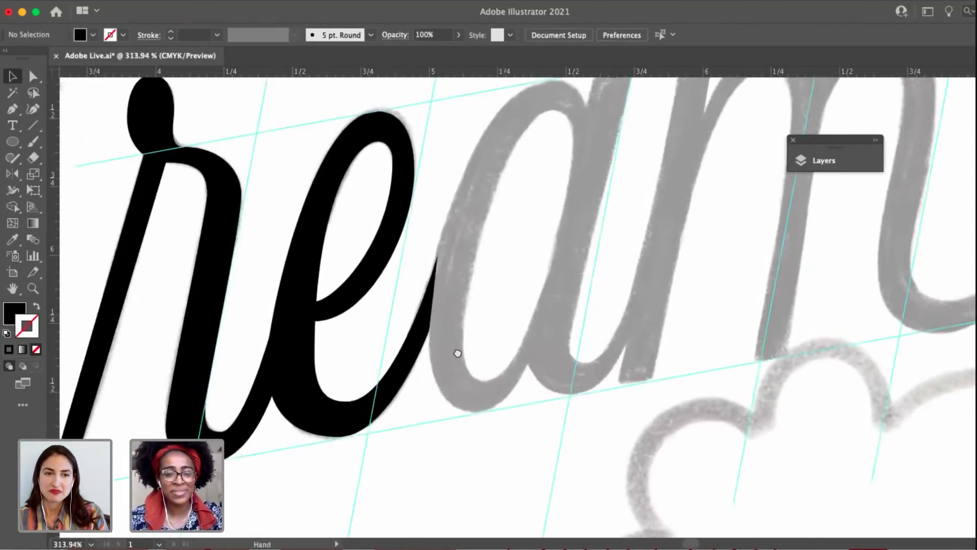
Begin tracing the a's bowl with no fill and a 1 pt black stroke, placing smooth anchors at its top and upper right.
key(p)
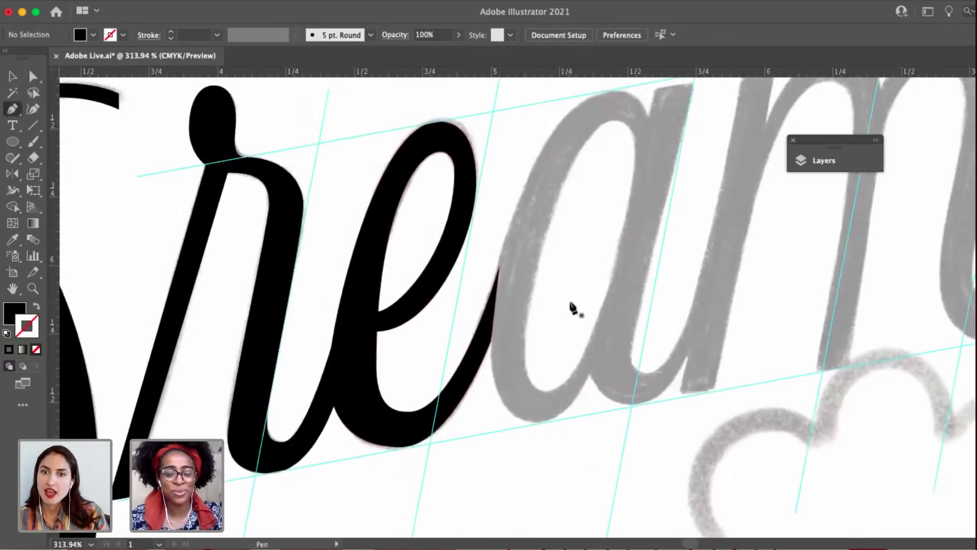
scroll(574, 221, up, 3)
scroll(575, 222, right, 2)
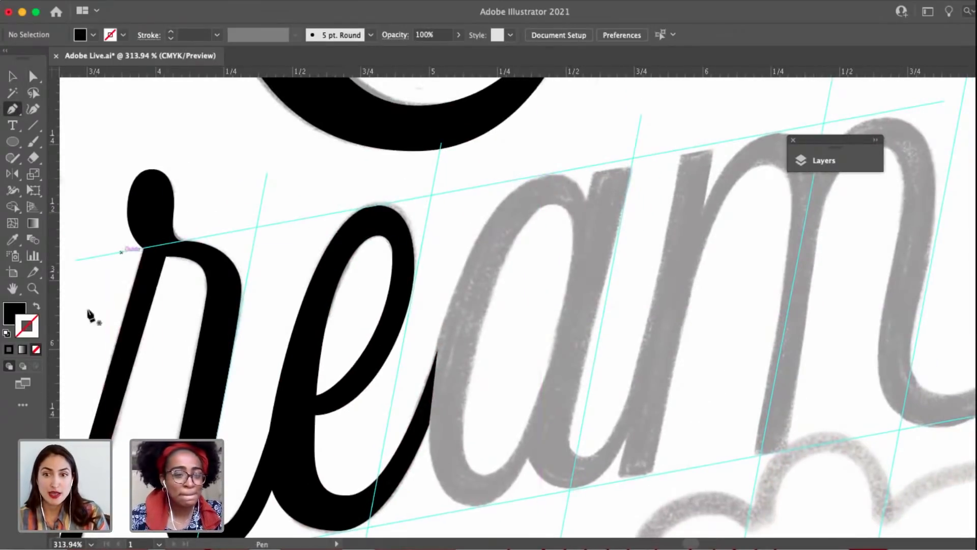
click(36, 306)
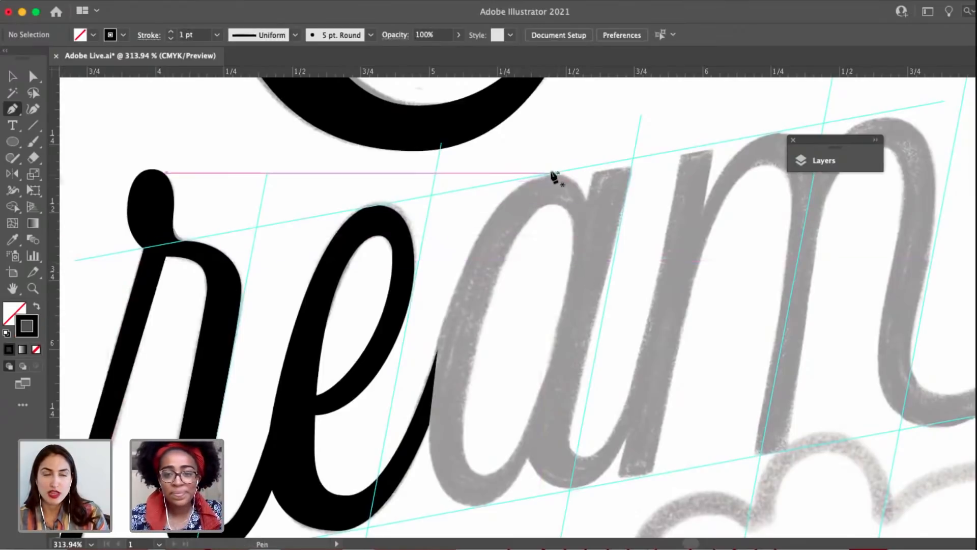
drag(588, 175, 588, 174)
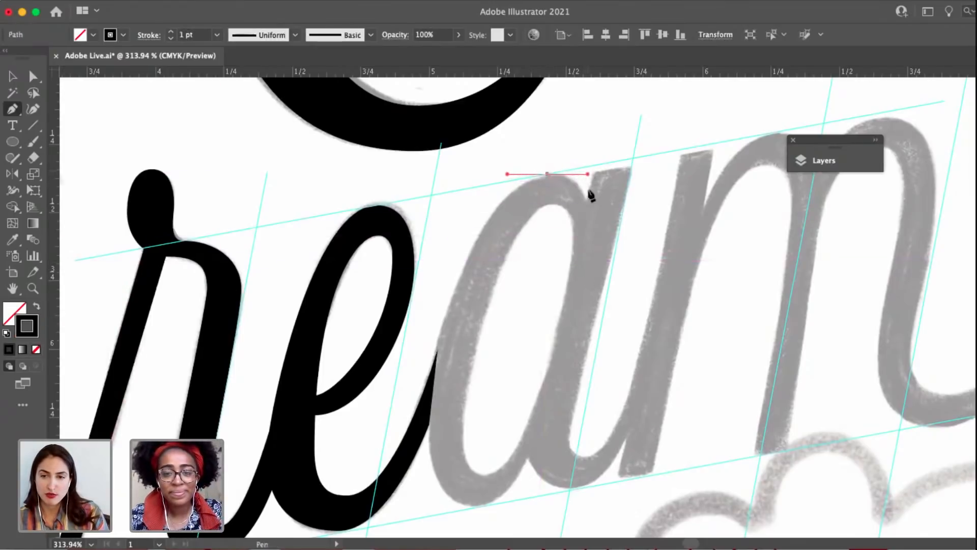
click(586, 219)
drag(588, 239, 585, 235)
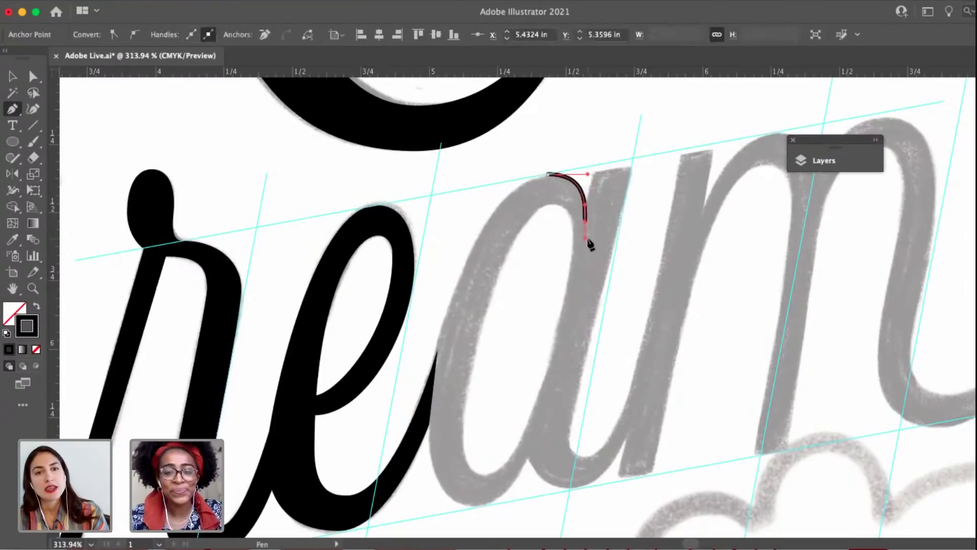
Complete the a bowl's outer outline with smooth bottom and lower-left anchors, shorten the bottom anchor's left handle, and close the path at the top.
drag(473, 507, 401, 507)
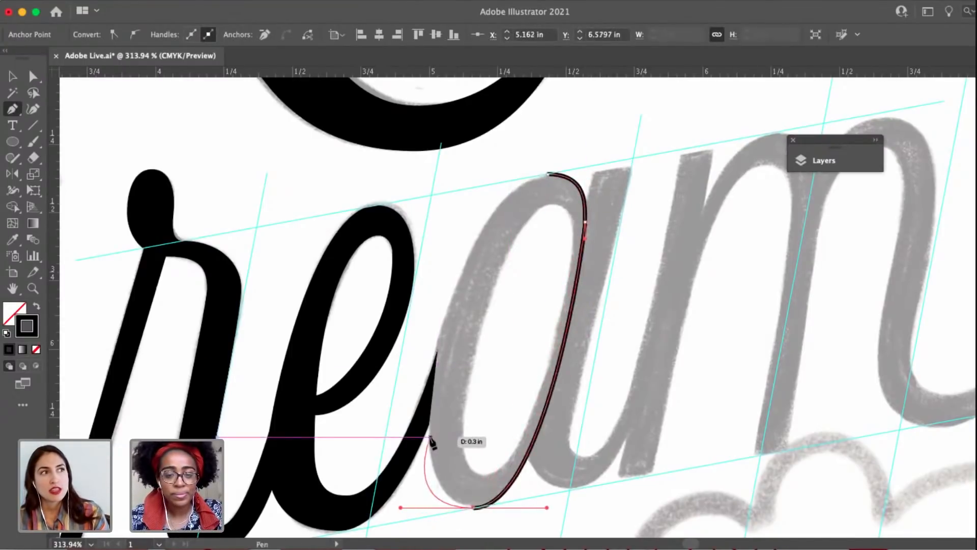
drag(428, 437, 429, 405)
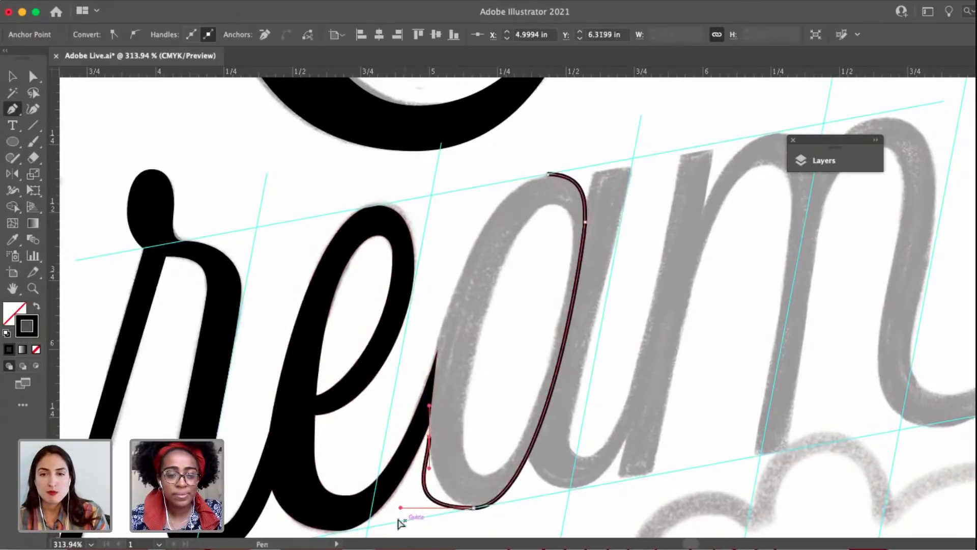
key(a)
drag(401, 507, 437, 508)
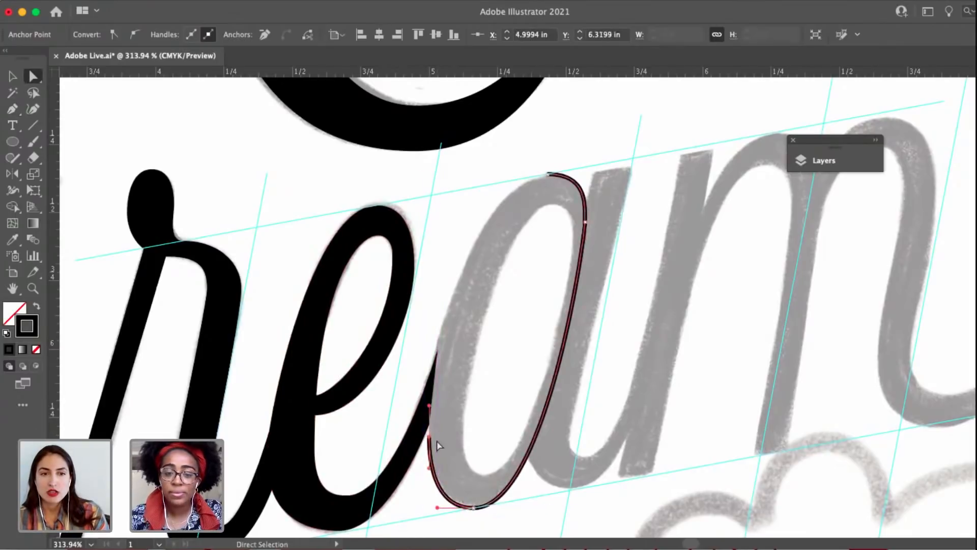
key(p)
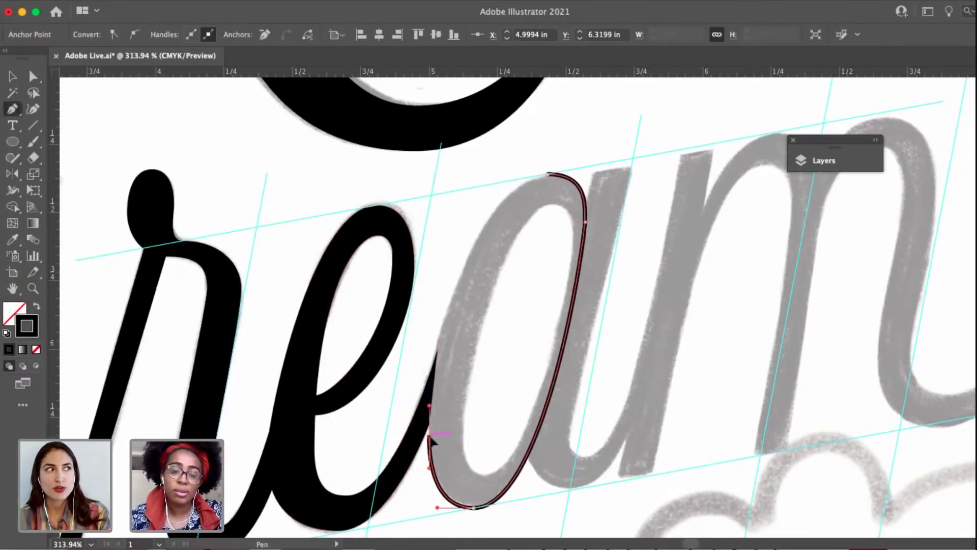
click(429, 405)
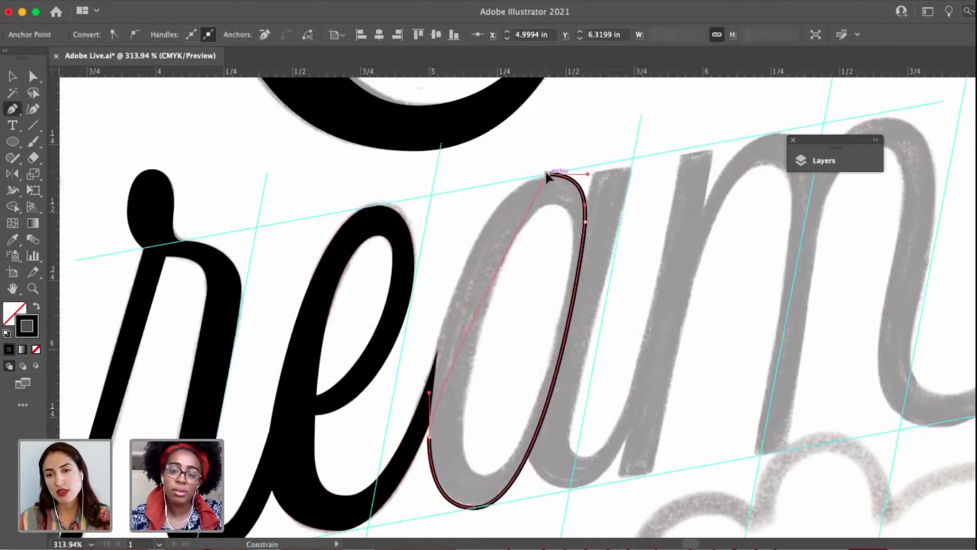
drag(547, 176, 581, 174)
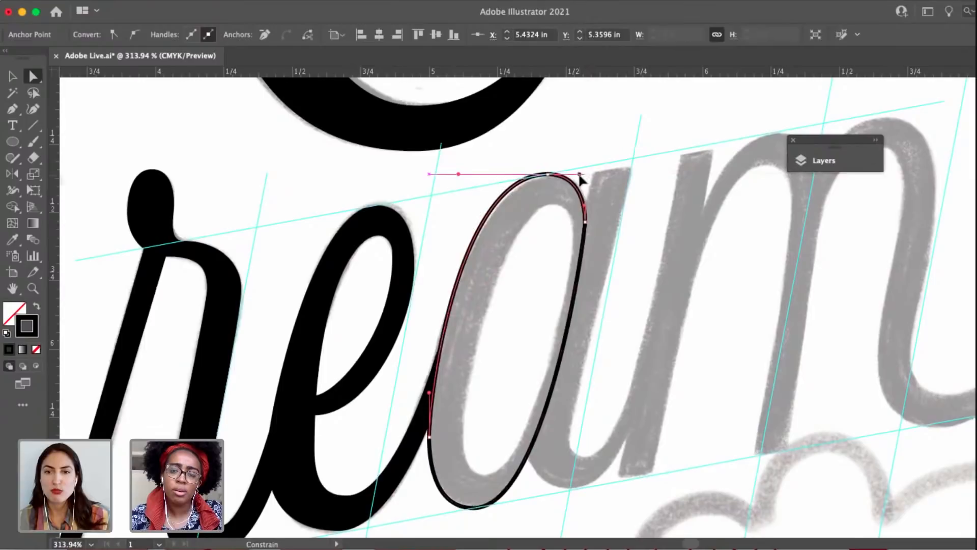
Nudge the bowl's top anchor slightly right and its left curve slightly outward to match the sketch.
click(585, 228)
scroll(586, 229, up, 2)
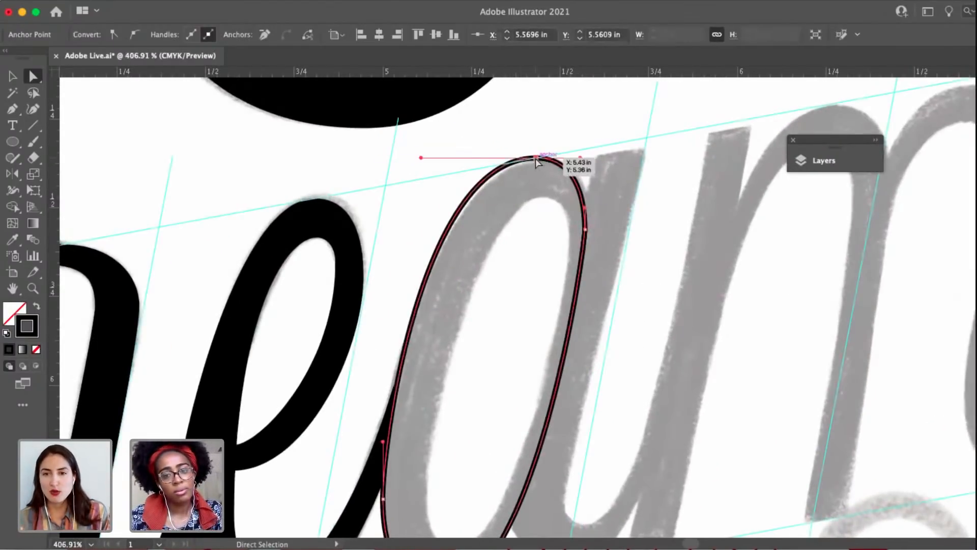
drag(535, 159, 540, 158)
key(space)
drag(471, 328, 490, 221)
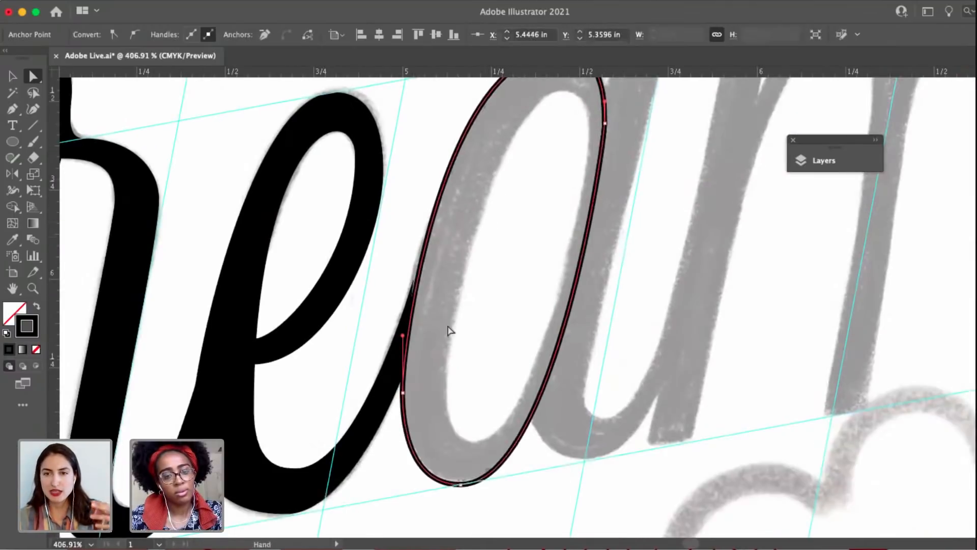
key(v)
drag(424, 250, 419, 251)
click(460, 344)
scroll(460, 348, down, 3)
scroll(460, 349, down, 1)
key(space)
drag(490, 324, 490, 333)
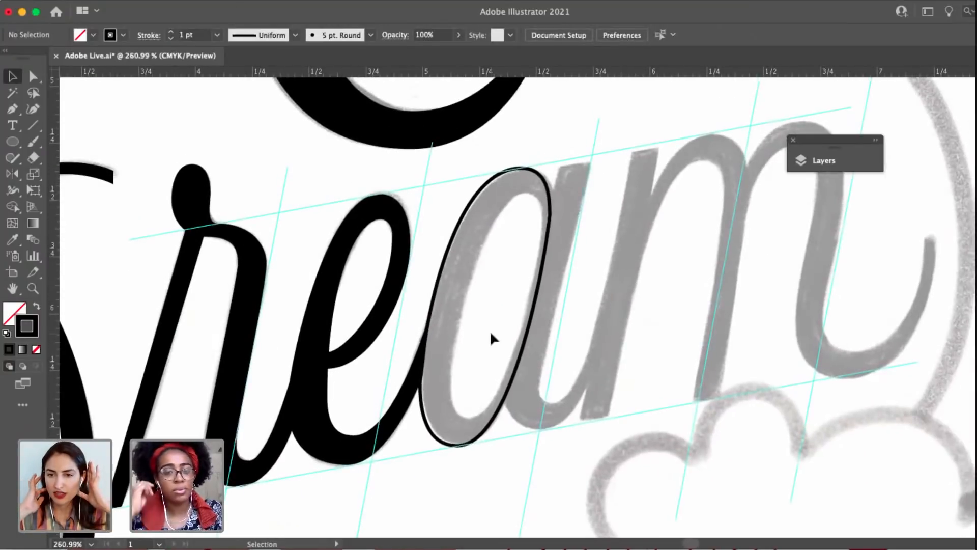
Reshape the bowl's left curve by shortening the top anchor's left handle and lengthening the lower-left anchor's upper handle.
click(521, 167)
drag(454, 168, 484, 168)
click(420, 305)
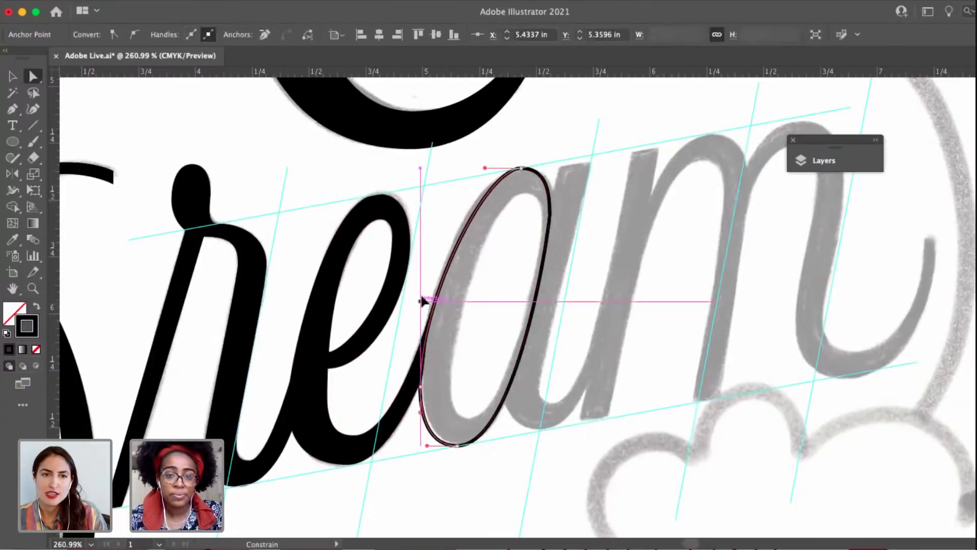
click(501, 171)
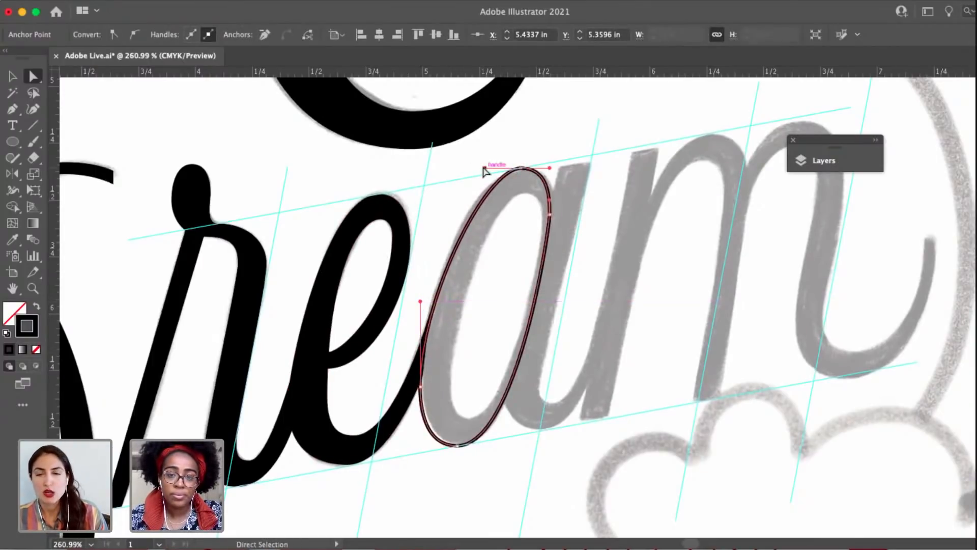
drag(484, 168, 473, 168)
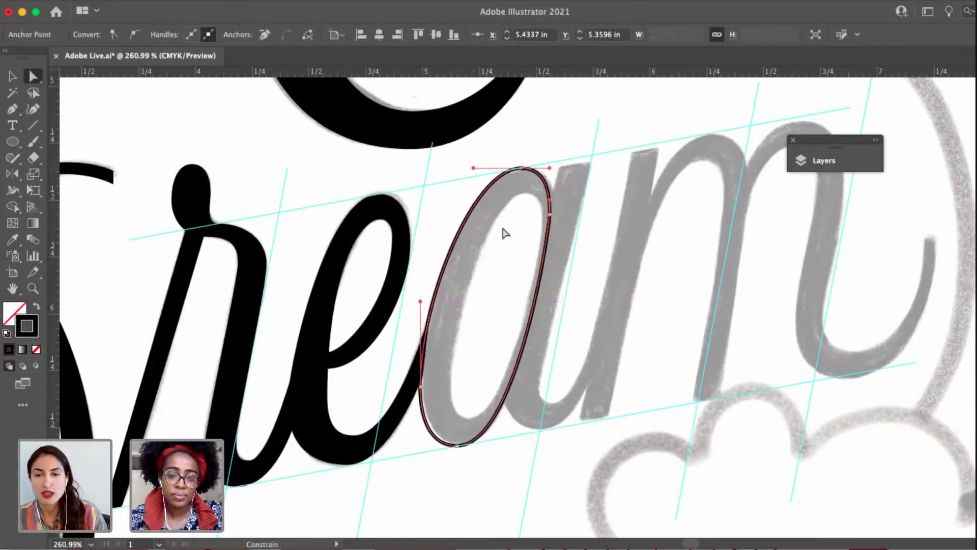
Refine the bowl's right side by lengthening the right anchor's vertical handles and shortening the right handles of the top and bottom anchors.
click(550, 214)
scroll(549, 214, up, 3)
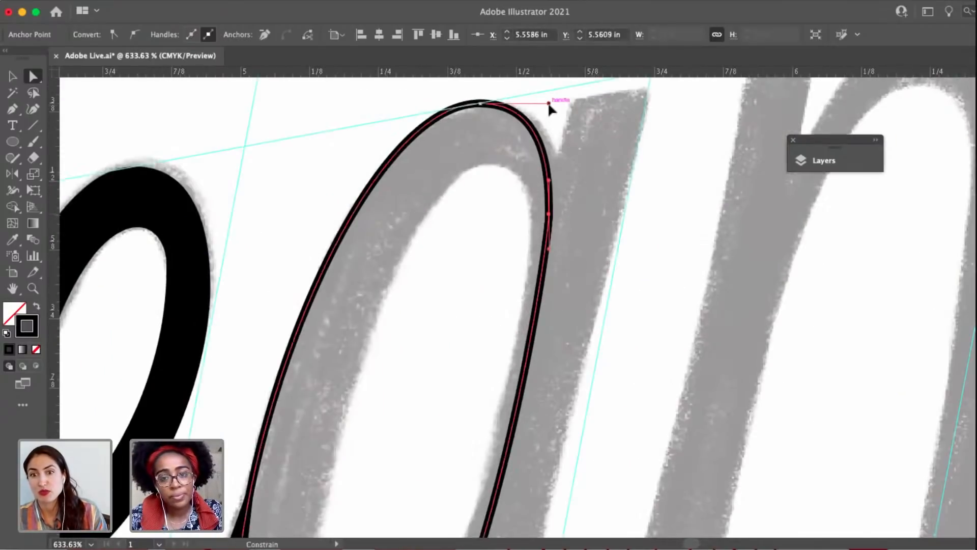
drag(549, 105, 544, 105)
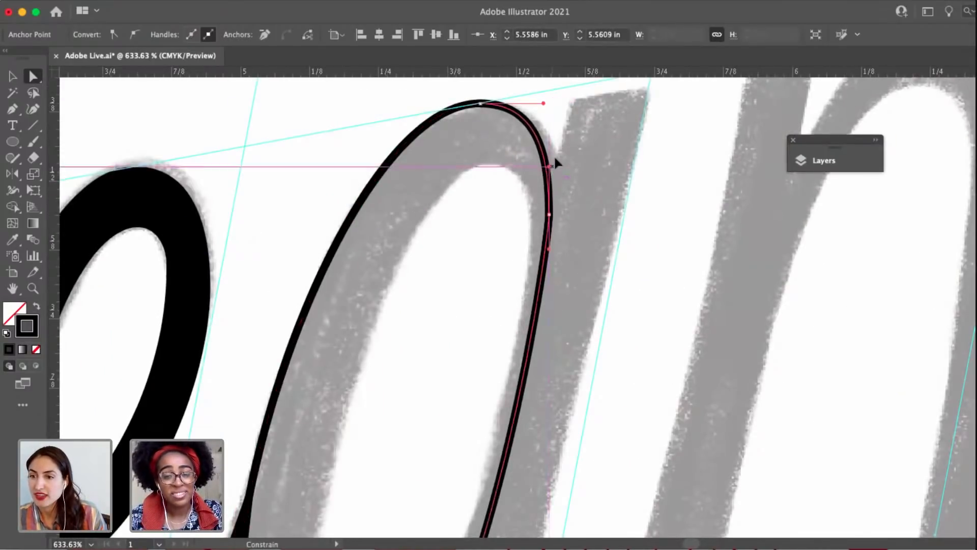
scroll(553, 204, down, 3)
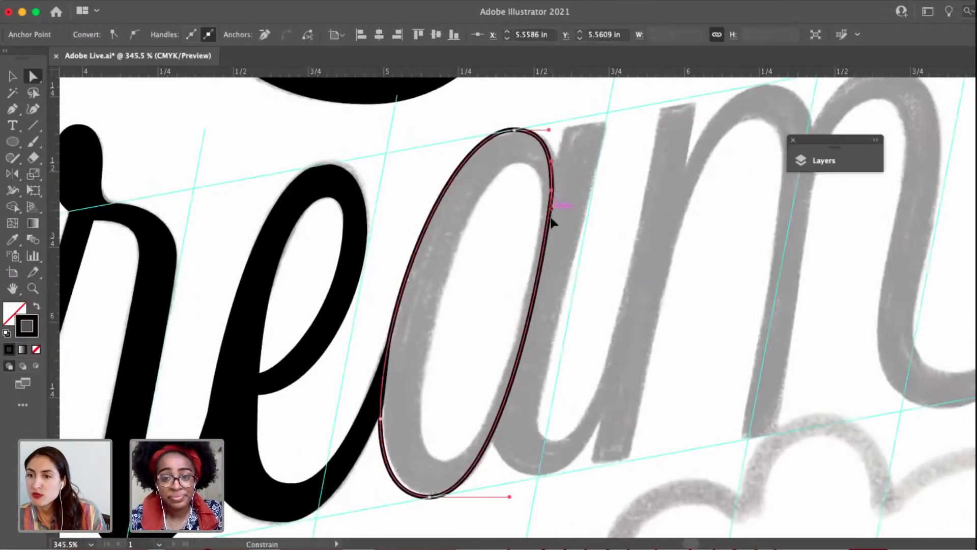
drag(551, 219, 550, 237)
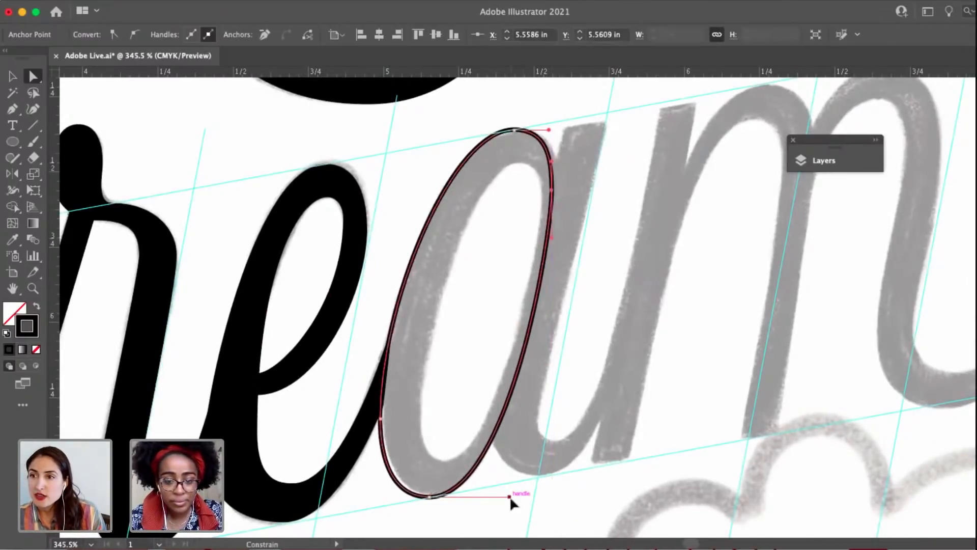
drag(510, 501, 496, 498)
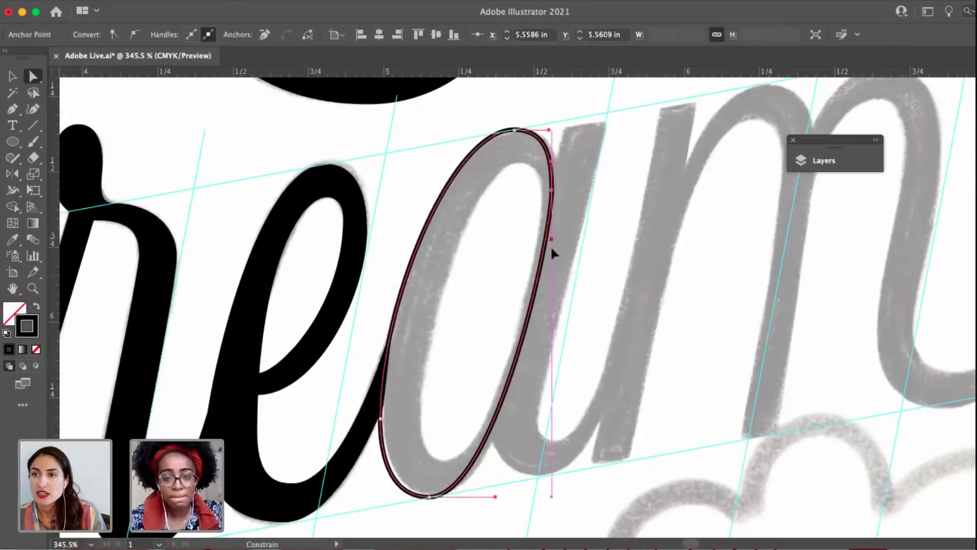
drag(552, 247, 551, 258)
click(557, 335)
Scale a copy of the bowl outline about its center and size it to roughly fit the a's counter.
scroll(552, 357, down, 1)
drag(548, 366, 469, 376)
key(v)
click(510, 209)
key(s)
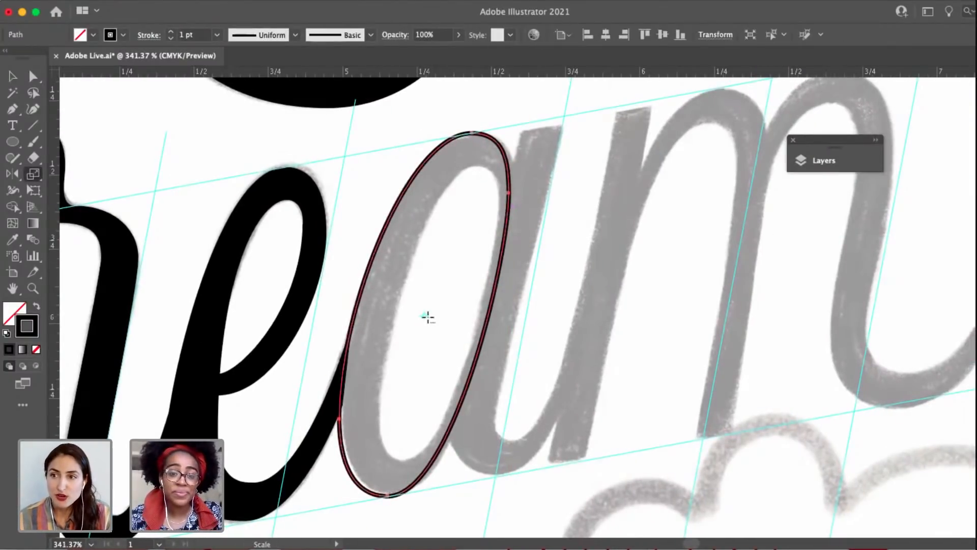
alt+click(427, 316)
click(529, 338)
key(v)
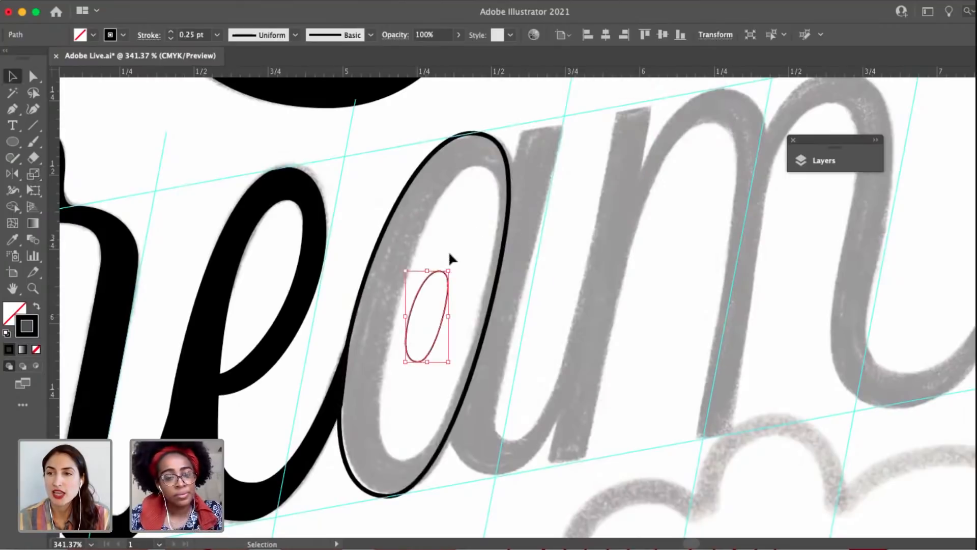
drag(450, 270, 484, 192)
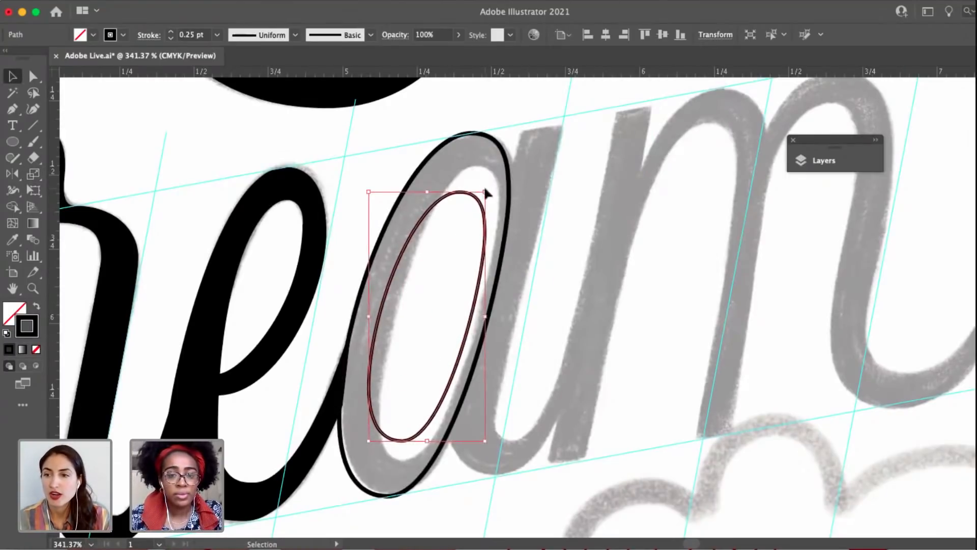
Stretch the counter outline to the sketch by moving its top and right anchors up and its left and bottom anchors down.
key(a)
click(486, 233)
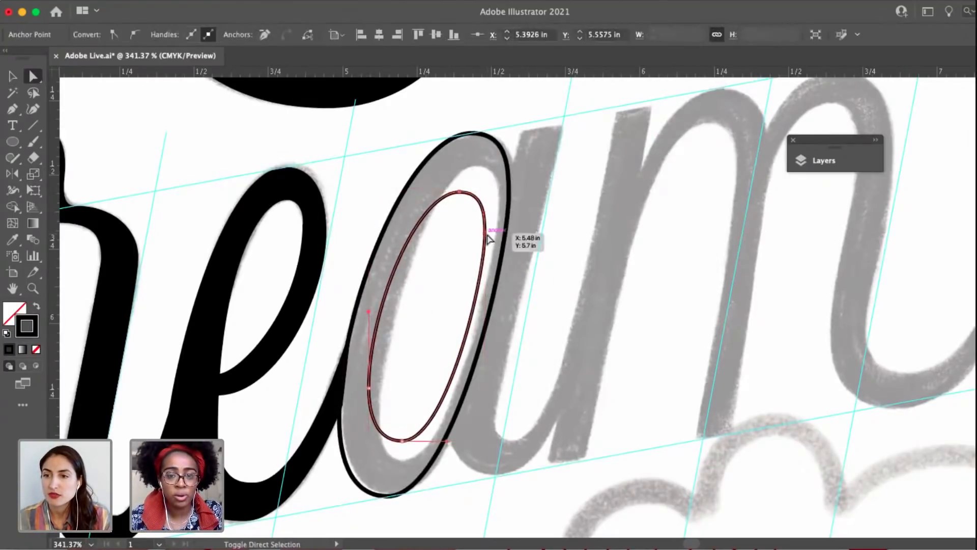
drag(488, 232, 498, 208)
click(370, 389)
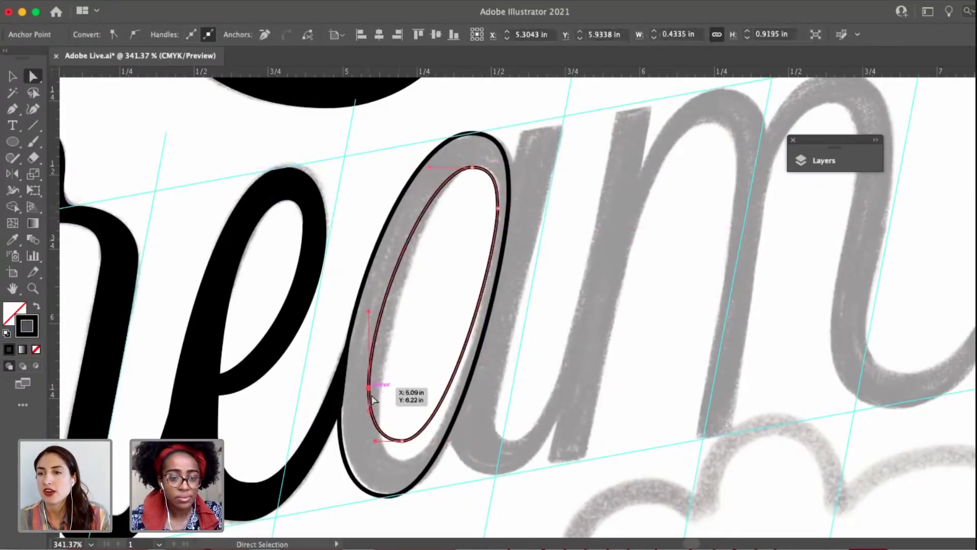
drag(401, 441, 402, 469)
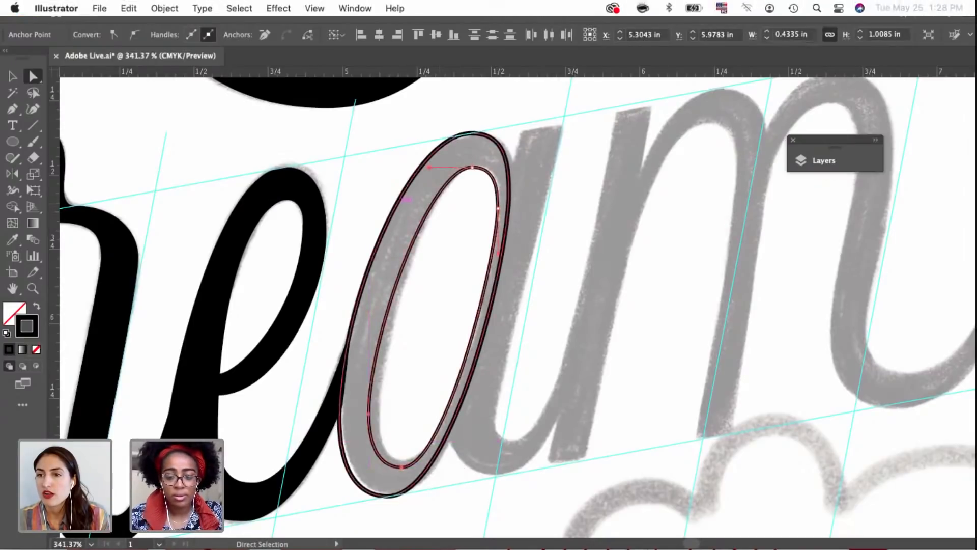
Match the counter outline's stroke to the outer bowl's 1 pt black stroke with the Eyedropper, and deselect it.
key(i)
click(439, 146)
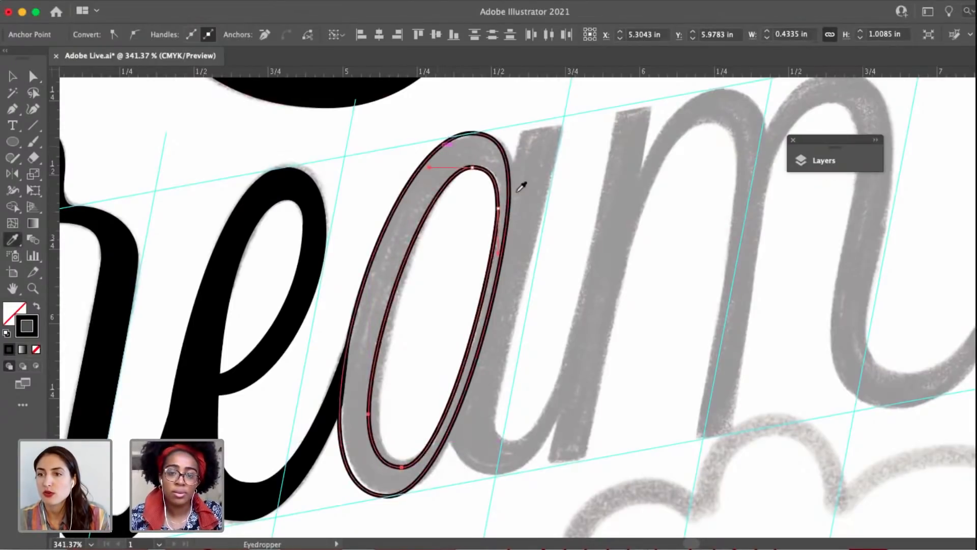
key(v)
click(553, 220)
key(space)
drag(557, 224, 598, 226)
scroll(598, 274, down, 5)
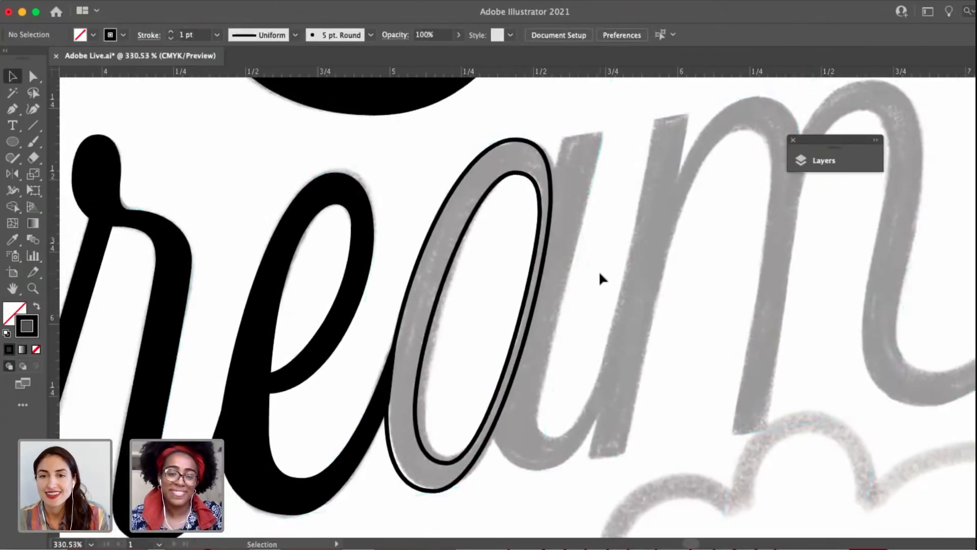
Swap fill and stroke on both bowl outlines for a solid black fill, and sample white for the counter shape.
scroll(486, 336, up, 6)
drag(622, 305, 514, 247)
scroll(517, 254, down, 5)
drag(530, 324, 464, 373)
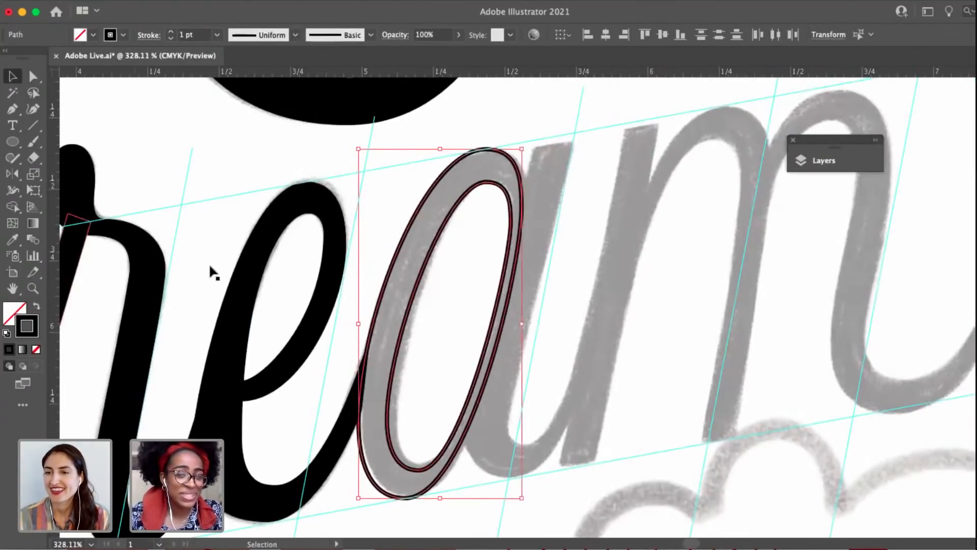
key(shift+x)
click(443, 245)
key(i)
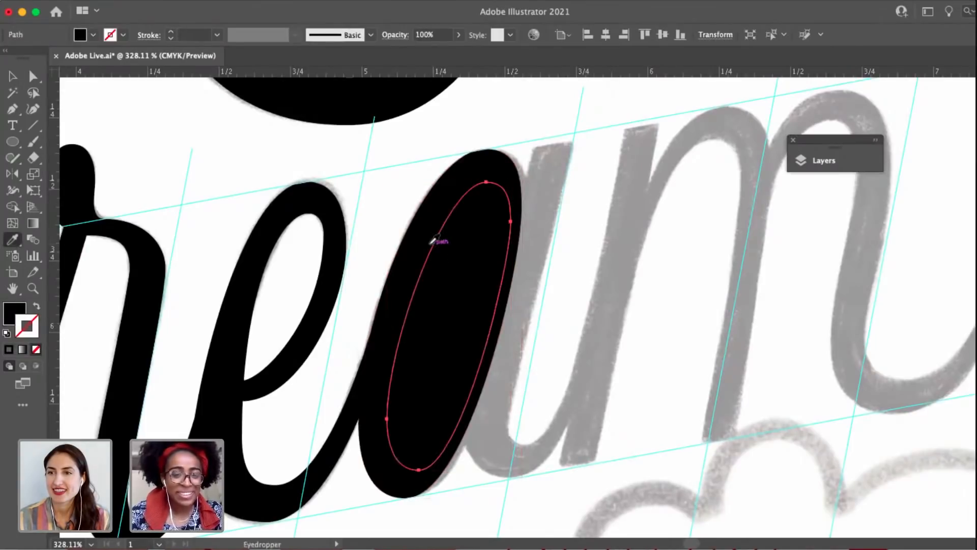
click(310, 261)
key(v)
click(602, 237)
Examine the filled a bowl and its counter up close and alongside the r and e.
scroll(603, 237, down, 5)
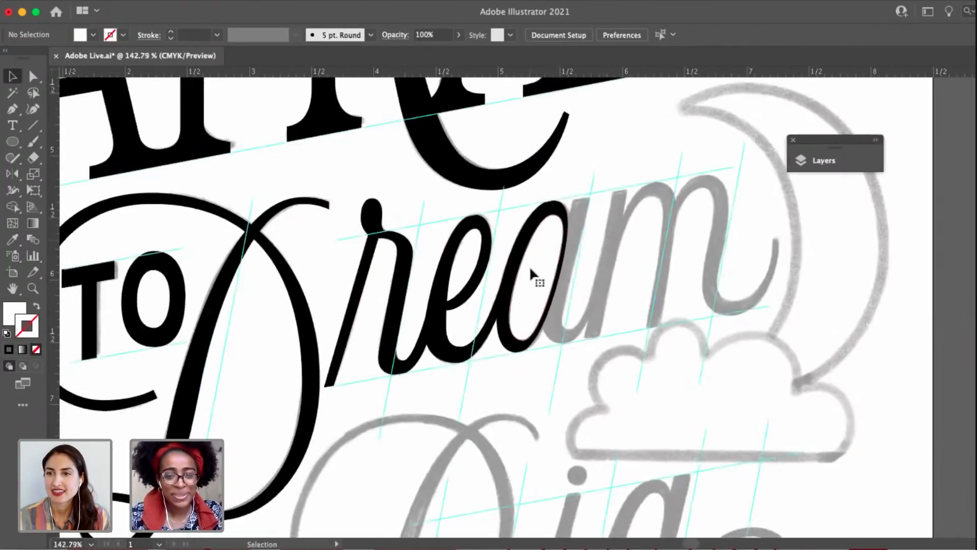
scroll(607, 262, up, 4)
drag(606, 264, 549, 279)
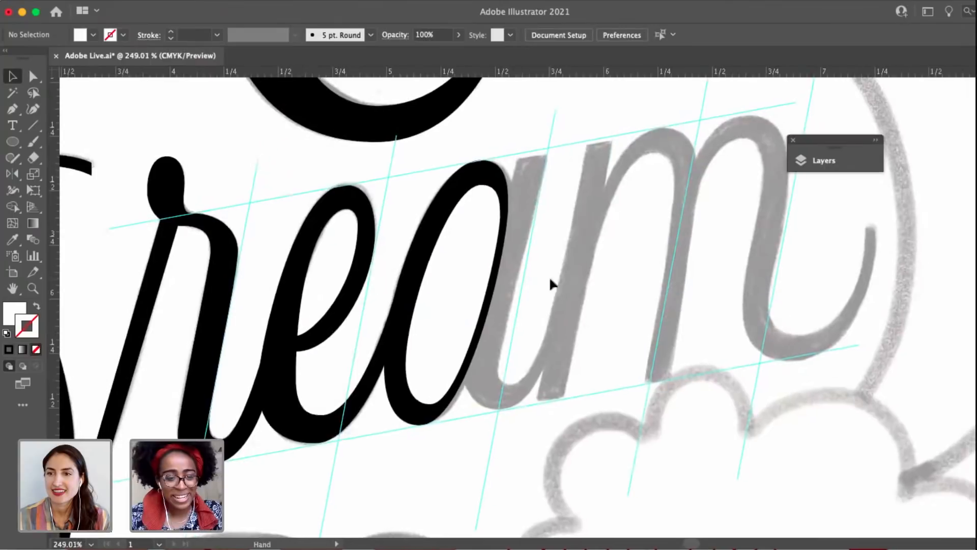
click(488, 236)
scroll(488, 236, up, 3)
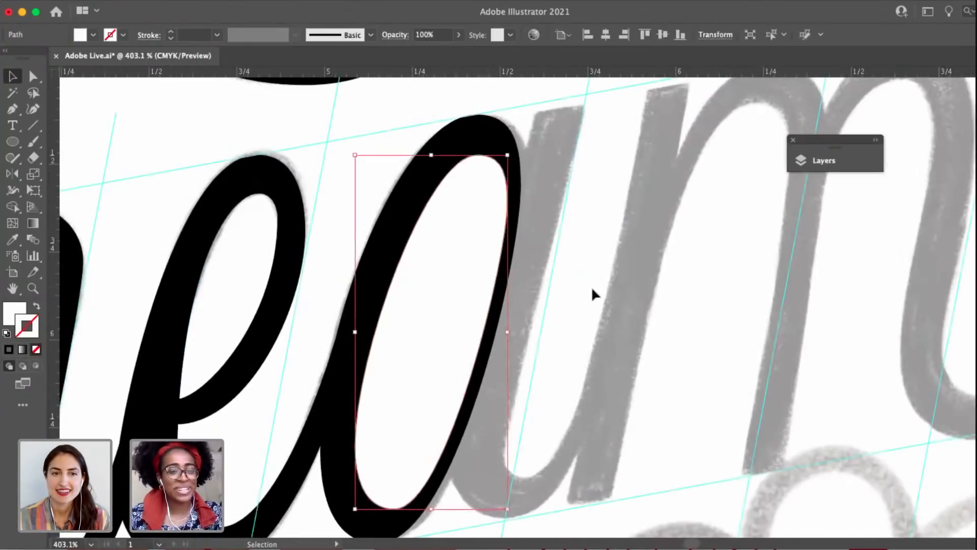
key(a)
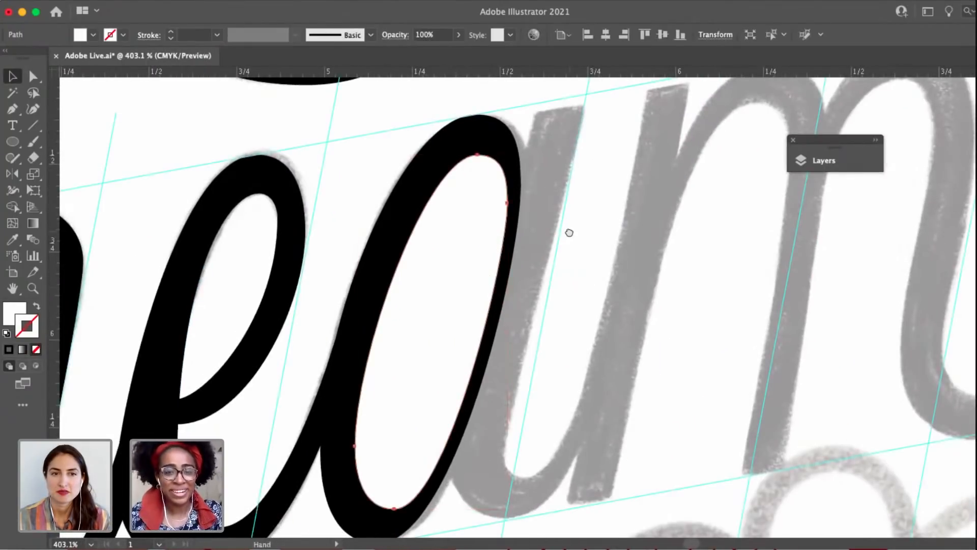
scroll(569, 231, left, 2)
scroll(585, 218, down, 4)
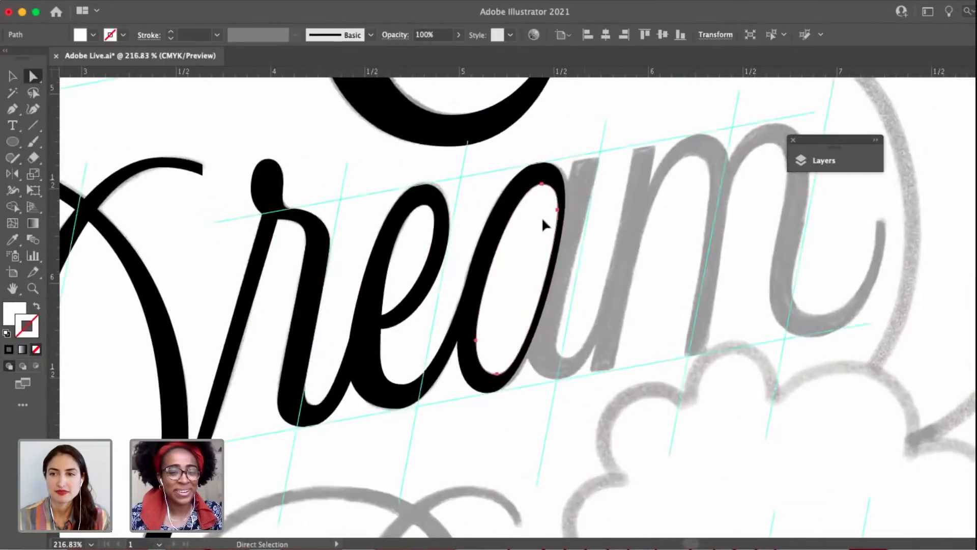
key(v)
scroll(401, 234, up, 3)
drag(488, 191, 456, 198)
click(464, 182)
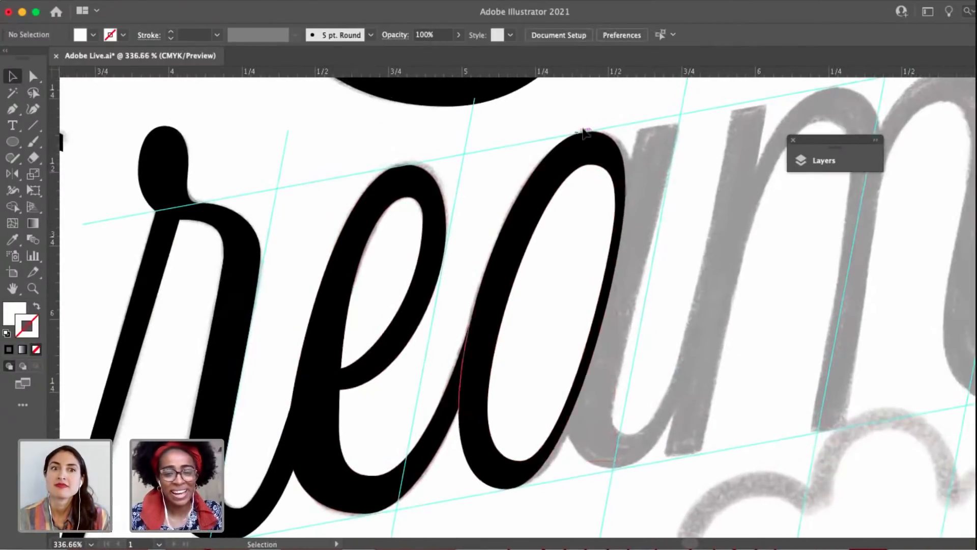
Swap fill and stroke on the bowl's outer shape back to no fill with a 1 pt black stroke, and deselect it.
click(569, 137)
click(37, 306)
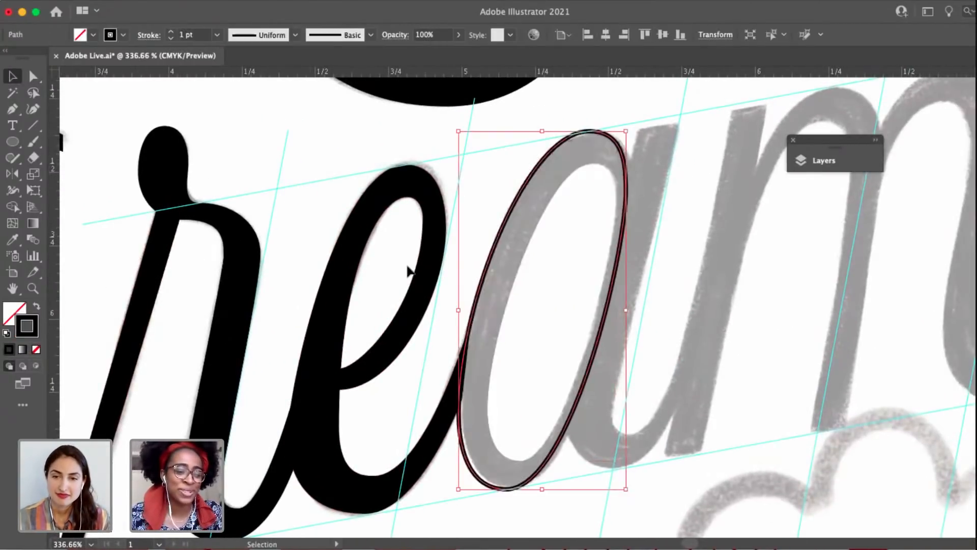
click(649, 273)
Trace the left edge of the a's stem with the Pen tool from the upper guide down around the bottom curve.
scroll(497, 331, right, 5)
scroll(497, 331, up, 2)
key(p)
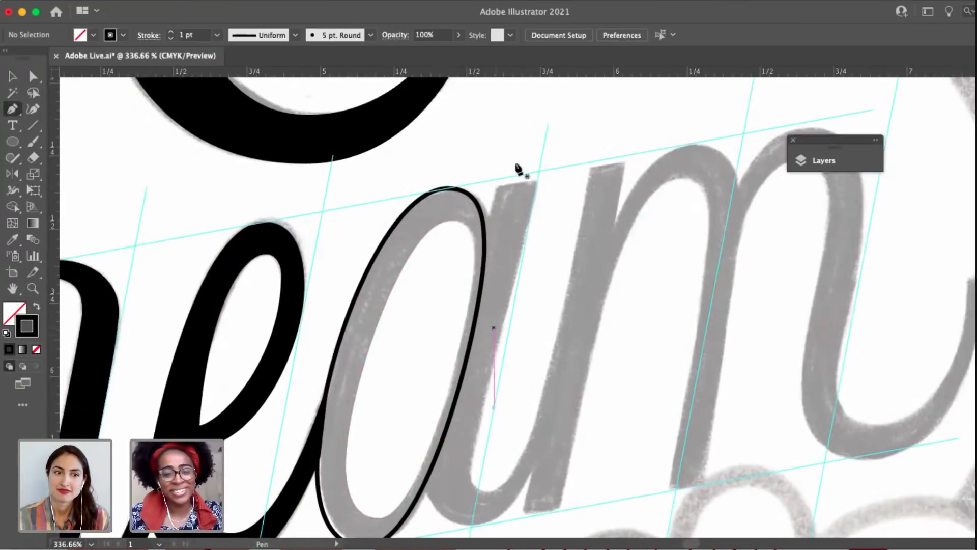
click(500, 178)
scroll(469, 324, down, 5)
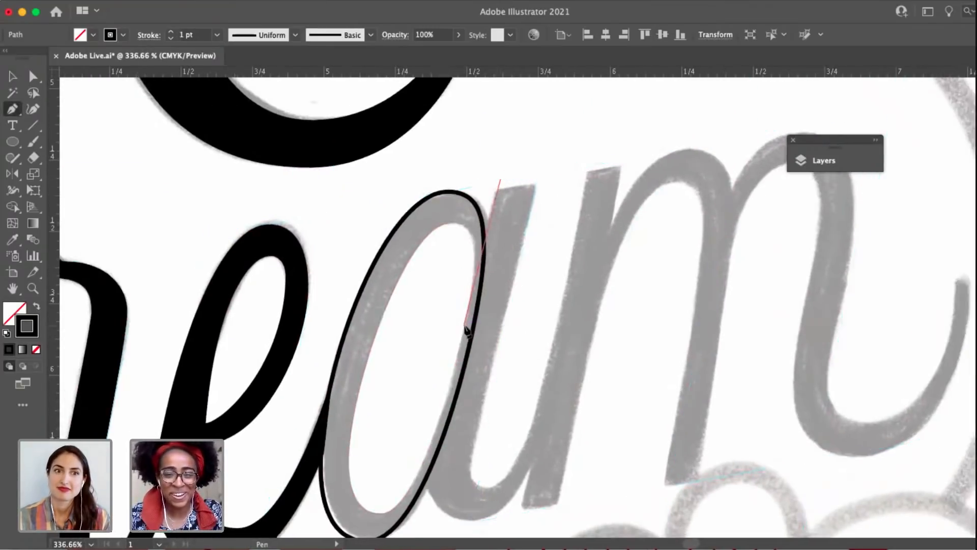
scroll(461, 348, up, 4)
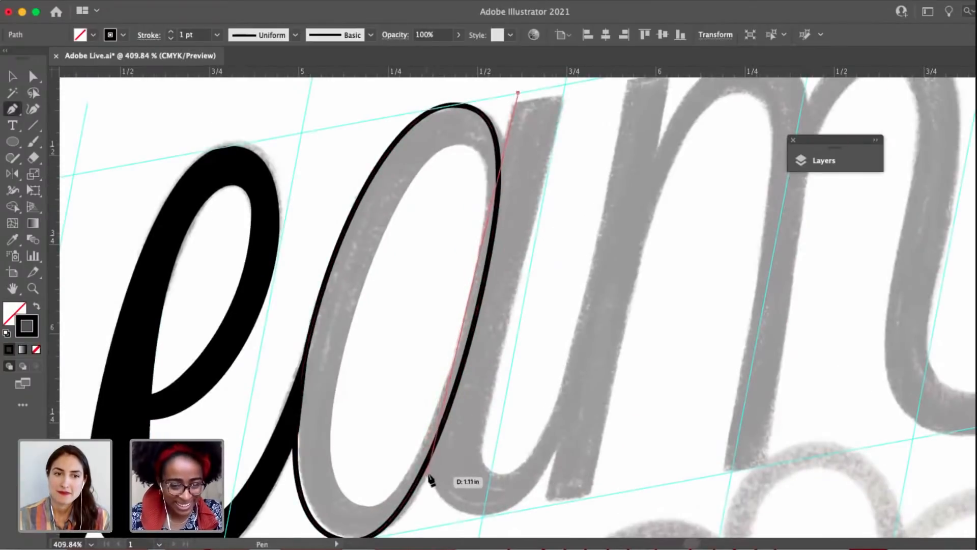
mouse_move(429, 473)
mouse_down()
mouse_move(428, 514)
mouse_move(498, 517)
mouse_up()
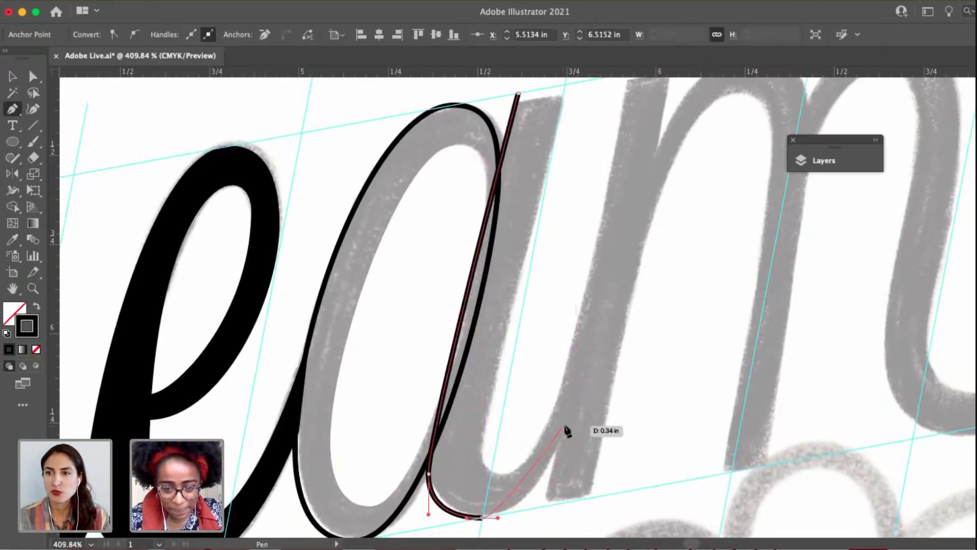
Continue the stem outline around its exit stroke, inner curve and right edge to the upper guide, and close the path.
drag(565, 423, 566, 382)
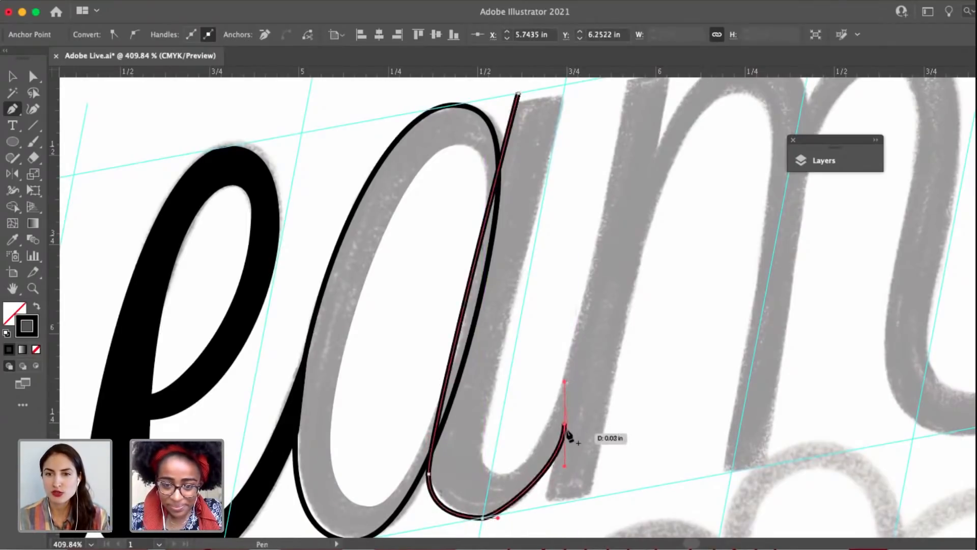
click(564, 385)
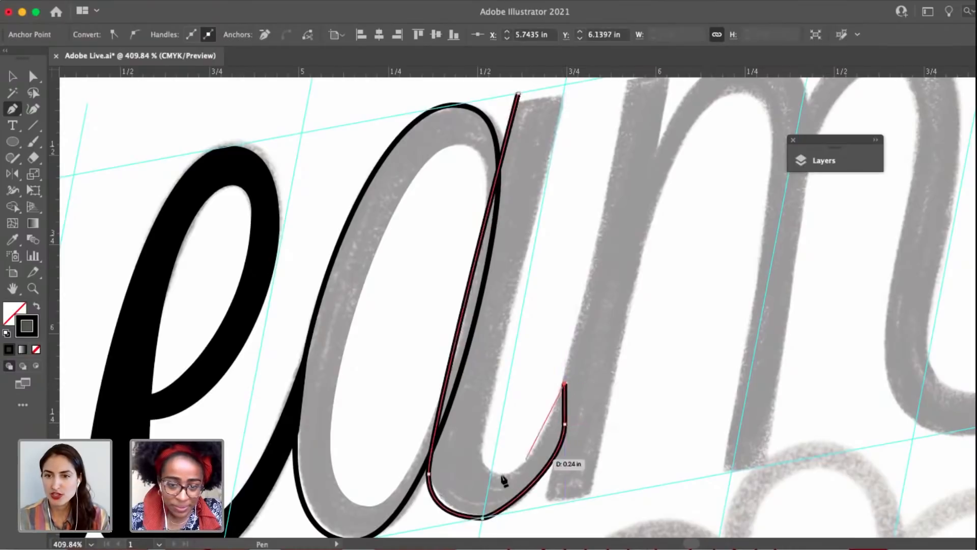
drag(502, 474, 468, 475)
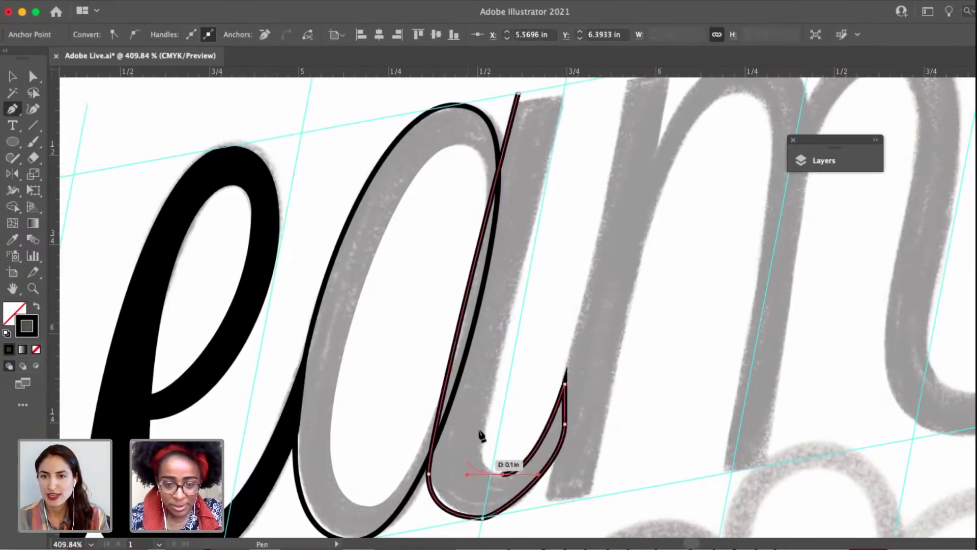
click(566, 81)
click(518, 92)
Convert the stem's top-right corner to a smooth point and pull its lower handle down along the stem's right edge.
key(a)
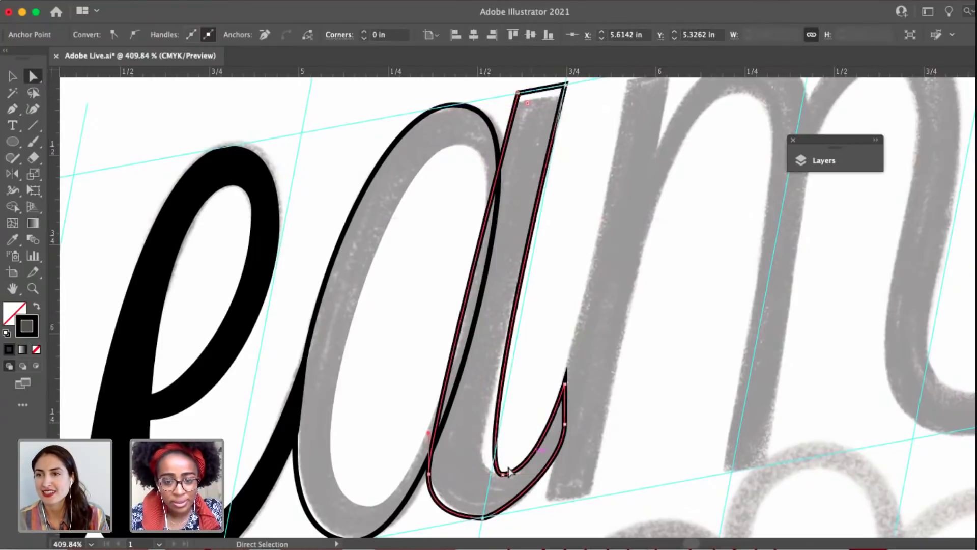
click(502, 474)
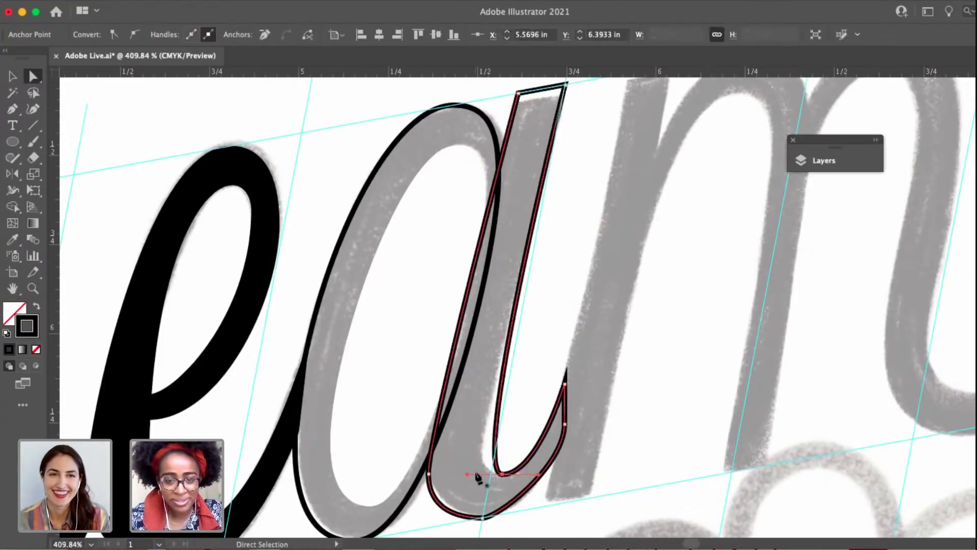
key(a)
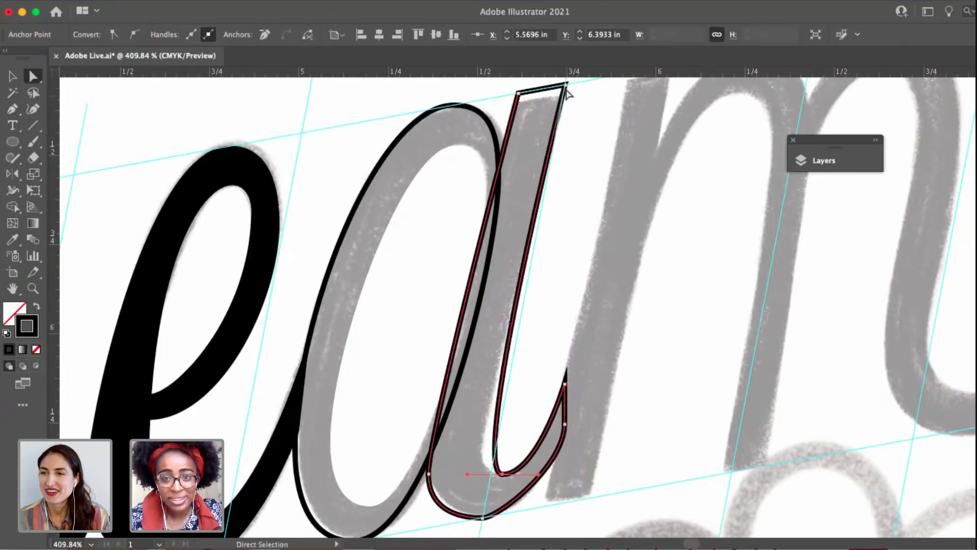
click(566, 85)
click(135, 35)
key(space)
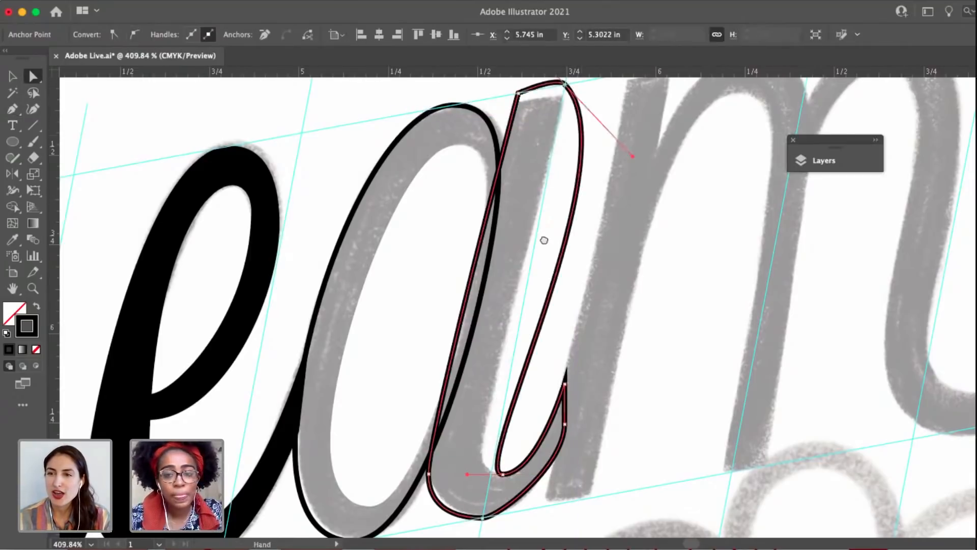
scroll(544, 240, up, 4)
key(shift+c)
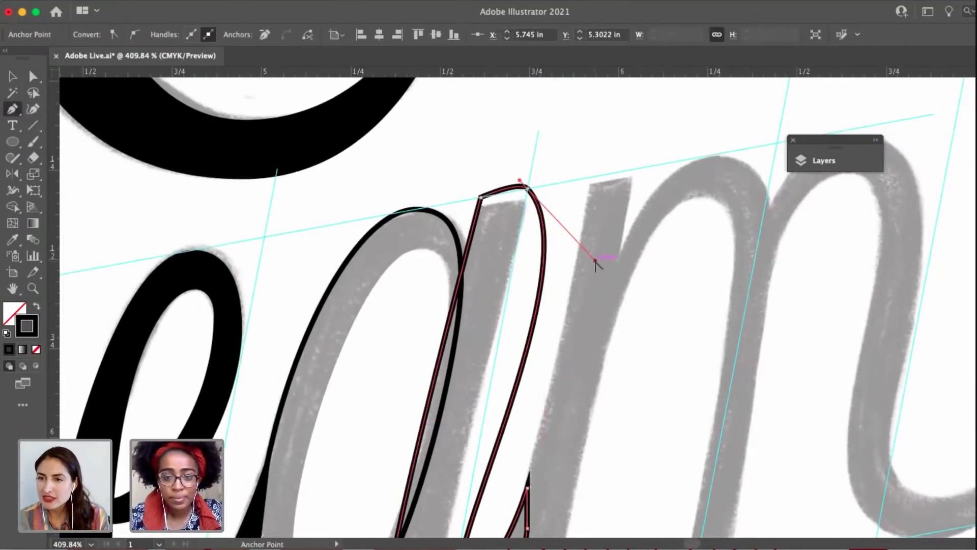
drag(596, 260, 505, 310)
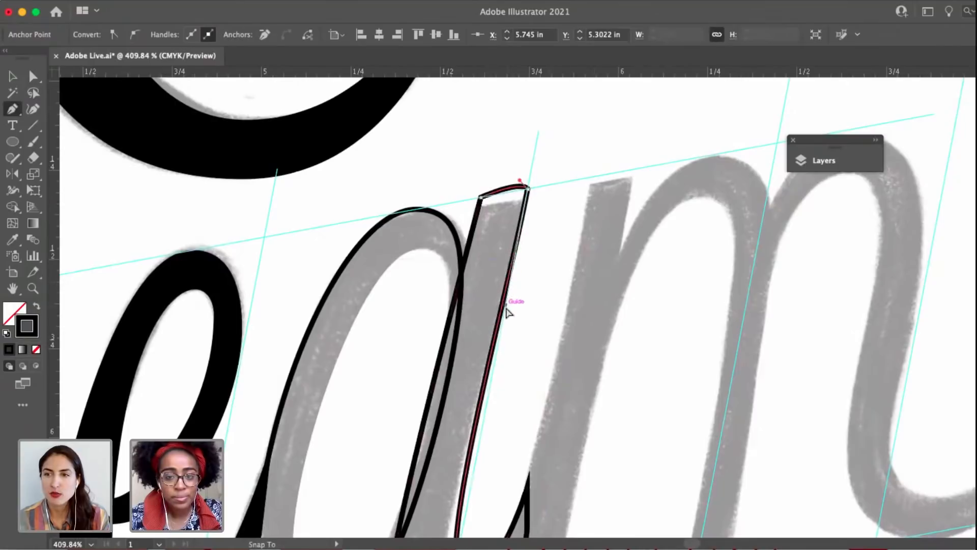
Adjust the top-right corner's upper handle independently so the stem's top edge follows the slanted guide.
key(a)
click(528, 189)
scroll(530, 189, up, 5)
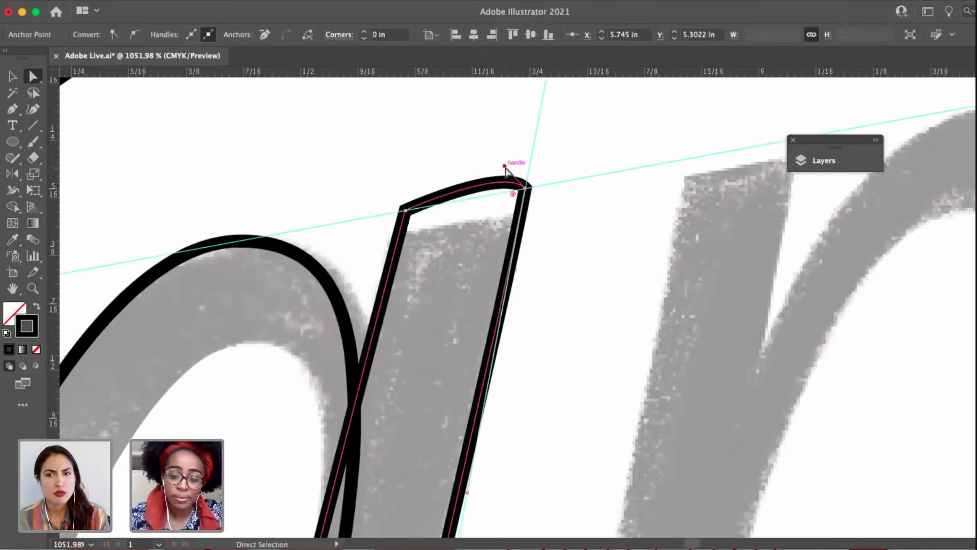
key(shift+c)
drag(504, 167, 558, 3)
scroll(497, 195, down, 5)
key(a)
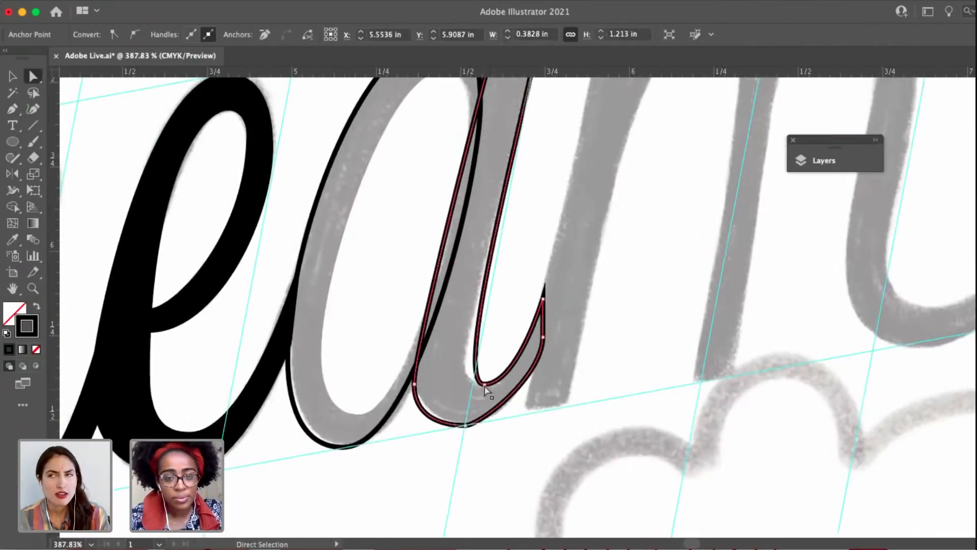
Adjust the handles along the stem's inner curve, right edge and bottom curve to fit the sketch.
click(484, 384)
drag(452, 385, 441, 384)
drag(522, 127, 514, 167)
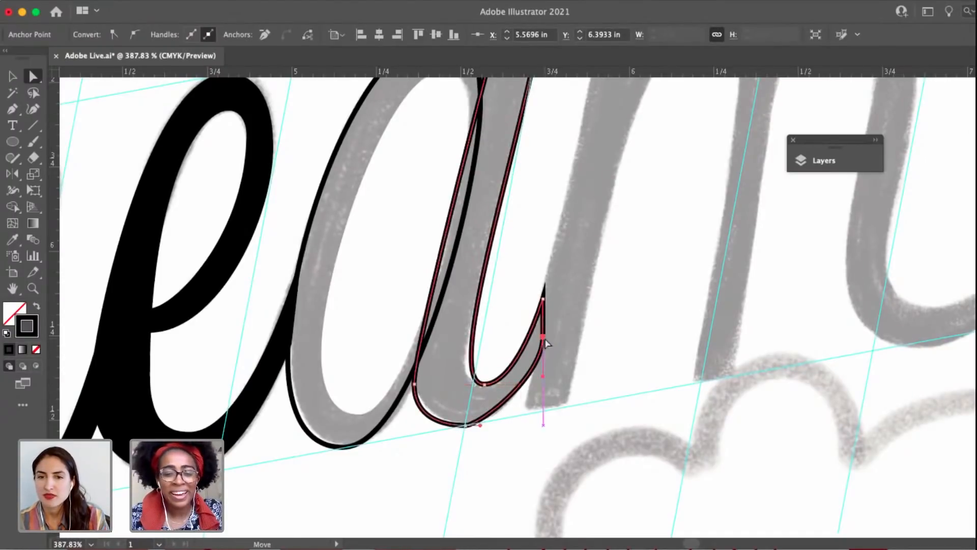
drag(482, 426, 506, 426)
scroll(415, 382, down, 3)
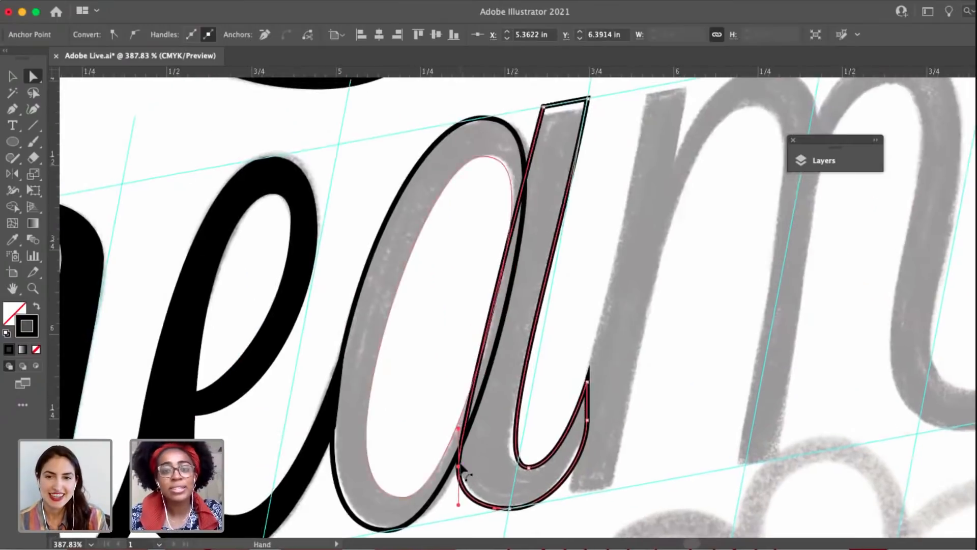
Delete the anchor at the stem's lower-left bend and extend the bottom anchor's left handle to round the curve.
key(p)
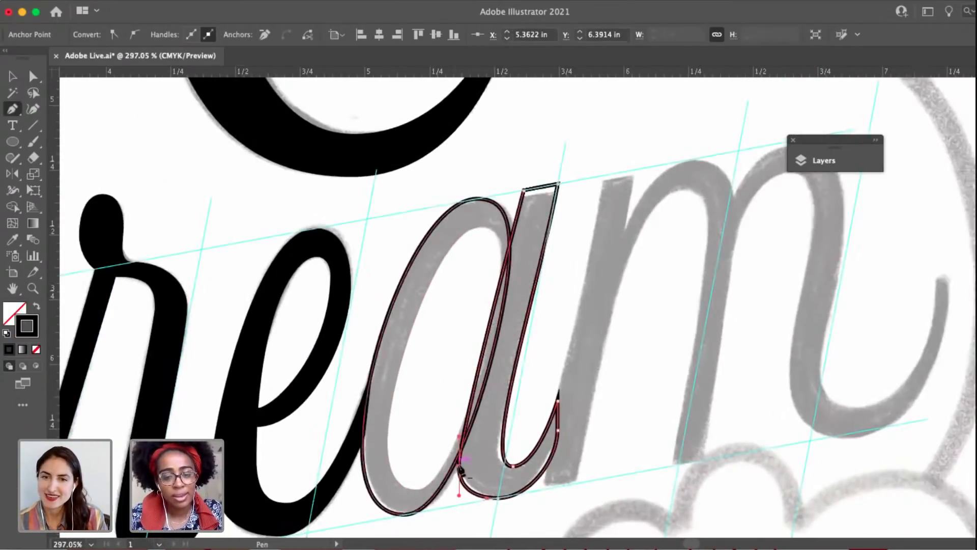
click(459, 465)
key(a)
drag(465, 500, 429, 498)
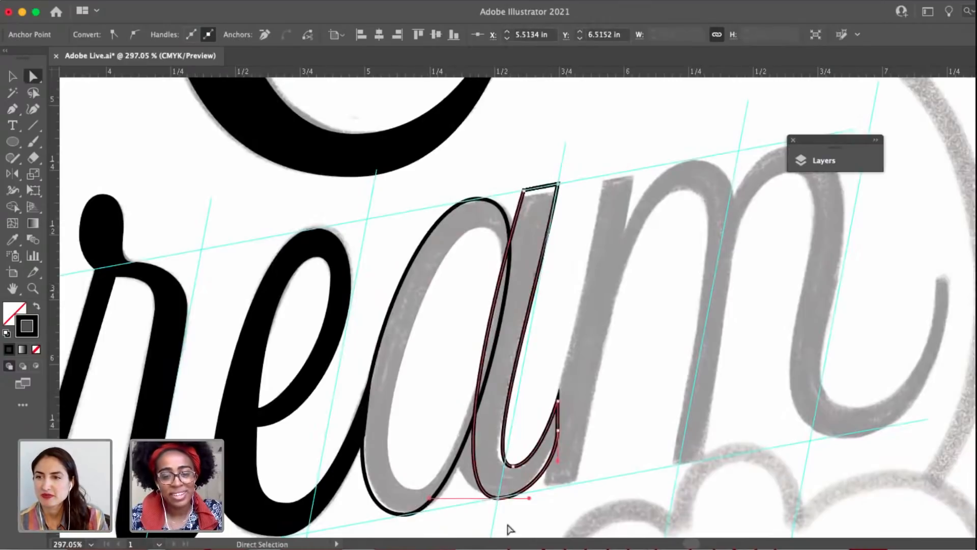
Convert the stem's top-left corner to a smooth point and align its upper handle with the slanted top edge.
click(527, 194)
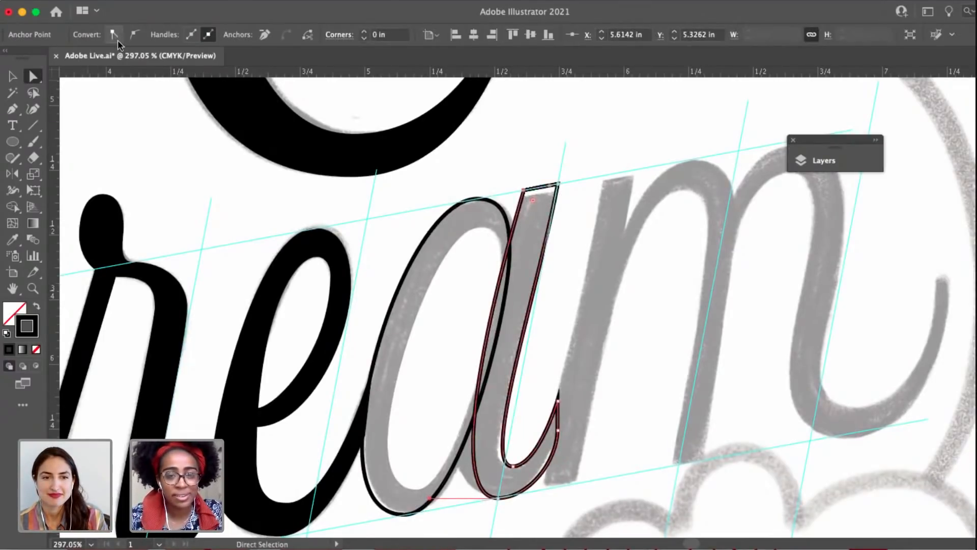
click(134, 34)
key(p)
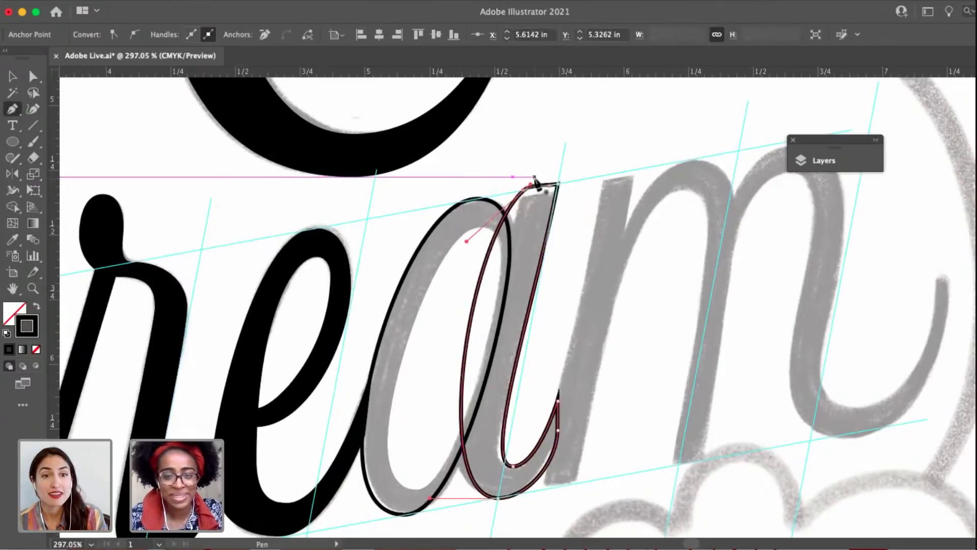
scroll(532, 189, up, 4)
drag(531, 186, 559, 192)
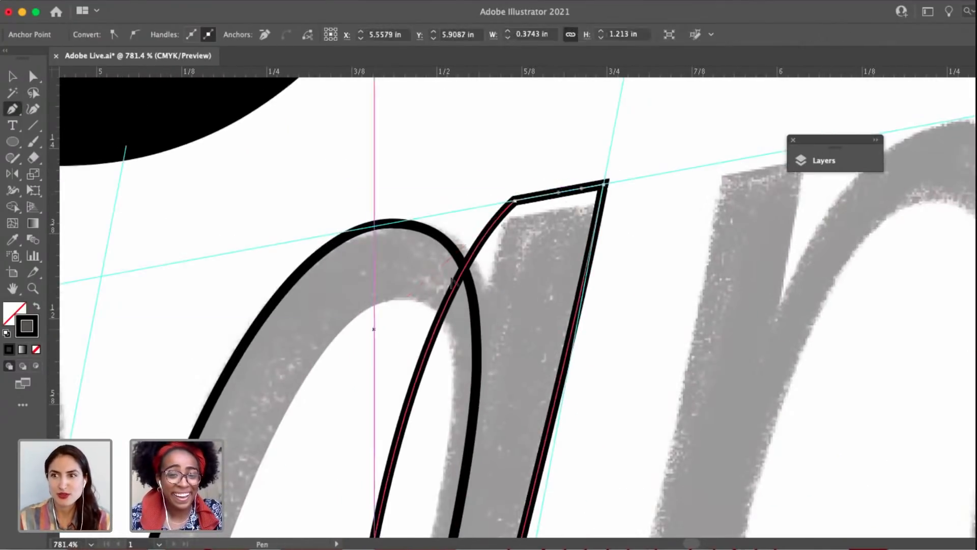
Swing the top-left corner's lower handle independently down along the stem to straighten its left edge.
key(a)
click(515, 201)
key(p)
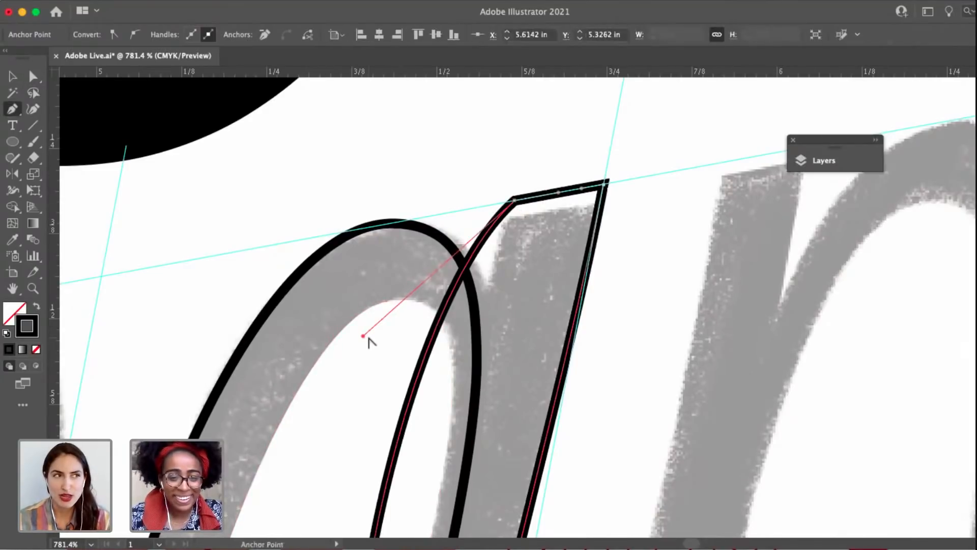
drag(363, 335, 470, 385)
scroll(472, 379, down, 5)
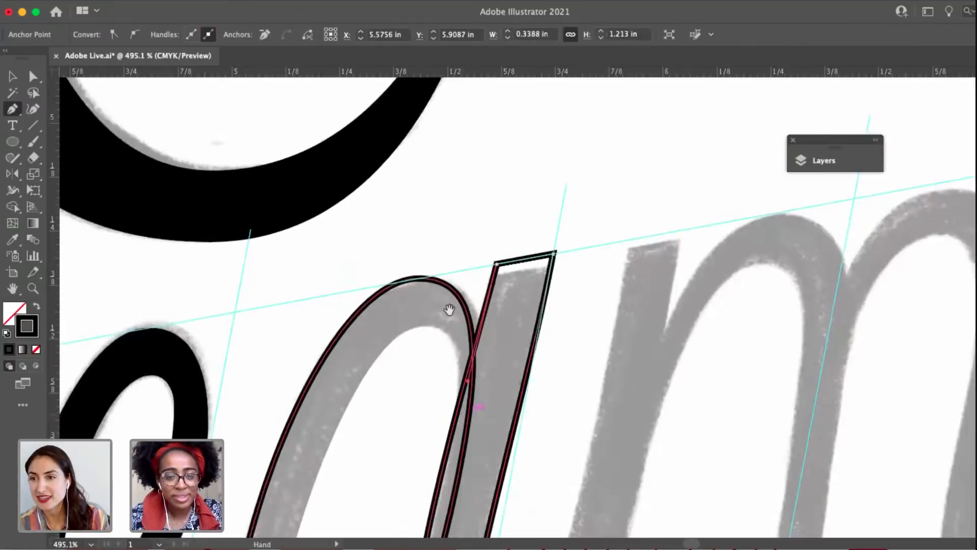
Lengthen the top-left corner's lower handle down the stem and extend the bottom anchor's left handle outward.
drag(449, 312, 435, 208)
click(486, 160)
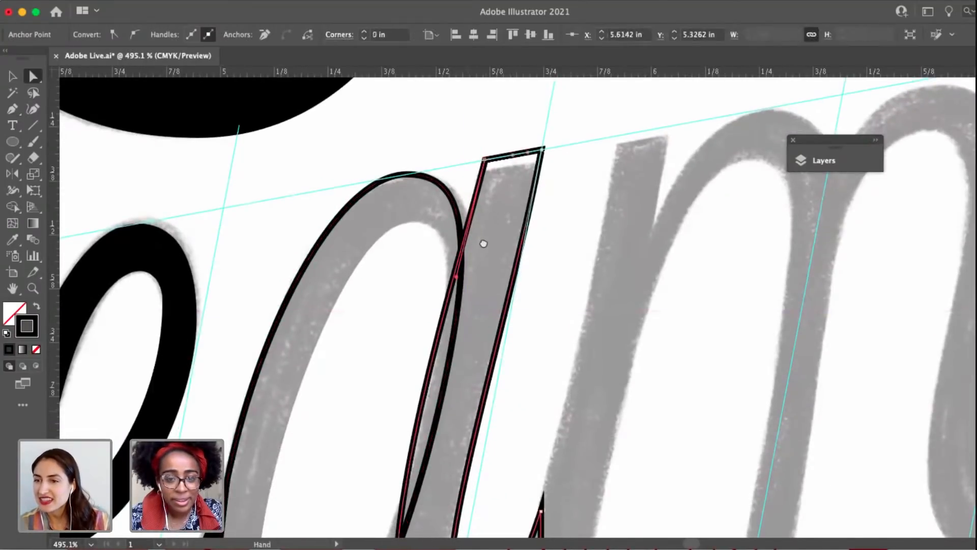
drag(465, 423, 486, 250)
scroll(483, 254, down, 4)
scroll(482, 244, up, 2)
click(482, 184)
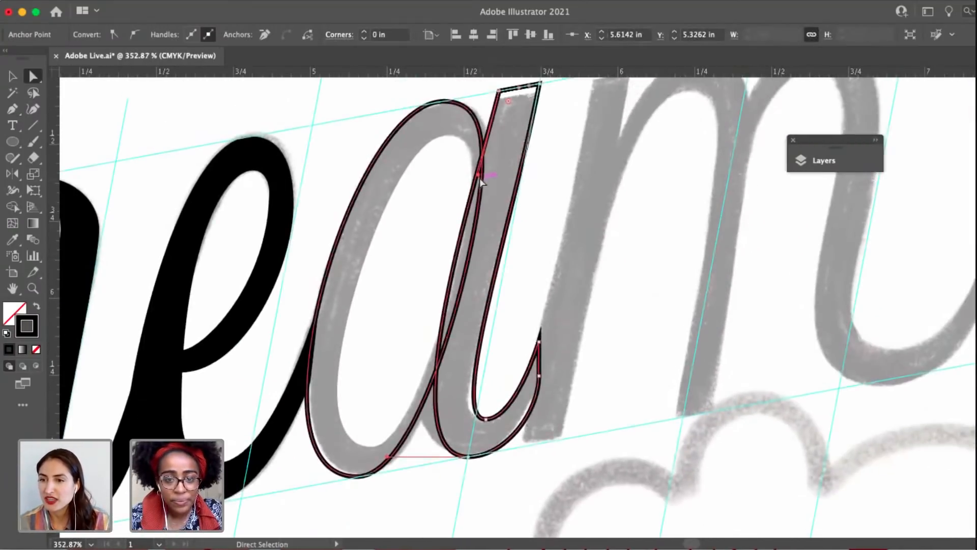
drag(481, 182, 466, 269)
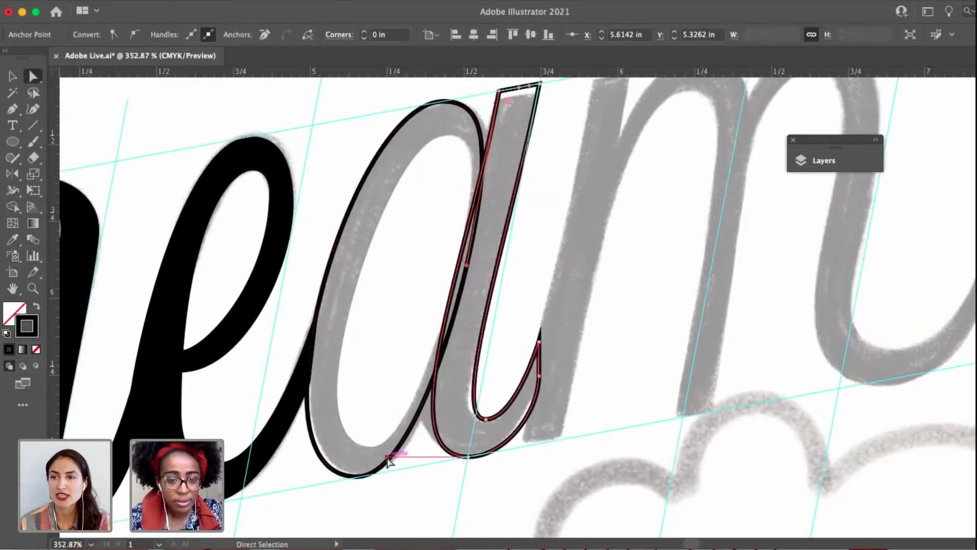
drag(396, 451, 377, 464)
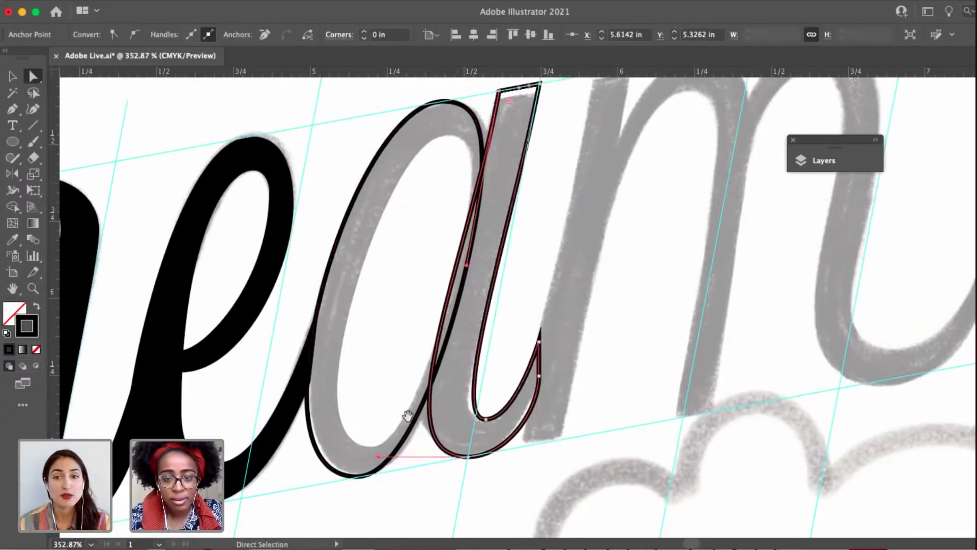
Add an anchor at the stem's lower-left bend, nudge it down, and shorten the handles shaping the left edge.
scroll(469, 438, left, 3)
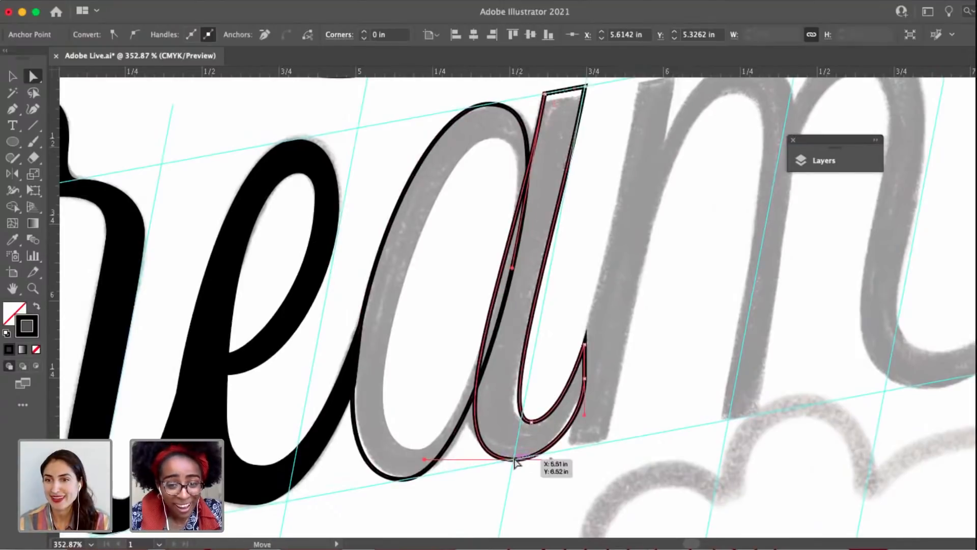
click(512, 460)
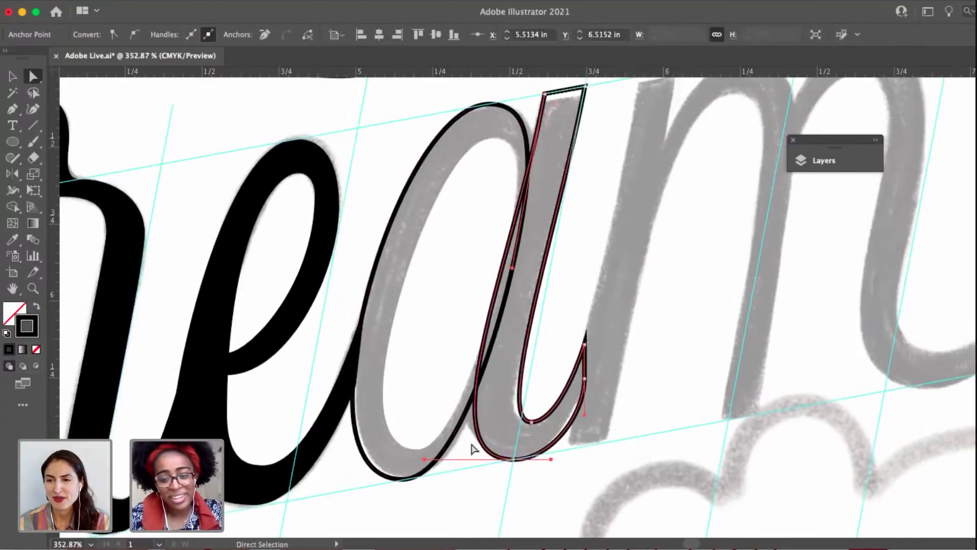
click(476, 402)
key(a)
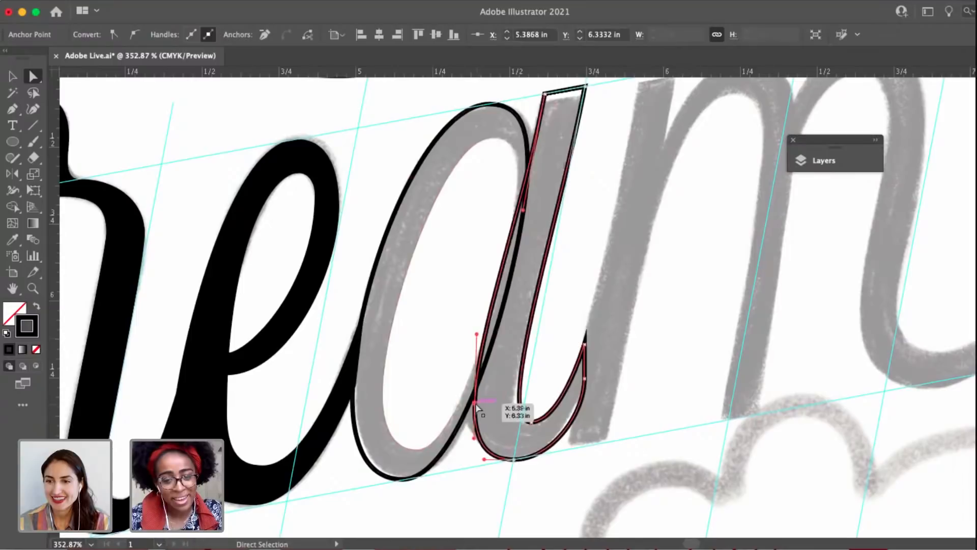
drag(476, 406, 477, 411)
drag(523, 219, 528, 157)
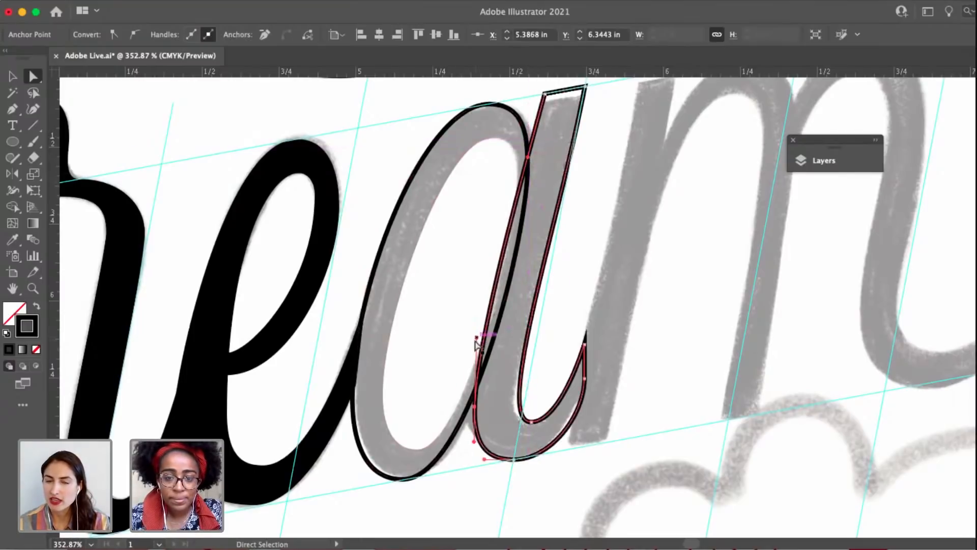
drag(476, 340, 476, 349)
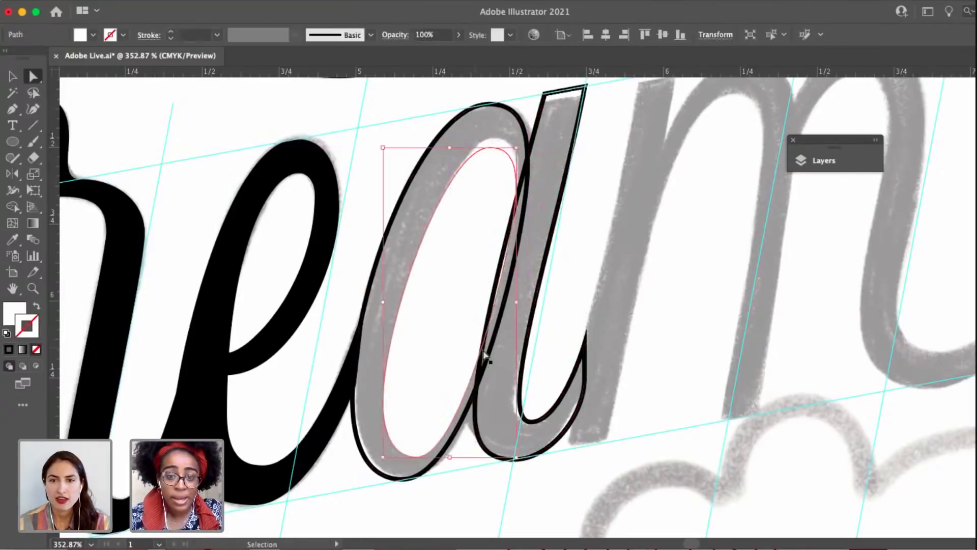
Reselect the lower-left bend's anchor and pull its upper handle closer to refine the transition into the straight edge.
click(482, 439)
click(477, 410)
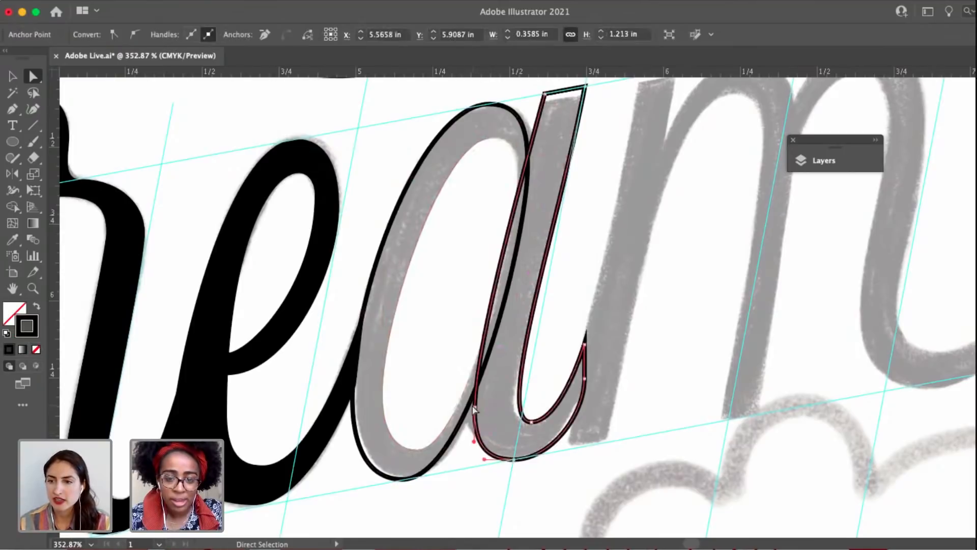
scroll(476, 410, up, 3)
drag(480, 260, 478, 305)
scroll(478, 305, down, 2)
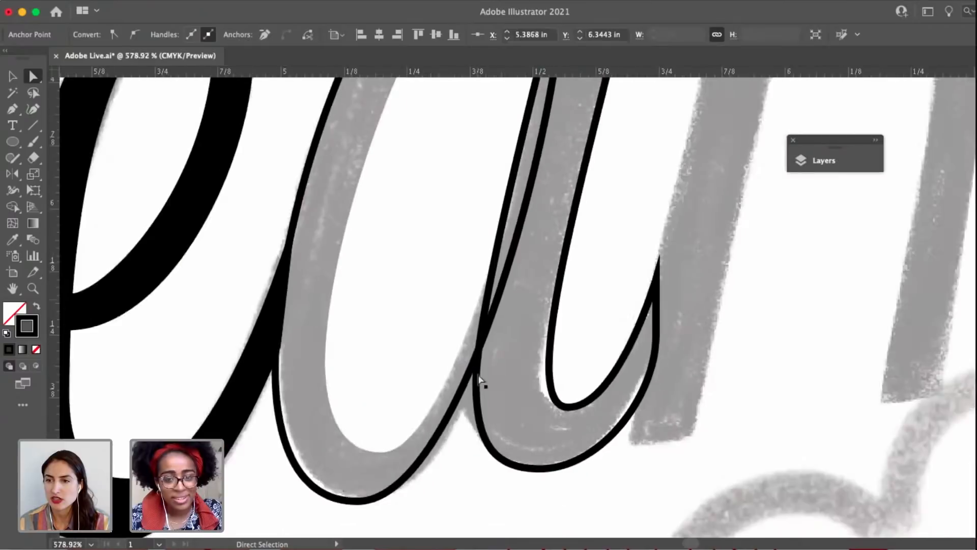
Nudge the lower-left bend of the a's stem down and shorten the bottom anchor's left handle to refine the curve.
drag(477, 373, 477, 383)
drag(489, 445, 496, 444)
click(524, 400)
Give the traced a in "Dream" a black fill with no stroke.
scroll(526, 398, down, 5)
drag(581, 355, 556, 354)
key(v)
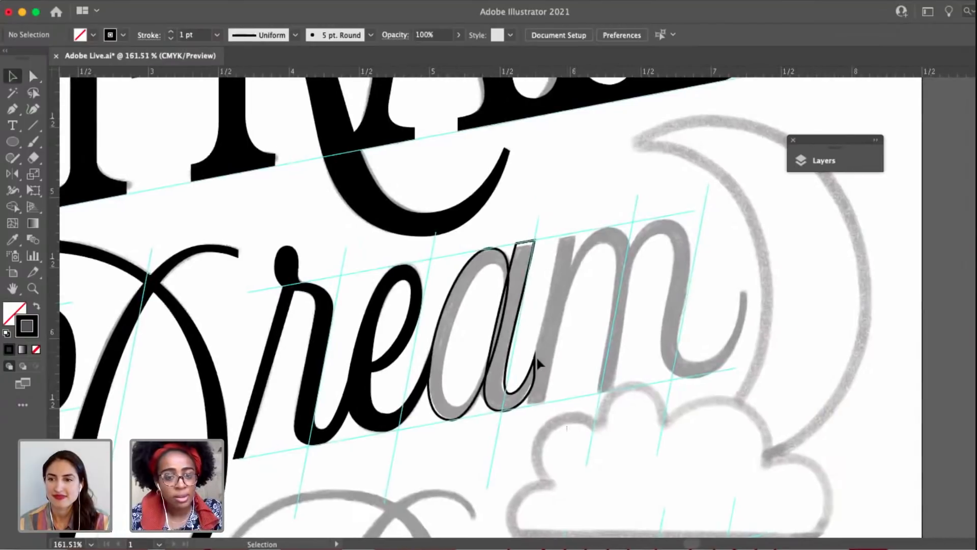
click(481, 256)
click(6, 334)
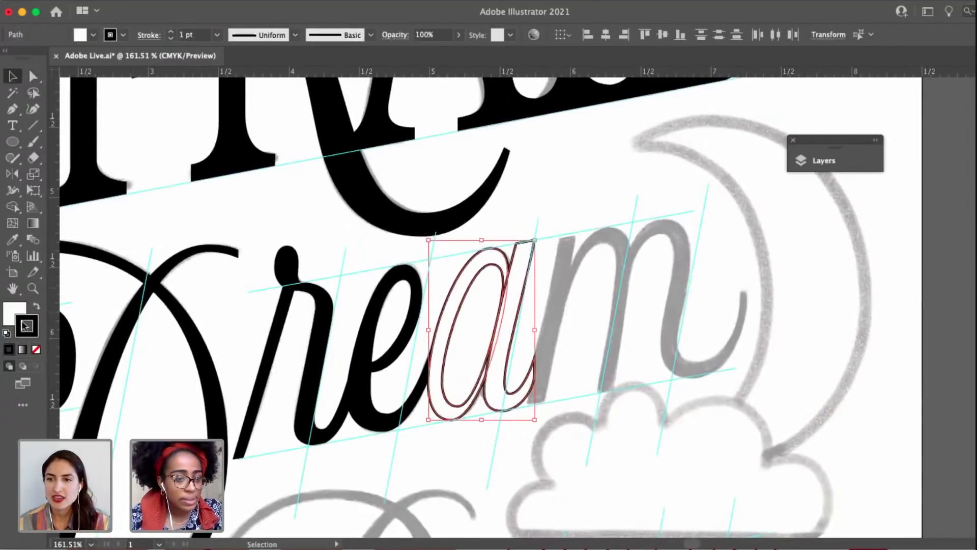
click(36, 306)
click(36, 349)
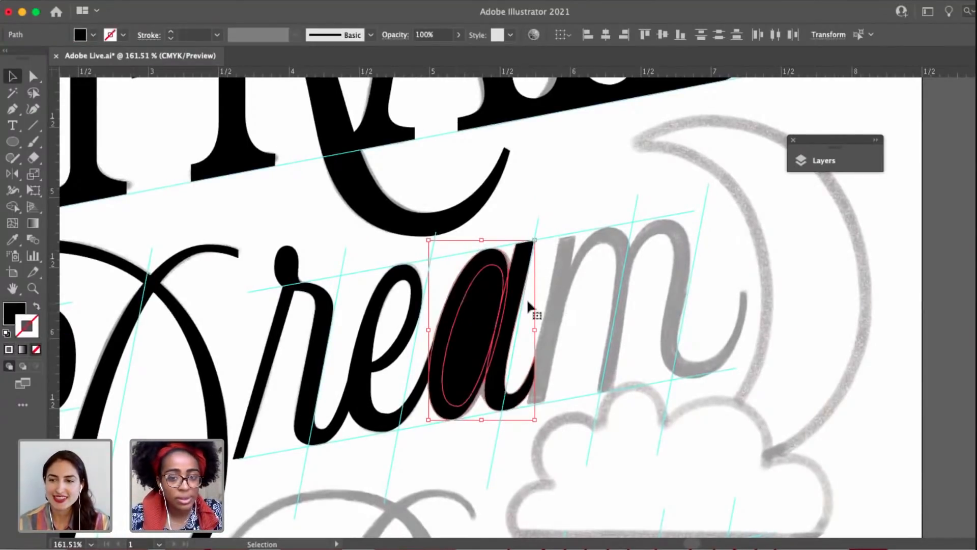
Give the a's inner counter shape a white fill with no stroke.
click(530, 304)
click(465, 338)
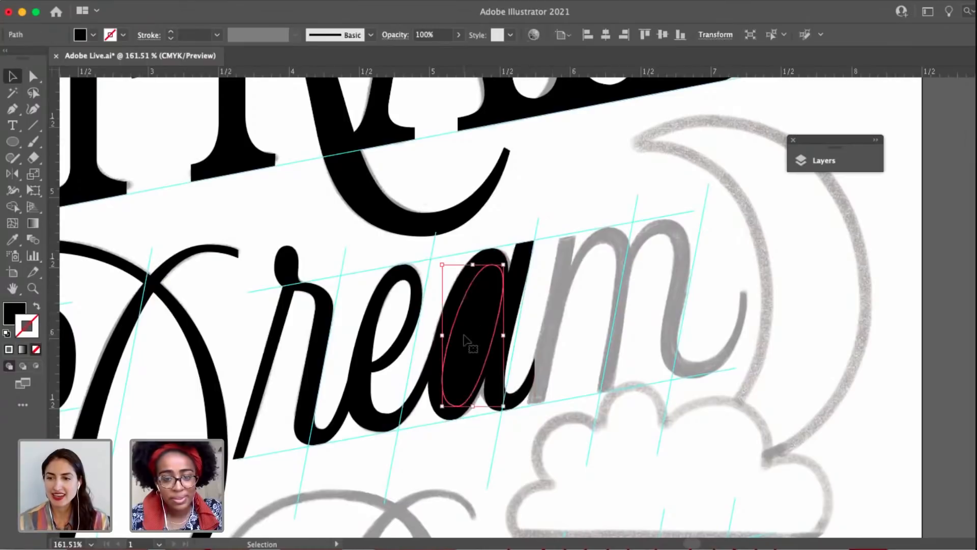
click(7, 333)
click(37, 349)
click(609, 323)
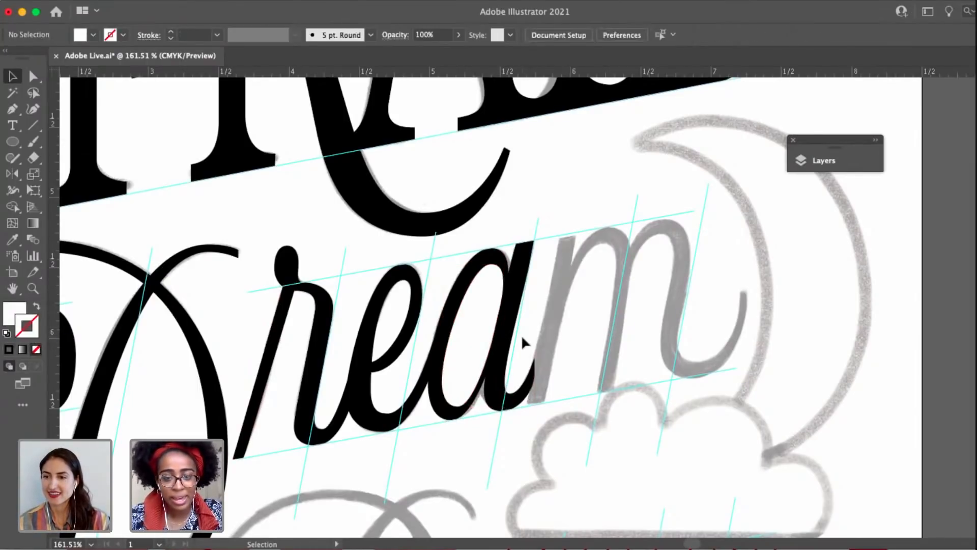
Shift the top, right-side and bottom anchors of the a's counter together slightly left to thicken the right side of the bowl.
scroll(521, 335, up, 3)
click(452, 327)
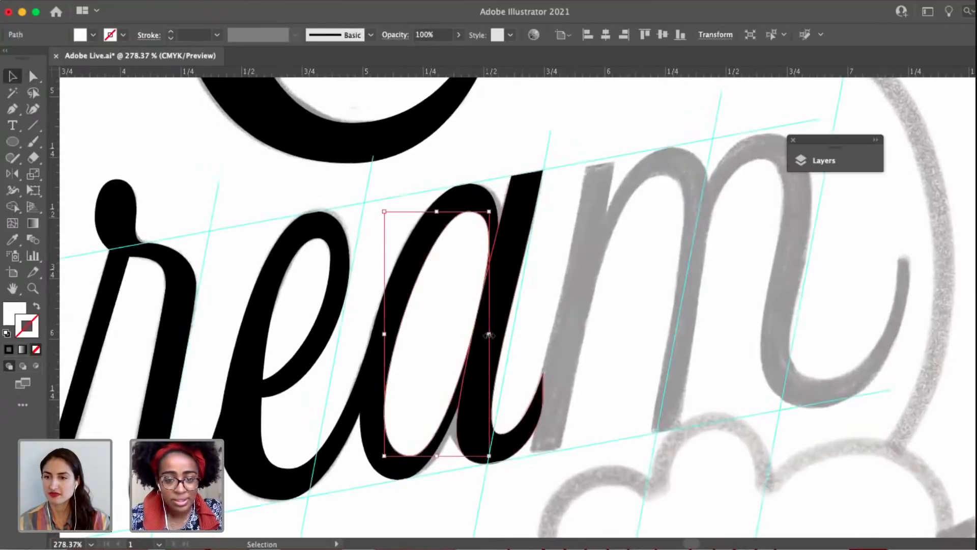
super+click(489, 244)
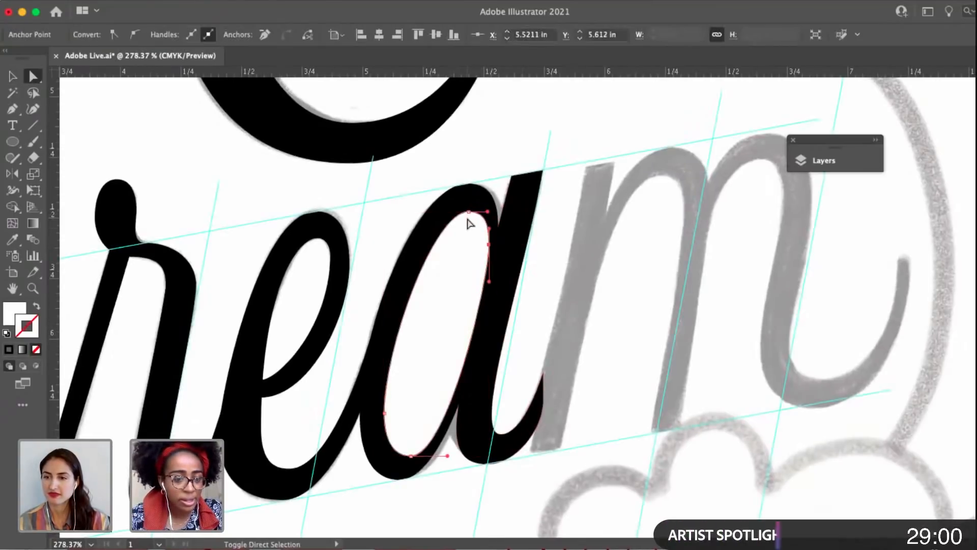
click(473, 216)
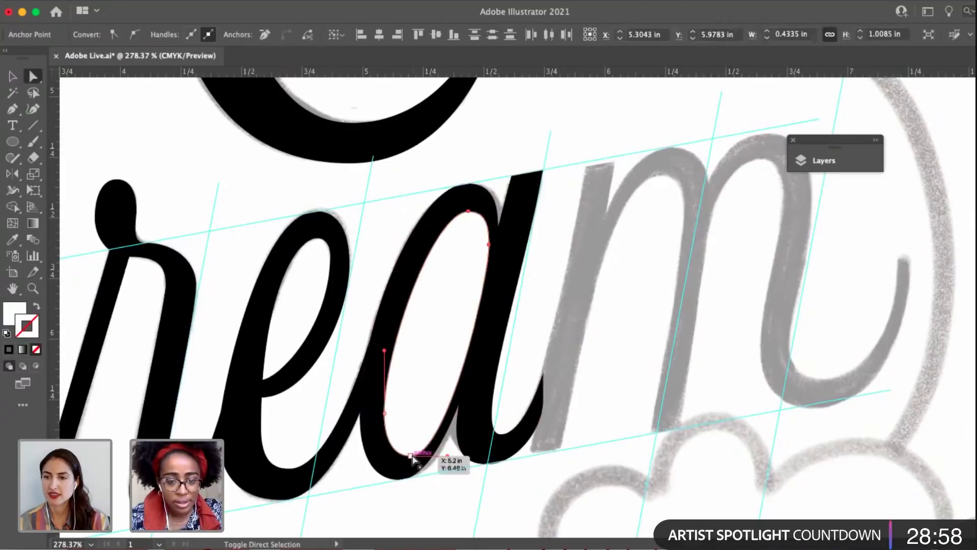
drag(411, 454, 405, 455)
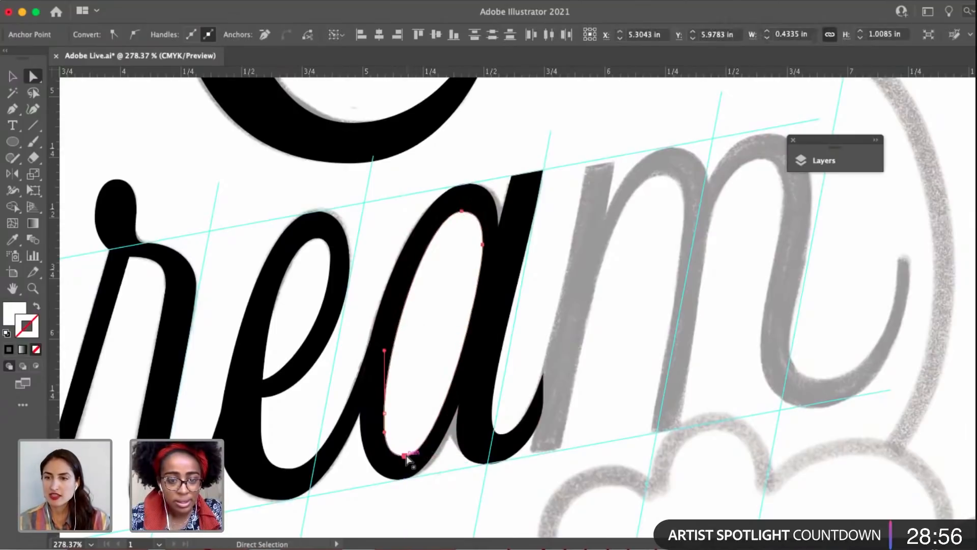
click(623, 370)
Save the document and review the poster's lettering with the guides temporarily hidden.
scroll(623, 370, down, 4)
scroll(626, 375, down, 5)
key(v)
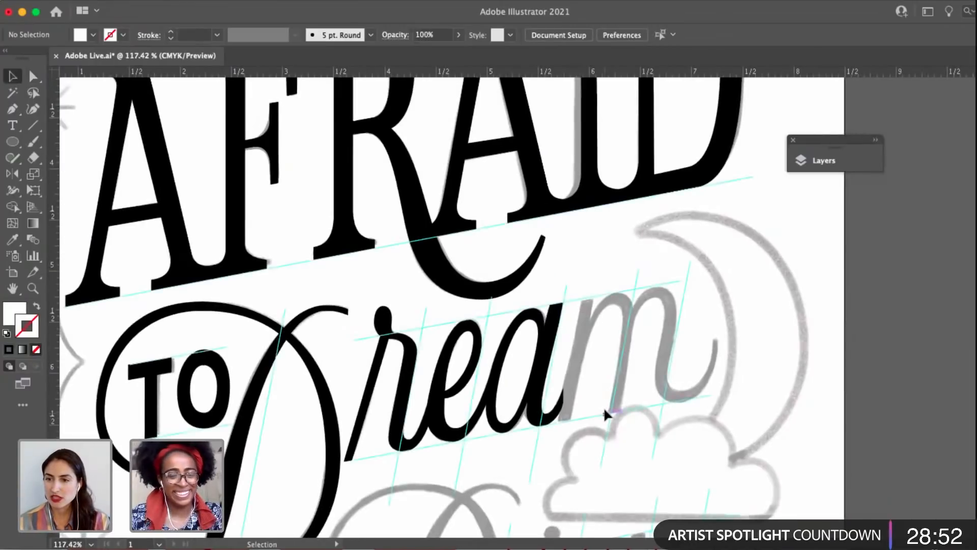
scroll(604, 413, up, 3)
scroll(604, 415, down, 4)
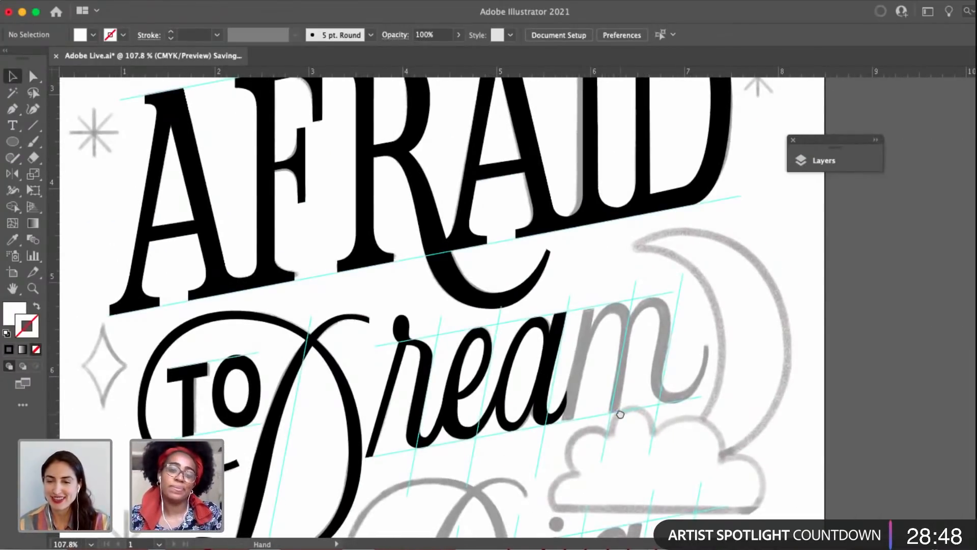
drag(619, 411, 630, 352)
key(super+semicolon)
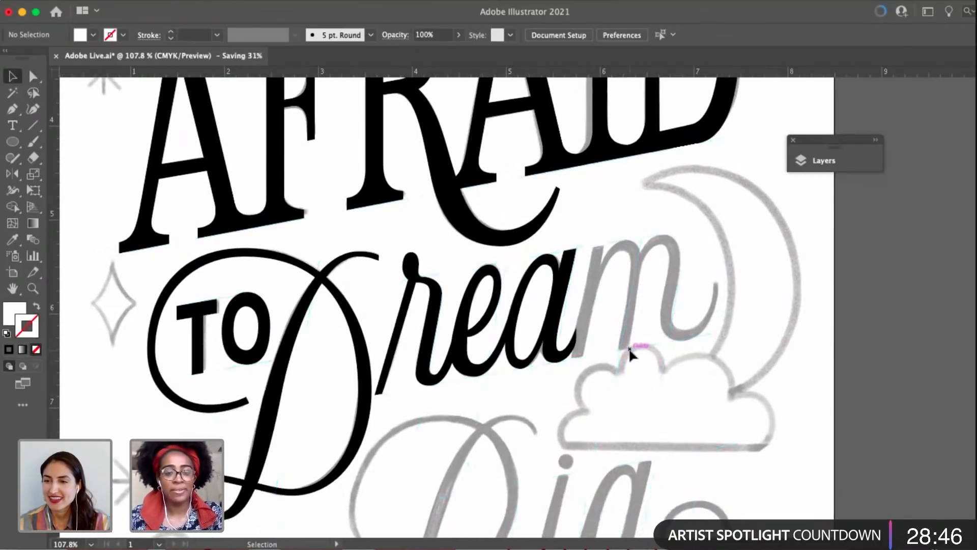
scroll(630, 353, down, 5)
scroll(630, 353, up, 2)
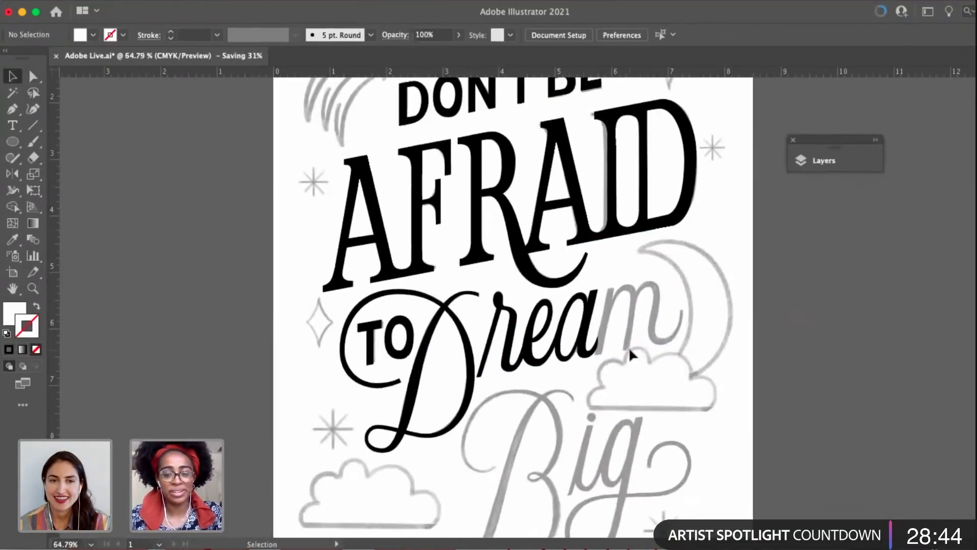
scroll(630, 354, up, 1)
key(super+semicolon)
scroll(629, 347, up, 5)
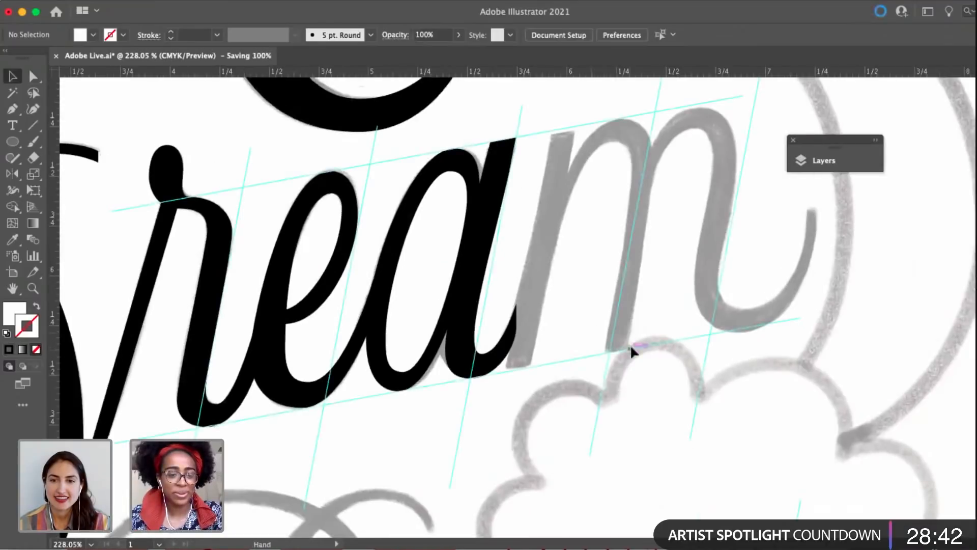
Prepare the Pen tool with a black fill and no stroke for tracing the m, undoing the anchor placed with the wrong fill.
key(p)
scroll(593, 160, up, 2)
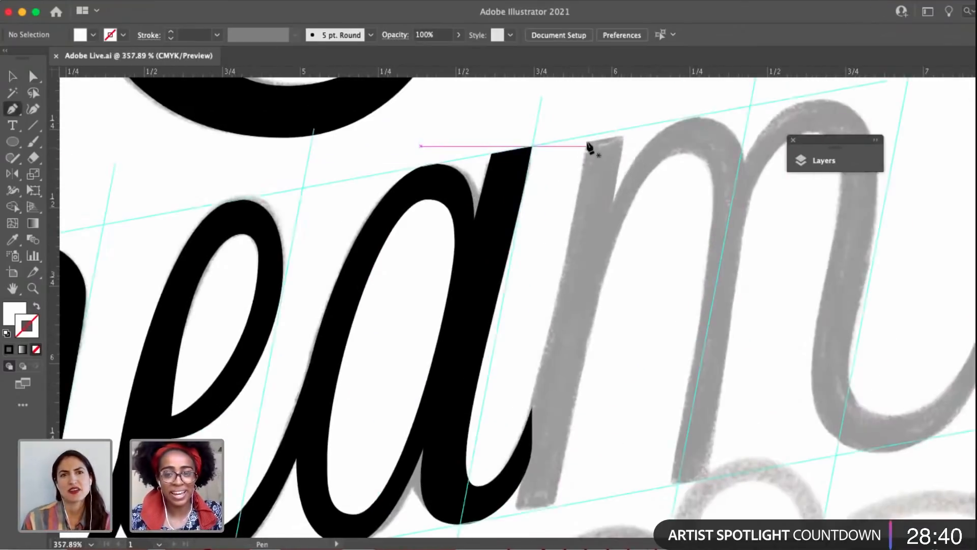
click(585, 136)
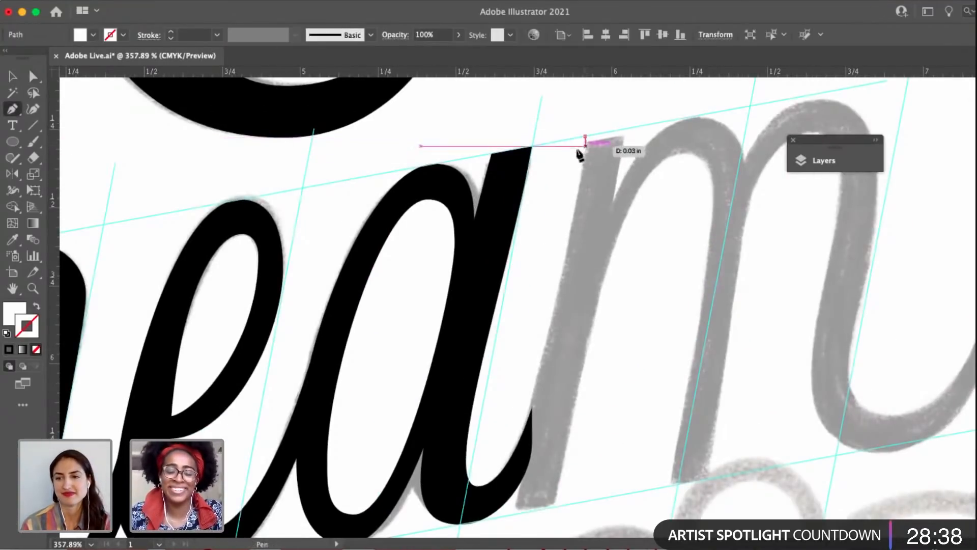
key(super+z)
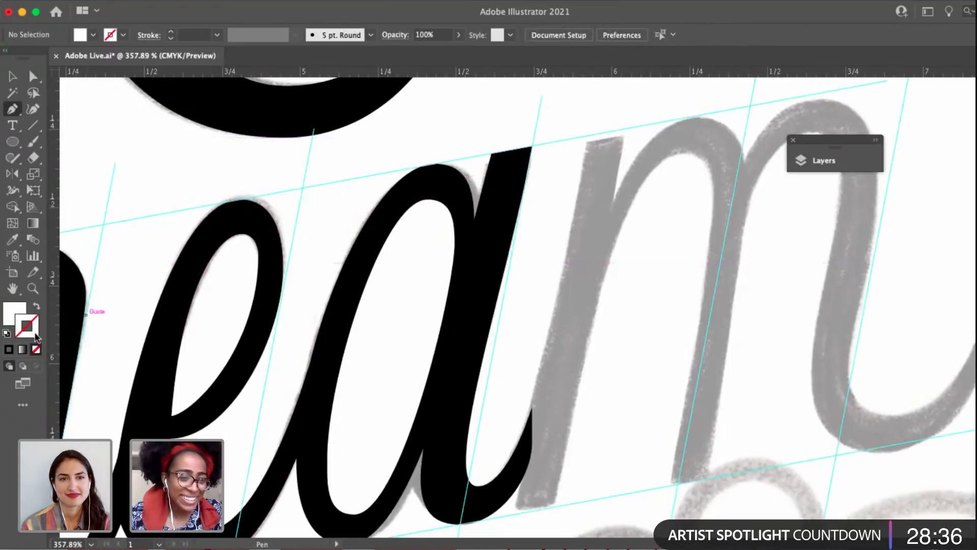
click(7, 334)
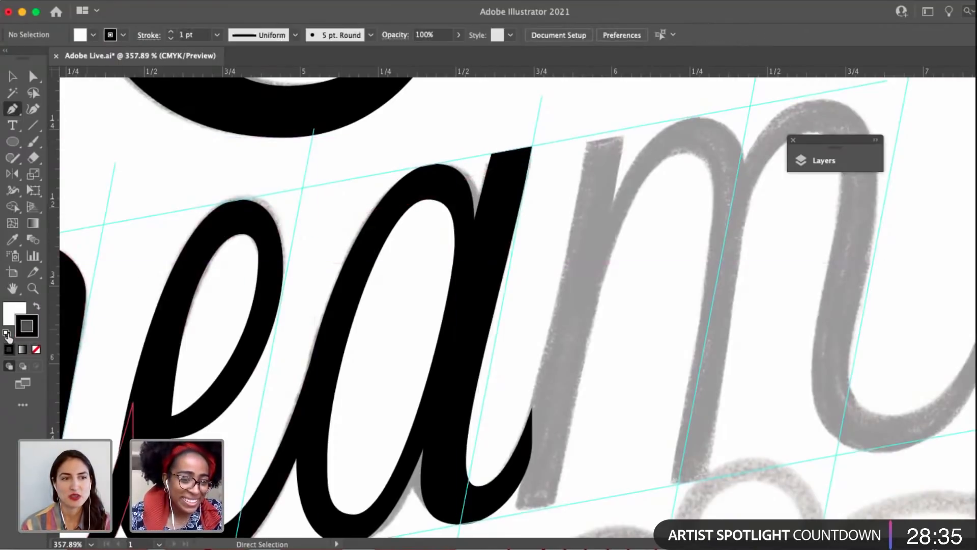
click(36, 307)
click(36, 349)
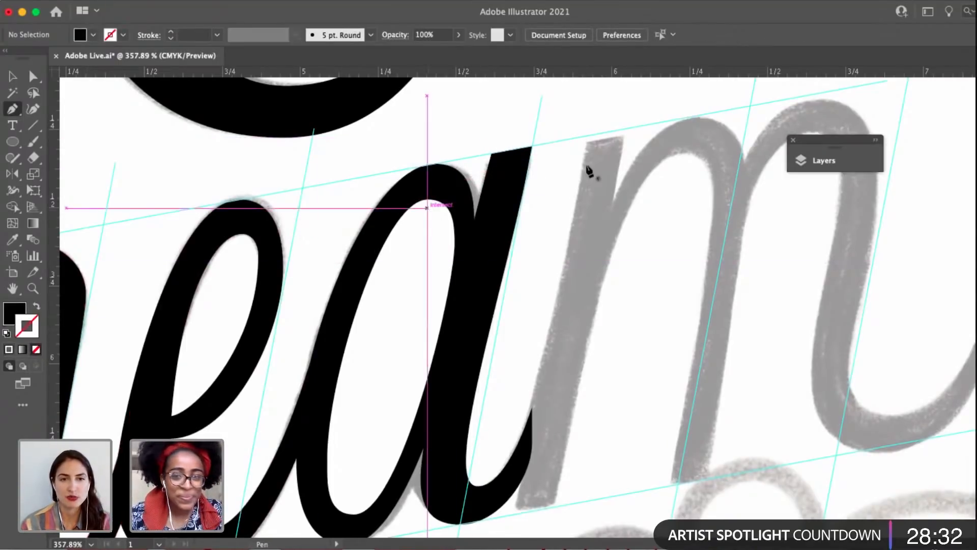
Draw the m's first stem as a closed, slanted four-corner shape running between the upper and lower guides.
click(589, 136)
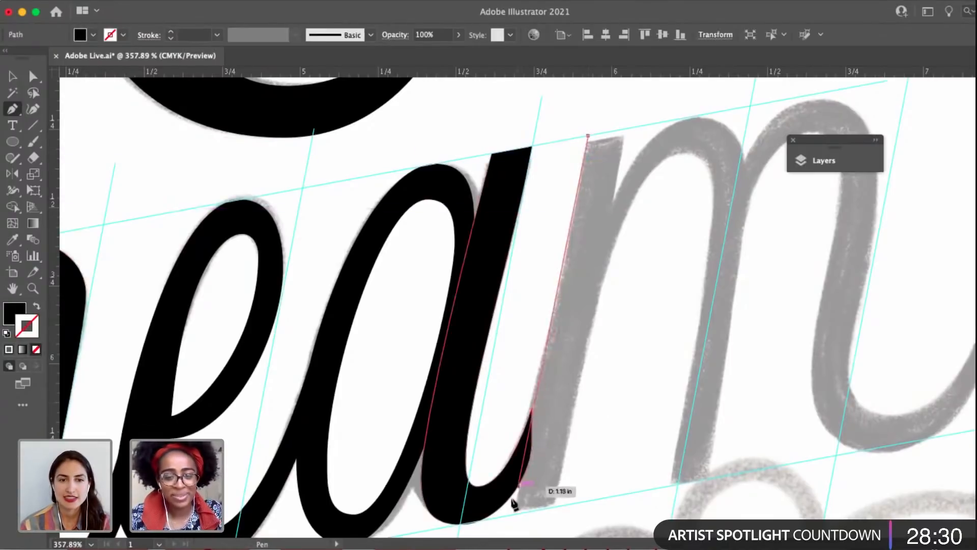
click(553, 506)
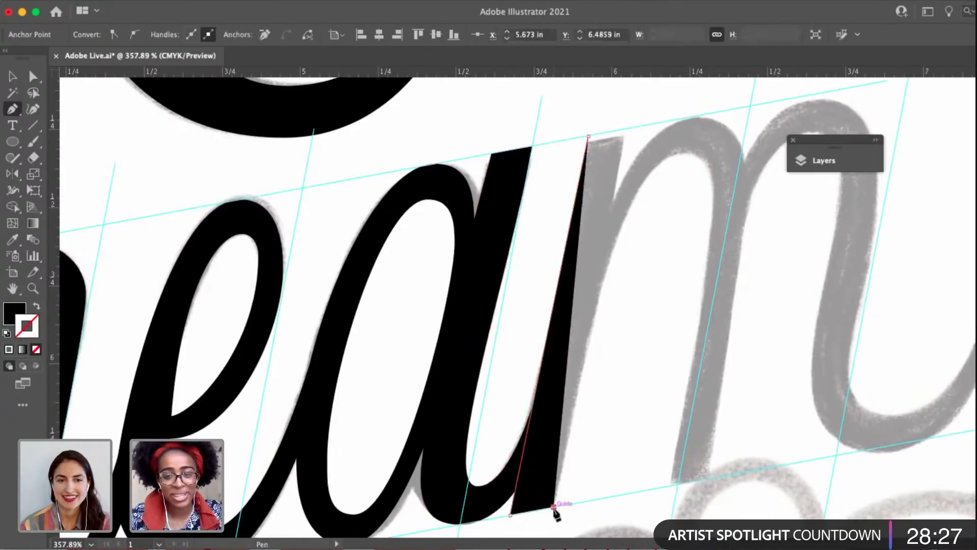
click(629, 128)
click(589, 136)
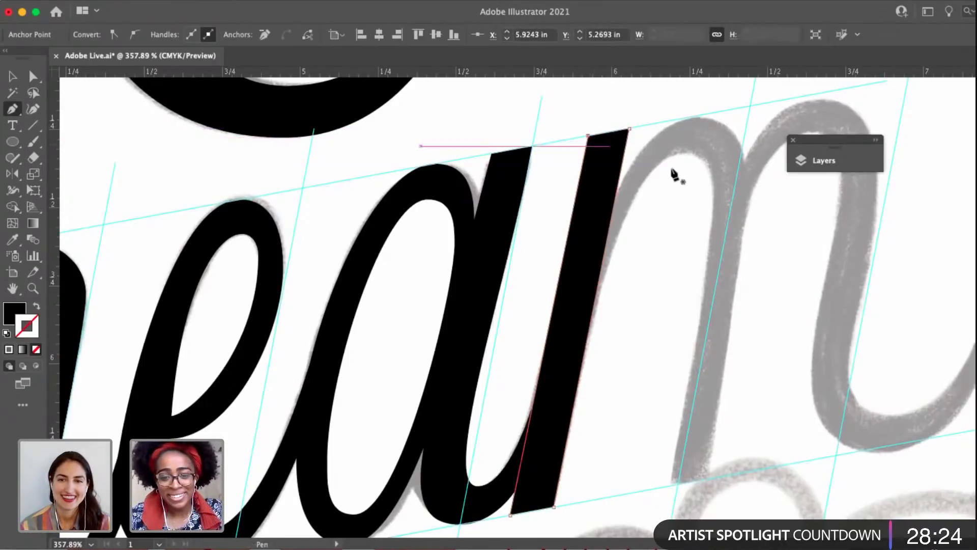
key(space)
drag(680, 173, 608, 174)
key(a)
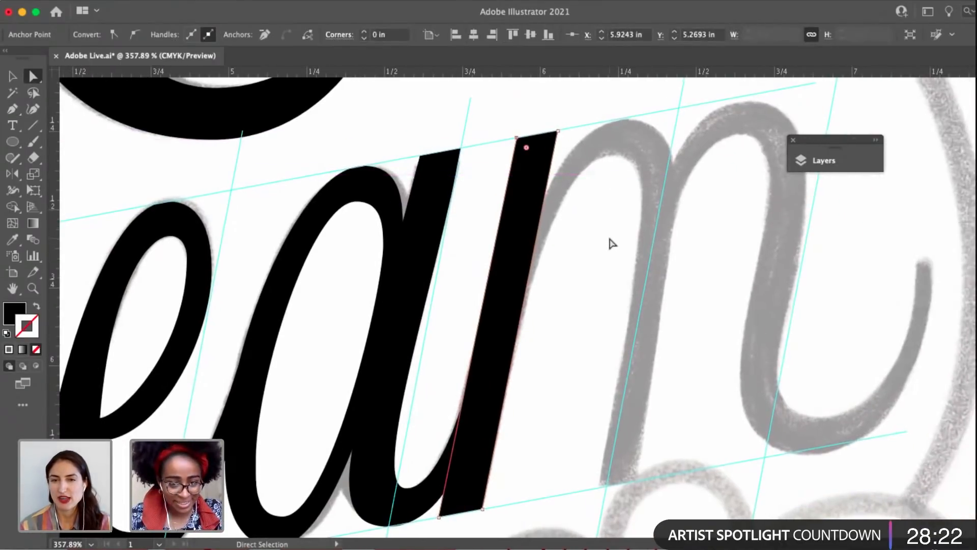
click(578, 339)
Examine the bottom anchor and handles of the a's stem where it meets the m's first stem.
scroll(496, 417, down, 4)
scroll(496, 418, left, 3)
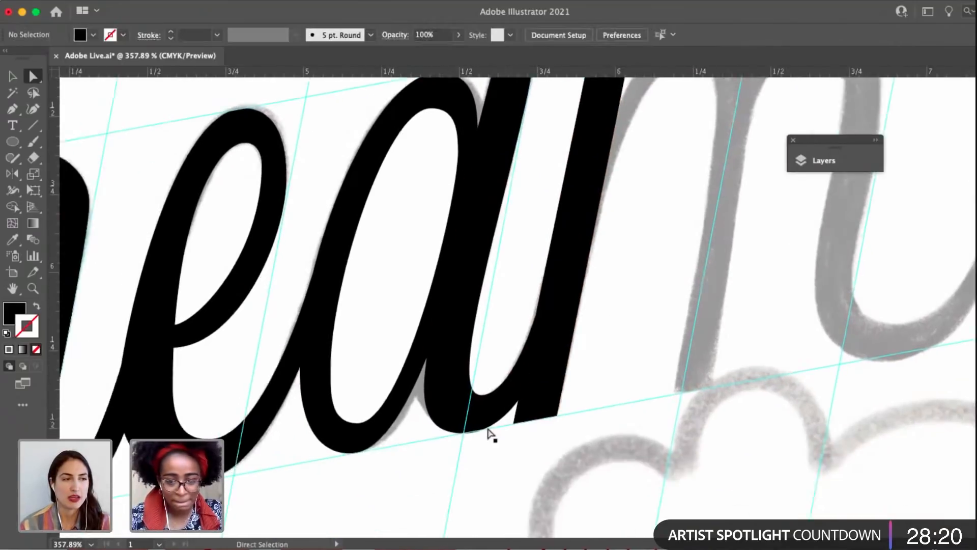
click(464, 432)
click(464, 433)
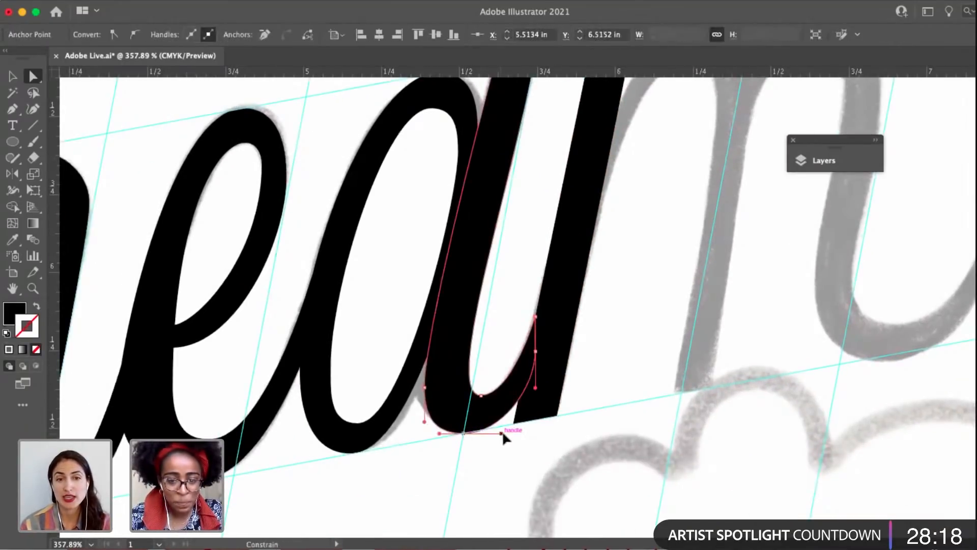
click(639, 312)
scroll(641, 313, up, 2)
scroll(642, 313, right, 2)
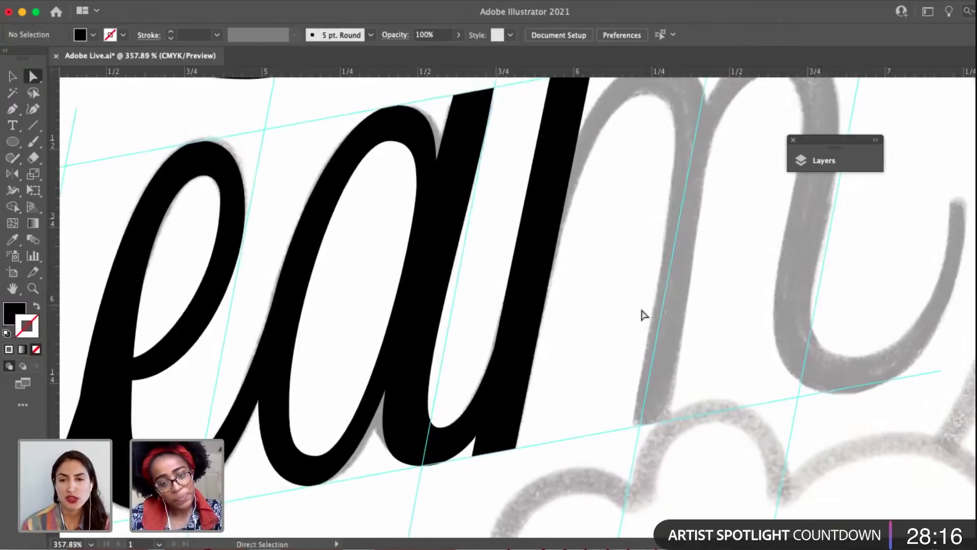
scroll(644, 315, down, 3)
scroll(566, 342, right, 2)
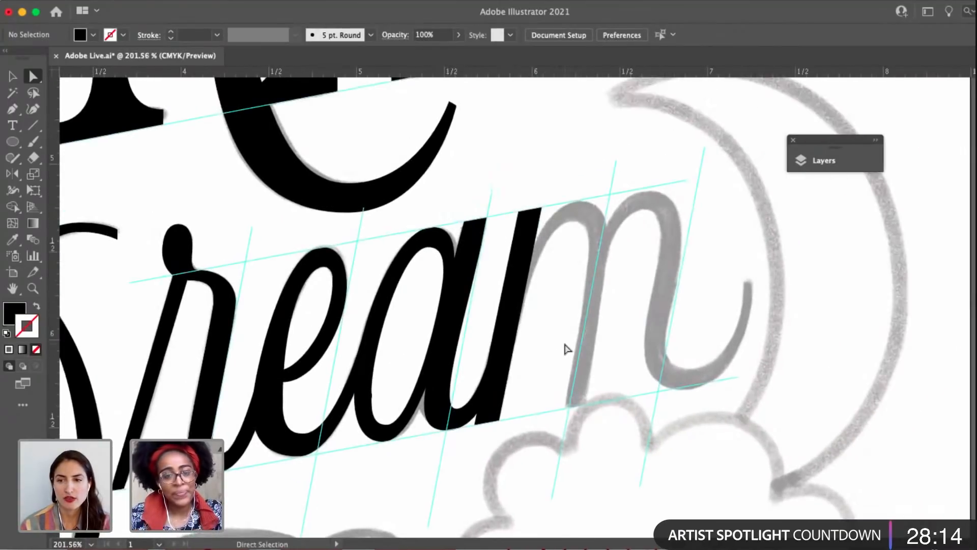
Start tracing the m's first arch from the stem to the arch's inner peak, swapping the fill for a black outline.
scroll(567, 349, up, 3)
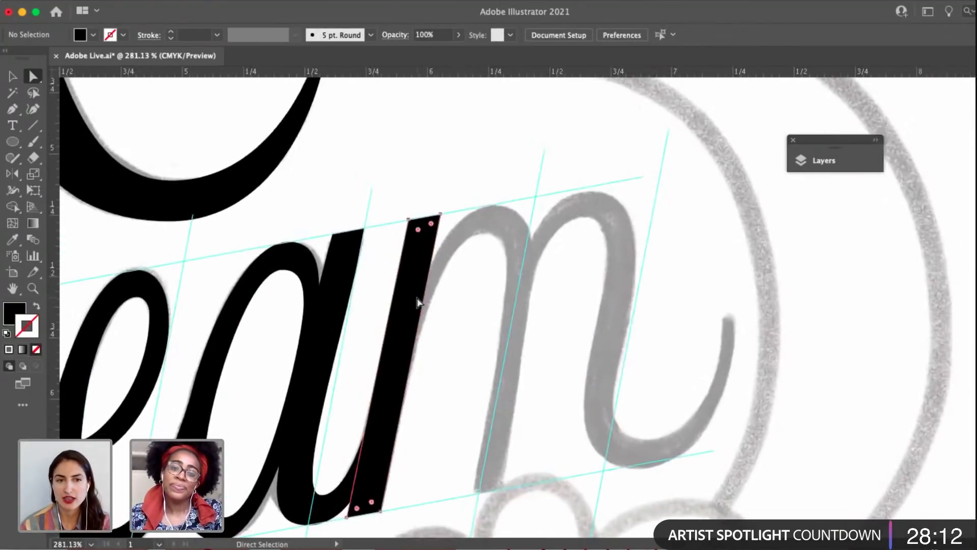
click(417, 302)
key(p)
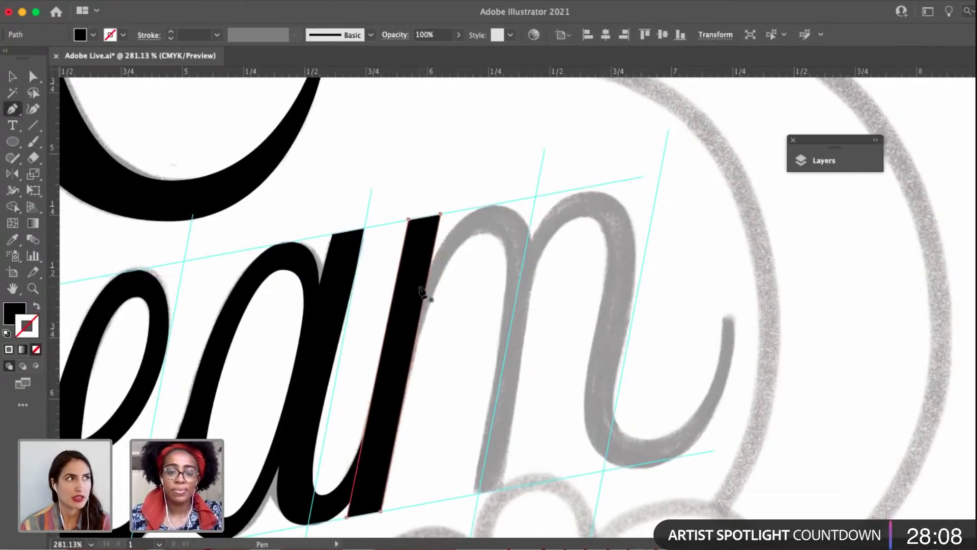
click(418, 287)
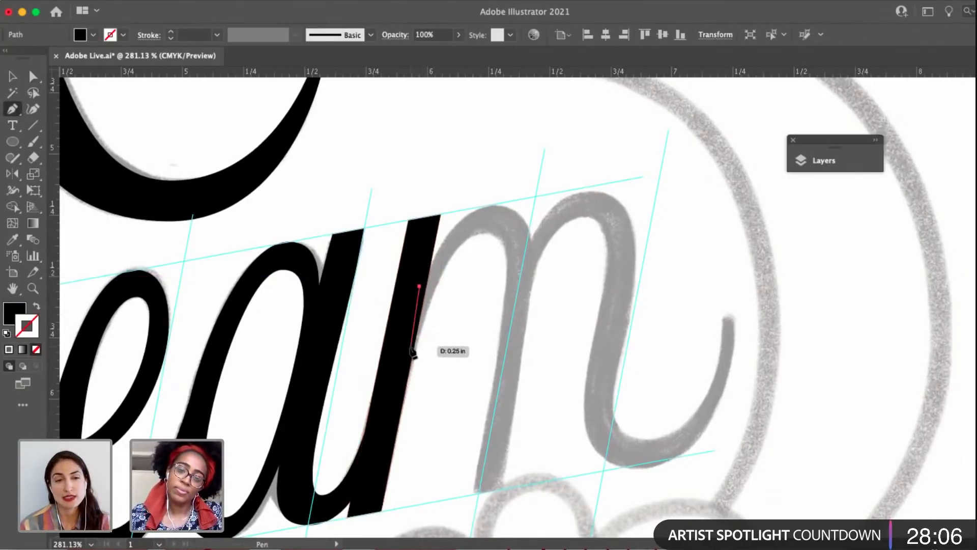
drag(412, 357, 517, 231)
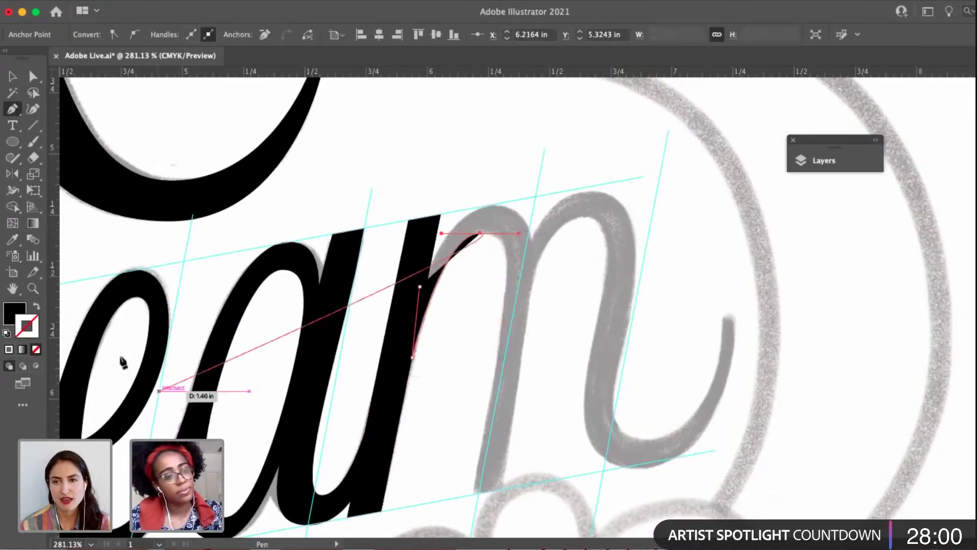
click(36, 306)
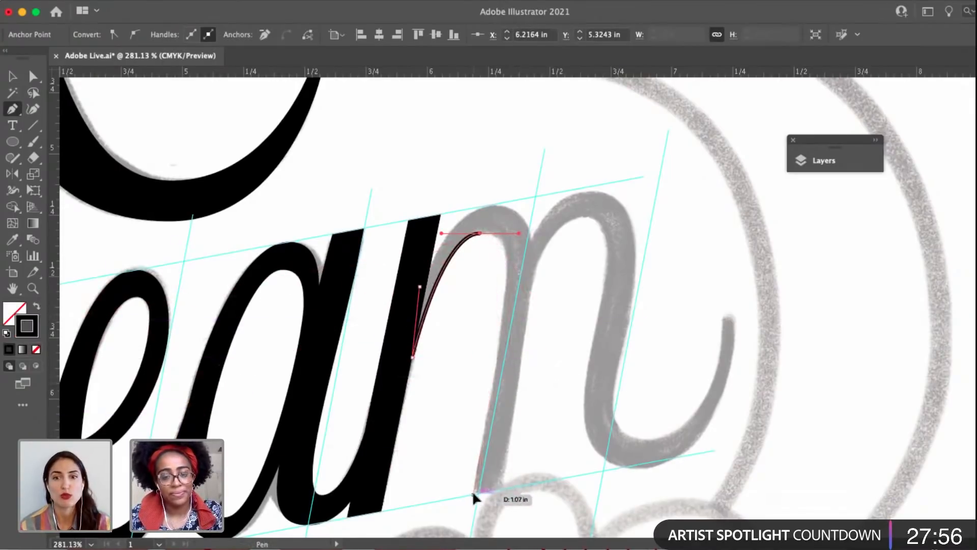
Trace the m's middle stem up to the second arch's inner peak and lengthen the first inner peak's right handle.
drag(473, 492, 500, 489)
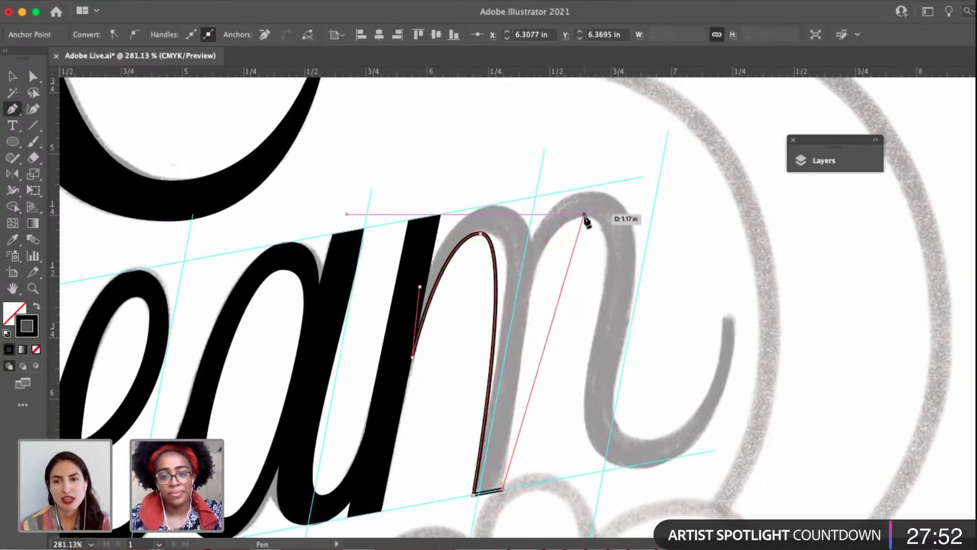
mouse_move(583, 214)
mouse_down()
mouse_move(653, 213)
mouse_move(627, 214)
mouse_up()
click(481, 249)
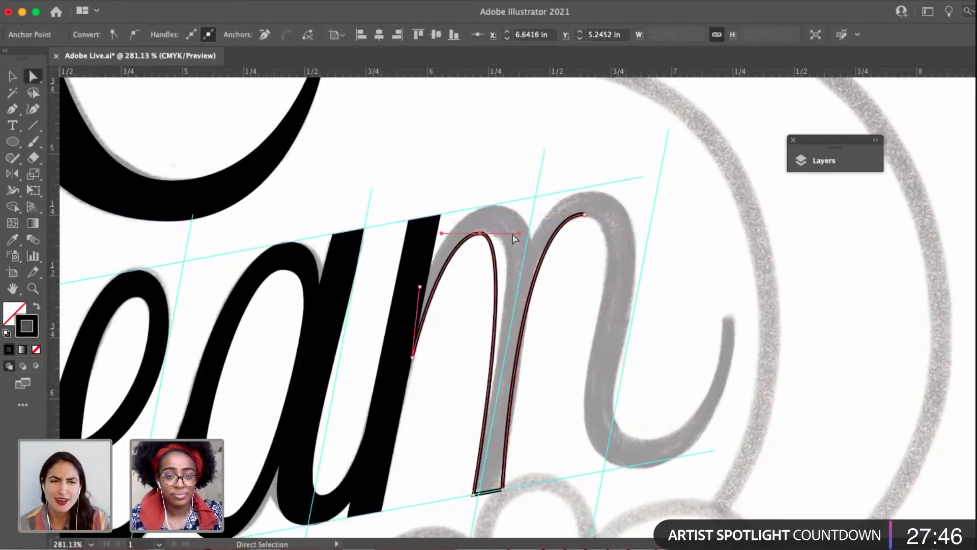
drag(521, 230, 536, 233)
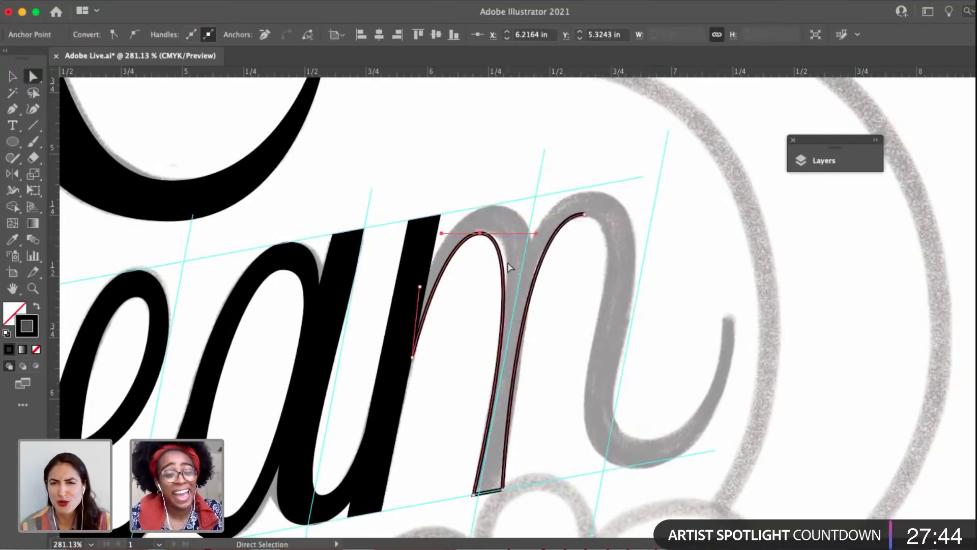
Adjust the upper handle of the anchor on the left edge of the m's middle stem to refine the arch's inner curve.
click(498, 371)
key(a)
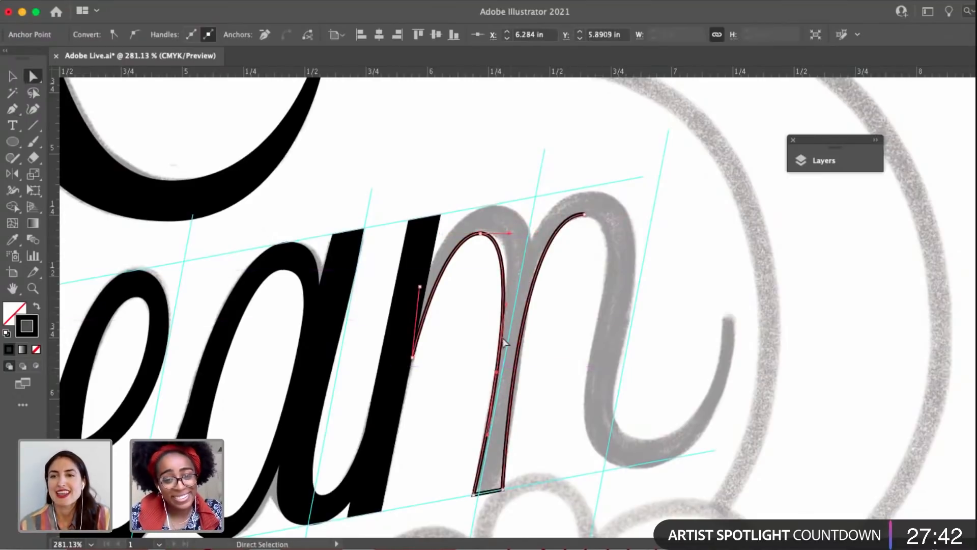
drag(506, 304, 510, 304)
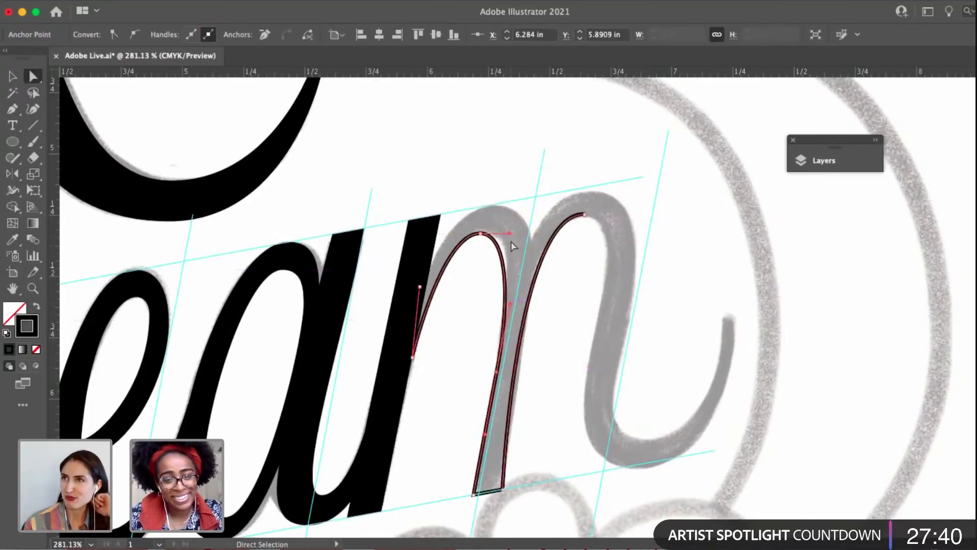
Try adding an anchor partway down the right edge of the m's middle stem and nudging it outward along the sketch.
click(515, 390)
click(514, 390)
key(a)
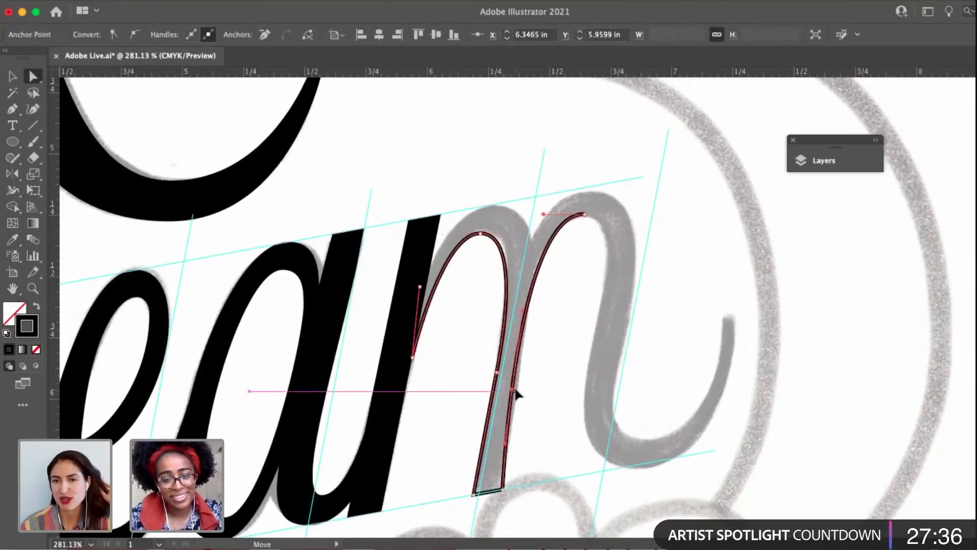
drag(516, 393, 518, 391)
drag(527, 311, 532, 310)
click(515, 389)
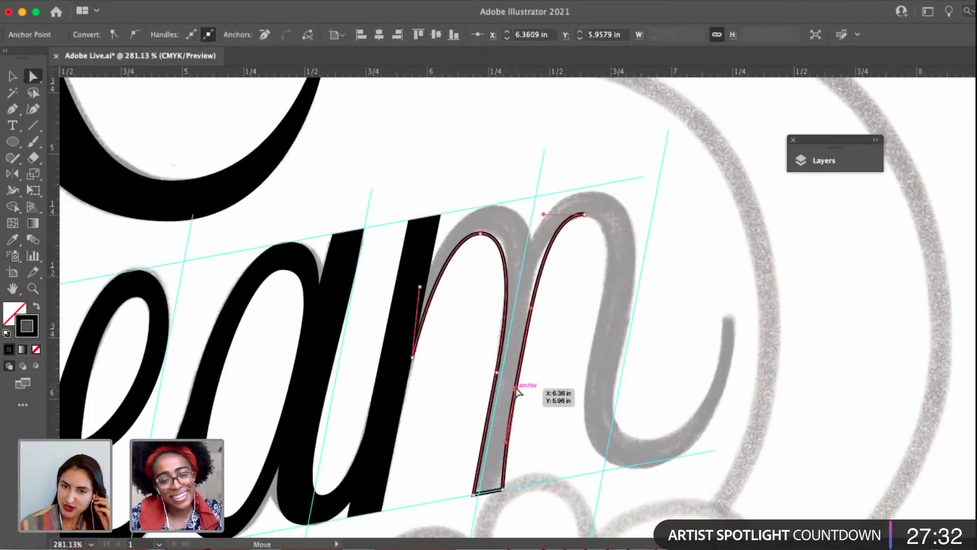
Give the middle stem's bottom-right corner an upward handle along its right edge and retract its other handle so the base stays straight.
click(504, 490)
scroll(502, 492, up, 3)
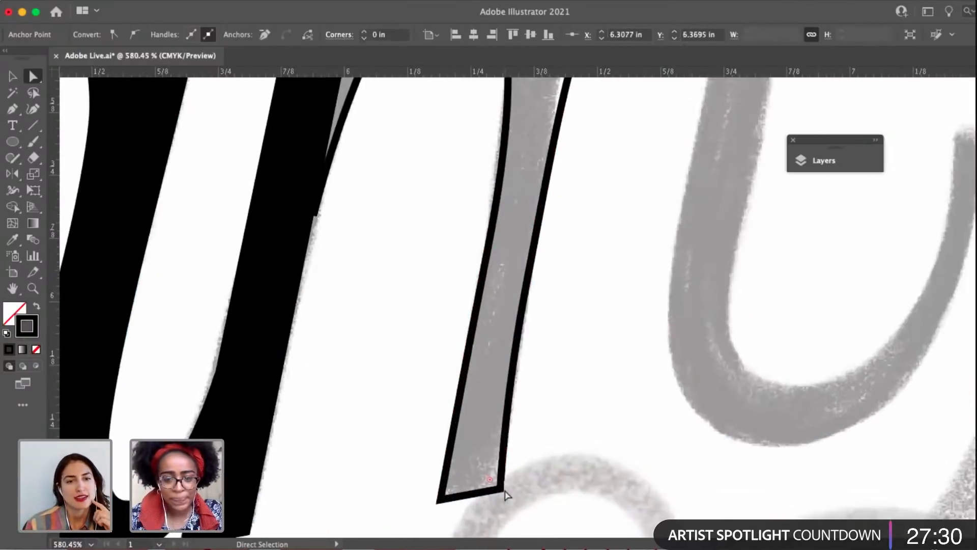
click(134, 37)
key(shift+c)
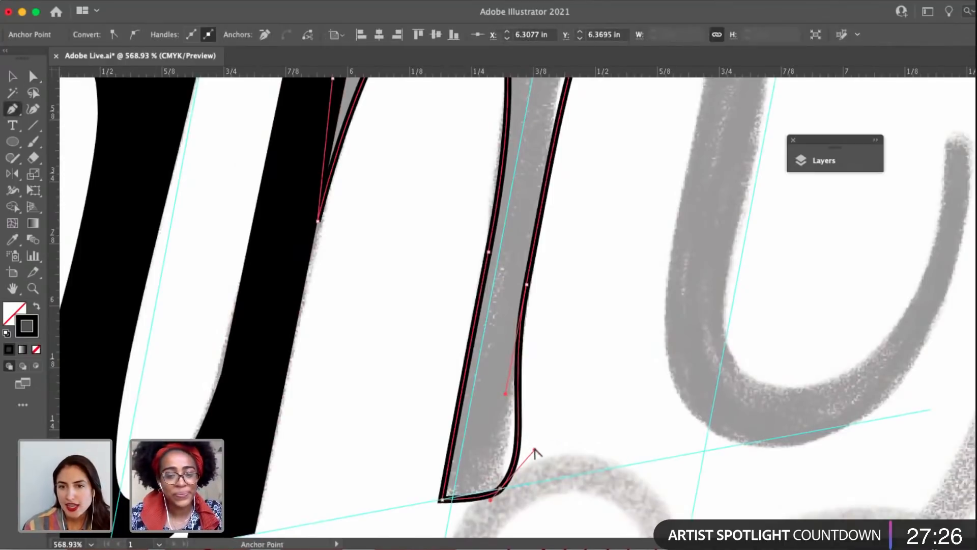
drag(534, 450, 510, 424)
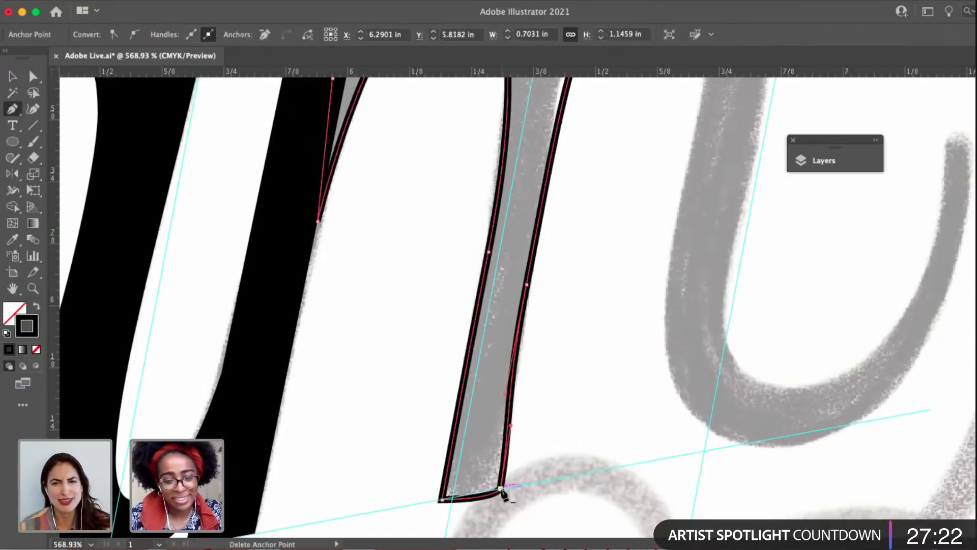
scroll(502, 489, up, 5)
key(a)
click(500, 488)
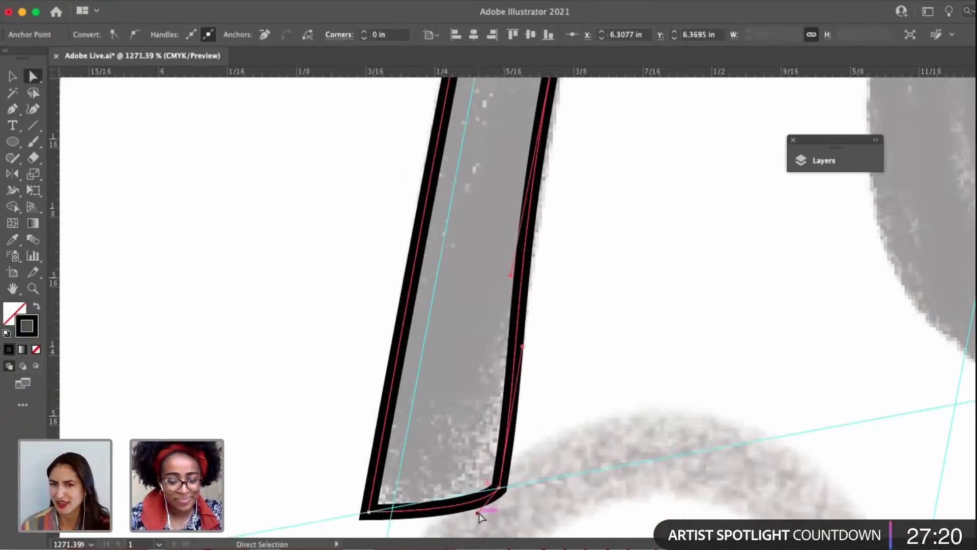
key(p)
drag(479, 513, 459, 496)
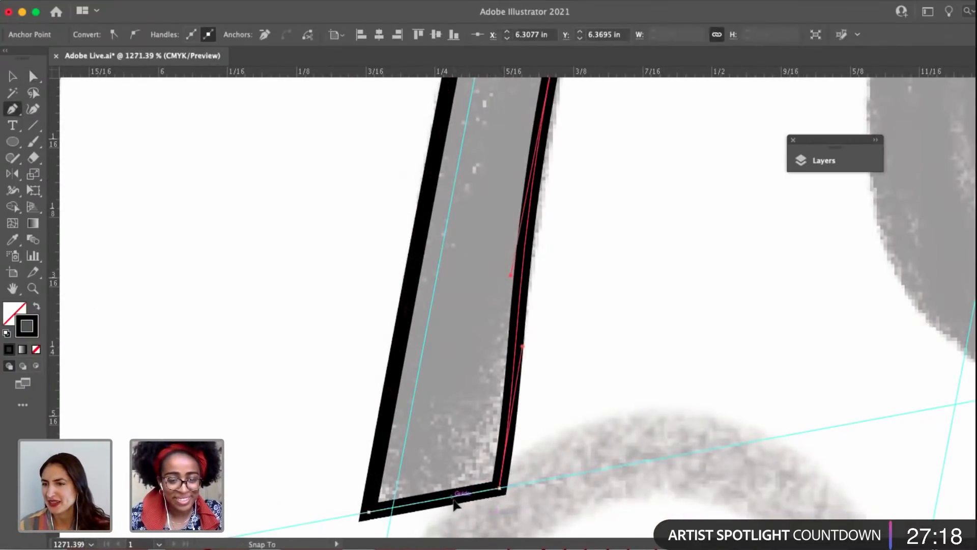
Delete the extra anchor on the middle stem's right edge, and lower the second arch's inner peak slightly while lengthening its left handle.
scroll(454, 503, down, 5)
key(a)
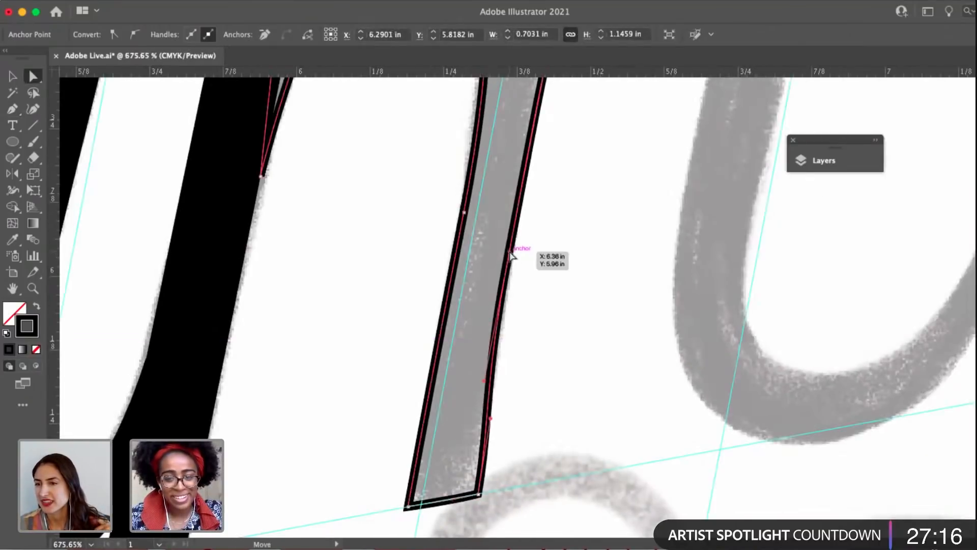
click(510, 252)
key(p)
click(511, 252)
key(a)
scroll(539, 306, down, 2)
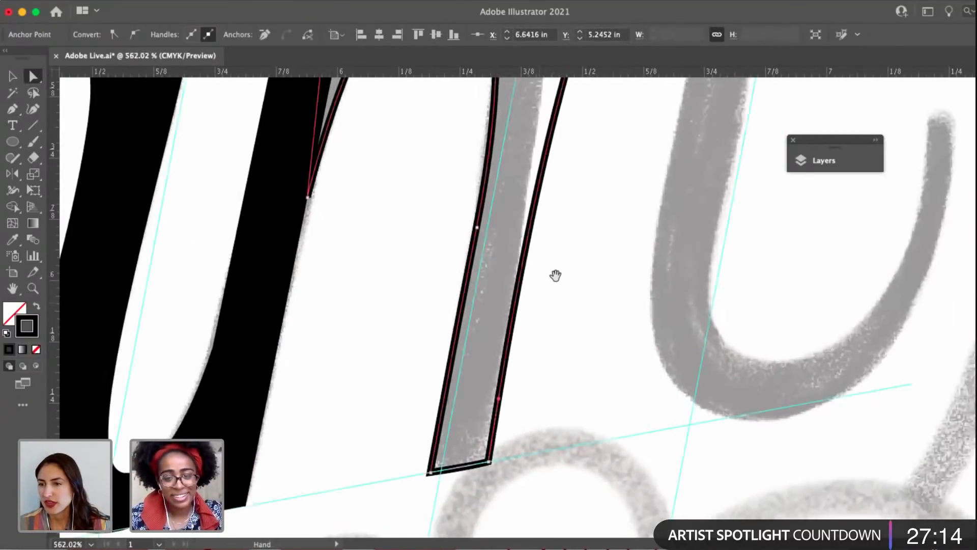
scroll(555, 275, down, 5)
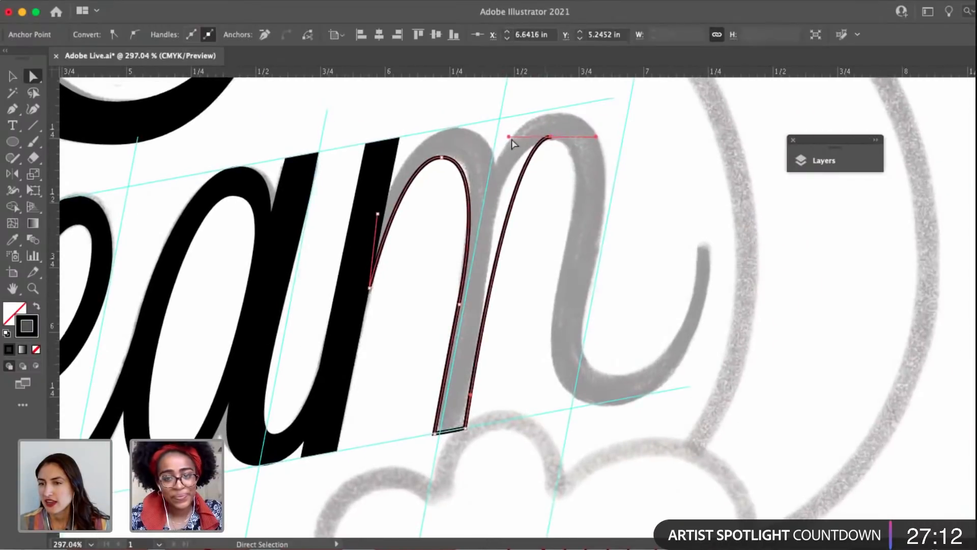
mouse_move(508, 136)
mouse_down()
mouse_move(543, 139)
mouse_move(535, 148)
mouse_move(549, 140)
mouse_move(499, 141)
mouse_up()
Trace from the second arch's inner peak down the last stem's left edge and around the bottom curve to the exit stroke's tip.
key(p)
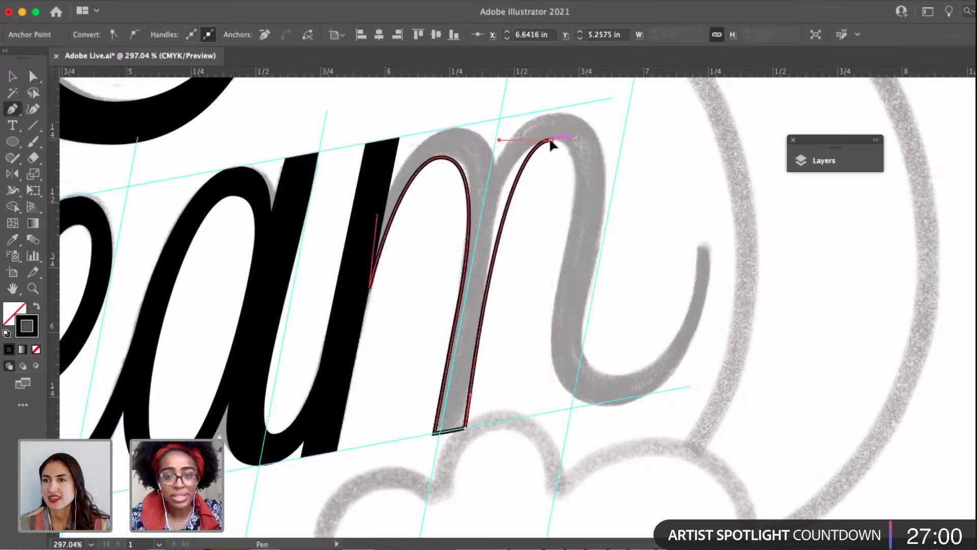
click(550, 140)
drag(575, 182, 576, 208)
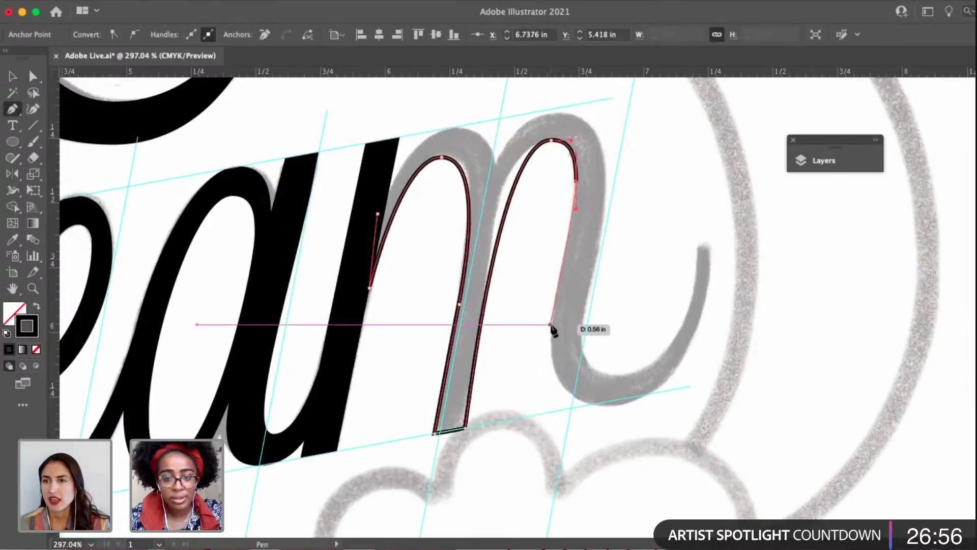
drag(551, 324, 552, 357)
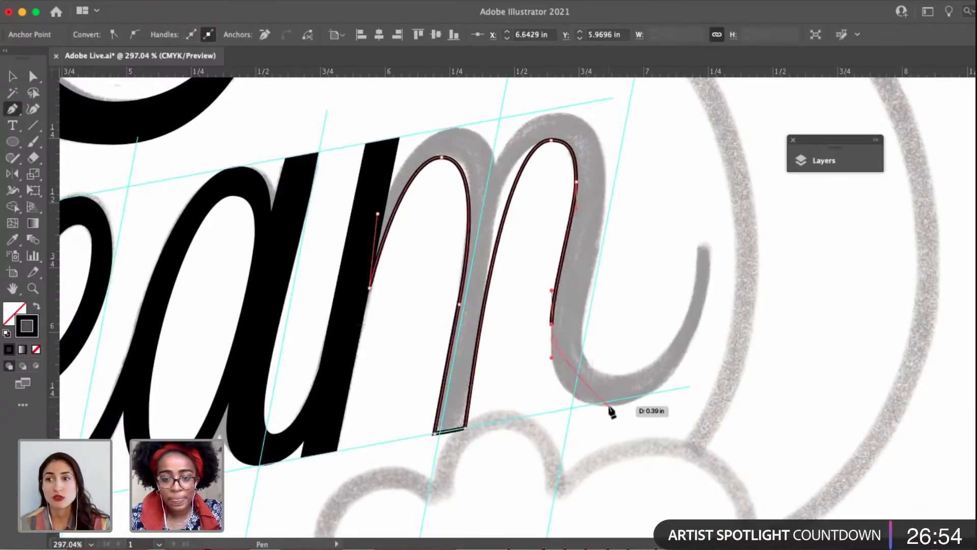
drag(609, 406, 665, 406)
drag(709, 248, 709, 158)
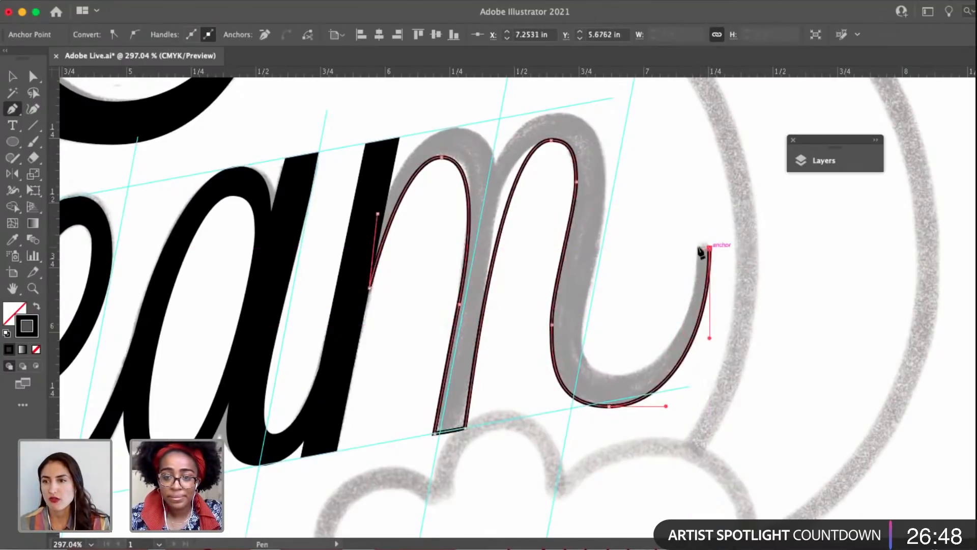
Cap the exit stroke with a short flat end and trace its inner curve back to the last stem's right edge.
click(697, 248)
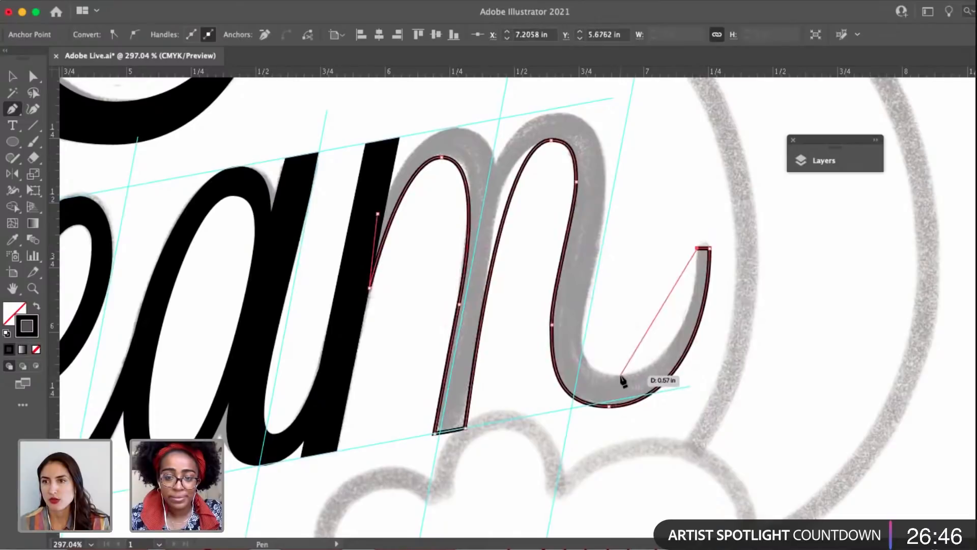
drag(619, 375, 541, 375)
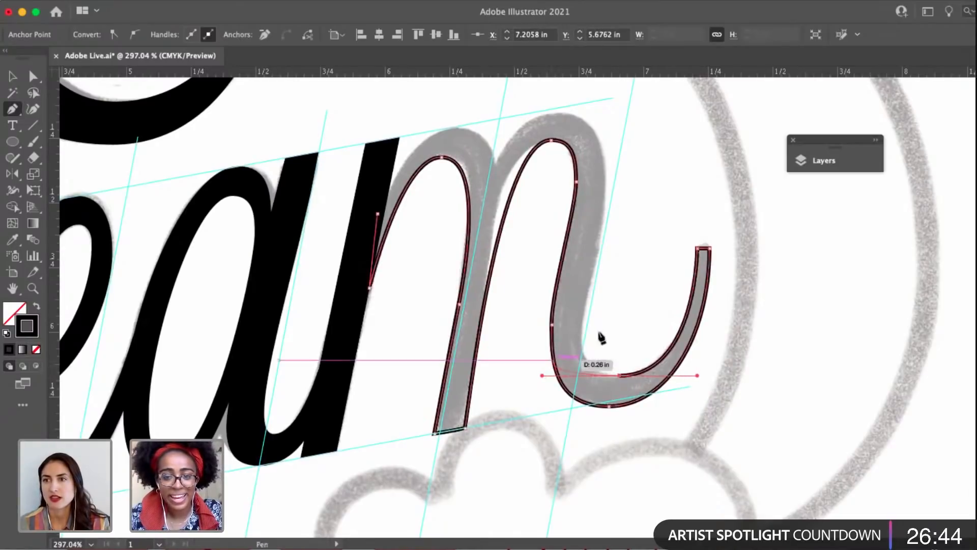
click(619, 375)
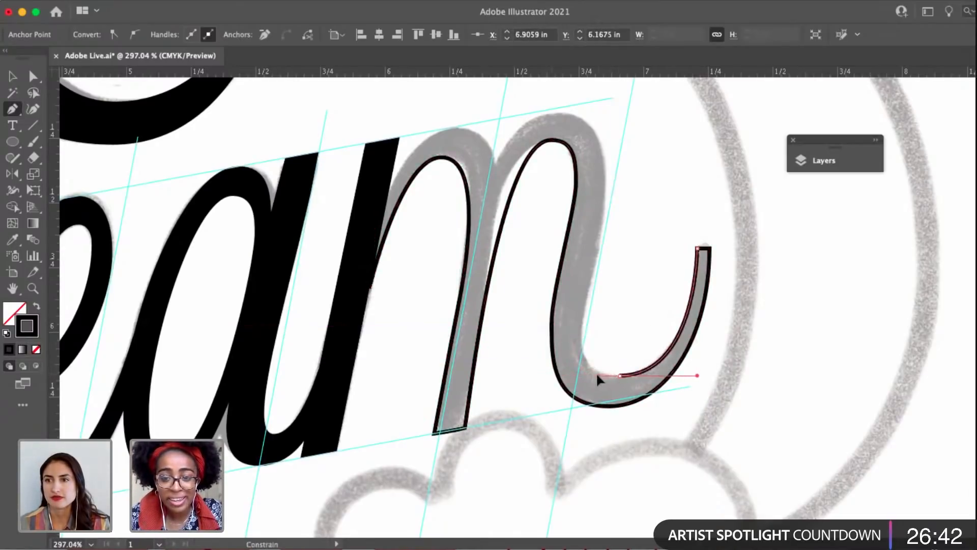
drag(581, 324, 583, 297)
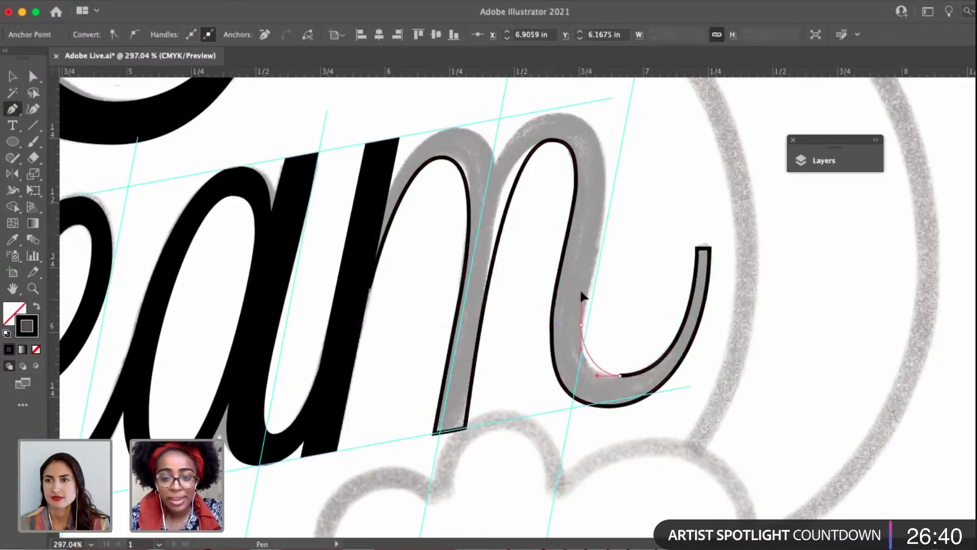
scroll(583, 282, up, 5)
key(super+z)
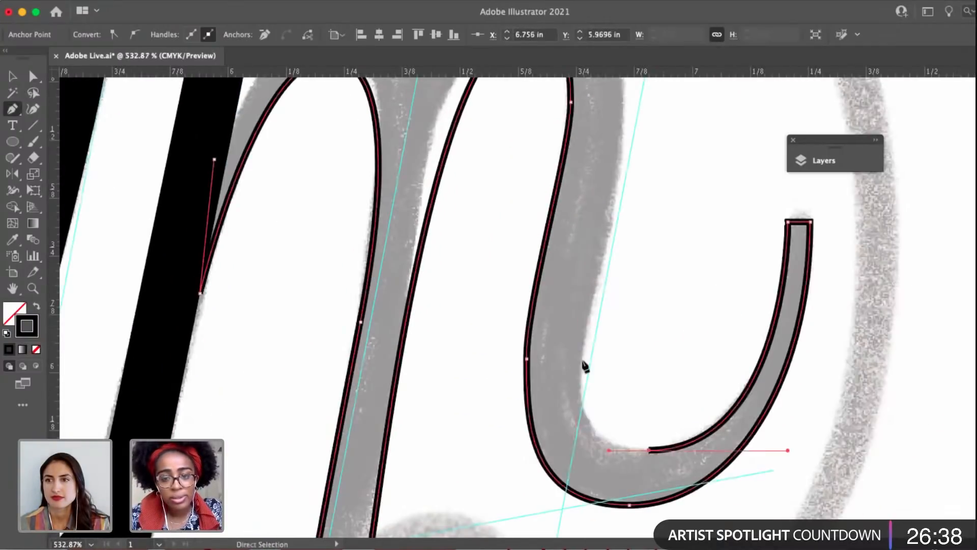
drag(580, 360, 590, 282)
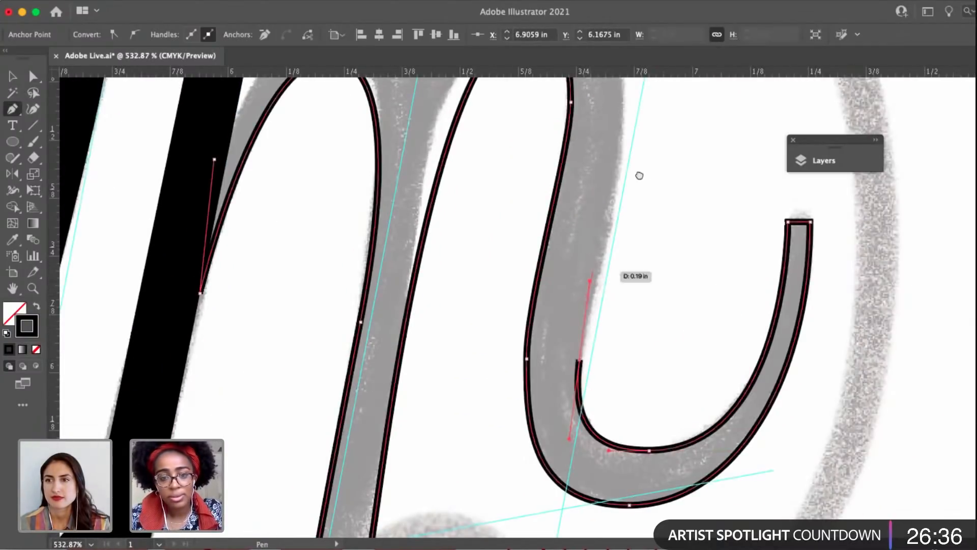
Trace up the last stem's right edge, over both arches' outer contours through the notch between them, and end at the first stem.
scroll(639, 175, up, 5)
scroll(501, 237, down, 5)
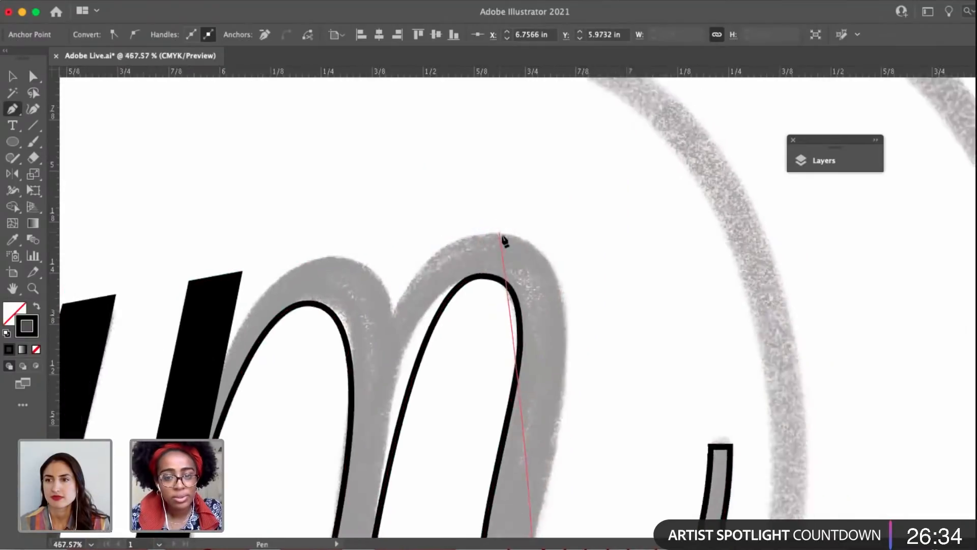
drag(534, 283, 479, 230)
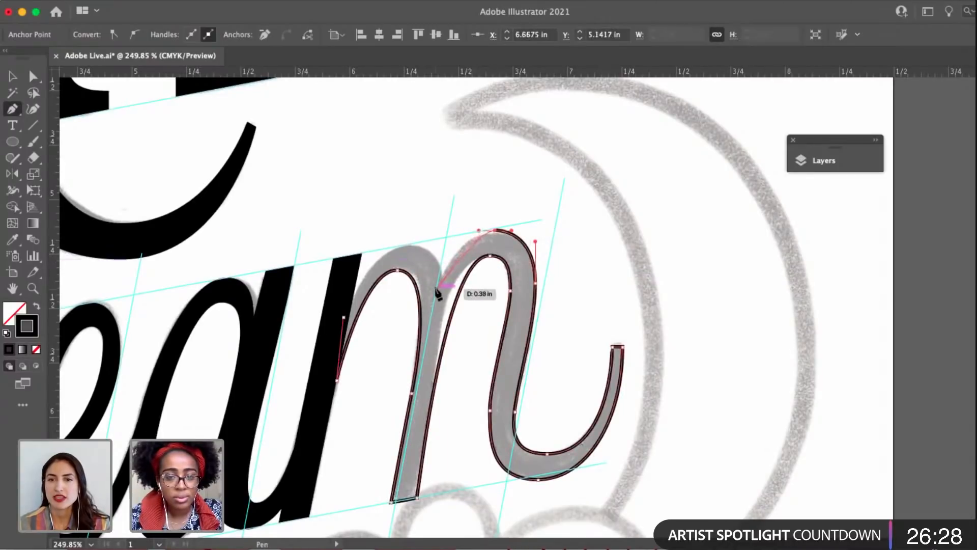
mouse_move(436, 294)
mouse_down()
mouse_move(416, 243)
mouse_move(372, 245)
mouse_up()
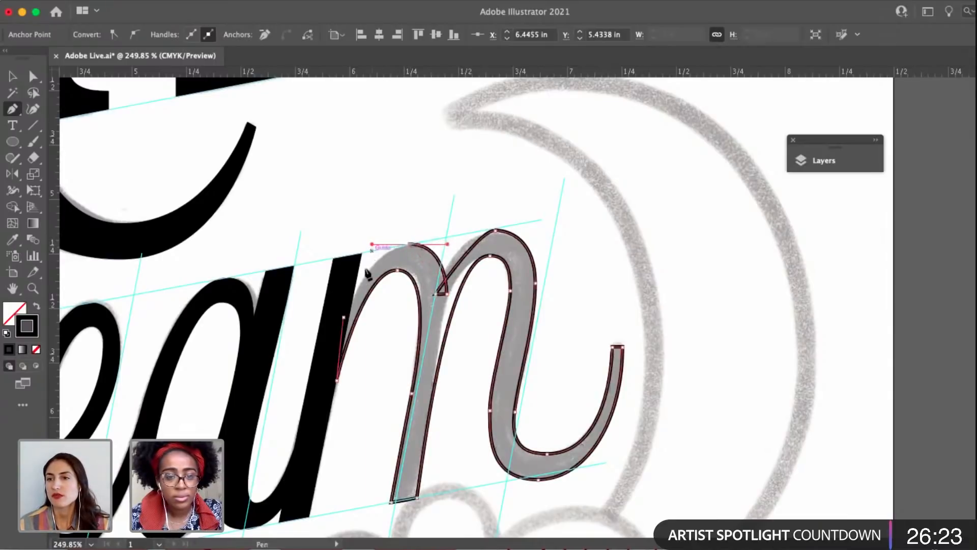
click(343, 317)
Lengthen the left handle of the second arch's outer peak to match the sketch, and deselect the m's outline.
key(a)
scroll(445, 258, up, 3)
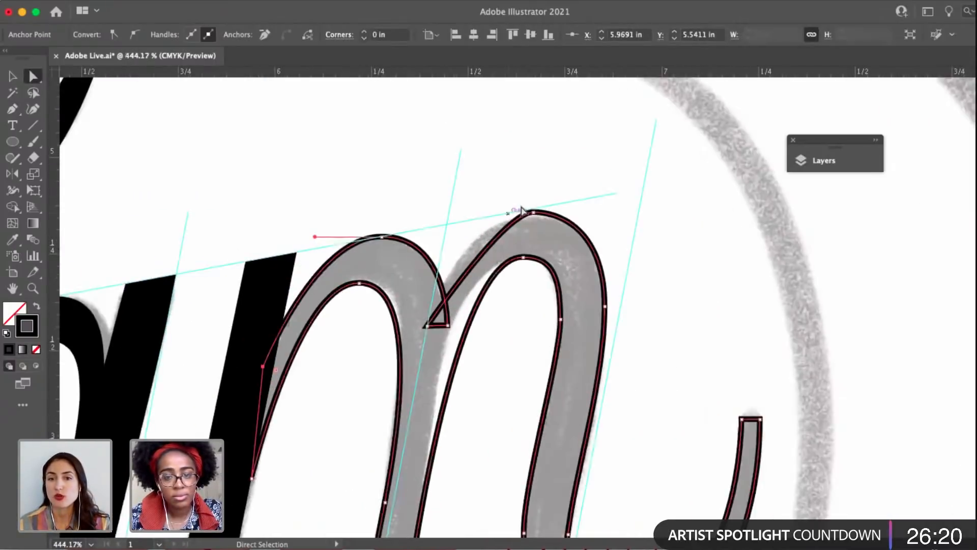
click(532, 213)
drag(503, 212, 461, 212)
click(382, 237)
scroll(382, 240, down, 5)
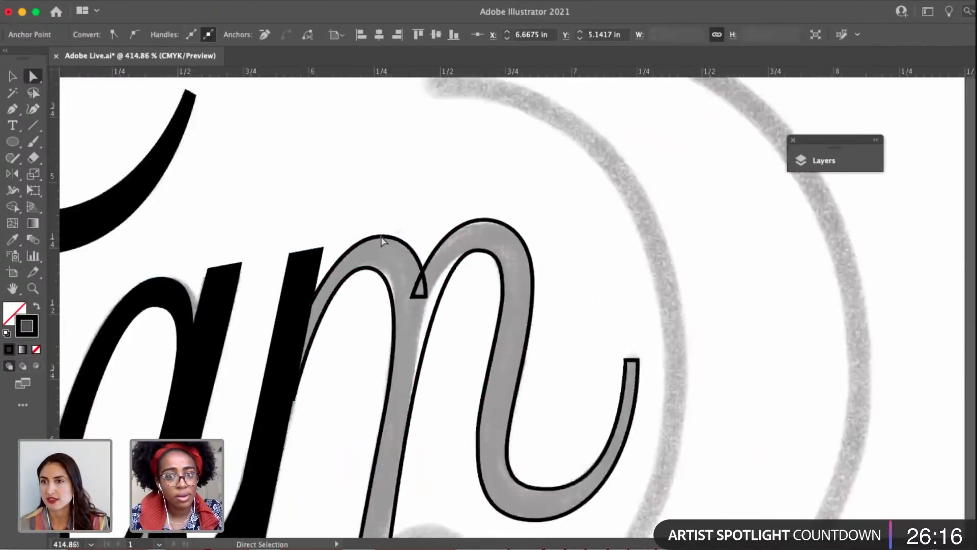
scroll(426, 382, down, 1)
click(425, 382)
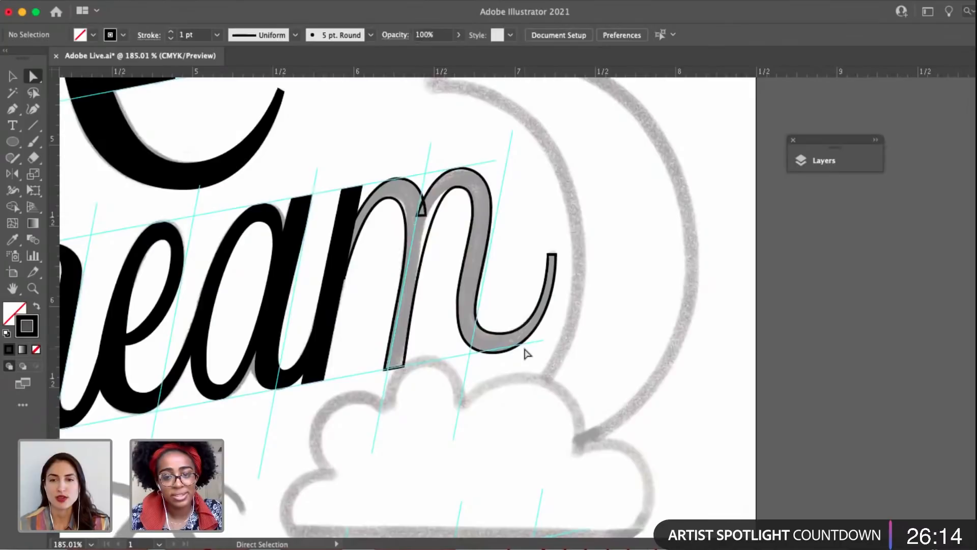
Raise the anchor beneath the m's exit curve slightly and angle the handles of the last stem's left-edge anchor along the slant.
scroll(527, 352, up, 3)
mouse_move(476, 359)
mouse_down()
mouse_move(465, 362)
mouse_move(465, 351)
mouse_up()
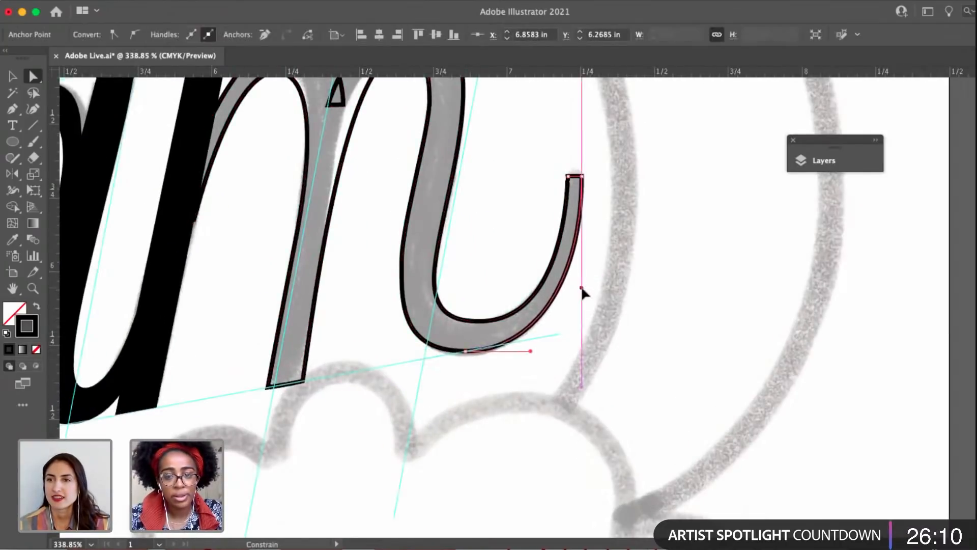
scroll(453, 280, left, 2)
drag(436, 276, 439, 274)
key(space)
drag(438, 276, 452, 372)
key(p)
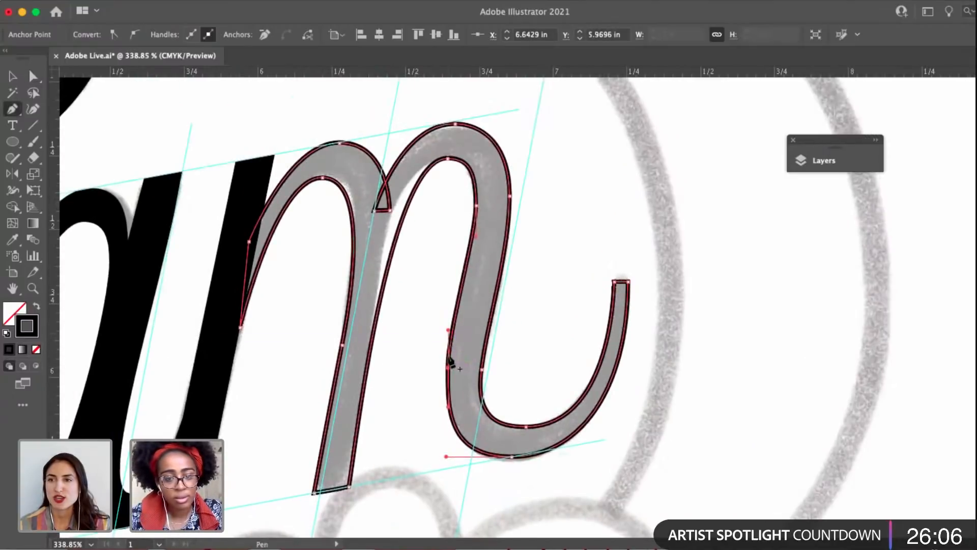
key(a)
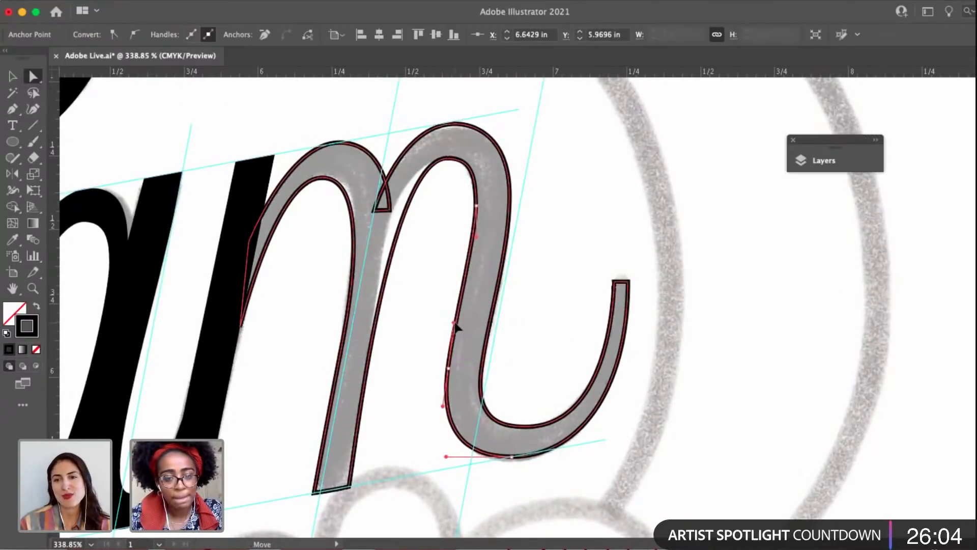
Swap the m's black outline for a solid black fill and deselect the letter.
click(448, 159)
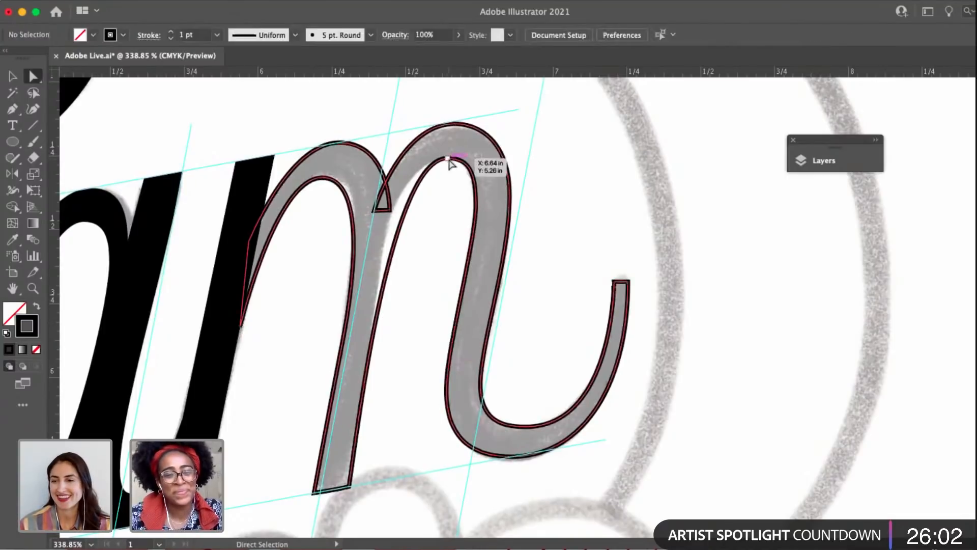
click(448, 158)
drag(448, 160, 509, 160)
key(v)
scroll(452, 168, down, 4)
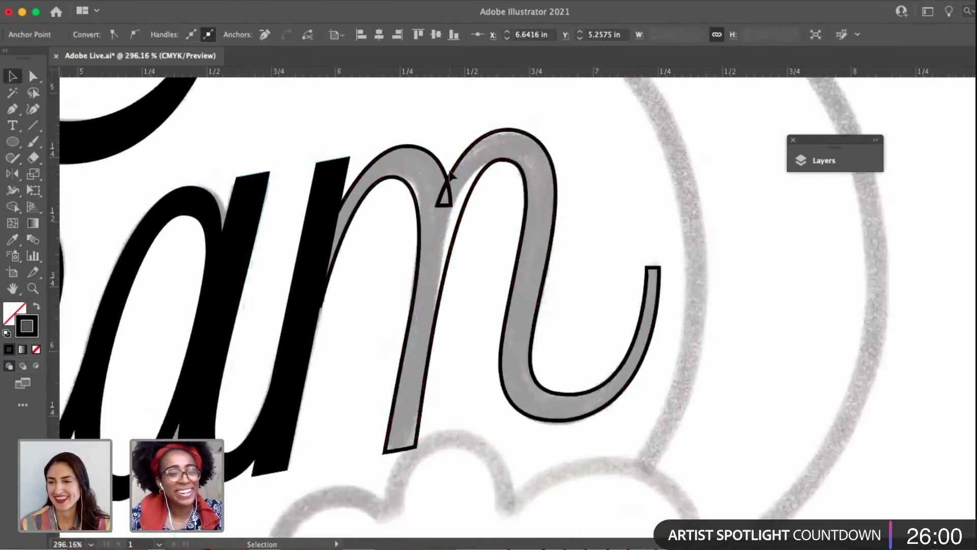
click(37, 307)
click(743, 199)
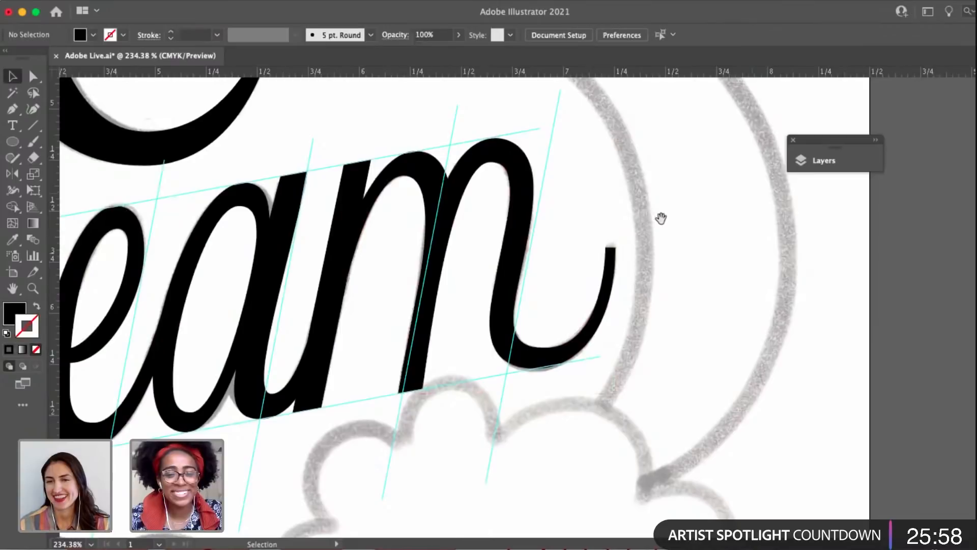
drag(661, 219, 729, 239)
scroll(729, 246, down, 2)
scroll(729, 243, down, 2)
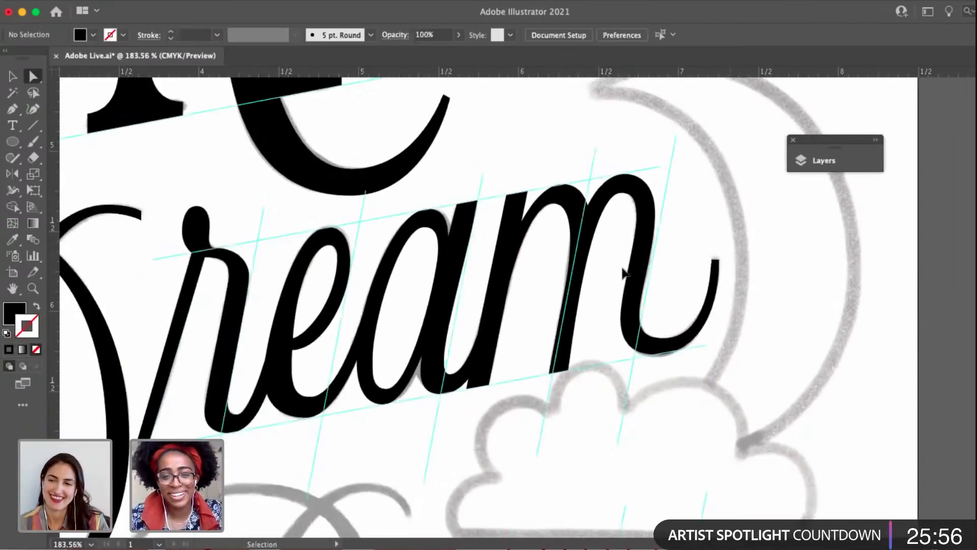
Save the document and examine the traced a and e of "Dream" up close against the sketch.
key(a)
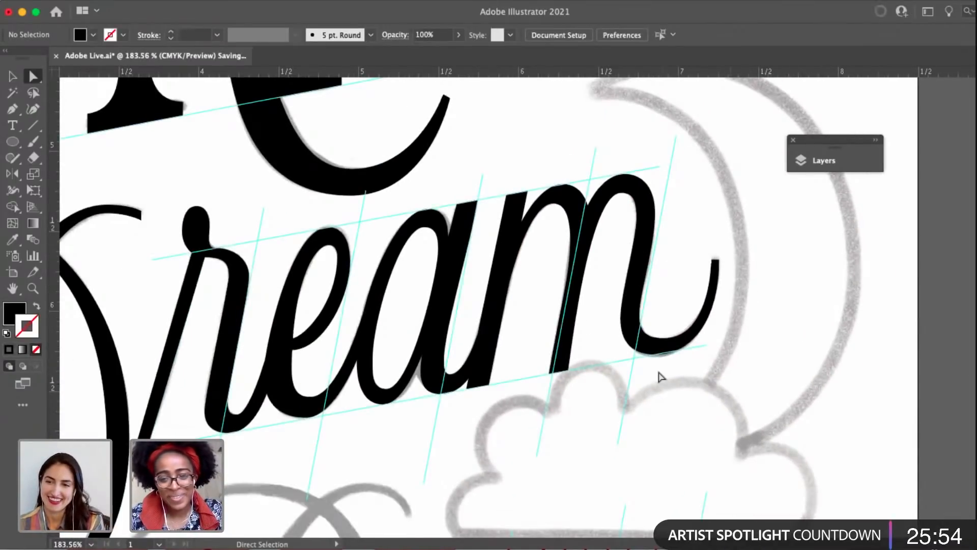
scroll(660, 377, up, 3)
drag(588, 351, 678, 351)
scroll(675, 369, down, 8)
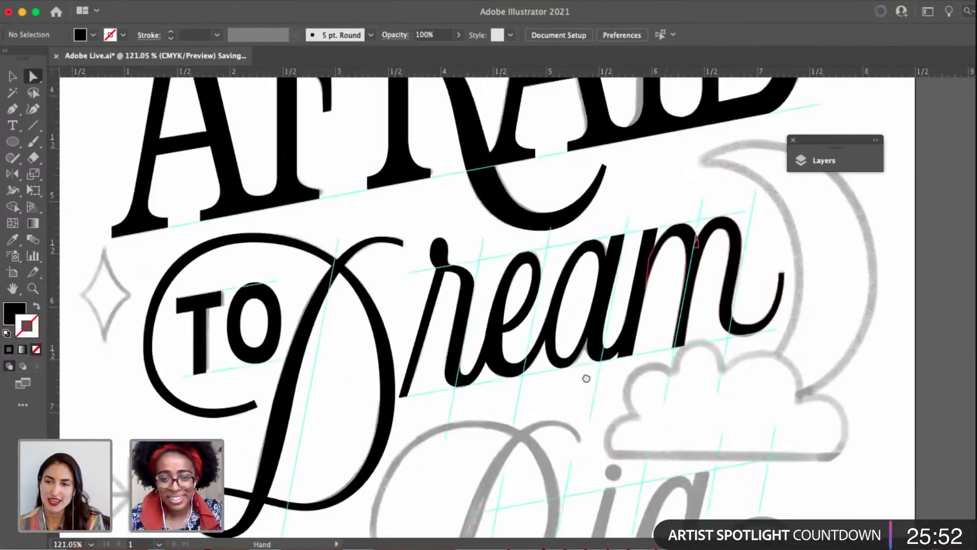
scroll(586, 378, right, 3)
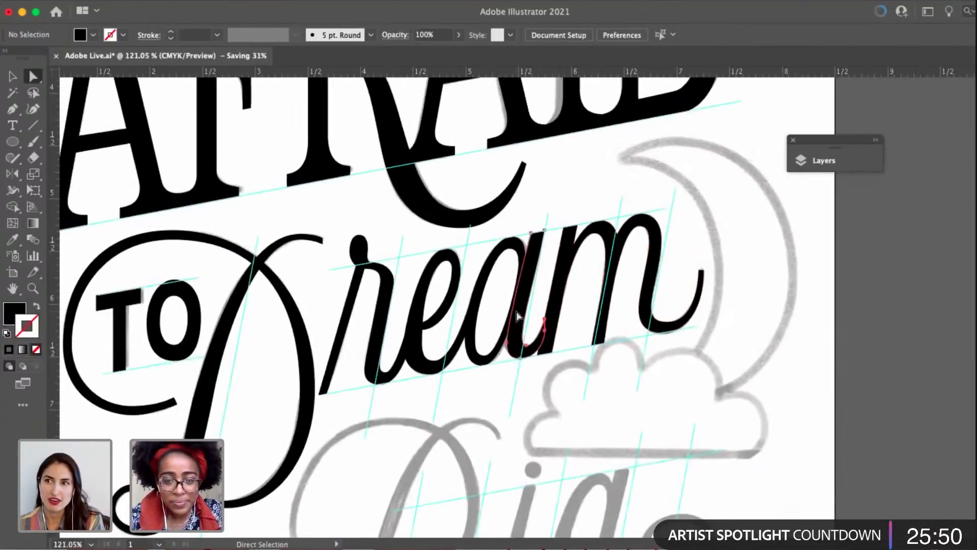
click(524, 318)
scroll(509, 224, up, 5)
drag(505, 205, 515, 182)
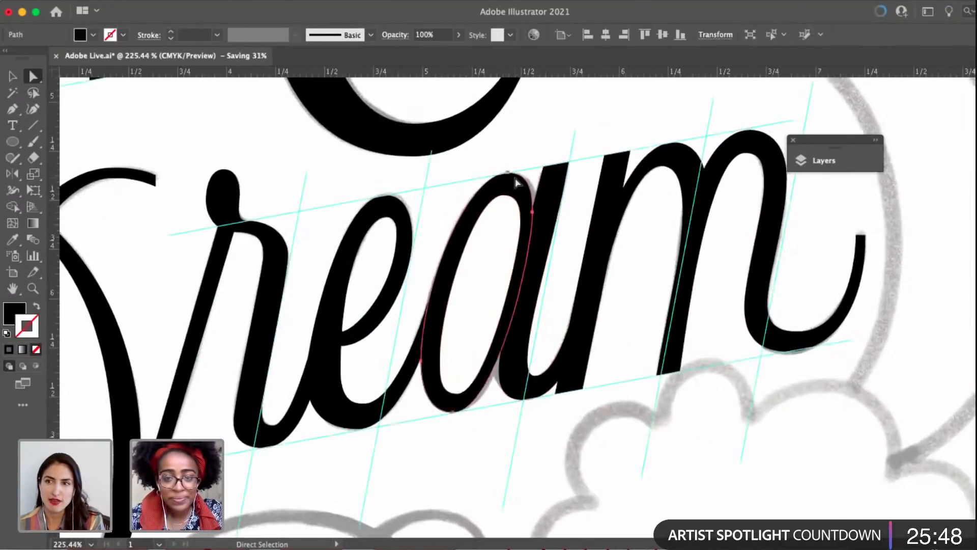
click(398, 274)
drag(405, 260, 482, 227)
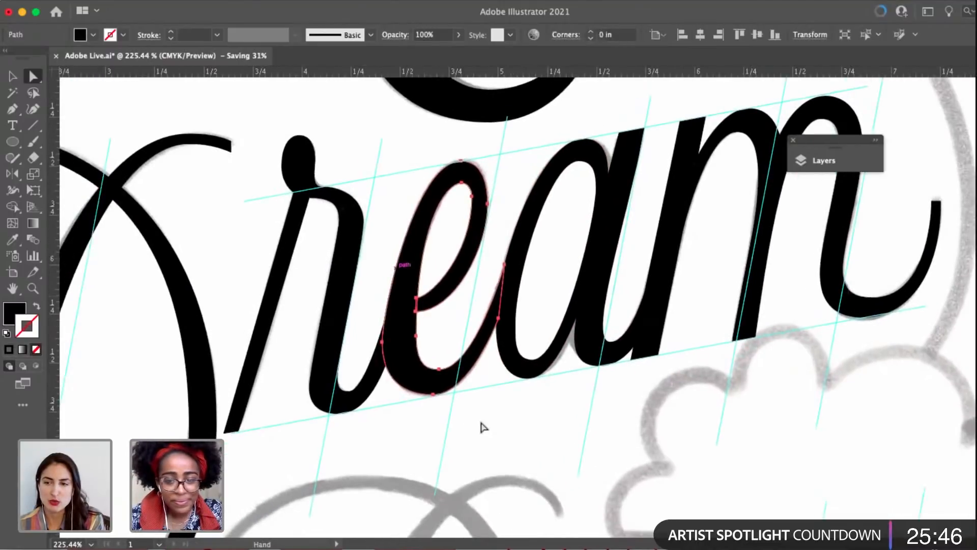
click(467, 419)
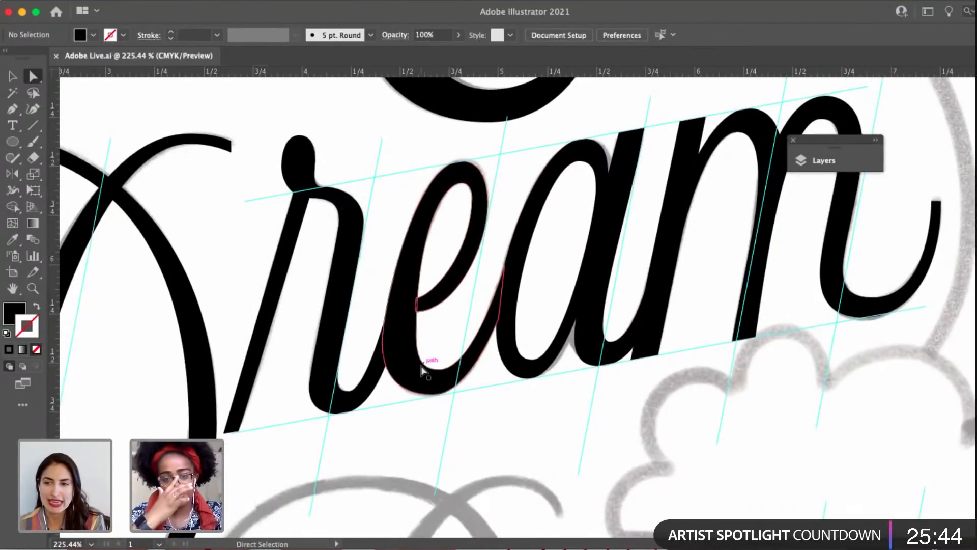
scroll(669, 423, down, 5)
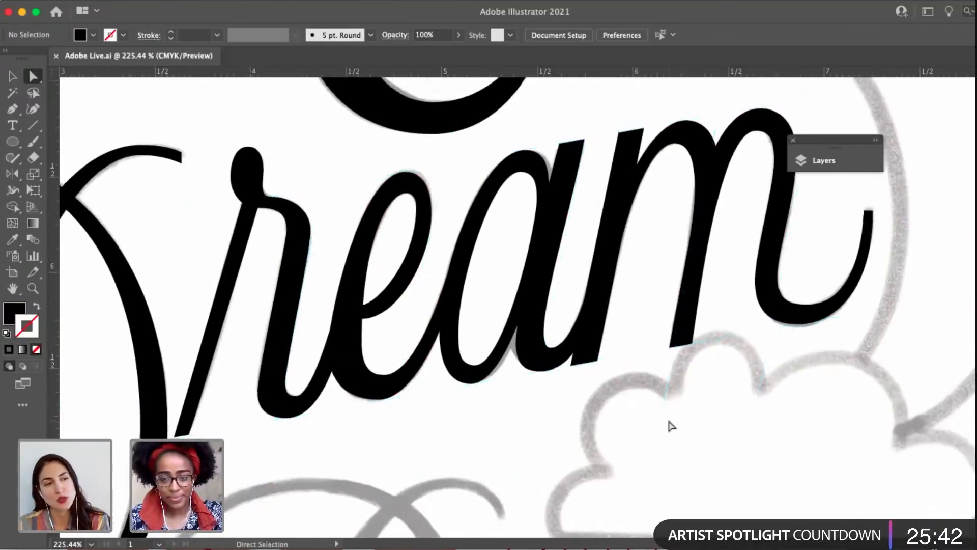
scroll(621, 403, down, 4)
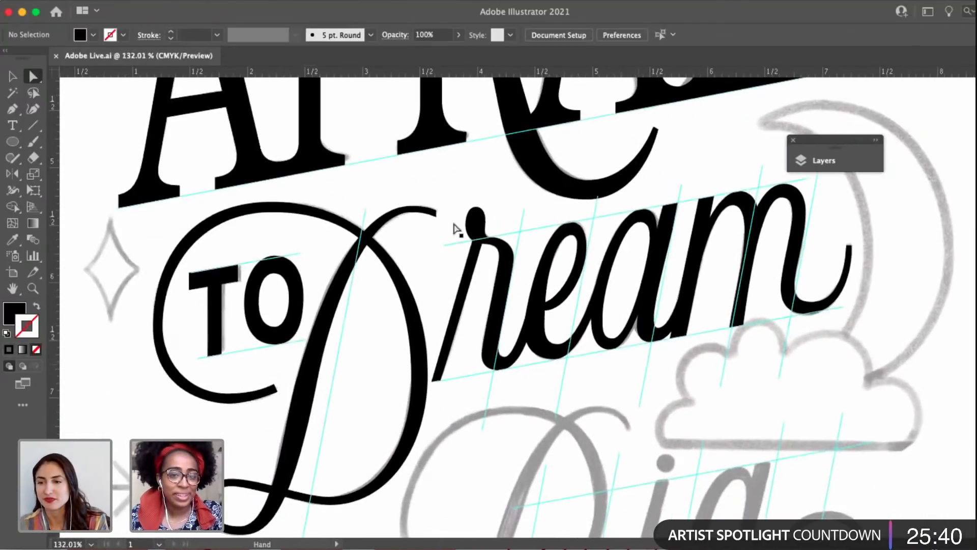
Lower the crest anchor on the underside of the D's upper exit stroke slightly to thicken the stroke.
scroll(405, 206, up, 5)
drag(420, 225, 423, 231)
click(423, 290)
scroll(423, 290, down, 6)
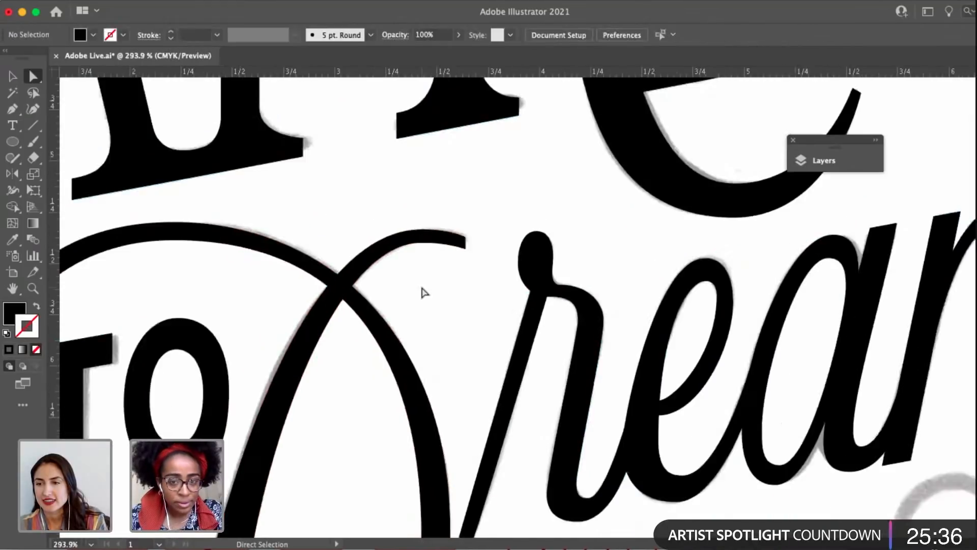
Thicken the end of the D's exit stroke further by lowering its underside crest anchor and the lower corner of its tip.
scroll(426, 262, down, 2)
drag(562, 293, 502, 294)
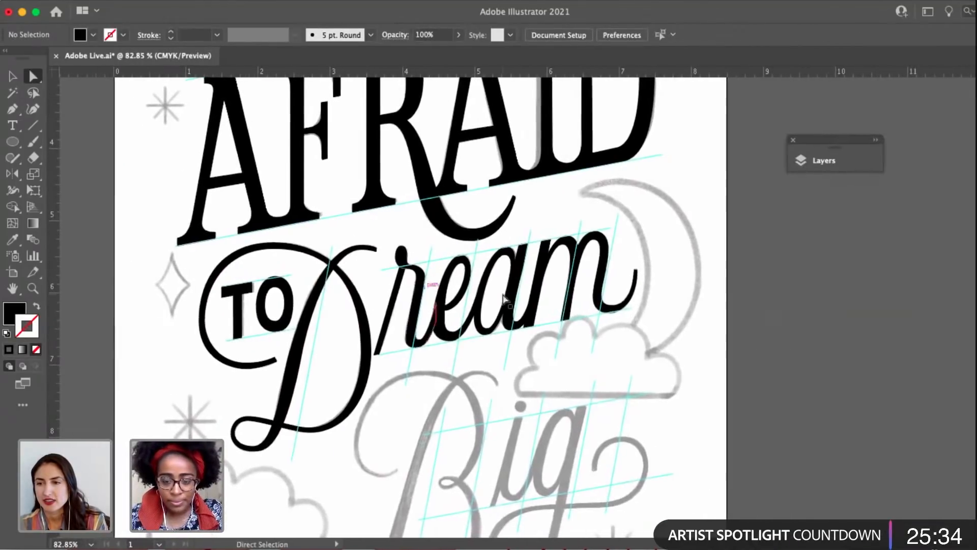
drag(673, 303, 662, 282)
key(v)
drag(697, 222, 756, 223)
scroll(394, 205, up, 1)
scroll(392, 204, up, 5)
key(a)
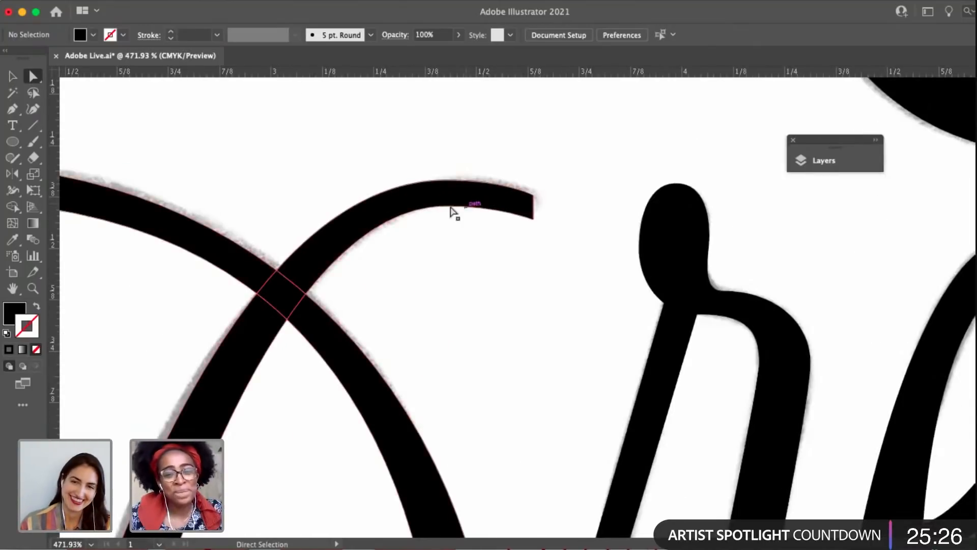
drag(446, 206, 450, 215)
drag(525, 220, 532, 228)
scroll(526, 262, down, 2)
click(526, 269)
Raise the underside crest anchor of the D's exit stroke slightly, deselect the letter, and save the document.
scroll(526, 283, down, 4)
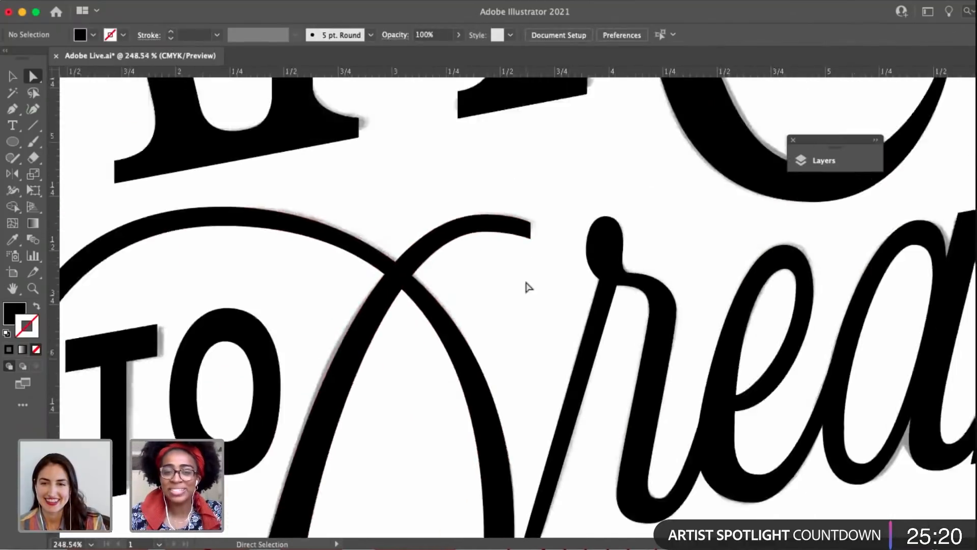
key(space)
scroll(524, 293, down, 2)
scroll(493, 193, up, 4)
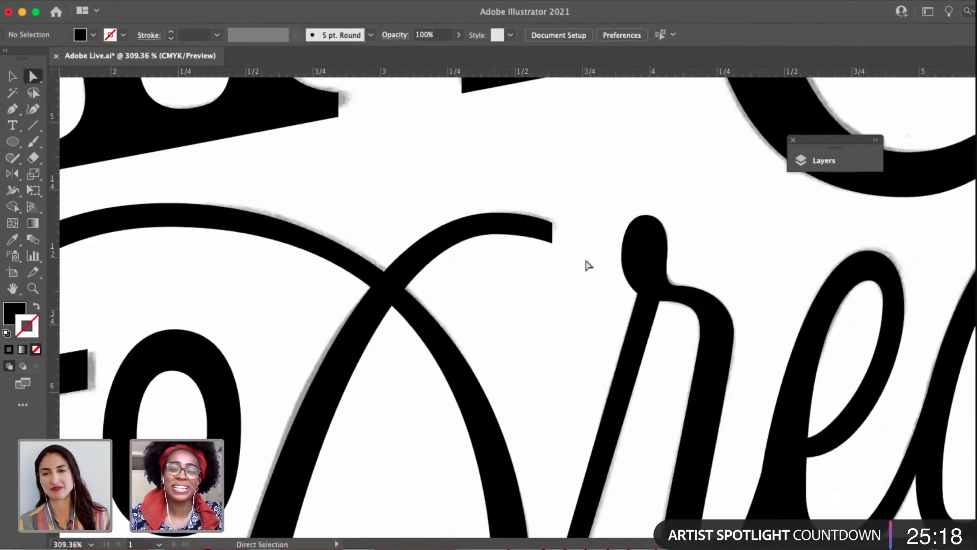
click(552, 245)
scroll(553, 245, up, 3)
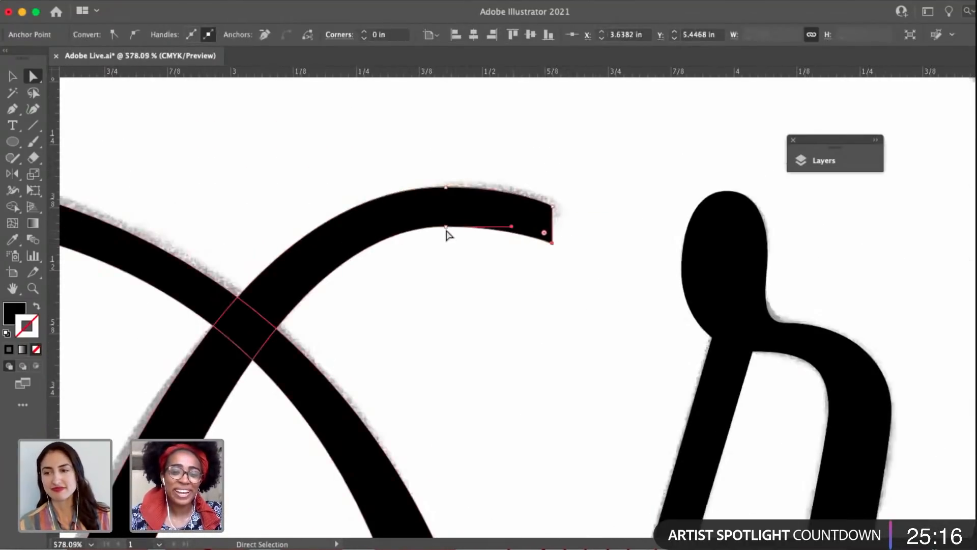
drag(447, 232, 446, 219)
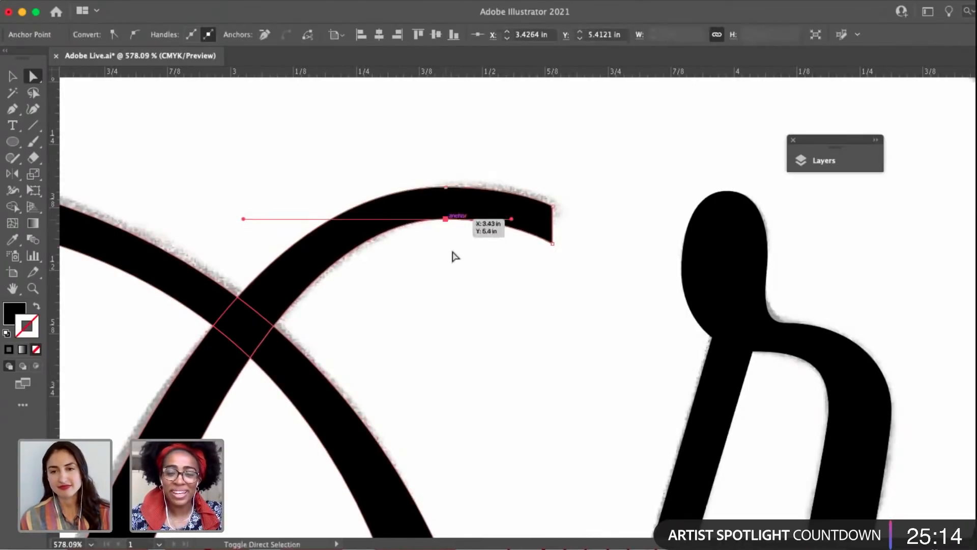
click(453, 256)
scroll(453, 256, down, 7)
drag(445, 275, 409, 256)
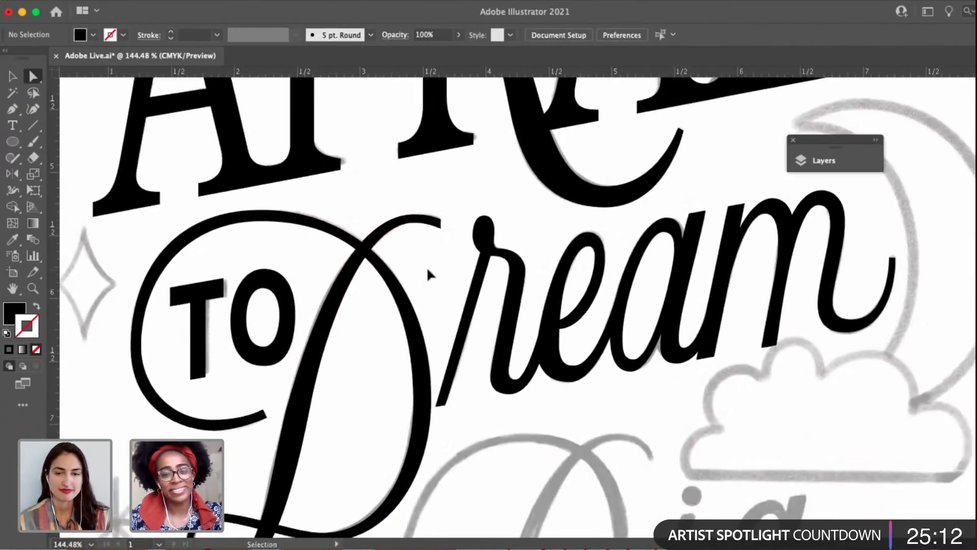
key(super+s)
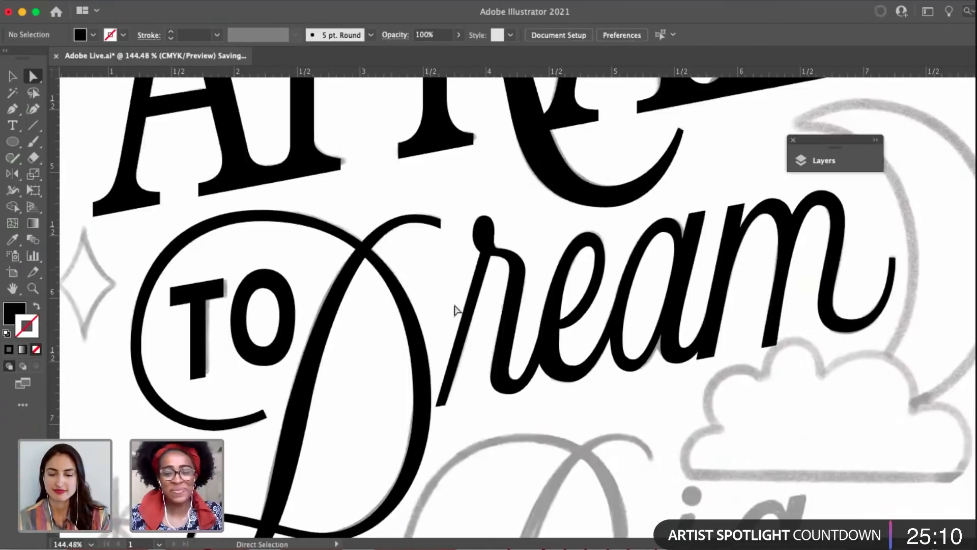
Duplicate the r's thin slanted stem from "Dream" onto the sketched i of "Big".
drag(463, 313, 392, 283)
scroll(389, 282, down, 3)
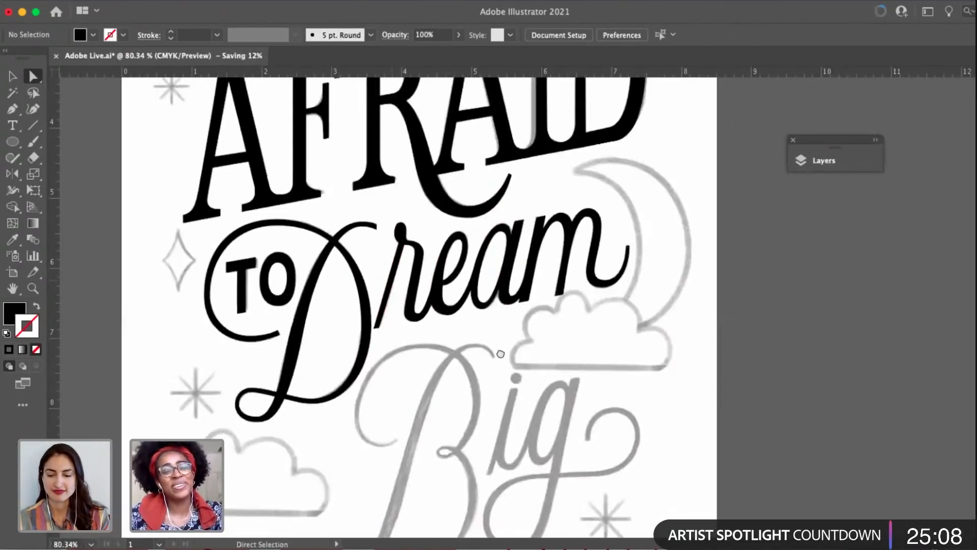
drag(460, 410, 500, 350)
drag(573, 374, 541, 374)
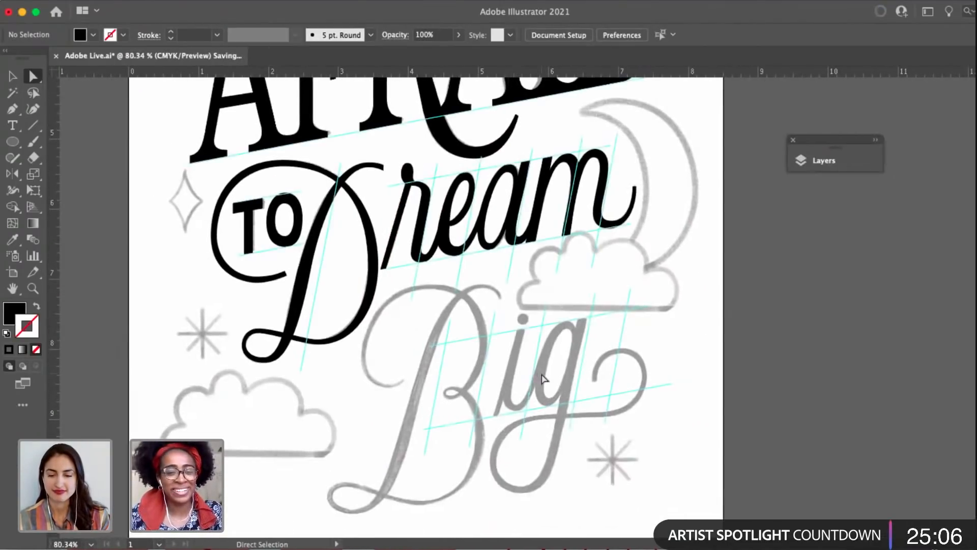
scroll(541, 379, up, 3)
key(v)
mouse_move(307, 155)
mouse_down()
mouse_move(497, 387)
mouse_move(481, 389)
mouse_up()
scroll(481, 389, up, 4)
Align the two top corners of the i's stem with the slanted upper guide, and deselect the stem.
key(a)
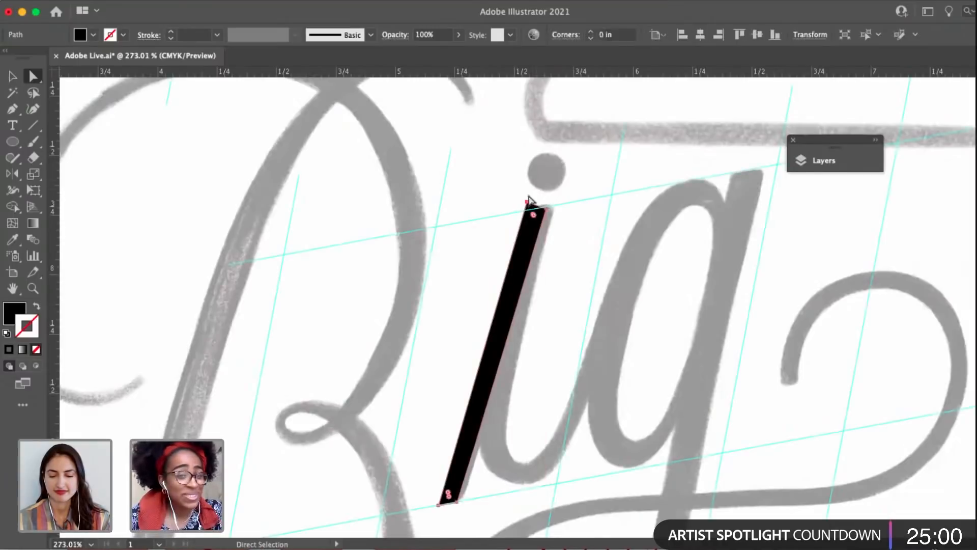
click(527, 202)
scroll(527, 205, up, 5)
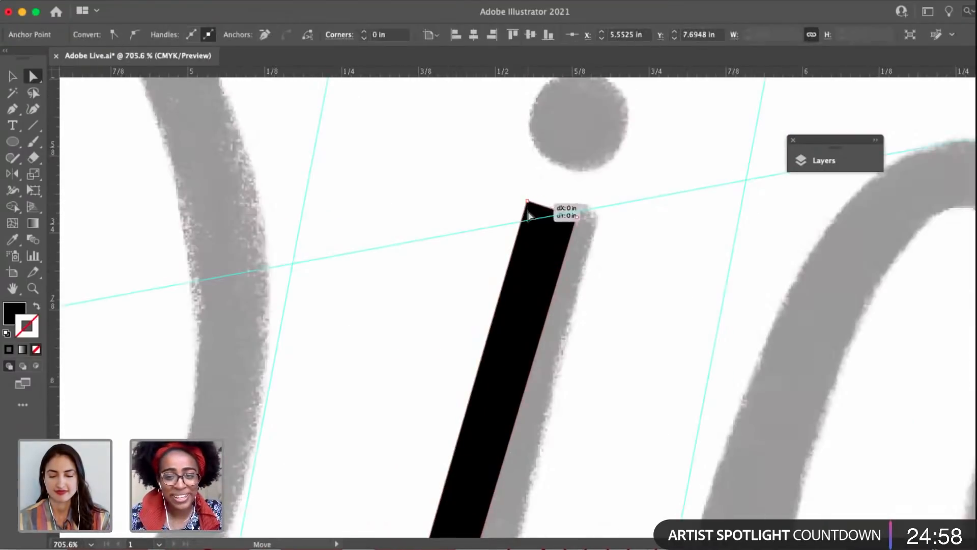
mouse_move(528, 215)
mouse_down()
mouse_move(535, 224)
mouse_move(527, 220)
mouse_move(578, 214)
mouse_up()
scroll(578, 214, down, 6)
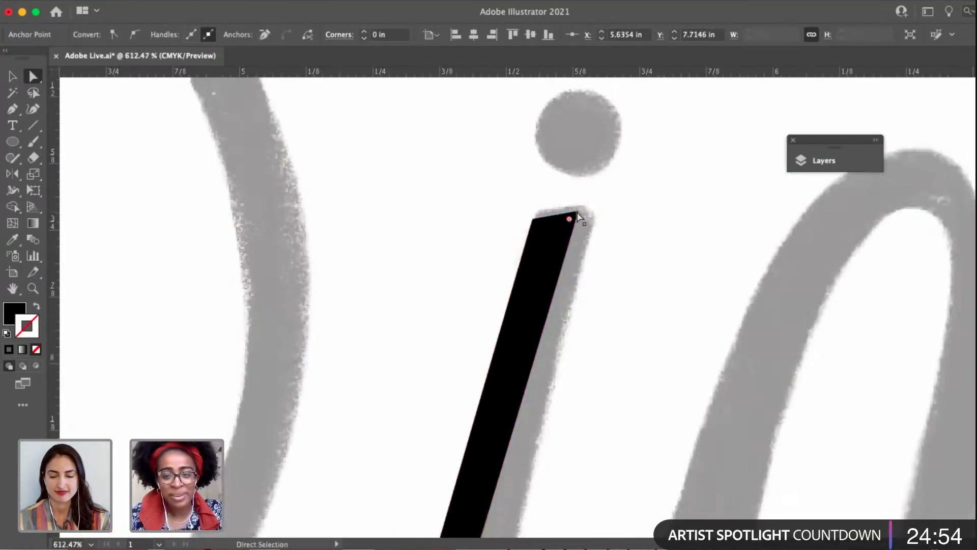
click(580, 359)
Align the two bottom corners of the i's stem with the slanted baseline guide and adjust the lower right corner's handle.
scroll(502, 441, up, 5)
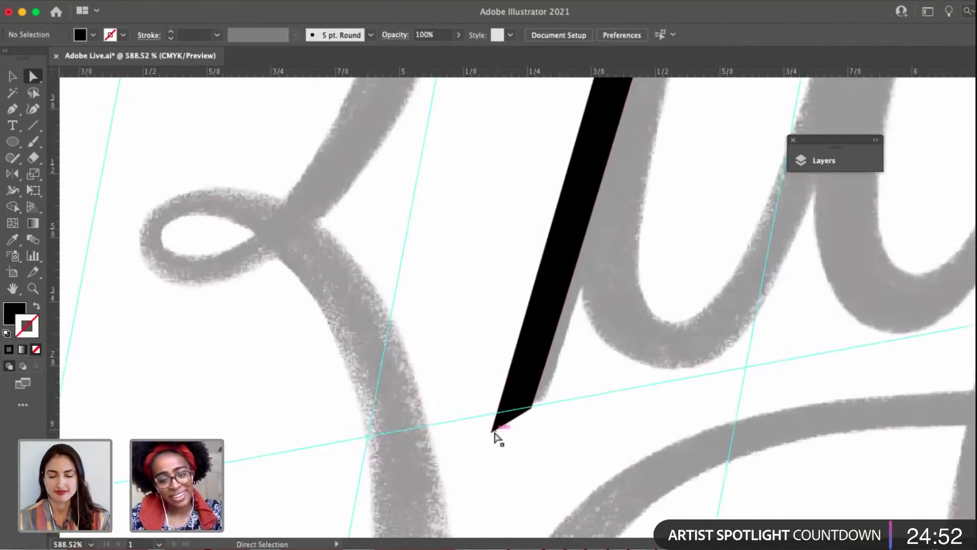
mouse_move(498, 432)
mouse_down()
mouse_move(495, 416)
mouse_move(511, 419)
mouse_up()
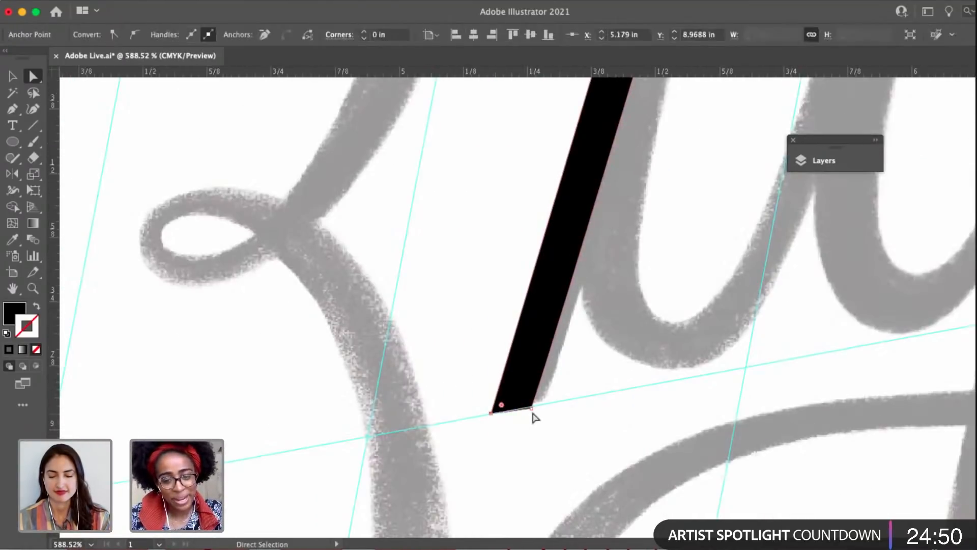
click(534, 413)
scroll(534, 413, up, 3)
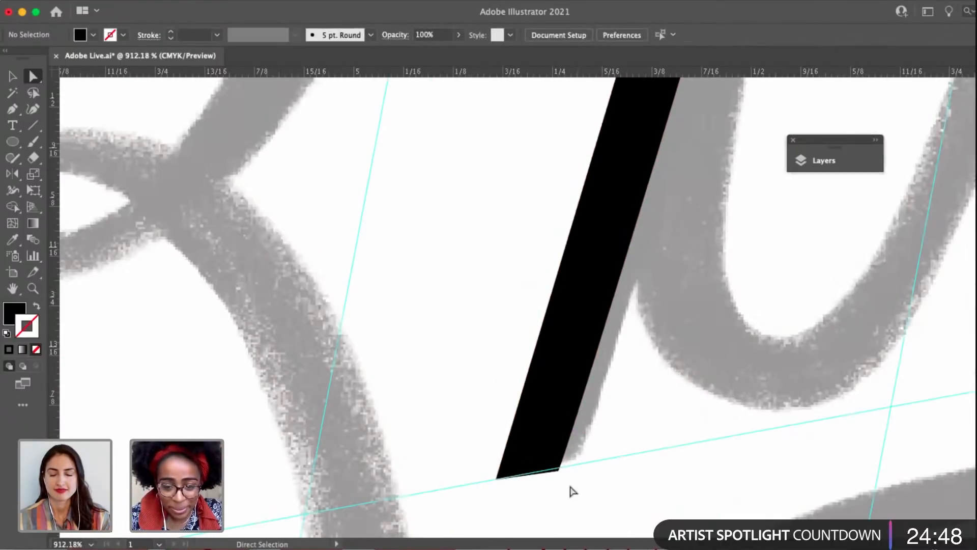
click(558, 467)
drag(557, 469, 559, 465)
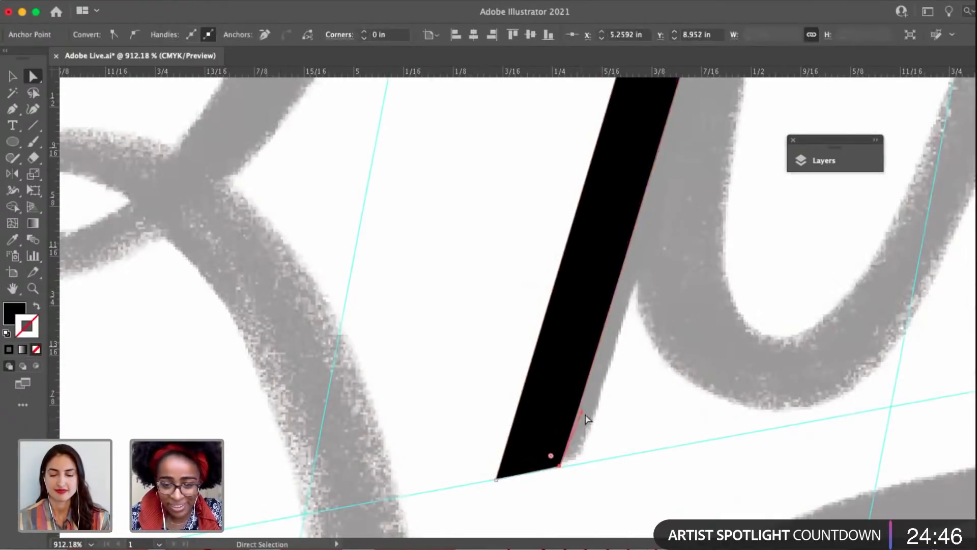
drag(581, 412, 579, 410)
scroll(579, 410, down, 8)
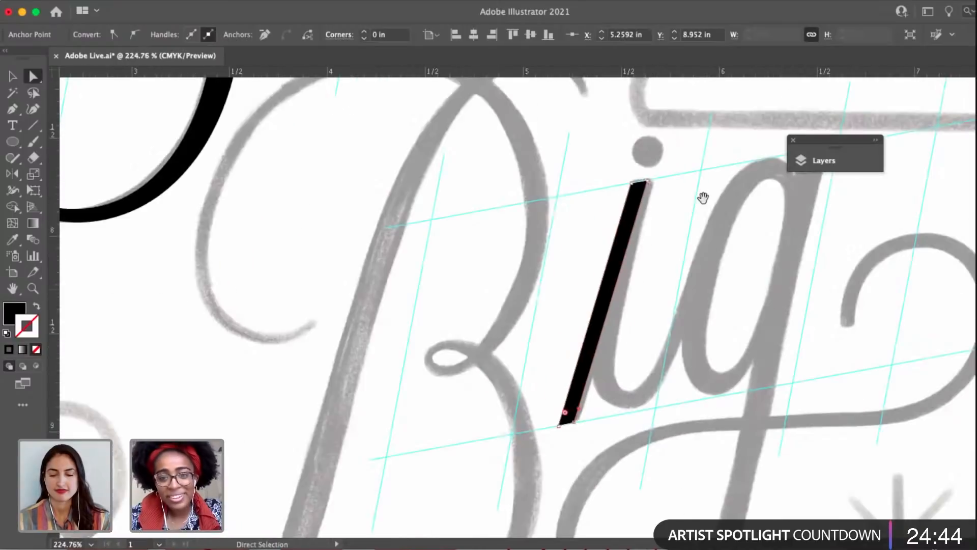
mouse_move(701, 199)
mouse_down()
mouse_move(665, 213)
mouse_move(613, 214)
mouse_move(685, 190)
mouse_up()
scroll(666, 213, up, 3)
scroll(685, 190, down, 9)
click(615, 261)
Swap the black fill for a 1 pt outline and trace the B's upper curl from its tip along the inner edge to the crest.
drag(623, 193, 592, 302)
scroll(568, 301, up, 4)
key(p)
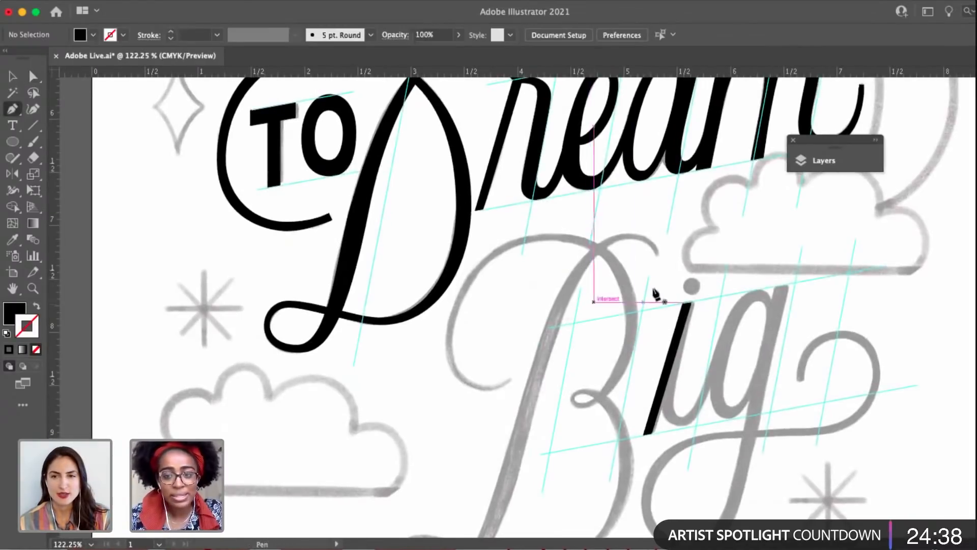
drag(665, 281, 620, 278)
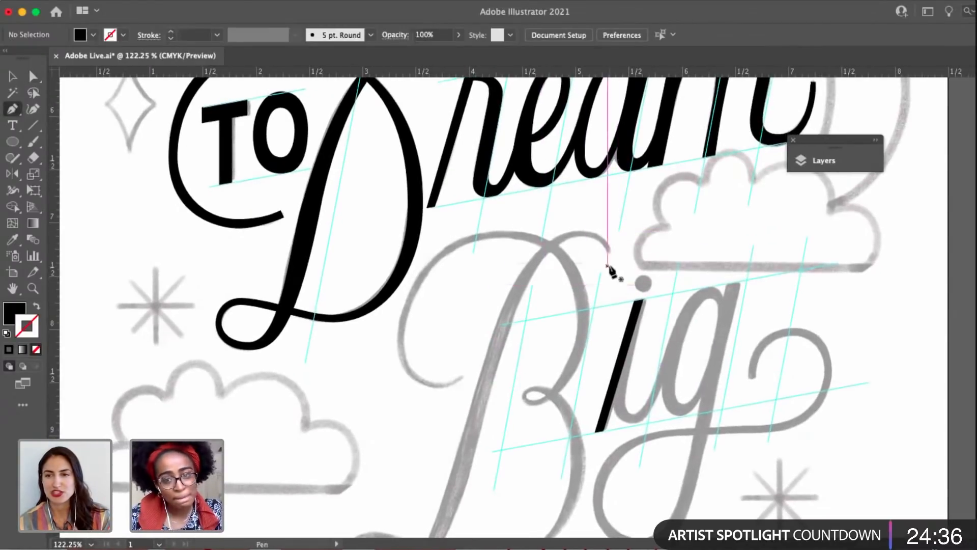
scroll(606, 263, up, 5)
click(37, 308)
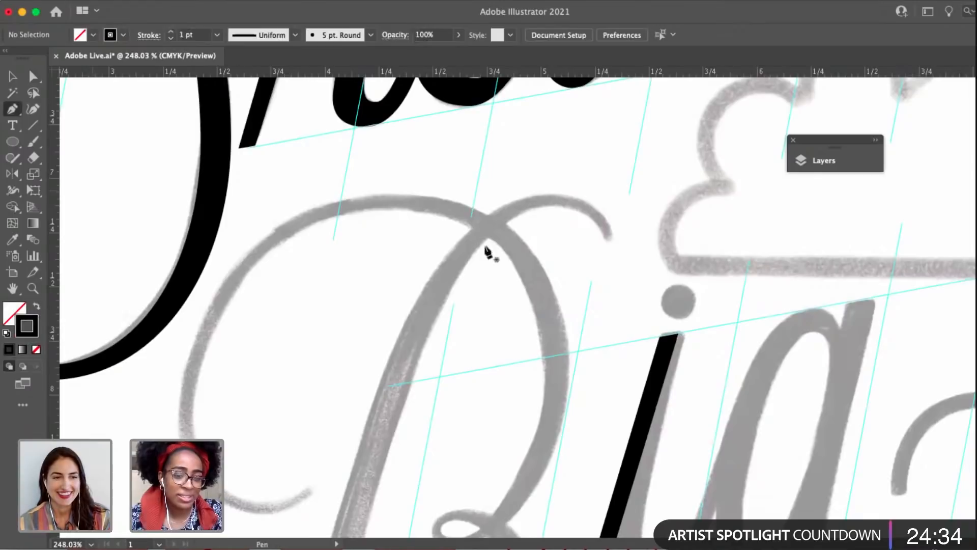
click(604, 239)
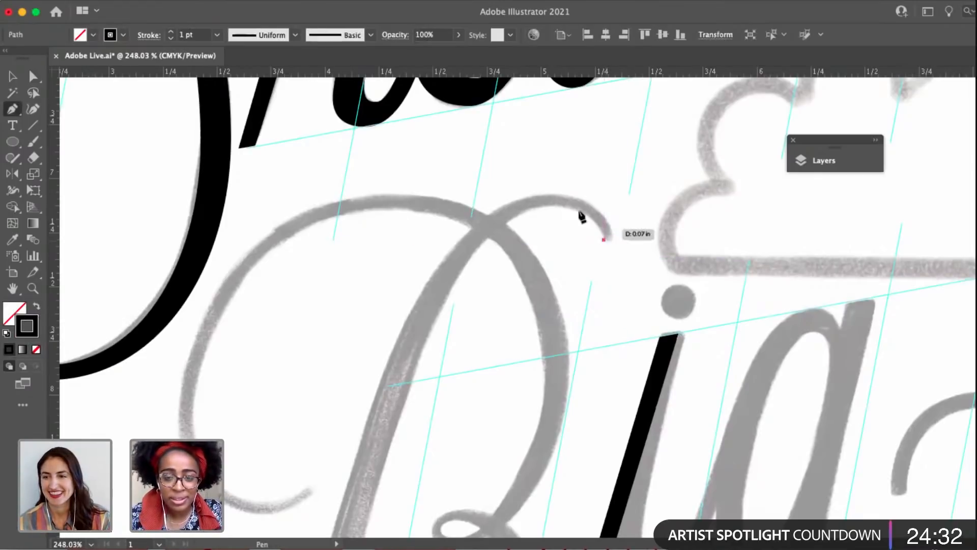
drag(552, 207, 503, 207)
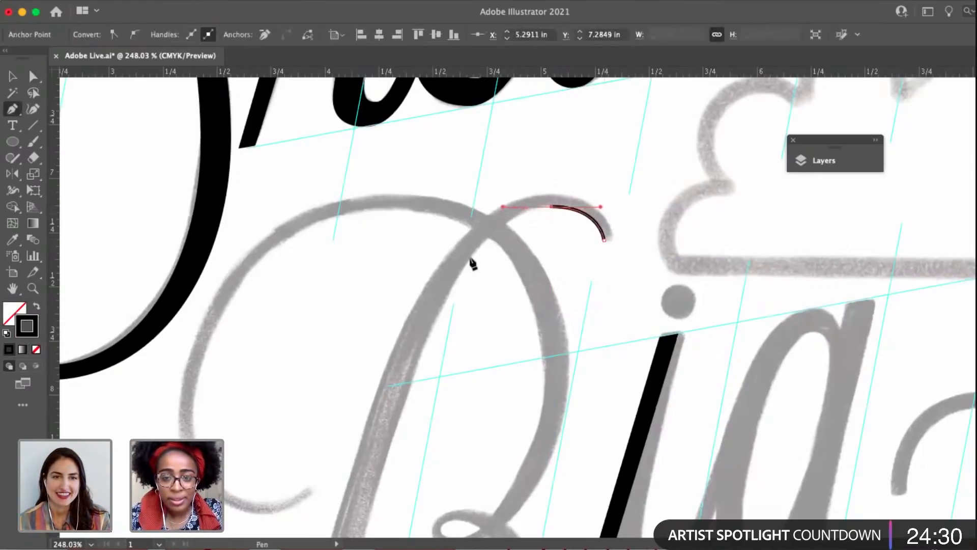
Continue the B's outline down the right edge of its stem and around the outer edge of the bottom loop to the loop's top.
scroll(448, 338, down, 3)
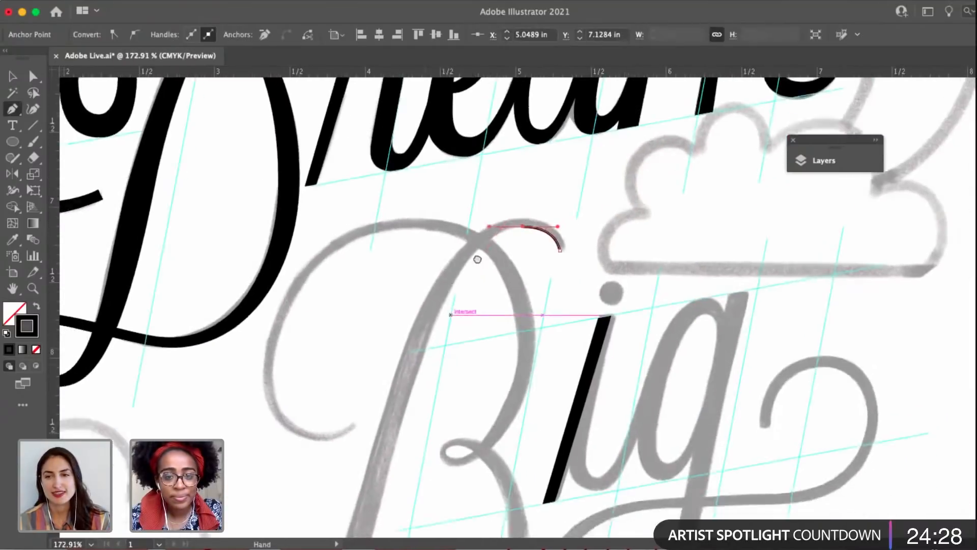
scroll(469, 290, down, 2)
mouse_move(446, 363)
mouse_down()
mouse_move(418, 437)
mouse_move(417, 486)
mouse_up()
scroll(458, 382, down, 5)
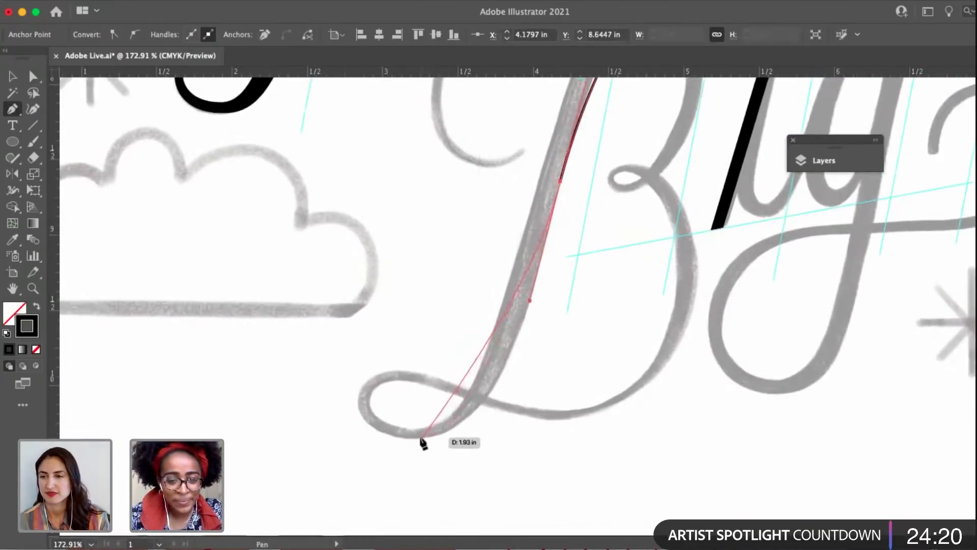
drag(420, 437, 332, 437)
drag(394, 371, 445, 370)
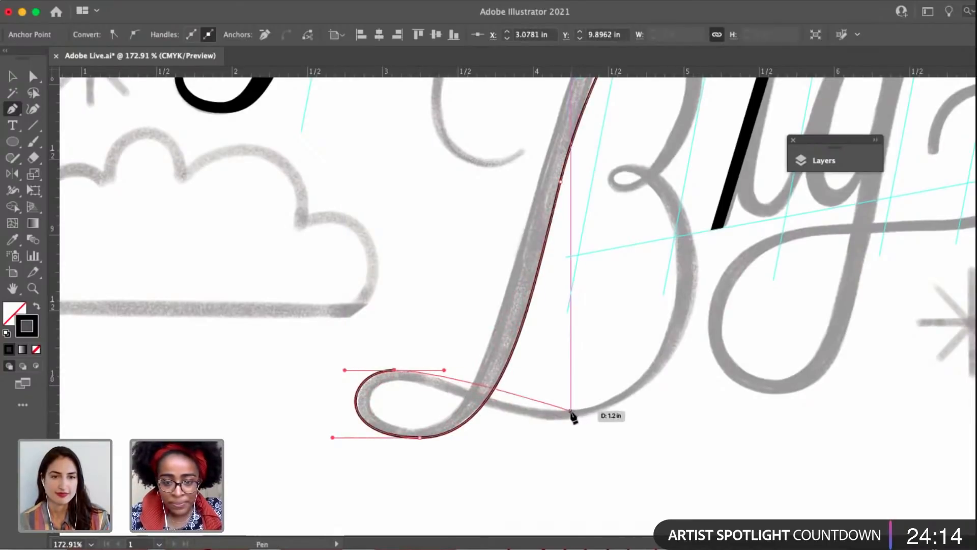
Continue the B's outline along the bottom stroke and up the lower bowl's inner edge to the small middle loop.
drag(571, 411, 647, 390)
key(space)
drag(678, 350, 619, 403)
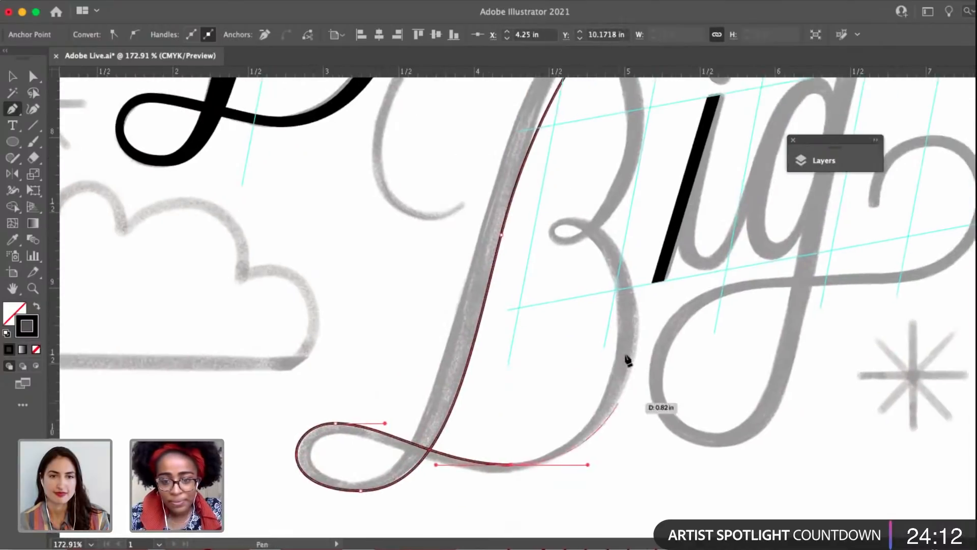
drag(620, 327, 620, 287)
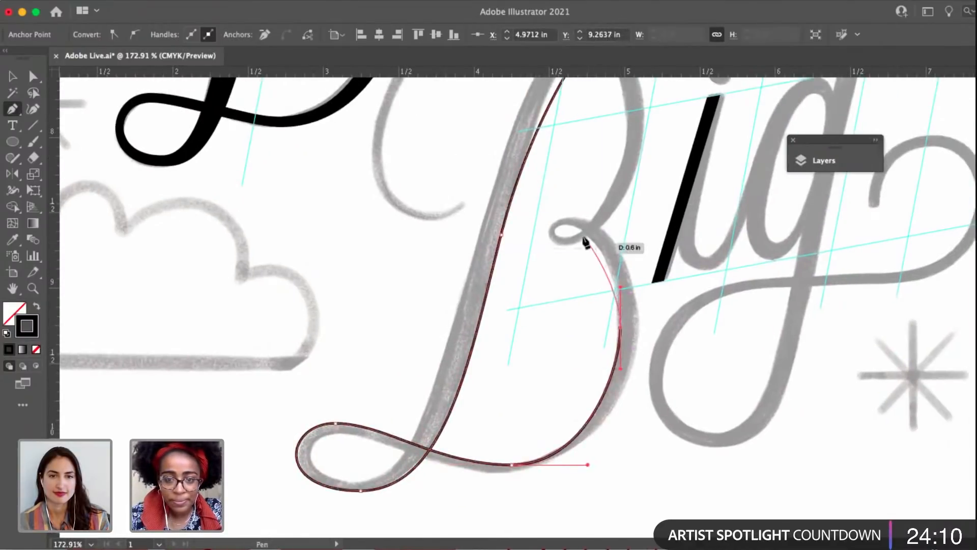
mouse_move(570, 224)
mouse_down()
mouse_move(542, 224)
mouse_move(441, 336)
mouse_up()
key(space)
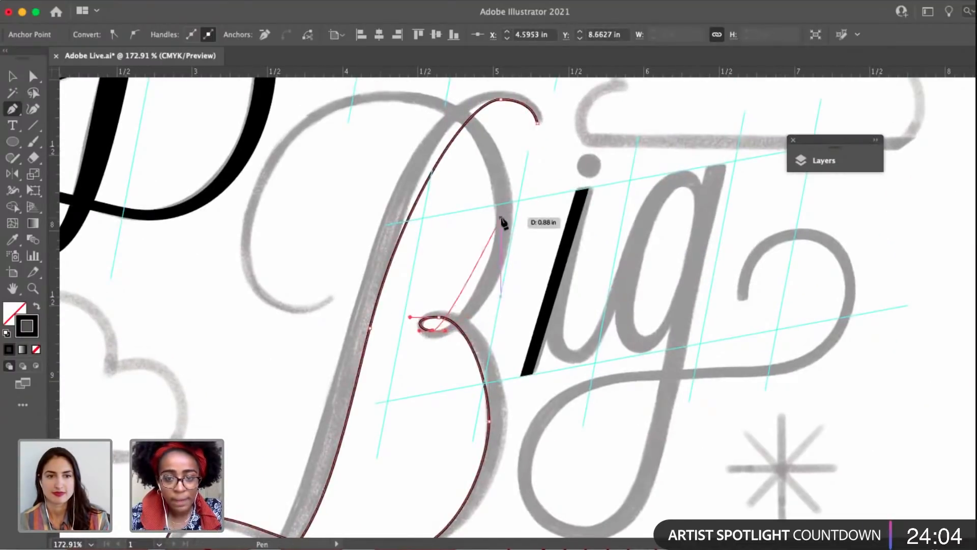
Trace the inner edge of the B's upper bowl over the crest and around the large swash to its tip.
drag(495, 224, 441, 162)
scroll(536, 207, up, 2)
scroll(536, 207, left, 3)
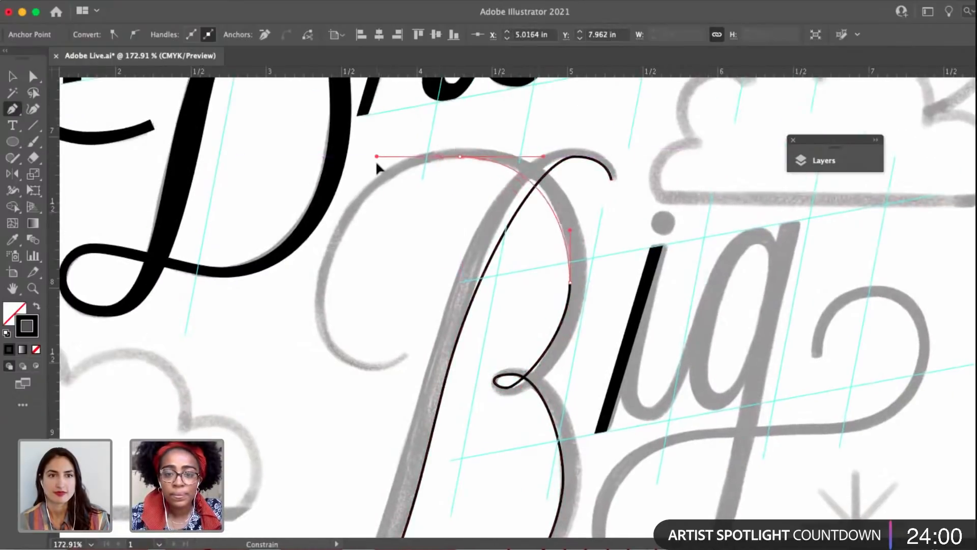
drag(355, 163, 360, 163)
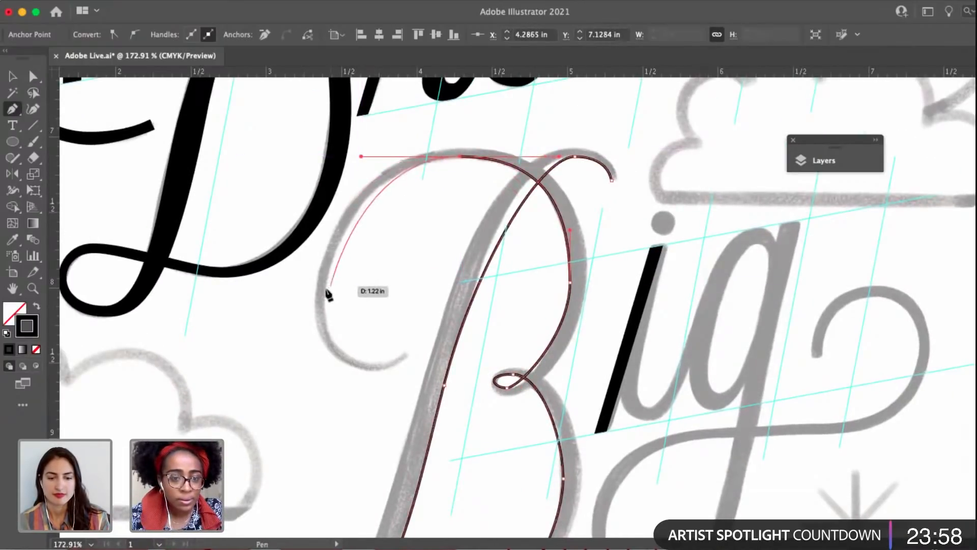
drag(324, 295, 325, 323)
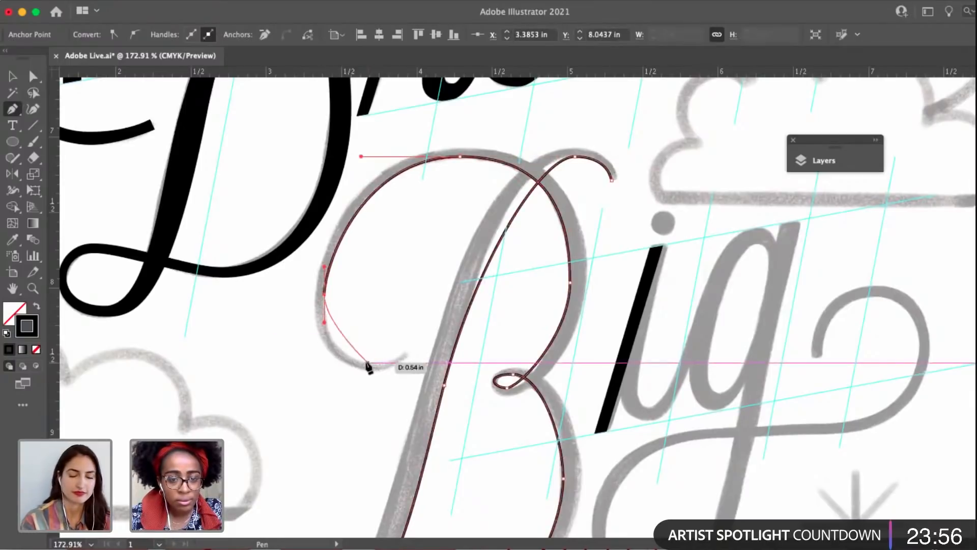
click(369, 362)
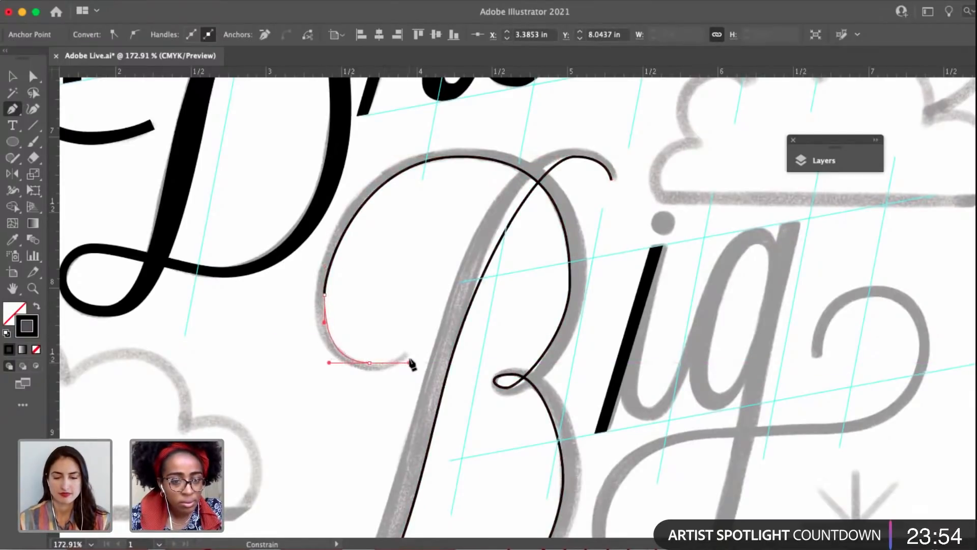
drag(411, 364, 385, 385)
scroll(407, 353, up, 5)
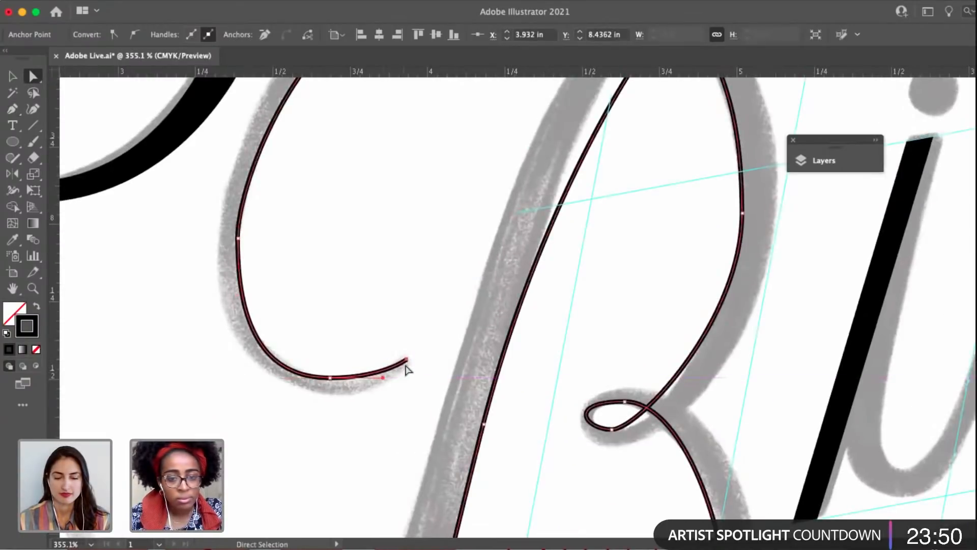
Cap the swash's tip and trace its outer edge back up to the top of the B's upper bowl.
key(p)
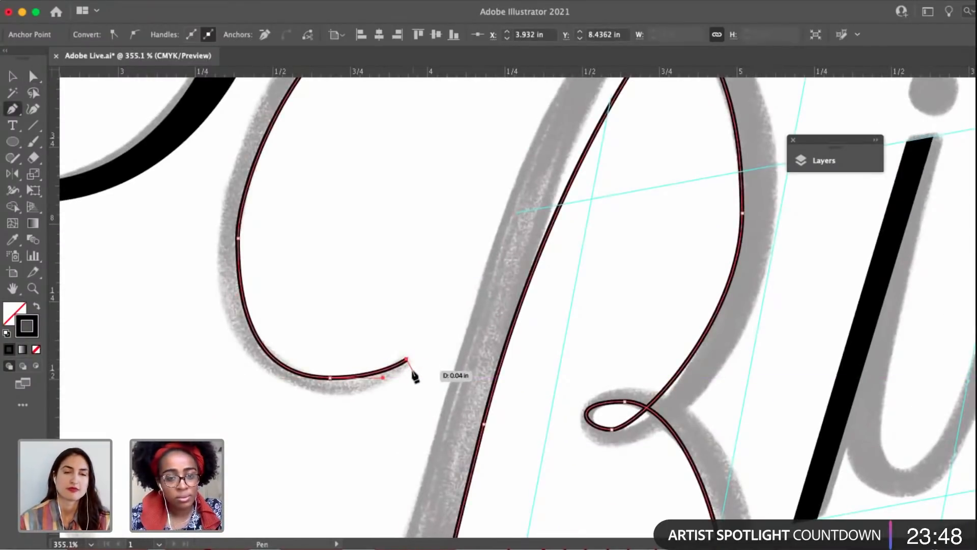
drag(331, 395, 276, 395)
drag(238, 237, 215, 358)
scroll(334, 240, down, 3)
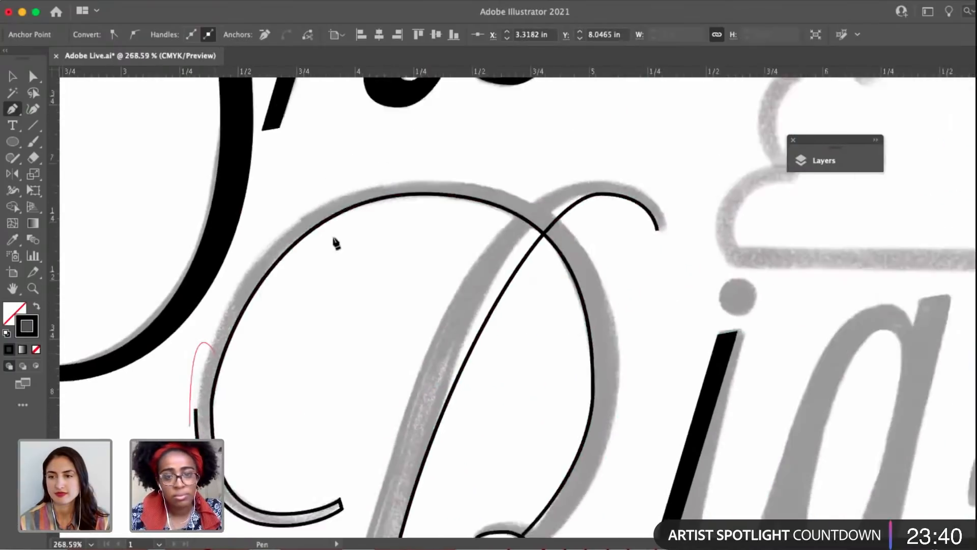
drag(333, 240, 283, 298)
drag(371, 229, 499, 220)
scroll(528, 303, down, 3)
scroll(528, 303, right, 2)
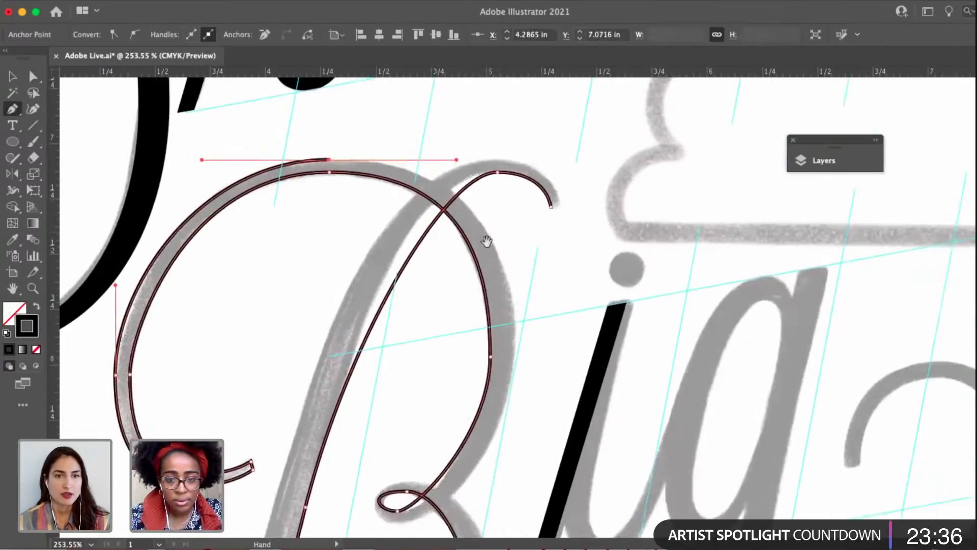
Trace the outer edge of the B's upper bowl and carry it around the outside of the small middle loop.
drag(505, 322, 506, 362)
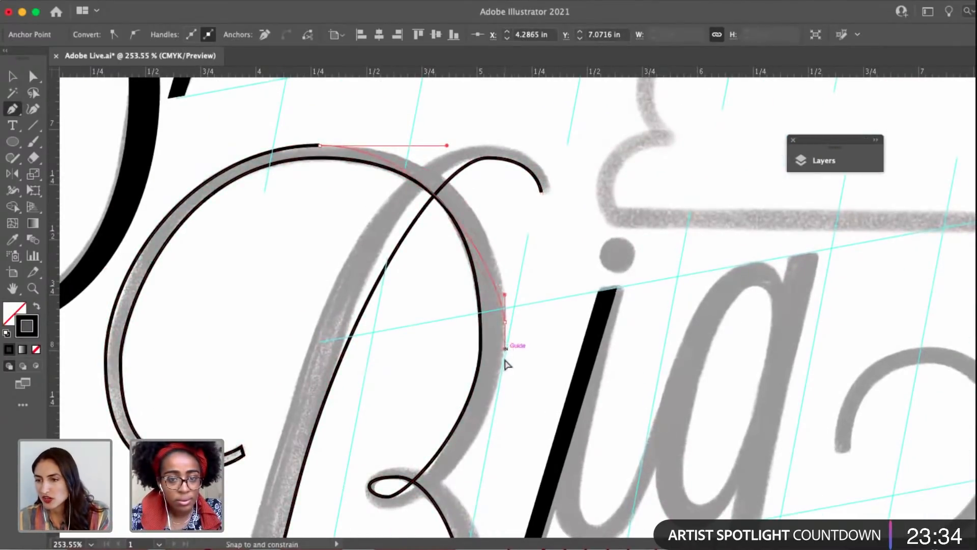
drag(506, 419, 506, 421)
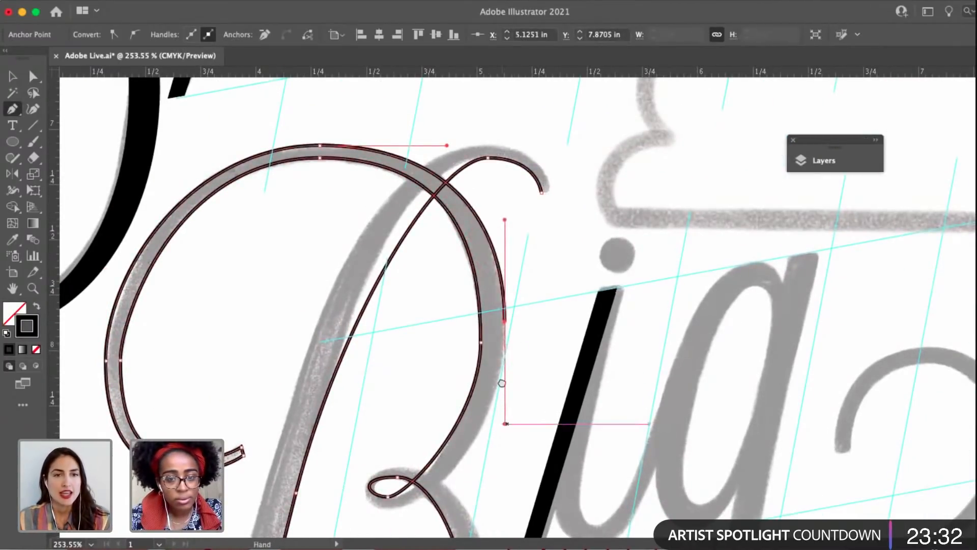
scroll(506, 420, down, 3)
drag(393, 367, 343, 367)
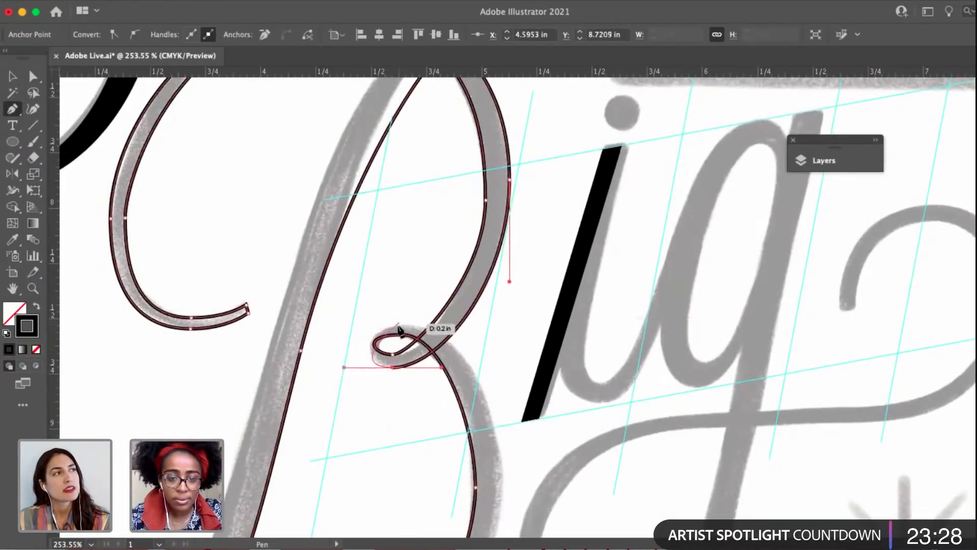
drag(397, 326, 436, 327)
scroll(494, 386, down, 1)
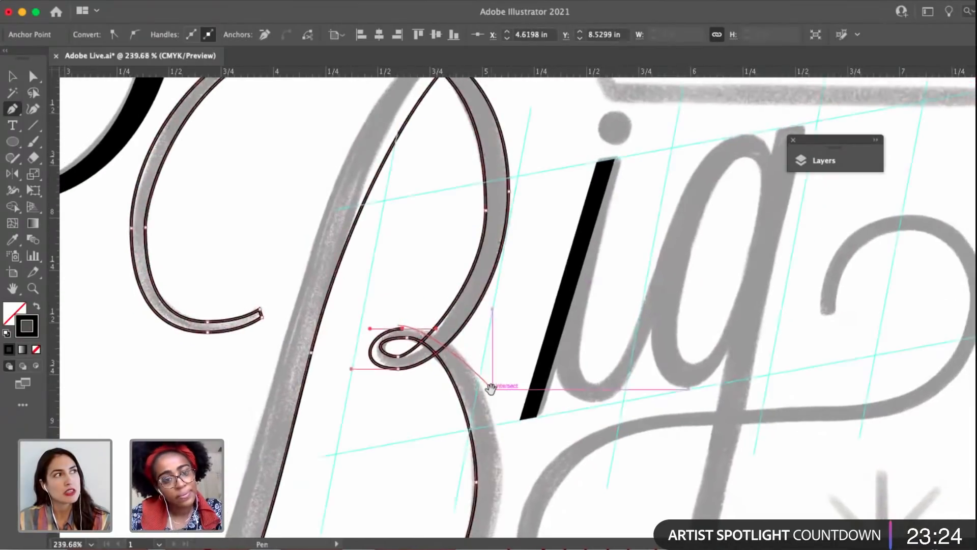
Trace the outer edge of the B's lower bowl from the middle loop down to the underside of the bottom stroke.
scroll(489, 386, down, 5)
drag(491, 370, 490, 389)
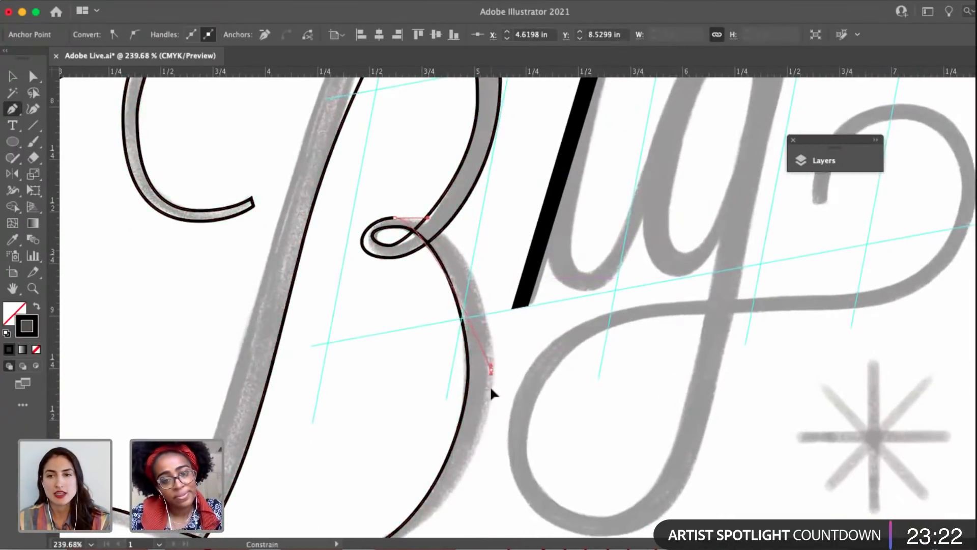
drag(491, 498, 491, 496)
scroll(492, 494, down, 8)
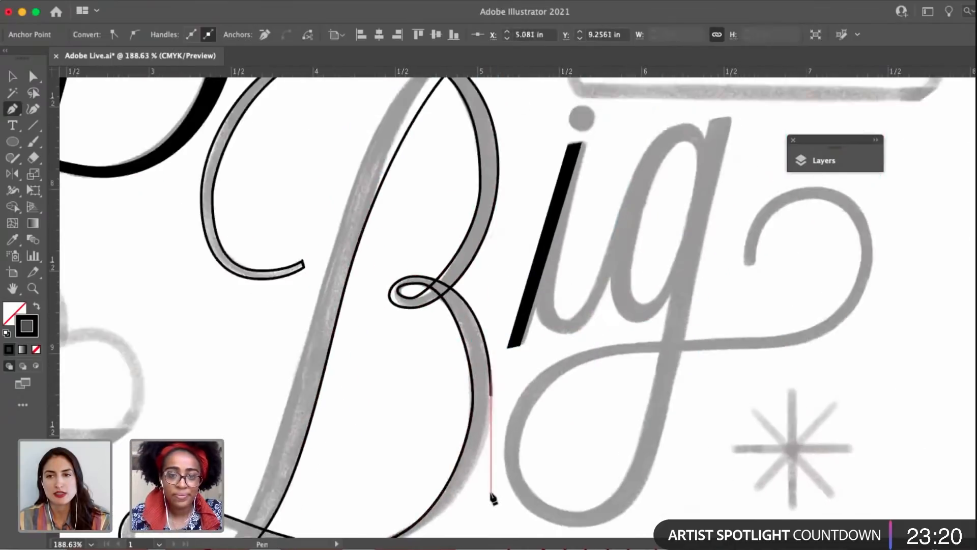
drag(552, 343, 640, 197)
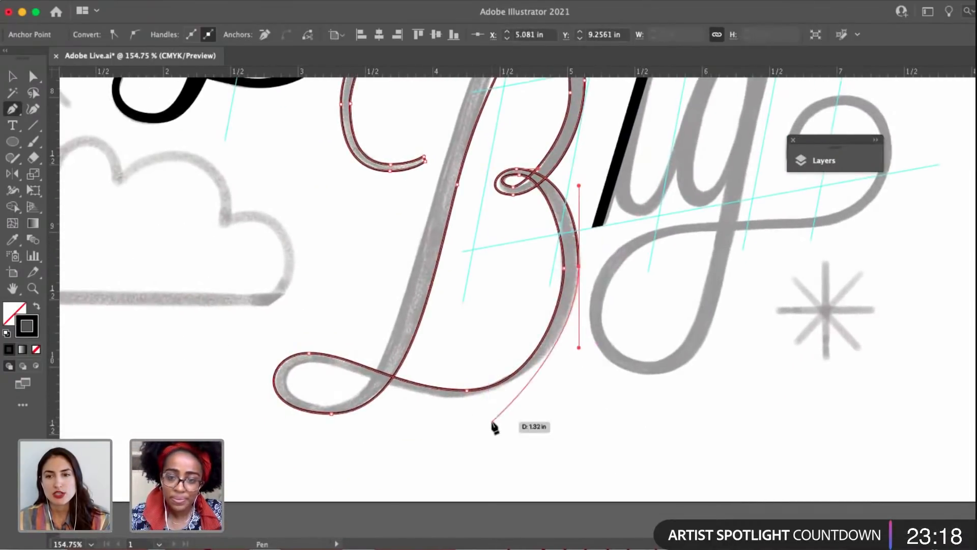
drag(467, 402, 412, 402)
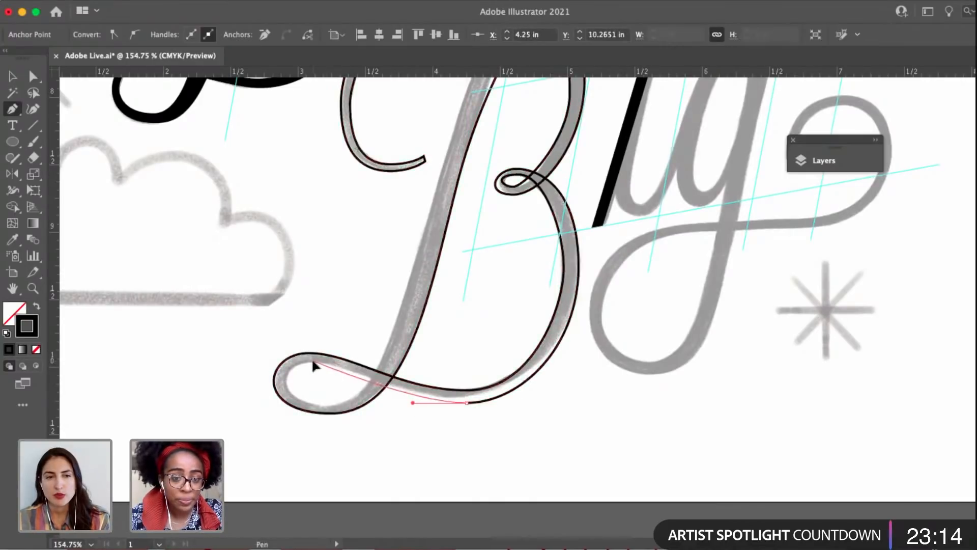
Trace the inside of the B's bottom loop and the outer edge of the stem up to the upper curl's crest.
drag(311, 360, 372, 404)
key(space)
drag(384, 365, 379, 505)
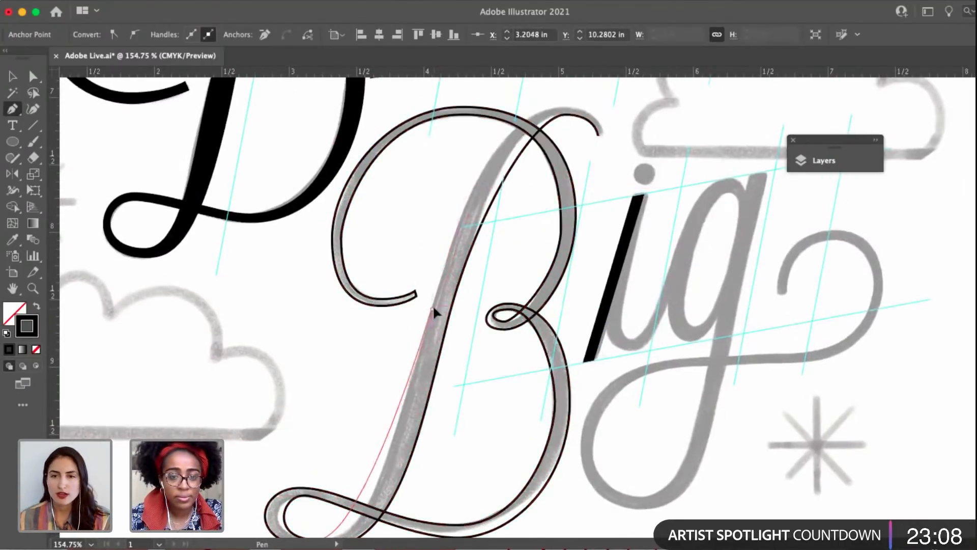
mouse_move(560, 107)
mouse_down()
mouse_move(650, 101)
mouse_move(598, 101)
mouse_up()
scroll(585, 115, up, 5)
scroll(585, 114, up, 2)
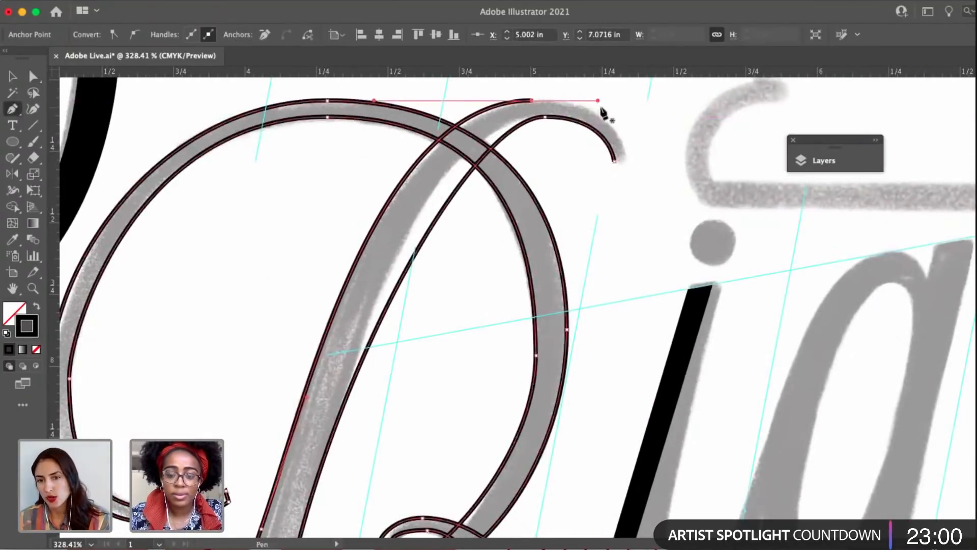
Trace the upper curl's outer edge to its tip and close the B's outline at the starting anchor.
shift+drag(531, 102, 576, 101)
shift+drag(624, 147, 632, 180)
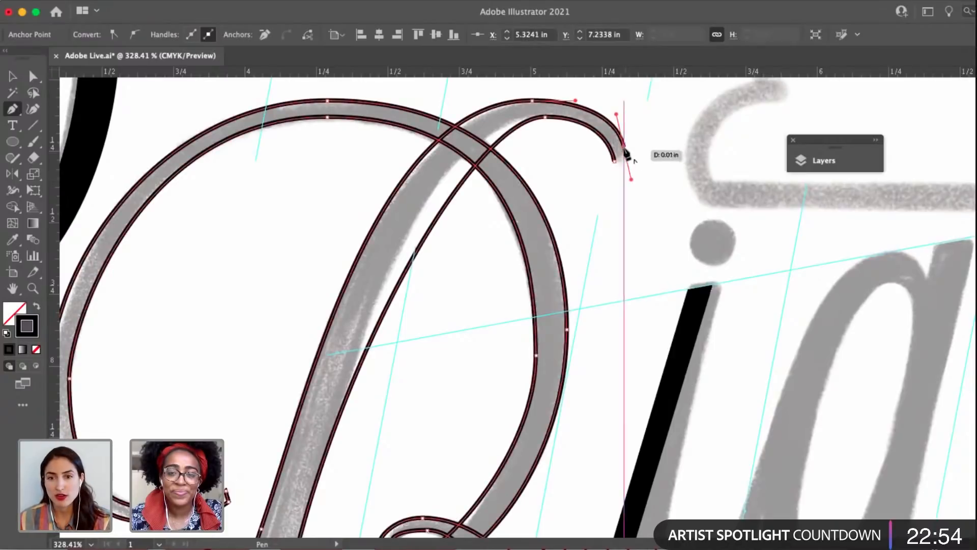
click(614, 161)
Refine the upper curl by adjusting its outer handle, the inner crest anchor and handle, and the inner corner of its tip.
key(a)
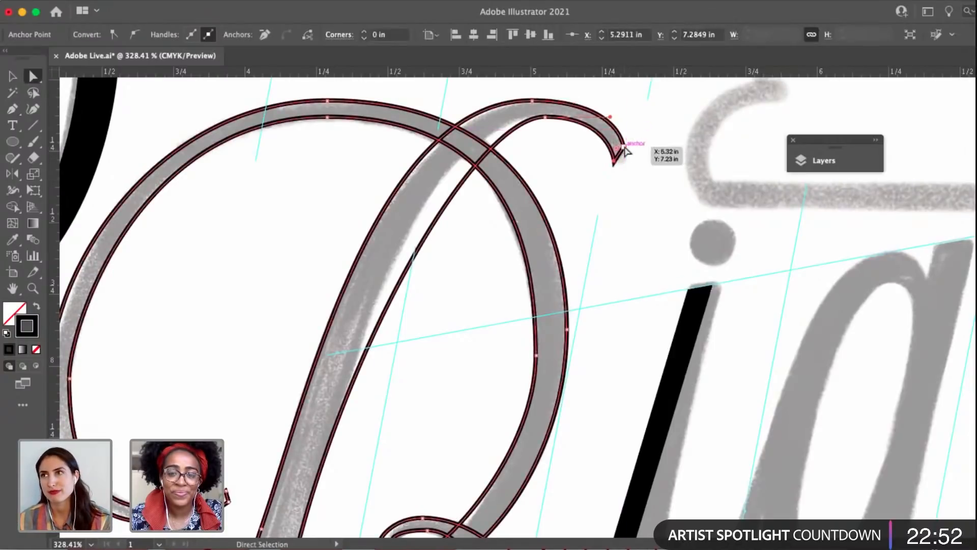
click(625, 148)
scroll(618, 122, up, 2)
drag(615, 114, 608, 116)
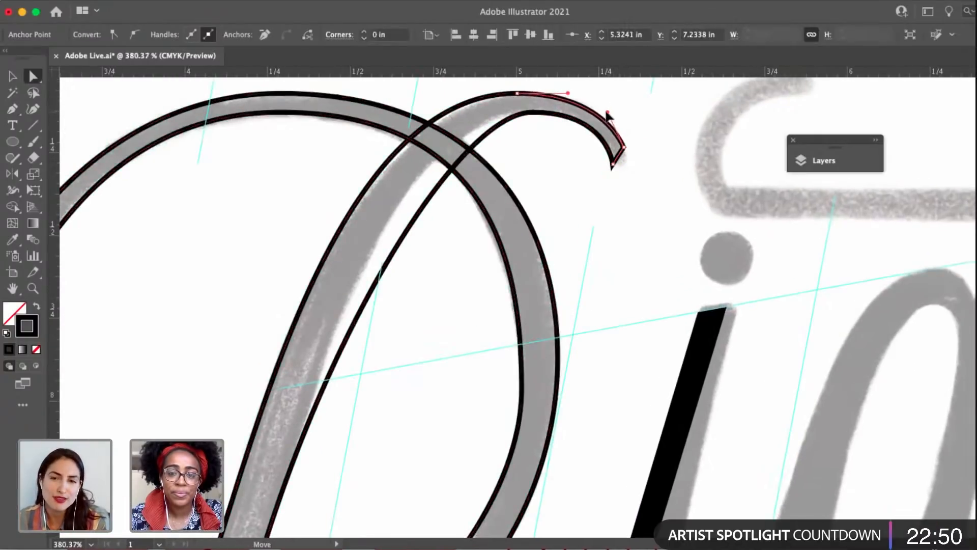
click(532, 114)
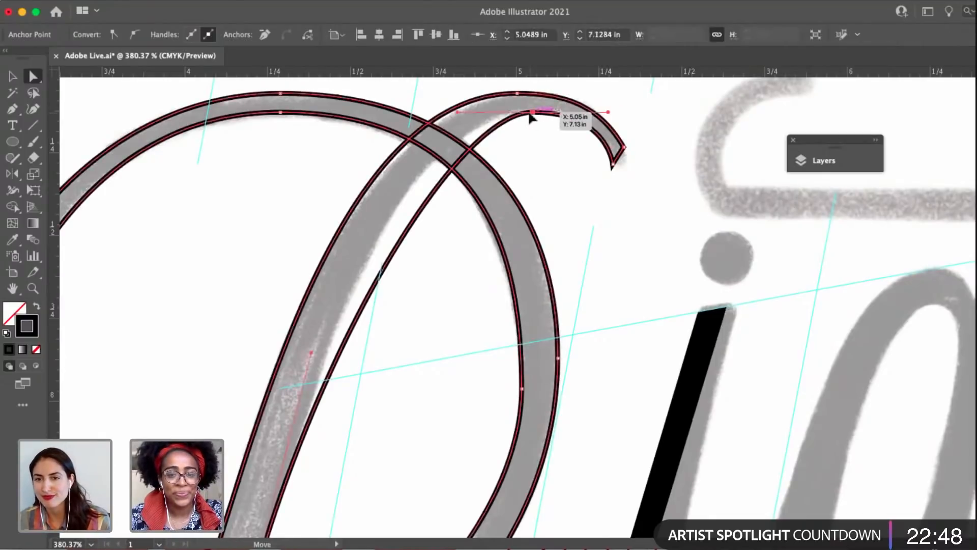
drag(529, 117, 516, 117)
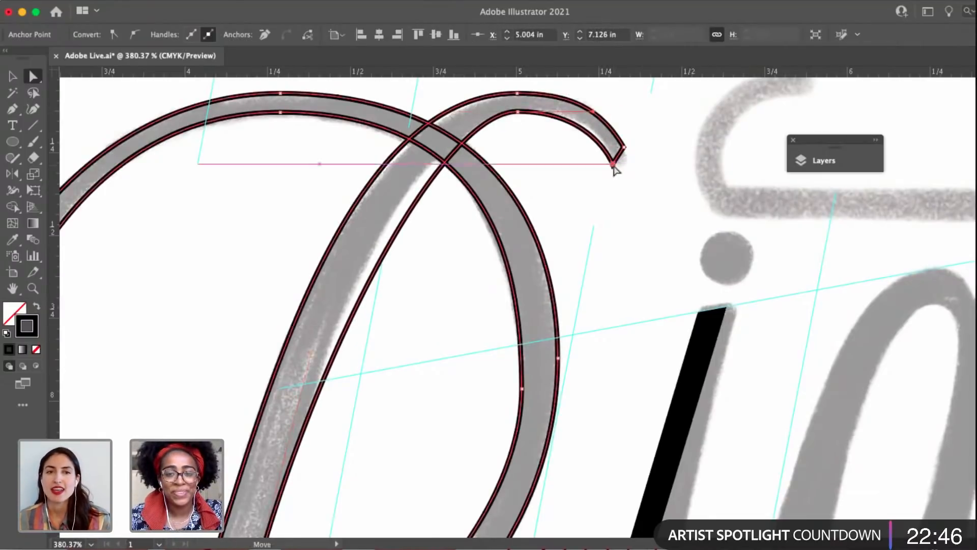
drag(613, 168, 615, 173)
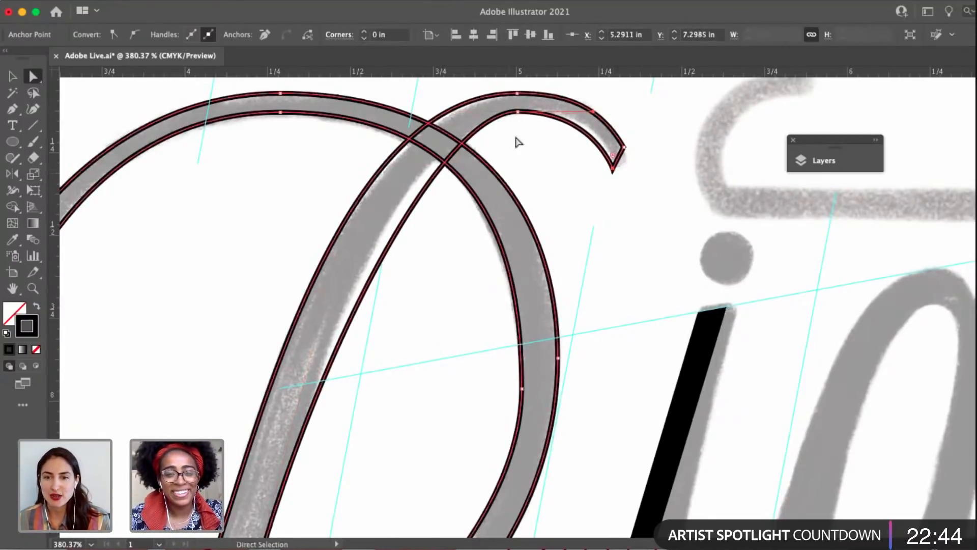
click(517, 112)
drag(442, 112, 504, 174)
Extend the handles on the inner edge of the B's bottom loop so the loop and stem follow the sketch.
click(330, 406)
scroll(329, 410, up, 2)
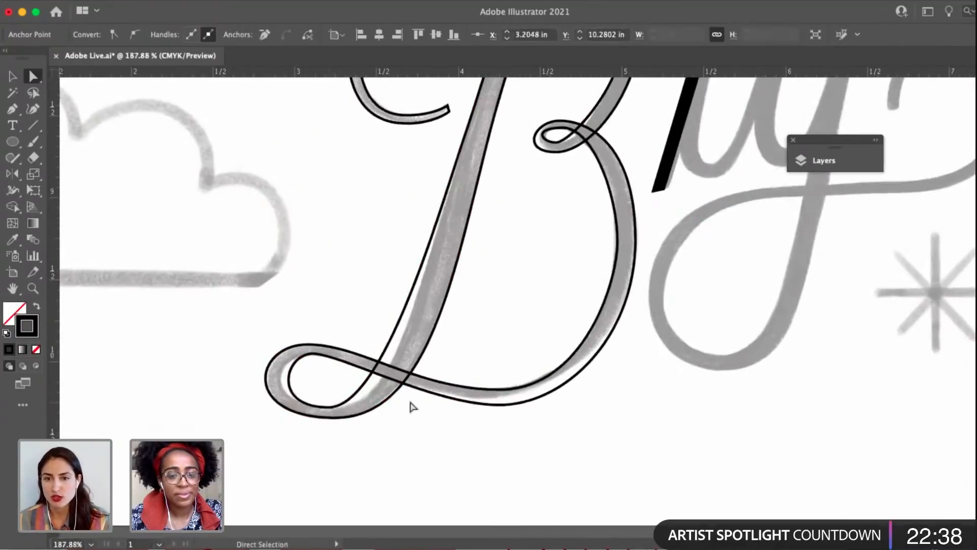
drag(385, 408, 418, 407)
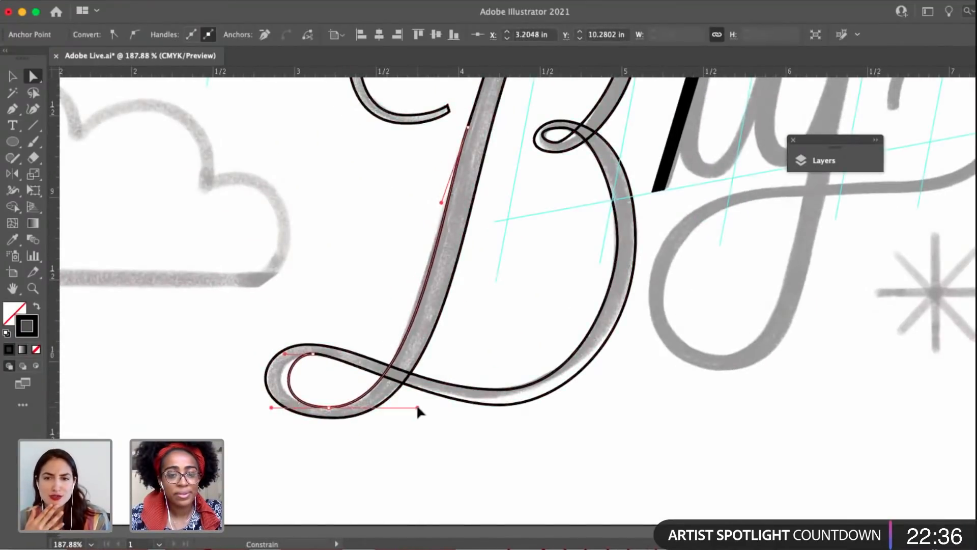
drag(285, 354, 268, 354)
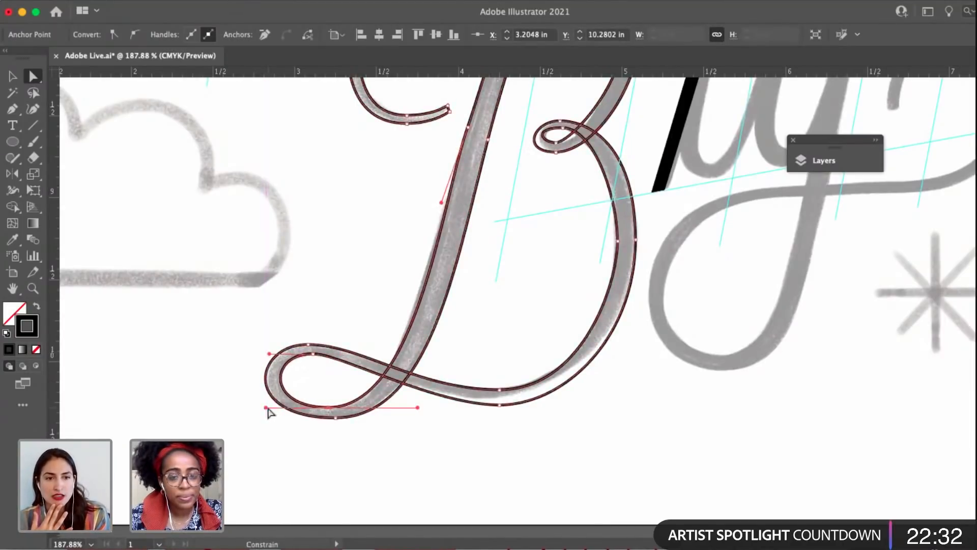
Raise the lower edge of the B's bottom stroke to match the sketch, and deselect the outline.
scroll(267, 407, right, 3)
click(424, 391)
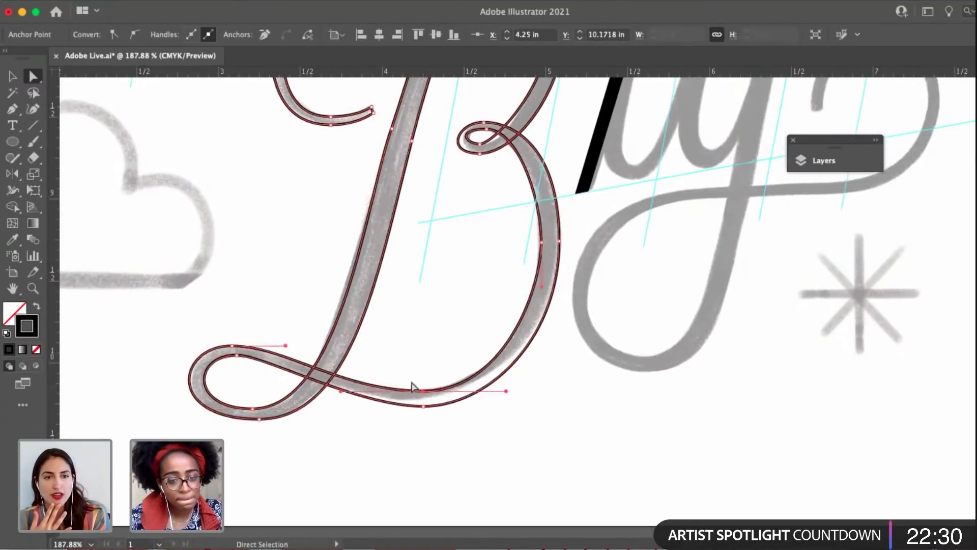
drag(424, 408, 421, 406)
click(453, 419)
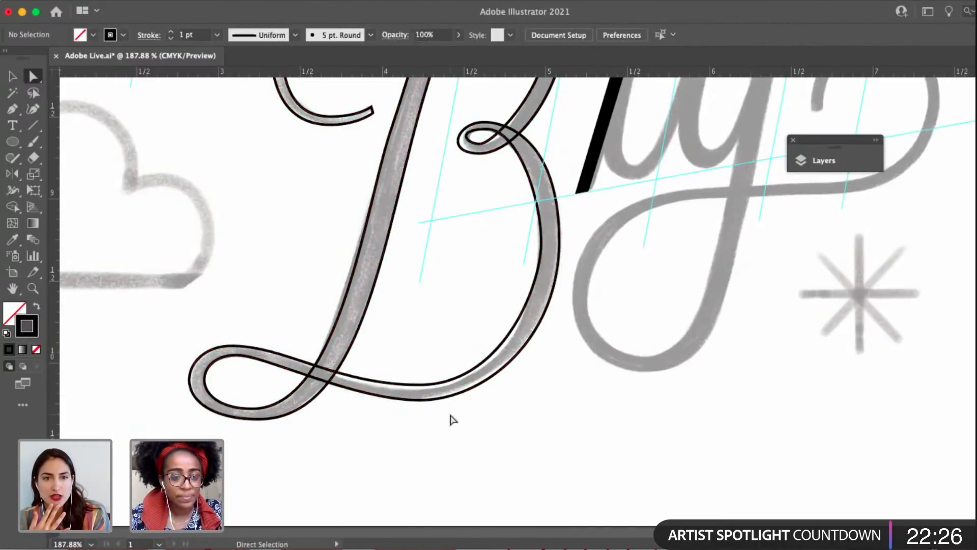
scroll(484, 463, up, 5)
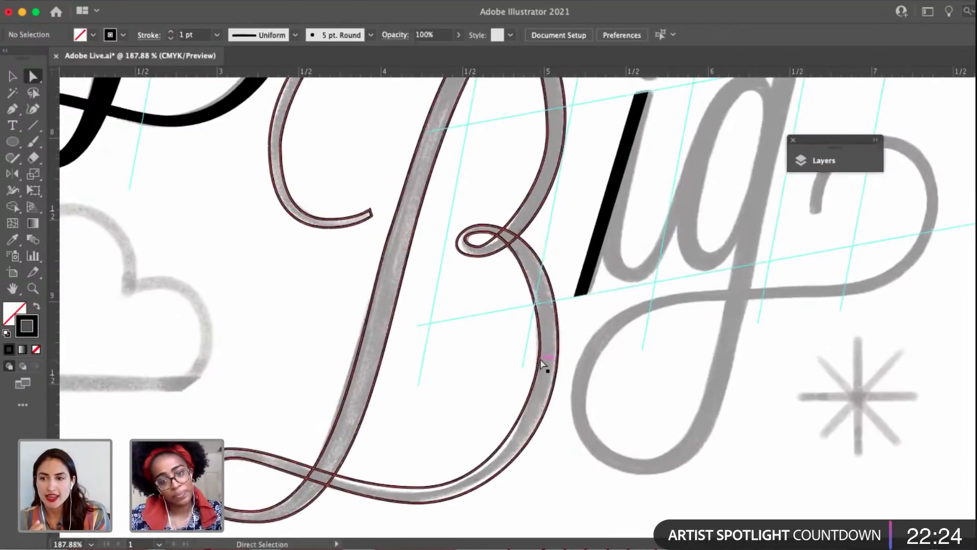
Reshape the inner edge of the B's small middle loop by adjusting the handles of its top and bottom anchors.
click(543, 362)
scroll(524, 279, up, 3)
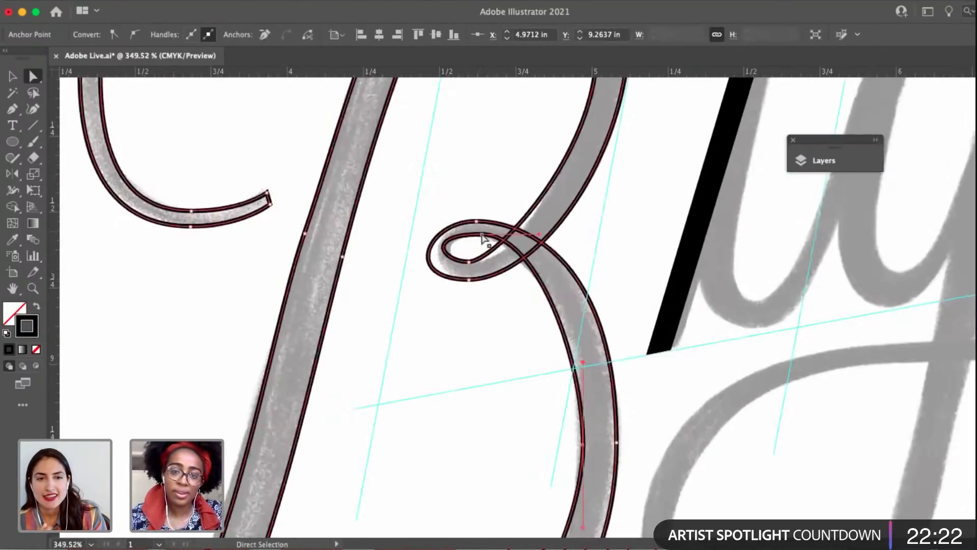
drag(484, 238, 437, 234)
click(468, 262)
drag(496, 261, 517, 262)
Tighten the outer edge of the B's small middle loop by adjusting its handles to match the sketch.
click(477, 221)
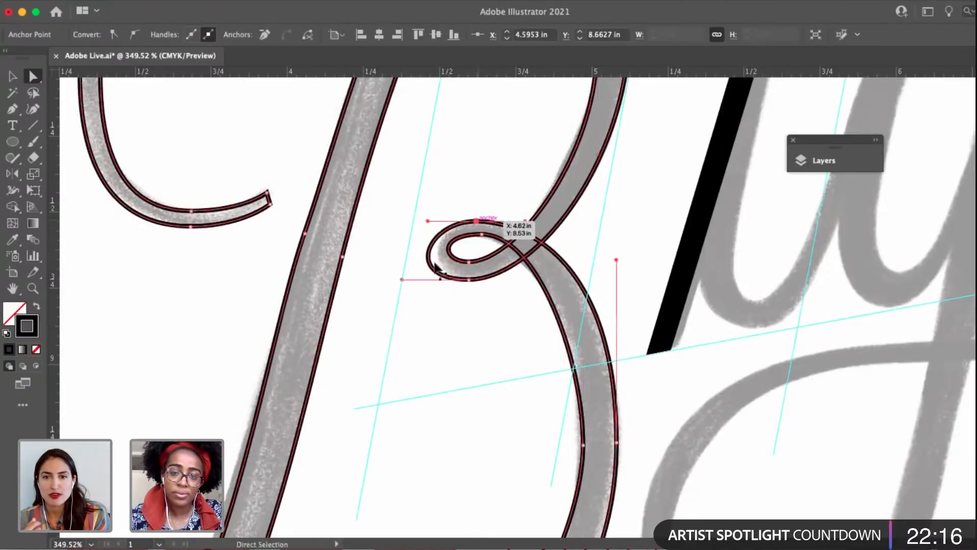
drag(402, 280, 421, 280)
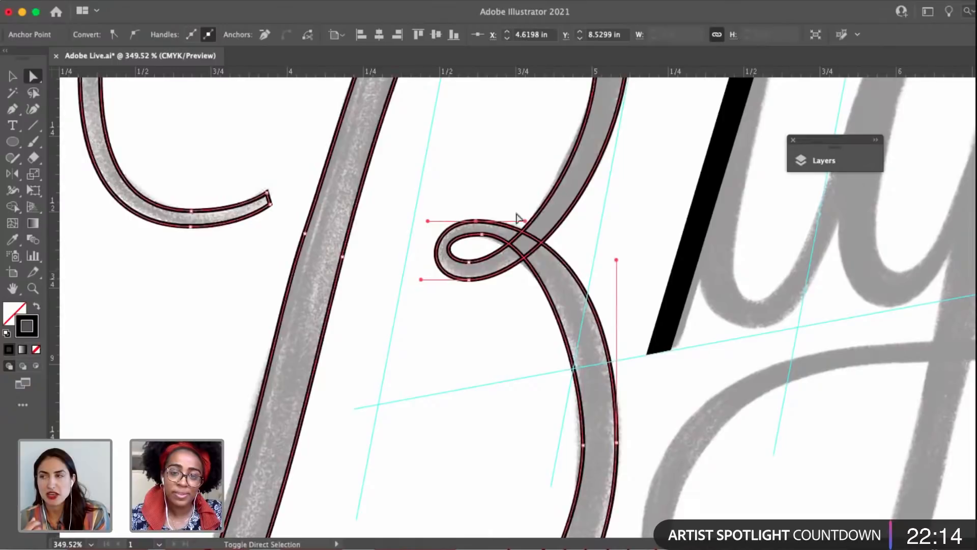
mouse_move(527, 222)
mouse_down()
mouse_move(535, 223)
mouse_move(497, 204)
mouse_up()
click(562, 397)
scroll(562, 398, down, 5)
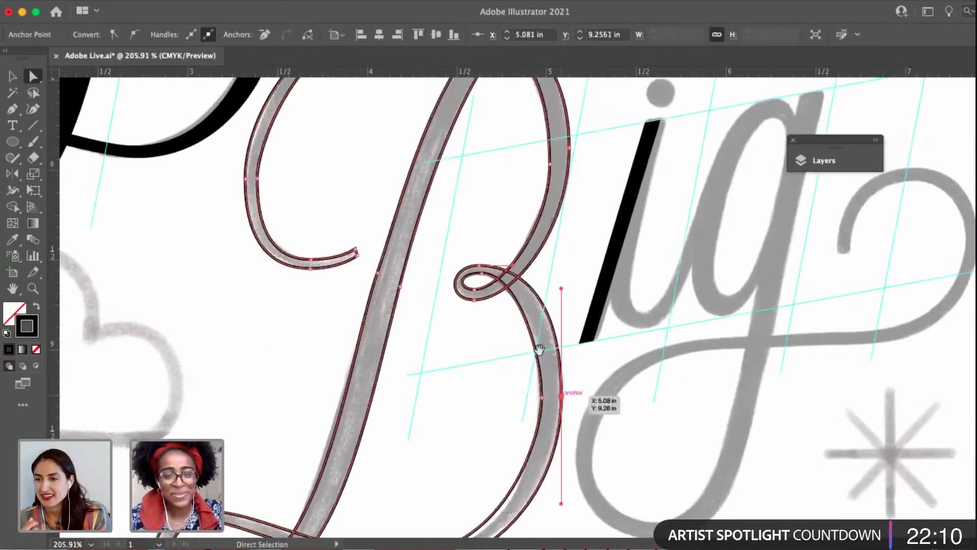
Slightly shorten the upper handle of the side anchor on the inner edge of the B's upper bowl.
scroll(524, 341, up, 5)
click(523, 340)
scroll(524, 341, up, 3)
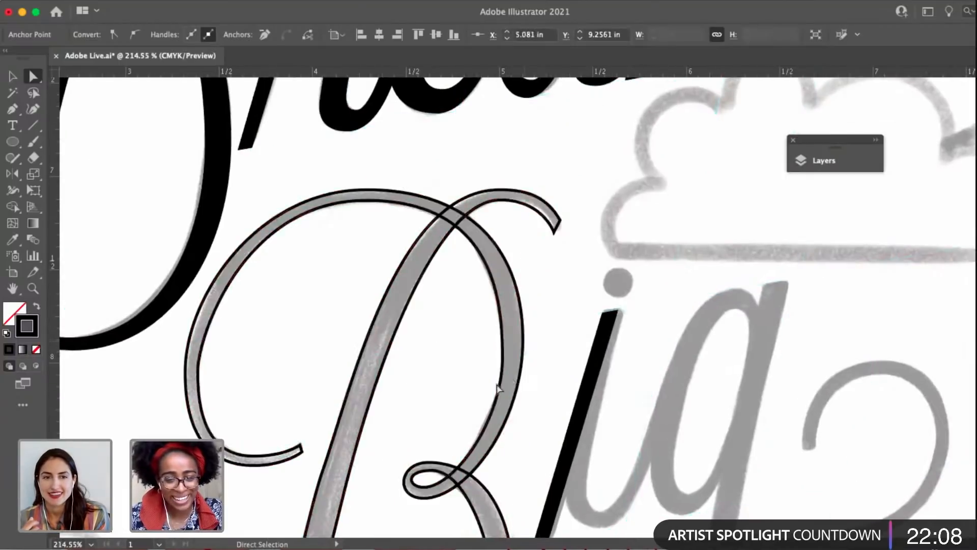
click(492, 364)
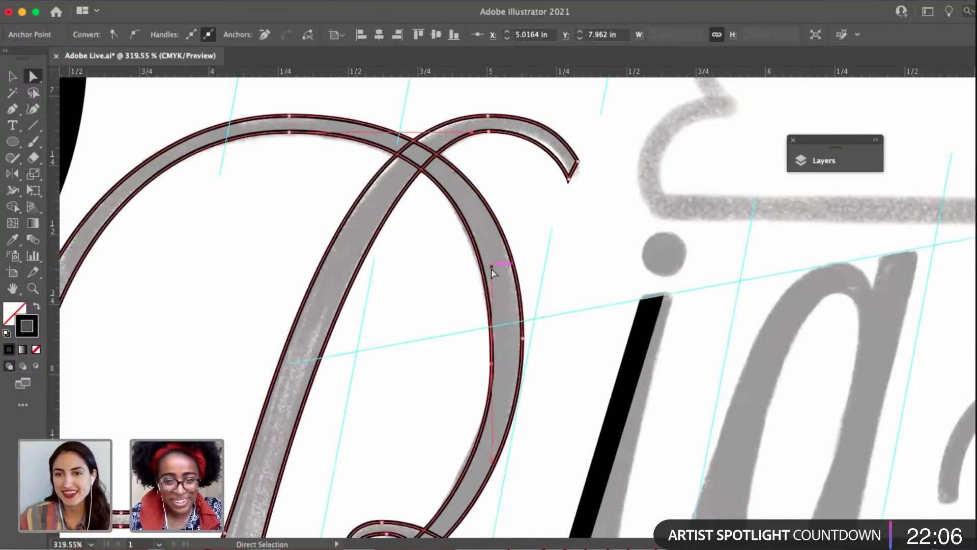
drag(491, 267, 492, 272)
scroll(504, 342, down, 2)
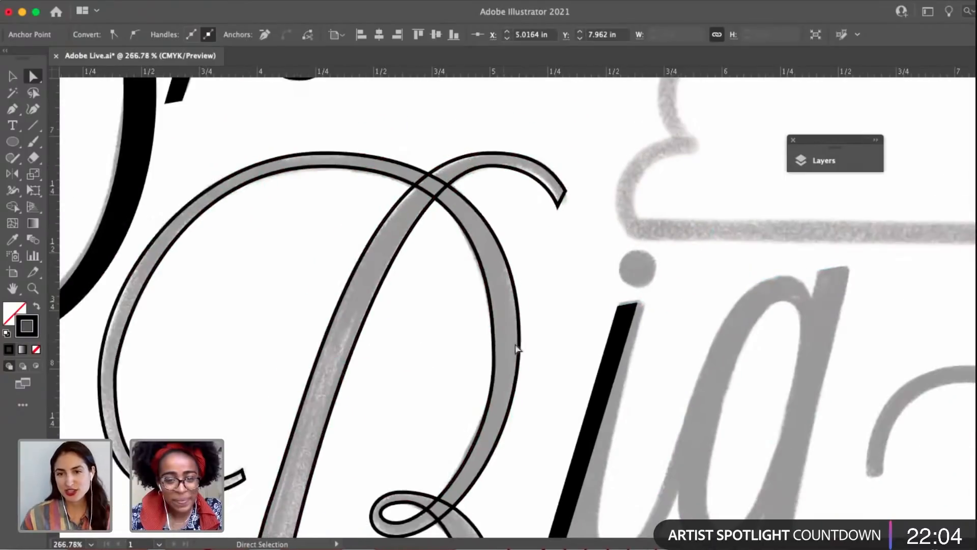
Select the side anchor on the outer edge of the B's upper bowl.
click(519, 342)
scroll(512, 351, down, 3)
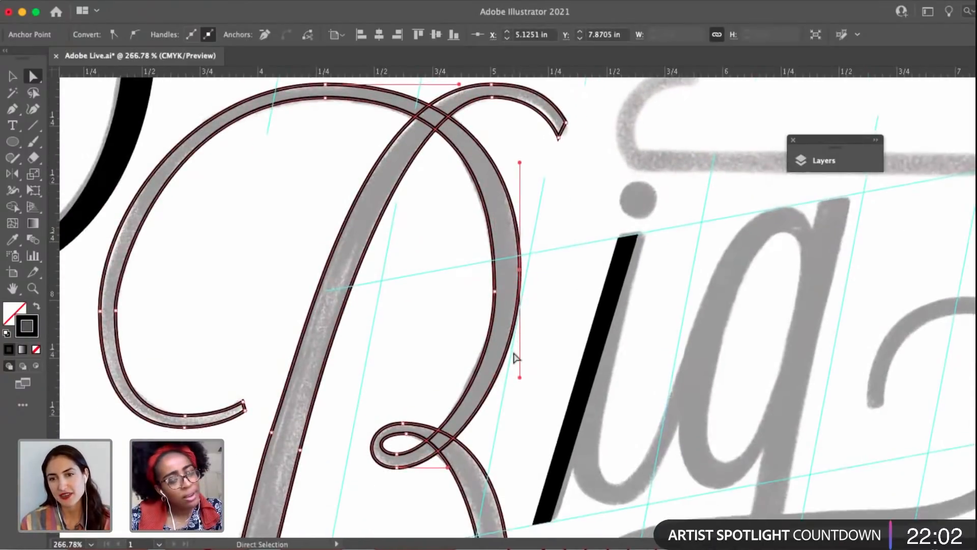
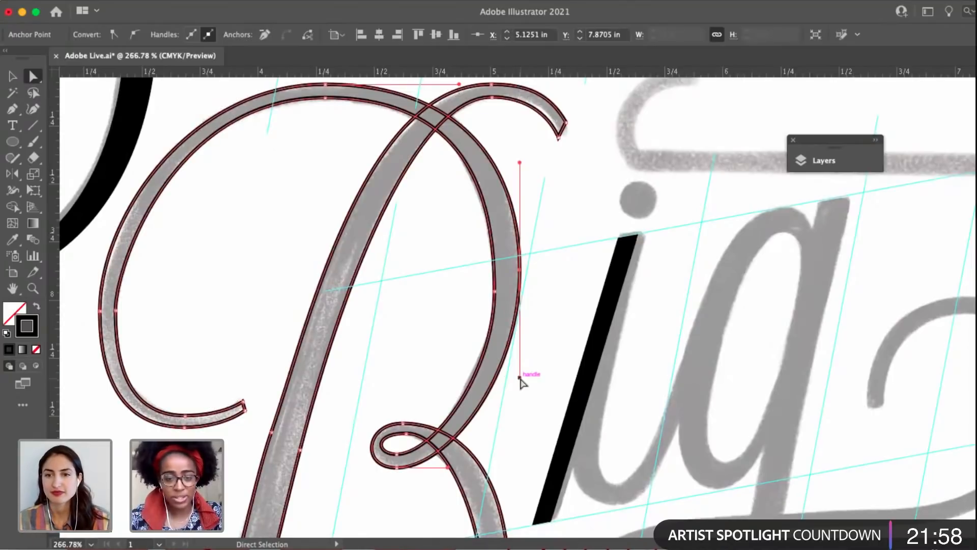
Lengthen the lower handle of the side anchor on the upper bowl's outer edge, and refine the inner side anchor's handles.
drag(519, 377, 519, 392)
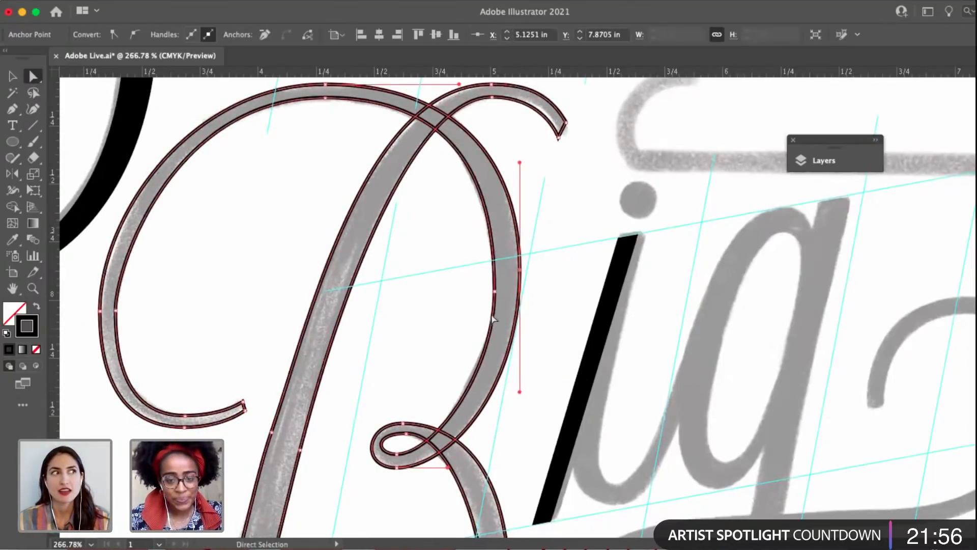
click(494, 291)
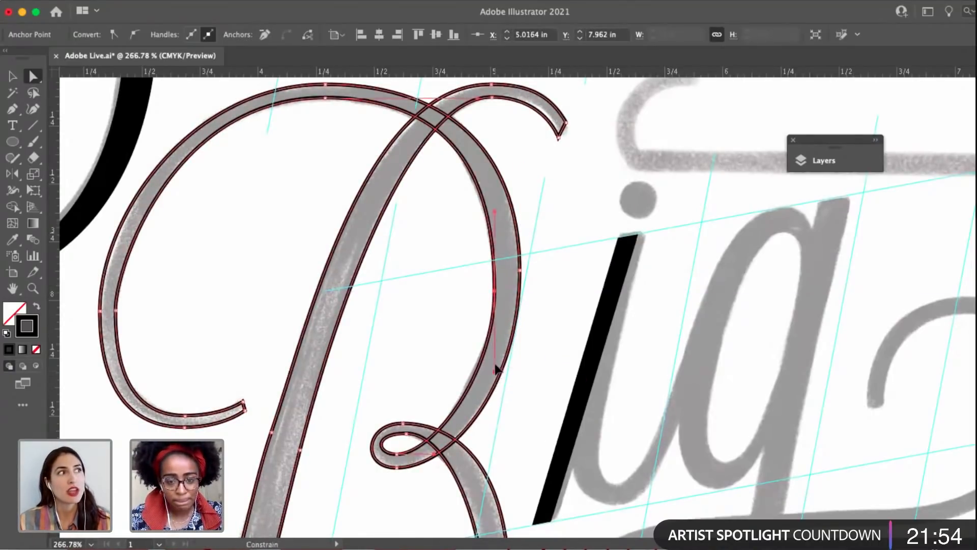
scroll(496, 372, down, 3)
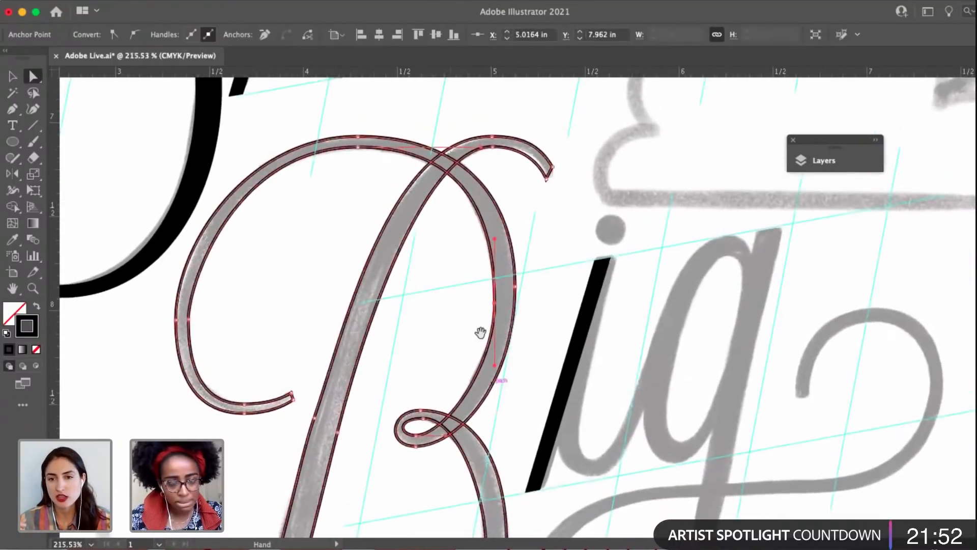
scroll(477, 331, down, 5)
Adjust the handles of the side anchor on the inner edge of the B's lower bowl to follow the sketch.
click(504, 413)
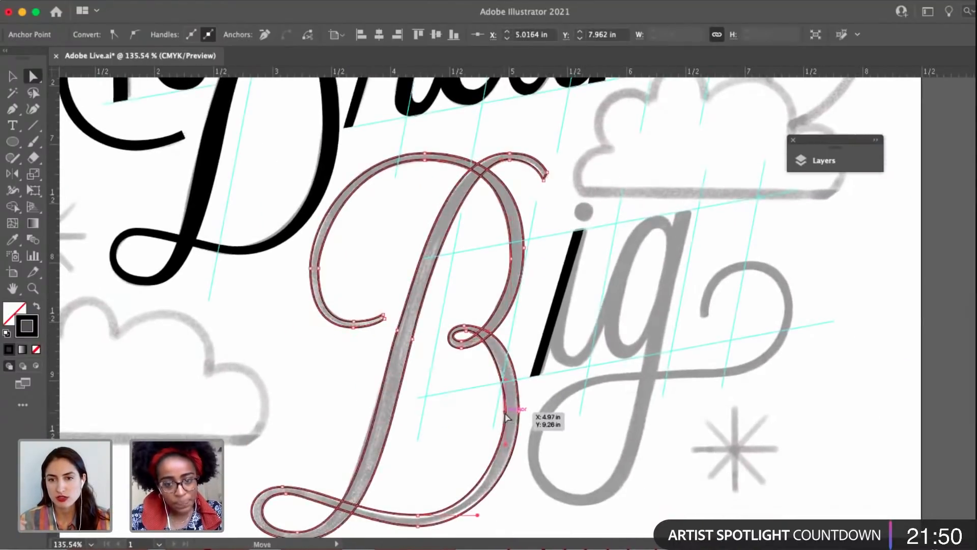
scroll(503, 414, up, 5)
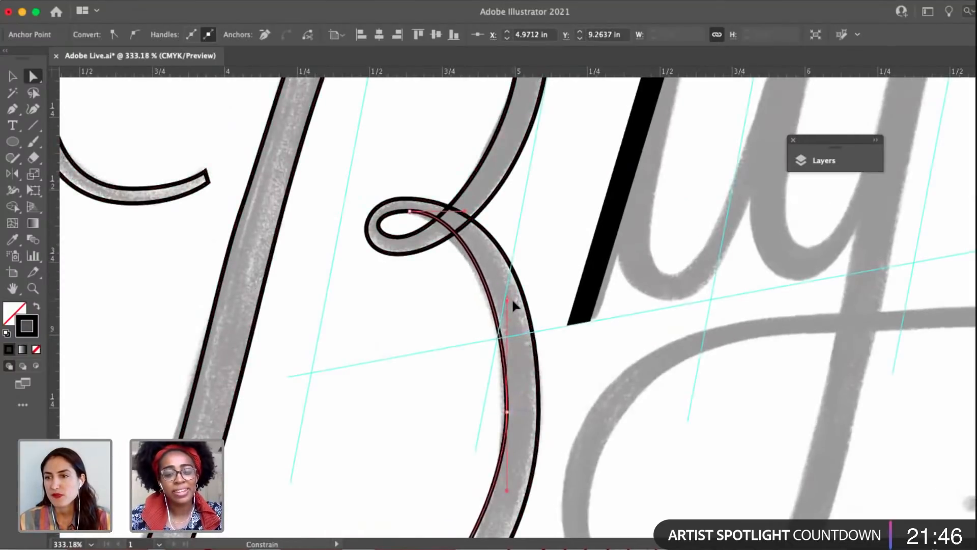
click(471, 321)
Preview the B in solid black by swapping its fill and stroke, and restore it to an outline.
scroll(473, 323, down, 1)
scroll(472, 323, down, 6)
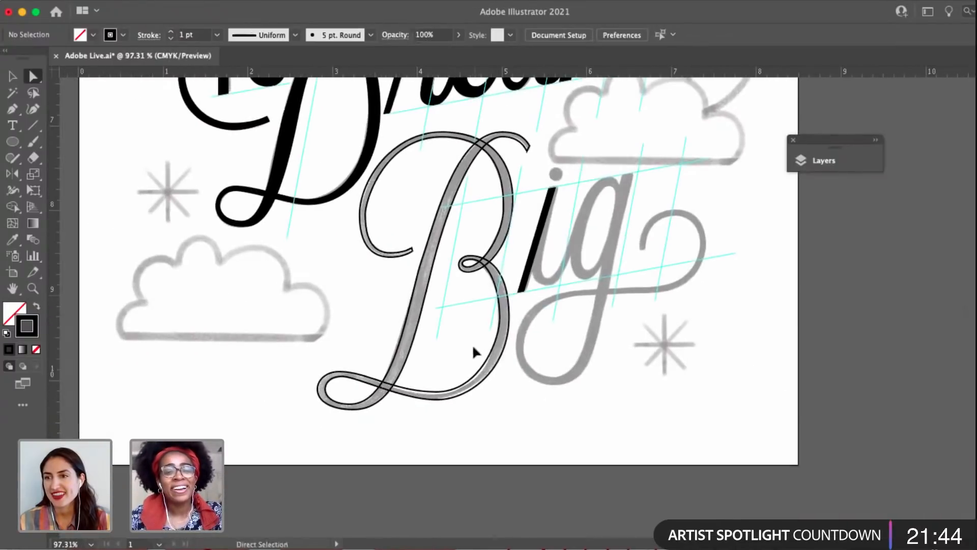
key(v)
click(402, 305)
click(36, 307)
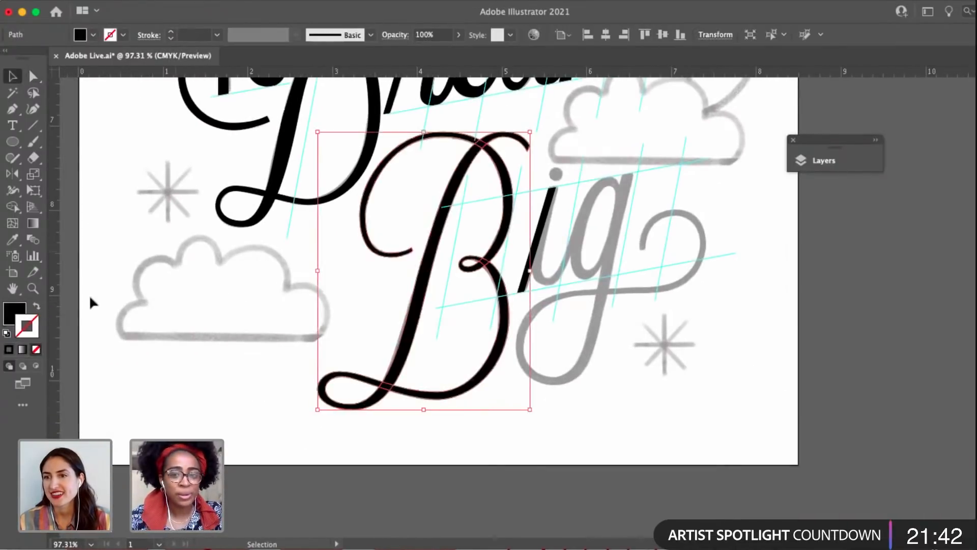
click(221, 295)
scroll(421, 260, up, 3)
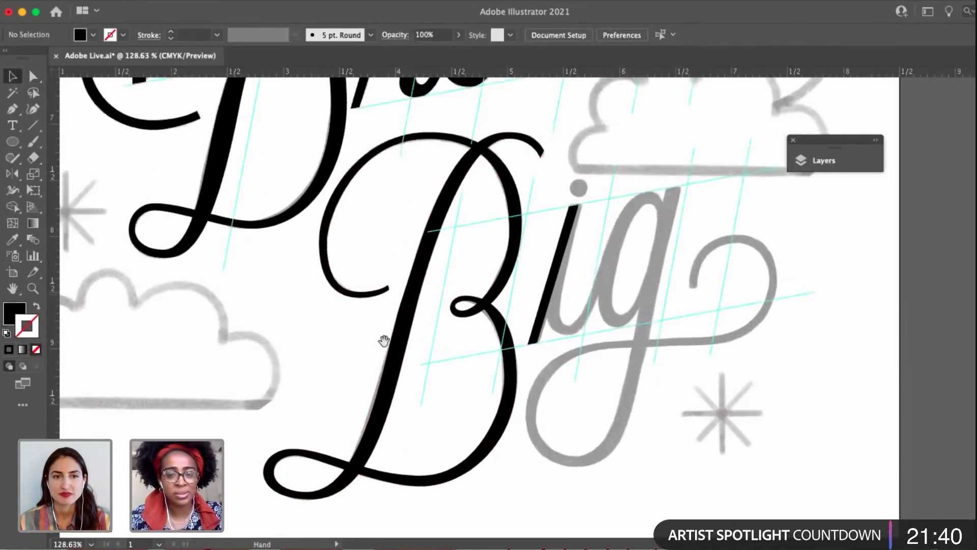
click(391, 337)
click(35, 308)
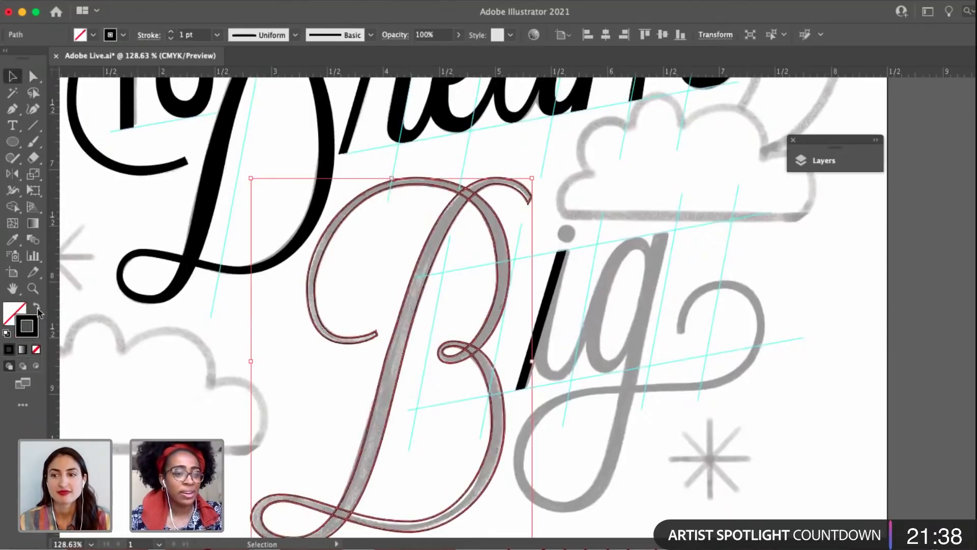
click(144, 360)
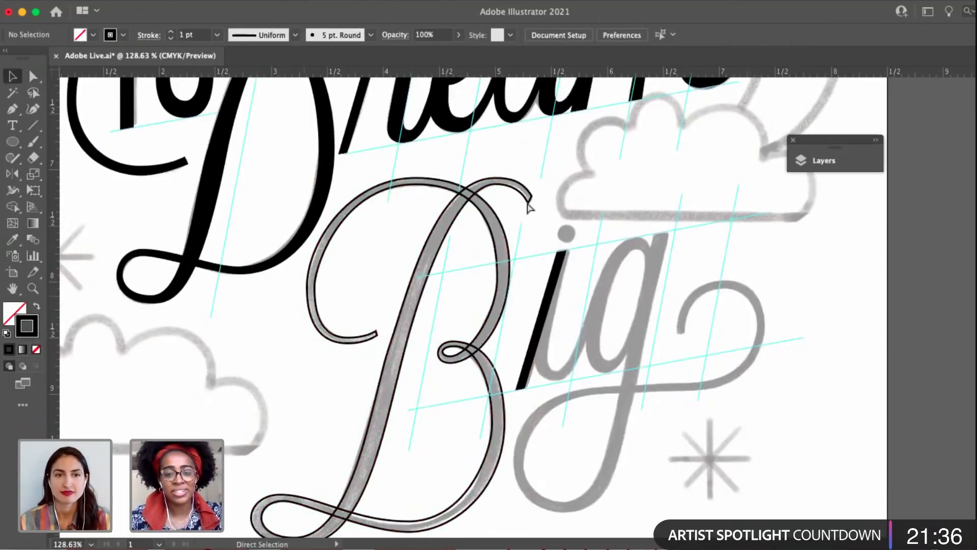
Shorten the outer handle of the top anchor on the inner edge of the B's upper terminal.
click(529, 206)
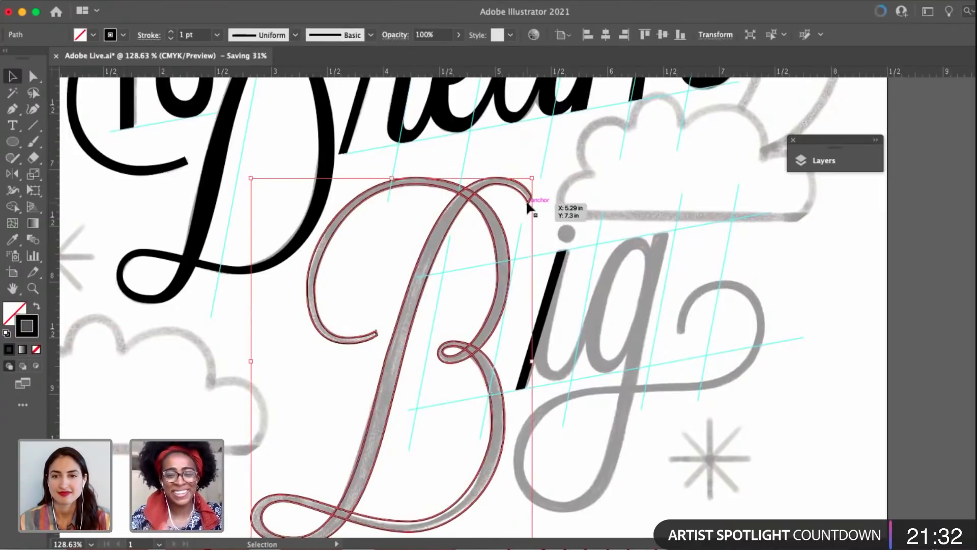
key(a)
scroll(508, 152, up, 4)
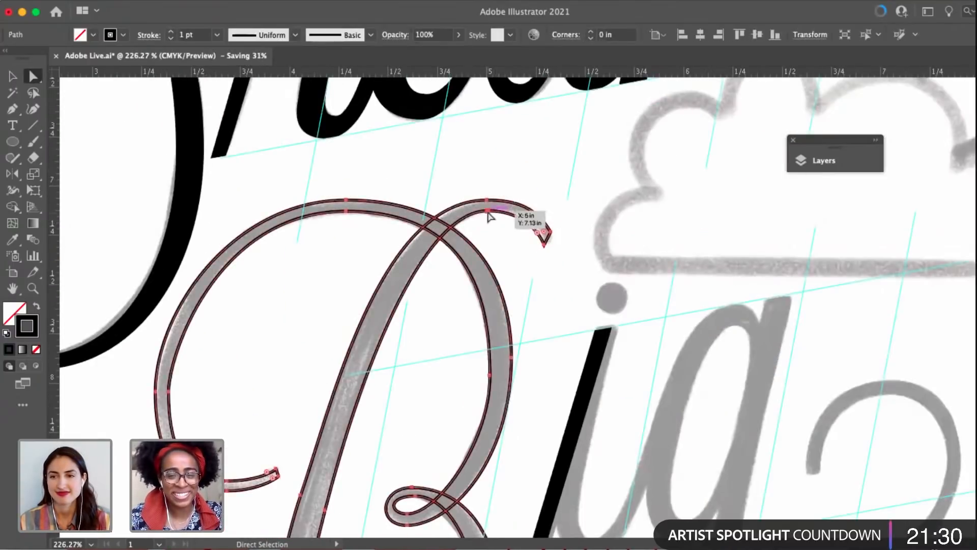
click(487, 210)
scroll(488, 213, up, 5)
drag(488, 213, 488, 215)
drag(580, 212, 574, 213)
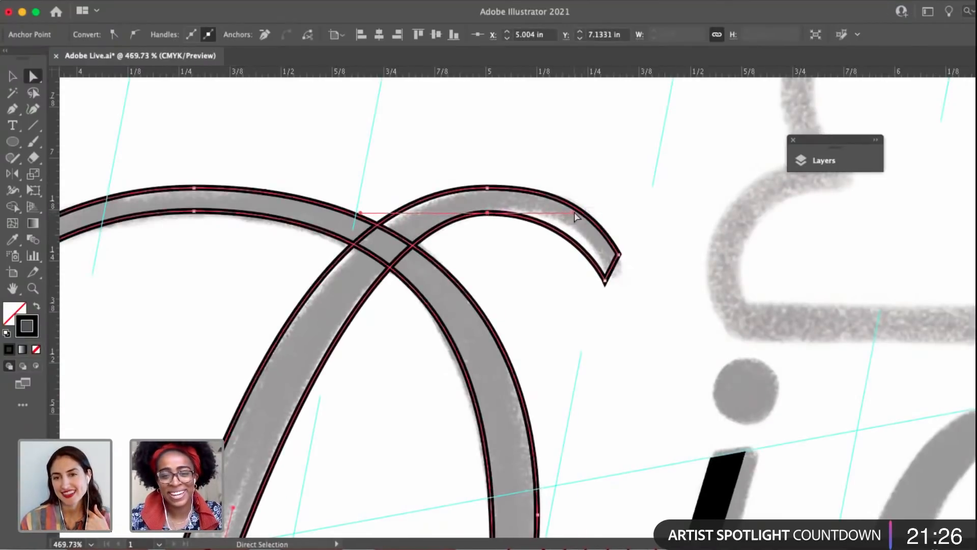
Nudge the lower corner of the B's upper terminal outward and adjust the handles shaping the terminal's outer curve.
click(618, 254)
click(605, 282)
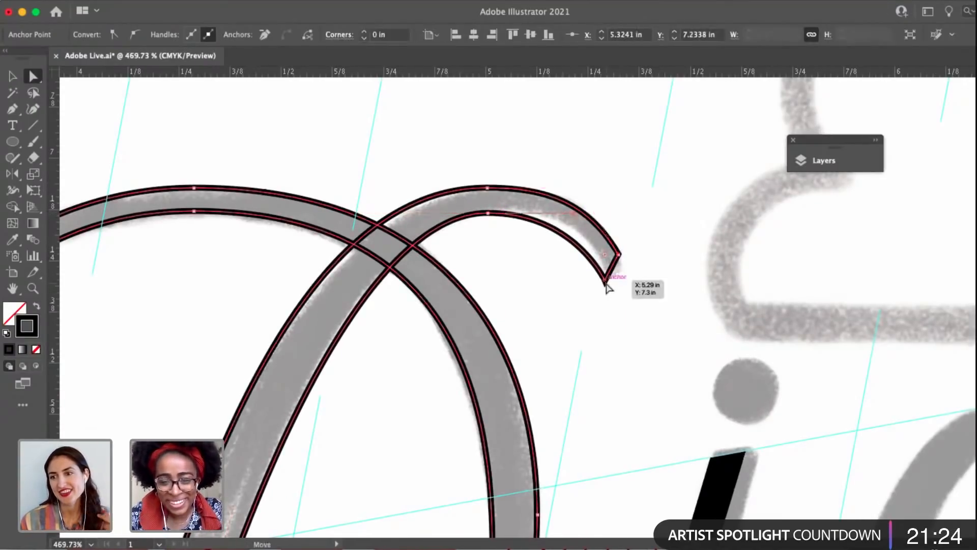
drag(607, 287, 609, 288)
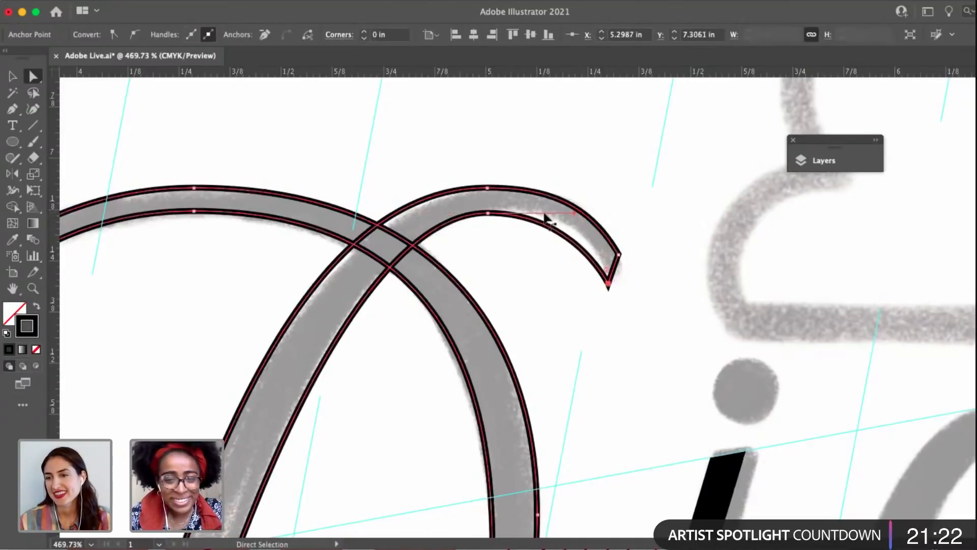
click(488, 187)
drag(589, 204, 585, 207)
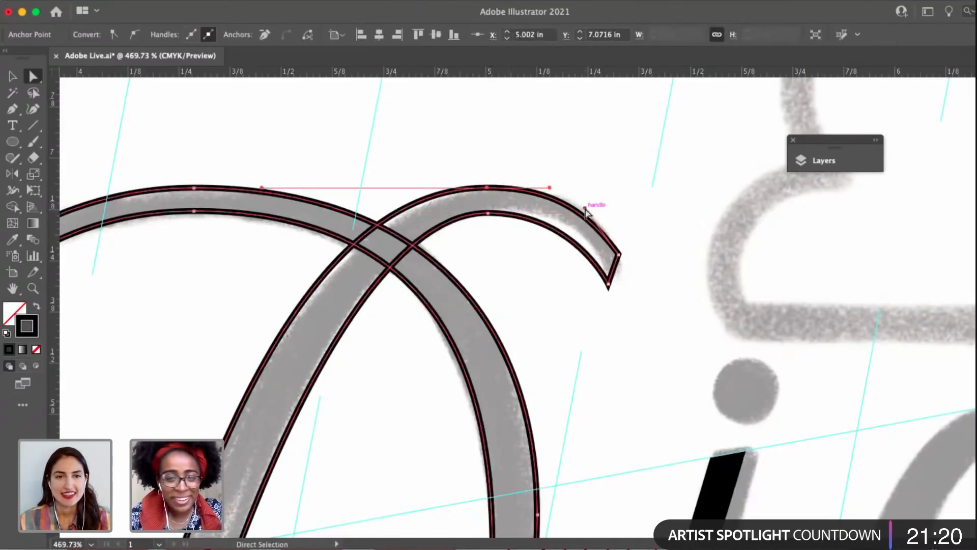
Lengthen the lower handle of the middle anchor on the outer edge of the B's stem to match the sketch.
scroll(585, 208, down, 5)
drag(484, 245, 515, 165)
scroll(465, 286, down, 3)
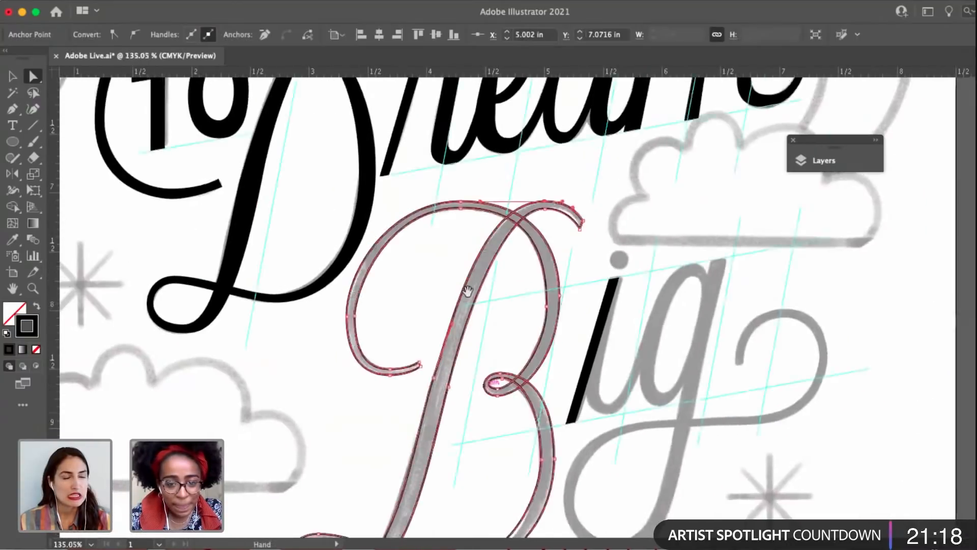
scroll(468, 294, up, 3)
click(476, 236)
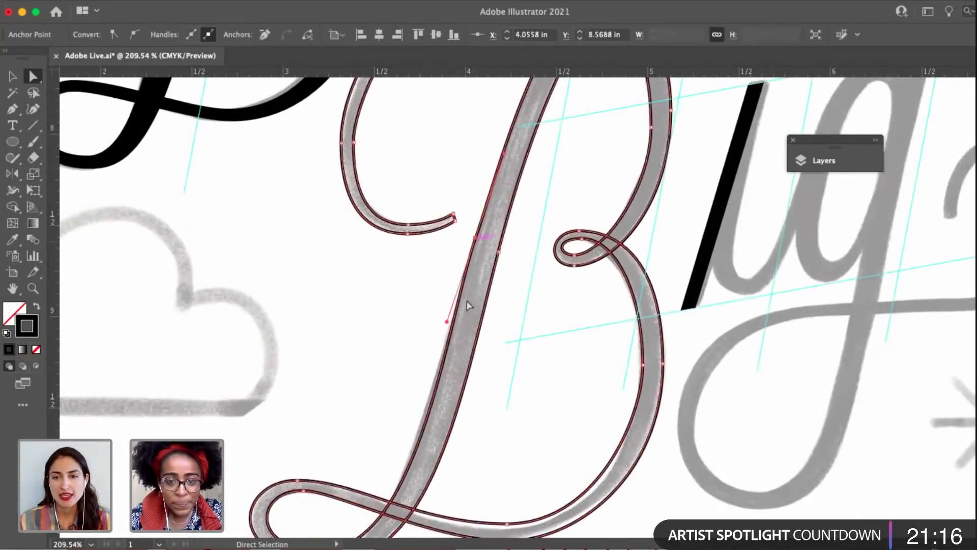
drag(446, 327, 555, 219)
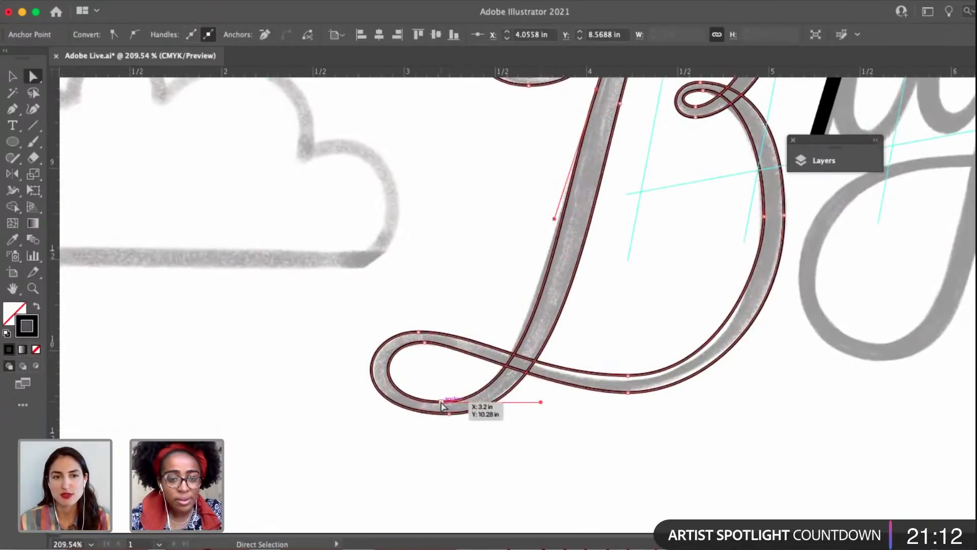
Reshape the B's lower-left loop by adjusting the handles of its bottom and top anchors.
click(441, 402)
drag(372, 402, 349, 414)
click(417, 333)
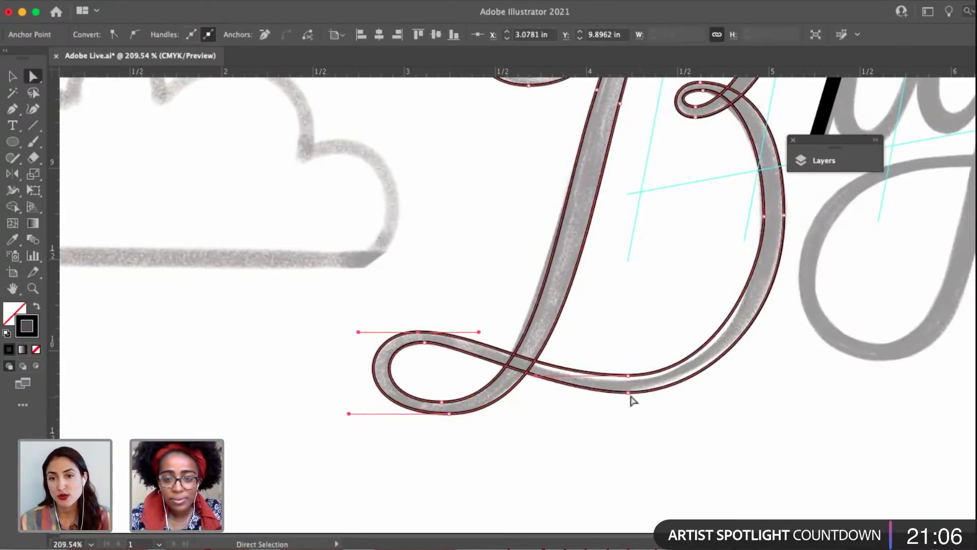
Lower the bottom anchor on the inner edge of the B's lower bowl slightly and deselect the letter.
click(629, 393)
drag(628, 377, 630, 380)
key(space)
drag(782, 136, 655, 273)
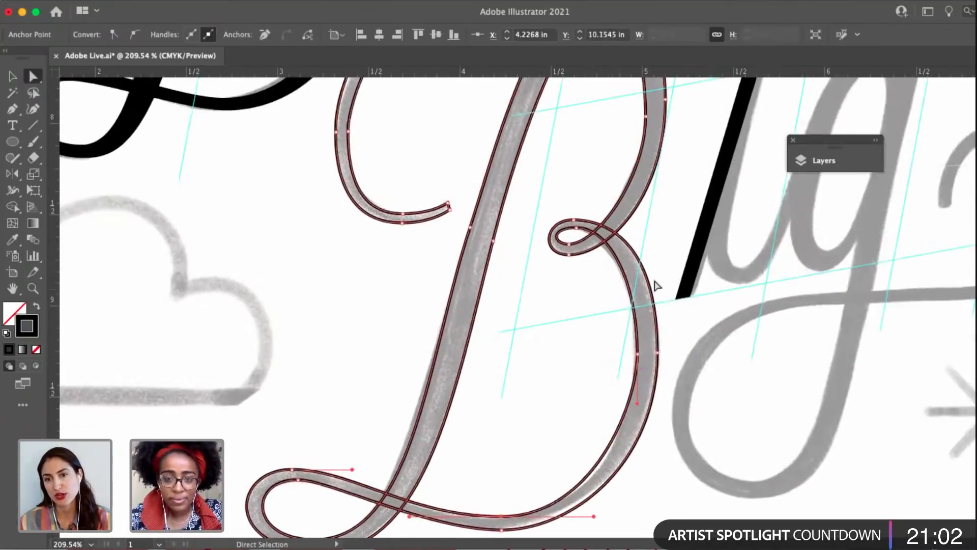
drag(671, 135, 610, 283)
scroll(610, 285, down, 2)
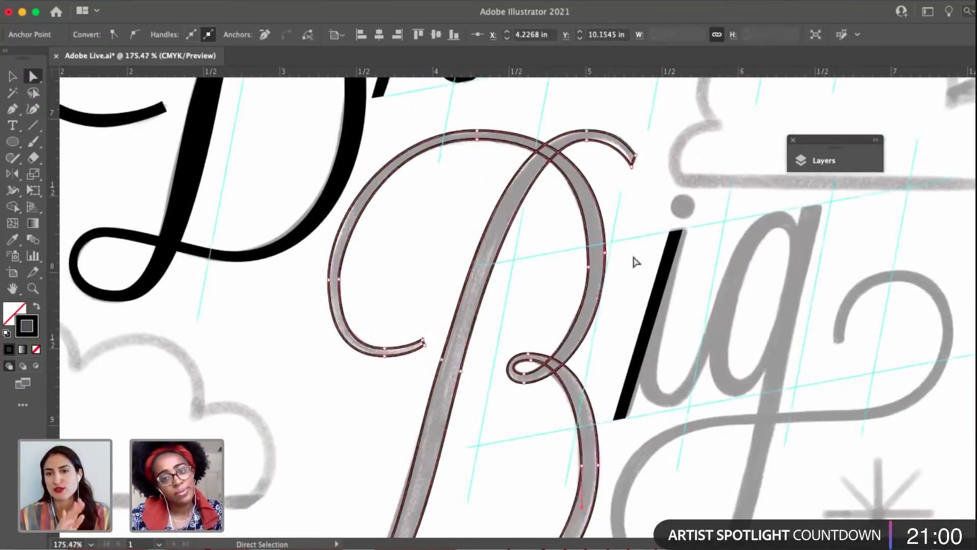
click(660, 212)
key(space)
drag(660, 213, 605, 209)
scroll(605, 213, down, 3)
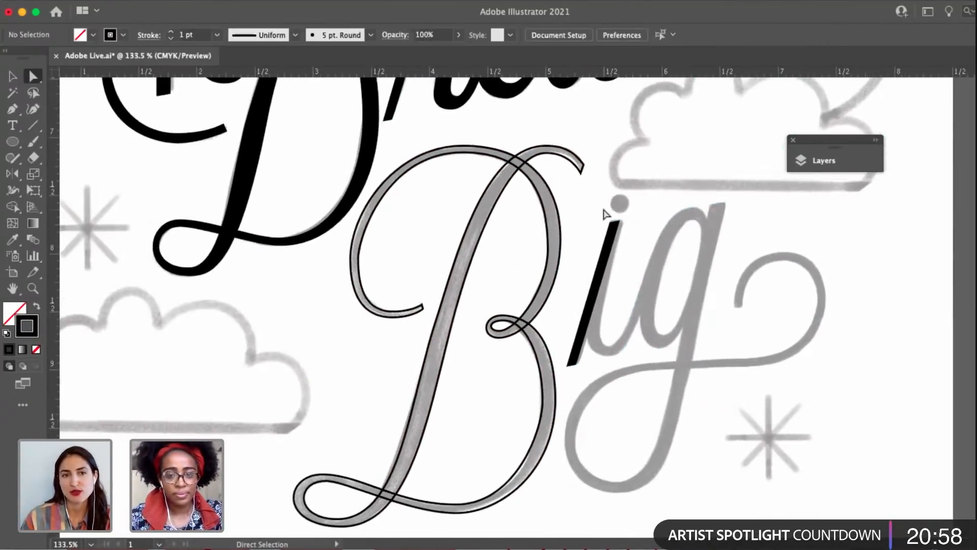
Select the lower corner of the B's upper terminal and lengthen the inner curve's top handle toward it.
scroll(583, 183, up, 3)
click(582, 175)
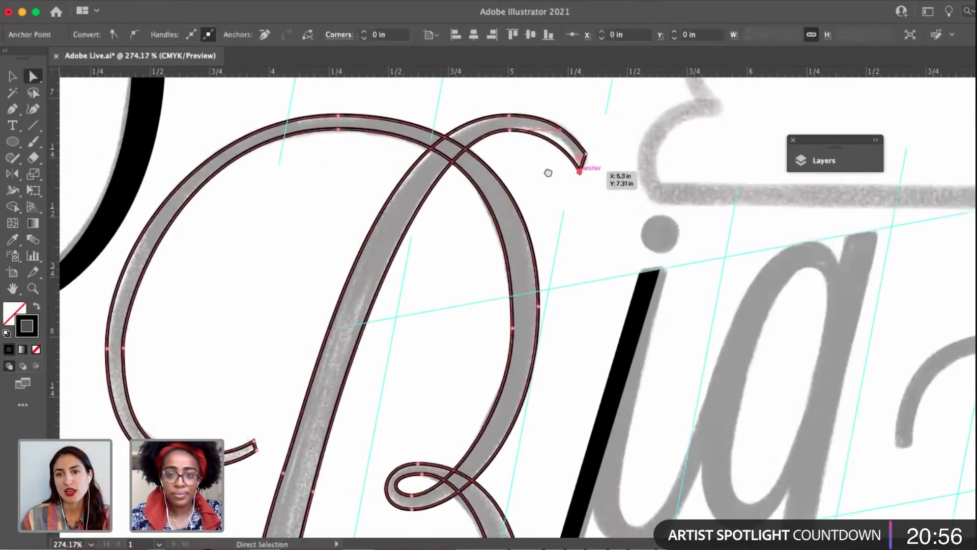
key(space)
drag(582, 176, 574, 217)
scroll(575, 217, up, 4)
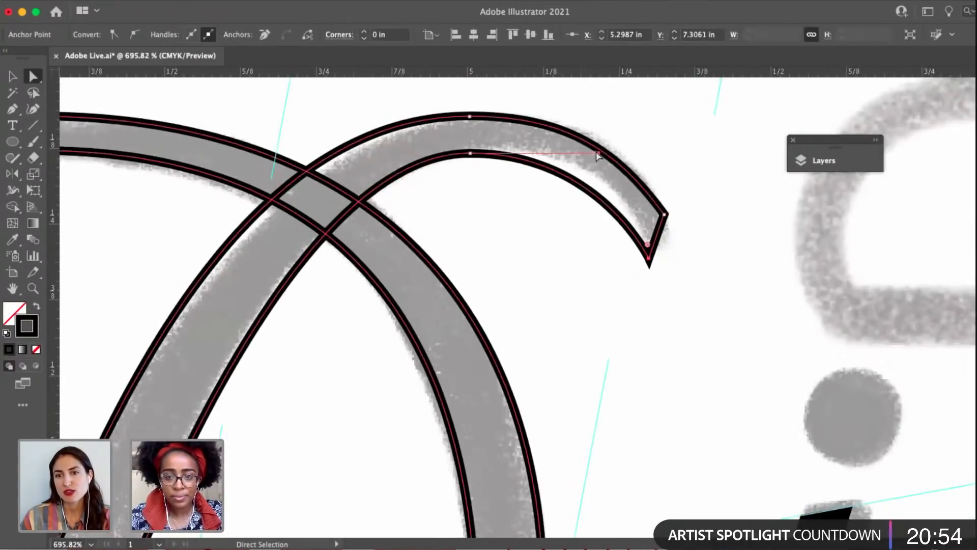
drag(599, 154, 615, 153)
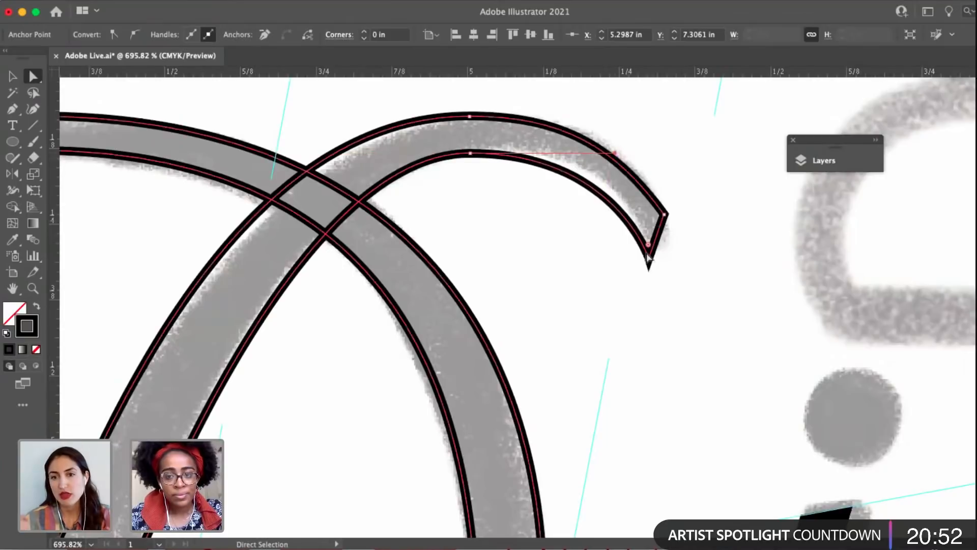
Convert the terminal's lower corner to a smooth point and angle its inner handle independently along the sketched curve.
scroll(650, 262, up, 2)
key(p)
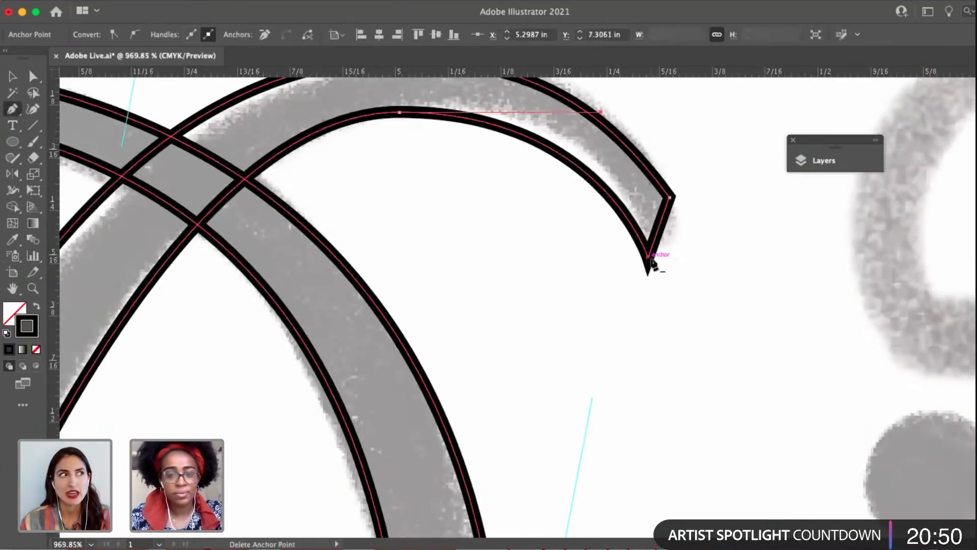
click(134, 34)
key(a)
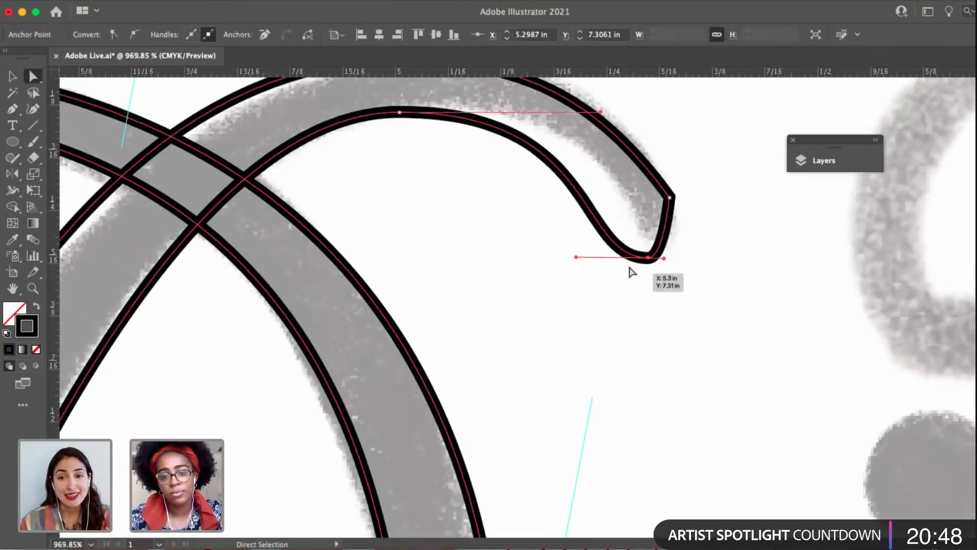
key(p)
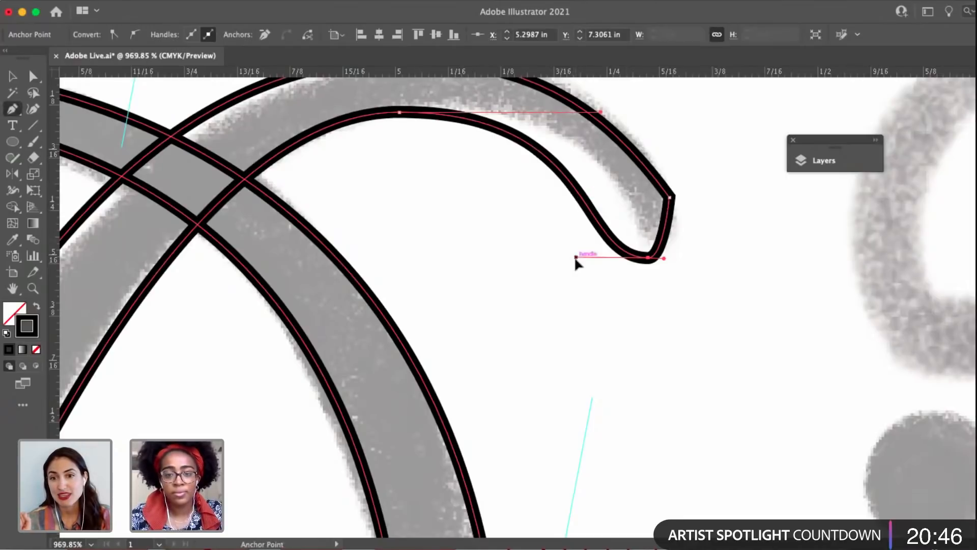
drag(576, 257, 618, 201)
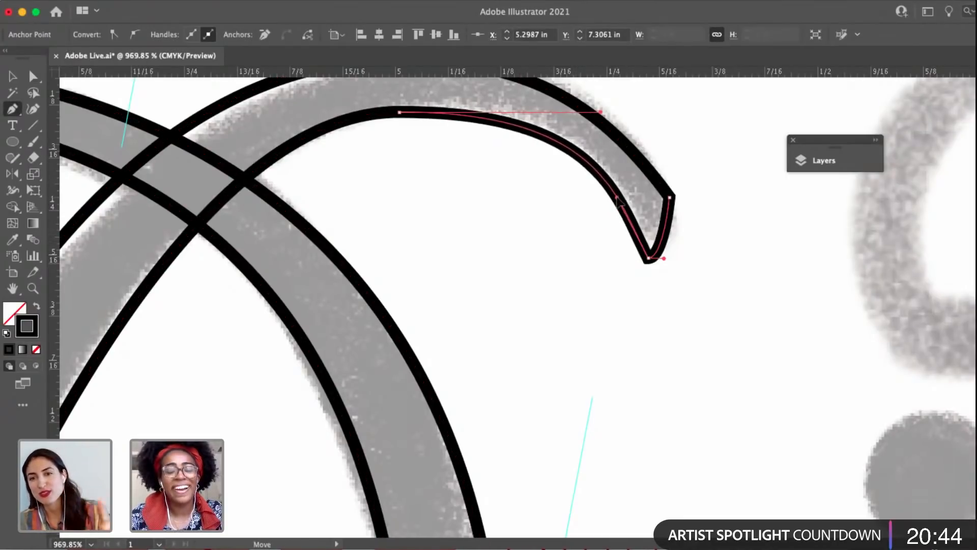
Angle the lower corner's other handle up toward the terminal's outer corner, and nudge that outer corner outward.
key(super+a)
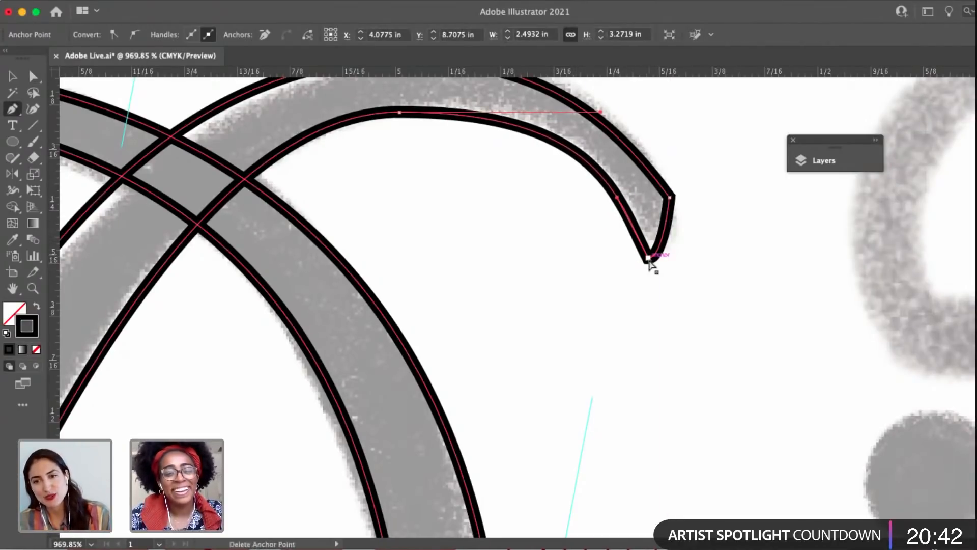
key(a)
click(649, 259)
key(p)
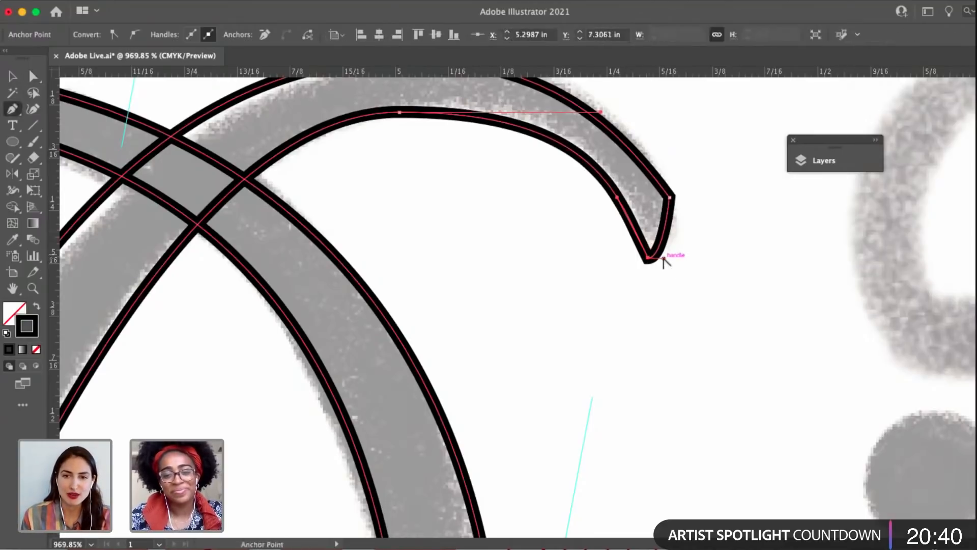
mouse_move(664, 258)
mouse_down()
mouse_move(662, 221)
mouse_move(670, 198)
mouse_move(678, 201)
mouse_up()
key(a)
Smooth the terminal's inner curve by raising the lower corner's inner handle and shortening the top anchor's outer handle.
scroll(677, 204, up, 2)
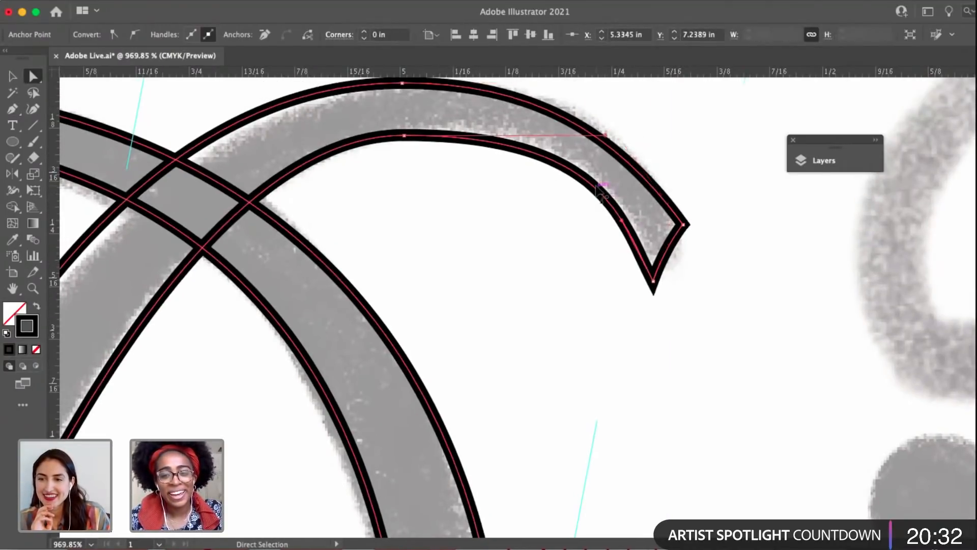
drag(622, 221, 629, 204)
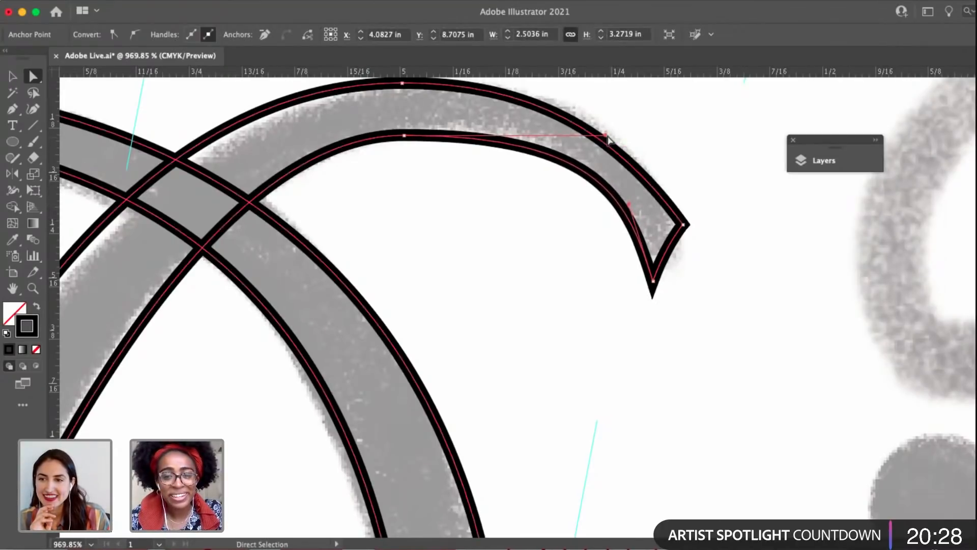
drag(606, 135, 553, 143)
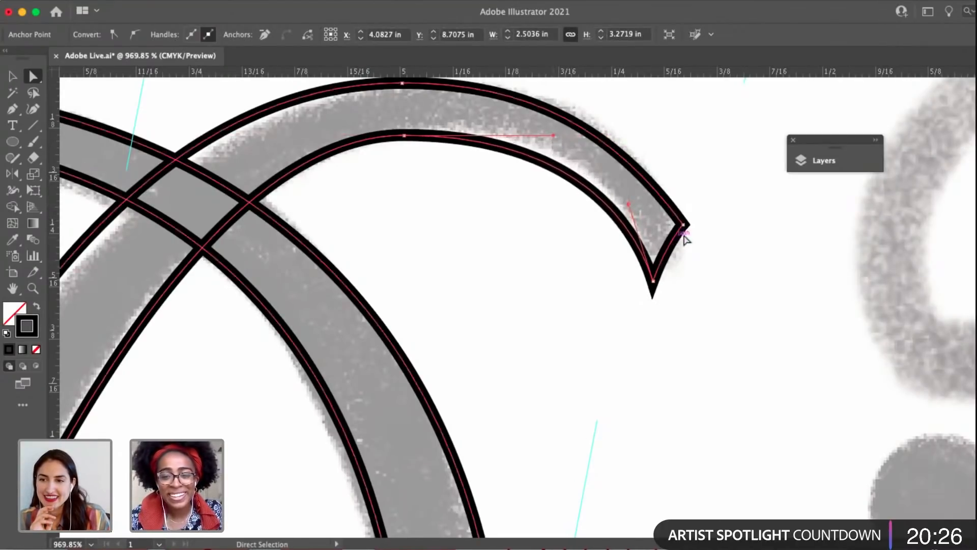
Flatten the end edge of the B's upper terminal by lowering the handle between its two corners, and save the document.
click(682, 226)
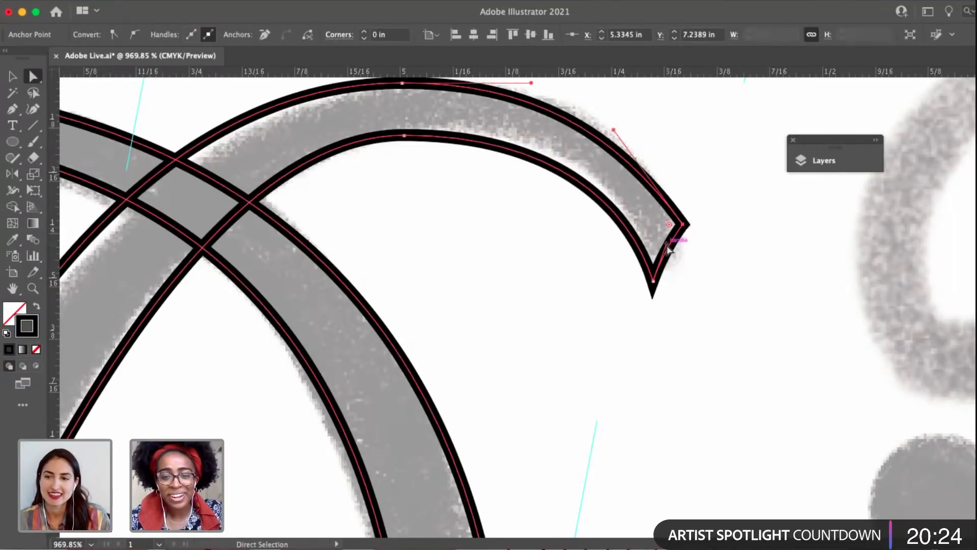
drag(668, 249, 672, 254)
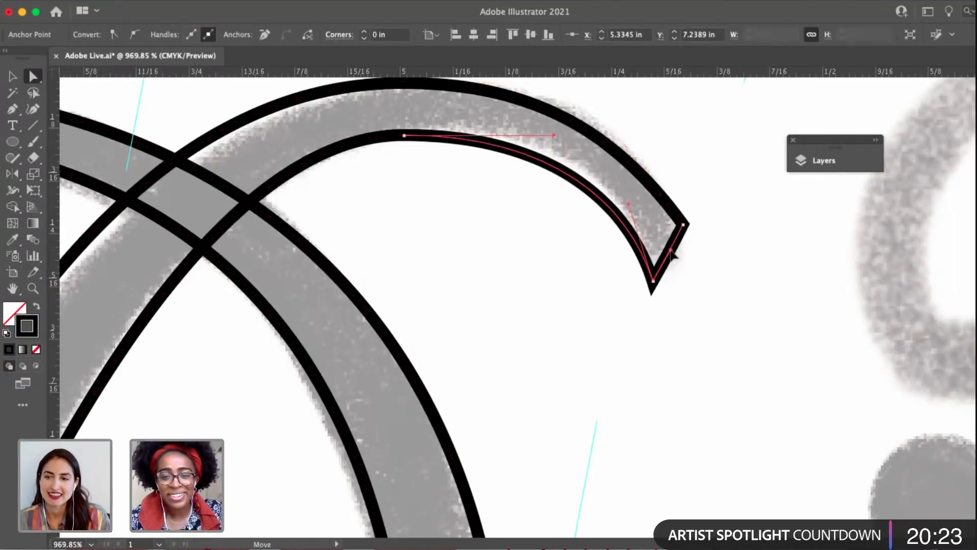
click(682, 277)
scroll(685, 285, down, 5)
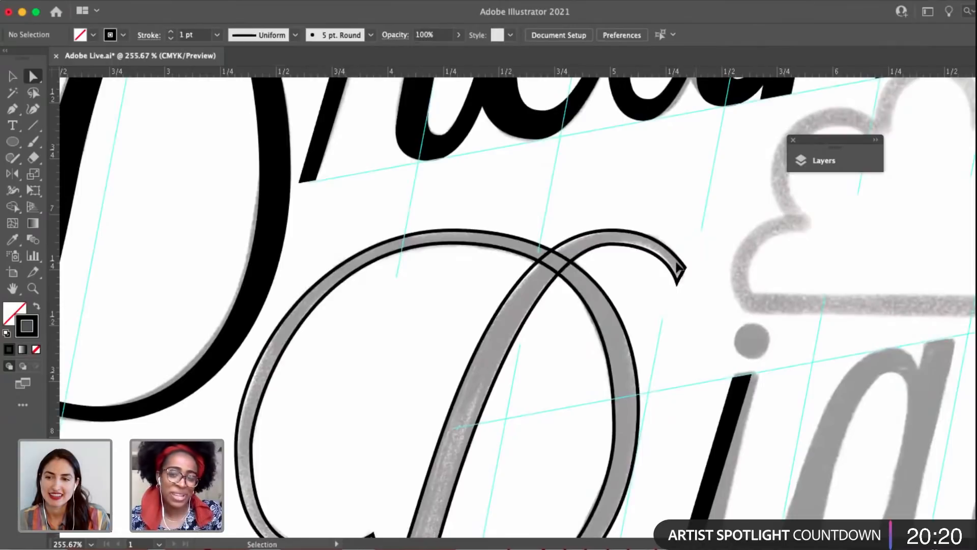
key(super+s)
Adjust the inner curve of the B's upper terminal by repositioning the handles at its top anchor and lower corner.
scroll(614, 250, up, 1)
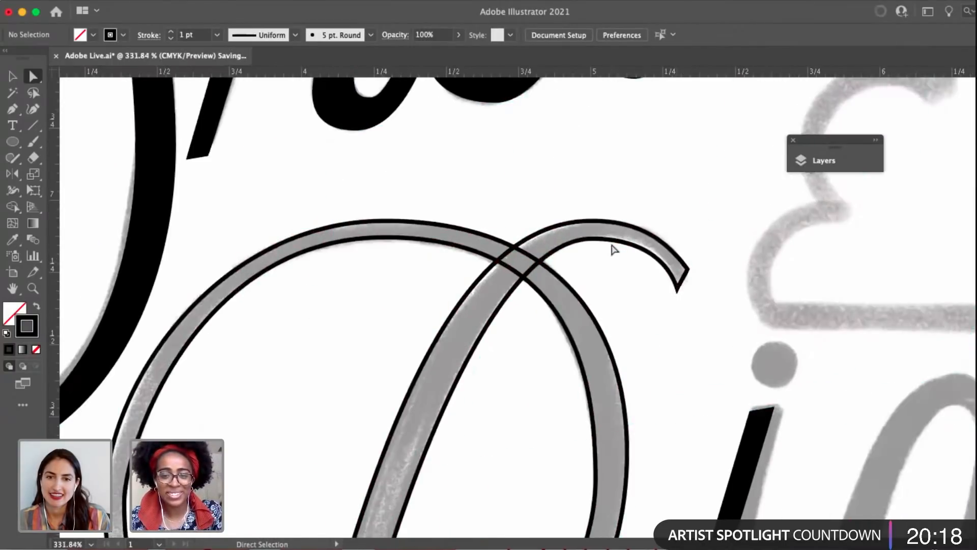
click(592, 239)
drag(624, 246, 644, 240)
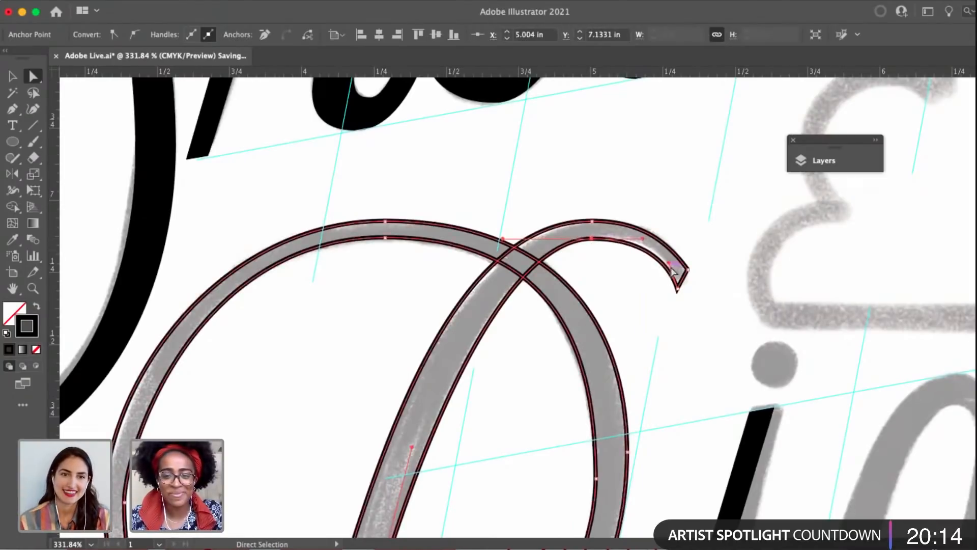
drag(669, 263, 512, 200)
click(643, 283)
Swap the fill and stroke of the whole B so the letter is solid black without an outline.
key(v)
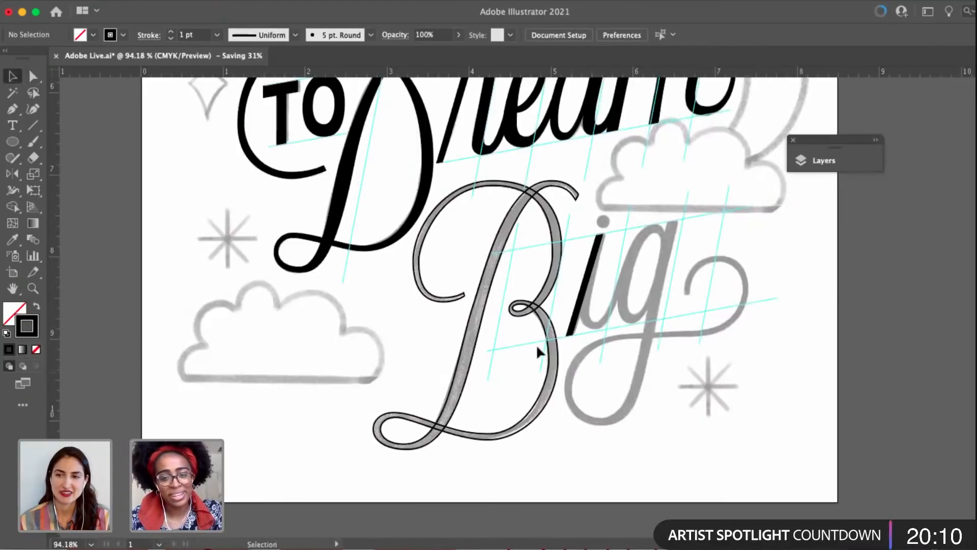
drag(535, 344, 384, 289)
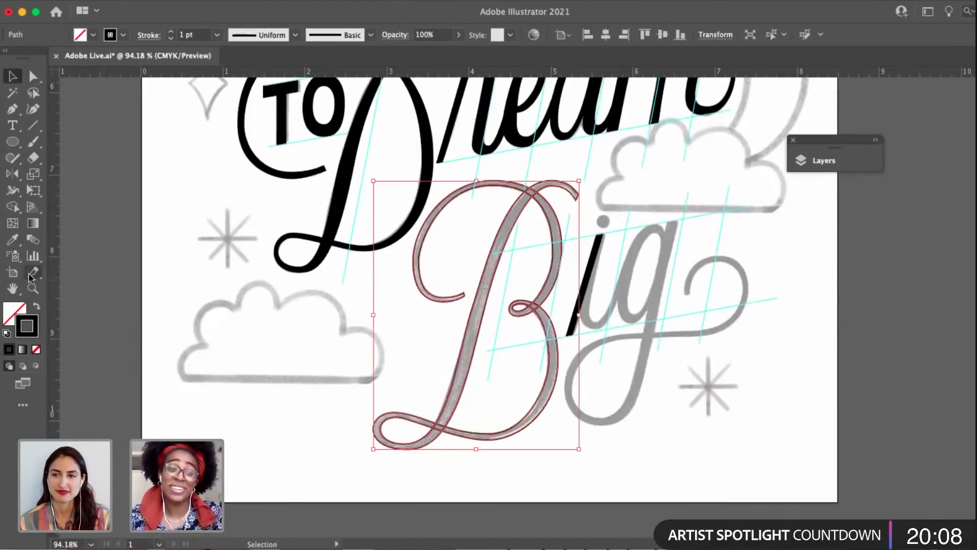
click(37, 305)
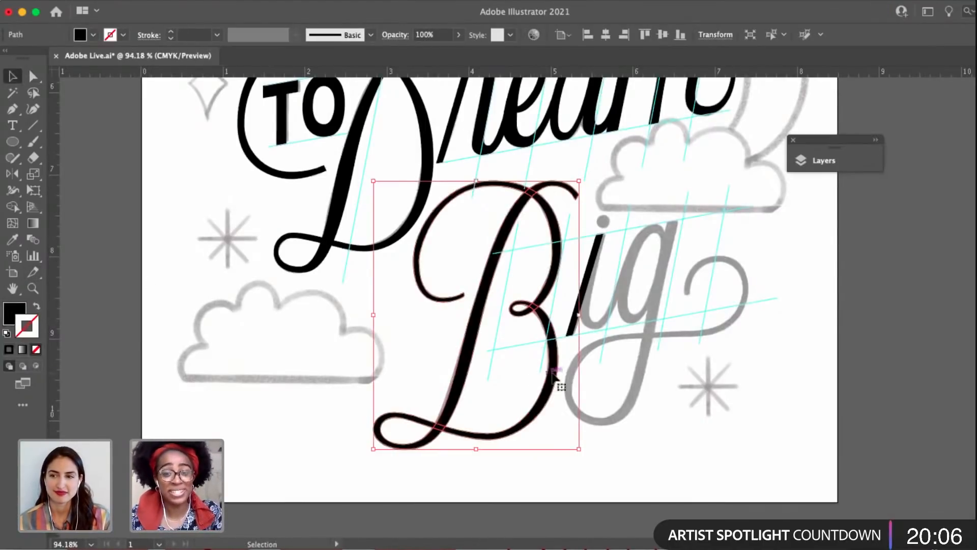
click(672, 381)
Start a new Pen path for the i's curved stroke, anchored on the stem's slanted top edge along the guide.
scroll(636, 331, right, 2)
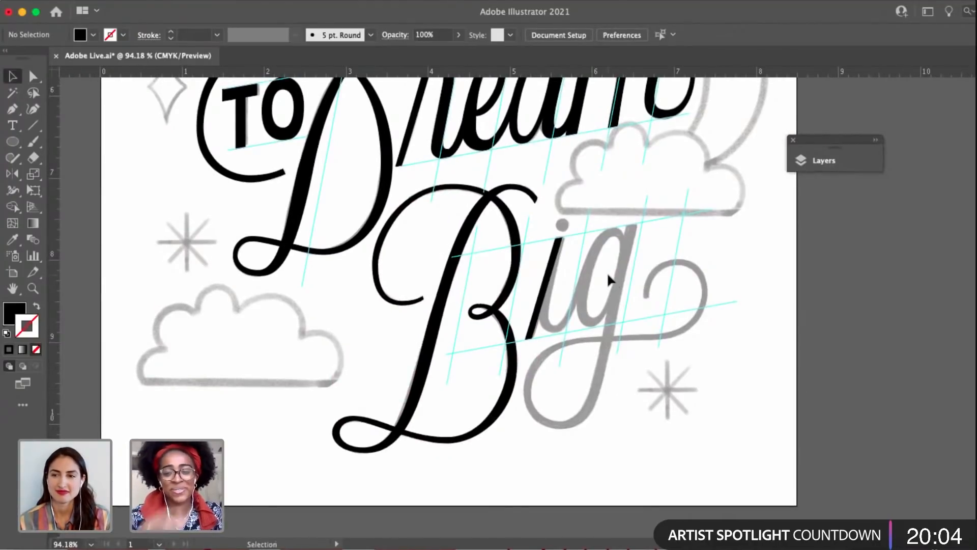
key(a)
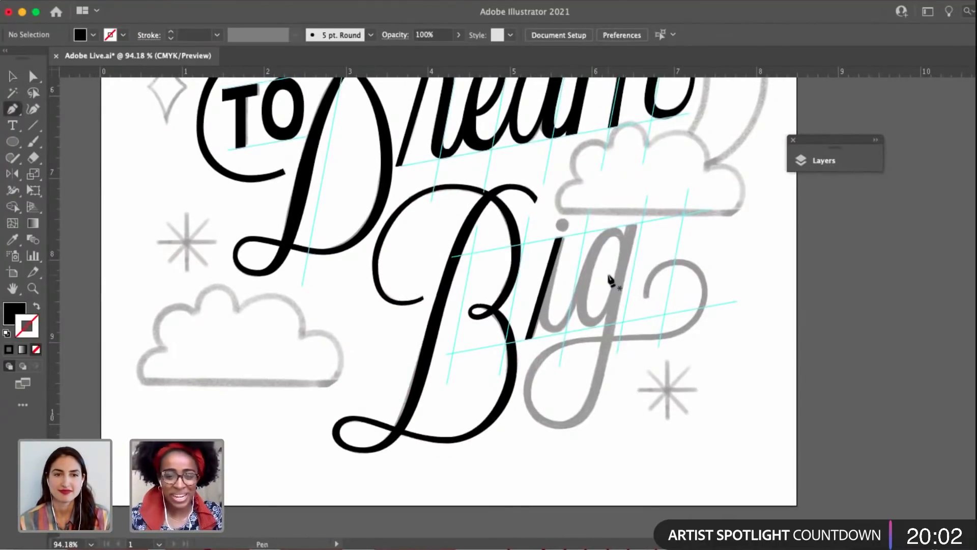
scroll(562, 250, up, 5)
scroll(575, 224, up, 3)
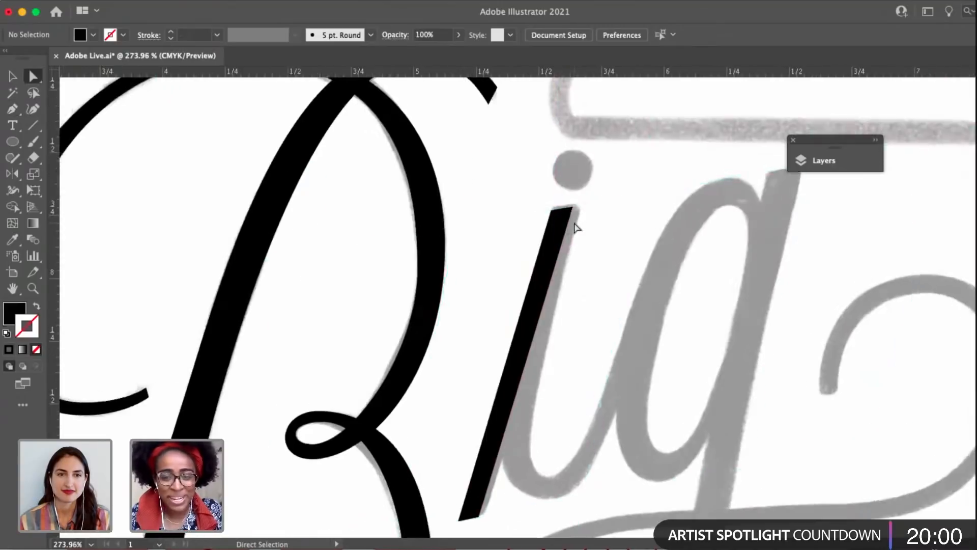
click(572, 200)
key(p)
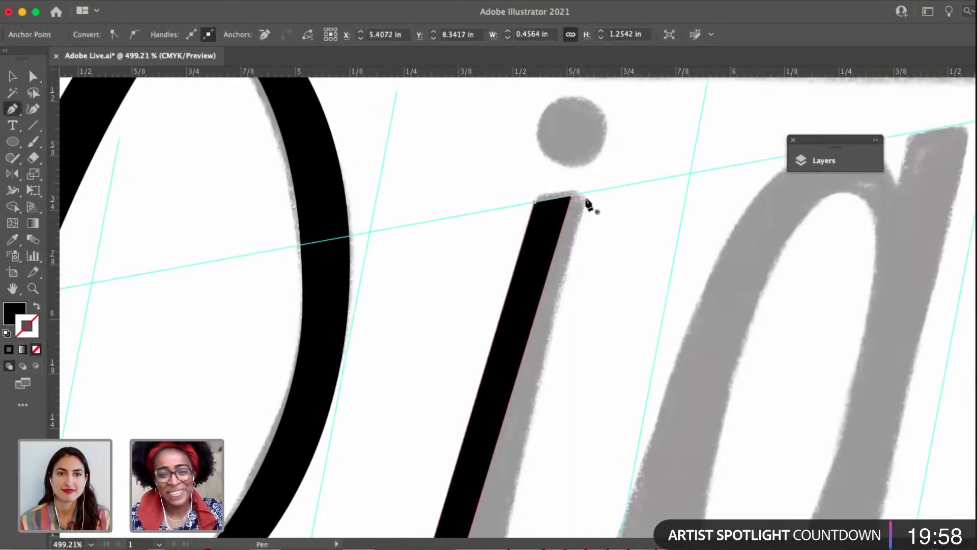
key(super+shift+a)
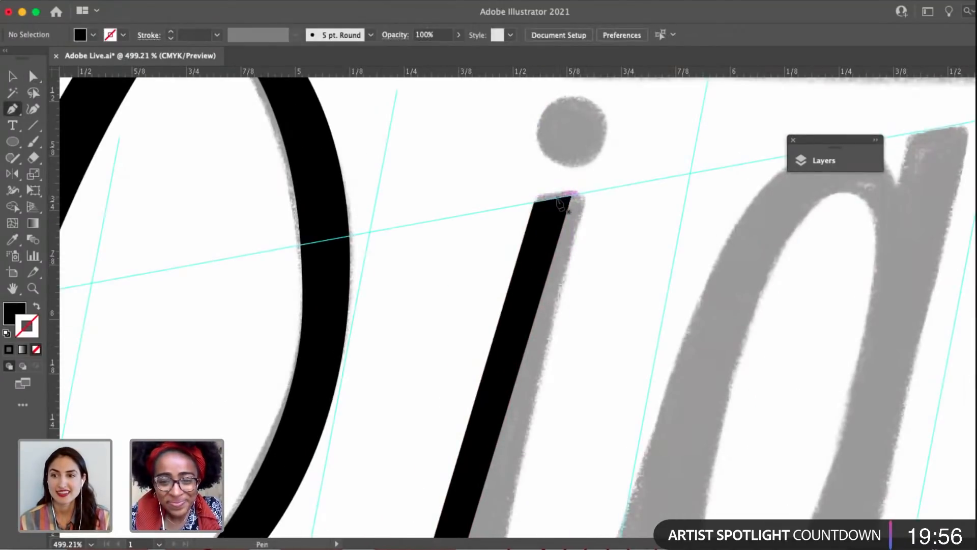
drag(555, 197, 589, 197)
scroll(585, 193, down, 3)
scroll(560, 280, down, 2)
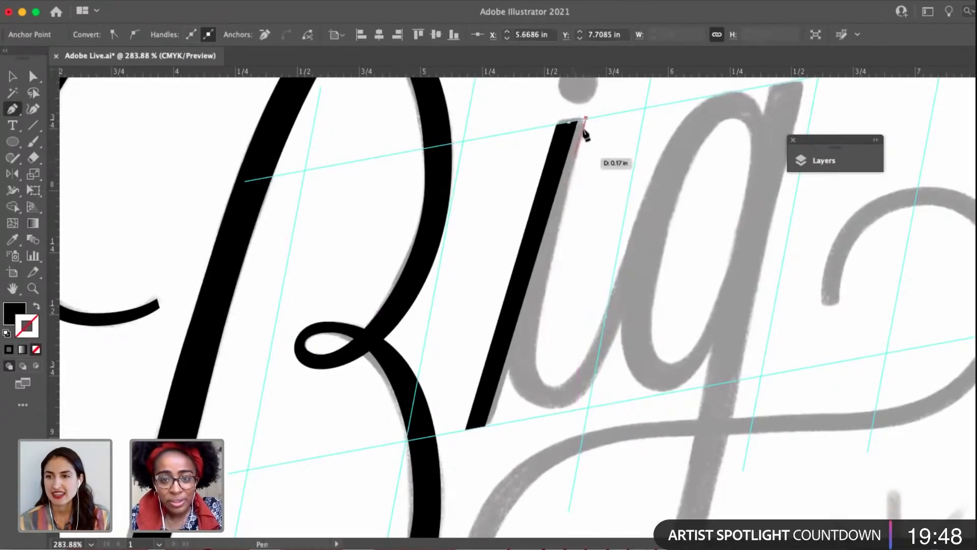
Place the i path's outer top corner on the slanted guide and pull its handle down along the sketched stem.
drag(585, 119, 589, 121)
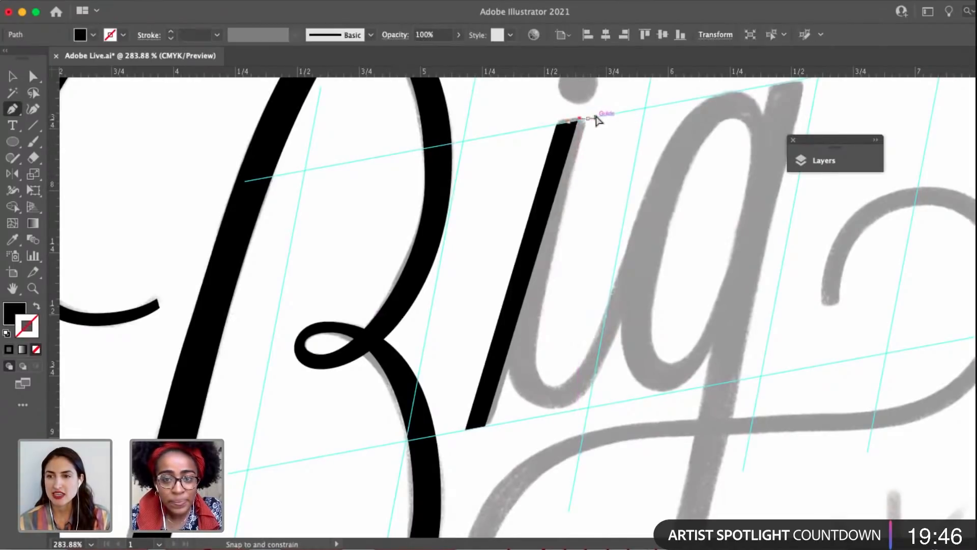
scroll(599, 118, up, 3)
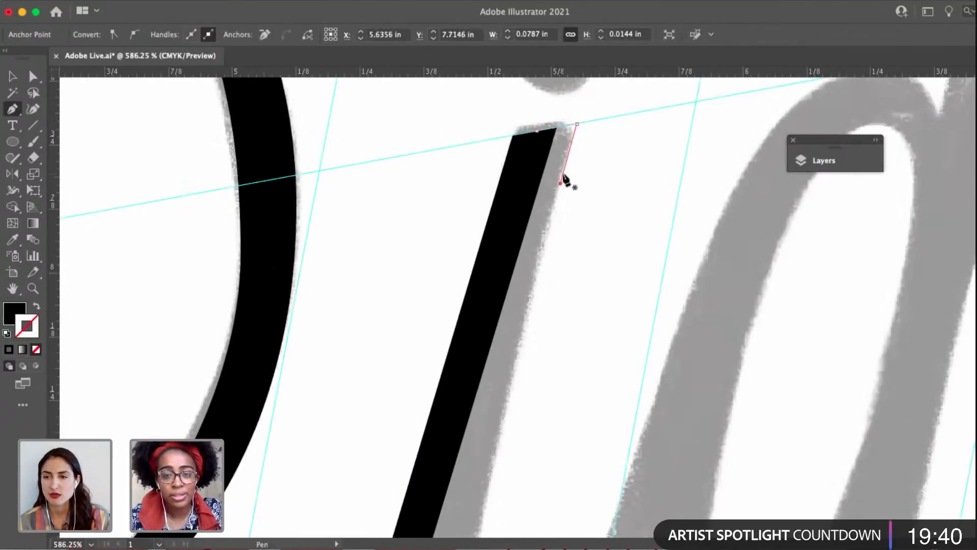
drag(552, 222, 551, 235)
Curve the i's inner edge down the stem to a smooth anchor with horizontal handles at the base of its bowl.
click(548, 237)
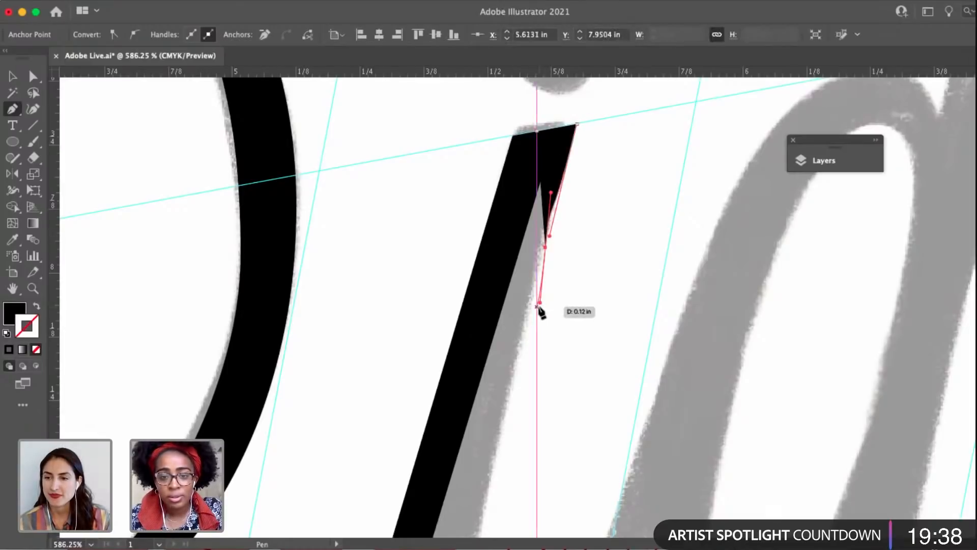
key(super+z)
scroll(552, 238, down, 1)
scroll(555, 244, down, 3)
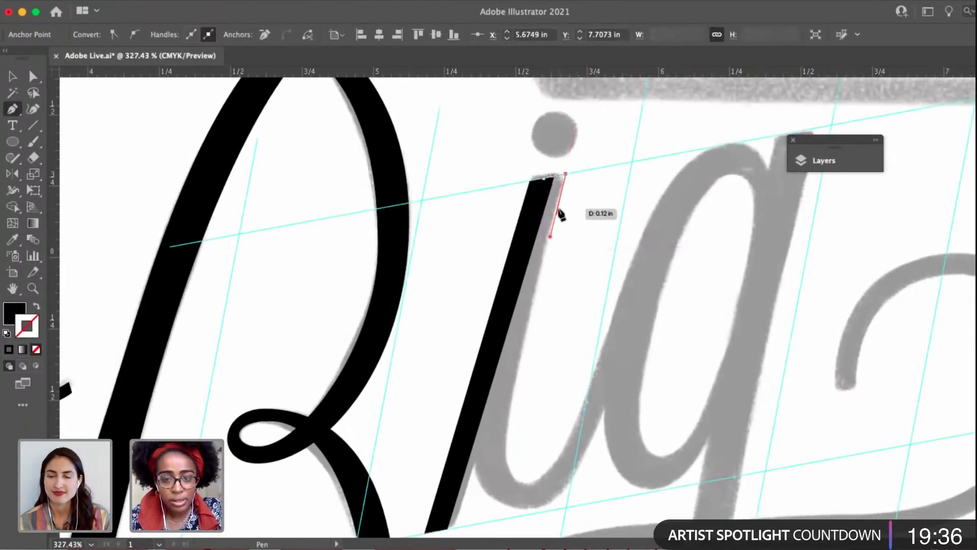
key(space)
scroll(502, 383, down, 4)
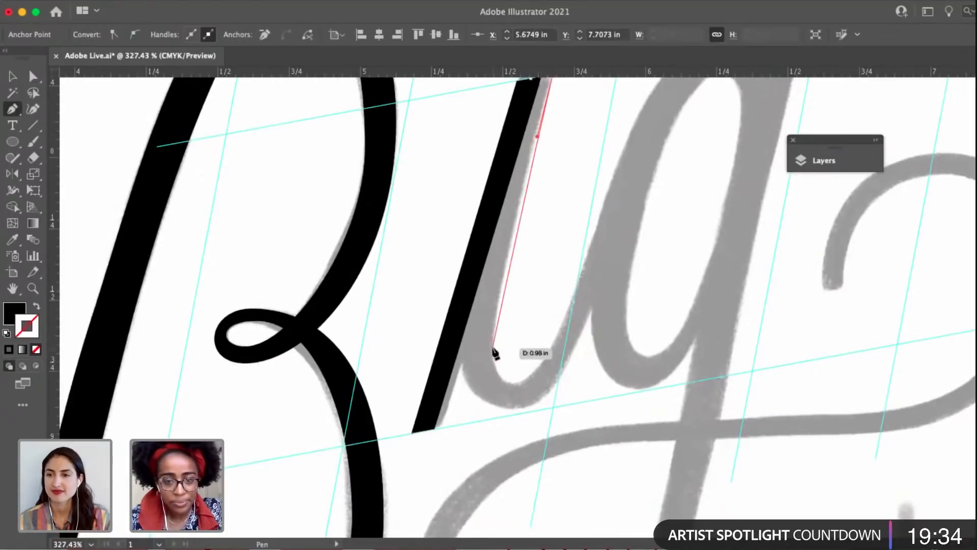
drag(512, 386, 560, 382)
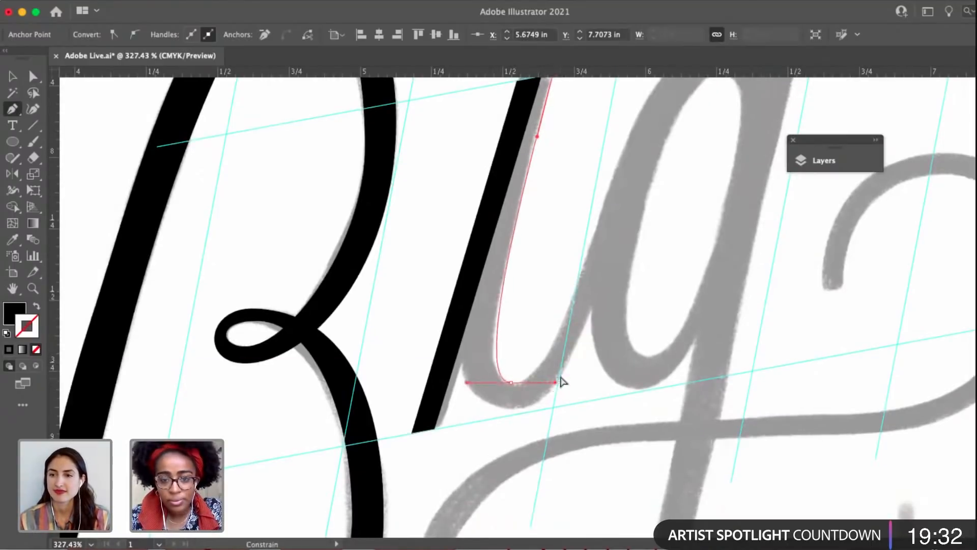
Trace the i's inner upstroke to where it meets the g, and add a short vertical edge down the join.
scroll(560, 342, up, 2)
scroll(551, 344, up, 1)
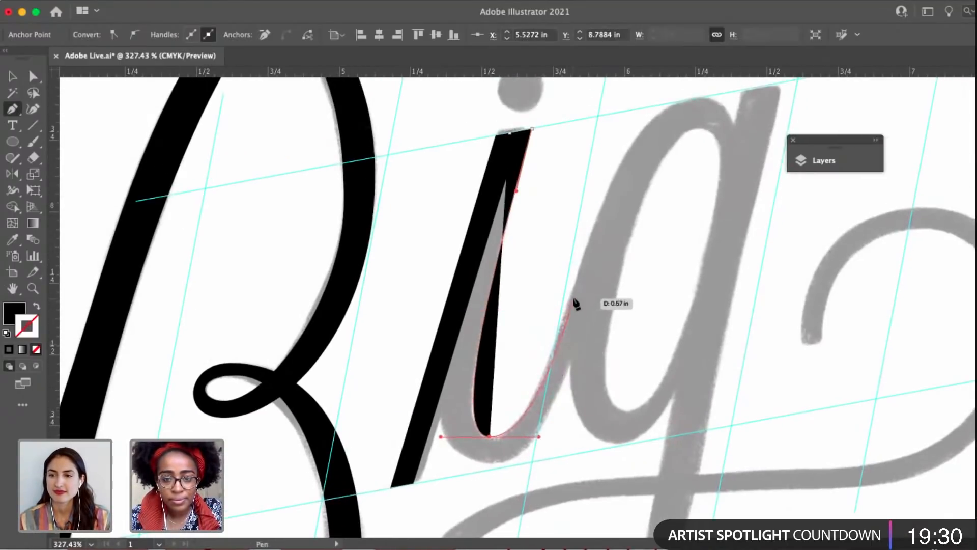
drag(570, 294, 572, 371)
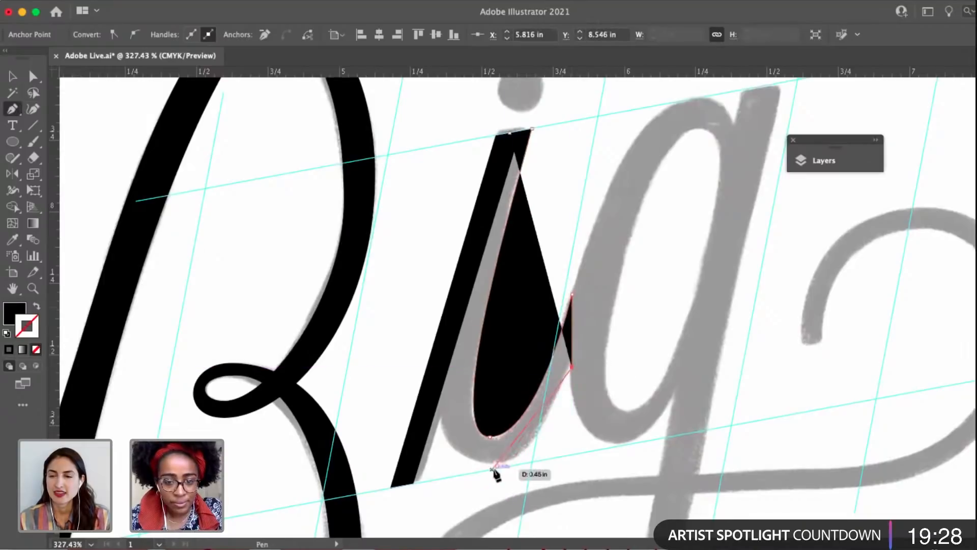
Trace the i's outer bowl through a smooth bottom anchor and up beside the stem, closing the path at the top.
drag(488, 469, 417, 469)
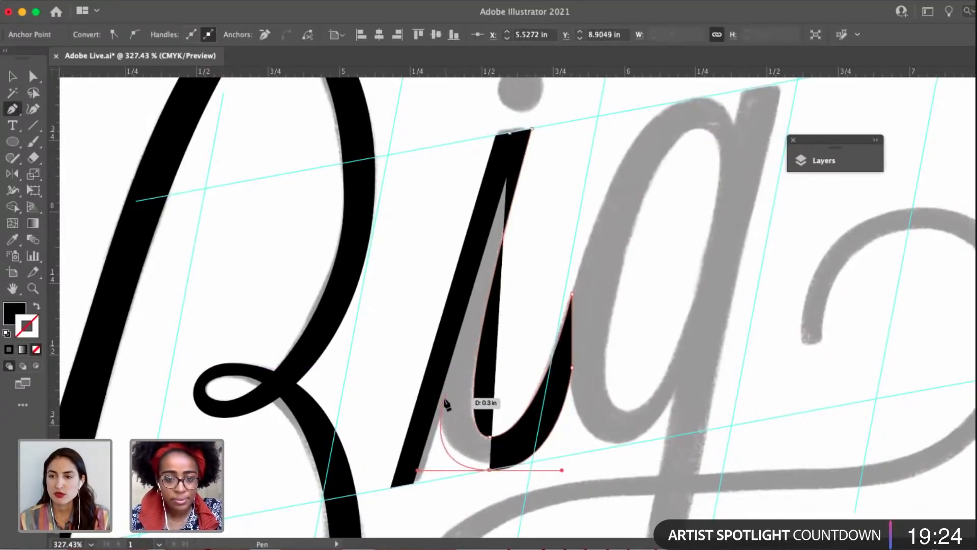
drag(445, 398, 444, 374)
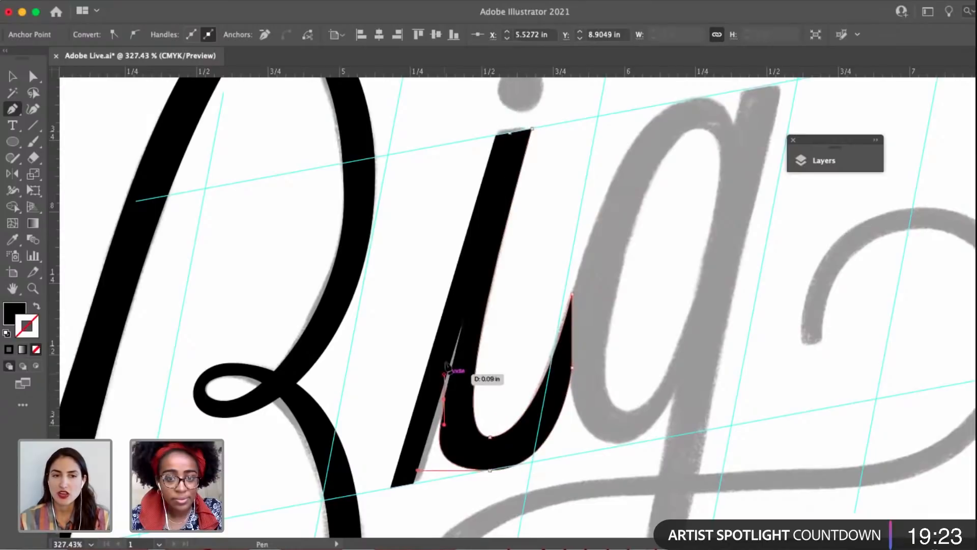
click(510, 133)
Refine the i's outer bowl by shortening the bottom anchor's stem-side handle and lengthening the stem-side anchor's vertical handles.
scroll(451, 331, up, 3)
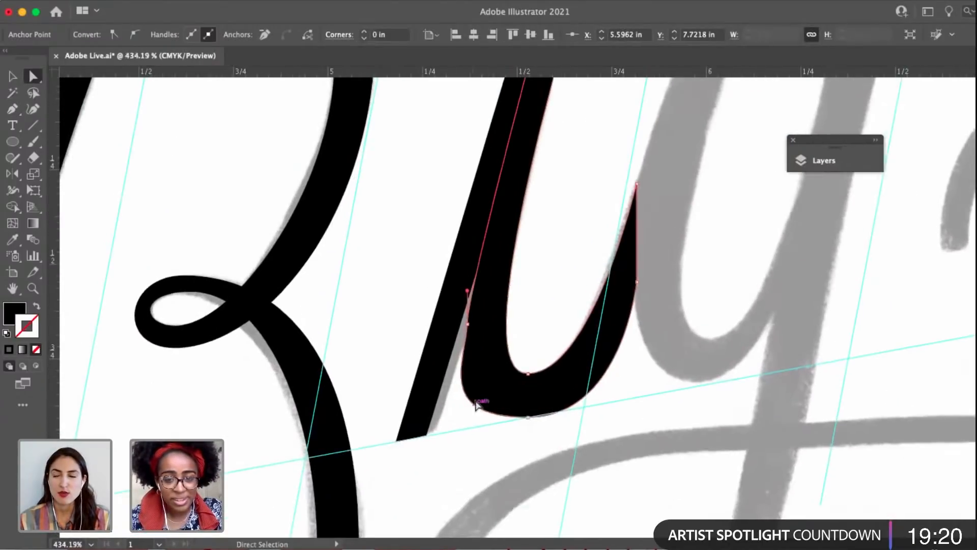
key(a)
click(528, 417)
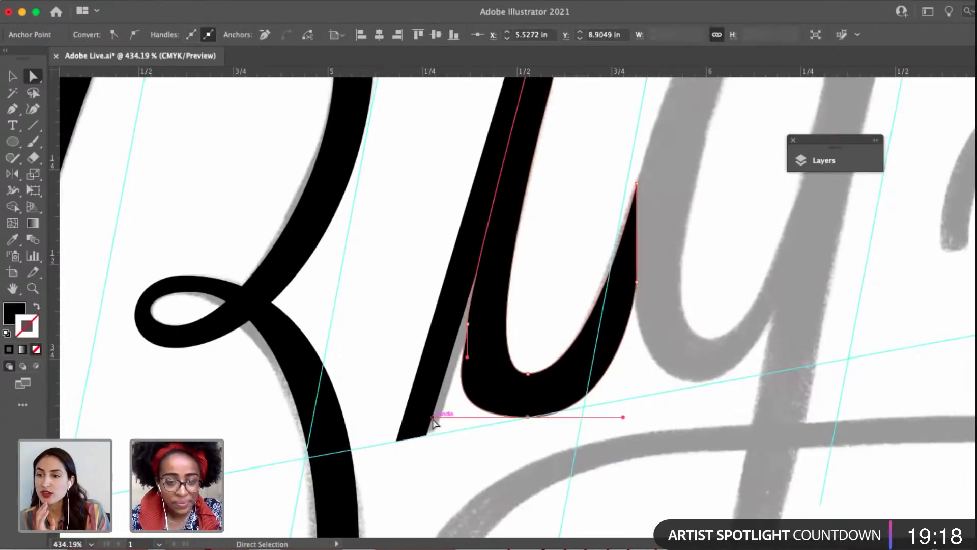
drag(433, 420, 477, 411)
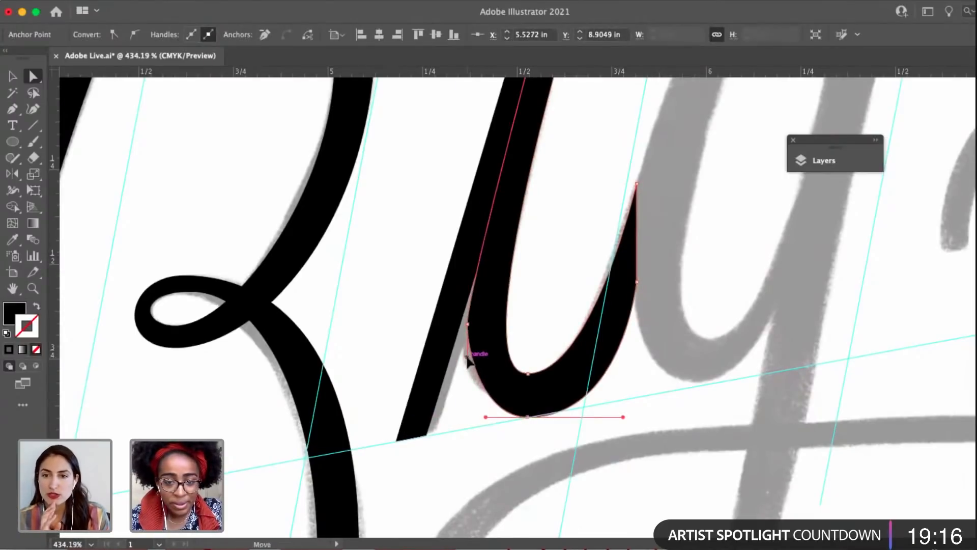
click(468, 324)
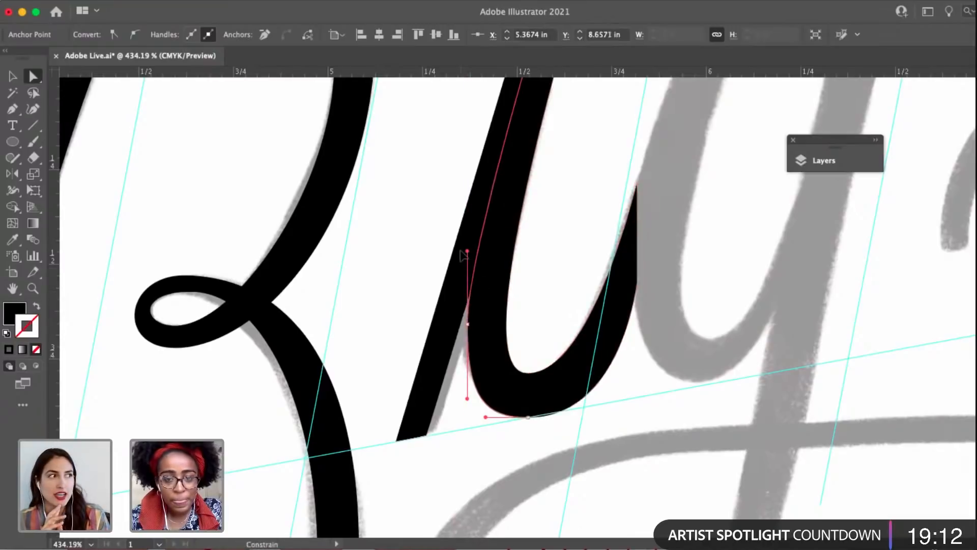
click(527, 272)
drag(528, 413, 463, 385)
click(560, 293)
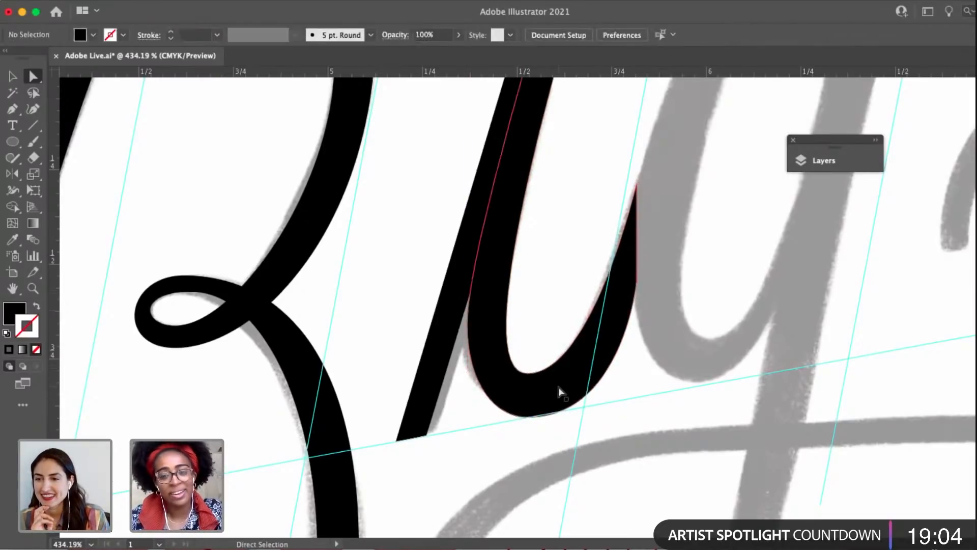
Examine how the traced i sits beside the B and the rest of the lettering, both overall and close up.
scroll(560, 392, down, 4)
scroll(620, 361, down, 6)
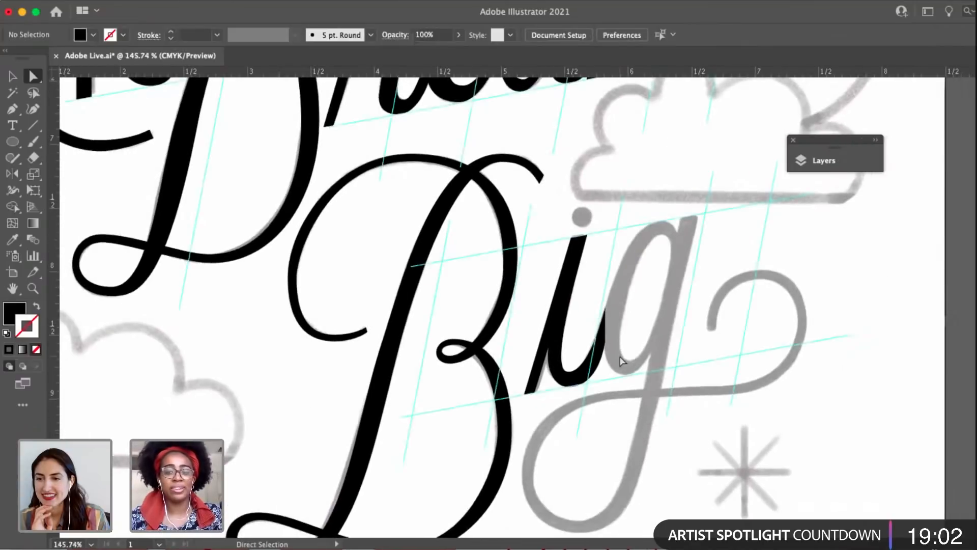
scroll(634, 358, up, 1)
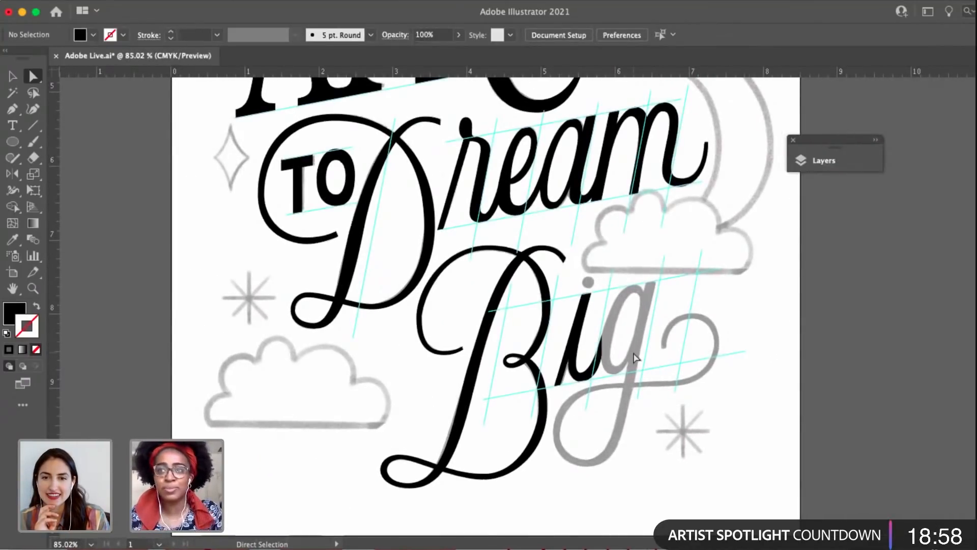
scroll(635, 358, up, 1)
scroll(606, 360, down, 1)
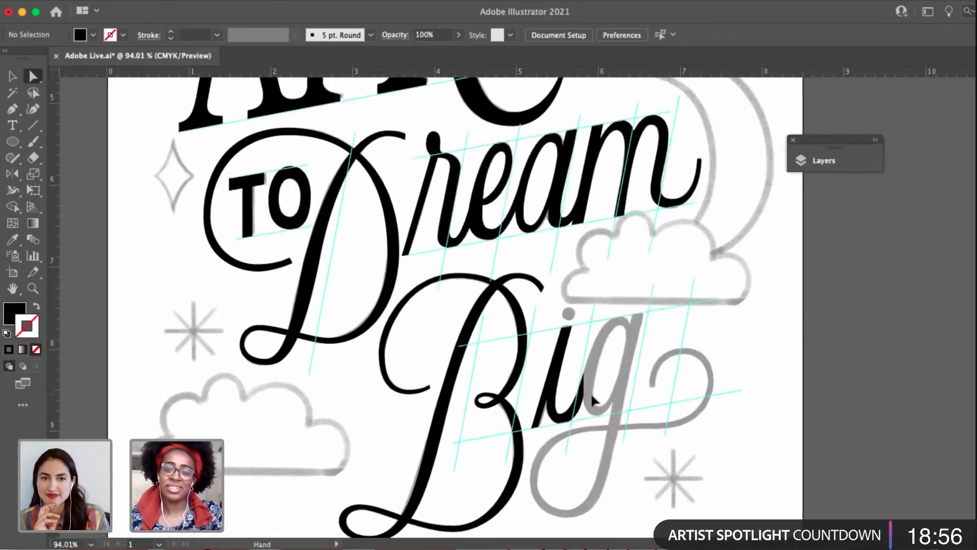
scroll(600, 356, up, 2)
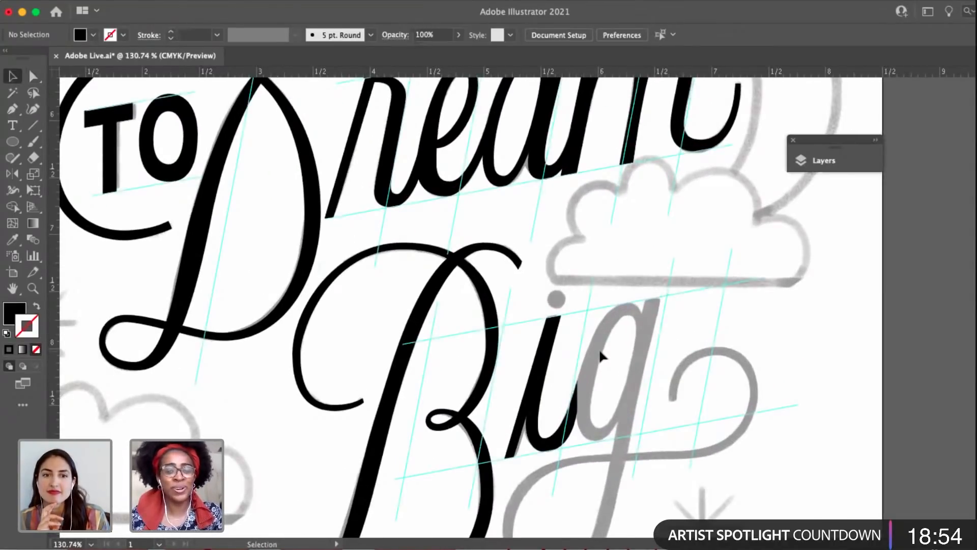
scroll(583, 406, up, 1)
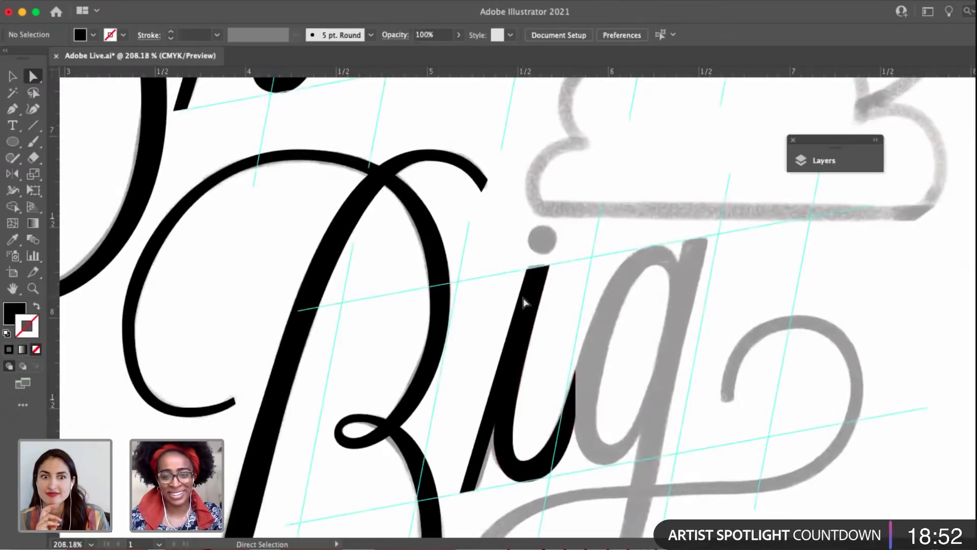
scroll(517, 405, up, 3)
key(v)
click(524, 299)
scroll(647, 445, down, 3)
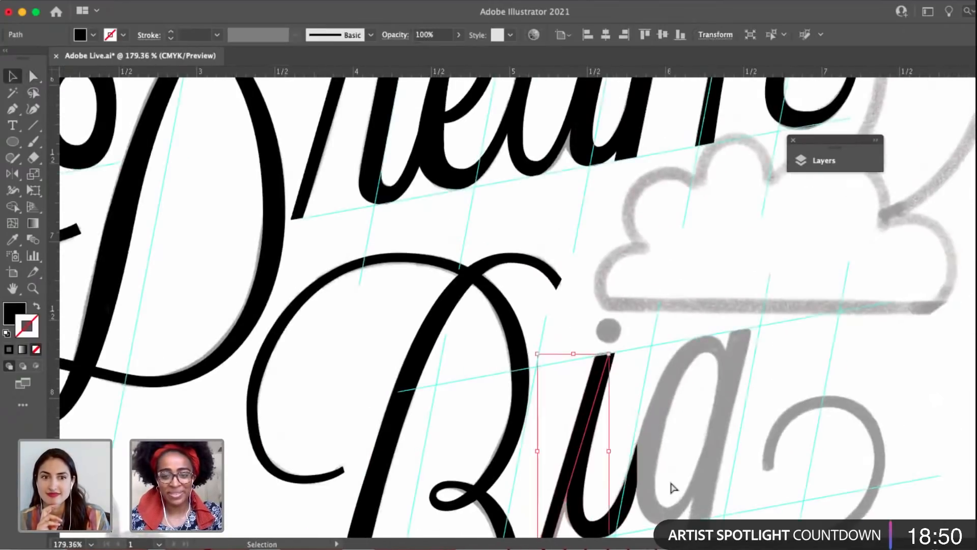
click(670, 482)
scroll(633, 473, down, 2)
scroll(634, 473, right, 2)
drag(632, 474, 454, 252)
scroll(504, 285, up, 3)
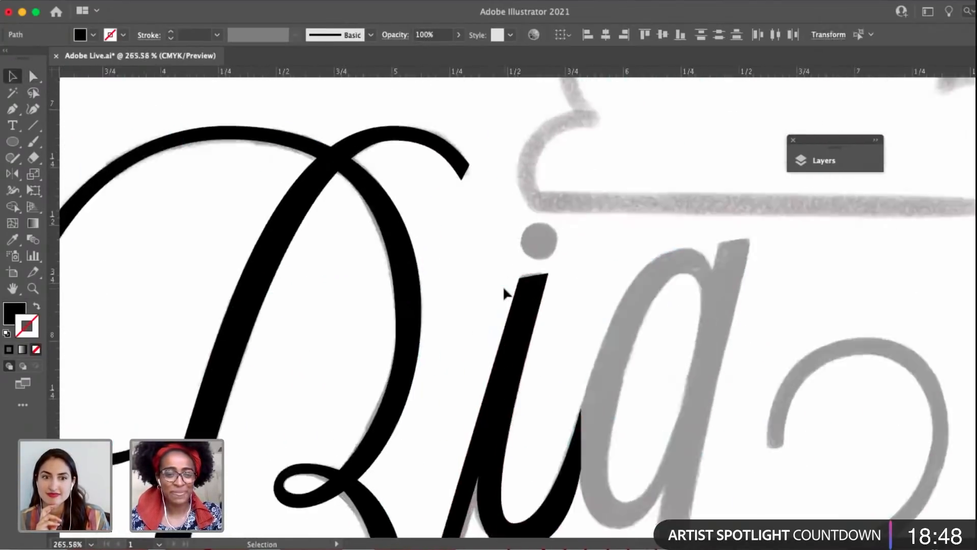
Draw a filled circle about 0.14 in across over the sketched dot of the i in "Big".
click(526, 201)
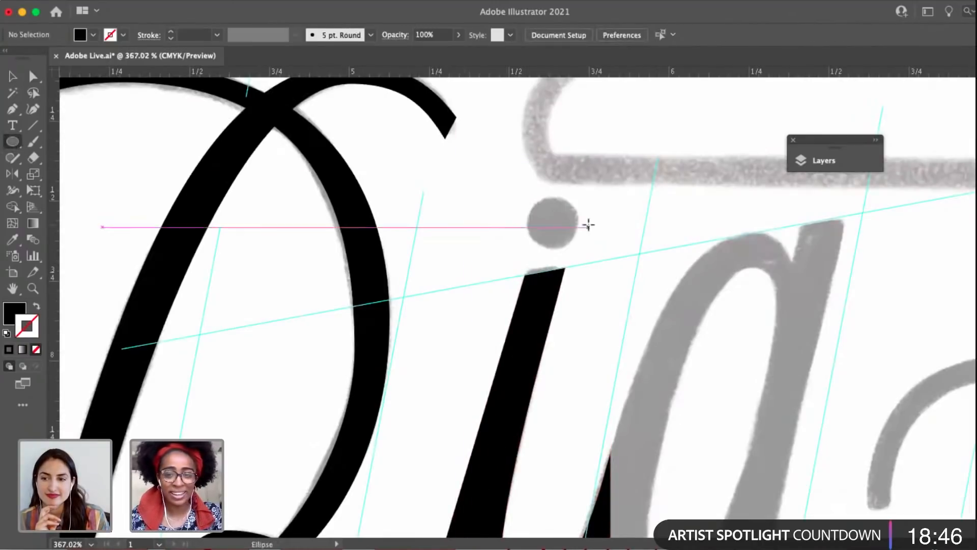
mouse_move(552, 221)
mouse_down()
mouse_move(576, 244)
mouse_move(576, 221)
mouse_up()
key(v)
scroll(575, 220, up, 4)
key(a)
click(542, 189)
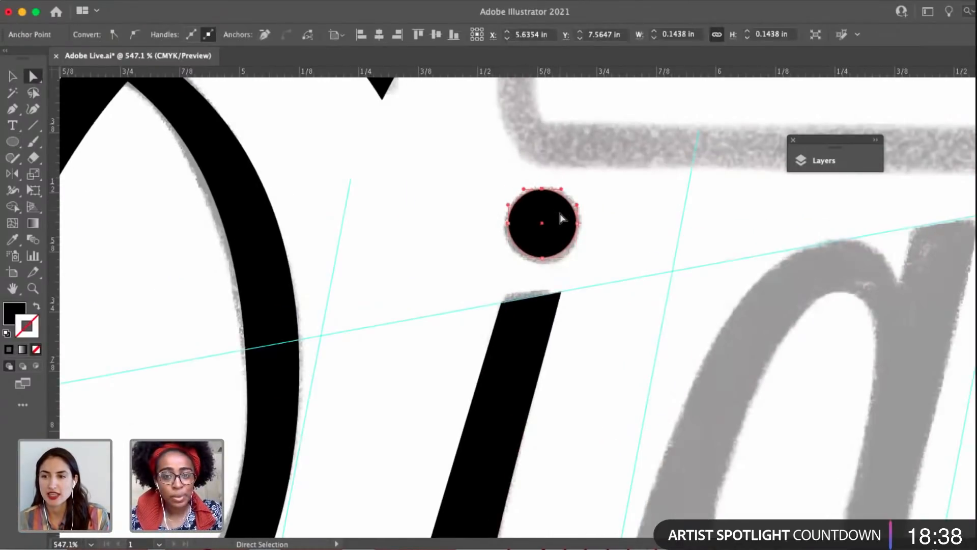
key(v)
click(494, 213)
scroll(493, 213, down, 10)
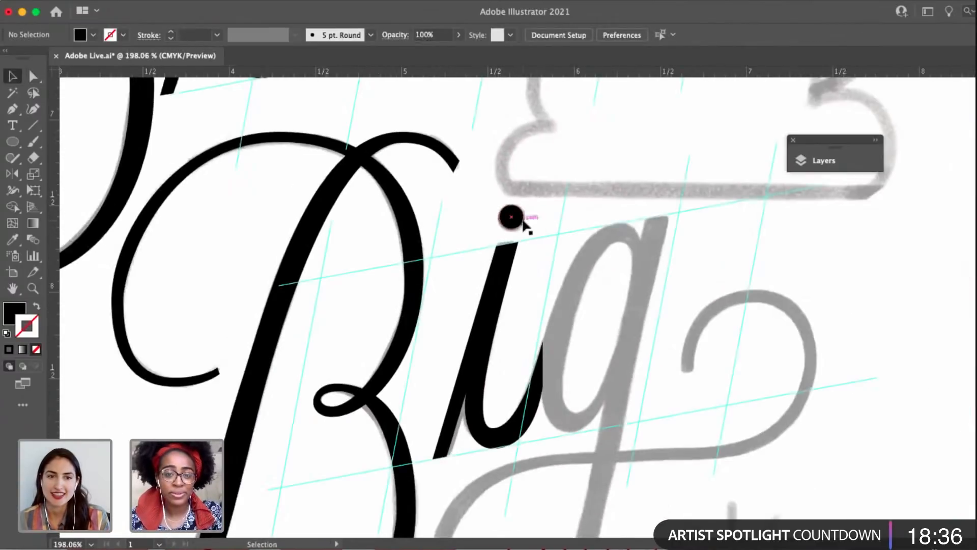
Fine-tune the i's dot slightly so it fits the sketched dot above the stem.
click(524, 221)
scroll(522, 219, up, 3)
drag(533, 187, 535, 188)
click(555, 219)
scroll(561, 228, down, 8)
scroll(583, 233, down, 3)
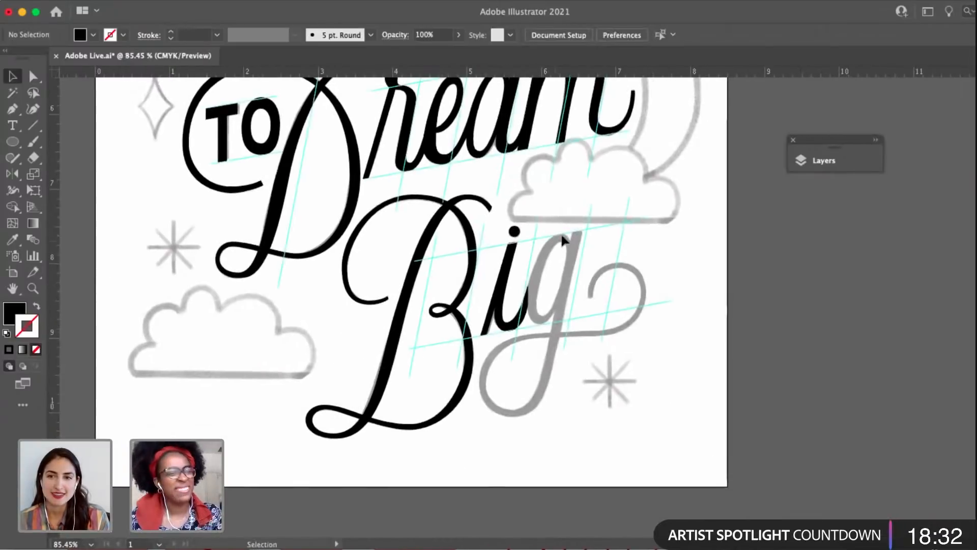
Duplicate the a from "Dream" and place the copy over the g's sketched bowl and upper stem in "Big".
scroll(506, 338, up, 3)
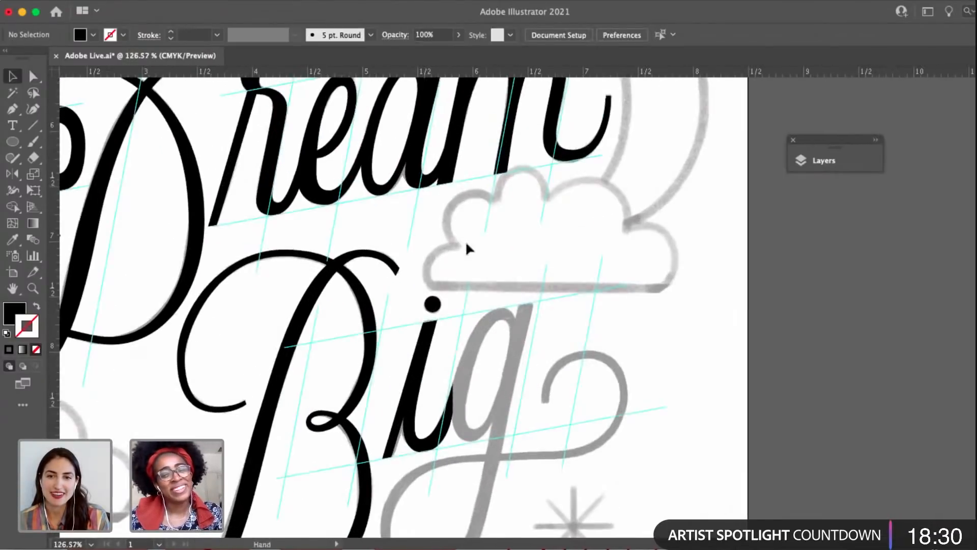
scroll(383, 123, up, 5)
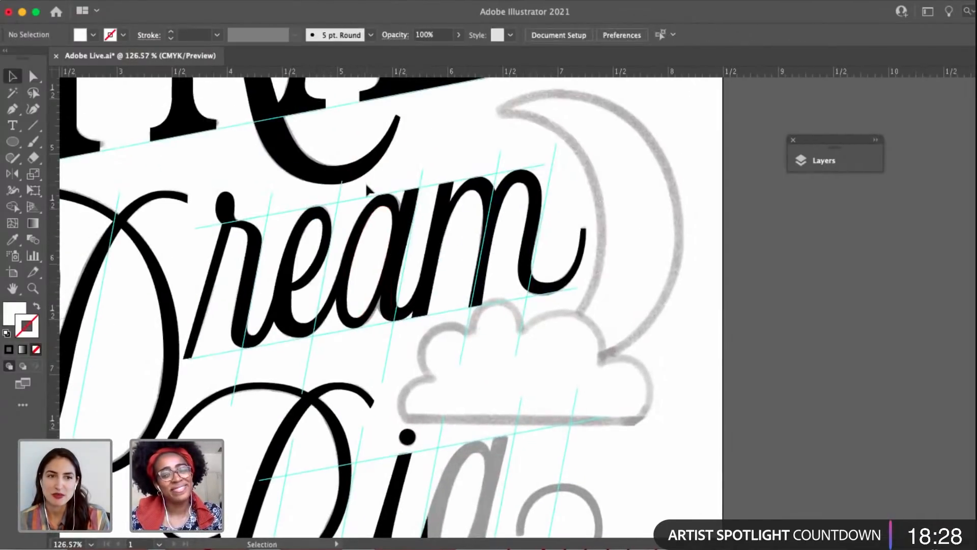
drag(401, 246, 463, 404)
scroll(462, 397, up, 5)
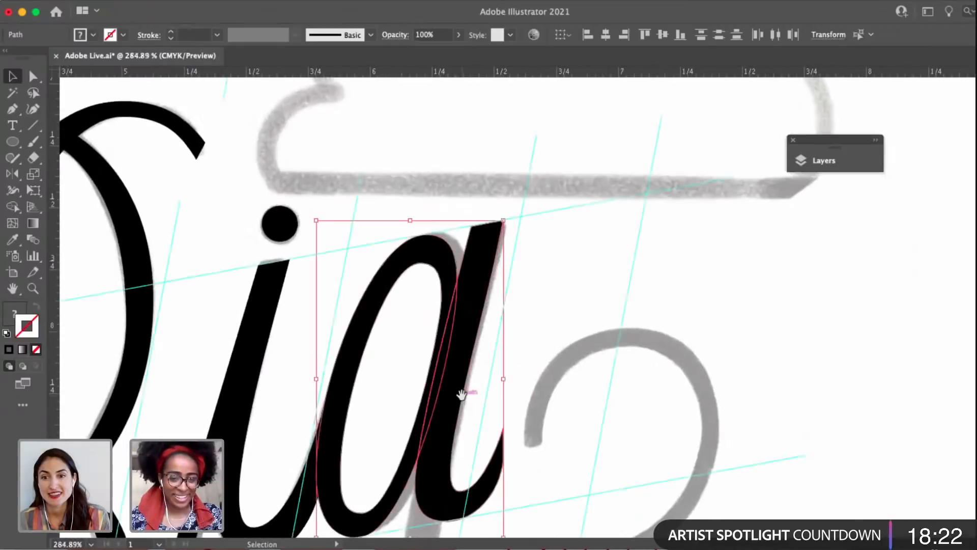
drag(502, 354, 520, 383)
scroll(523, 332, up, 5)
drag(637, 272, 595, 260)
click(606, 211)
scroll(606, 212, down, 7)
Add an anchor low on the copied stem's outer edge, then delete the curved tail and the lower inner anchor to open the path.
key(a)
drag(592, 267, 634, 368)
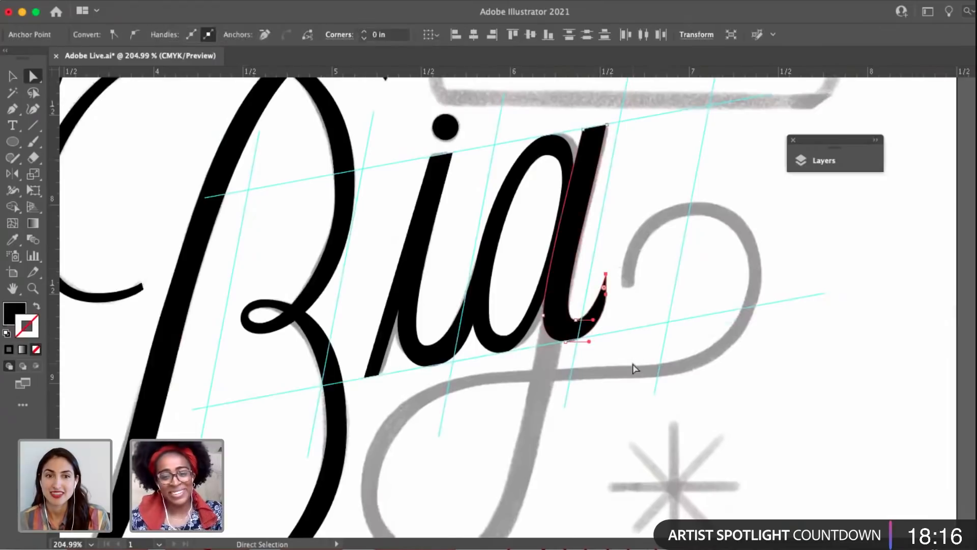
key(p)
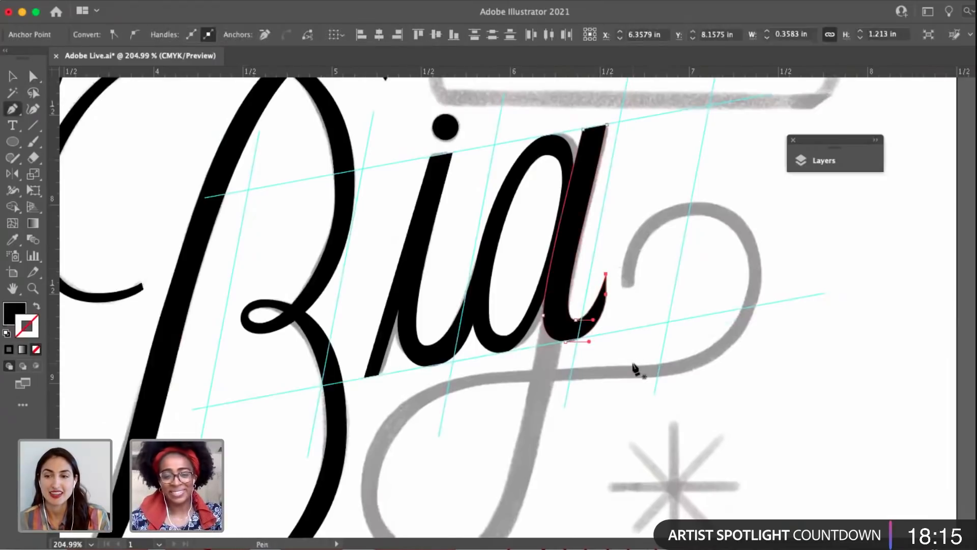
click(570, 286)
key(a)
key(Delete)
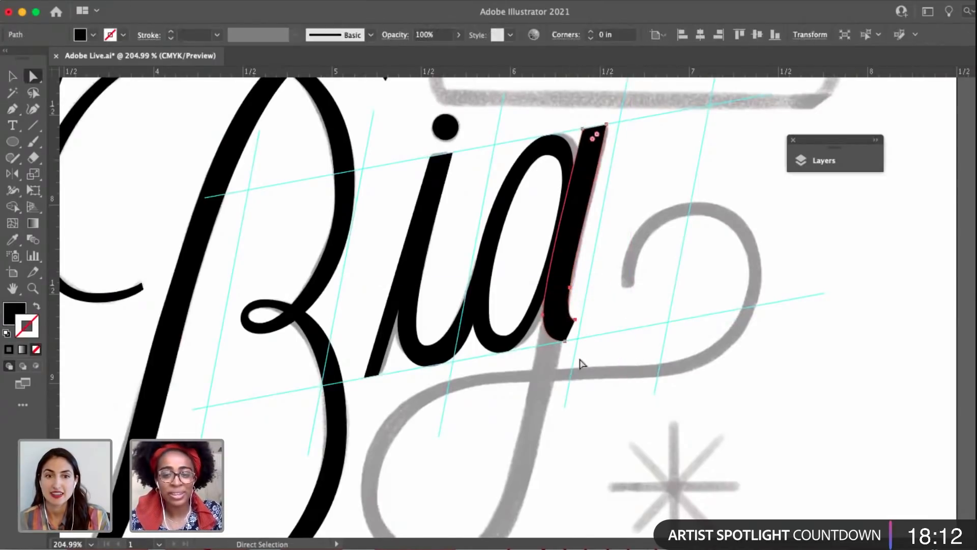
drag(558, 319, 558, 320)
key(Delete)
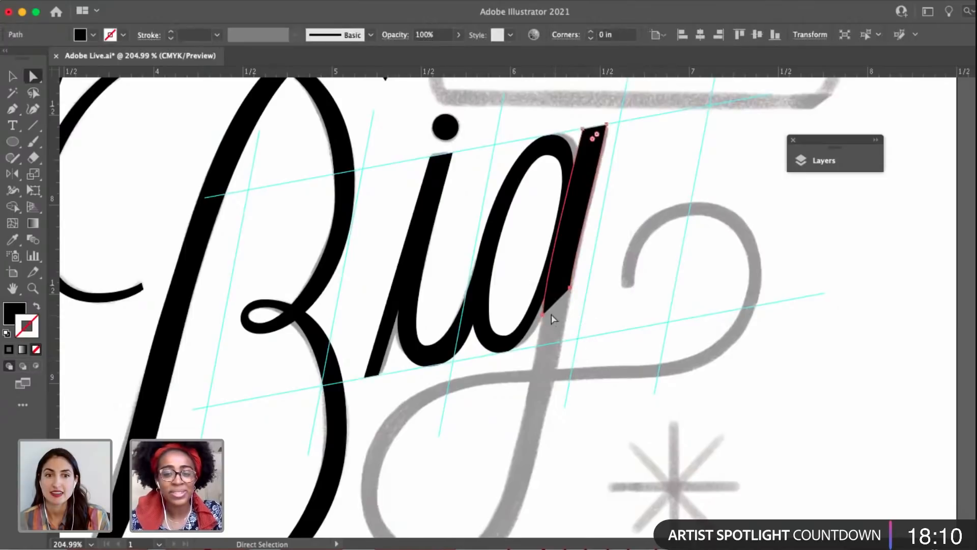
click(542, 316)
scroll(543, 305, up, 3)
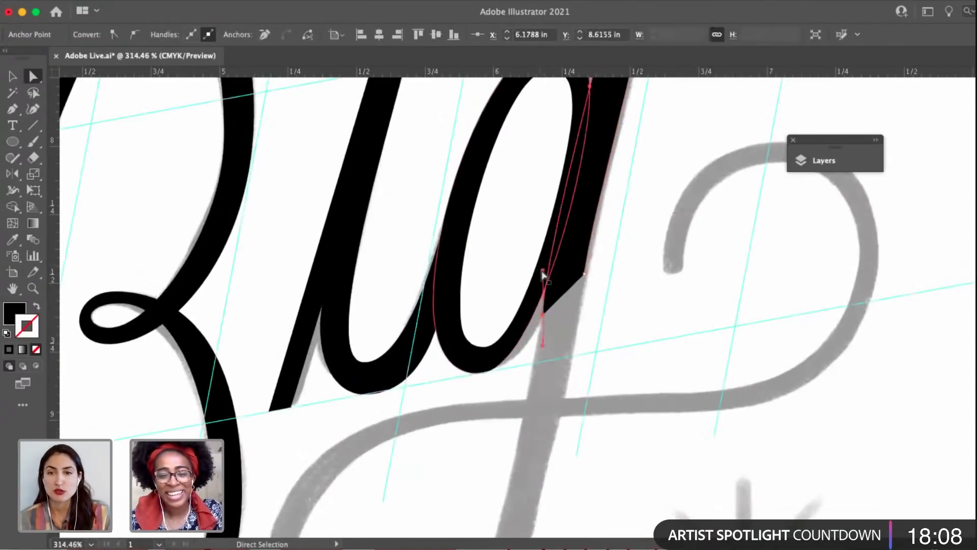
key(Delete)
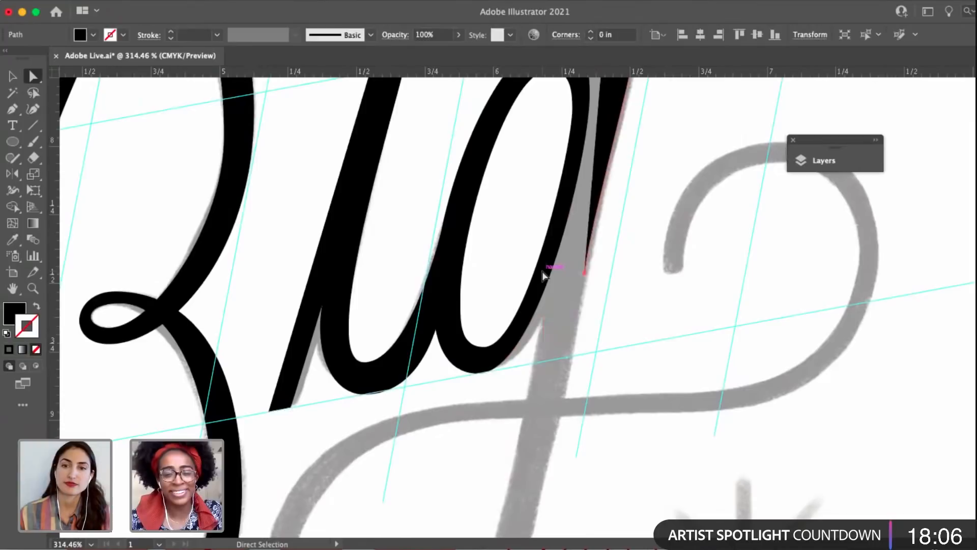
Continue the g's inner stem edge from its top anchor to a smooth anchor at the loop's bottom, and swap fill and stroke.
scroll(545, 273, down, 3)
click(574, 138)
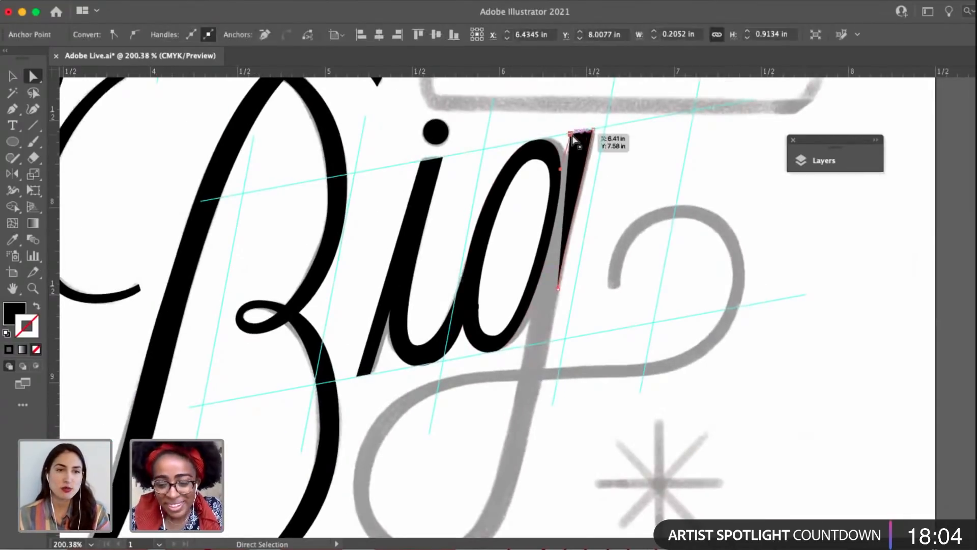
key(p)
key(a)
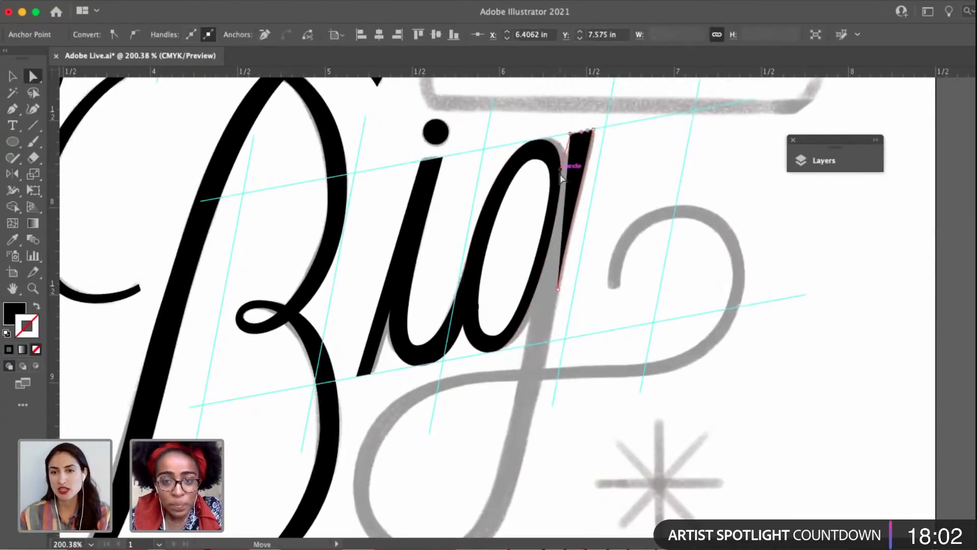
scroll(560, 204, up, 2)
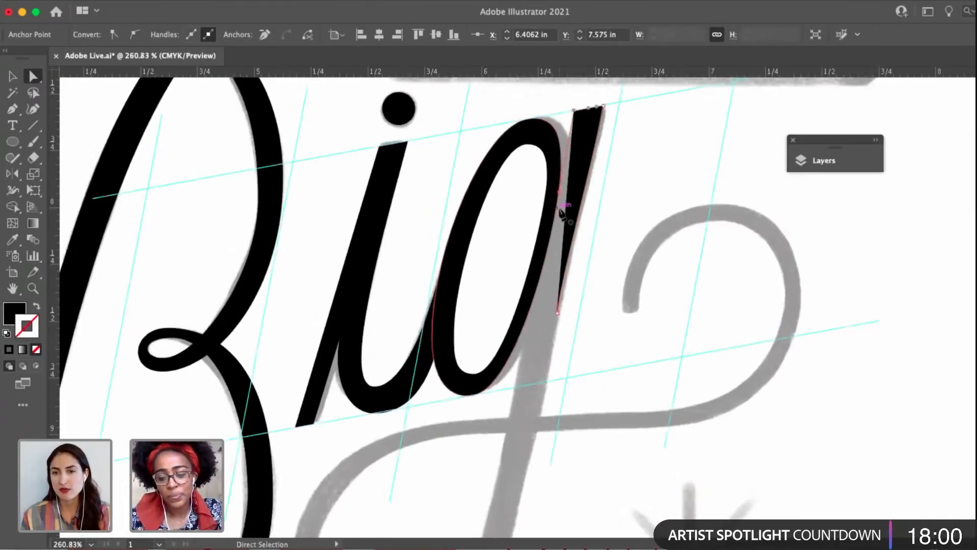
key(p)
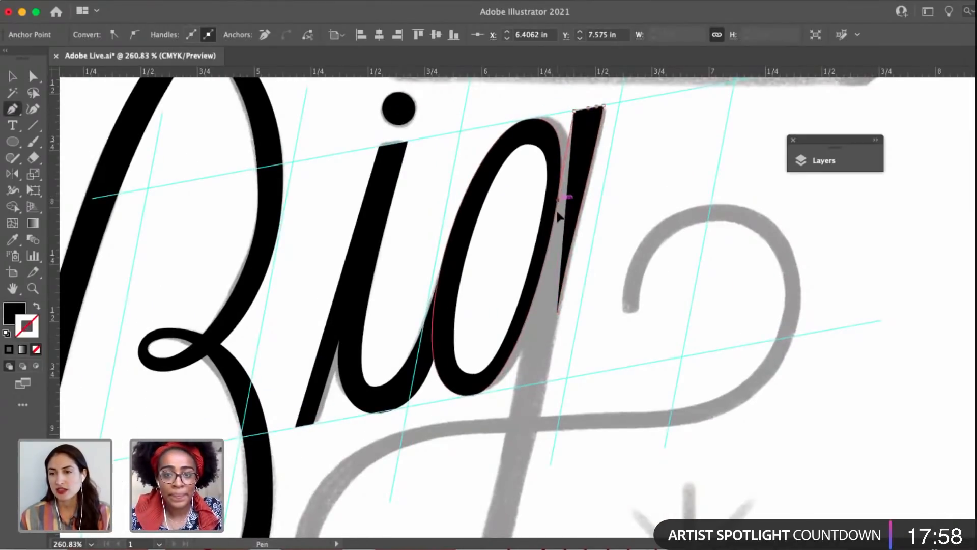
scroll(556, 239, down, 1)
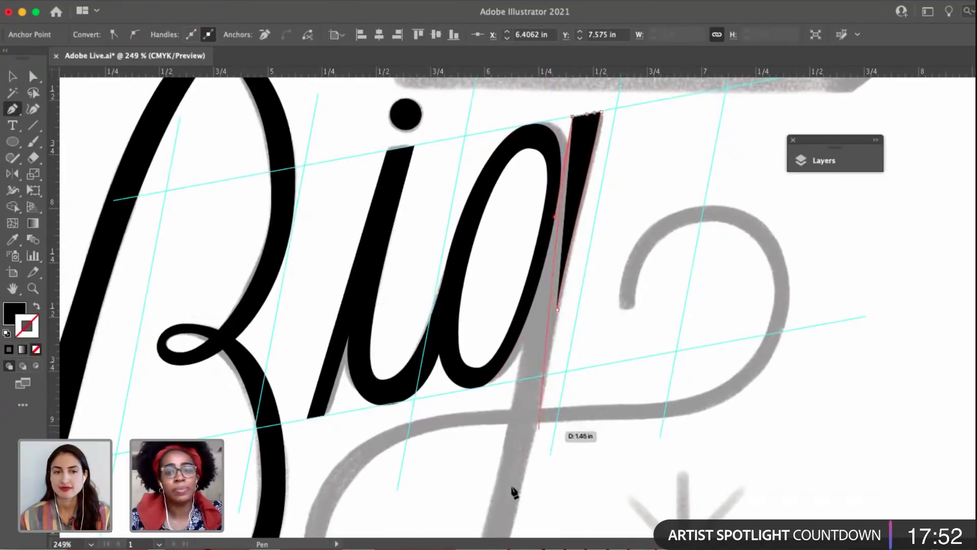
scroll(514, 492, down, 5)
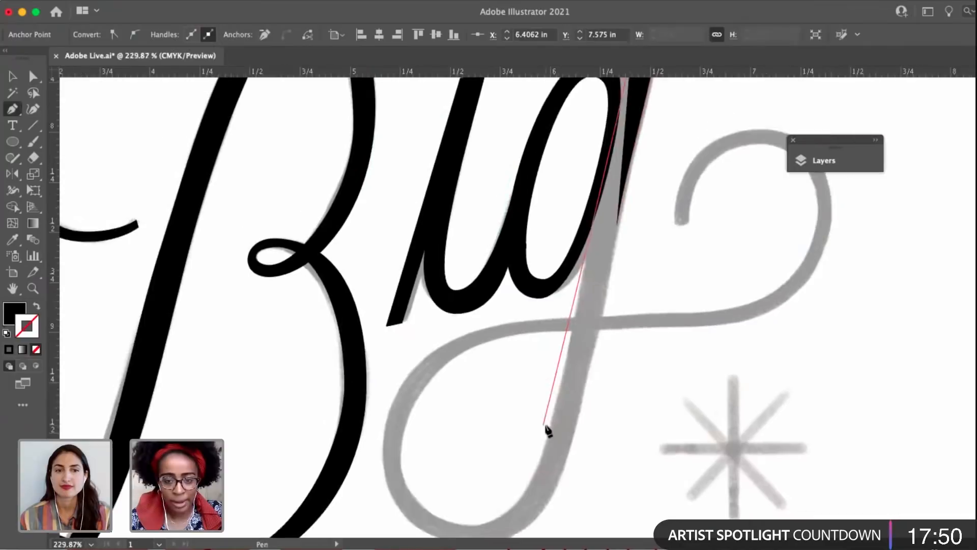
scroll(547, 430, down, 3)
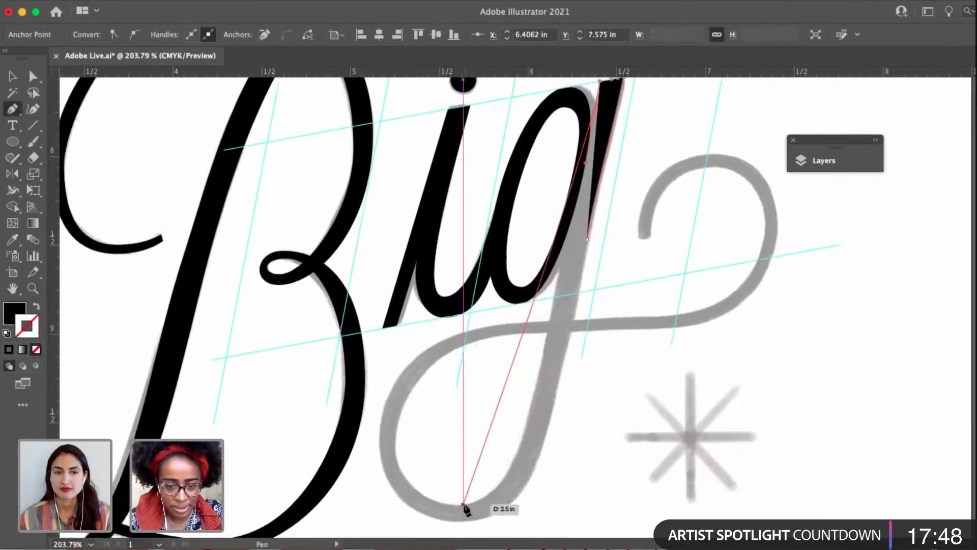
drag(463, 504, 380, 503)
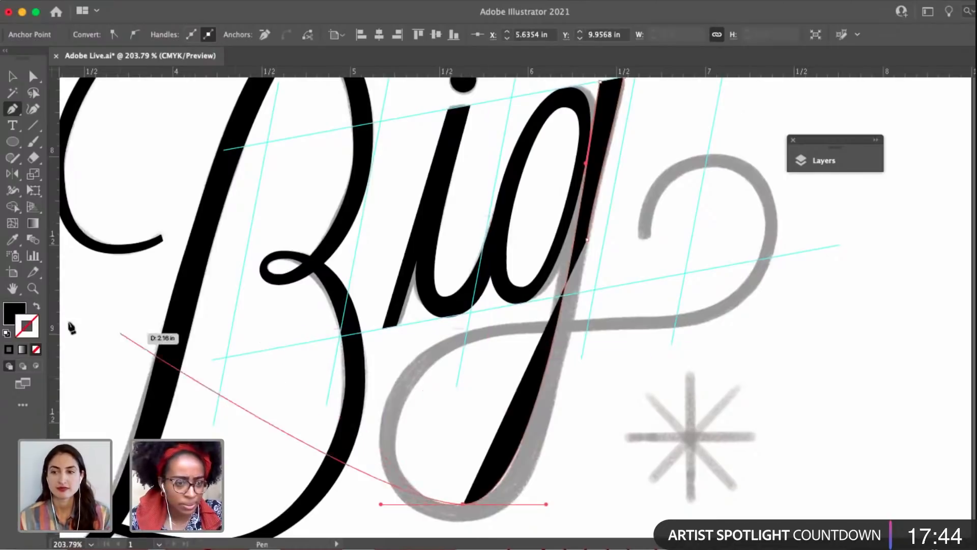
click(36, 305)
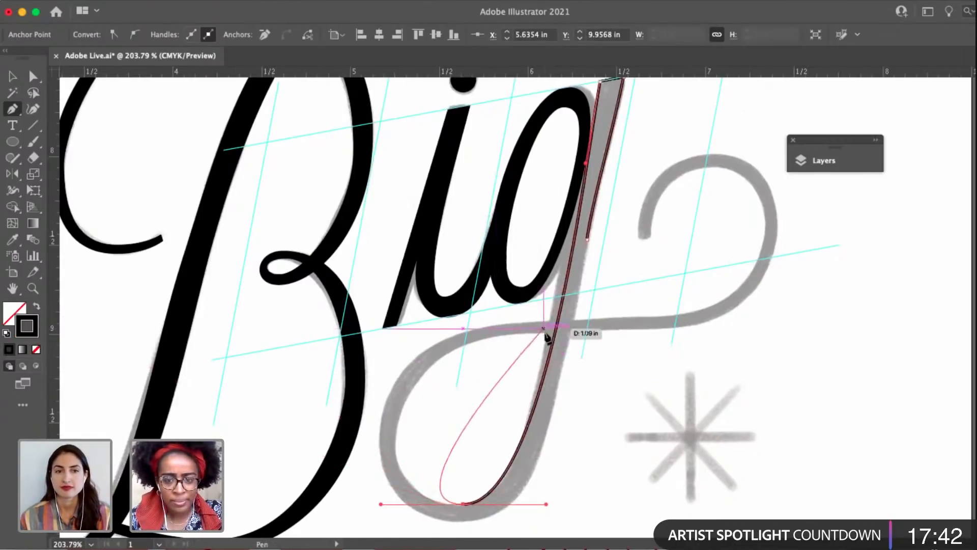
Trace up the loop's inner side, through the stem crossing and around the swash's outer edge, ending with a corner at its tip.
drag(545, 332, 738, 306)
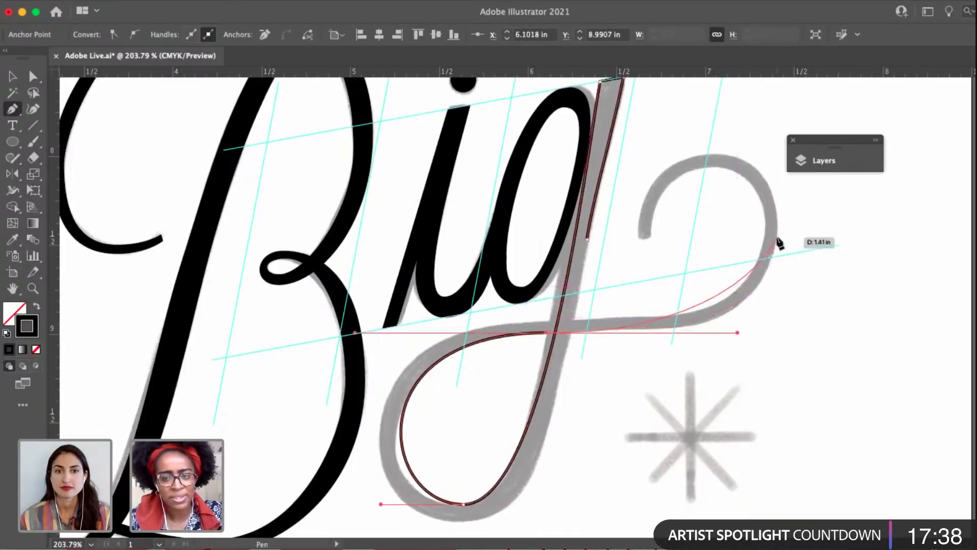
drag(779, 231, 774, 194)
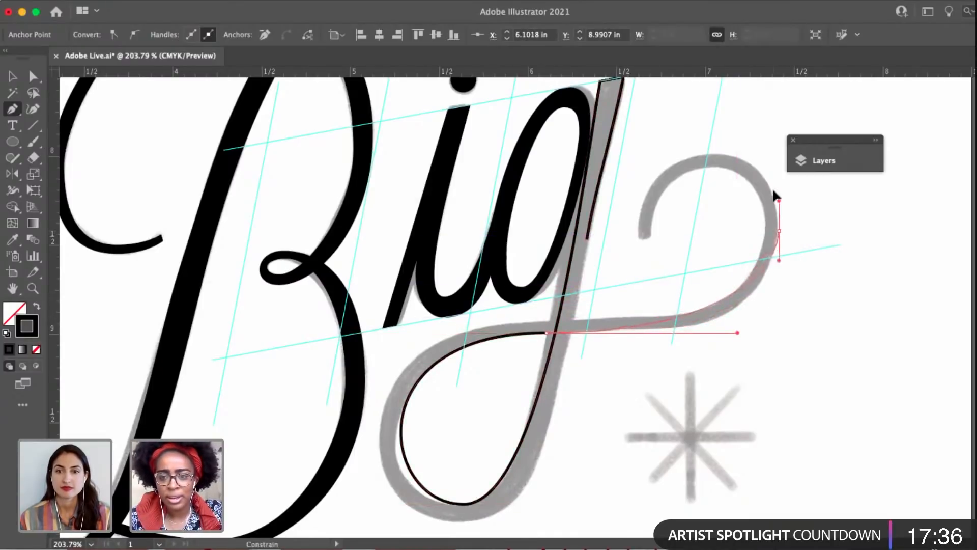
drag(758, 160, 687, 154)
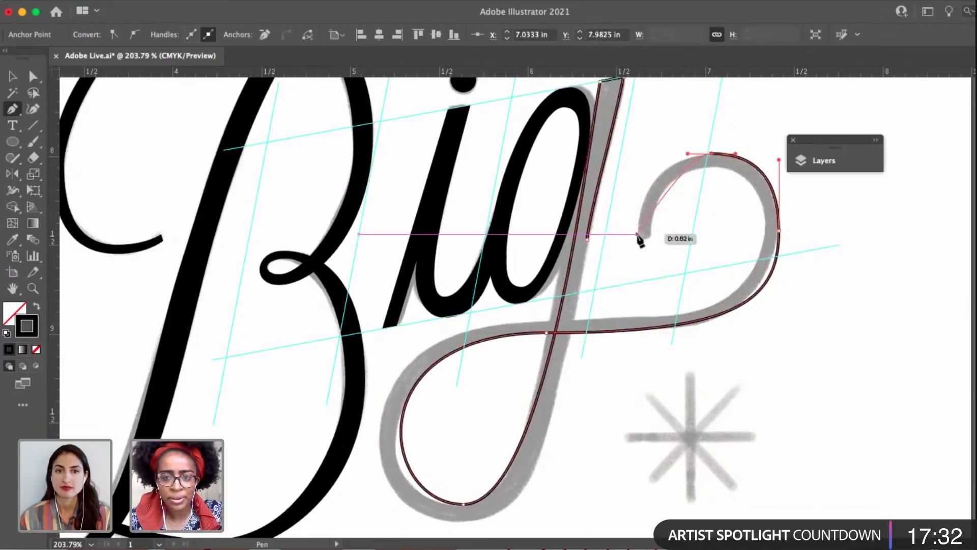
drag(637, 234, 638, 249)
drag(641, 310, 638, 304)
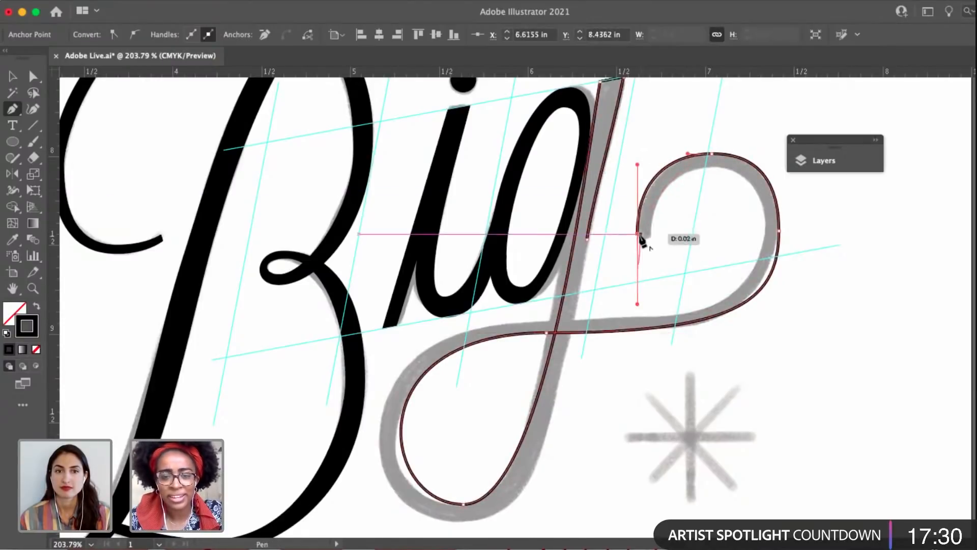
click(638, 234)
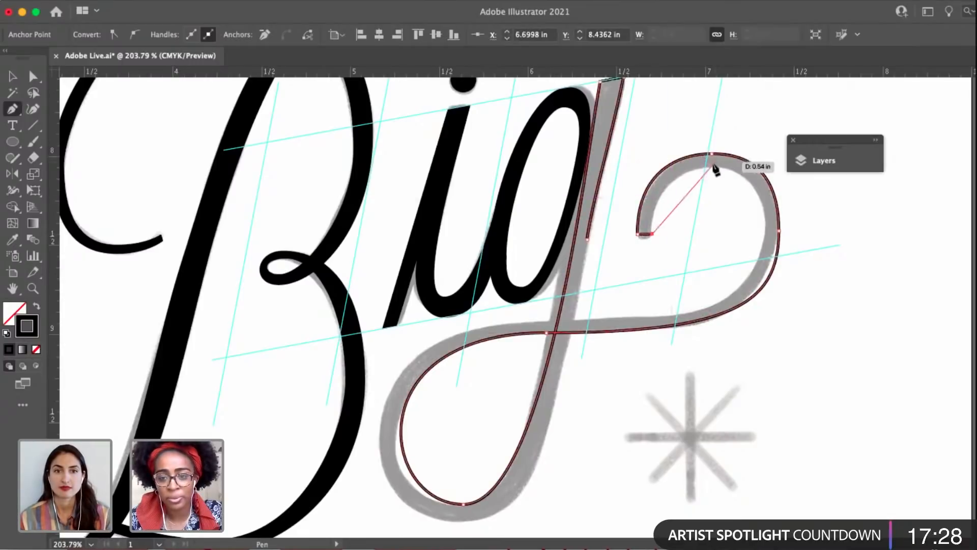
Trace the swash's inner edge from its tip over the top curve and back to the stem crossing with smooth anchors.
drag(712, 166, 771, 166)
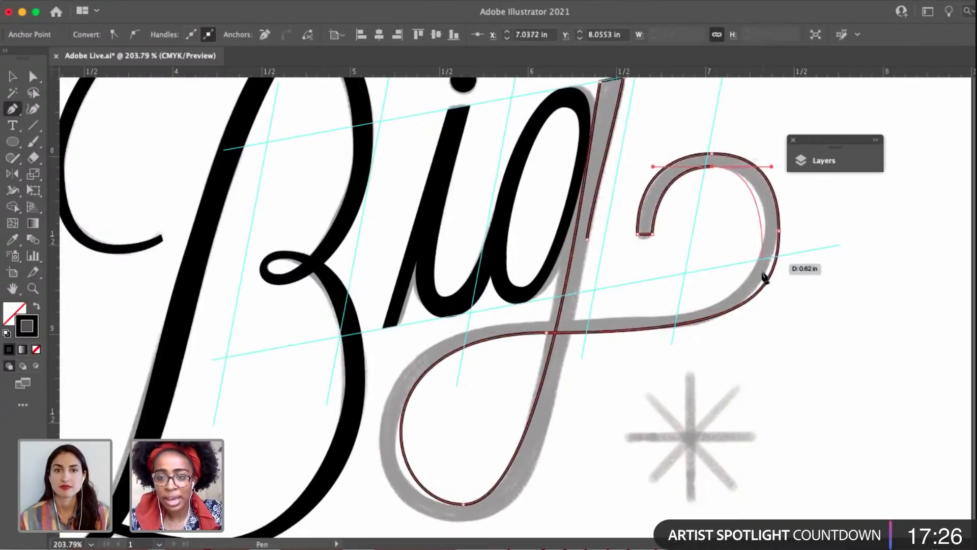
drag(765, 229, 764, 245)
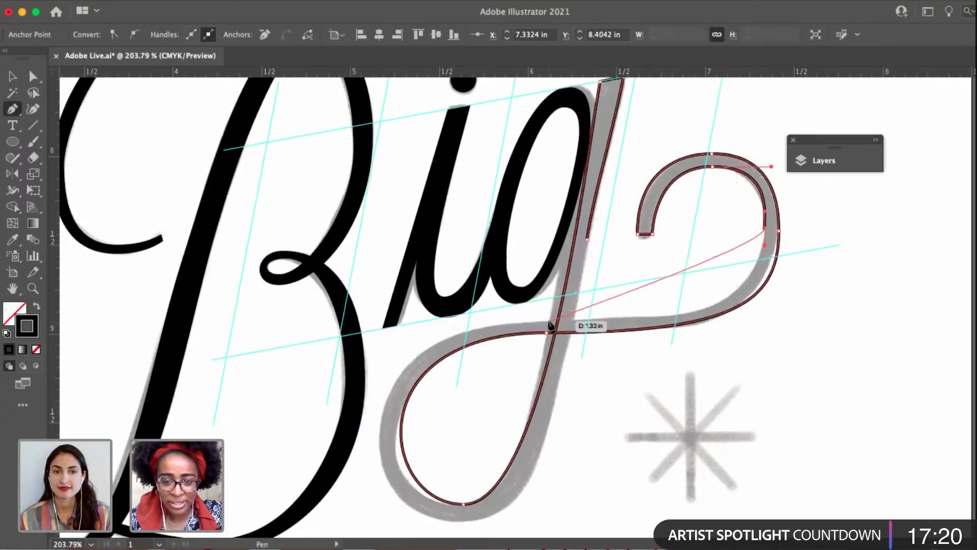
drag(549, 323, 315, 320)
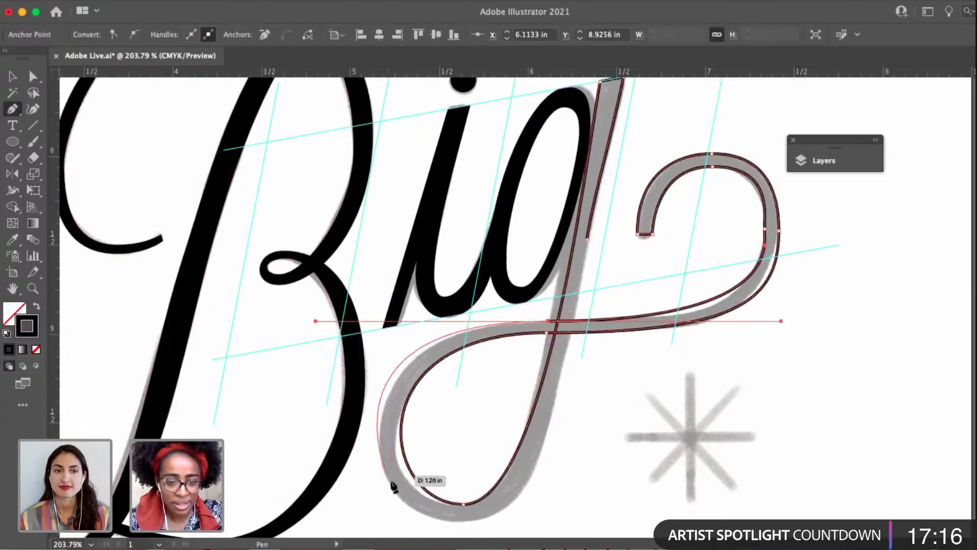
Trace the loop's outer edge through a smooth bottom anchor, close the path at the stem's outer anchor, and remove that anchor.
drag(463, 519, 569, 508)
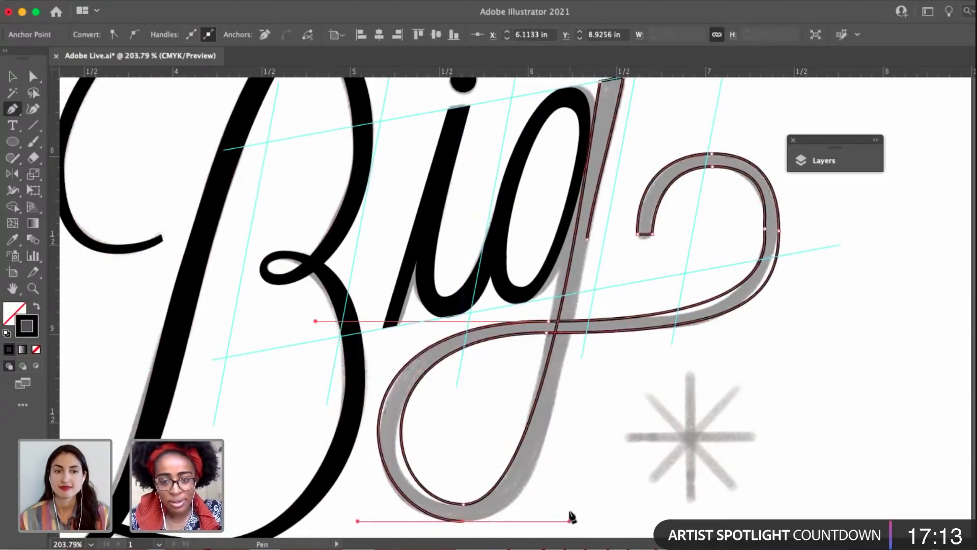
click(588, 238)
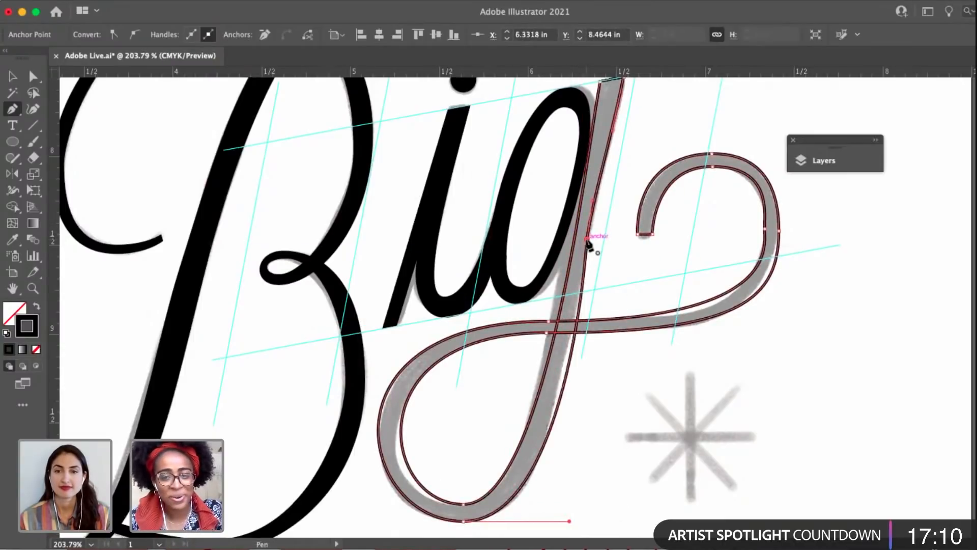
click(587, 239)
key(a)
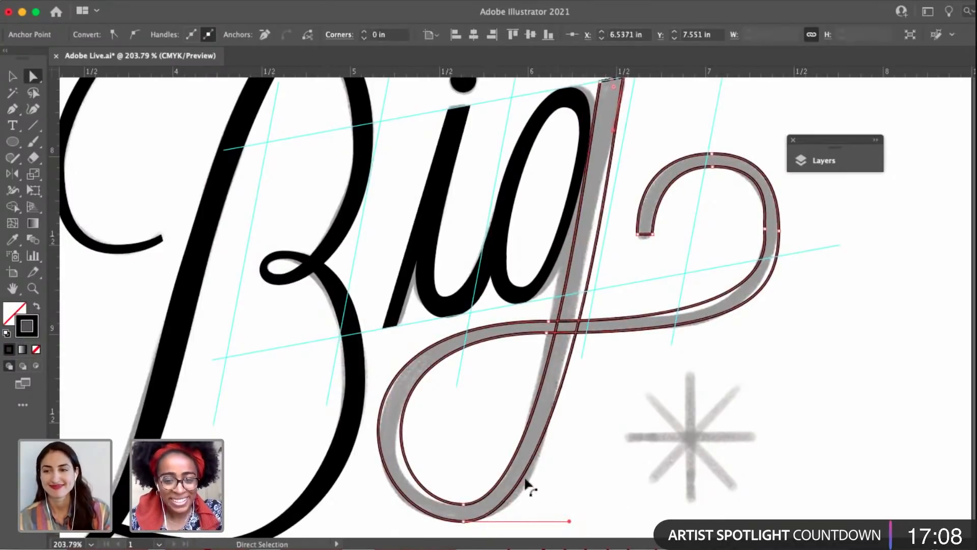
Adjust the inner bottom anchor of the g's loop, and shift the whole g outline slightly left against its bowl.
click(462, 504)
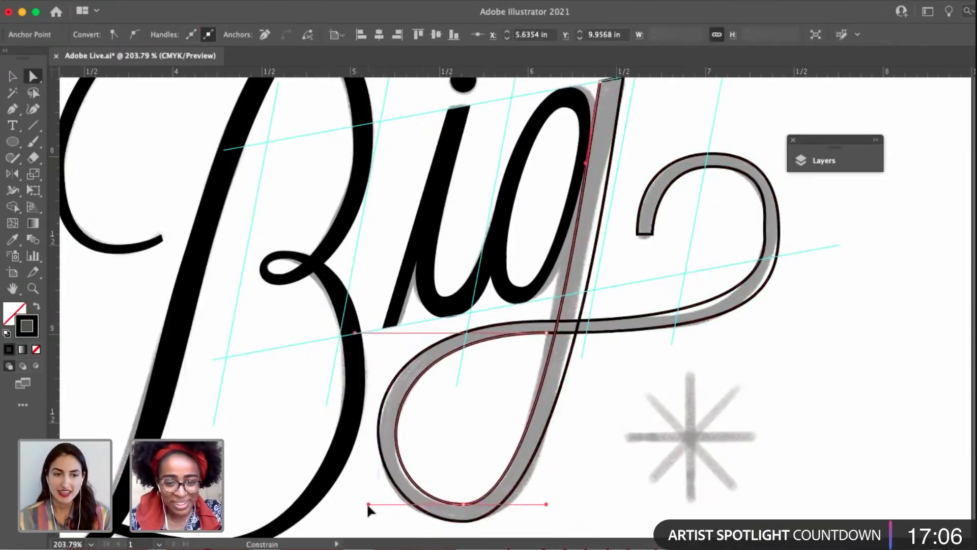
drag(524, 344, 524, 398)
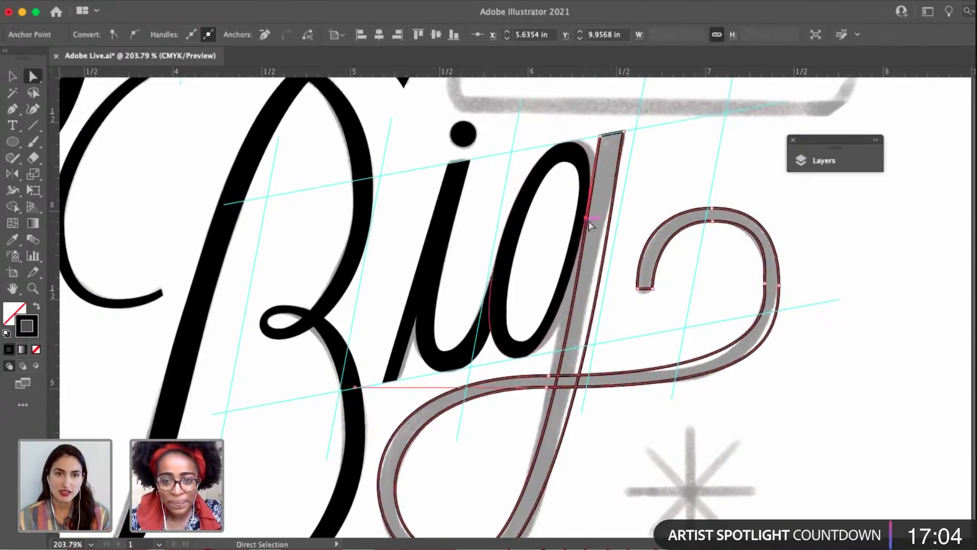
key(v)
click(610, 257)
drag(603, 260, 595, 260)
key(a)
scroll(594, 322, down, 2)
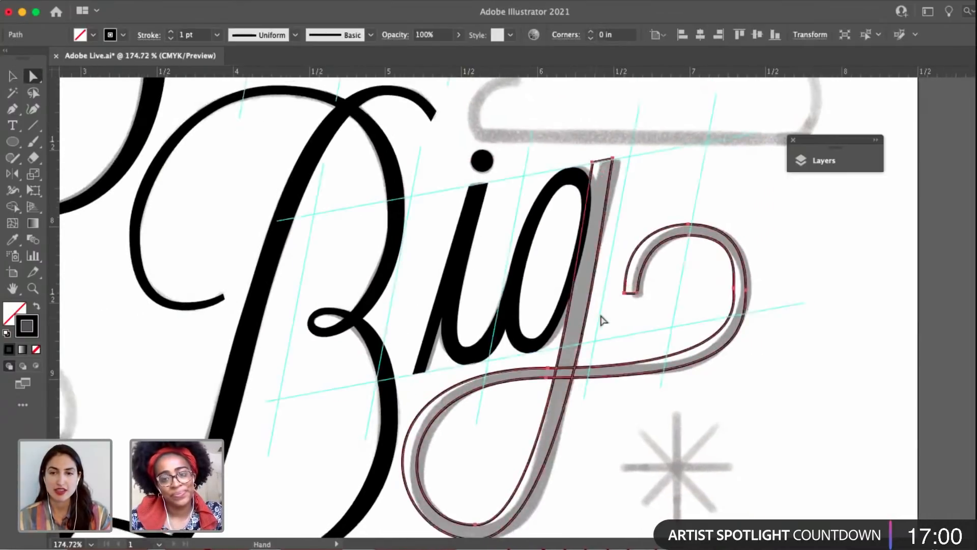
Move the swash's inner right anchor outward and lengthen its handles to round the curve, and nudge the outer right anchor outward.
drag(600, 316, 611, 312)
click(757, 288)
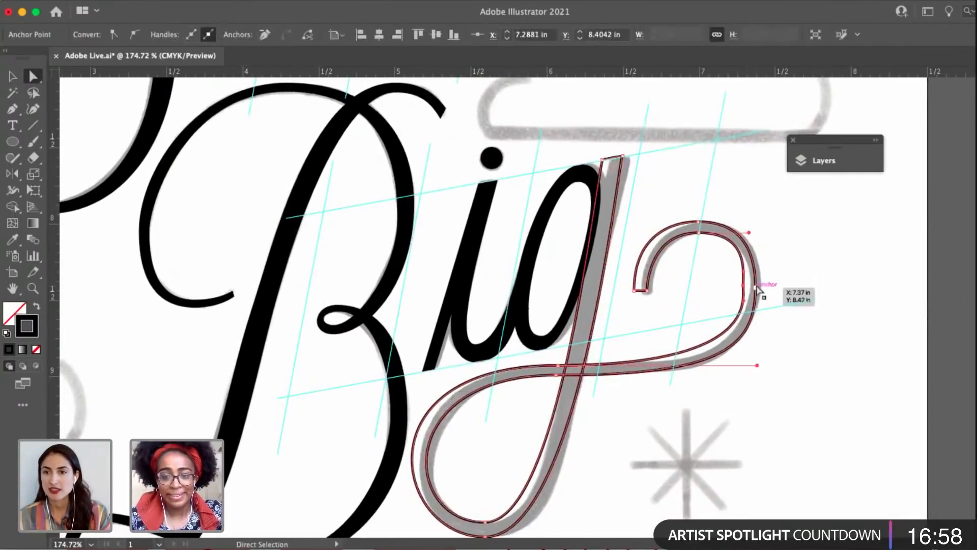
drag(756, 288, 744, 286)
scroll(762, 288, up, 5)
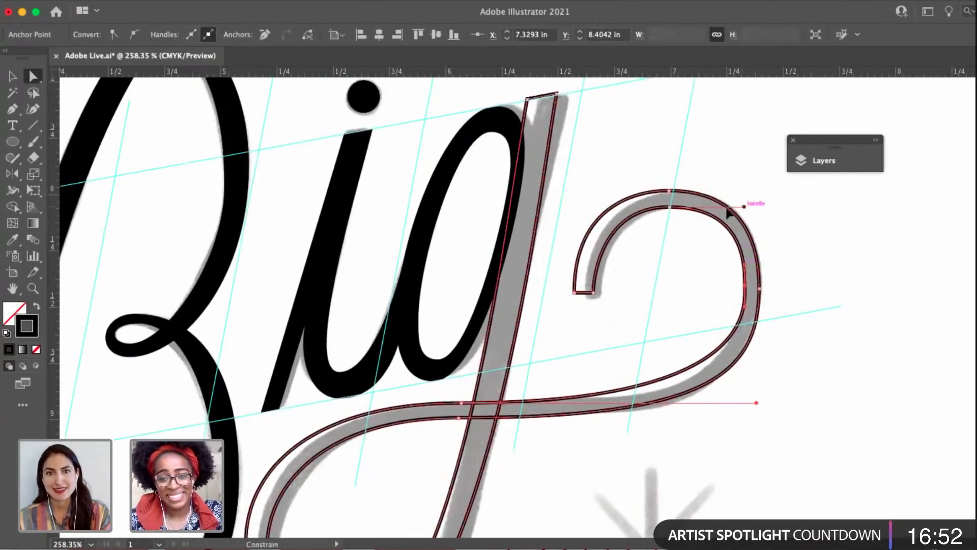
drag(727, 210, 711, 208)
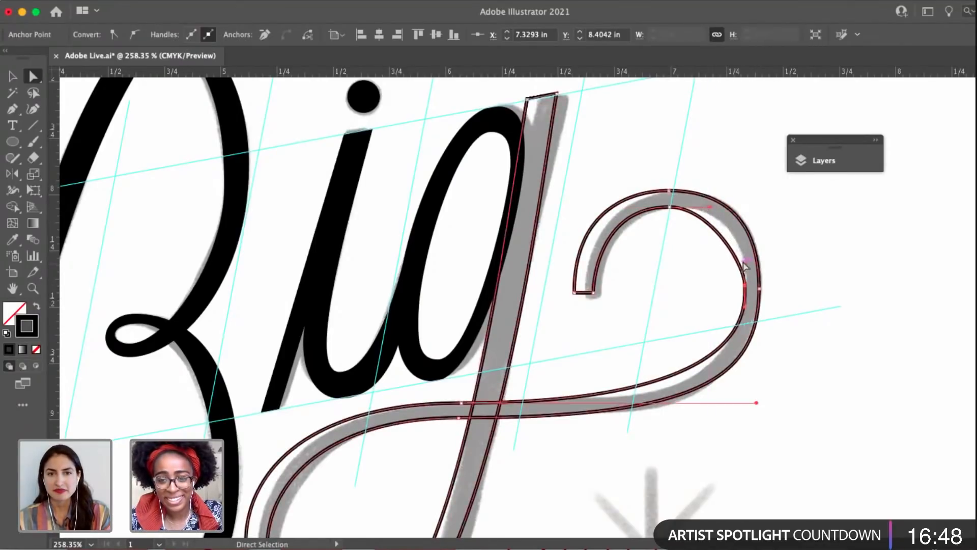
drag(744, 260, 745, 236)
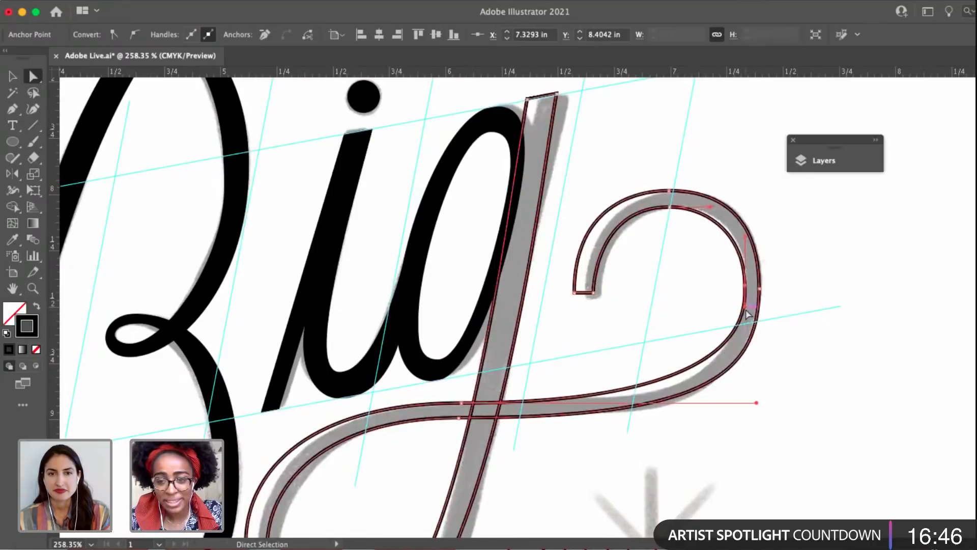
drag(744, 307, 745, 326)
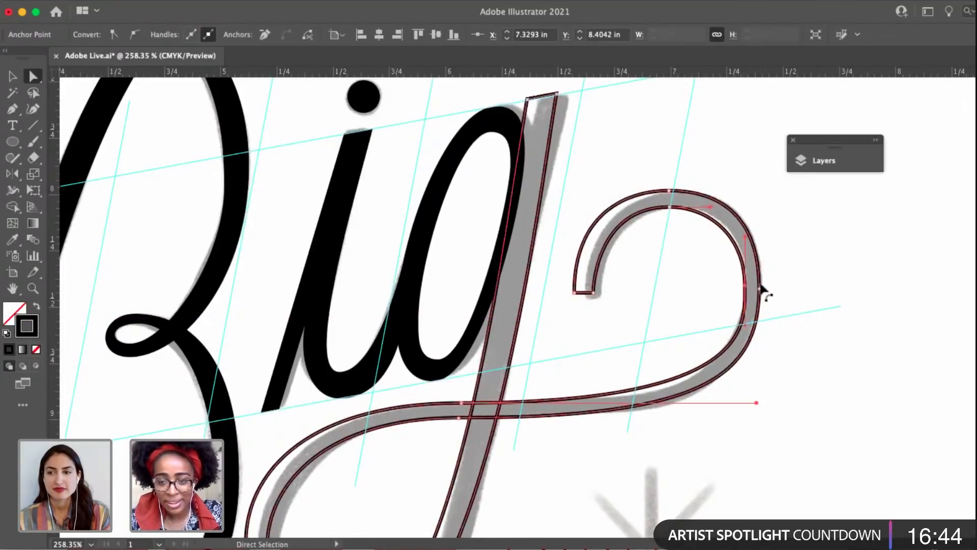
drag(761, 287, 764, 288)
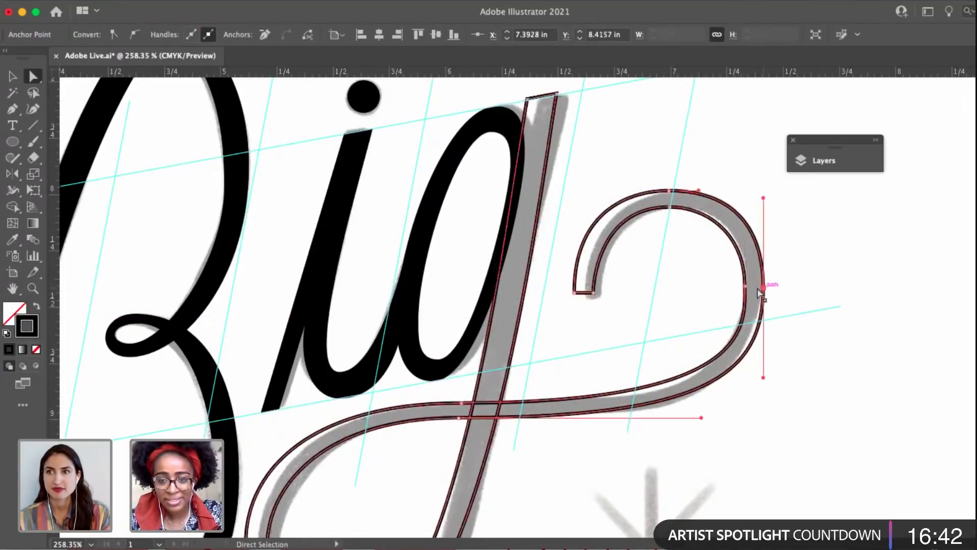
drag(667, 295, 729, 288)
Move the upper and lower anchors of the g's crossing stroke right to line up with the stem crossing.
scroll(730, 301, down, 3)
scroll(629, 392, up, 5)
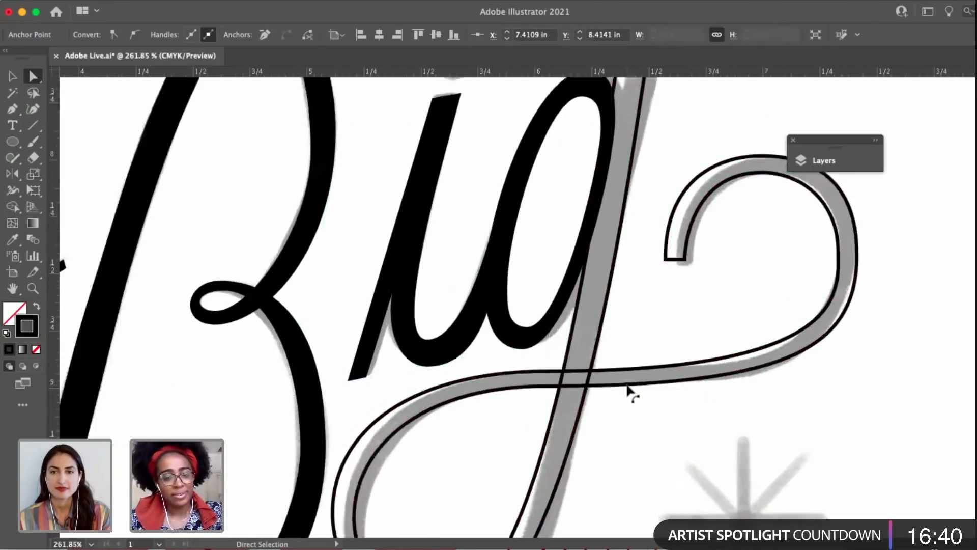
drag(581, 289, 624, 196)
click(580, 278)
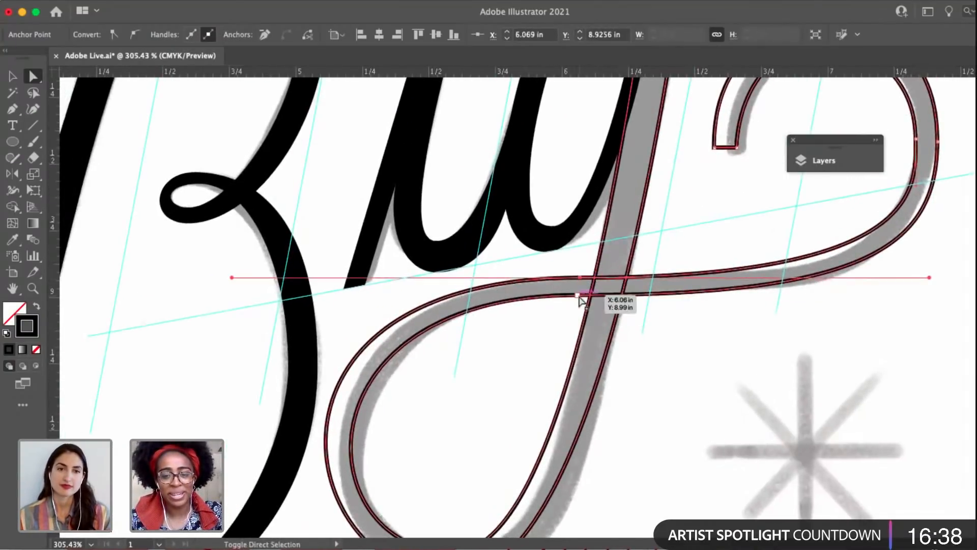
shift+click(577, 296)
drag(577, 296, 599, 237)
Extend the handle of the loop's outer bottom anchor to widen the g's lower stem.
click(542, 337)
click(497, 493)
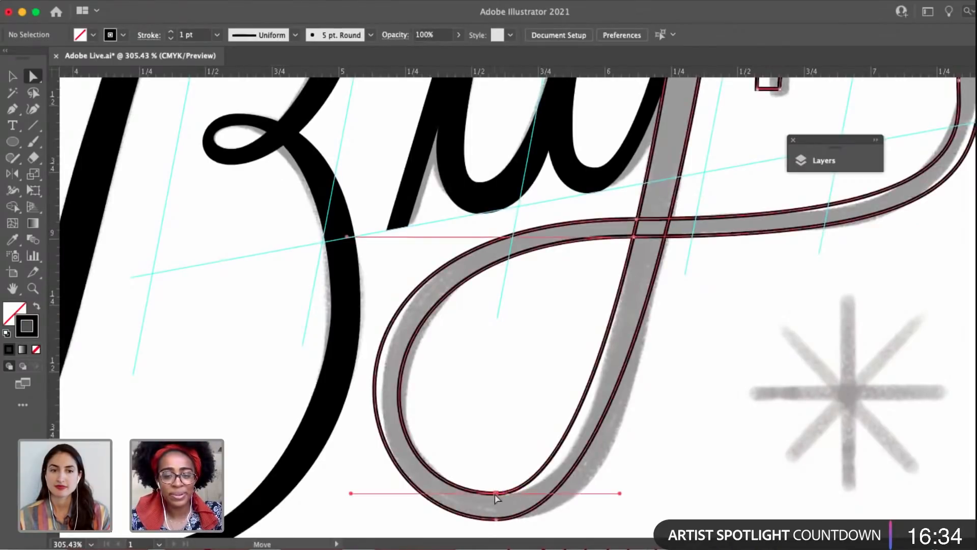
scroll(651, 465, down, 2)
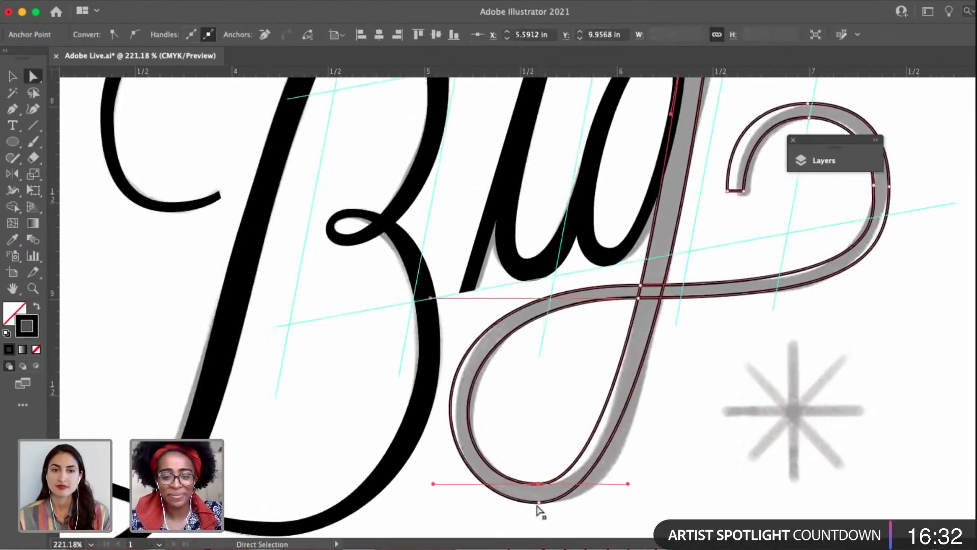
drag(538, 508, 673, 502)
drag(686, 300, 652, 366)
Adjust the handle at the top of the stem's outer edge, and add an anchor on that edge just below the crossing.
key(p)
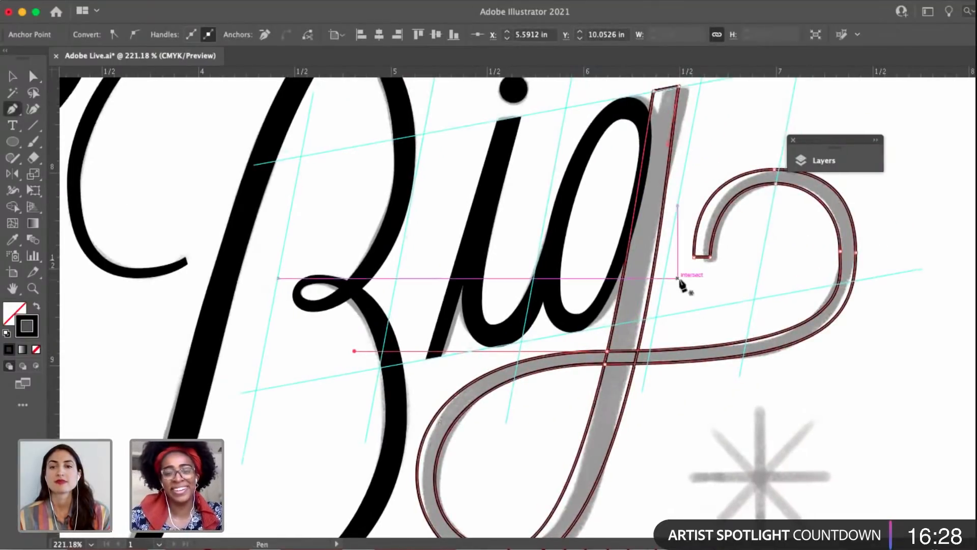
drag(689, 300, 675, 132)
super+click(678, 138)
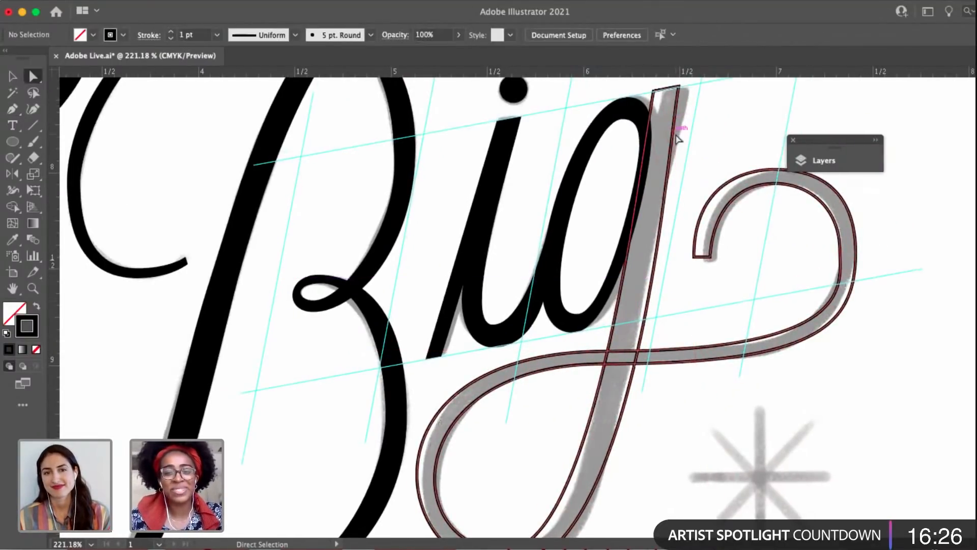
click(677, 121)
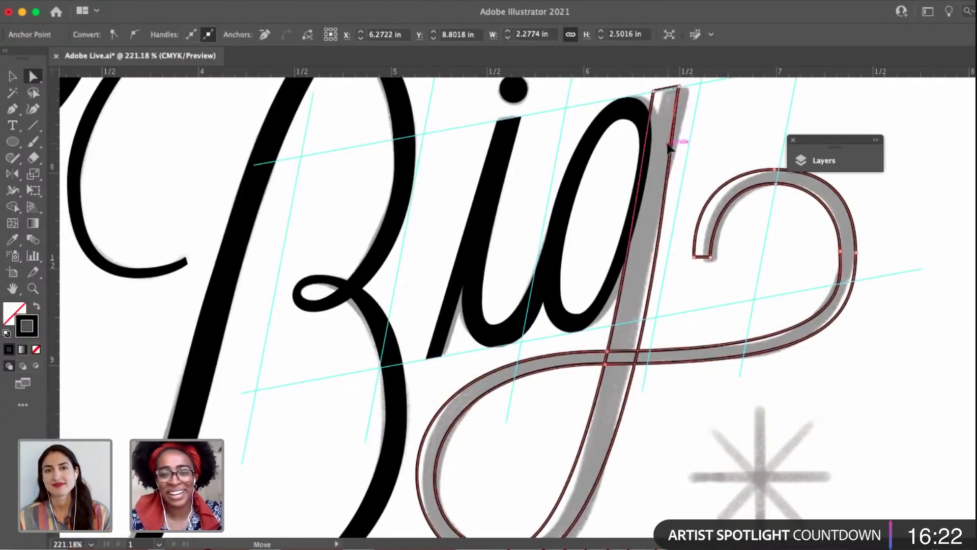
drag(668, 146, 642, 245)
key(p)
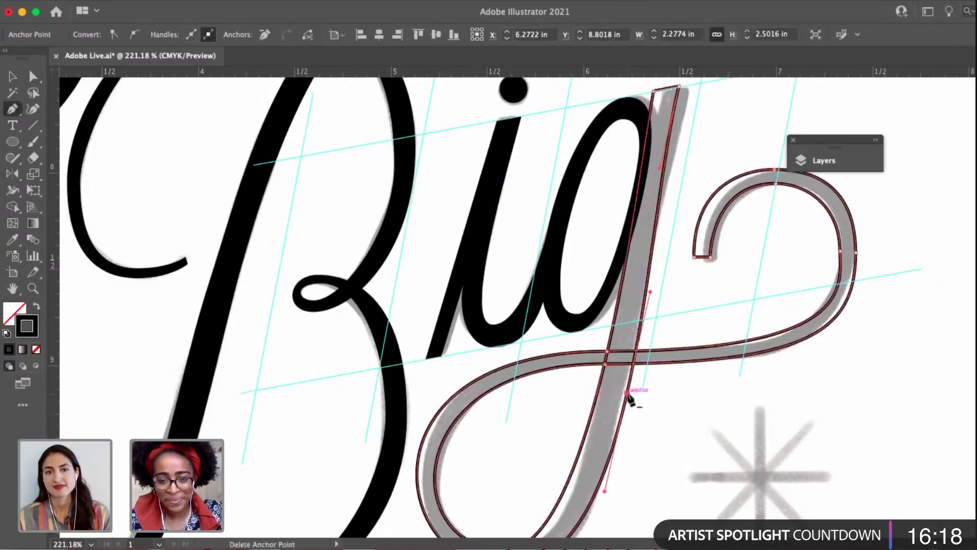
Move the anchor below the crossing inward and shorten the stem's upper handle to narrow the g's stem.
key(a)
drag(627, 393, 627, 318)
key(space)
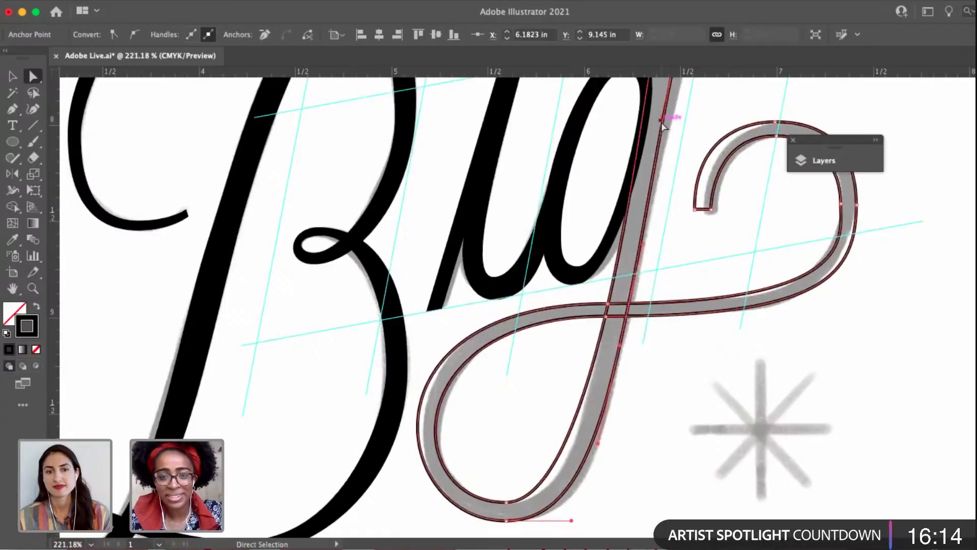
drag(663, 127, 659, 144)
key(space)
drag(645, 275, 643, 292)
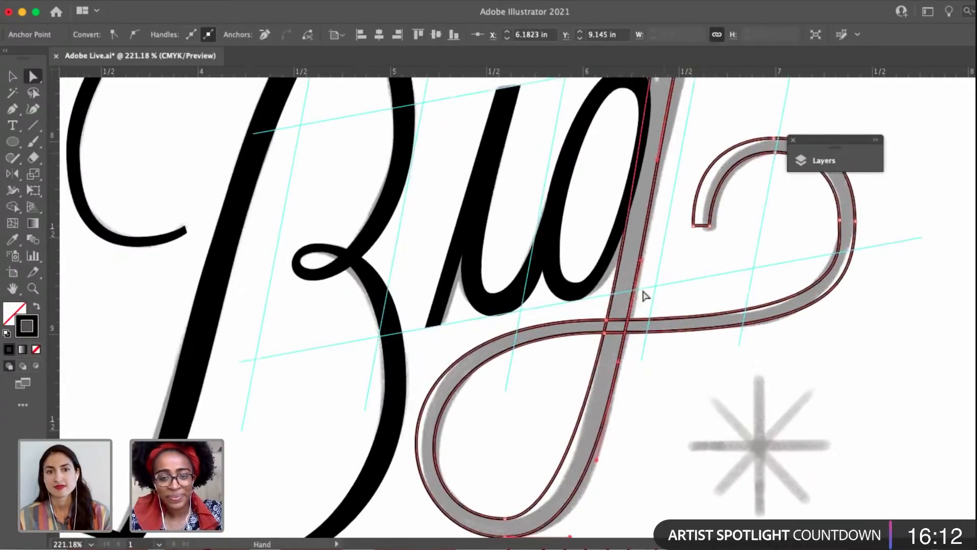
Refine the loop's inner edge by shortening the lower crossing anchor's left handle and adjusting the inner bottom anchor's right handle.
click(606, 334)
key(space)
drag(603, 331, 613, 299)
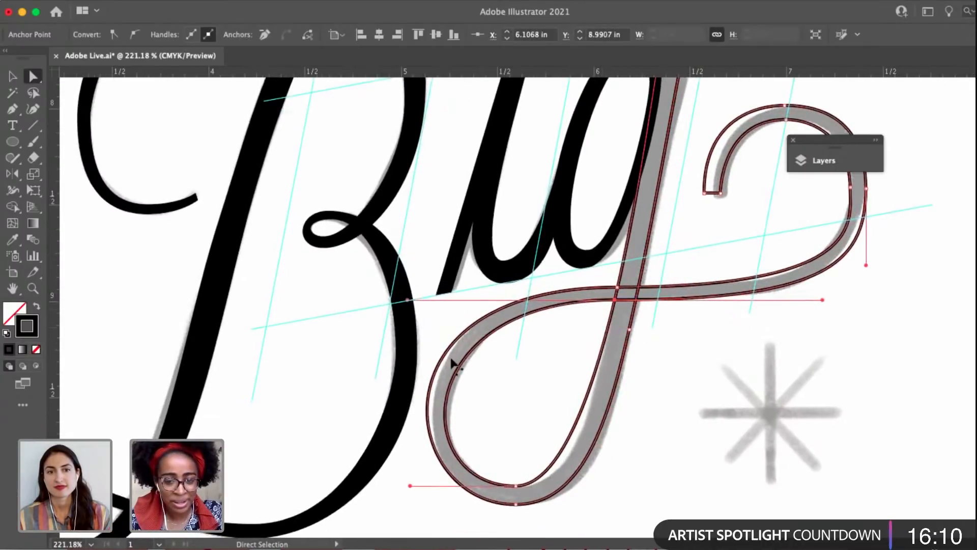
drag(424, 301, 424, 300)
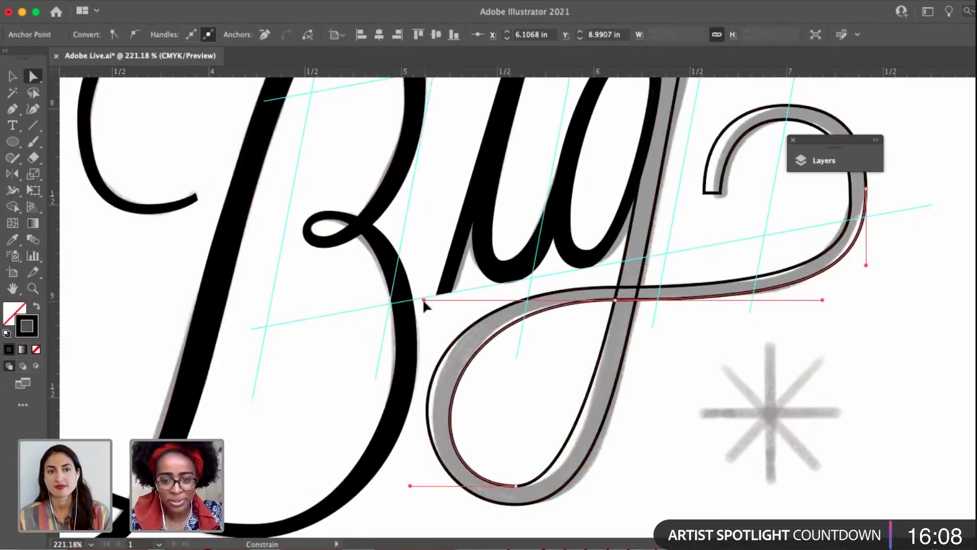
drag(519, 487, 610, 486)
drag(686, 372, 602, 343)
Refine the loop's outer left curve by adjusting the handles of its outer bottom anchor and the upper crossing anchor.
scroll(585, 476, down, 4)
key(v)
scroll(595, 345, down, 2)
key(a)
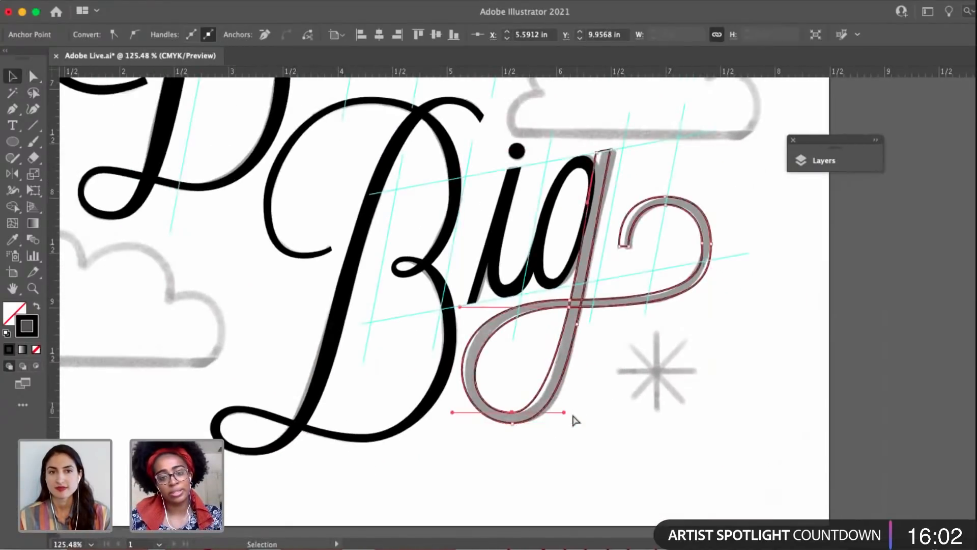
click(573, 415)
click(511, 412)
scroll(510, 411, up, 3)
drag(511, 411, 513, 432)
drag(418, 433, 415, 433)
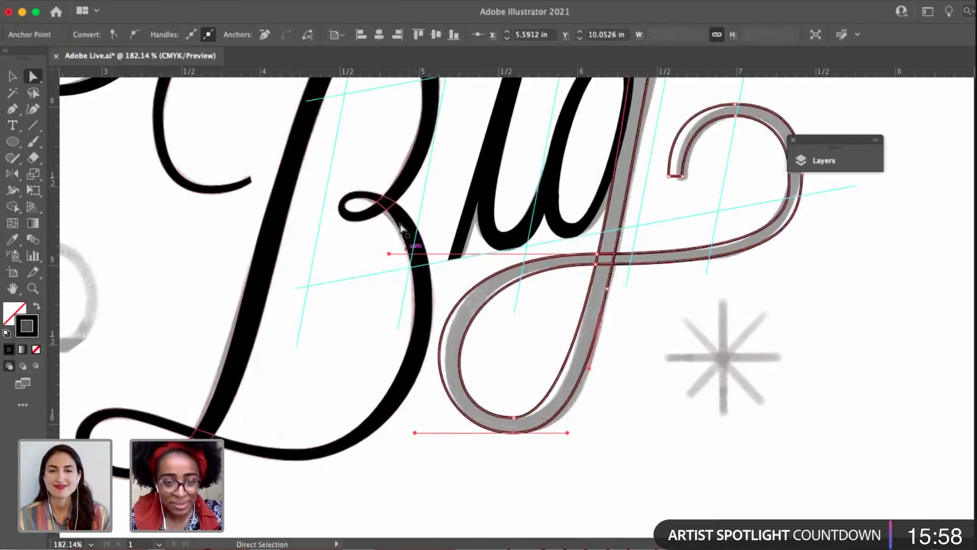
drag(393, 254, 397, 254)
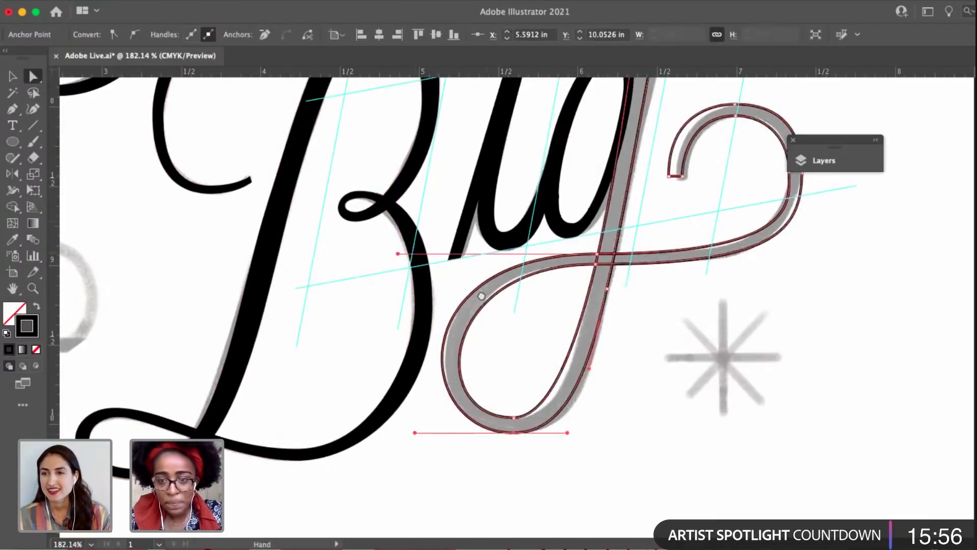
Deselect the g outline and nudge the swash's inner right anchor slightly inward.
drag(777, 250, 771, 325)
key(v)
click(771, 325)
scroll(771, 326, down, 1)
key(a)
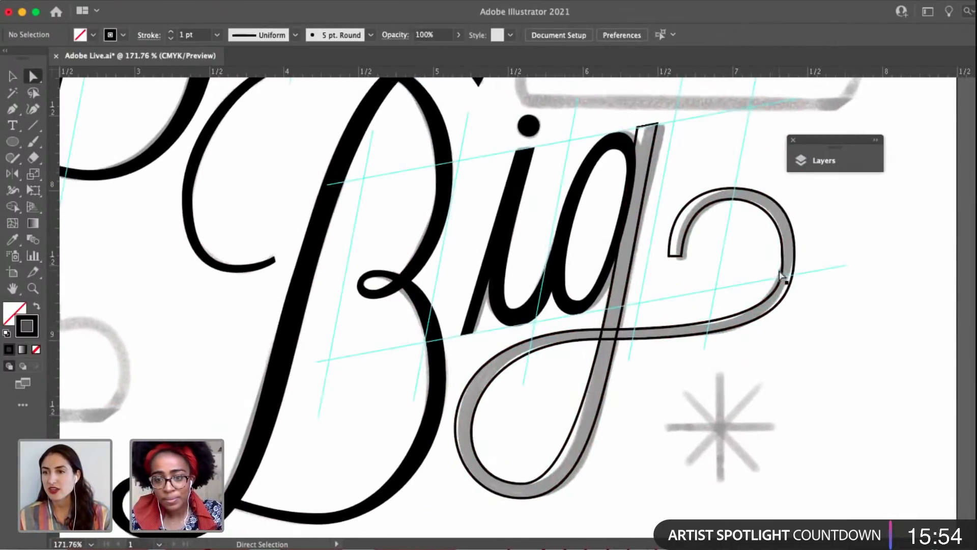
click(781, 274)
drag(702, 292, 689, 278)
scroll(699, 292, up, 5)
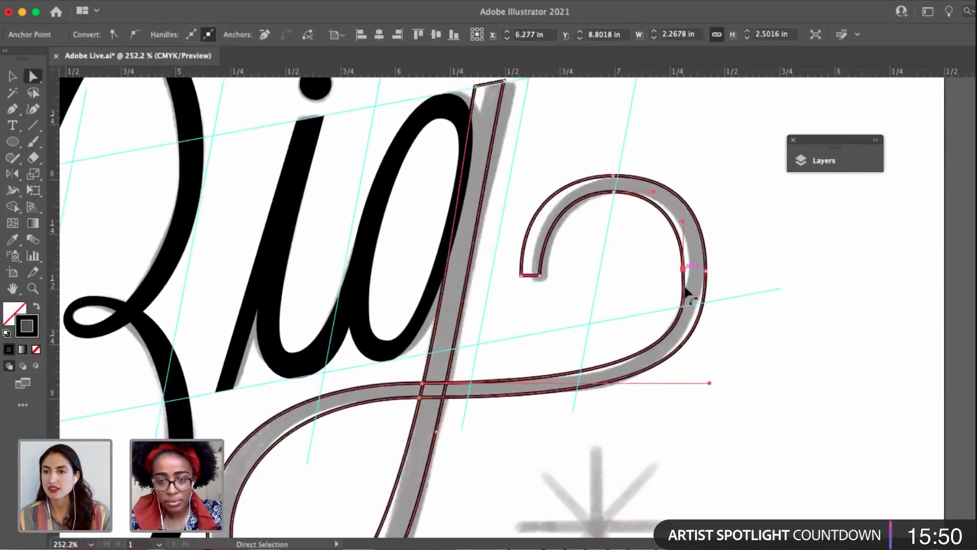
Replace the swash's inner right anchor, restore its vertical upper handle to smooth the curve, and reposition the anchor.
scroll(686, 310, up, 1)
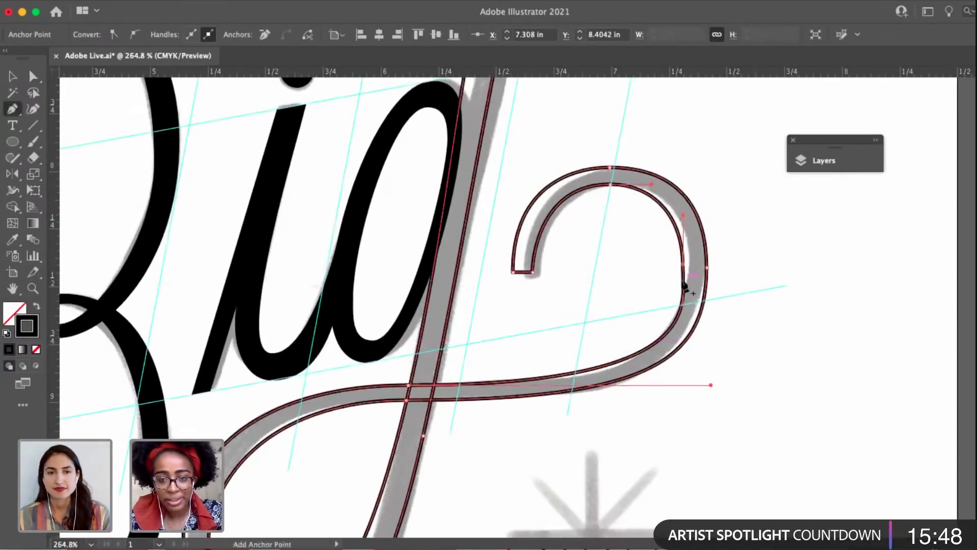
click(683, 265)
key(a)
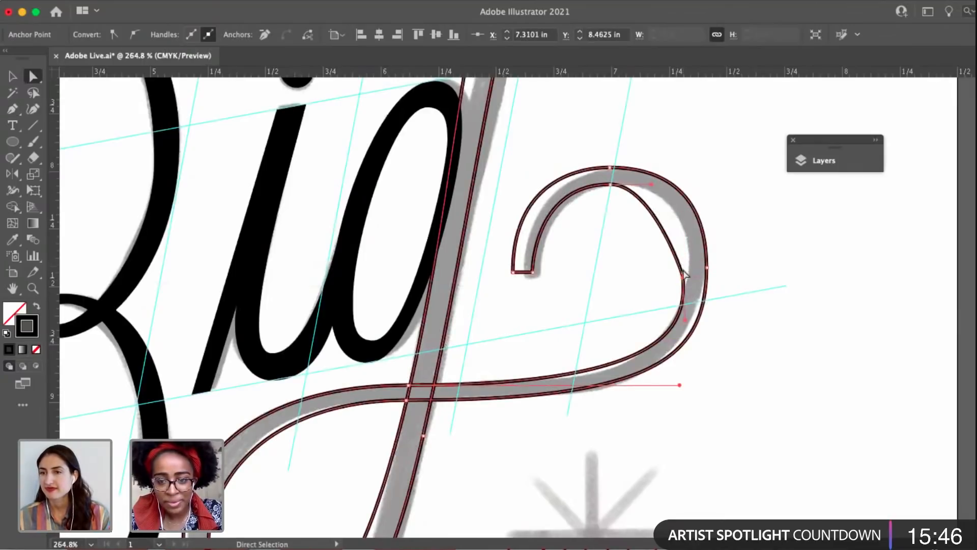
drag(684, 275, 684, 230)
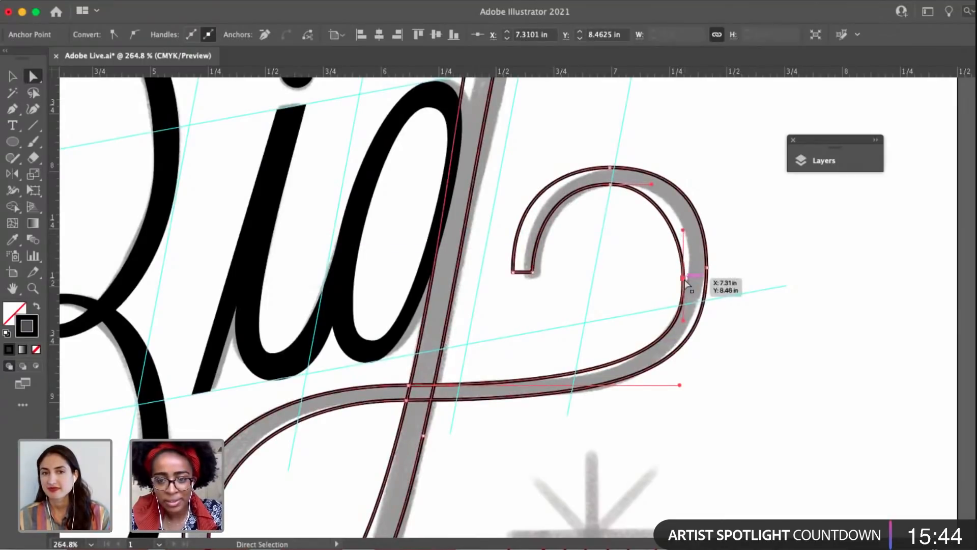
drag(684, 279, 714, 274)
Move the swash's outer right anchor outward and rebalance its handles and the top anchor's handle for a rounder curve.
click(707, 272)
click(710, 273)
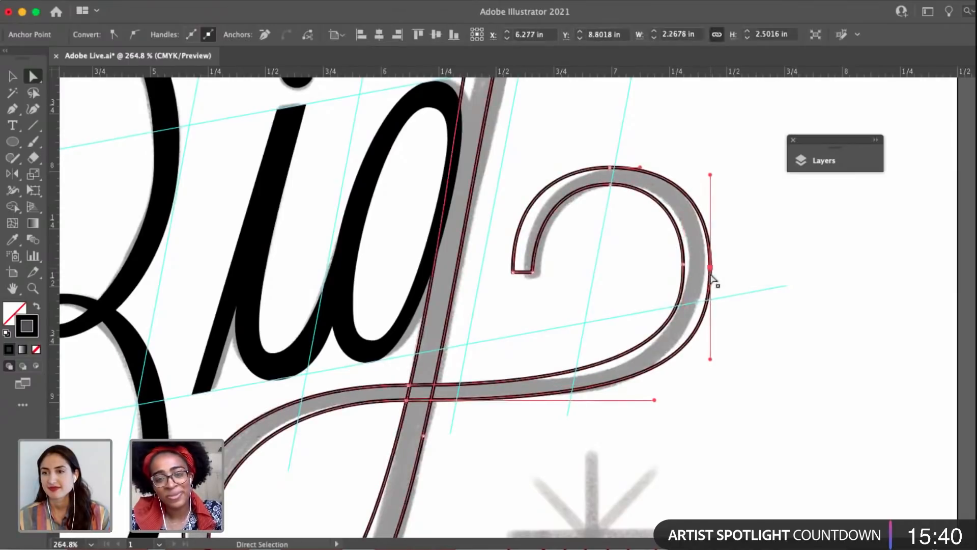
drag(710, 359, 710, 367)
drag(711, 175, 709, 185)
drag(641, 169, 652, 167)
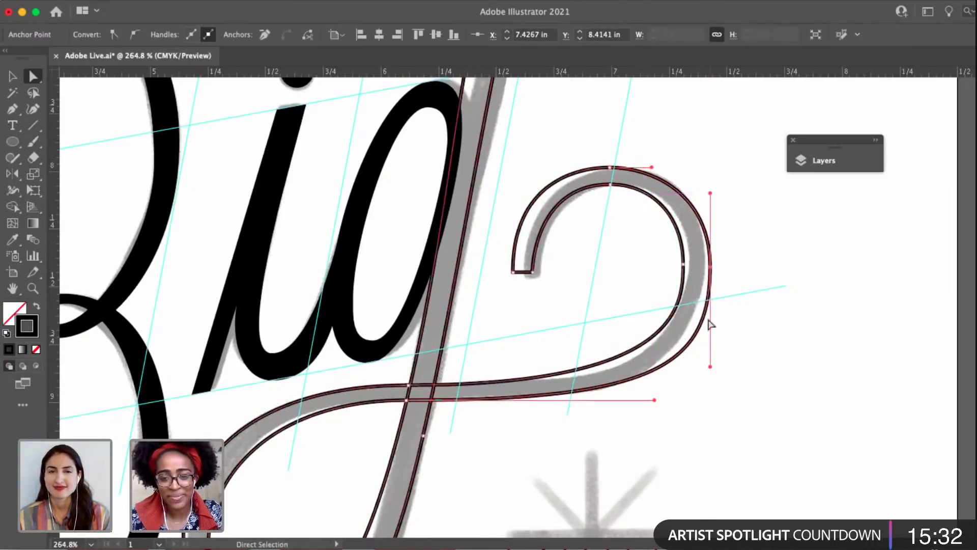
Nudge the swash's inner right anchor outward, lengthen its lower handle, and shorten the upper crossing anchor's right handle.
click(684, 266)
drag(685, 273, 687, 273)
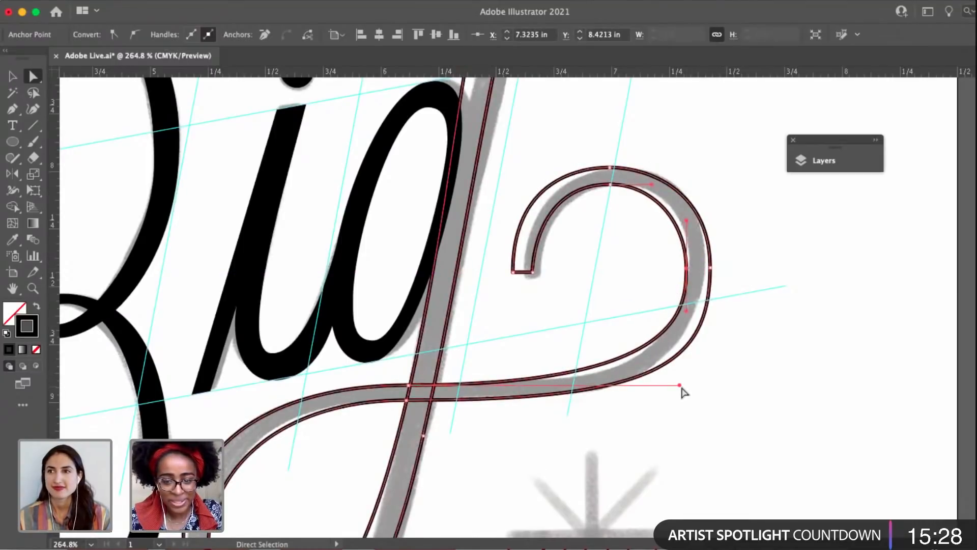
drag(679, 386, 546, 386)
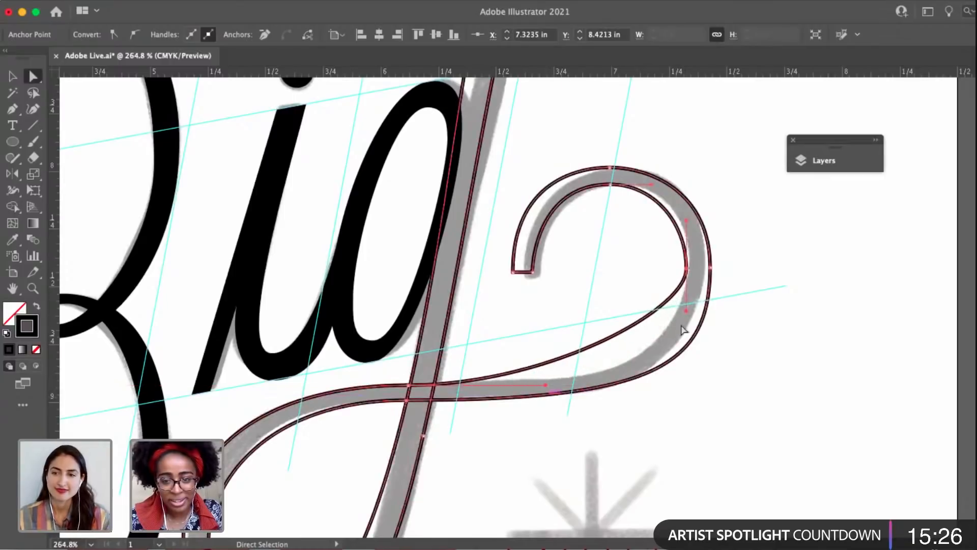
click(681, 376)
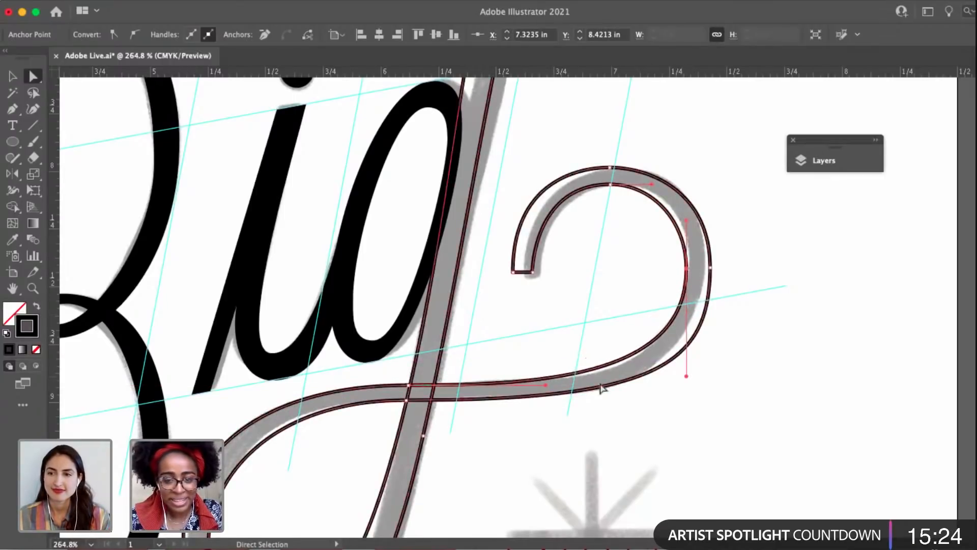
click(592, 389)
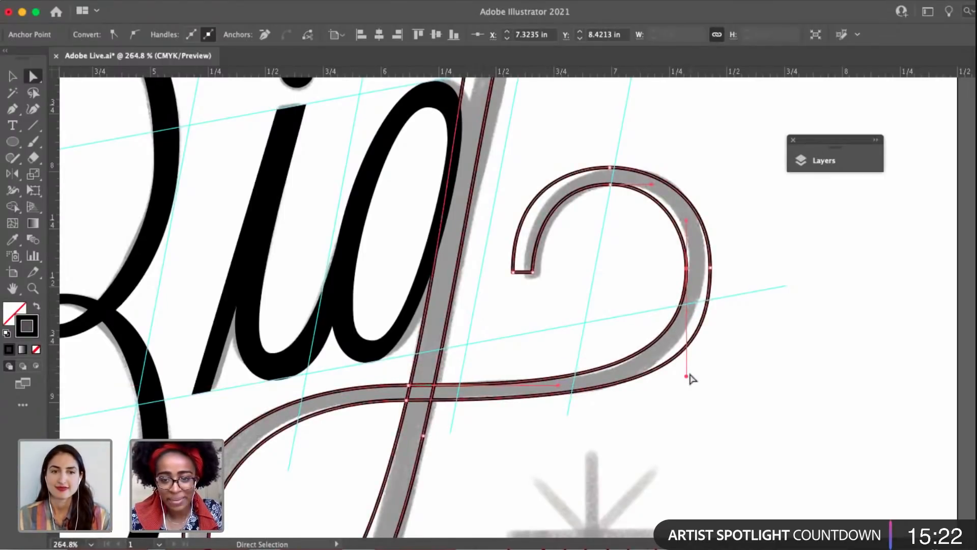
Shorten the right handle of the g's lower crossing anchor, lengthen the swash's outer right anchor's lower handle, and deselect the outline.
click(506, 408)
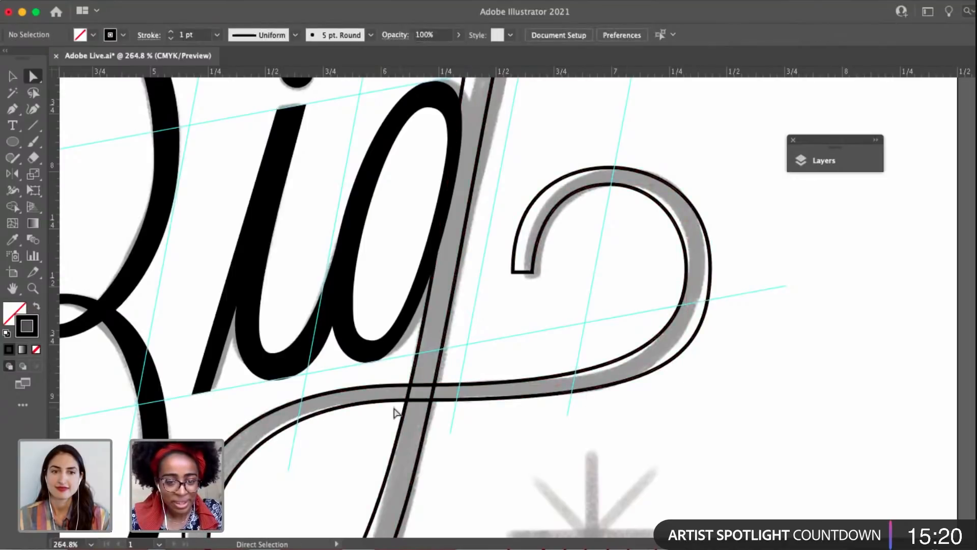
click(400, 405)
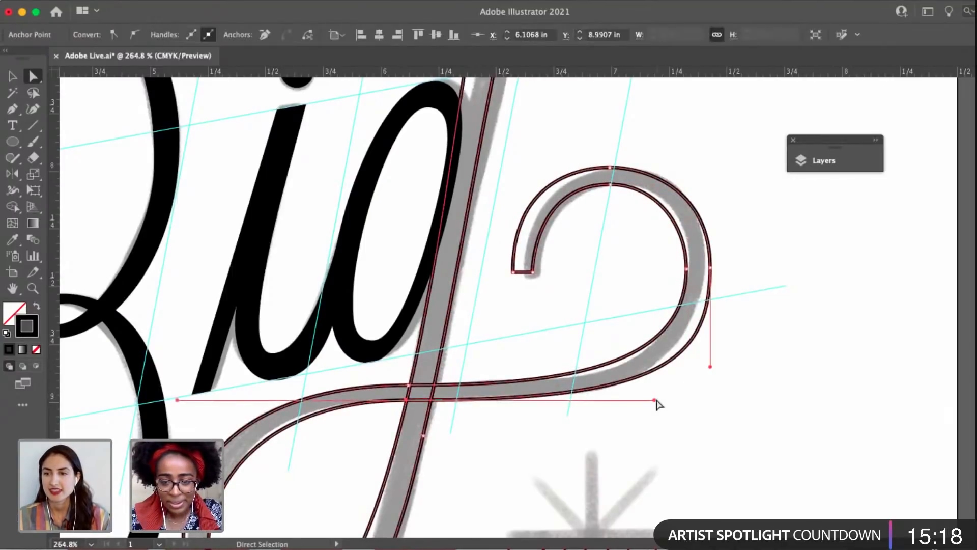
drag(655, 401, 595, 401)
drag(710, 368, 713, 395)
mouse_move(589, 307)
mouse_down()
mouse_move(671, 295)
mouse_move(596, 292)
mouse_up()
scroll(674, 301, down, 5)
click(691, 351)
drag(691, 351, 711, 360)
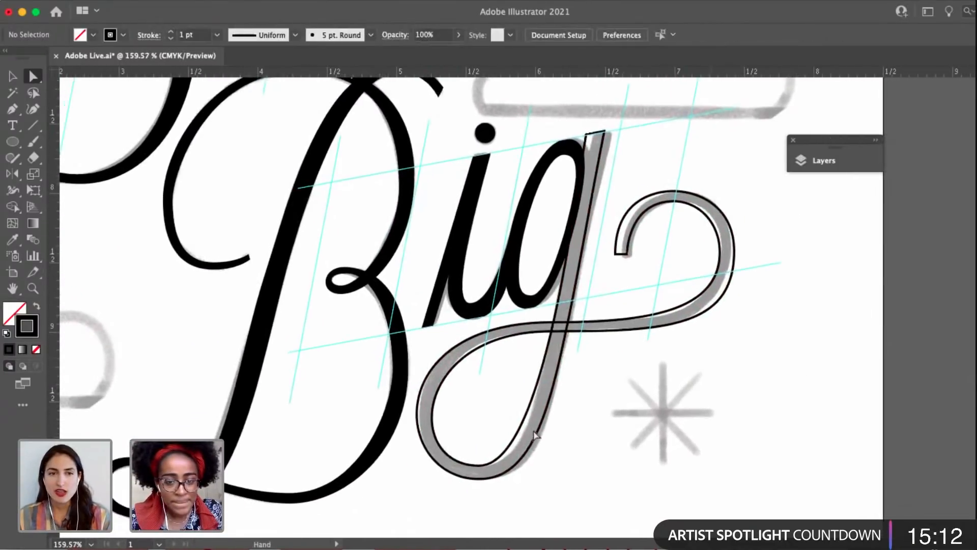
Add an anchor on the left edge of the g's stem just below the crossing, reposition it, and lengthen its lower handle.
click(480, 465)
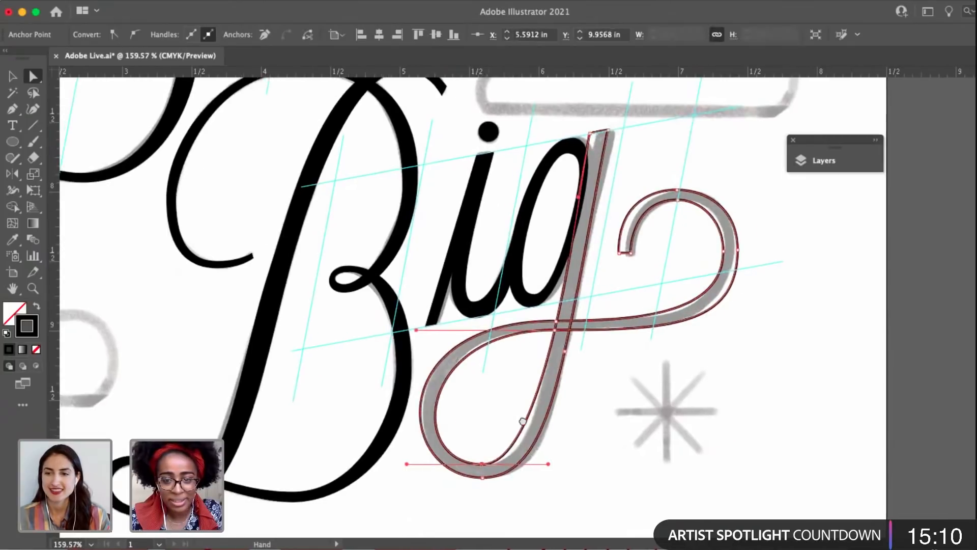
scroll(527, 432, left, 3)
scroll(527, 432, down, 1)
key(p)
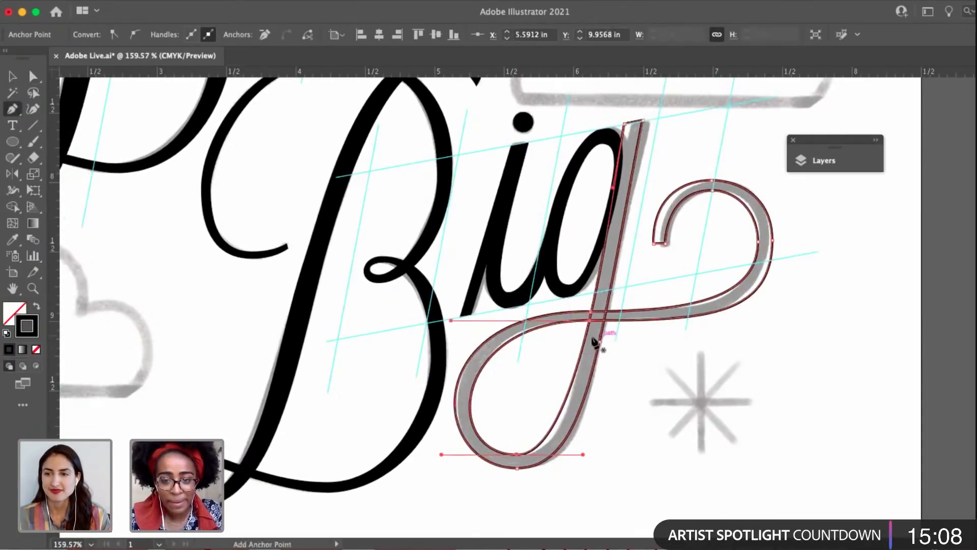
click(585, 340)
key(a)
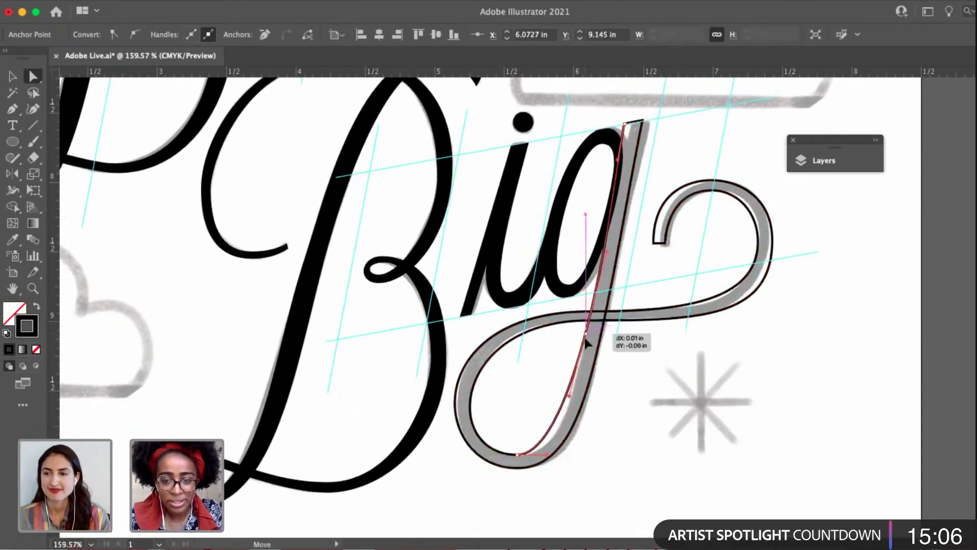
drag(569, 407, 565, 430)
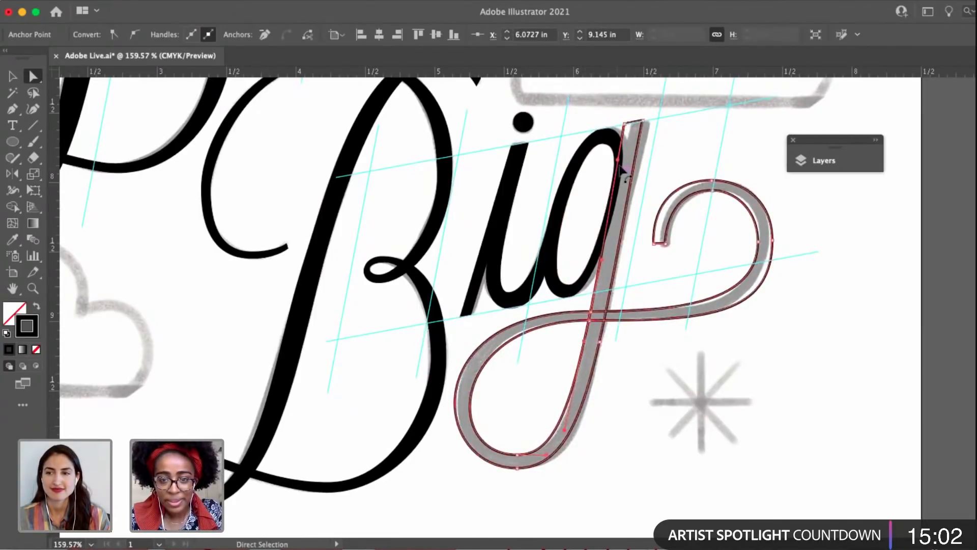
Swap the g outline's fill and stroke to make the letter solid black, and deselect it.
key(v)
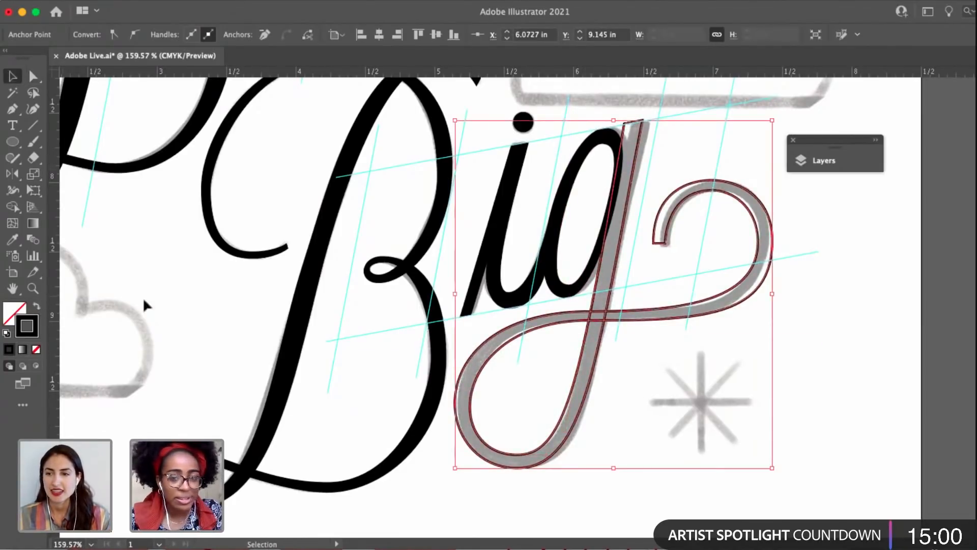
key(shift+x)
click(643, 384)
drag(643, 384, 714, 389)
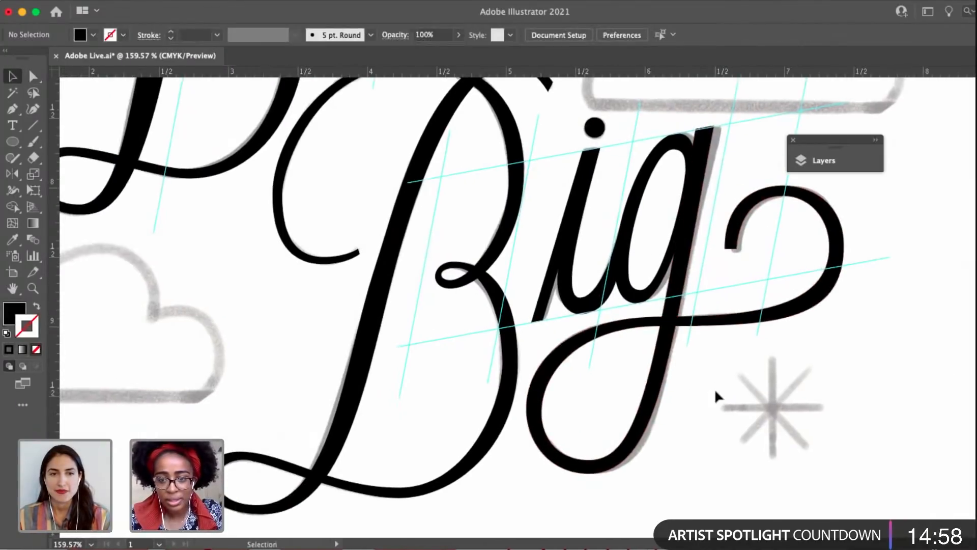
Hide the guides and examine the complete lettering over the sketch on the whole poster.
scroll(714, 389, down, 5)
drag(783, 375, 682, 503)
scroll(730, 401, down, 5)
key(super+semicolon)
drag(691, 439, 608, 424)
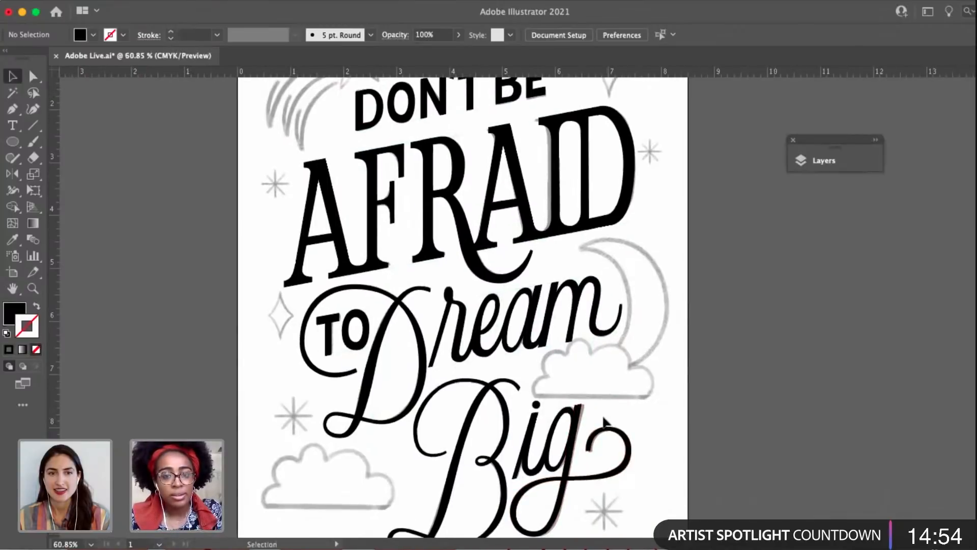
drag(579, 345, 555, 355)
scroll(603, 351, down, 5)
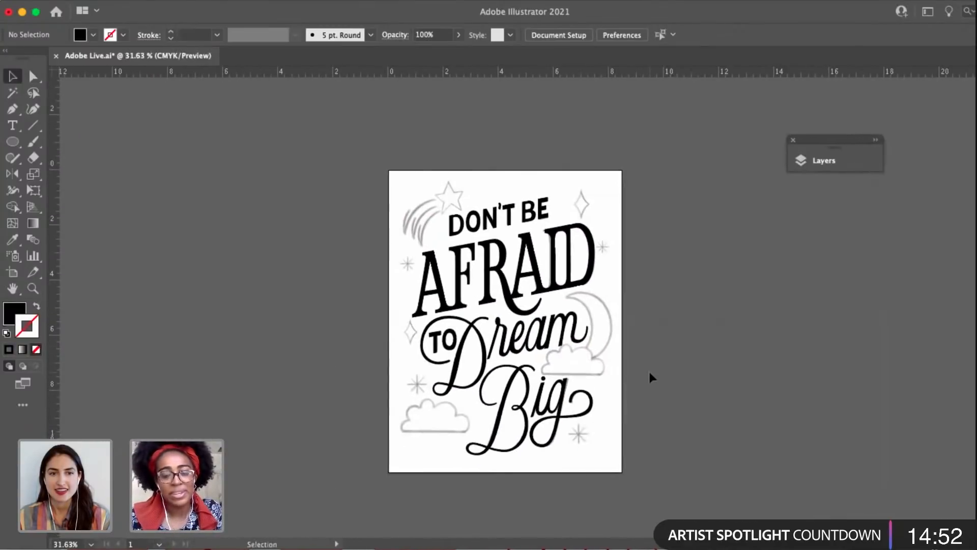
scroll(643, 362, up, 2)
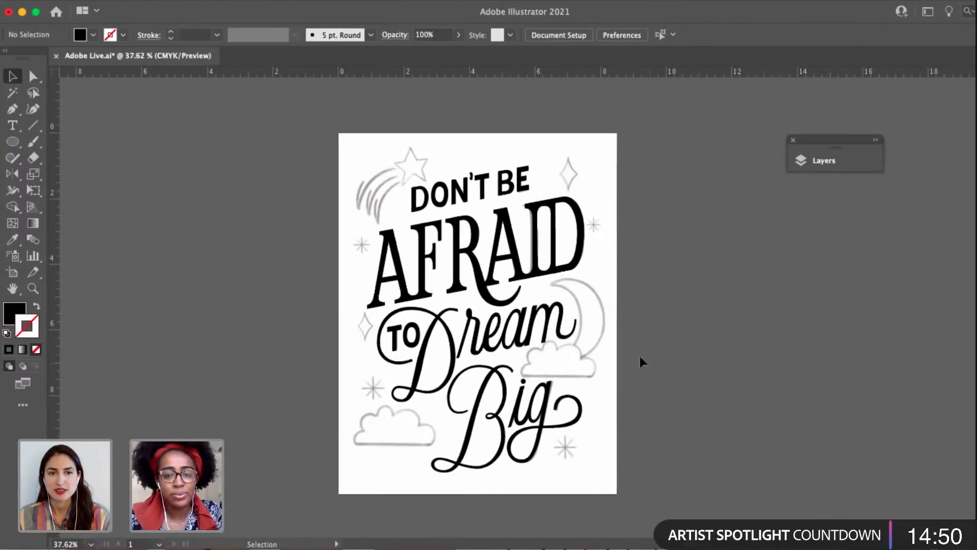
scroll(621, 326, up, 3)
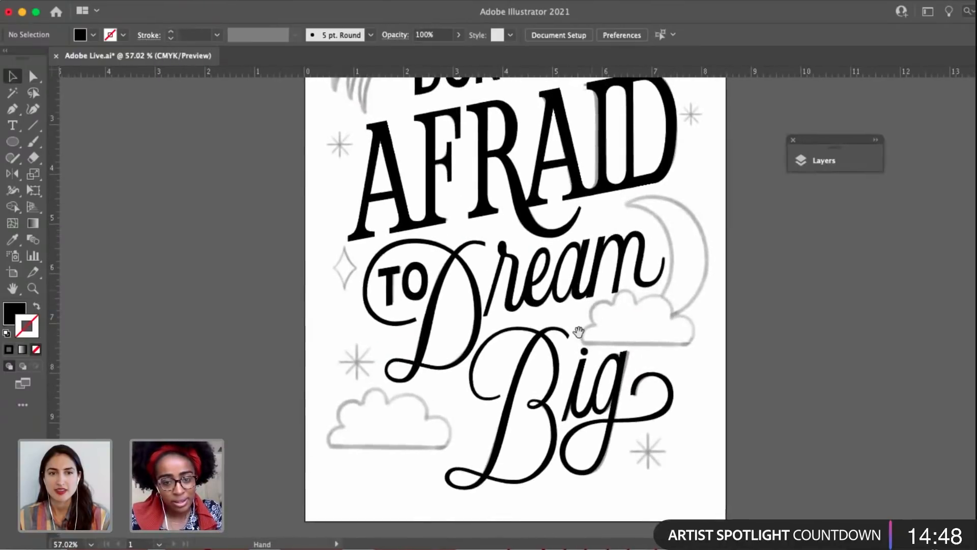
scroll(596, 352, down, 2)
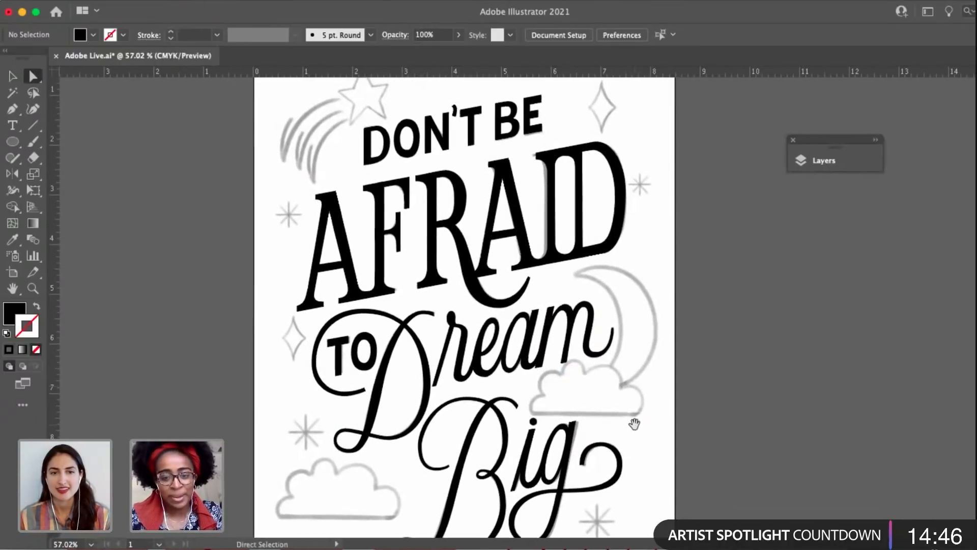
scroll(657, 359, down, 2)
drag(642, 349, 626, 409)
scroll(624, 378, down, 1)
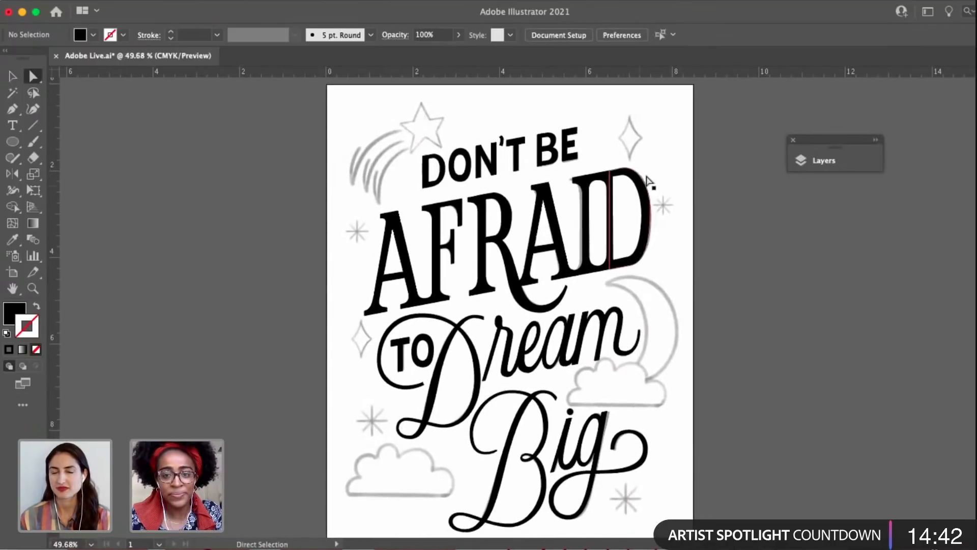
Examine the letters of AFRAID up close and in relation to the lines around them.
scroll(639, 185, up, 5)
click(608, 199)
click(709, 269)
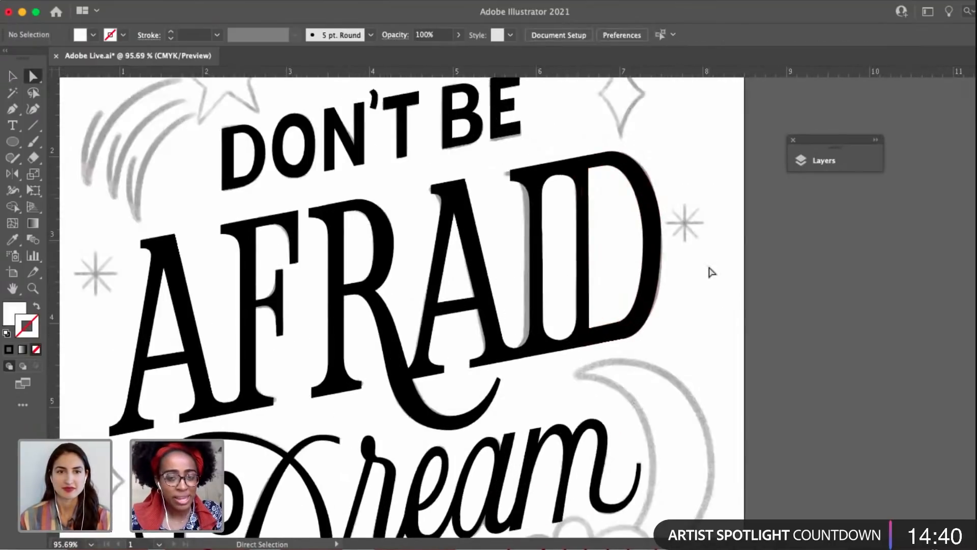
scroll(708, 268, down, 4)
drag(706, 272, 694, 281)
key(v)
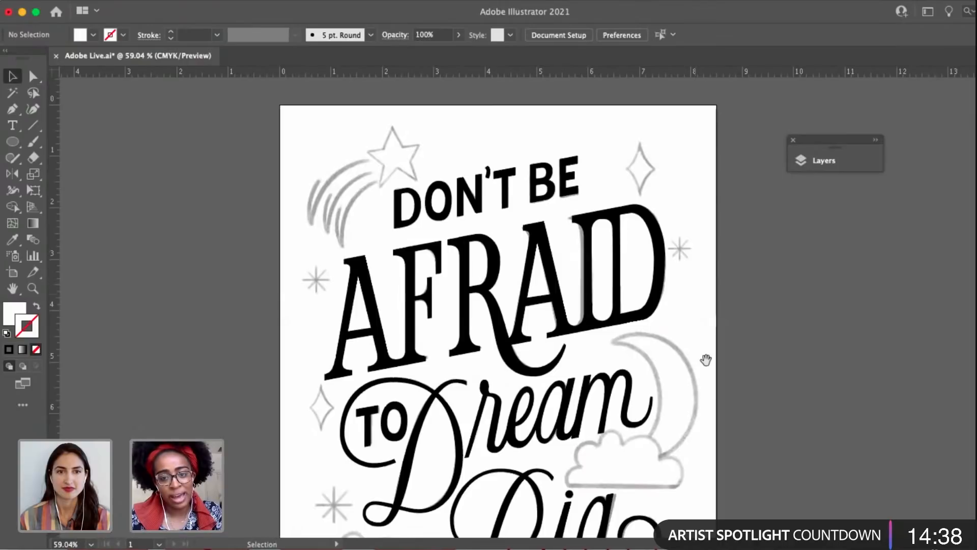
drag(706, 360, 687, 332)
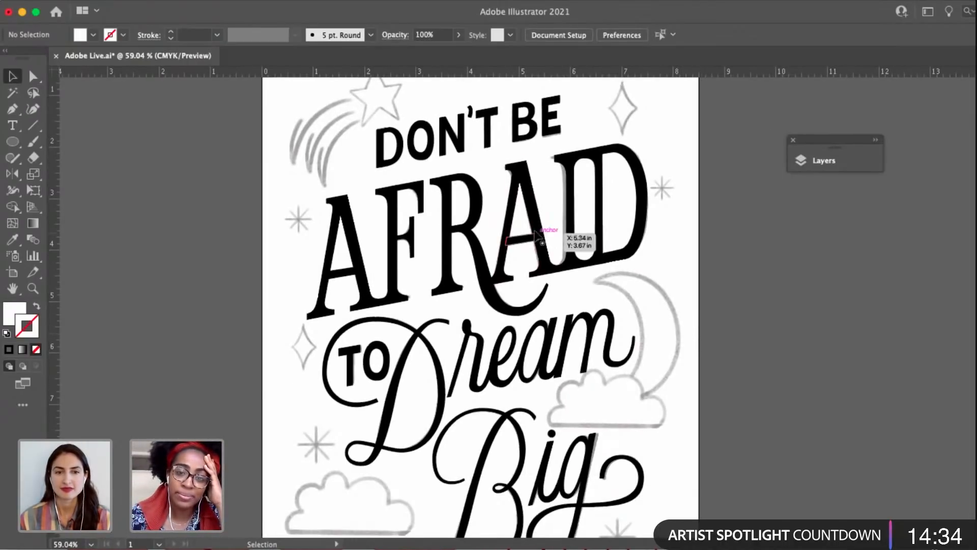
Swap the fill and stroke of the outer D shape in AFRAID to show it as an outline, and select its inner counter.
click(624, 191)
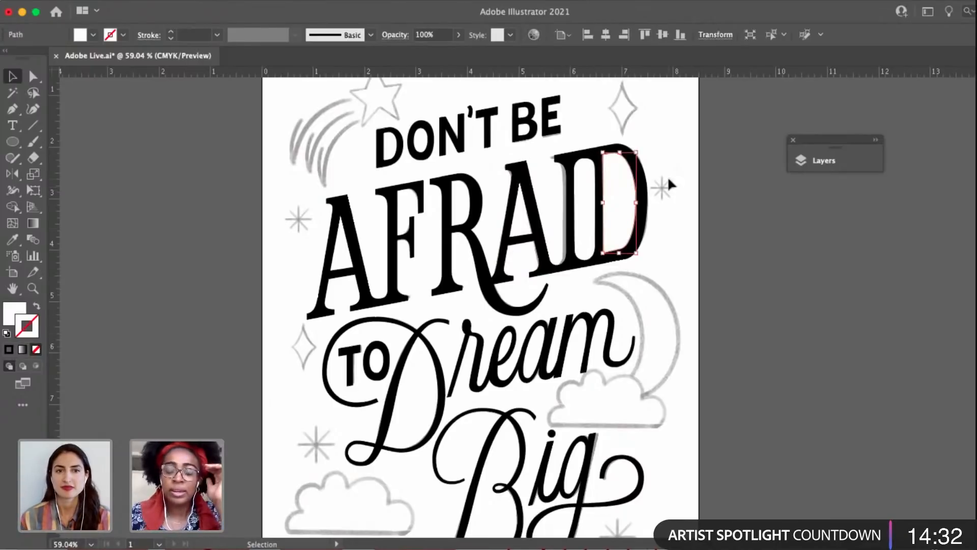
scroll(667, 175, up, 3)
click(590, 205)
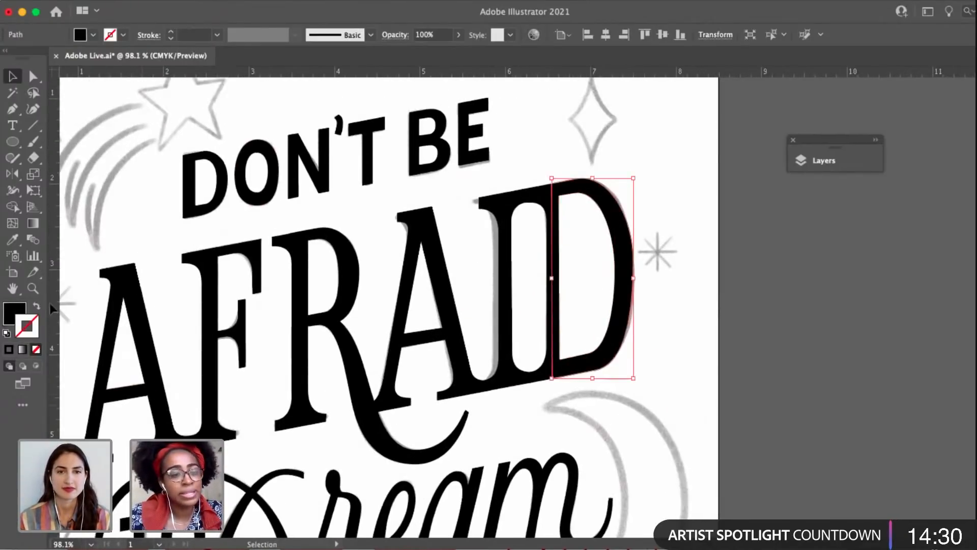
click(37, 307)
click(725, 219)
click(603, 209)
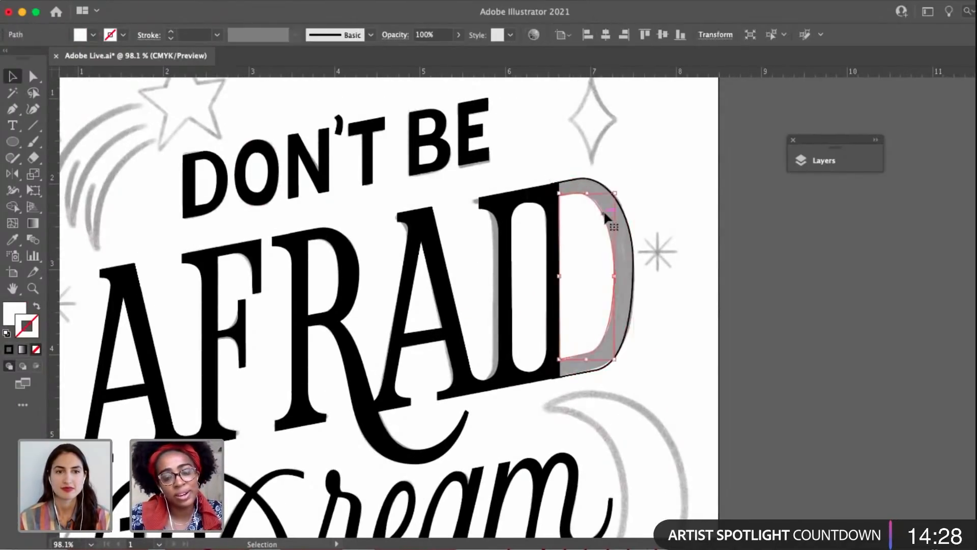
Inspect the edges and counters of the letters in AFRAID against the sketch.
scroll(603, 210, up, 3)
key(a)
drag(656, 313, 751, 212)
key(v)
drag(501, 382, 838, 355)
key(a)
click(514, 230)
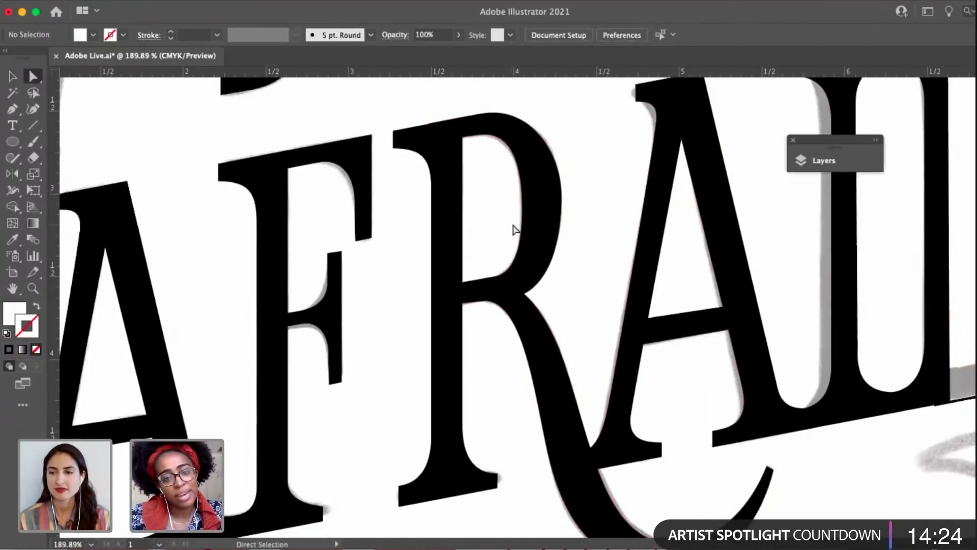
Swap the outer D shape's fill and stroke back to a solid black fill.
scroll(615, 214, down, 6)
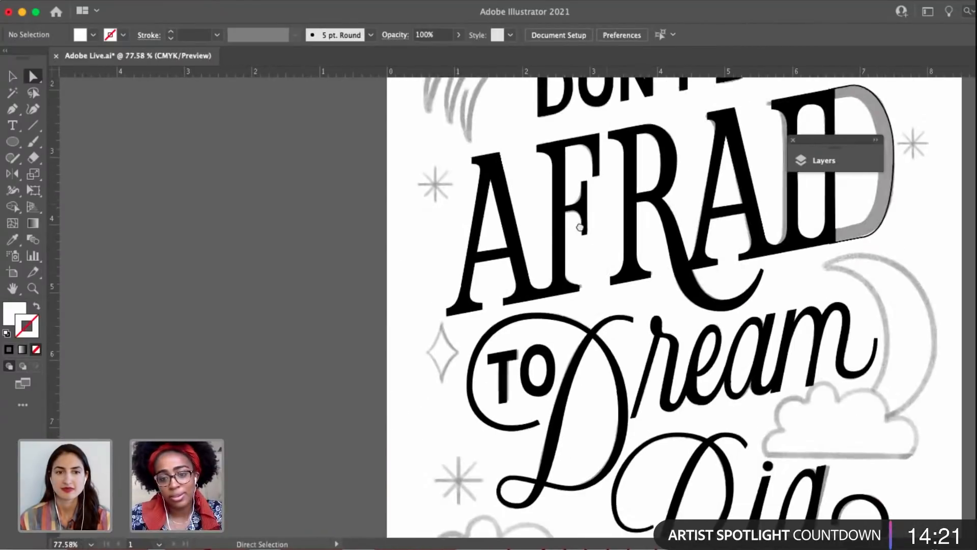
drag(768, 303, 605, 305)
drag(710, 214, 663, 283)
key(v)
click(681, 225)
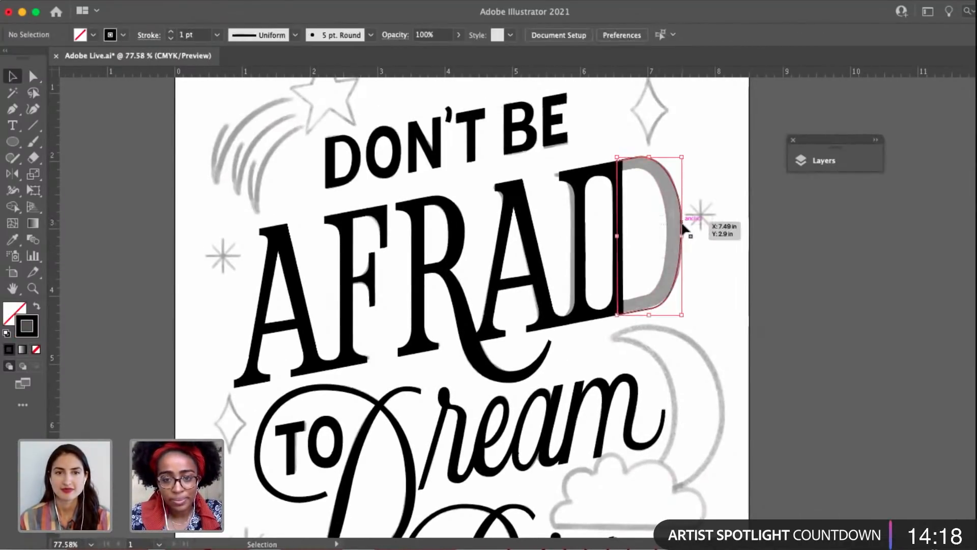
click(36, 305)
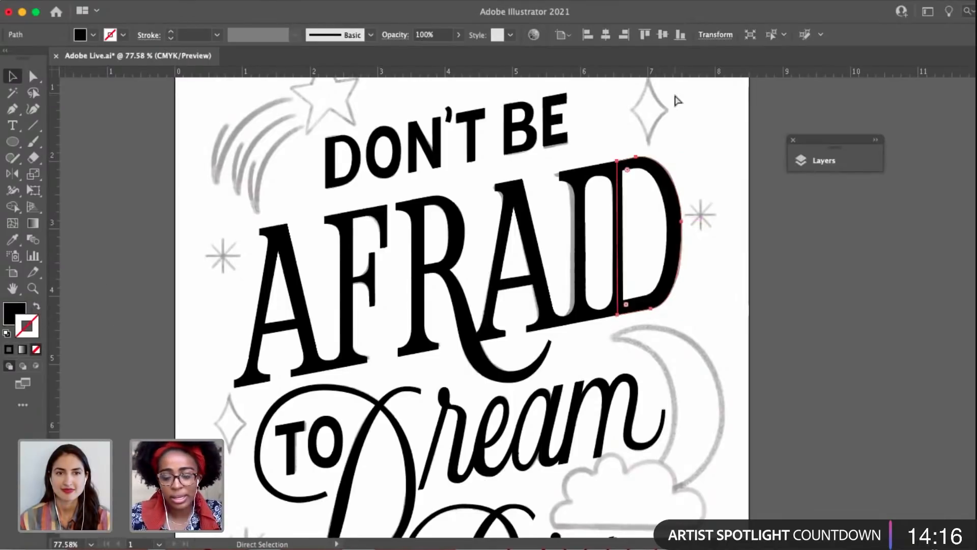
Examine the top edges and curve of the I and D in AFRAID against the slanted guides.
drag(558, 185, 593, 188)
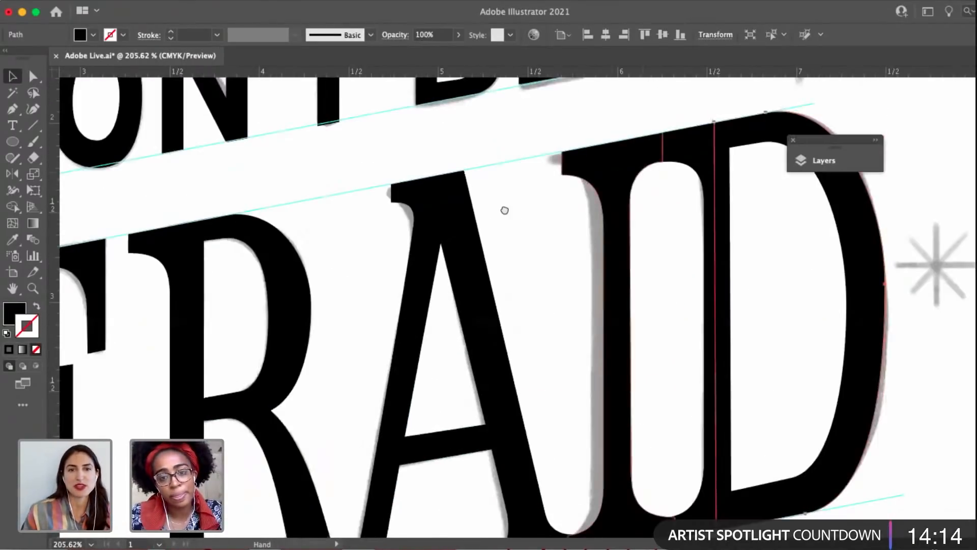
drag(504, 210, 367, 244)
click(683, 143)
scroll(644, 138, up, 5)
drag(593, 189, 542, 198)
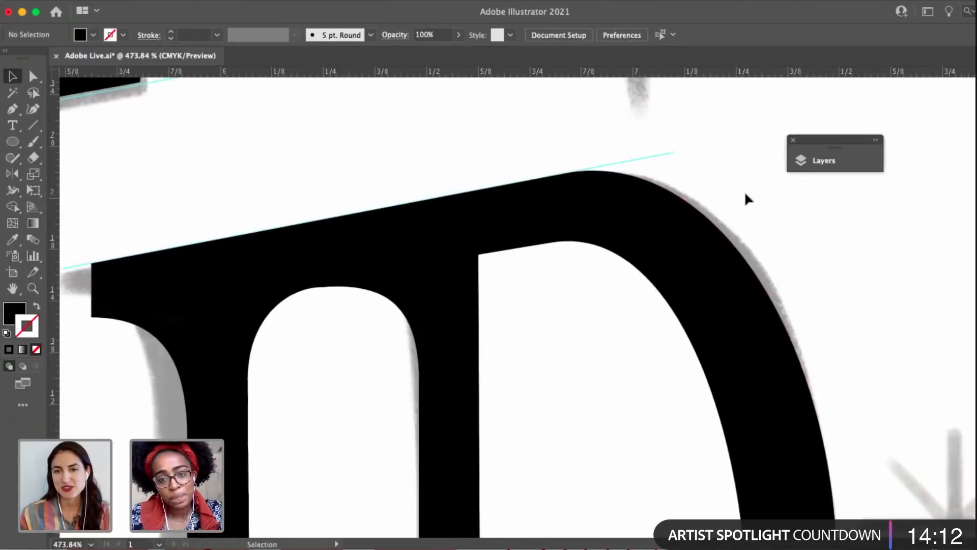
scroll(744, 191, down, 3)
scroll(596, 224, down, 4)
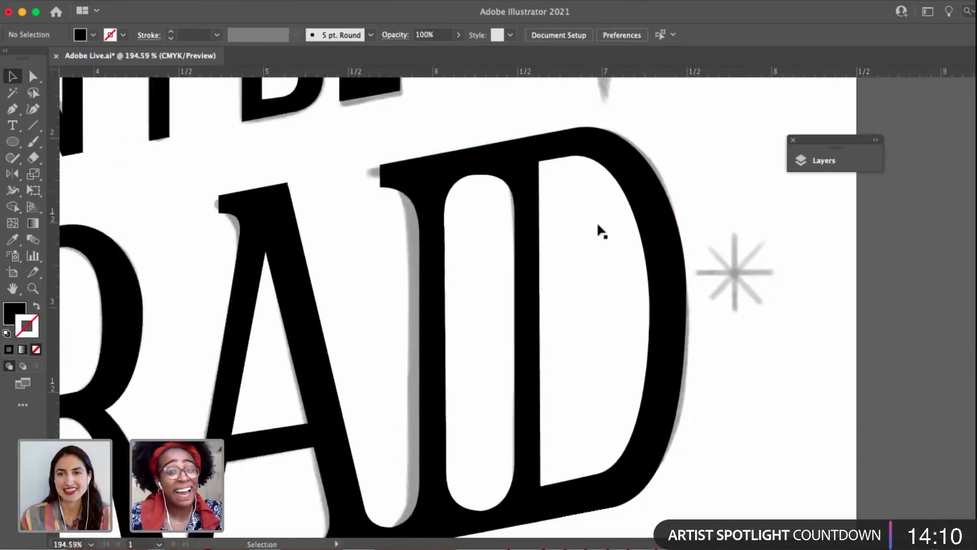
Lengthen the upper and lower handles of the right anchor on the D's inner counter, and deselect it.
key(a)
click(665, 220)
click(649, 305)
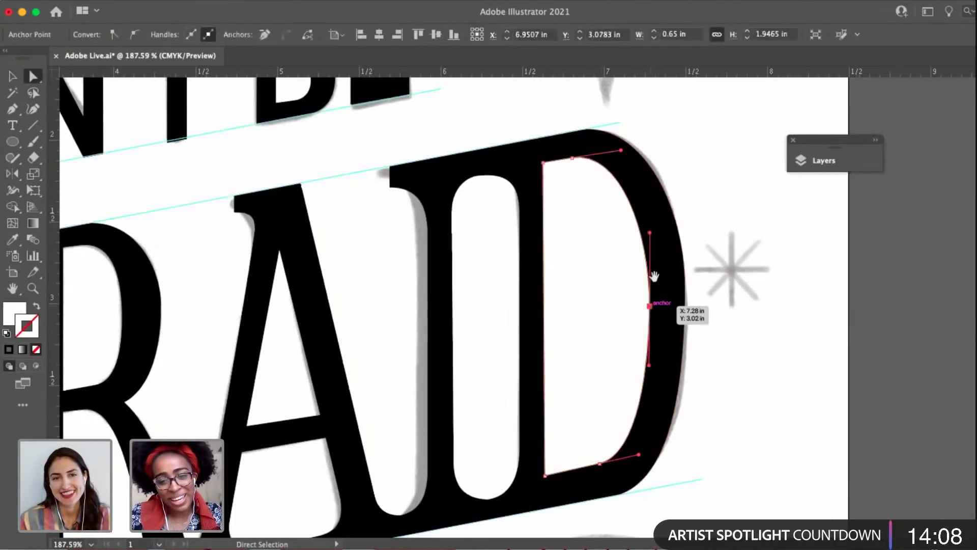
drag(651, 265, 650, 238)
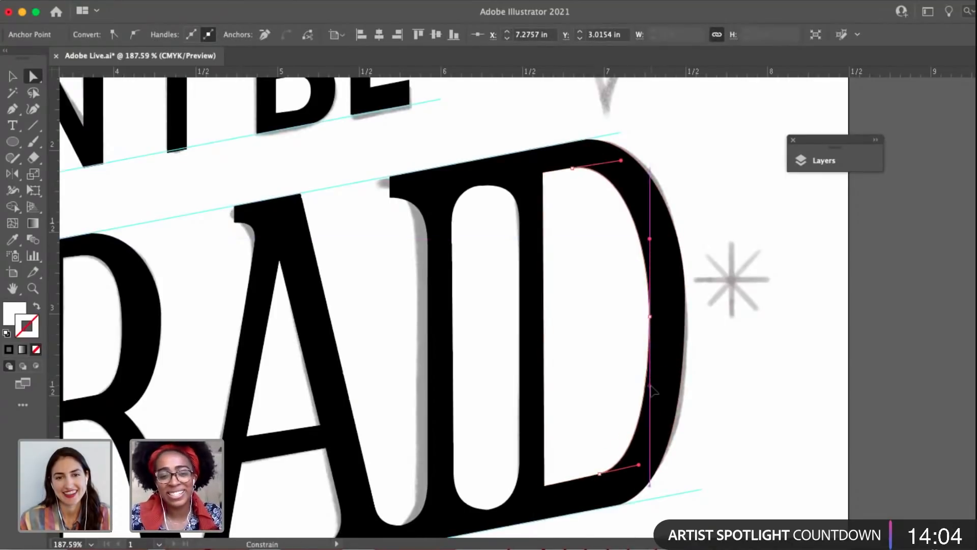
scroll(527, 277, left, 5)
click(527, 277)
scroll(527, 278, down, 5)
drag(528, 277, 732, 337)
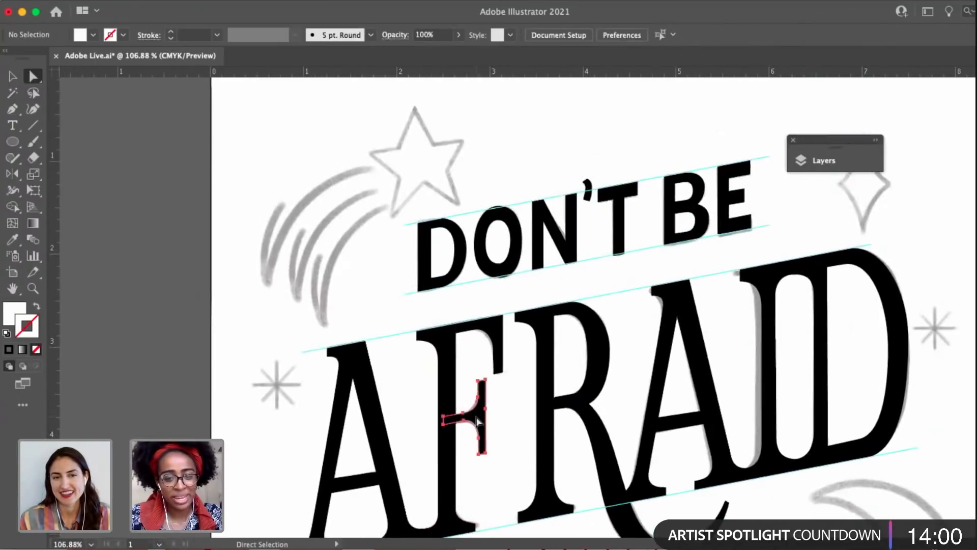
Inspect the anchors and handles of the upper and lower curves on the F's middle crossbar in AFRAID.
click(478, 420)
scroll(478, 418, up, 15)
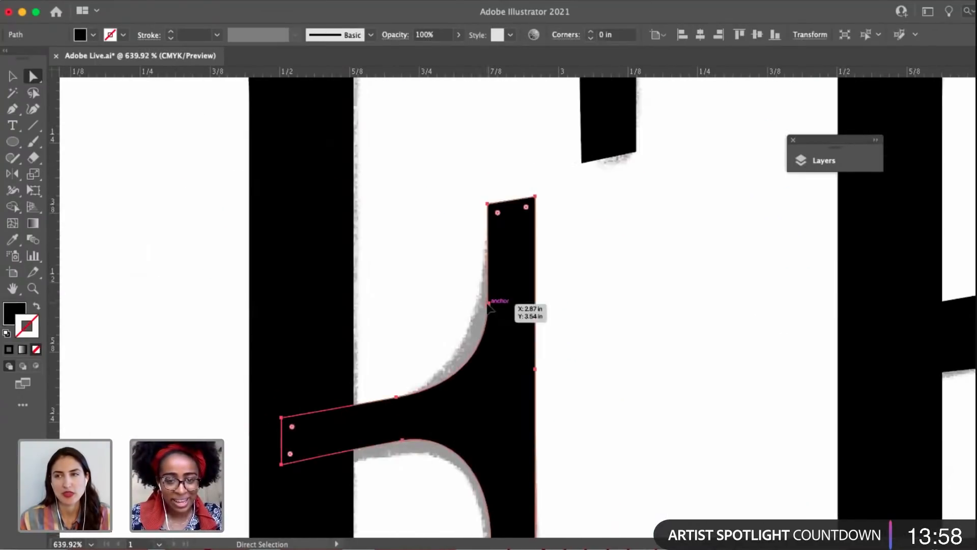
click(487, 303)
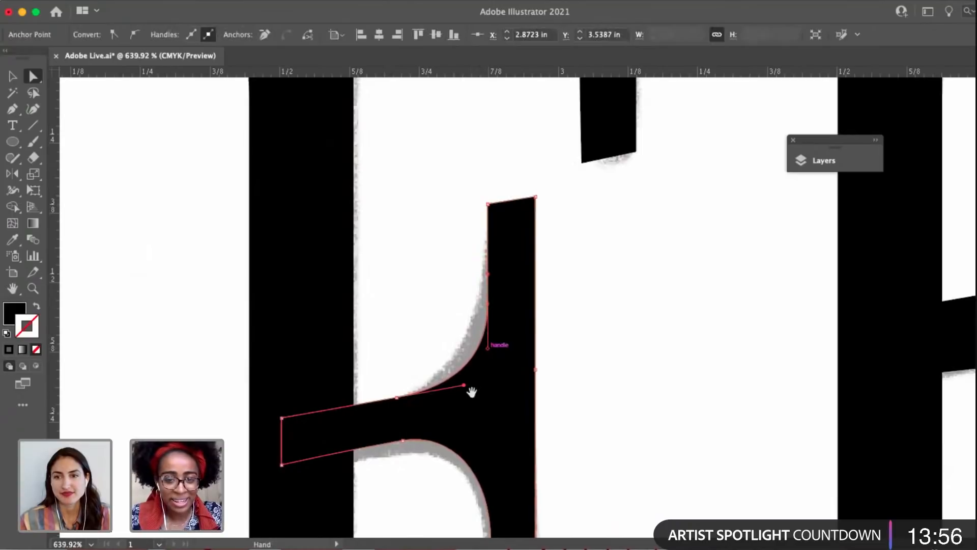
drag(472, 392, 476, 277)
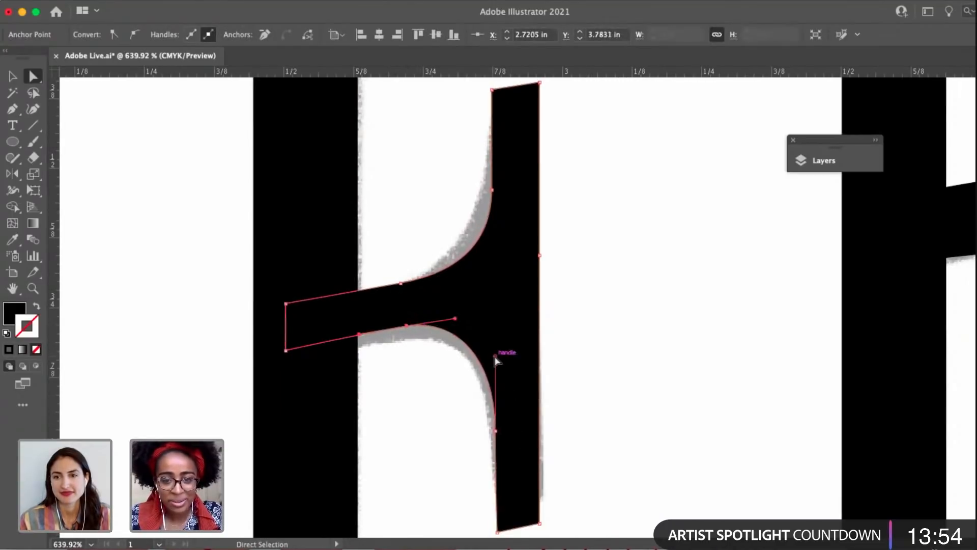
click(469, 418)
scroll(473, 423, down, 4)
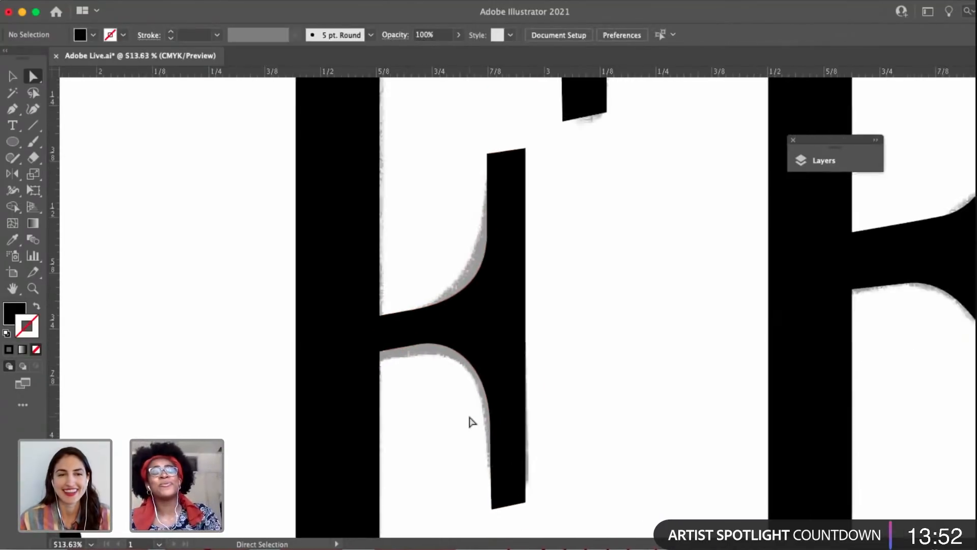
Adjust the upper inner corner anchor of the R's bowl in AFRAID so its inner edge follows the slant, and deselect it.
scroll(481, 430, down, 3)
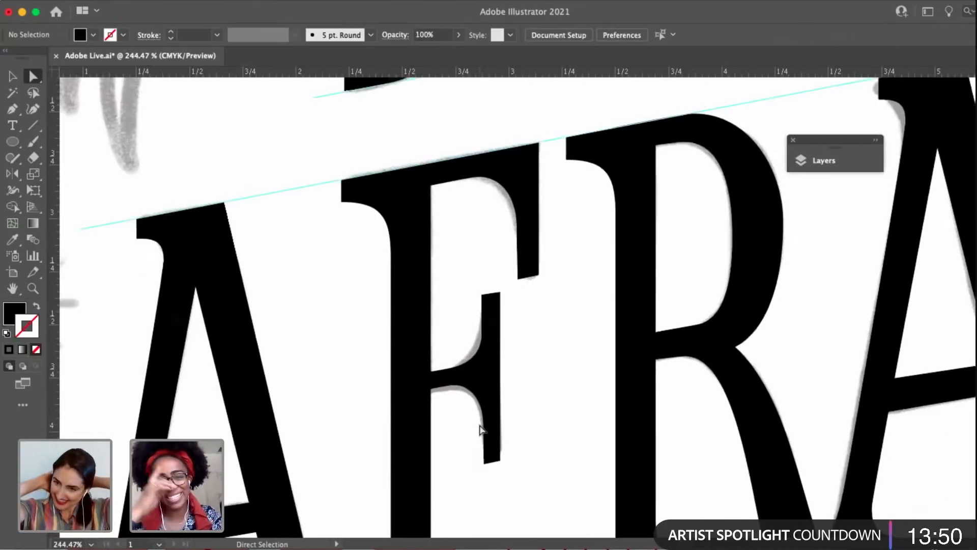
click(665, 150)
scroll(651, 152, up, 5)
drag(562, 160, 564, 168)
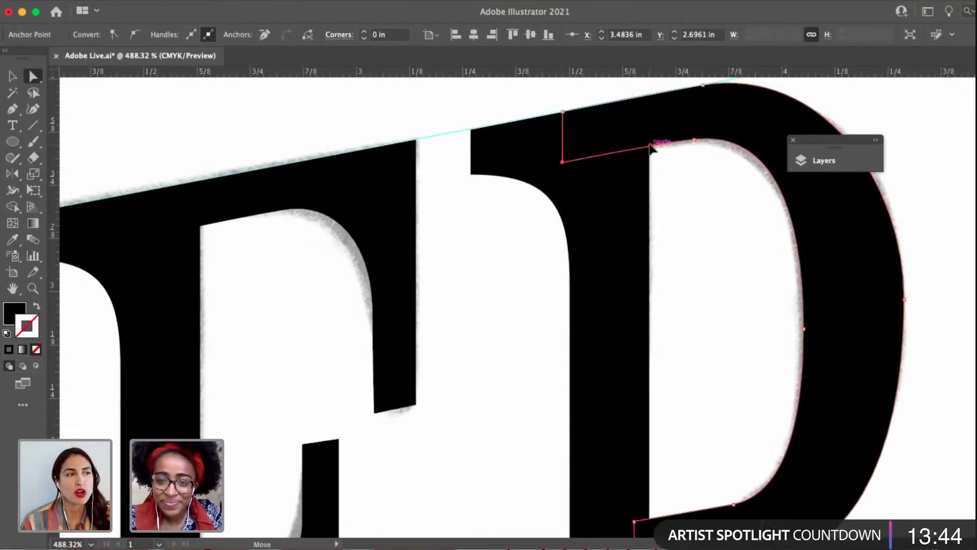
click(646, 148)
click(479, 249)
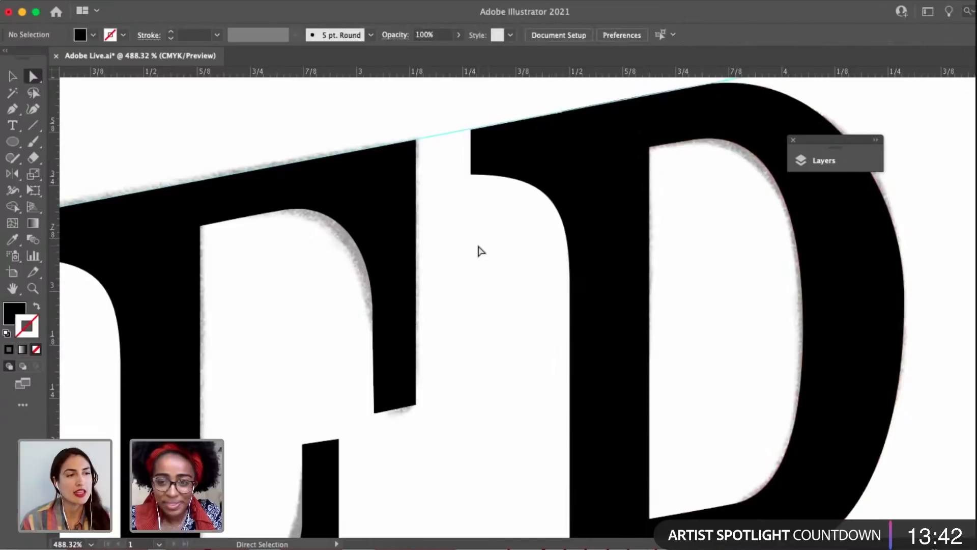
Align the bottom corners of the T's stem in DON'T with the lower slanted guide, and deselect the stem.
scroll(480, 249, down, 5)
drag(449, 305, 535, 207)
scroll(534, 211, down, 3)
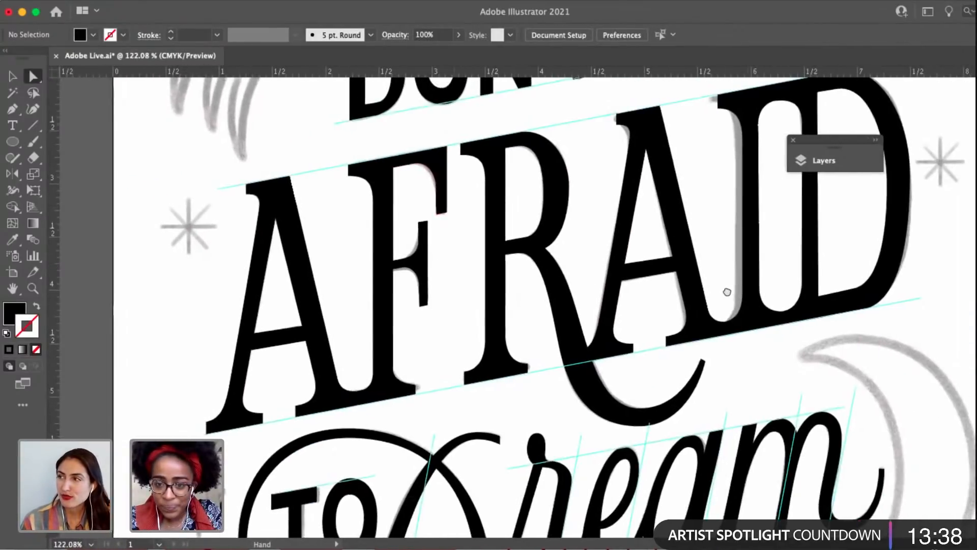
drag(726, 291, 543, 372)
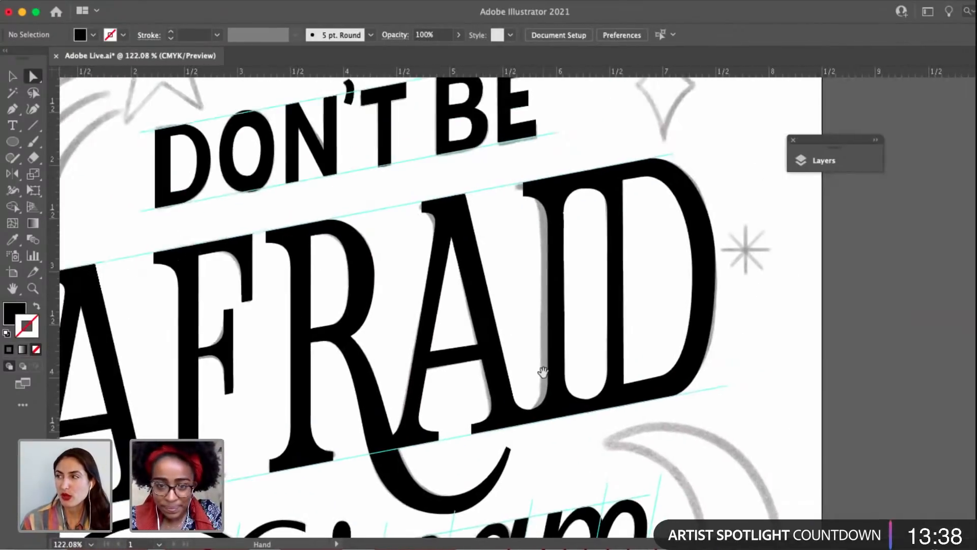
drag(618, 346, 582, 380)
scroll(518, 340, up, 2)
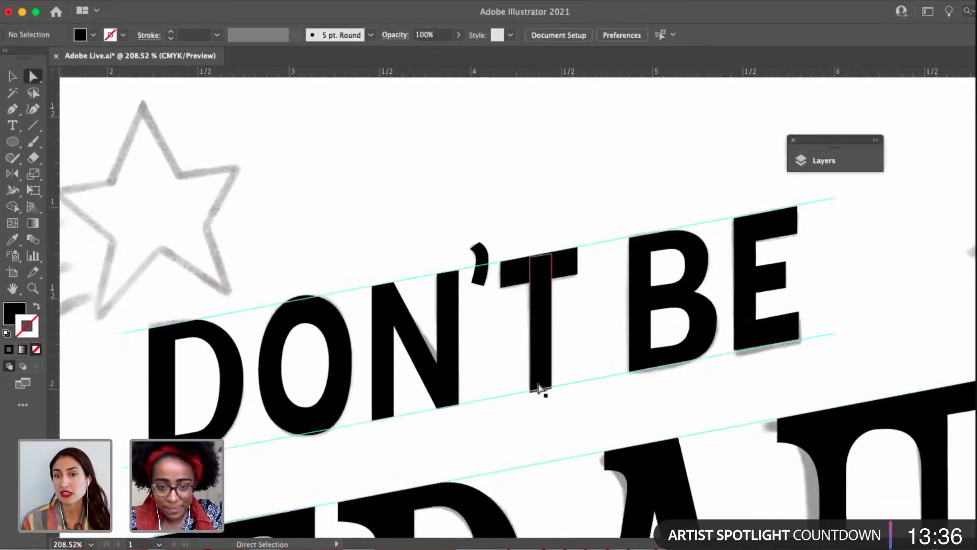
click(538, 387)
scroll(535, 392, up, 5)
click(518, 405)
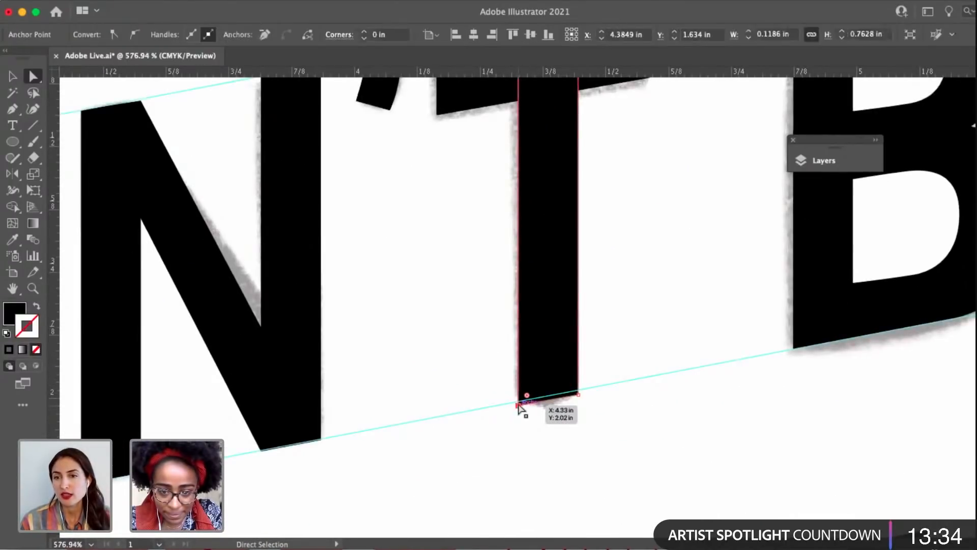
scroll(518, 406, up, 3)
drag(651, 388, 650, 373)
click(441, 367)
Raise the top-left corner of the N's right stem in DON'T onto the upper slanted guide.
scroll(440, 367, down, 4)
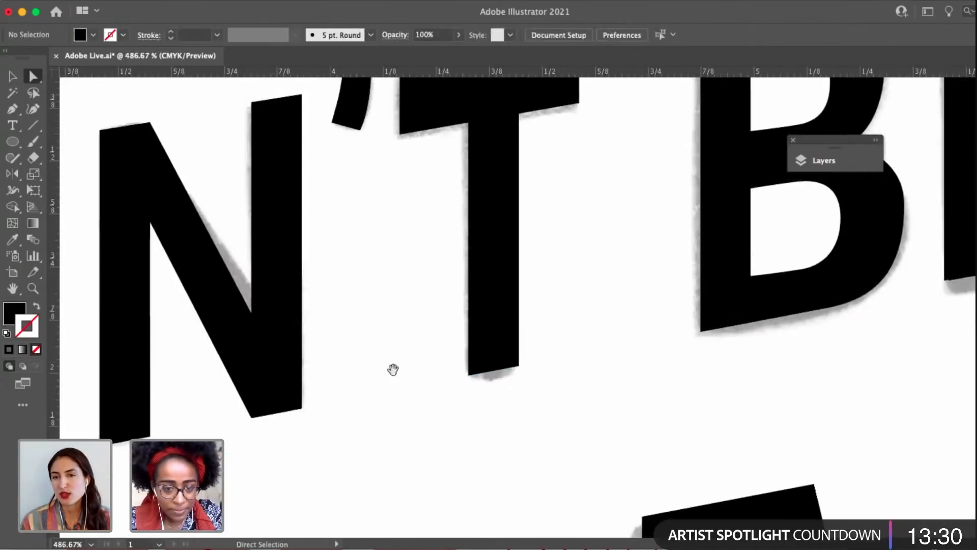
drag(393, 368, 618, 287)
drag(641, 325, 565, 444)
scroll(719, 345, up, 3)
drag(704, 318, 672, 538)
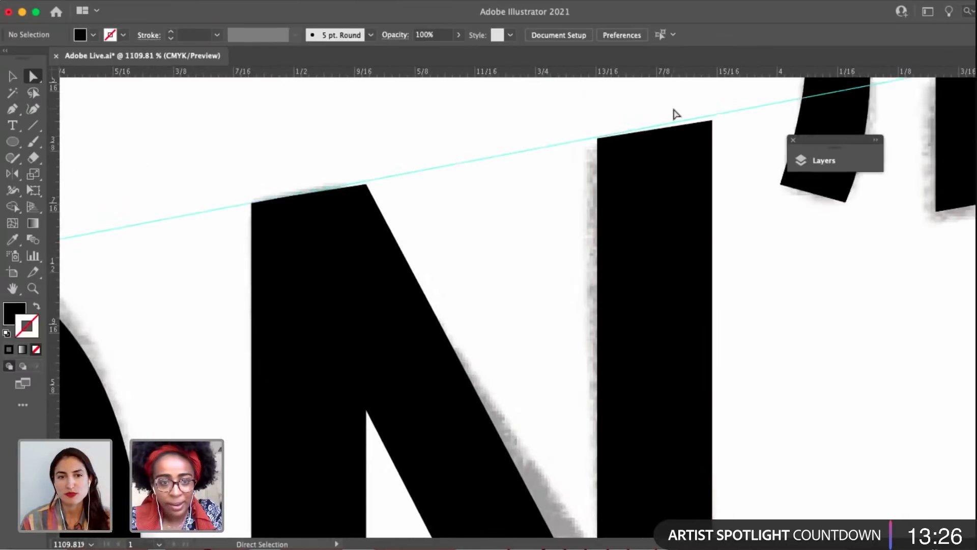
scroll(673, 112, up, 2)
drag(586, 124, 599, 190)
click(550, 225)
scroll(570, 254, up, 2)
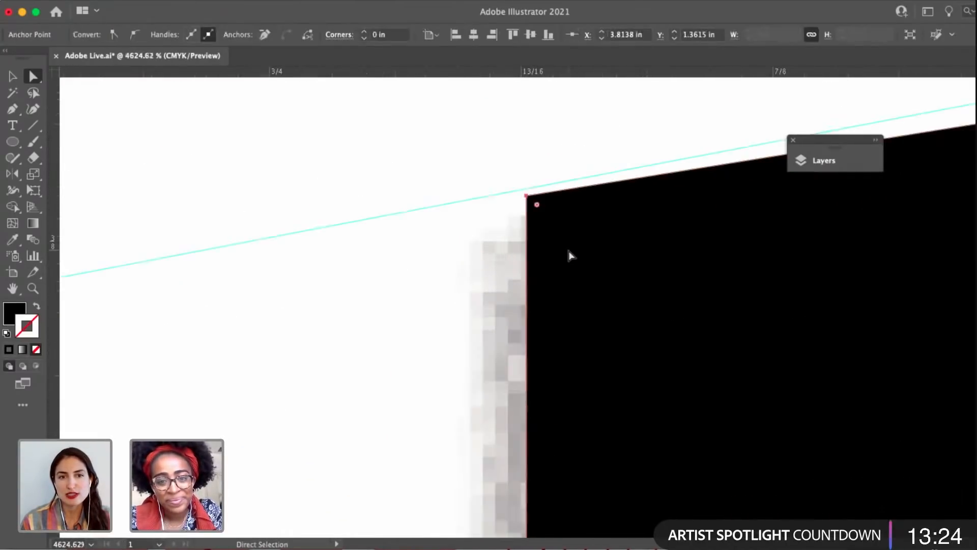
drag(526, 198, 527, 194)
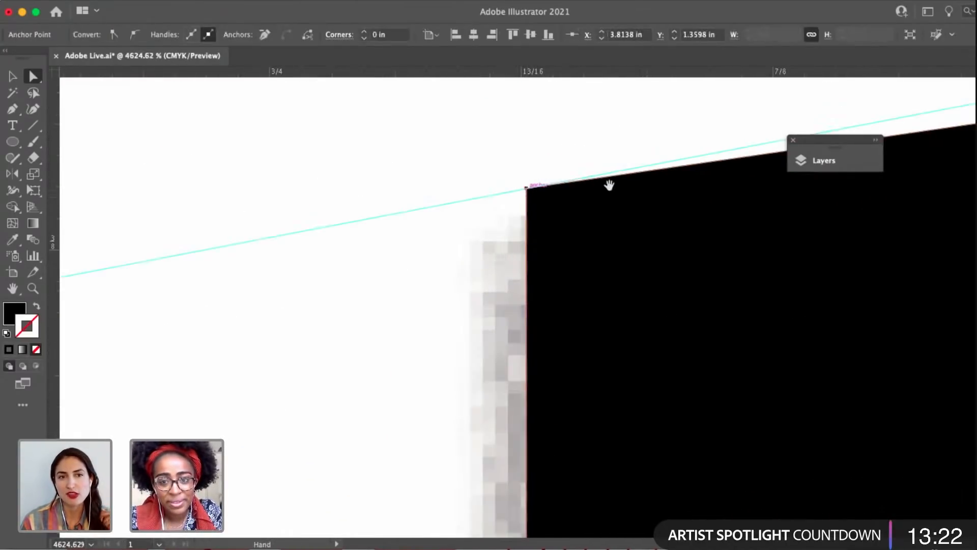
Raise the top-right corner of the N's right stem onto the upper slanted guide.
scroll(652, 193, down, 2)
scroll(652, 193, down, 1)
scroll(642, 212, up, 3)
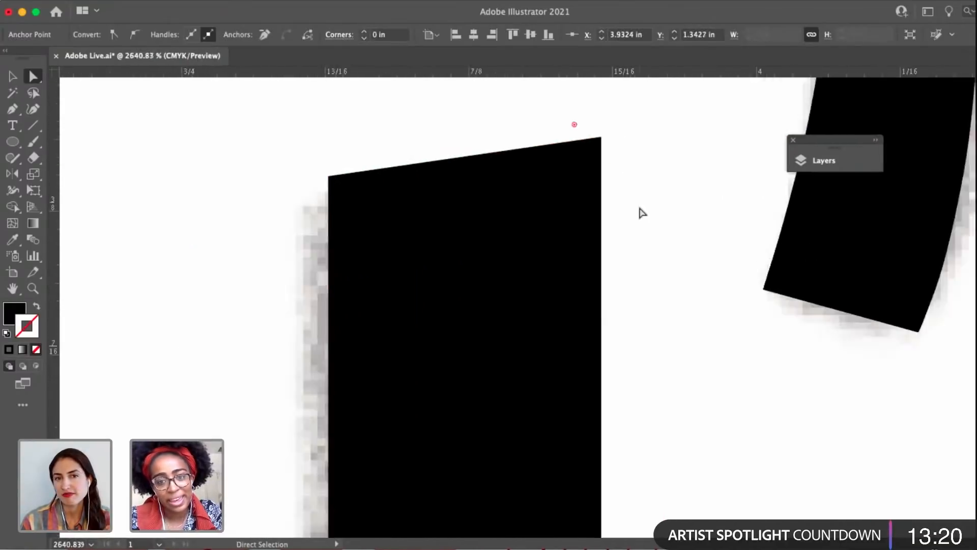
drag(588, 131, 592, 102)
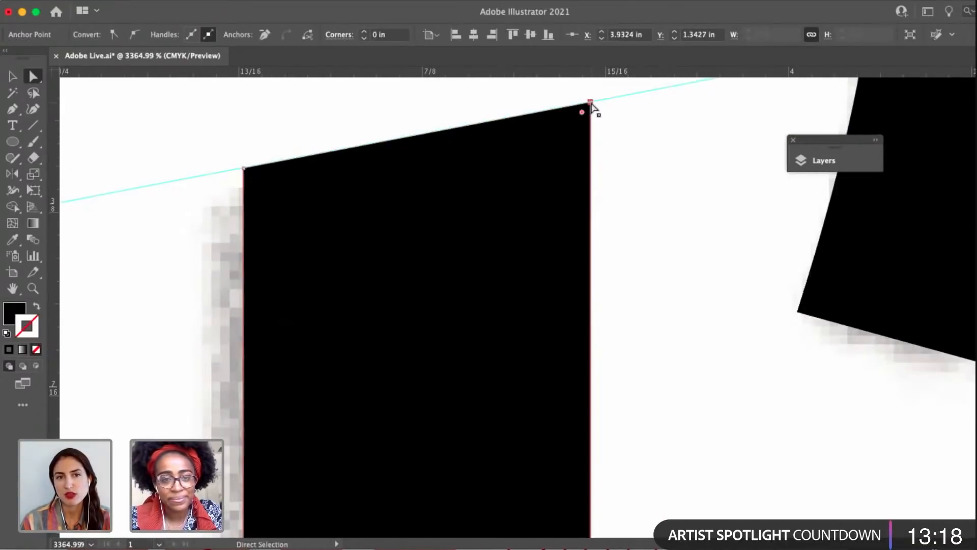
Examine the D of DON'T and its inner counter against the guides, and review the lettering across the whole poster.
scroll(591, 104, down, 5)
drag(634, 229, 554, 166)
drag(272, 370, 642, 333)
scroll(428, 324, down, 2)
key(v)
click(354, 215)
scroll(345, 220, up, 2)
key(a)
click(372, 350)
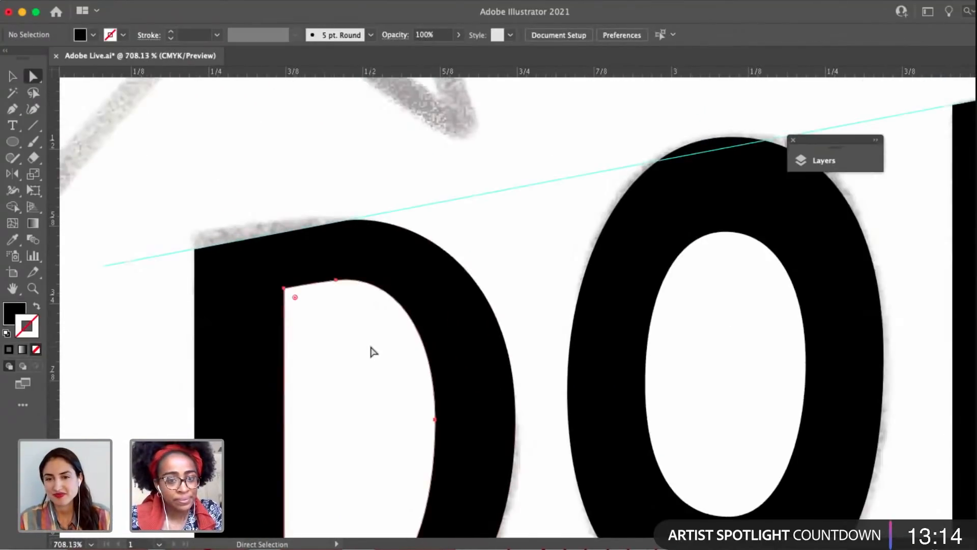
scroll(177, 235, down, 2)
click(308, 196)
scroll(307, 234, down, 5)
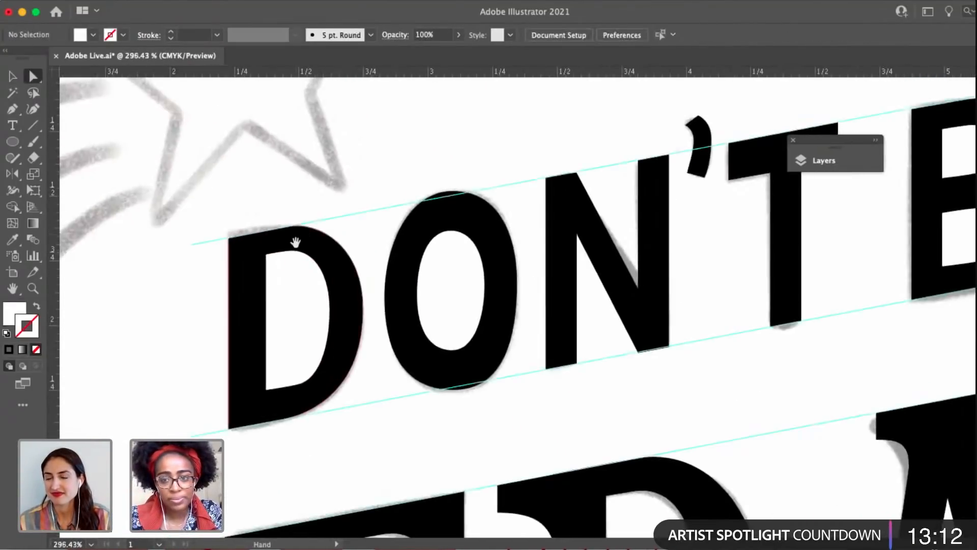
scroll(358, 193, down, 3)
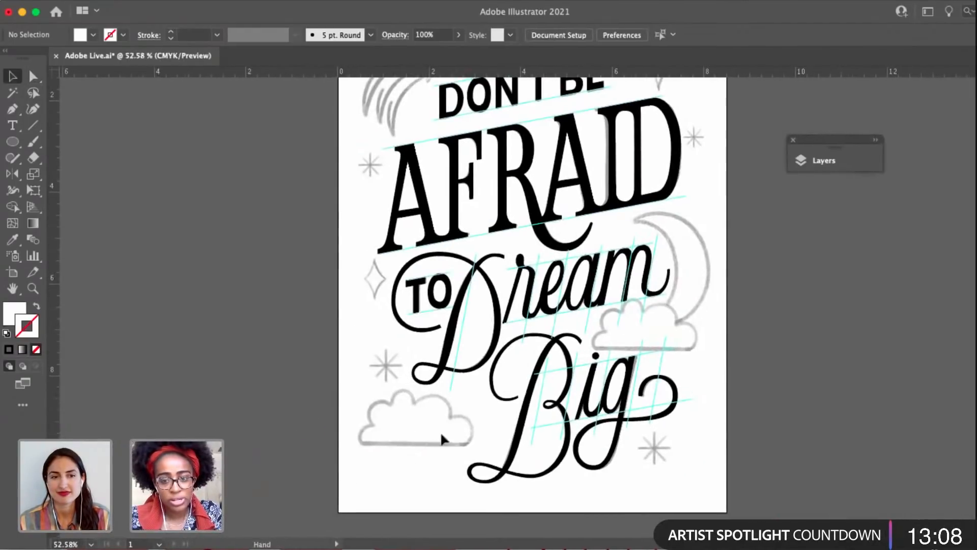
scroll(679, 437, right, 3)
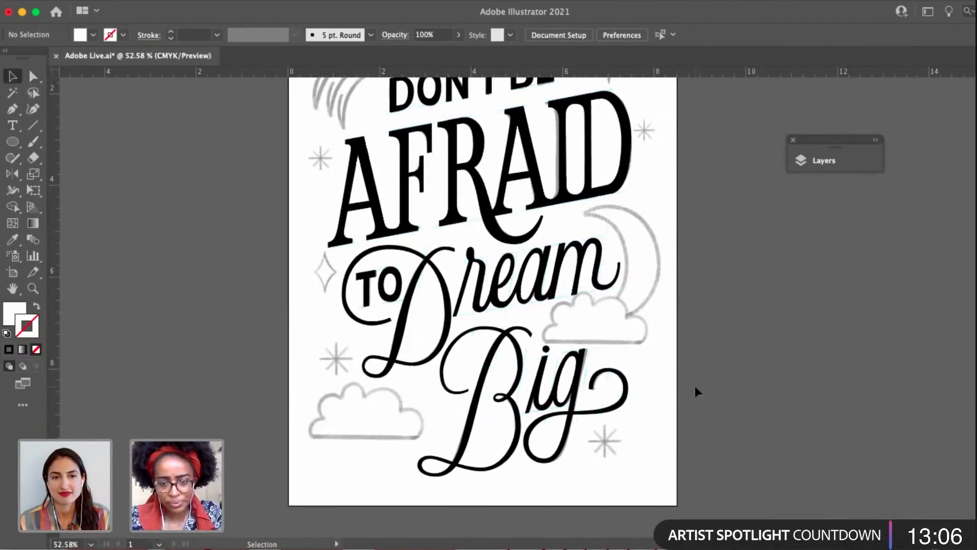
scroll(594, 305, up, 3)
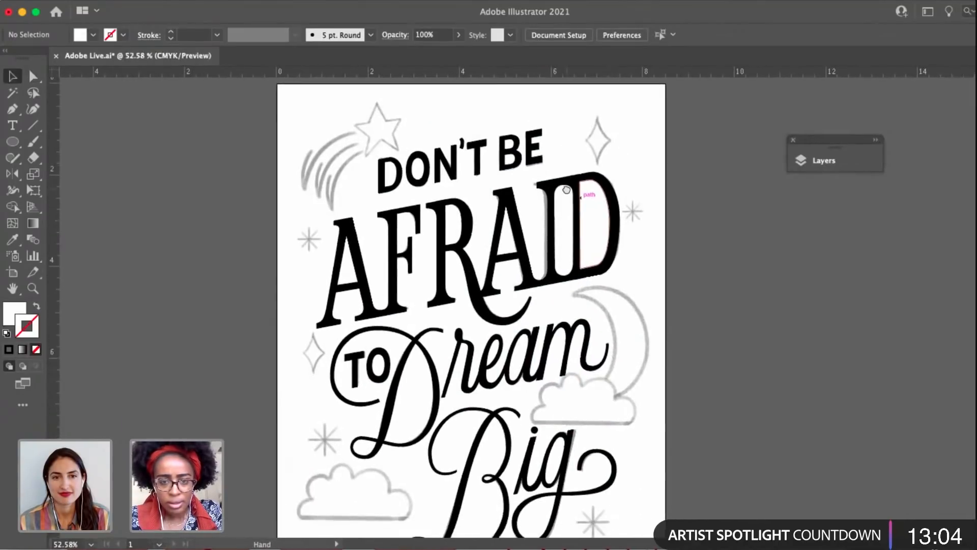
Convert the lower bowl's starting anchor at the B's waist to a smooth point and bring its right handle nearly level.
scroll(536, 159, up, 5)
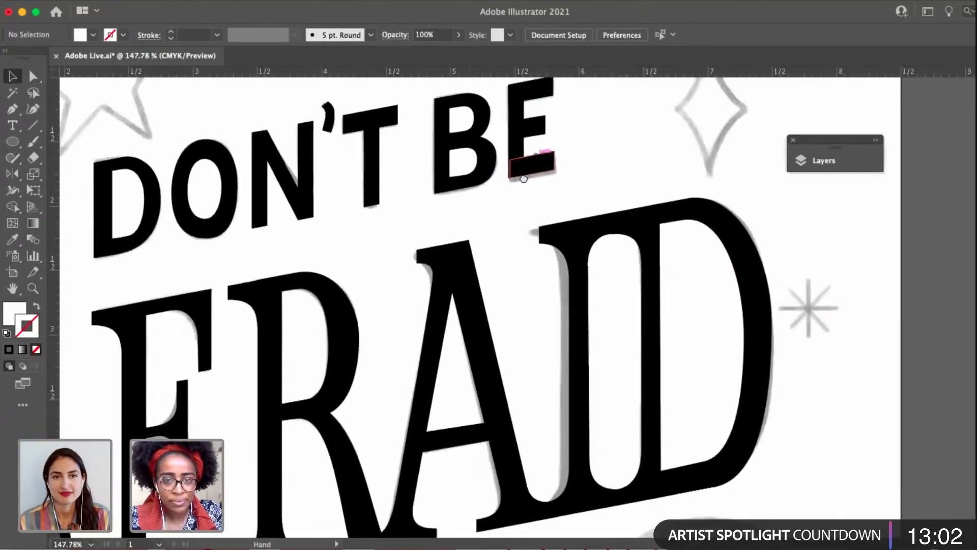
key(a)
click(548, 174)
scroll(548, 174, up, 5)
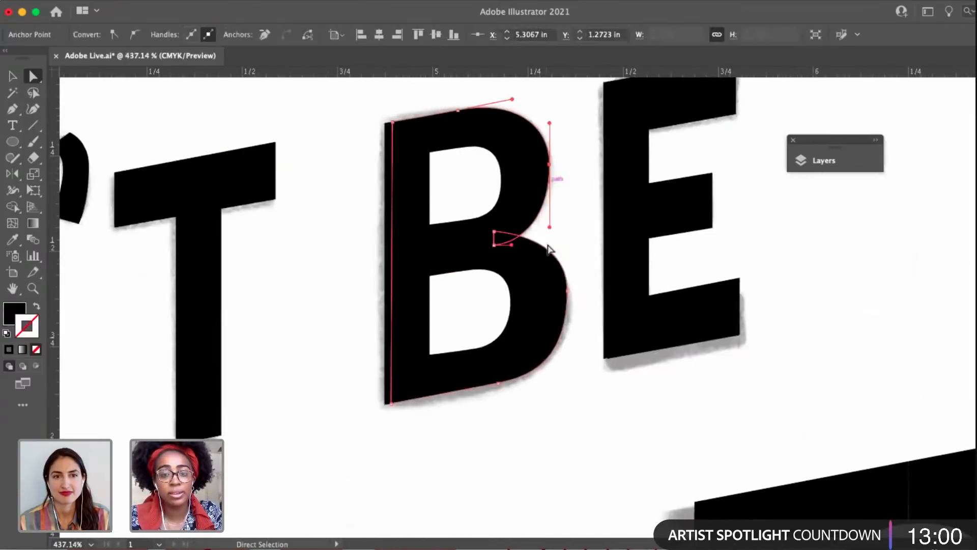
click(474, 227)
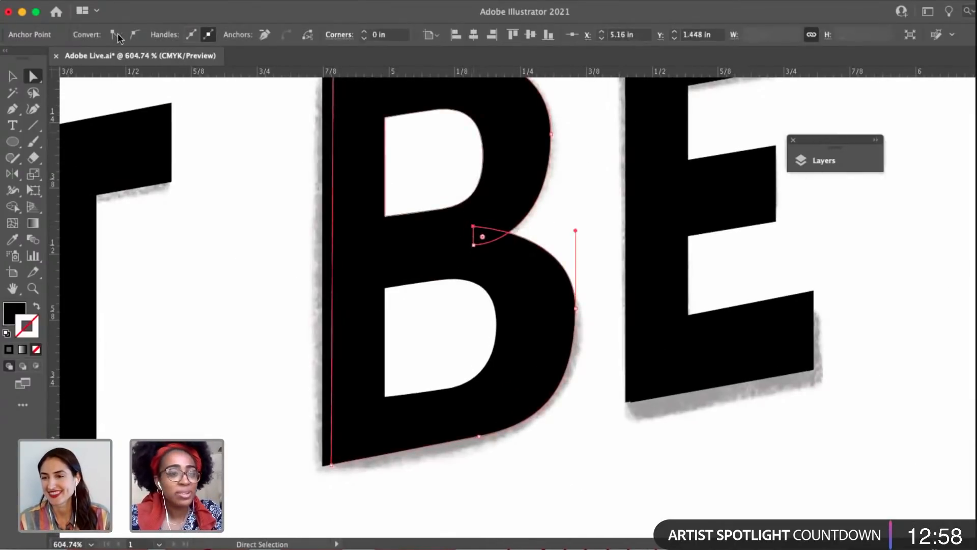
click(134, 36)
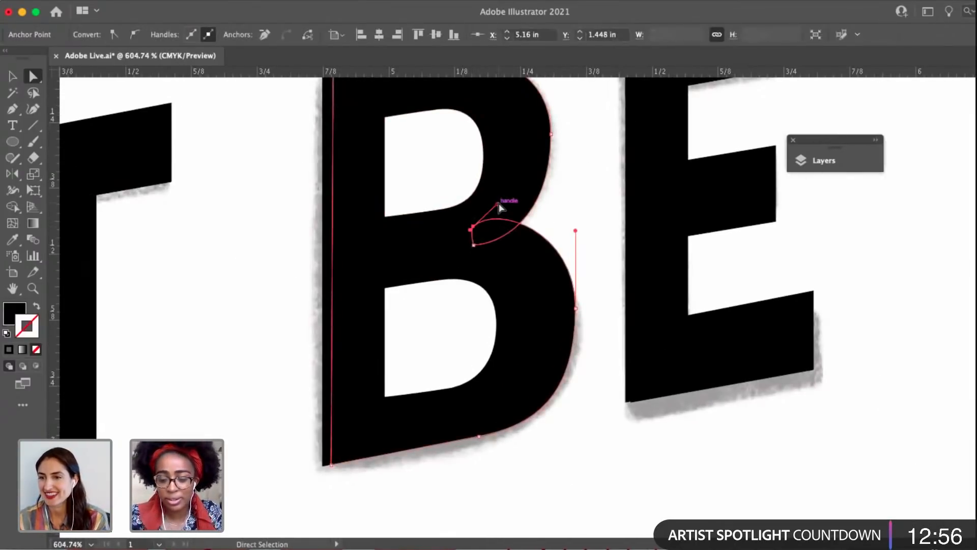
drag(498, 203, 507, 224)
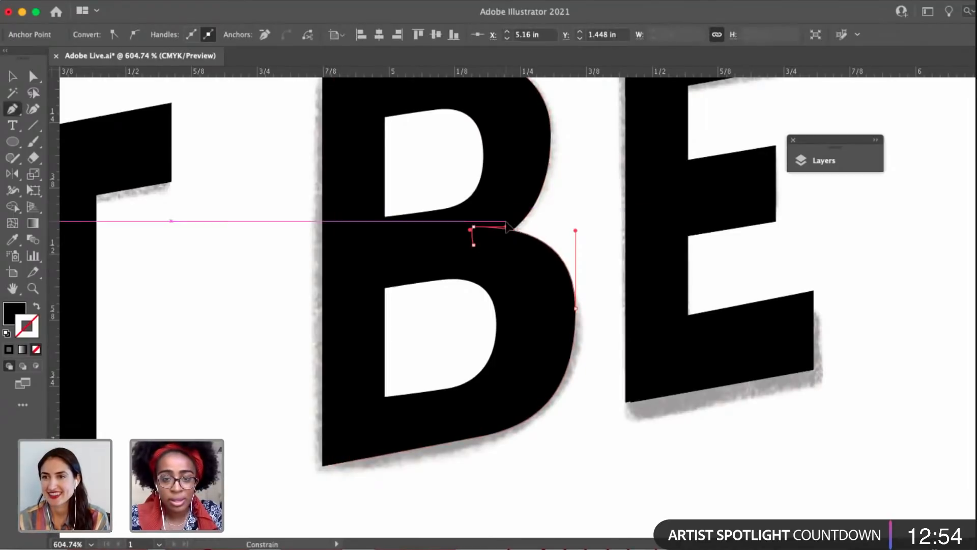
Raise the upper anchor at the B's waist slightly and align its handles horizontally and vertically.
scroll(505, 222, up, 5)
key(a)
click(424, 281)
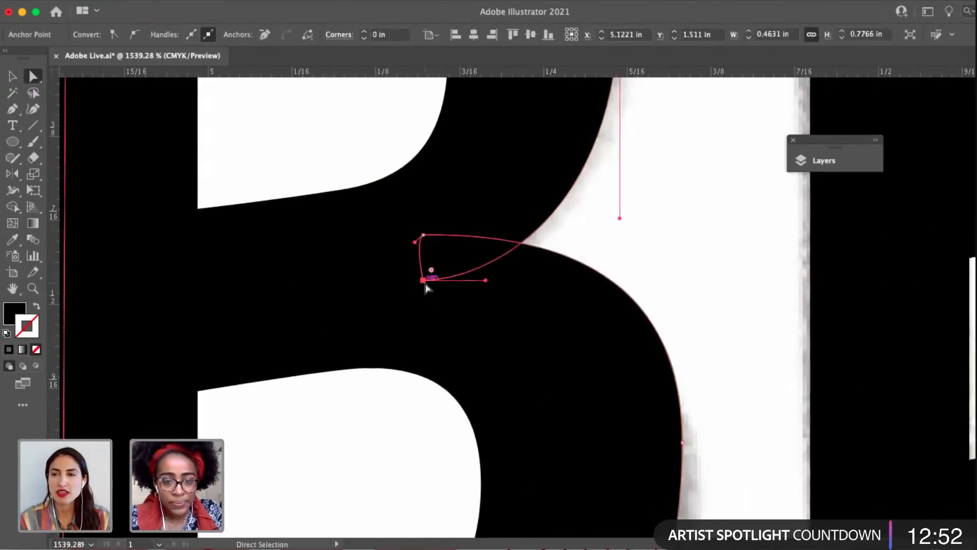
mouse_move(415, 243)
mouse_down()
mouse_move(423, 250)
mouse_move(422, 229)
mouse_up()
click(423, 237)
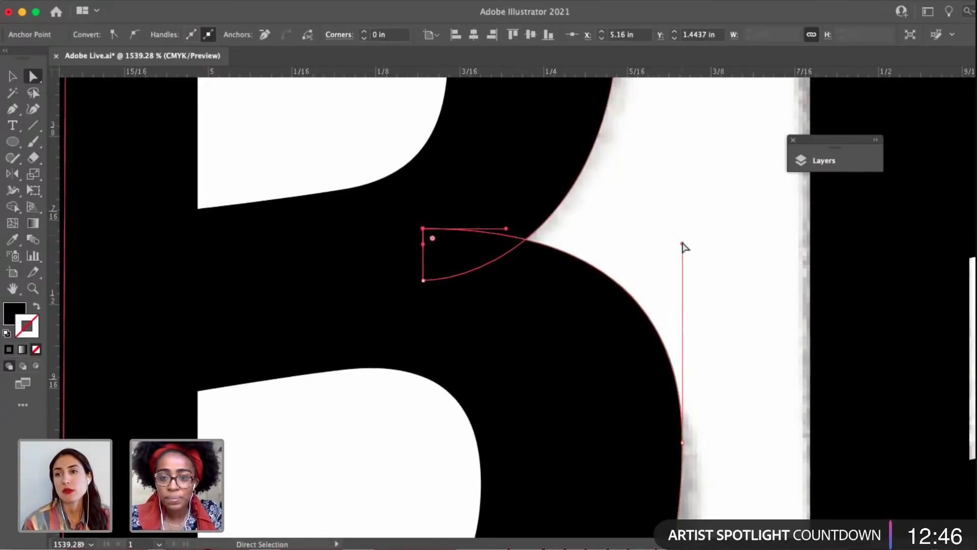
Shorten the upper handle of the B's lower-bowl right anchor, lengthen the waist anchor's right handle, and deselect the shape.
drag(681, 270, 674, 284)
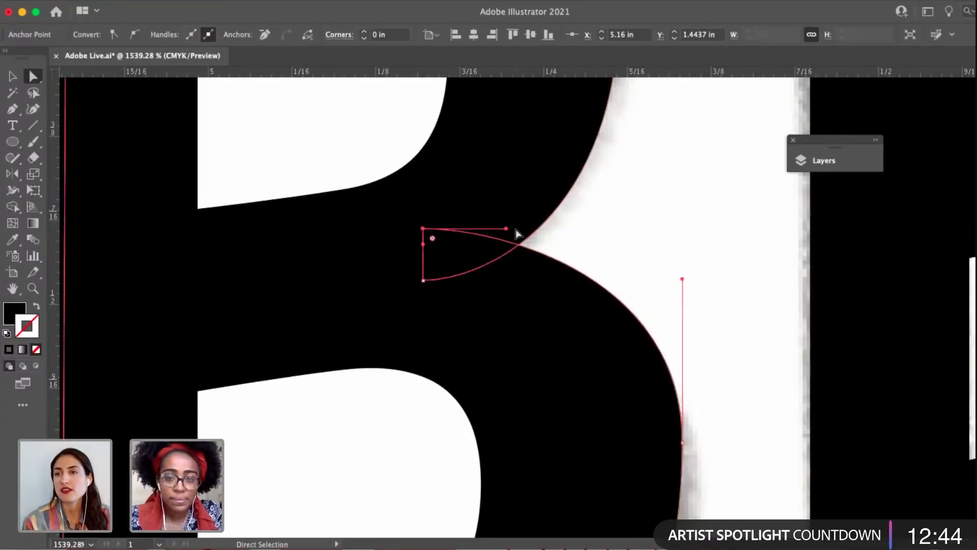
drag(506, 229, 526, 221)
scroll(525, 221, down, 5)
click(591, 178)
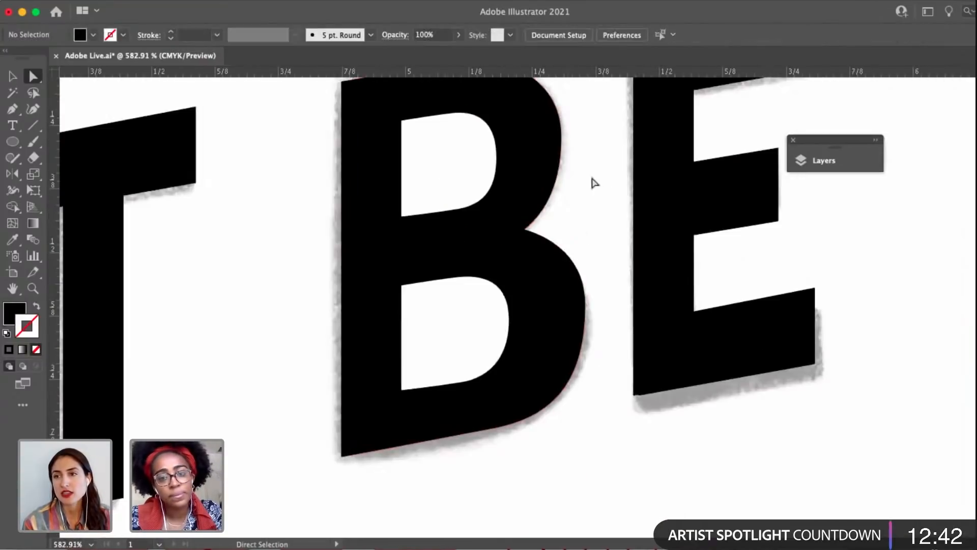
Rework the lower handle of the B's upper-bowl right anchor to shape the curve into the waist, undoing the trial waist-handle extension.
click(561, 137)
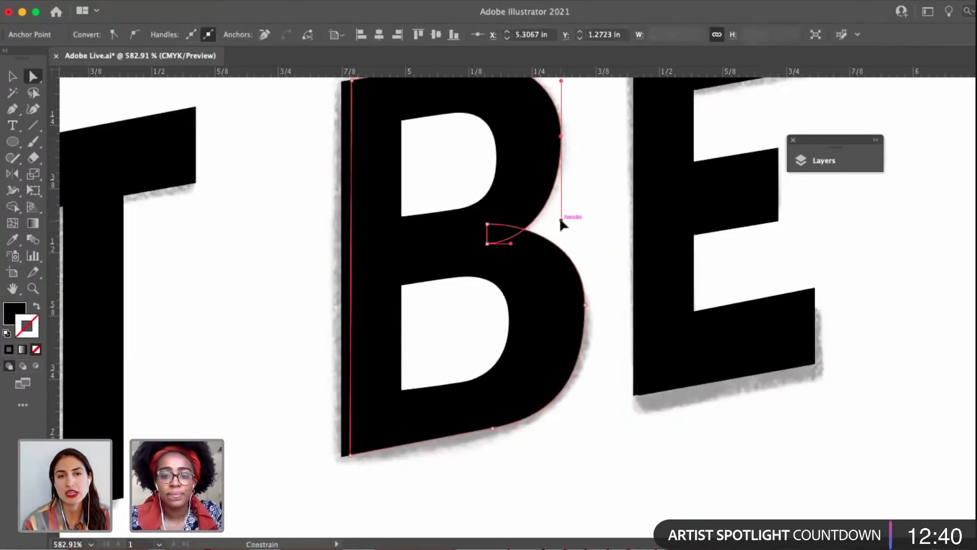
click(487, 224)
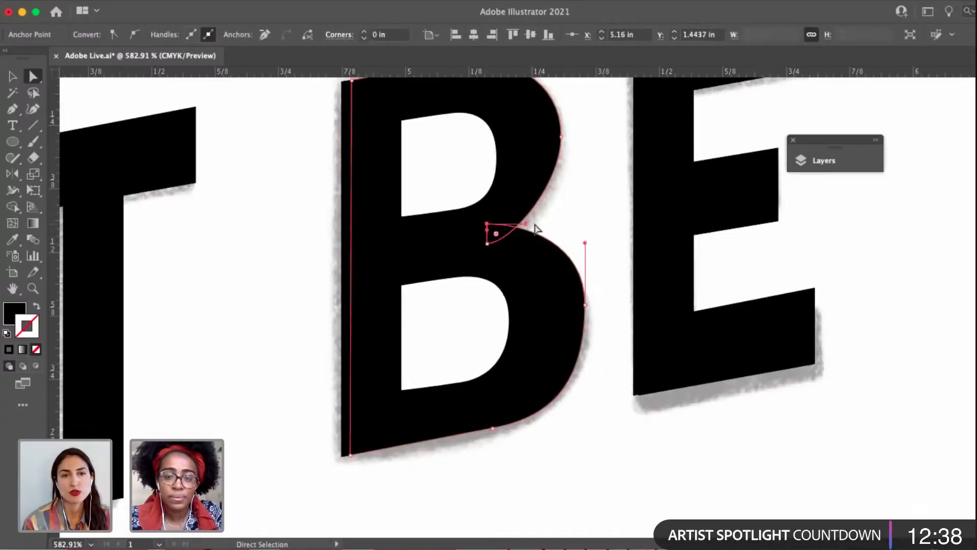
drag(526, 223, 549, 225)
key(super+z)
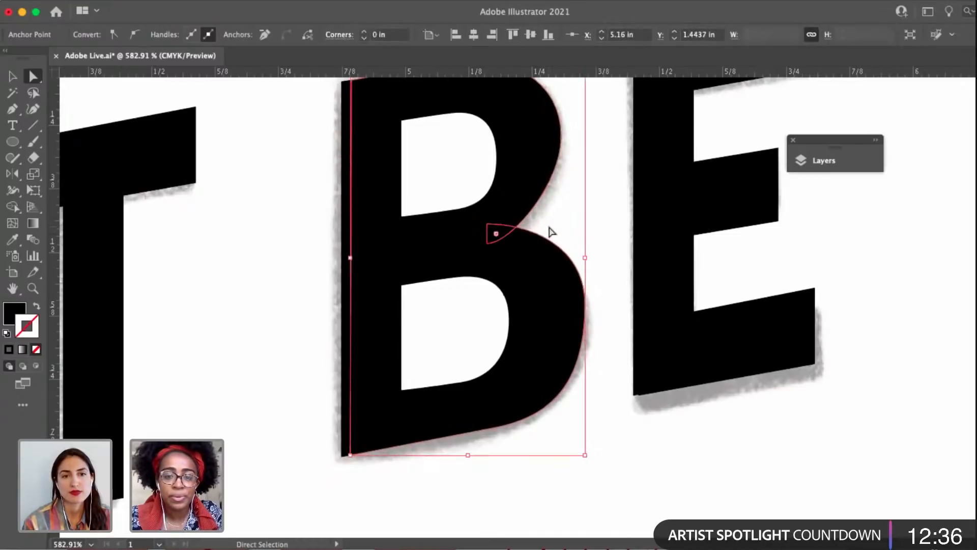
click(562, 136)
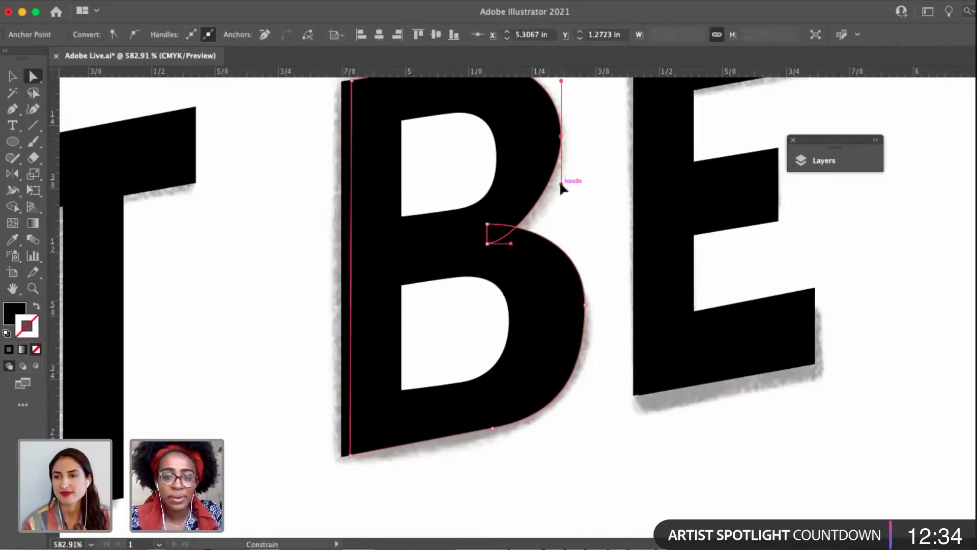
scroll(566, 213, up, 3)
click(581, 198)
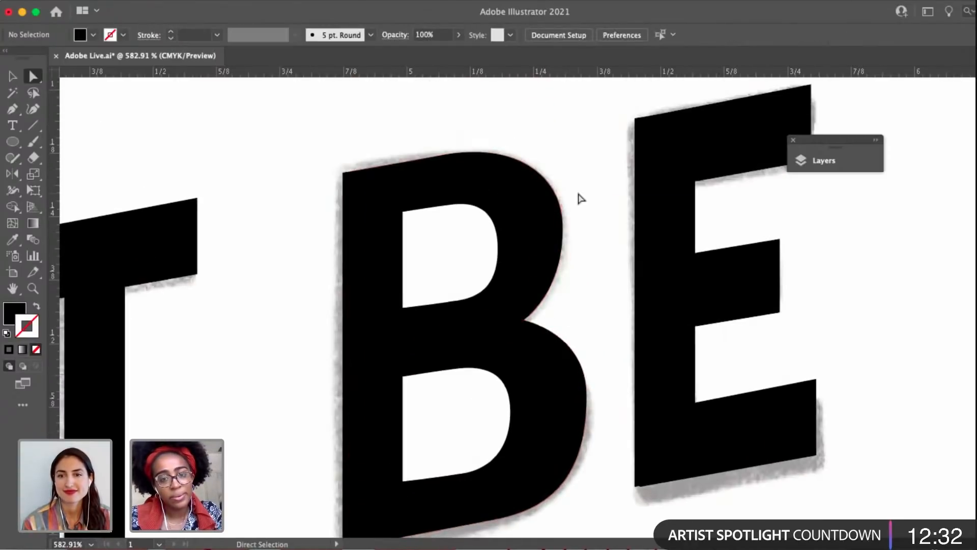
Check the B's bowls and lower counter with the guides hidden and shown, and select the outer bowl shape.
scroll(581, 198, down, 3)
click(564, 319)
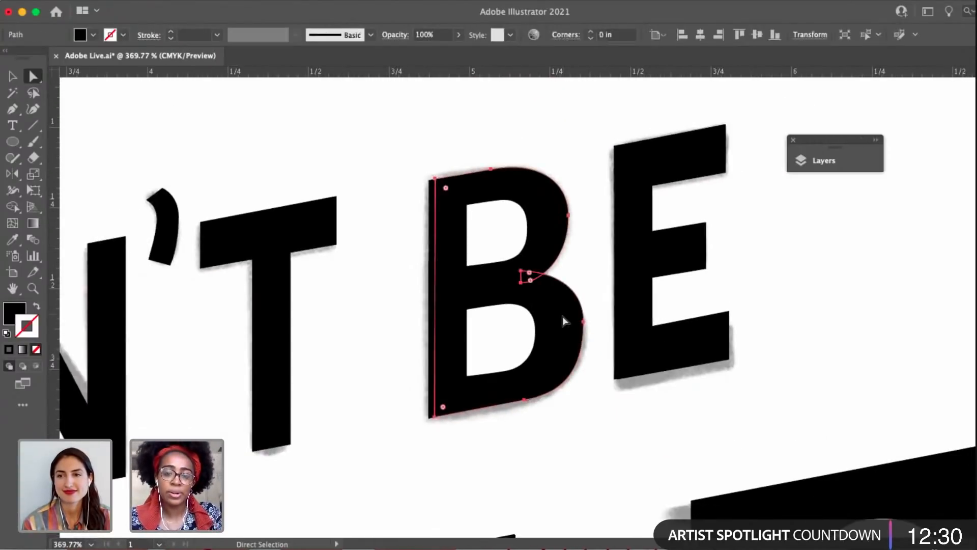
click(530, 346)
key(super+;)
key(super+;)
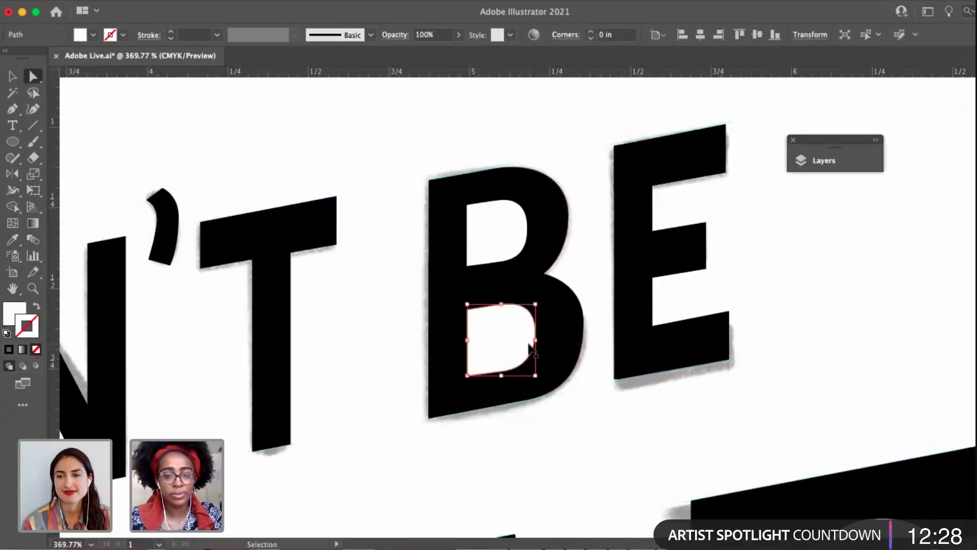
key(v)
key(super+;)
click(565, 277)
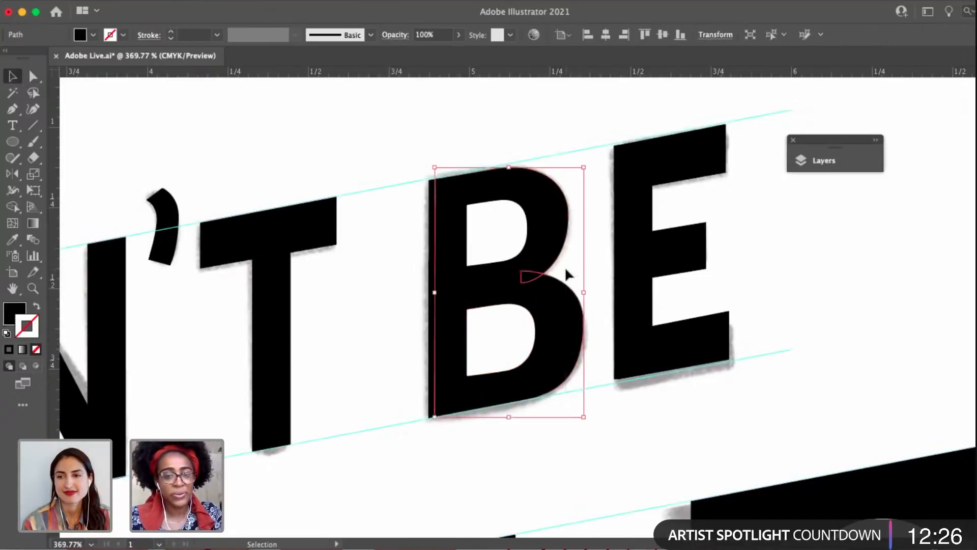
Compare the B's outer bowl with the sketch as an unfilled black outline, check its lower counter, and restore the solid black fill.
click(36, 306)
click(295, 332)
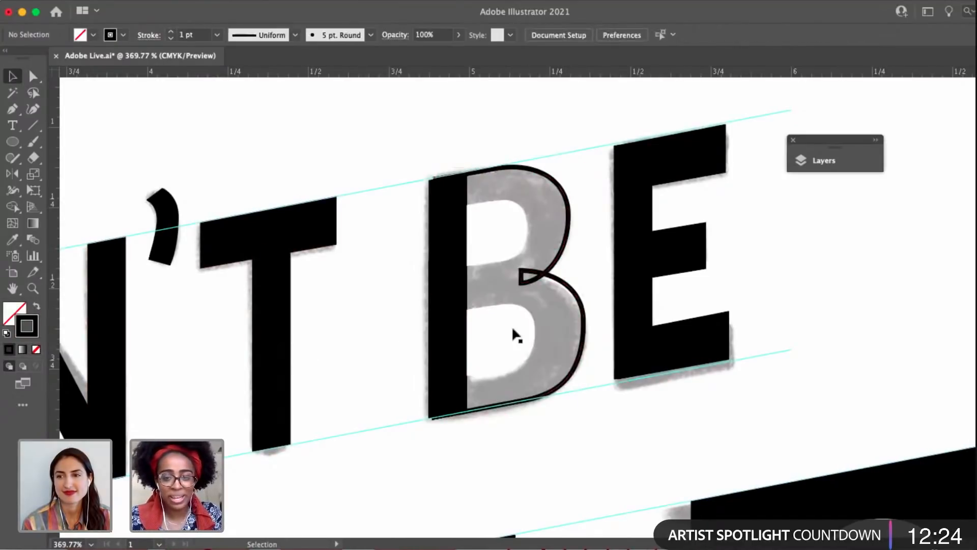
click(526, 276)
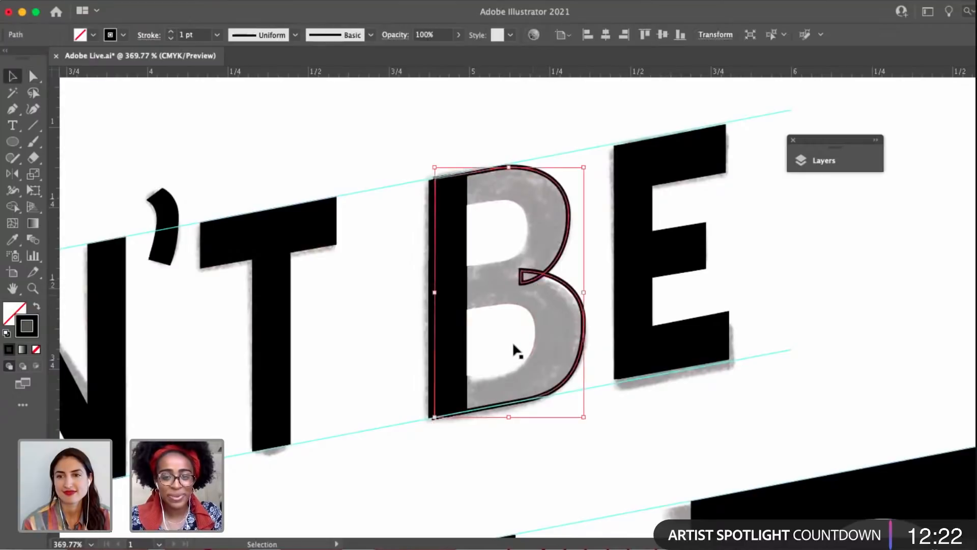
click(511, 341)
drag(512, 344, 476, 348)
key(super+z)
key(a)
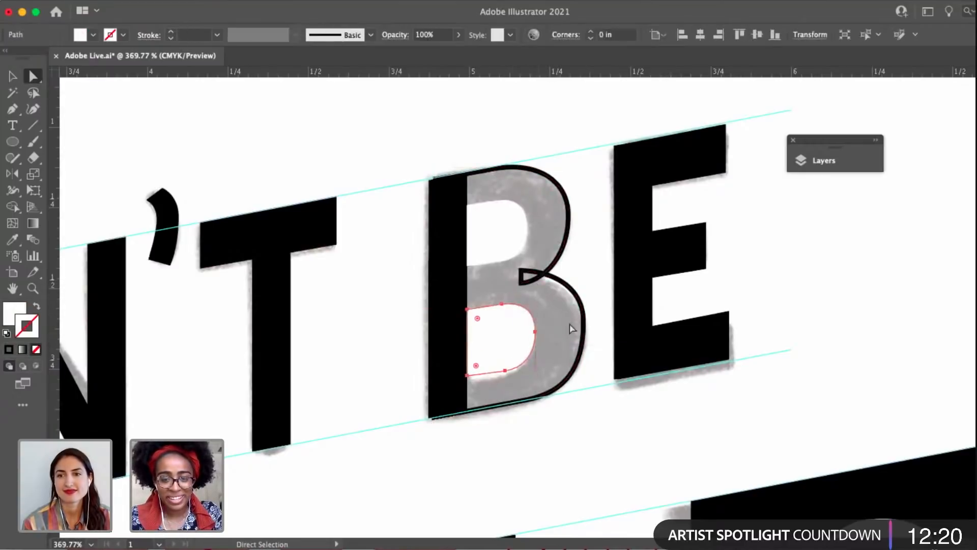
key(v)
click(569, 364)
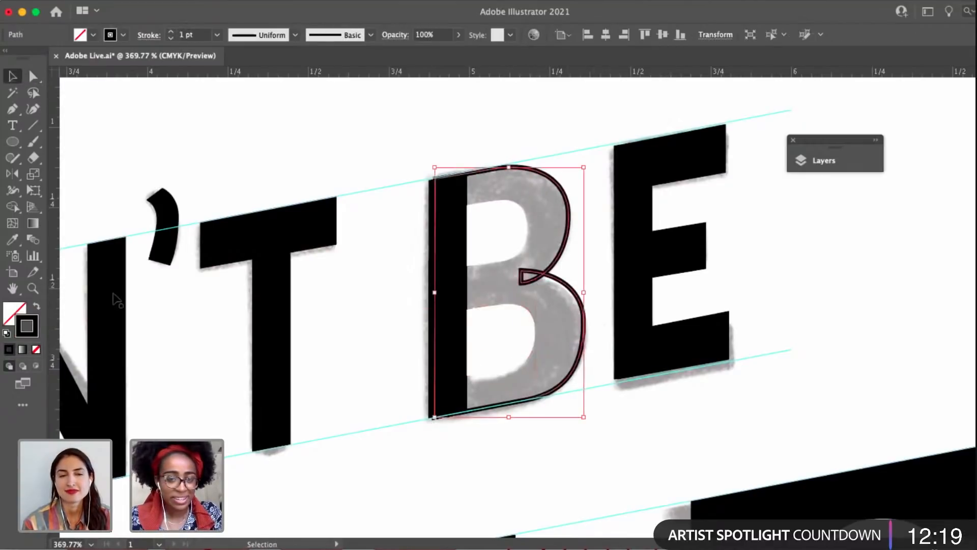
click(36, 306)
click(292, 298)
Inspect the O and the D of DON'T, selecting the D's counter and outer shape to compare them with the sketch and guides.
mouse_move(216, 317)
mouse_down()
mouse_move(448, 239)
mouse_move(537, 228)
mouse_up()
drag(196, 224, 359, 212)
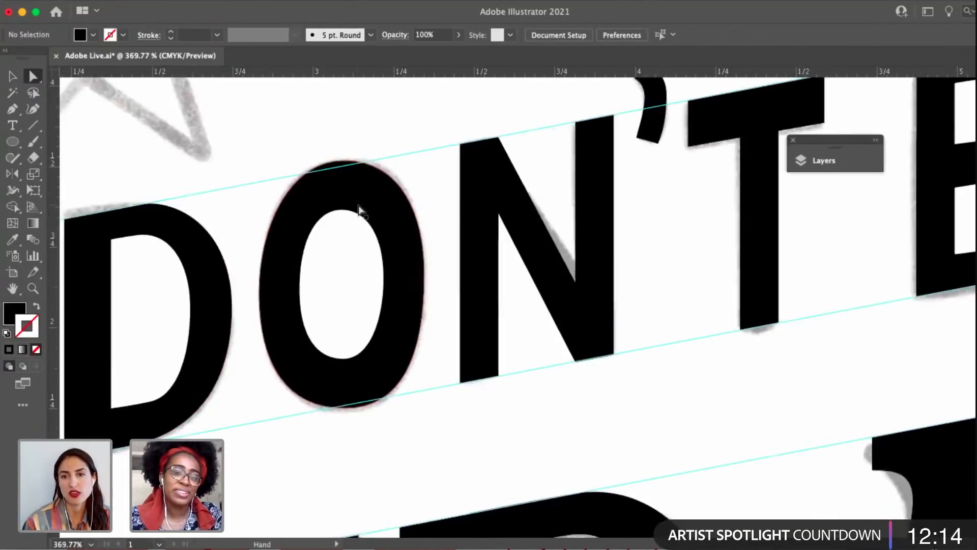
drag(207, 203, 390, 179)
click(355, 237)
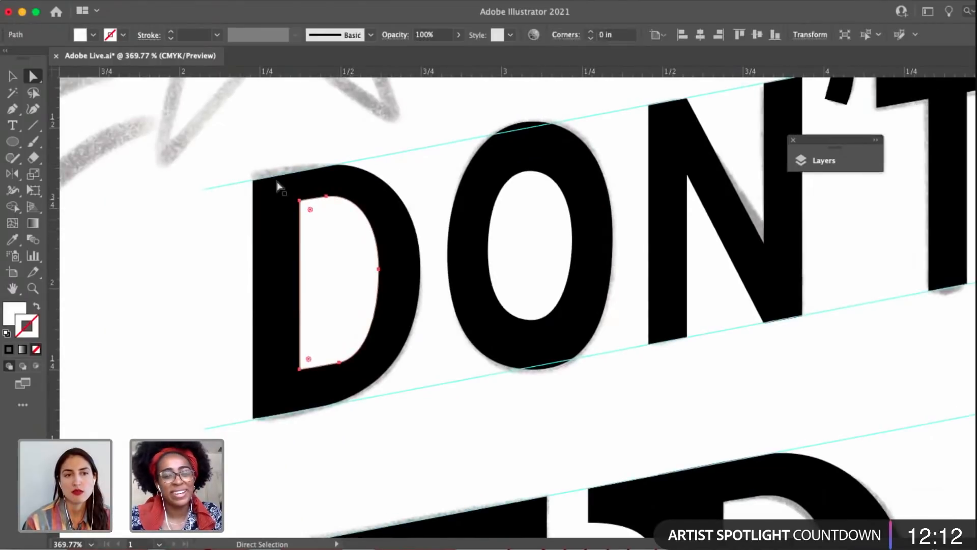
click(285, 199)
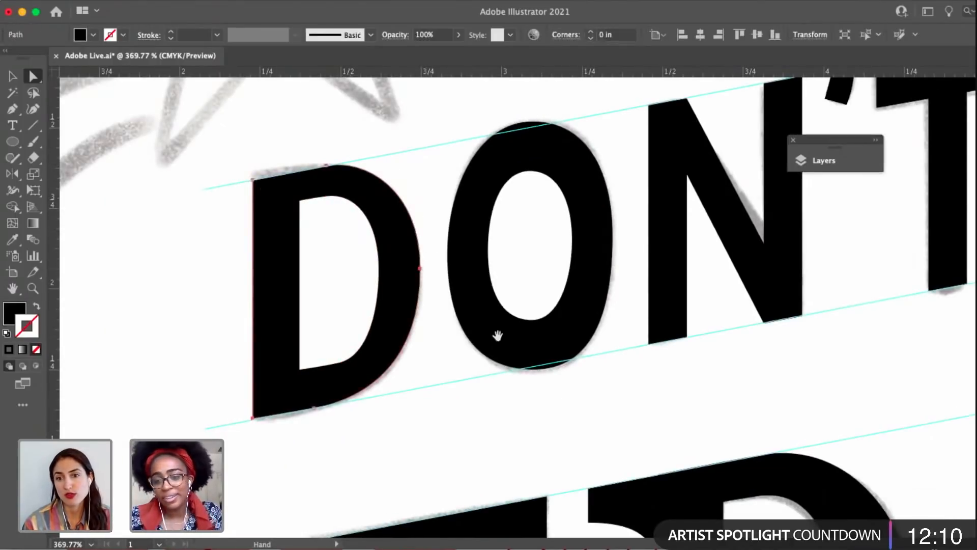
Shorten the curve handle on the arm anchor above the F's middle crossbar in AFRAID and deselect the shape.
drag(576, 396, 453, 225)
scroll(453, 225, down, 5)
drag(446, 395, 560, 214)
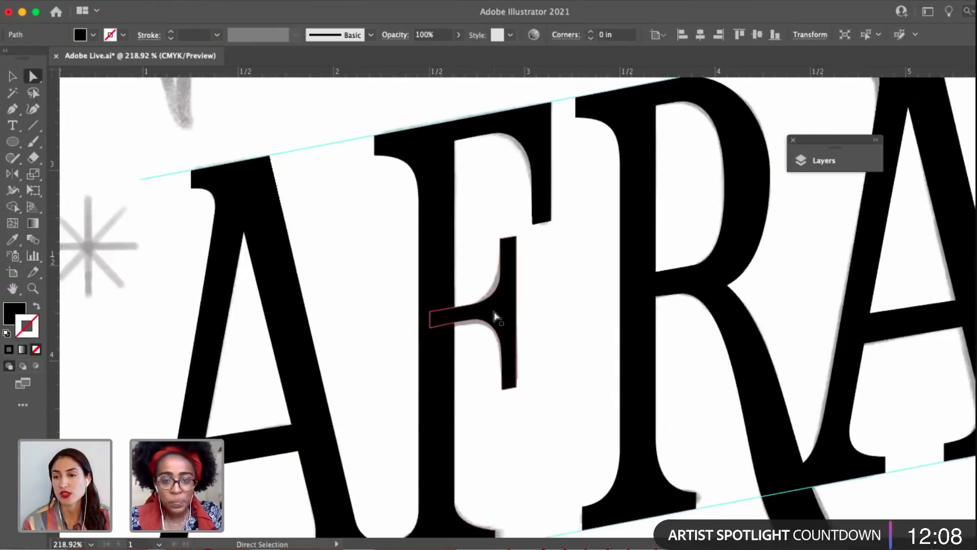
scroll(497, 315, up, 5)
click(510, 237)
click(510, 218)
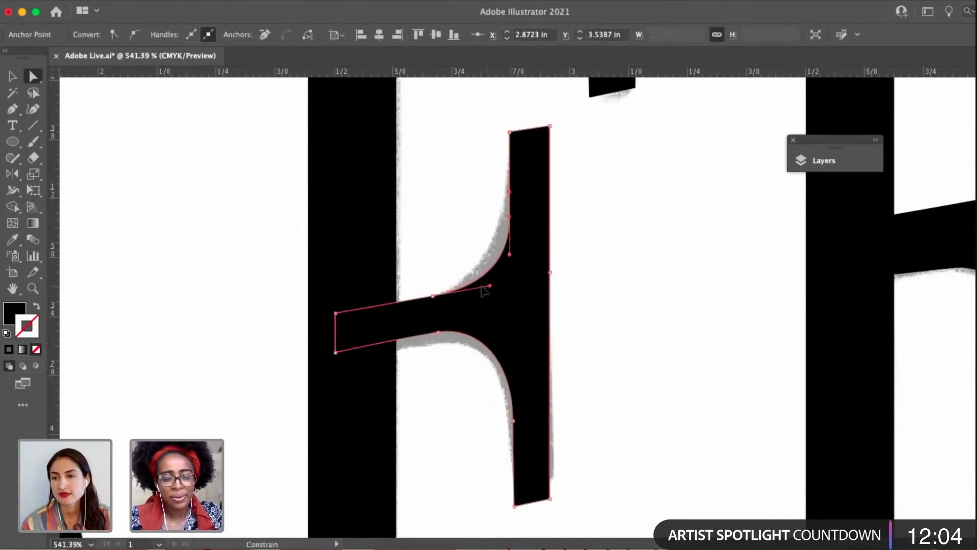
drag(482, 288, 469, 291)
click(465, 255)
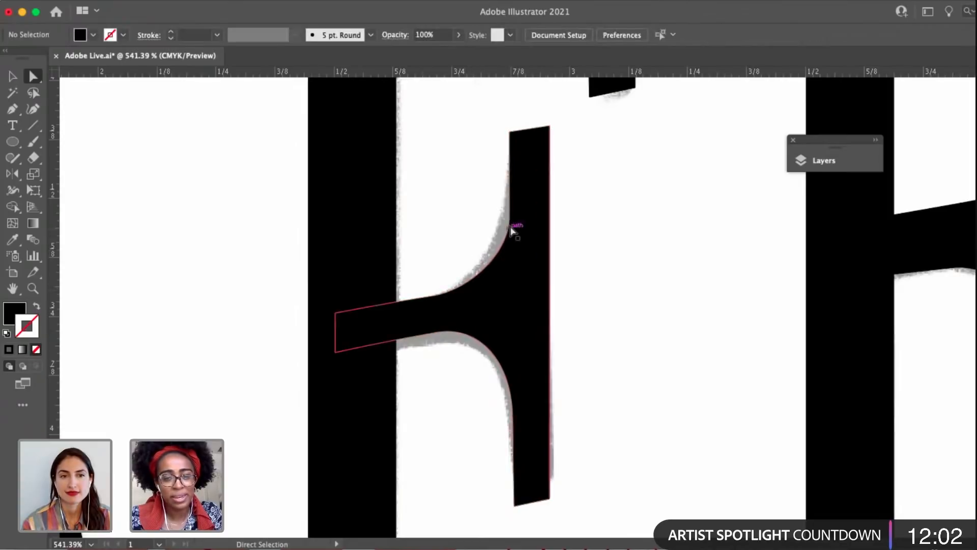
Shift the left-edge anchors of the F's middle serif slightly left, both above and below the crossbar.
click(510, 219)
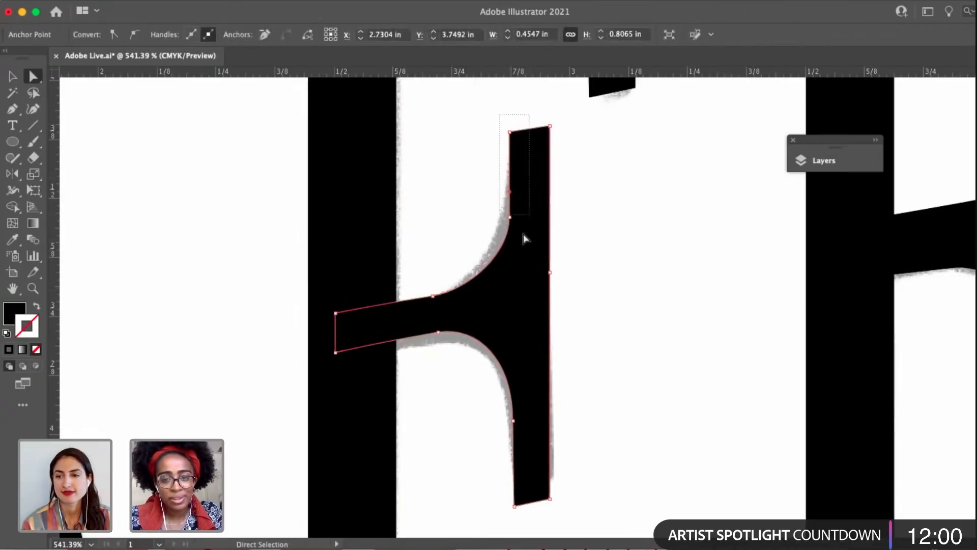
drag(524, 235, 523, 240)
drag(525, 536, 510, 506)
click(571, 433)
Refine the F's crossbar curves by shortening the lower vertical handle and slightly lengthening the arm handles below and above.
click(503, 371)
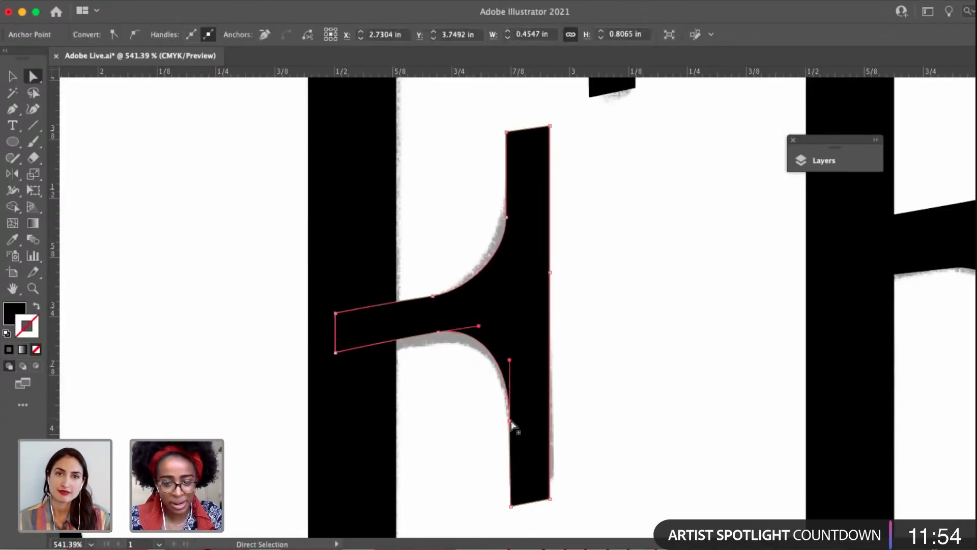
click(510, 420)
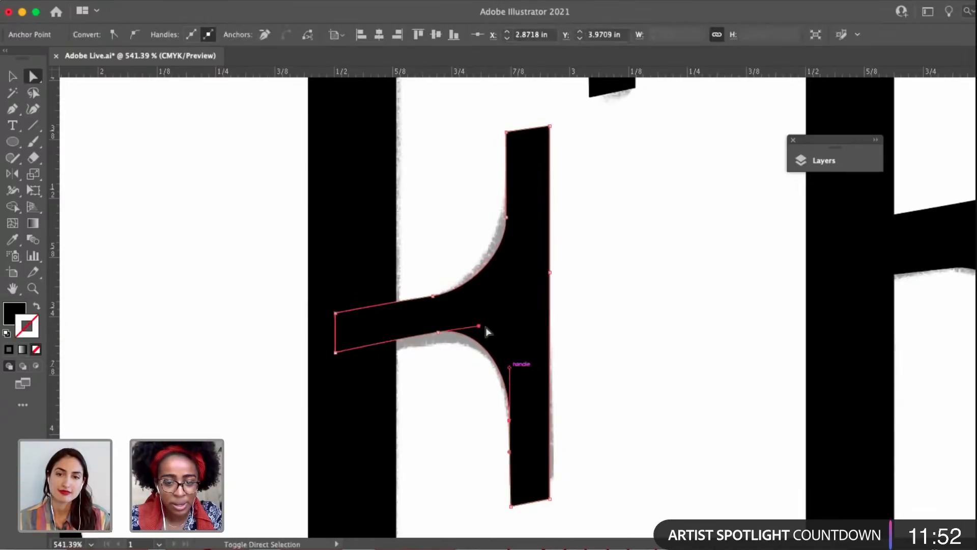
drag(480, 326, 488, 325)
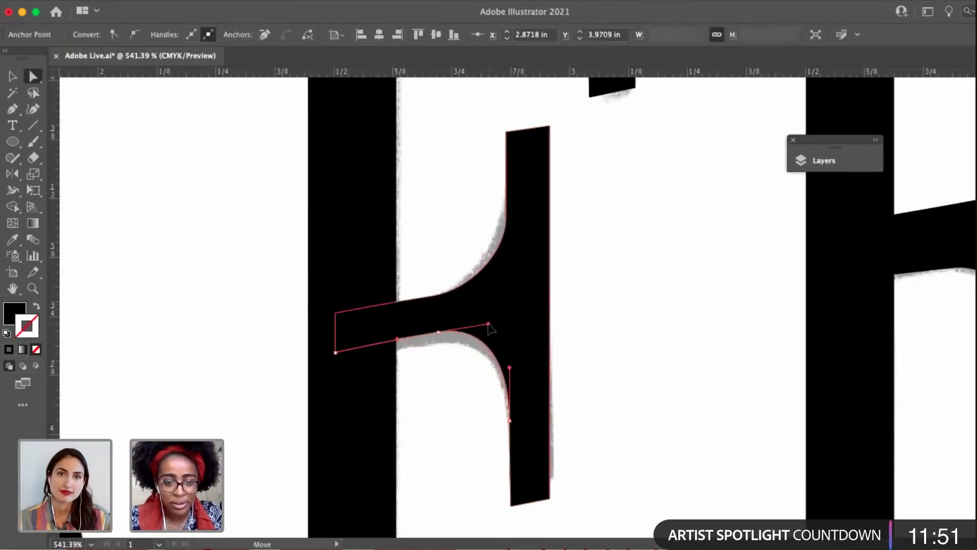
click(507, 218)
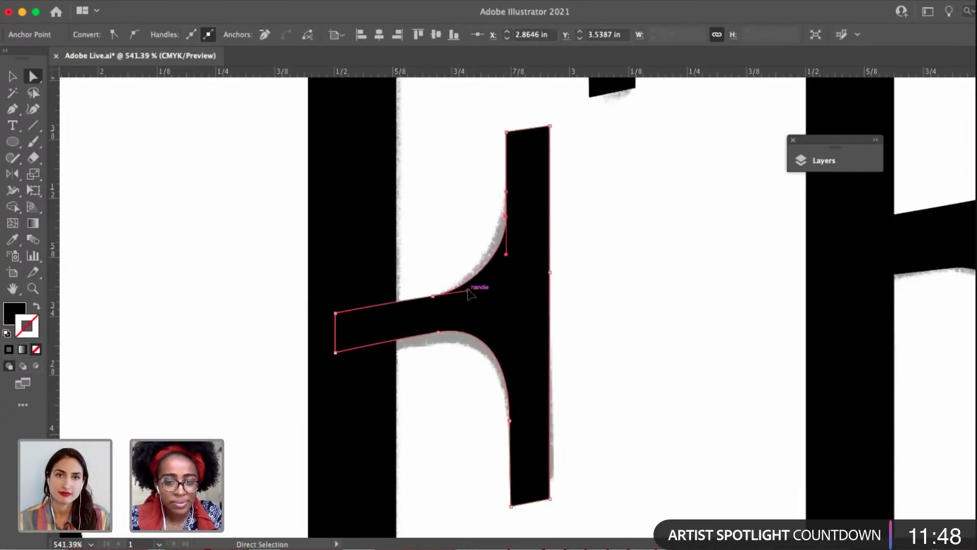
drag(468, 291, 475, 289)
click(469, 244)
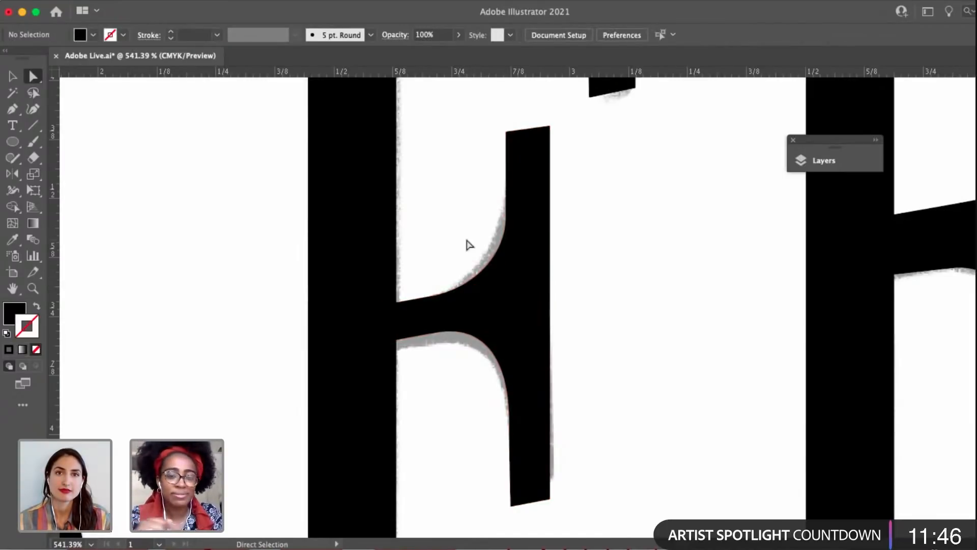
Raise the upper-right corner anchor of the F's middle serif slightly and deselect the shape.
scroll(555, 191, up, 2)
drag(532, 169, 563, 199)
scroll(563, 199, up, 5)
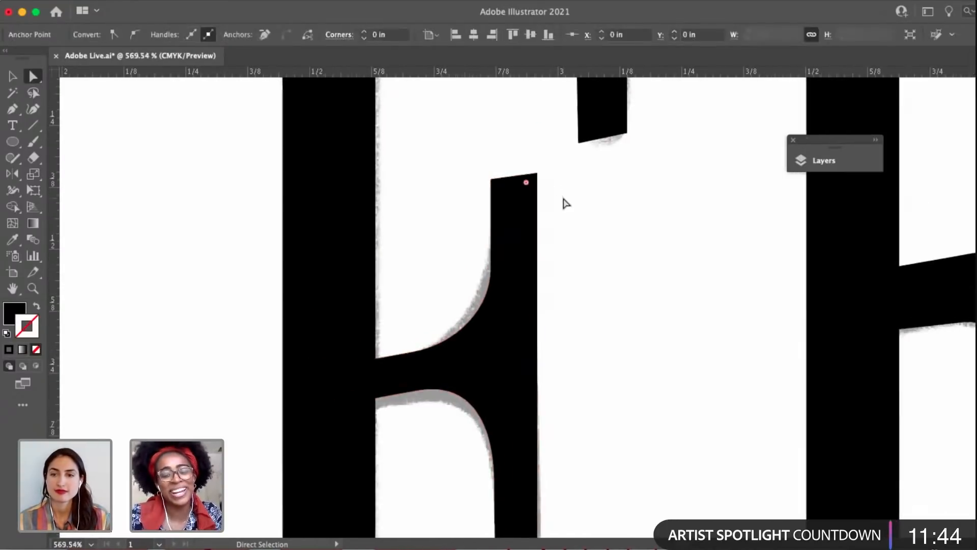
drag(518, 158, 519, 153)
scroll(519, 153, down, 10)
click(607, 259)
Lower the anchor where the R's counter curves into its crossbar by about 0.01 in.
drag(513, 306, 342, 399)
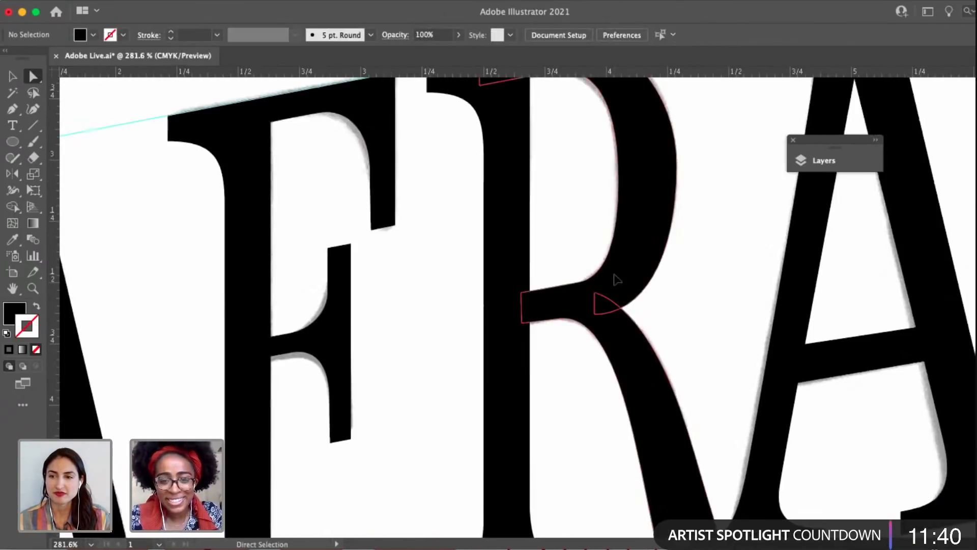
click(584, 319)
scroll(559, 314, up, 5)
click(602, 246)
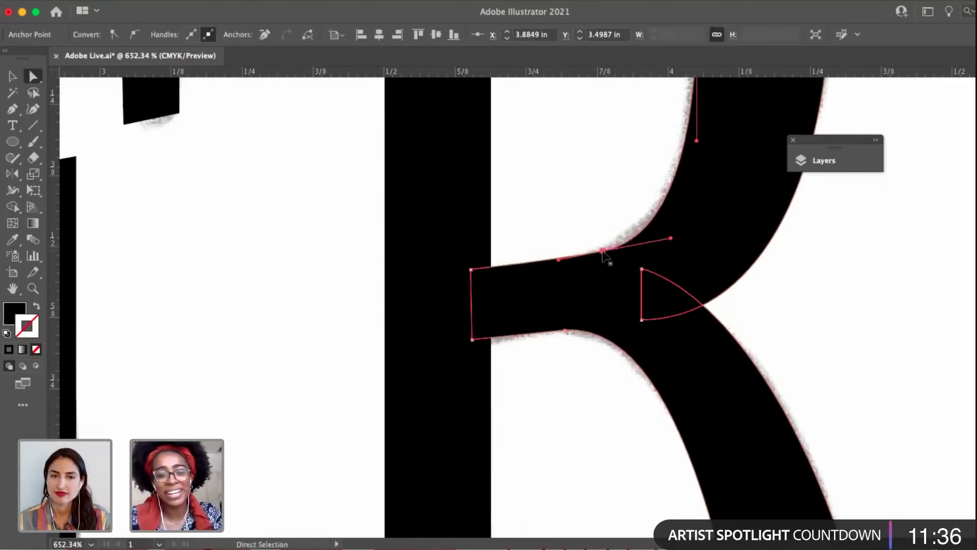
click(470, 270)
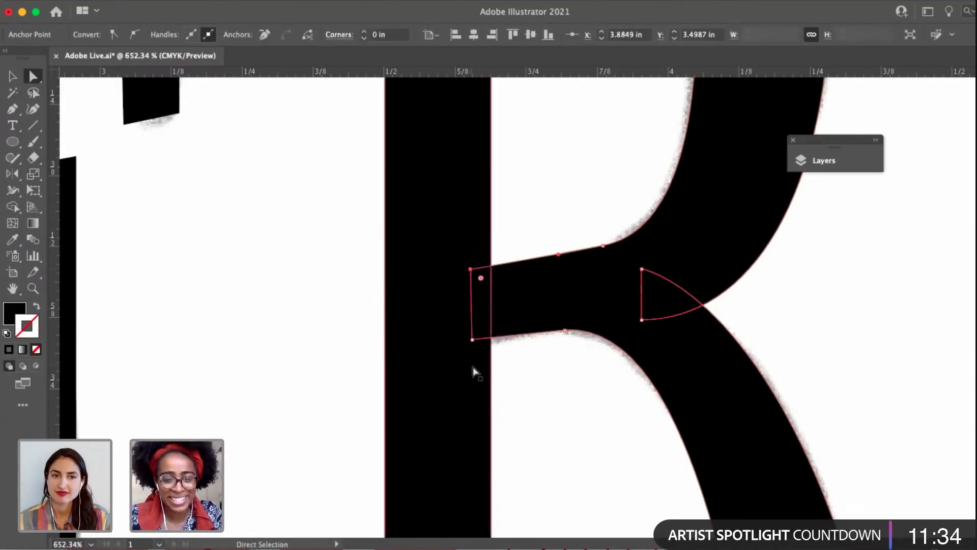
click(471, 339)
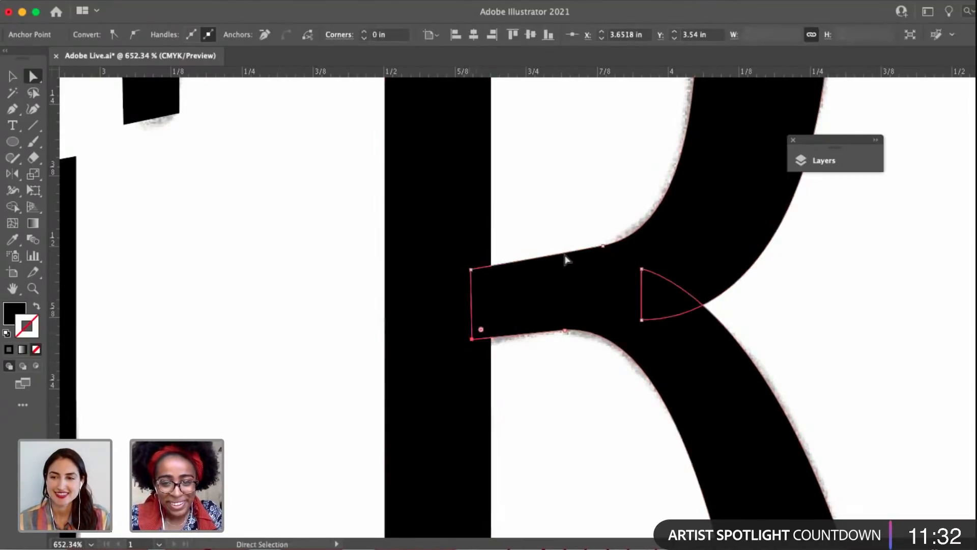
click(604, 248)
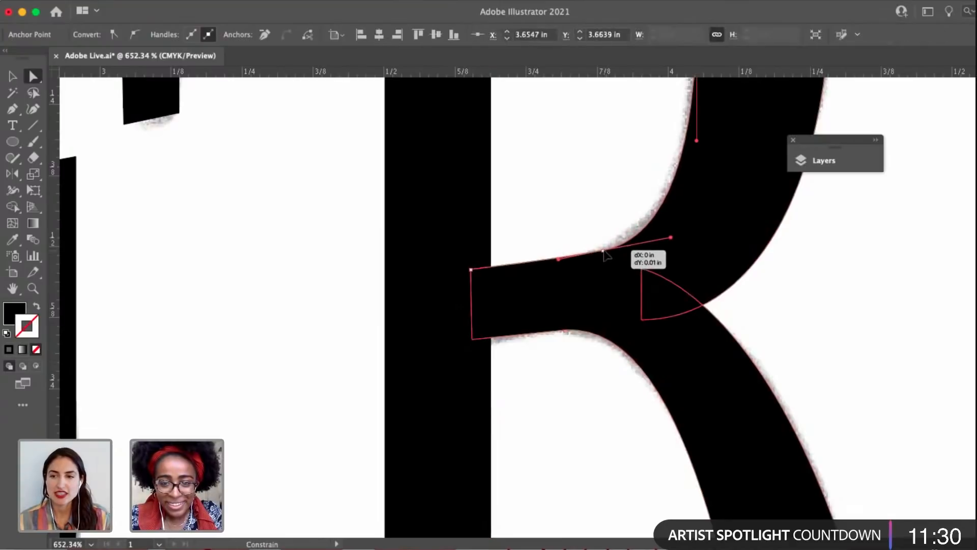
click(472, 271)
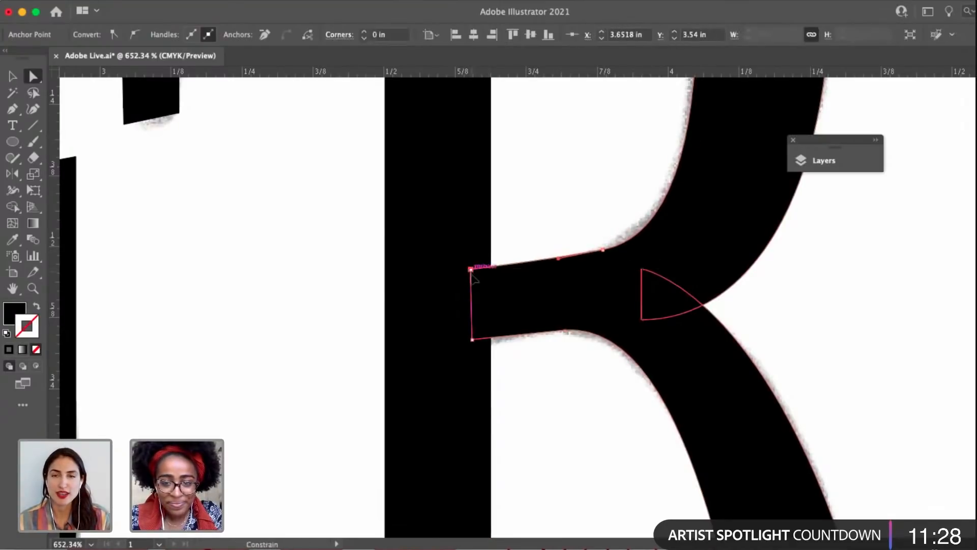
click(472, 272)
drag(606, 255, 604, 248)
Examine the R's bowl and inner counter curves against the sketch, including the counter's right anchor, and deselect the shape.
drag(613, 198, 549, 314)
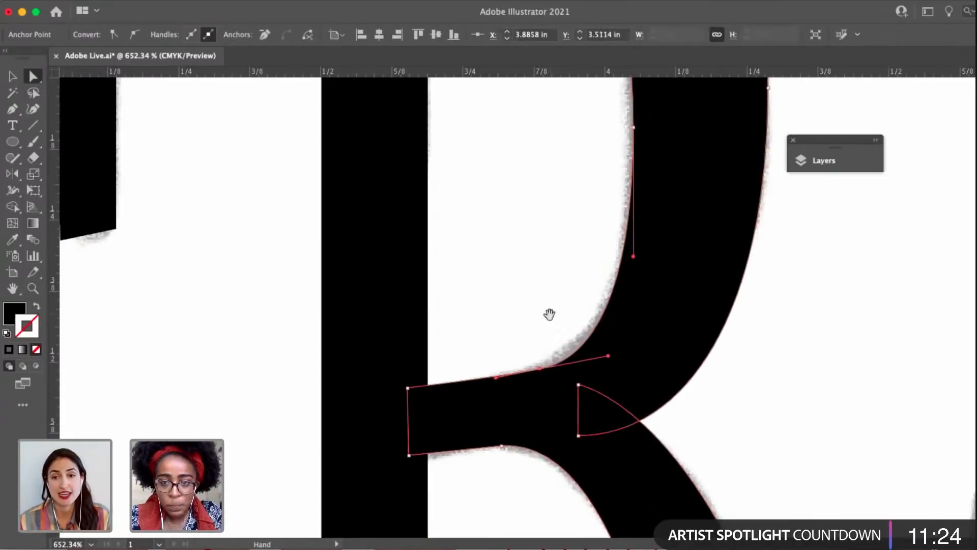
click(550, 313)
drag(599, 177, 580, 349)
click(613, 299)
scroll(640, 362, down, 3)
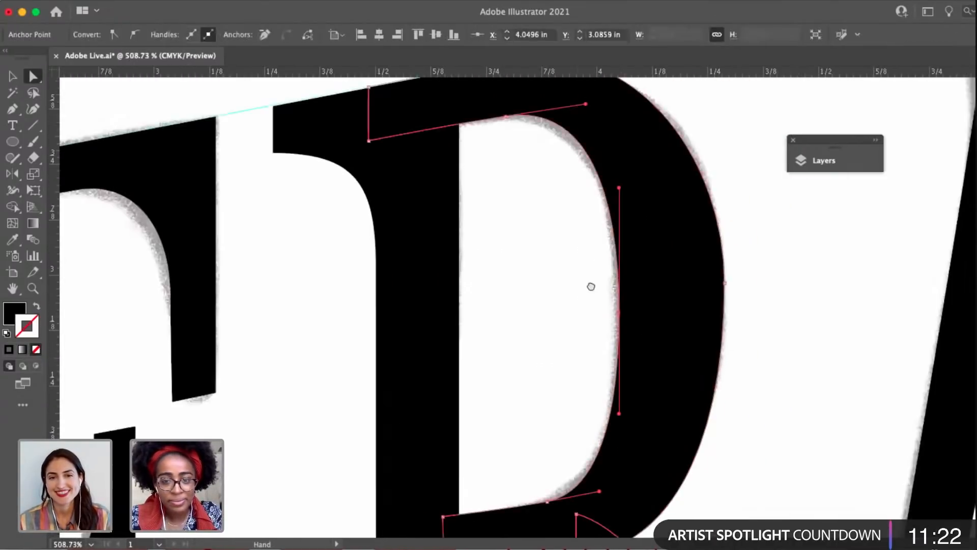
drag(591, 285, 639, 249)
scroll(631, 234, up, 3)
click(529, 249)
scroll(529, 250, down, 4)
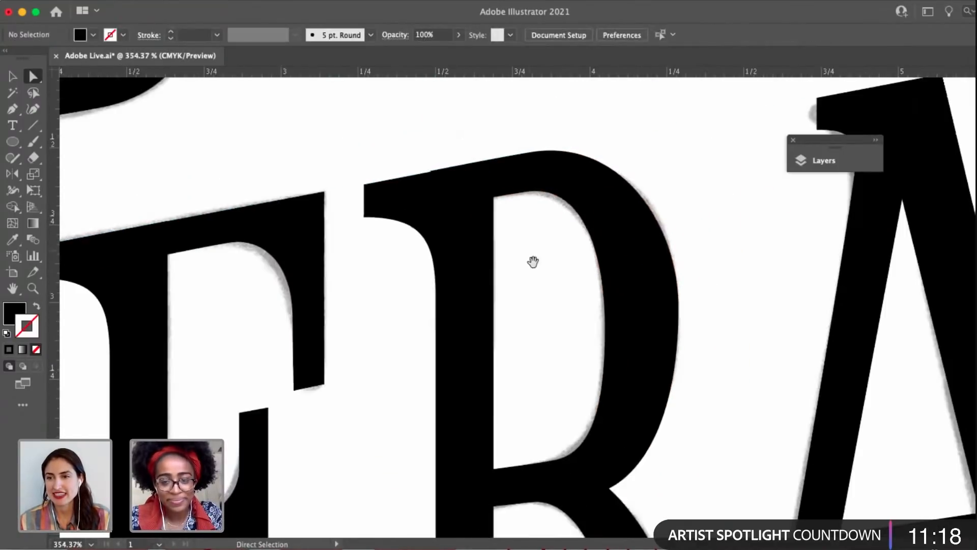
drag(533, 261, 511, 231)
scroll(513, 234, down, 7)
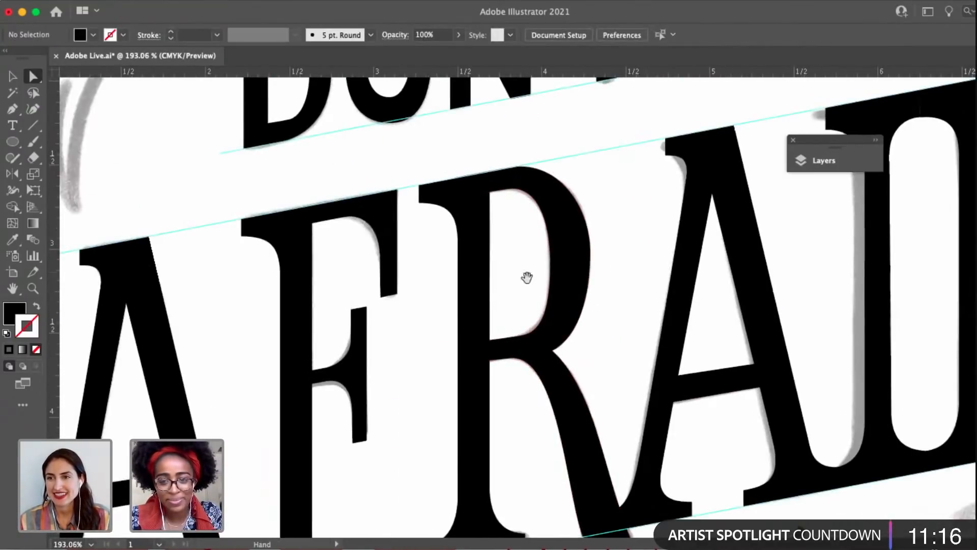
Shorten the upper handle of the serif-curve anchor on AFRAID's second A, move that anchor down slightly, and deselect.
drag(527, 278, 416, 285)
click(609, 167)
scroll(548, 148, up, 7)
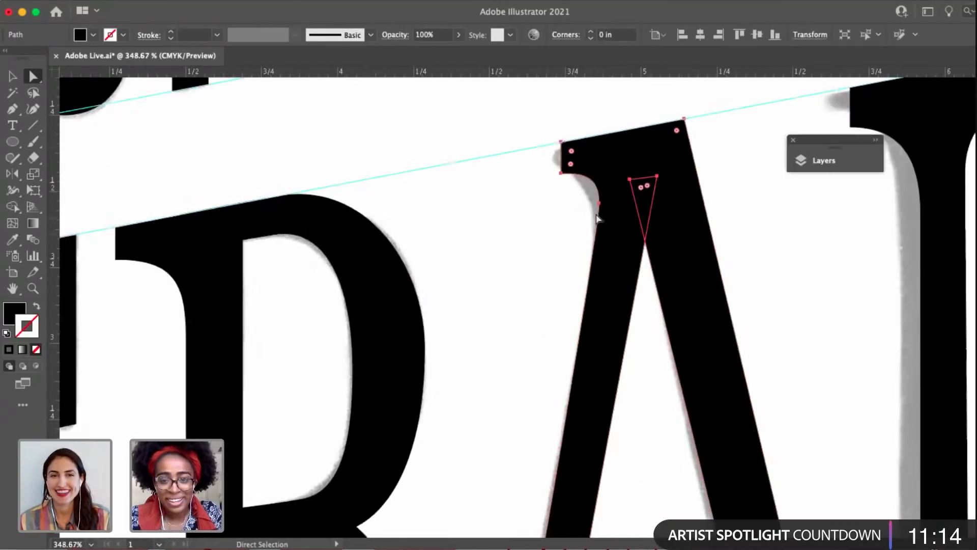
click(599, 203)
scroll(539, 242, down, 3)
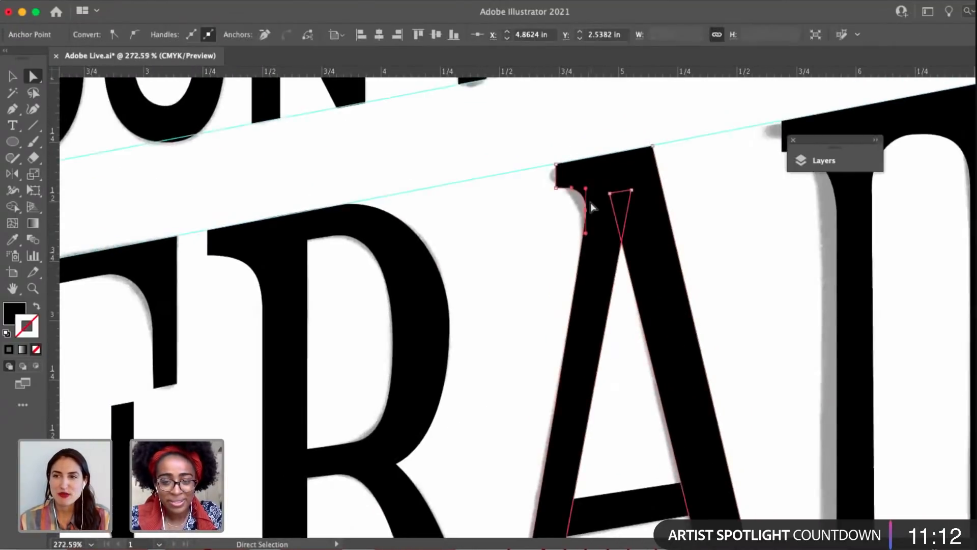
scroll(591, 206, up, 6)
mouse_move(580, 173)
mouse_down()
mouse_move(581, 190)
mouse_move(559, 173)
mouse_move(581, 186)
mouse_up()
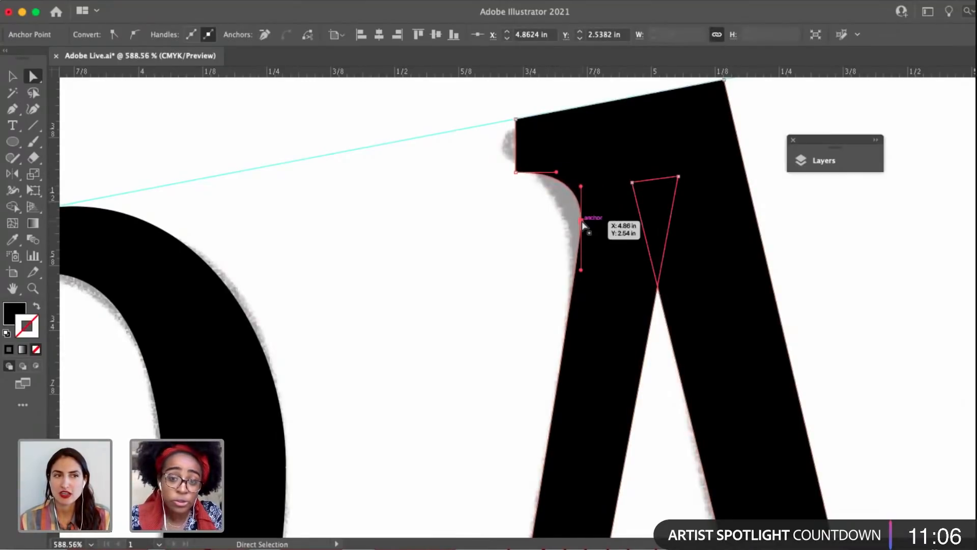
drag(581, 227, 581, 235)
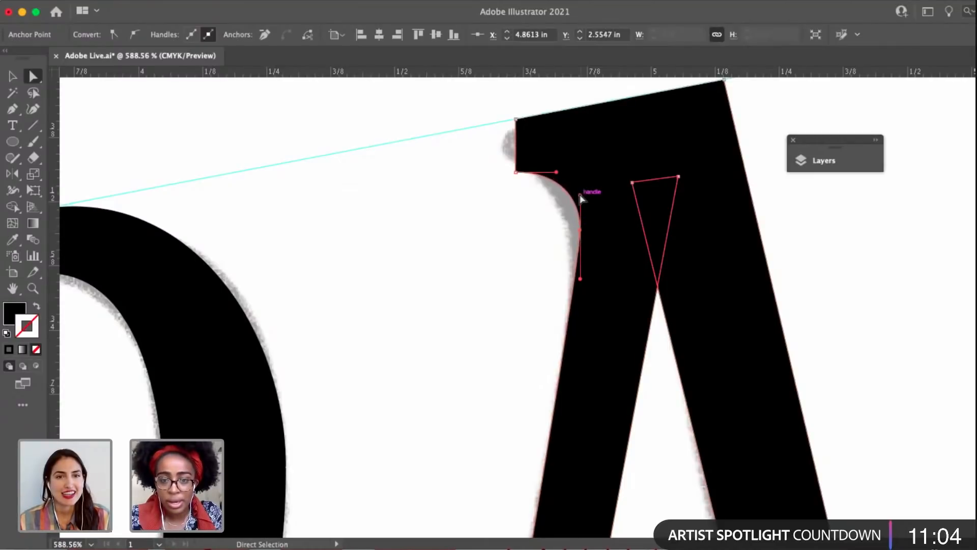
click(535, 227)
Select the upper-right corner anchor of the second A in AFRAID.
scroll(491, 264, down, 3)
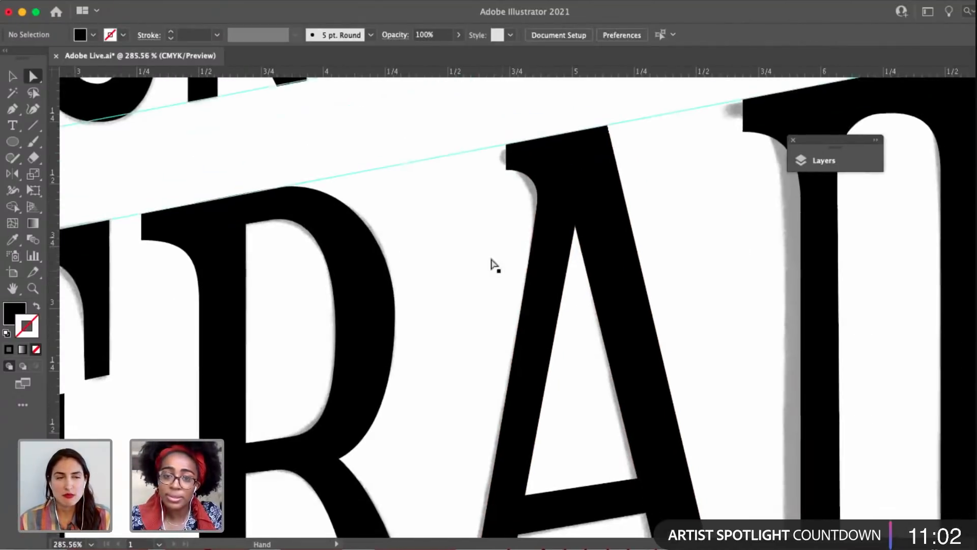
click(600, 253)
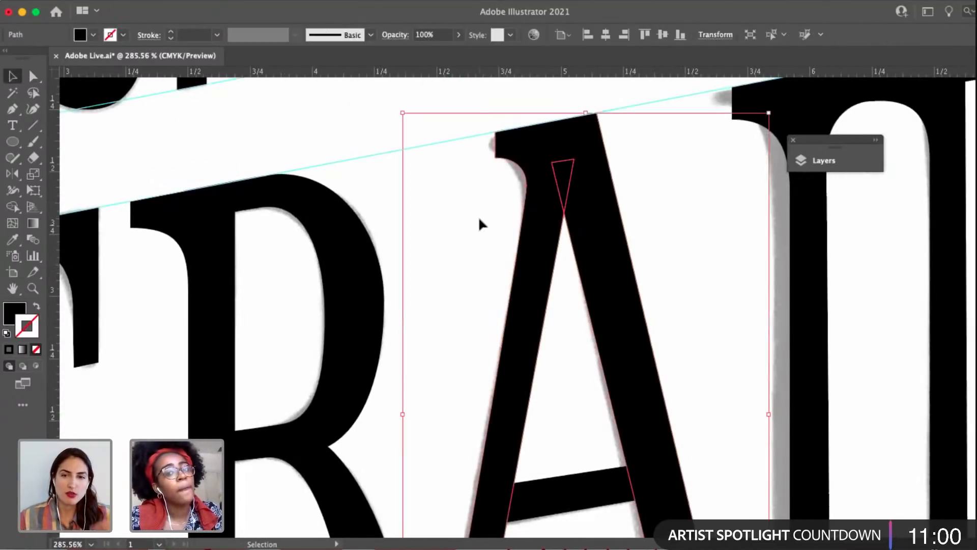
drag(583, 101, 630, 139)
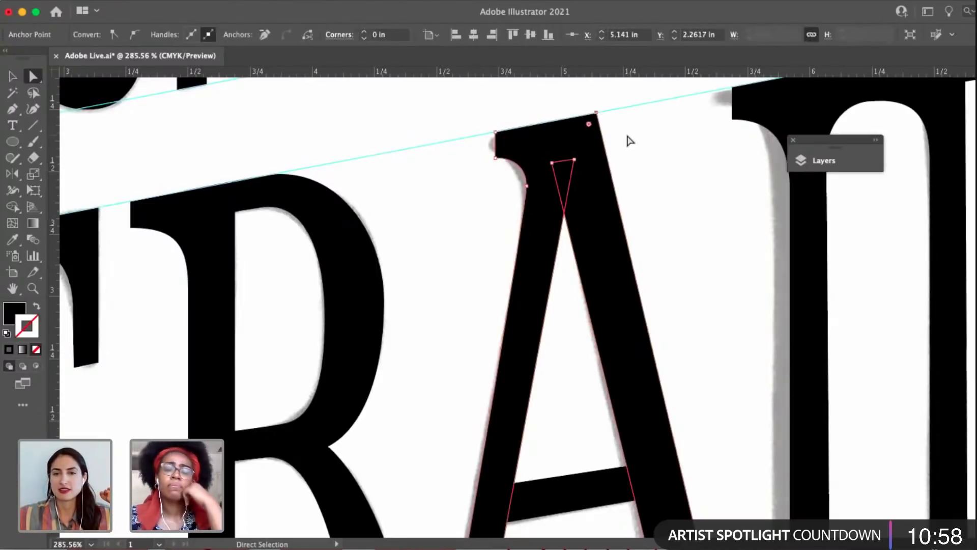
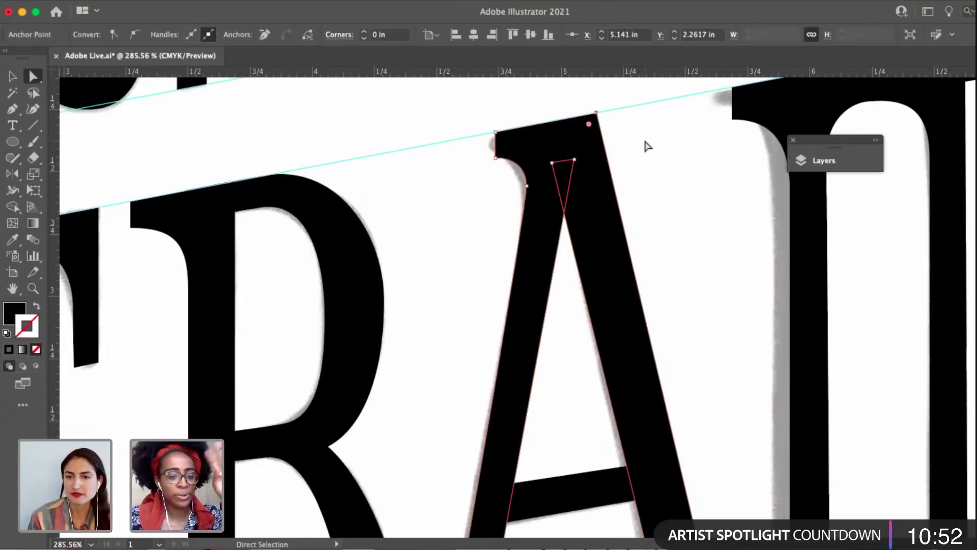
Deselect the second A and compare the serifs and stems of AFRAID's I and D with the sketch.
click(656, 188)
scroll(656, 188, down, 3)
click(625, 151)
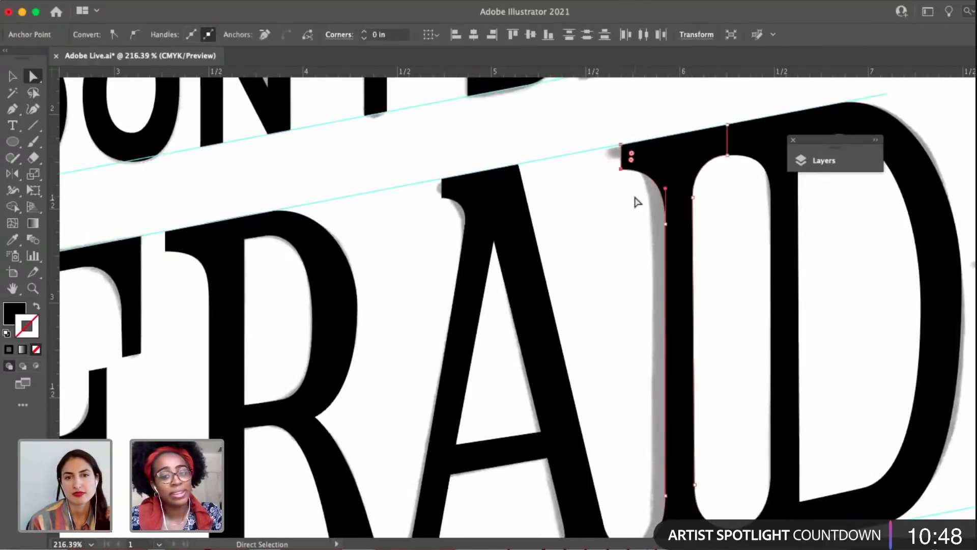
scroll(621, 185, up, 4)
click(582, 267)
scroll(591, 265, down, 3)
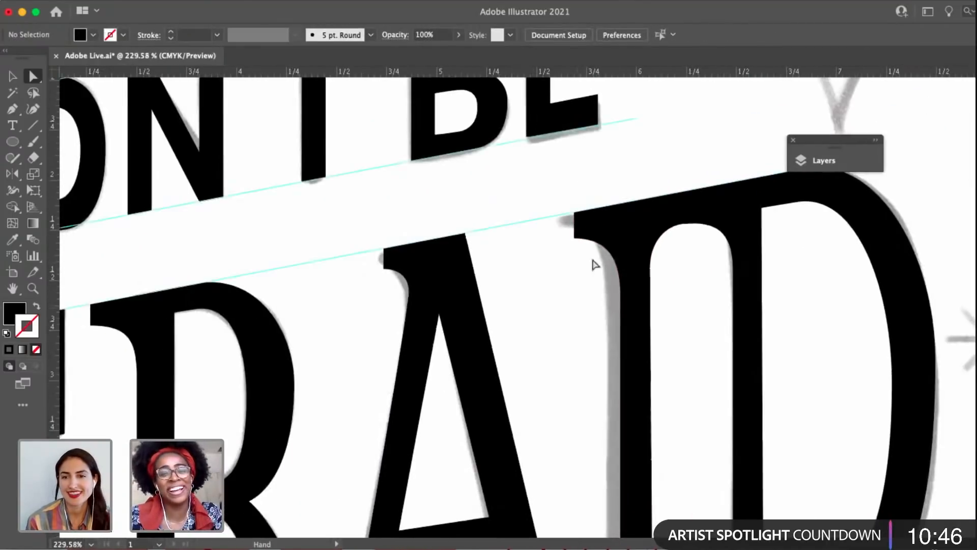
Try to shift the top anchor of the rounded counter between AFRAID's I and D to the left.
click(653, 211)
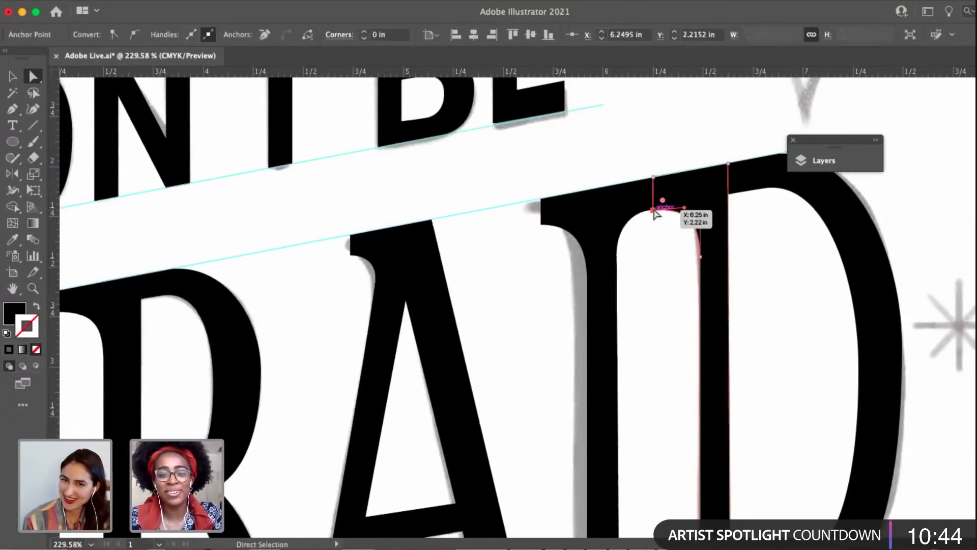
scroll(655, 213, up, 4)
drag(654, 209, 619, 214)
key(super+z)
Lower the right handle of the top anchor of the counter between I and D until nearly horizontal, and deselect.
scroll(641, 203, up, 3)
click(665, 227)
scroll(665, 227, down, 3)
click(665, 214)
click(667, 213)
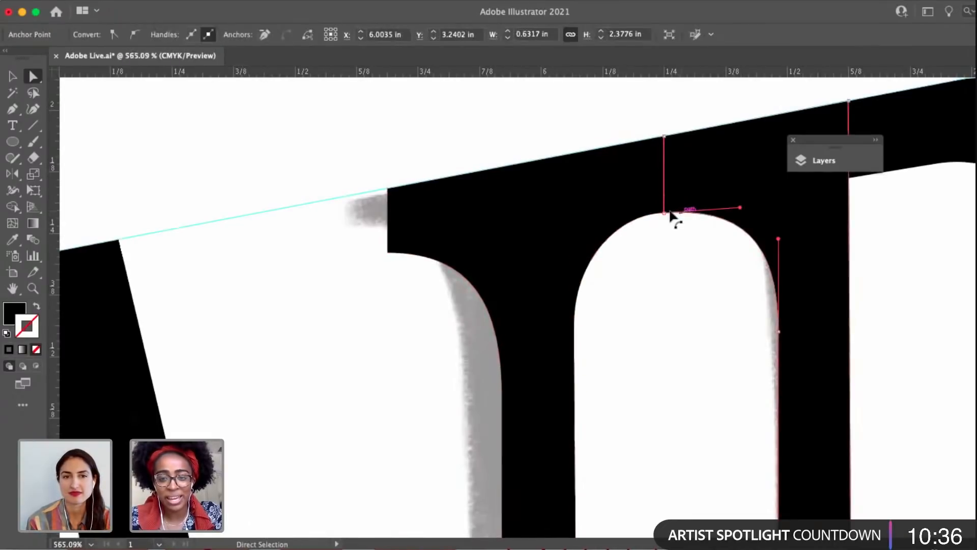
click(665, 213)
drag(740, 209, 740, 213)
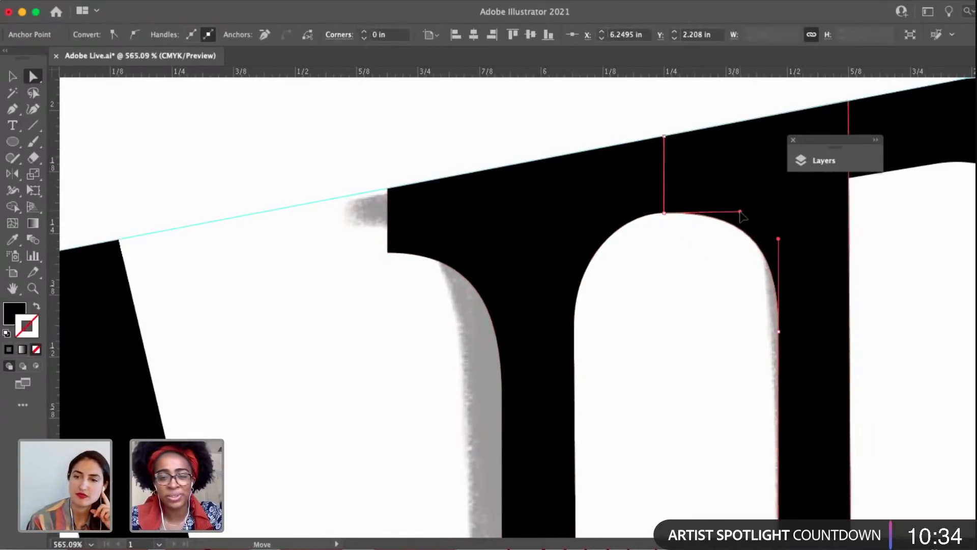
click(663, 286)
Examine the AFRAID, TO and Dream lettering against the sketch for letters that still need refining.
scroll(662, 288, down, 5)
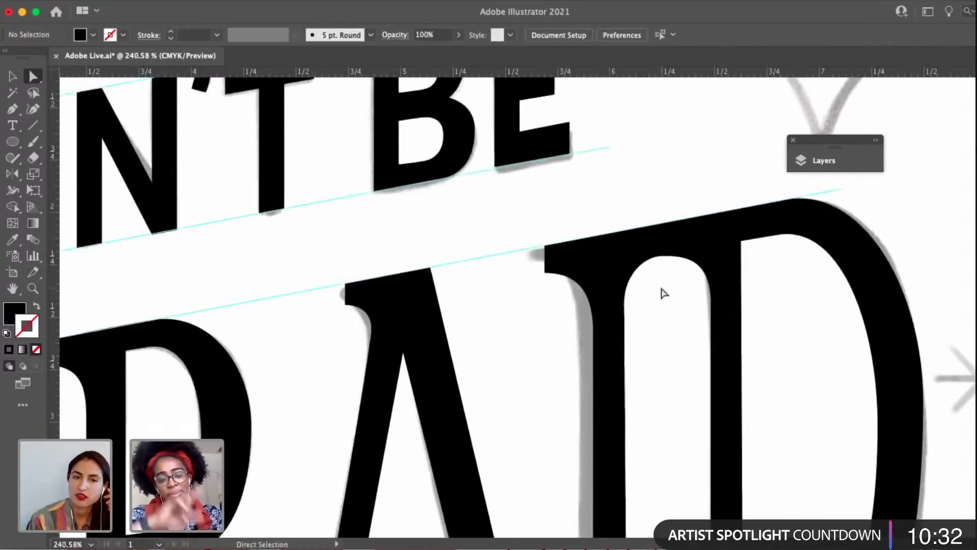
scroll(661, 305, down, 5)
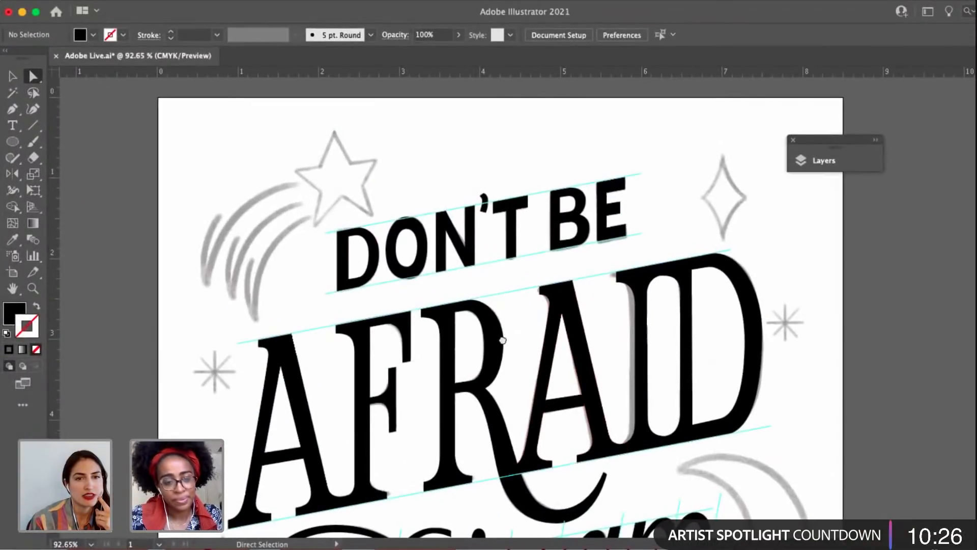
drag(502, 339, 613, 248)
key(v)
drag(541, 341, 505, 327)
key(p)
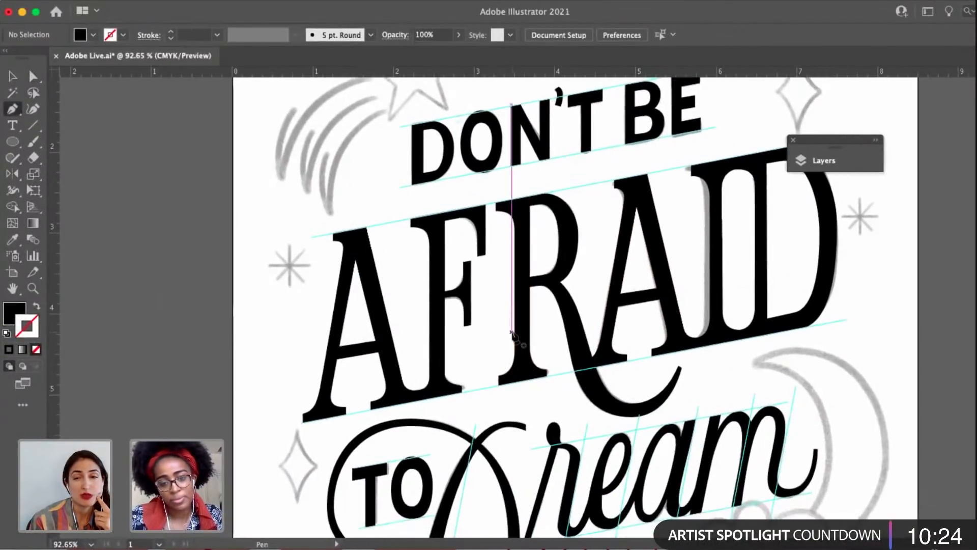
key(a)
click(522, 346)
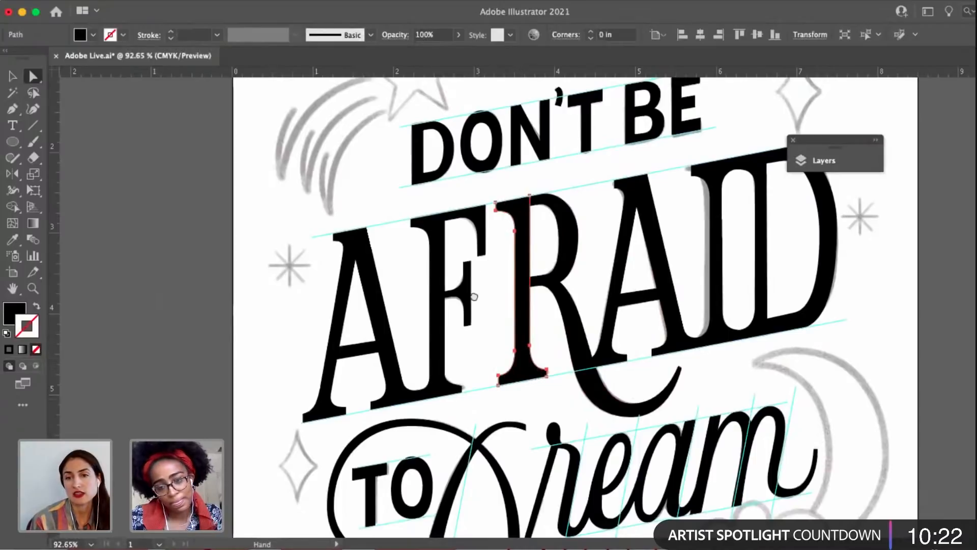
drag(473, 297, 469, 176)
click(510, 382)
drag(480, 380, 447, 375)
key(v)
click(503, 367)
drag(430, 418, 446, 396)
key(a)
Shorten the upper handle of the anchor on the right edge of the main stem of Dream's D.
click(446, 398)
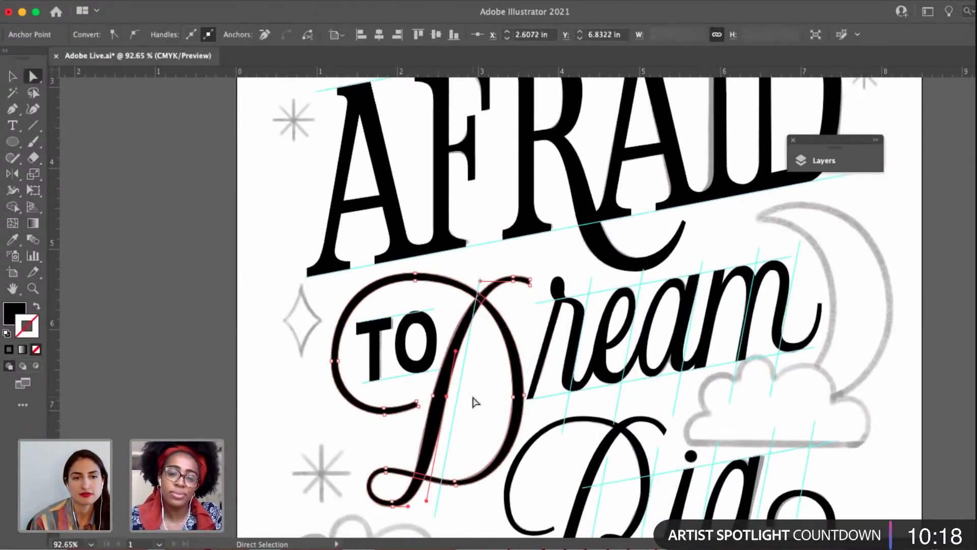
scroll(475, 401, up, 4)
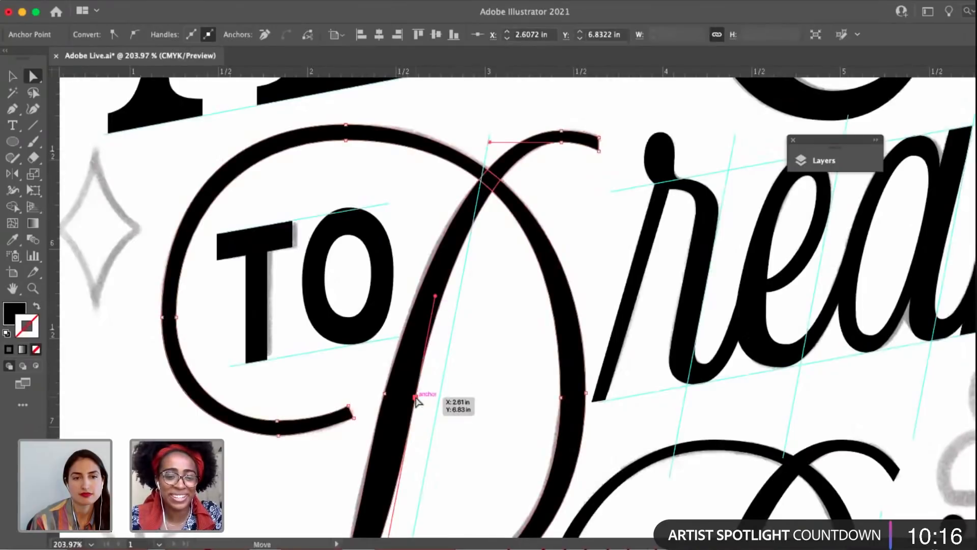
scroll(415, 397, up, 3)
drag(451, 212, 447, 239)
scroll(447, 240, down, 3)
drag(464, 301, 442, 430)
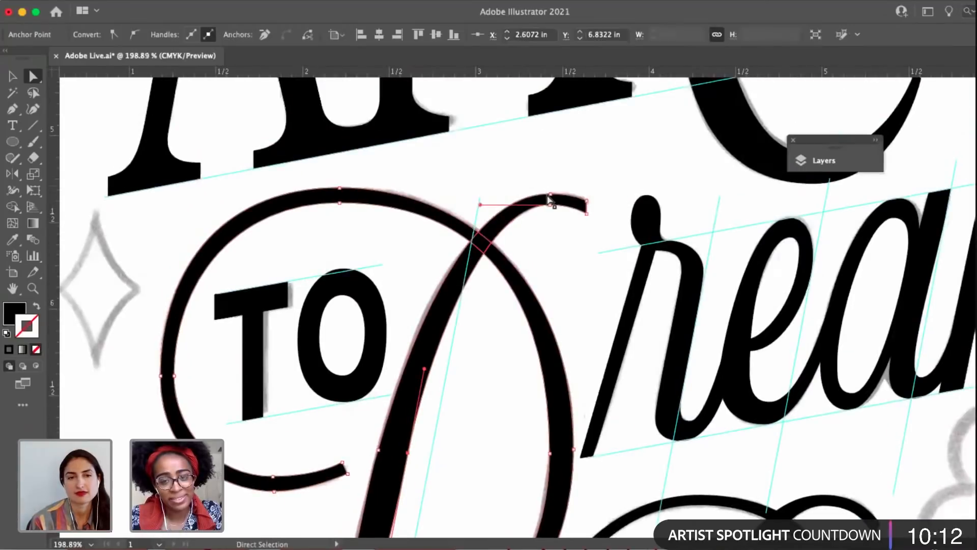
Slightly lengthen the left handle of the outer anchor atop the D's upper-right stroke, and select the inner anchor beneath it.
click(549, 194)
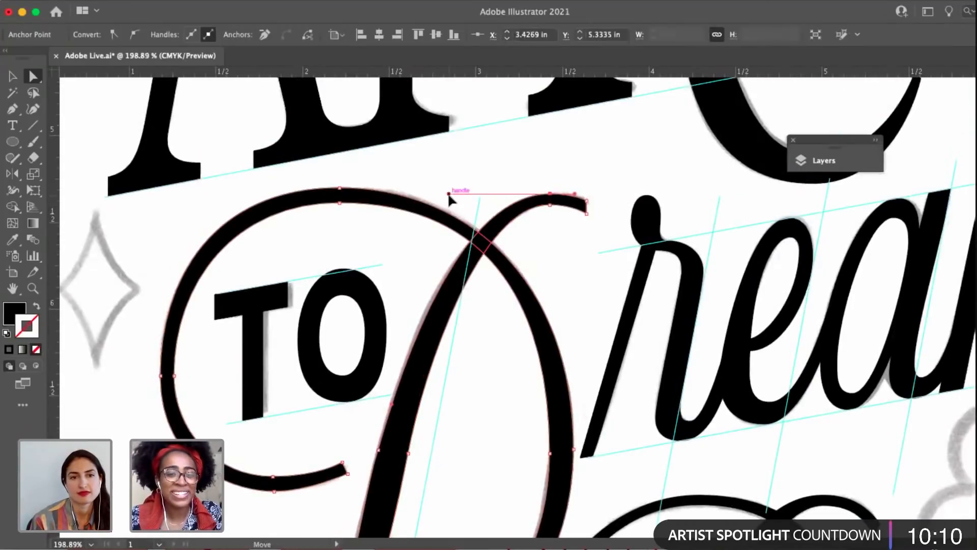
drag(448, 194, 447, 194)
drag(443, 331, 471, 262)
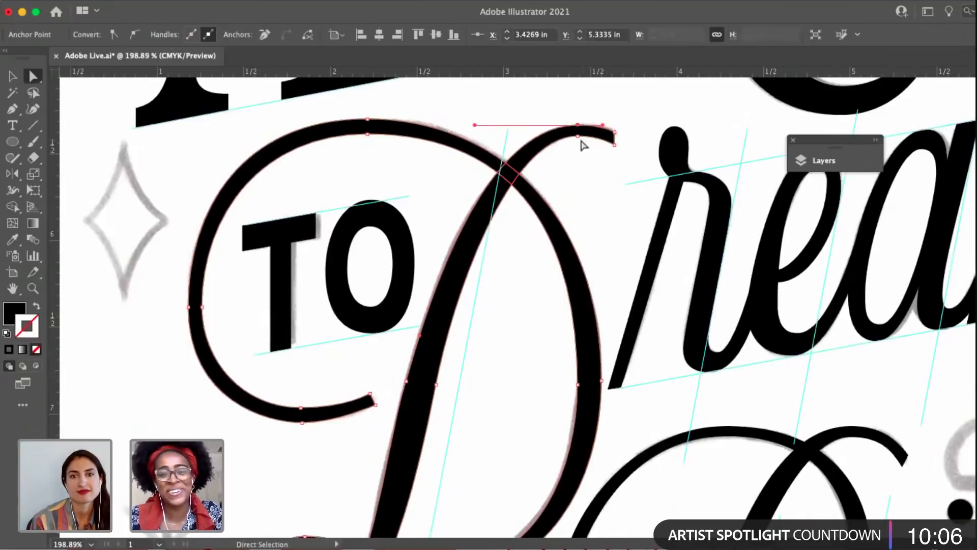
drag(583, 145, 579, 141)
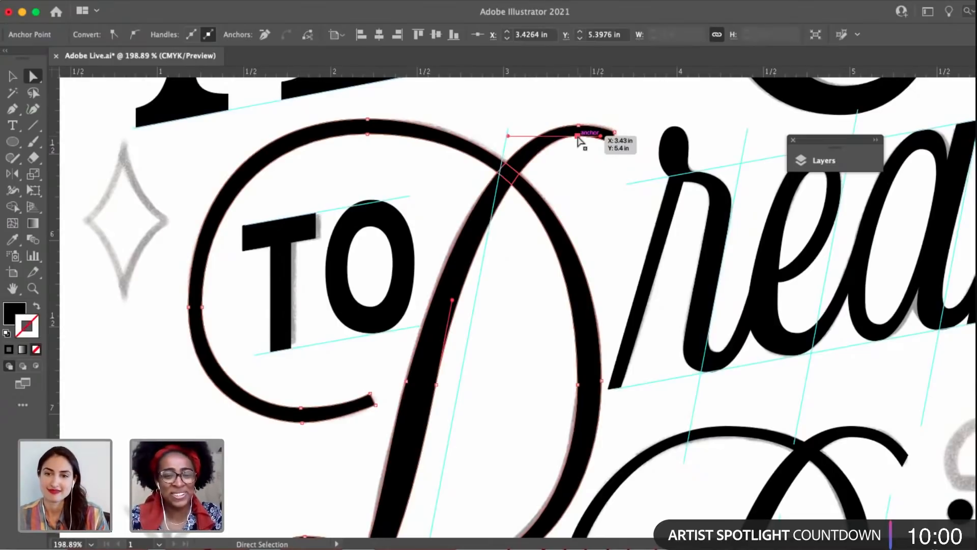
scroll(580, 142, up, 5)
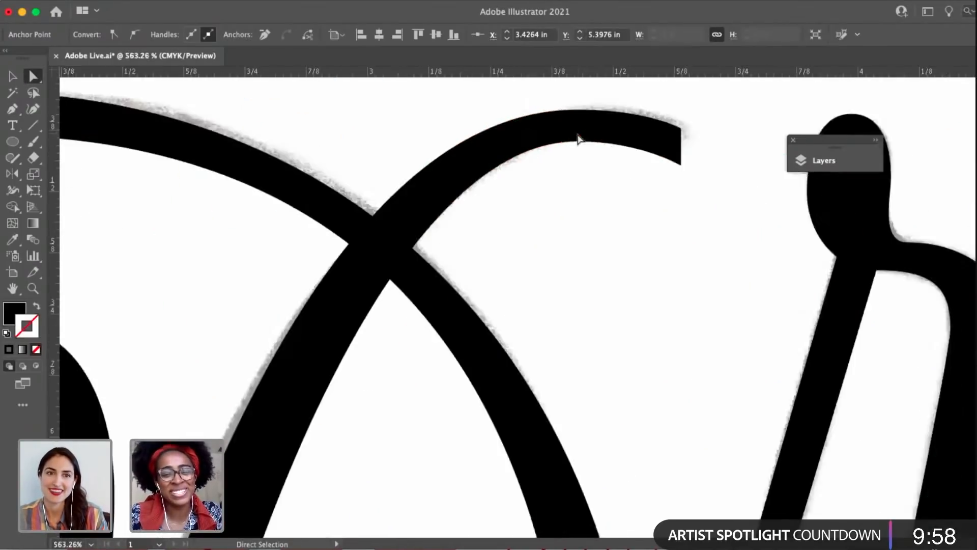
mouse_move(369, 142)
mouse_down()
mouse_move(386, 147)
mouse_move(368, 146)
mouse_up()
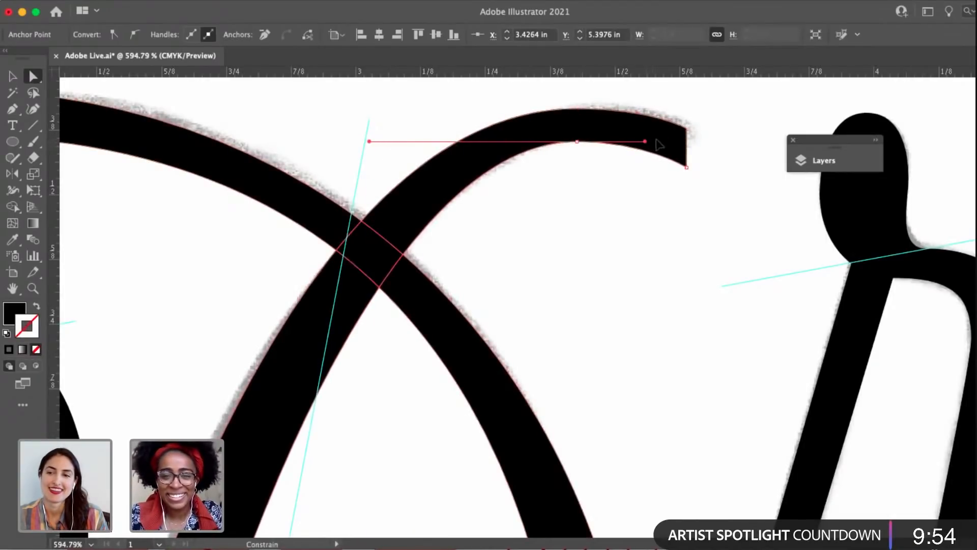
Lower the upper corner anchor at the end of the D's upper-right stroke slightly to thin its tip, and deselect.
click(686, 159)
drag(687, 128, 687, 136)
click(689, 227)
Lengthen the right handle of the bottom outer anchor on the D's curl below TO, and deselect.
scroll(684, 246, down, 4)
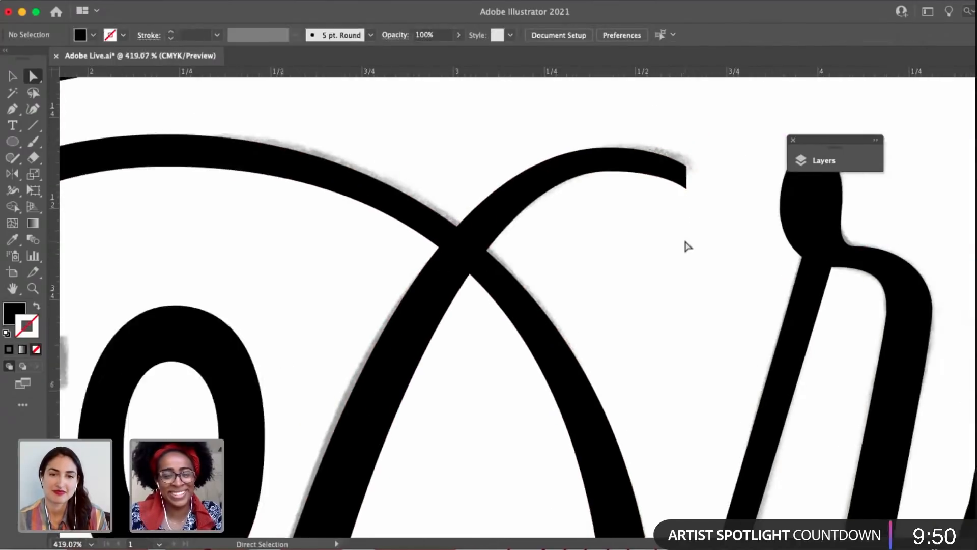
drag(677, 325, 632, 277)
scroll(632, 273, down, 2)
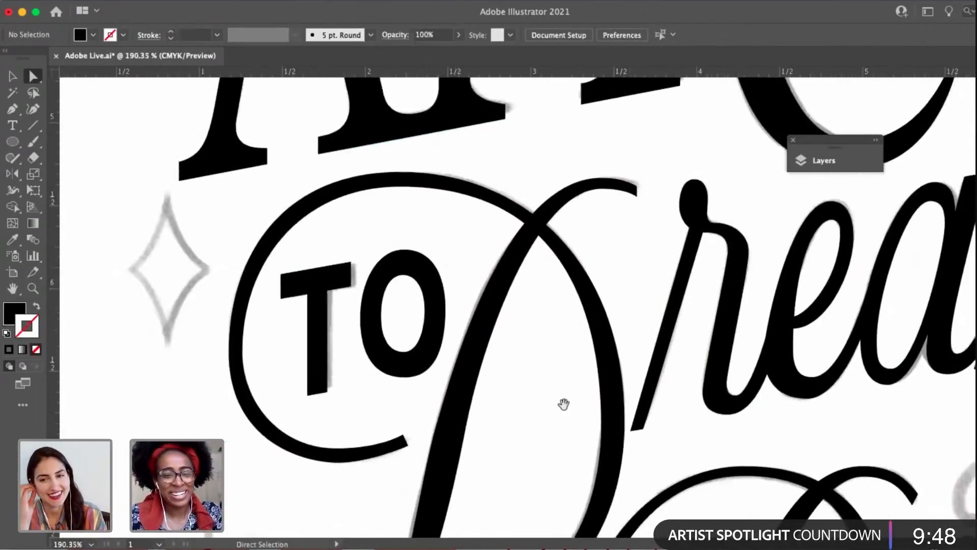
drag(563, 403, 557, 284)
click(403, 328)
scroll(398, 351, up, 4)
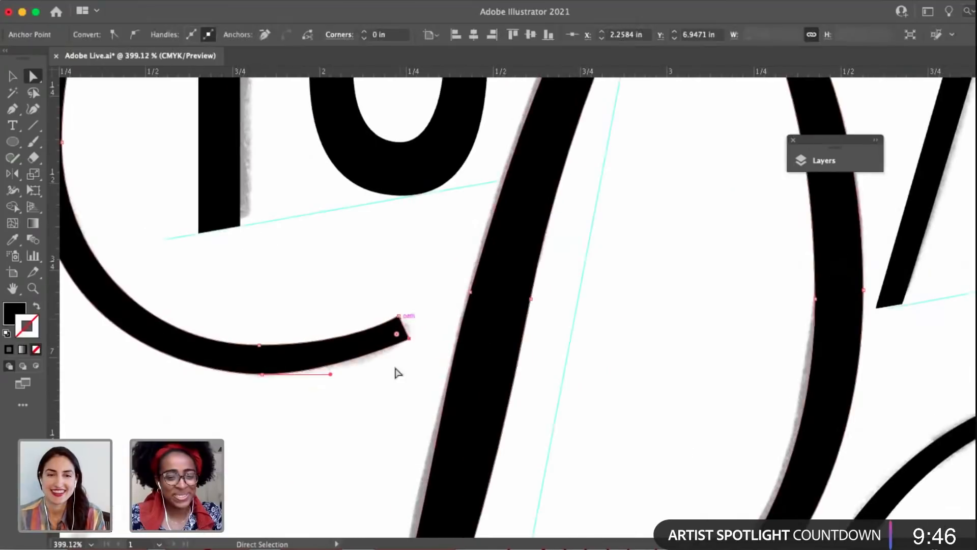
drag(331, 375, 344, 374)
scroll(364, 381, down, 4)
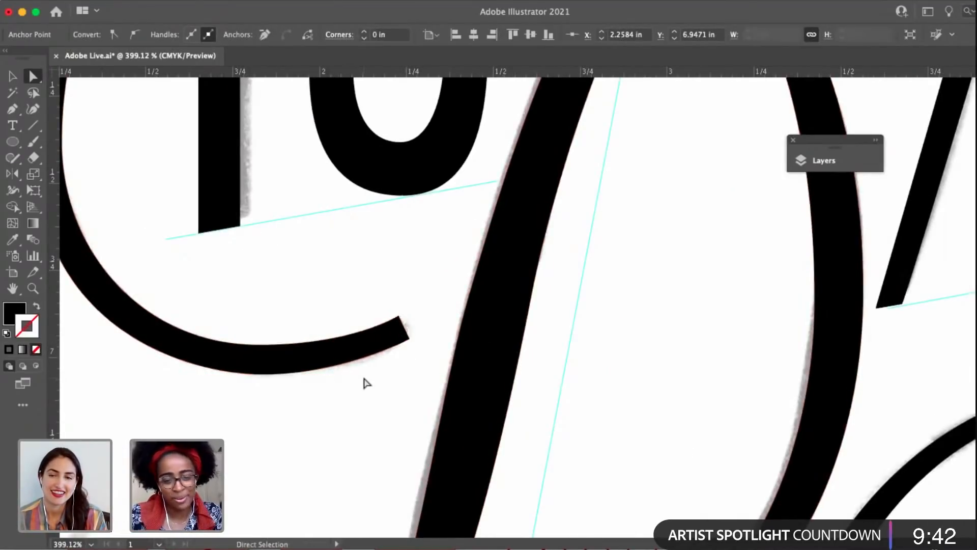
click(364, 382)
Save the document.
scroll(365, 382, down, 1)
click(375, 116)
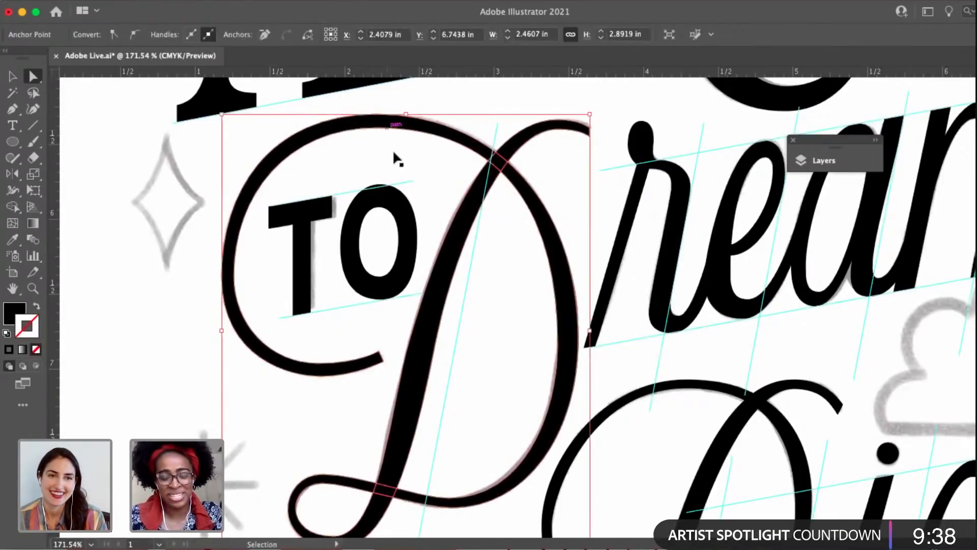
key(super+s)
click(394, 154)
Shorten the left handle of the D's outer top anchor, lengthen the upper handle of its outer left anchor, and deselect.
click(376, 115)
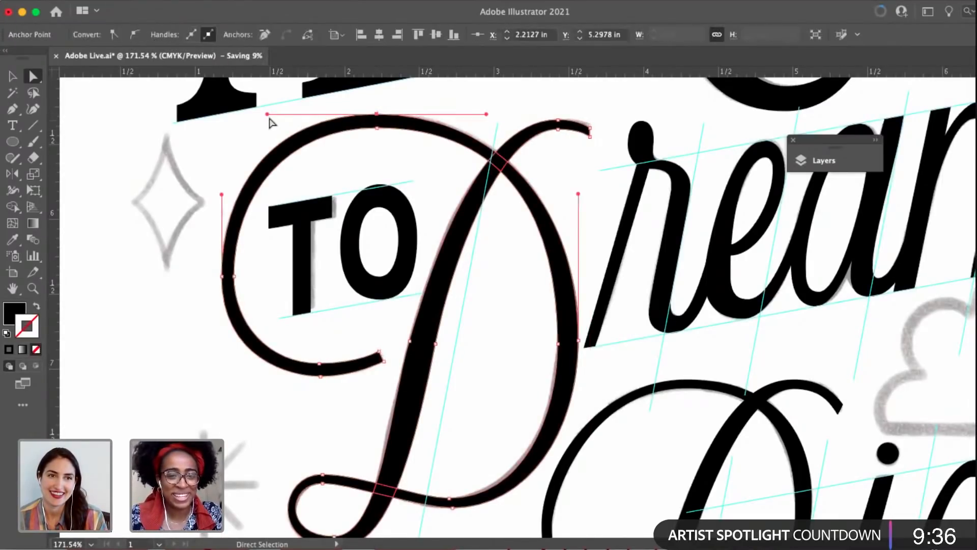
drag(267, 114, 278, 114)
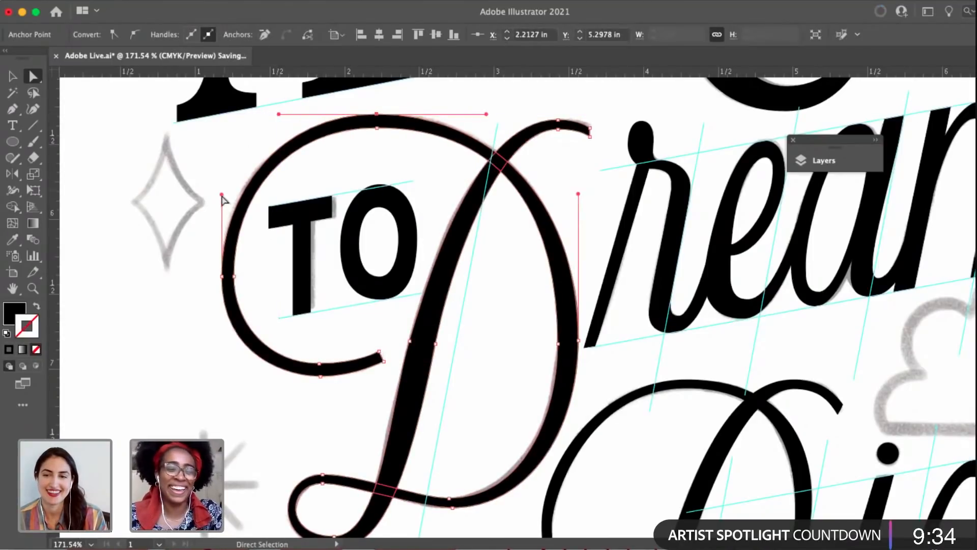
drag(221, 194, 221, 184)
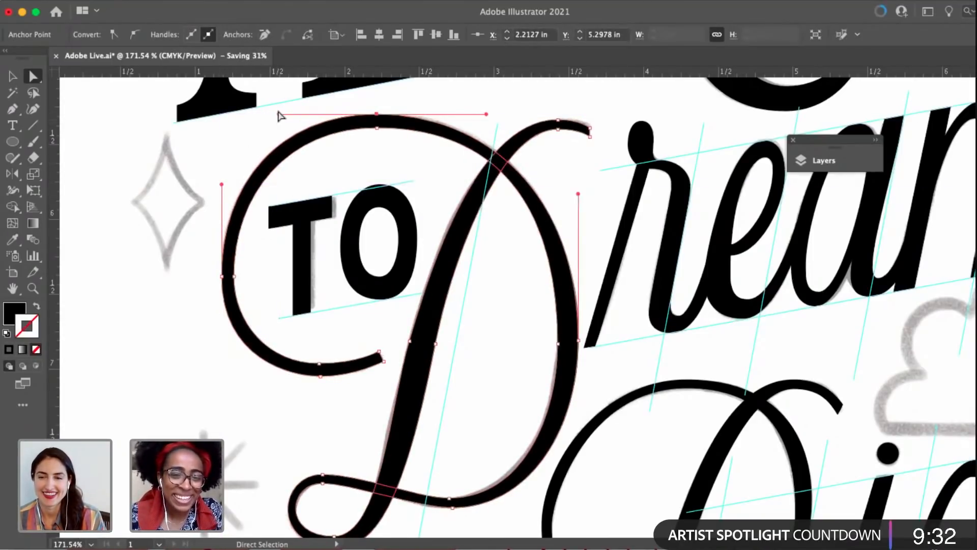
drag(377, 115, 381, 129)
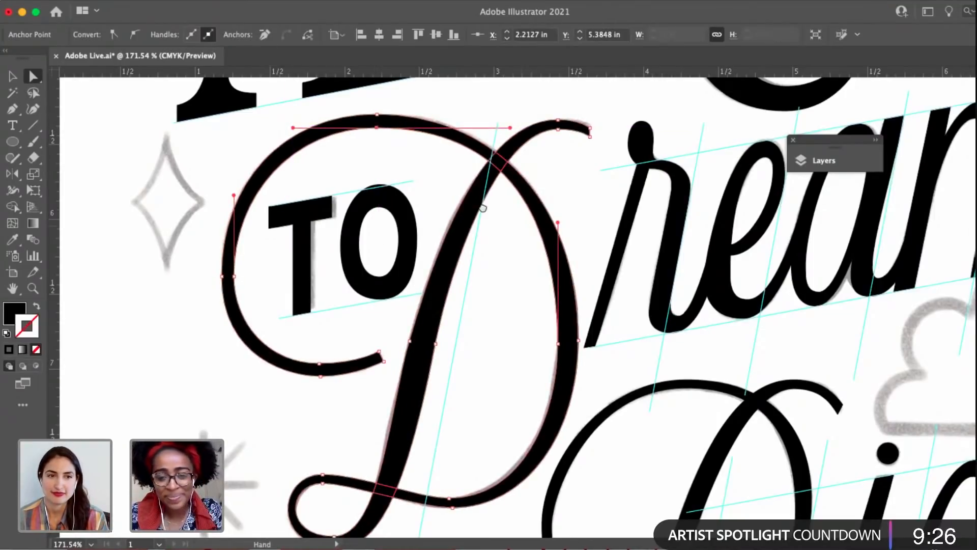
drag(477, 326, 395, 275)
click(430, 313)
Examine the whole poster's lettering, from Dream and Big up to DON'T BE, against the sketch.
scroll(696, 279, down, 3)
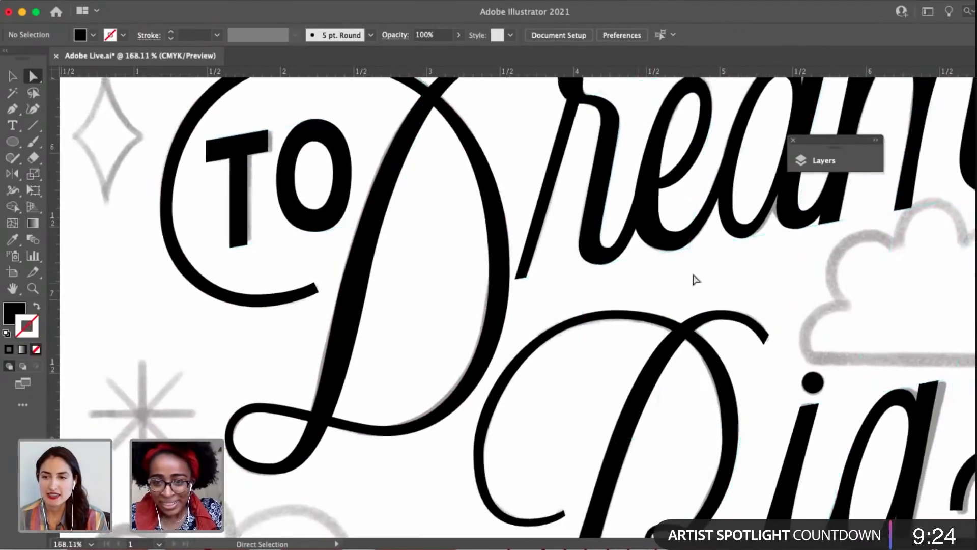
drag(695, 279, 539, 341)
drag(704, 260, 742, 255)
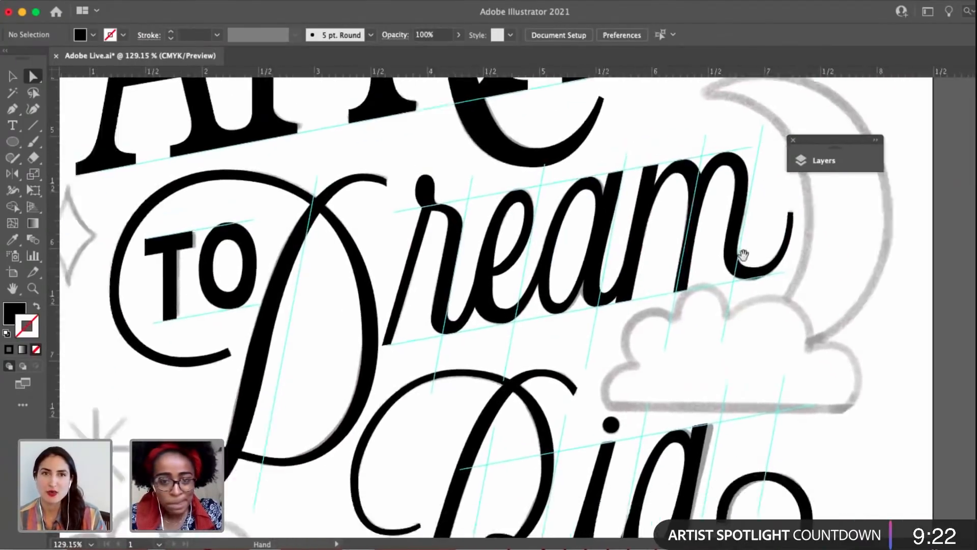
scroll(689, 304, down, 5)
drag(688, 304, 655, 336)
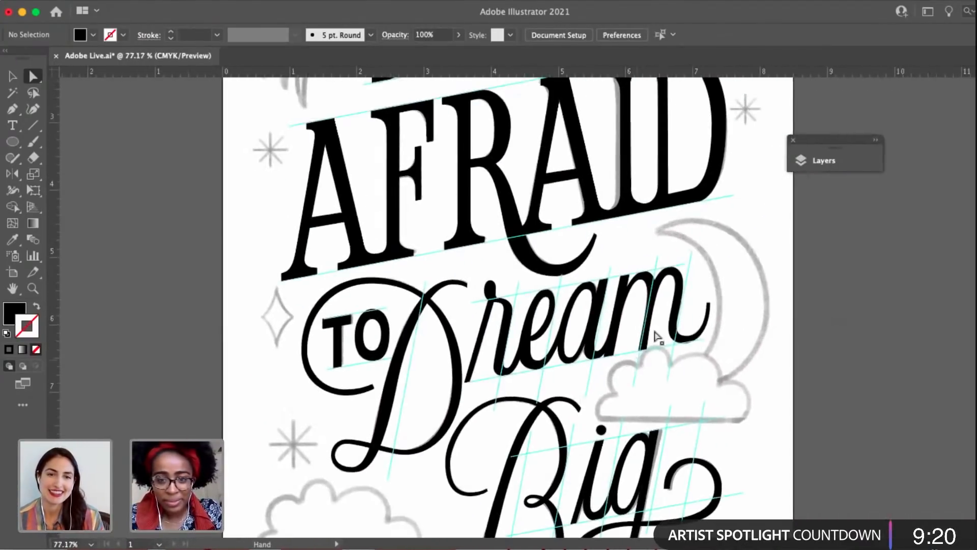
key(v)
scroll(678, 214, up, 5)
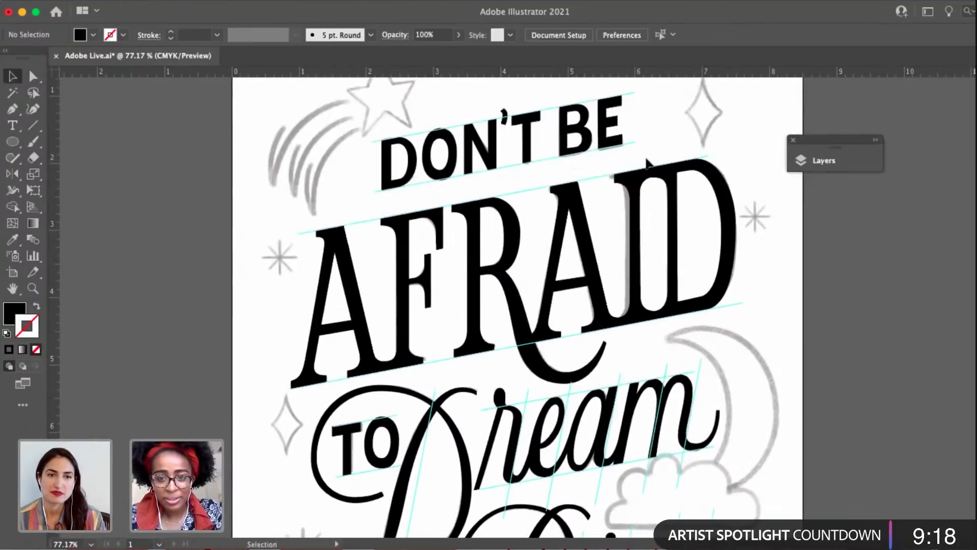
Move the anchor on the right curve of DON'T's apostrophe about 0.01 in right and 0.01 in down, and deselect.
scroll(647, 162, up, 4)
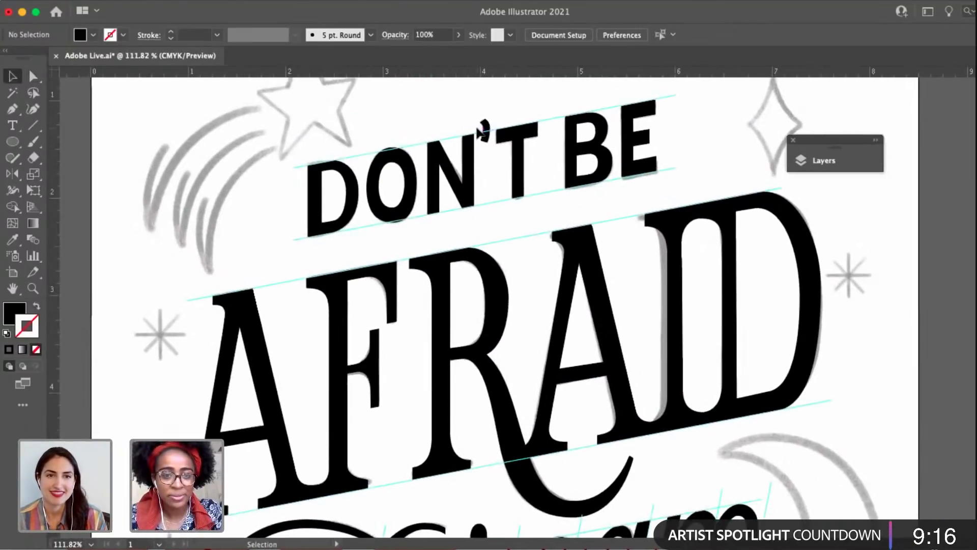
scroll(481, 131, up, 3)
key(a)
click(491, 133)
scroll(496, 135, up, 6)
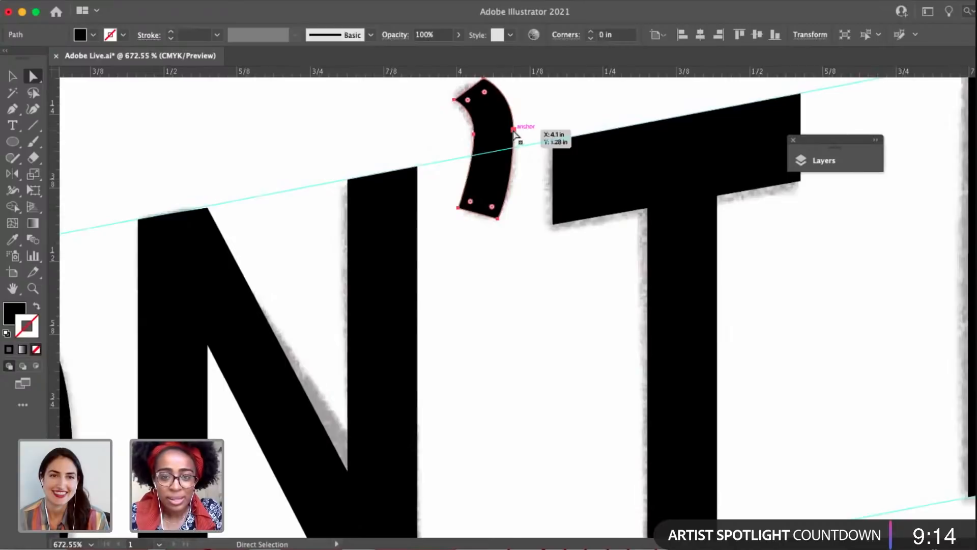
click(514, 131)
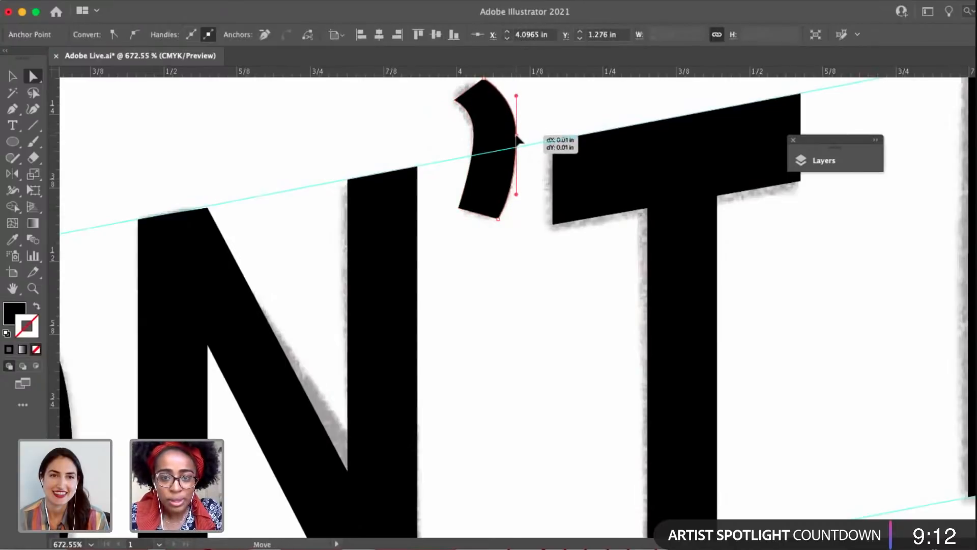
drag(516, 136, 568, 151)
click(534, 121)
scroll(567, 152, down, 4)
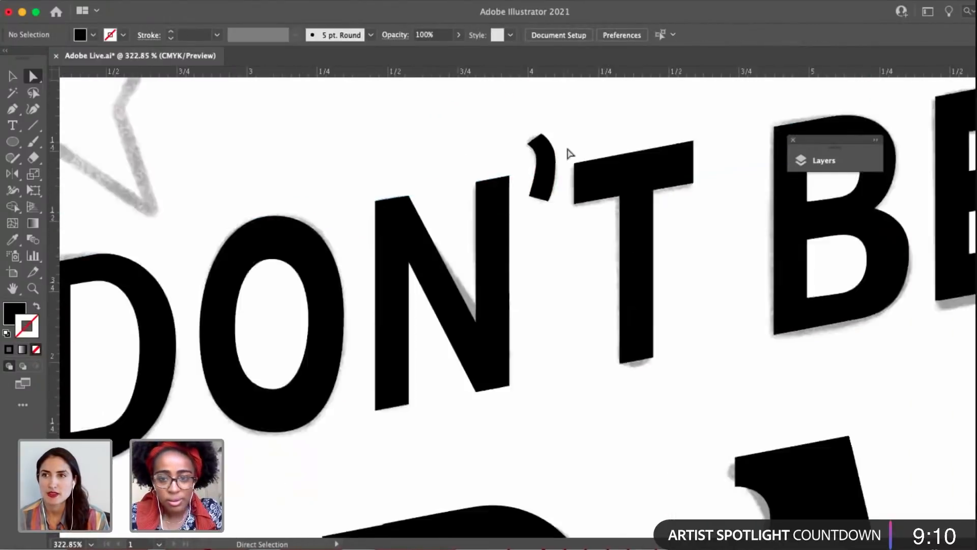
scroll(567, 178, down, 6)
scroll(556, 242, down, 2)
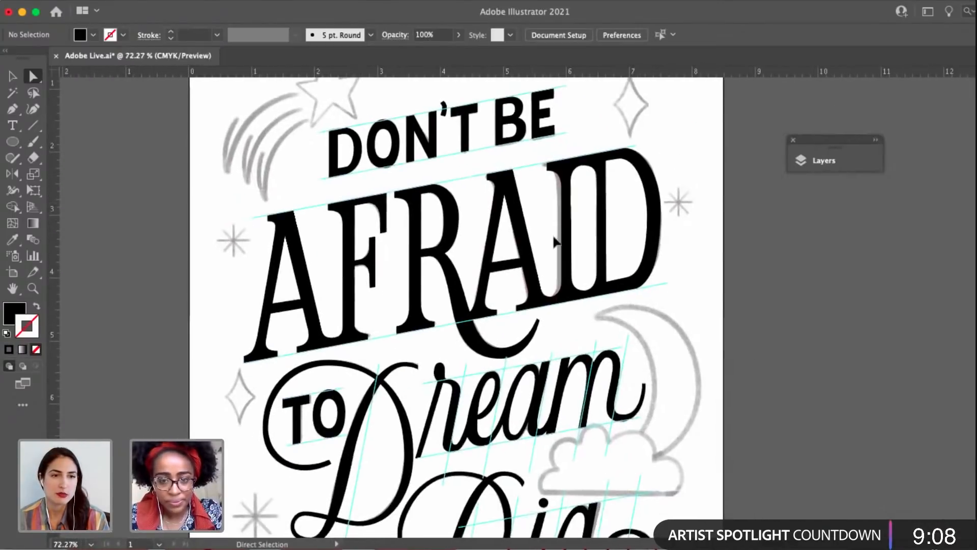
Examine the lettering from AFRAID through Dream to Big against the underlying sketch.
key(v)
click(569, 243)
scroll(569, 245, down, 4)
click(680, 338)
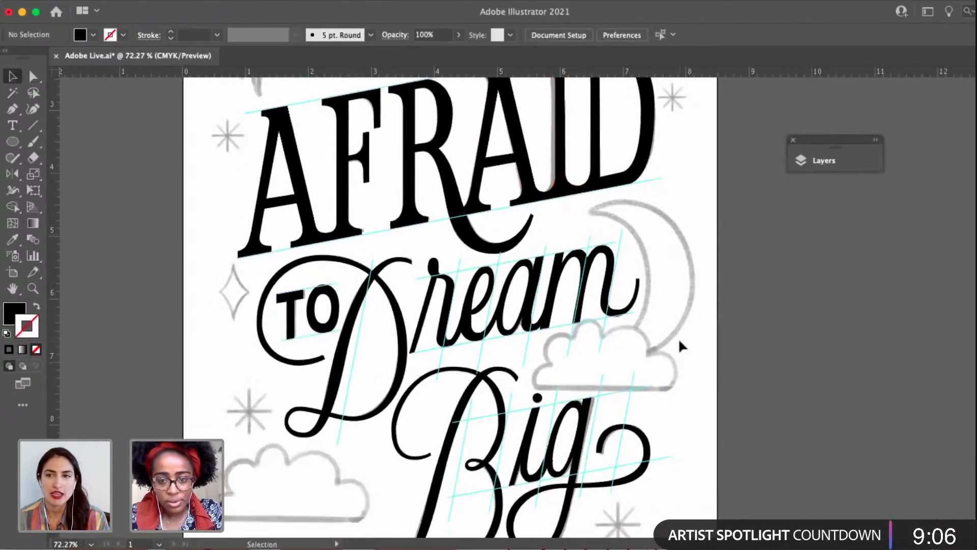
scroll(587, 350, down, 1)
drag(564, 453, 575, 472)
scroll(379, 333, up, 3)
scroll(379, 332, up, 4)
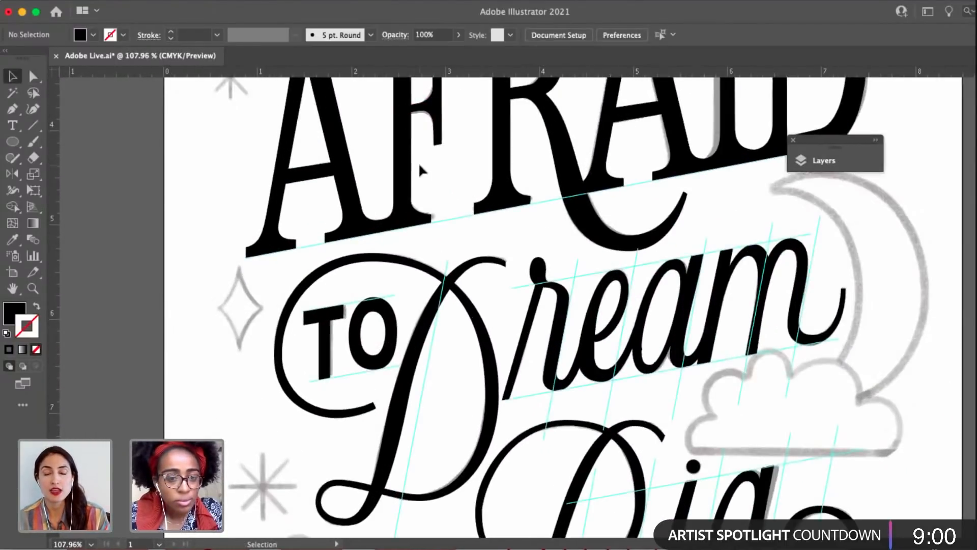
Slightly lengthen the lower handle of the anchor where the right side of AFRAID's F stem curves into its foot, and deselect.
scroll(419, 163, up, 5)
key(a)
click(399, 270)
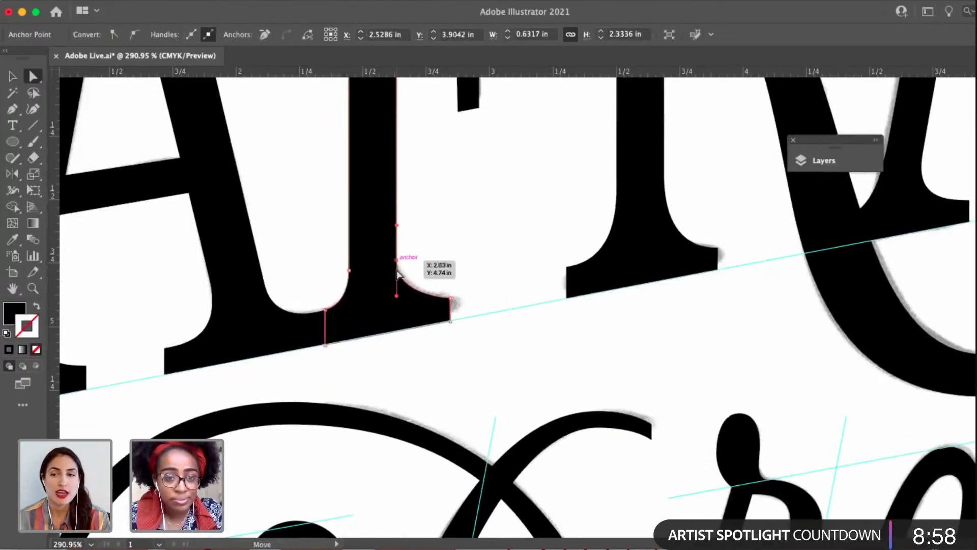
drag(396, 300, 396, 299)
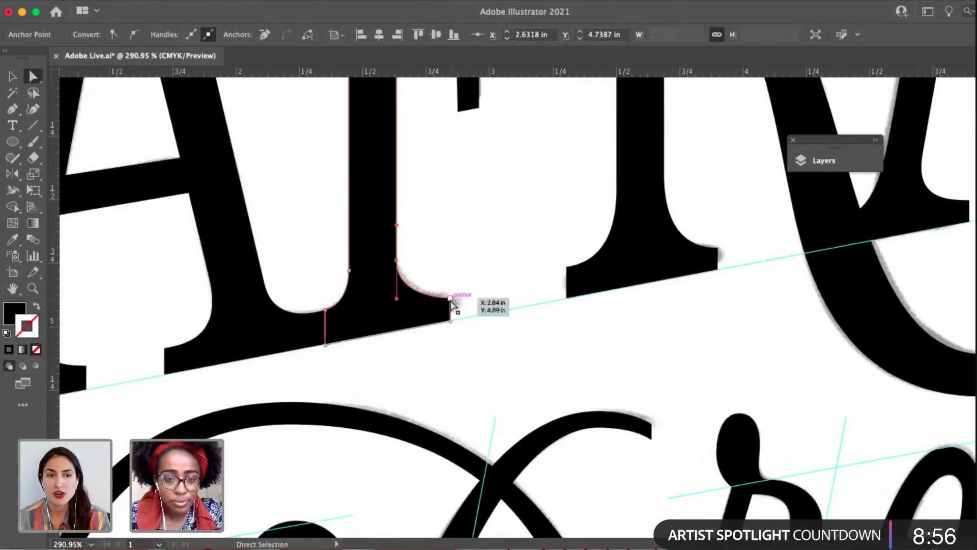
click(444, 246)
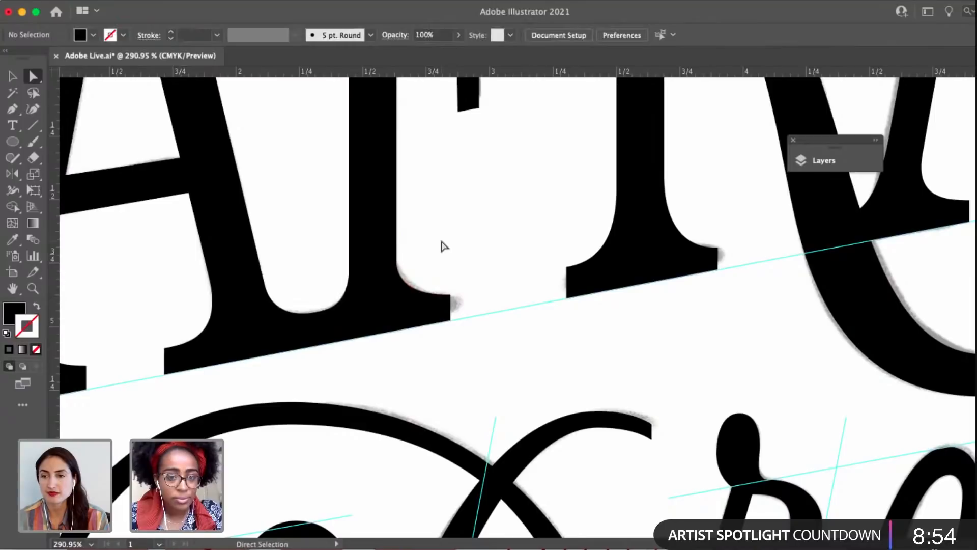
Raise the upper right corner anchor of the F's foot serif about 0.02 in to match the sketch, and deselect.
scroll(442, 242, down, 4)
drag(466, 265, 436, 269)
click(493, 264)
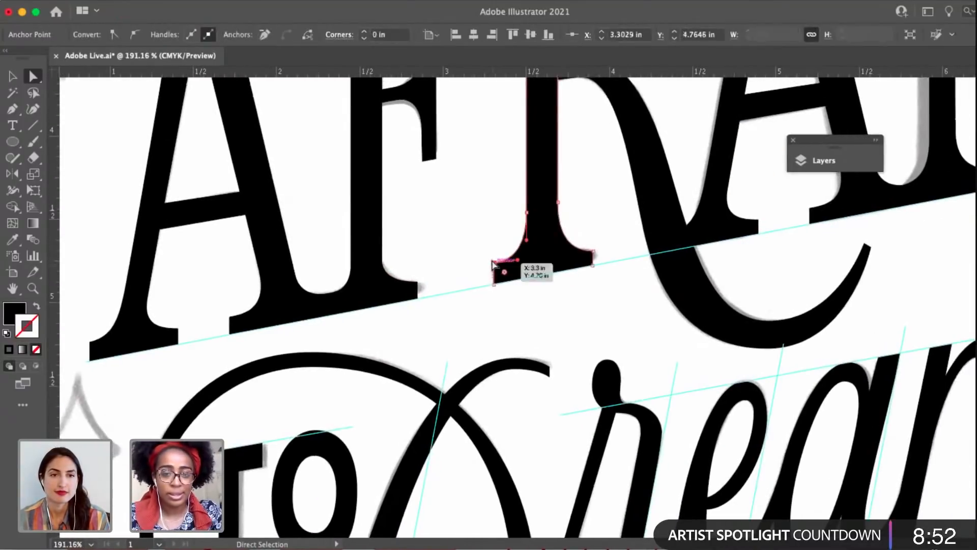
scroll(493, 263, up, 6)
click(337, 309)
drag(338, 310, 335, 302)
click(381, 285)
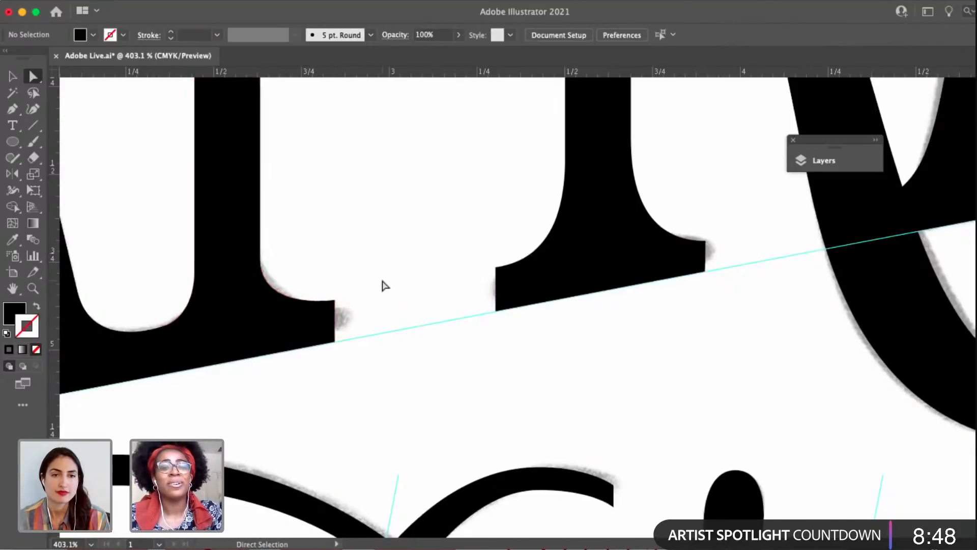
Raise the upper inner corner anchor of the left foot serif on AFRAID's second A slightly, and deselect.
scroll(382, 283, down, 3)
drag(397, 281, 303, 376)
click(723, 311)
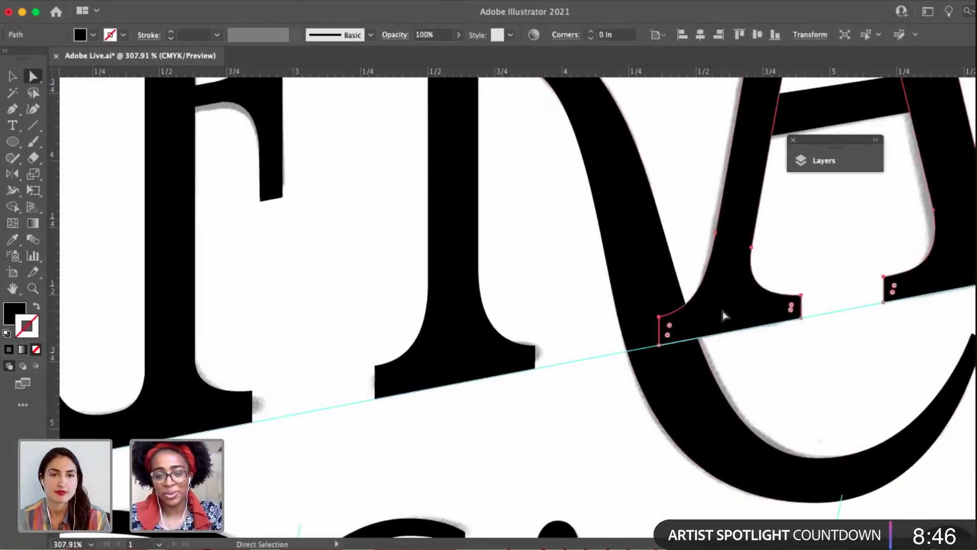
drag(722, 312, 501, 330)
drag(584, 317, 582, 310)
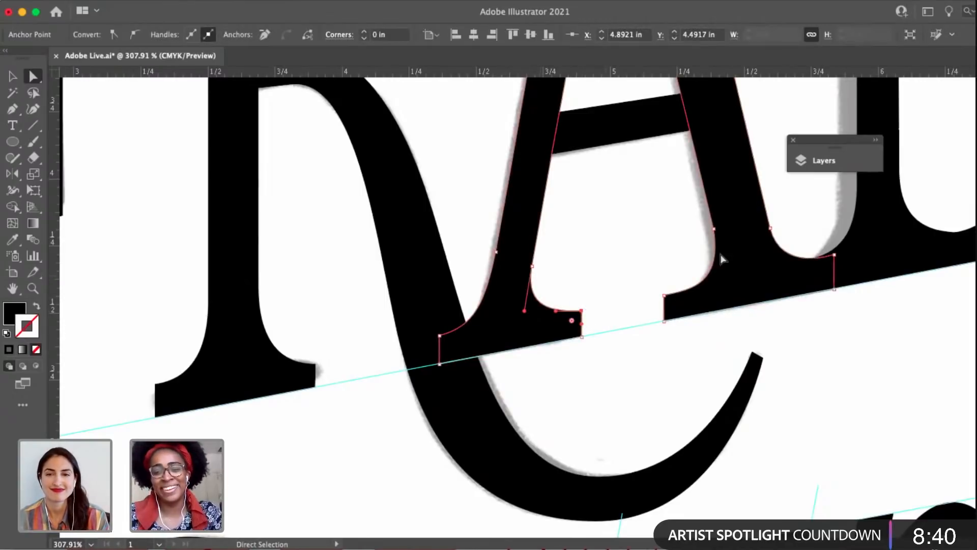
click(674, 260)
Move the middle arm of the E in BE up about 0.02 in to align it with the sketch.
scroll(673, 259, down, 5)
drag(671, 256, 598, 325)
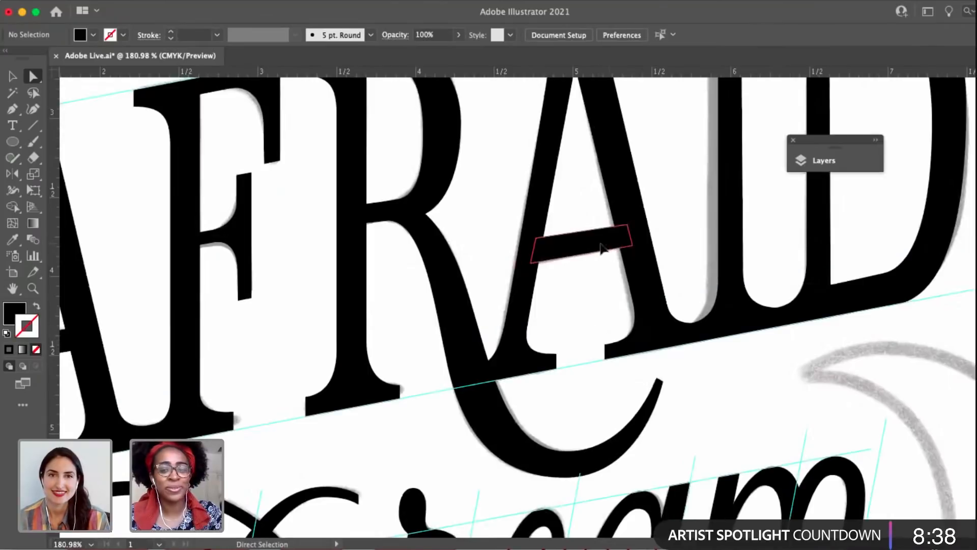
click(601, 248)
scroll(621, 270, up, 5)
click(689, 174)
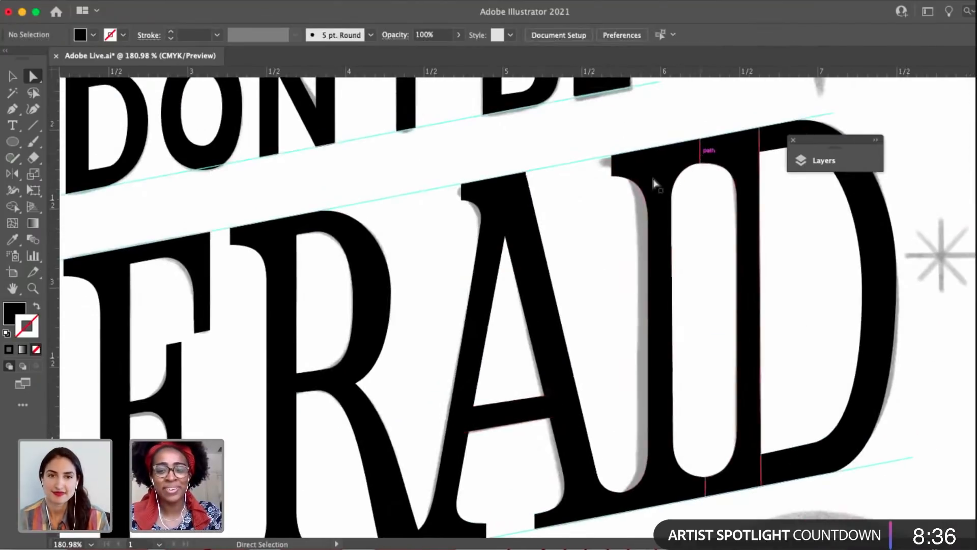
drag(604, 249, 515, 360)
key(v)
key(a)
click(568, 194)
click(575, 234)
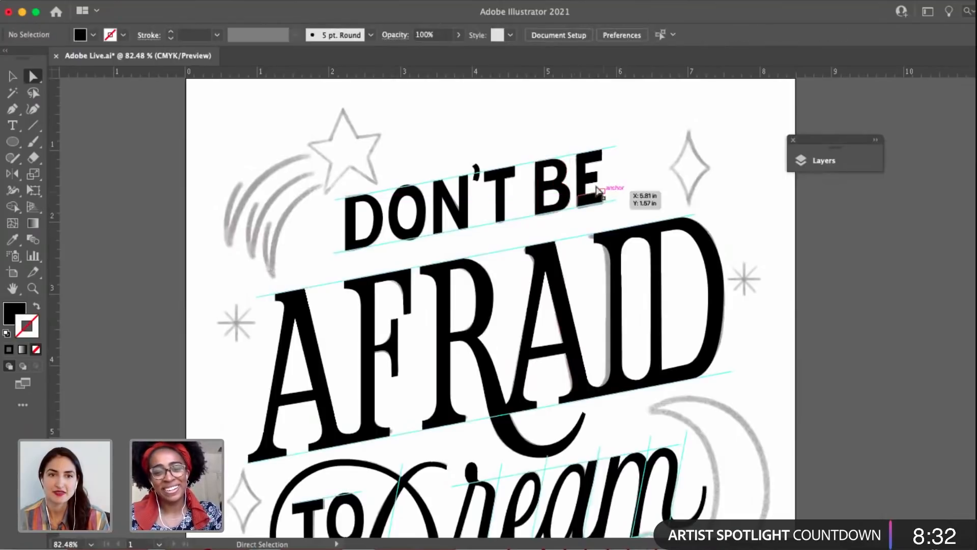
scroll(600, 192, up, 4)
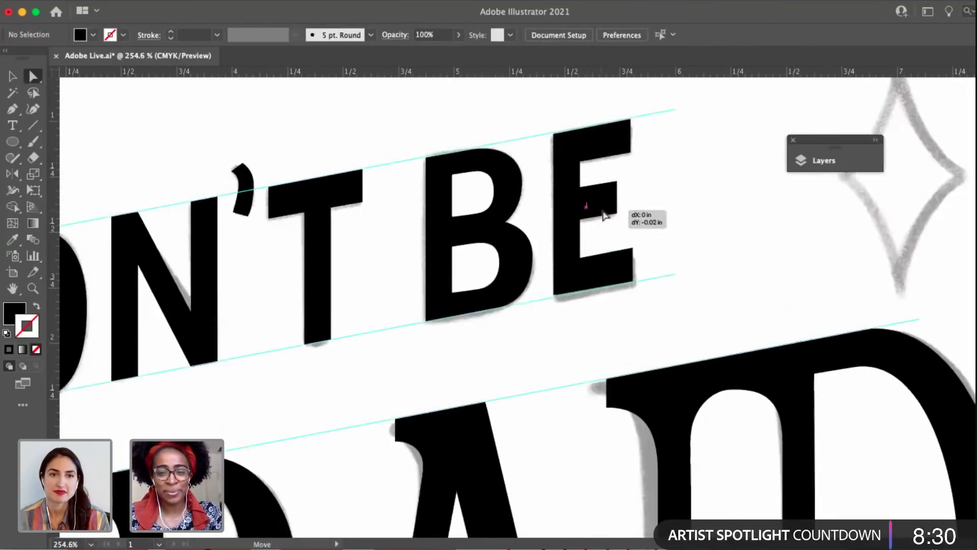
scroll(654, 225, down, 2)
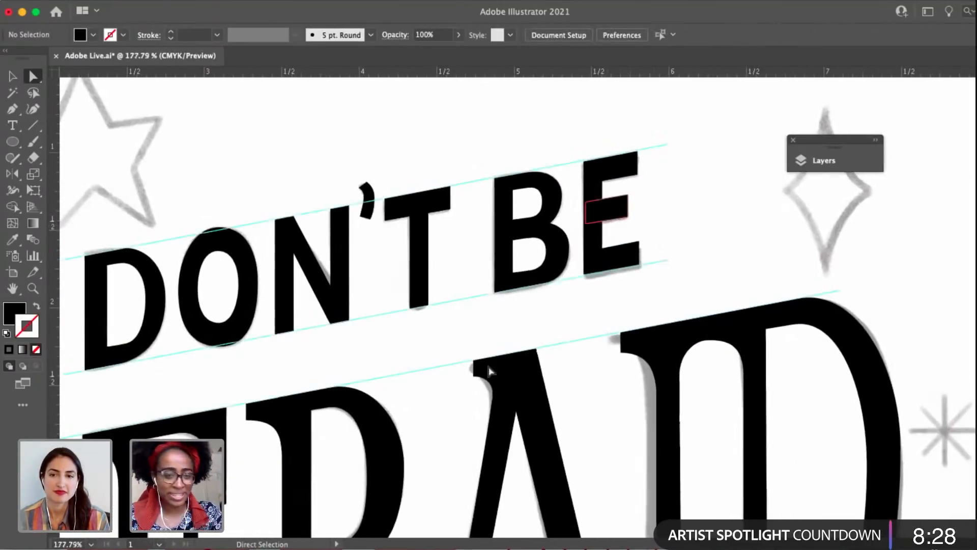
Examine the lettering from DON'T BE down through AFRAID, Dream and Big against the sketch.
drag(597, 285, 744, 170)
scroll(410, 221, down, 3)
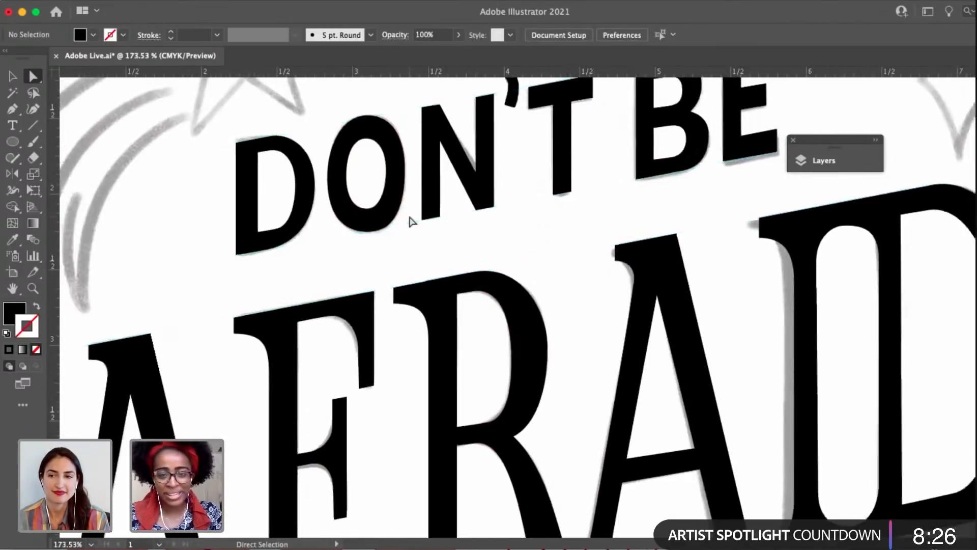
drag(490, 441, 496, 291)
drag(263, 413, 417, 340)
drag(464, 457, 410, 403)
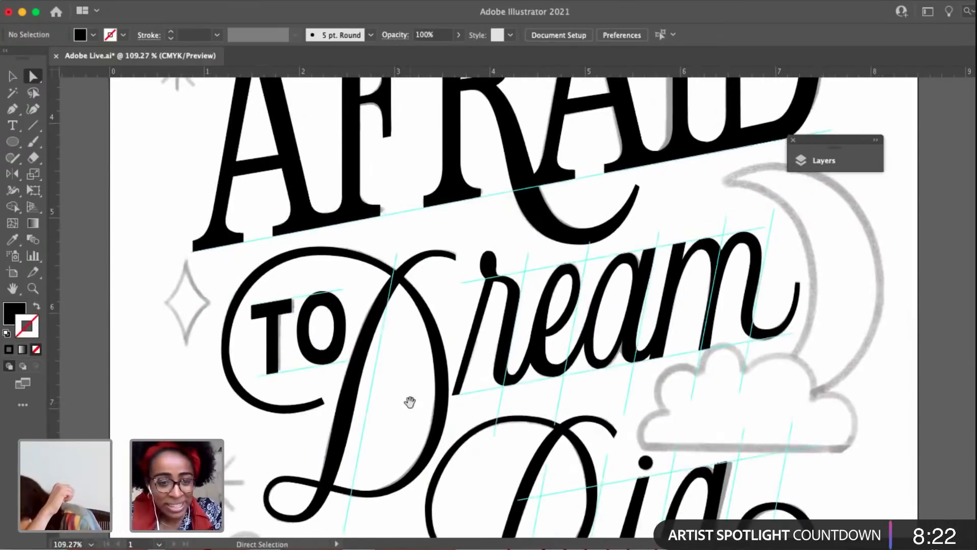
right_click(409, 401)
click(350, 371)
scroll(348, 292, down, 5)
scroll(348, 291, right, 3)
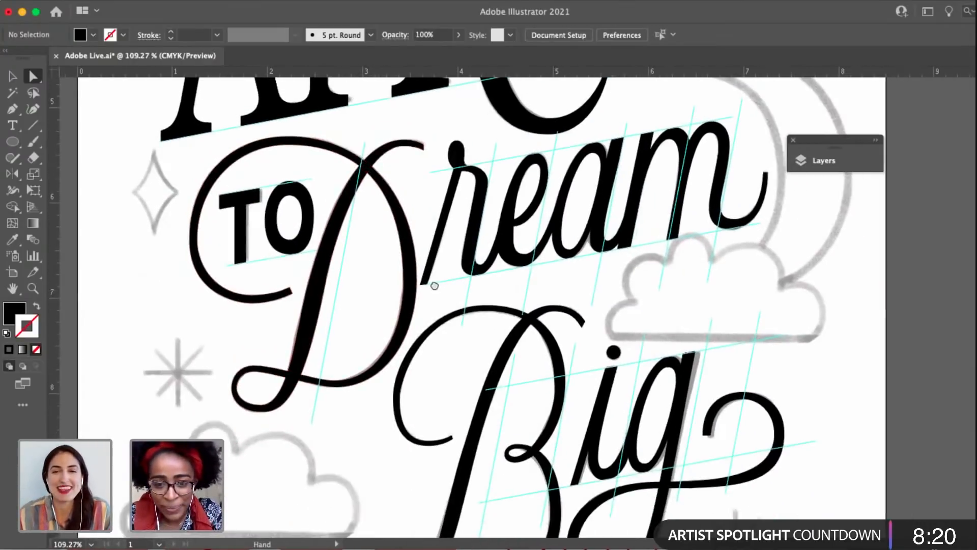
Move the underside anchor of the B's upper right flourish down about 0.01 in, lengthen the handle at its tip, and deselect.
click(515, 281)
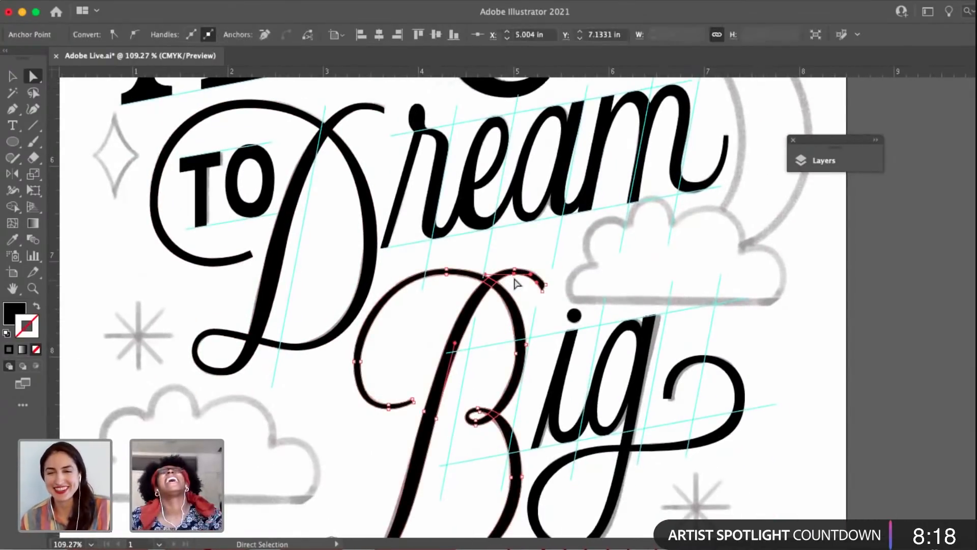
scroll(534, 274, up, 5)
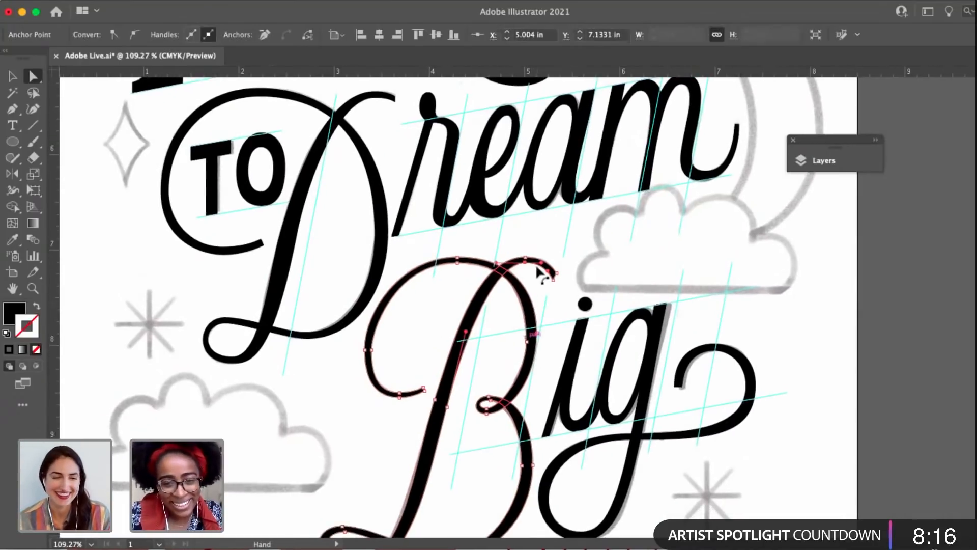
scroll(518, 265, up, 5)
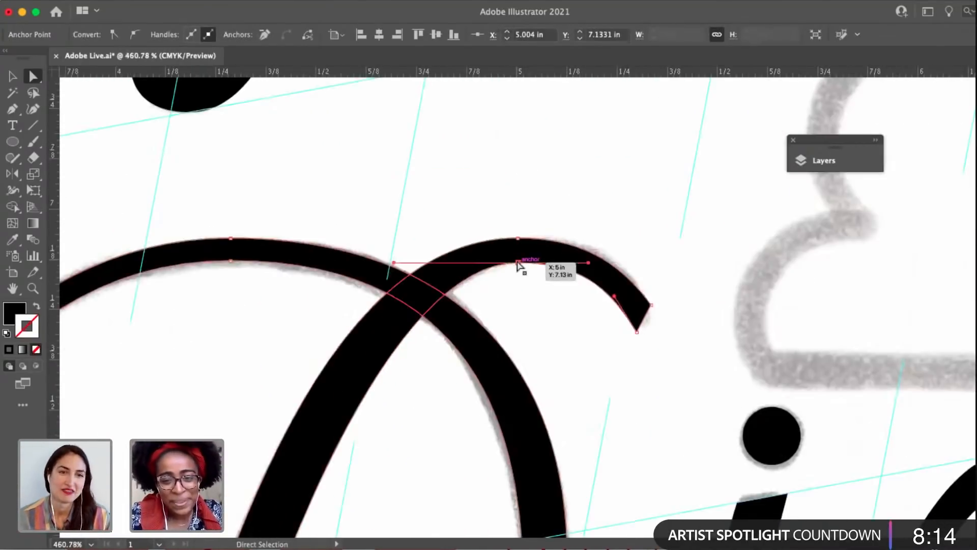
drag(518, 265, 519, 273)
scroll(519, 272, down, 3)
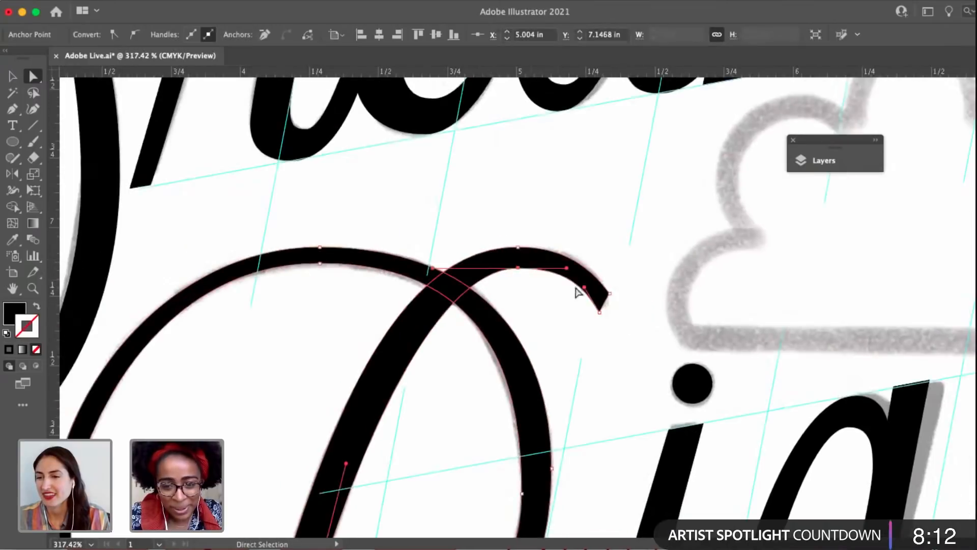
drag(584, 288, 576, 285)
click(571, 308)
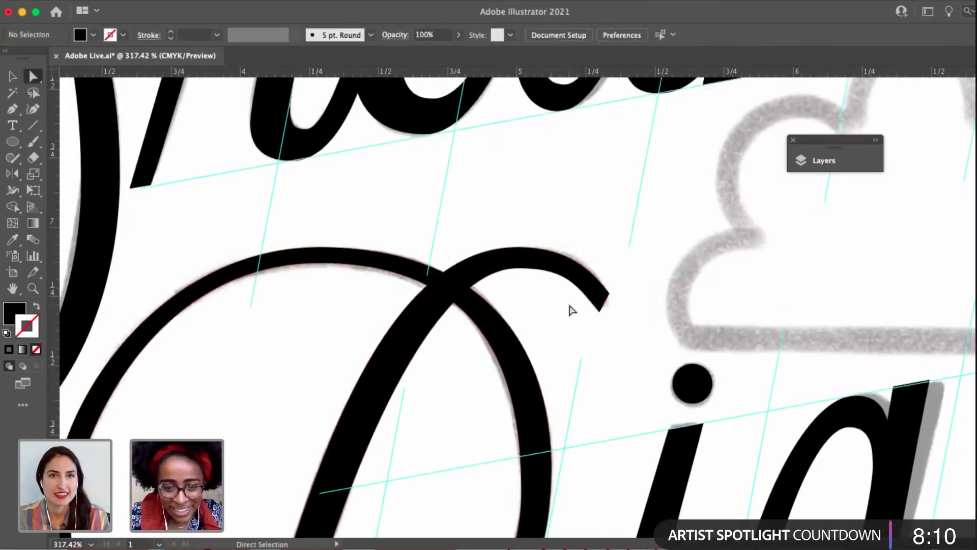
Shorten the left handle of the inner bottom anchor on B's left curl, lengthen the lower handle of its inner left anchor, and deselect.
scroll(571, 308, down, 5)
drag(552, 351, 588, 262)
click(425, 371)
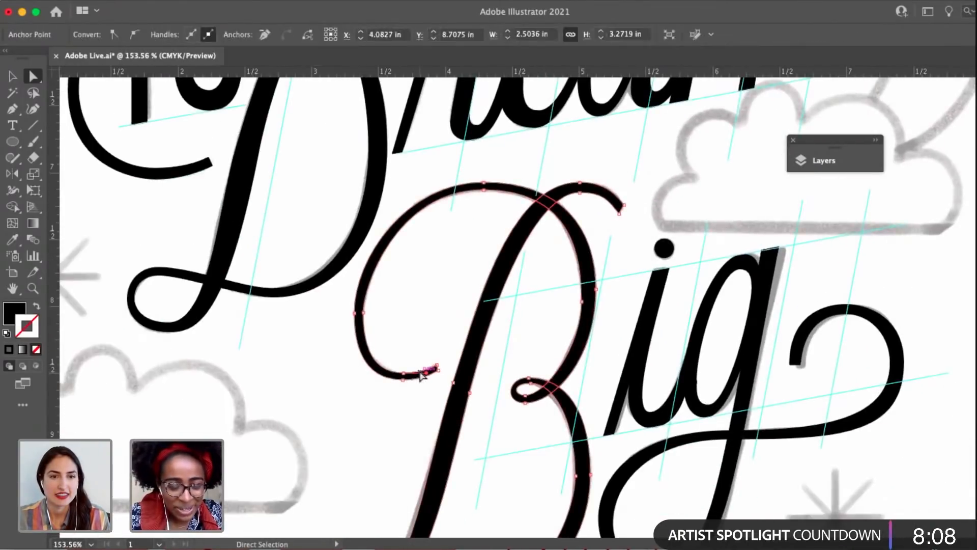
scroll(425, 370, up, 5)
click(379, 381)
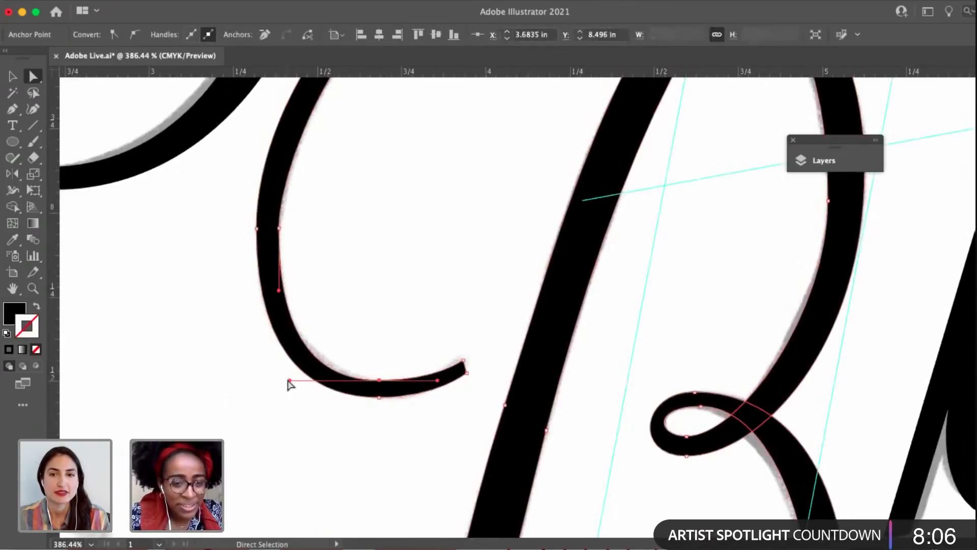
drag(290, 381, 327, 375)
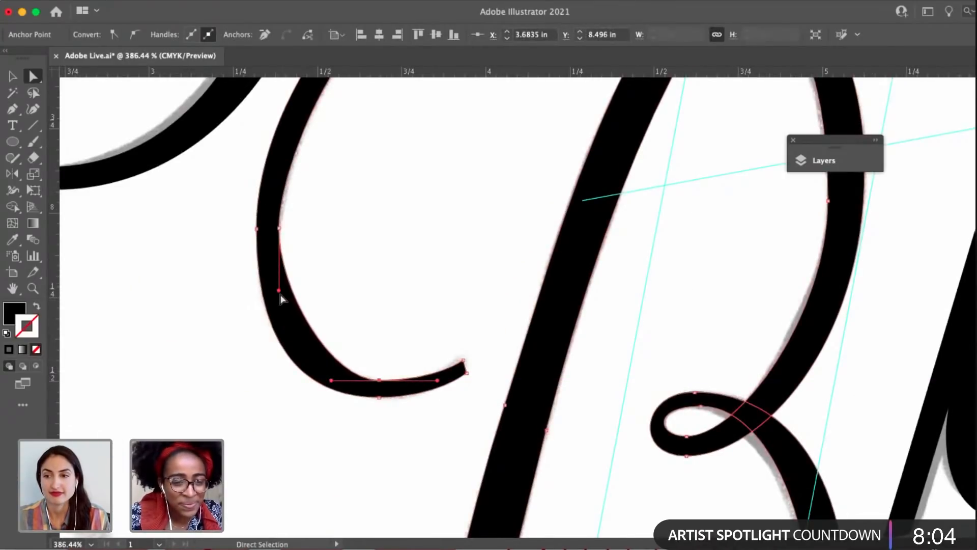
drag(272, 324, 264, 356)
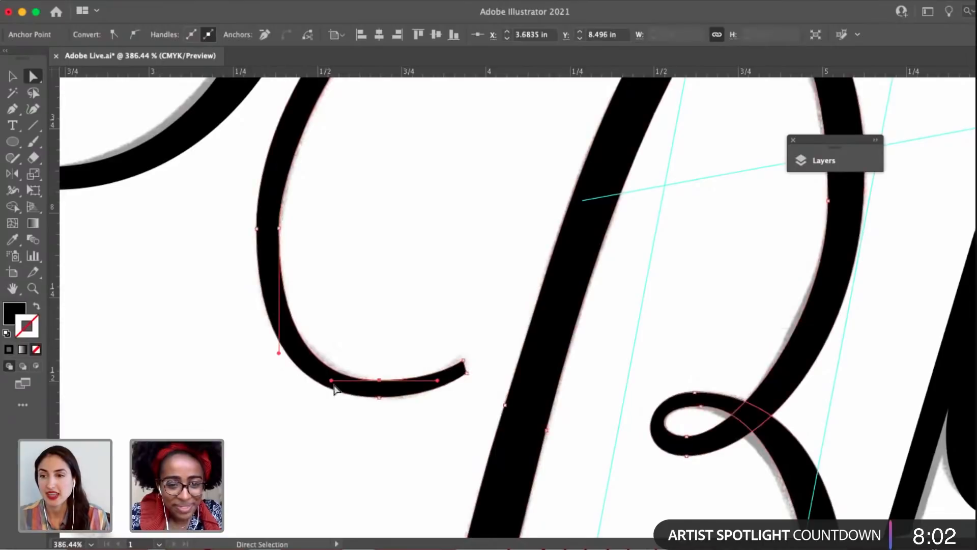
click(283, 353)
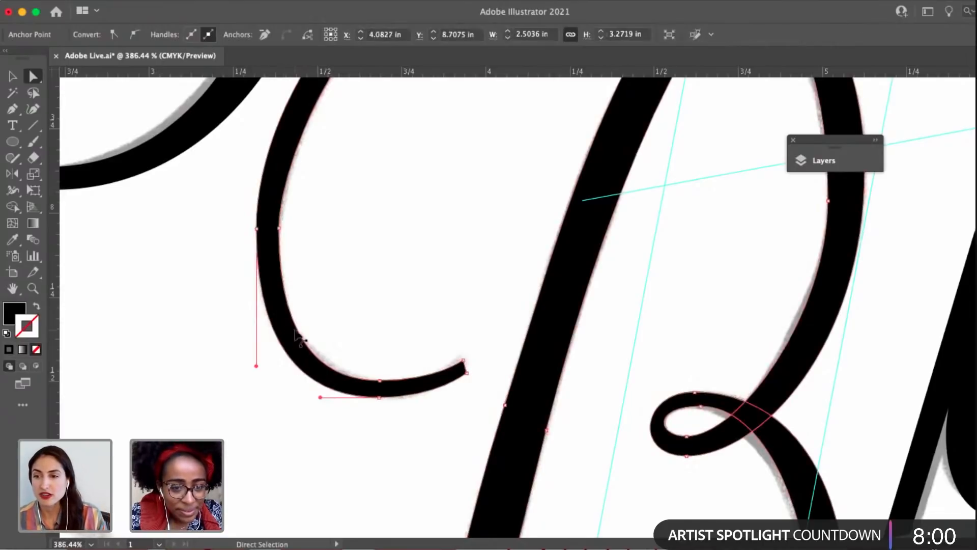
click(278, 229)
drag(279, 353, 279, 321)
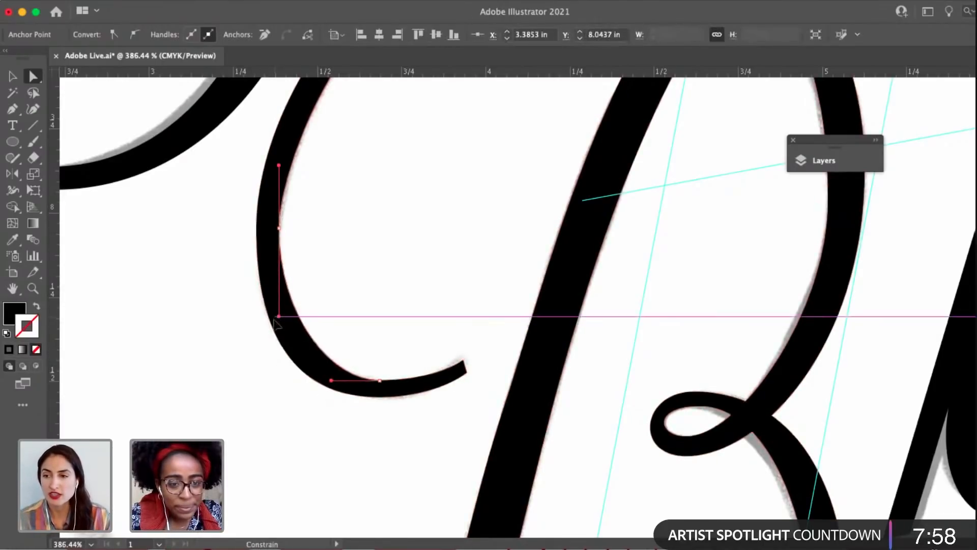
drag(332, 383, 300, 380)
click(338, 267)
Refine the inner curve of the B's lower bowl by adjusting the handle of its right-side anchor, and deselect.
scroll(338, 267, down, 5)
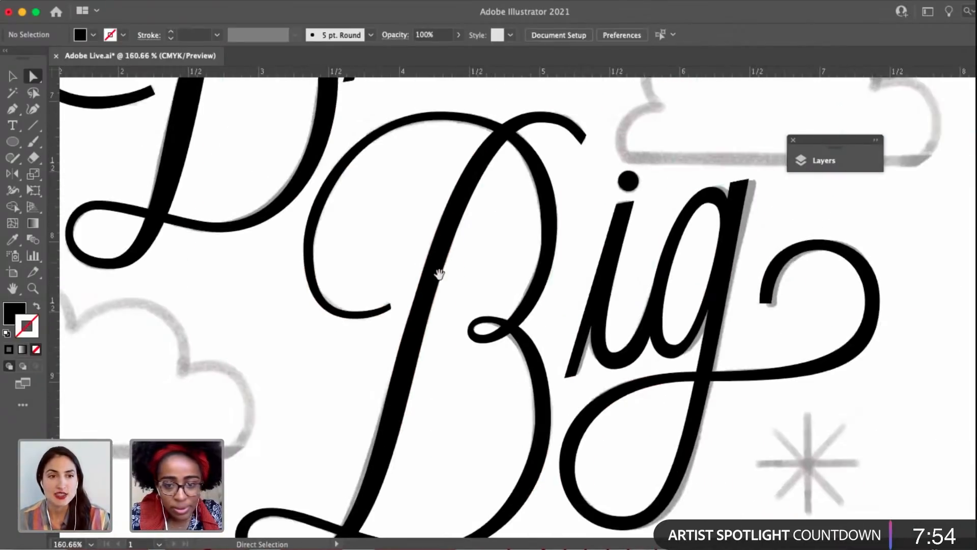
drag(402, 221, 342, 143)
click(484, 312)
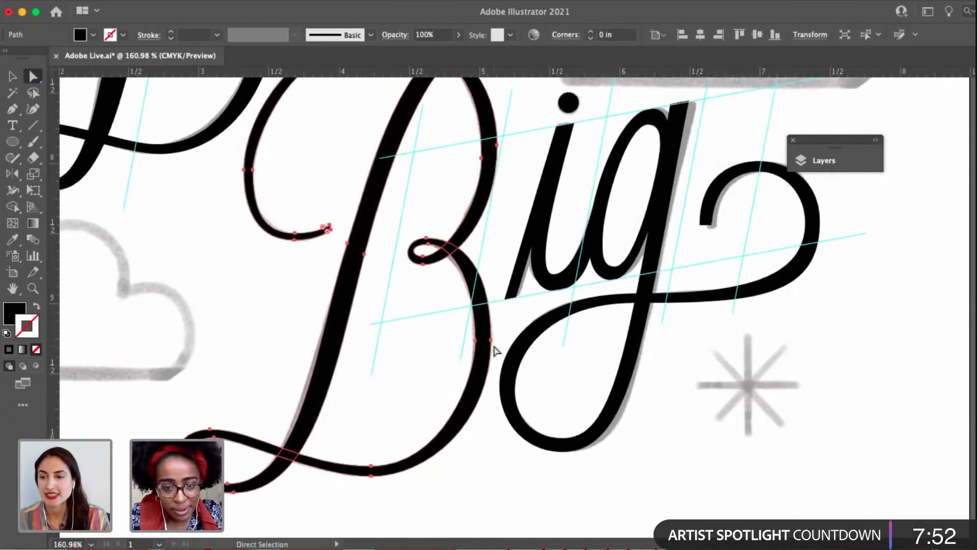
scroll(496, 350, up, 5)
drag(491, 335, 451, 340)
click(453, 336)
drag(401, 307, 415, 326)
click(375, 312)
scroll(415, 332, down, 5)
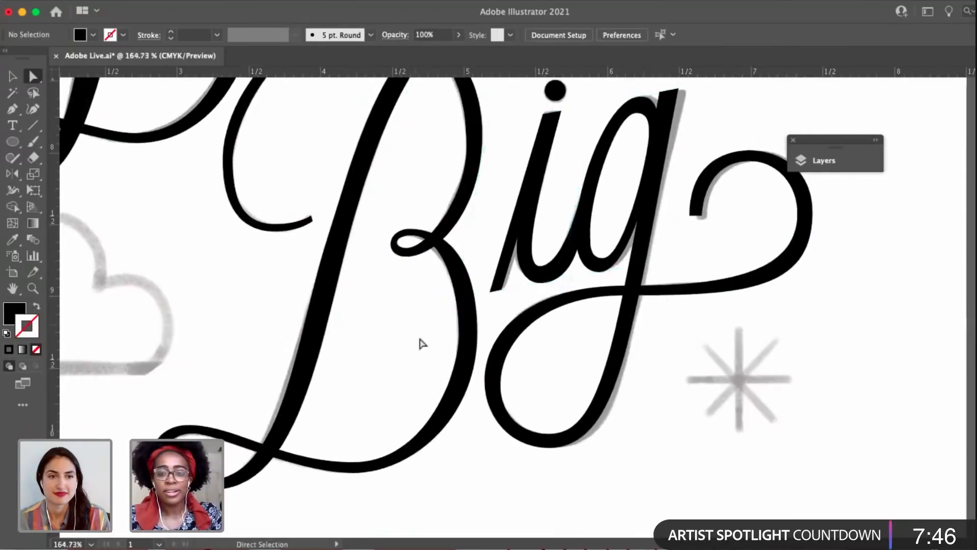
Examine the refined lettering across the poster, from Big up to AFRAID and DON'T BE, against the sketch.
scroll(642, 371, up, 2)
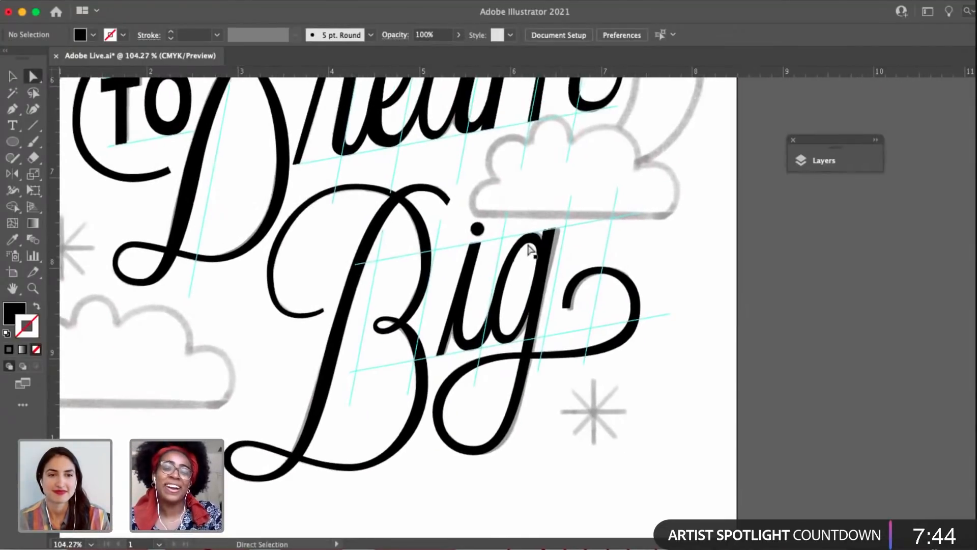
scroll(441, 266, up, 15)
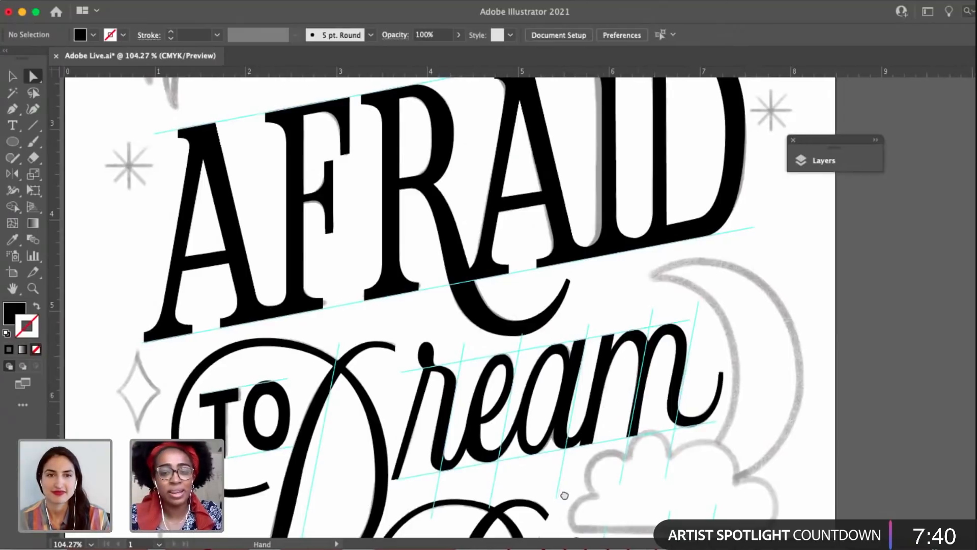
scroll(605, 203, up, 8)
scroll(605, 204, right, 4)
click(586, 218)
drag(395, 229, 478, 203)
click(451, 234)
key(v)
scroll(376, 191, down, 3)
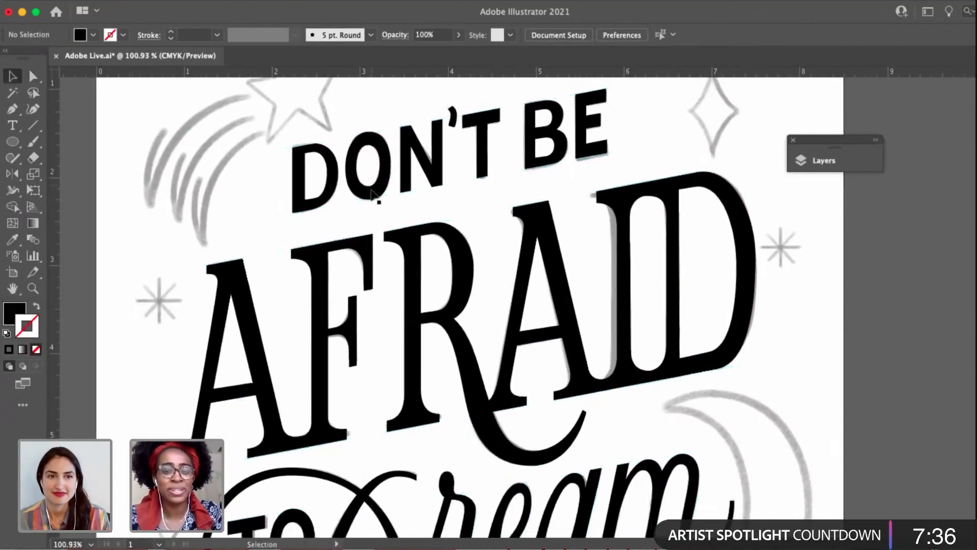
drag(375, 283, 378, 239)
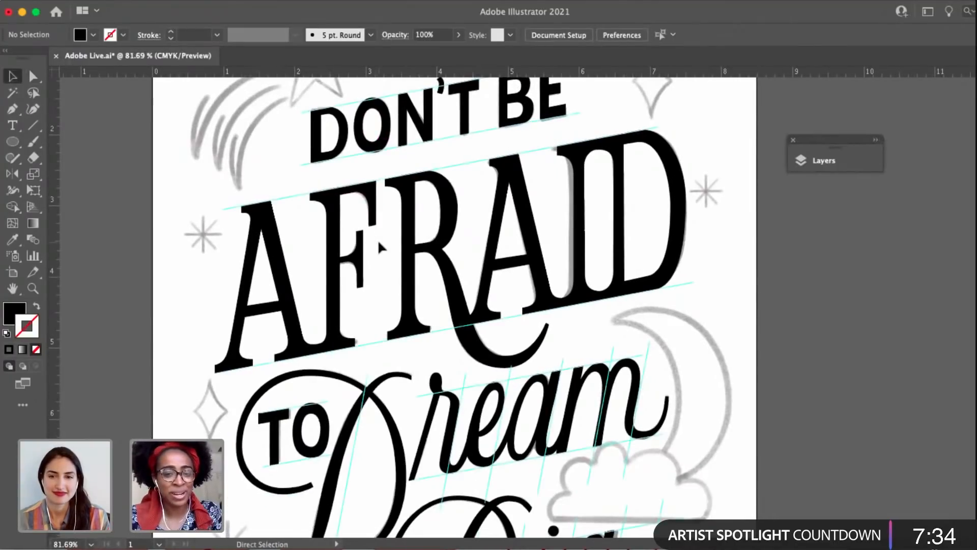
Examine the traced letters of Dream and the neighbouring script flourishes against the sketch.
drag(380, 302, 425, 220)
drag(630, 312, 578, 274)
scroll(599, 284, up, 4)
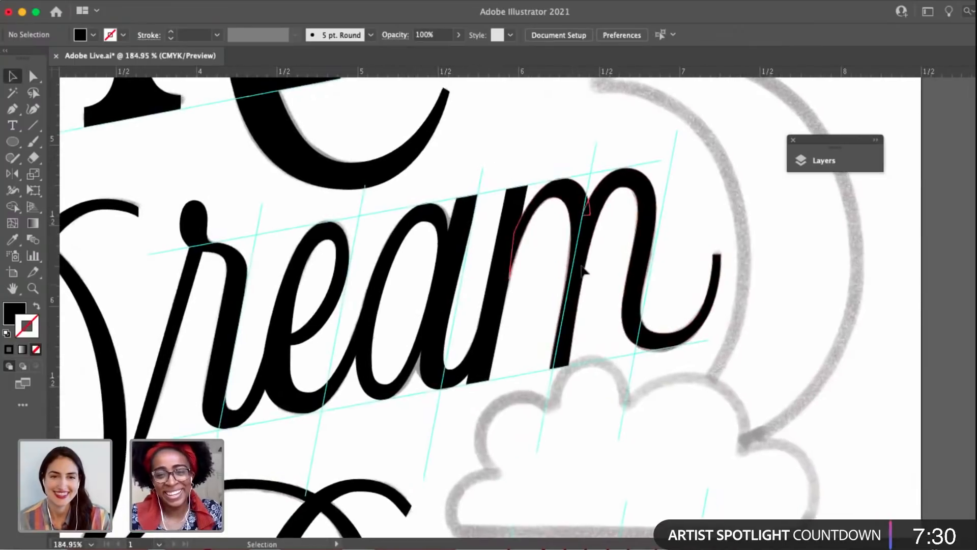
key(a)
click(585, 298)
drag(466, 392, 555, 357)
click(558, 397)
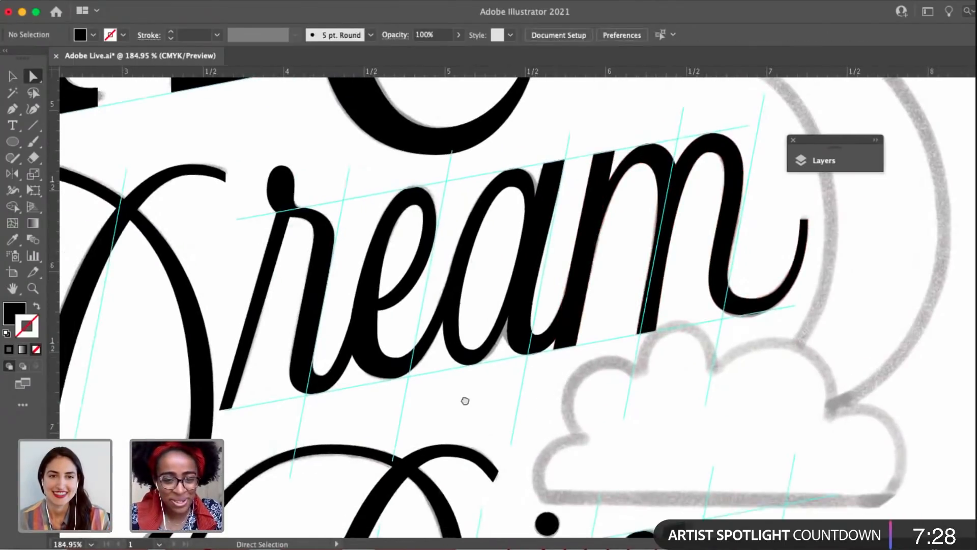
drag(465, 401, 591, 365)
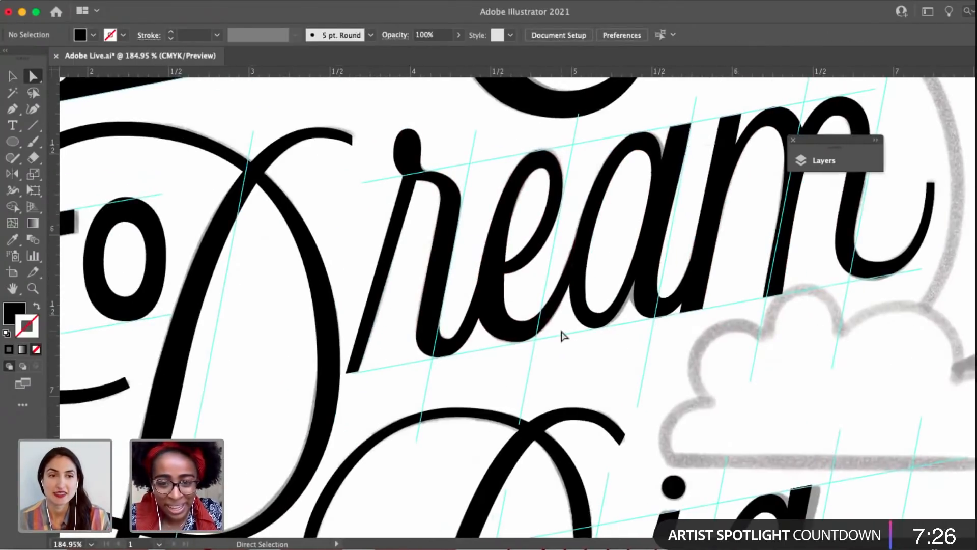
drag(527, 342, 434, 367)
key(v)
scroll(562, 344, down, 3)
drag(589, 384, 579, 279)
Fine-tune the right side of the r's teardrop terminal in Dream at its right-hand anchor, and deselect.
key(a)
click(381, 112)
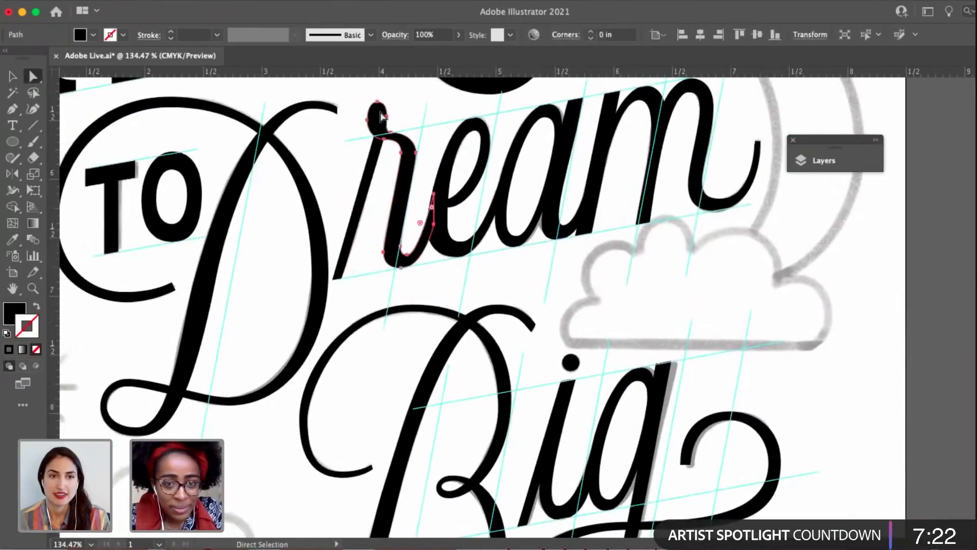
scroll(381, 111, up, 8)
drag(399, 126, 405, 165)
click(402, 163)
scroll(402, 164, up, 3)
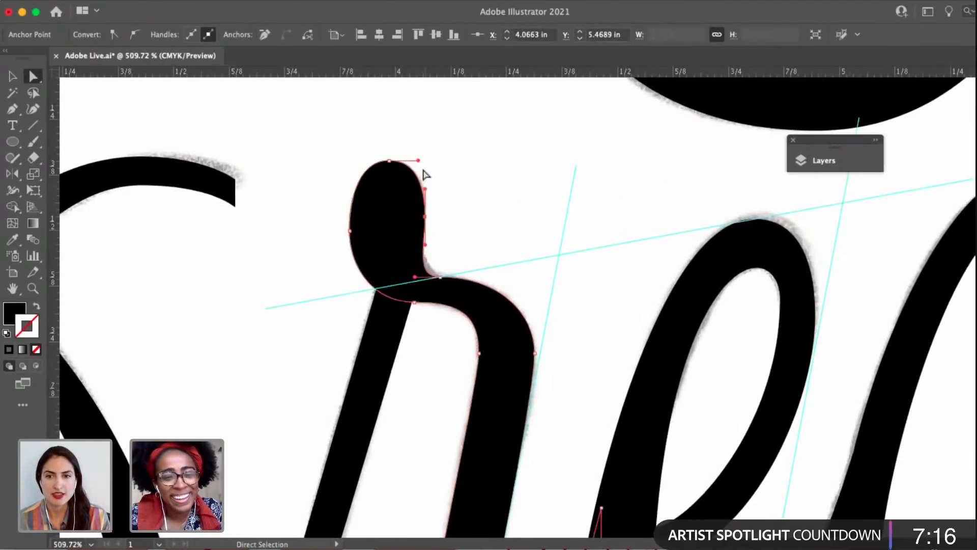
click(462, 162)
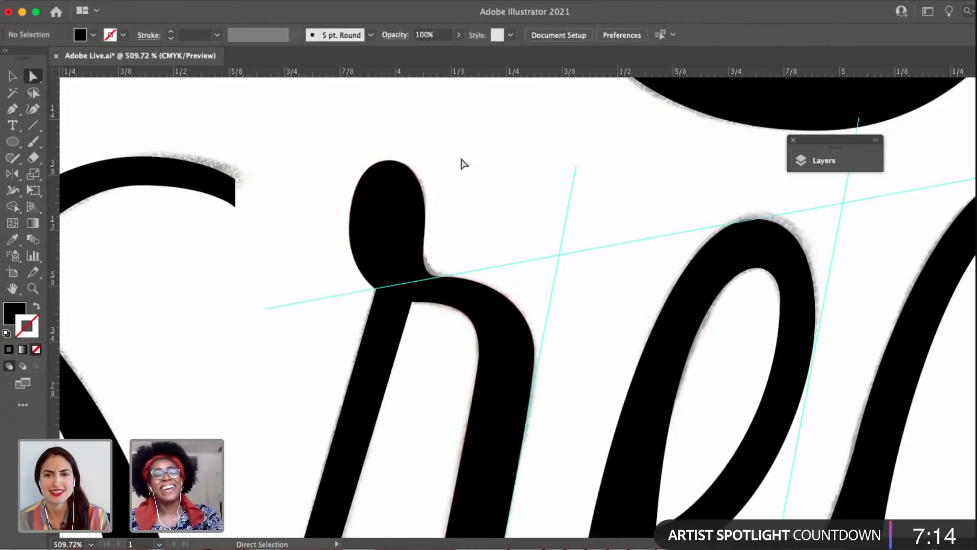
Raise the outer anchor of the r's shoulder slightly, lengthen the lower handles of its outer and inner anchors, and deselect.
scroll(462, 175, down, 2)
click(508, 298)
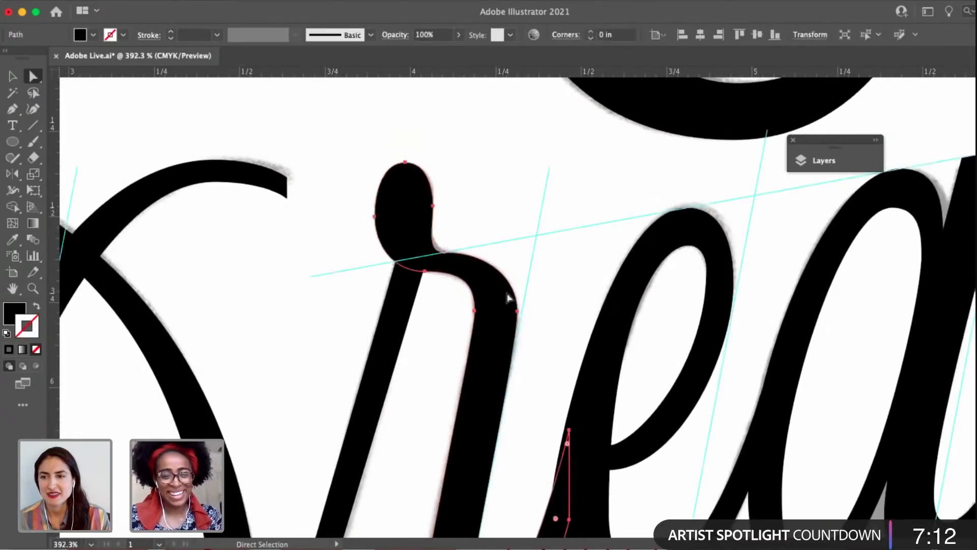
click(518, 315)
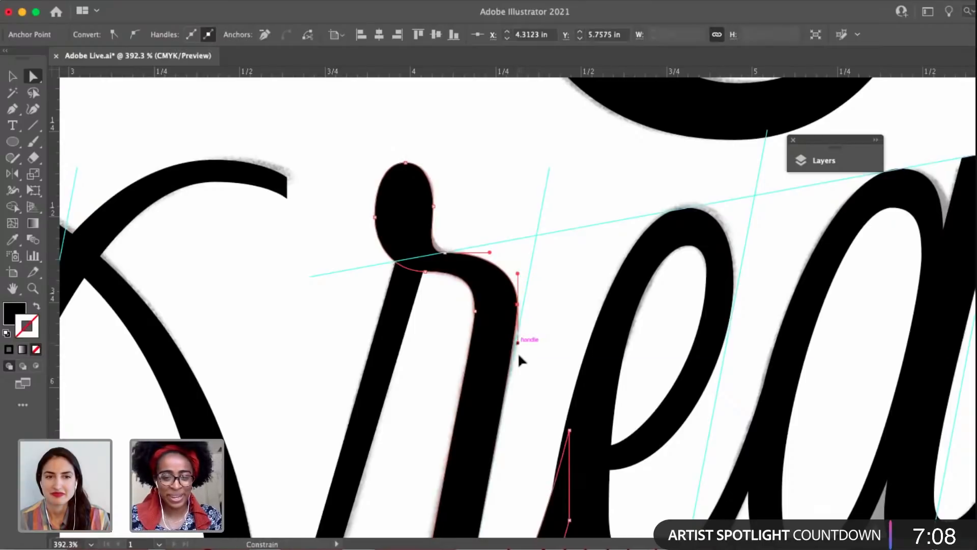
drag(518, 357, 517, 357)
drag(476, 314, 476, 320)
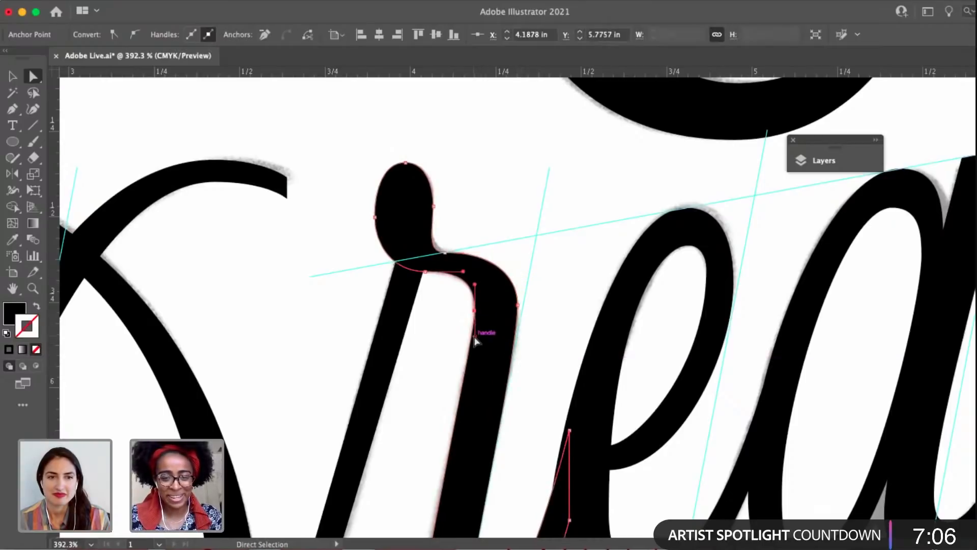
scroll(474, 360, down, 4)
drag(480, 397, 461, 307)
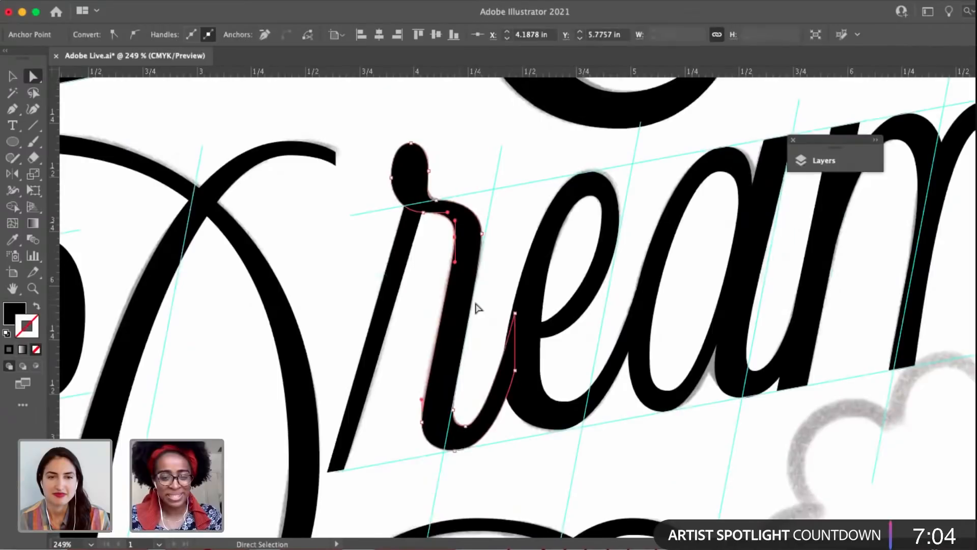
click(477, 308)
Nudge the left-edge anchor of the m's middle stem in Dream slightly to follow the sketch.
scroll(438, 433, down, 7)
drag(485, 434, 442, 433)
key(v)
click(595, 388)
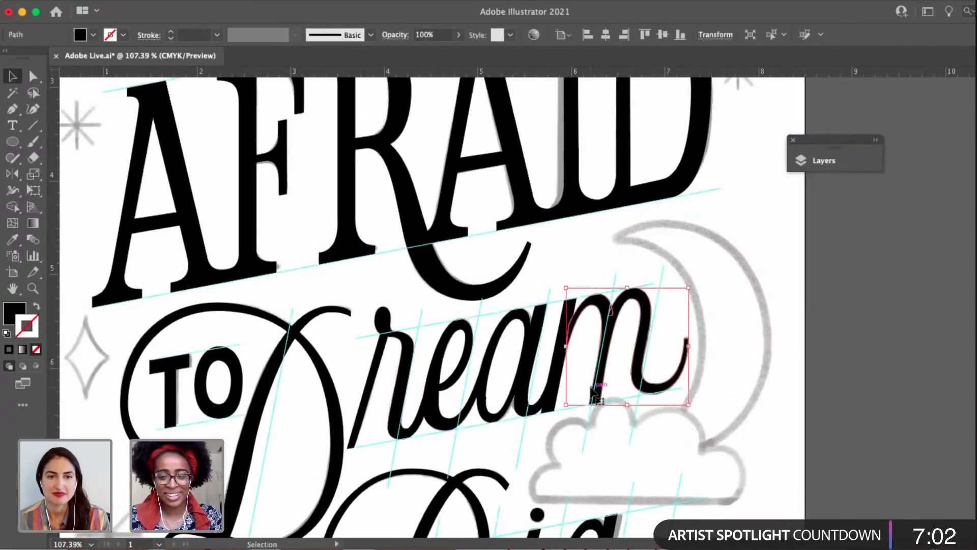
click(595, 444)
scroll(595, 445, down, 2)
scroll(594, 445, up, 5)
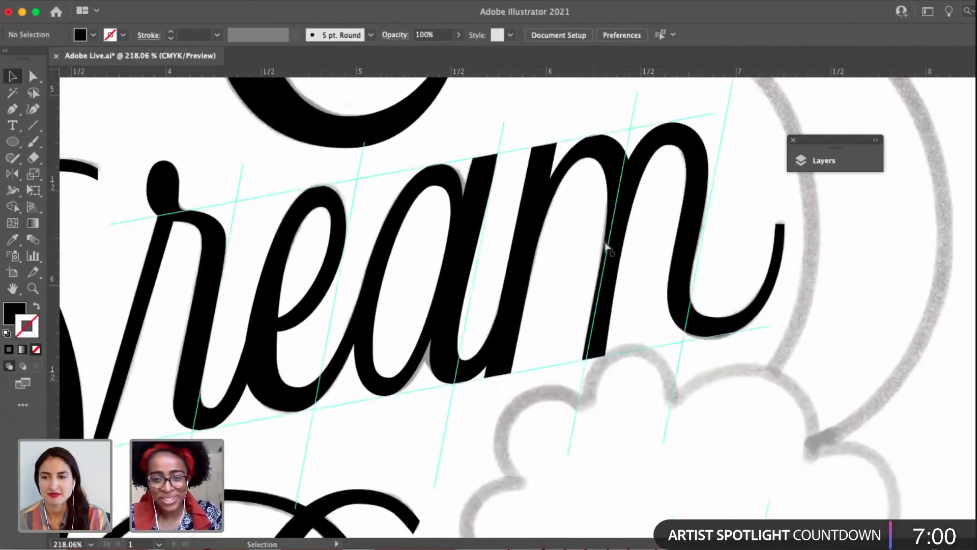
key(a)
click(608, 239)
drag(599, 267, 598, 267)
Align the lower left corner of the m's middle stem with the slanted baseline guide, and deselect.
scroll(599, 273, up, 3)
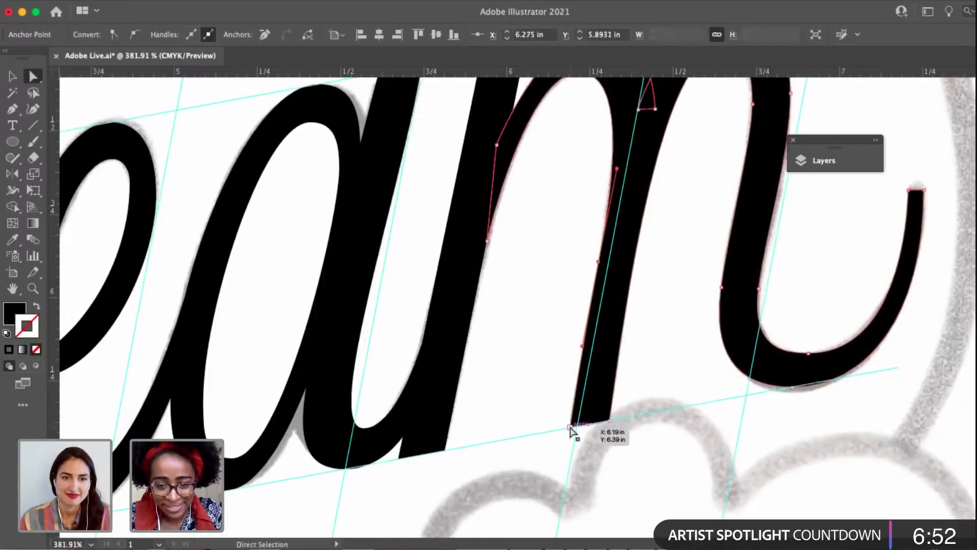
scroll(571, 430, up, 5)
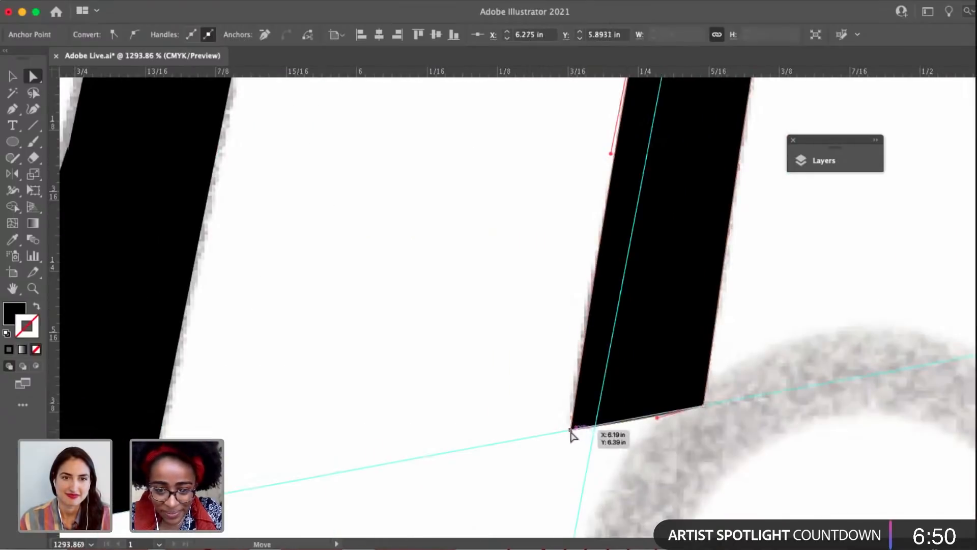
click(570, 430)
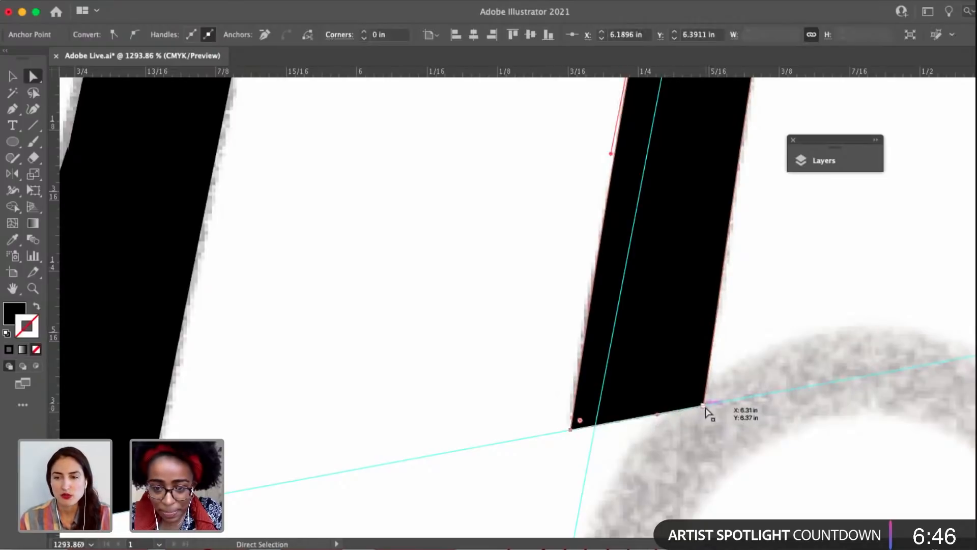
click(743, 364)
Lengthen the lower handle of the left-edge anchor on the m's middle stem, and deselect.
scroll(743, 365, down, 3)
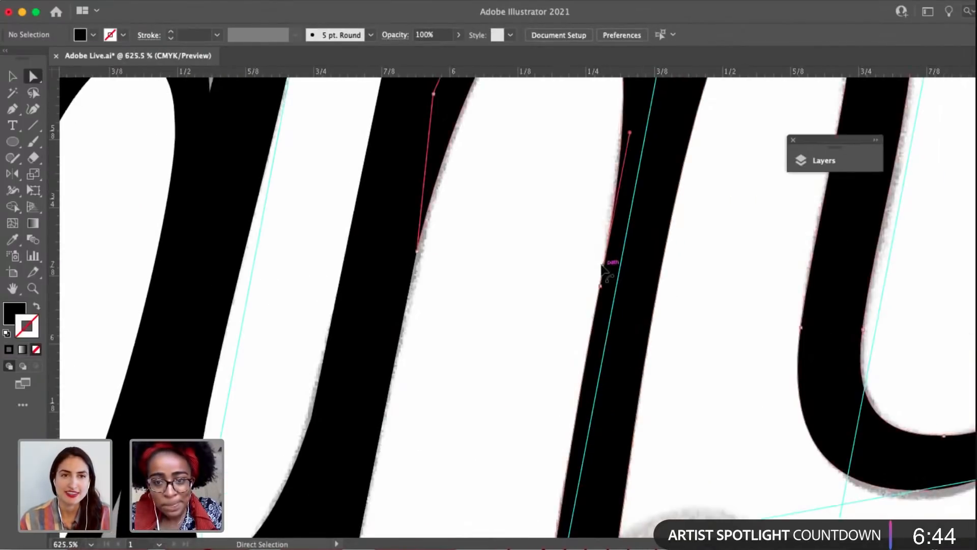
click(603, 286)
click(574, 426)
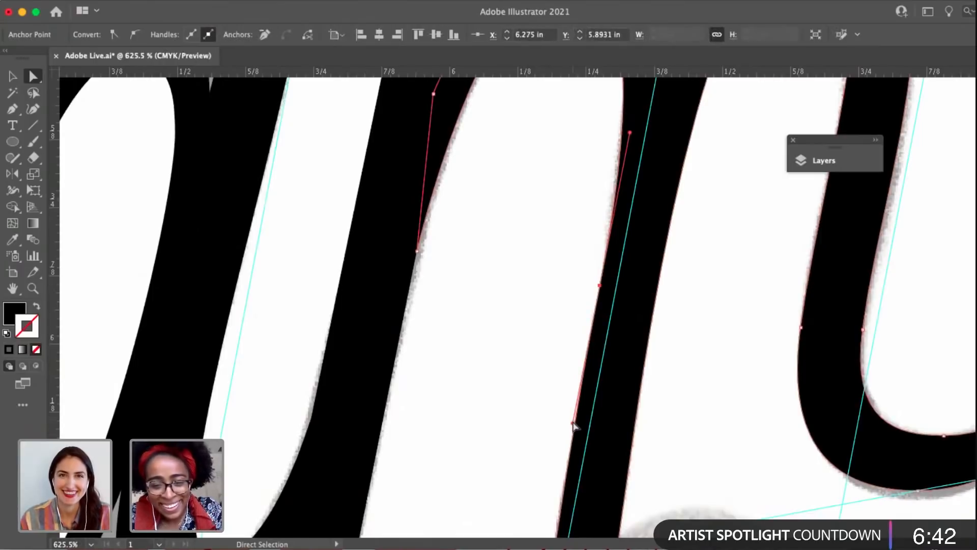
drag(573, 433, 573, 441)
scroll(573, 445, down, 3)
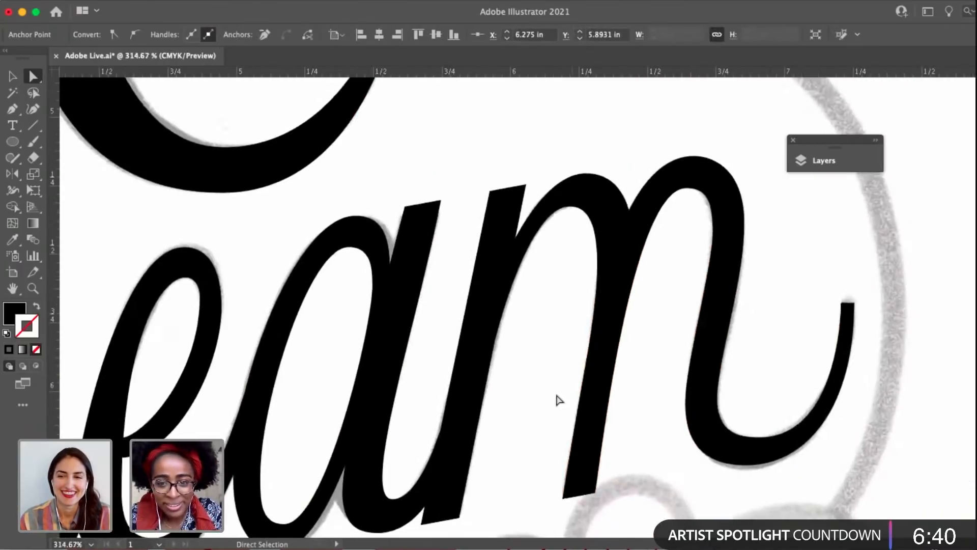
click(560, 395)
Refine the curve of the m's tail by adjusting the right handles of its inner and outer bottom anchors, and deselect.
click(739, 450)
scroll(739, 450, up, 3)
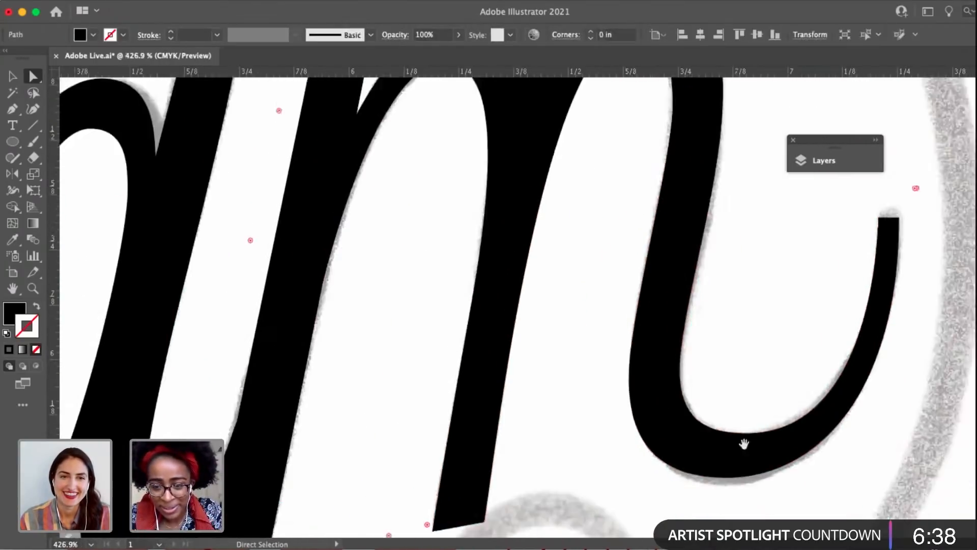
drag(742, 443, 652, 492)
click(634, 494)
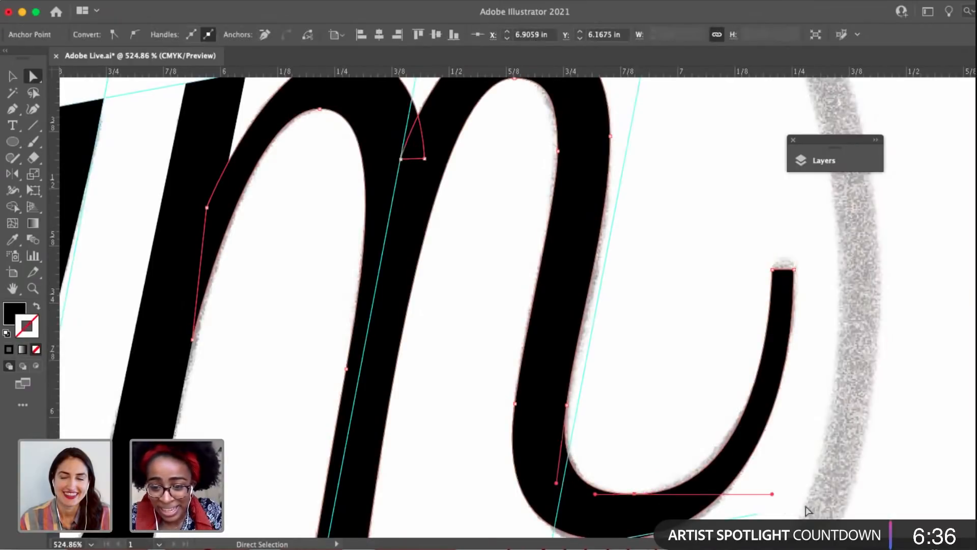
drag(773, 495, 756, 310)
click(608, 354)
click(601, 353)
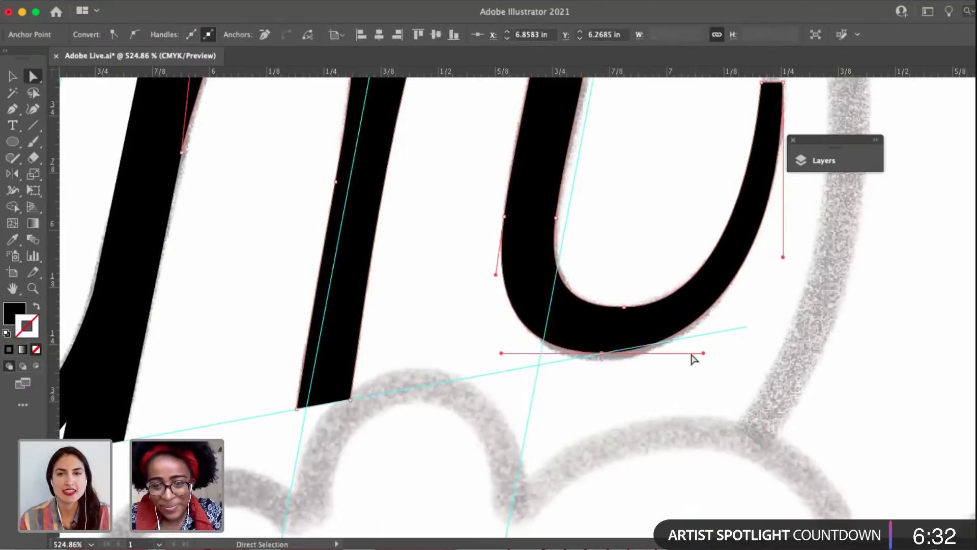
drag(702, 353, 710, 355)
scroll(707, 354, down, 5)
click(741, 341)
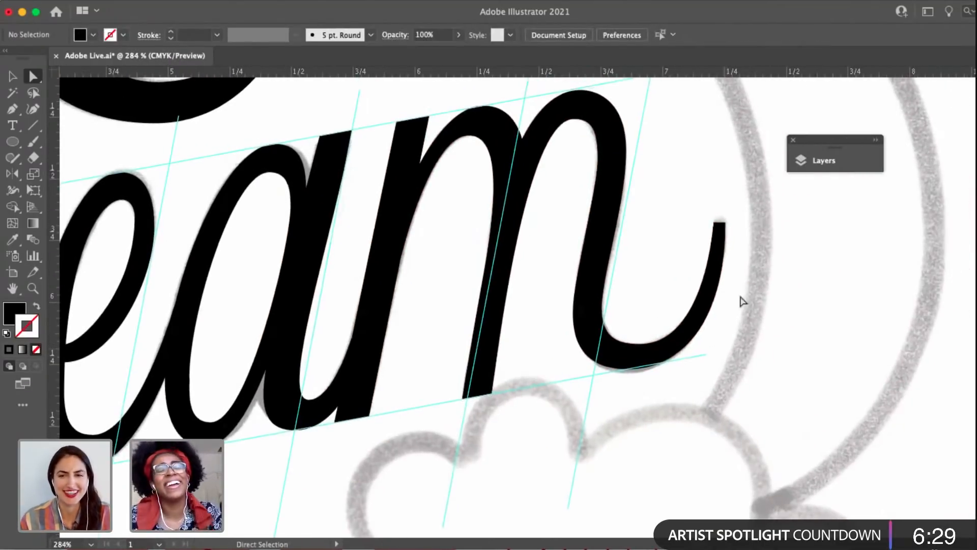
Move the outer corner of the m's tail tip about 0.01 in to the right, adjust its lower handle, and deselect.
click(725, 223)
scroll(726, 223, up, 5)
drag(725, 223, 729, 223)
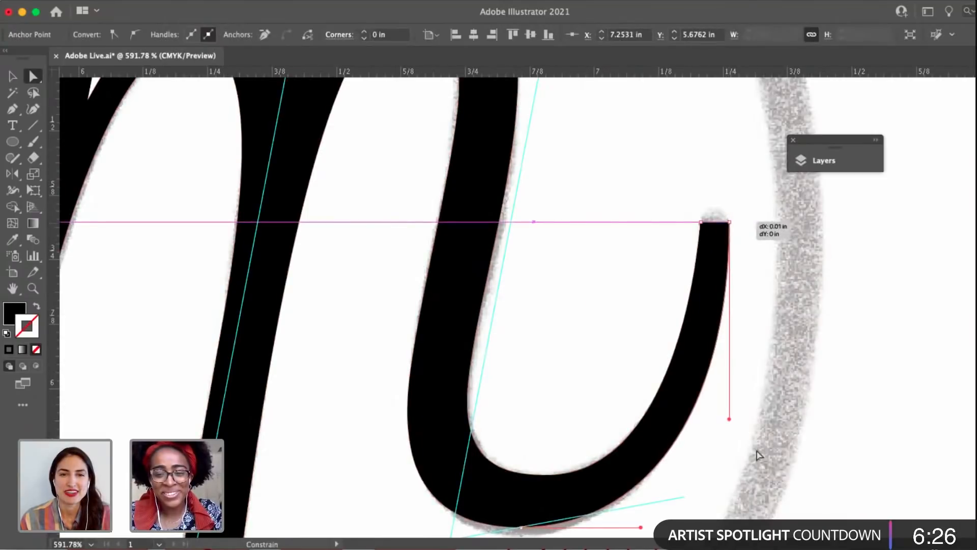
drag(758, 455, 729, 402)
scroll(730, 403, down, 5)
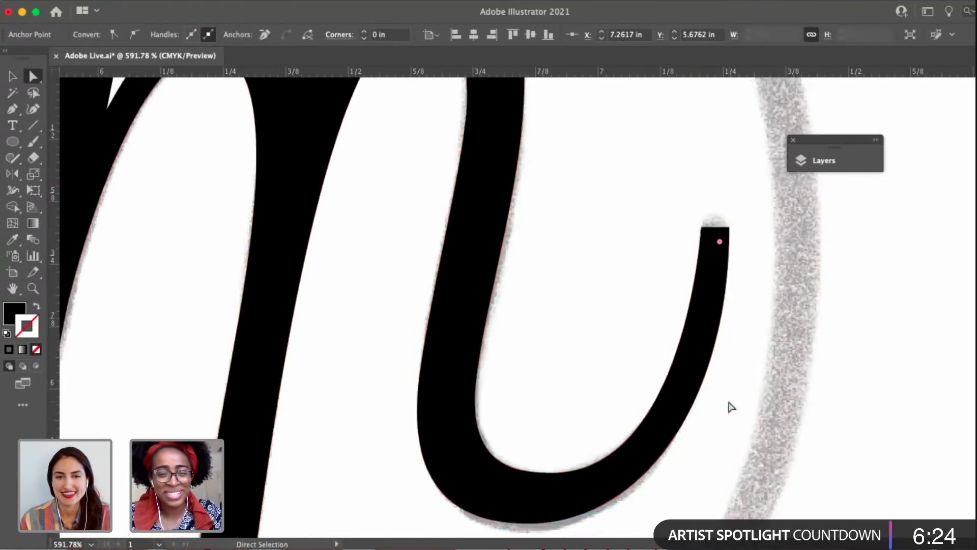
drag(560, 289, 596, 292)
click(597, 296)
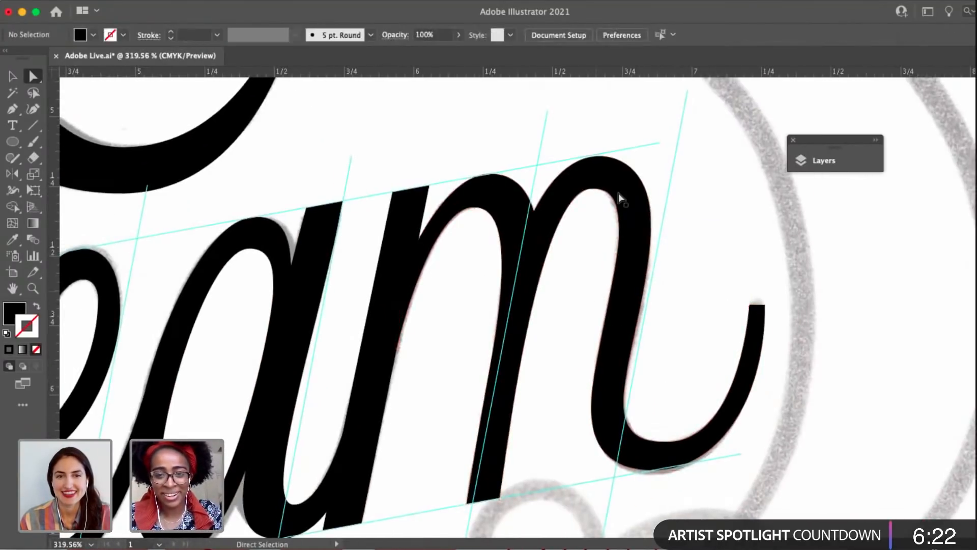
Adjust the inner curve of the m's right arch near its top inner anchor, and deselect.
click(591, 188)
scroll(595, 192, up, 4)
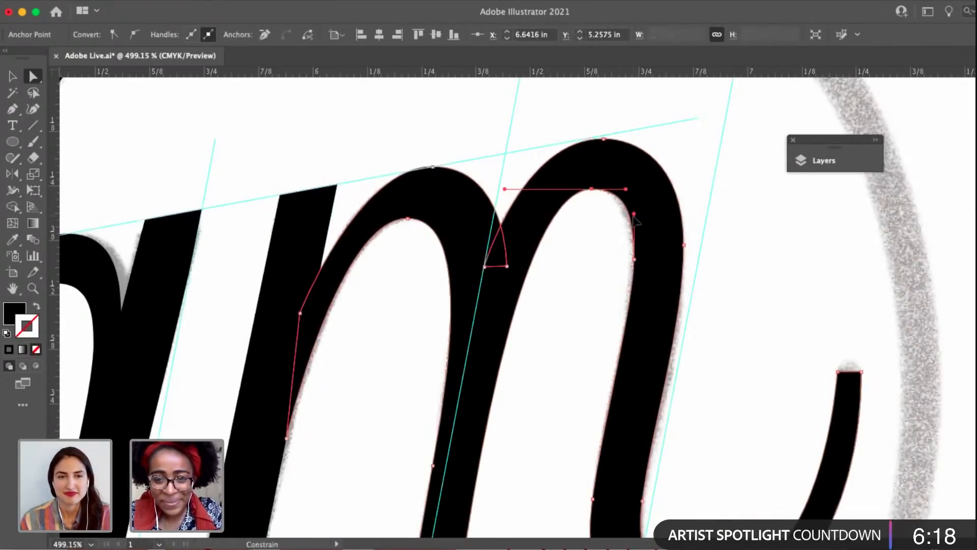
click(574, 274)
Raise the top outer anchor of the m's right arch onto the slanted x-height guide.
scroll(574, 274, down, 4)
scroll(585, 201, up, 5)
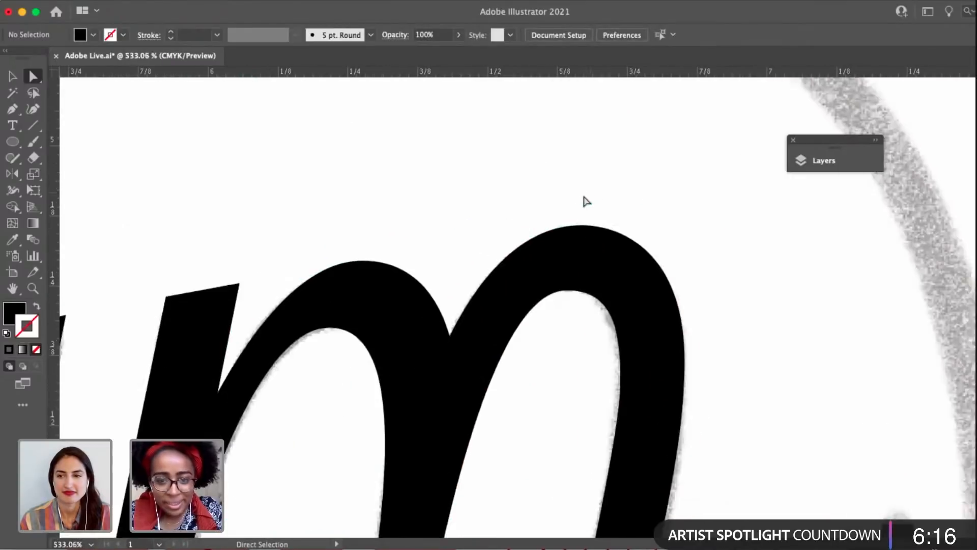
drag(586, 249, 588, 219)
scroll(582, 222, up, 3)
key(space)
drag(519, 267, 522, 264)
scroll(524, 267, down, 3)
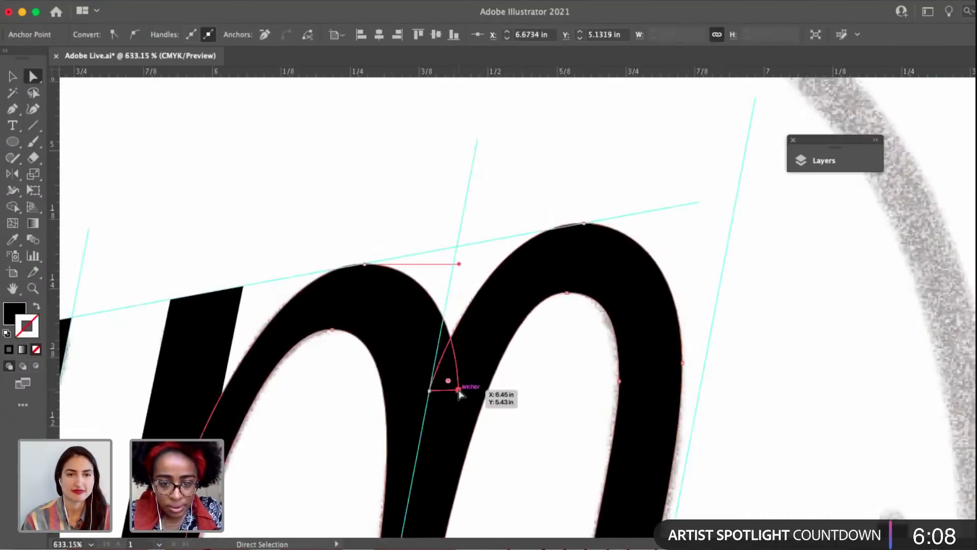
Convert the end anchor of the m's left arch inside the overlap to smooth, with a vertical upper handle and its lower handle collapsed.
click(449, 382)
scroll(459, 395, up, 1)
click(134, 34)
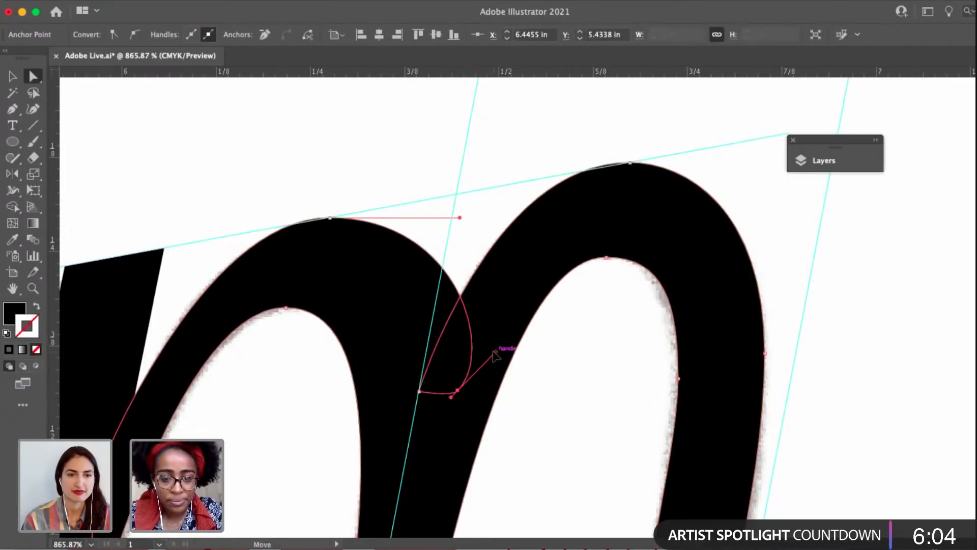
drag(496, 356, 473, 345)
key(shift+c)
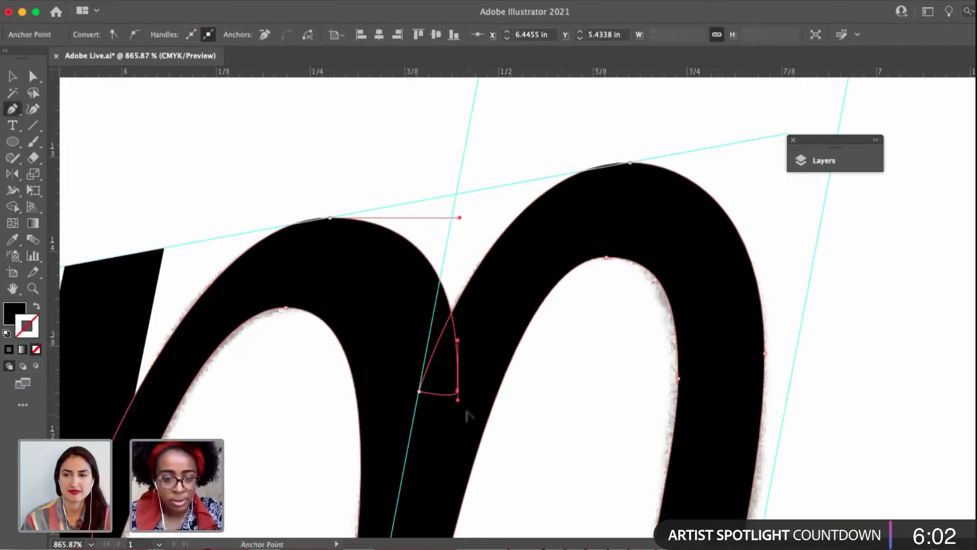
key(a)
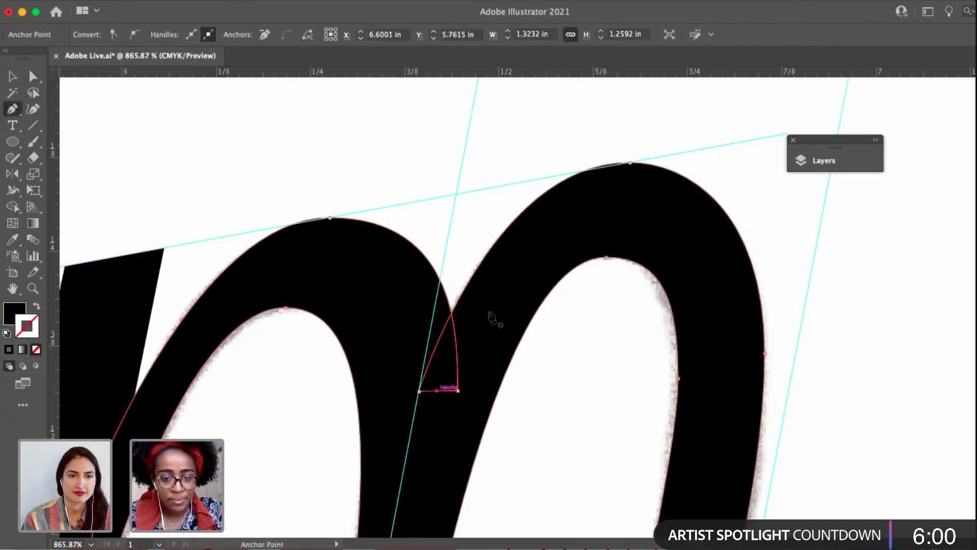
Reshape the outer right curve of the m's left arch by lengthening the end anchor's upper handle and shortening the top anchor's right handle.
click(631, 163)
click(459, 392)
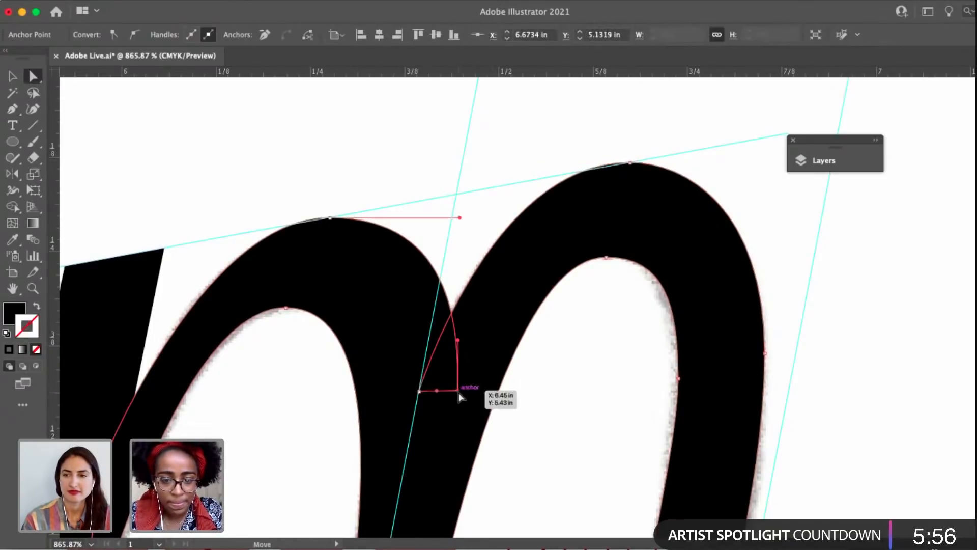
mouse_move(458, 327)
mouse_down()
mouse_move(458, 309)
mouse_move(455, 340)
mouse_up()
drag(460, 218, 435, 221)
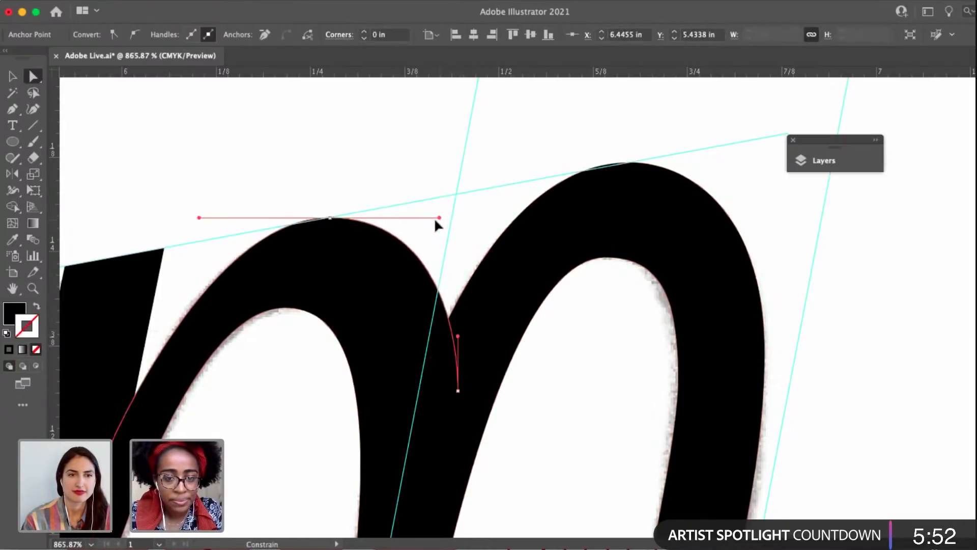
mouse_move(461, 319)
mouse_down()
mouse_move(465, 332)
mouse_move(457, 304)
mouse_up()
drag(430, 218, 428, 236)
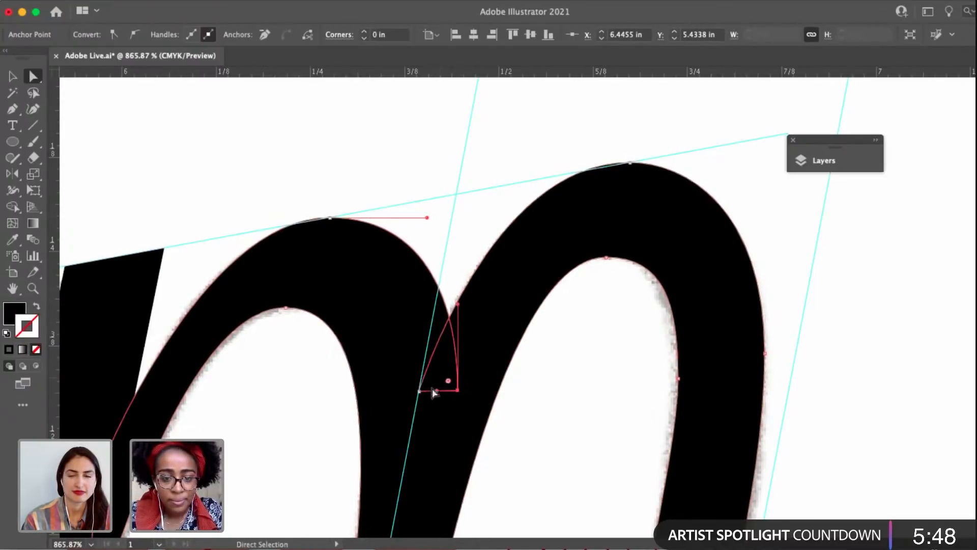
Convert the left end anchor of the m's right arch inside the overlap to smooth, set its upper handle vertical, and deselect.
click(420, 392)
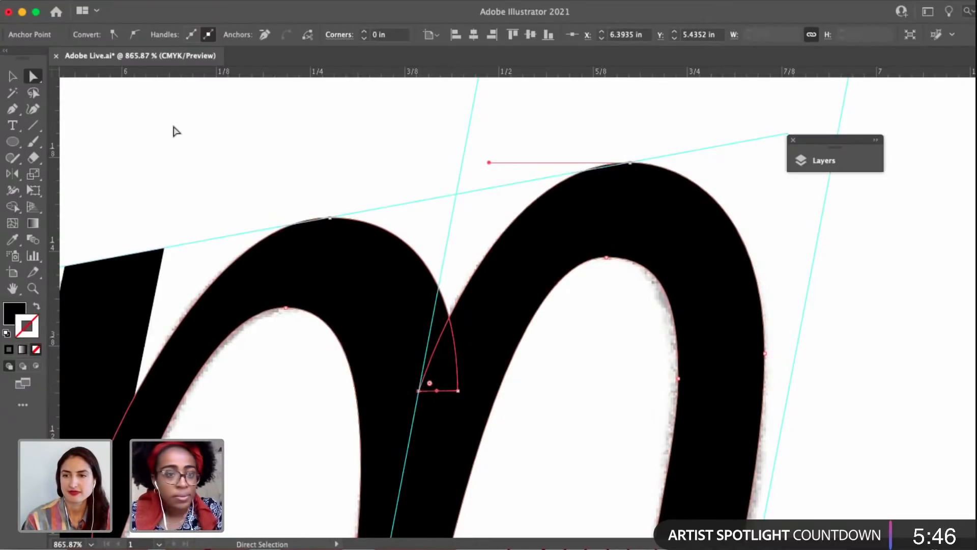
click(128, 35)
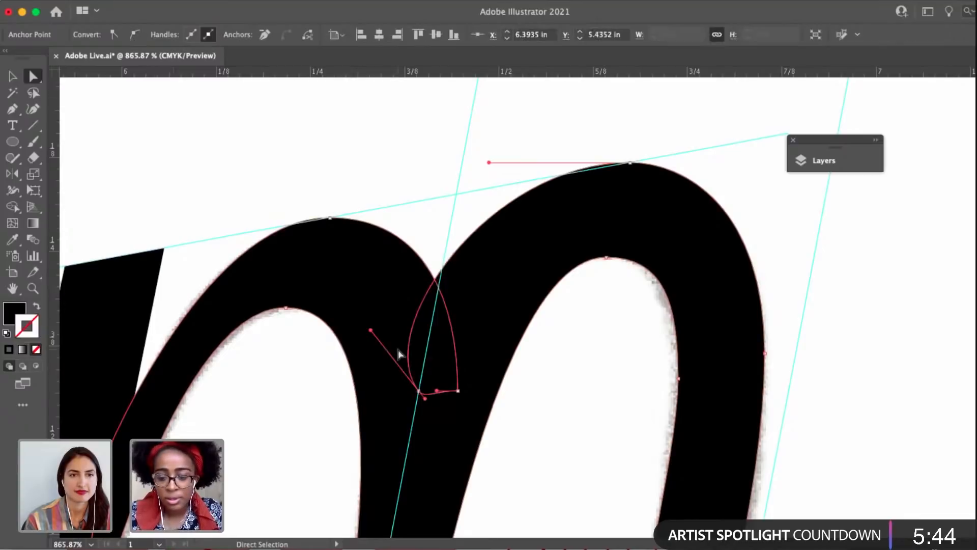
key(p)
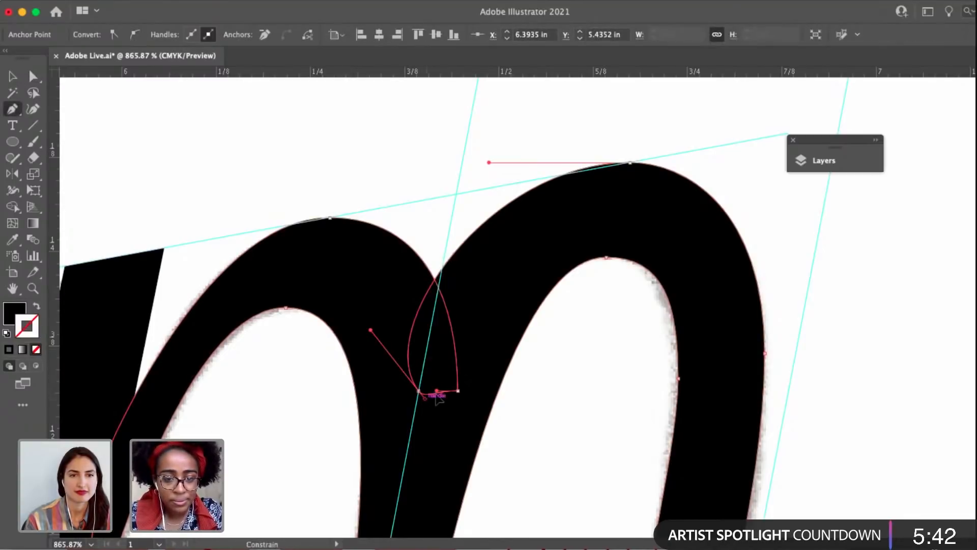
key(a)
click(421, 392)
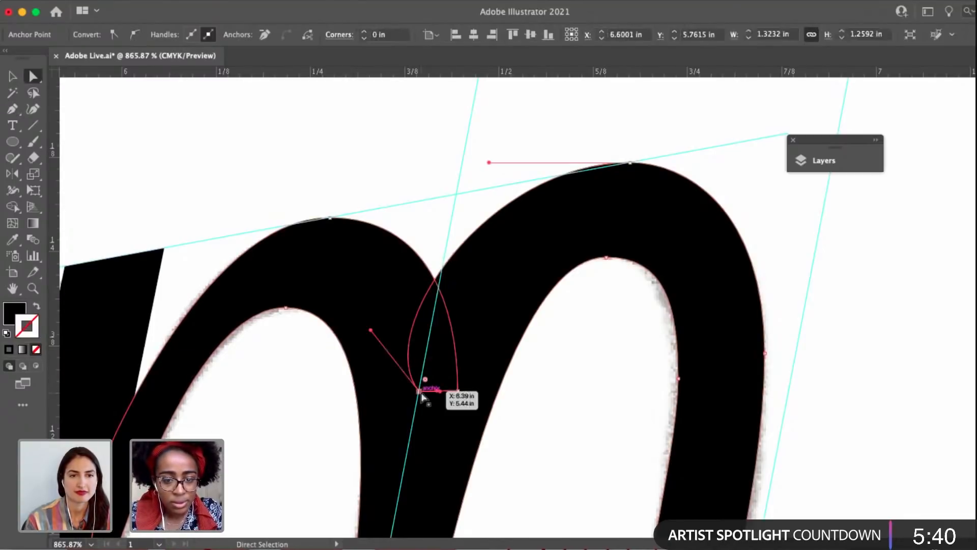
drag(387, 328, 414, 323)
click(453, 253)
scroll(453, 253, down, 4)
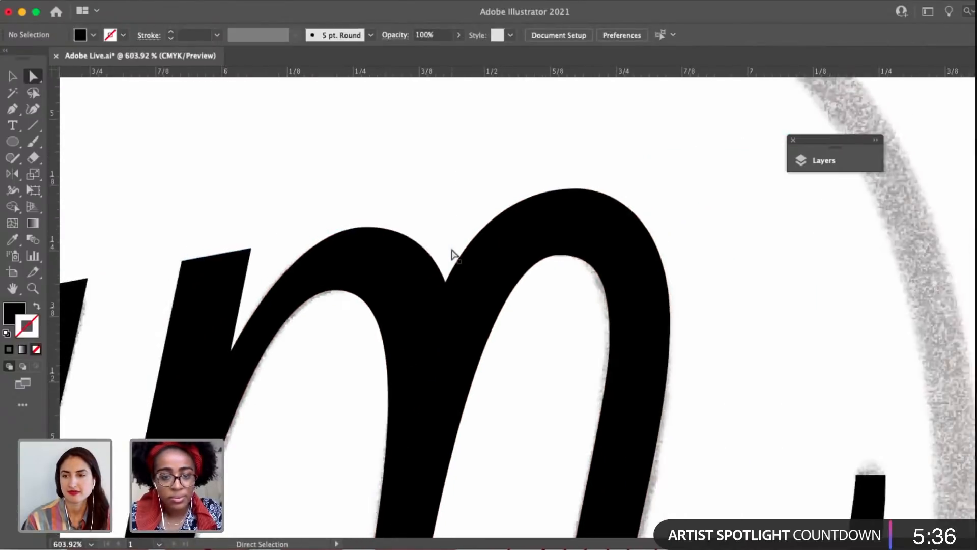
Refine the lower left outer curve of the m's right arch by shortening its end anchor's upper handle and tilting it slightly outward.
click(444, 337)
scroll(446, 337, up, 5)
click(414, 357)
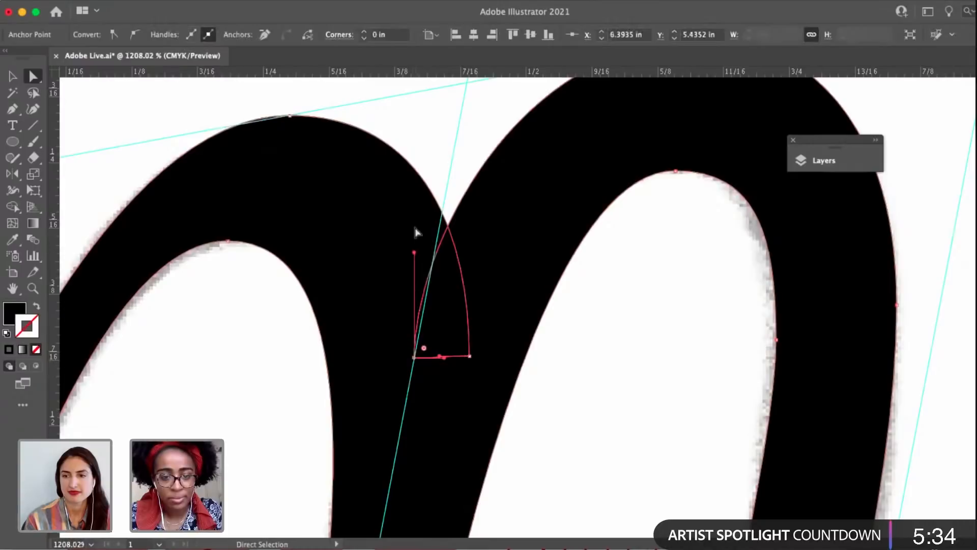
drag(415, 254, 414, 262)
key(p)
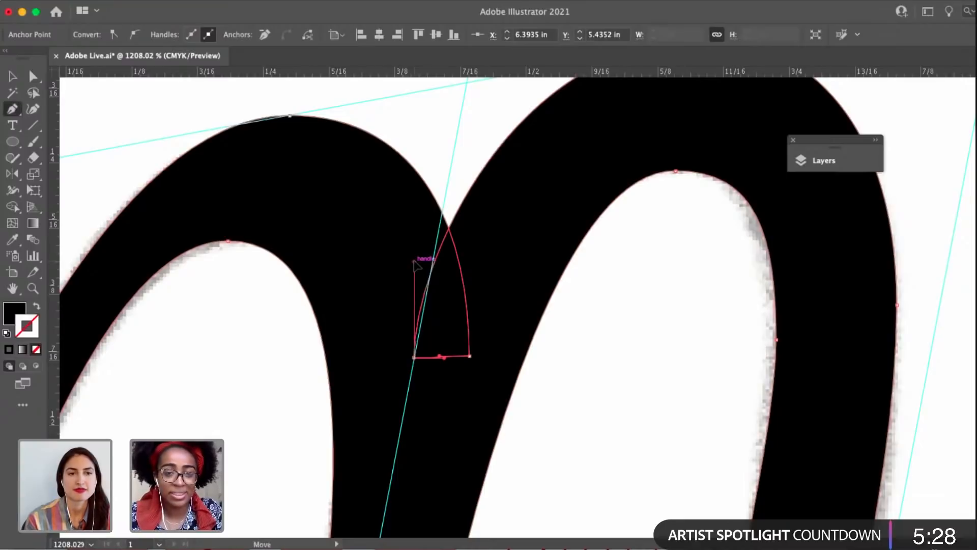
mouse_move(414, 262)
mouse_down()
mouse_move(385, 279)
mouse_move(442, 258)
mouse_move(375, 280)
mouse_move(408, 265)
mouse_up()
key(a)
click(465, 144)
scroll(464, 144, down, 3)
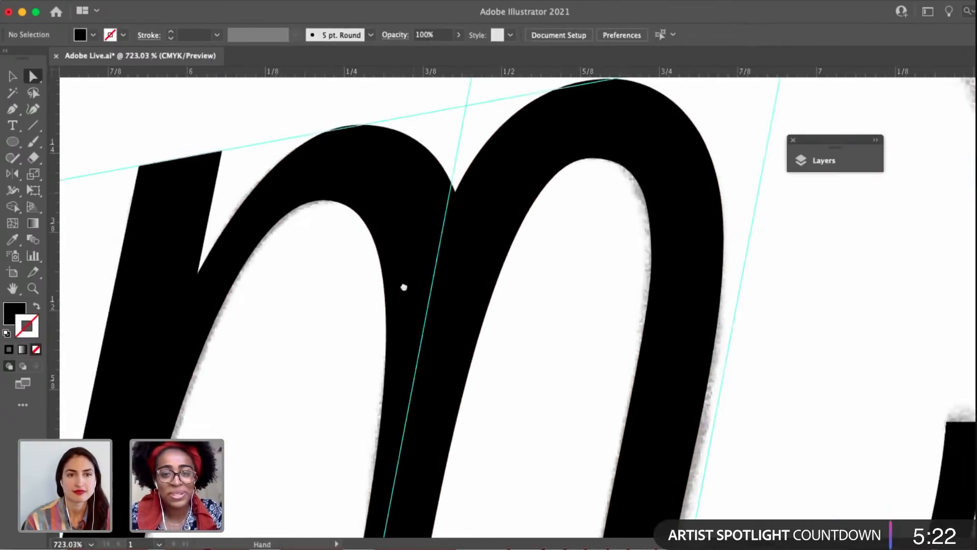
Check the top outer anchor of the m's right arch against the slanted guide, deselect, and save the document.
scroll(404, 287, up, 3)
click(602, 192)
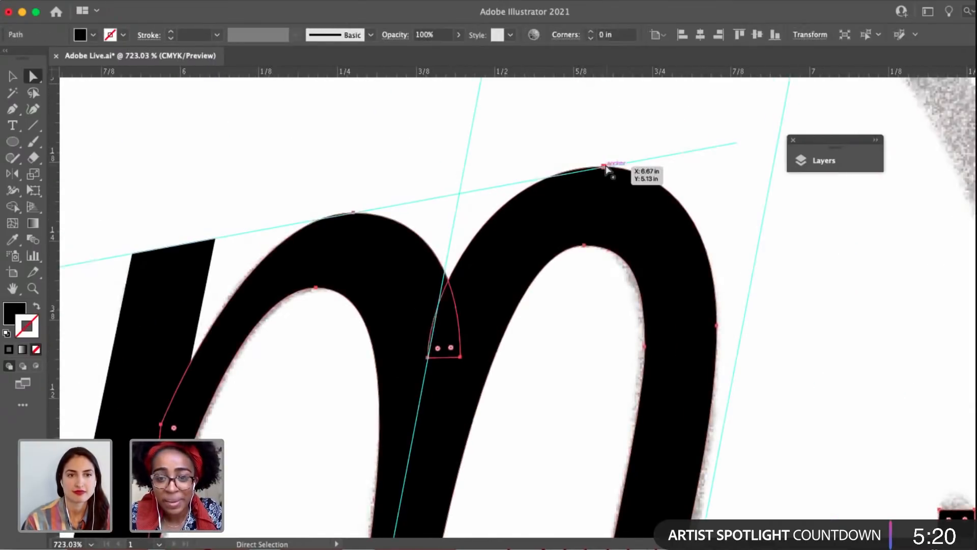
click(610, 169)
click(463, 204)
drag(456, 212, 491, 206)
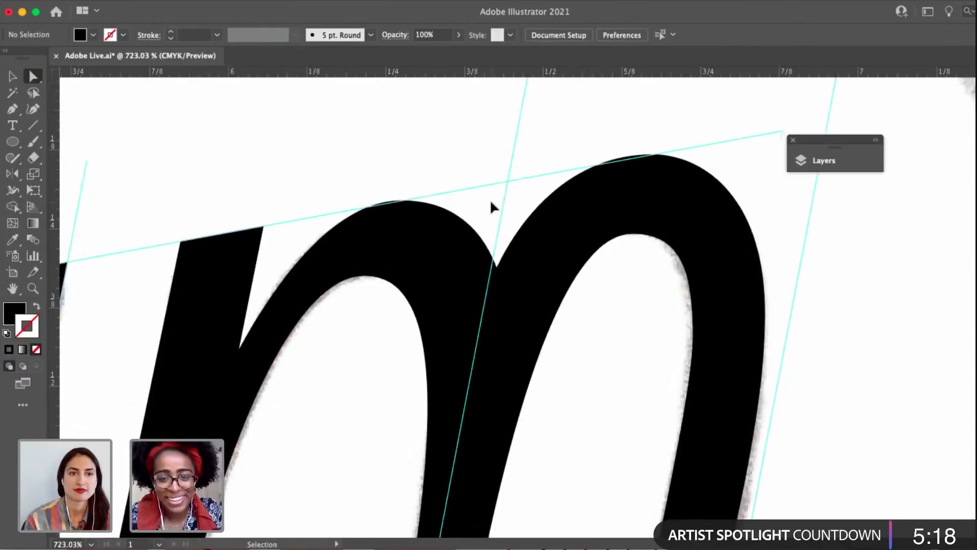
key(super+s)
scroll(478, 229, down, 3)
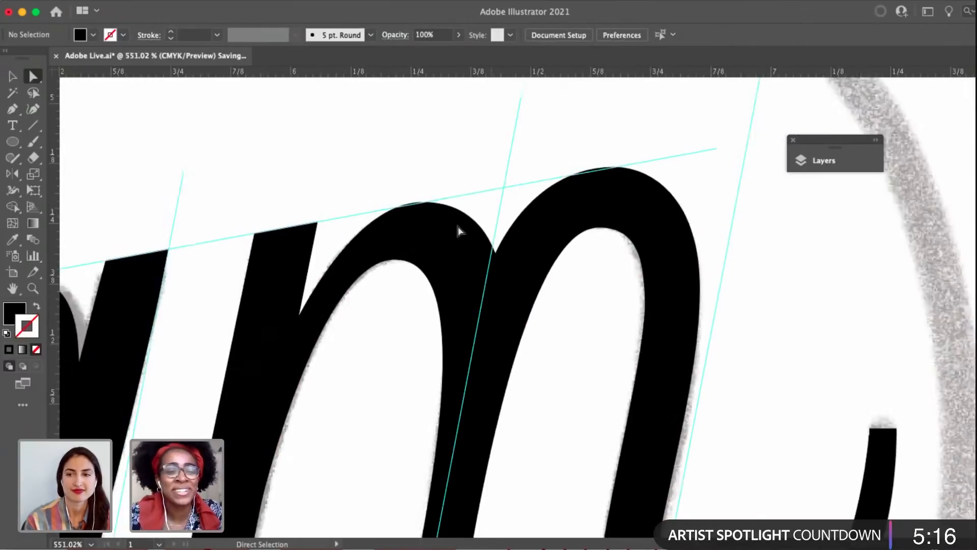
Examine the m's outline and the anchors where its left arch joins the first stem.
drag(492, 263, 581, 254)
click(527, 285)
scroll(460, 349, down, 2)
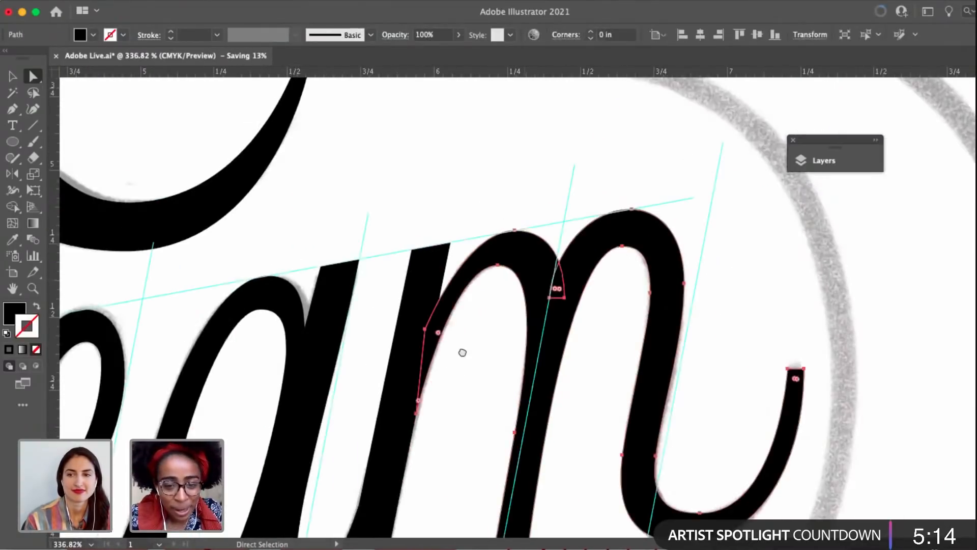
scroll(423, 399, up, 3)
click(430, 404)
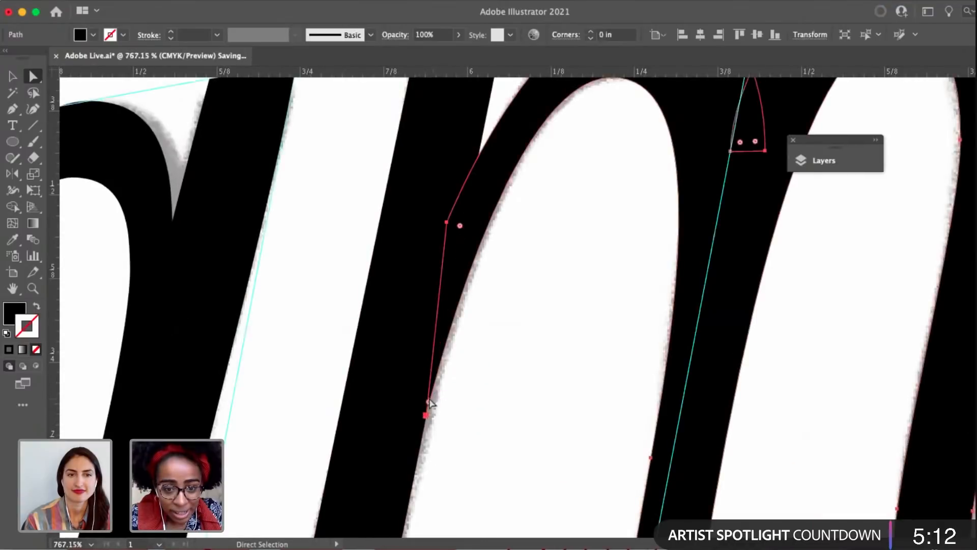
click(517, 305)
scroll(517, 305, down, 6)
scroll(497, 324, down, 4)
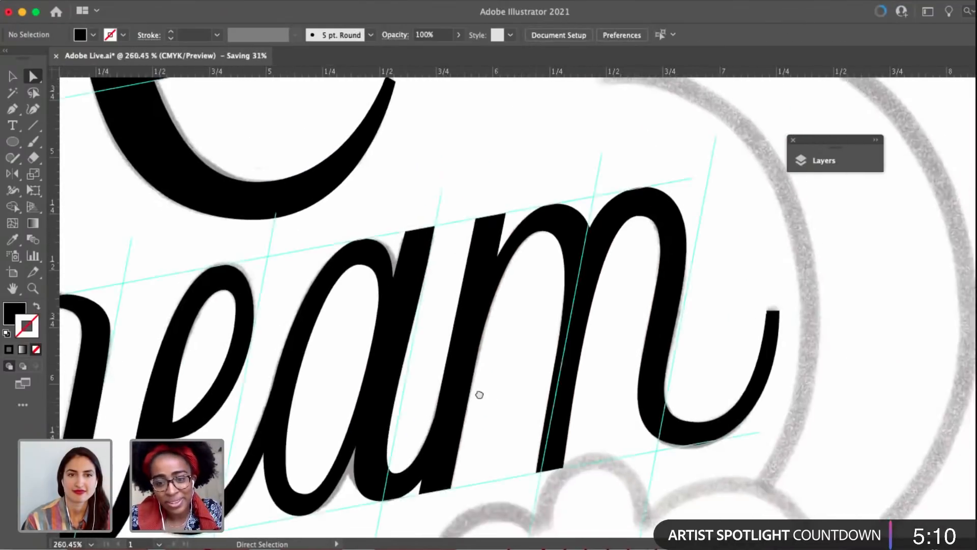
Try to reshape the upper right outer curve of the a's bowl by moving the top anchor's right handle independently.
drag(479, 394, 626, 329)
click(405, 224)
scroll(436, 200, up, 1)
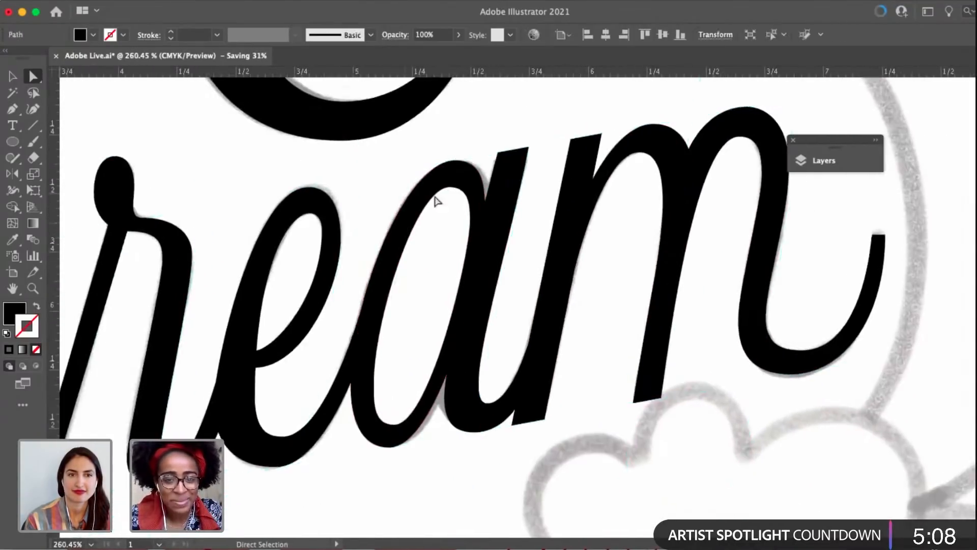
scroll(436, 200, up, 2)
click(460, 157)
scroll(463, 157, up, 2)
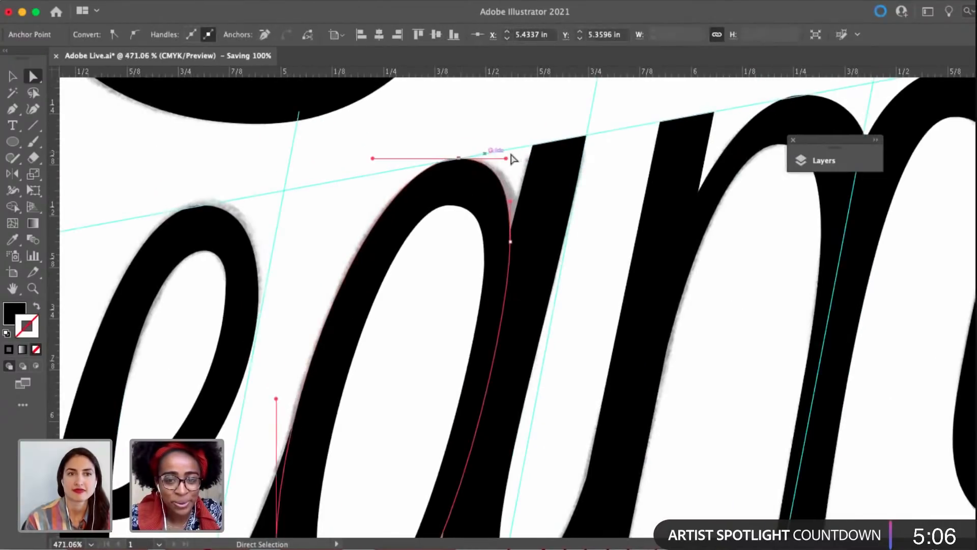
key(shift+c)
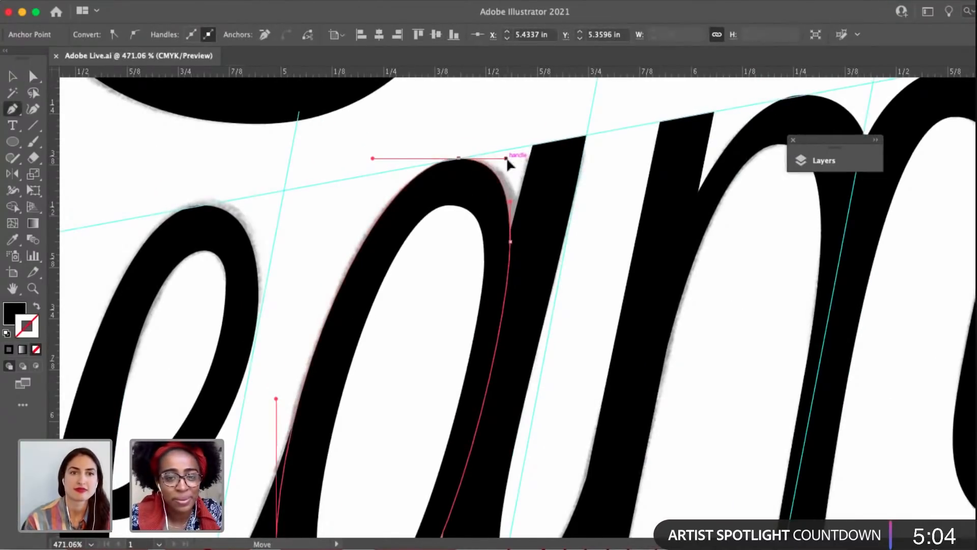
drag(506, 158, 498, 177)
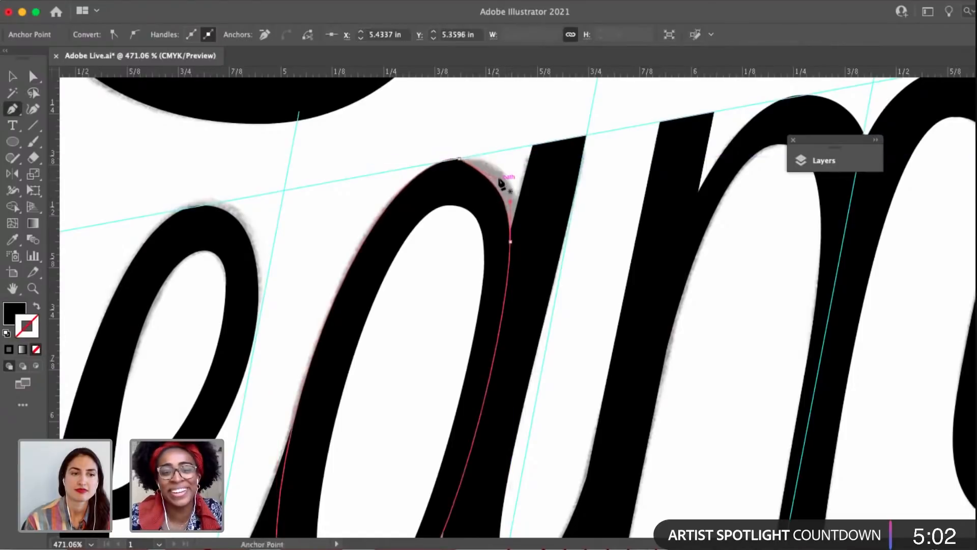
scroll(499, 179, up, 3)
key(super+z)
key(a)
click(511, 152)
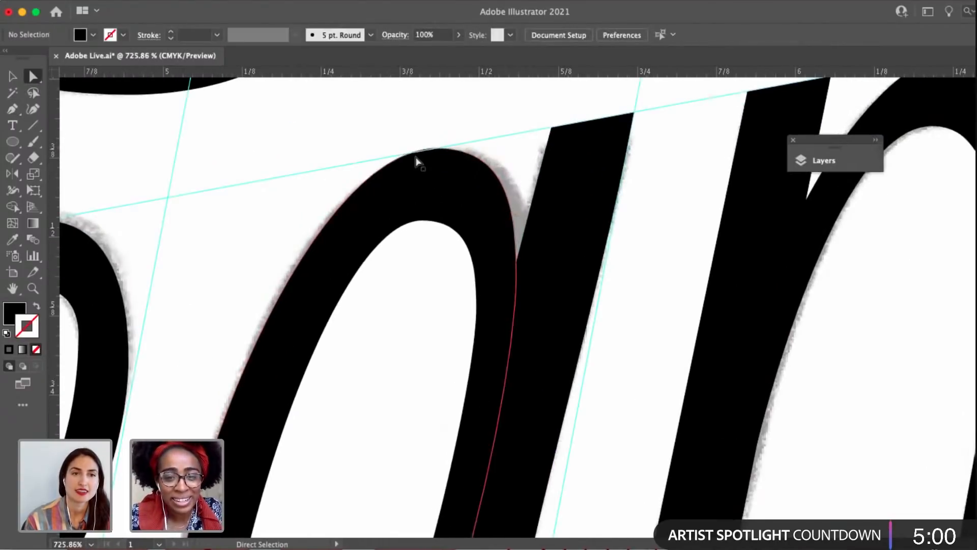
Refine the top outer curve of the a's bowl by shortening the top anchor's right handle and slightly lengthening its left handle.
click(438, 148)
drag(509, 148, 501, 148)
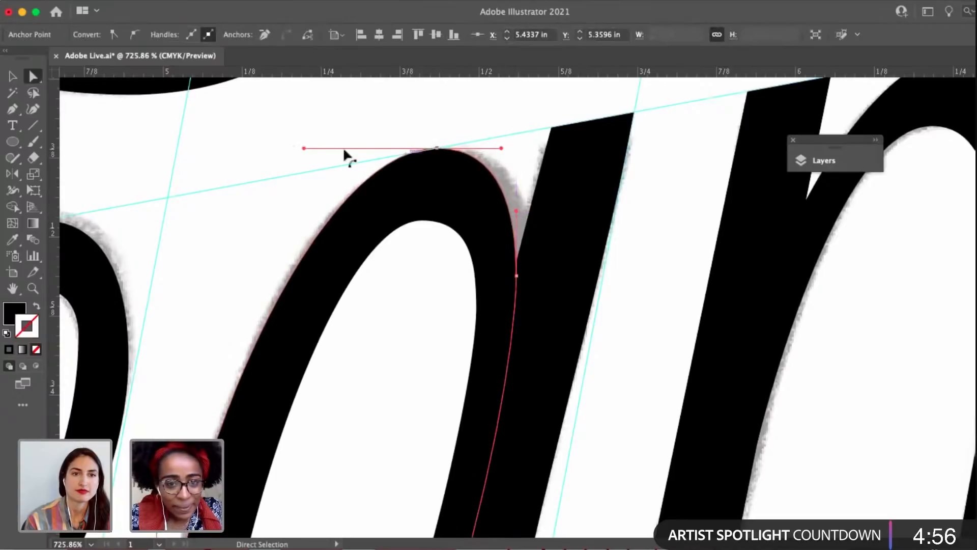
drag(304, 148, 301, 148)
scroll(301, 156, down, 5)
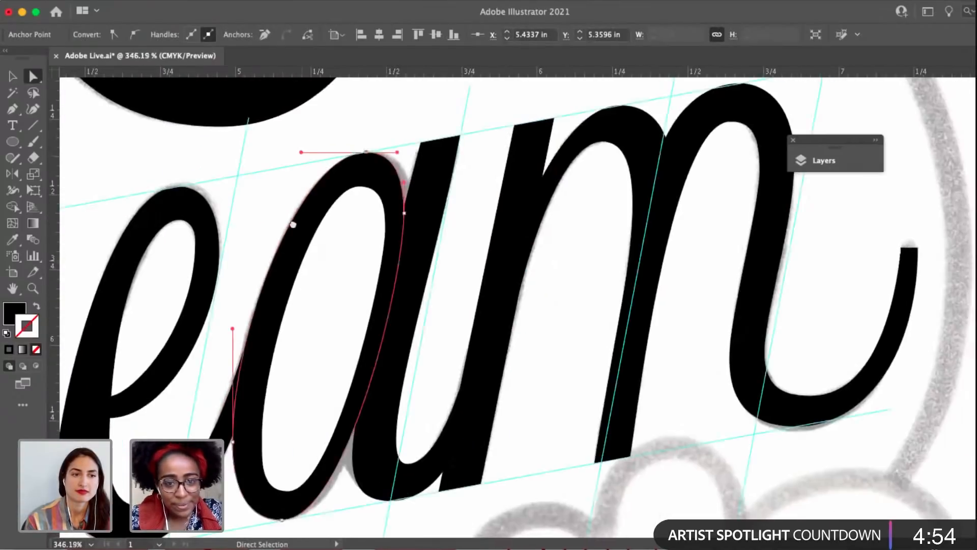
Adjust the a's counter by shortening its top anchor's right handle and lowering the right anchor slightly, and deselect.
drag(294, 224, 352, 175)
click(422, 140)
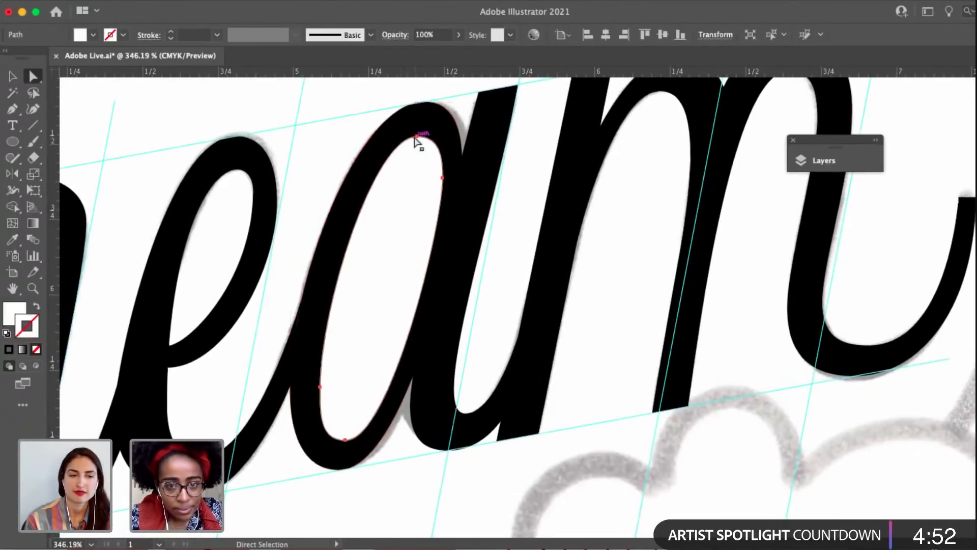
click(416, 135)
scroll(441, 144, up, 3)
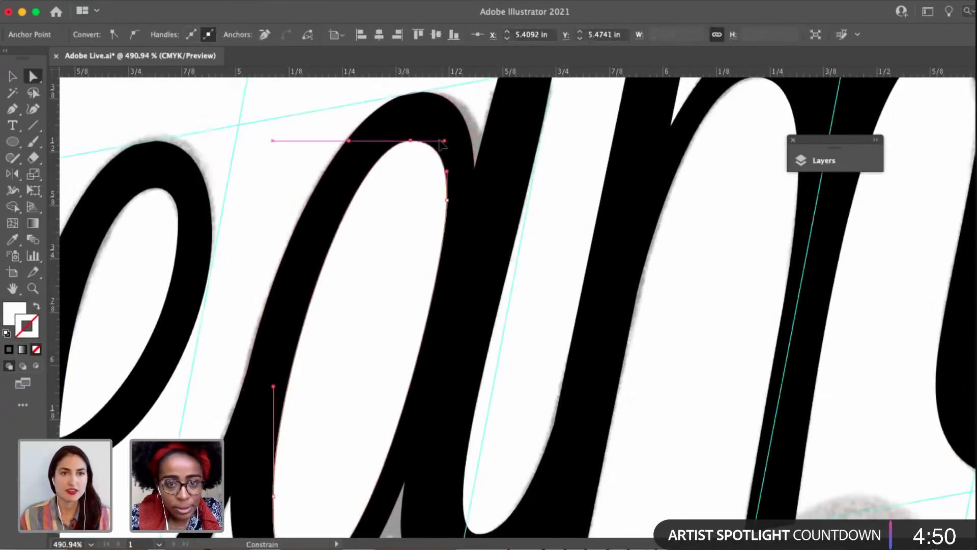
drag(447, 201, 447, 205)
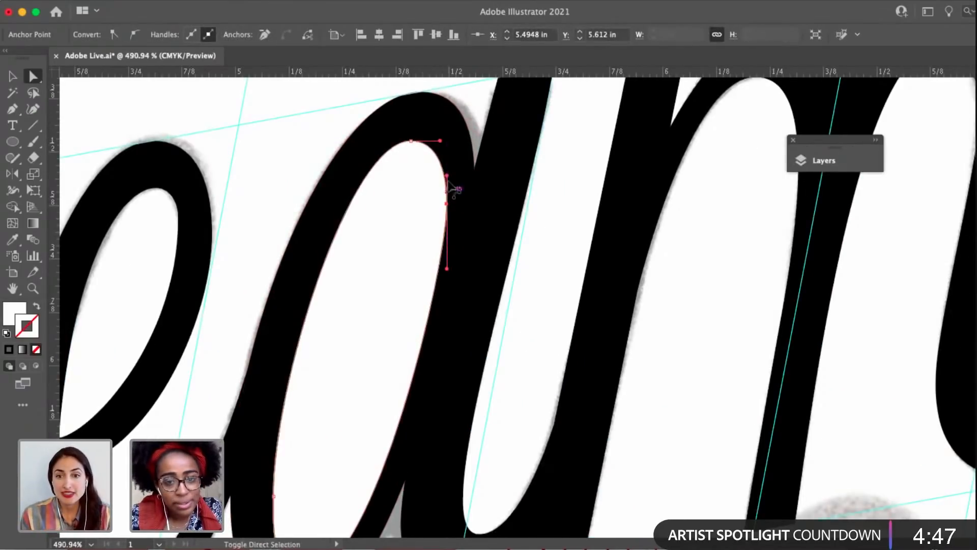
click(320, 156)
drag(320, 156, 352, 154)
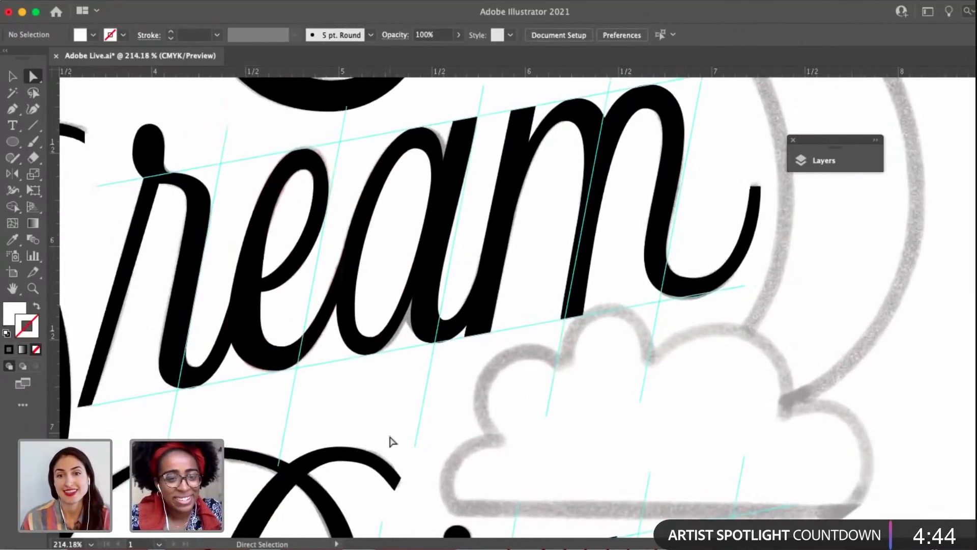
Examine the traced lettering of AFRAID, Dream and Big against the sketch, and the overall poster composition.
scroll(391, 441, down, 6)
drag(441, 322, 492, 261)
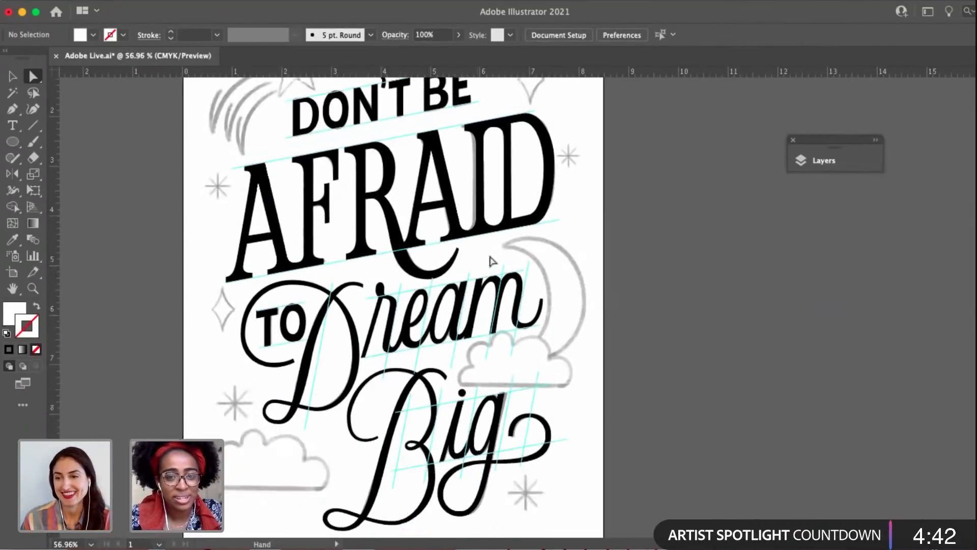
drag(565, 233, 565, 268)
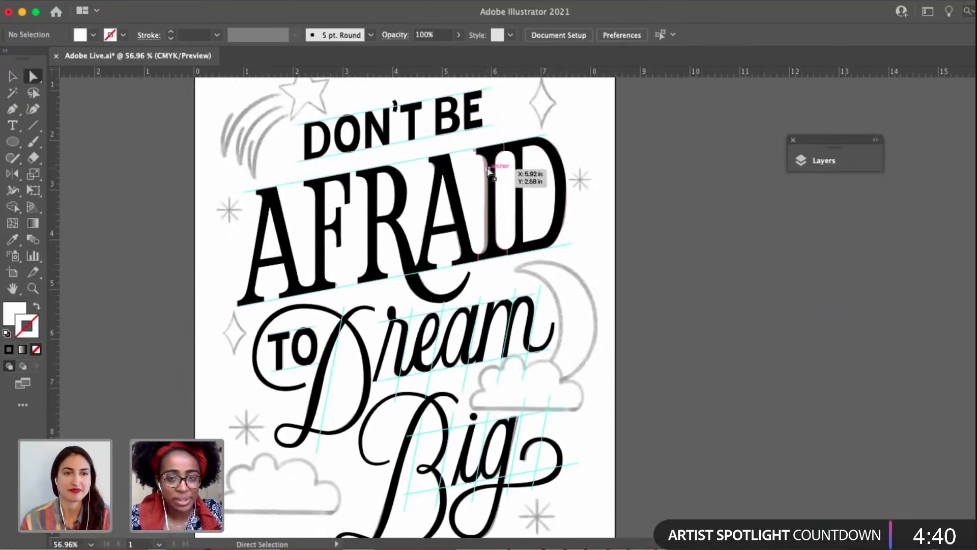
scroll(488, 171, up, 5)
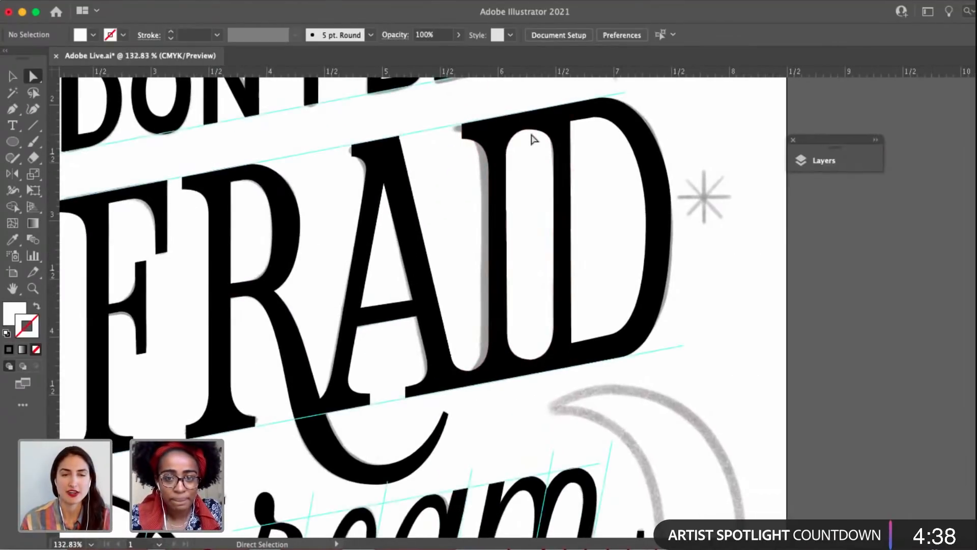
scroll(527, 172, down, 8)
key(v)
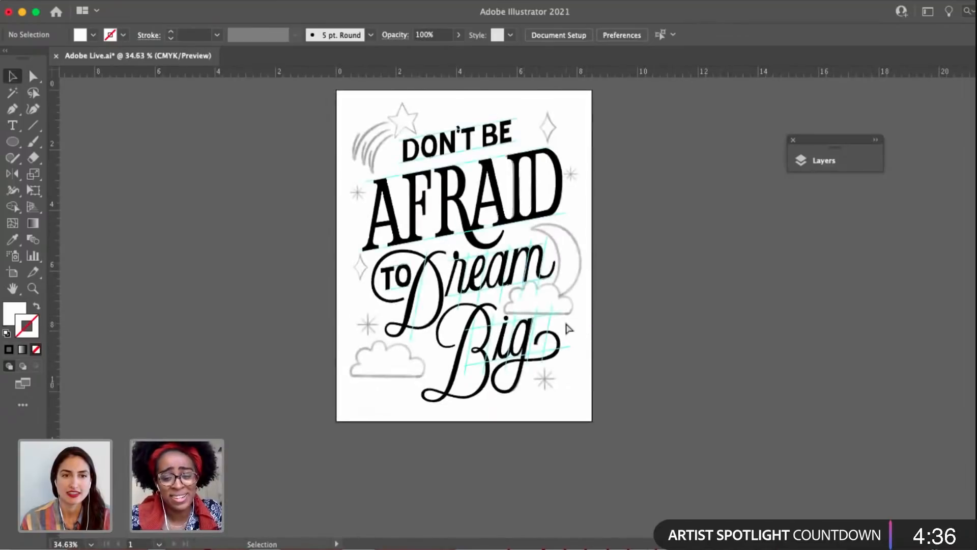
scroll(535, 343, up, 5)
key(a)
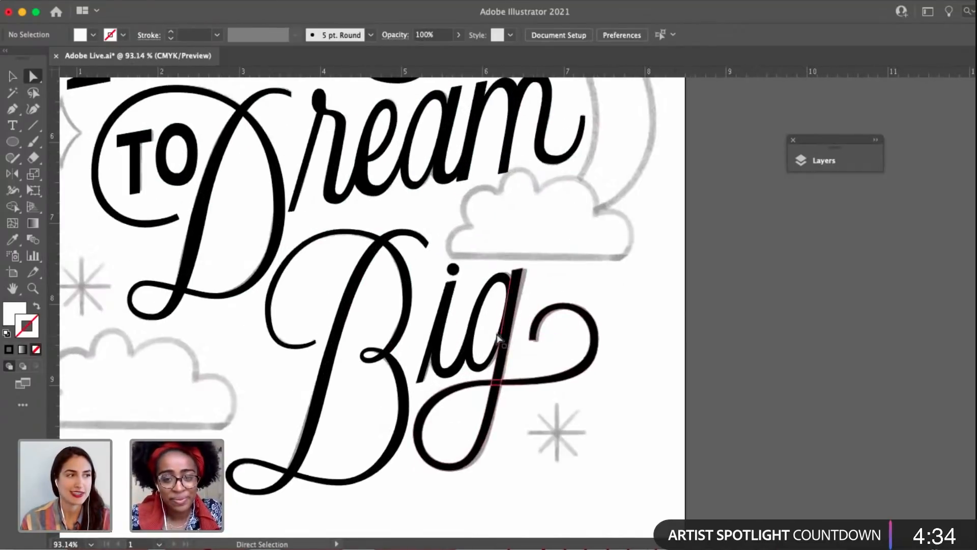
scroll(627, 252, down, 4)
key(v)
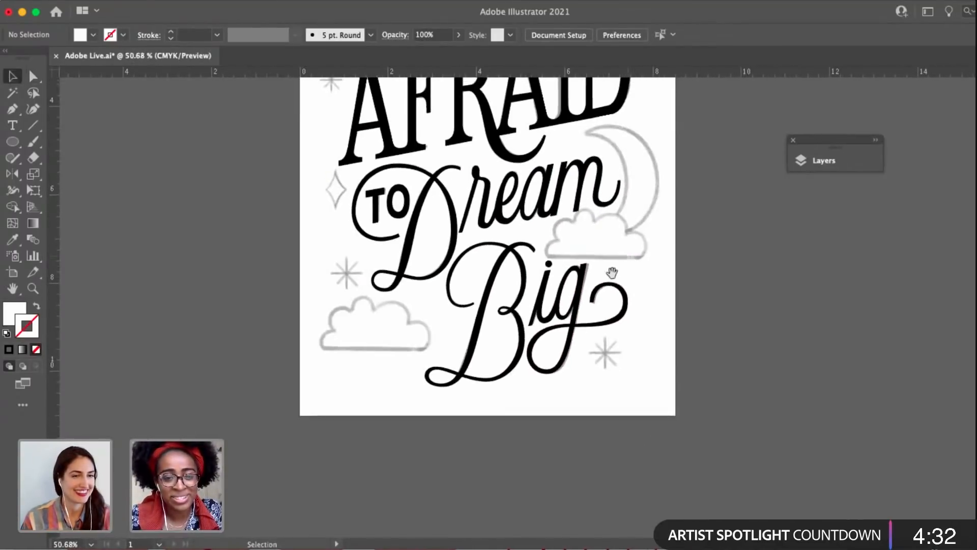
drag(611, 273, 611, 386)
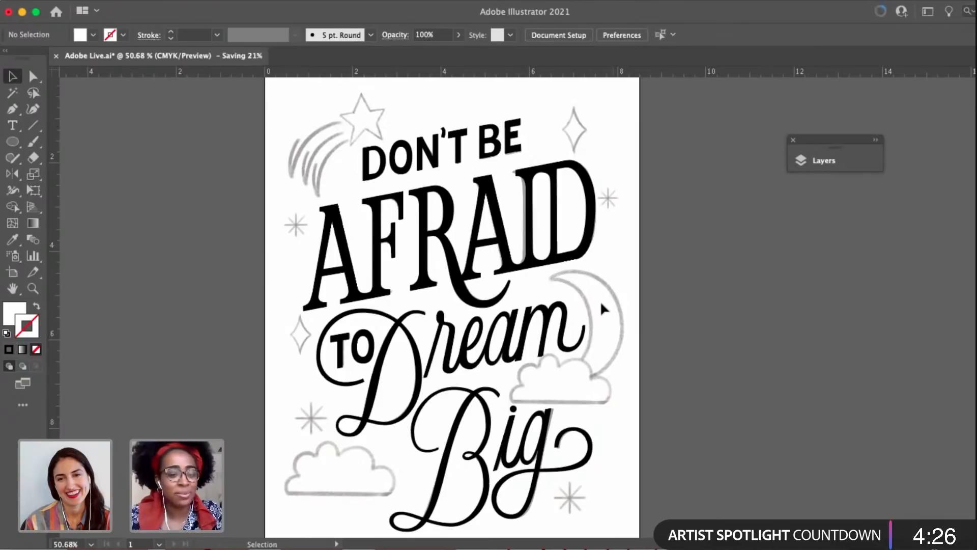
drag(607, 327, 627, 304)
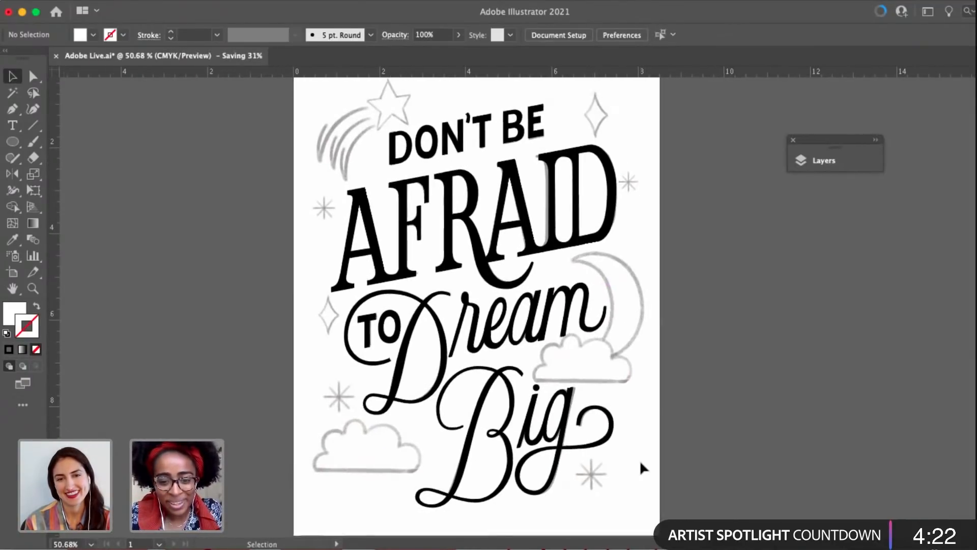
scroll(638, 459, up, 3)
key(a)
scroll(576, 496, down, 4)
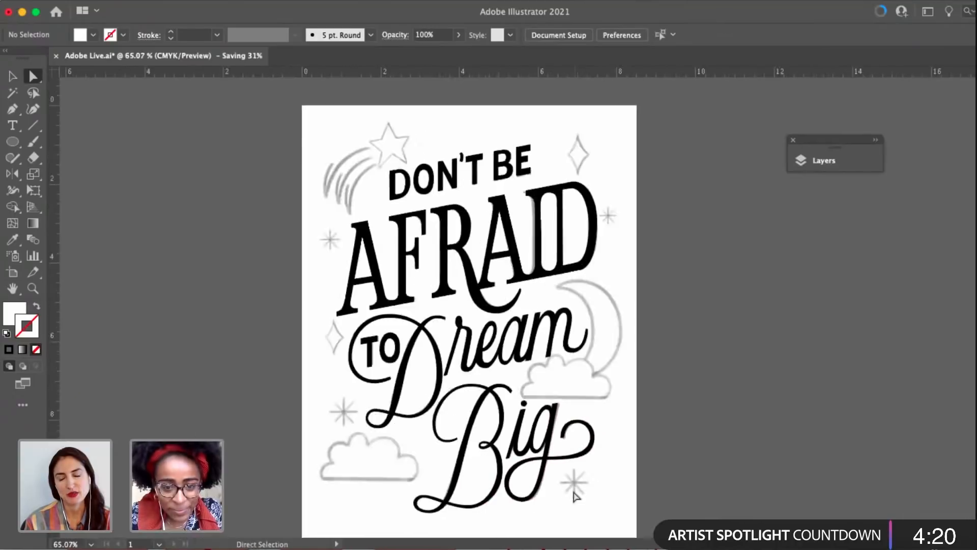
key(v)
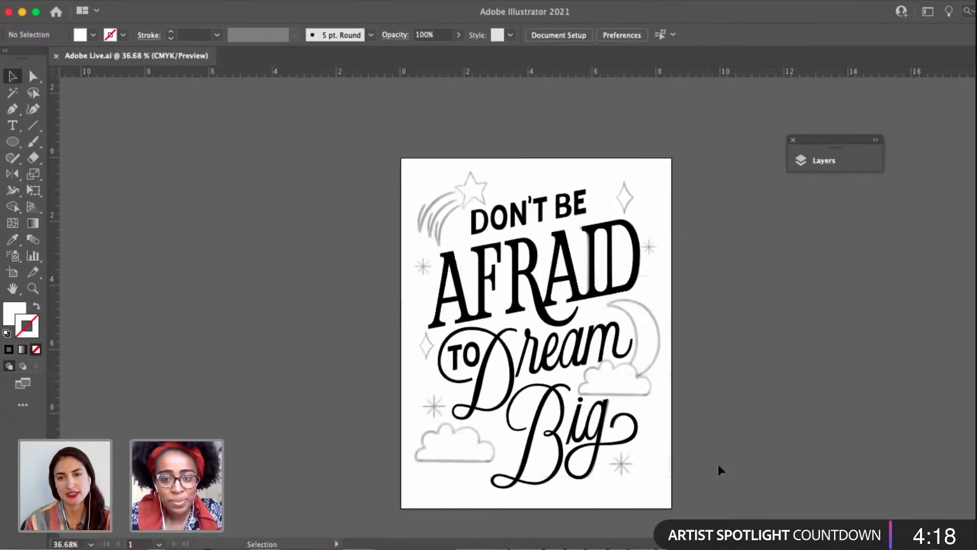
Scale the word TO inside the large D's loop slightly smaller and deselect it.
scroll(468, 379, up, 8)
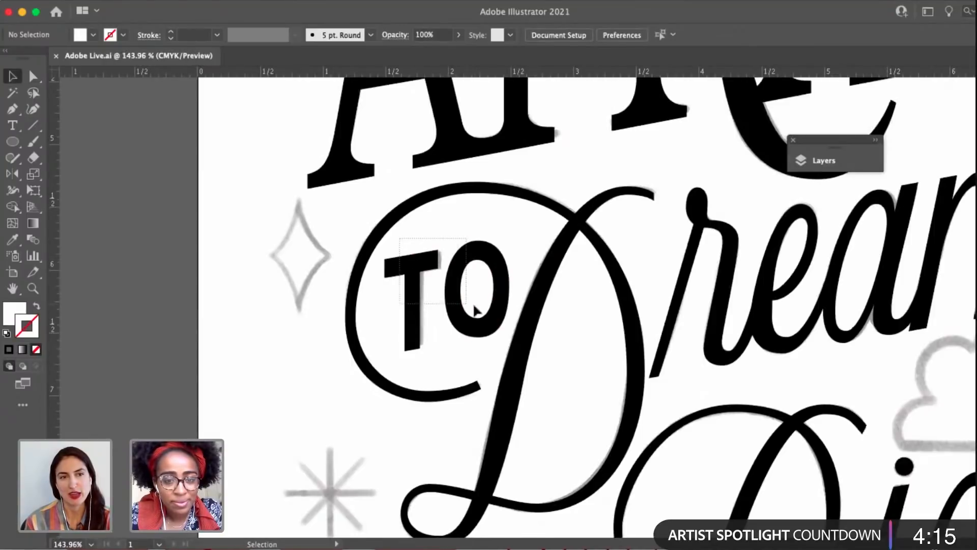
drag(474, 307, 515, 211)
click(502, 233)
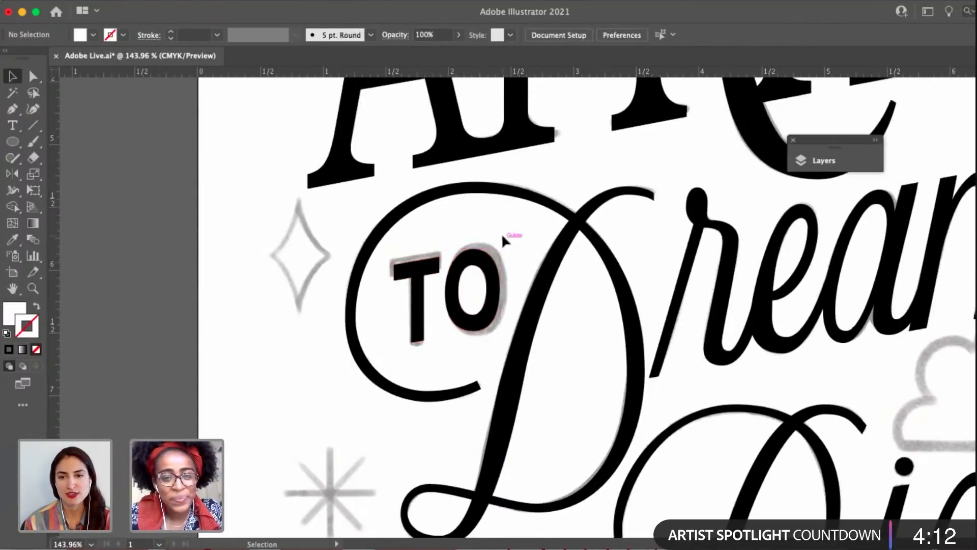
Examine the counter of the D in AFRAID and the anchor points across all the traced lettering.
scroll(502, 233, down, 10)
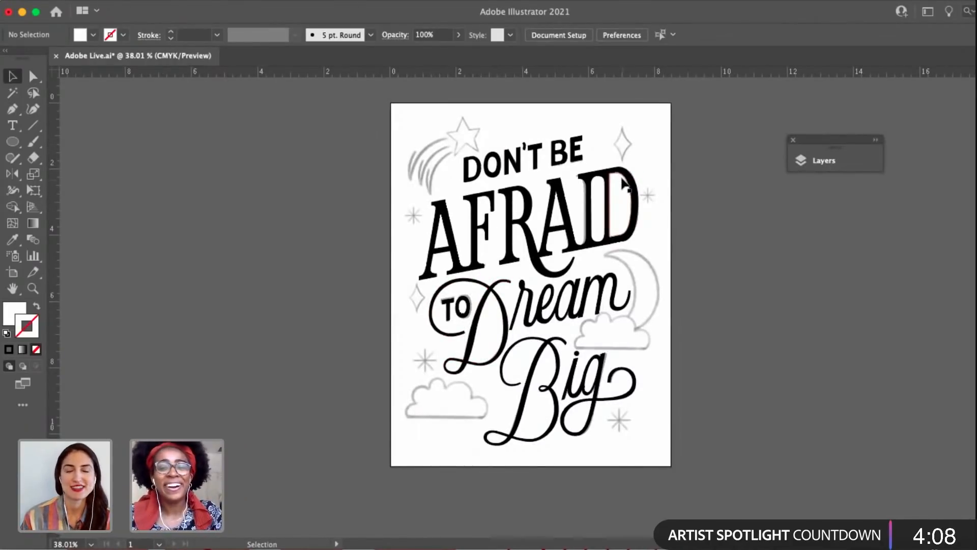
scroll(610, 176, up, 4)
key(a)
key(v)
scroll(610, 176, down, 6)
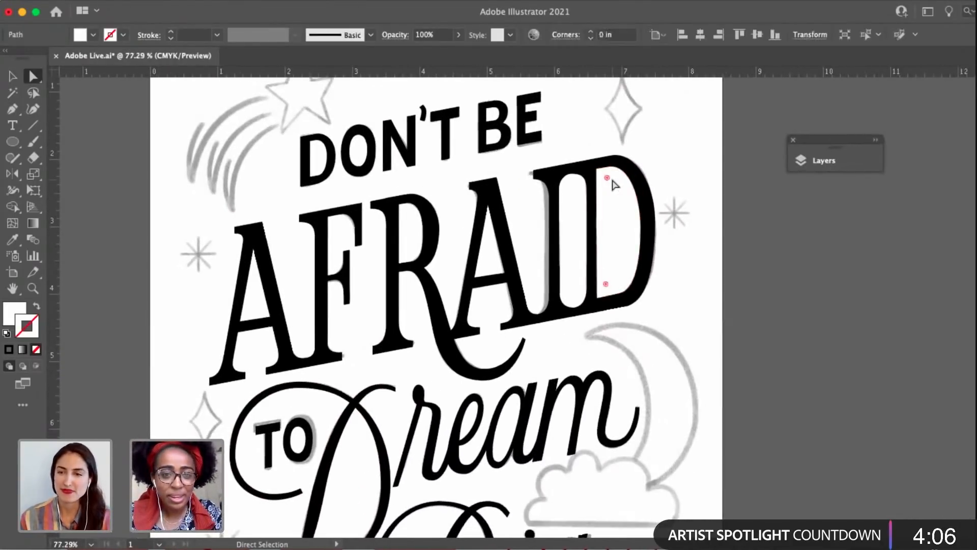
scroll(635, 161, up, 3)
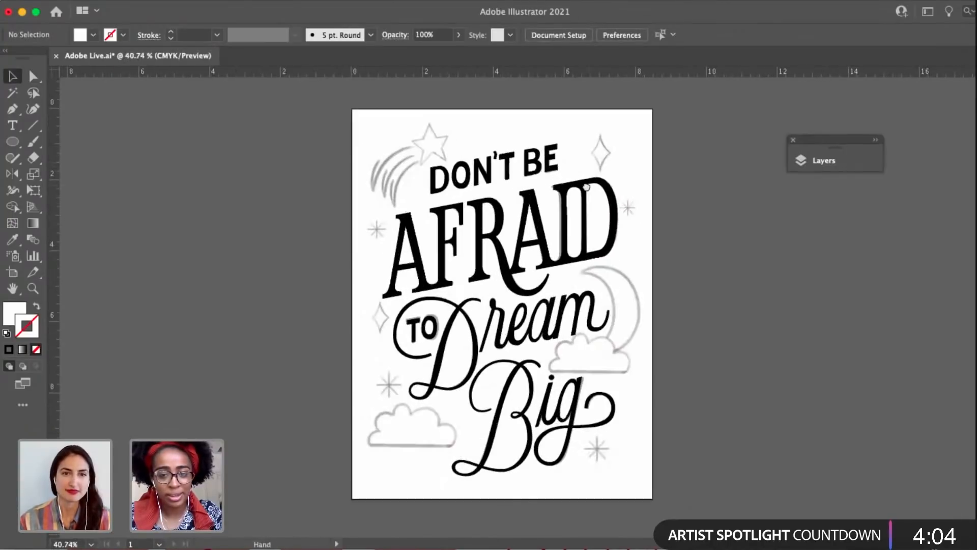
drag(663, 458, 333, 116)
scroll(656, 349, up, 2)
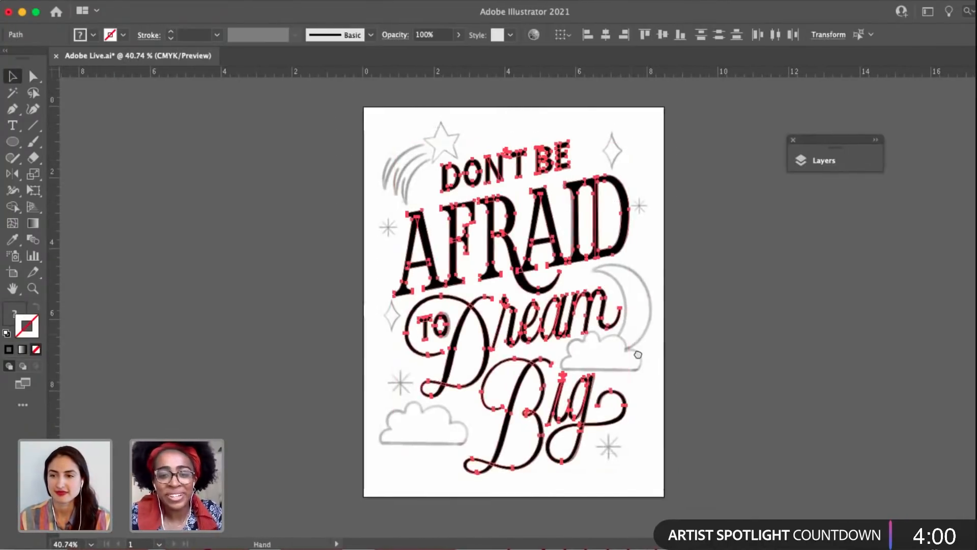
click(717, 334)
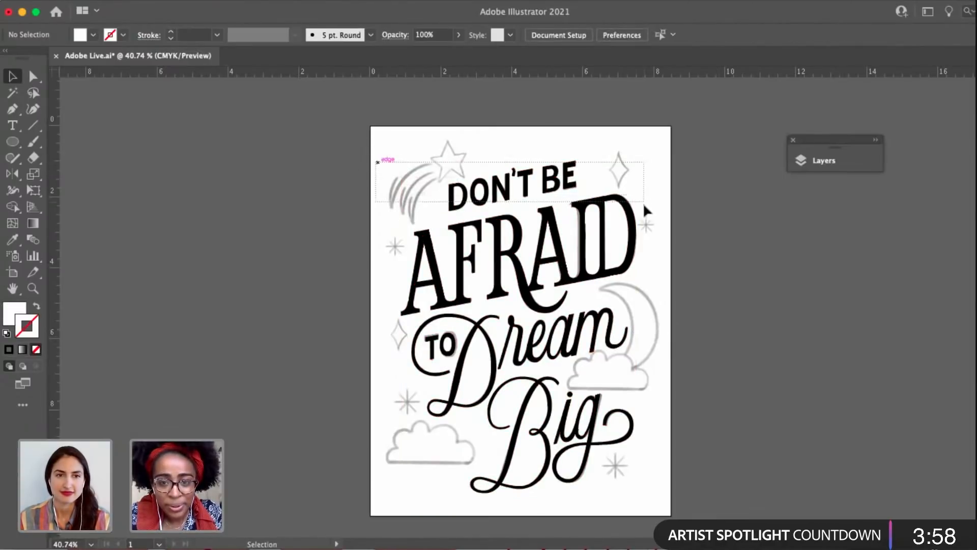
Duplicate all the traced lettering onto the empty canvas to the left of the artboard and deselect it.
scroll(669, 518, right, 2)
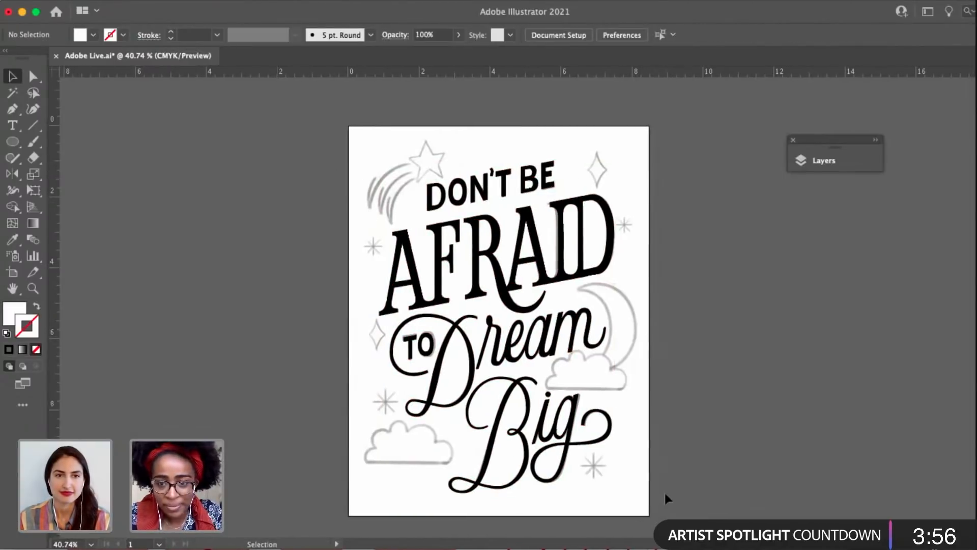
drag(664, 490, 379, 238)
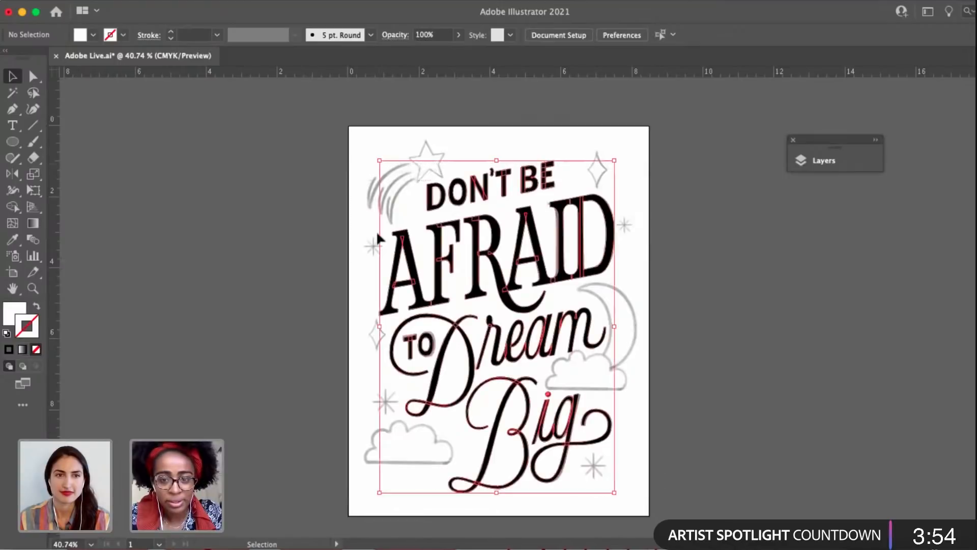
scroll(379, 238, left, 10)
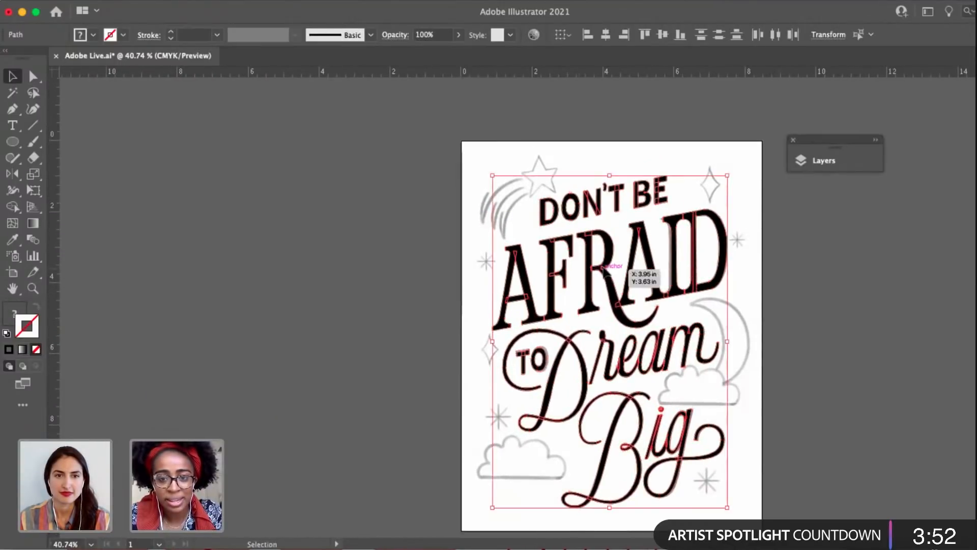
drag(606, 273, 402, 278)
scroll(387, 279, right, 7)
click(354, 279)
scroll(355, 279, right, 8)
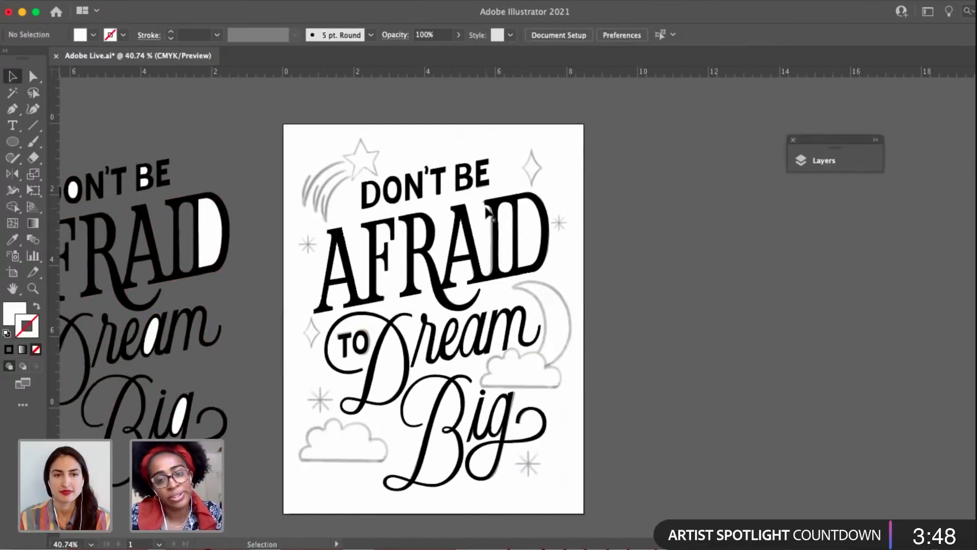
scroll(485, 206, up, 5)
scroll(486, 206, down, 6)
drag(321, 230, 422, 223)
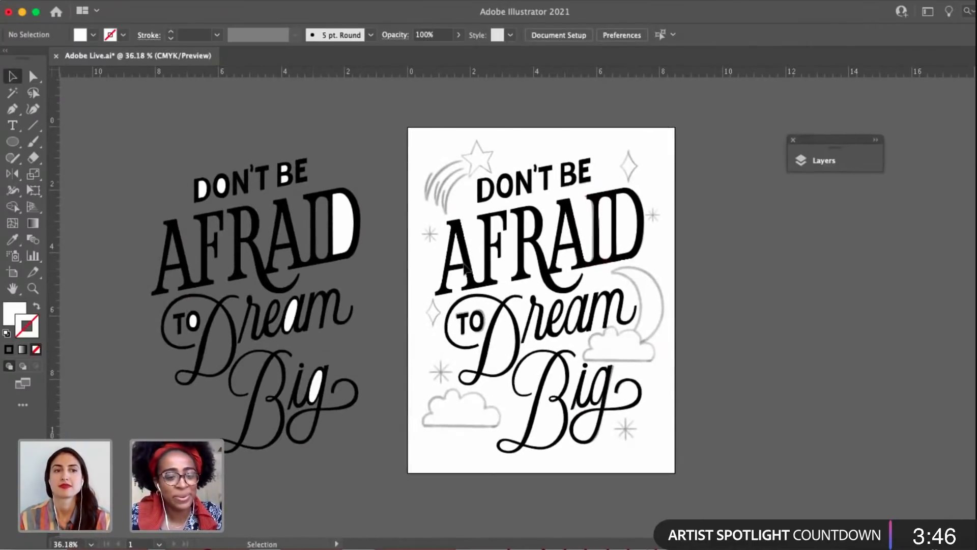
Subtract the counter from the D of DON'T on the artboard with the Pathfinder's Minus Front, and deselect.
drag(524, 250, 361, 246)
scroll(406, 204, up, 7)
drag(389, 204, 467, 224)
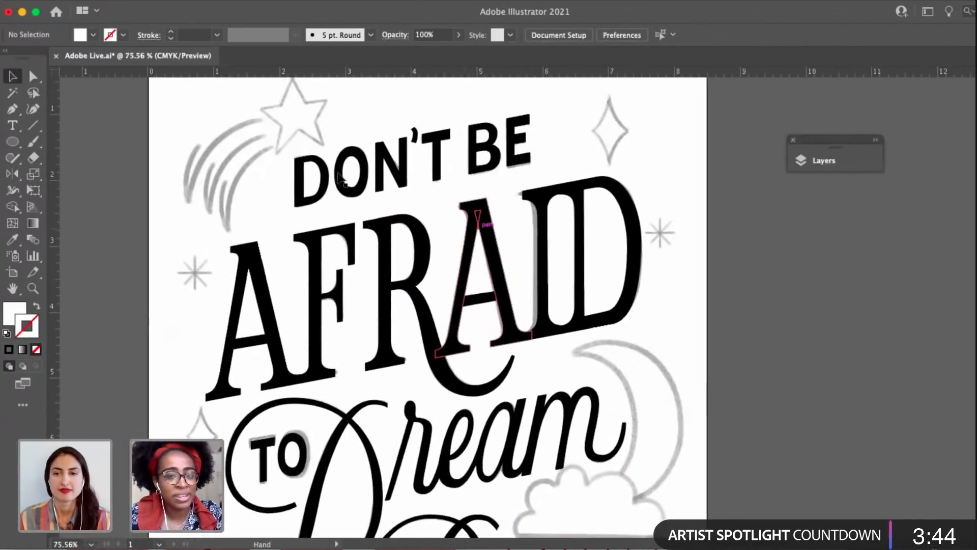
click(321, 170)
scroll(328, 166, up, 3)
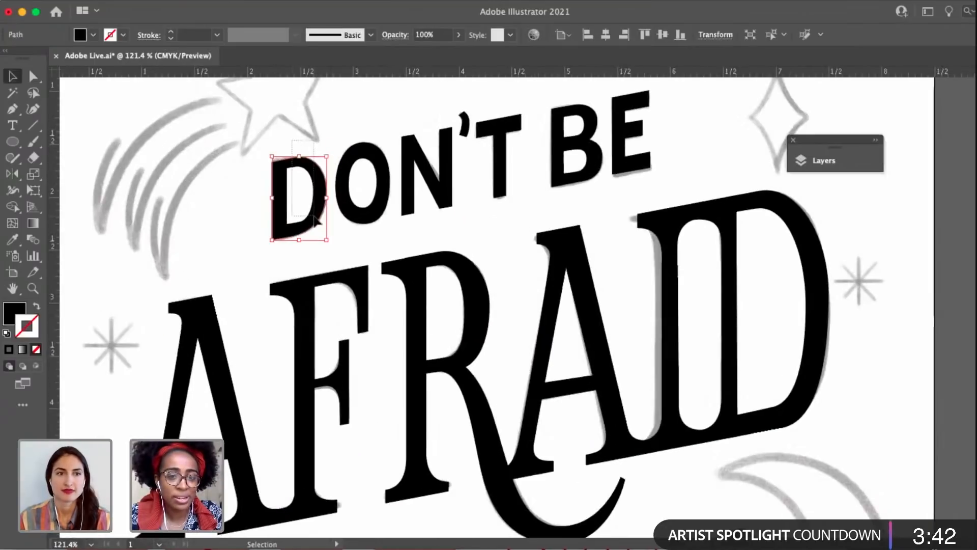
drag(314, 216, 316, 215)
drag(815, 15, 715, 20)
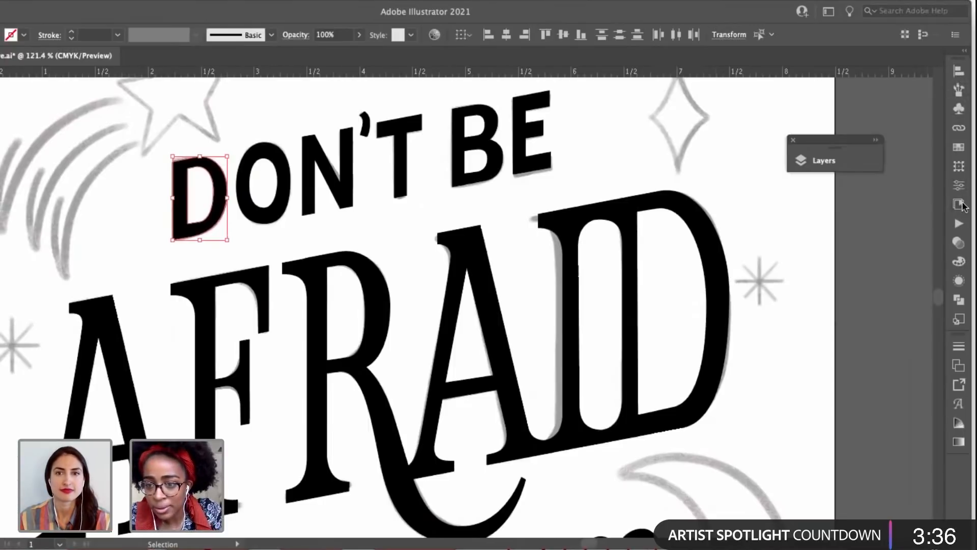
click(959, 301)
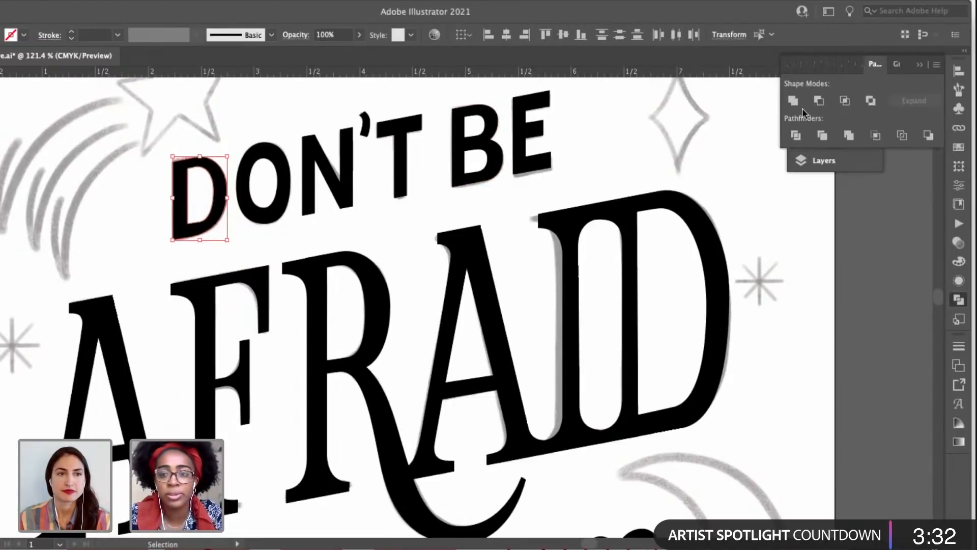
click(819, 100)
drag(293, 221, 326, 257)
click(276, 93)
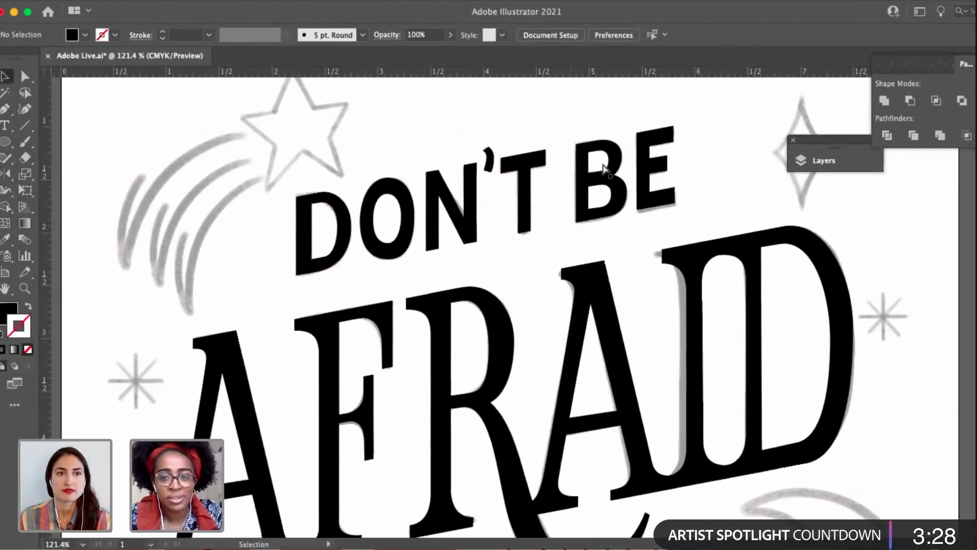
Cut both white counters out of the B of BE with Minus Front and deselect the letter.
key(a)
drag(510, 164, 458, 131)
drag(550, 131, 543, 118)
key(super+z)
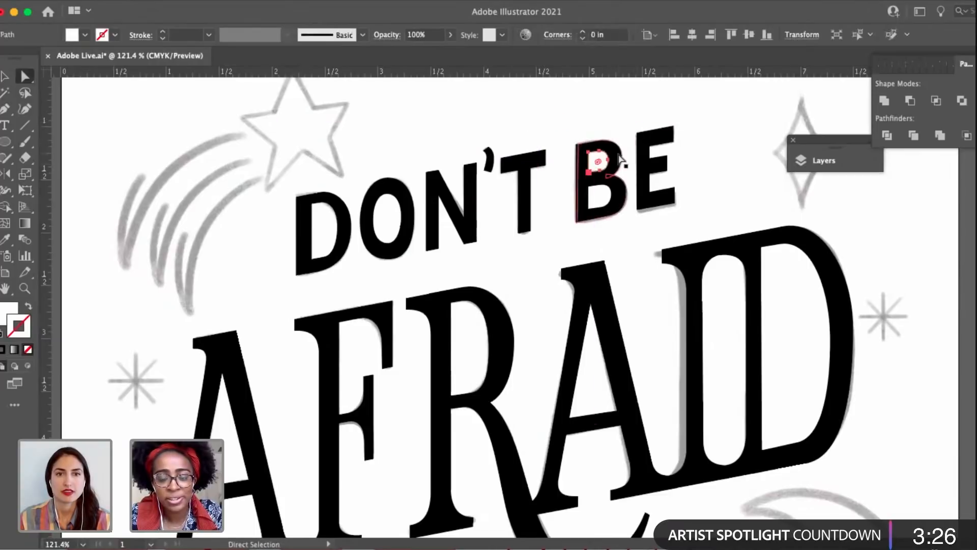
drag(626, 146, 556, 270)
scroll(559, 271, up, 6)
shift+click(521, 356)
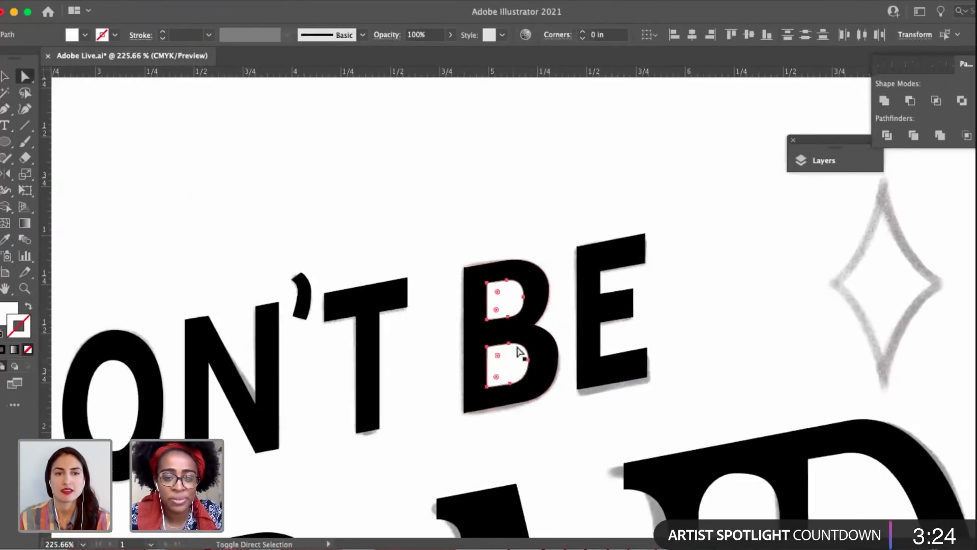
shift+click(542, 289)
click(910, 100)
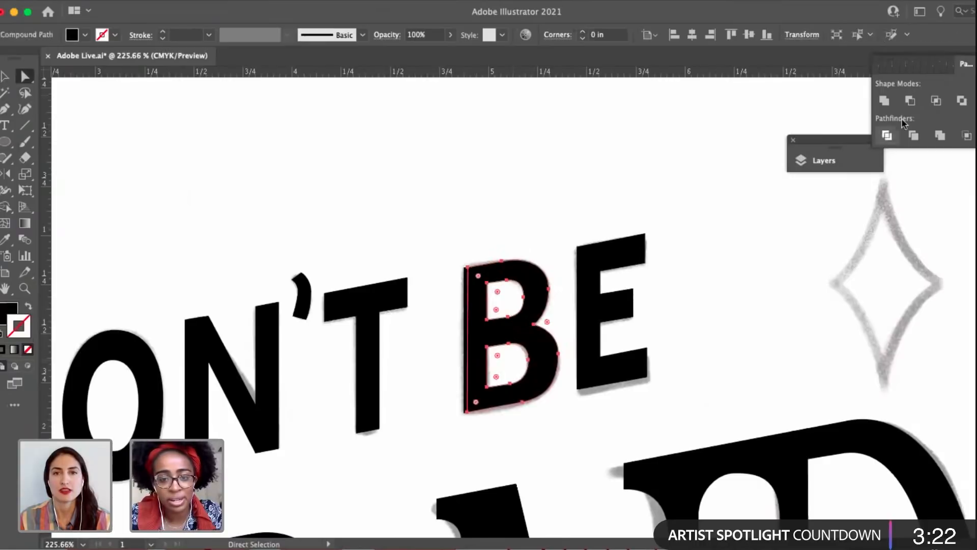
click(745, 360)
Cut the white counter out of the D at the end of AFRAID with Minus Front and deselect.
scroll(417, 379, down, 6)
drag(397, 401, 447, 202)
key(v)
scroll(461, 274, down, 4)
key(a)
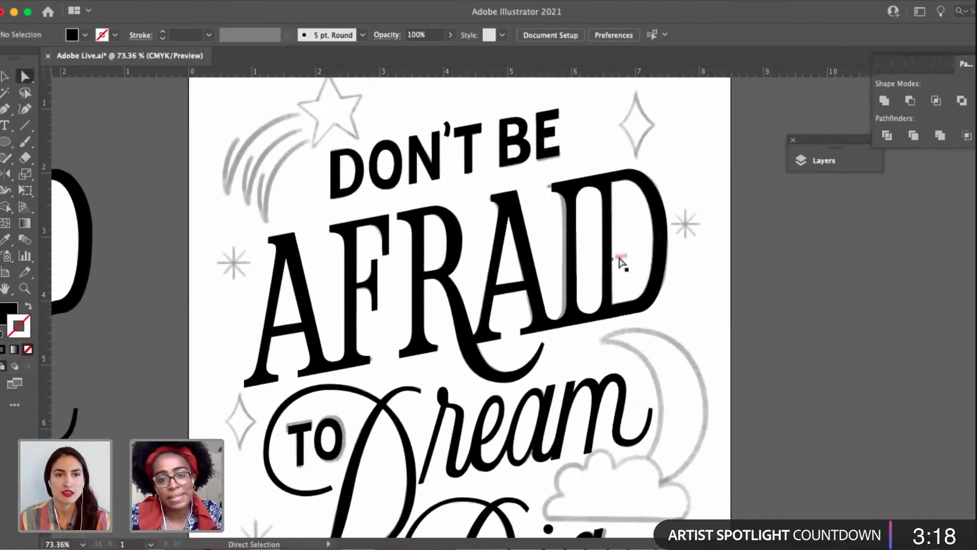
click(622, 229)
shift+click(661, 217)
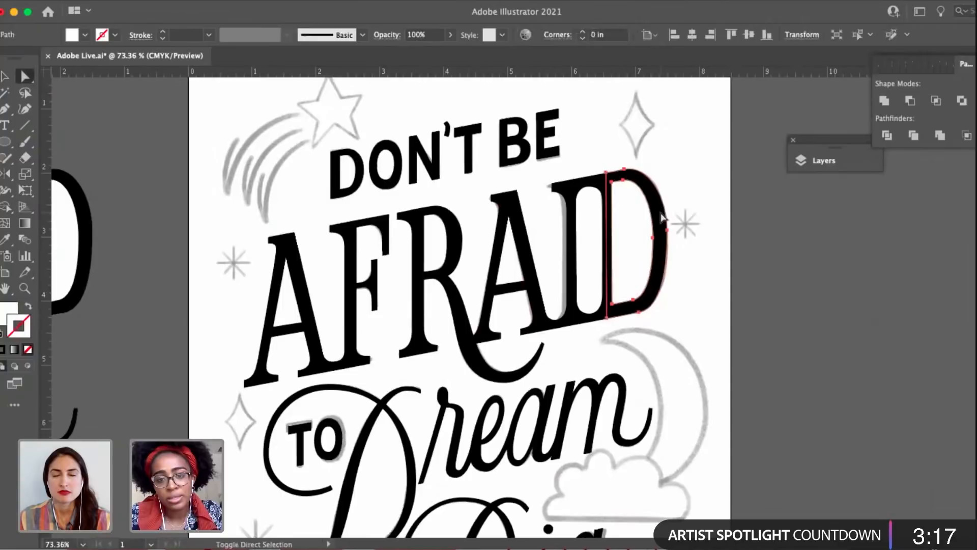
click(900, 105)
click(691, 216)
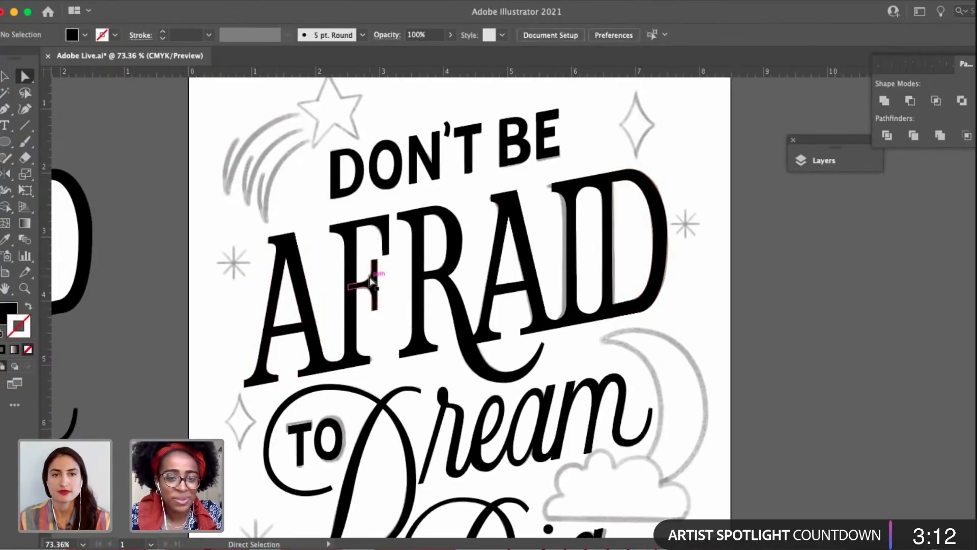
Examine the R of AFRAID and the rest of the poster lettering for remaining white counter shapes.
scroll(306, 285, down, 2)
scroll(427, 209, down, 2)
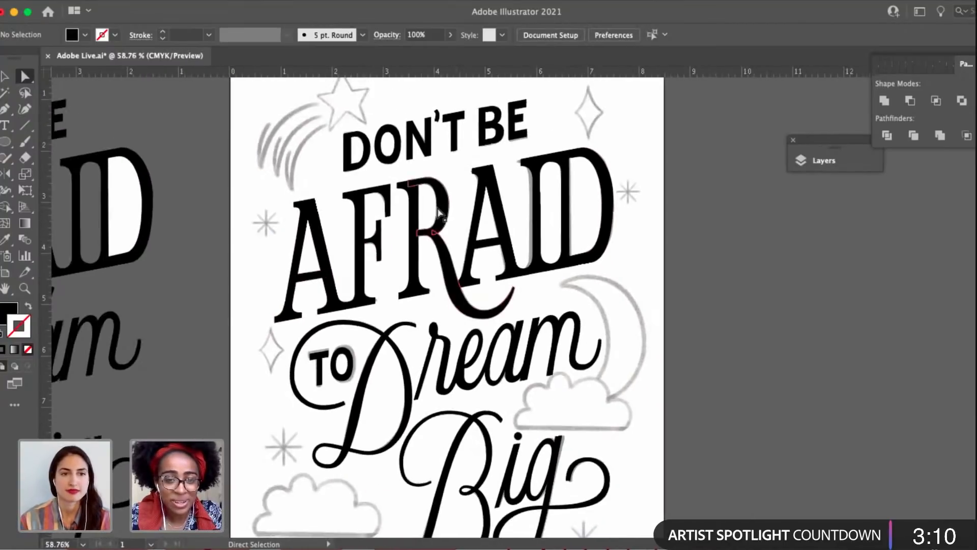
click(437, 207)
scroll(438, 211, up, 2)
scroll(479, 285, down, 3)
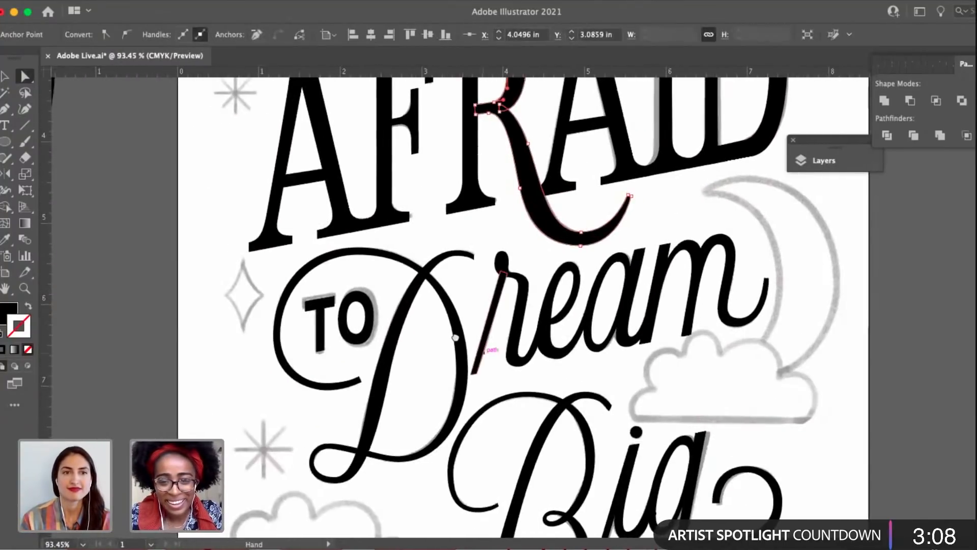
scroll(482, 291, up, 1)
scroll(483, 292, down, 5)
scroll(428, 318, up, 3)
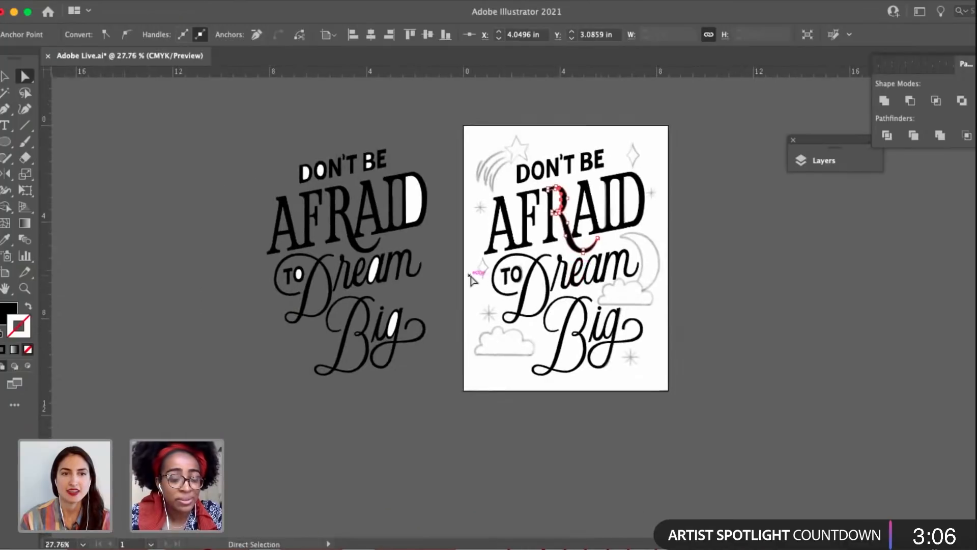
click(425, 321)
scroll(391, 336, right, 2)
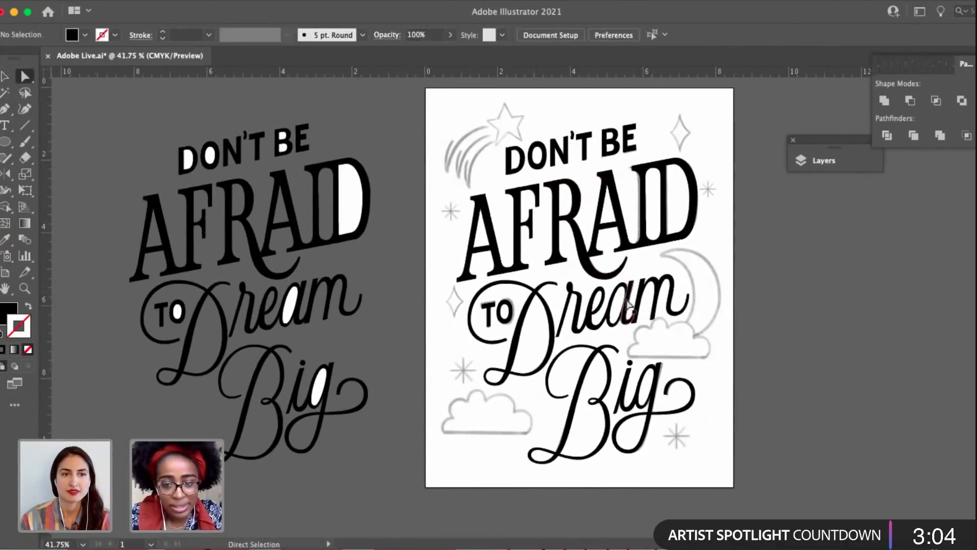
Cut the white counter out of the bowl of the a in Dream with Minus Front and deselect.
click(618, 308)
scroll(634, 315, up, 1)
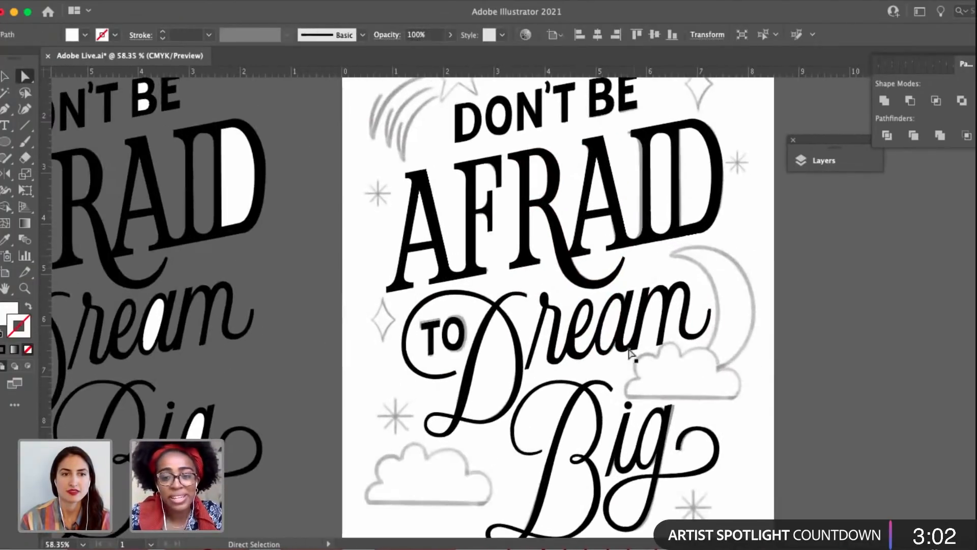
scroll(631, 295, up, 3)
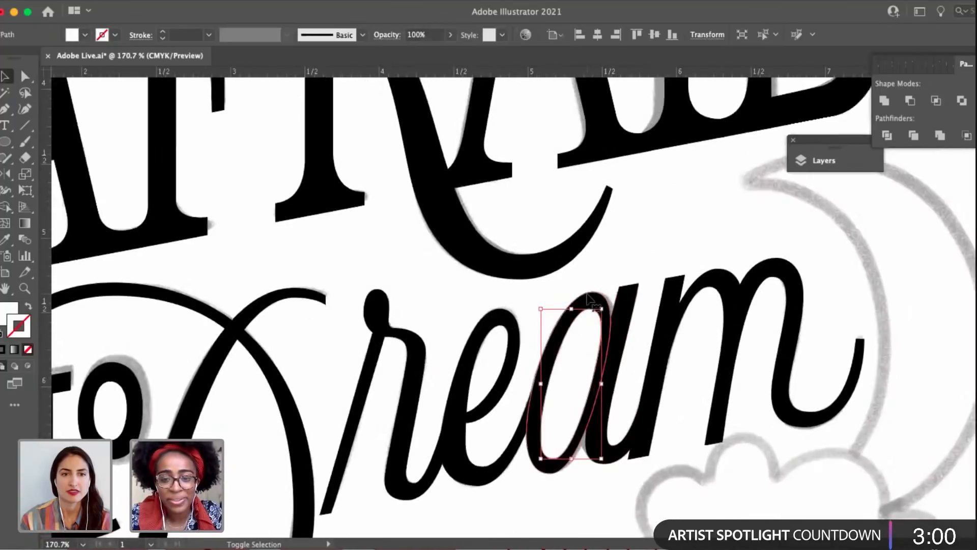
shift+click(585, 302)
click(910, 102)
key(a)
click(911, 355)
Cut the white counter out of the O of TO with Minus Front and deselect the letter.
drag(911, 355, 748, 311)
click(640, 321)
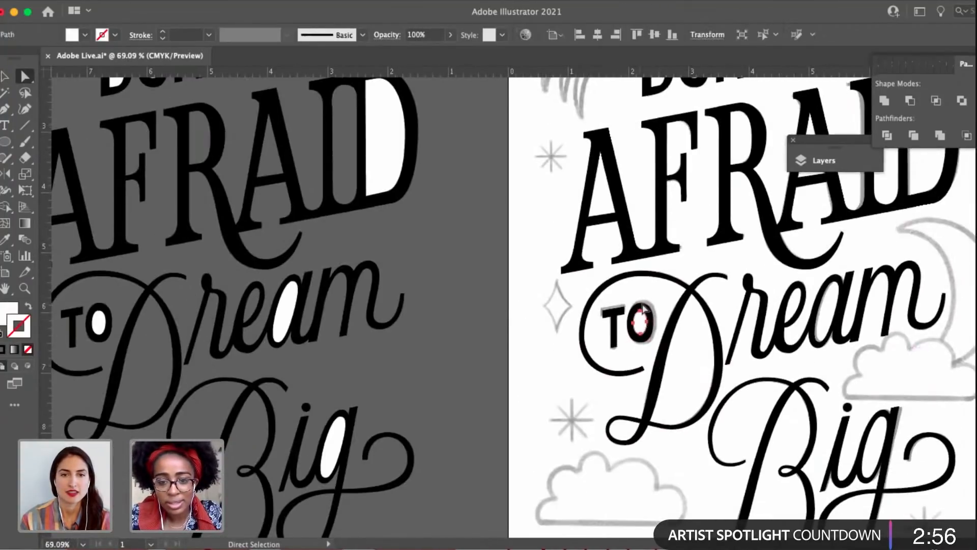
key(v)
shift+click(647, 336)
click(908, 101)
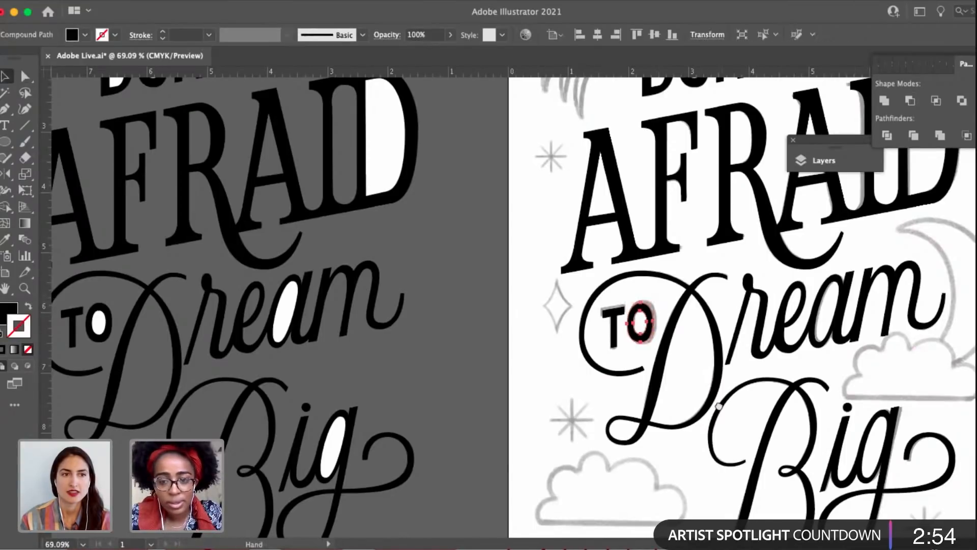
drag(719, 407, 557, 381)
click(864, 323)
Cut the white counter out of the bowl of the g in Big with Minus Front and deselect.
drag(653, 331, 633, 308)
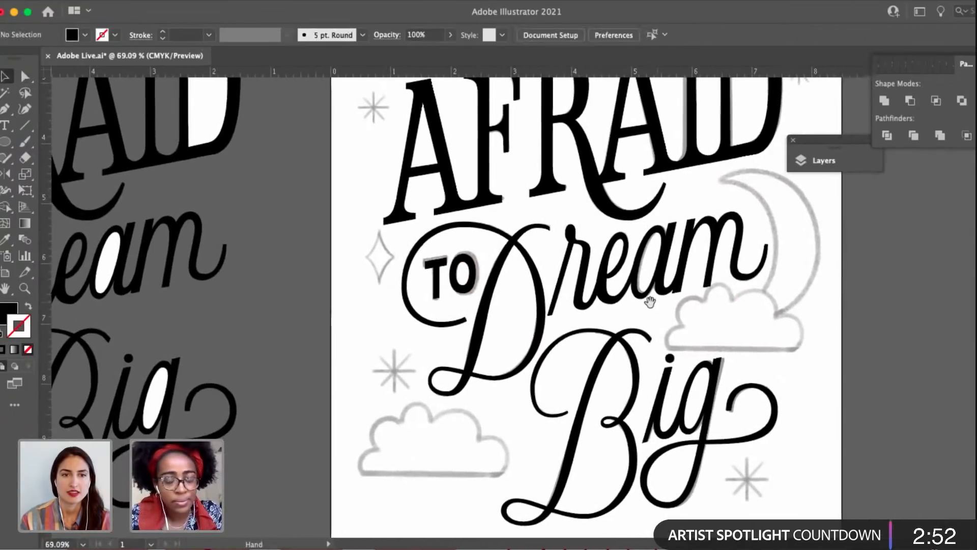
key(a)
click(693, 402)
scroll(693, 402, up, 5)
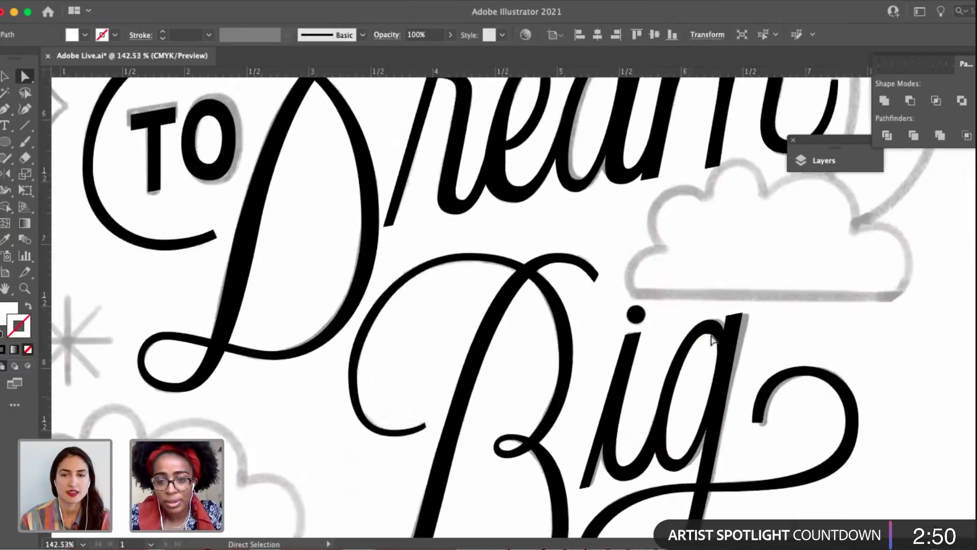
key(v)
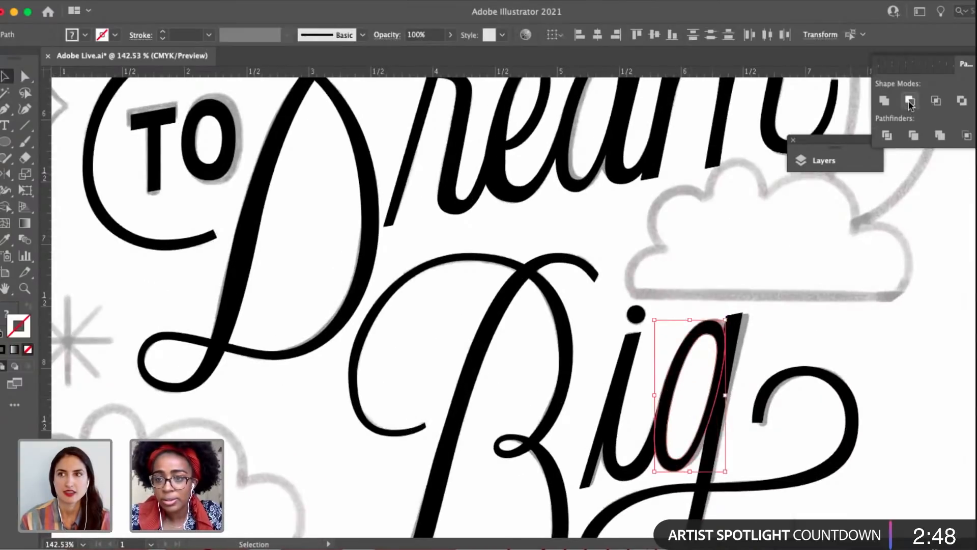
click(910, 103)
key(a)
click(868, 350)
scroll(869, 351, down, 5)
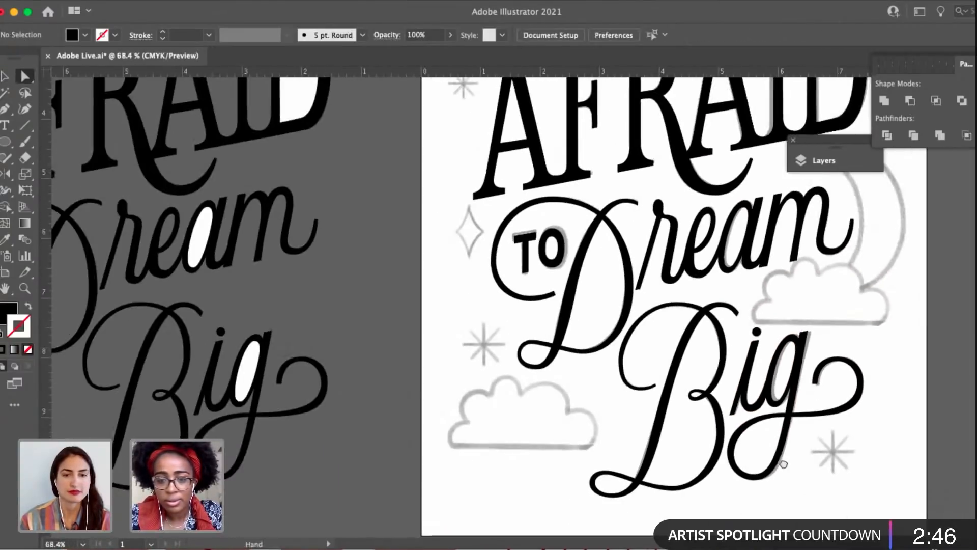
Examine the D and O of DON'T for uncut white counters by testing their shapes, and undo the test edit.
scroll(719, 289, up, 5)
click(497, 166)
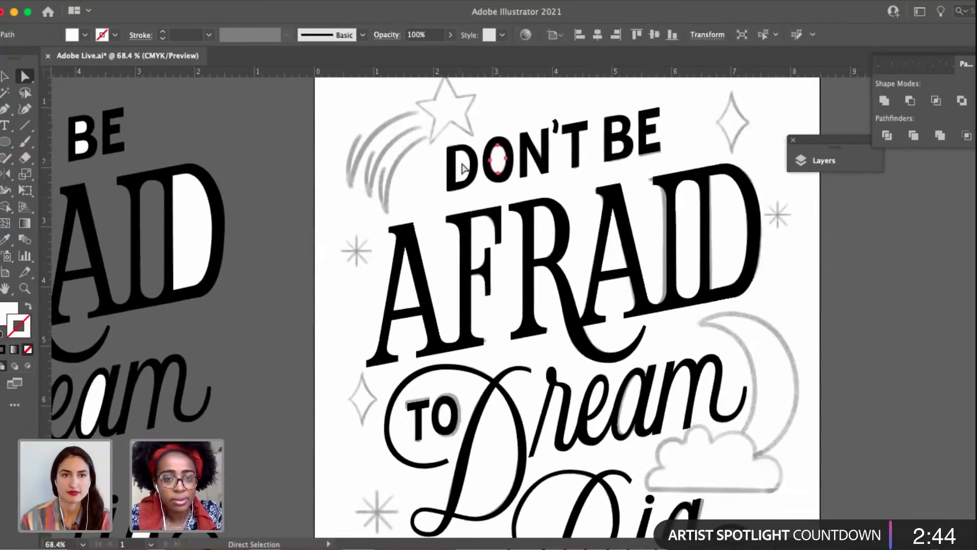
key(Delete)
click(463, 173)
key(v)
click(431, 159)
mouse_move(431, 160)
mouse_down()
mouse_move(375, 181)
mouse_move(430, 154)
mouse_up()
drag(530, 237, 517, 242)
key(super+z)
Check that the counter of the O of TO is cut out by moving the letter aside, and undo the move.
drag(290, 279, 352, 236)
click(382, 281)
scroll(381, 277, down, 3)
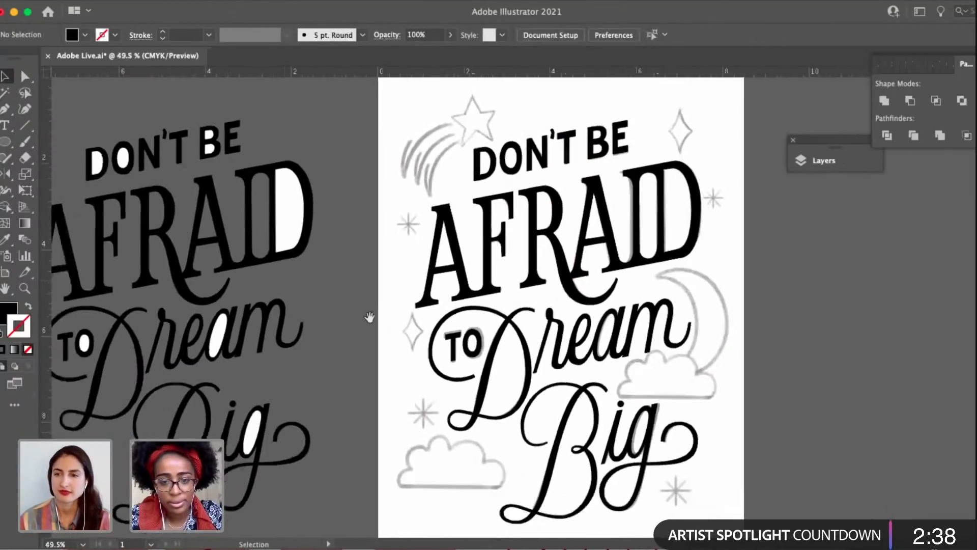
drag(472, 352, 444, 352)
key(super+z)
click(431, 383)
drag(561, 307, 530, 308)
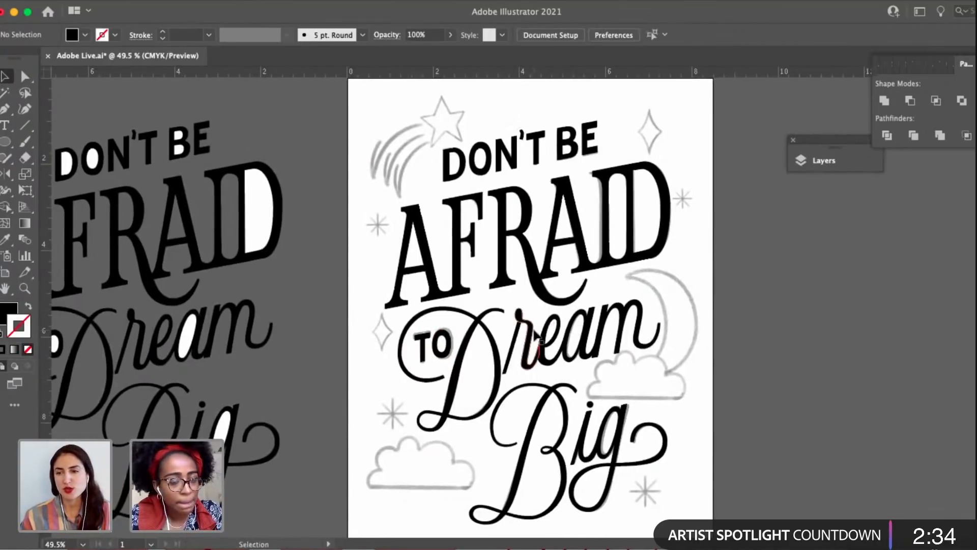
Save the document with the cut-out counters.
key(super+s)
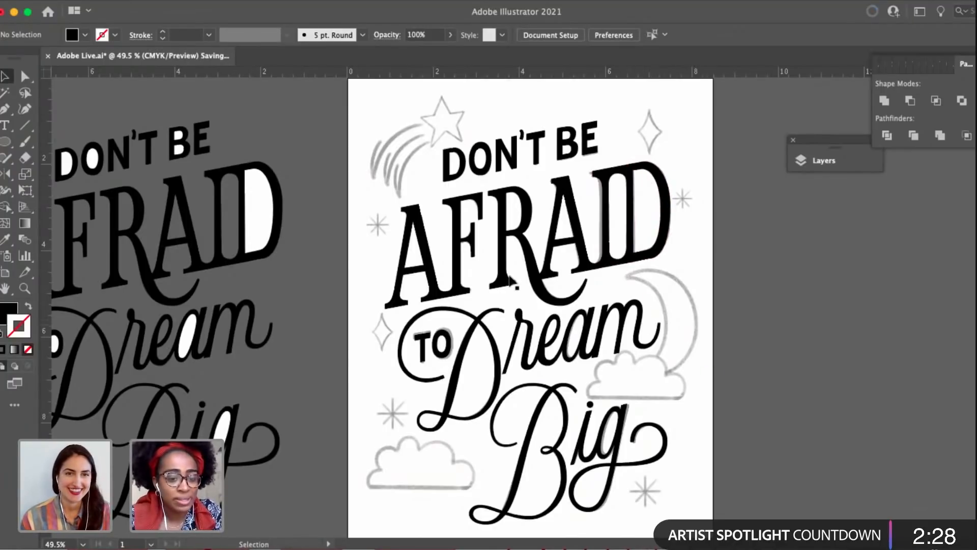
drag(586, 297, 598, 277)
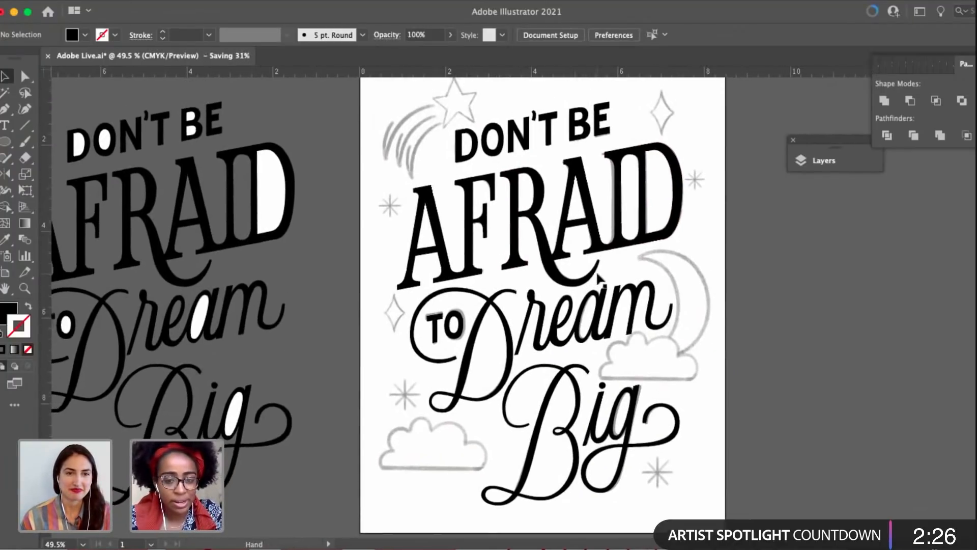
click(435, 296)
scroll(394, 302, right, 3)
click(311, 180)
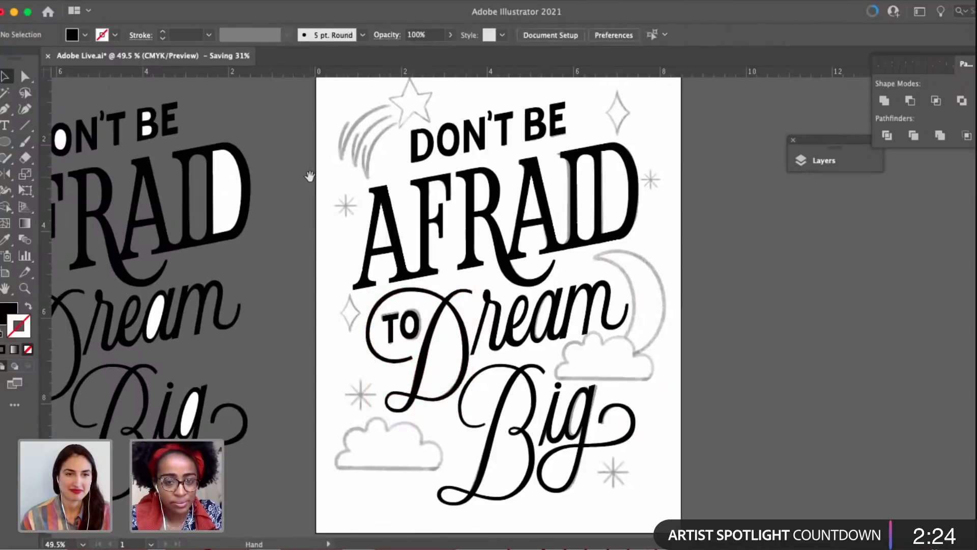
scroll(311, 244, up, 3)
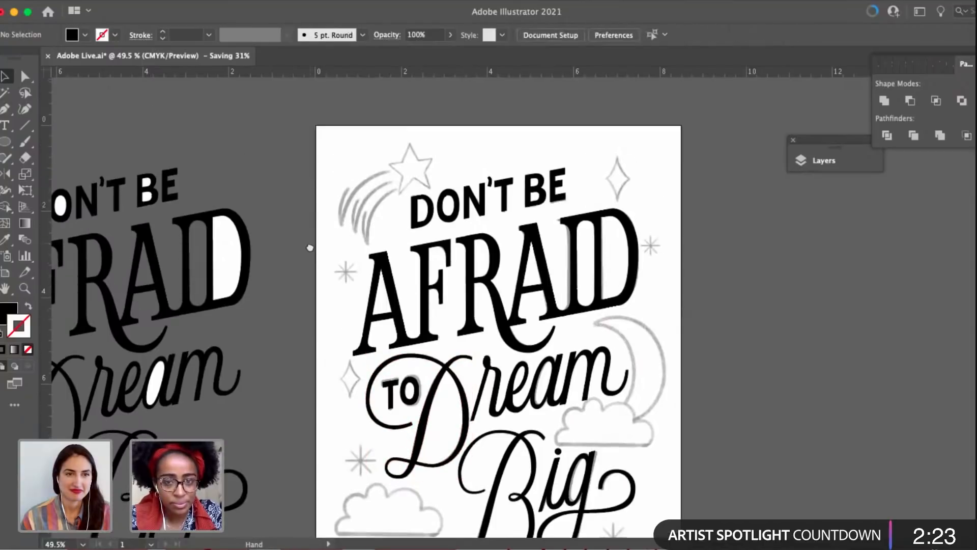
Cut the white counter out of the O of DON'T with Minus Front and deselect the letter.
click(421, 207)
scroll(452, 209, up, 4)
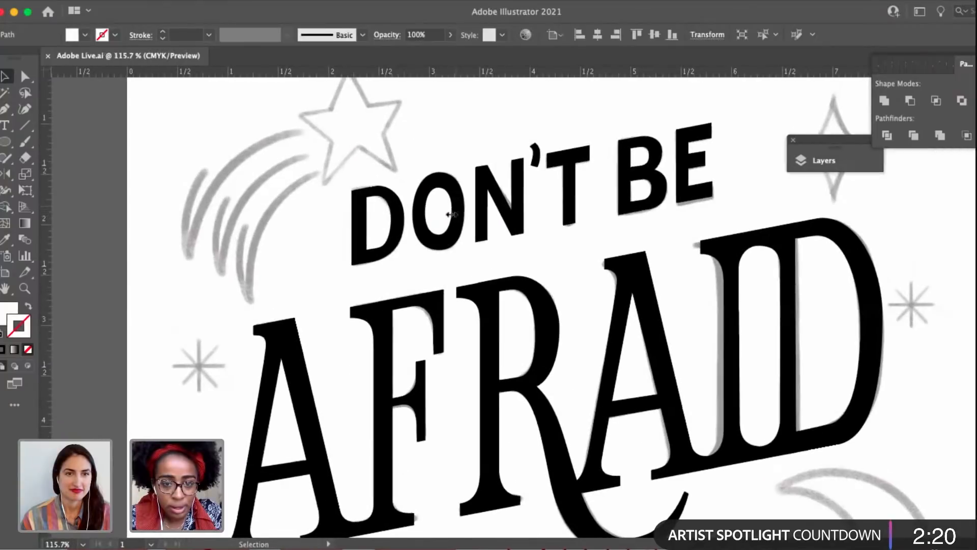
drag(452, 219, 432, 219)
key(super+z)
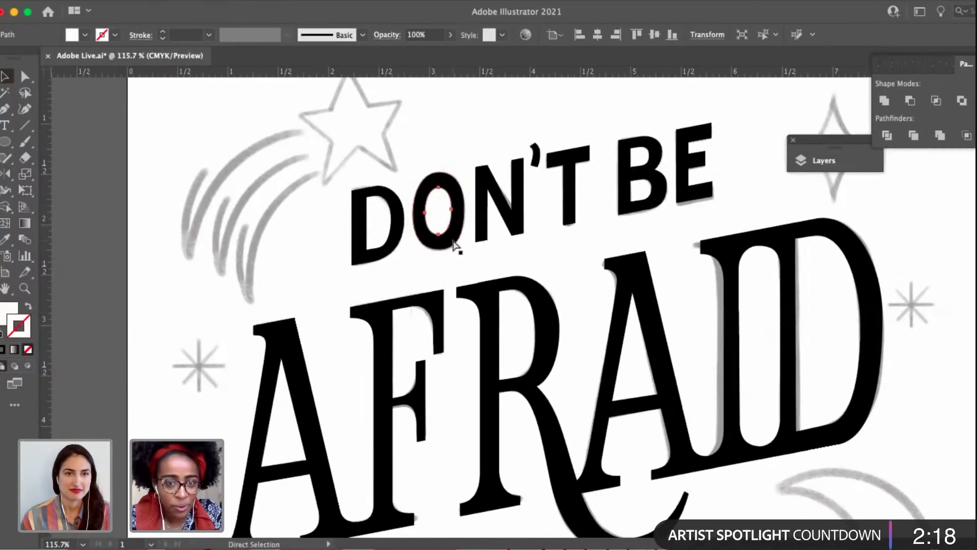
shift+click(461, 198)
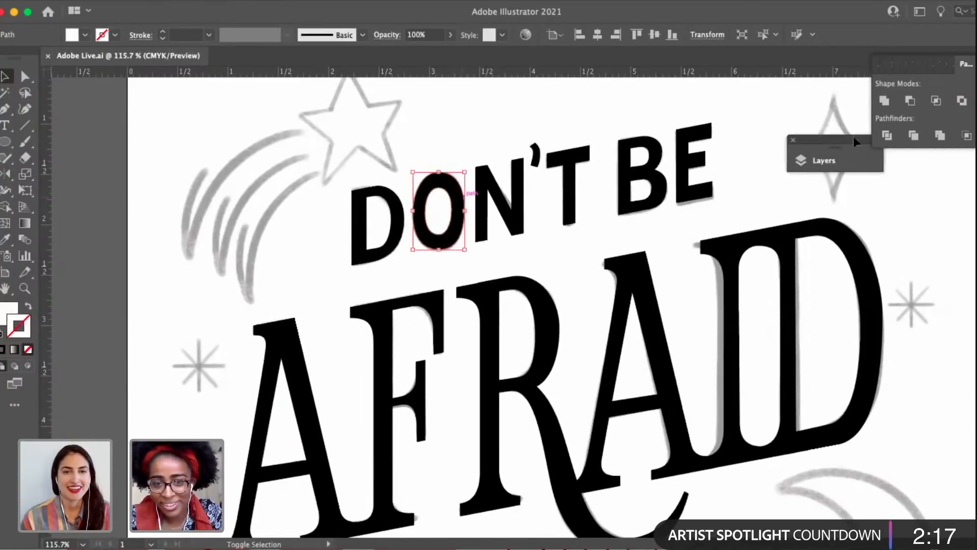
click(911, 102)
click(618, 246)
mouse_move(456, 231)
mouse_down()
mouse_move(396, 196)
mouse_move(456, 231)
mouse_up()
Select all the lettering to inspect its outlines and overlapping pieces, and deselect it.
scroll(533, 202, down, 5)
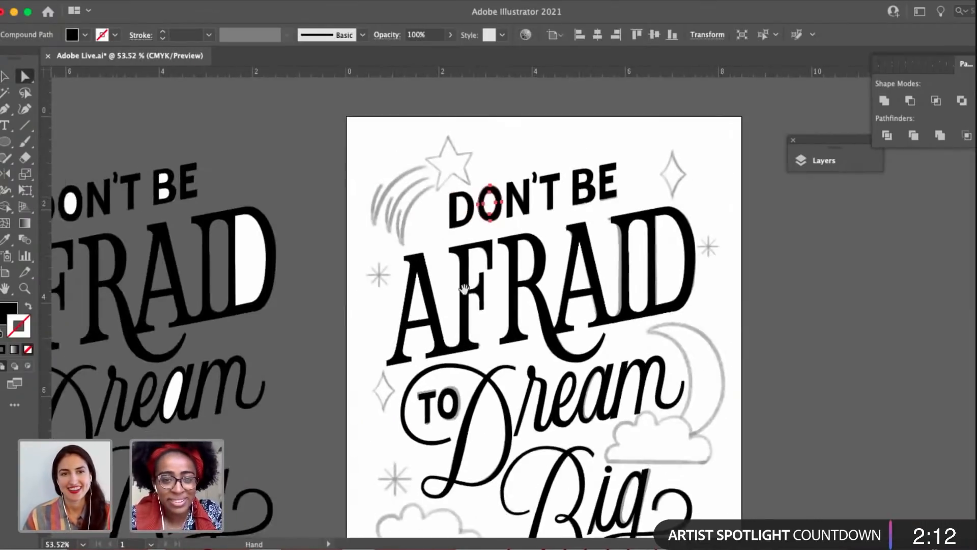
drag(464, 289, 436, 250)
key(super+a)
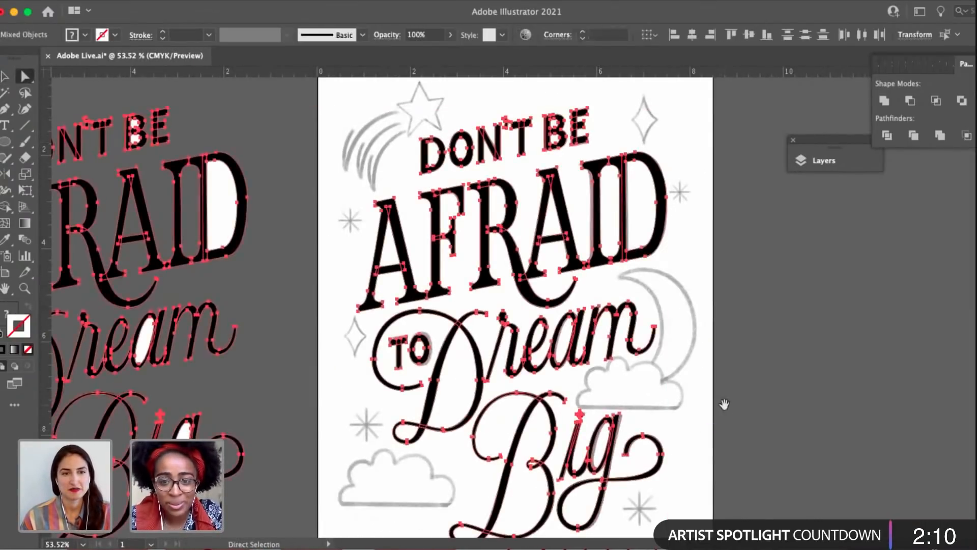
drag(723, 403, 694, 380)
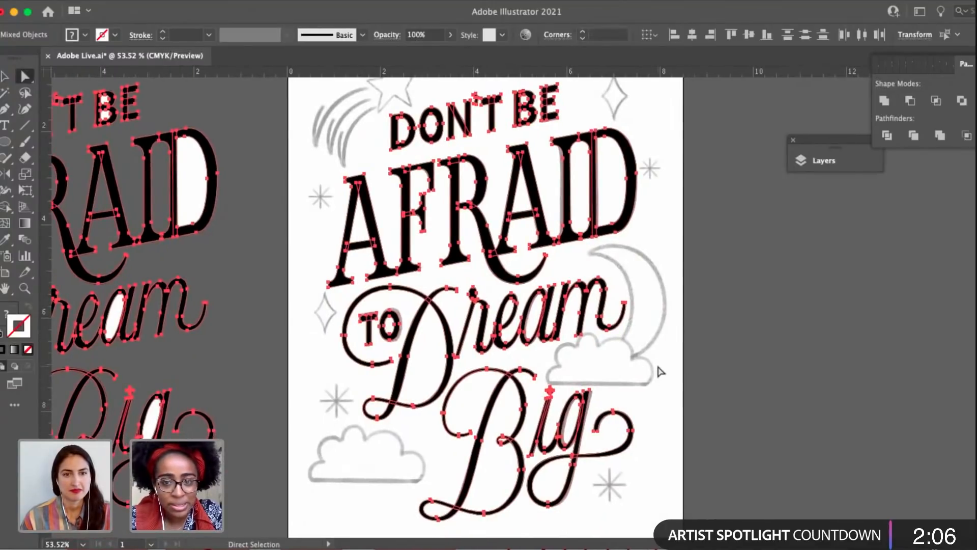
click(658, 372)
drag(637, 310, 636, 387)
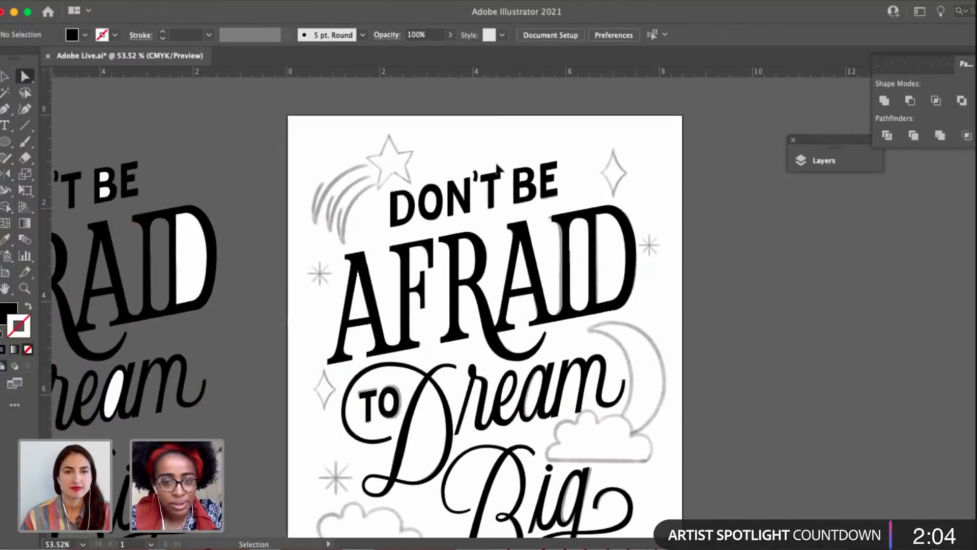
Check the outlines of the DON'T BE line, deselect it and save the document.
key(v)
drag(339, 159, 579, 188)
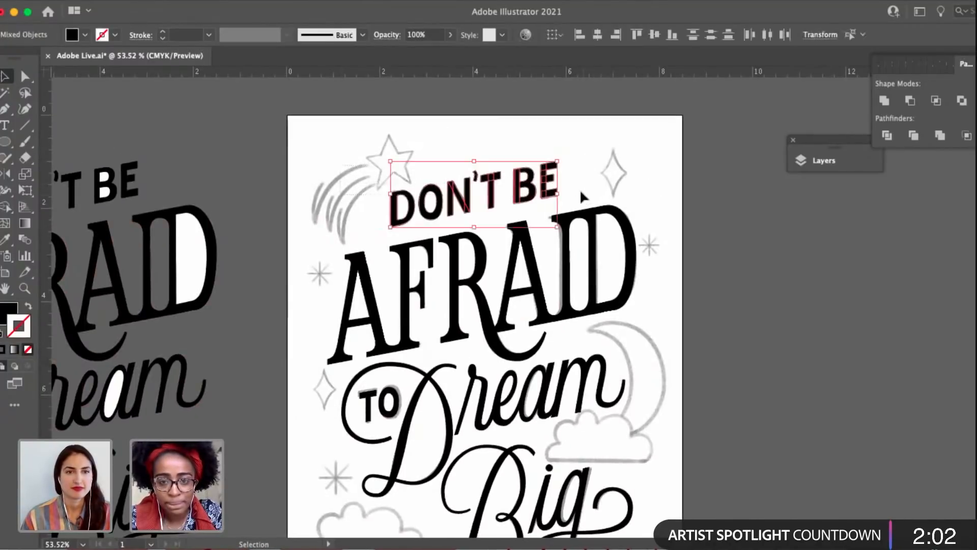
click(562, 145)
key(a)
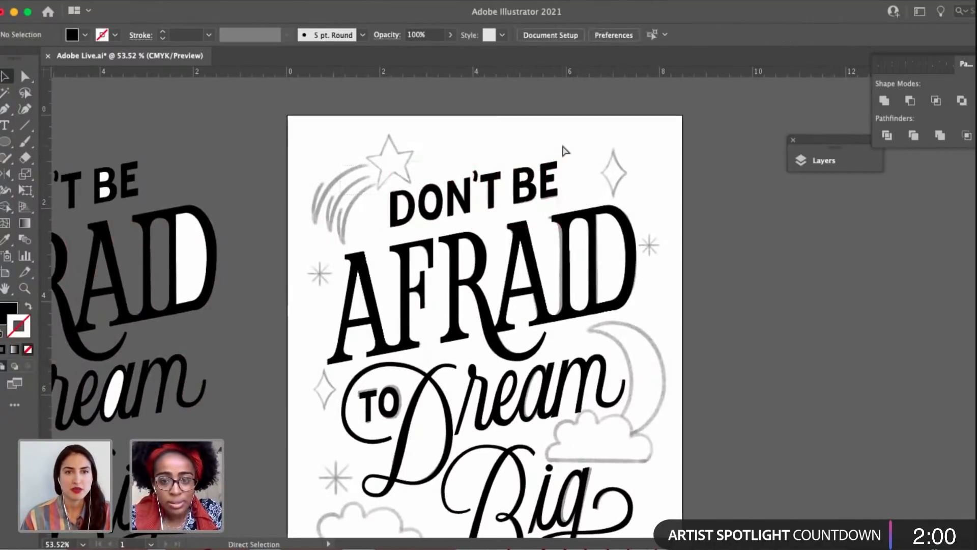
key(super+s)
Merge the overlapping pieces of the DON'T BE letters with Unite and deselect the line.
drag(351, 176, 568, 200)
click(601, 173)
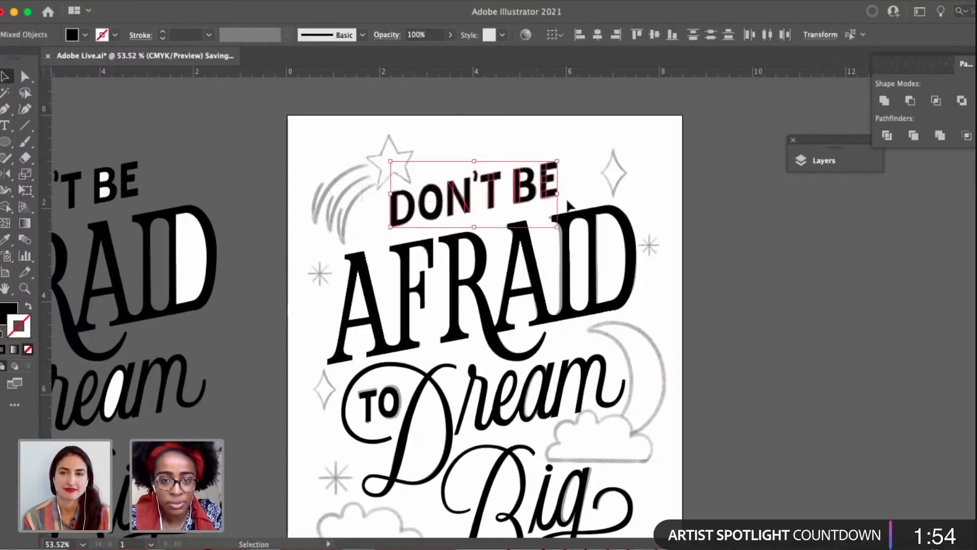
scroll(524, 130, up, 6)
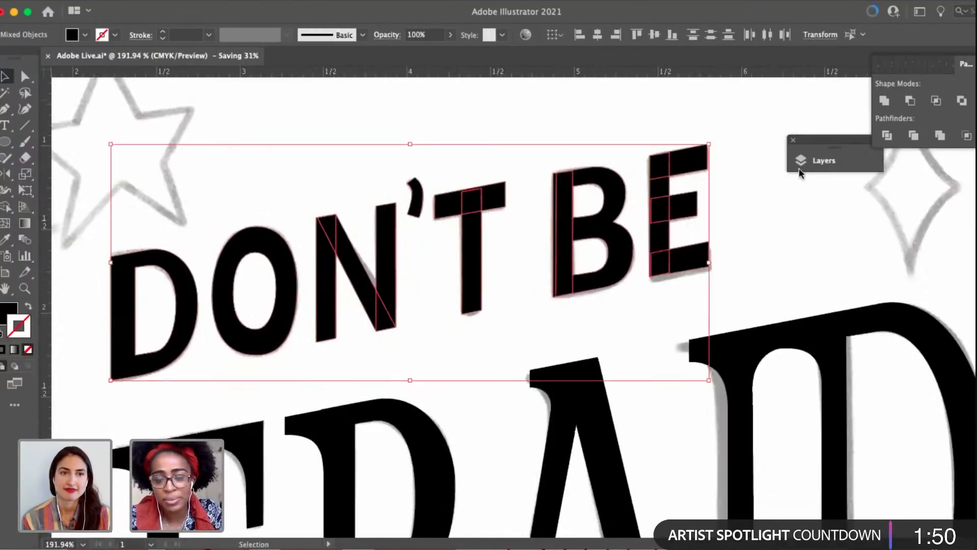
click(768, 209)
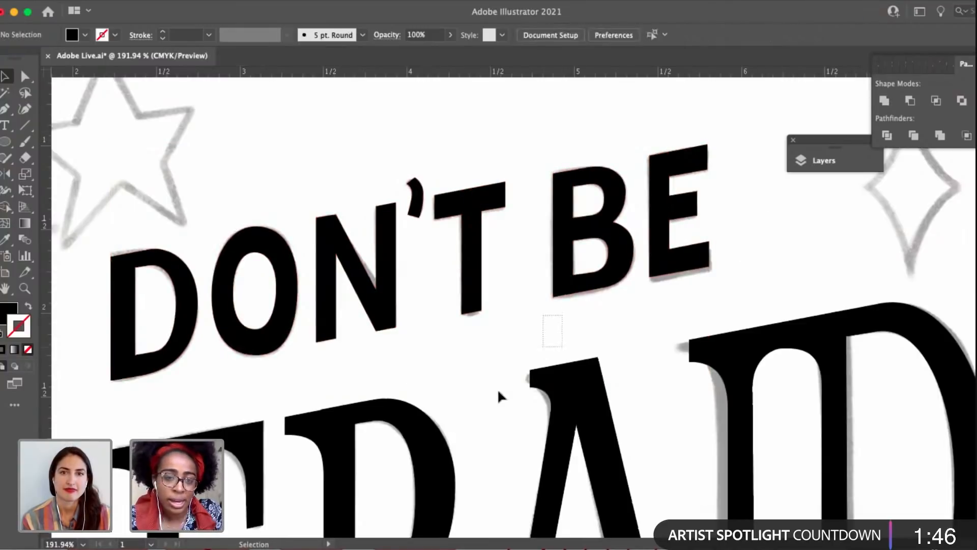
Merge the overlapping pieces of the AFRAID letters on the artboard with Unite and deselect the word.
click(482, 375)
scroll(508, 308, down, 5)
scroll(508, 308, left, 5)
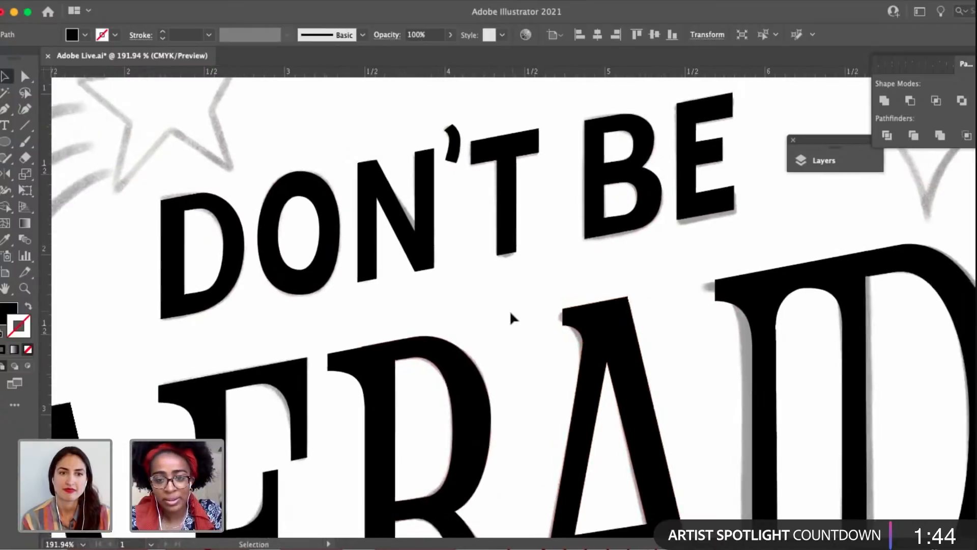
scroll(509, 310, down, 6)
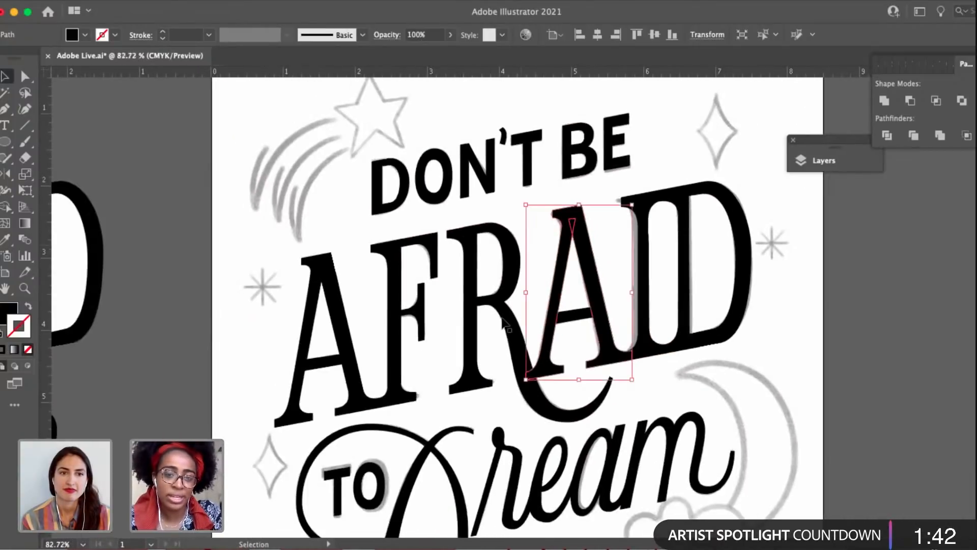
click(490, 321)
drag(231, 264, 709, 296)
key(space)
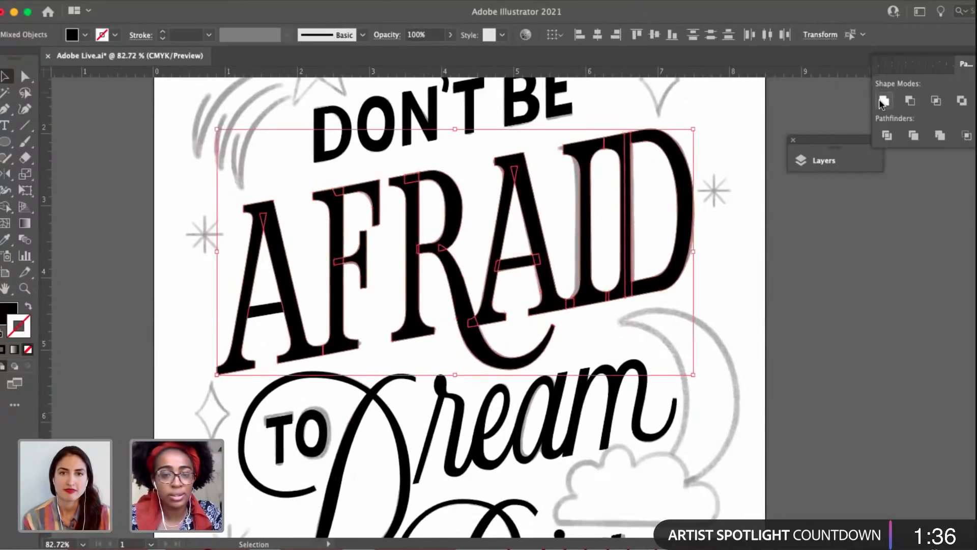
click(878, 98)
click(777, 346)
key(space)
drag(696, 213, 698, 210)
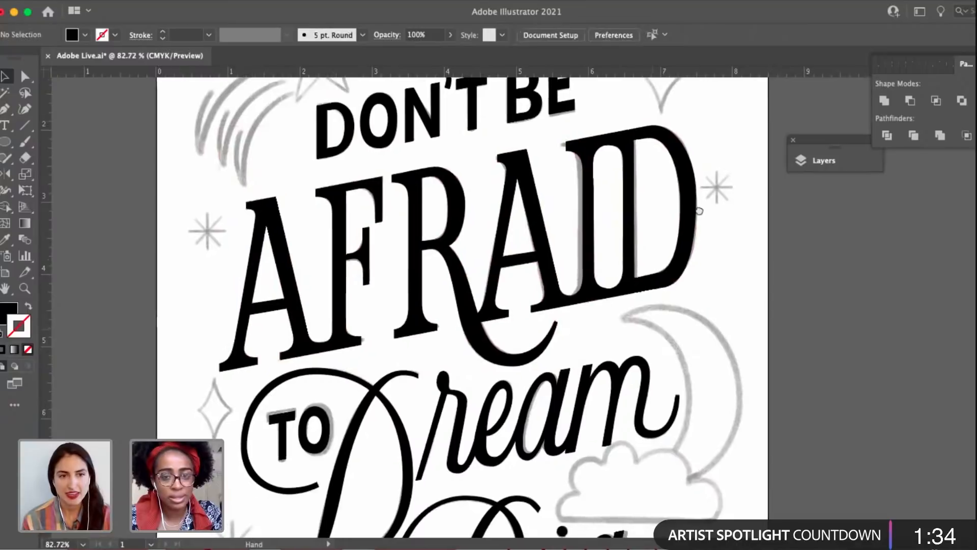
Merge the swash D and the remaining letters of Dream with Unite and deselect the word.
scroll(698, 210, down, 5)
scroll(699, 211, left, 2)
click(485, 319)
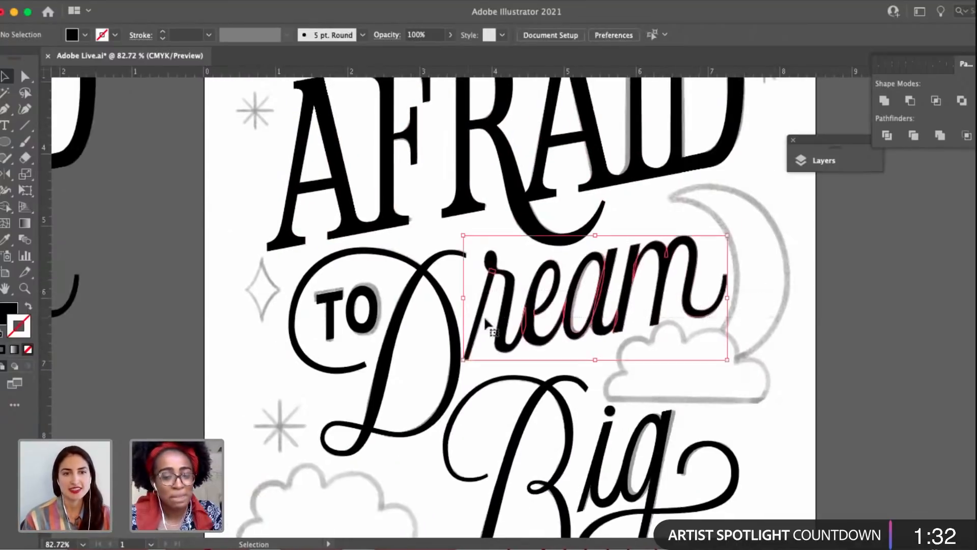
shift+click(441, 278)
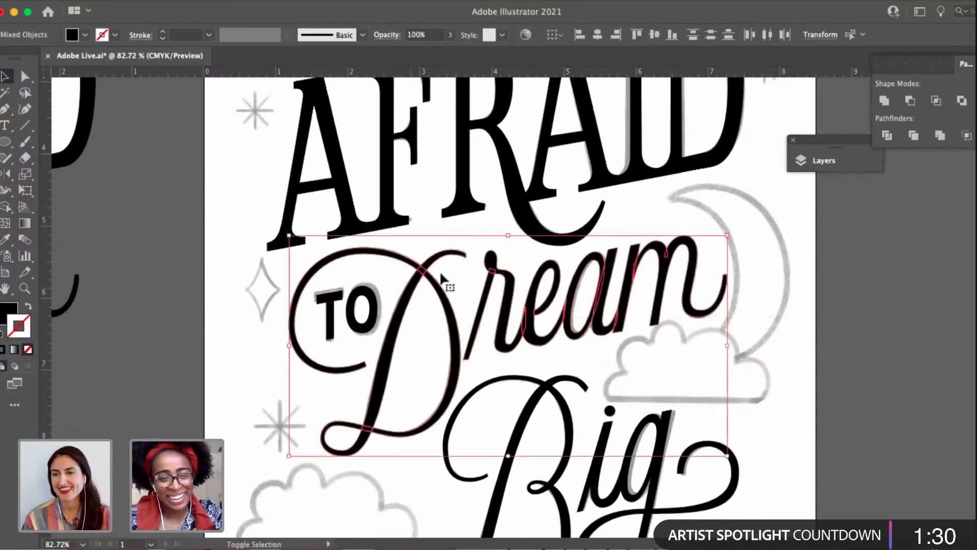
click(883, 101)
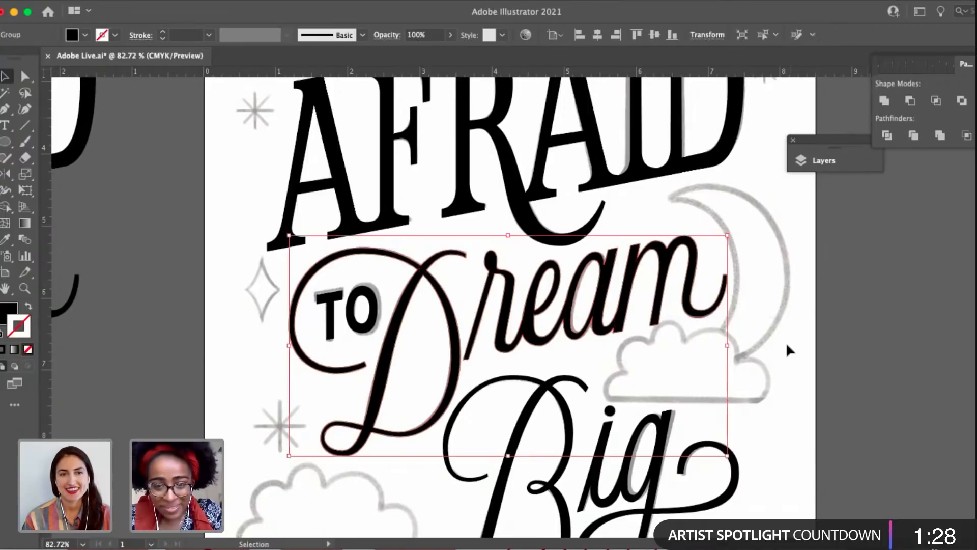
click(785, 342)
Merge the overlapping pieces of the word Big with Unite and deselect it.
scroll(665, 301, down, 5)
drag(659, 328, 613, 311)
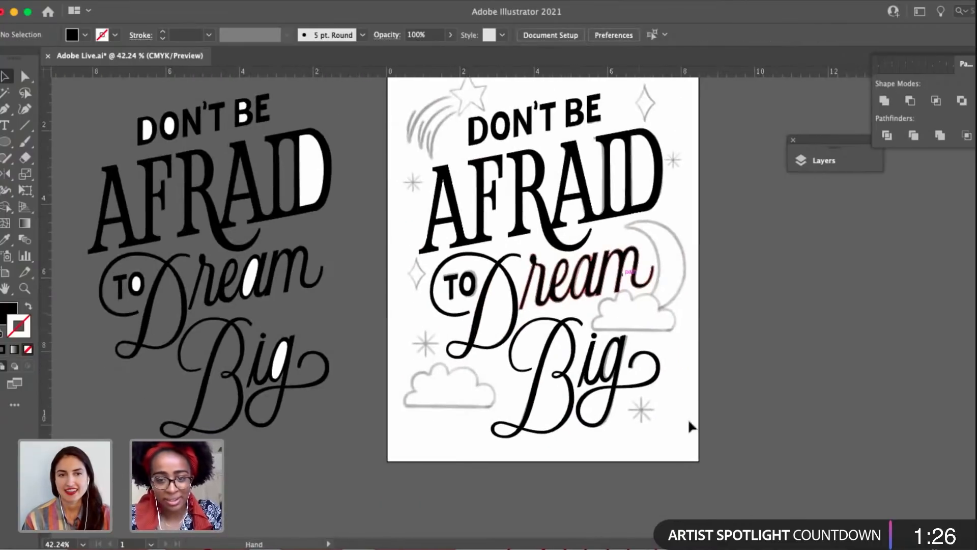
drag(696, 419, 534, 330)
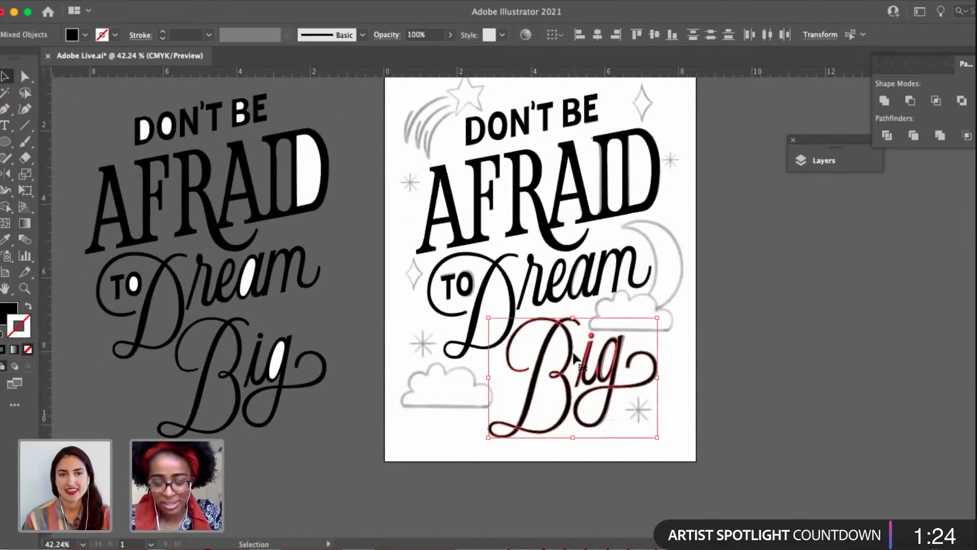
scroll(631, 386, up, 5)
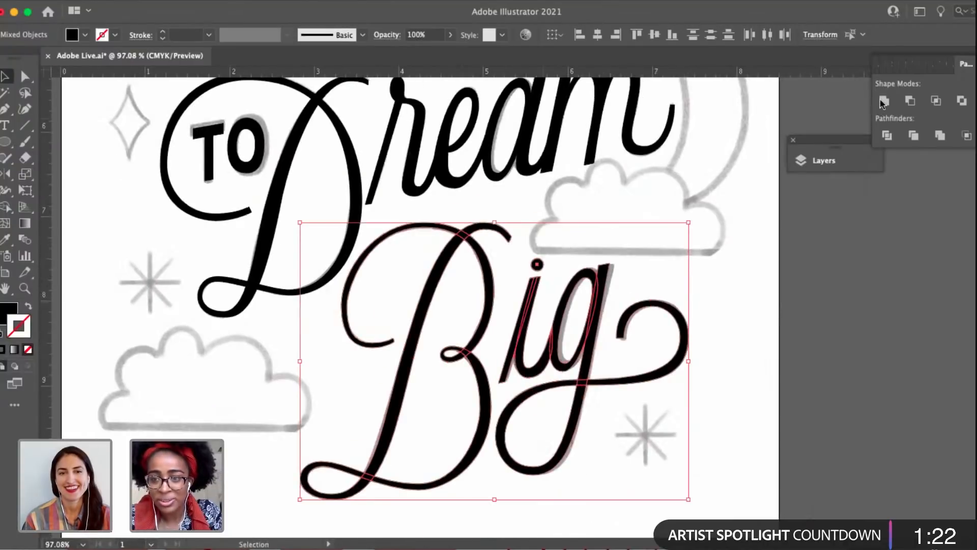
click(883, 101)
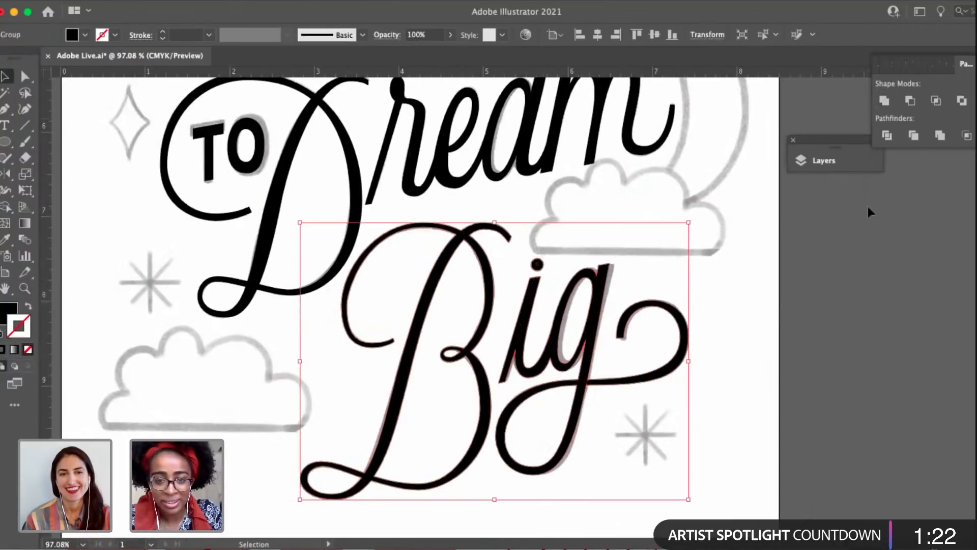
click(765, 322)
Review the merged lettering across the whole poster for leftover overlaps or gaps.
scroll(673, 273, down, 1)
scroll(673, 274, down, 3)
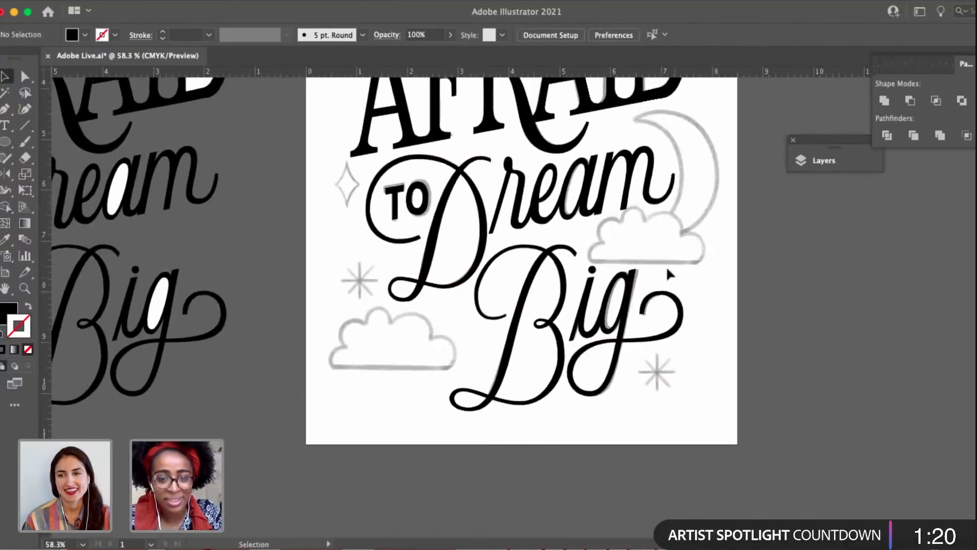
scroll(636, 316, up, 2)
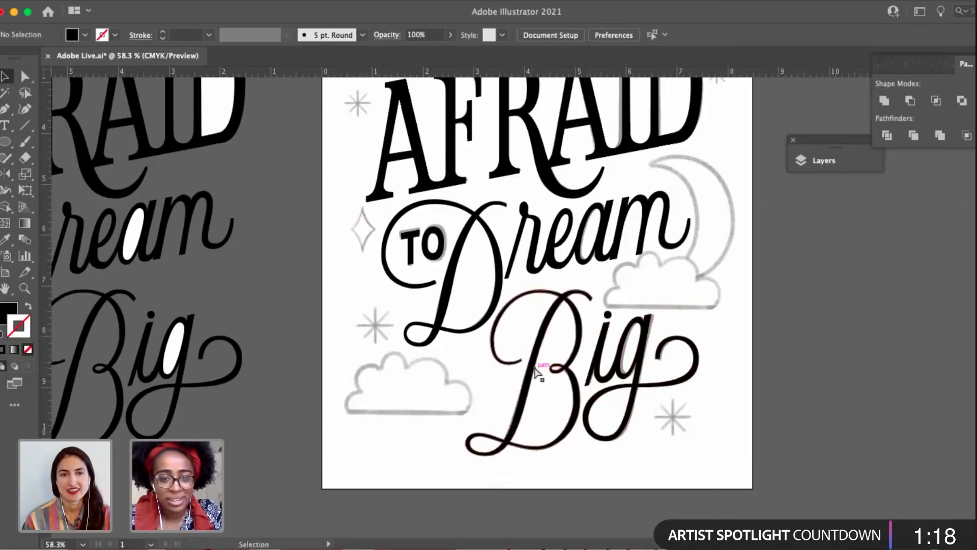
key(a)
scroll(538, 372, up, 3)
scroll(580, 279, down, 3)
scroll(686, 275, up, 1)
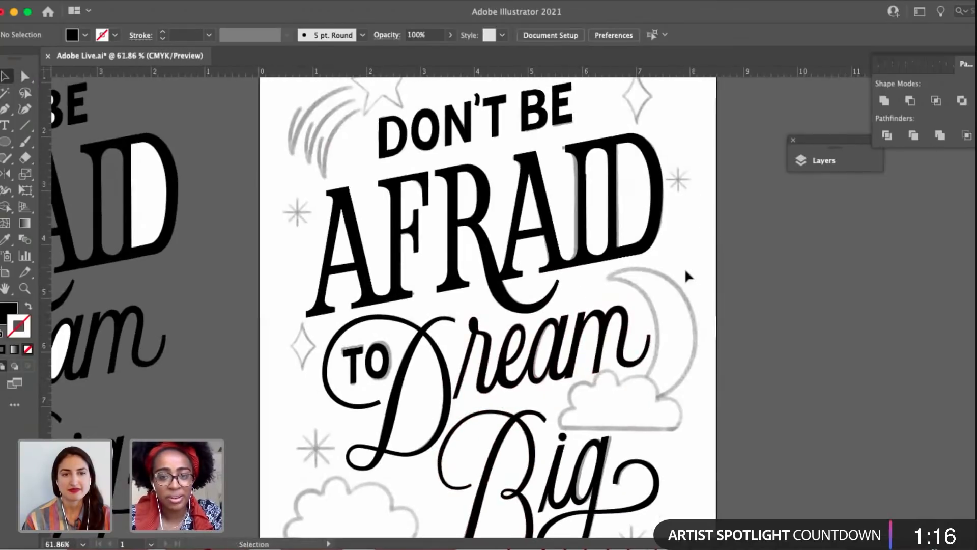
scroll(664, 315, down, 2)
key(a)
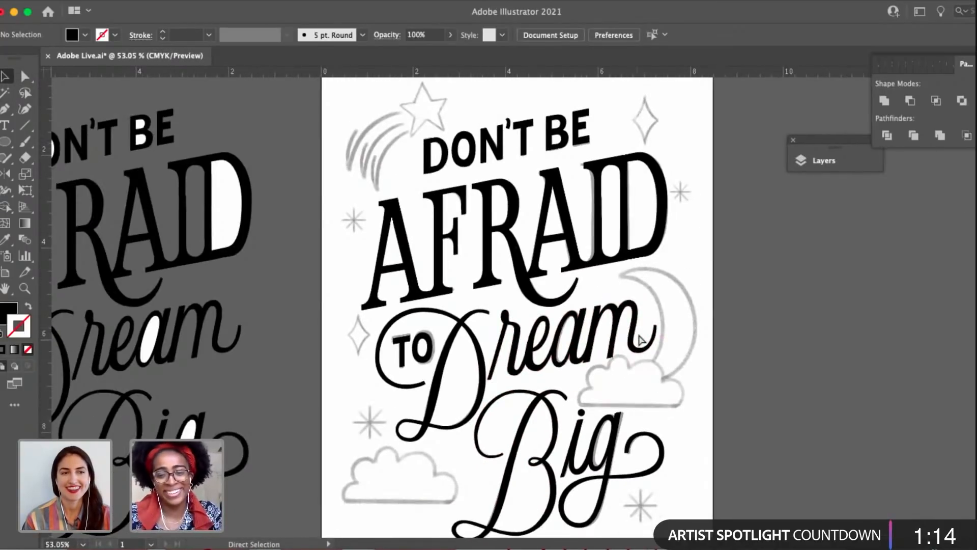
Save the document with the merged lettering and leave nothing selected.
key(super+s)
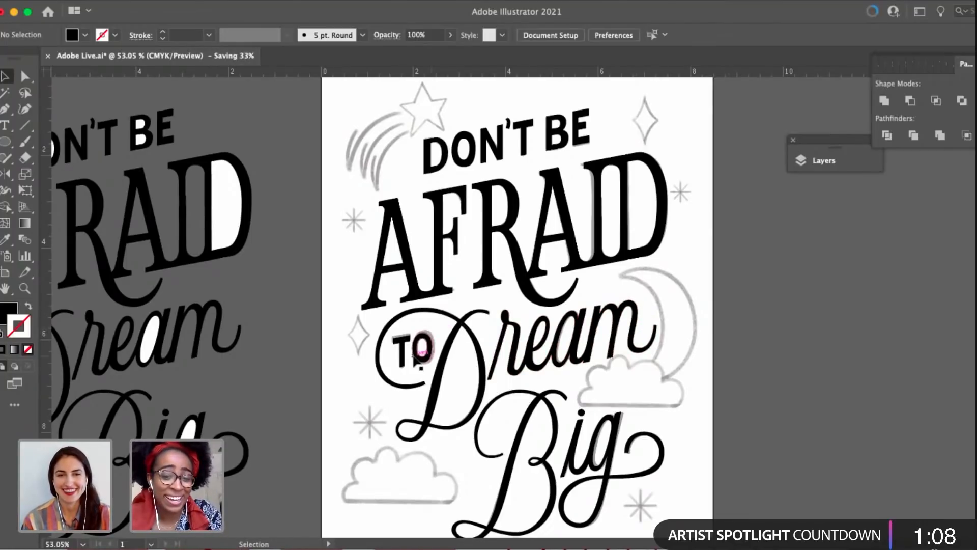
click(417, 357)
click(743, 352)
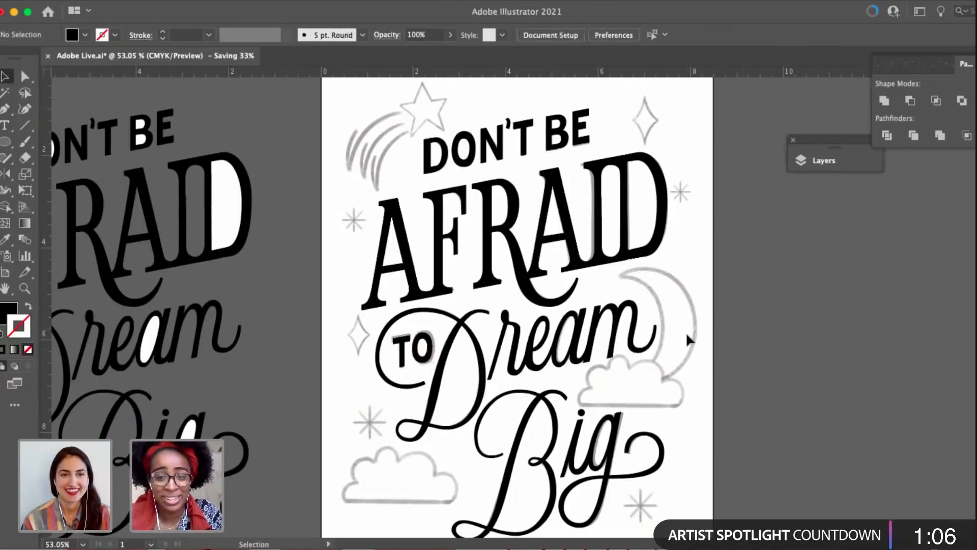
Merge the overlapping pieces of the A and F in AFRAID with Unite and deselect the word.
scroll(681, 330, right, 2)
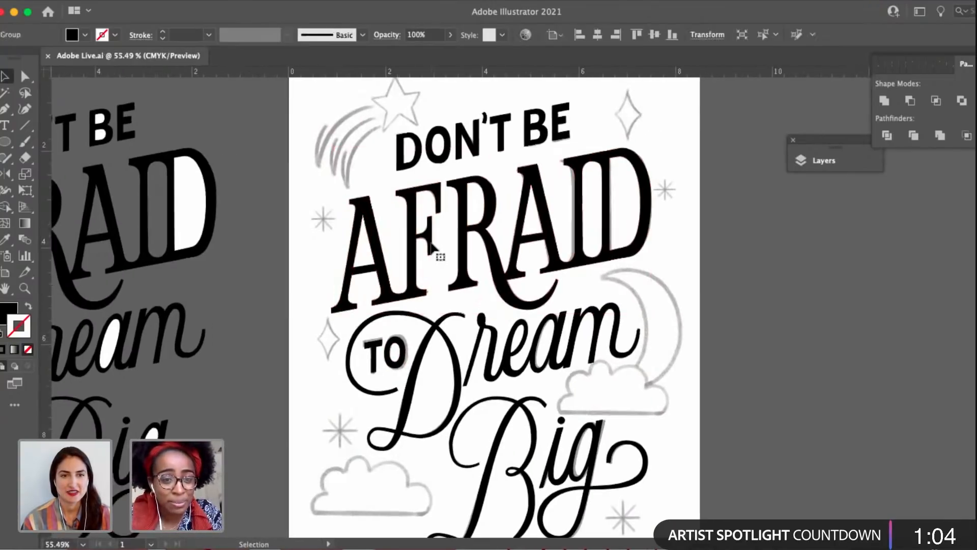
scroll(432, 247, up, 3)
key(a)
click(367, 265)
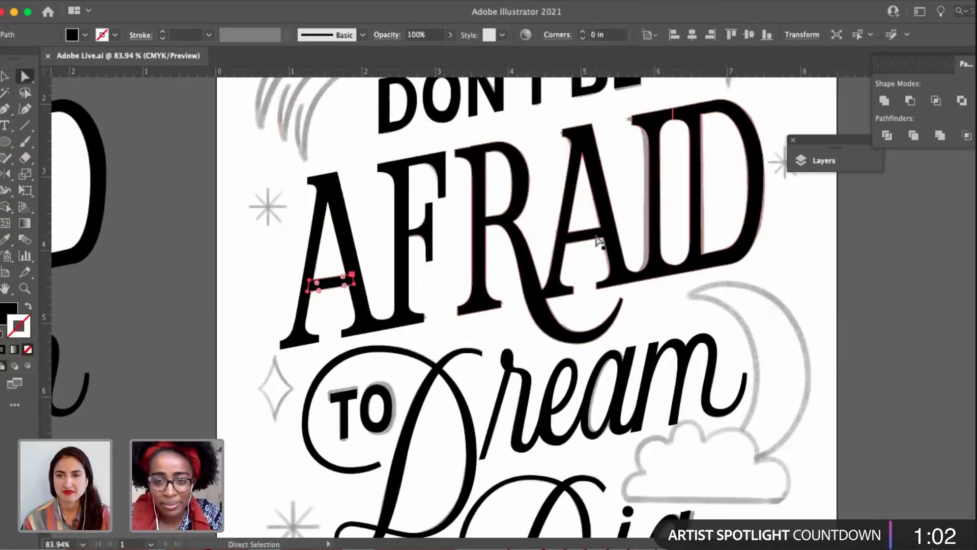
shift+click(429, 253)
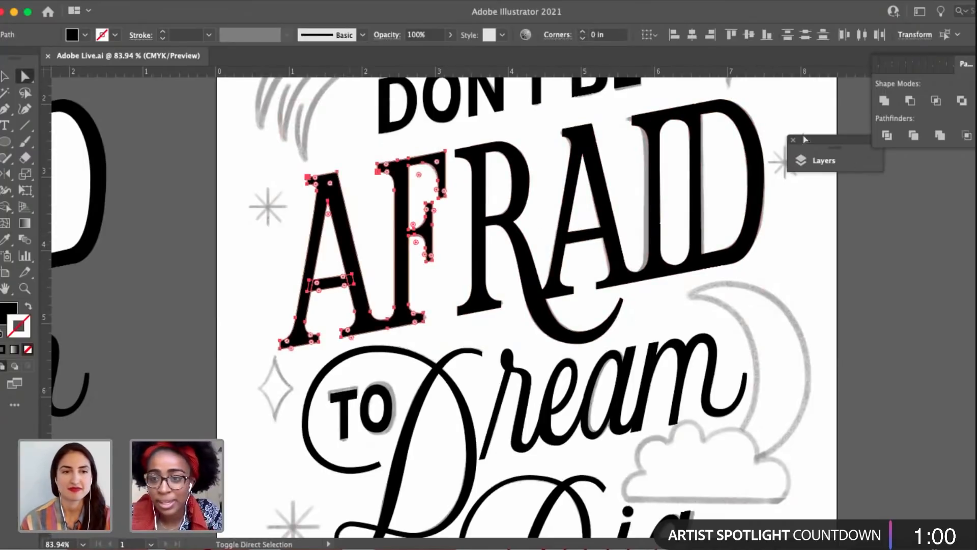
click(884, 100)
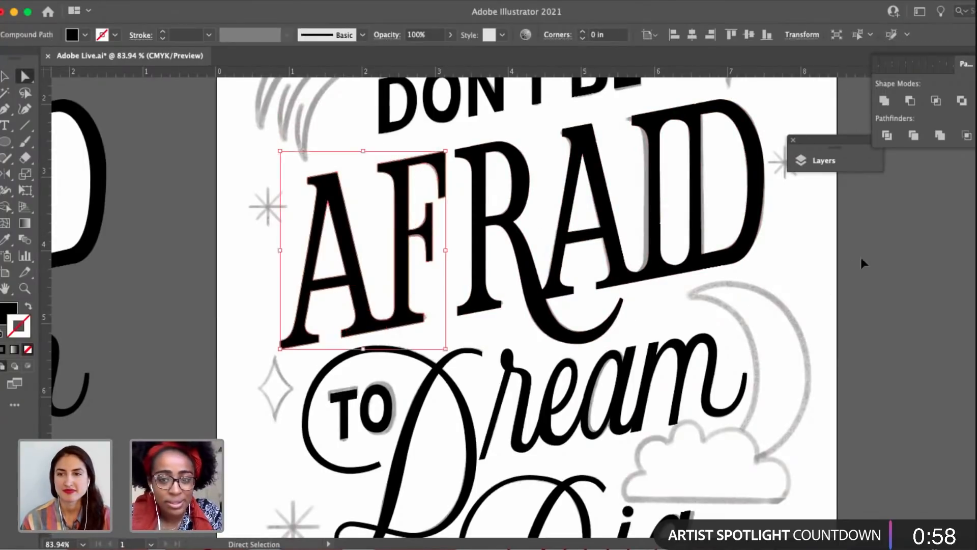
click(382, 248)
key(v)
click(471, 286)
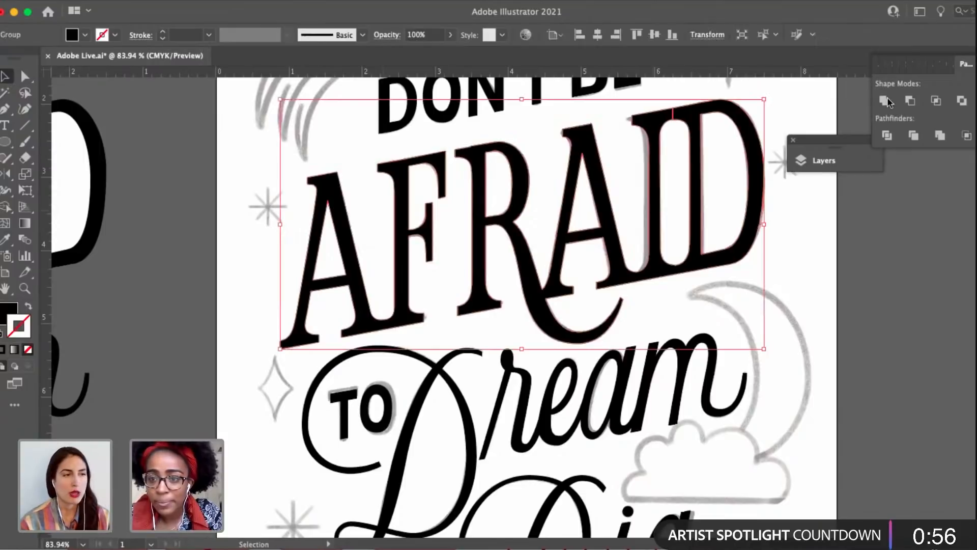
click(804, 260)
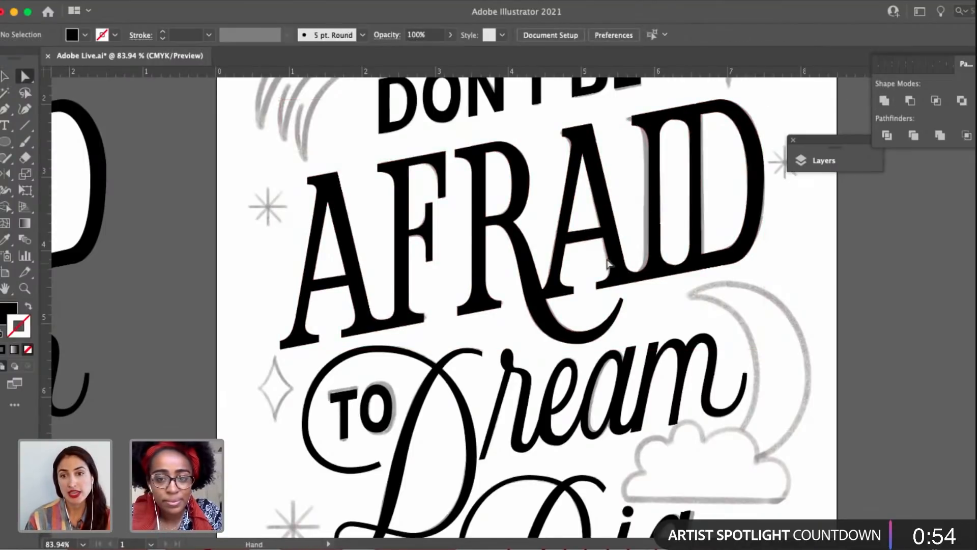
Merge the remaining R, A, I and D pieces of AFRAID with Unite and deselect them.
scroll(607, 263, up, 5)
scroll(607, 263, right, 4)
click(555, 238)
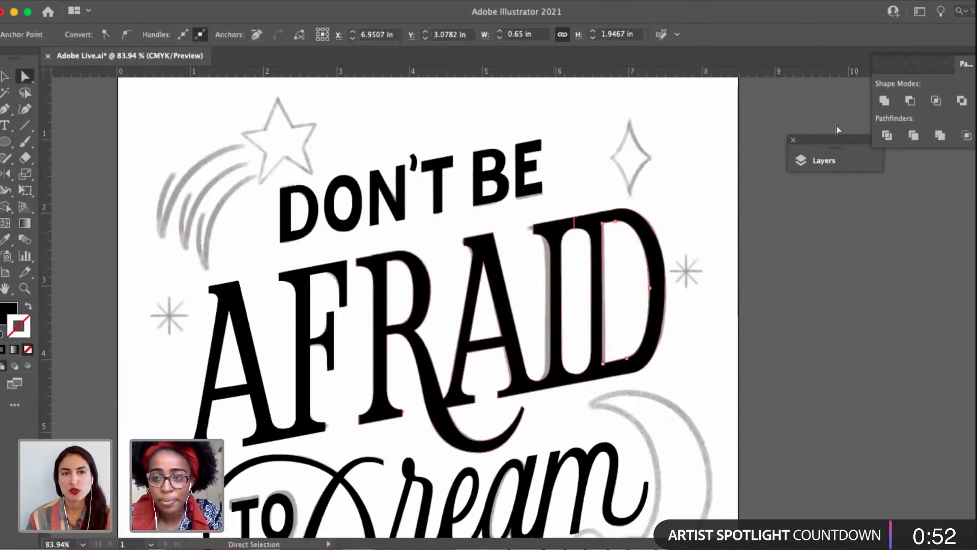
click(883, 103)
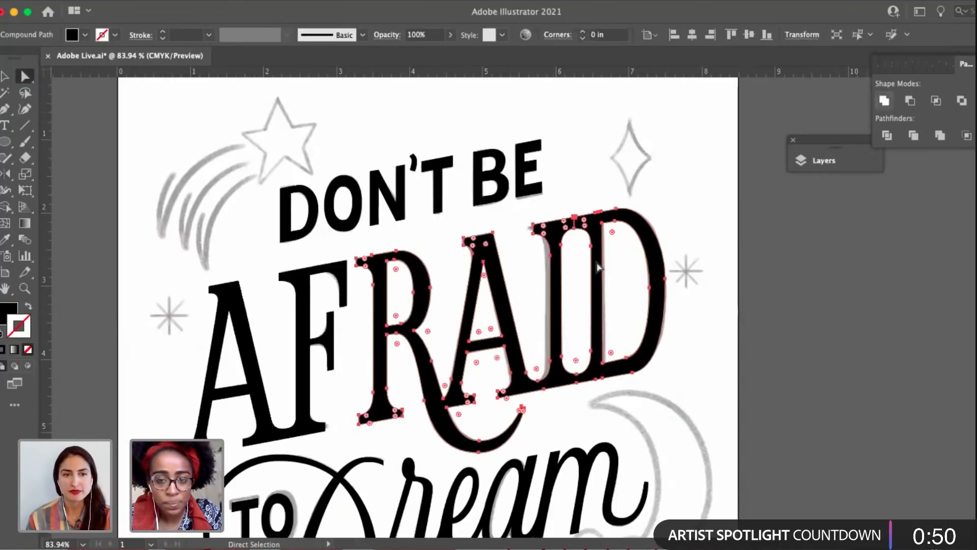
click(612, 227)
Inspect the joined tops of the I and D in AFRAID and try uniting their pieces again to remove the leftover seam.
scroll(594, 251, up, 5)
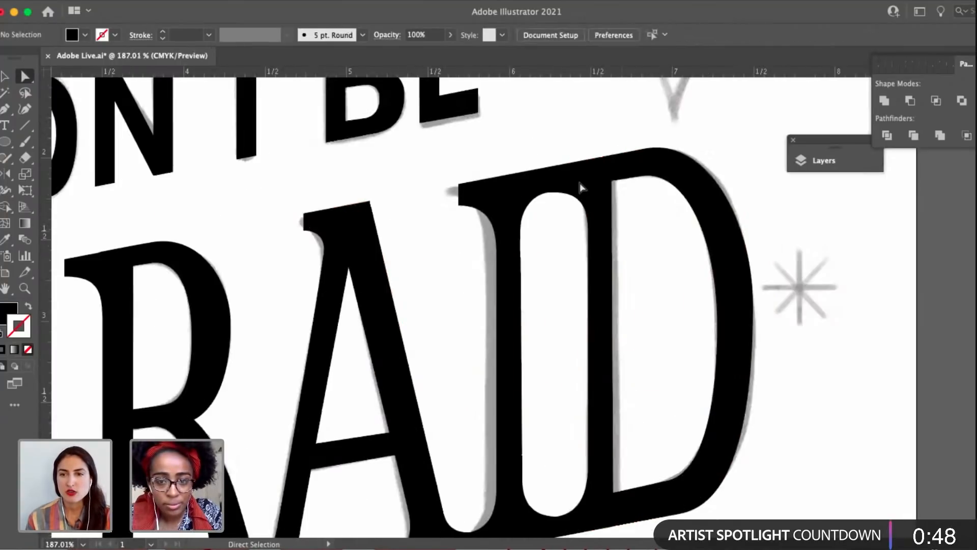
click(661, 187)
click(587, 200)
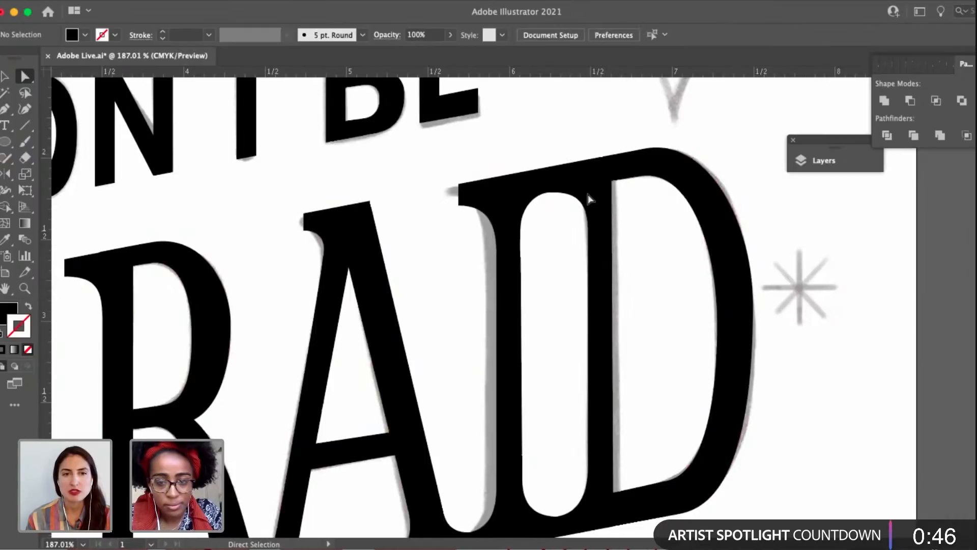
click(589, 198)
scroll(588, 198, down, 3)
click(645, 293)
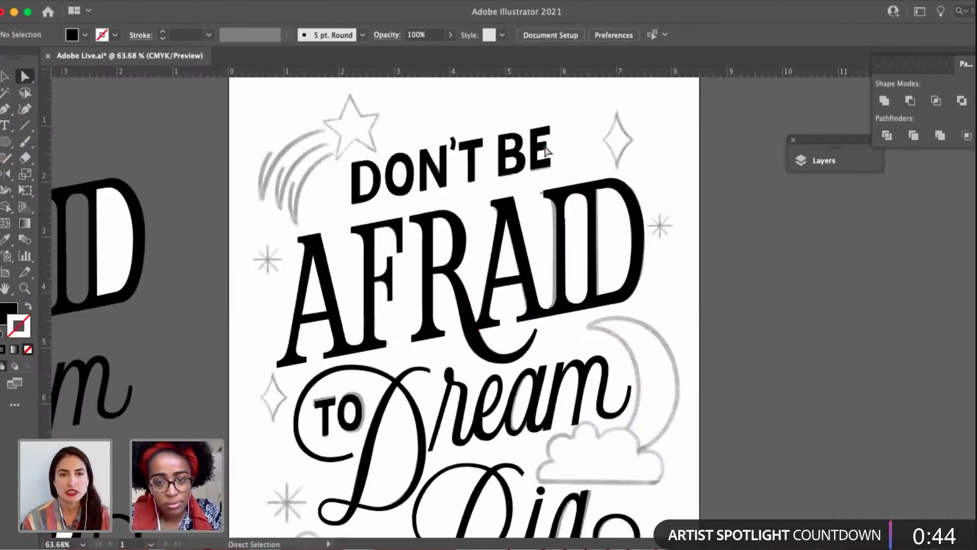
click(564, 189)
scroll(600, 208, up, 3)
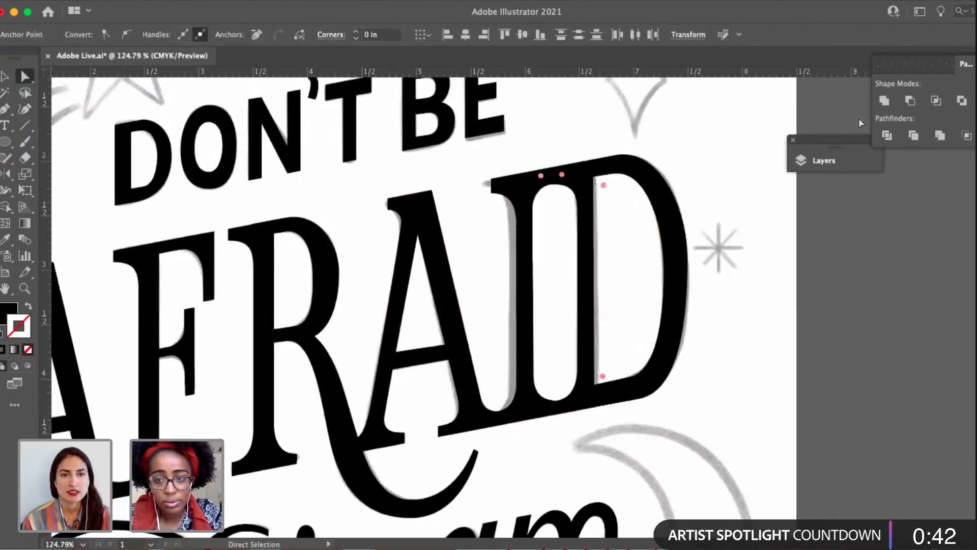
click(884, 100)
key(super+shift+a)
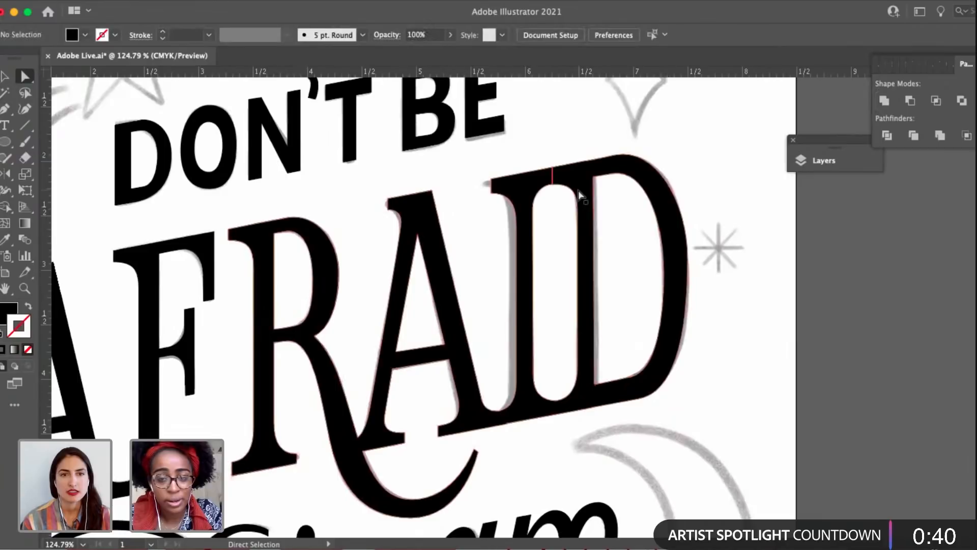
Add an anchor point midway along the seam above the I's counter in AFRAID and move it about 0.03 in to the left.
scroll(508, 173, up, 3)
click(509, 183)
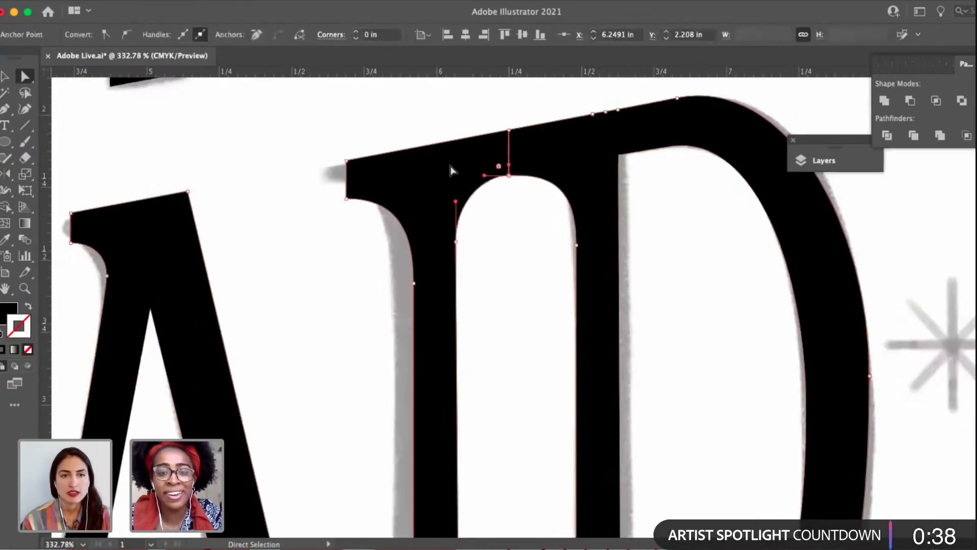
click(487, 203)
click(510, 134)
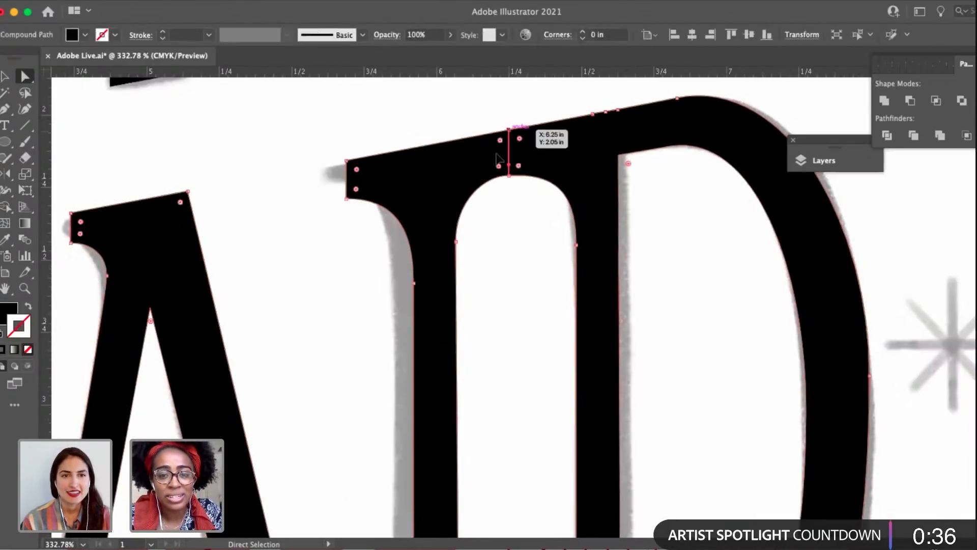
drag(508, 129, 513, 152)
scroll(513, 152, up, 3)
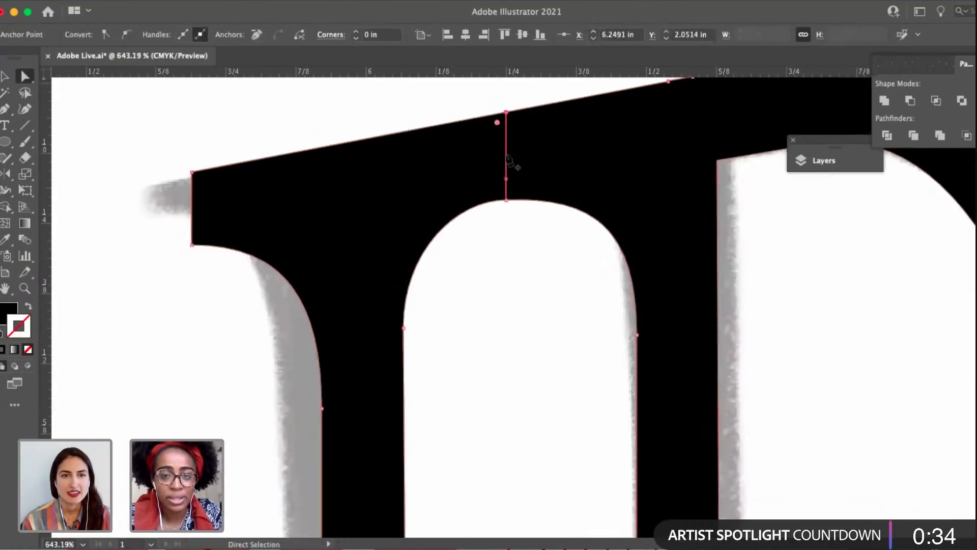
key(plus)
key(a)
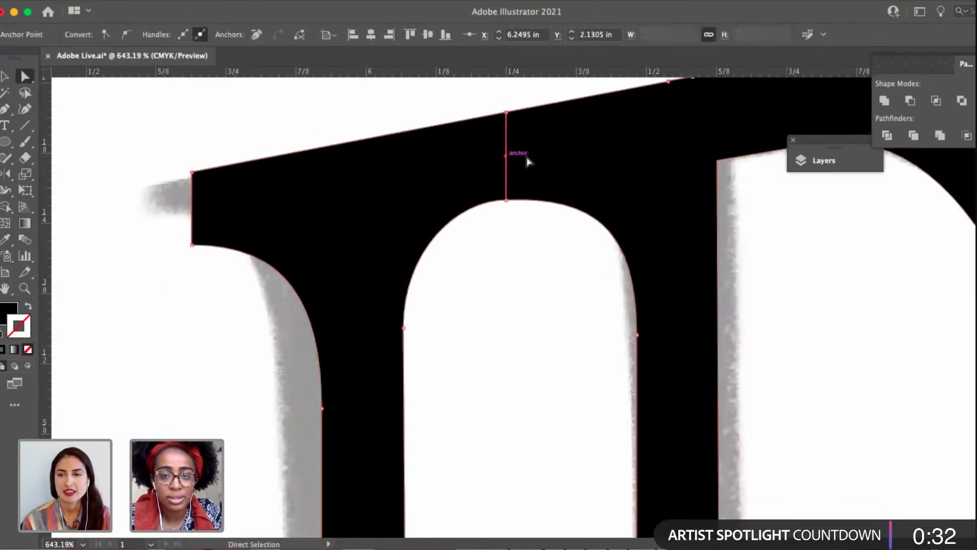
drag(527, 160, 484, 160)
Select the seam's anchor points above the I's counter, apply Unite to the RAID shape and deselect it.
scroll(465, 129, down, 4)
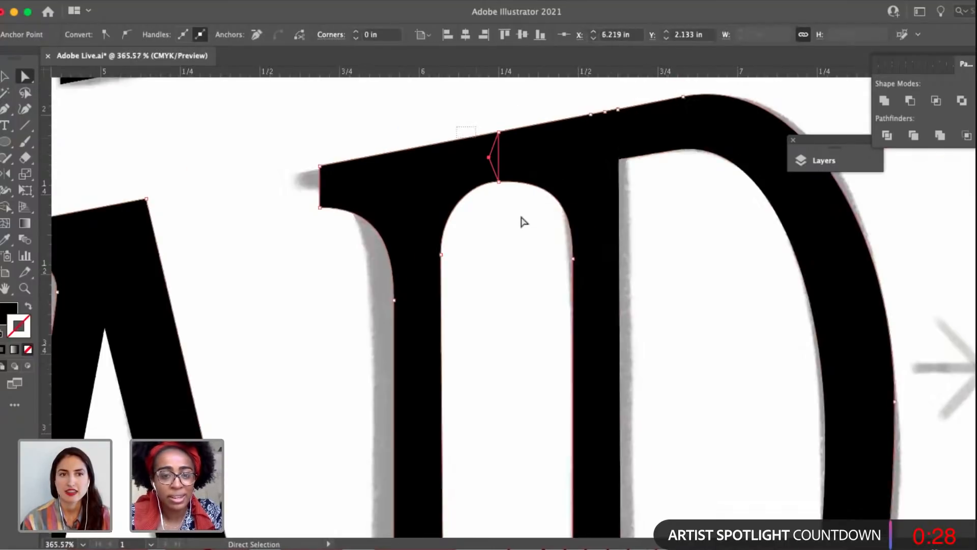
drag(457, 127, 576, 236)
scroll(576, 237, down, 7)
key(v)
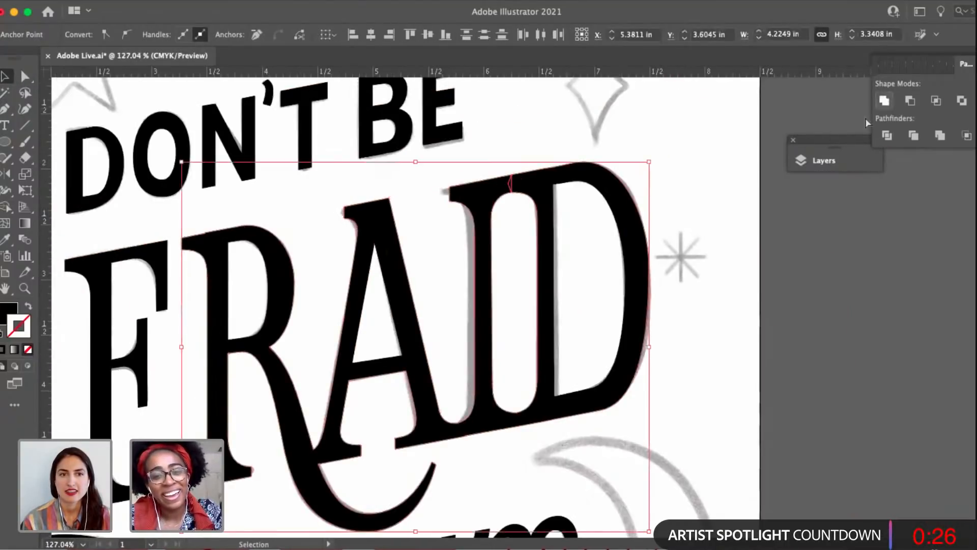
click(732, 261)
key(a)
key(v)
scroll(604, 273, down, 2)
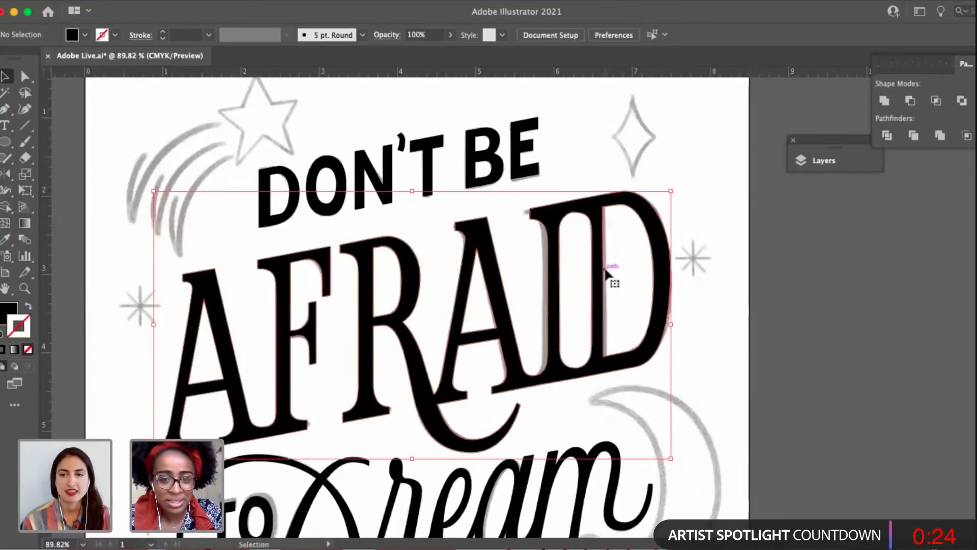
Check the merged outlines of AFRAID, DON'T BE and the full poster lettering for leftover seams or separate pieces.
click(605, 273)
scroll(605, 273, down, 1)
click(362, 344)
scroll(362, 344, down, 1)
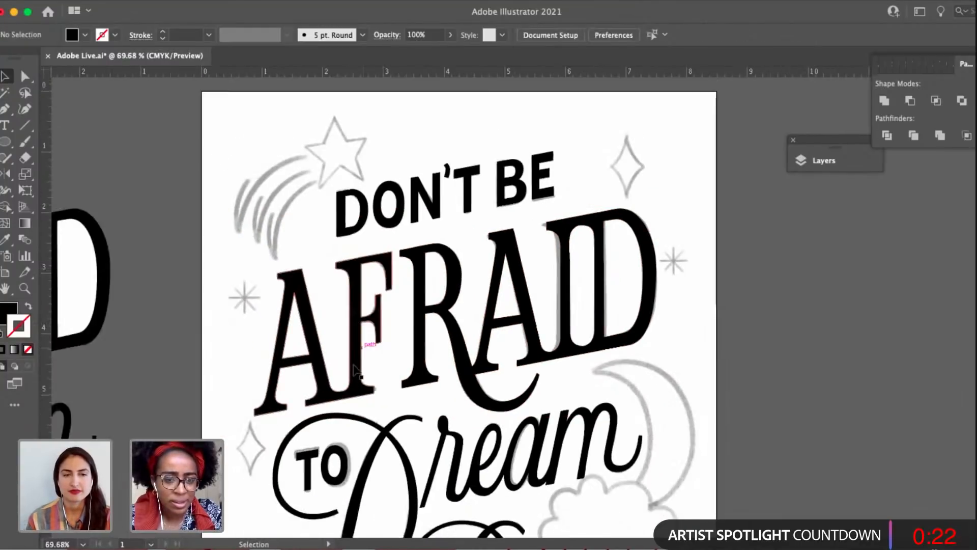
click(387, 243)
click(431, 180)
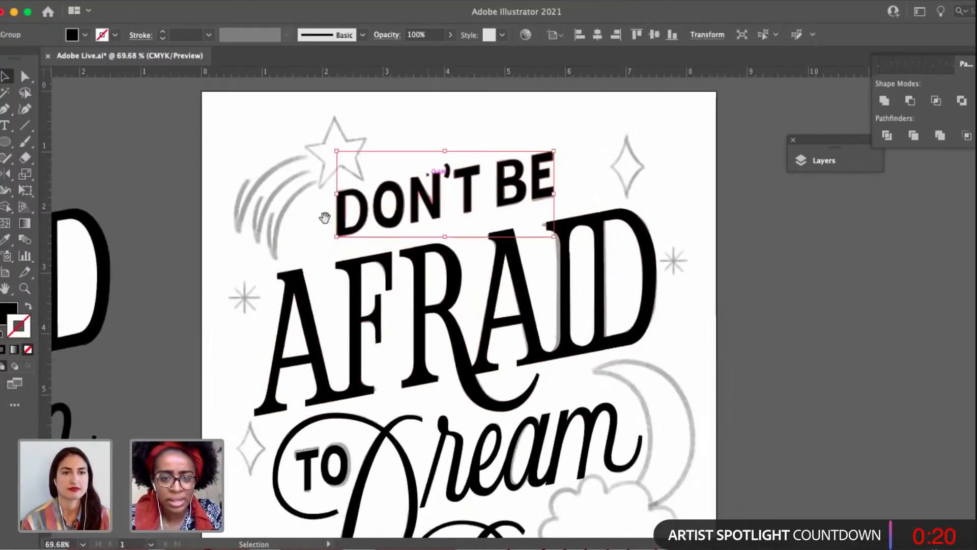
scroll(324, 217, down, 3)
click(304, 130)
drag(291, 146, 301, 132)
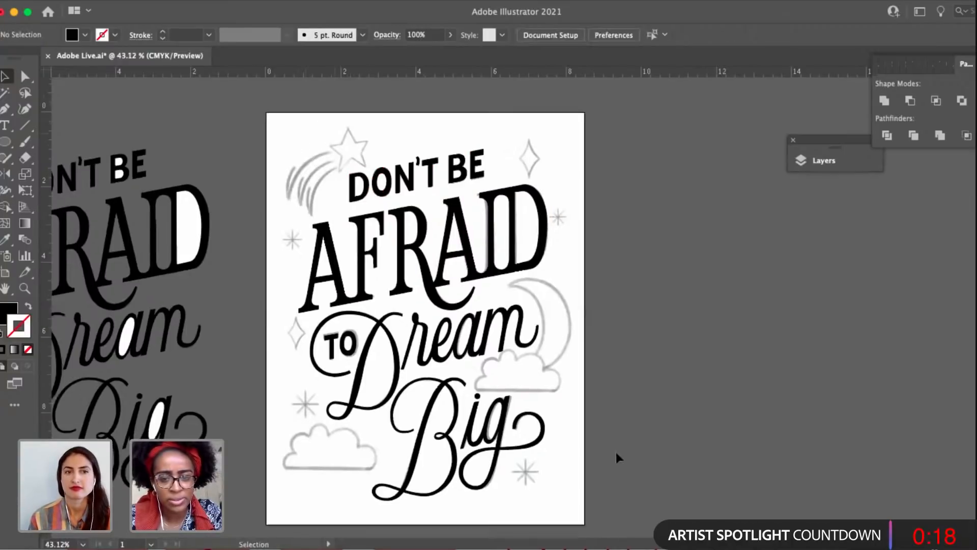
drag(615, 453, 578, 468)
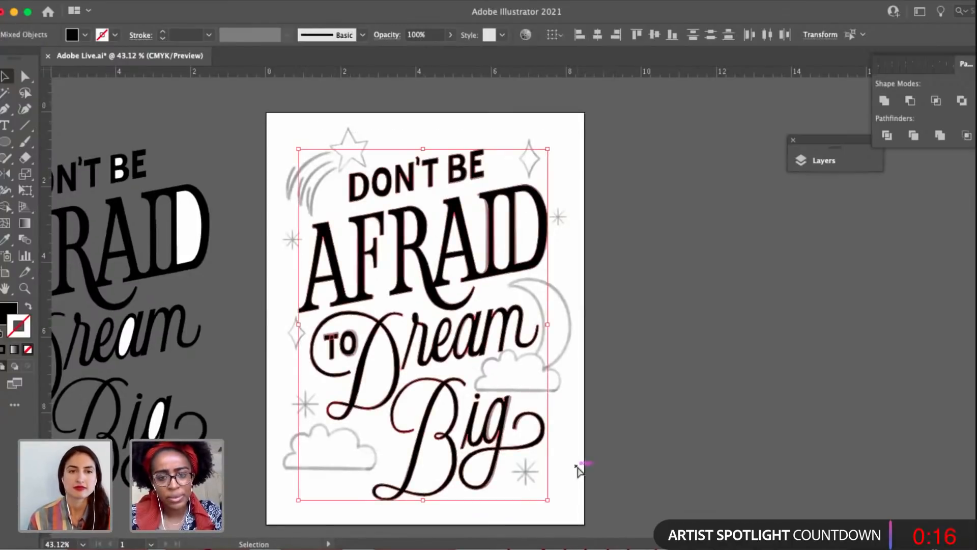
click(578, 468)
key(a)
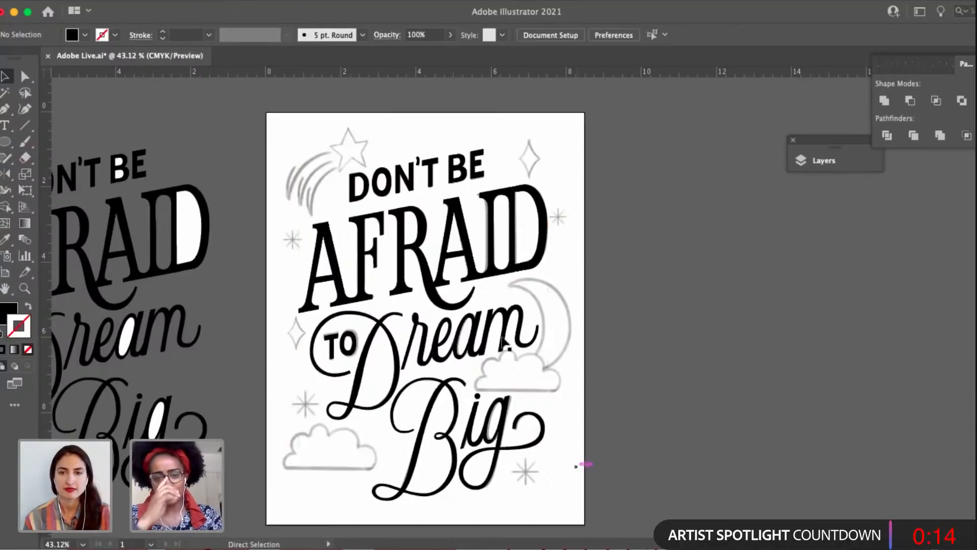
Save the document with the updated AFRAID lettering and look over the poster.
key(v)
key(ctrl+s)
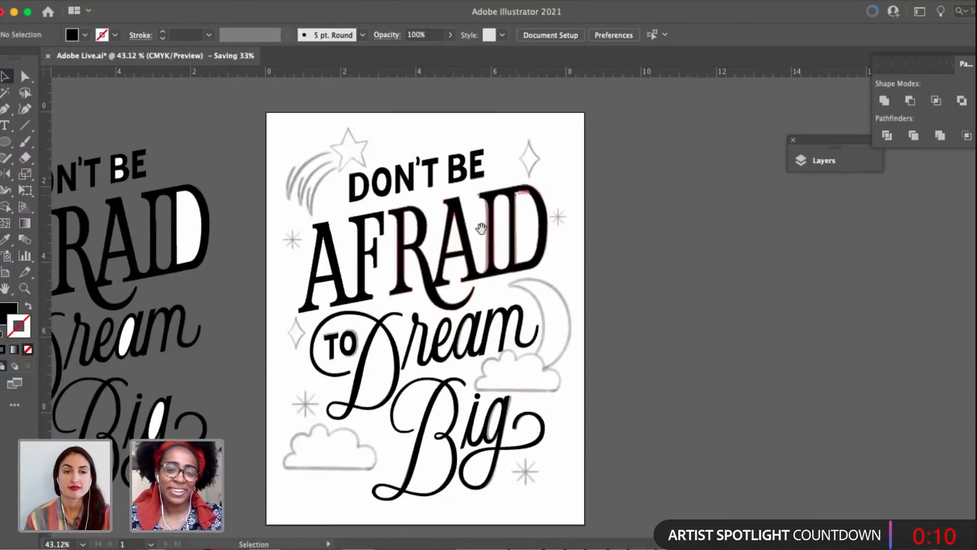
scroll(480, 229, up, 2)
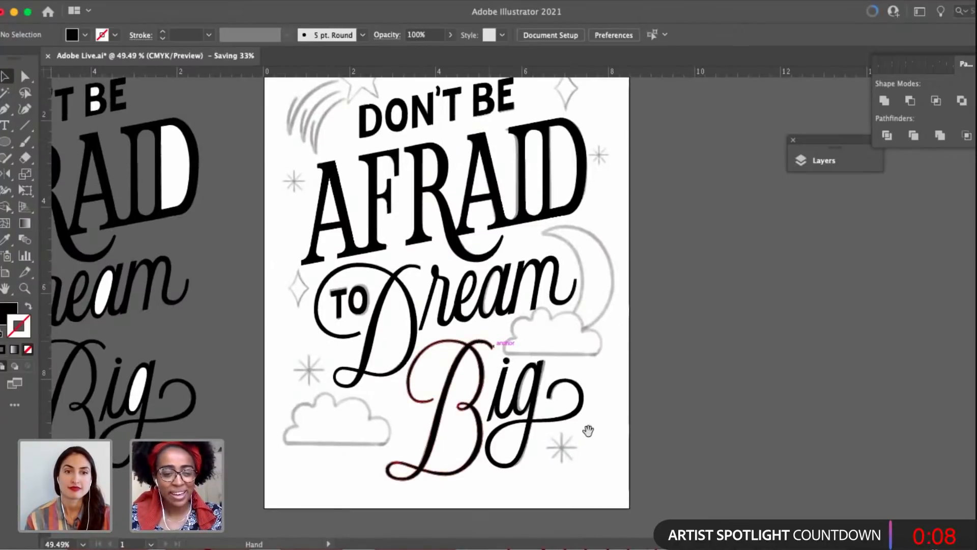
scroll(588, 427, up, 2)
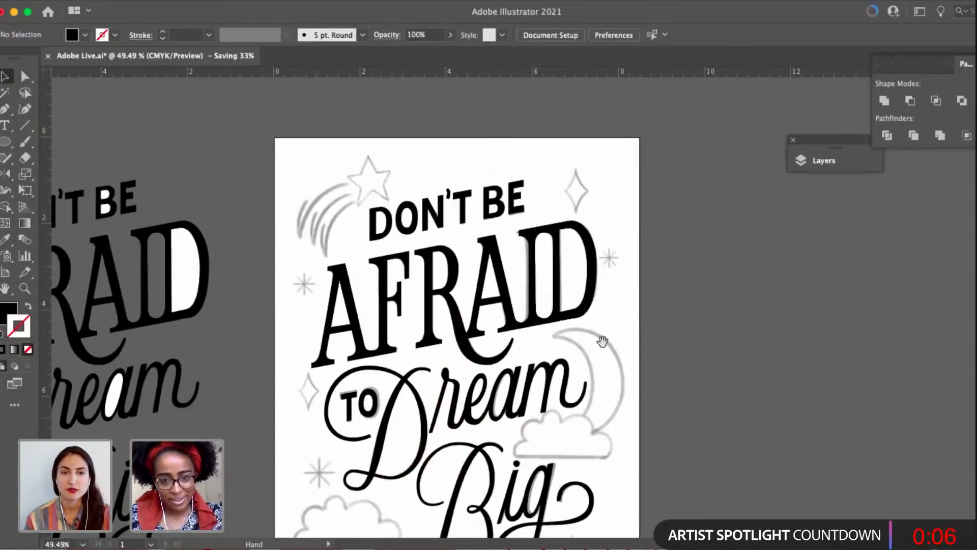
scroll(602, 341, down, 2)
Merge the pieces of the small word TO inside the swash D with Unite and deselect it.
click(380, 327)
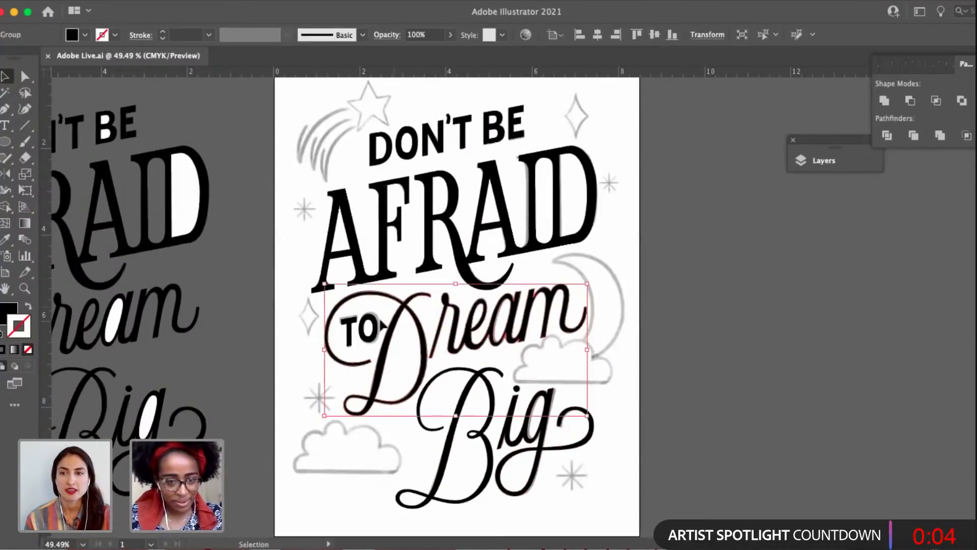
double_click(378, 328)
drag(373, 307, 431, 232)
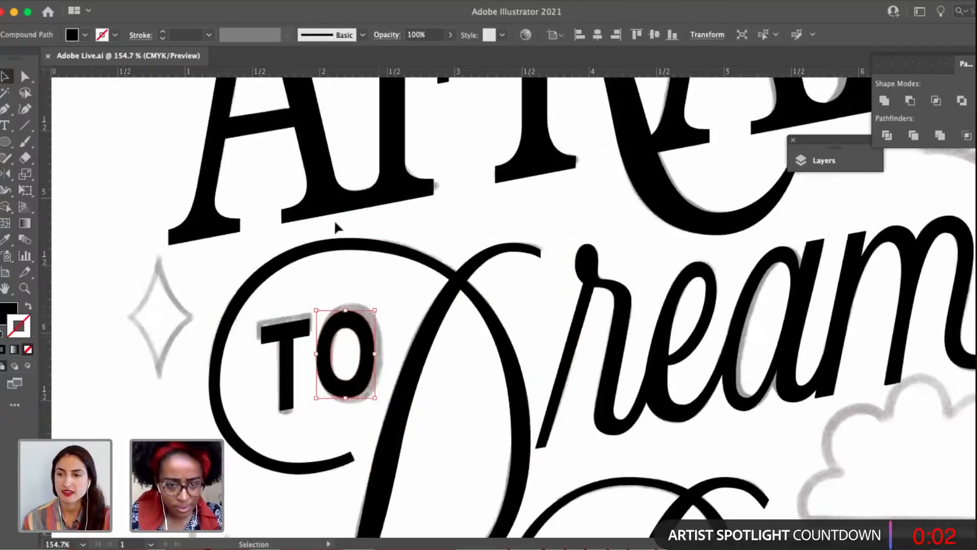
drag(340, 381, 415, 325)
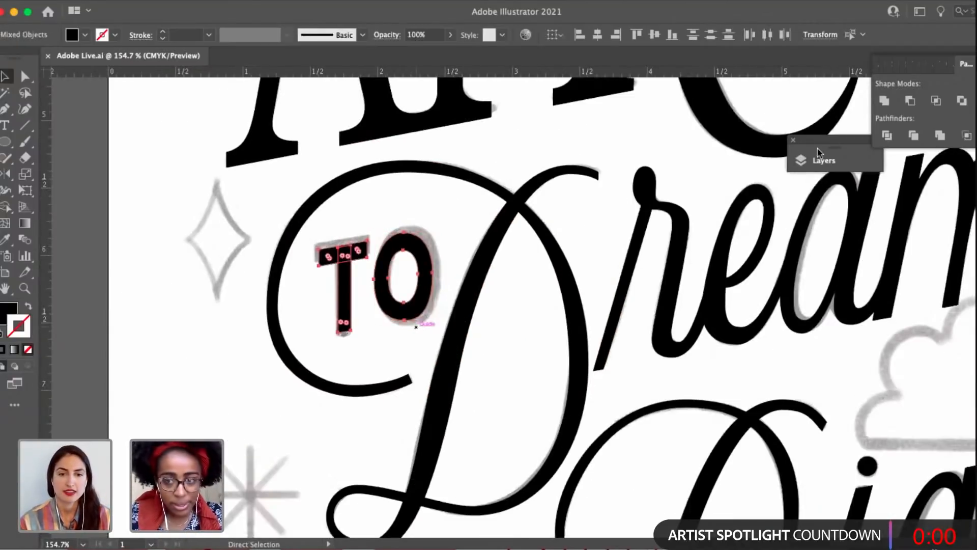
key(super+g)
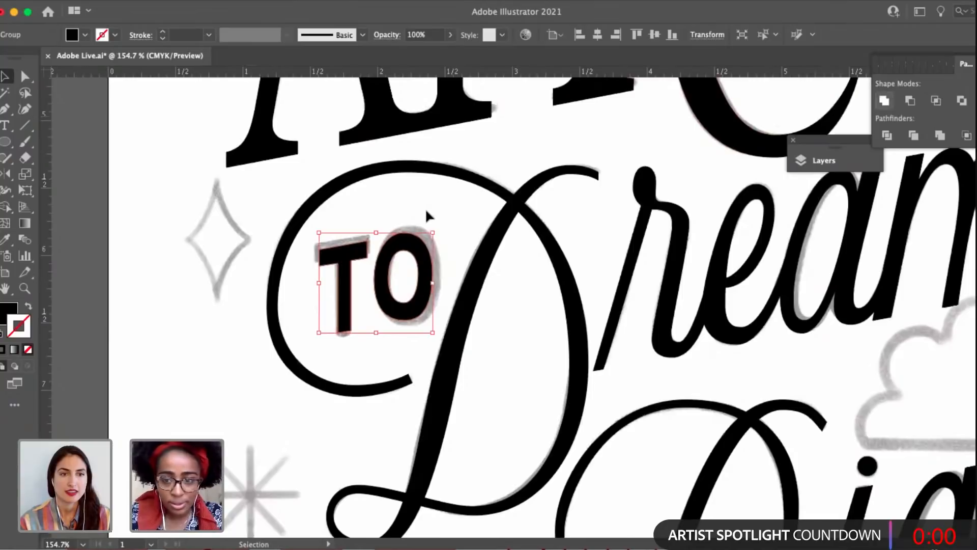
click(425, 208)
key(super+0)
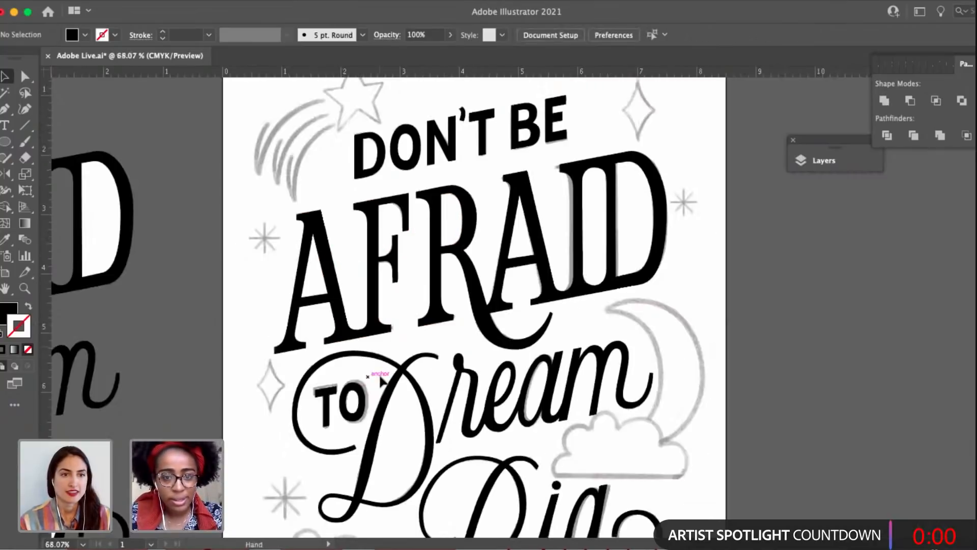
Select all the lettering on the artboard to inspect the anchor points and merged outlines of every word, then deselect it.
key(super+a)
scroll(432, 346, down, 2)
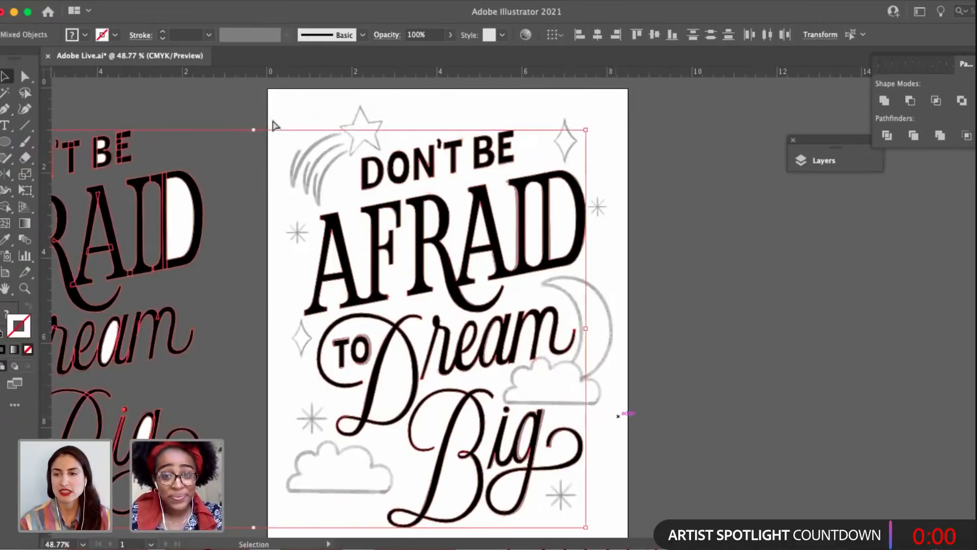
key(a)
click(273, 124)
drag(288, 129, 619, 531)
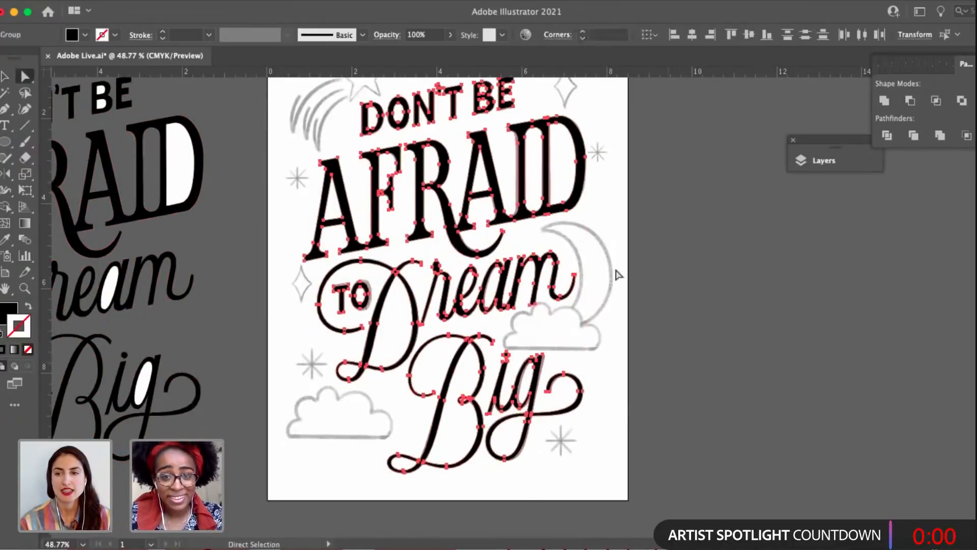
scroll(617, 274, up, 3)
scroll(616, 257, down, 4)
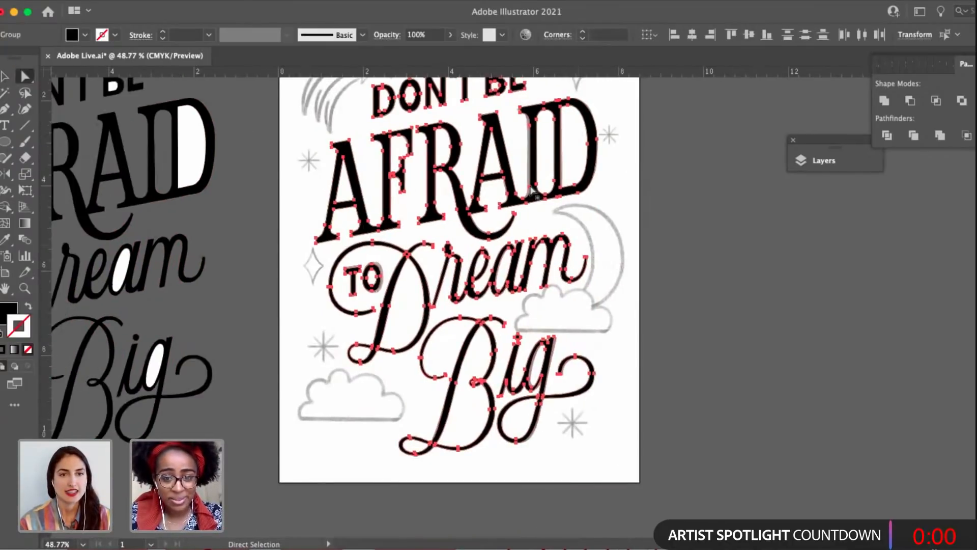
scroll(520, 174, up, 2)
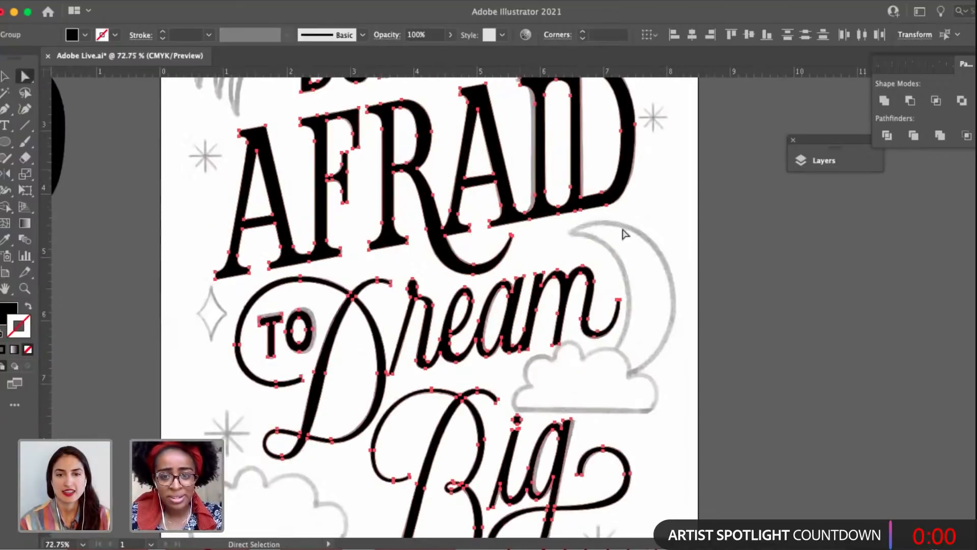
scroll(625, 234, up, 6)
scroll(687, 375, down, 4)
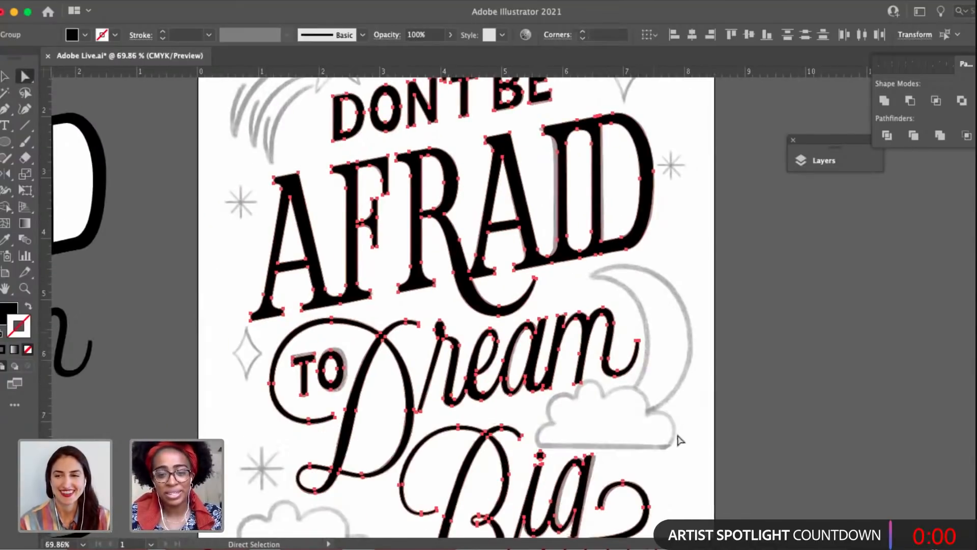
click(654, 392)
Save the document with the united poster lettering and look over the artboard and the backup copy.
scroll(655, 391, down, 2)
scroll(641, 405, down, 2)
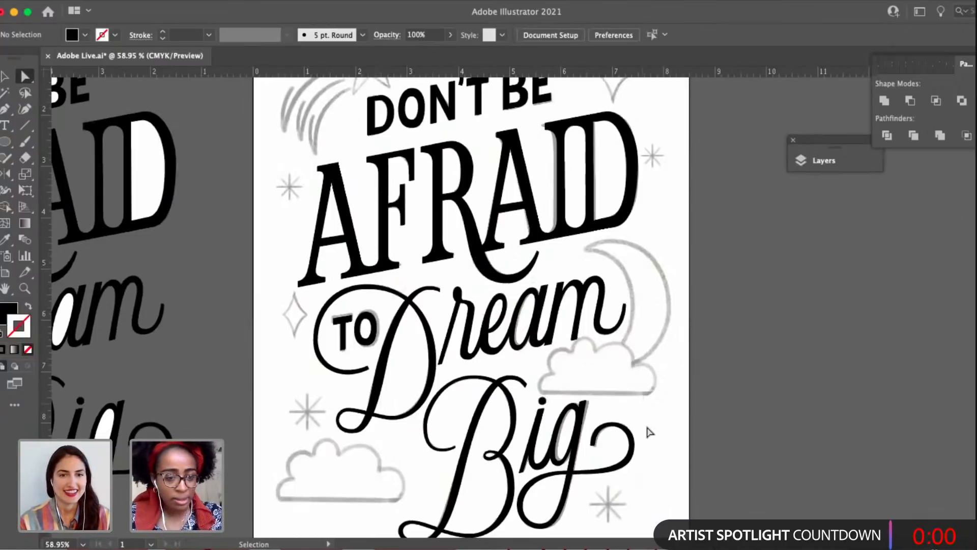
key(super+s)
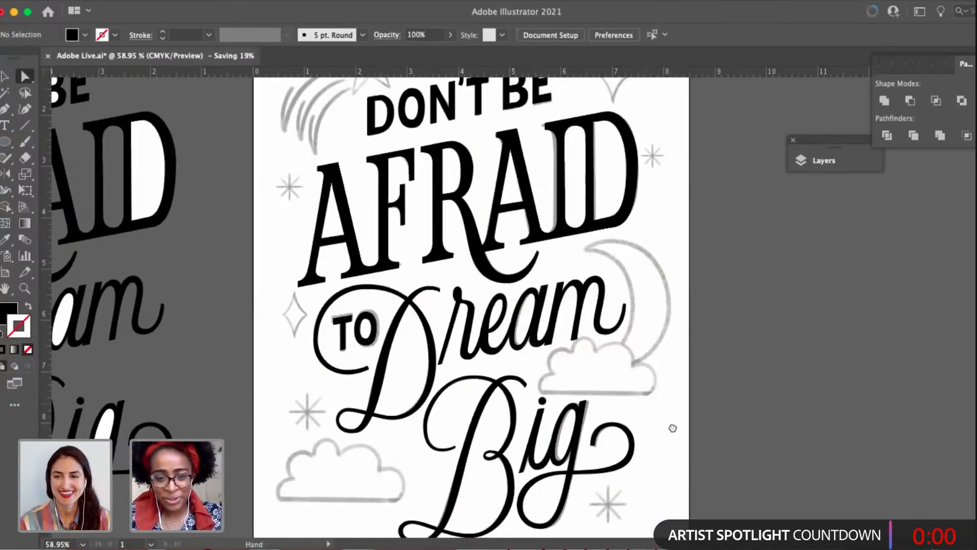
scroll(626, 417, right, 2)
scroll(626, 417, down, 1)
scroll(611, 384, down, 2)
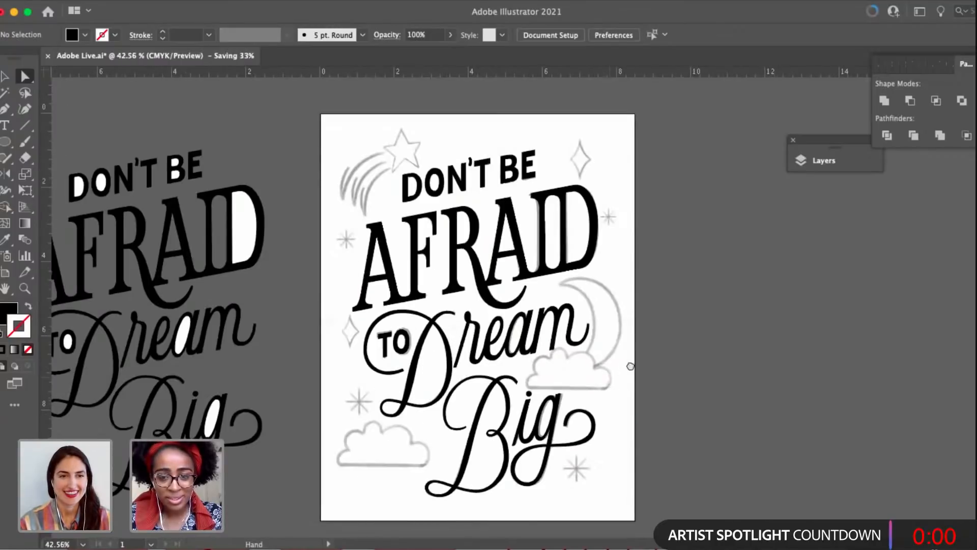
scroll(630, 366, left, 1)
scroll(630, 366, down, 1)
scroll(605, 223, up, 5)
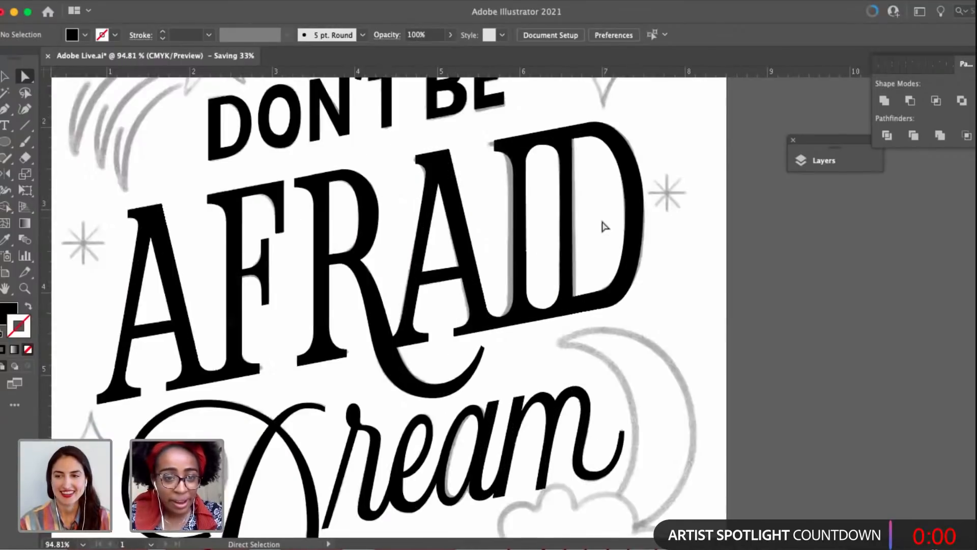
scroll(583, 268, down, 1)
scroll(611, 253, down, 1)
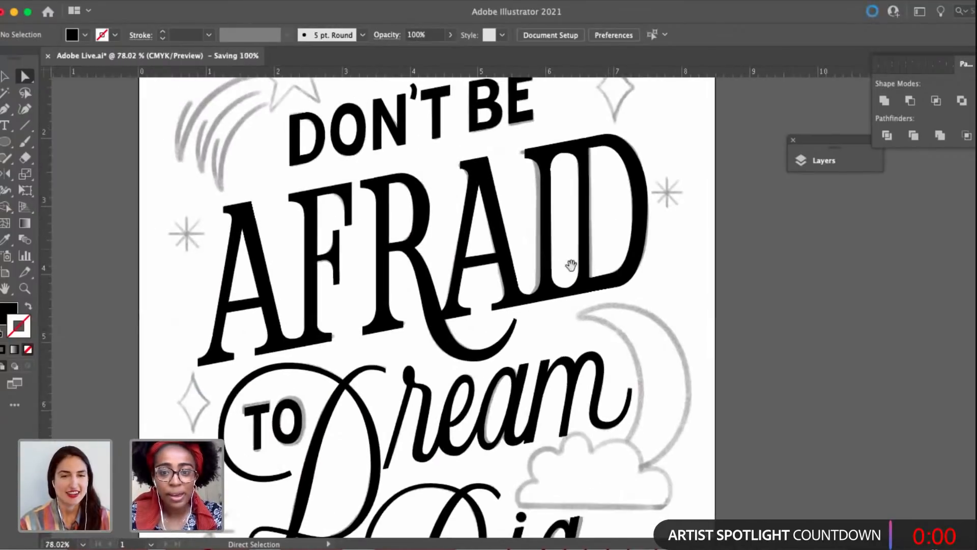
Select the AFRAID lettering as a whole to check that it forms a single group, and deselect it.
scroll(571, 265, down, 5)
drag(597, 275, 557, 252)
key(v)
click(558, 253)
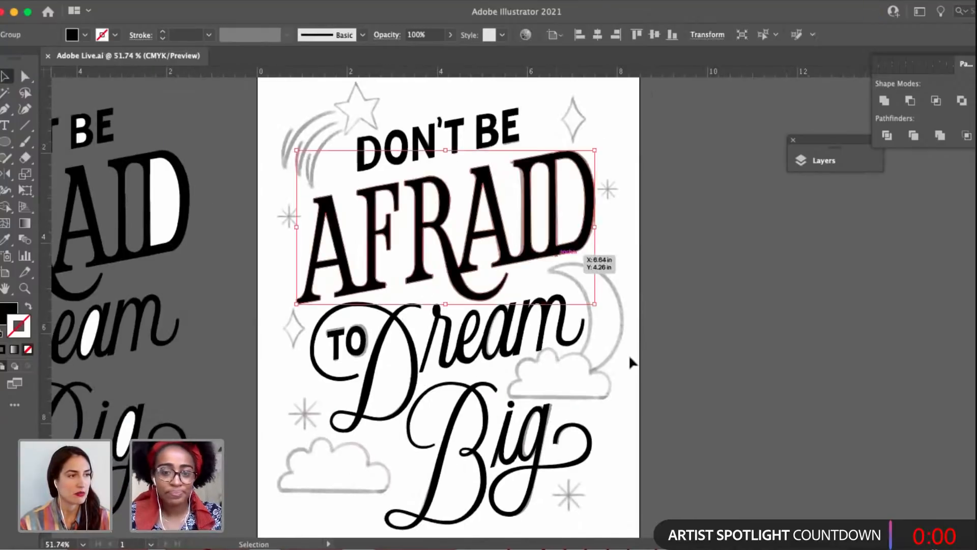
click(631, 396)
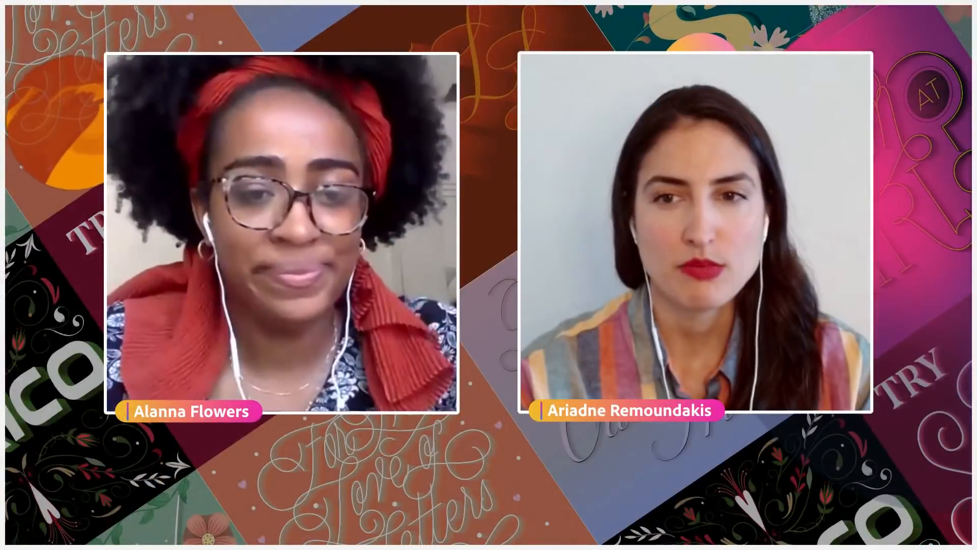
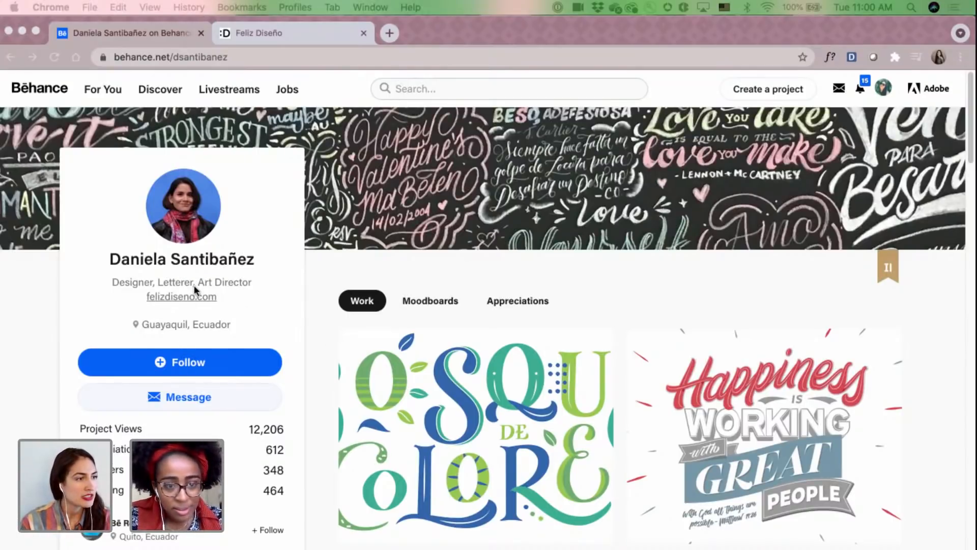
Switch to the Feliz Diseño website and look through its homepage and portfolio projects.
scroll(194, 286, down, 1)
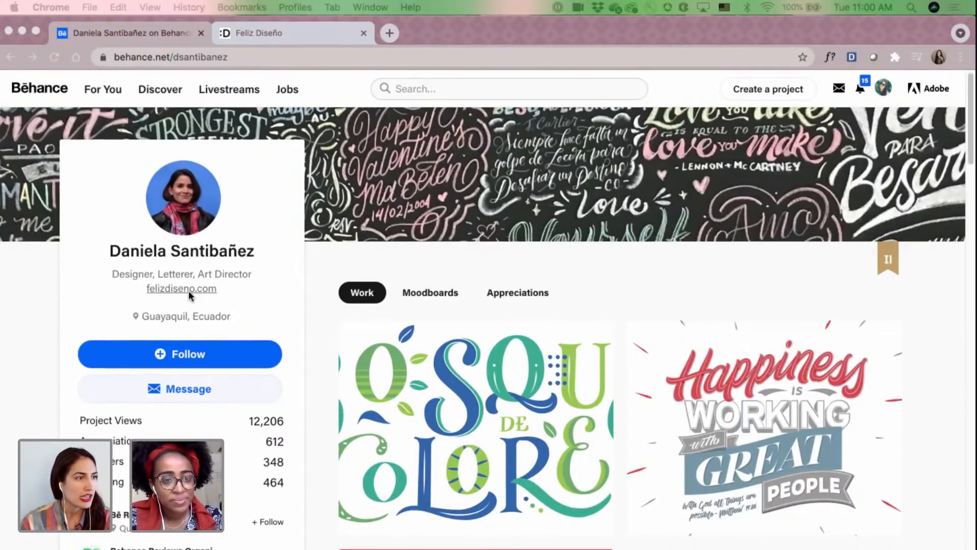
click(303, 26)
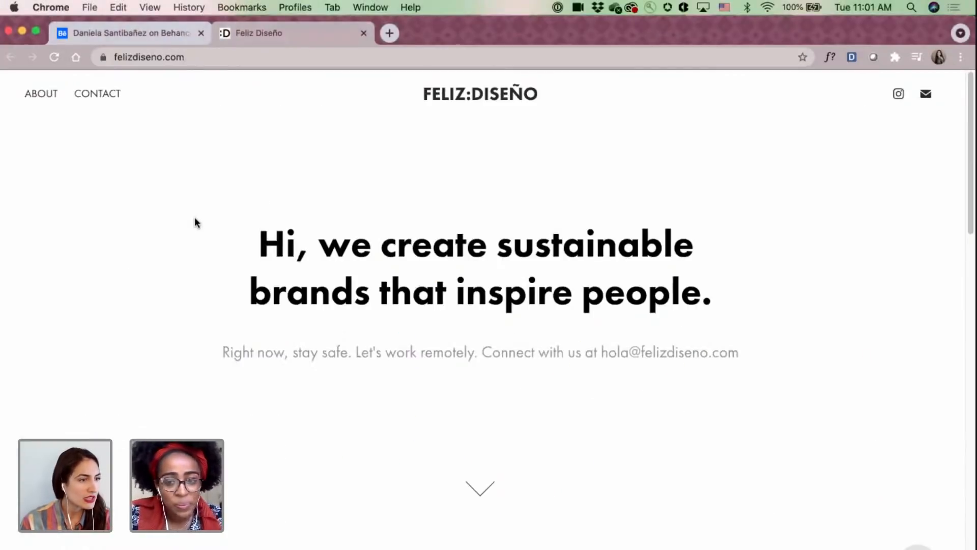
scroll(196, 222, down, 5)
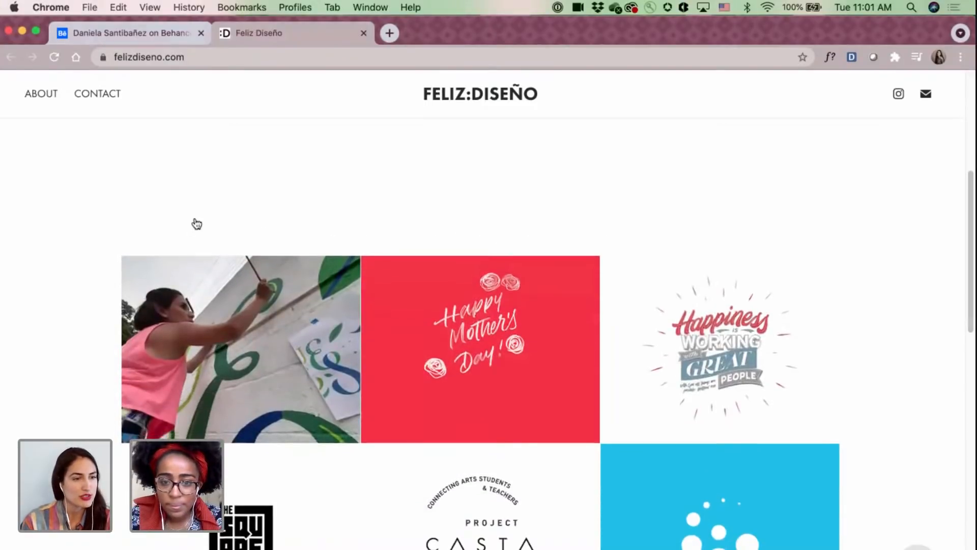
scroll(196, 219, down, 10)
scroll(197, 224, down, 8)
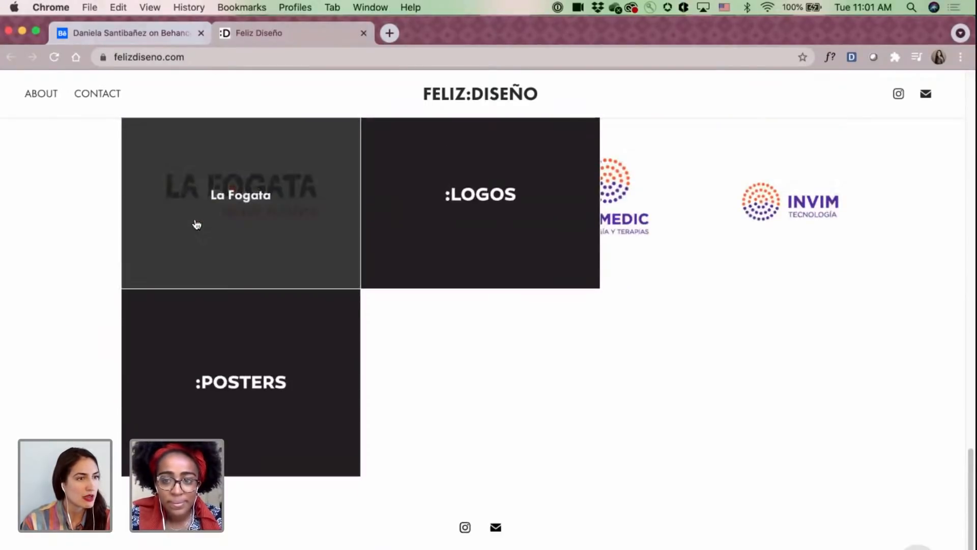
scroll(197, 224, up, 20)
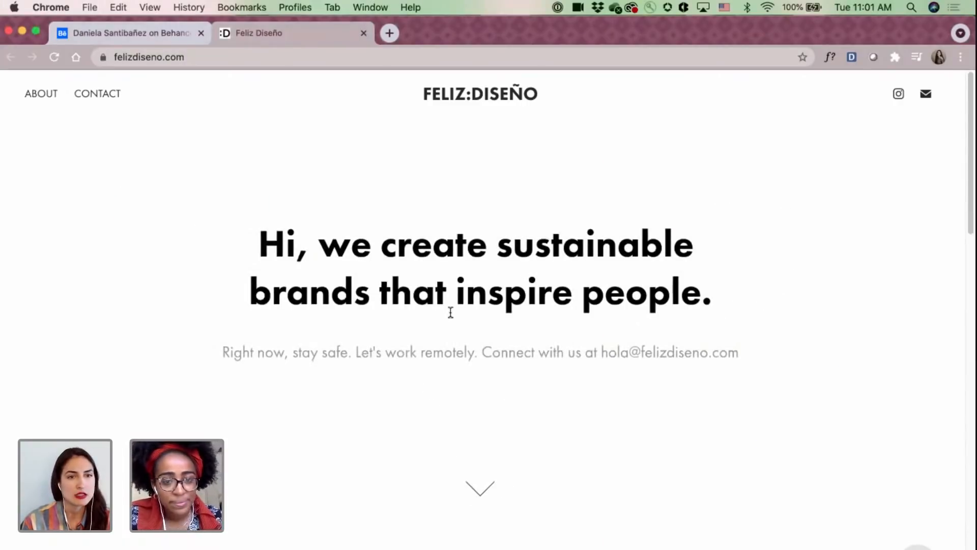
Return to the designer's Behance profile and browse the work gallery down to the Garamondsaurus and Feliz Navidad projects.
click(87, 37)
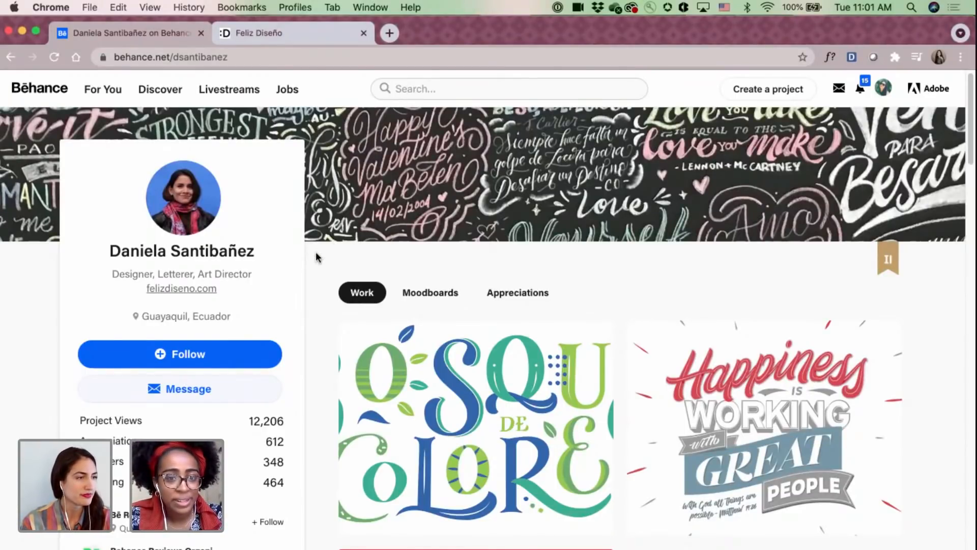
scroll(316, 254, down, 4)
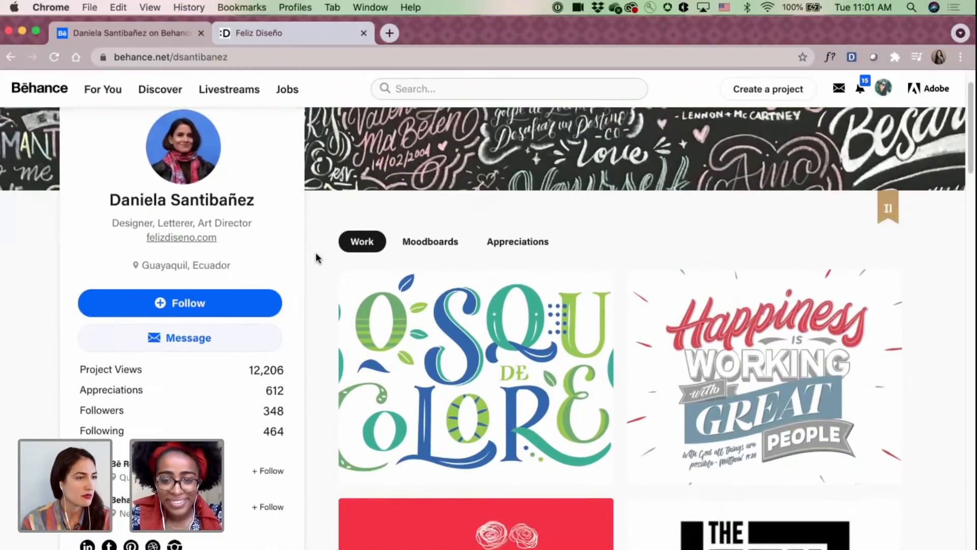
scroll(316, 258, down, 2)
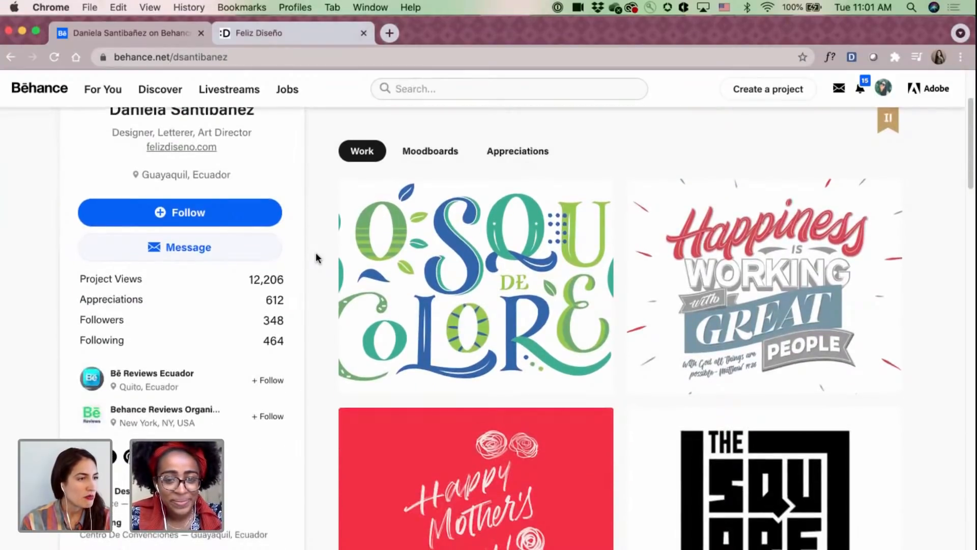
scroll(316, 258, down, 15)
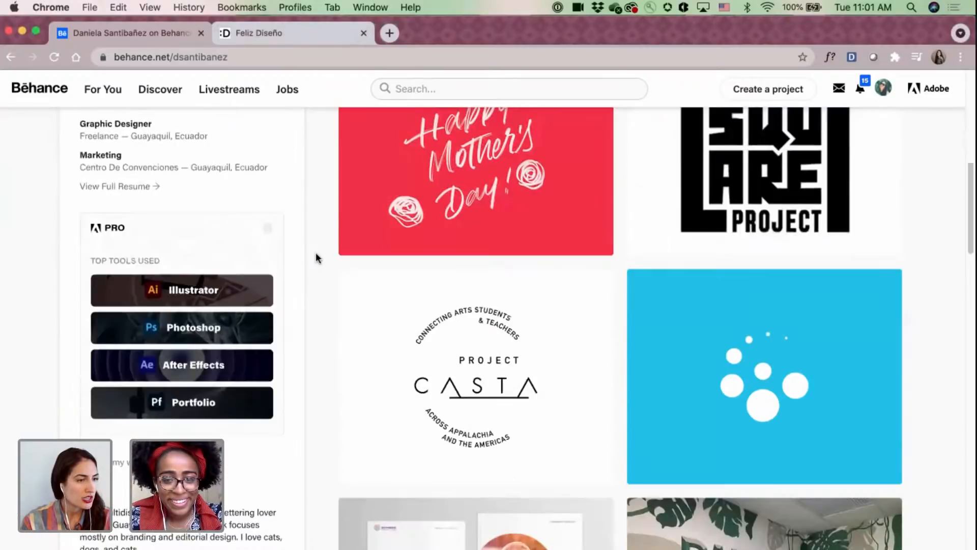
scroll(315, 258, down, 10)
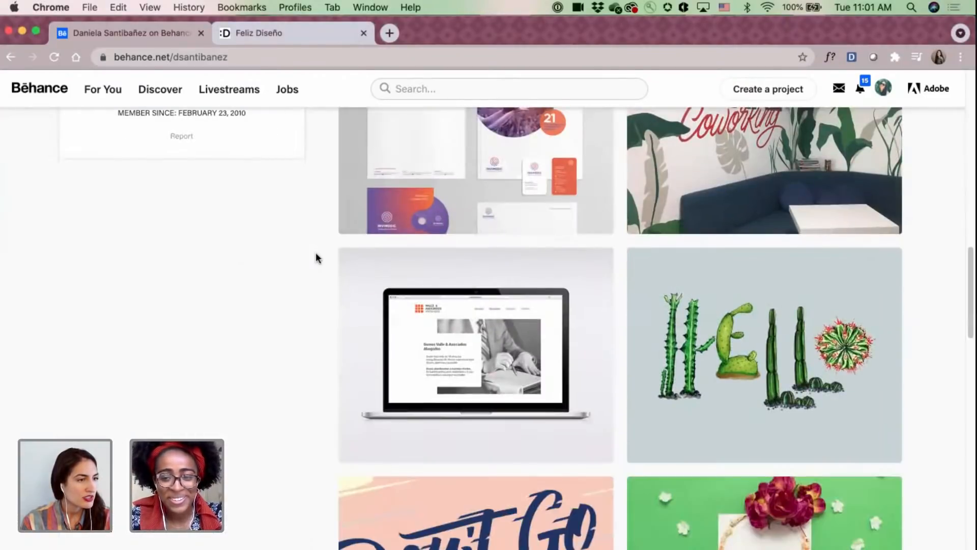
scroll(315, 258, down, 1)
scroll(315, 258, down, 15)
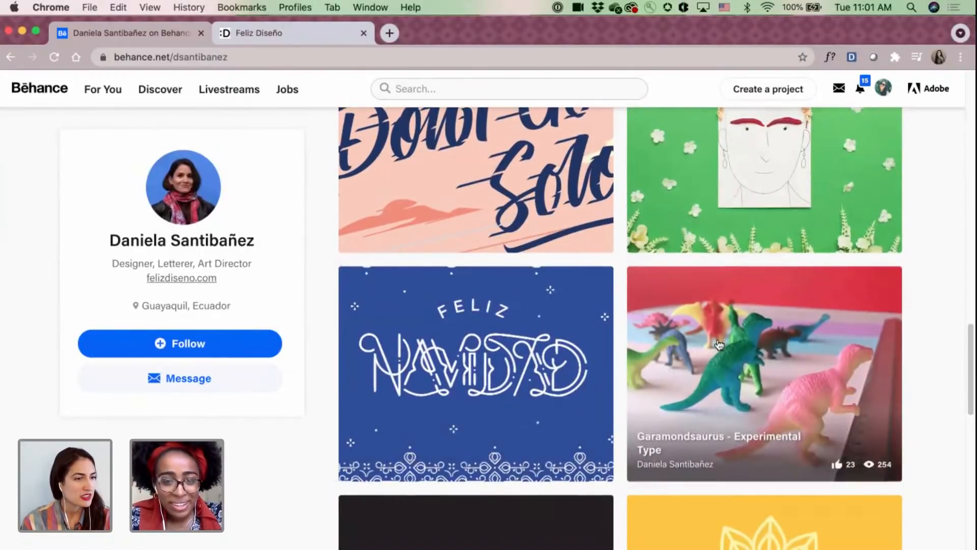
Open the Garamondsaurus - Experimental Type project, examine its numerals built from toy dinosaurs, and close the project.
click(717, 340)
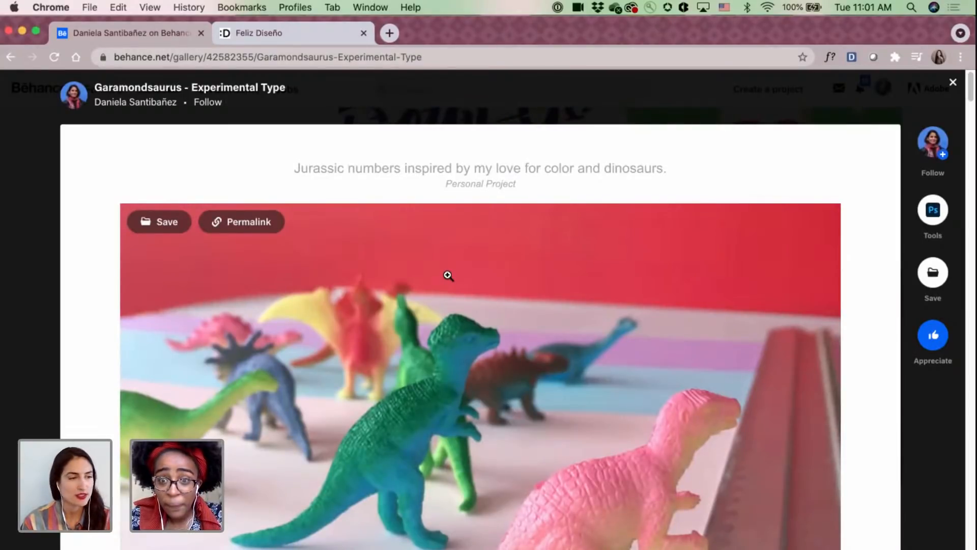
scroll(448, 276, down, 15)
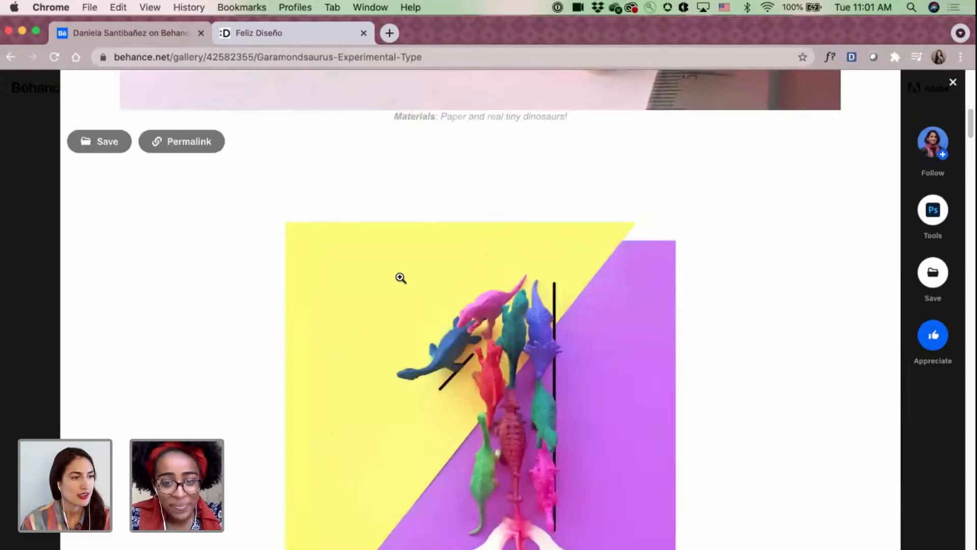
scroll(118, 281, down, 2)
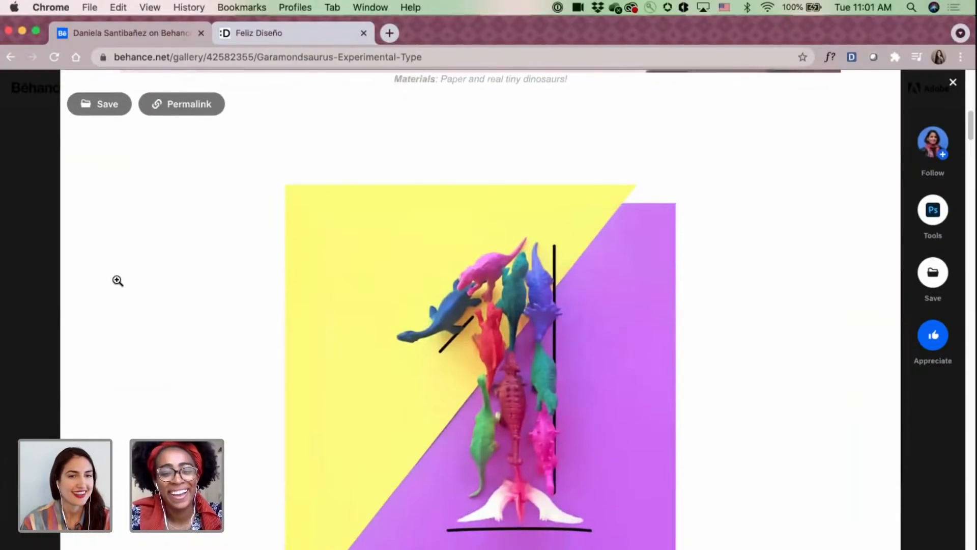
scroll(117, 280, down, 8)
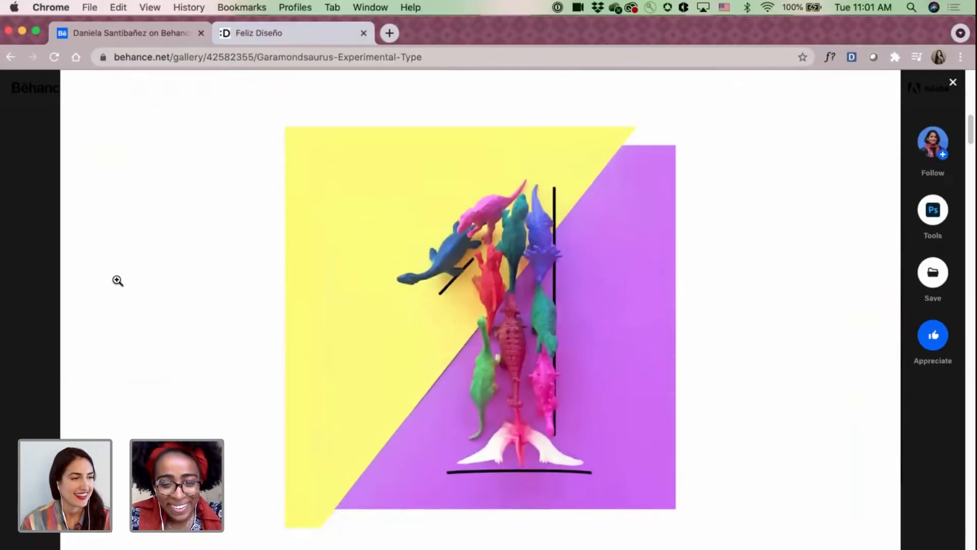
scroll(118, 280, down, 15)
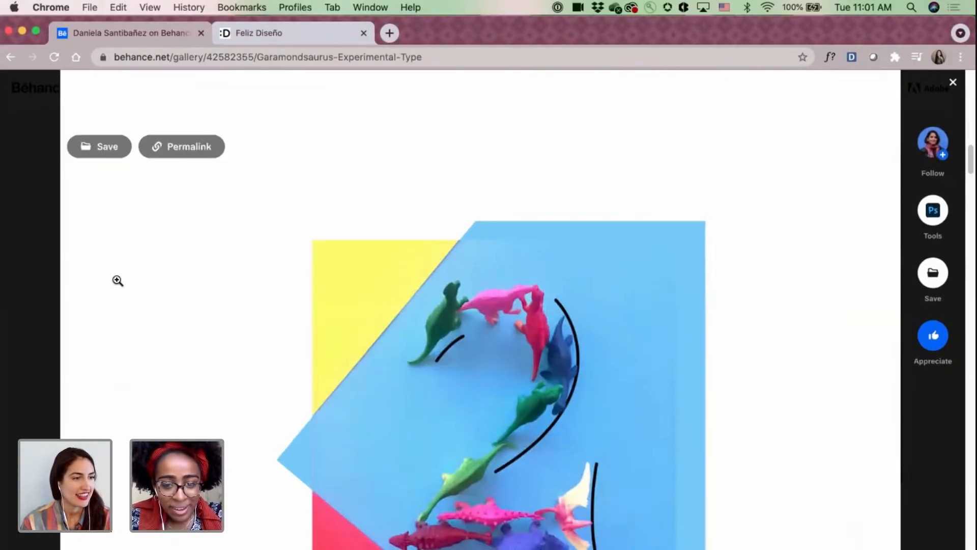
scroll(118, 280, down, 5)
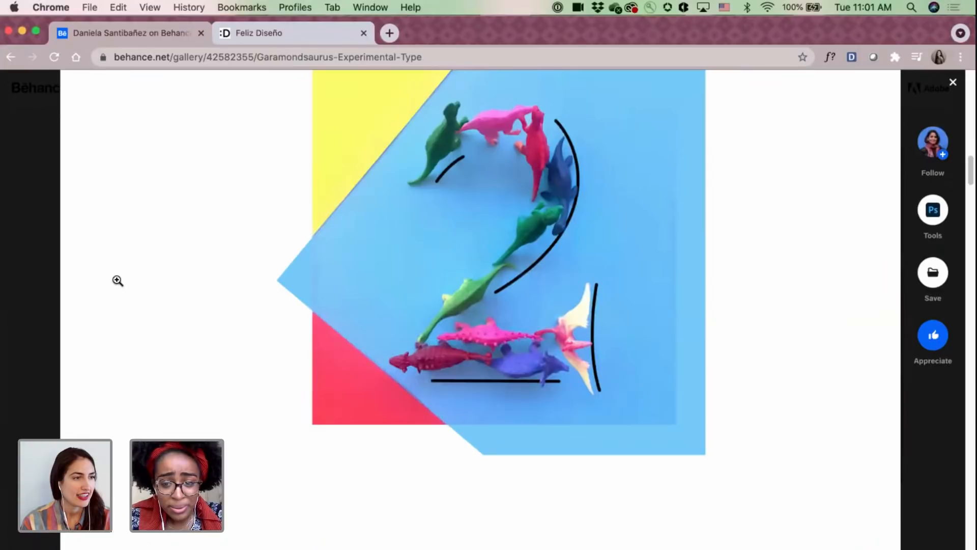
scroll(118, 280, down, 17)
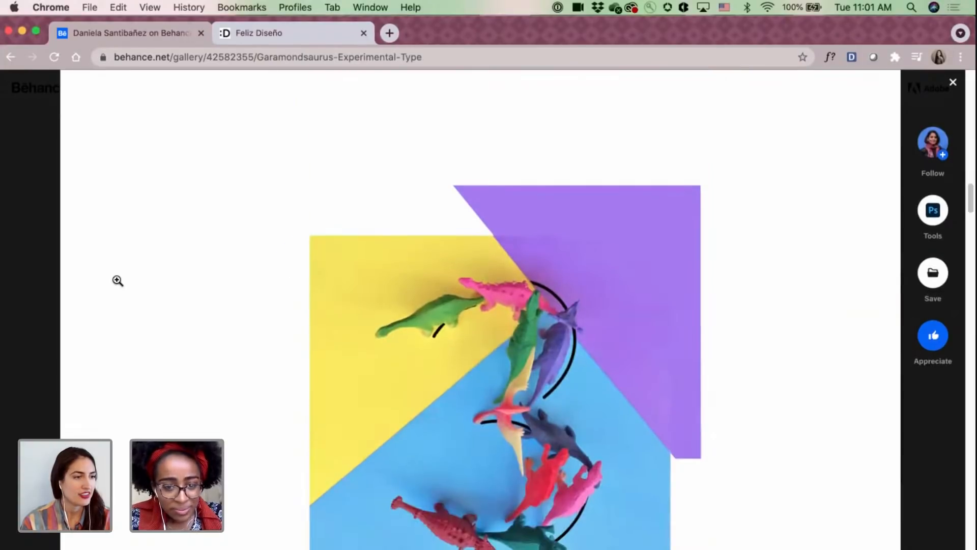
scroll(118, 281, down, 3)
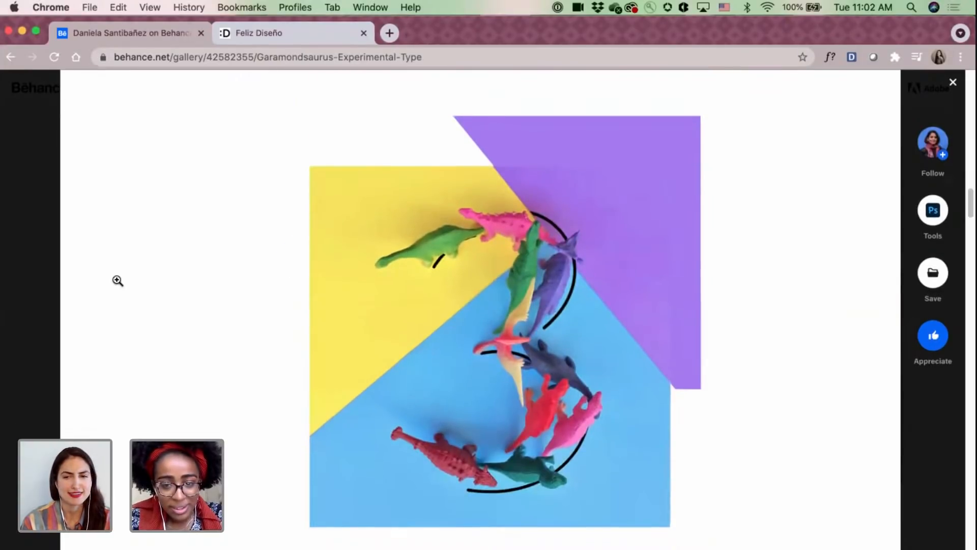
scroll(118, 280, down, 2)
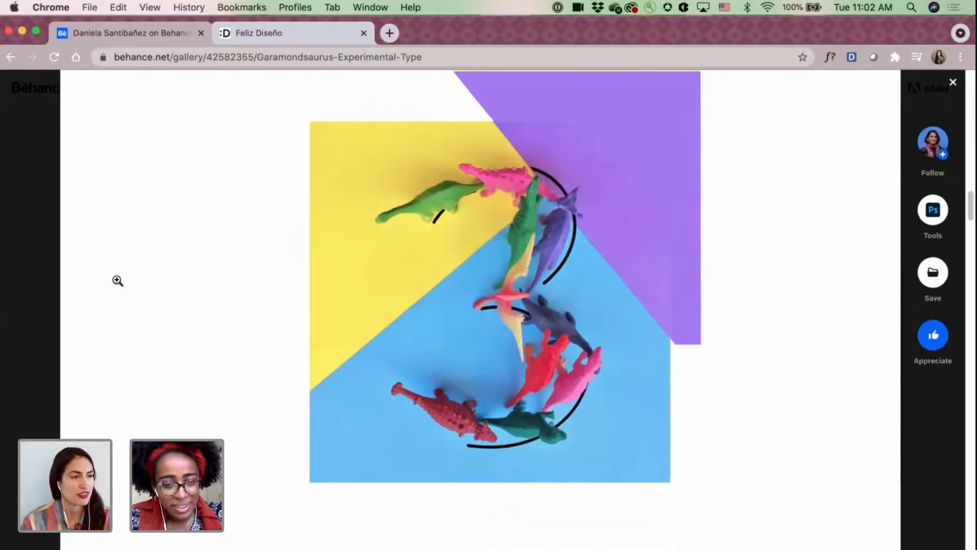
scroll(117, 280, down, 13)
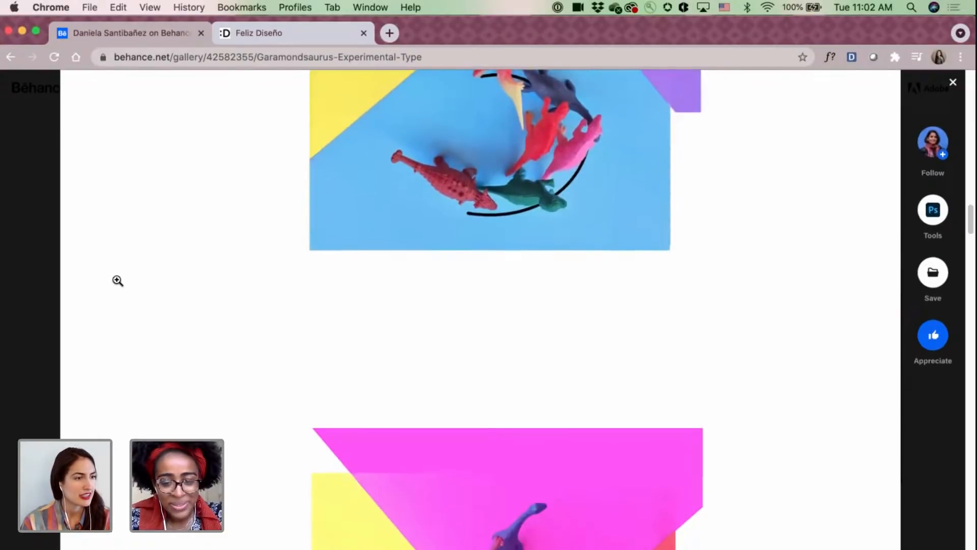
scroll(117, 280, down, 4)
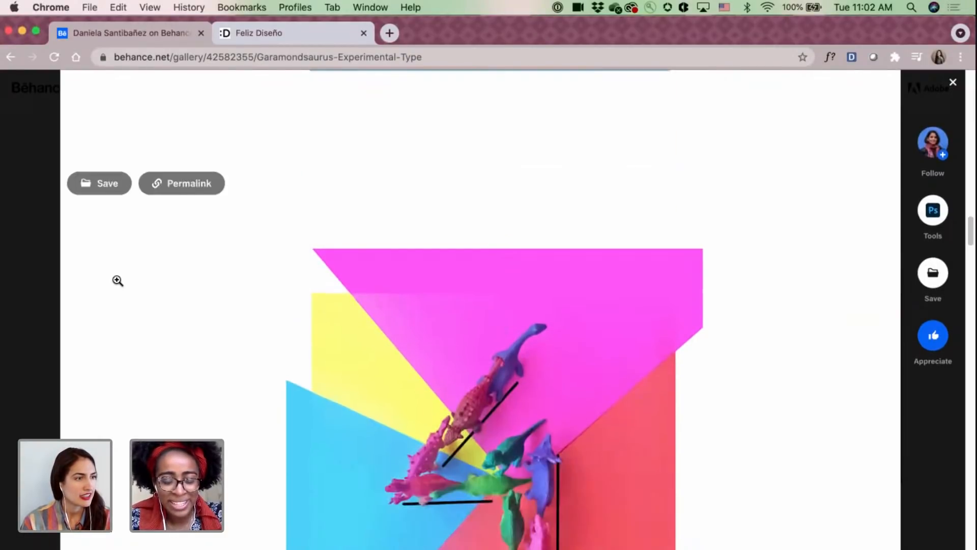
scroll(118, 281, down, 4)
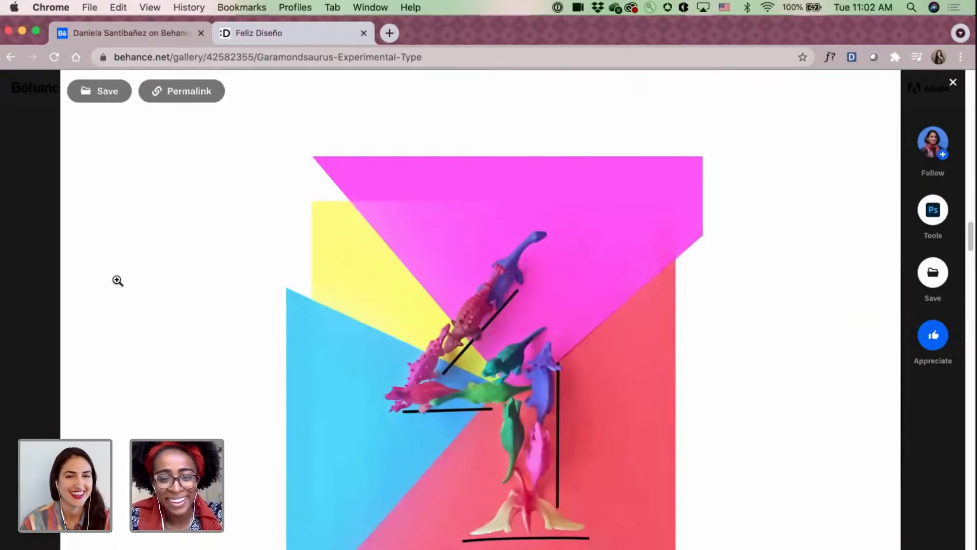
scroll(118, 281, down, 4)
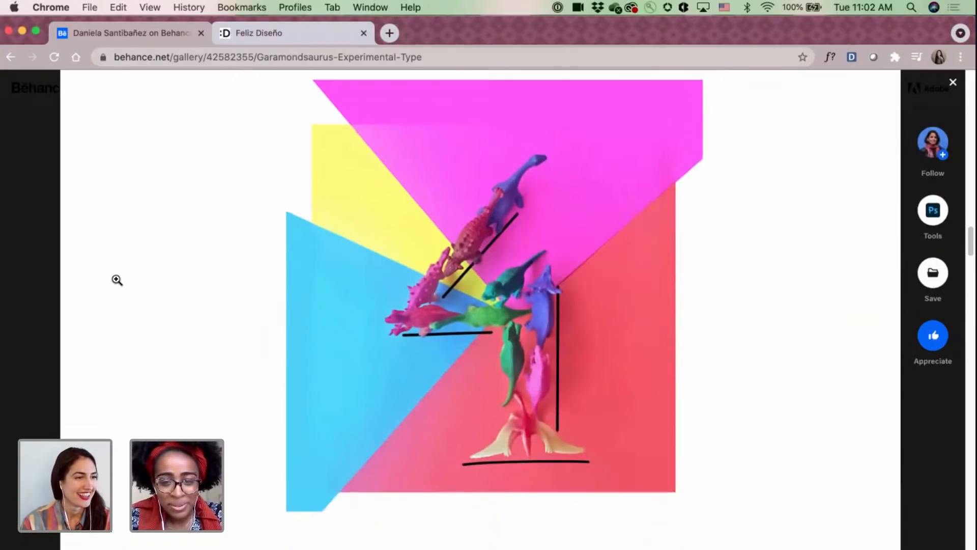
scroll(118, 280, down, 20)
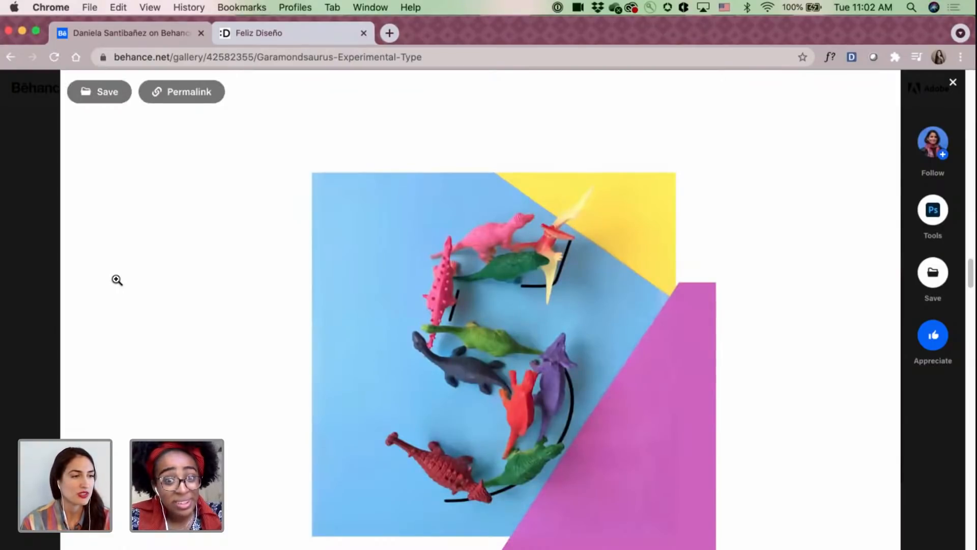
scroll(117, 280, down, 1)
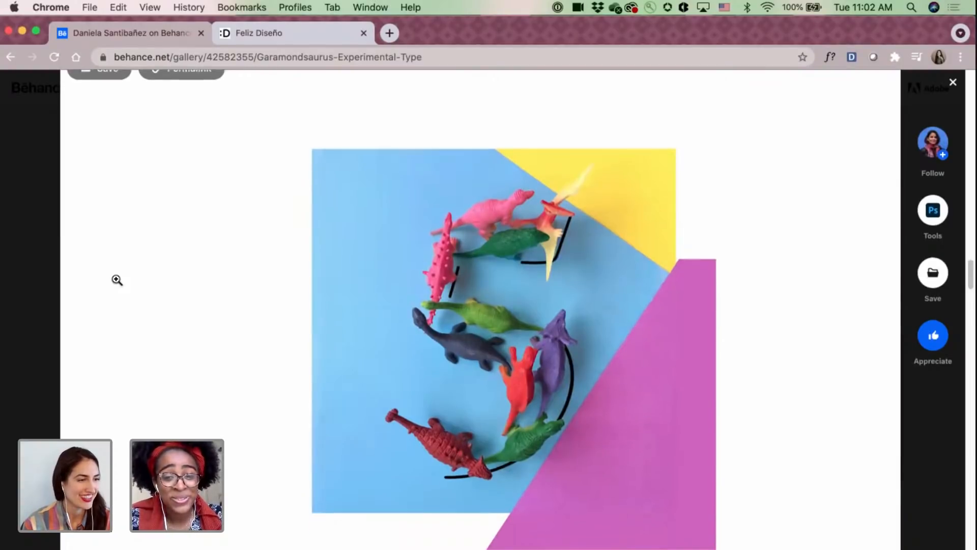
scroll(117, 280, down, 4)
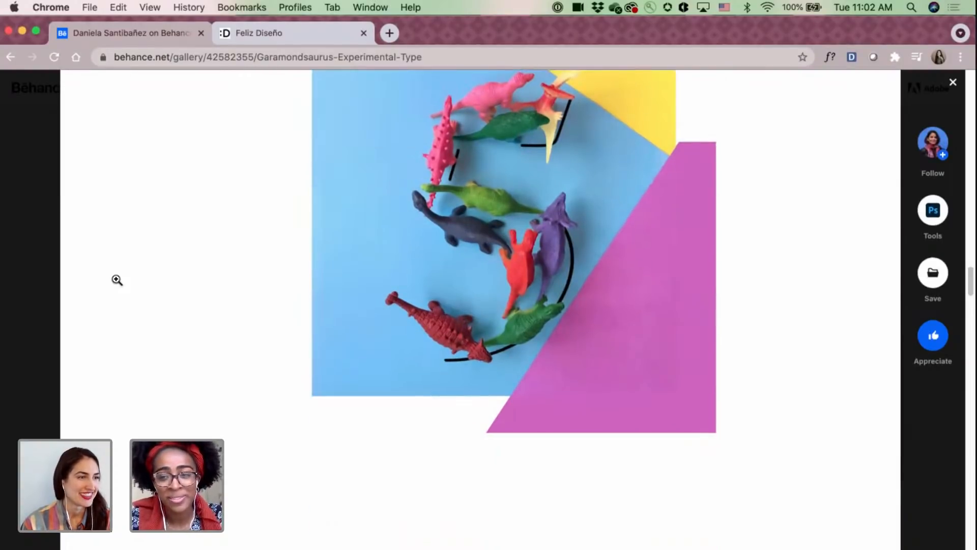
scroll(117, 280, down, 16)
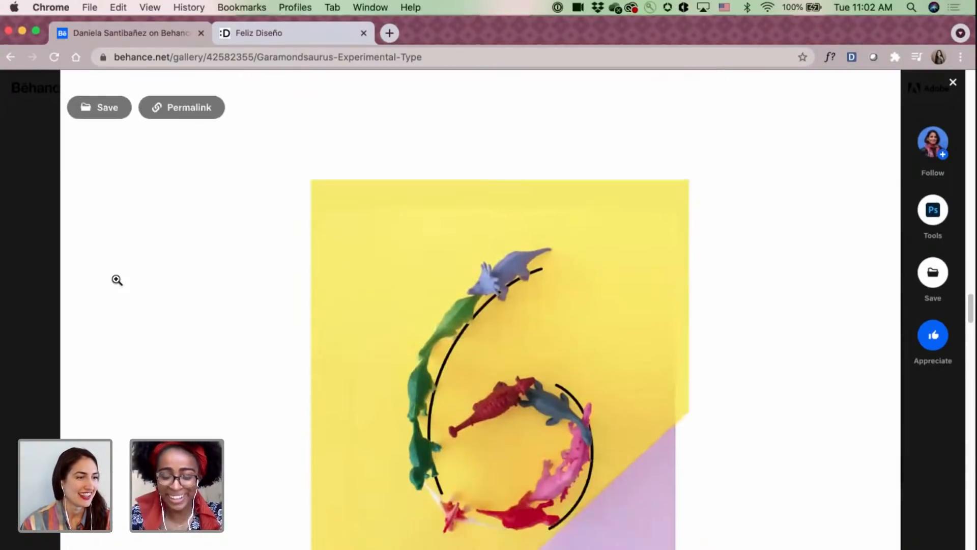
scroll(117, 280, down, 20)
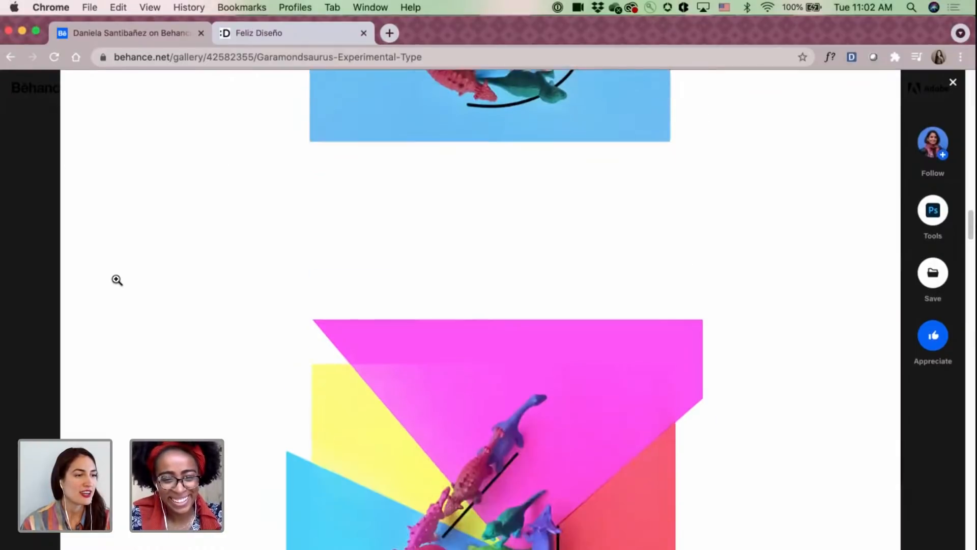
scroll(117, 281, down, 7)
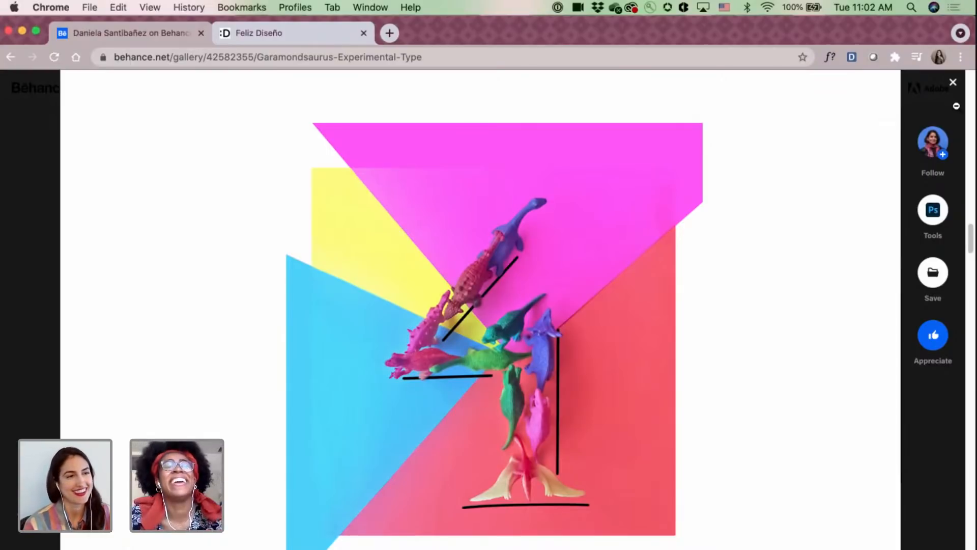
click(952, 82)
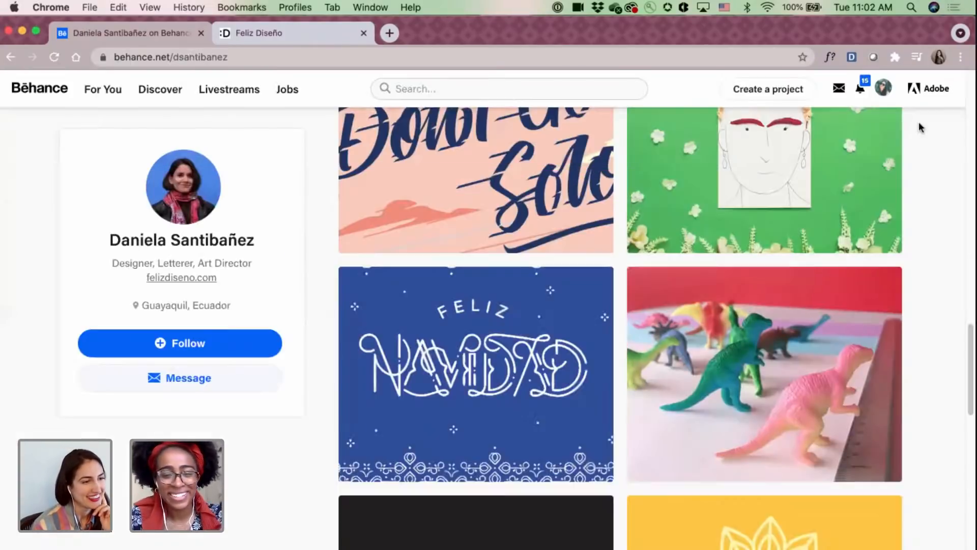
Open the Feliz Navidad - Free Christmas Lettering Postcards project and examine the original notebook drafts of the lettering.
click(435, 329)
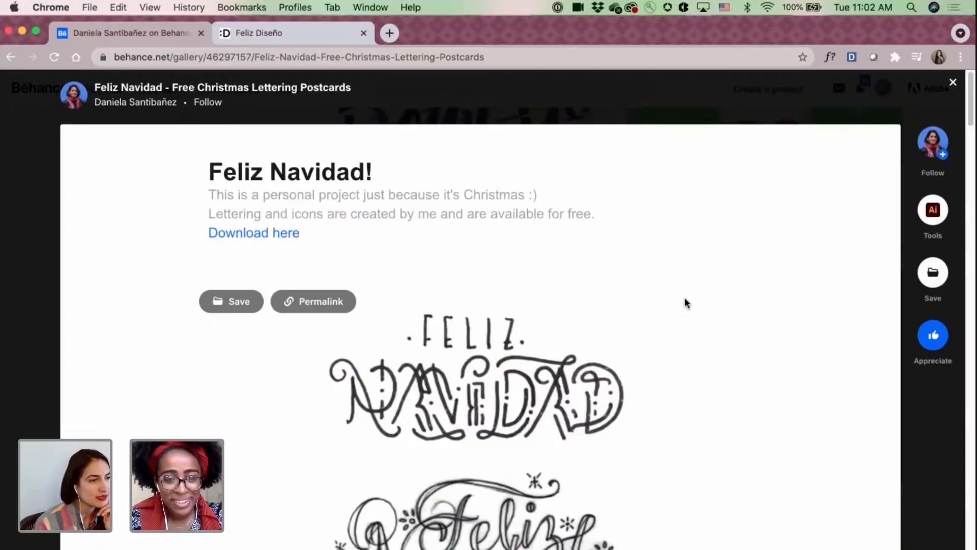
scroll(685, 300, down, 4)
scroll(684, 299, down, 4)
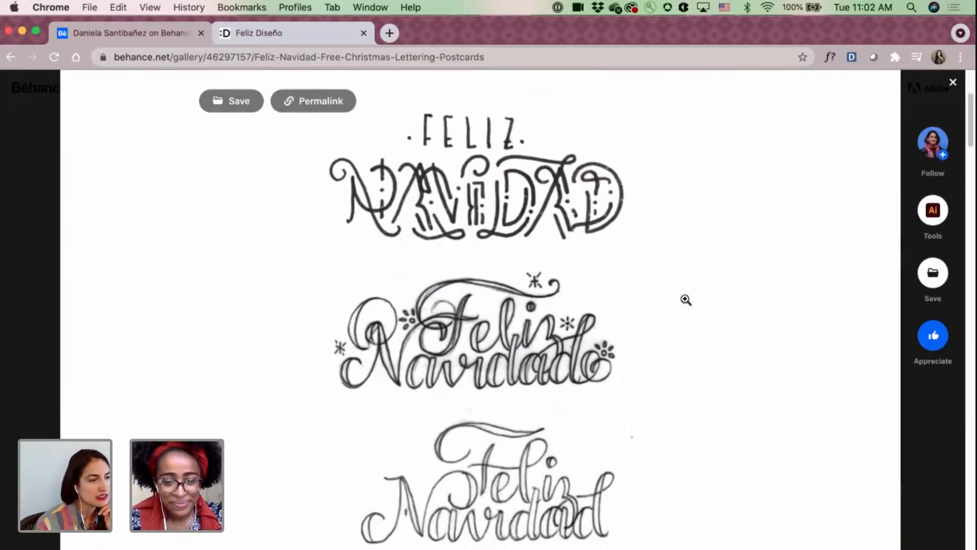
scroll(654, 301, down, 3)
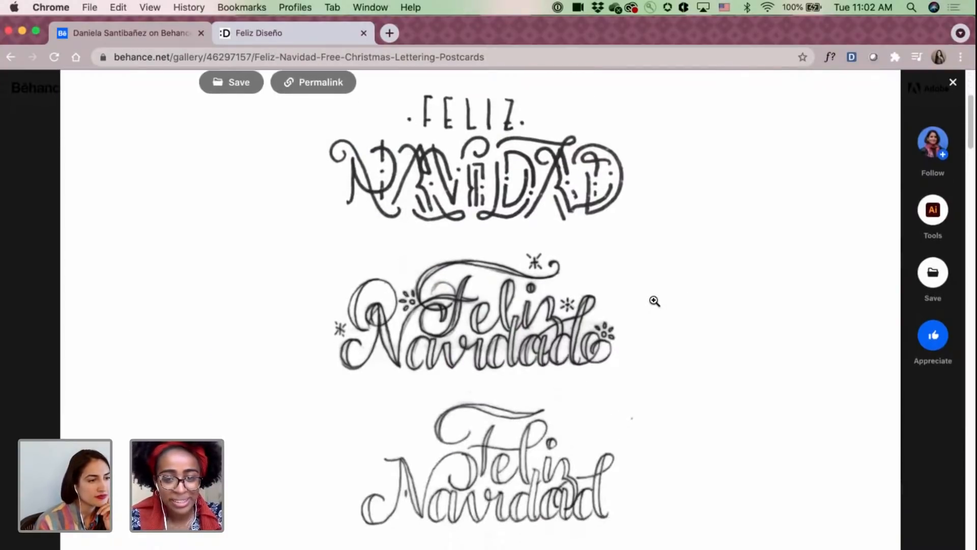
scroll(655, 301, down, 2)
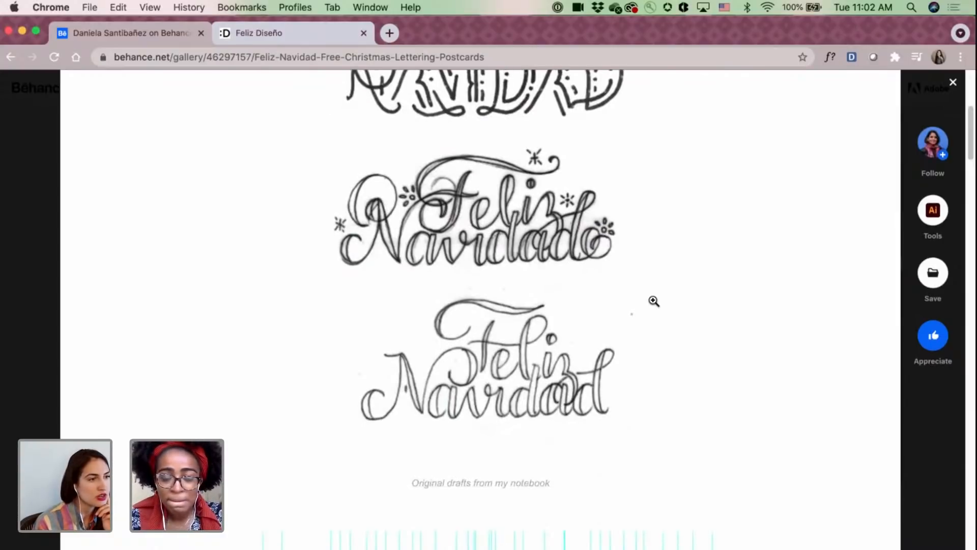
Examine the Feliz Navidad lettering drawn over its construction guidelines.
scroll(654, 300, down, 5)
scroll(655, 305, down, 3)
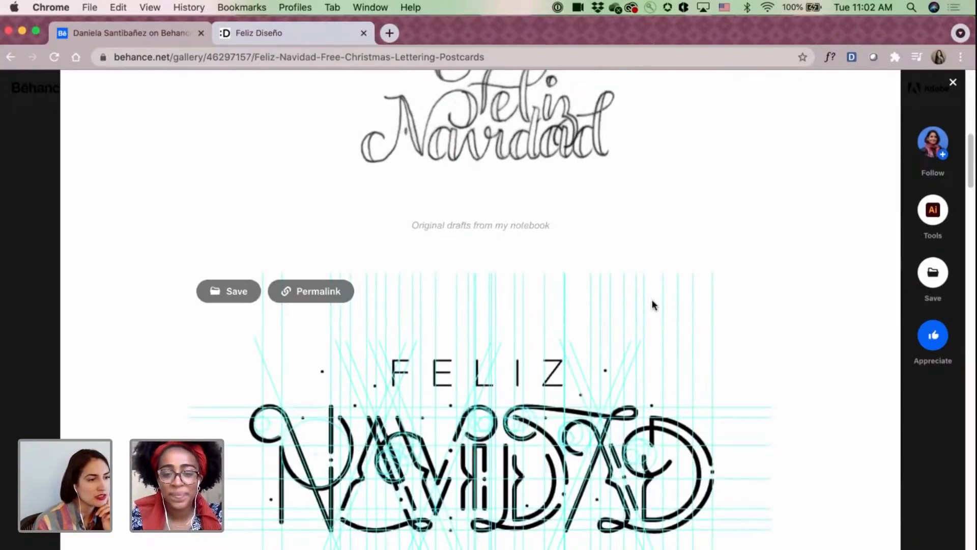
scroll(651, 301, down, 2)
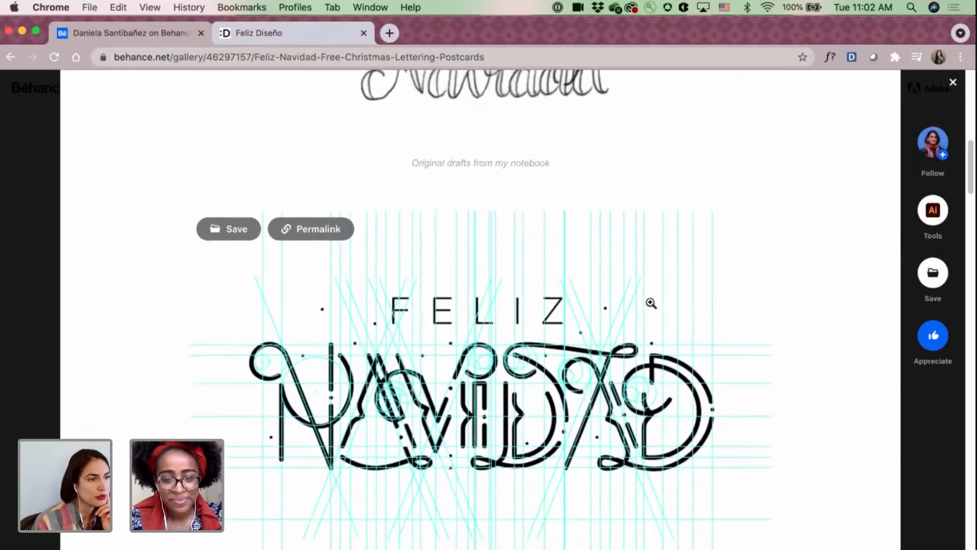
scroll(649, 303, down, 2)
scroll(649, 302, down, 1)
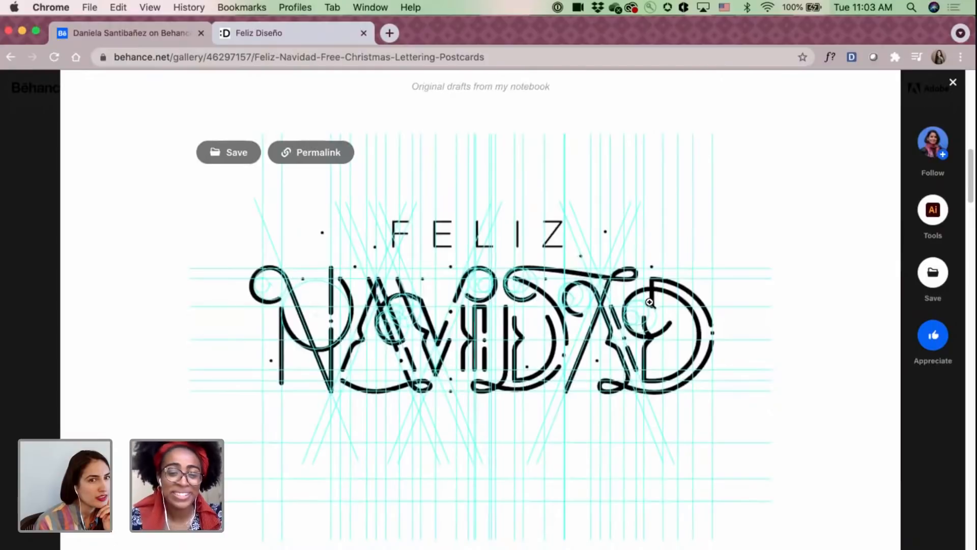
scroll(650, 302, down, 1)
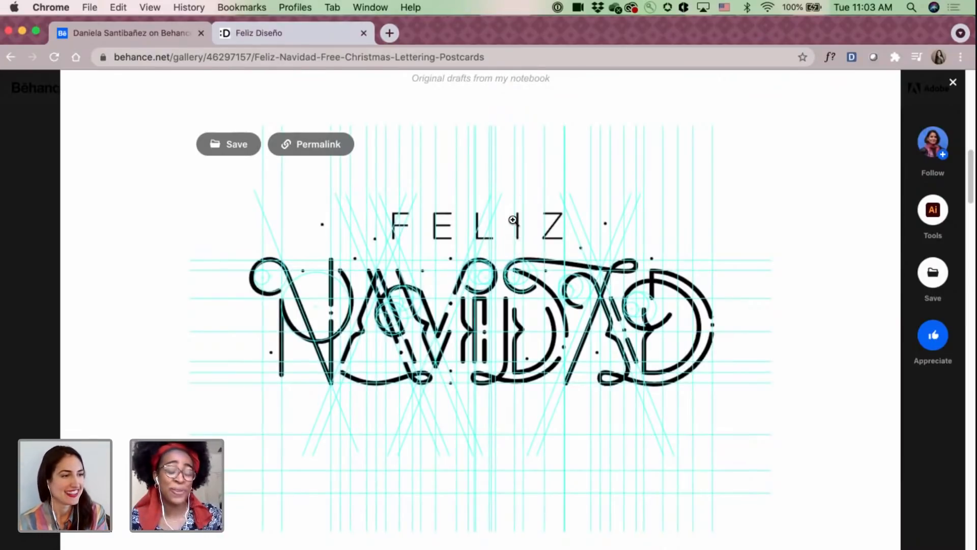
scroll(508, 231, down, 1)
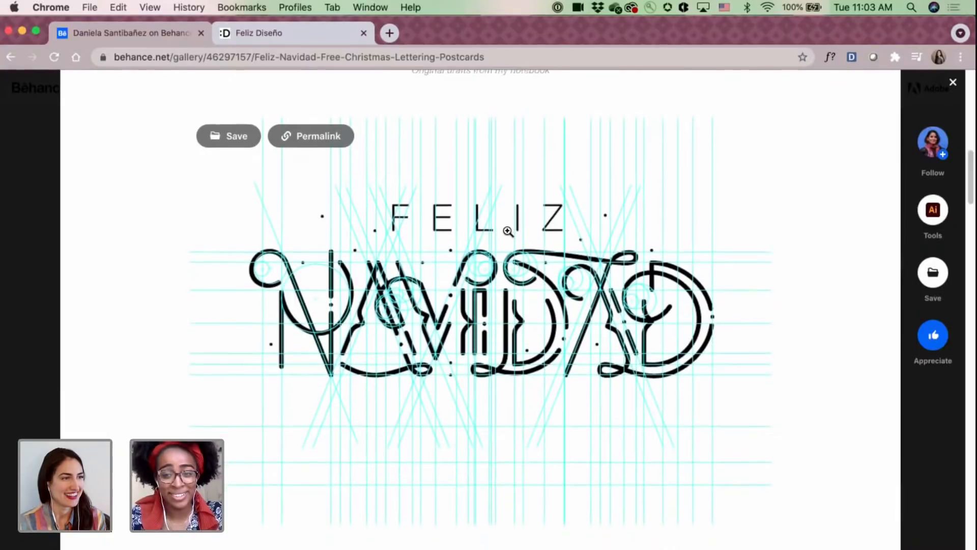
Look through the coloured Feliz Navidad artwork, from the ornamental bordered card to the script lettering versions.
scroll(508, 231, down, 10)
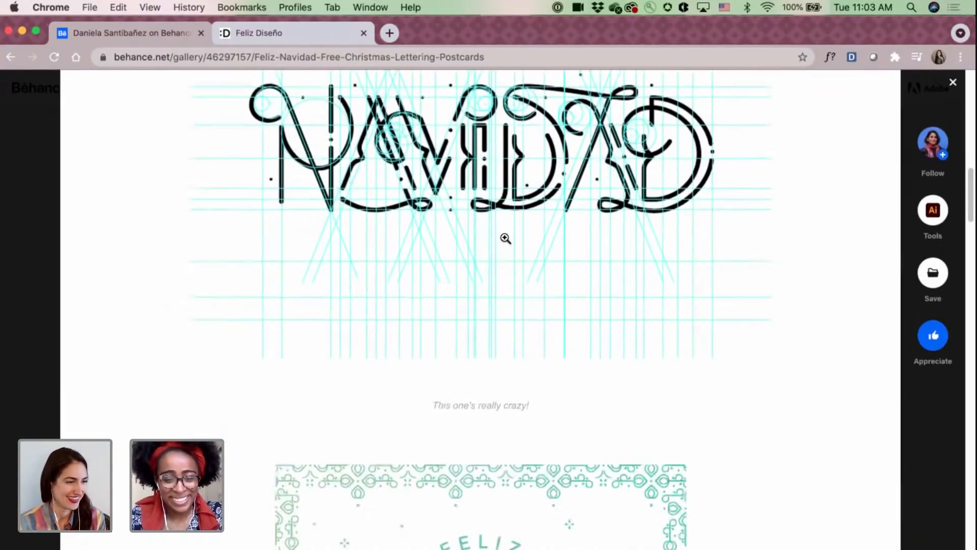
scroll(505, 238, down, 4)
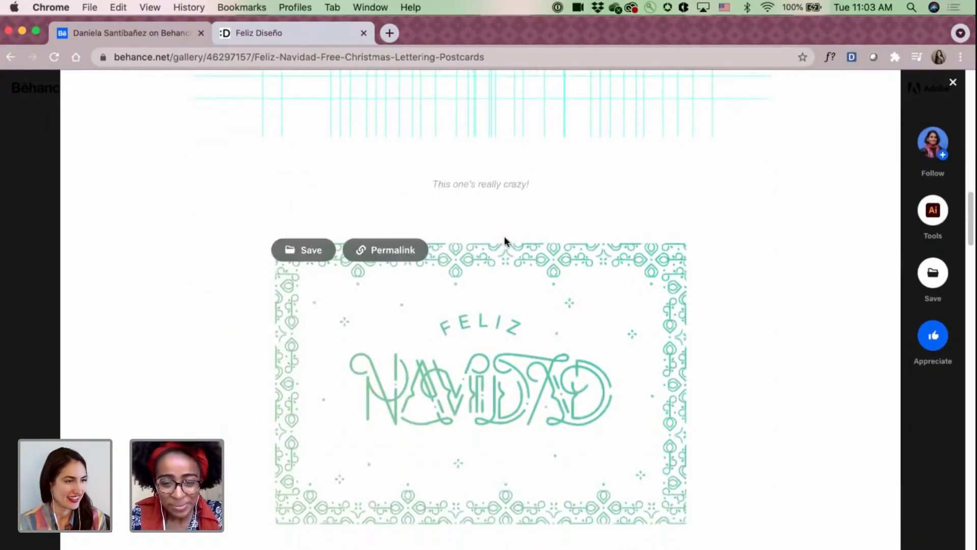
scroll(814, 254, down, 11)
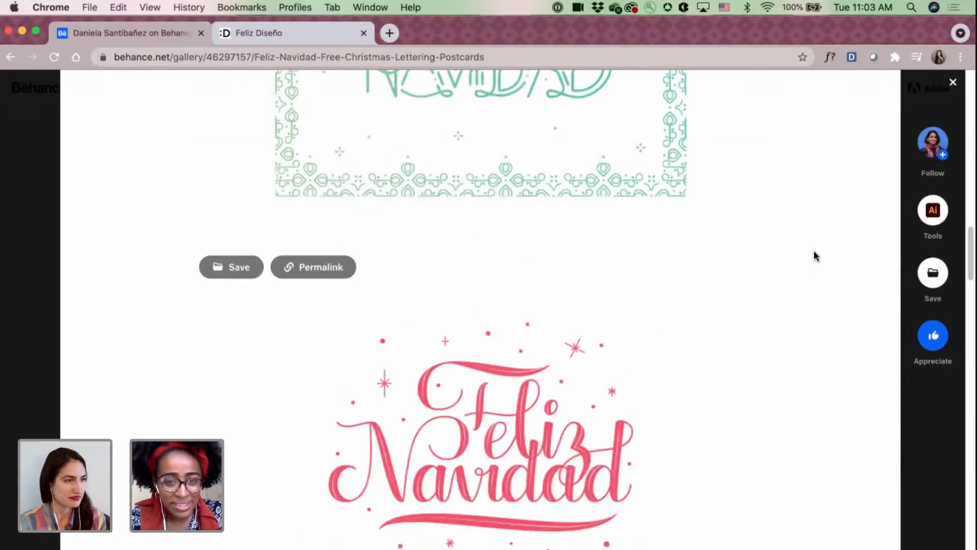
scroll(814, 254, down, 3)
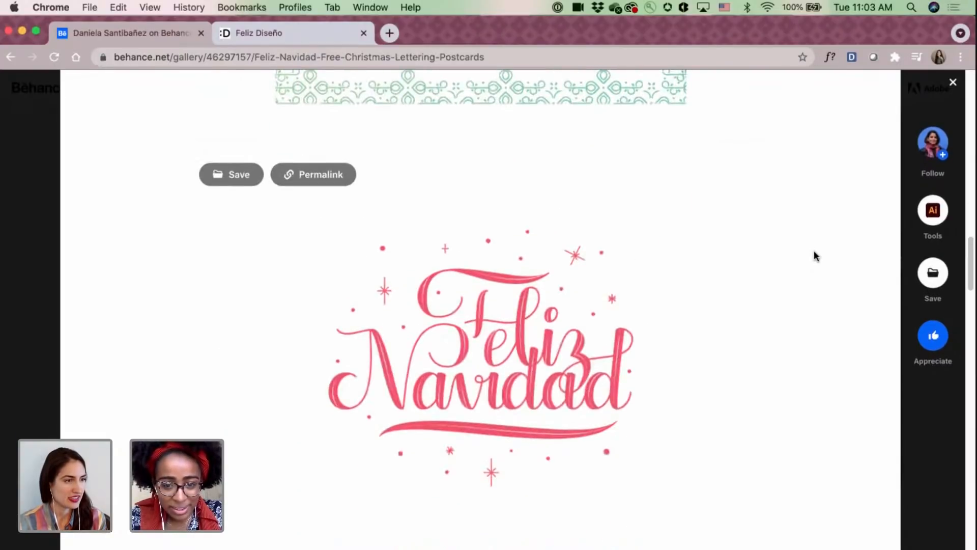
scroll(815, 255, down, 3)
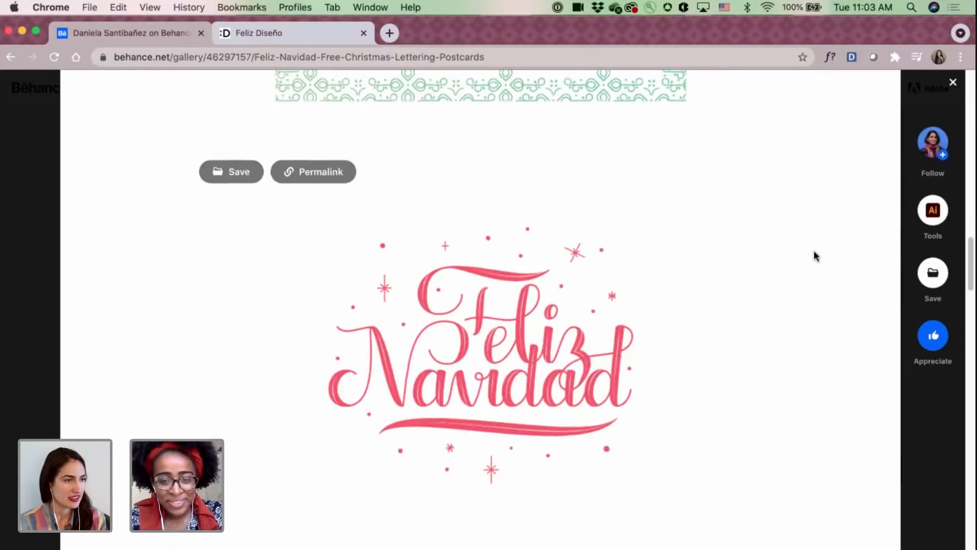
scroll(814, 250, down, 10)
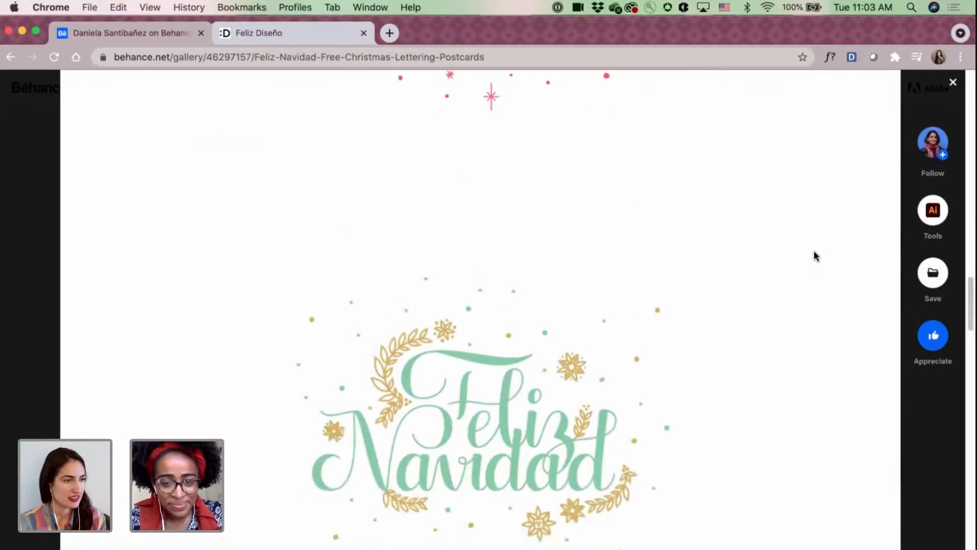
Examine the printed postcard and envelope mockups of the Feliz Navidad designs, and close the project.
scroll(814, 252, down, 3)
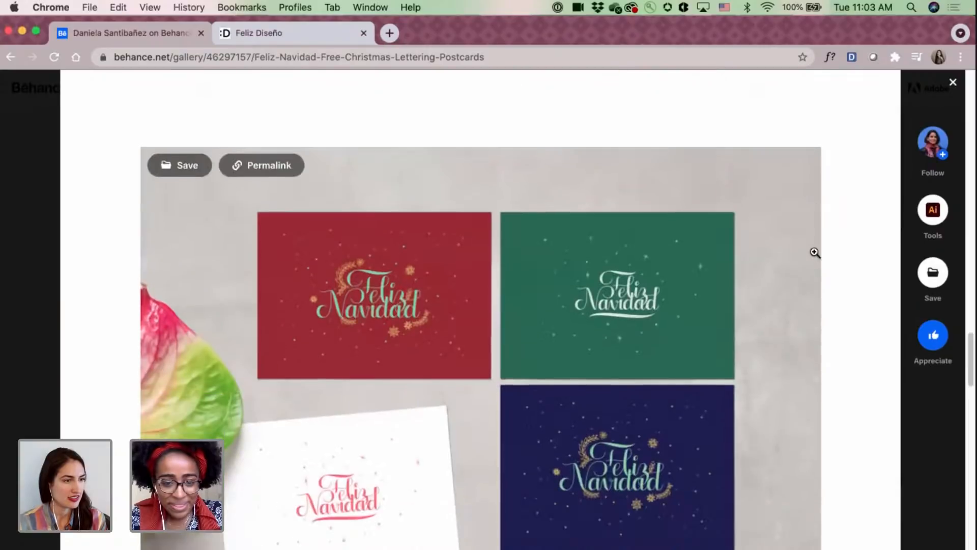
scroll(814, 253, down, 2)
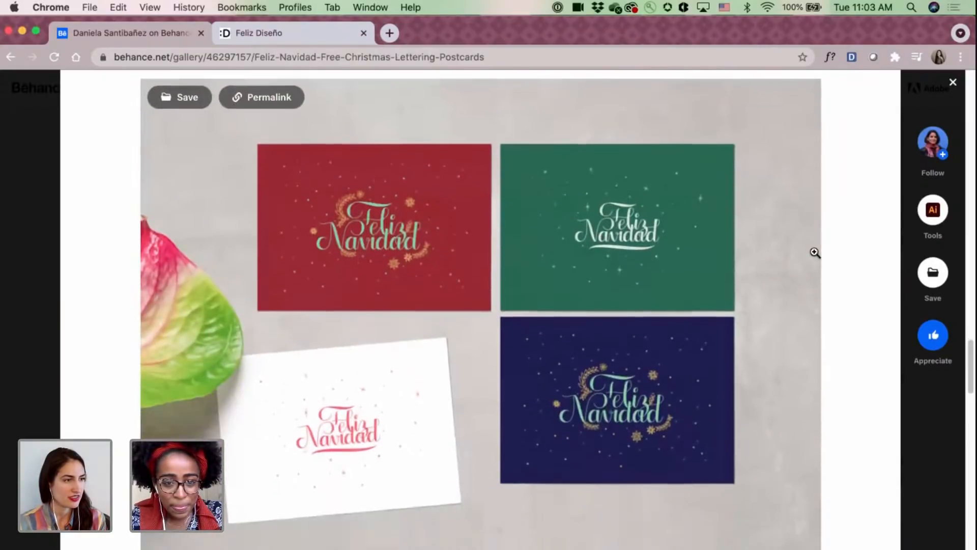
scroll(814, 253, down, 10)
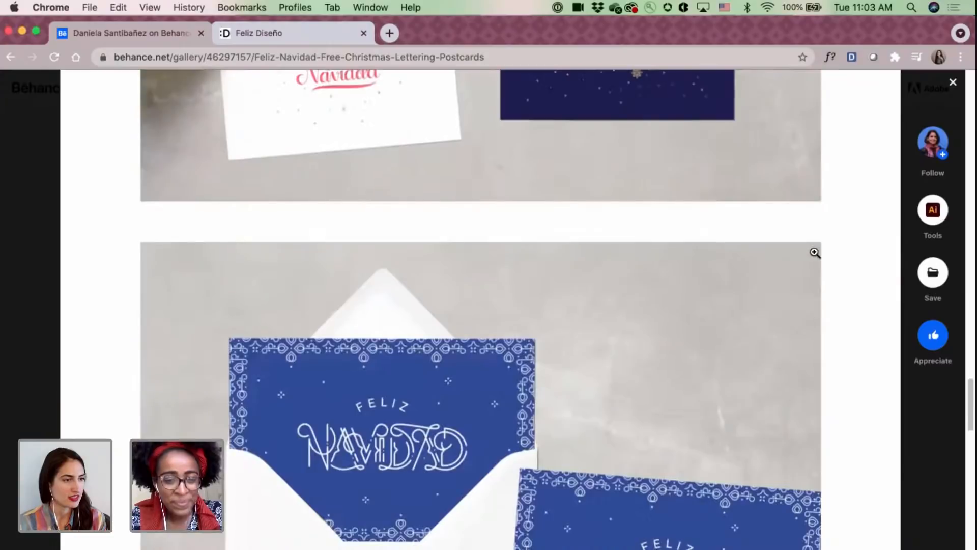
scroll(814, 250, down, 5)
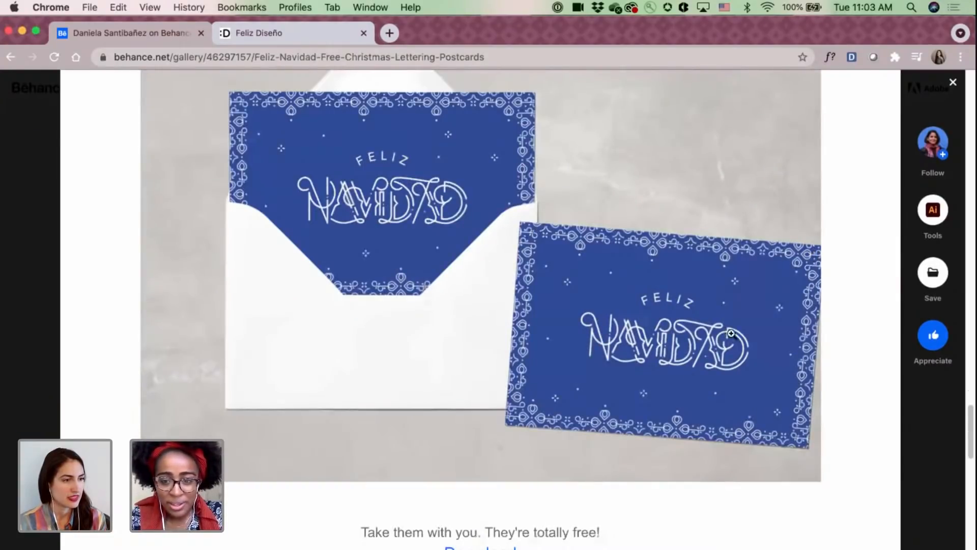
click(953, 84)
Open the Greeting Cards Photoshoot project and examine the cards combining line drawings with grapes and cookies.
scroll(711, 272, up, 2)
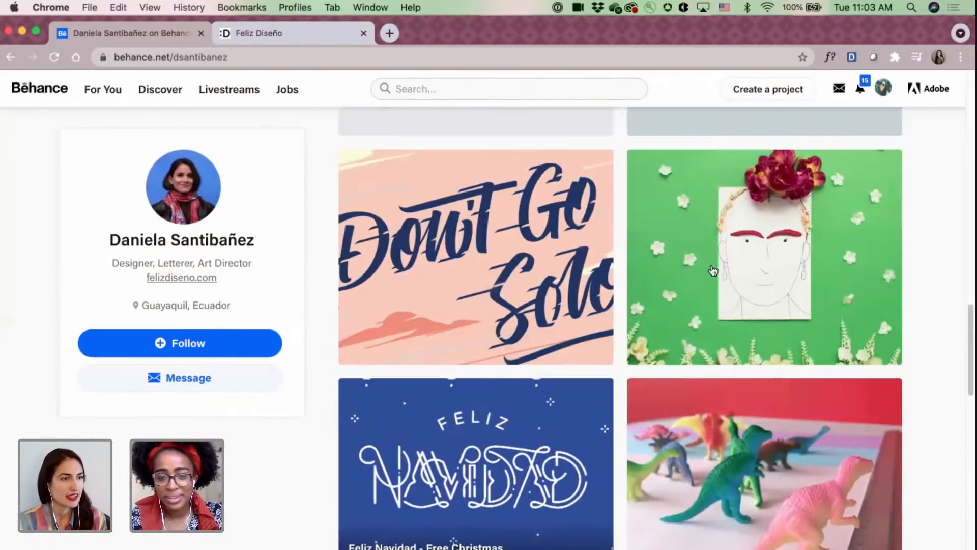
click(715, 265)
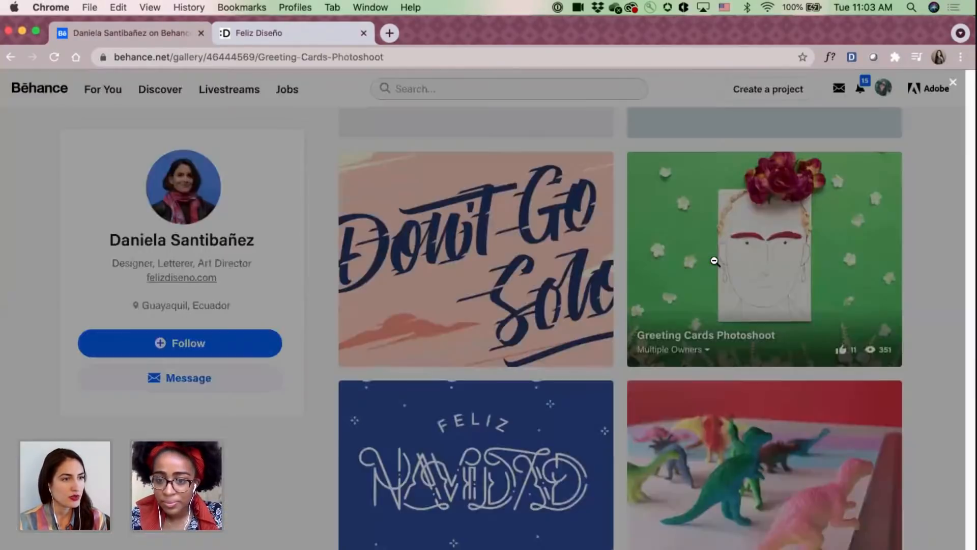
scroll(715, 262, down, 5)
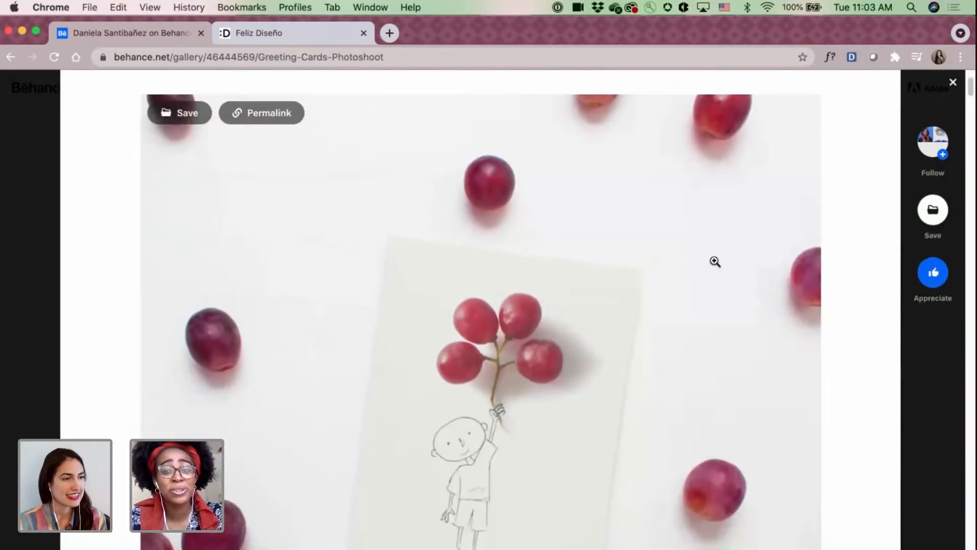
scroll(715, 262, down, 2)
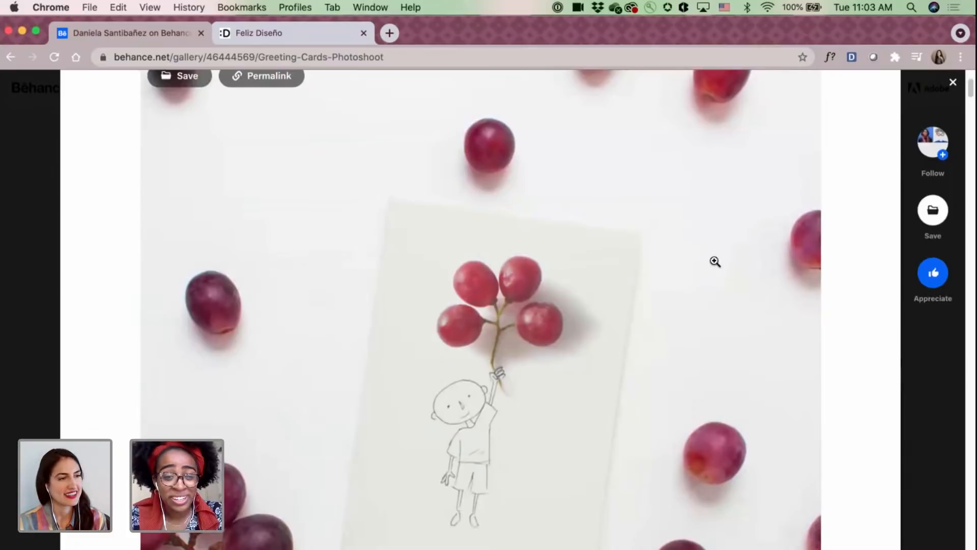
scroll(715, 262, down, 15)
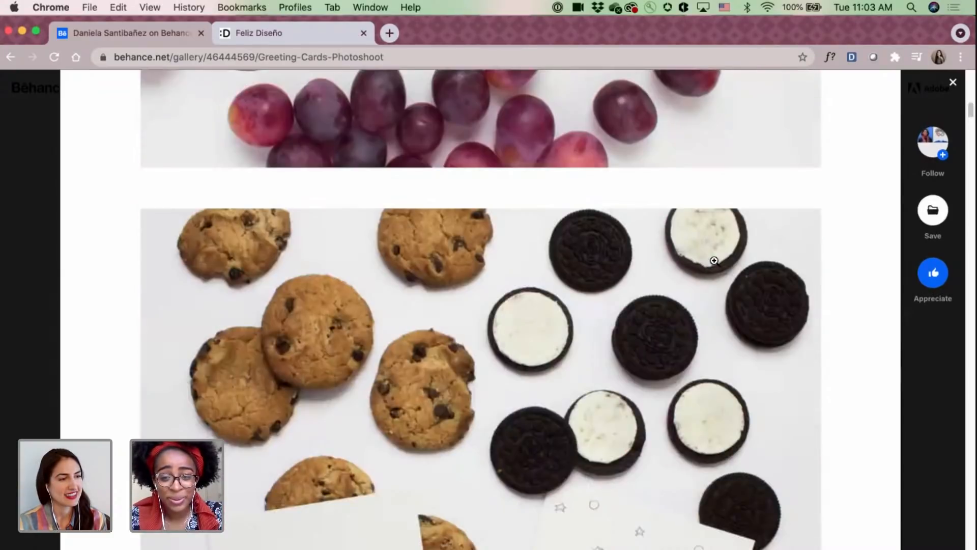
scroll(715, 261, down, 4)
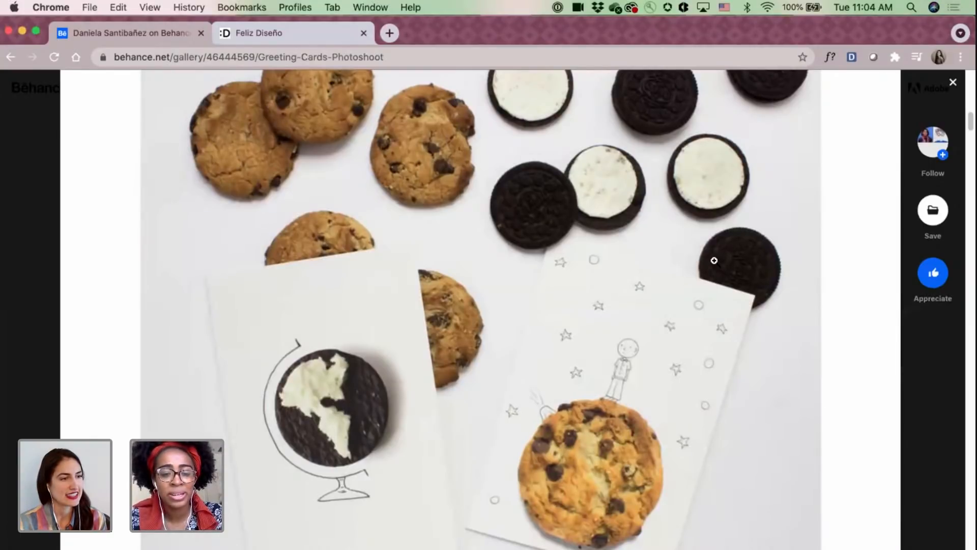
scroll(714, 260, down, 1)
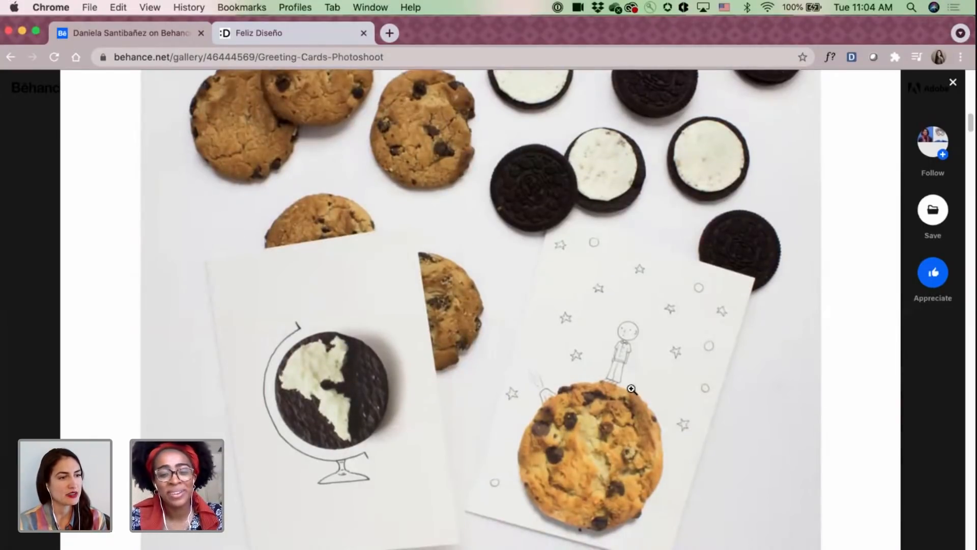
scroll(572, 346, down, 2)
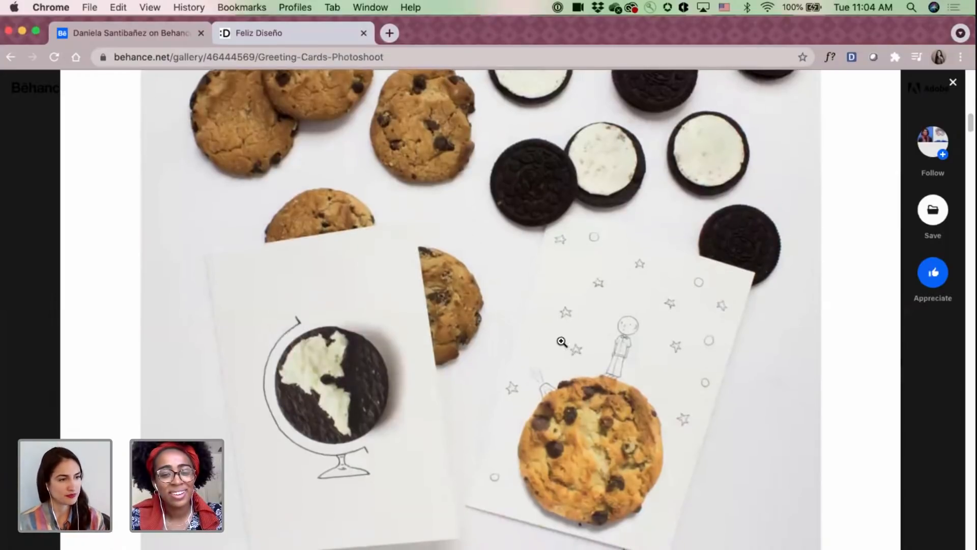
Examine the portrait greeting cards with chili pepper eyebrows and flowers, and close the Greeting Cards Photoshoot project.
scroll(452, 294, down, 2)
scroll(452, 293, down, 10)
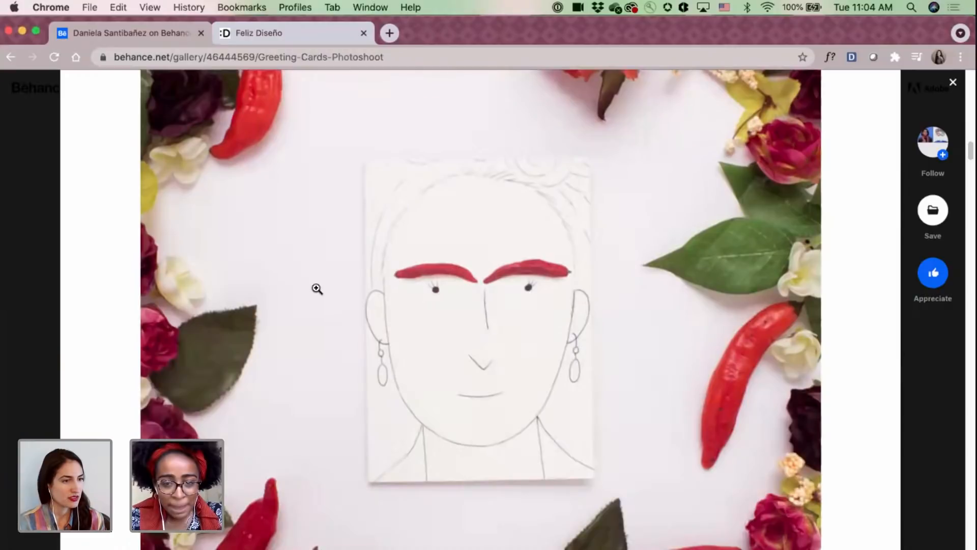
scroll(316, 288, down, 7)
scroll(316, 288, down, 4)
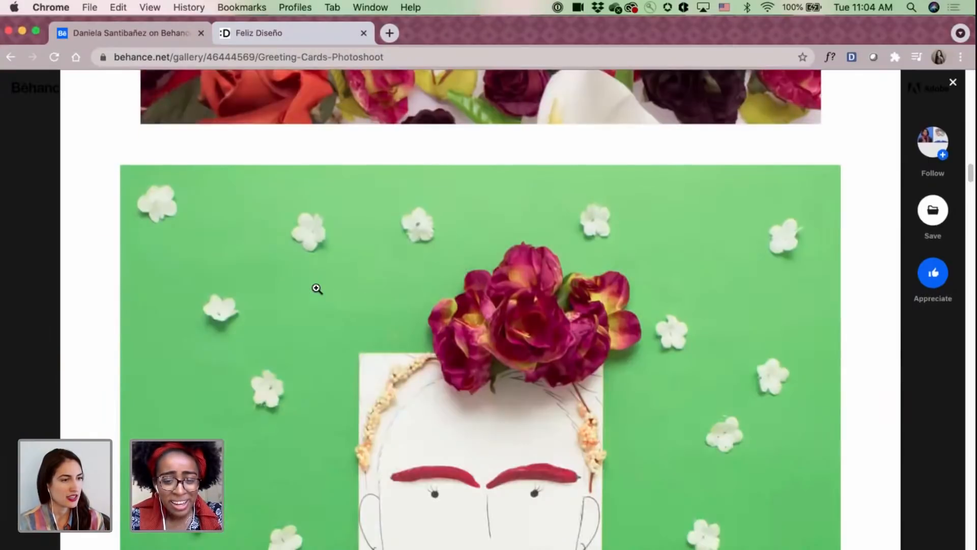
scroll(316, 289, down, 3)
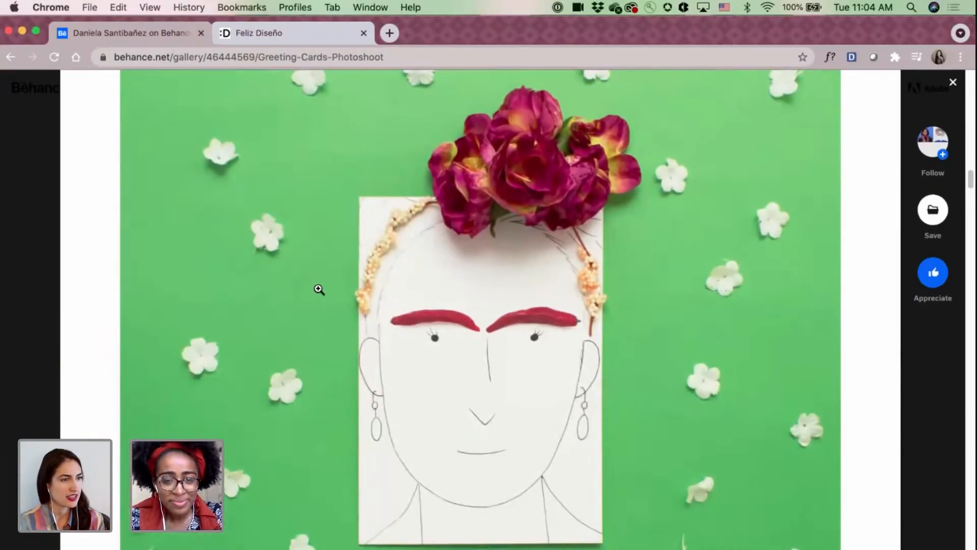
click(952, 84)
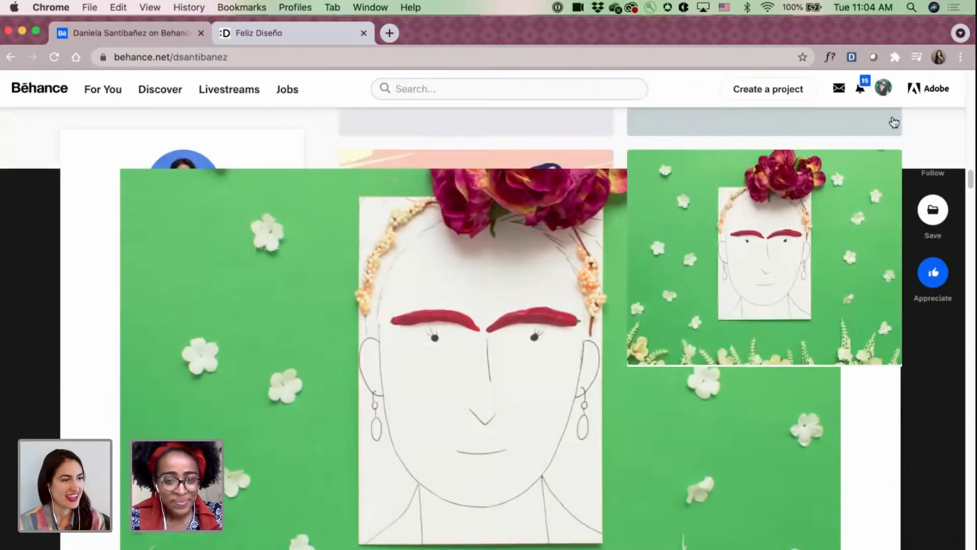
Open the Don't Go Solo Mural project and read its description below the opening mural photo.
scroll(643, 233, up, 2)
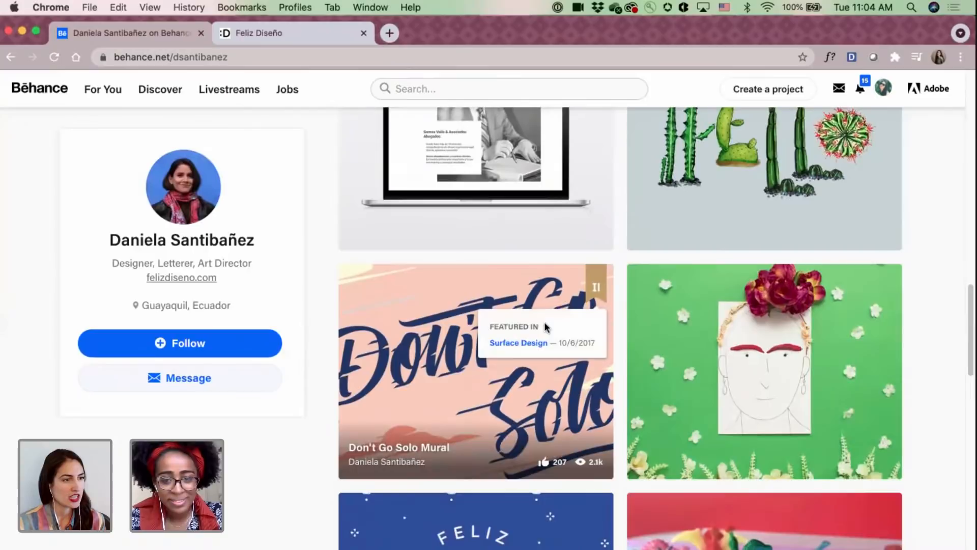
click(437, 296)
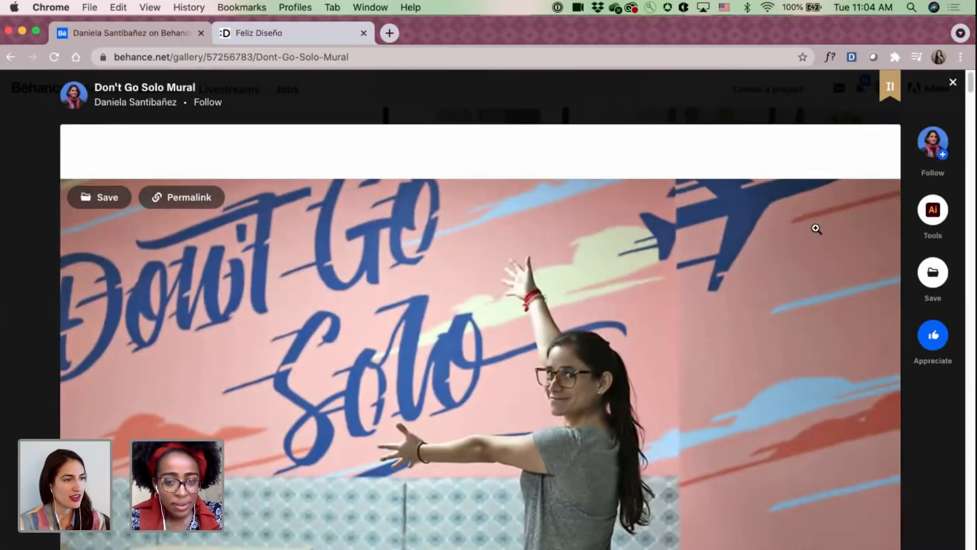
scroll(816, 229, down, 3)
scroll(816, 229, down, 7)
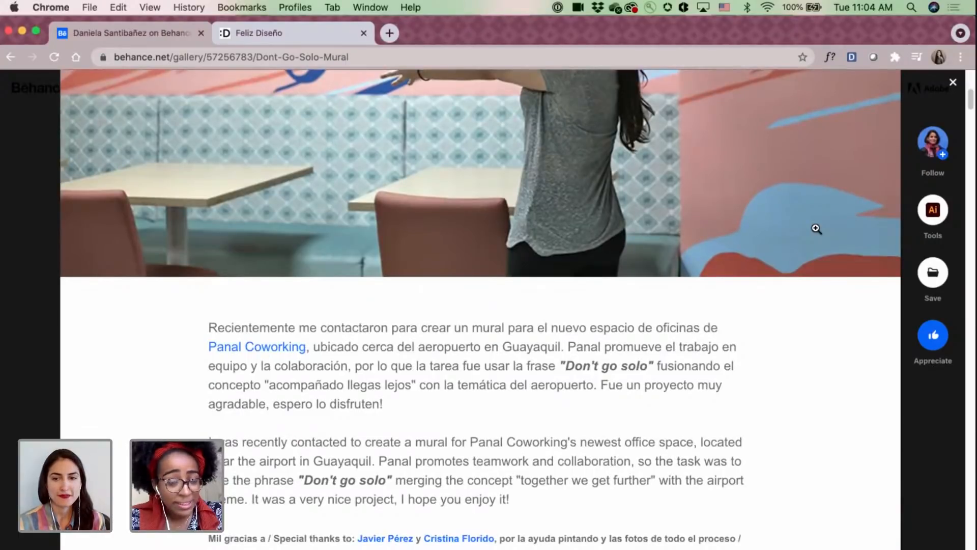
scroll(816, 229, down, 3)
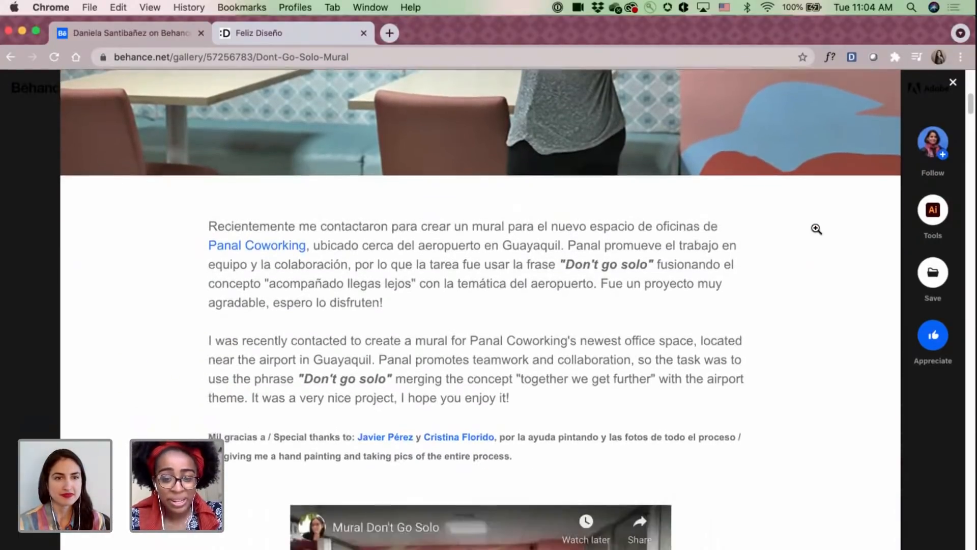
Examine the mural's process video, the photo of the unpainted office, the pencil lettering sketches and the sketch mocked up on the wall.
scroll(816, 229, down, 5)
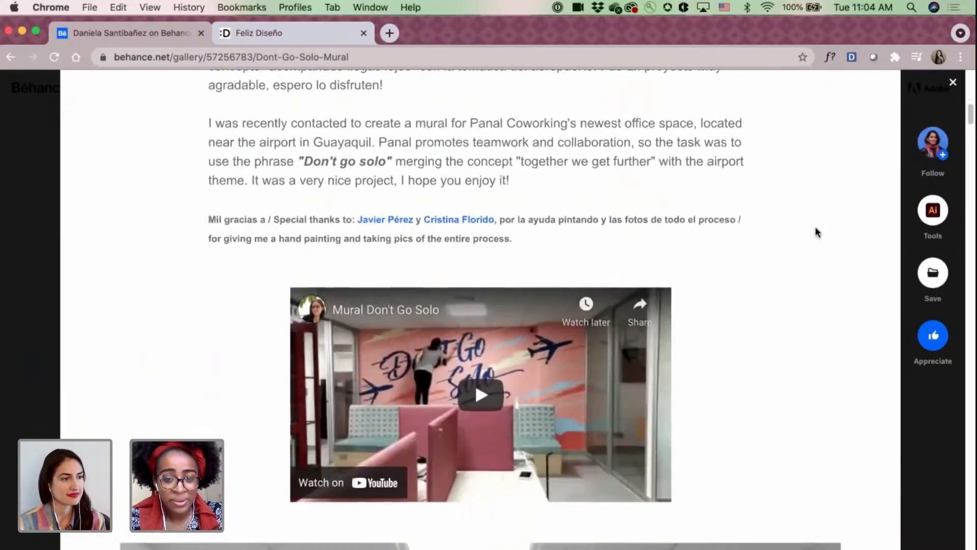
scroll(815, 231, down, 4)
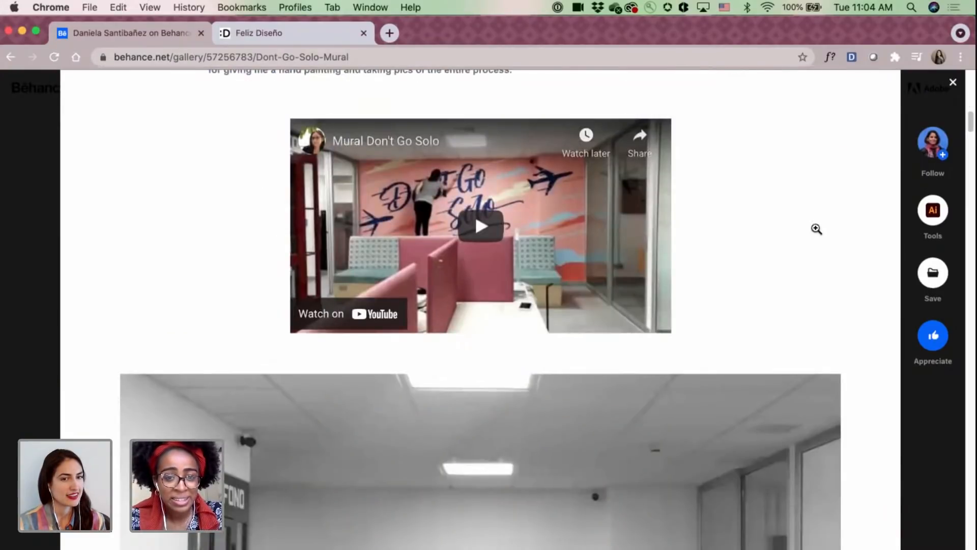
scroll(816, 229, down, 5)
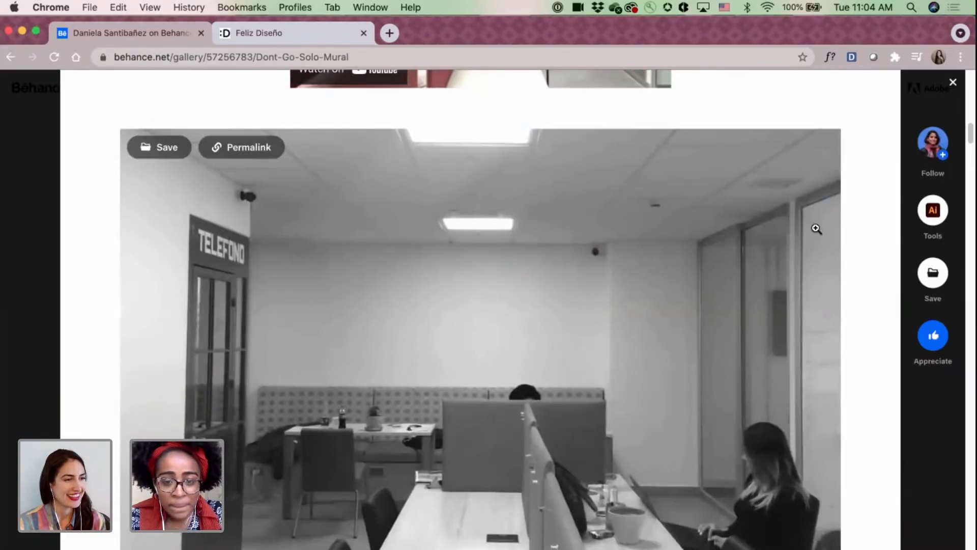
scroll(816, 229, down, 5)
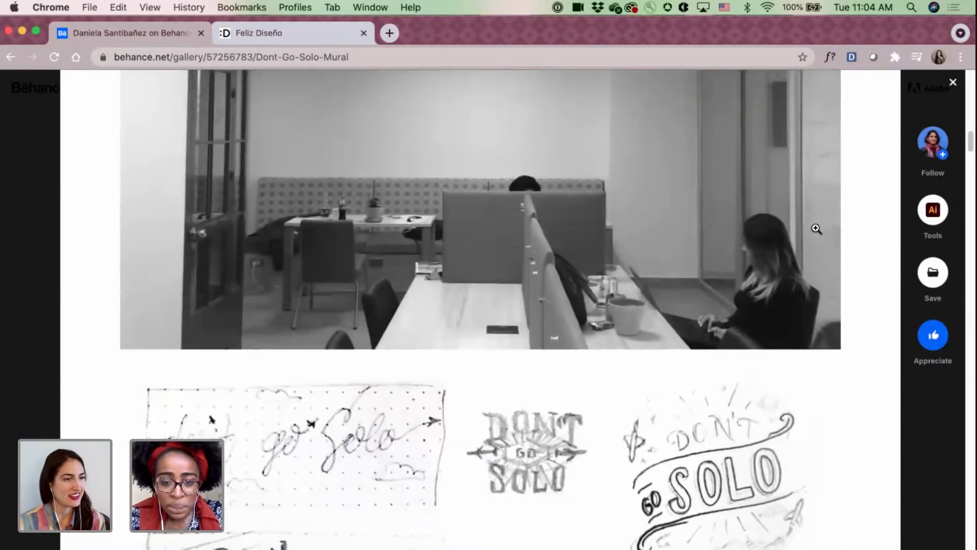
scroll(816, 229, down, 6)
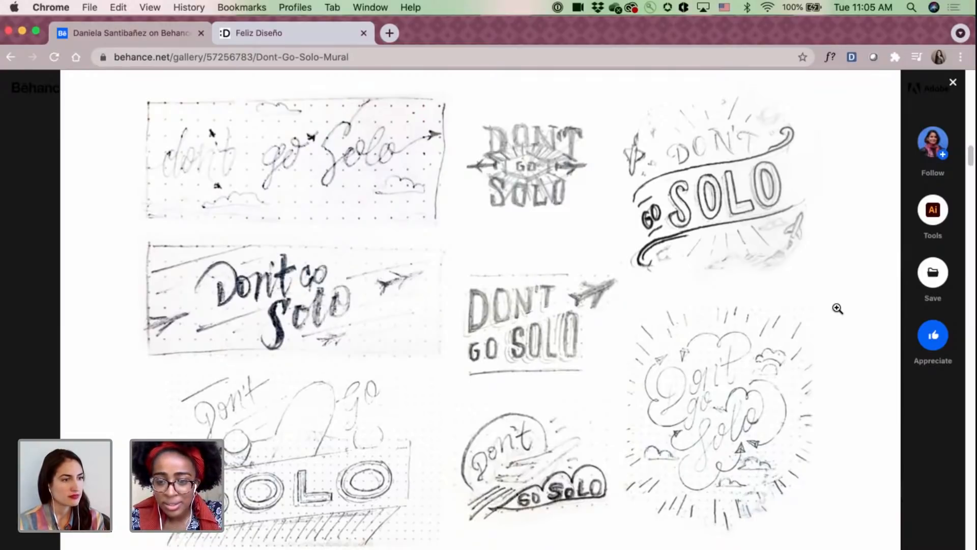
scroll(837, 308, down, 6)
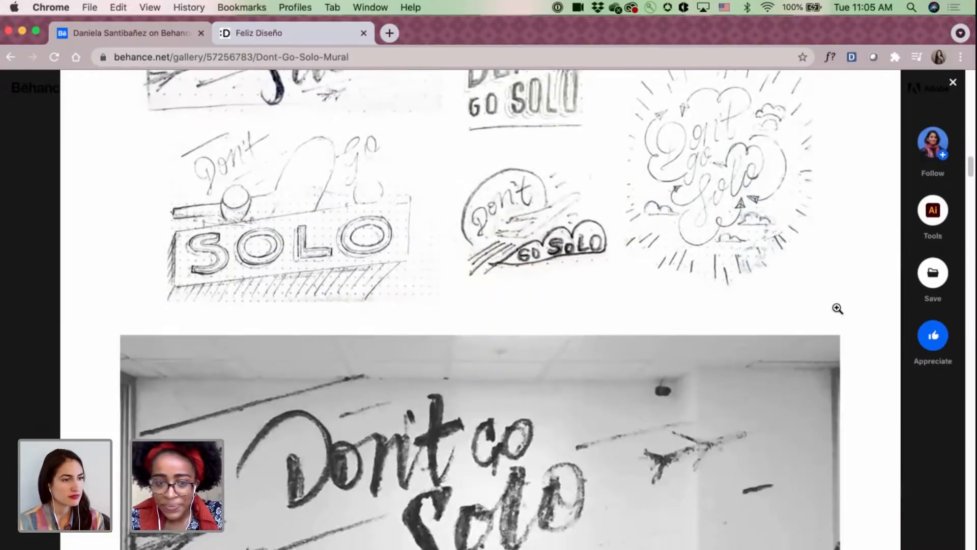
scroll(837, 308, down, 2)
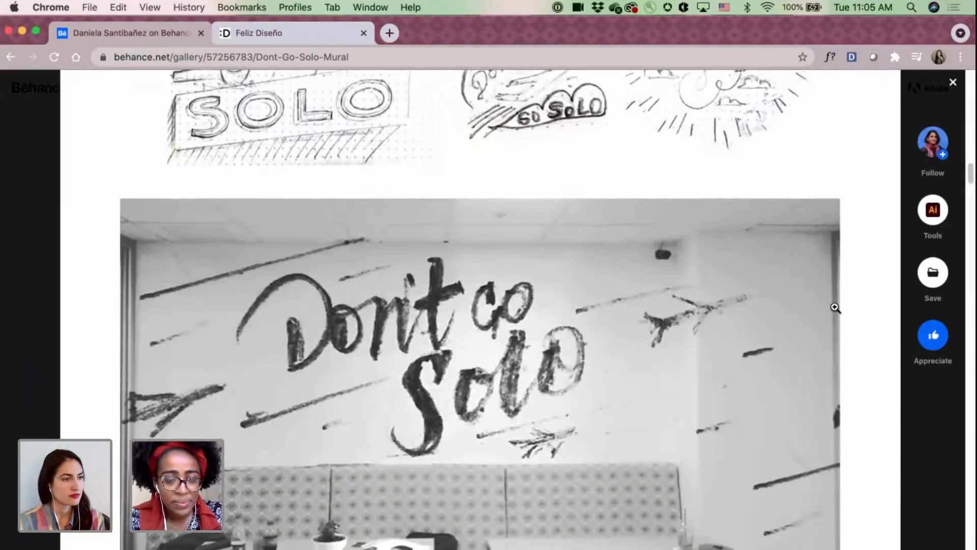
Compare the colour variations of the Don't Go Solo artwork and examine the large pink version with clouds and airplanes.
scroll(835, 308, down, 6)
scroll(835, 308, down, 2)
scroll(835, 307, down, 4)
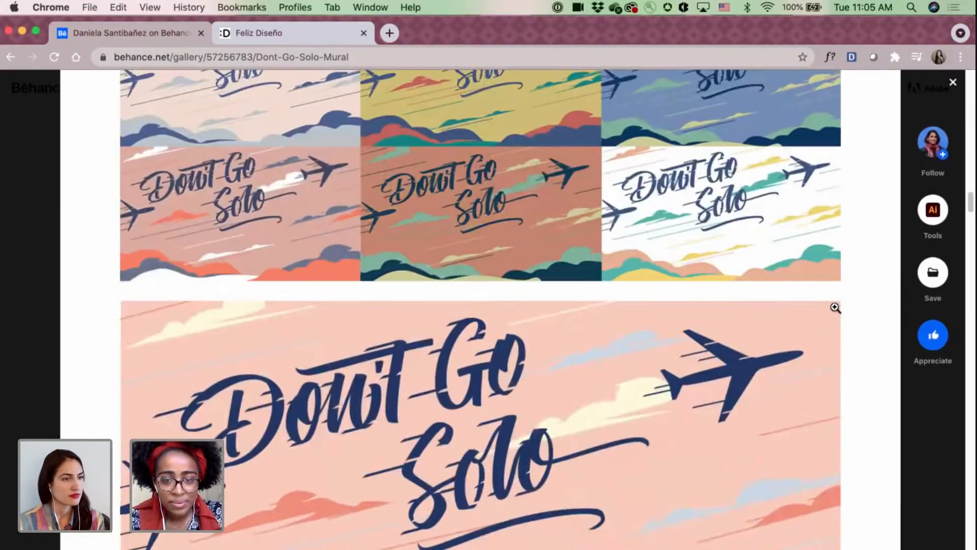
scroll(835, 308, down, 1)
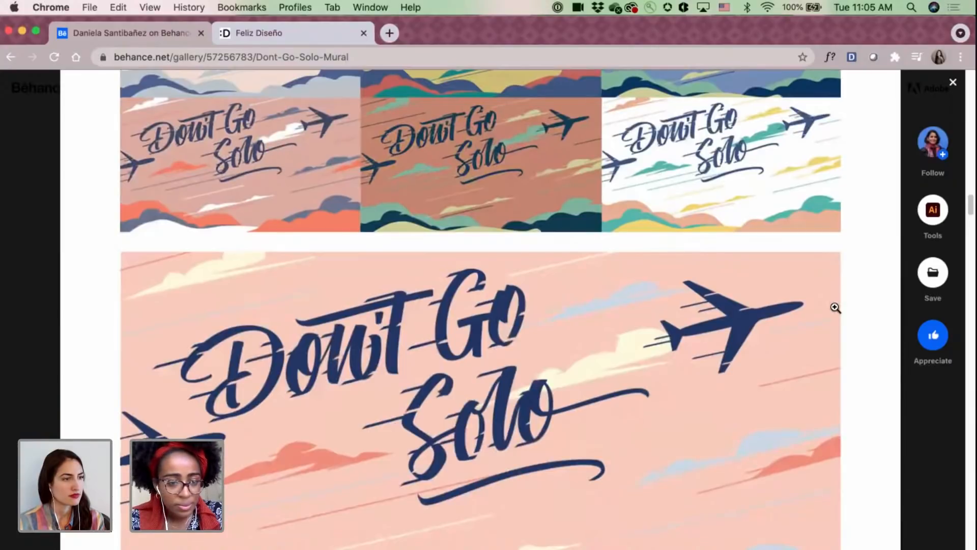
scroll(835, 307, down, 1)
scroll(835, 307, down, 7)
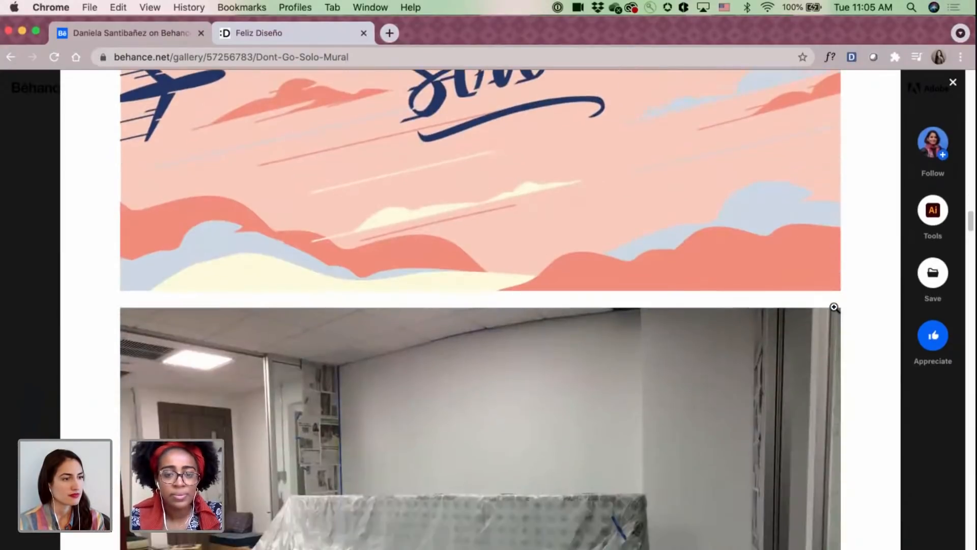
Examine the mural's process photos, from the pink base coat and projected lettering to the hand-painting of letters and airplane.
scroll(833, 307, down, 10)
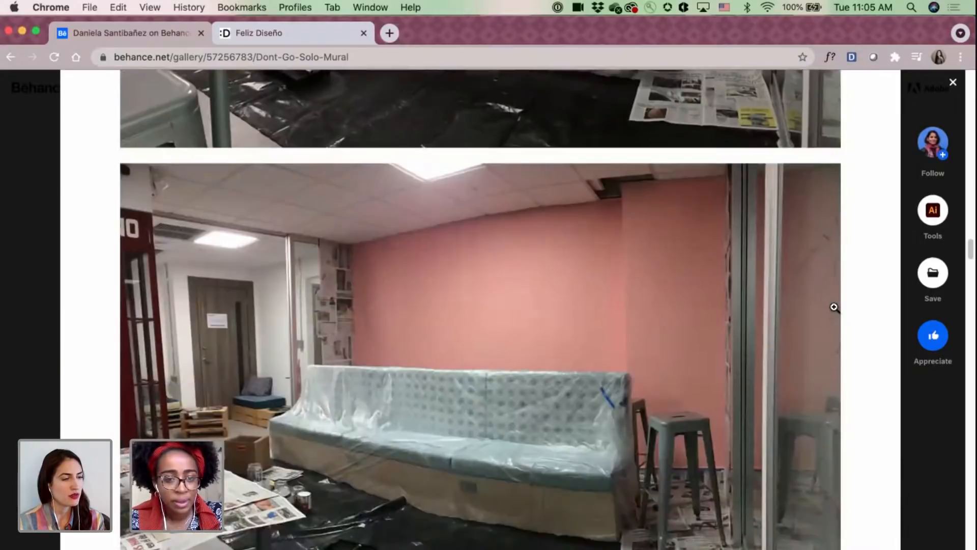
scroll(834, 306, down, 10)
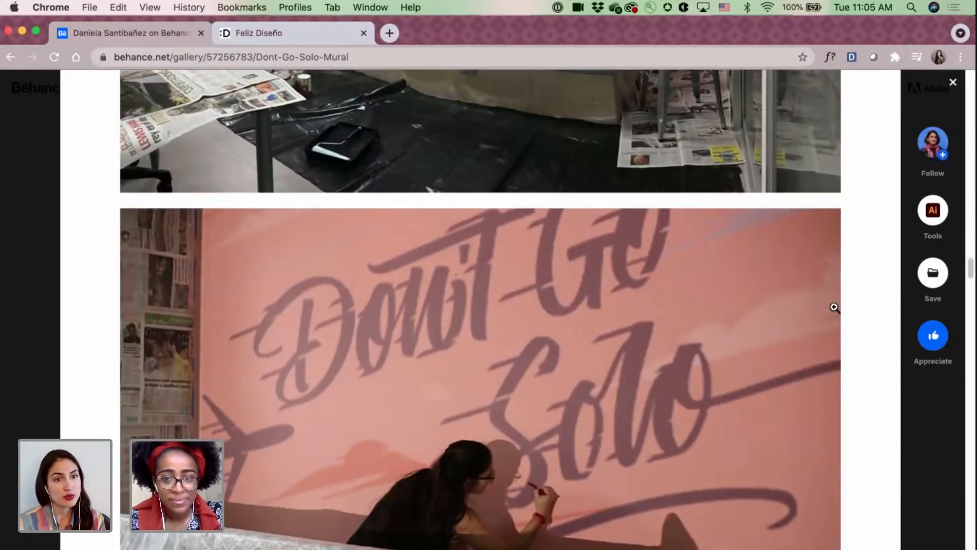
scroll(834, 307, down, 15)
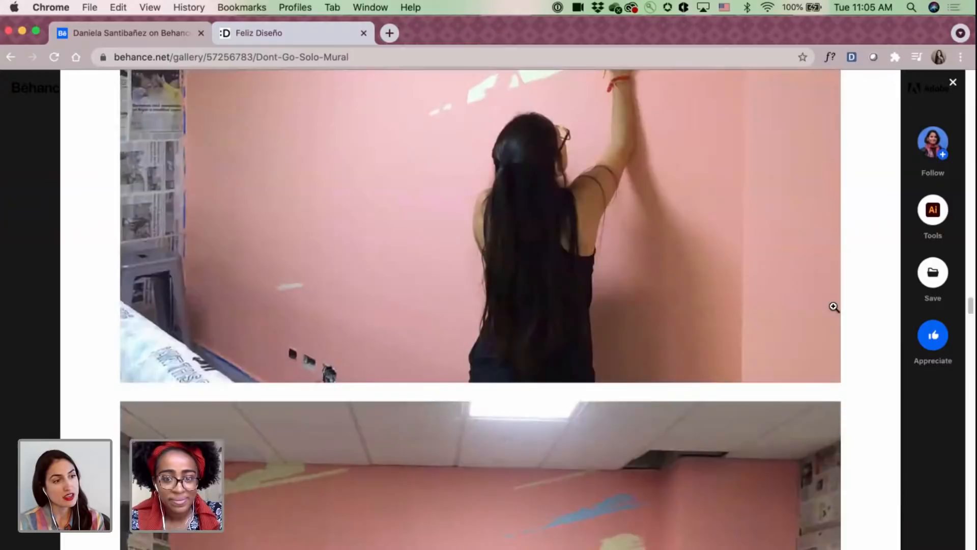
scroll(833, 306, down, 20)
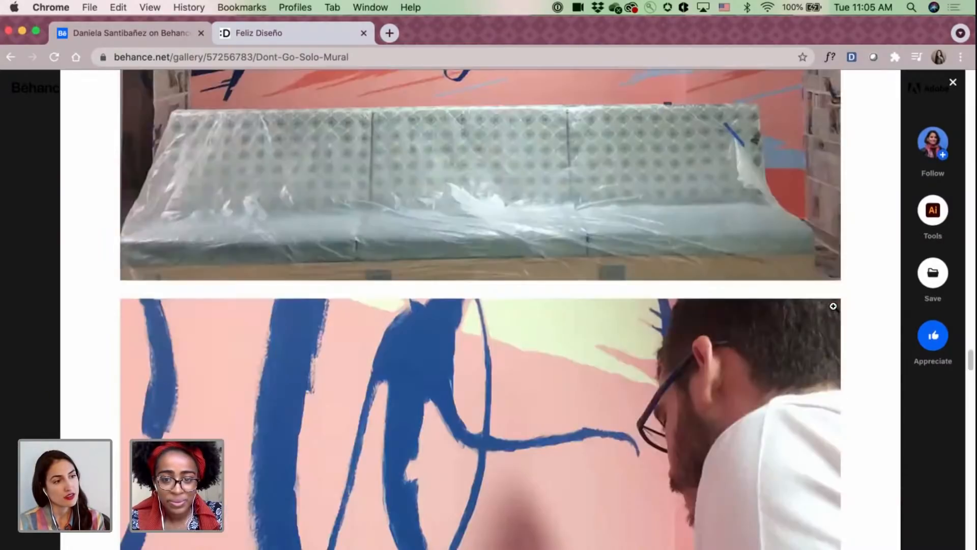
scroll(833, 305, down, 20)
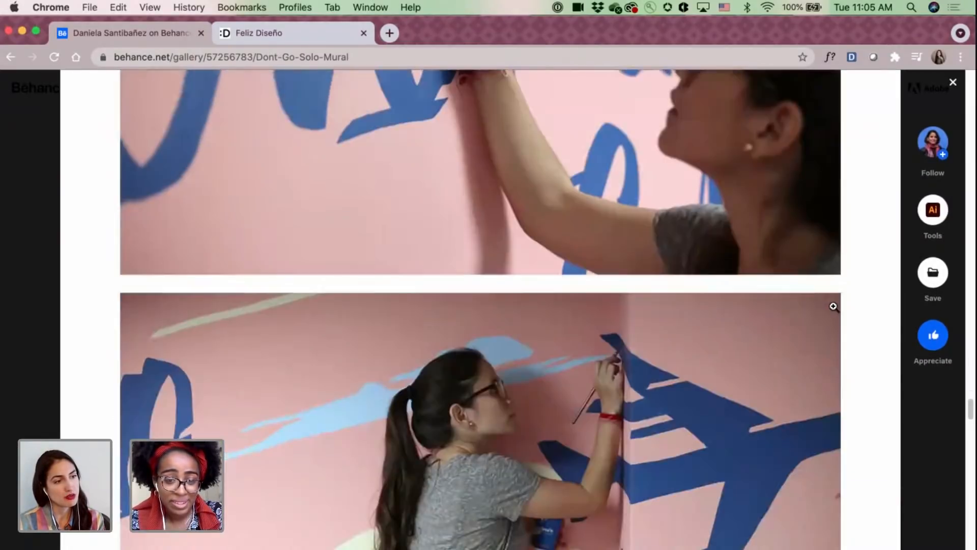
scroll(833, 306, down, 3)
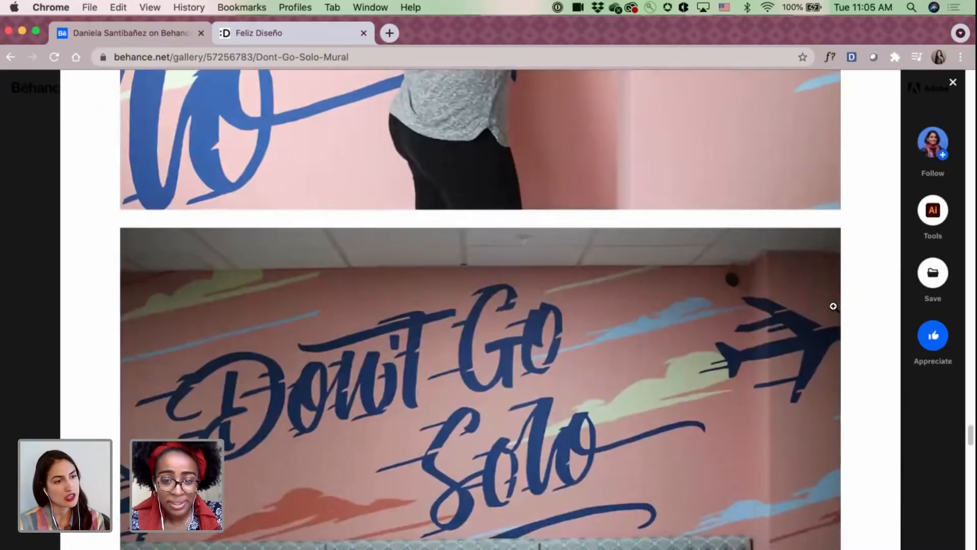
Review the airplane painting photo and the finished mural in the coworking office, and close the Don't Go Solo Mural project.
scroll(825, 306, up, 10)
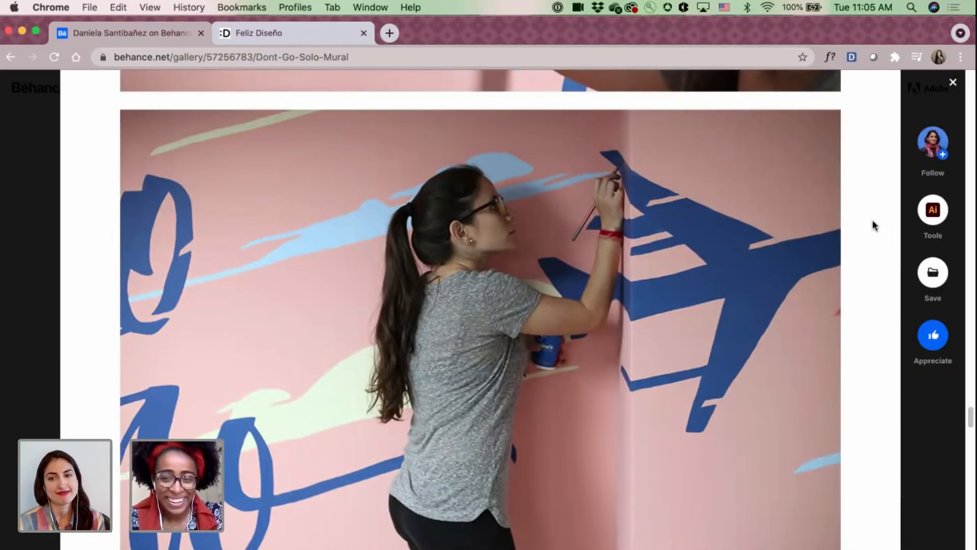
scroll(873, 225, down, 20)
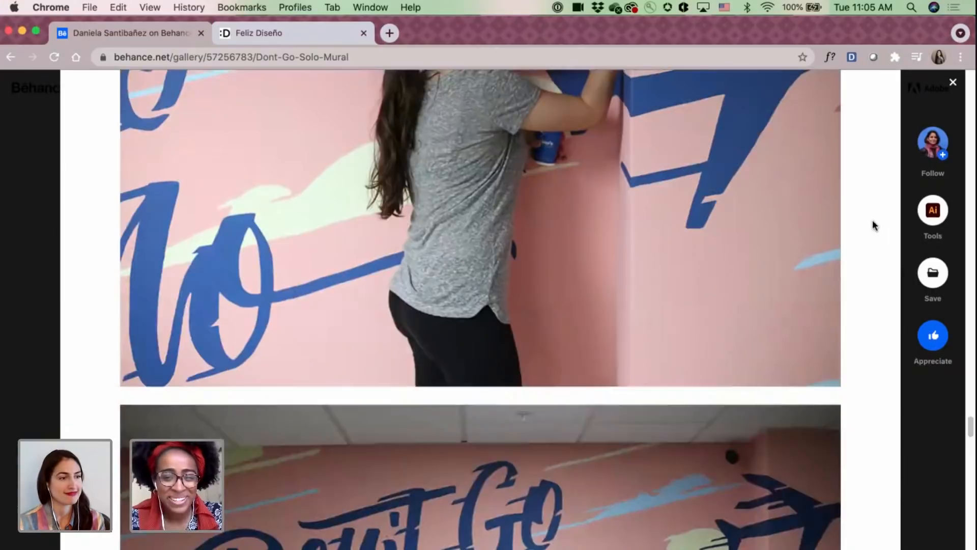
scroll(873, 226, down, 10)
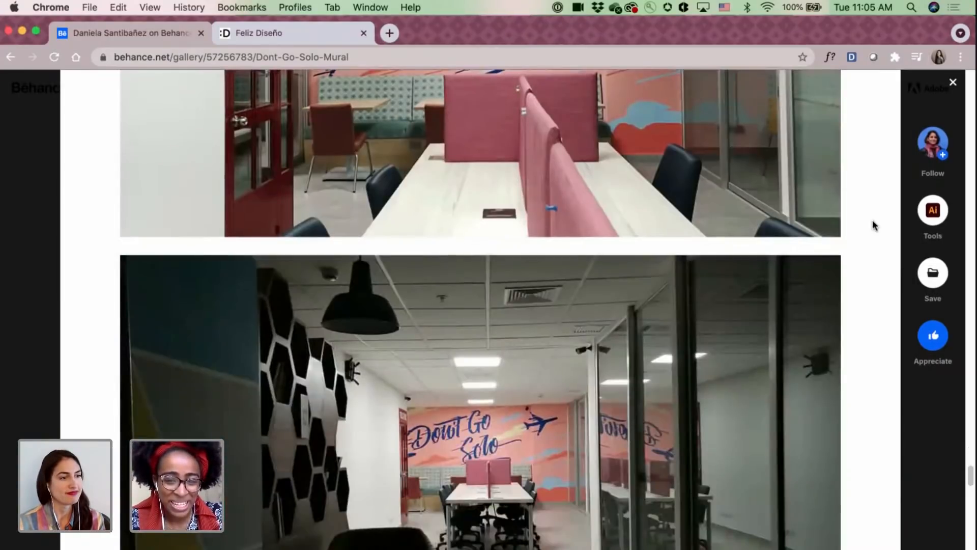
scroll(873, 226, down, 13)
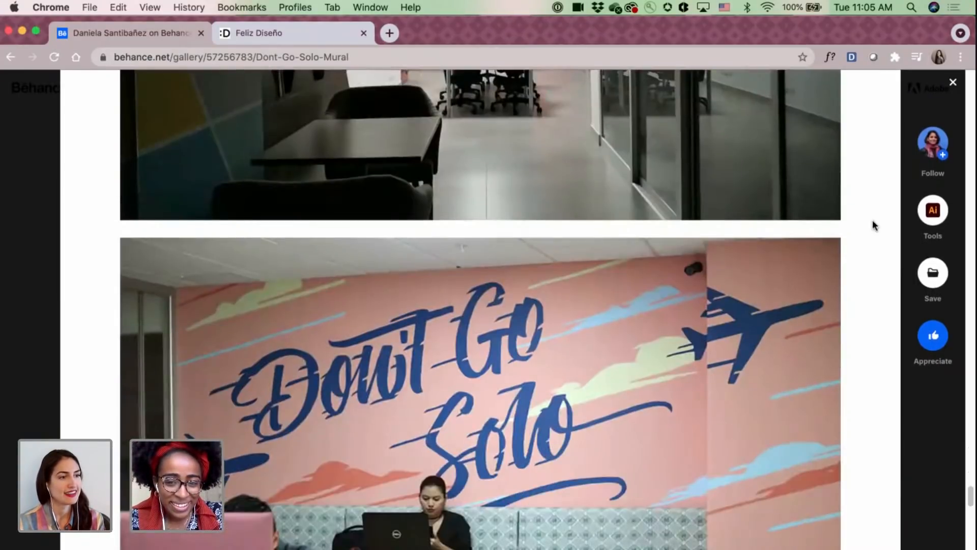
scroll(872, 221, down, 12)
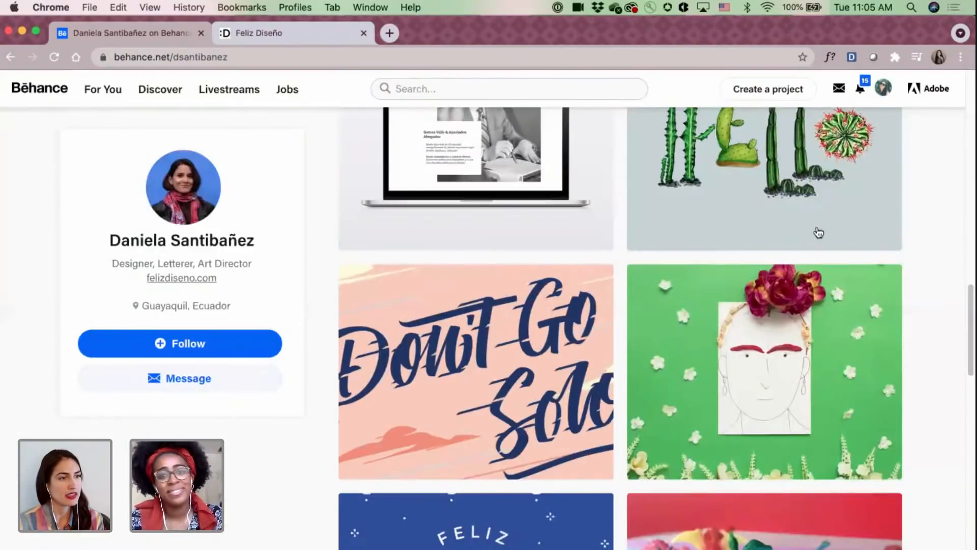
click(952, 82)
Browse the branding, Panal Coworking mural and lettering projects on the profile, and open the Cactus Alphabet project.
scroll(839, 230, up, 4)
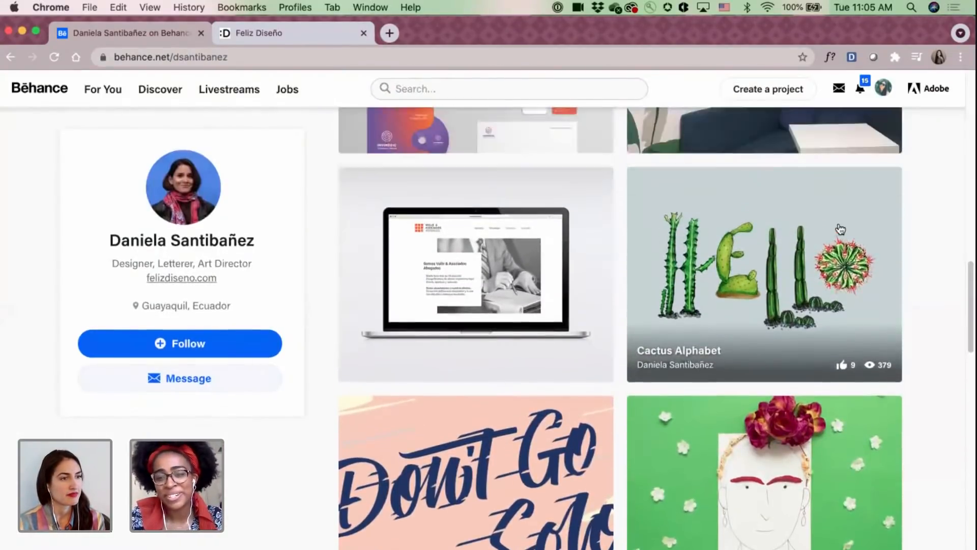
scroll(932, 228, up, 4)
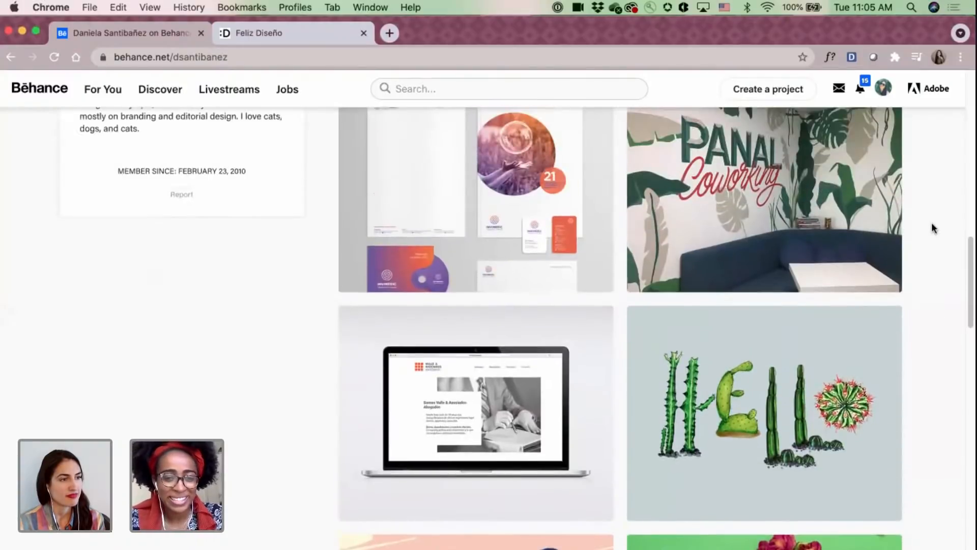
scroll(934, 228, up, 2)
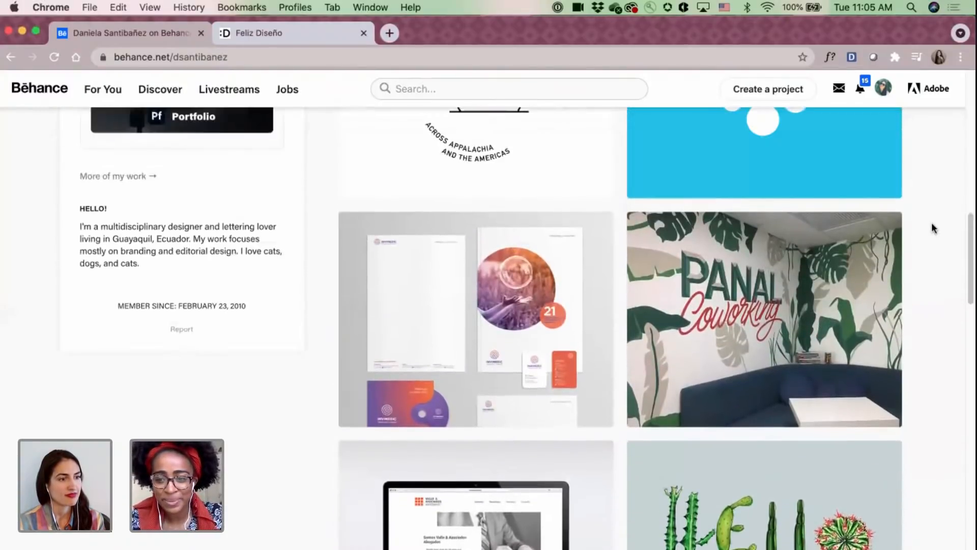
scroll(934, 228, down, 1)
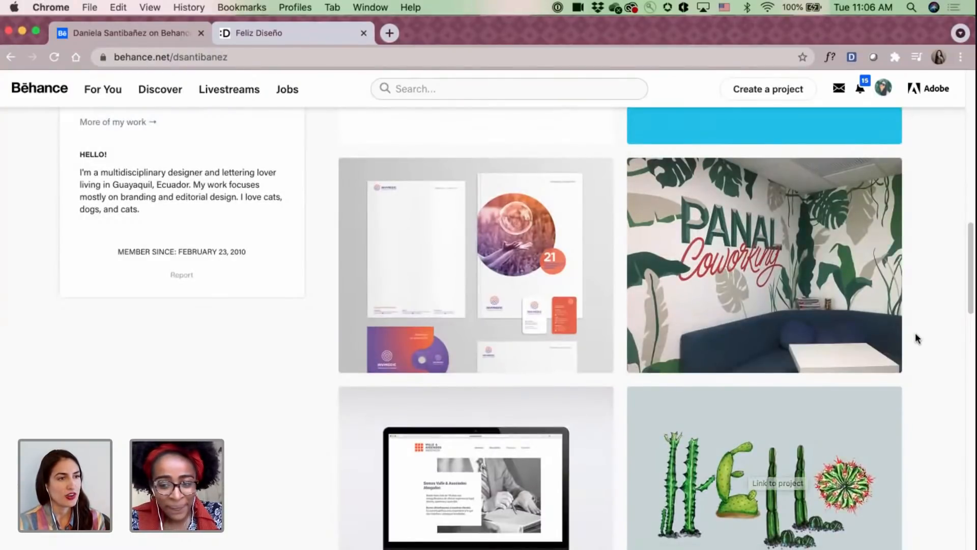
scroll(915, 337, up, 1)
scroll(915, 332, down, 2)
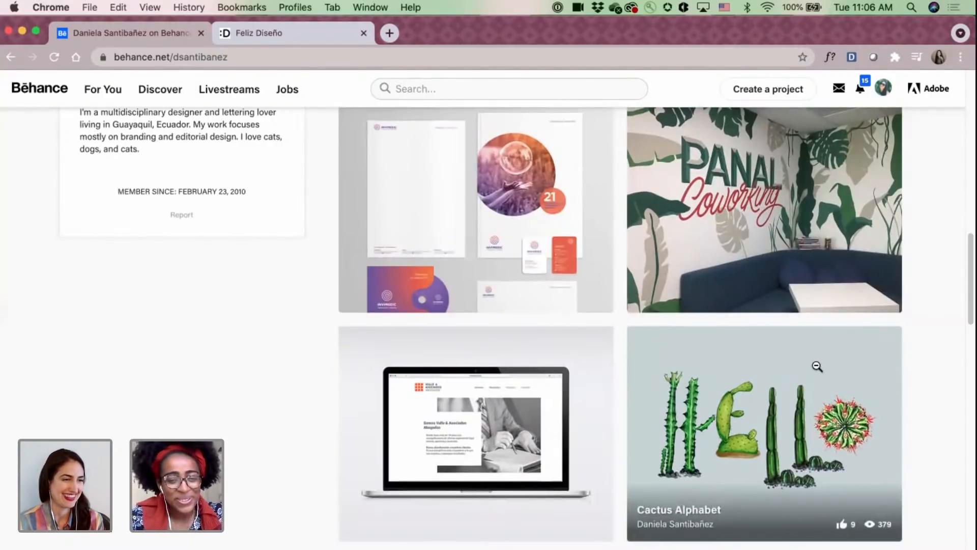
click(816, 368)
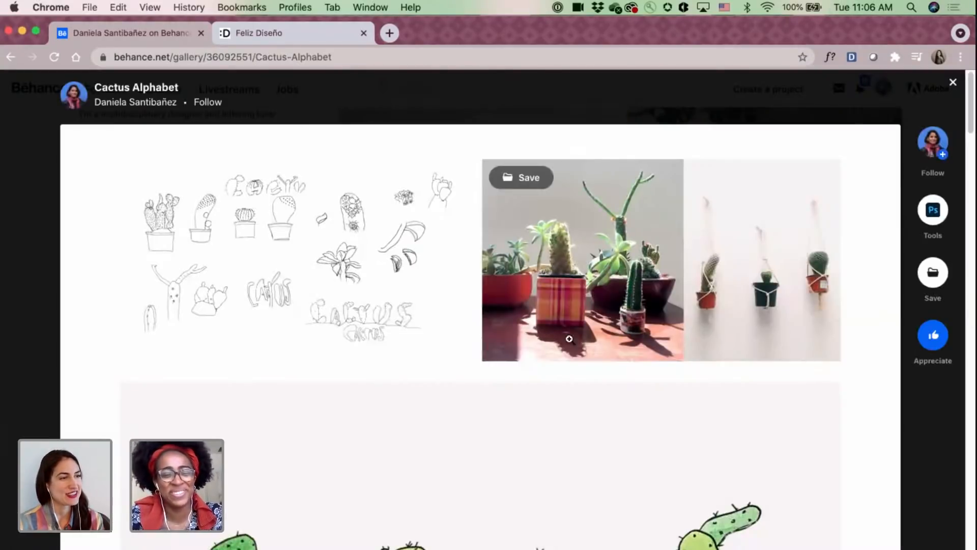
Examine the cactus sketches, plant photos, illustrated CACTUS lettering and original letter illustrations in the Cactus Alphabet project.
scroll(398, 333, down, 3)
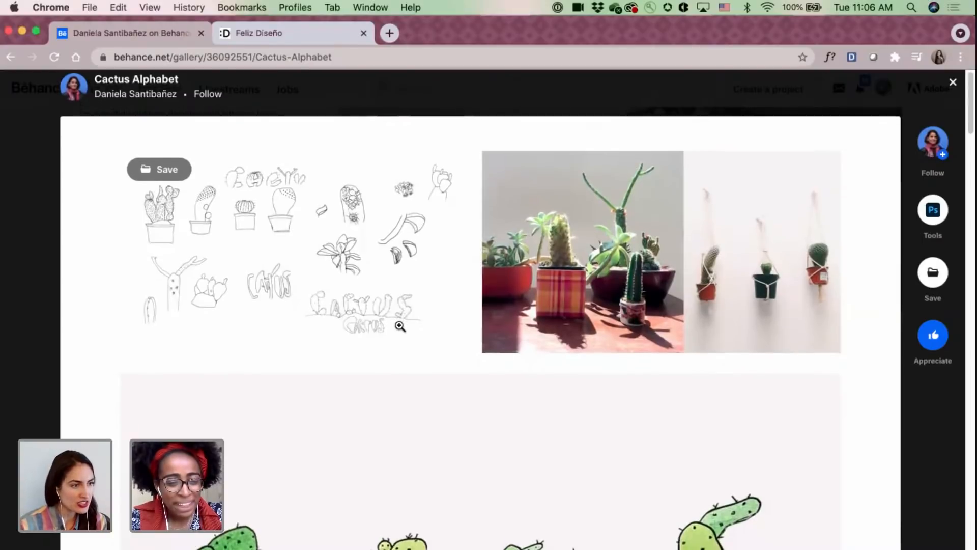
scroll(399, 324, down, 3)
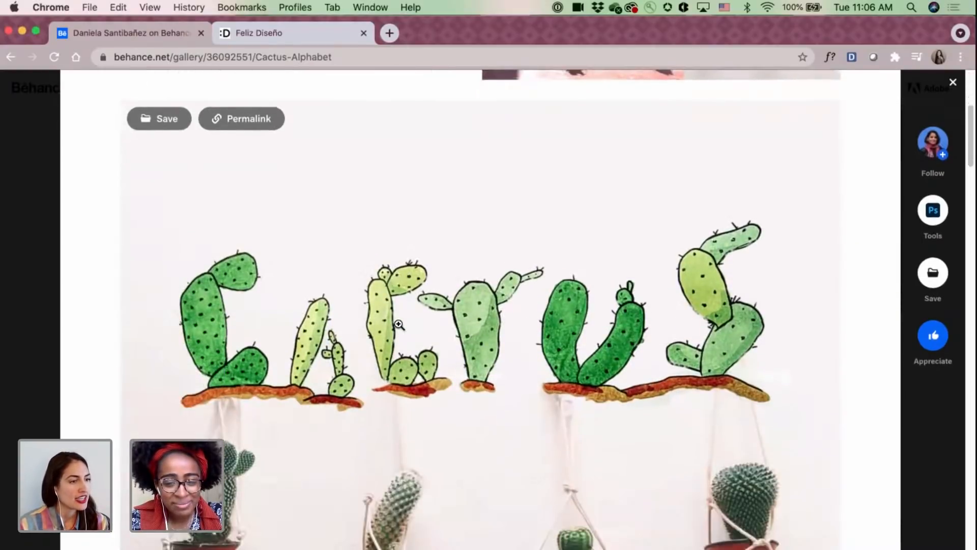
scroll(71, 337, down, 8)
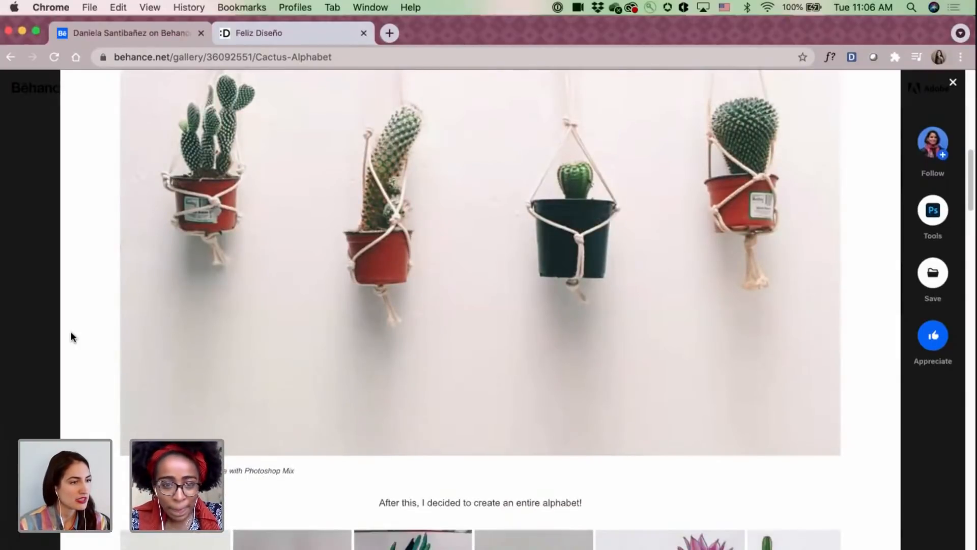
scroll(71, 336, down, 3)
scroll(72, 336, down, 2)
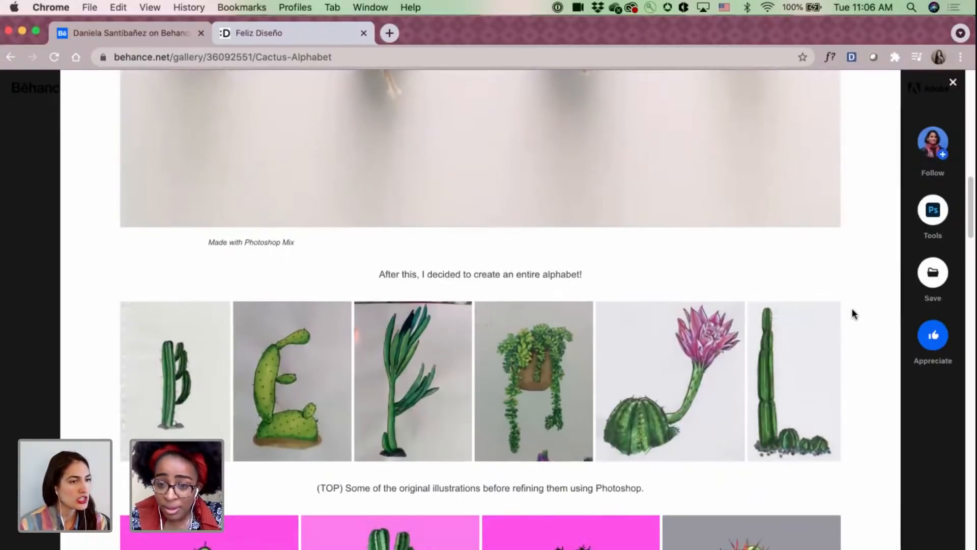
Examine the refined cactus and succulent letters in the Cactus Alphabet grid, from A through T.
scroll(852, 307, down, 5)
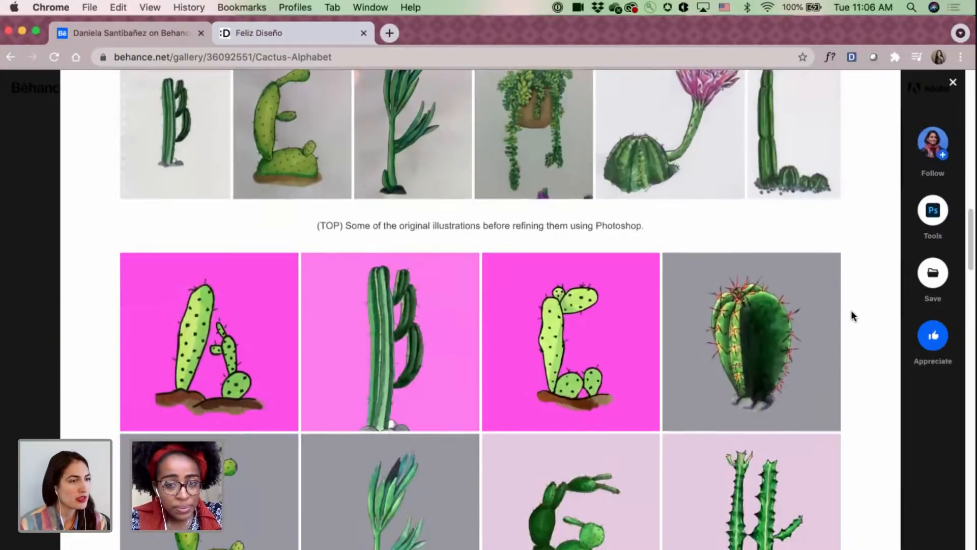
scroll(851, 310, down, 1)
scroll(851, 310, down, 4)
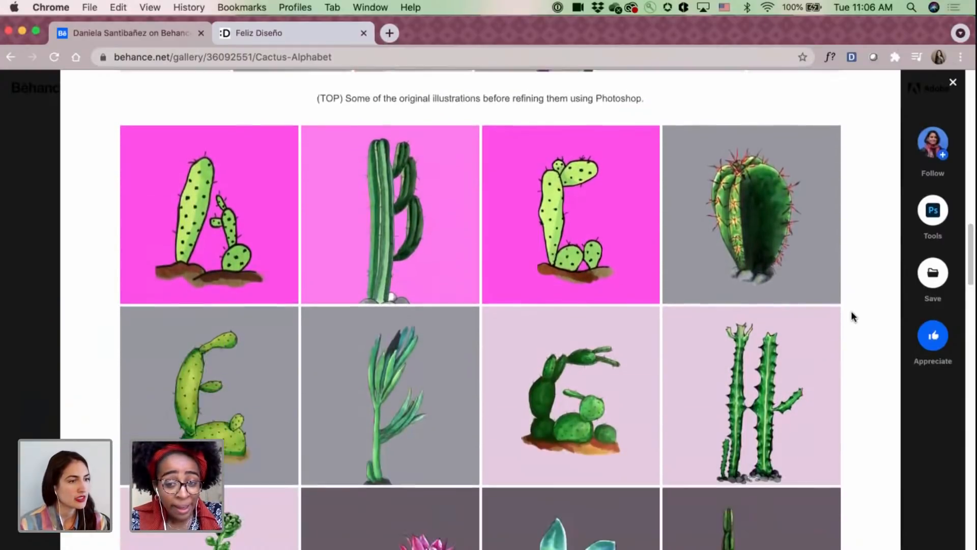
scroll(851, 311, down, 2)
scroll(852, 316, down, 4)
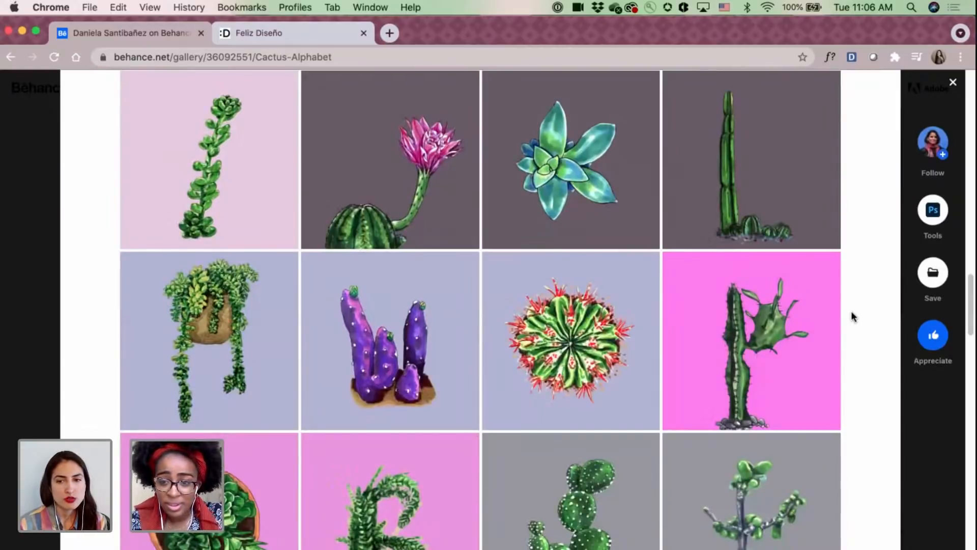
scroll(852, 313, down, 1)
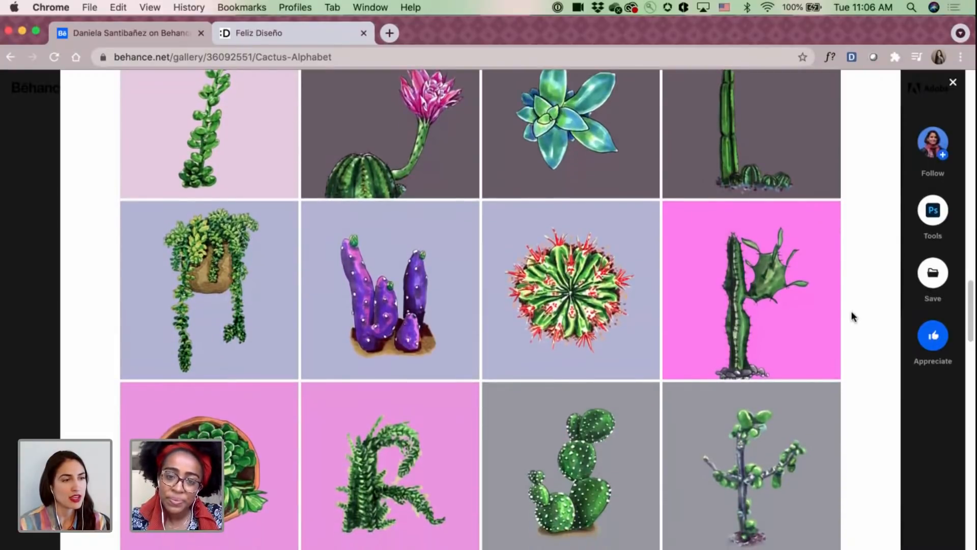
scroll(851, 312, down, 3)
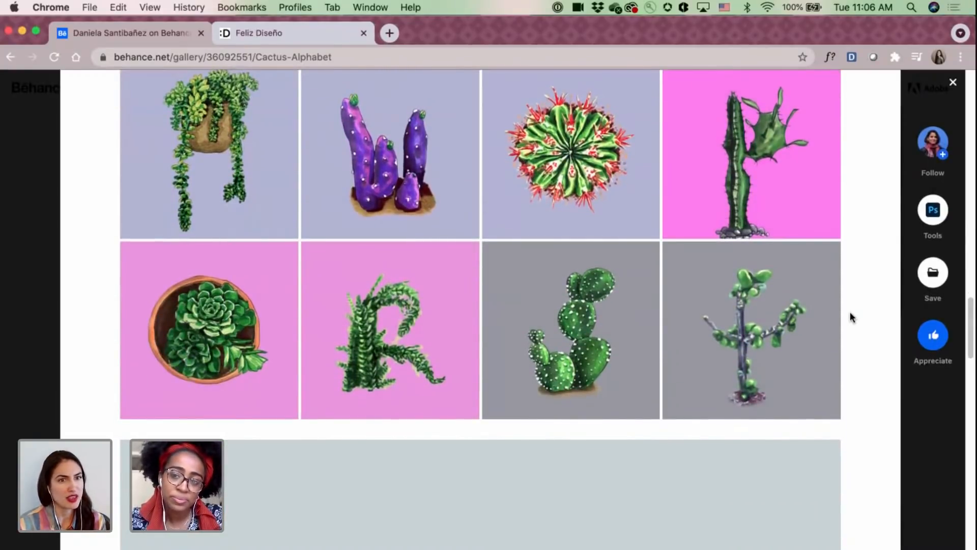
right_click(850, 311)
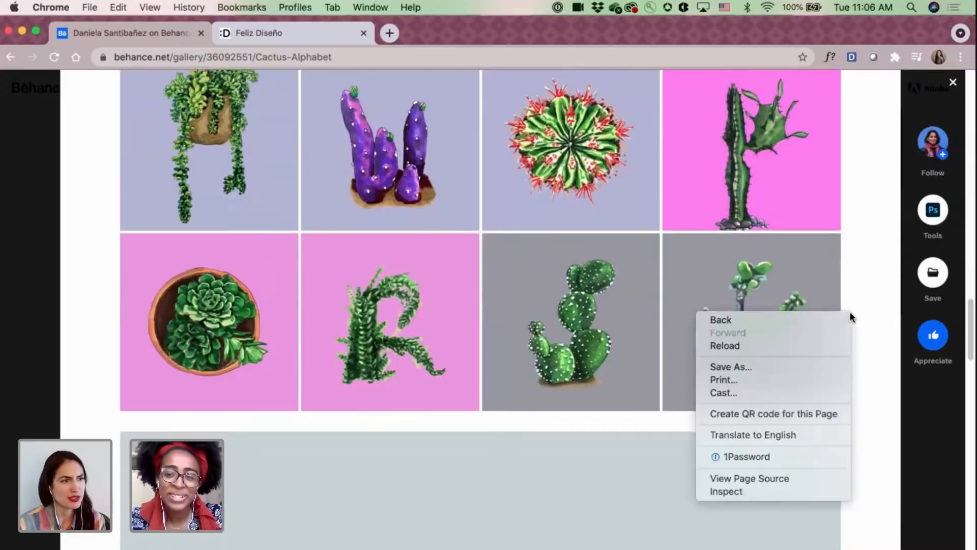
click(867, 266)
Review the HELLO cactus lettering composition and the closing section of the Cactus Alphabet project.
scroll(867, 274, down, 6)
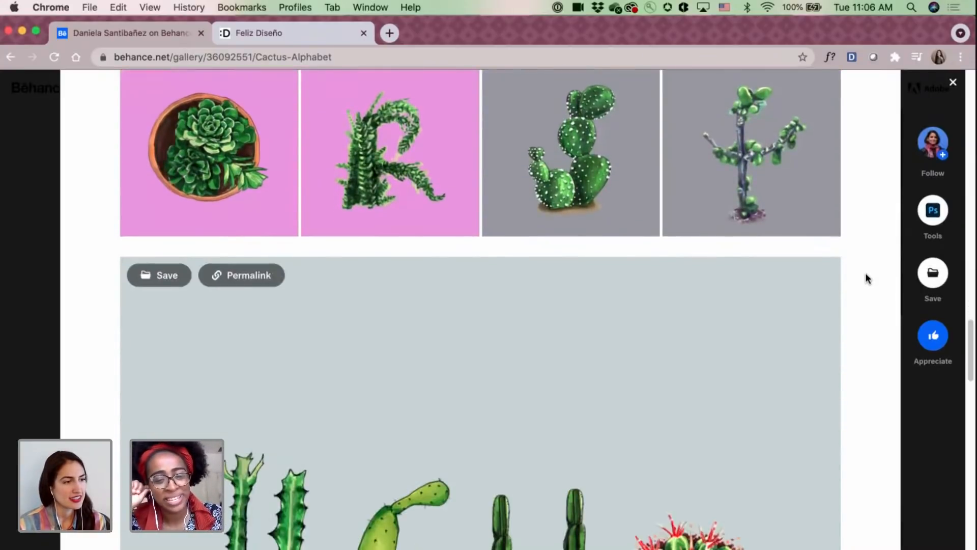
scroll(867, 278, down, 3)
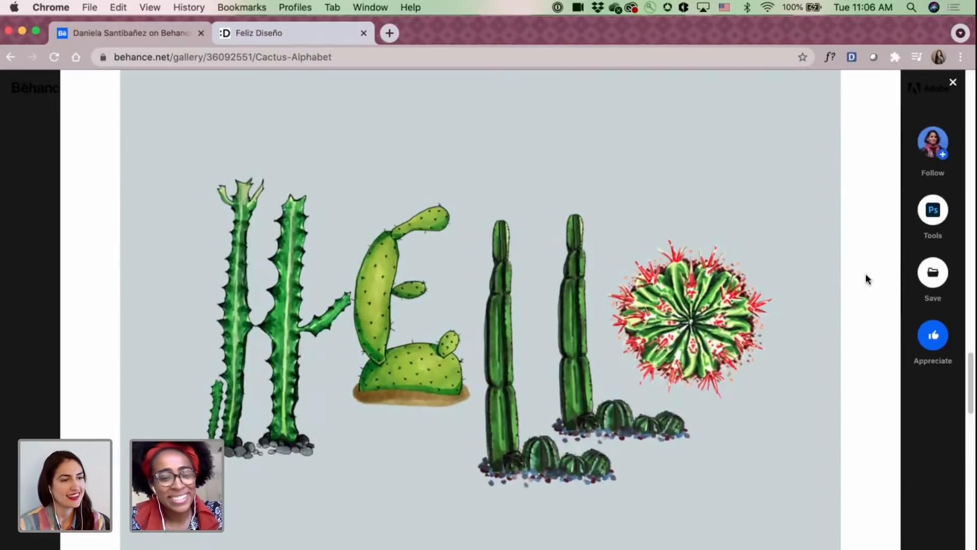
scroll(867, 279, down, 3)
scroll(865, 279, down, 5)
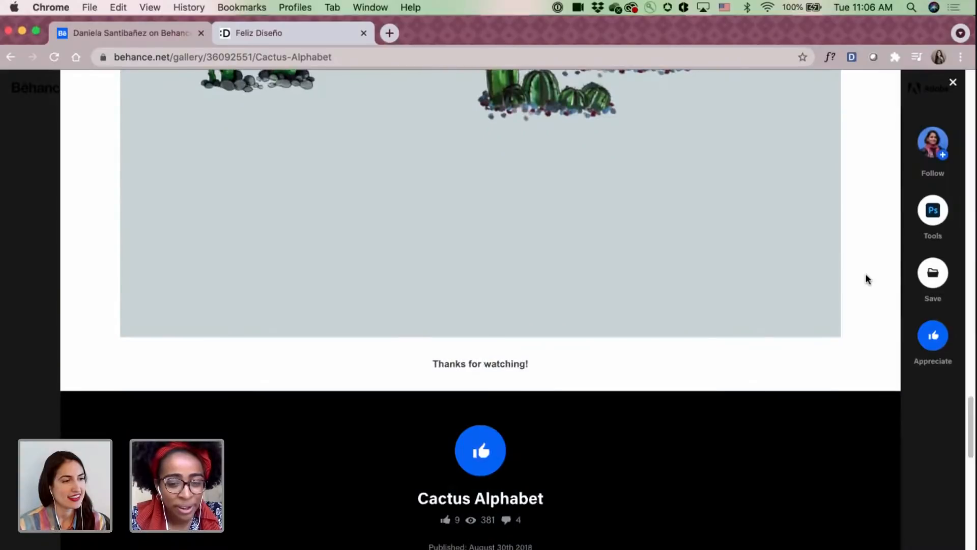
scroll(865, 279, up, 2)
scroll(866, 279, up, 4)
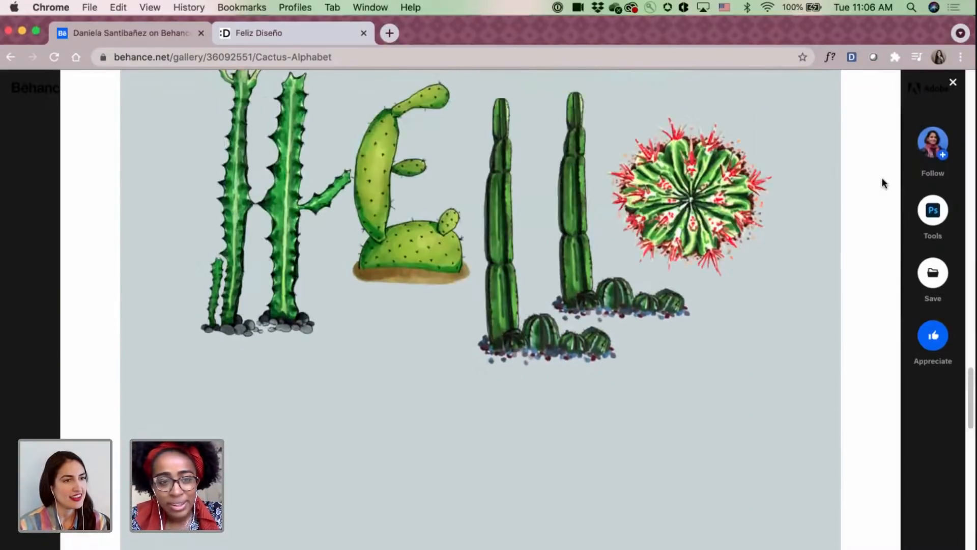
scroll(882, 183, down, 3)
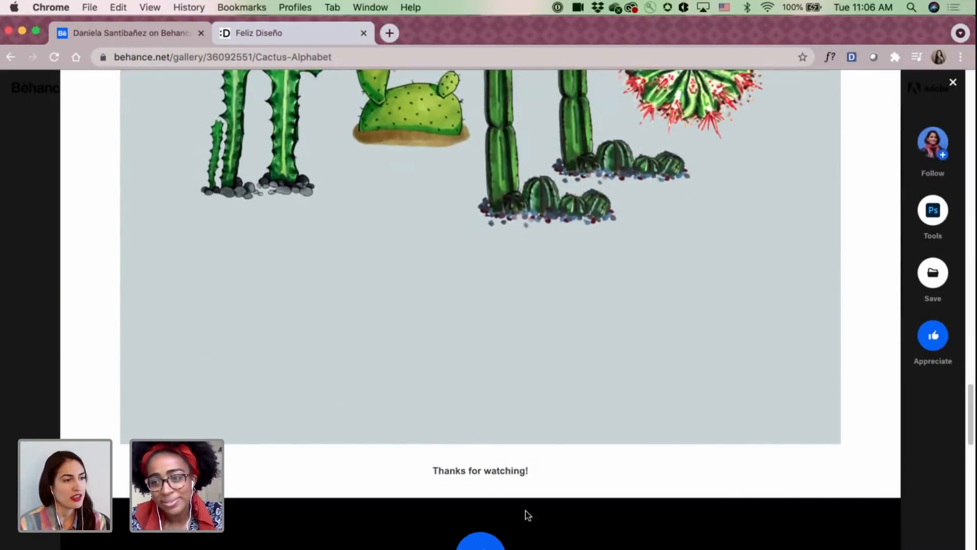
Appreciate the Cactus Alphabet project and follow its designer, returning to the profile.
click(480, 542)
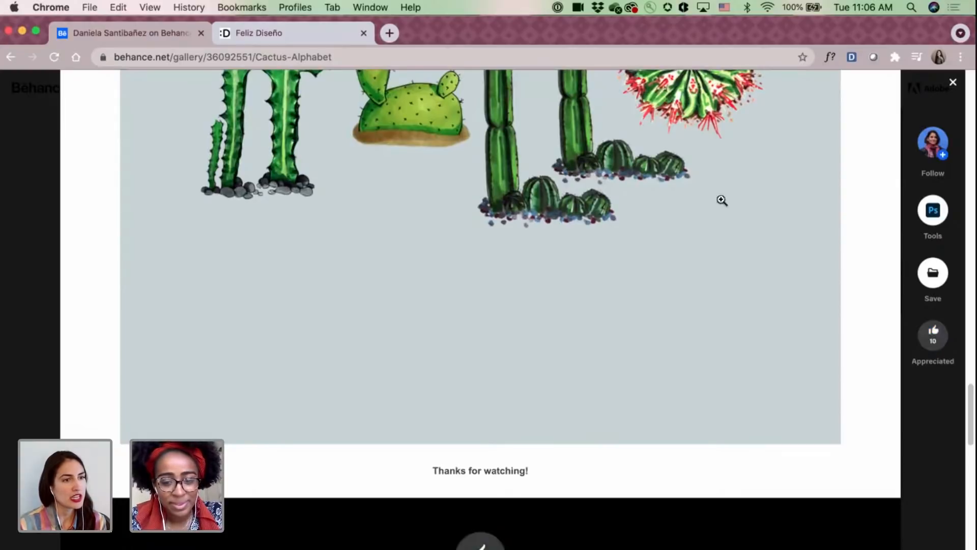
click(937, 154)
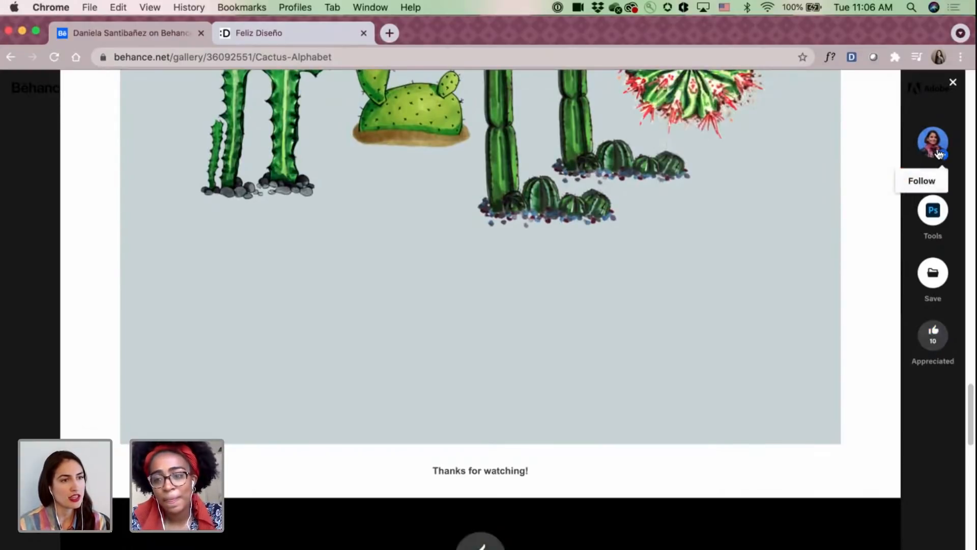
click(950, 83)
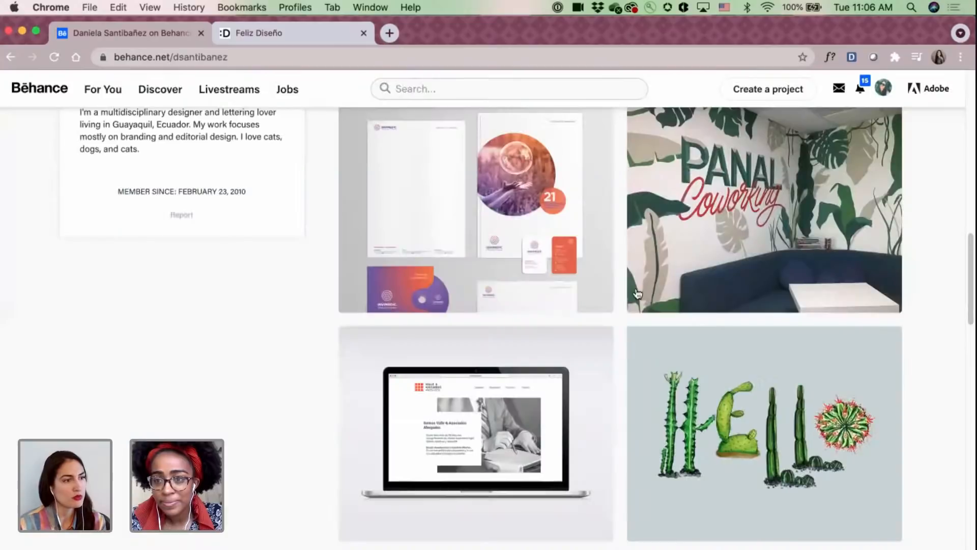
Open The Greatest Me project from the profile and read its logo introduction and brand manifesto.
scroll(638, 294, up, 4)
scroll(576, 294, up, 3)
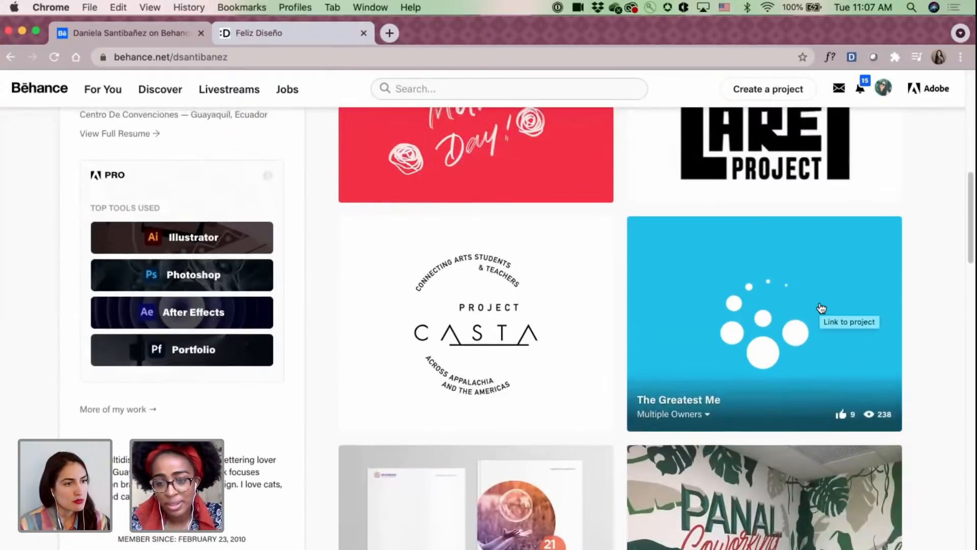
click(818, 305)
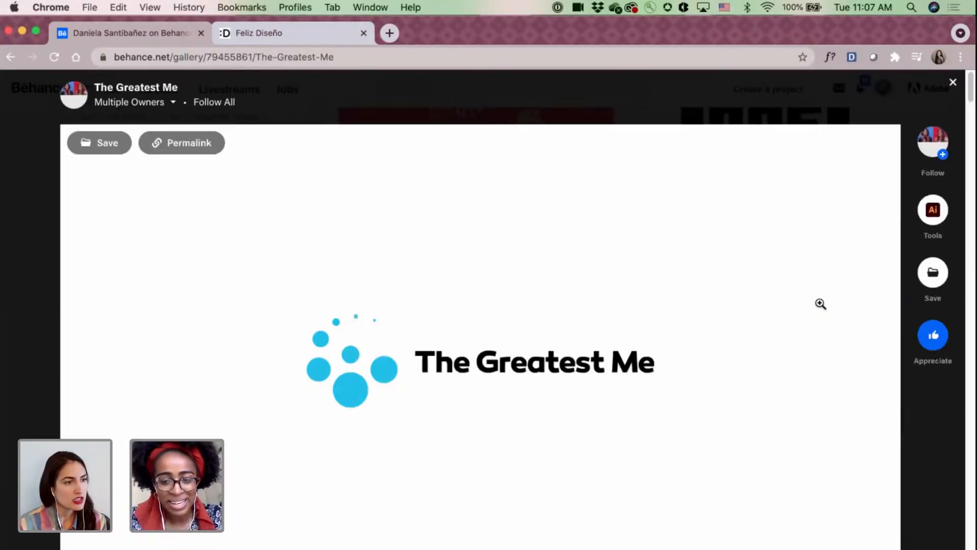
scroll(774, 308, down, 3)
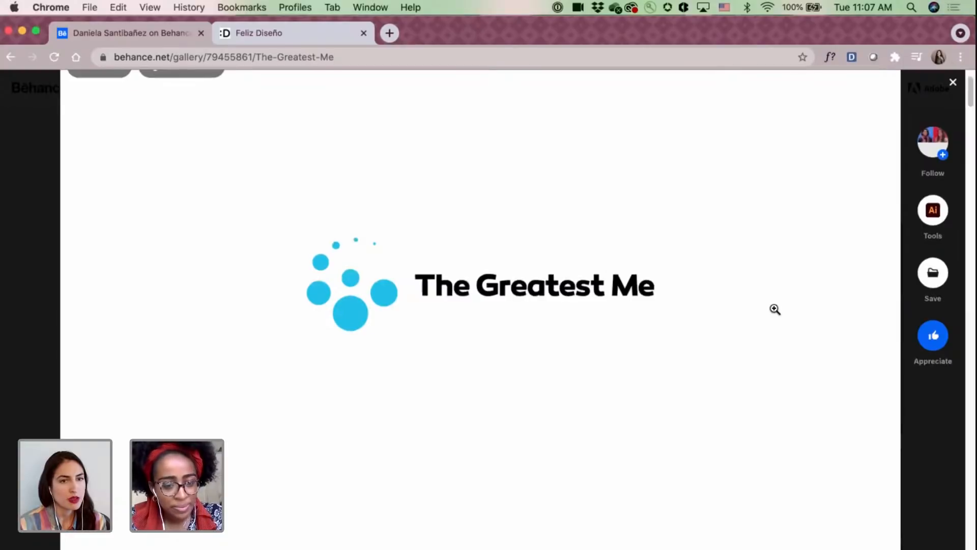
scroll(775, 310, down, 2)
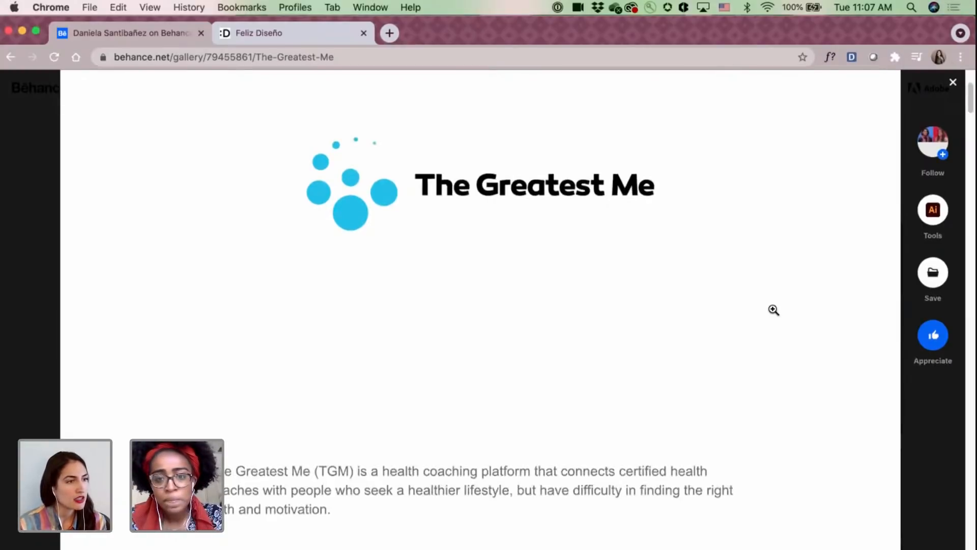
scroll(773, 309, down, 10)
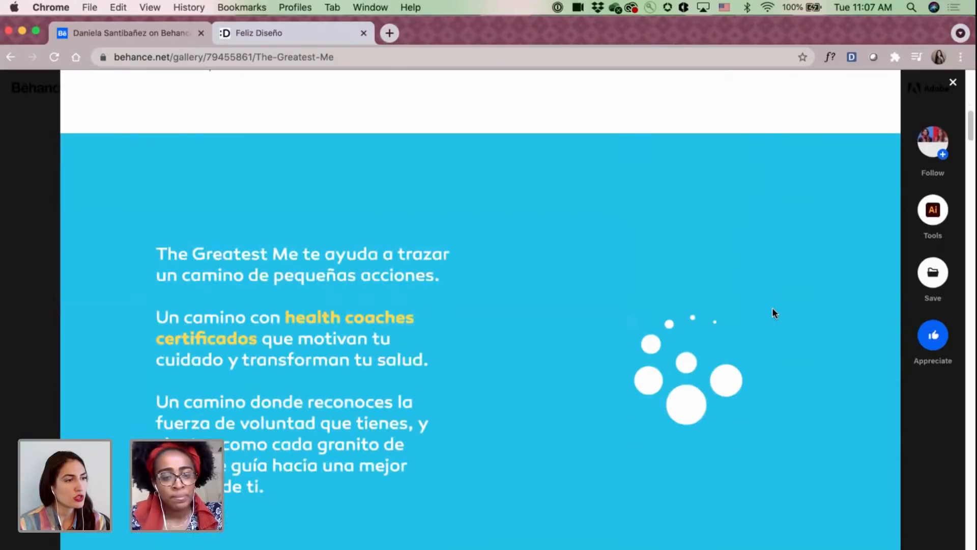
scroll(773, 311, down, 6)
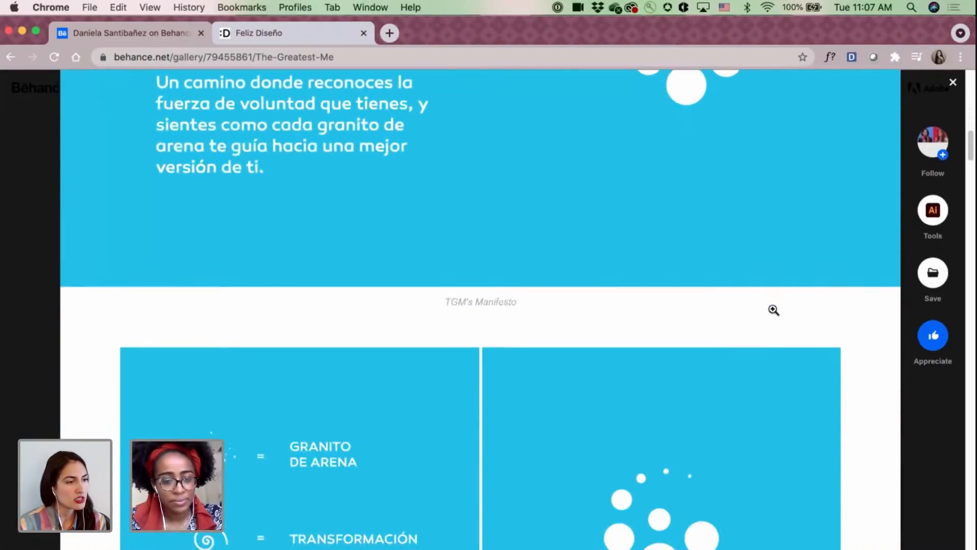
Examine The Greatest Me's concept description and the grid of other TGM logo explorations.
scroll(774, 309, down, 2)
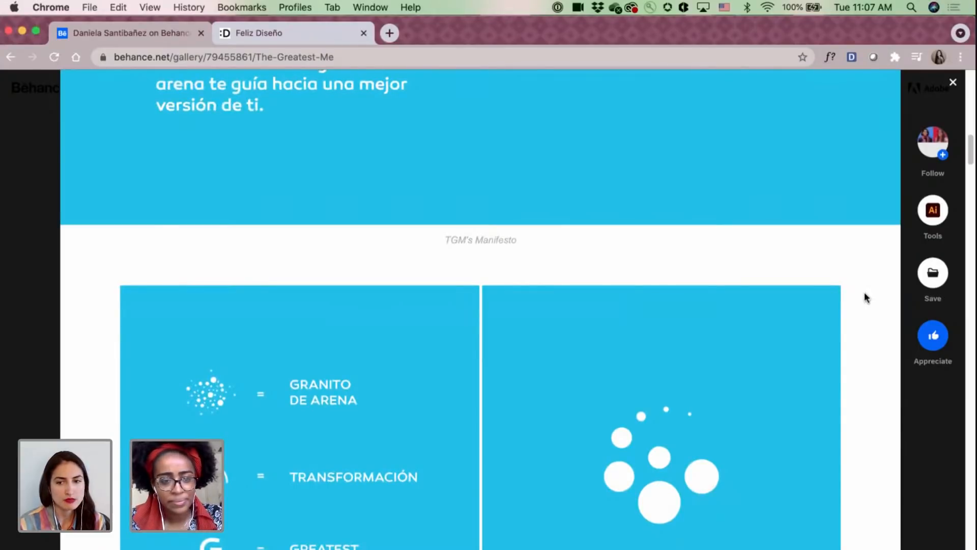
scroll(865, 295, down, 2)
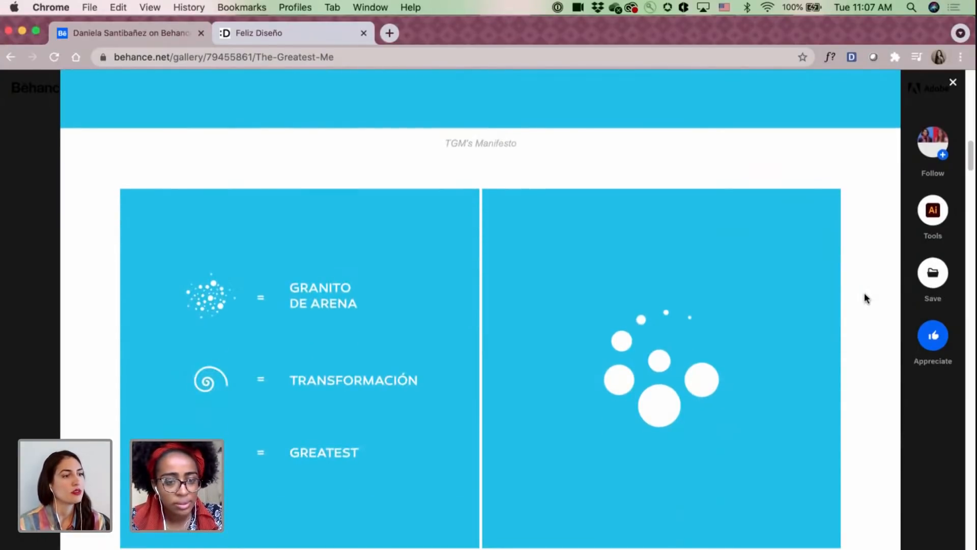
scroll(862, 294, down, 3)
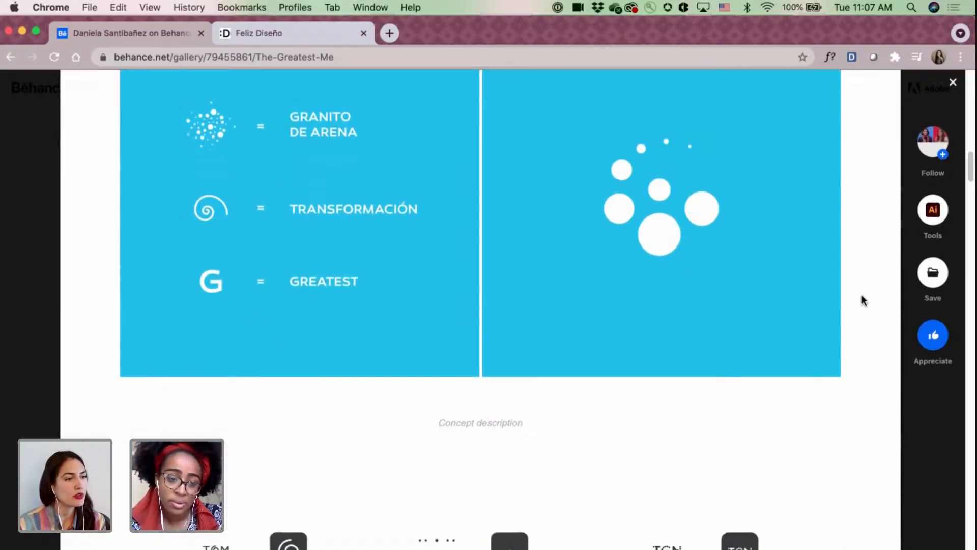
scroll(861, 294, down, 5)
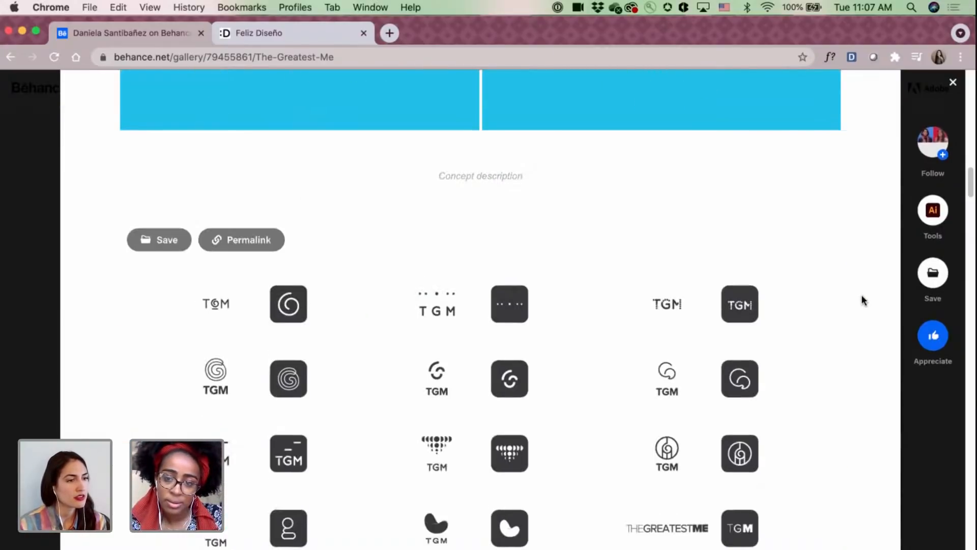
scroll(861, 296, down, 1)
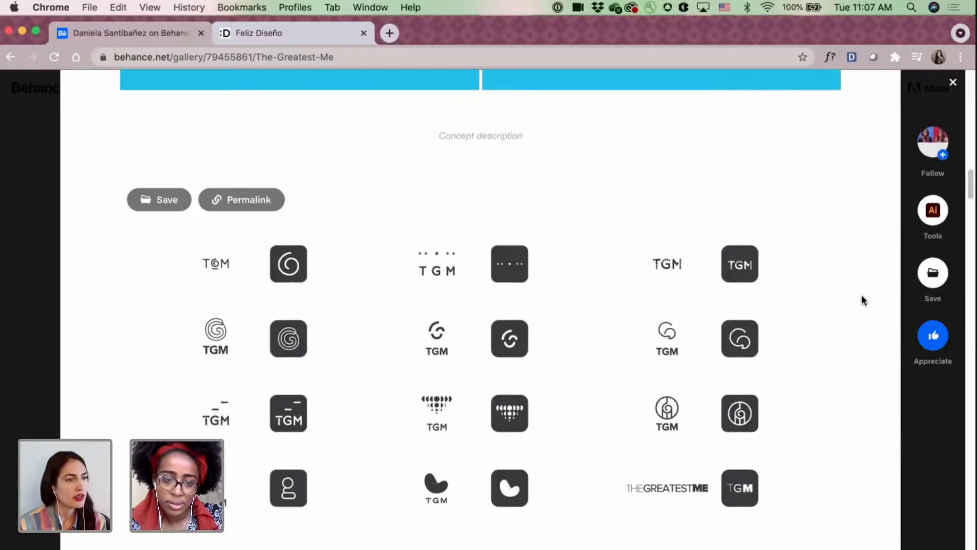
scroll(861, 295, down, 2)
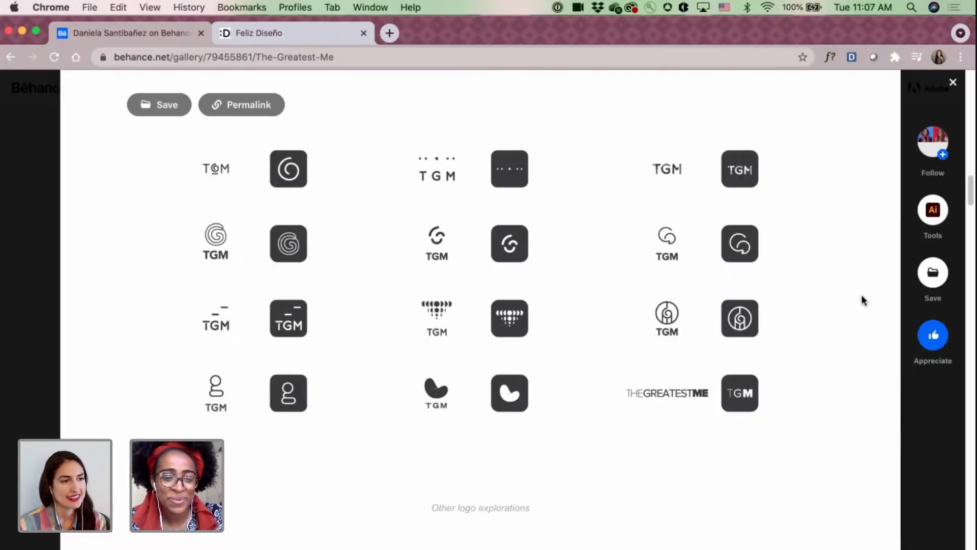
Review The Greatest Me's logo construction grids and TGM short version, and close the project.
scroll(862, 296, down, 5)
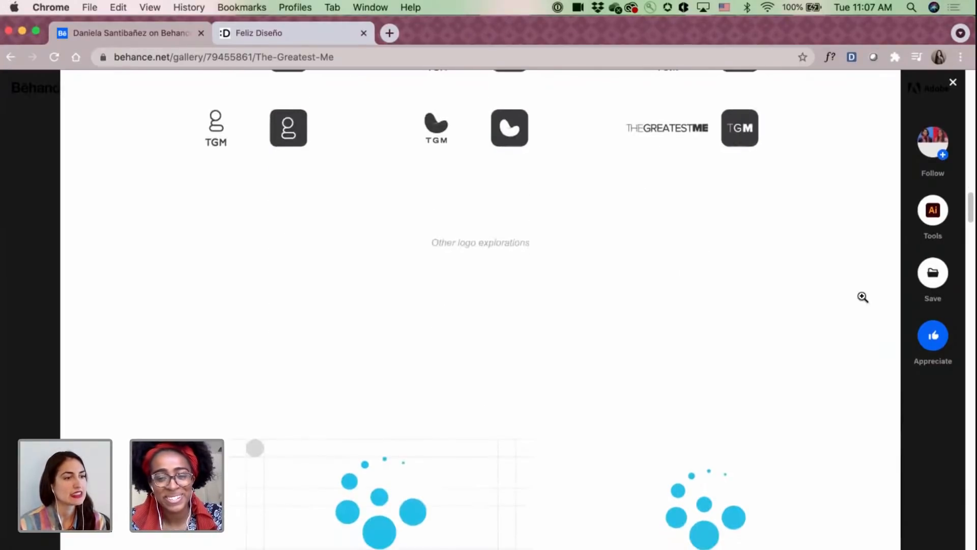
scroll(861, 297, down, 6)
scroll(861, 297, down, 5)
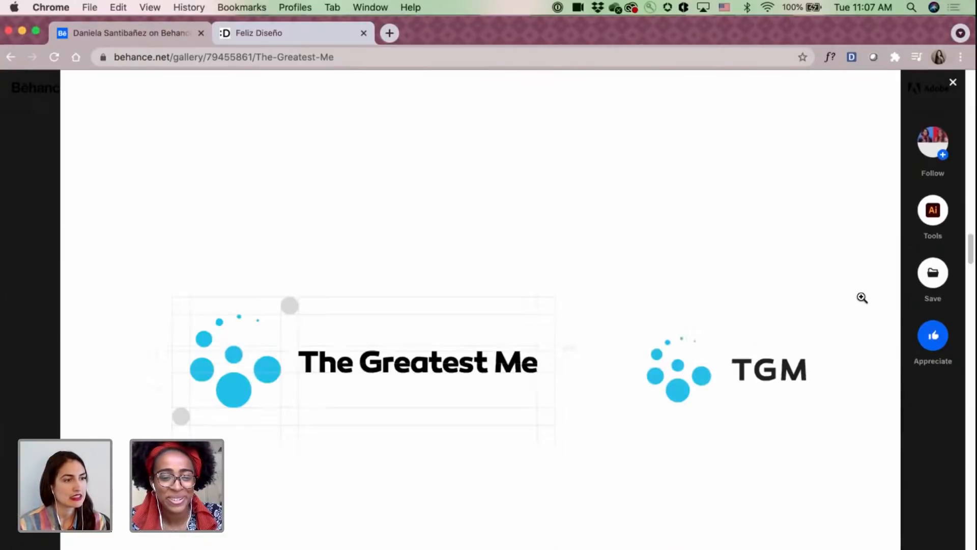
click(953, 85)
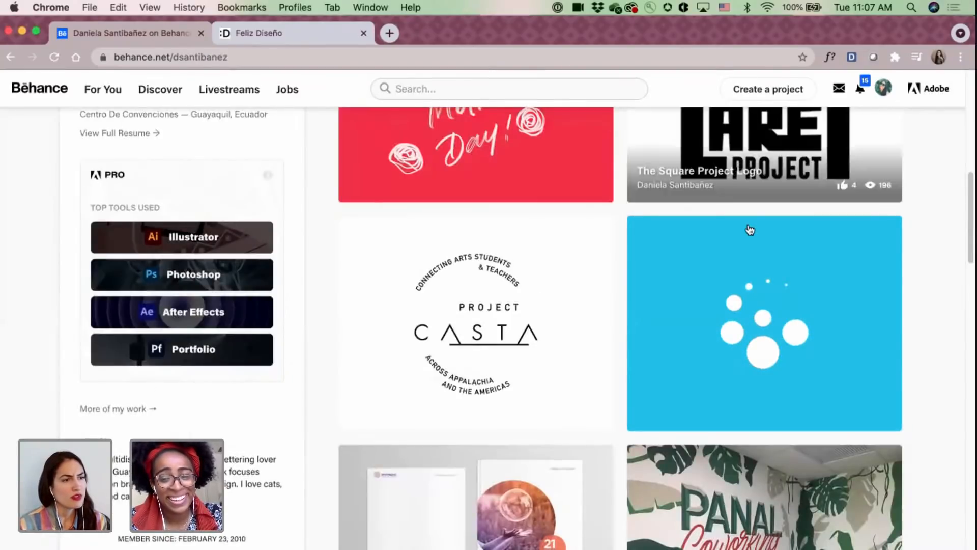
Open The Square Project Logo from the profile and review its introduction and the white logo on black.
scroll(750, 230, up, 3)
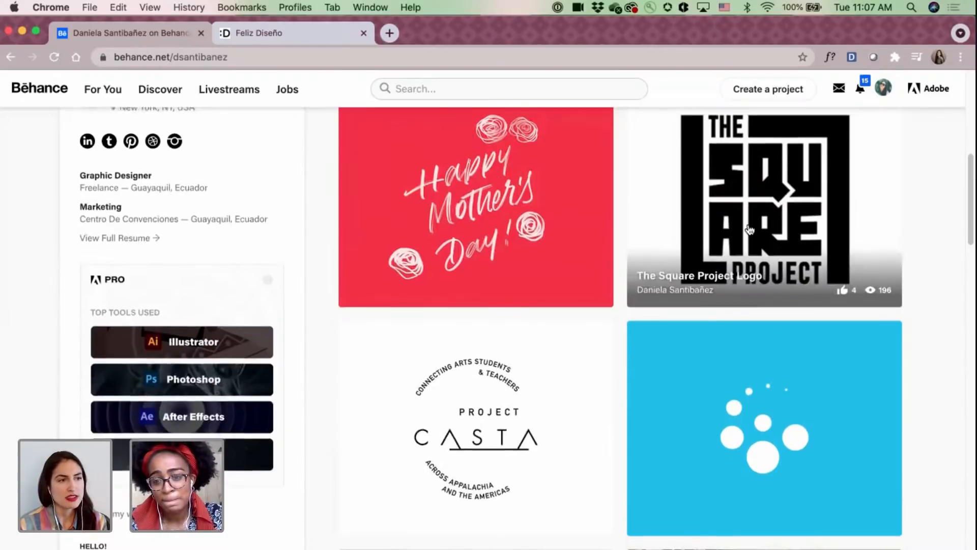
scroll(750, 230, up, 1)
click(750, 230)
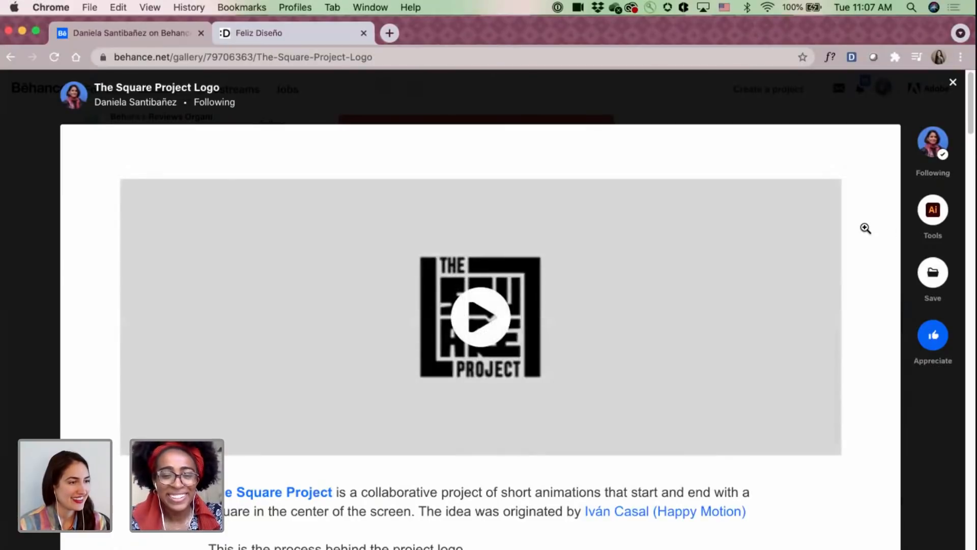
scroll(865, 228, down, 3)
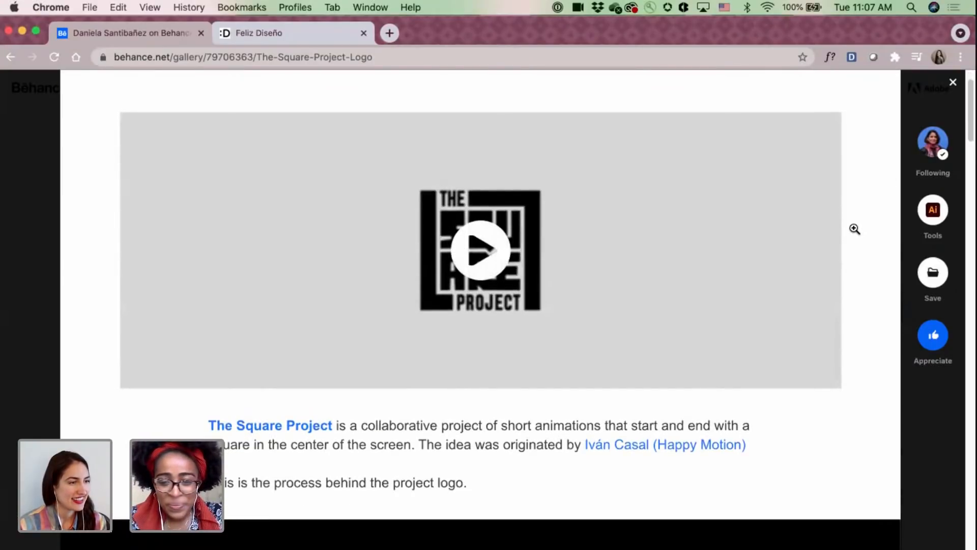
scroll(854, 229, down, 1)
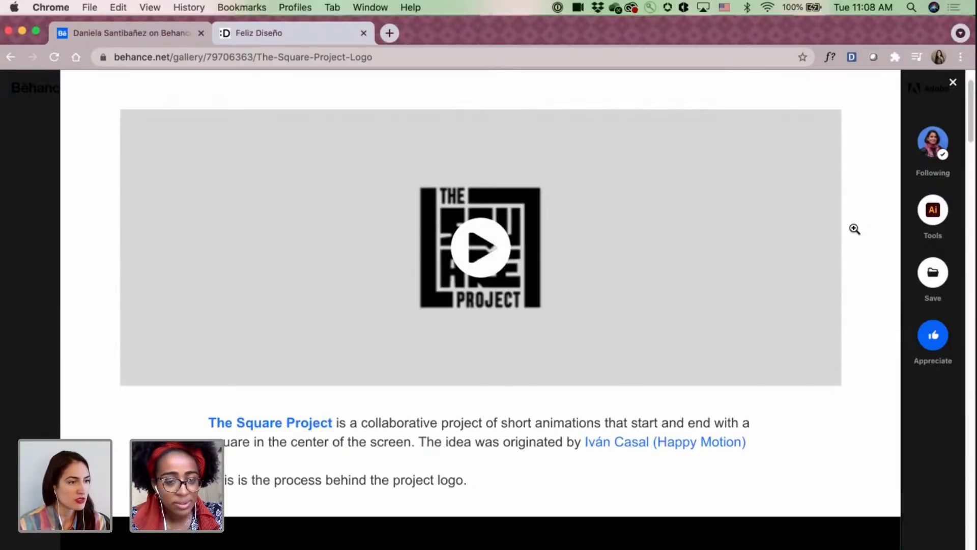
scroll(854, 228, down, 8)
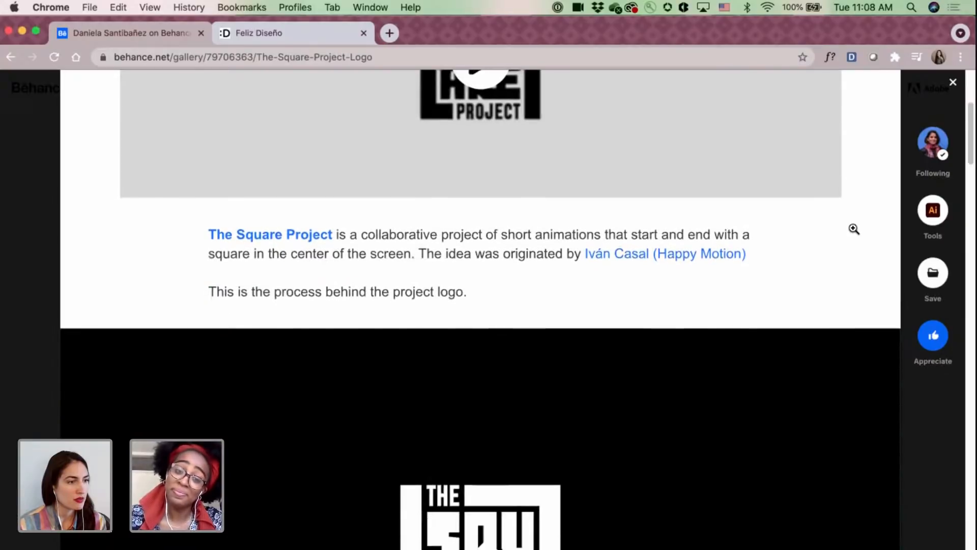
scroll(854, 229, down, 8)
scroll(853, 227, down, 15)
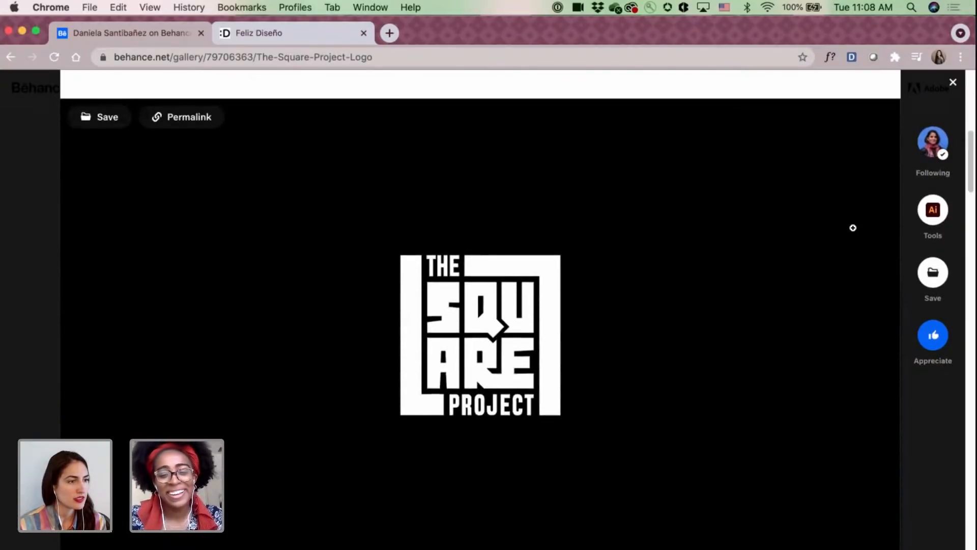
Review The Square Project's sketches, logo variations and final black logo, and close the project.
scroll(852, 228, down, 3)
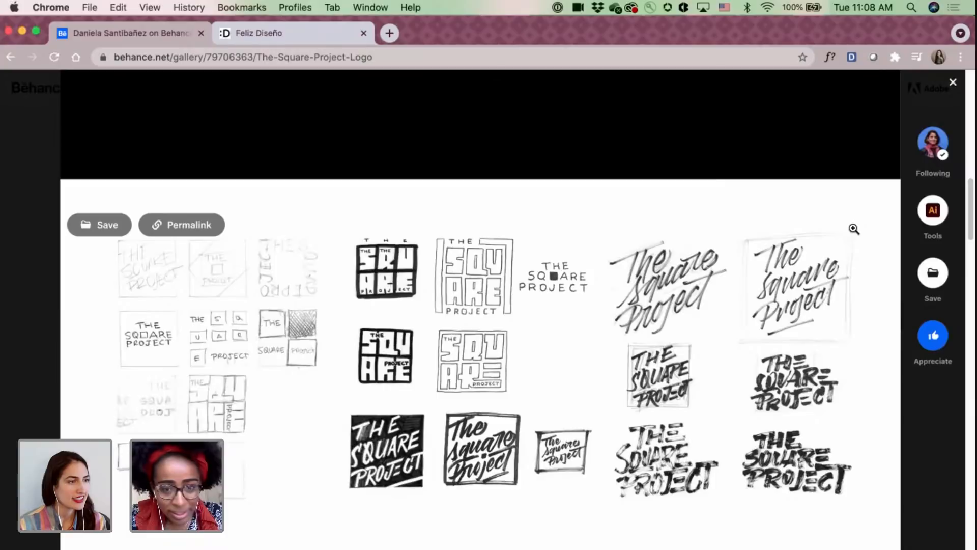
scroll(852, 227, down, 15)
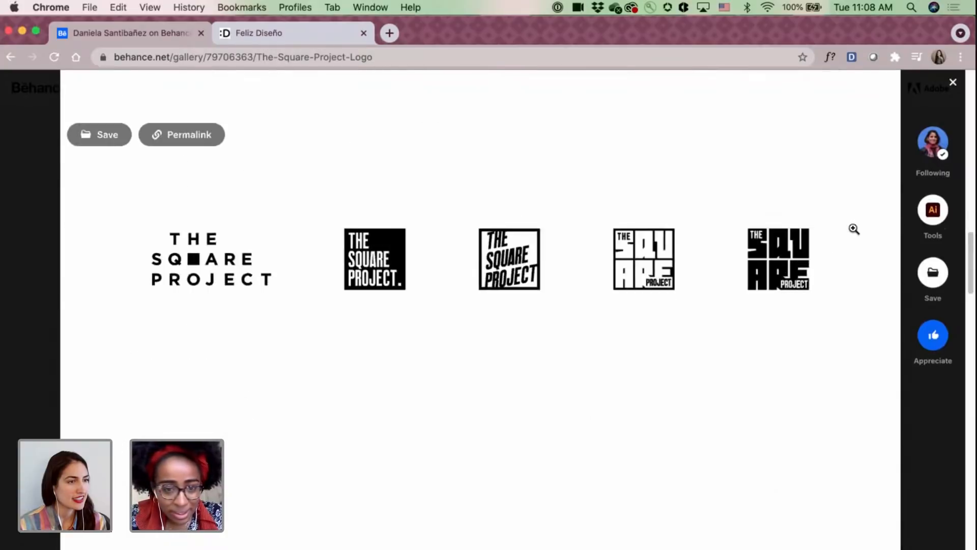
scroll(853, 229, down, 5)
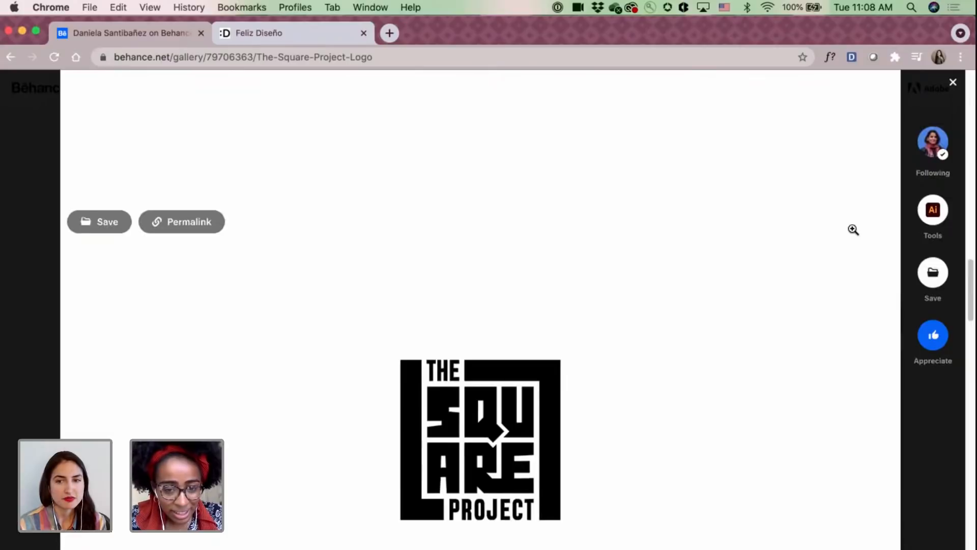
scroll(853, 230, down, 3)
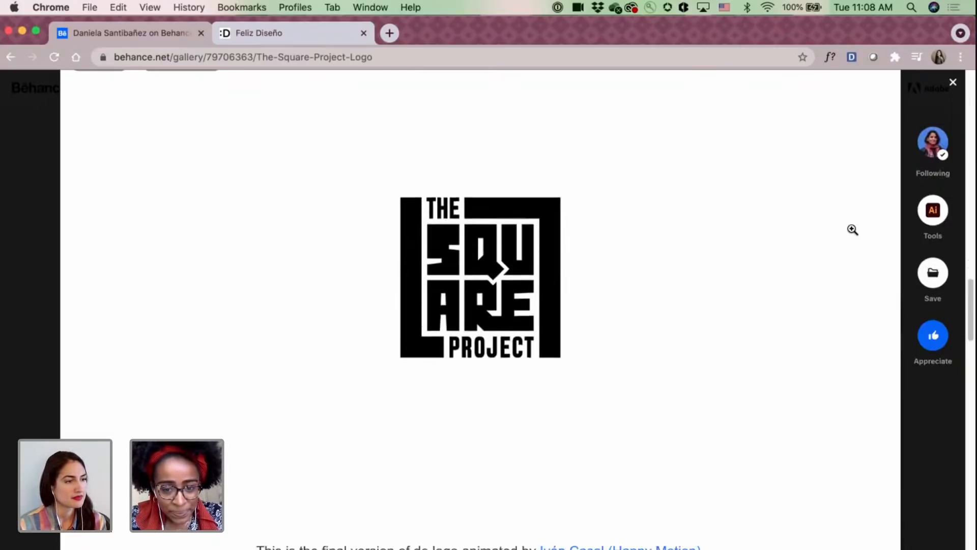
scroll(853, 229, down, 12)
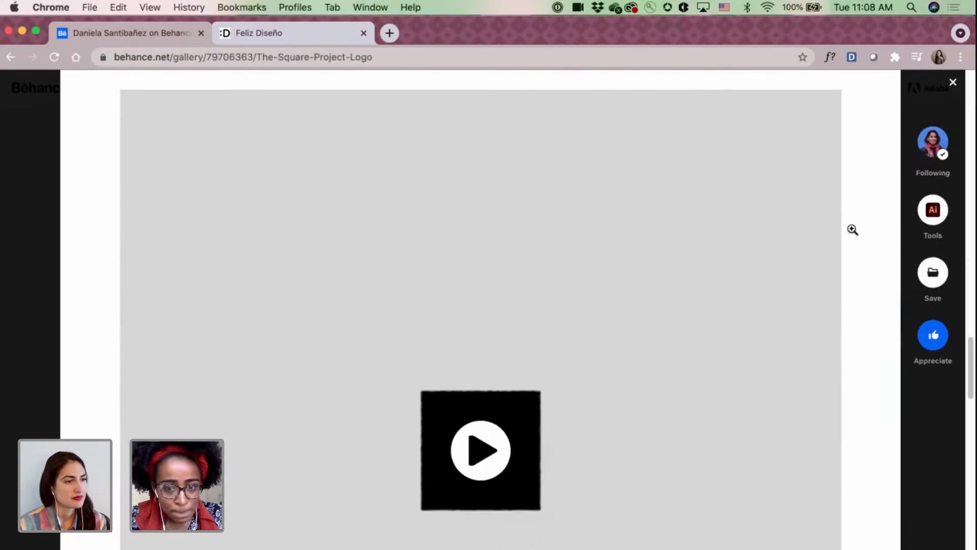
click(950, 85)
Open the Mother's Day Giveaway project from the profile and read its introduction down to the first sketches.
scroll(580, 225, up, 1)
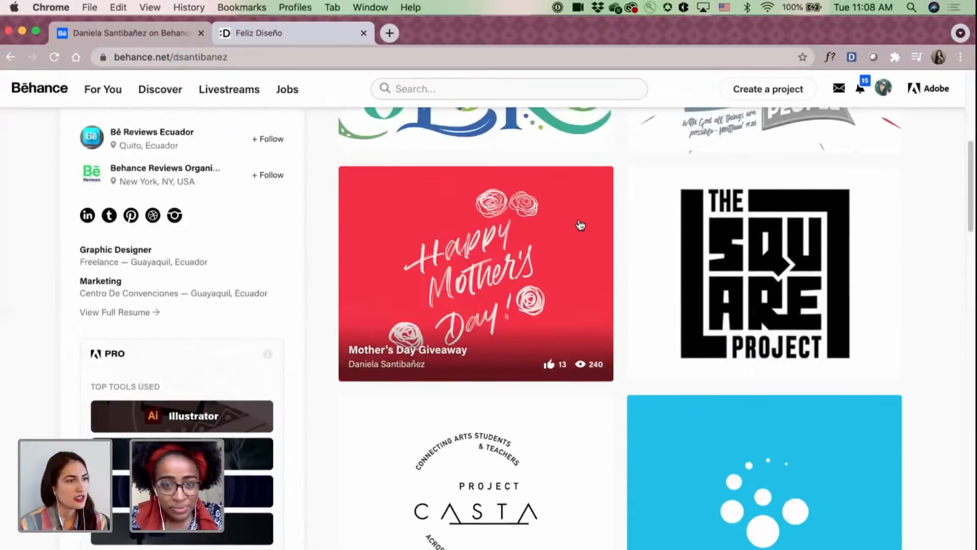
scroll(580, 225, up, 2)
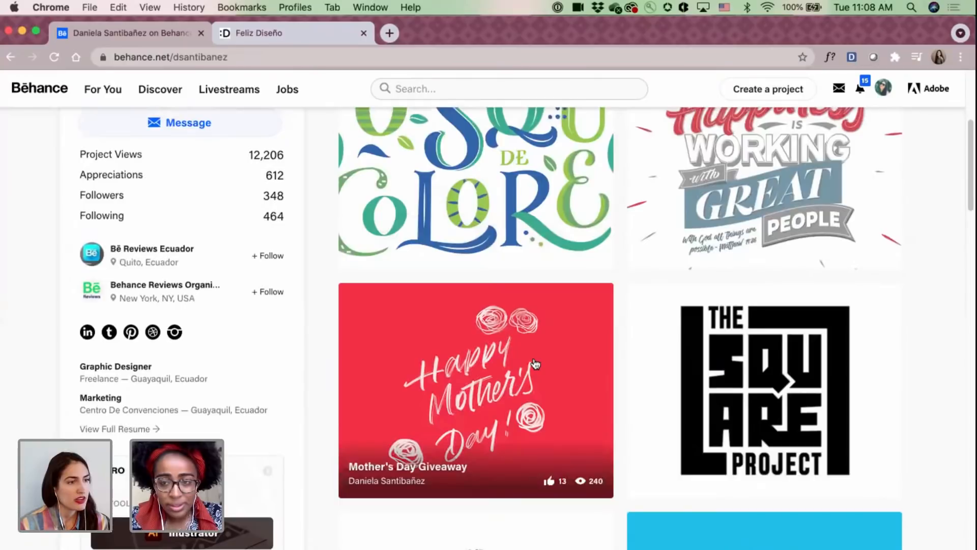
click(534, 363)
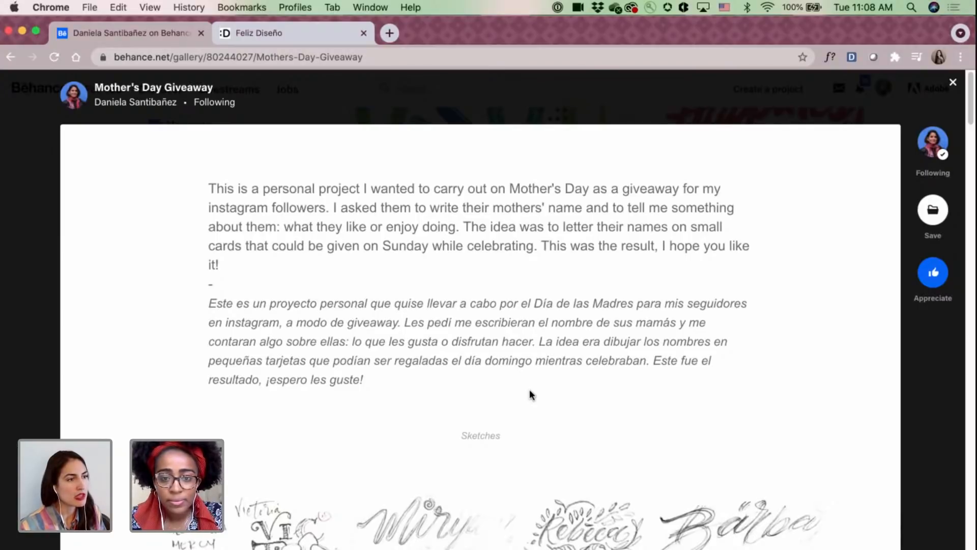
scroll(529, 390, down, 2)
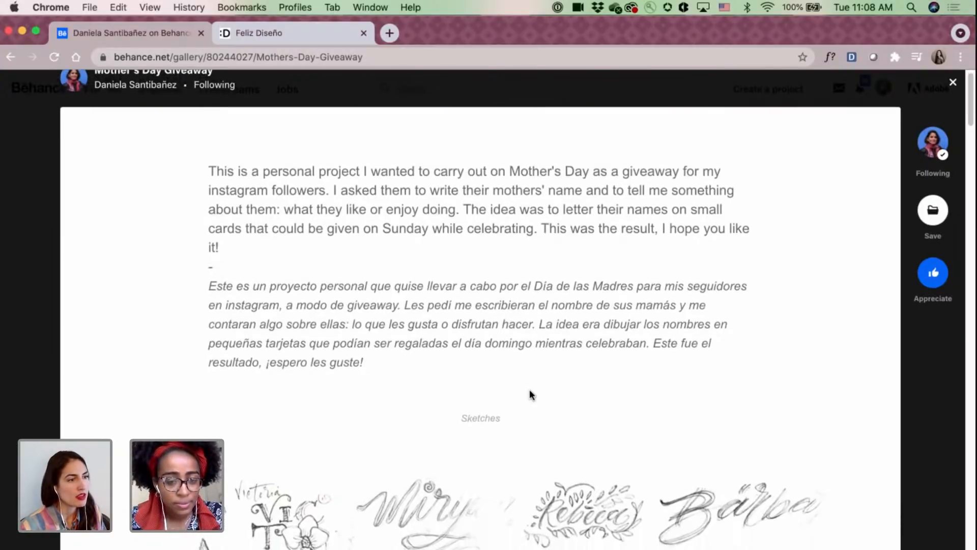
scroll(529, 388, down, 5)
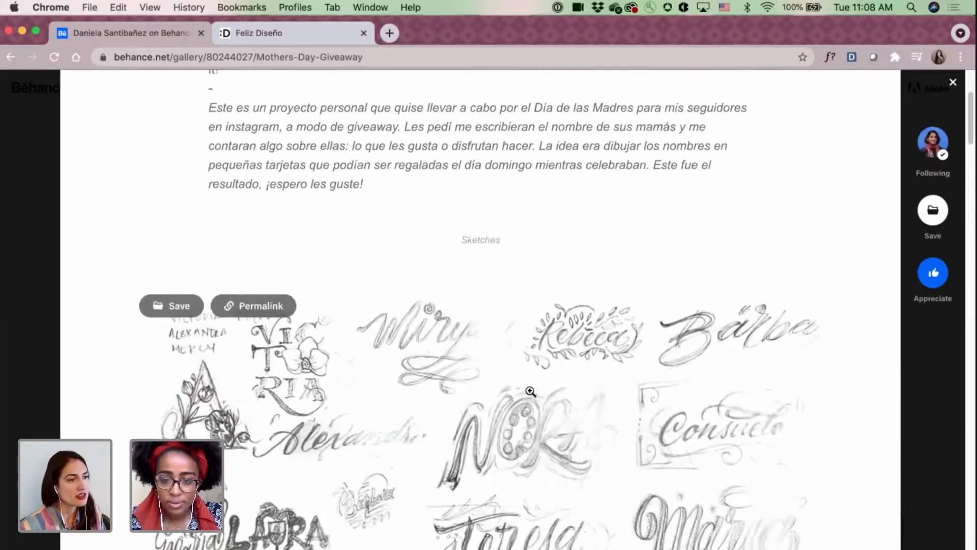
scroll(530, 391, down, 2)
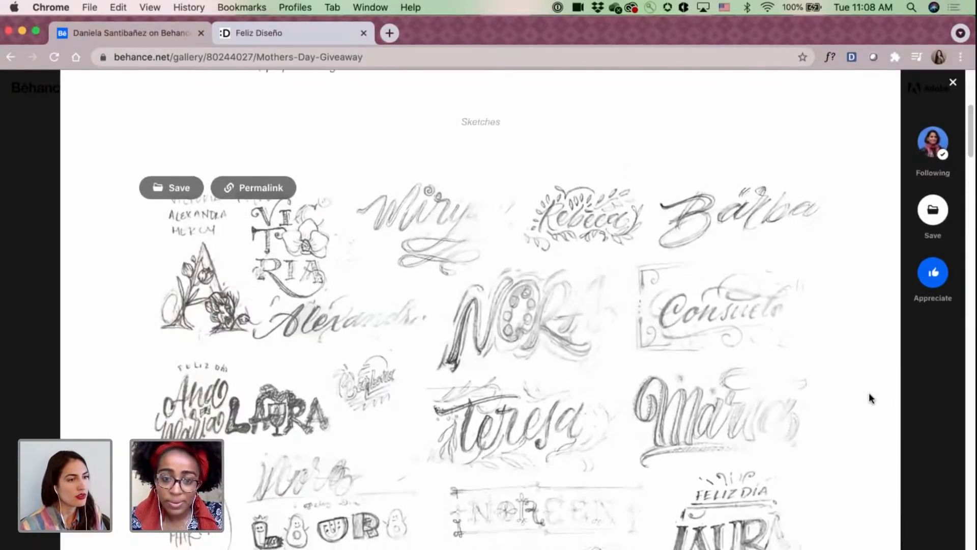
Examine the Mother's Day Giveaway pencil sketches of the mothers' names and the work-in-progress lettering photos.
scroll(868, 393, down, 3)
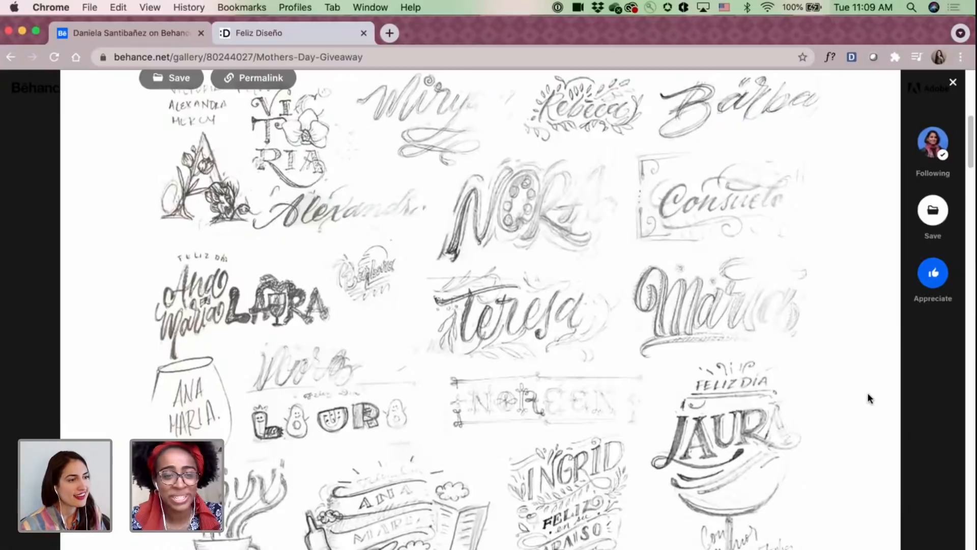
scroll(867, 394, down, 8)
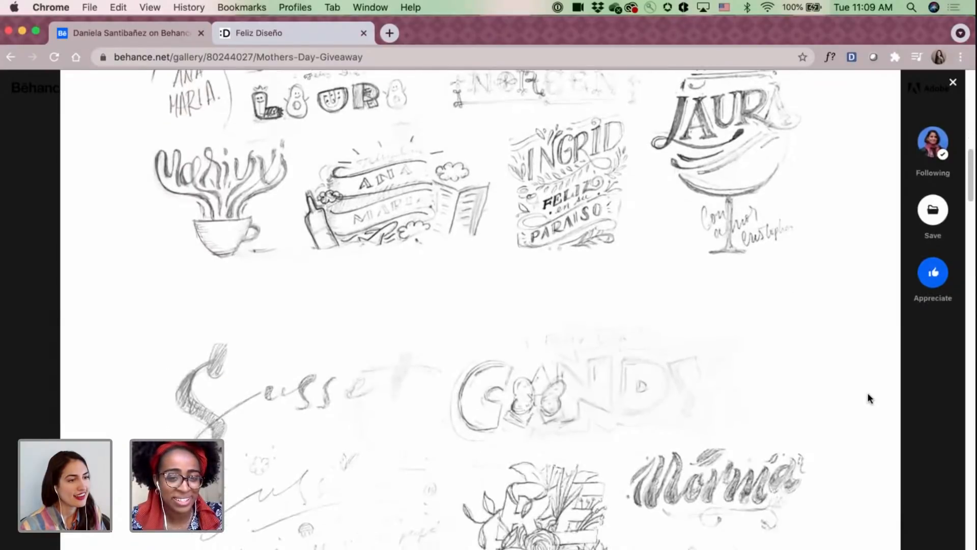
scroll(868, 394, down, 4)
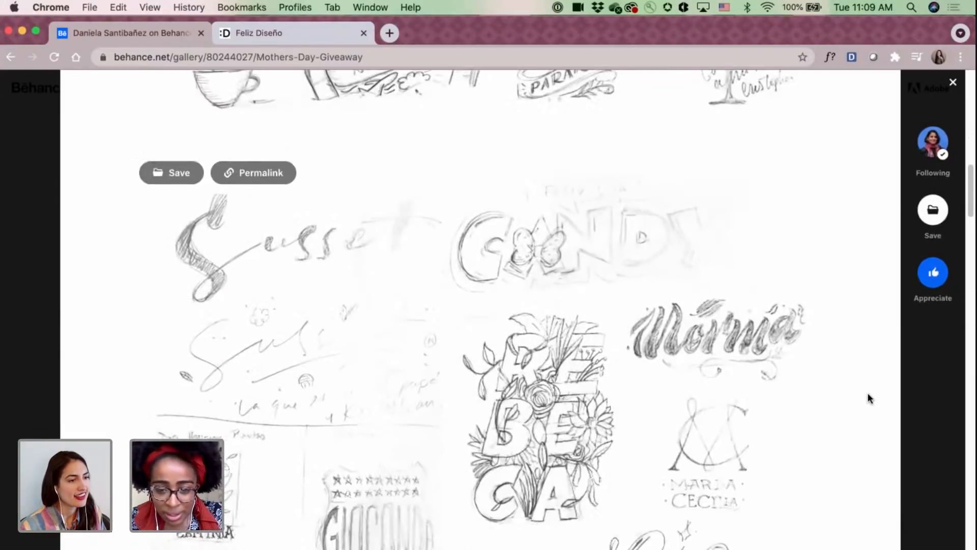
scroll(867, 392, down, 9)
scroll(867, 392, down, 5)
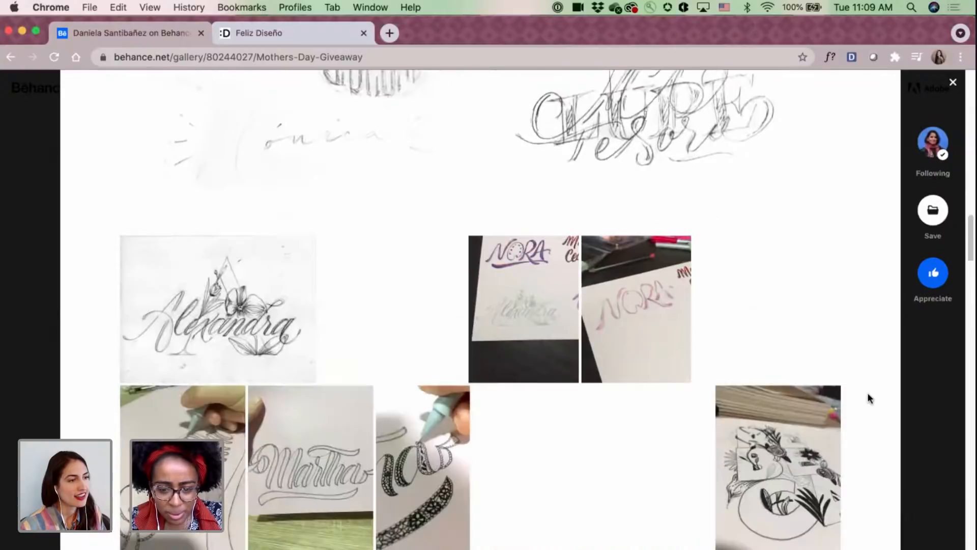
scroll(867, 392, down, 3)
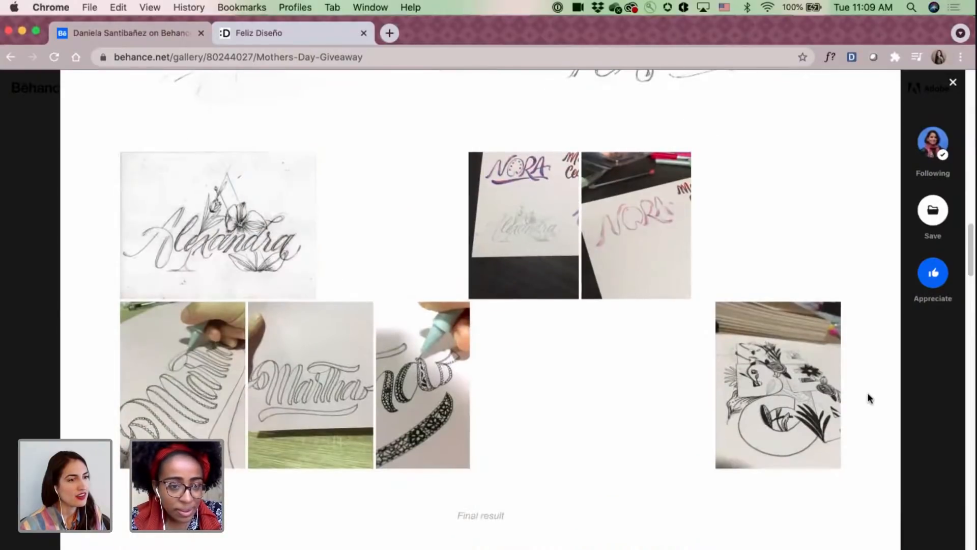
Review the first rows of final lettered cards, enlarge the beige floral name card, and close the enlarged view.
scroll(867, 393, down, 10)
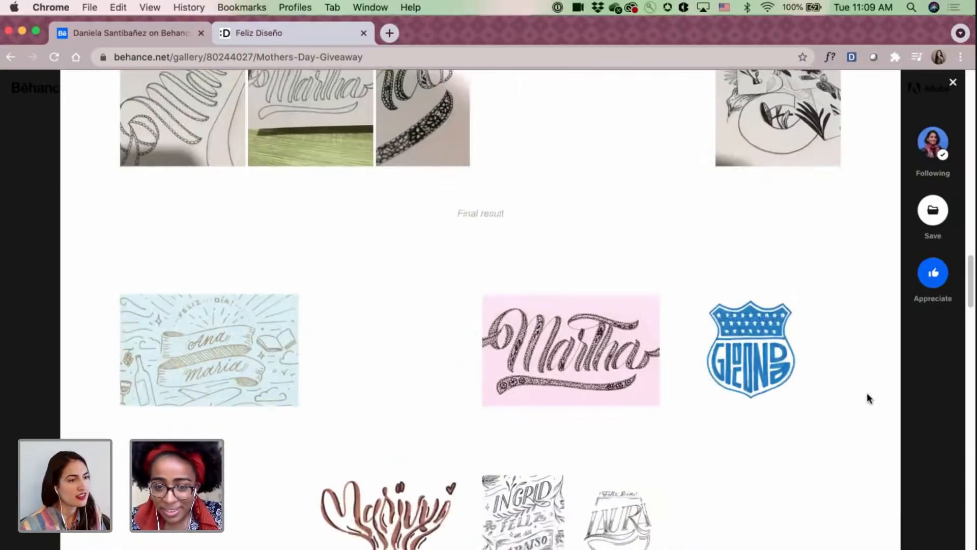
scroll(868, 394, down, 3)
scroll(865, 394, down, 3)
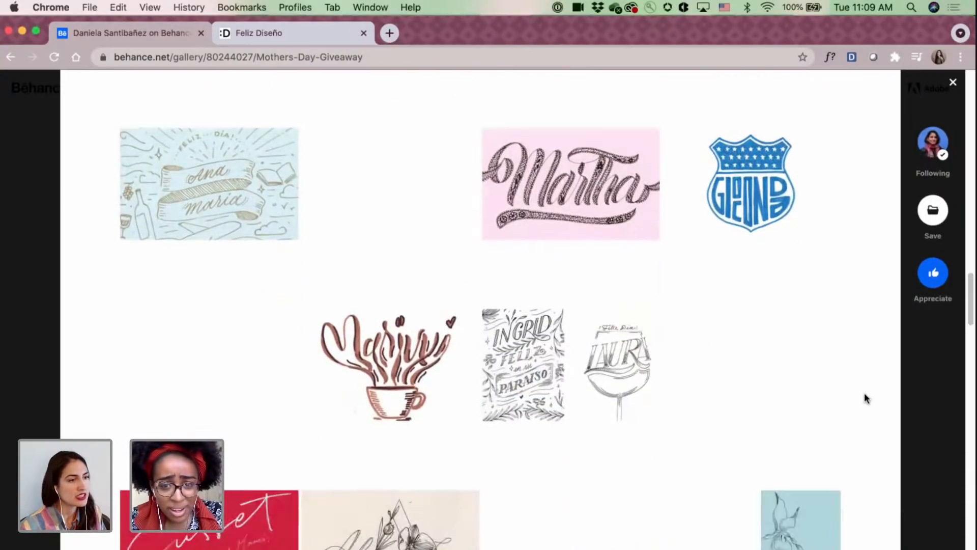
scroll(864, 398, down, 3)
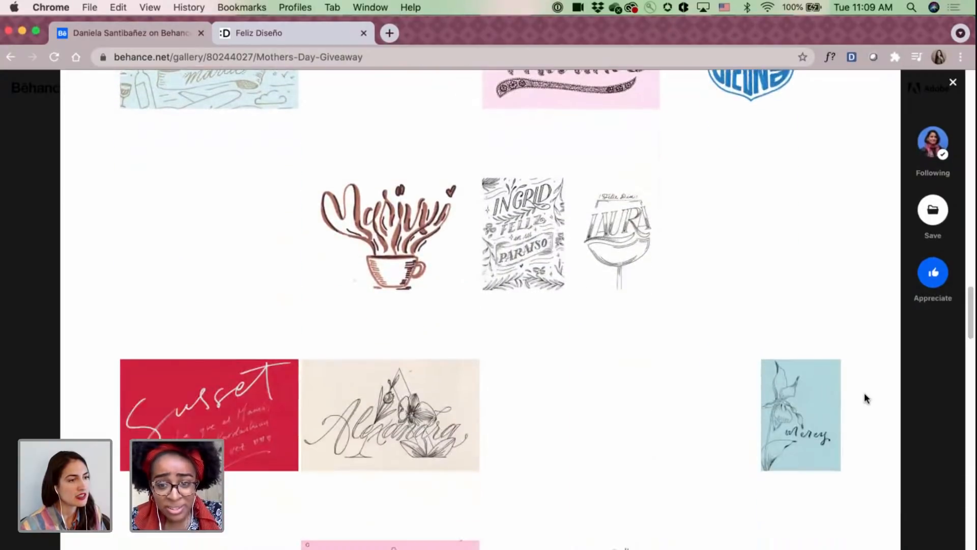
click(393, 419)
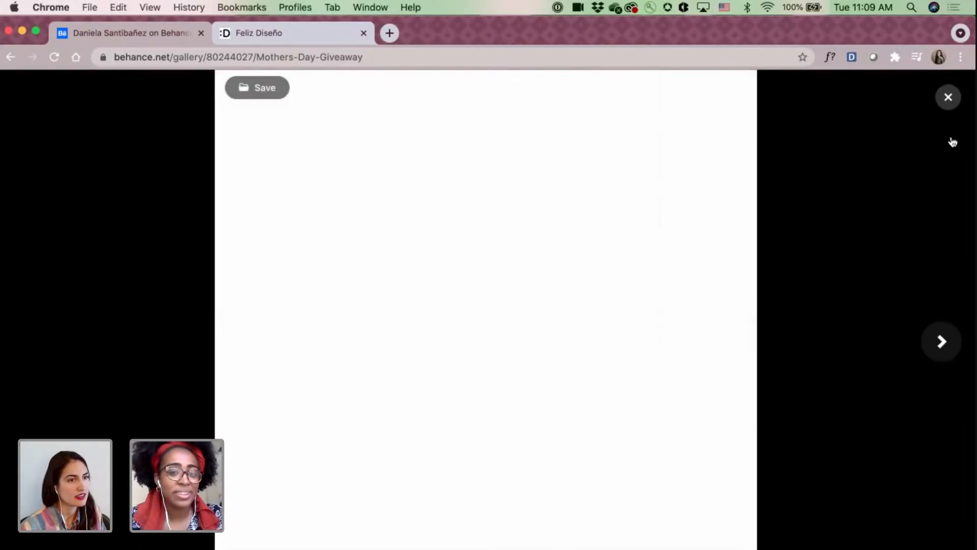
click(948, 96)
Review the remaining final lettered name cards down to the Happy Mother's Day recipient photos.
scroll(608, 264, down, 3)
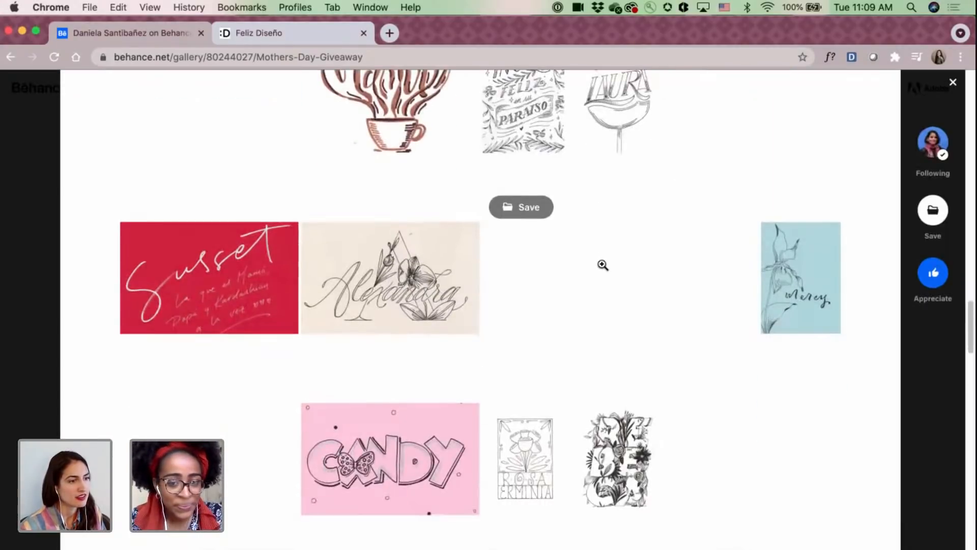
scroll(604, 264, down, 5)
scroll(602, 265, down, 4)
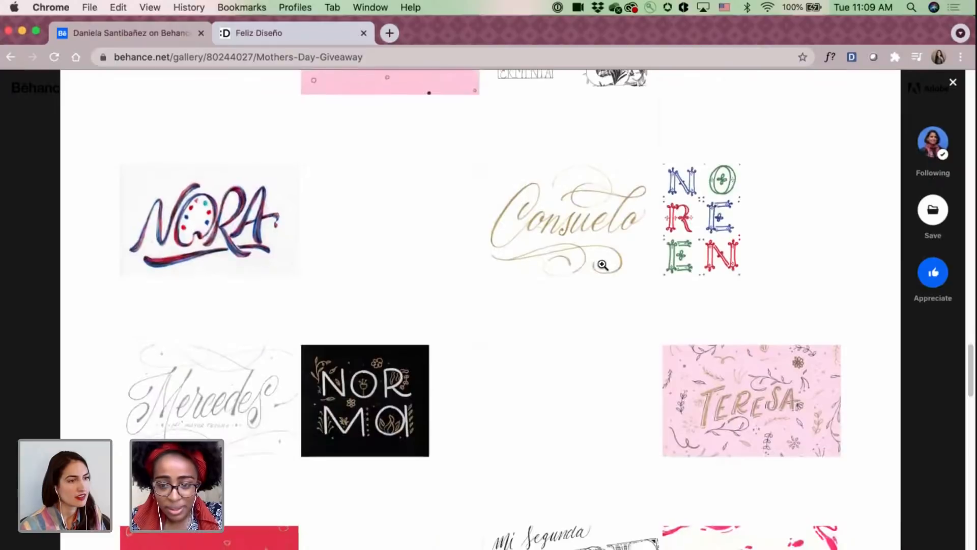
scroll(603, 265, down, 3)
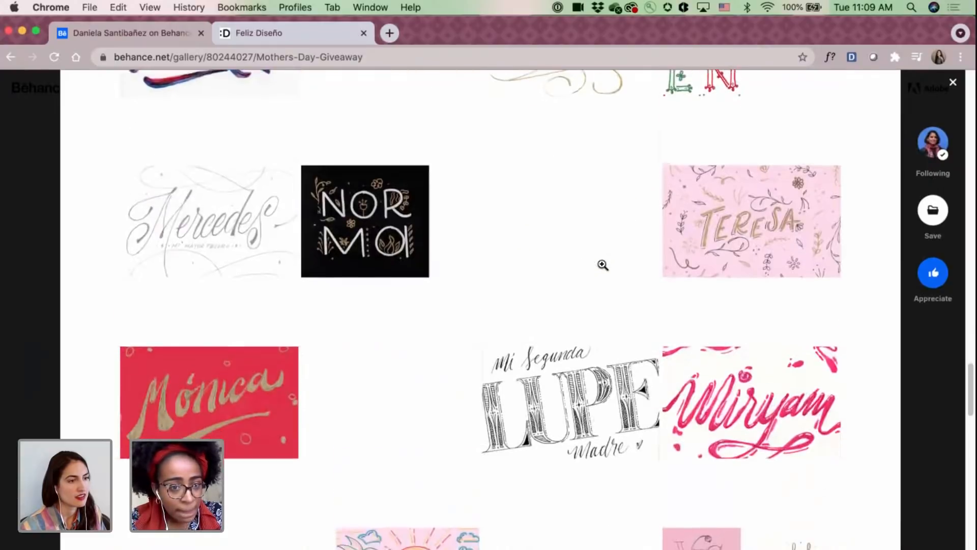
scroll(602, 265, down, 3)
scroll(602, 265, down, 6)
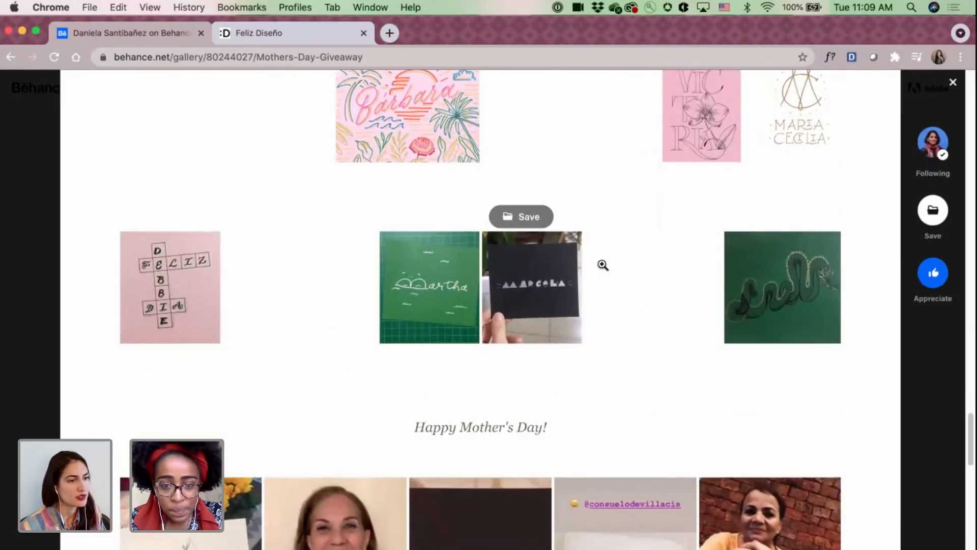
scroll(603, 264, down, 3)
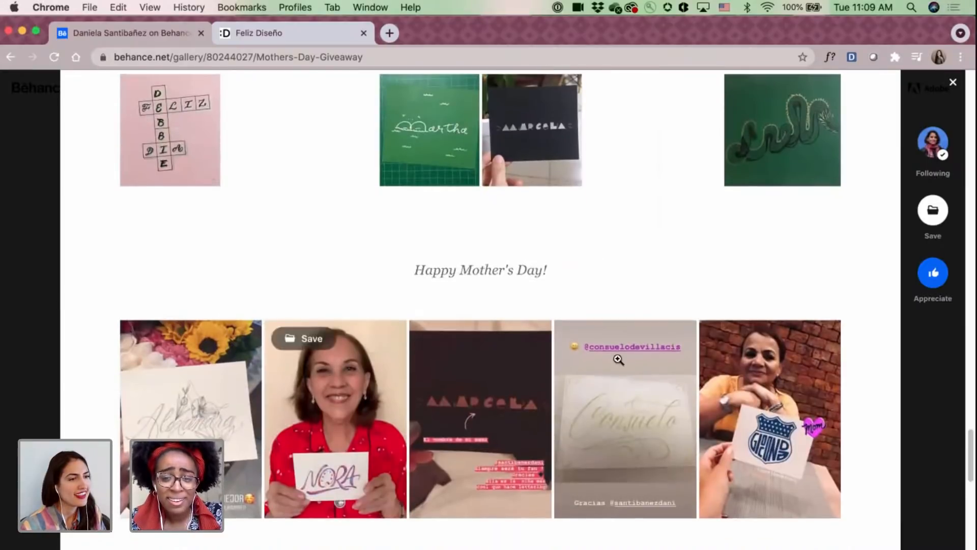
Enlarge the photo of the mother holding the blue shield card, and close both the photo and the project.
click(758, 365)
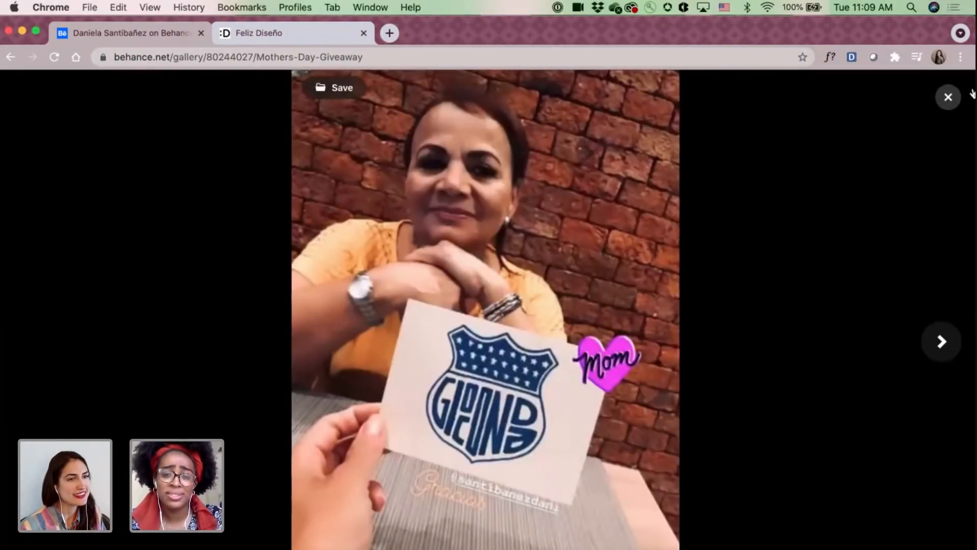
click(947, 99)
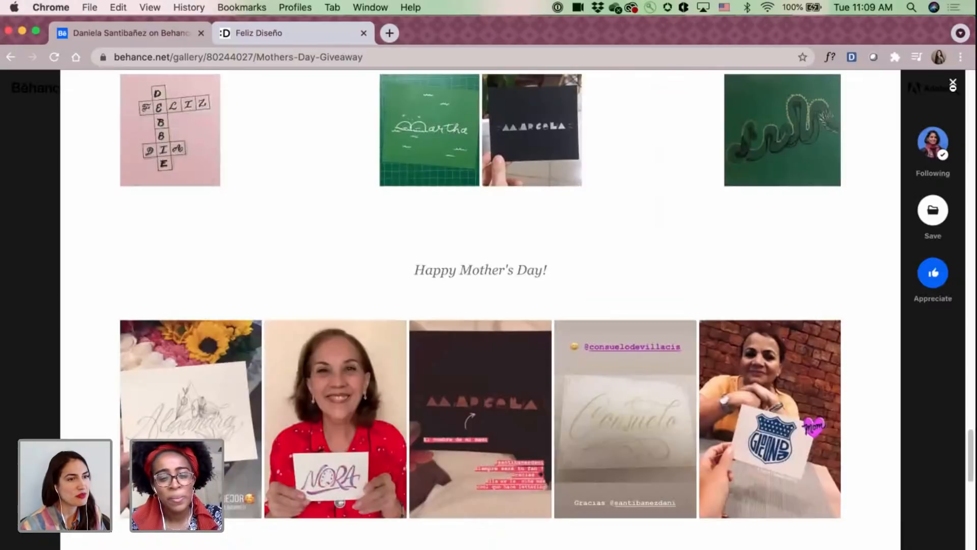
click(954, 84)
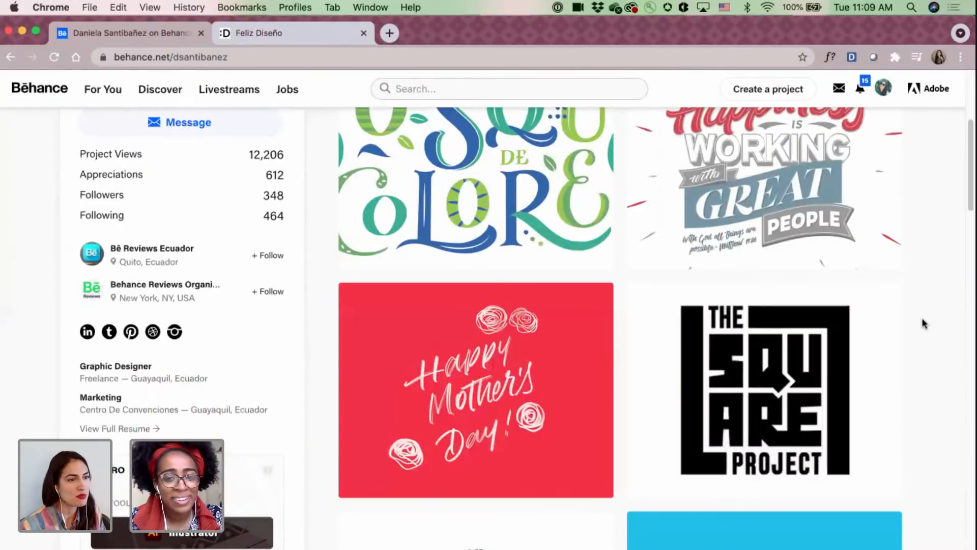
Open the Guayaquil Convention Center: Sales office mural project from the profile and view its "Happiness is working with great people" artwork.
scroll(923, 323, up, 1)
scroll(923, 323, up, 3)
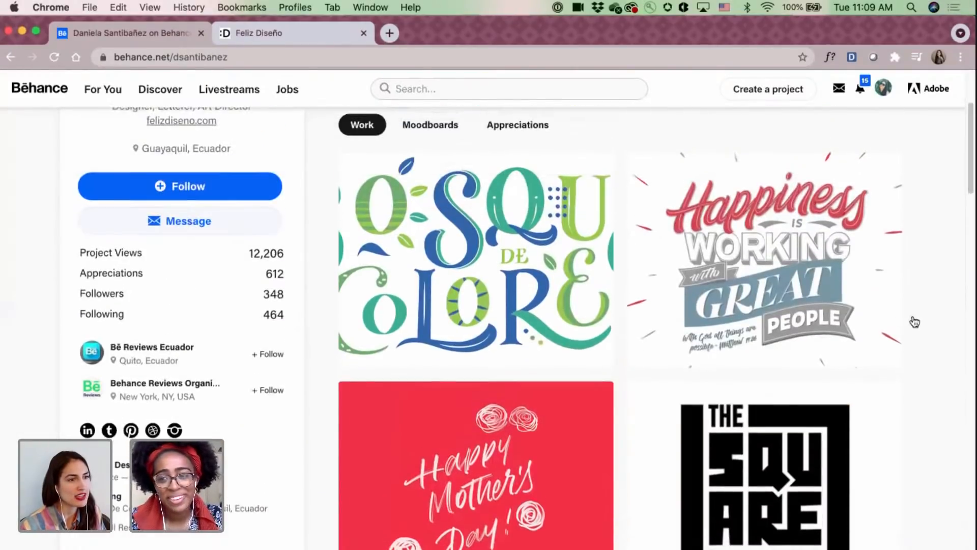
click(786, 216)
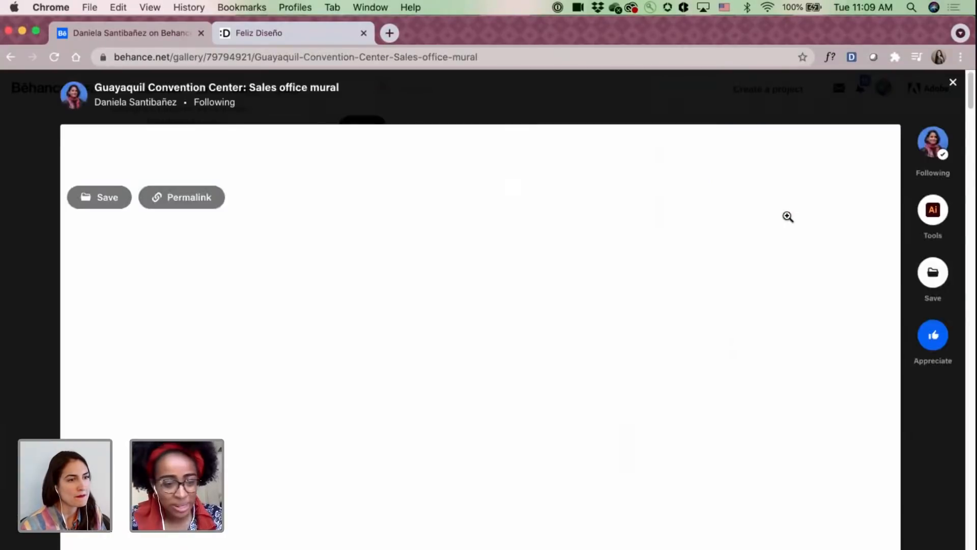
scroll(788, 216, down, 3)
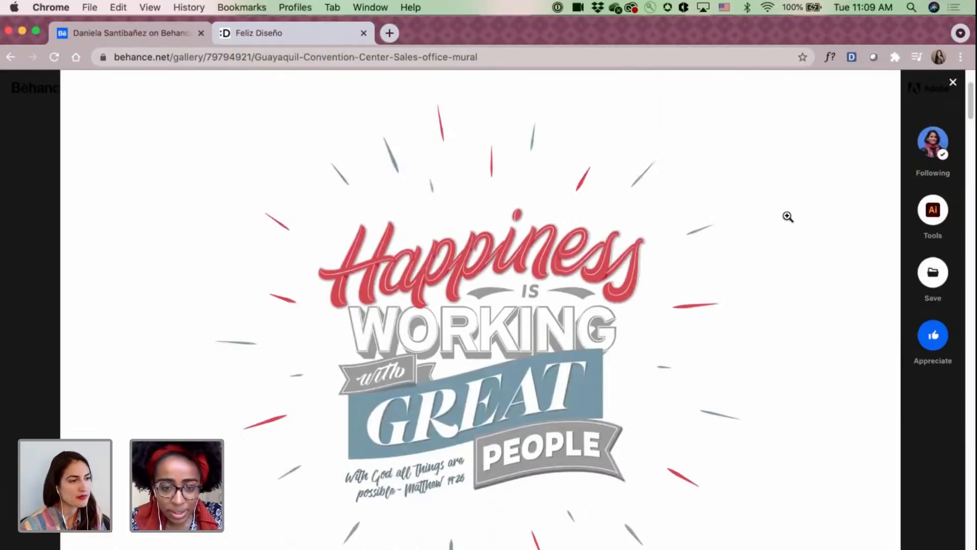
scroll(787, 216, down, 1)
scroll(788, 216, down, 4)
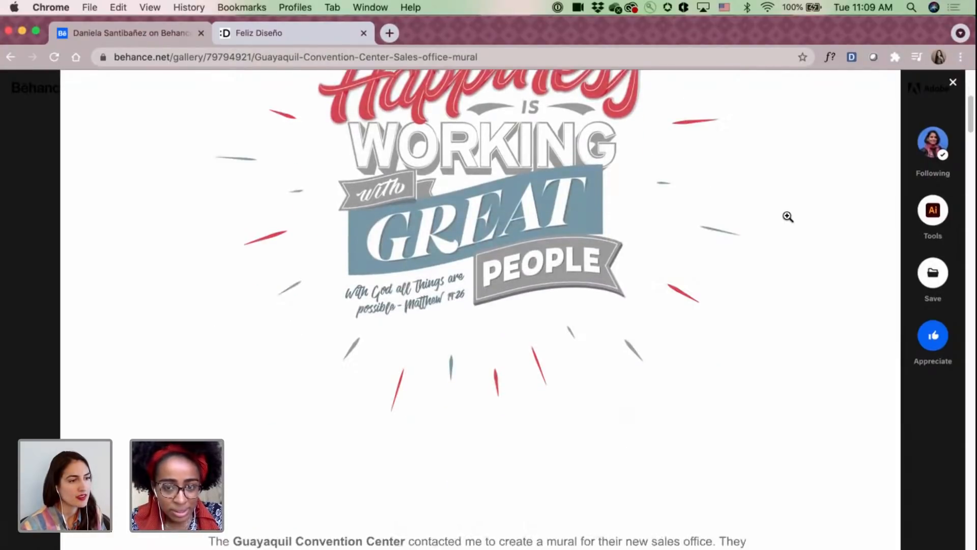
Read the sales office mural's project description and examine its proposal sketches.
scroll(787, 216, down, 3)
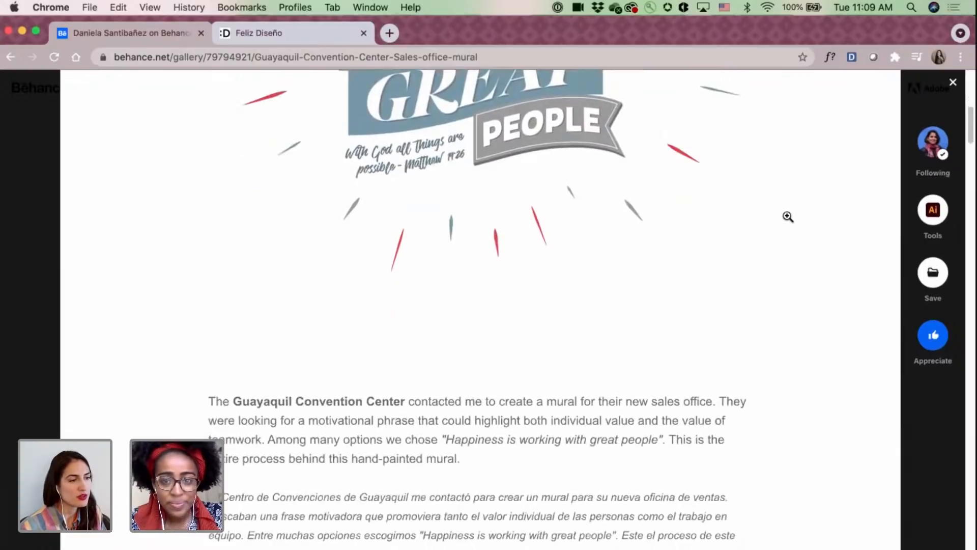
scroll(788, 216, down, 15)
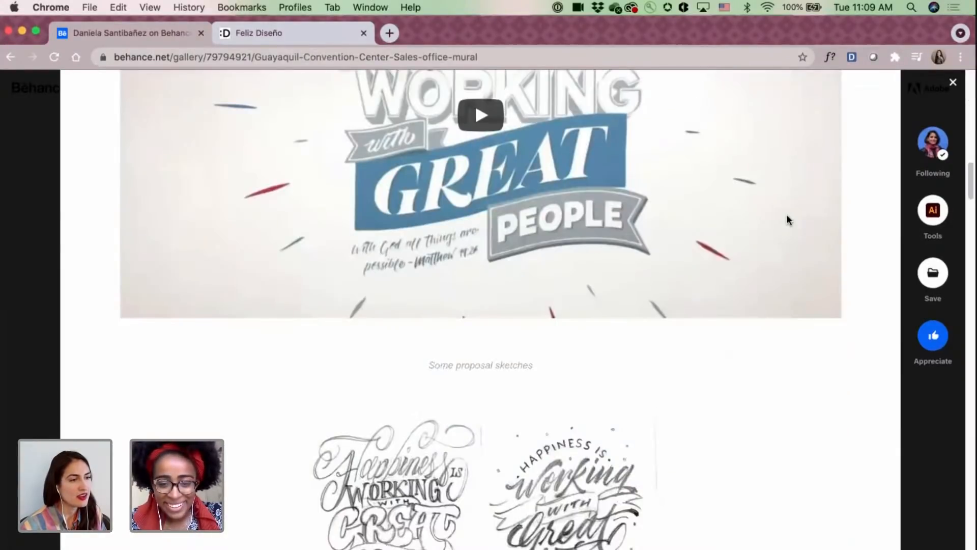
scroll(786, 219, down, 6)
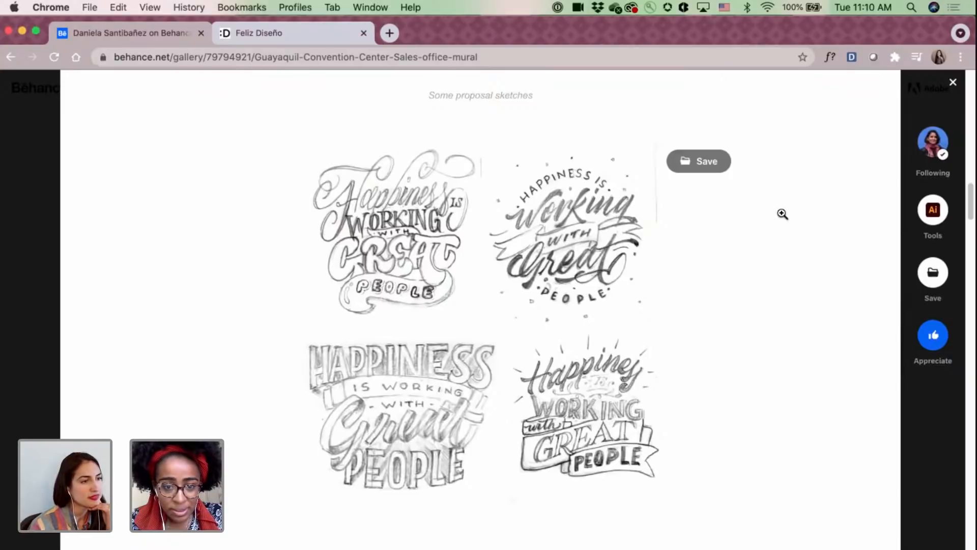
Compare the proposal sketches with the pencil lettering shown on the office wall in the sales office mural project.
scroll(782, 214, down, 1)
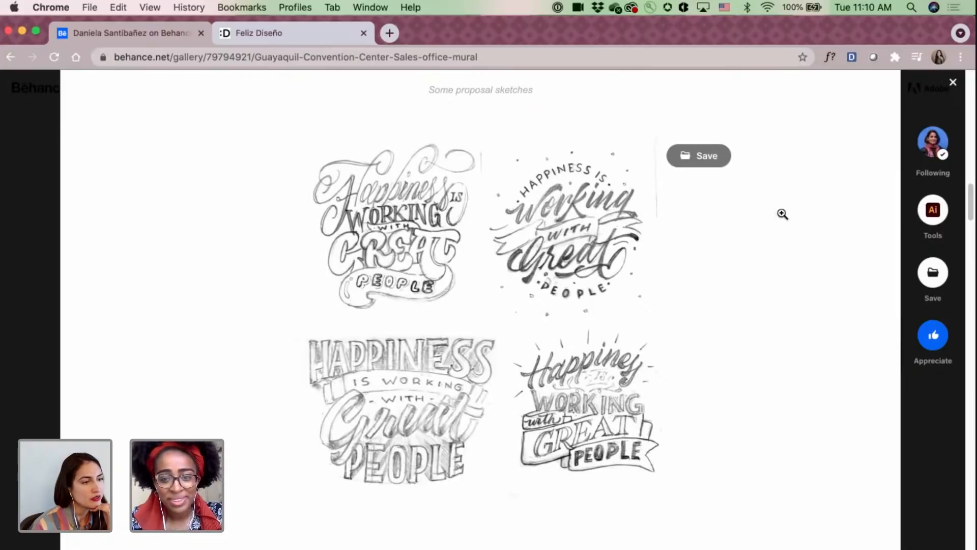
scroll(782, 214, down, 6)
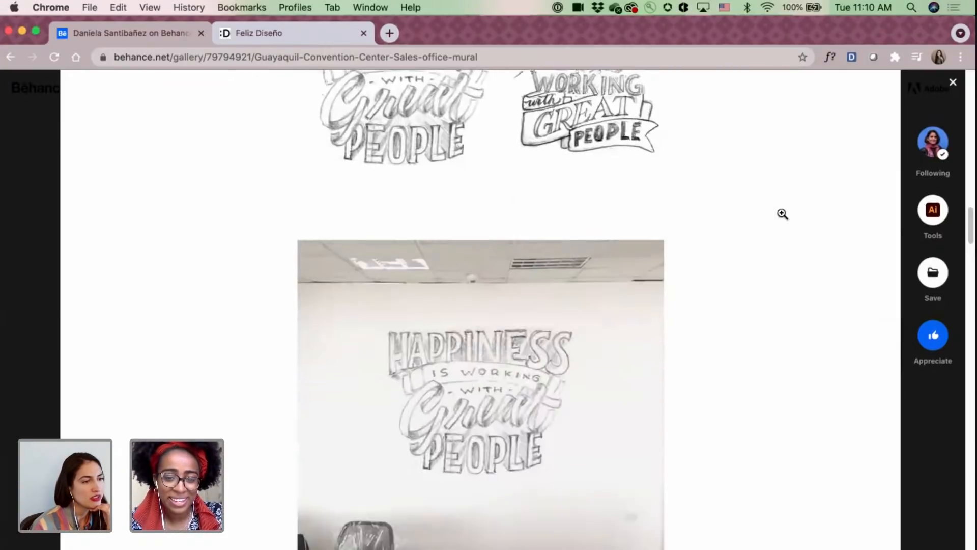
scroll(782, 213, down, 1)
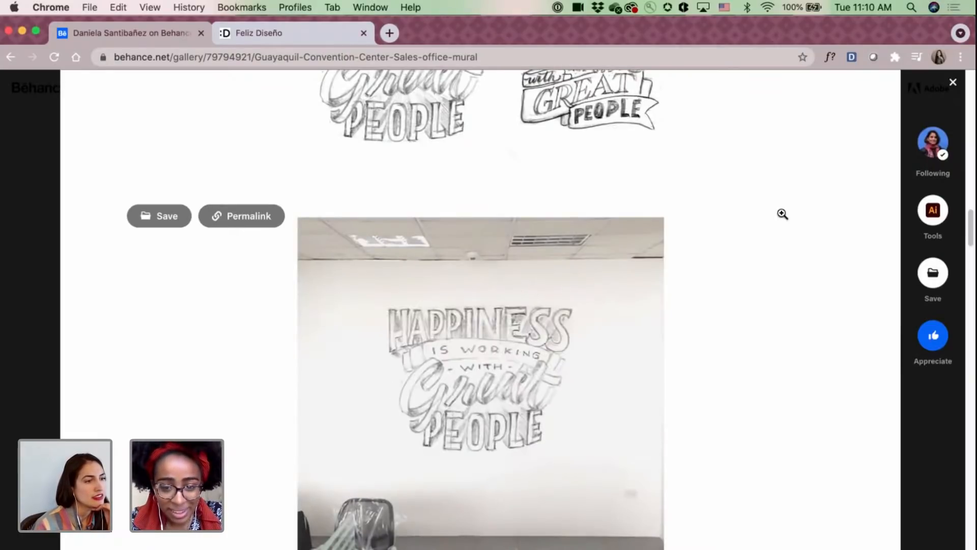
scroll(781, 214, down, 3)
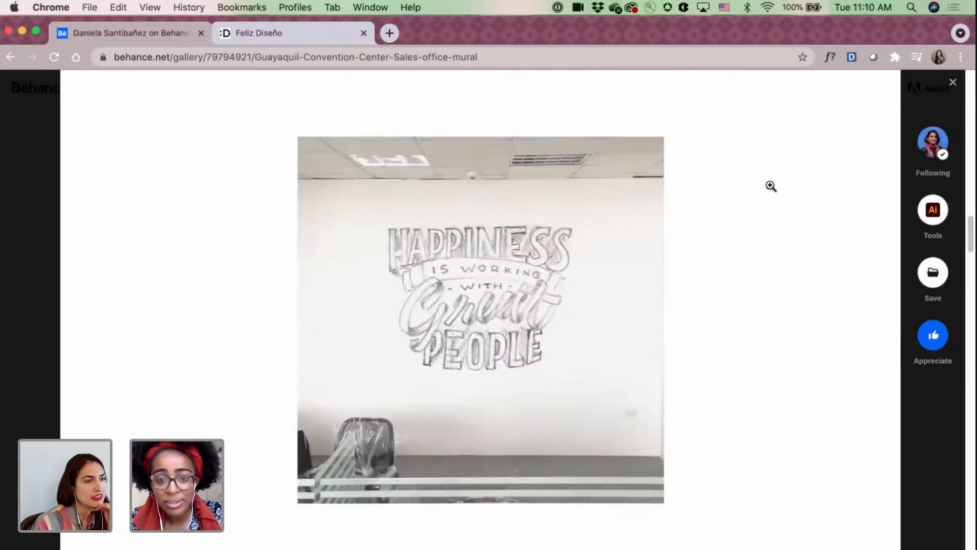
Review the sales office mural's painting process photos and finished wall lettering, and close the project.
scroll(771, 186, down, 15)
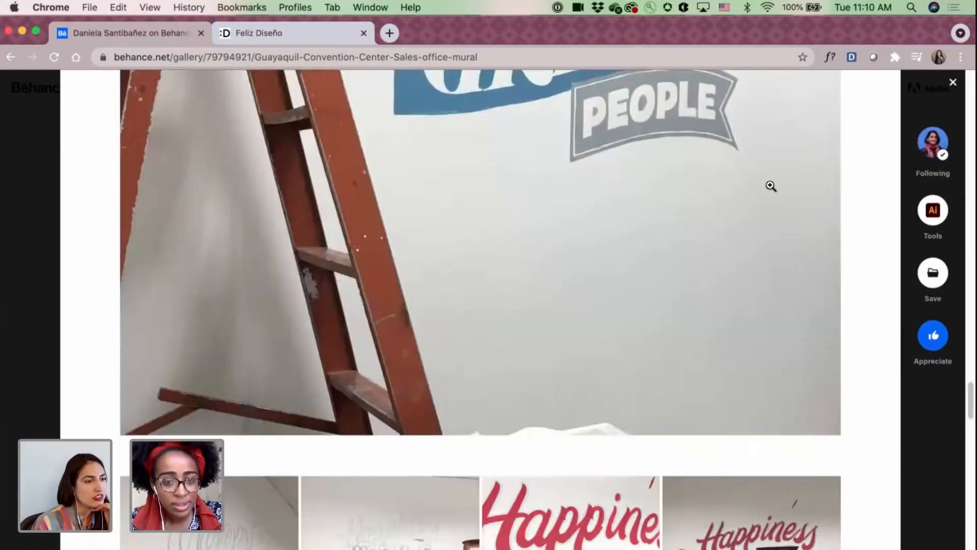
scroll(771, 186, up, 6)
scroll(770, 186, down, 12)
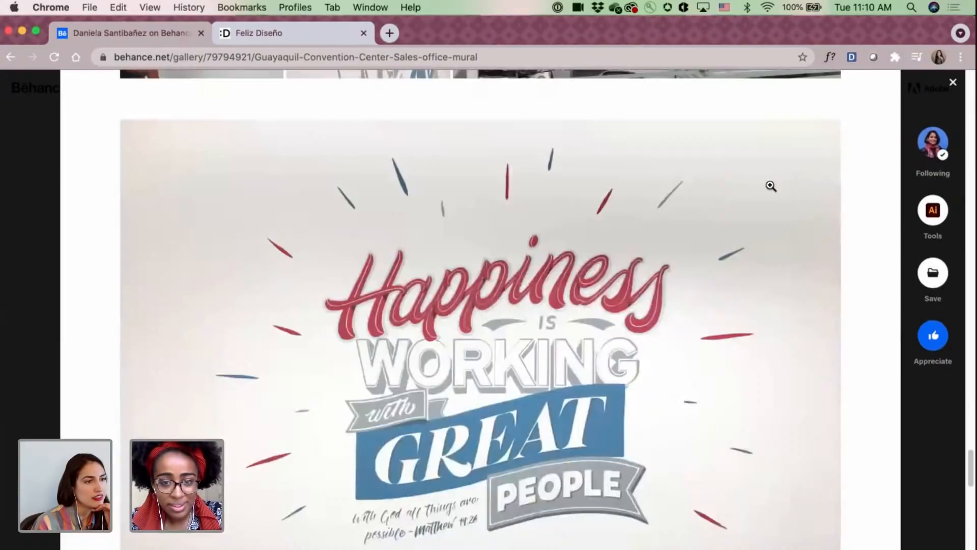
scroll(771, 186, up, 5)
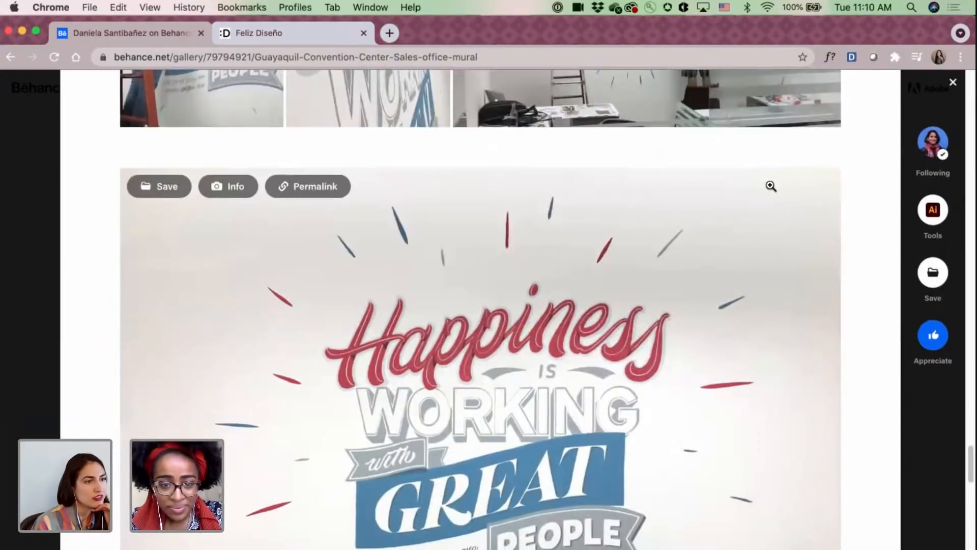
scroll(771, 187, up, 5)
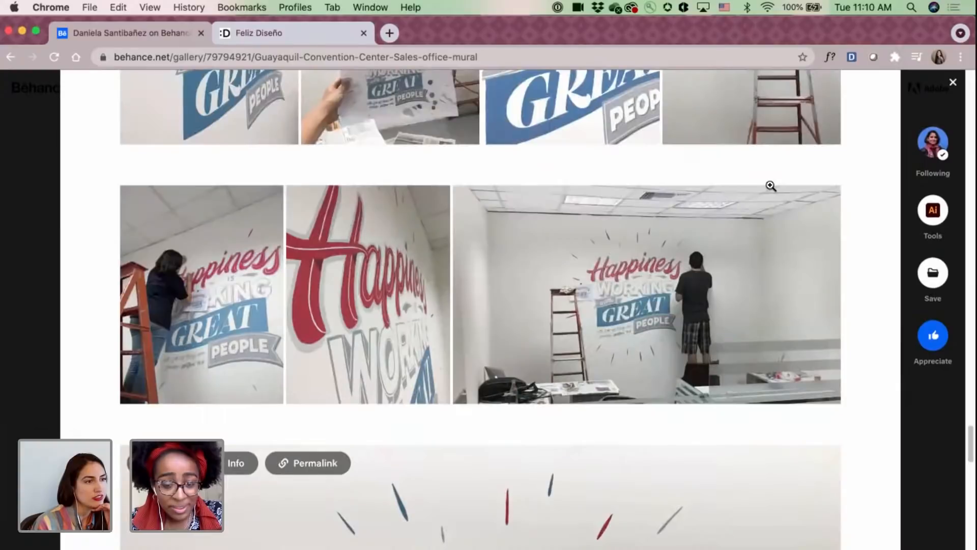
click(953, 84)
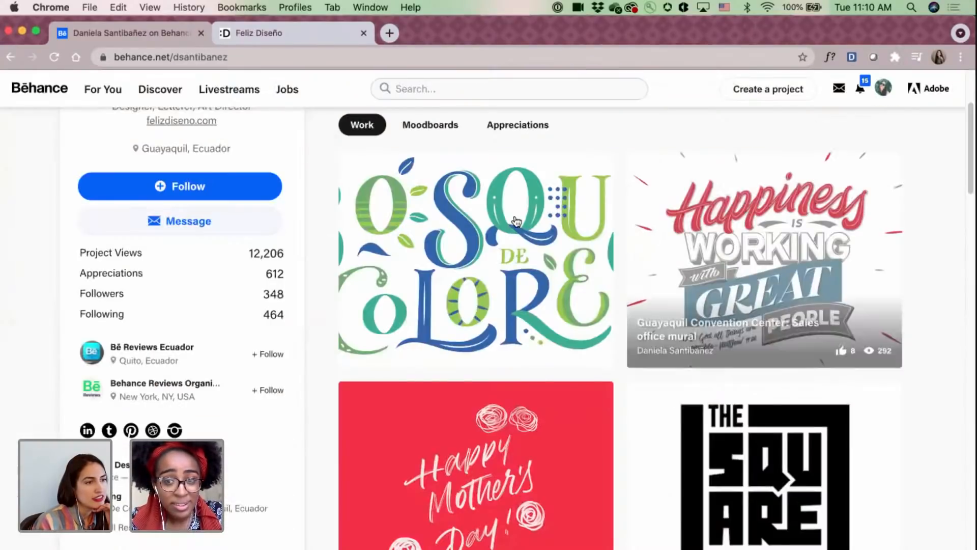
Open the Bosque de Colores Mural project from the profile, and read its introduction and view the animated lettering.
scroll(514, 215, up, 5)
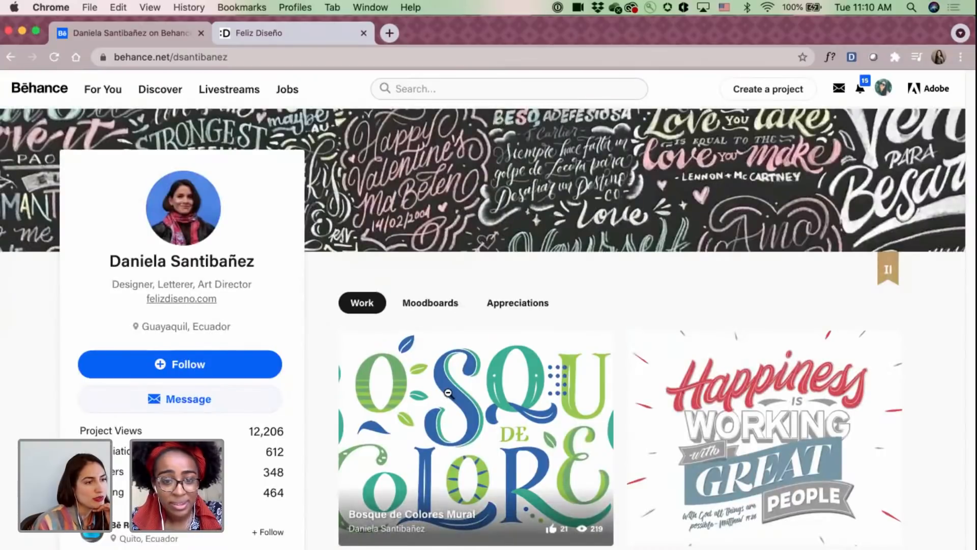
click(476, 432)
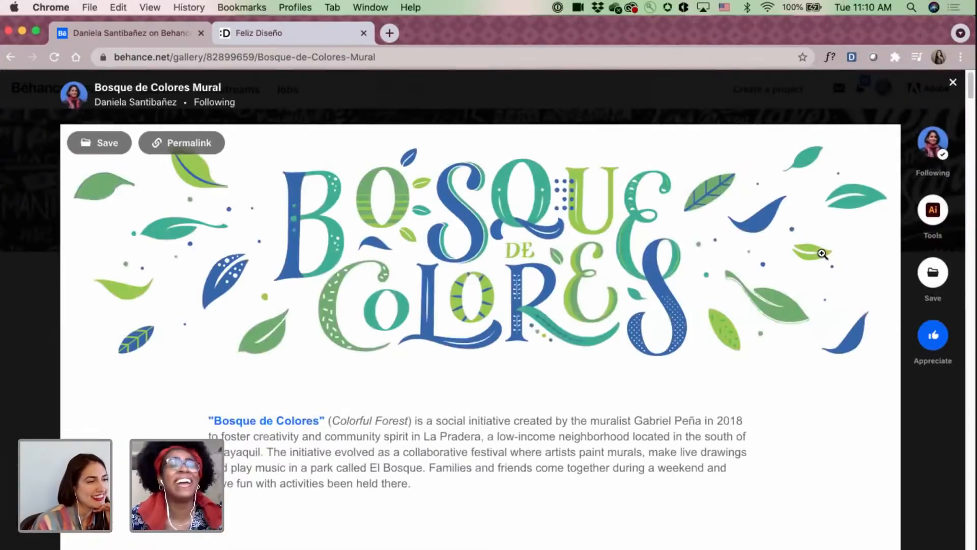
scroll(764, 243, down, 3)
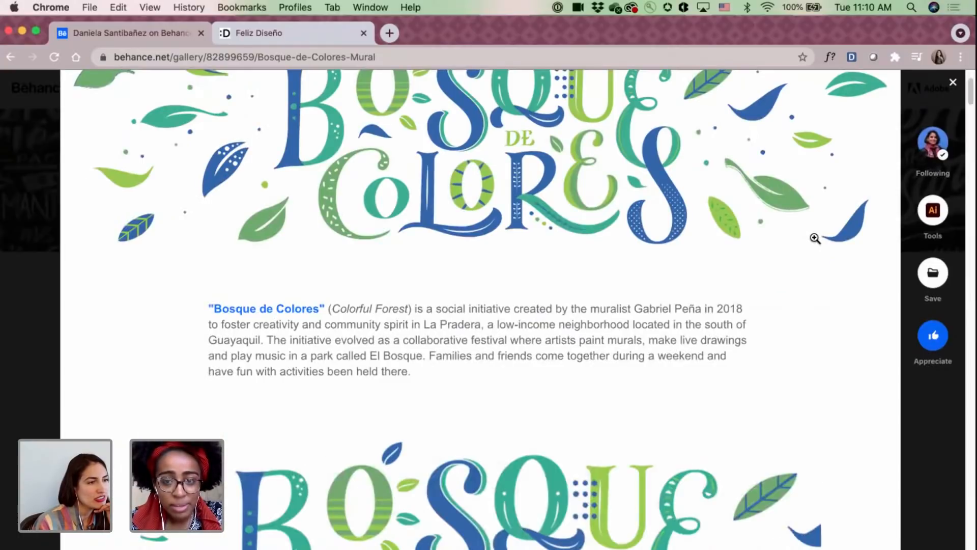
scroll(814, 238, down, 2)
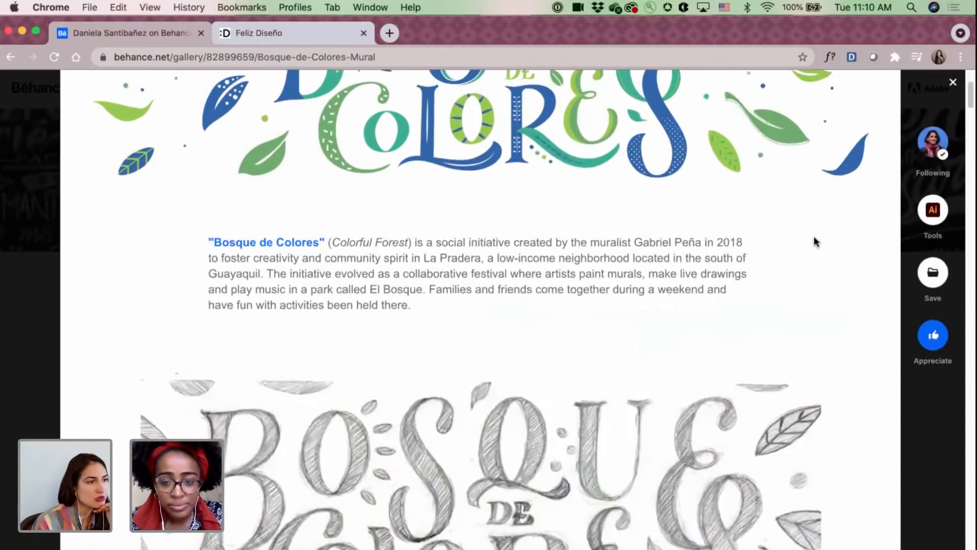
scroll(815, 241, down, 1)
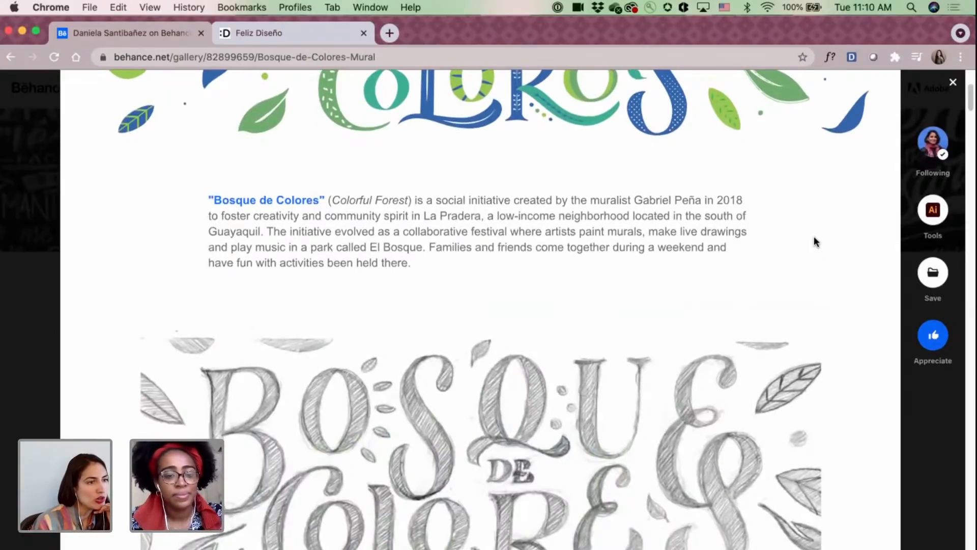
scroll(814, 241, down, 2)
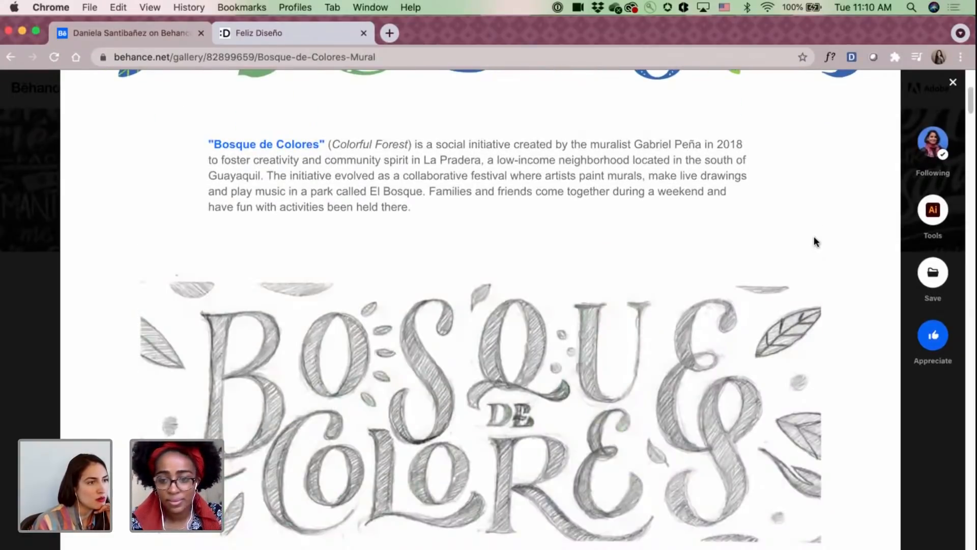
scroll(814, 241, down, 1)
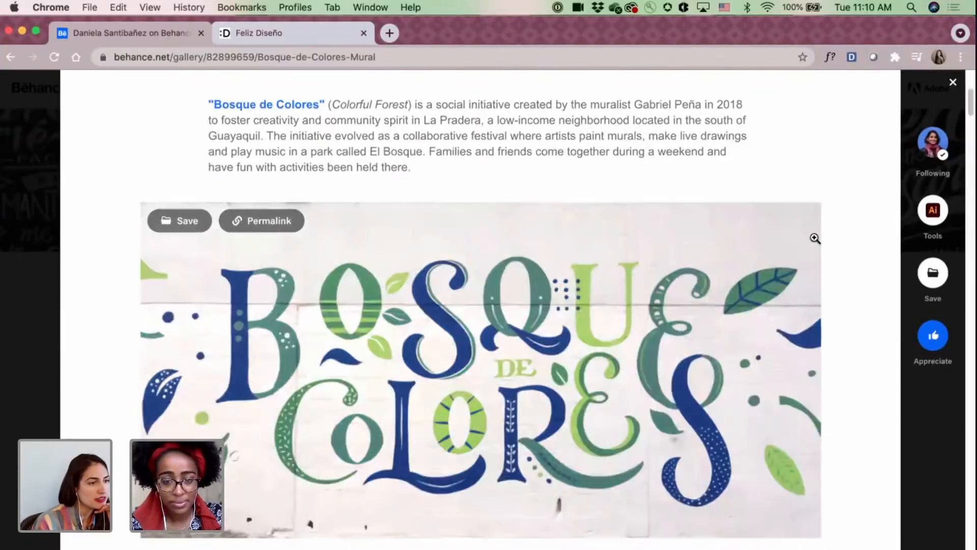
scroll(814, 238, down, 4)
Examine the Bosque de Colores thumbnail ideas with their color palettes and read the notes about them.
scroll(815, 238, down, 4)
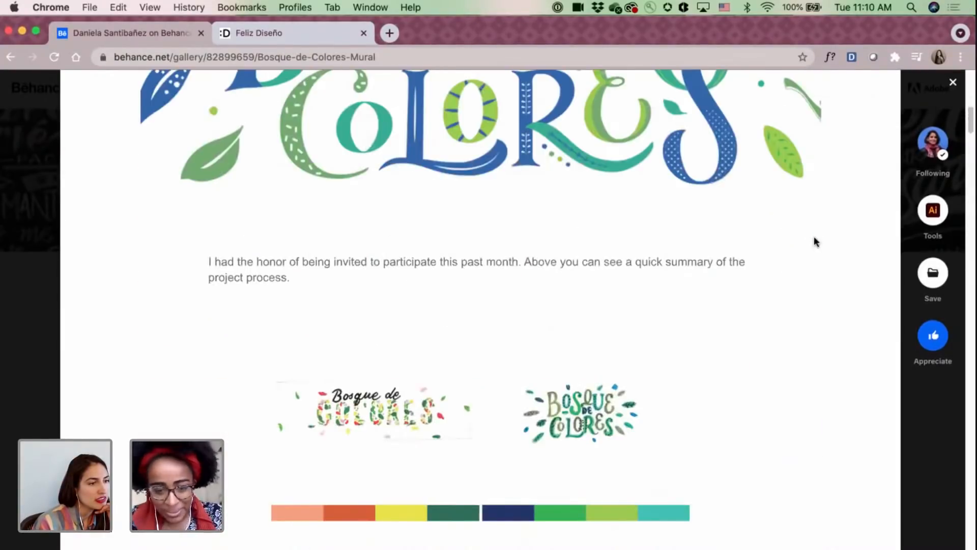
scroll(815, 238, down, 3)
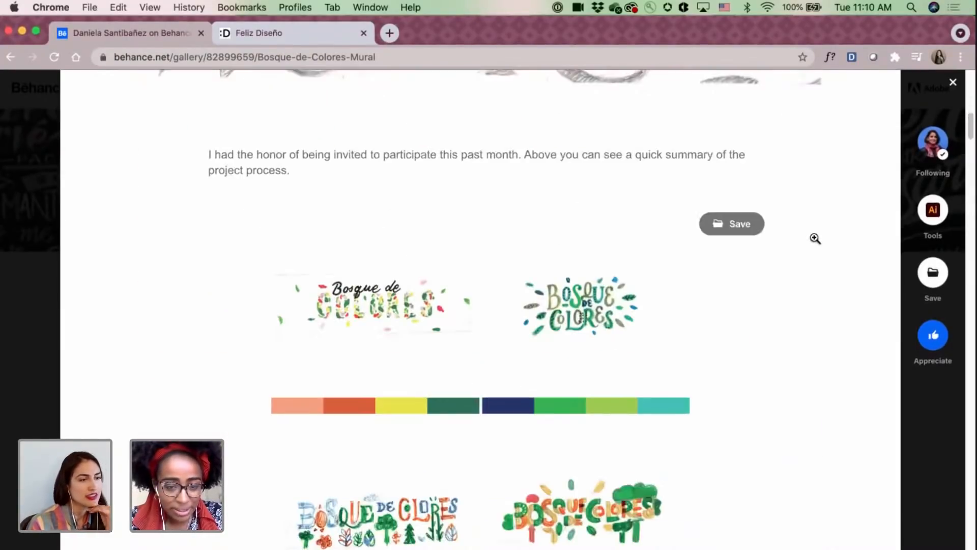
scroll(814, 239, down, 2)
scroll(815, 238, down, 6)
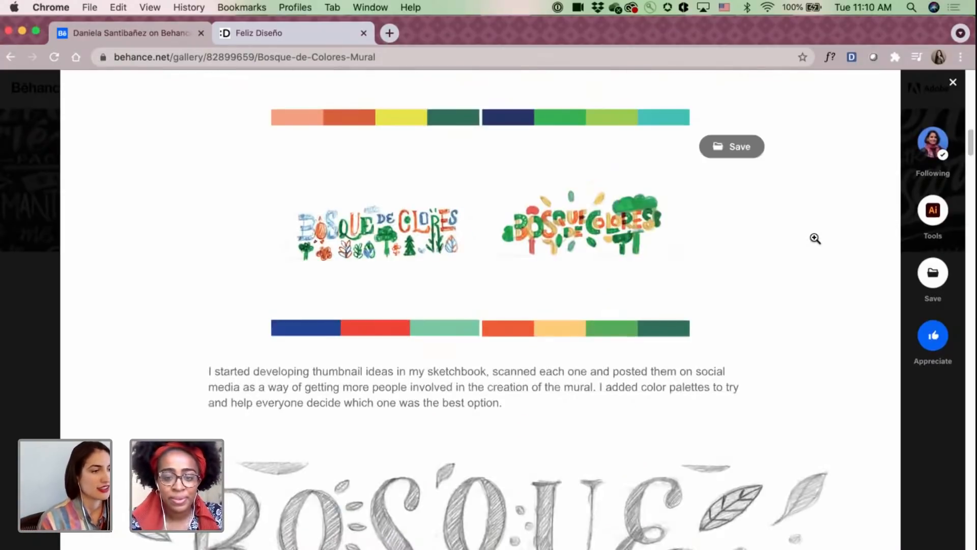
Compare the refined Bosque de Colores pencil sketch with its digitized color version.
scroll(814, 238, down, 4)
scroll(814, 246, down, 8)
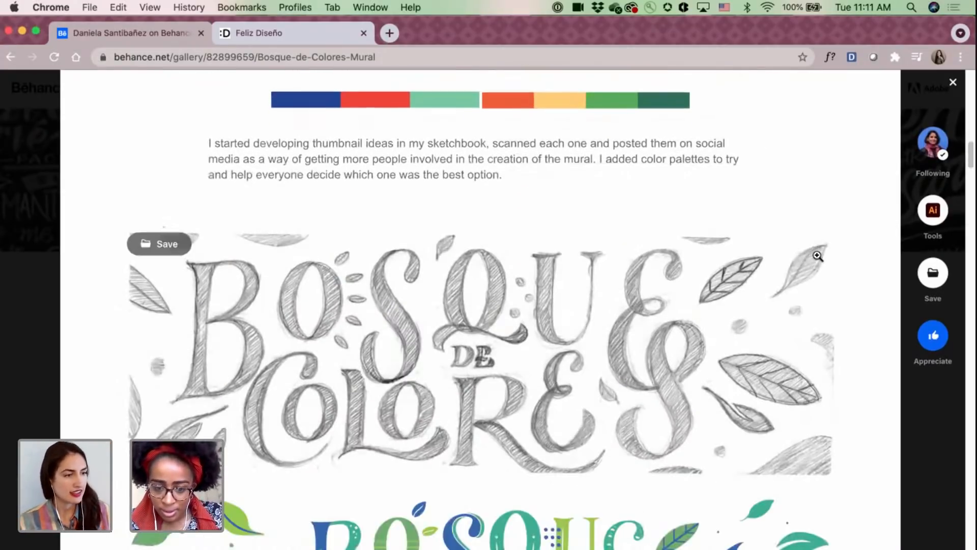
scroll(819, 259, up, 1)
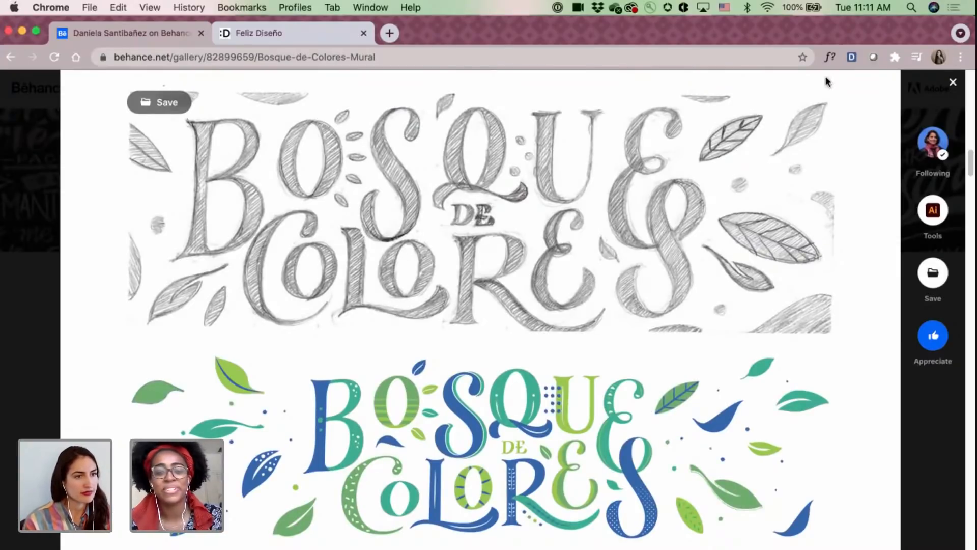
scroll(809, 182, down, 1)
scroll(809, 182, down, 15)
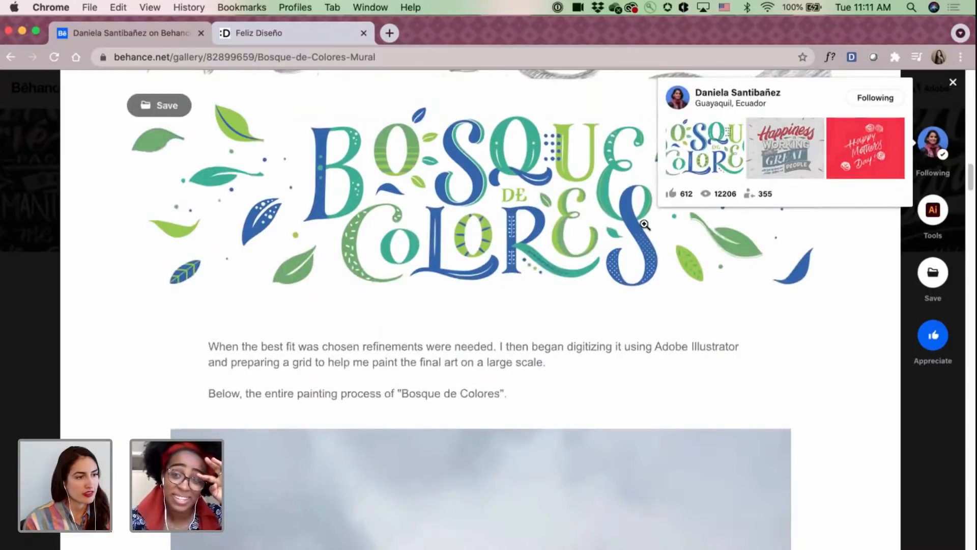
Review the Bosque de Colores wall painting photos through to the finished mural, and close the project.
scroll(643, 224, down, 15)
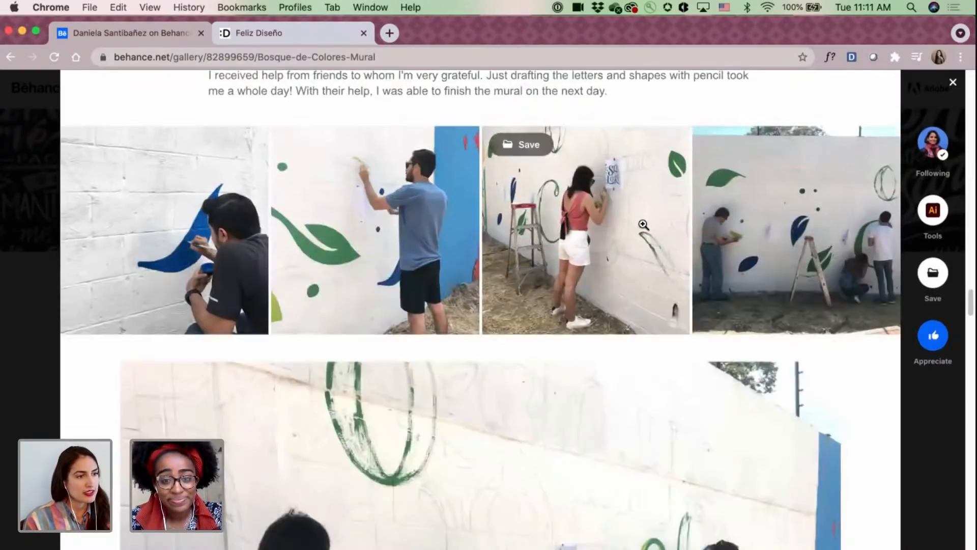
scroll(643, 225, down, 10)
scroll(642, 224, down, 15)
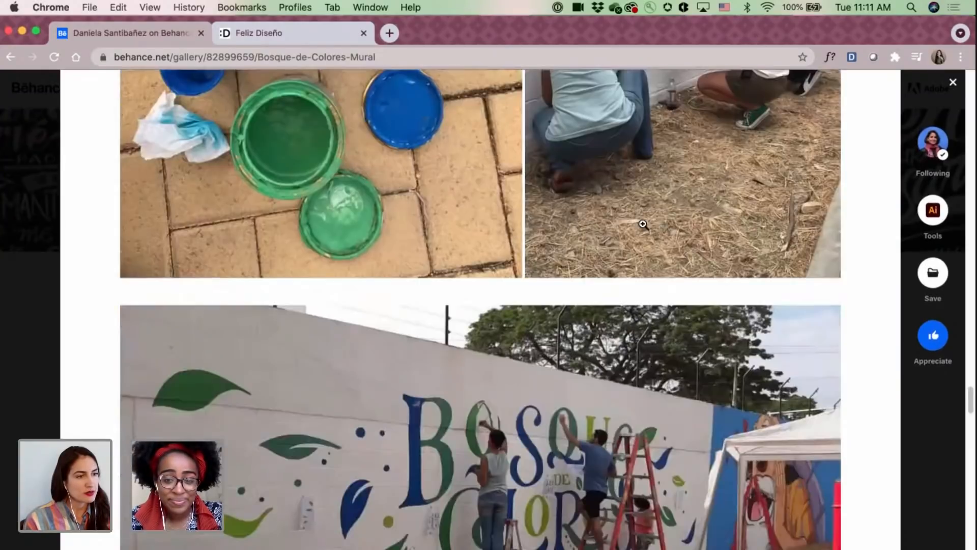
scroll(642, 224, down, 10)
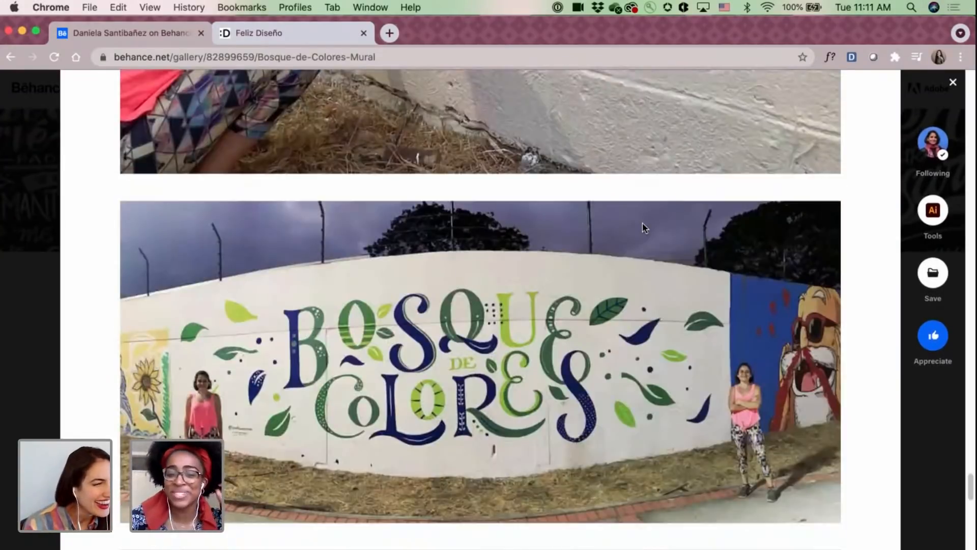
scroll(643, 224, down, 2)
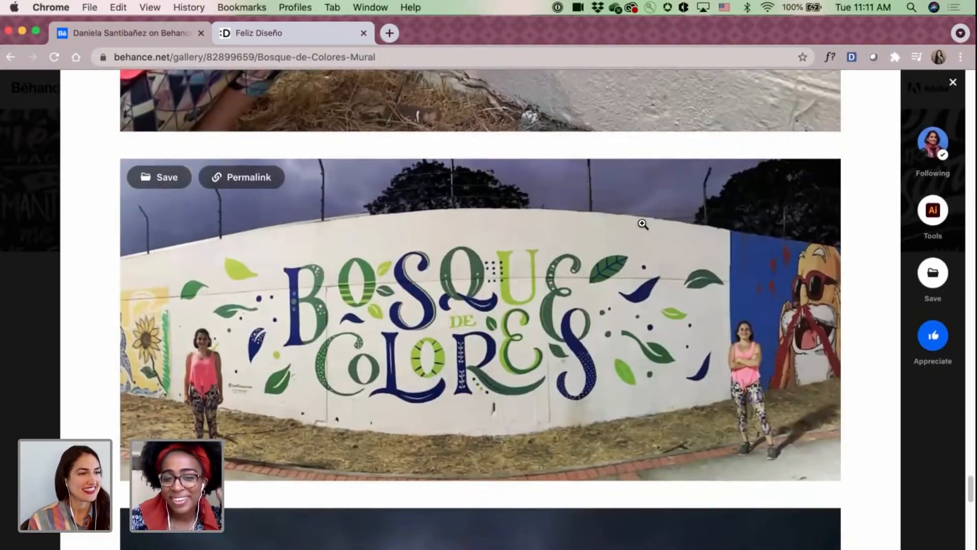
click(951, 83)
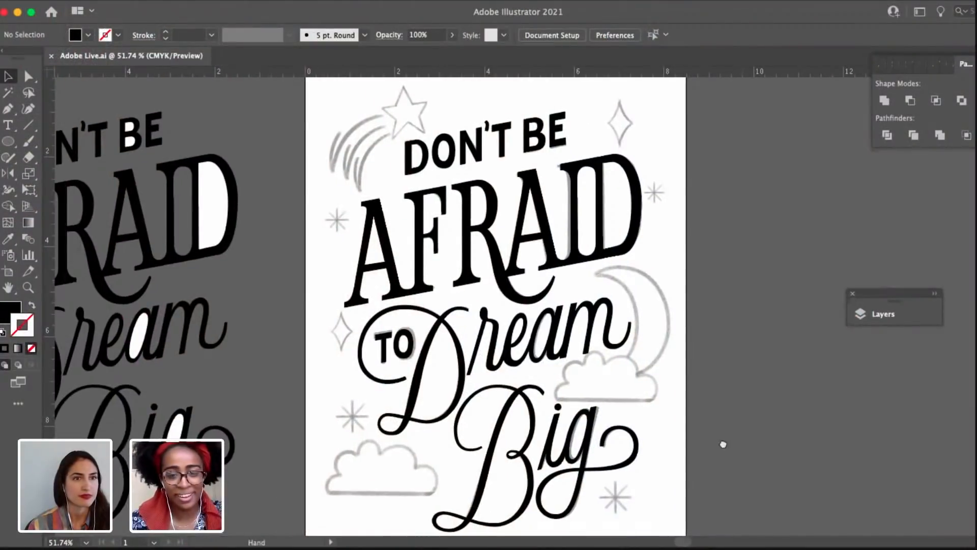
Switch to the Adobe Live.ai document in Illustrator and inspect the "Don't Be Afraid to Dream Big" lettering group and its anchor points.
drag(723, 444, 668, 485)
click(330, 209)
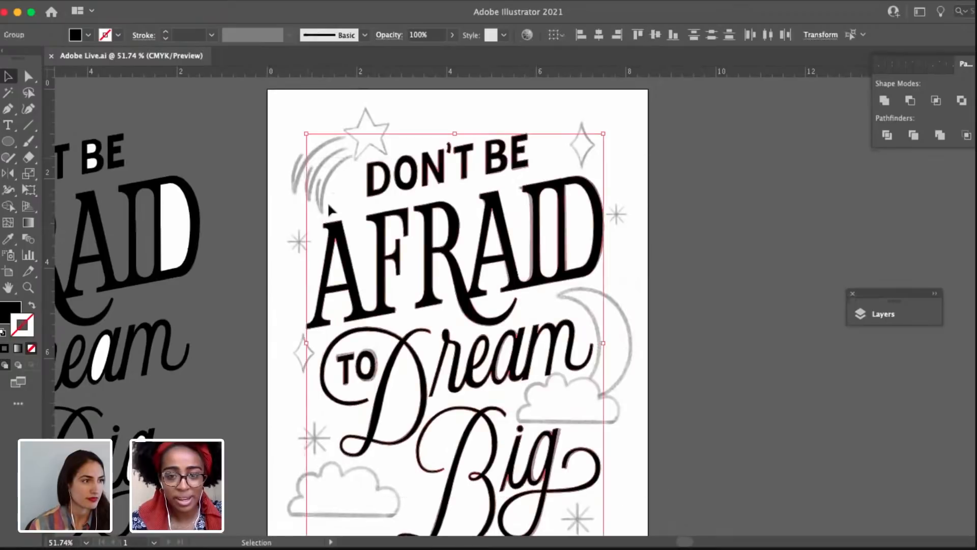
click(636, 372)
scroll(620, 377, down, 3)
scroll(621, 376, right, 3)
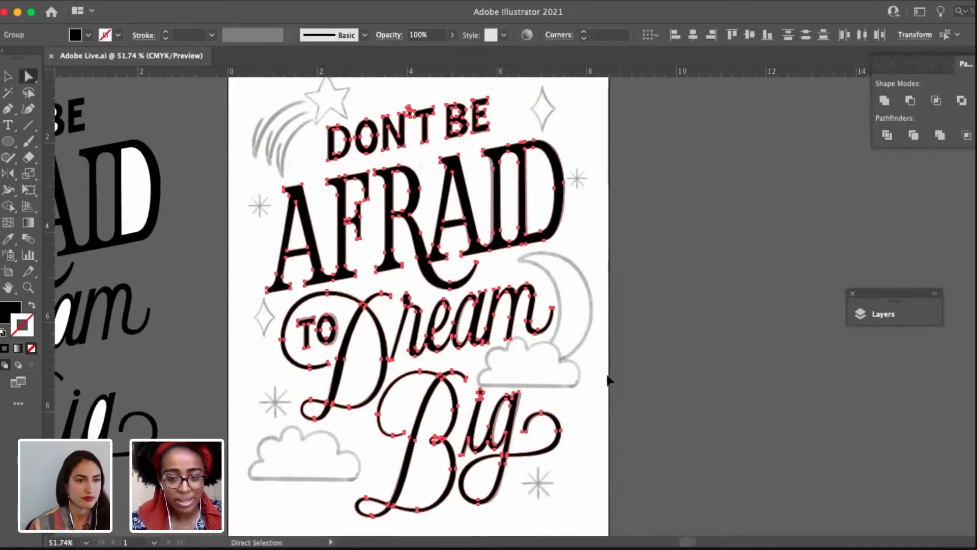
scroll(606, 443, down, 2)
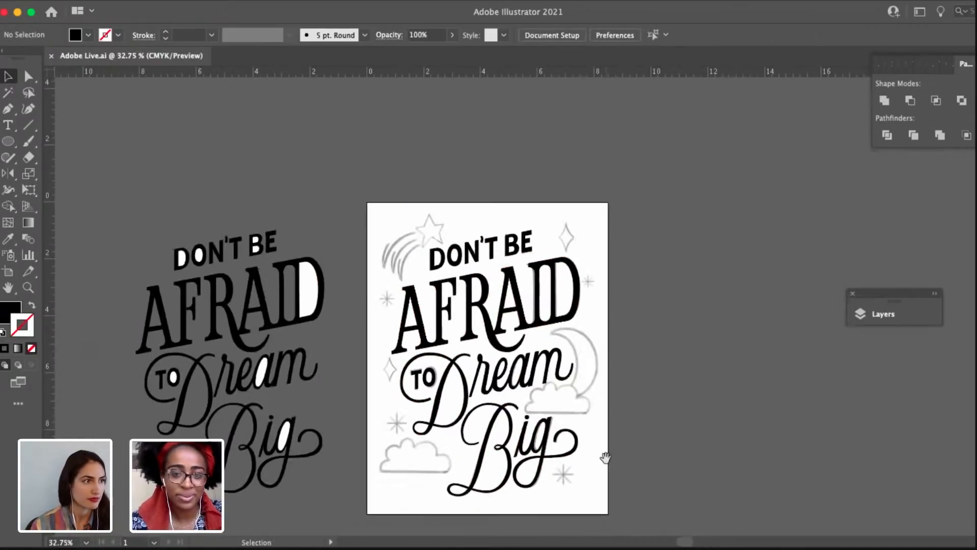
Open the layer list and make the Background layer visible behind the lettering.
drag(606, 453, 590, 451)
click(898, 315)
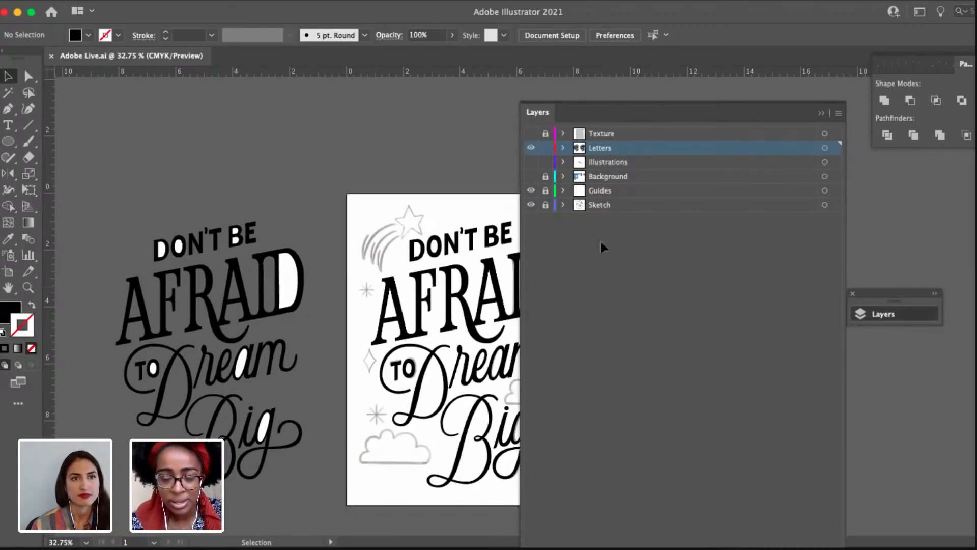
scroll(398, 204, right, 4)
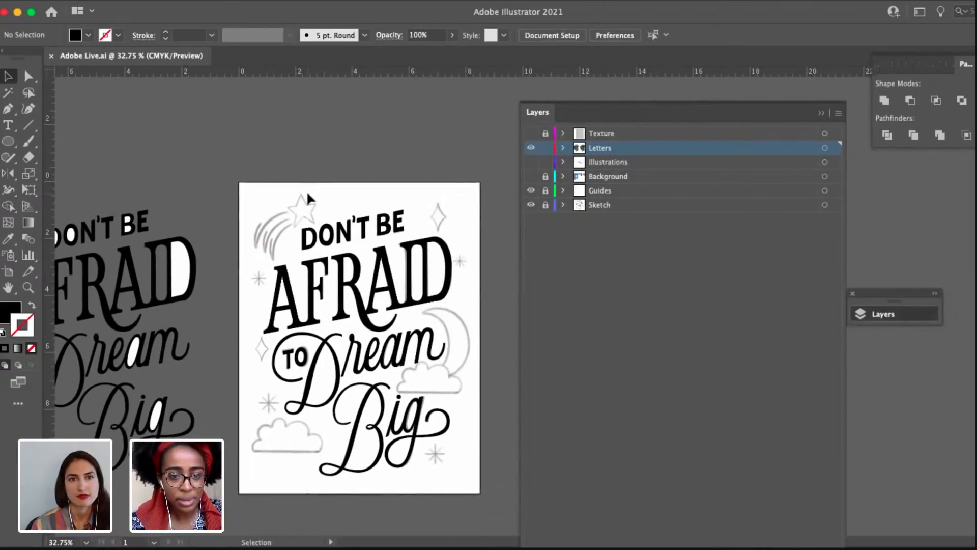
scroll(349, 191, up, 3)
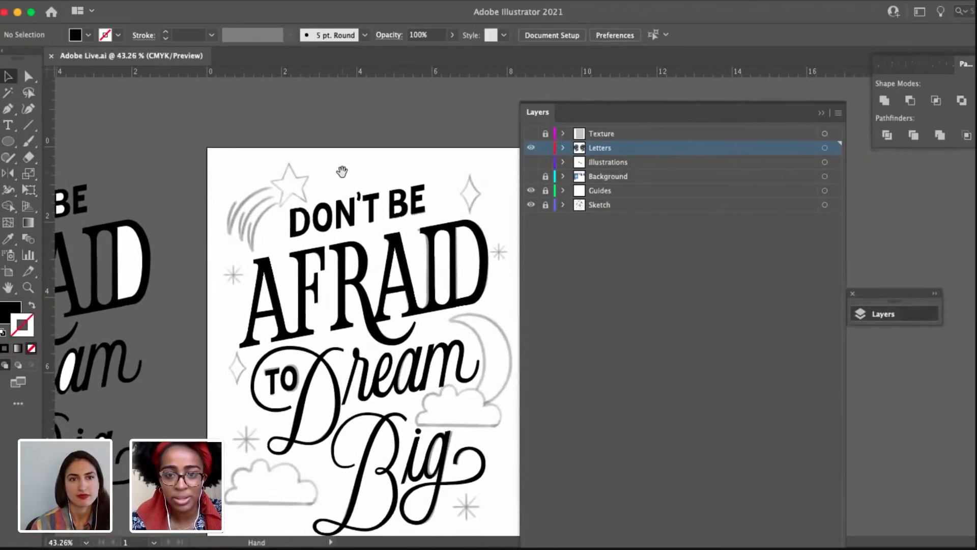
scroll(351, 198, down, 2)
scroll(351, 199, right, 1)
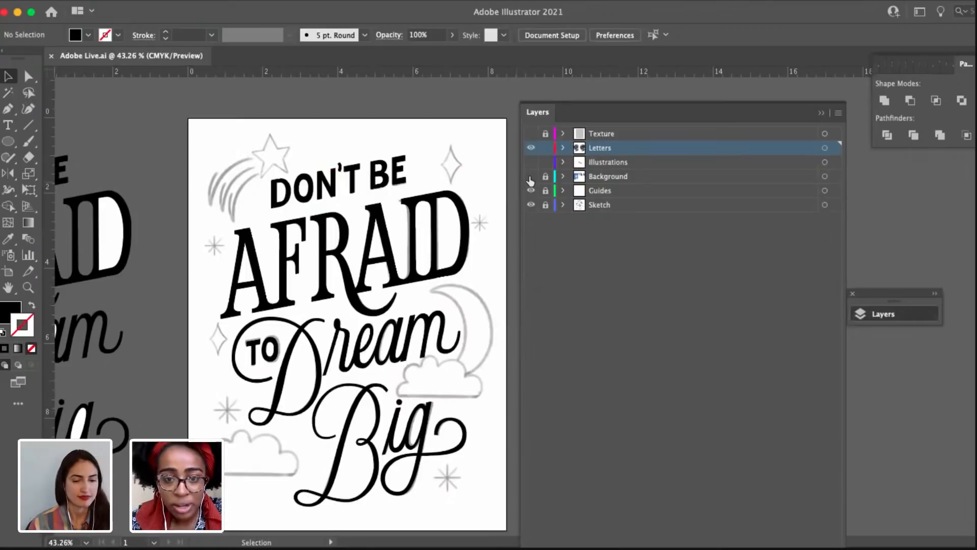
click(530, 176)
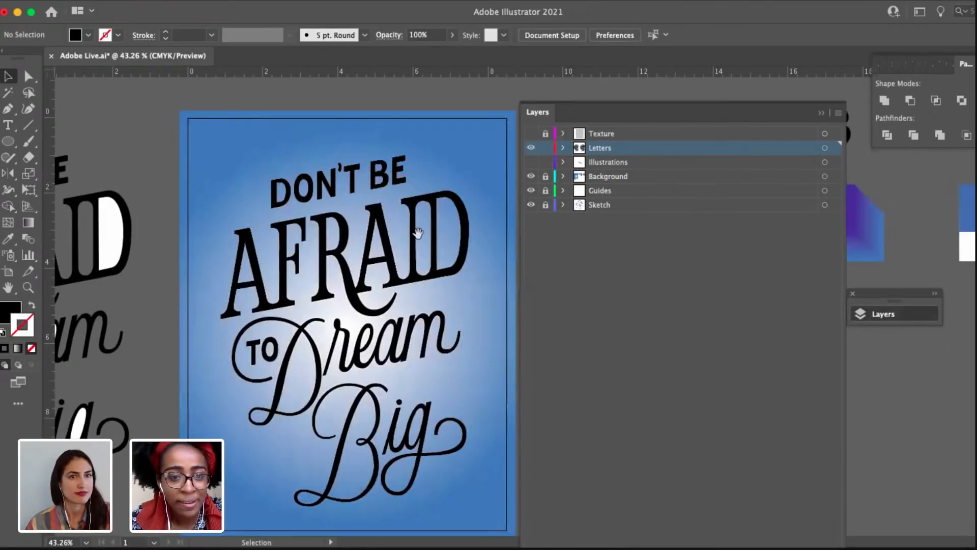
Inspect the Dream lettering group on the poster, deselect it, and collapse the layer list.
drag(403, 234, 312, 218)
click(338, 333)
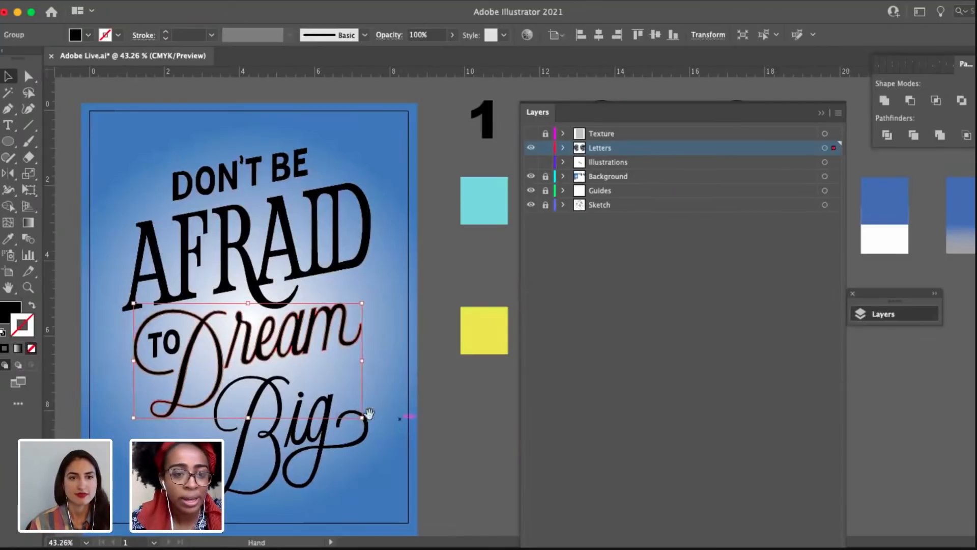
drag(368, 414, 441, 411)
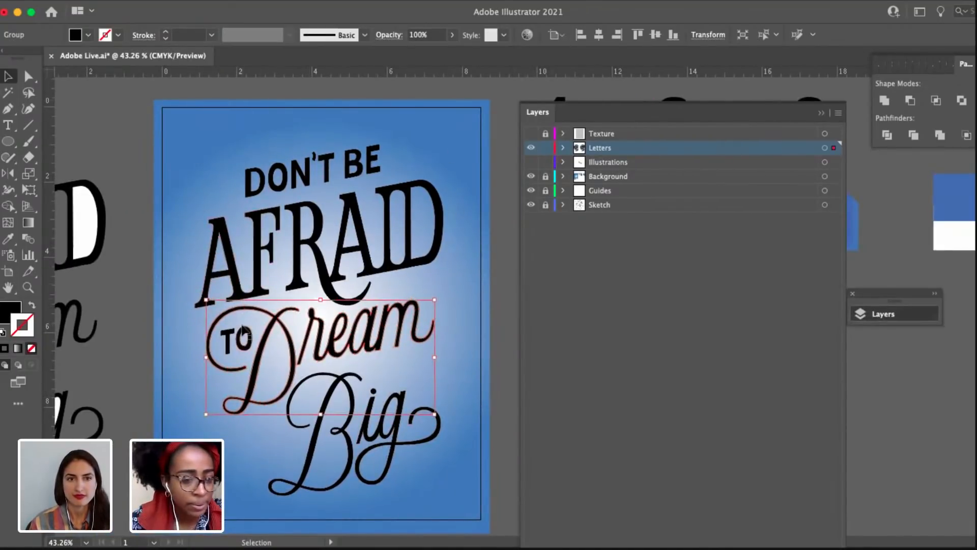
drag(141, 345, 202, 334)
click(190, 312)
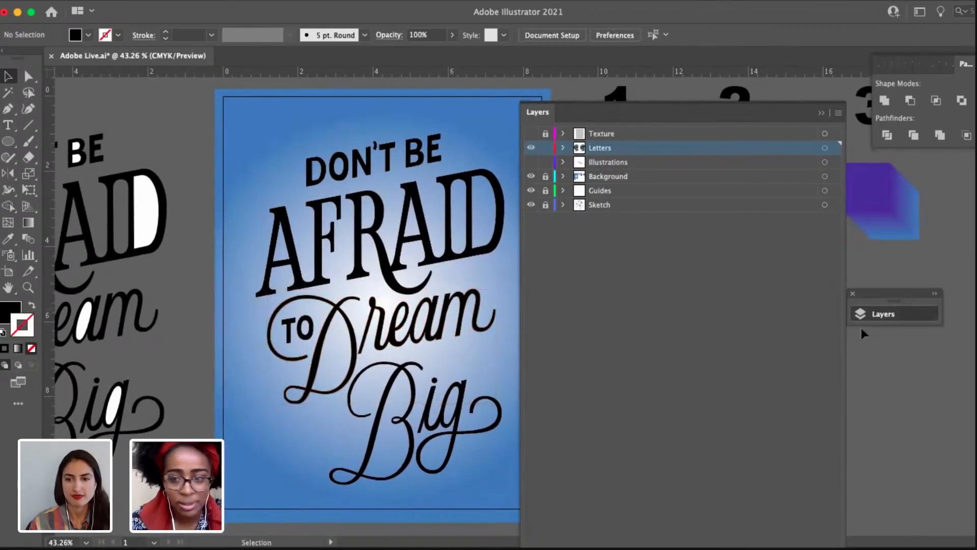
click(901, 317)
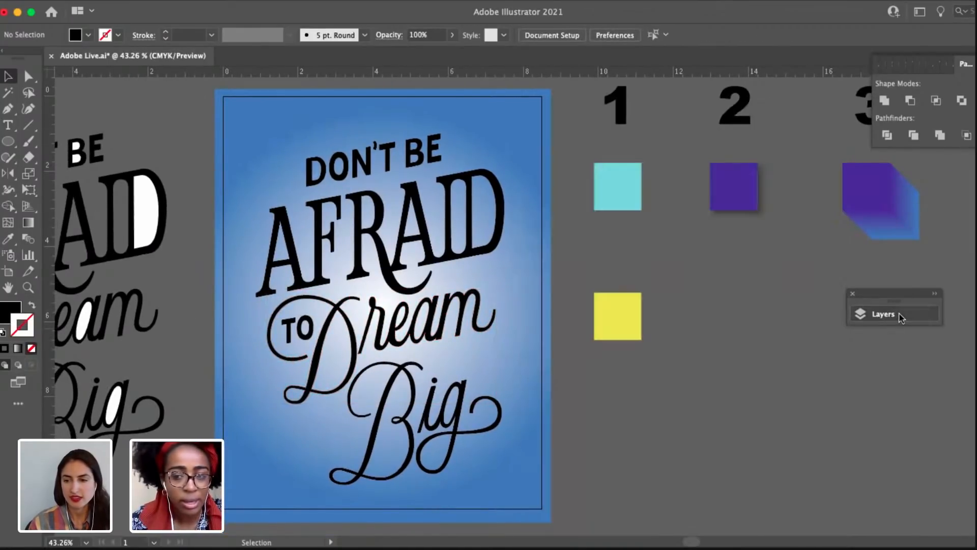
drag(884, 294, 893, 290)
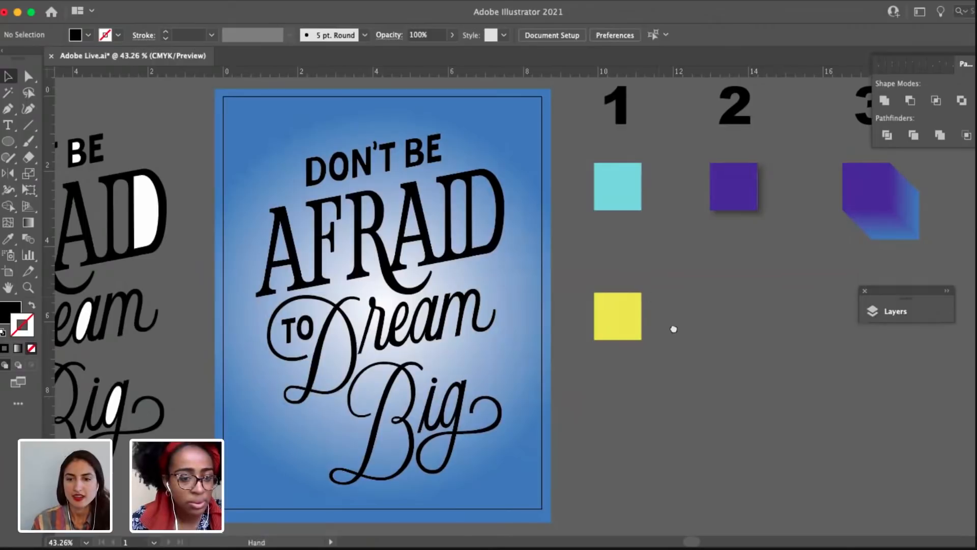
Examine the DON'T BE AFRAID lettering up close against the gradient background, with the layer list open for reference.
scroll(508, 285, up, 6)
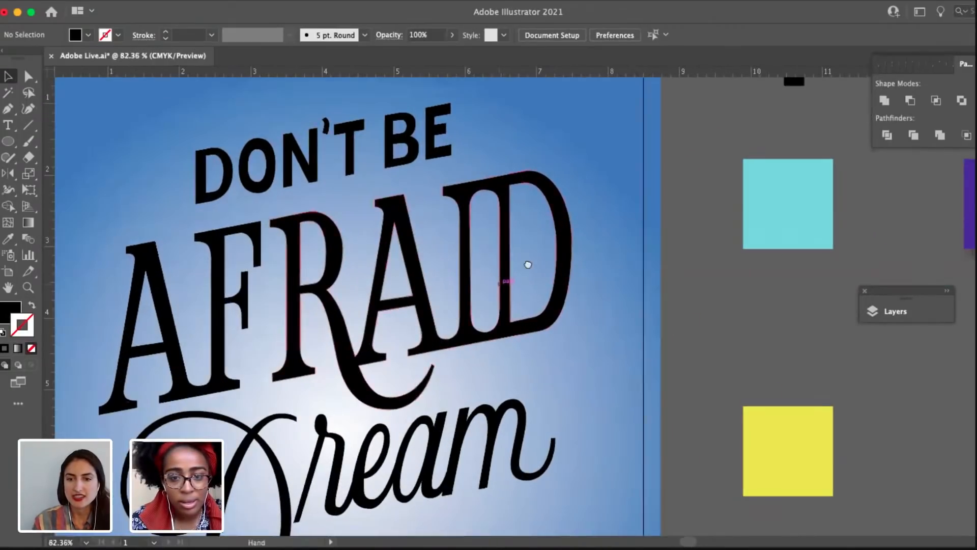
drag(528, 265, 585, 244)
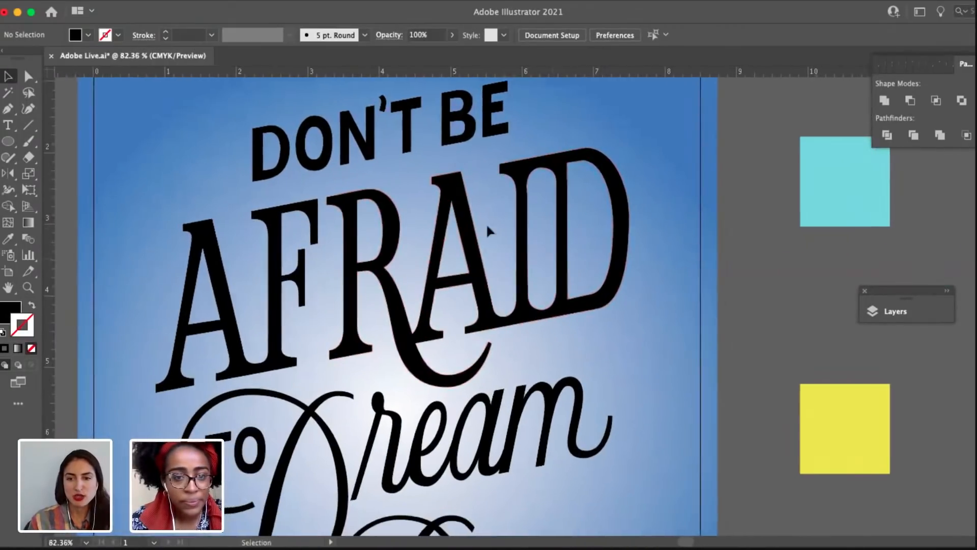
drag(300, 163, 329, 171)
click(905, 318)
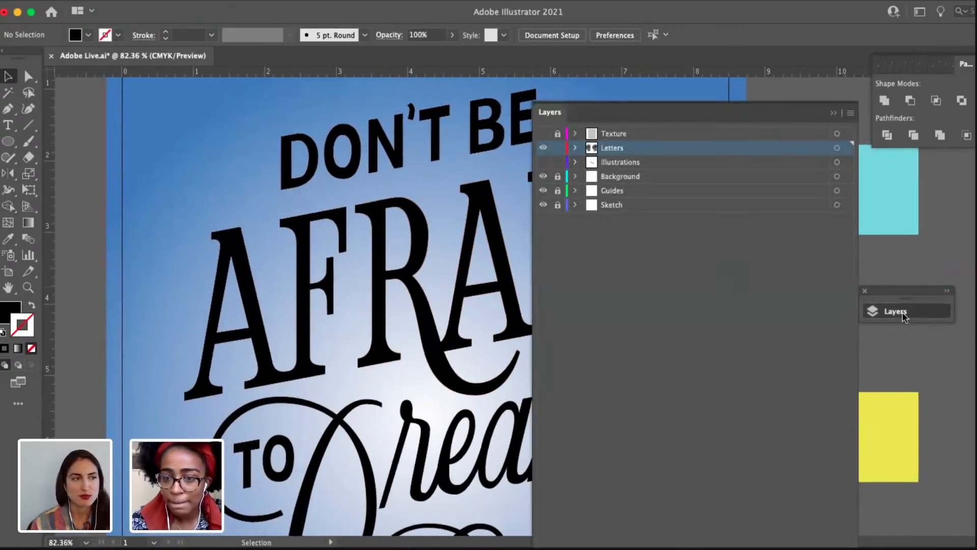
scroll(338, 240, down, 3)
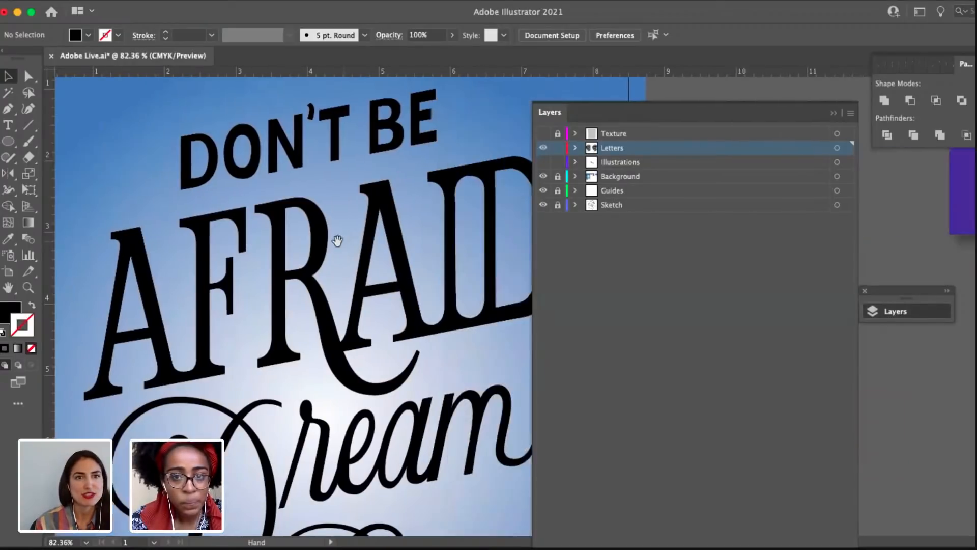
scroll(414, 283, down, 3)
drag(415, 282, 382, 277)
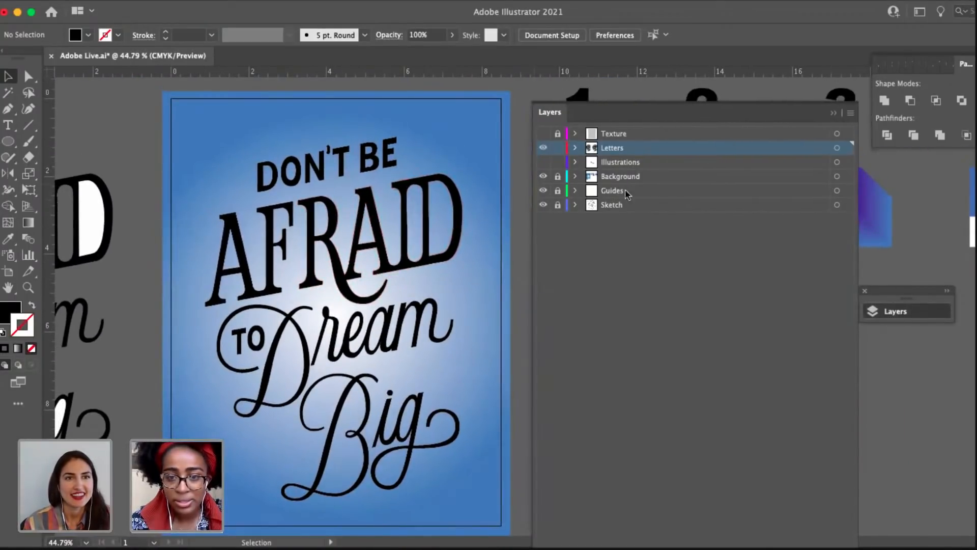
Collapse the layer list, move its panel clear of the sample squares, and review the numbered samples 1 to 4 beside the poster.
click(891, 310)
drag(905, 297, 853, 449)
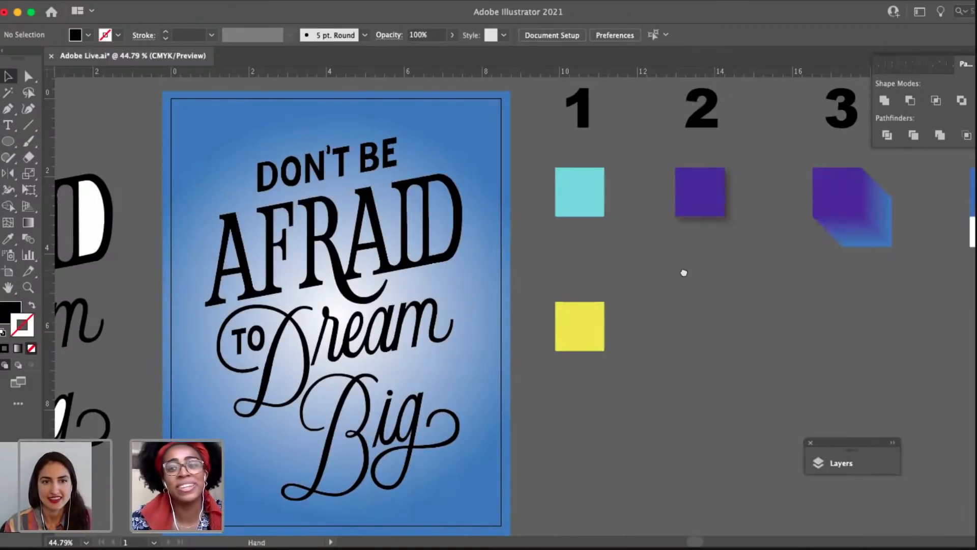
drag(684, 273, 738, 261)
drag(465, 233, 531, 258)
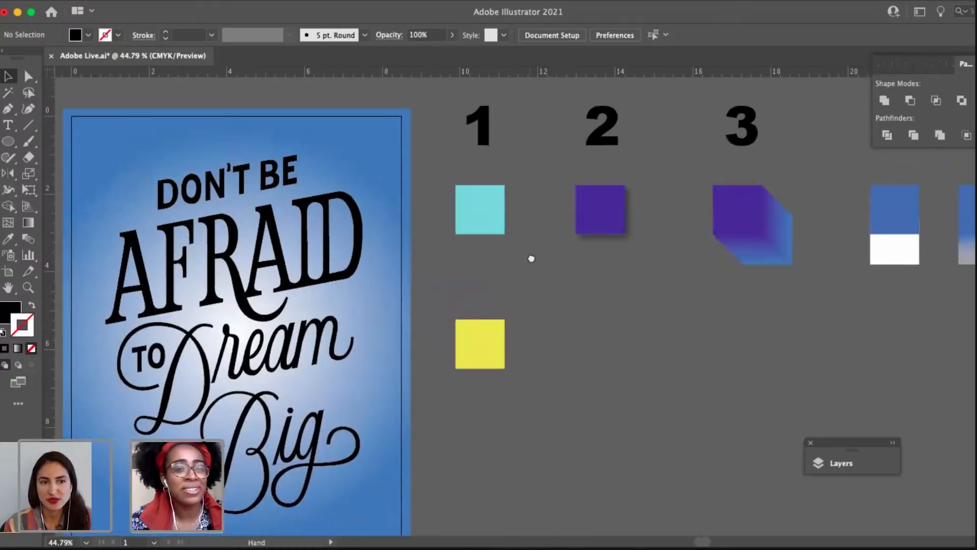
scroll(511, 318, right, 5)
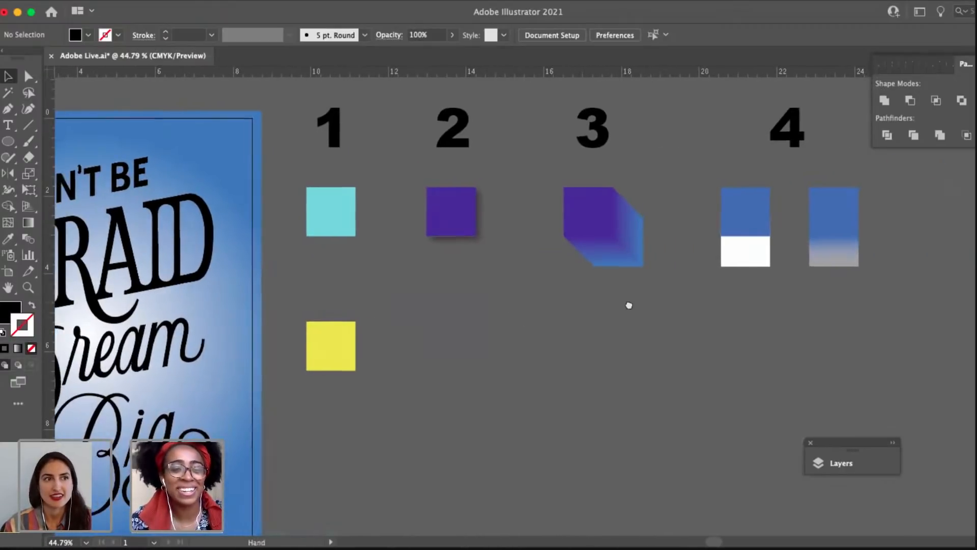
scroll(628, 306, left, 4)
Group the DON'T BE and AFRAID lettering on the poster into one object.
click(322, 279)
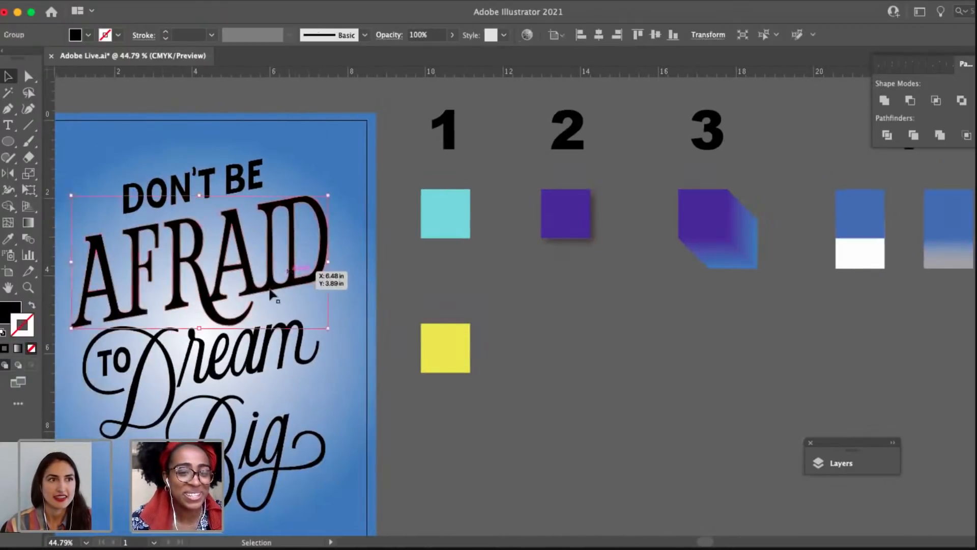
scroll(203, 167, left, 3)
click(151, 169)
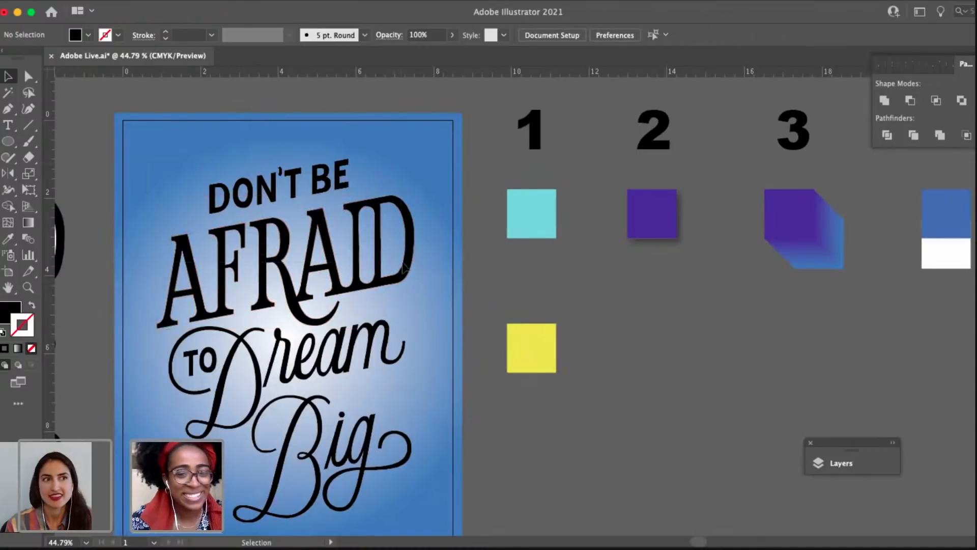
click(404, 267)
scroll(458, 356, left, 3)
scroll(458, 356, down, 2)
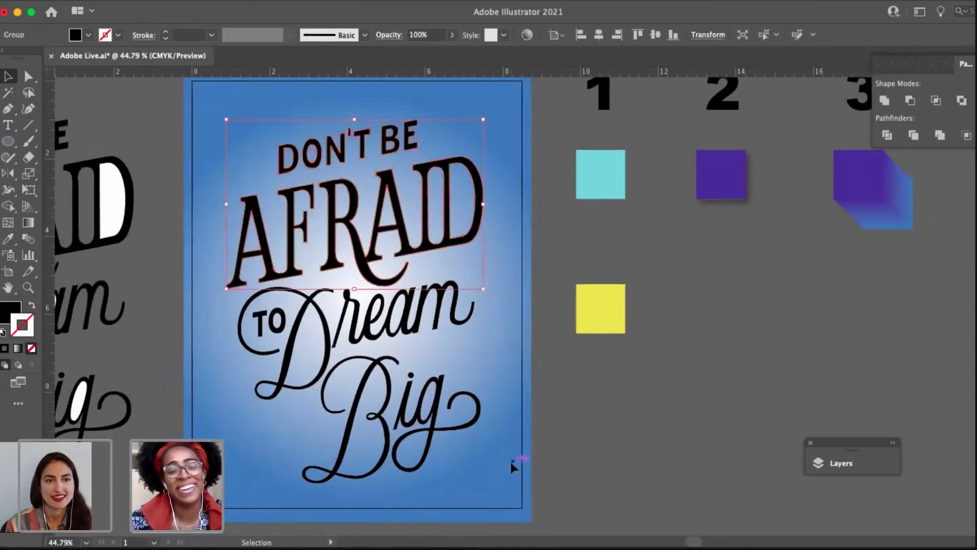
click(534, 487)
Group the TO, Dream and Big lettering on the poster into one object.
click(237, 320)
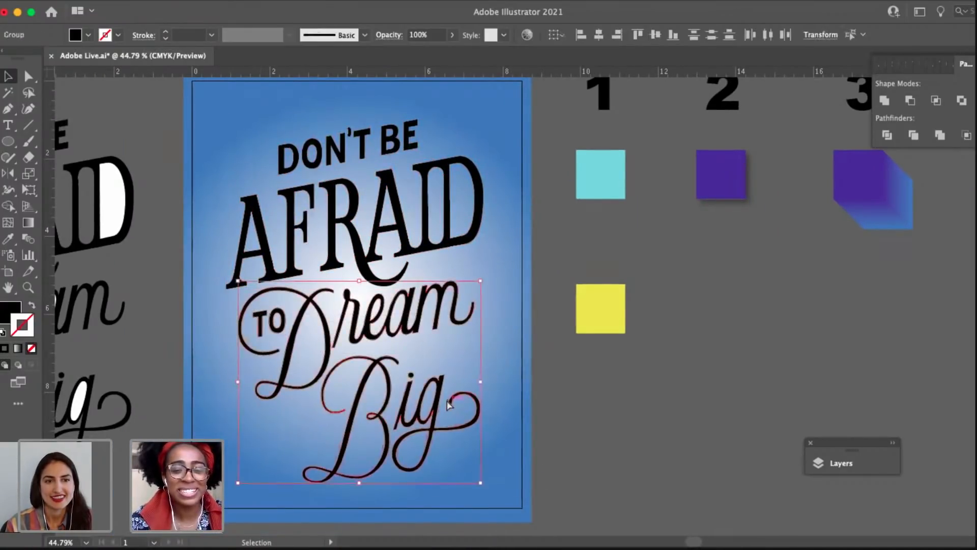
click(612, 401)
drag(653, 413, 570, 445)
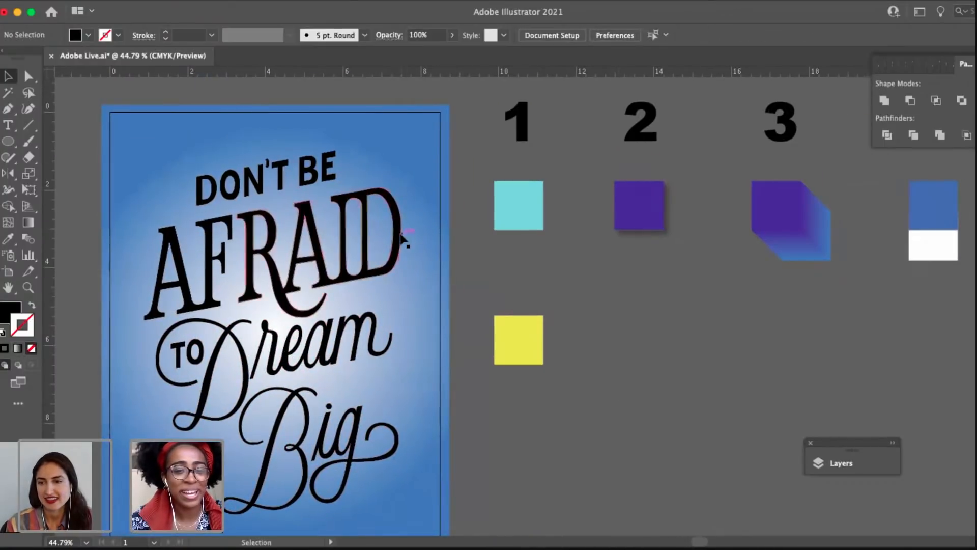
Select the DON'T BE AFRAID group, reposition the layer panel beside the samples, and expand the layer list.
click(402, 234)
drag(487, 290, 440, 283)
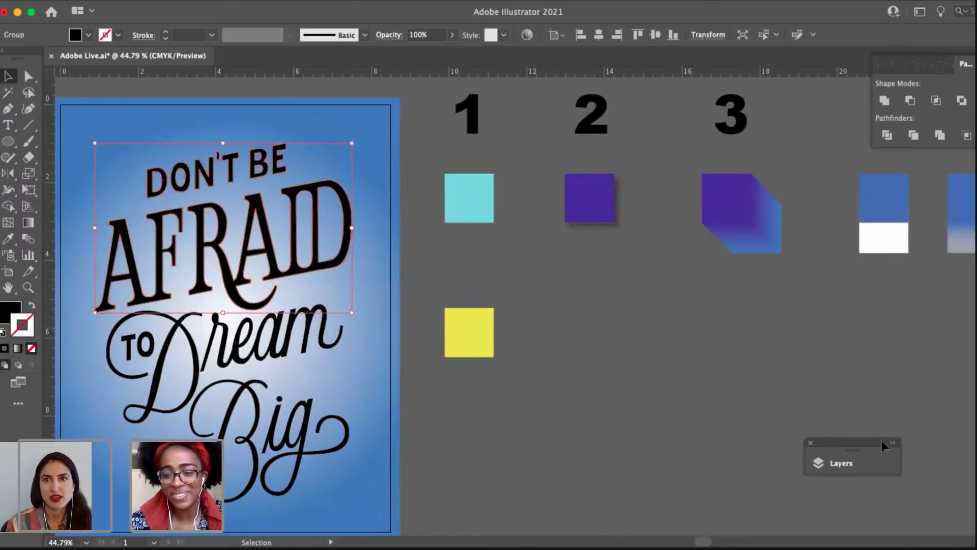
drag(874, 444, 924, 380)
click(912, 401)
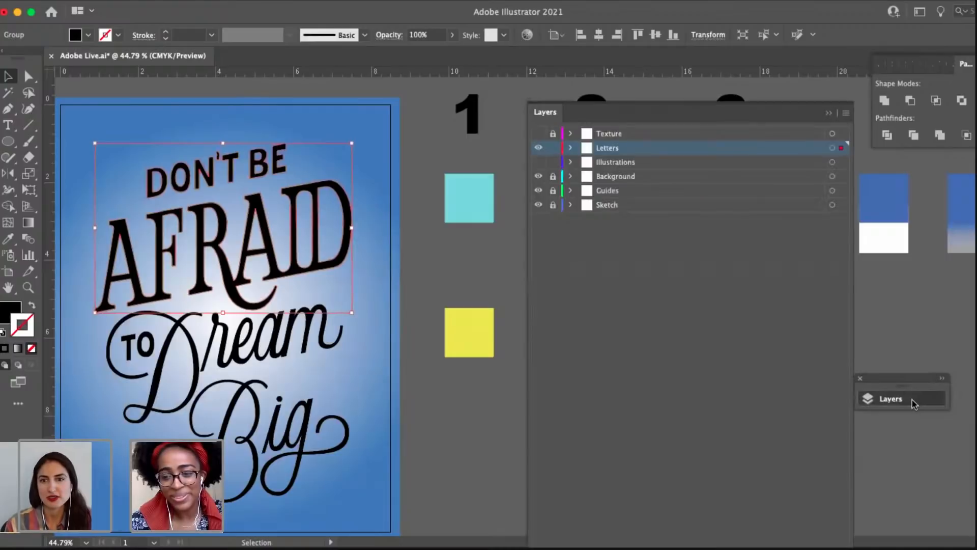
Open the color spectrum for the fill of the DON'T BE AFRAID group and deselect the lettering.
drag(288, 303, 368, 294)
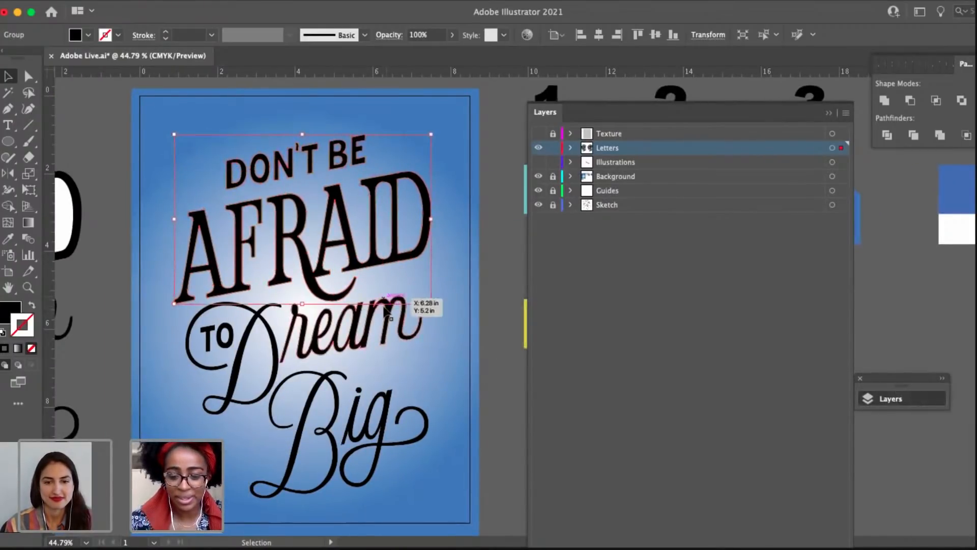
key(i)
drag(413, 288, 285, 265)
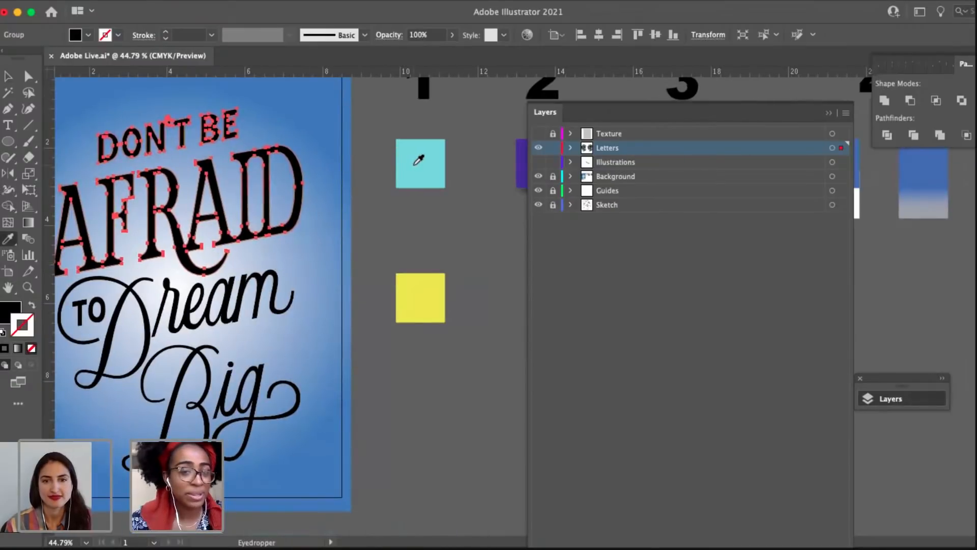
key(v)
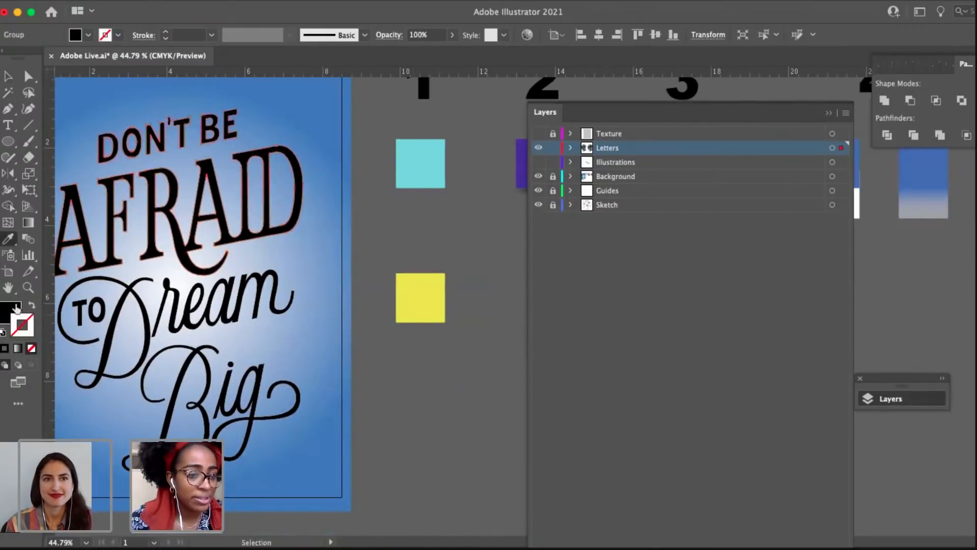
click(17, 307)
key(i)
key(v)
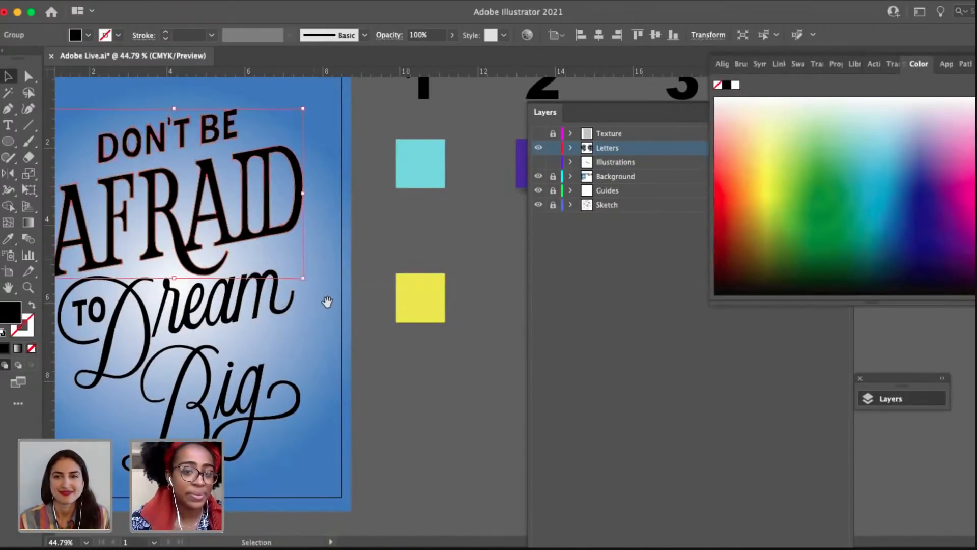
drag(328, 302, 359, 334)
click(349, 420)
drag(351, 420, 404, 408)
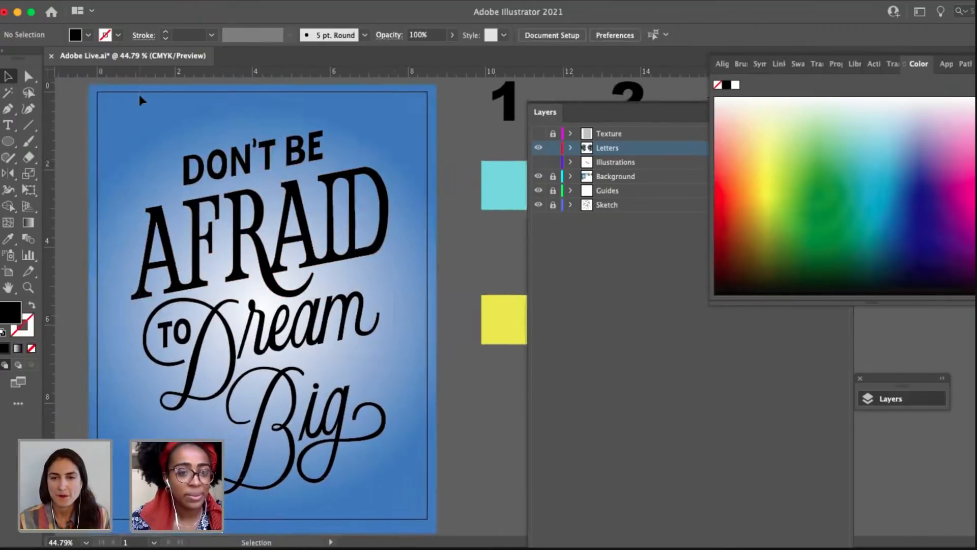
Fill the DON'T BE AFRAID group with the light turquoise sampled from the square under number 1.
click(158, 143)
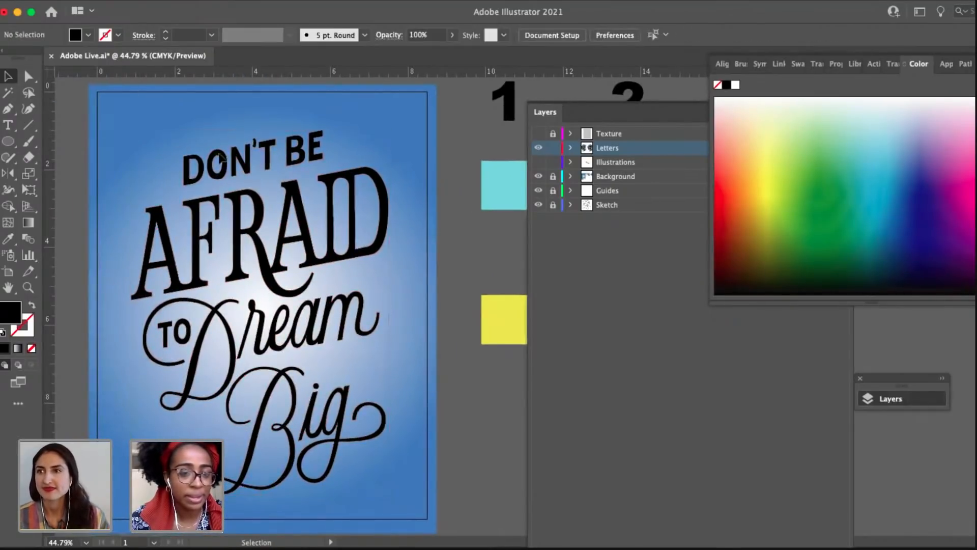
click(378, 224)
key(i)
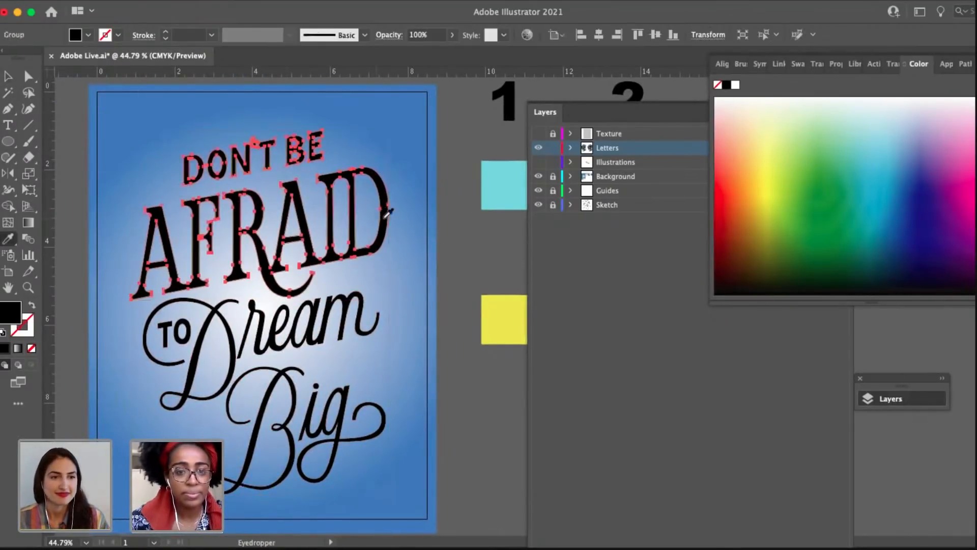
click(505, 185)
scroll(398, 392, down, 3)
key(v)
click(399, 391)
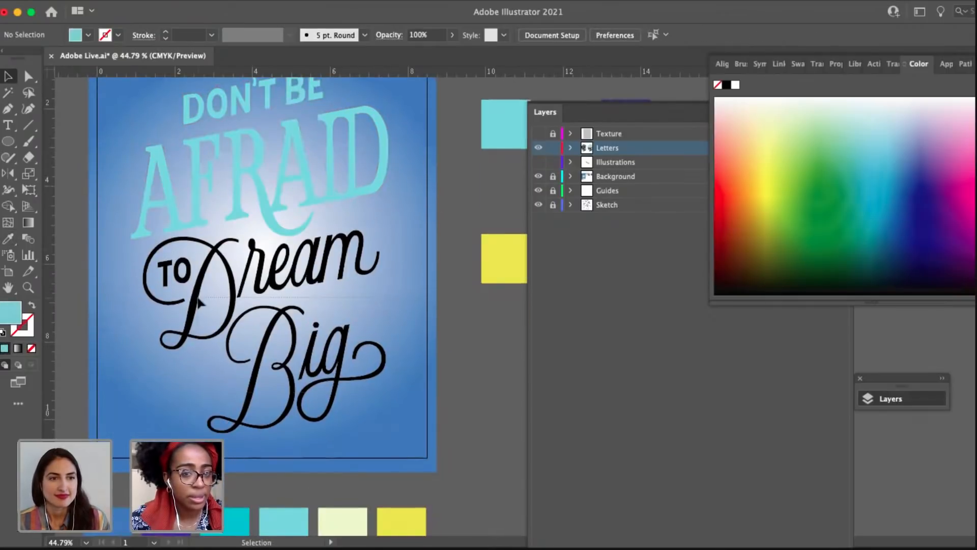
Fill the TO Dream Big group with the yellow sampled from the square below the turquoise one.
click(164, 277)
scroll(353, 251, up, 2)
scroll(353, 251, right, 2)
key(i)
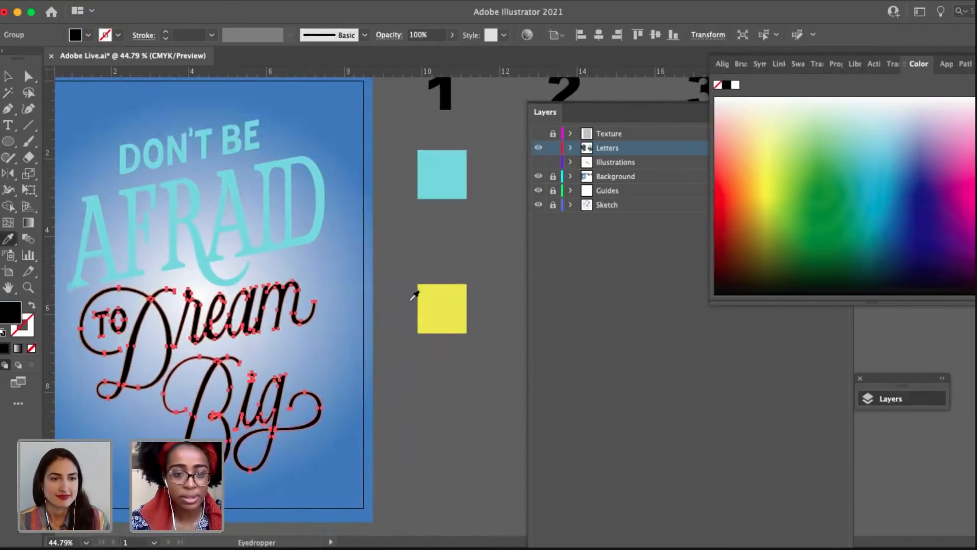
click(435, 303)
key(v)
click(356, 415)
scroll(362, 417, left, 2)
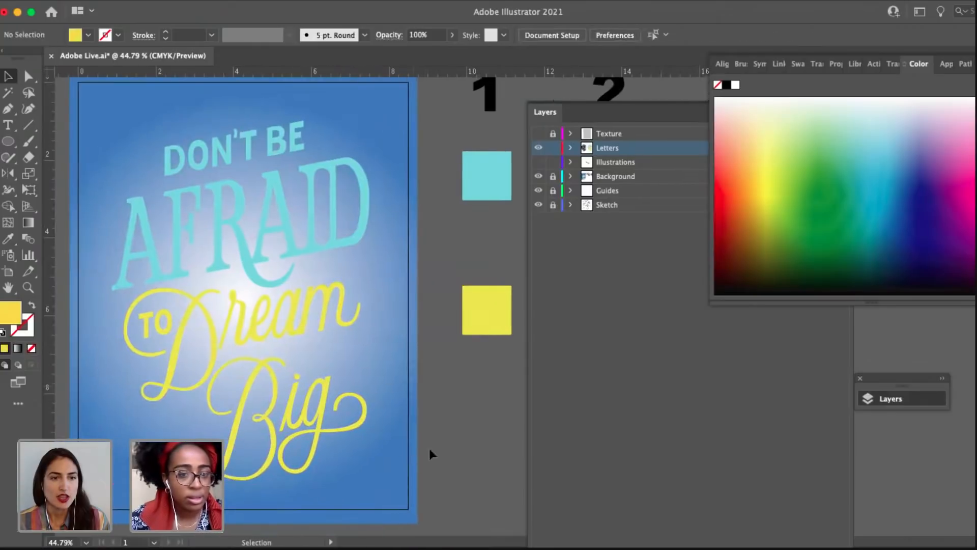
Select both recolored lettering groups on the poster to check their outlines, and deselect them.
drag(158, 200, 121, 155)
key(a)
key(v)
click(459, 423)
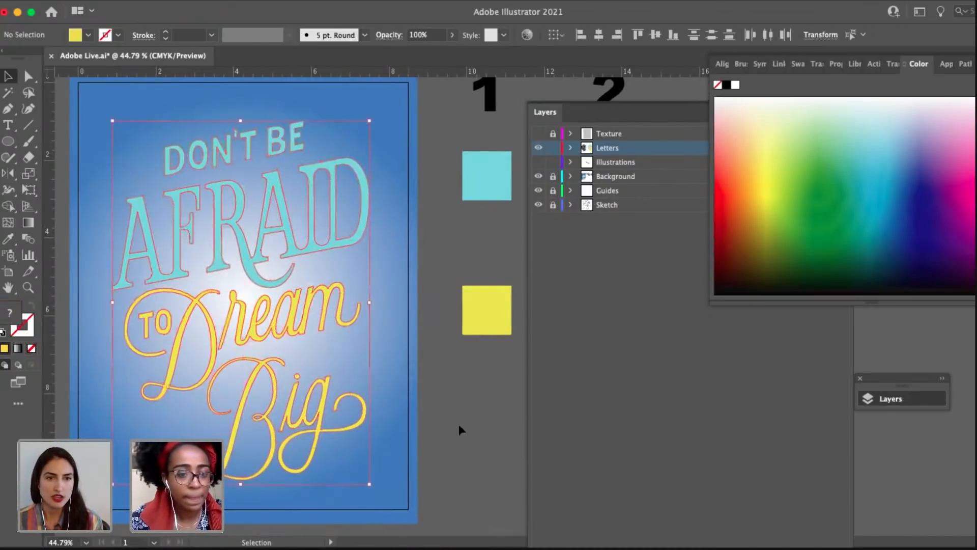
Collapse the layer list and compare the recolored poster with the row of palette squares beneath it.
drag(479, 426, 429, 412)
click(518, 386)
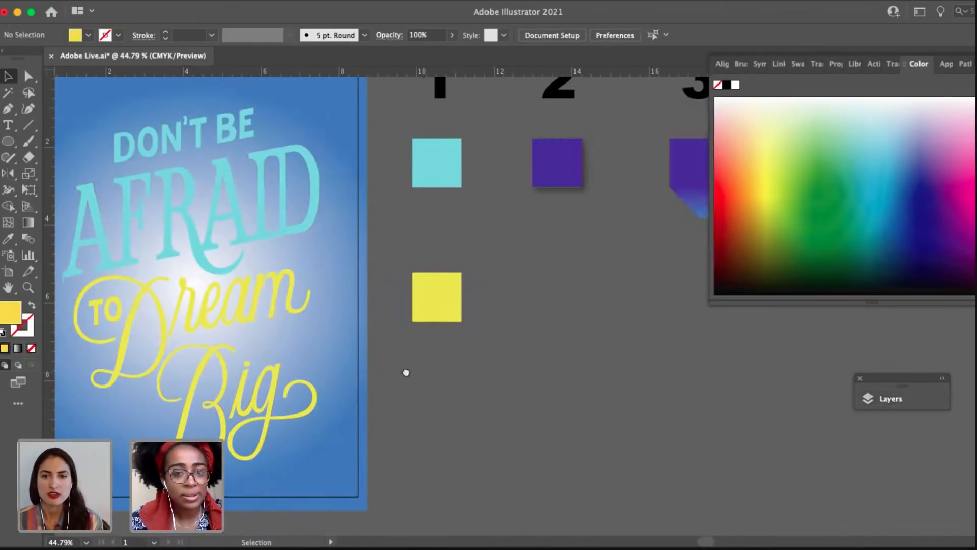
drag(405, 373, 602, 219)
scroll(508, 336, down, 2)
drag(555, 338, 546, 371)
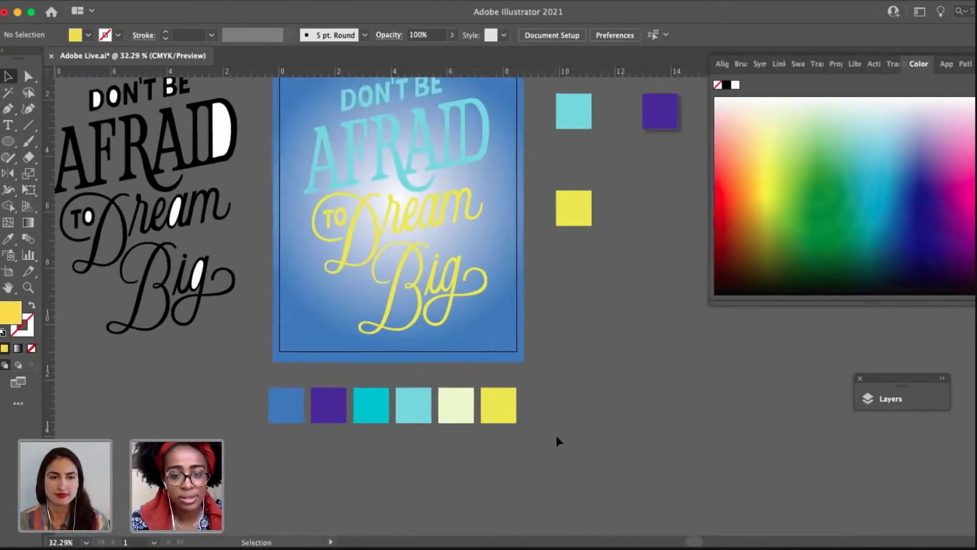
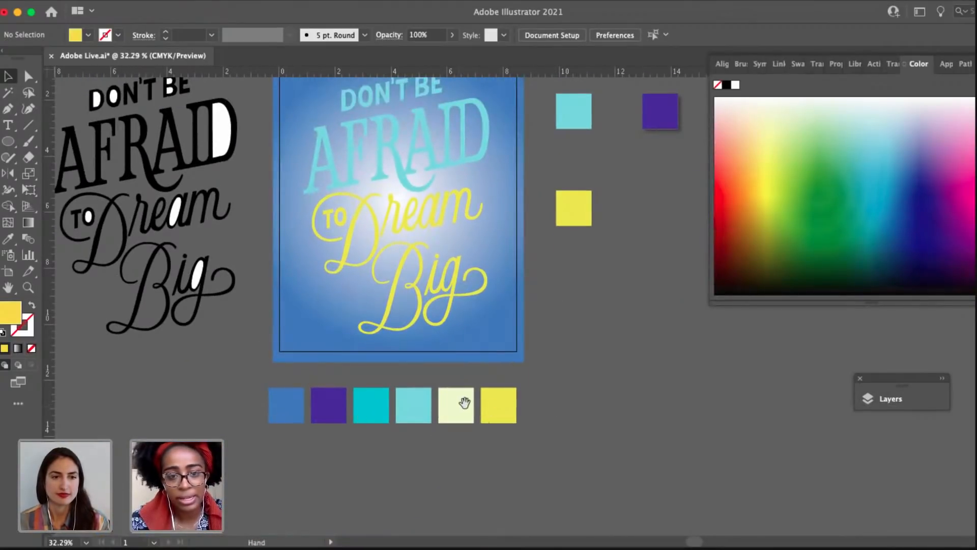
Hide the color spectrum and compare the recolored lettering on the poster with the numbered effect samples.
drag(464, 403, 430, 479)
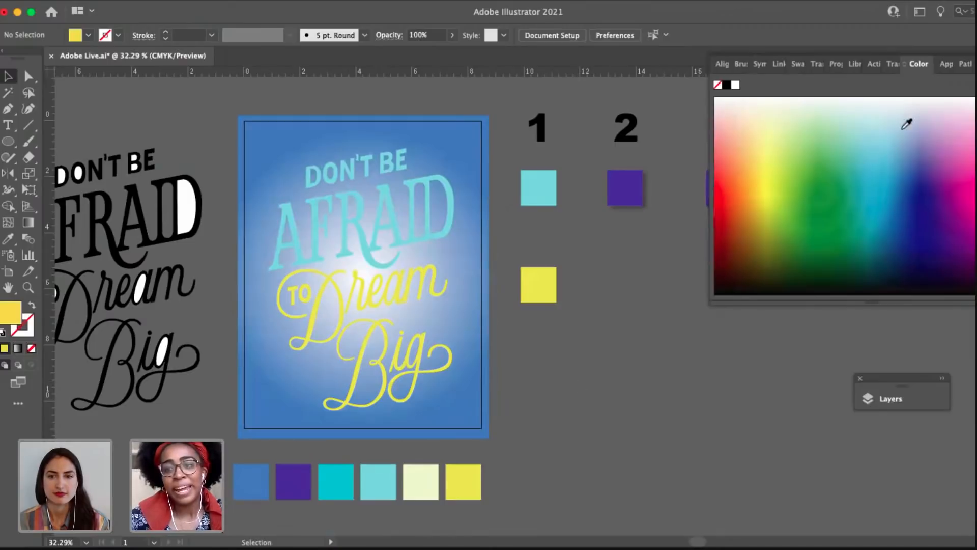
click(917, 67)
drag(593, 307, 631, 302)
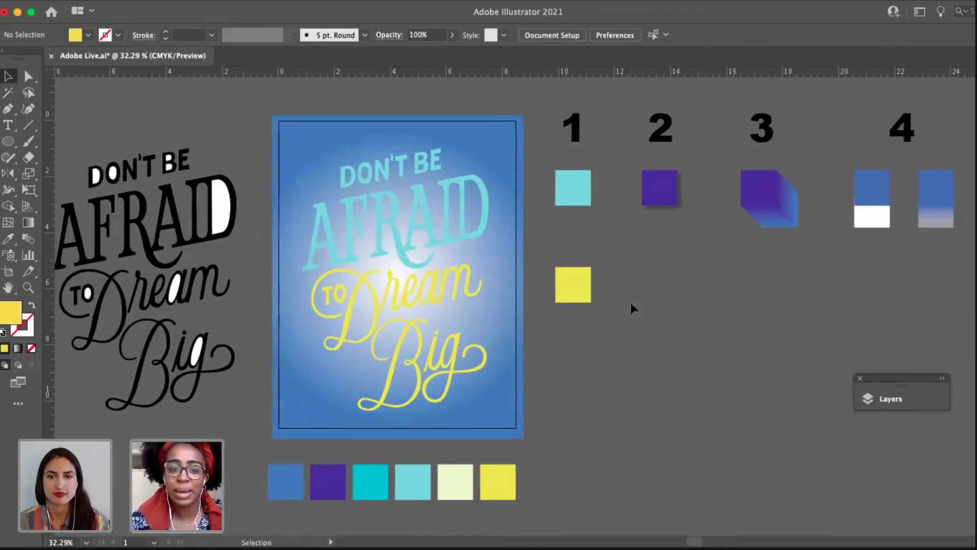
click(465, 219)
scroll(463, 218, up, 3)
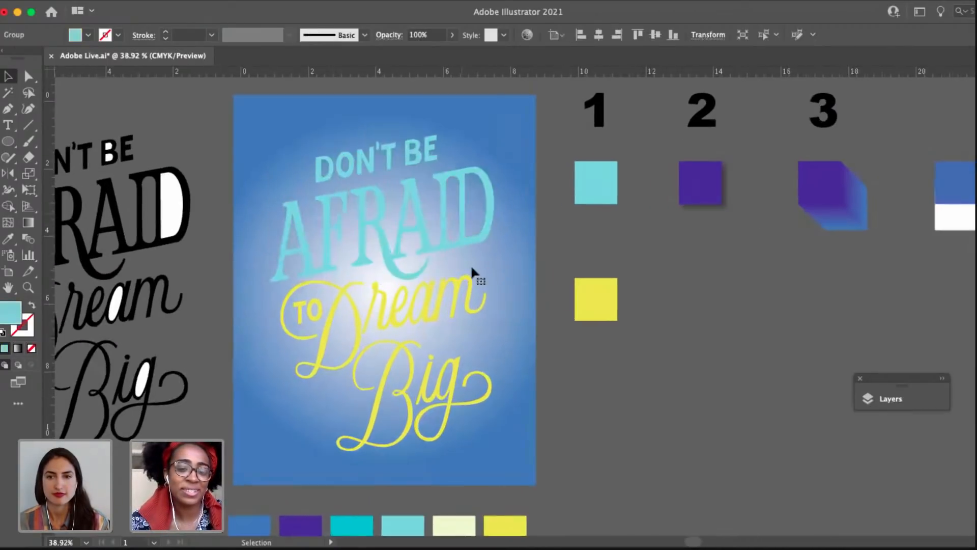
click(490, 327)
drag(493, 336, 429, 338)
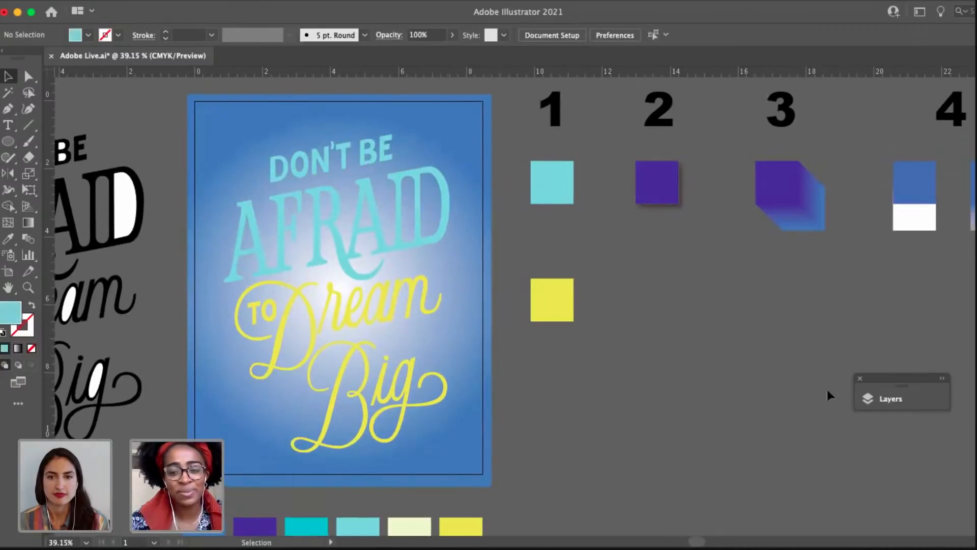
scroll(610, 402, left, 3)
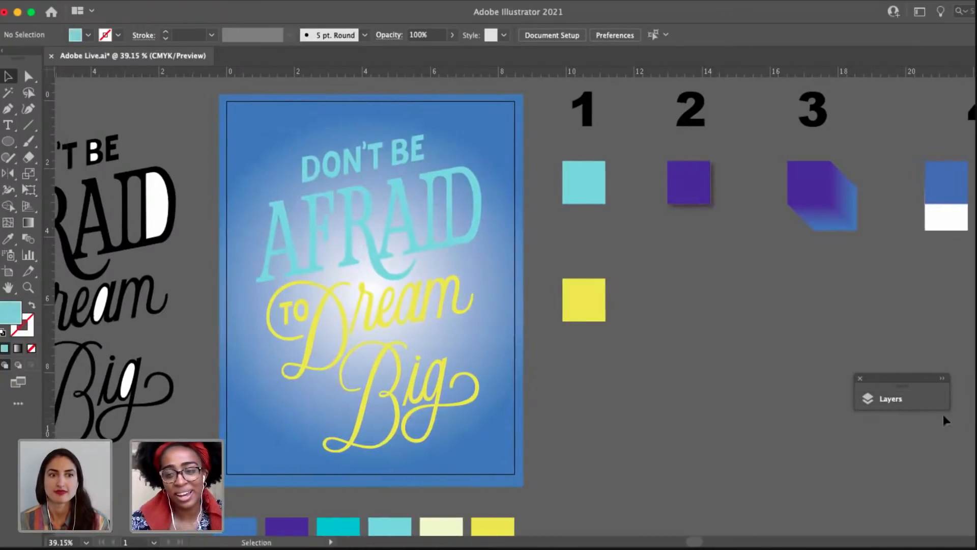
Show the layer list, then select and copy both the DON'T BE AFRAID and TO Dream Big groups on the poster.
click(923, 402)
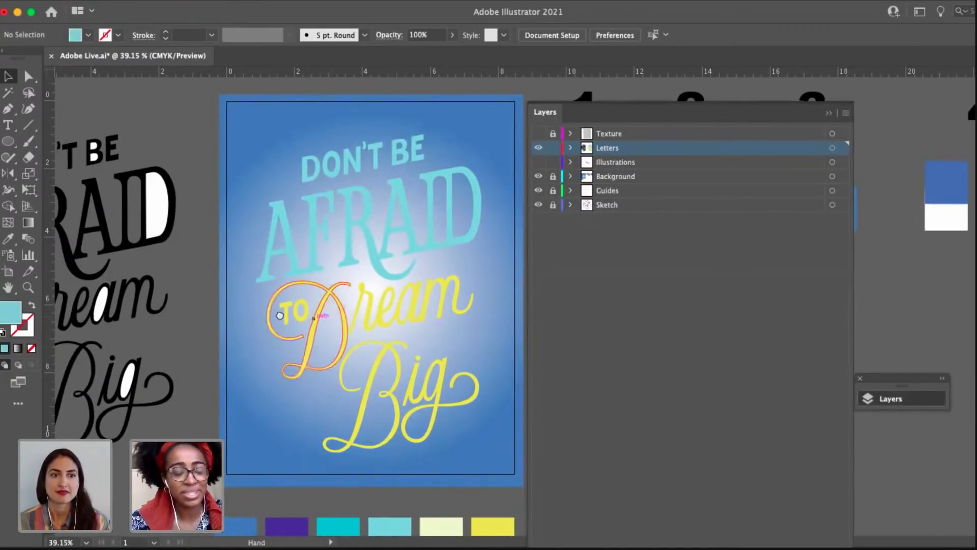
scroll(390, 225, right, 5)
click(390, 223)
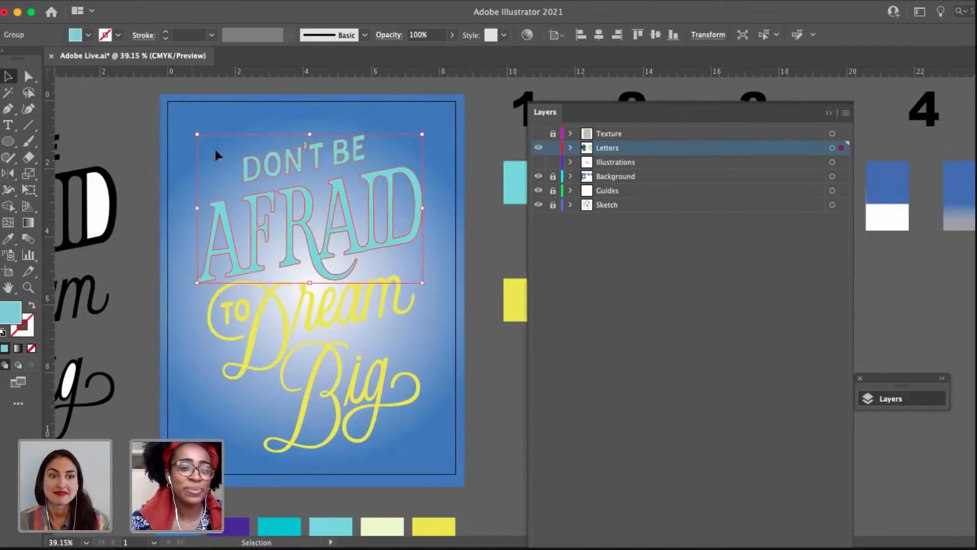
shift+click(405, 404)
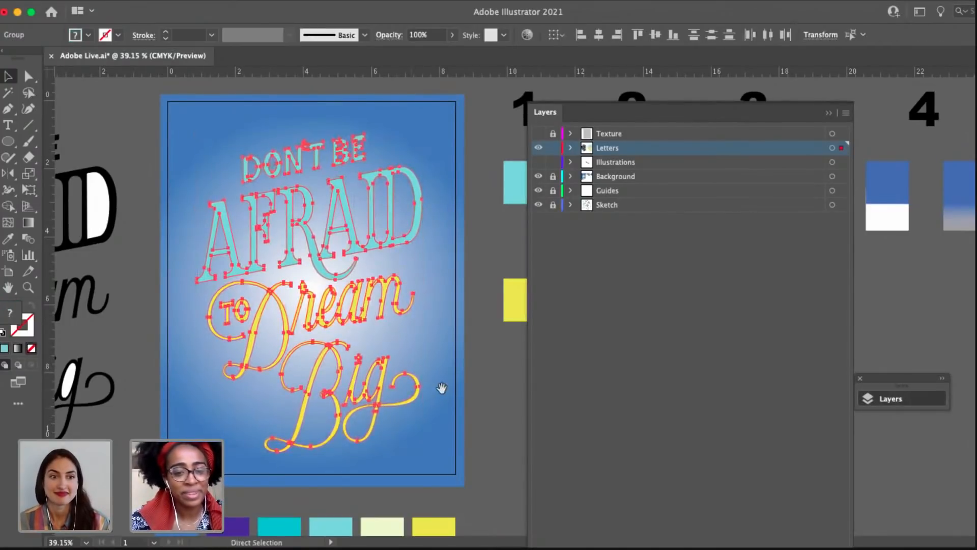
drag(462, 382, 400, 381)
click(386, 419)
key(super+a)
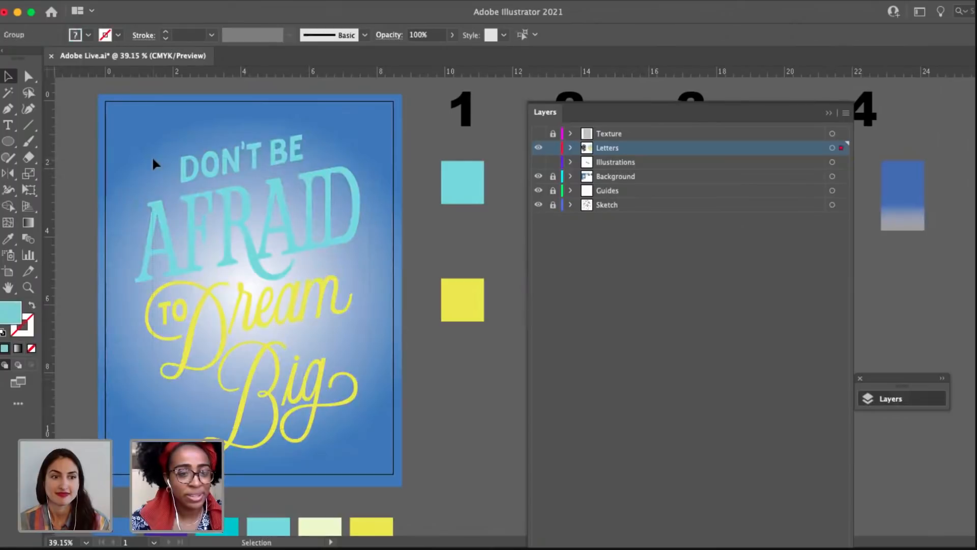
drag(509, 278, 308, 269)
drag(434, 263, 596, 314)
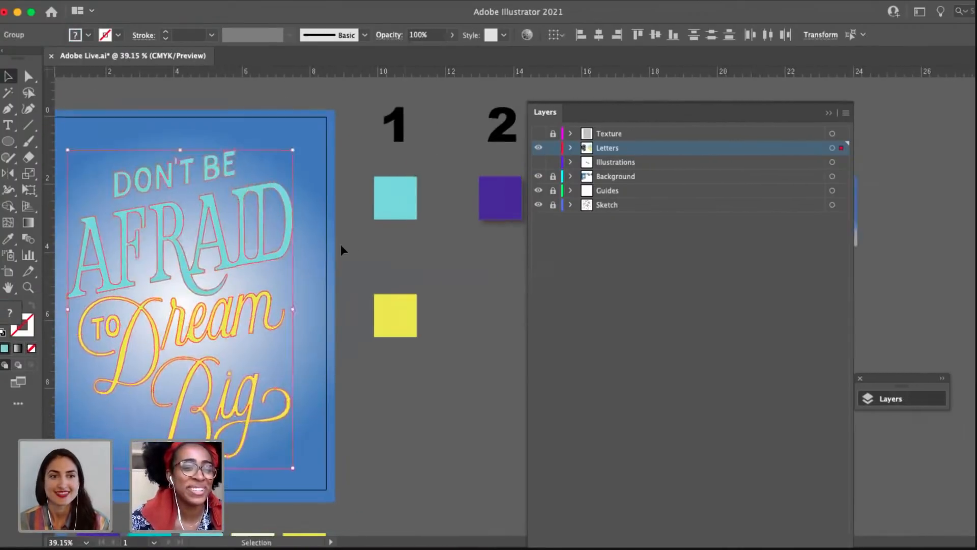
drag(267, 269, 322, 255)
key(v)
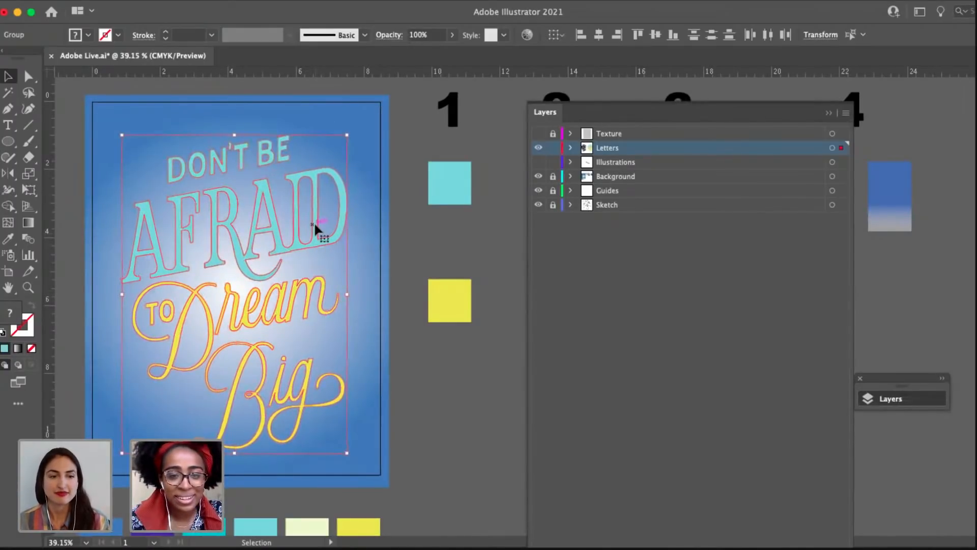
mouse_move(314, 225)
mouse_down()
mouse_move(372, 216)
mouse_move(296, 256)
mouse_move(279, 252)
mouse_move(315, 243)
mouse_move(285, 240)
mouse_move(323, 223)
mouse_up()
key(a)
key(super+z)
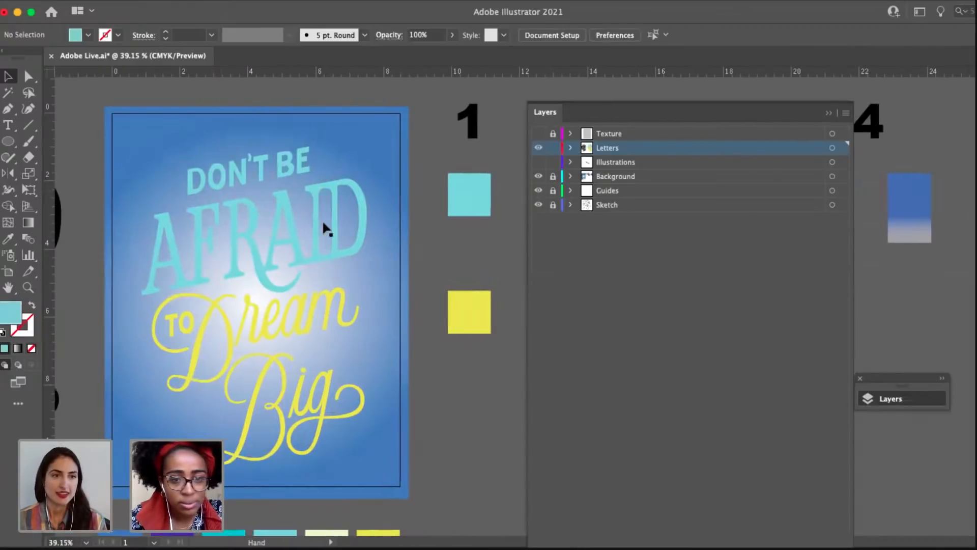
Fill both lettering groups on the poster with the blue sampled from the outer edge of the blend under number 3.
click(196, 247)
drag(482, 289, 156, 283)
key(i)
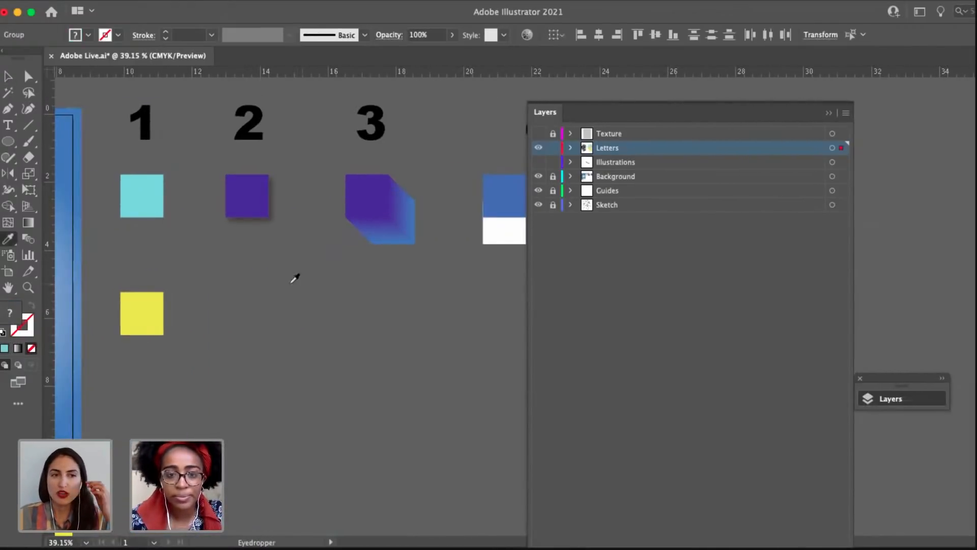
drag(256, 290, 351, 286)
click(482, 228)
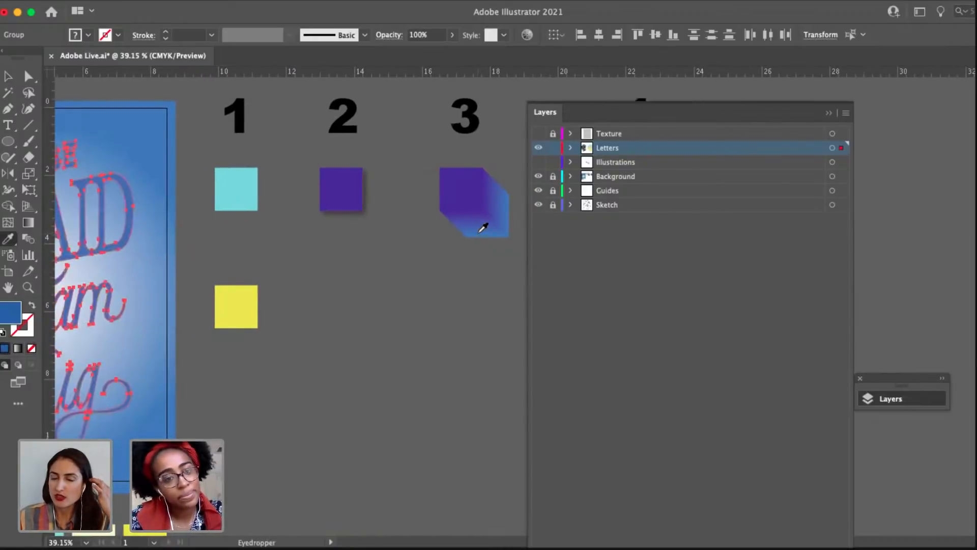
drag(255, 296, 439, 283)
key(v)
drag(192, 235, 272, 235)
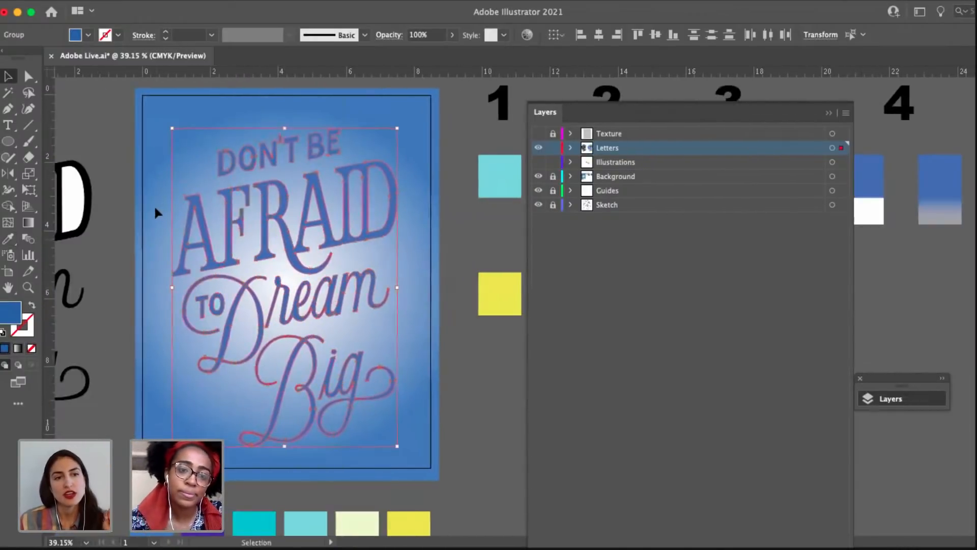
Paste the copied turquoise and yellow lettering in front of the blue version as one group, offset slightly up and left.
click(153, 205)
click(139, 6)
click(173, 133)
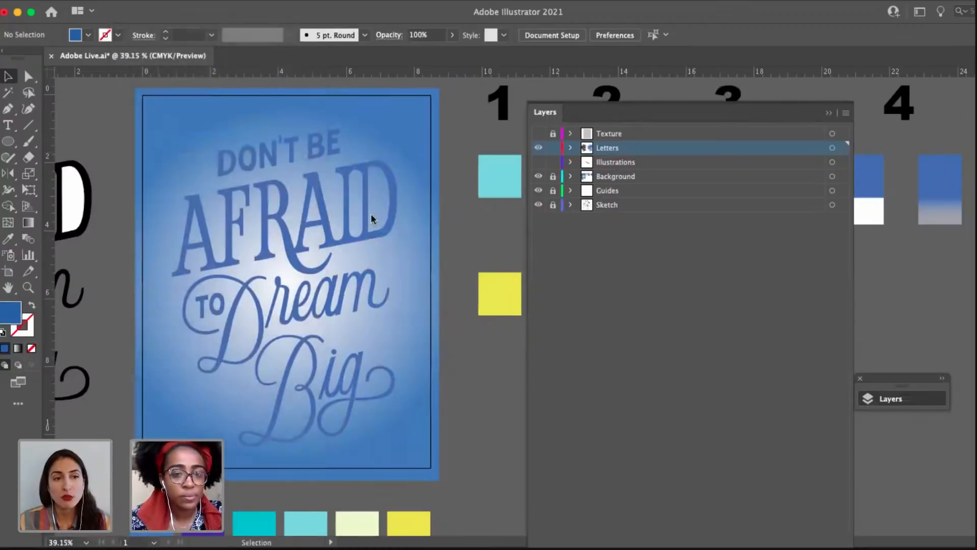
key(a)
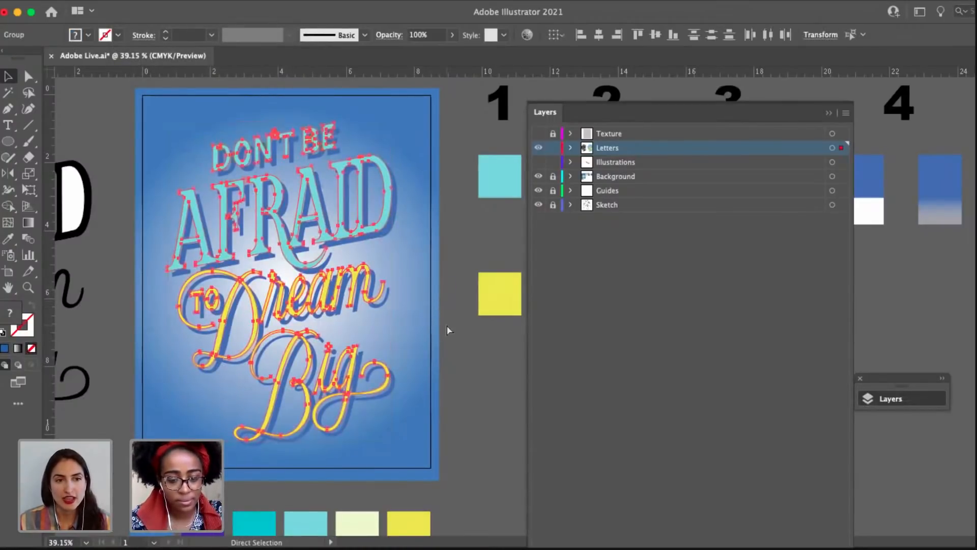
drag(457, 350, 414, 351)
click(414, 373)
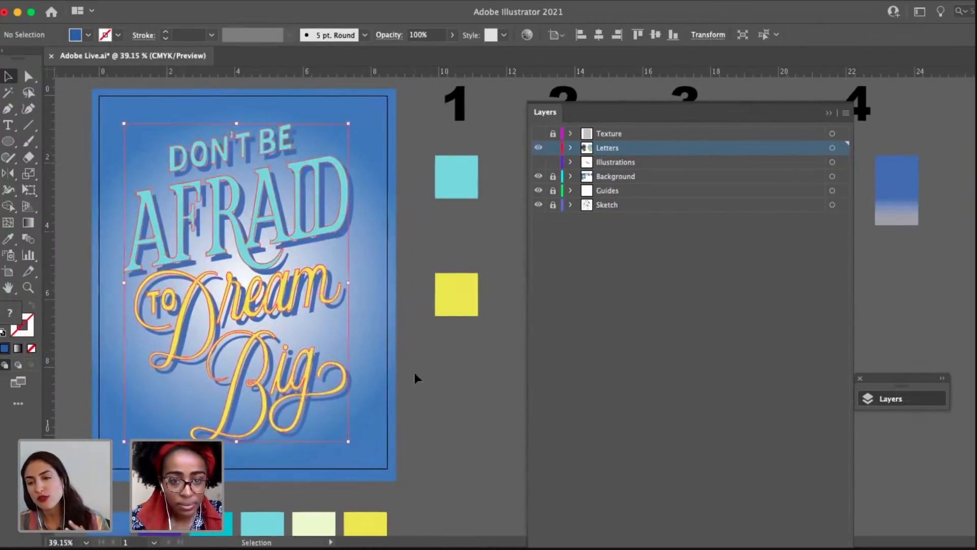
Fill the front lettering group with the purple sampled from the square under number 3.
drag(415, 296, 275, 306)
drag(168, 323, 459, 318)
click(263, 162)
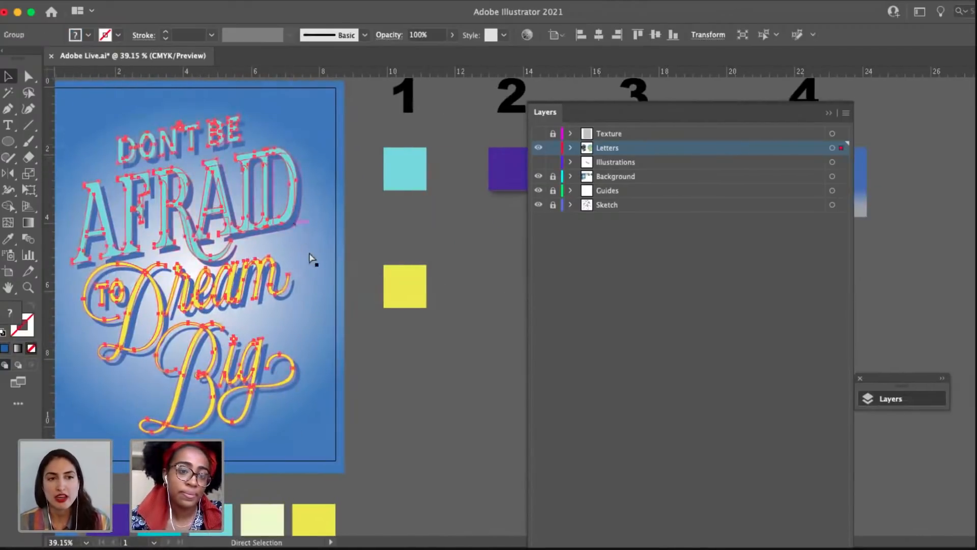
drag(208, 253, 2, 260)
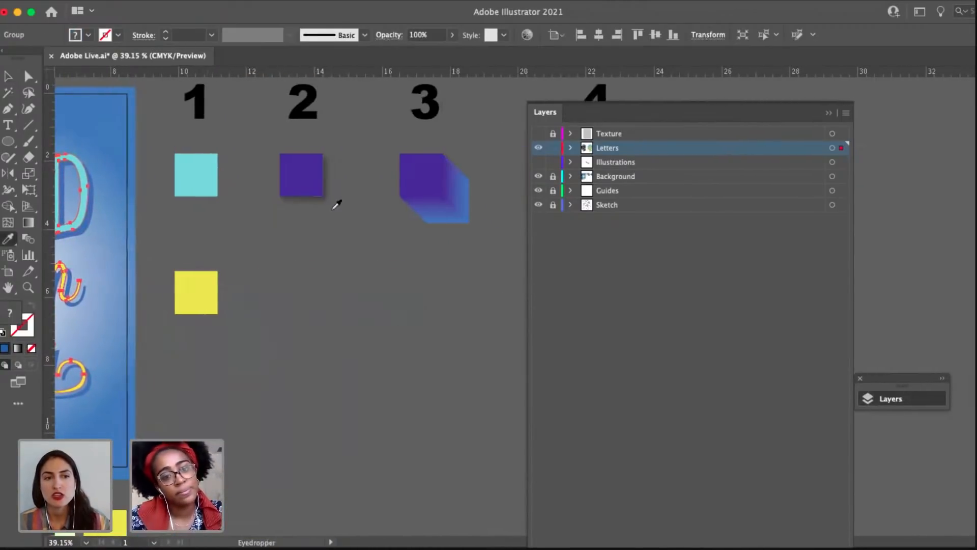
click(421, 161)
drag(135, 263, 418, 260)
key(v)
Paste a turquoise and yellow copy of the lettering directly in front of the purple version and deselect it.
click(373, 374)
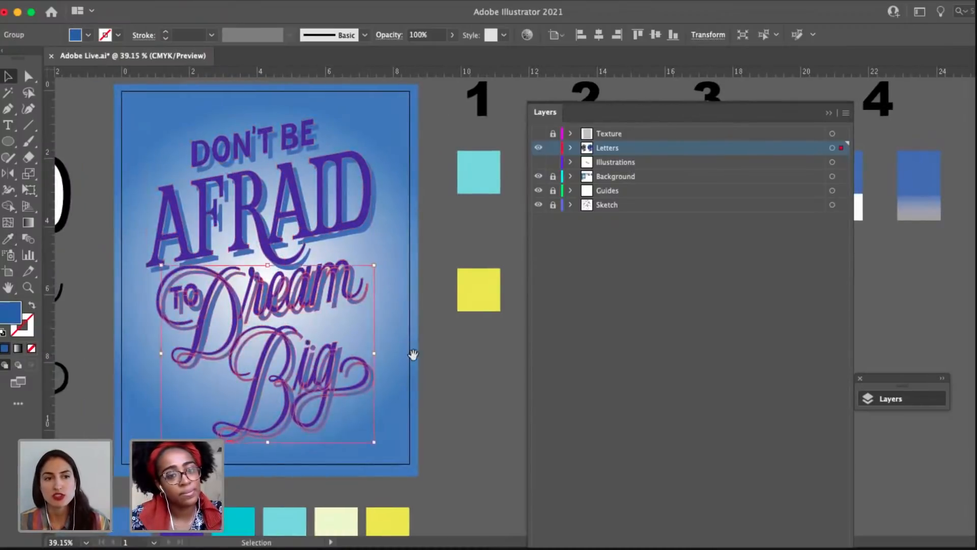
drag(422, 359, 405, 353)
click(405, 353)
drag(367, 306, 374, 327)
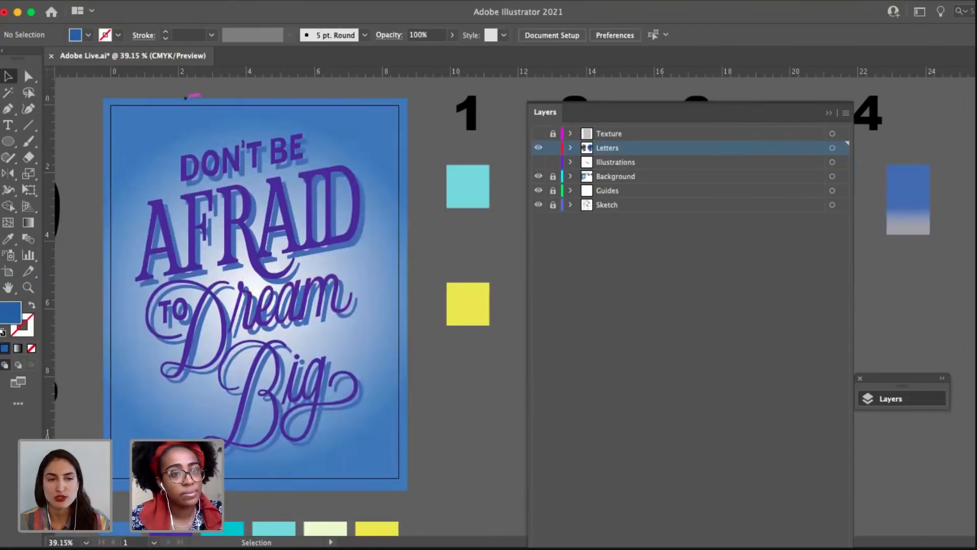
click(132, 4)
click(172, 135)
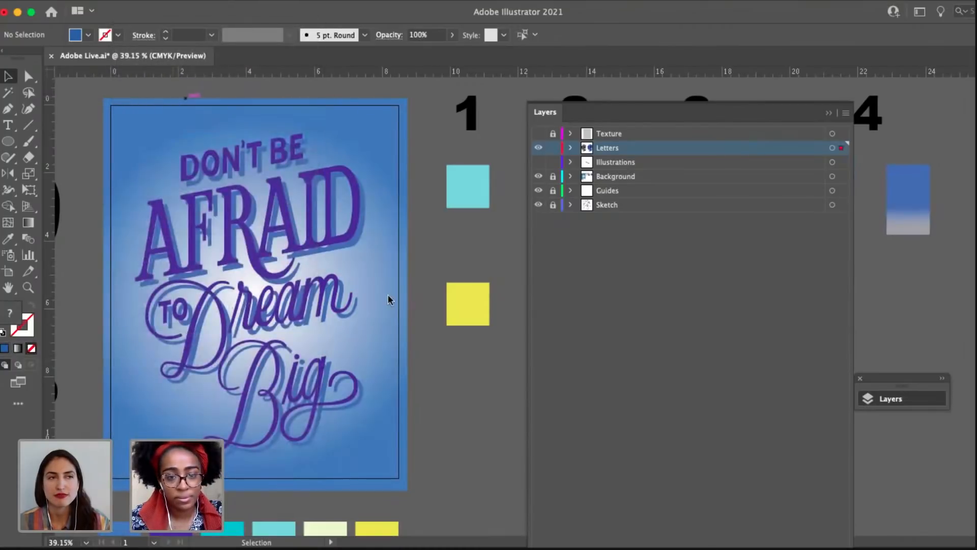
click(426, 364)
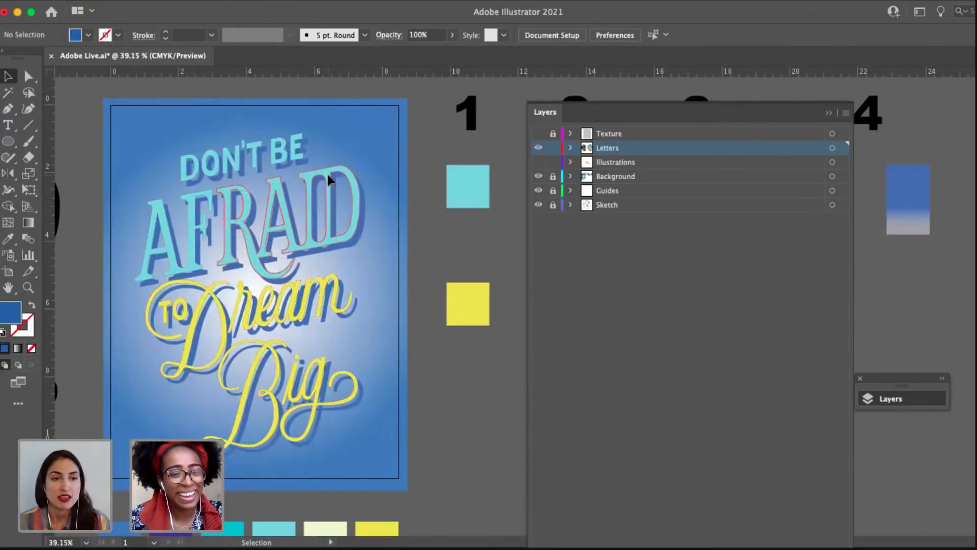
Duplicate the turquoise and yellow lettering group off the poster, beyond the black lettering on its left.
key(a)
key(super+a)
key(v)
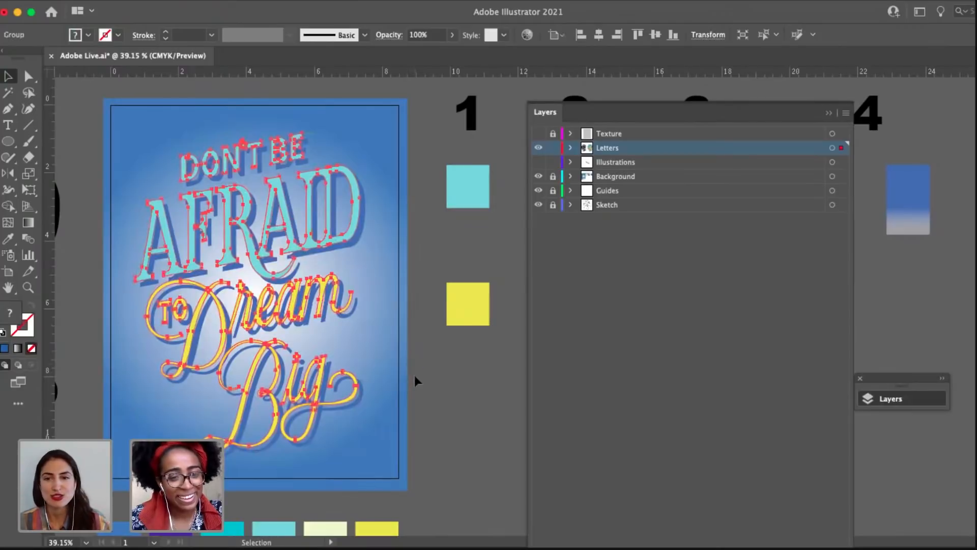
scroll(261, 295, down, 5)
drag(331, 267, 447, 262)
drag(370, 263, 425, 262)
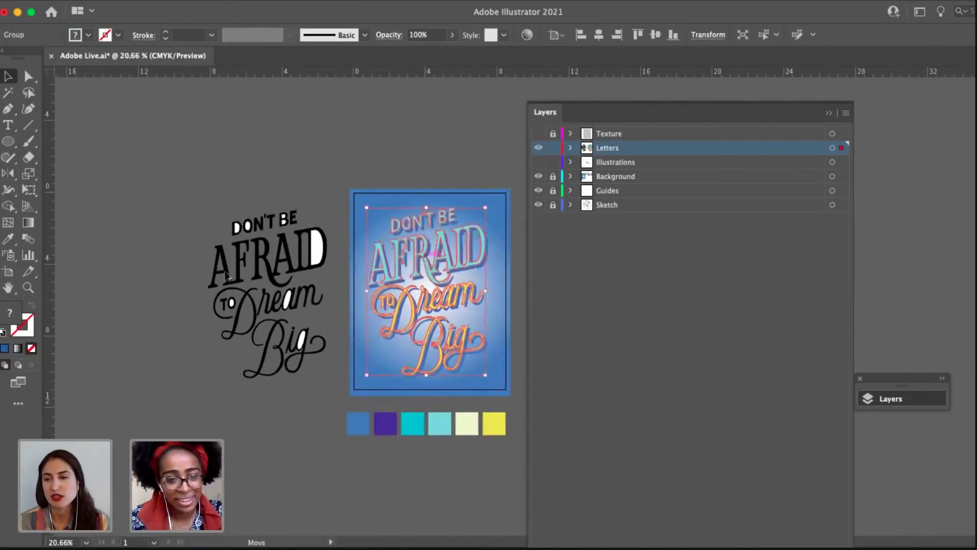
drag(226, 276, 116, 275)
drag(421, 273, 258, 274)
scroll(259, 271, up, 6)
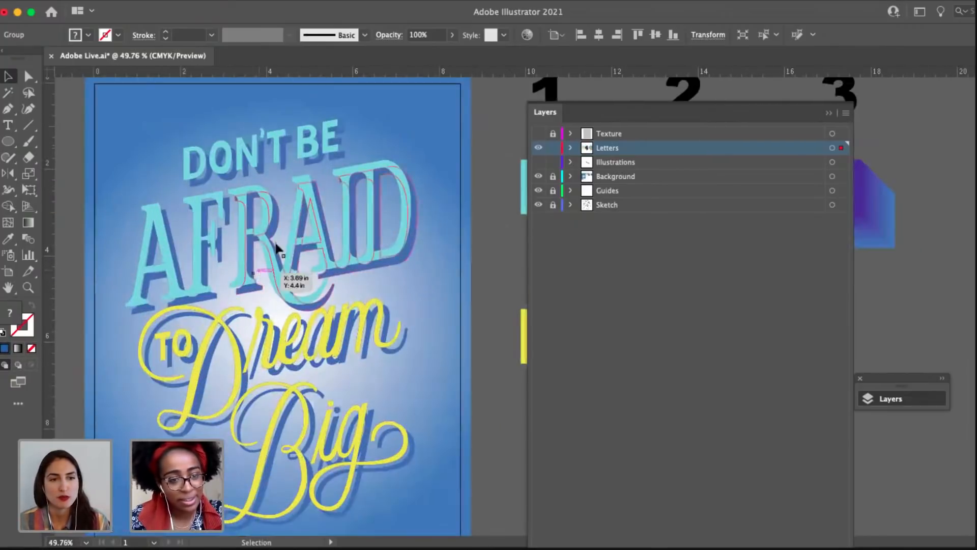
Delete the turquoise and yellow lettering from the poster, keeping the purple and blue versions beneath it.
click(270, 250)
key(a)
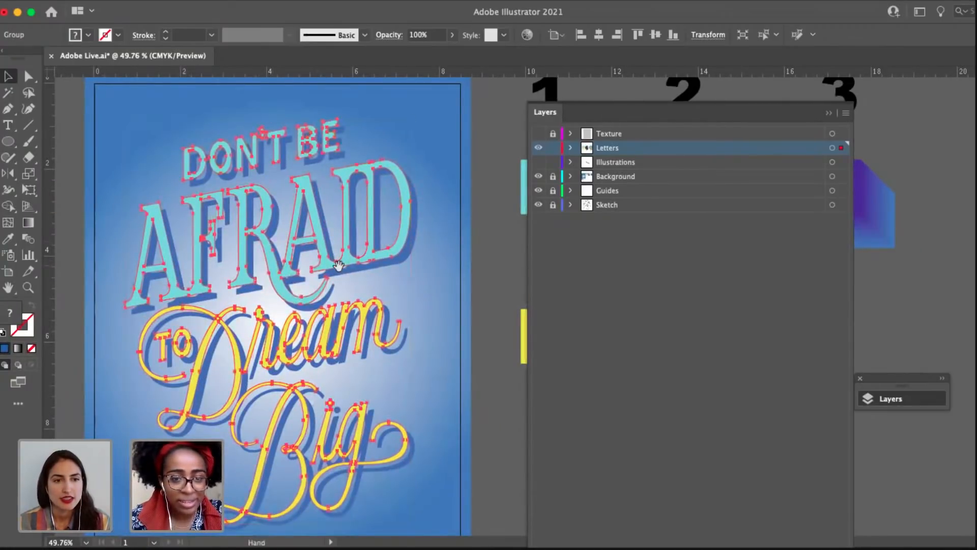
drag(338, 265, 260, 266)
key(Delete)
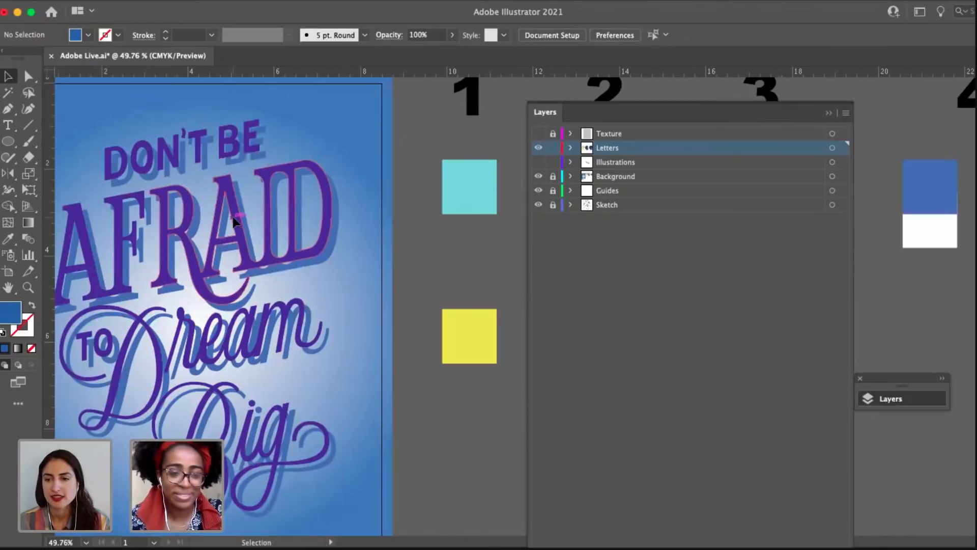
Select the purple lettering group on the poster and collapse the layer list.
click(239, 208)
scroll(417, 323, right, 5)
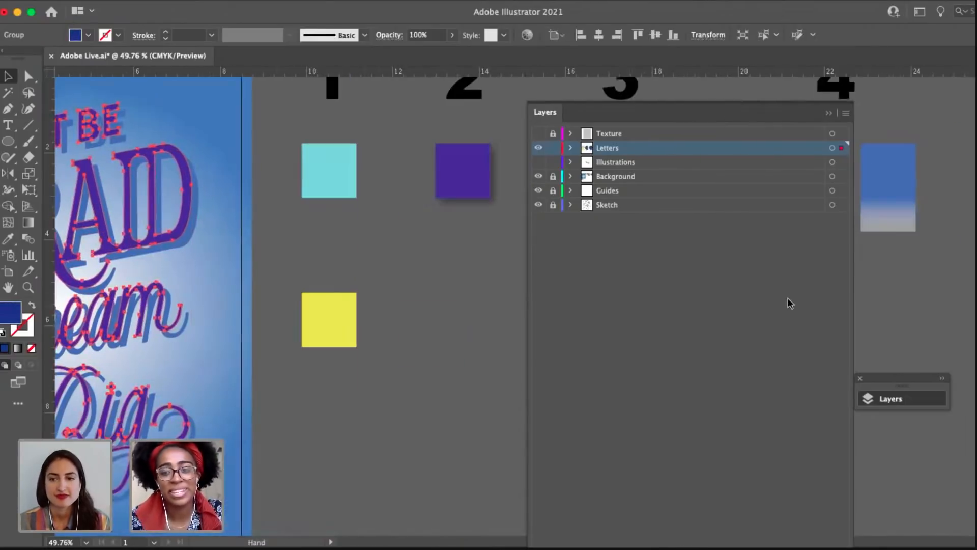
click(886, 398)
scroll(483, 257, left, 5)
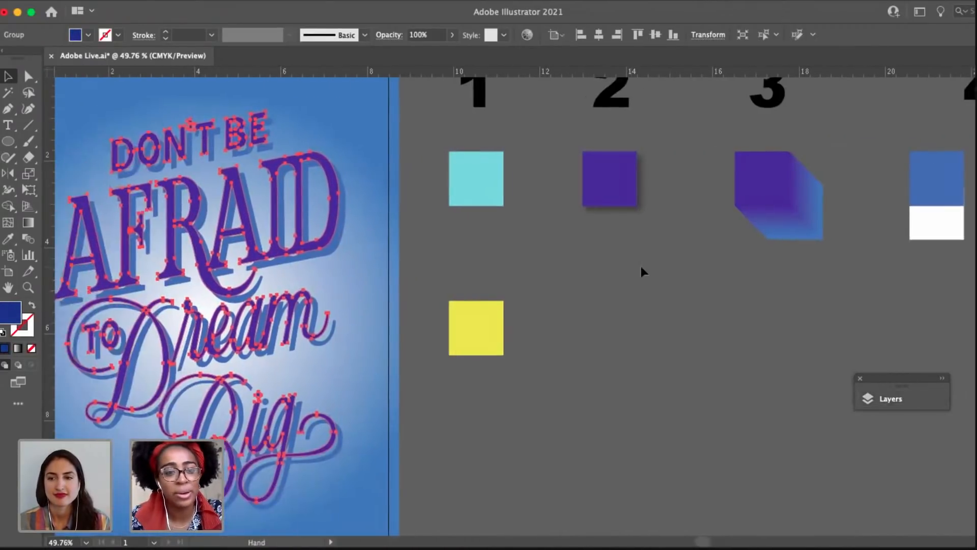
scroll(341, 164, up, 3)
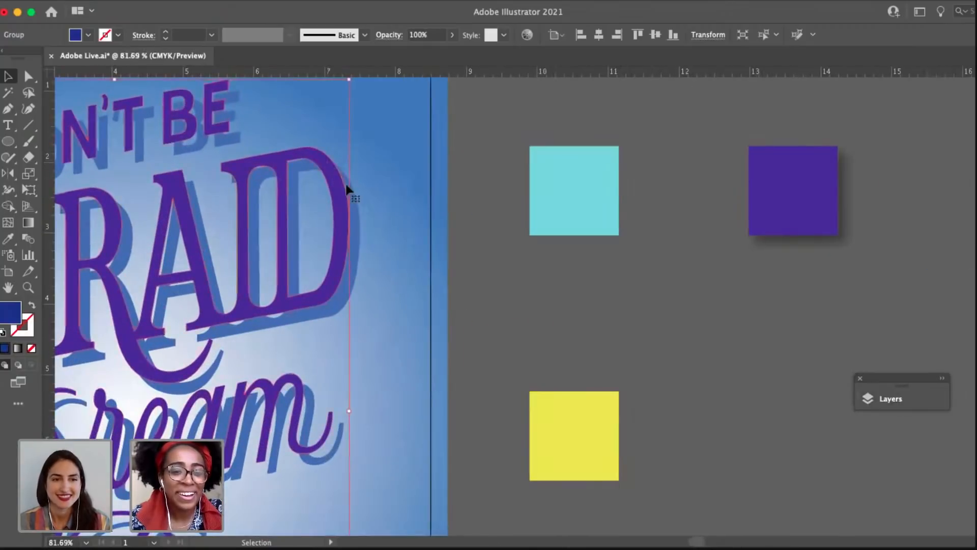
Select the purple lettering group together with the blue lettering behind it.
shift+click(359, 249)
scroll(360, 246, down, 3)
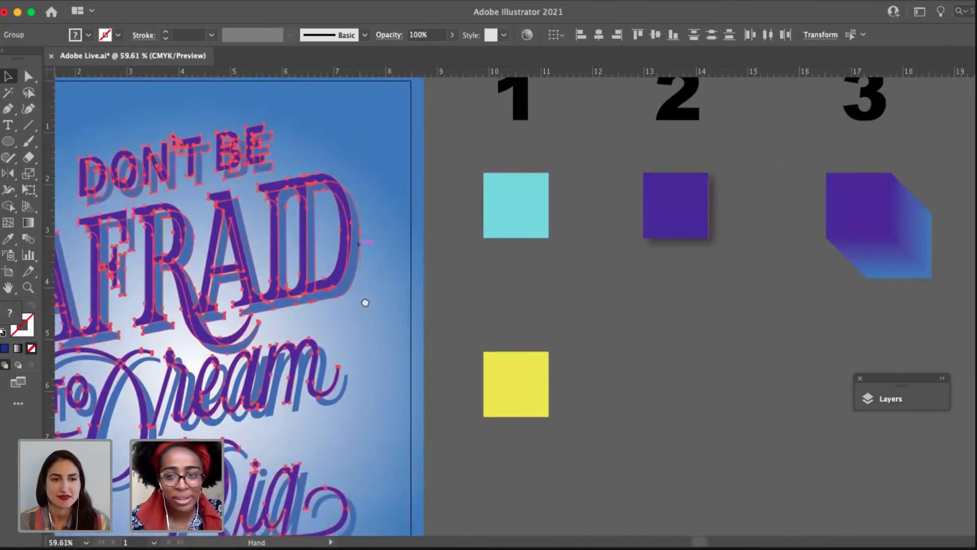
mouse_move(577, 300)
mouse_down()
mouse_move(490, 295)
mouse_move(595, 294)
mouse_up()
click(405, 254)
click(364, 223)
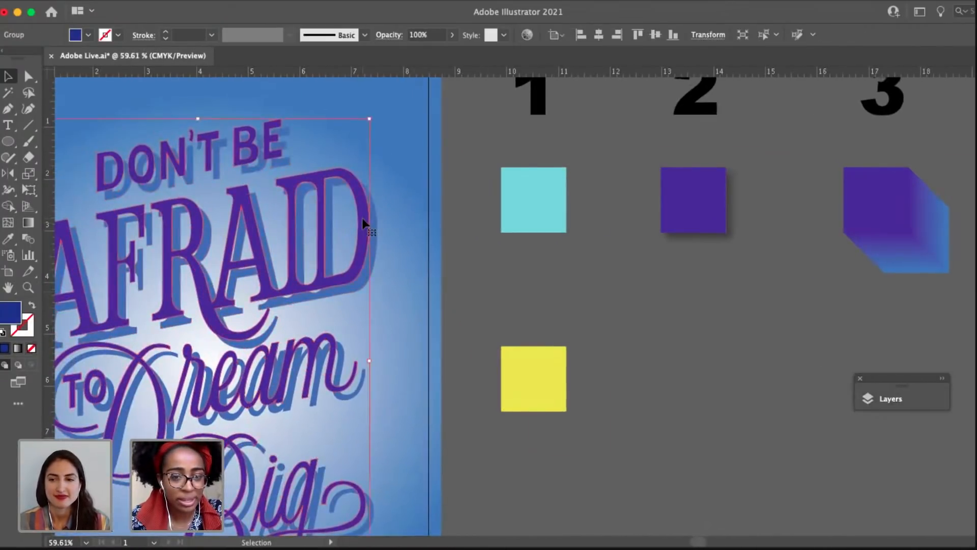
scroll(365, 221, up, 3)
shift+click(387, 229)
drag(408, 257, 436, 271)
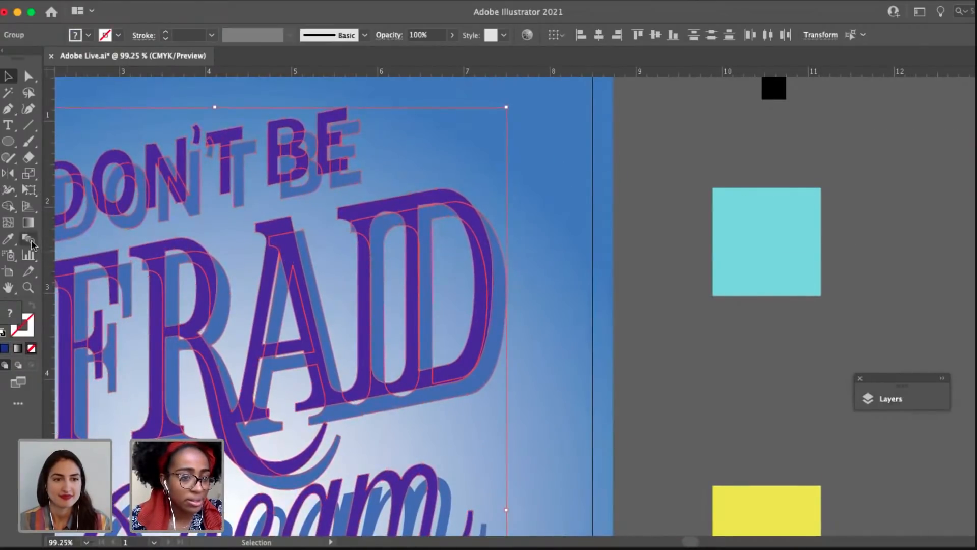
Try to blend the selected purple and blue lettering from the outer edge of the D in "AFRAID", and undo it.
scroll(493, 263, up, 4)
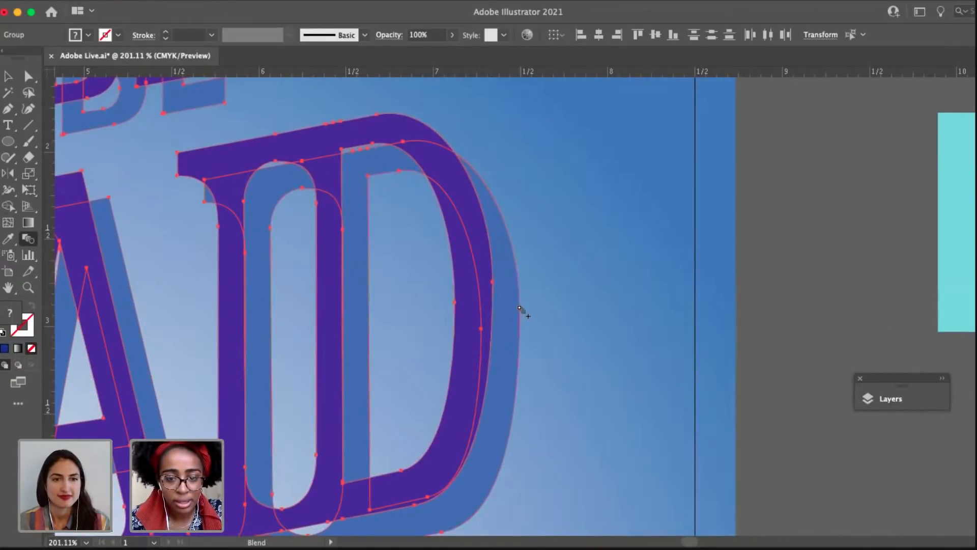
click(520, 308)
drag(294, 249, 418, 253)
key(super+z)
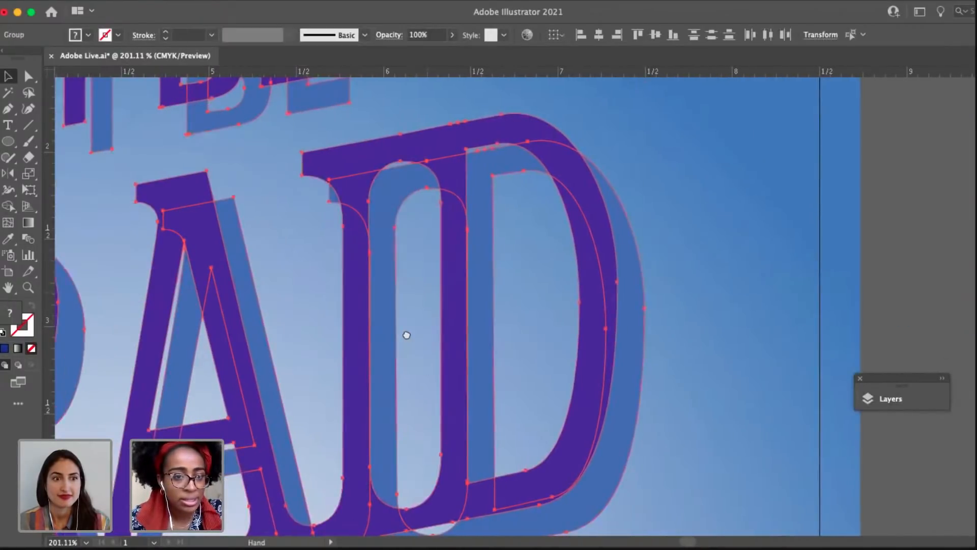
Select the purple "Don't Be Afraid", "to Dream" and "Big" lettering together.
drag(406, 334, 388, 297)
scroll(416, 329, down, 5)
click(583, 312)
click(463, 246)
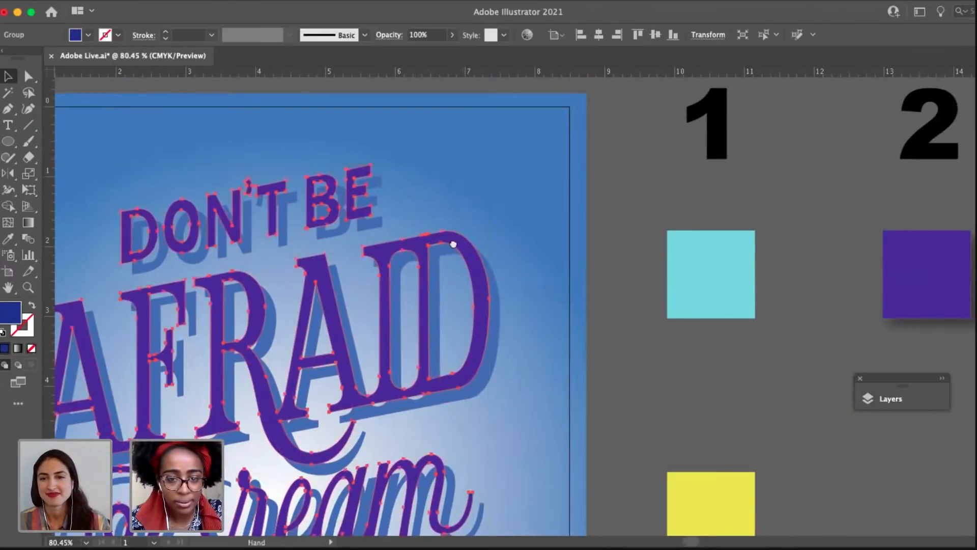
drag(453, 244, 570, 161)
click(558, 436)
click(474, 396)
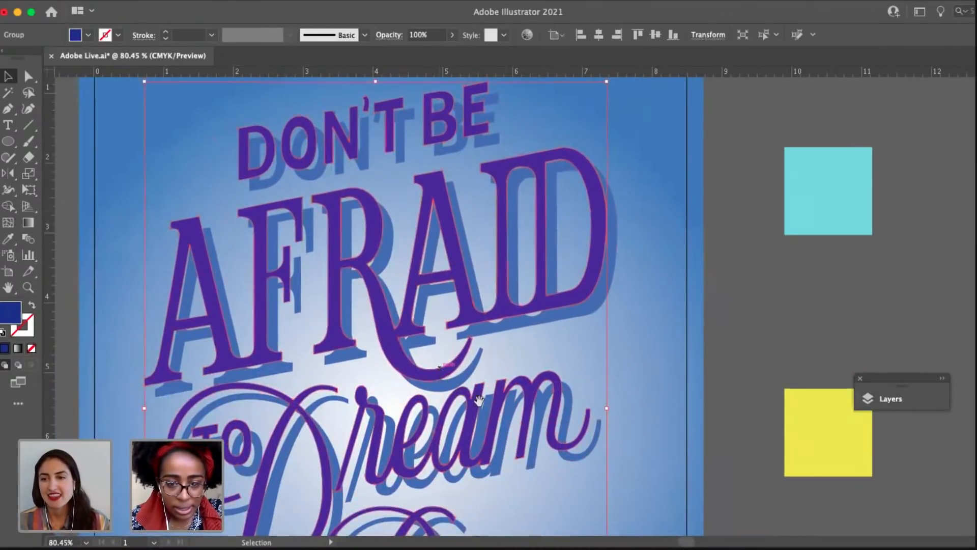
drag(460, 385, 393, 330)
drag(545, 371, 531, 395)
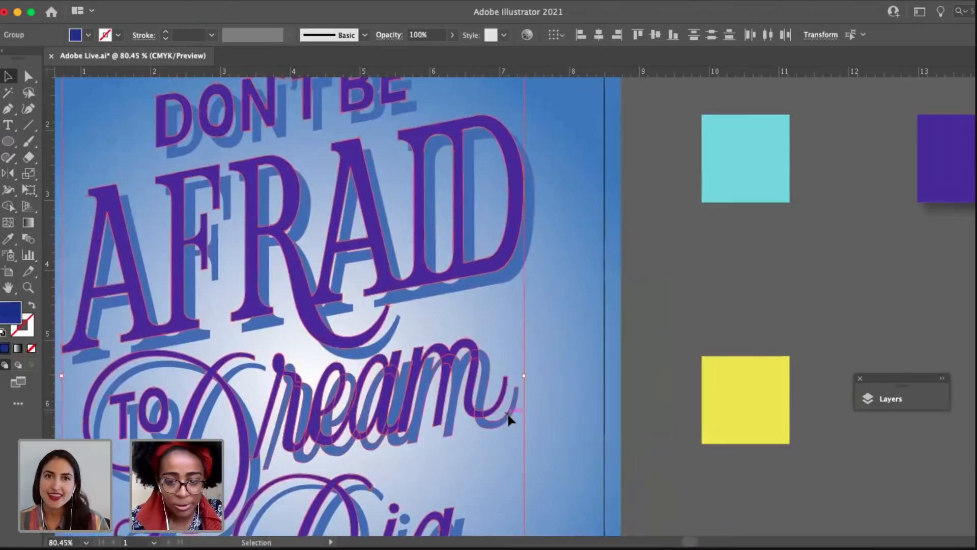
Select the blue "Don't Be Afraid", "to Dream" and "Big" lettering and combine it into one group.
click(507, 418)
click(523, 271)
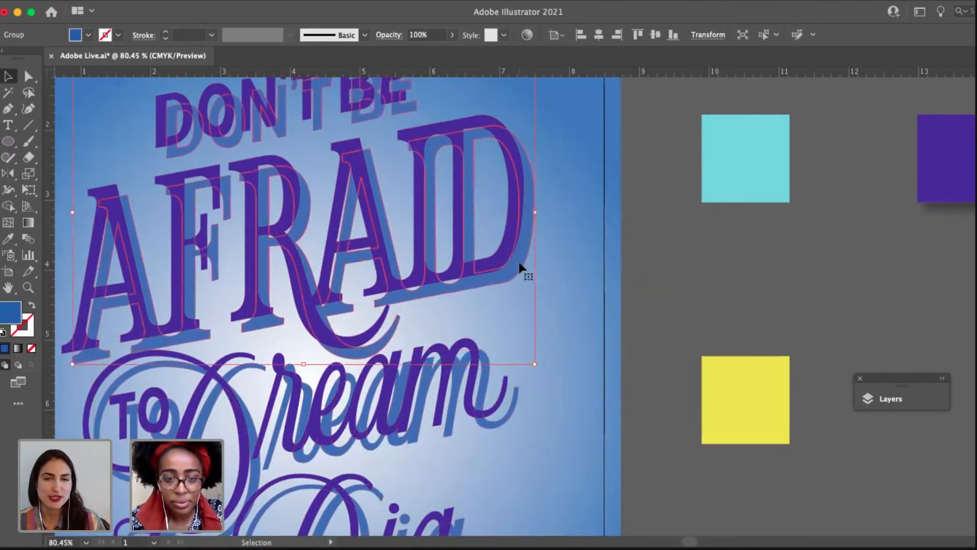
scroll(519, 382, down, 3)
shift+click(509, 375)
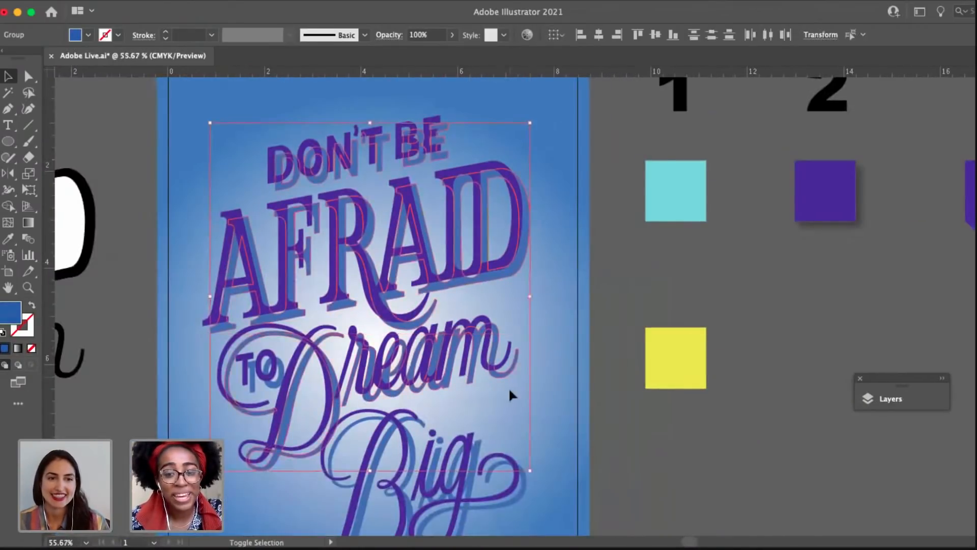
shift+click(518, 493)
drag(459, 398, 484, 385)
key(super+g)
shift+click(247, 363)
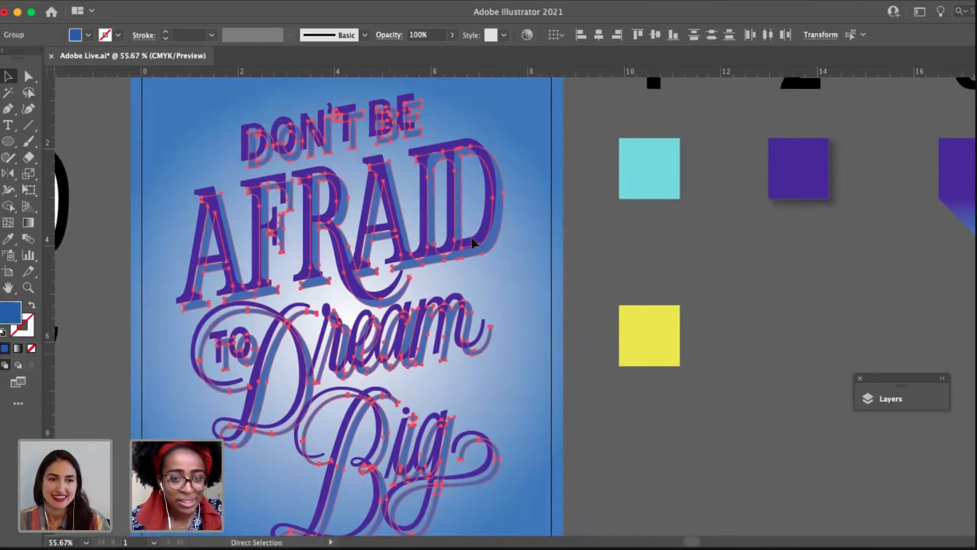
key(super+g)
Select the purple "Don't Be Afraid", "to Dream" and "Big" lettering and combine it into one group.
click(532, 220)
click(379, 122)
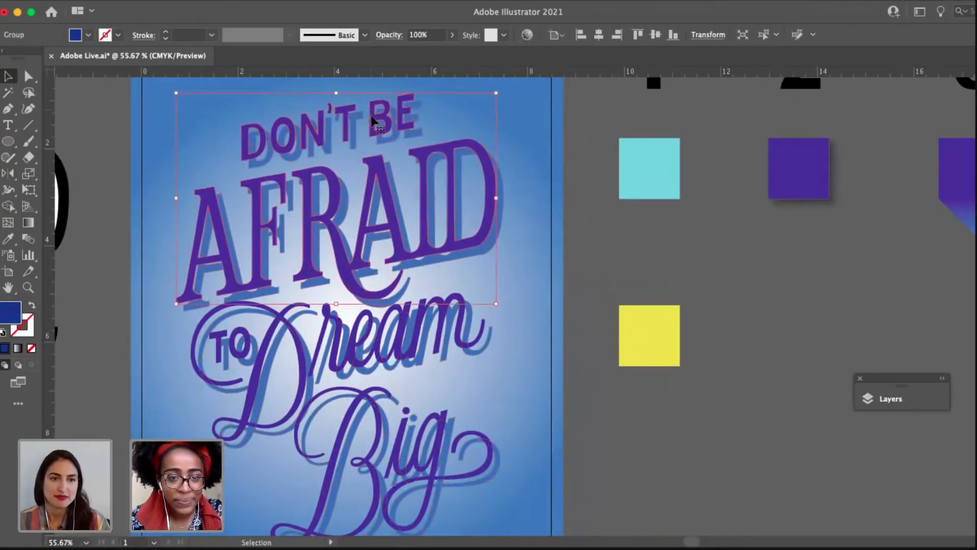
shift+click(480, 362)
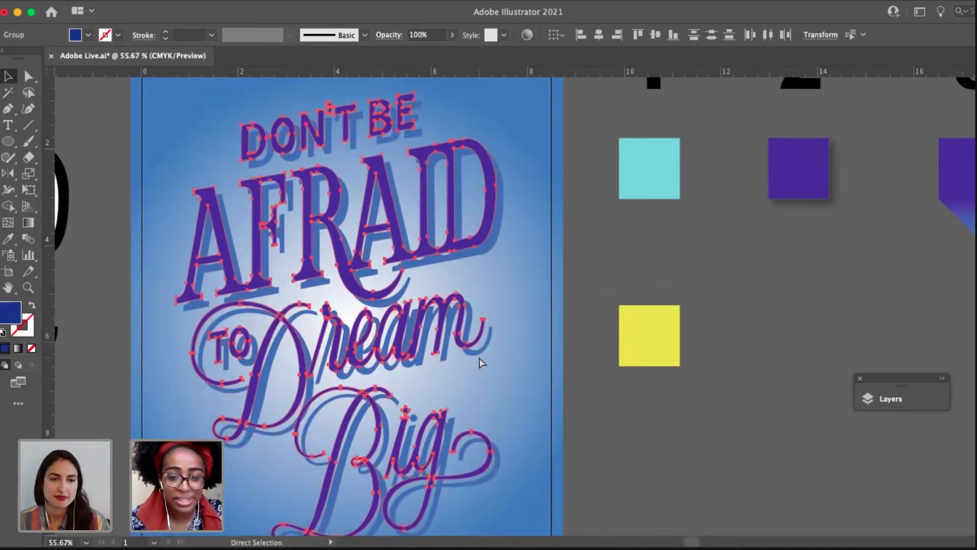
Select the blue lettering group together with the purple group, and clear the selection.
scroll(501, 226, up, 8)
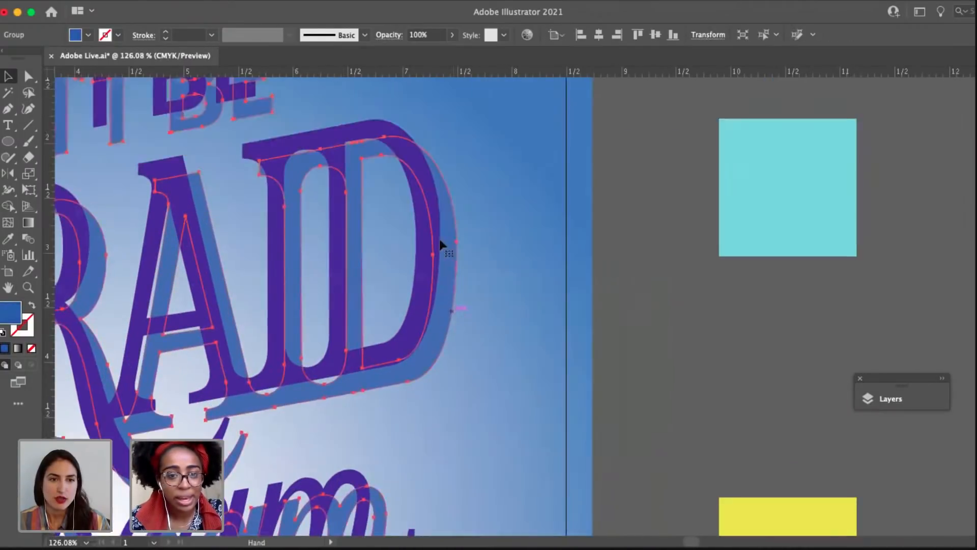
shift+click(368, 127)
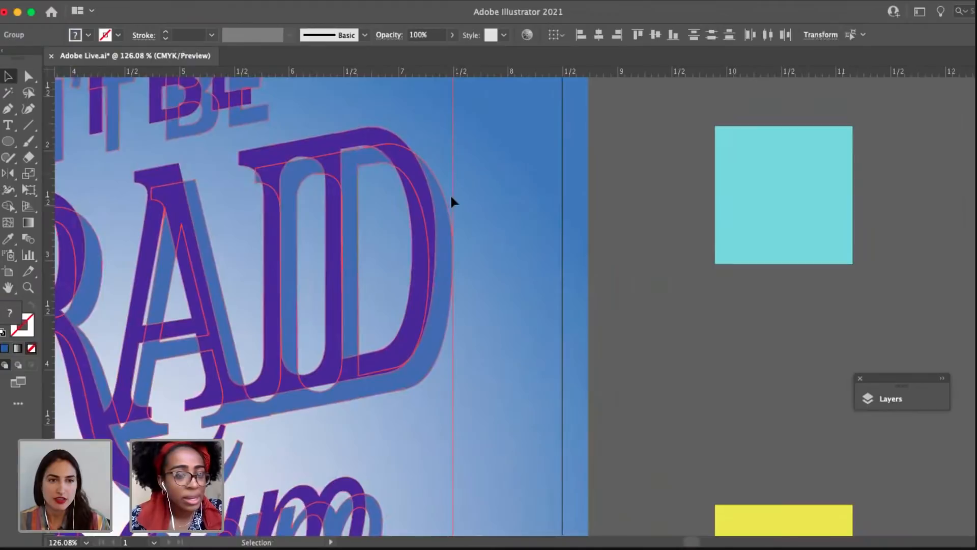
drag(451, 203, 430, 280)
click(499, 291)
scroll(500, 291, down, 4)
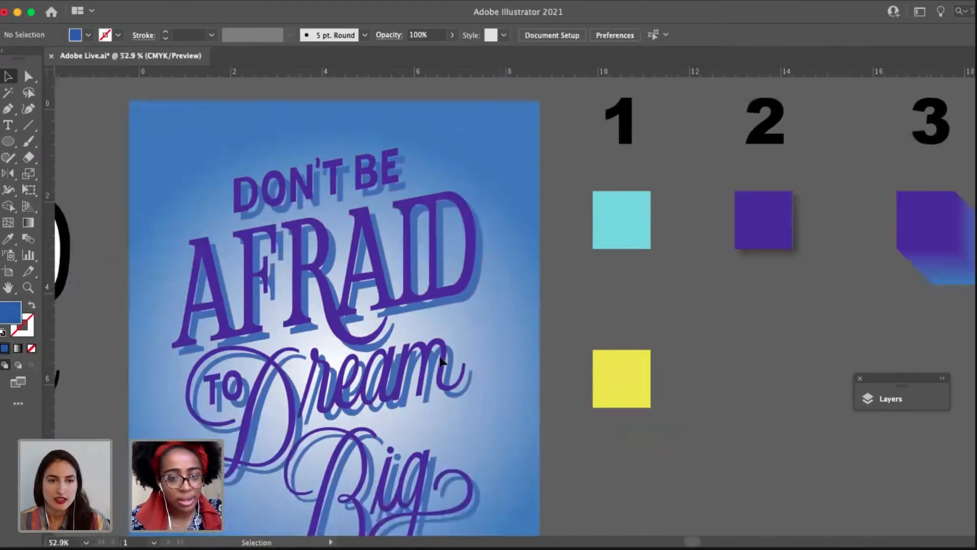
Select the purple lettering and the blue lettering in turn to check that each is a single group.
drag(440, 365, 466, 320)
click(456, 162)
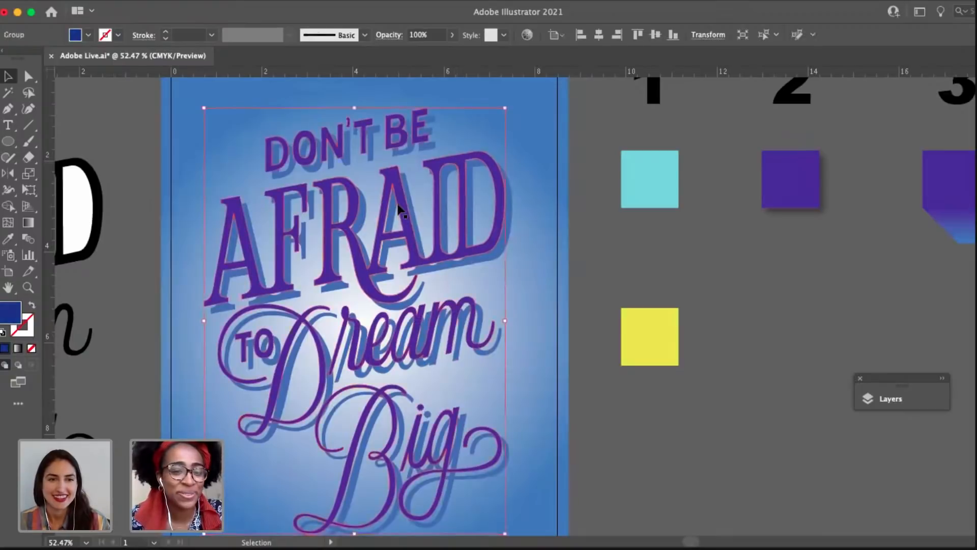
drag(515, 269, 450, 238)
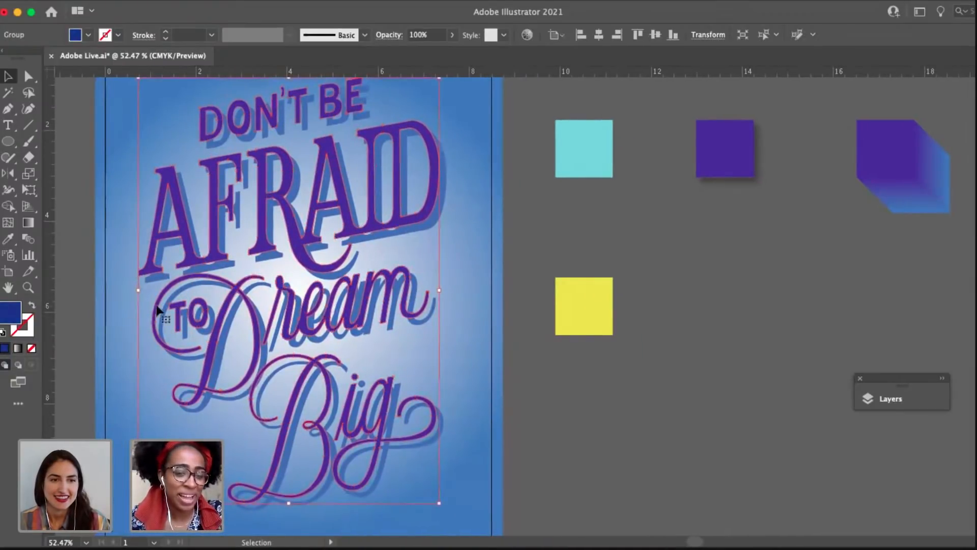
drag(316, 229, 313, 300)
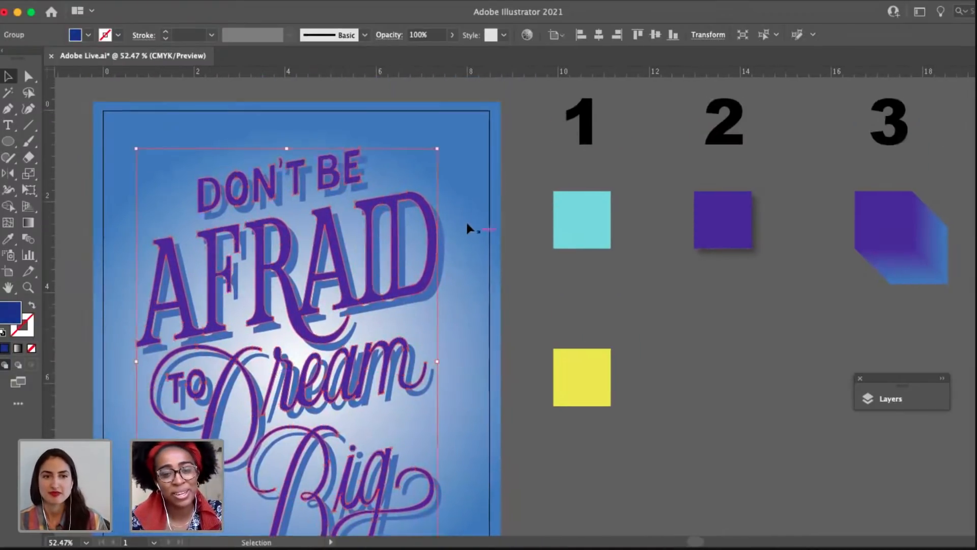
click(466, 220)
click(410, 327)
drag(410, 328, 427, 244)
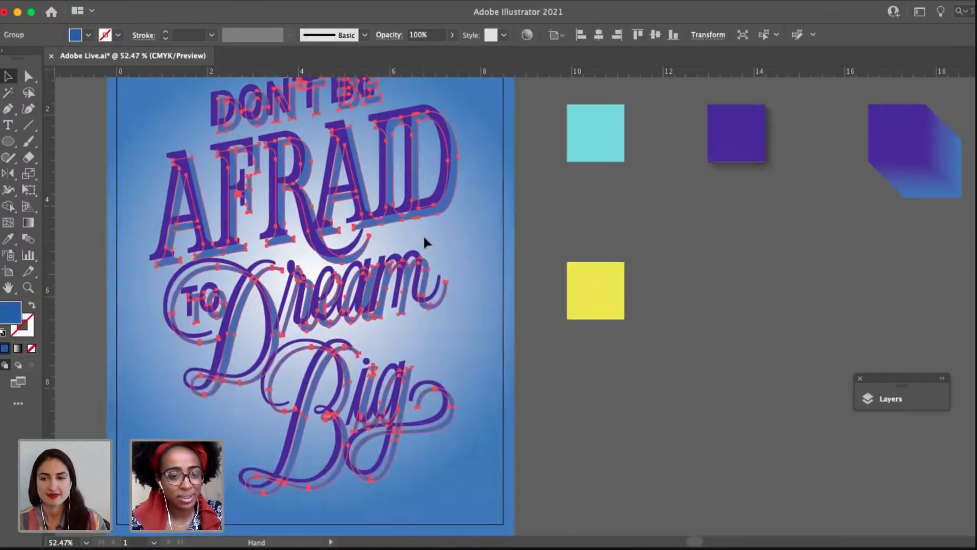
drag(478, 282, 478, 401)
scroll(451, 252, up, 10)
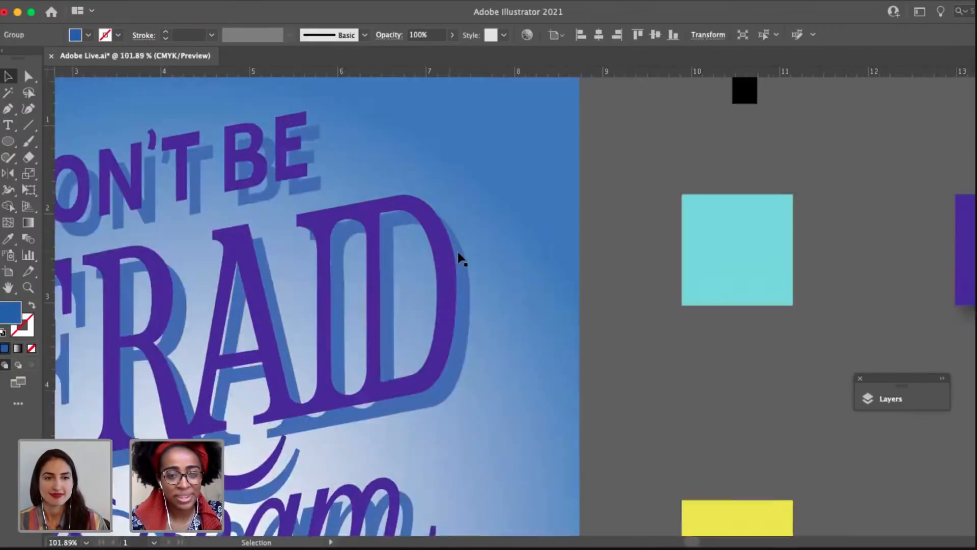
Try blending the regrouped purple and blue lettering between matching points on the D's outer curve, and undo the blend.
shift+click(396, 188)
click(359, 152)
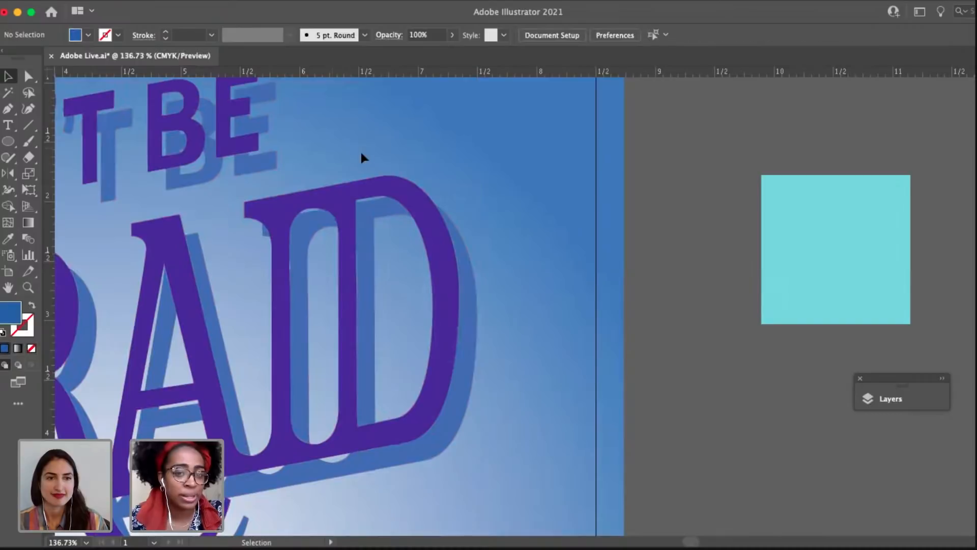
click(444, 218)
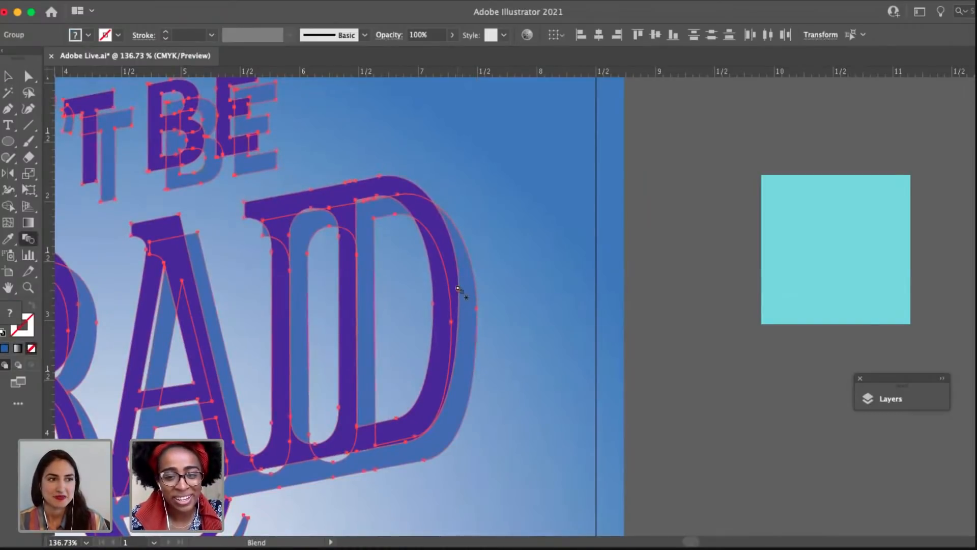
scroll(458, 290, up, 4)
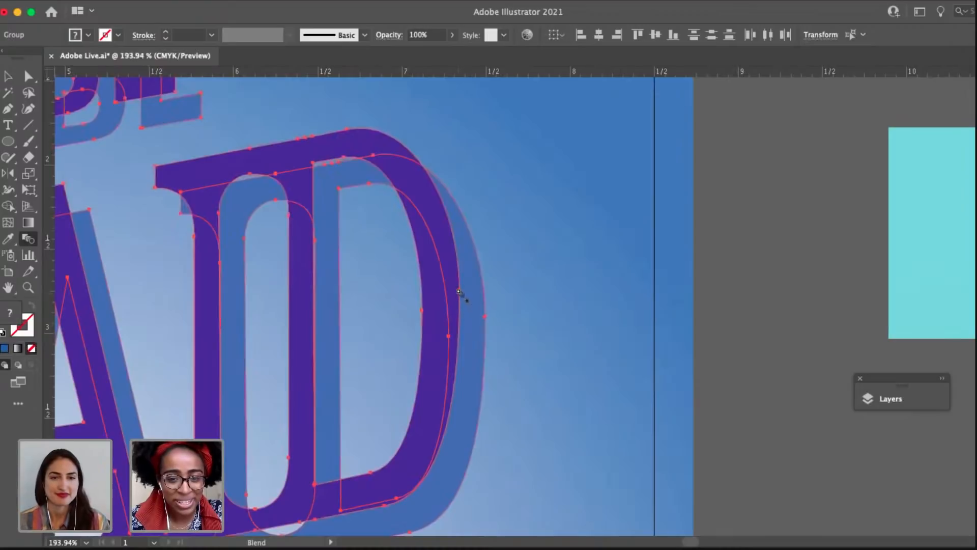
click(486, 318)
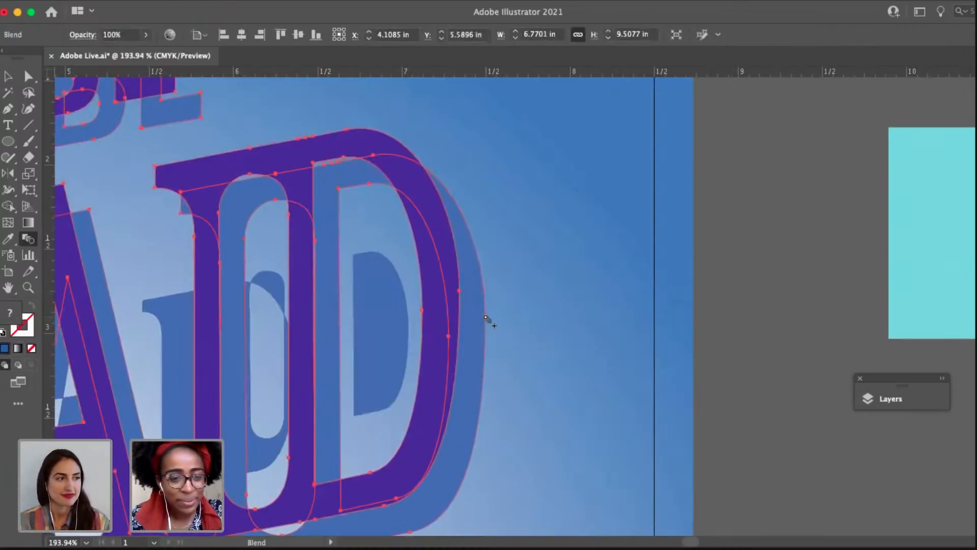
scroll(486, 318, down, 8)
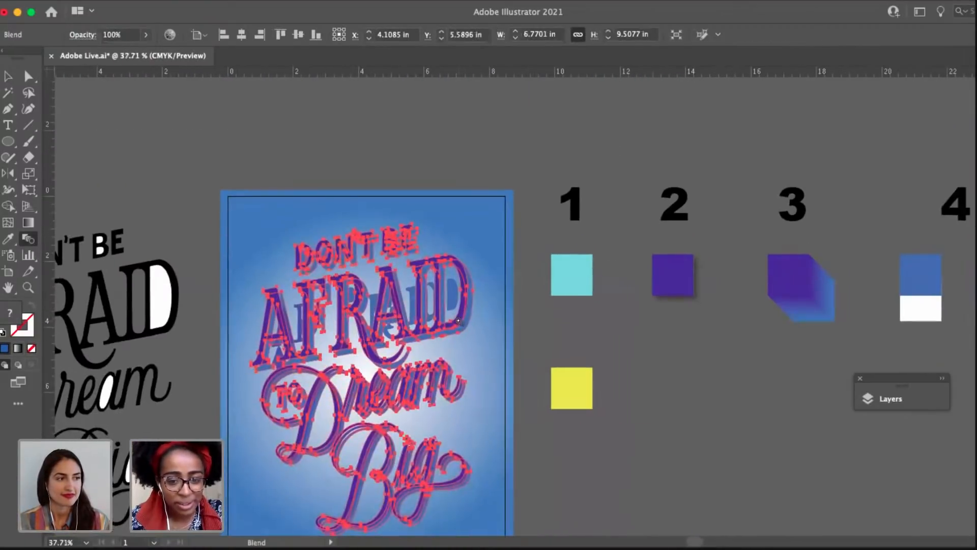
key(v)
click(560, 416)
key(super+z)
click(510, 294)
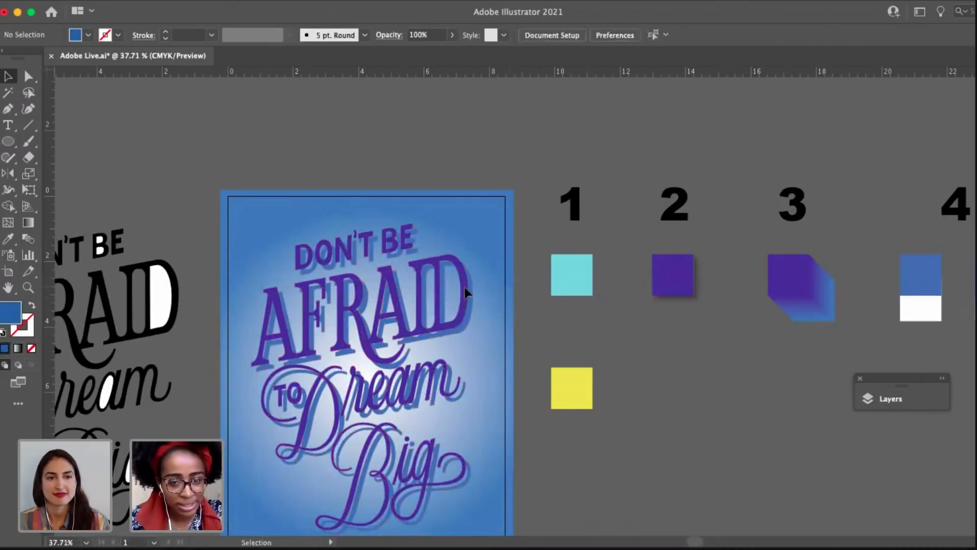
Isolate the purple lettering group, examine its "Don't Be Afraid" part, and leave isolation.
click(451, 255)
scroll(390, 268, up, 1)
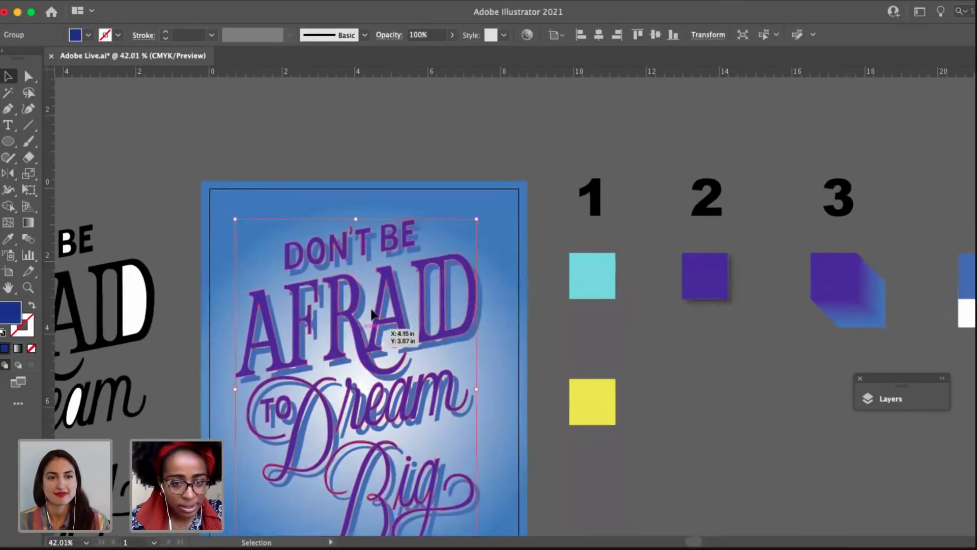
double_click(379, 311)
click(400, 300)
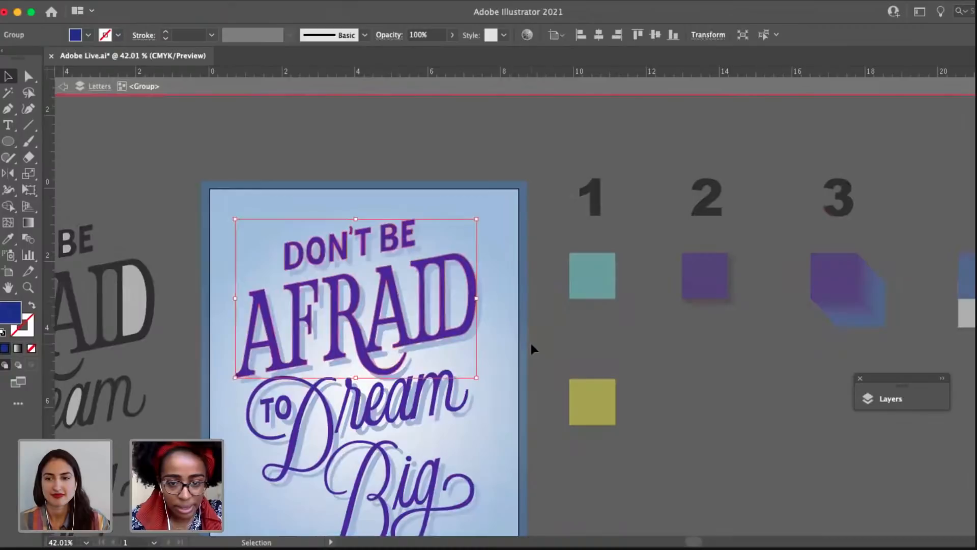
click(530, 343)
click(359, 340)
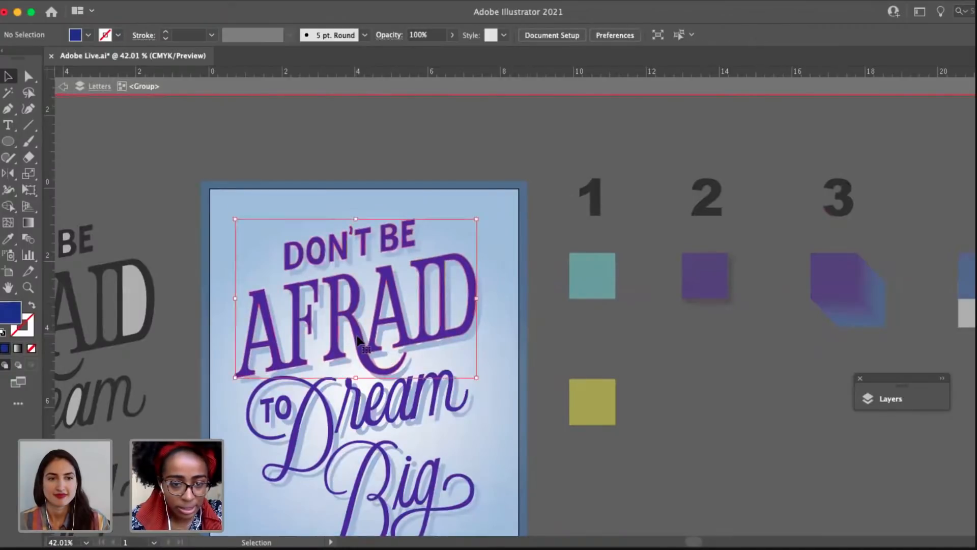
click(525, 283)
double_click(494, 294)
Isolate the blue lettering group, examine its "Don't Be Afraid" part, and return to the full poster.
click(474, 307)
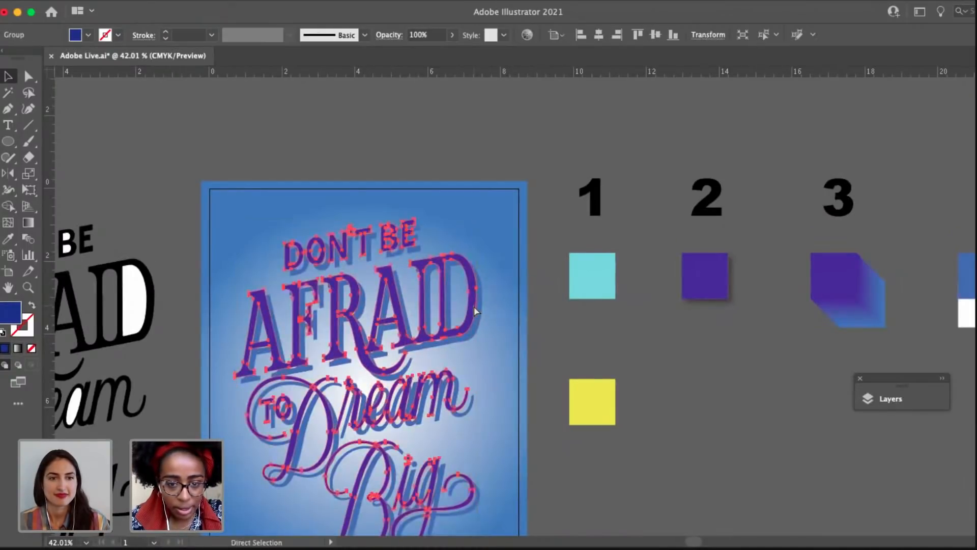
key(super+2)
click(479, 313)
double_click(478, 313)
click(478, 313)
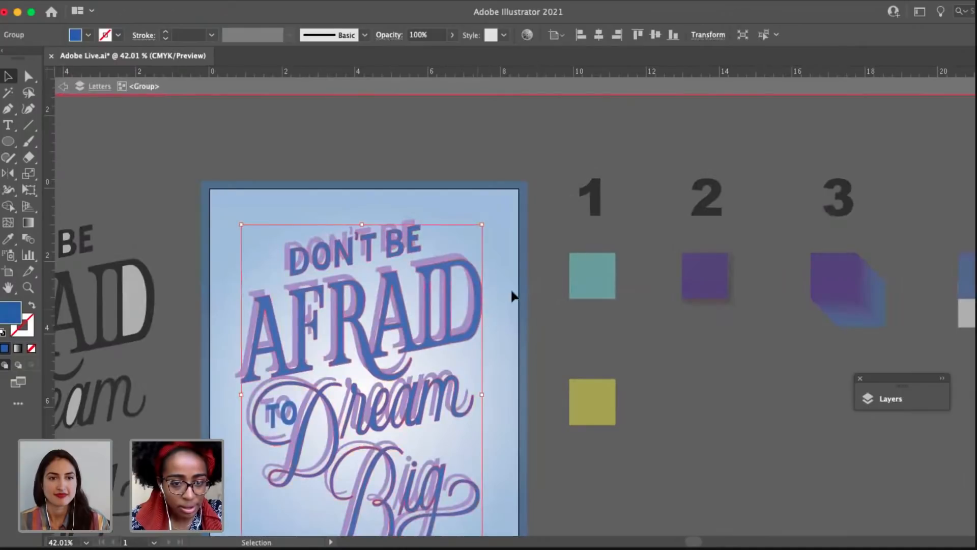
click(511, 296)
click(237, 337)
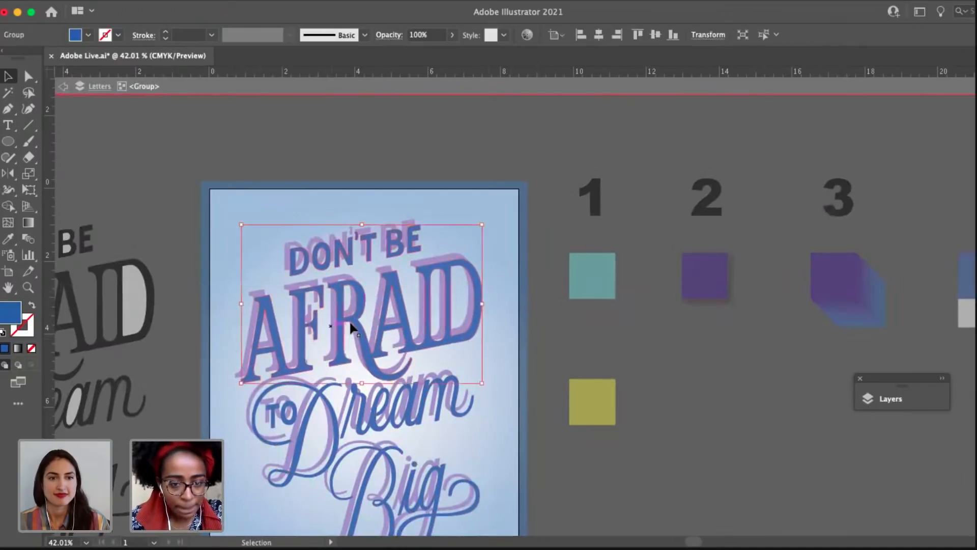
scroll(349, 325, up, 5)
scroll(474, 385, down, 1)
drag(445, 397, 424, 380)
click(562, 339)
double_click(562, 339)
Select the whole blue lettering group to check that it covers every word, and clear the selection.
drag(540, 332, 477, 315)
click(487, 295)
scroll(486, 296, down, 3)
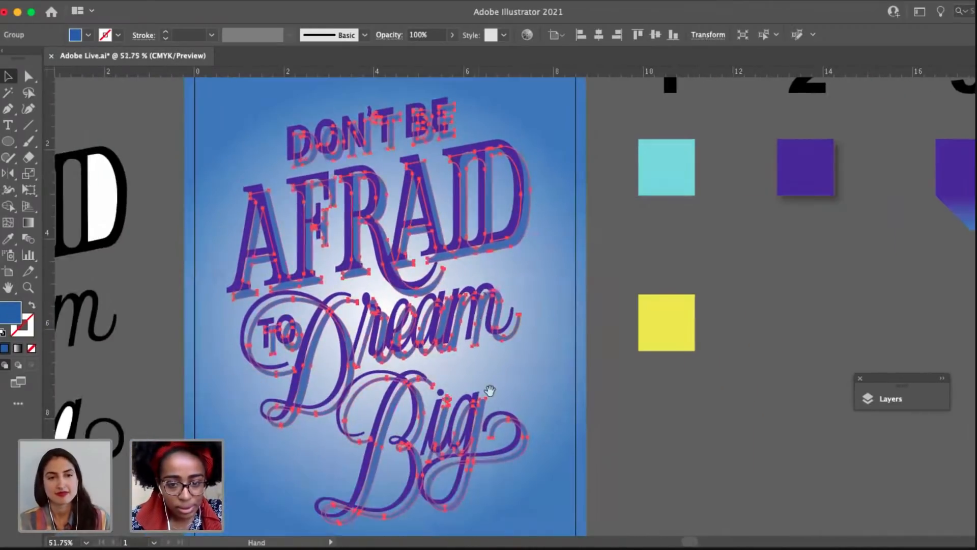
click(539, 448)
click(525, 444)
drag(545, 450, 479, 526)
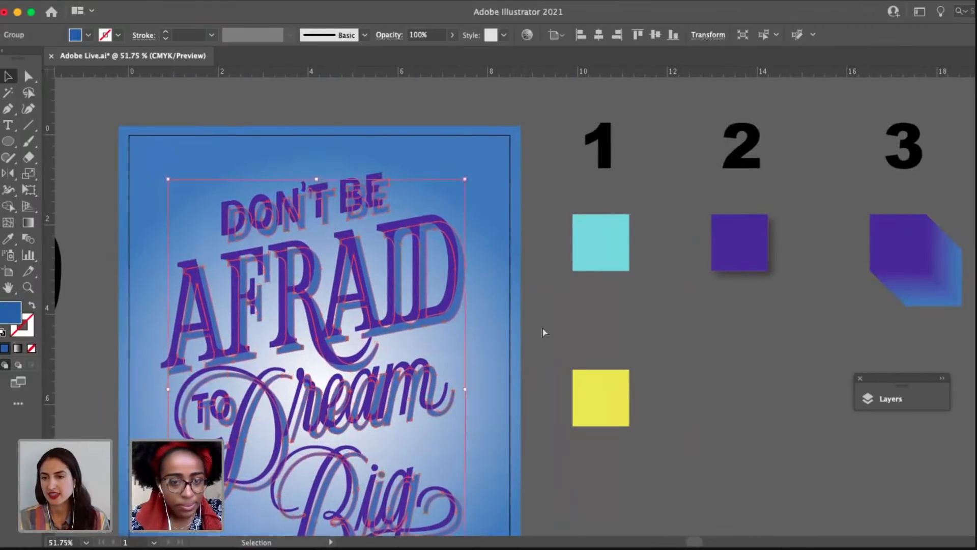
click(533, 300)
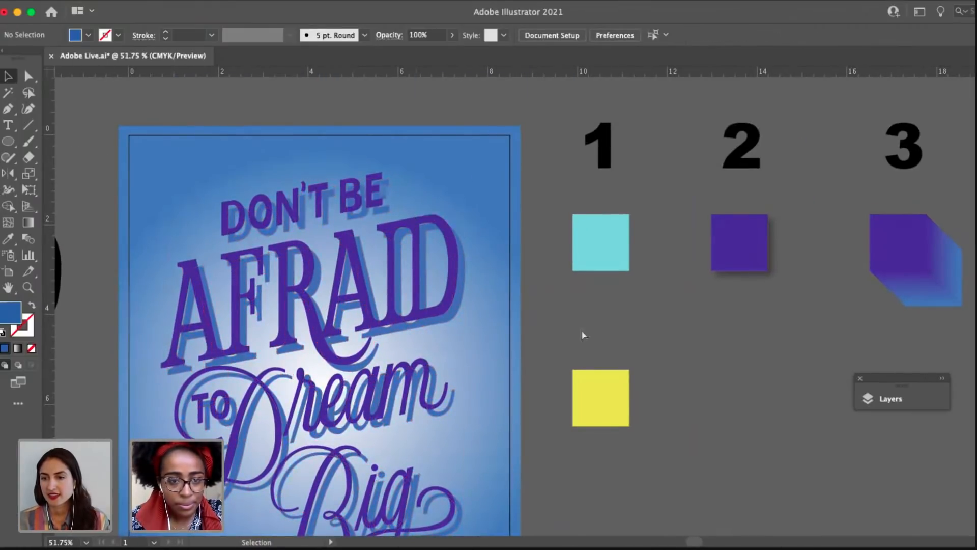
Select the whole purple lettering group to check its letters, and deselect it.
click(412, 227)
drag(487, 418, 519, 355)
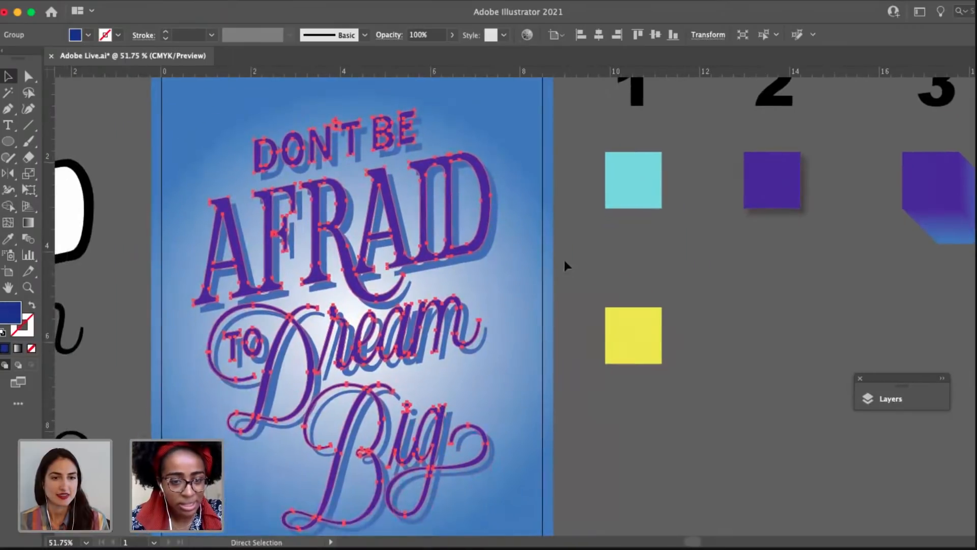
click(563, 259)
scroll(405, 186, left, 1)
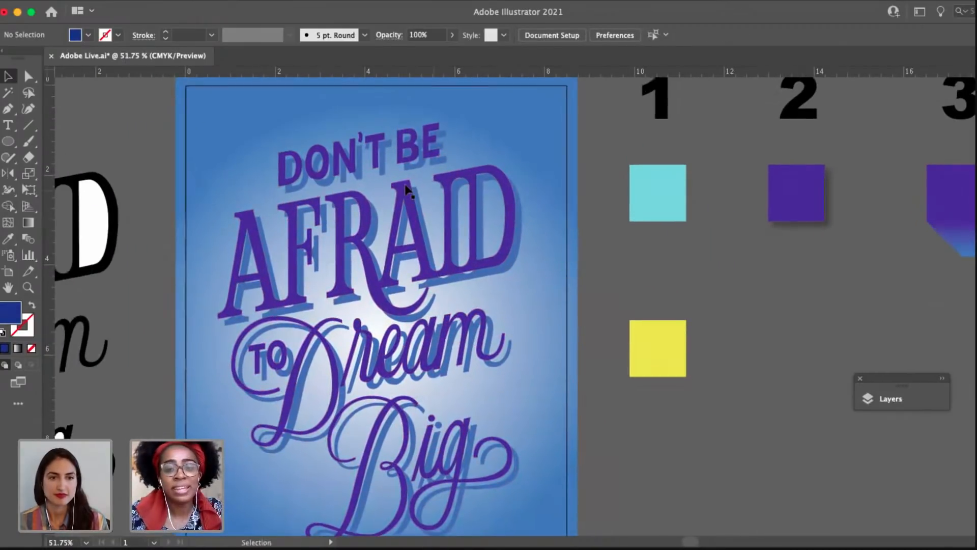
Select the whole purple lettering group and bring it to the front of the poster artwork.
scroll(406, 186, up, 1)
scroll(407, 189, up, 3)
click(428, 189)
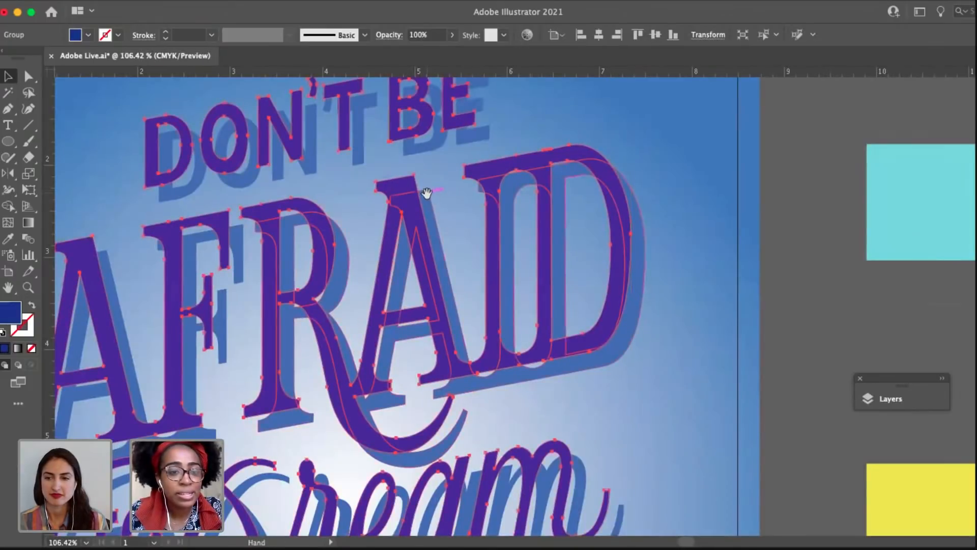
drag(427, 192, 499, 301)
right_click(289, 179)
mouse_move(397, 367)
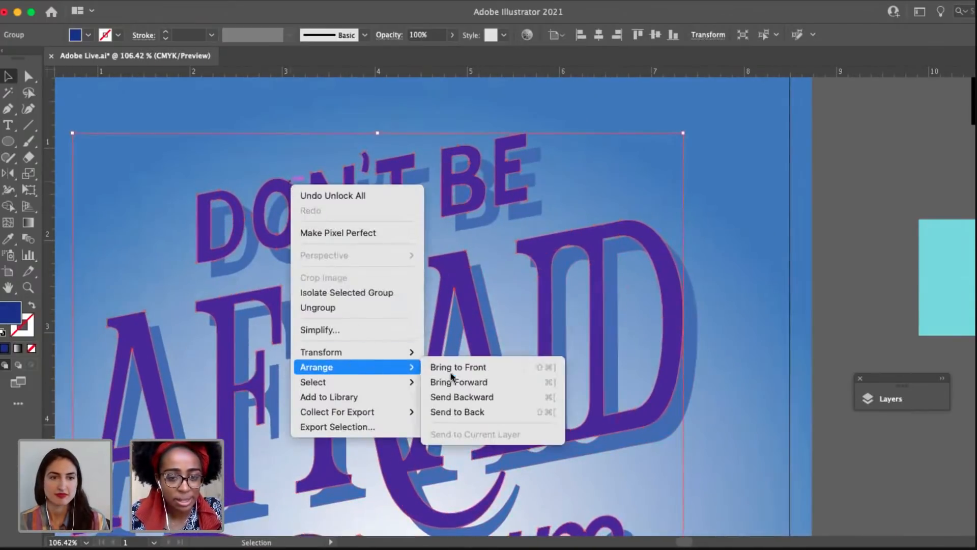
click(456, 366)
Try to blend the whole purple lettering group with the blue one from the corners of the T in "Don't", and undo it.
scroll(363, 201, right, 2)
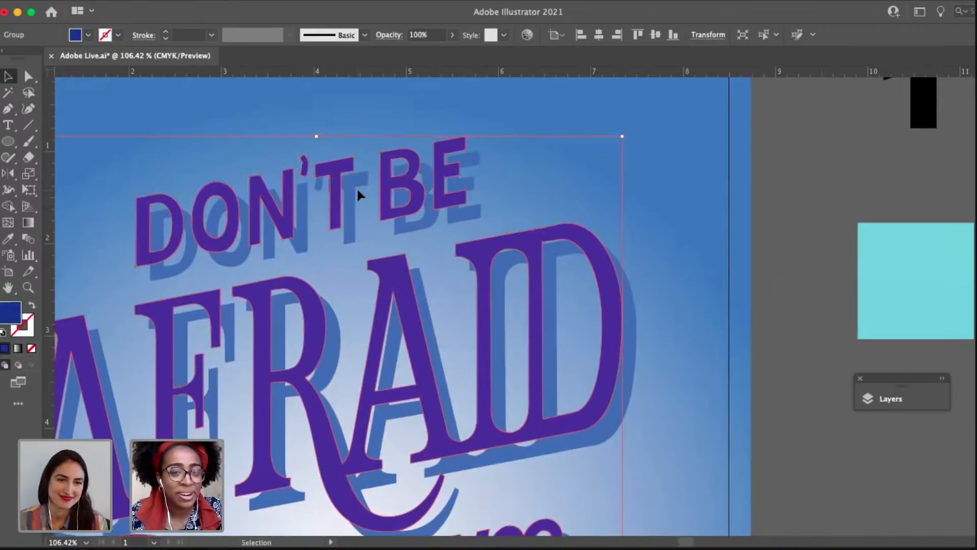
shift+click(356, 189)
scroll(357, 153, up, 2)
scroll(192, 170, up, 1)
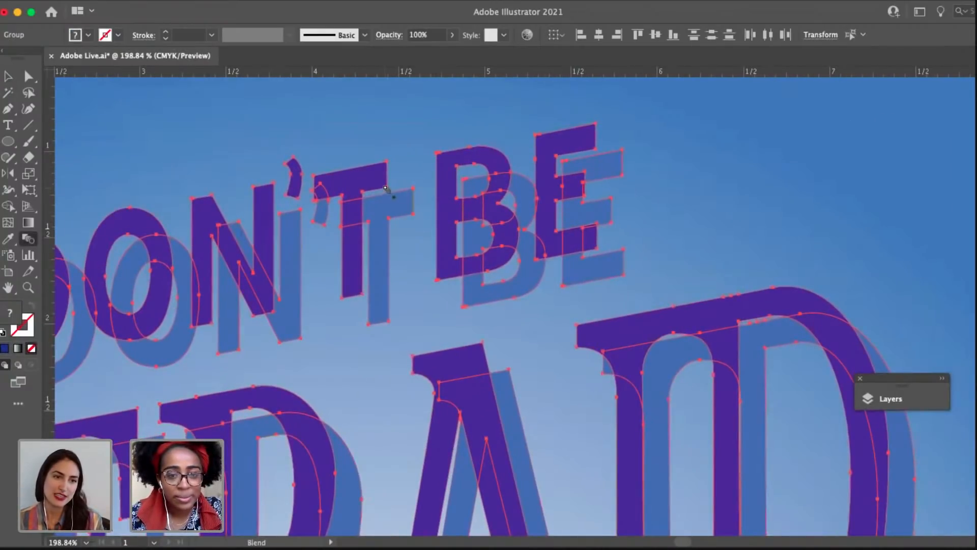
click(411, 214)
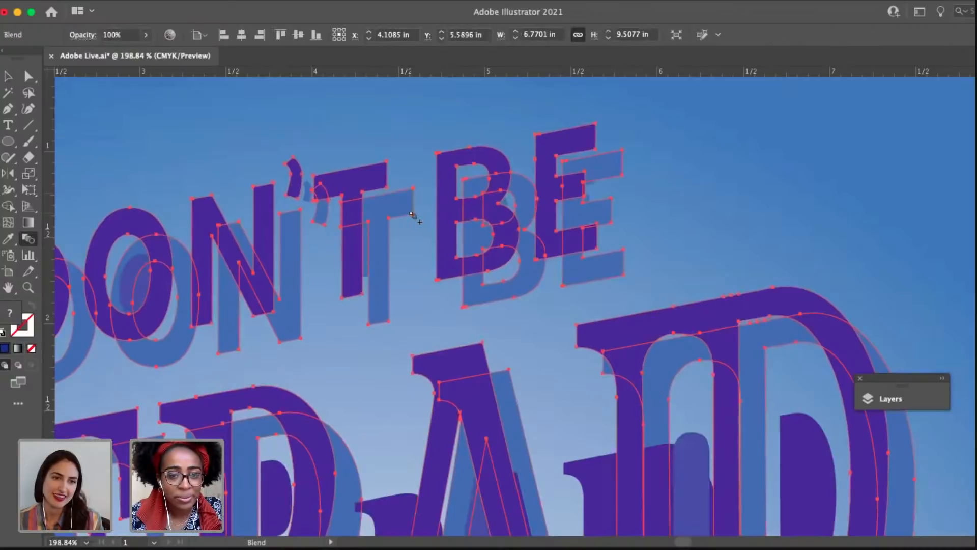
scroll(411, 214, down, 5)
key(v)
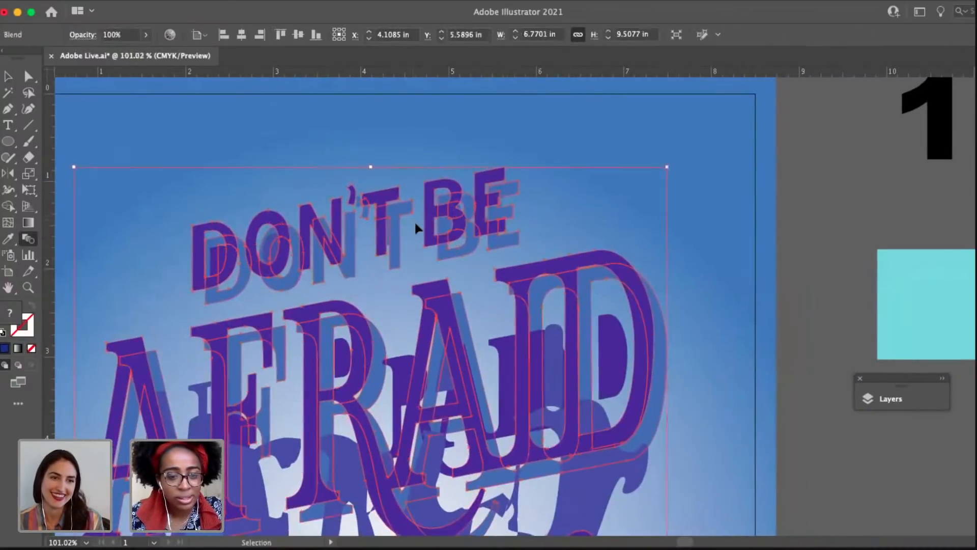
key(super+z)
Select the whole blue lettering and ungroup it into its "Don't Be Afraid" and "To Dream Big" parts.
scroll(629, 291, down, 3)
click(602, 292)
click(591, 297)
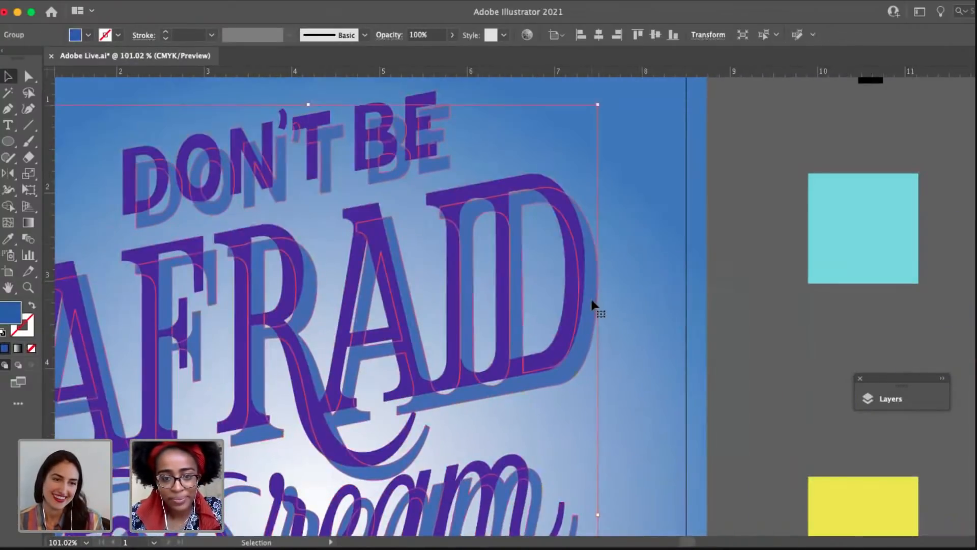
scroll(591, 297, down, 5)
scroll(630, 300, down, 3)
click(652, 256)
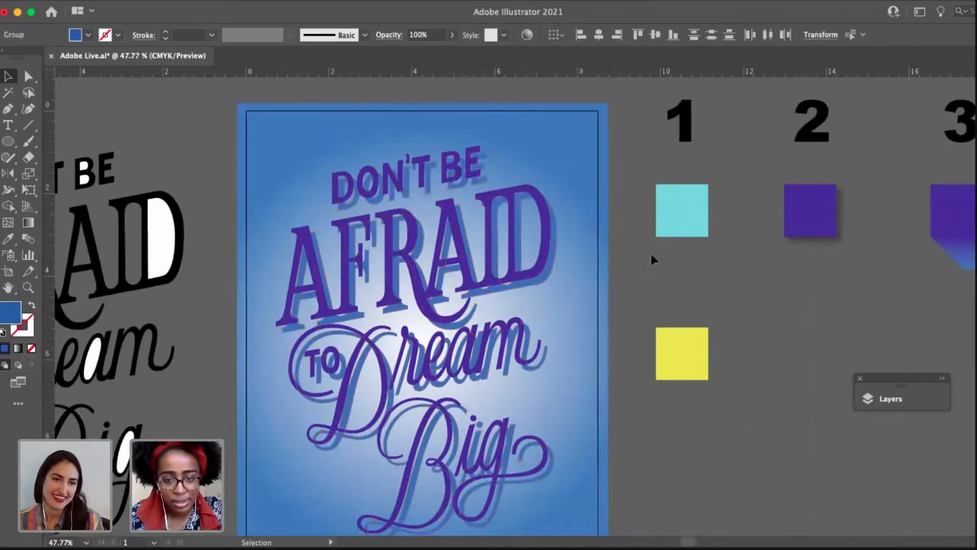
Ungroup the purple lettering so that "Don't Be Afraid" is separate from "To Dream Big", and check the split.
click(523, 190)
drag(555, 259, 514, 259)
click(524, 207)
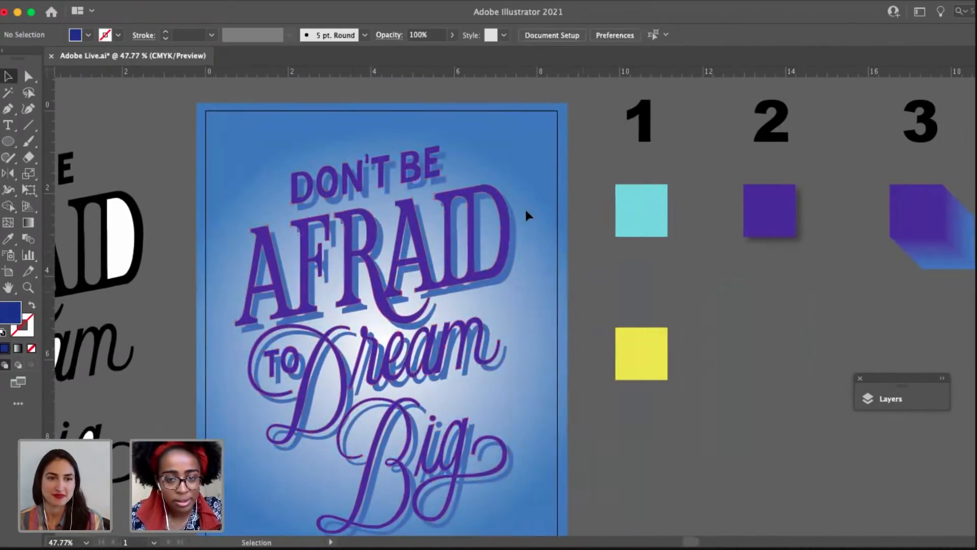
key(a)
click(453, 221)
key(v)
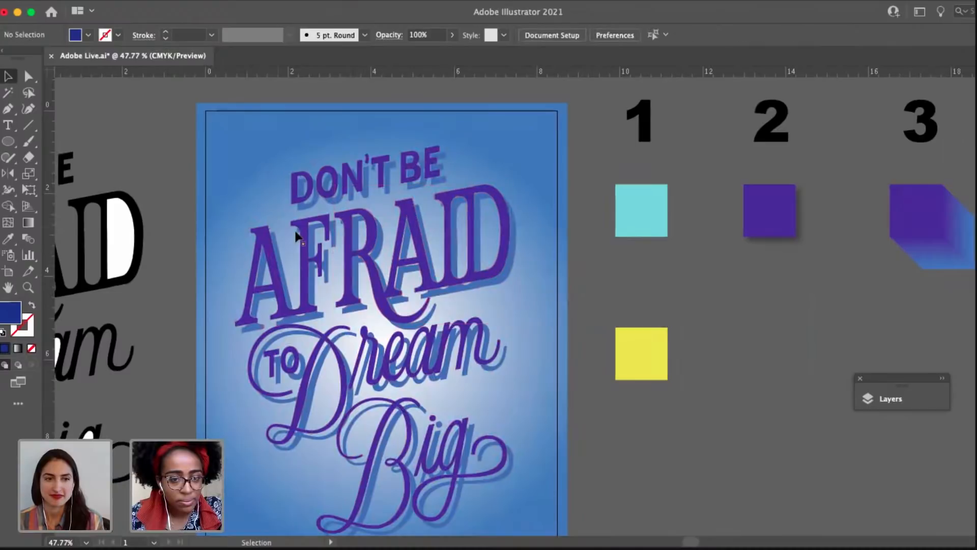
click(315, 239)
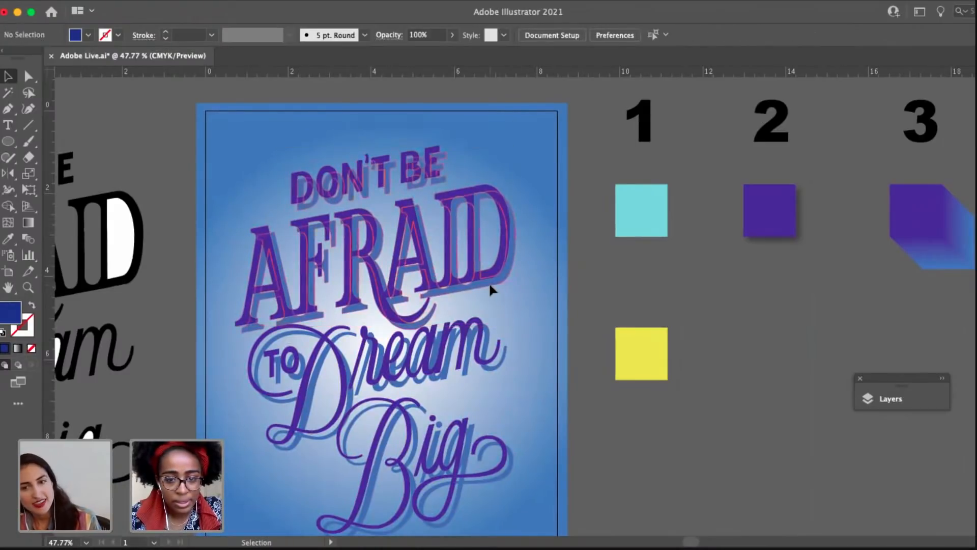
Blend the purple and blue "Don't Be Afraid" lettering with the Blend tool, using matching corners of the T.
click(442, 189)
drag(405, 165, 407, 151)
scroll(407, 151, up, 3)
click(29, 239)
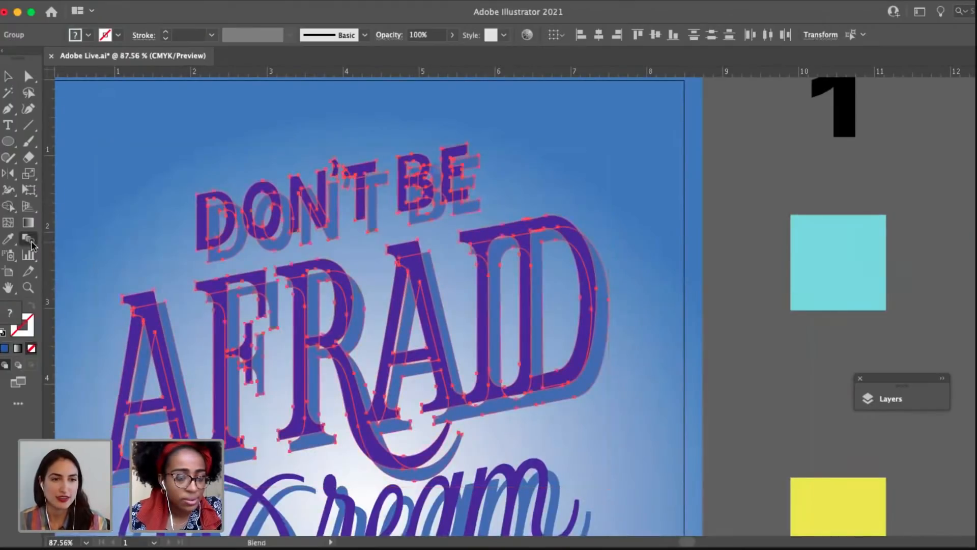
scroll(377, 176, up, 4)
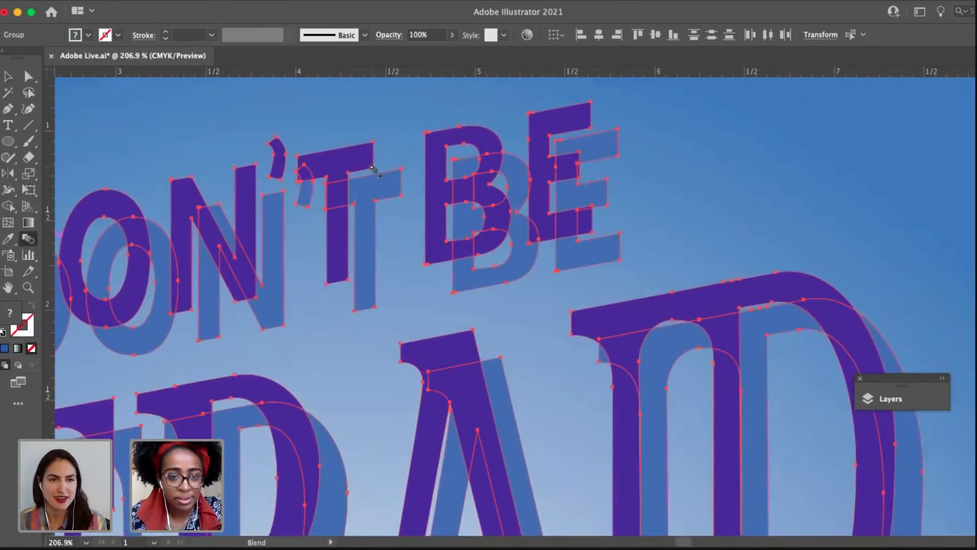
click(399, 195)
scroll(403, 213, down, 5)
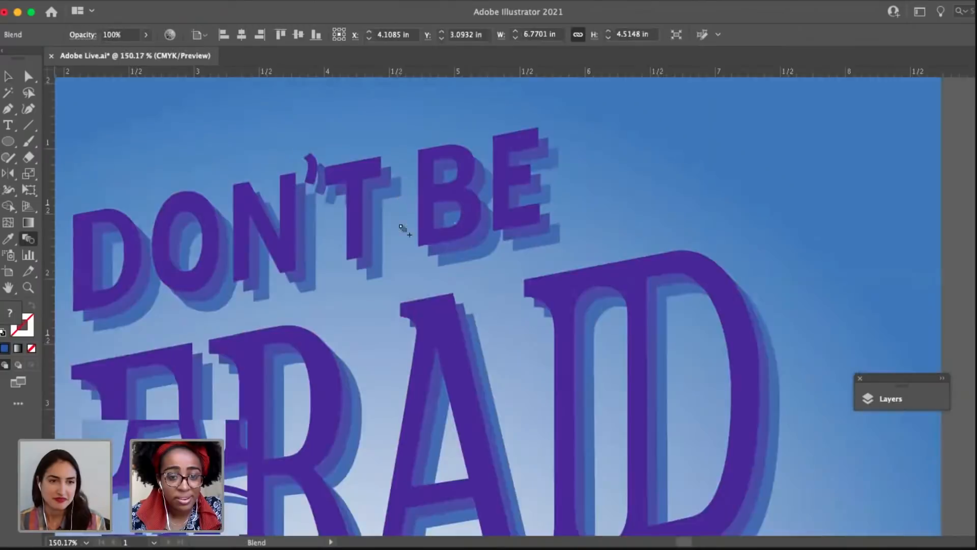
scroll(534, 291, down, 4)
key(v)
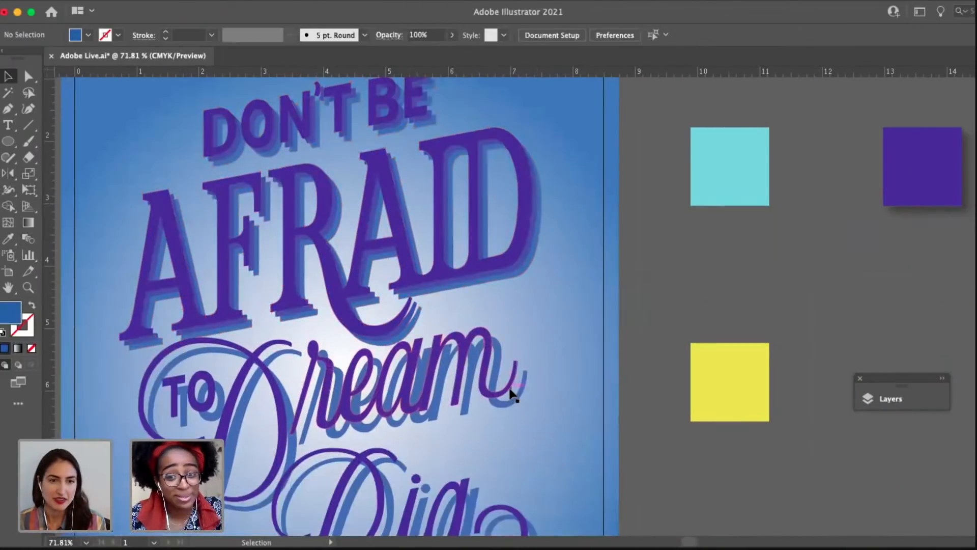
Select the purple "To Dream Big" lettering together with its blue copy.
click(508, 386)
scroll(501, 389, up, 2)
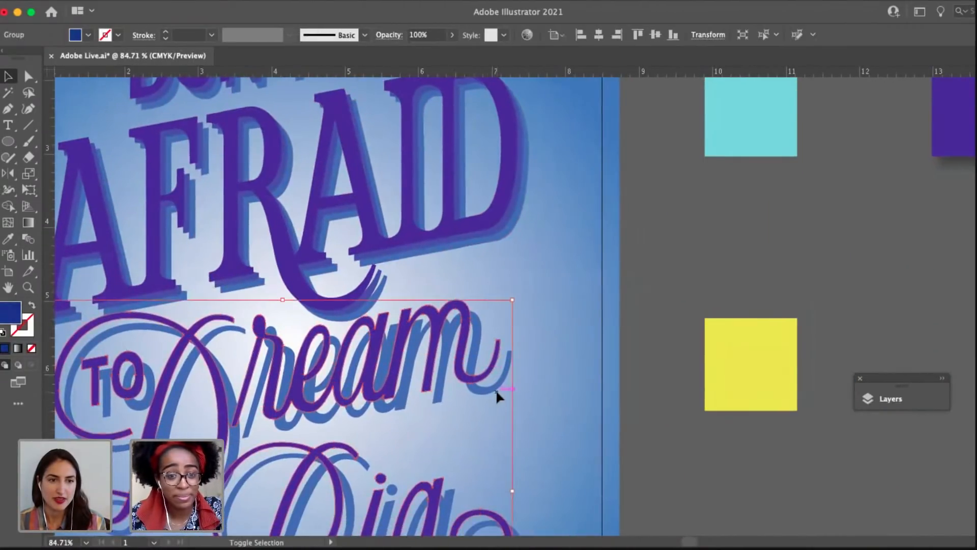
click(495, 389)
scroll(494, 390, up, 3)
drag(494, 390, 748, 280)
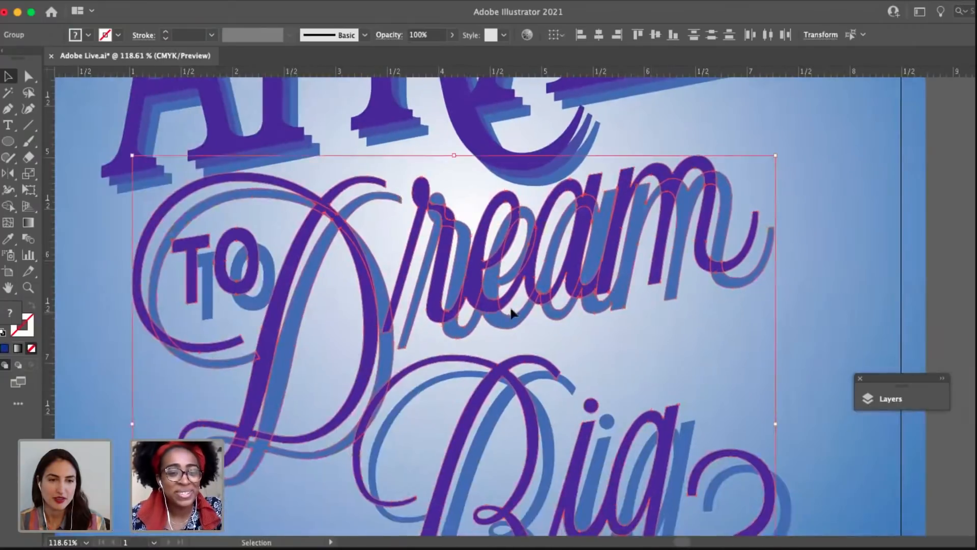
Examine which letters belong to the purple and blue "To Dream Big" groups, checking the word "To" in each.
scroll(512, 309, down, 1)
click(305, 309)
shift+click(294, 252)
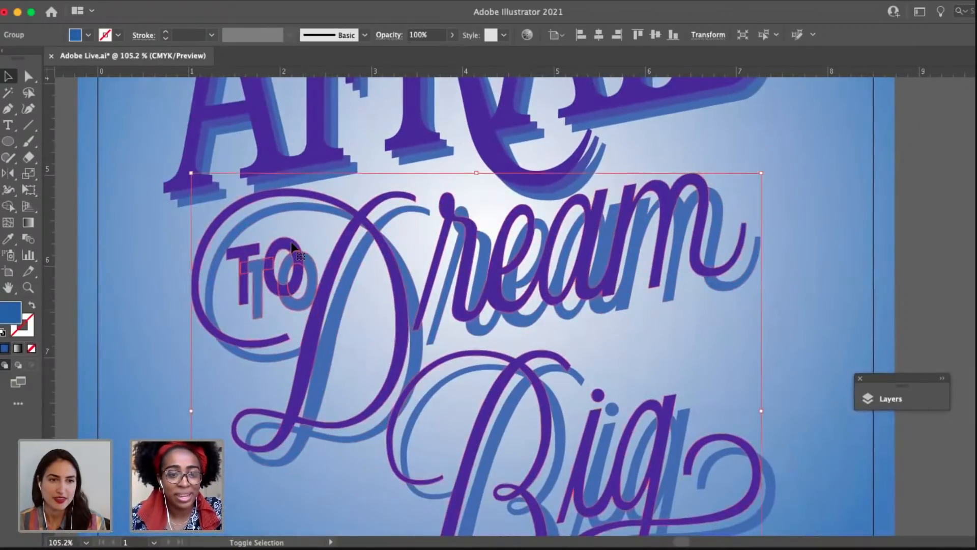
click(318, 244)
click(281, 250)
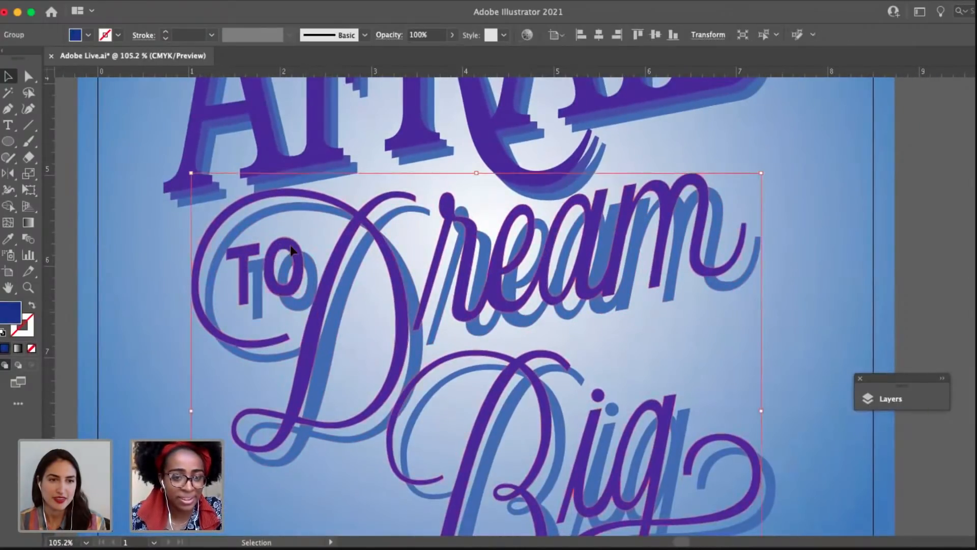
click(316, 279)
click(488, 331)
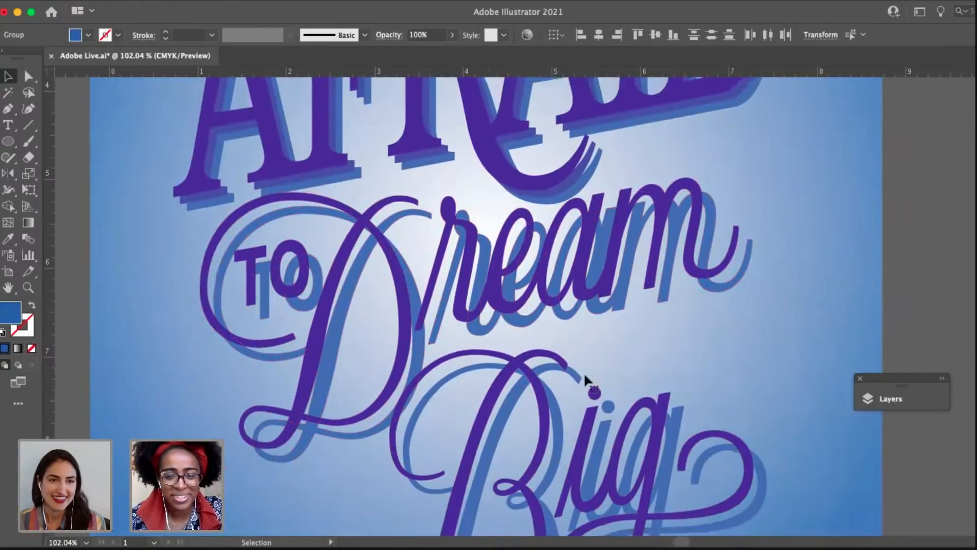
scroll(586, 388, down, 3)
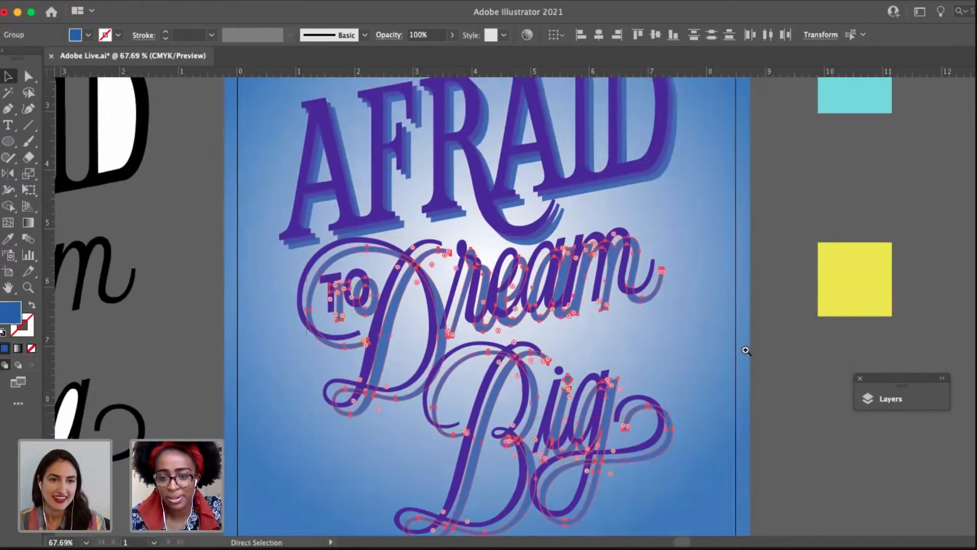
Release the blend on the "Don't Be Afraid" lettering.
scroll(560, 265, up, 3)
scroll(559, 265, right, 3)
click(571, 223)
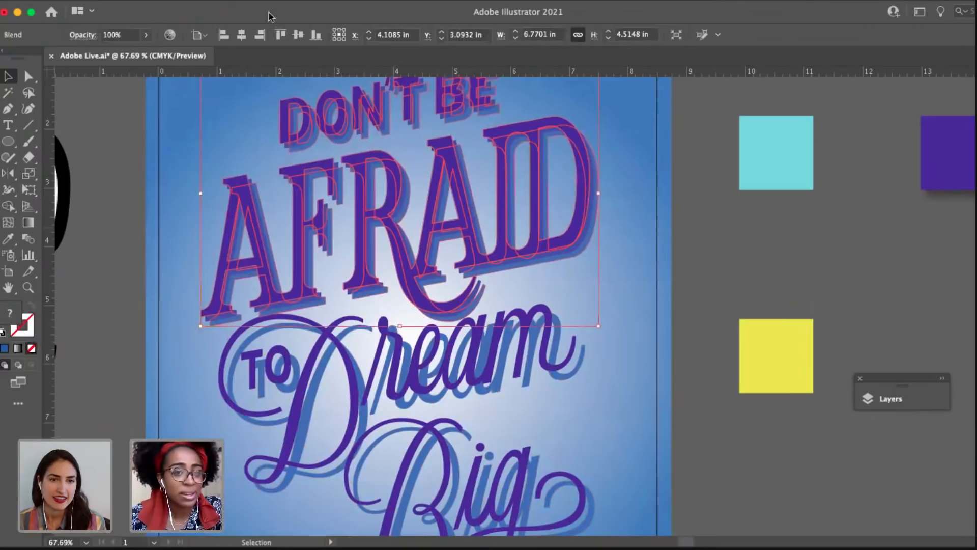
click(160, 8)
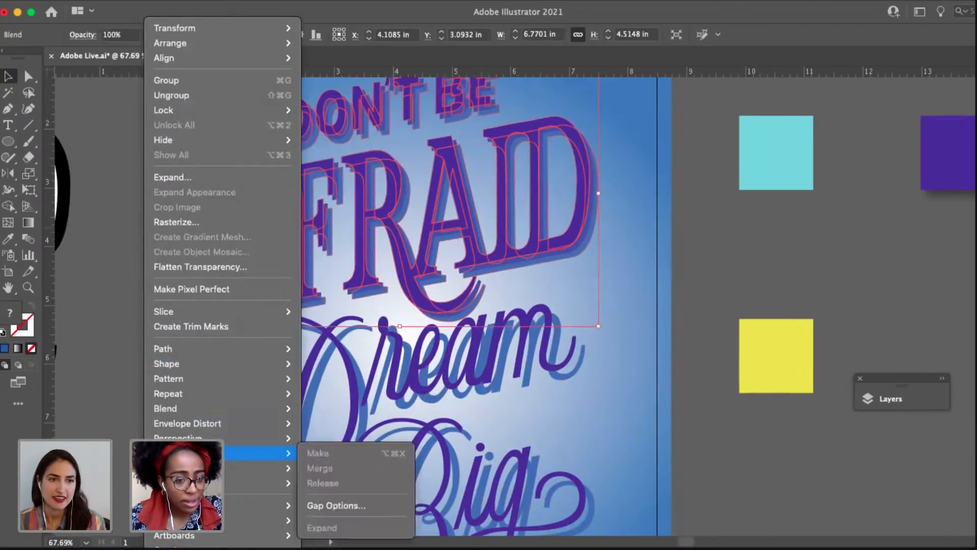
mouse_move(218, 408)
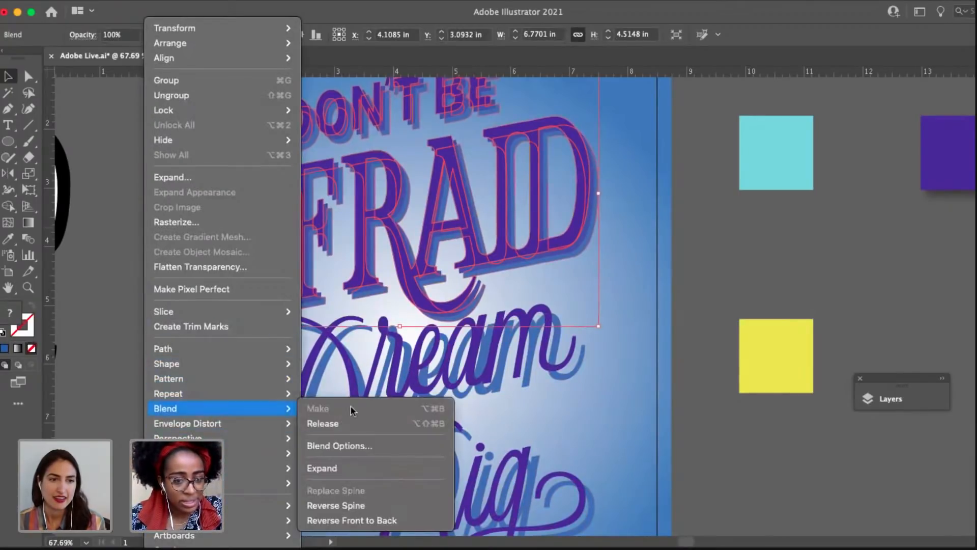
click(367, 423)
scroll(664, 219, up, 3)
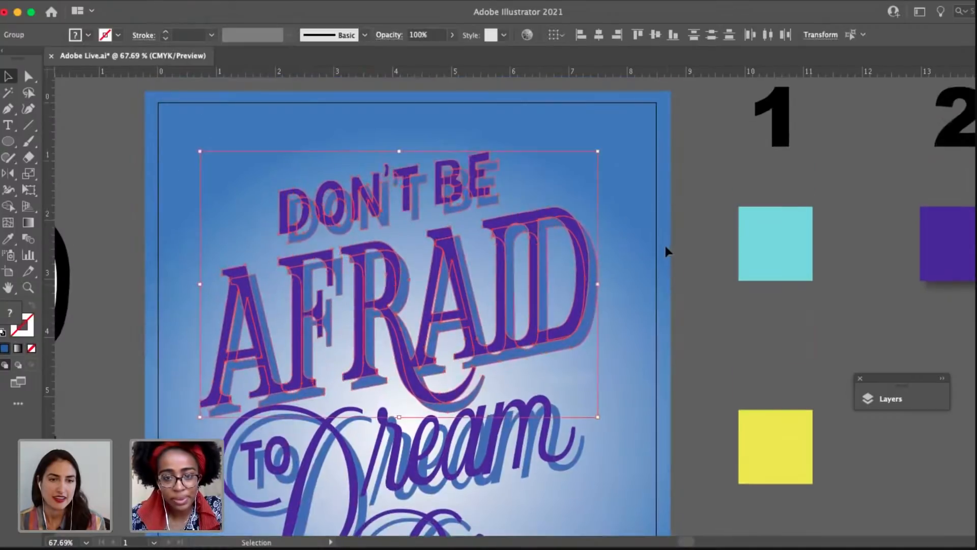
Group the blue "Don't Be Afraid" lettering with the blue "To Dream Big" lettering.
click(590, 272)
scroll(540, 369, down, 5)
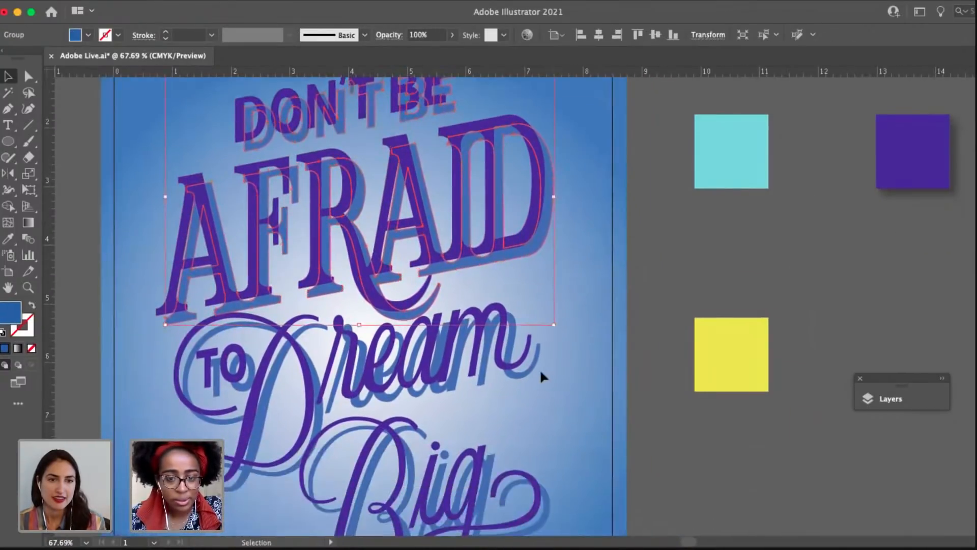
shift+click(532, 370)
drag(514, 384, 560, 320)
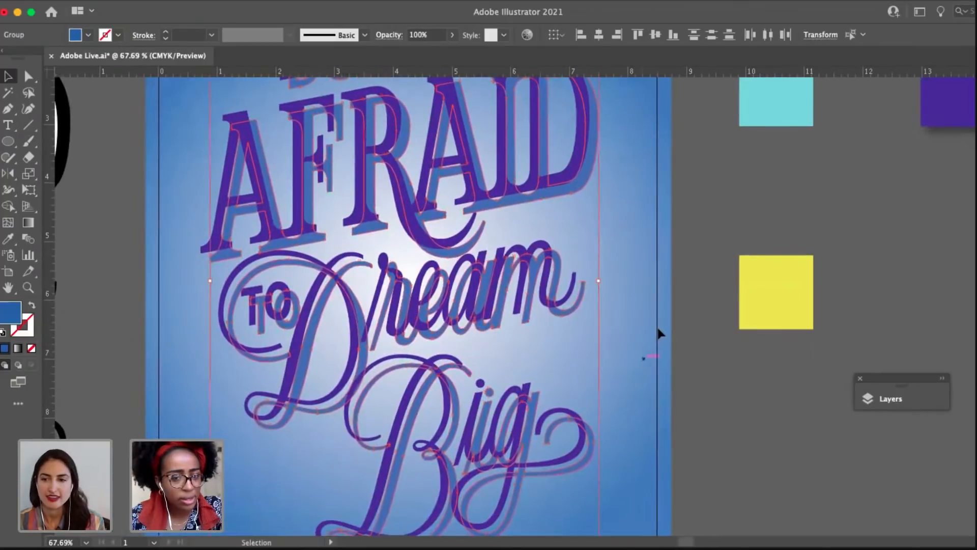
key(super+x)
drag(636, 285, 635, 405)
key(super+b)
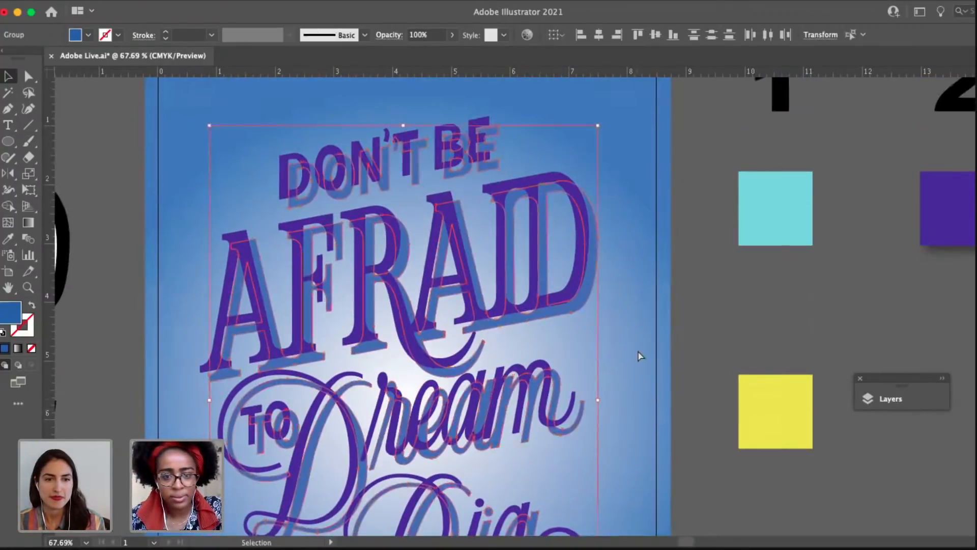
key(super+g)
Group the purple "Don't Be Afraid" lettering with the purple "To Dream Big" lettering.
click(595, 290)
click(536, 185)
drag(447, 263, 443, 146)
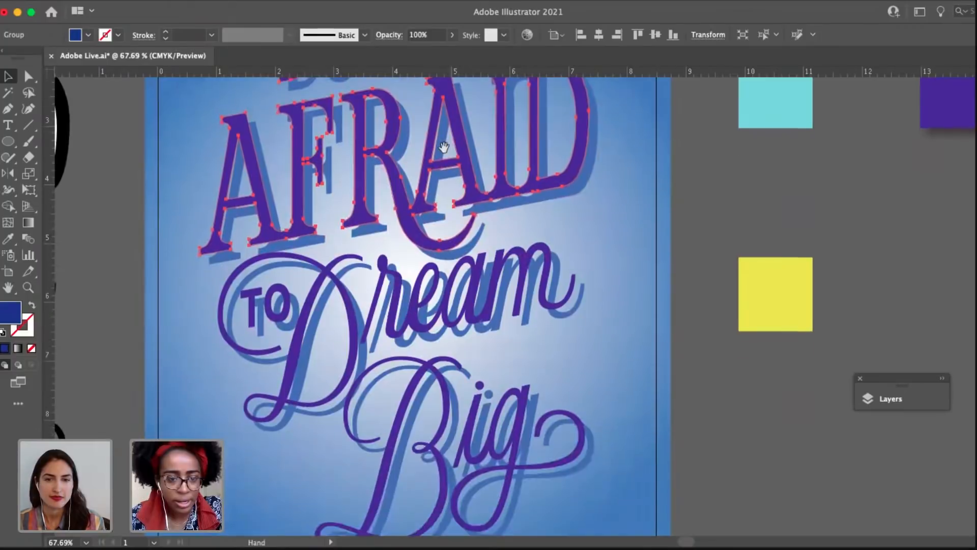
shift+click(349, 295)
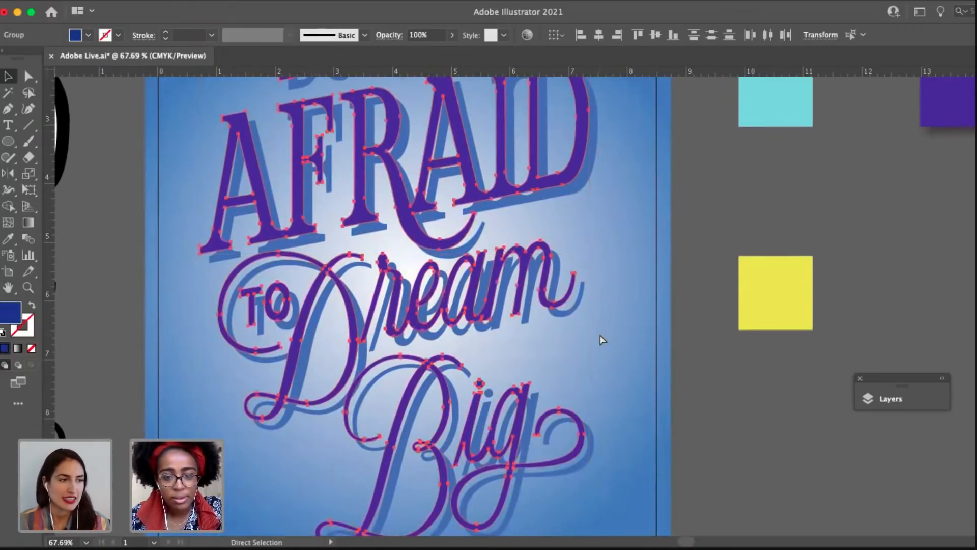
key(super+g)
drag(687, 288, 644, 439)
Try to blend the combined purple lettering group with the combined blue lettering group.
scroll(554, 243, up, 5)
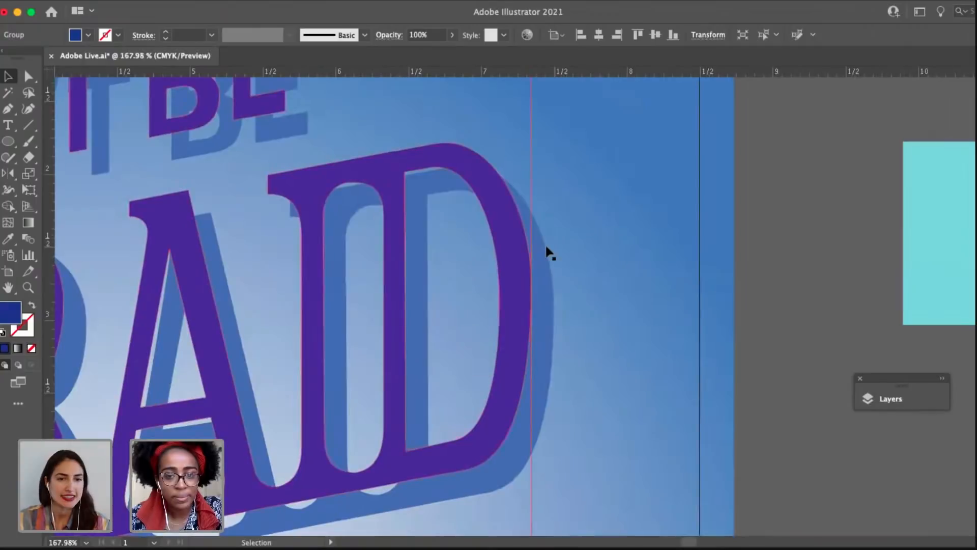
shift+click(541, 249)
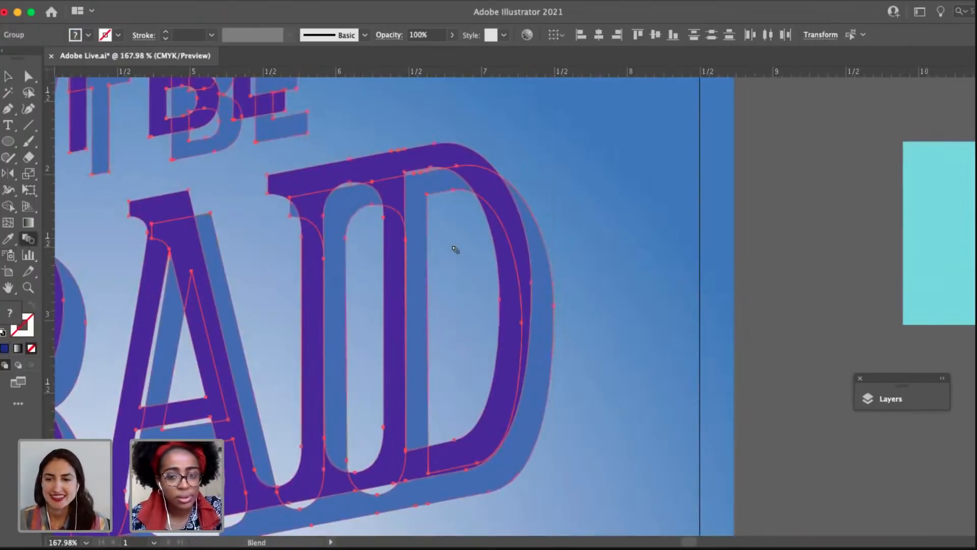
drag(298, 257, 464, 247)
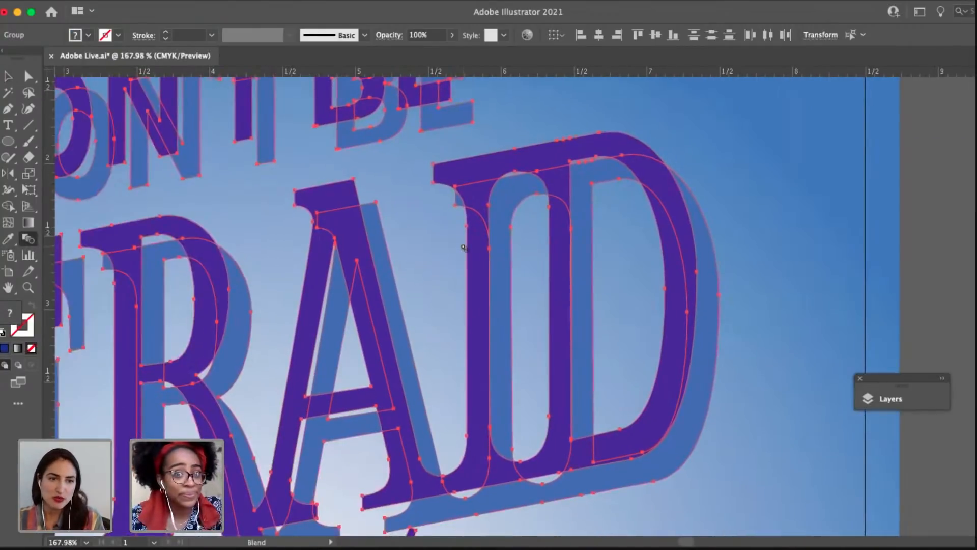
scroll(464, 246, down, 2)
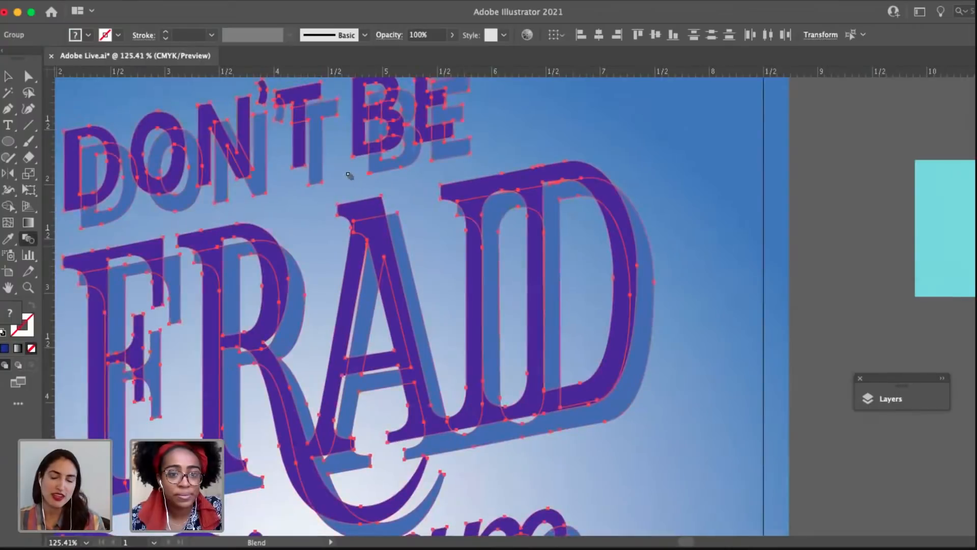
click(320, 182)
key(ctrl+z)
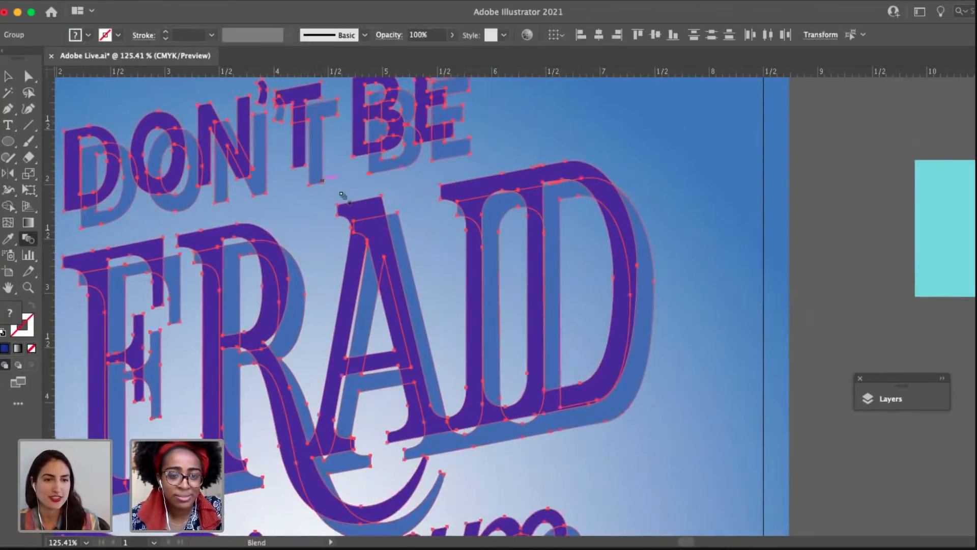
click(329, 195)
click(362, 216)
drag(291, 215, 418, 211)
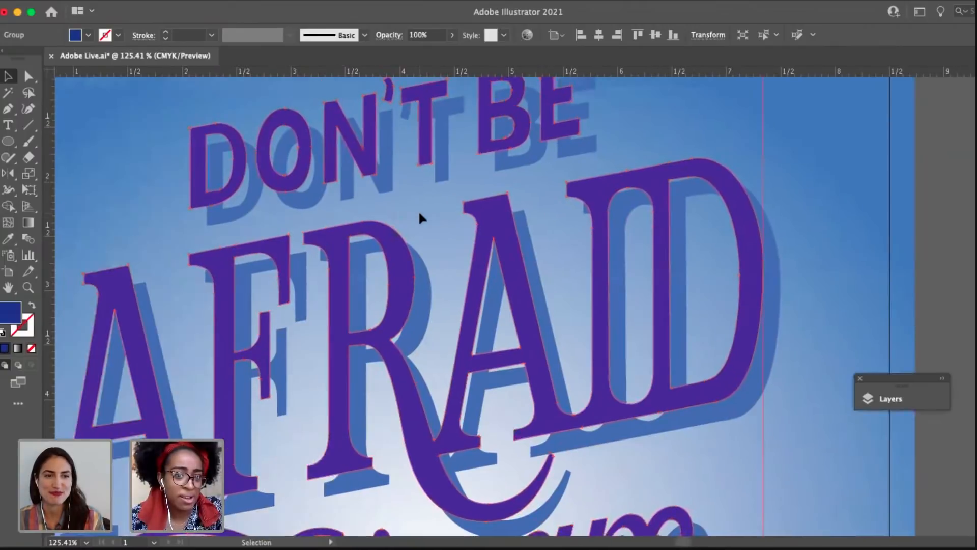
Ungroup the combined purple and blue lettering so "Don't Be Afraid" and "To Dream Big" are separate groups in each colour.
scroll(419, 211, down, 4)
drag(652, 276, 539, 300)
click(539, 300)
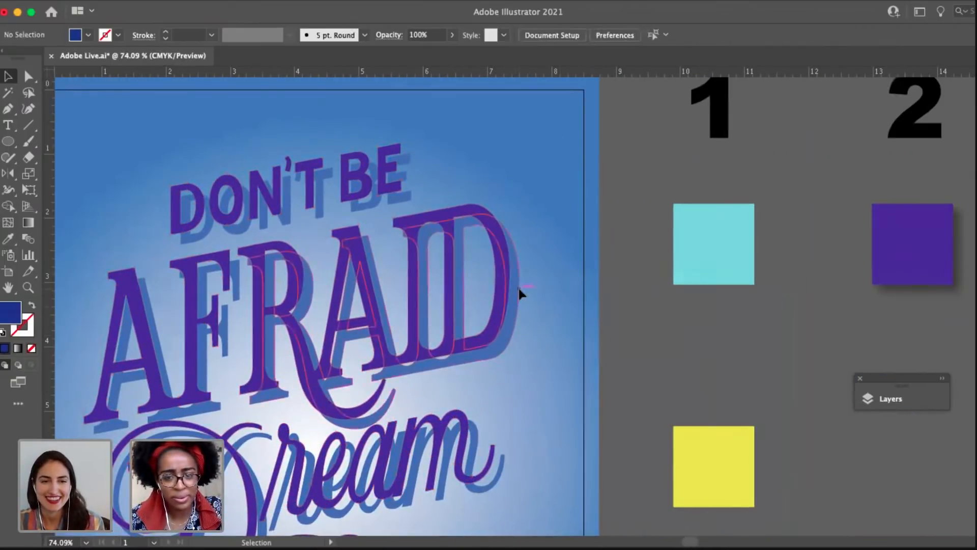
click(516, 287)
click(461, 201)
click(454, 218)
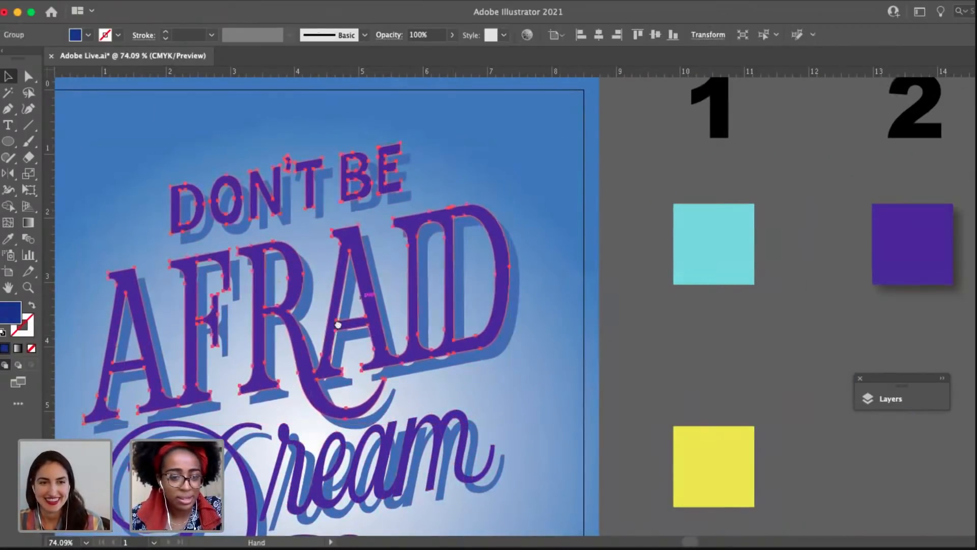
drag(338, 325, 329, 288)
click(340, 272)
scroll(346, 309, down, 4)
click(496, 360)
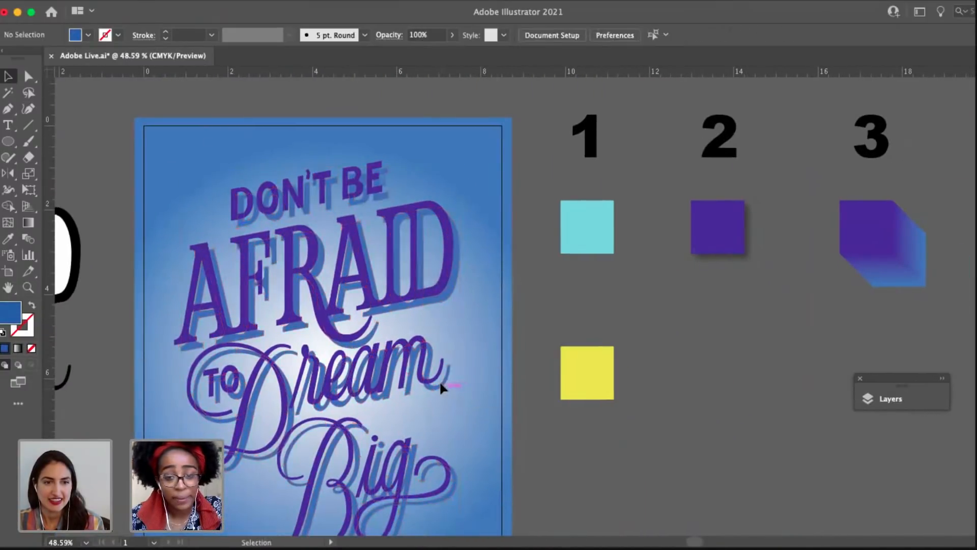
click(441, 383)
key(super+2)
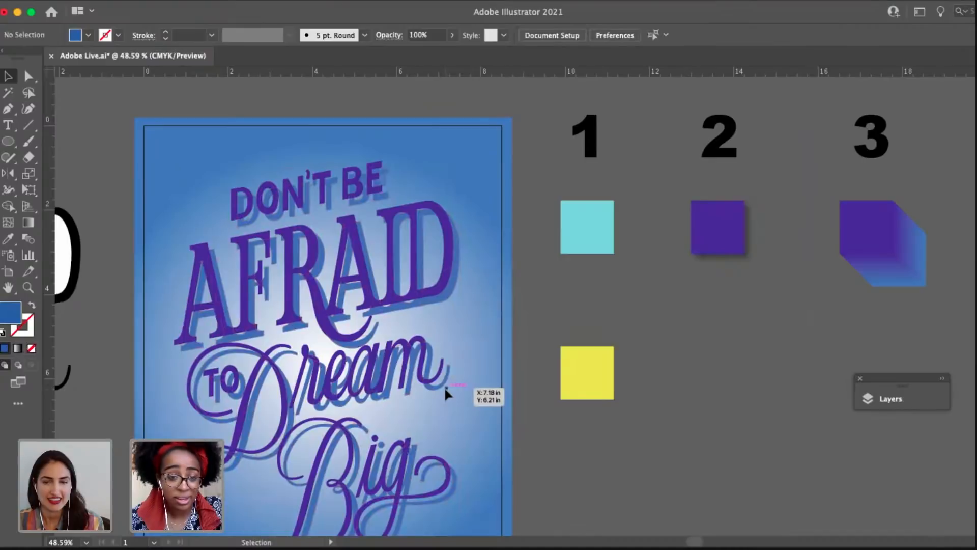
Blend the purple "To Dream Big" lettering with its blue copy.
click(445, 387)
drag(437, 387, 480, 356)
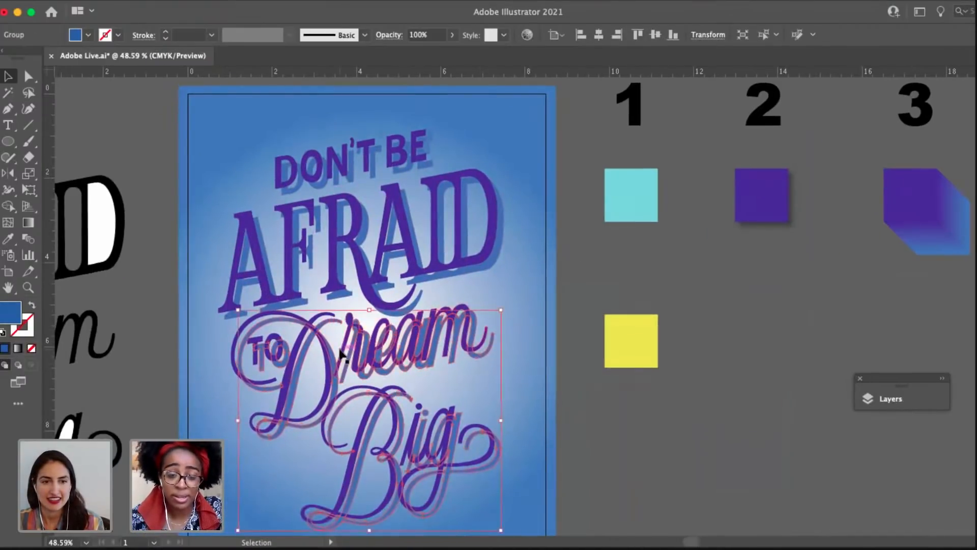
scroll(340, 353, up, 3)
shift+click(317, 294)
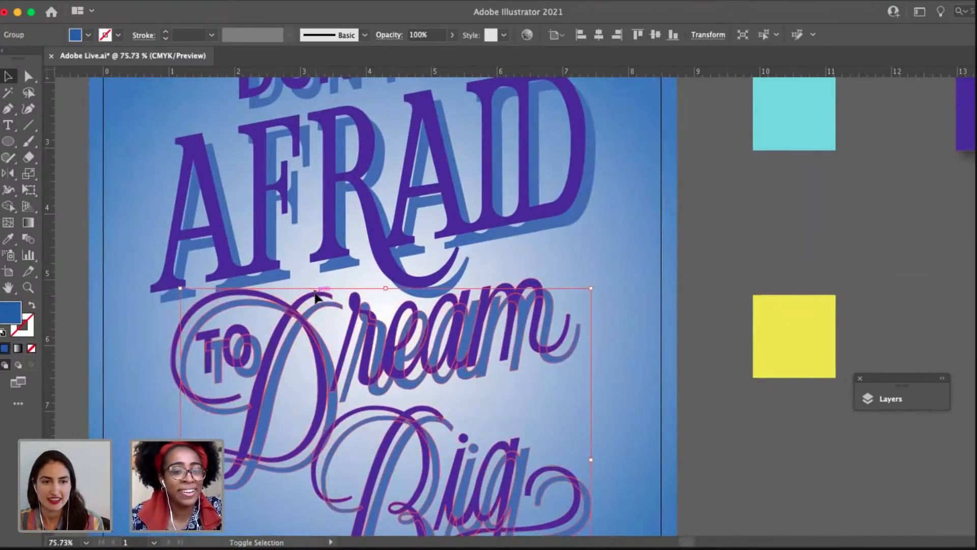
scroll(316, 294, up, 5)
click(29, 240)
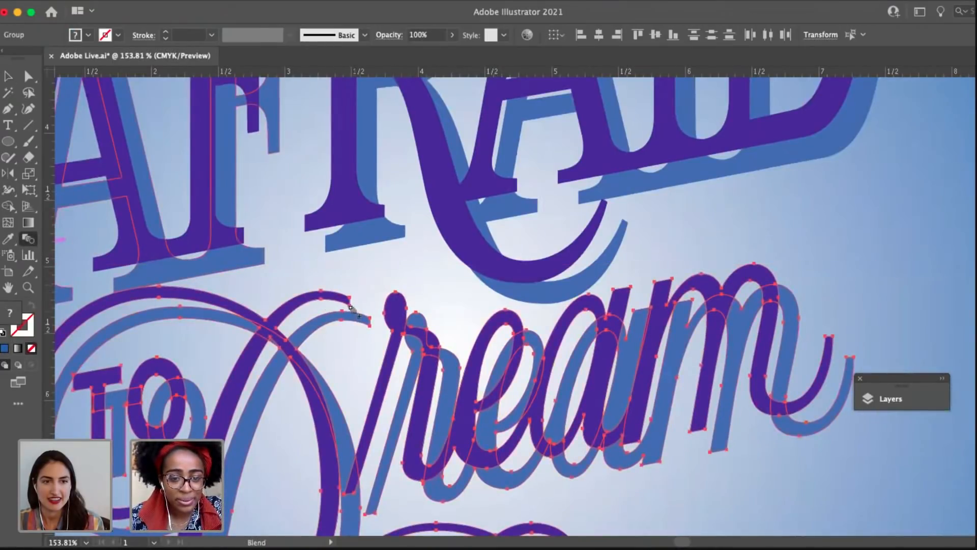
click(372, 328)
key(v)
click(519, 207)
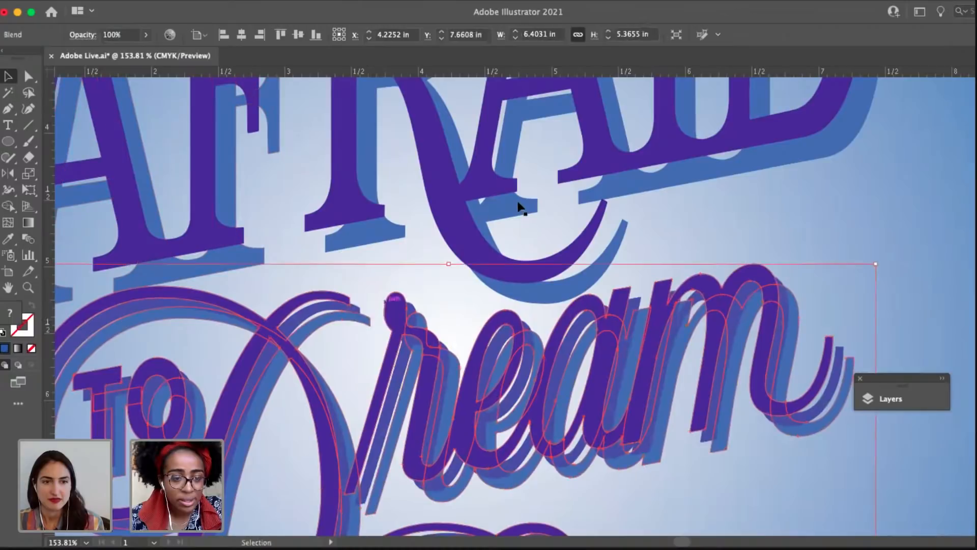
Blend the purple "Don't Be Afraid" lettering with its blue copy.
drag(517, 202, 422, 301)
drag(533, 187, 379, 376)
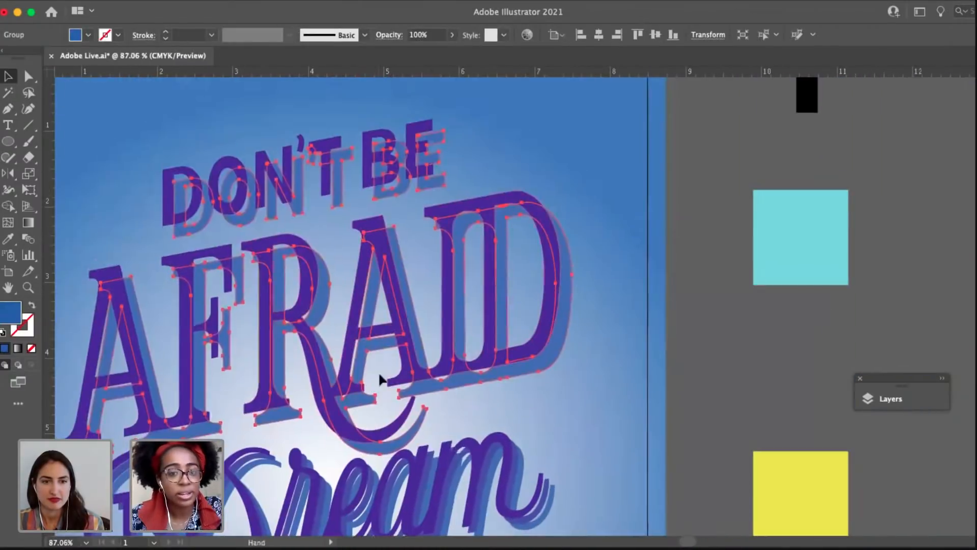
shift+click(414, 131)
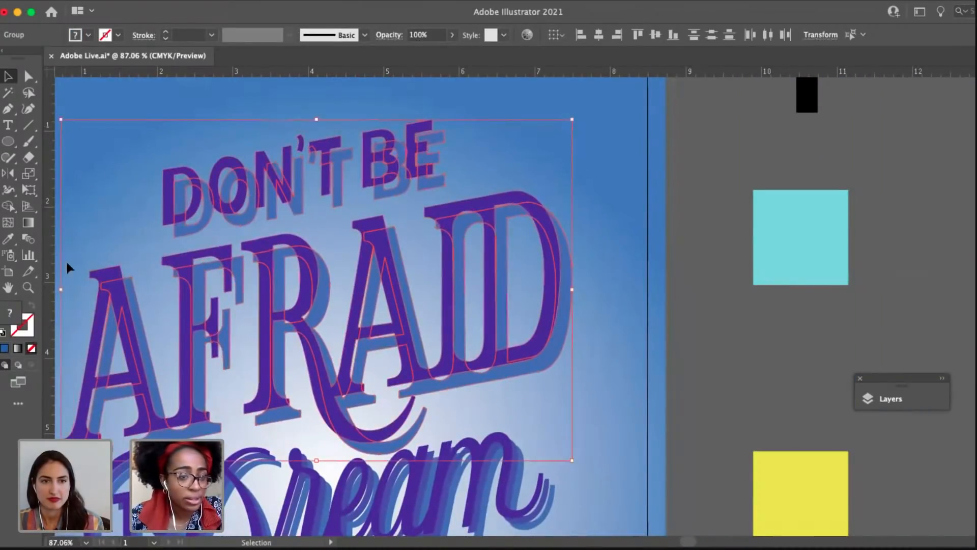
click(29, 239)
scroll(420, 223, up, 5)
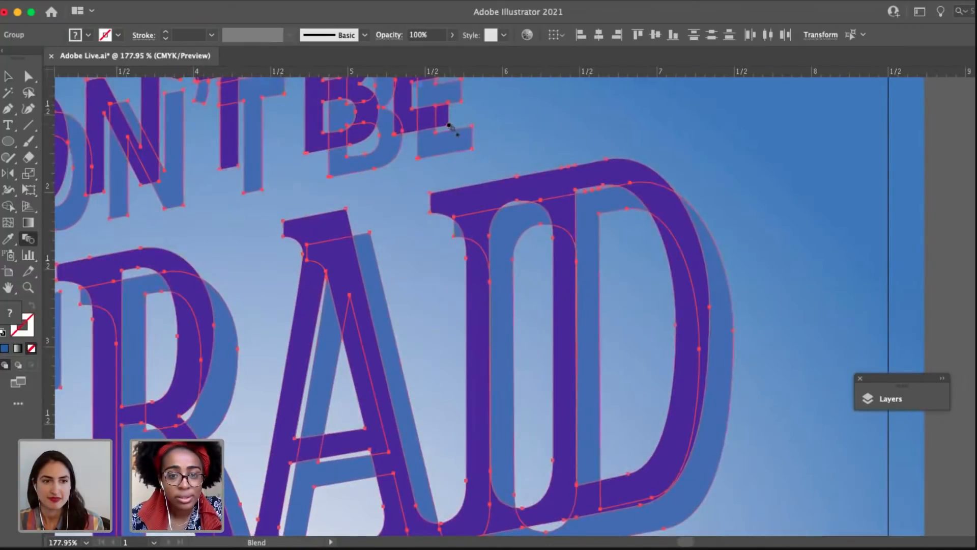
click(472, 149)
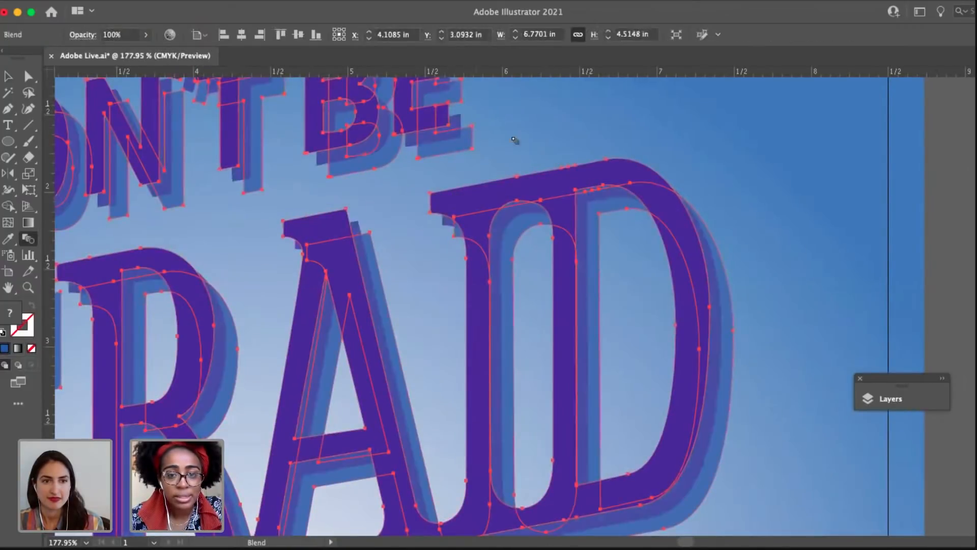
key(v)
click(535, 139)
scroll(536, 138, down, 5)
drag(571, 267, 541, 249)
scroll(540, 250, down, 3)
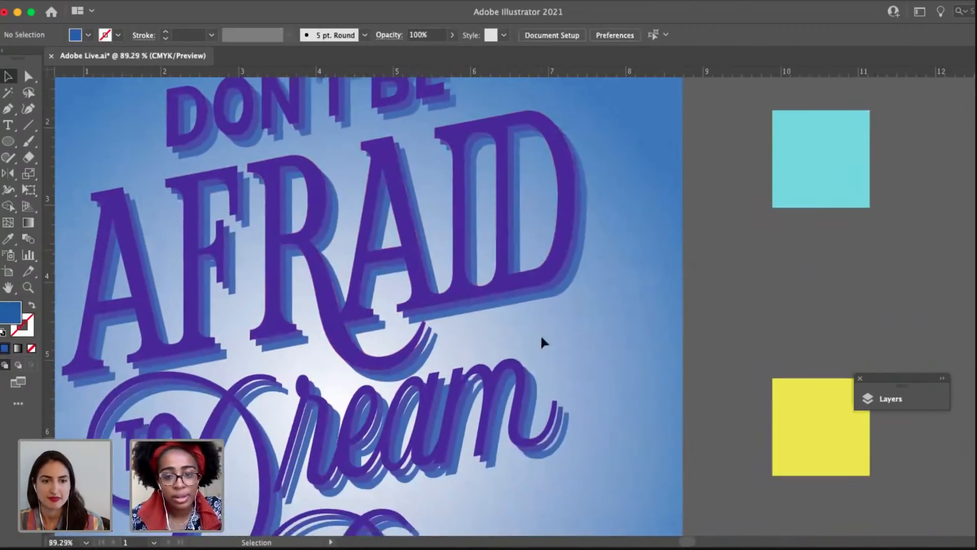
click(532, 248)
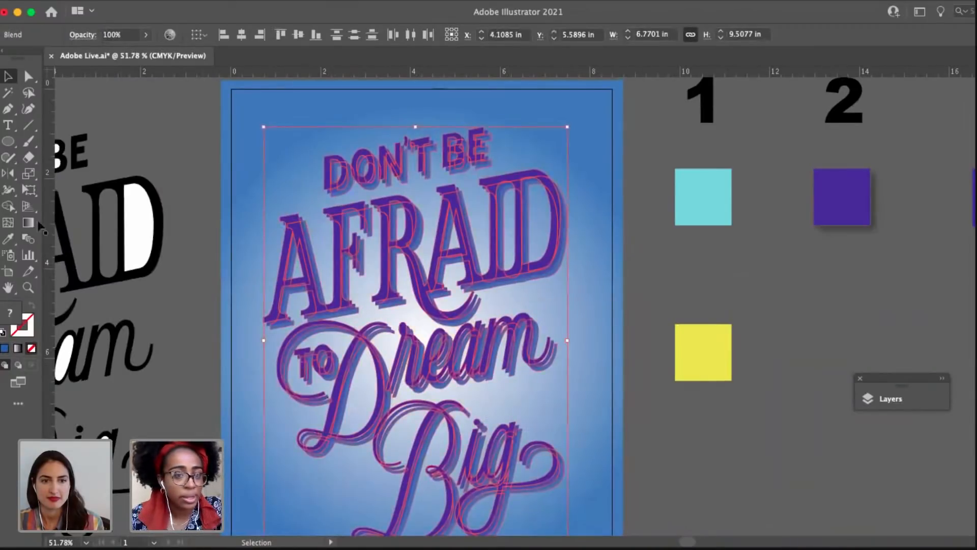
click(31, 240)
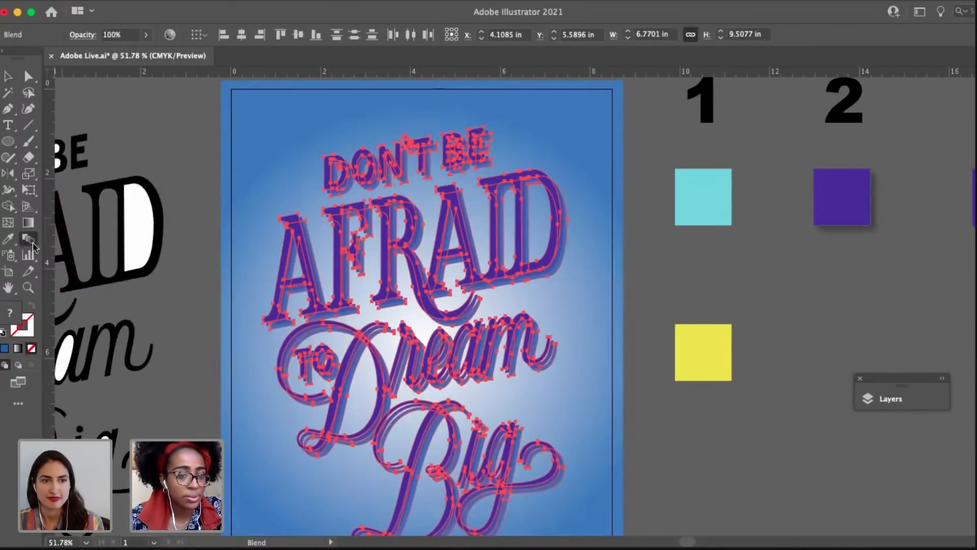
key(v)
click(264, 170)
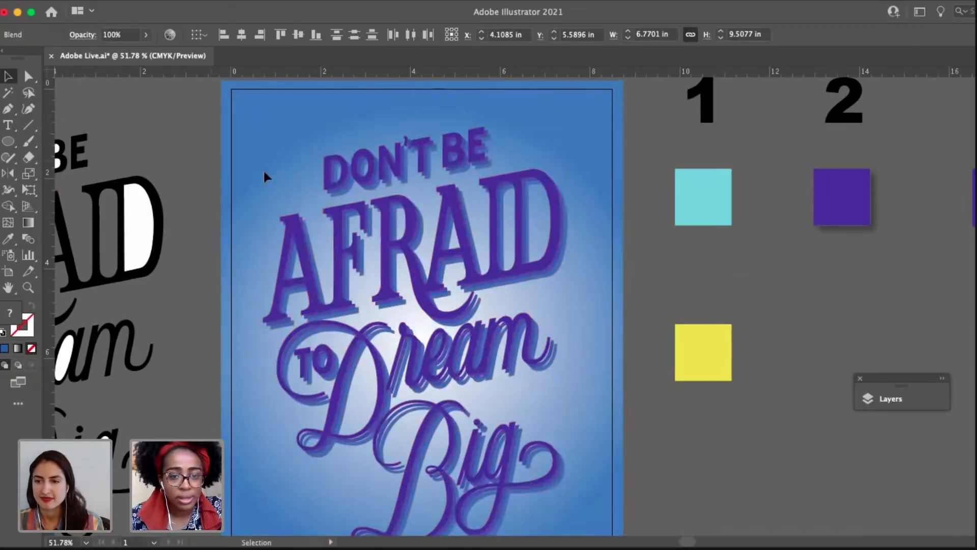
Change the spacing of the "Don't Be Afraid" blend to Specified Steps and raise the step count for a smoother shadow.
click(345, 227)
double_click(29, 238)
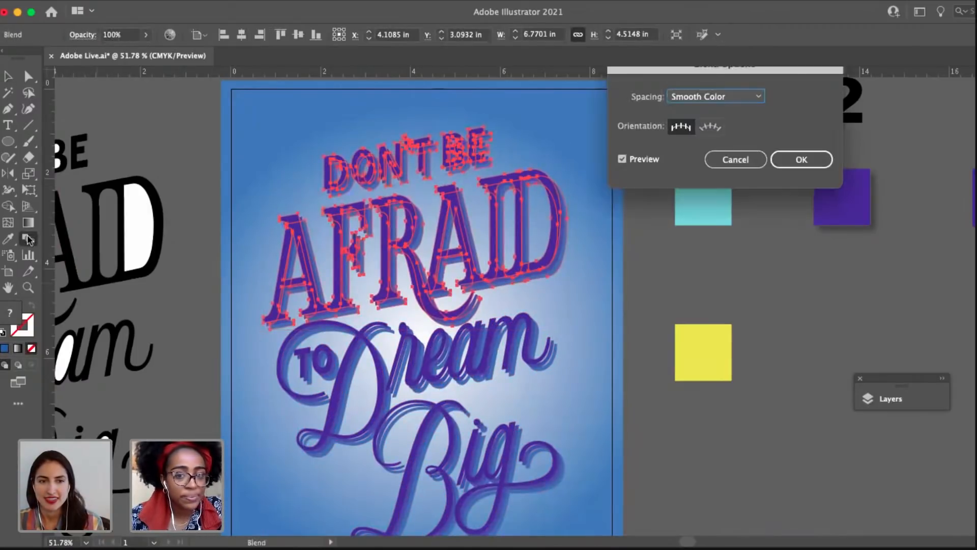
click(692, 102)
click(711, 127)
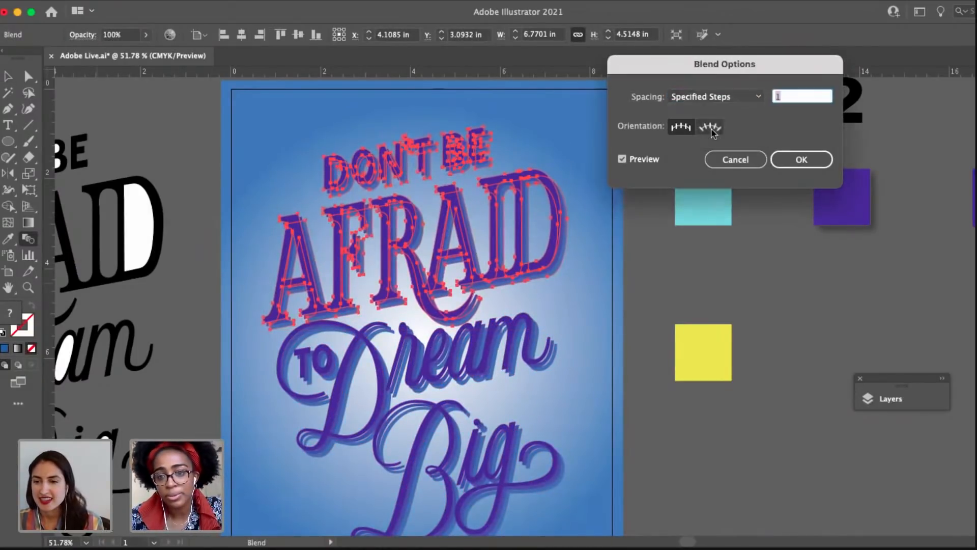
key(Return)
key(v)
click(611, 348)
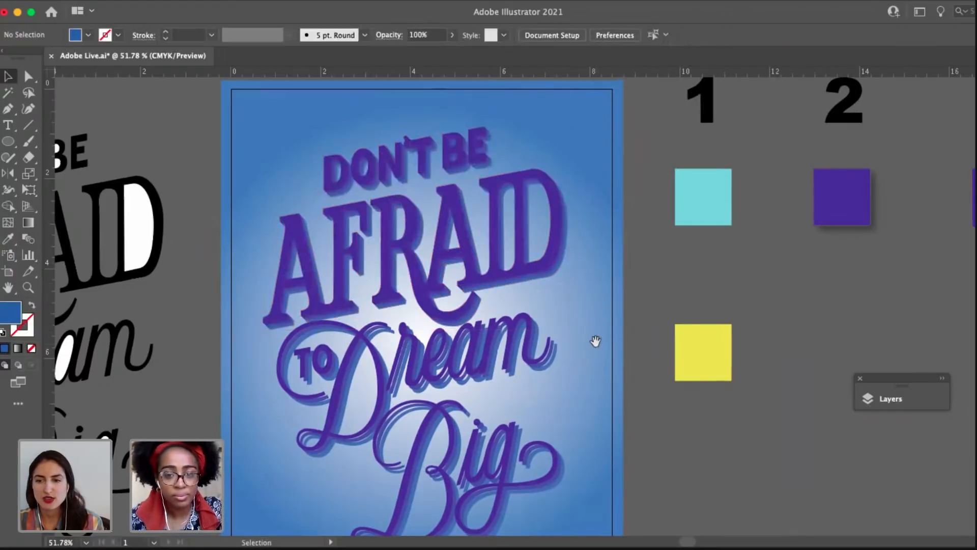
drag(595, 341, 539, 313)
Change the spacing of the "To Dream Big" blend to Specified Steps to smooth its shadow.
click(474, 321)
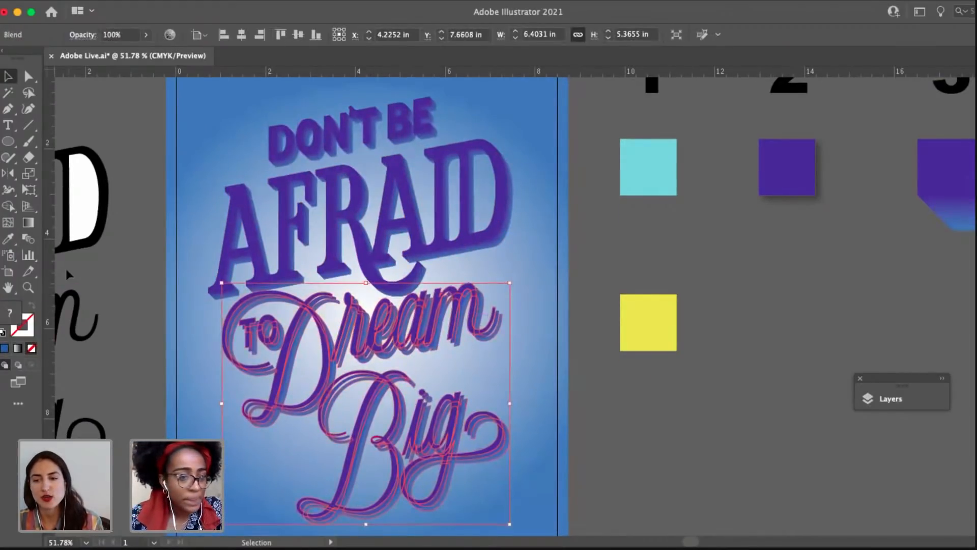
double_click(28, 239)
click(691, 101)
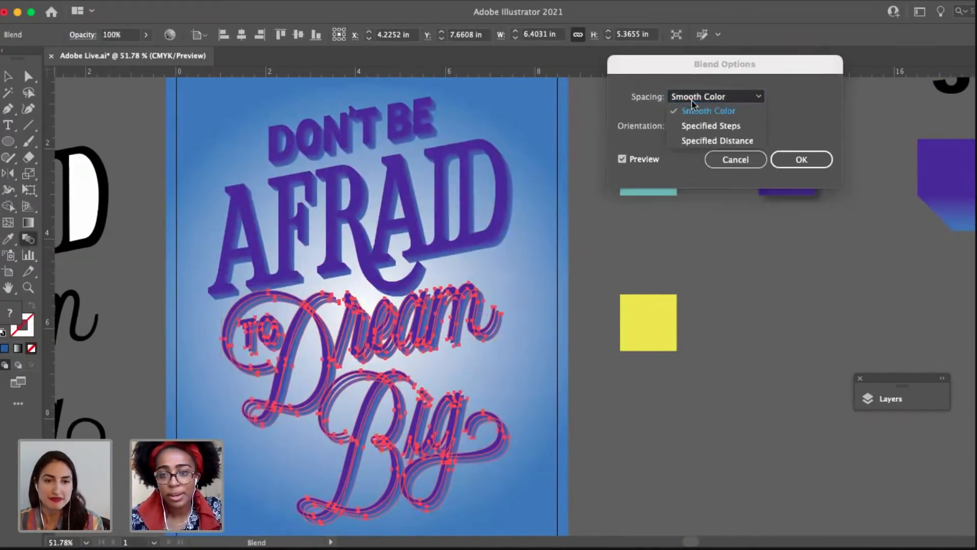
click(719, 126)
key(Return)
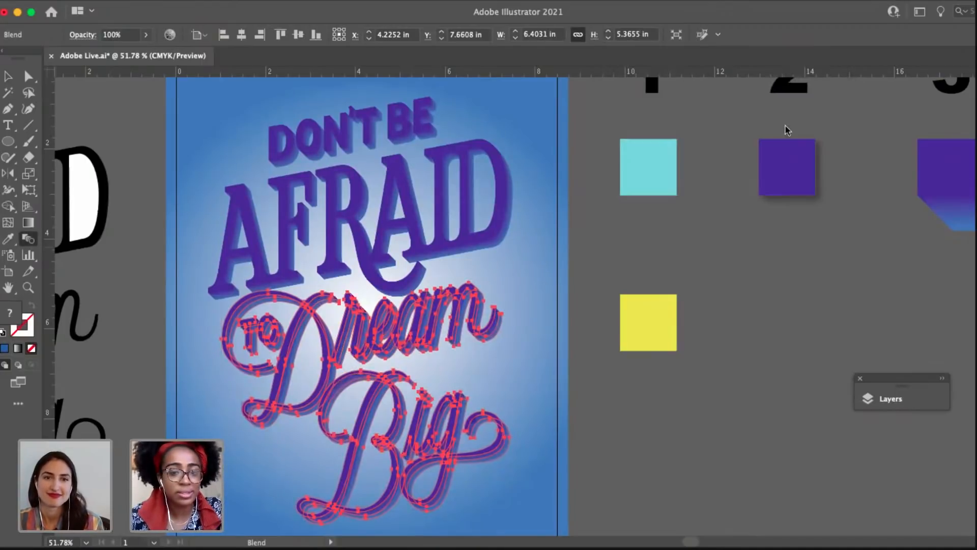
click(575, 328)
drag(558, 312, 580, 360)
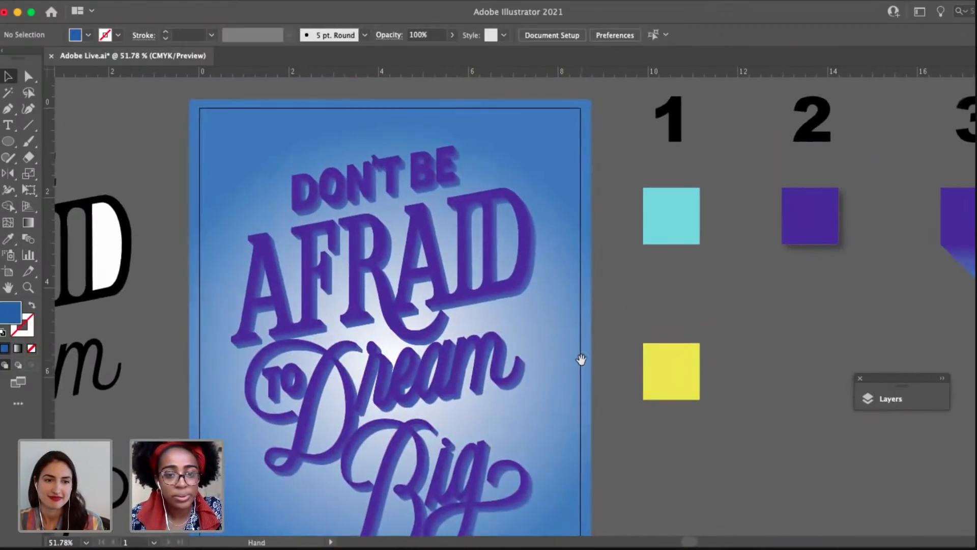
drag(500, 433, 359, 442)
drag(733, 339, 829, 337)
Copy the purple front lettering from inside the "Don't Be Afraid" blend and paste it in place outside the blend.
click(432, 210)
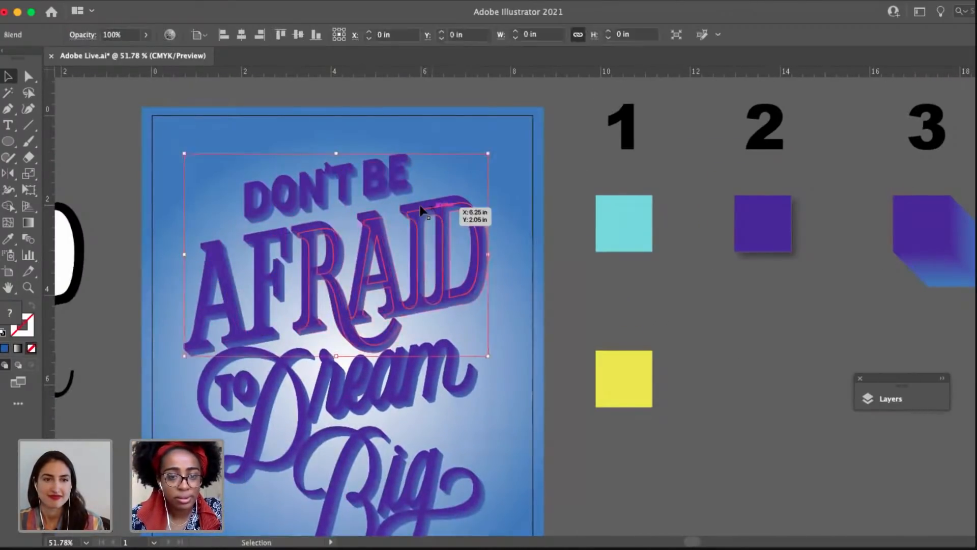
double_click(408, 206)
click(408, 206)
click(530, 214)
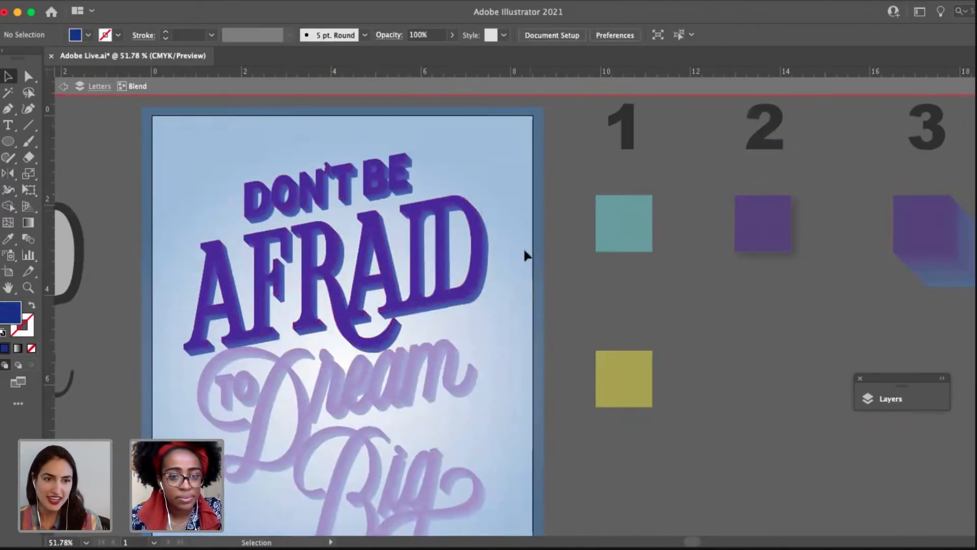
double_click(524, 250)
drag(521, 236, 556, 182)
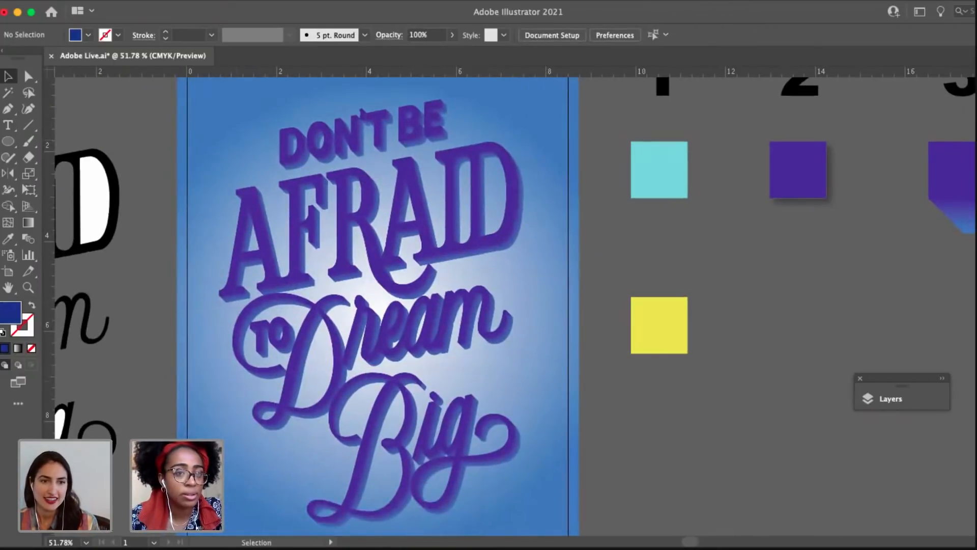
click(193, 5)
click(244, 140)
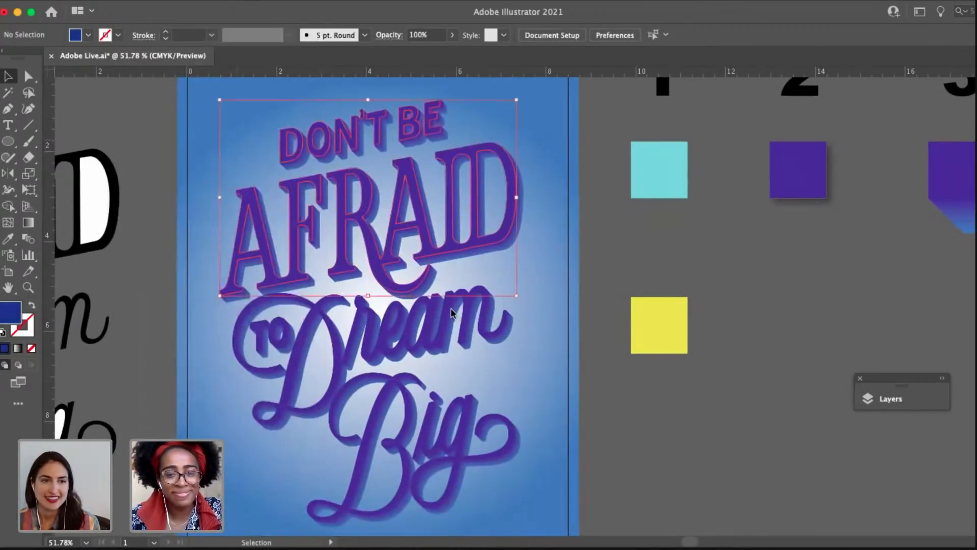
drag(451, 313, 399, 305)
click(451, 266)
Copy the purple front lettering from inside the "To Dream Big" blend and paste it in place outside the blend.
click(392, 306)
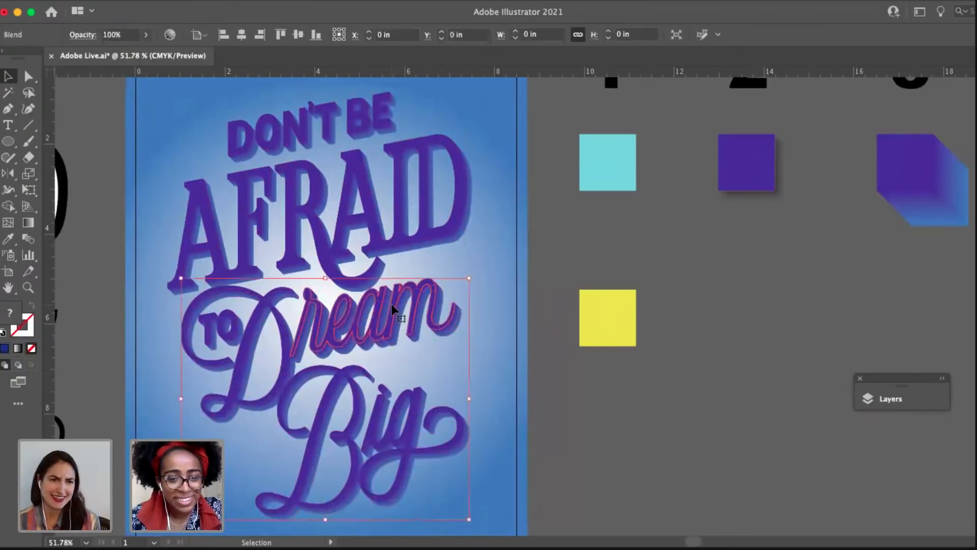
double_click(392, 306)
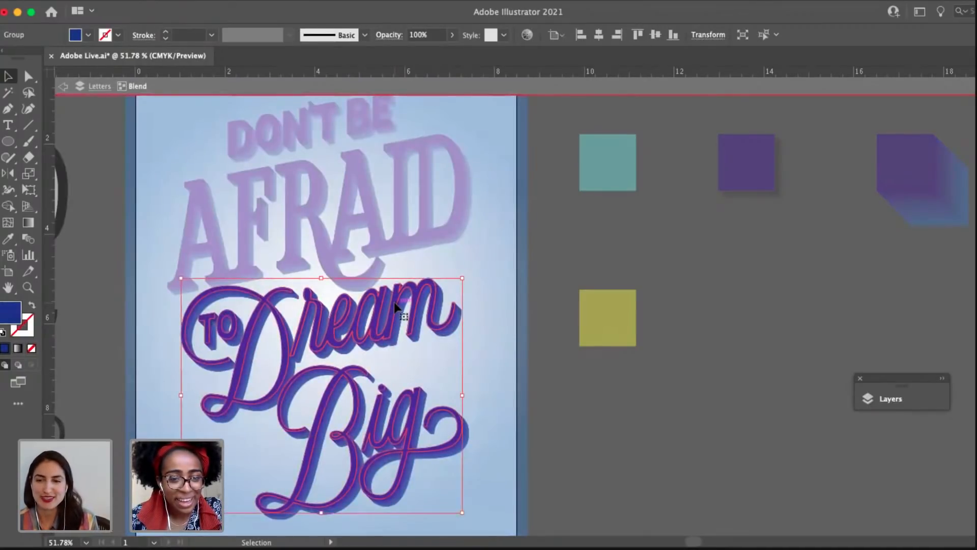
click(499, 331)
click(411, 294)
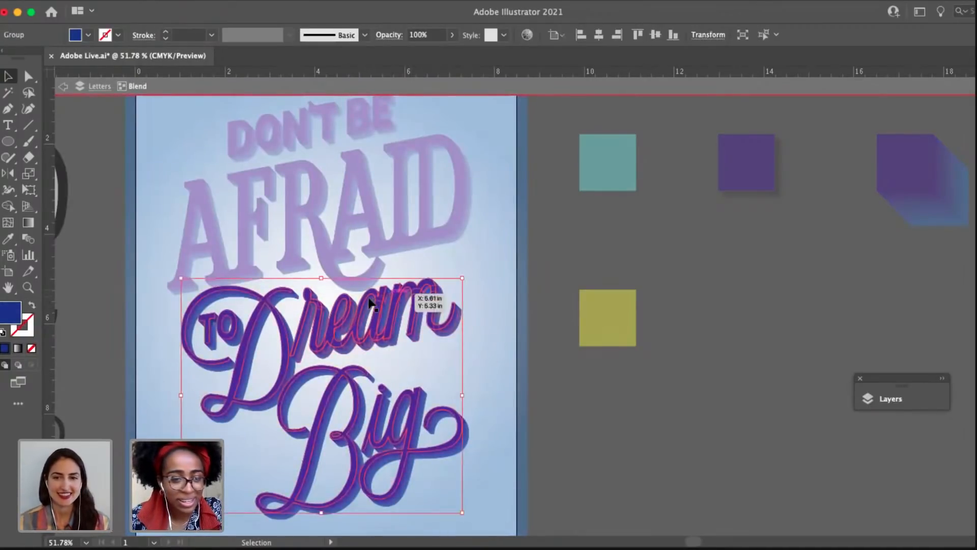
double_click(553, 405)
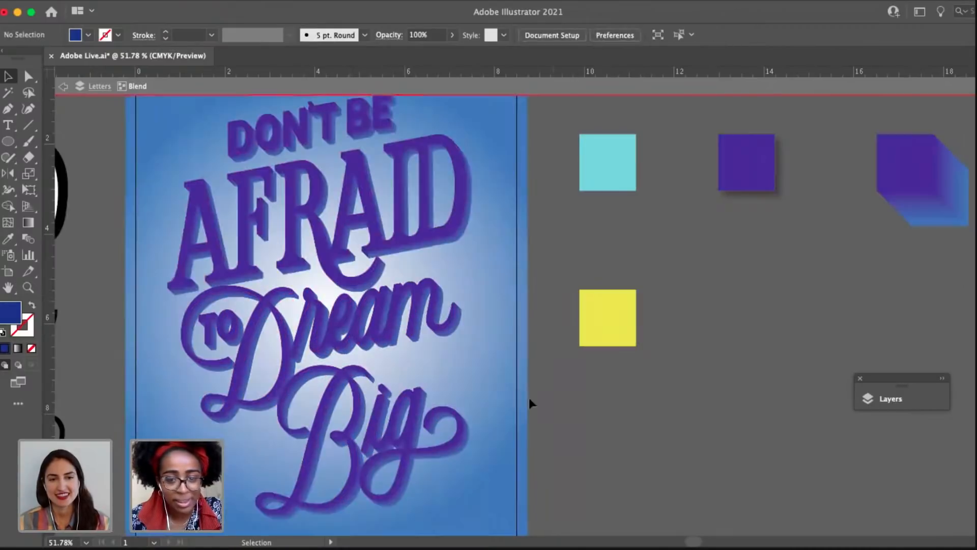
scroll(534, 388, up, 5)
scroll(533, 389, left, 3)
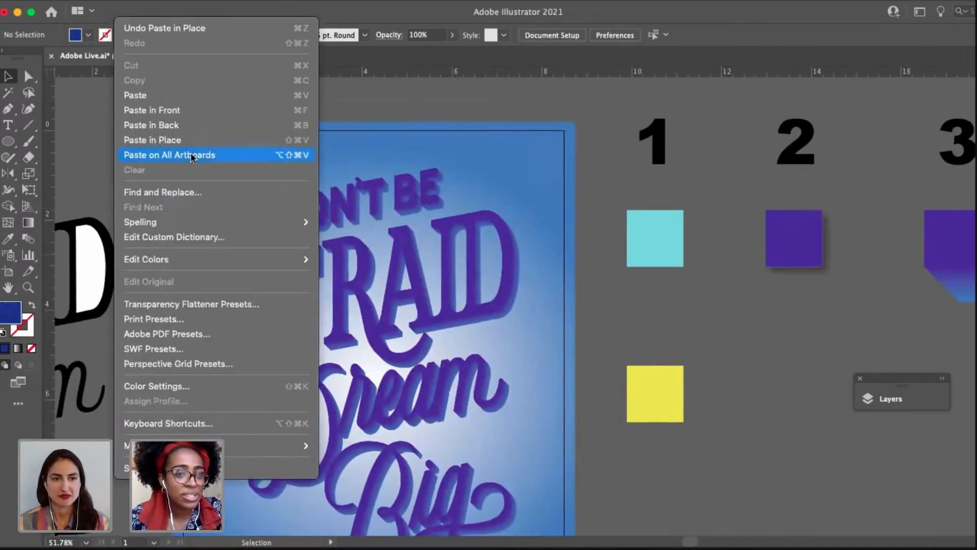
click(192, 142)
scroll(515, 322, down, 3)
scroll(515, 323, right, 2)
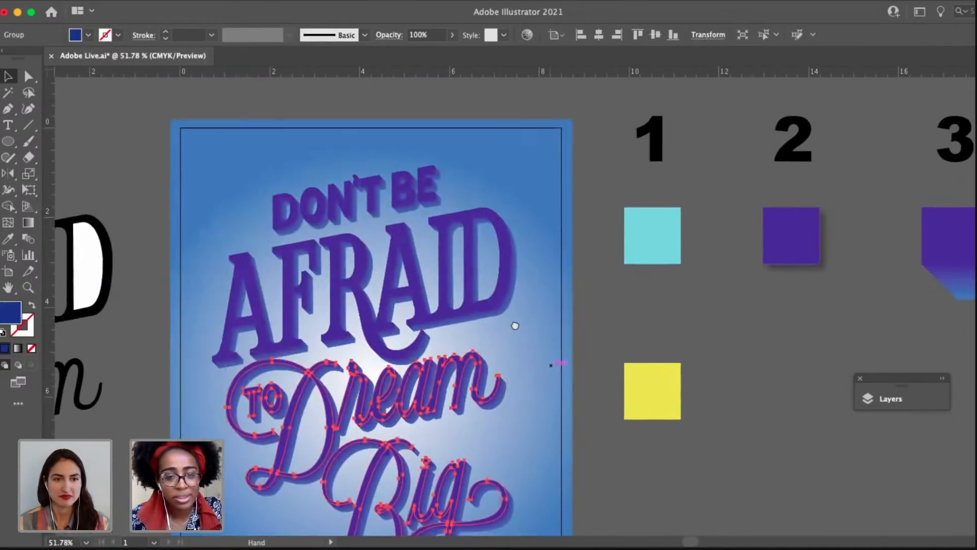
Group the purple "Don't Be Afraid" and "To Dream Big" front letterings into one object.
shift+click(404, 224)
key(a)
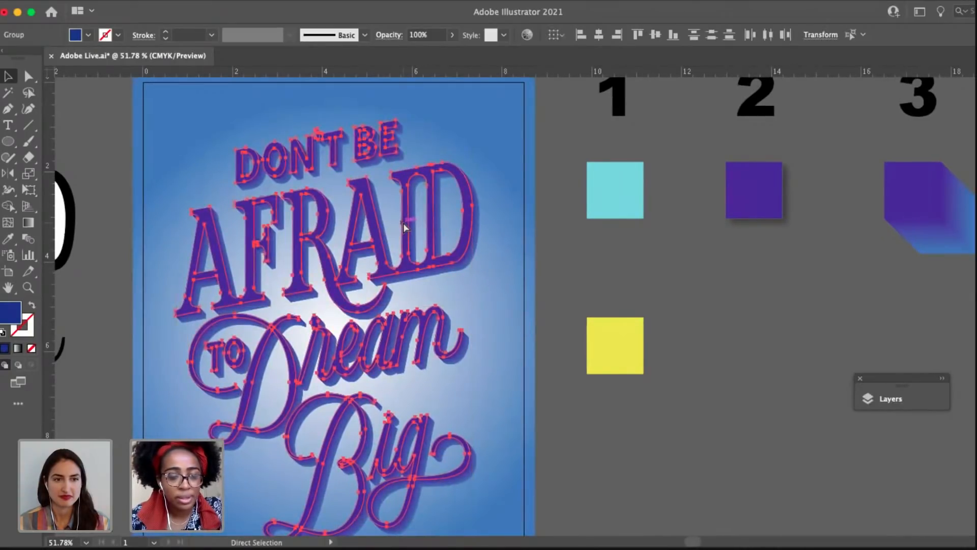
key(super+g)
scroll(402, 221, down, 2)
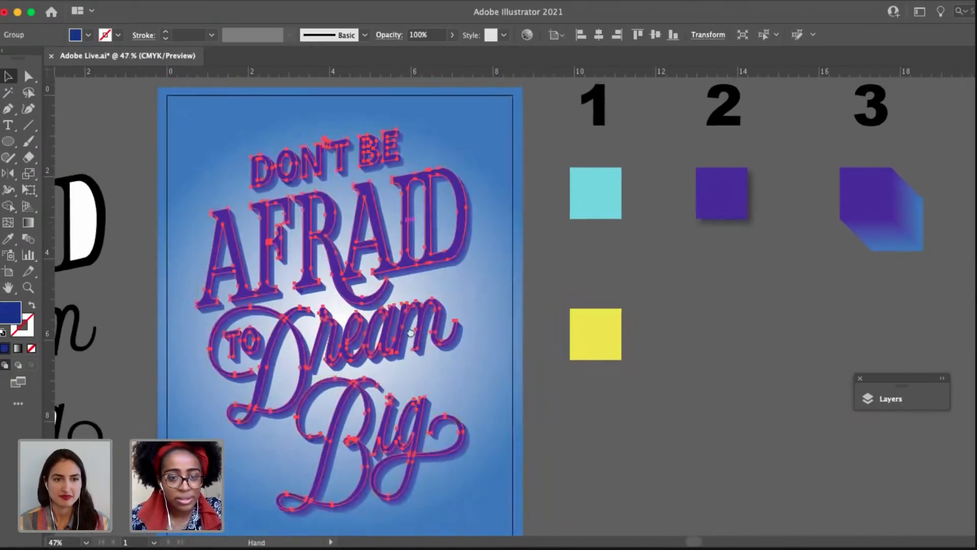
drag(402, 222, 358, 190)
click(540, 381)
scroll(539, 380, right, 5)
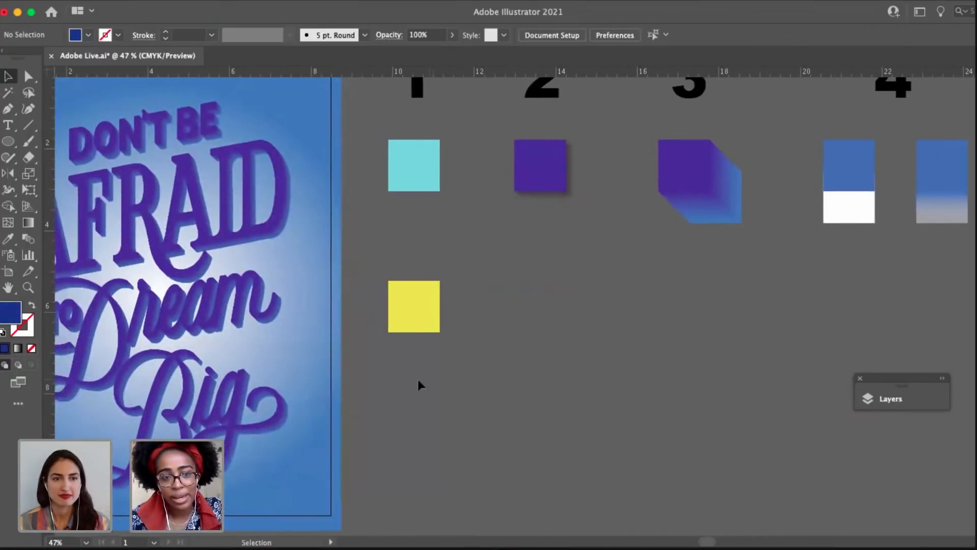
scroll(350, 374, left, 5)
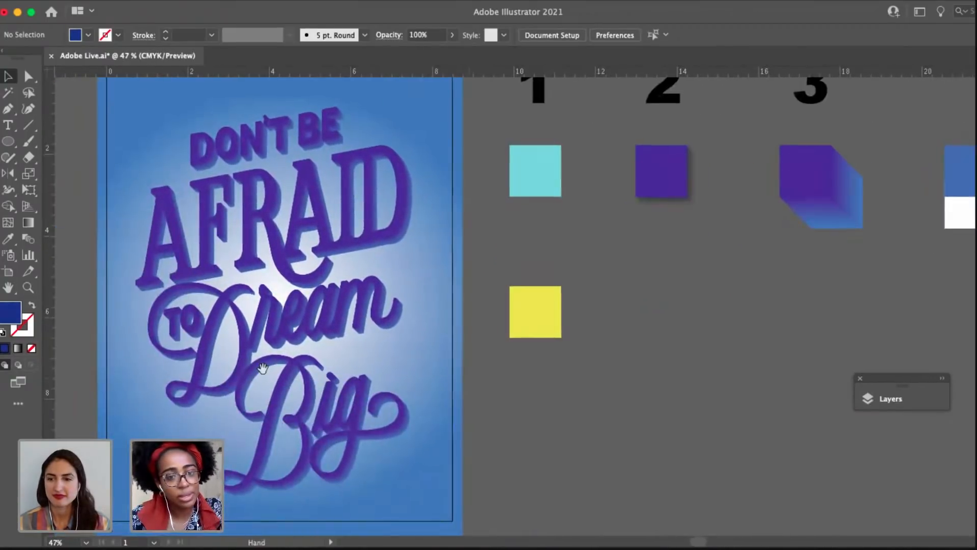
scroll(306, 367, down, 5)
scroll(345, 255, up, 8)
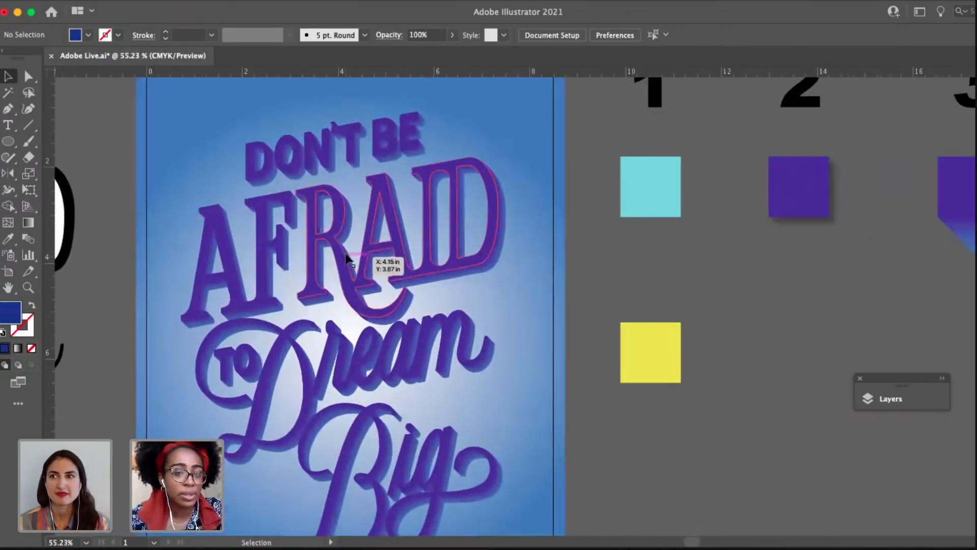
Cut the grouped purple front lettering from the poster, leaving the two blends.
click(313, 225)
key(a)
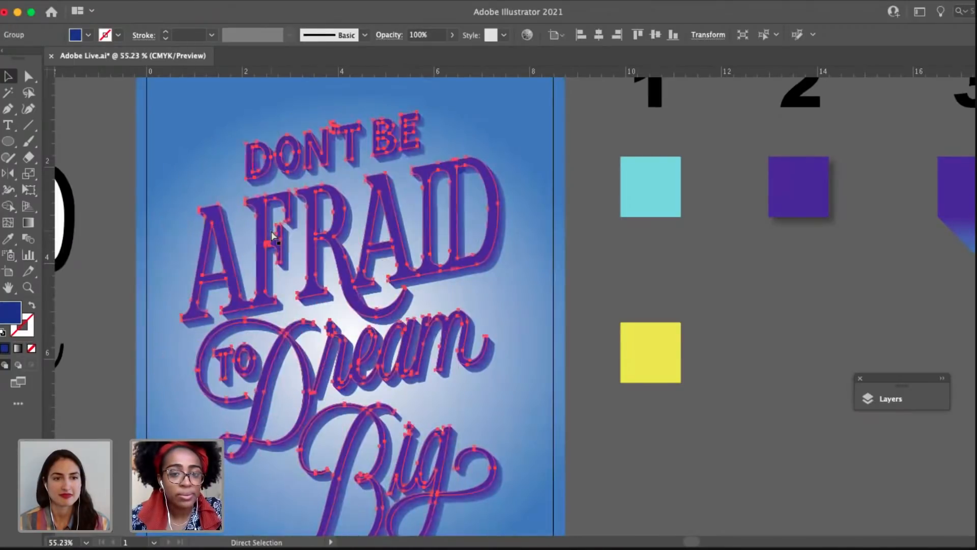
drag(534, 259, 474, 317)
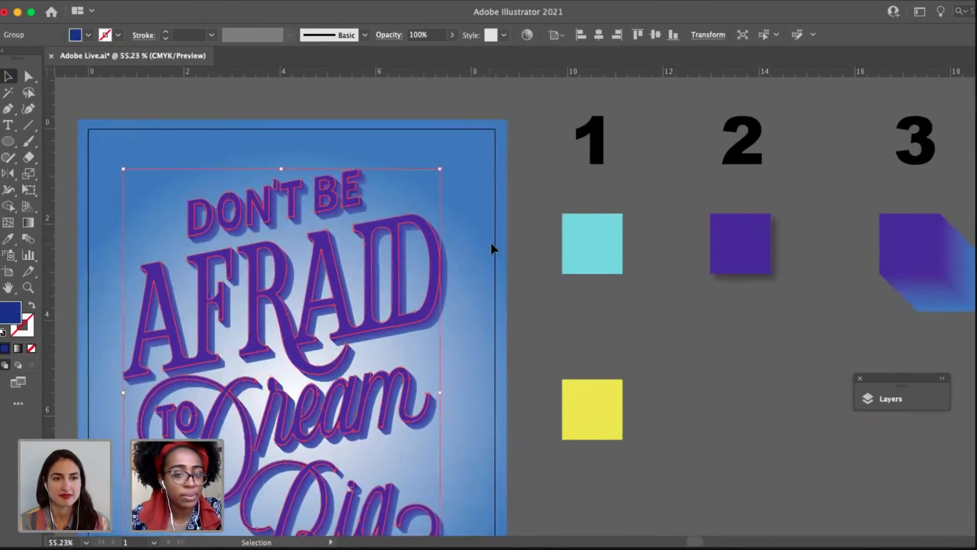
click(491, 244)
drag(376, 234, 353, 268)
key(super+z)
click(529, 270)
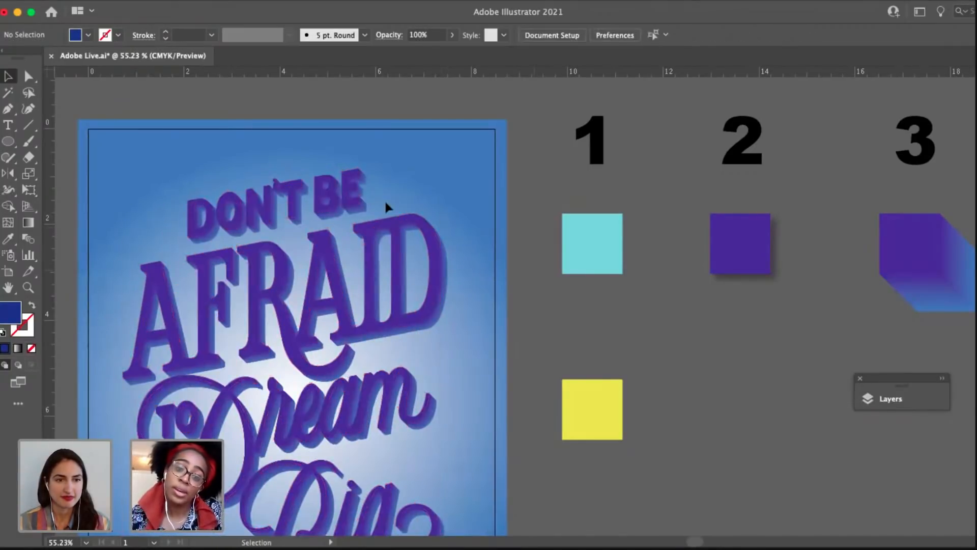
Paste the cut purple front lettering back in place above both blends.
click(364, 230)
click(441, 411)
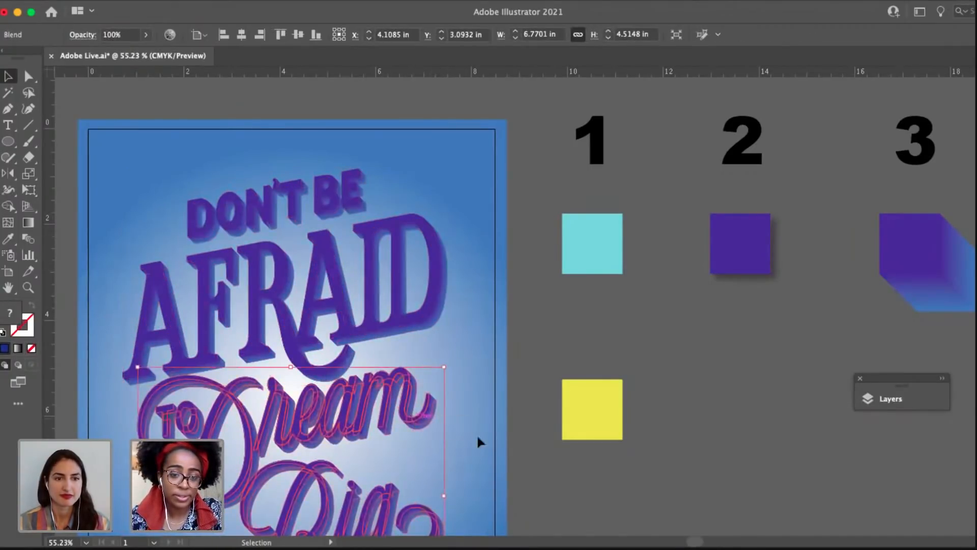
click(358, 275)
click(513, 325)
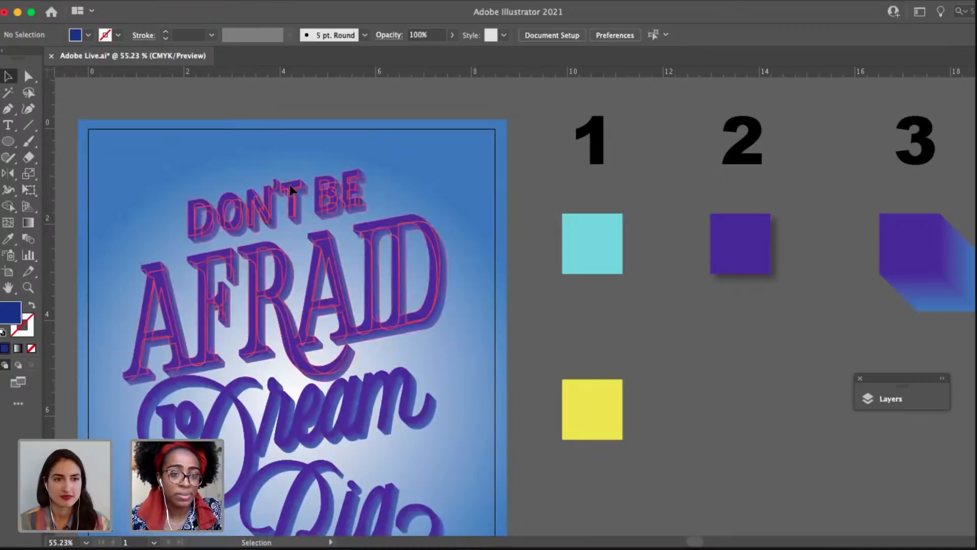
click(290, 189)
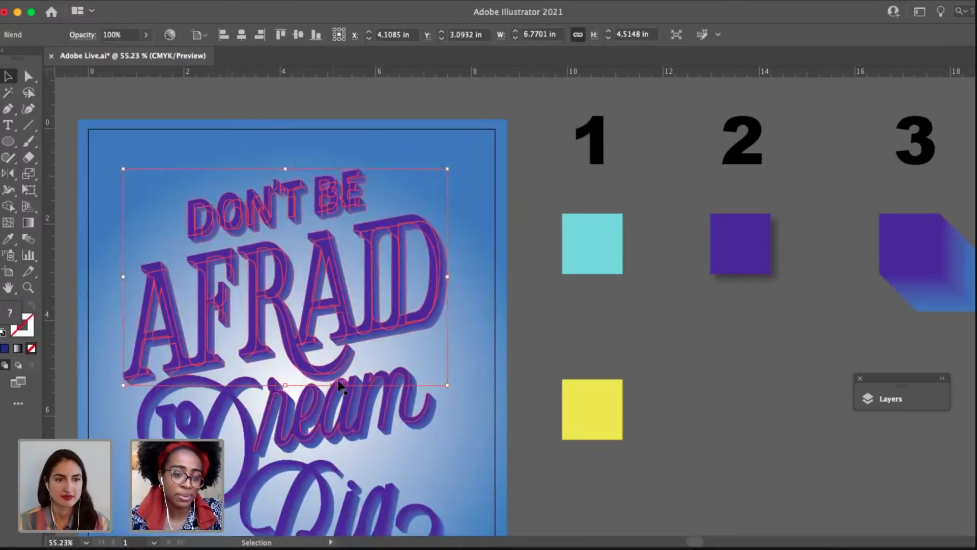
click(128, 7)
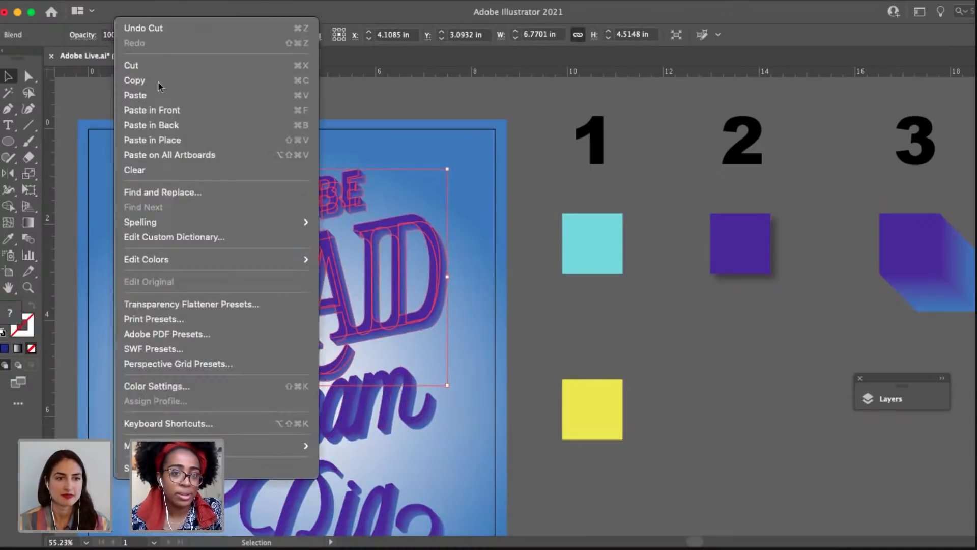
click(182, 140)
click(504, 293)
scroll(377, 211, down, 3)
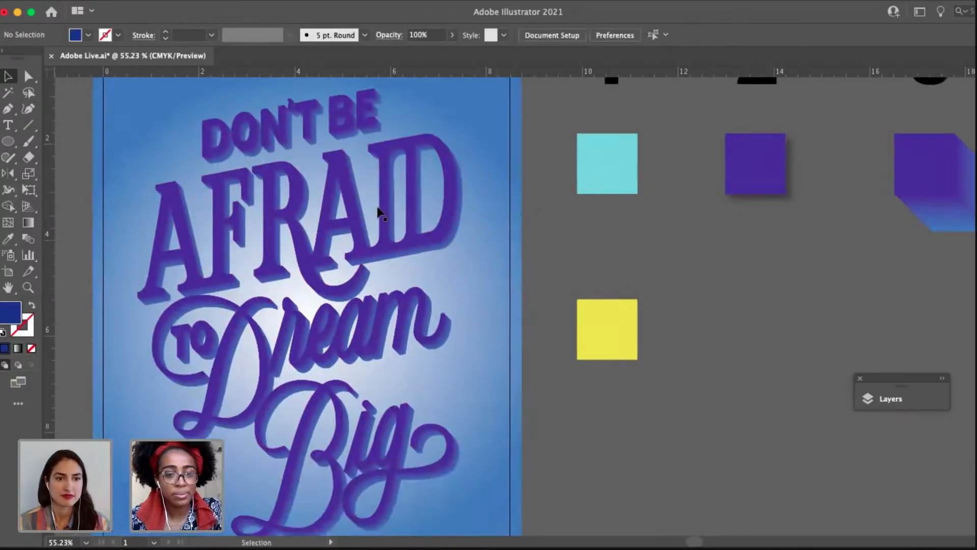
drag(381, 200, 531, 219)
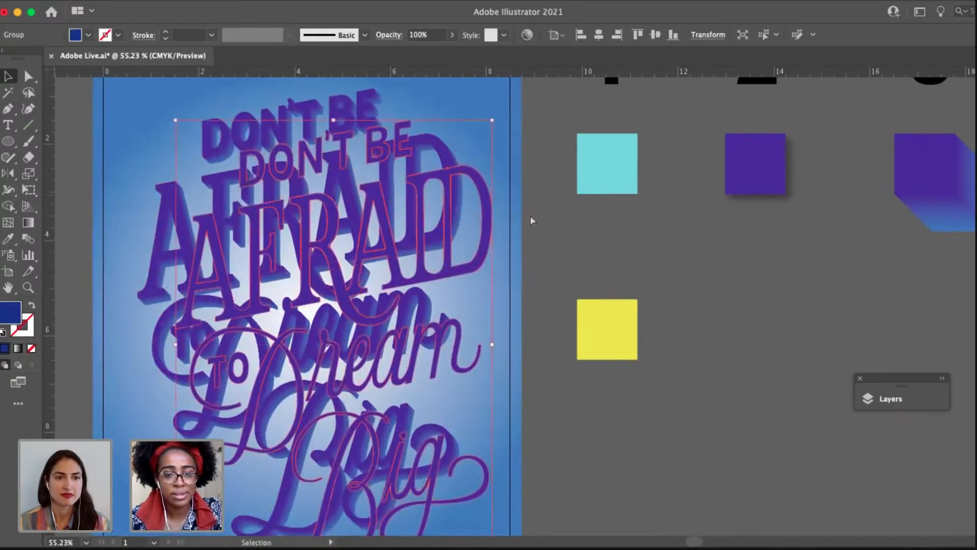
key(super+z)
Apply a Drop Shadow to the purple front lettering group with Multiply mode, 40% opacity, 0.0972 in offsets and 0.0694 in blur.
drag(613, 299, 675, 316)
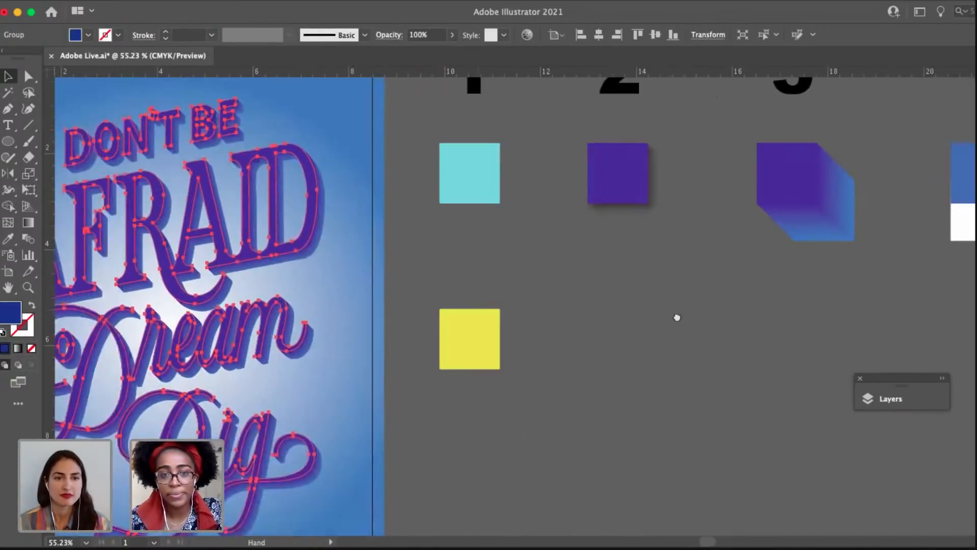
click(280, 8)
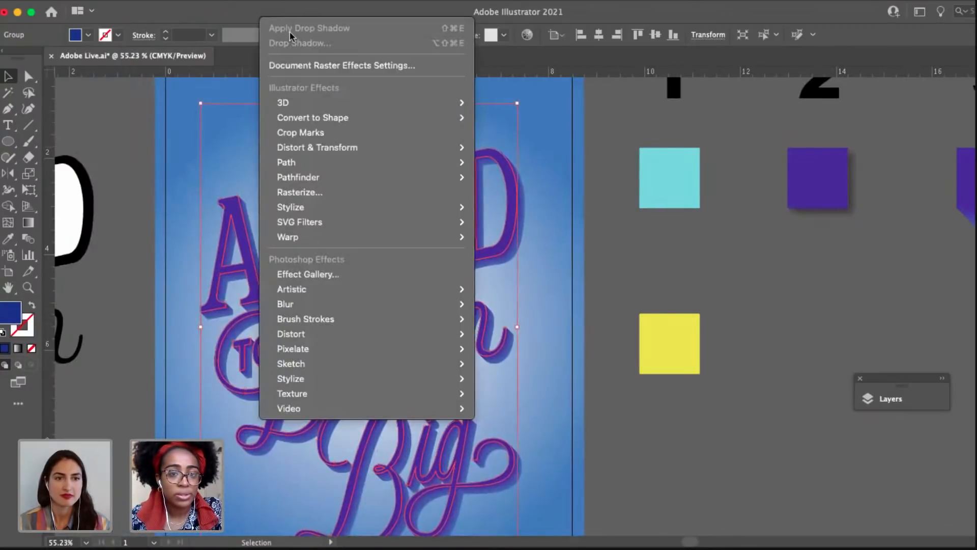
mouse_move(331, 209)
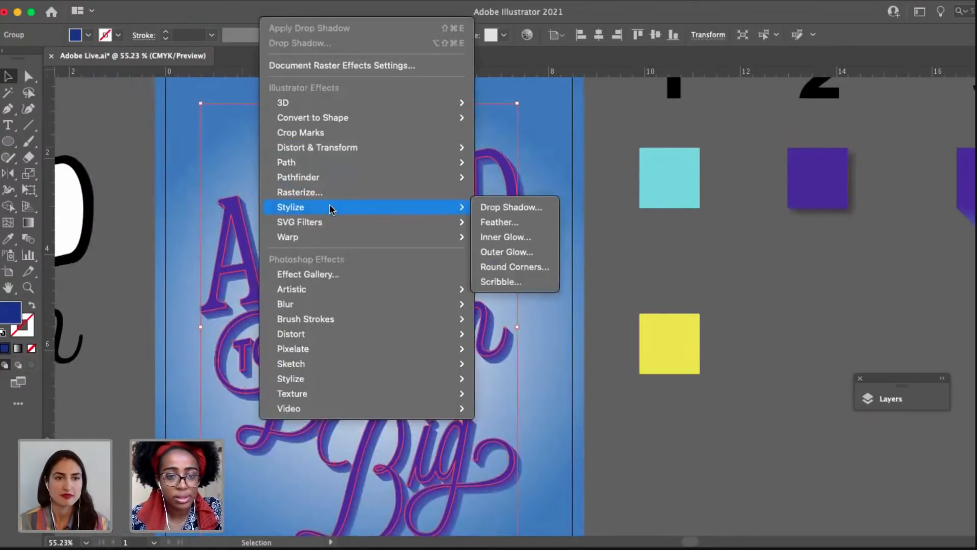
click(499, 206)
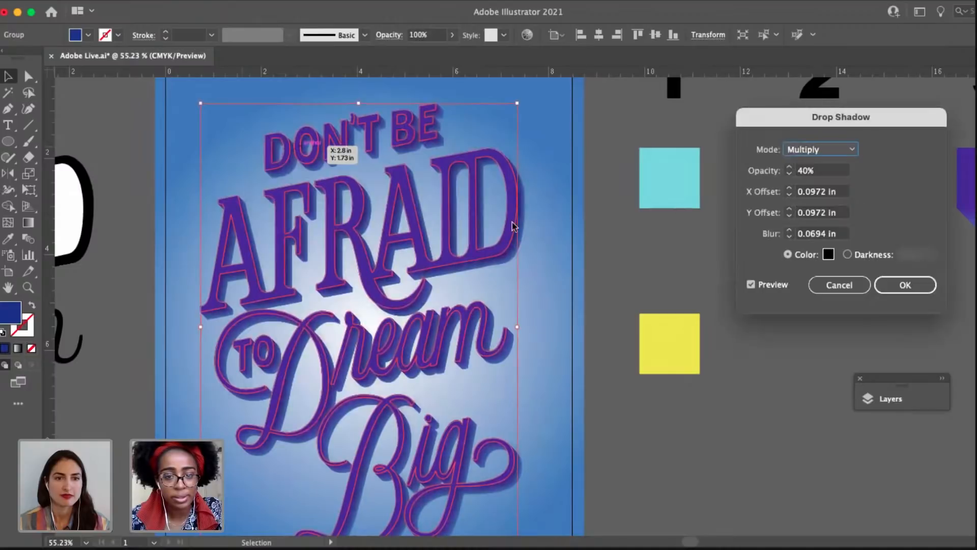
click(904, 286)
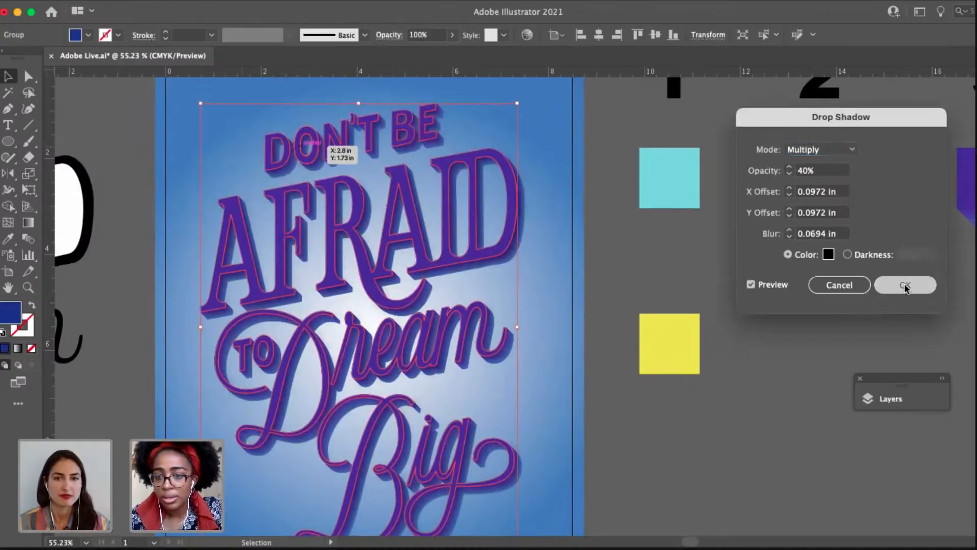
Examine the drop shadow around the poster lettering and save the document.
click(610, 271)
key(space)
drag(610, 271, 630, 256)
click(464, 157)
key(space)
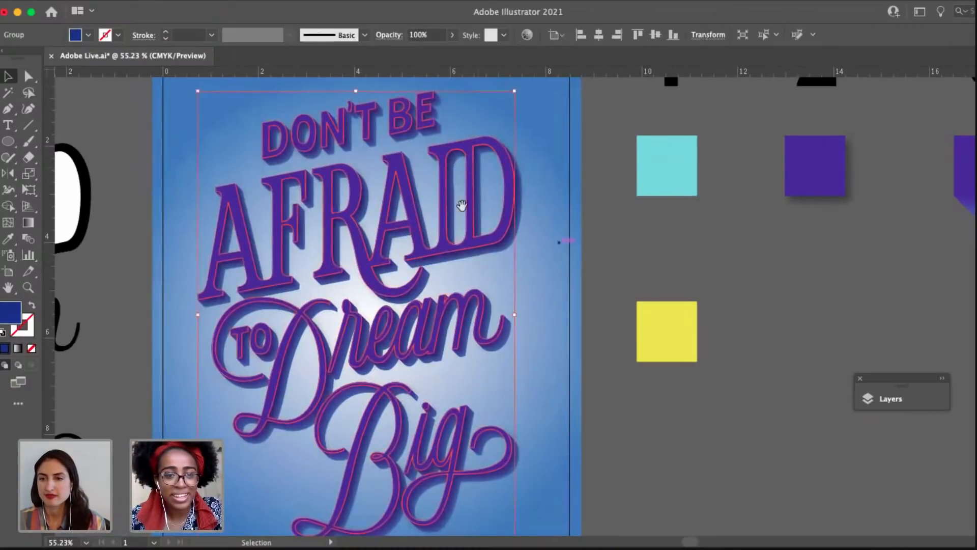
drag(252, 207, 374, 233)
click(301, 250)
key(space)
drag(294, 253, 206, 261)
drag(586, 243, 499, 233)
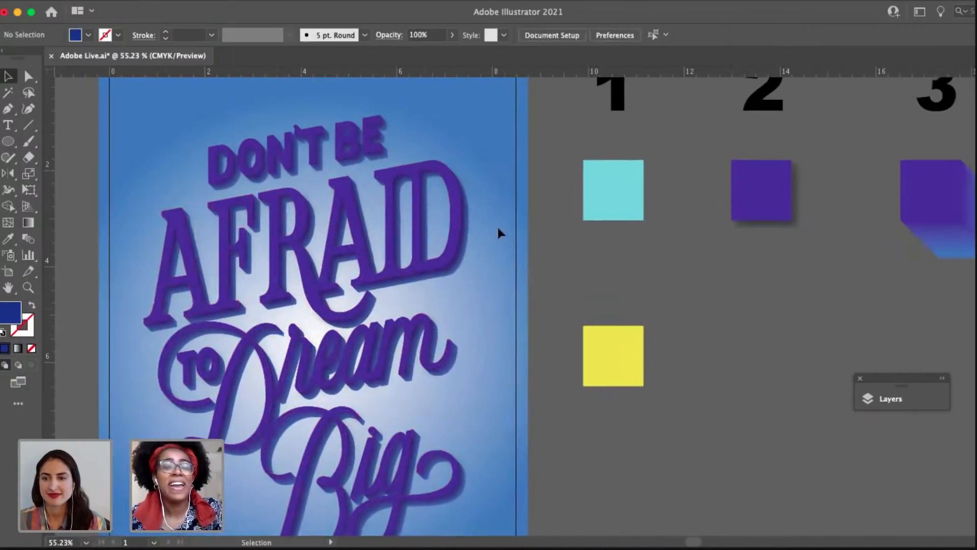
drag(509, 299, 503, 287)
drag(485, 356, 524, 358)
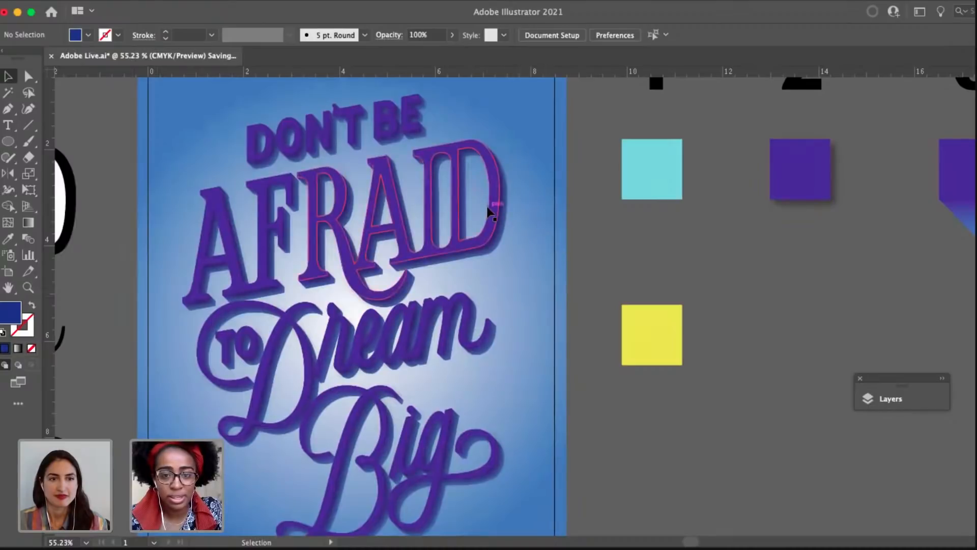
Try to place the turquoise and yellow lettering group over the purple lettering on the poster.
scroll(349, 279, left, 6)
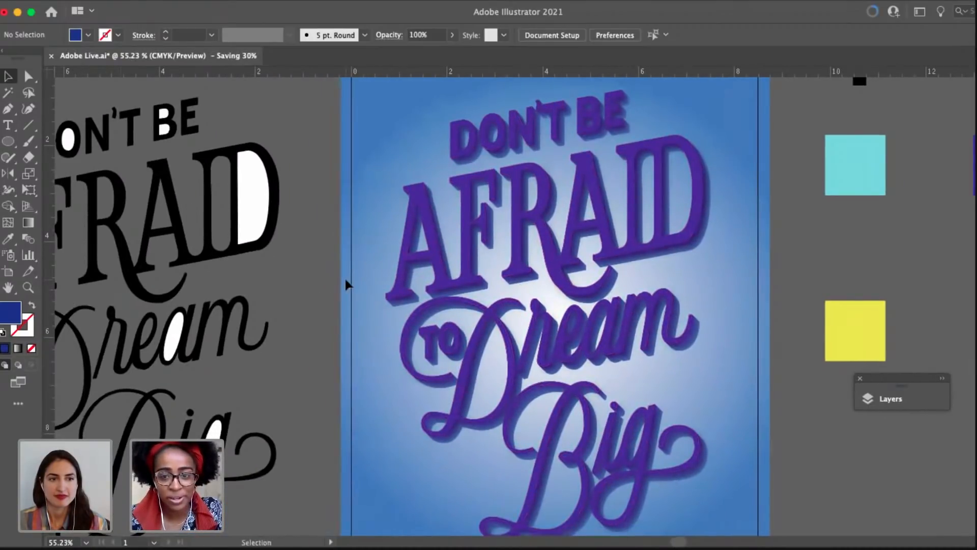
scroll(346, 280, down, 2)
drag(353, 298, 457, 294)
scroll(288, 299, down, 1)
scroll(288, 300, down, 1)
click(94, 246)
drag(250, 229, 310, 222)
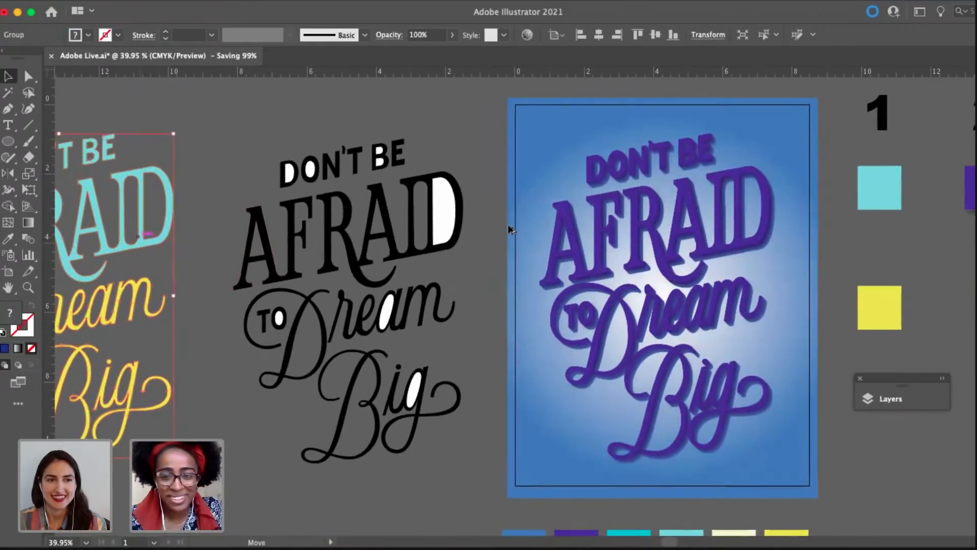
drag(510, 230, 737, 207)
scroll(753, 188, right, 2)
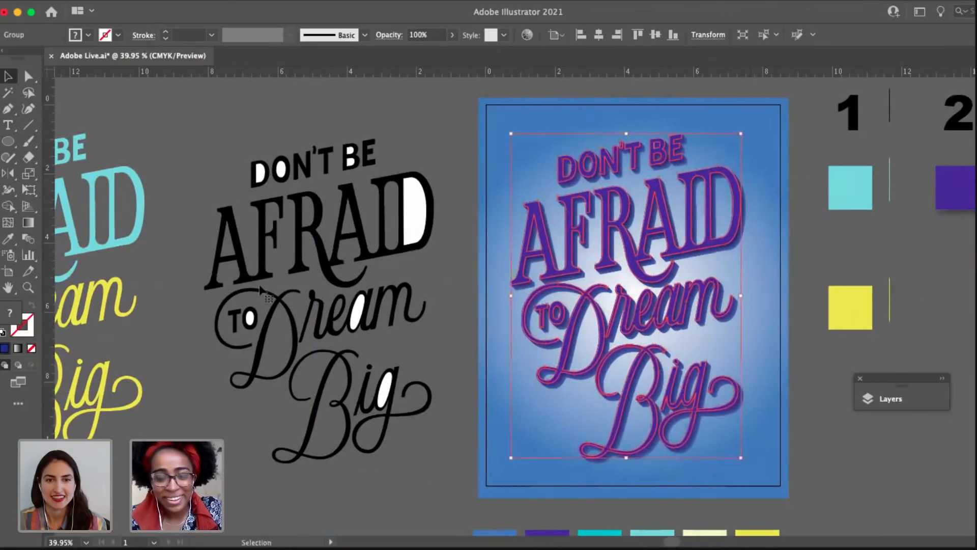
key(super+z)
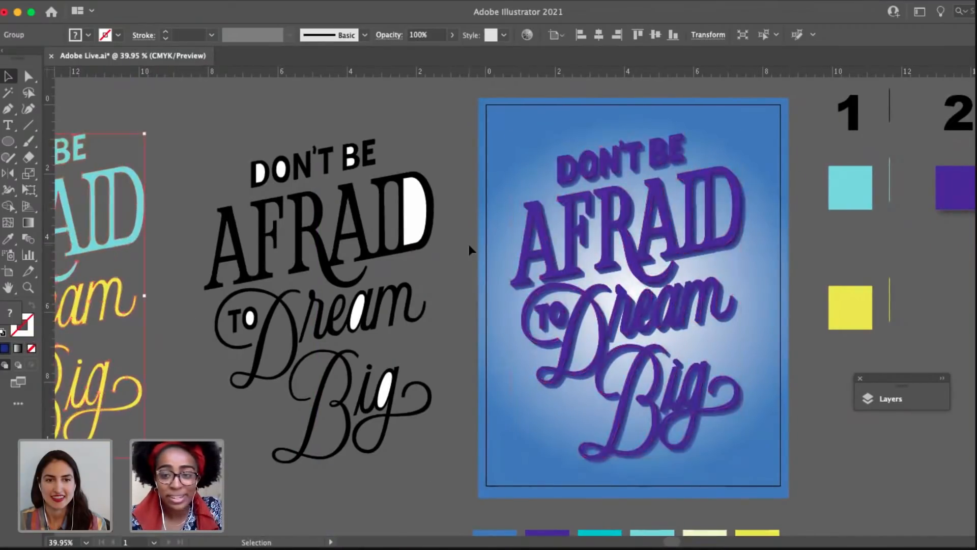
Bring the turquoise and yellow lettering group to the front and place it over the purple lettering on the poster.
click(167, 261)
click(135, 242)
right_click(134, 241)
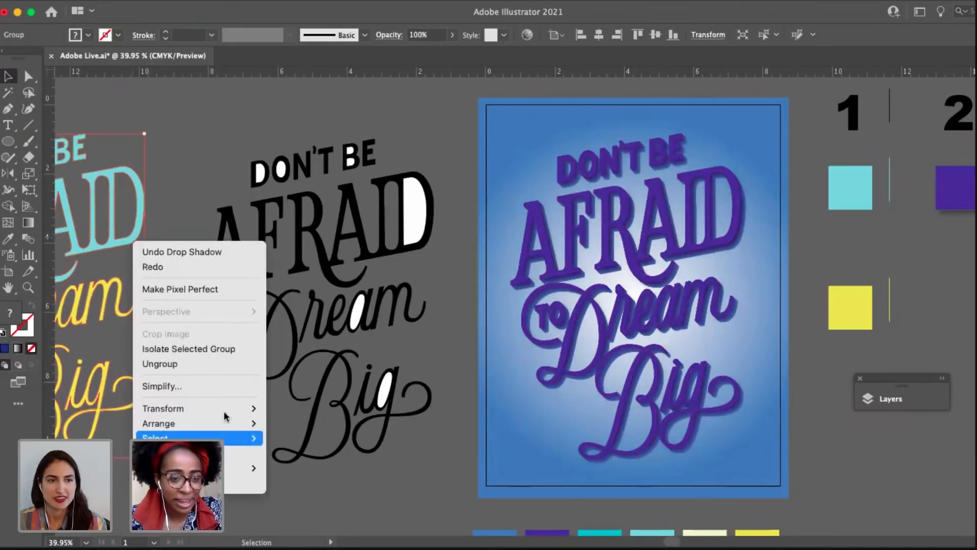
mouse_move(229, 423)
click(427, 423)
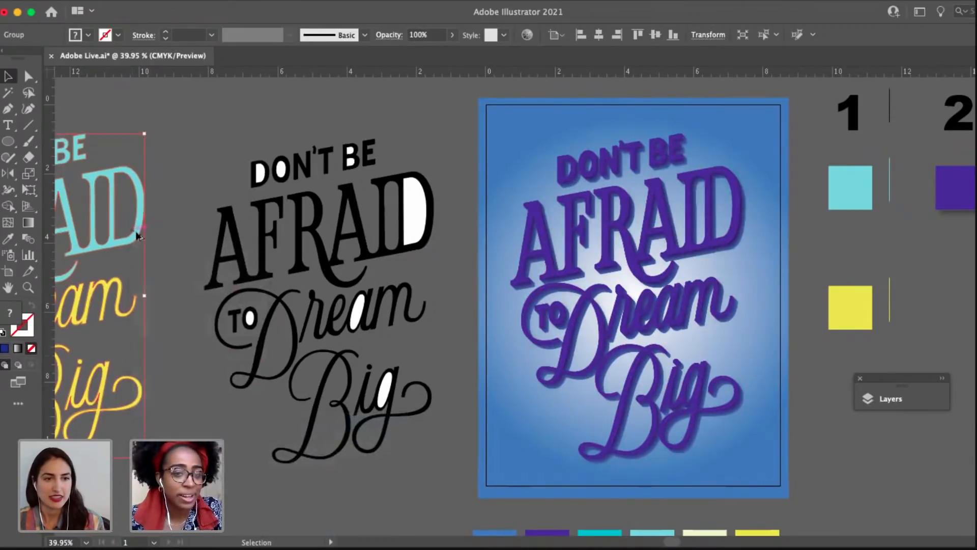
drag(137, 236, 560, 229)
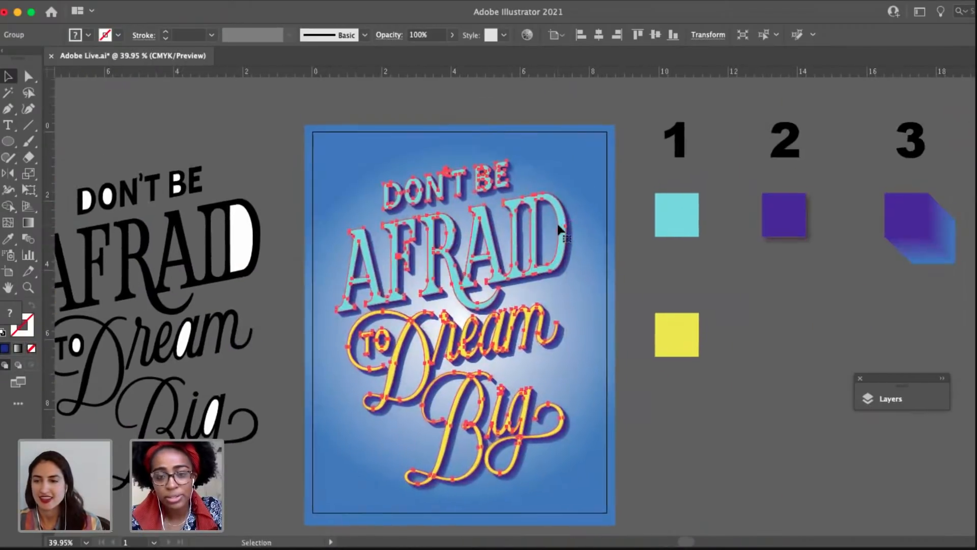
Examine how the turquoise front lettering sits over the purple shadow around "Don't Be Afraid".
scroll(558, 230, up, 4)
scroll(418, 161, up, 8)
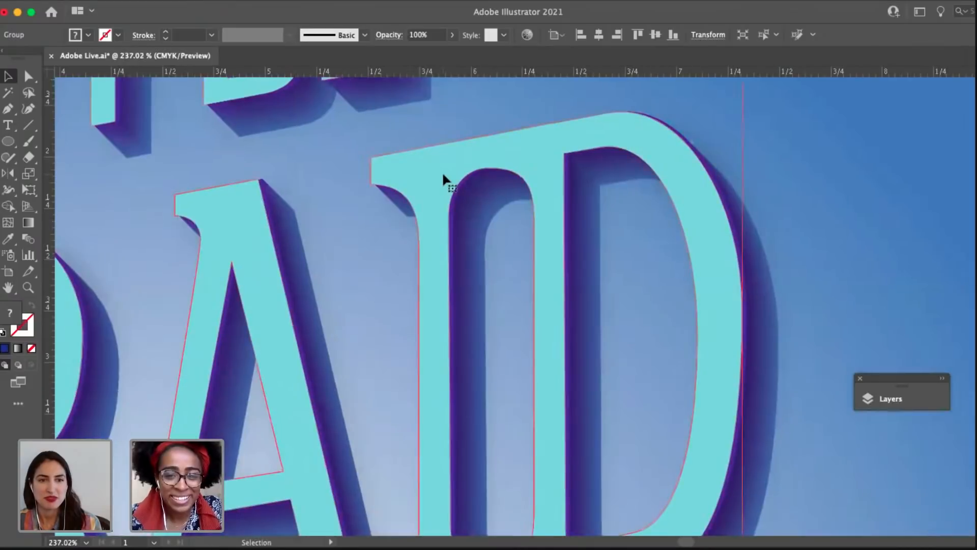
click(821, 183)
scroll(822, 236, down, 5)
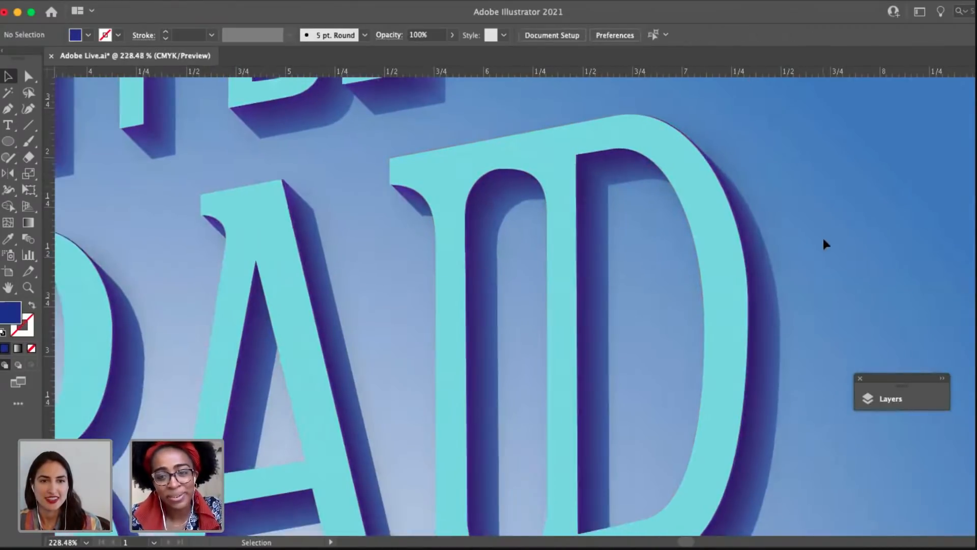
click(749, 247)
click(857, 254)
scroll(857, 253, down, 8)
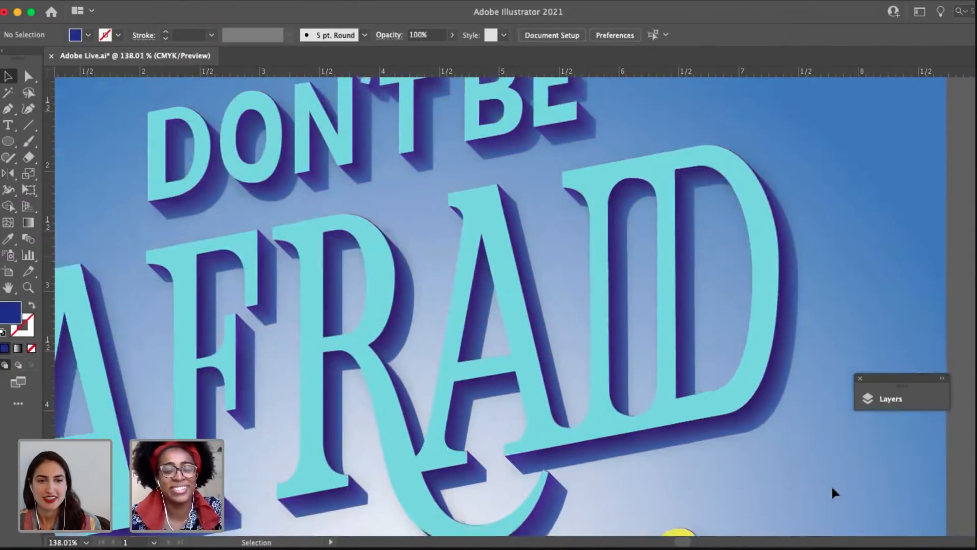
drag(650, 379, 472, 277)
drag(622, 346, 574, 395)
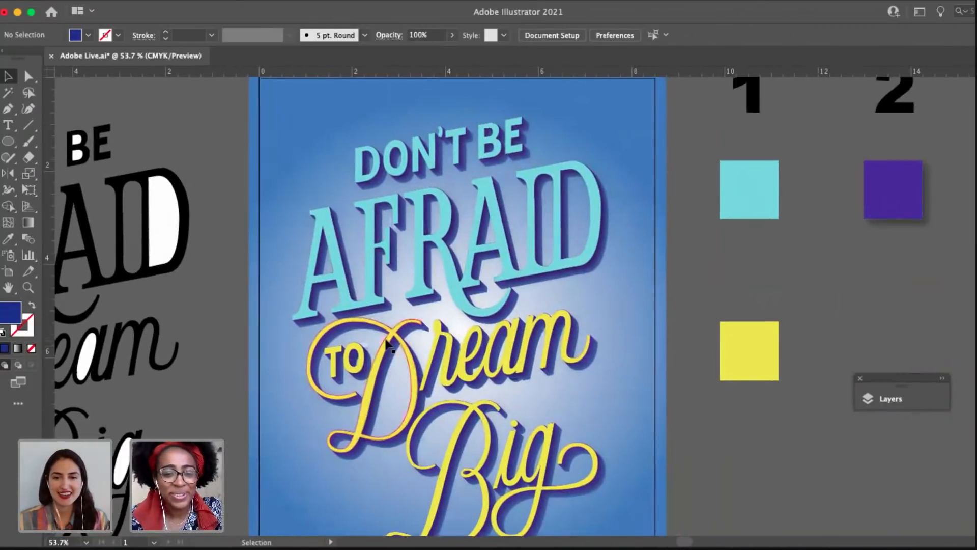
Nudge the turquoise and yellow lettering group slightly up over the purple lettering and deselect it.
scroll(392, 336, up, 11)
scroll(421, 342, up, 6)
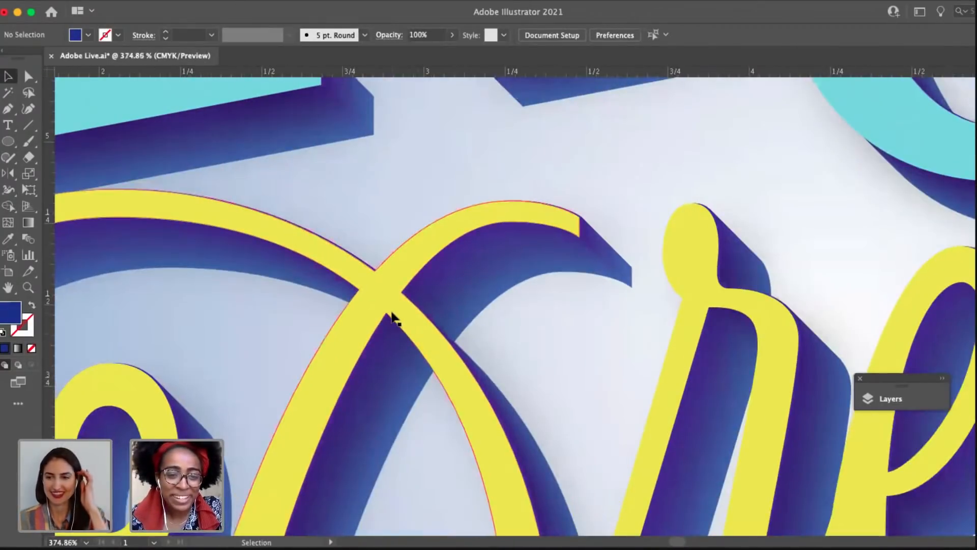
click(392, 312)
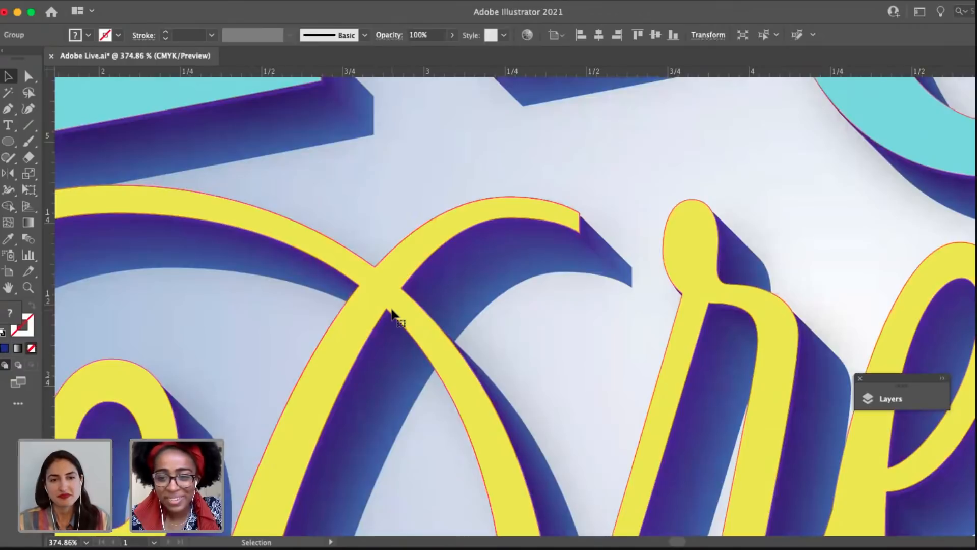
scroll(394, 308, down, 6)
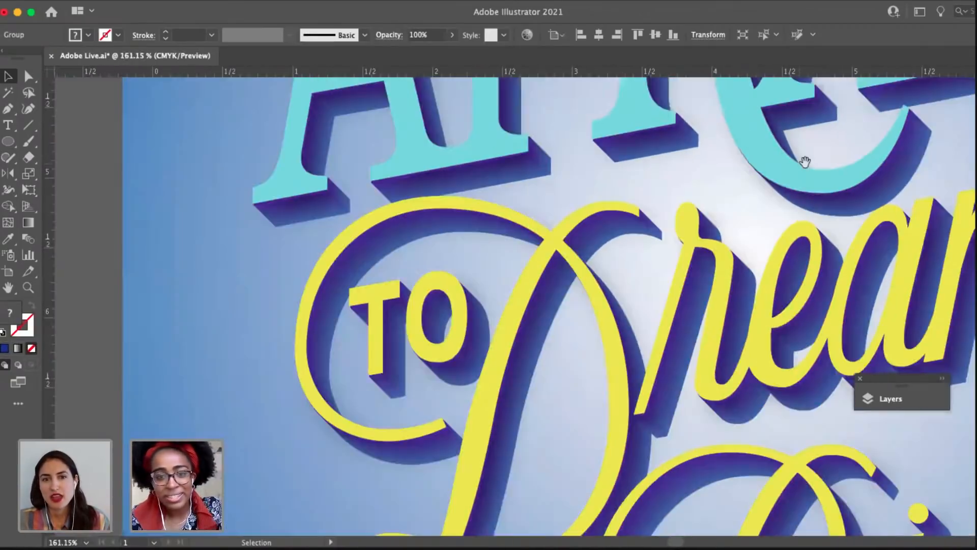
scroll(673, 287, down, 6)
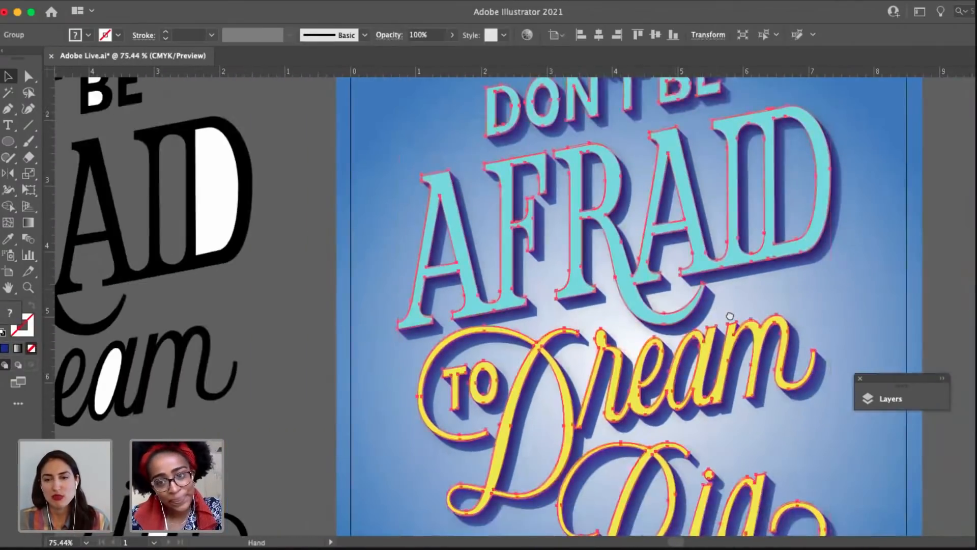
drag(730, 316, 542, 377)
click(745, 238)
scroll(745, 238, down, 4)
drag(727, 316, 647, 282)
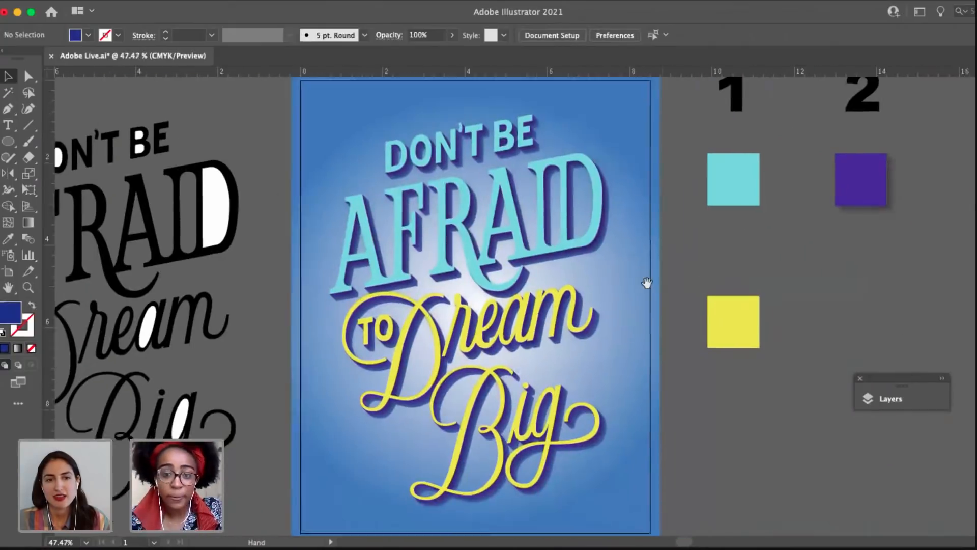
Lock the turquoise and yellow lettering group and the purple front lettering group on the poster.
drag(643, 409, 486, 411)
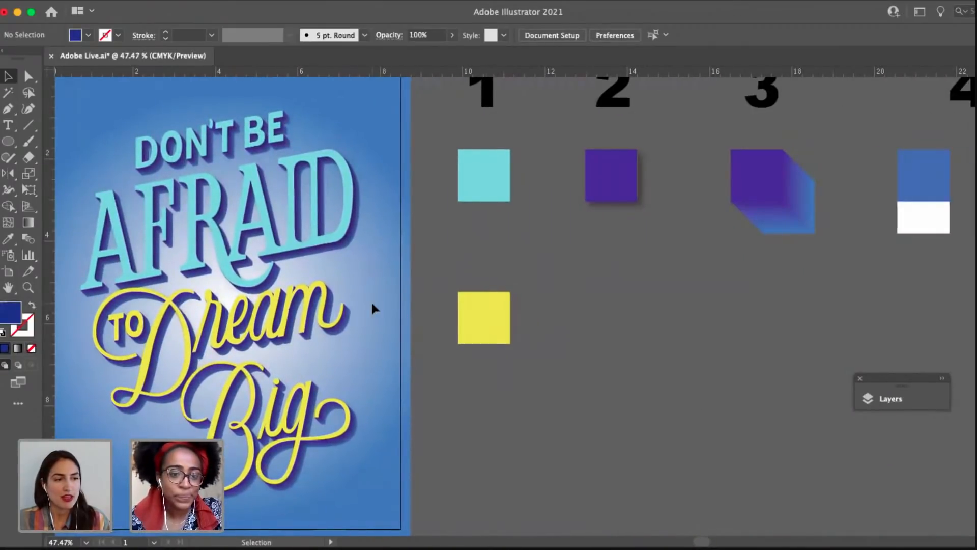
click(346, 257)
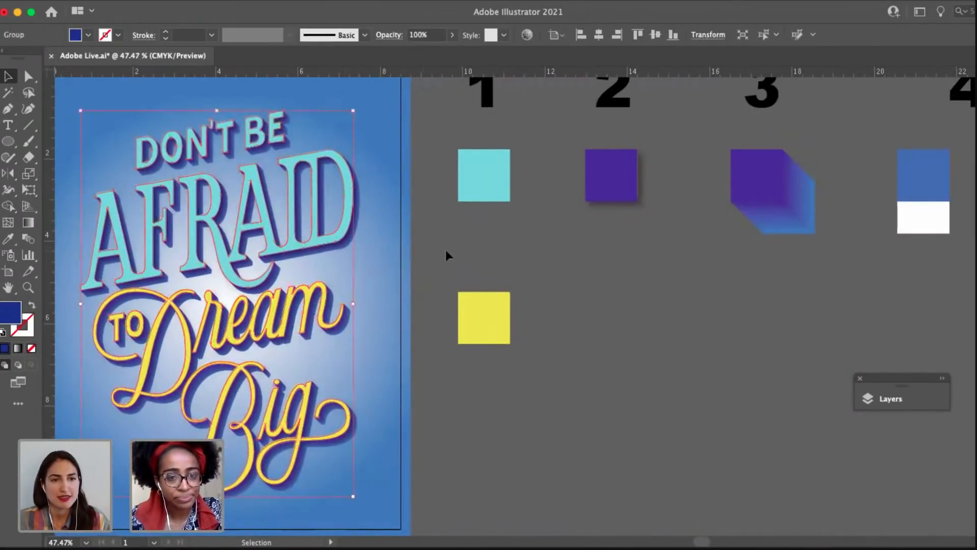
click(447, 255)
click(313, 175)
click(344, 244)
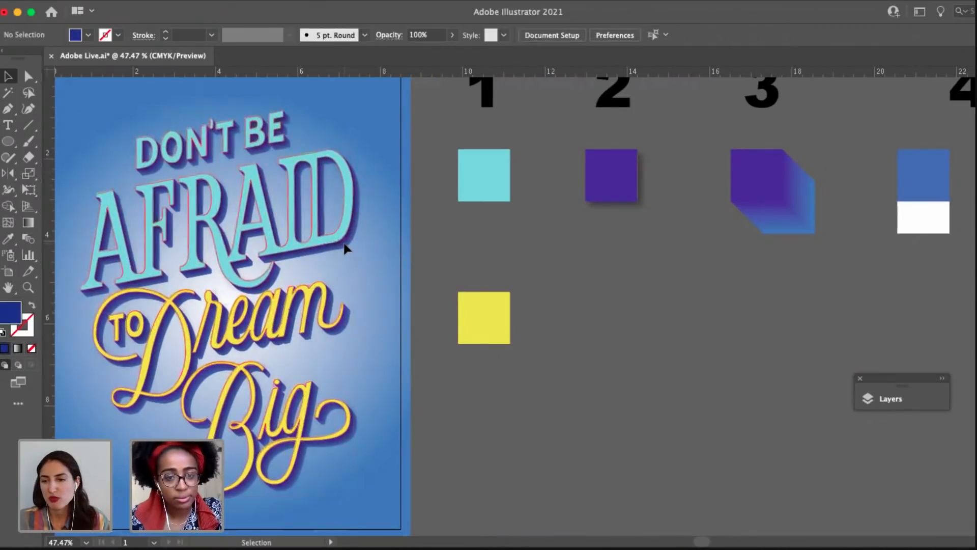
click(344, 248)
click(345, 249)
click(345, 249)
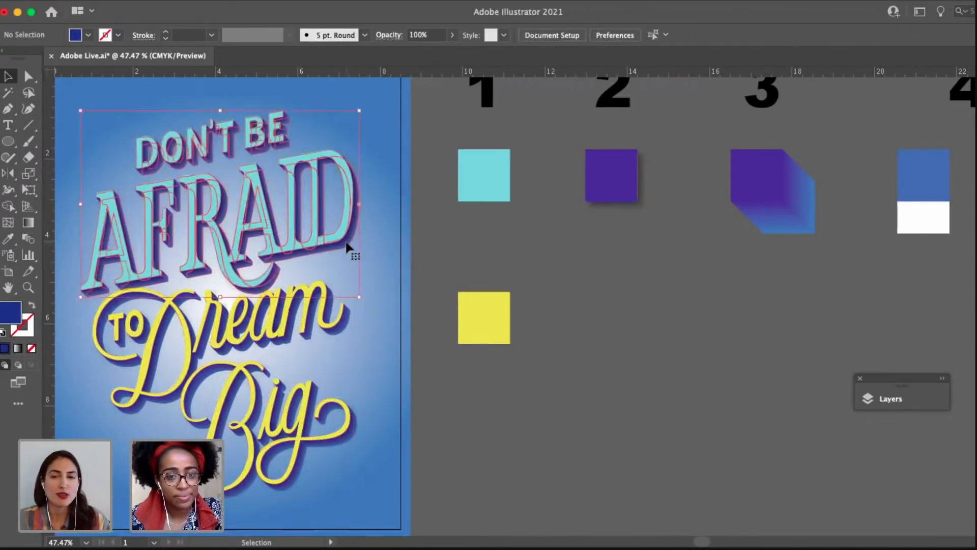
Isolate the "Don't Be Afraid" blend, copy its blue back lettering and exit isolation mode.
double_click(345, 250)
click(346, 251)
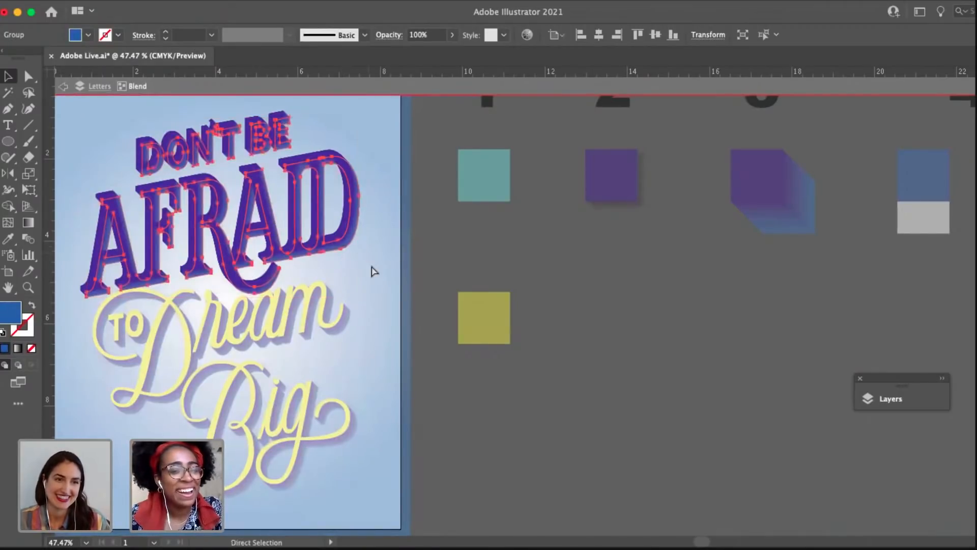
click(361, 278)
double_click(349, 279)
drag(397, 275, 450, 267)
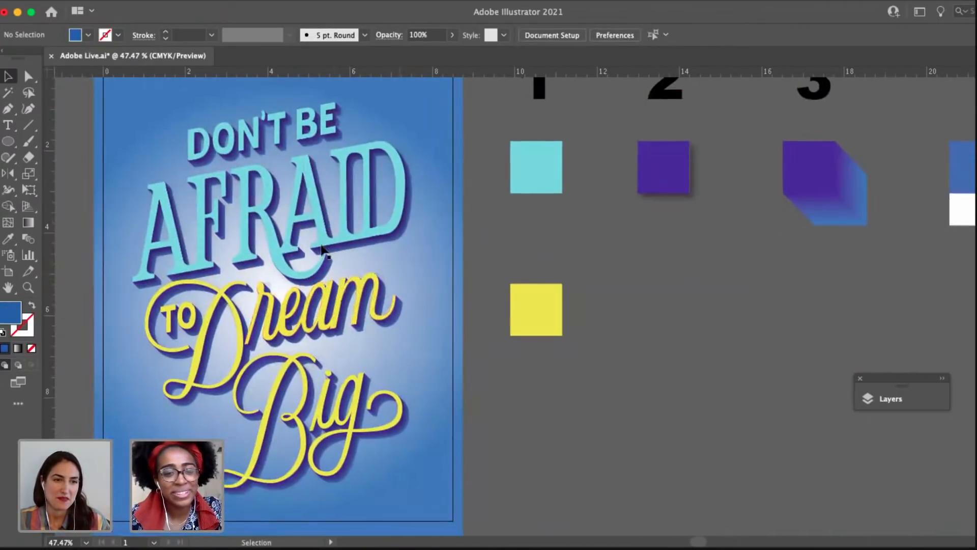
Paste the copied blue "Don't Be Afraid" lettering in place and send it to the back.
click(131, 9)
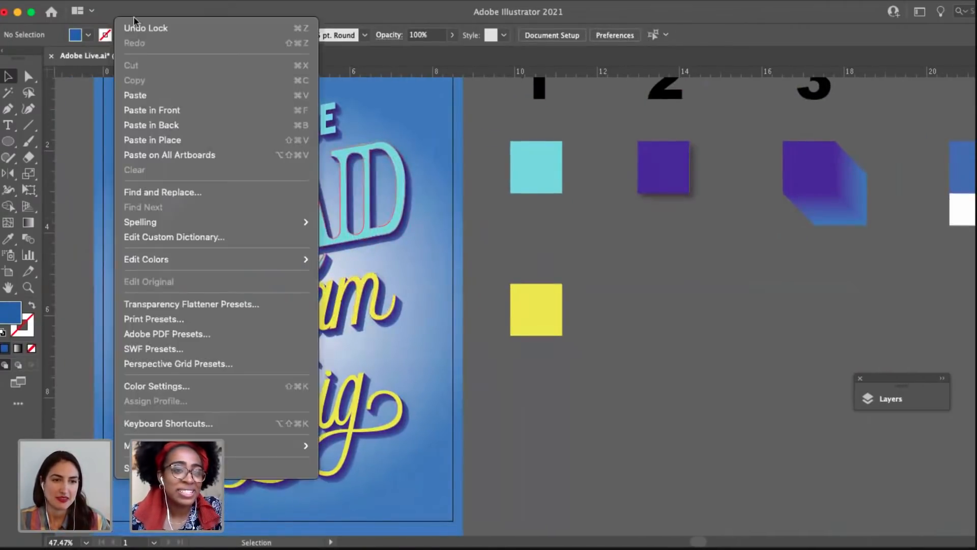
click(198, 145)
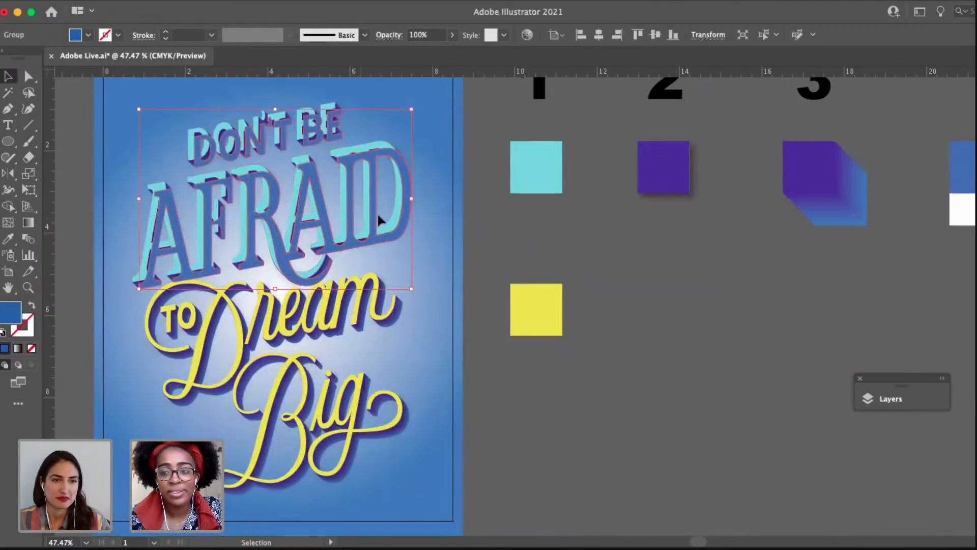
drag(702, 201, 601, 188)
right_click(236, 220)
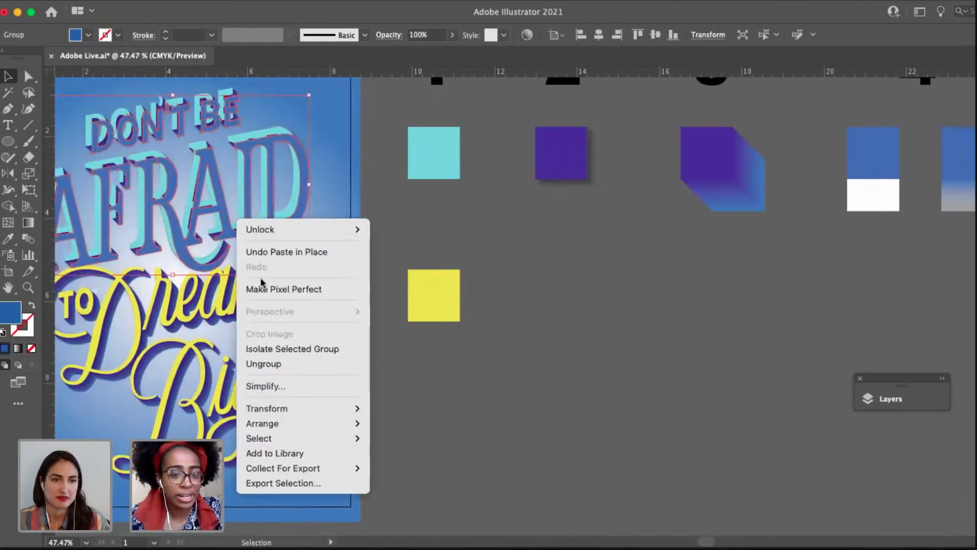
mouse_move(305, 423)
click(388, 467)
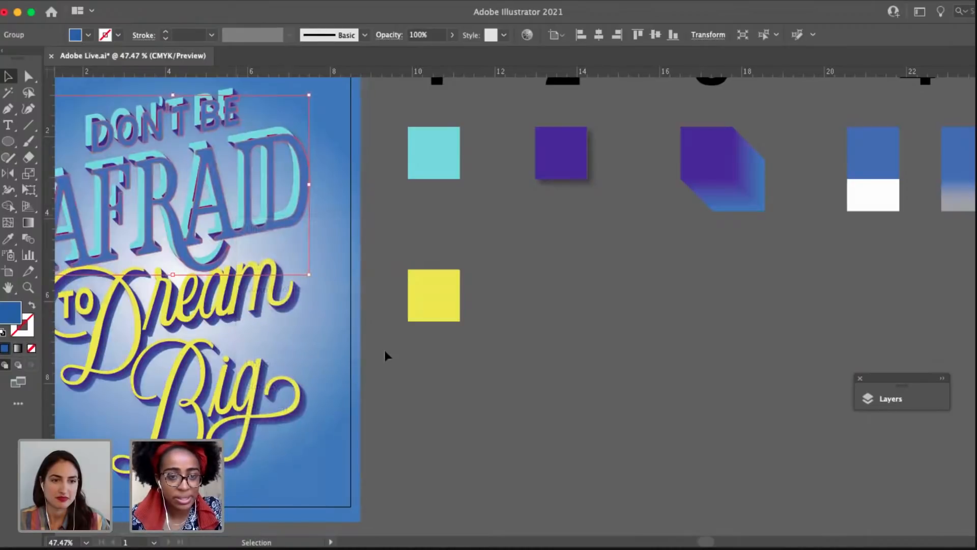
Try to move the purple "Don't Be Afraid" blend away from the turquoise letters.
scroll(340, 354, left, 3)
click(427, 149)
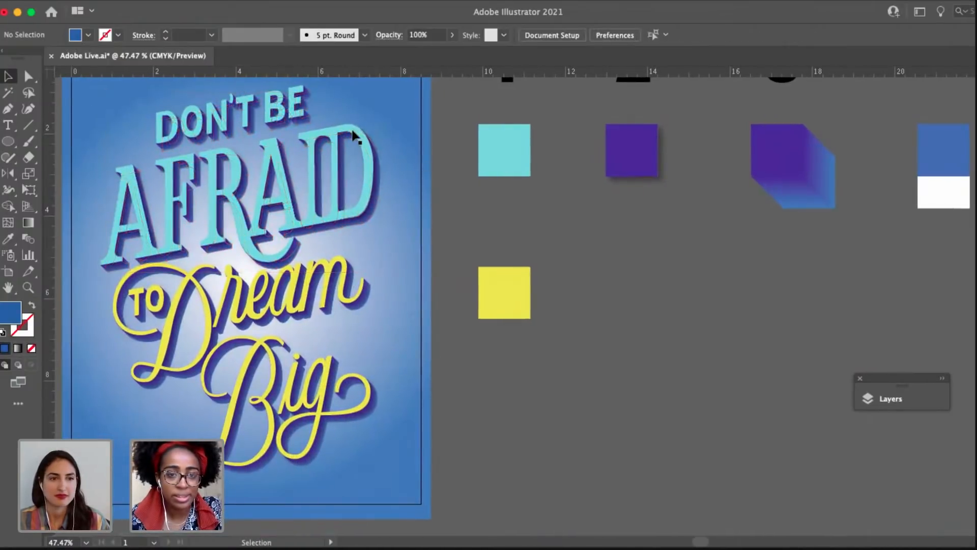
click(368, 152)
click(468, 174)
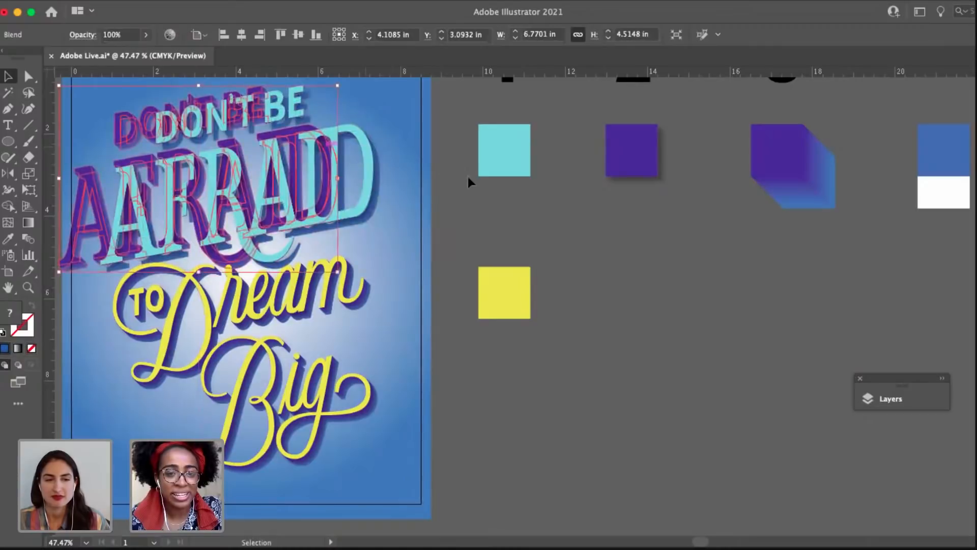
click(376, 193)
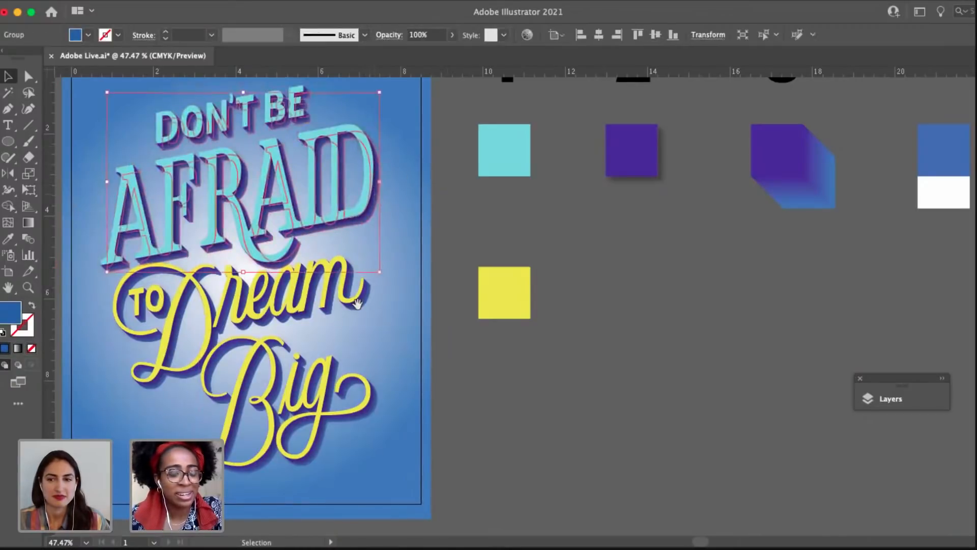
Isolate the "To Dream Big" blend, copy its blue back lettering and exit isolation mode.
scroll(397, 288, down, 2)
scroll(397, 288, left, 2)
click(405, 274)
double_click(405, 274)
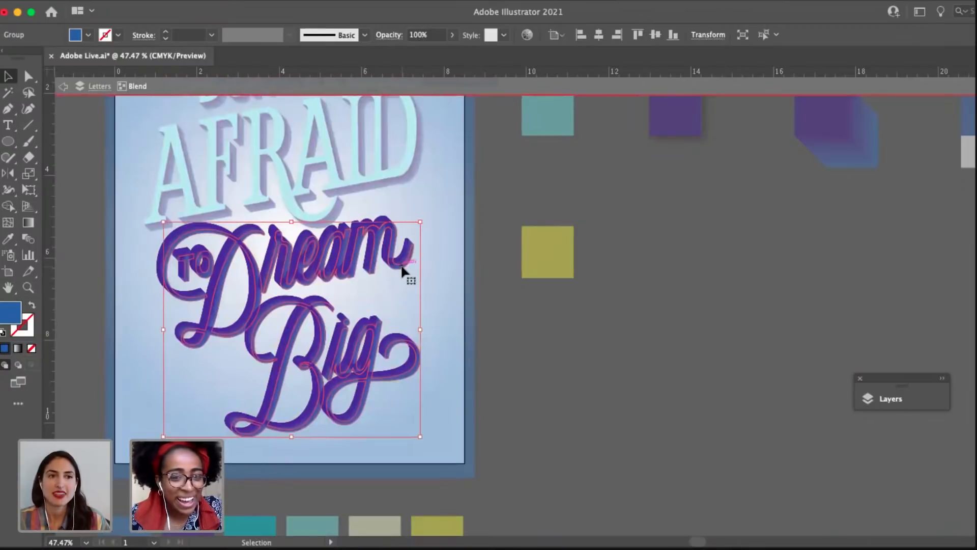
click(479, 313)
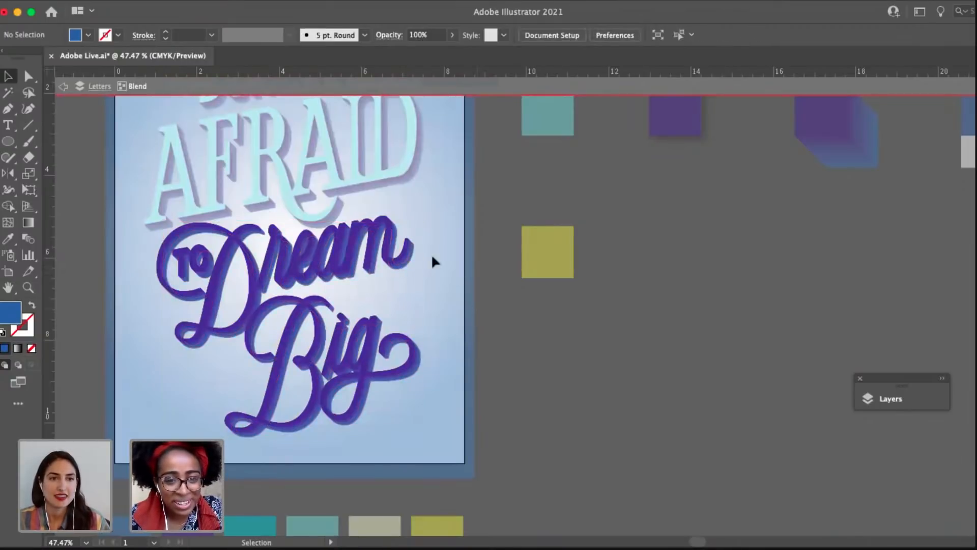
click(407, 267)
key(a)
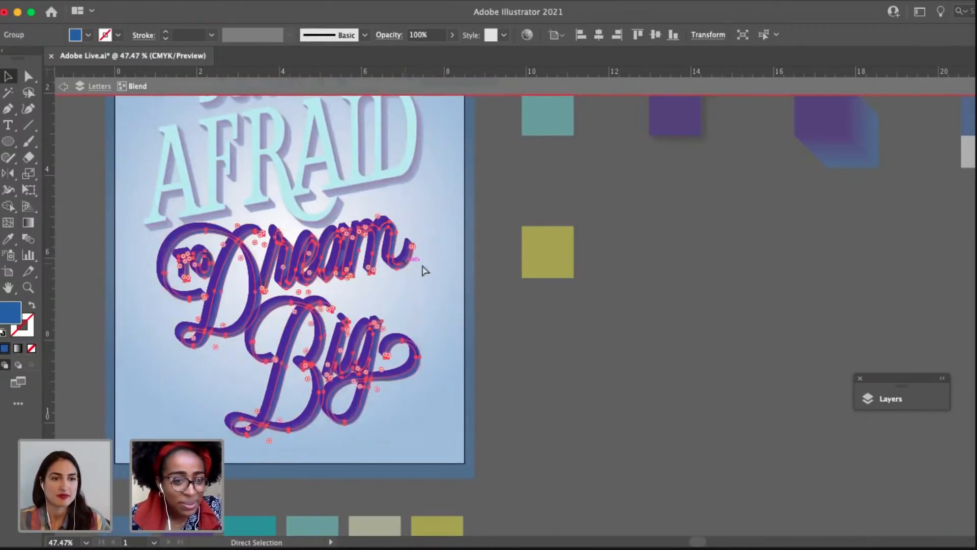
double_click(506, 320)
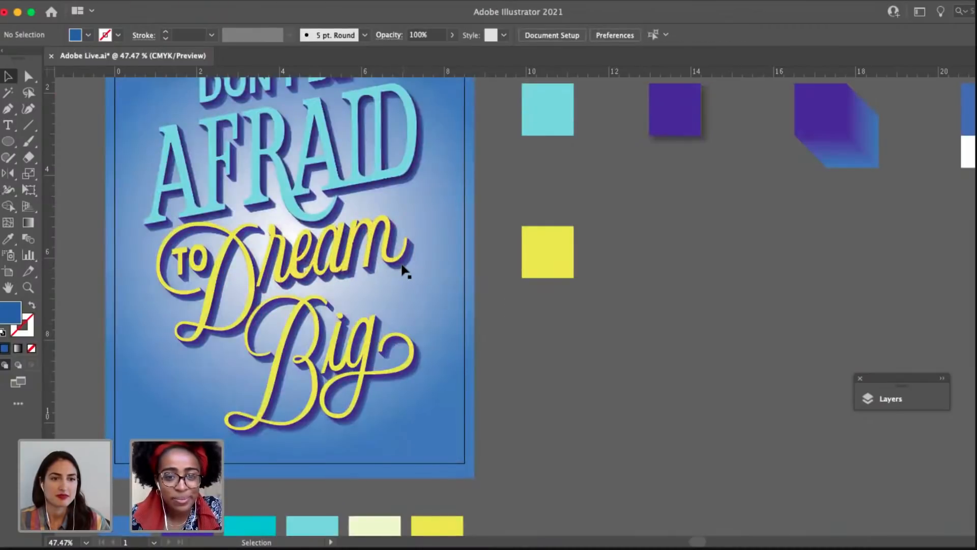
Lock the "To Dream Big" blend and paste the copied blue lettering in place.
click(402, 264)
key(super+2)
click(128, 7)
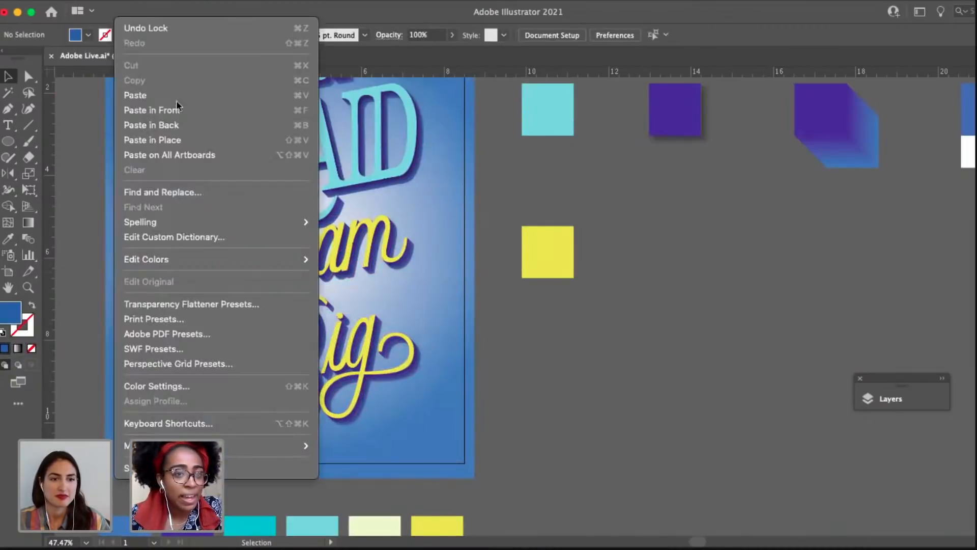
click(201, 145)
Send the pasted blue "To Dream Big" lettering to the back, behind its blend.
scroll(414, 352, up, 2)
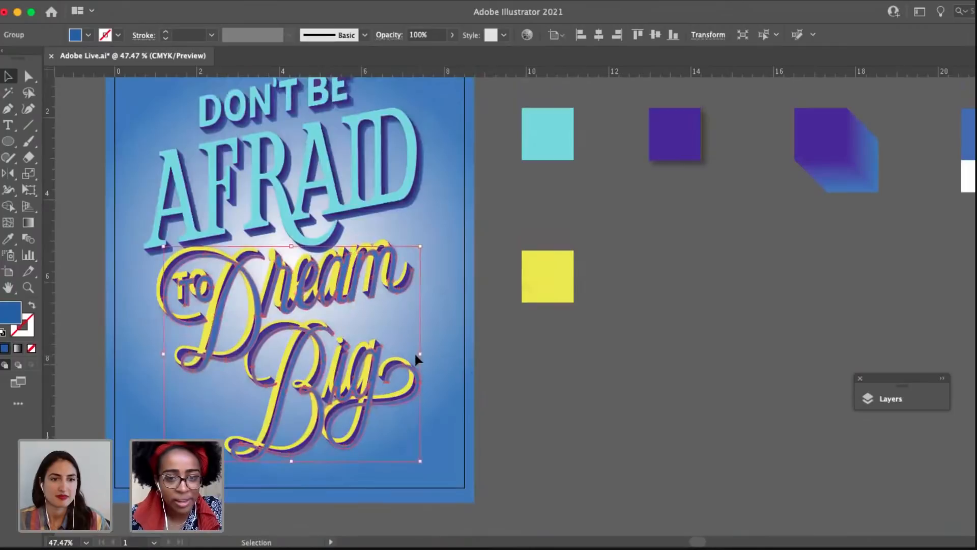
right_click(414, 352)
mouse_move(442, 535)
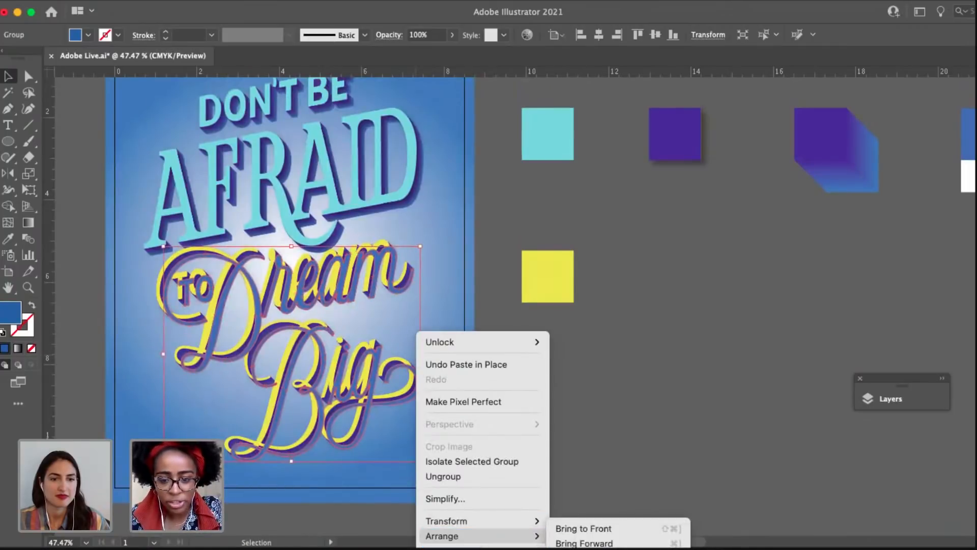
click(580, 549)
drag(484, 331, 457, 396)
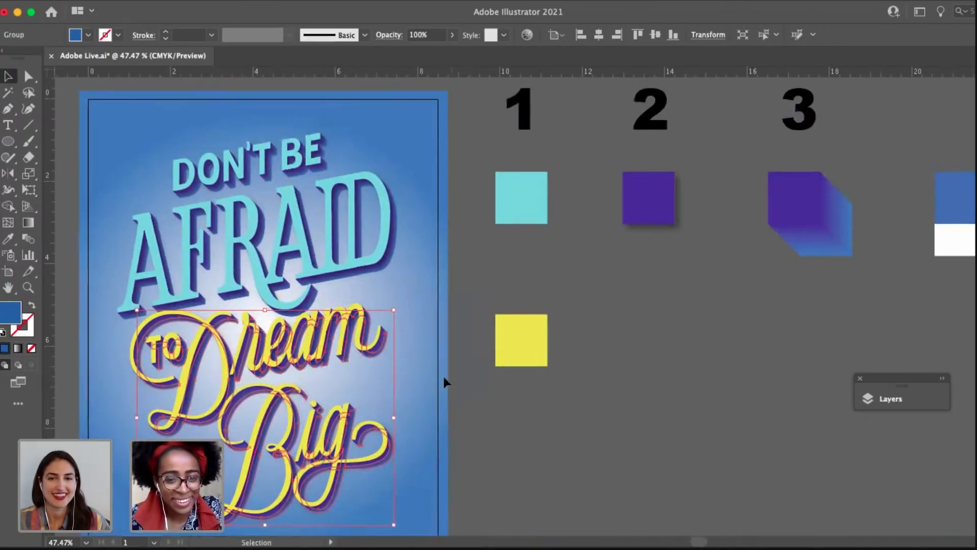
Select both blue lettering copies, "Don't Be Afraid" and "To Dream Big", and group them.
click(366, 310)
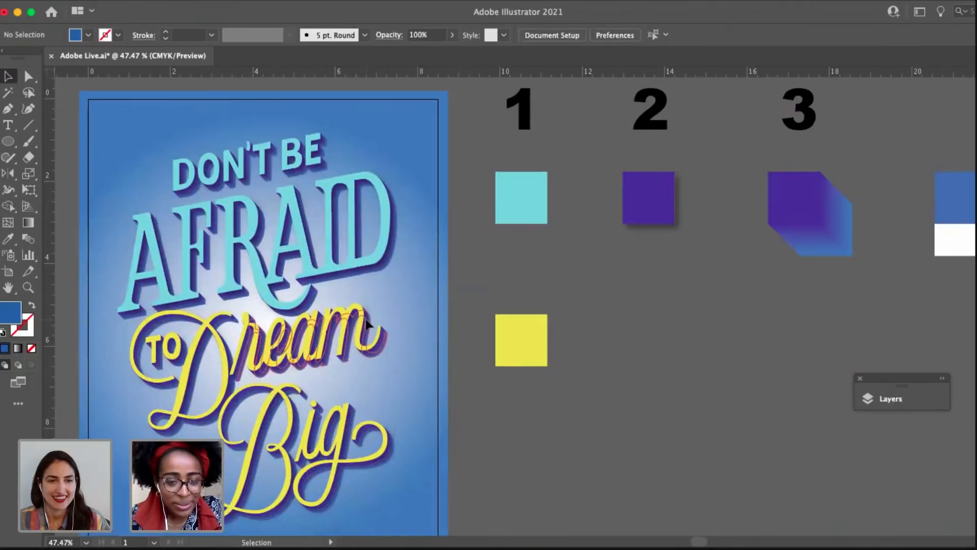
click(367, 324)
shift+click(396, 249)
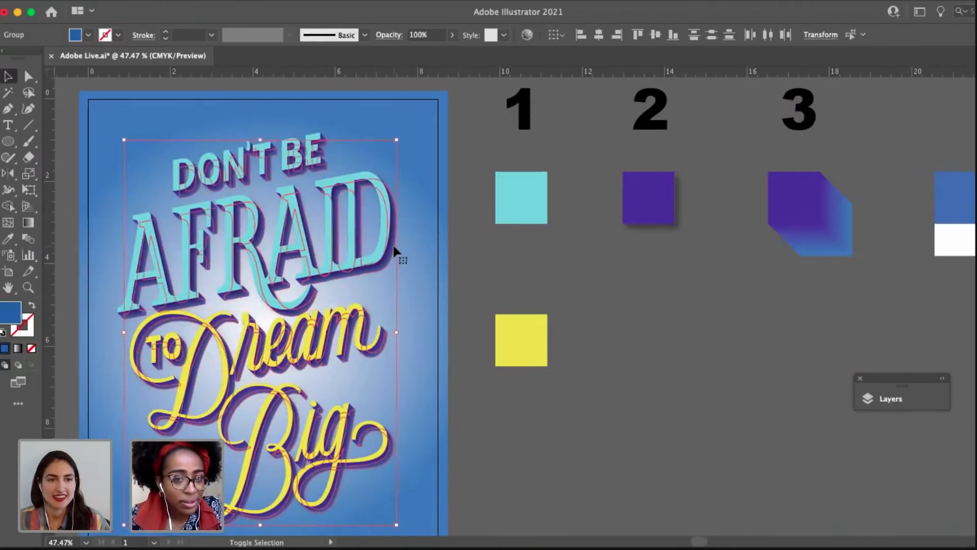
drag(544, 236, 560, 235)
key(super+z)
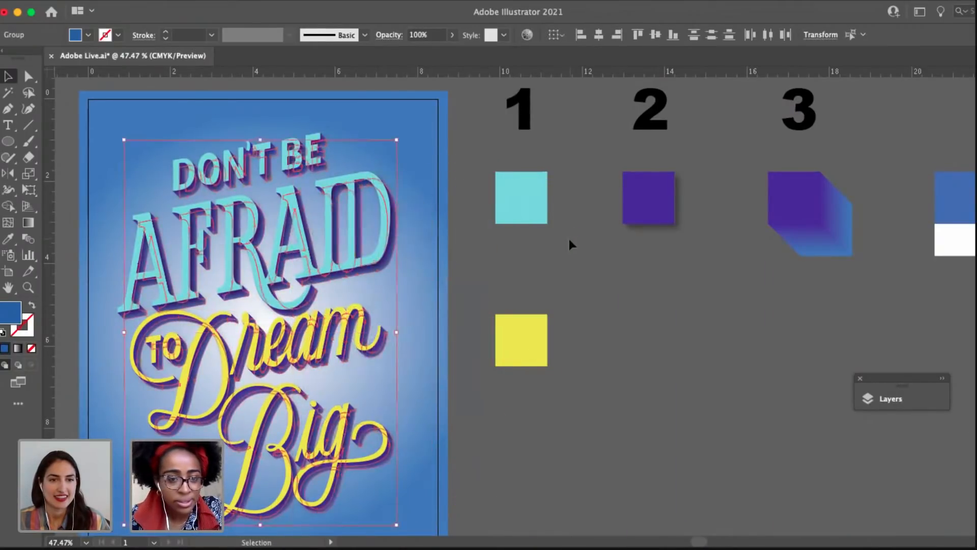
key(super+g)
Shift the grouped blue lettering straight down so it is offset below the purple blends.
drag(360, 380, 425, 343)
scroll(423, 303, up, 3)
scroll(417, 370, down, 3)
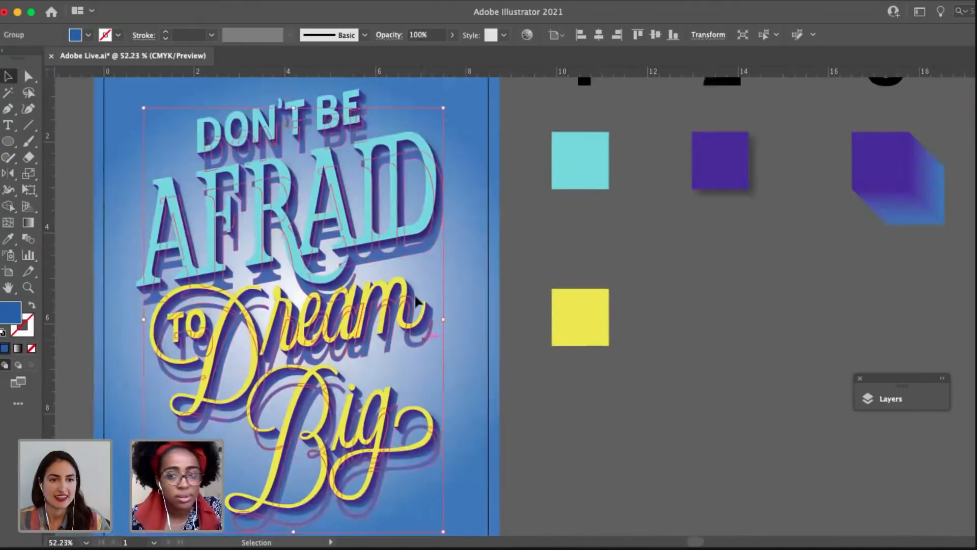
scroll(416, 301, down, 2)
scroll(631, 334, right, 3)
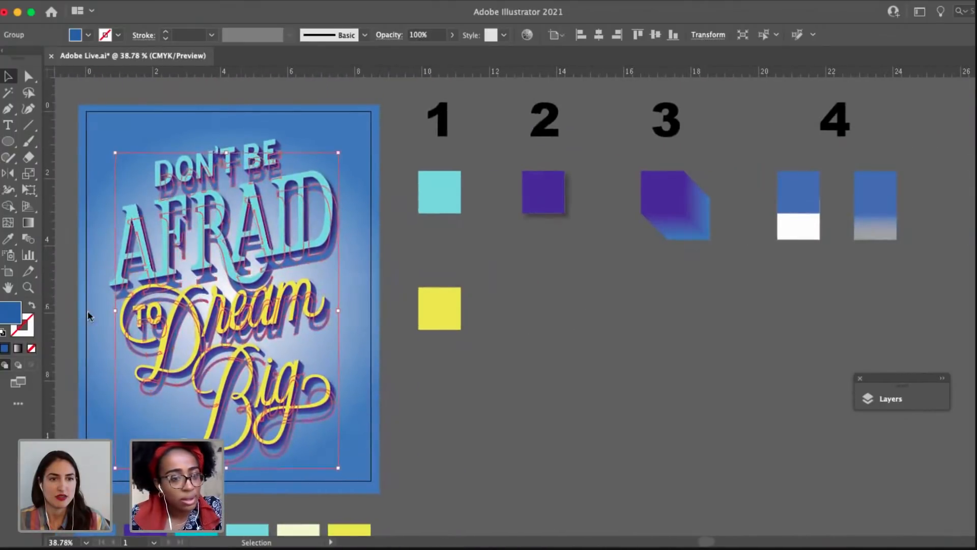
Give the shifted blue lettering group a white fill and no stroke.
click(3, 332)
click(22, 330)
click(31, 348)
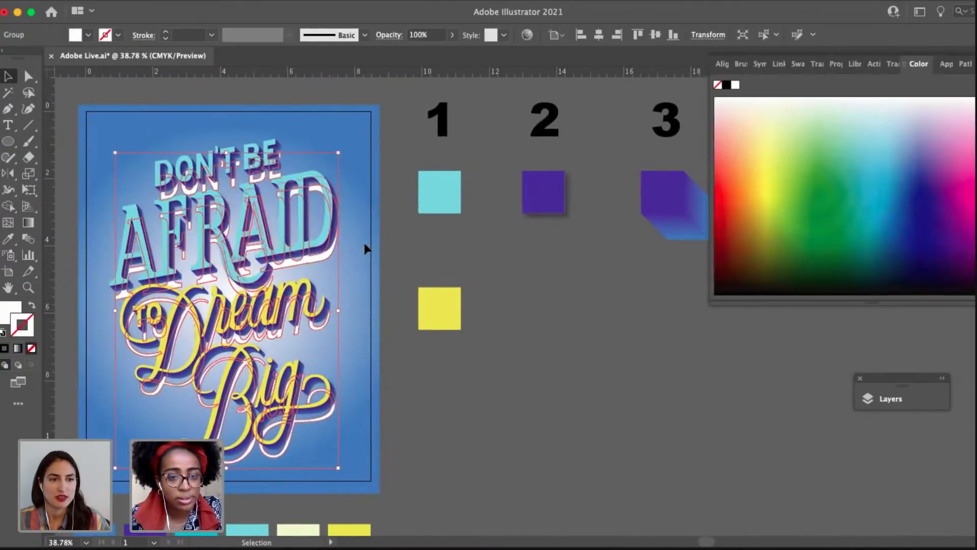
Blend the offset white lettering with the blue lettering copy behind the purple shadows.
scroll(364, 248, up, 1)
scroll(365, 248, up, 5)
drag(442, 297, 567, 344)
click(430, 189)
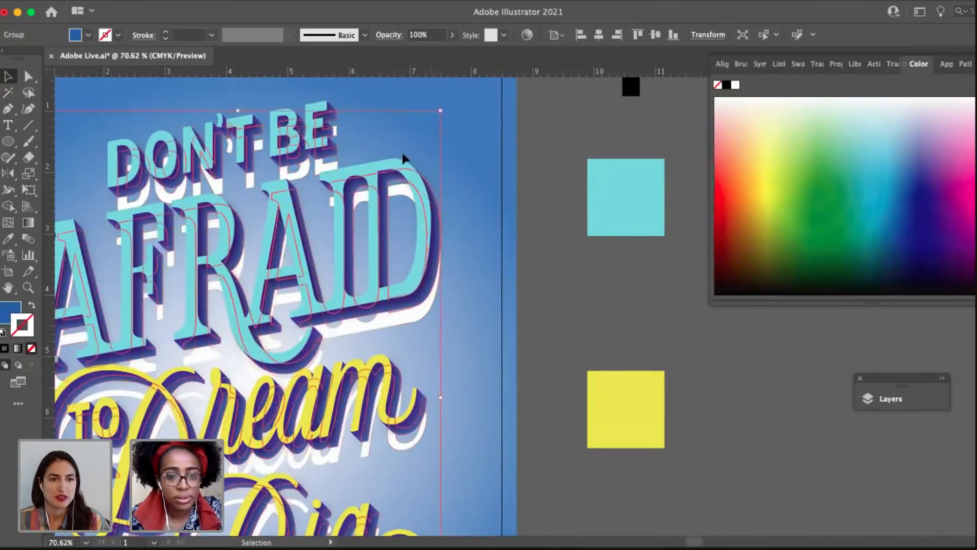
click(398, 162)
click(415, 204)
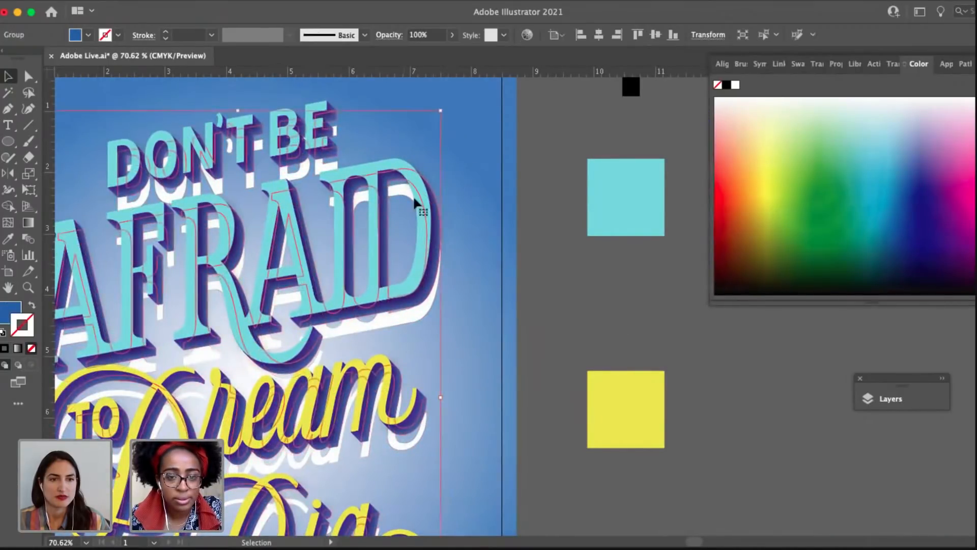
shift+click(400, 318)
drag(406, 317, 485, 328)
scroll(460, 317, up, 1)
scroll(460, 316, up, 5)
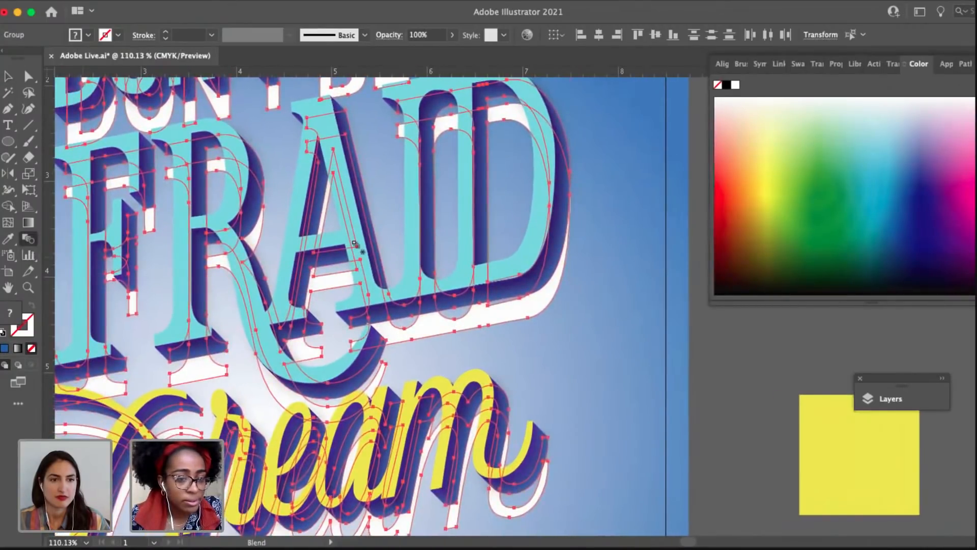
click(456, 333)
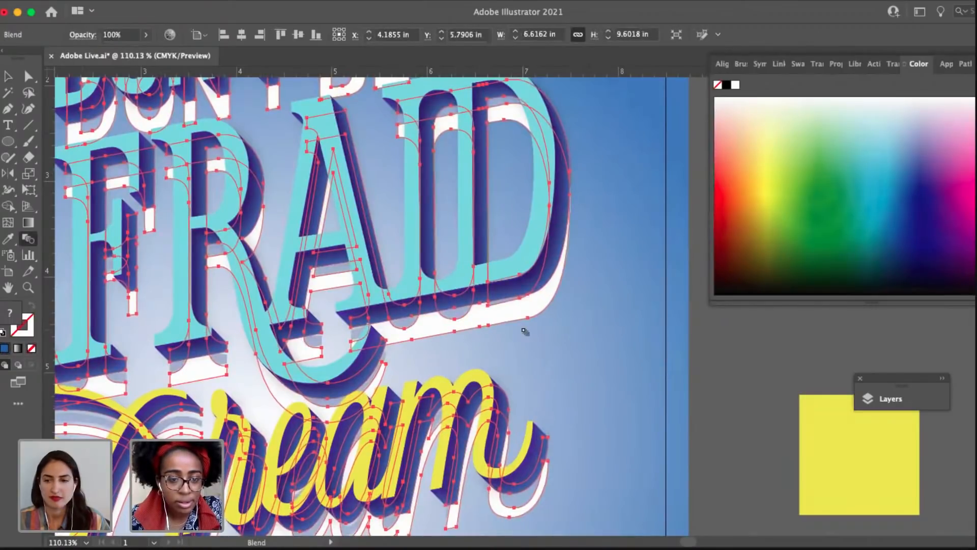
Isolate the new blend and send its white lettering behind the blue lettering.
scroll(524, 331, down, 7)
key(v)
click(573, 324)
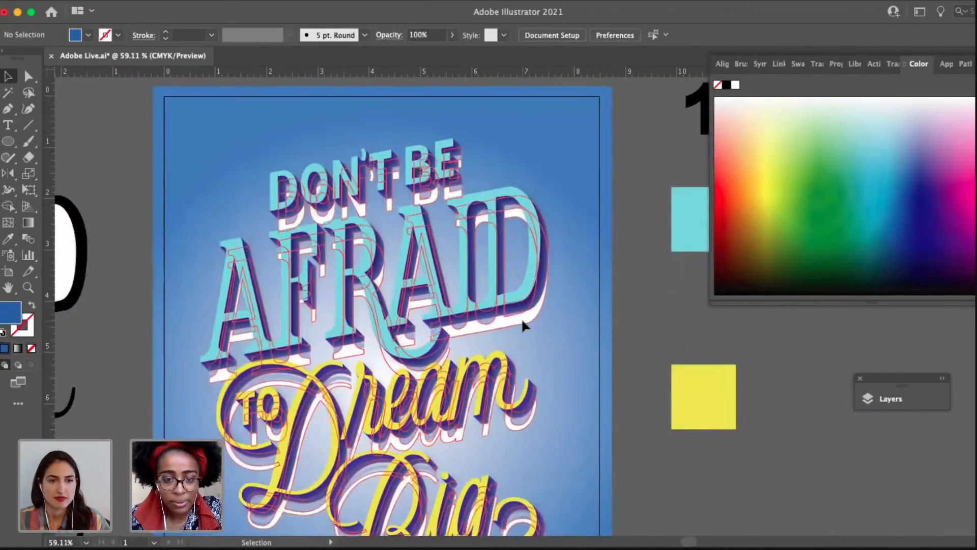
double_click(504, 320)
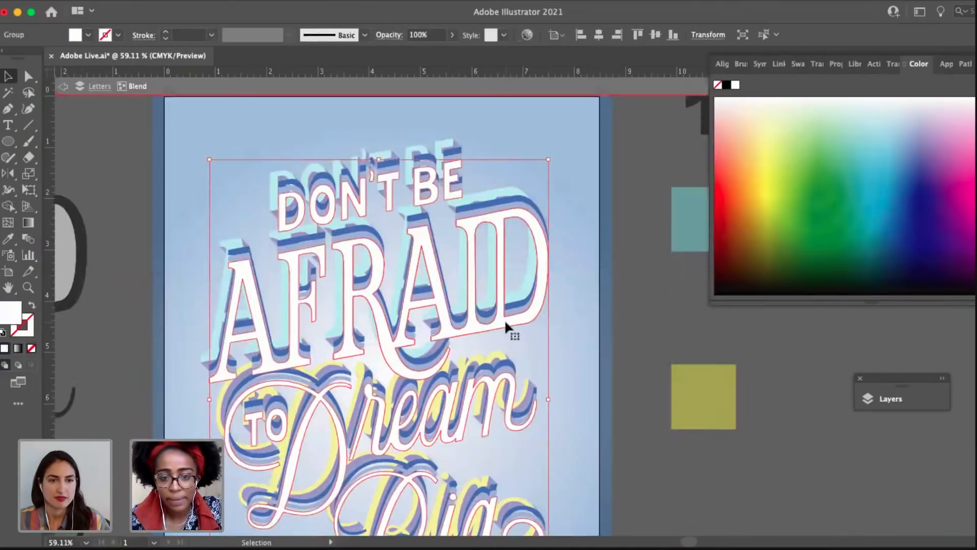
right_click(505, 319)
mouse_move(620, 523)
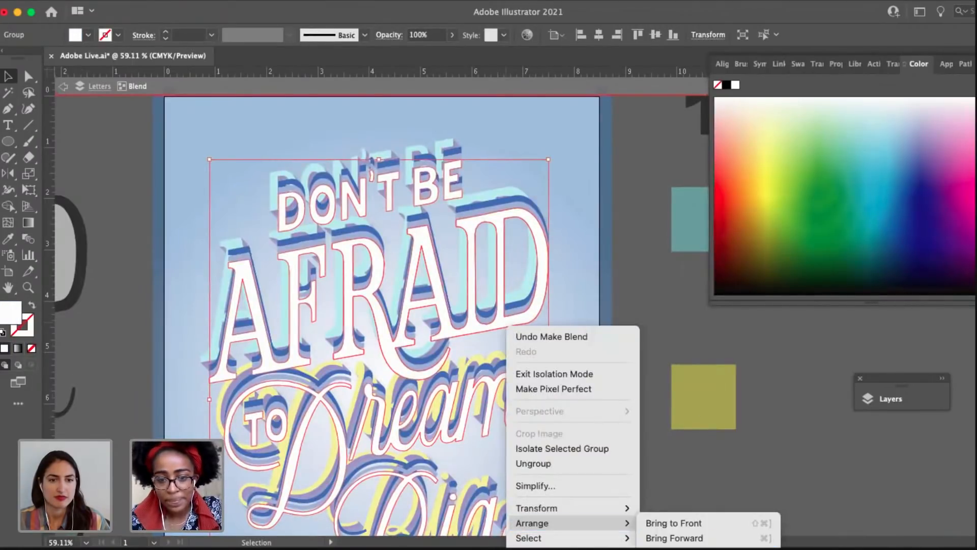
click(672, 549)
double_click(629, 306)
Set the spacing of the white-to-blue blend to Specified Steps with 100 steps.
key(space)
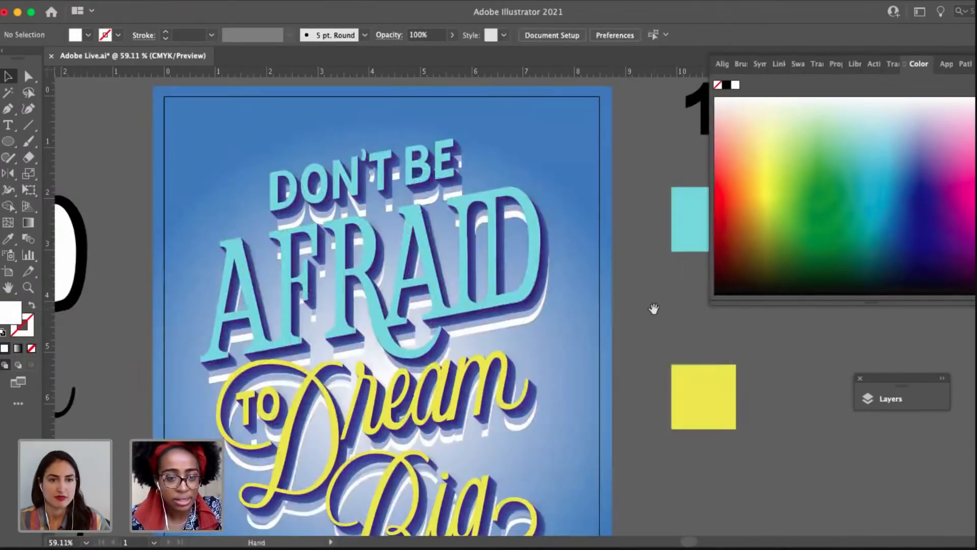
drag(654, 308, 624, 305)
click(484, 317)
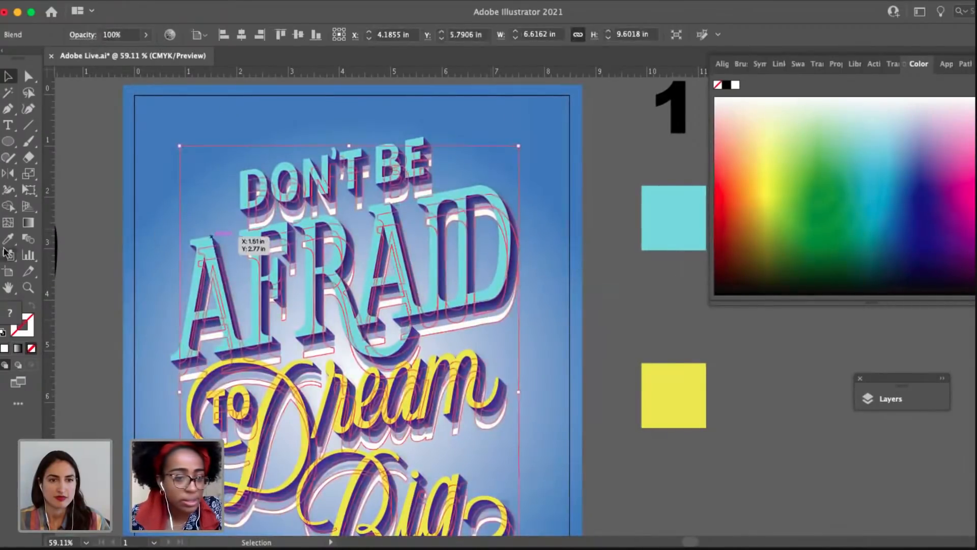
double_click(26, 240)
click(701, 90)
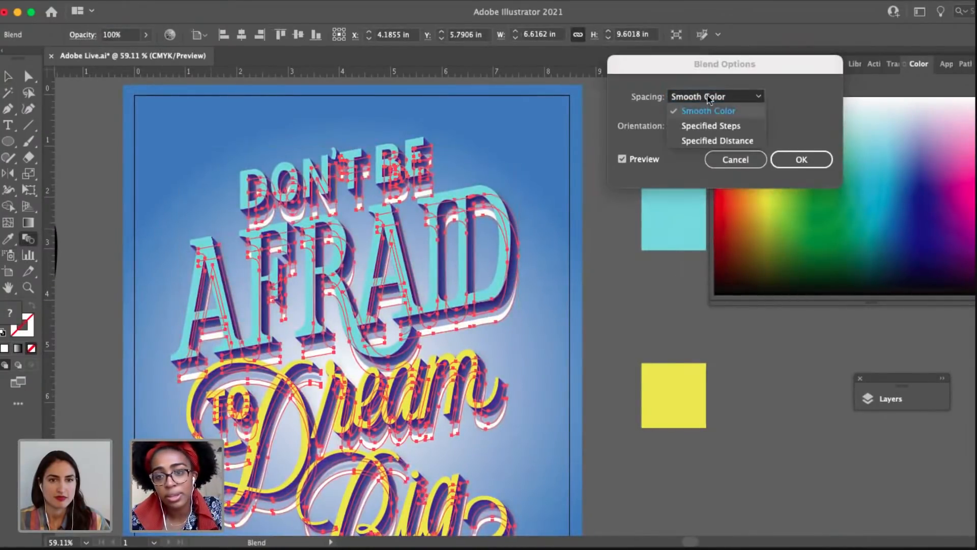
click(766, 121)
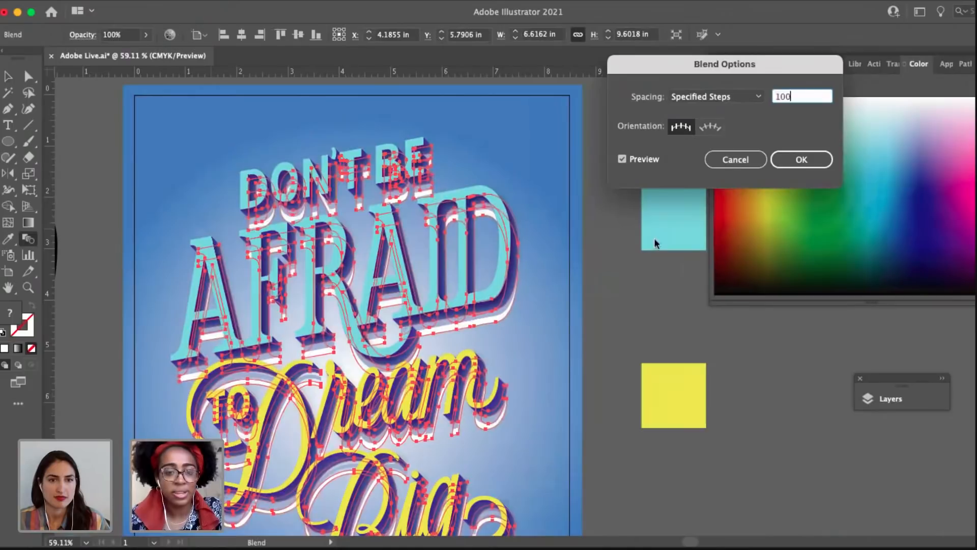
key(Return)
key(v)
click(596, 329)
drag(596, 329, 560, 317)
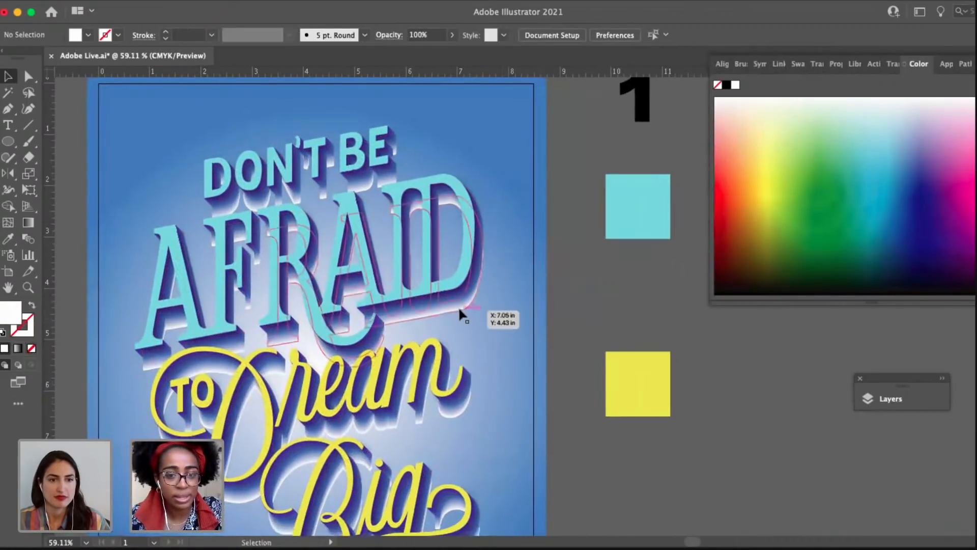
Set the cast-shadow blend to 40% opacity with the Multiply blending mode.
click(459, 309)
click(83, 34)
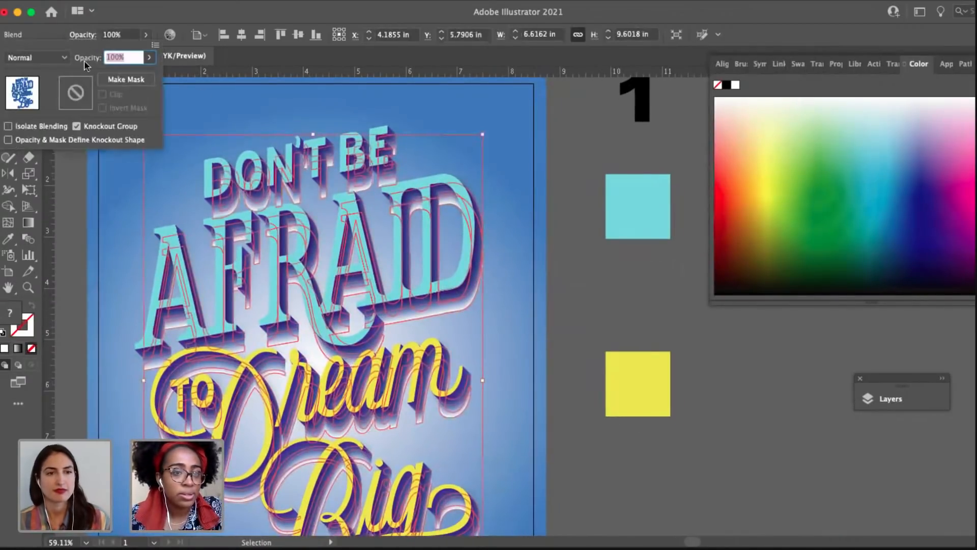
text(40)
key(Return)
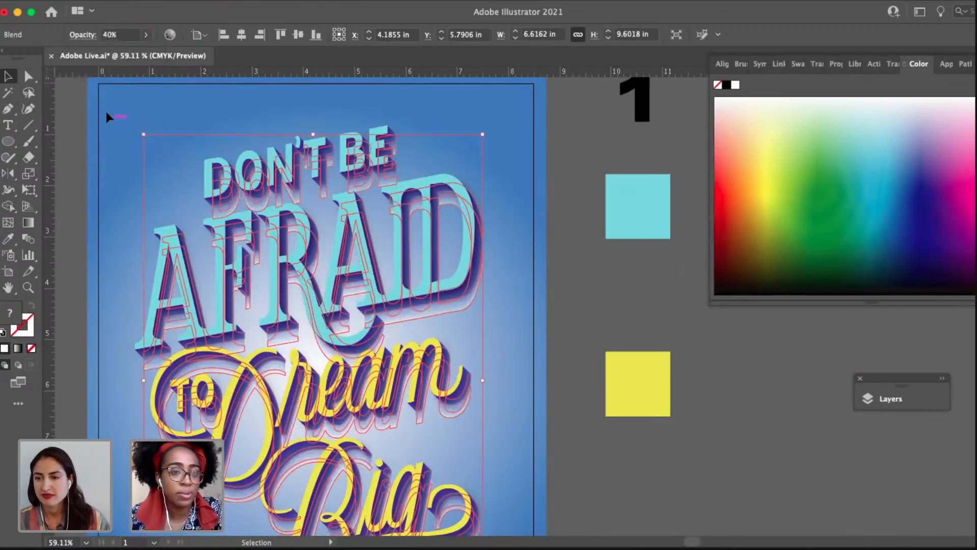
click(90, 35)
click(35, 57)
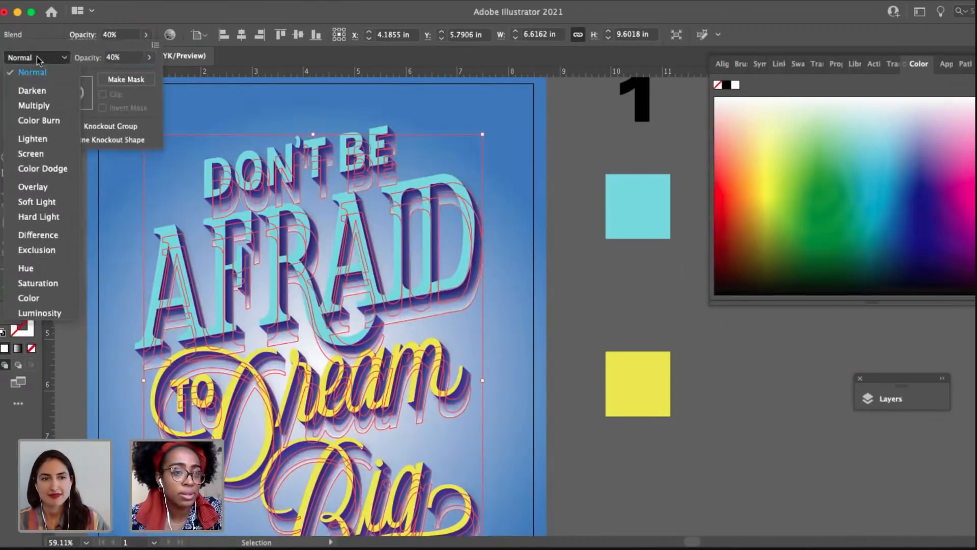
click(55, 107)
click(580, 310)
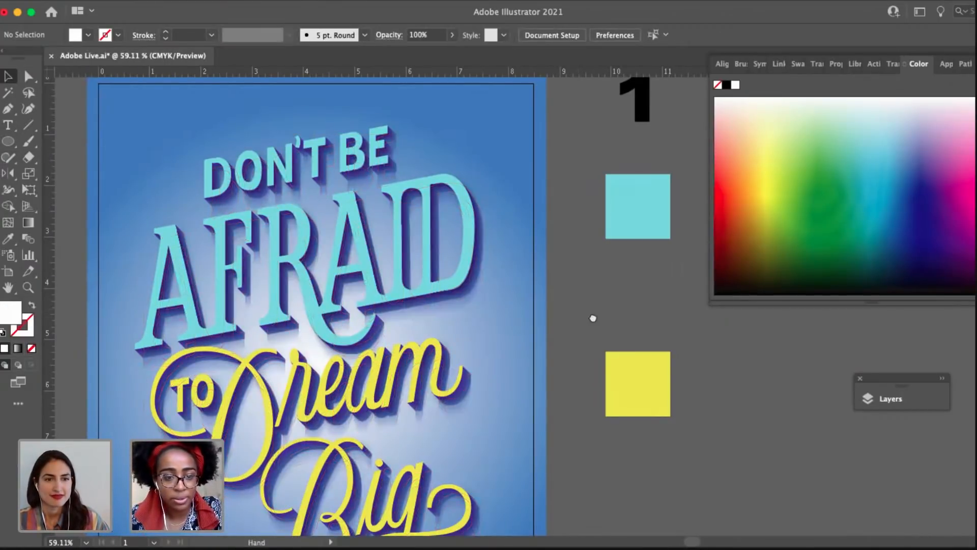
Make the Texture layer visible over the poster.
drag(590, 315, 529, 304)
scroll(518, 325, down, 5)
drag(493, 402, 481, 390)
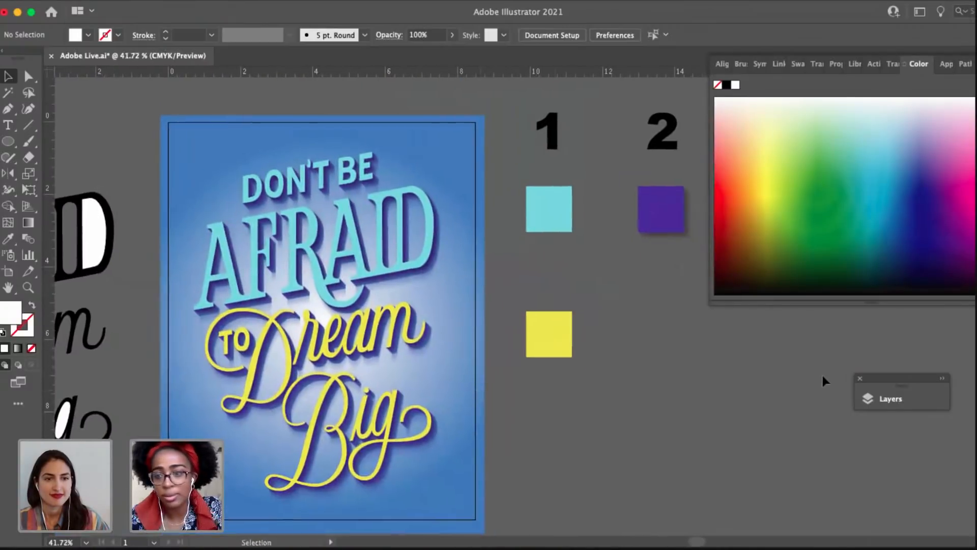
click(900, 402)
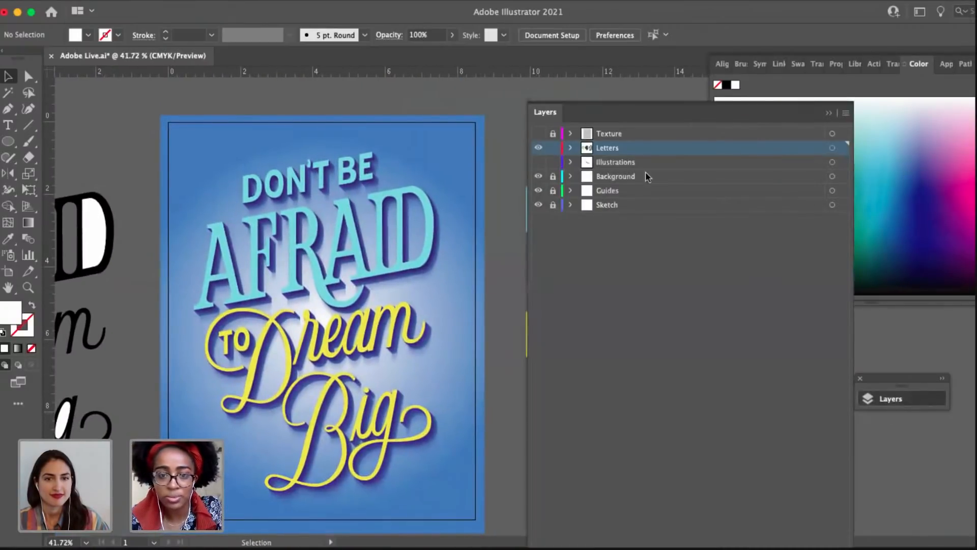
click(539, 134)
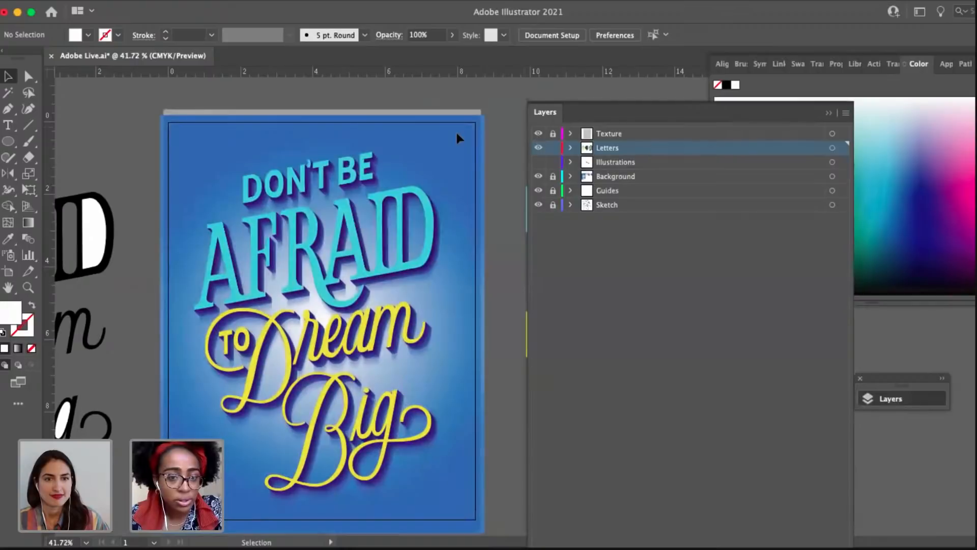
Examine the texture grain and the blended shadows around the lettering, up close and at poster scale.
scroll(467, 370, down, 2)
scroll(467, 371, right, 2)
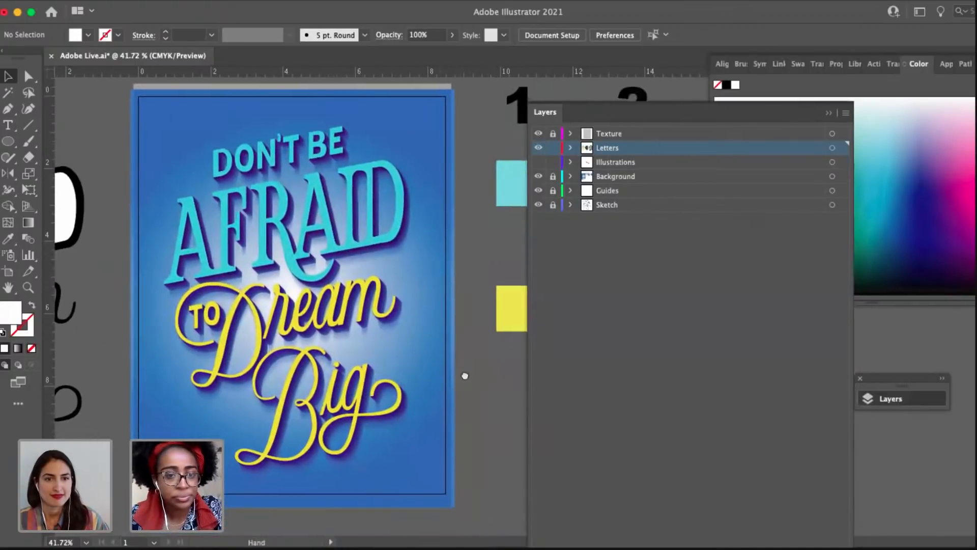
scroll(464, 376, up, 5)
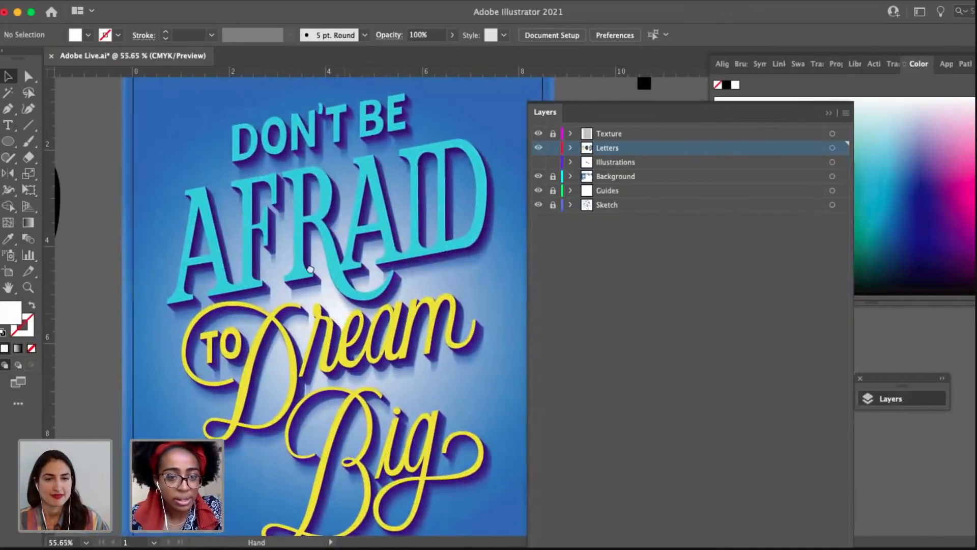
scroll(310, 269, right, 4)
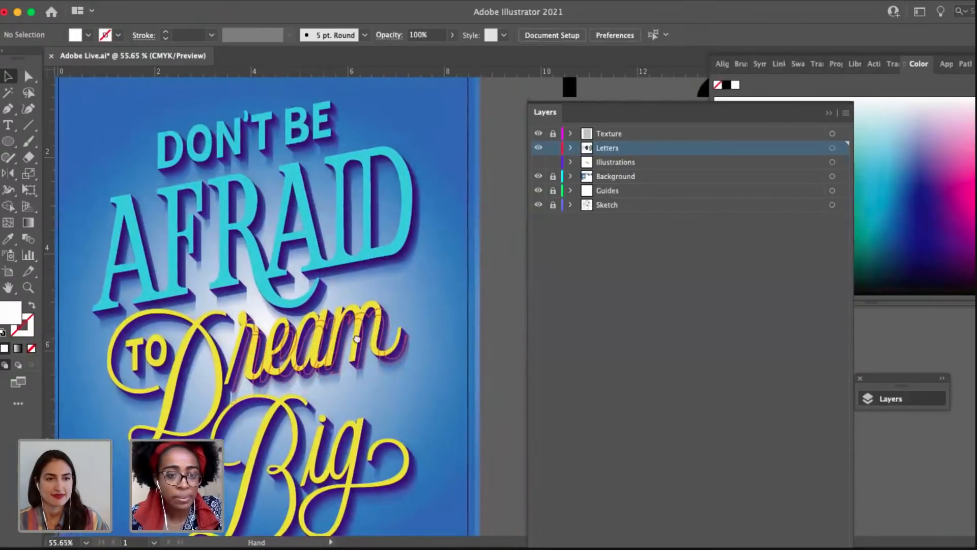
scroll(356, 339, up, 6)
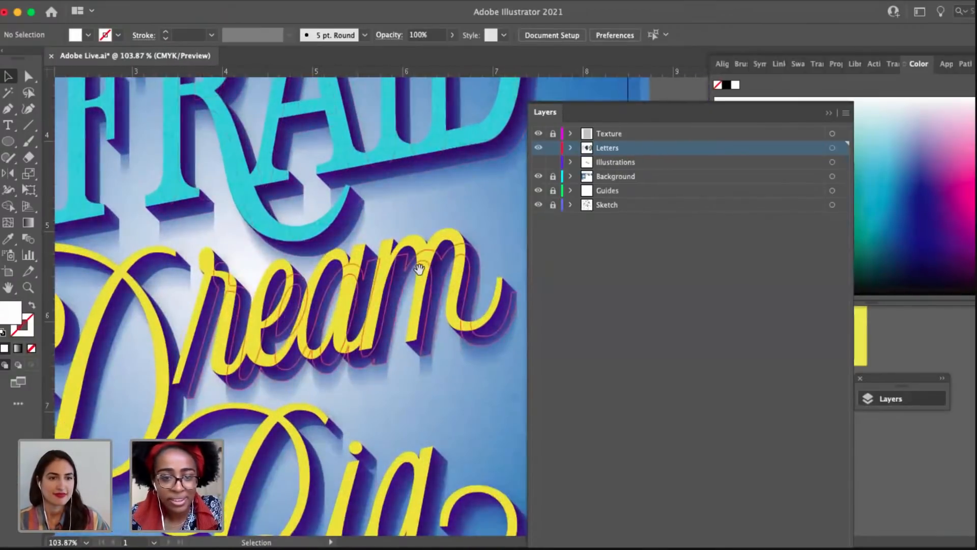
scroll(420, 268, right, 4)
scroll(405, 249, up, 6)
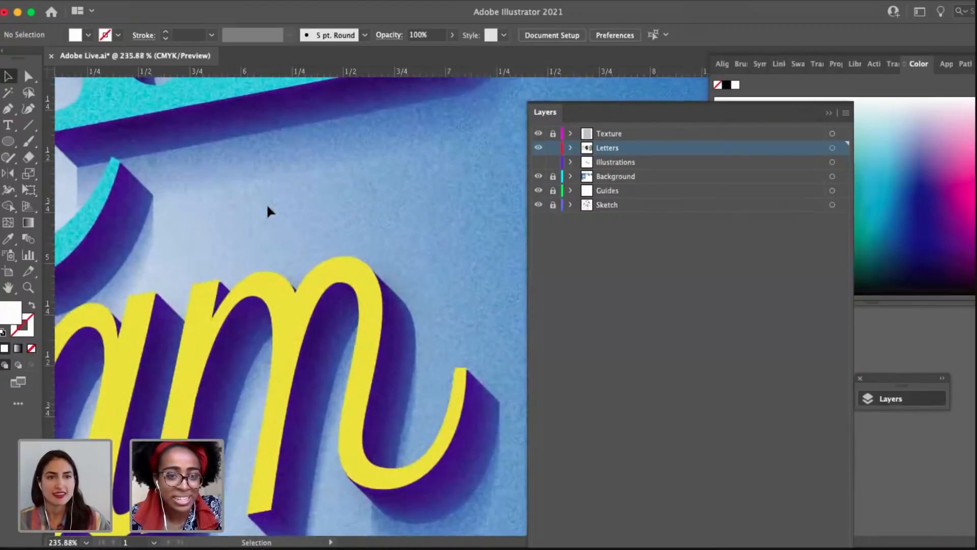
scroll(262, 203, down, 5)
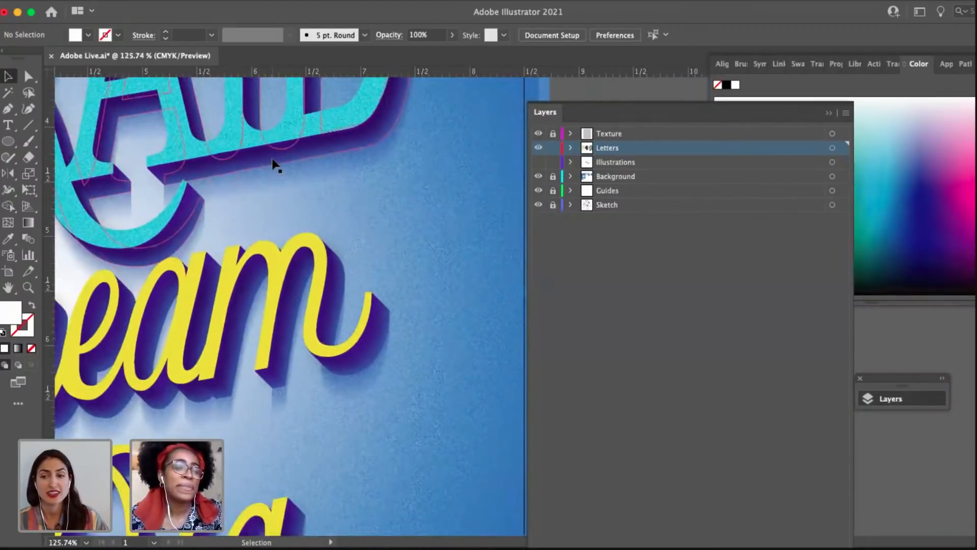
scroll(275, 163, down, 8)
scroll(331, 273, up, 4)
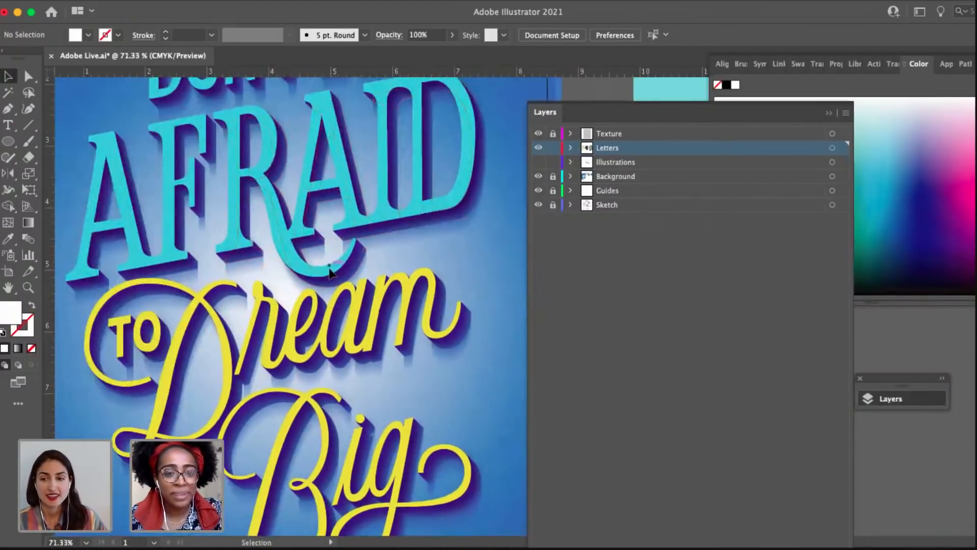
scroll(330, 273, down, 3)
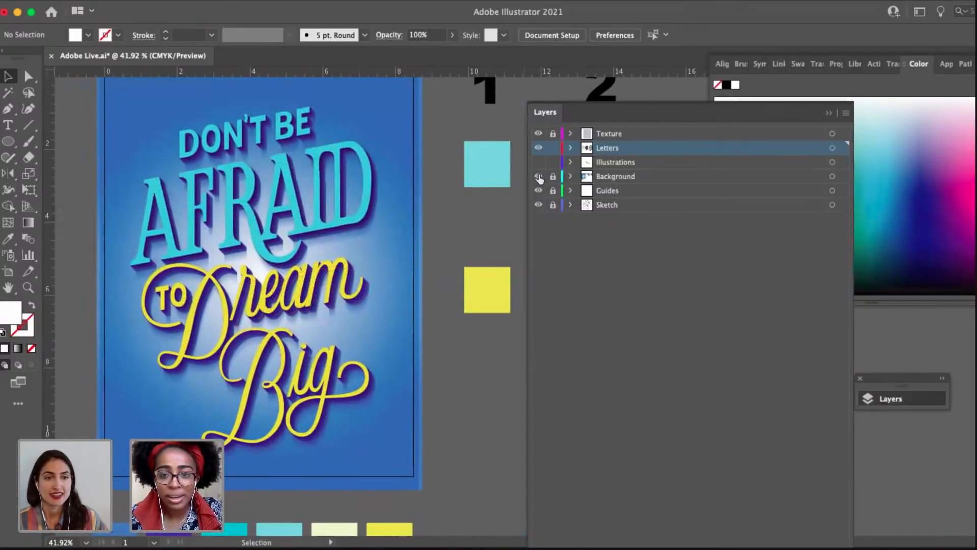
click(539, 162)
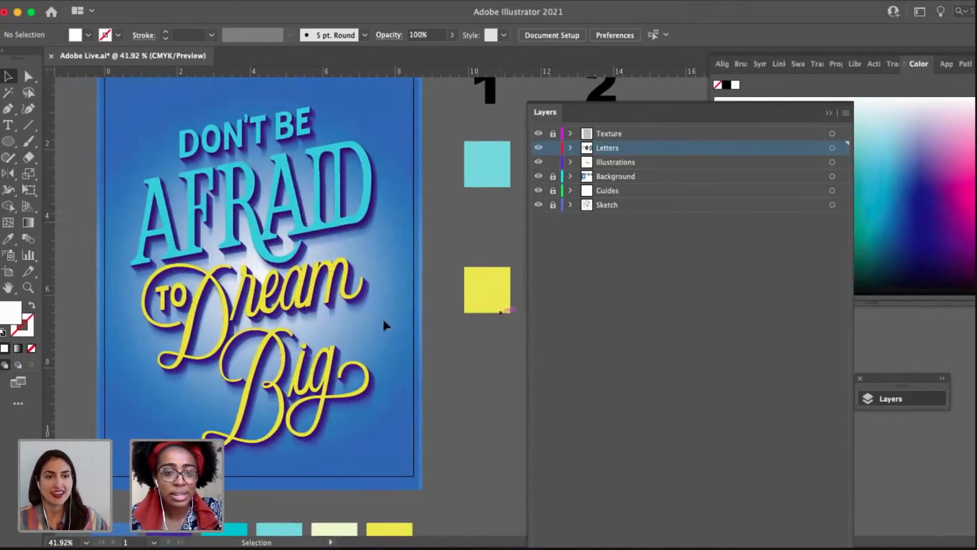
drag(441, 311, 496, 311)
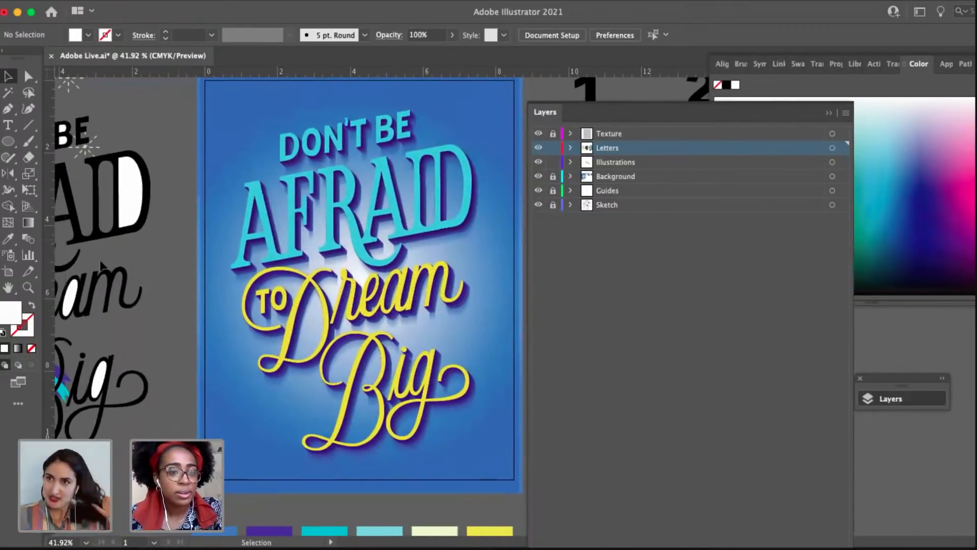
scroll(184, 241, down, 4)
drag(190, 258, 304, 249)
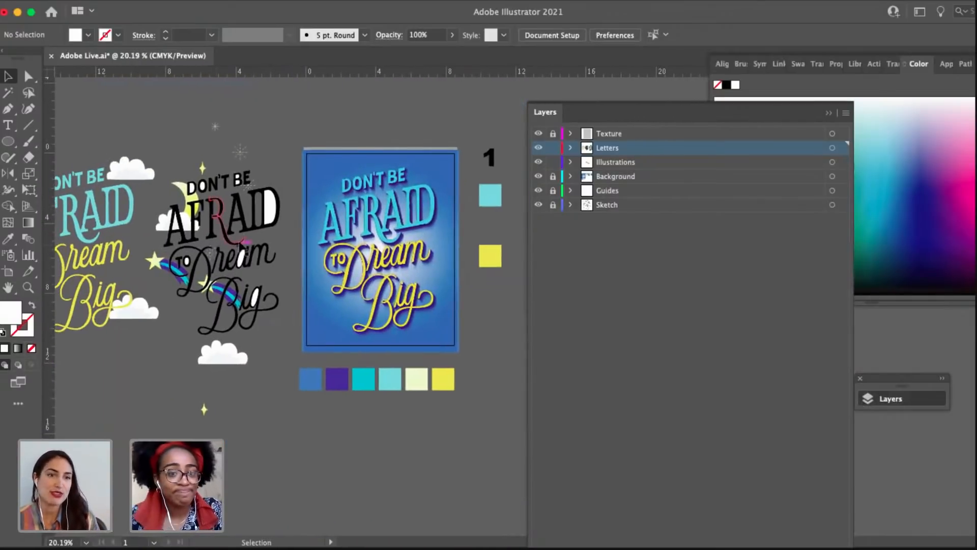
click(253, 220)
click(286, 298)
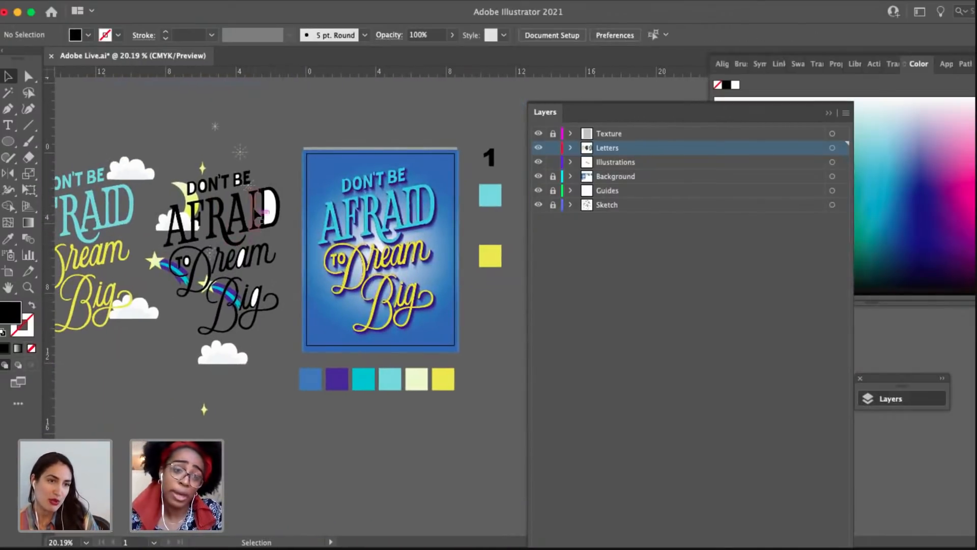
click(538, 162)
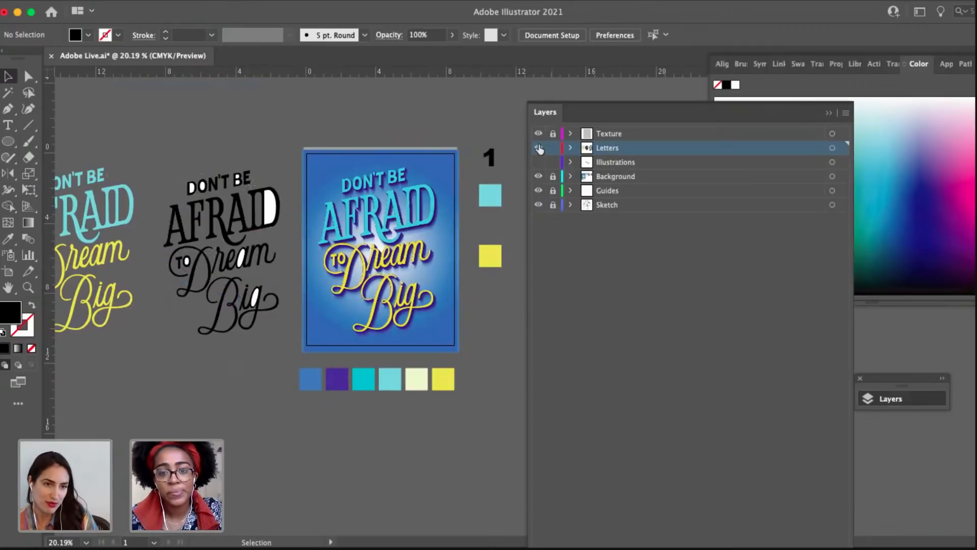
Select all of the black lettering beside the poster and move it down, clear of the artboard and the colored lettering copy.
drag(291, 381, 280, 337)
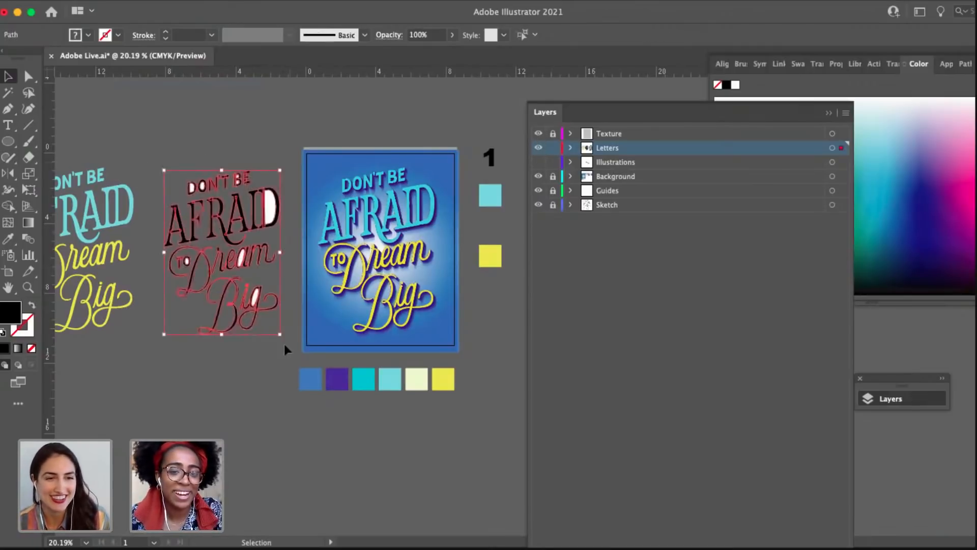
drag(265, 213, 147, 400)
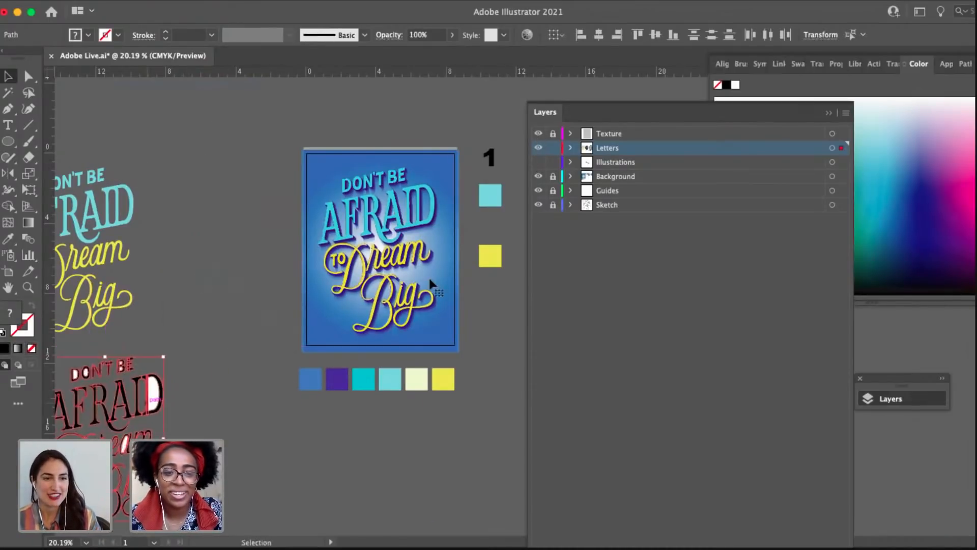
Show the Illustrations layer and delete the colored lettering copy beside the poster.
click(538, 162)
scroll(246, 235, left, 6)
scroll(246, 235, down, 2)
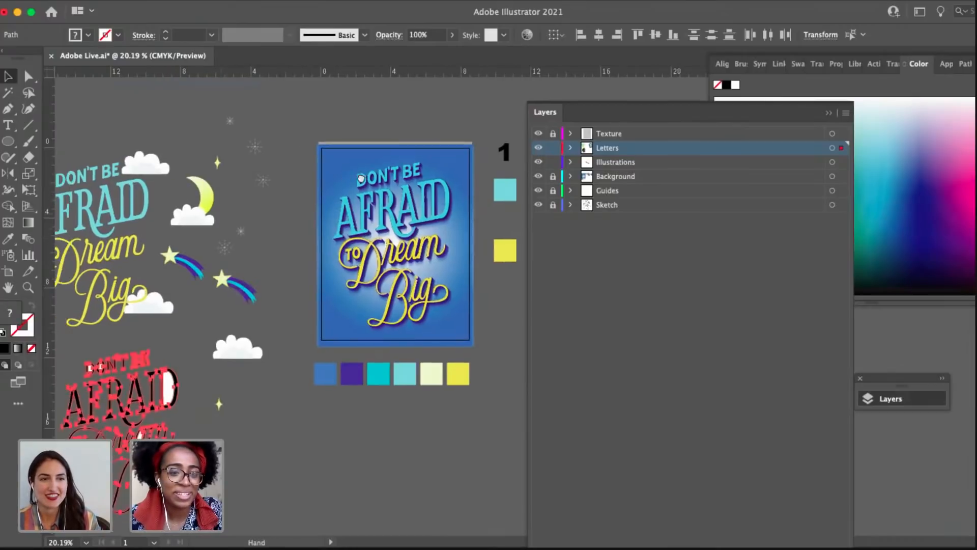
click(202, 184)
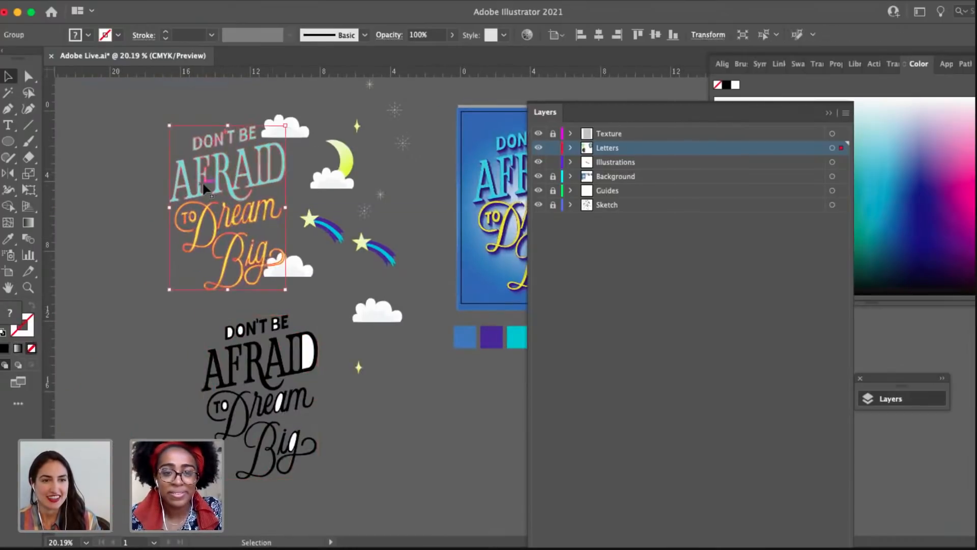
key(Delete)
Place a copy of the moon-and-cloud illustration on the poster, behind the end of "Dream".
key(space)
drag(339, 180, 421, 252)
click(173, 215)
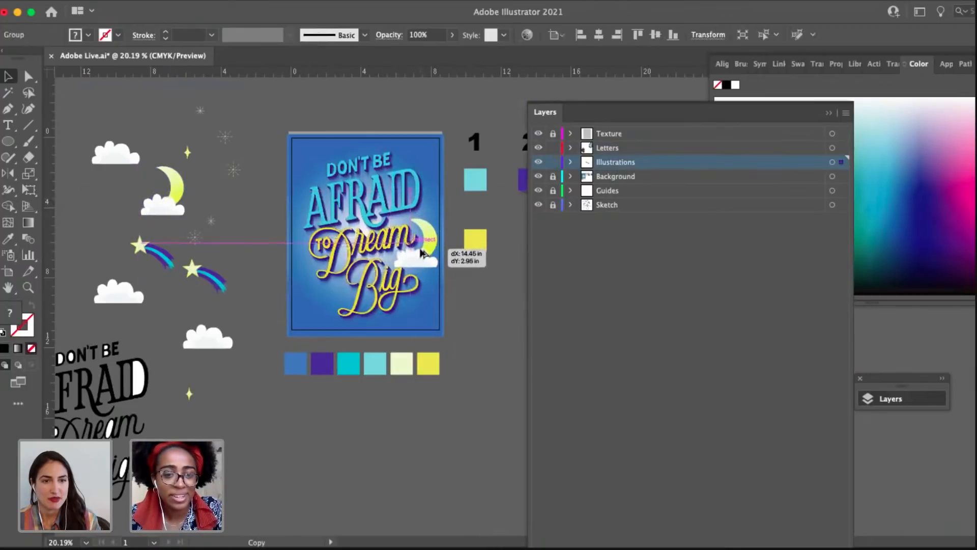
Place a copy of a shooting star in the poster's upper-right area, beside "DON'T BE".
scroll(419, 255, up, 2)
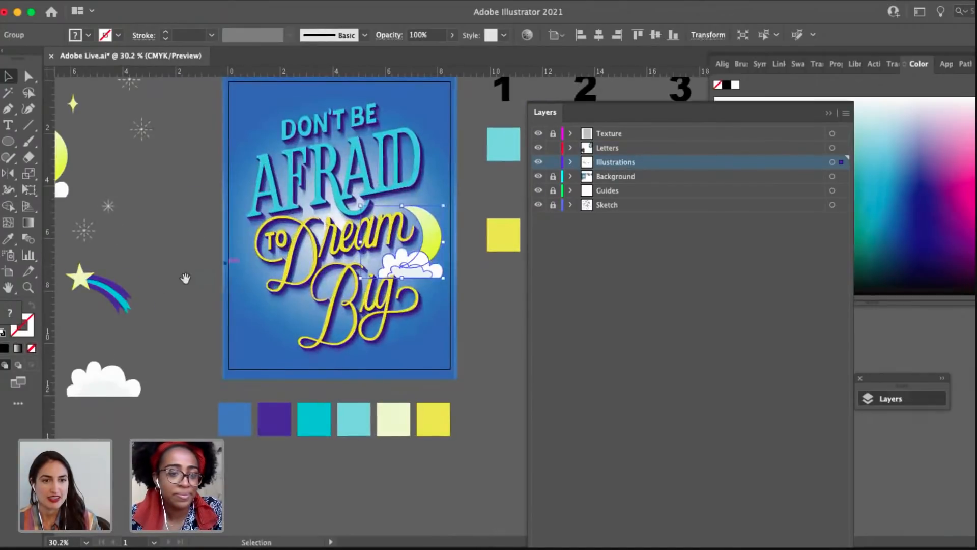
key(space)
drag(185, 277, 252, 318)
click(183, 348)
drag(182, 349, 492, 174)
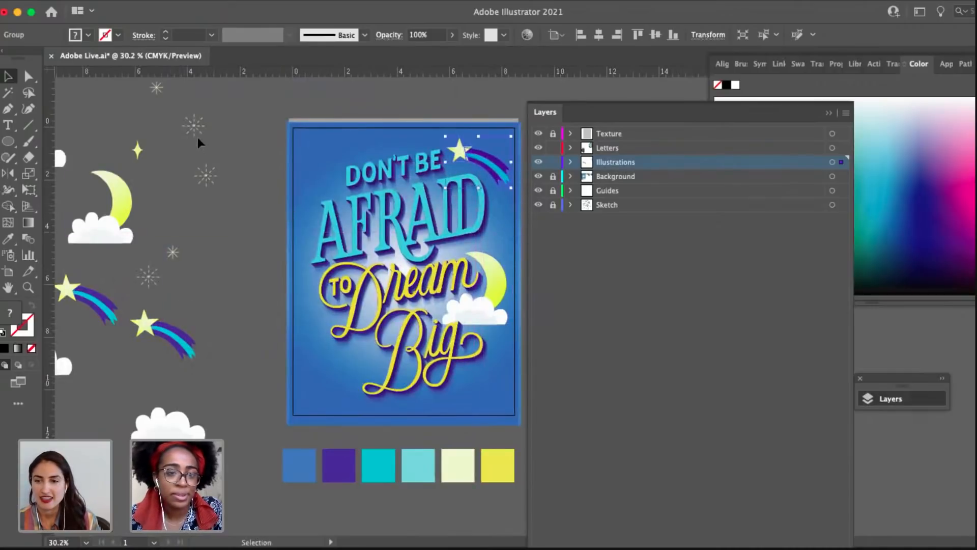
Copy a dashed starburst to the left of "Big" and yellow sparkles beside "DON'T" and after "Big".
drag(290, 295, 360, 368)
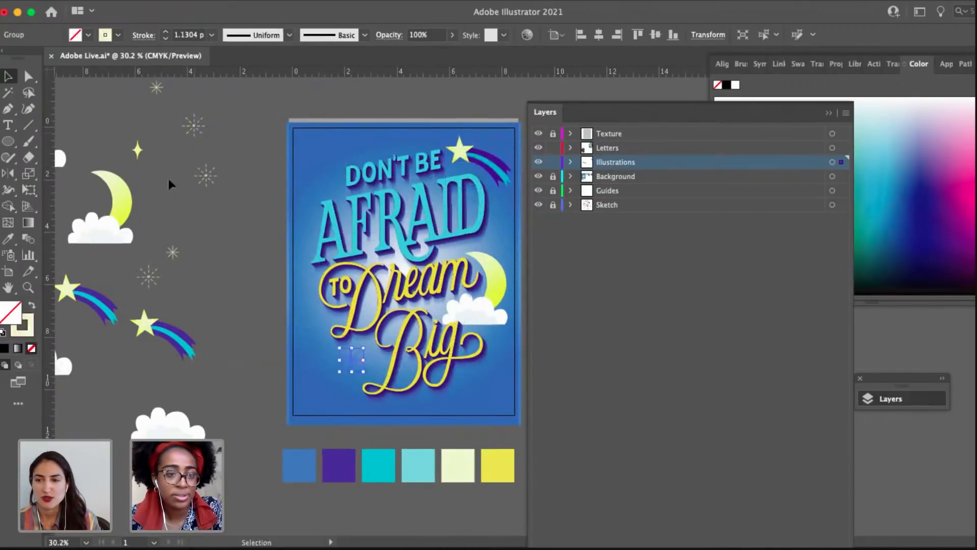
drag(319, 190, 317, 182)
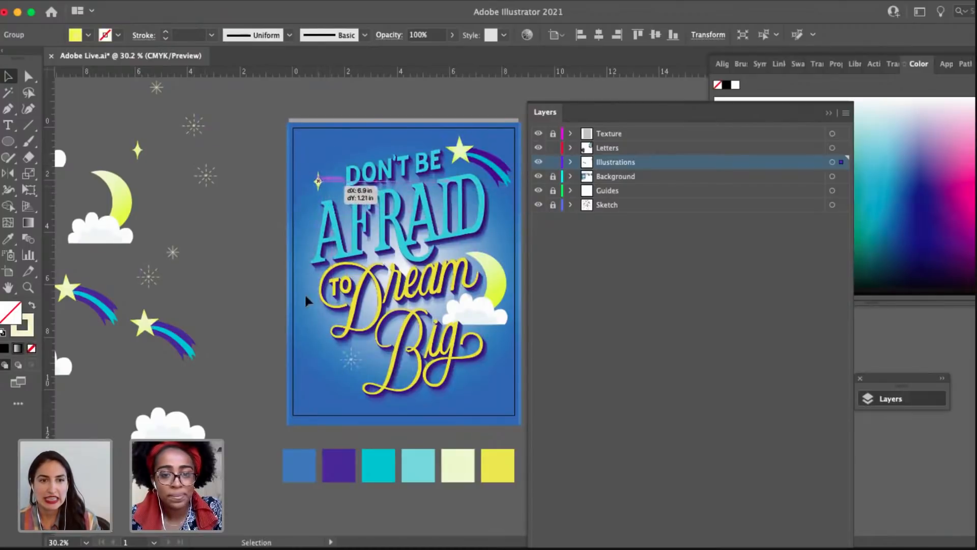
drag(306, 301, 207, 295)
click(140, 225)
drag(116, 242, 145, 290)
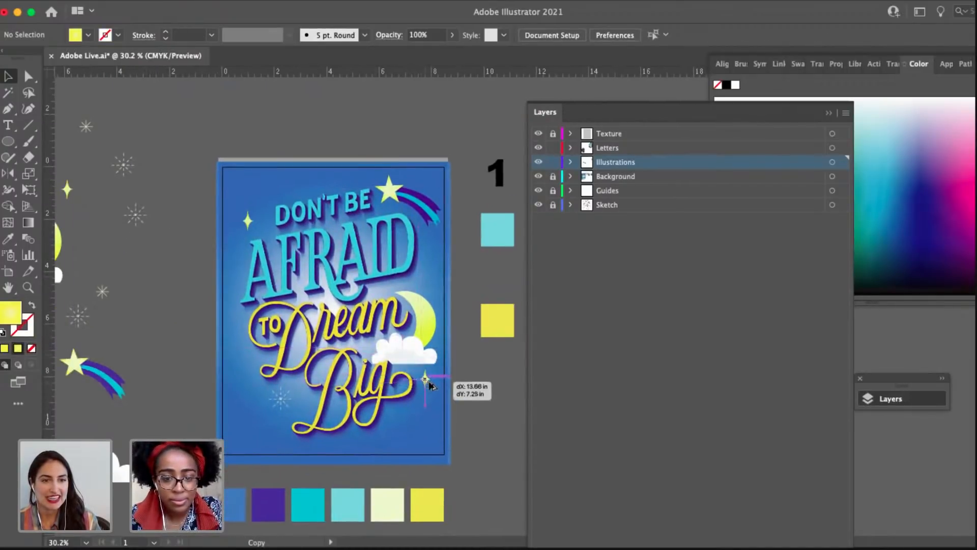
Copy the small starburst to the poster's left edge, below the word "TO".
drag(332, 376, 383, 354)
click(172, 327)
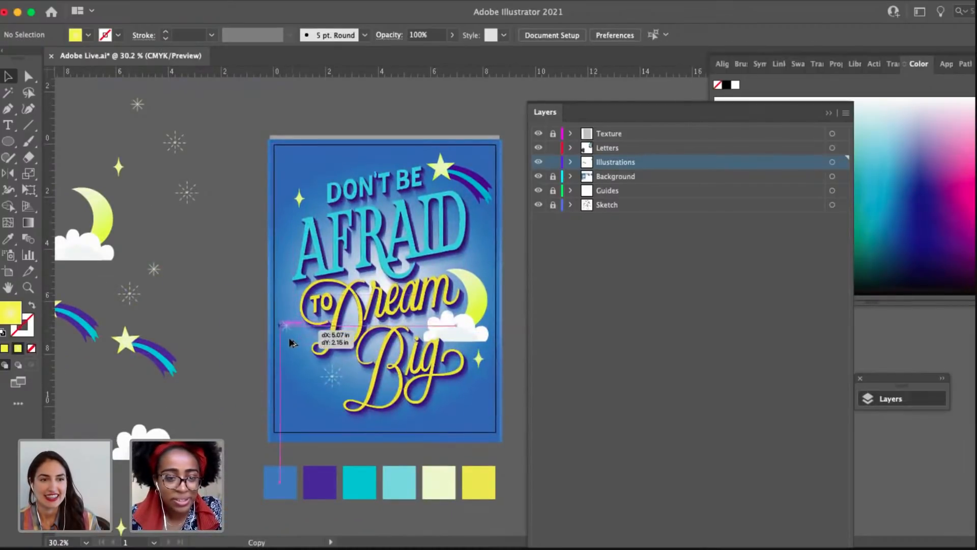
drag(289, 340, 289, 337)
Place a copy of a cloud in the poster's lower-left corner, touching the base of "Big".
drag(131, 266, 210, 229)
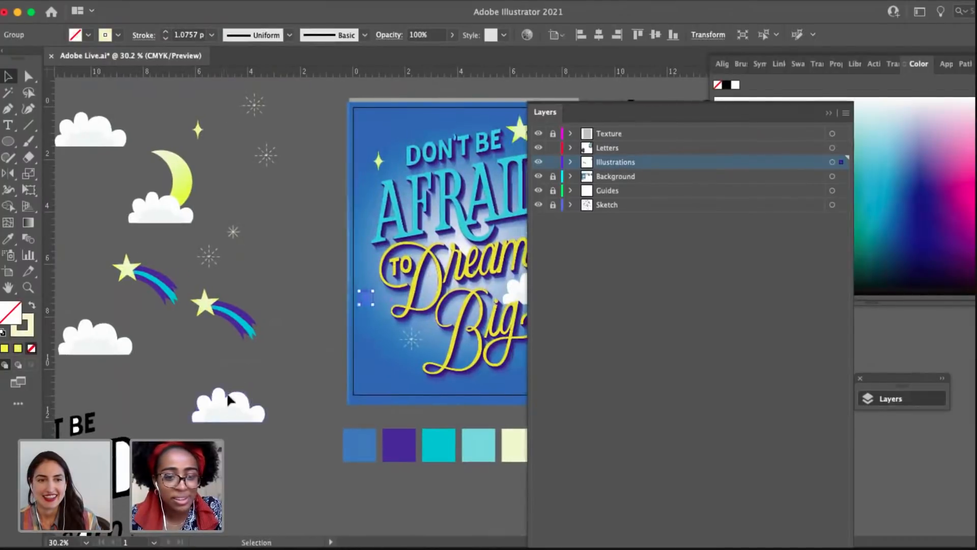
drag(230, 400, 396, 372)
drag(394, 356, 395, 353)
key(space)
drag(288, 329, 186, 357)
click(229, 193)
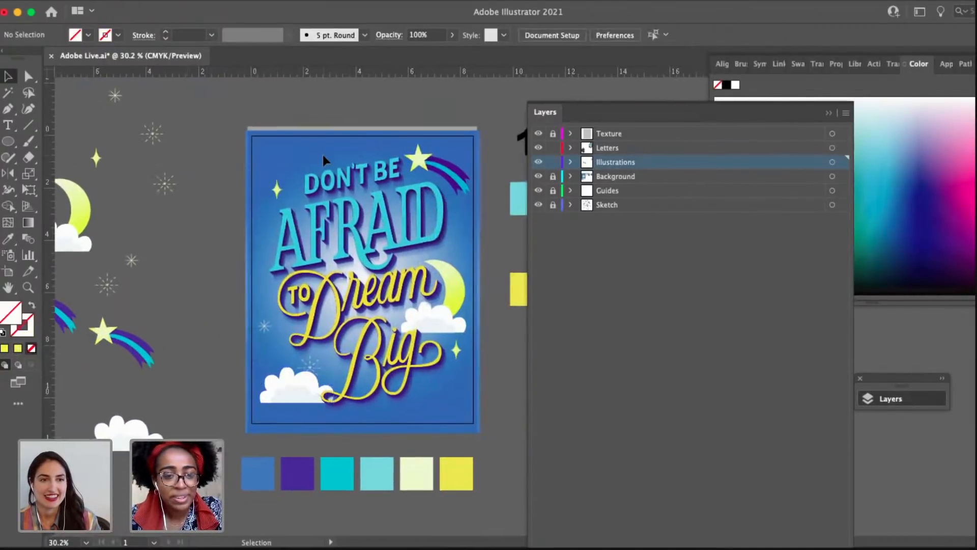
Move the dashed starburst to the poster's lower right, below "Big", and add a yellow sparkle above the lower-left cloud.
scroll(323, 155, up, 3)
drag(243, 215, 253, 214)
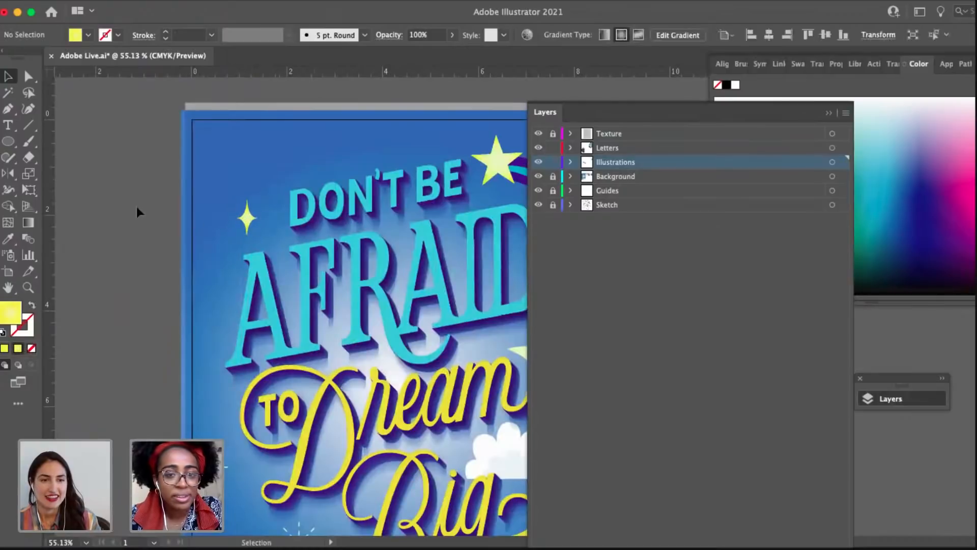
scroll(133, 210, down, 3)
drag(148, 197, 155, 202)
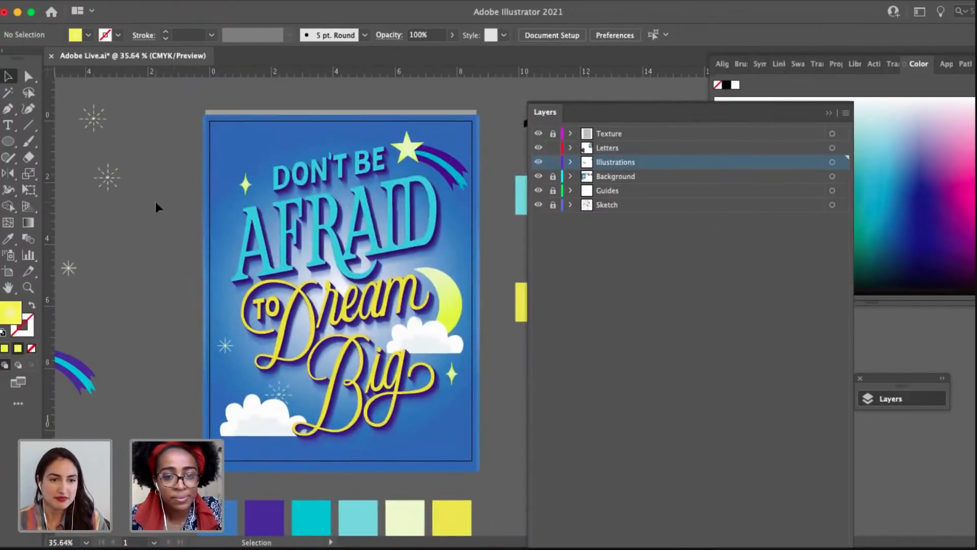
drag(454, 375, 453, 381)
mouse_move(421, 441)
mouse_down()
mouse_move(241, 110)
mouse_move(432, 379)
mouse_move(252, 397)
mouse_move(230, 408)
mouse_move(234, 379)
mouse_move(423, 426)
mouse_up()
drag(236, 380, 244, 385)
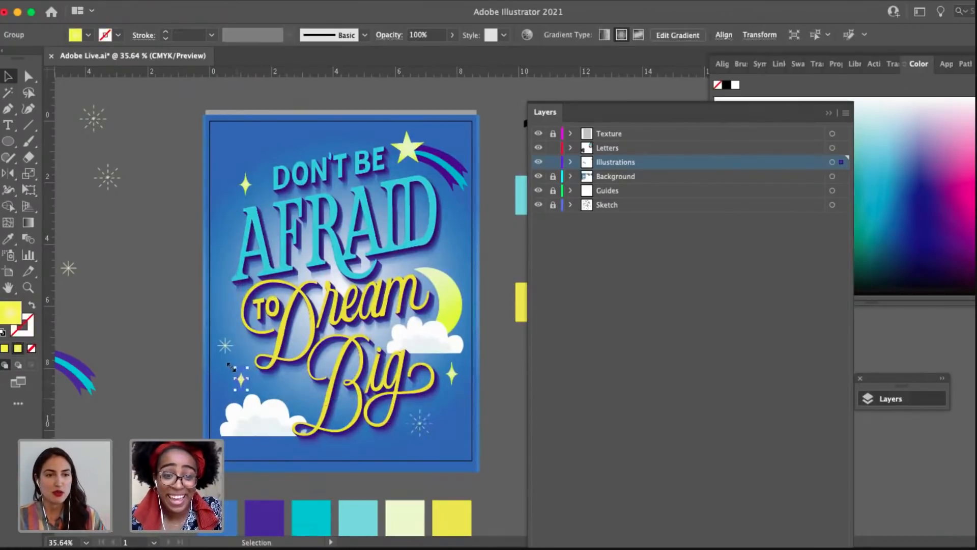
drag(223, 347, 229, 343)
click(170, 335)
drag(170, 335, 201, 315)
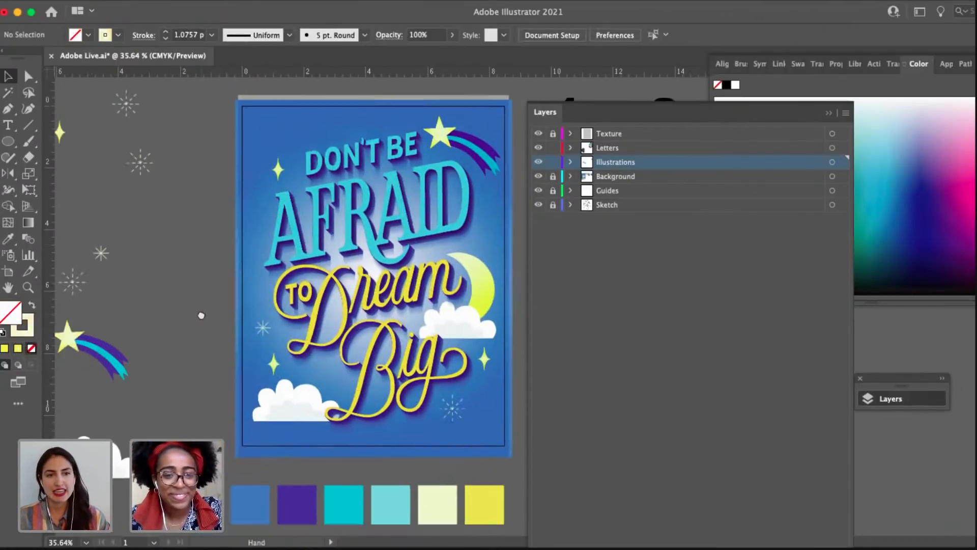
Collapse the Layers panel, copy the small starburst above "DON'T", and shift the neighboring yellow sparkle slightly left.
click(919, 401)
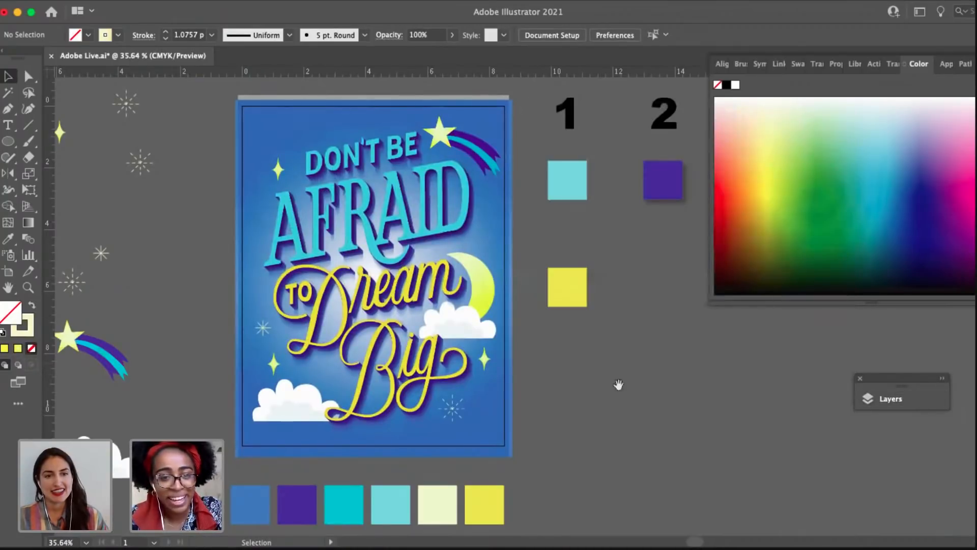
drag(617, 386, 686, 420)
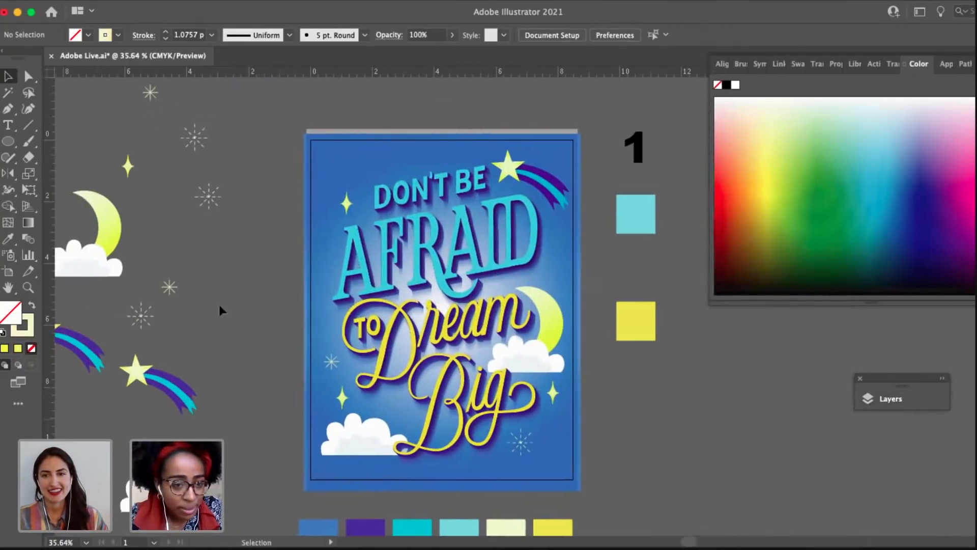
mouse_move(171, 294)
mouse_down()
mouse_move(392, 170)
mouse_move(387, 147)
mouse_move(365, 175)
mouse_up()
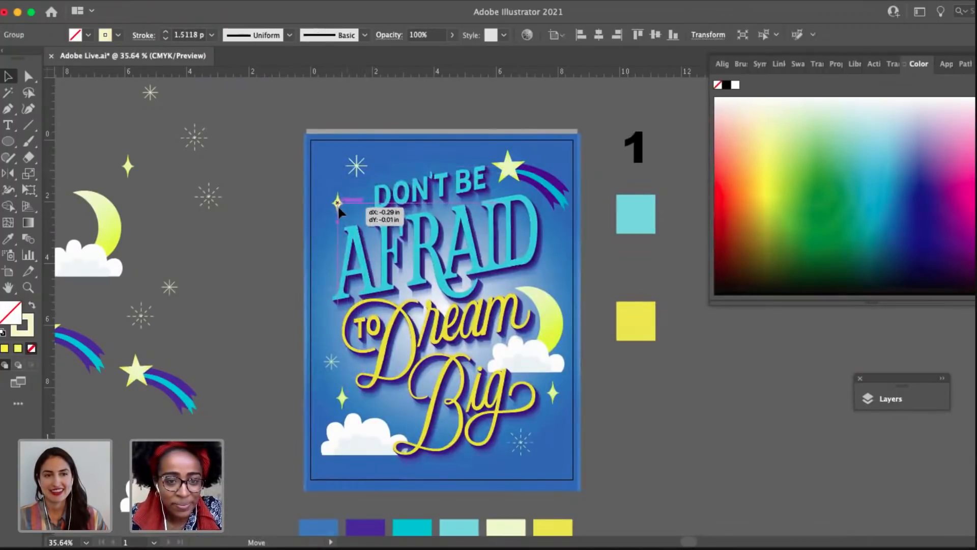
drag(338, 206, 338, 206)
click(240, 232)
drag(240, 238, 287, 198)
drag(209, 236, 140, 270)
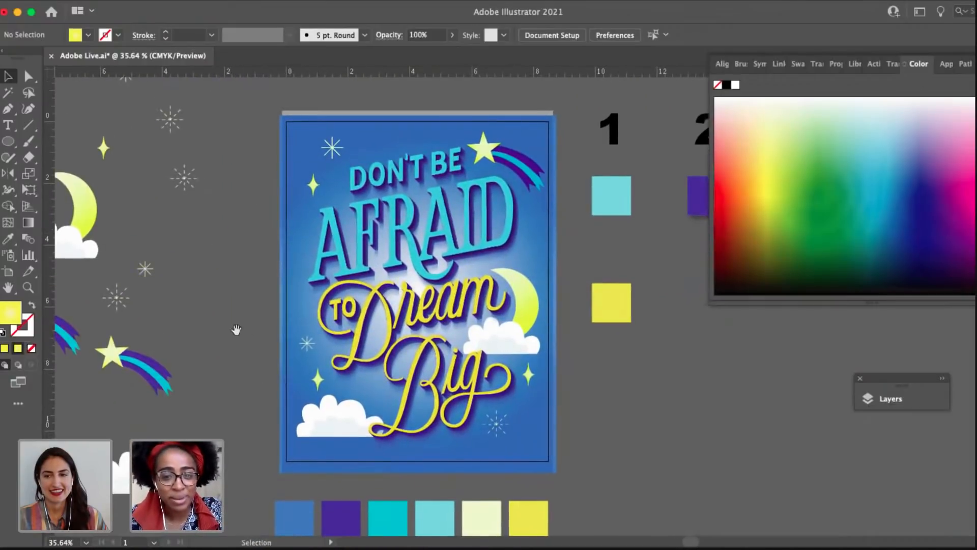
drag(236, 328, 263, 330)
Copy a dashed starburst to the right of "AFRAID", scale it down, and place it near the poster's right margin.
drag(210, 179, 556, 237)
scroll(557, 237, up, 2)
scroll(558, 245, up, 2)
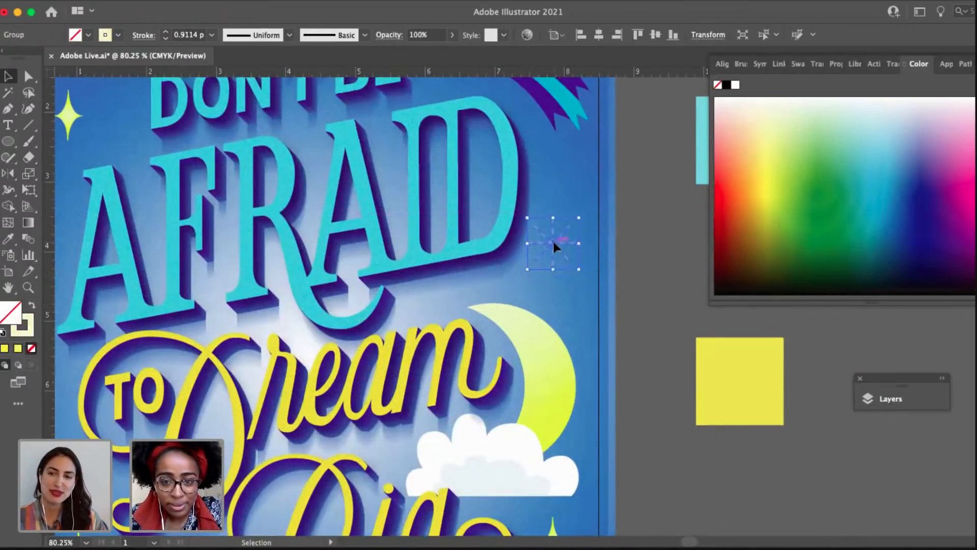
drag(579, 217, 560, 247)
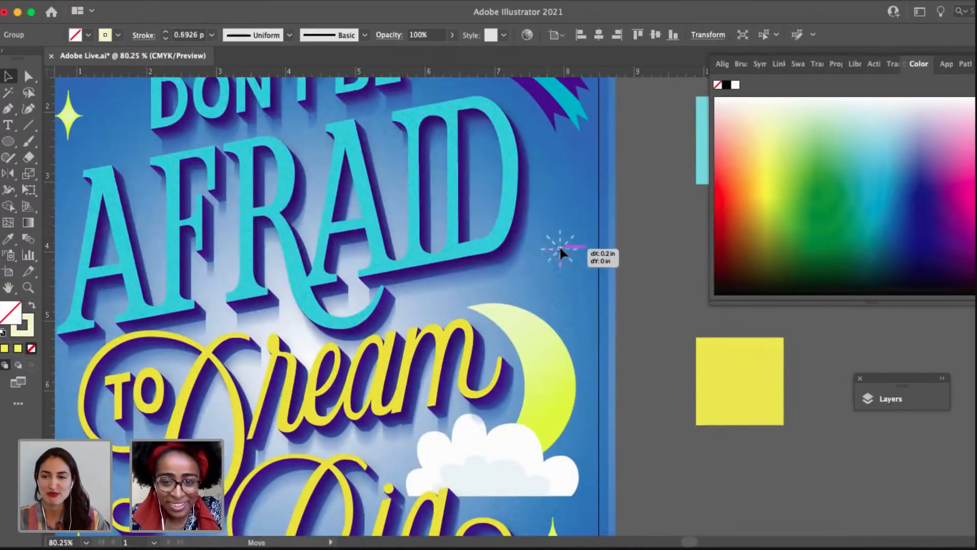
click(627, 299)
scroll(625, 308, down, 3)
key(space)
scroll(640, 421, right, 2)
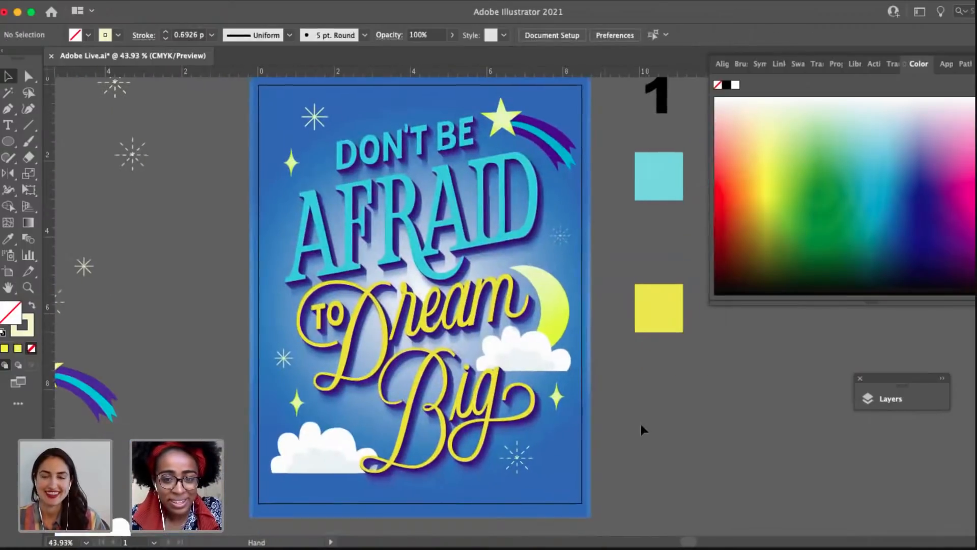
Save the document and collapse the Color panel.
scroll(660, 417, down, 1)
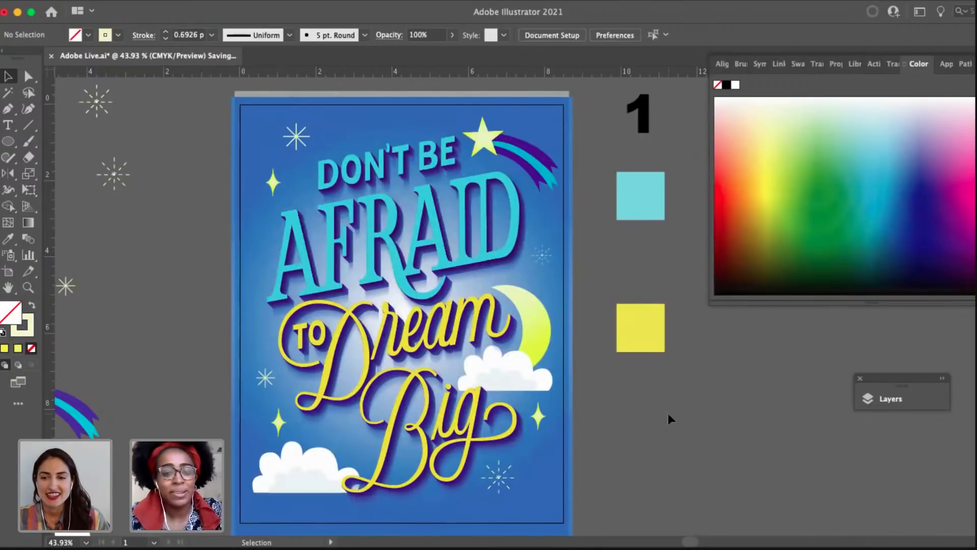
scroll(665, 413, down, 1)
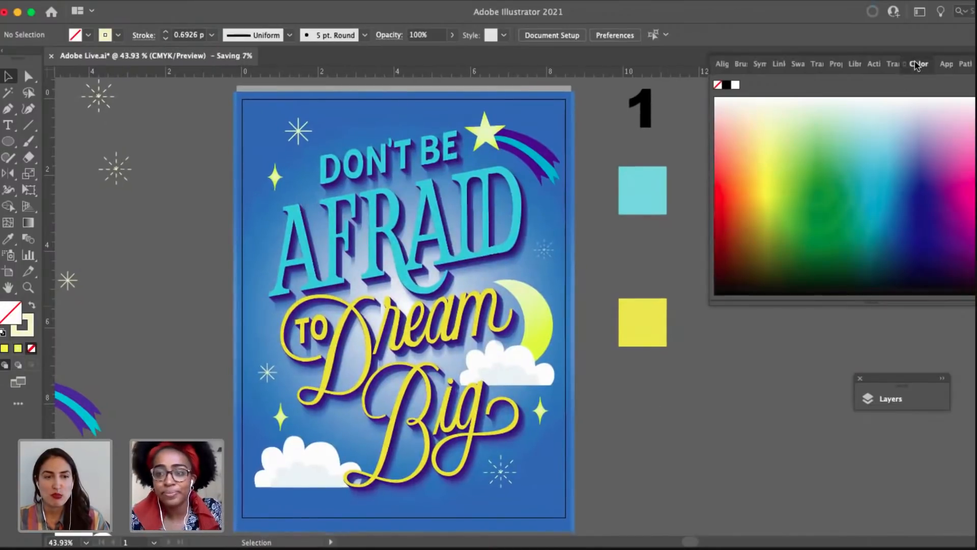
click(916, 65)
Add a copy of the yellow sparkle left of "AFRAID", scaled down to about 0.4 in wide and 0.71 in high.
key(space)
drag(559, 379, 607, 377)
drag(259, 288, 307, 287)
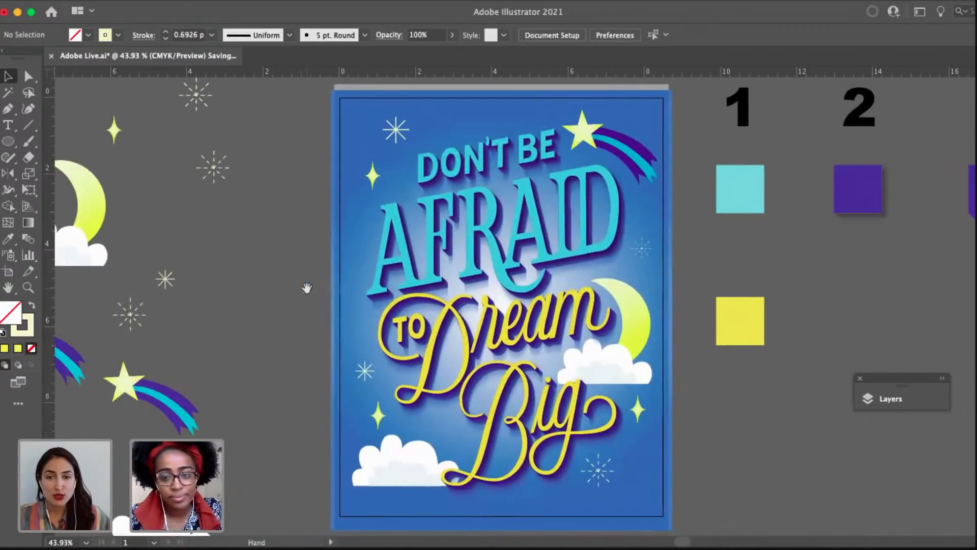
drag(405, 321, 369, 246)
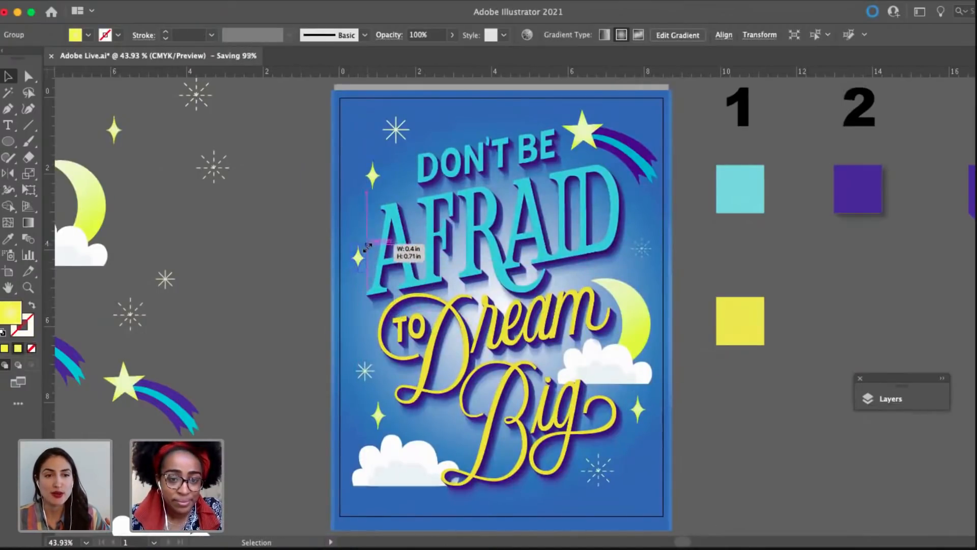
click(270, 249)
scroll(233, 246, right, 2)
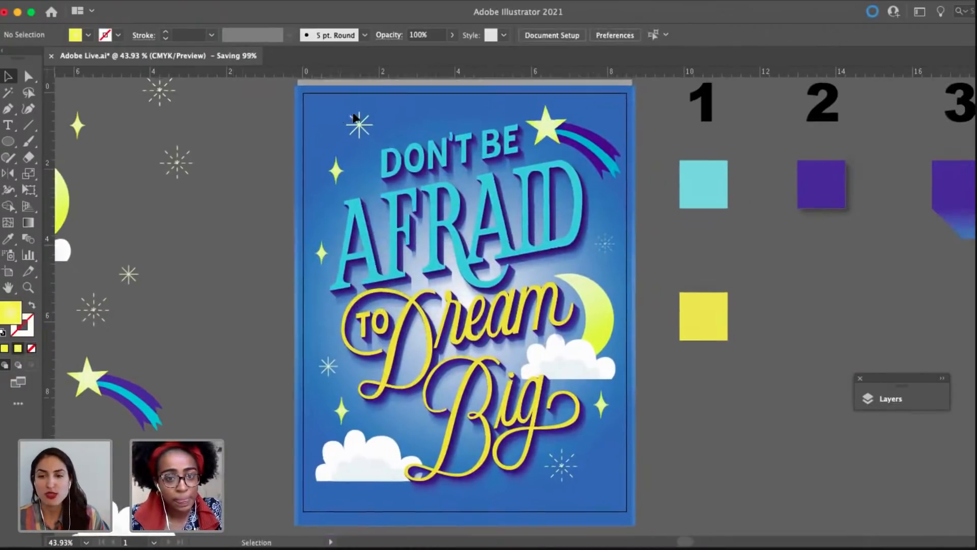
Add a dashed starburst at the left margin below "TO" and move the small starburst there to above the lower-left cloud.
drag(366, 125, 355, 123)
click(179, 161)
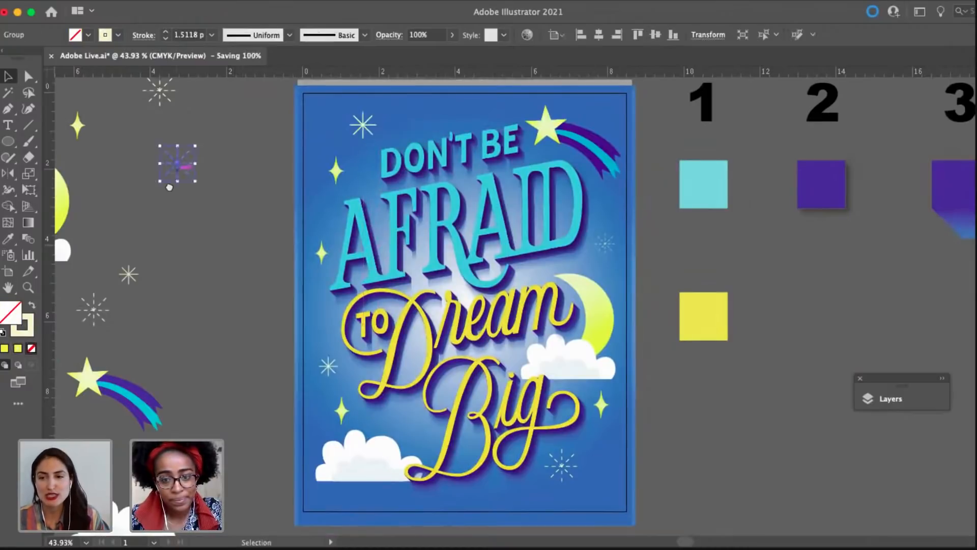
scroll(173, 165, up, 1)
drag(290, 277, 384, 443)
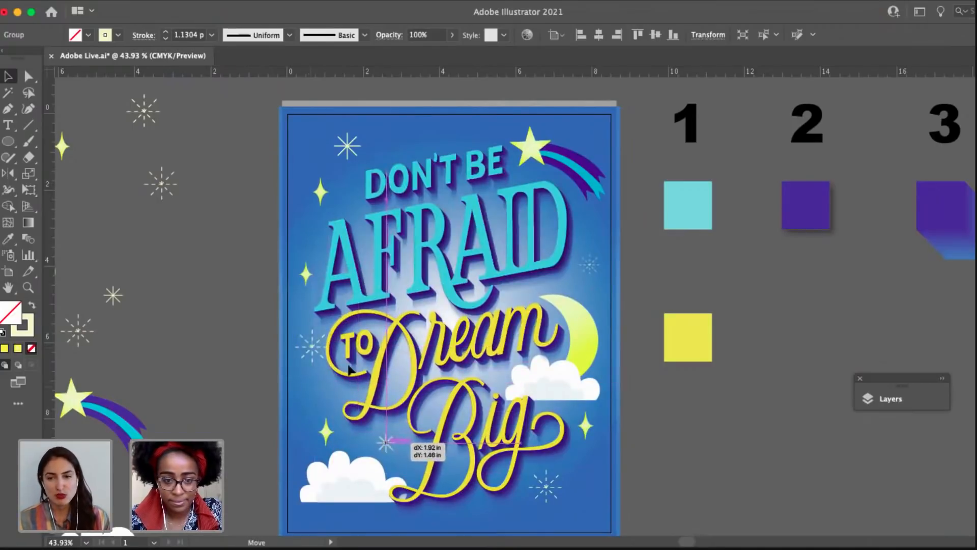
drag(311, 355, 314, 387)
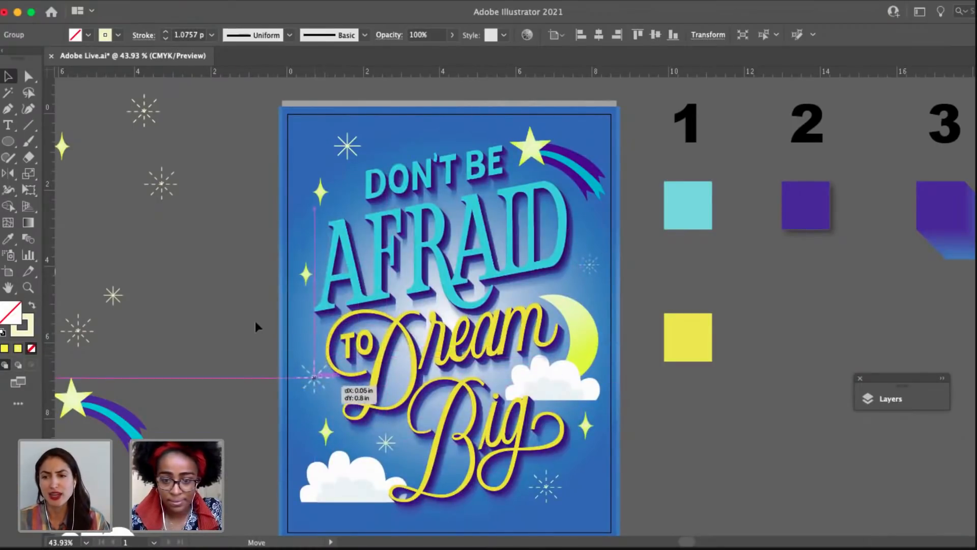
click(254, 324)
drag(233, 321, 215, 317)
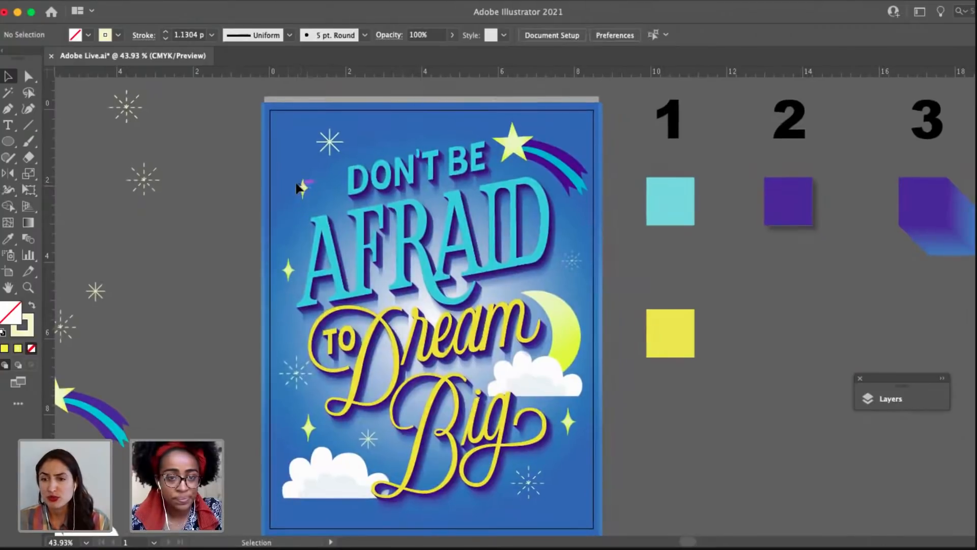
Fine-tune the positions of the yellow sparkle and the starburst around the start of "DON'T BE".
drag(297, 184, 291, 175)
drag(242, 247, 160, 230)
click(179, 229)
drag(247, 126, 248, 133)
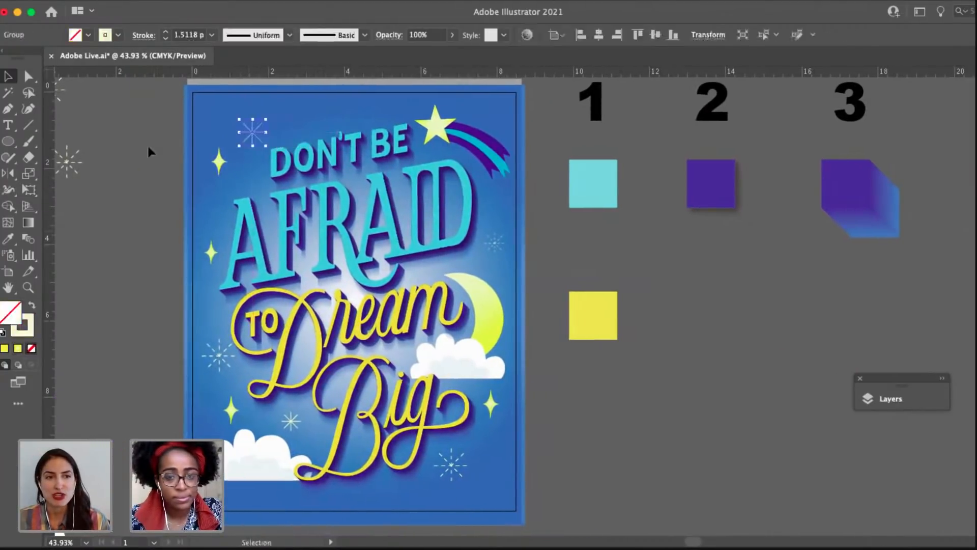
click(148, 147)
drag(136, 150, 158, 143)
Move the lower-right dashed starburst off the poster and put a copy of the lower-left cloud in its place.
drag(434, 370, 456, 362)
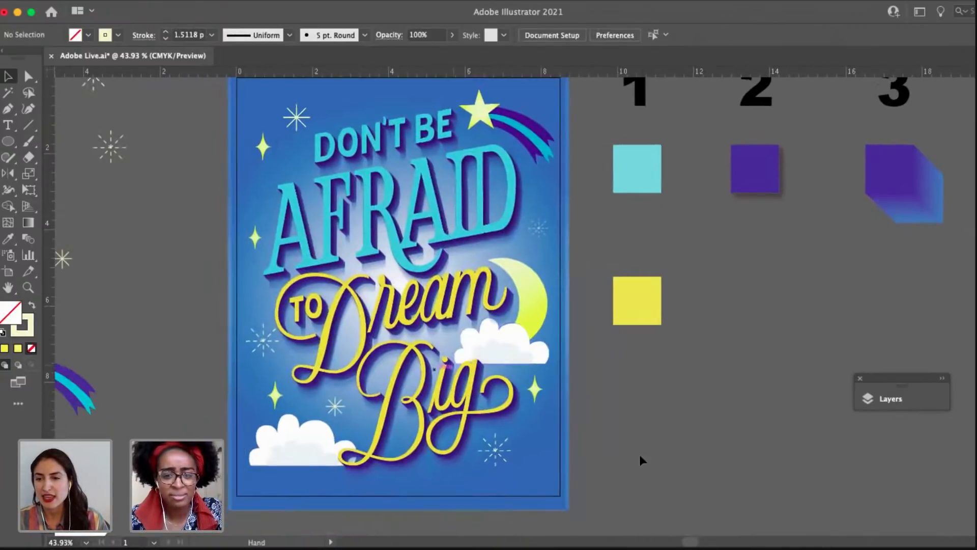
drag(617, 427, 630, 443)
click(313, 453)
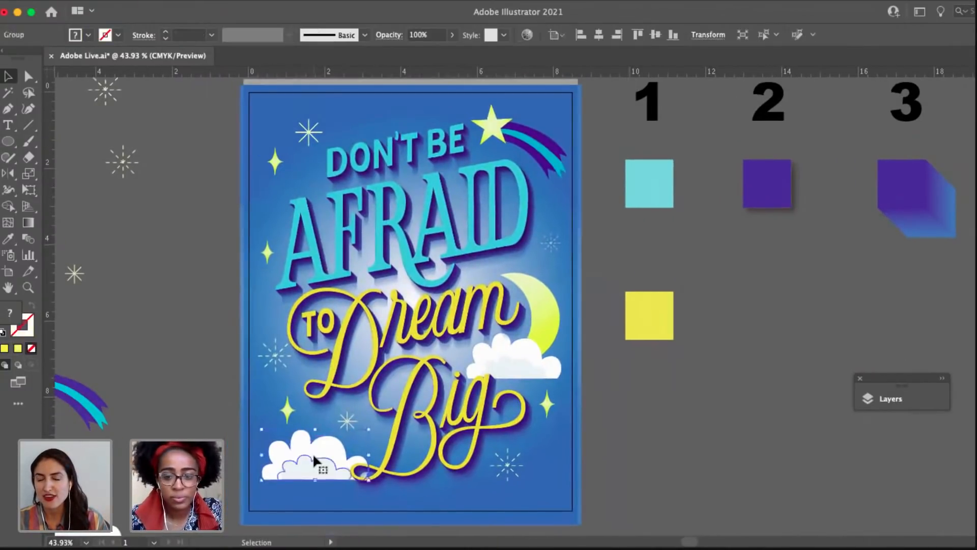
drag(507, 465, 665, 478)
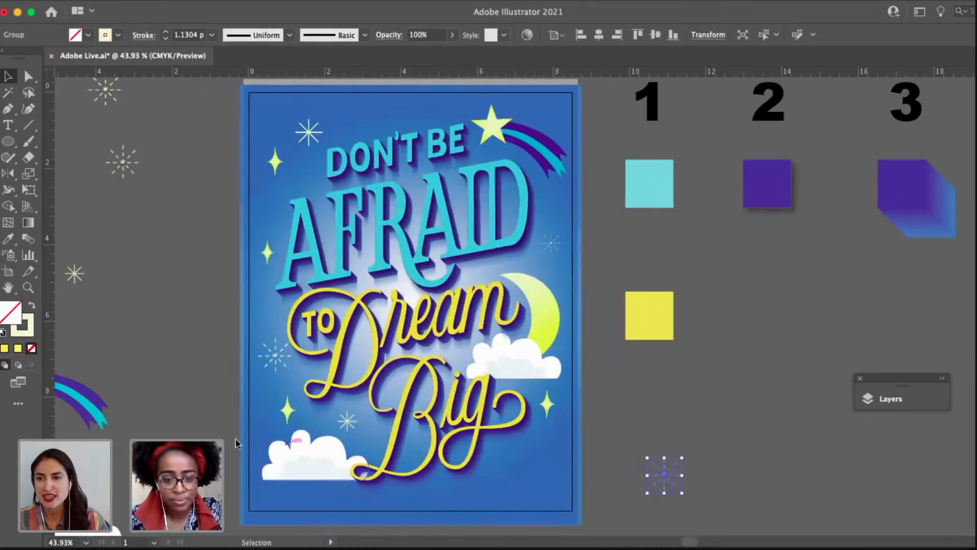
drag(324, 472, 512, 484)
click(612, 436)
drag(612, 435, 648, 446)
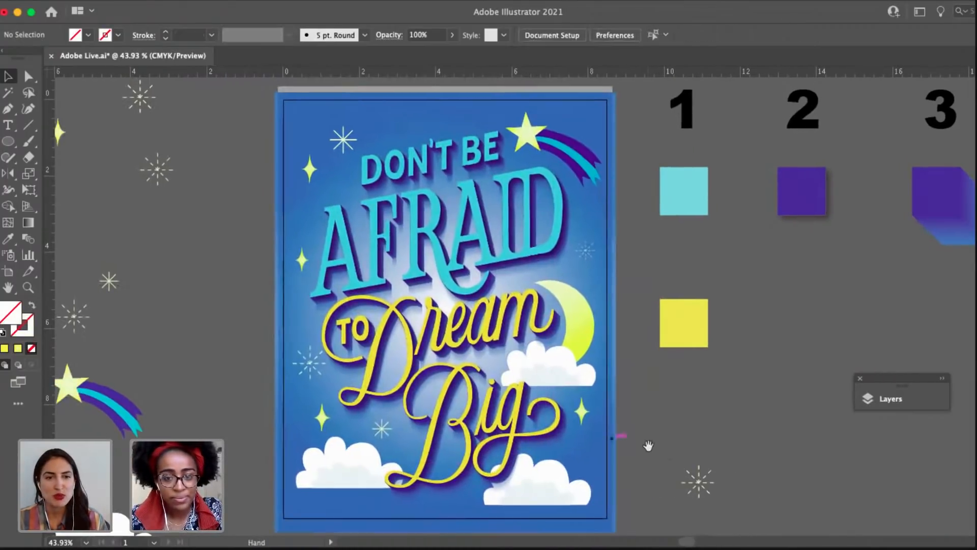
Place a scaled-down copy of the dashed starburst in the poster's top-right corner, above the shooting star's tail.
click(521, 471)
drag(484, 454, 466, 458)
click(674, 448)
scroll(705, 479, right, 2)
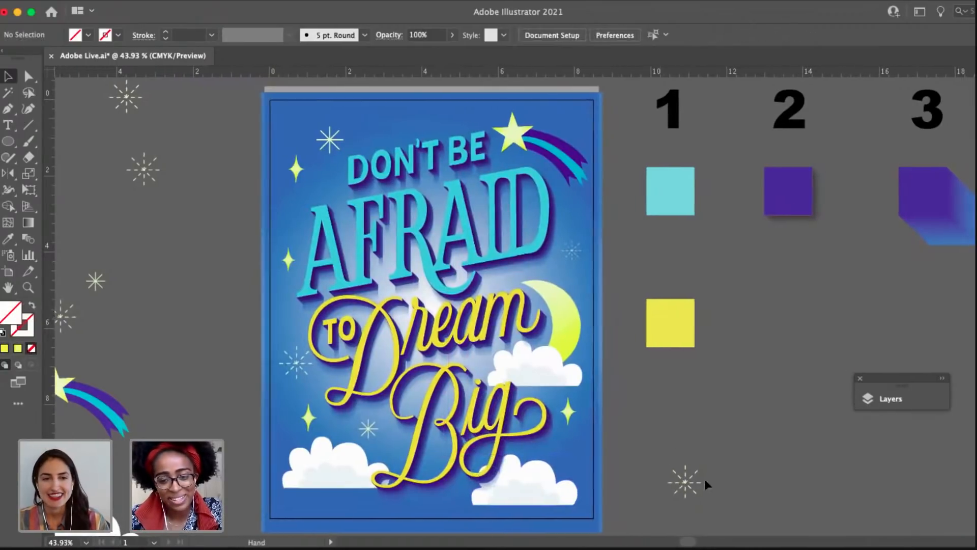
drag(681, 493, 579, 107)
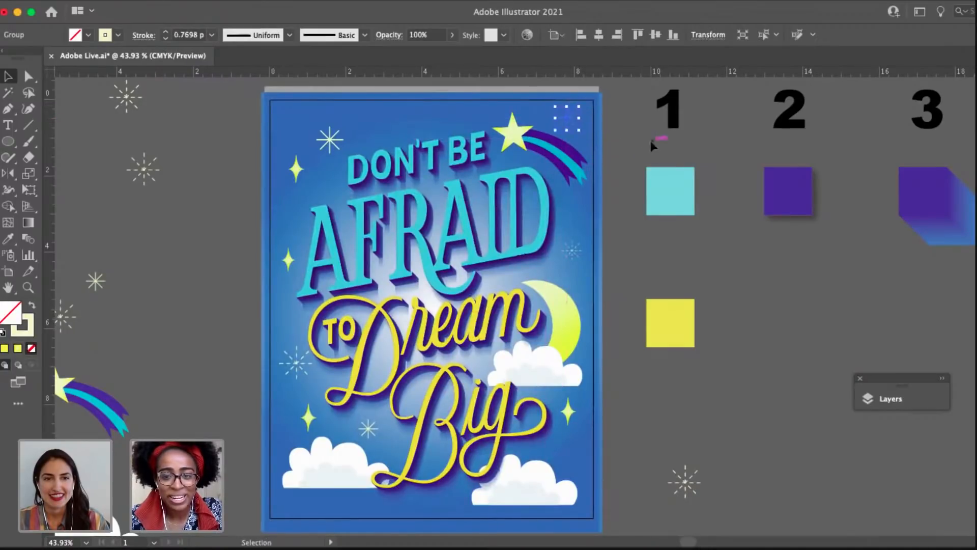